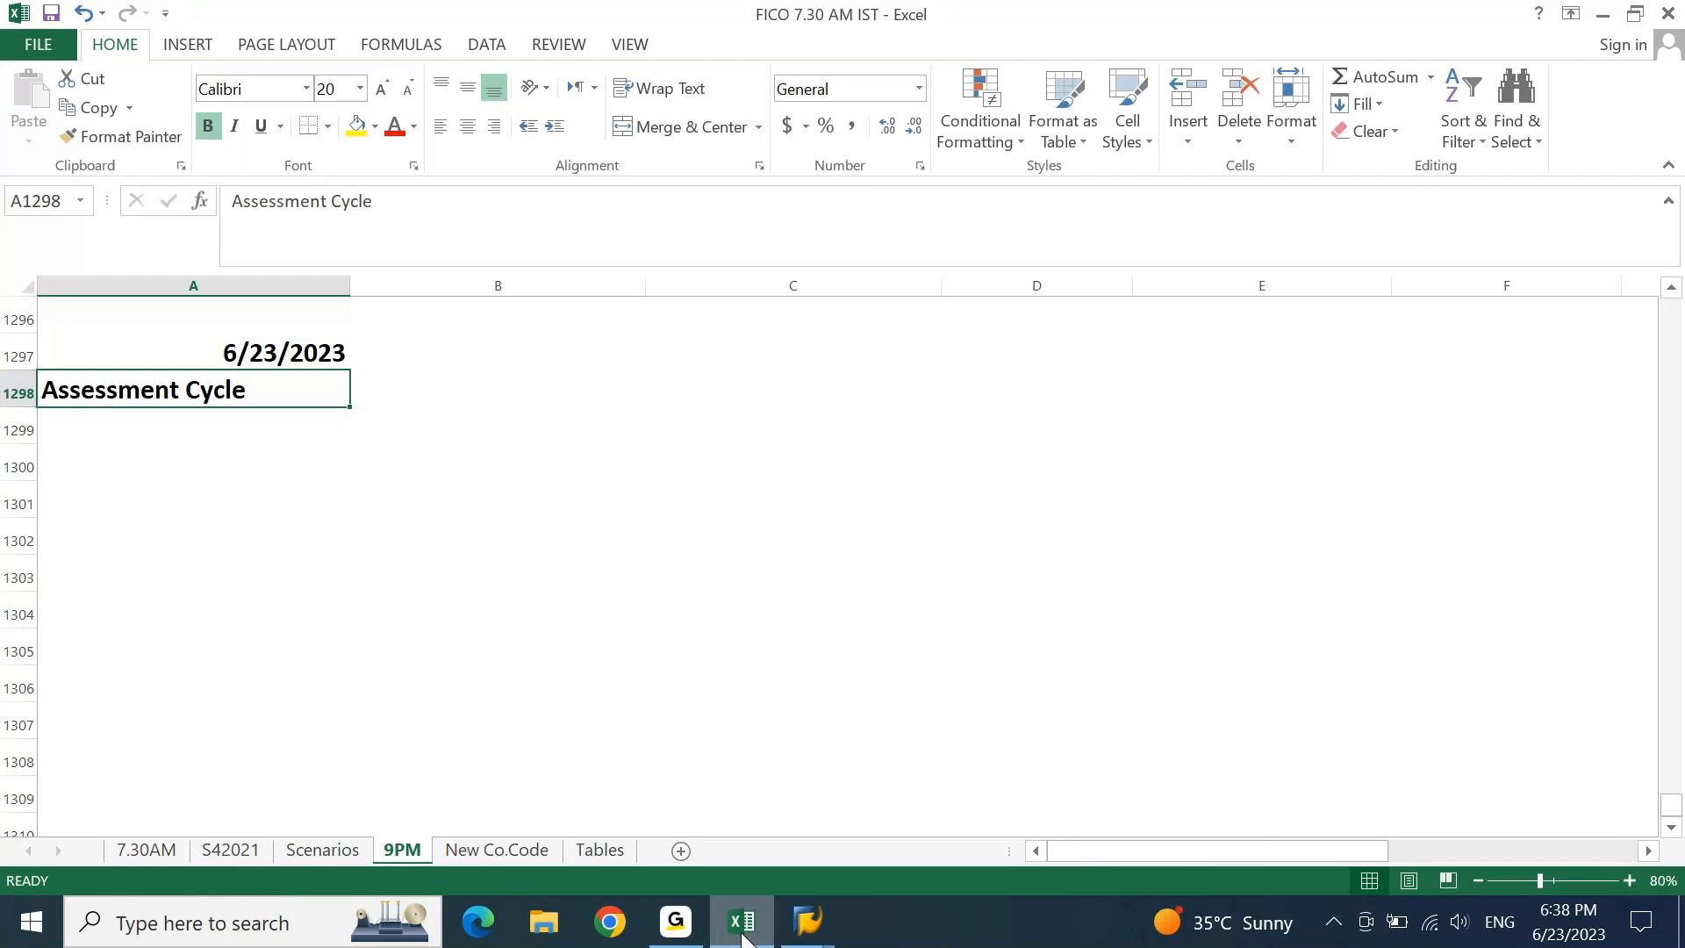
Merge and centre the Assessment Cycle heading across A1298:B1298 and fill it yellow.
left_click(669, 131)
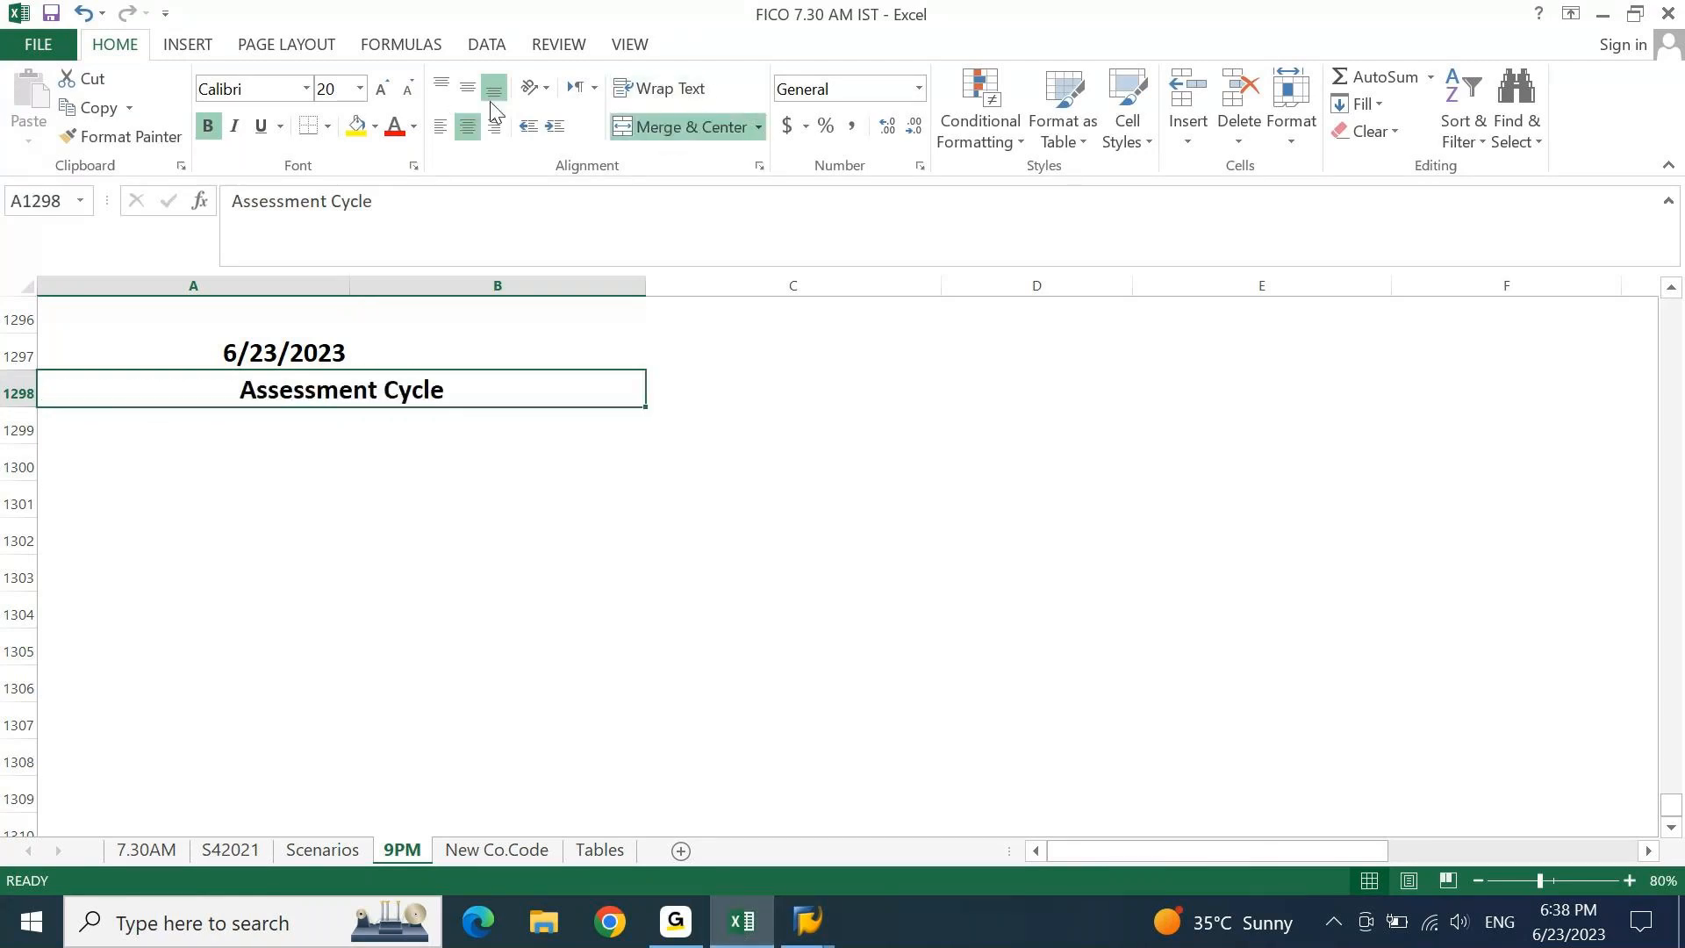
left_click(356, 129)
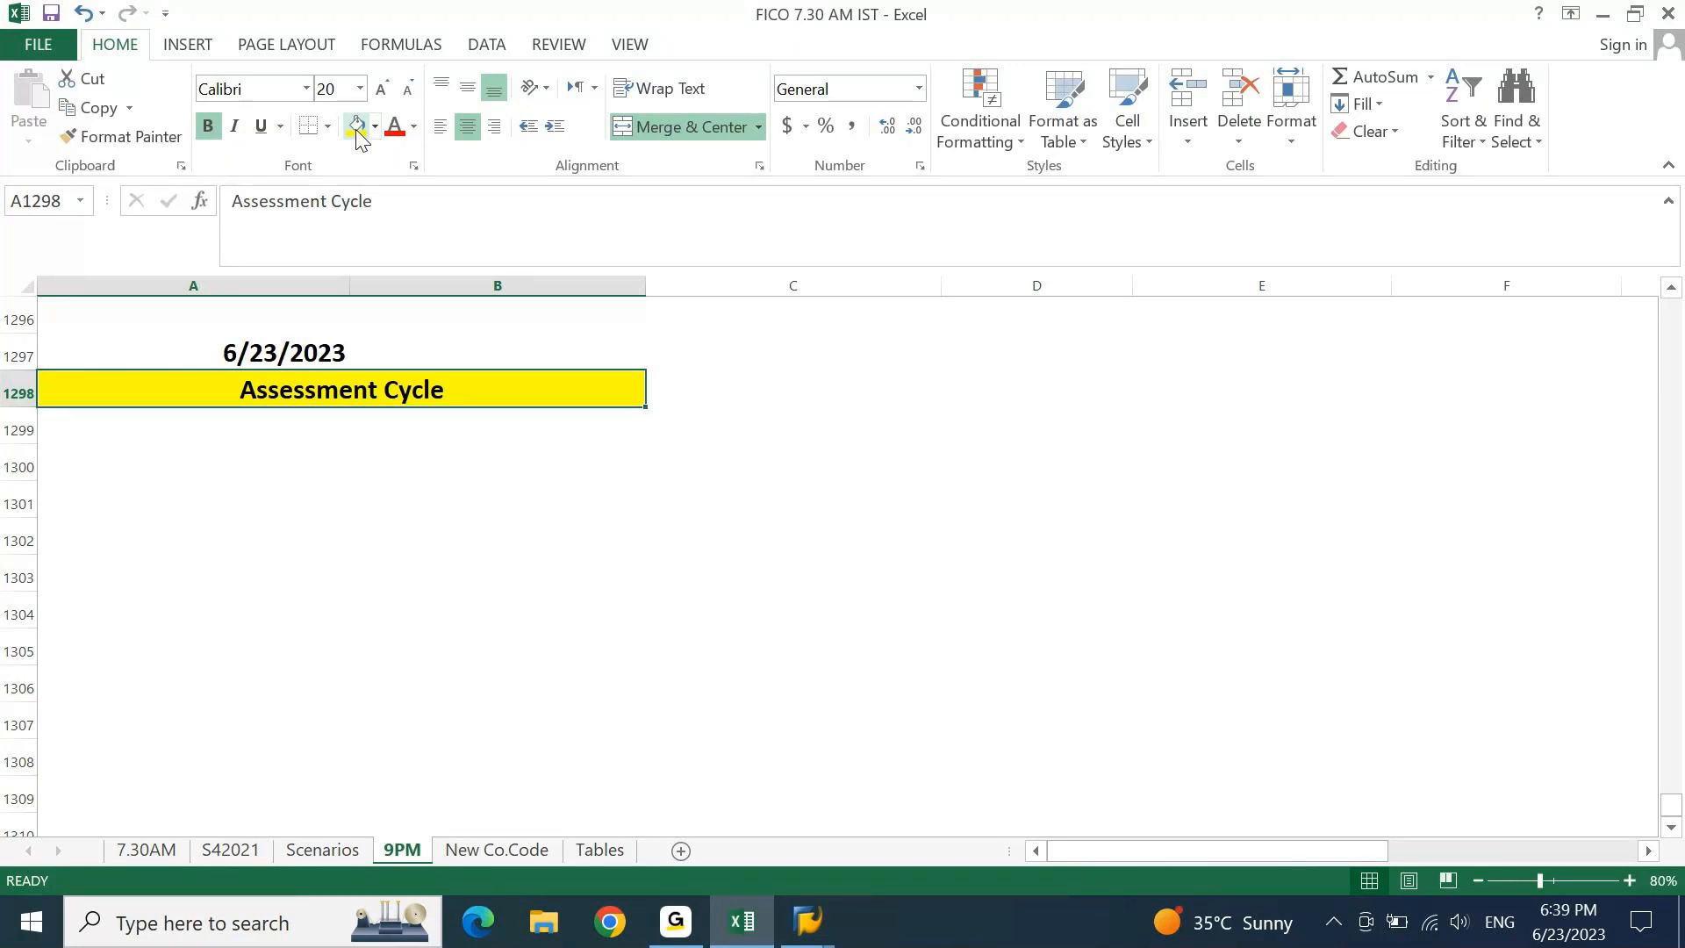
key("Page_Up")
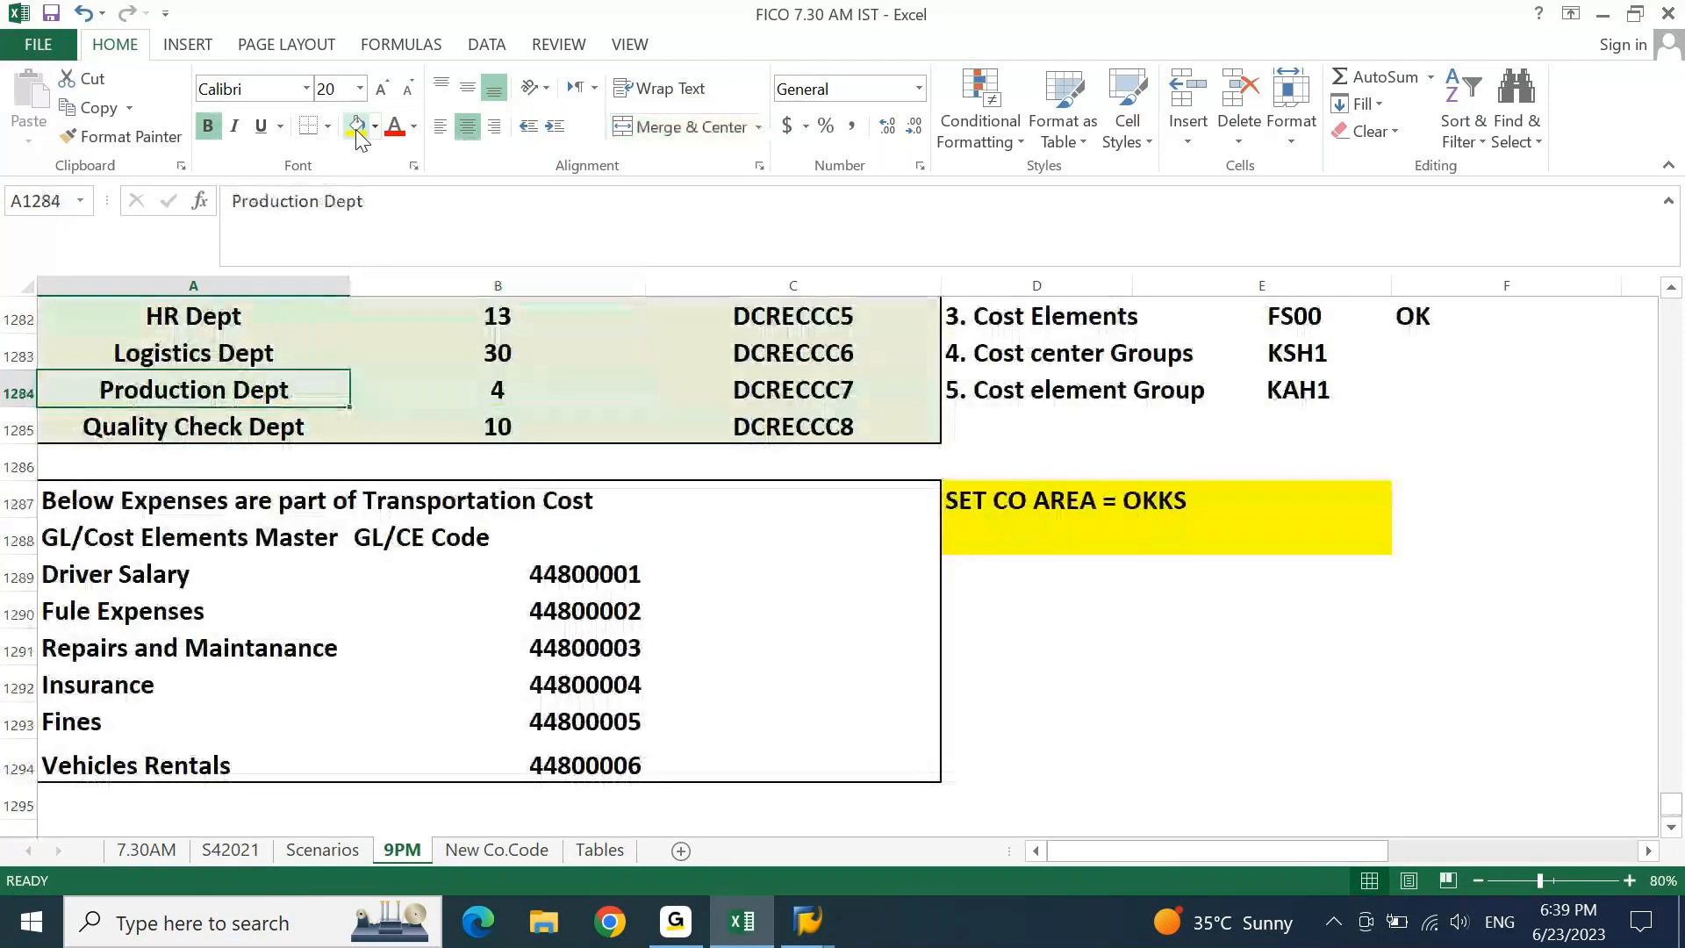
Select rows from the Business Requirement heading at row 1271 down into the cost center tables.
key("Page_Up")
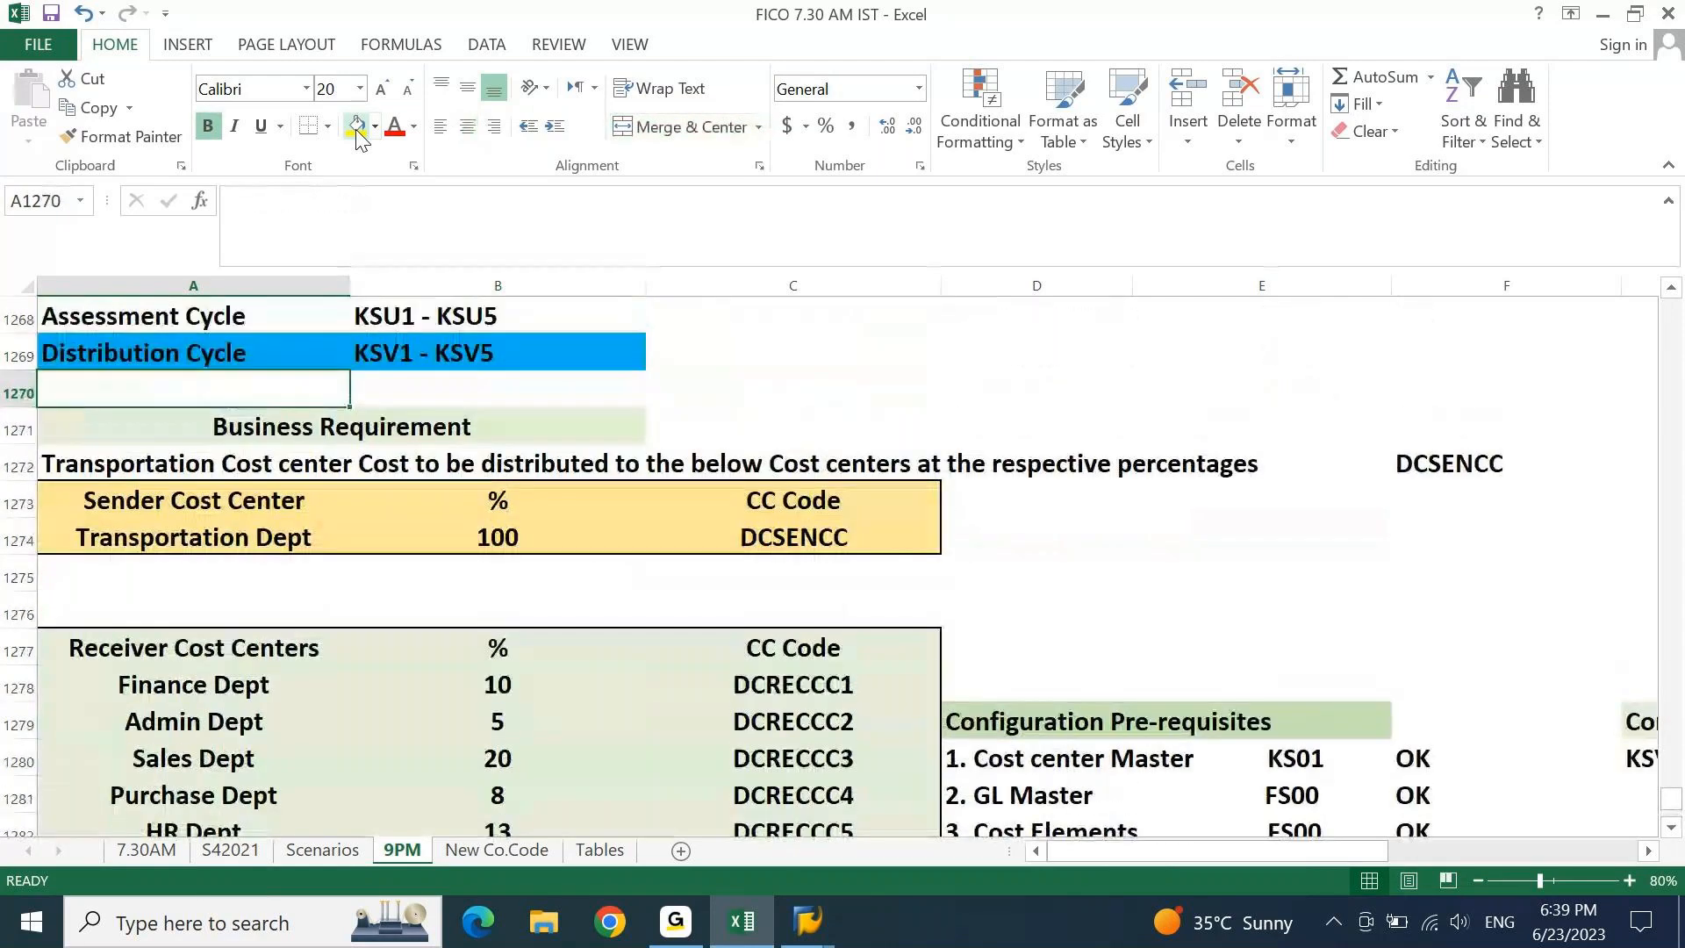
key("Page_Up")
key("Page_Down")
key("Down")
key("Down")
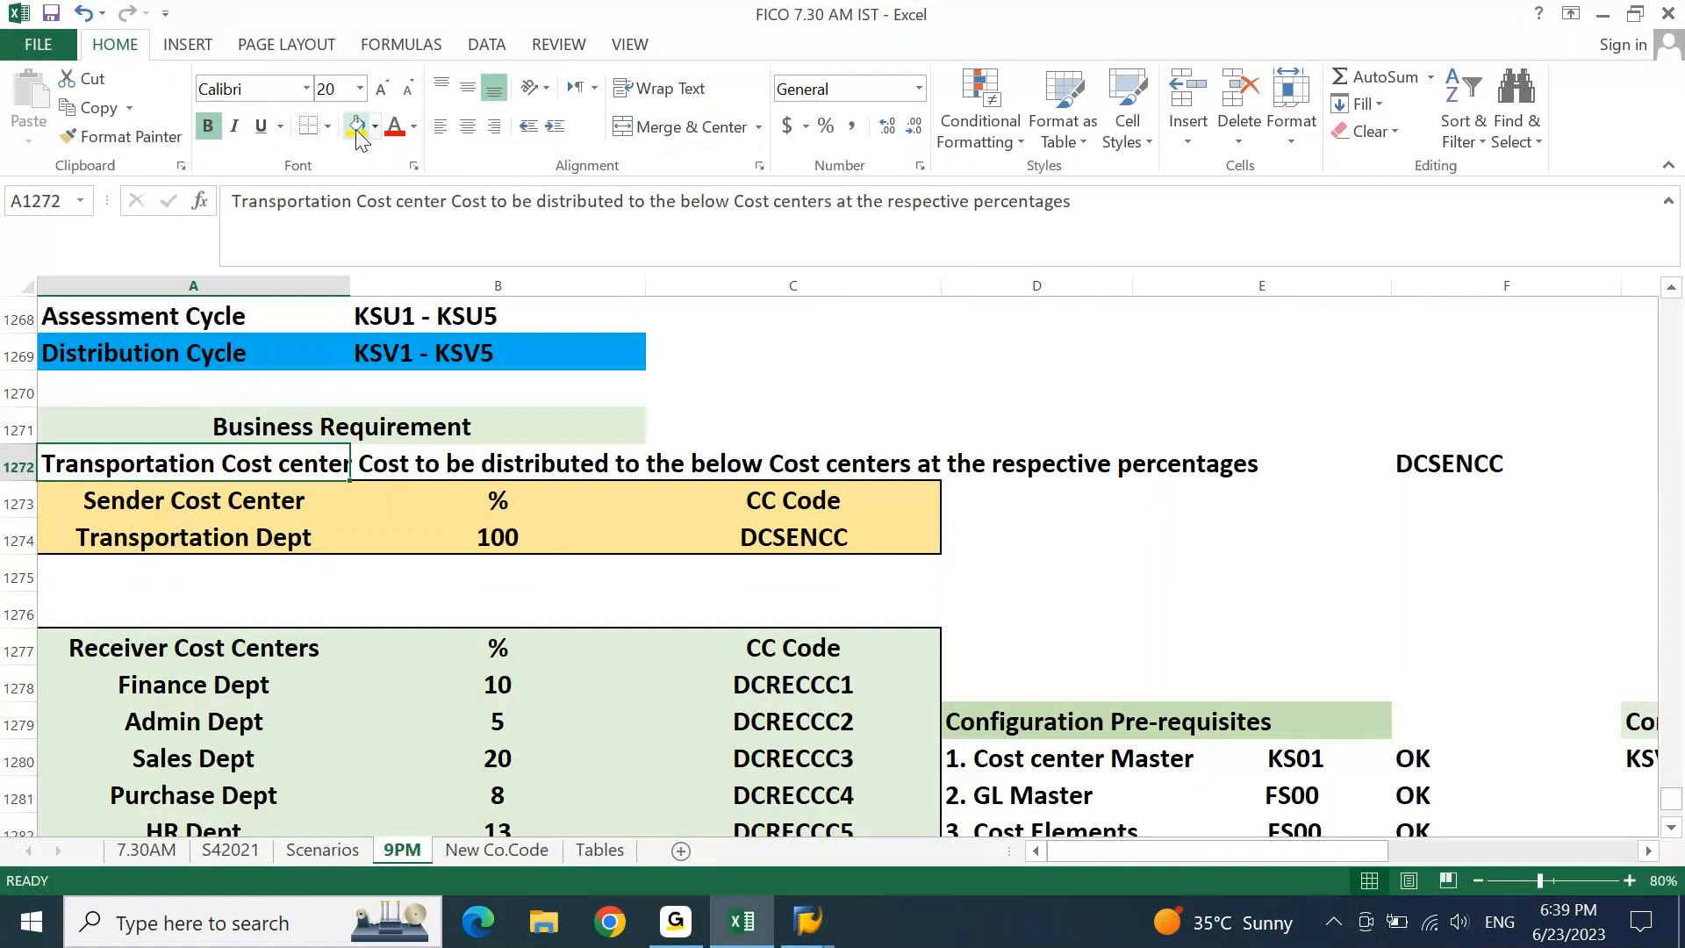
key("Down")
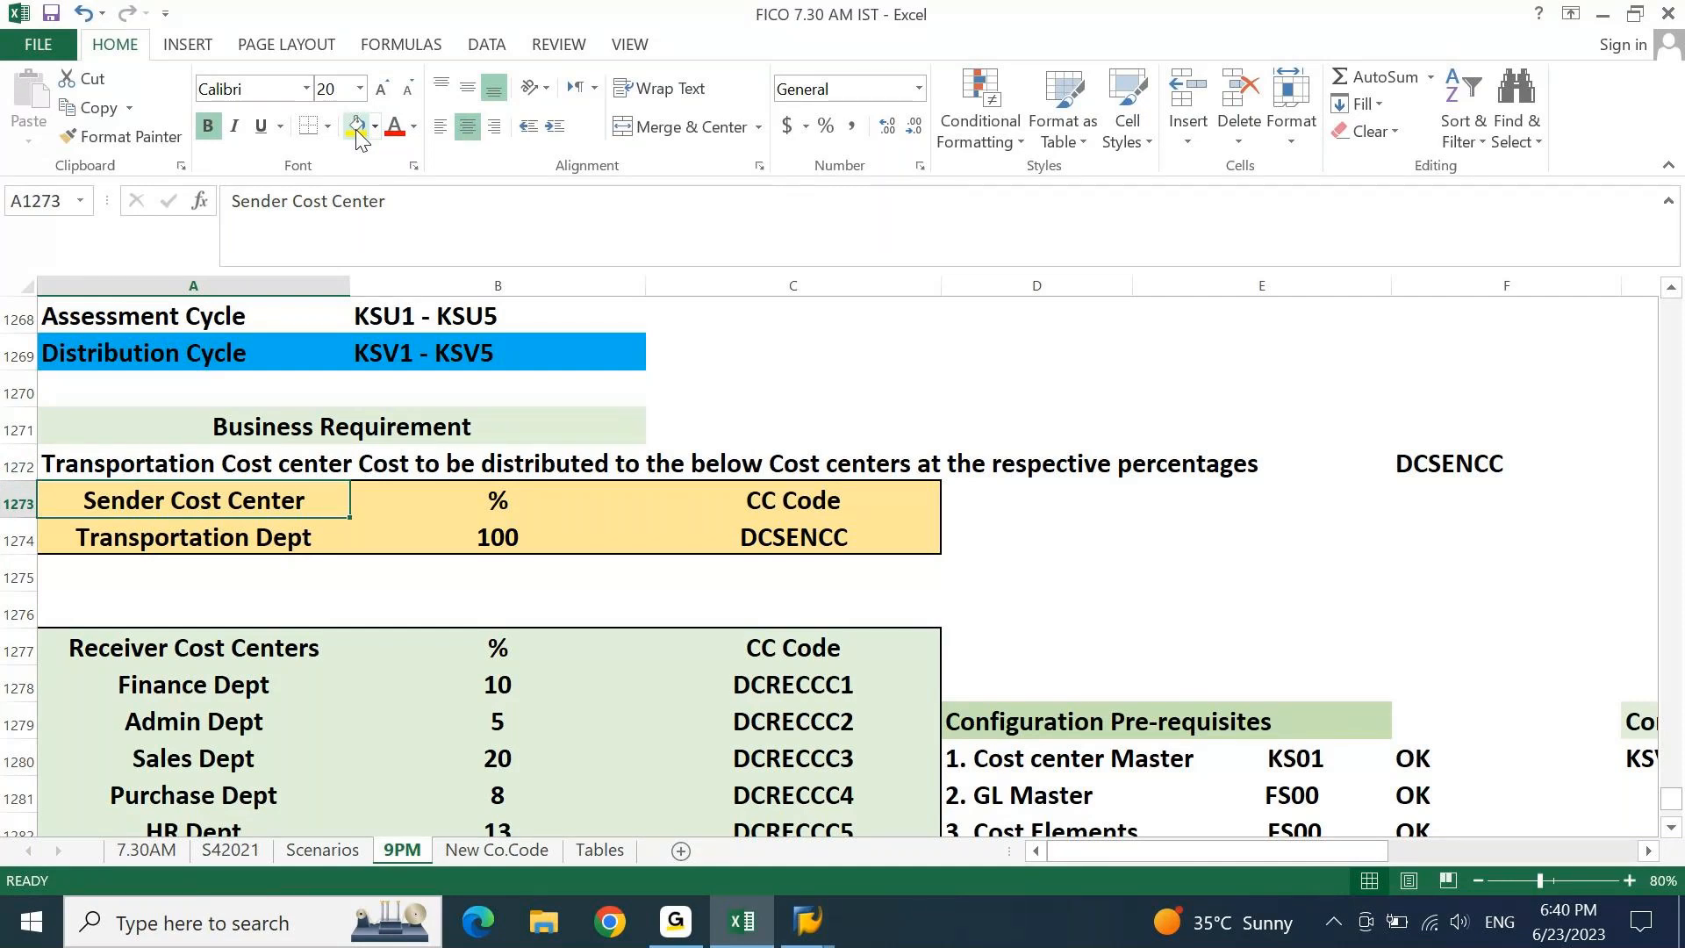
key("Page_Down")
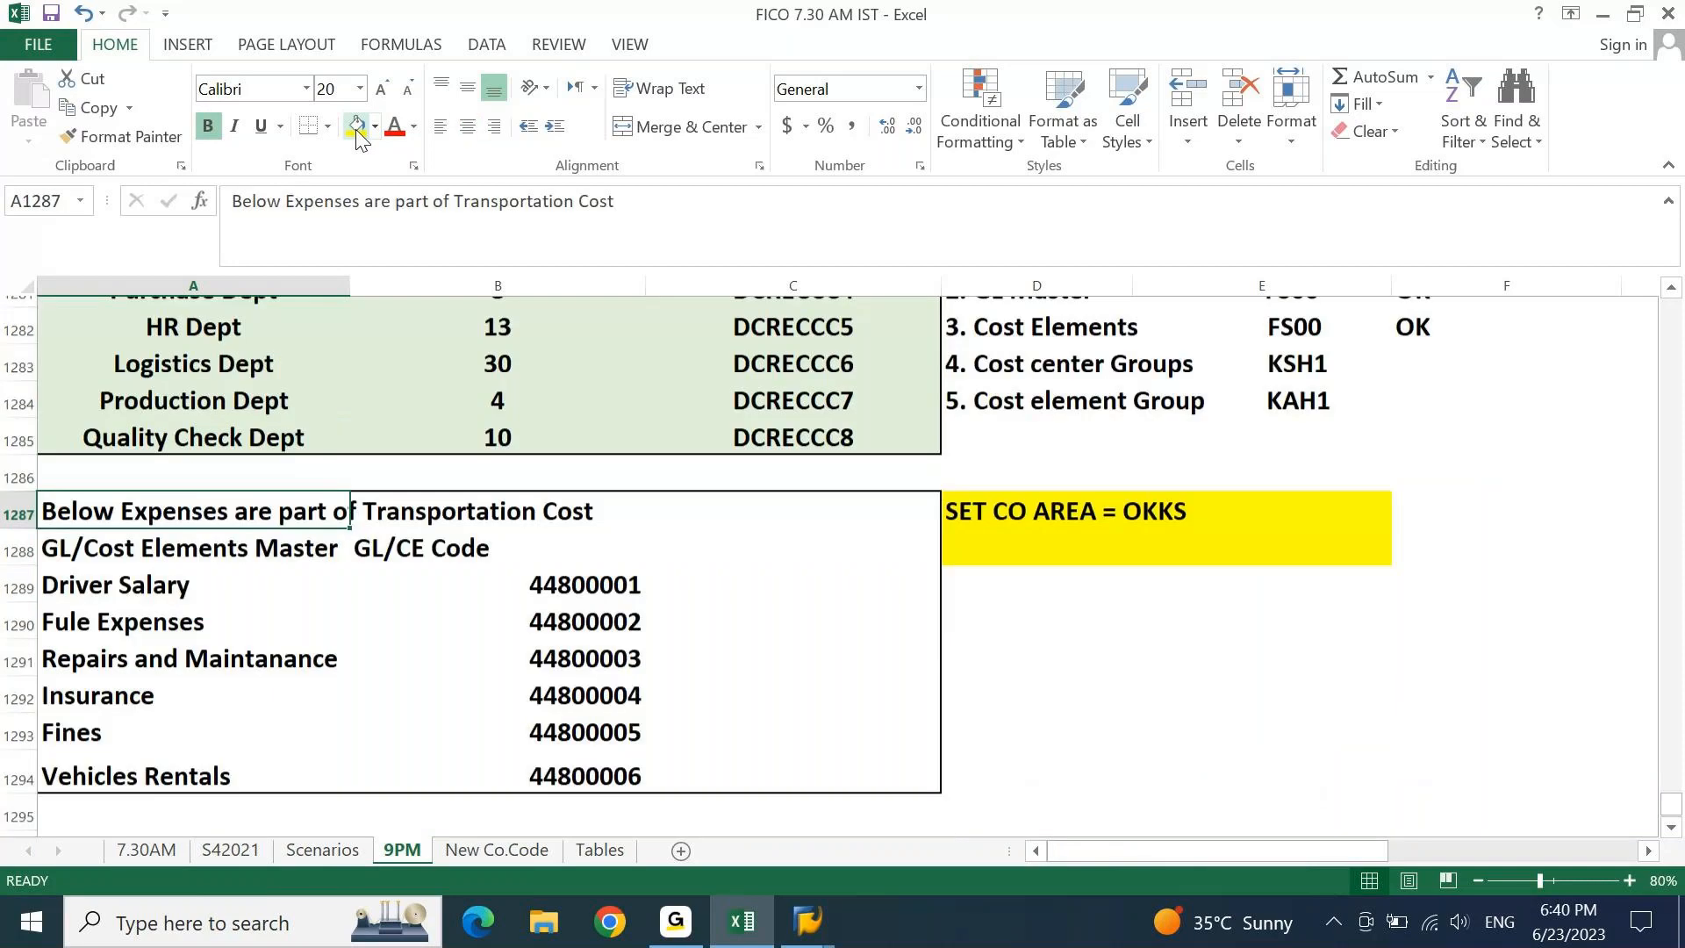
key("Page_Up")
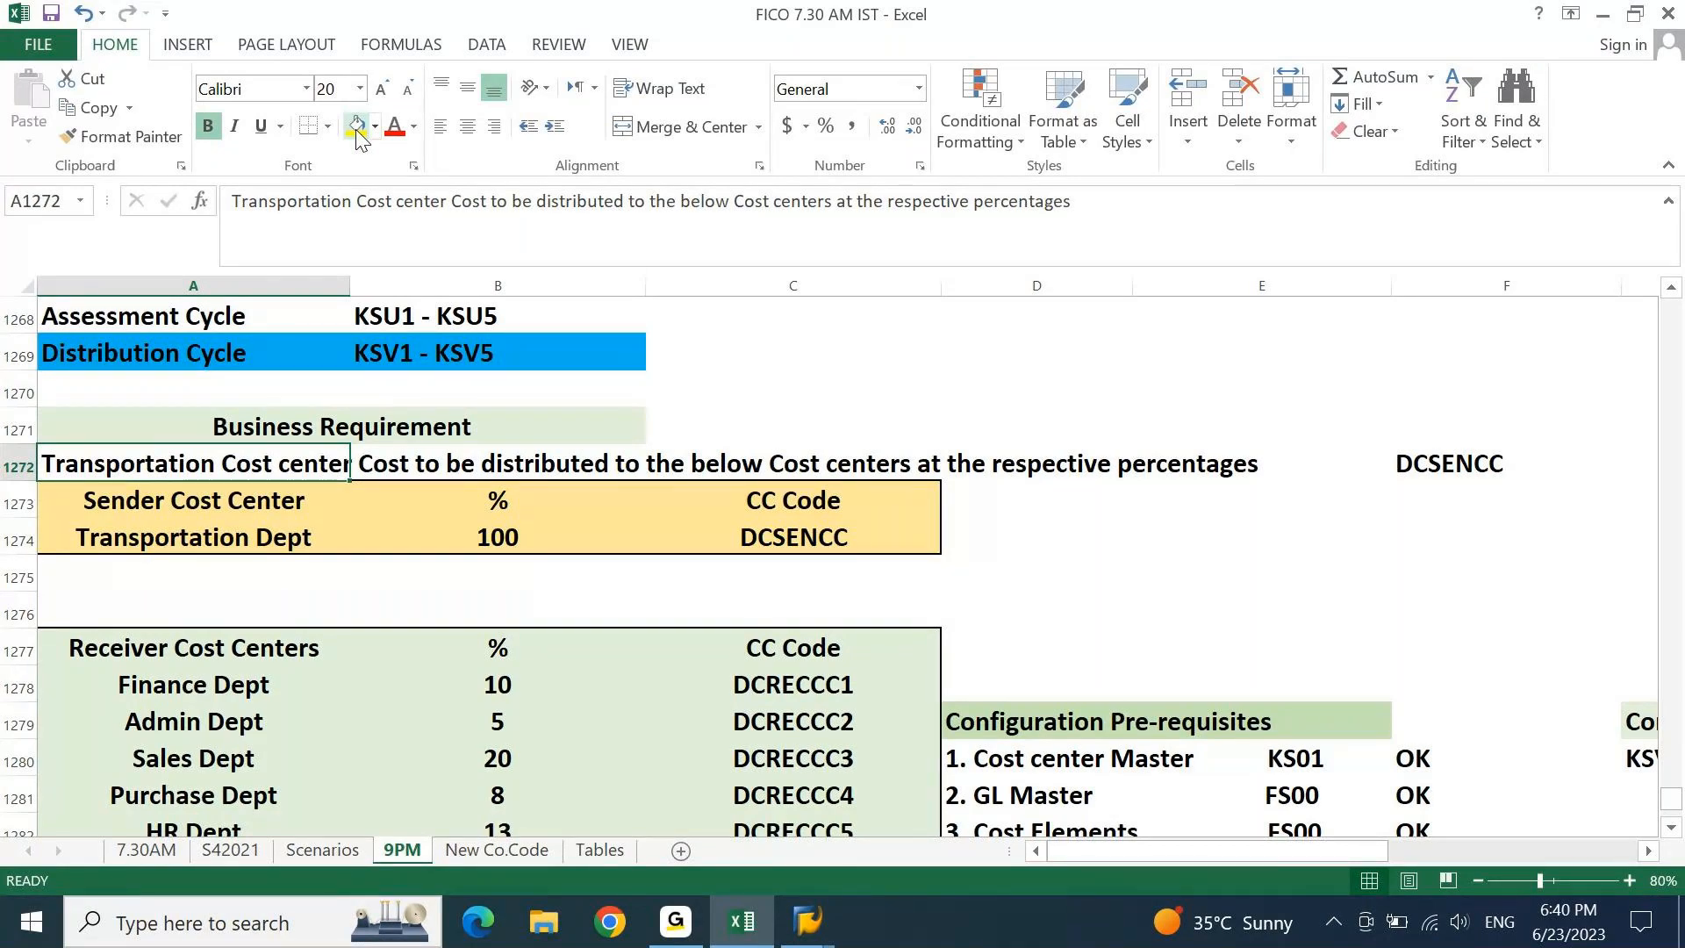
key("shift+space")
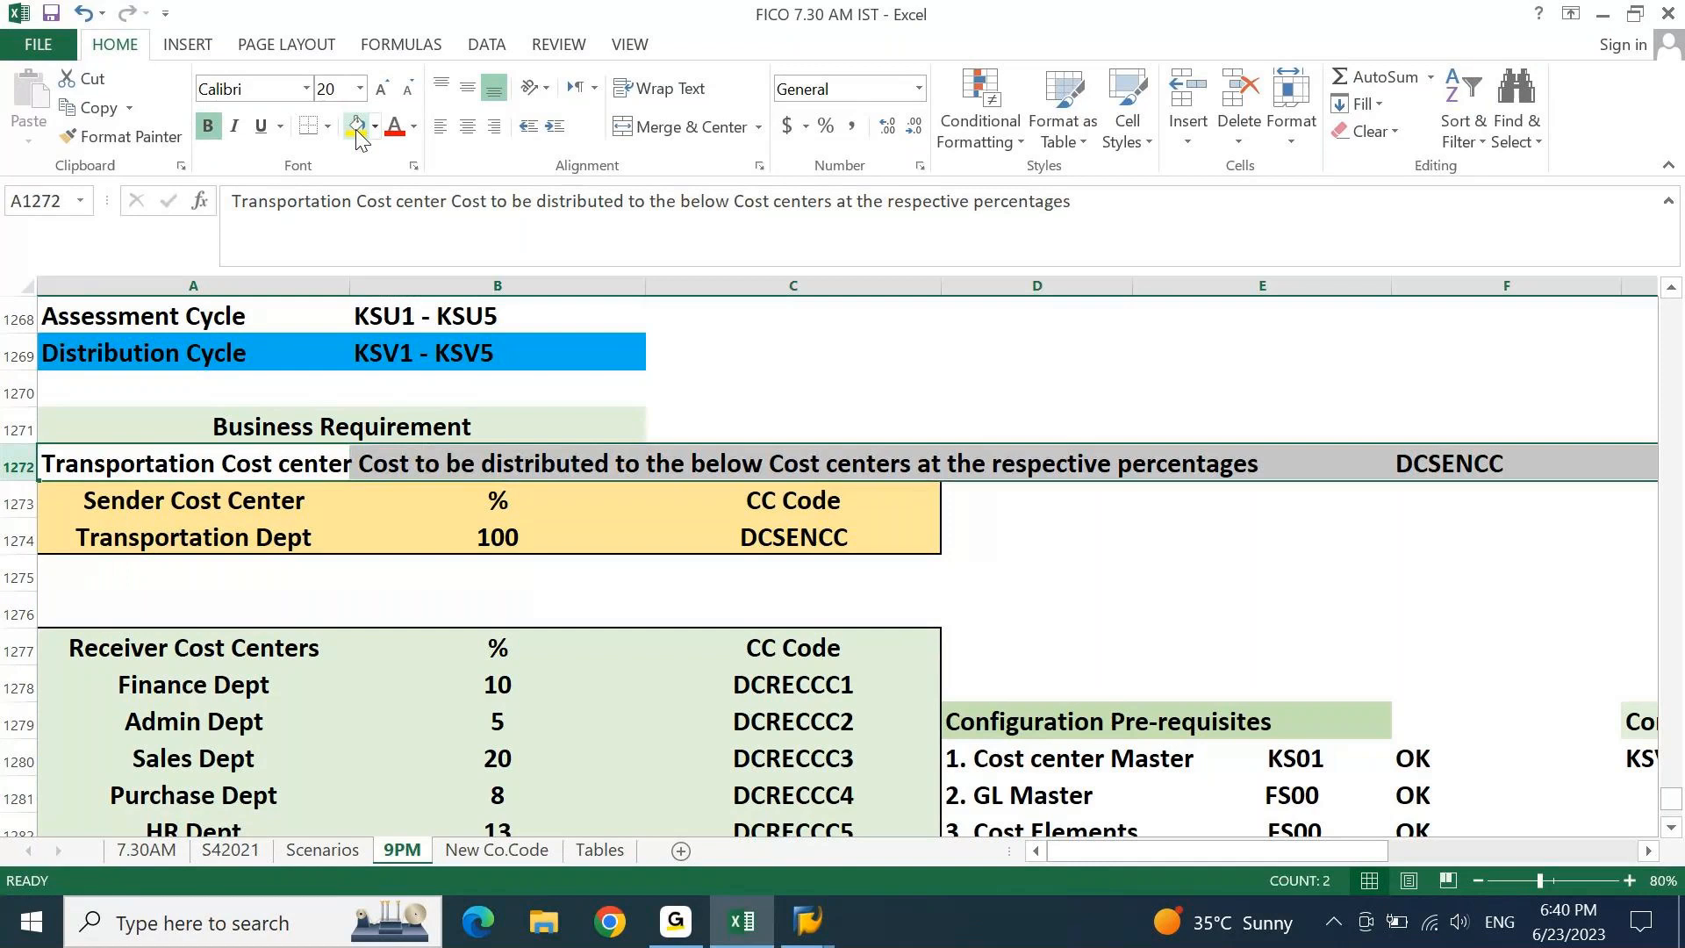
key("Up")
key("shift+Down")
key("shift+Down")
key("shift+Down")
key("shift+Down")
key("shift+Down")
key("shift+Down")
key("shift+Down")
key("shift+Down")
key("shift+Down")
key("shift+Down")
key("shift+Down")
key("shift+Down")
key("shift+Down")
key("shift+Down")
key("shift+Down")
key("shift+Down")
key("shift+Down")
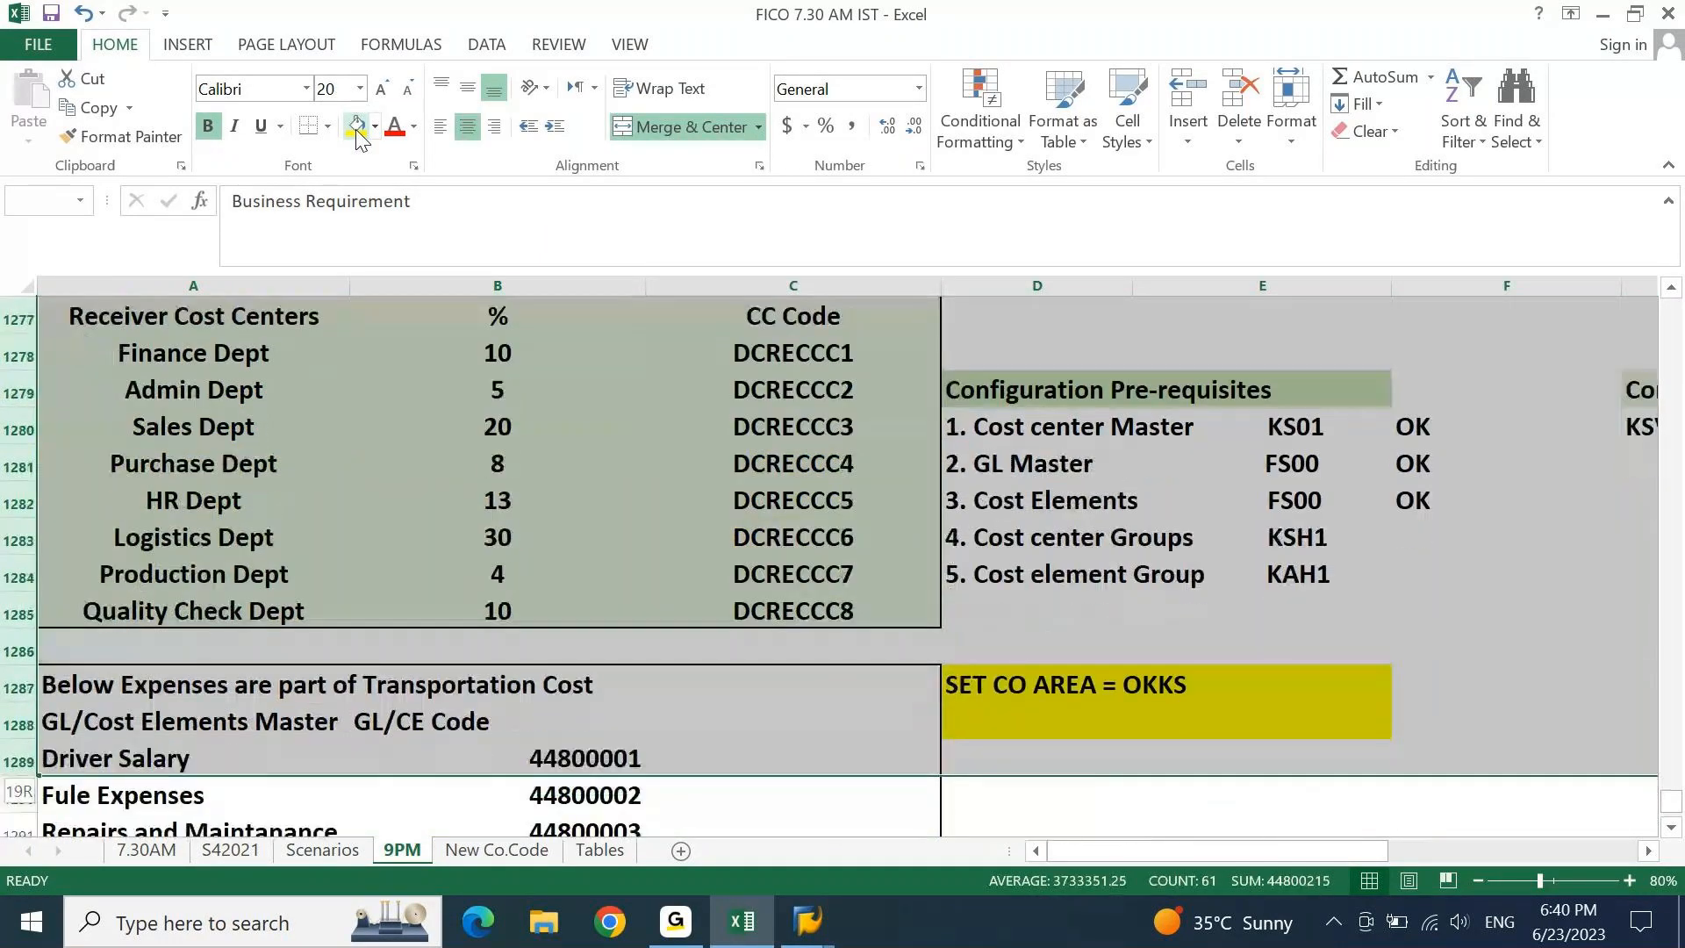
Copy the Business Requirement block through Vehicles Rentals and paste it at A1300.
key("shift+Down")
key("shift+Down")
key("shift+Down")
key("shift+Down")
key("shift+Down")
key("shift+Down")
key("shift+Down")
key("shift+Down")
key("shift+Up")
key("shift+Up")
key("shift+Up")
key("ctrl+c")
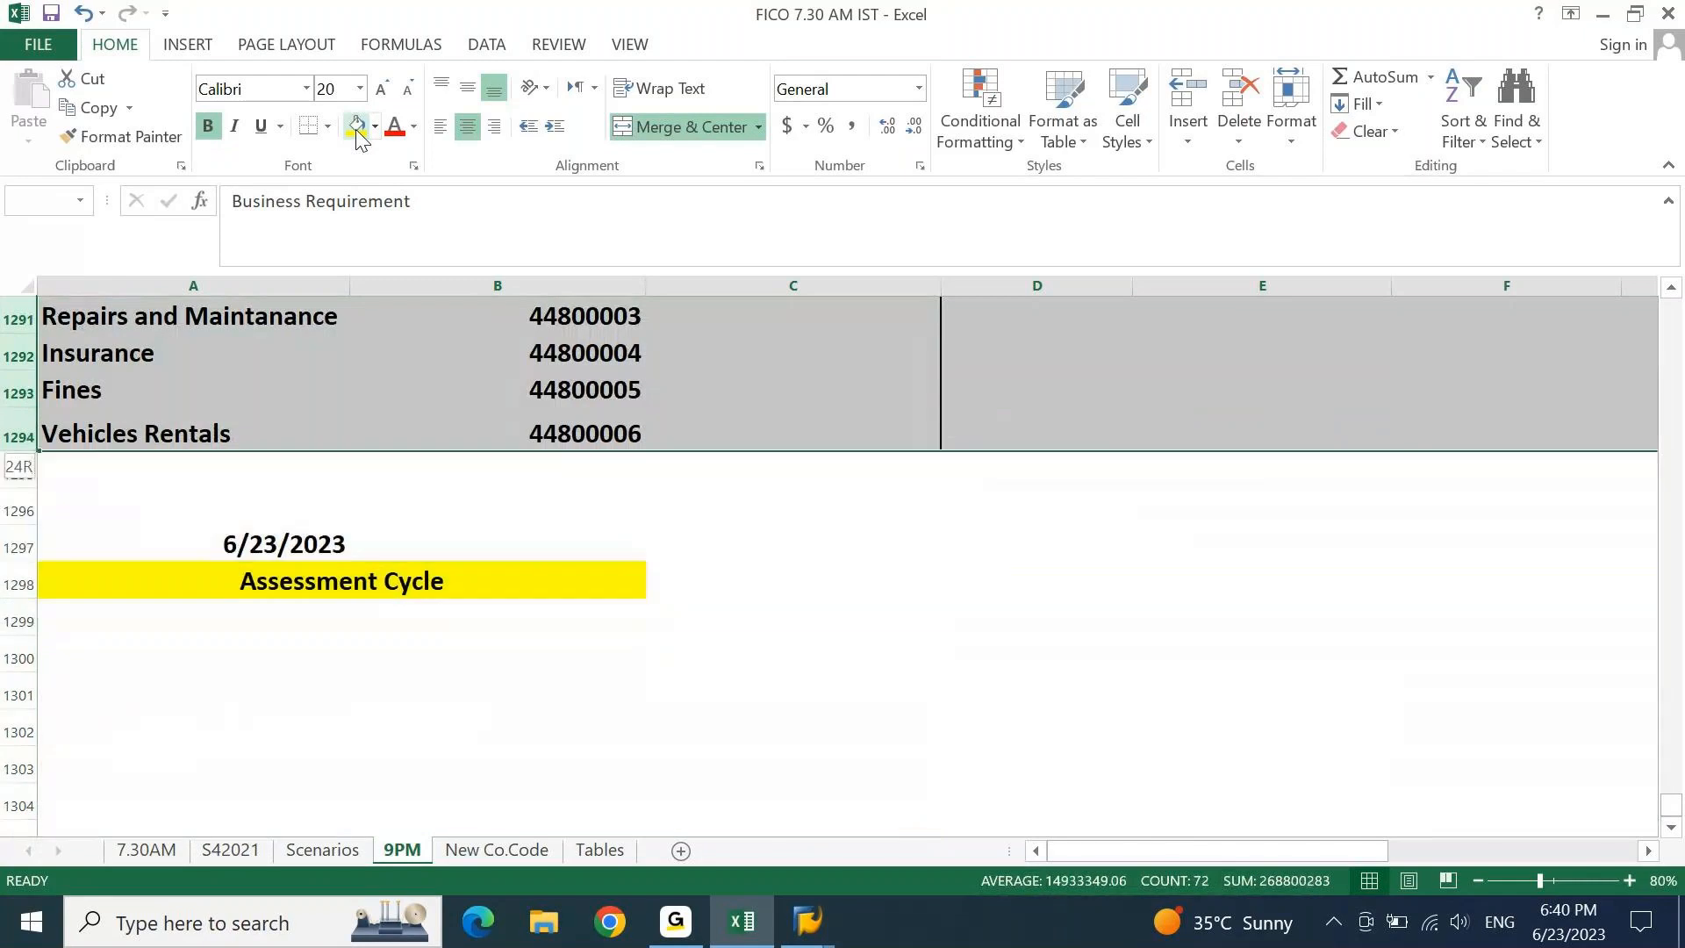
key("Left")
key("Page_Down")
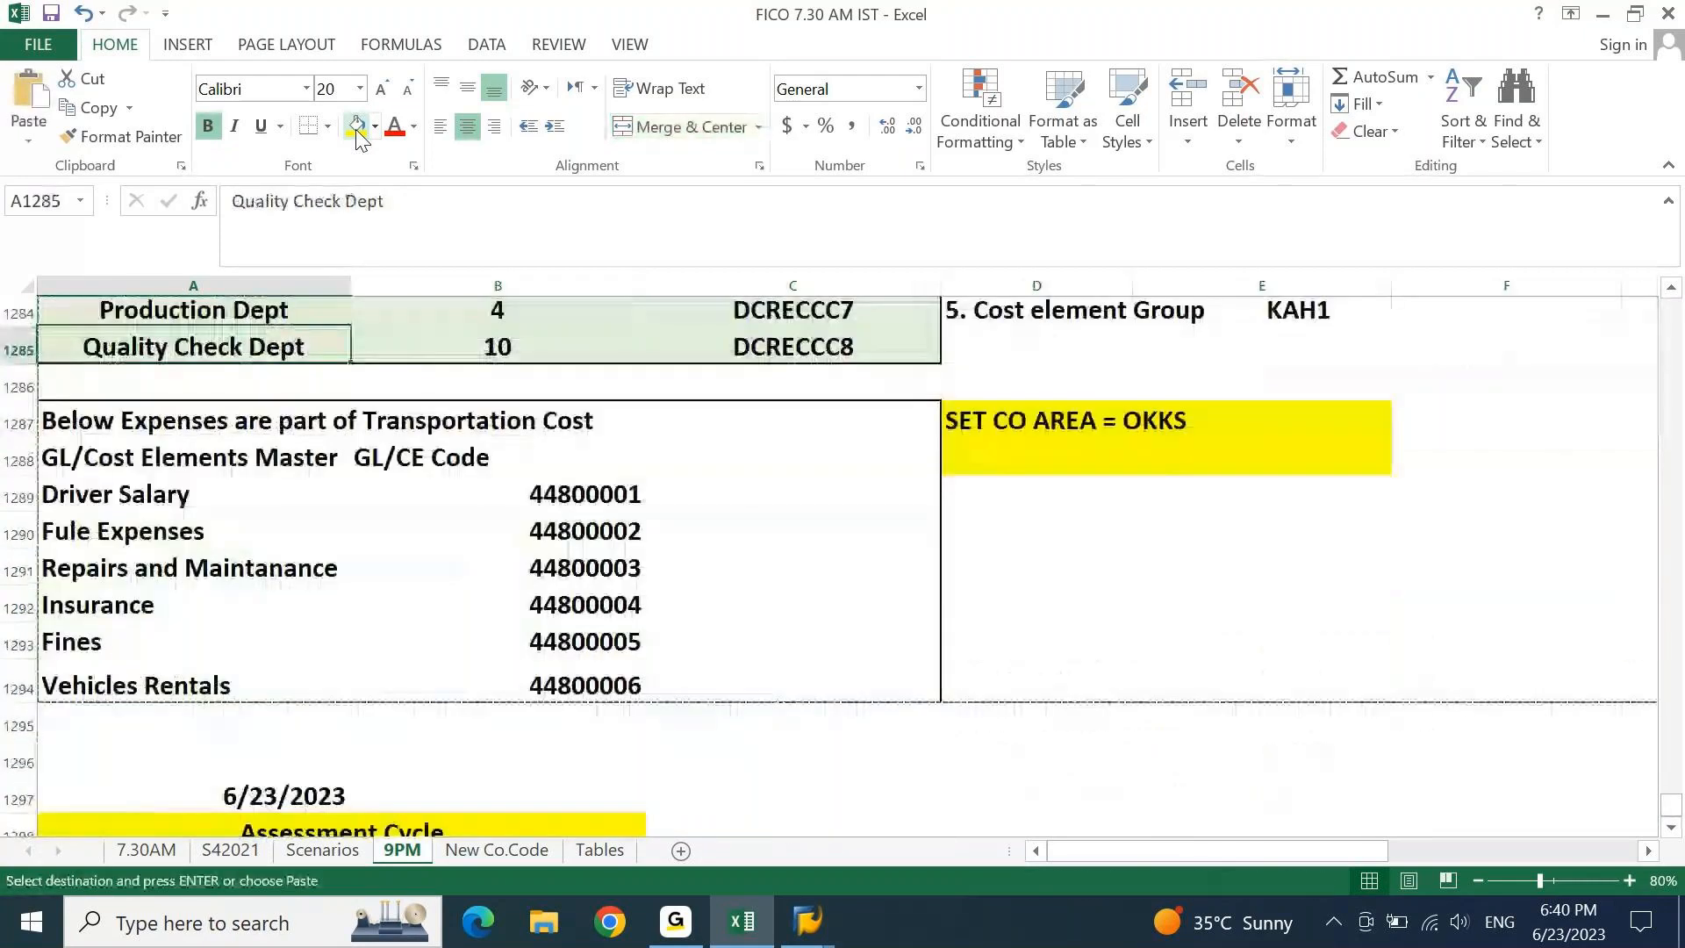
key("Down")
key("Down")
key("Down")
key("Down")
key("Down")
key("Down")
key("Down")
key("Down")
key("Down")
key("Down")
key("Down")
key("Down")
key("Down")
key("Down")
key("Down")
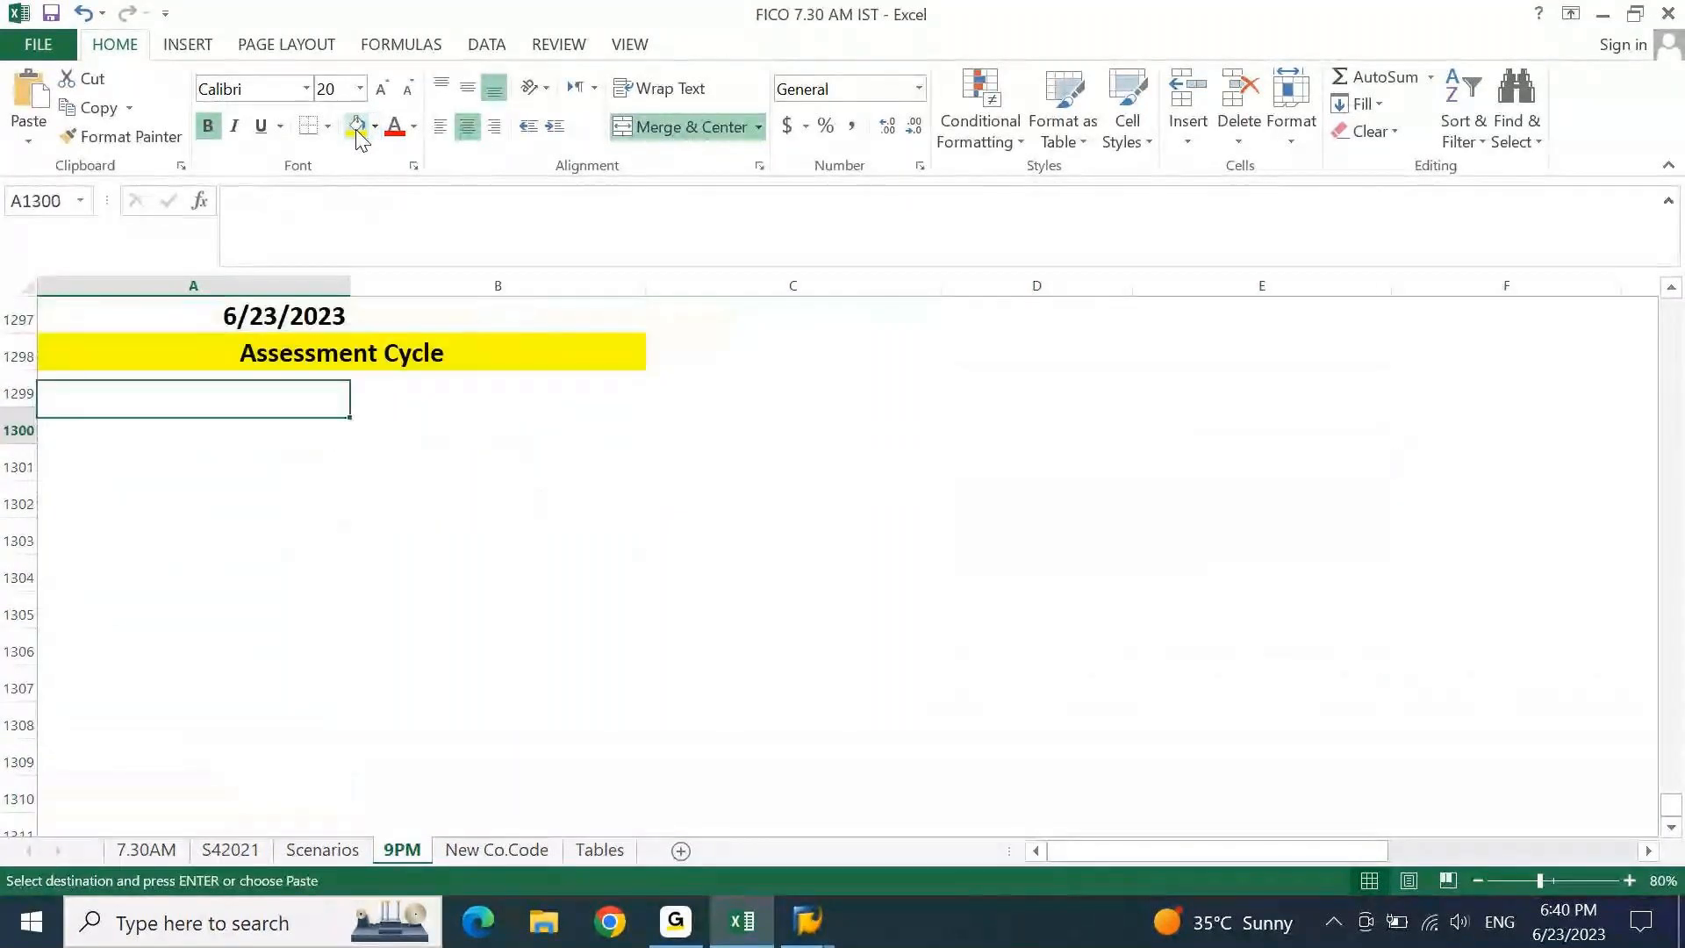
key("ctrl+v")
key("Escape")
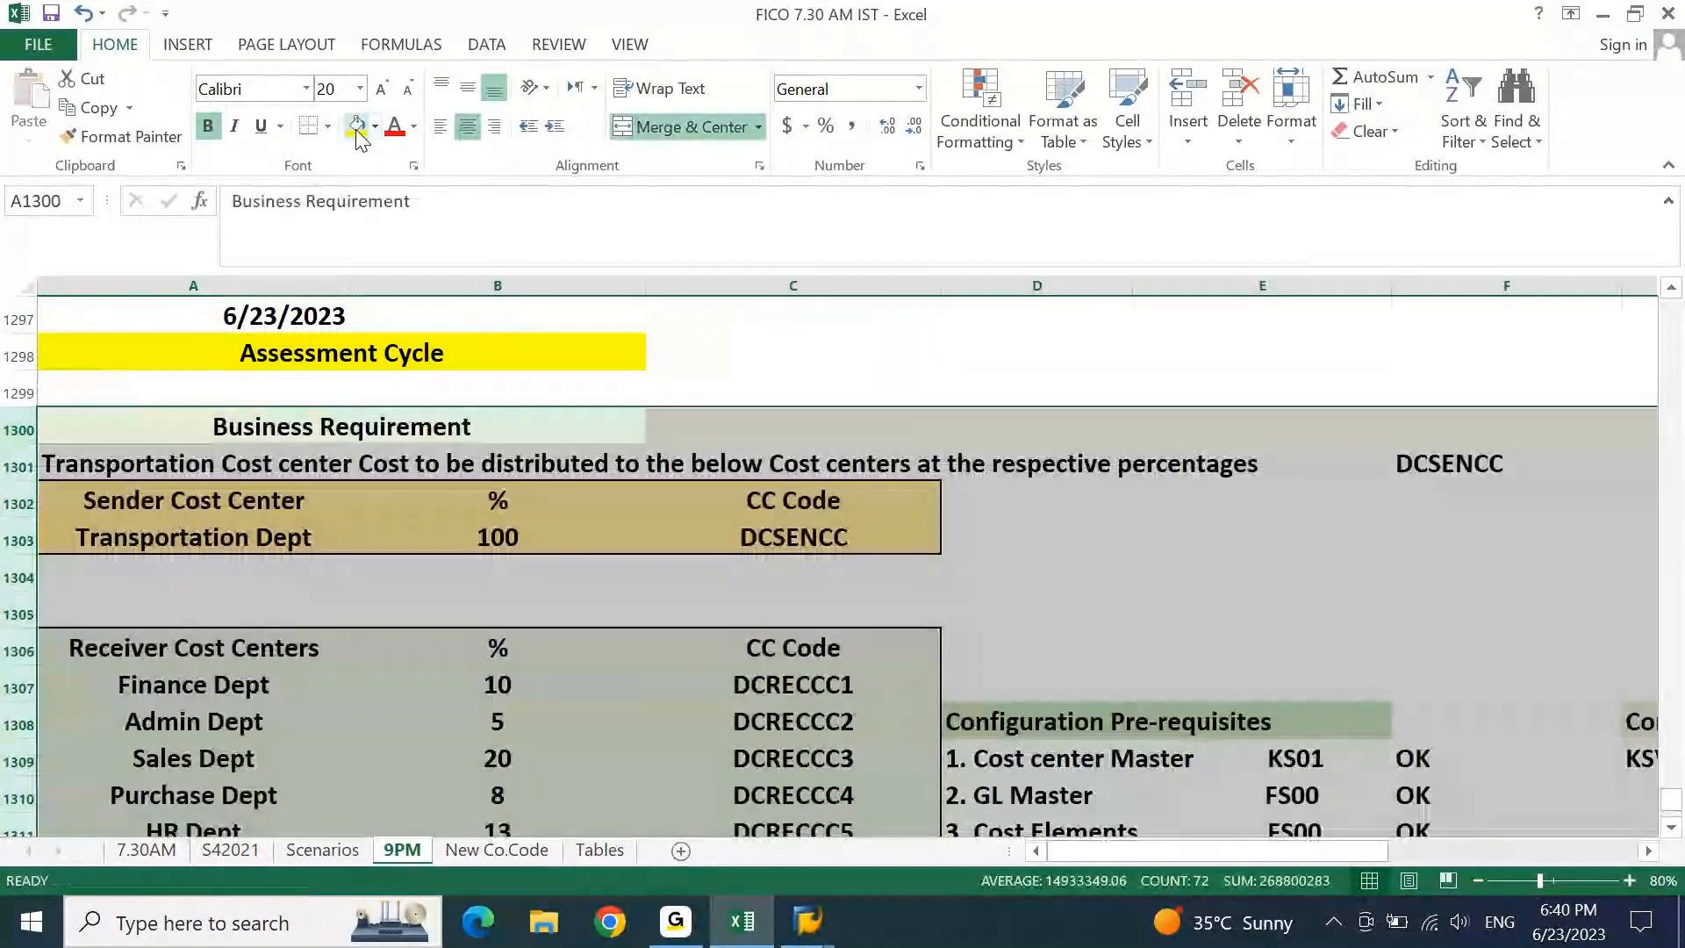
Clear the sender code DCSENCC from C1303 and F1301 in the copy.
key("Down")
key("Down")
key("Down")
key("Down")
key("Down")
key("Down")
key("Down")
key("Down")
key("Down")
key("Down")
key("Down")
key("Up")
key("Up")
key("Up")
key("Up")
key("Up")
key("Up")
key("Up")
key("Up")
key("Right")
key("Right")
key("Delete")
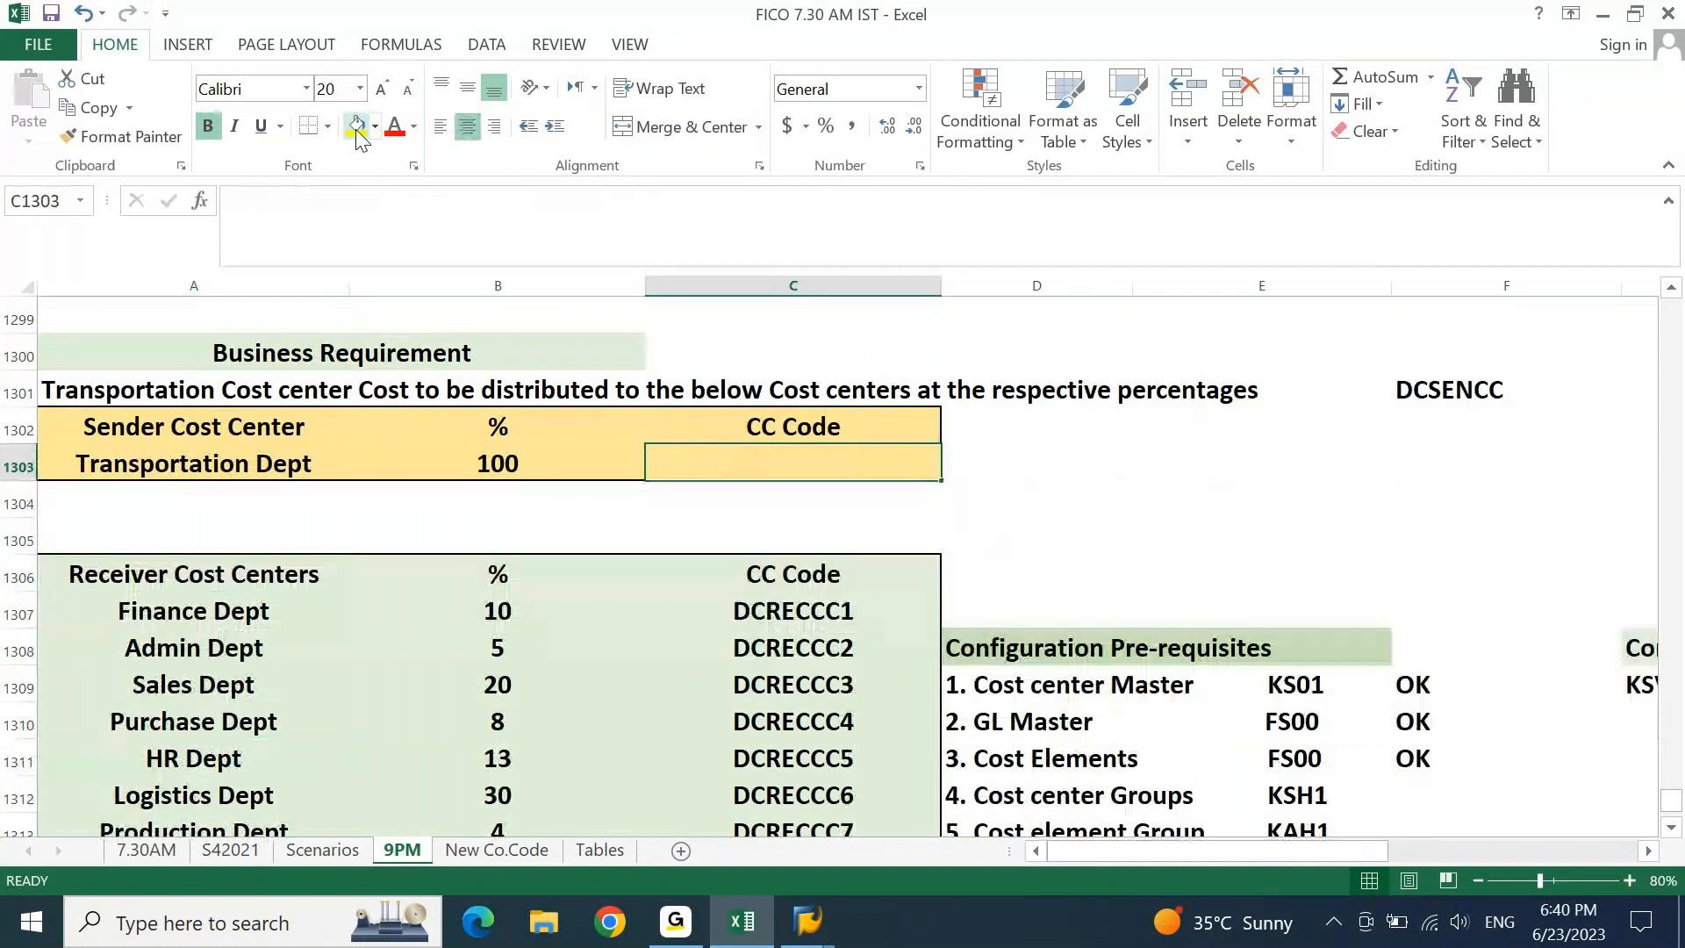
key("Up")
key("Up")
key("Right")
key("Right")
key("Right")
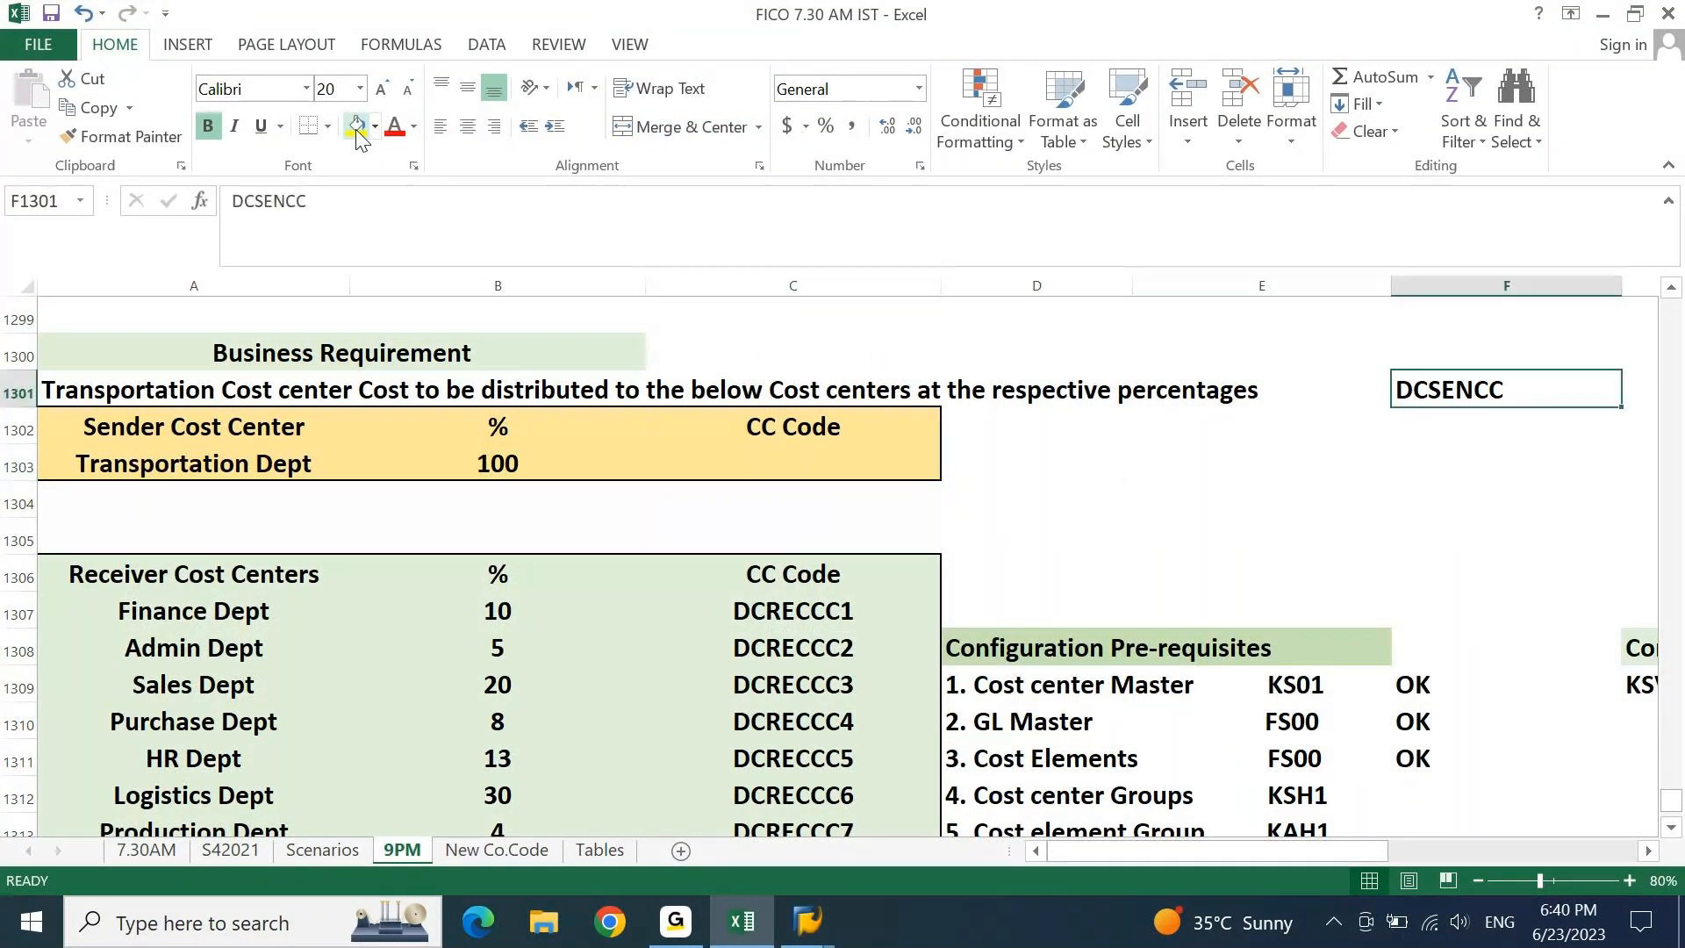
key("Delete")
Clear the eight receiver codes DCRECCC1–8 from C1307:C1314.
key("Left")
key("Left")
key("Down")
key("Down")
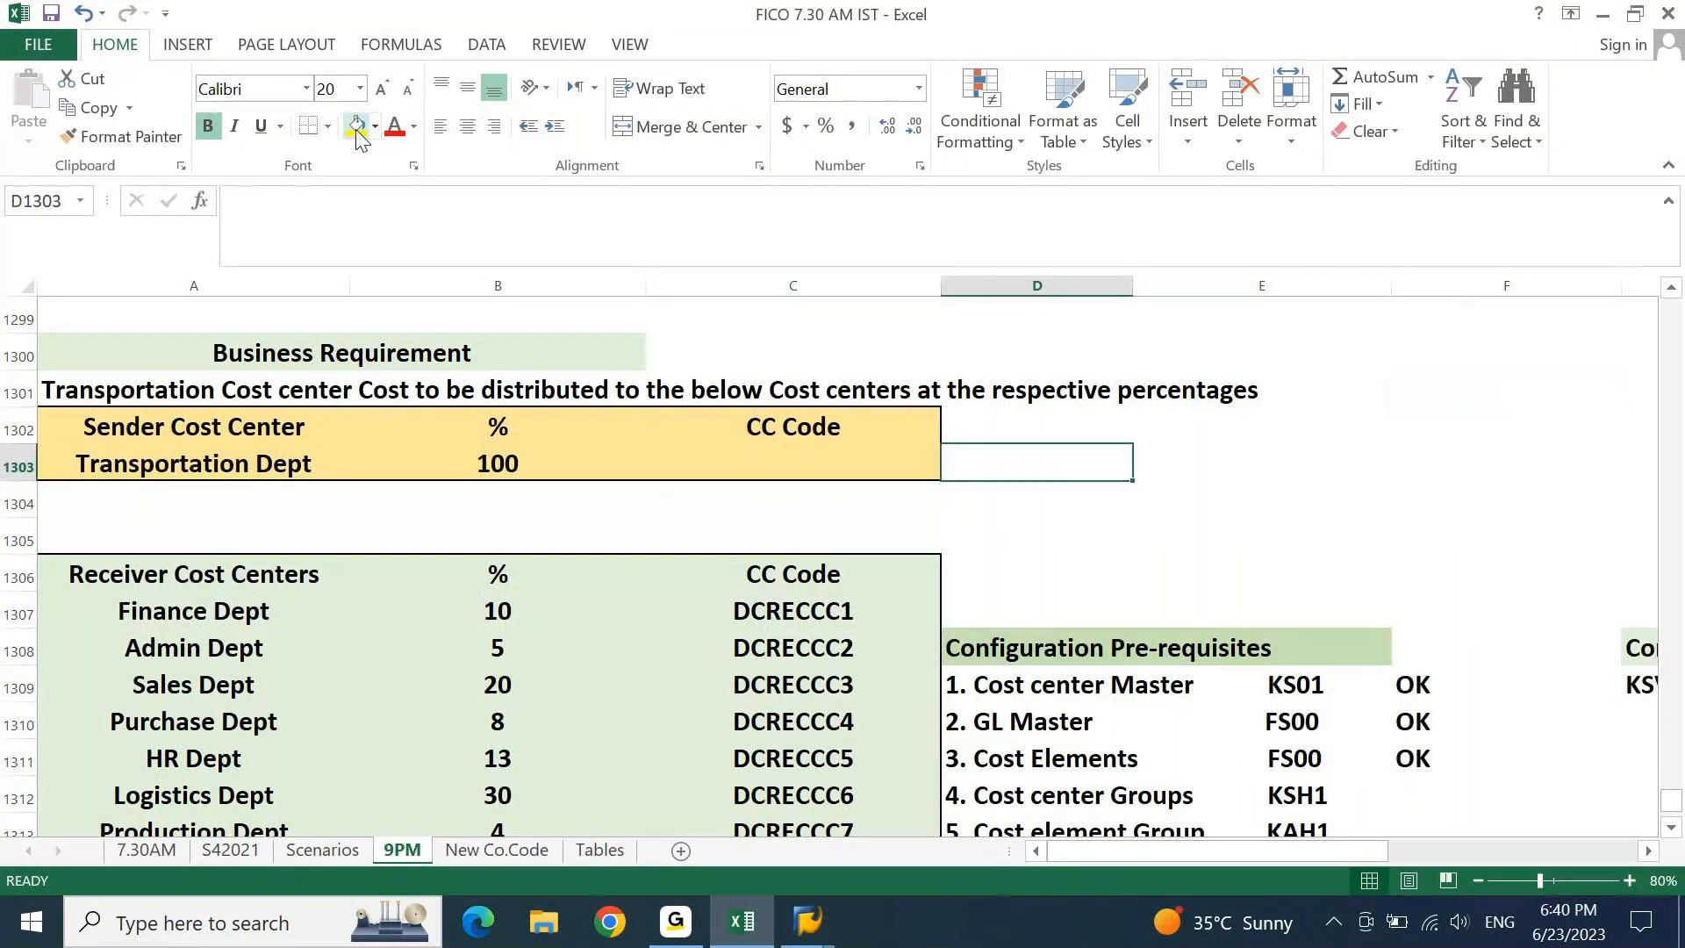
key("Left")
key("Down")
key("Down")
key("Down")
key("Down")
key("ctrl+shift+Down")
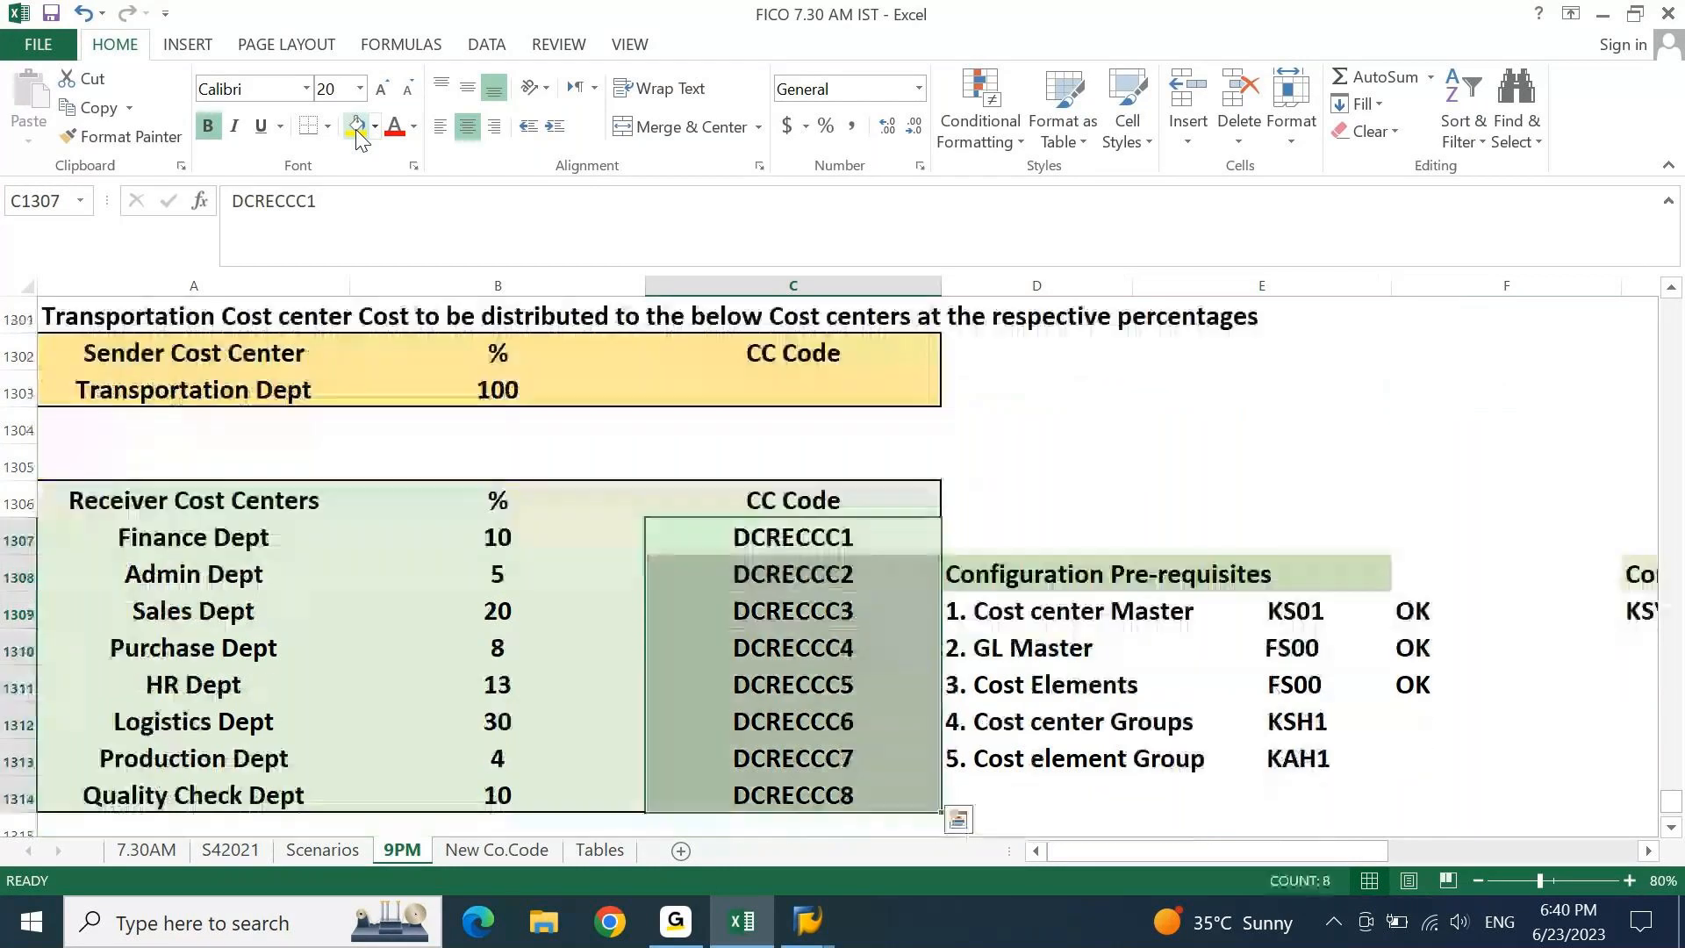
key("Delete")
key("Right")
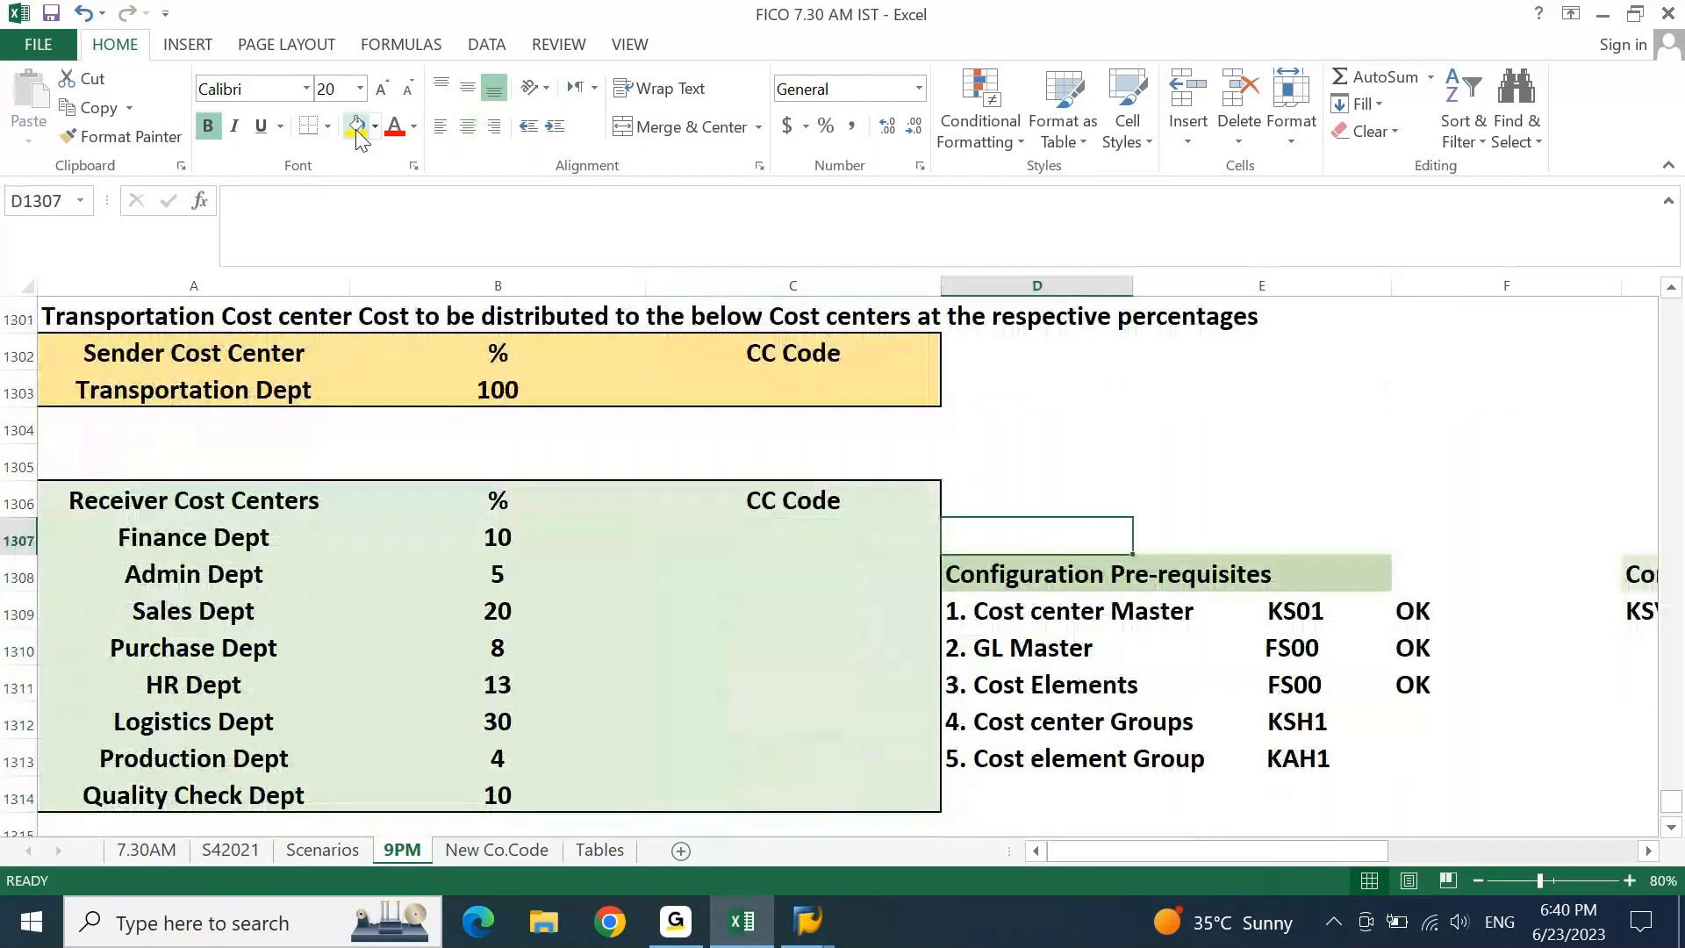
key("Right")
key("Right")
key("Down")
key("Down")
key("Left")
key("ctrl+Right")
key("ctrl+Right")
key("ctrl+Right")
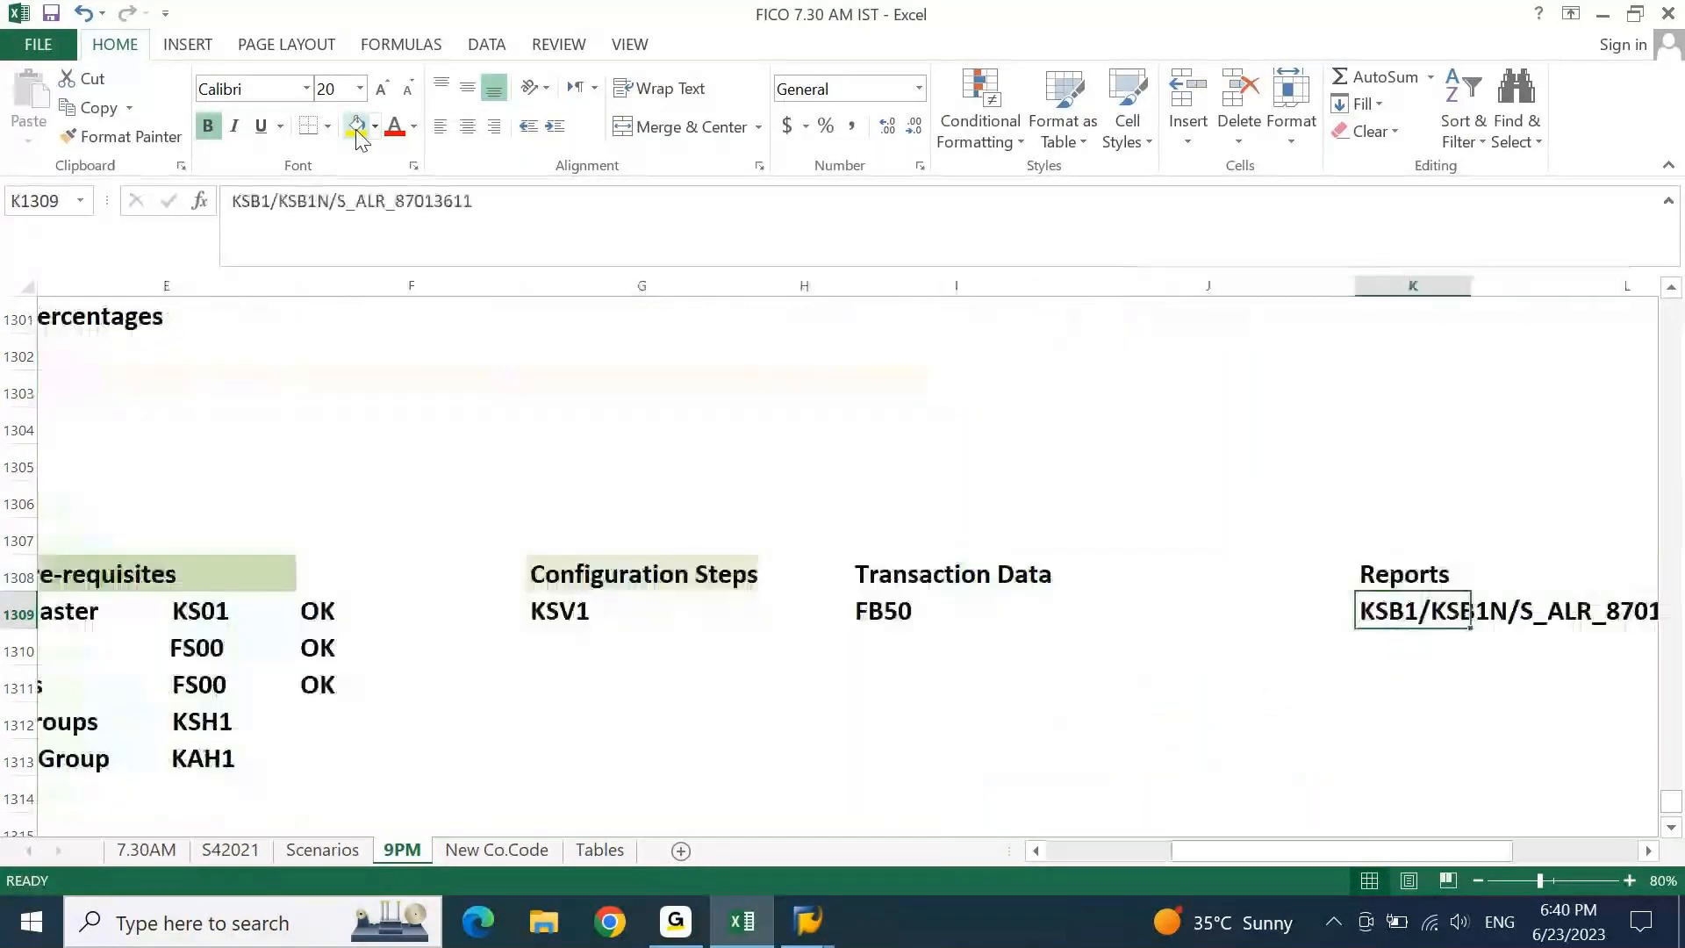
Change the copied configuration step in G1309 from KSV1 to KSU1.
key("Left")
key("Left")
key("Left")
key("Left")
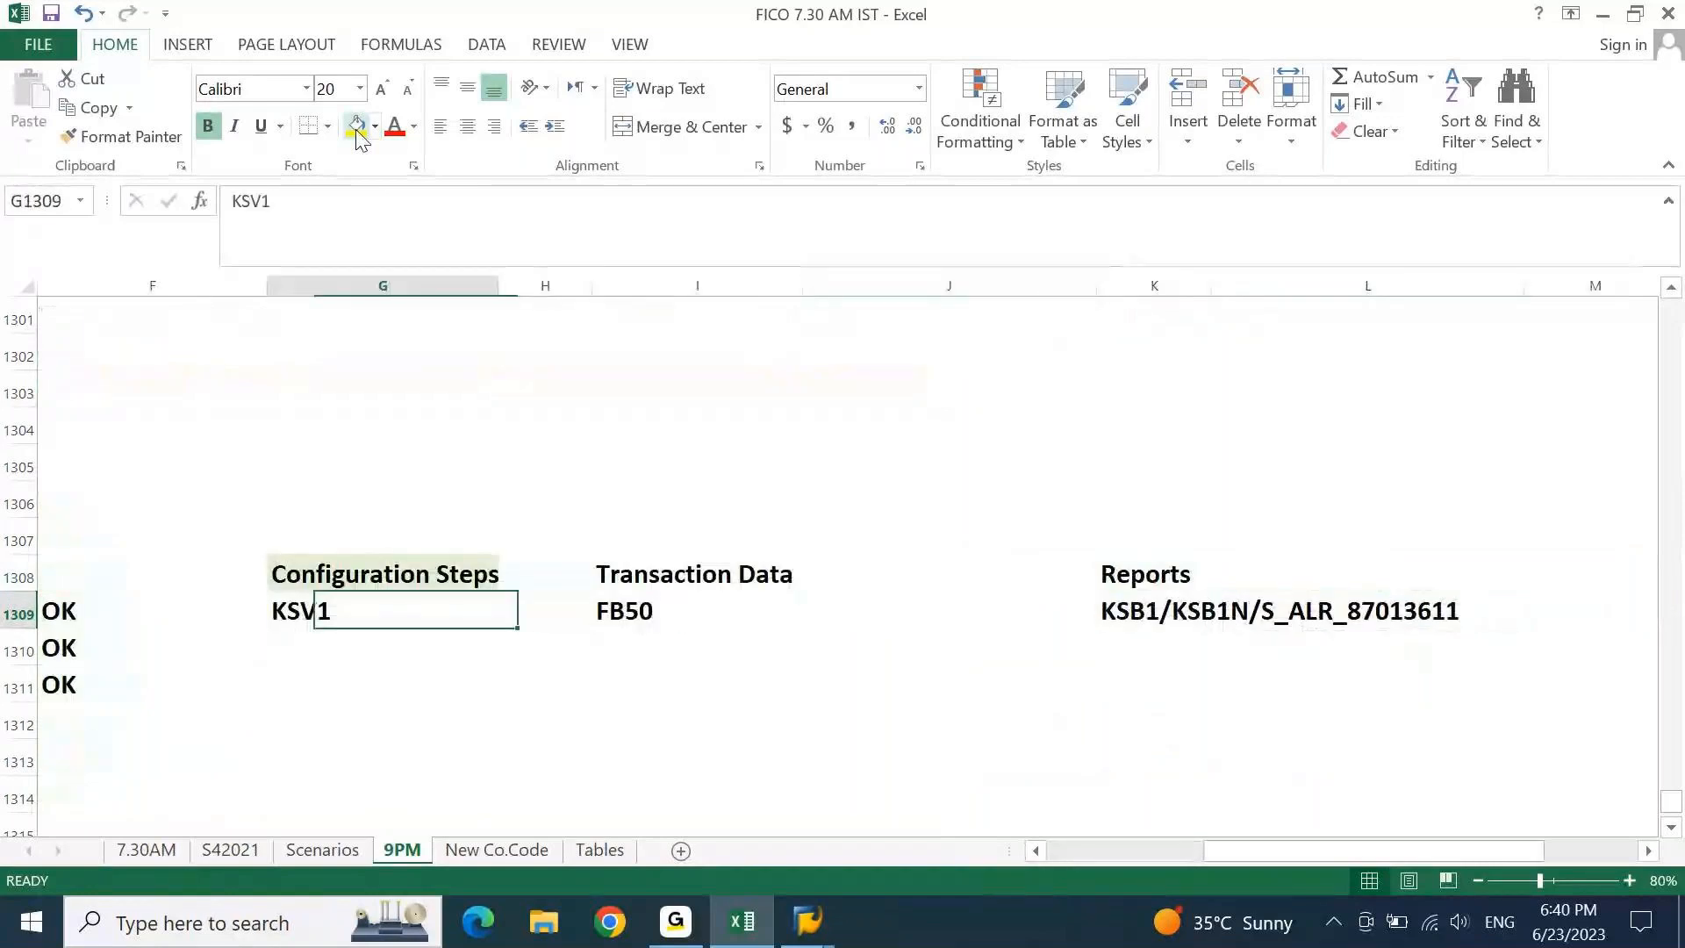
key("F2")
key("Left")
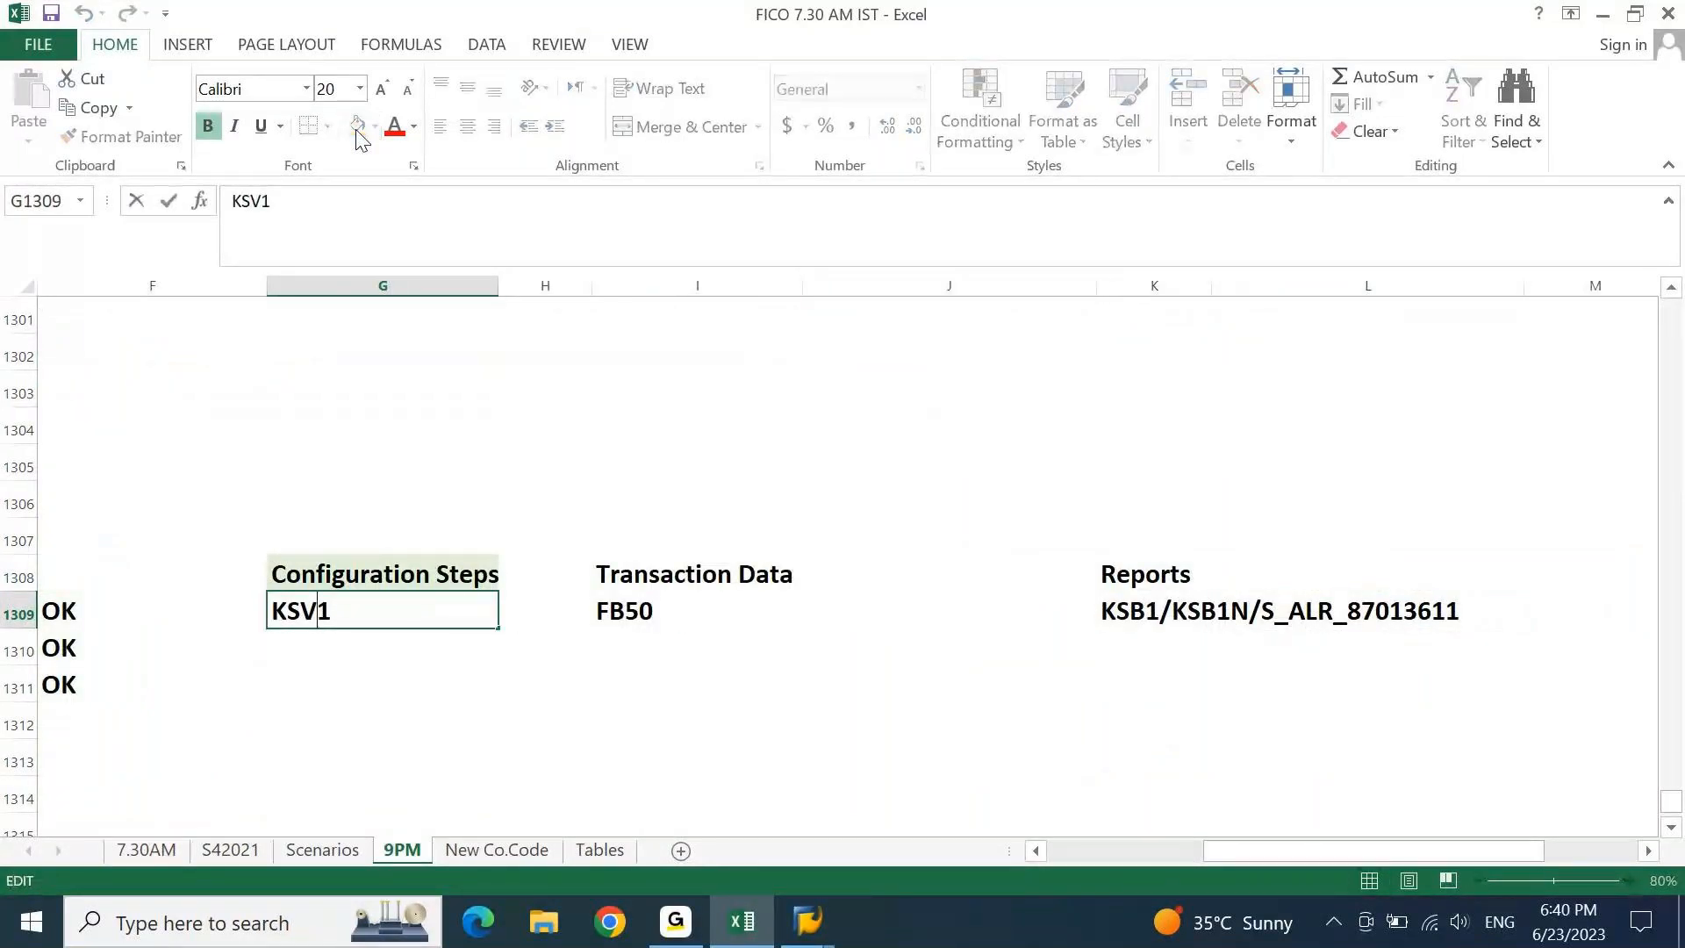
key("shift+Left")
type("U")
key("Return")
key("Up")
key("Right")
key("Right")
key("Right")
key("Right")
key("Right")
key("Right")
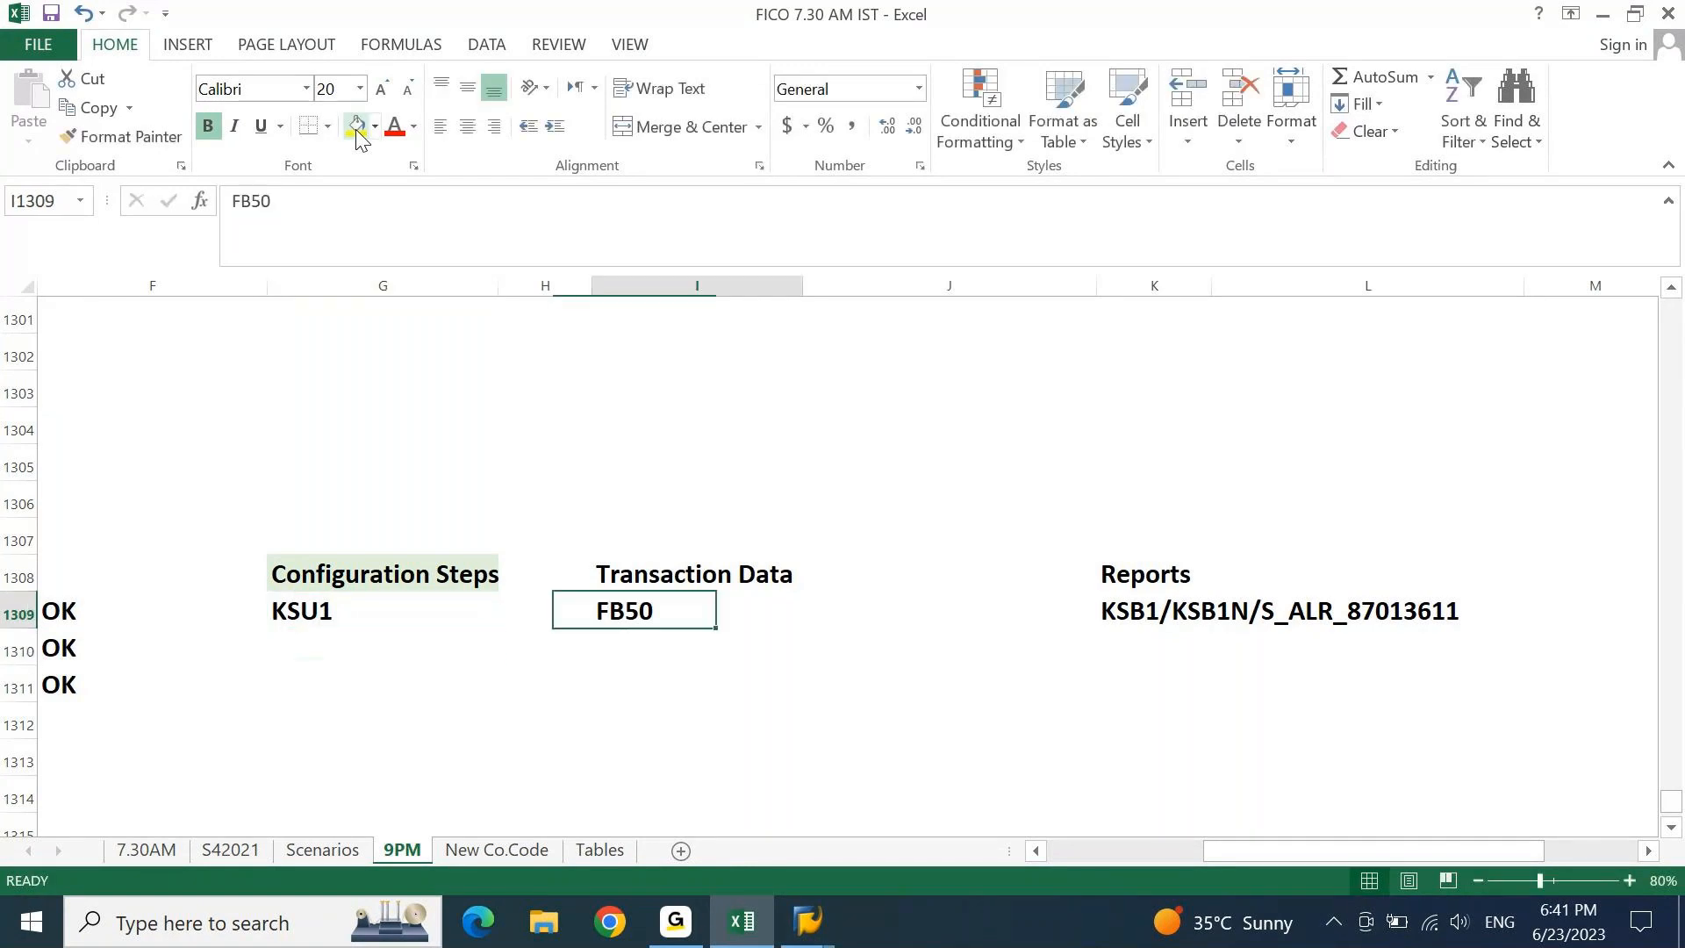
key("Left")
key("Left")
key("Left")
key("Left")
key("Left")
key("Left")
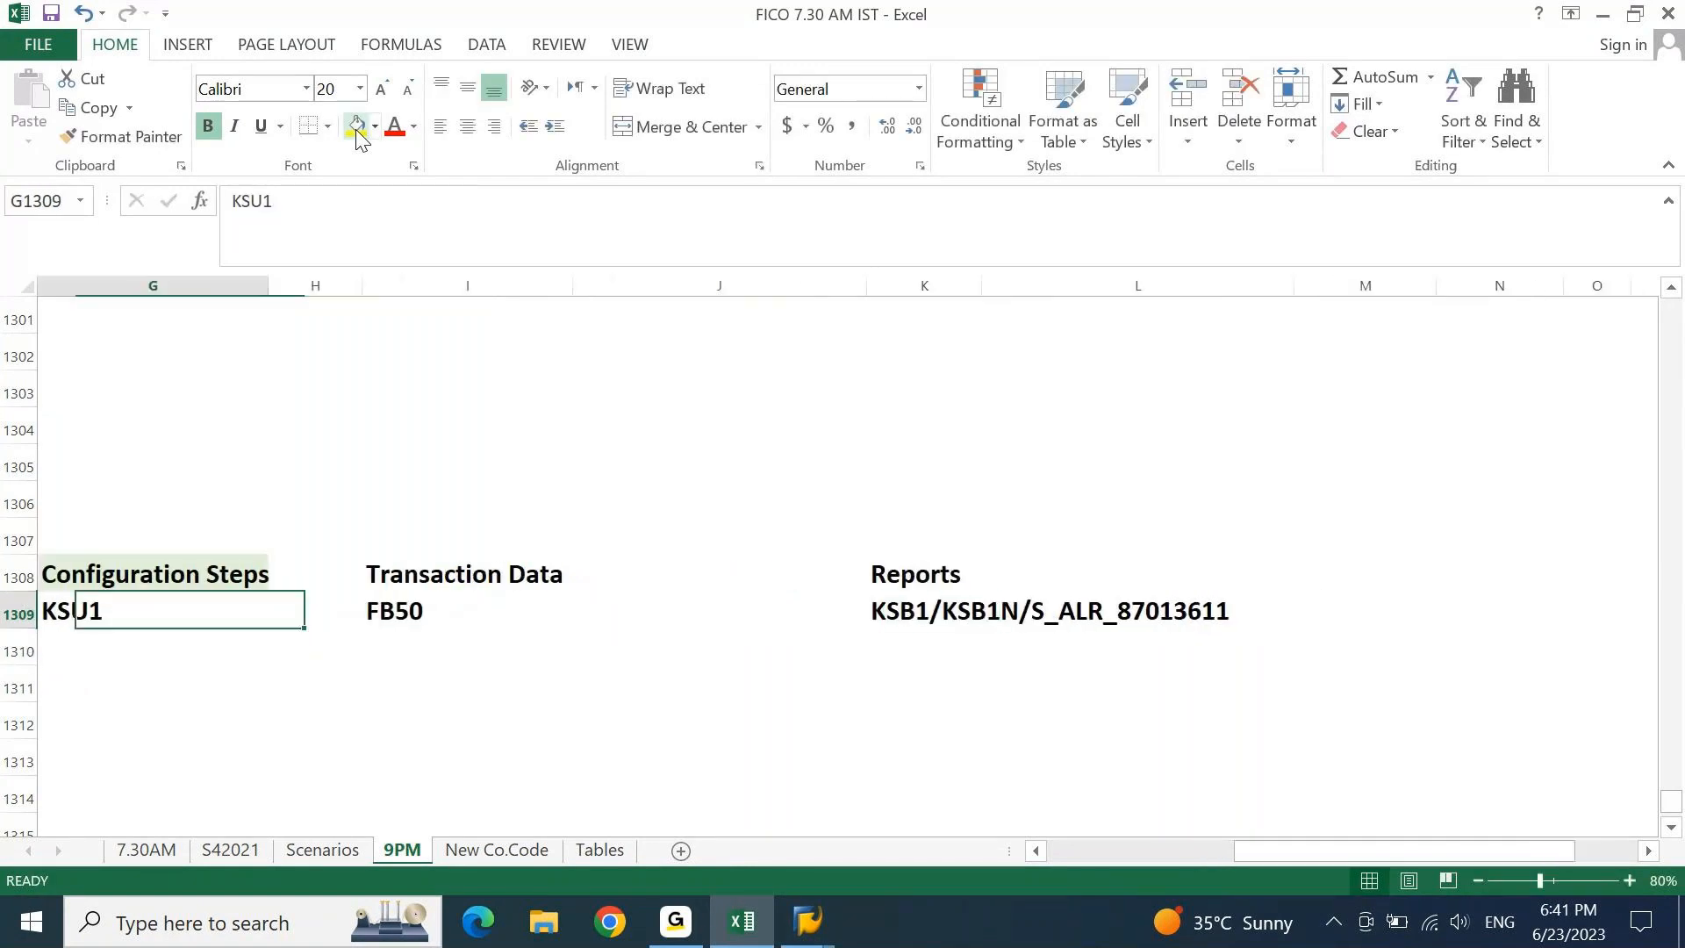
key("Left")
key("Left")
key("Left")
key("Left")
key("Left")
key("Left")
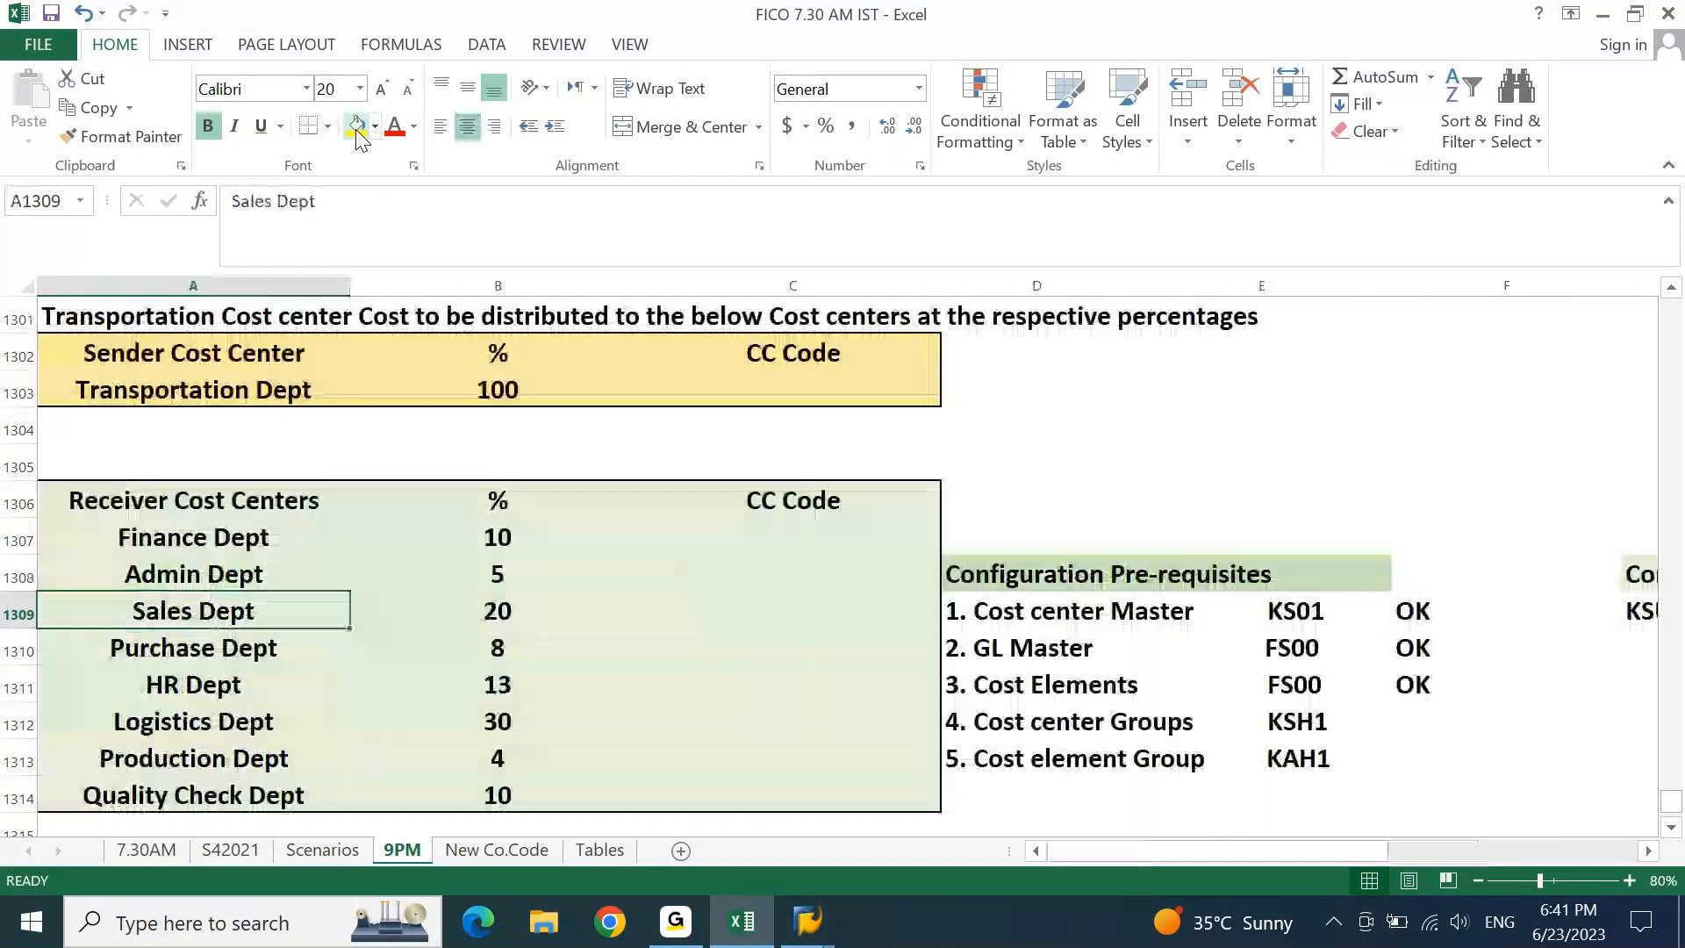
key("Down")
key("Down")
key("Down")
key("Down")
key("Down")
key("Down")
key("Down")
key("Down")
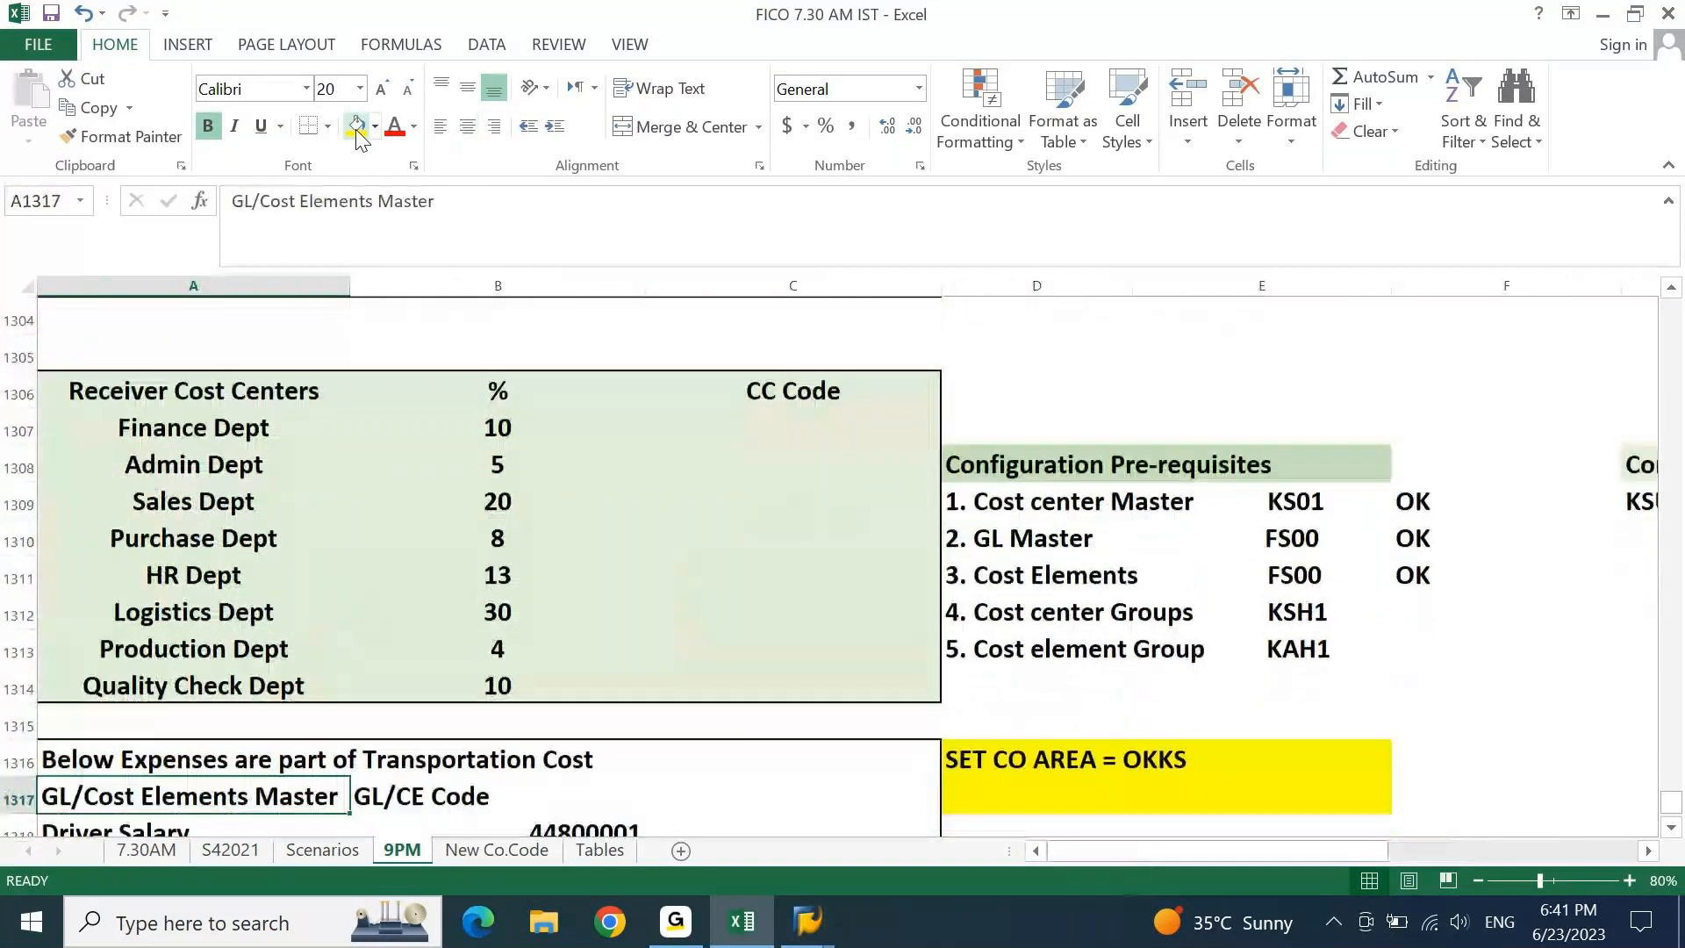
key("Down")
key("Down")
key("Down")
key("Down")
key("Down")
key("Down")
key("Down")
key("Down")
key("Down")
key("Down")
key("Down")
key("Down")
key("Up")
key("Up")
key("Up")
key("Up")
key("Up")
key("Up")
key("Up")
key("Up")
key("Up")
key("Up")
key("Up")
key("Up")
key("Up")
key("Down")
key("Down")
key("Right")
key("ctrl+shift+Down")
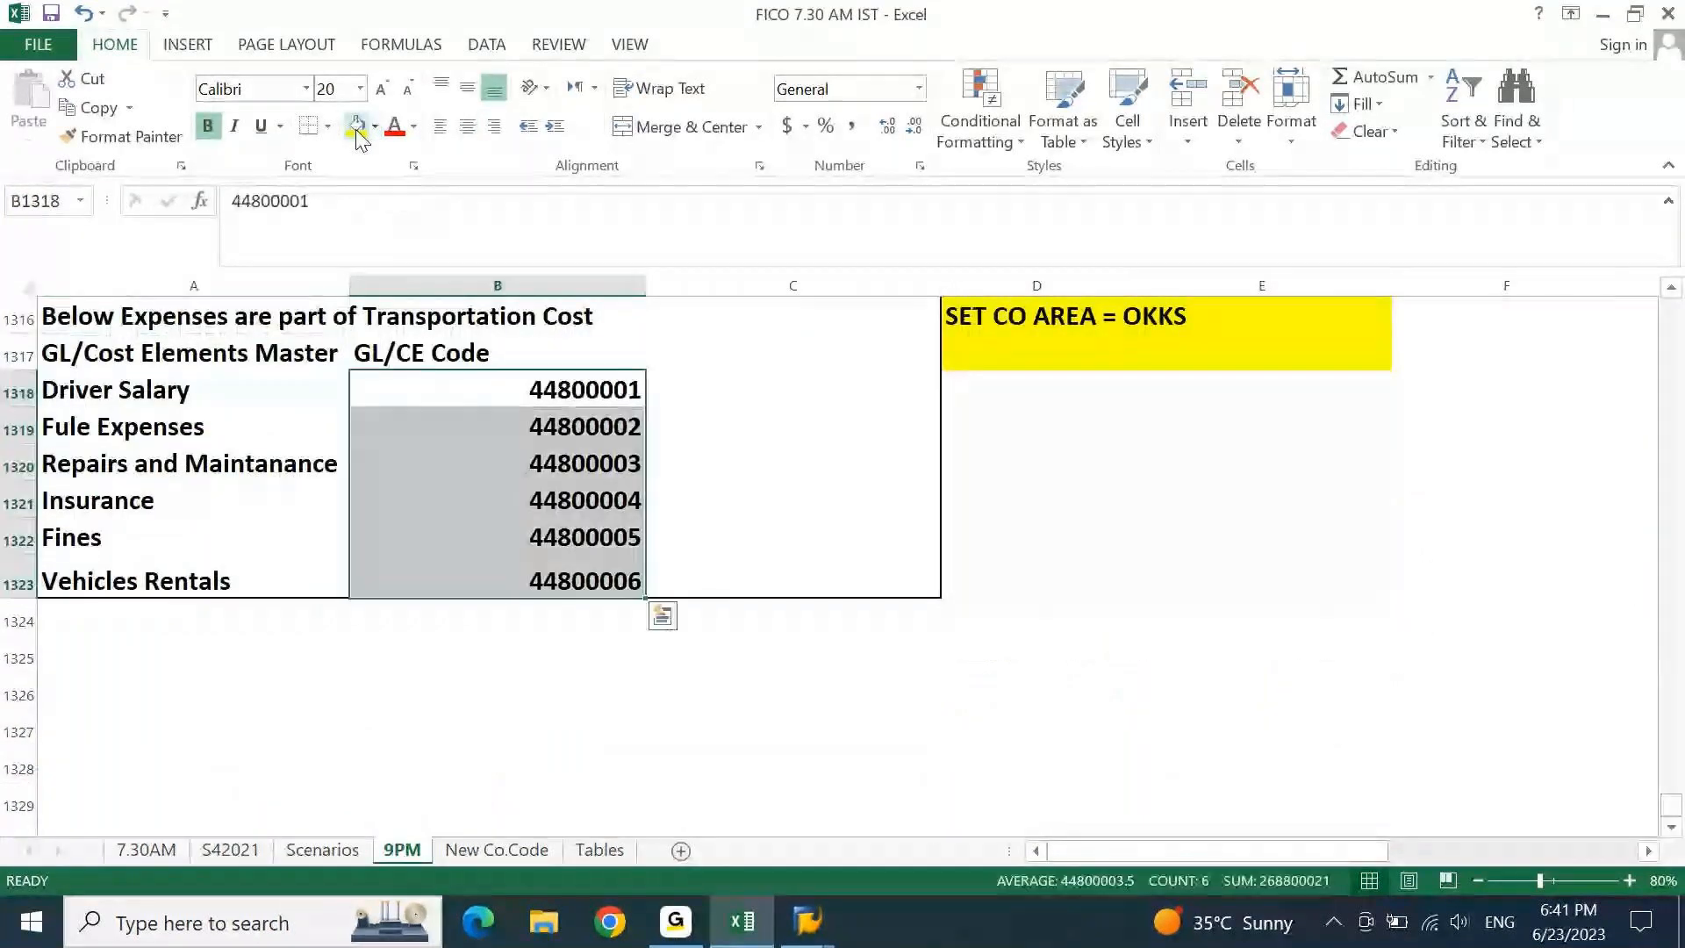
key("Delete")
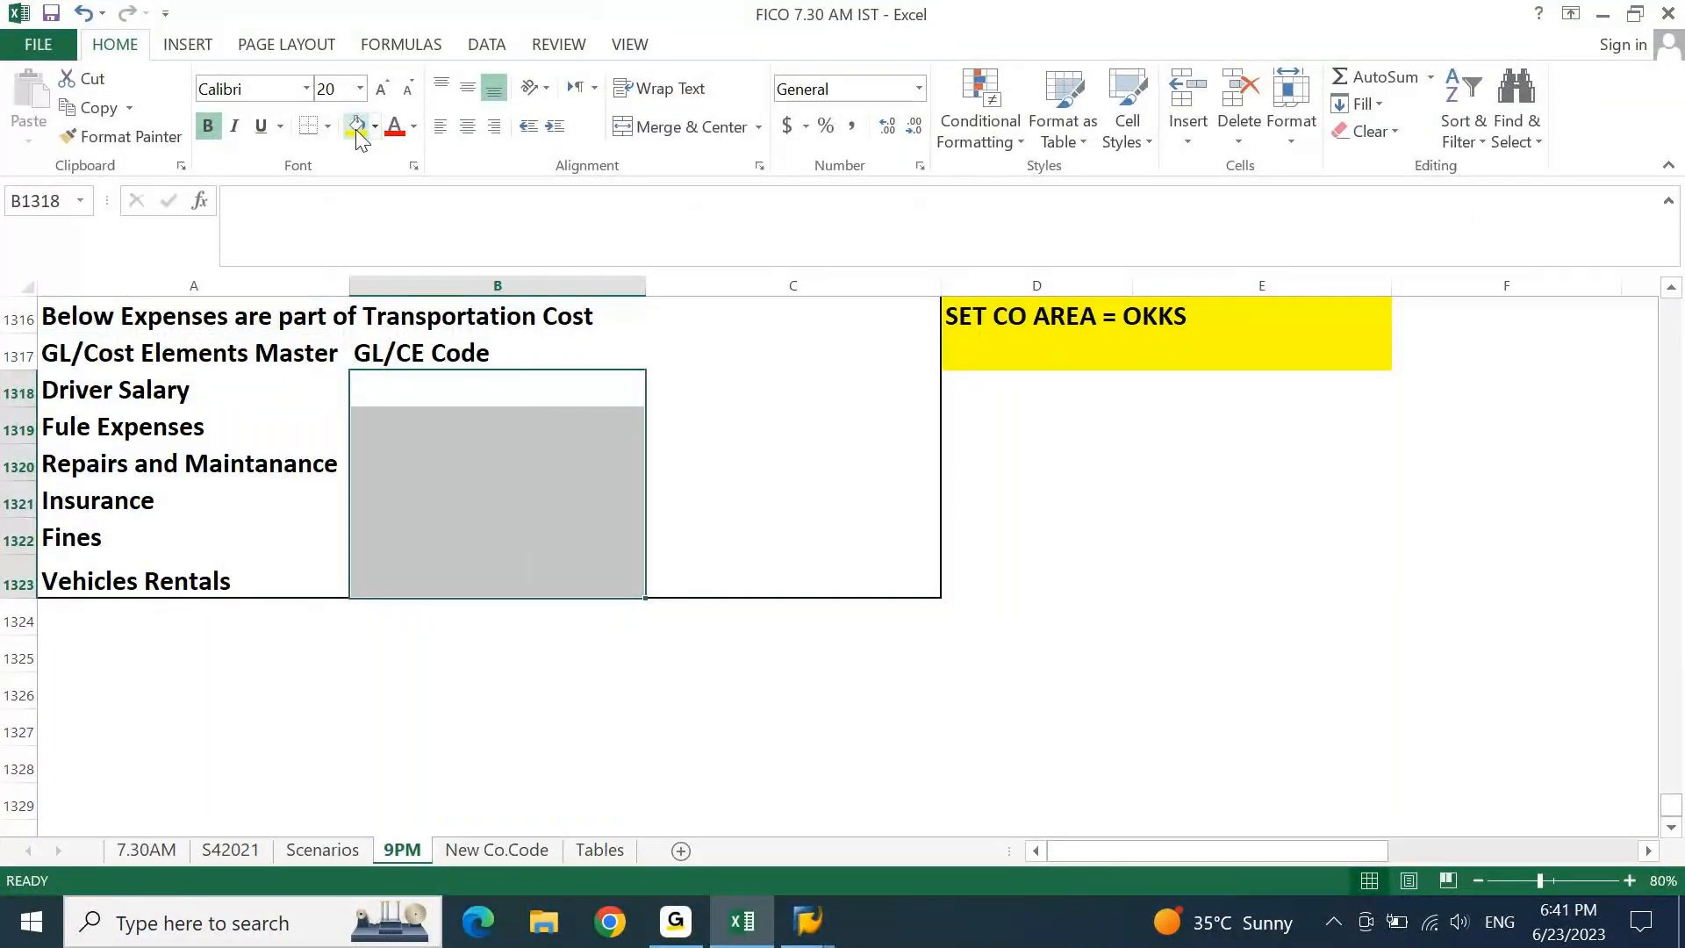
key("Page_Up")
key("Down")
key("Left")
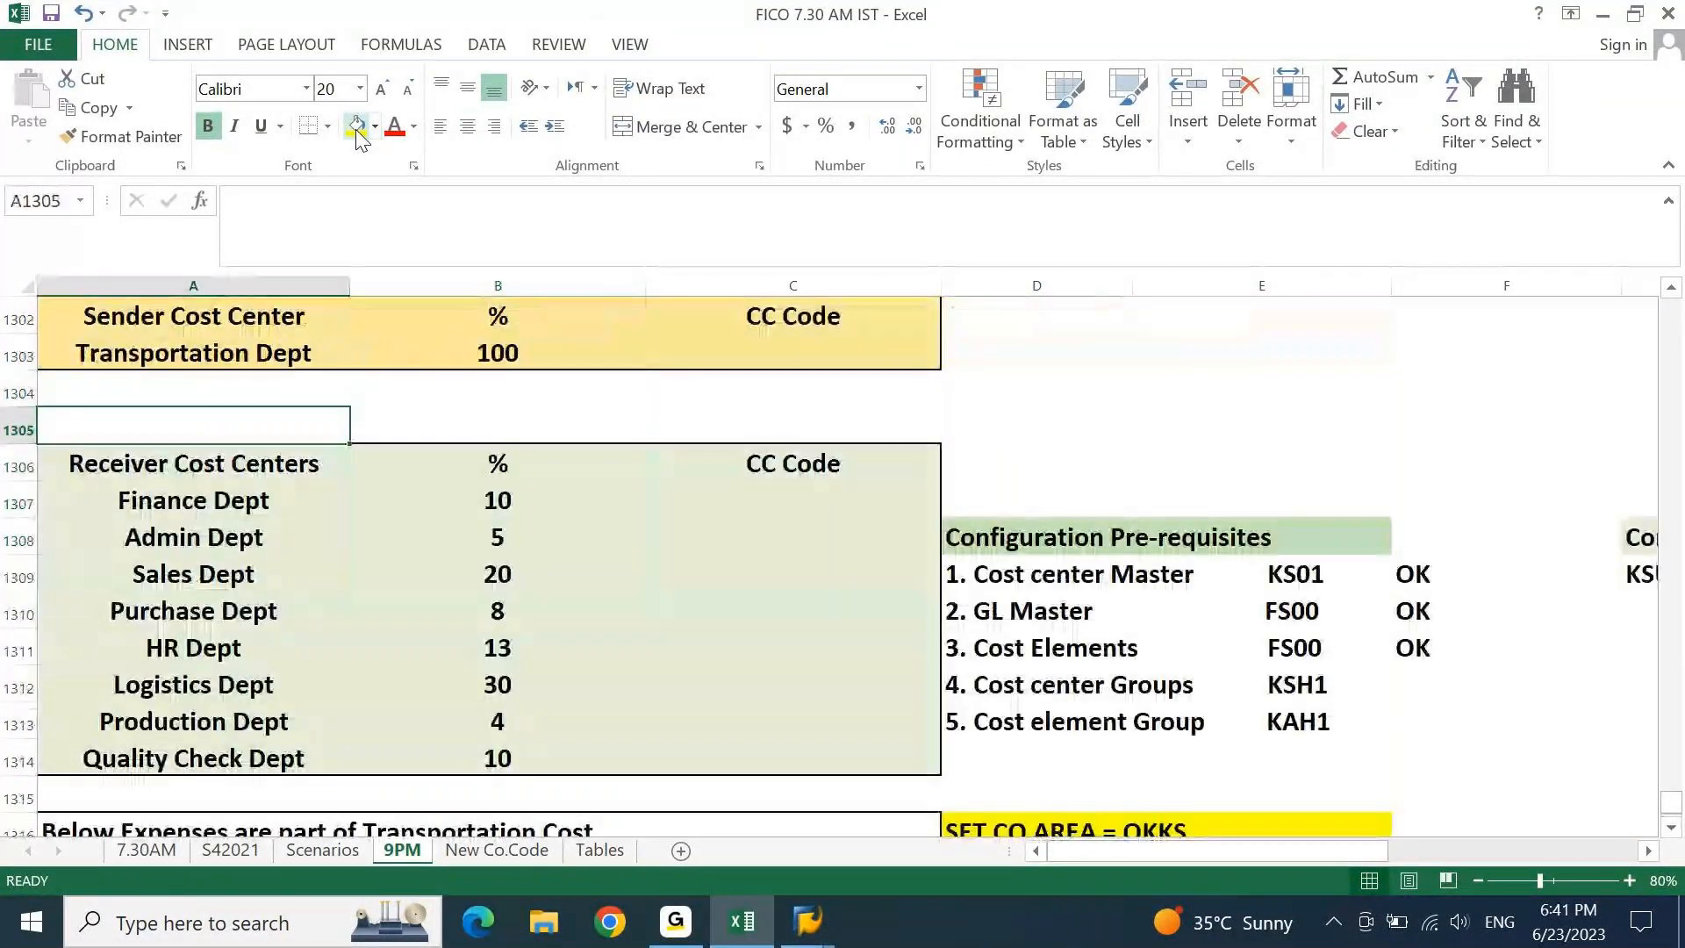
key("Down")
key("Right")
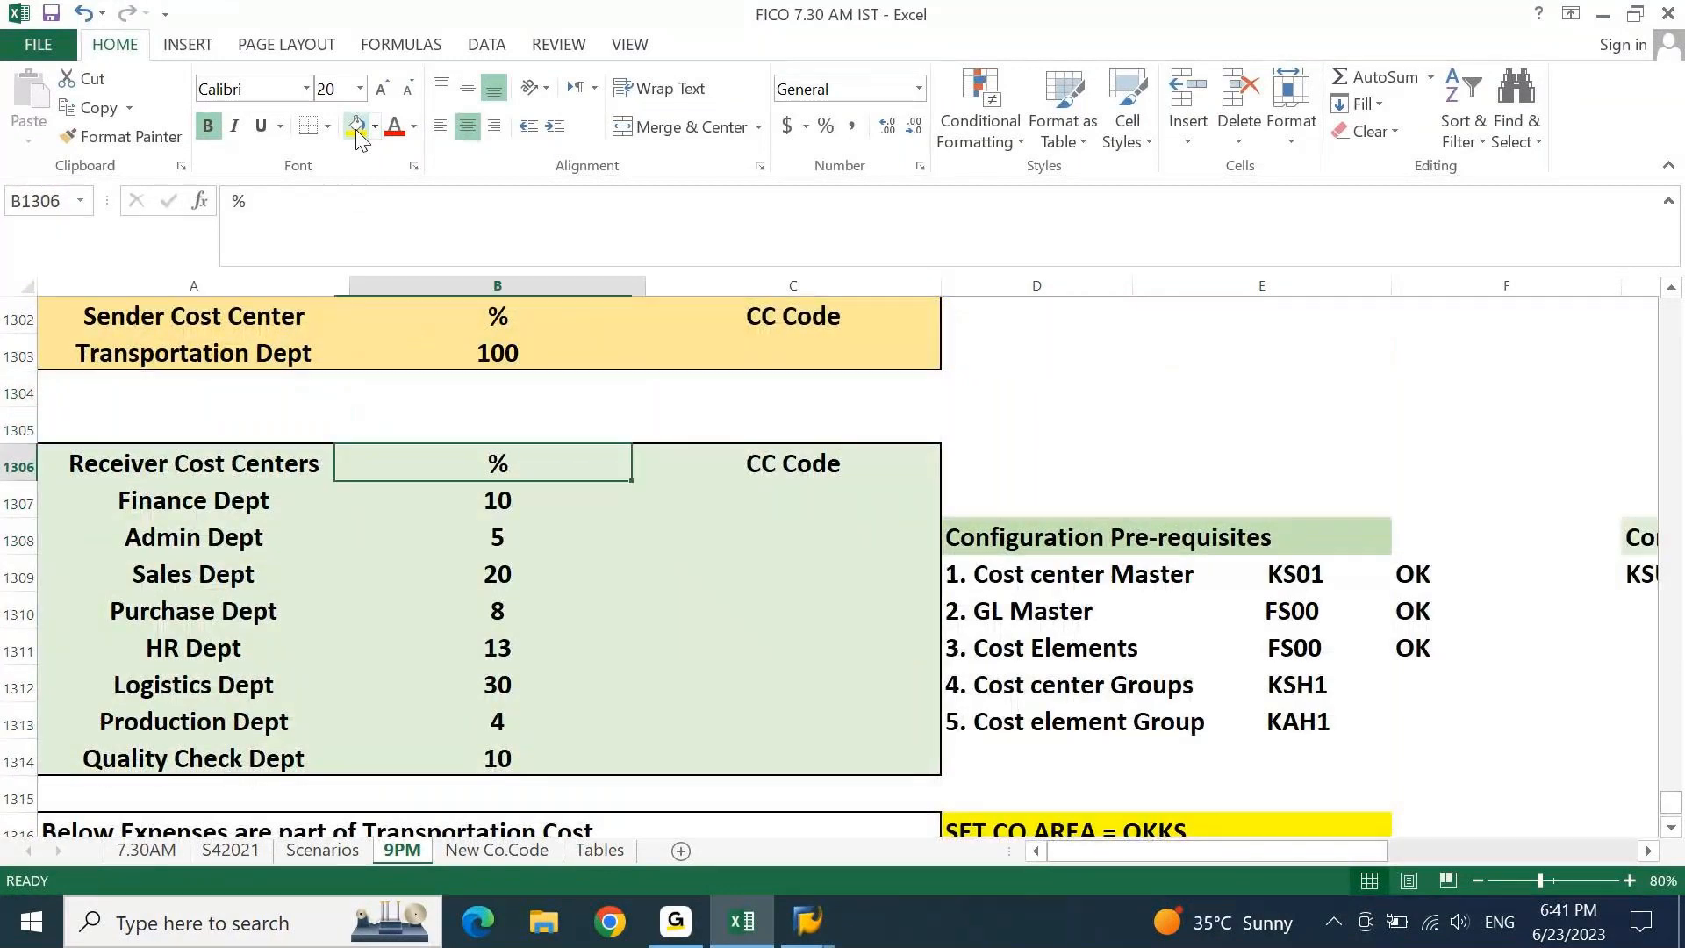
key("Right")
key("Right")
key("Down")
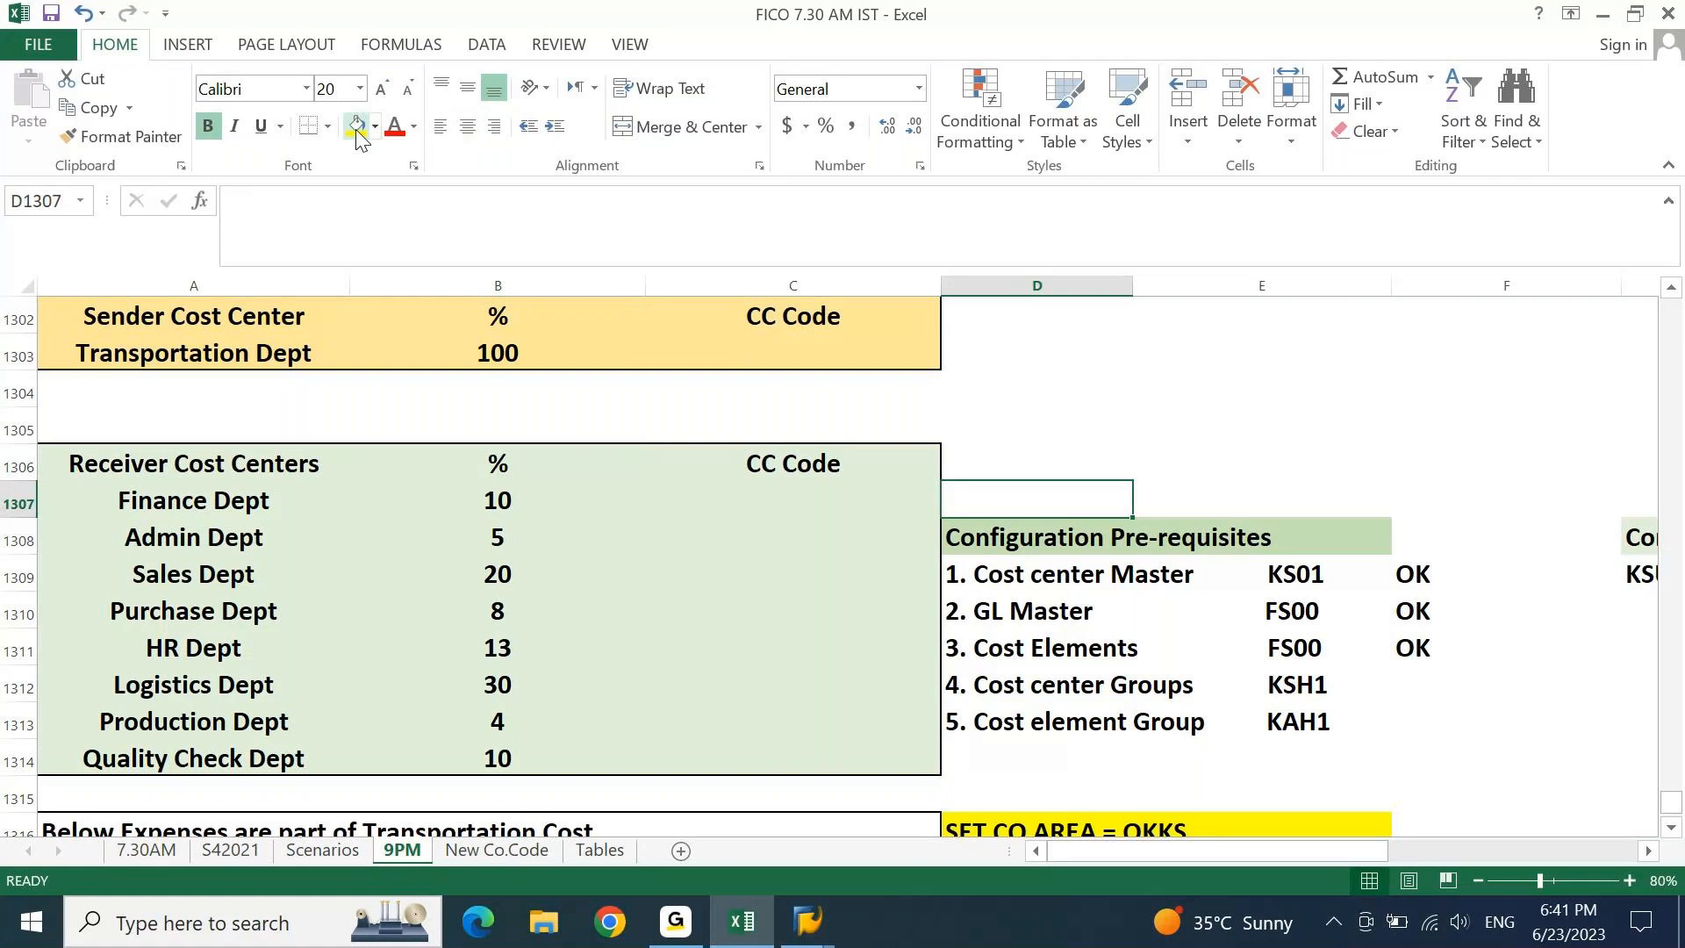
key("Down")
key("Down")
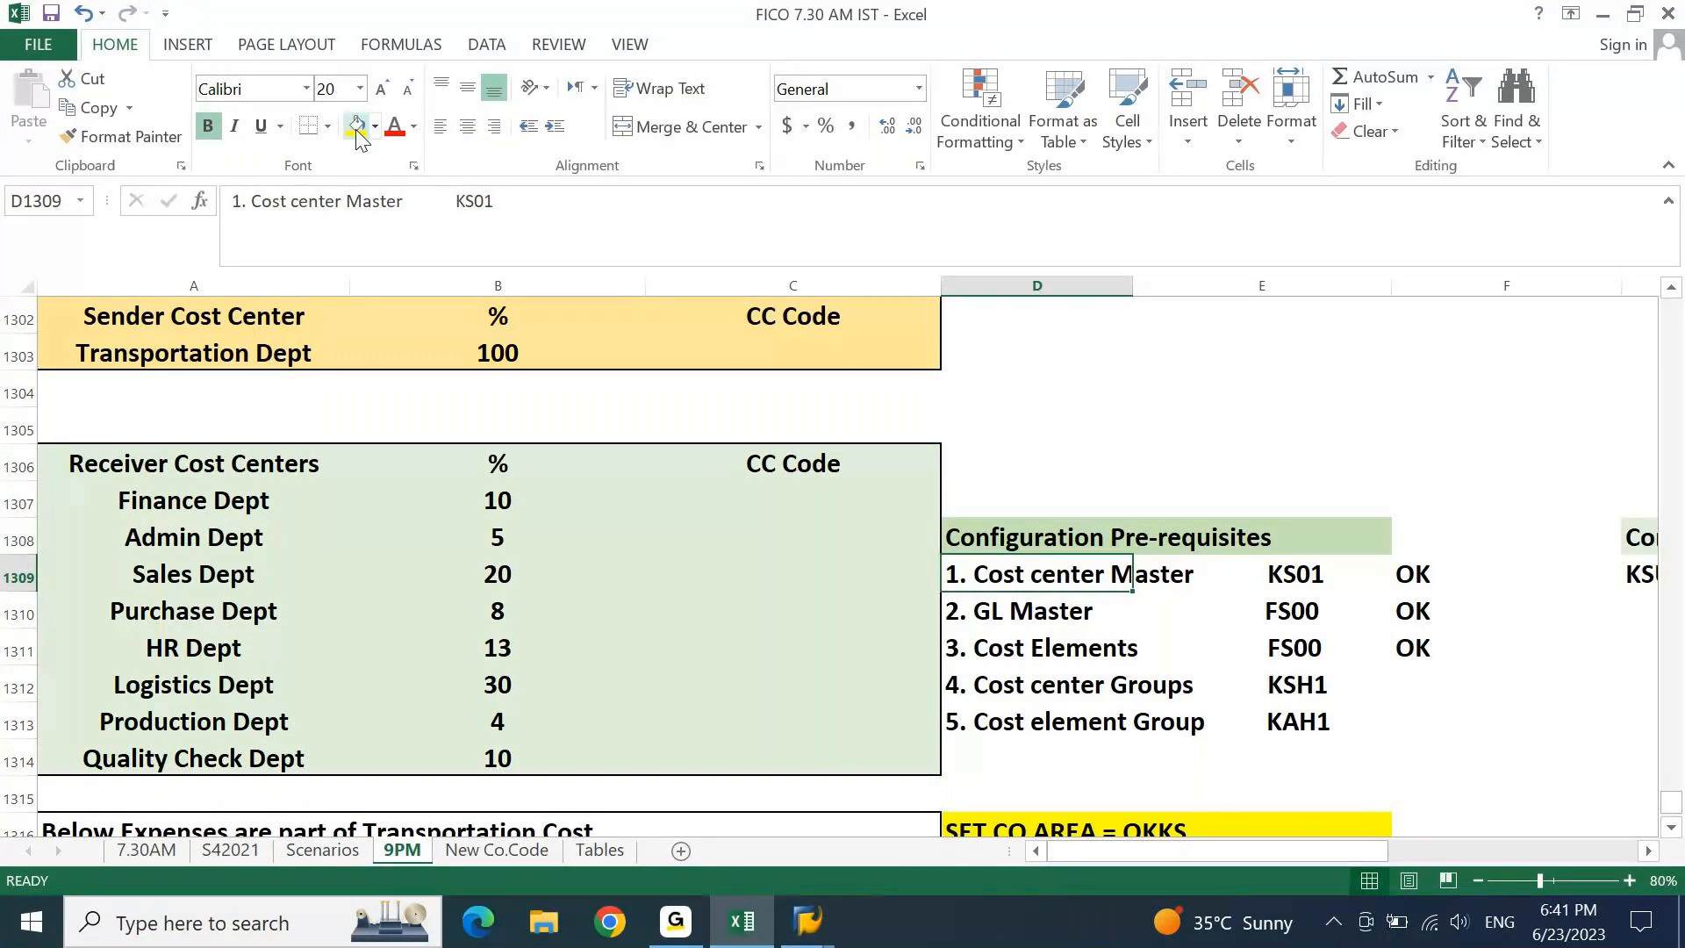
key("Down")
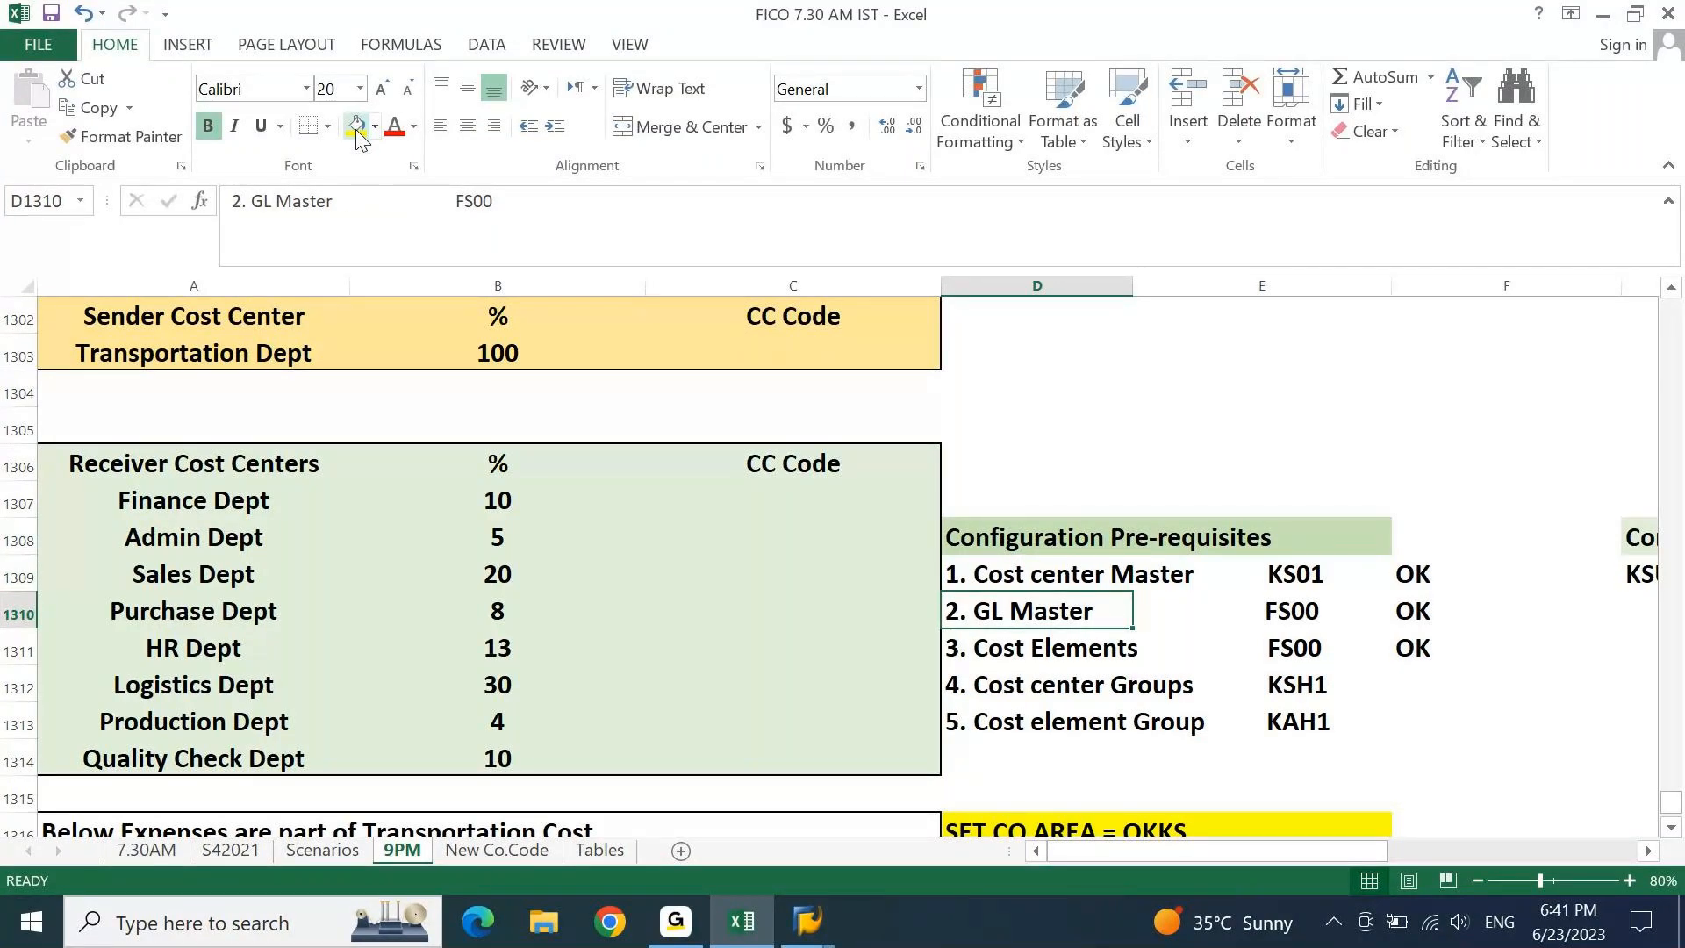
key("Down")
key("Down")
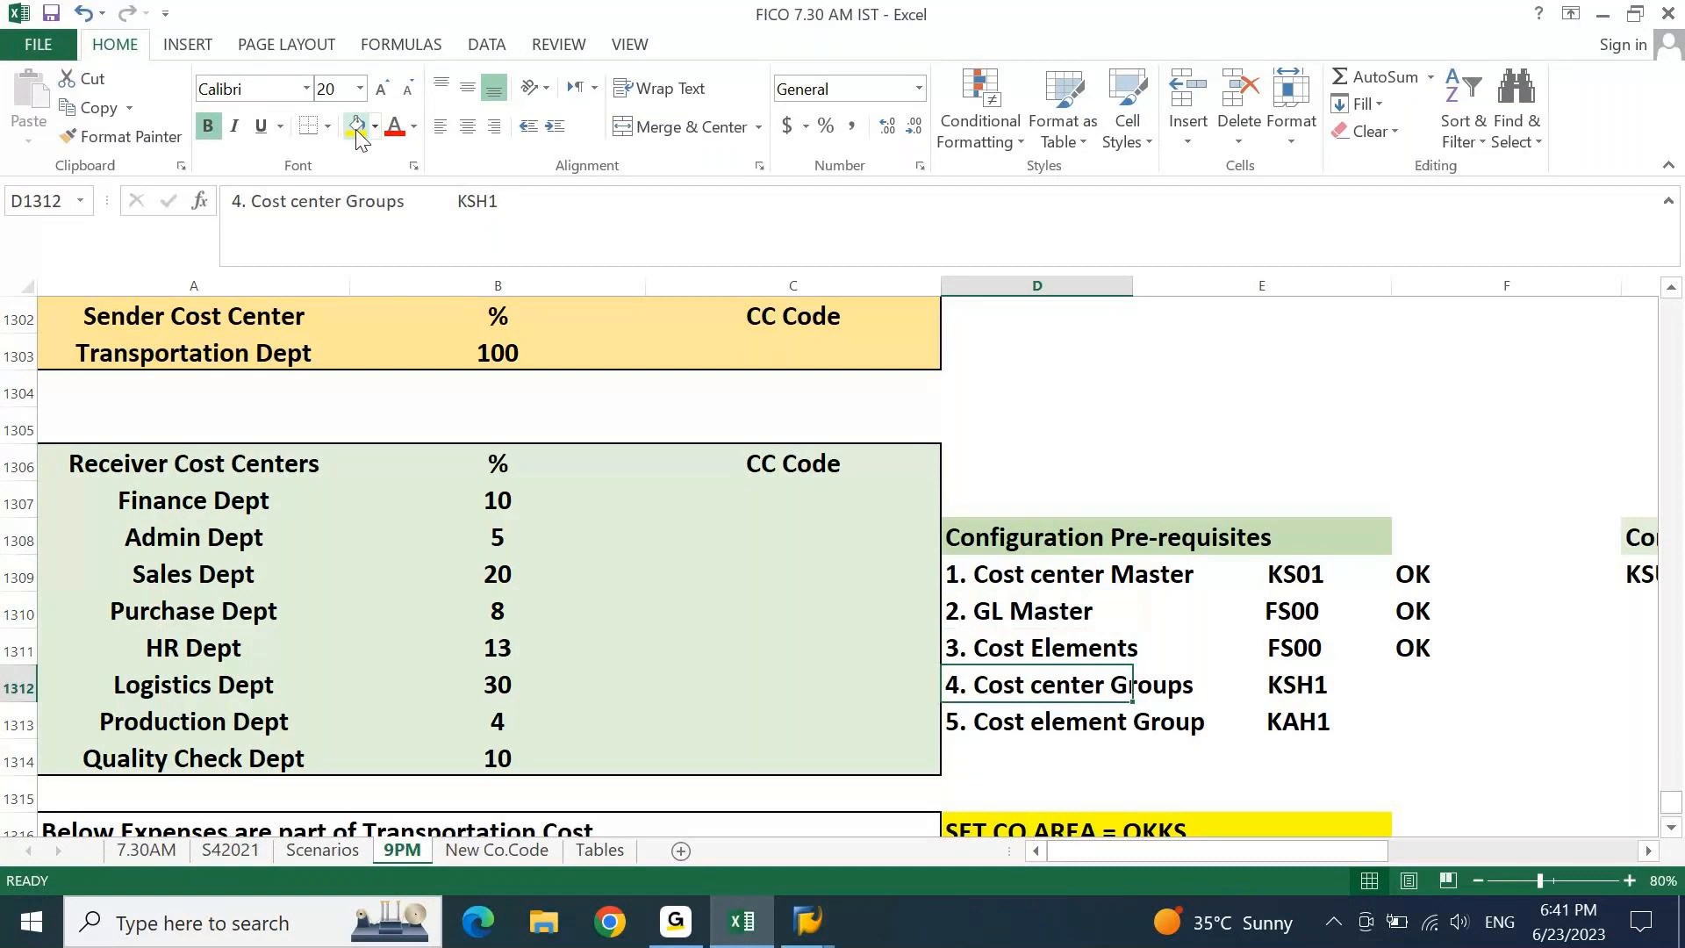
key("Down")
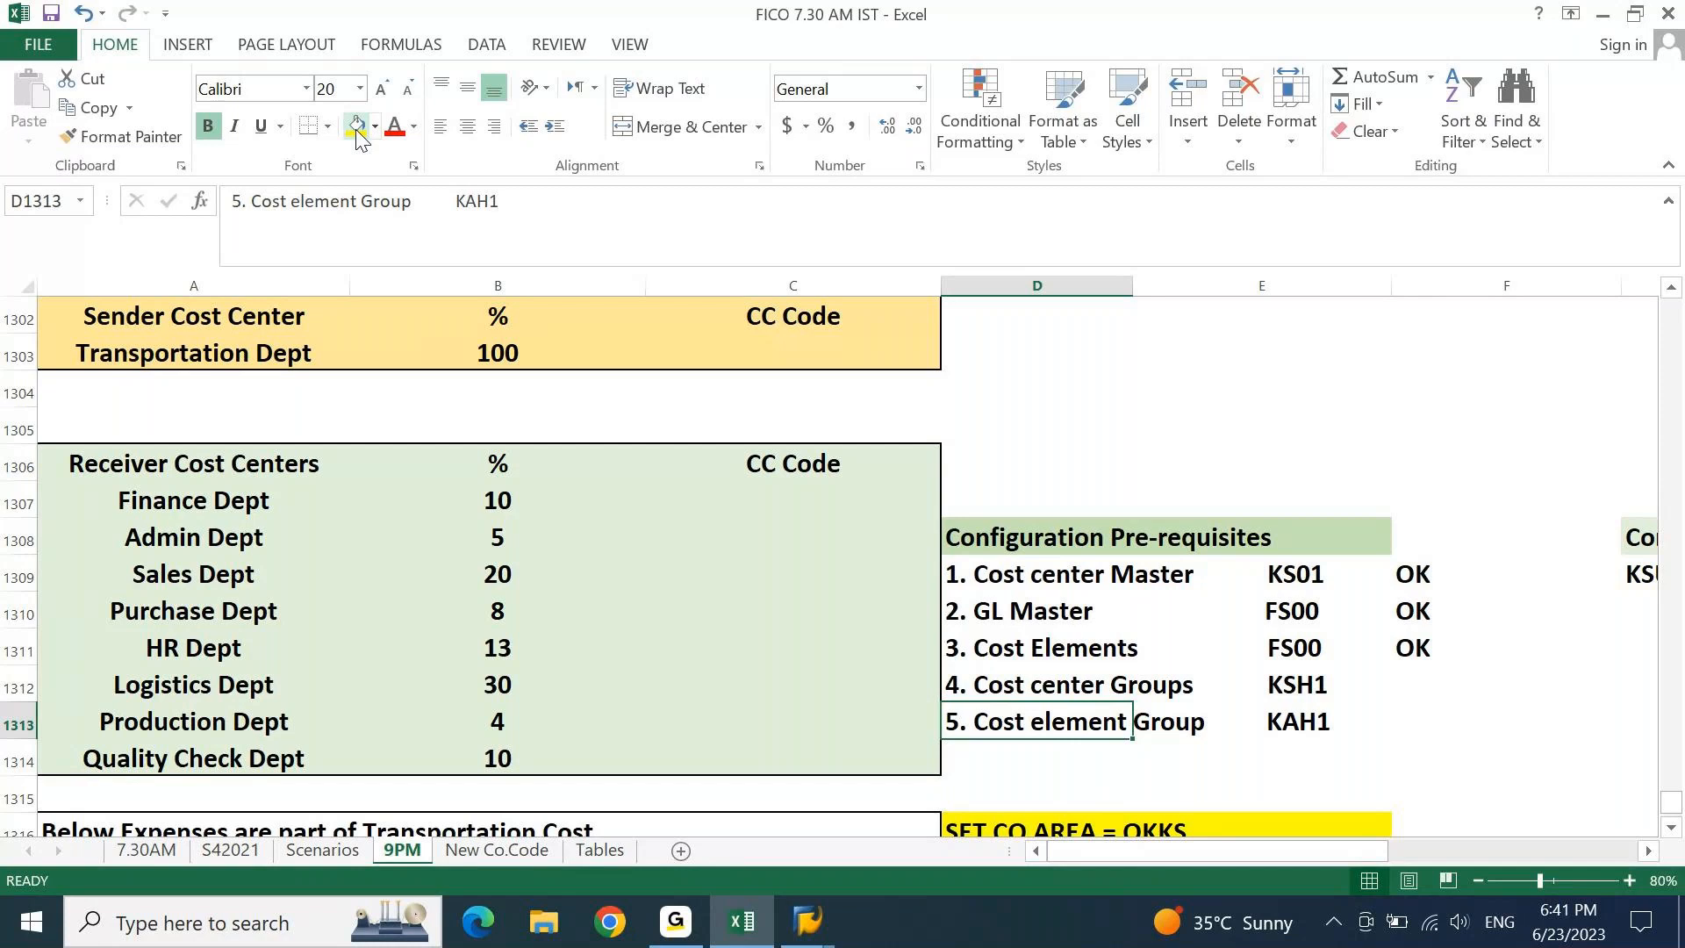
key("Down")
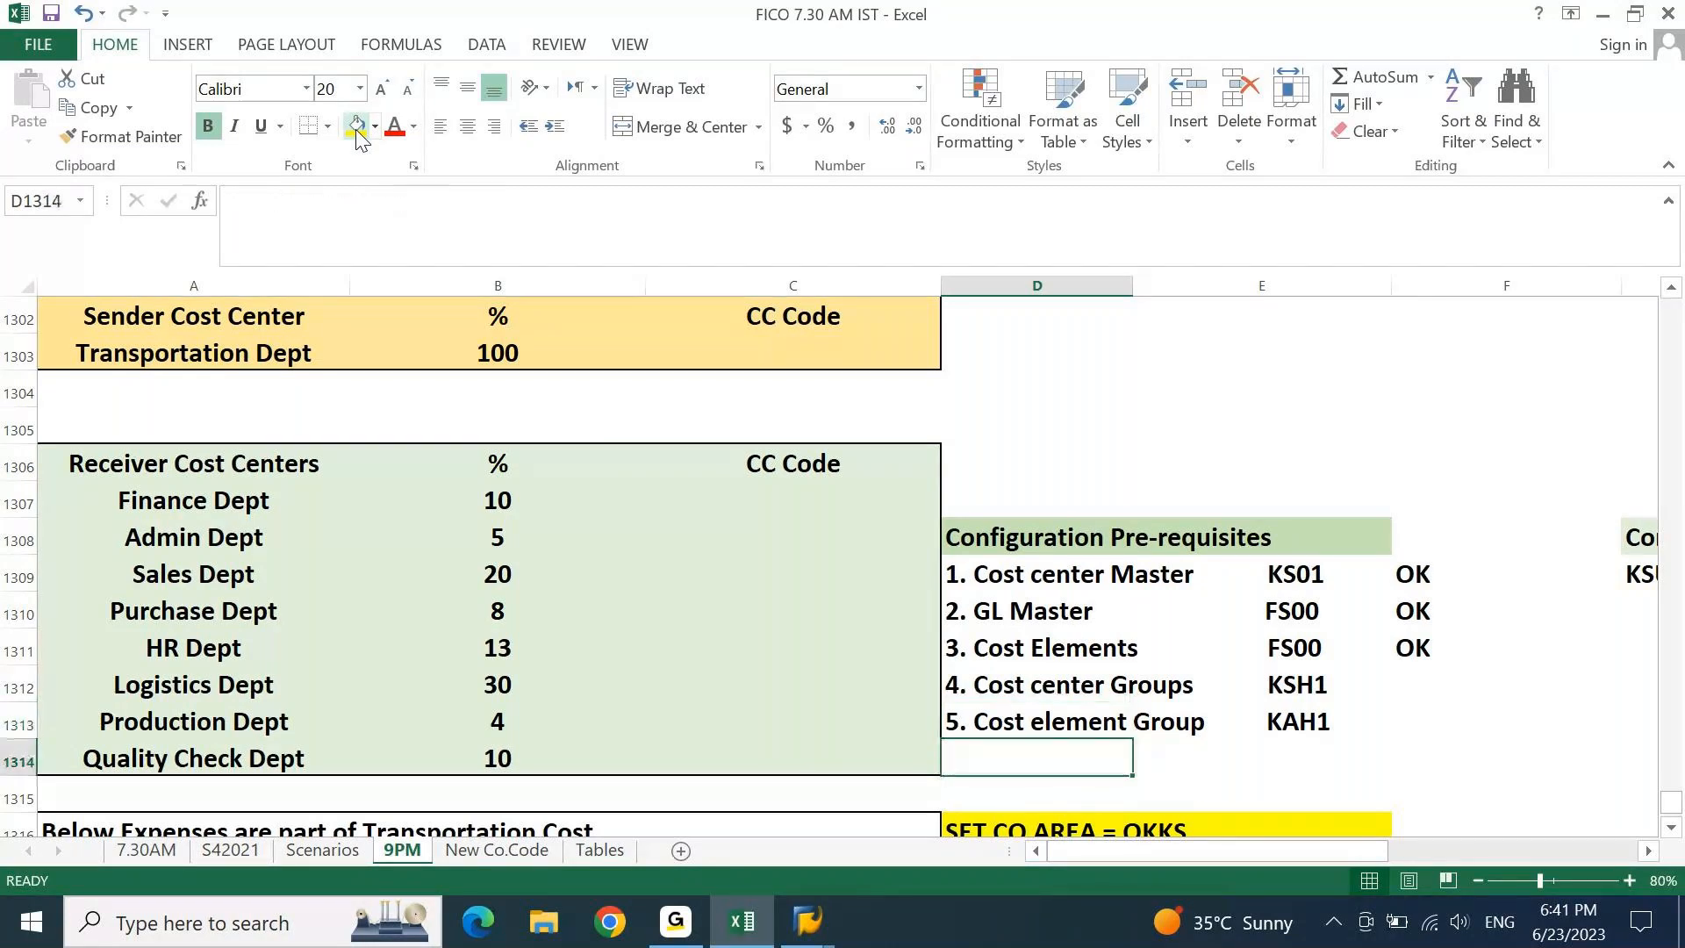
Enter '6. Assessment Cost Element' in D1314 with code FS00 beside it.
type("6. Ass")
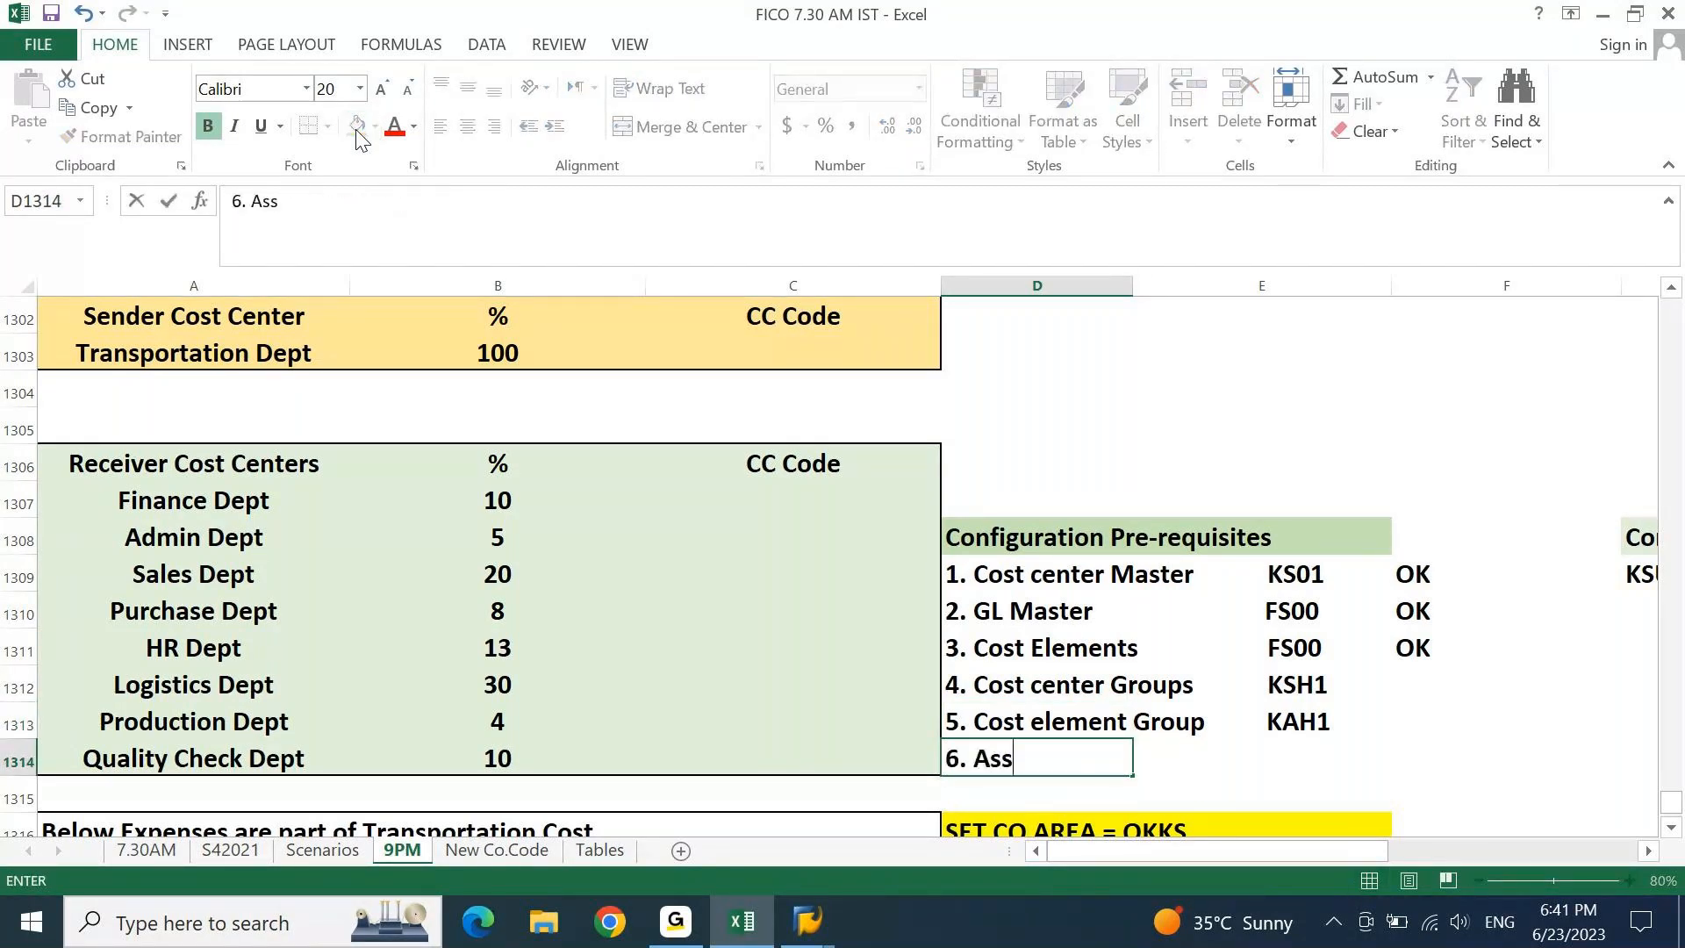
type("essment Cost Element")
key("Tab")
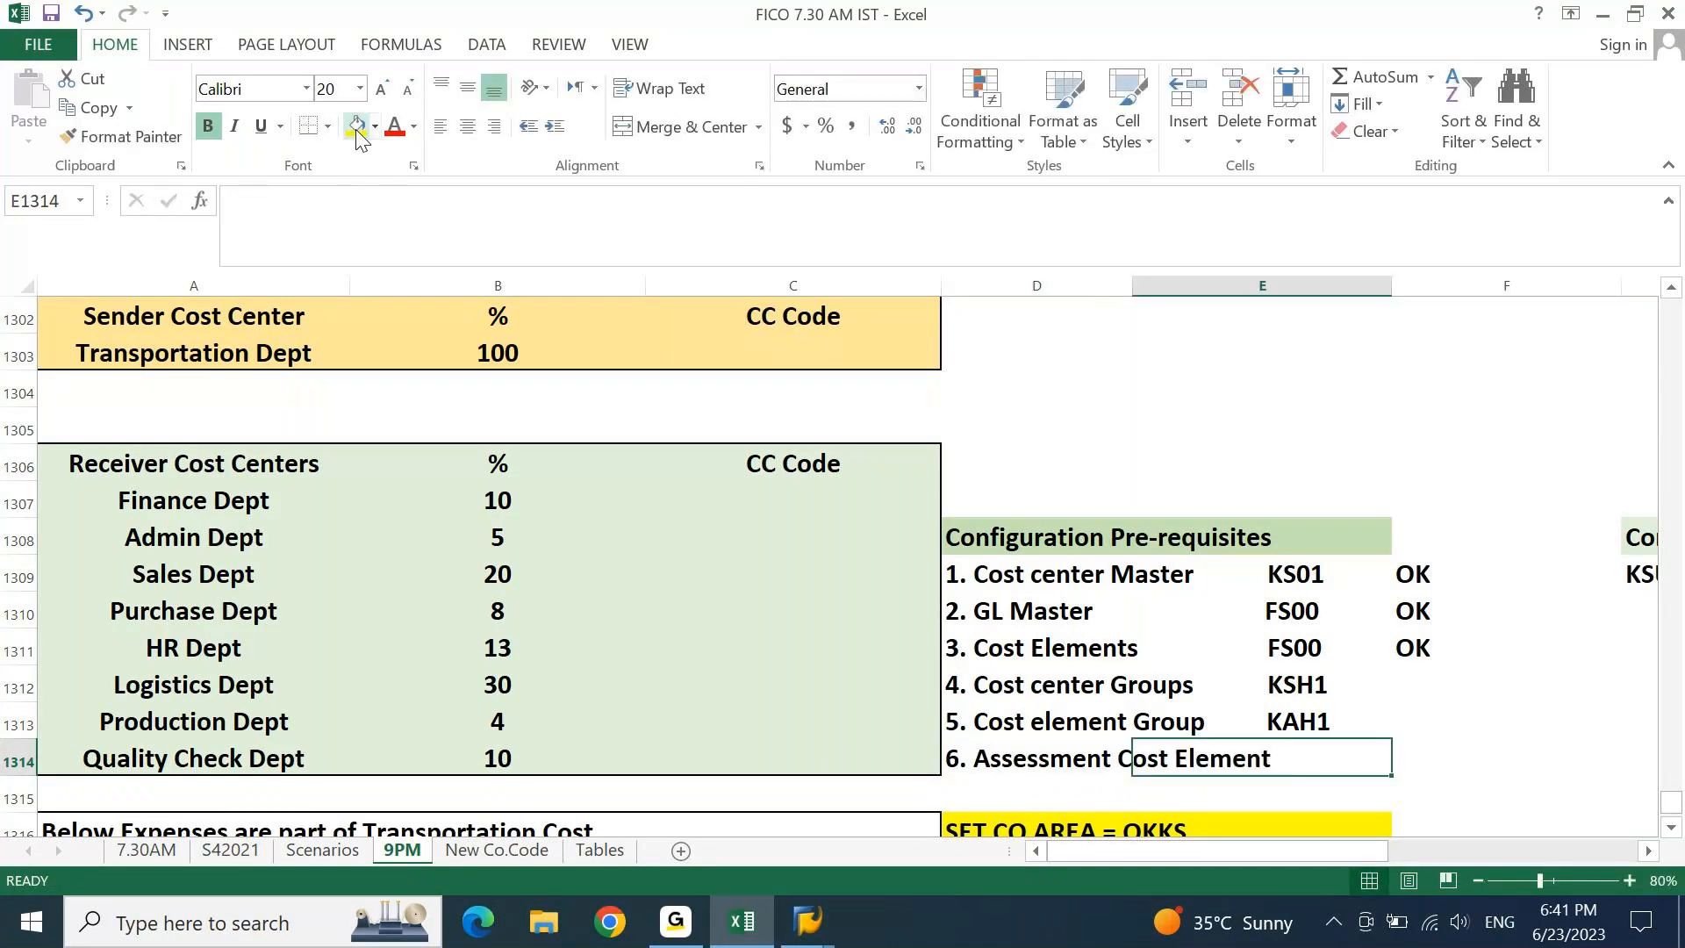
type("FS00")
key("Return")
Compare with the existing pre-requisite codes and centre the new FS00 code.
key("Up")
key("Right")
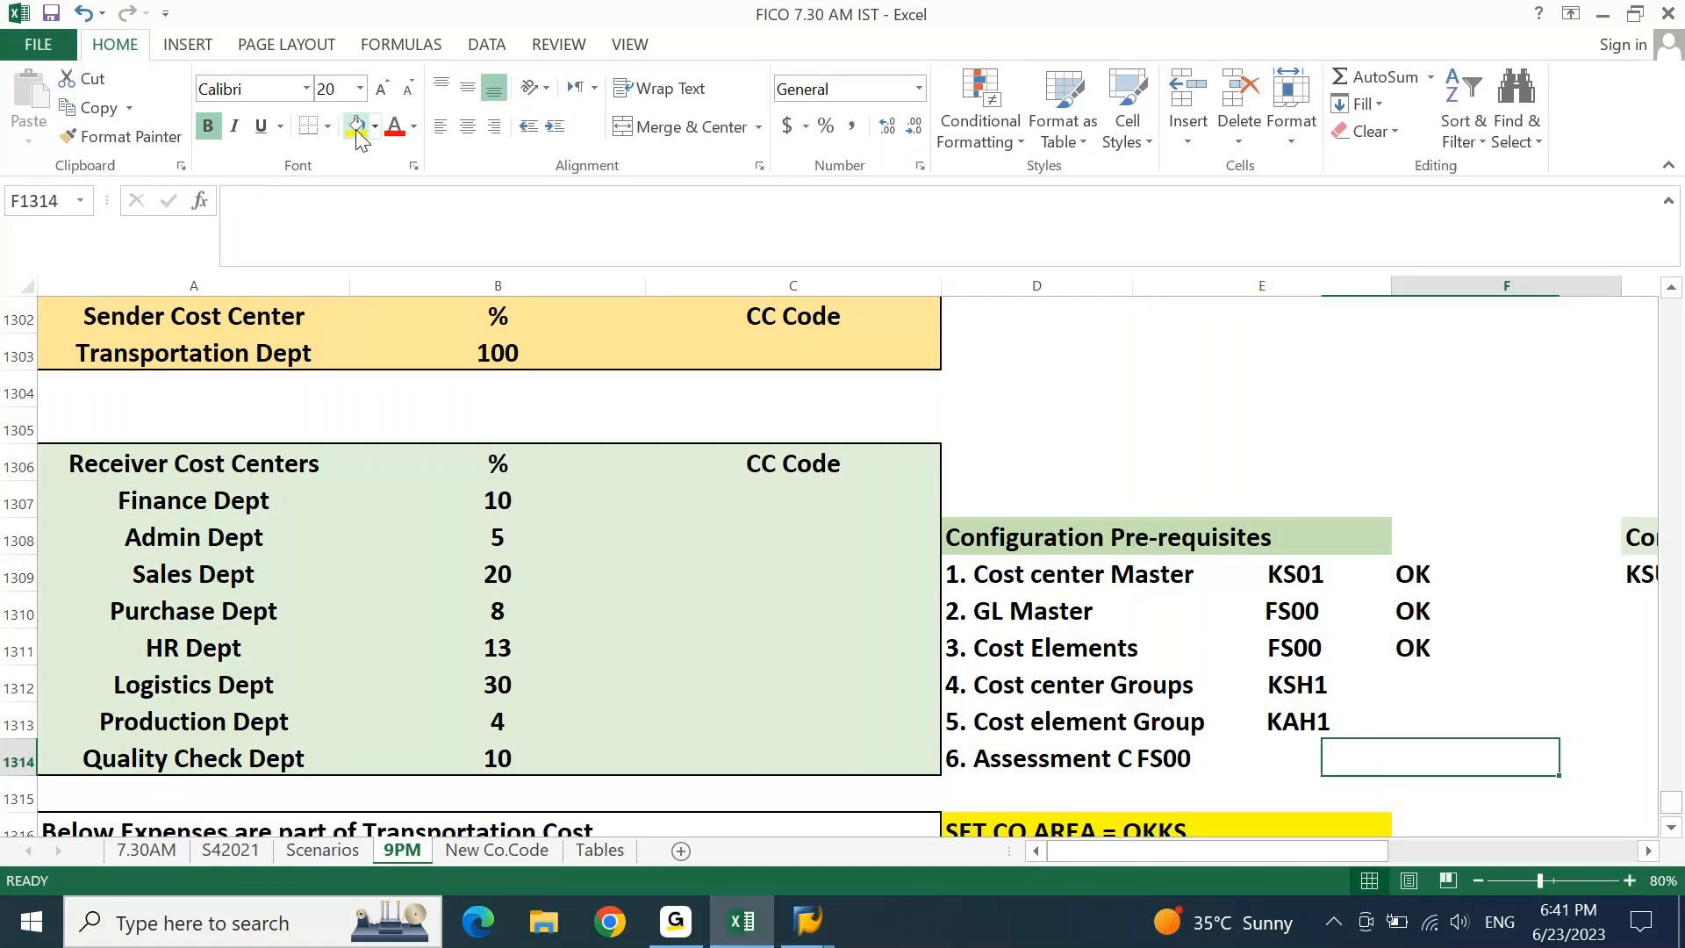
key("Up")
key("Left")
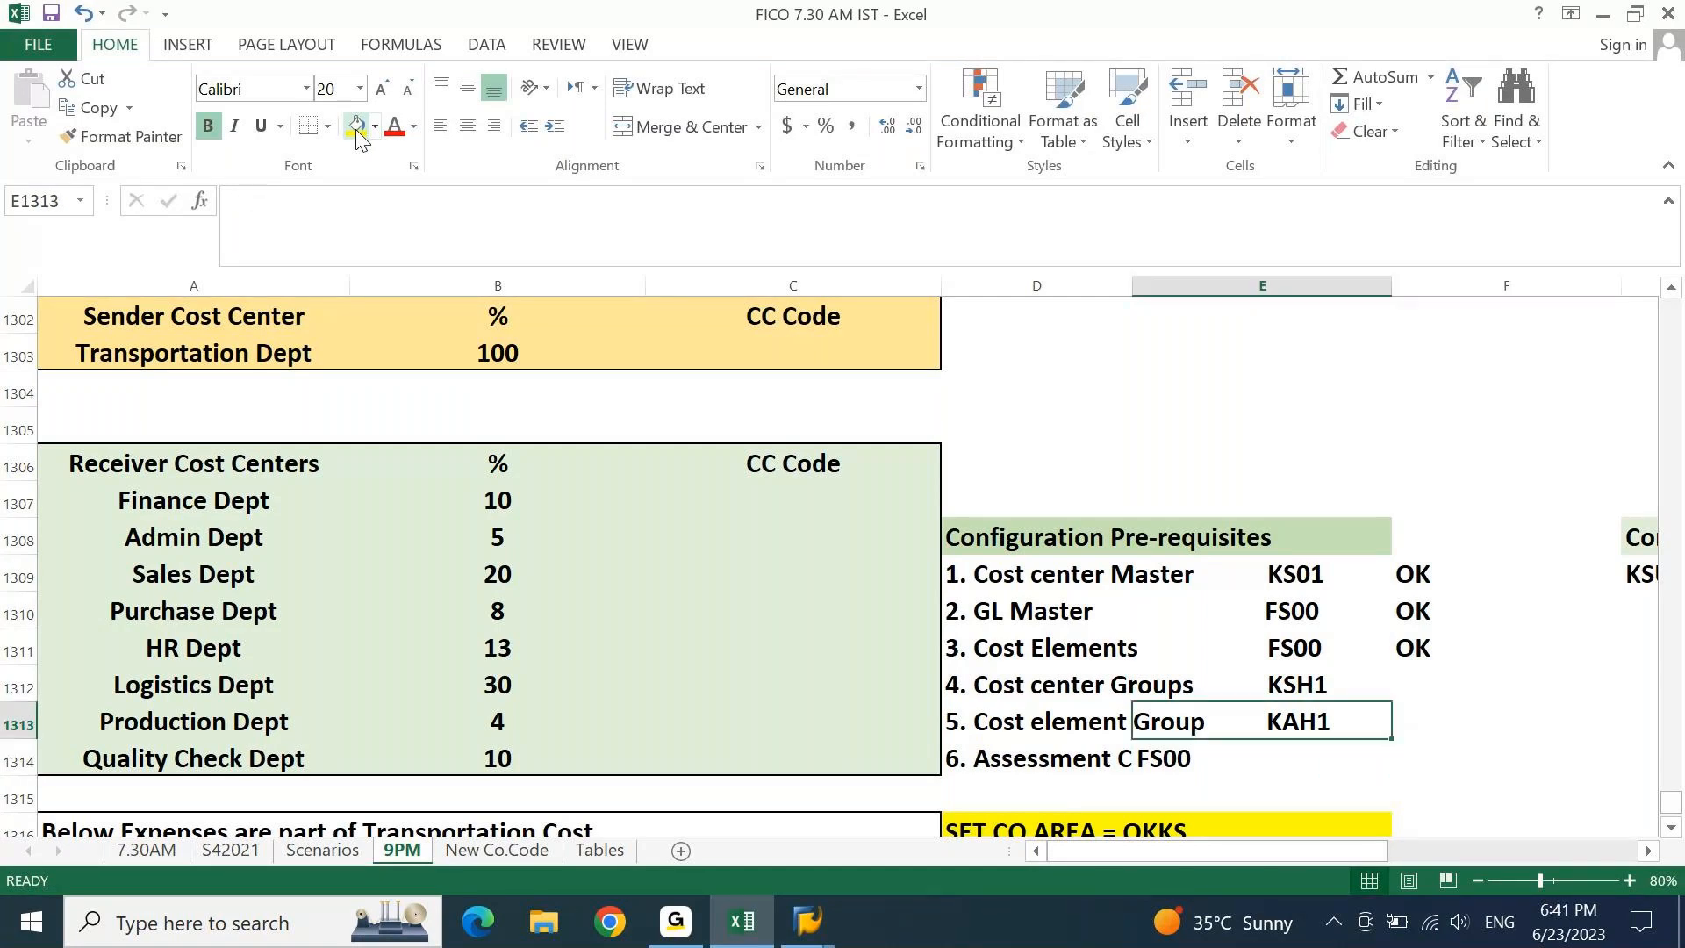
key("Up")
key("Up")
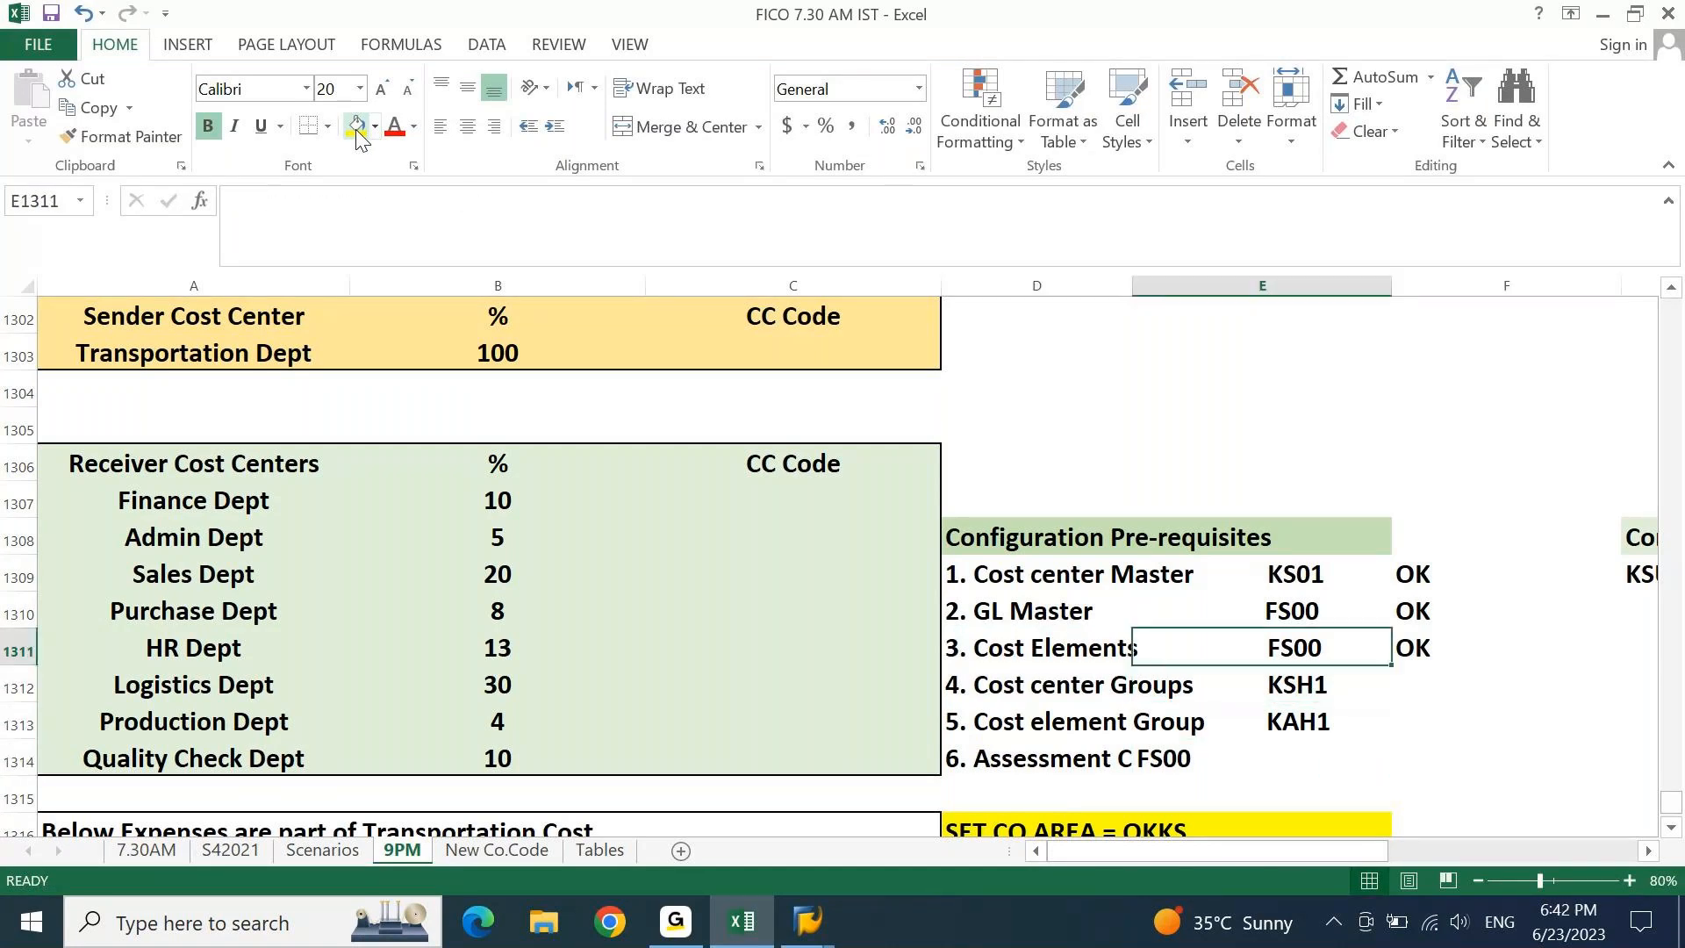
key("Down")
key("Down")
key("Down")
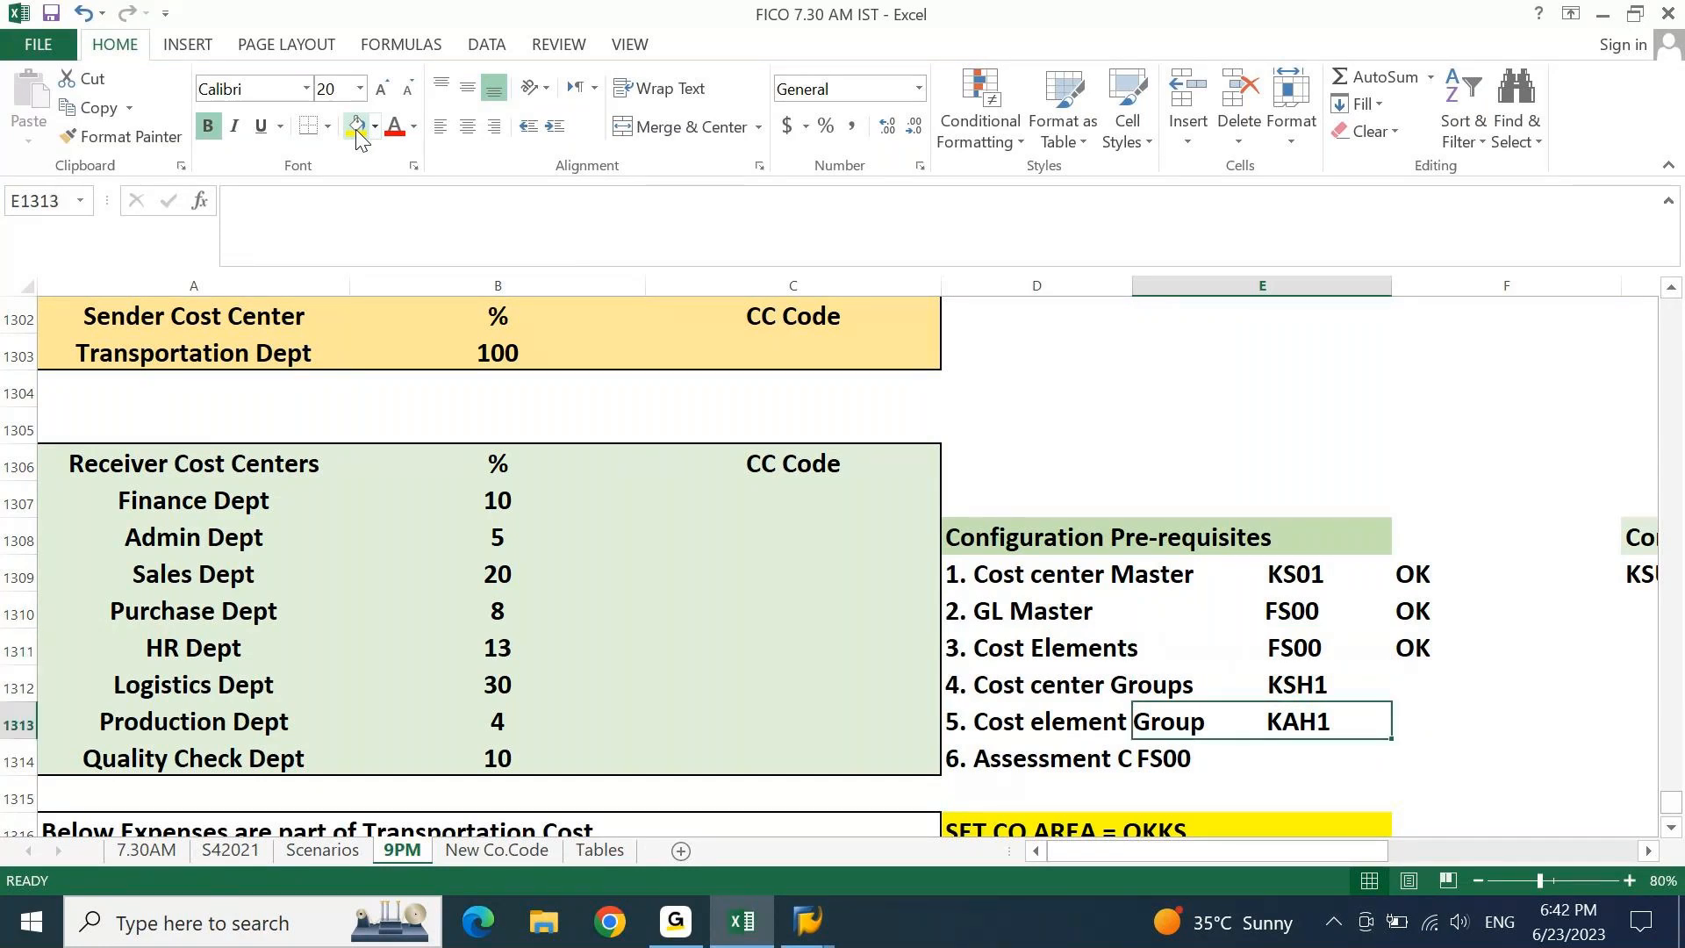
left_click(468, 127)
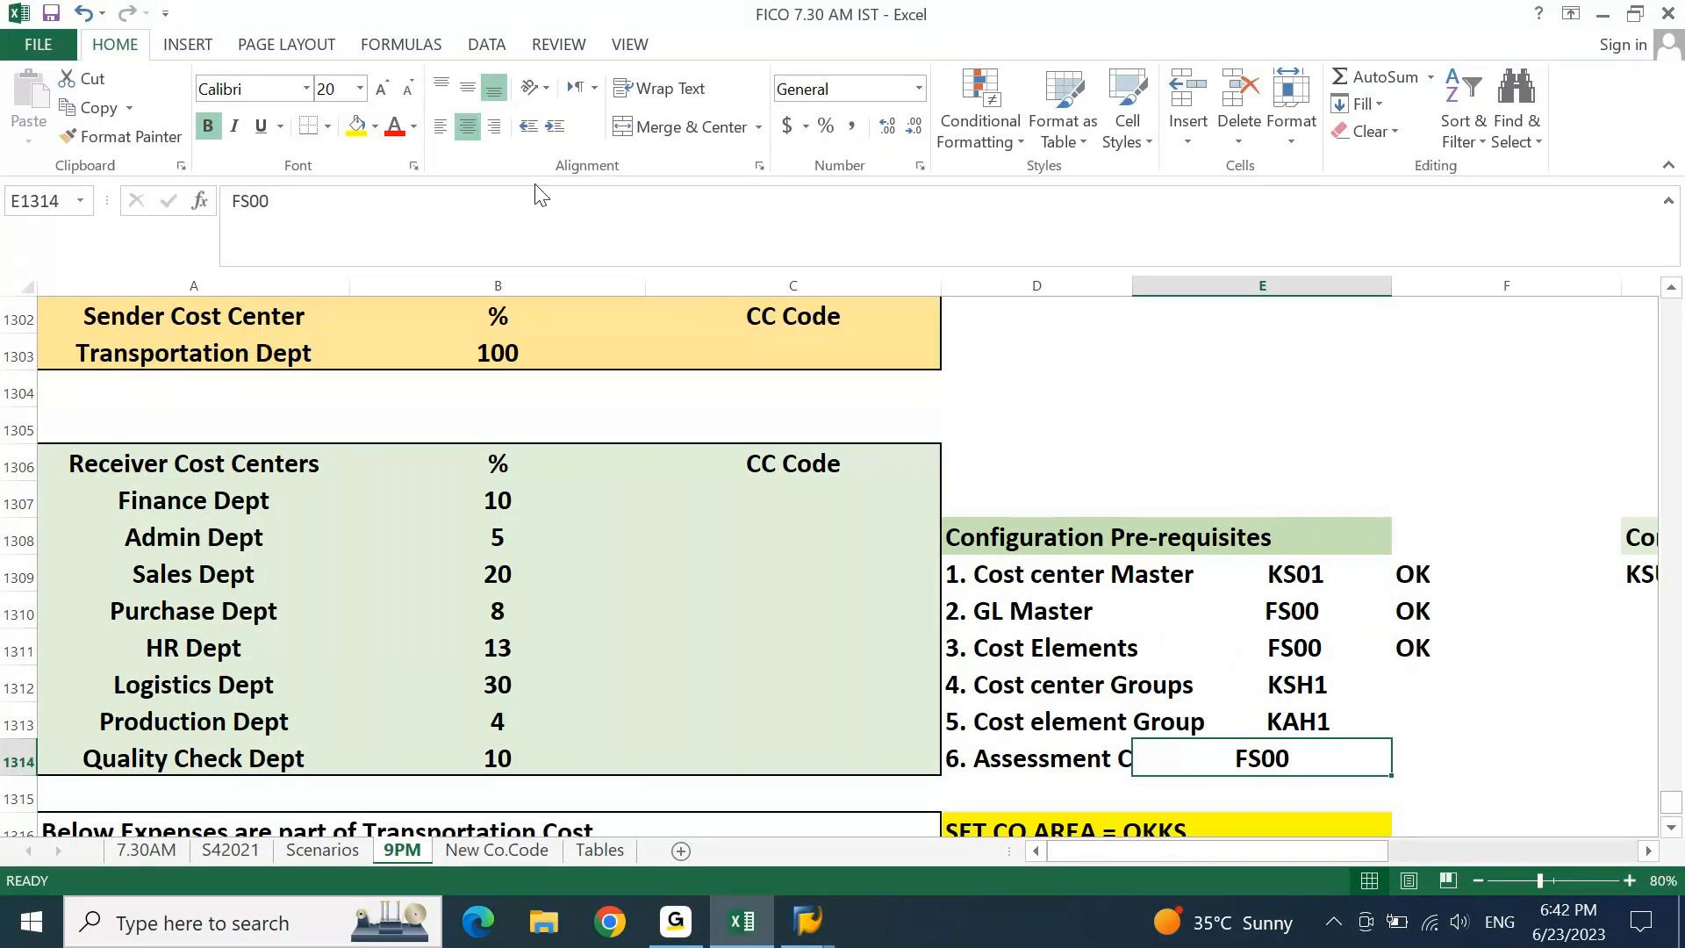
Review the new Assessment Cost Element entry, leaving it unchanged.
key("Right")
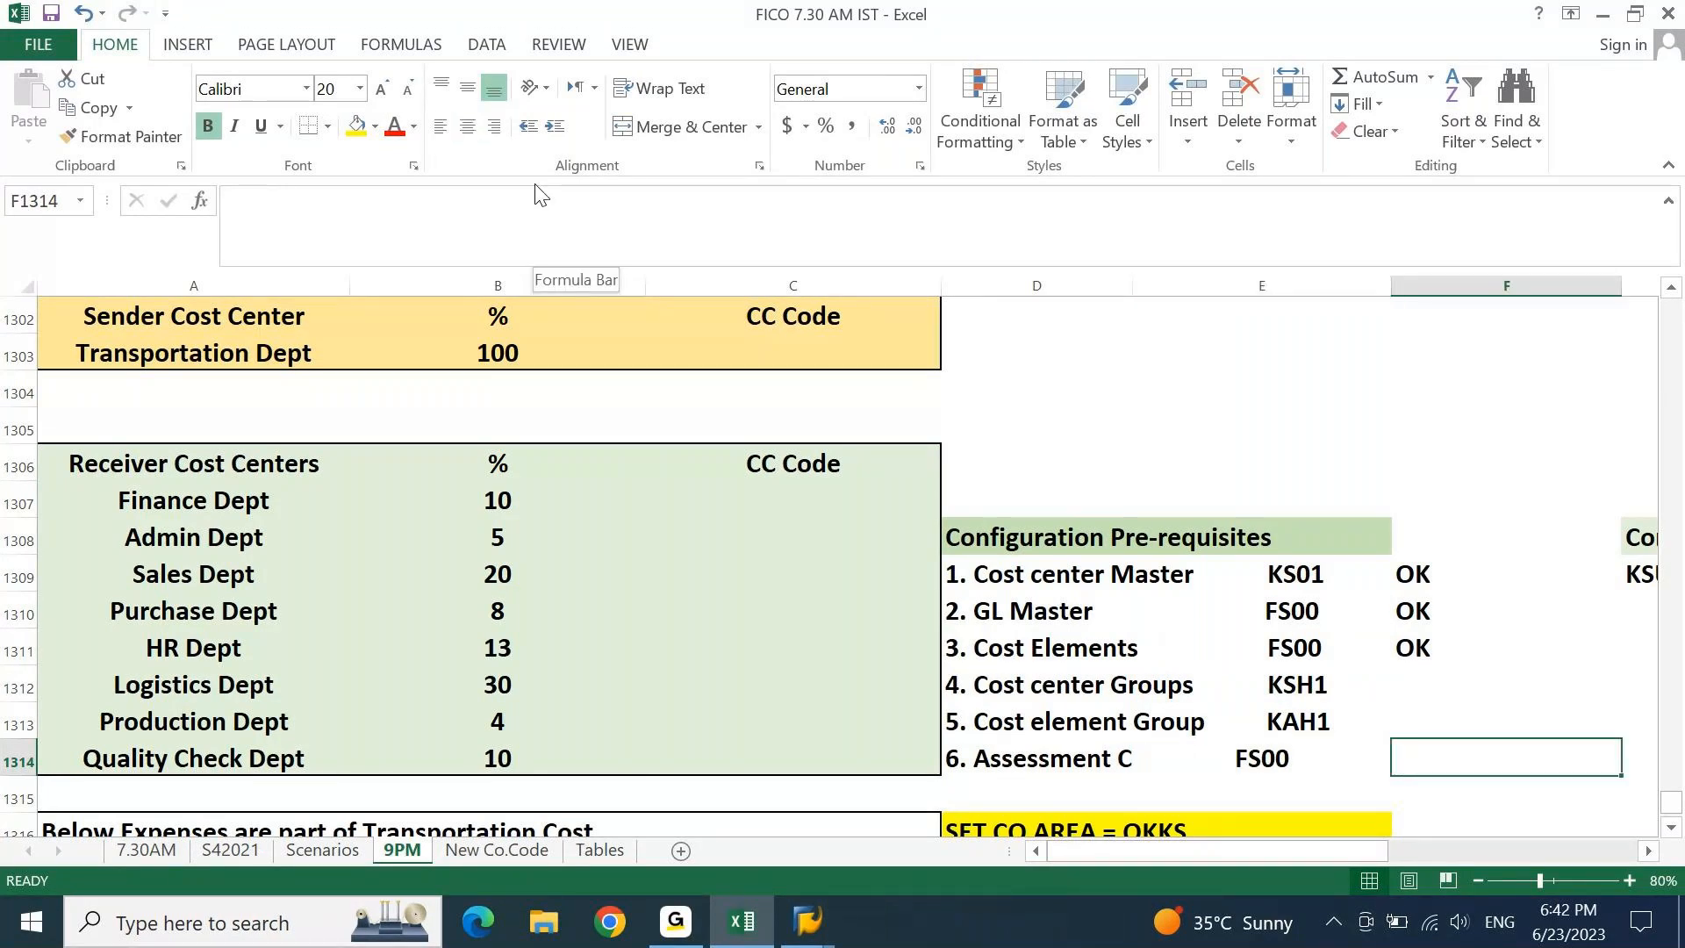
key("Left")
key("Left")
key("Right")
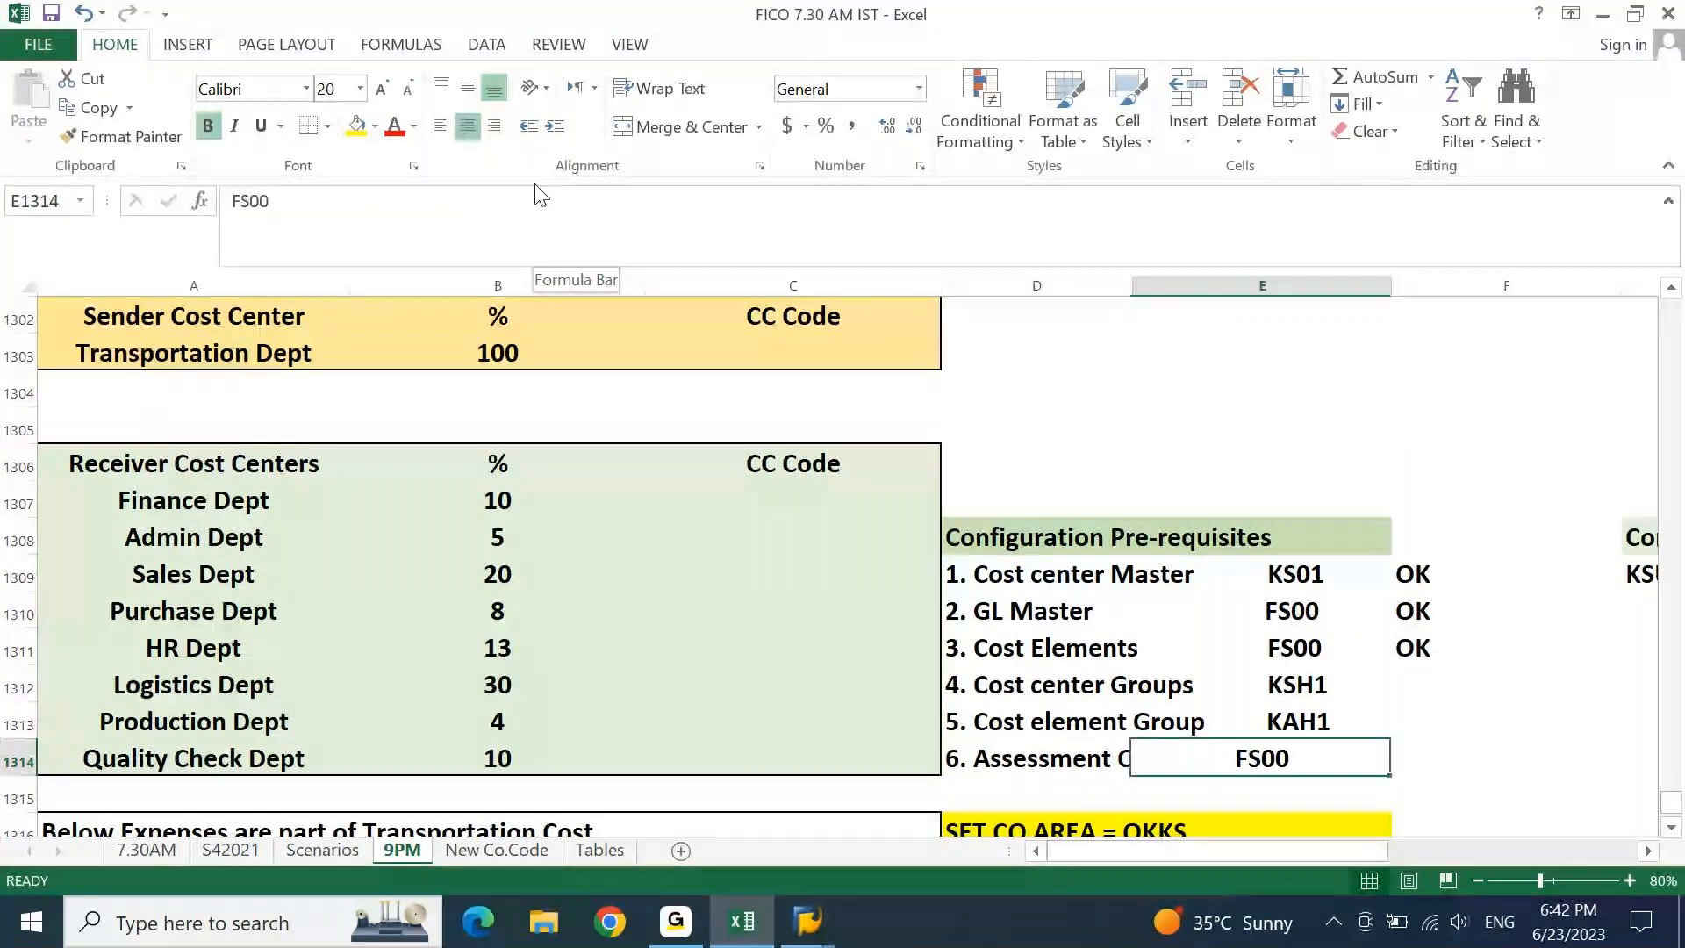
key("Left")
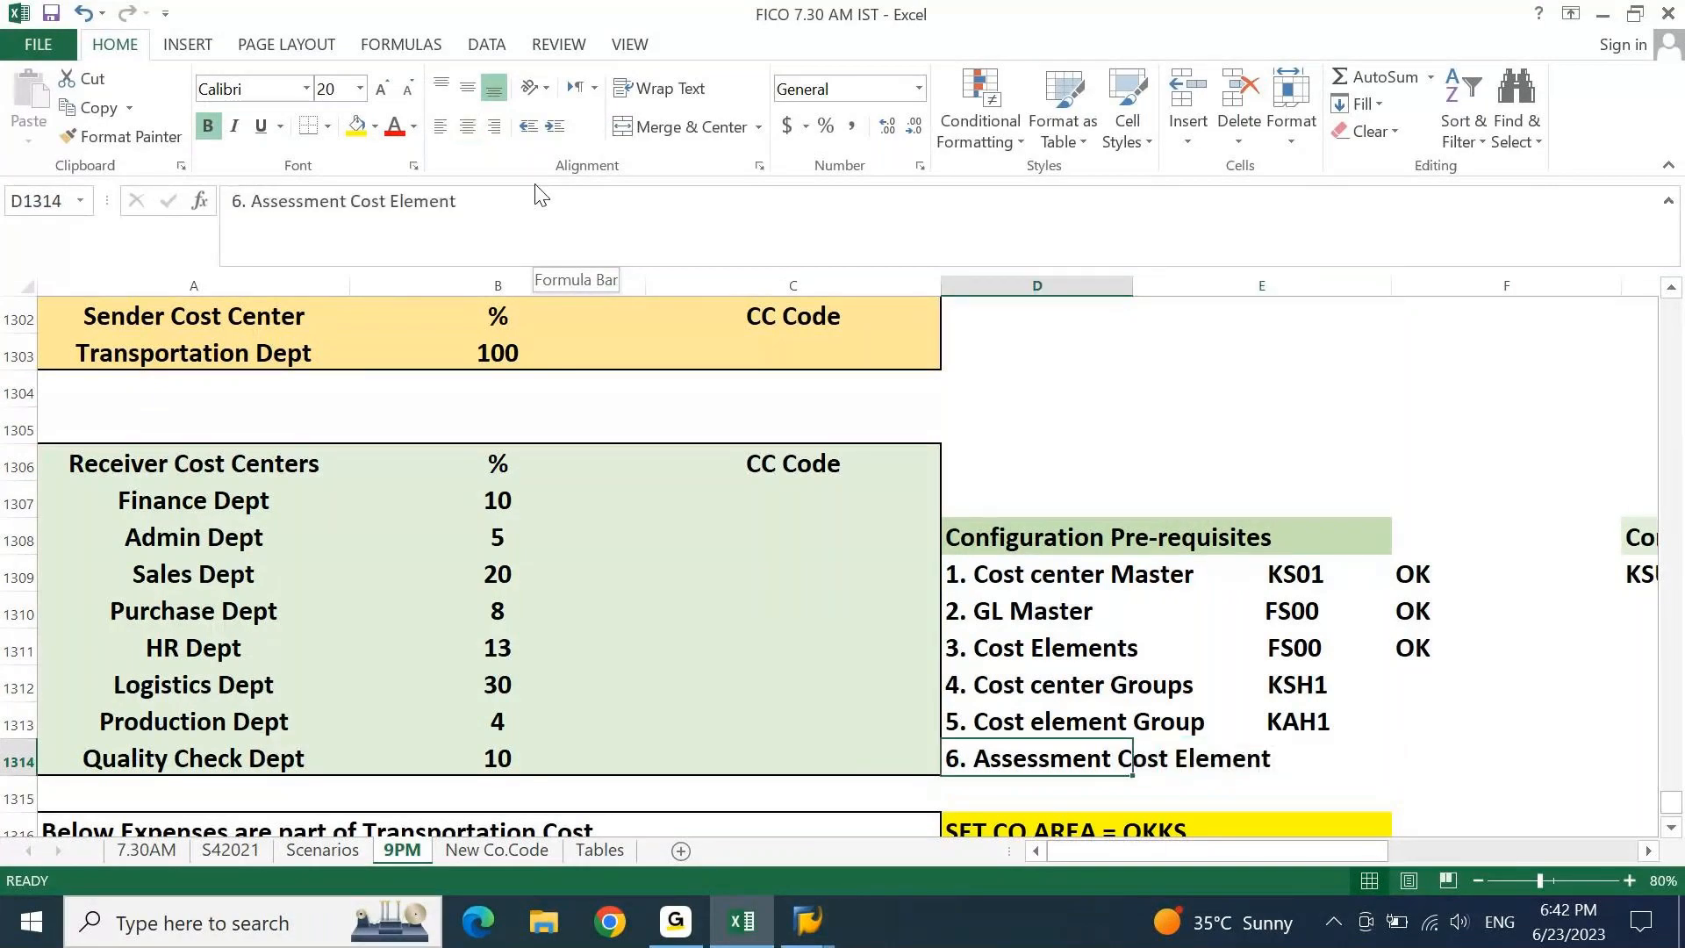
left_click(541, 194)
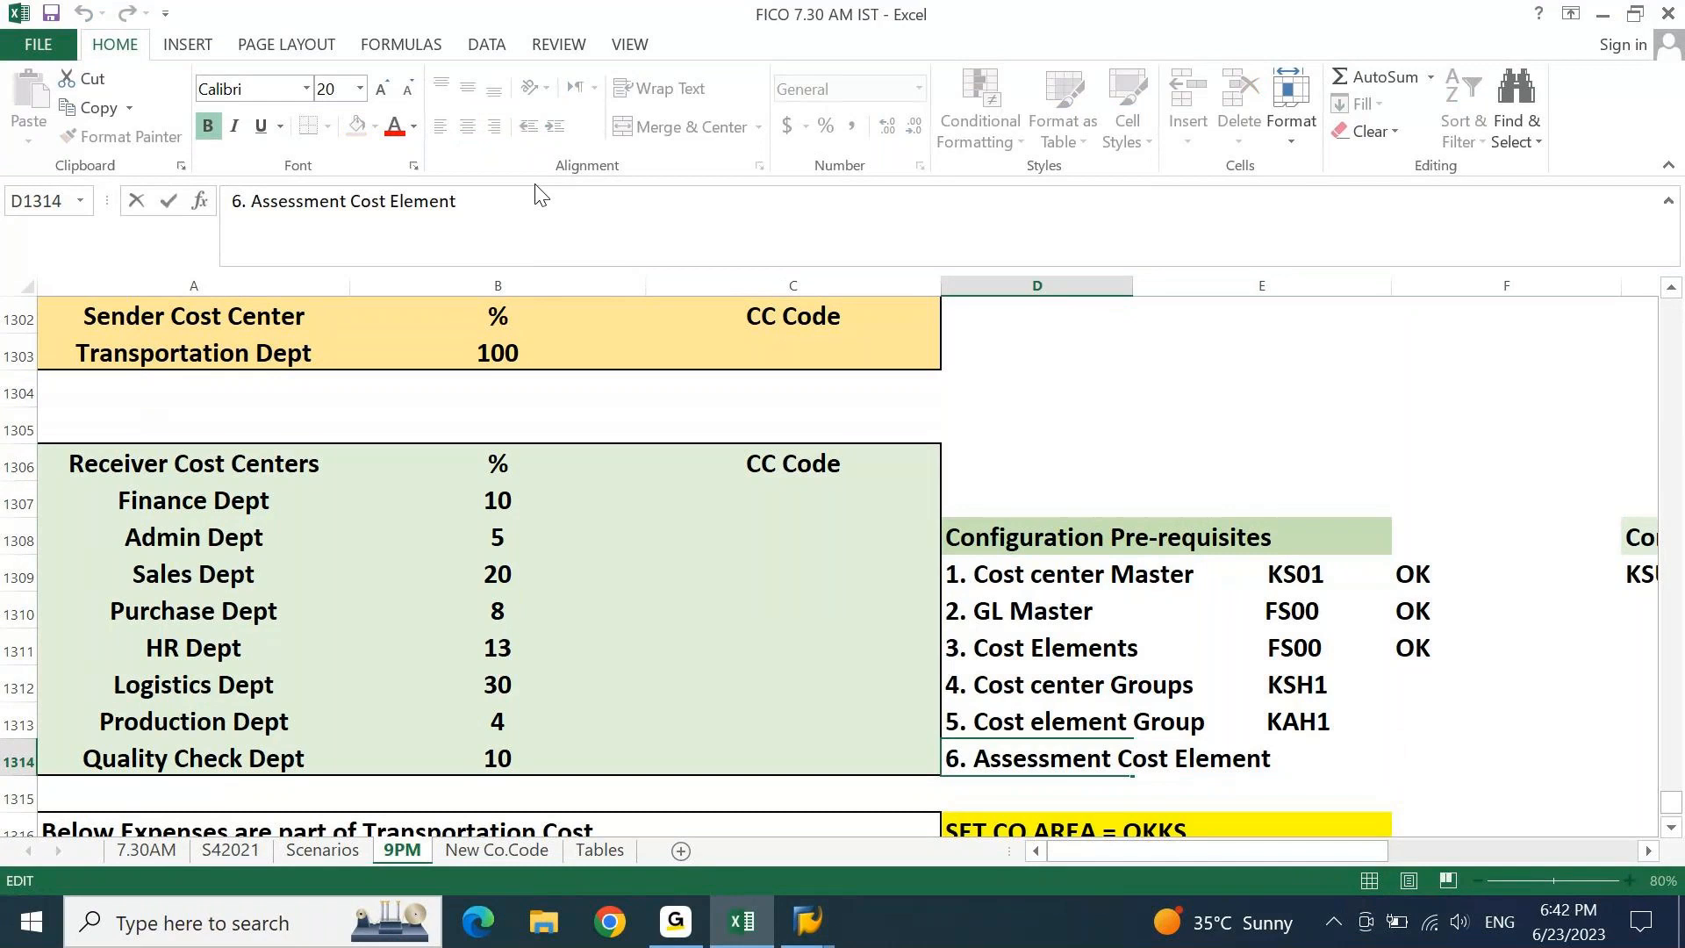
key("shift+Left")
key("shift+Left")
key("Escape")
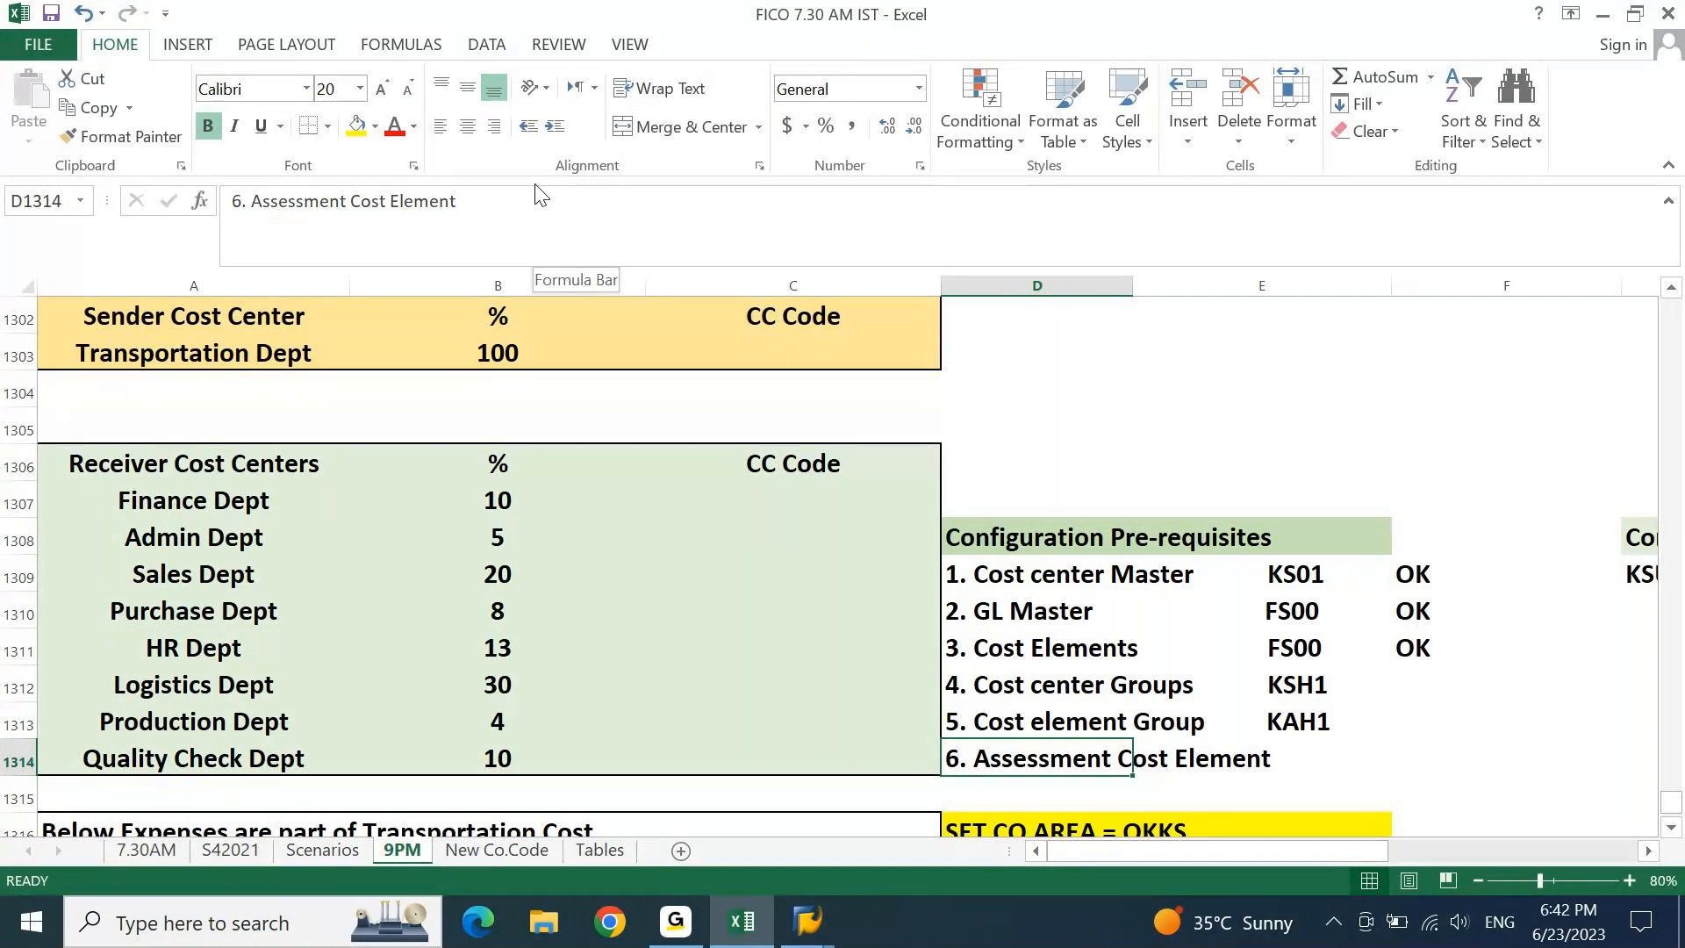
key("Down")
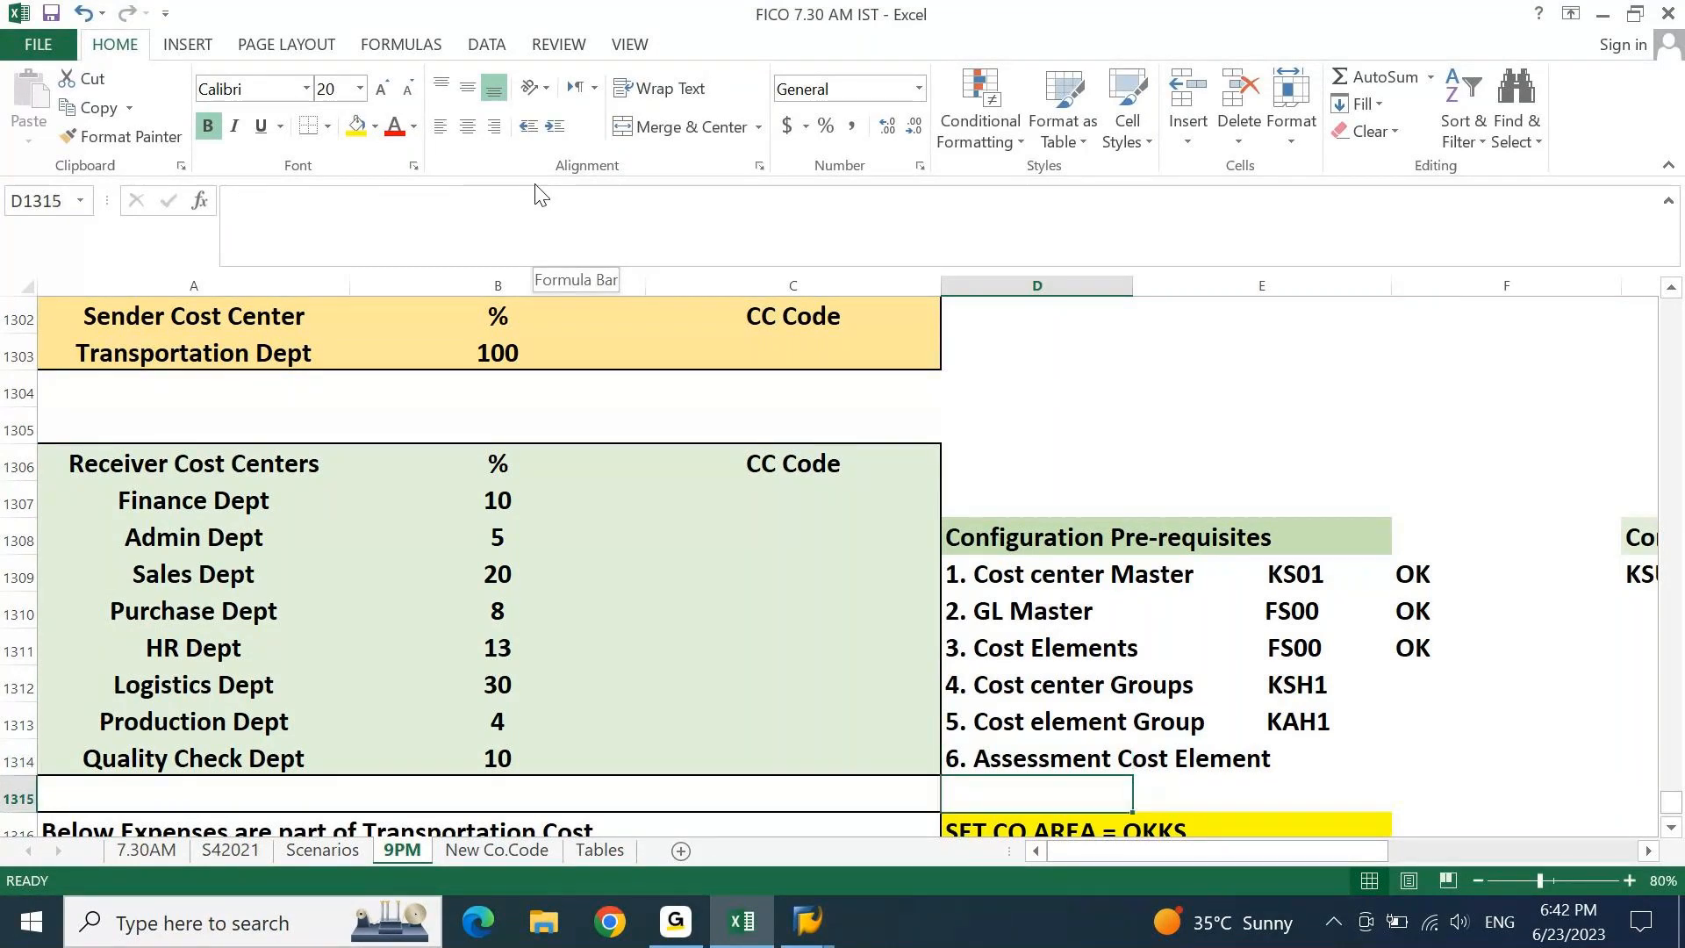
key("Left")
key("Left")
key("Left")
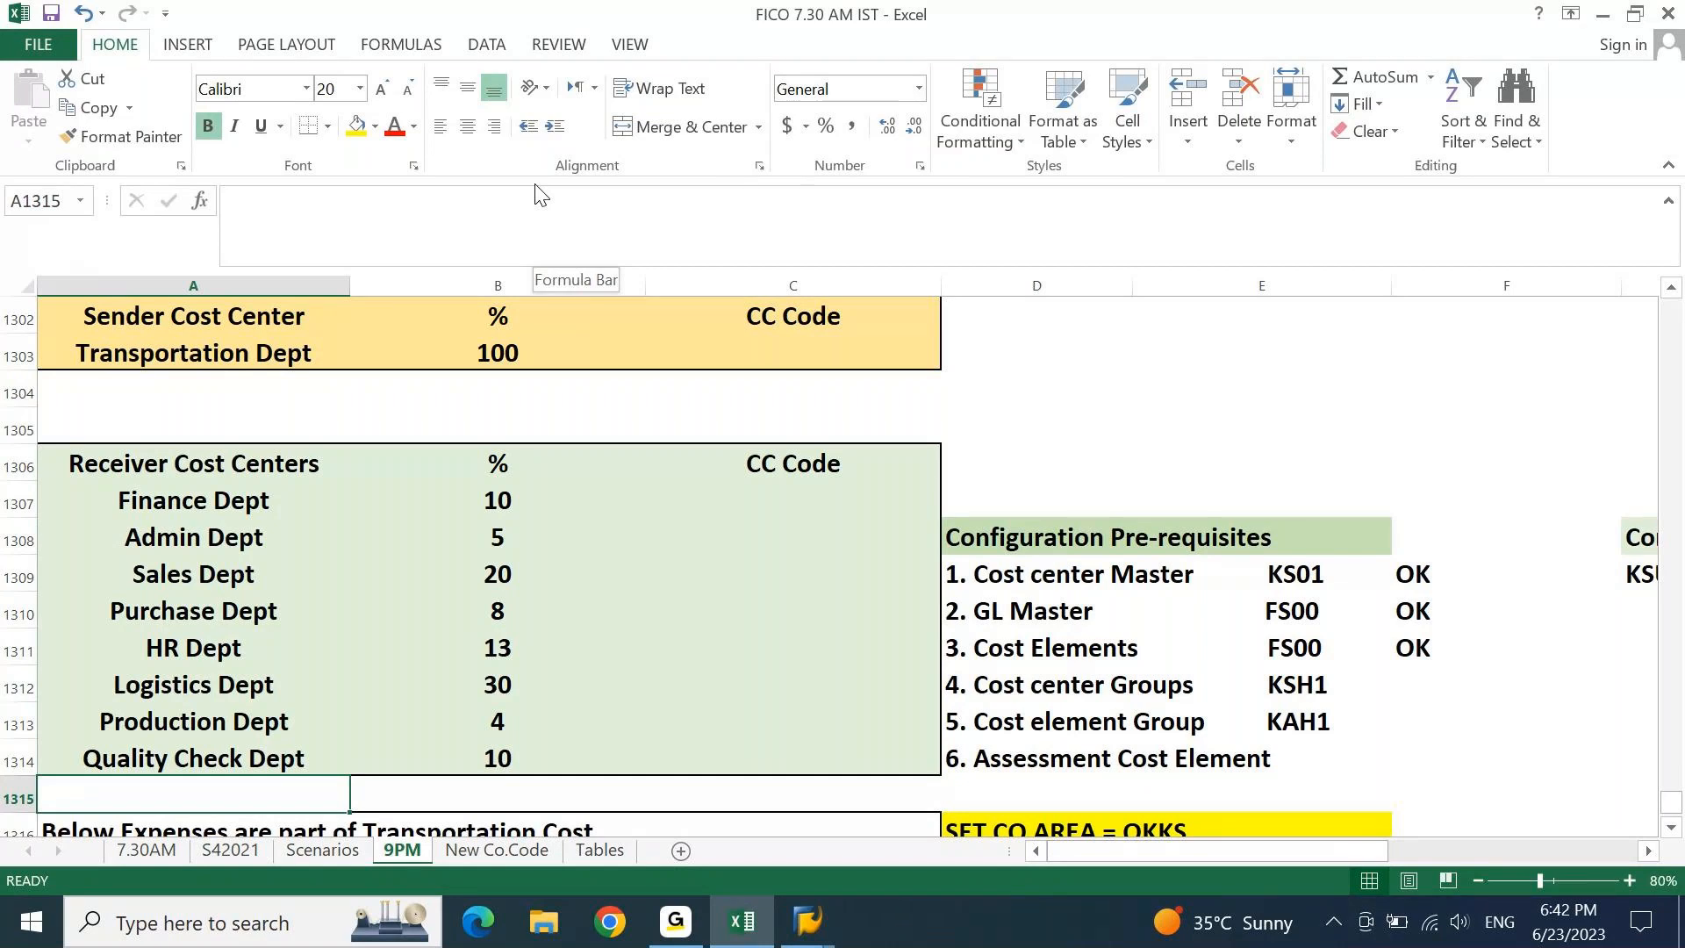
Scroll back up to review the transportation cost requirement and its CC Code header.
key("Right")
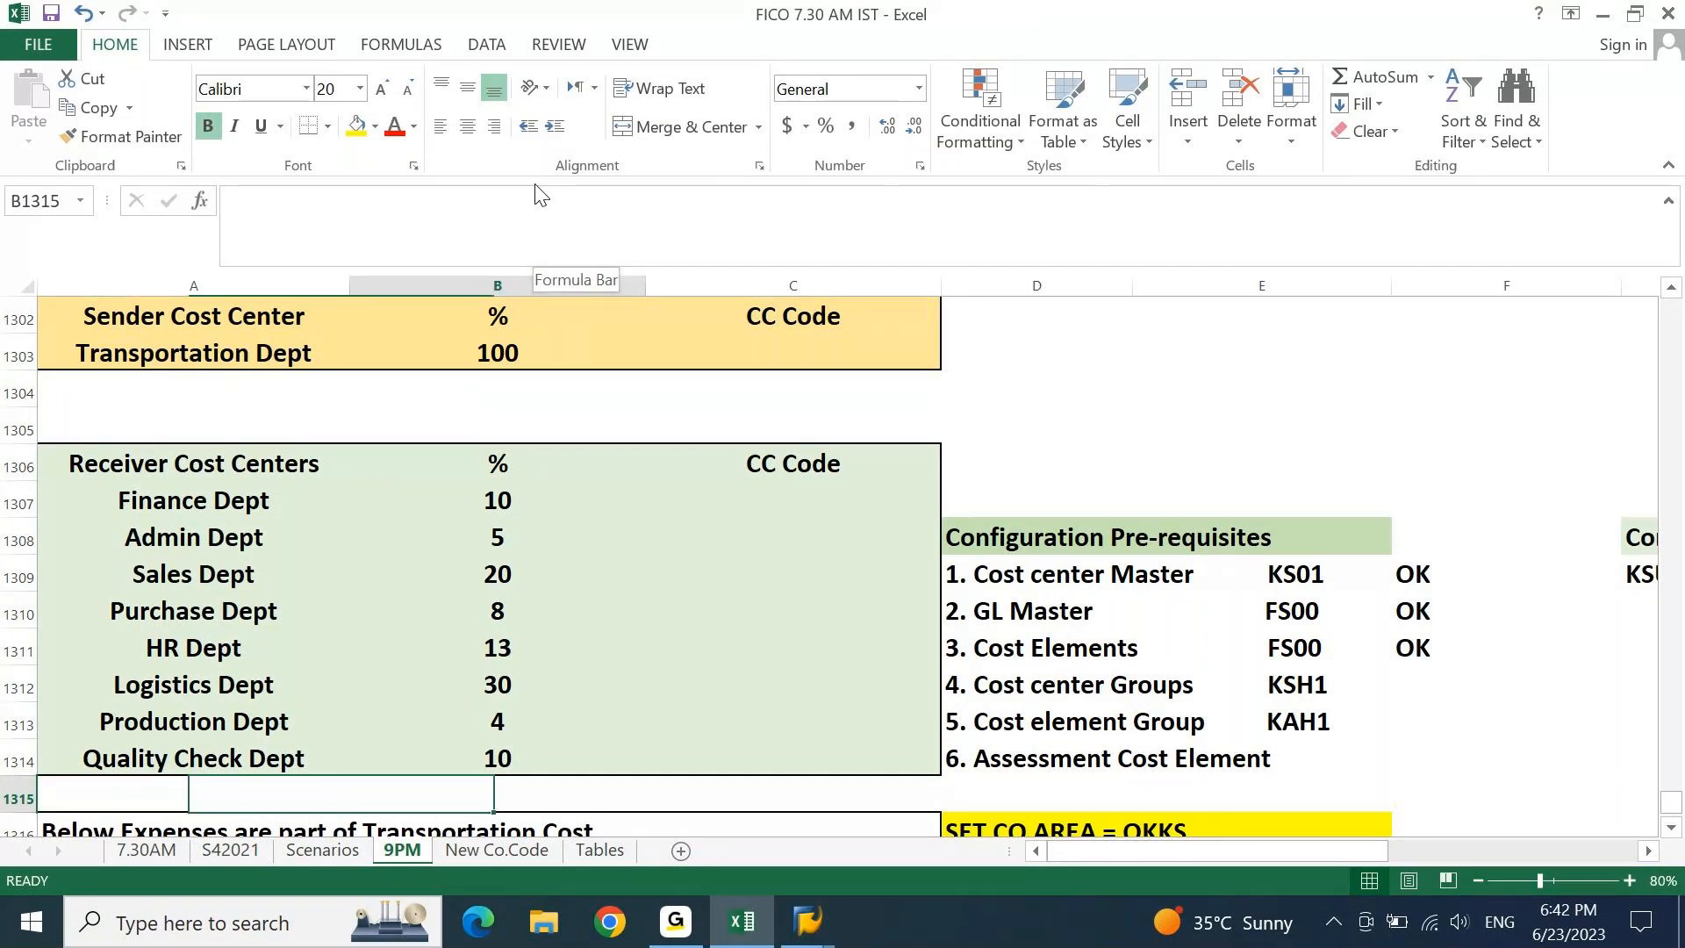
key("Up")
key("Up")
key("Up")
key("Up")
key("Up")
key("Up")
key("Up")
key("Up")
key("Up")
key("Up")
key("Up")
key("Up")
key("Up")
key("Up")
key("Right")
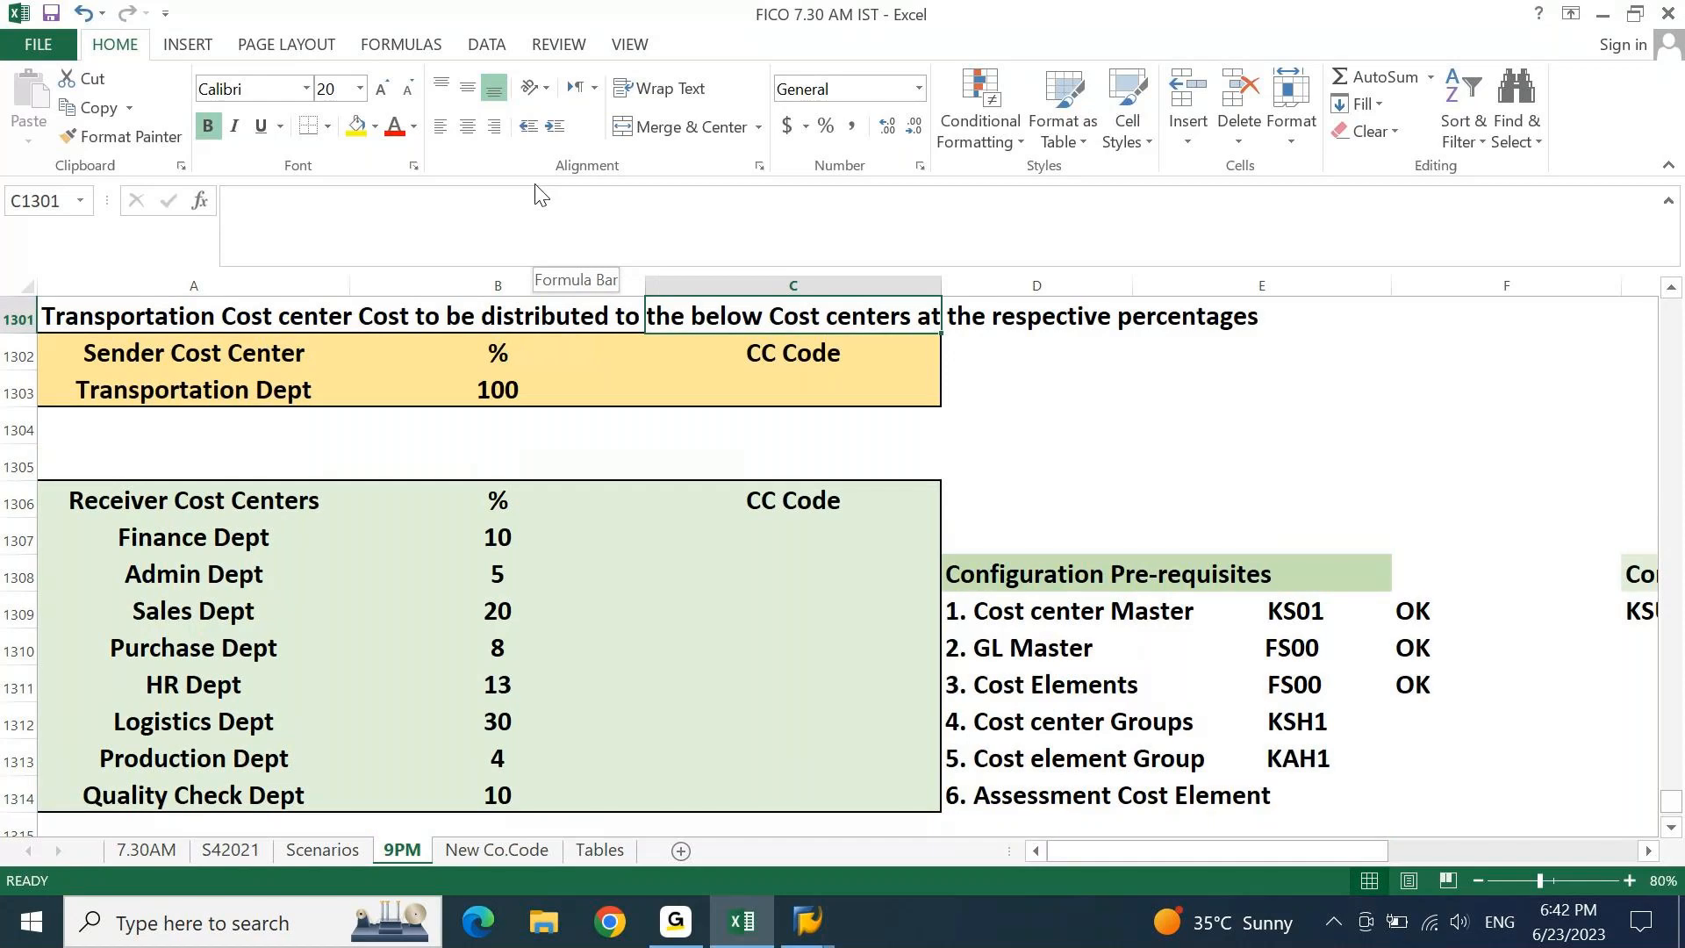
key("Down")
scroll(540, 193, "up", 1)
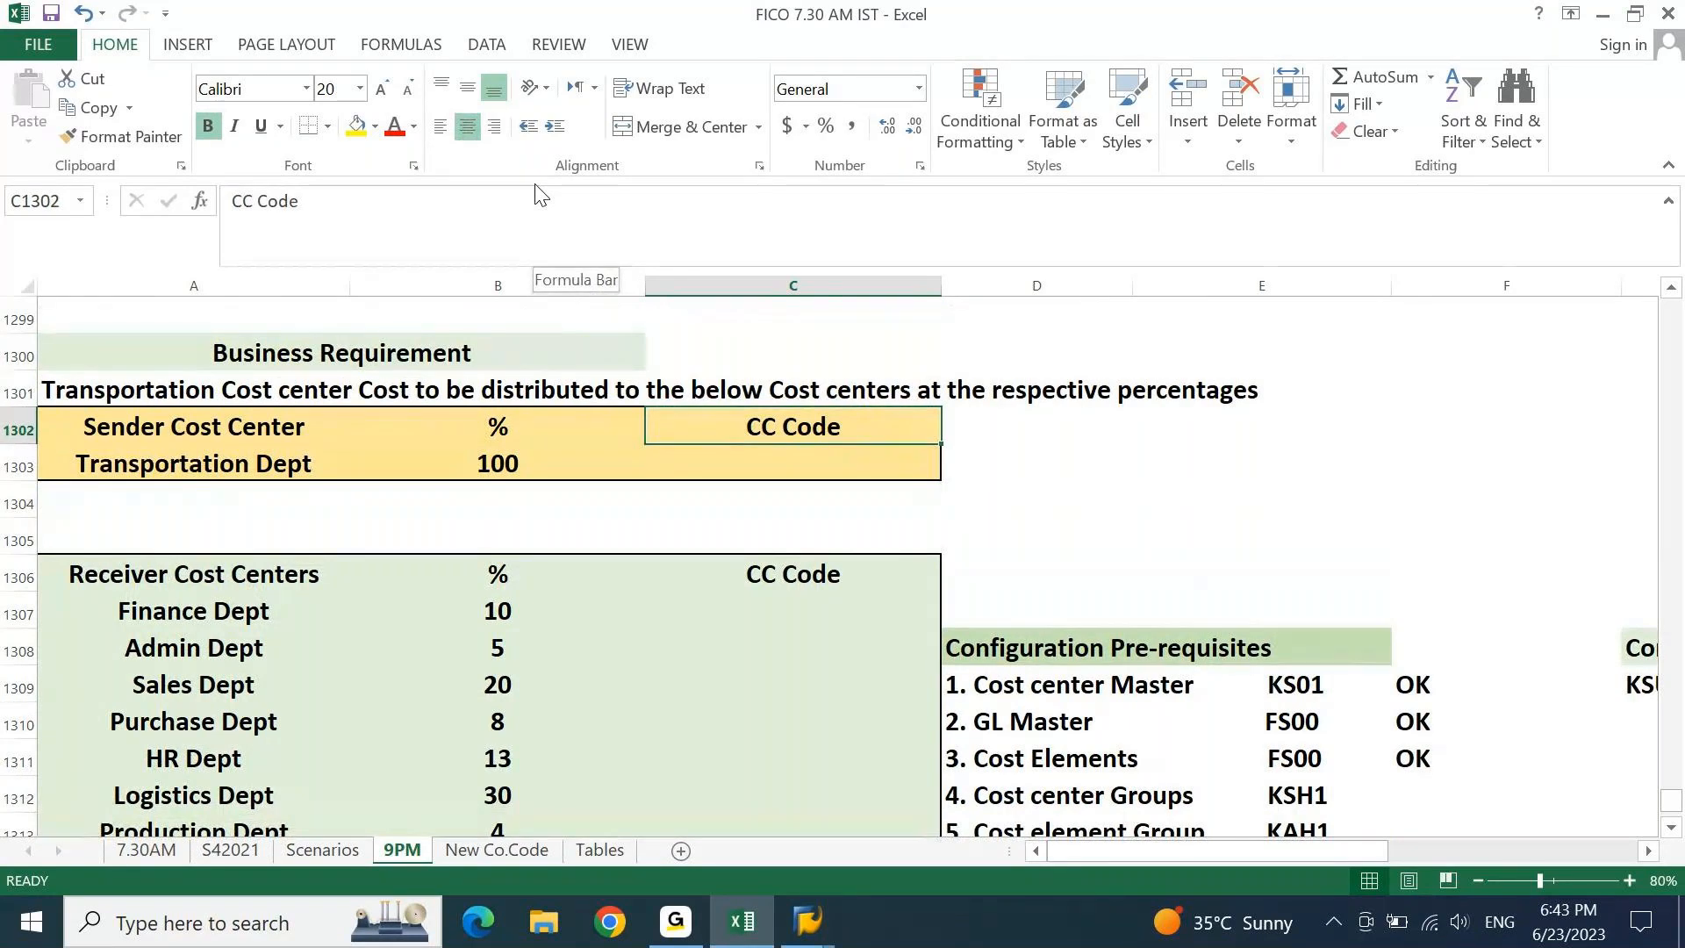
Switch to SAP and start transaction ks01 to create a cost center.
mouse_move(807, 922)
left_click(903, 858)
type("ks01")
key("Return")
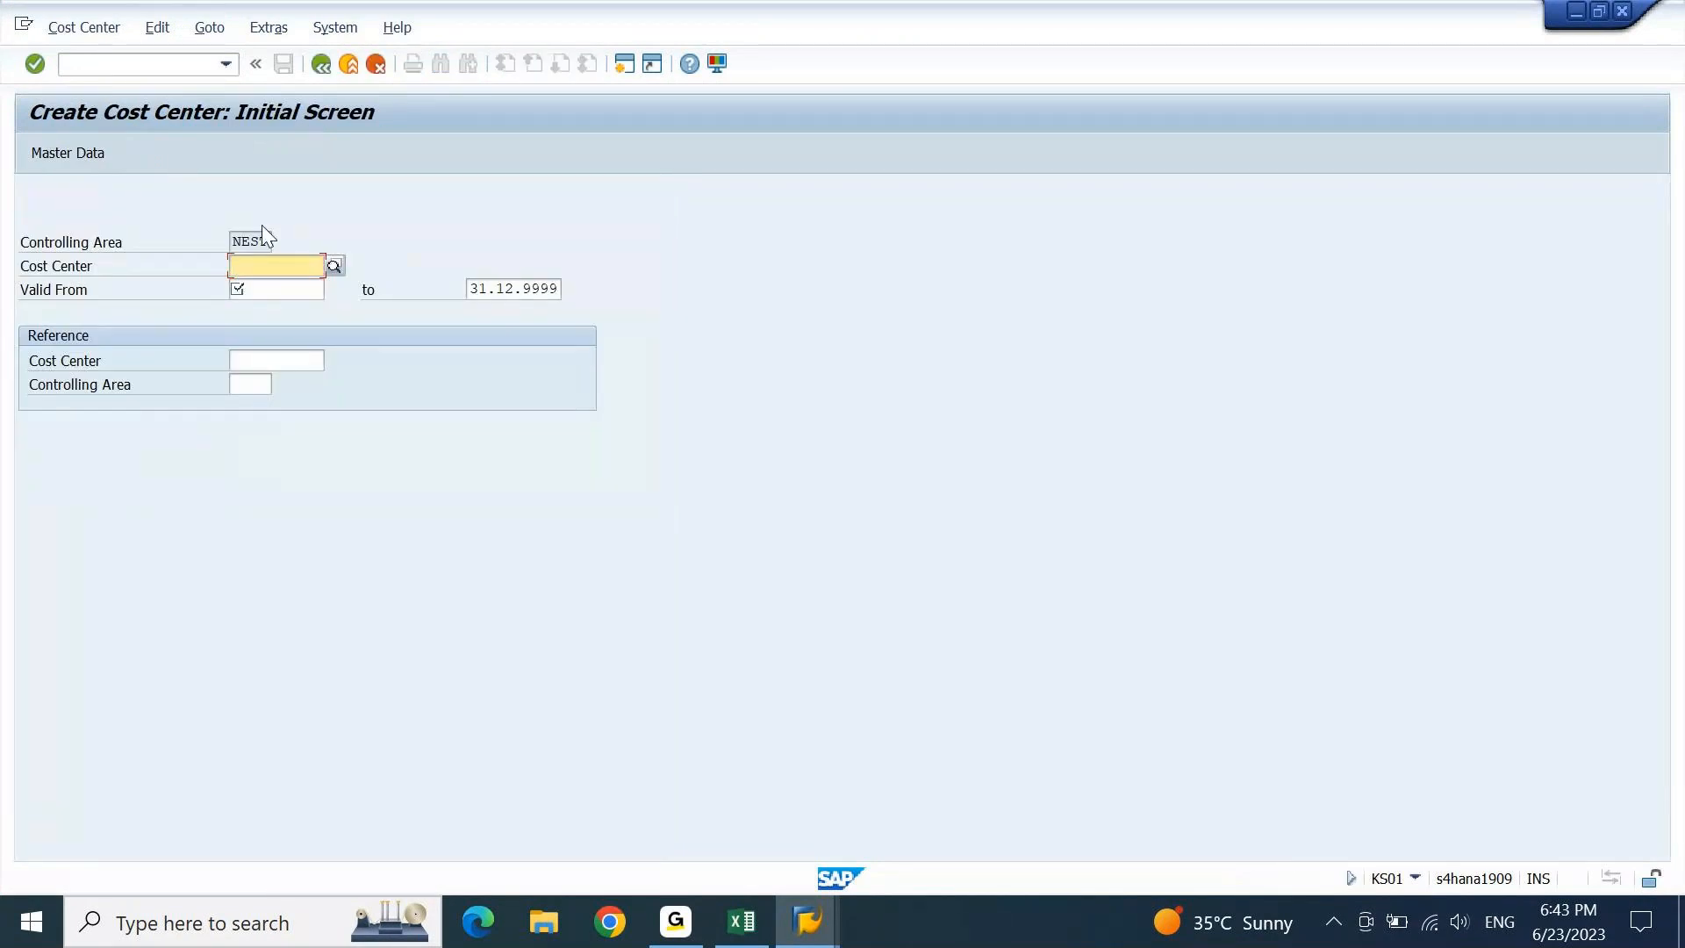
Set the controlling area to DEGR.
left_click(268, 27)
left_click(277, 33)
left_click(277, 29)
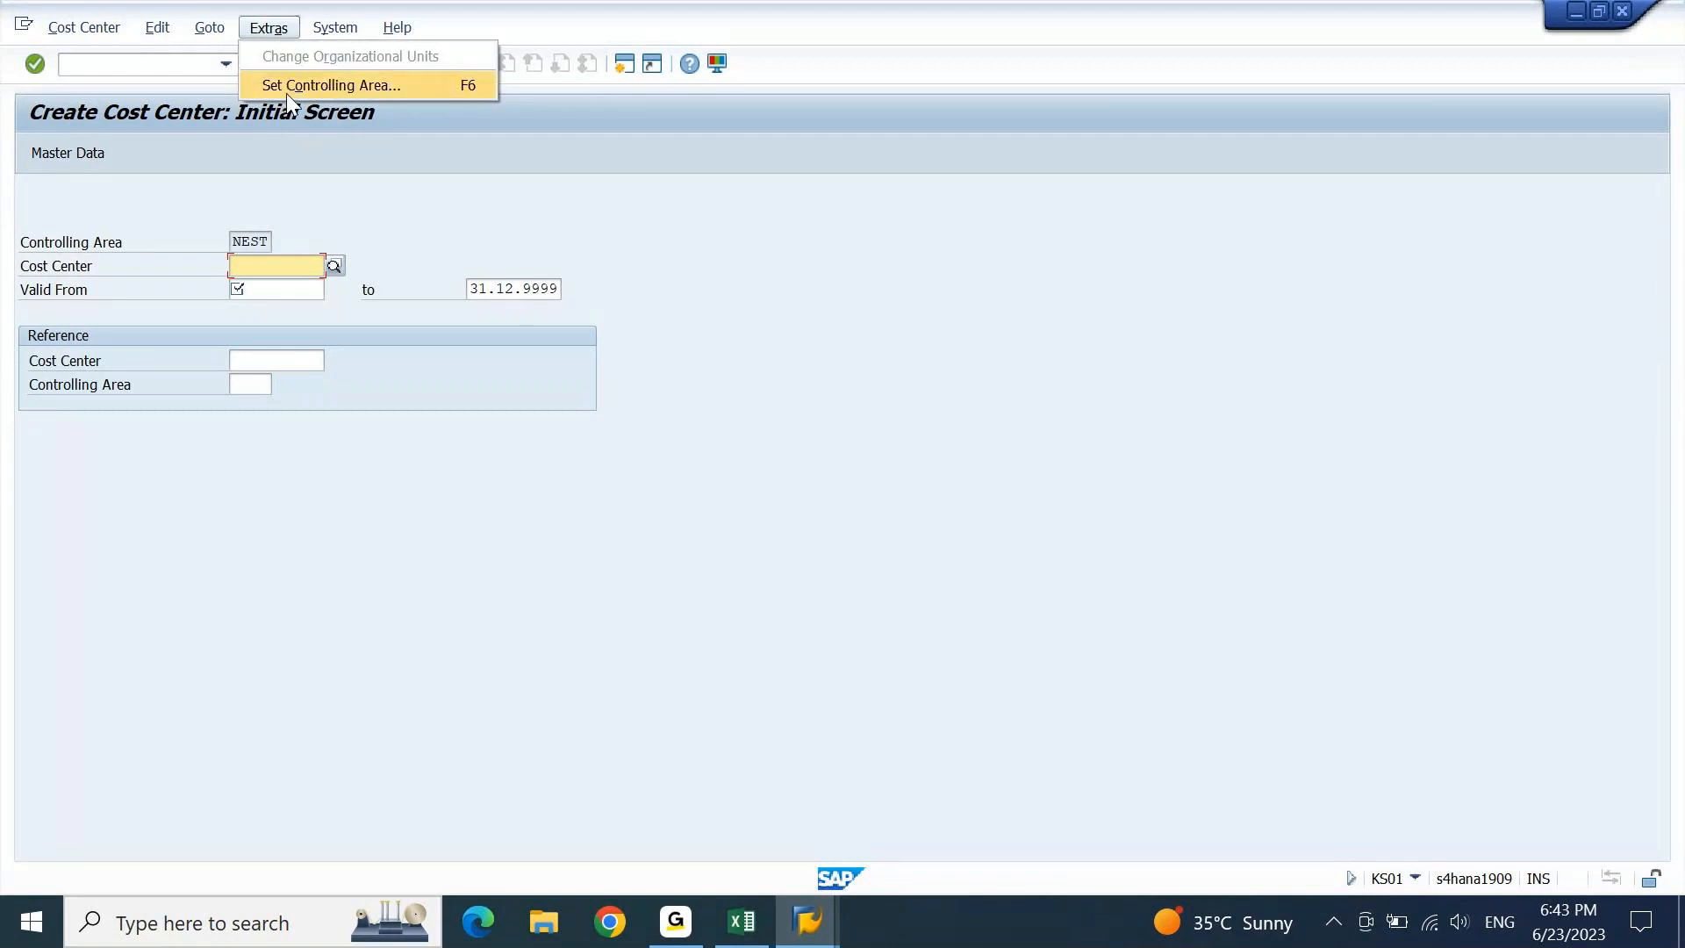
left_click(292, 86)
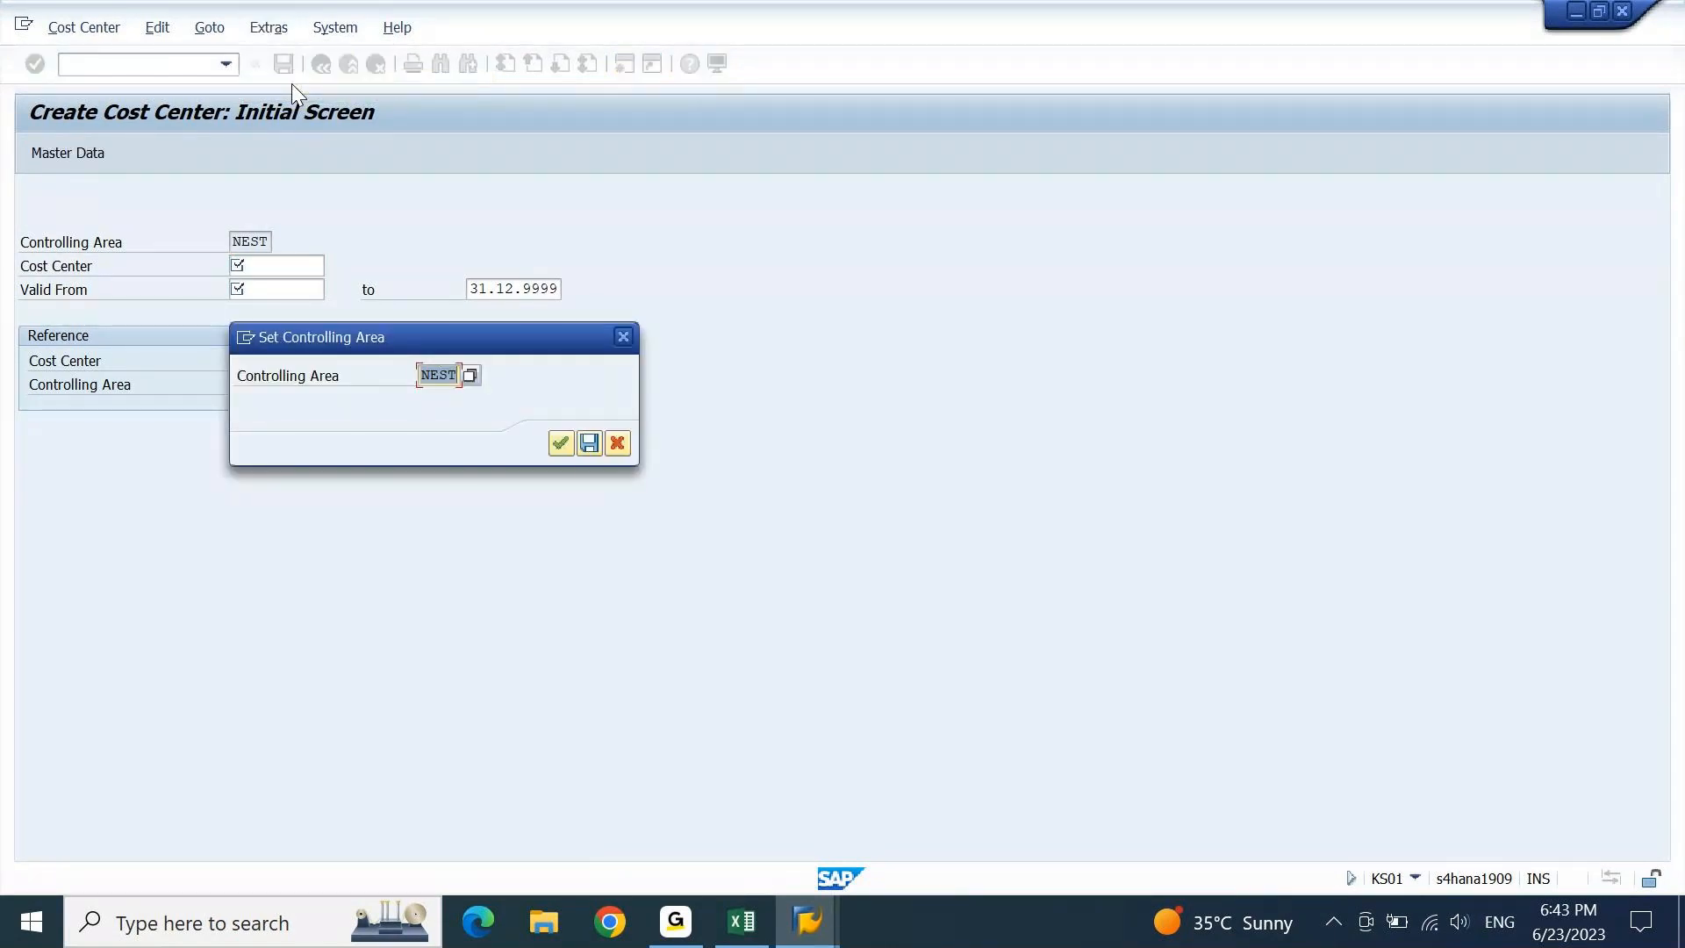
key("BackSpace")
key("Down")
key("Down")
key("Return")
Enter the new cost center code ACSENCC, derived from DCSENCC.
key("Return")
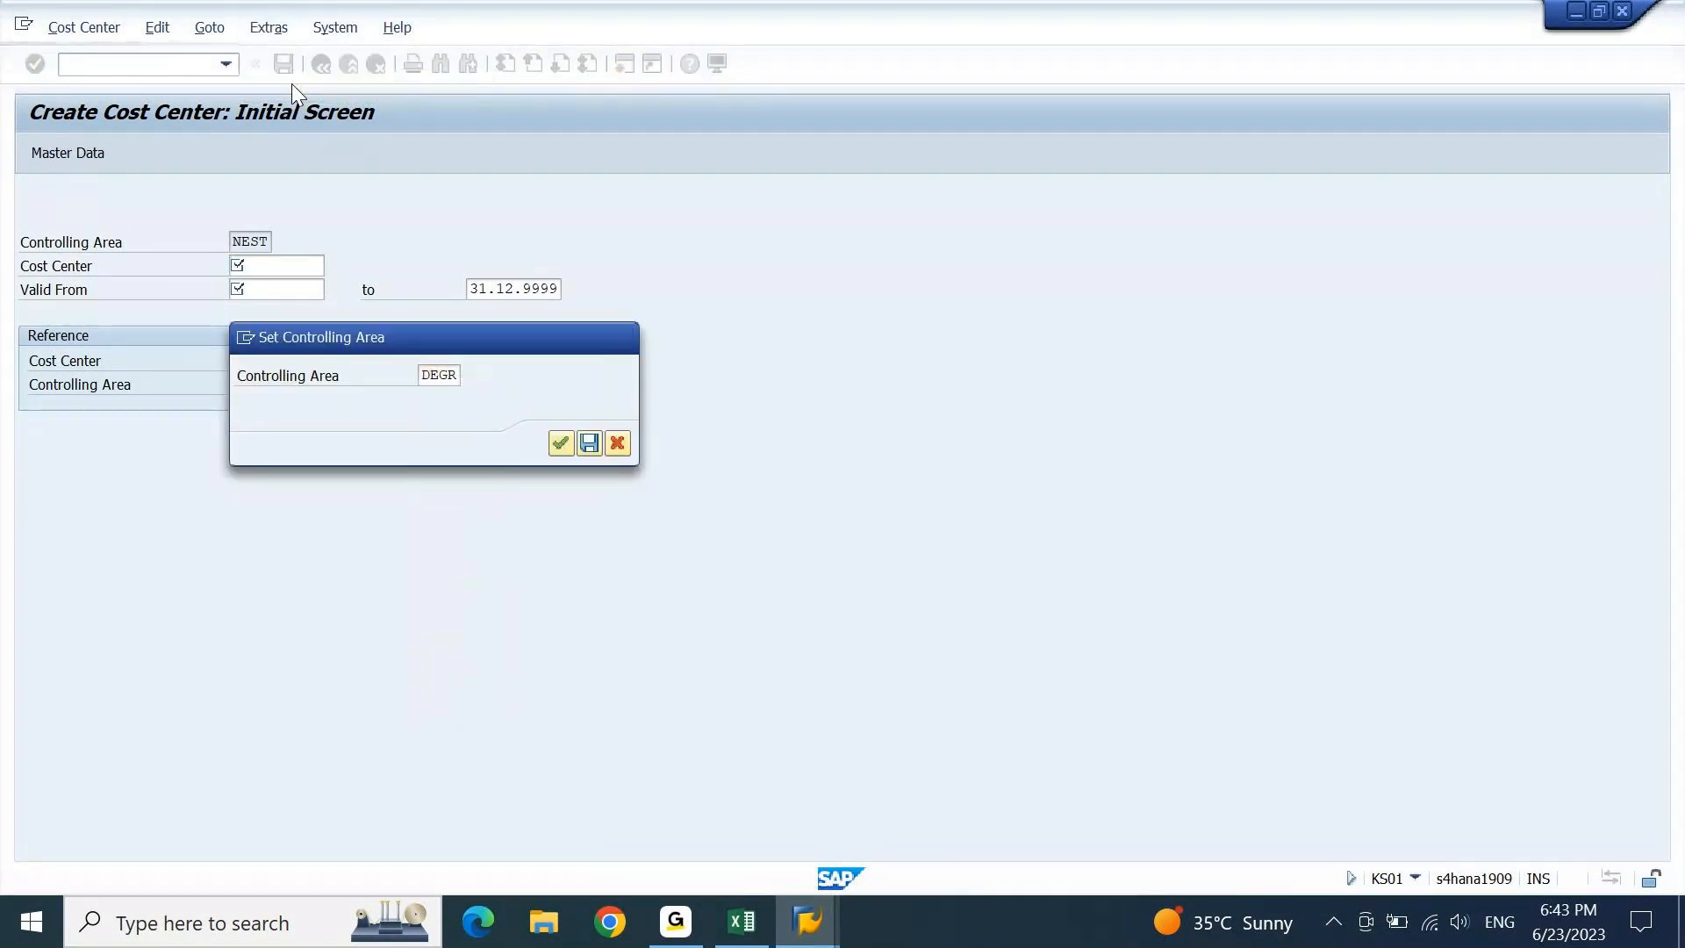
key("BackSpace")
key("Down")
key("Down")
key("Down")
key("Down")
key("Down")
key("Down")
key("Down")
key("Down")
key("Down")
key("Up")
key("Return")
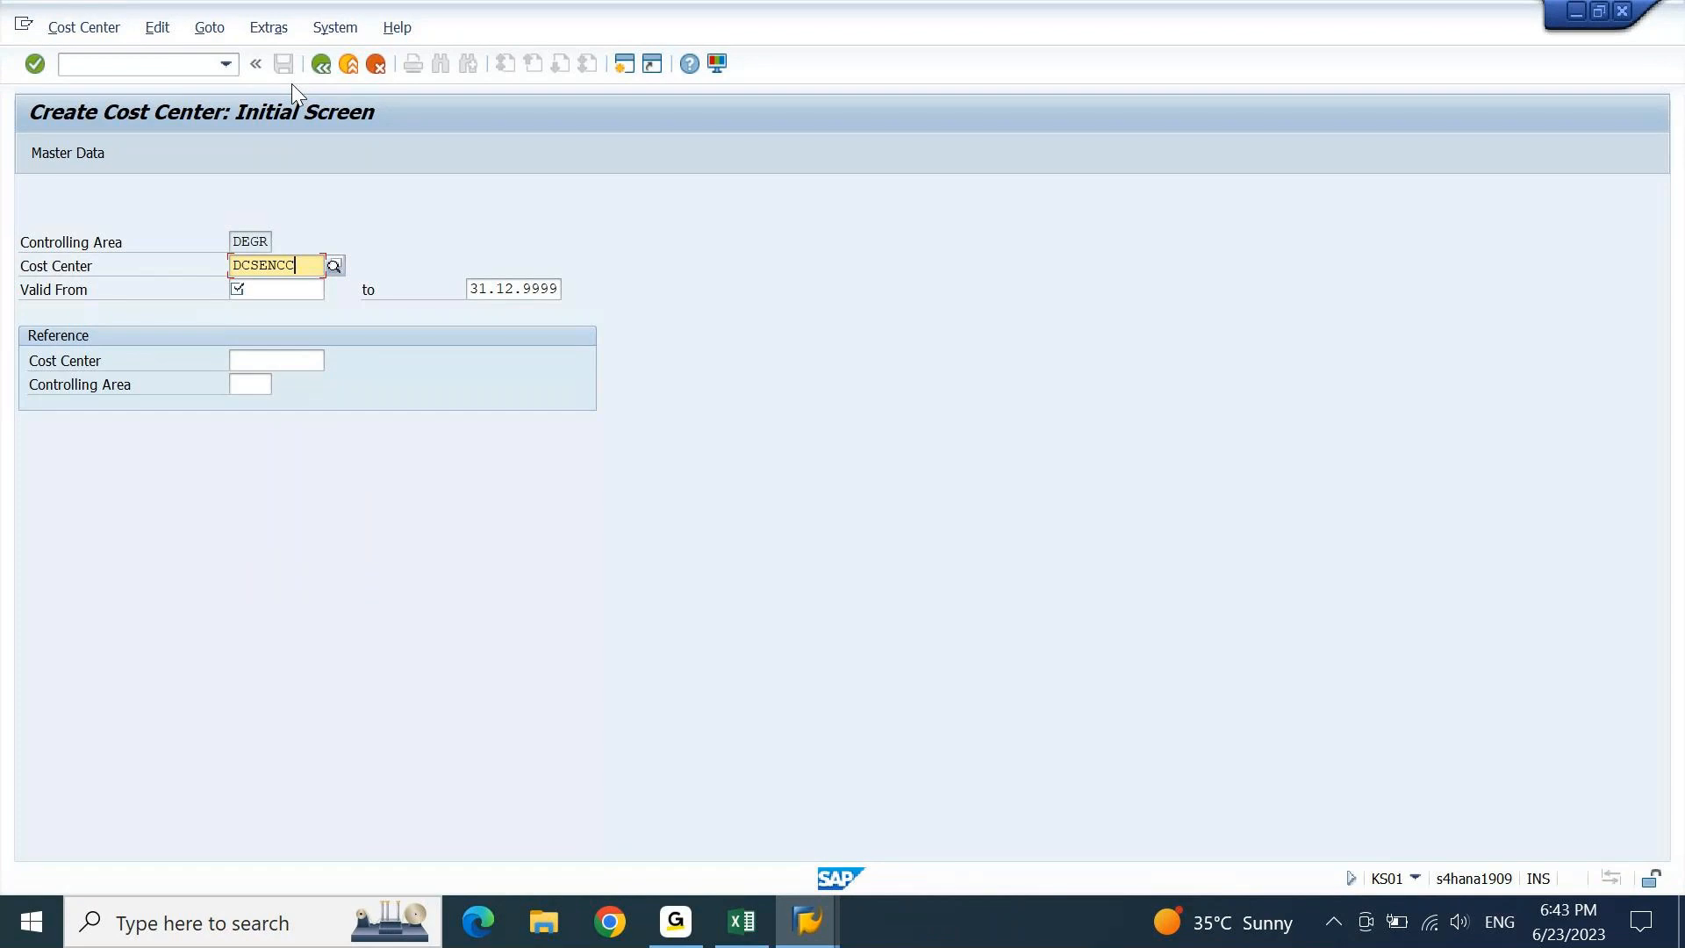
key("shift+Right")
key("shift+Right")
key("Left")
key("shift+Left")
type("A")
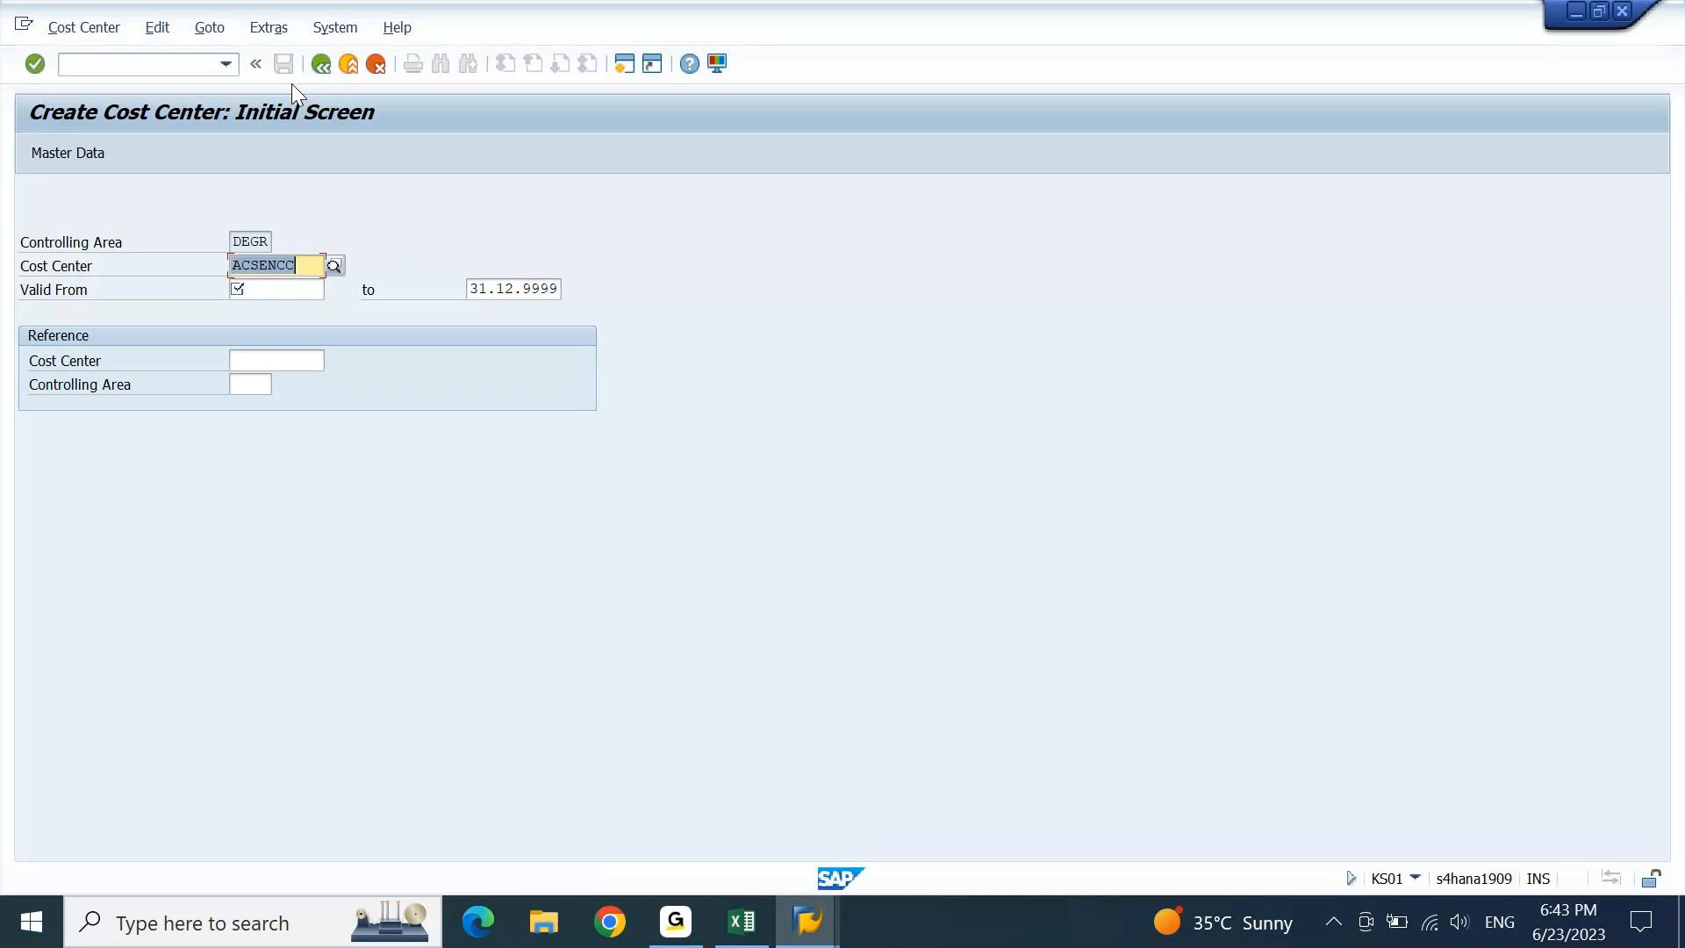
Set valid-from date 01012023 and reference cost center DCSENCC.
key("Tab")
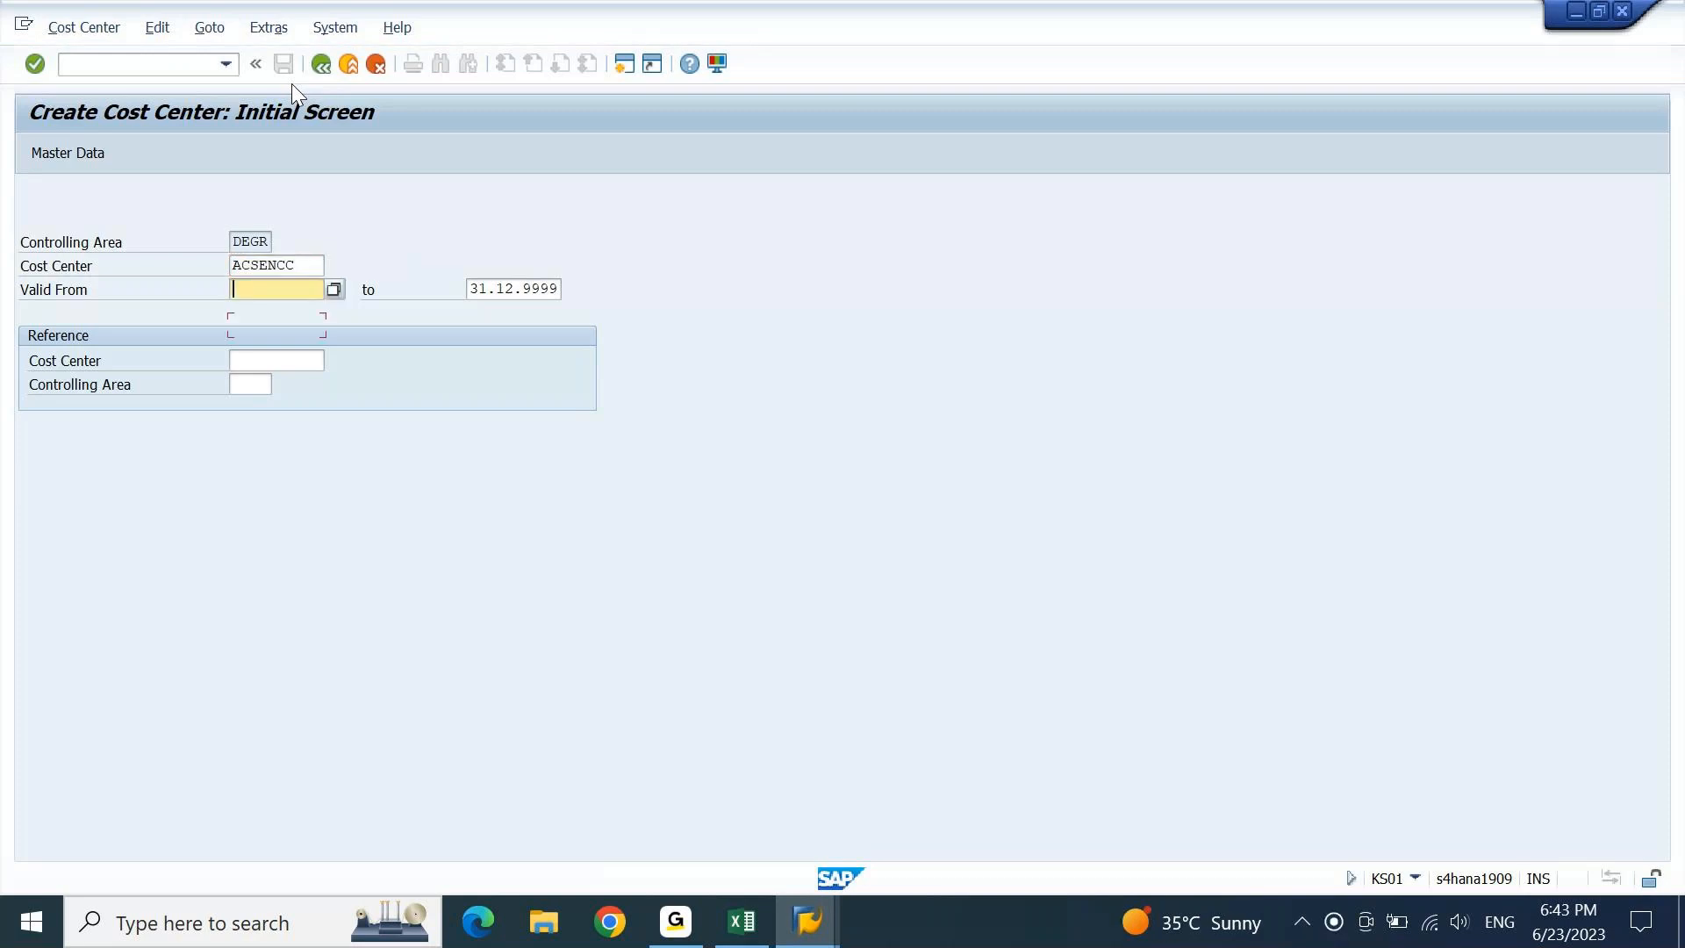
type("01012023")
key("Tab")
key("Down")
key("Down")
key("Return")
key("Return")
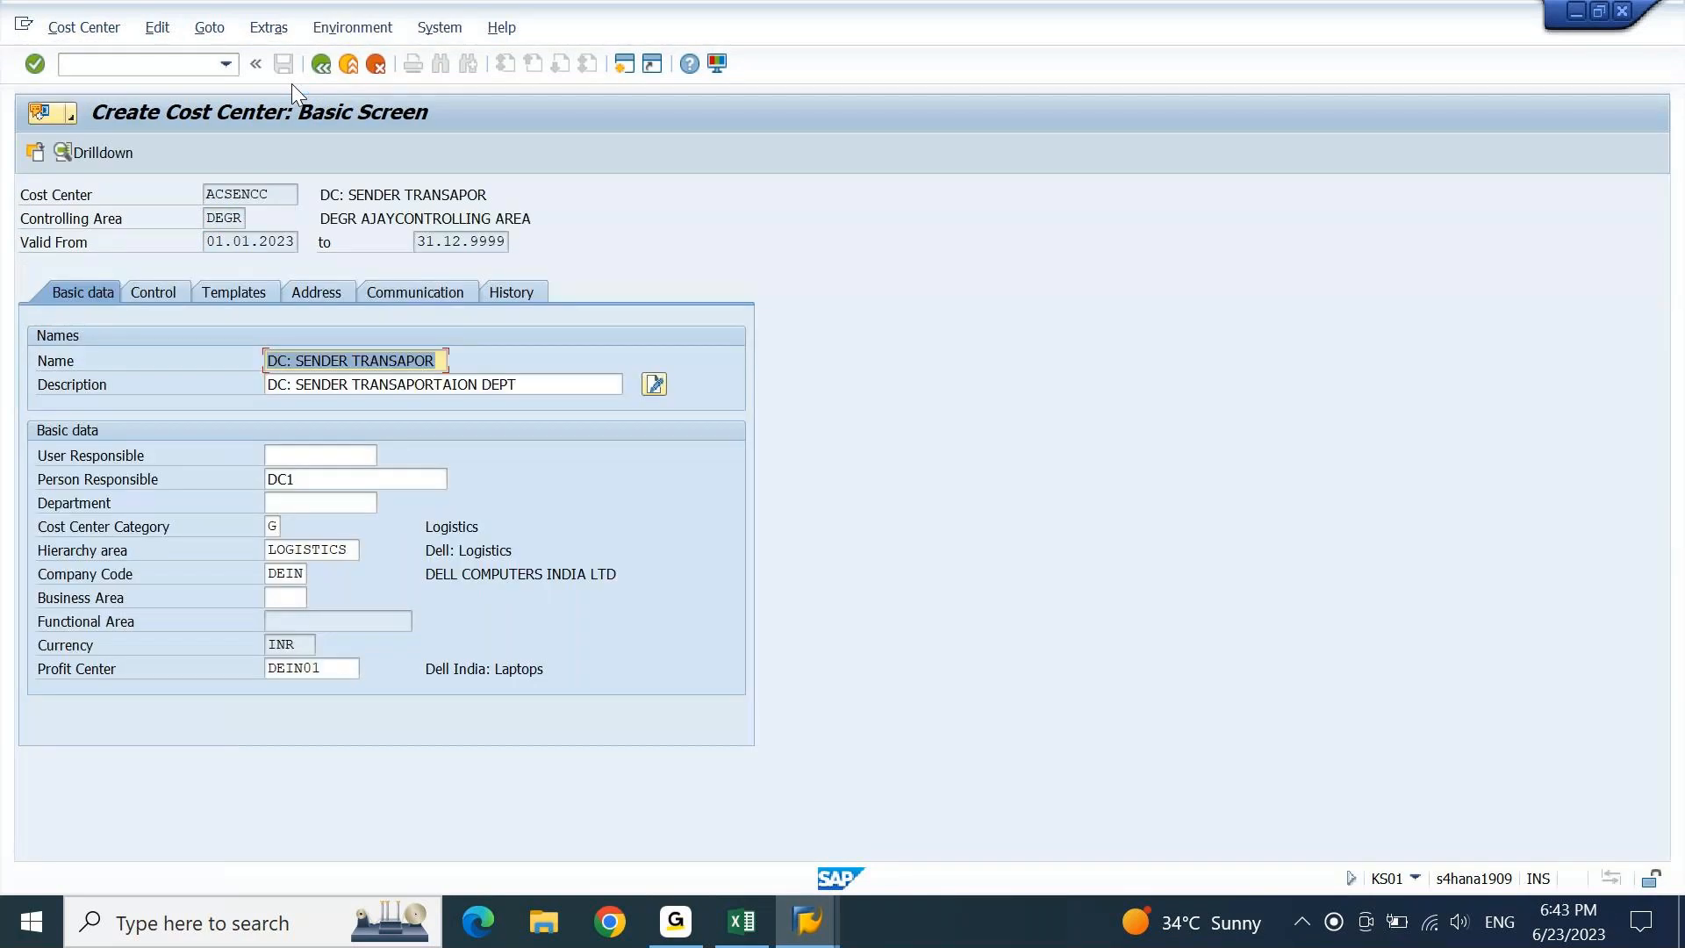
Prefix Name, Description and Person Responsible with A, then save ACSENCC.
key("Home")
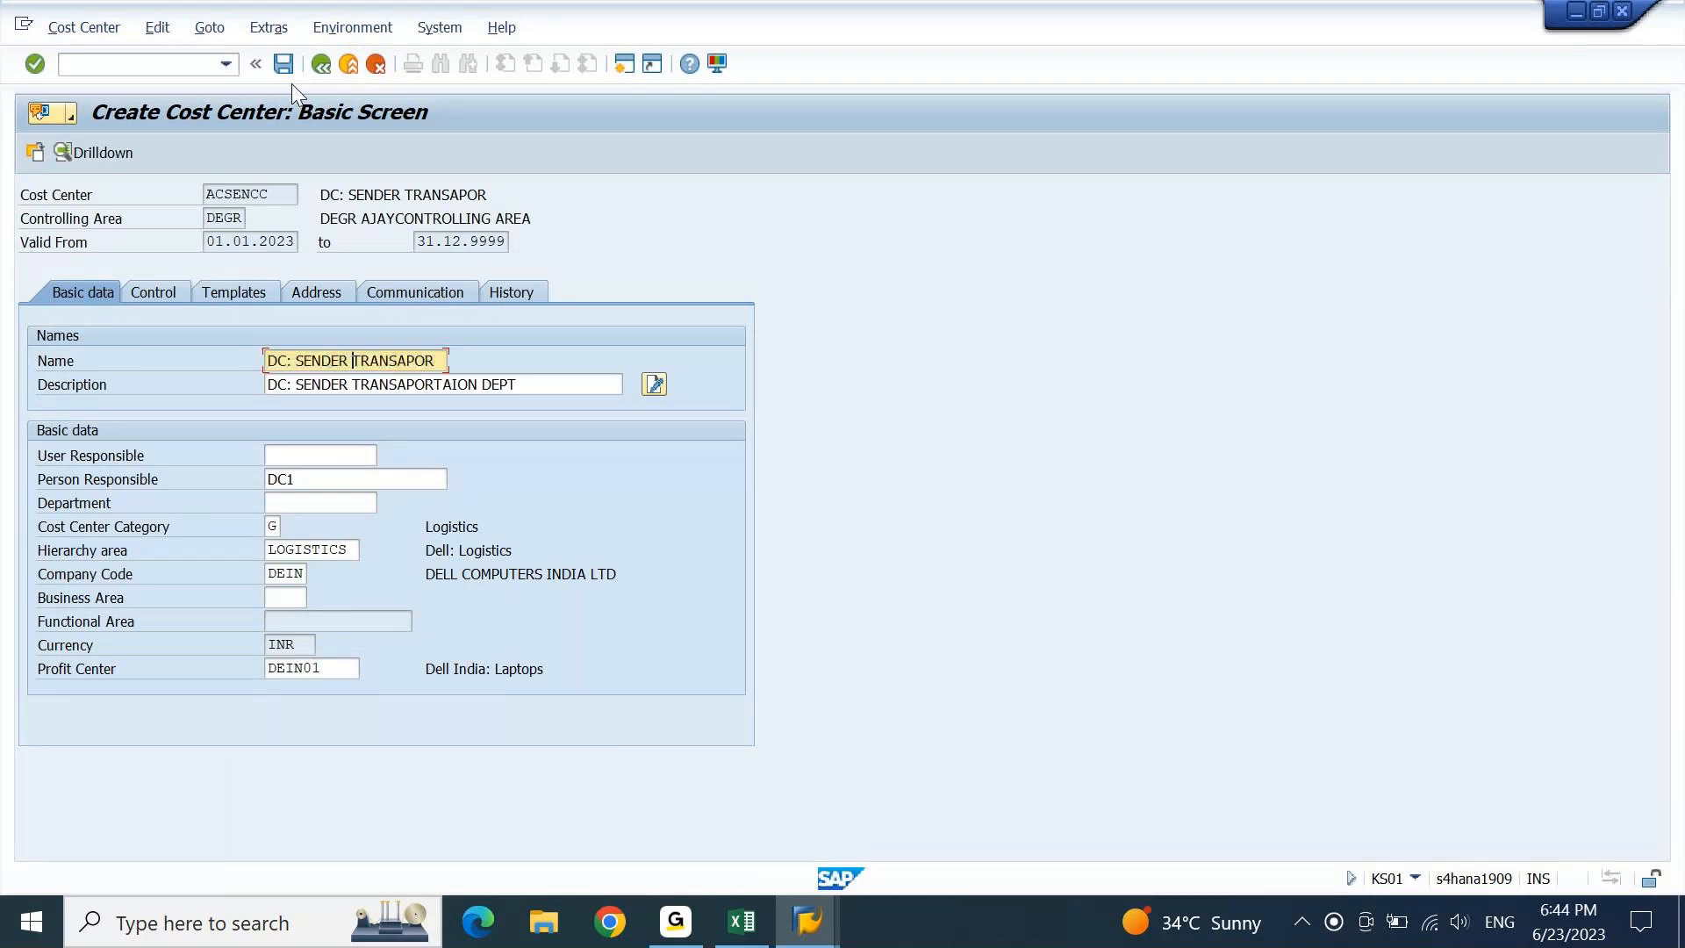
type("A")
key("Tab")
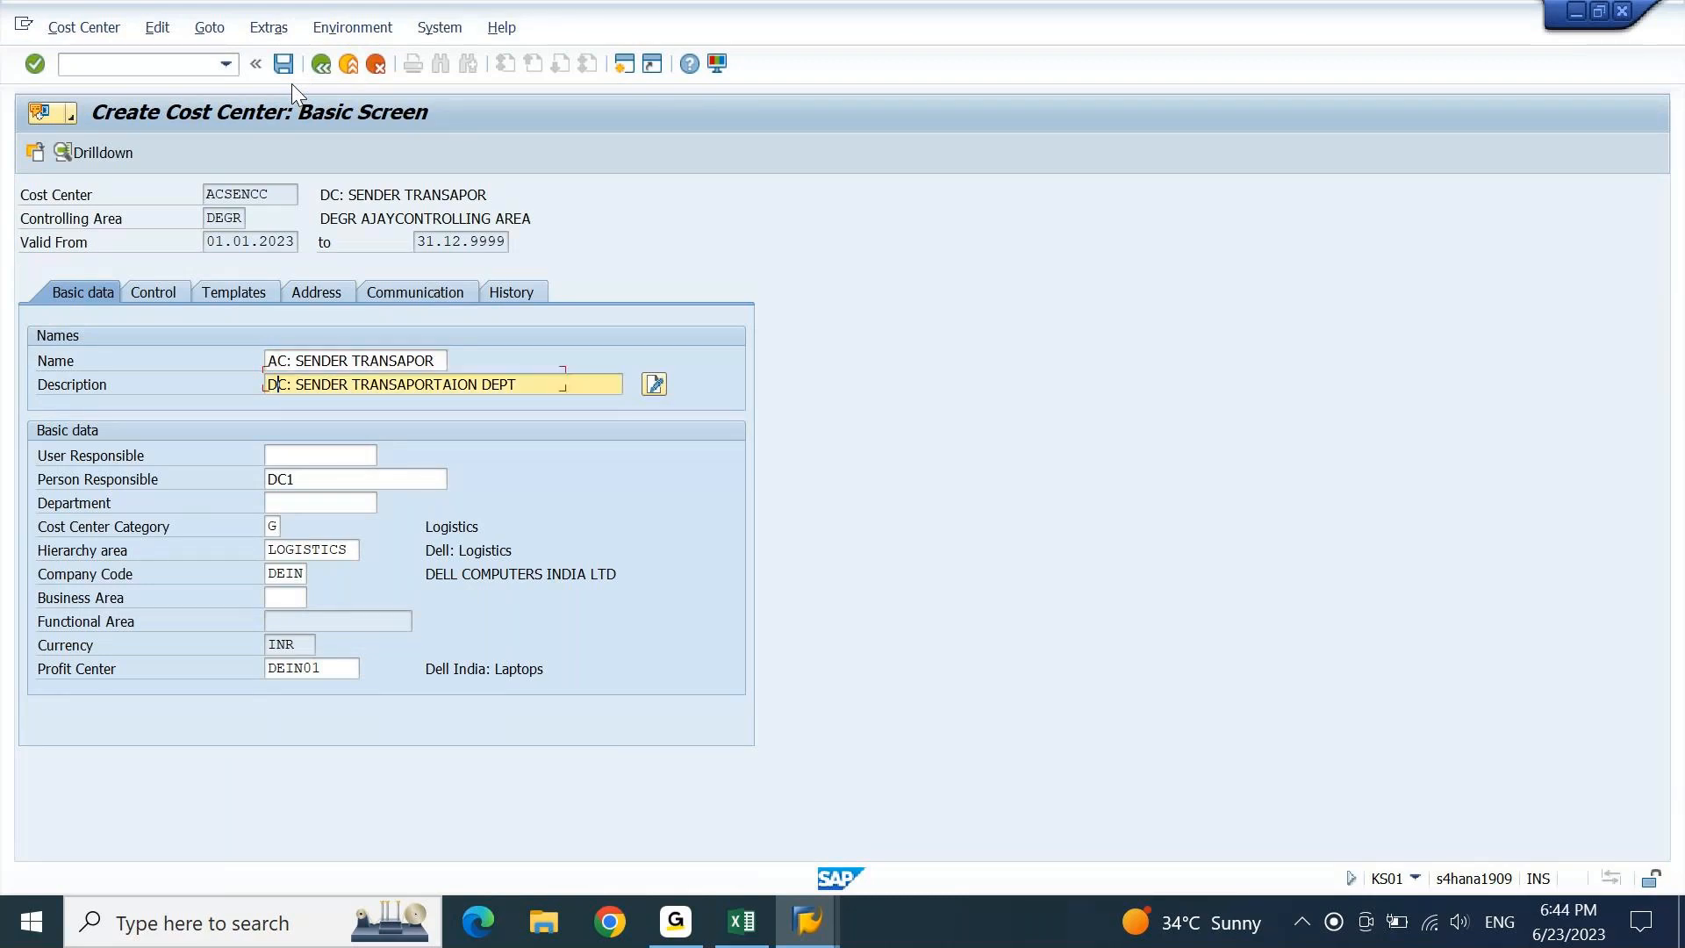
type("A")
key("Tab")
key("Tab")
key("Home")
type("A")
key("Return")
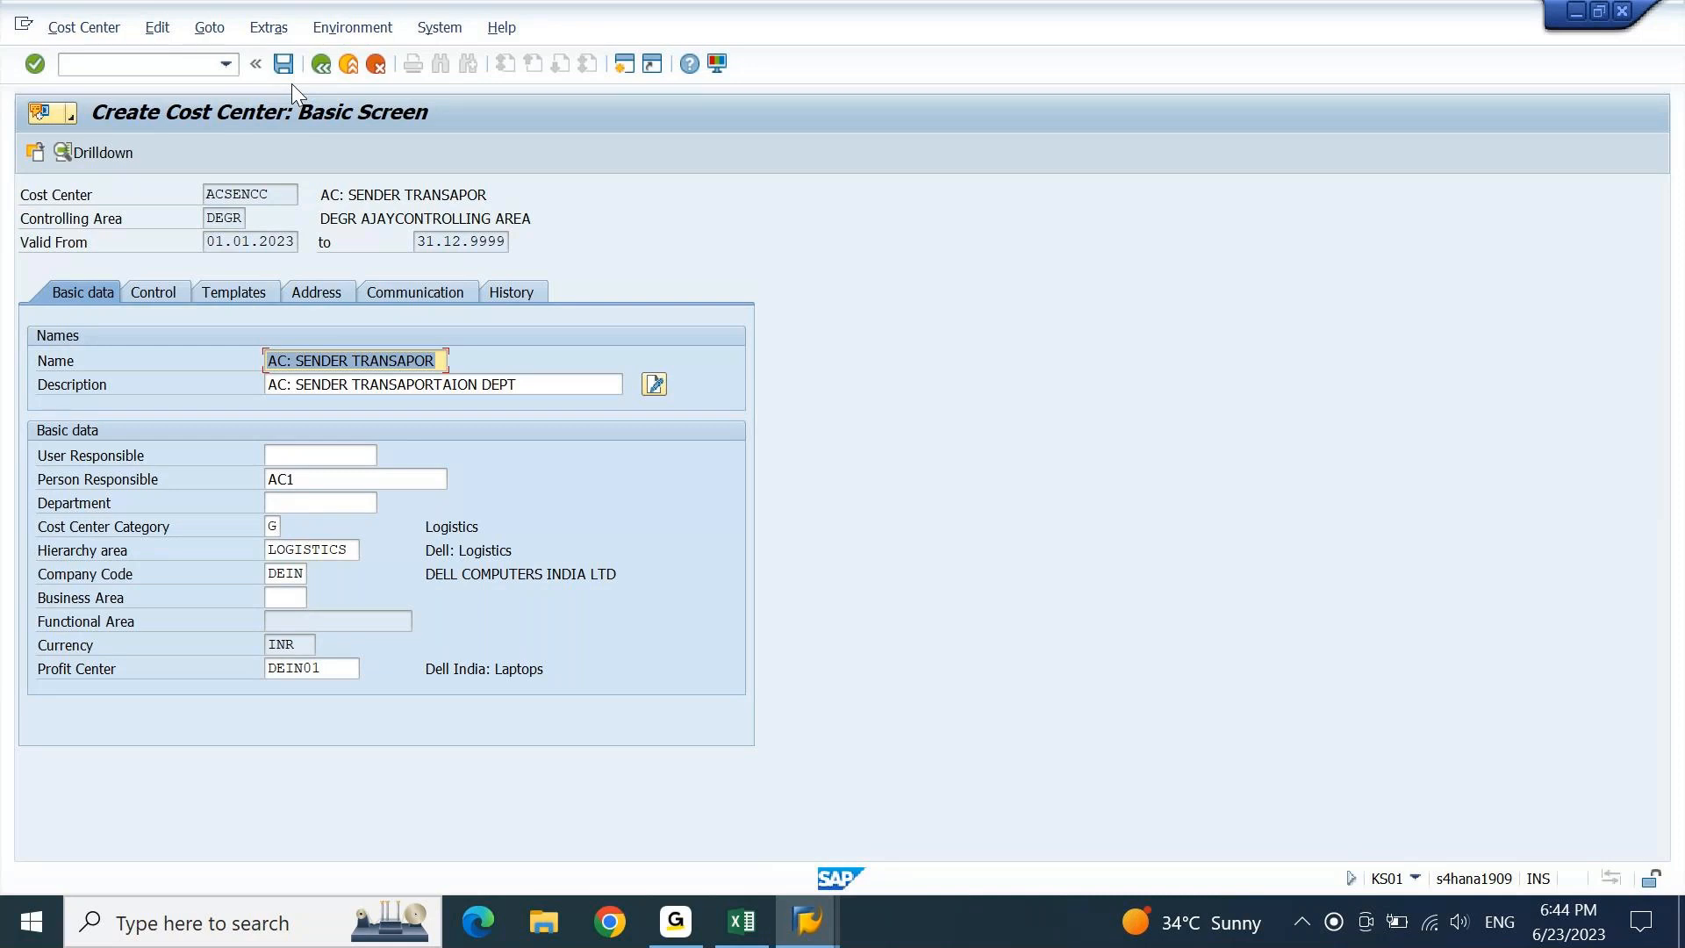
key("ctrl+s")
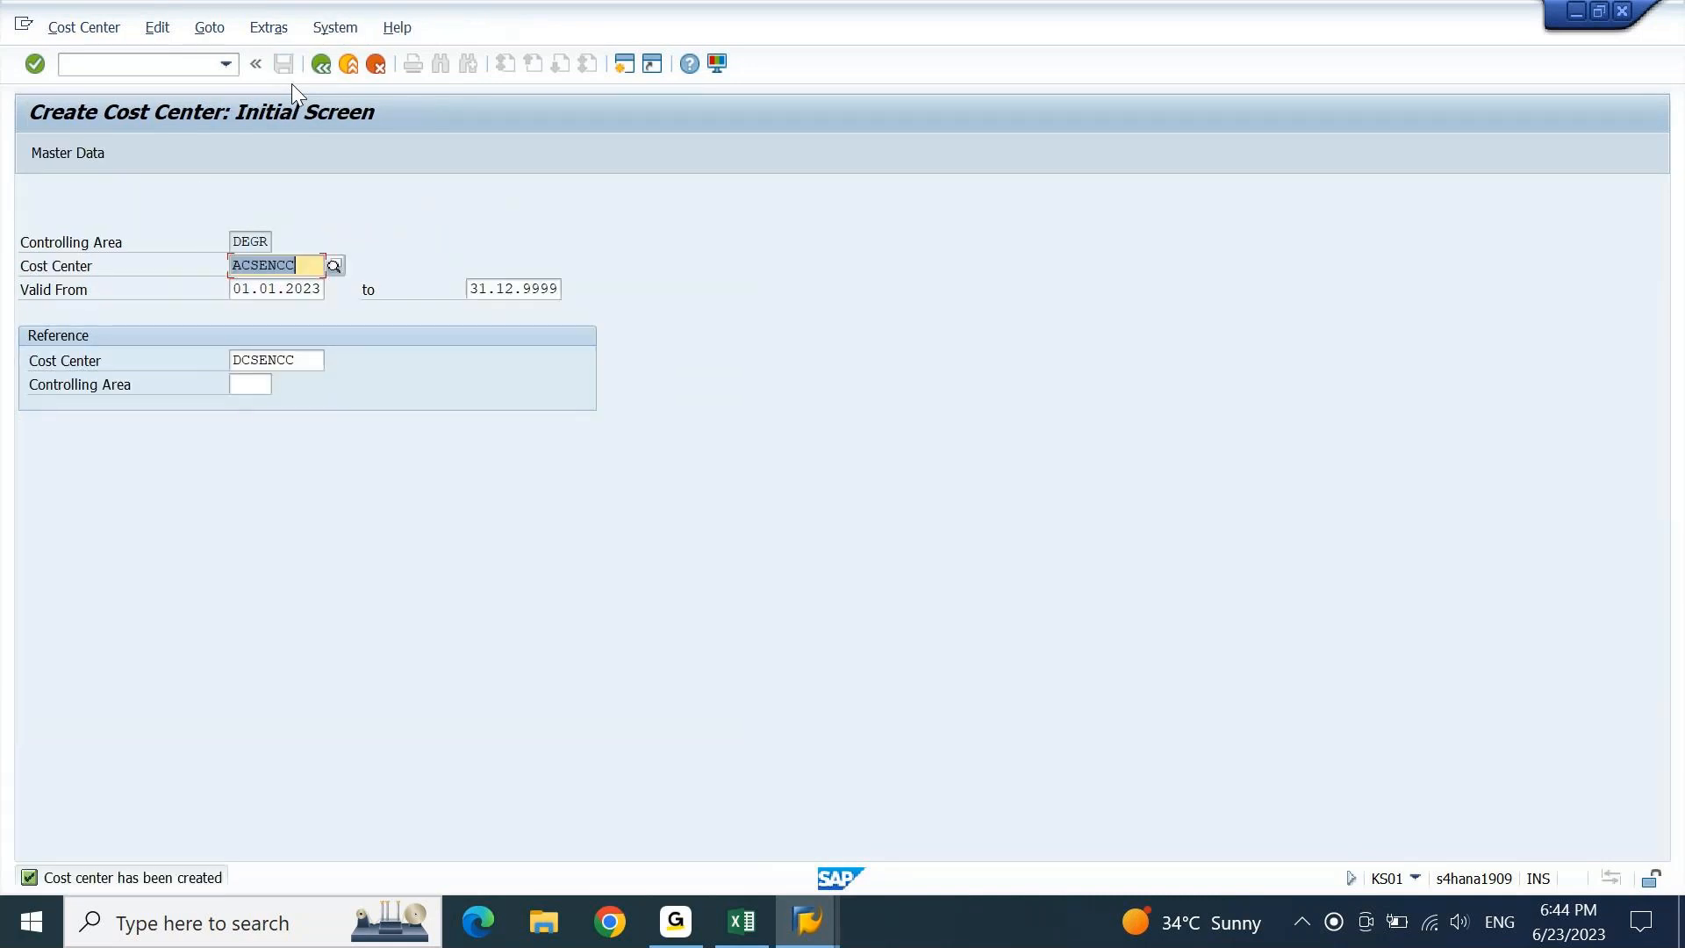
Paste ACSENCC into C1303 as the Transportation Dept sender's CC Code.
key("XF86AudioMute")
key("Right")
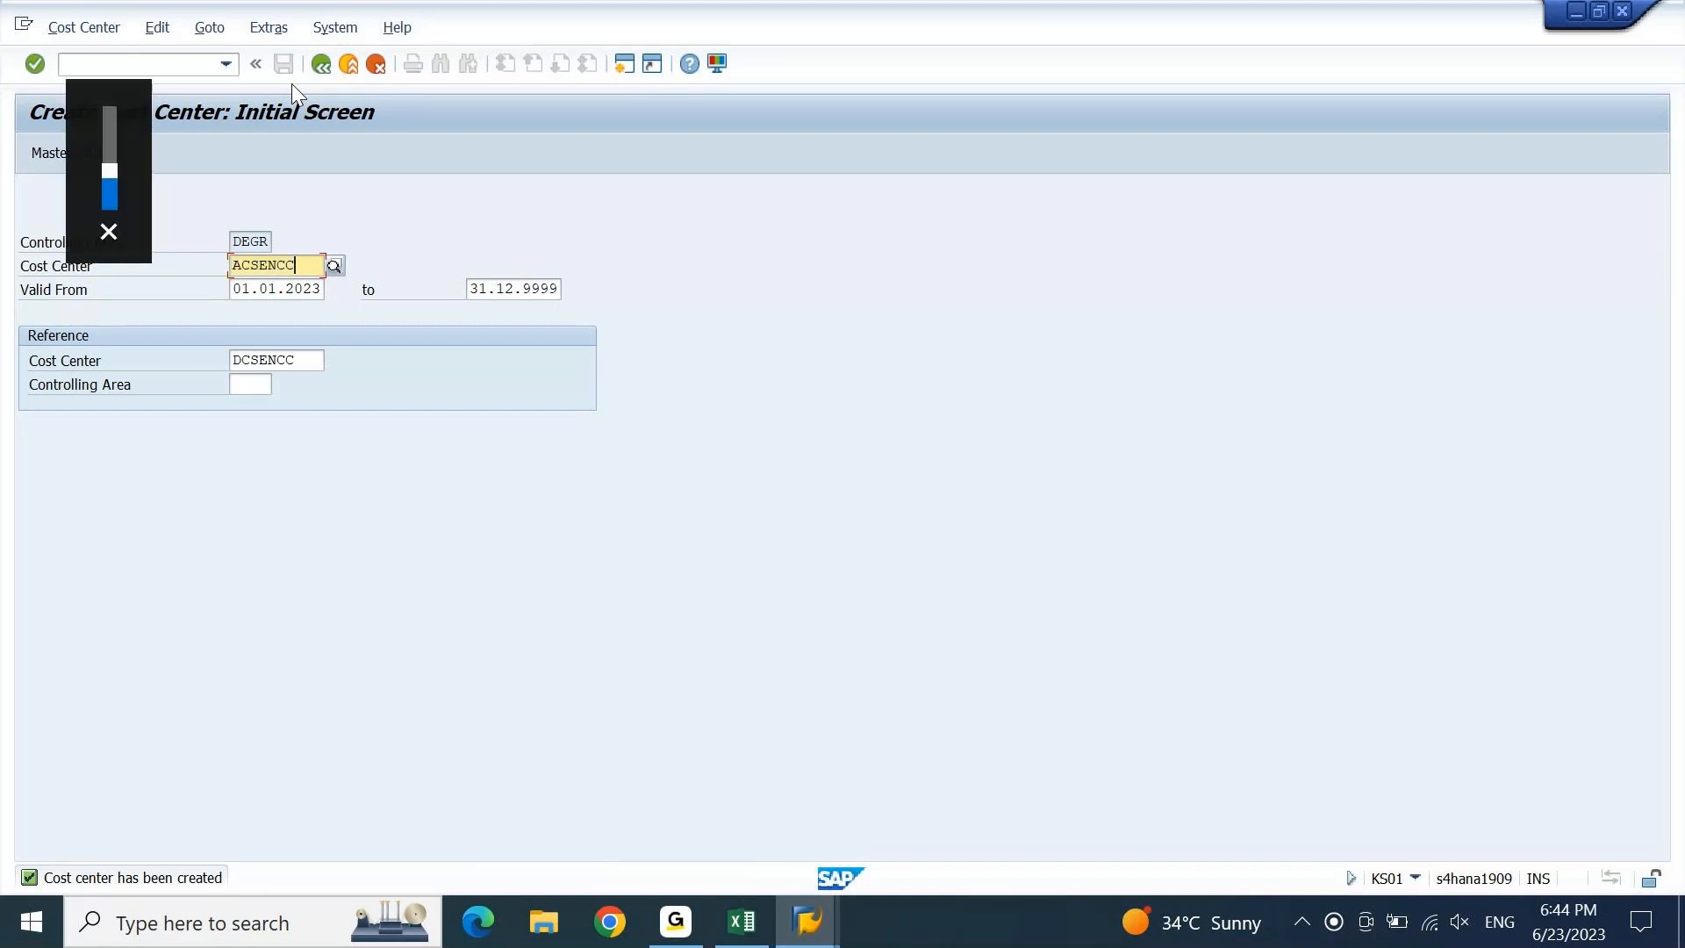
left_click(744, 921)
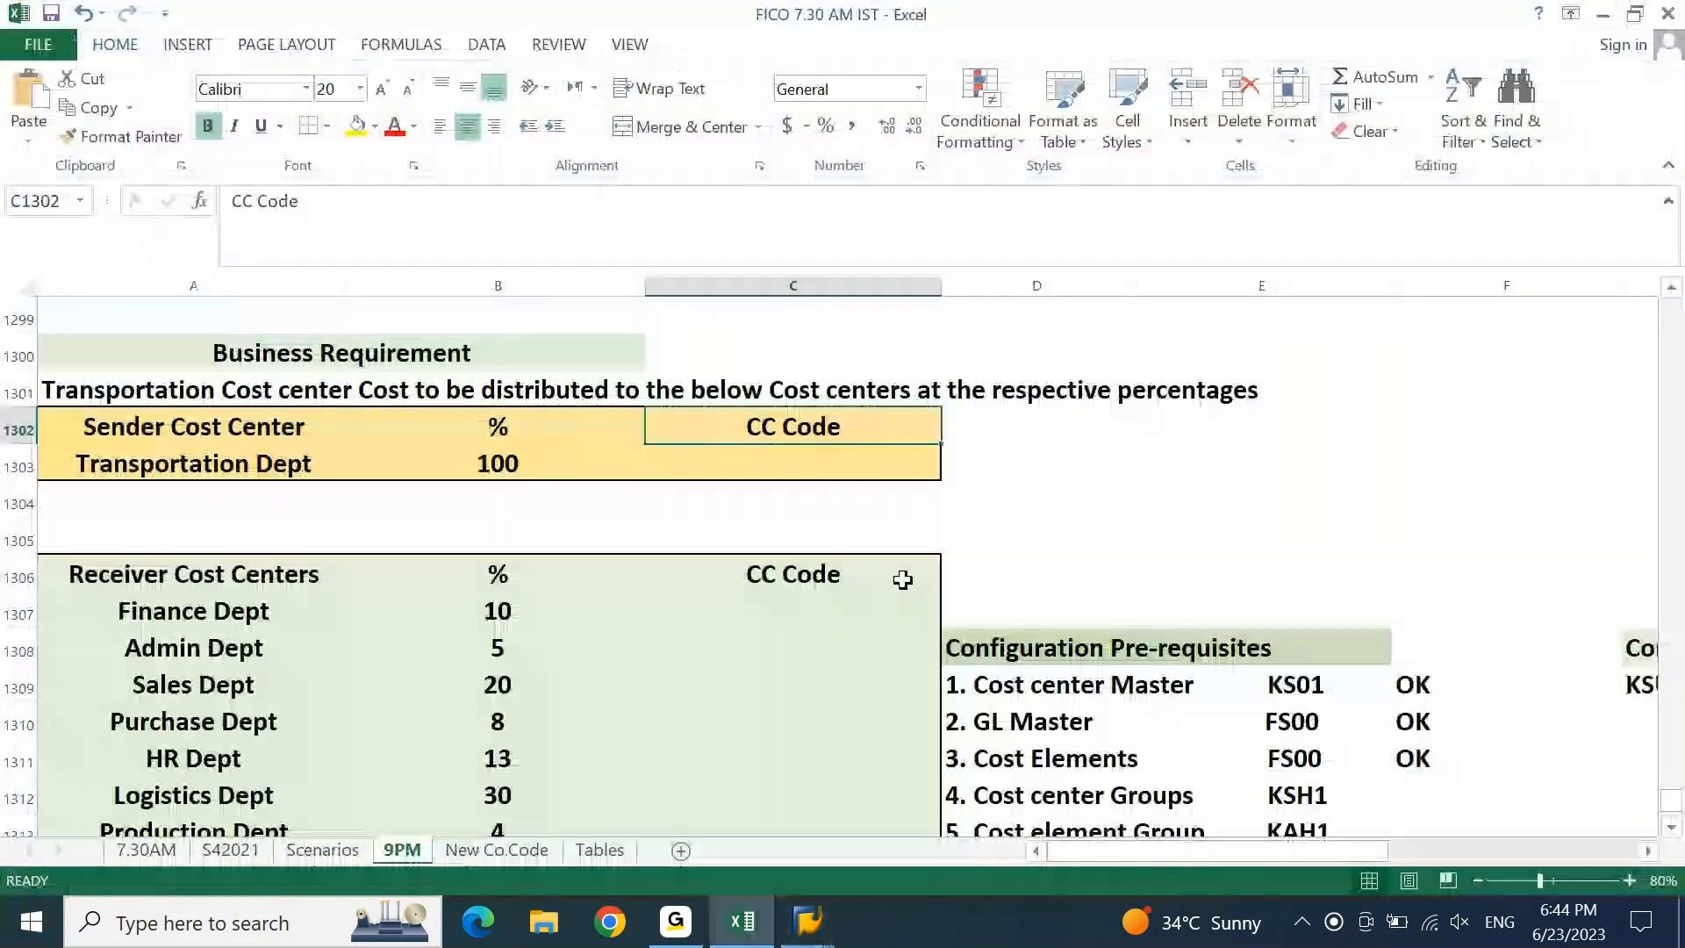
key("Down")
type("ACSENCC")
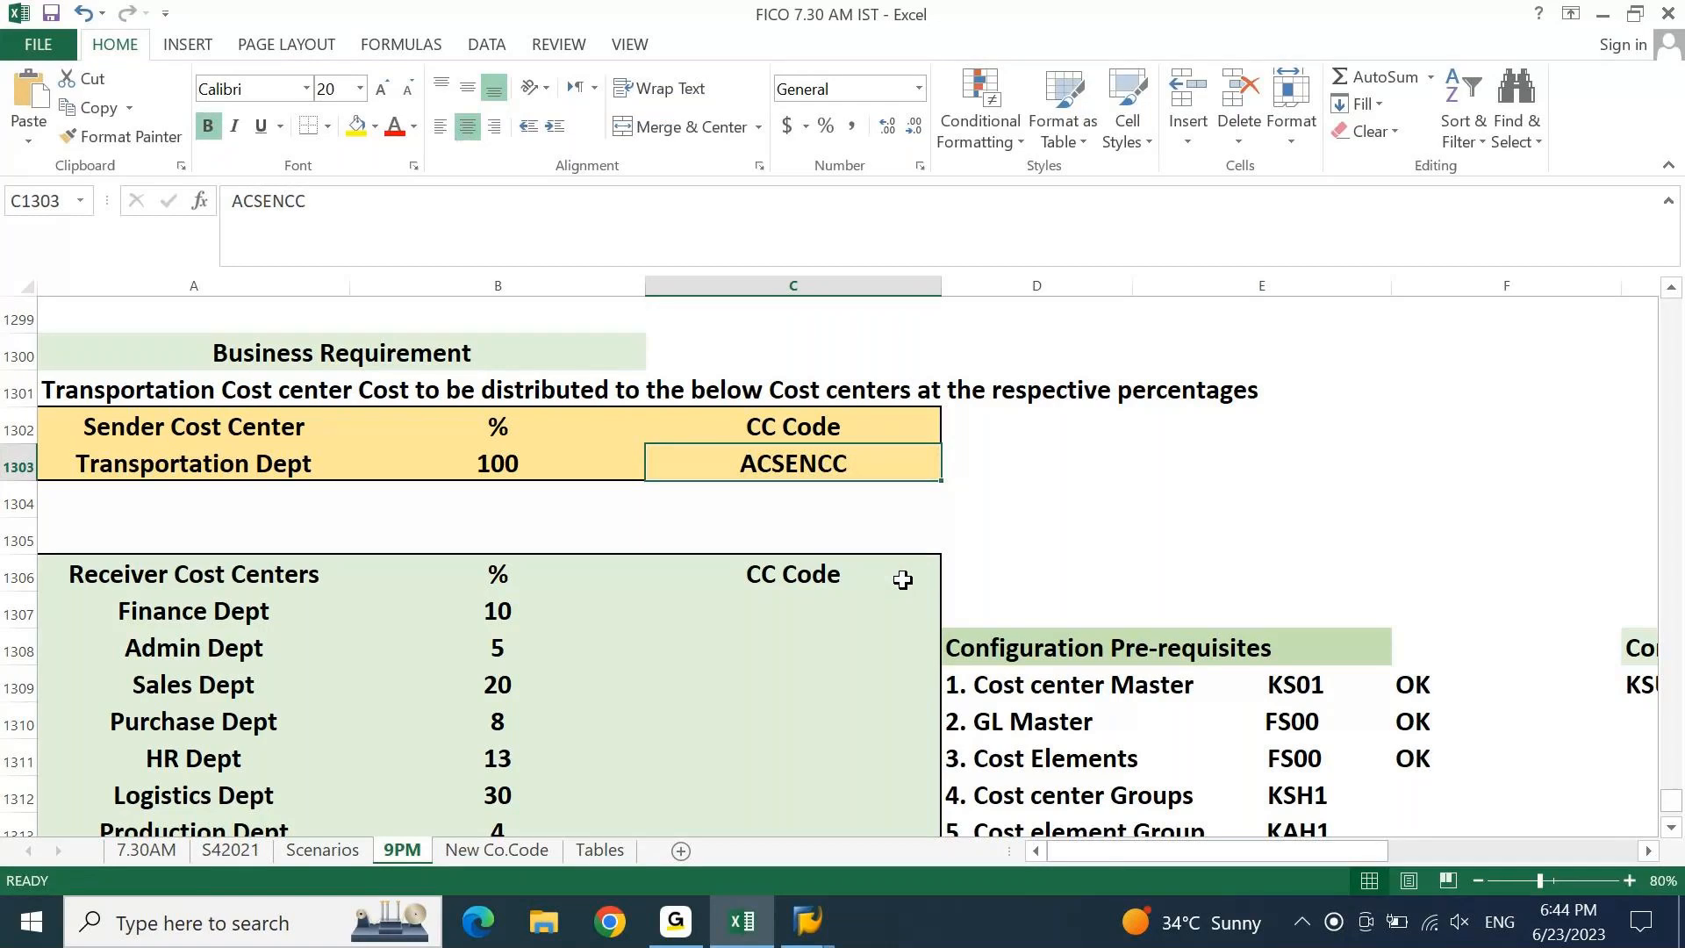
key("Down")
key("Down")
key("Down")
key("Down")
key("Left")
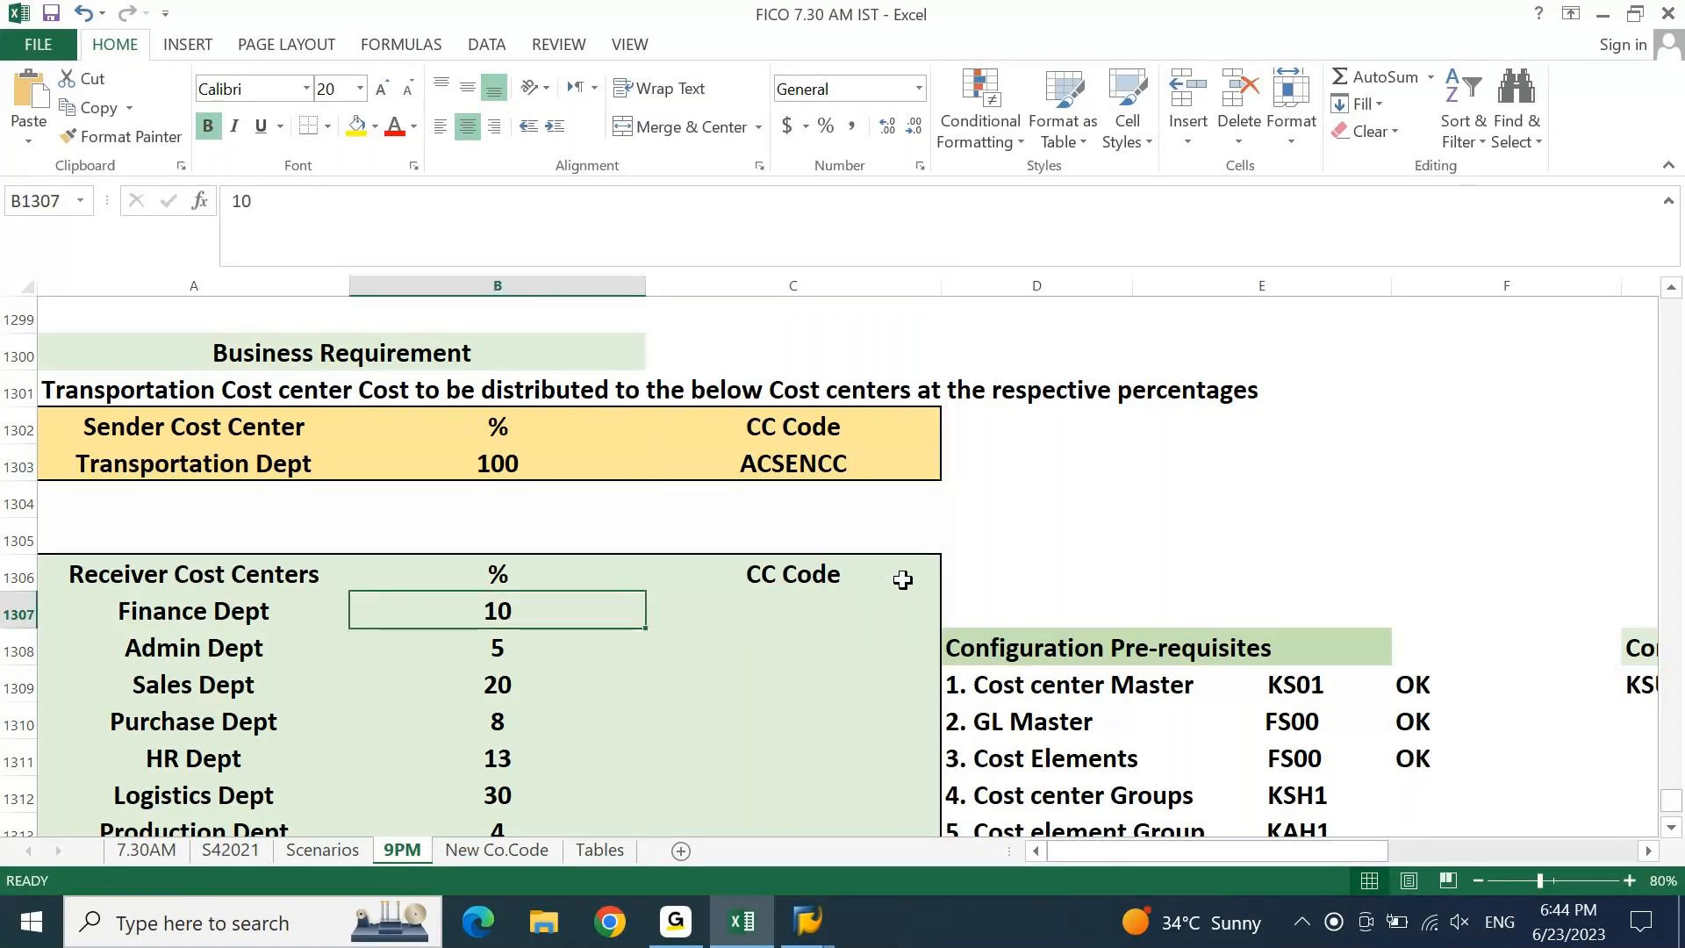
key("Right")
Enter the new cost center code ACRECCC1 in Create Cost Center.
left_click(758, 926)
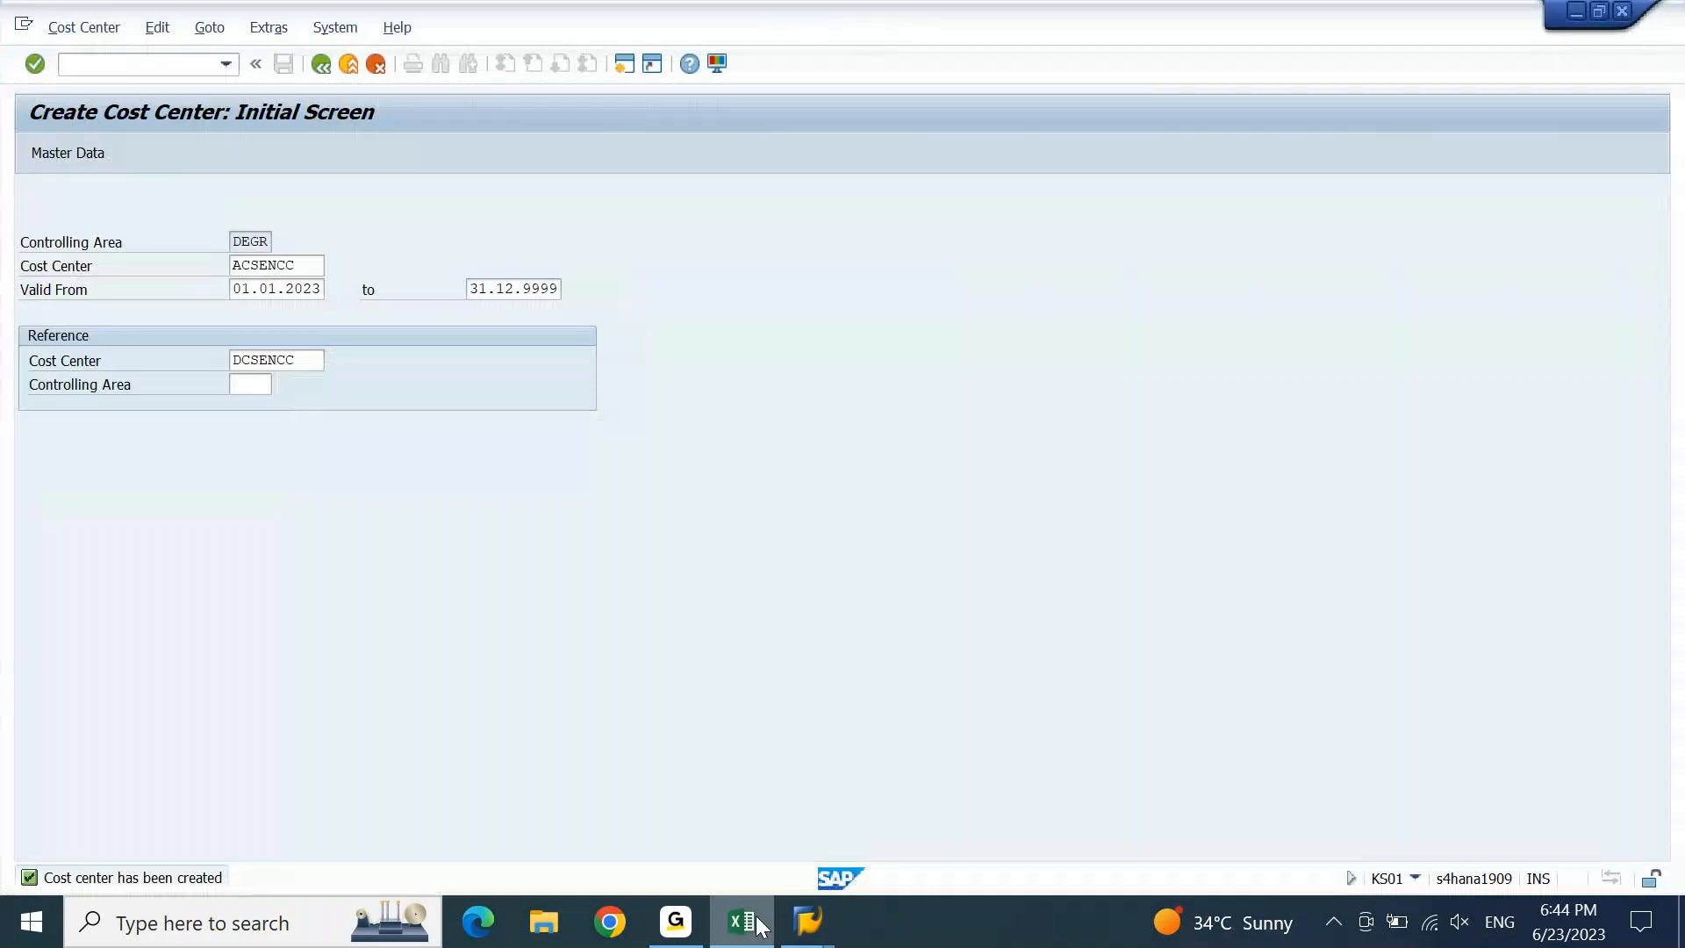
key("Tab")
key("shift+Tab")
key("BackSpace")
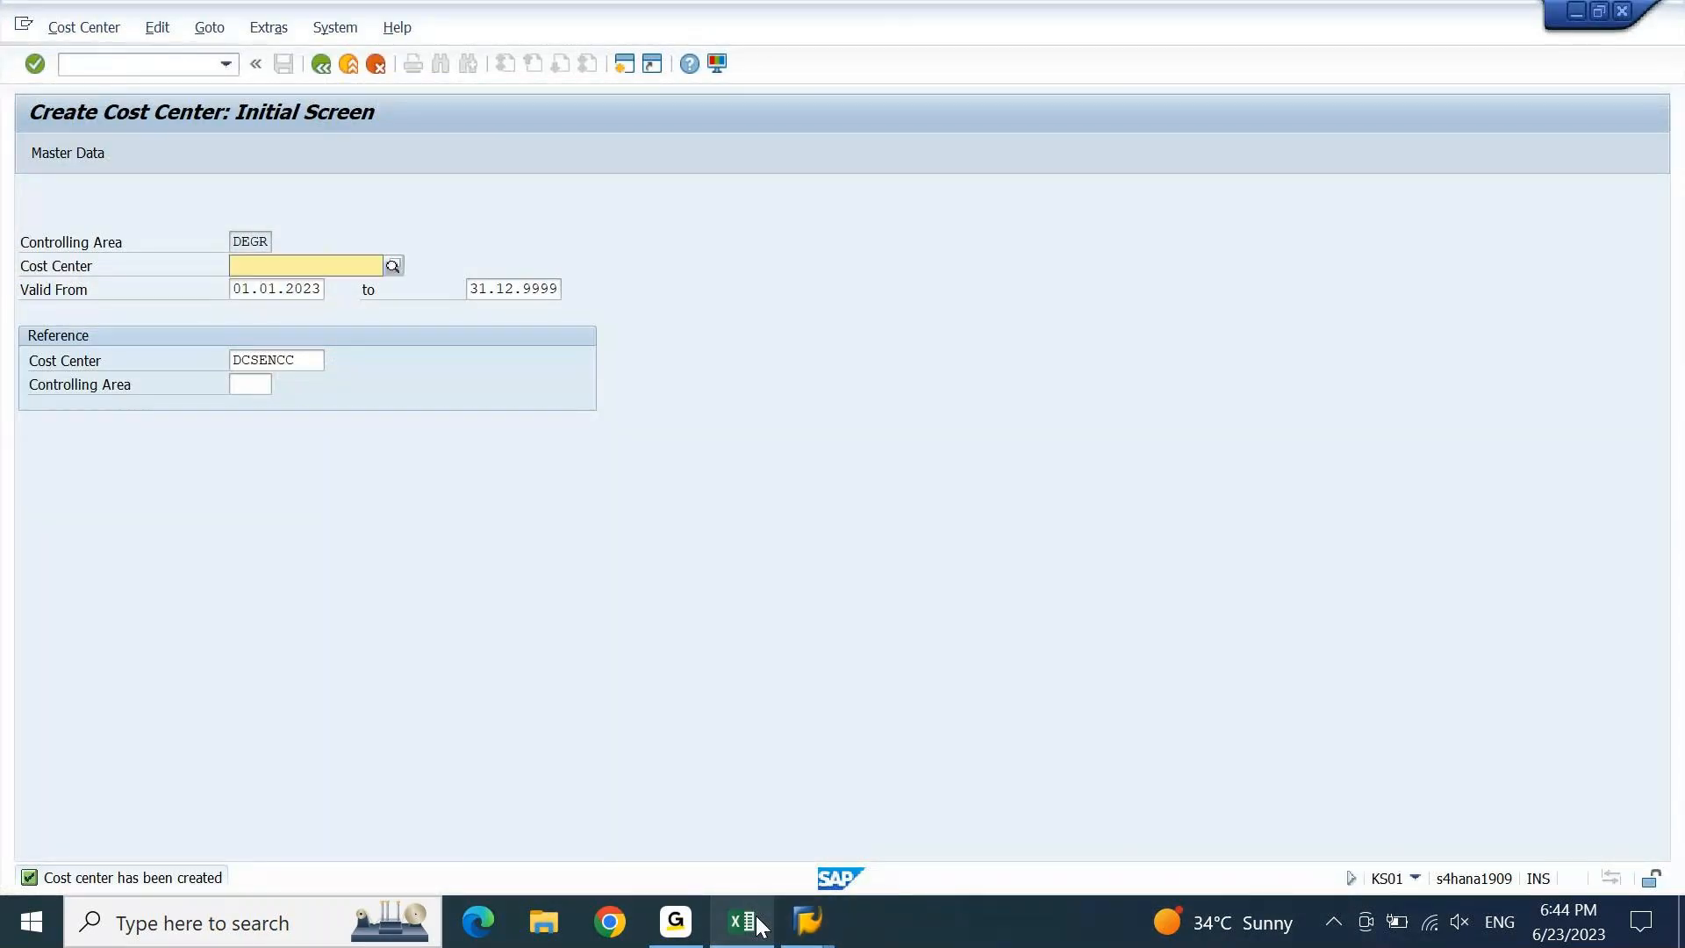
key("BackSpace")
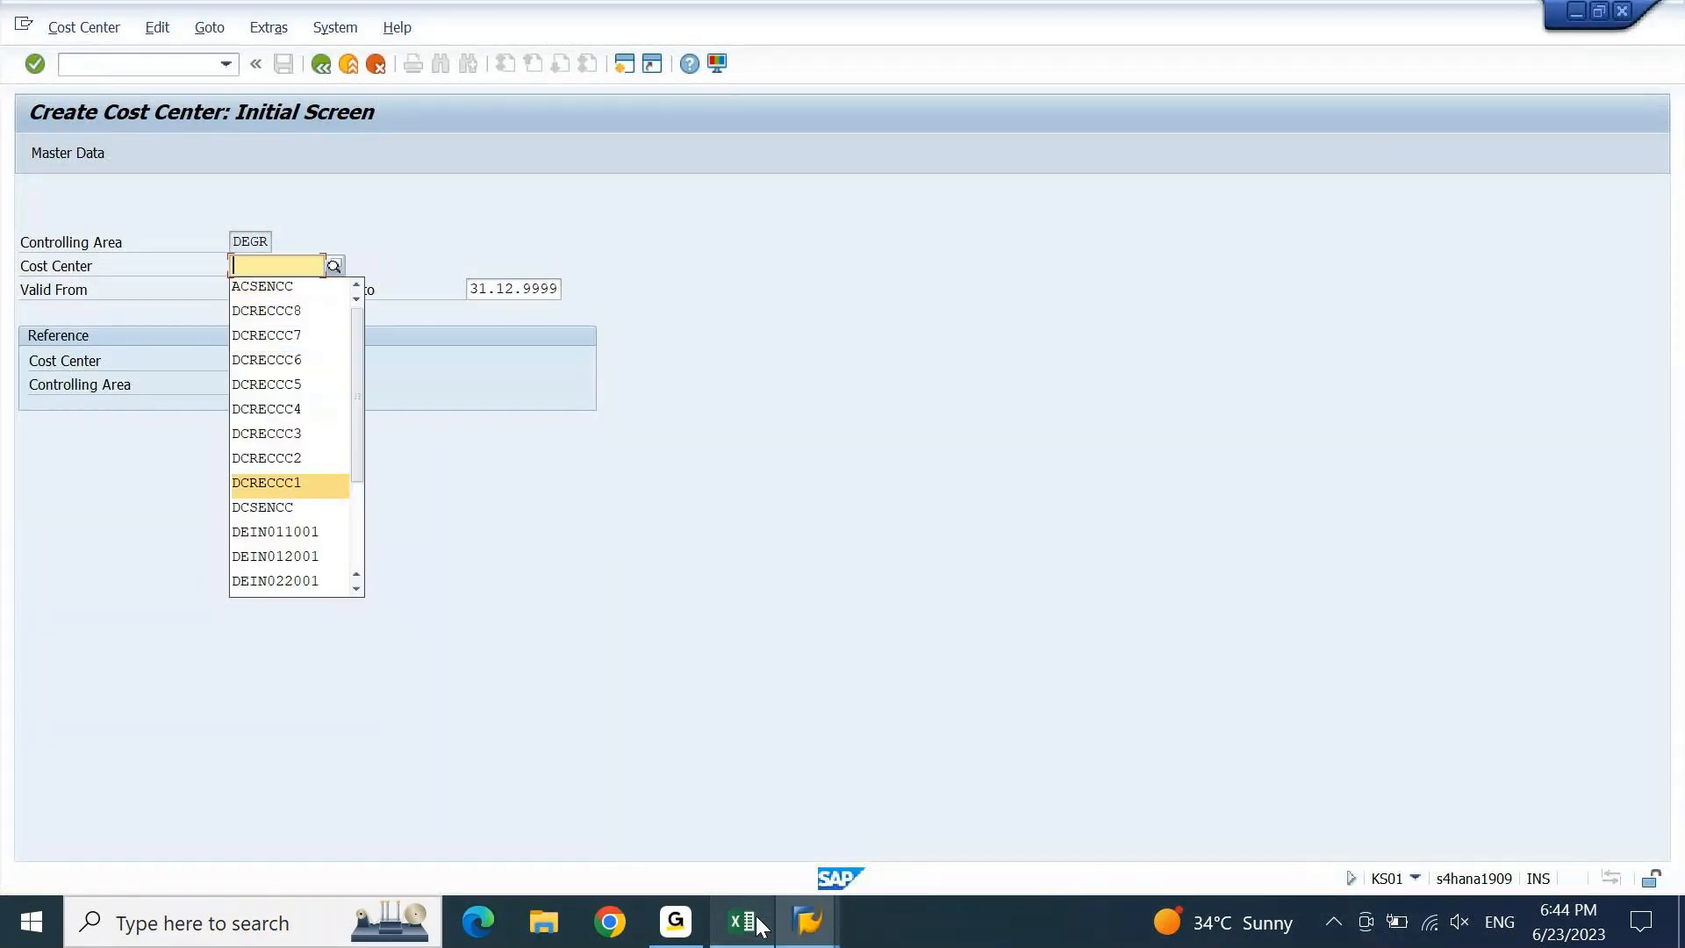
key("Return")
type("ACRECCC1")
key("Tab")
key("Tab")
key("shift+Tab")
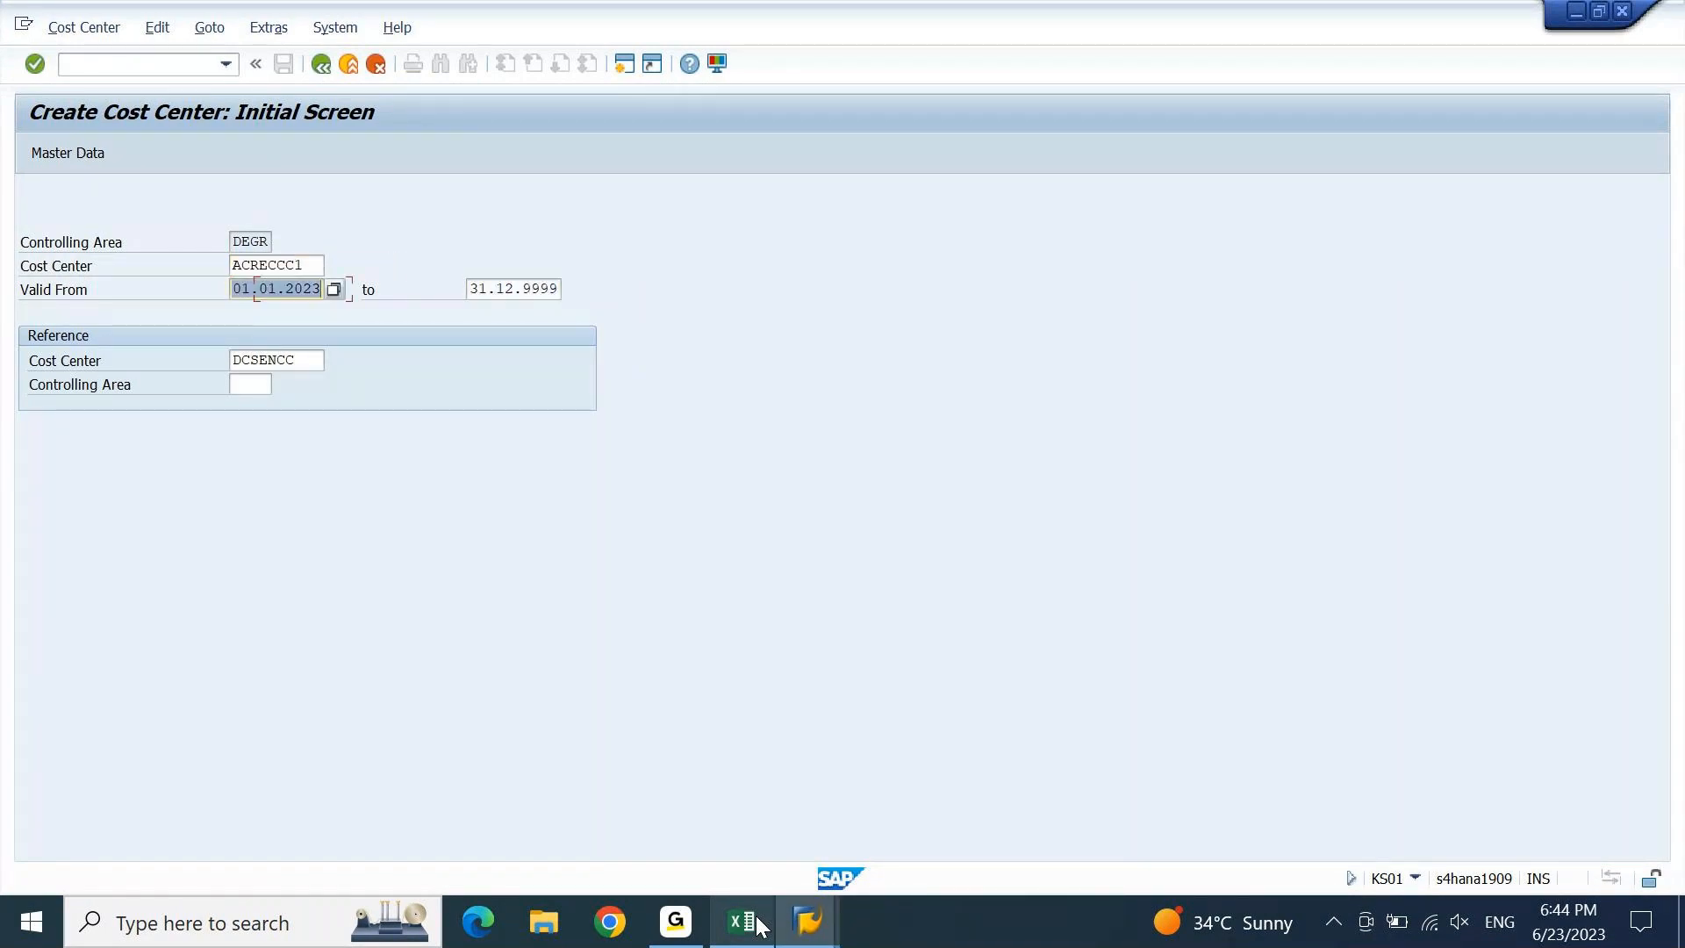
key("shift+Tab")
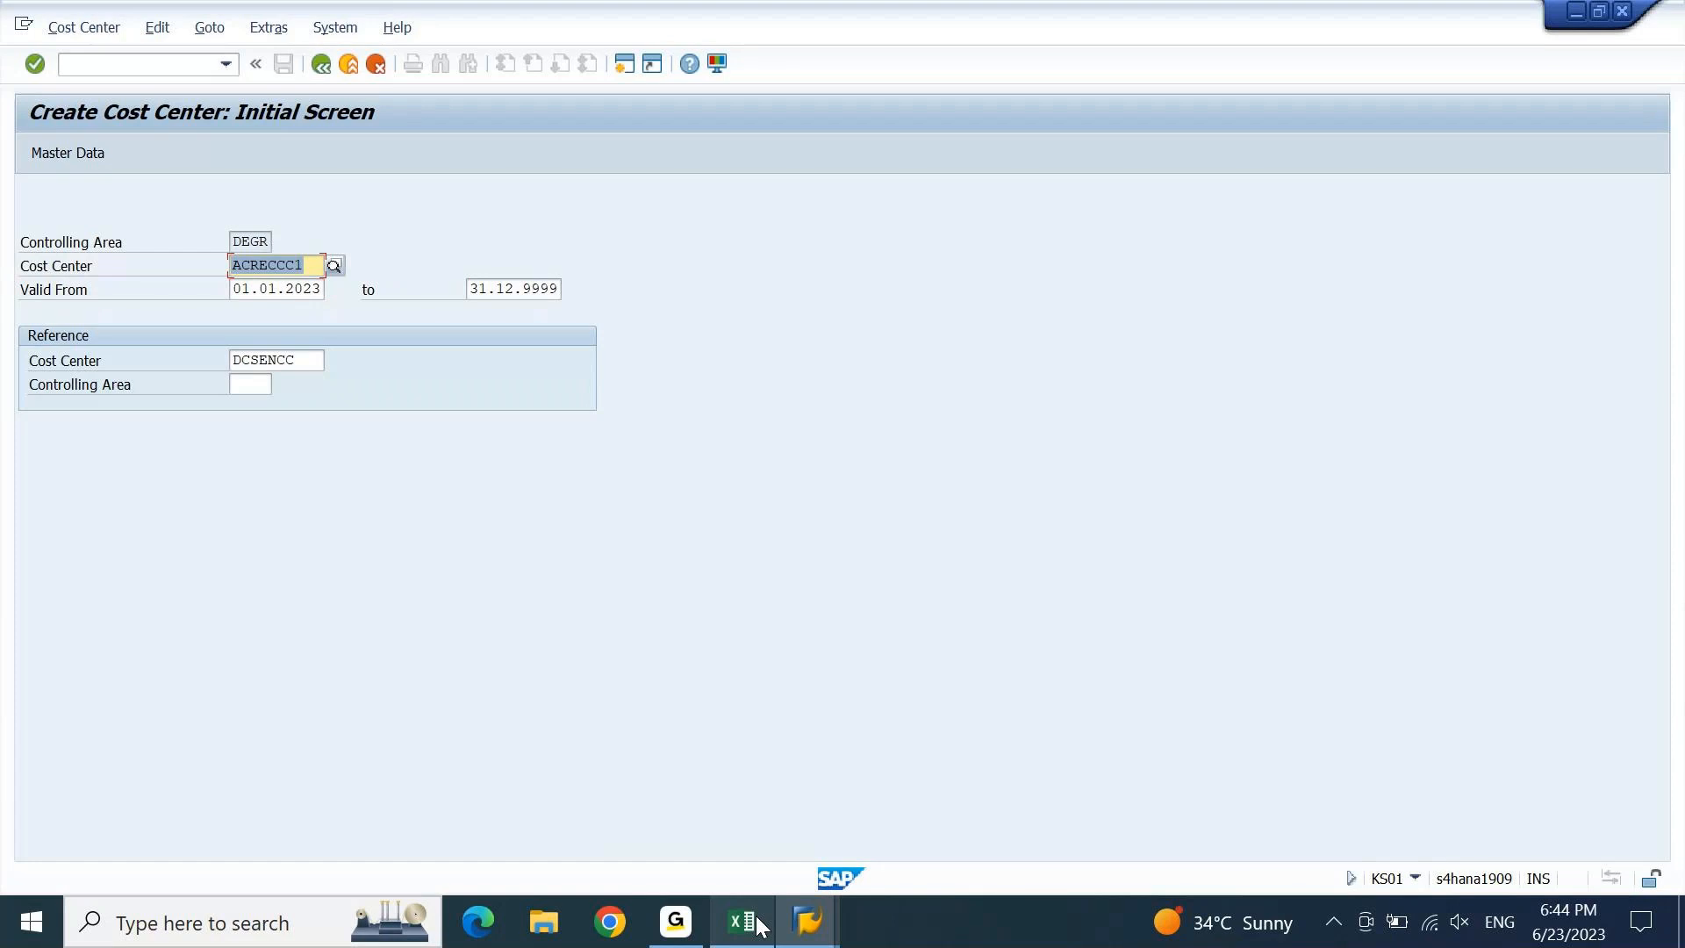
Set DCRECCC1 as the reference cost center and proceed to basic data.
key("Tab")
key("Tab")
key("Tab")
key("Tab")
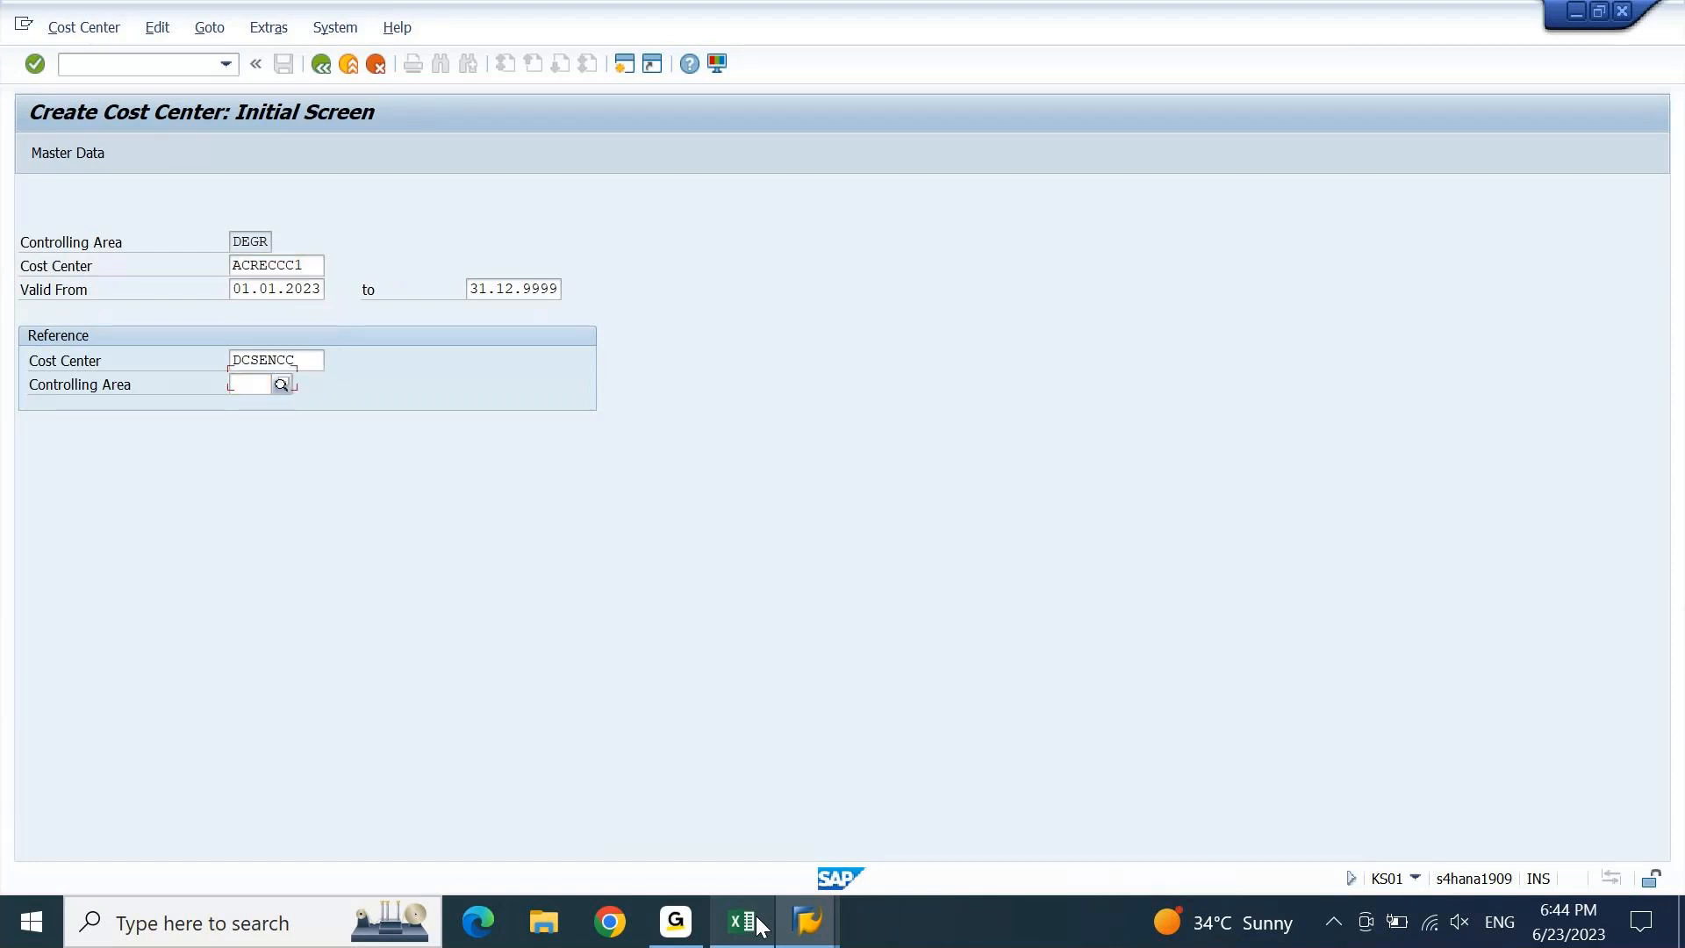
key("shift+Tab")
key("shift+Tab")
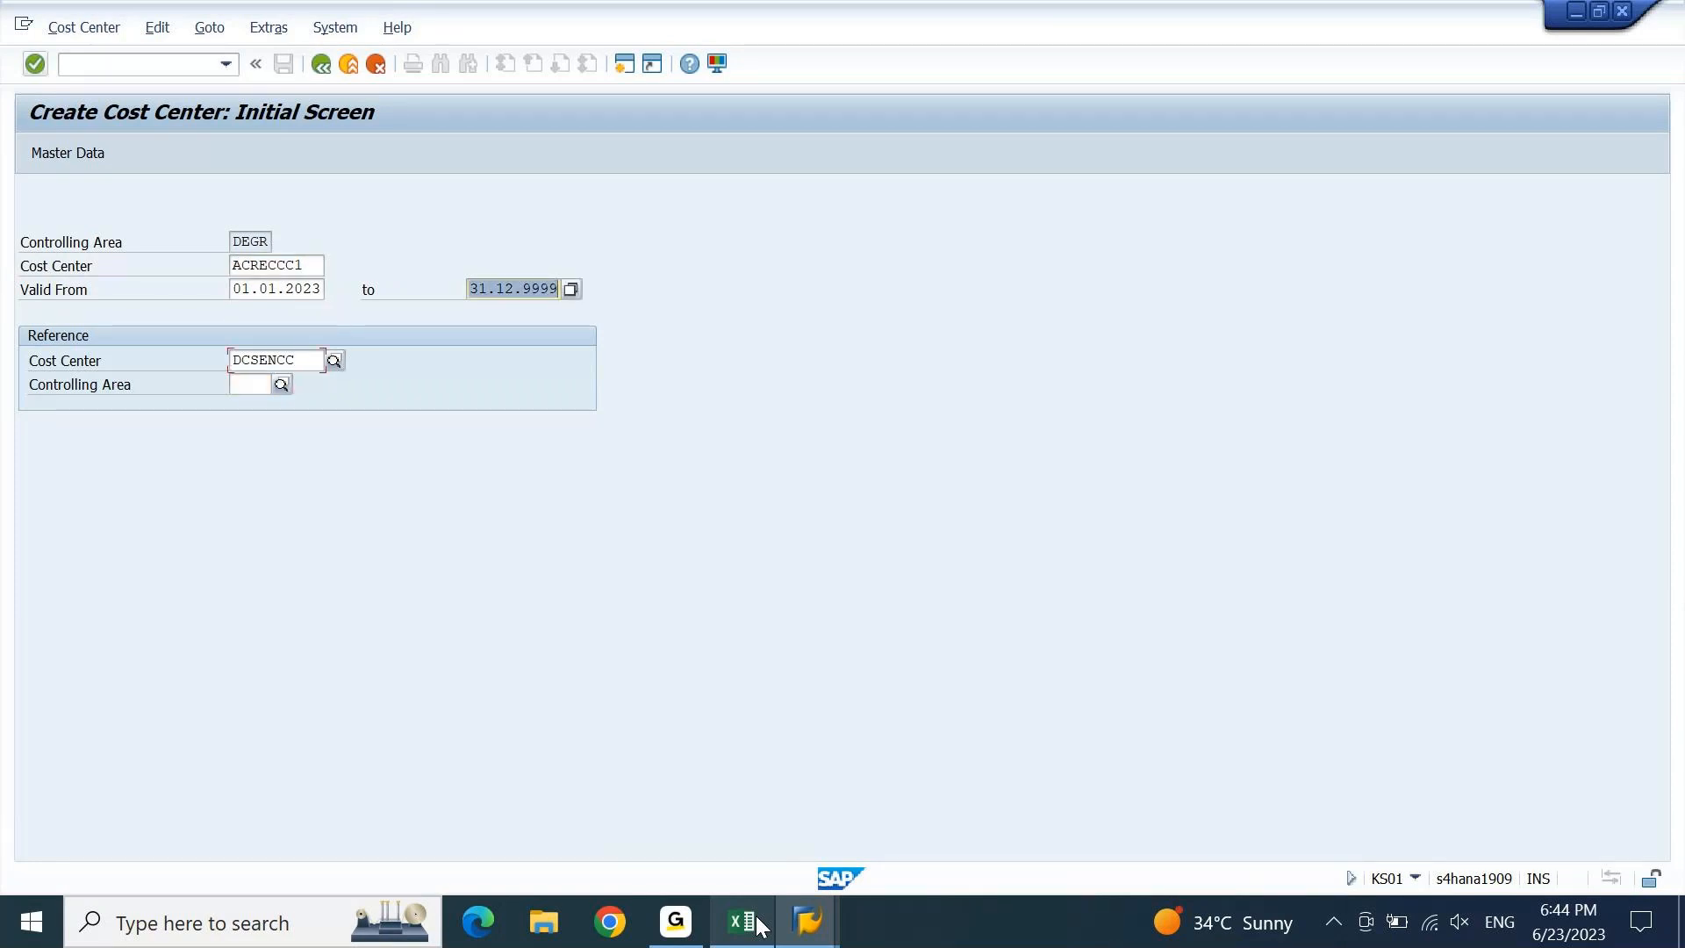
key("Tab")
key("Delete")
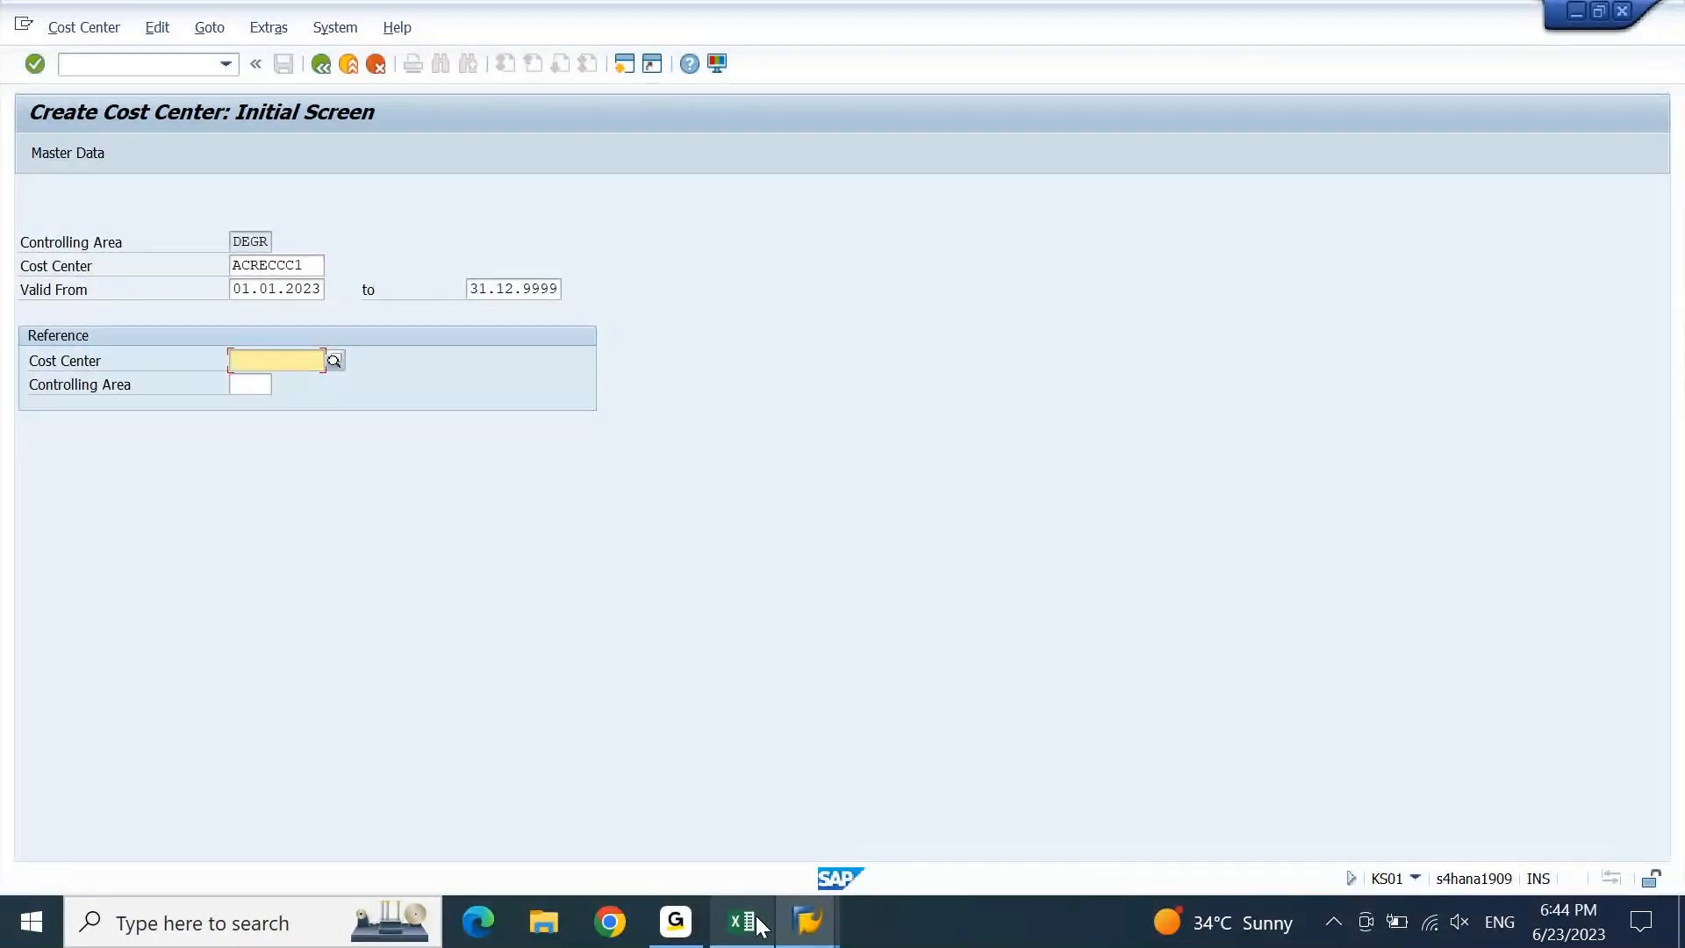
key("Down")
key("Down")
key("Return")
key("Return")
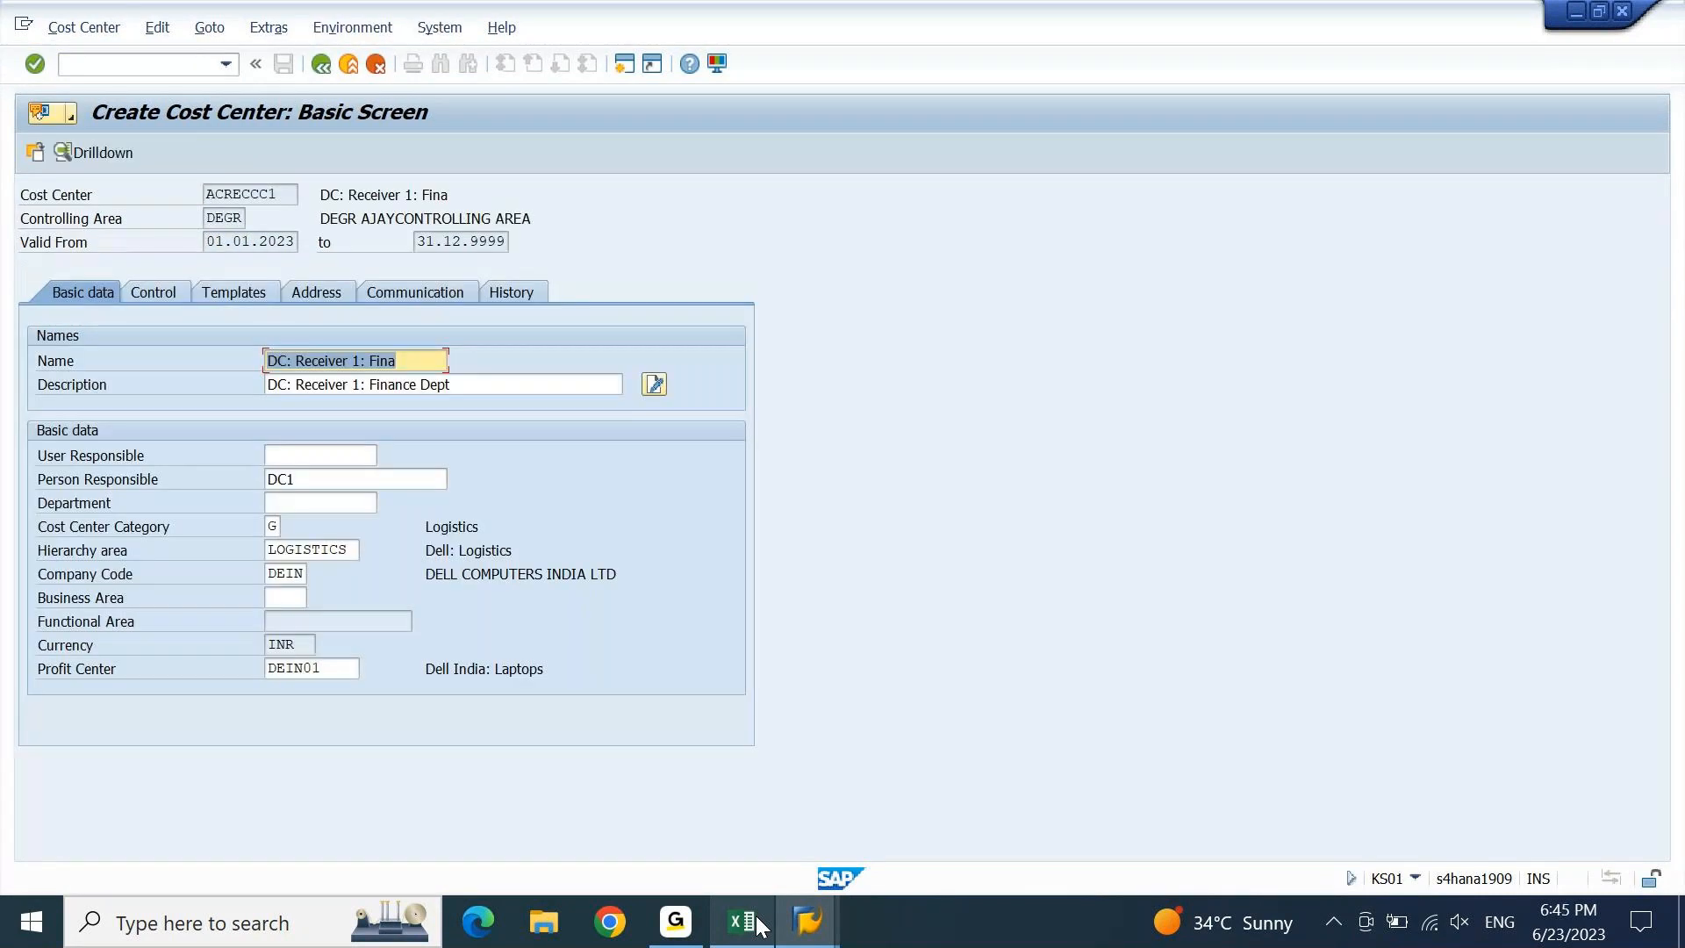
Change the leading D to A in Name, Description and Person Responsible.
key("ctrl+Left")
key("ctrl+Left")
key("ctrl+Left")
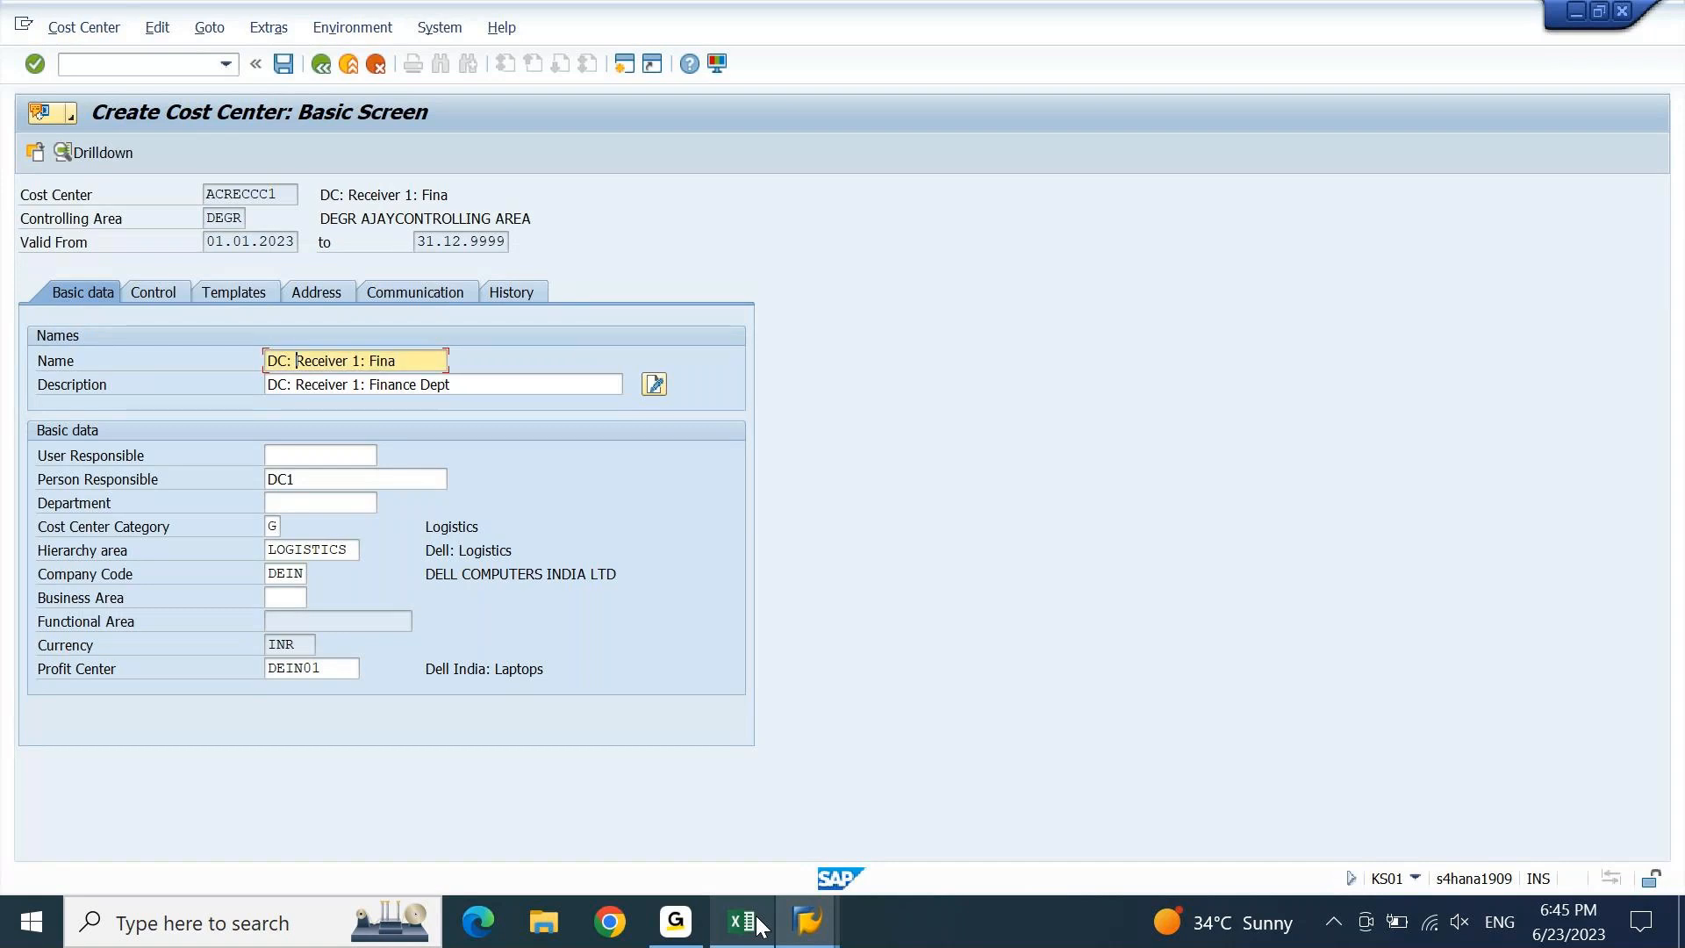
key("ctrl+Left")
key("shift+Right")
type("A")
key("Down")
key("shift+Left")
type("A")
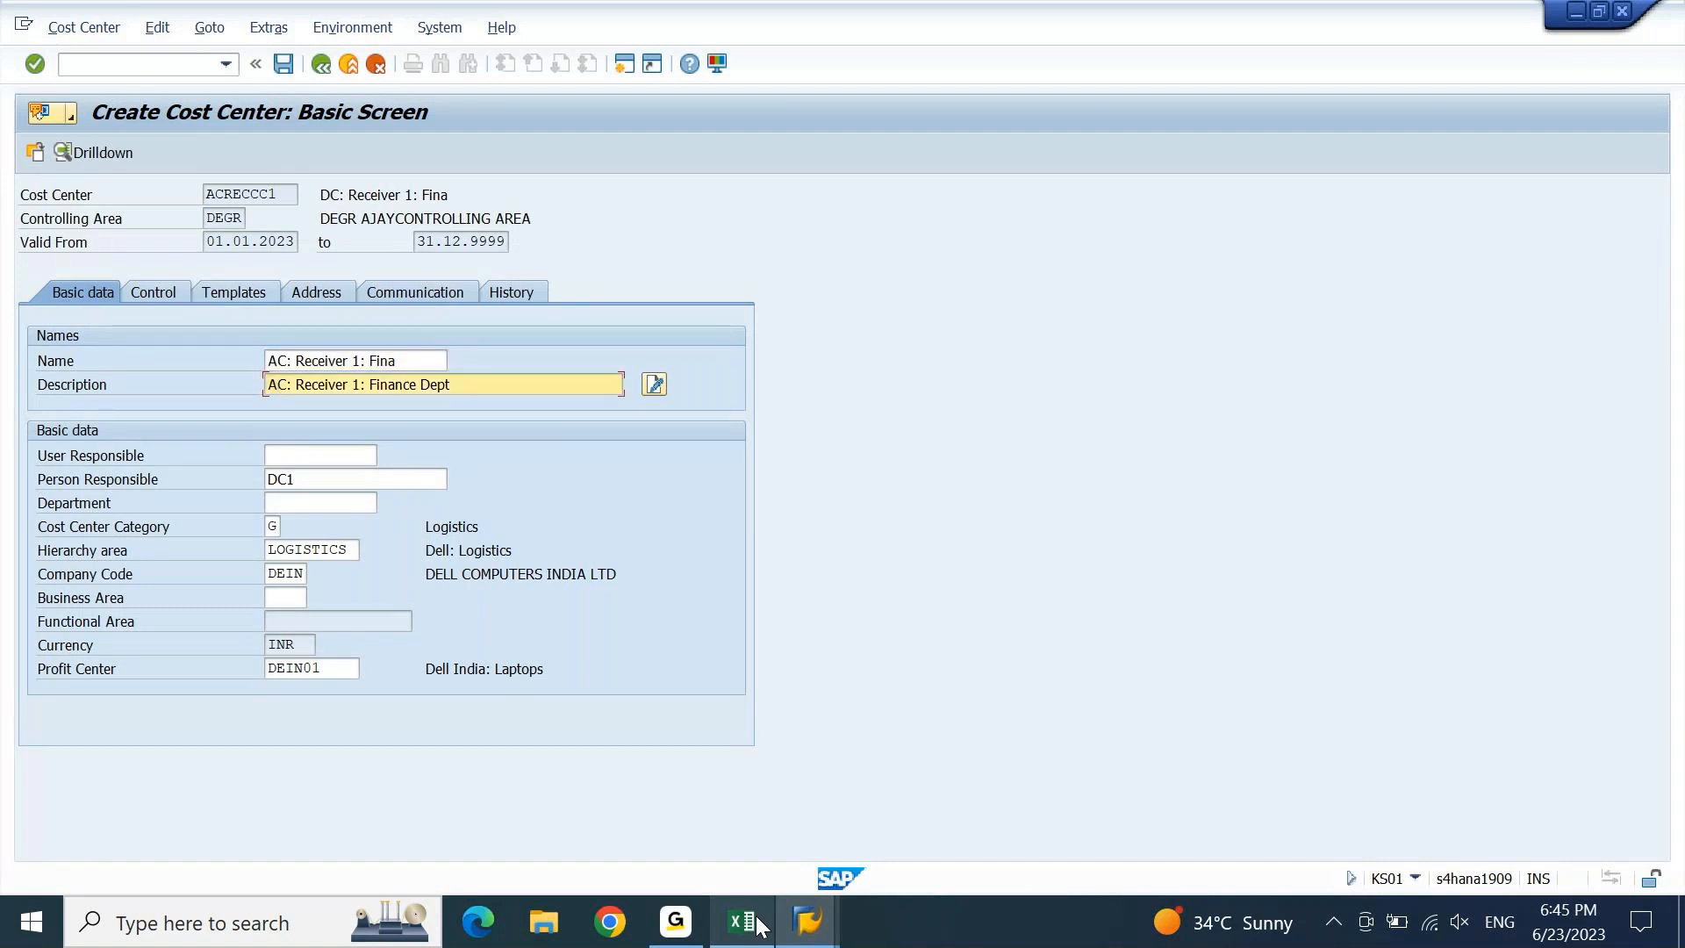
key("Down")
key("Down")
key("shift+Left")
type("A")
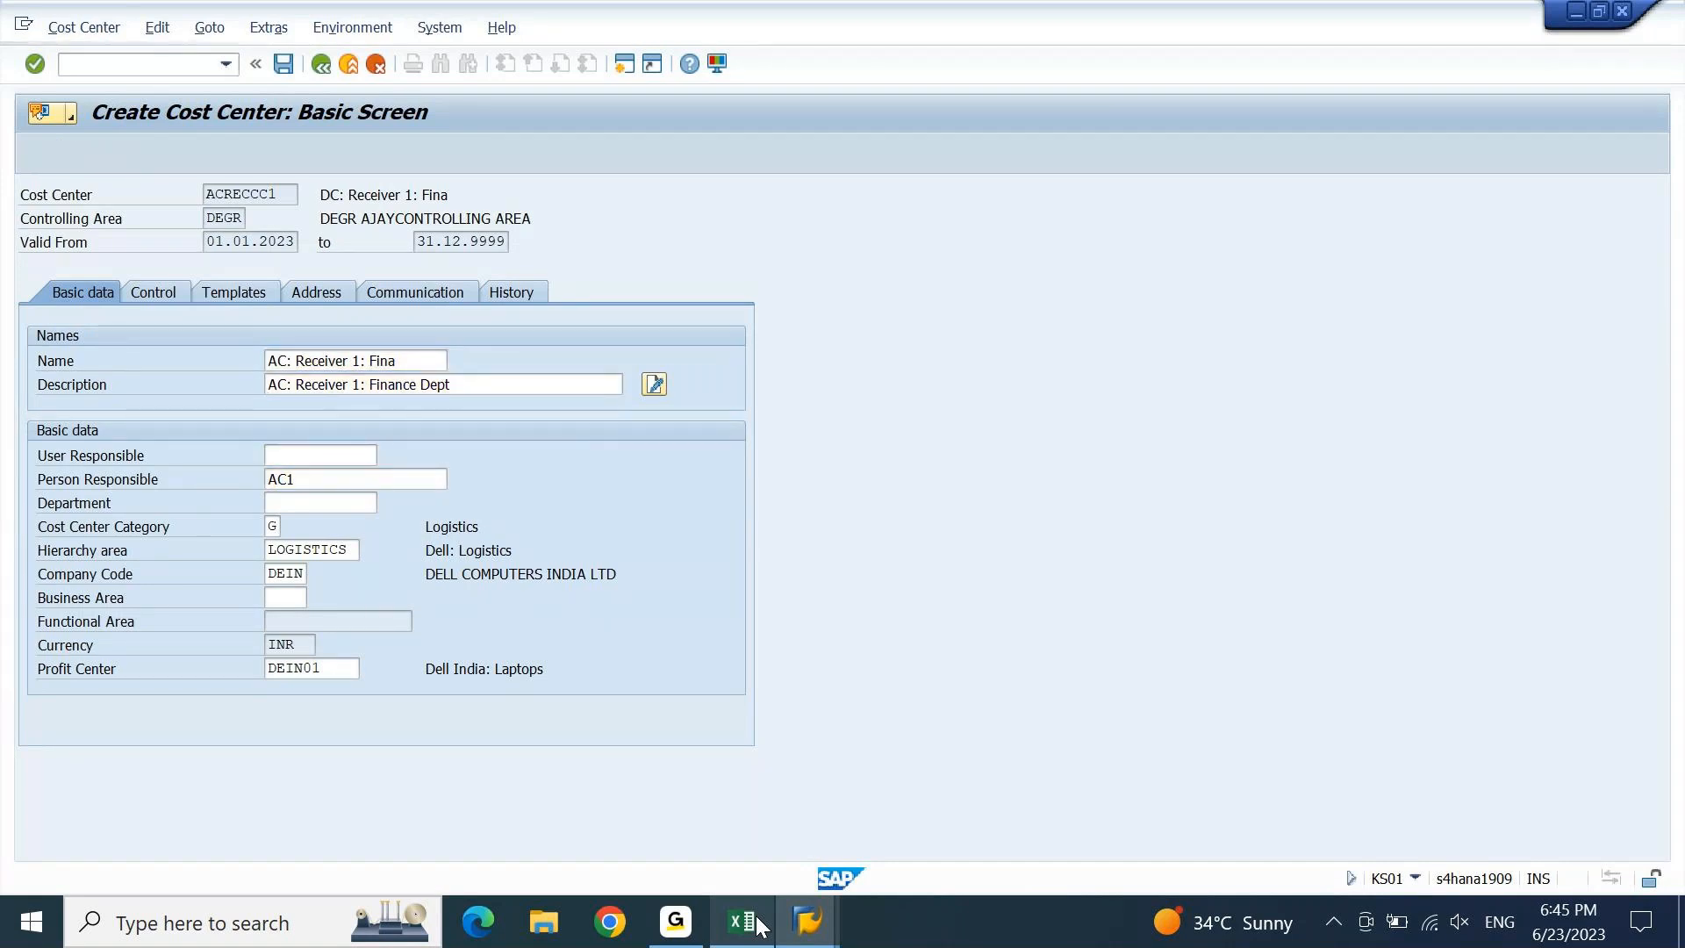
key("Return")
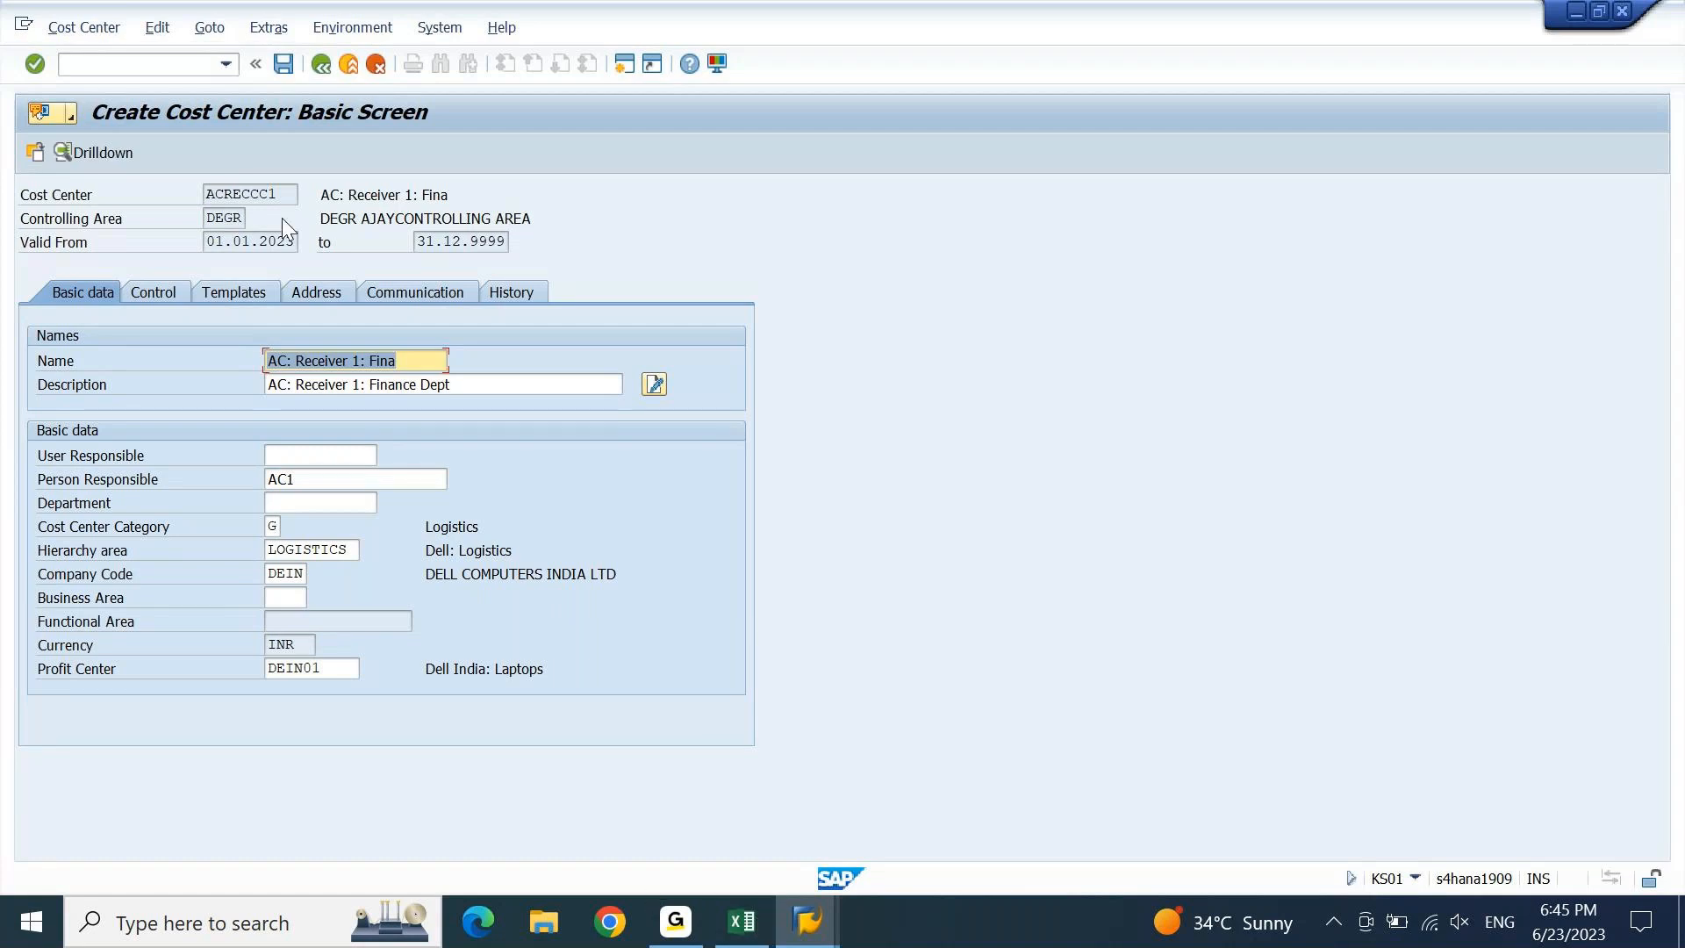
Copy the code ACRECCC1 to the clipboard and save the cost center.
left_click(282, 192)
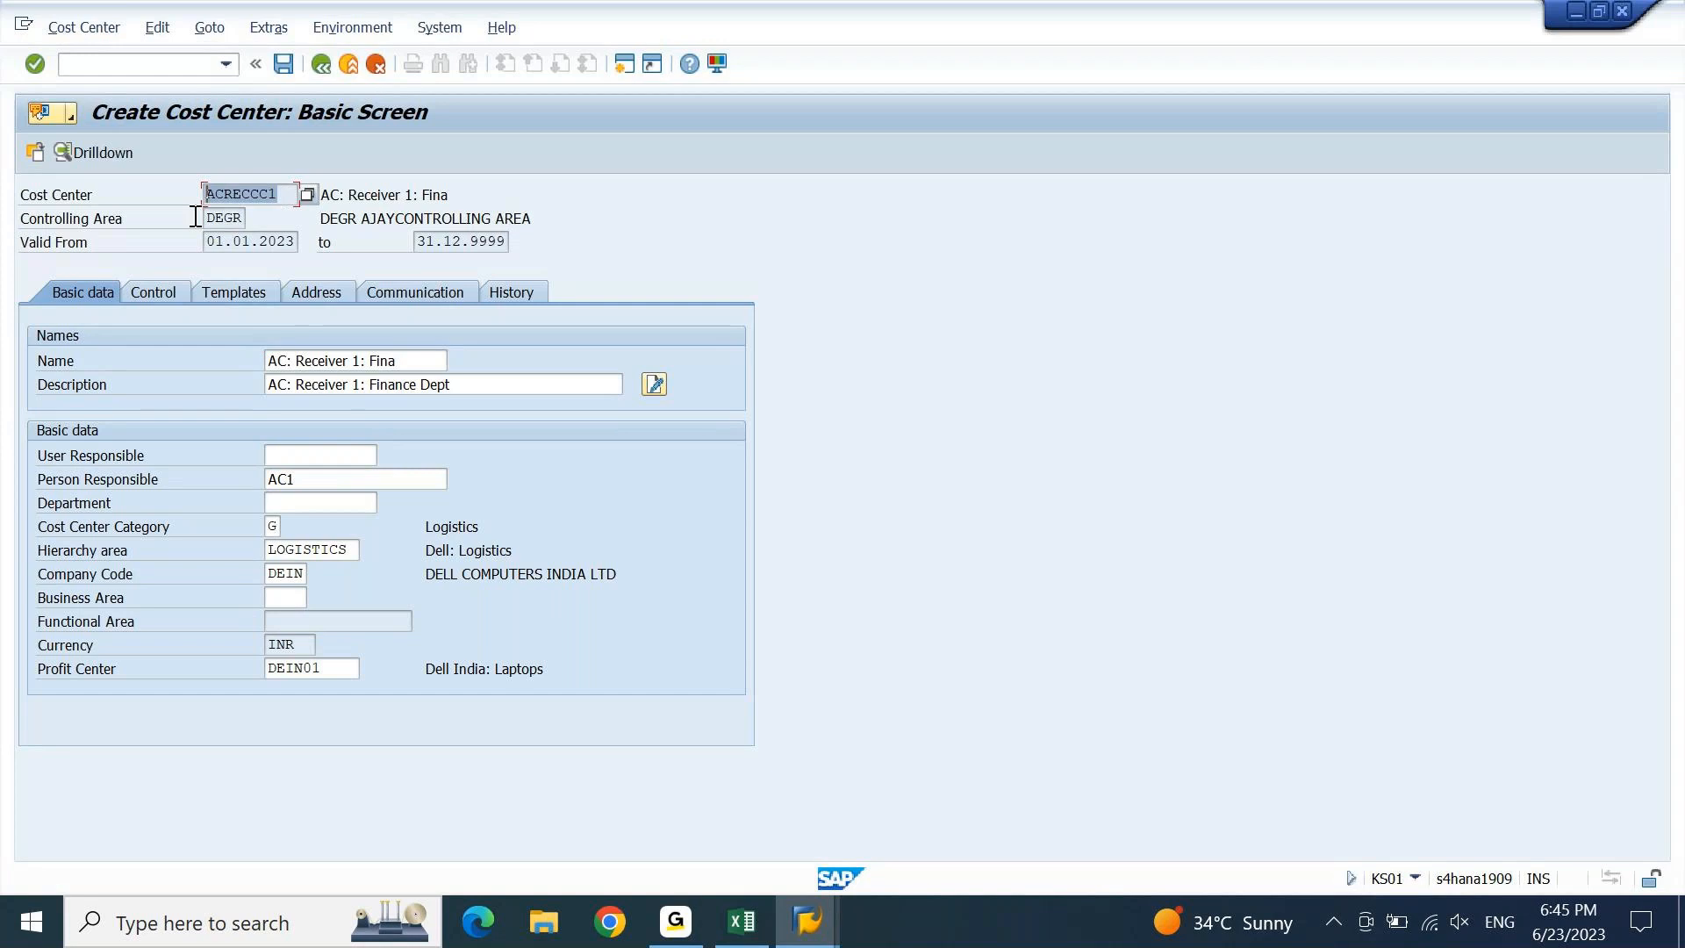
key("ctrl+c")
left_click(282, 64)
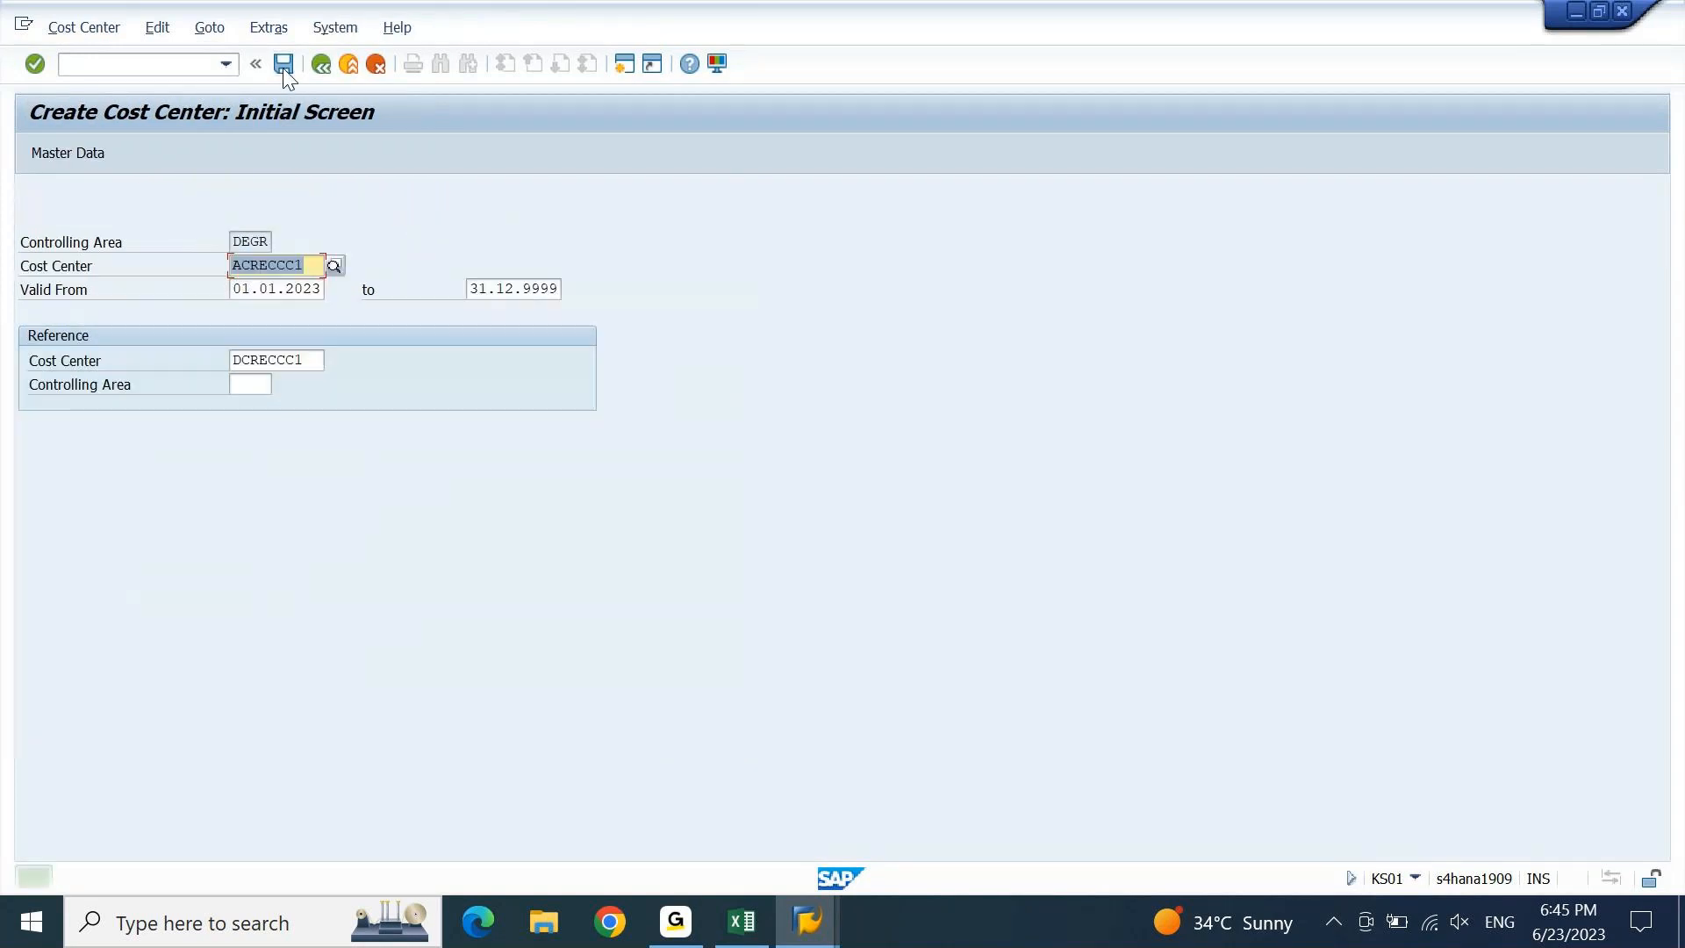
Paste ACRECCC1 into cell C1307 of the Excel planning sheet.
left_click(744, 923)
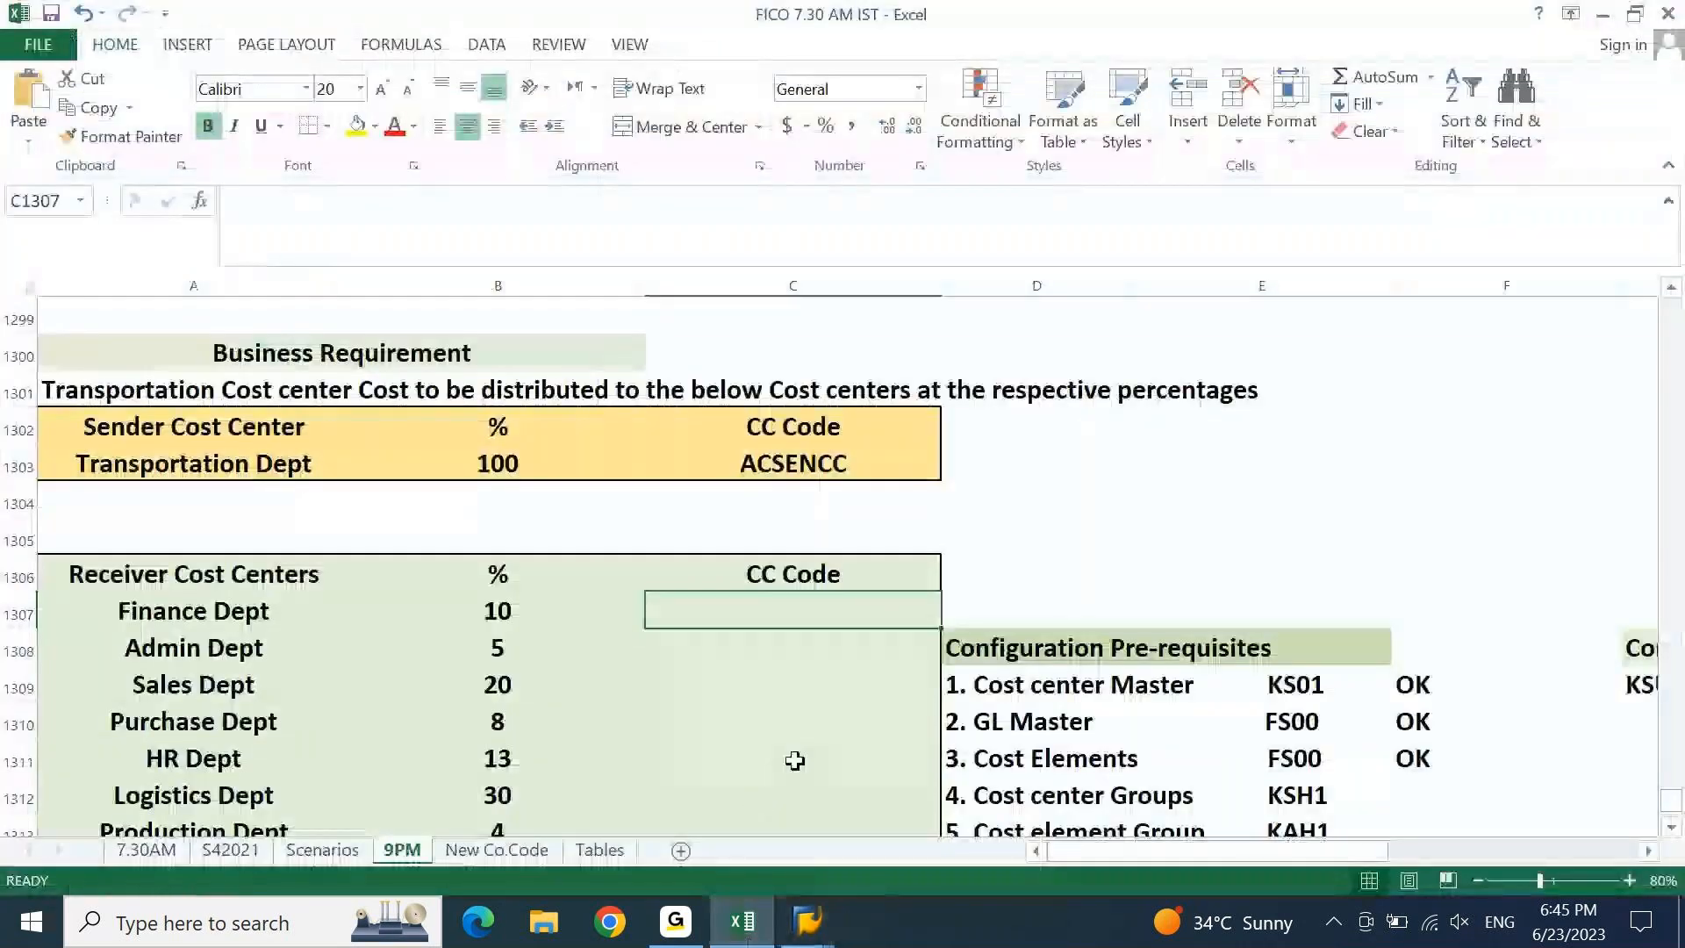
key("ctrl+v")
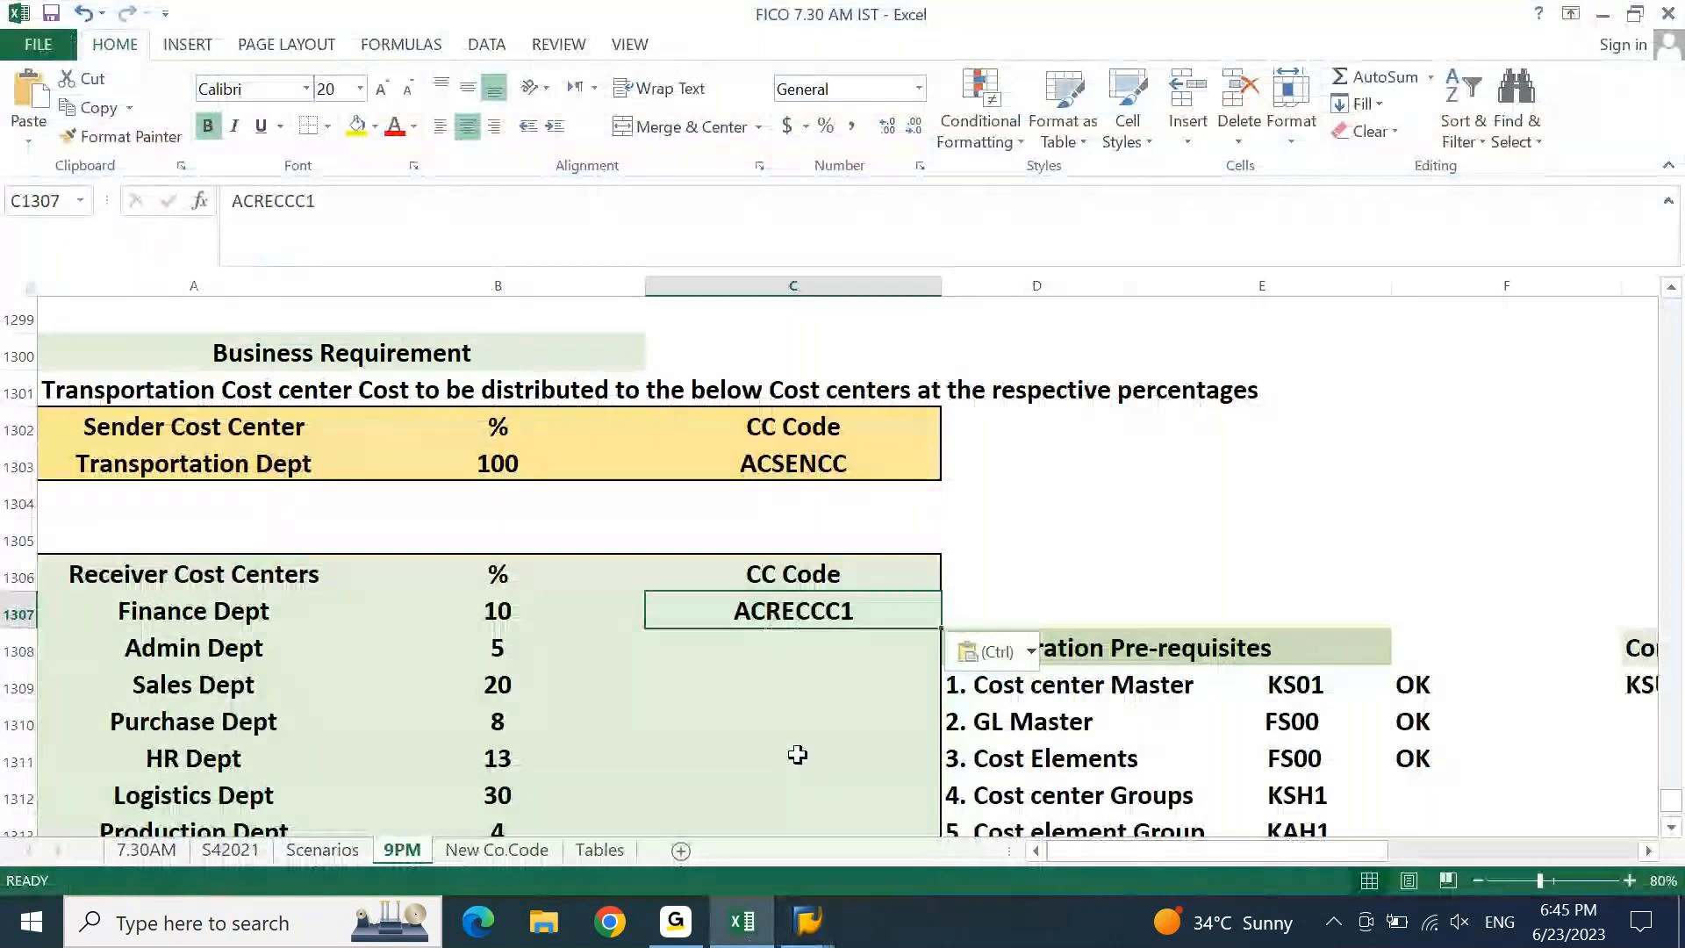
key("ctrl")
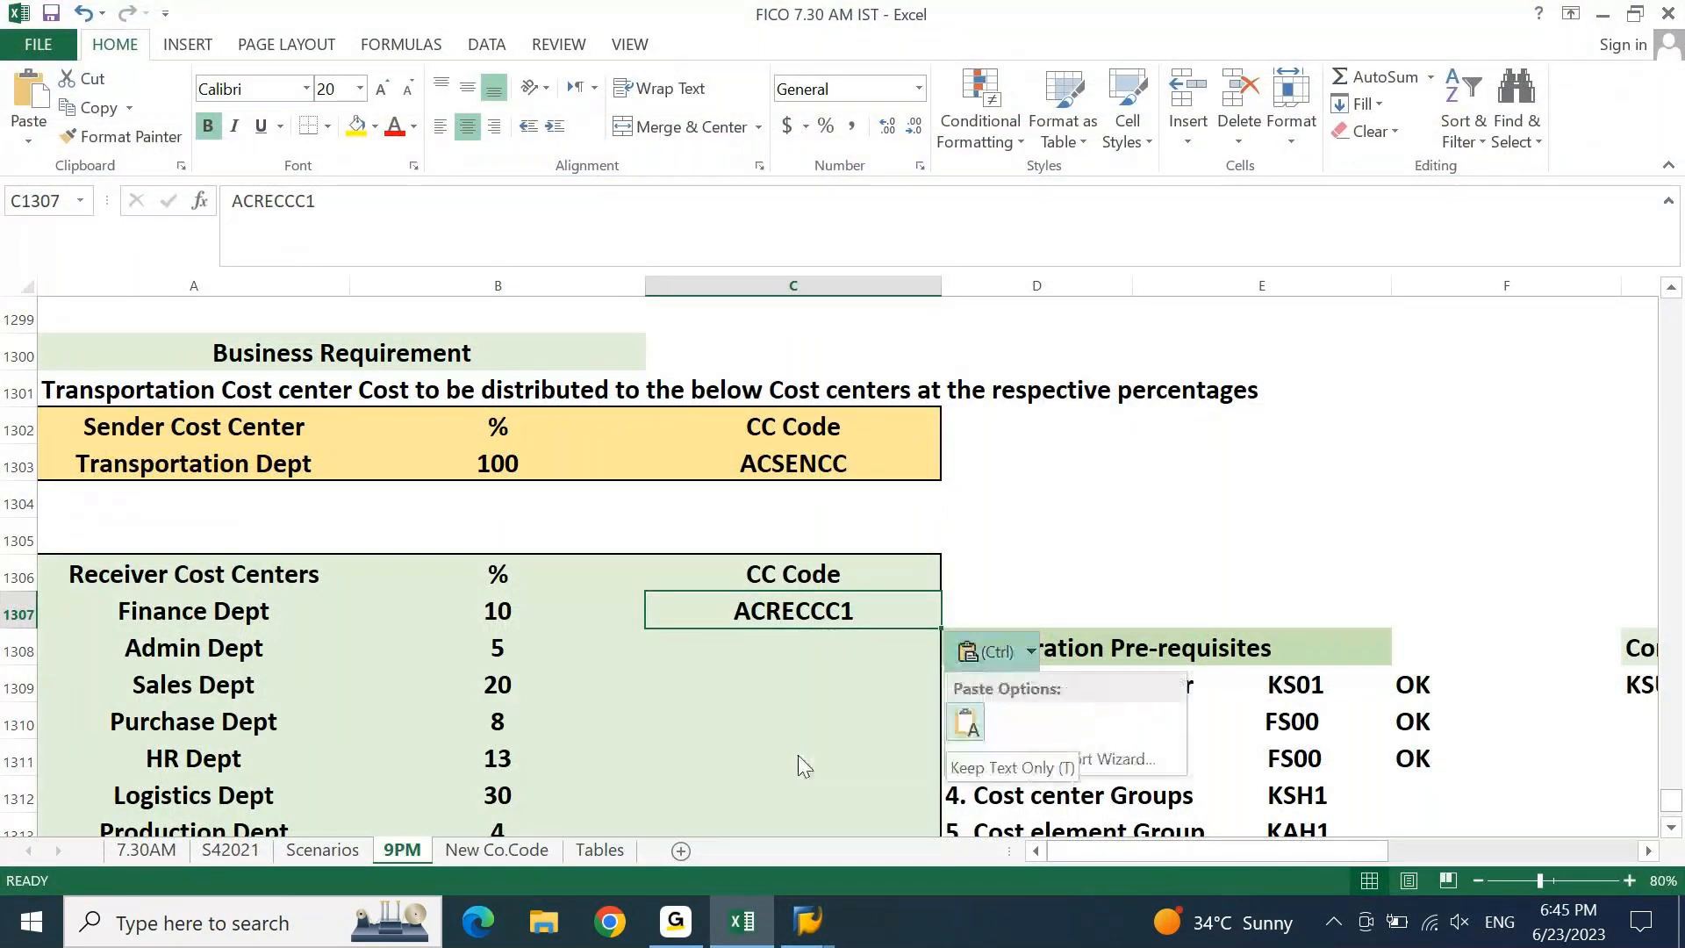
Back in SAP, select the cost center code's final digit for replacement.
left_click(747, 904)
key("End")
key("shift+Left")
Change the code to ACRECCC2 with reference DCRECCC2 and proceed to basic data.
type("2")
key("Tab")
key("Tab")
key("Tab")
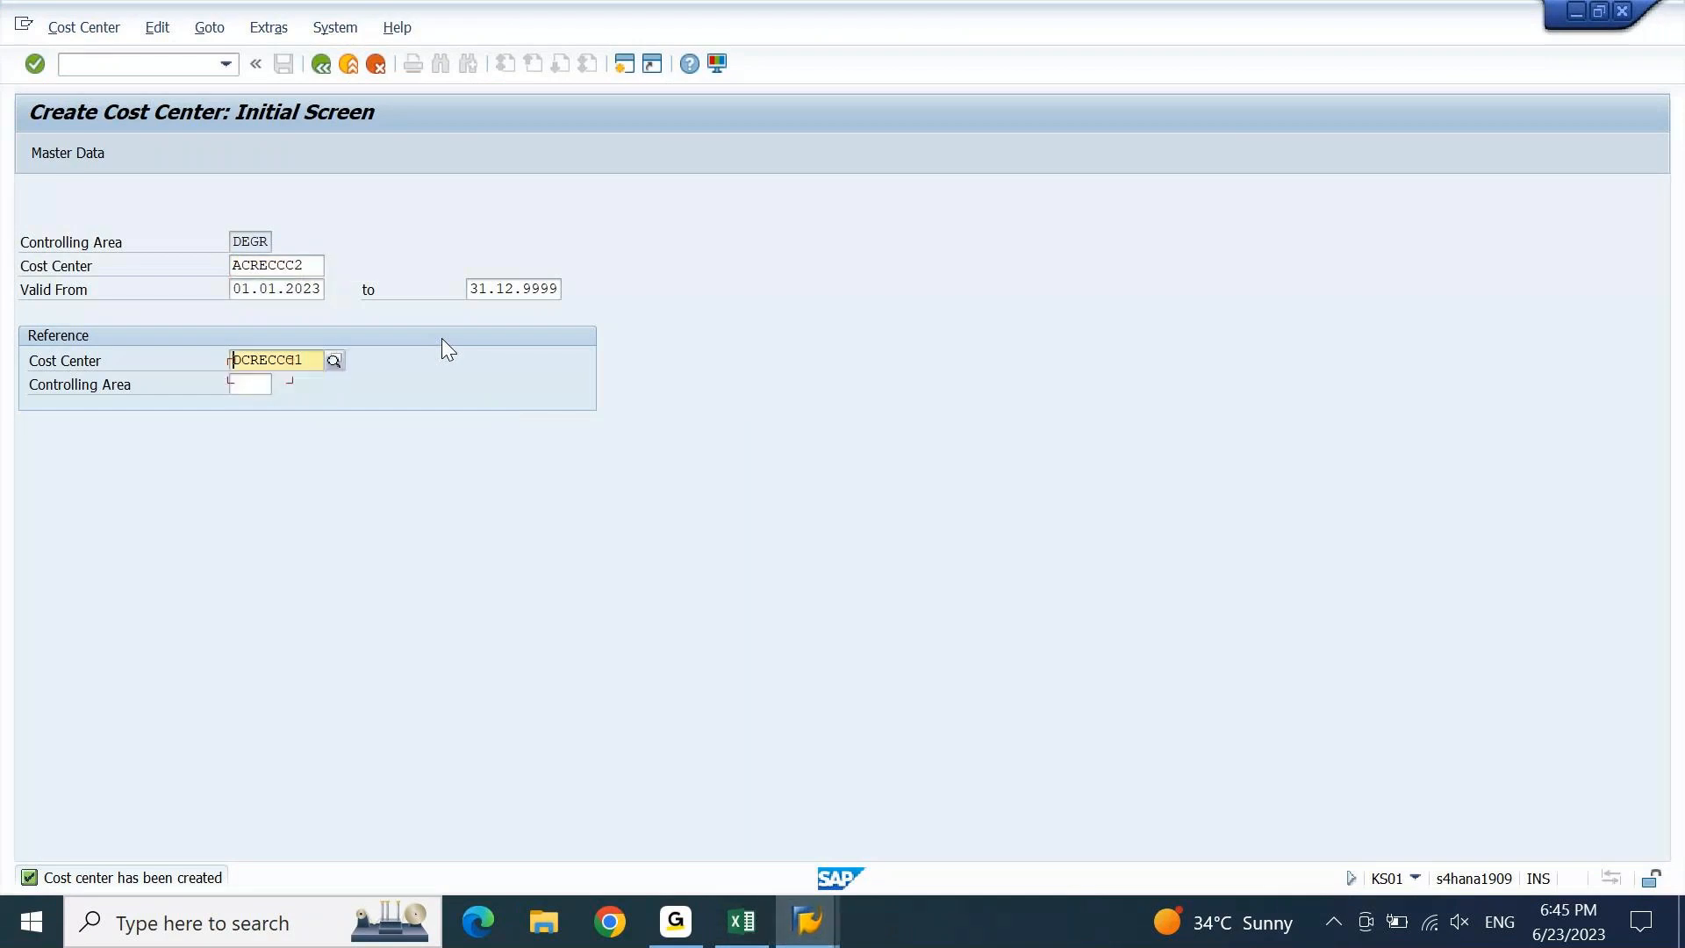
key("End")
key("shift+Left")
type("2")
key("Tab")
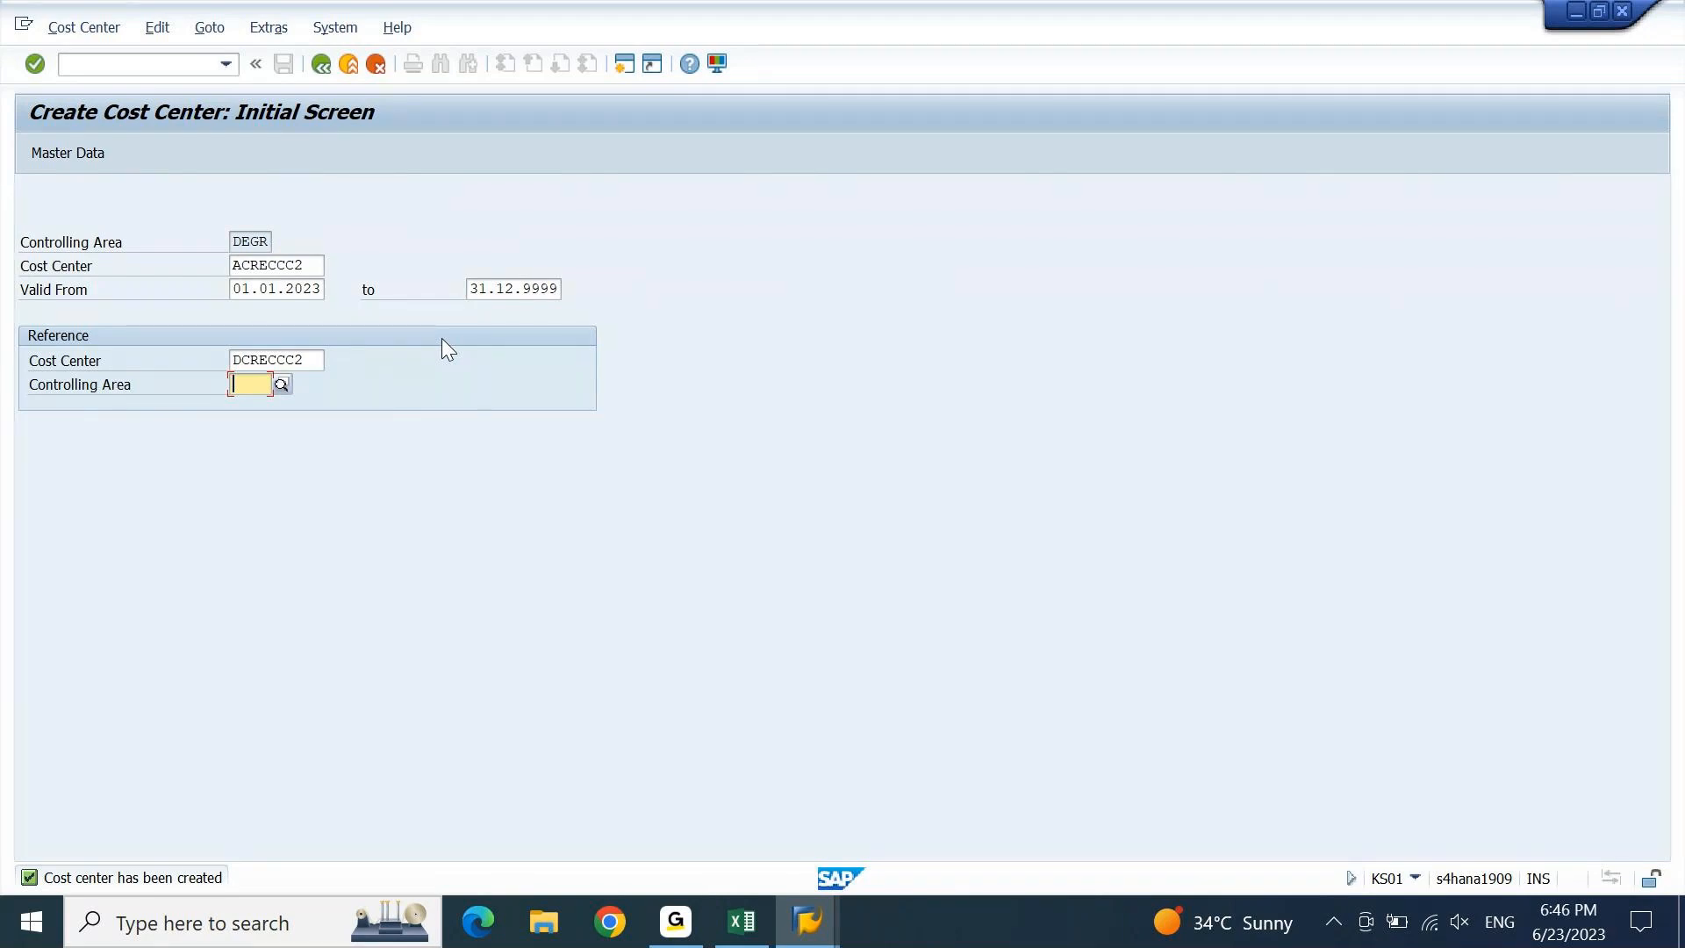
key("Return")
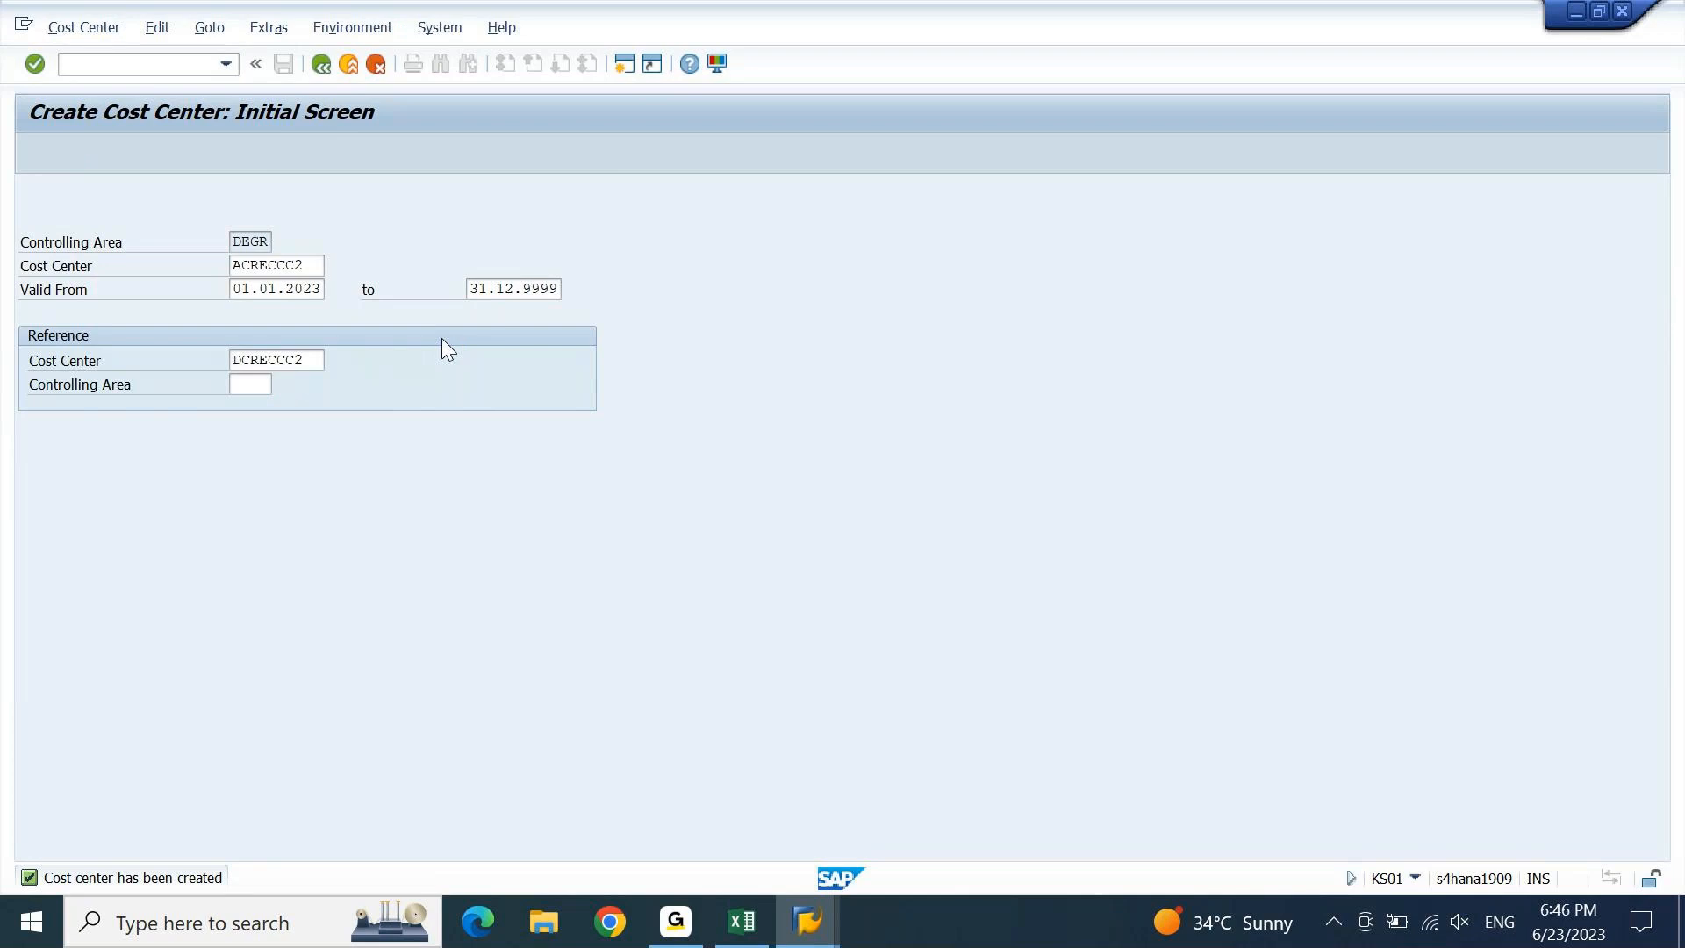
Replace the leading D with A in Name and Description, then save.
left_click(280, 362)
key("BackSpace")
type("a")
key("Tab")
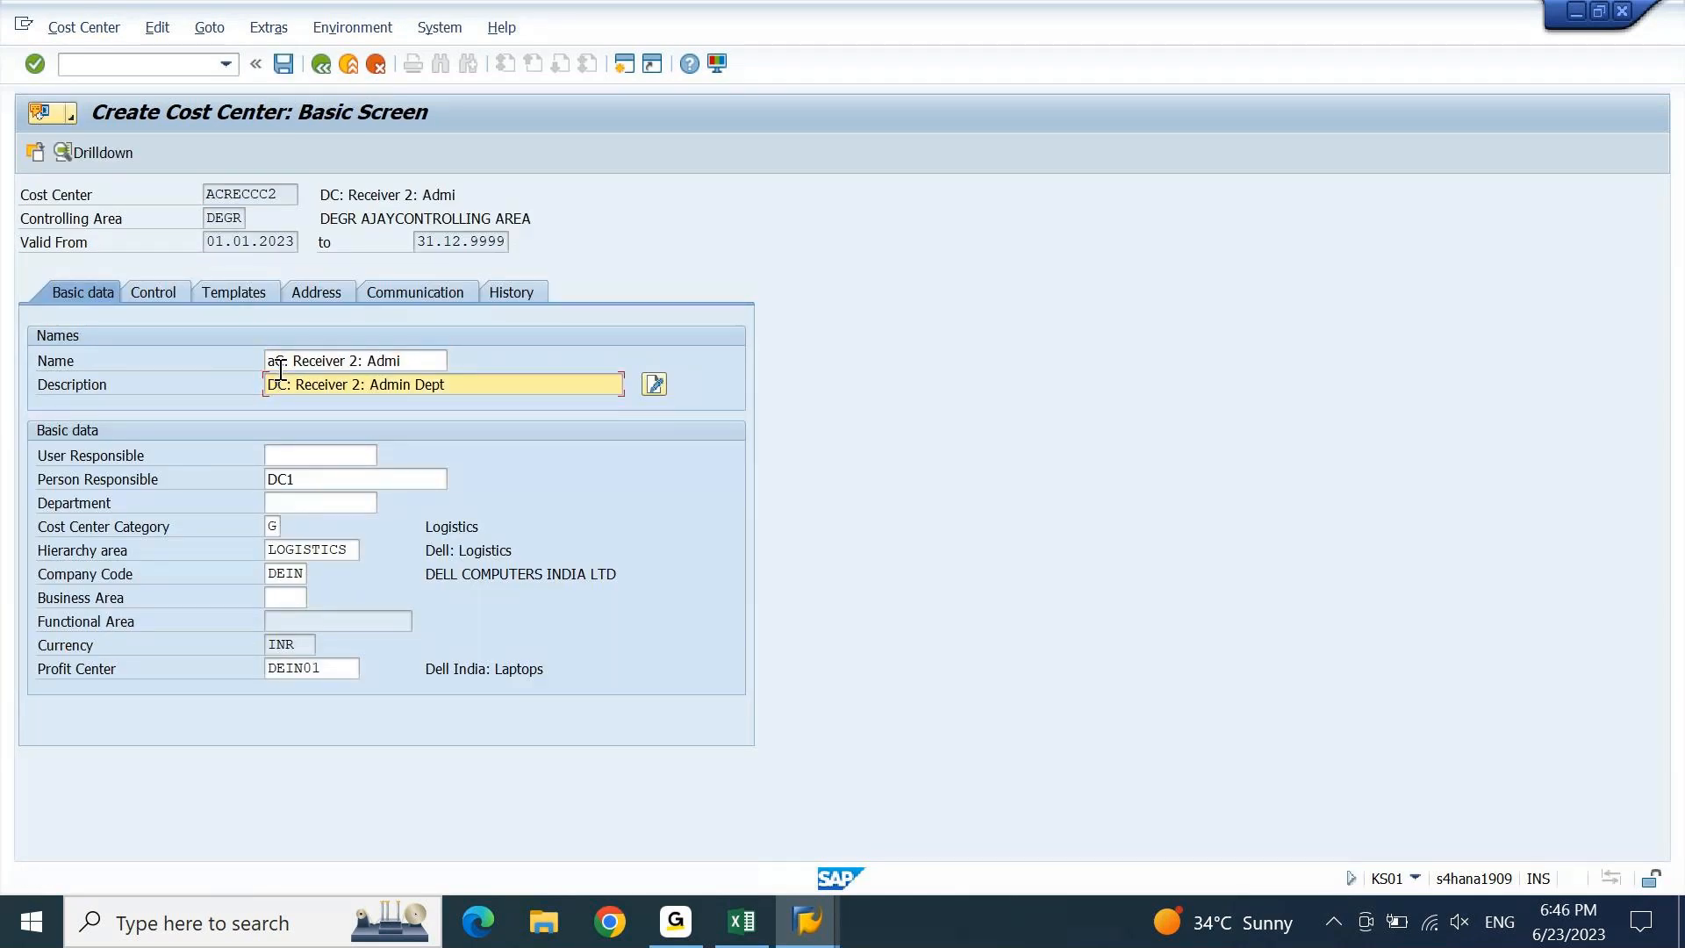
key("Delete")
type("A")
left_click(279, 367)
key("BackSpace")
type("A")
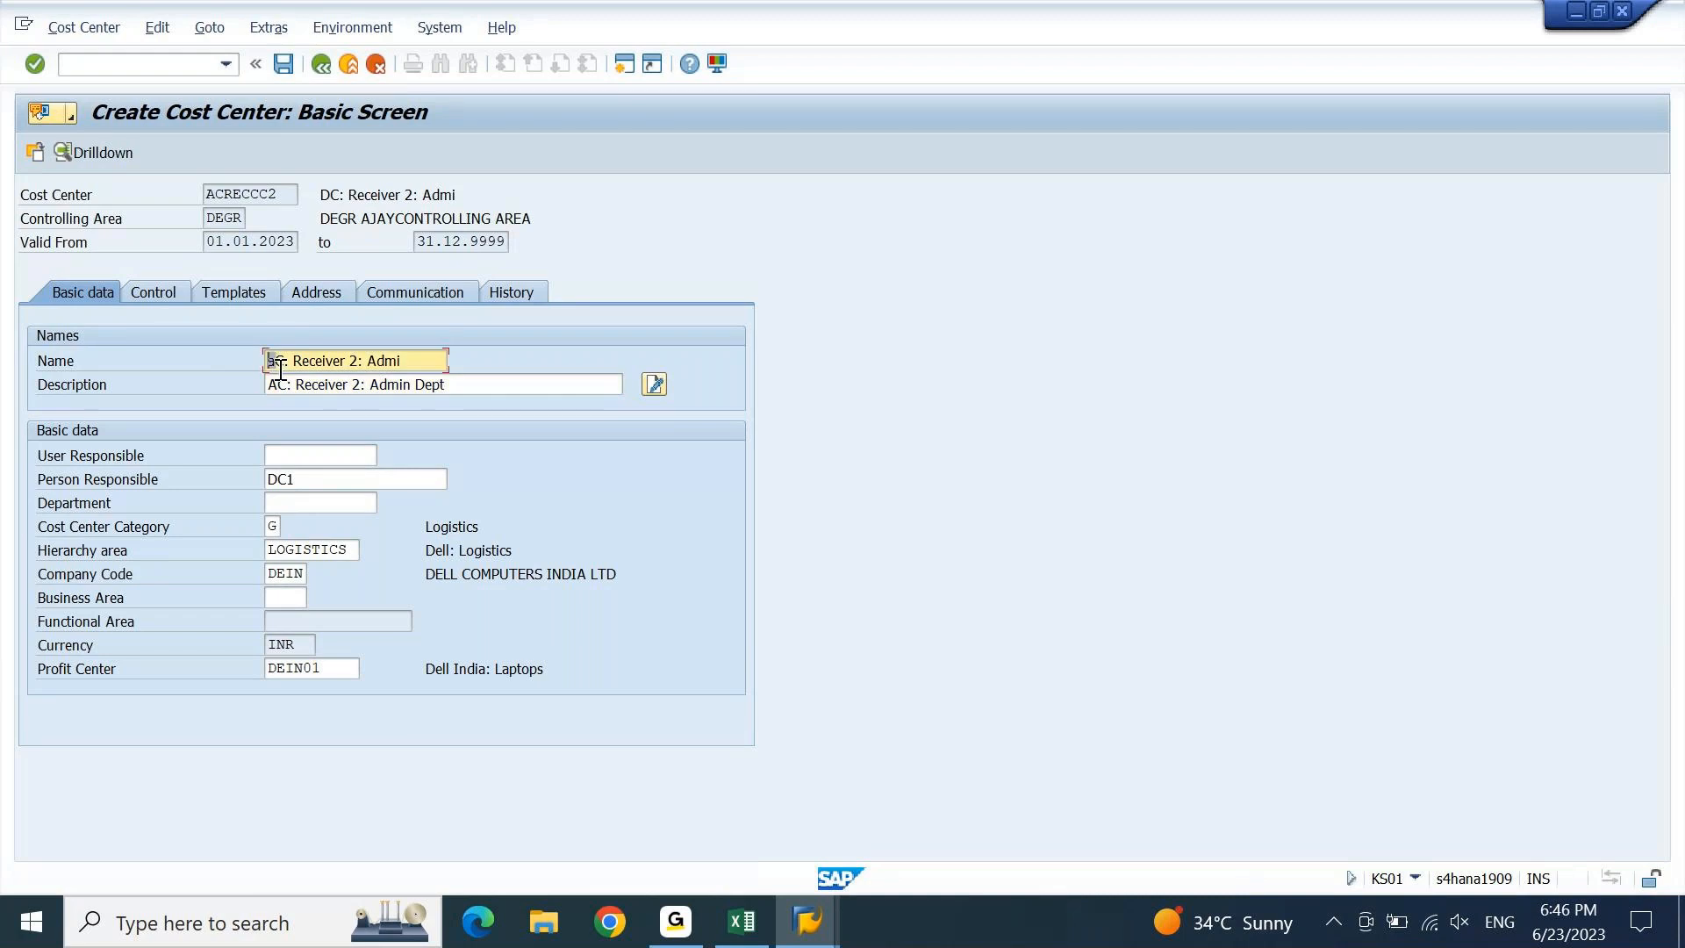
key("Return")
left_click(282, 63)
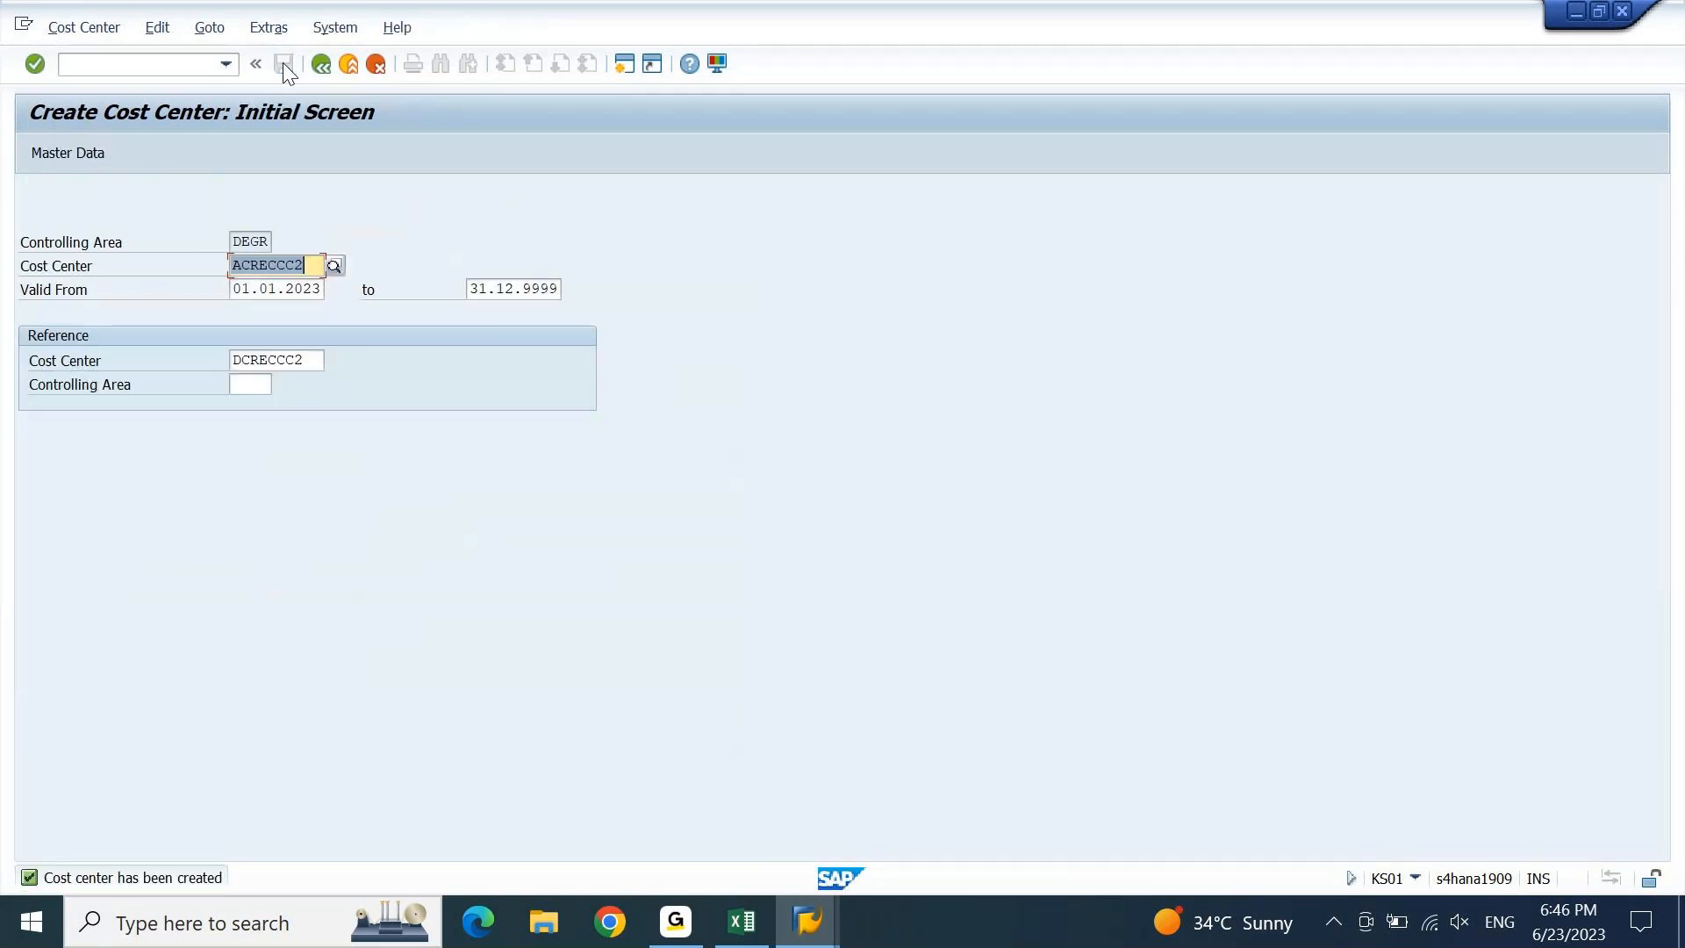
Enter cost center ACRECCC3 with reference DCRECCC3 and proceed to basic data.
type("3")
key("Tab")
key("shift+Left")
type("3")
key("Tab")
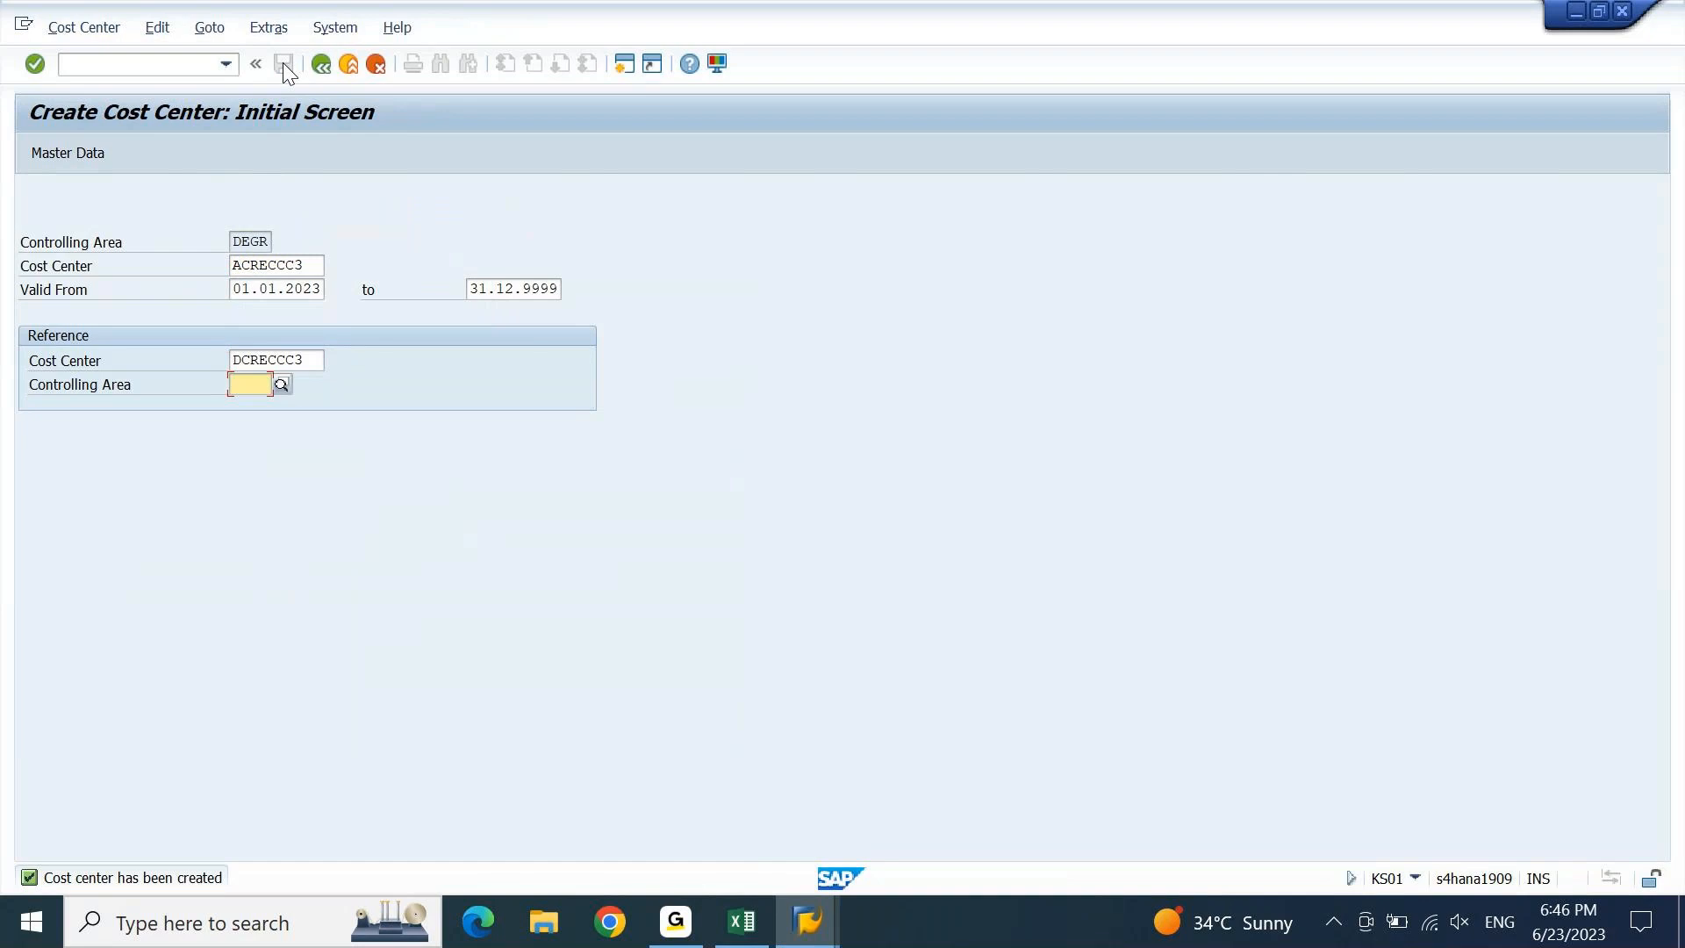
key("Return")
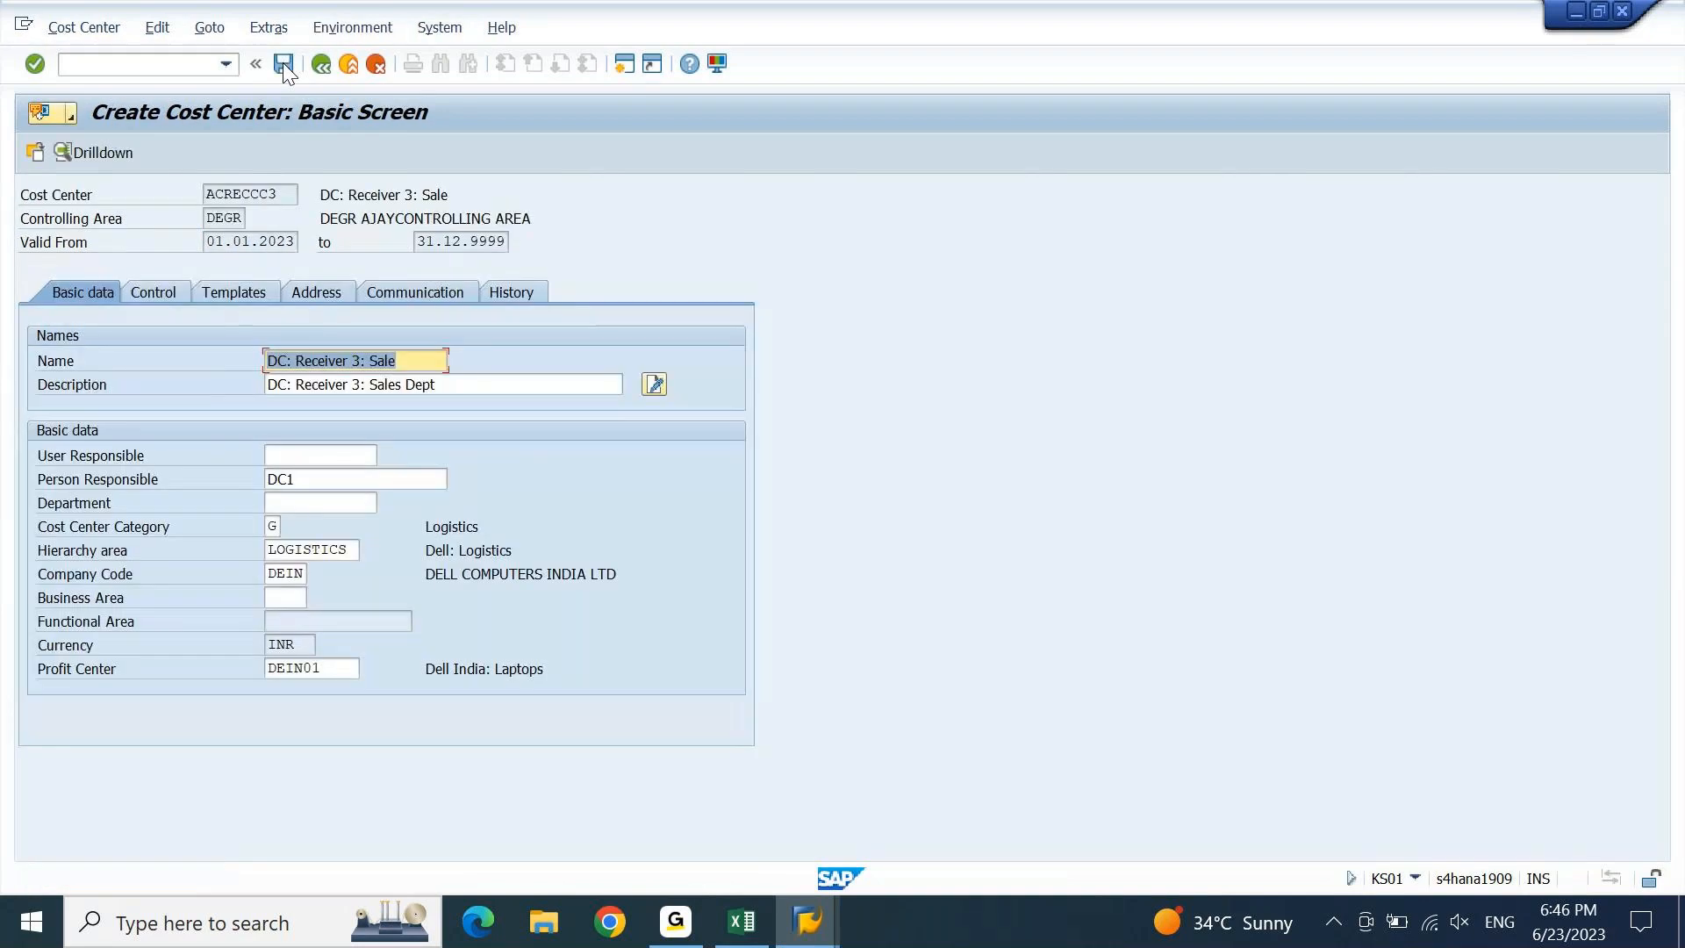
Change the leading D to A in the Name and Description.
key("ctrl+Left")
key("ctrl+Left")
key("ctrl+Left")
key("ctrl+Left")
key("shift+Right")
type("A")
key("Down")
key("shift+Left")
type("A")
key("Return")
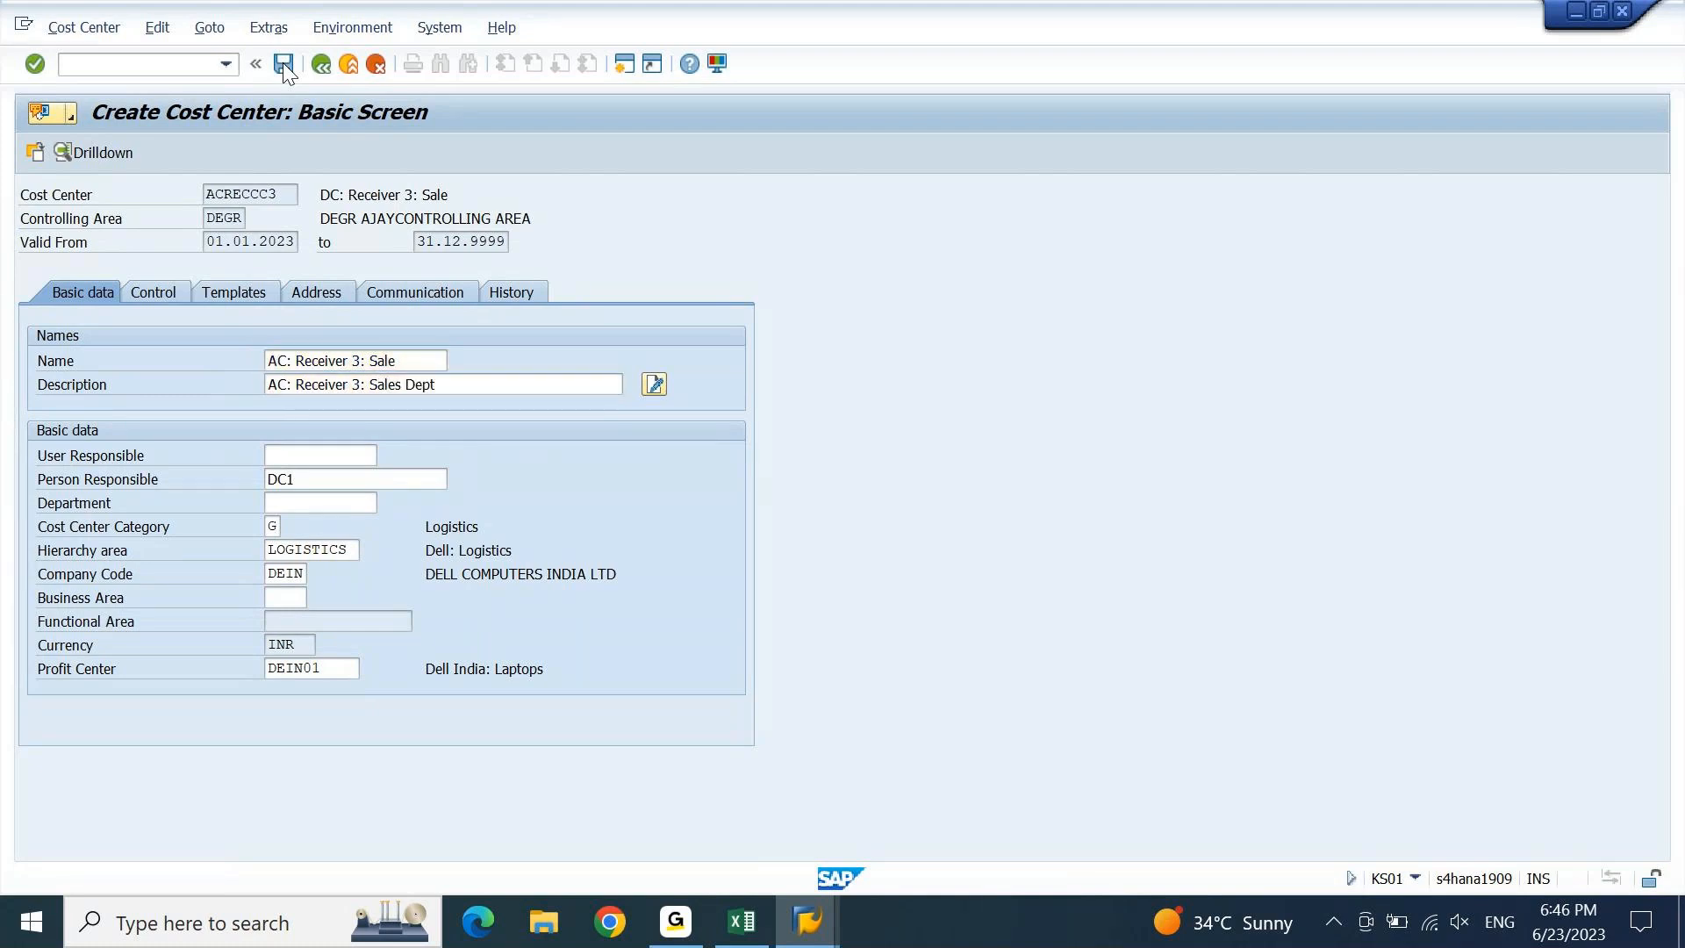
Set Person Responsible to aC1 and save the cost center.
key("Down")
key("Down")
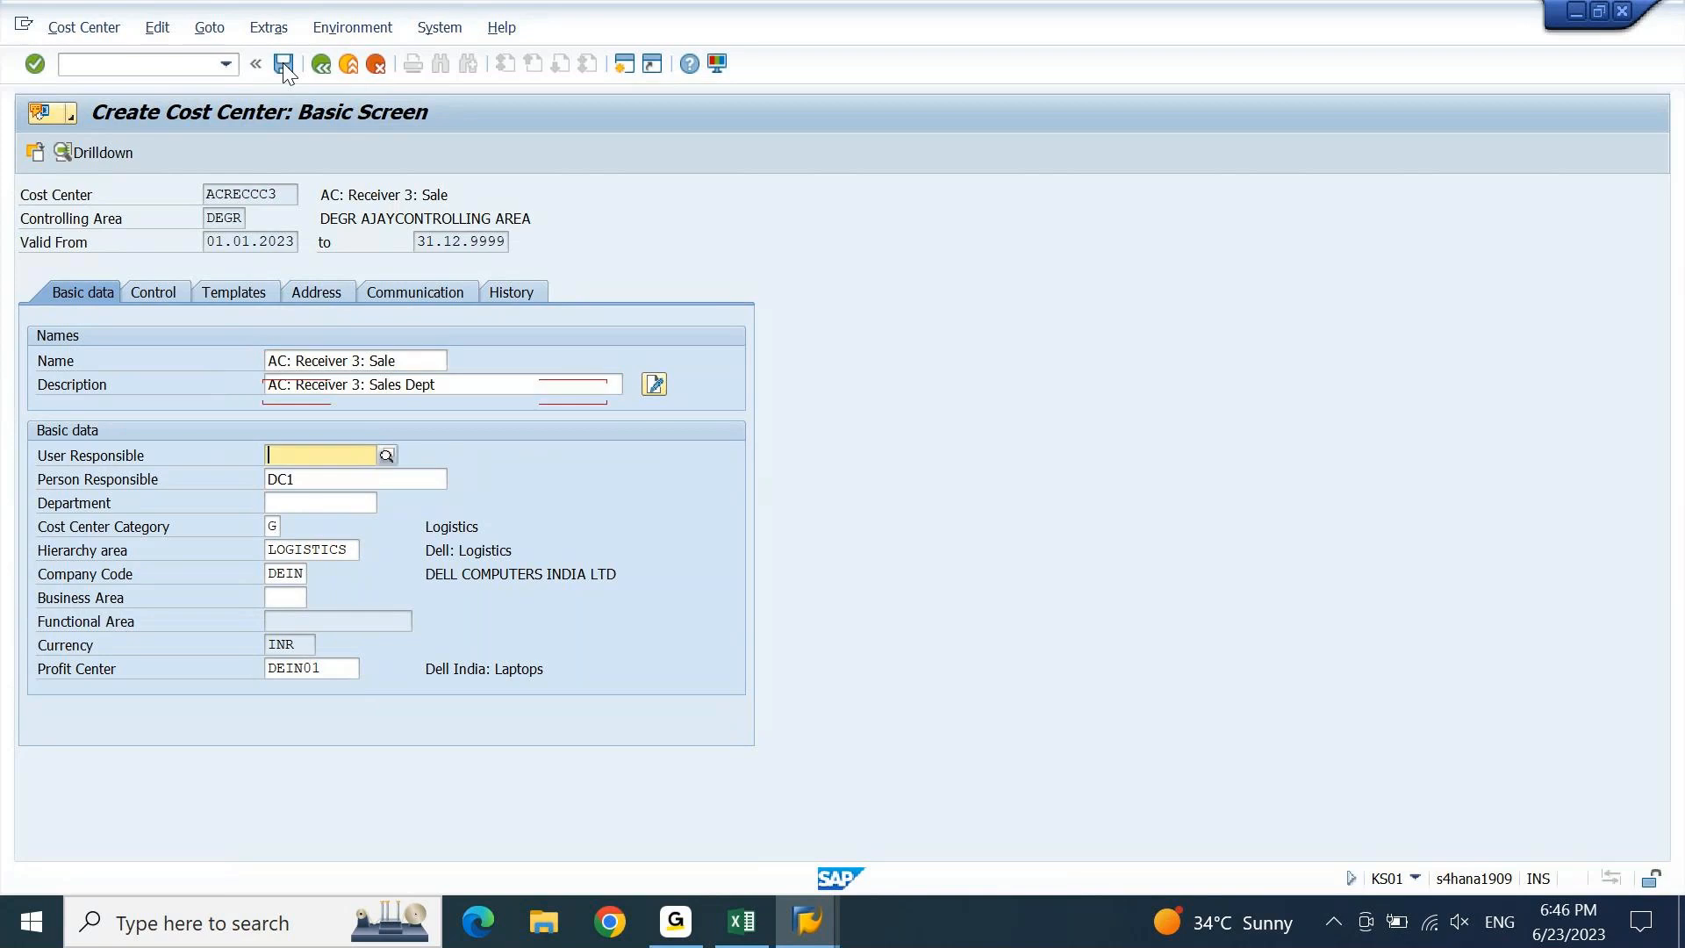
key("Down")
key("shift+Right")
type("a")
key("Return")
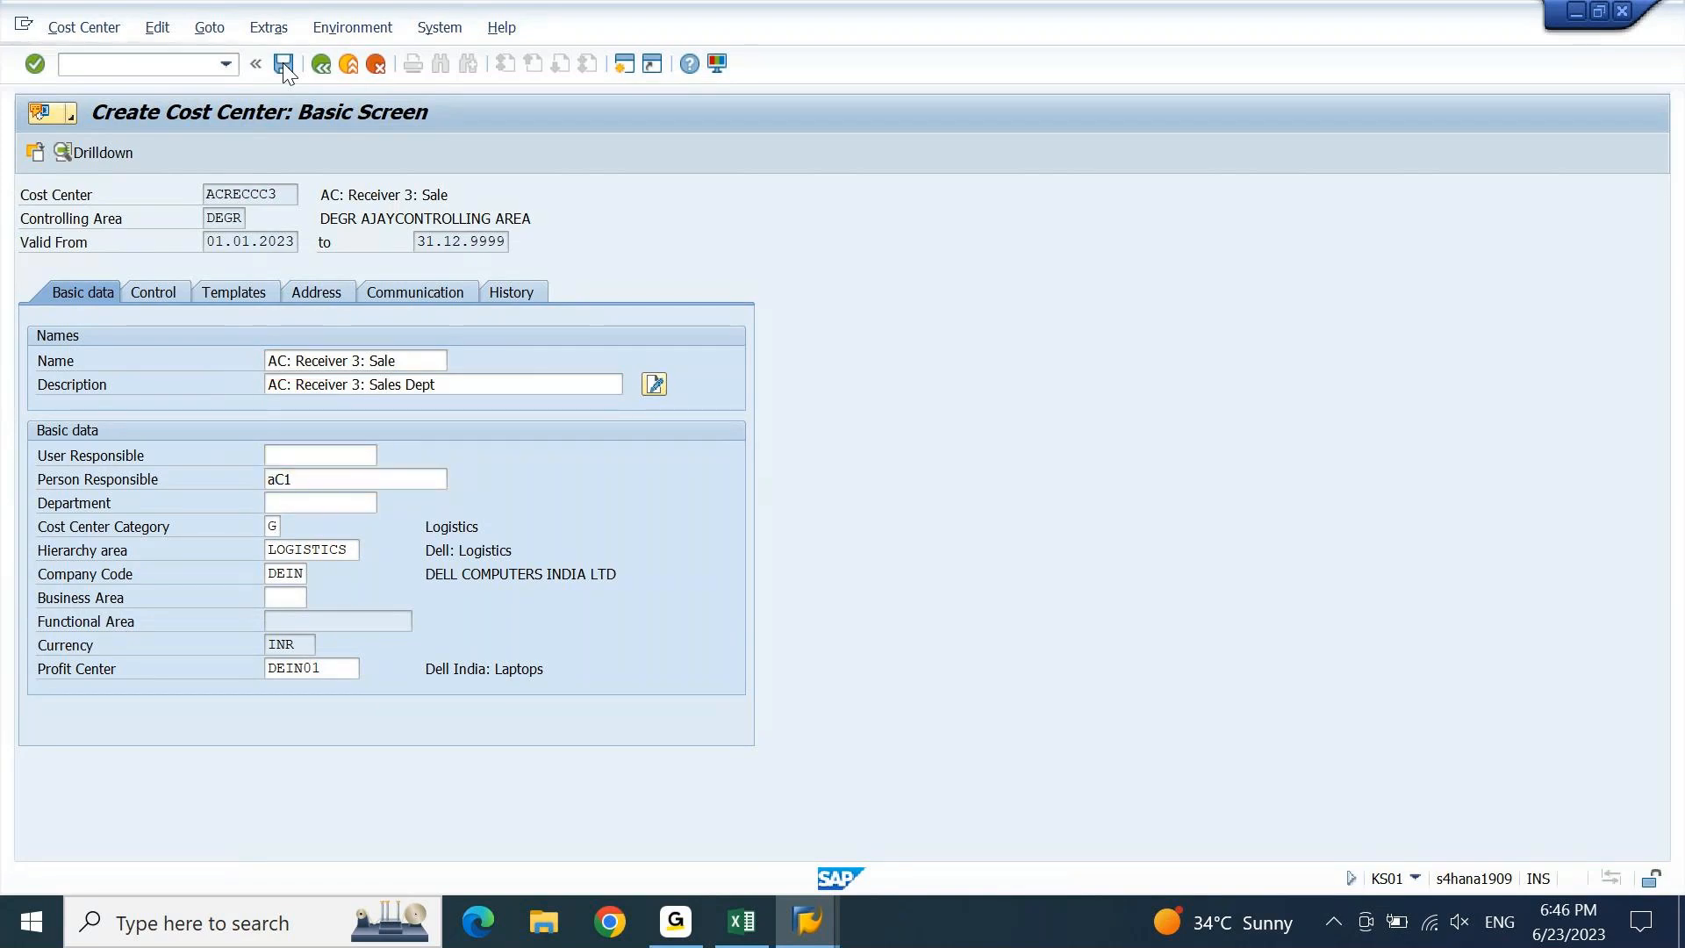
left_click(283, 63)
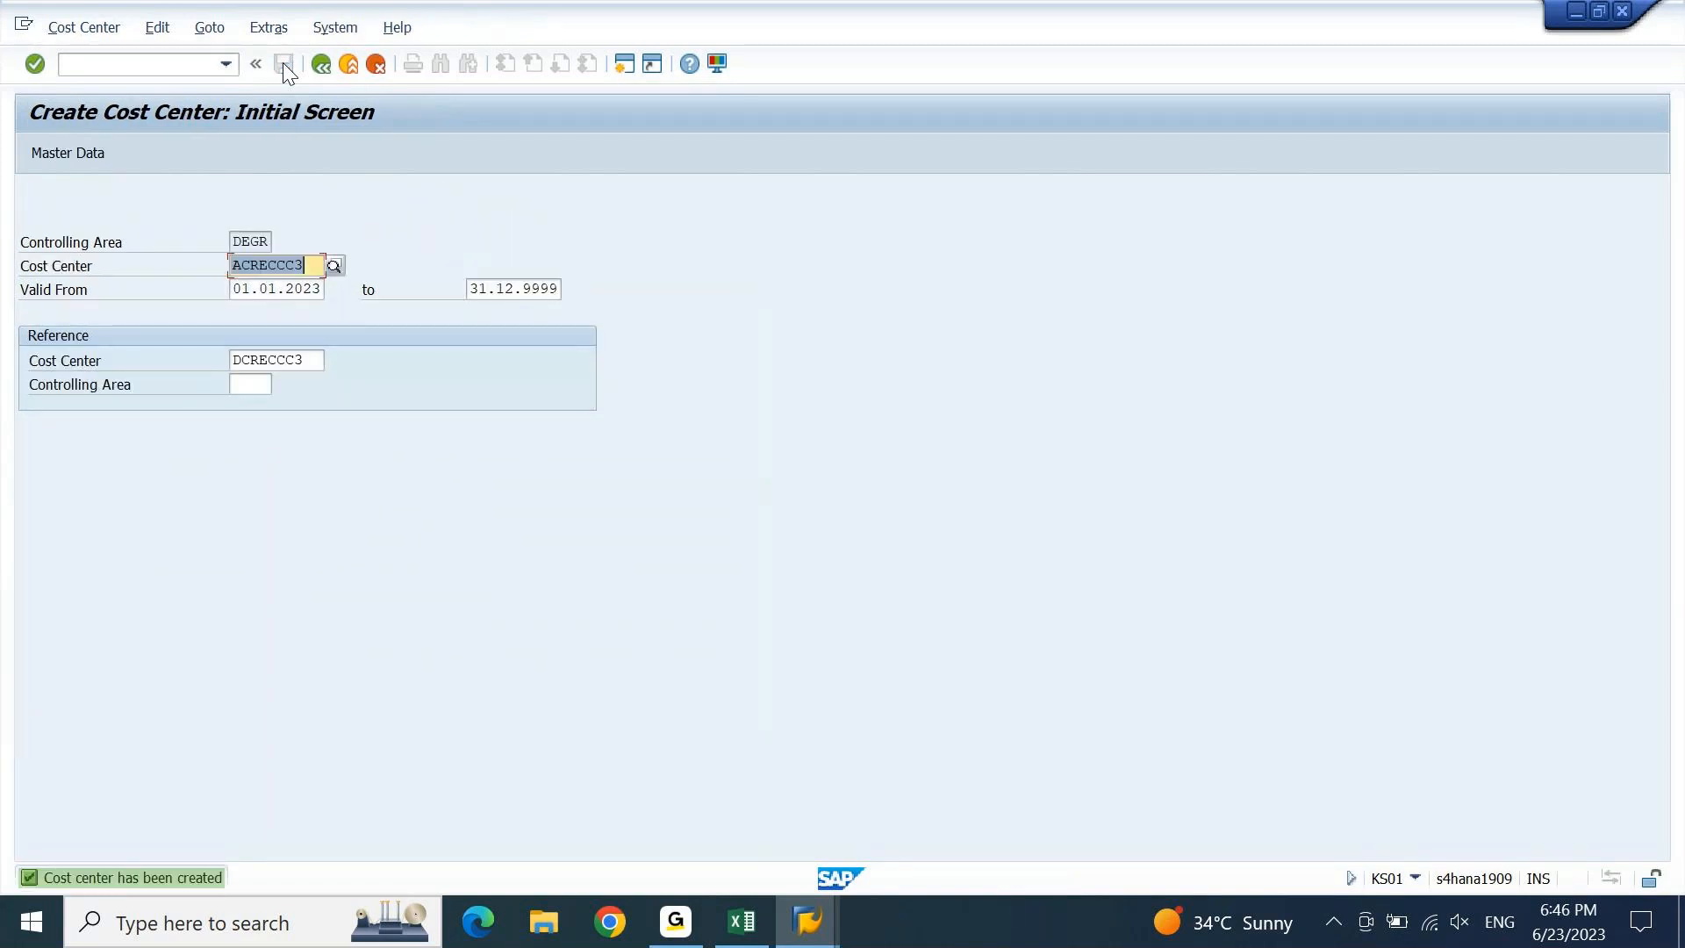
Enter cost center ACRECCC4 with reference DCRECCC4 and proceed to basic data.
key("End")
key("BackSpace")
type("4")
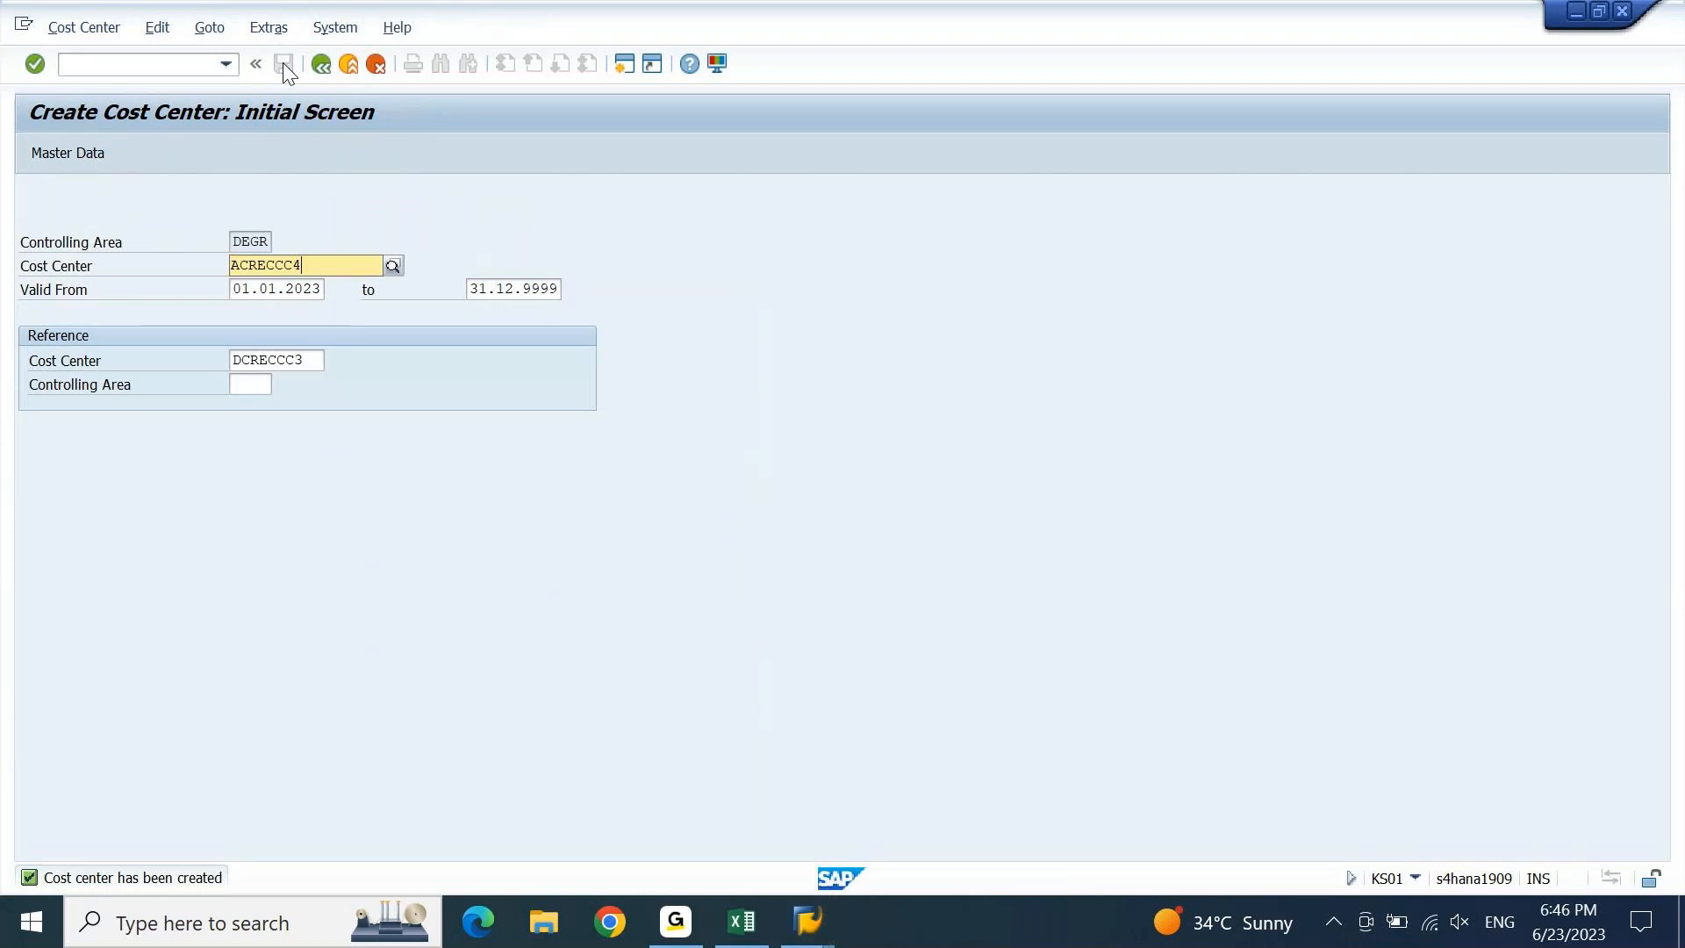
key("BackSpace")
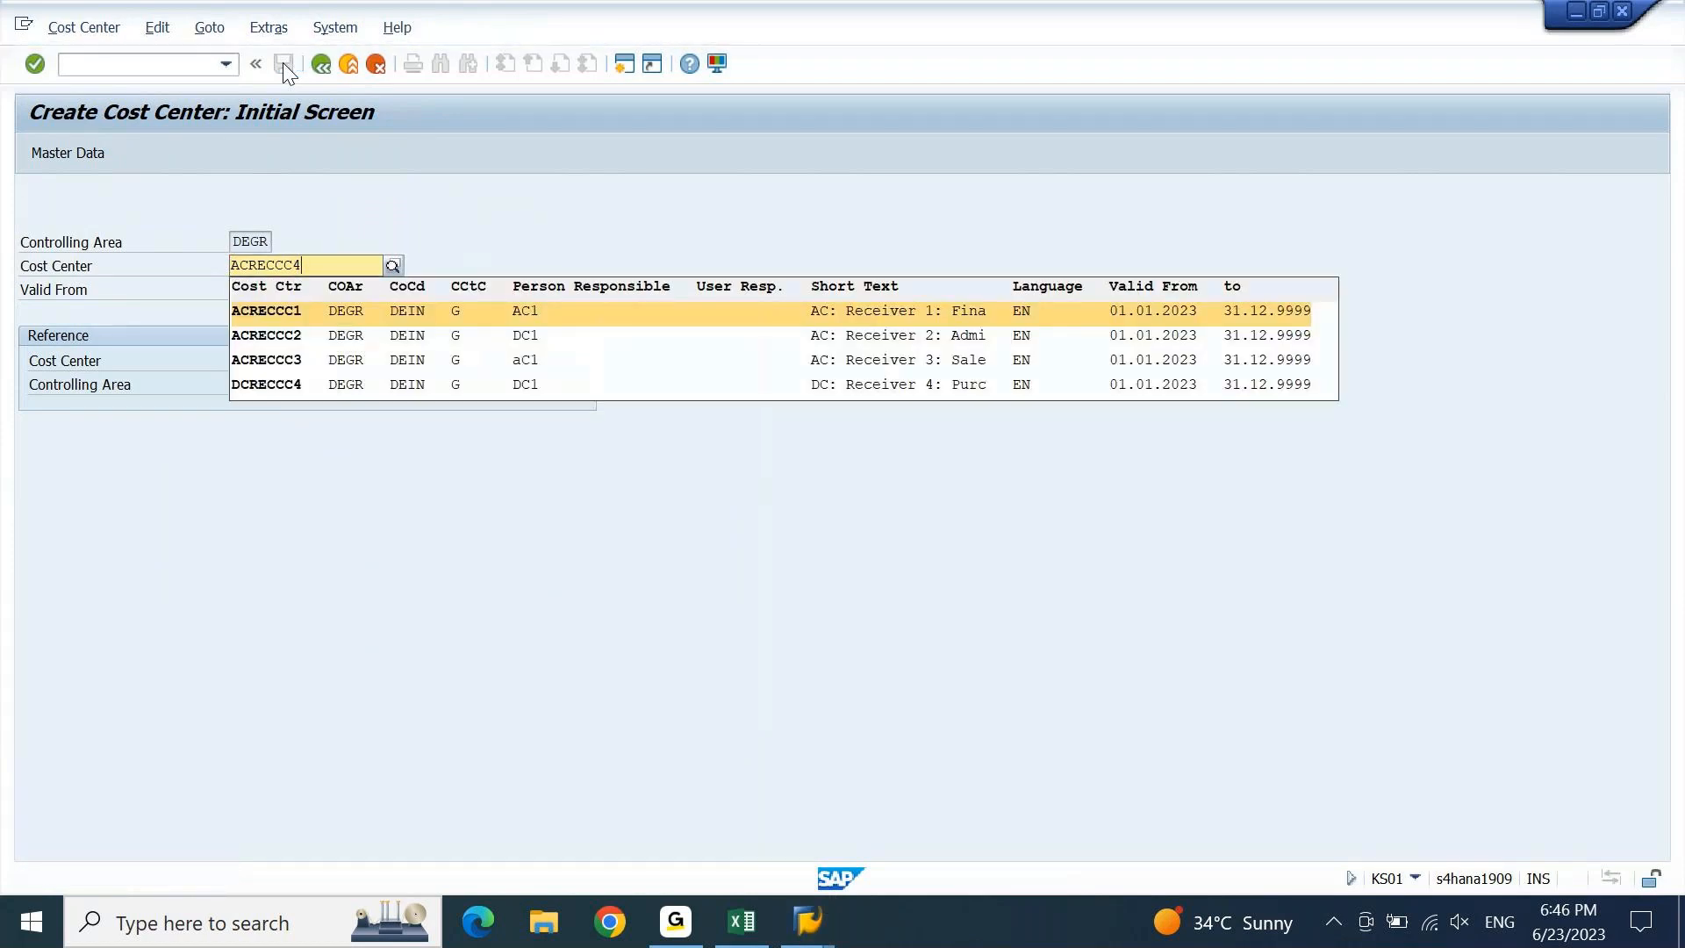
type("1")
key("BackSpace")
type("4")
key("Tab")
key("Tab")
key("Tab")
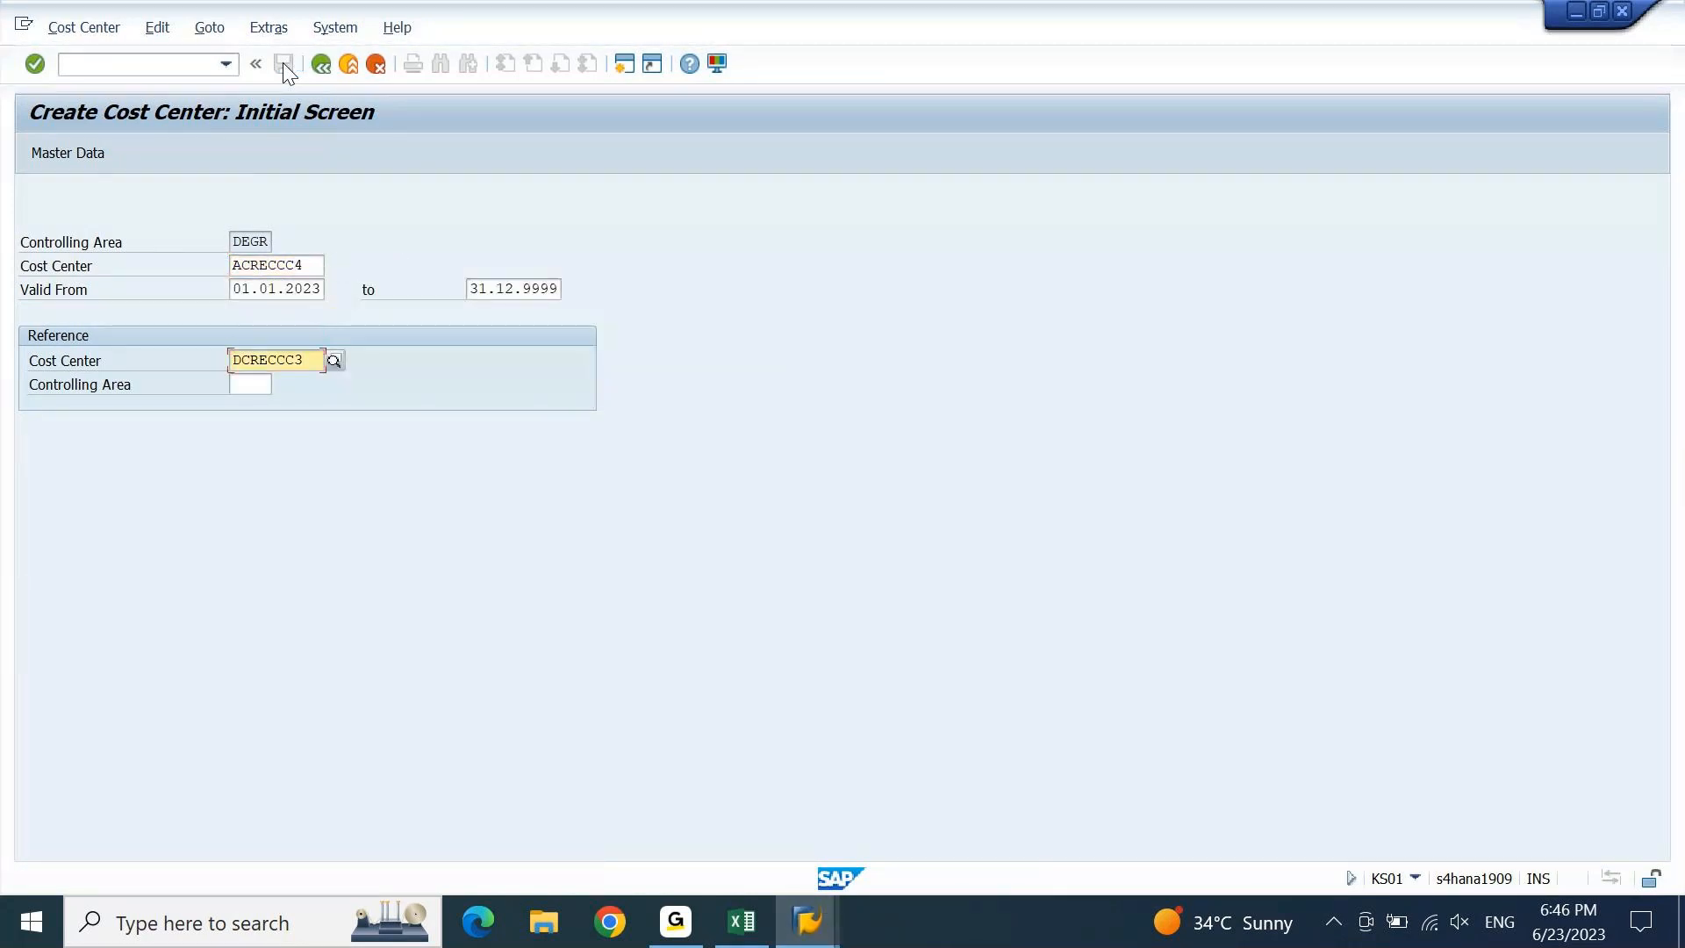
key("BackSpace")
type("4")
key("Tab")
key("Return")
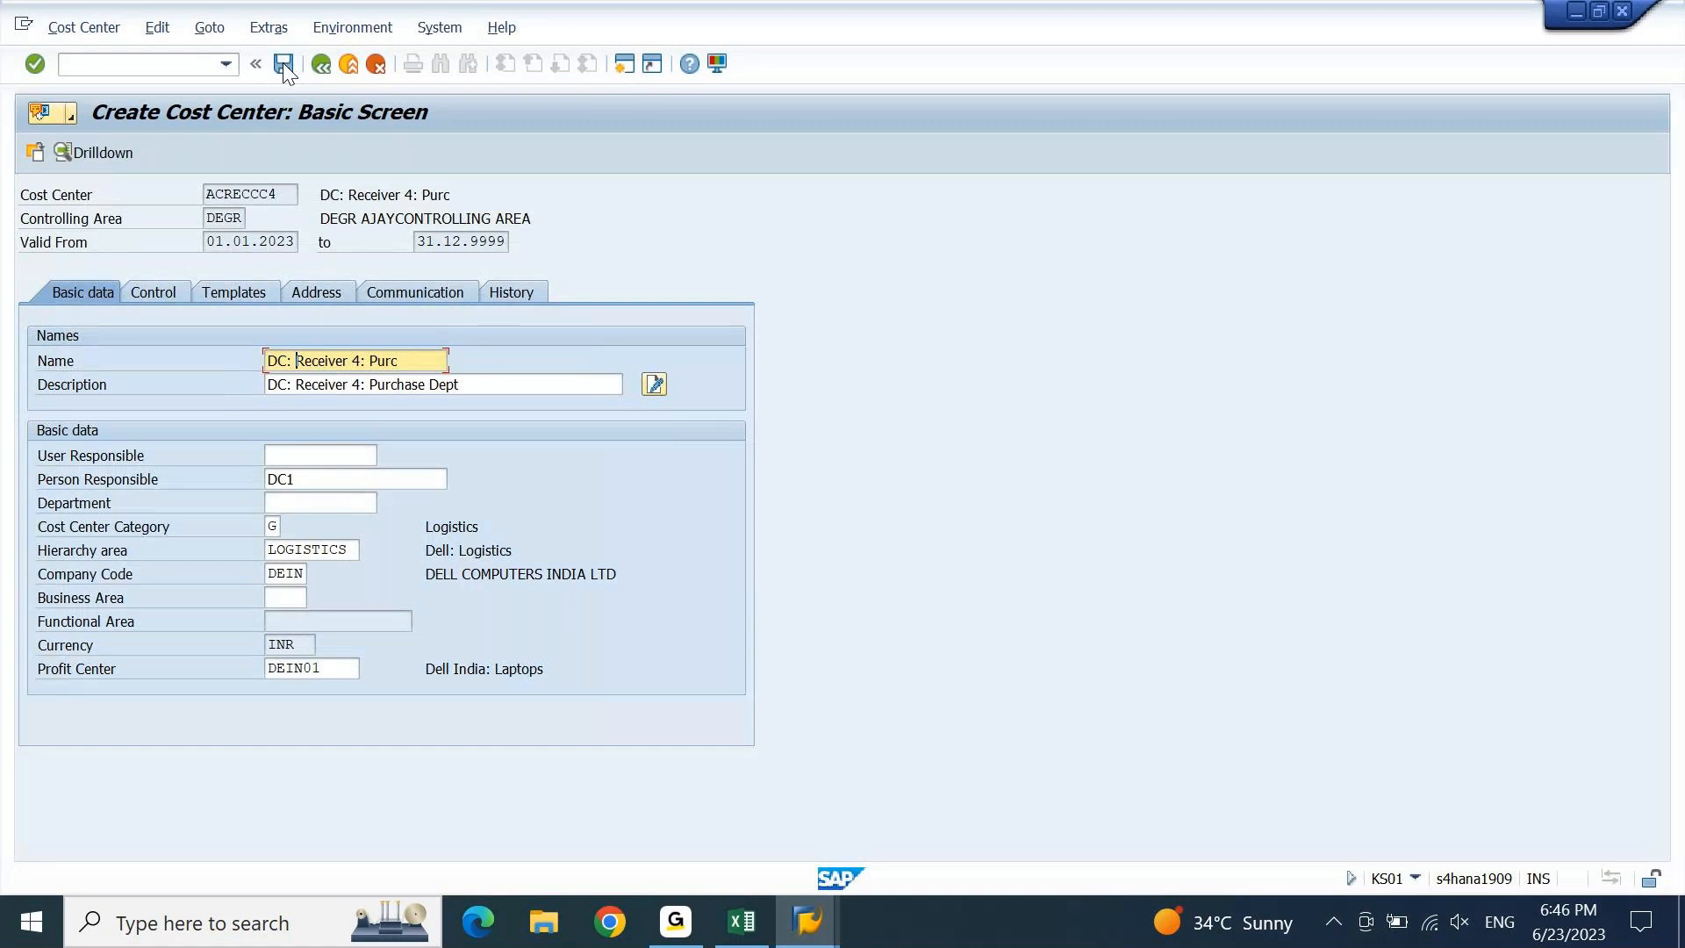
Change the leading D to A in Name and Description, then save.
key("Home")
key("Delete")
type("A")
key("Tab")
key("Home")
key("Delete")
type("A")
key("Tab")
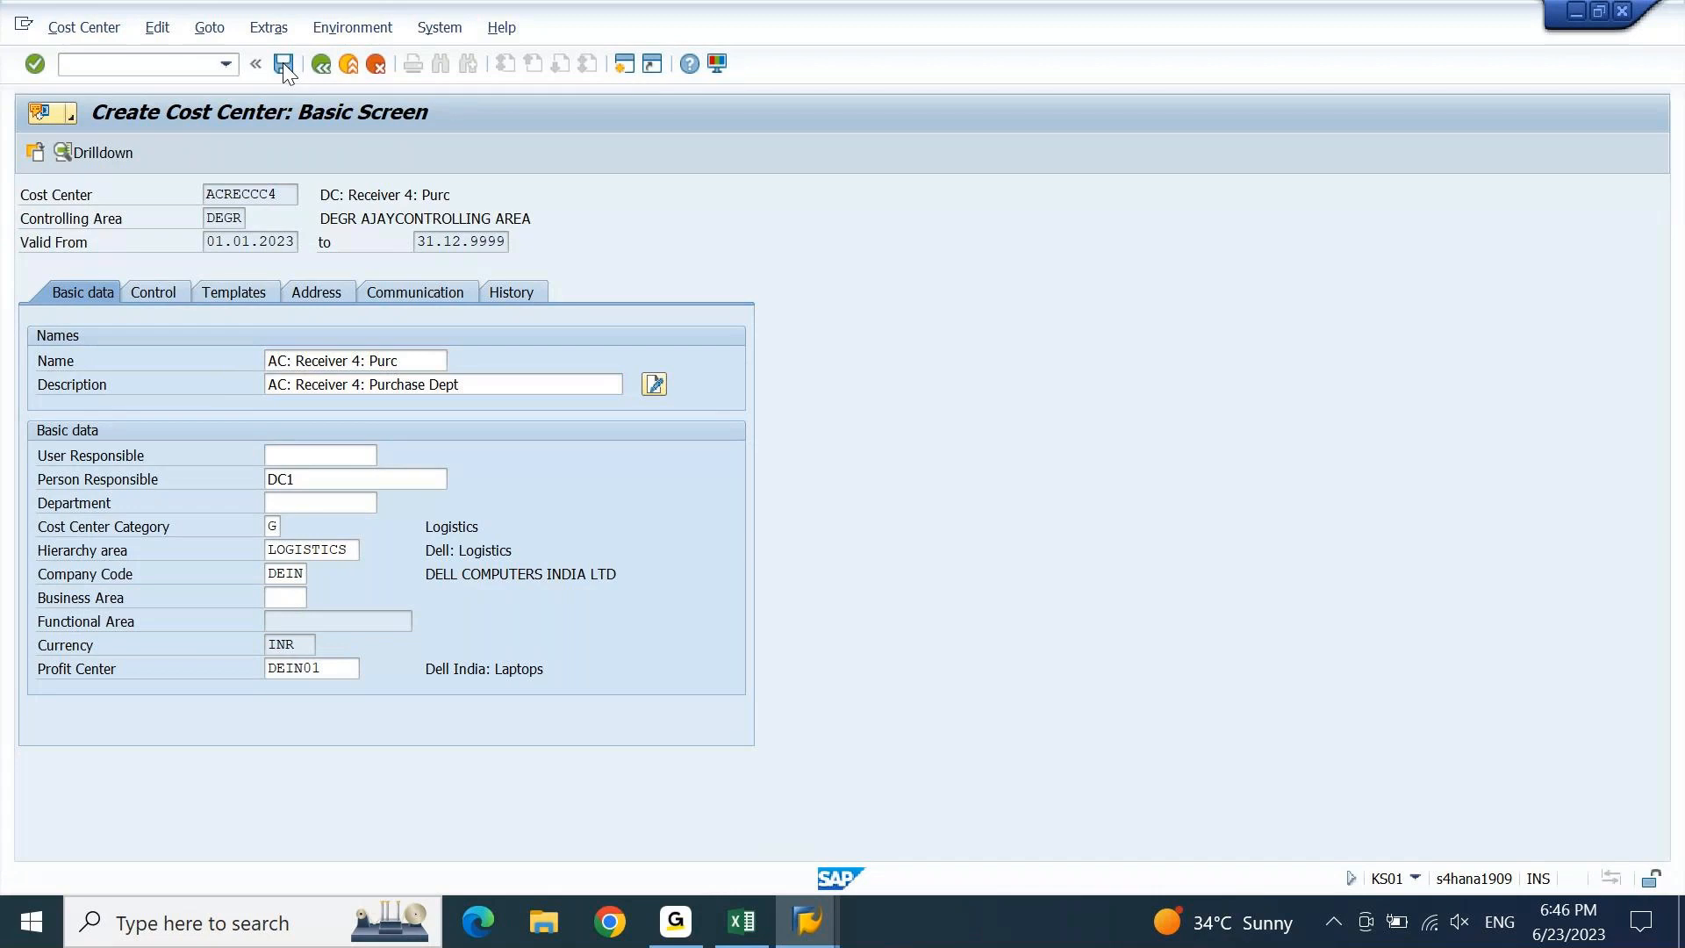
left_click(282, 63)
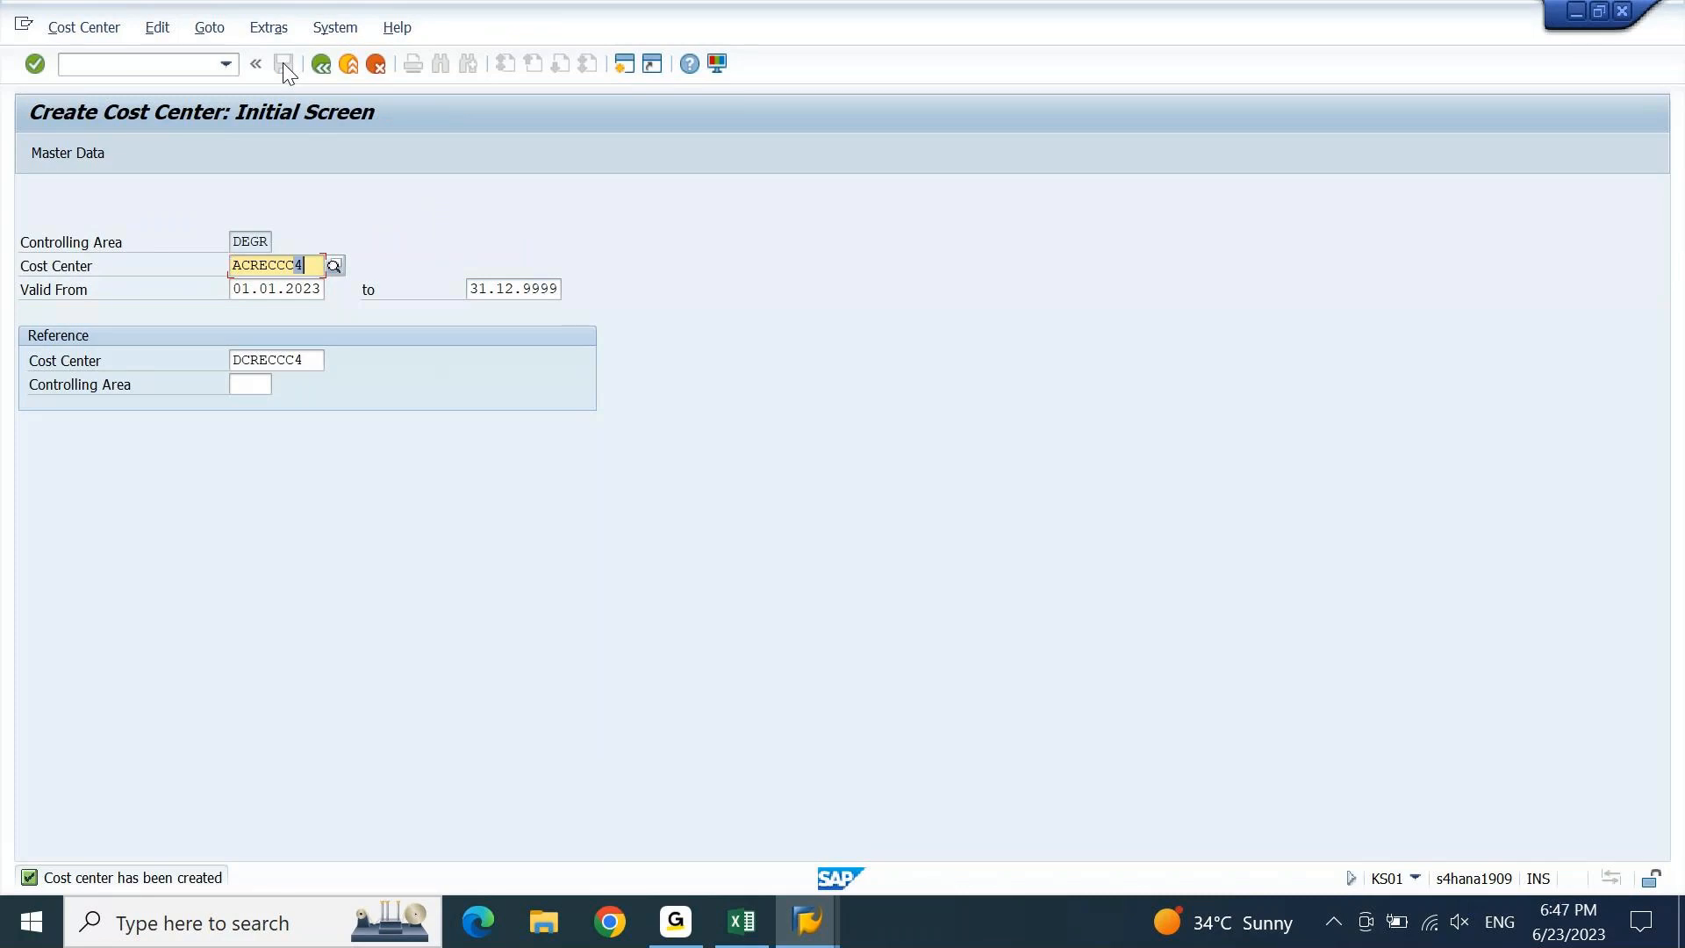
Enter cost center ACRECCC5 with reference DCRECCC5 and proceed to basic data.
type("5")
key("Tab")
key("Tab")
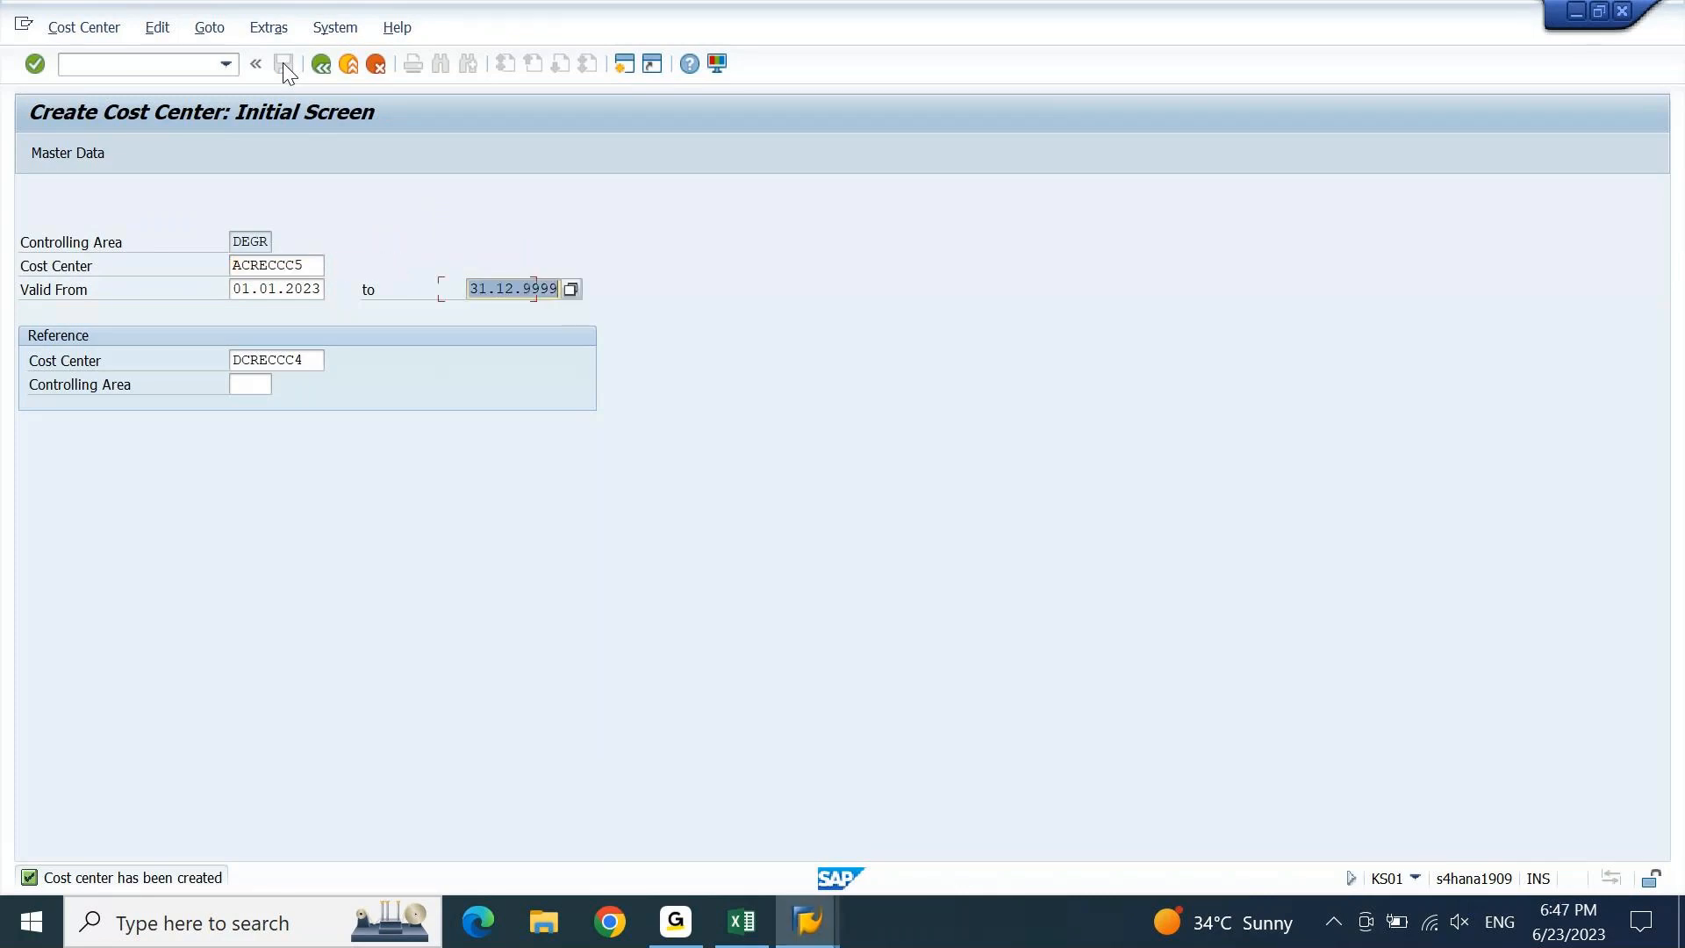
key("Tab")
key("Right")
key("shift+Left")
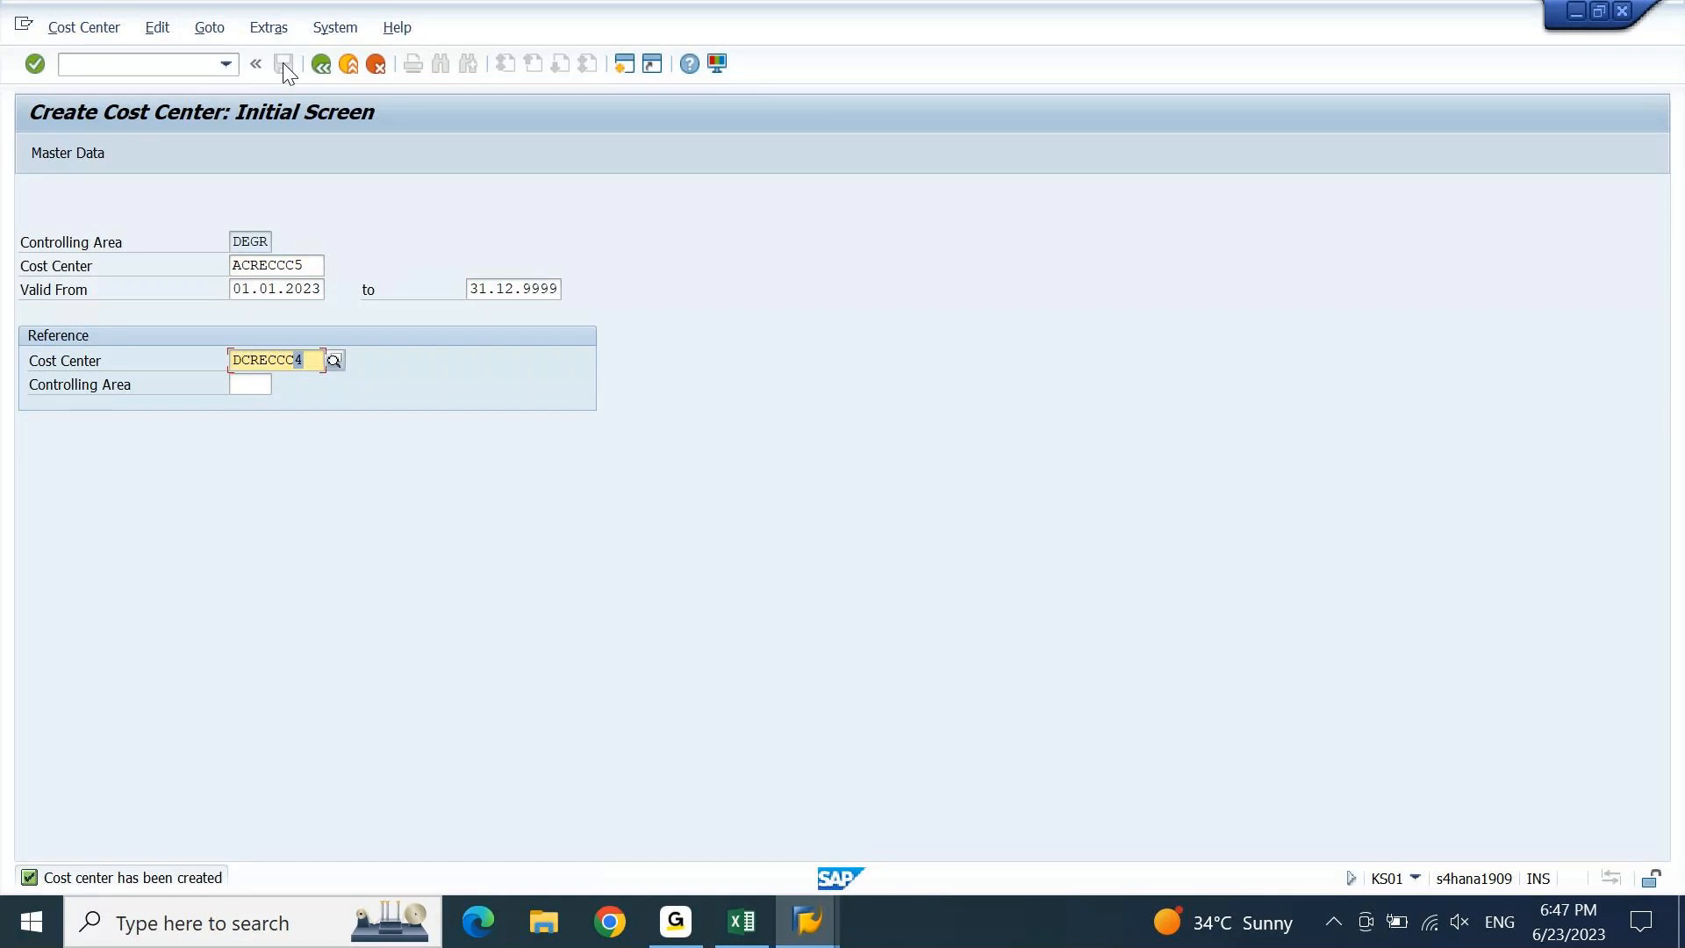
type("5")
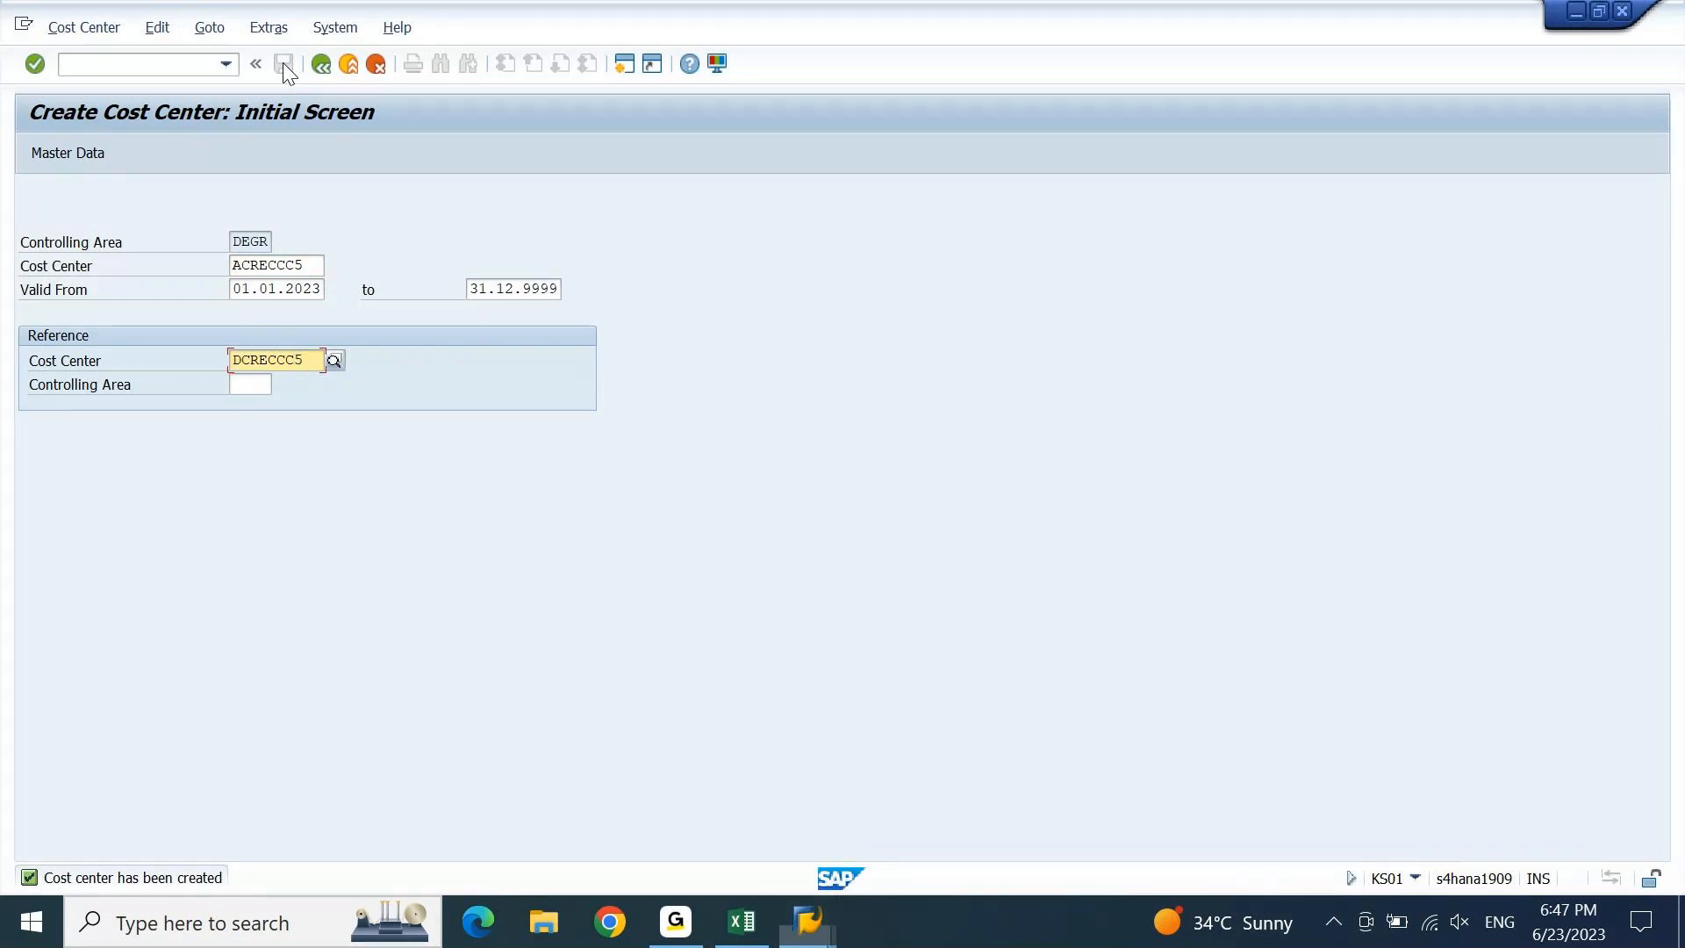
key("Return")
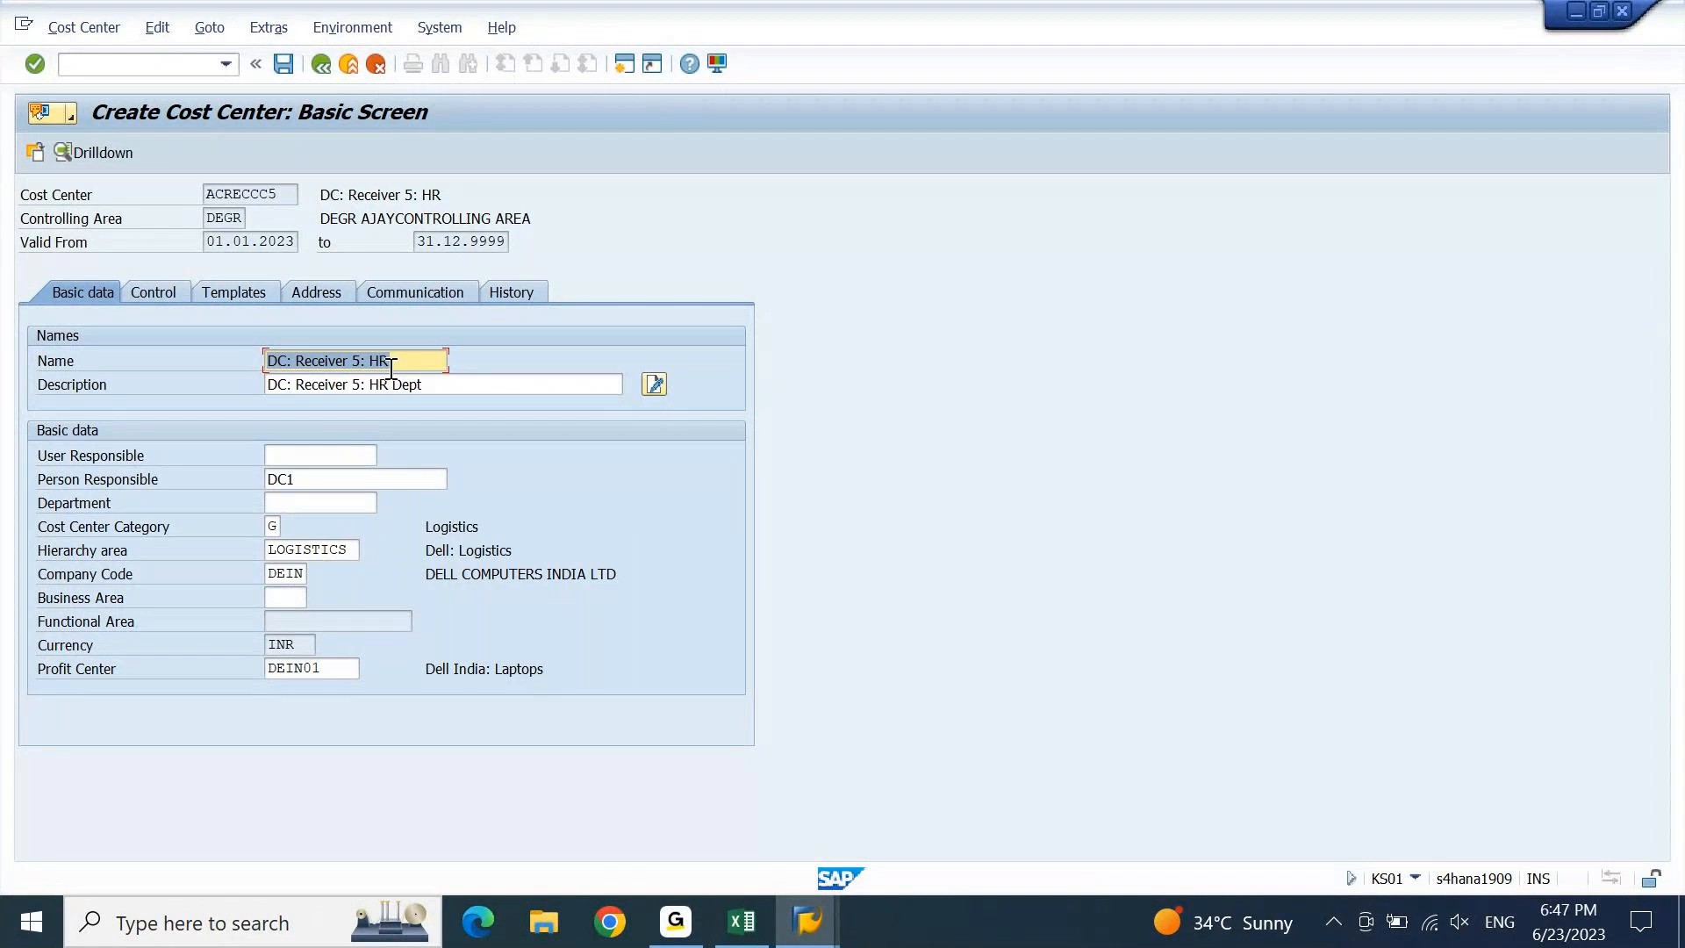
Browse the Hierarchy area group lookup and close it without choosing.
left_click(349, 551)
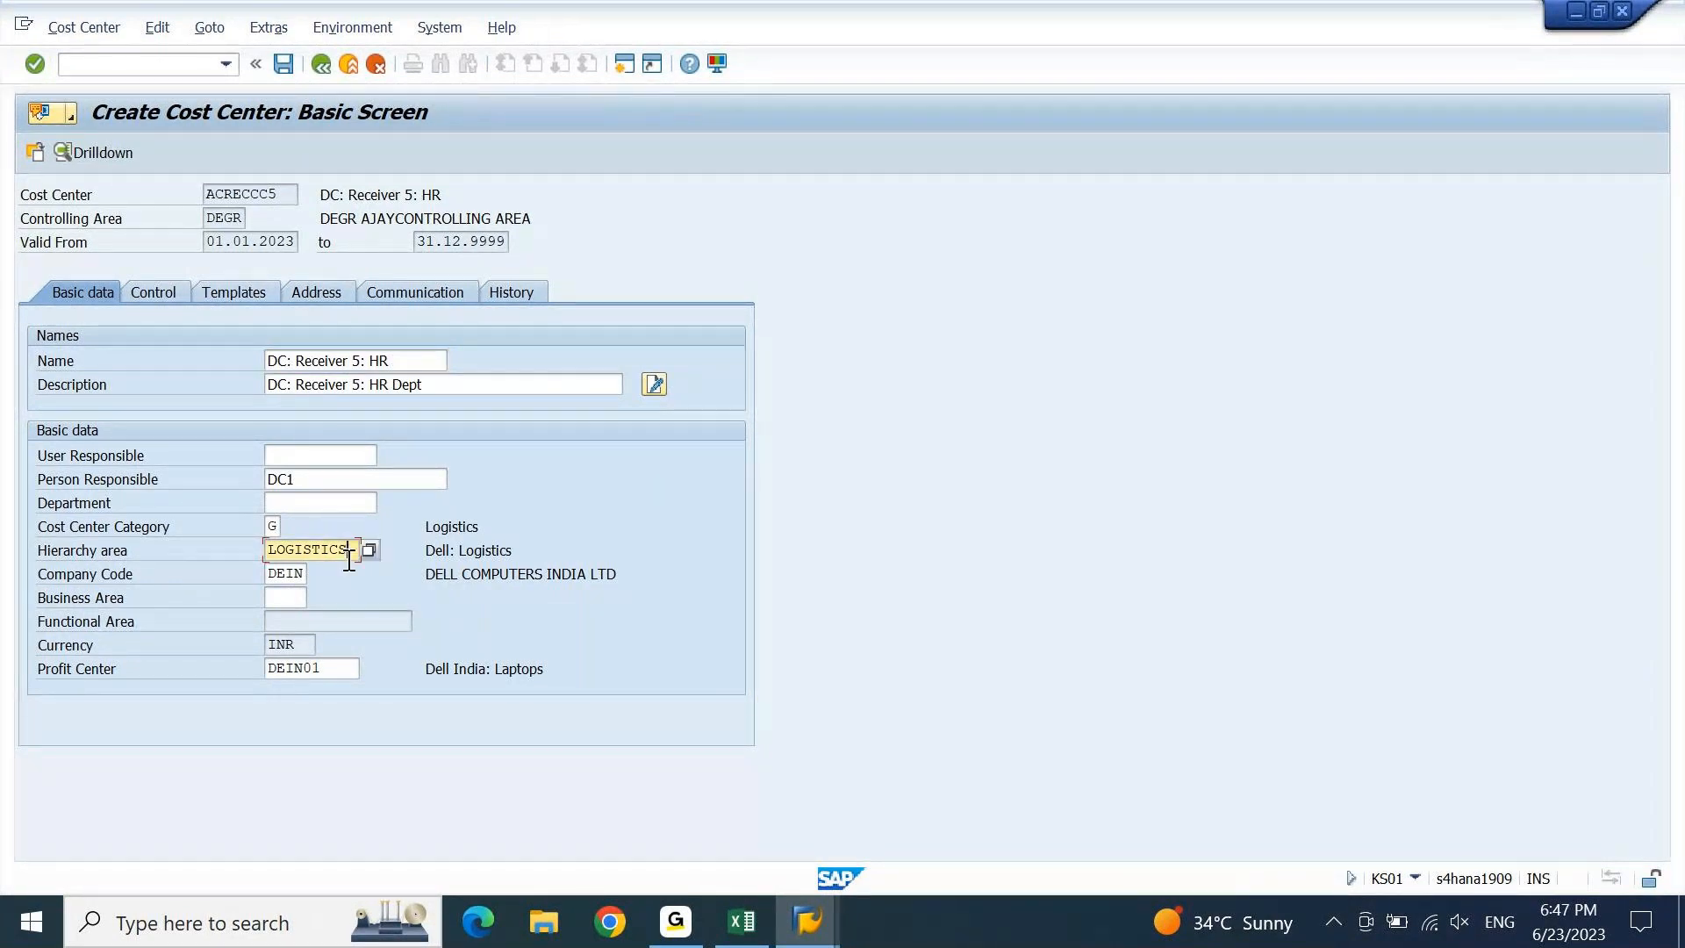
left_click(368, 550)
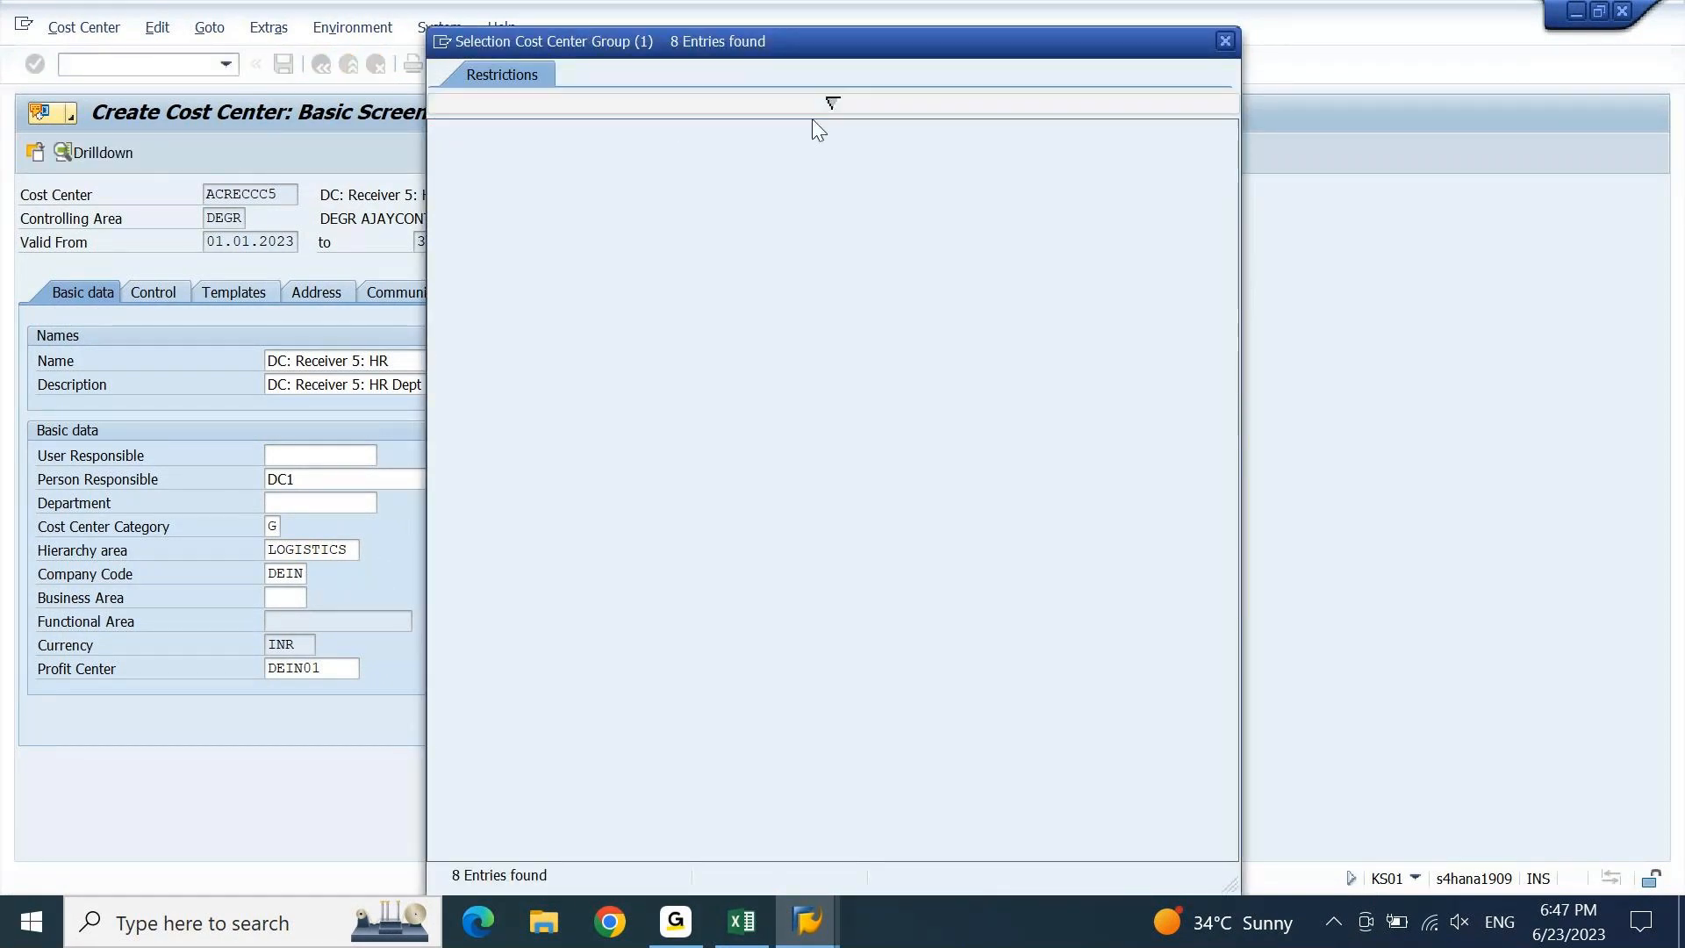
left_click(832, 103)
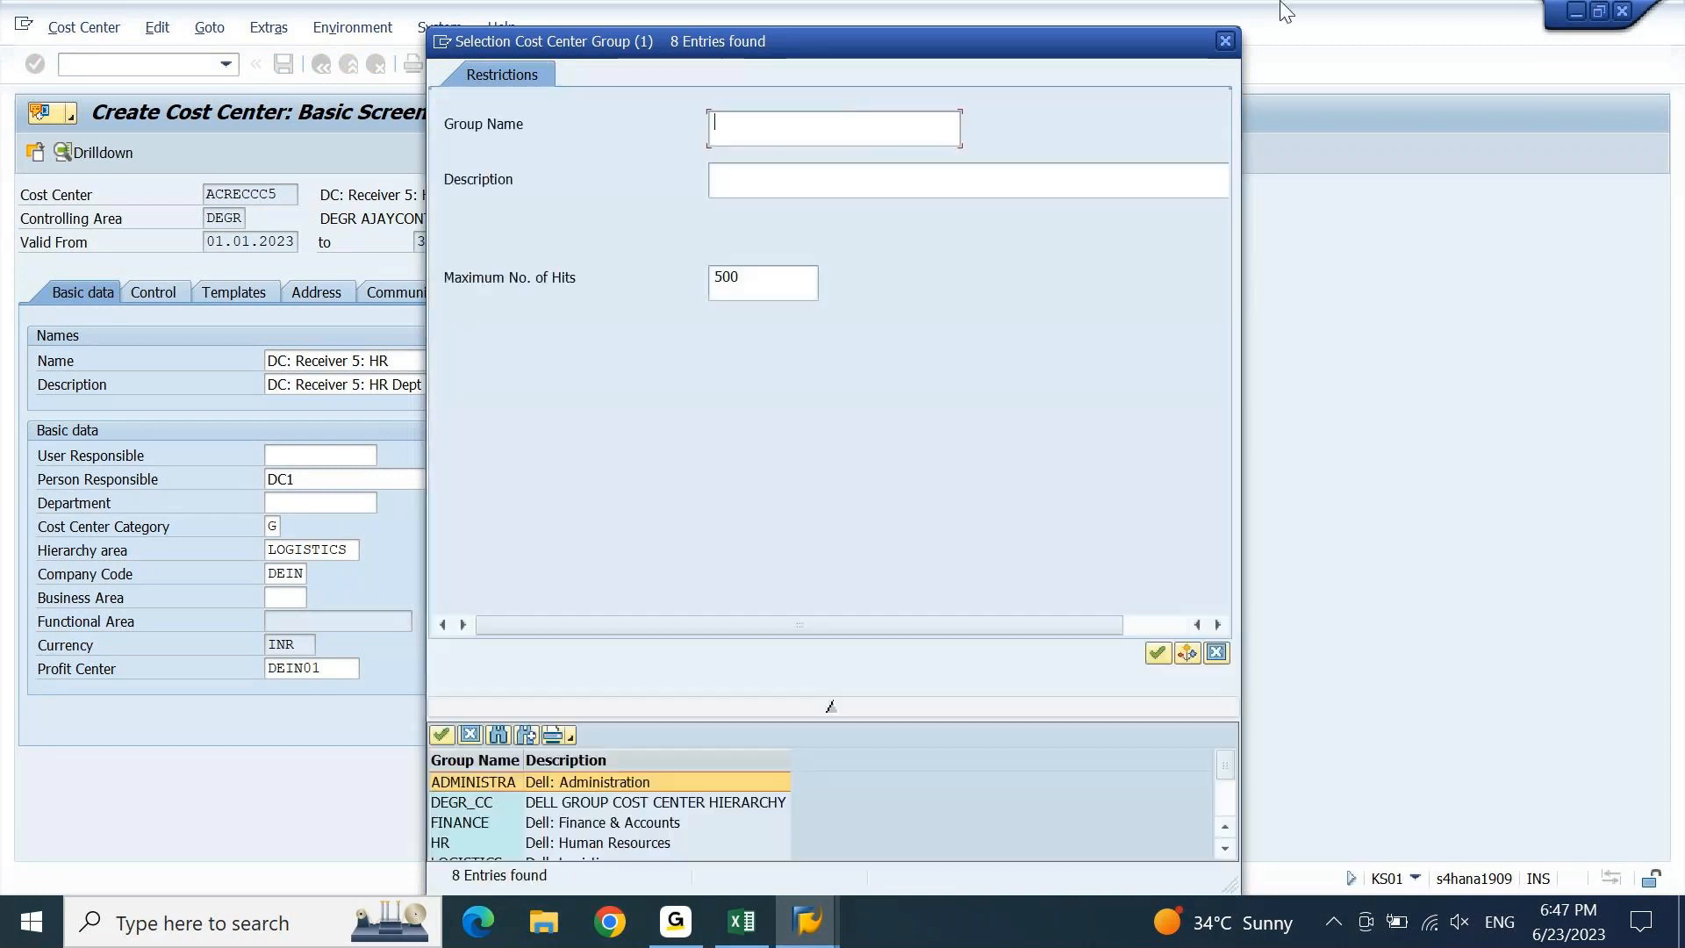
left_click(830, 709)
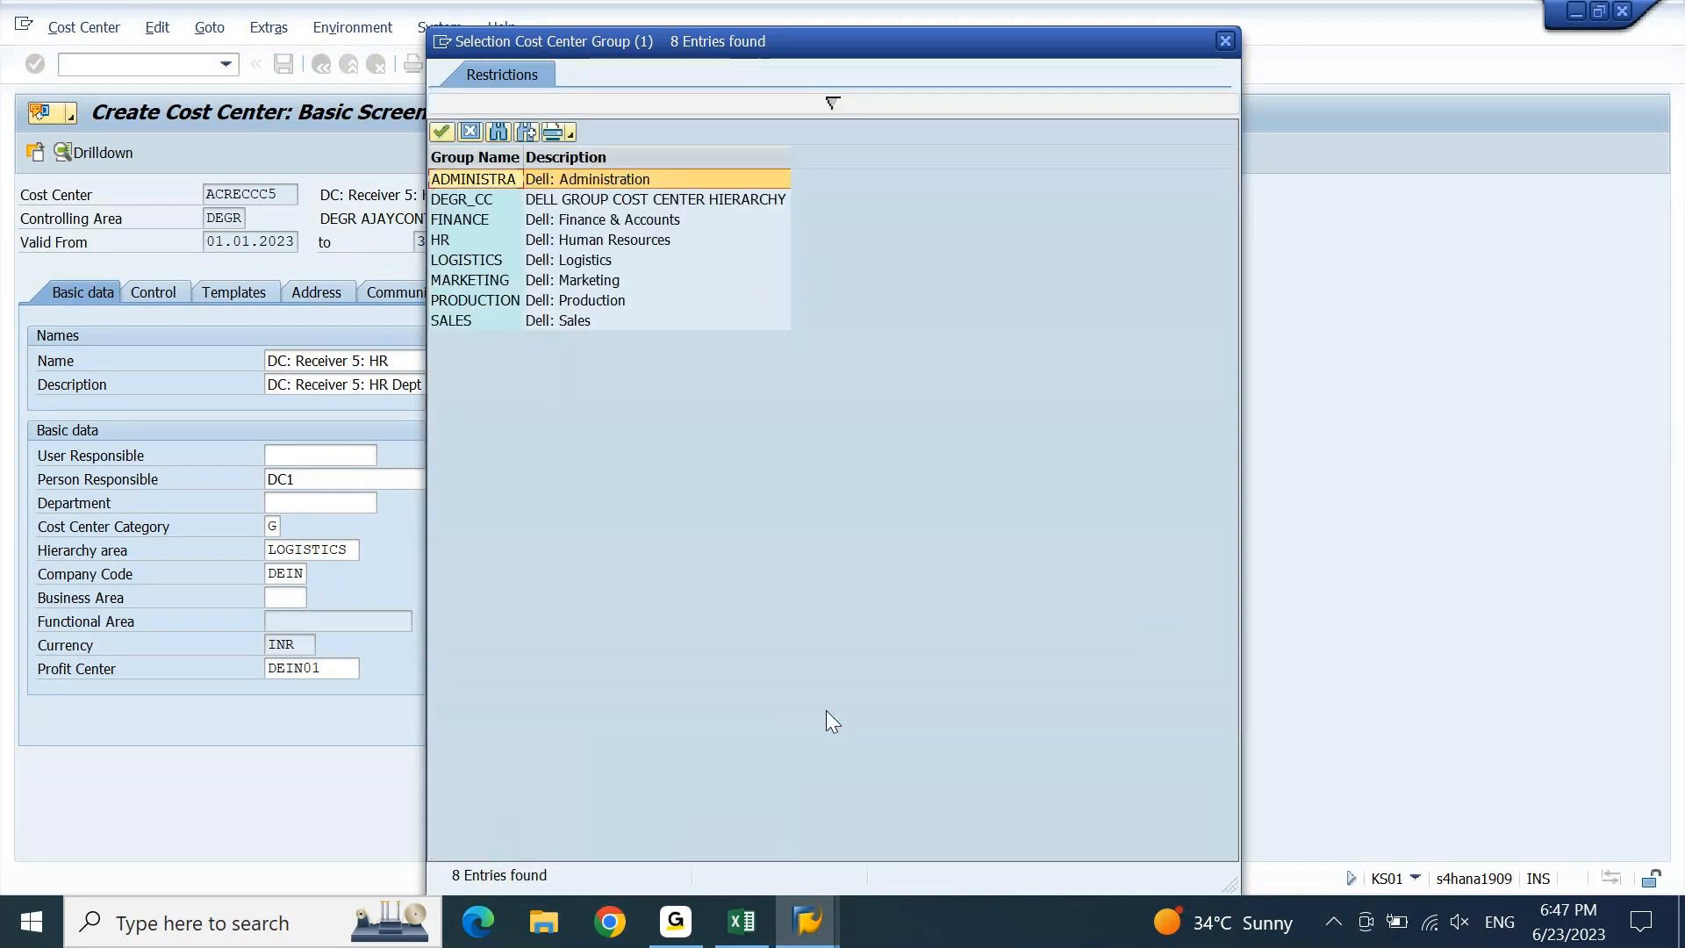
left_click(1227, 42)
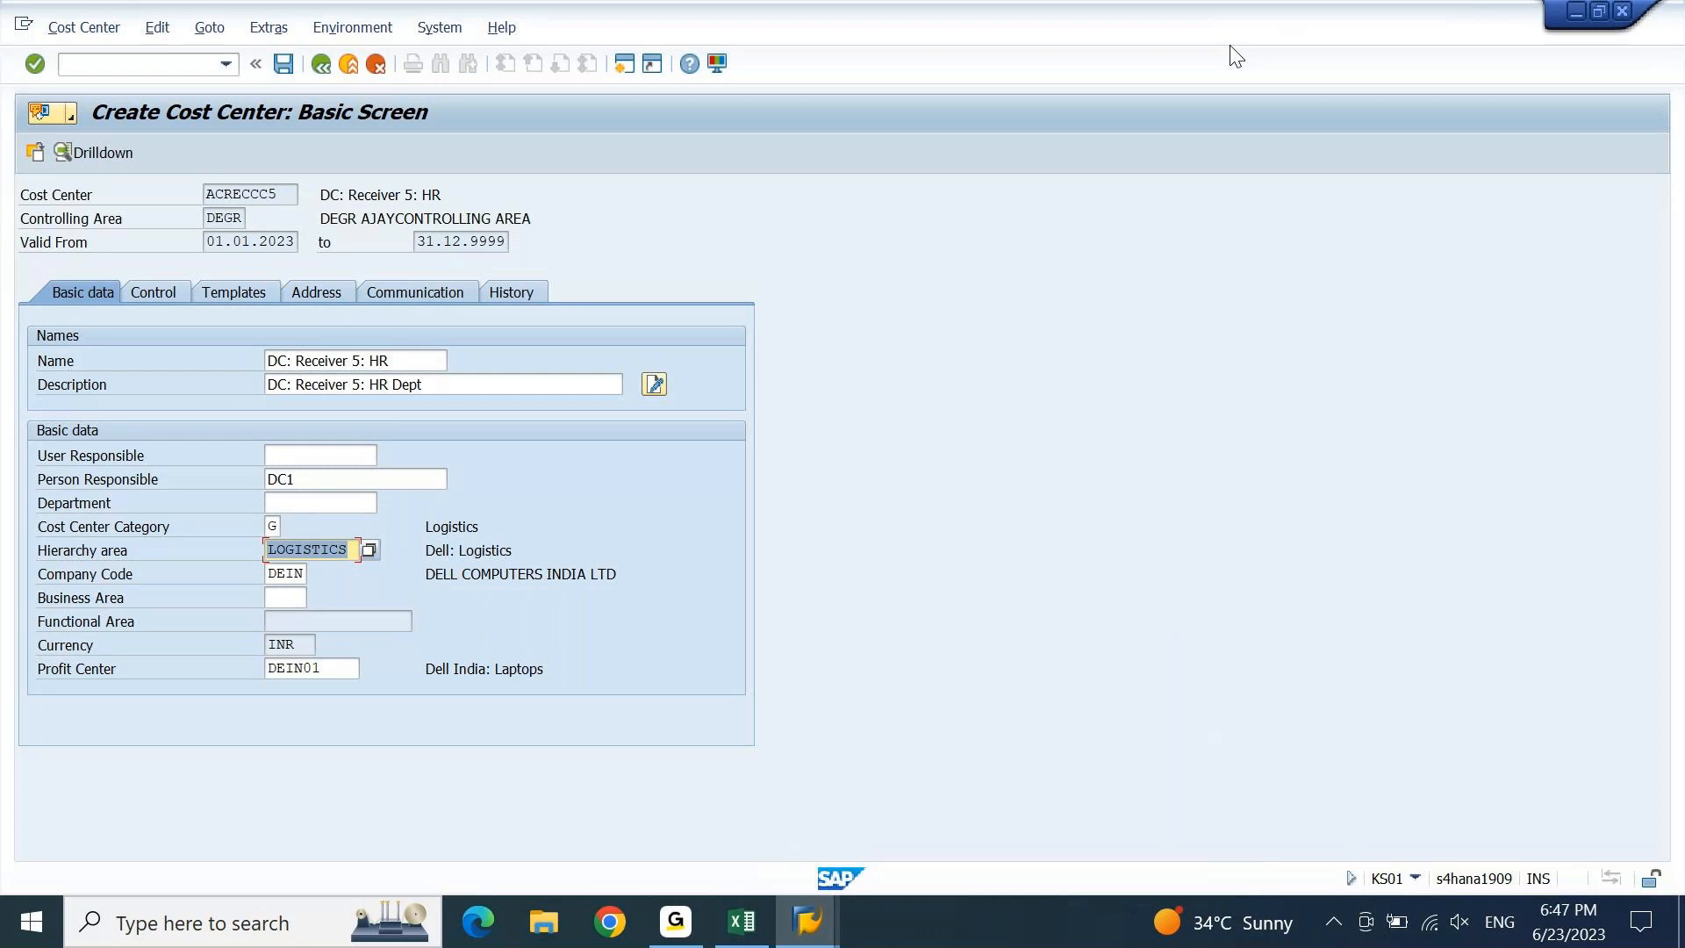
Set Person Responsible to AC1 and save the cost center.
key("shift+Tab")
key("shift+Tab")
key("shift+Tab")
type("AC1")
key("Return")
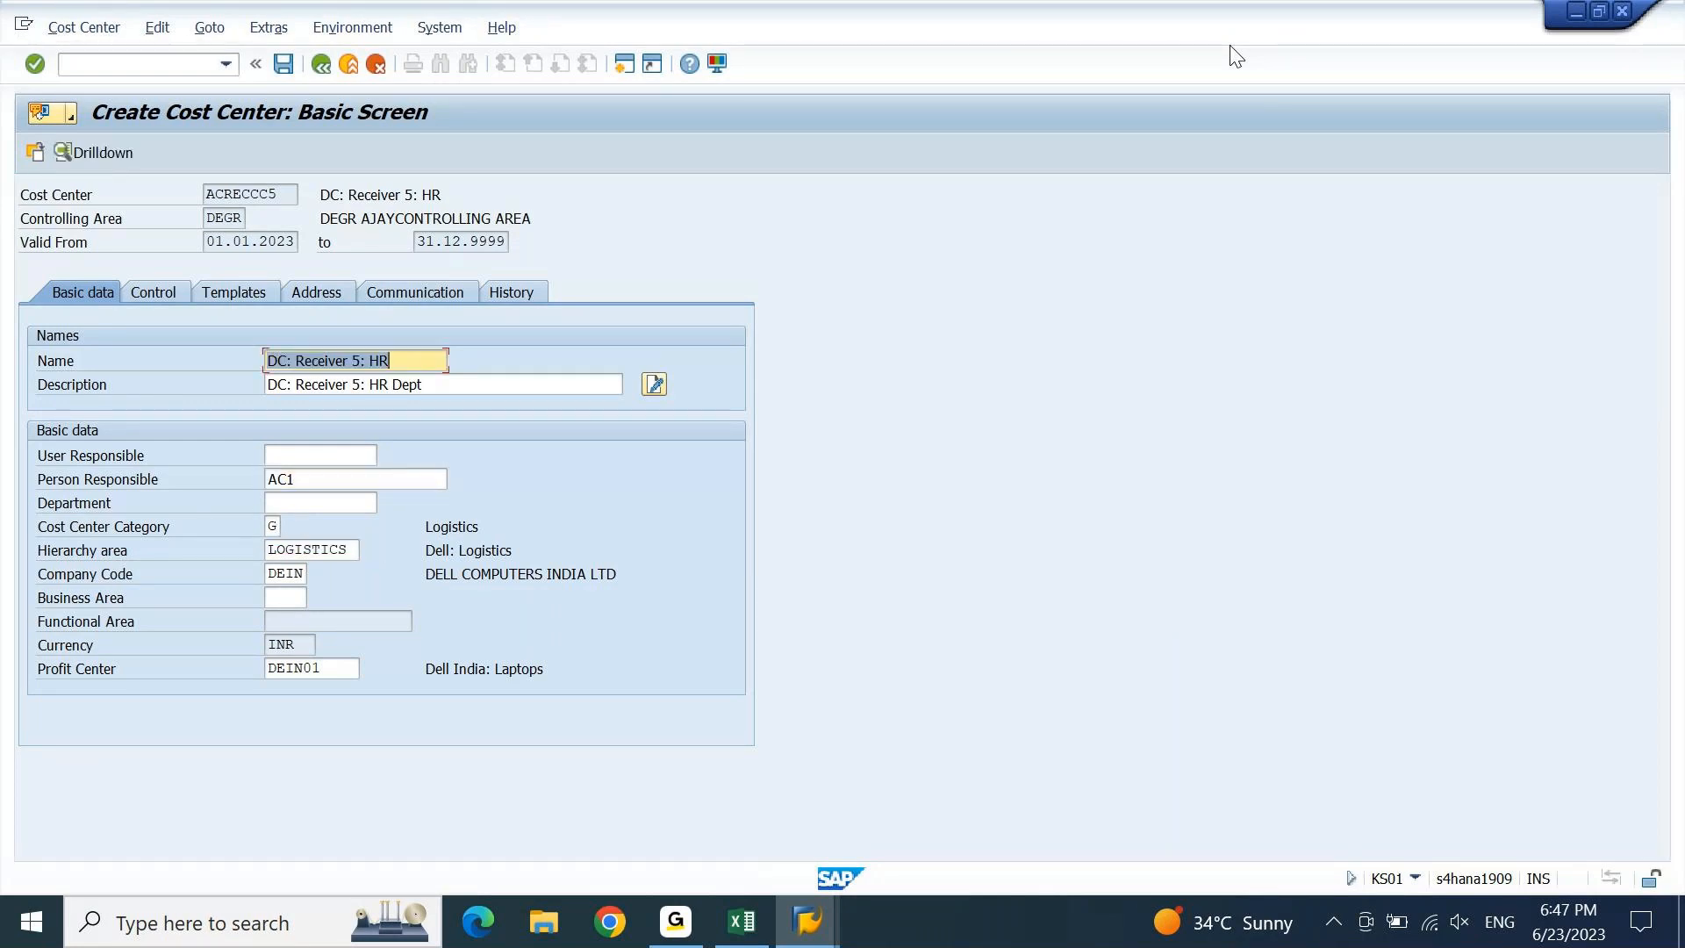
key("ctrl+s")
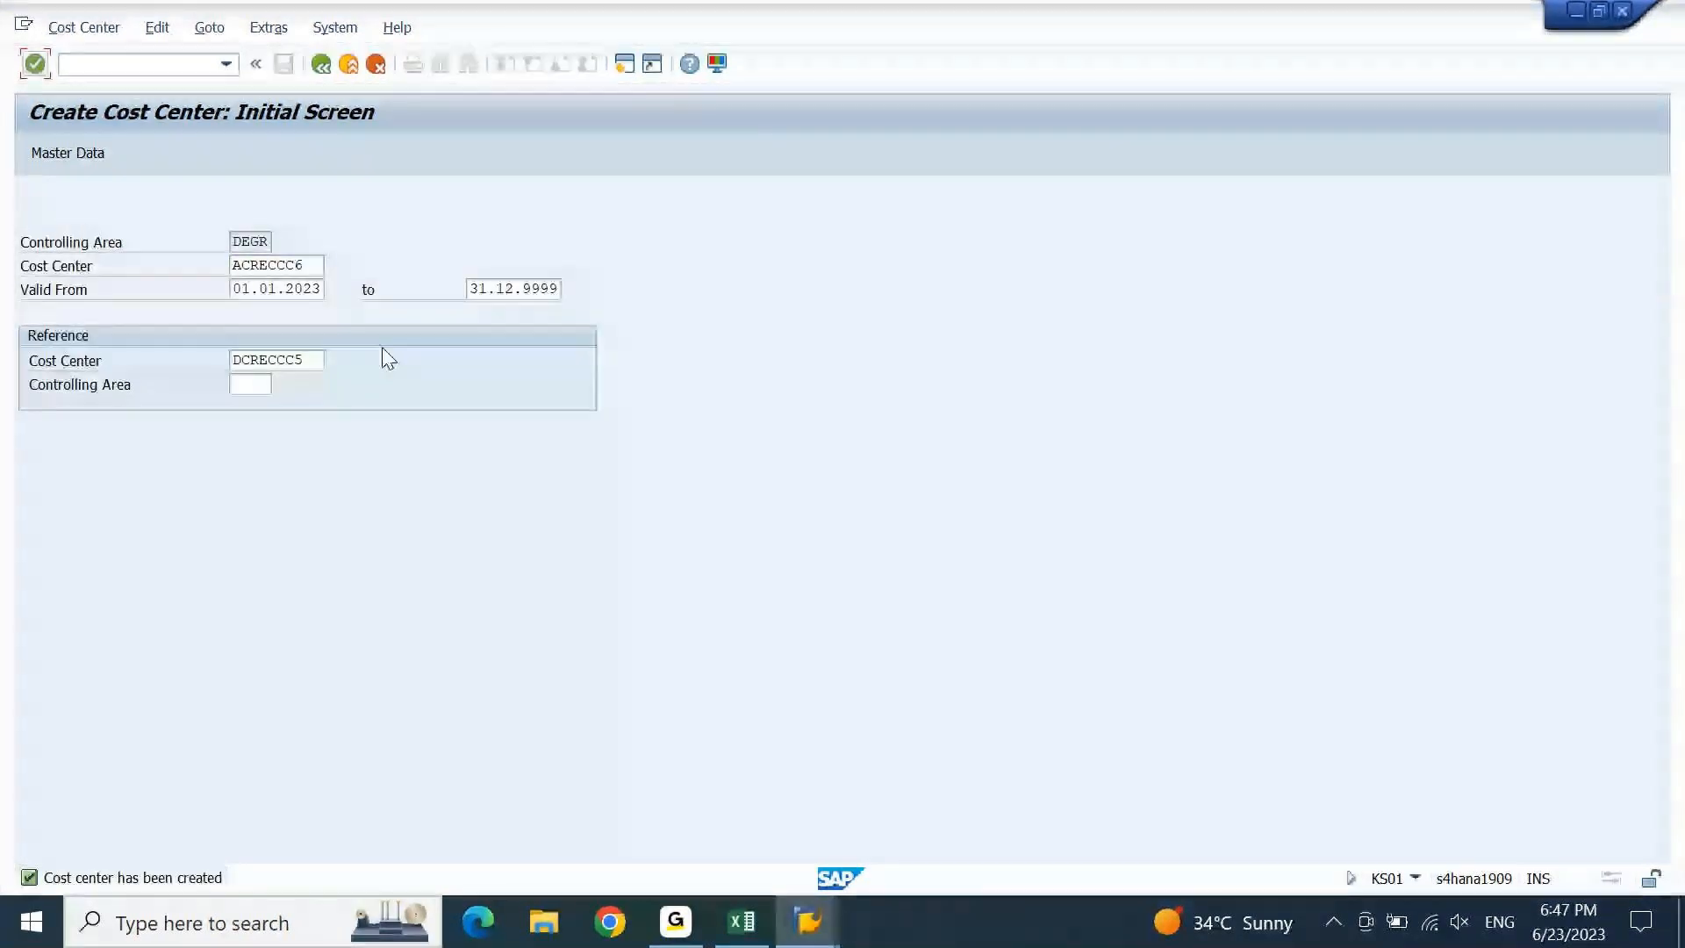
Change the reference cost center to DCRECCC6 and proceed to basic data.
left_click(316, 360)
key("BackSpace")
type("6")
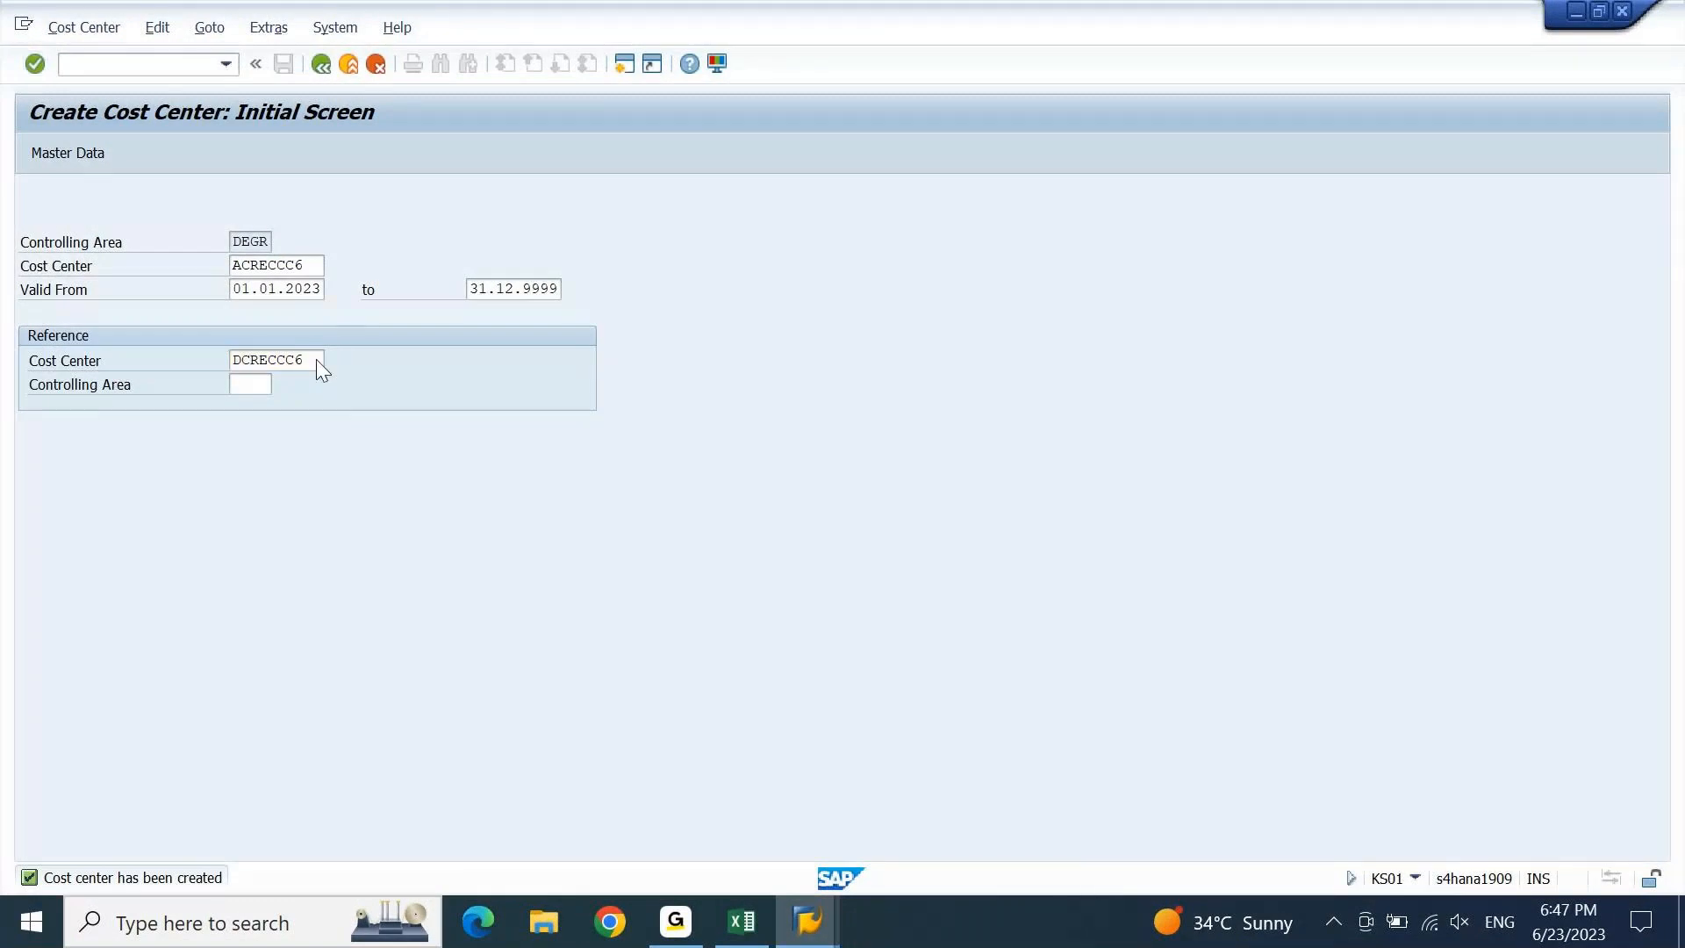
key("Return")
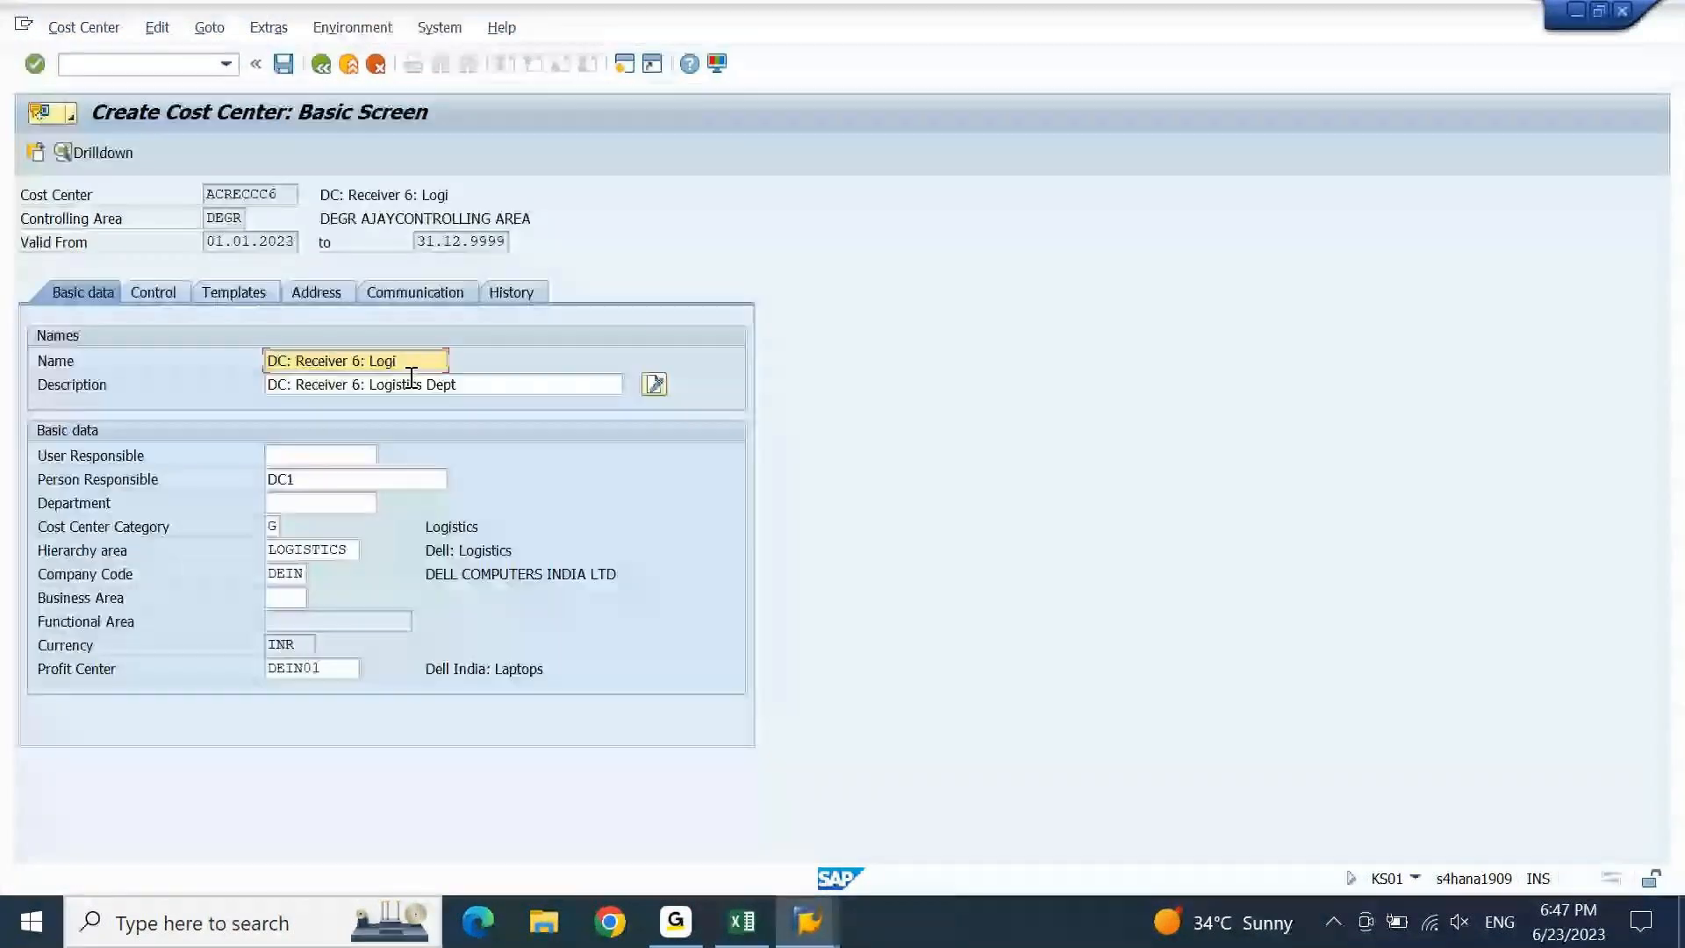
Change the leading D to A in Name, Description and Person Responsible, then save.
key("Delete")
type("A")
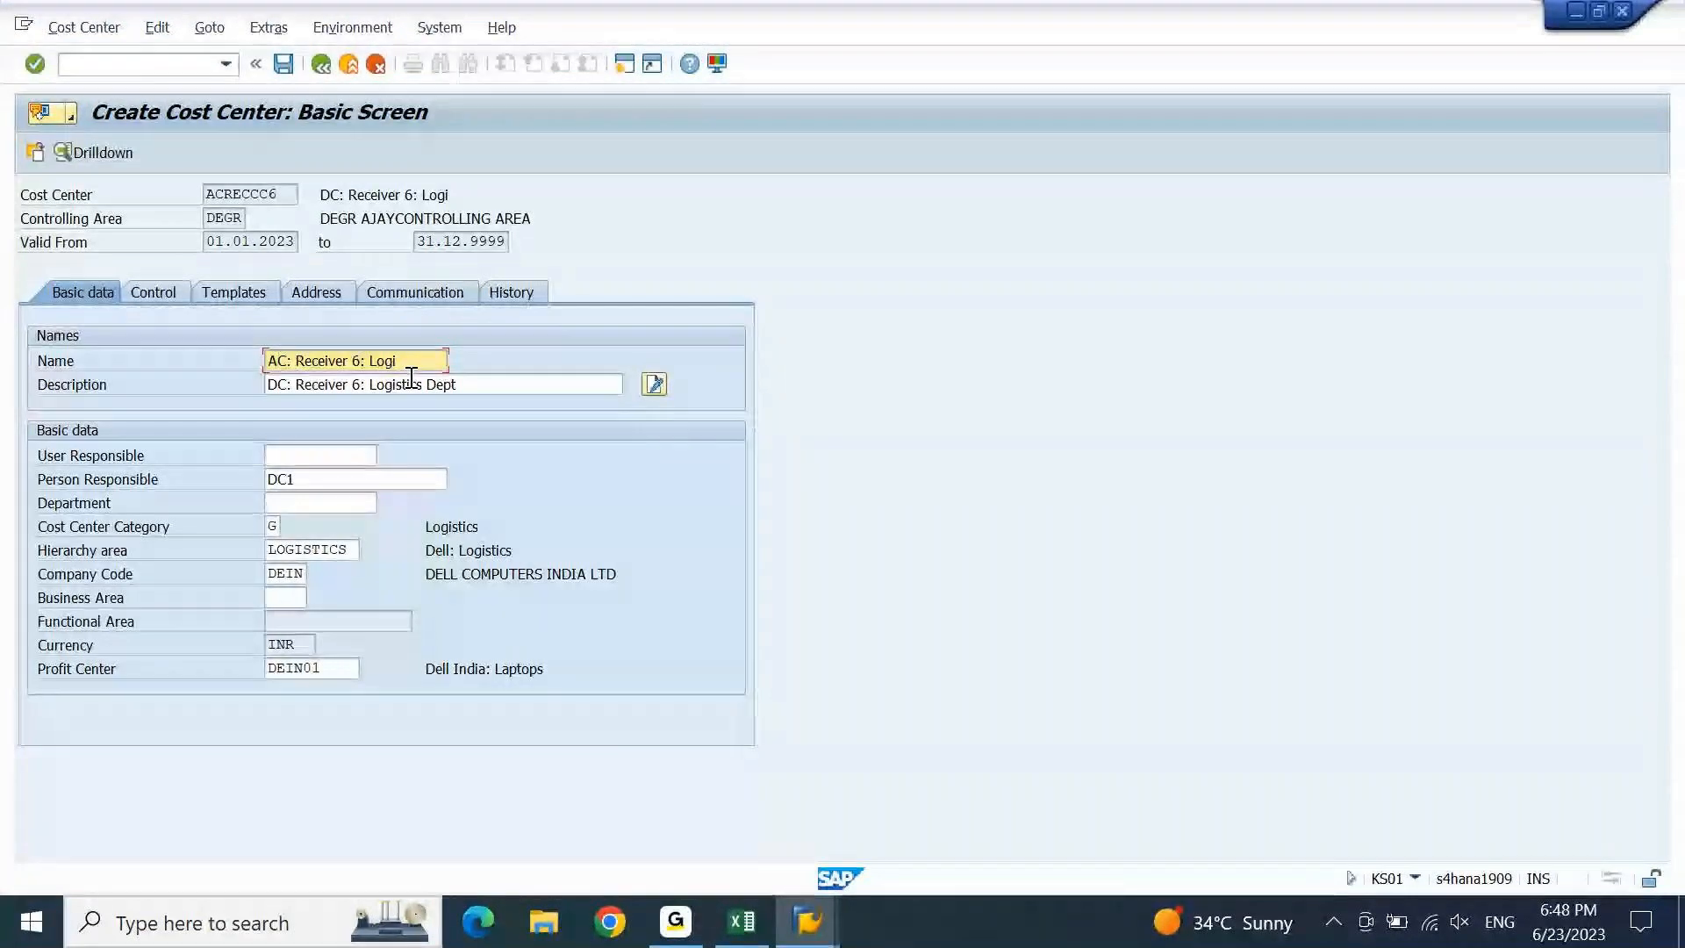
key("Tab")
key("Delete")
type("A")
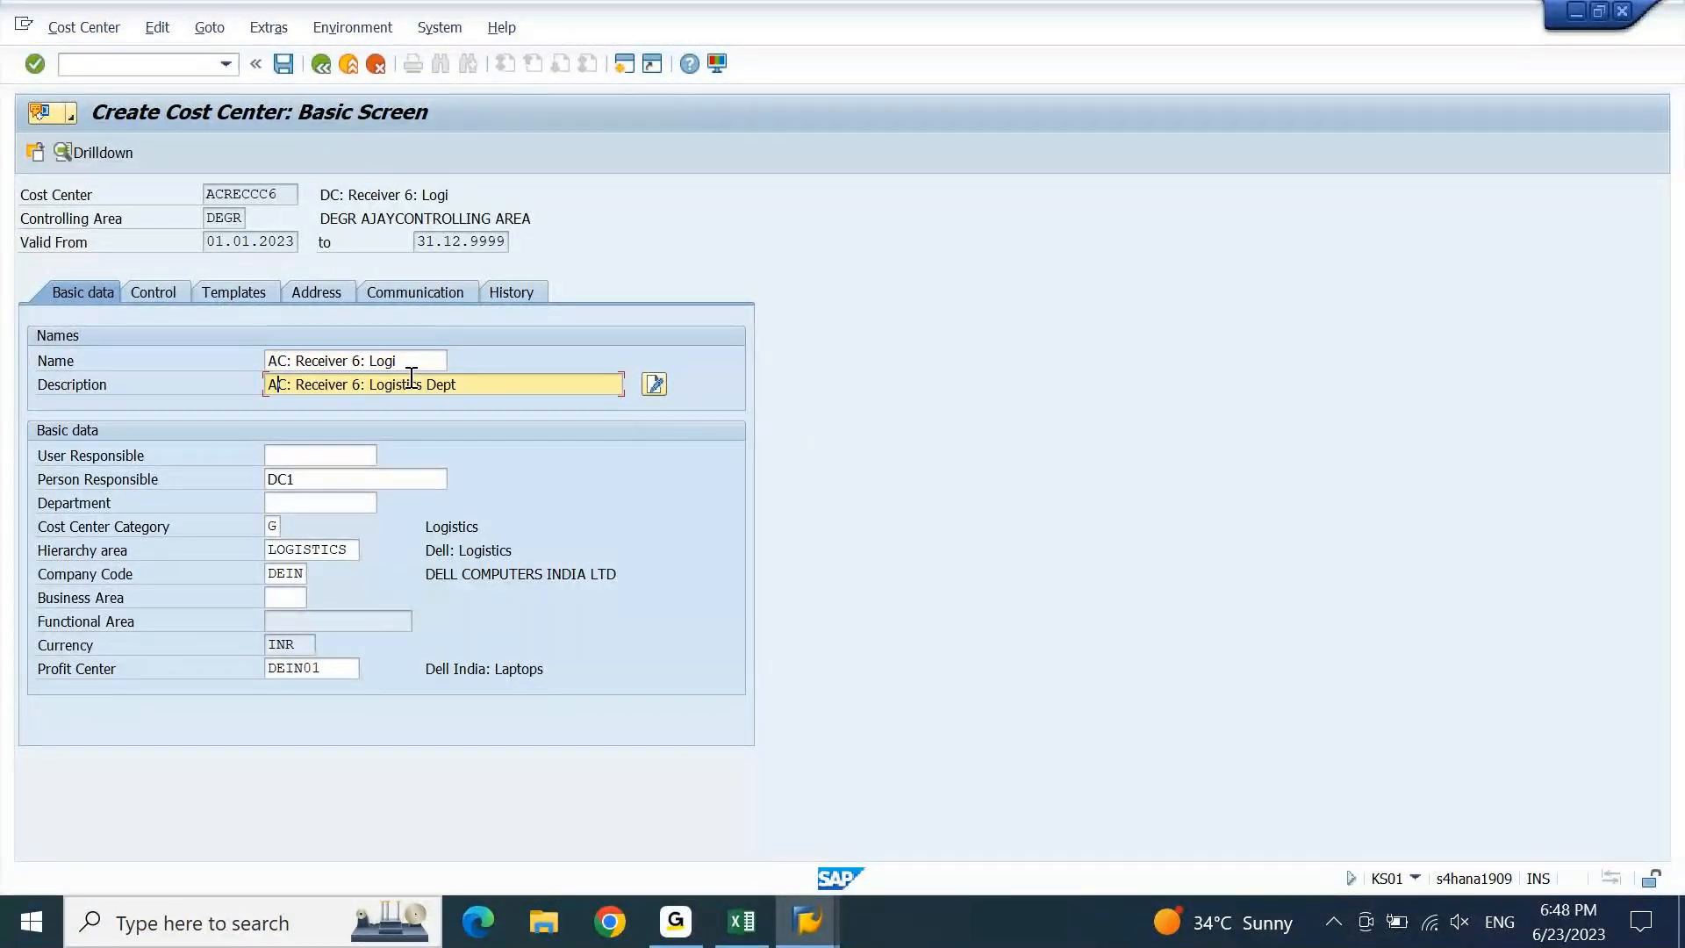
key("Tab")
key("Tab")
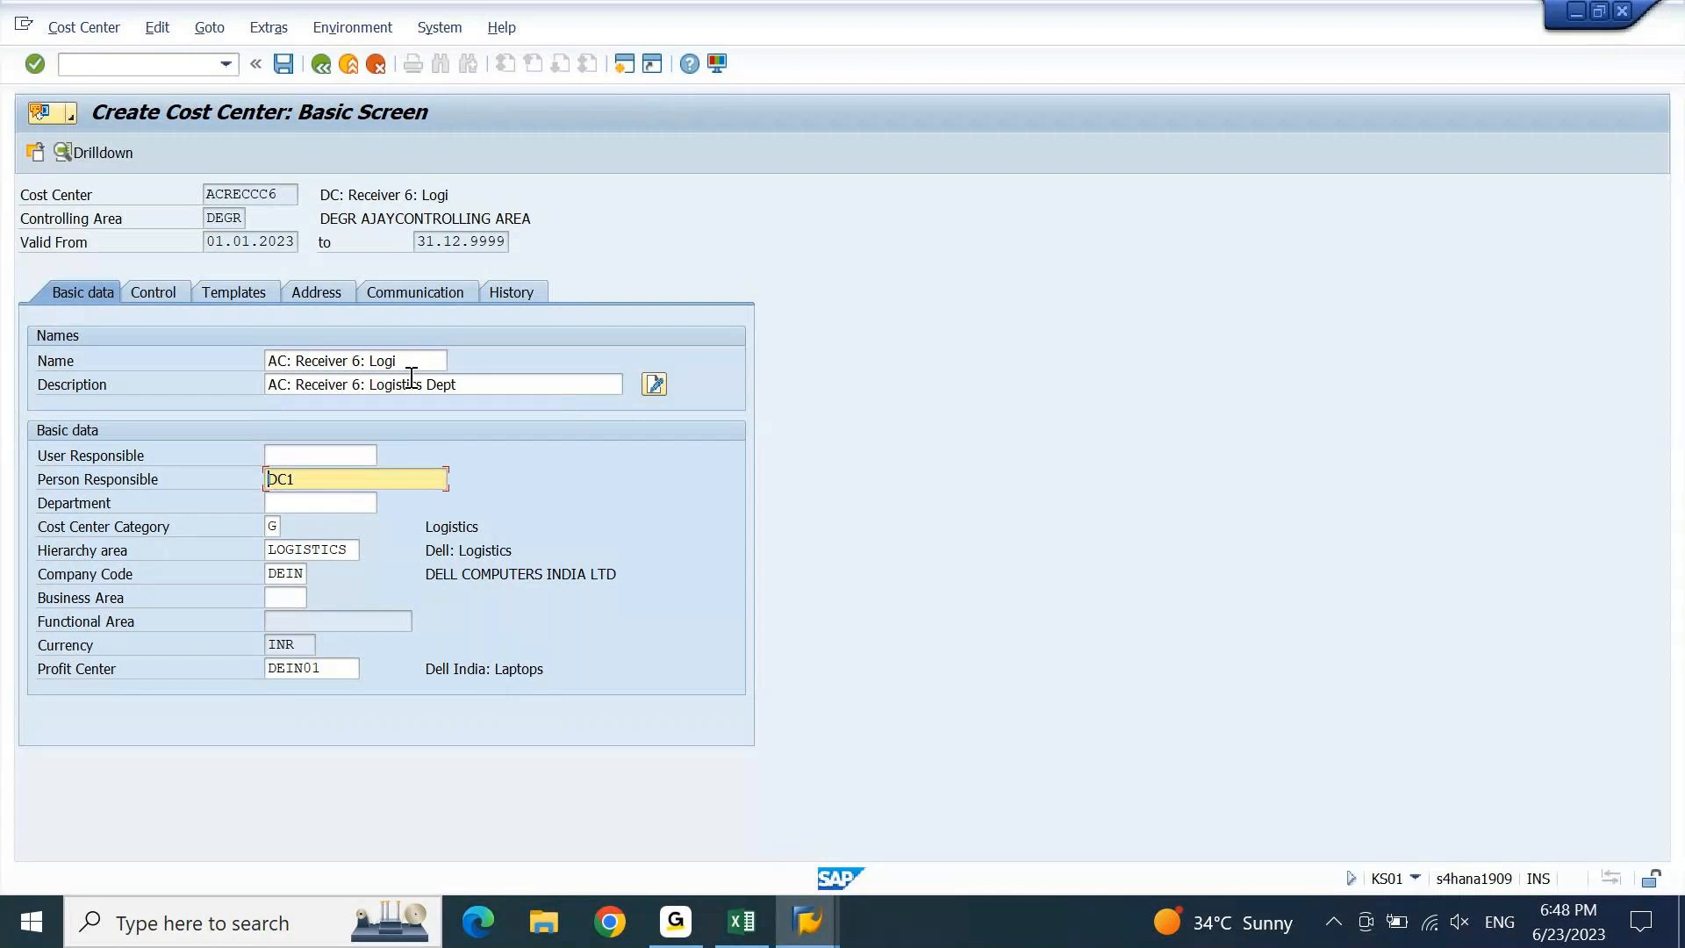
key("Delete")
type("A")
key("Return")
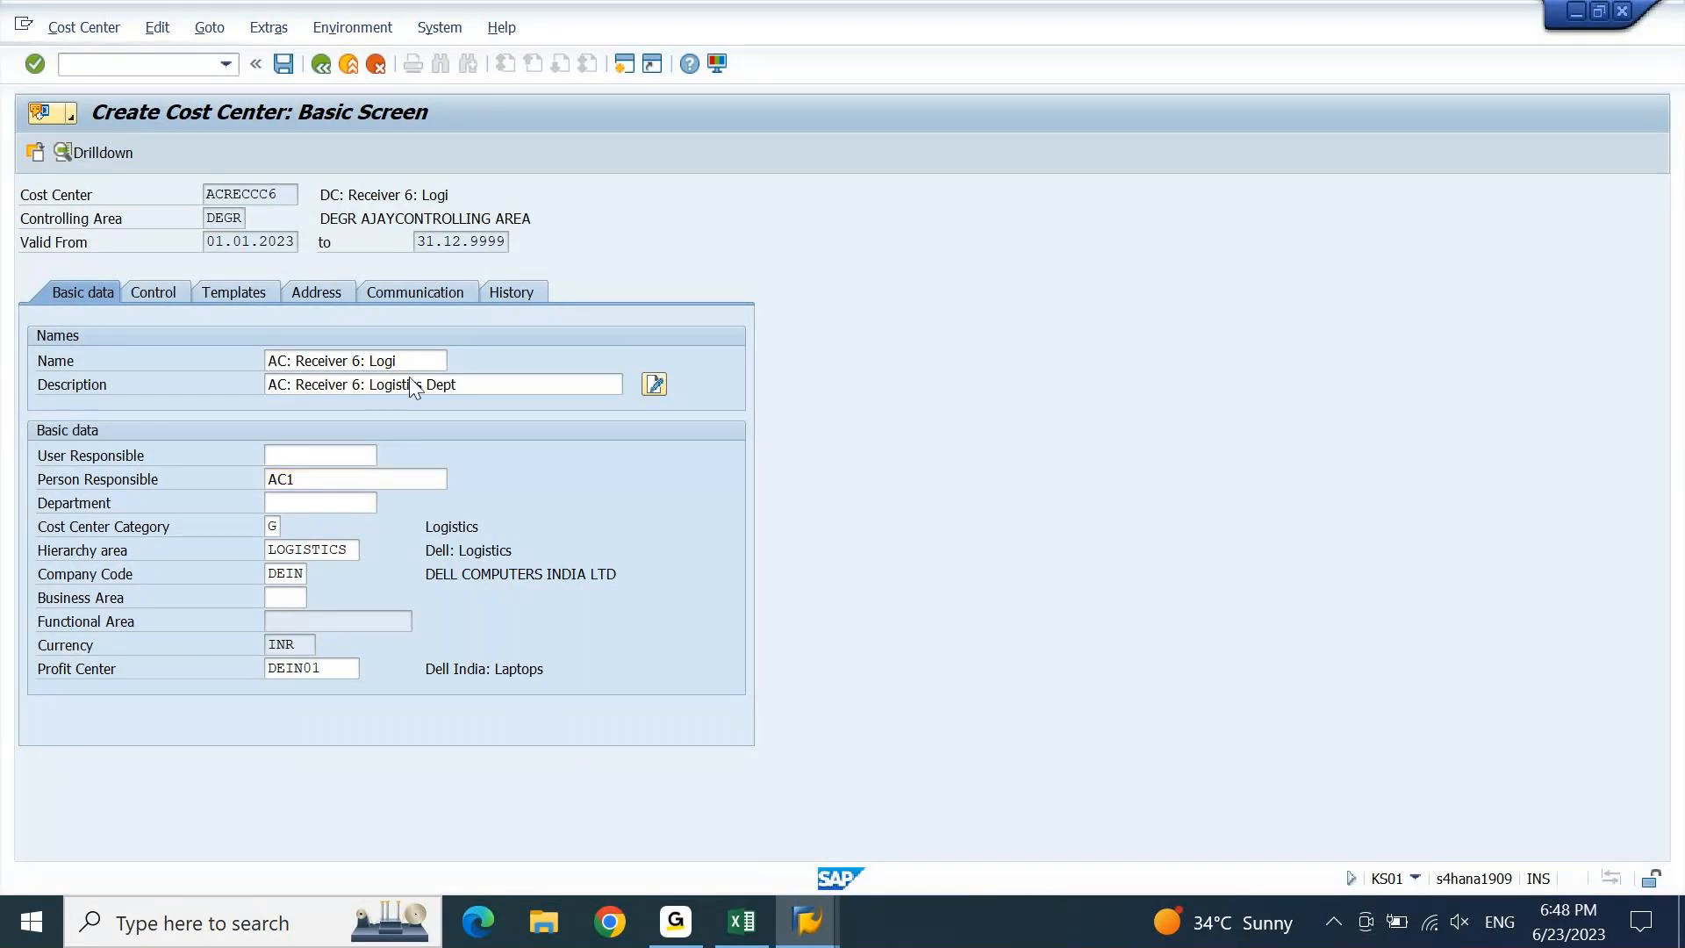
key("ctrl+s")
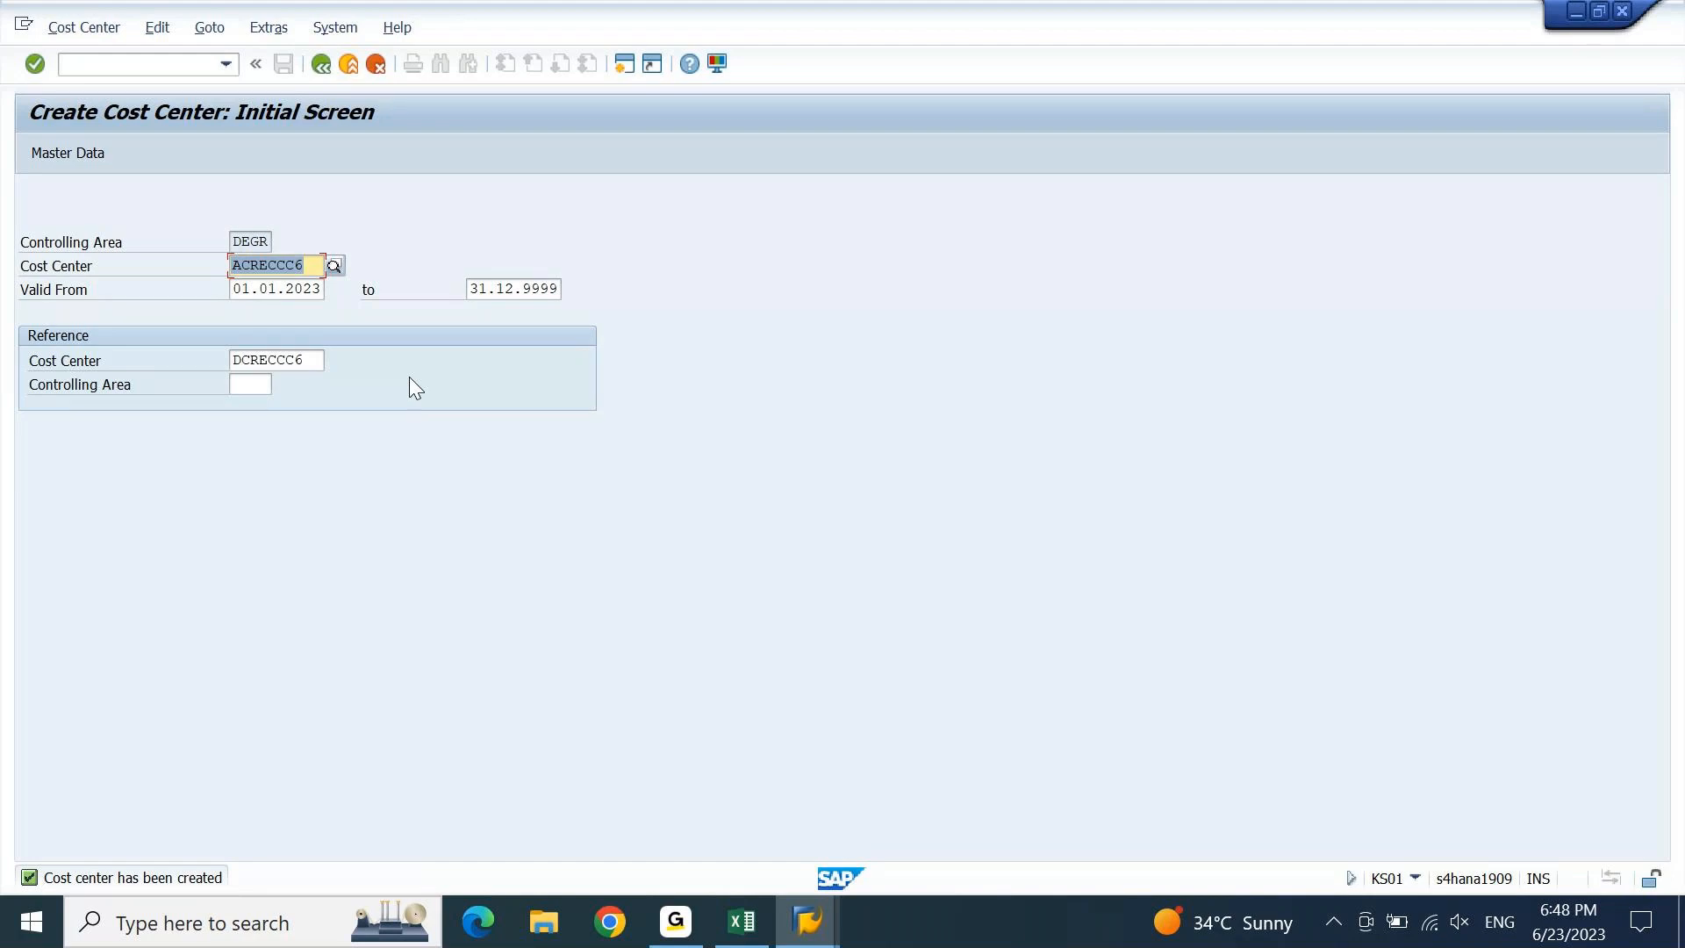
key("End")
Enter new cost center ACRECCC7 with reference cost center DCRECCC7.
key("BackSpace")
type("7")
key("Return")
left_click(323, 360)
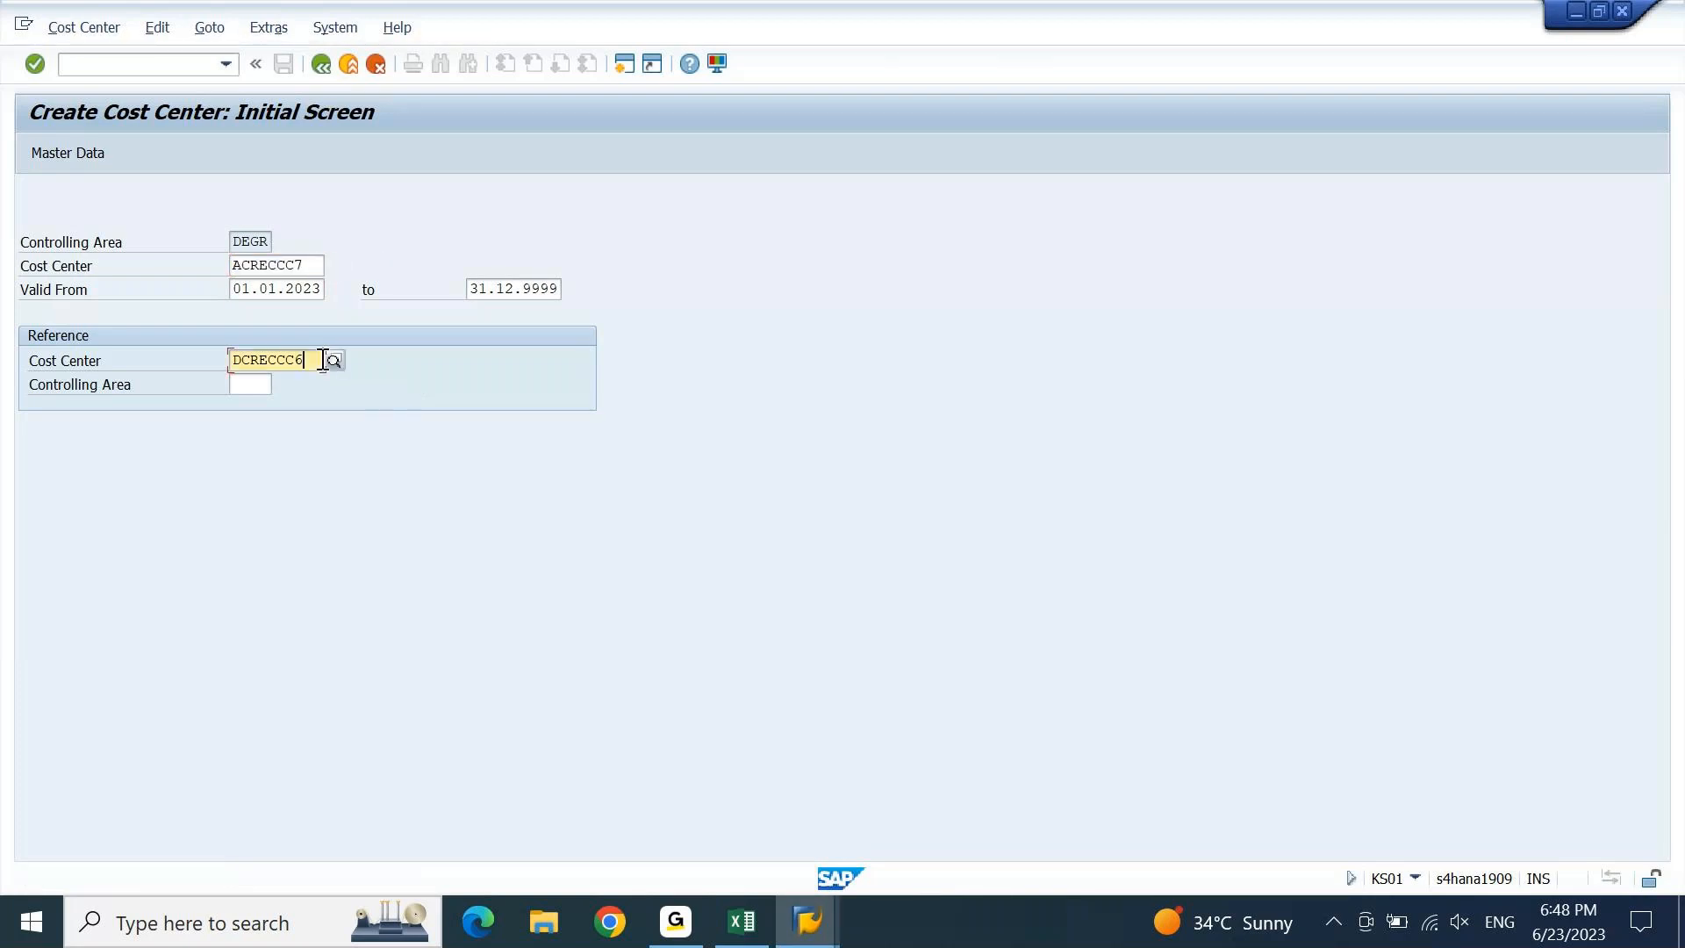
key("BackSpace")
type("7")
key("Return")
key("Return")
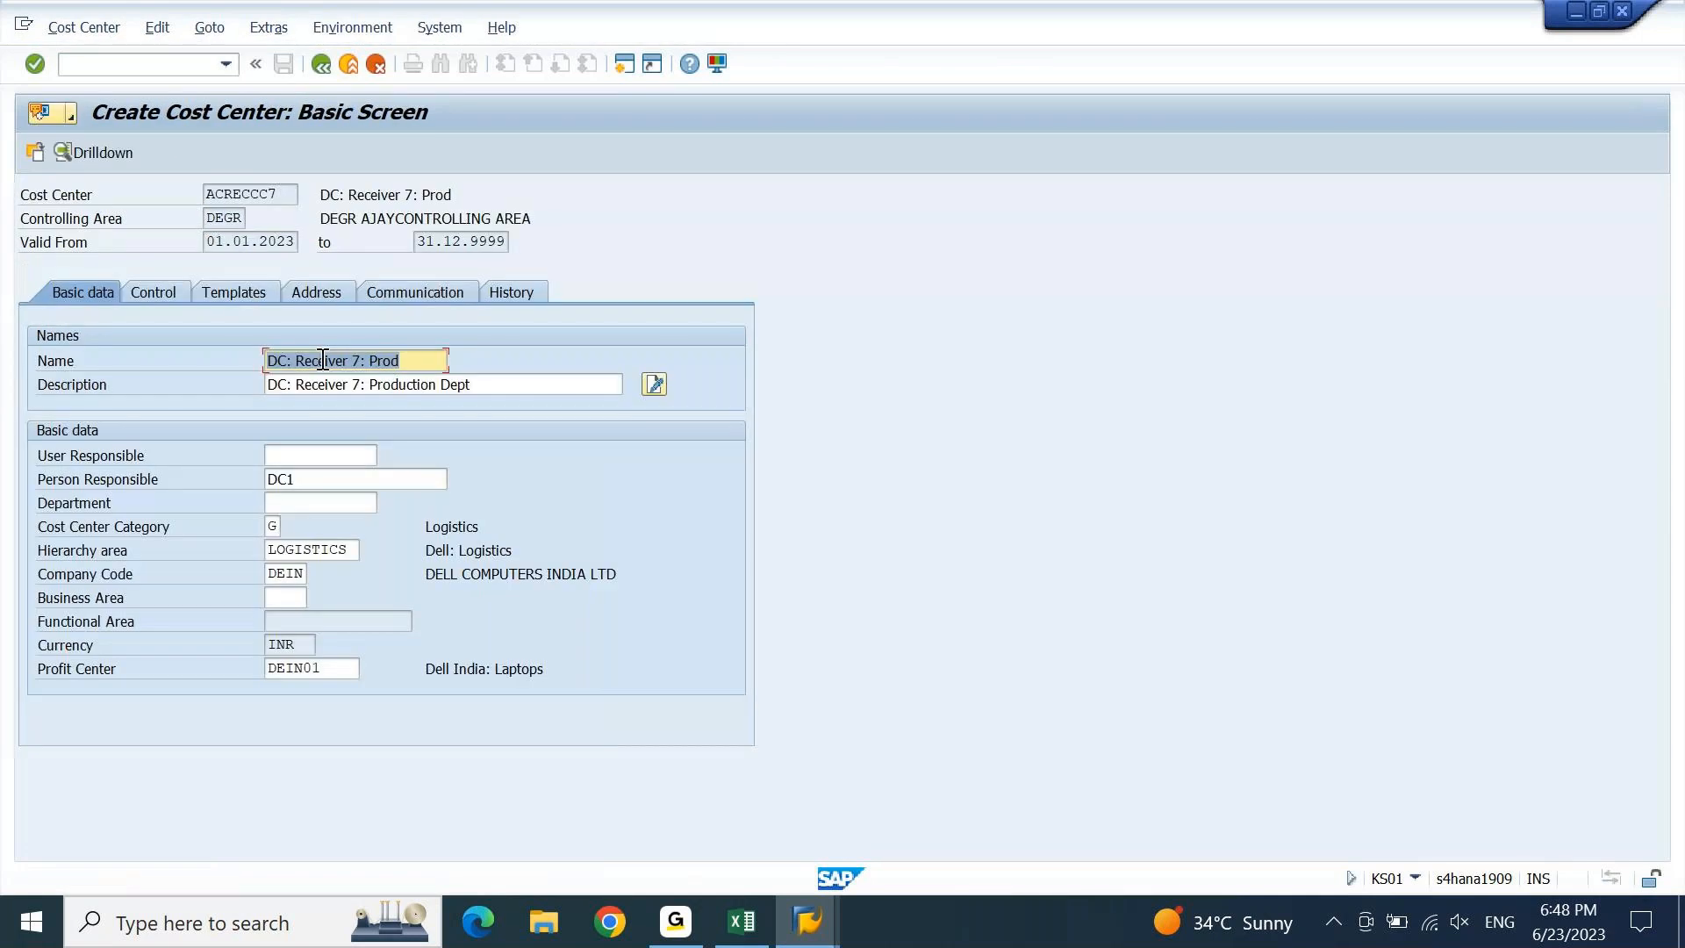
Change the name and description prefix from DC to AC (AC: Receiver 7: Production Dept).
left_click(278, 362)
key("BackSpace")
type("A")
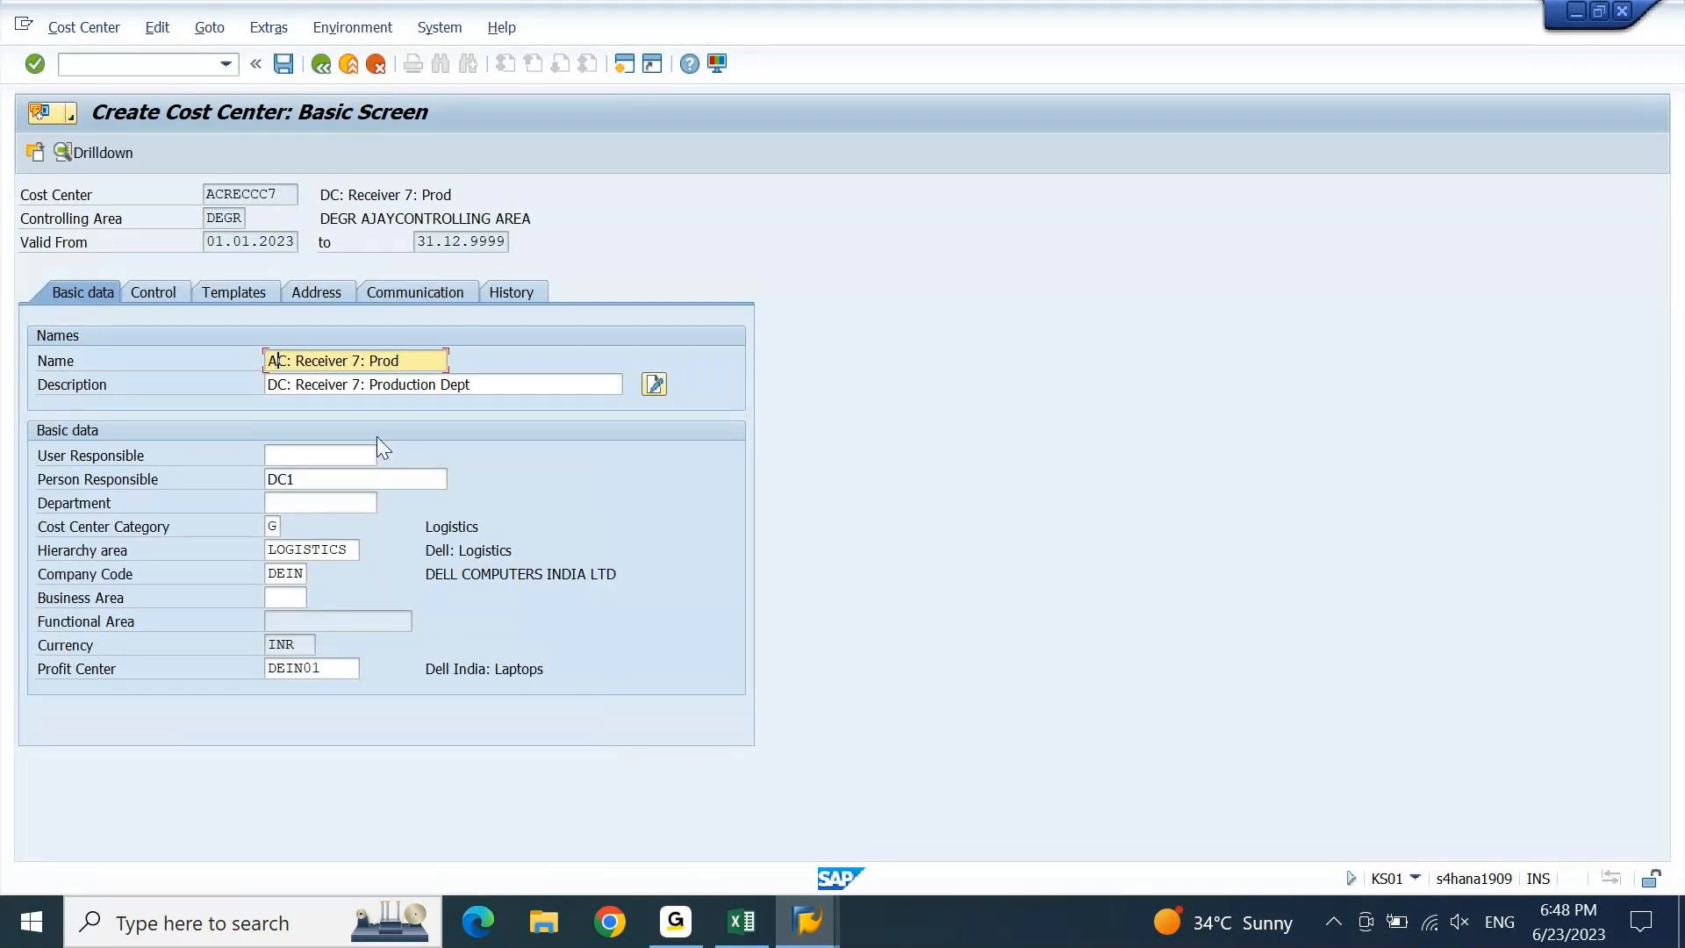
key("Down")
key("BackSpace")
type("A")
key("Return")
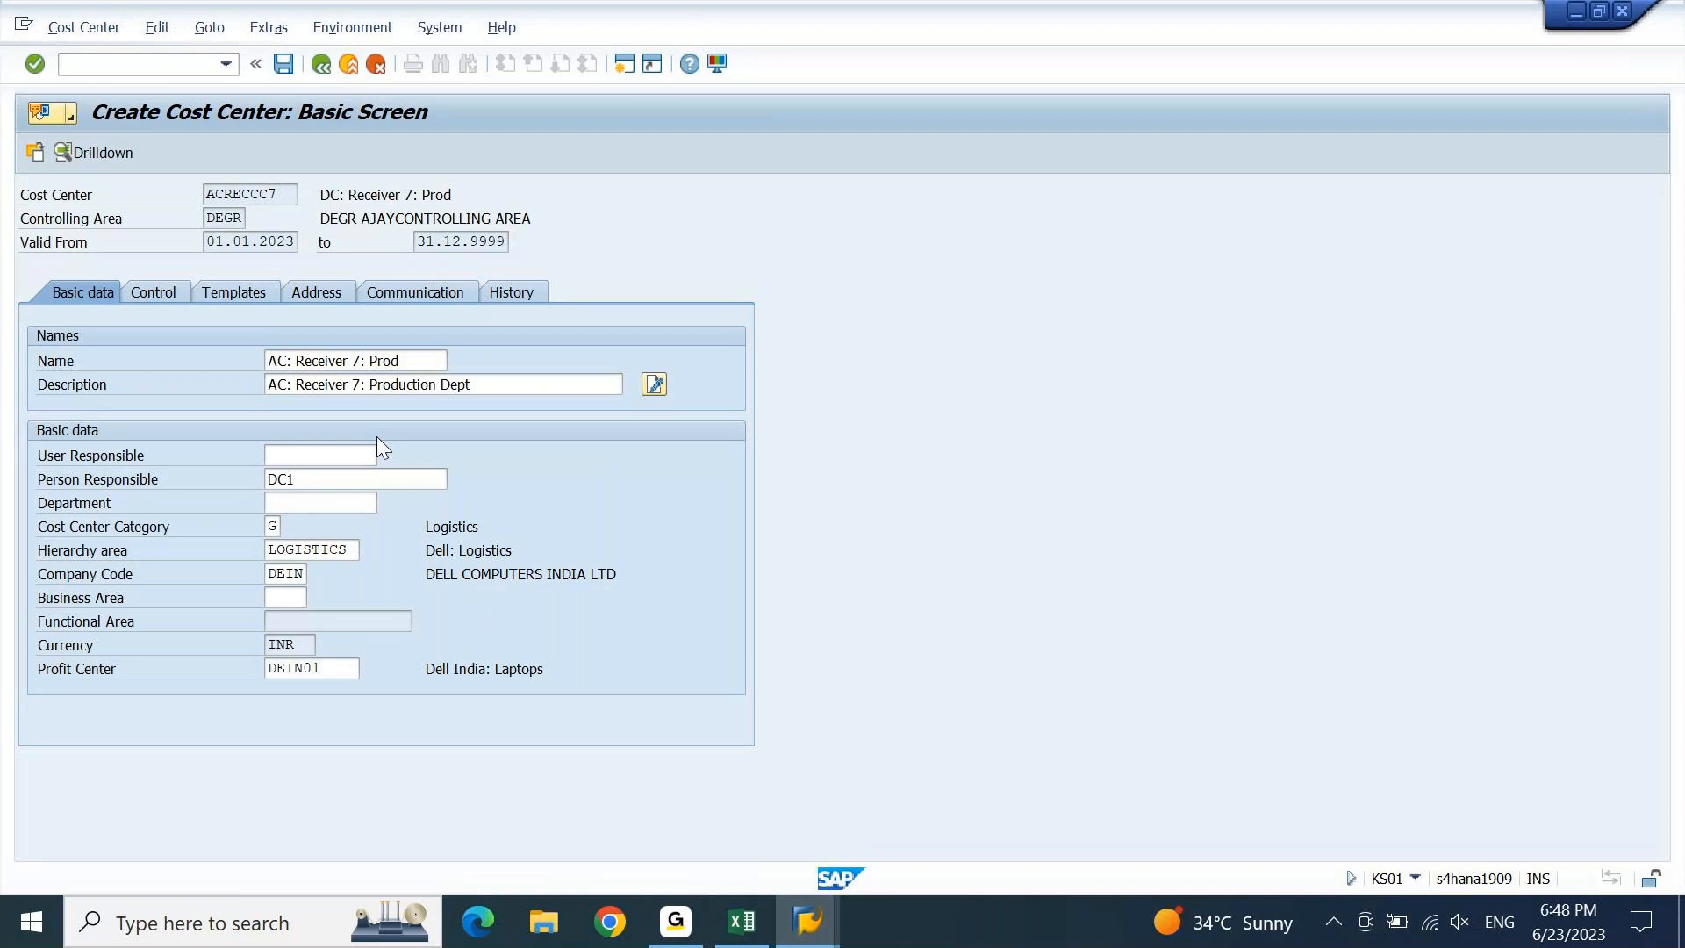
Set the person responsible to AC1 and save cost center ACRECCC7.
key("Down")
key("Down")
key("Down")
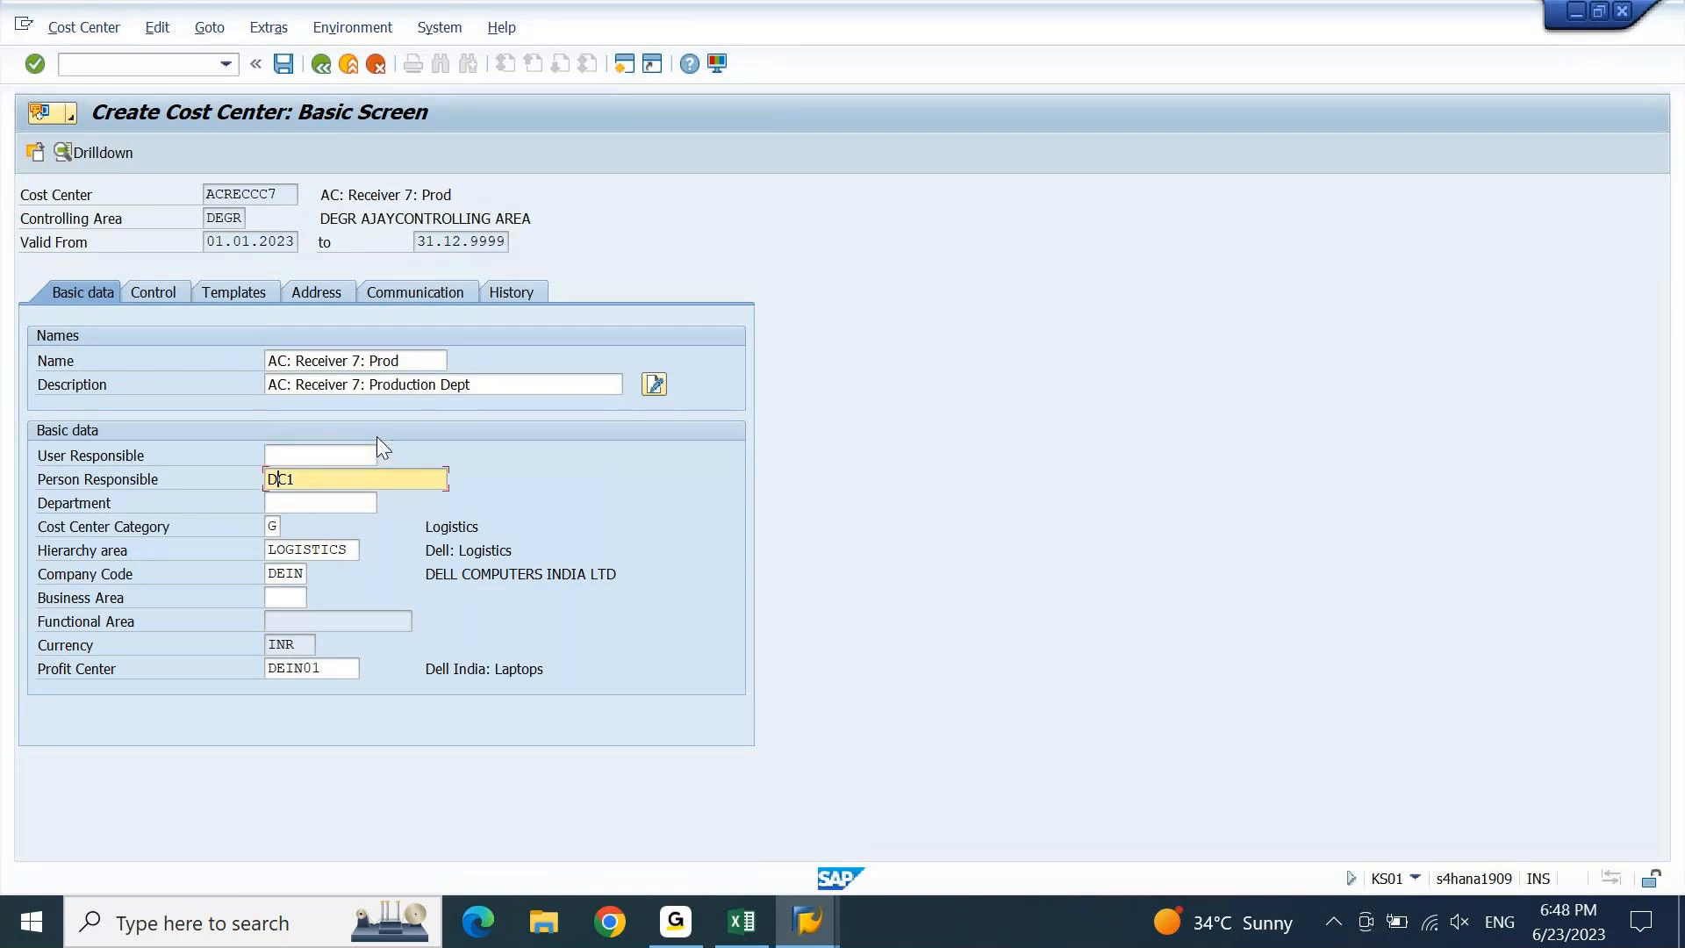
key("Delete")
type("A")
key("Return")
key("ctrl+s")
key("End")
Enter new cost center ACRECCC8 with reference cost center DCRECCC8.
key("BackSpace")
type("8")
key("Return")
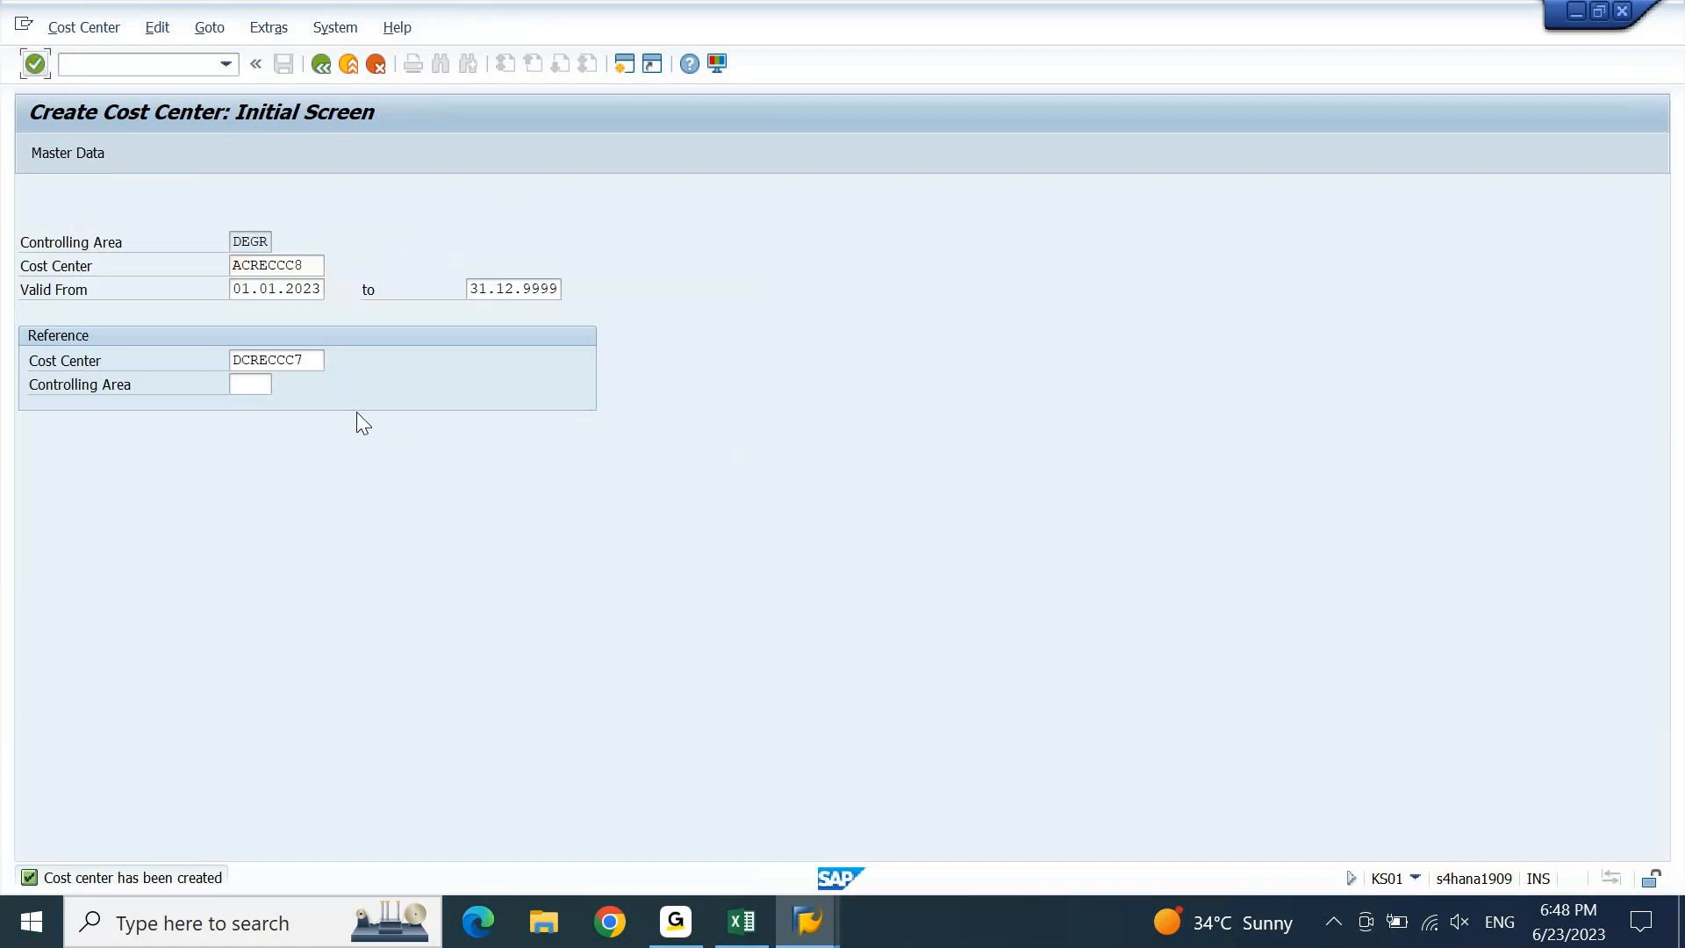
left_click(316, 362)
key("BackSpace")
type("8")
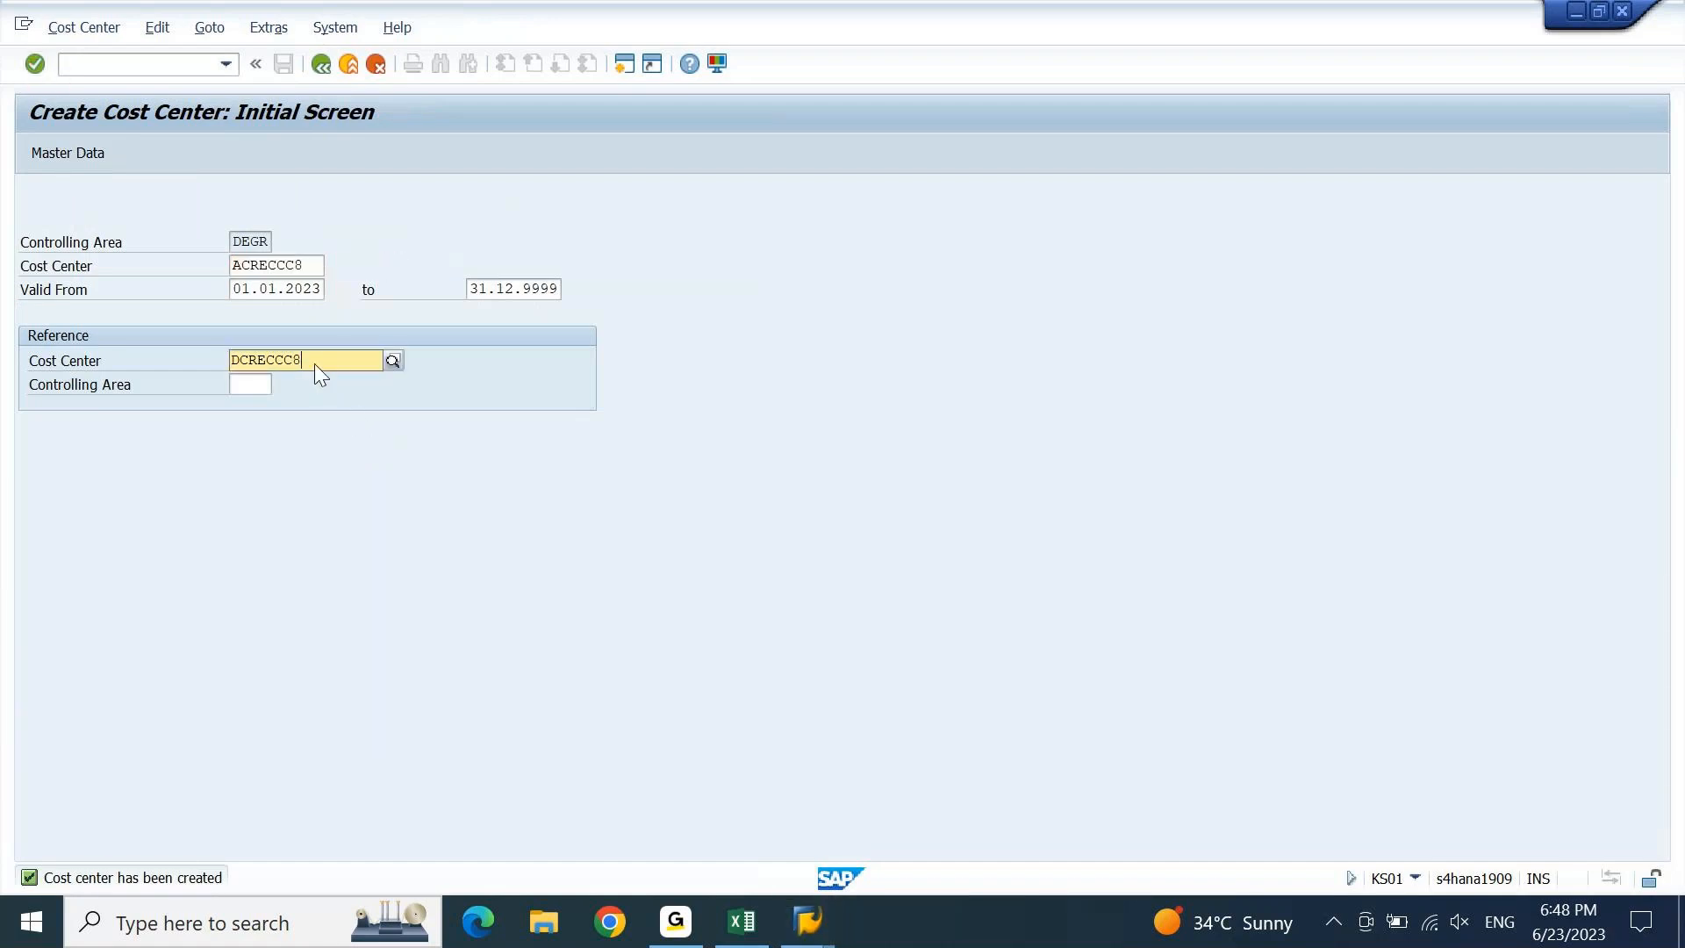
key("Return")
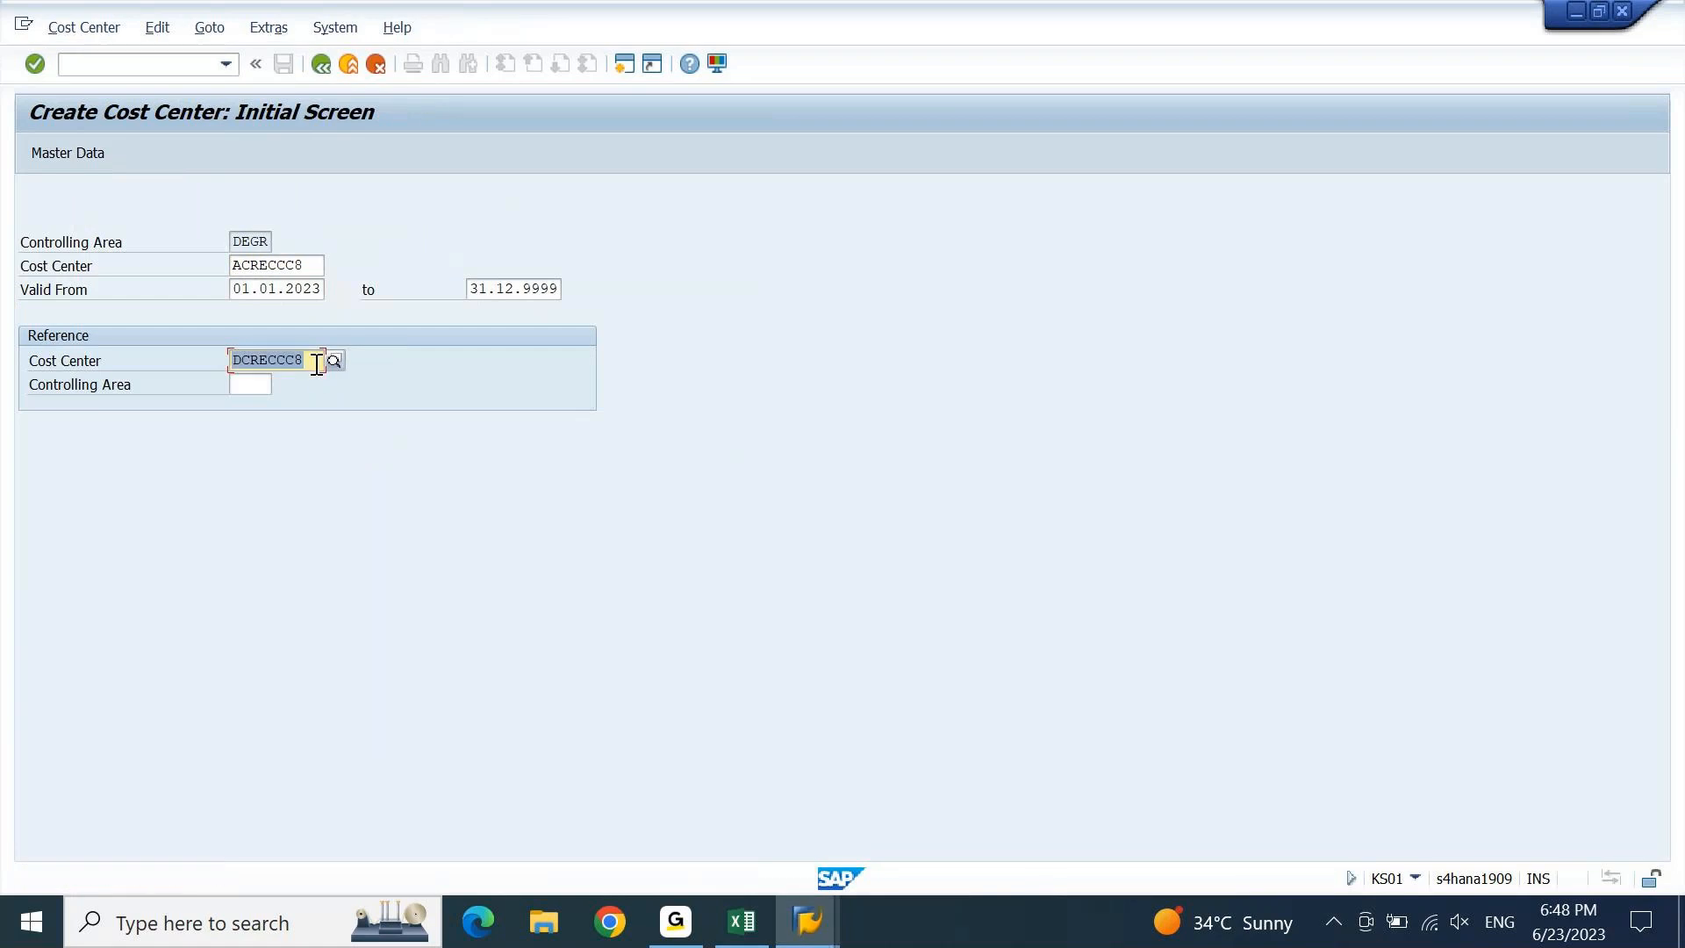
In master data, change the name and description to AC: Receiver 8: Quality Check Dept.
left_click(86, 161)
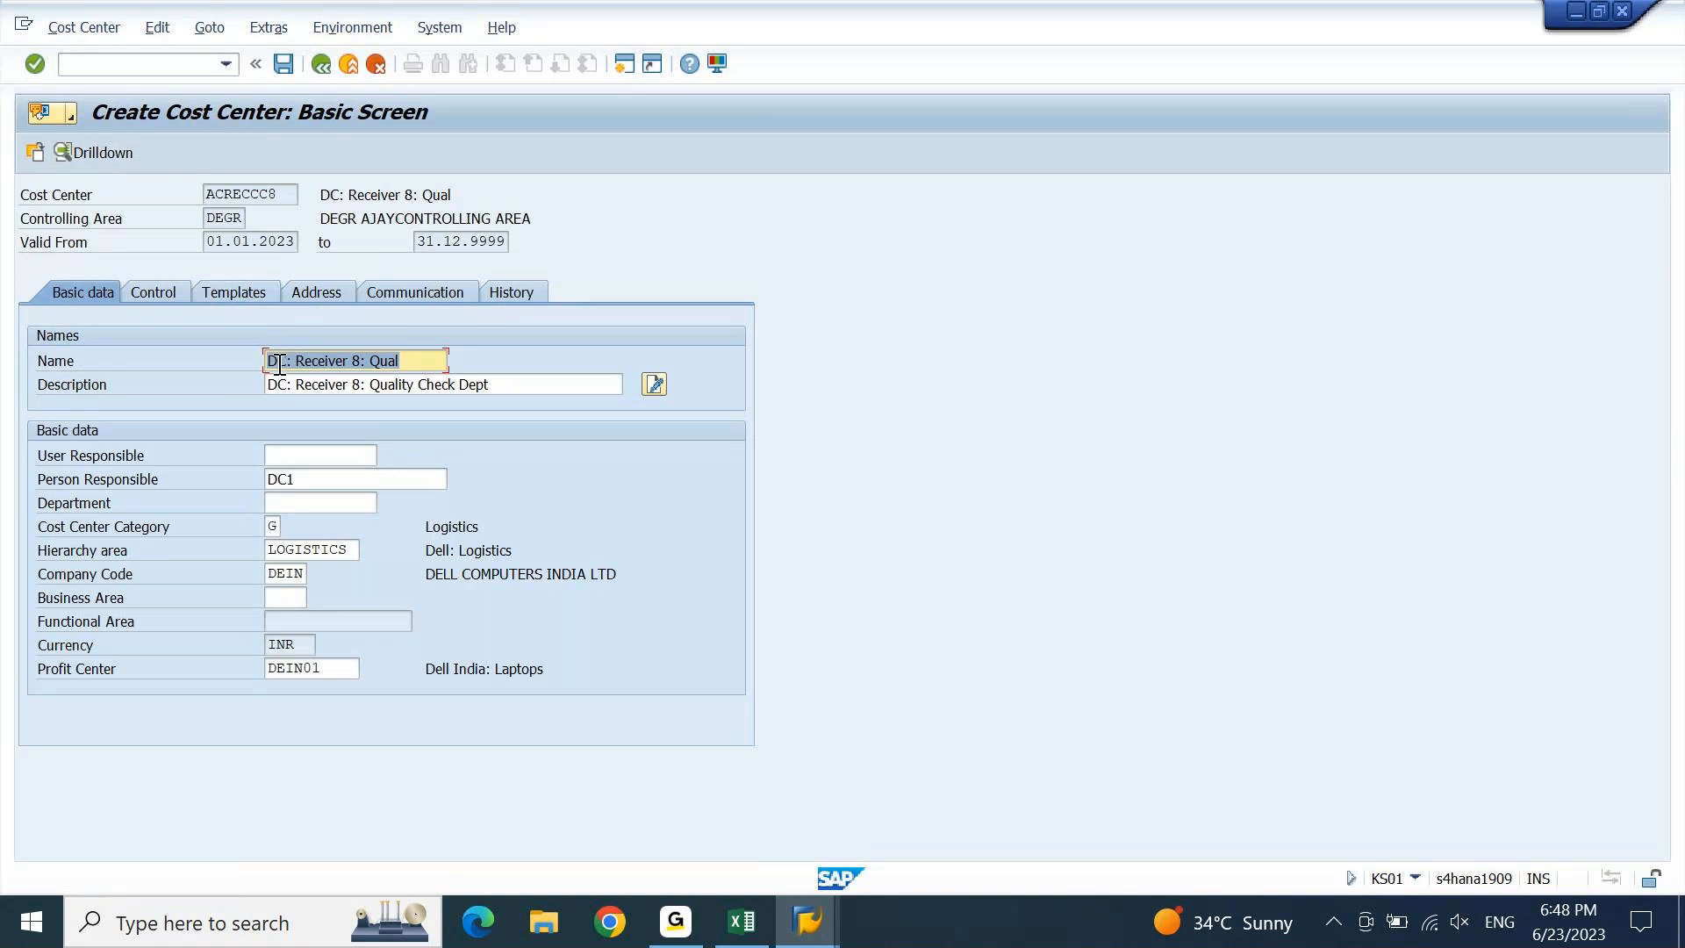
left_click(279, 363)
key("BackSpace")
type("A")
key("Tab")
key("Right")
key("Delete")
type("A")
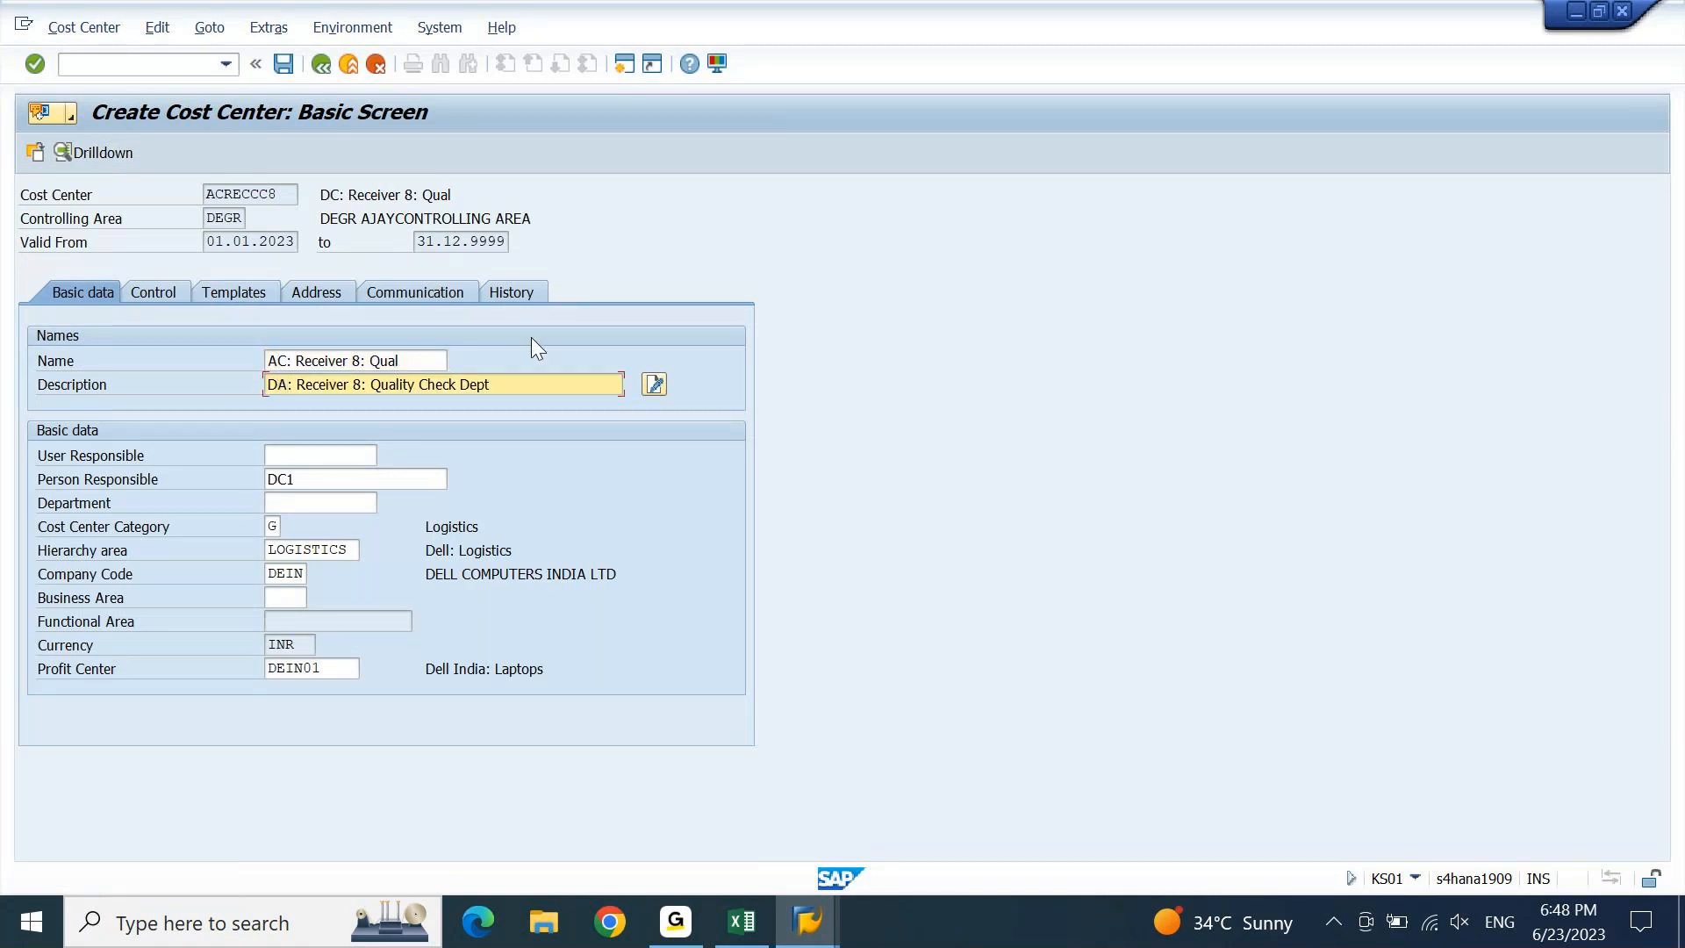
key("BackSpace")
key("BackSpace")
type("AC")
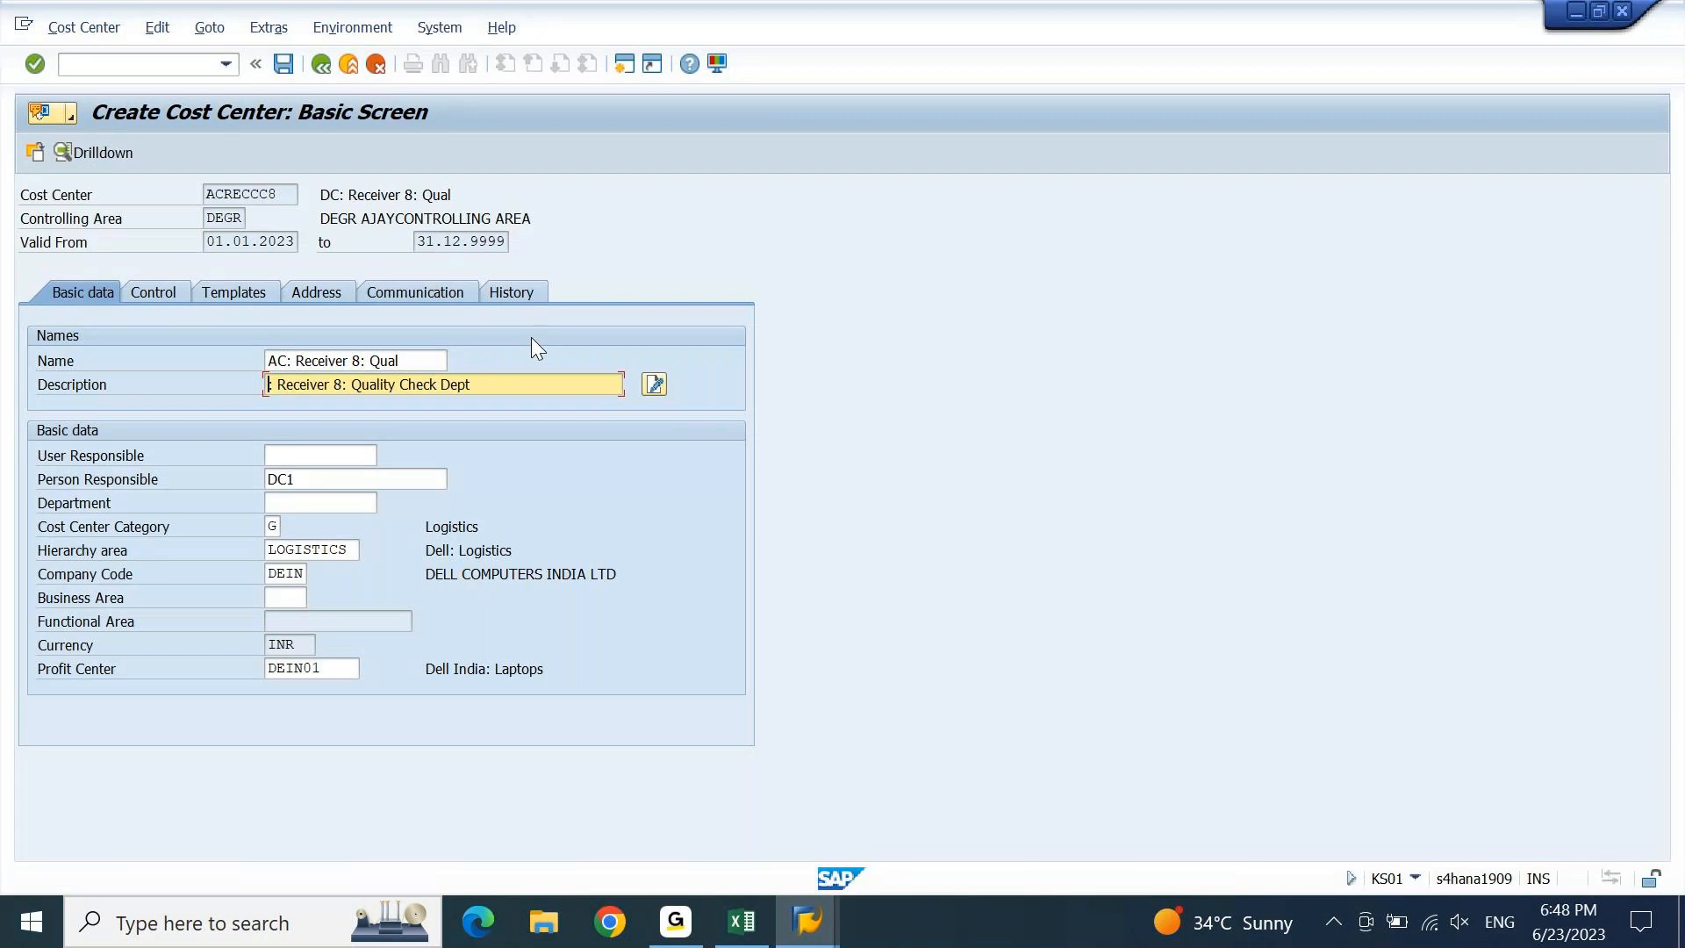
Set the person responsible to AC1 and save cost center ACRECCC8.
key("Tab")
key("Right")
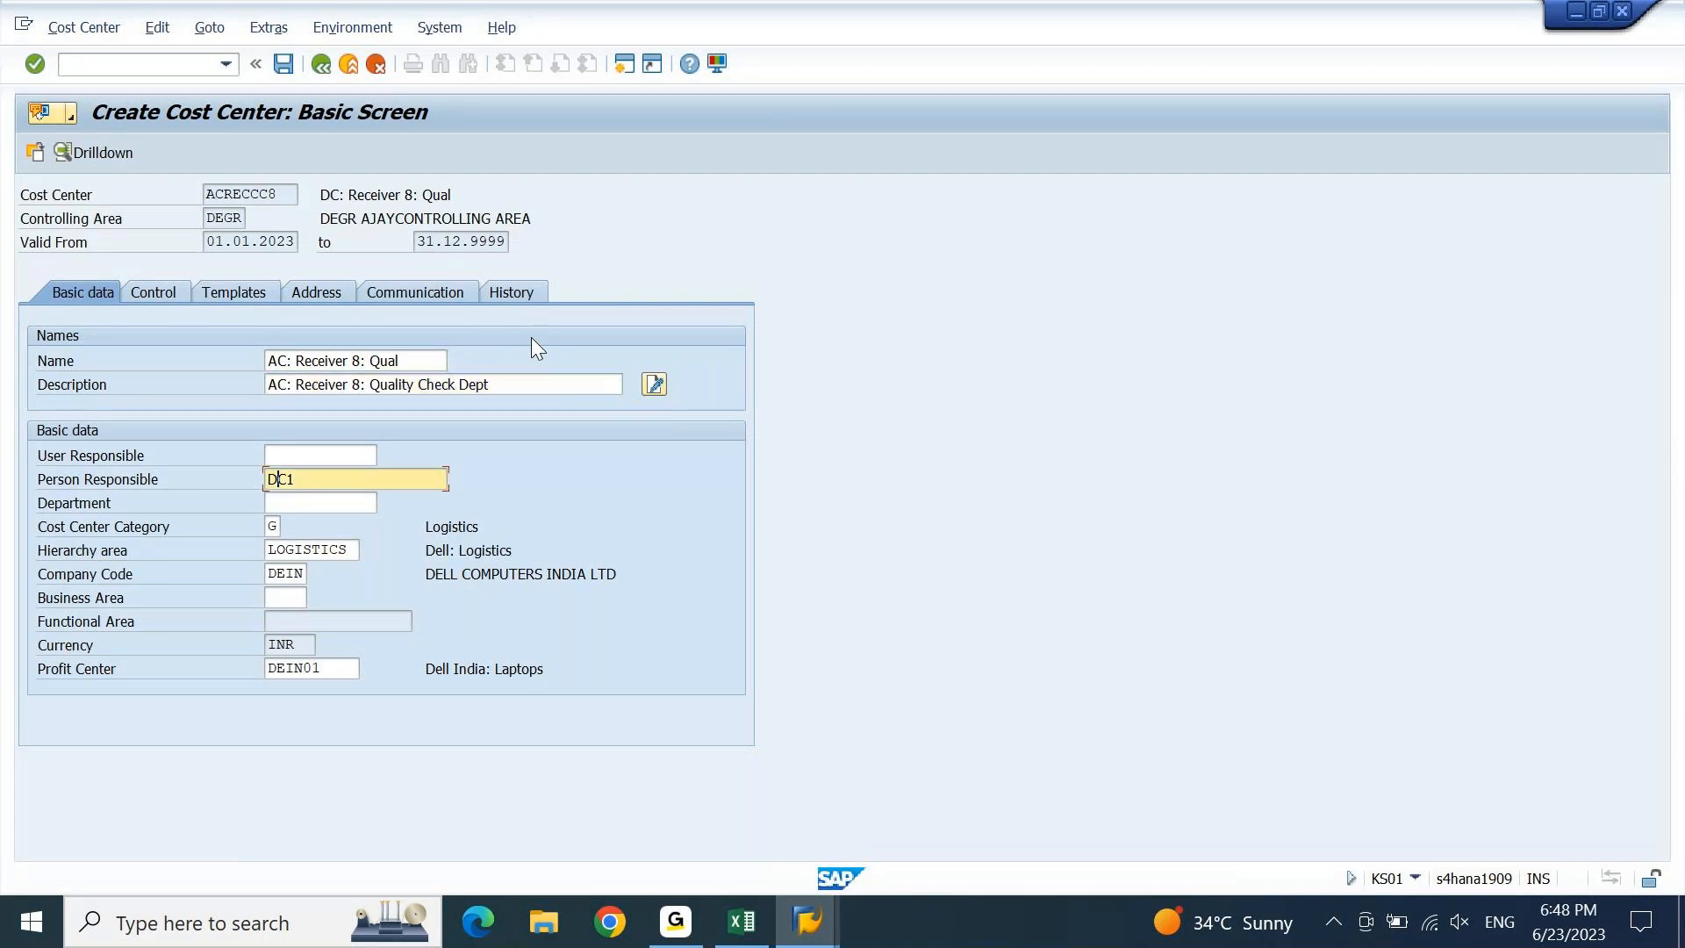
key("BackSpace")
type("A")
key("Return")
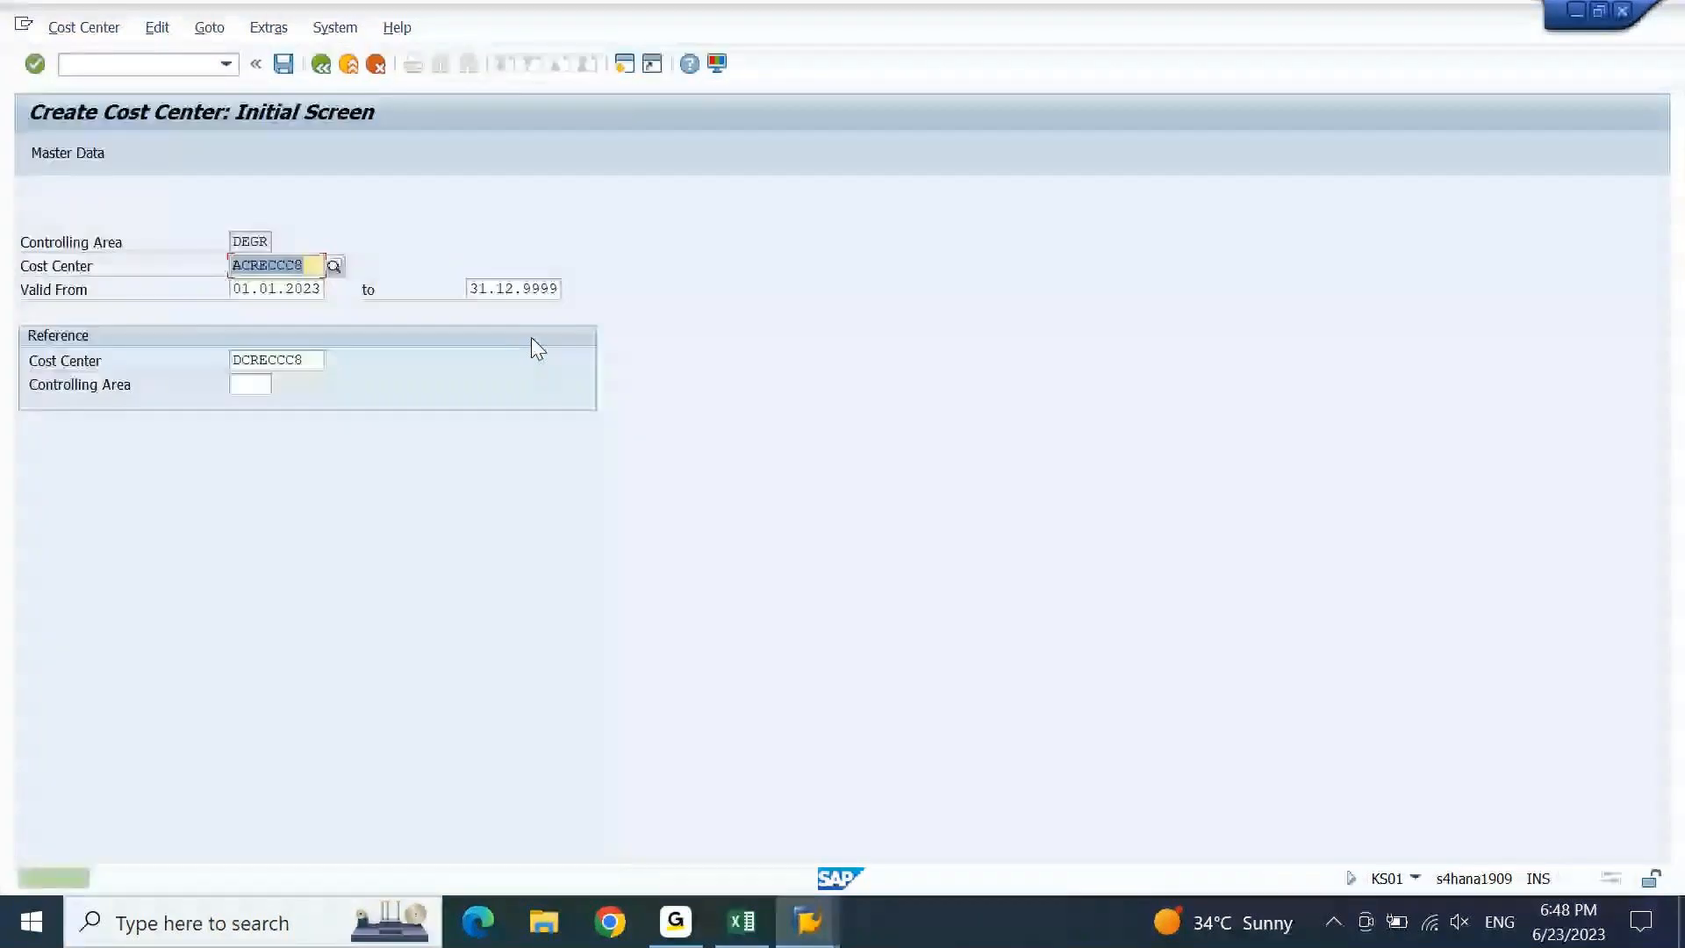
In the Excel planning sheet, fill C1308:C1314 with CC codes ACRECCC2 to ACRECCC8.
left_click(746, 939)
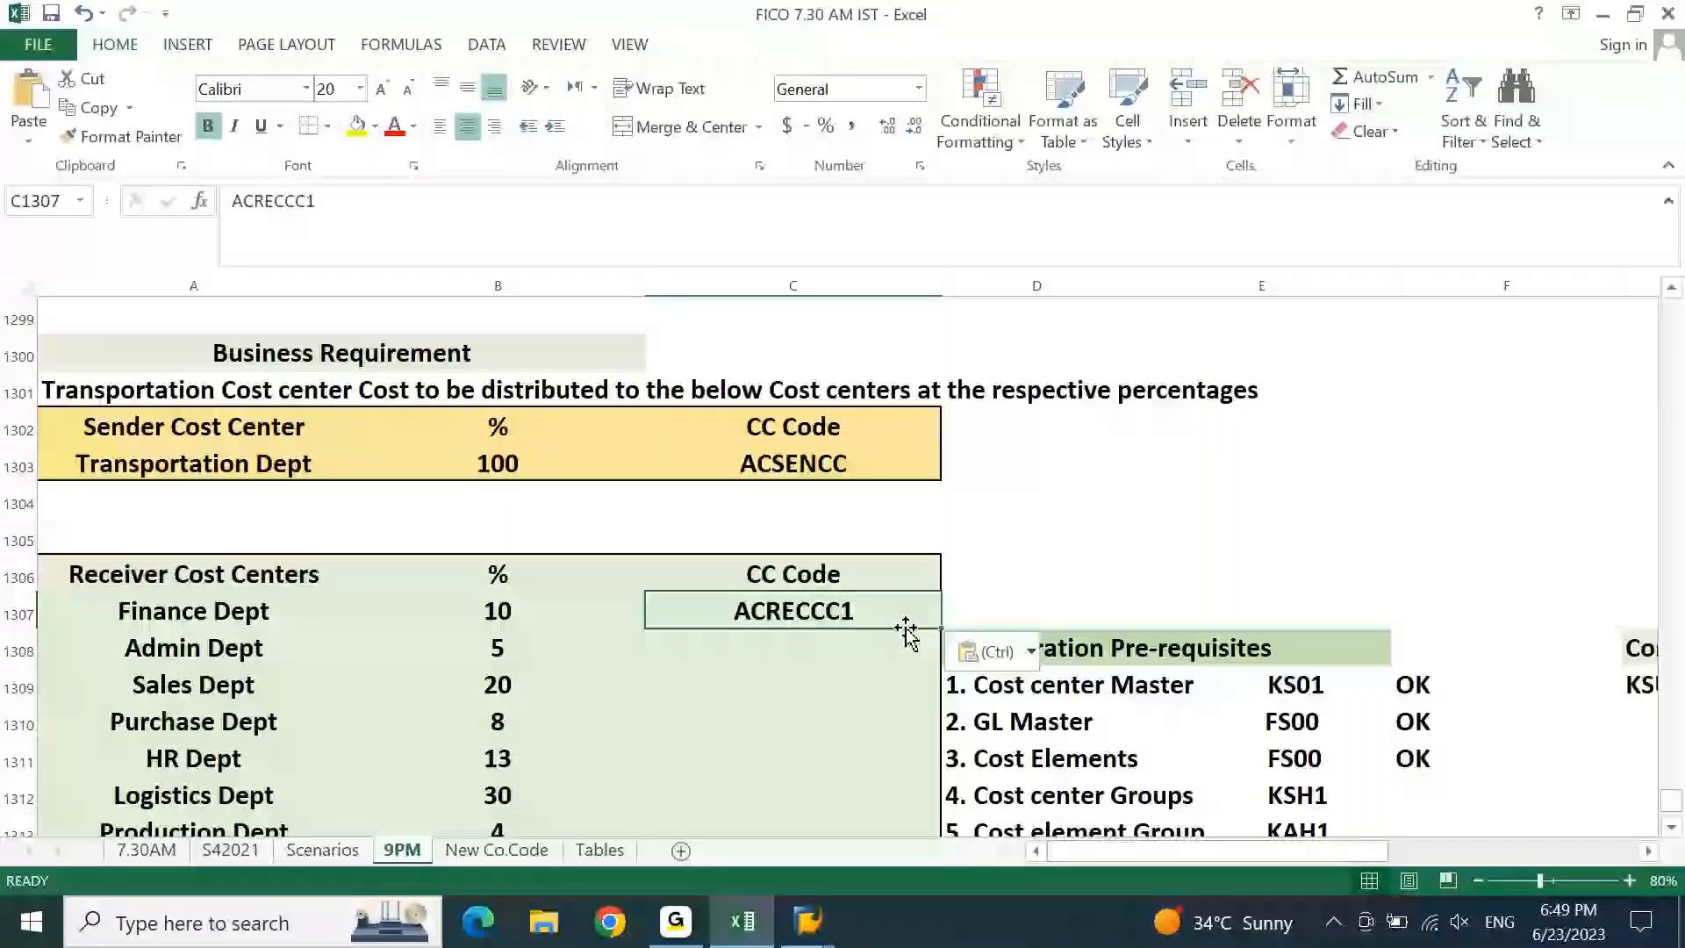
left_click_drag(940, 628, 842, 771)
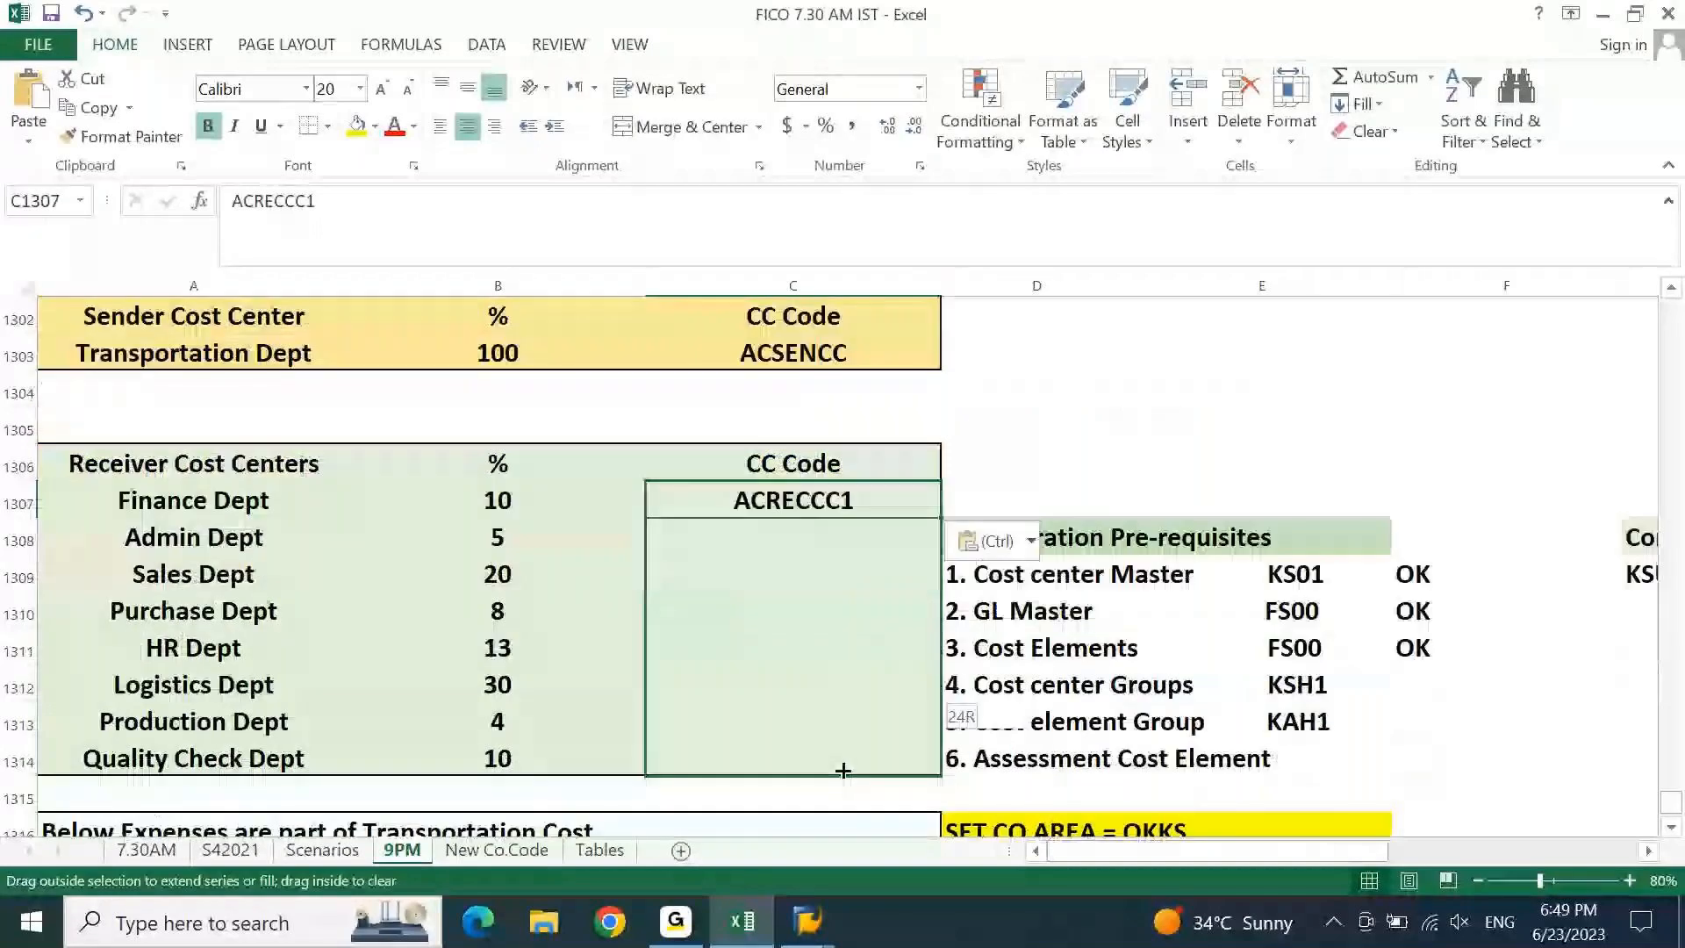
left_click_drag(843, 770, 842, 763)
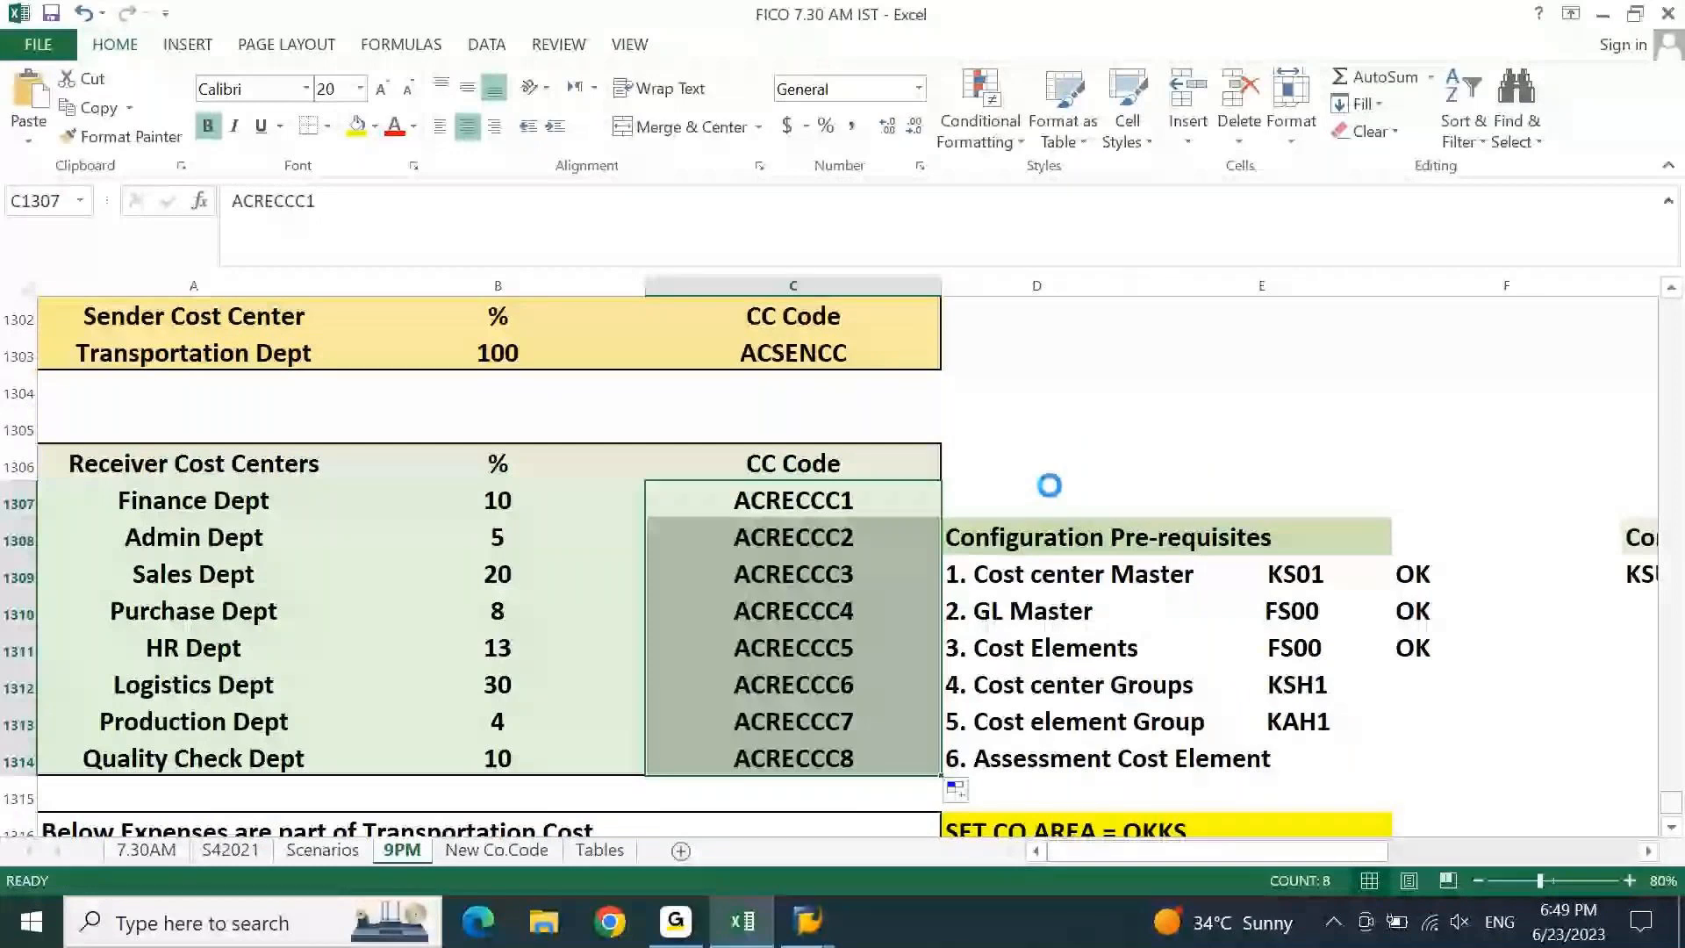
left_click(1043, 643)
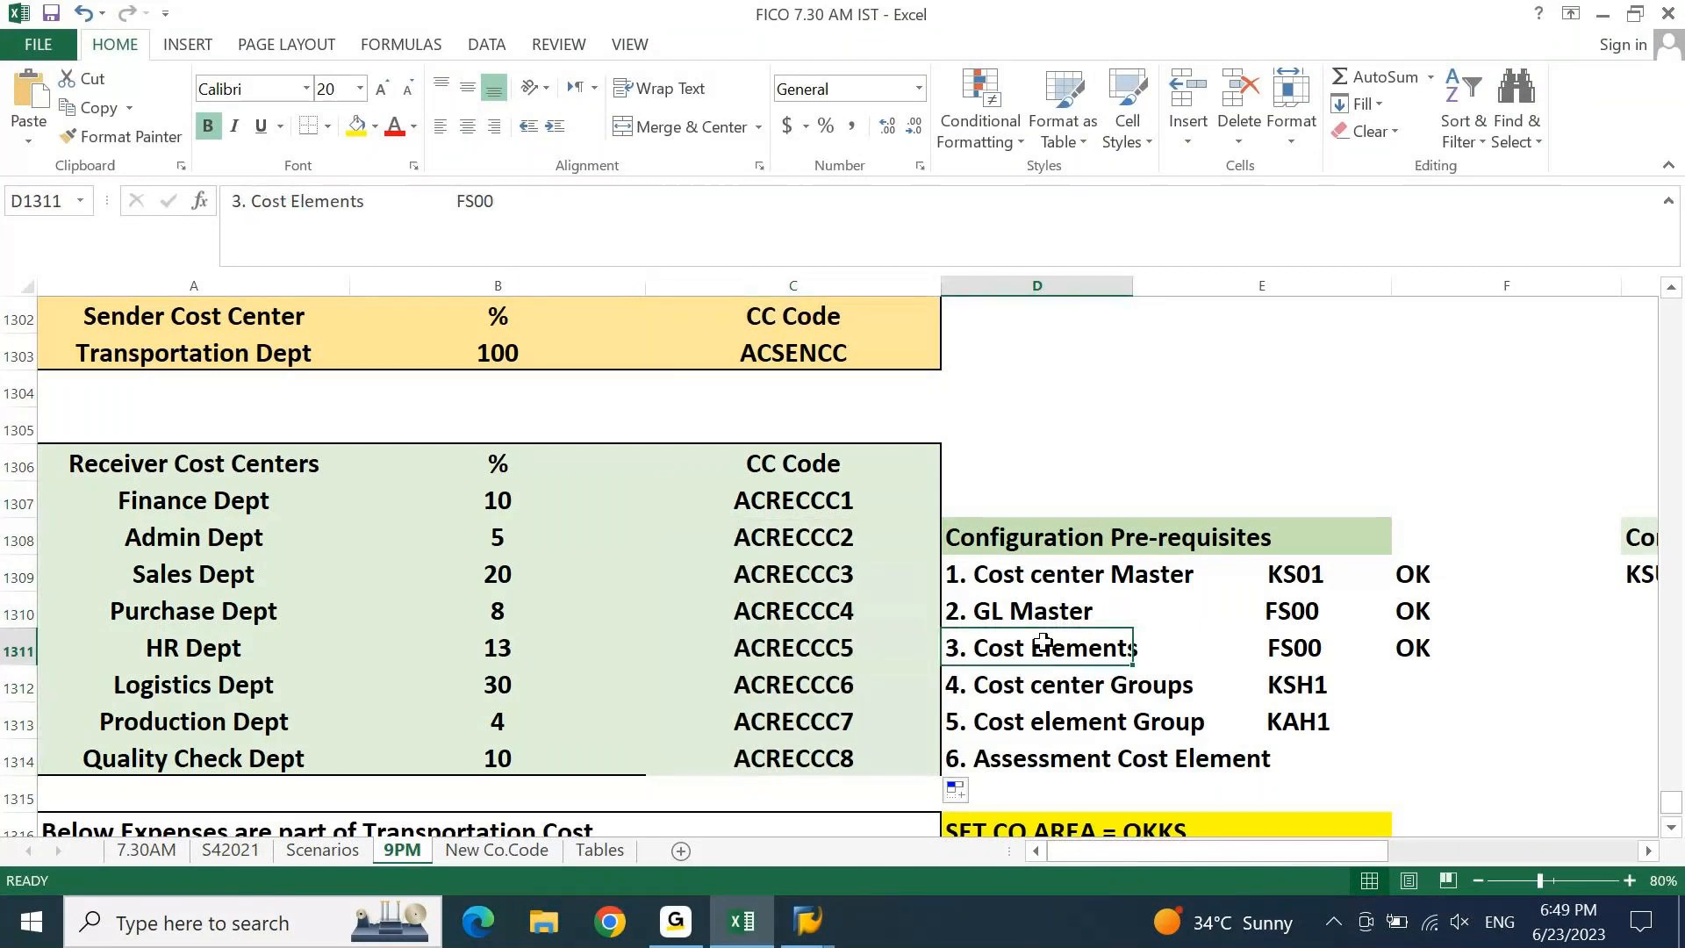
Bring the expenses list into view, then return to the SAP cost center window.
key("Page_Down")
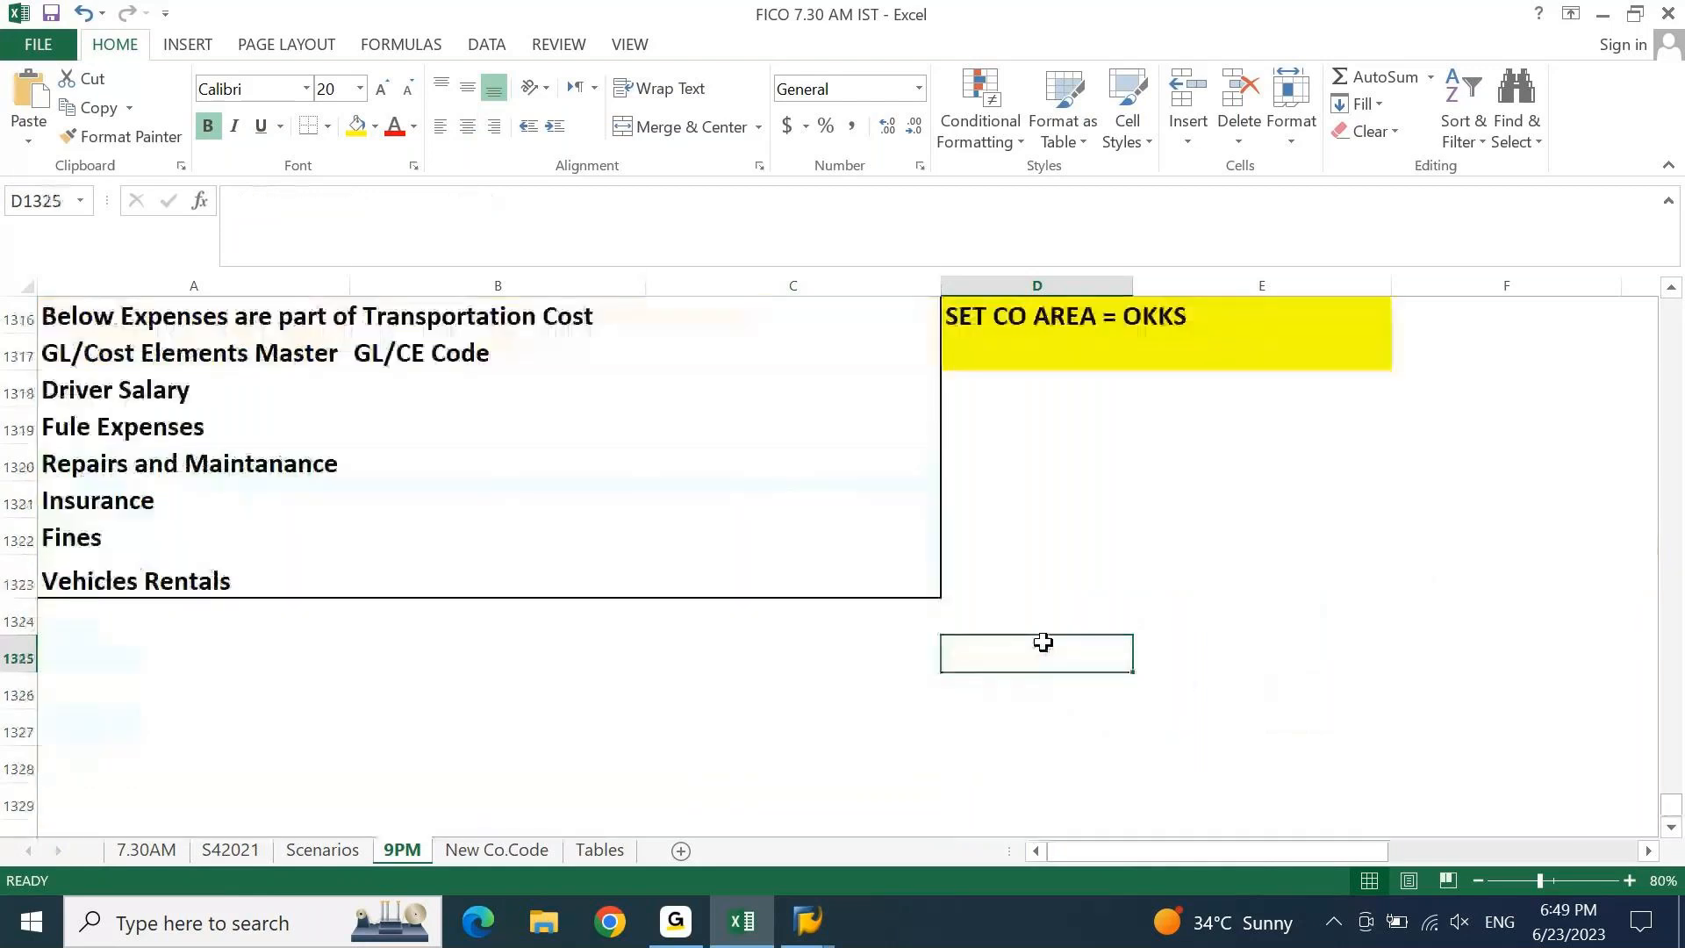
key("Home")
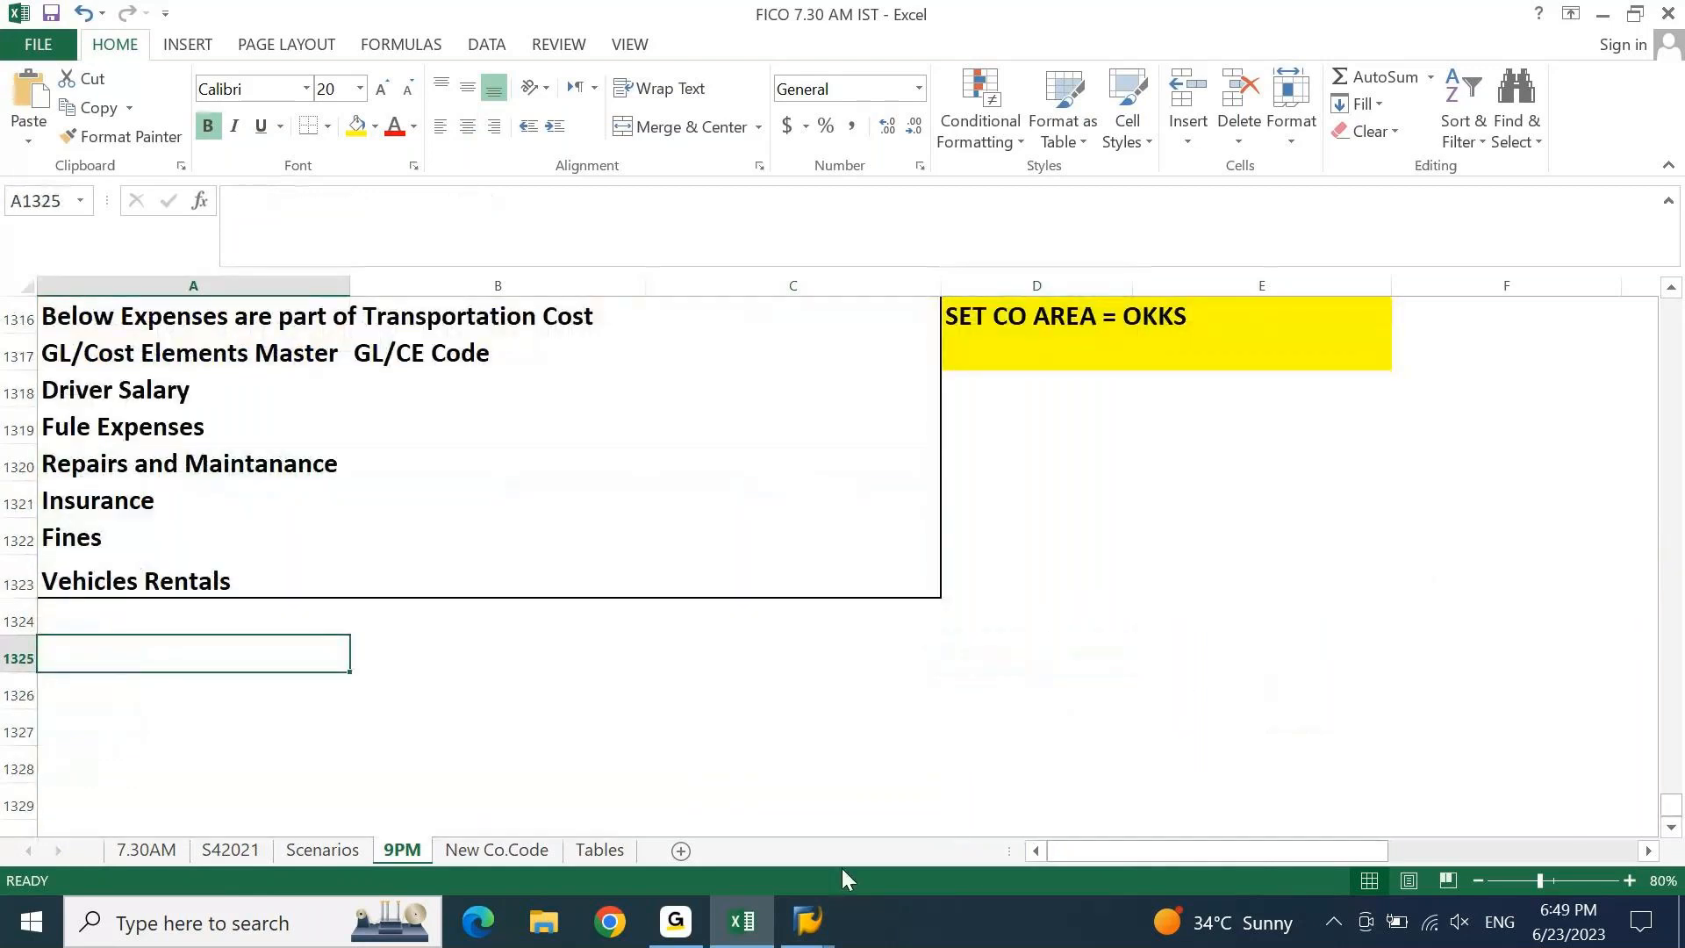
mouse_move(807, 922)
left_click(929, 820)
left_click(185, 66)
Open the FS00 G/L account editor with /NFS00.
type("/NFS00")
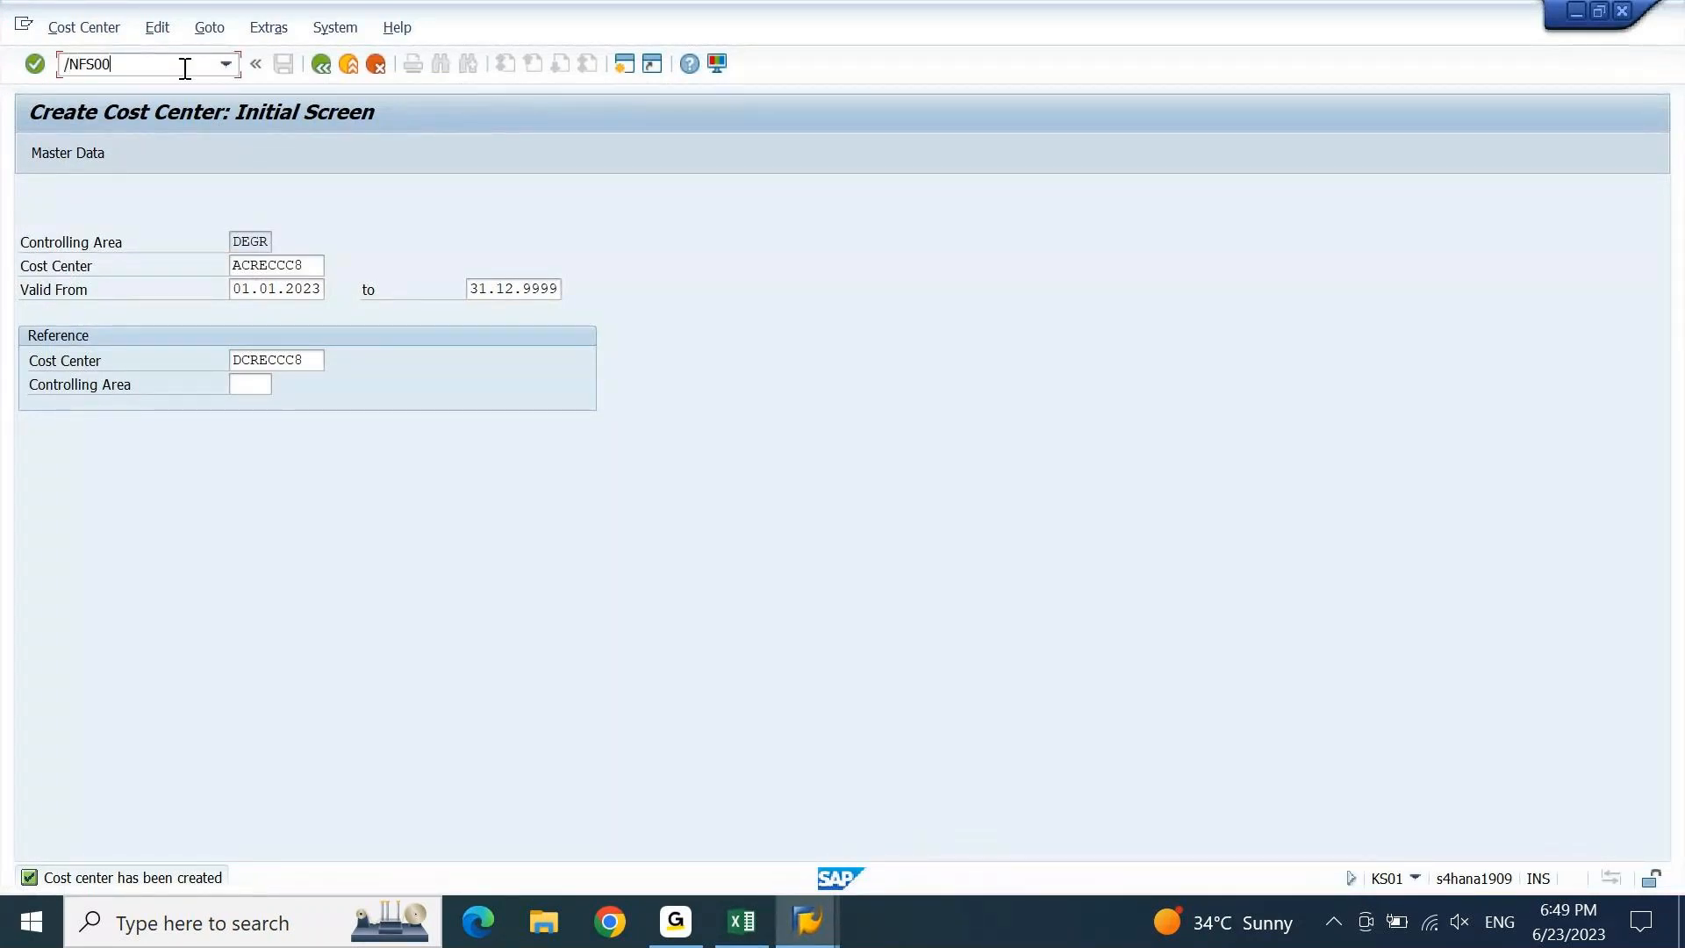
key("Return")
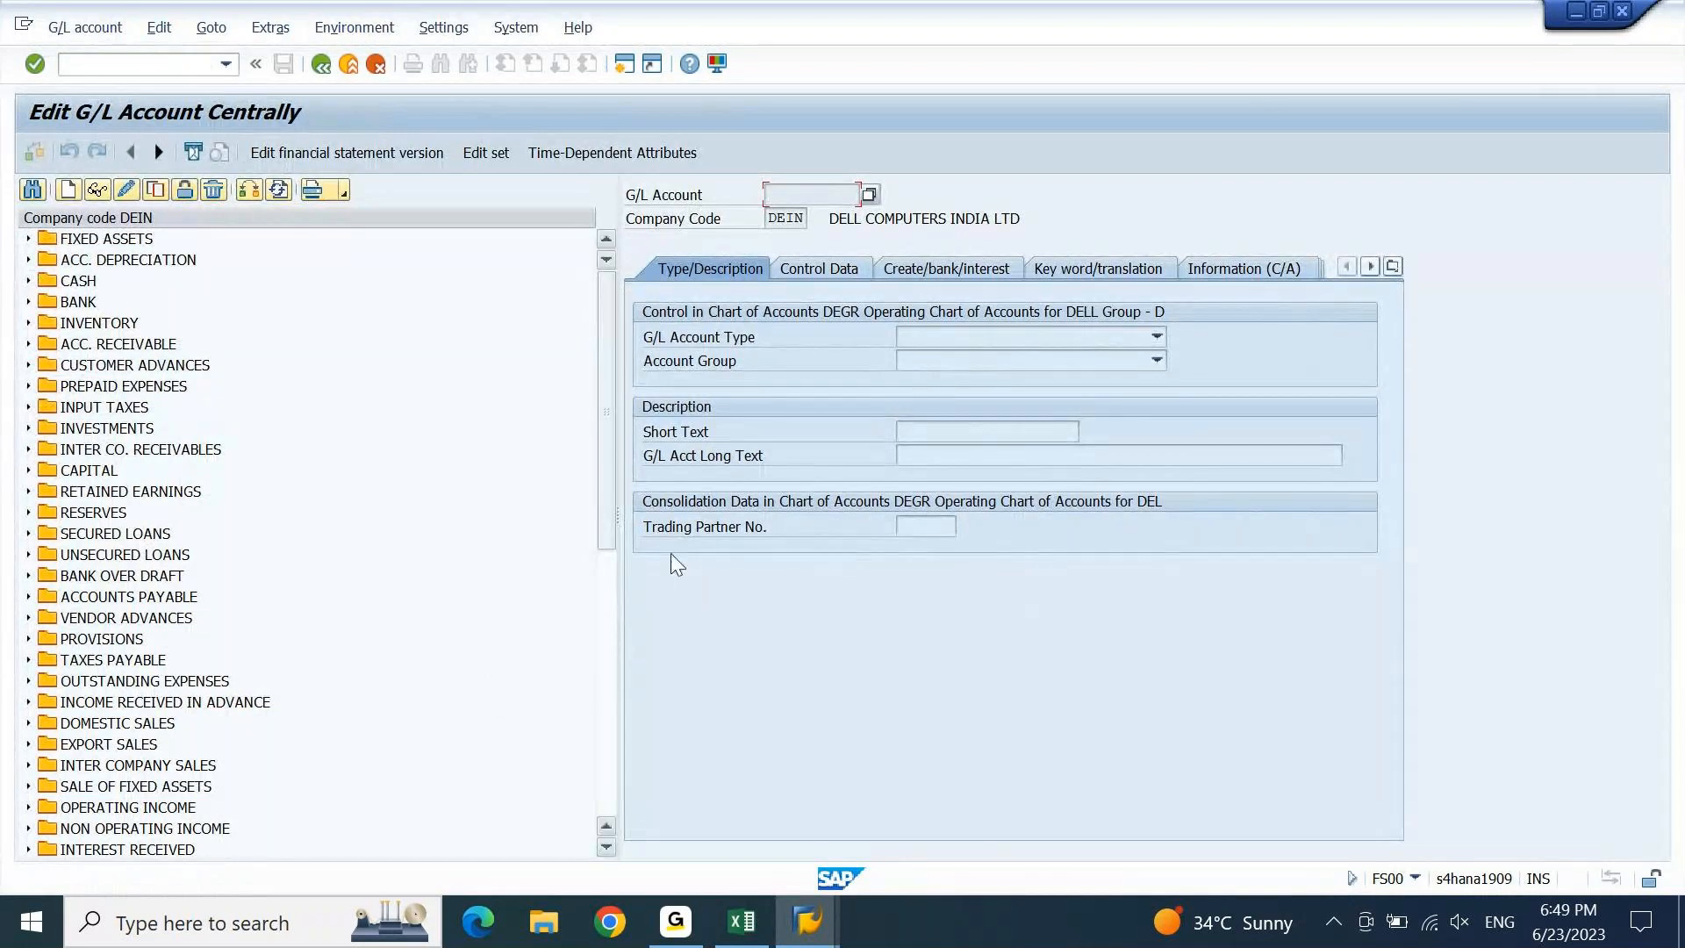
left_click(612, 671)
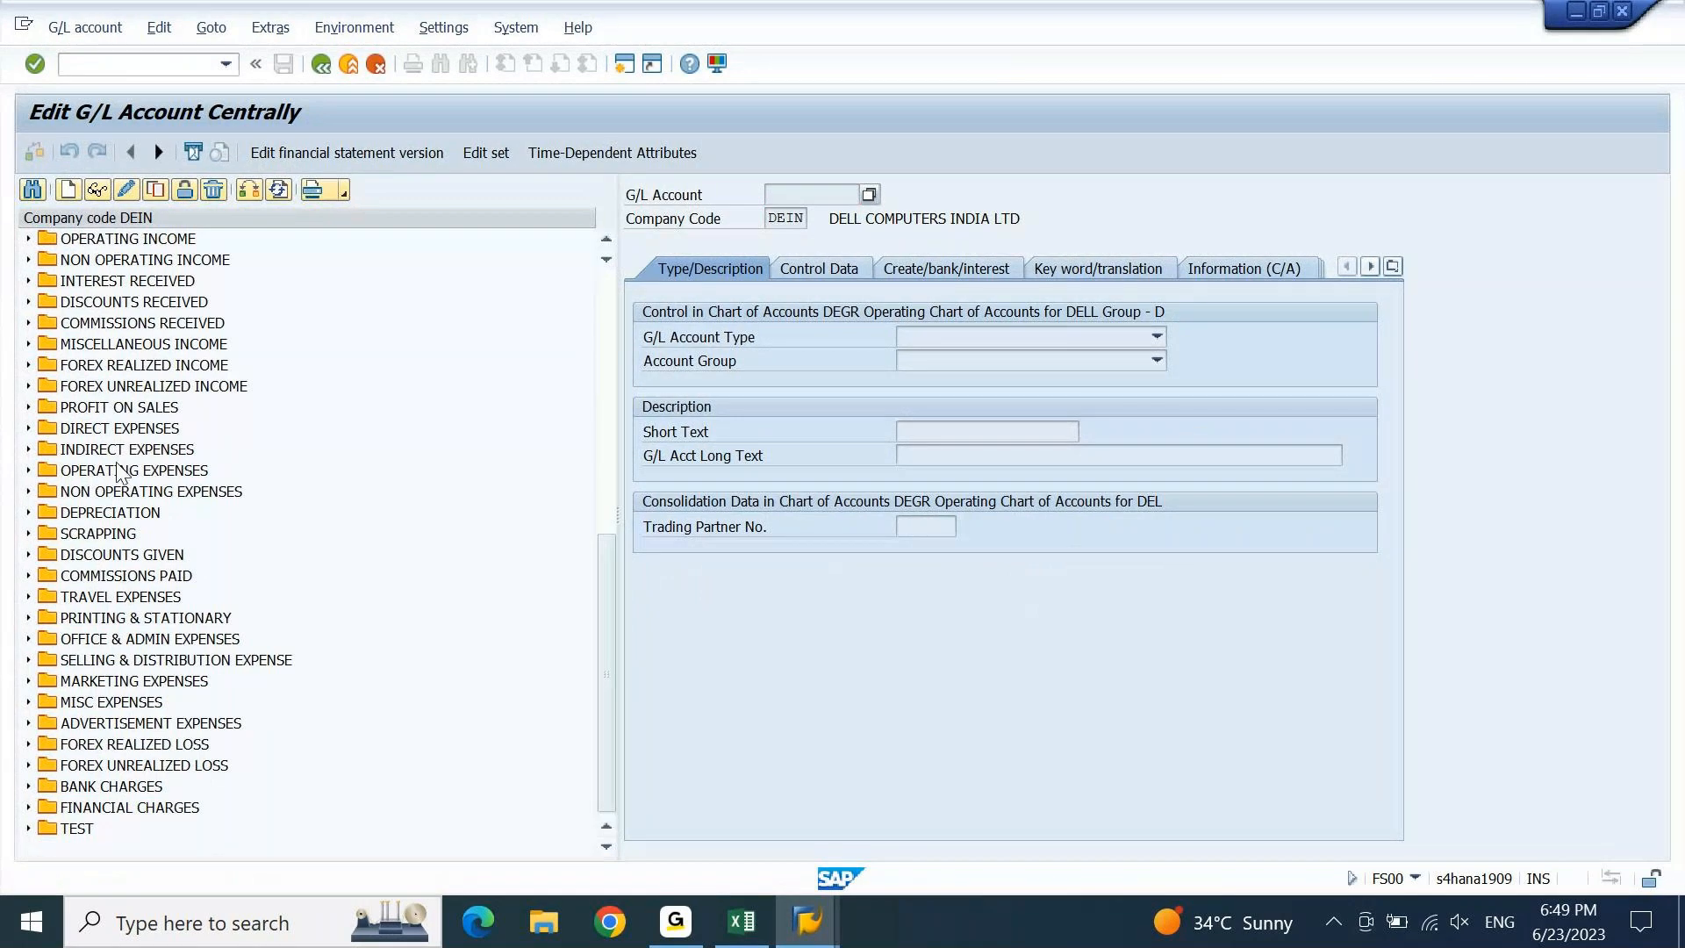
Expand MISC EXPENSES and start copying account 44800001 DC: Driver Salary.
left_click(27, 704)
left_click(28, 703)
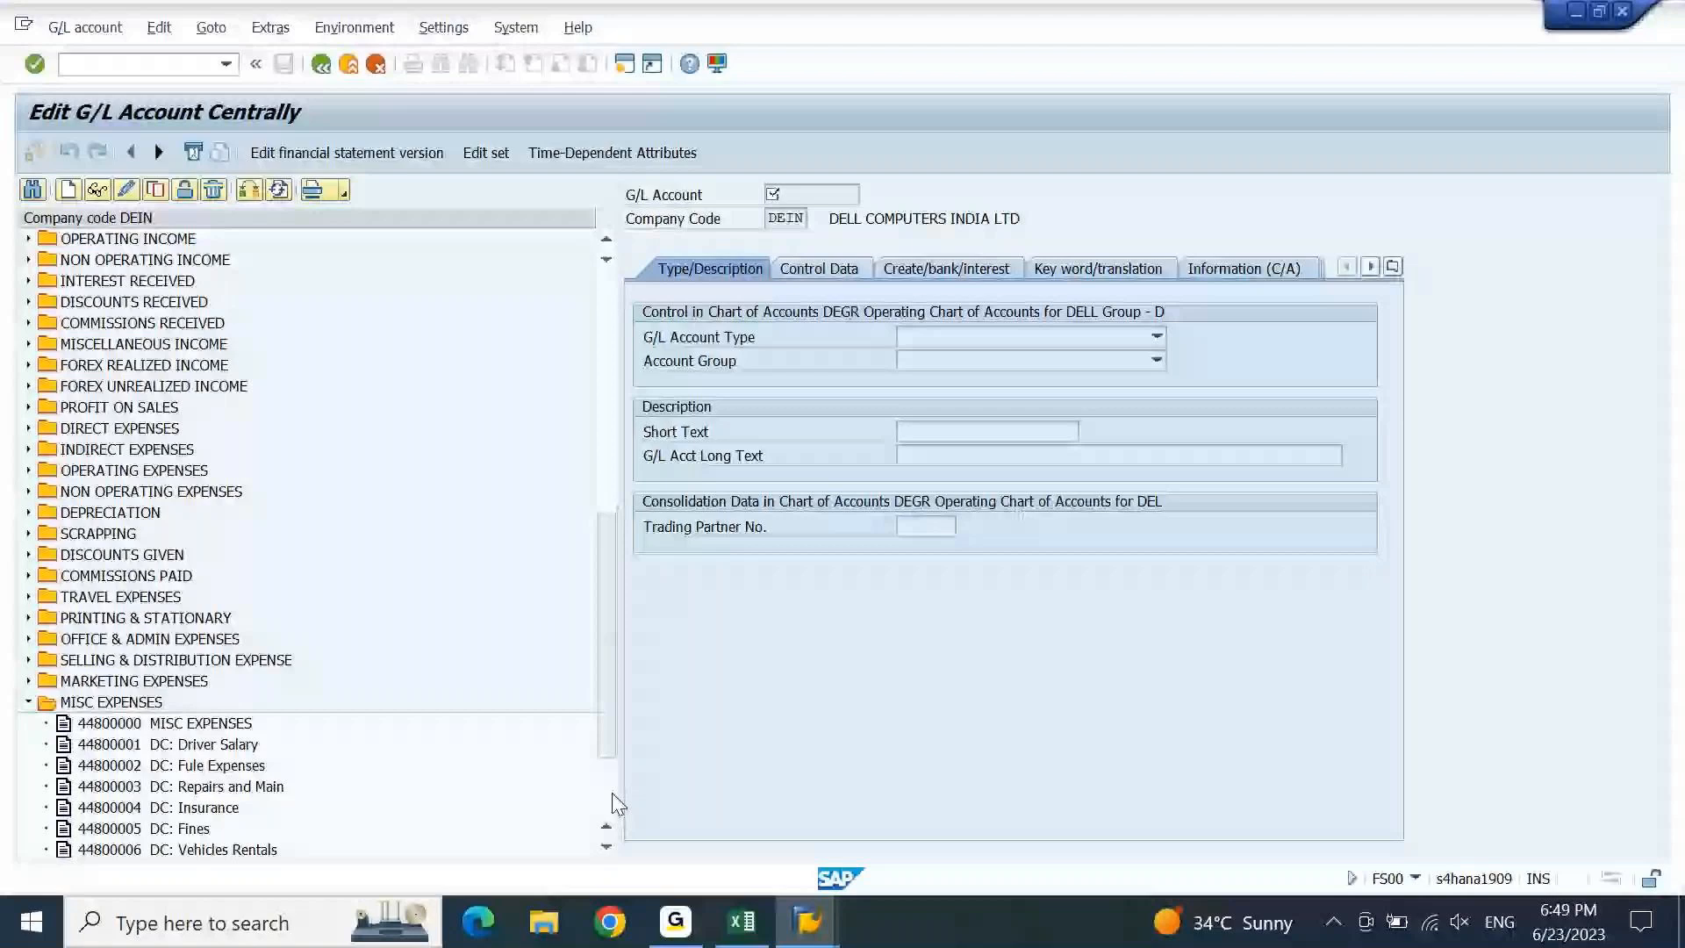
scroll(351, 658, "down", 2)
left_click(211, 600)
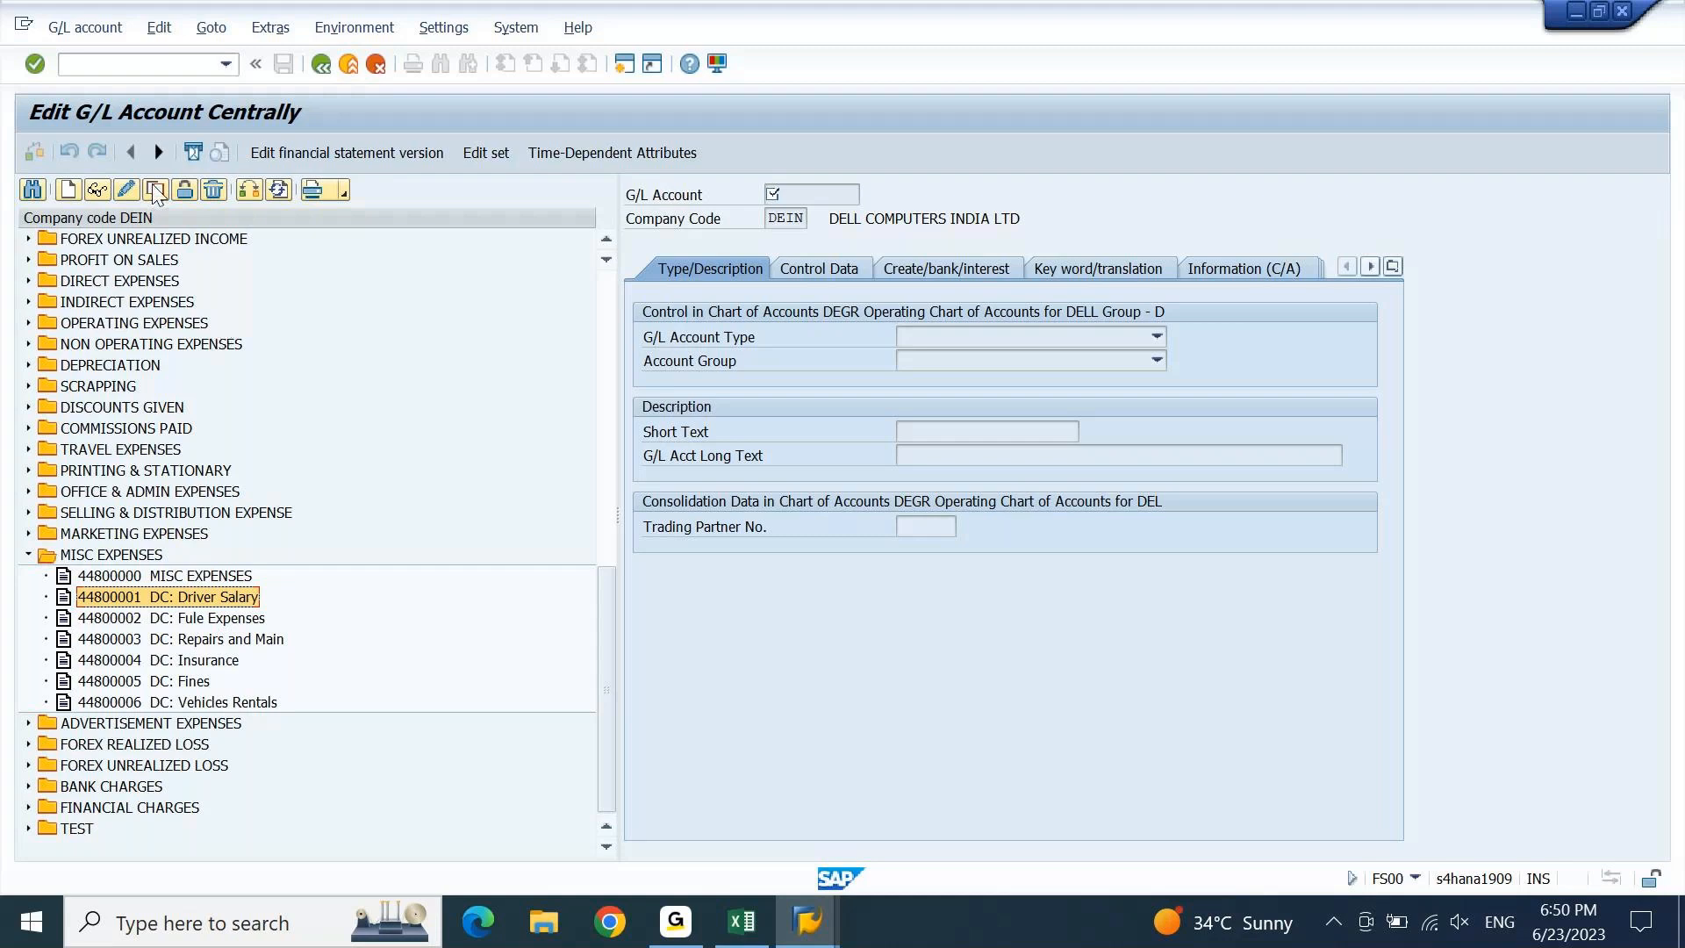
left_click(156, 192)
Create account 44800011 with short and long text AC: Driver Salary and save it.
key("Left")
key("BackSpace")
type("1")
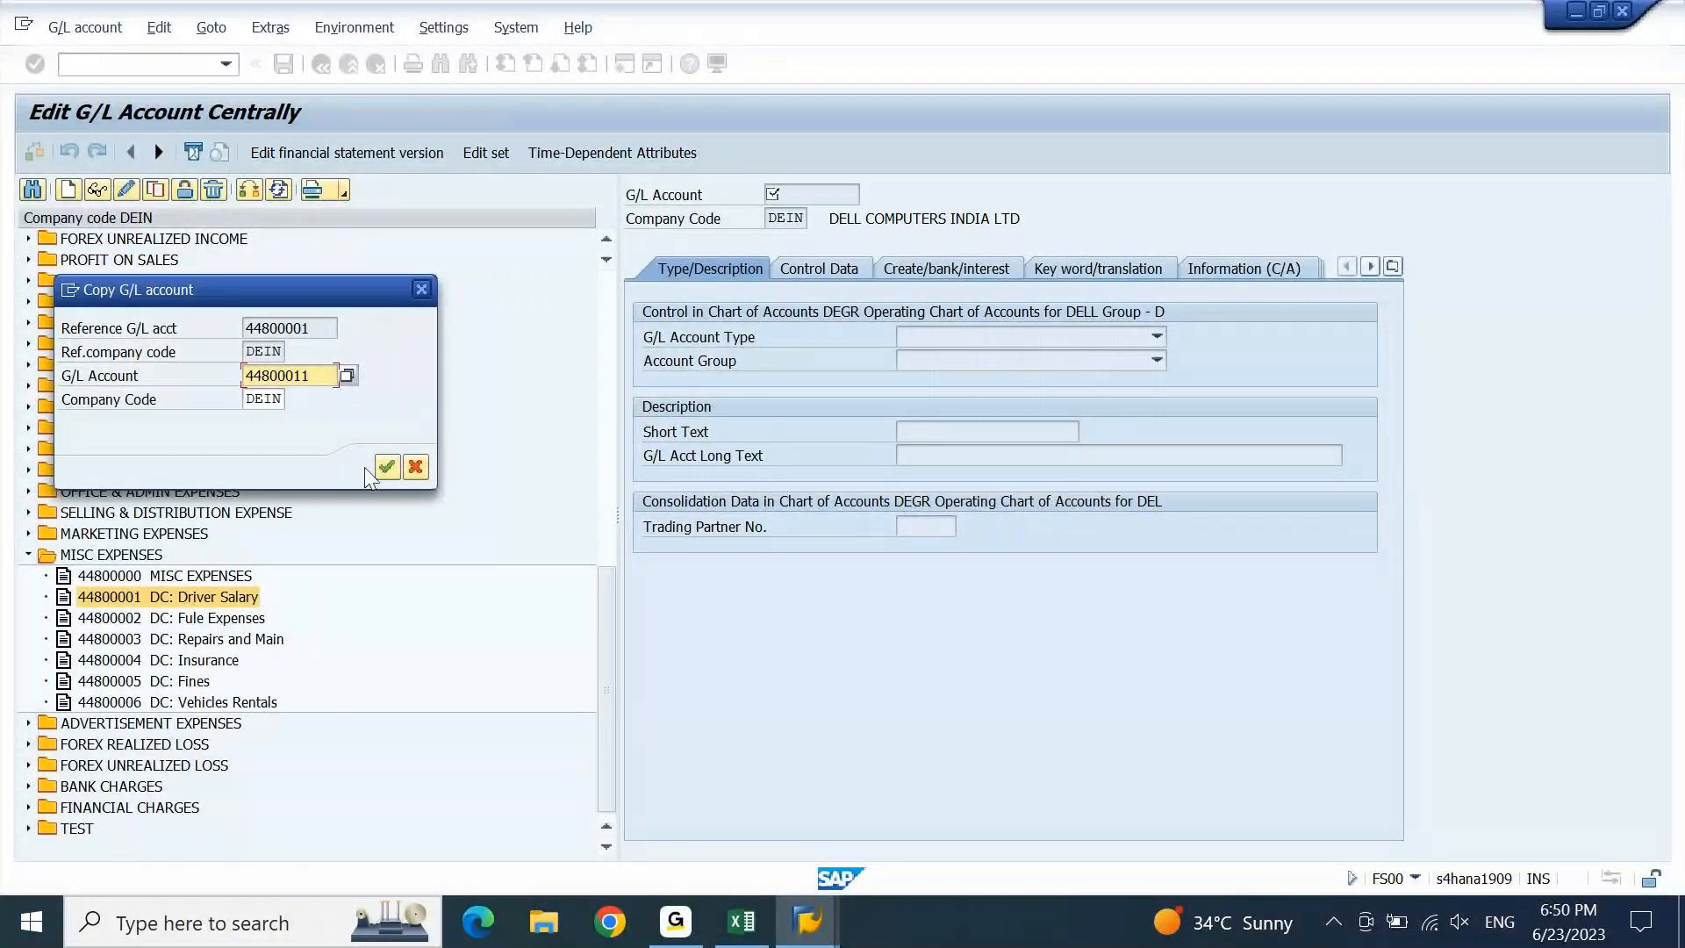
left_click(386, 467)
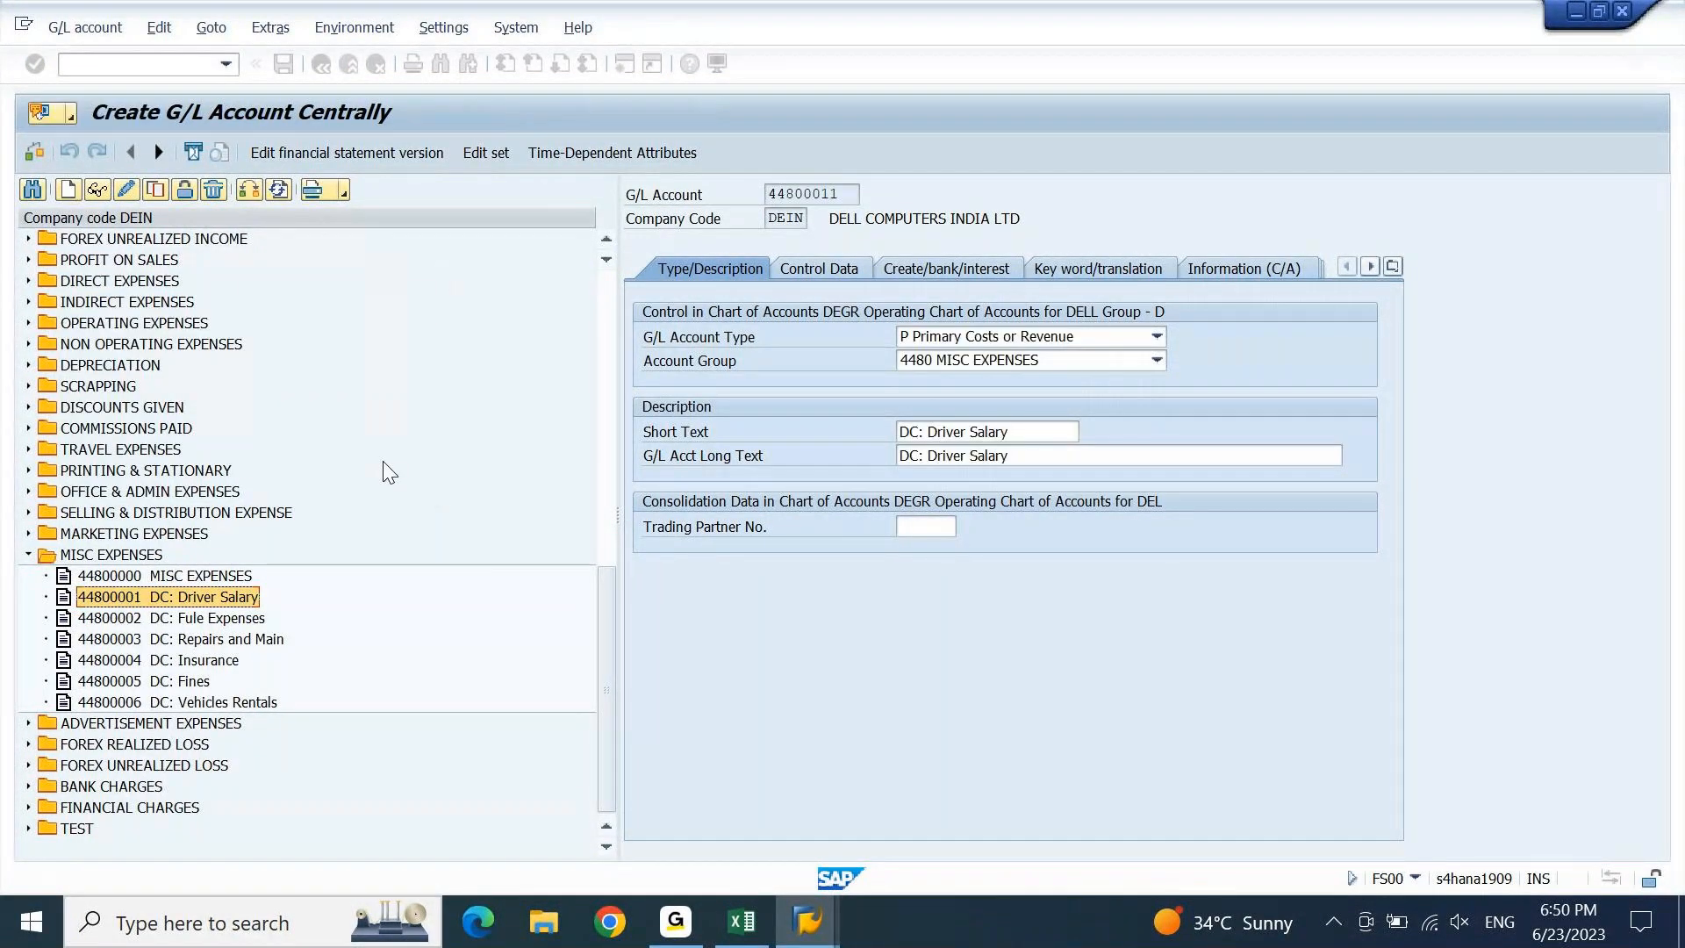
left_click(911, 432)
key("BackSpace")
type("A")
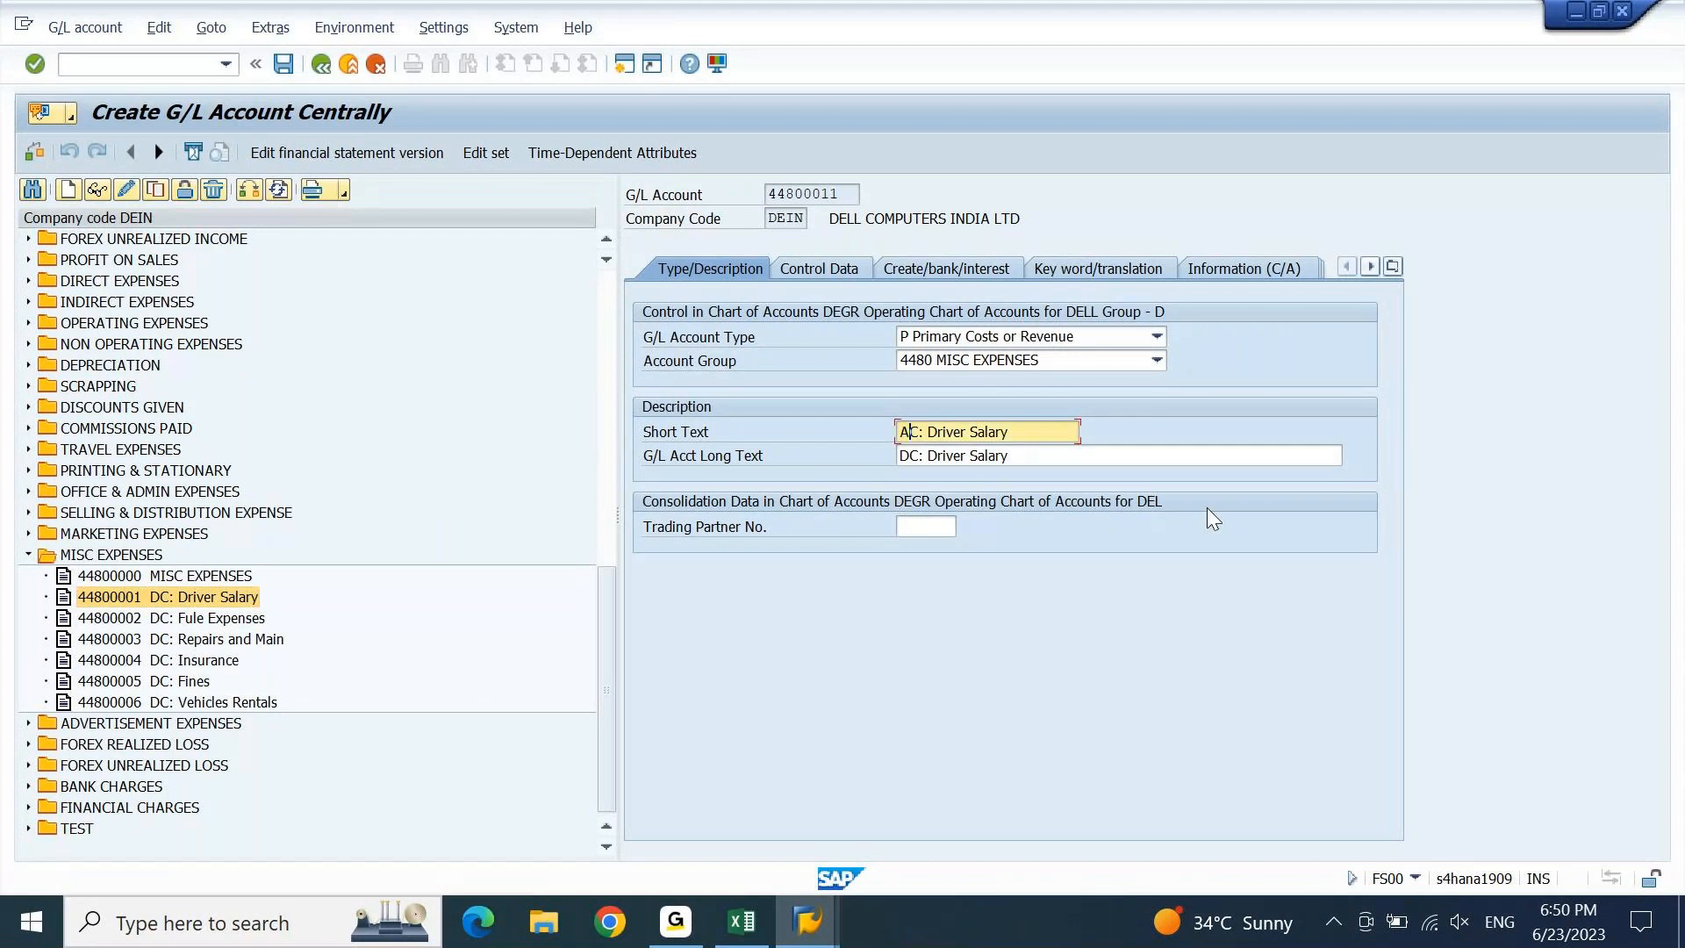
key("Down")
key("BackSpace")
type("A")
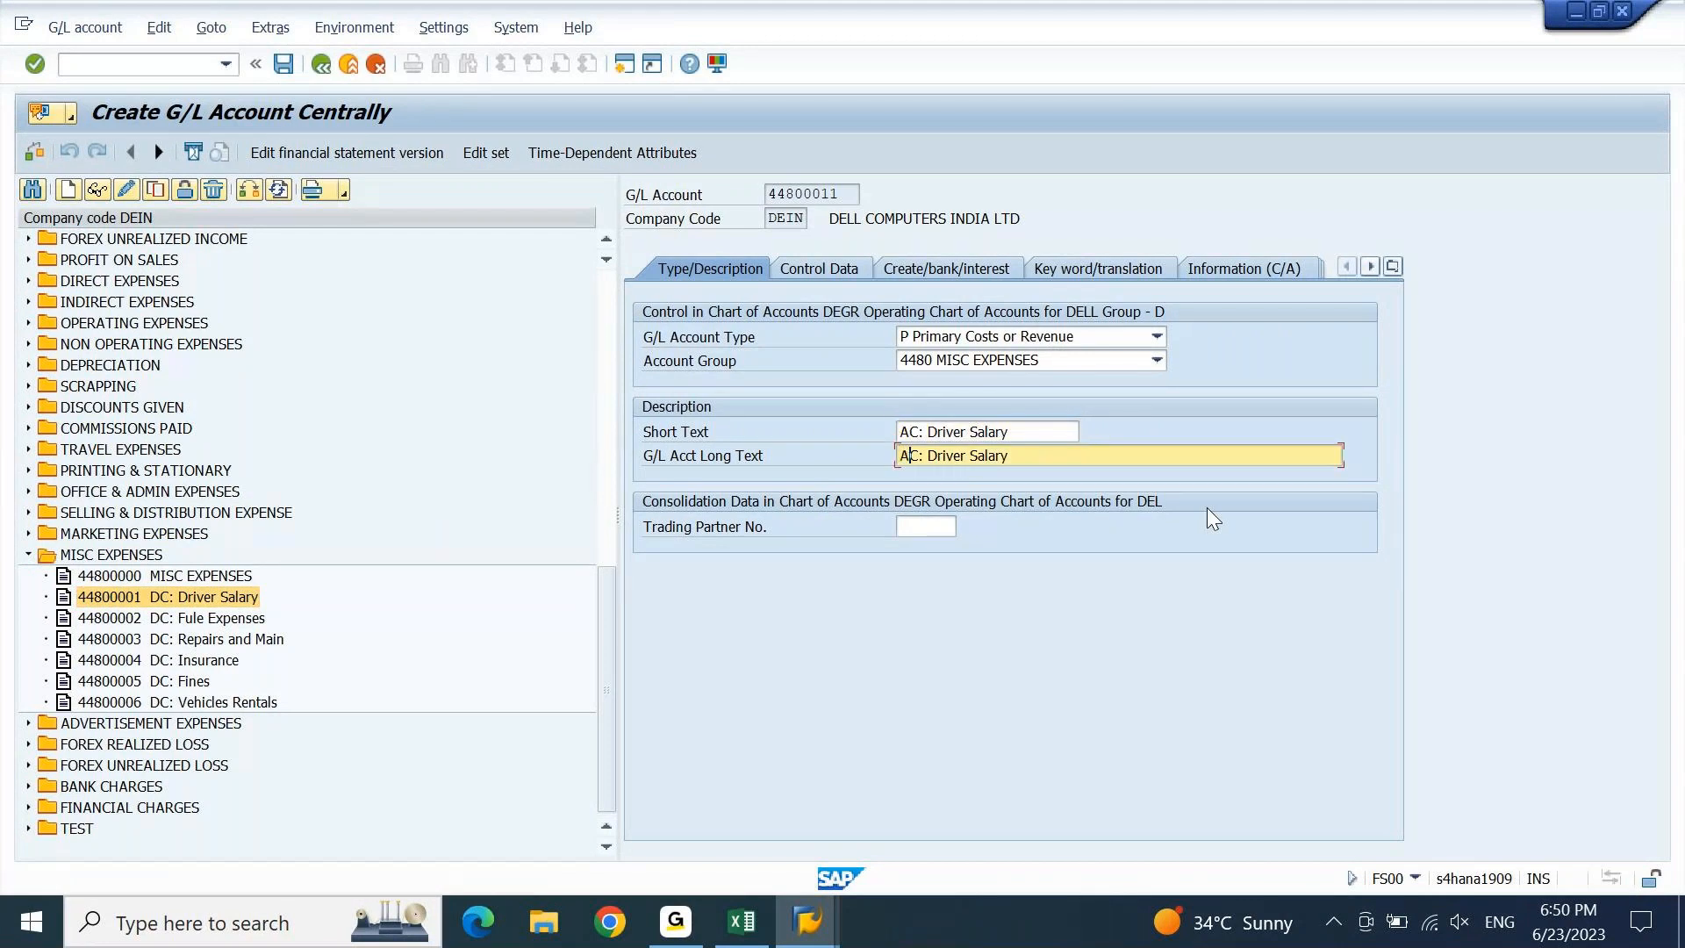
key("Return")
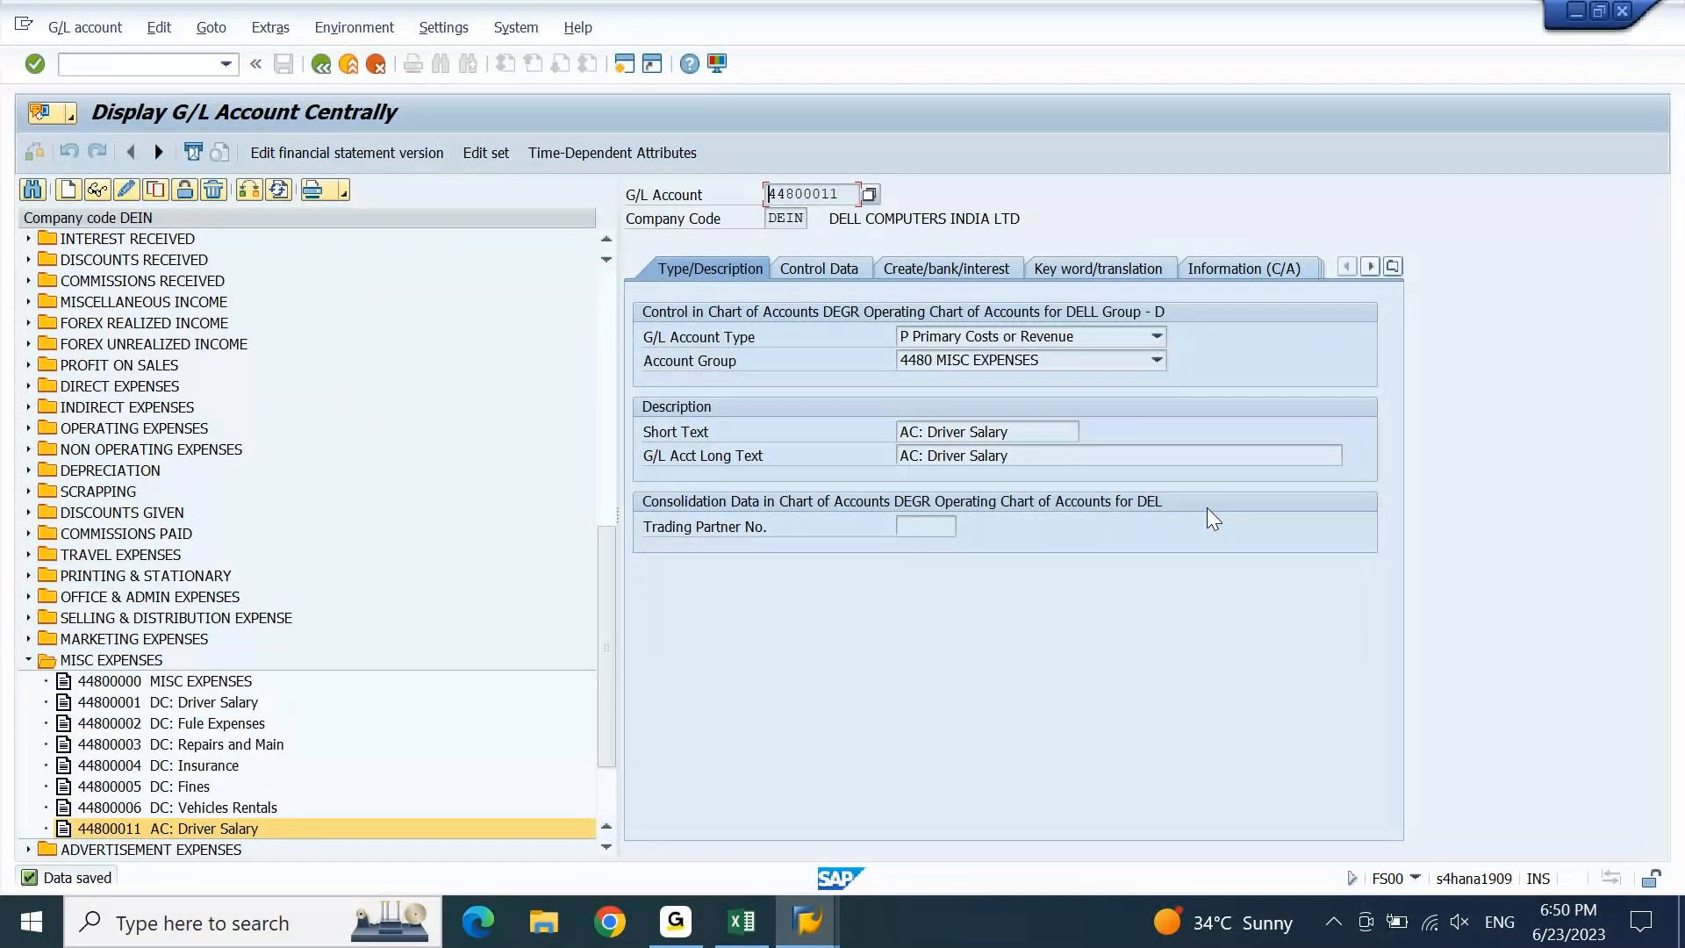
Copy 44800002 DC: Fule Expenses to 44800012 AC: Fule Expenses and save it.
left_click(233, 729)
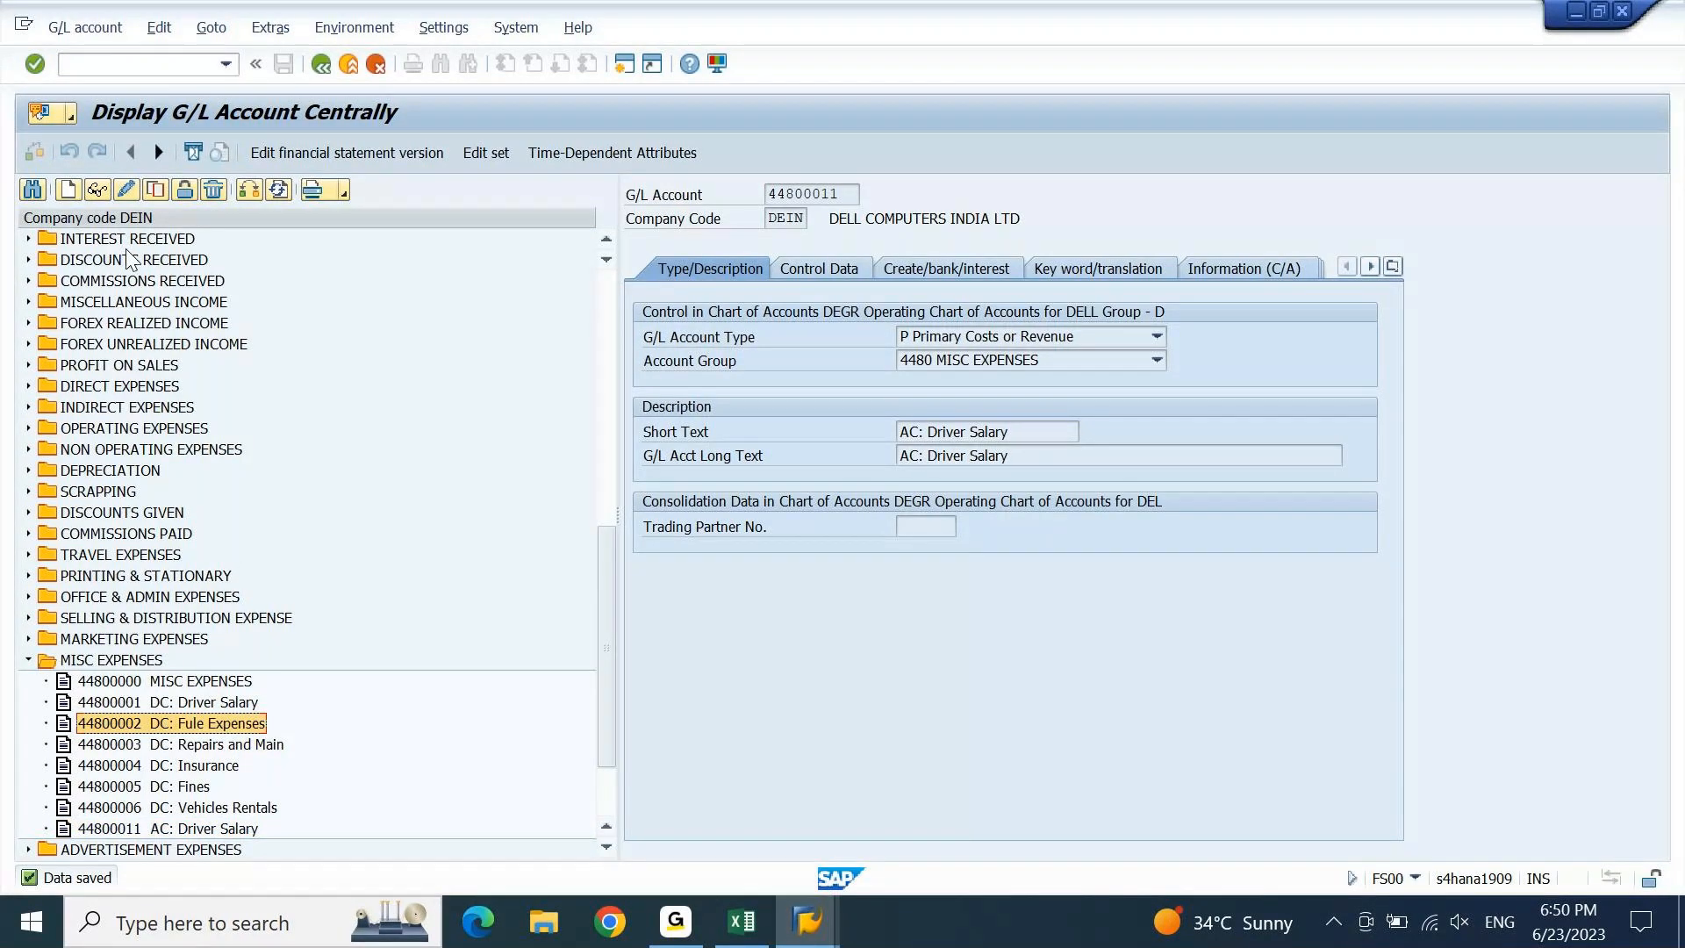
left_click(155, 190)
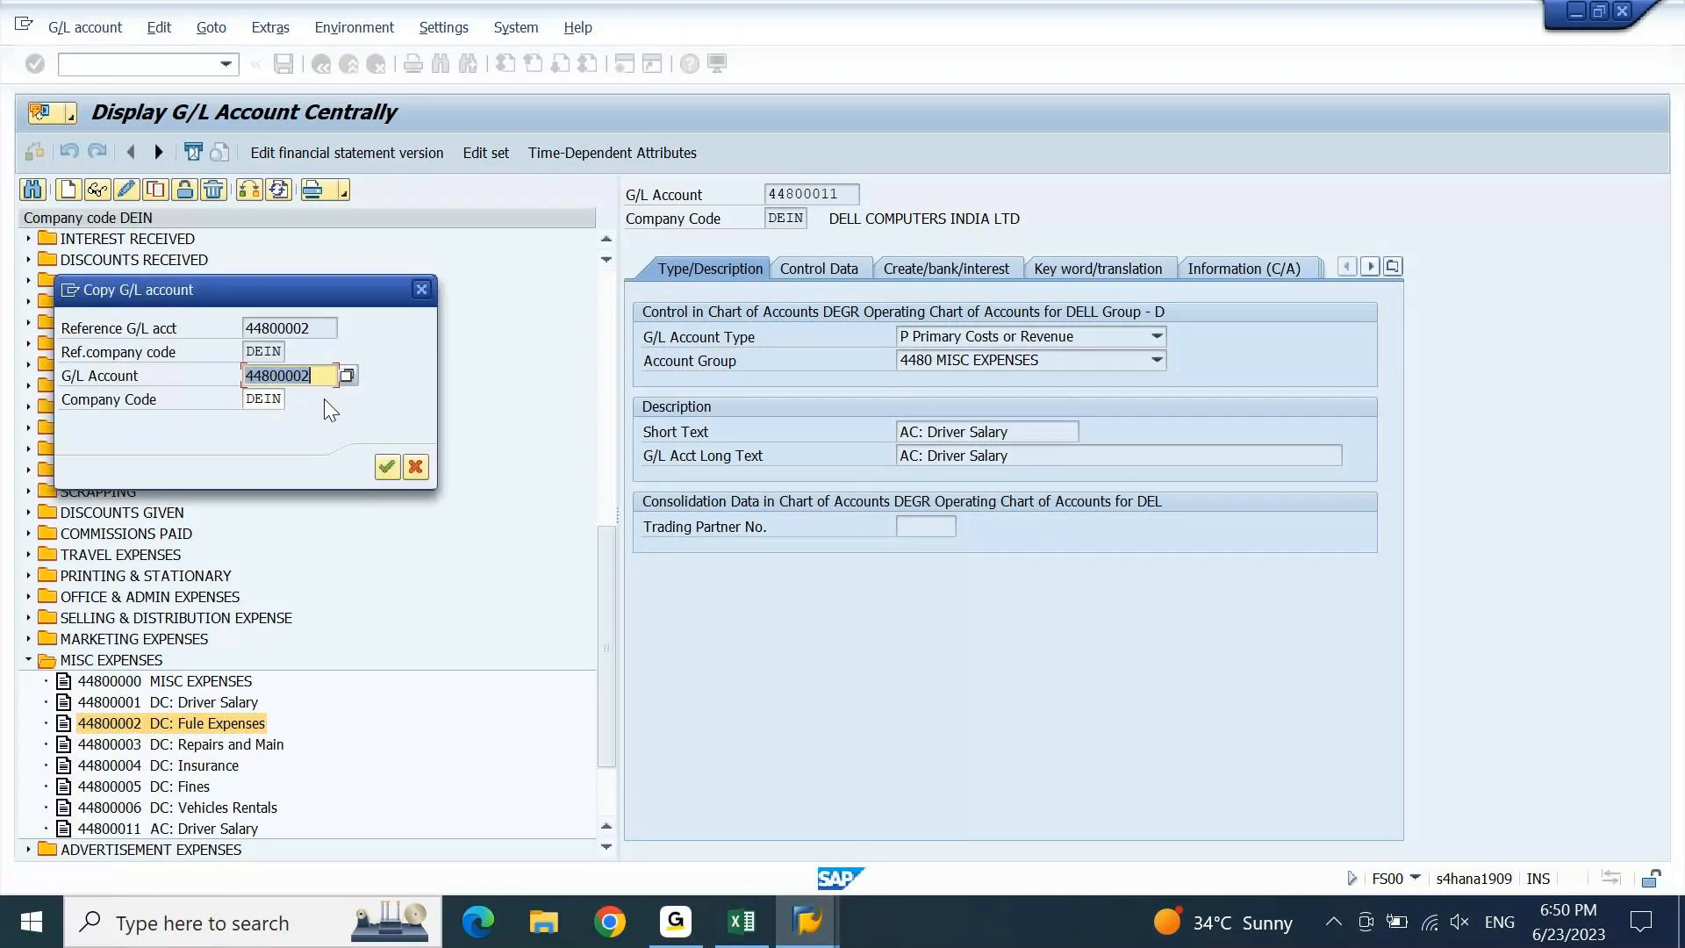
left_click(326, 379)
key("Left")
key("BackSpace")
key("Return")
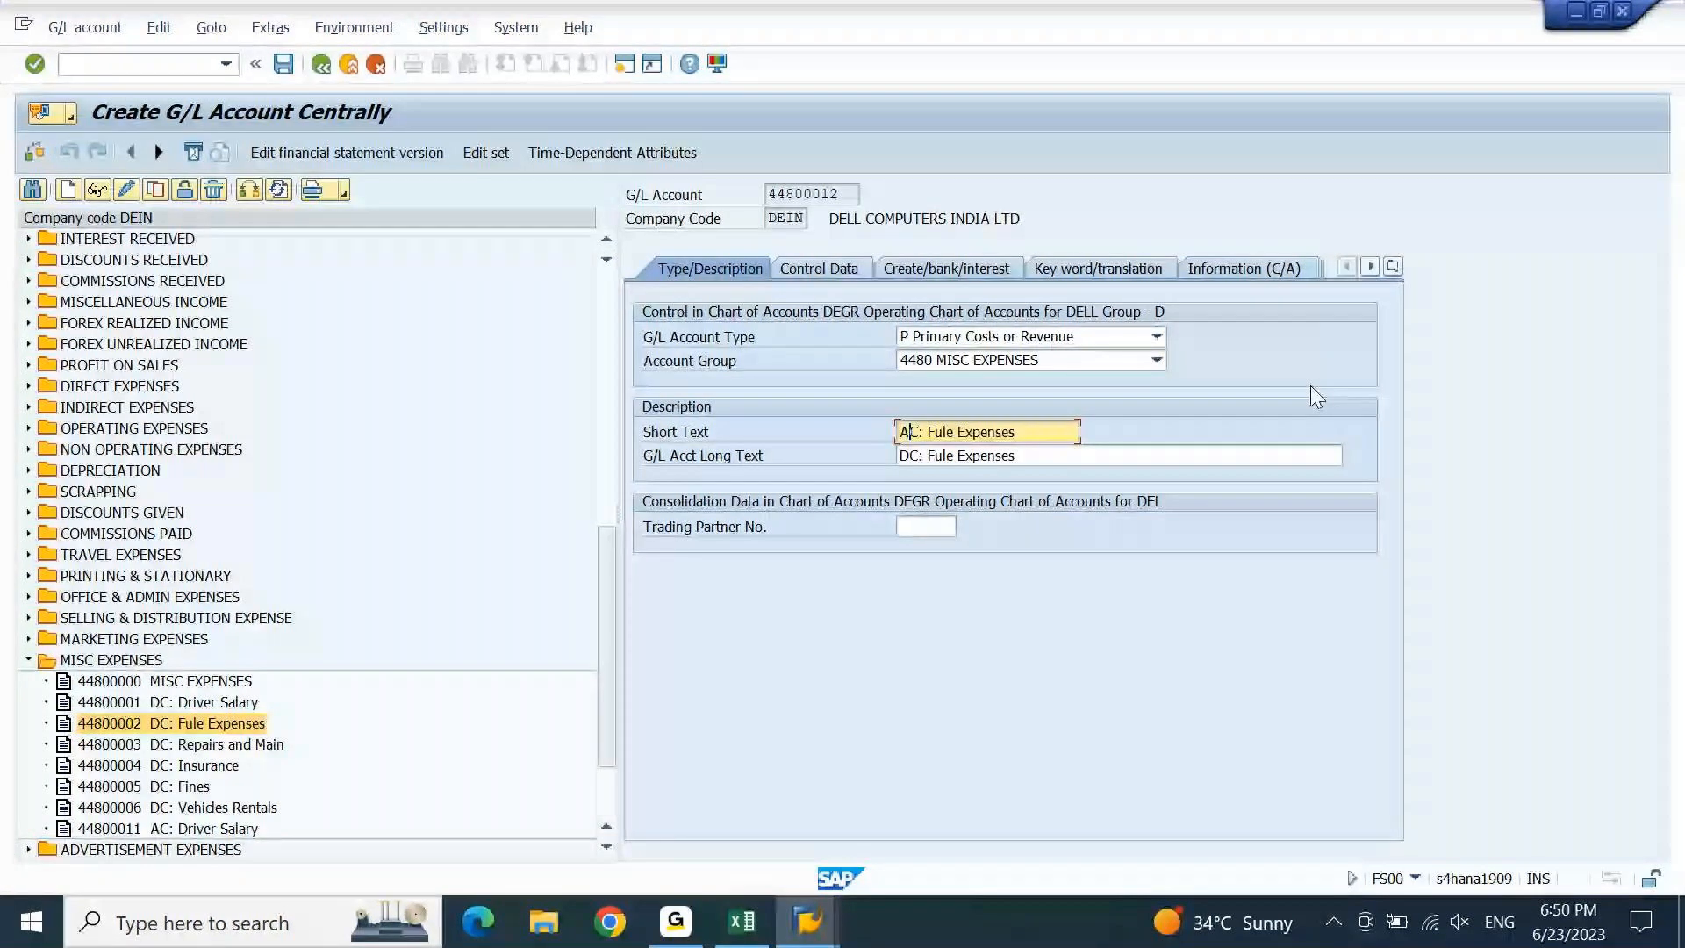
key("ctrl+s")
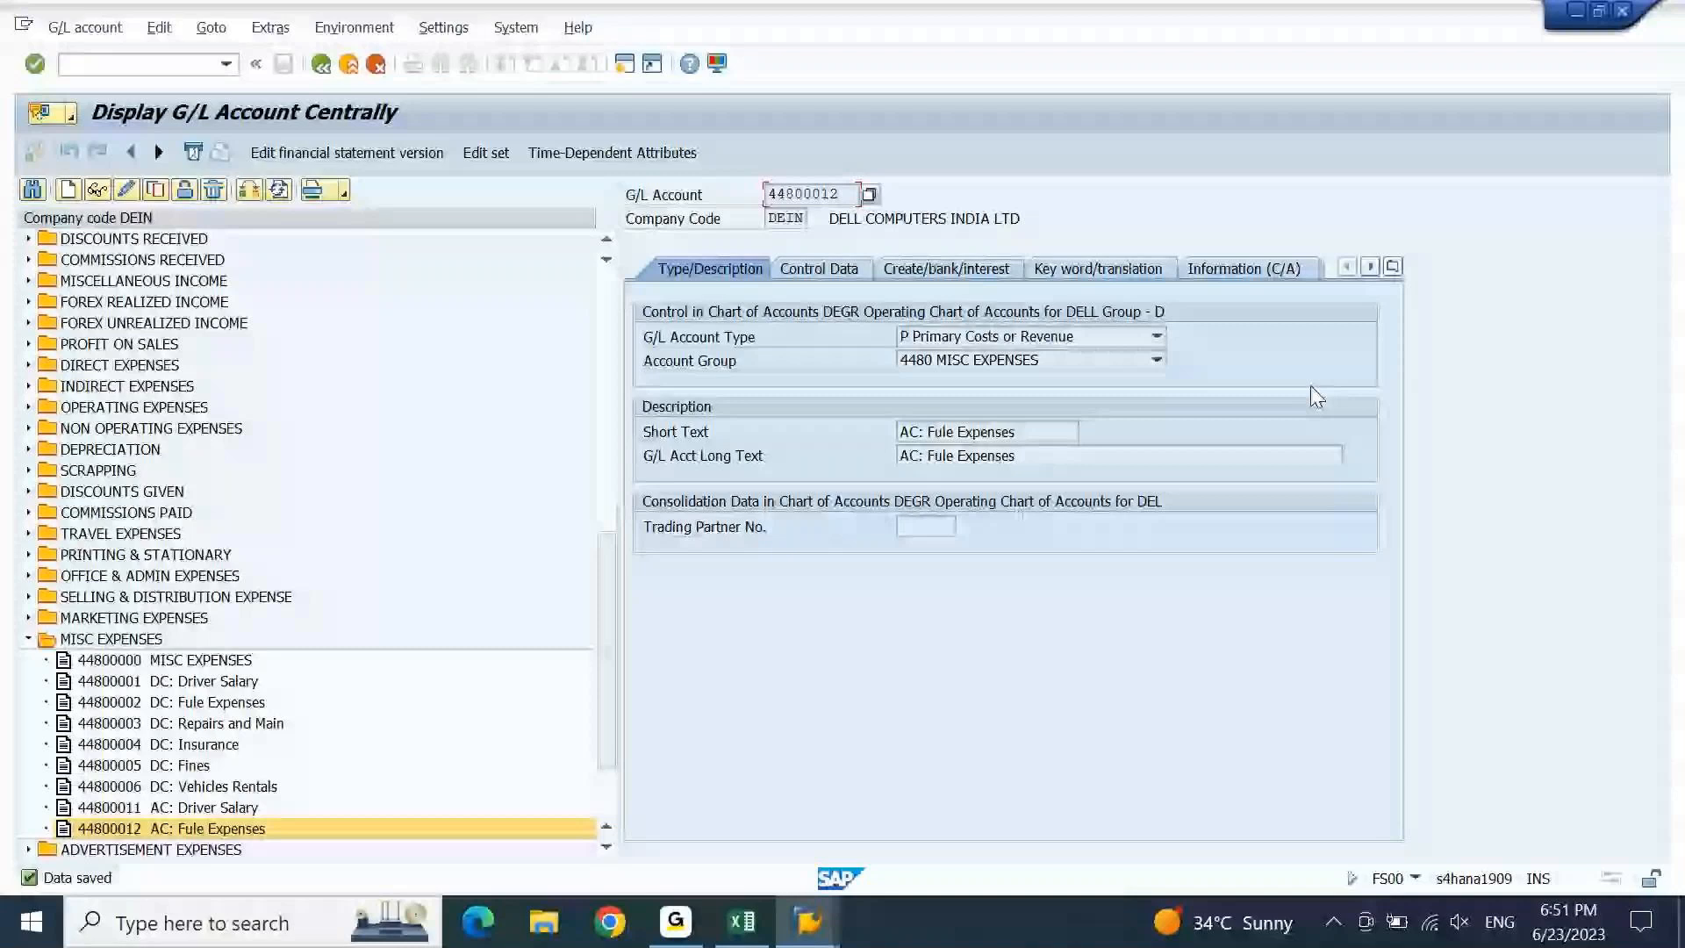
left_click(163, 725)
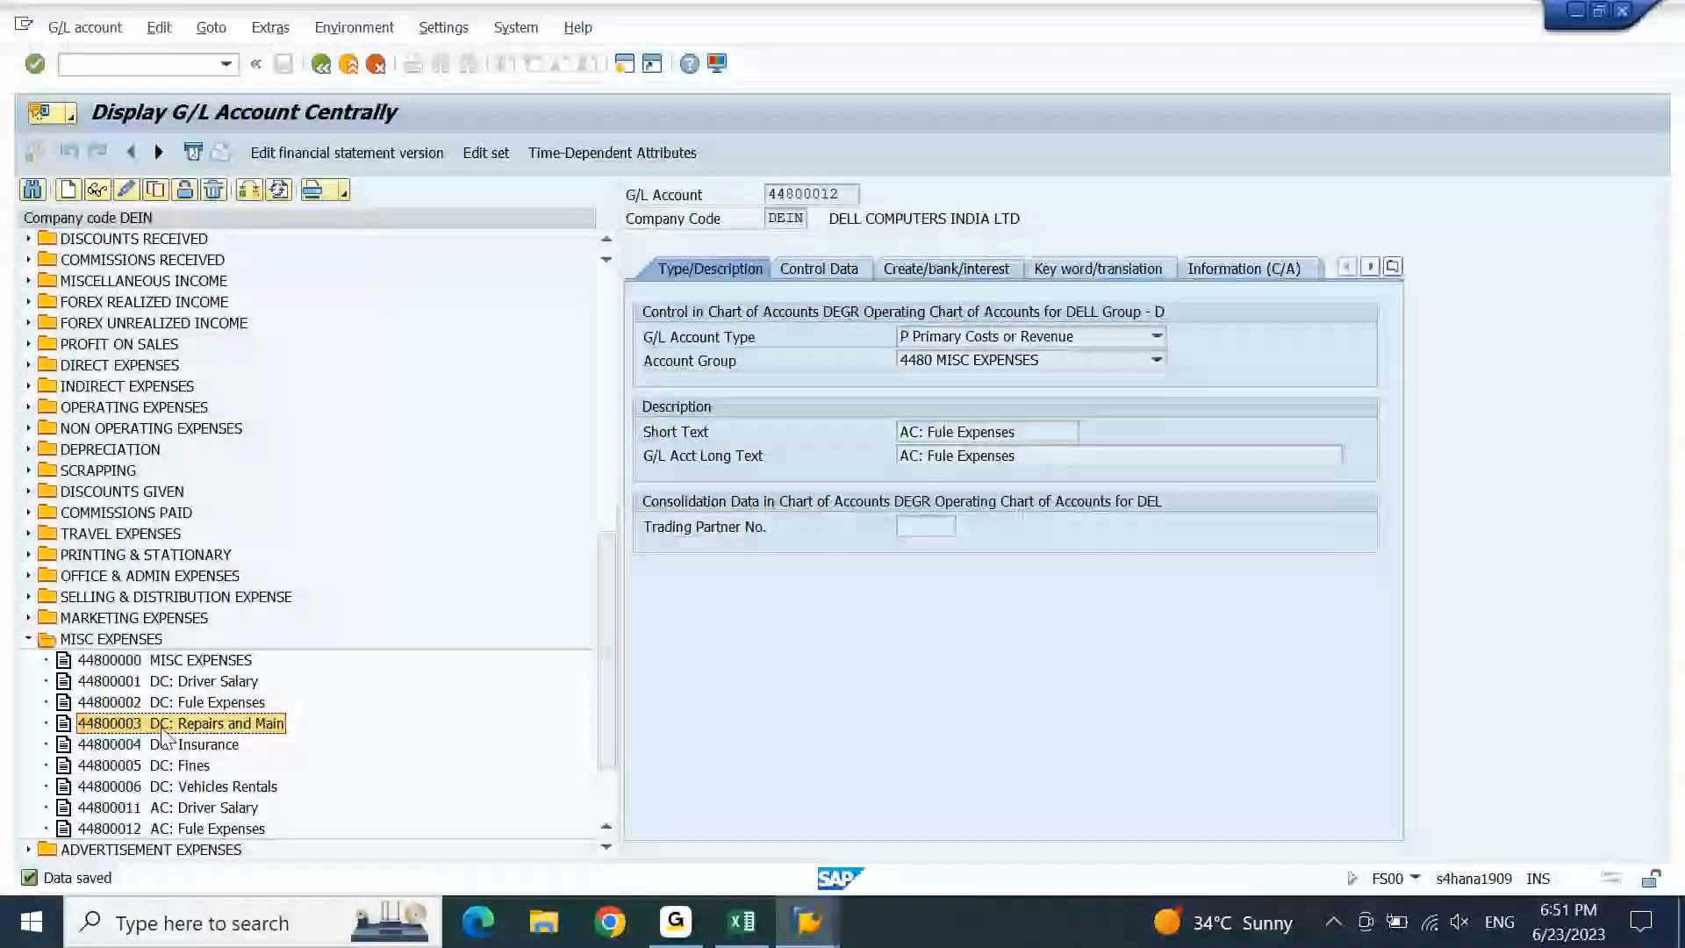
Copy 44800003 to new account 44800013 AC: Repairs and Main and save it.
left_click(156, 189)
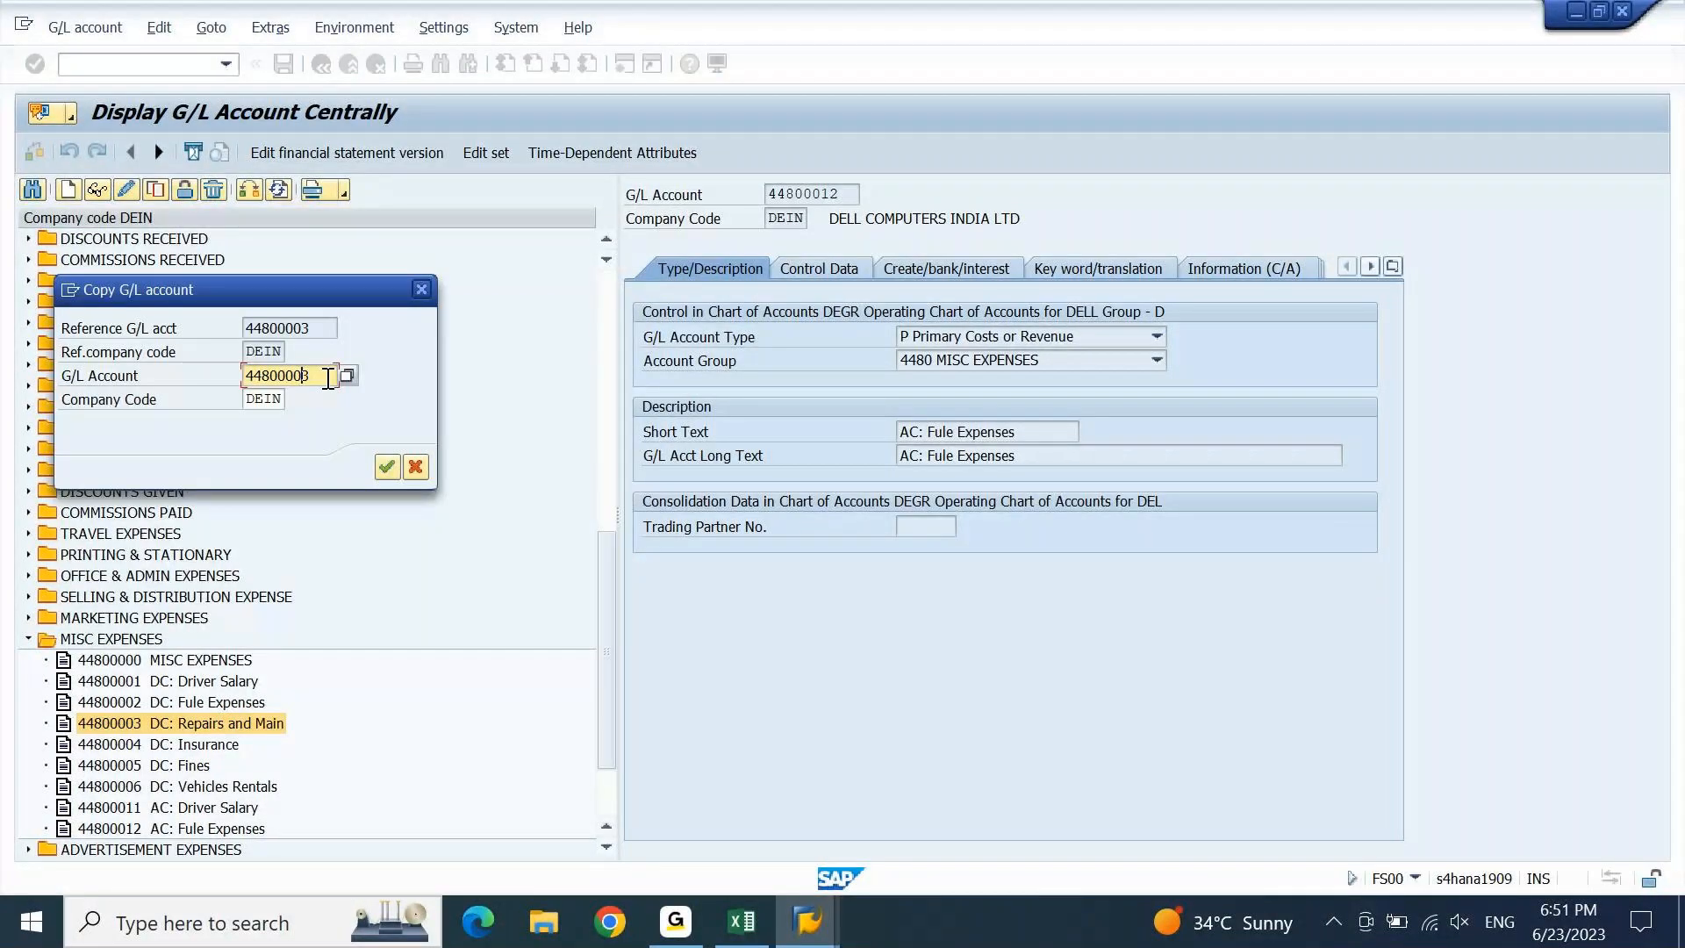
key("BackSpace")
type("1")
key("Return")
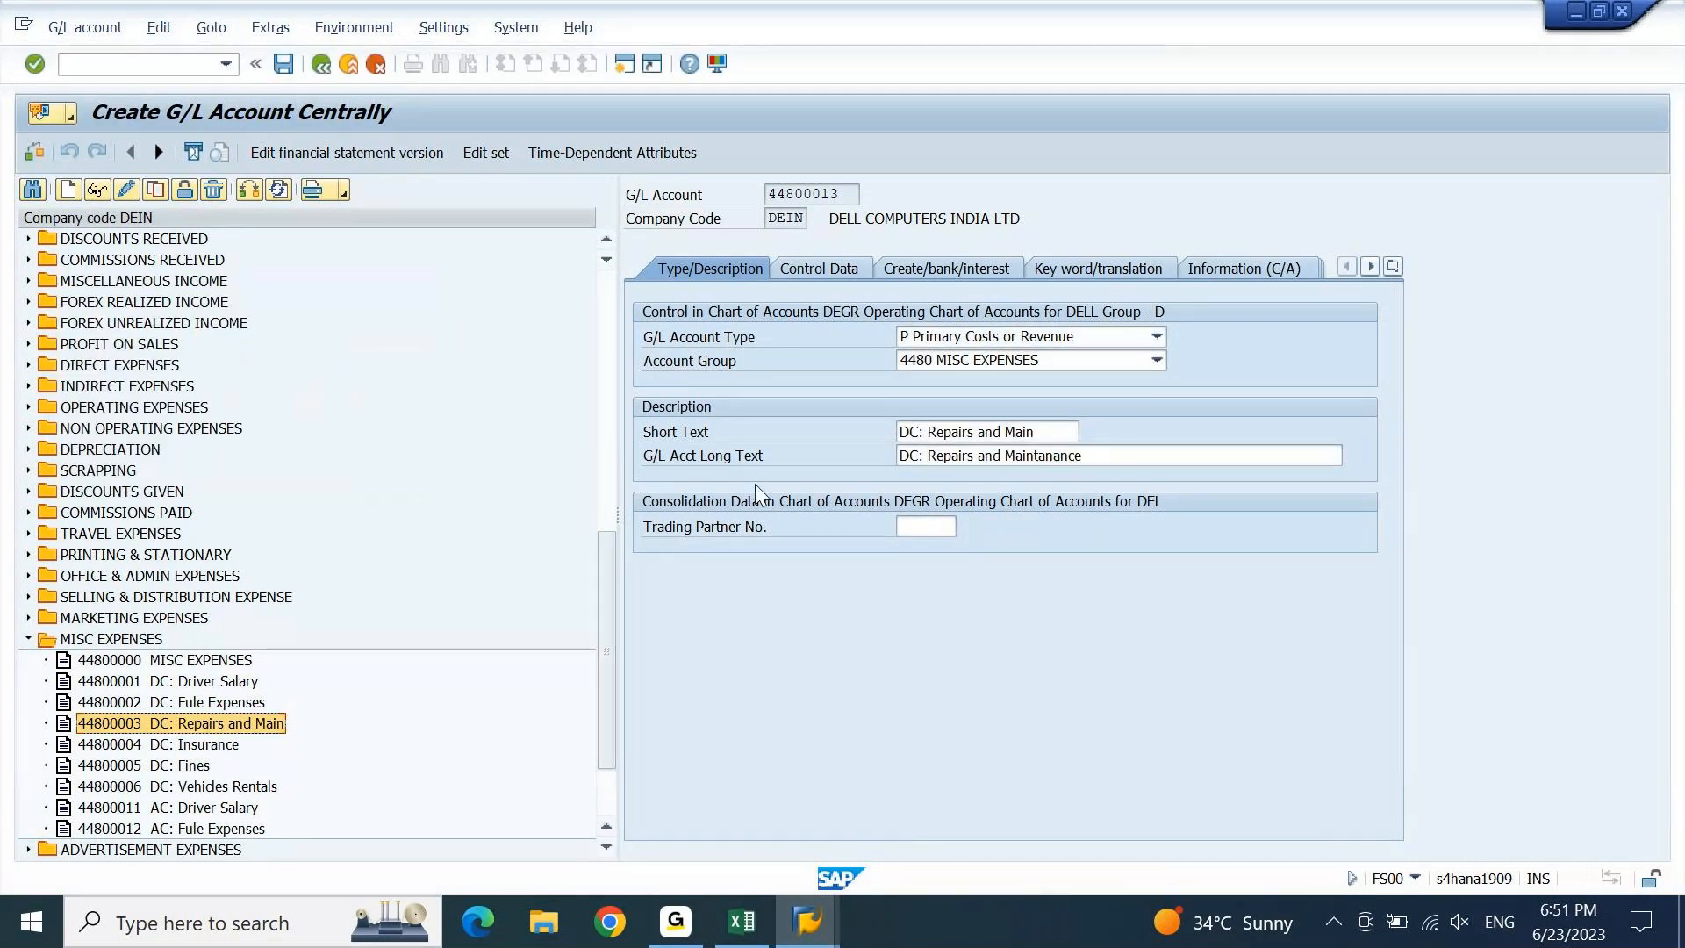
left_click_drag(919, 432, 841, 444)
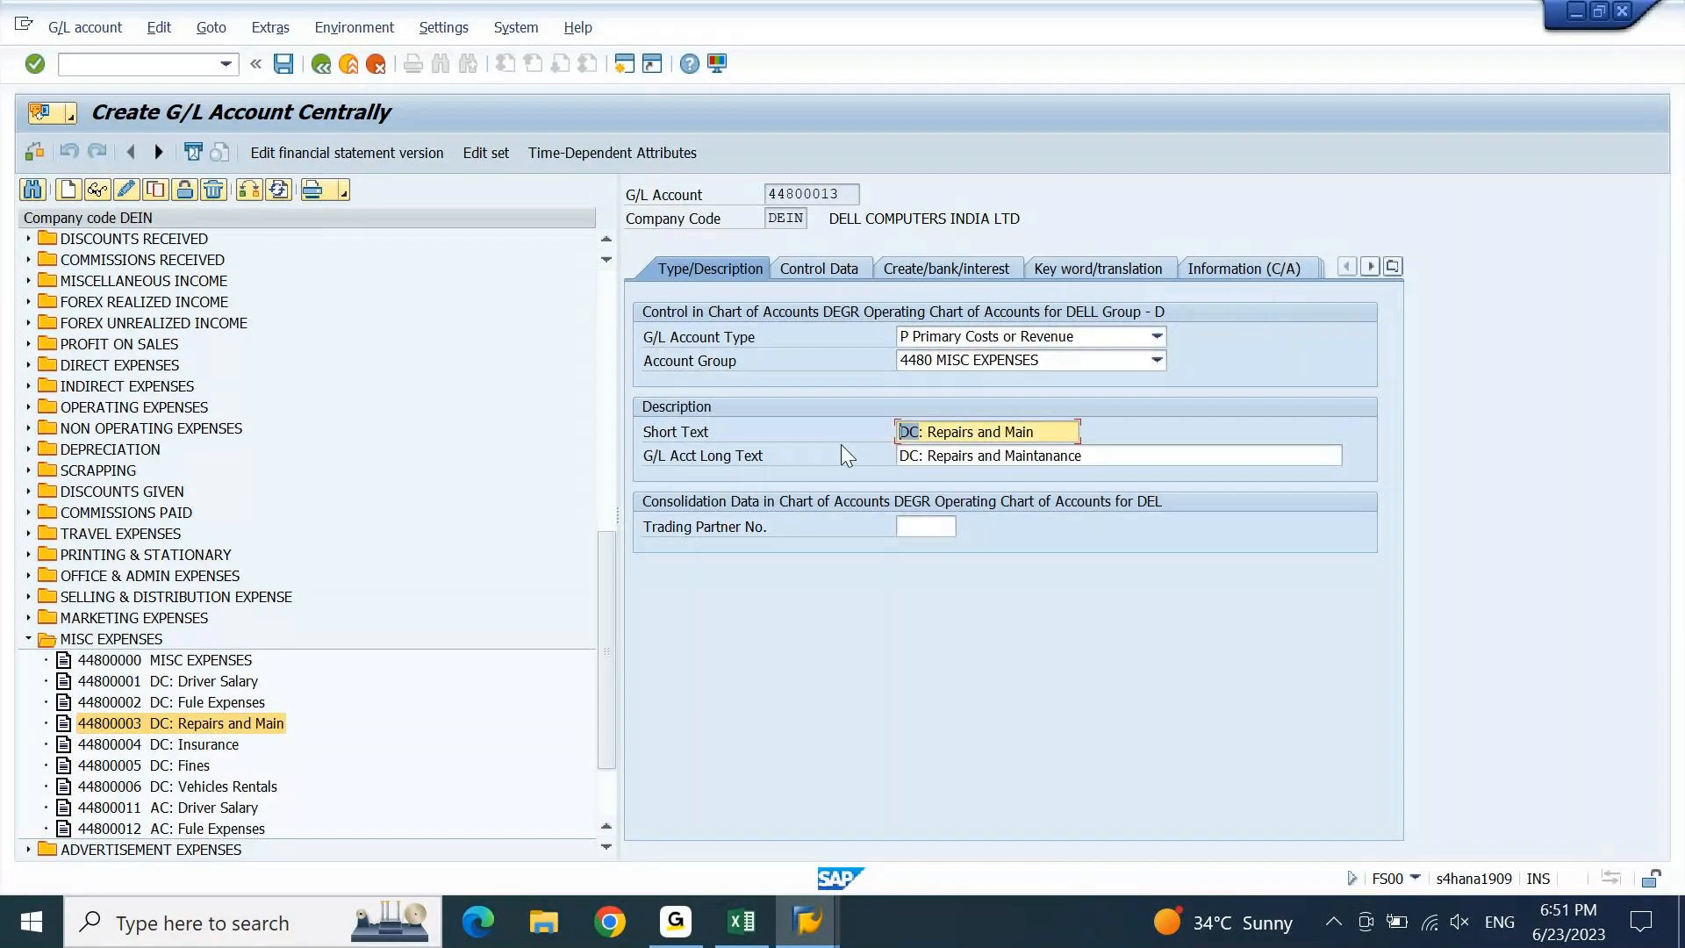
type("AC")
key("Down")
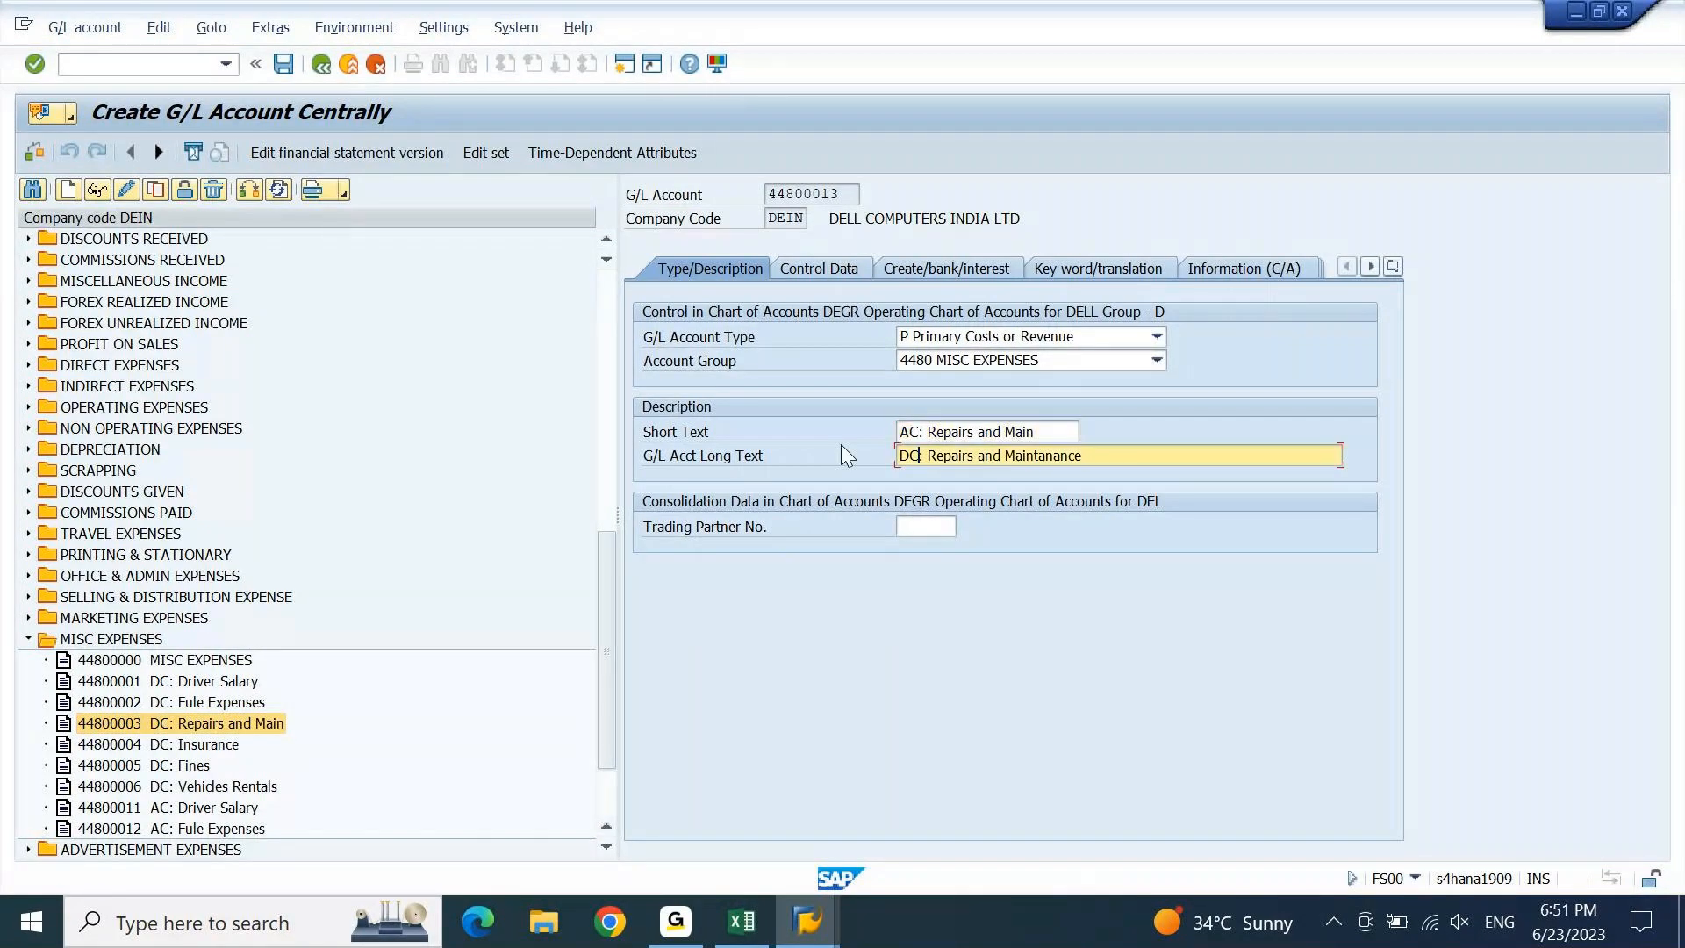
key("BackSpace")
key("BackSpace")
type("AC")
key("ctrl+s")
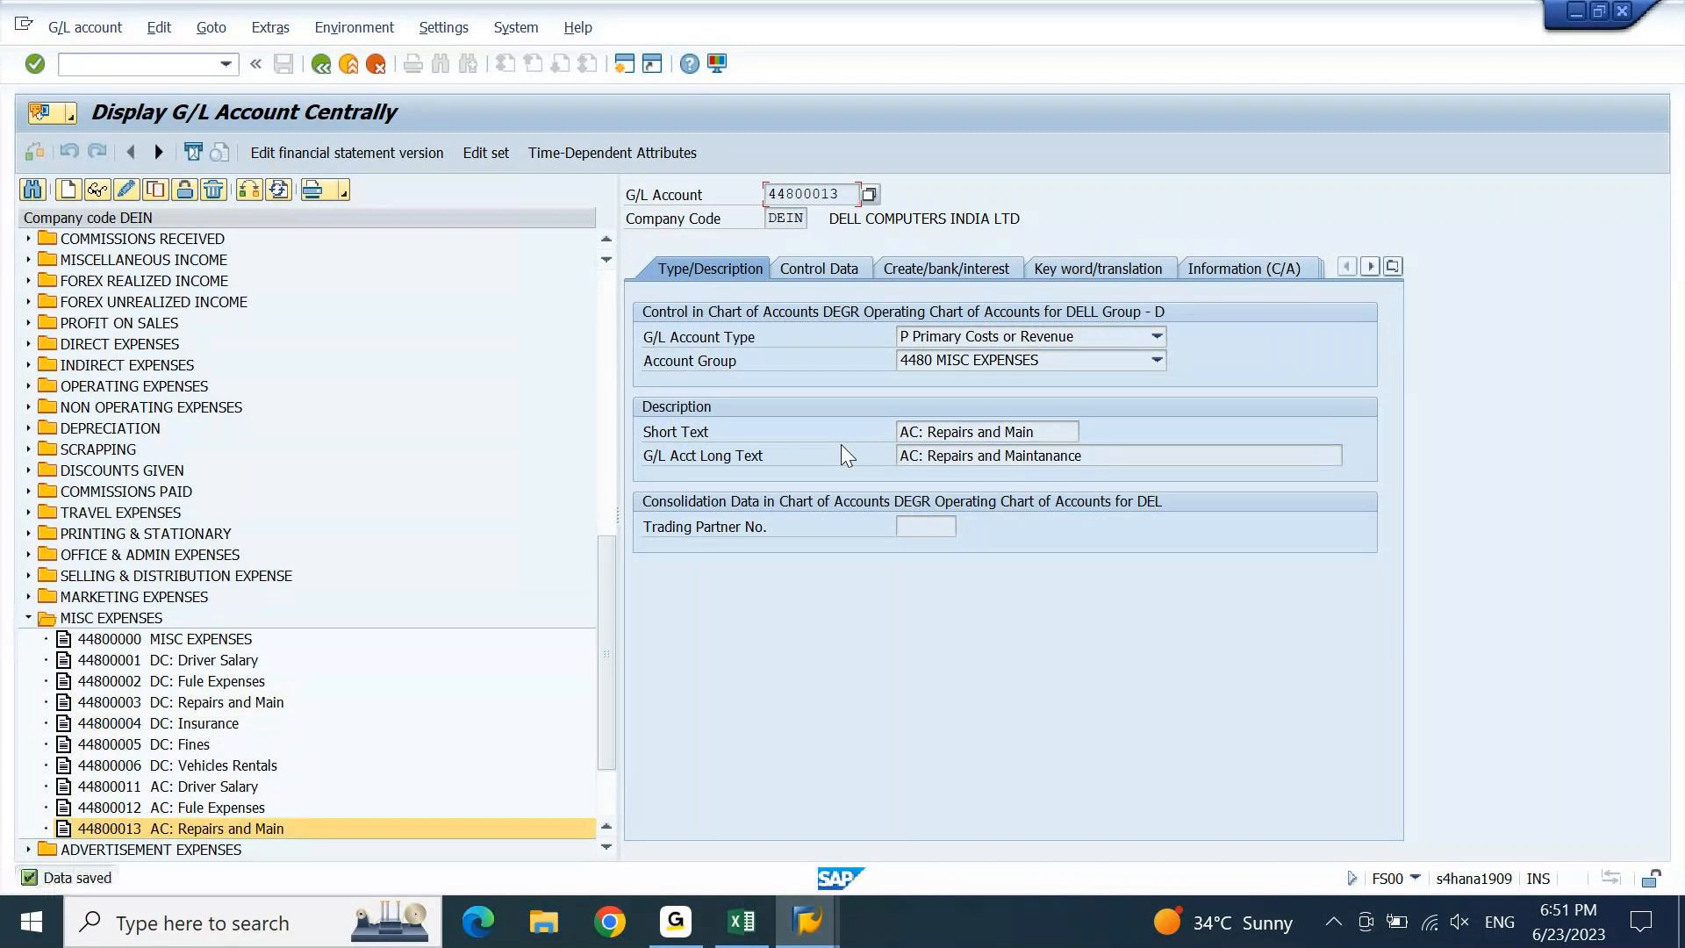
Copy 44800004 DC: Insurance to 44800014 AC: Insurance and save it.
left_click(170, 724)
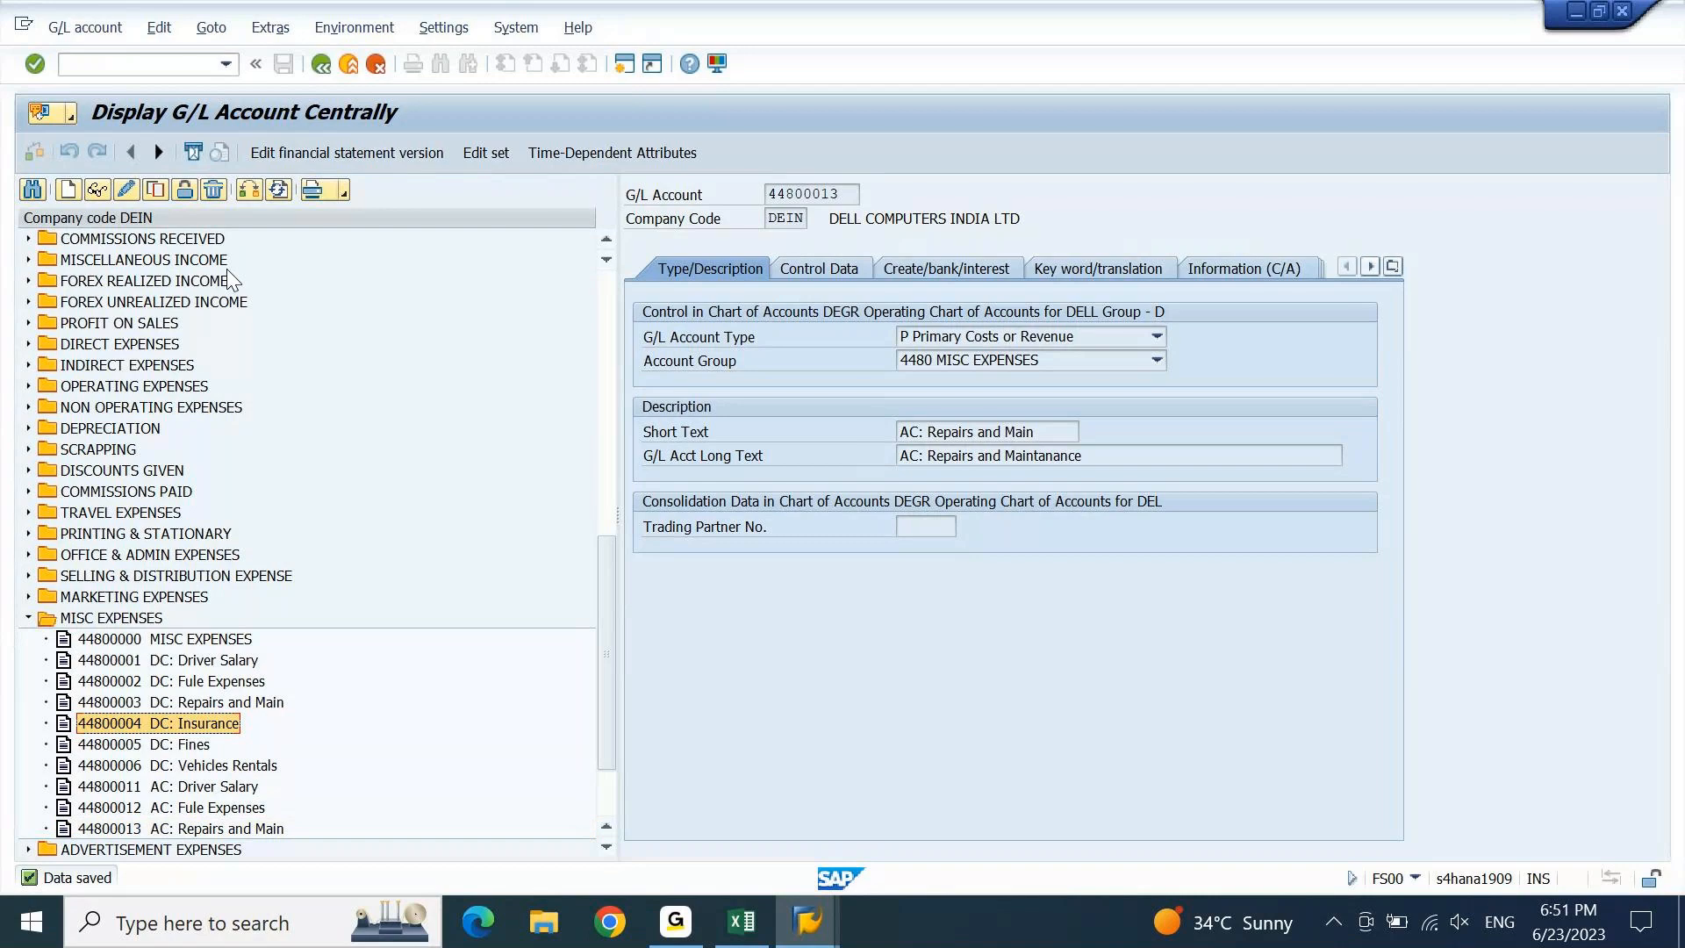
left_click(158, 192)
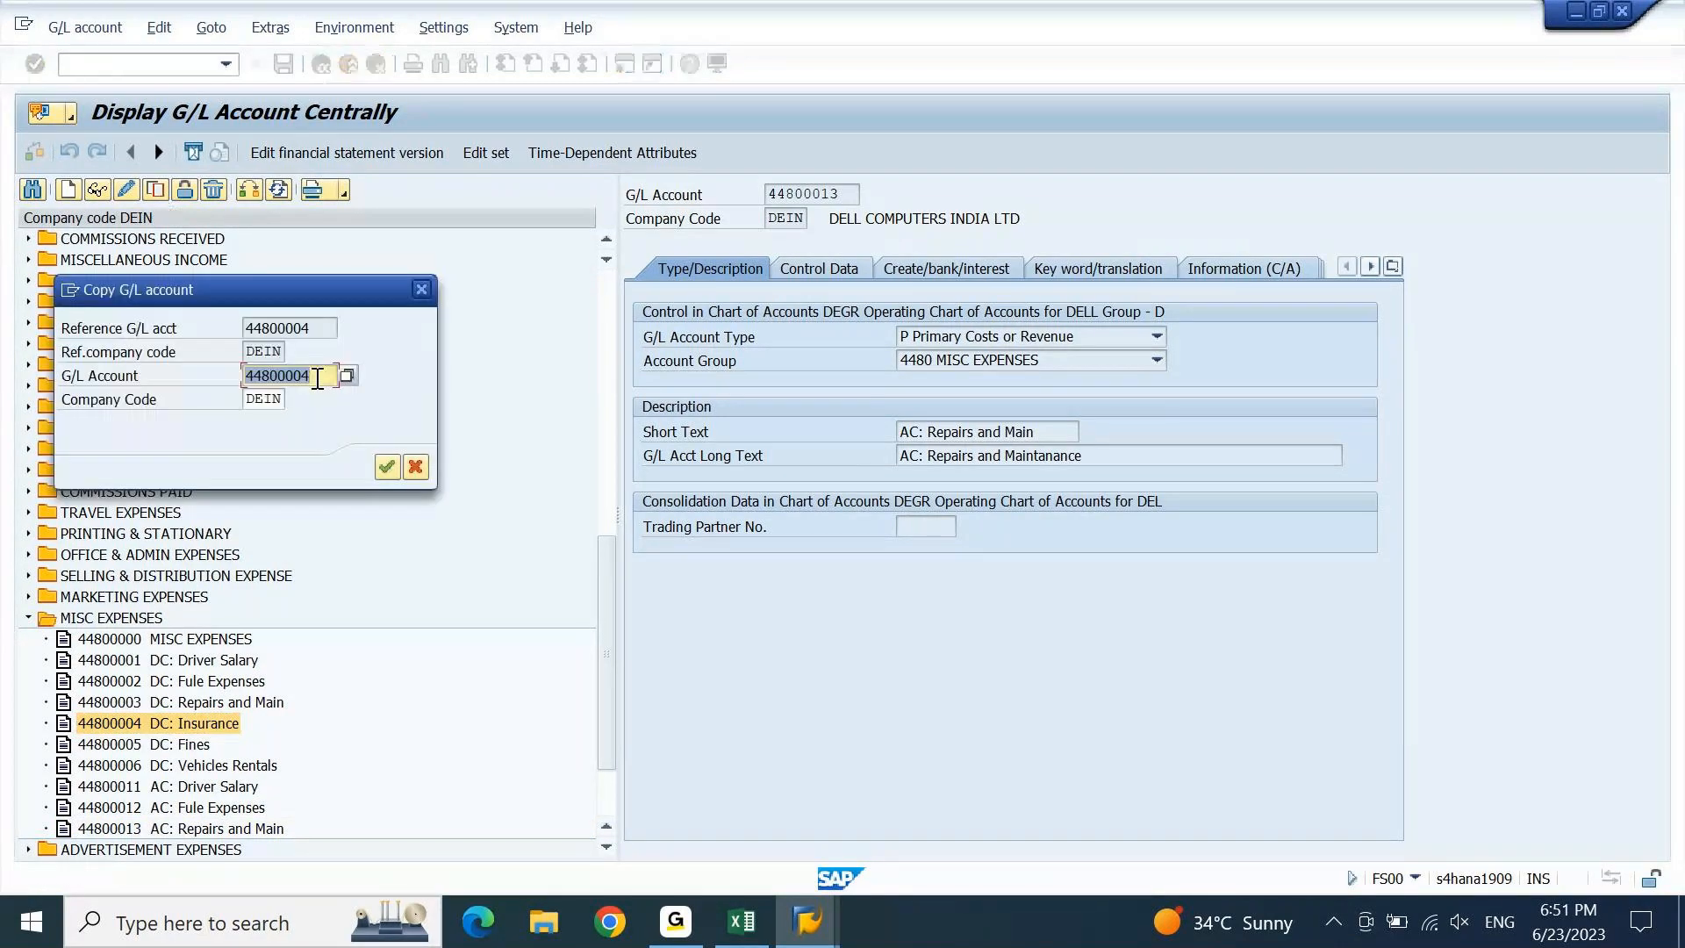
left_click(318, 378)
key("Left")
key("BackSpace")
type("1")
key("Return")
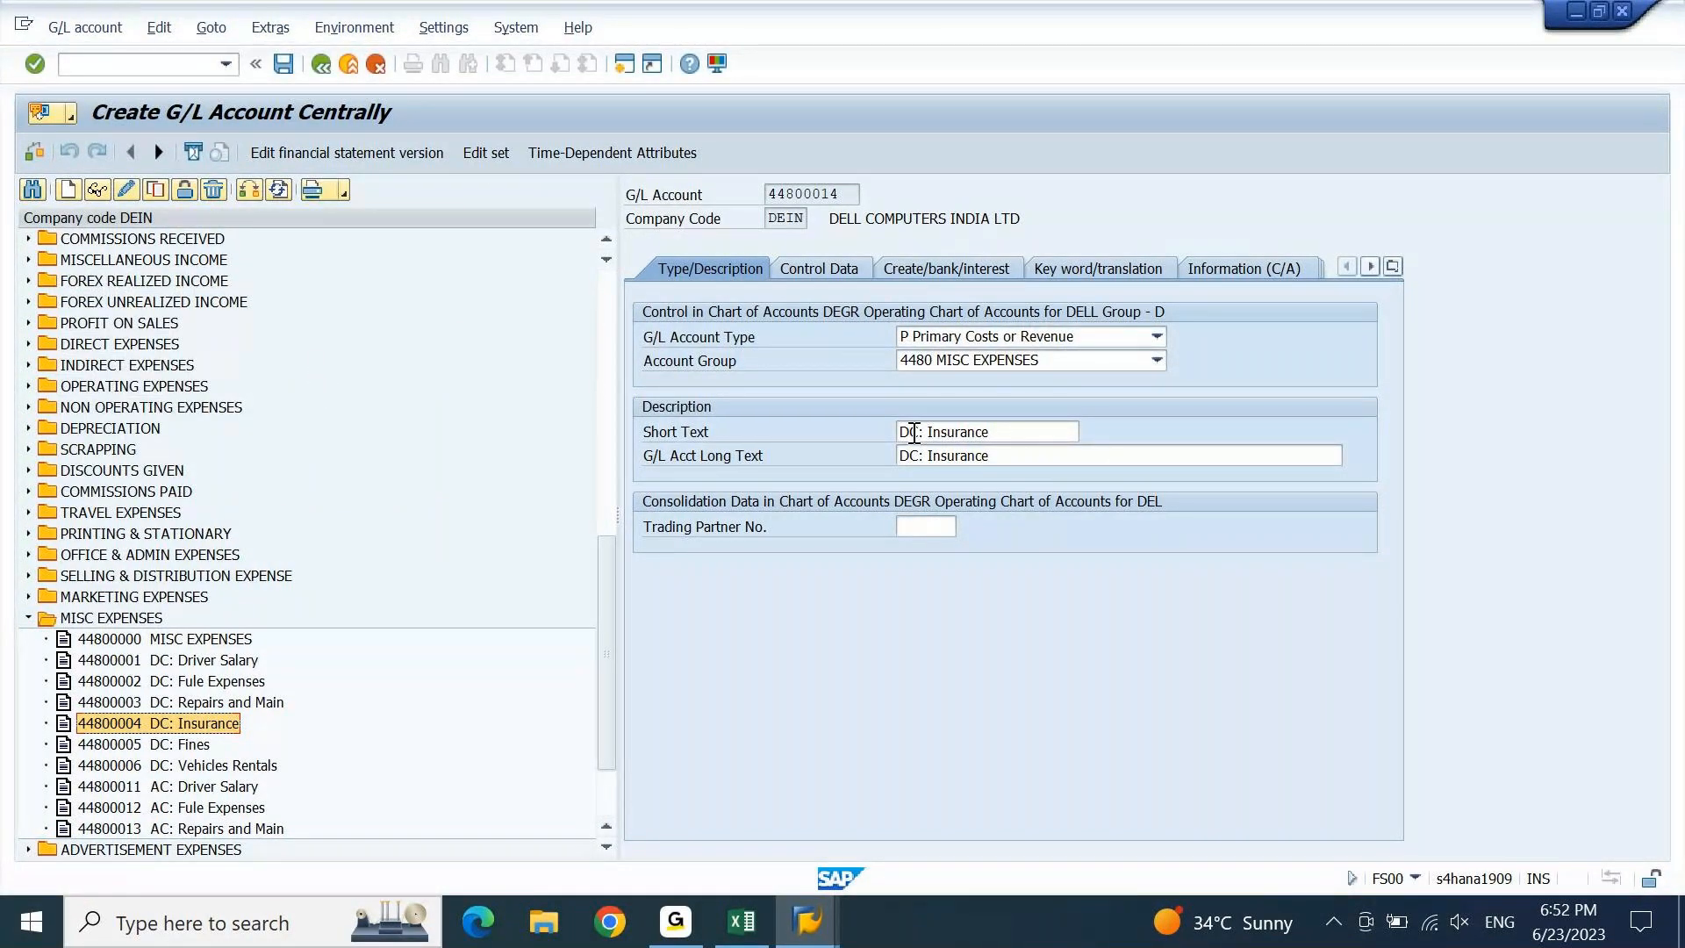
left_click(830, 441)
type("A")
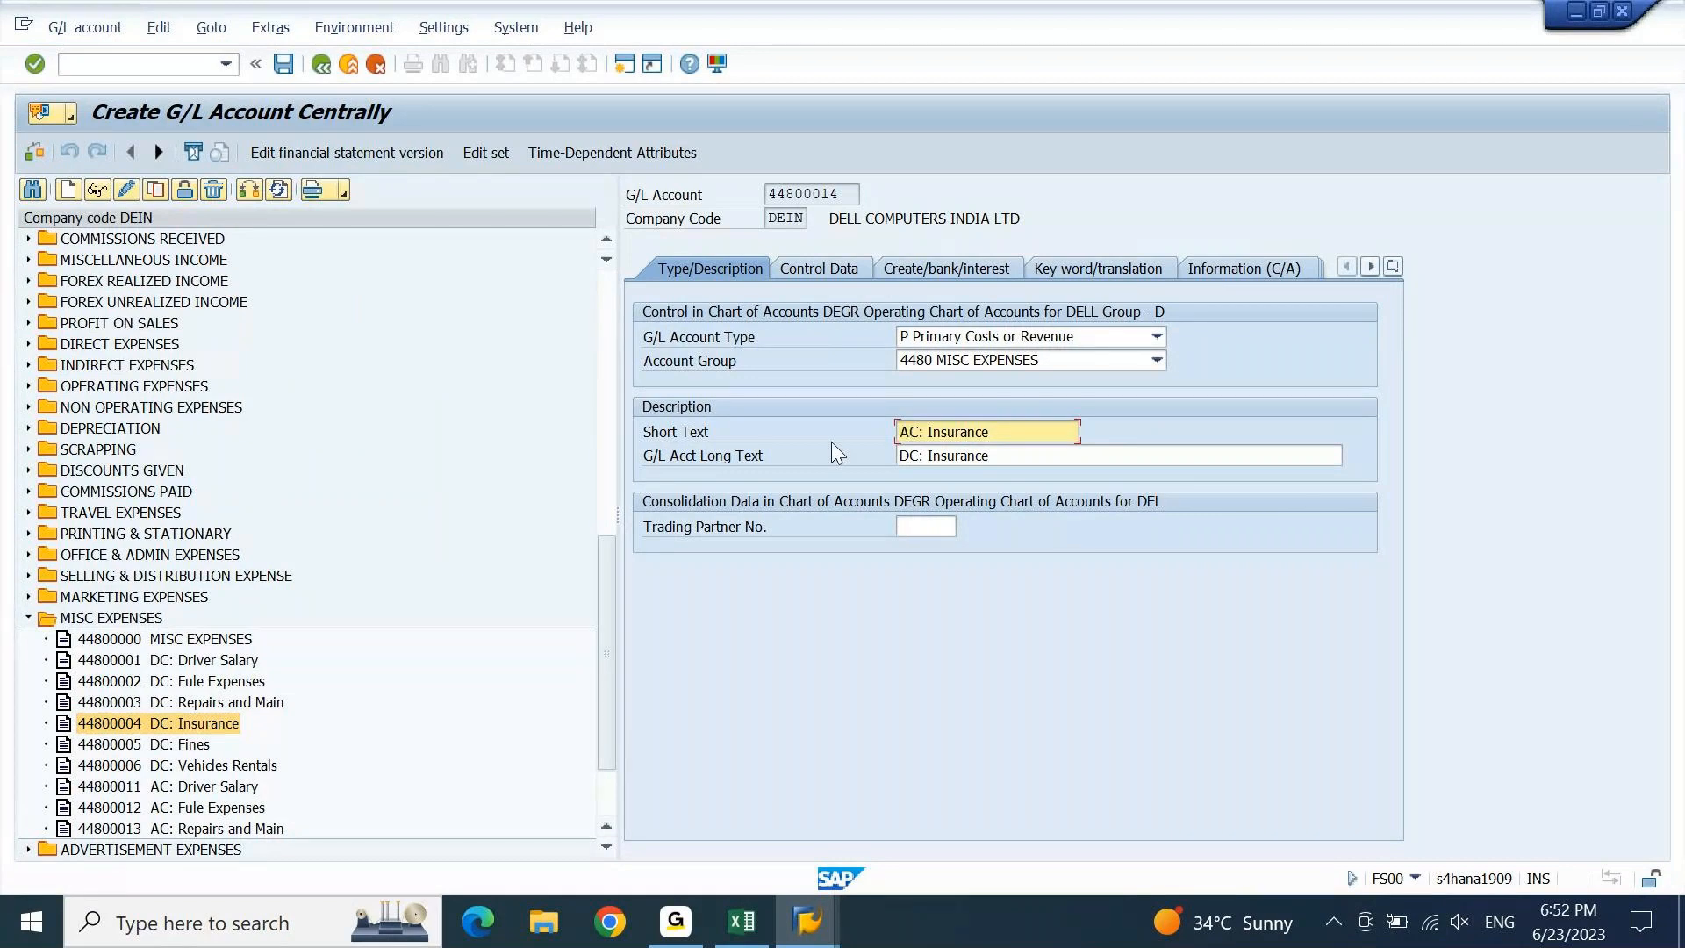
key("Tab")
key("Delete")
type("A")
key("ctrl+s")
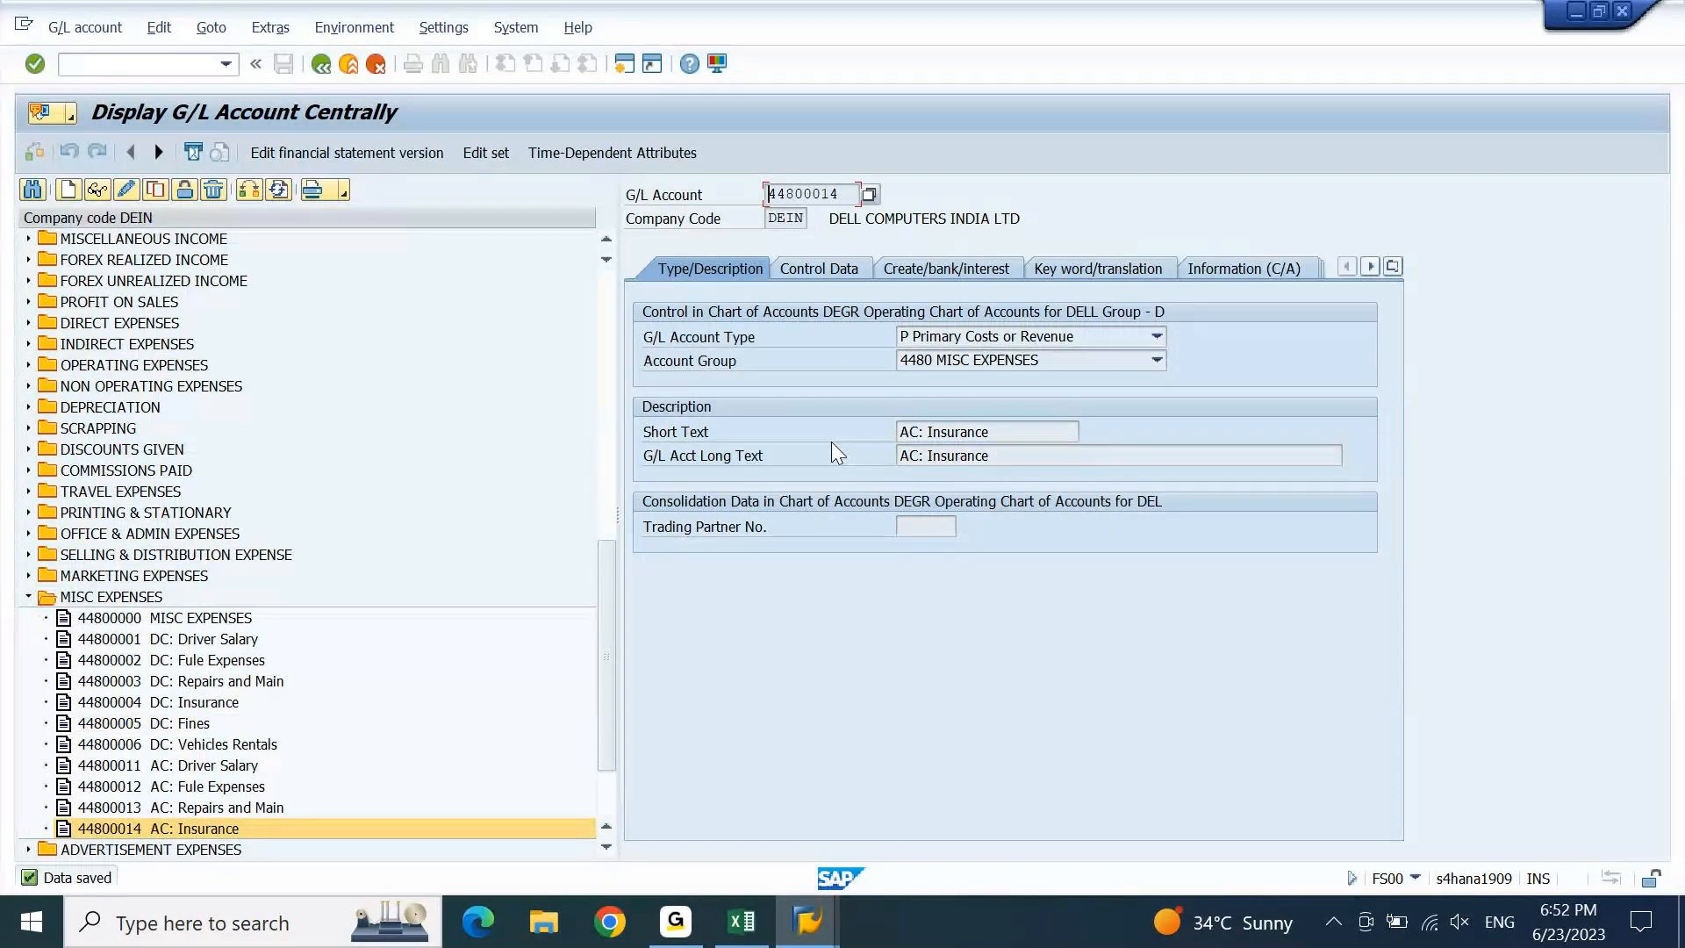
Copy 44800005 DC: Fines to 44800015 AC: Fines and save it.
double_click(193, 725)
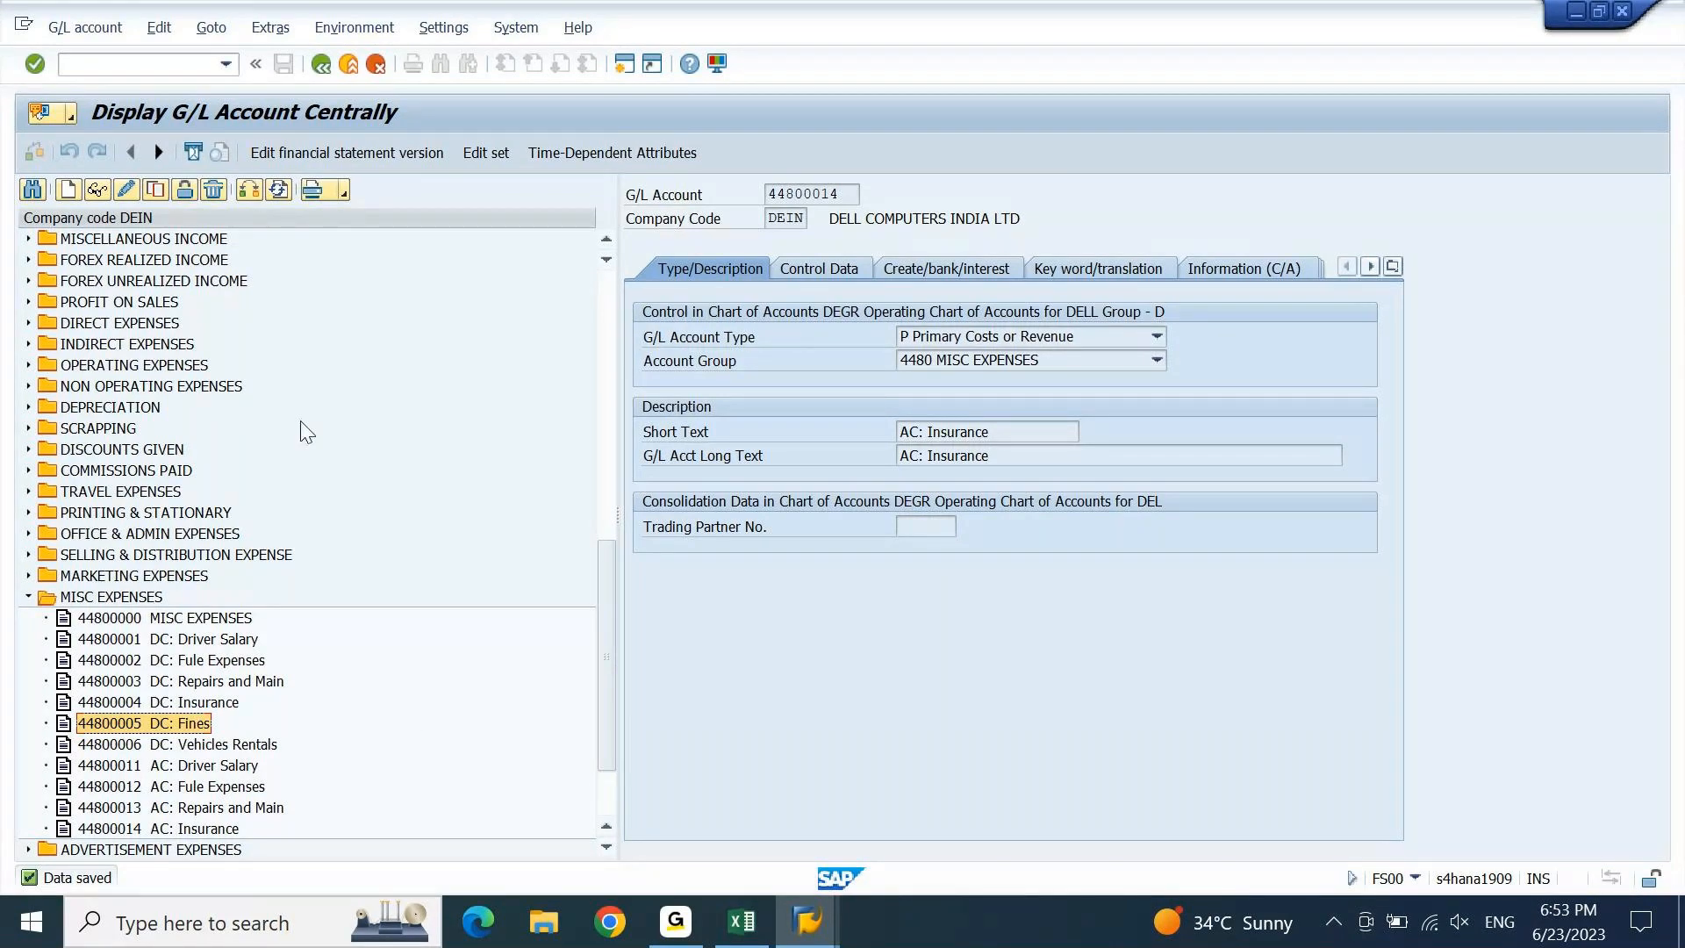
left_click(156, 189)
left_click(324, 377)
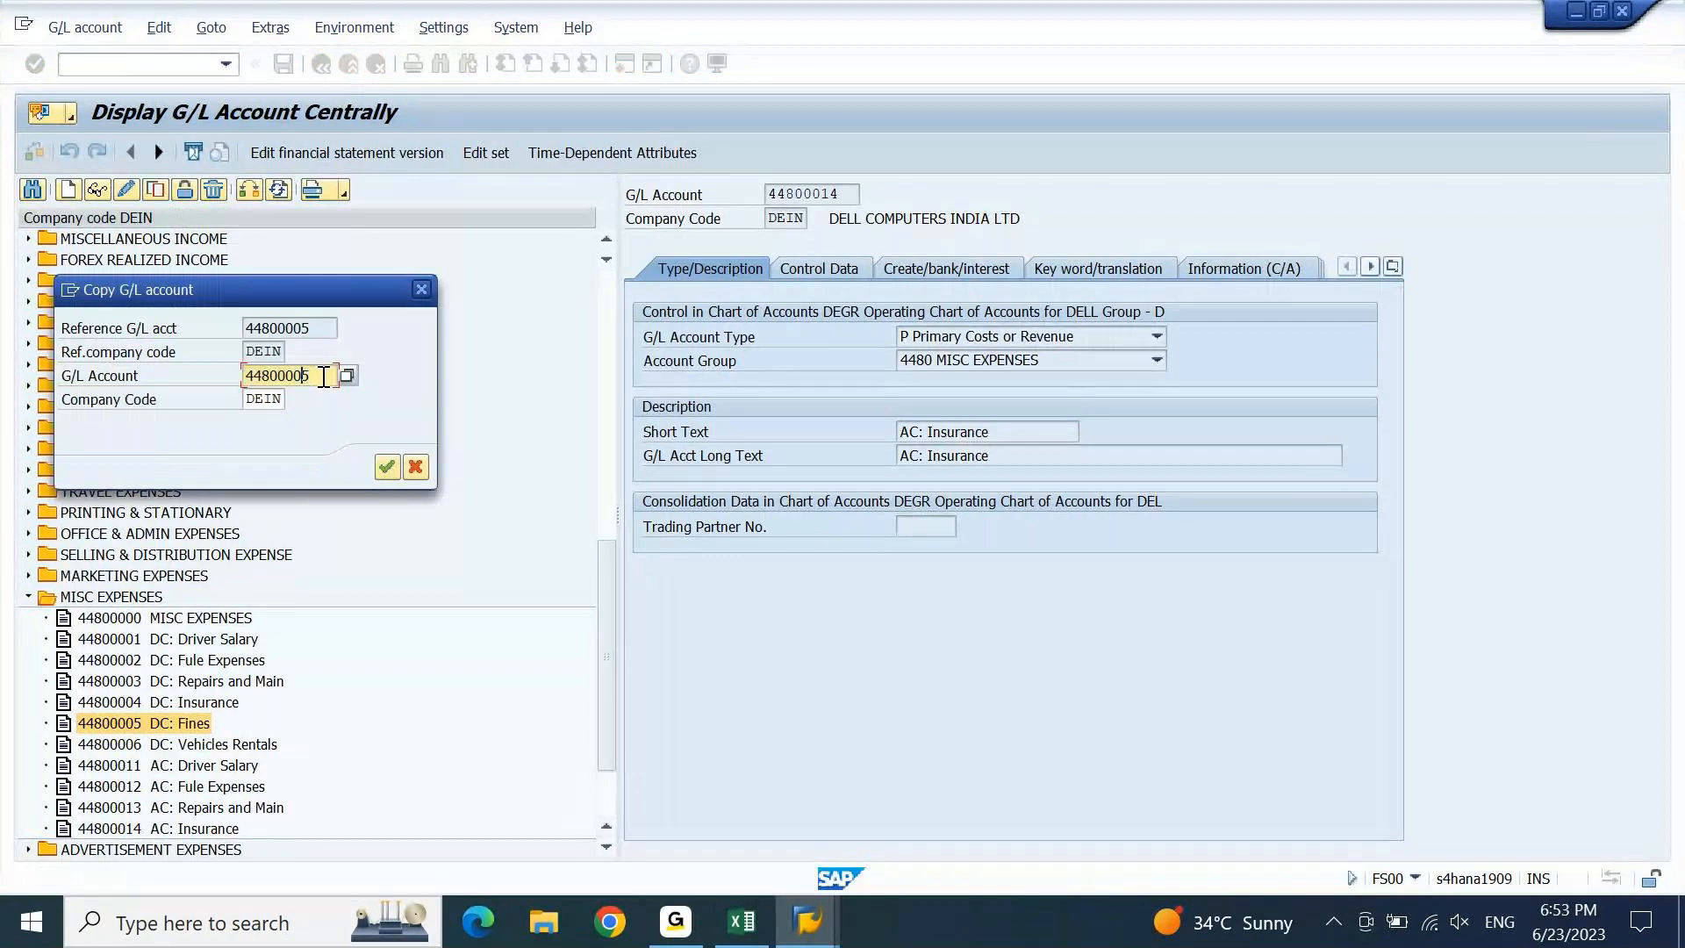
key("Left")
key("BackSpace")
type("1")
key("Return")
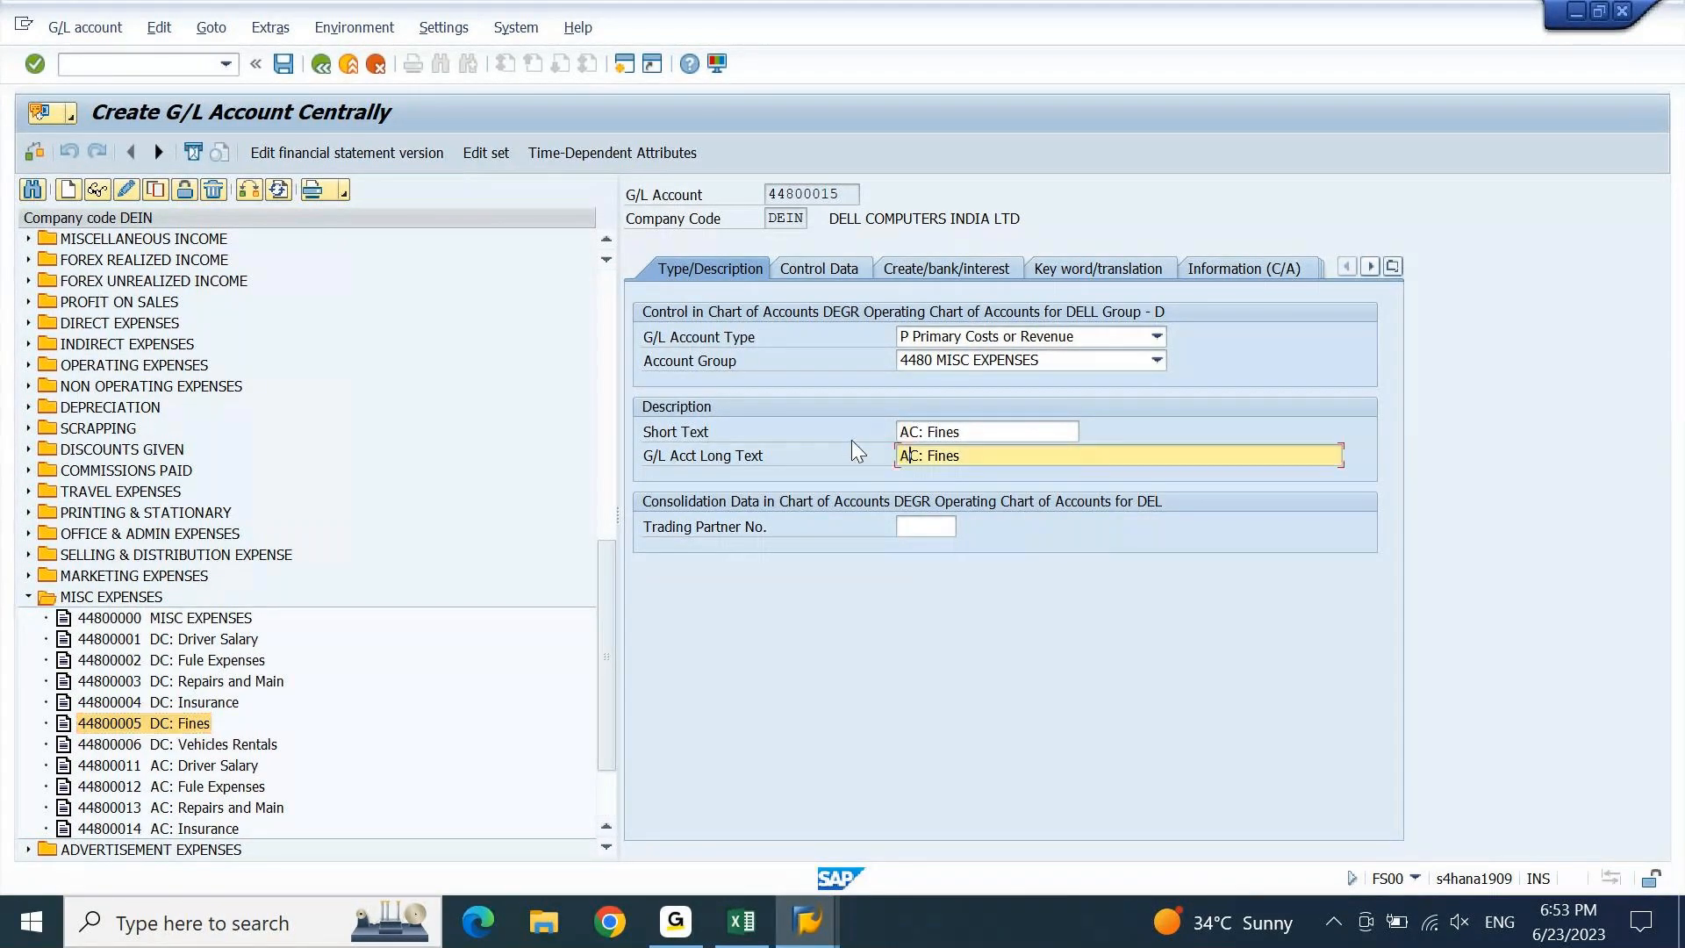
key("ctrl+s")
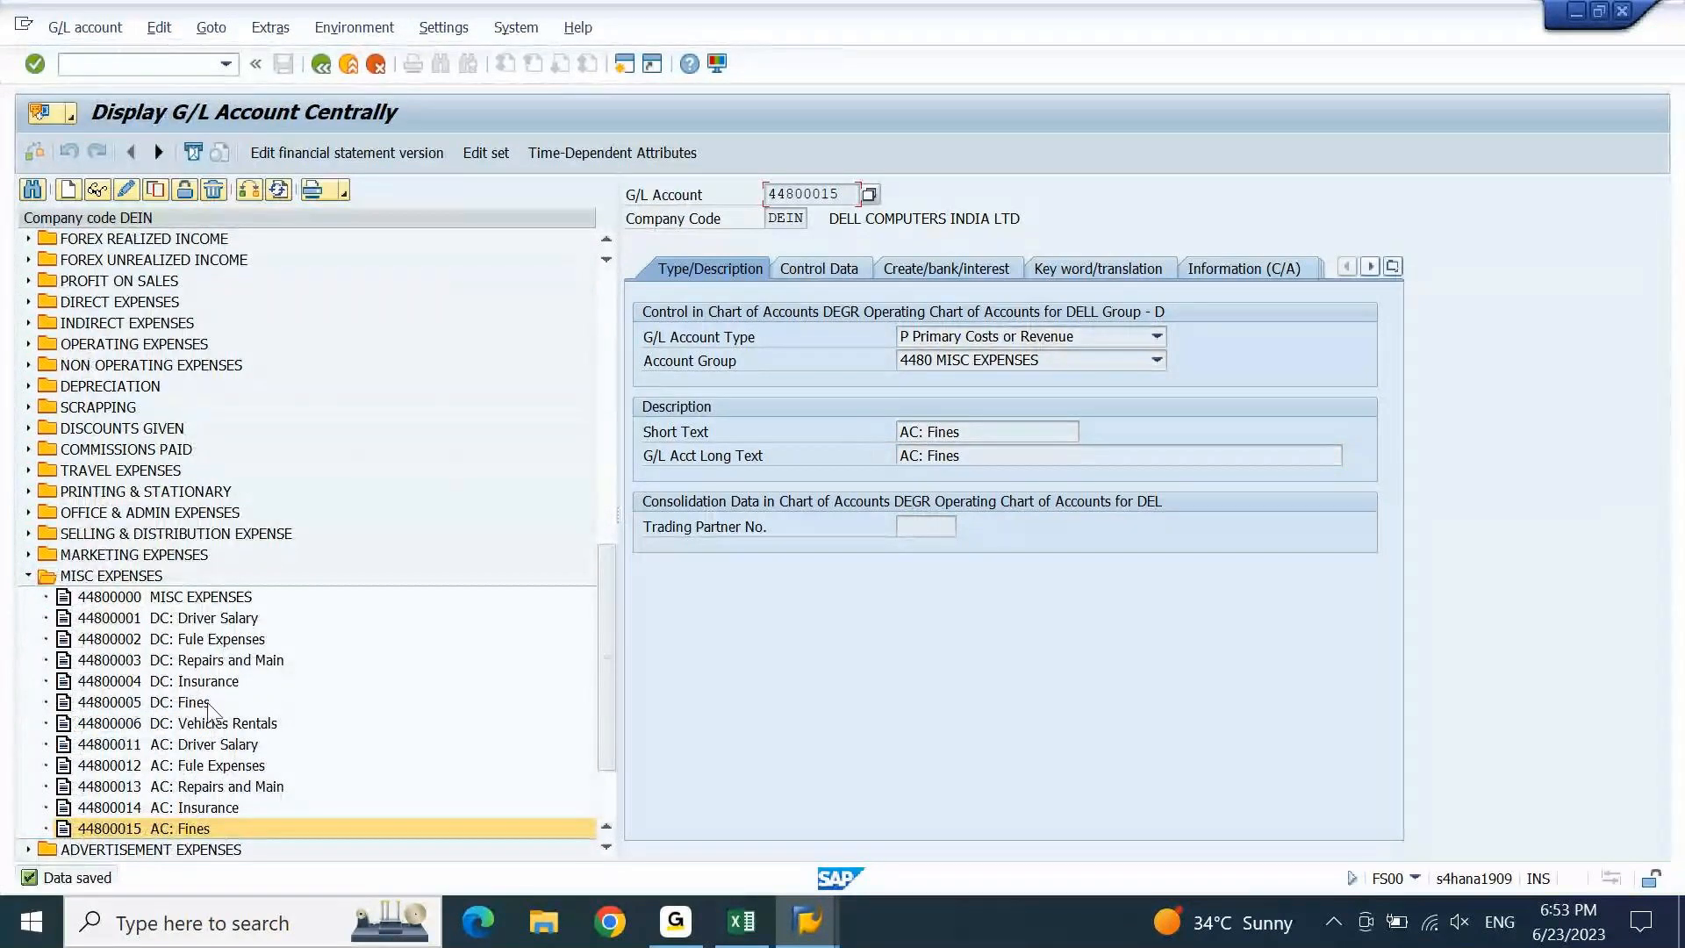
Copy 44800006 DC: Vehicles Rentals to 44800016 AC: Vehicles Rentals and save it.
left_click(194, 727)
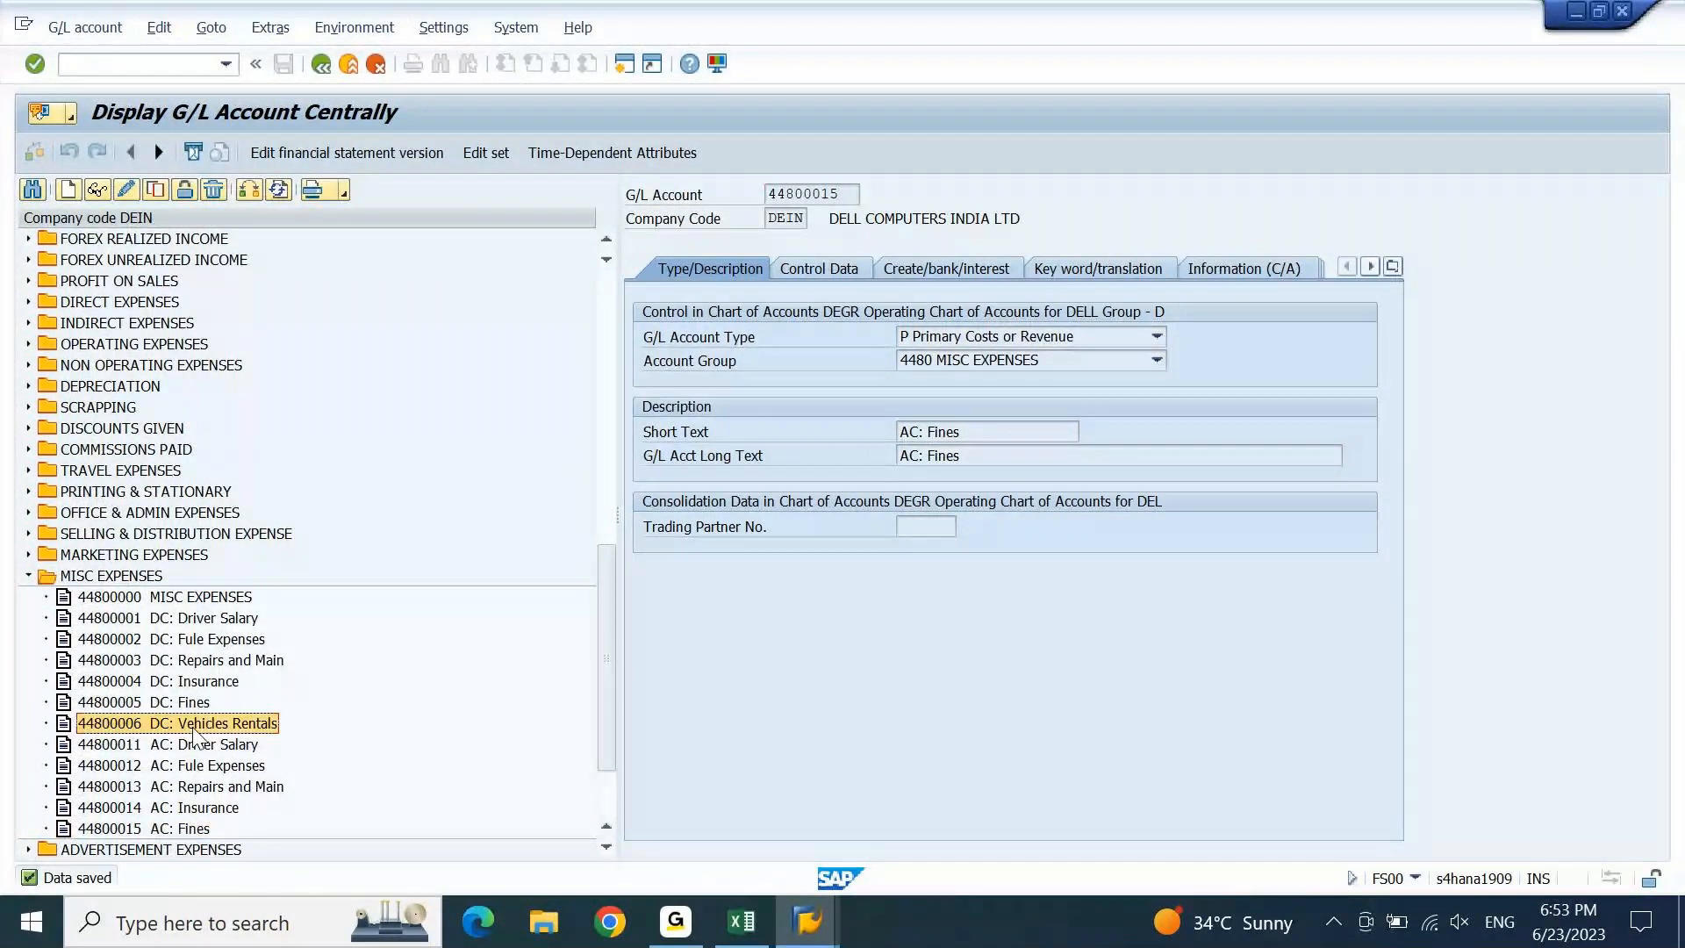
left_click(163, 190)
key("Left")
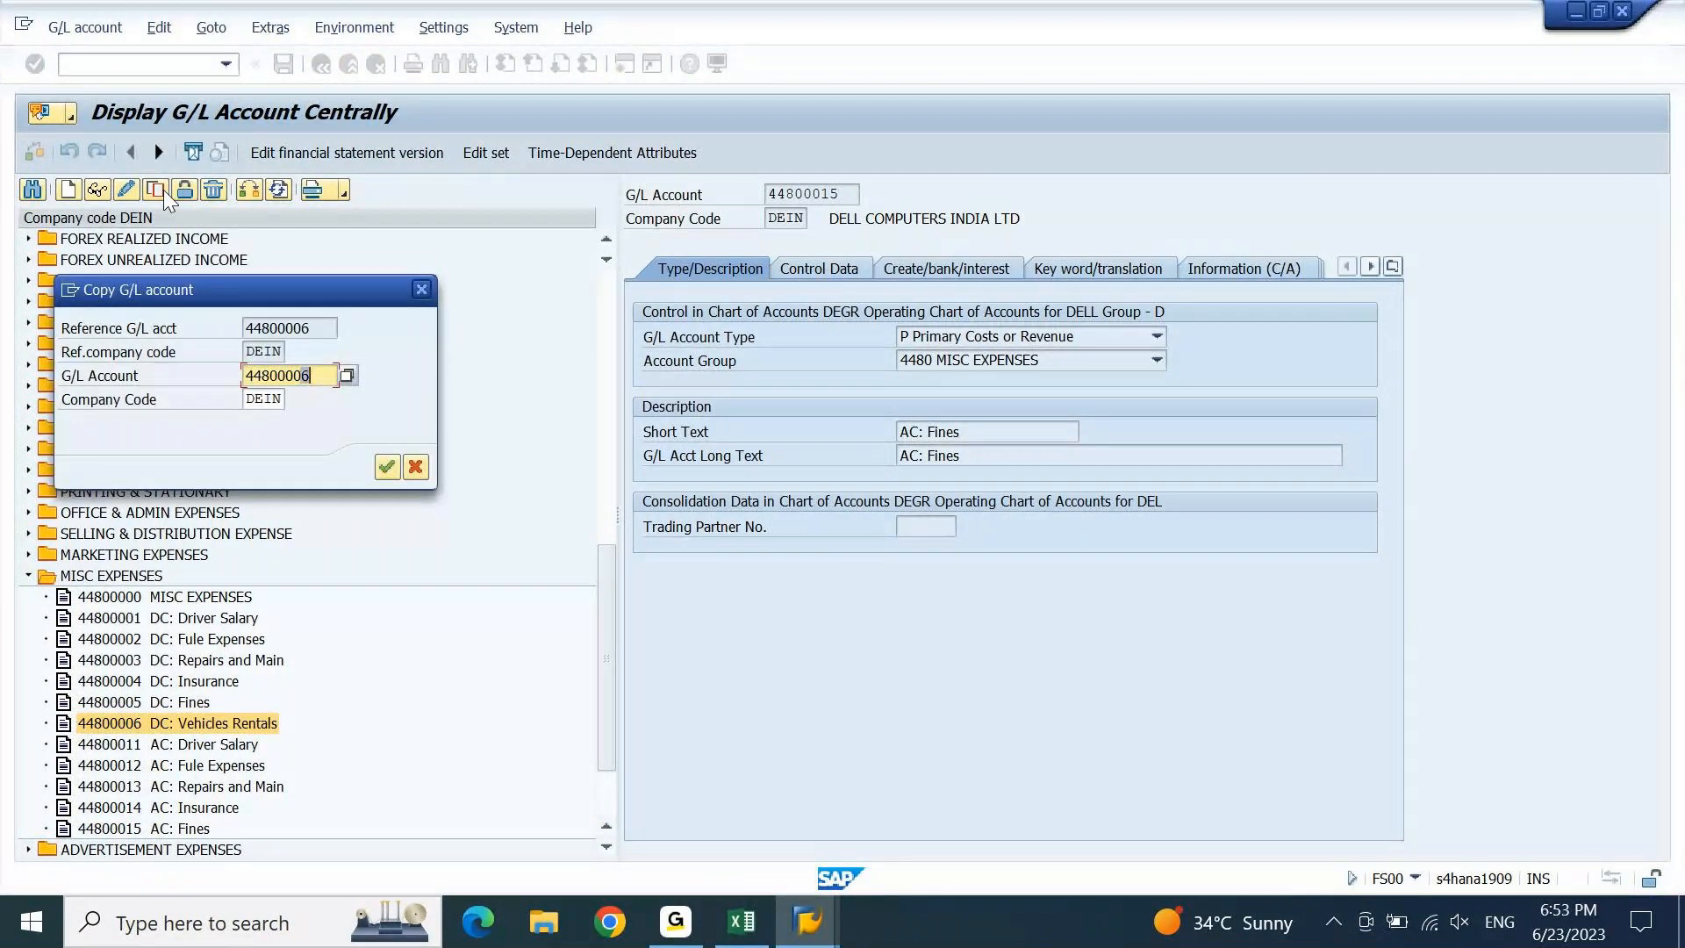
key("BackSpace")
type("1")
key("Return")
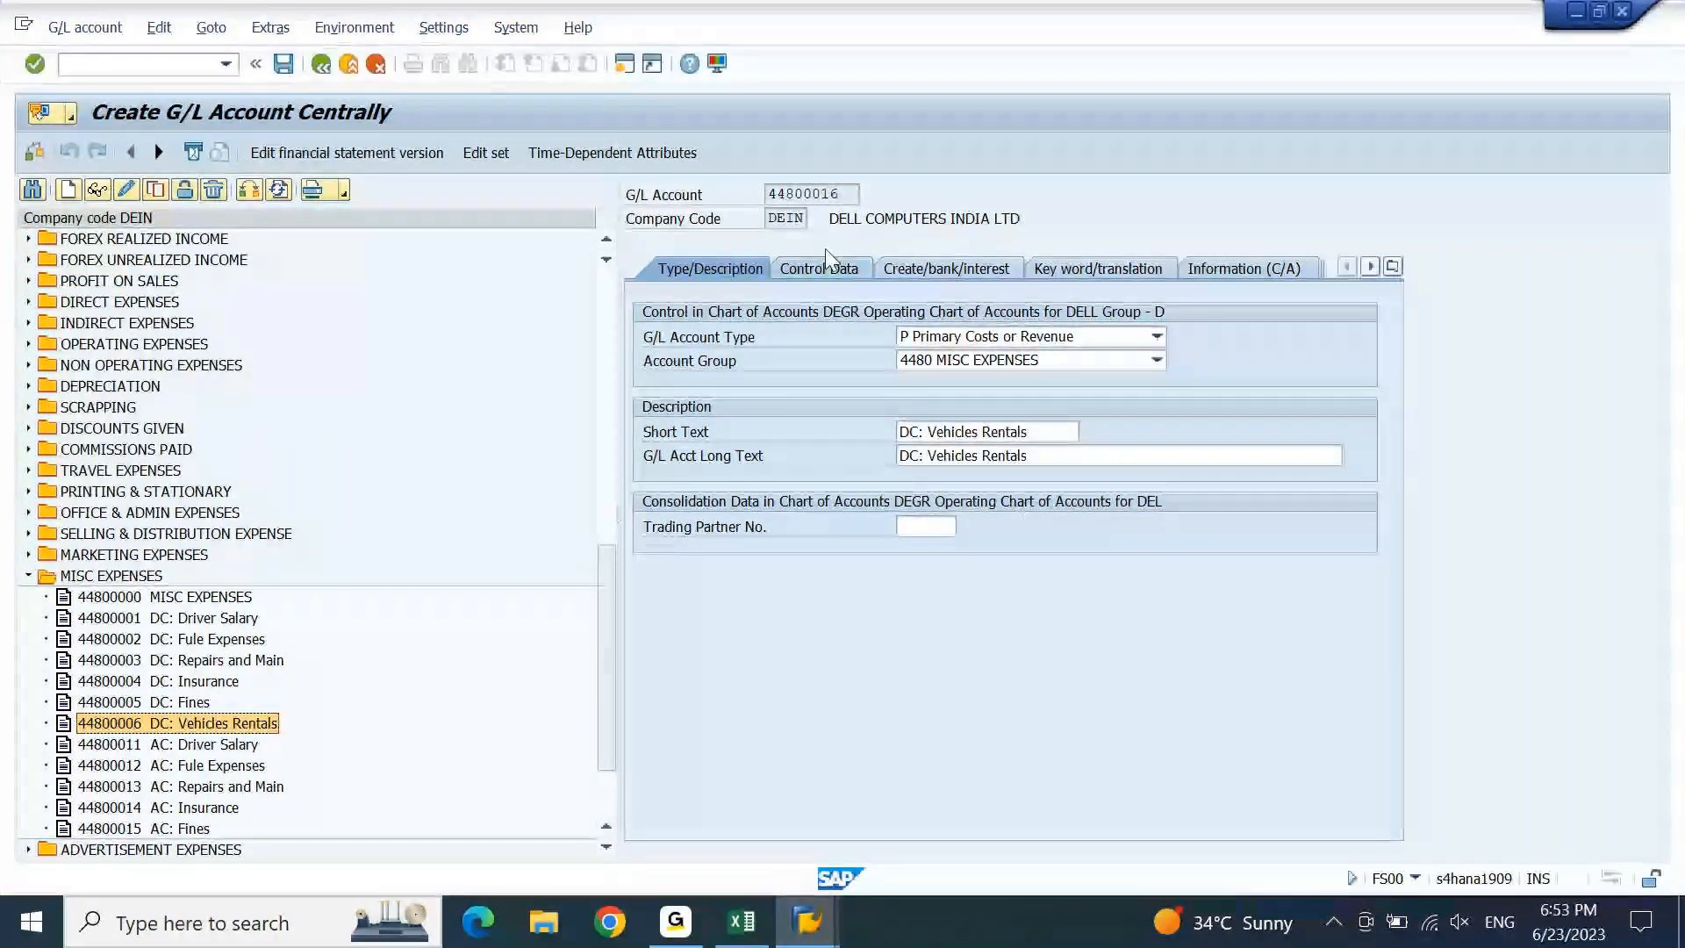
left_click(902, 431)
key("Delete")
type("A")
key("Tab")
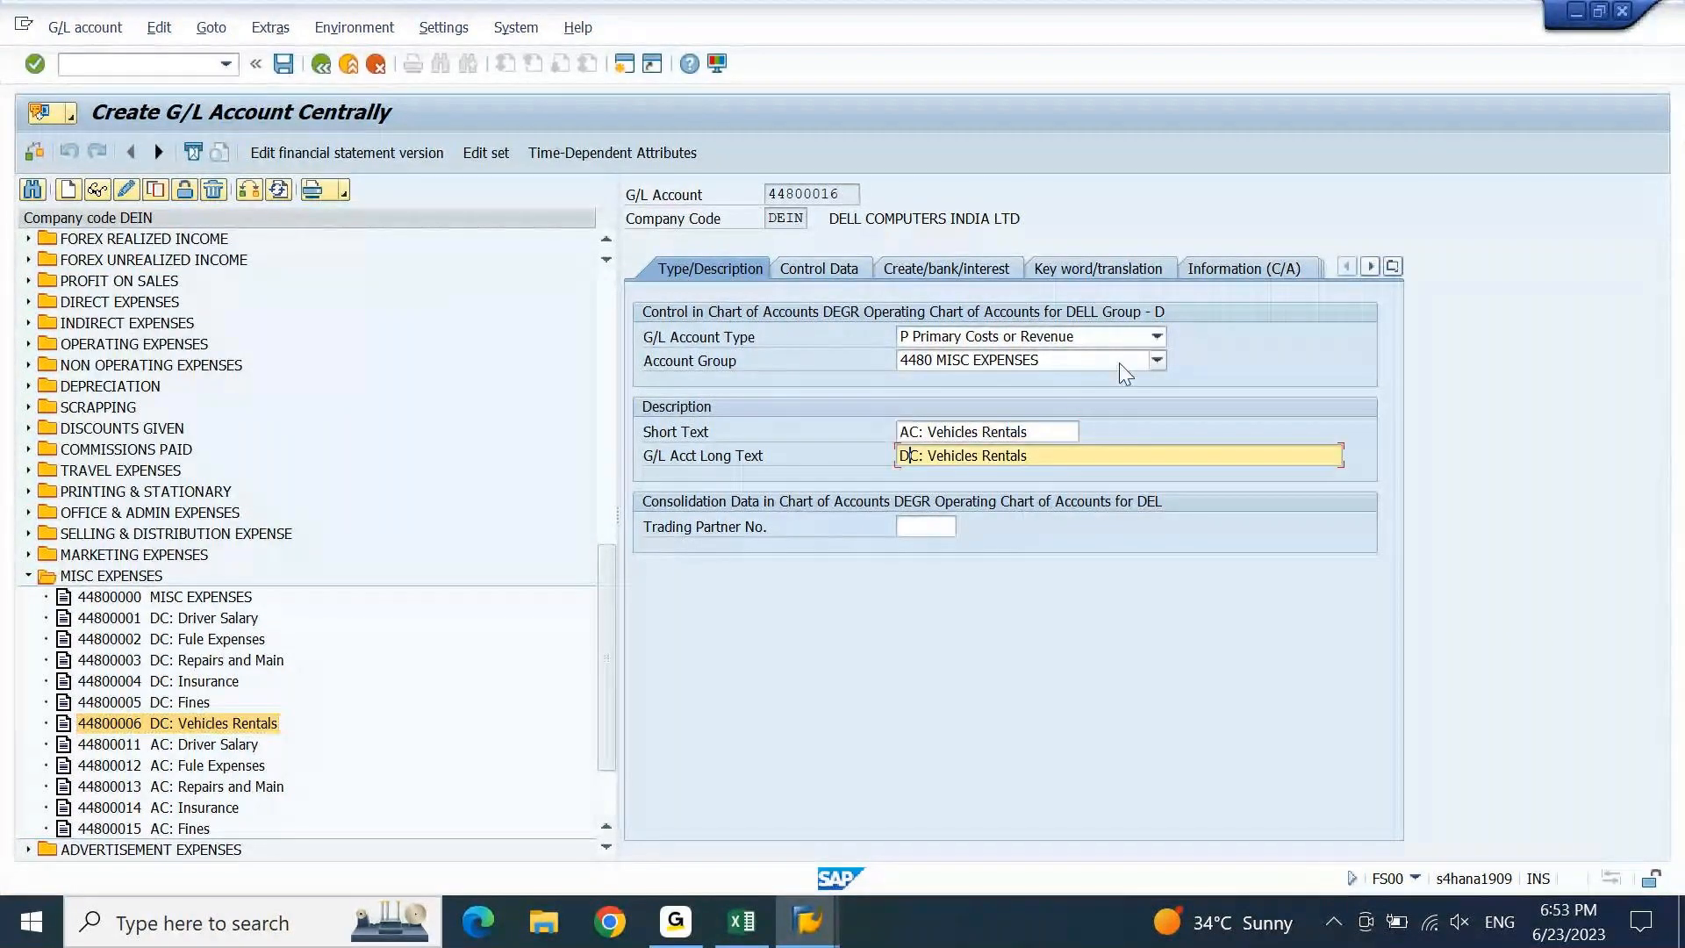
key("Delete")
type("A")
key("ctrl+s")
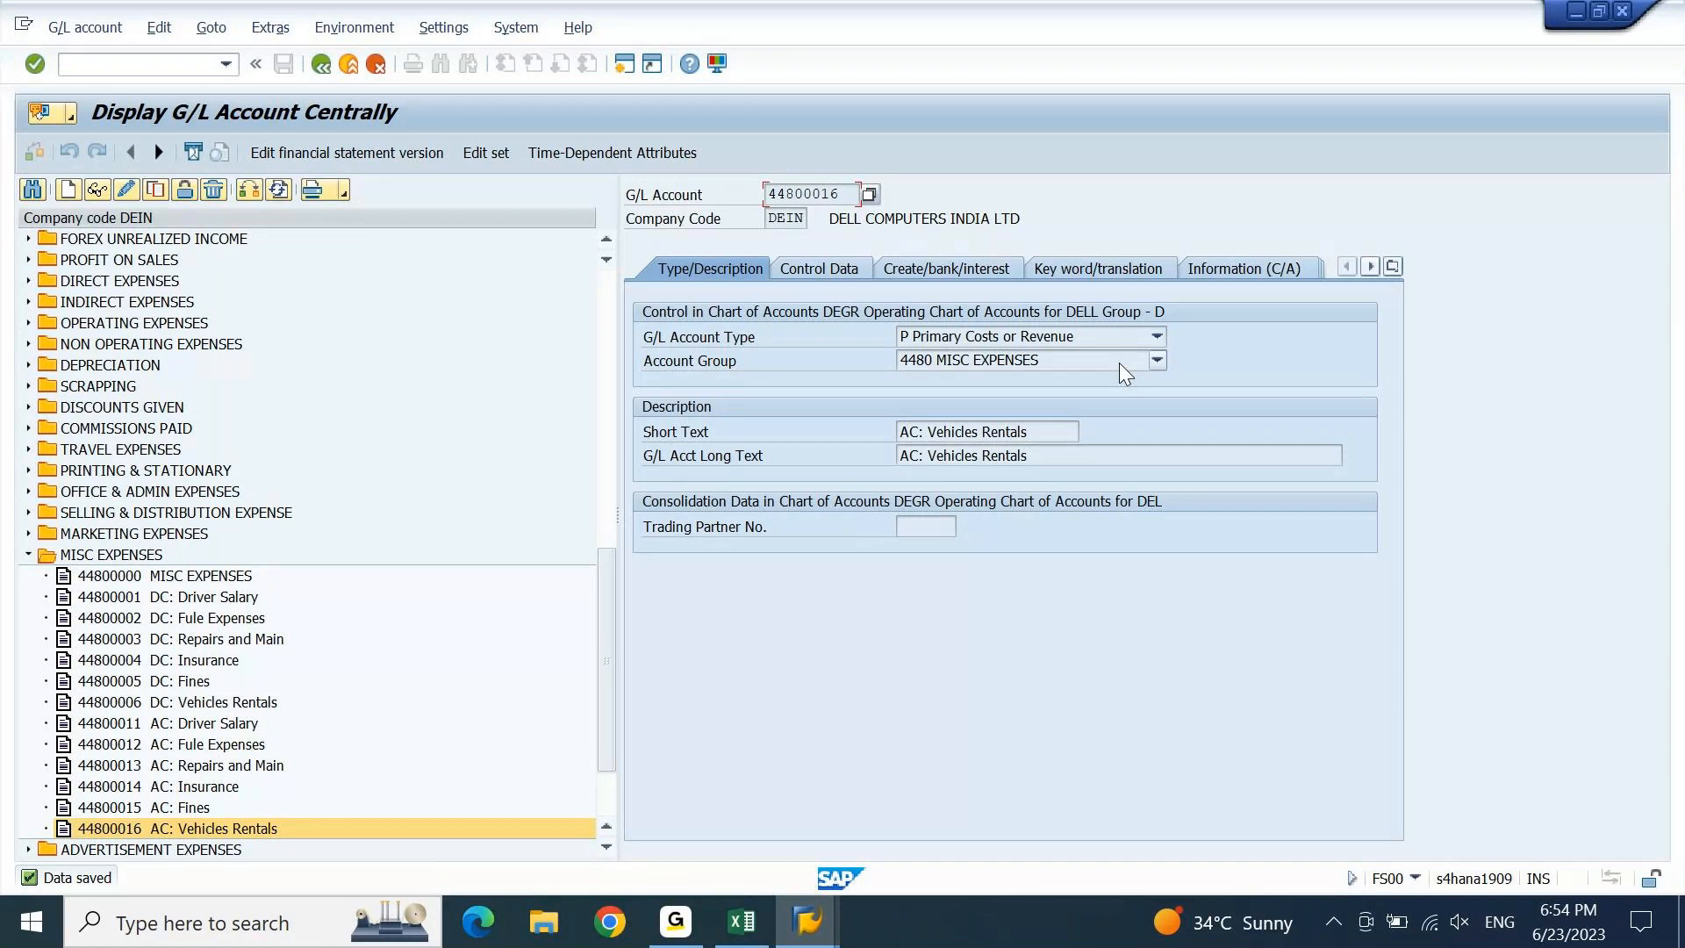
Keep 4480 MISC EXPENSES as the account group and open a new SAP session.
left_click(1129, 362)
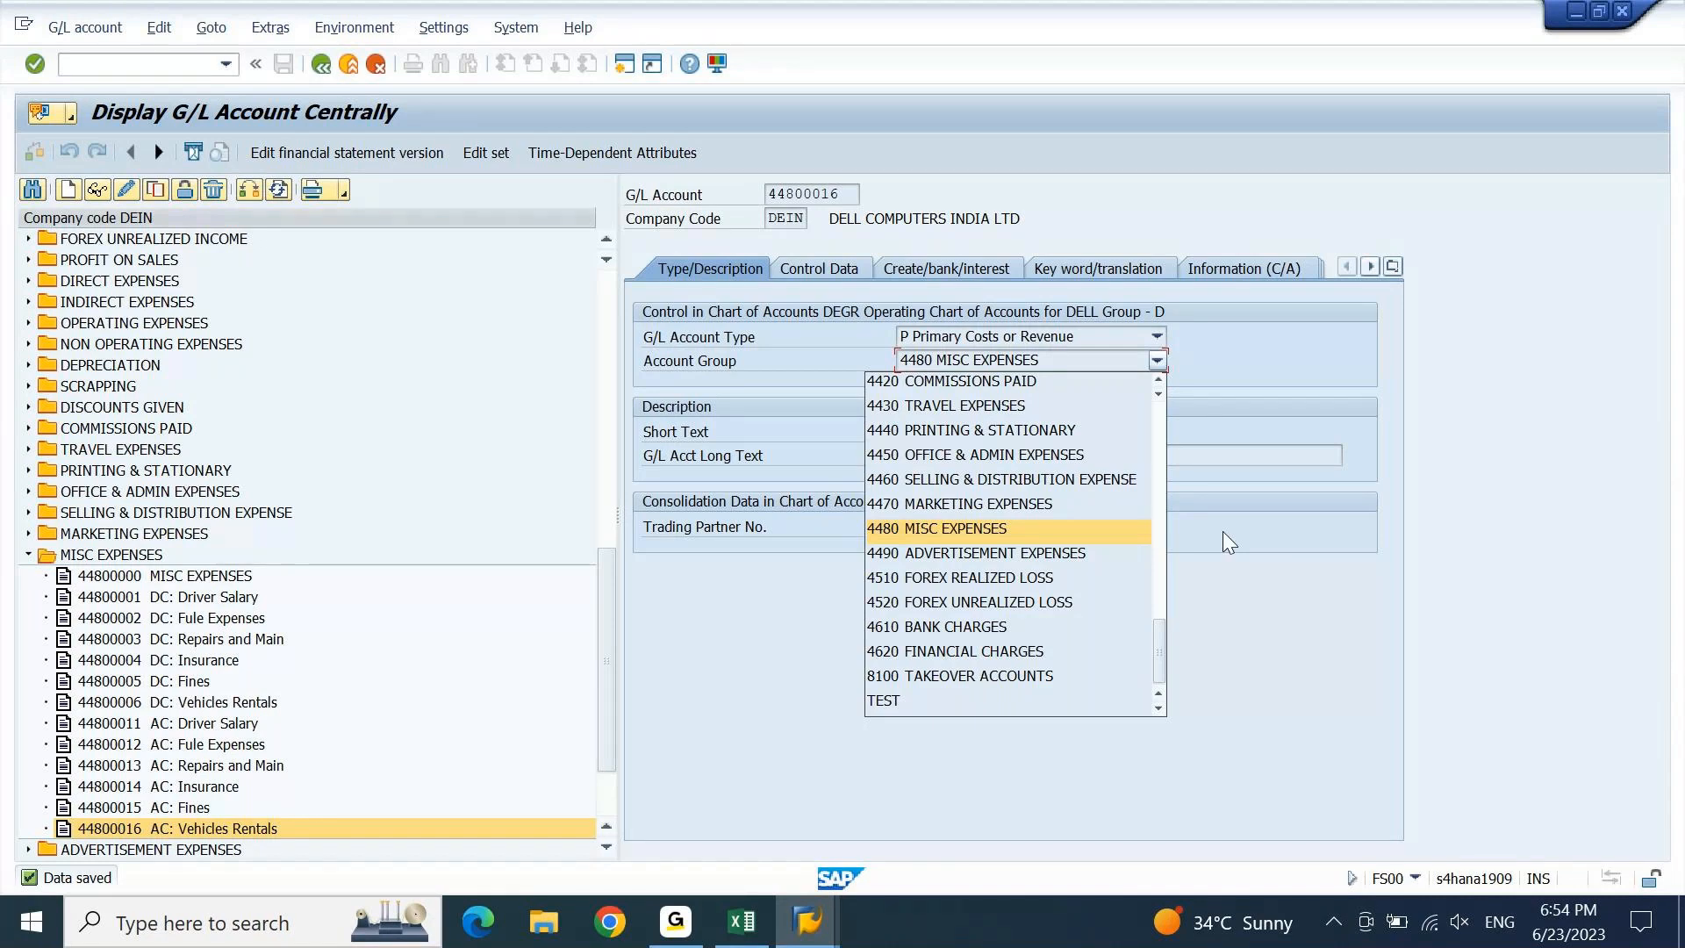
left_click_drag(1160, 660, 1167, 611)
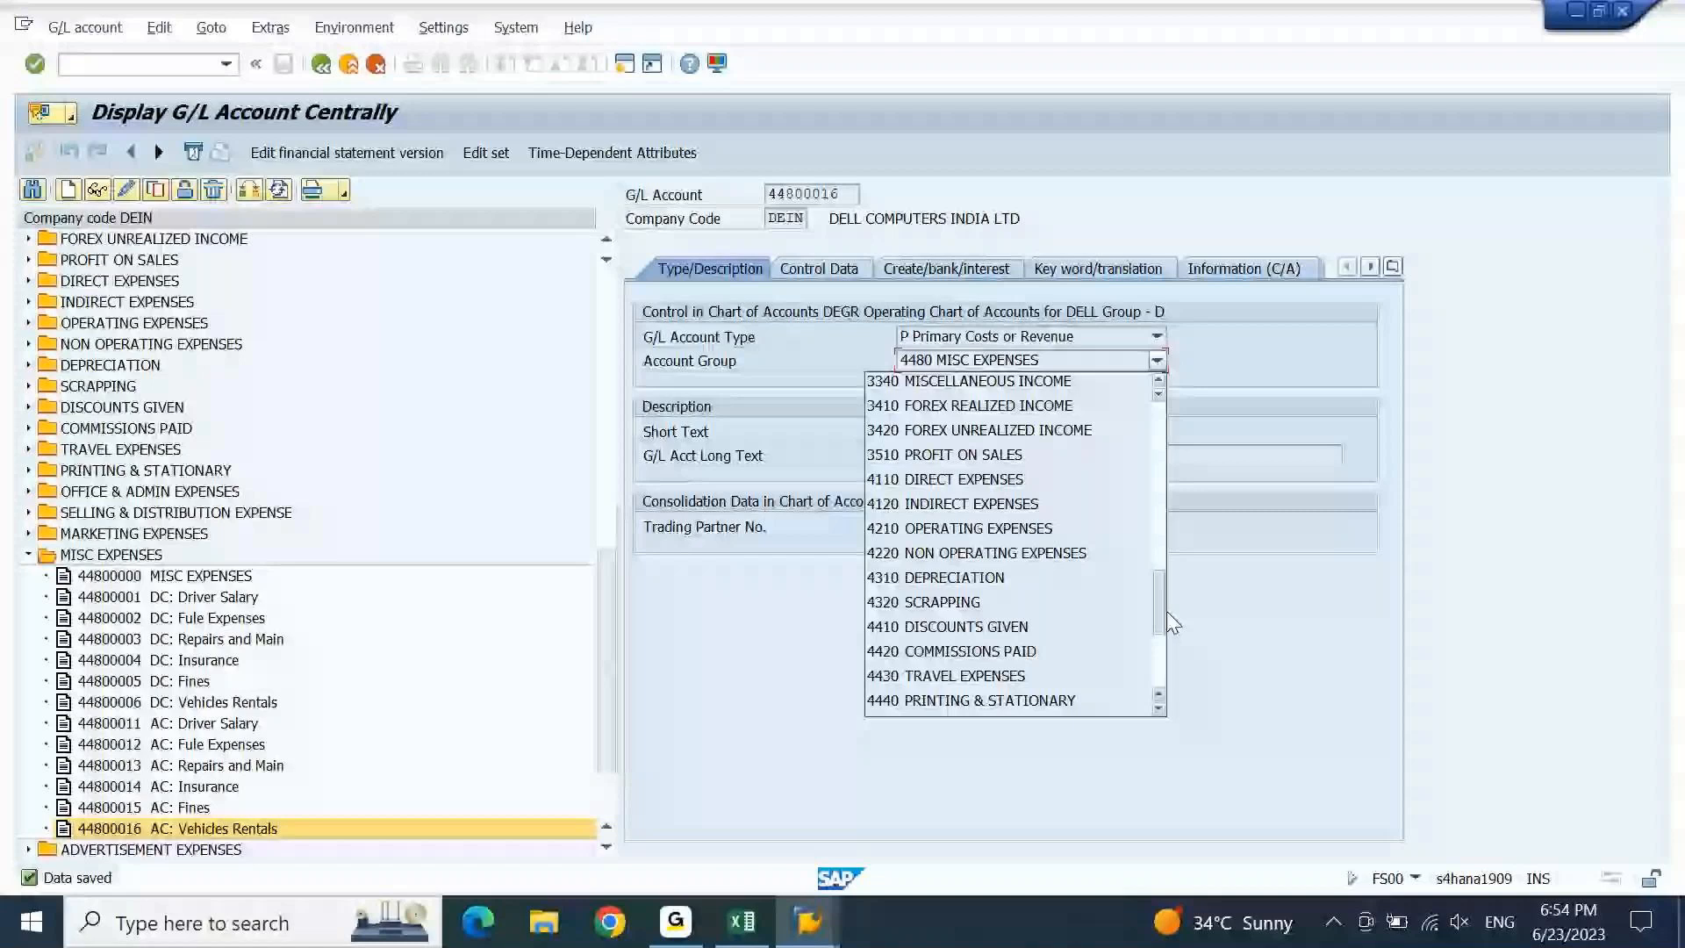
left_click_drag(1168, 612, 1150, 527)
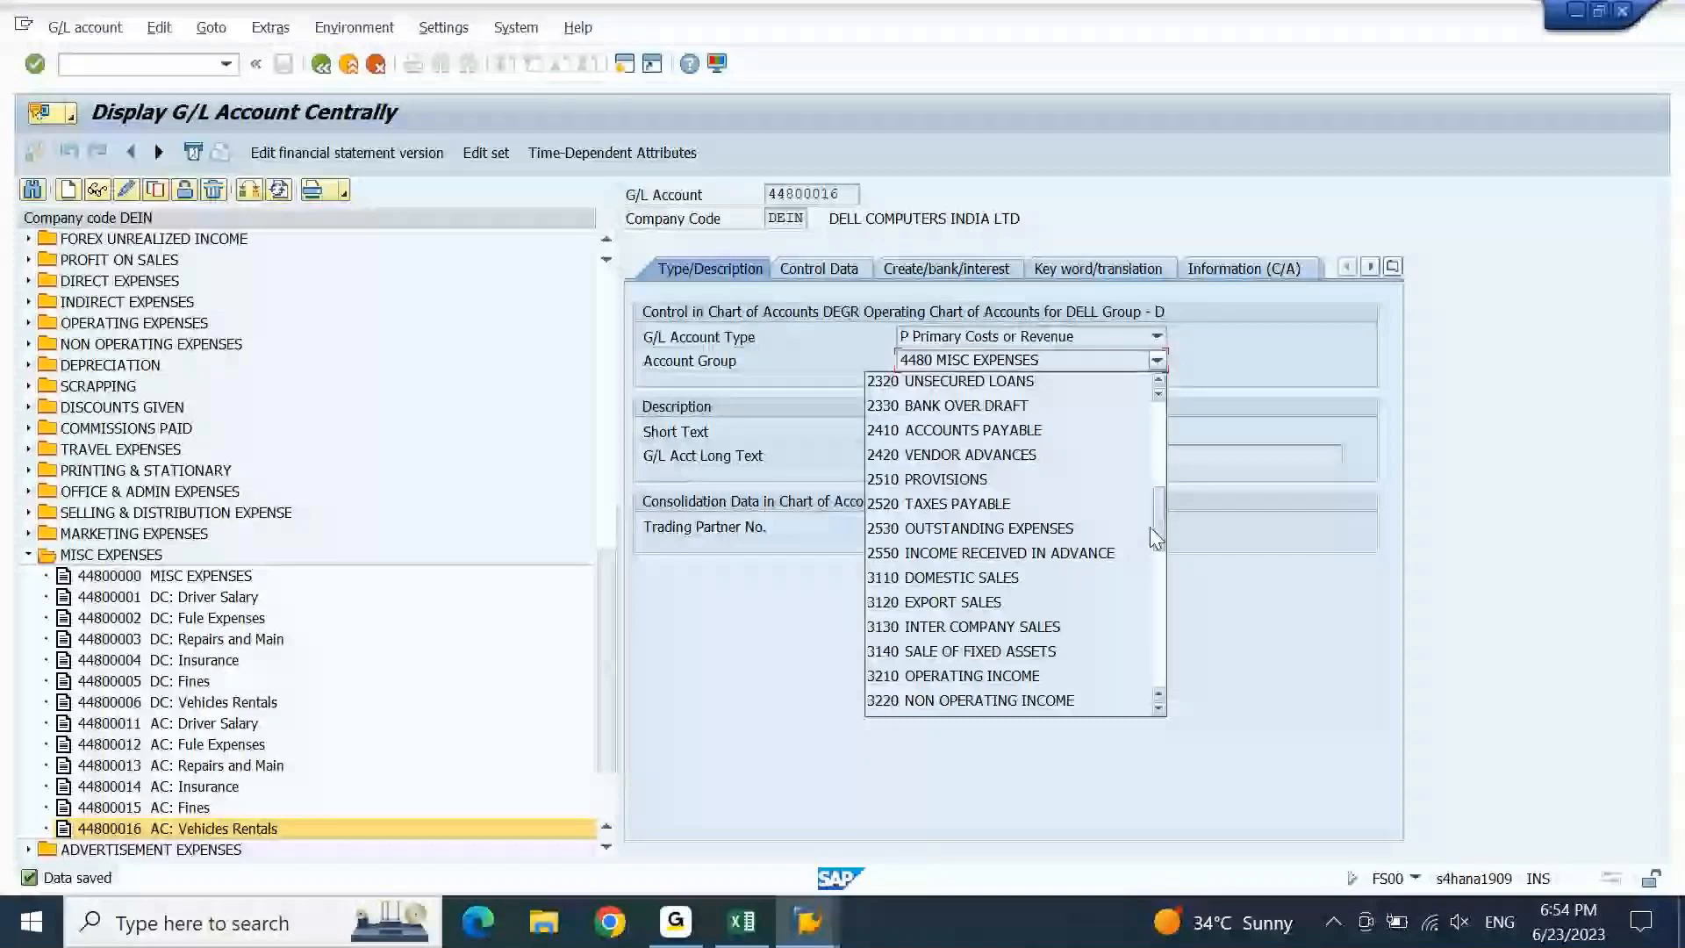
left_click_drag(1155, 537, 1141, 642)
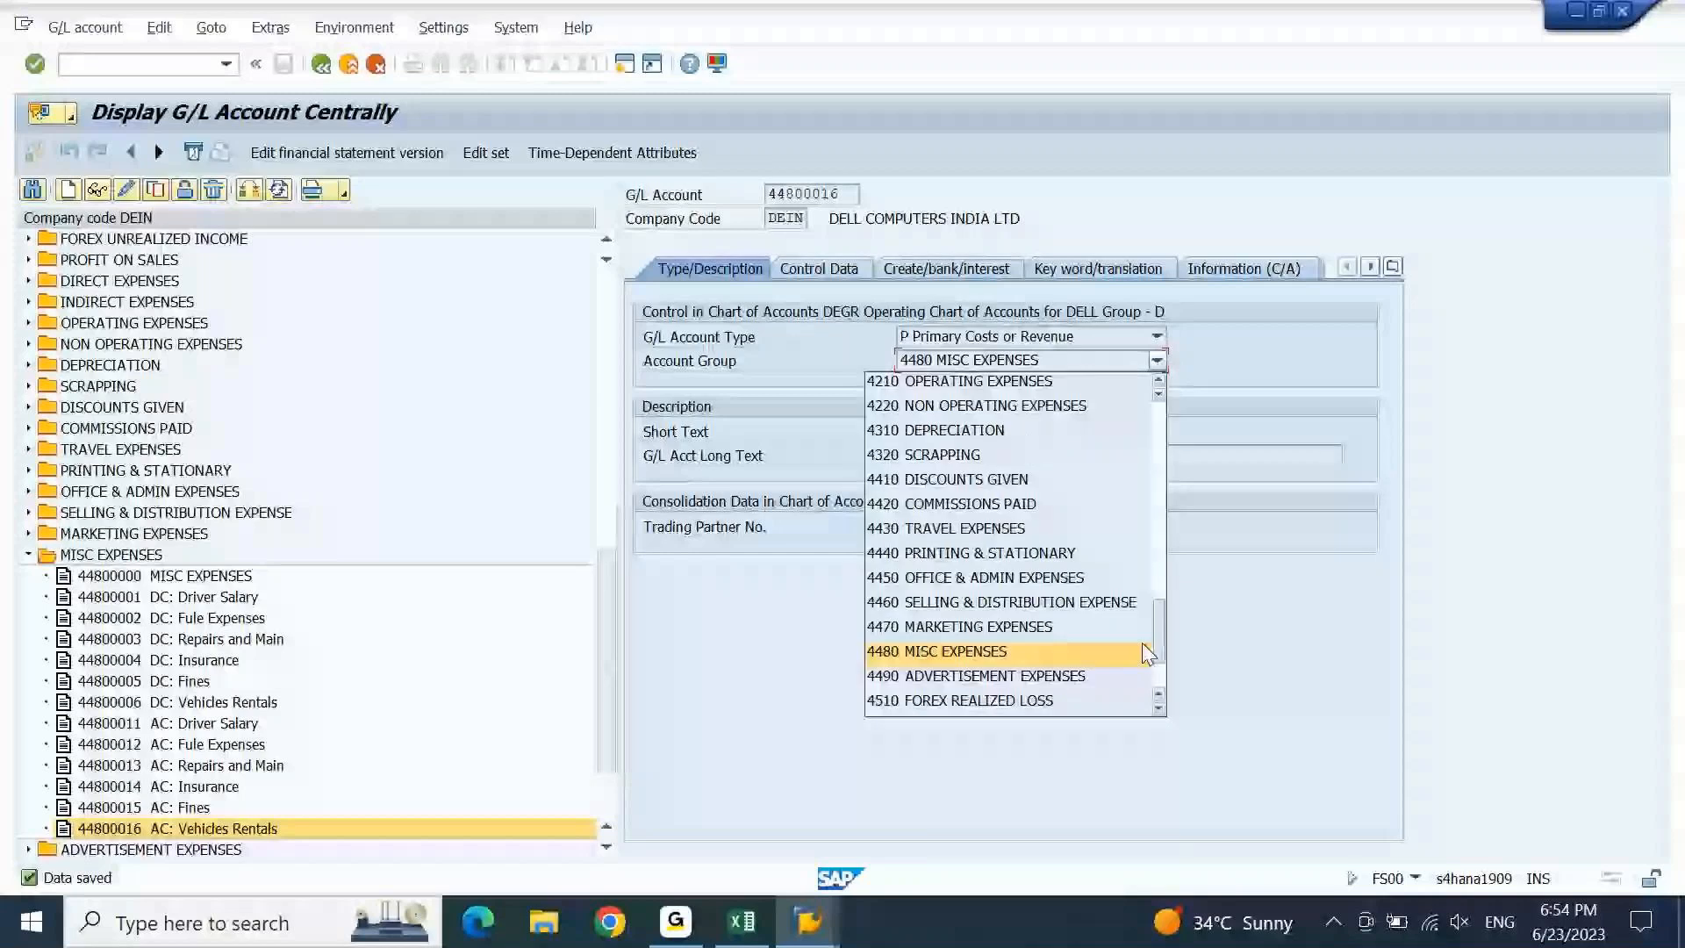
left_click(1141, 643)
left_click(625, 71)
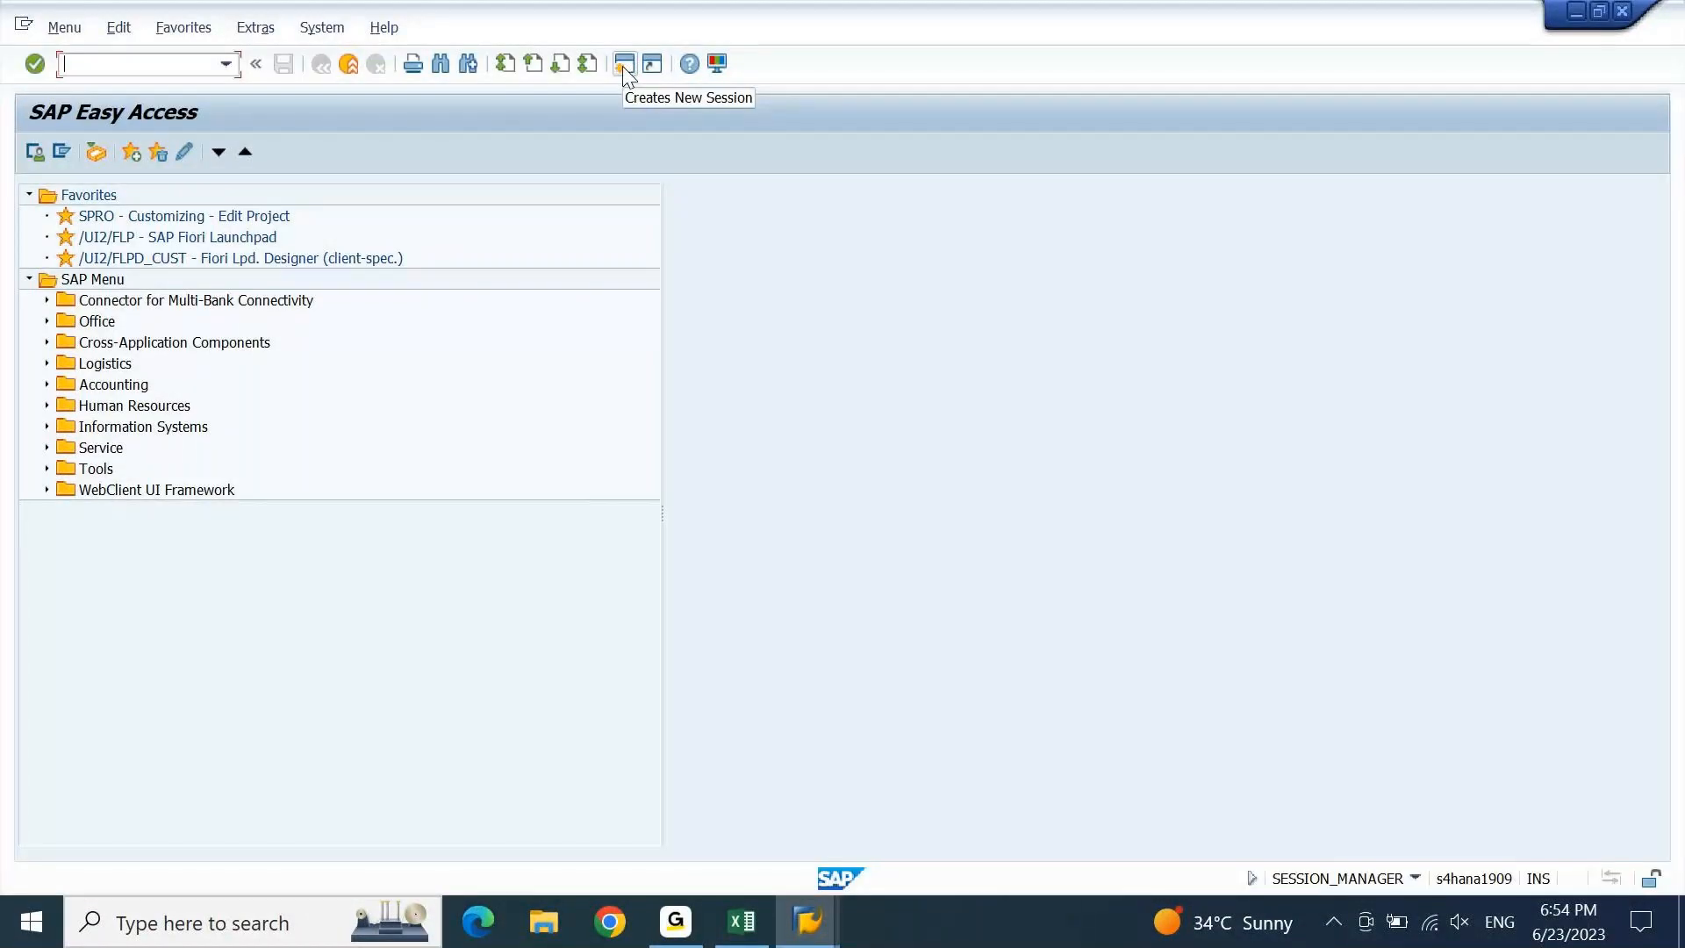
Open the OBD4 G/L account groups table positioned at chart of accounts DEGR.
type("OBD")
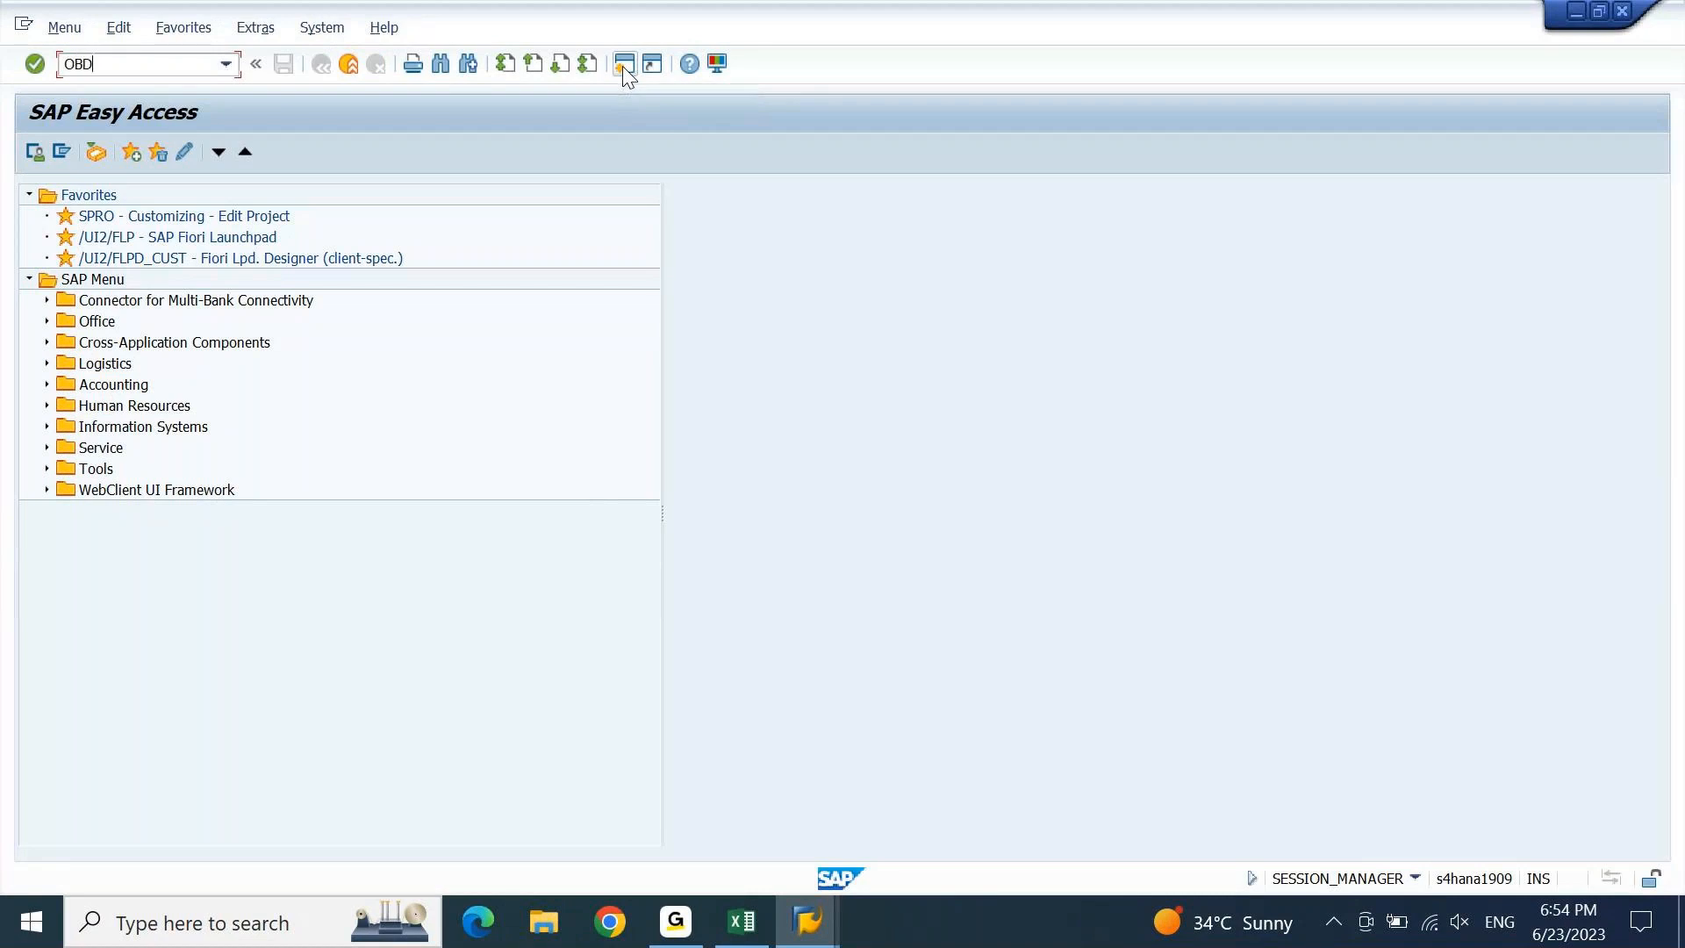
type("4")
key("Return")
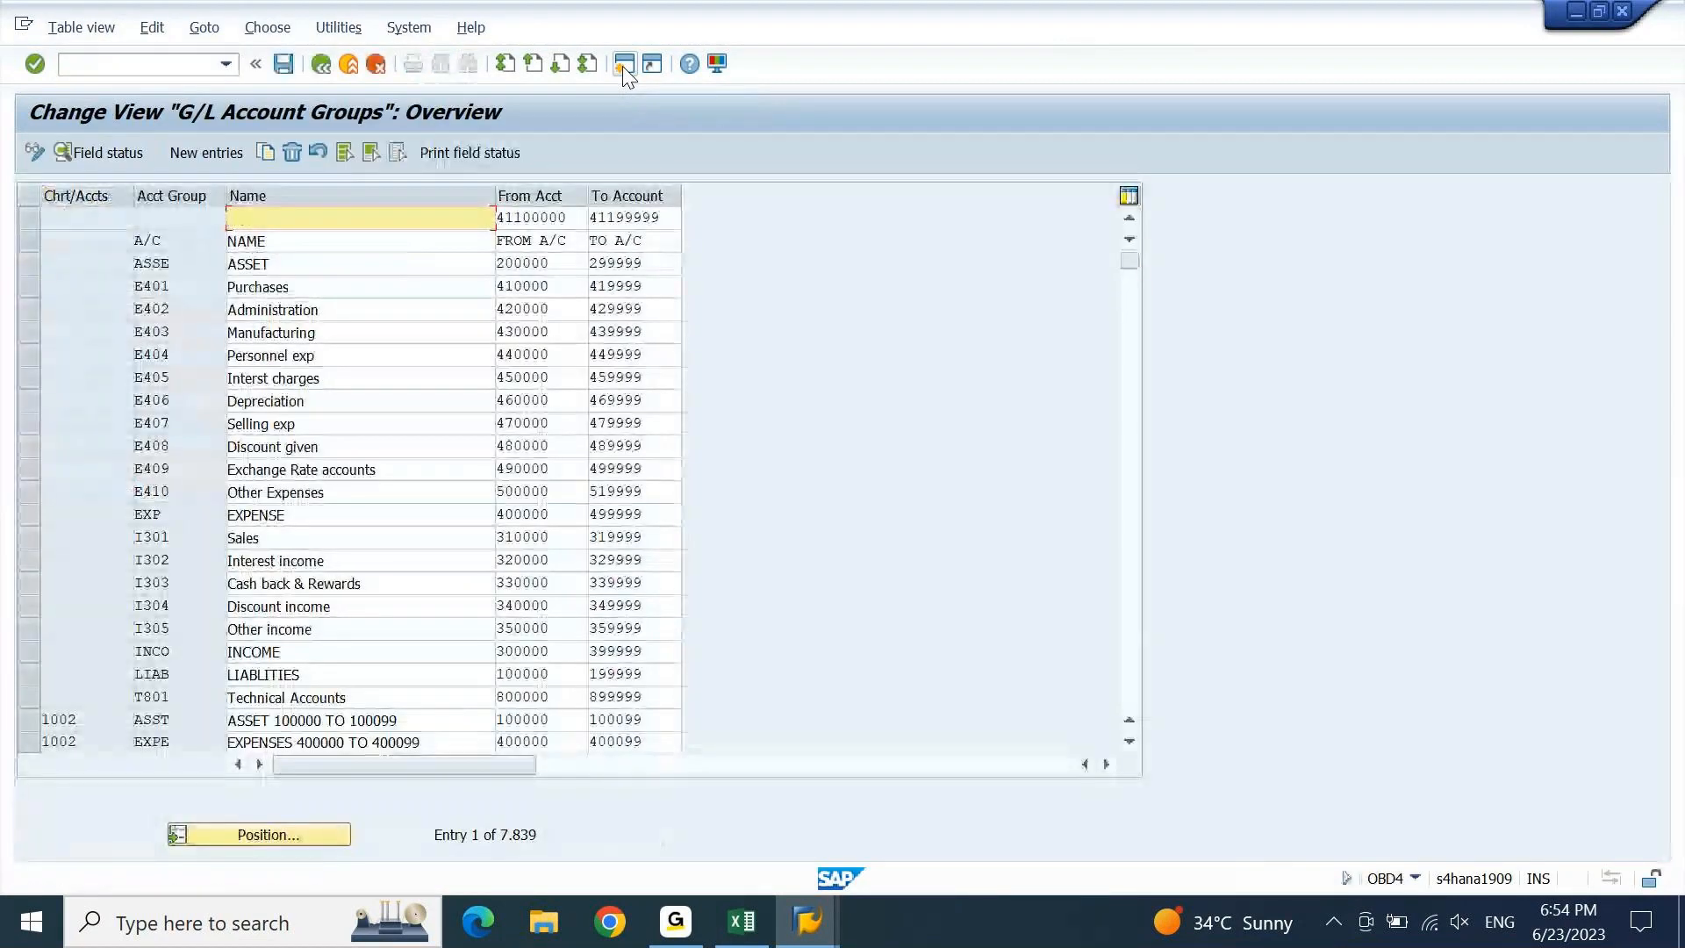
left_click(318, 839)
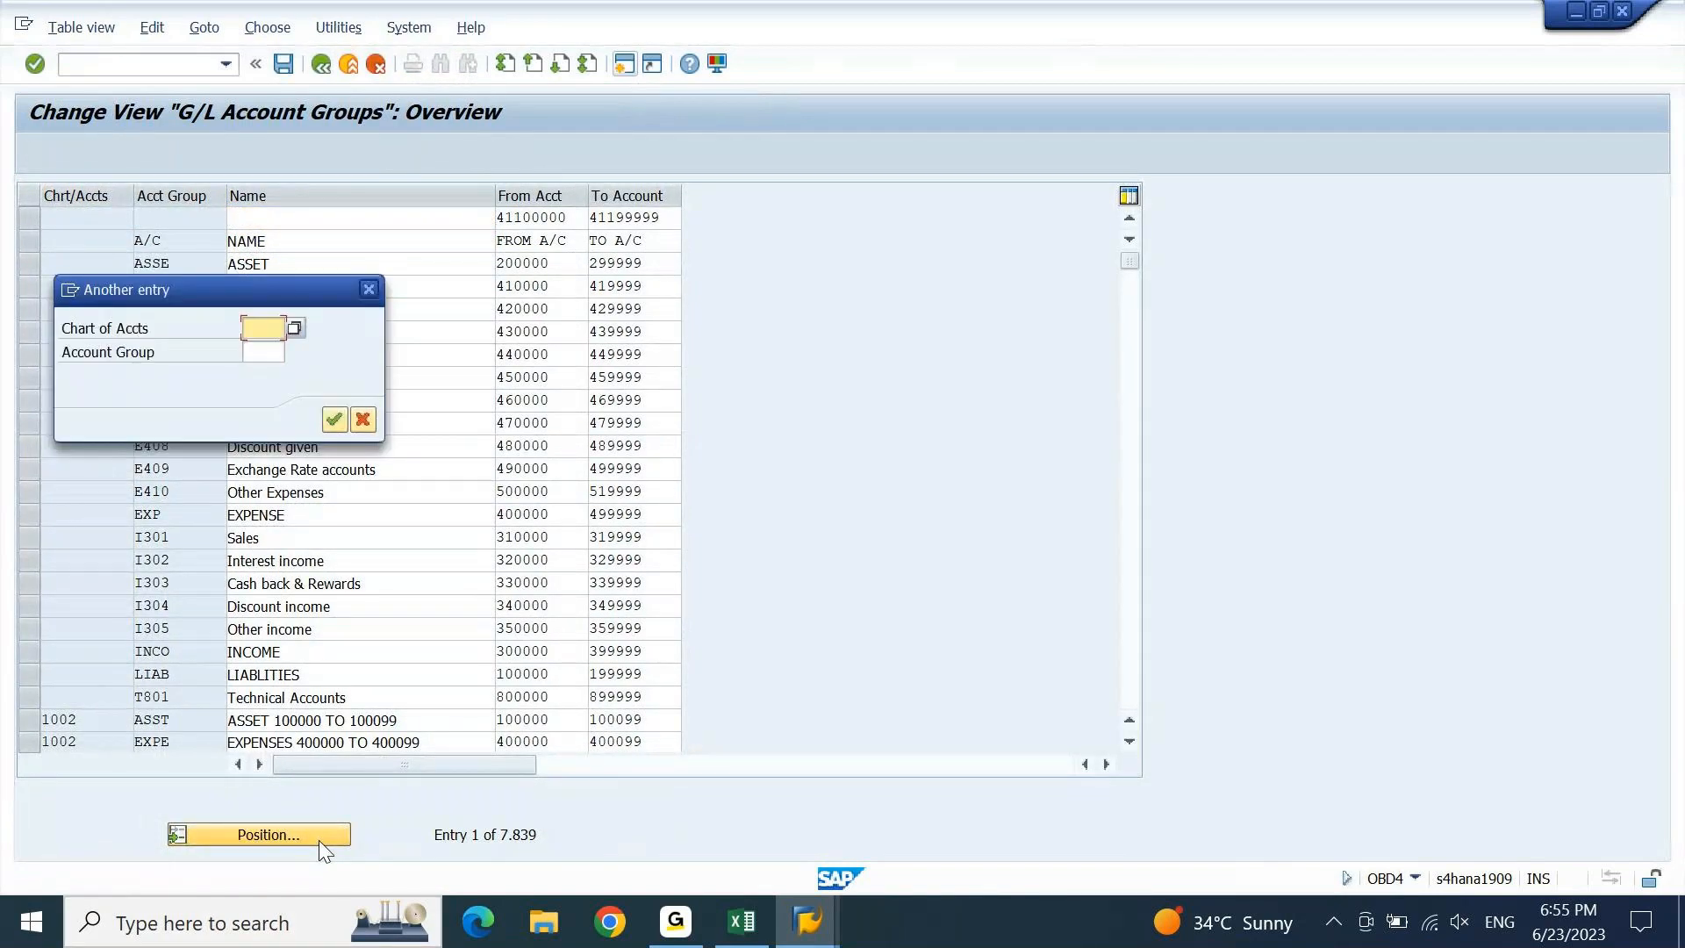
type("GE")
key("BackSpace")
key("BackSpace")
type("DEGR")
key("Return")
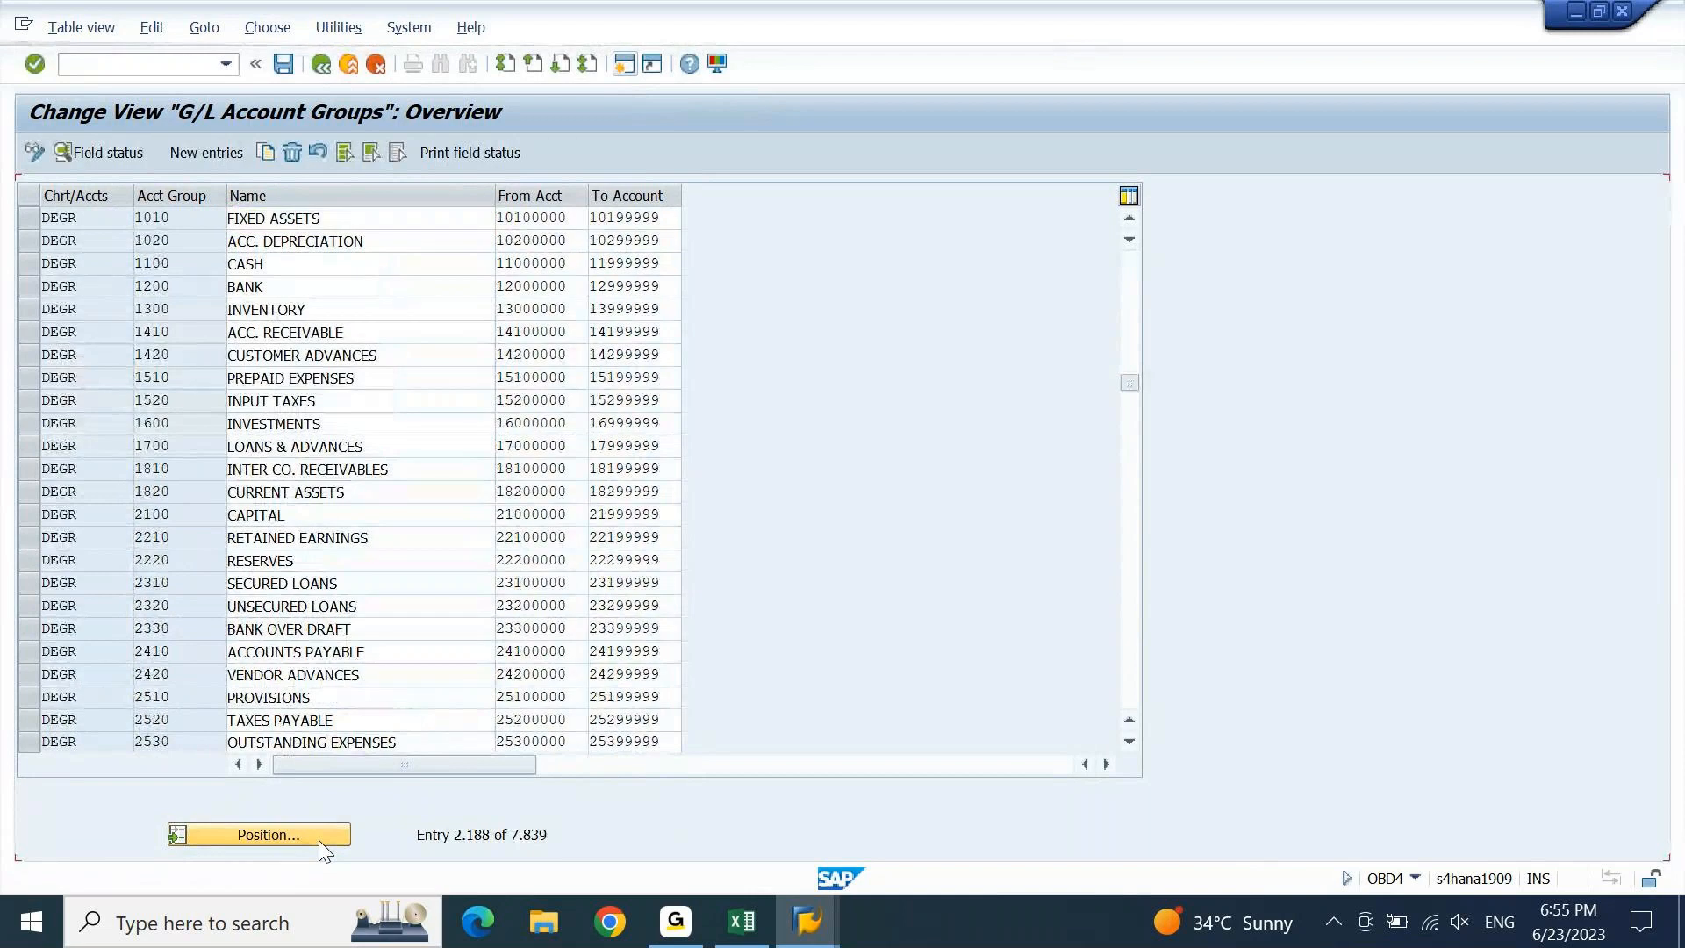
Page down to the expense groups and select the 4610 BANK CHARGES row.
key("Page_Down")
key("Page_Down")
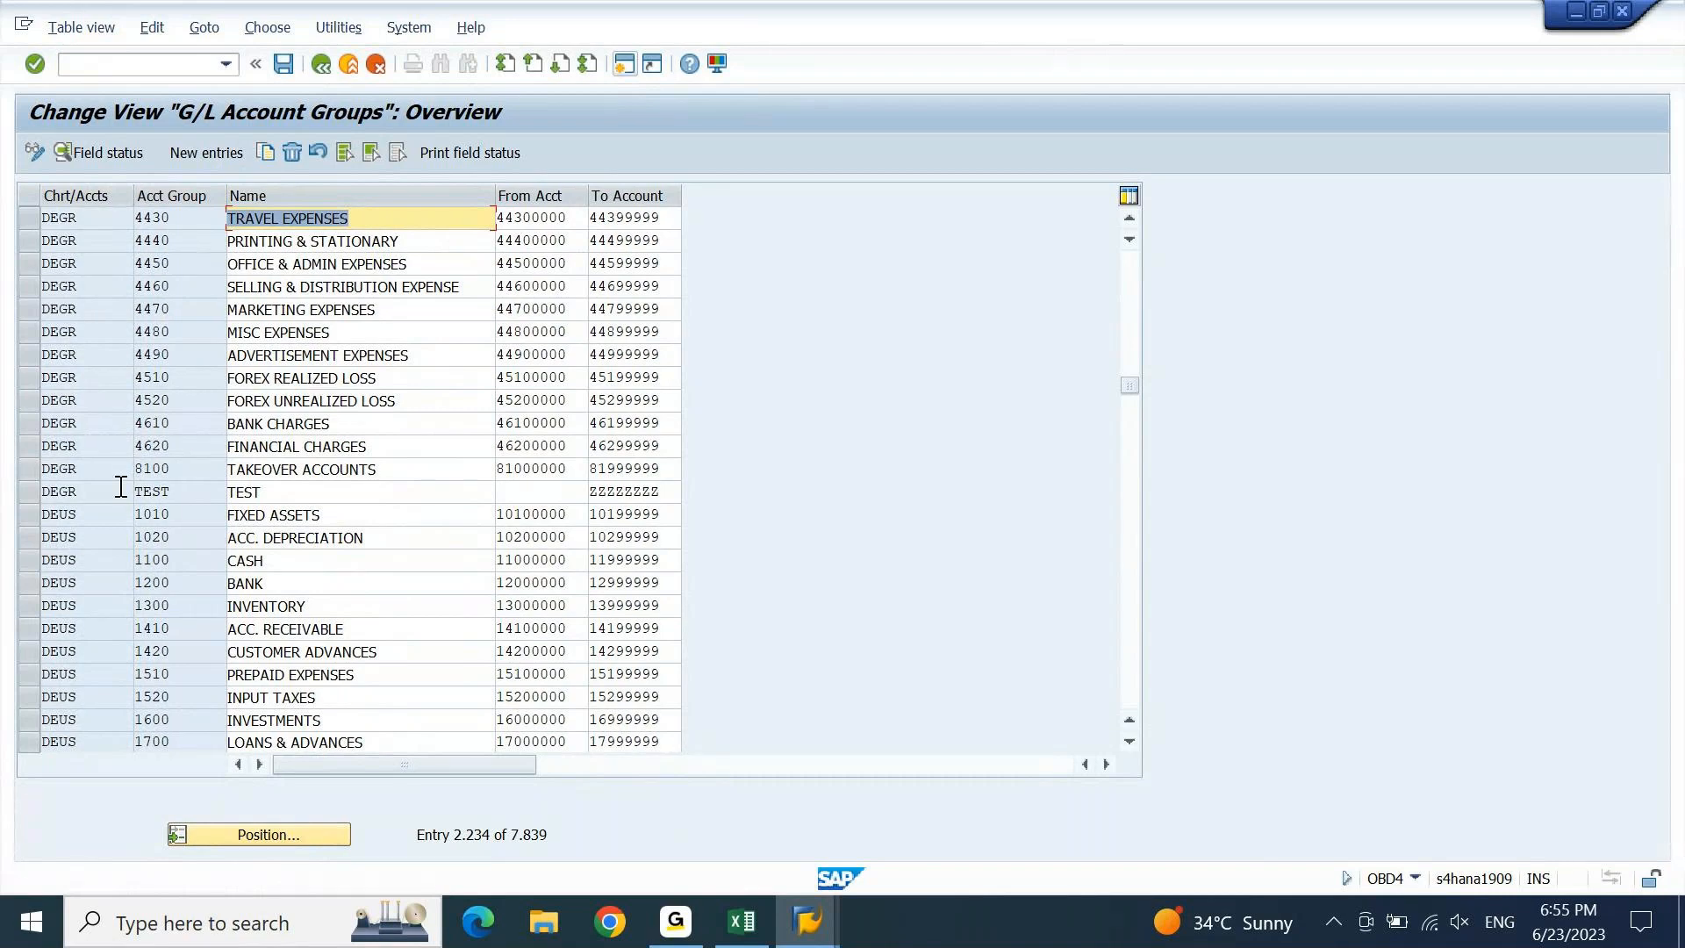
left_click_drag(181, 470, 120, 457)
left_click(175, 445)
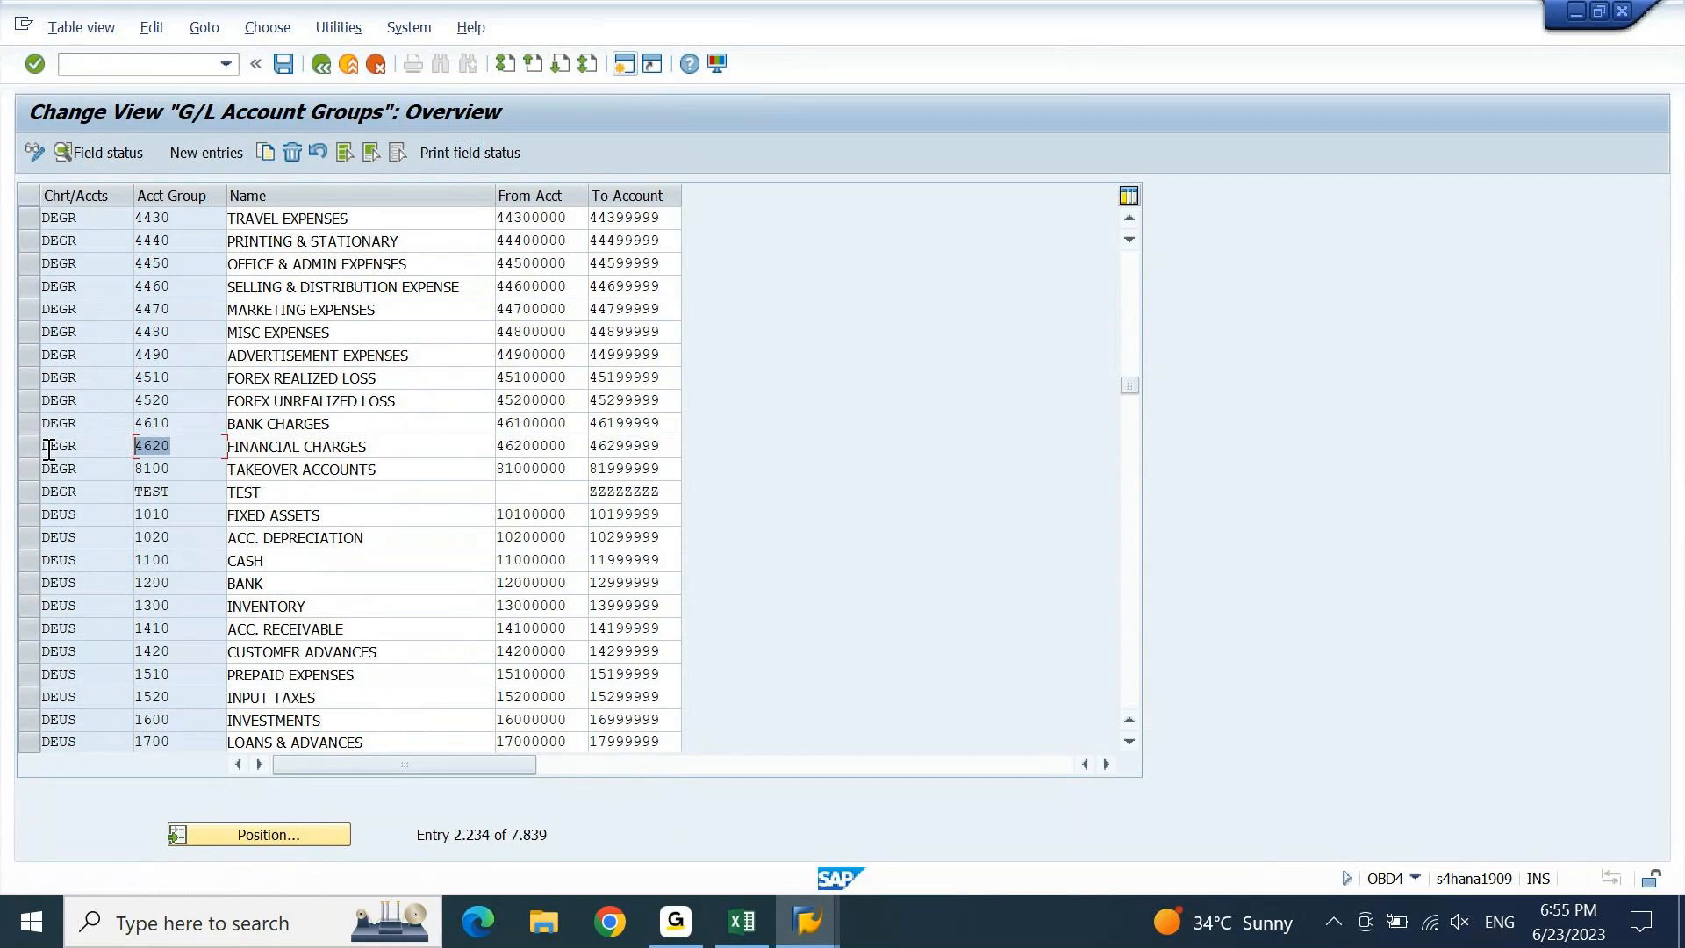
left_click(33, 424)
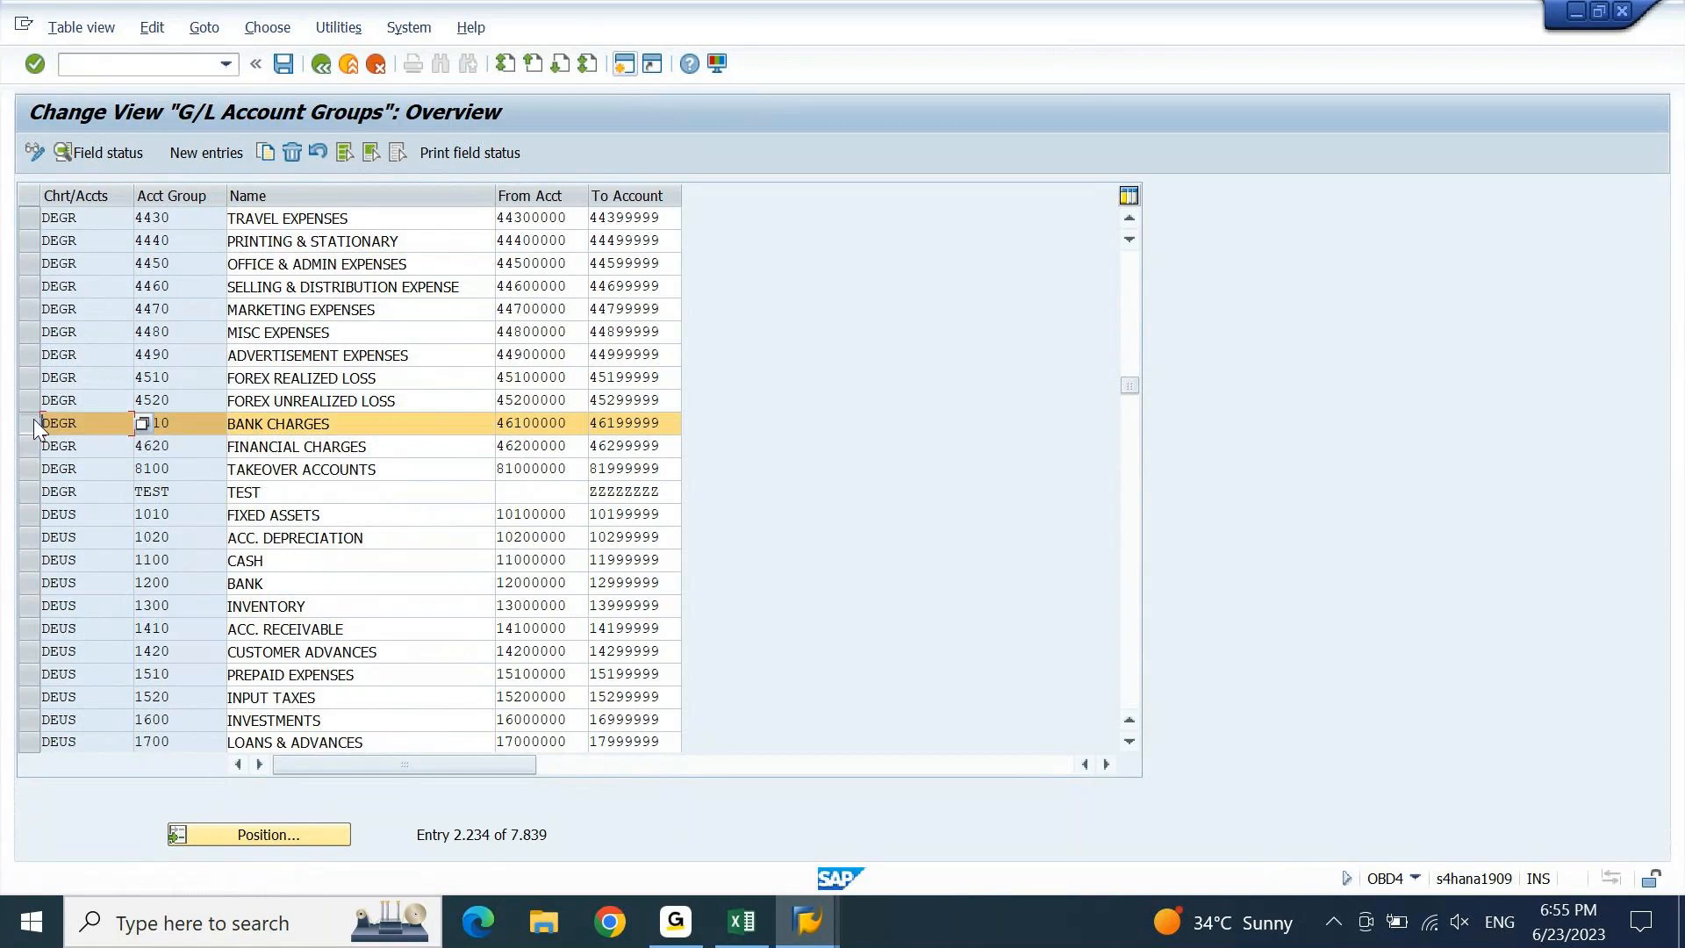
Copy the BANK CHARGES group as 5100 SECONDARY COST covering accounts 51000000 to 51999999.
left_click(267, 152)
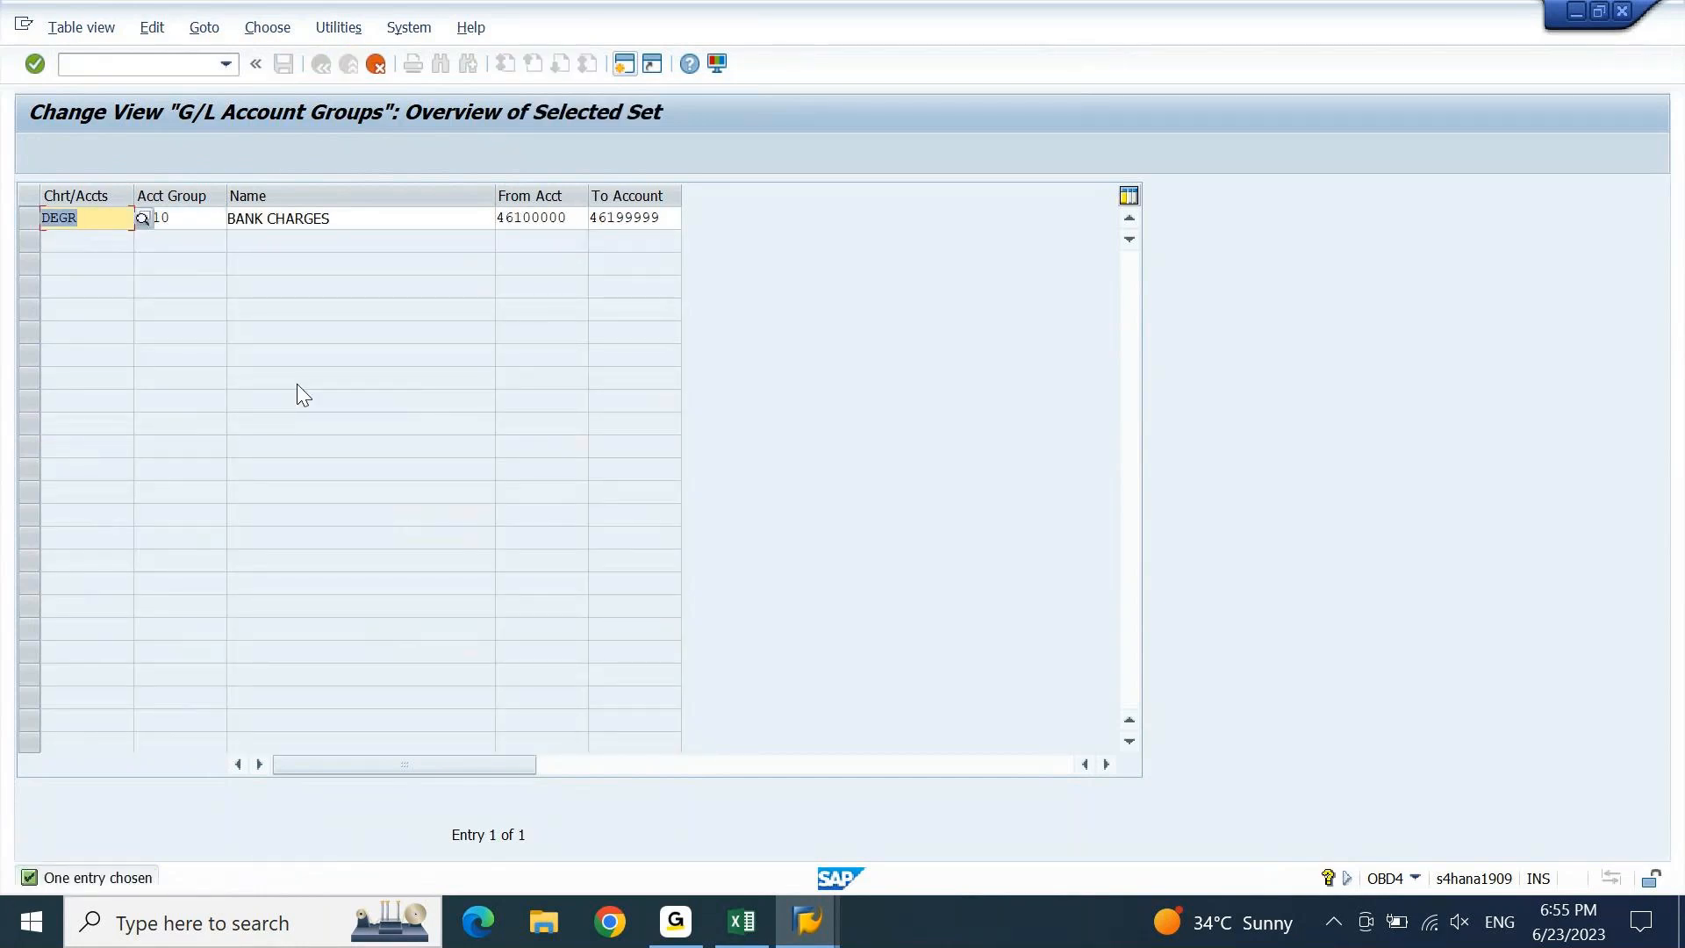
key("Tab")
type("5100")
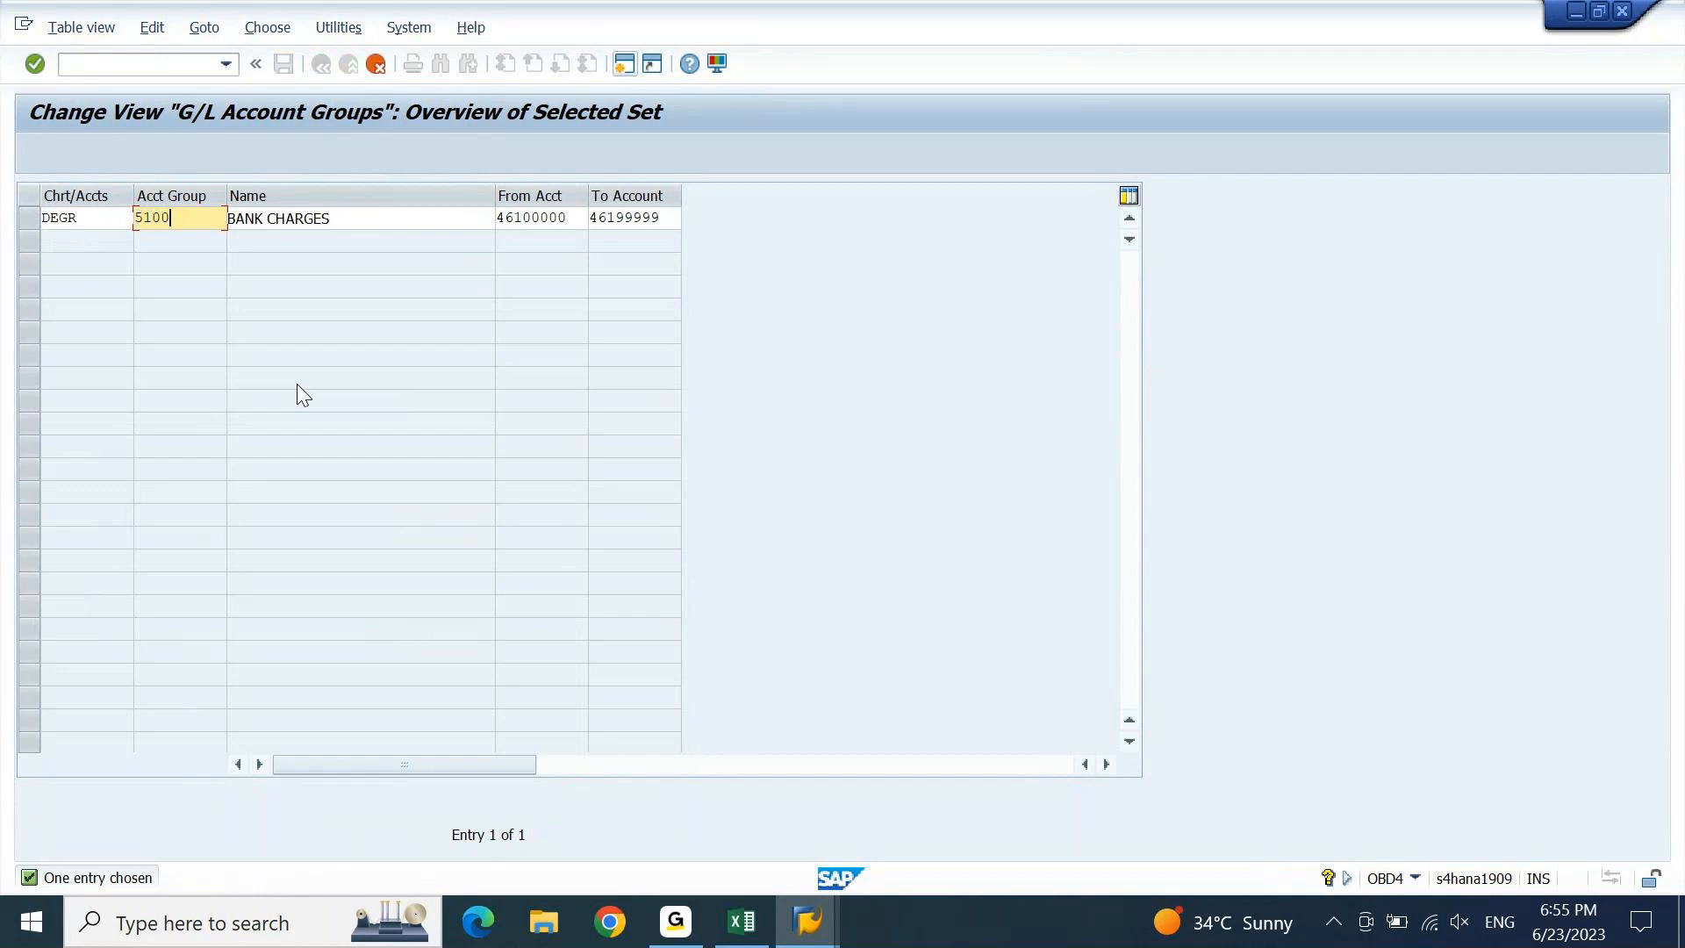
key("Tab")
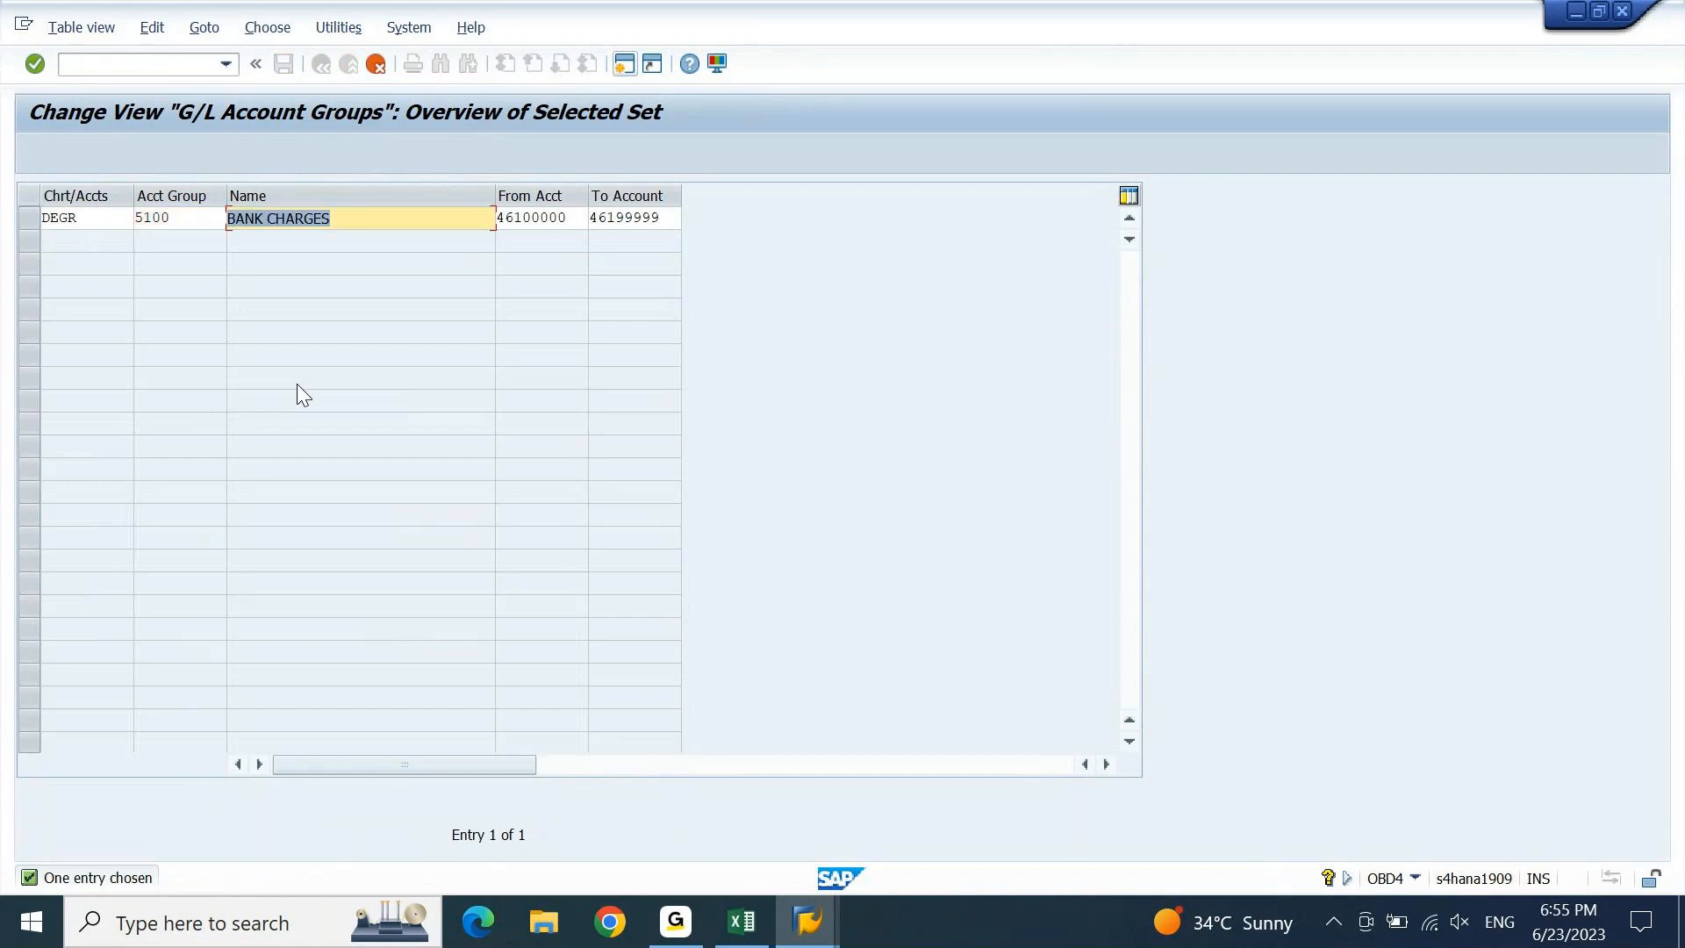
type("SECONDA")
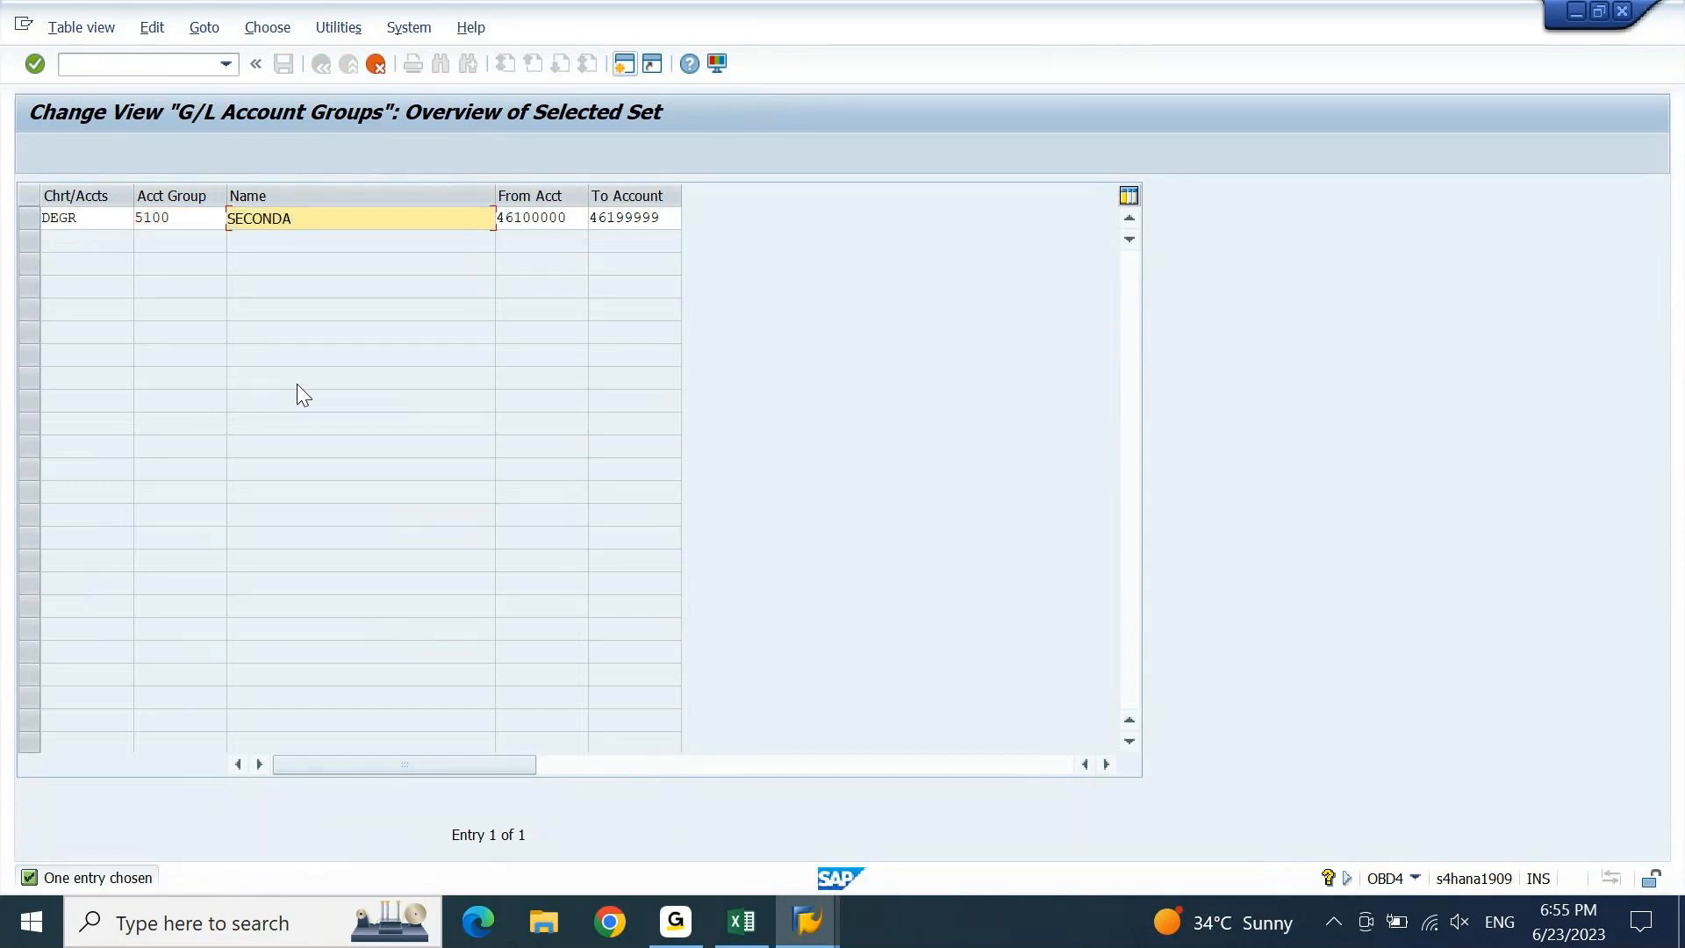
type("RY COST")
key("Tab")
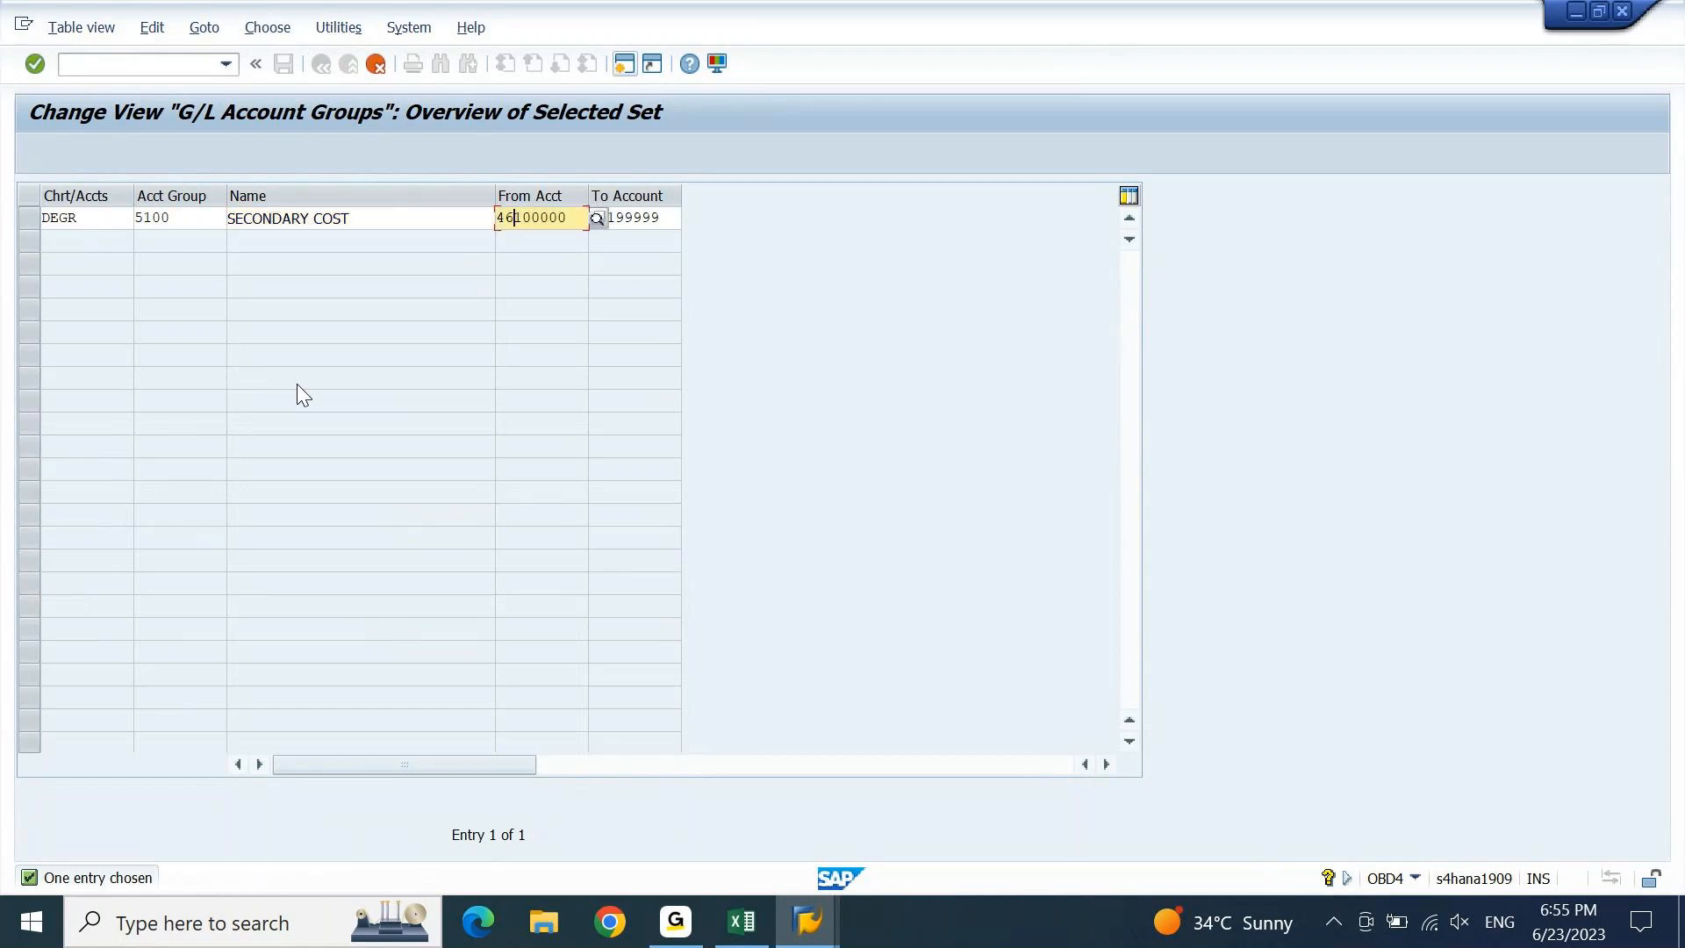
key("Right")
key("shift+Home")
type("510")
key("Tab")
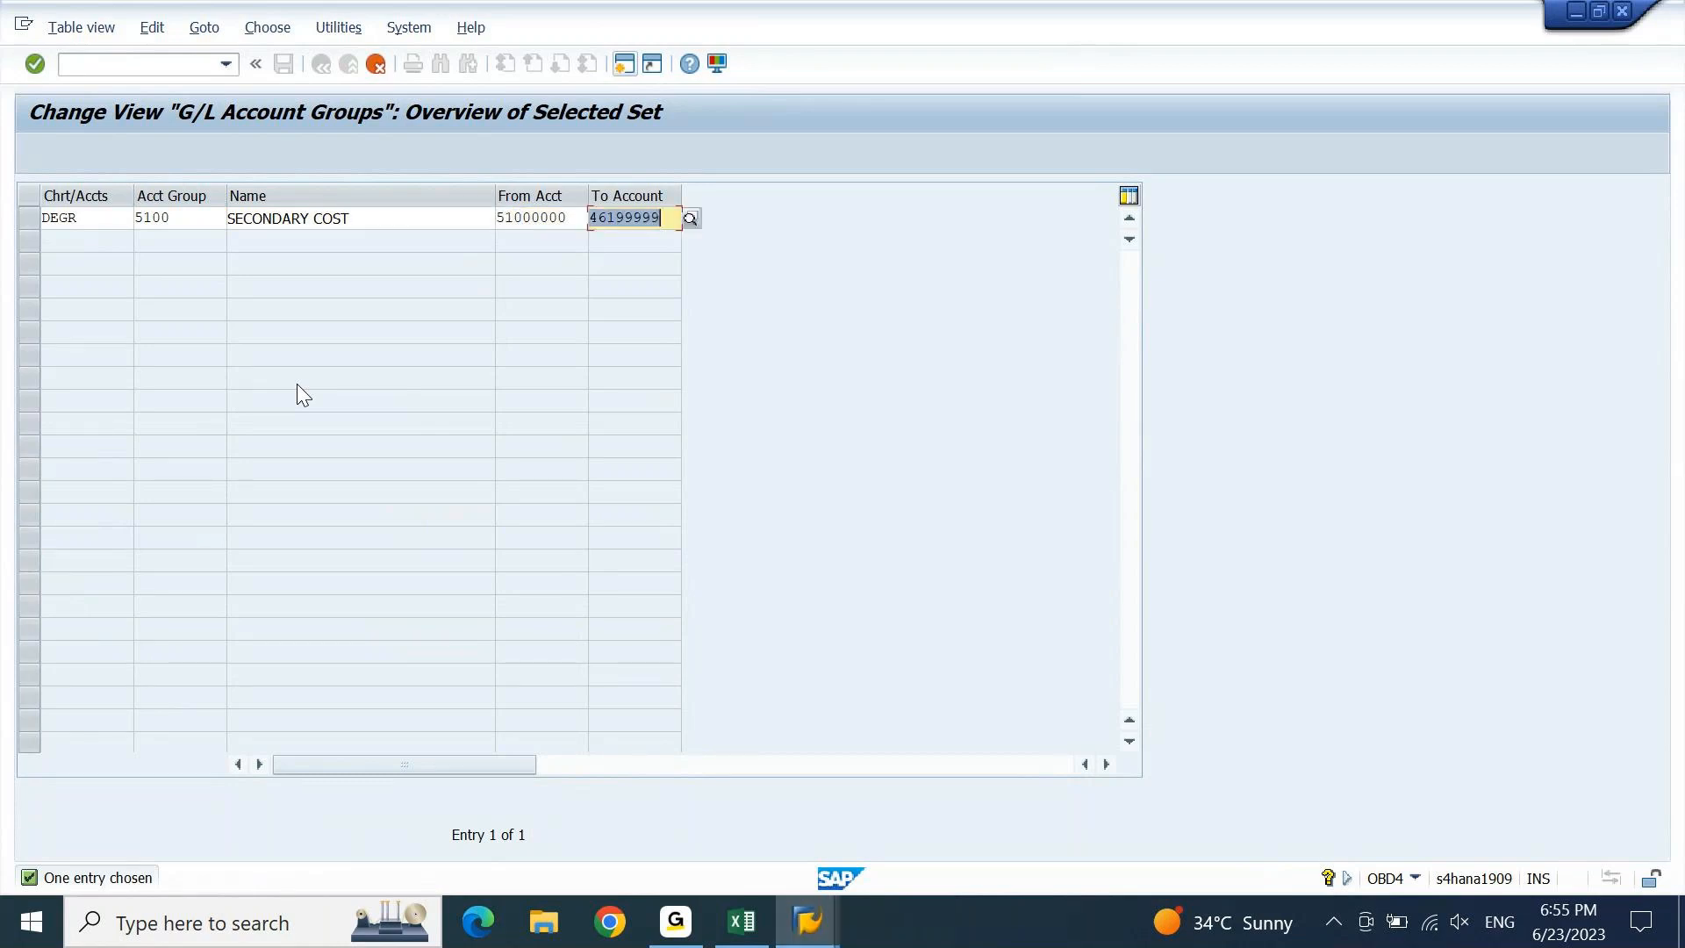
key("shift+Home")
type("519")
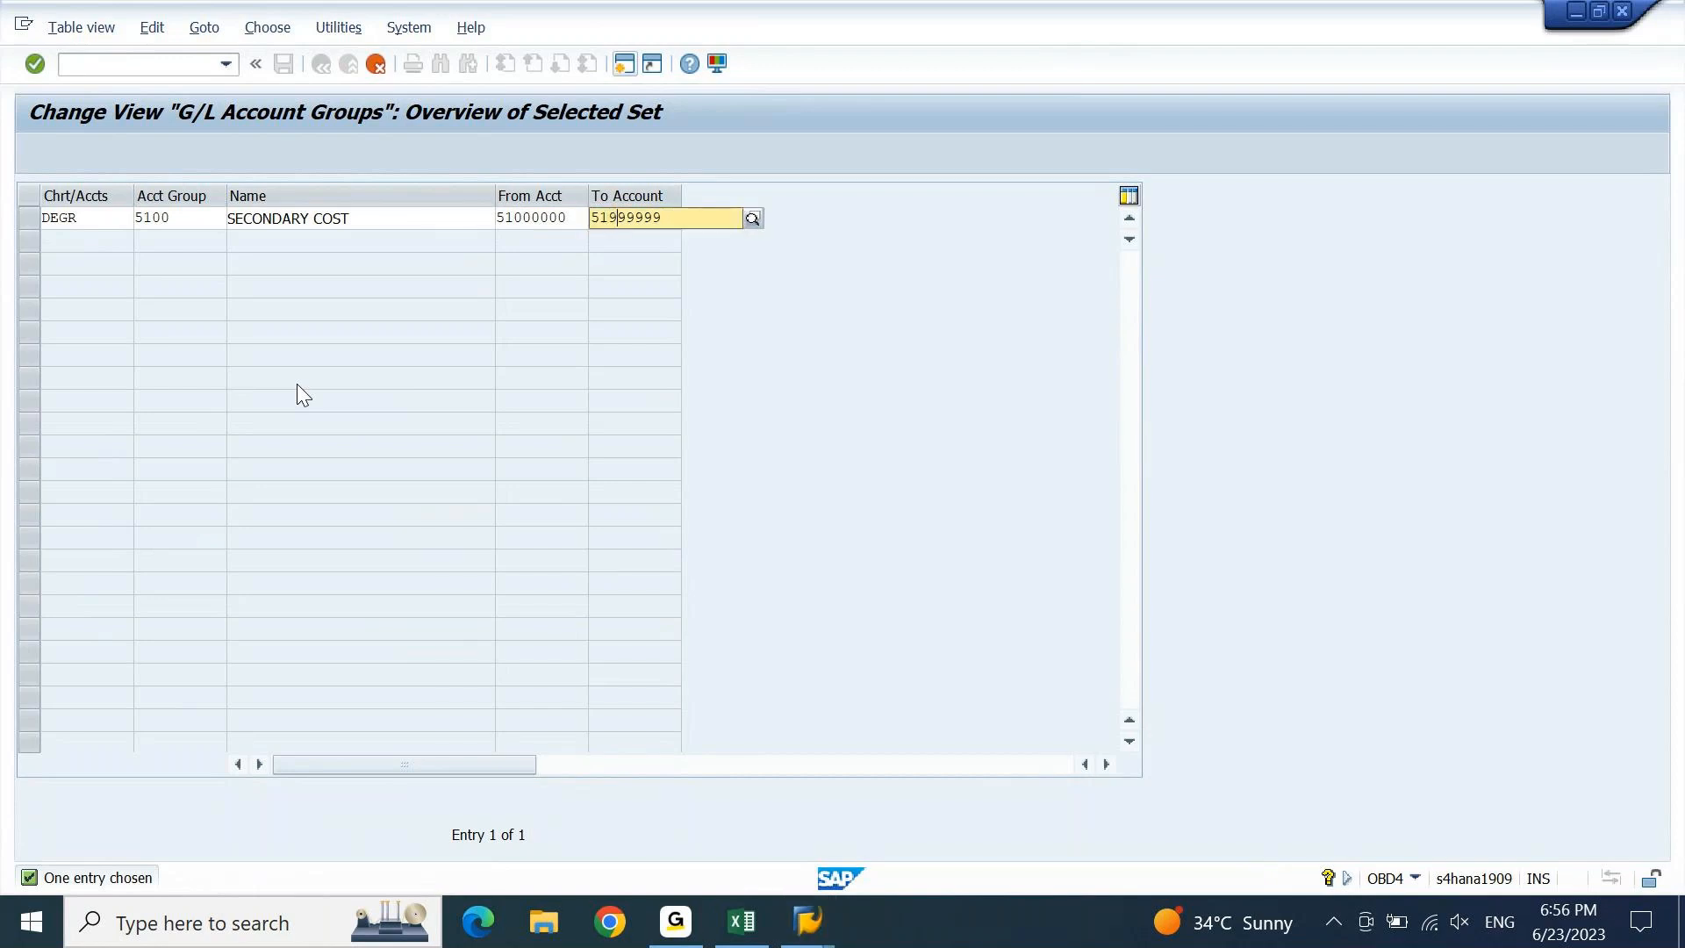
key("Return")
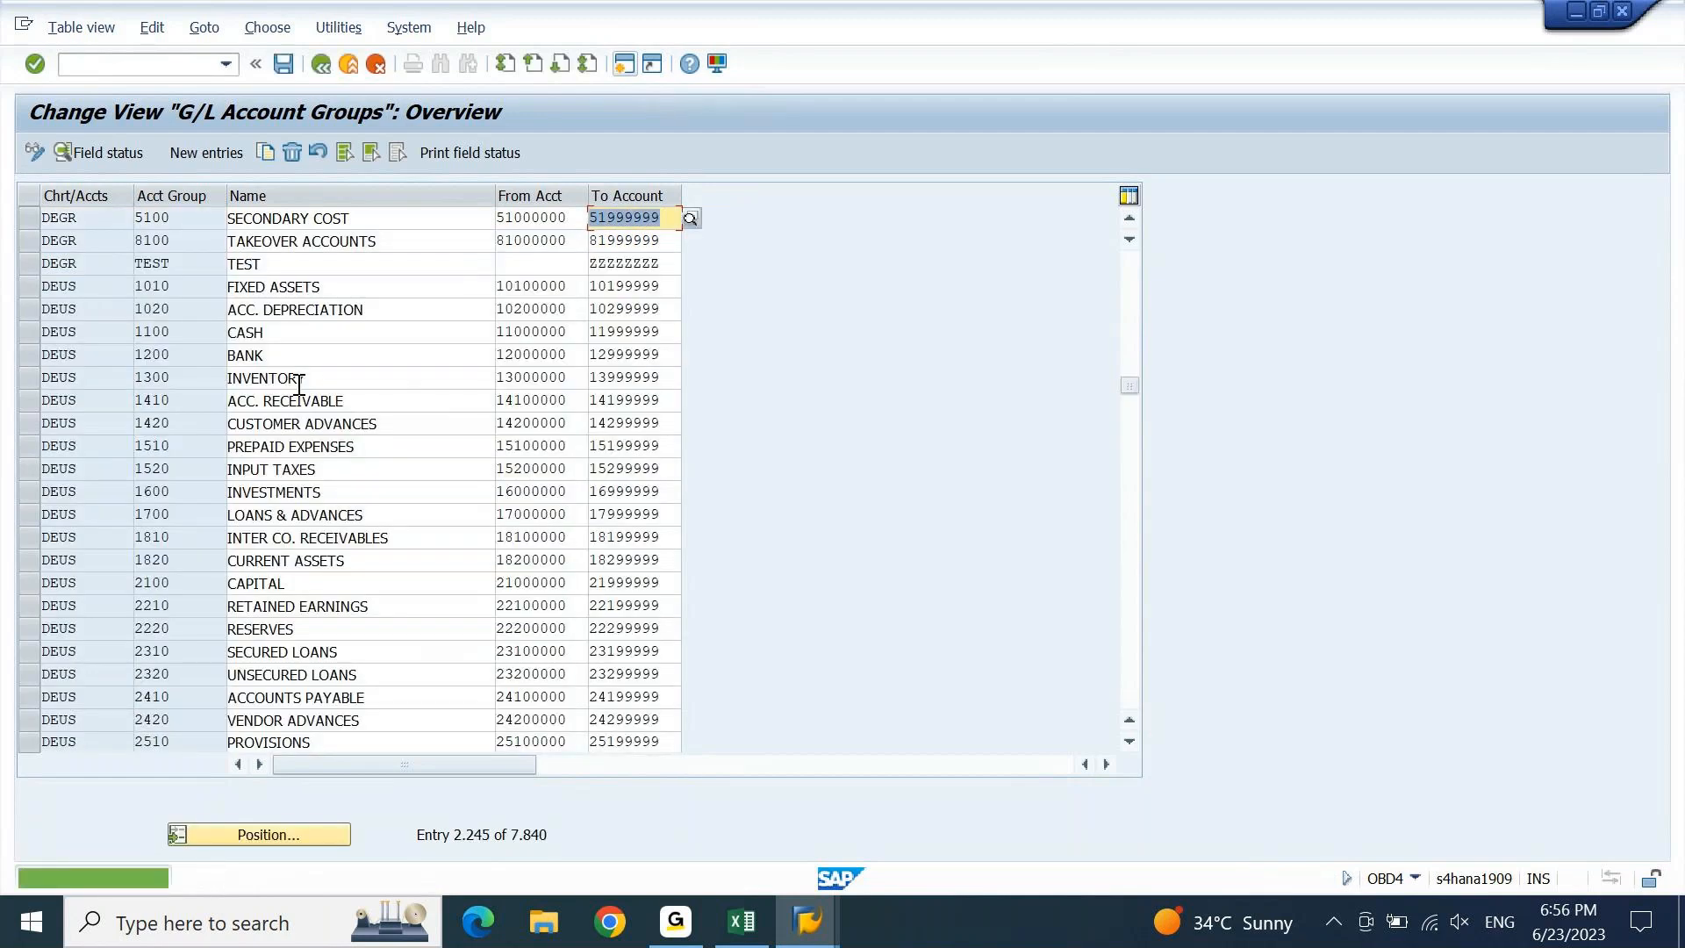
Save the account group change under the customizing request and return to the main menu.
left_click(284, 64)
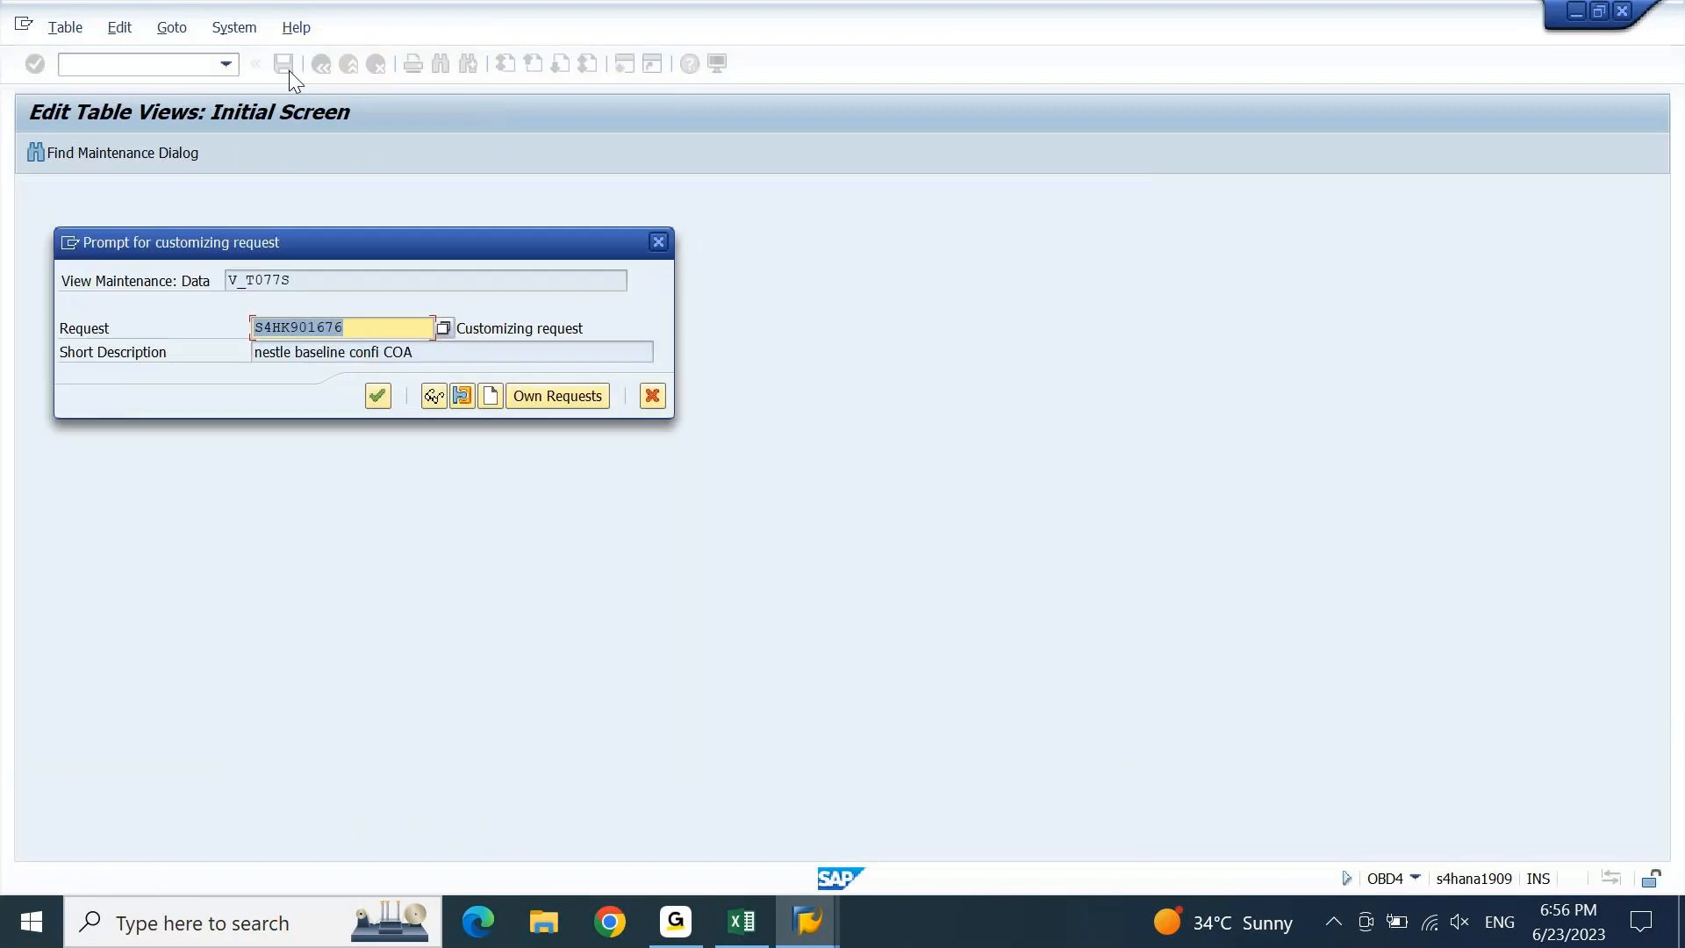
key("Return")
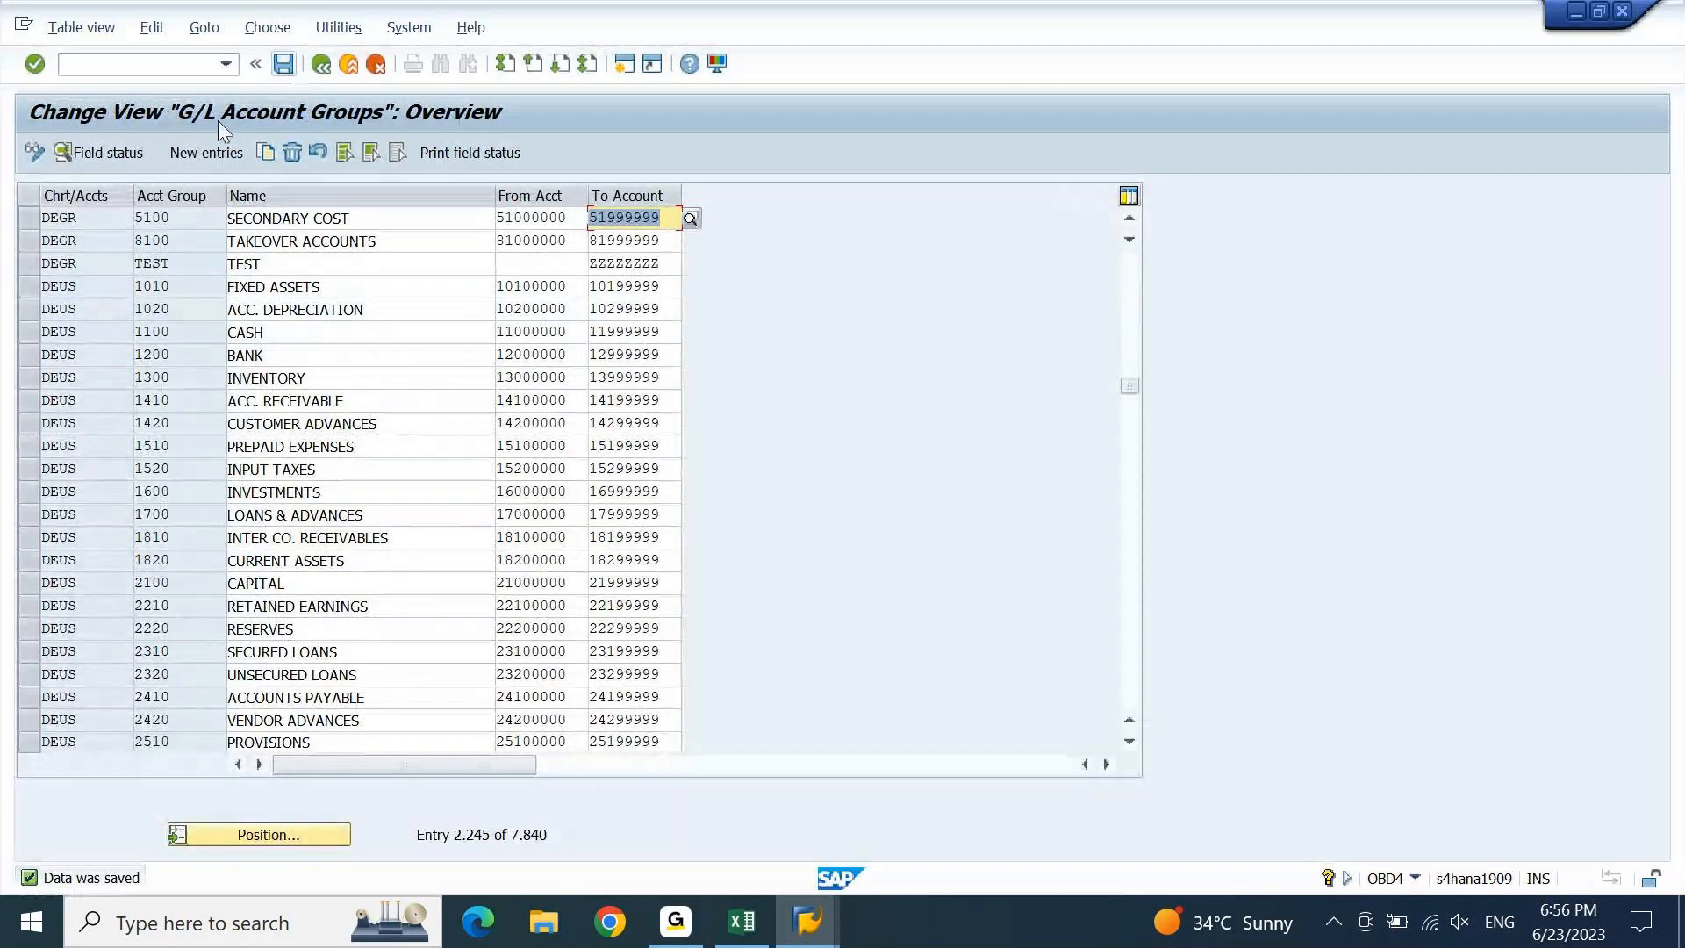
left_click(194, 60)
key("F3")
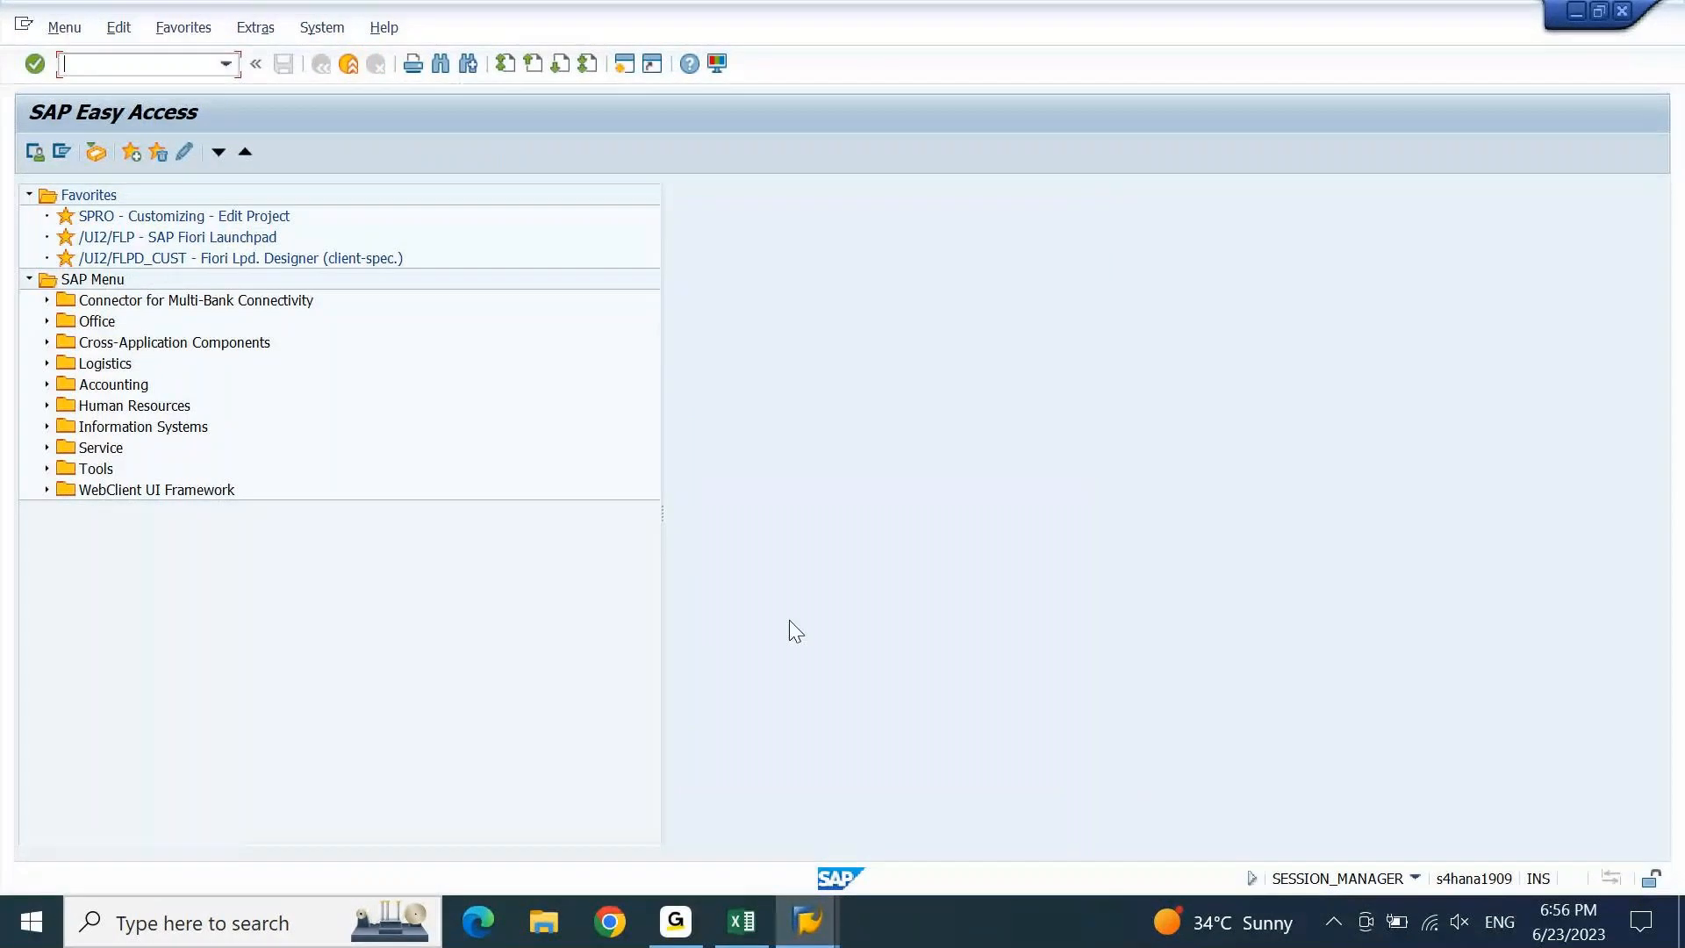
In the G/L account window, start creating new account 51000000.
left_click(808, 921)
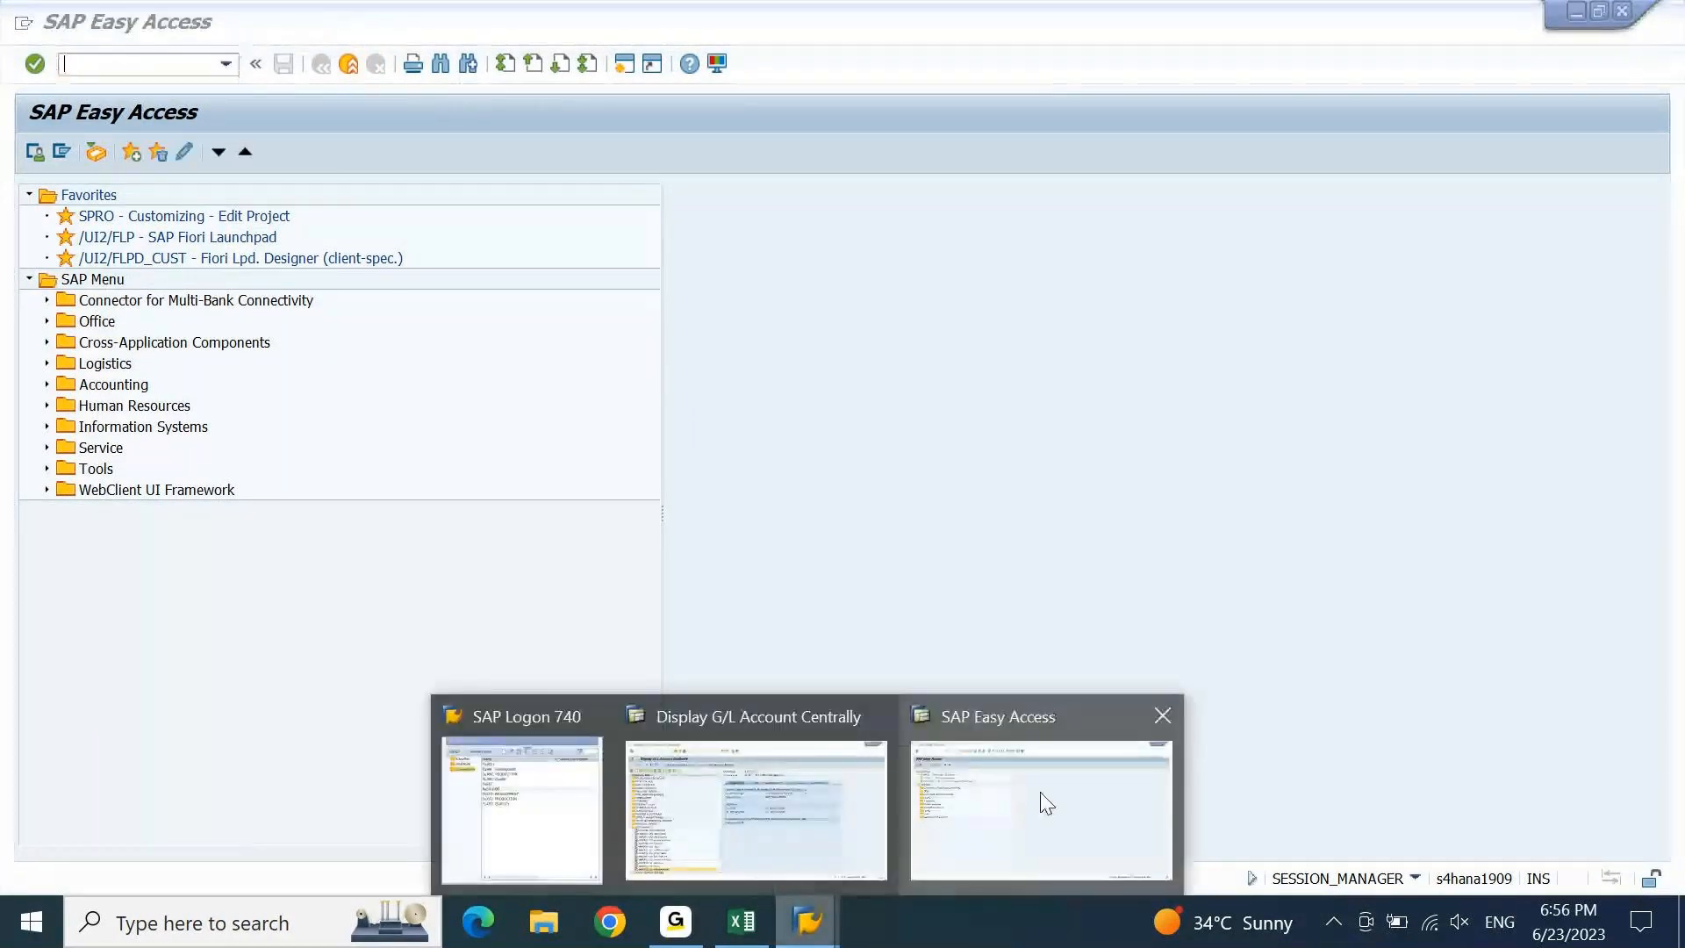
left_click(824, 802)
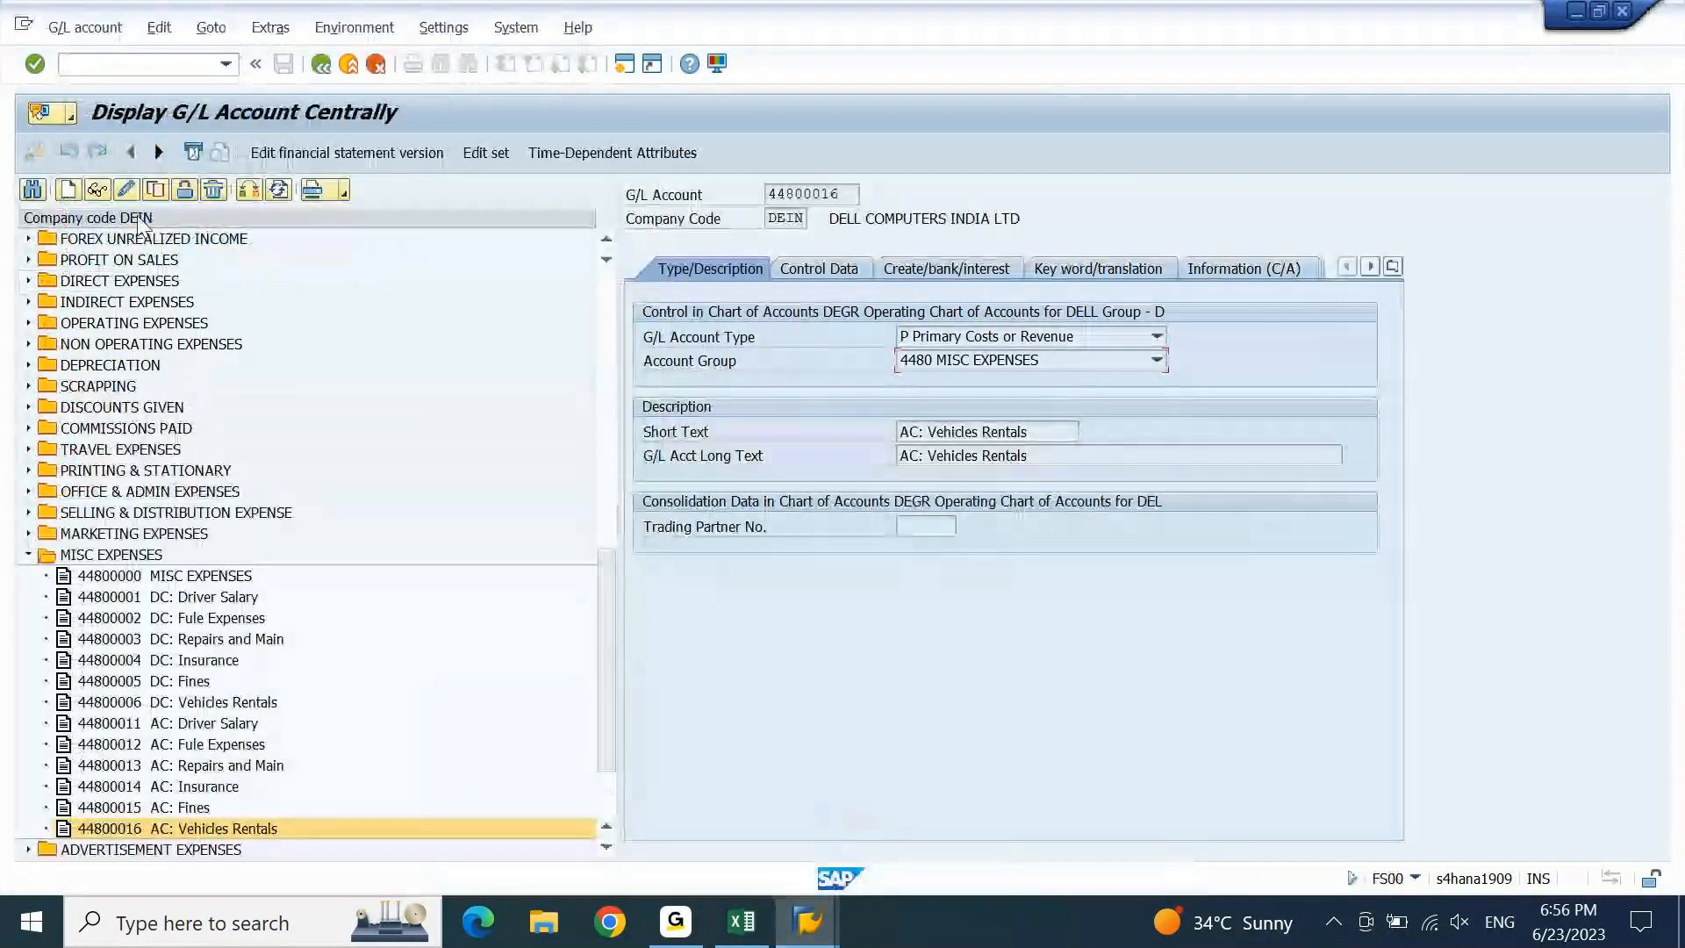
left_click(77, 186)
type("51")
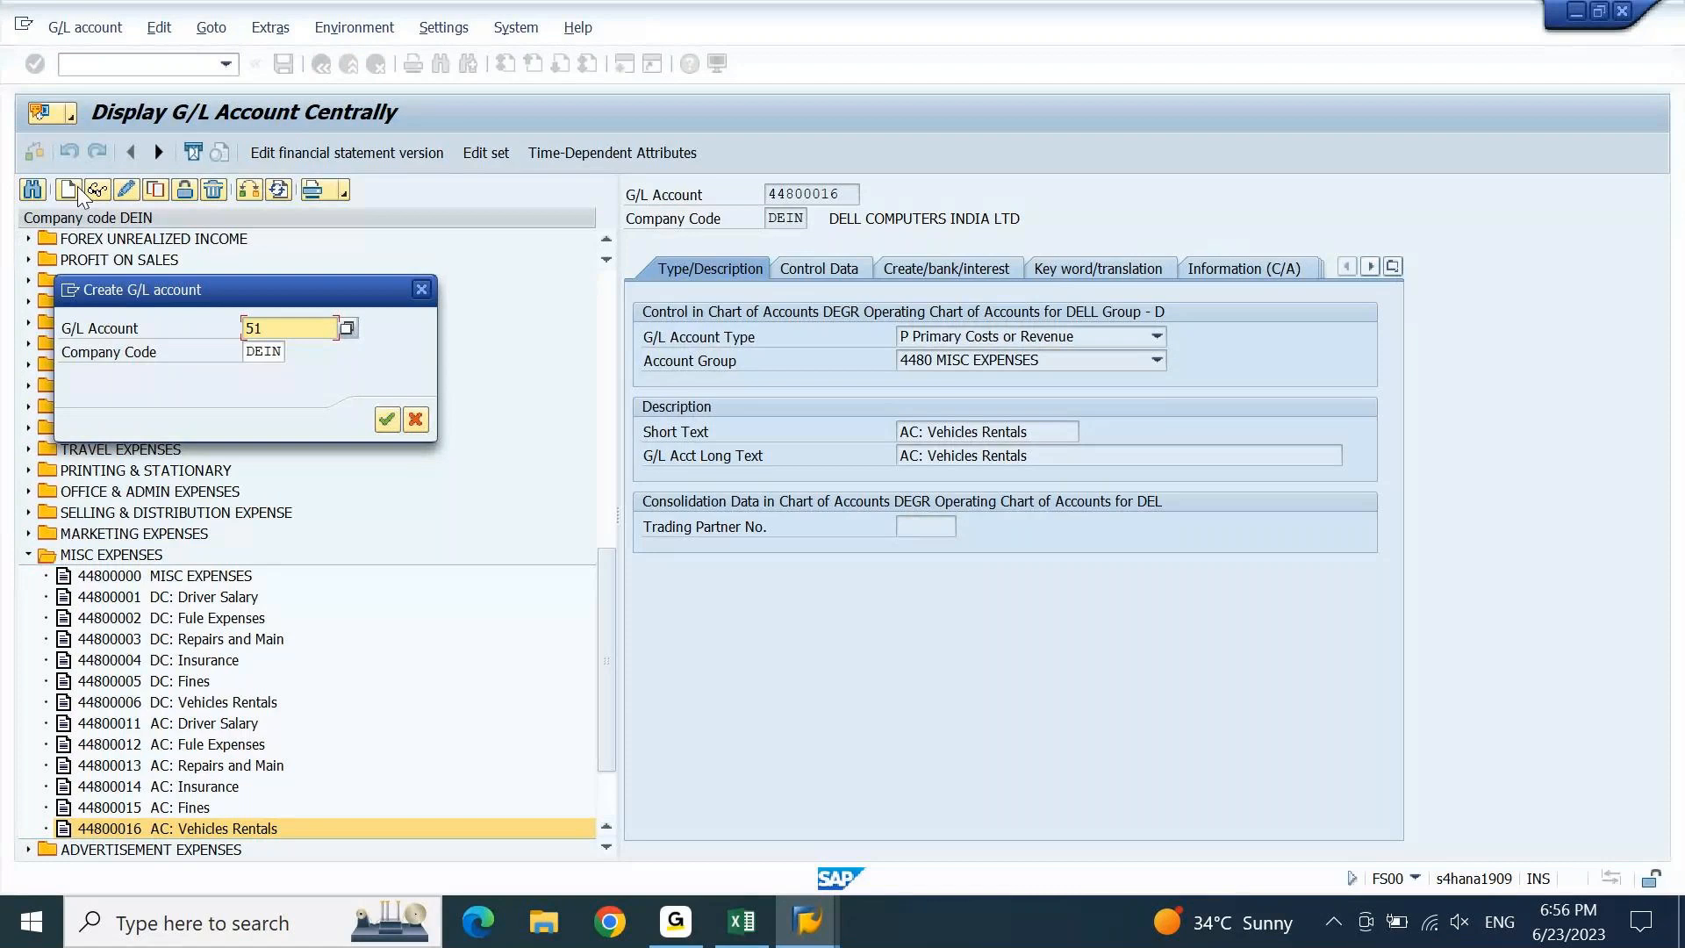
type("000000")
key("Return")
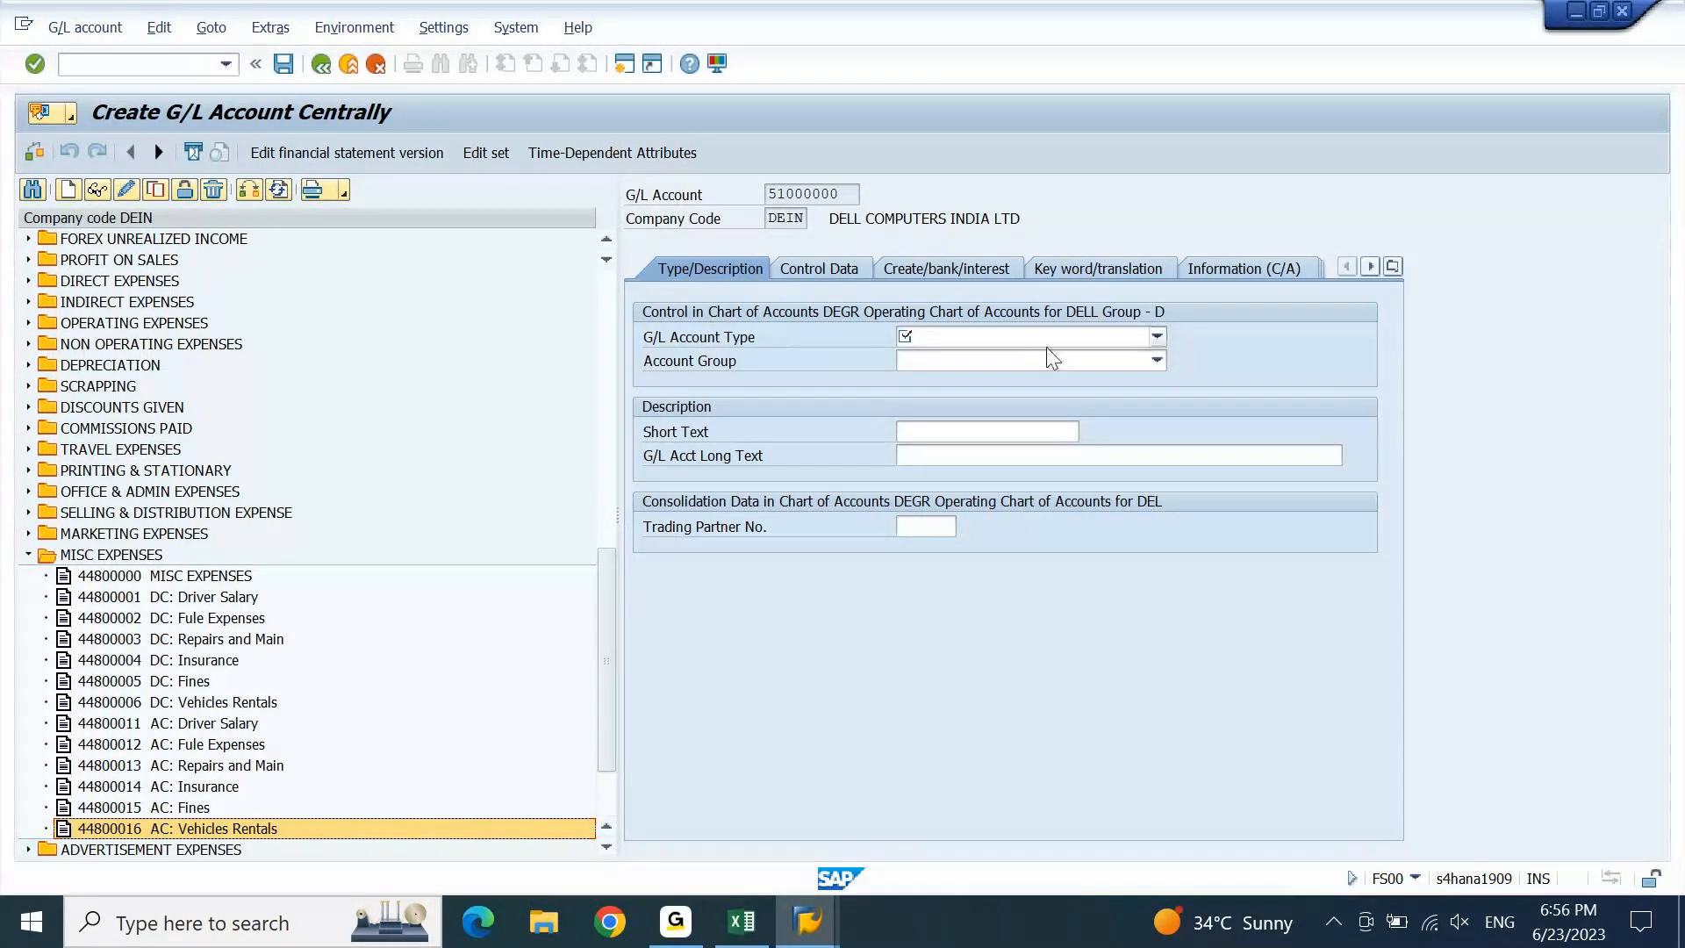
Set the account type to Secondary Costs and the account group to 1100 CASH.
left_click(1023, 342)
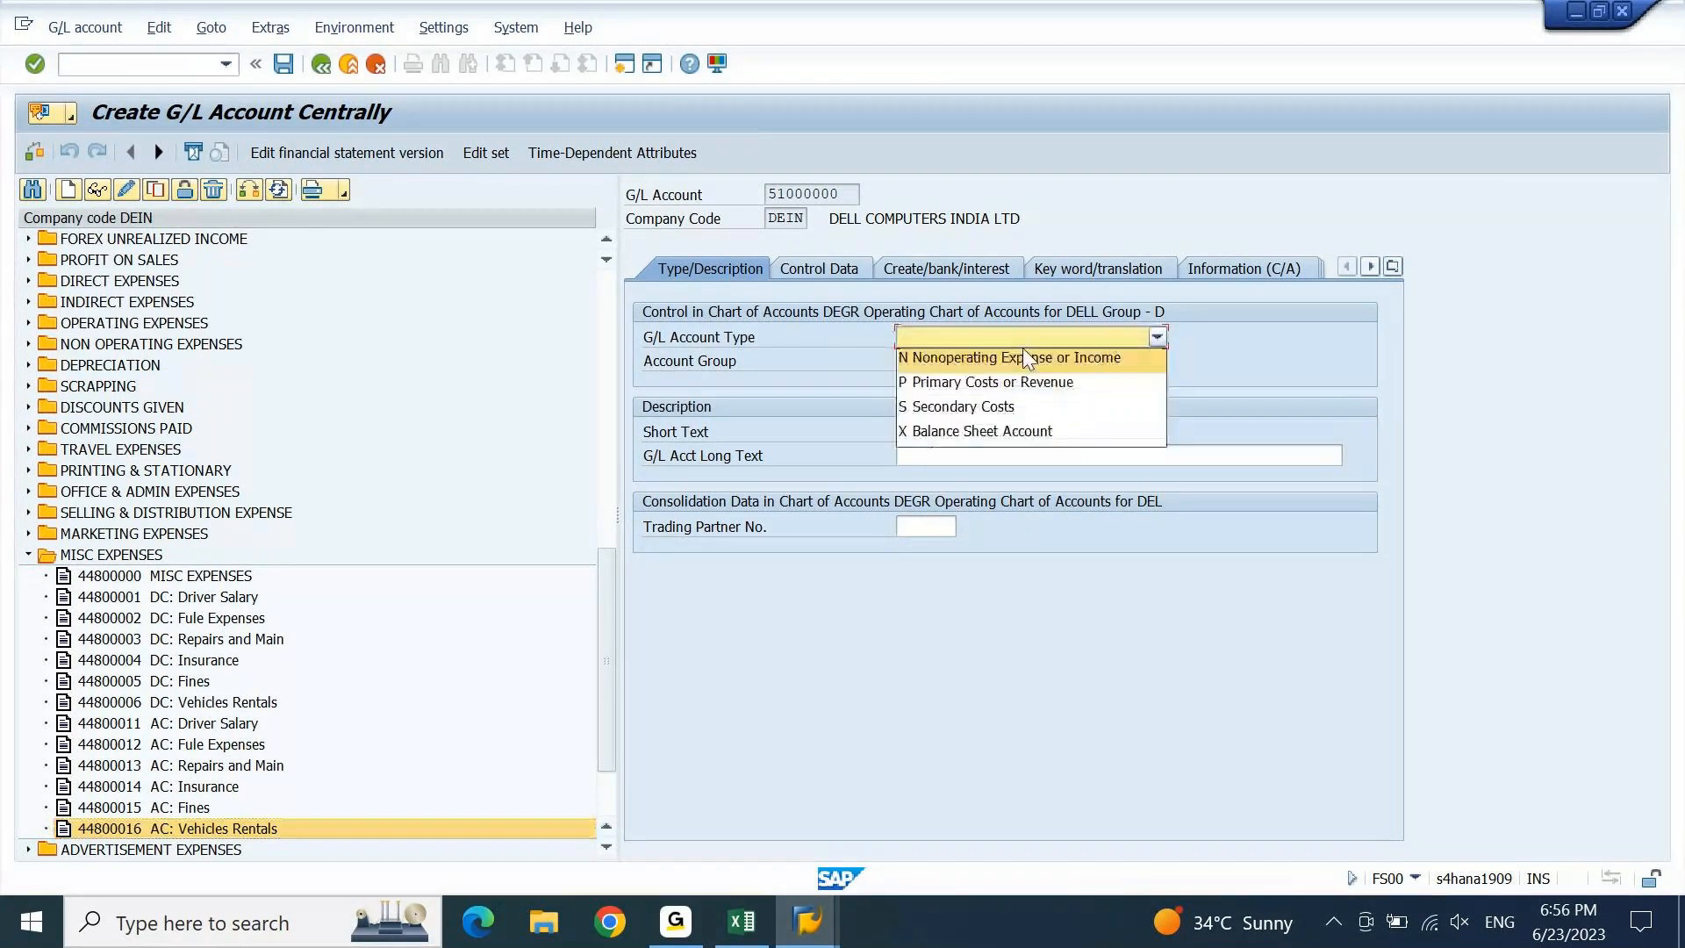
left_click(939, 407)
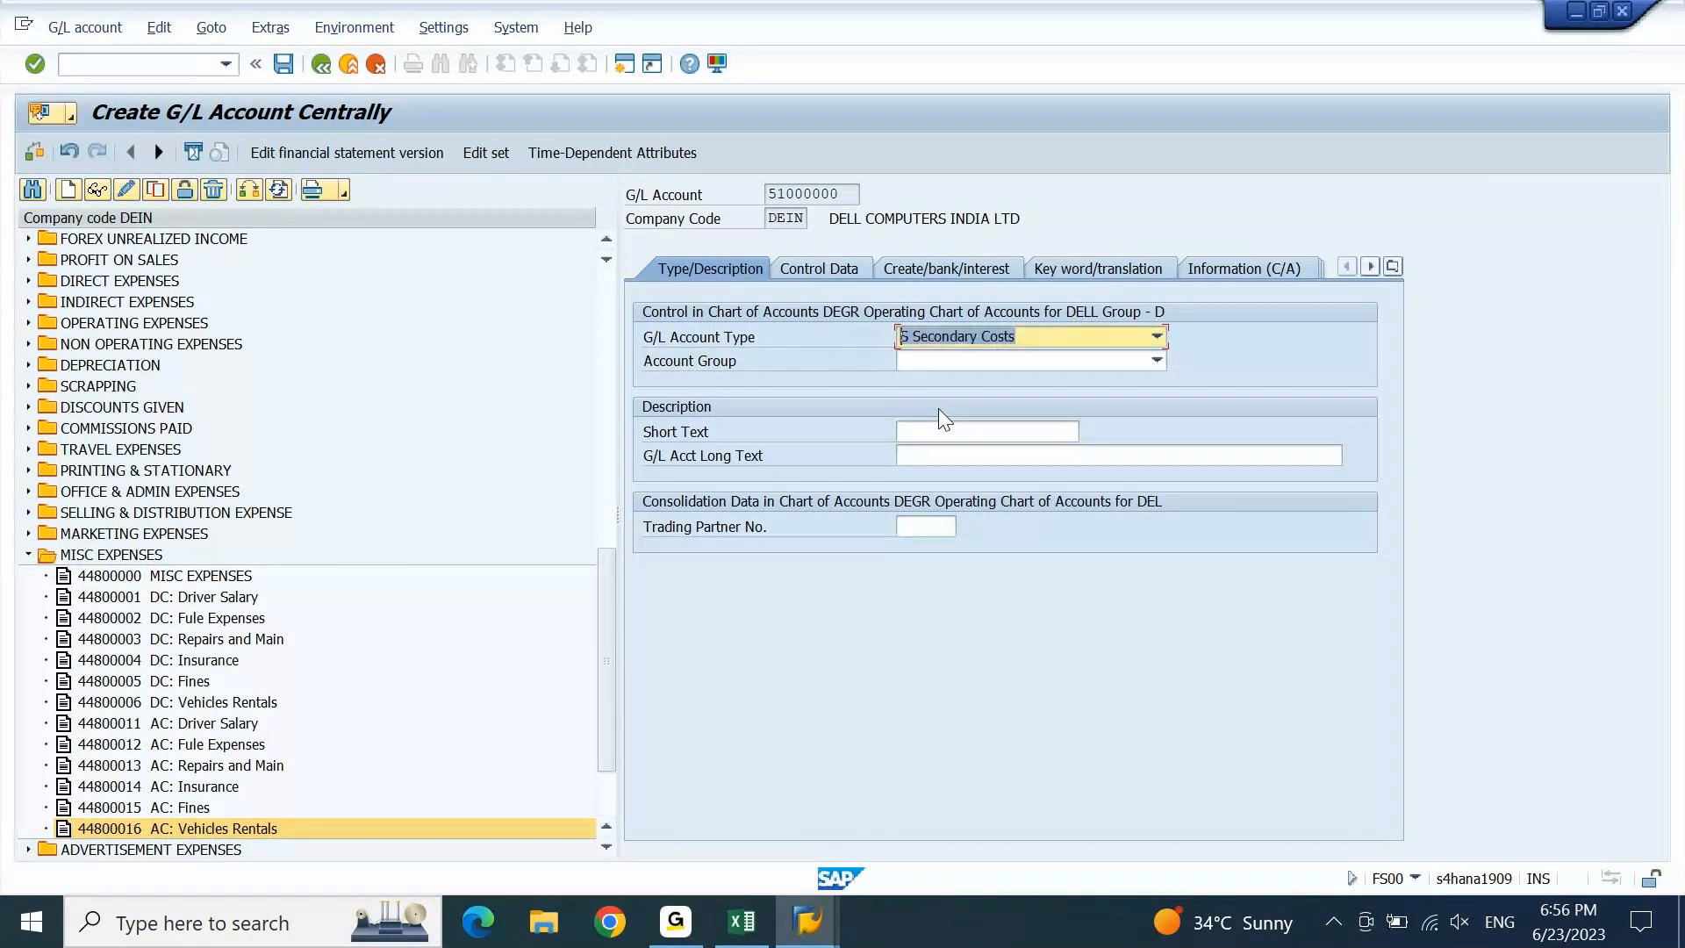
left_click(1157, 360)
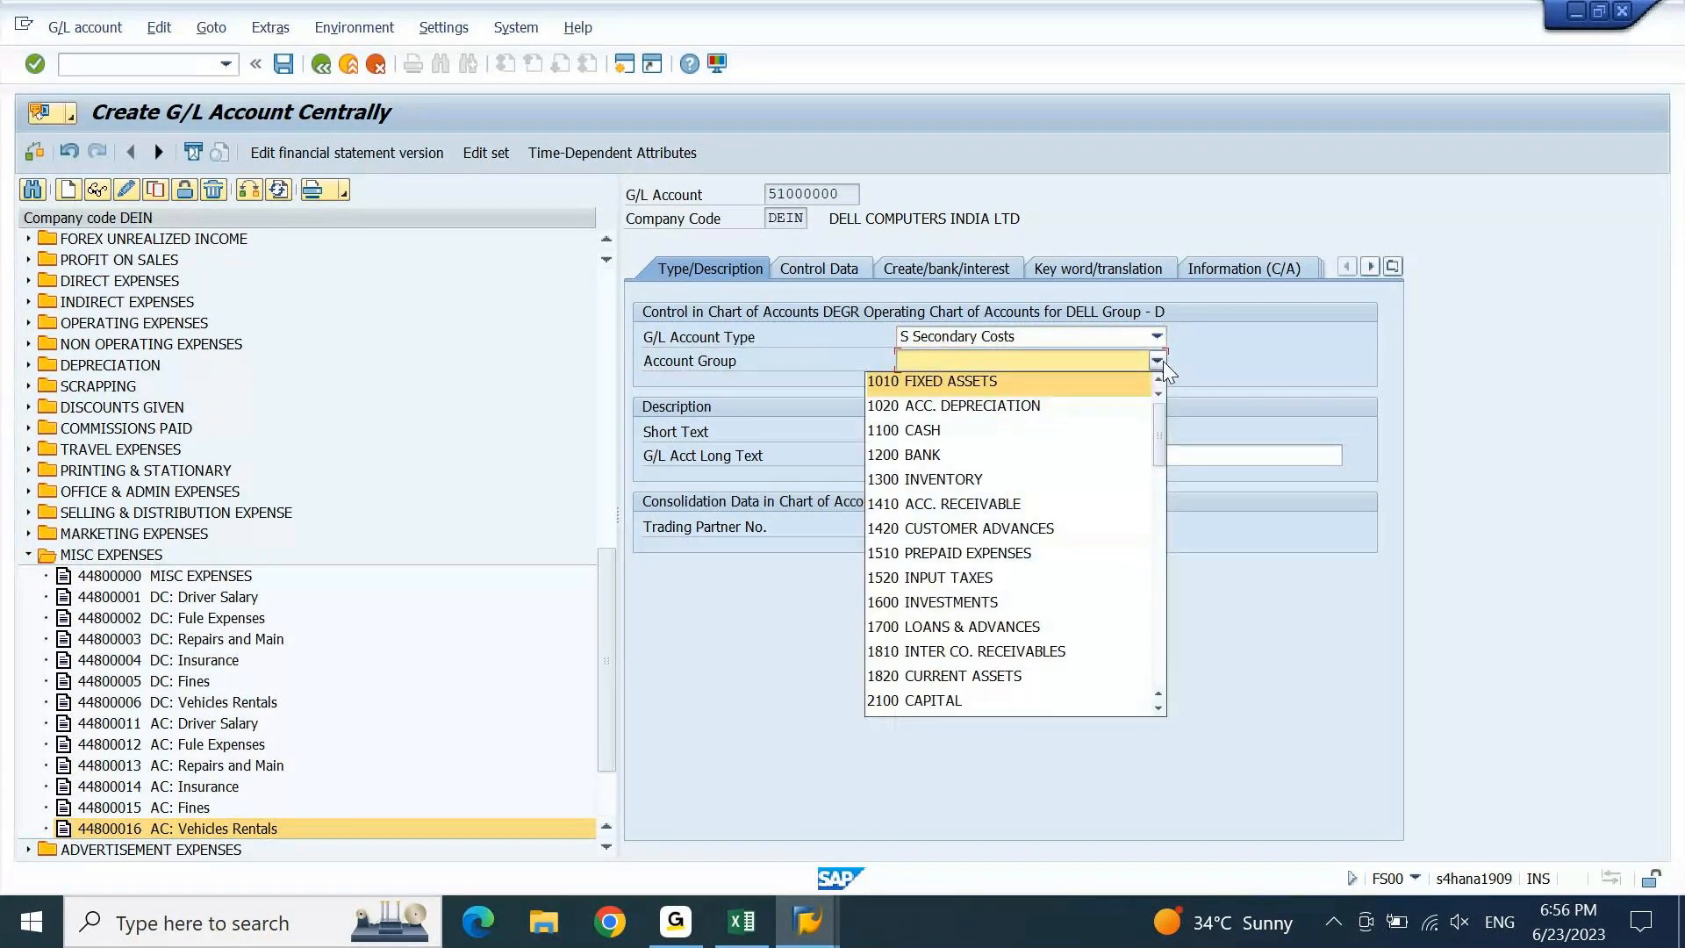
left_click_drag(1159, 435, 1156, 647)
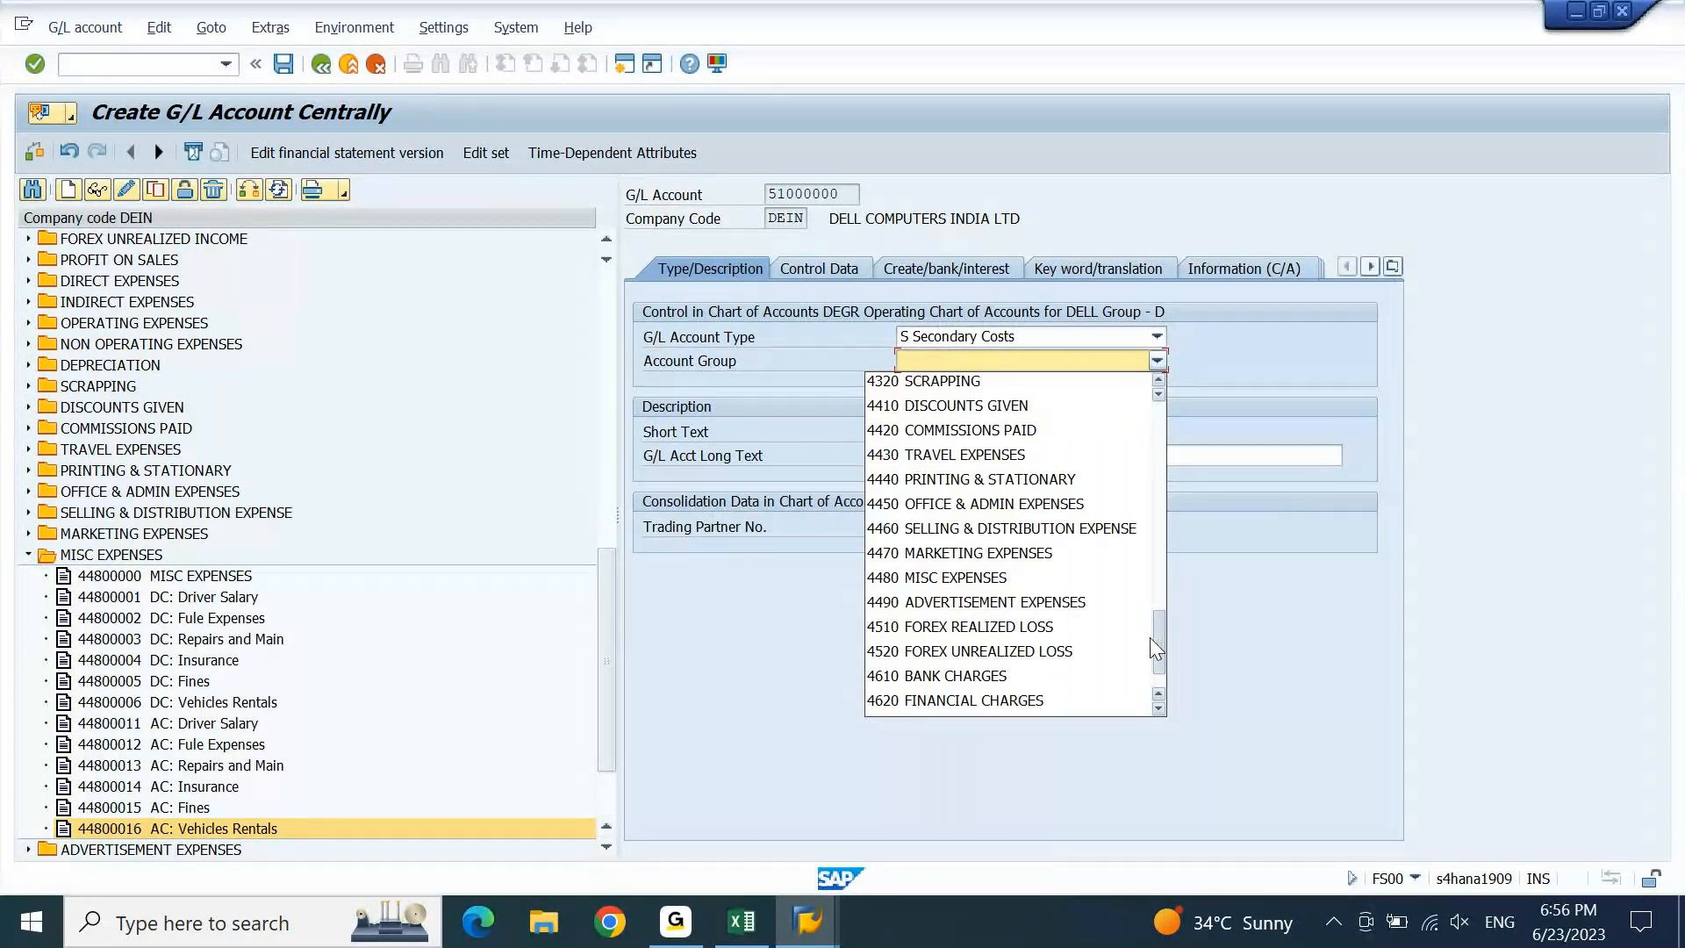
left_click(1124, 679)
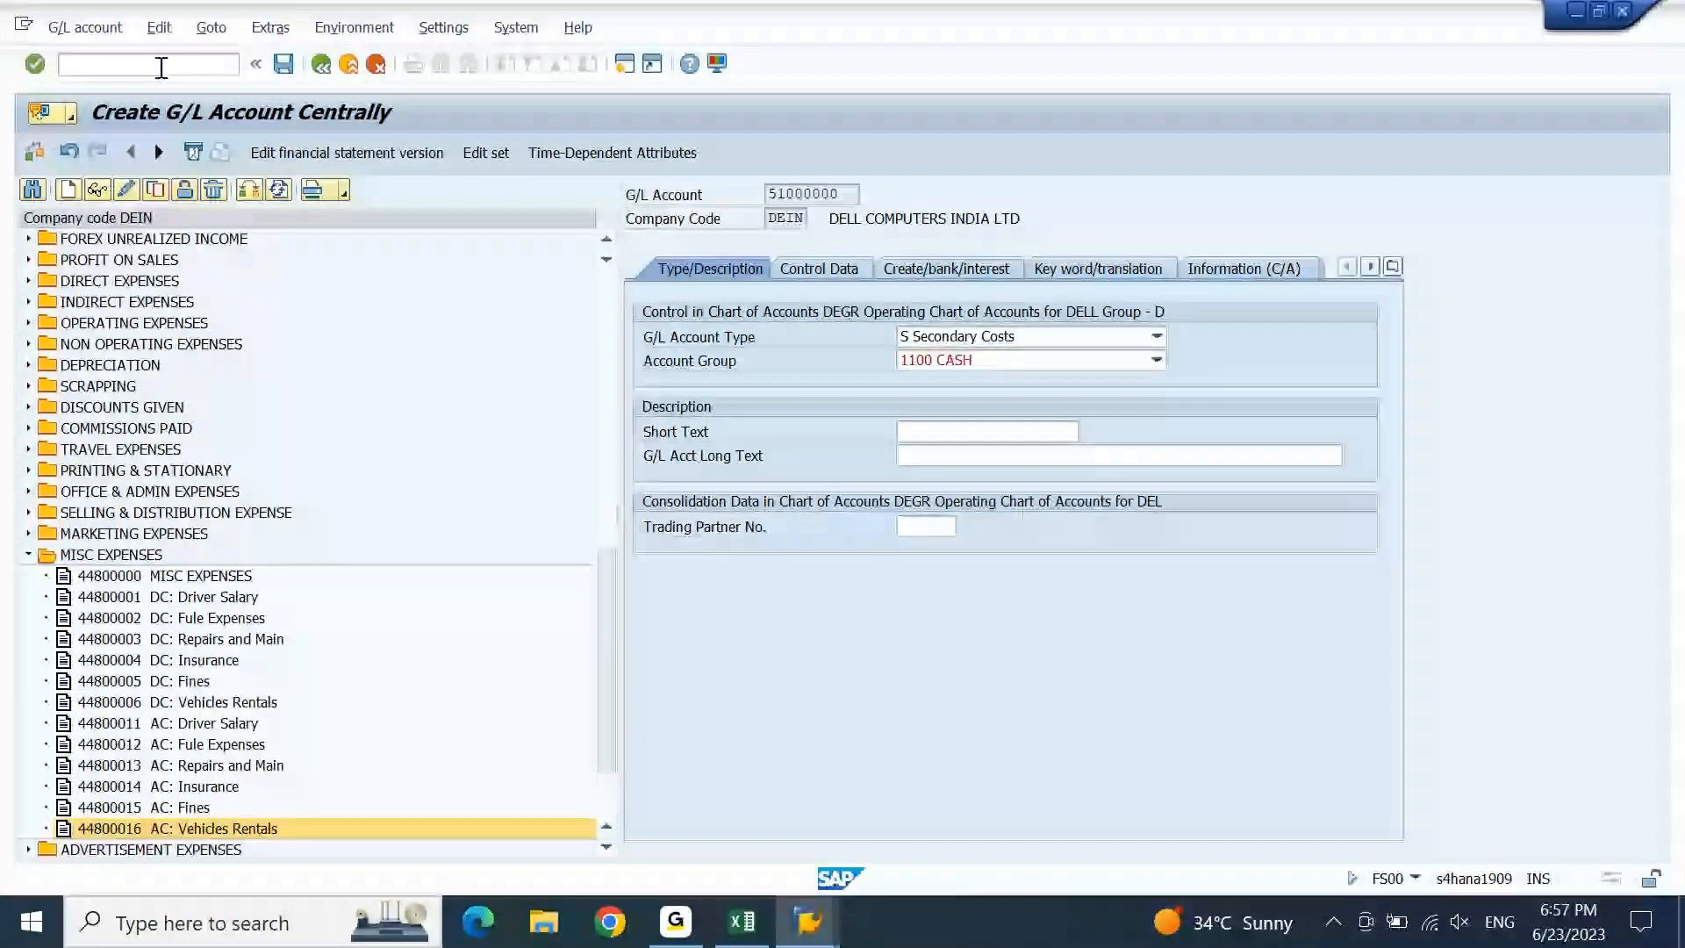
Check the entry, see the 1100 group range error, and return to the G/L account window.
key("Return")
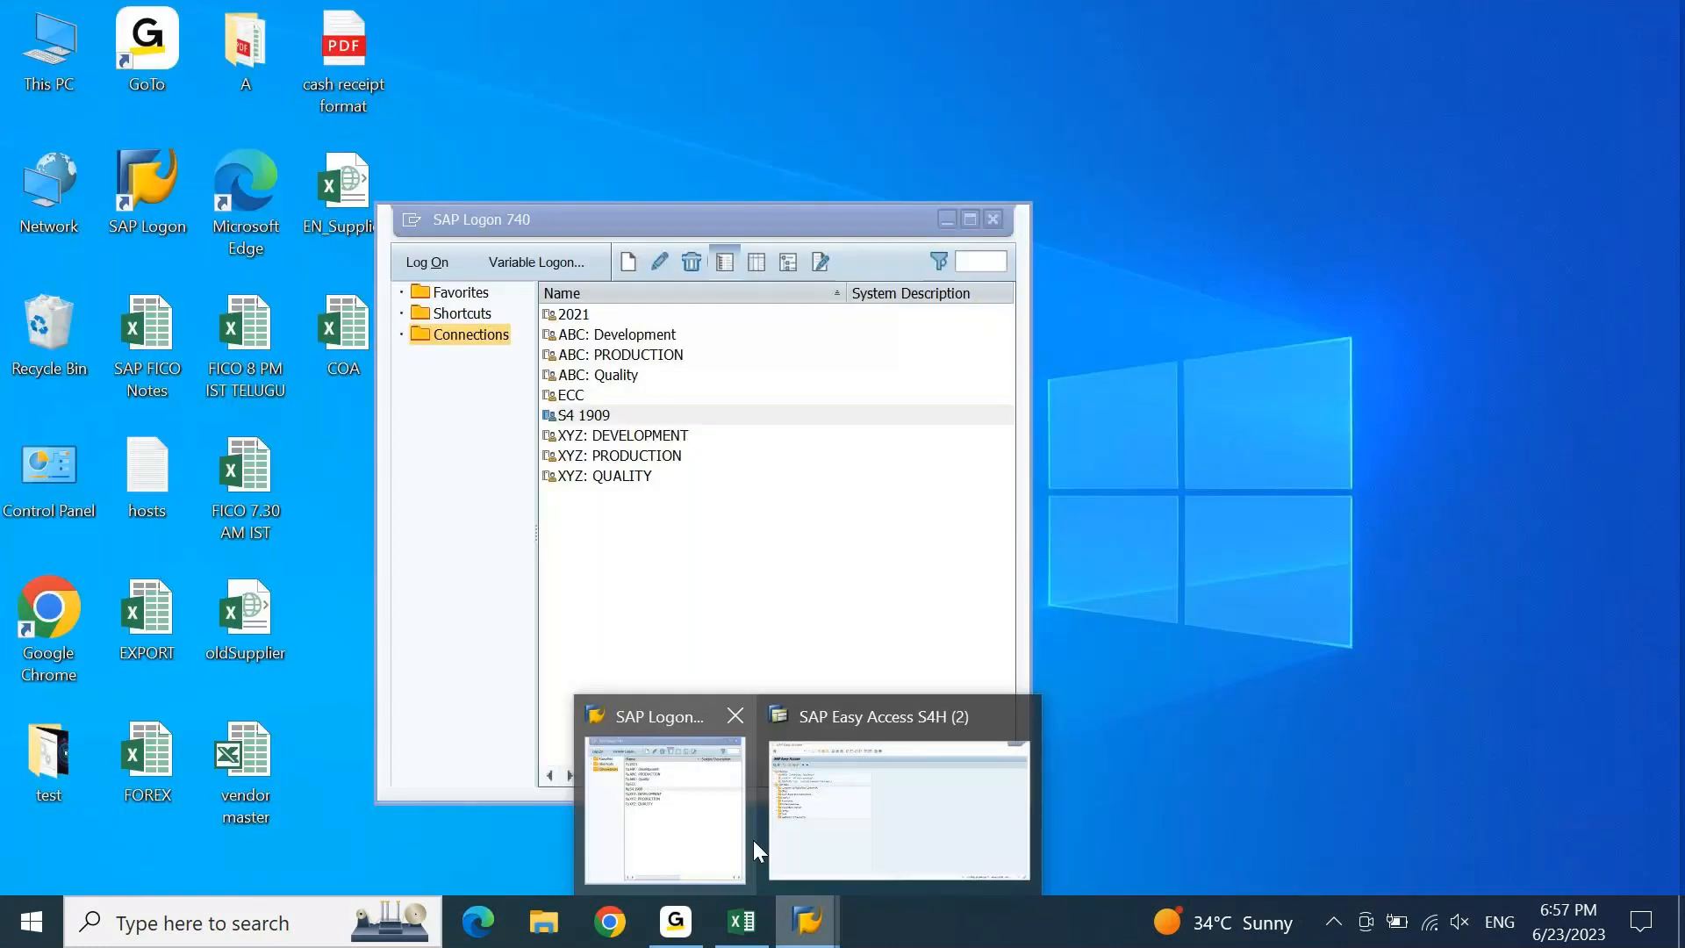
left_click(753, 839)
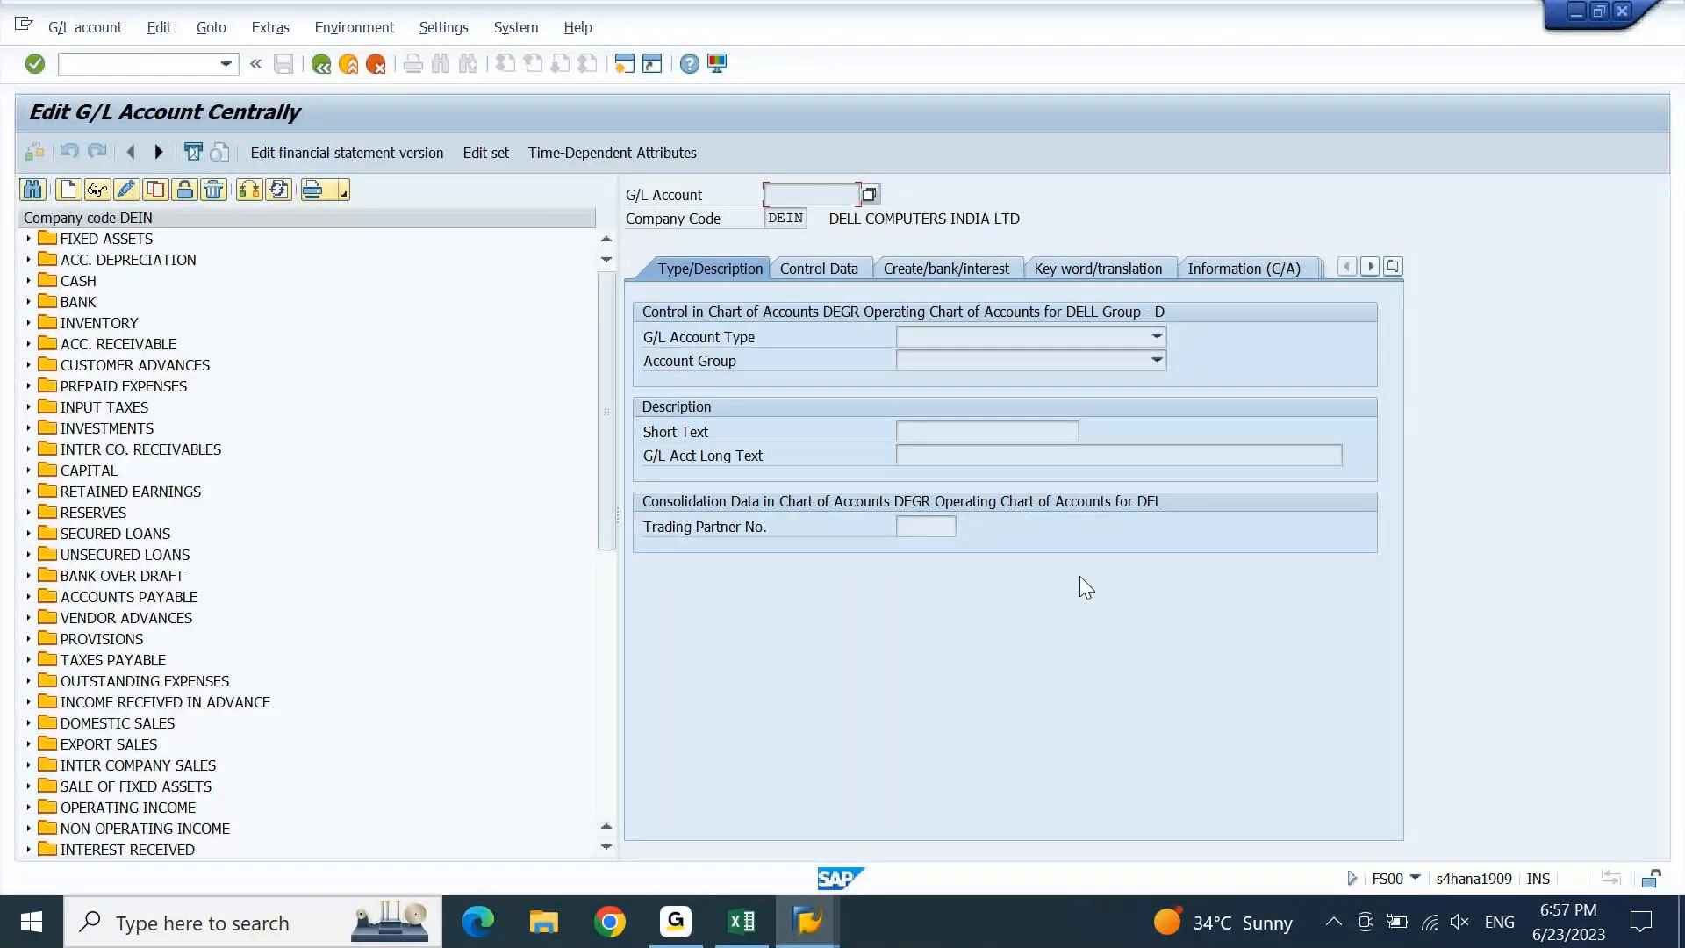
Browse the account group list, then start creating account 51000000 again.
left_click(1146, 363)
left_click_drag(1160, 430, 1134, 659)
left_click(1135, 659)
left_click(1156, 362)
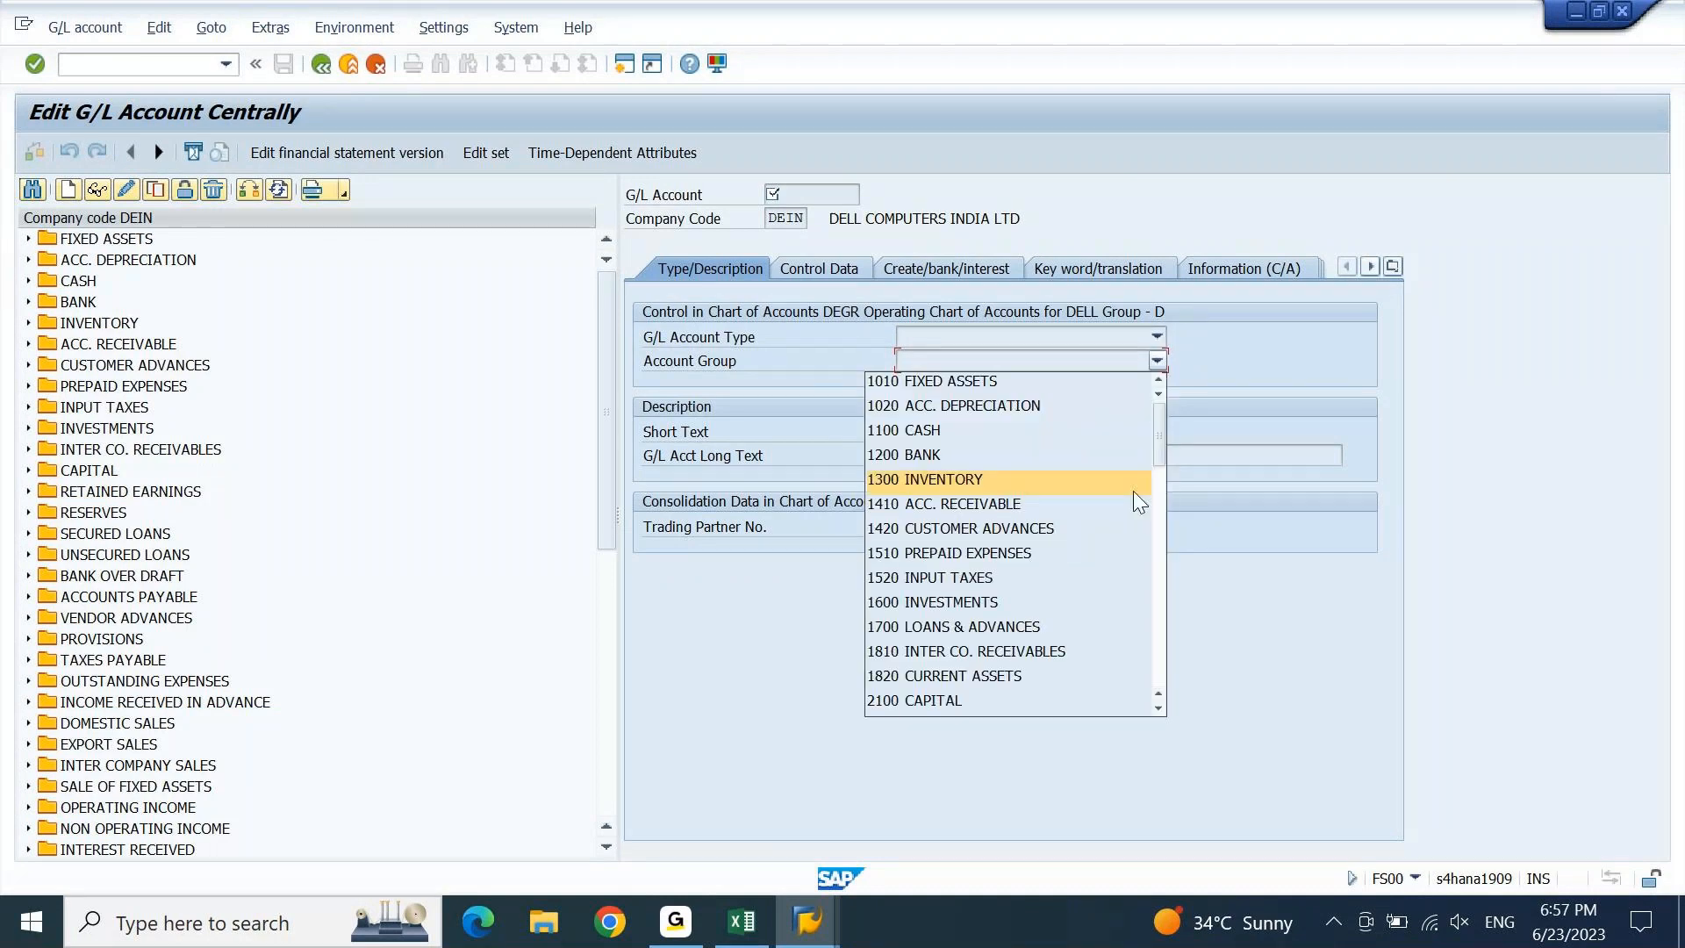
left_click_drag(1160, 440, 1157, 660)
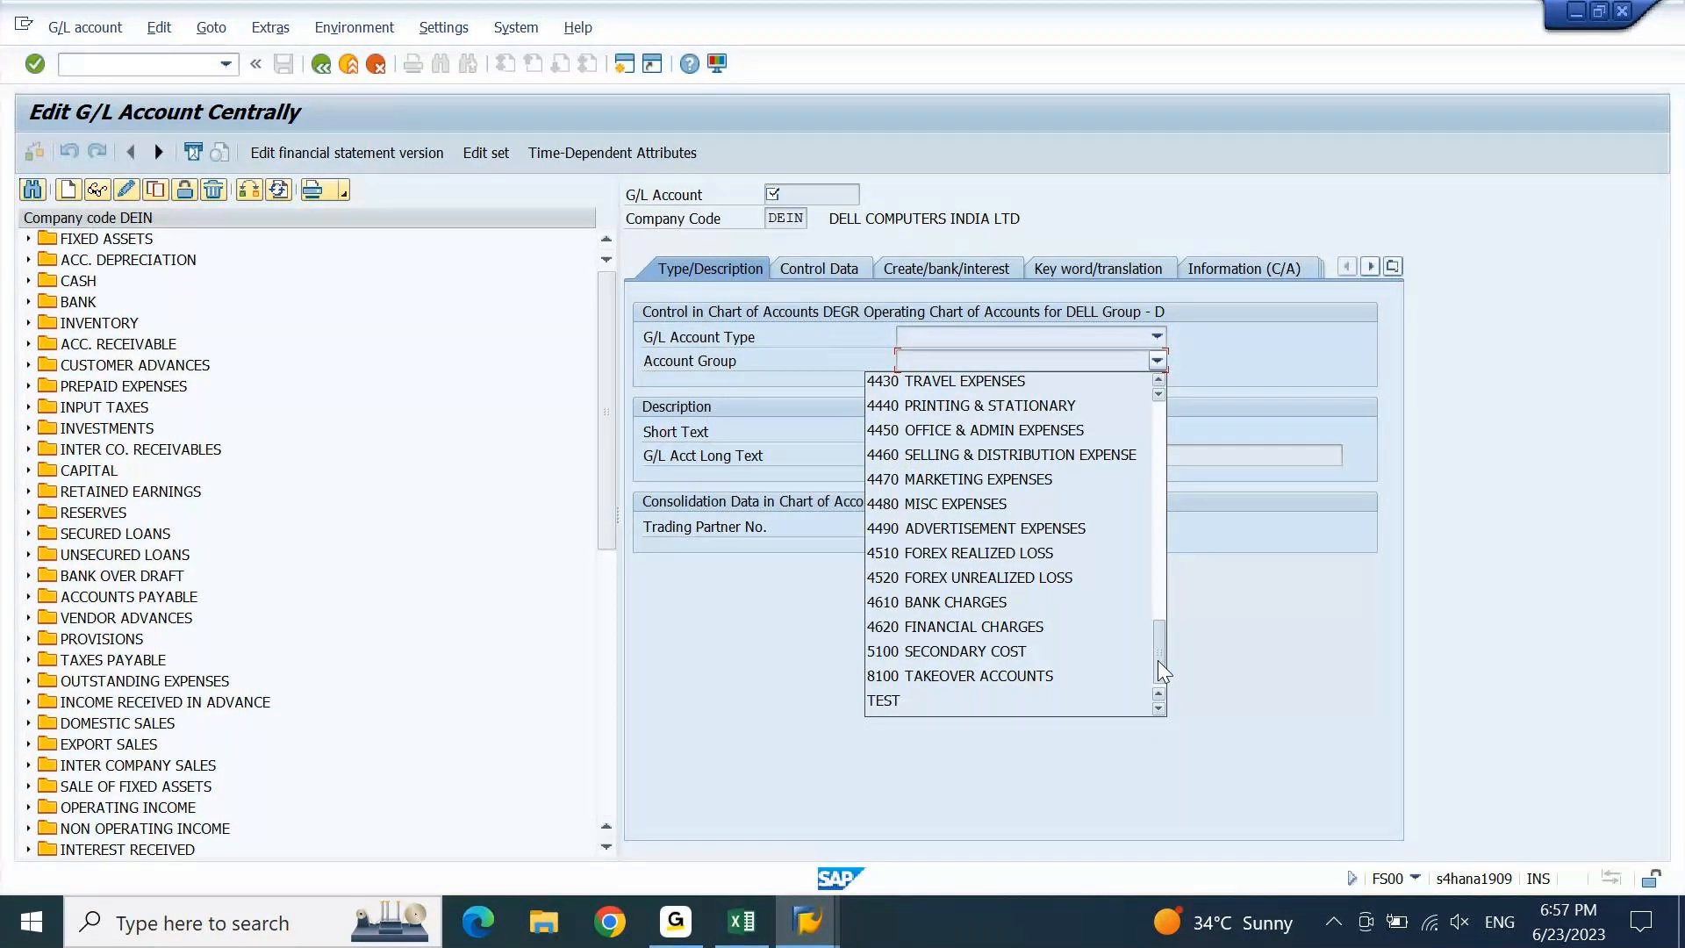
left_click(68, 191)
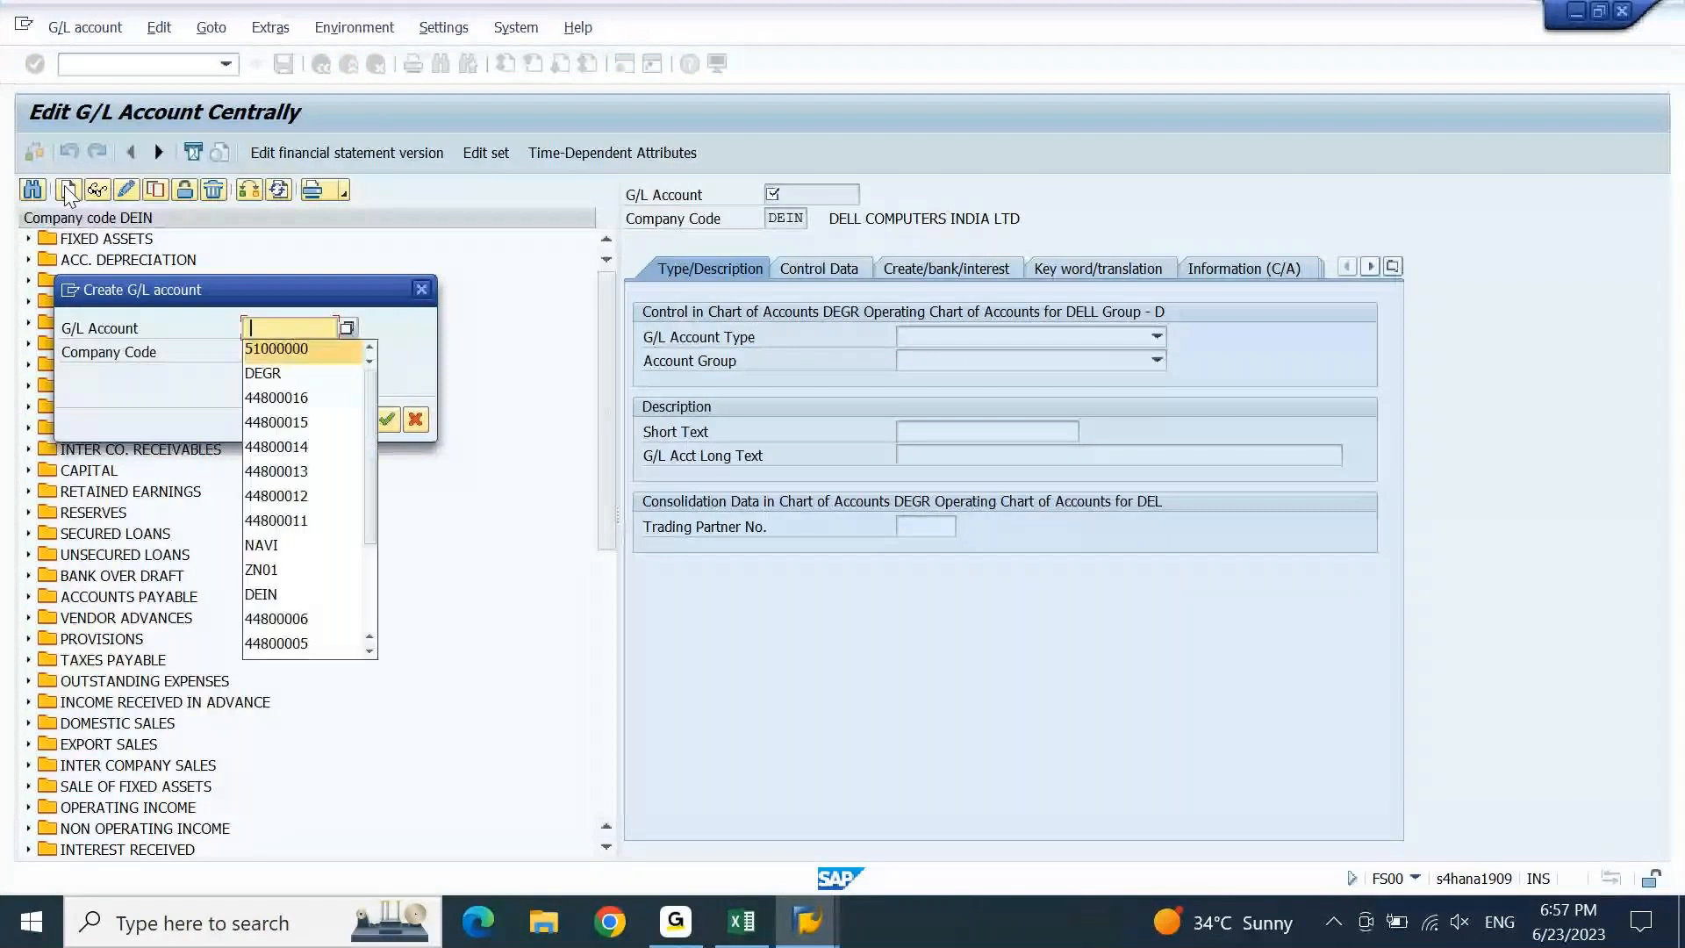
key("Return")
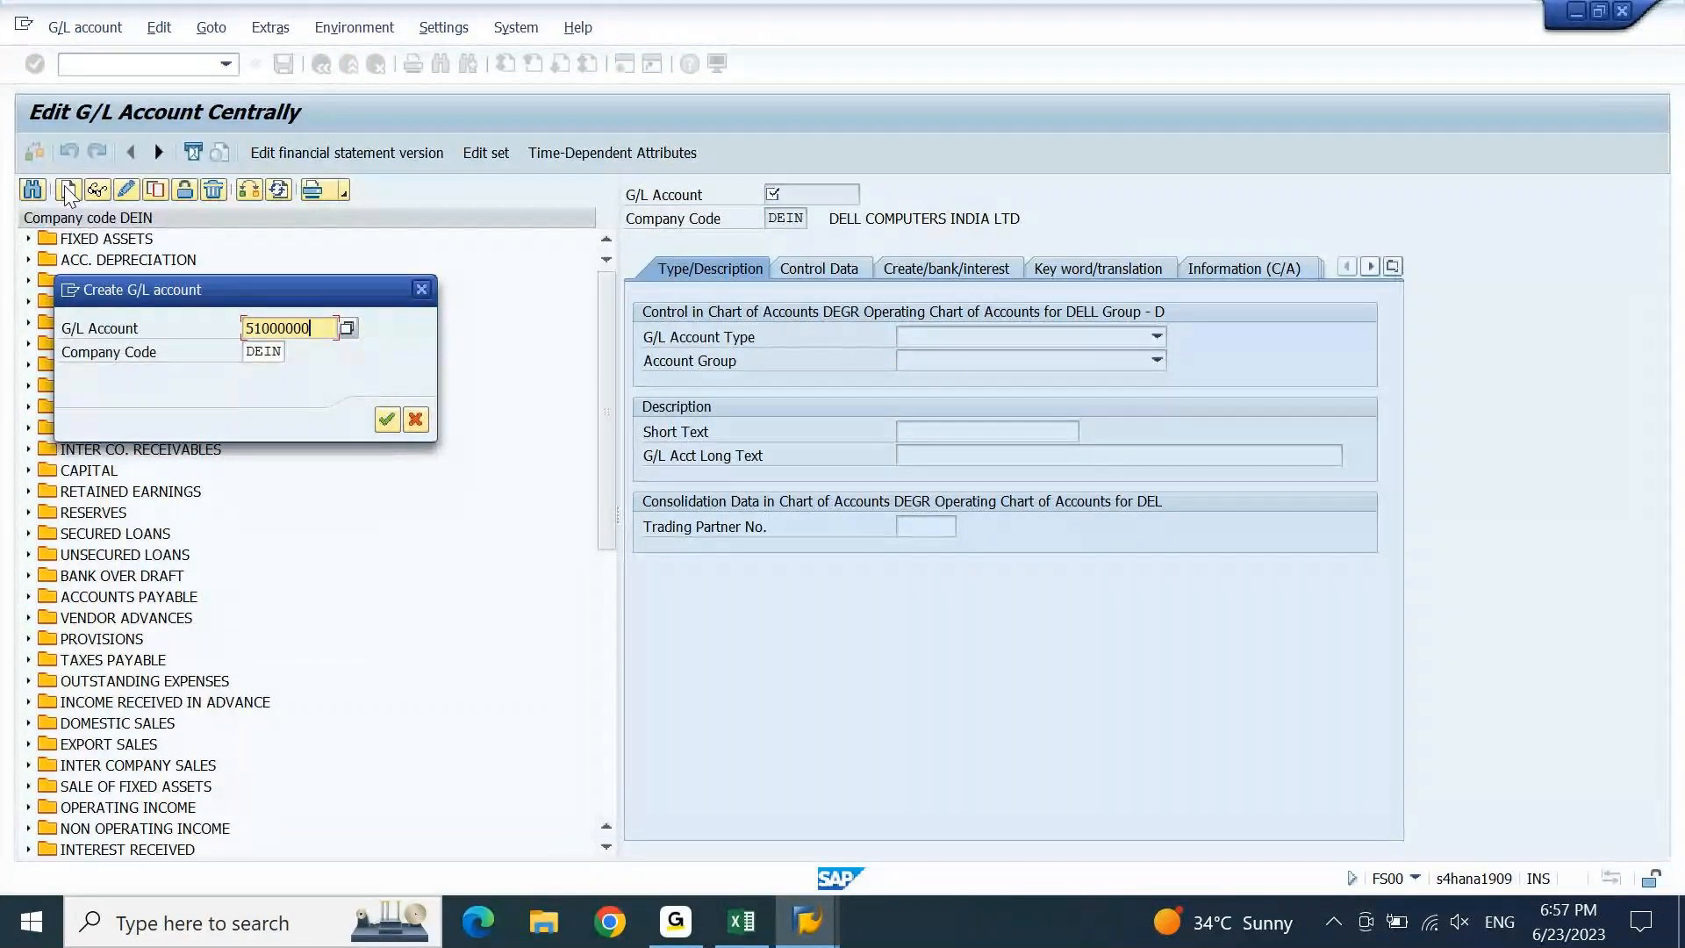
key("Return")
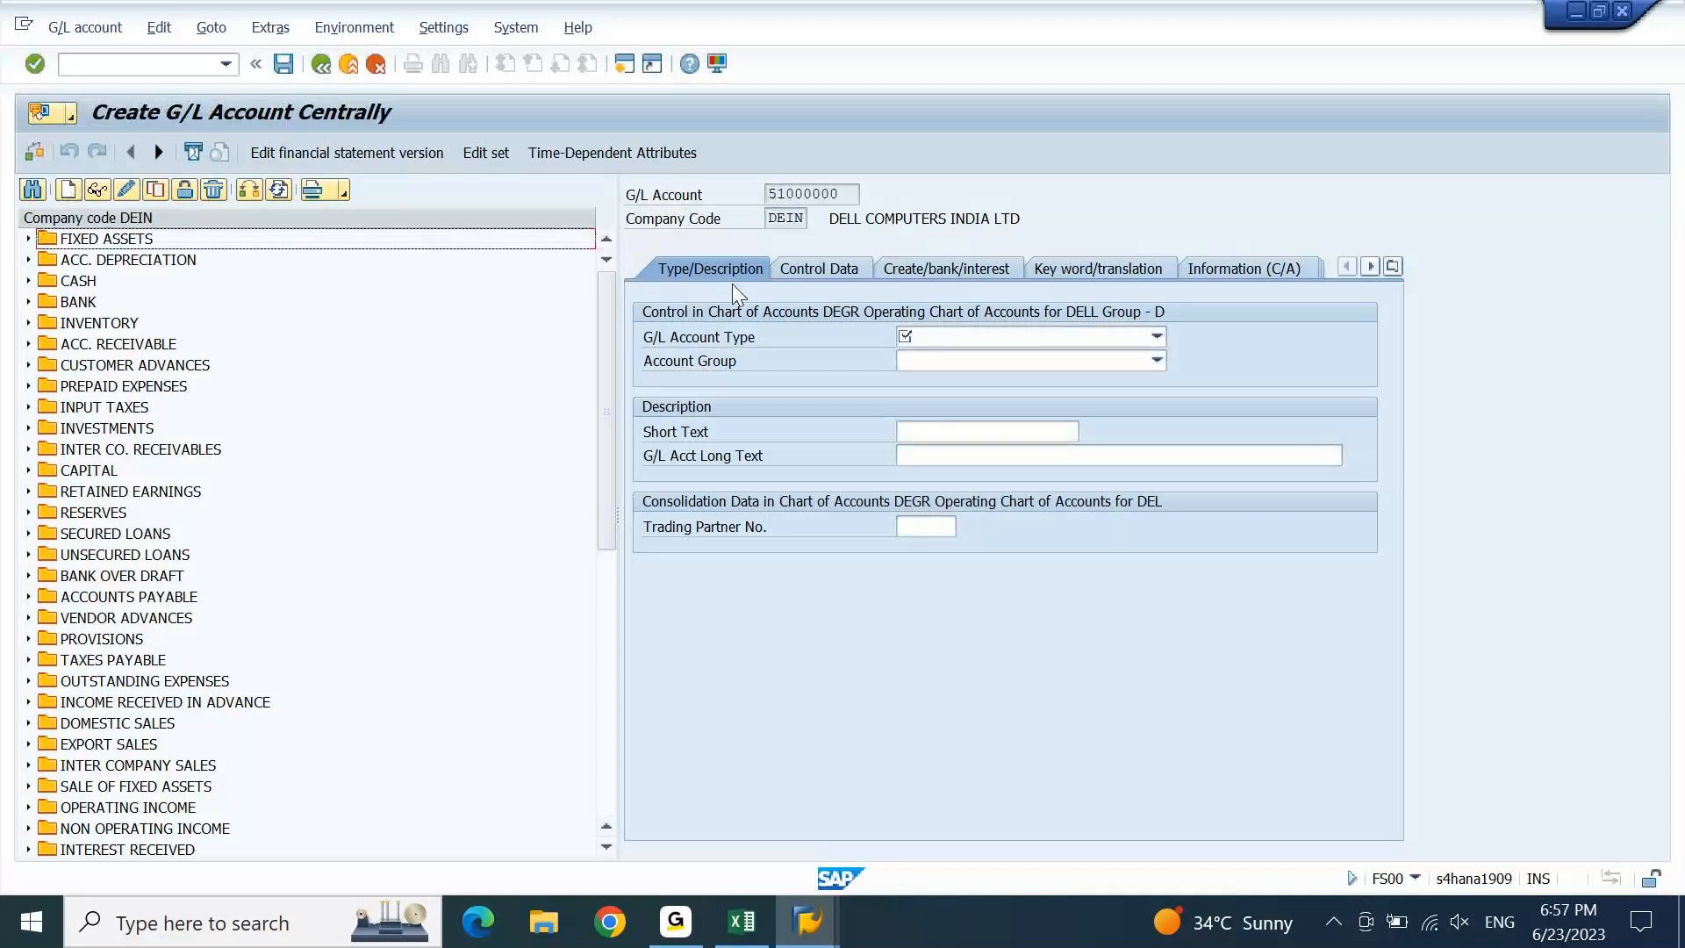
Set the account type to Secondary Costs and the account group to 5100 SECONDARY COST.
left_click(1139, 343)
left_click(945, 409)
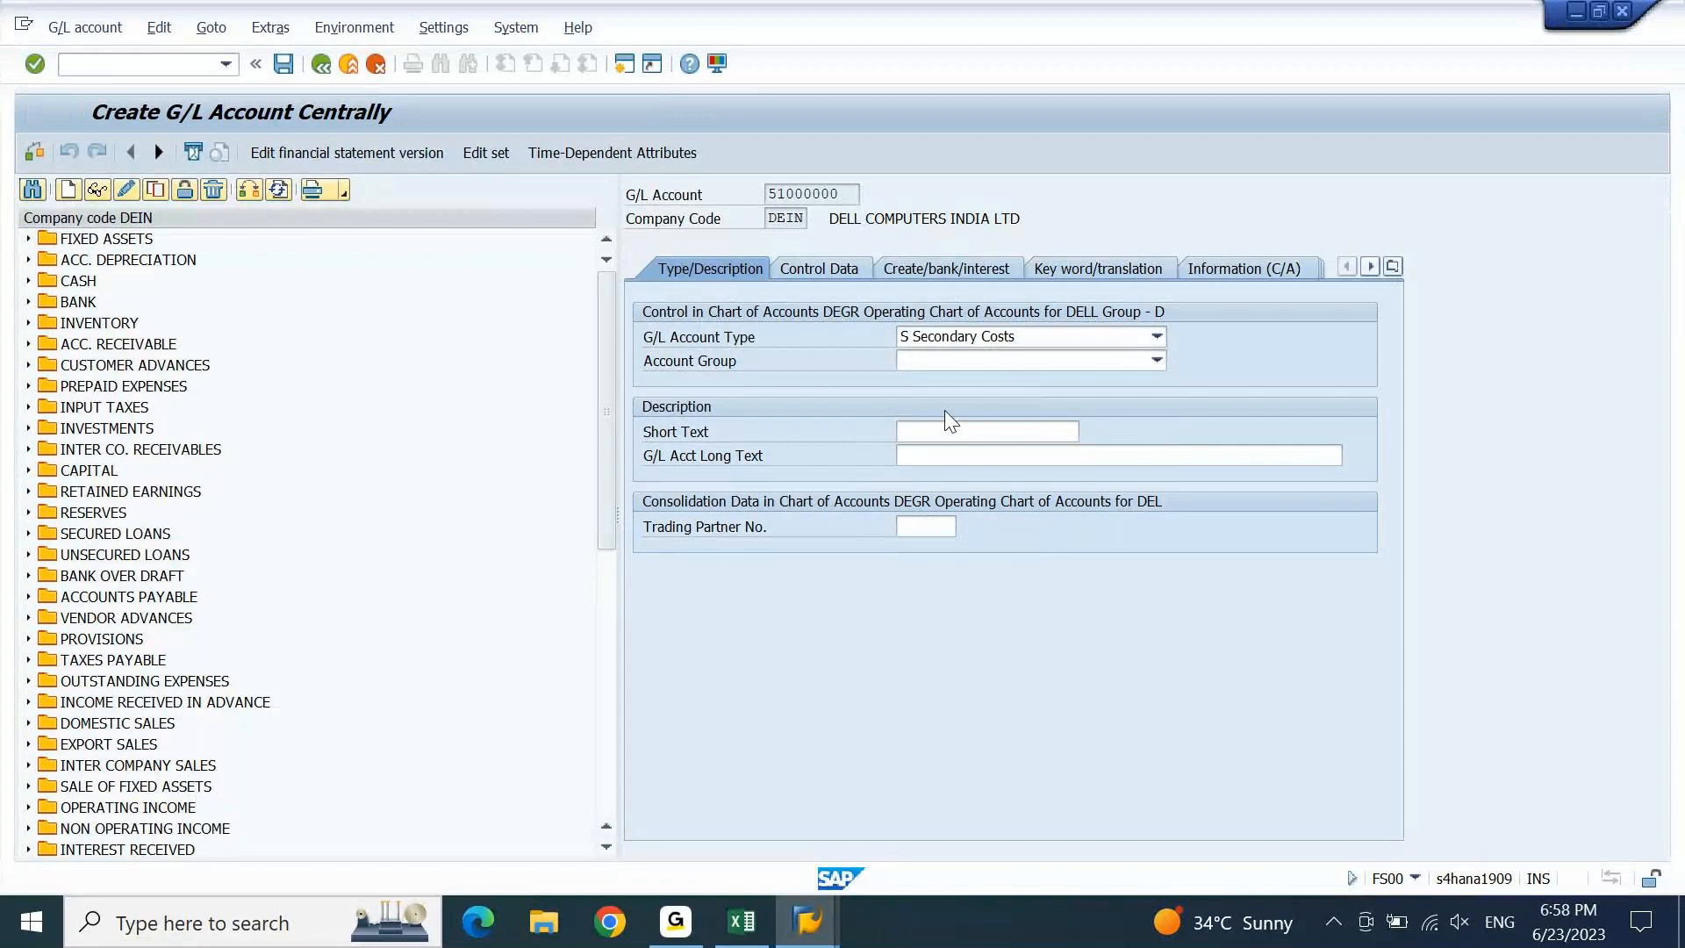
left_click(1112, 362)
left_click(1113, 362)
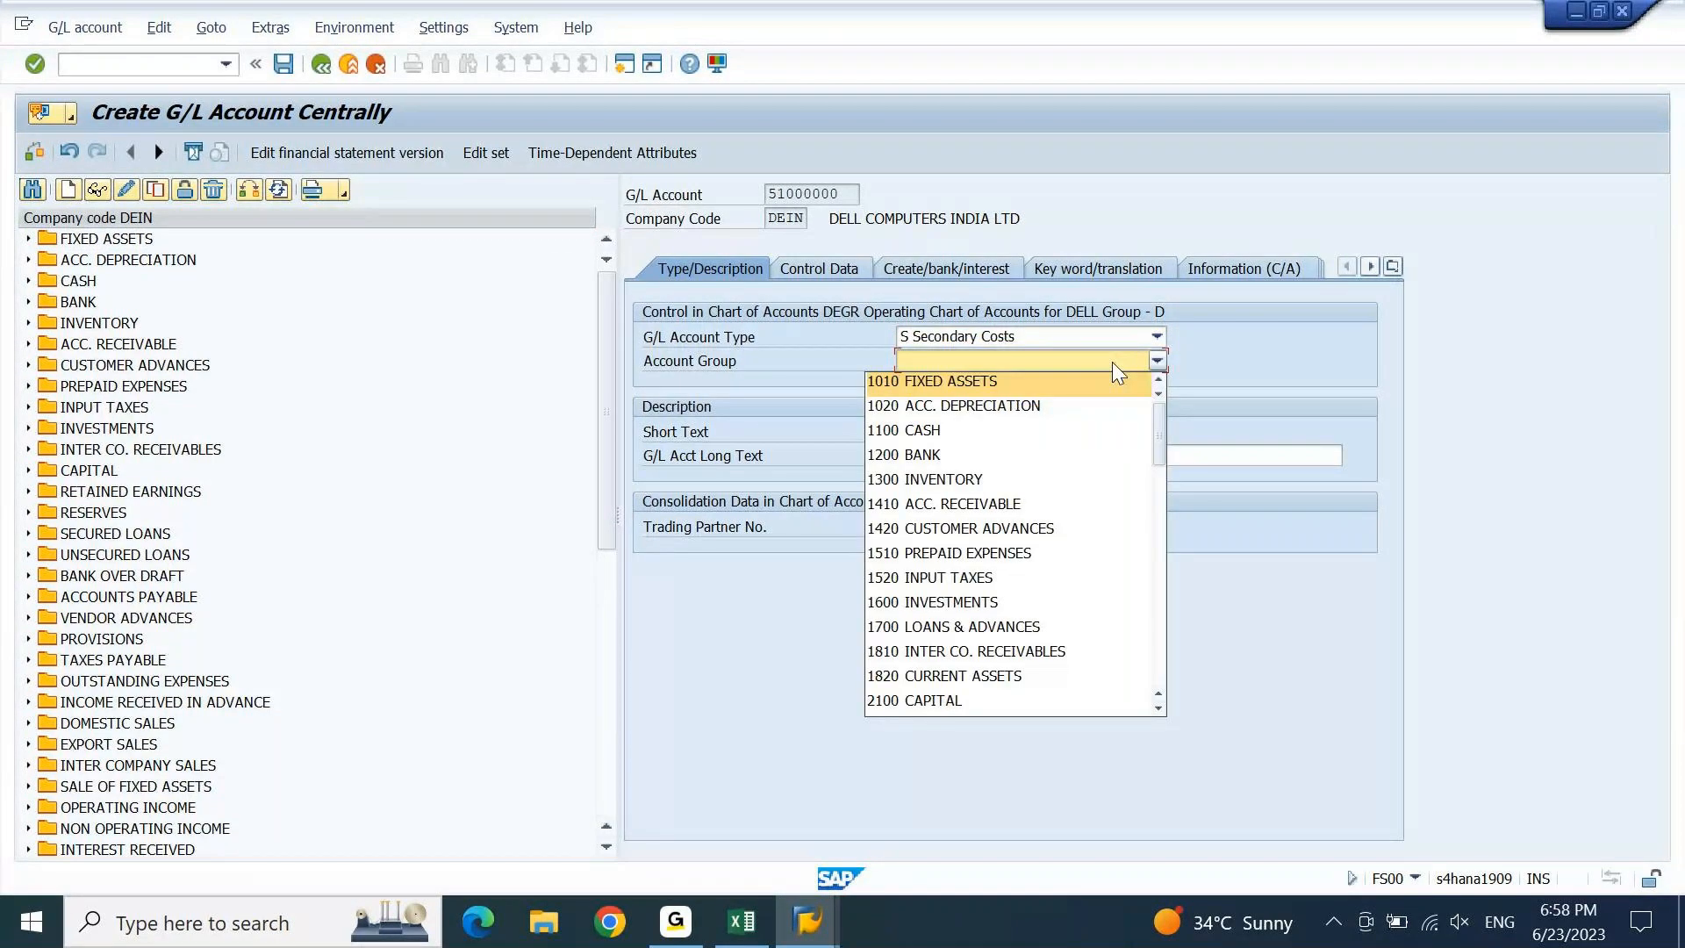
key("5")
key("Return")
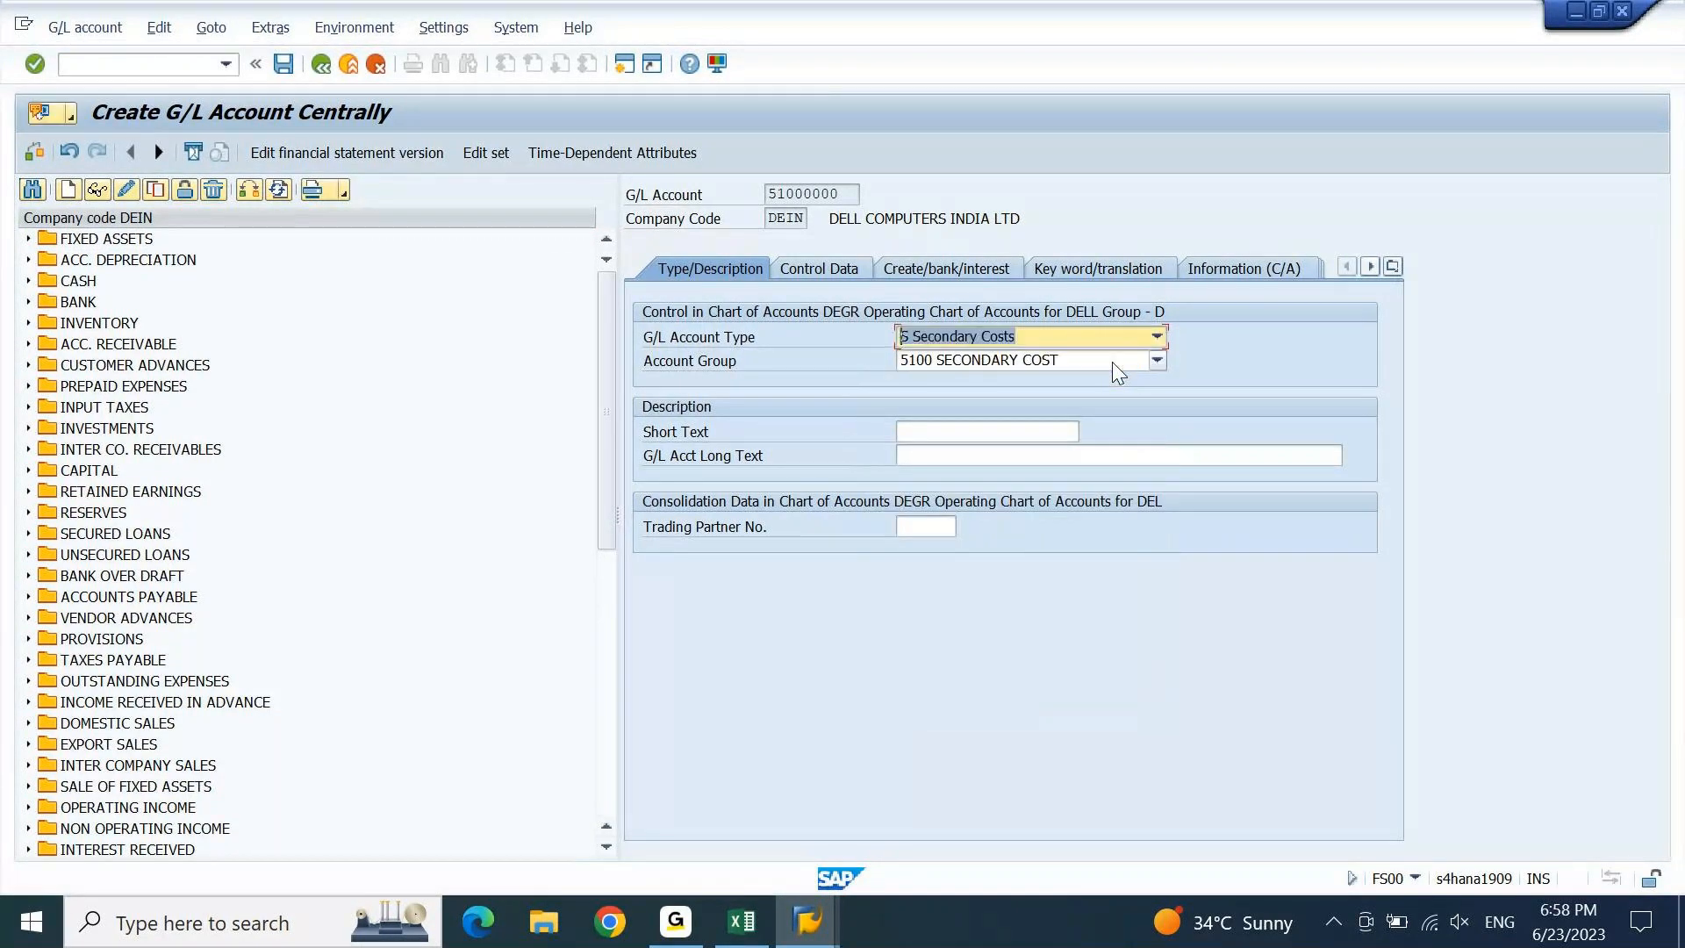
Enter ASSESSMENT COST as short and long text, then show the company-code control data.
left_click(1011, 423)
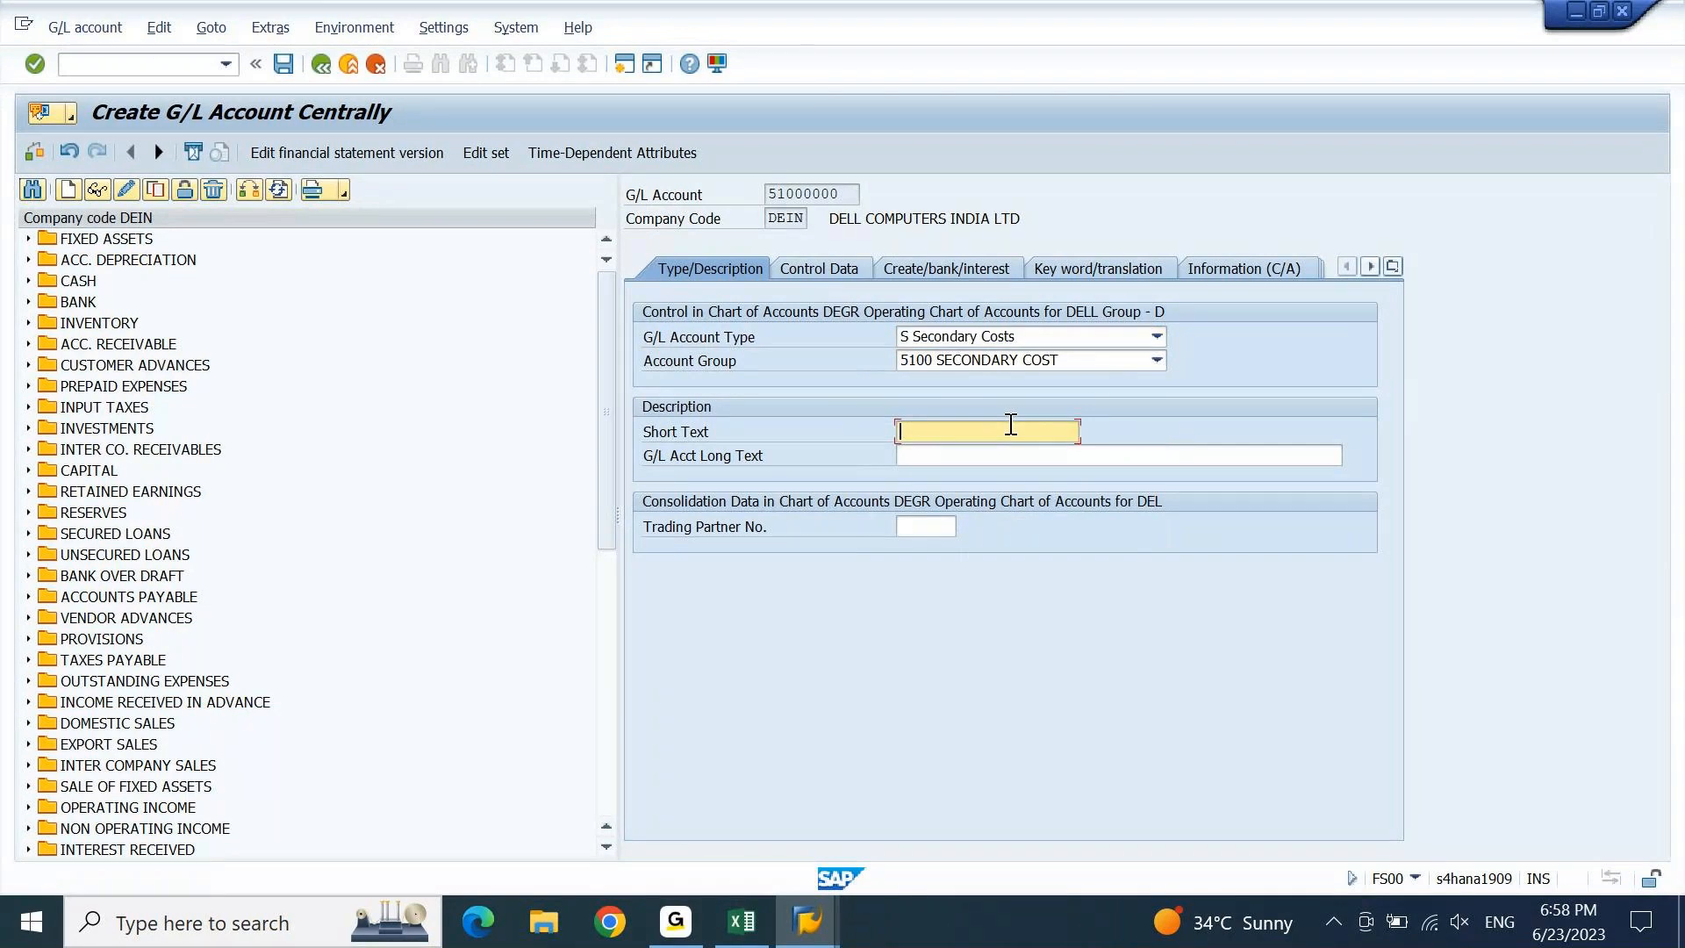
type("ASSESSMENT COST")
key("Tab")
type("ASSESSMENT COST")
type("EL")
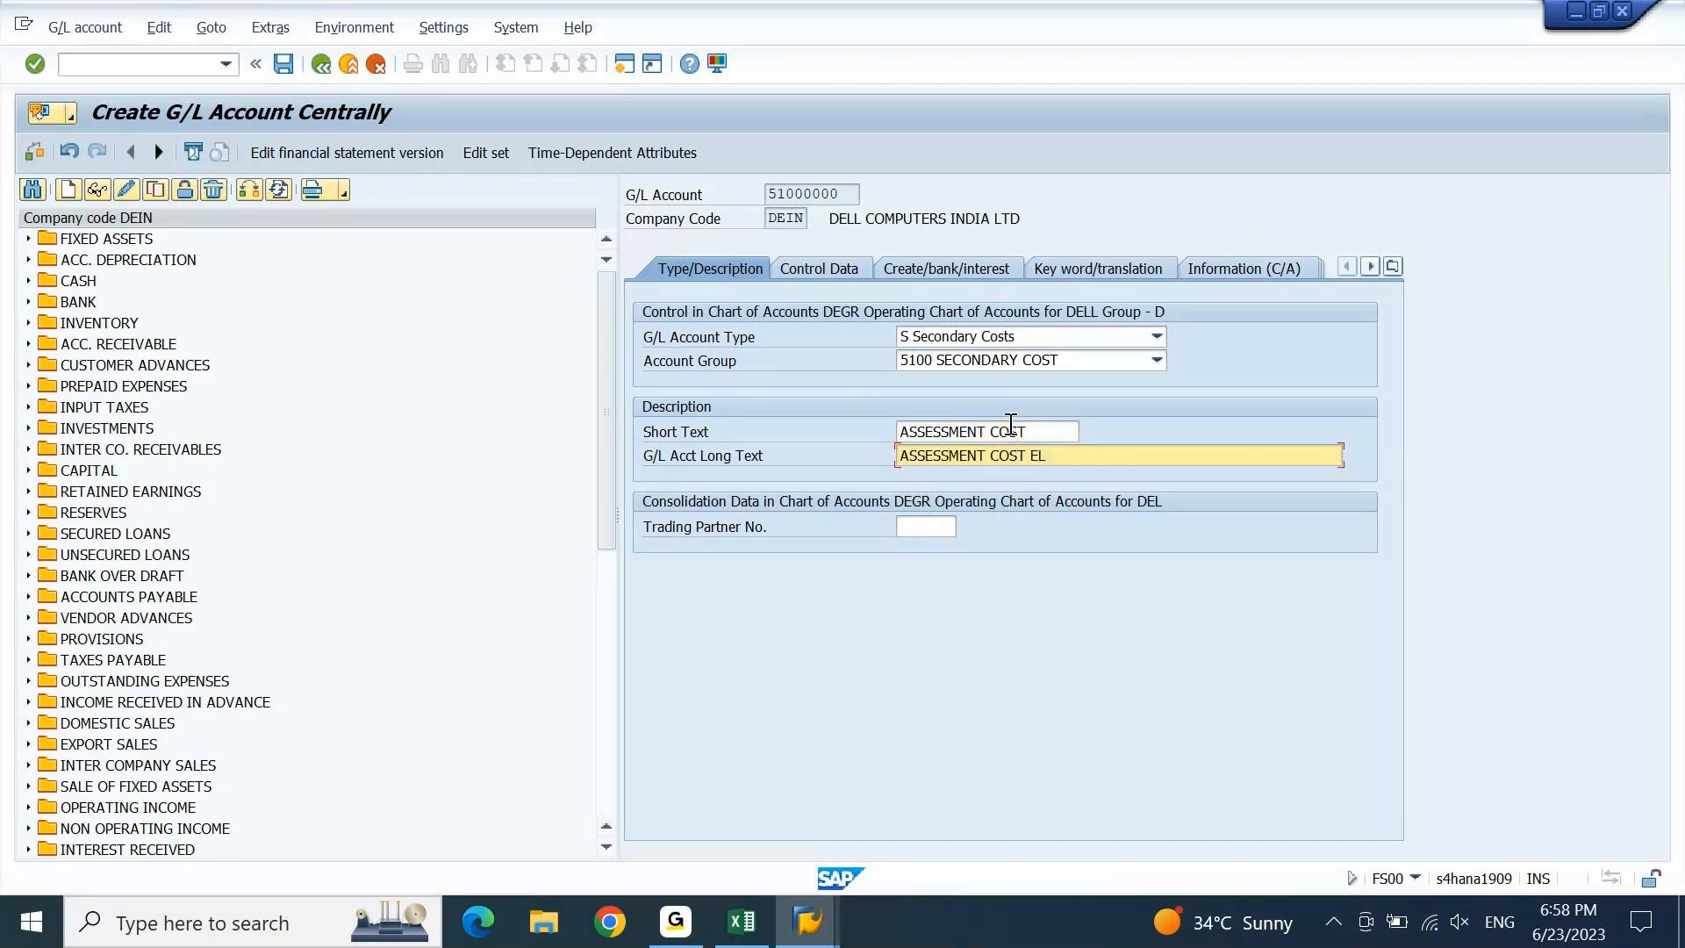
key("BackSpace")
key("BackSpace")
key("Return")
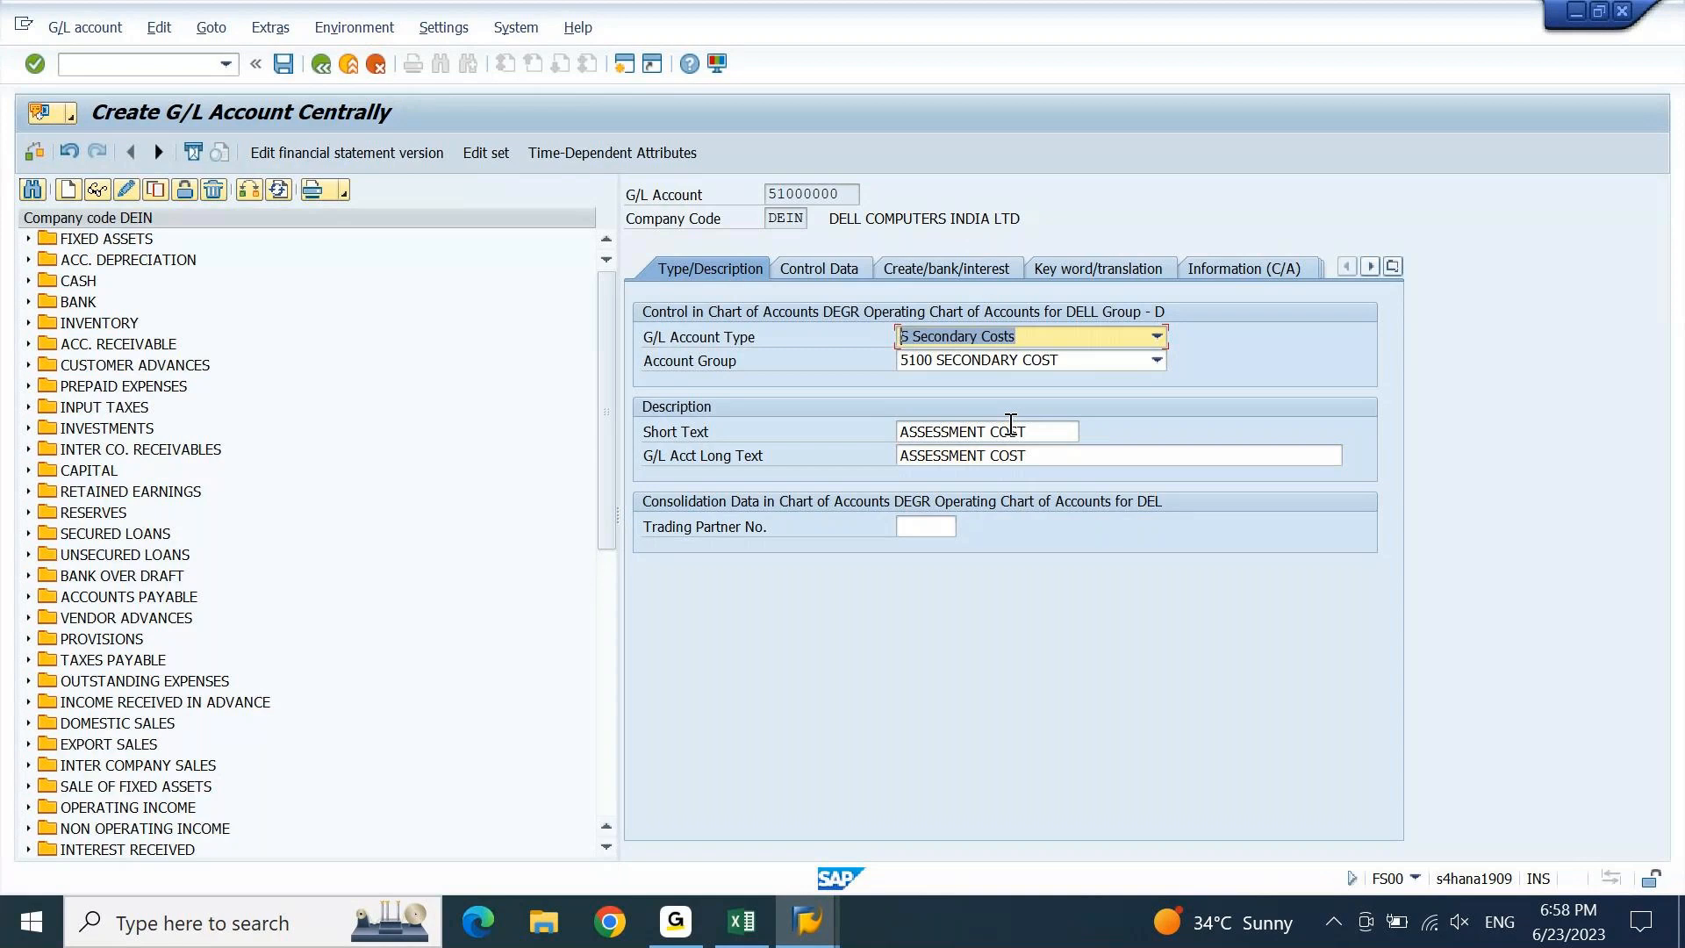
left_click(831, 268)
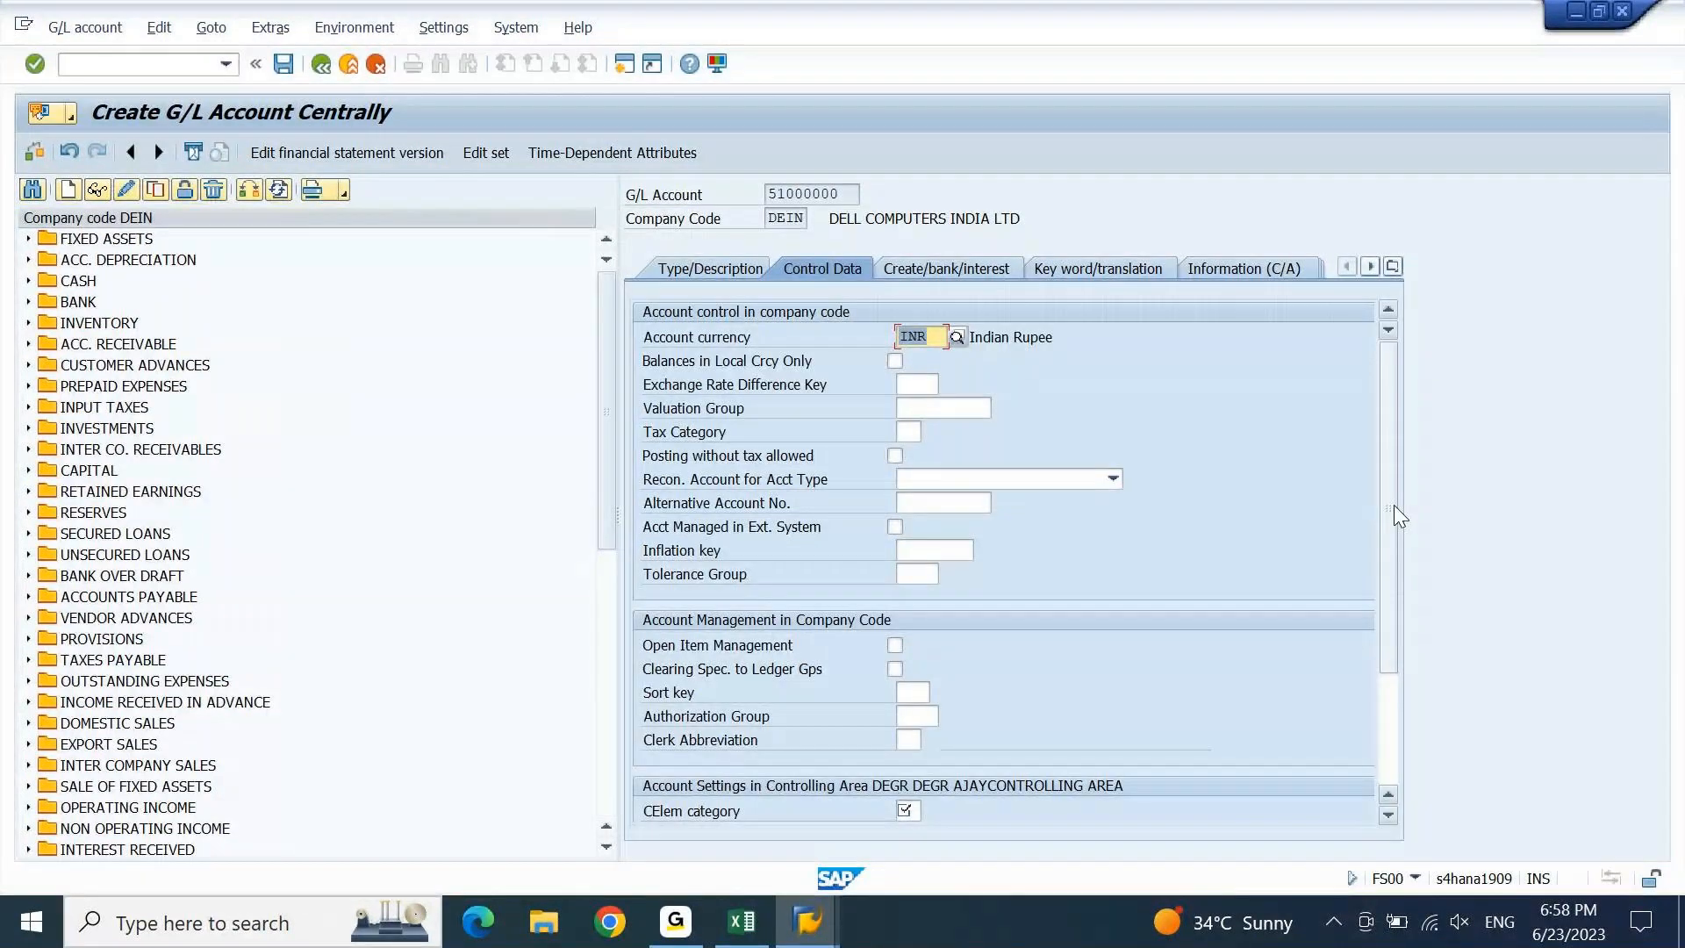
Set the cost element category to 42 Assessment.
scroll(1185, 562, "down", 3)
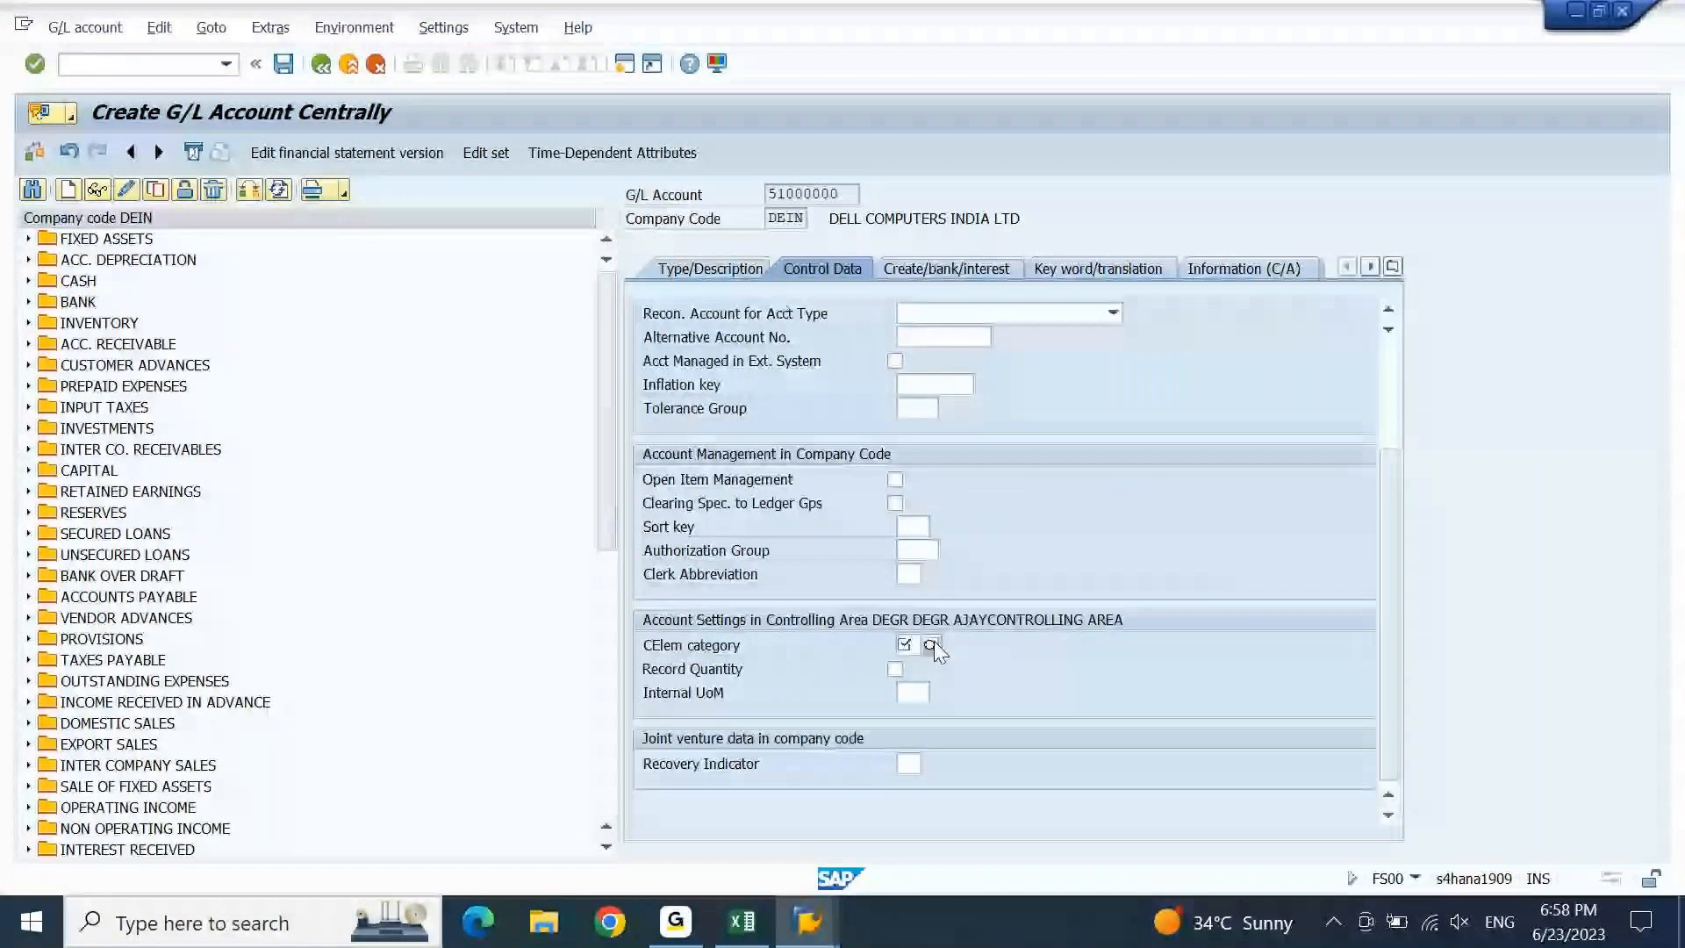
left_click(931, 646)
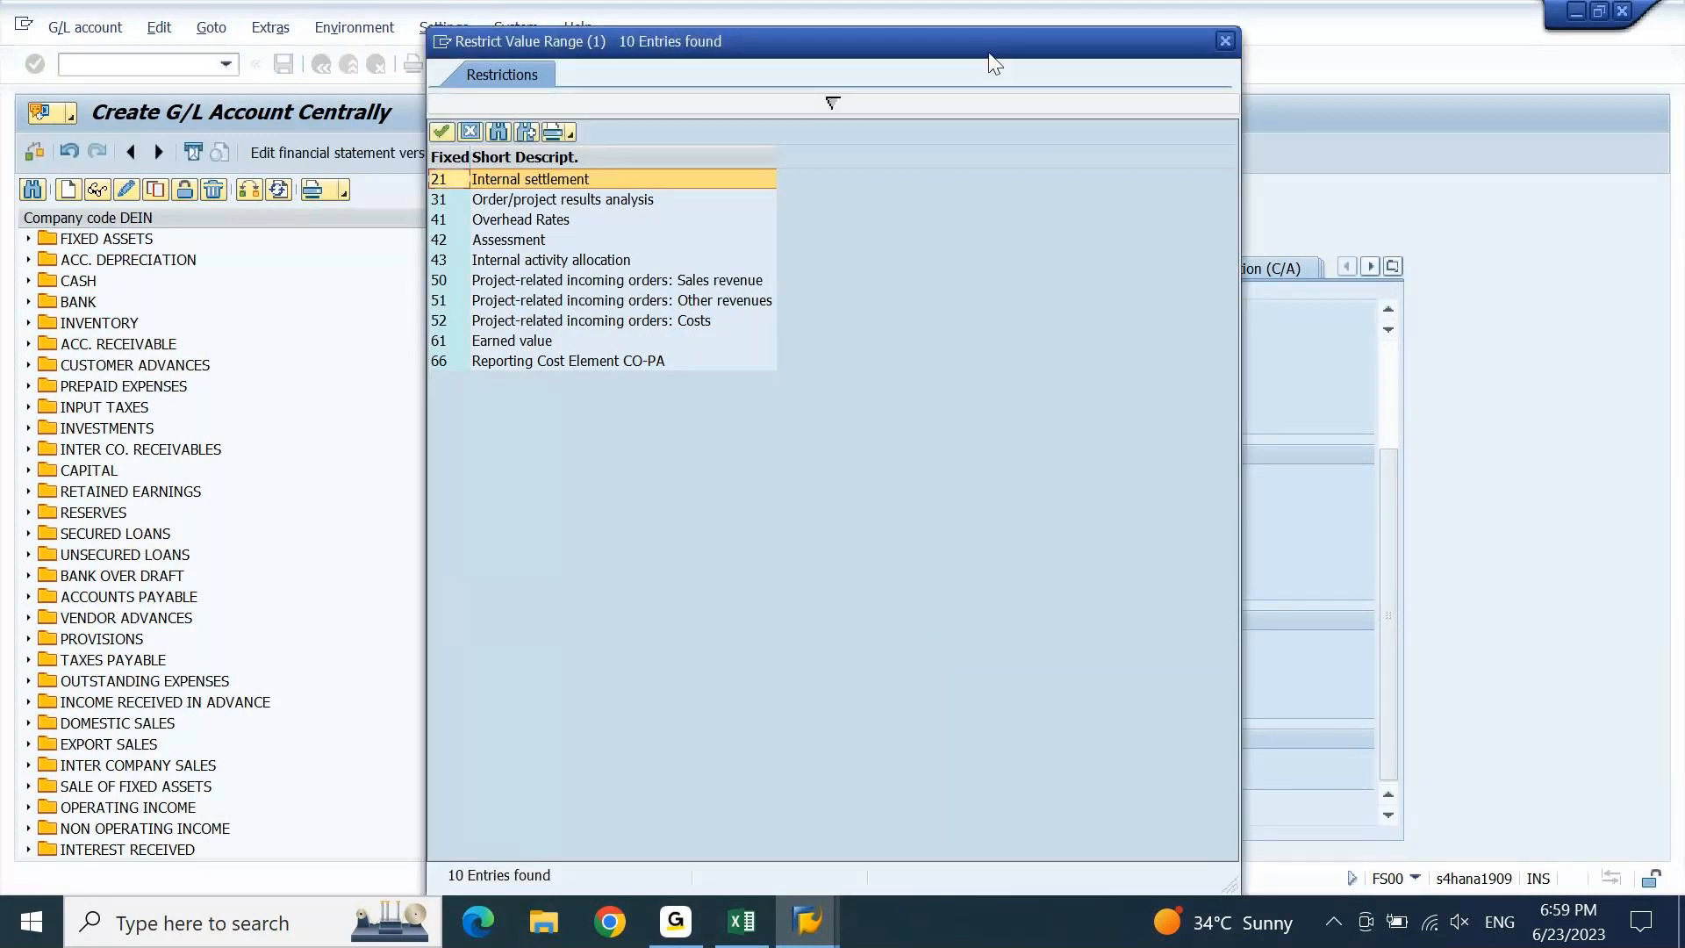
left_click_drag(992, 55, 1330, 35)
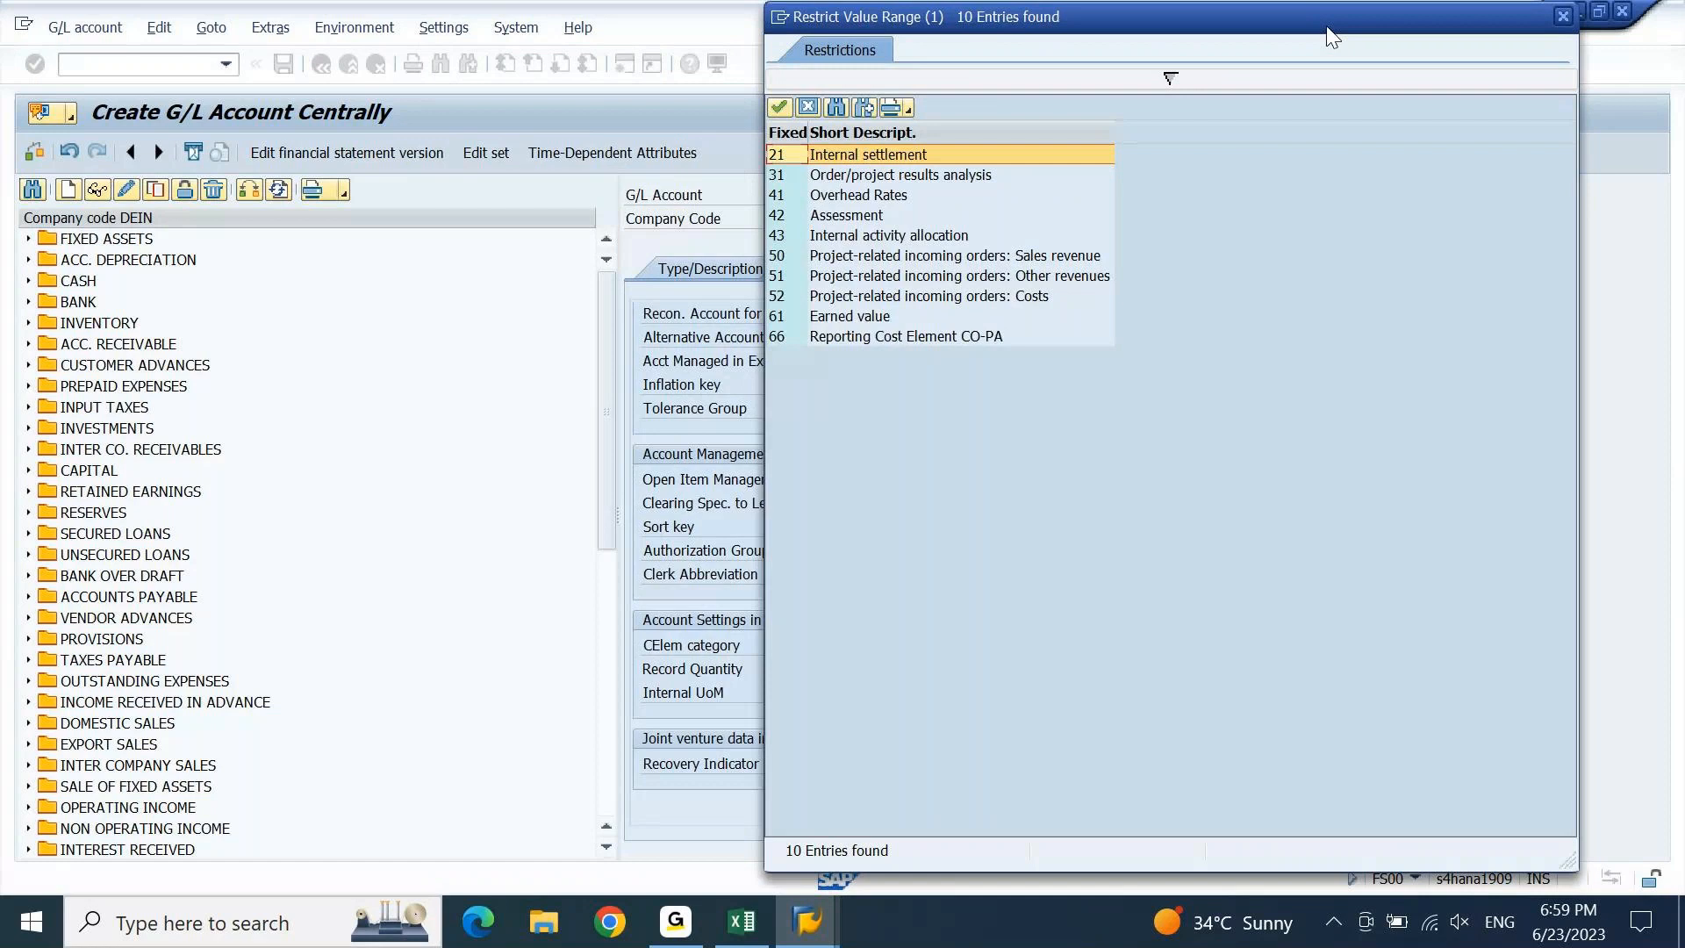
left_click(894, 215)
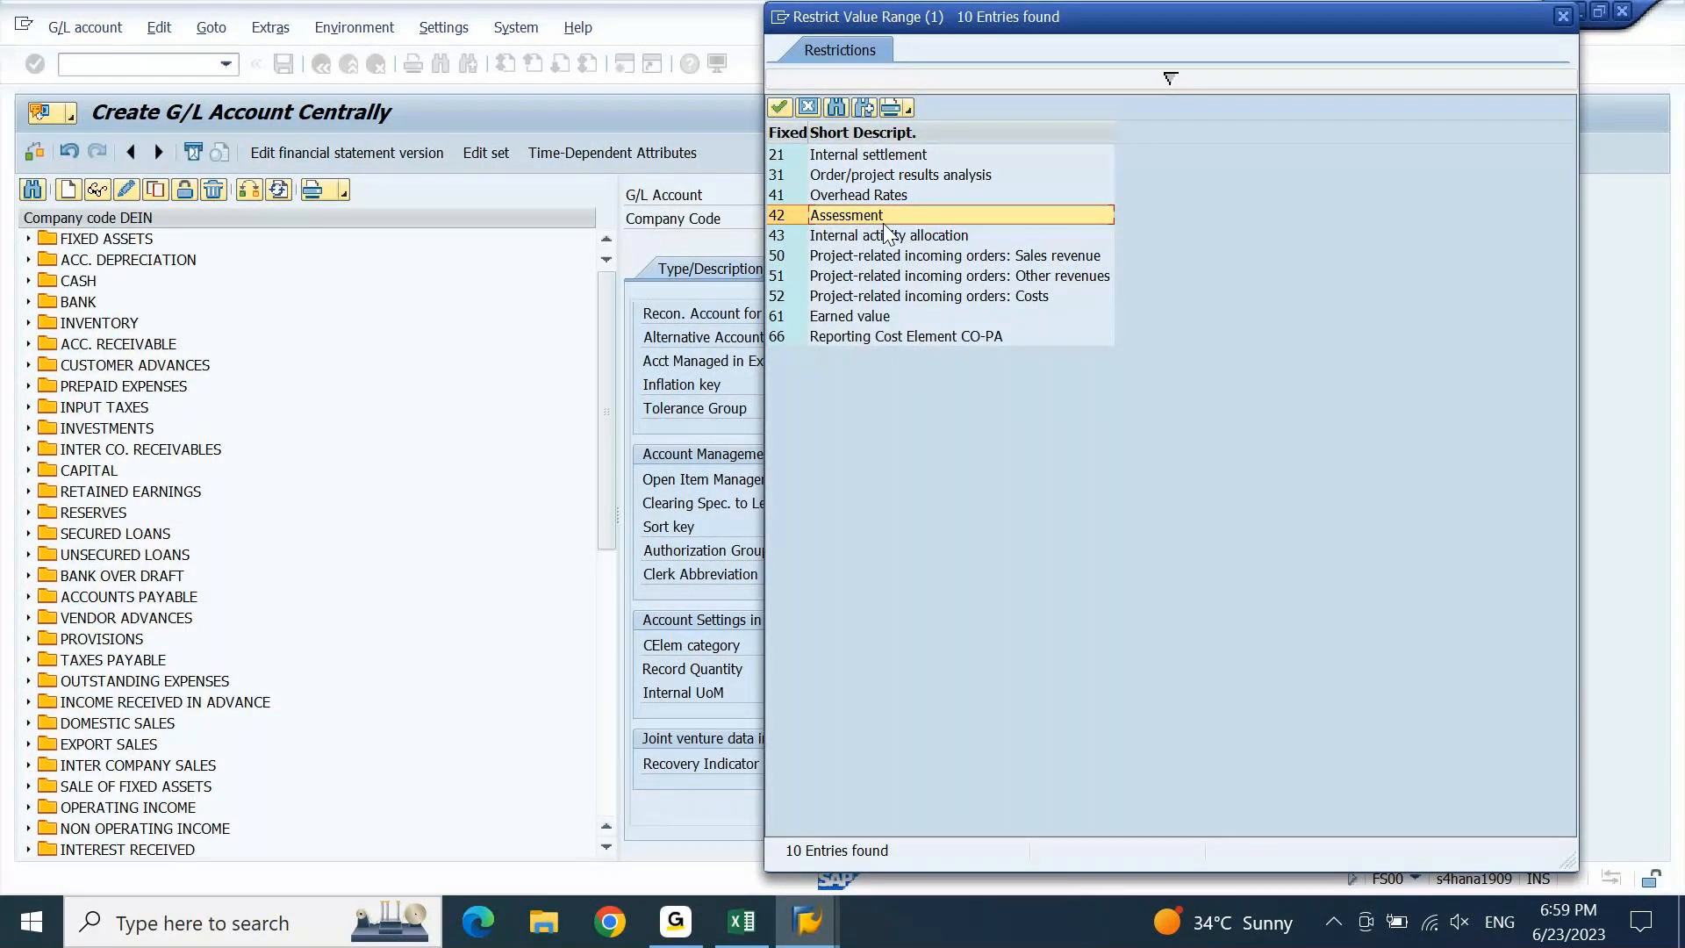
double_click(888, 233)
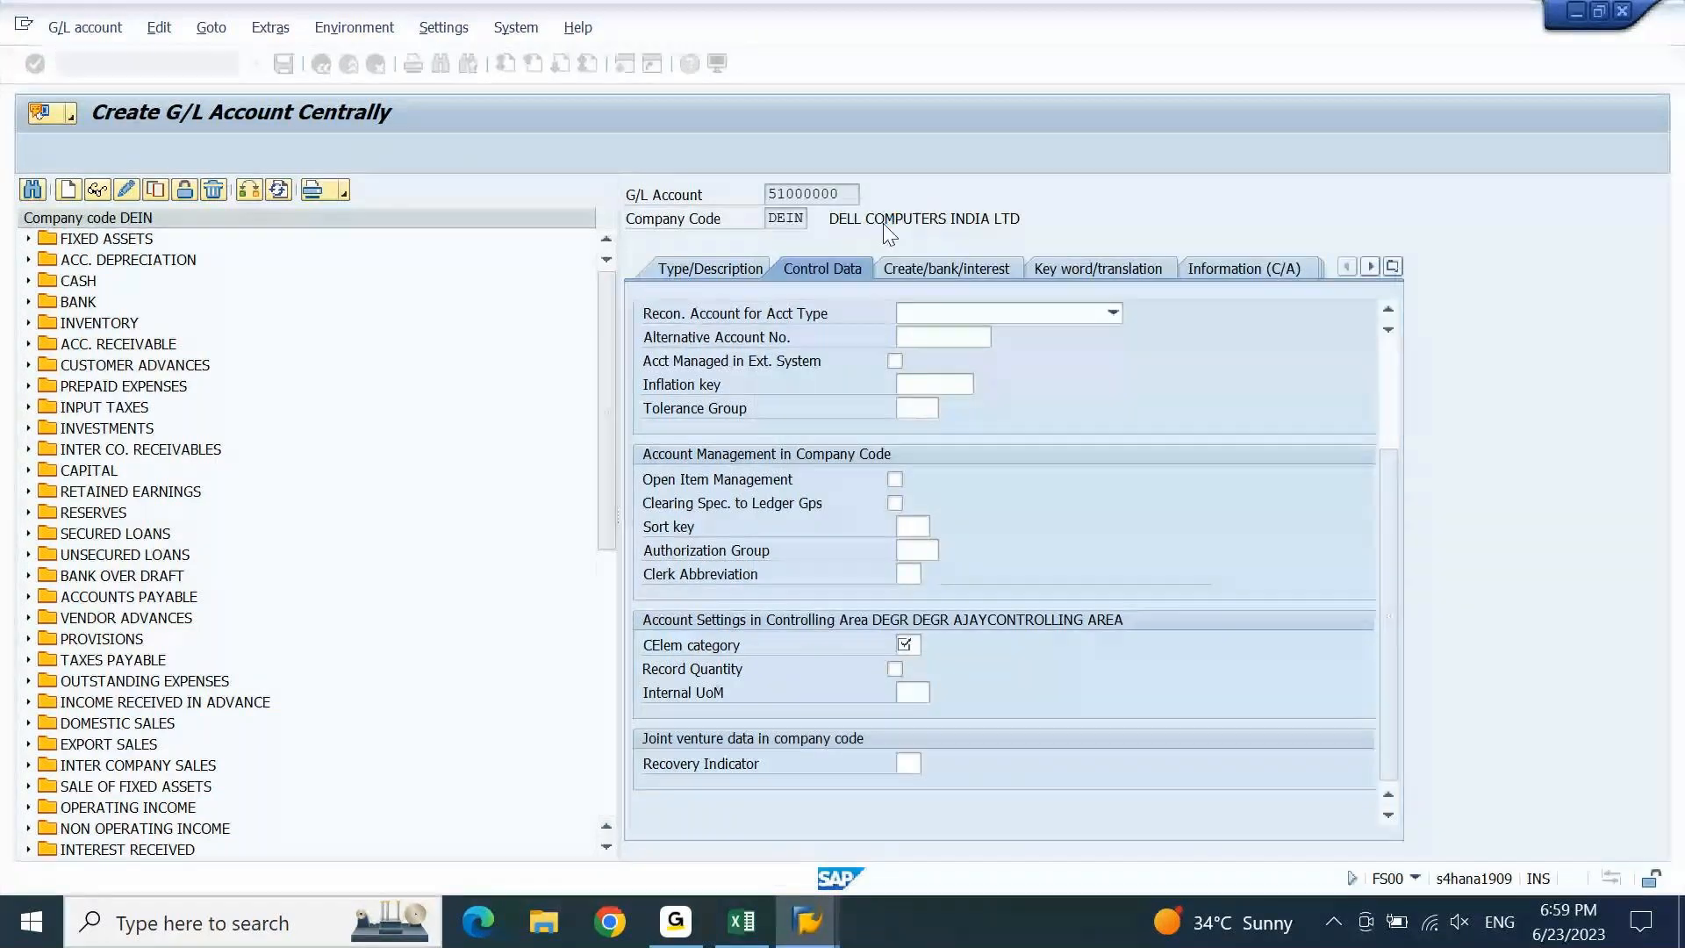
Enter field status group G001 and save account 51000000.
left_click(928, 266)
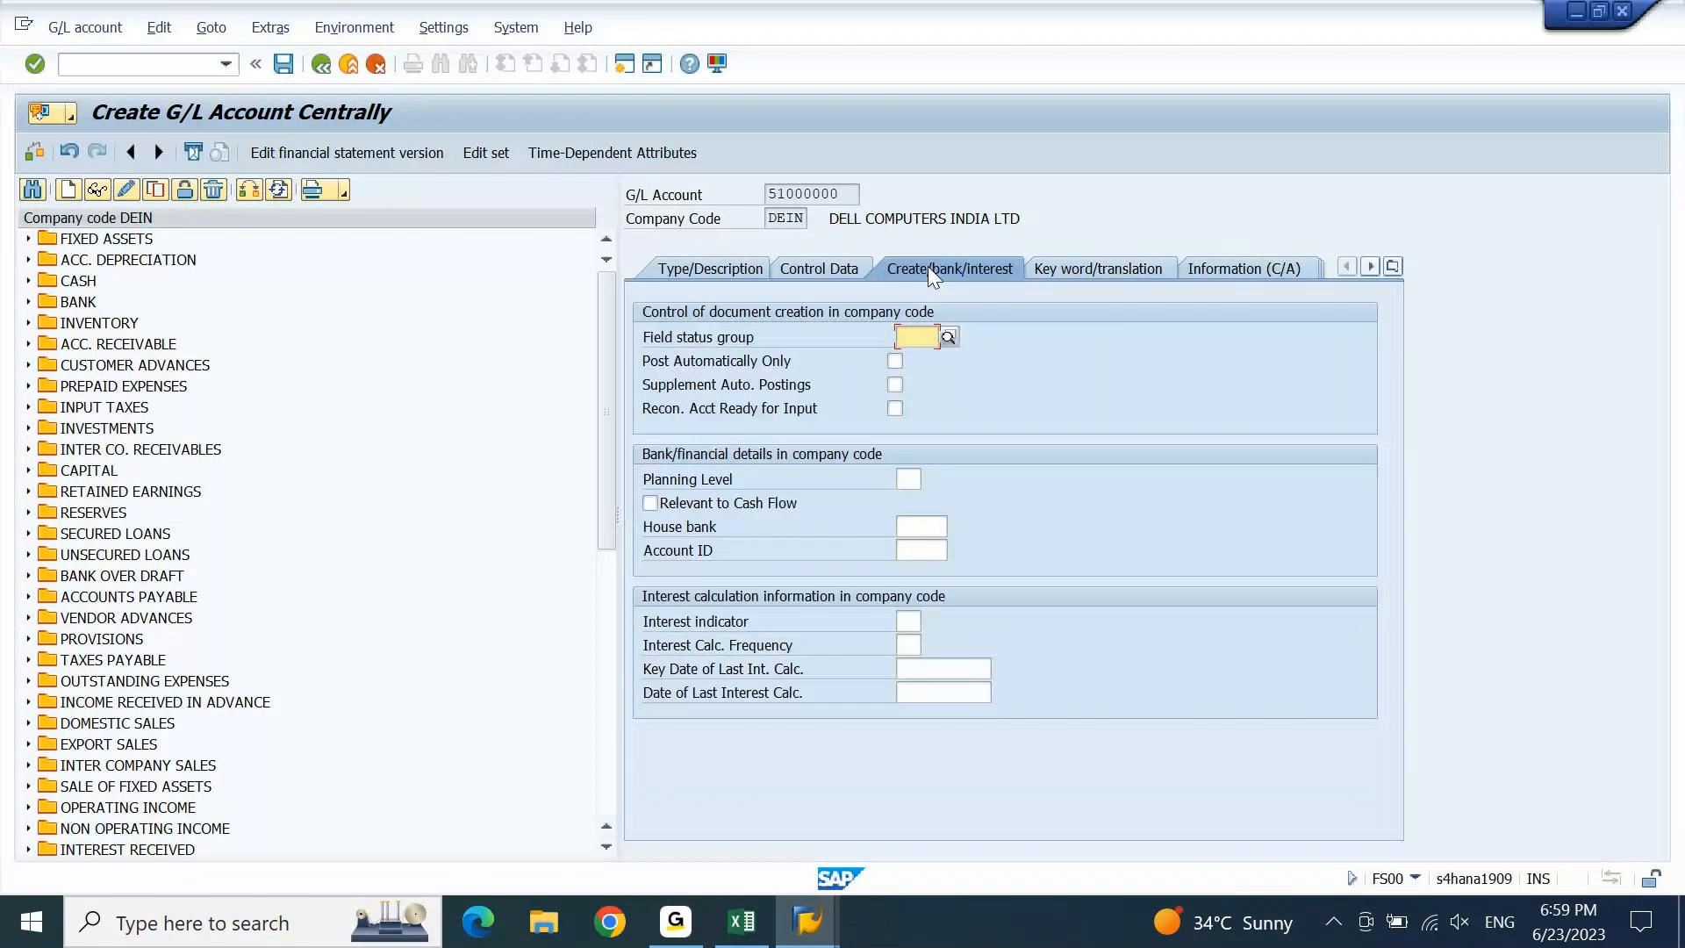
type("G001")
key("Return")
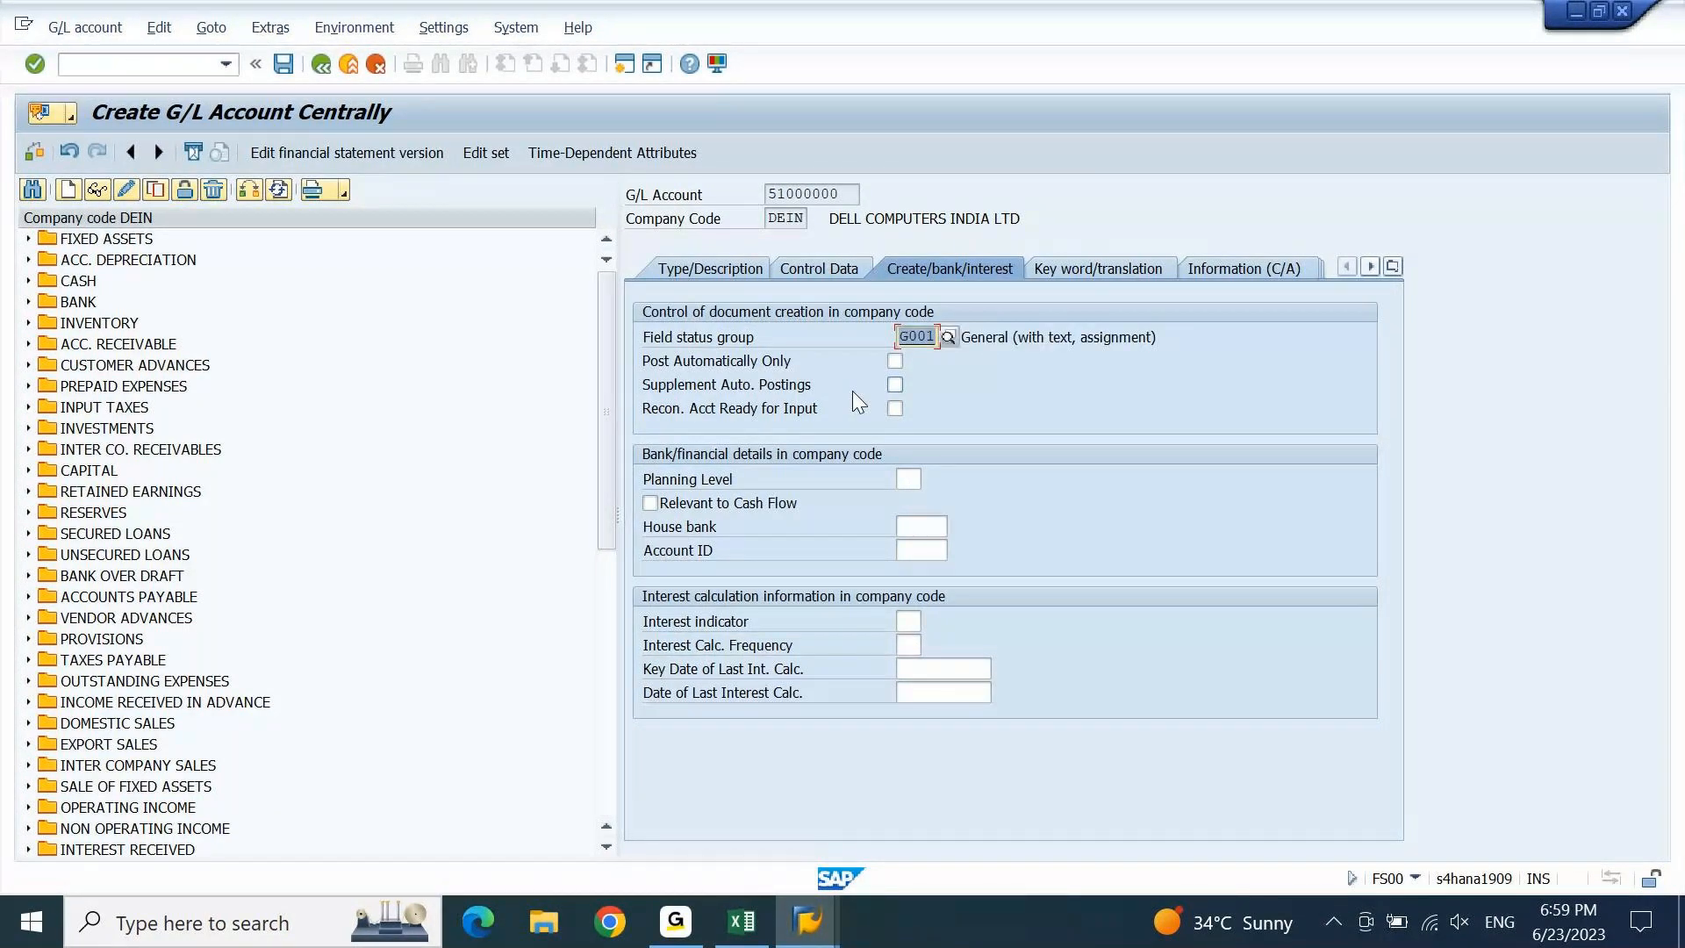
left_click(283, 64)
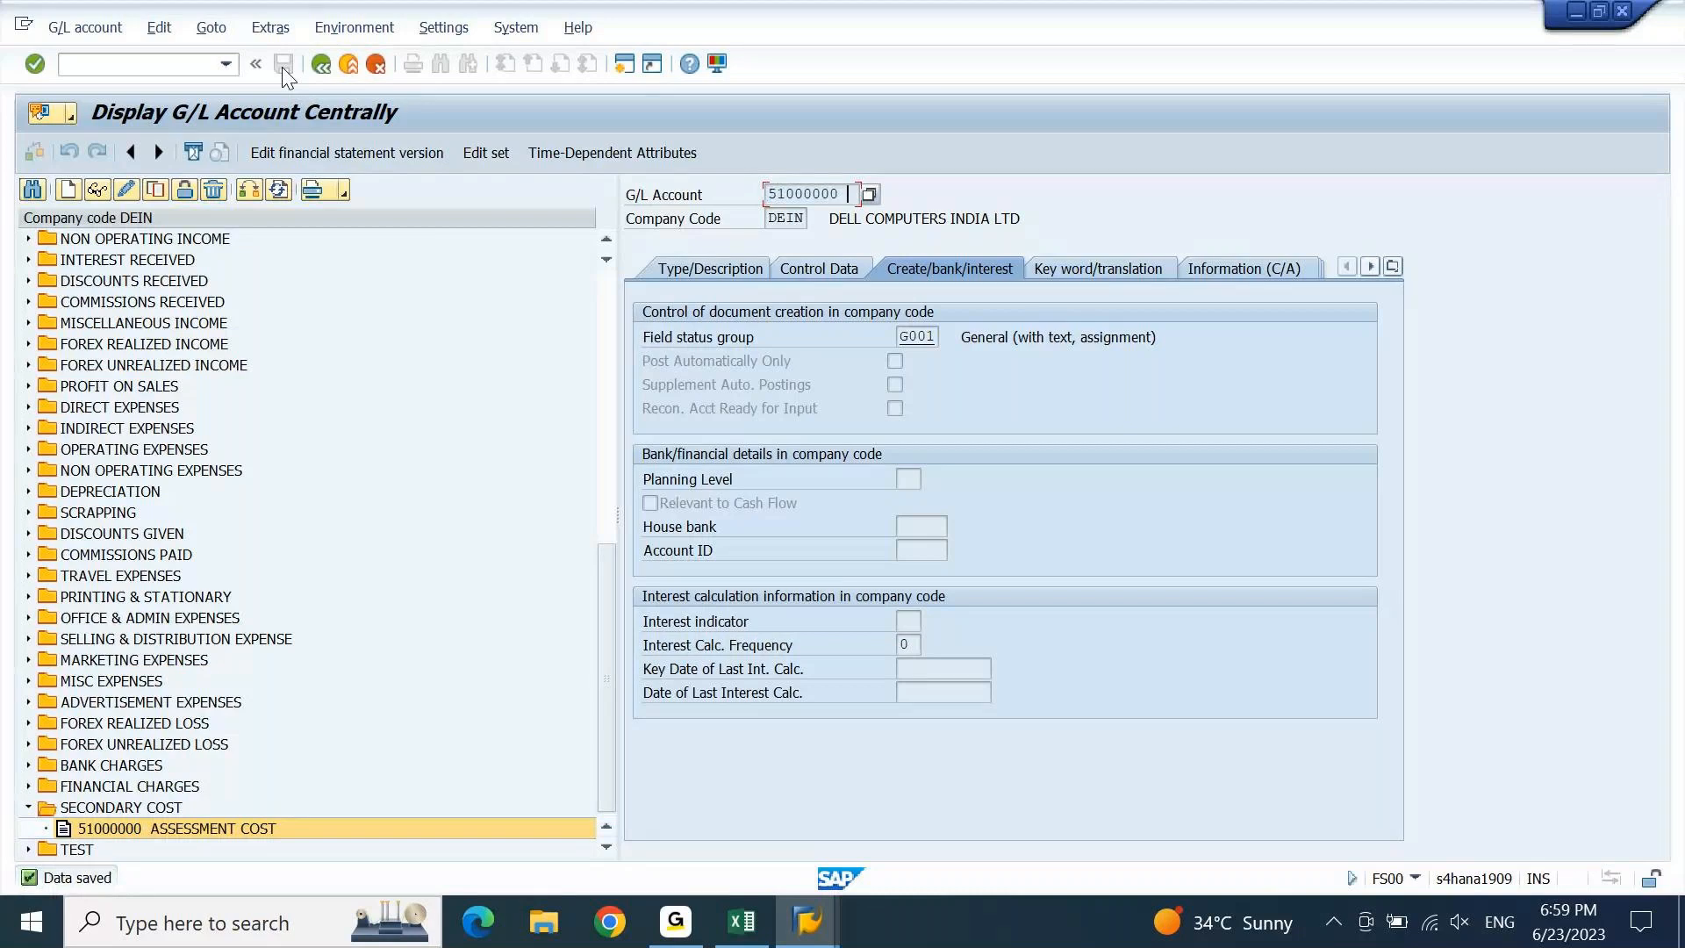
left_click(744, 932)
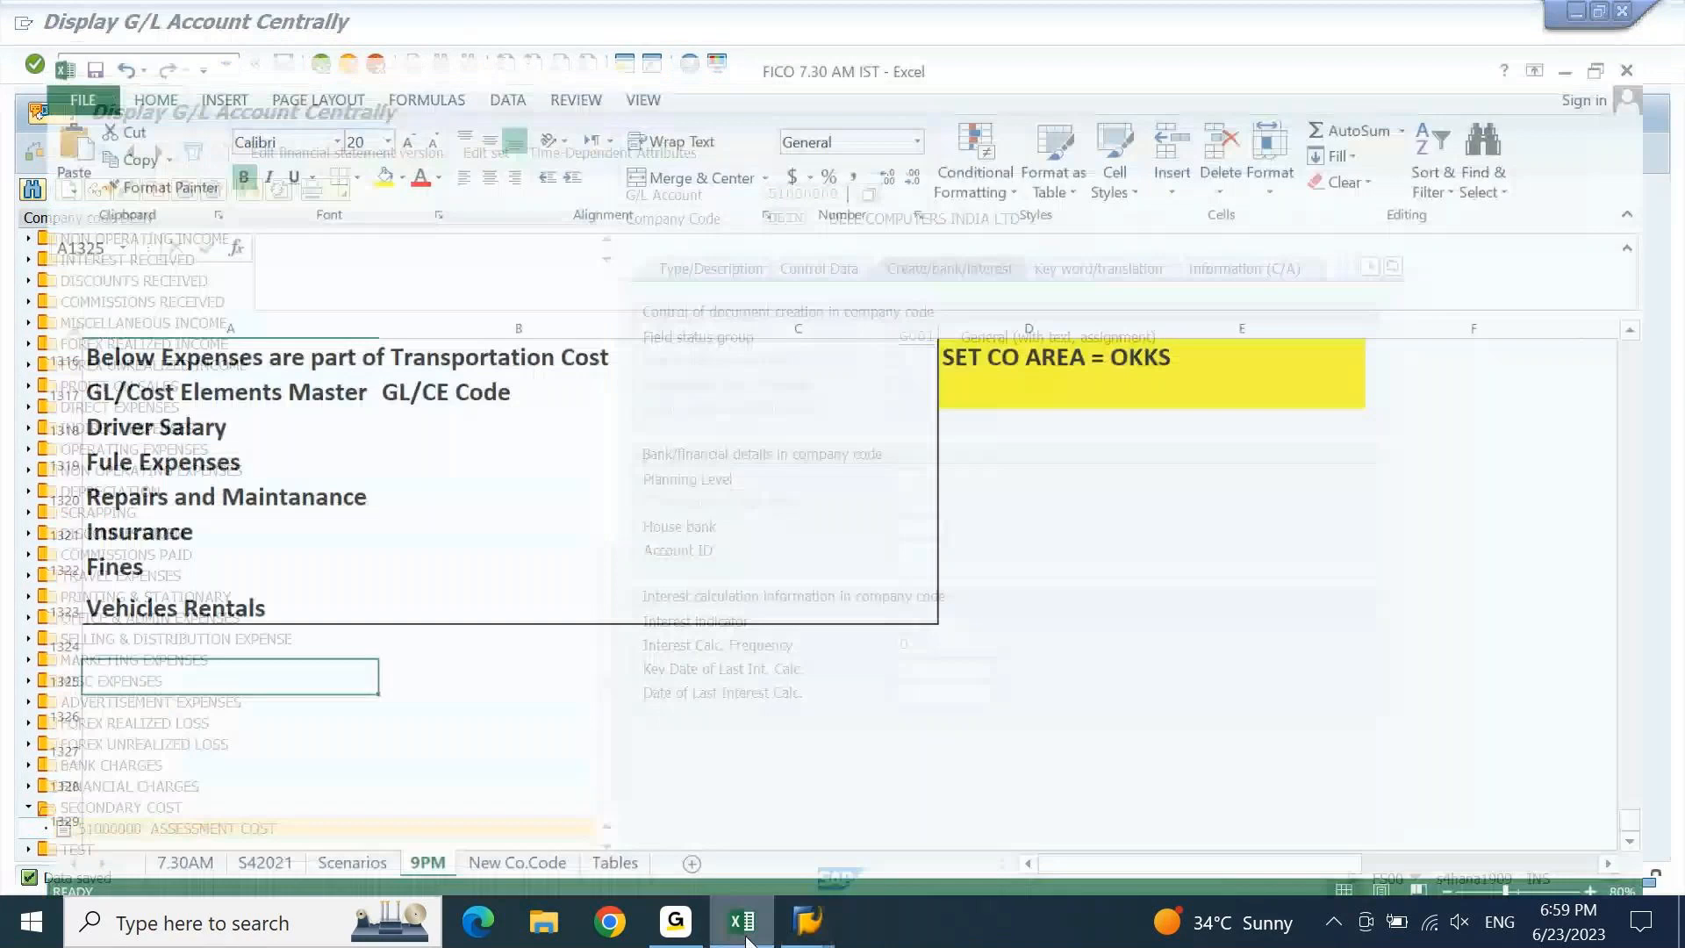
Add an Assessment Cost row with code 51000000 in row 1325, then go back to SAP.
key("Page_Up")
key("Right")
key("Right")
key("Right")
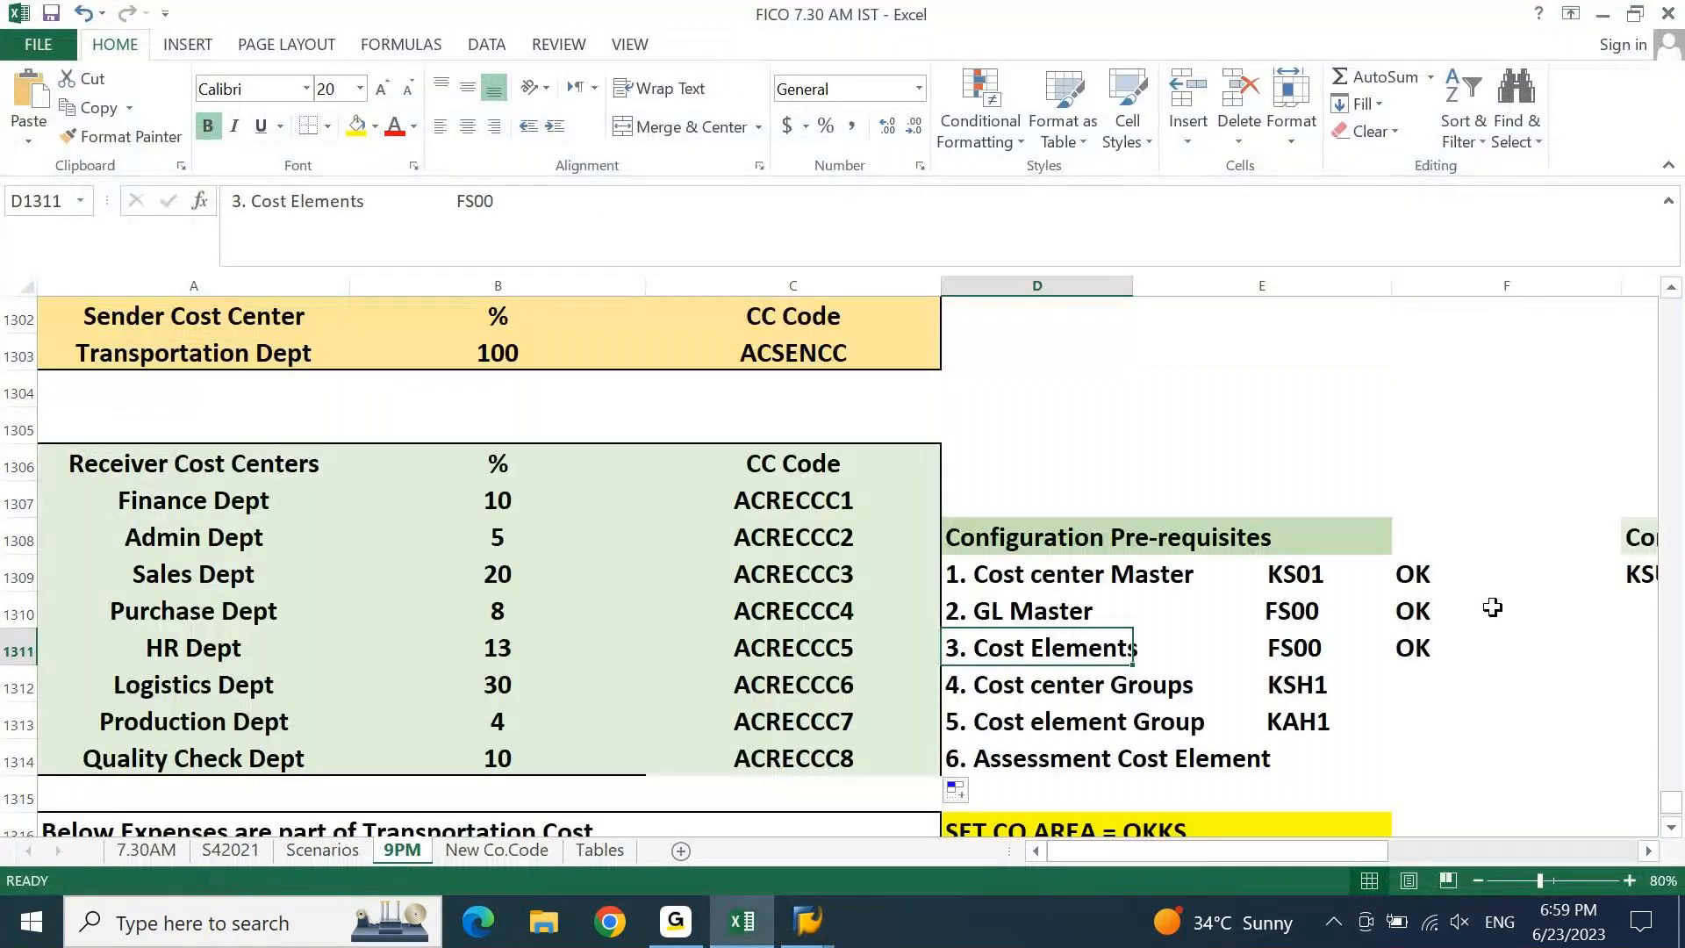
key("Left")
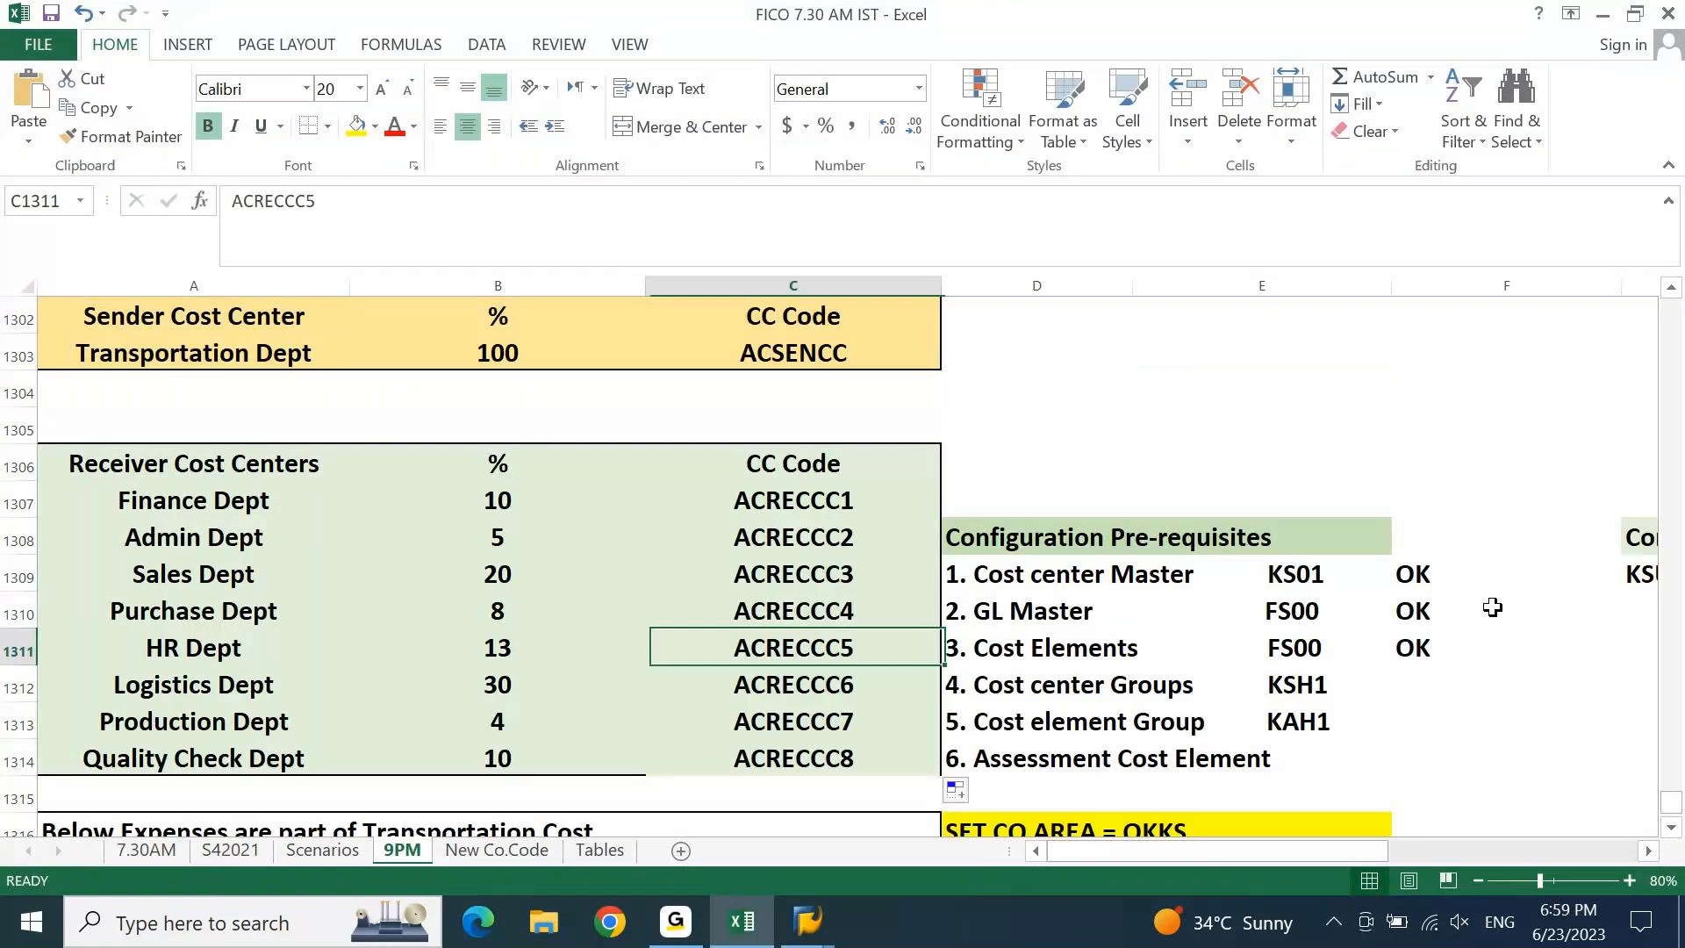
key("Page_Down")
key("Home")
type("S")
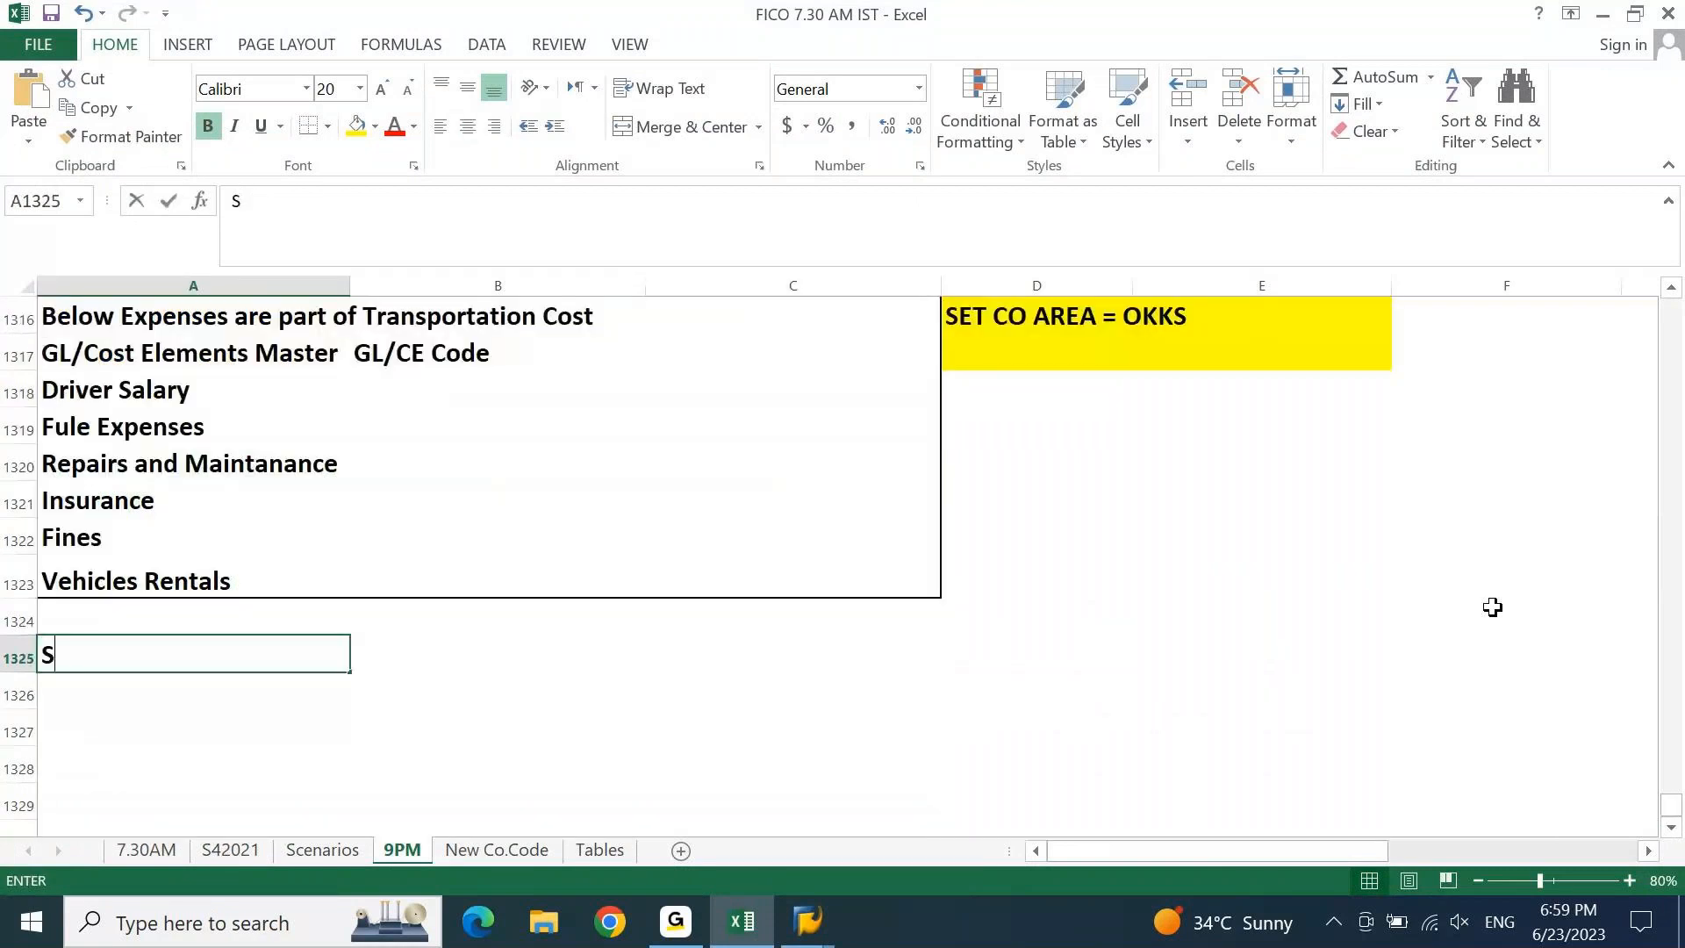
type("econdary")
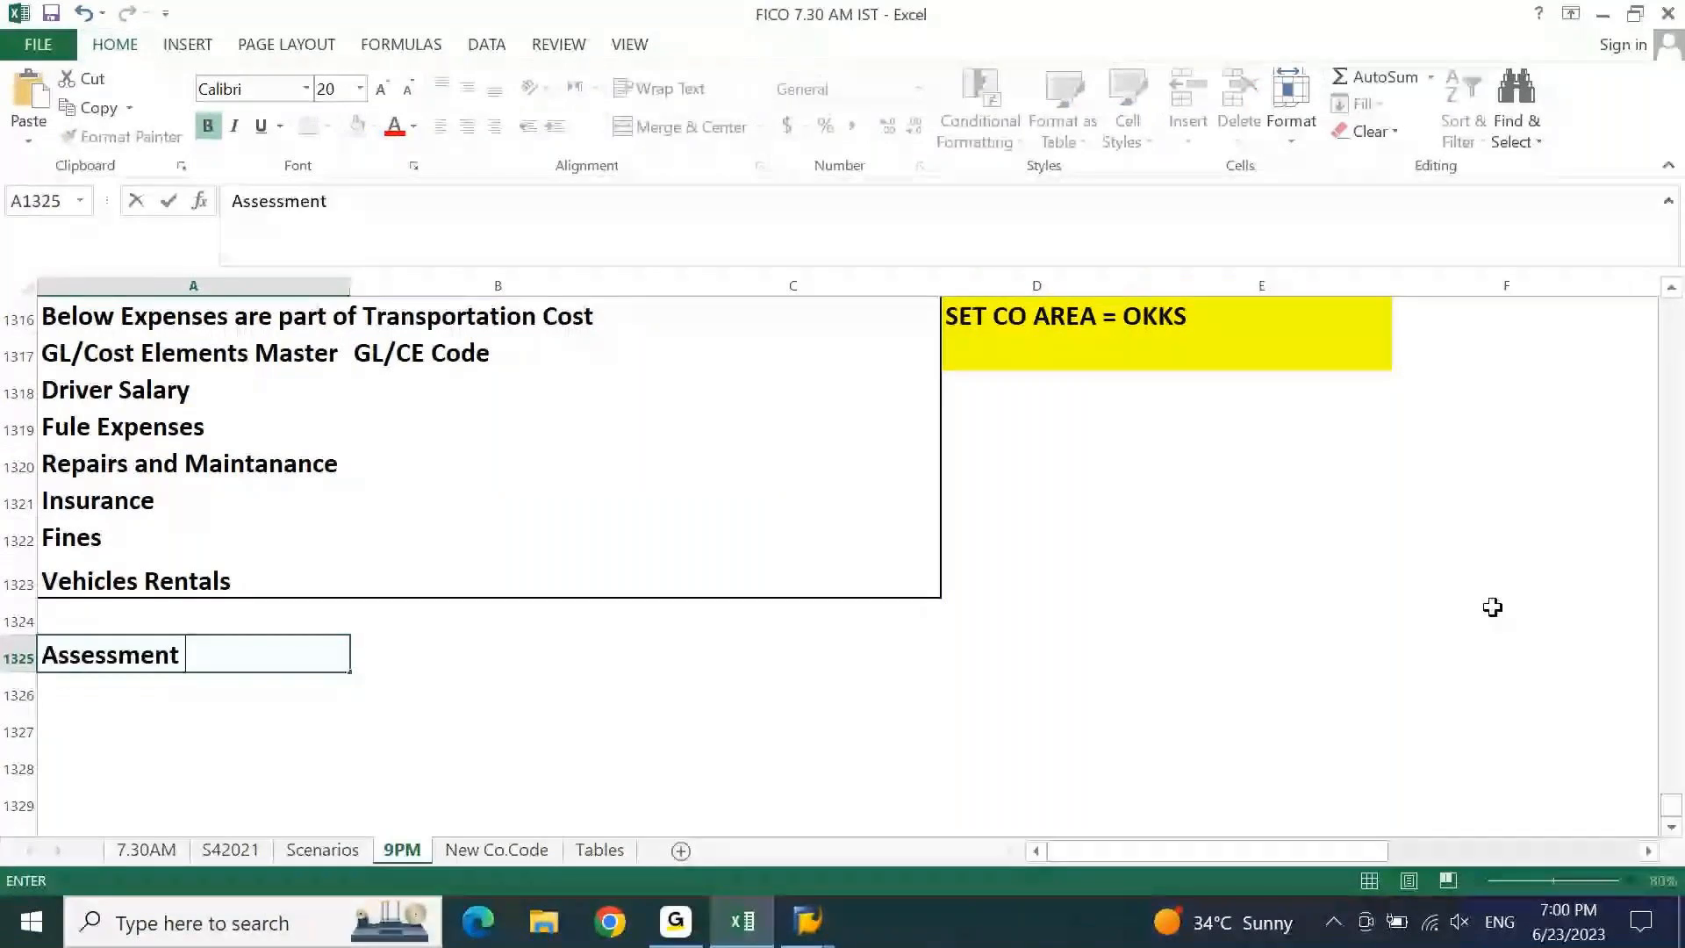
type("Cost")
key("Tab")
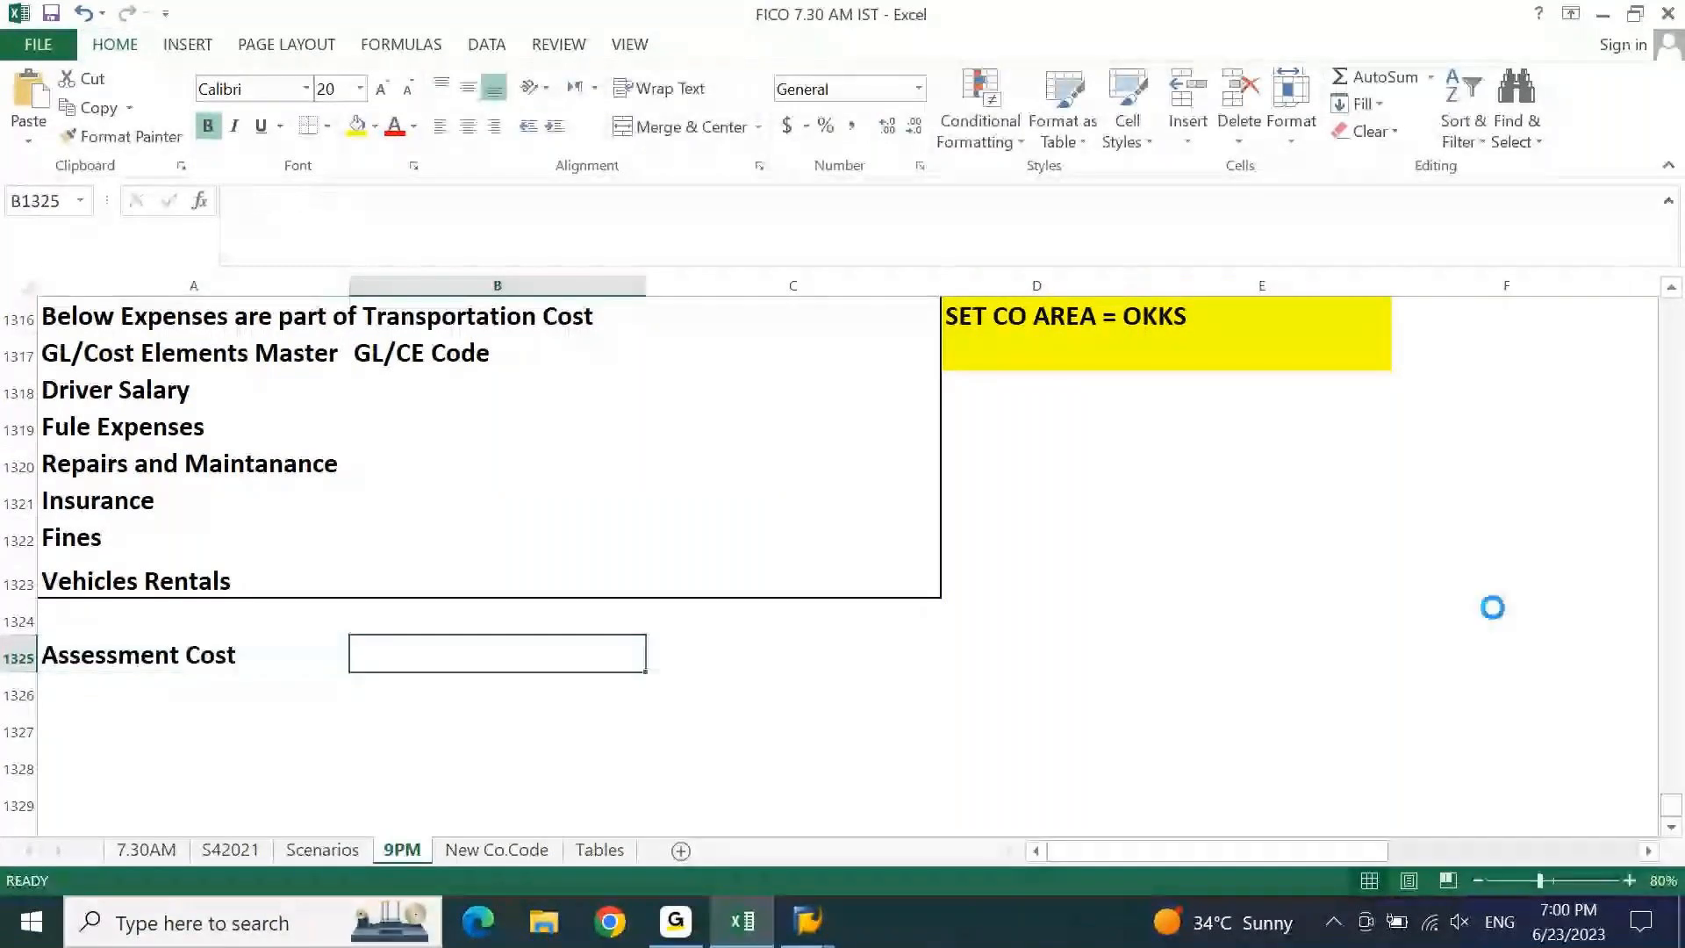
type("51000000")
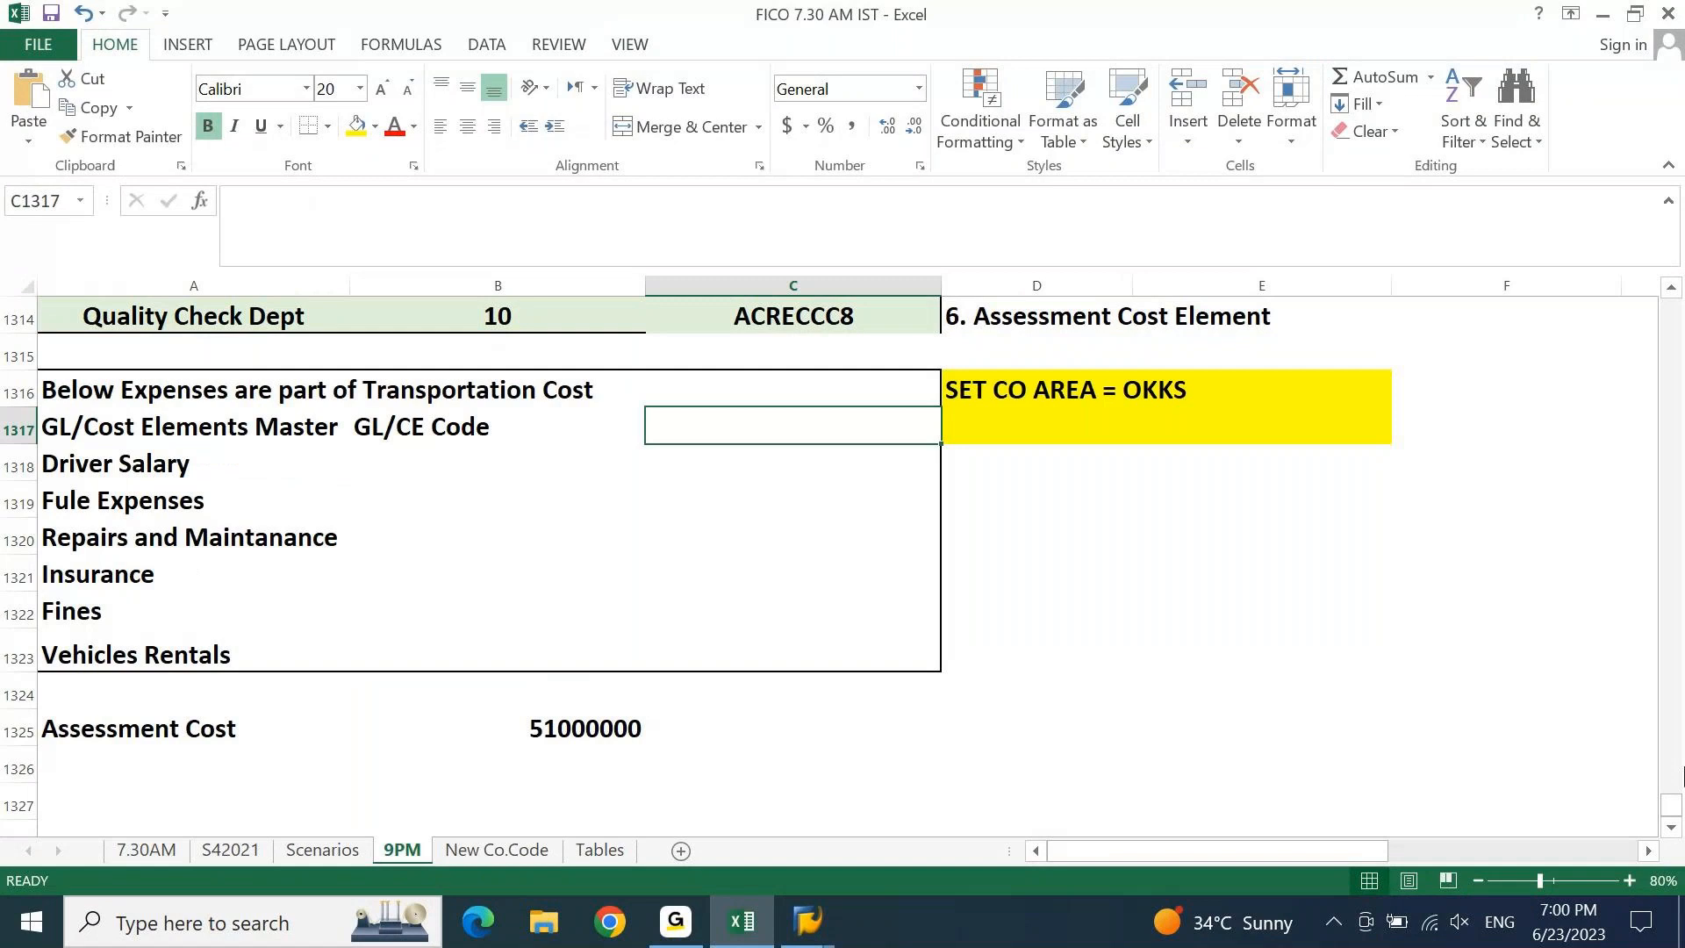
left_click(753, 928)
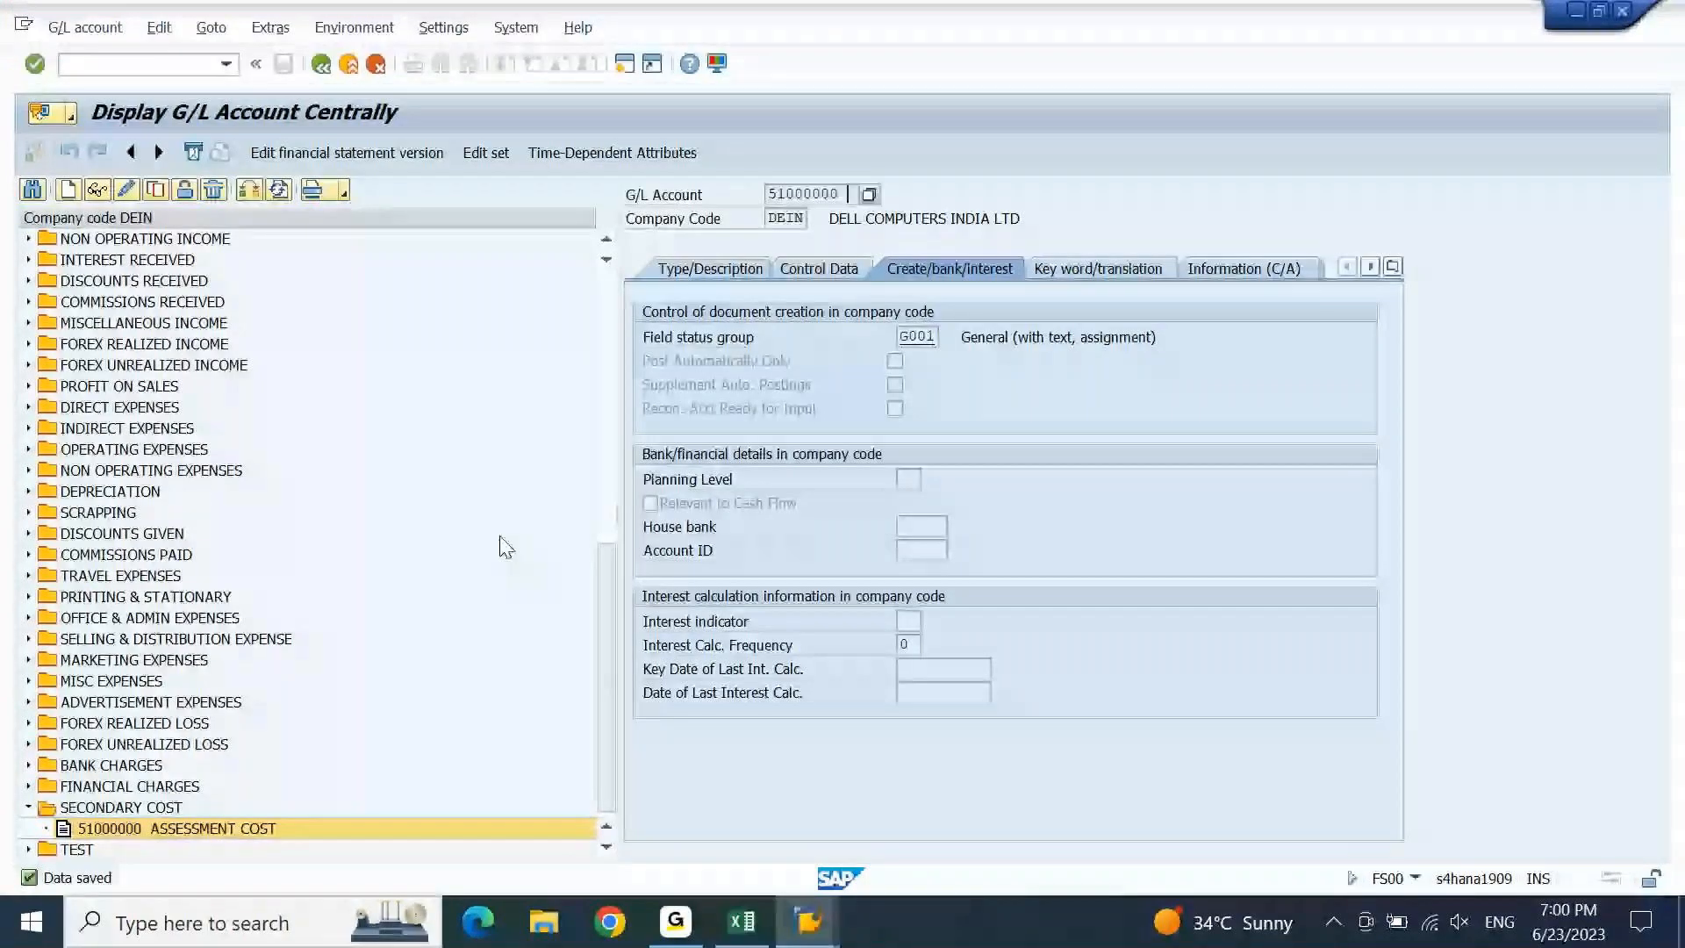
key("F3")
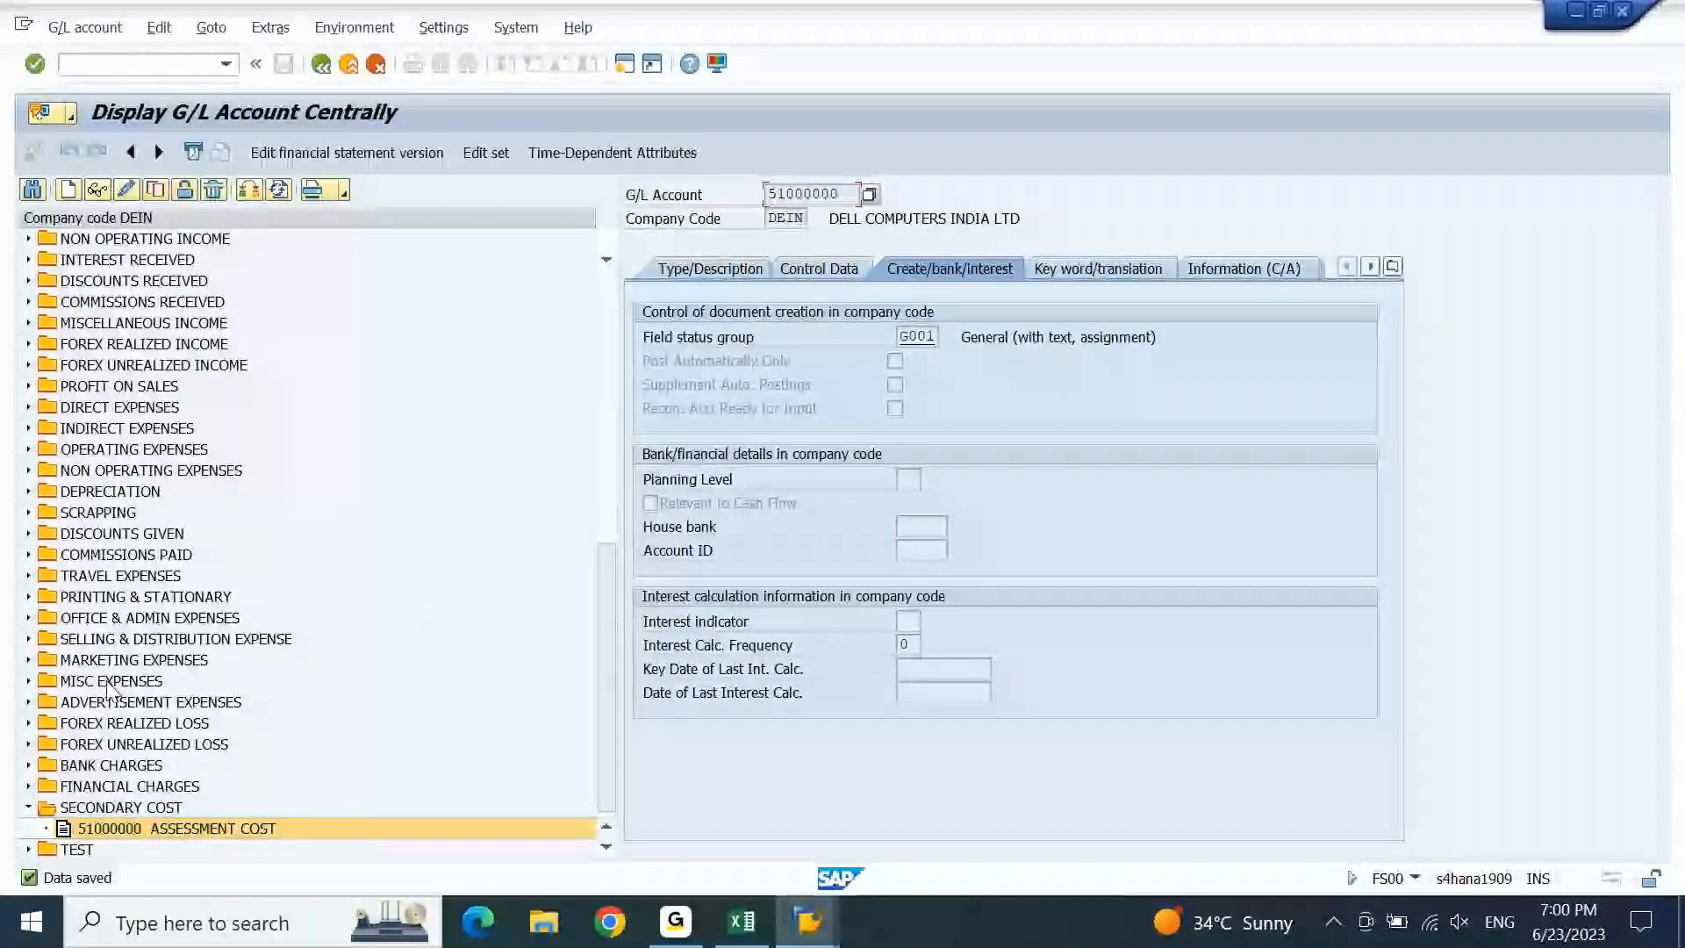
Display account 44800011 AC: Driver Salary under MISC EXPENSES and copy its number.
left_click(86, 685)
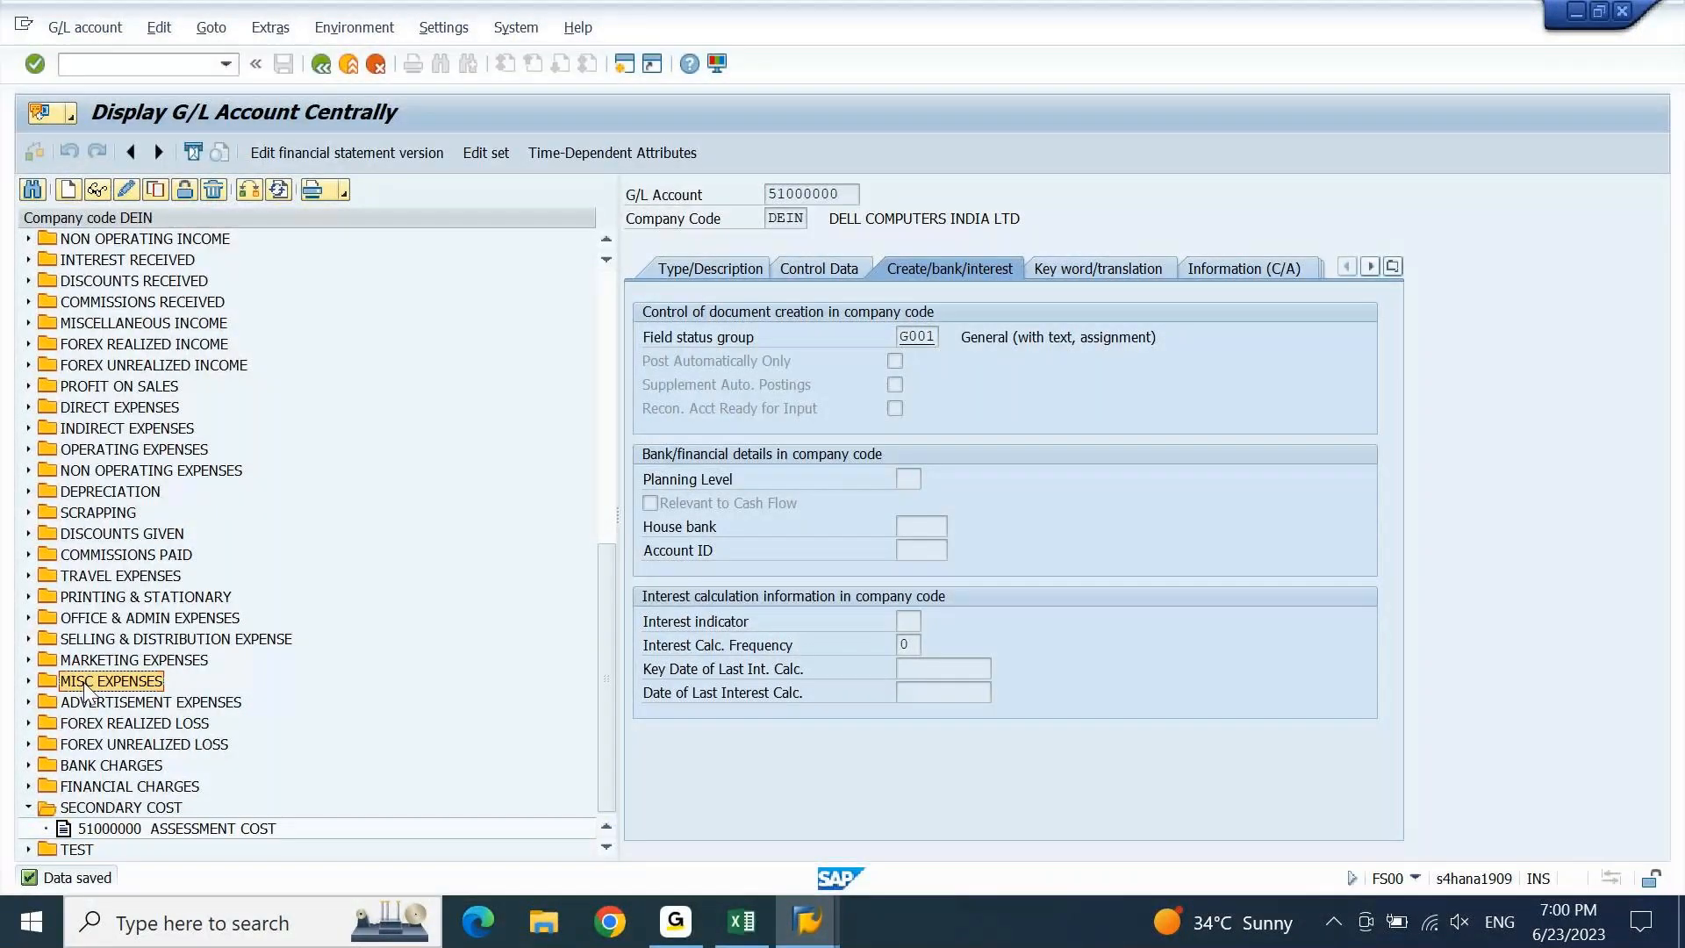
double_click(86, 686)
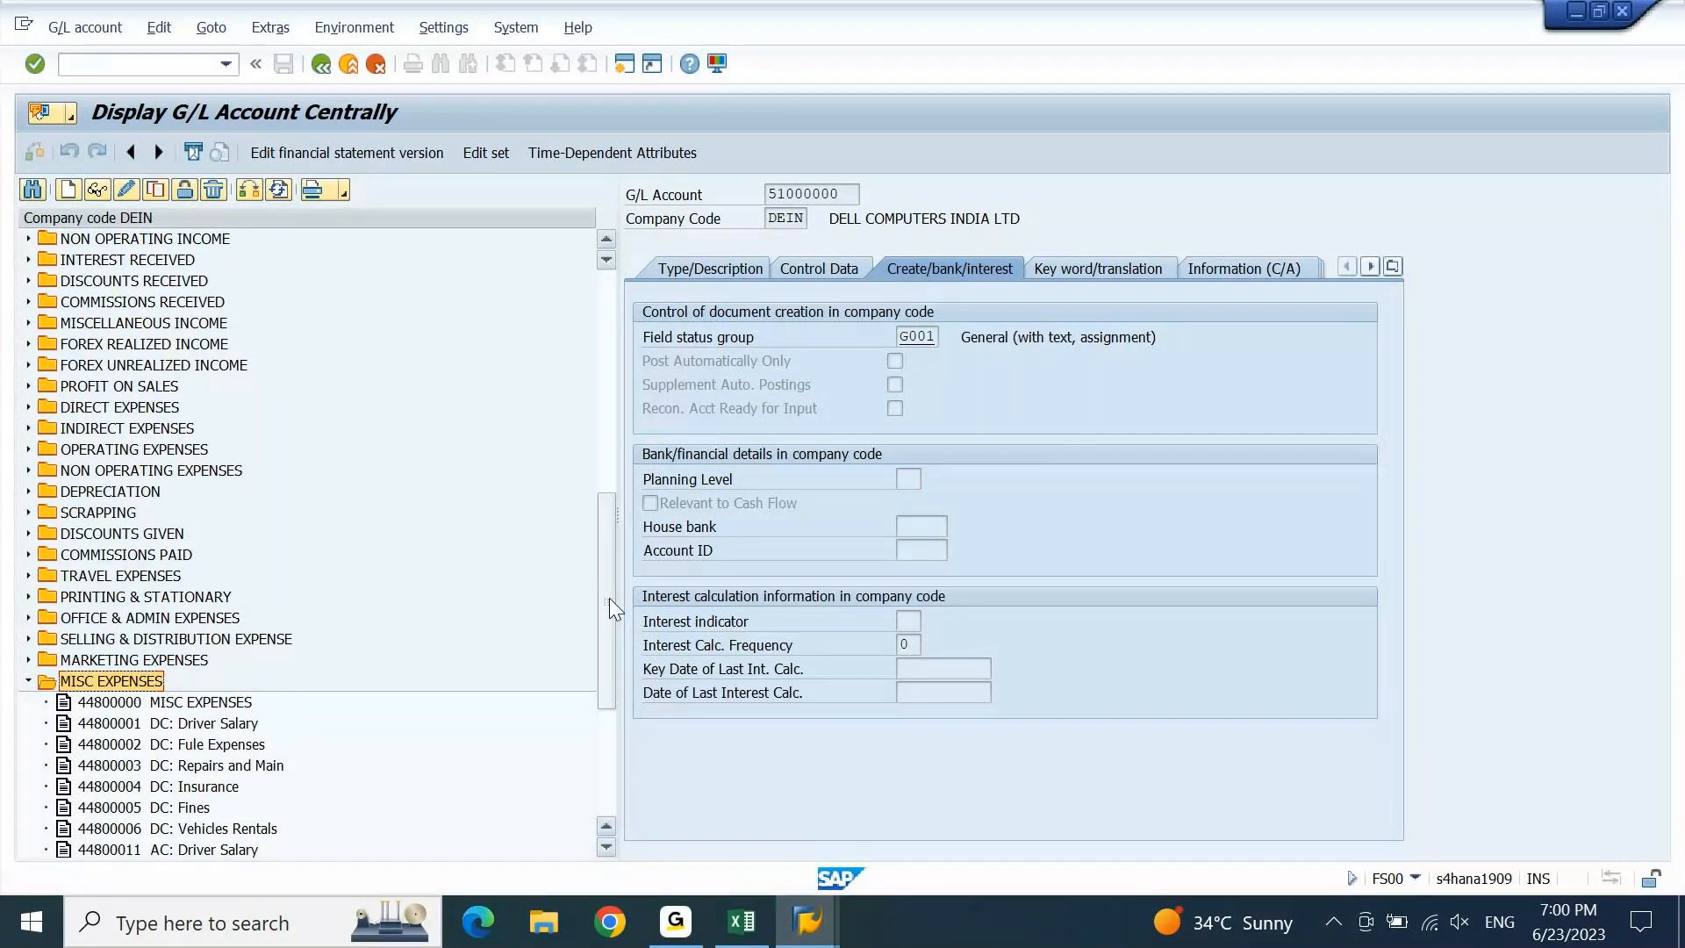
scroll(609, 597, "down", 5)
left_click(108, 560)
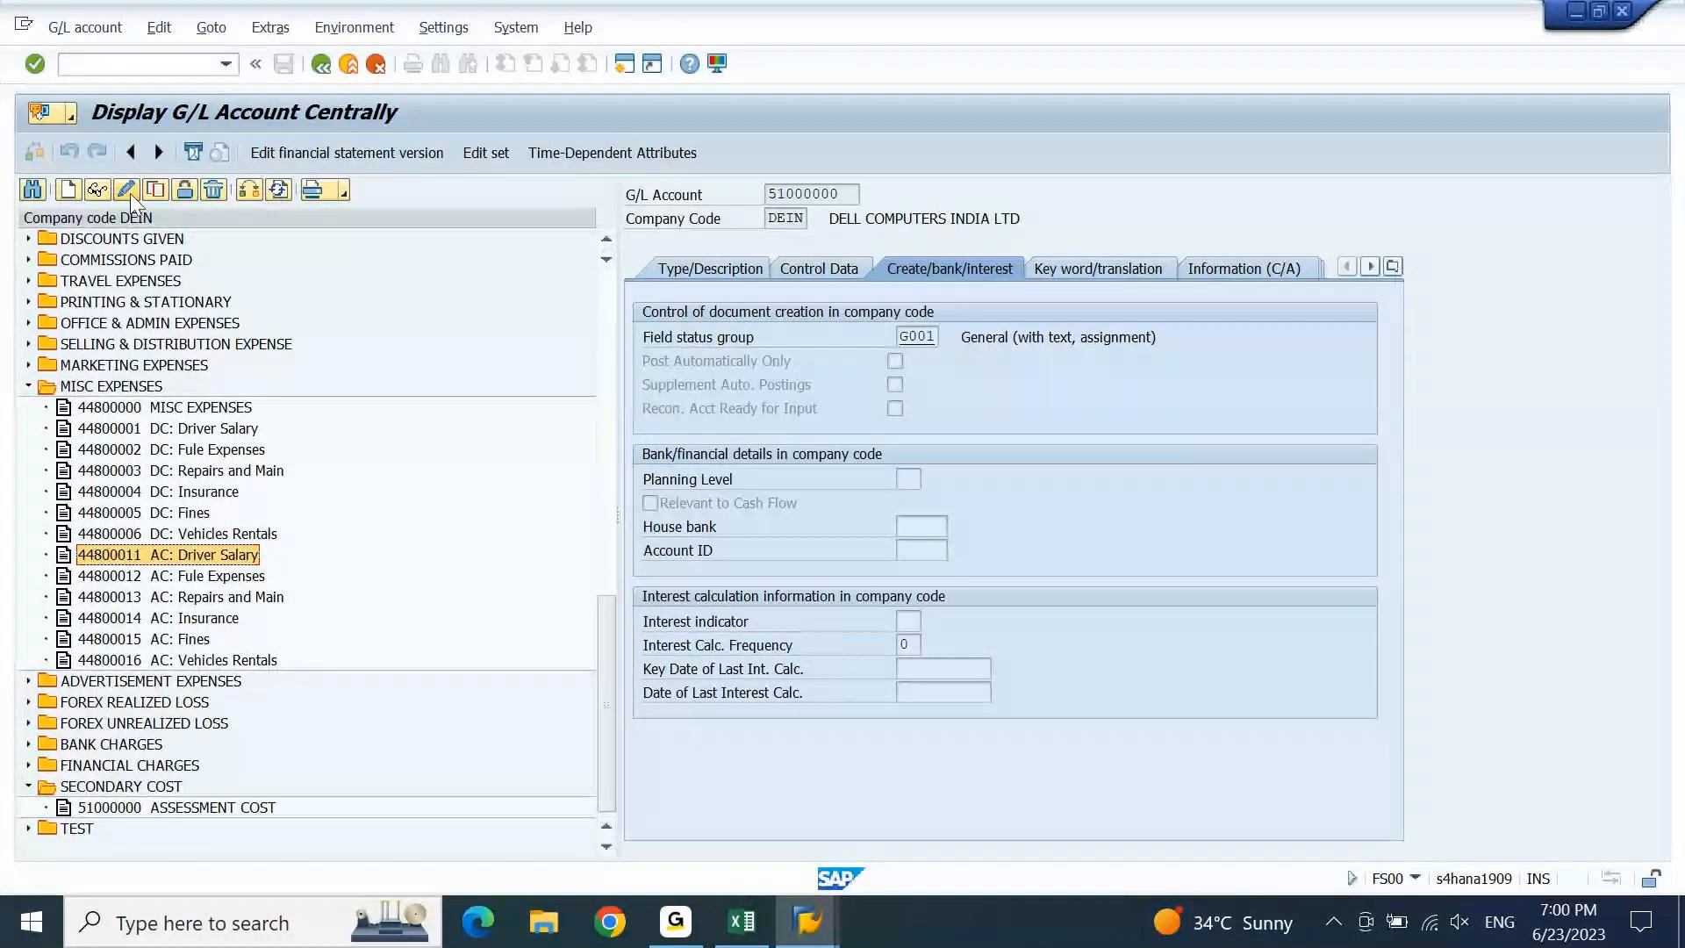
left_click(96, 189)
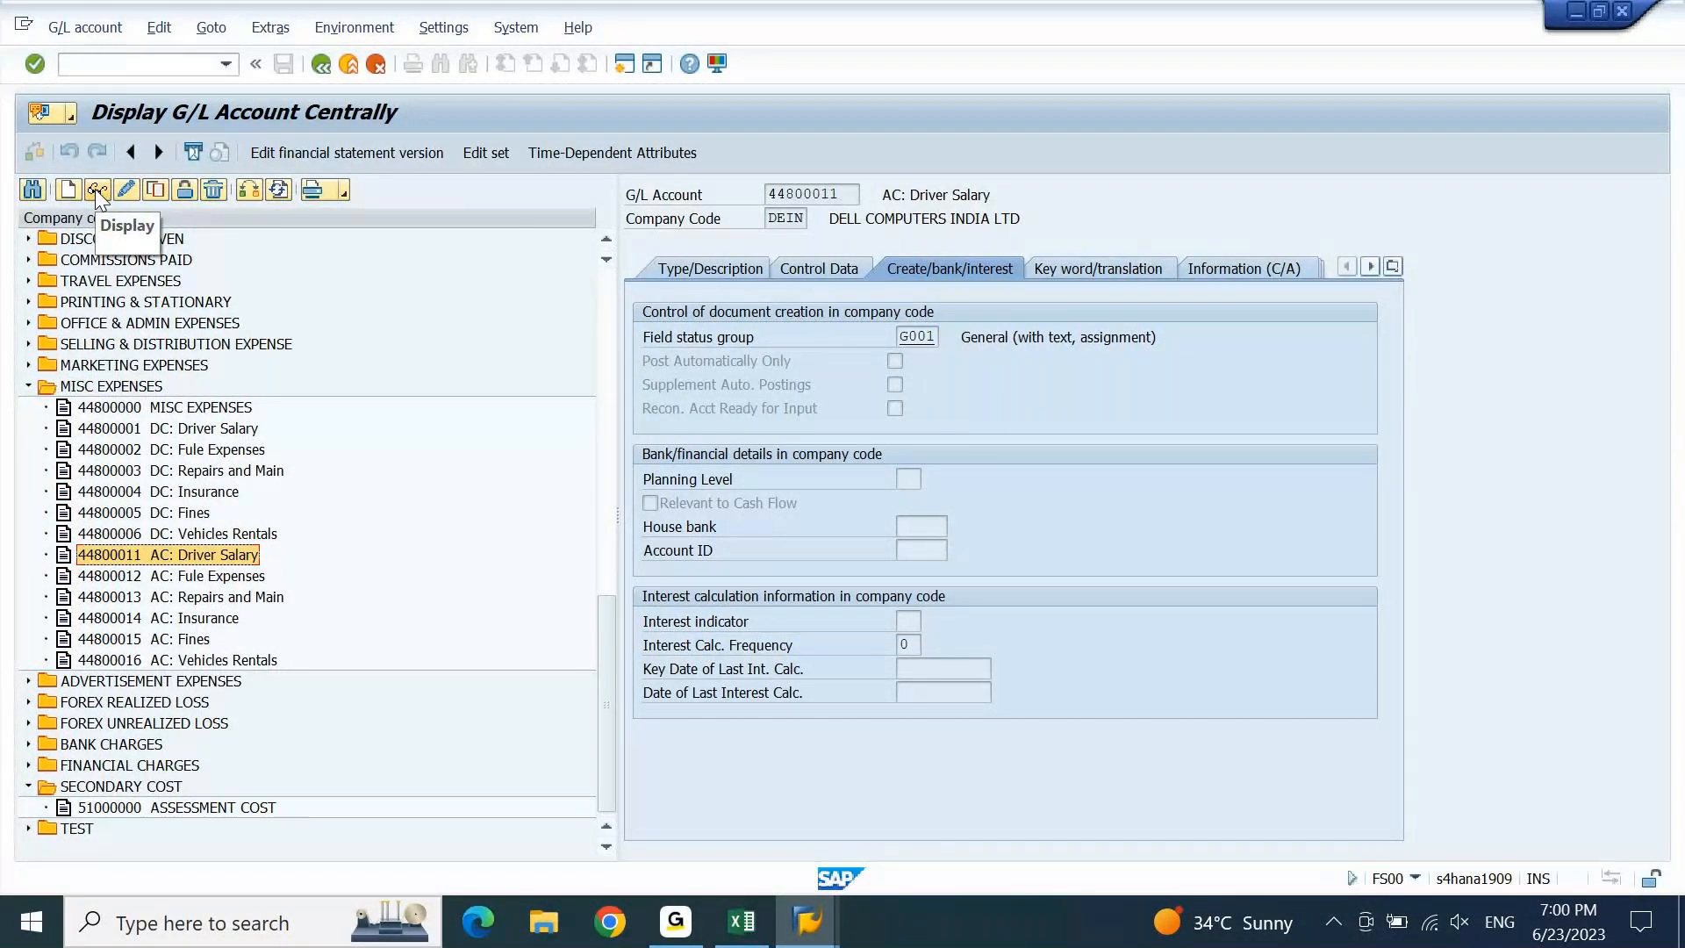
left_click_drag(844, 193, 755, 213)
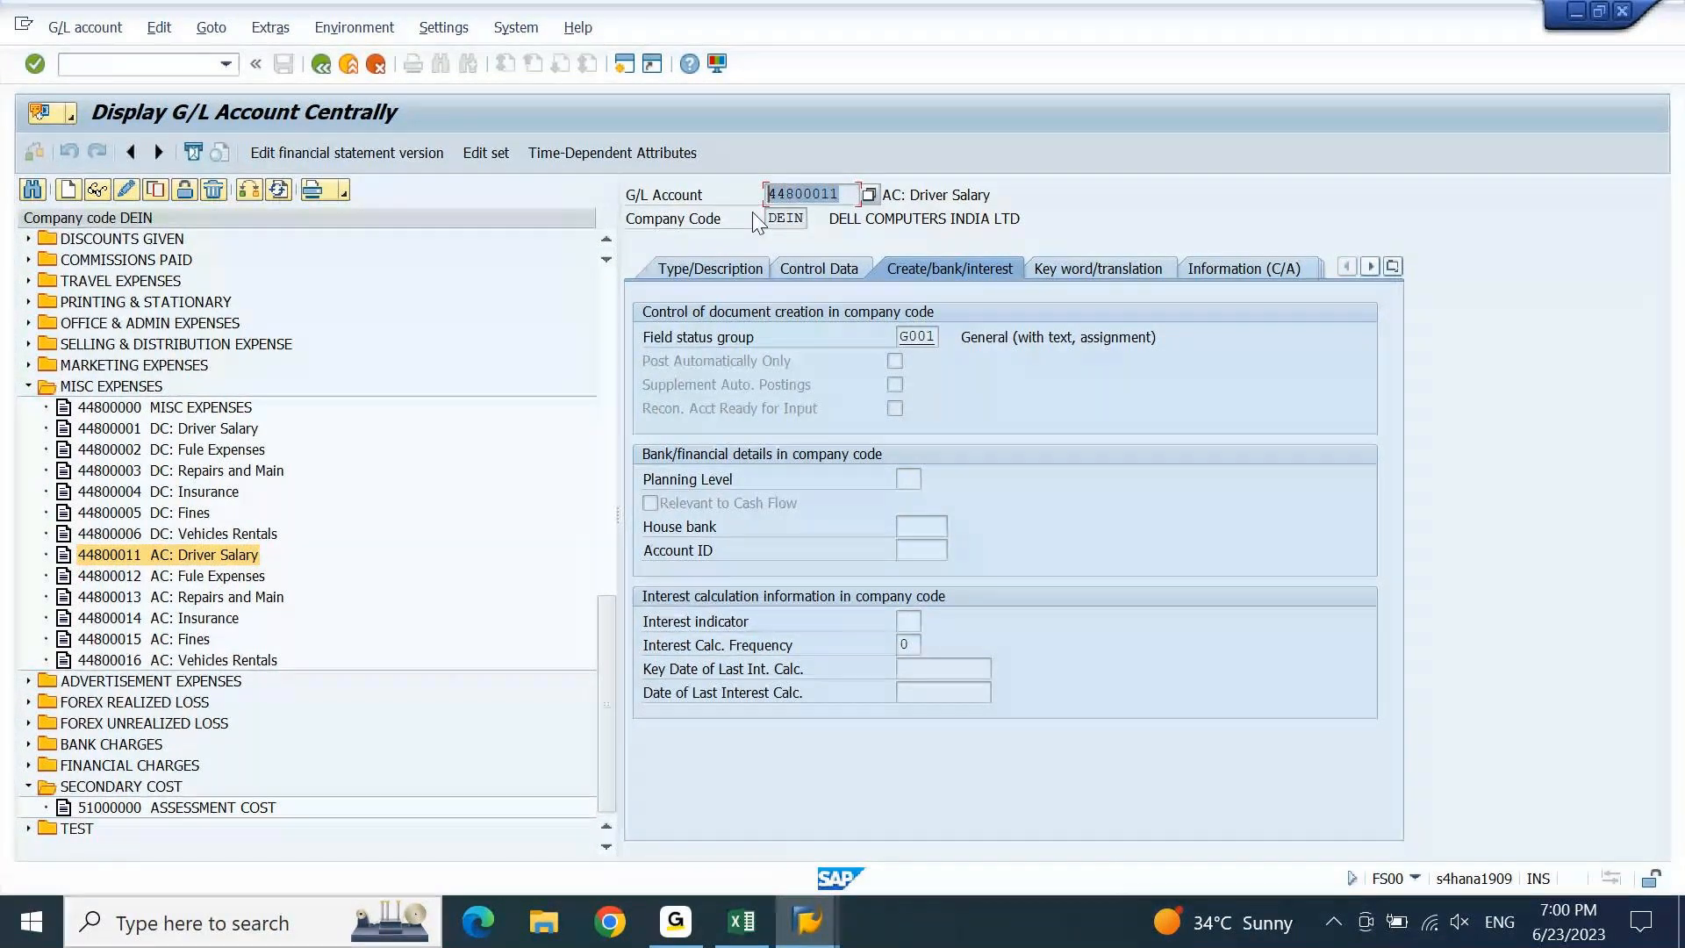
key("ctrl+c")
Paste 44800011 into C1317 and fill it as a series down to 44800017 in C1323.
key("alt+Tab")
key("ctrl+v")
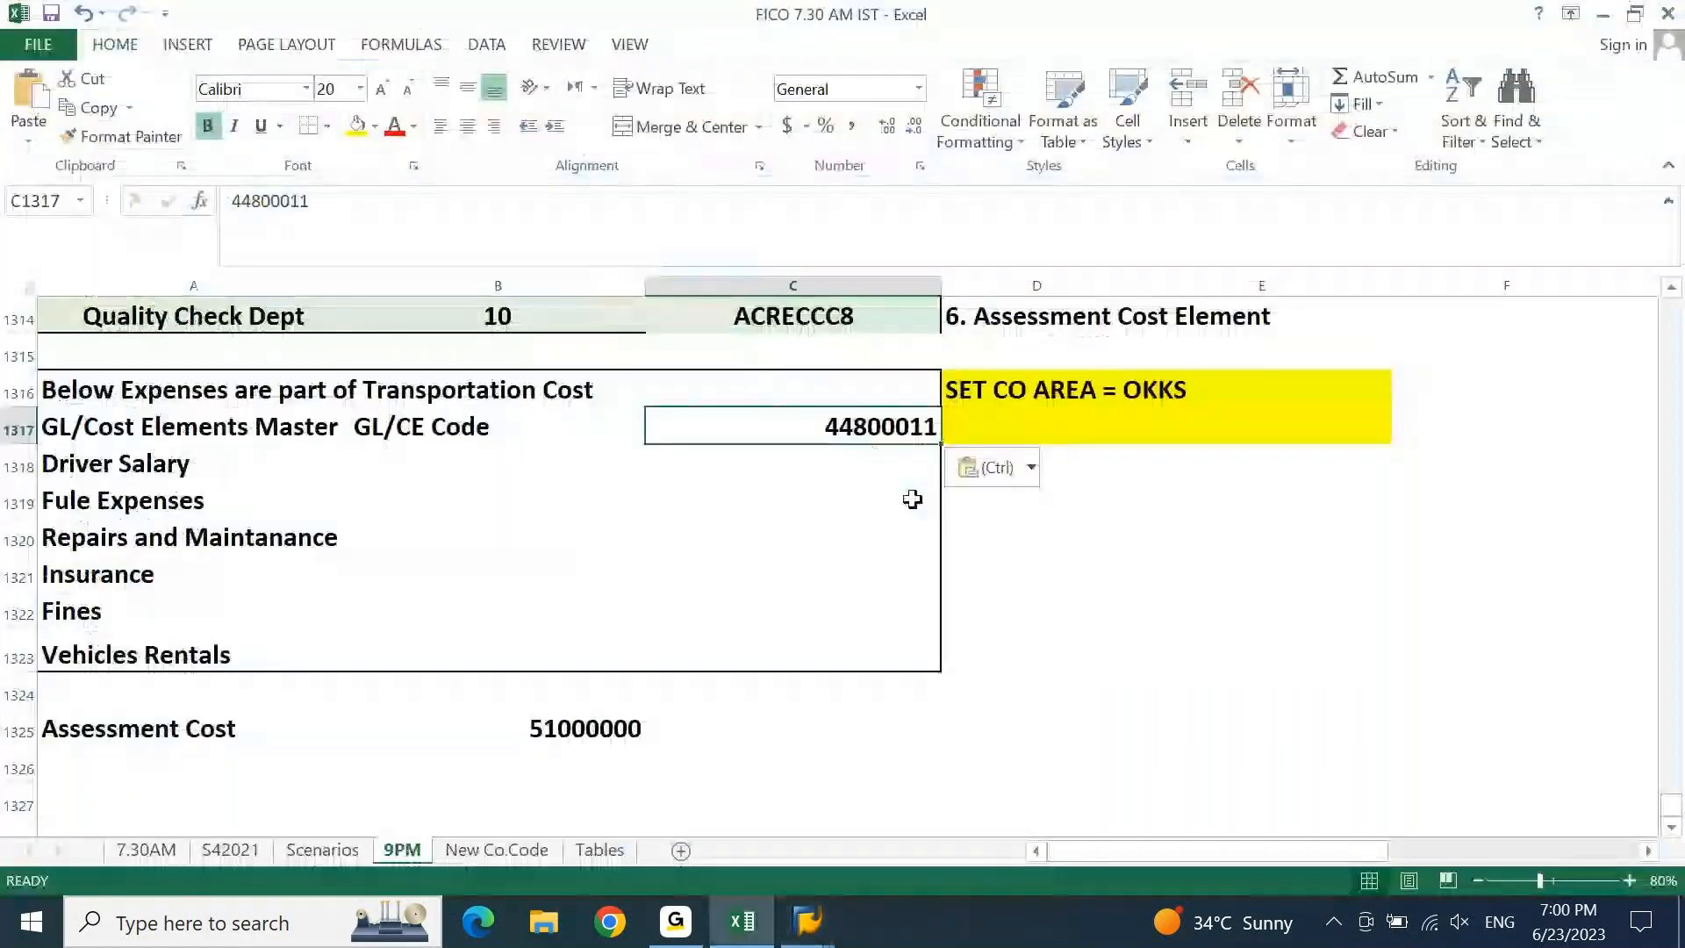
left_click_drag(938, 436, 917, 658)
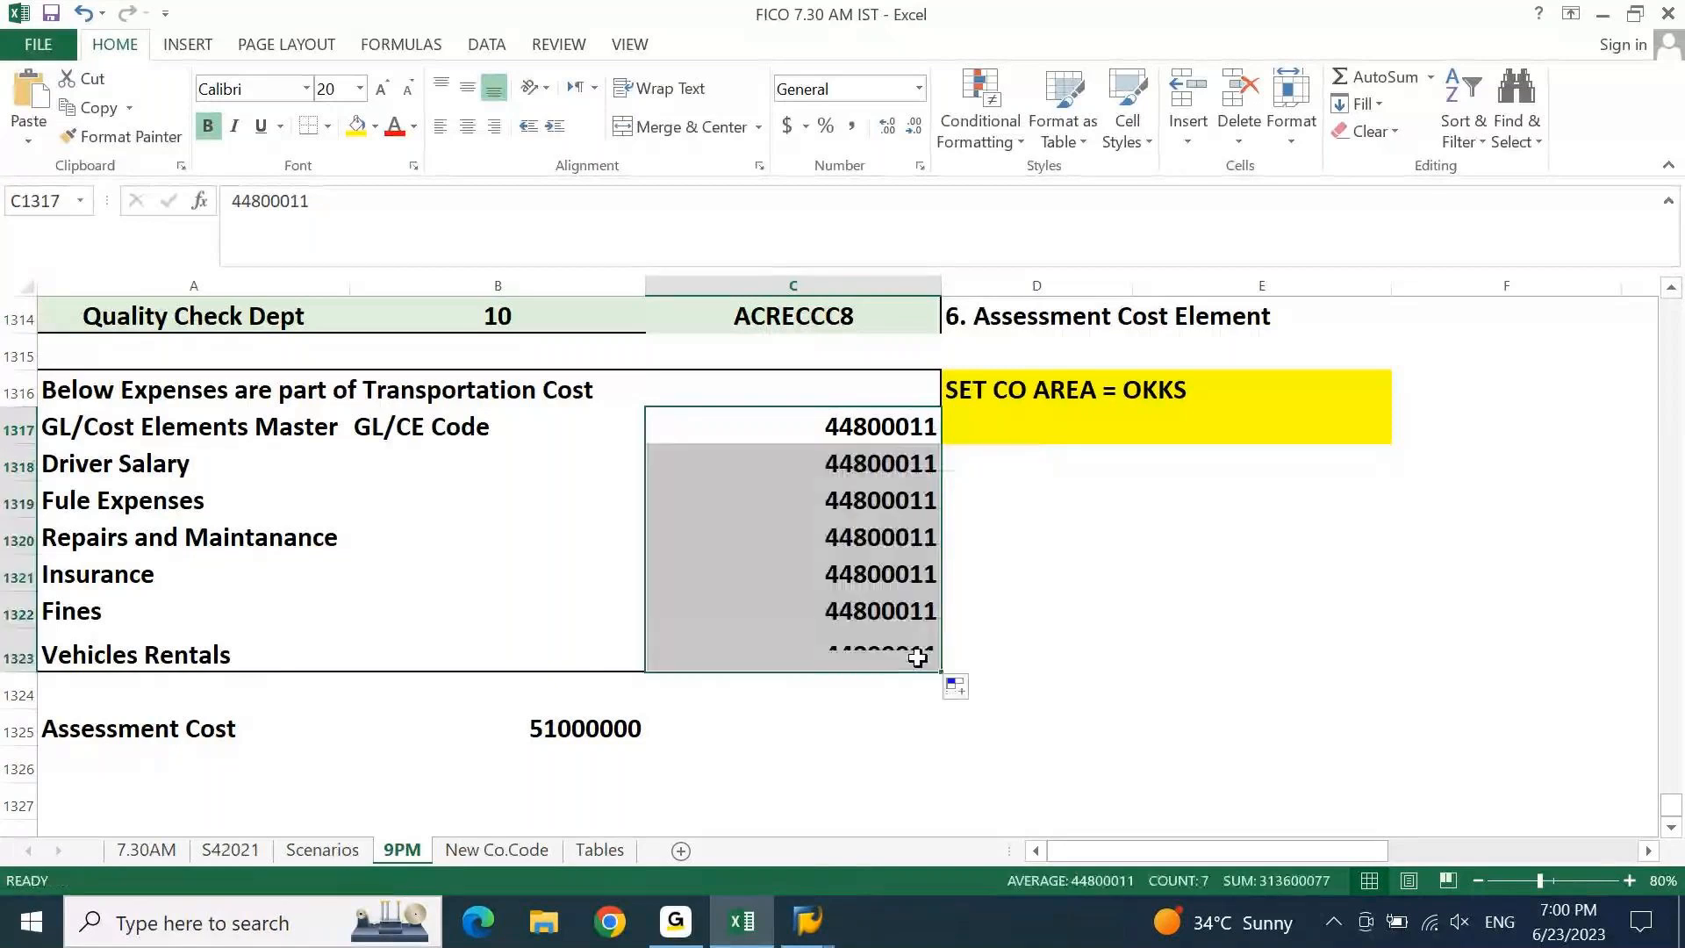
left_click(954, 685)
left_click(990, 756)
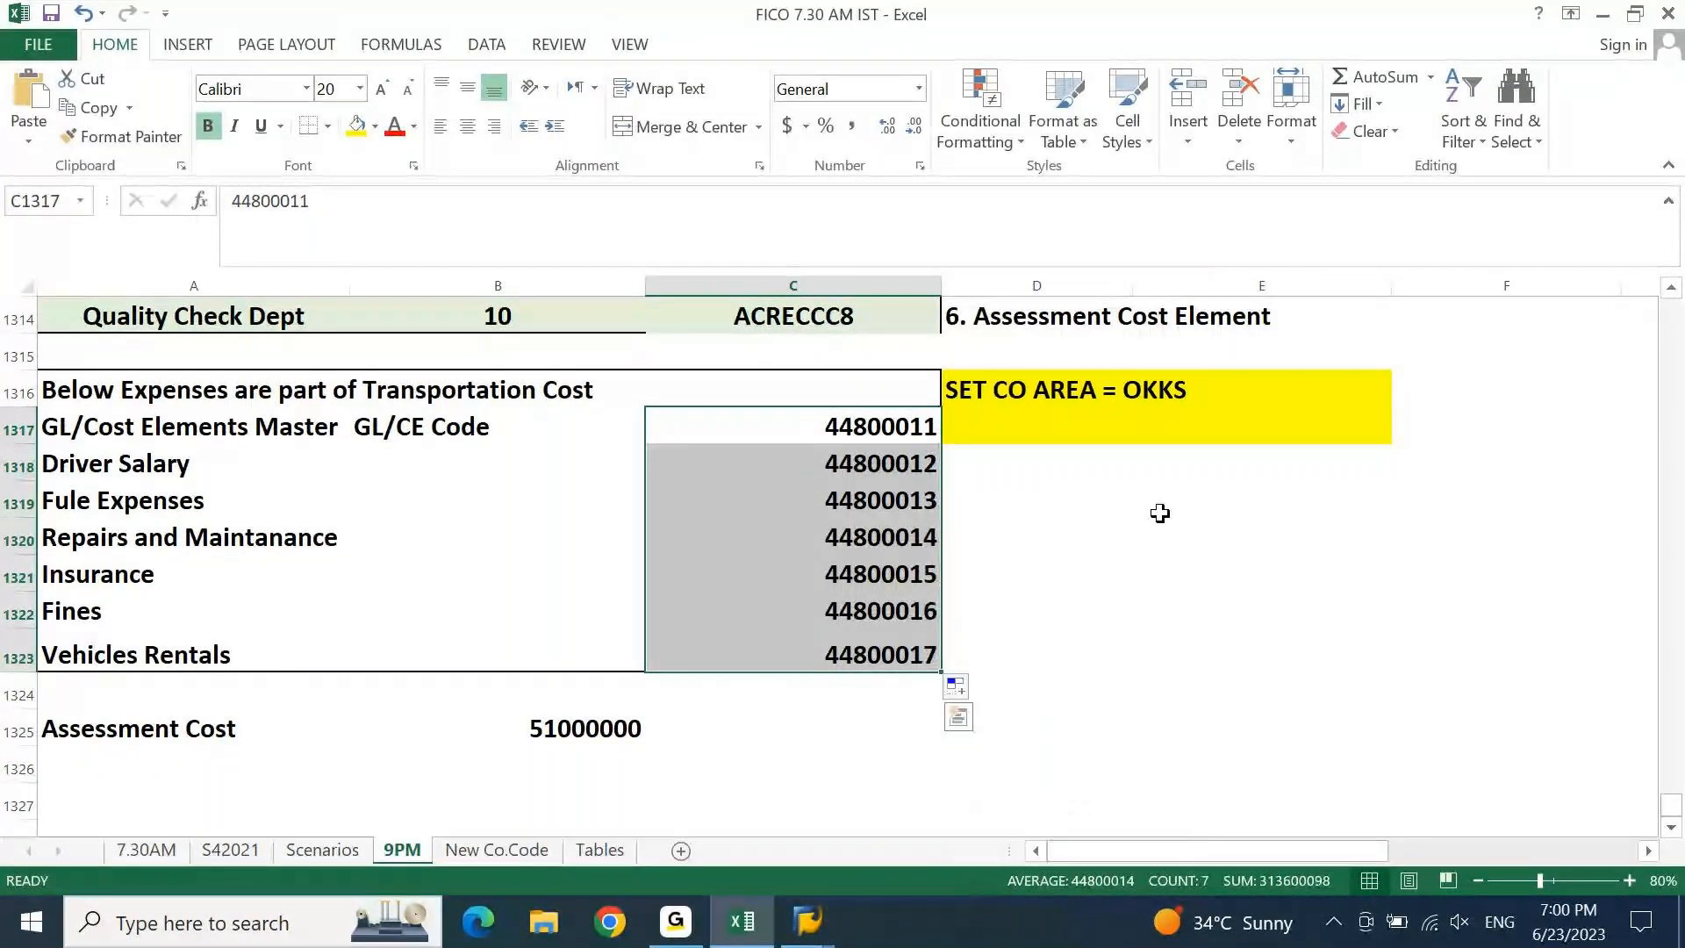
left_click(1159, 513)
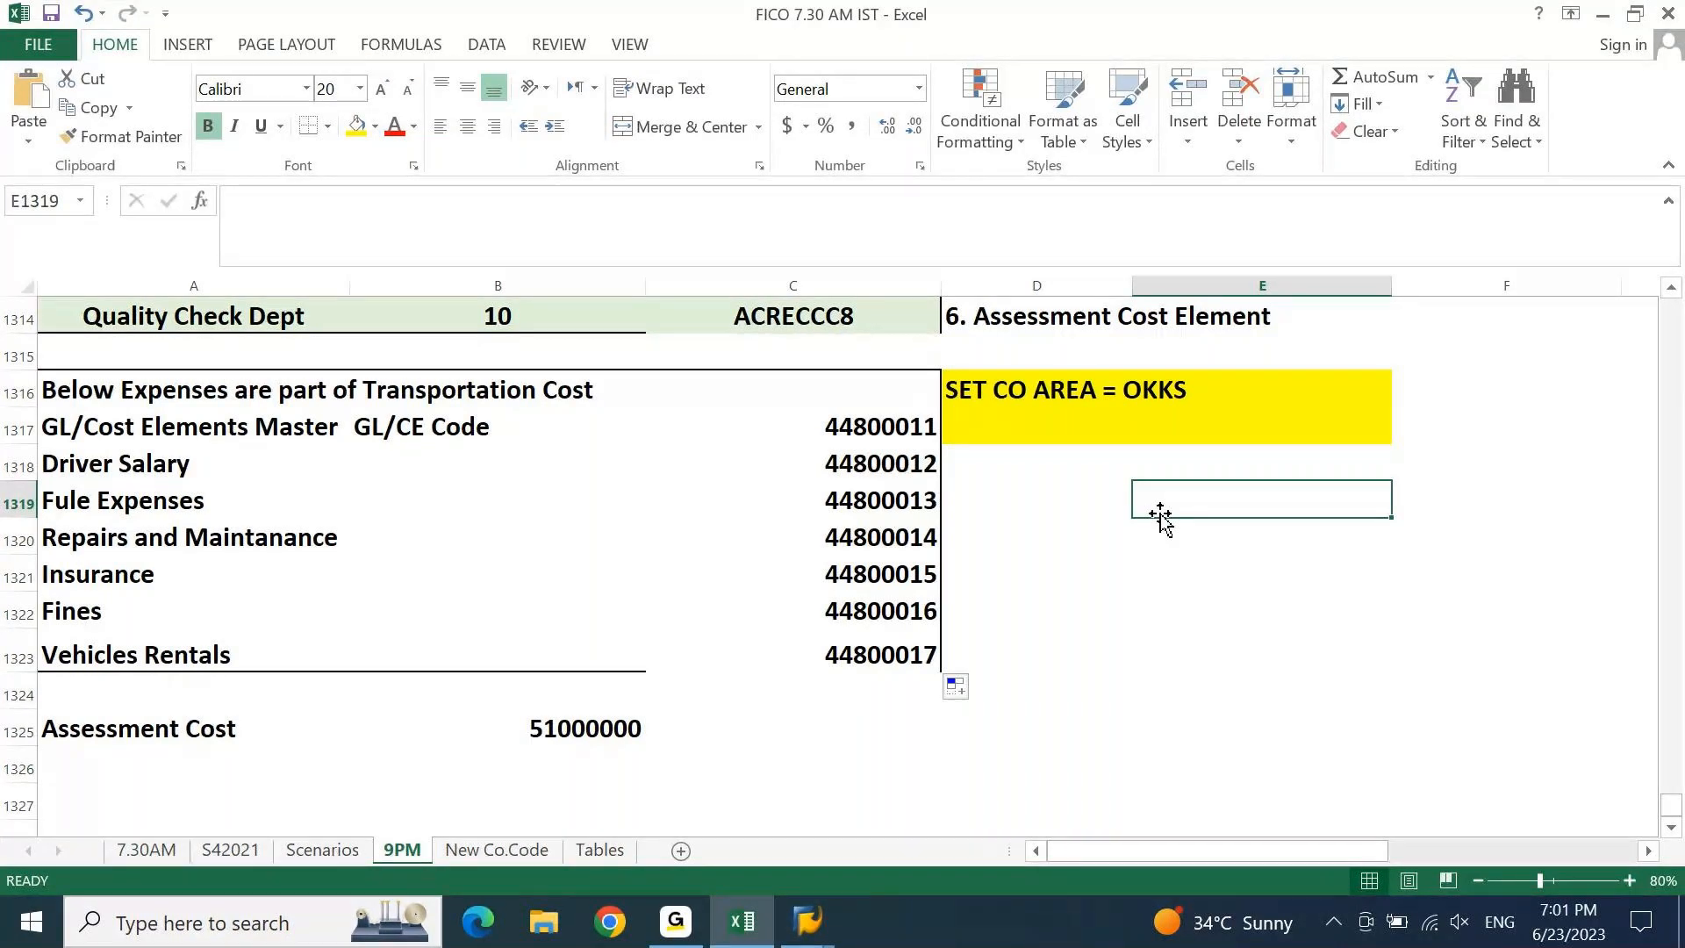
Give the transportation cost expense block A1316:C1323 a top and thick bottom border.
left_click_drag(44, 386, 878, 647)
left_click(327, 126)
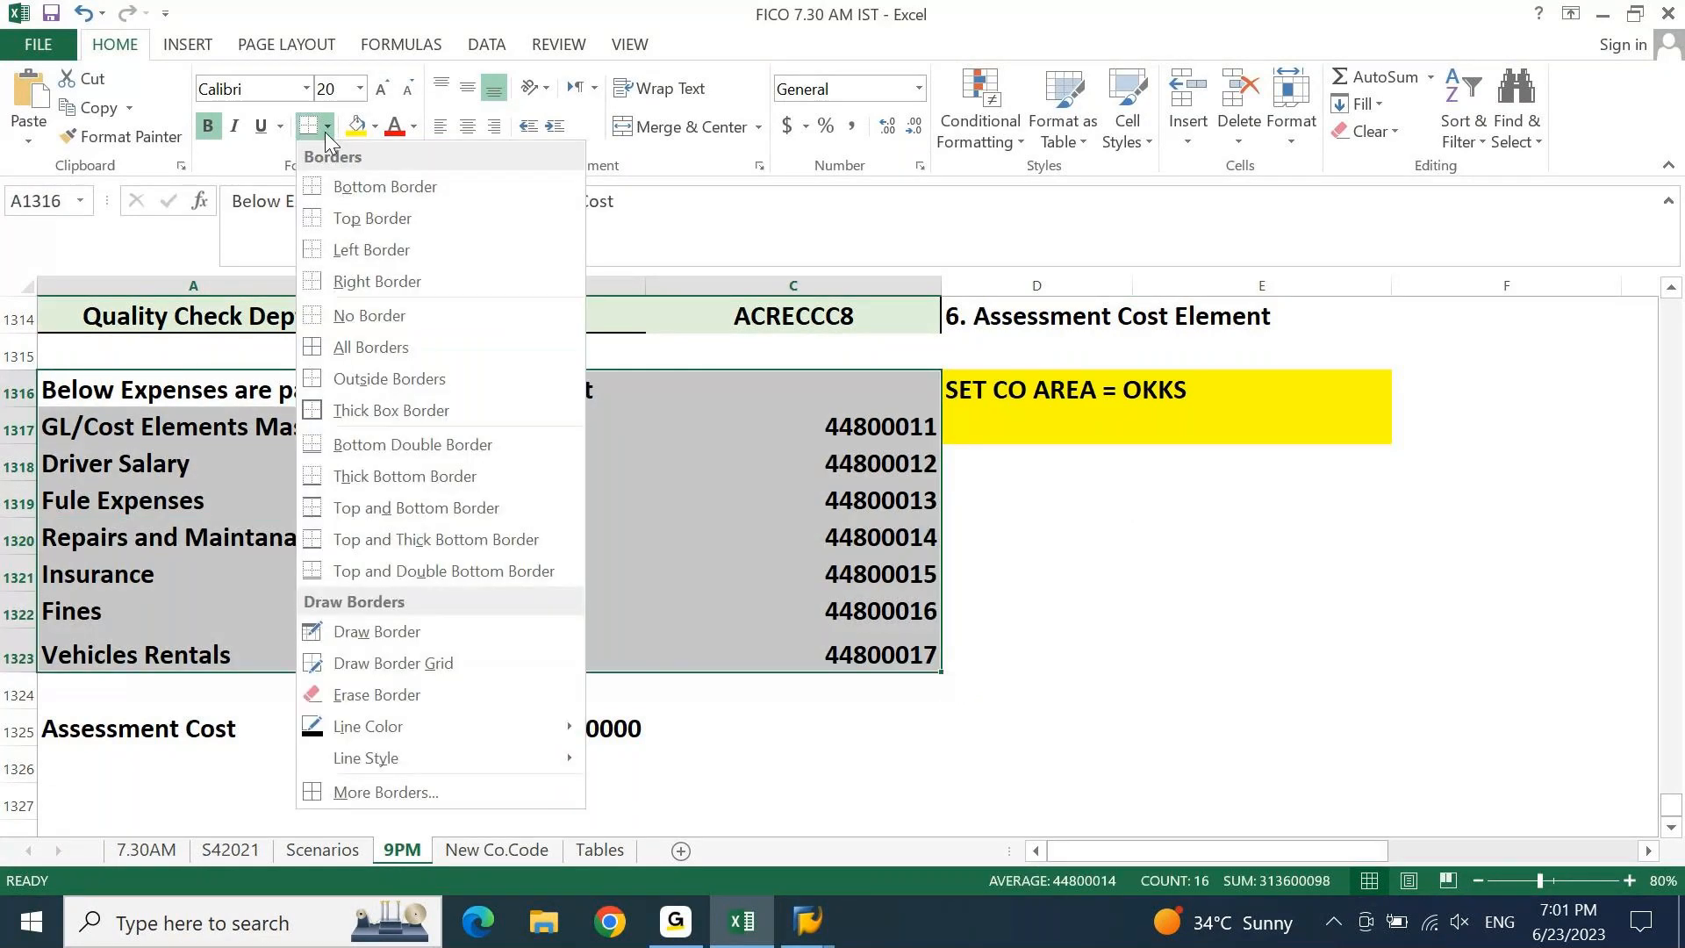
left_click(403, 542)
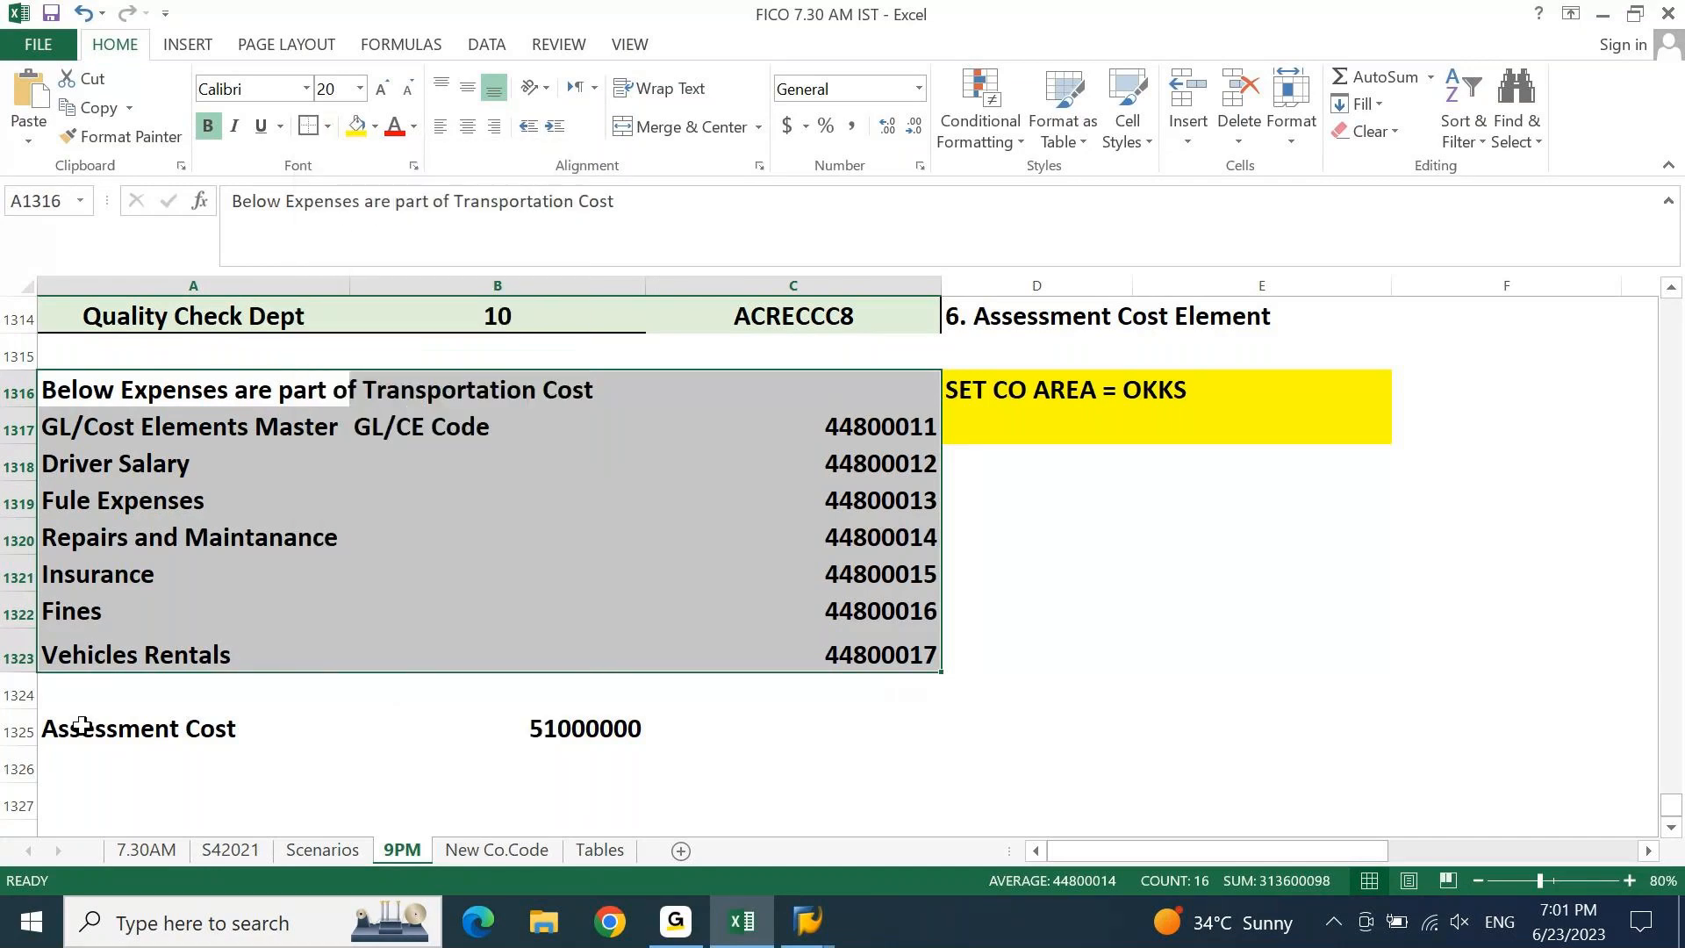
Apply the same border to the Assessment Cost row A1325:C1325, then scroll up to the prerequisites list.
left_click_drag(82, 725, 929, 734)
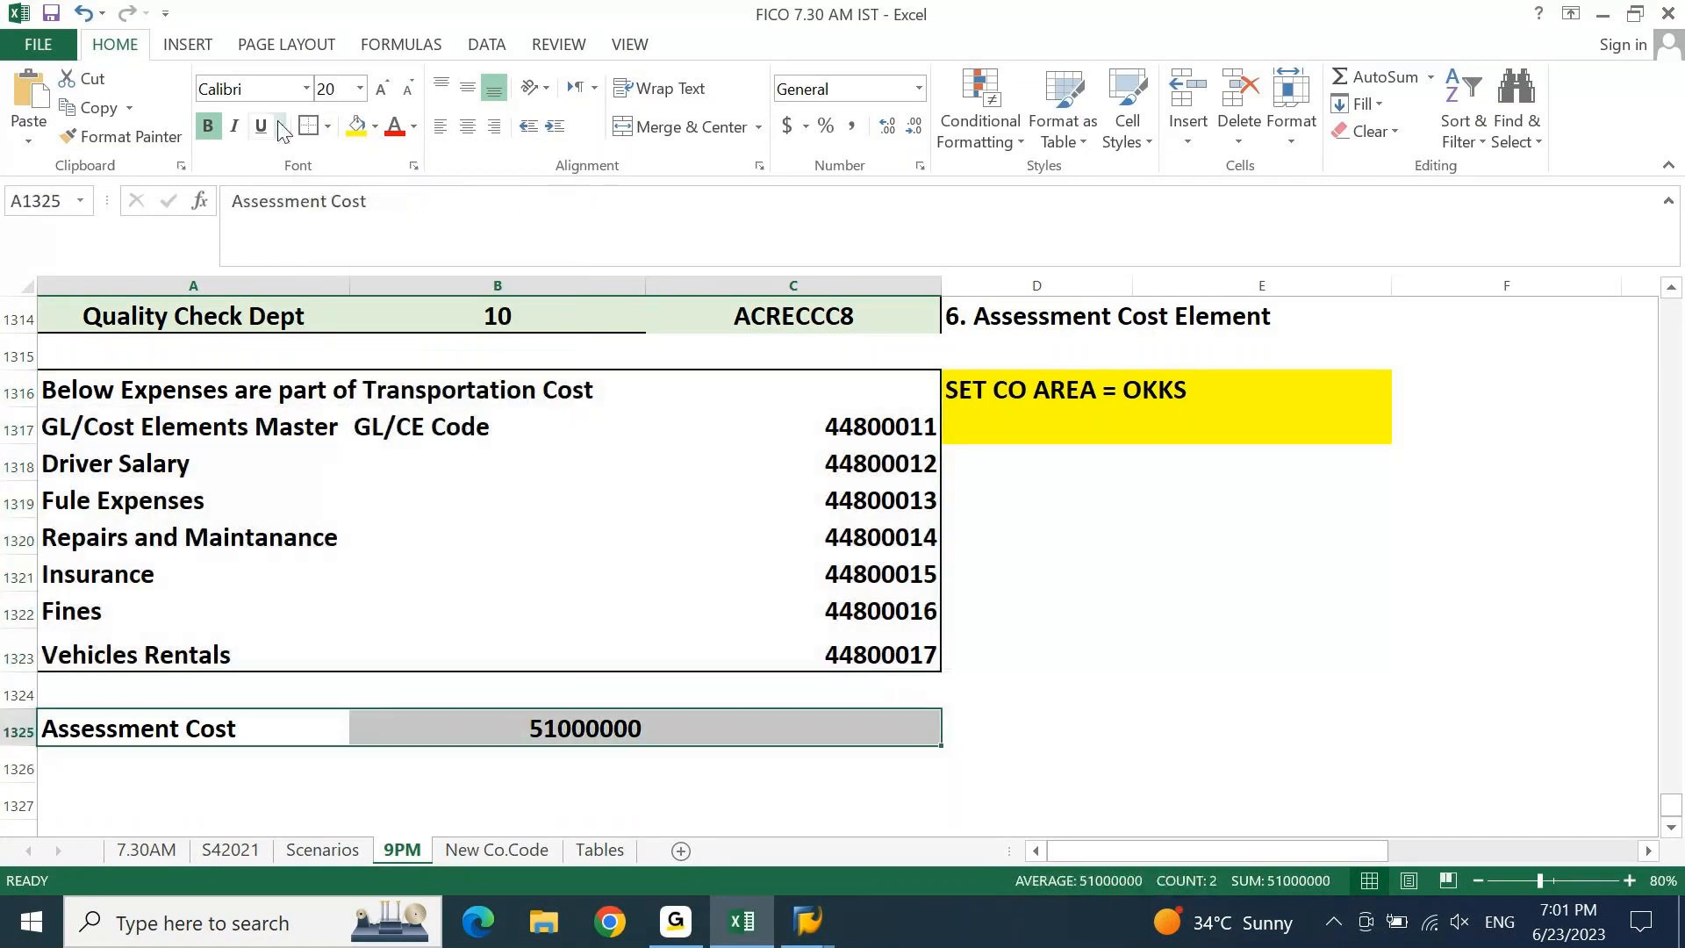
left_click(313, 139)
left_click(1268, 604)
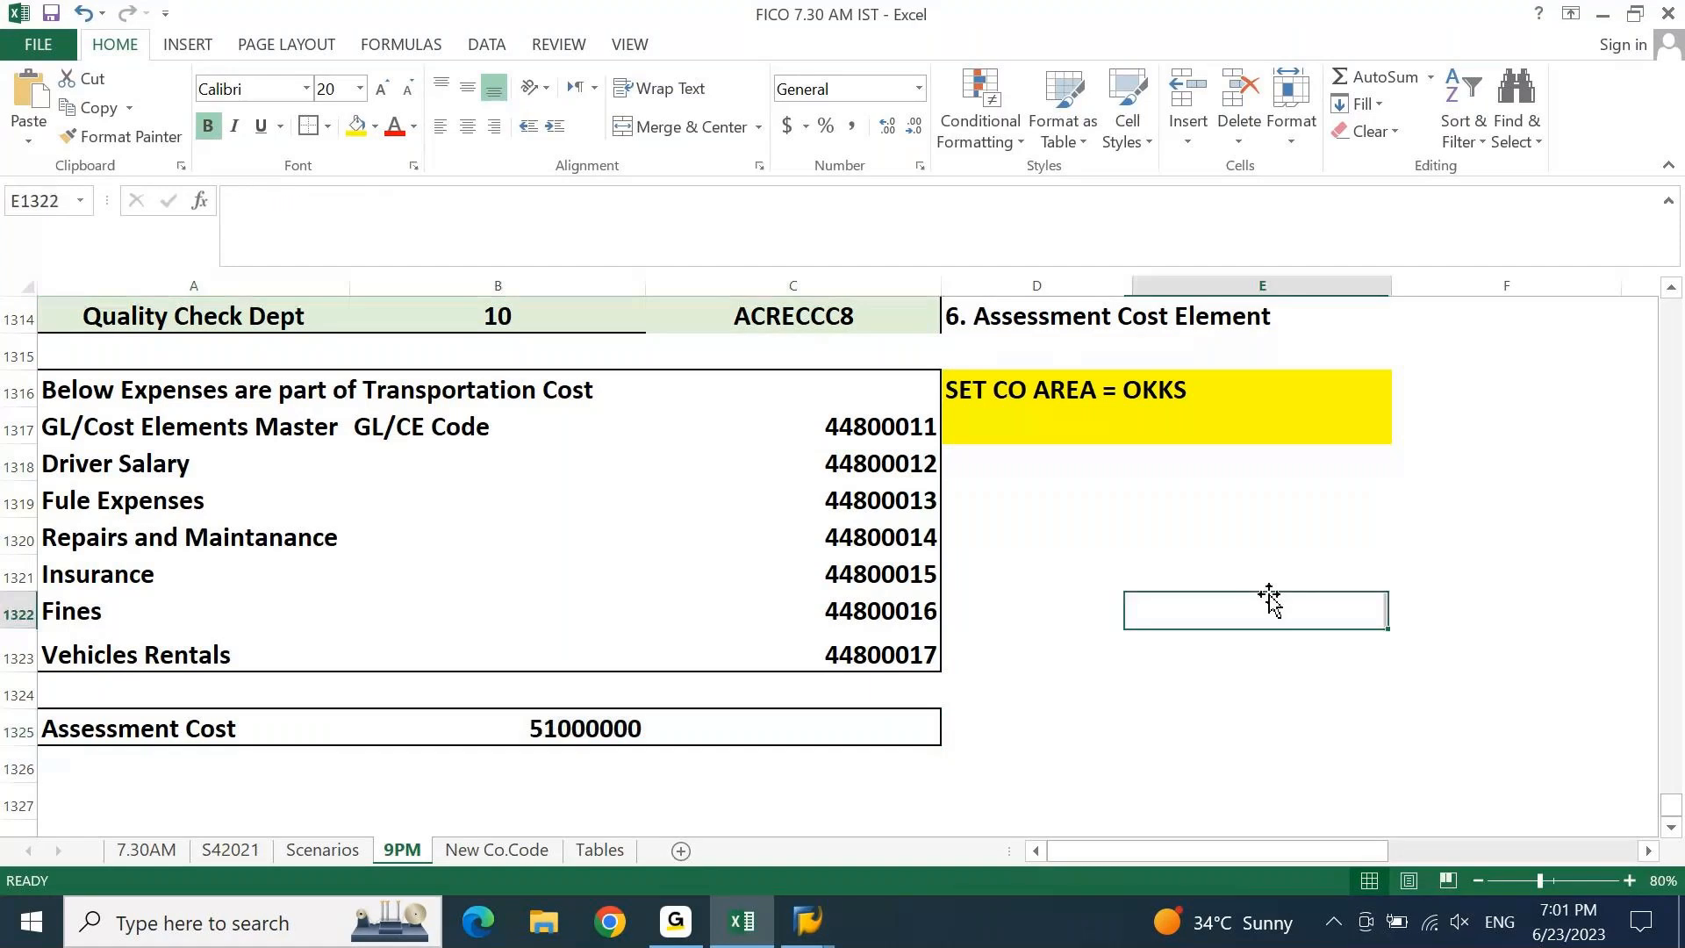
key("Up")
key("Up")
key("Up")
key("Up")
key("Up")
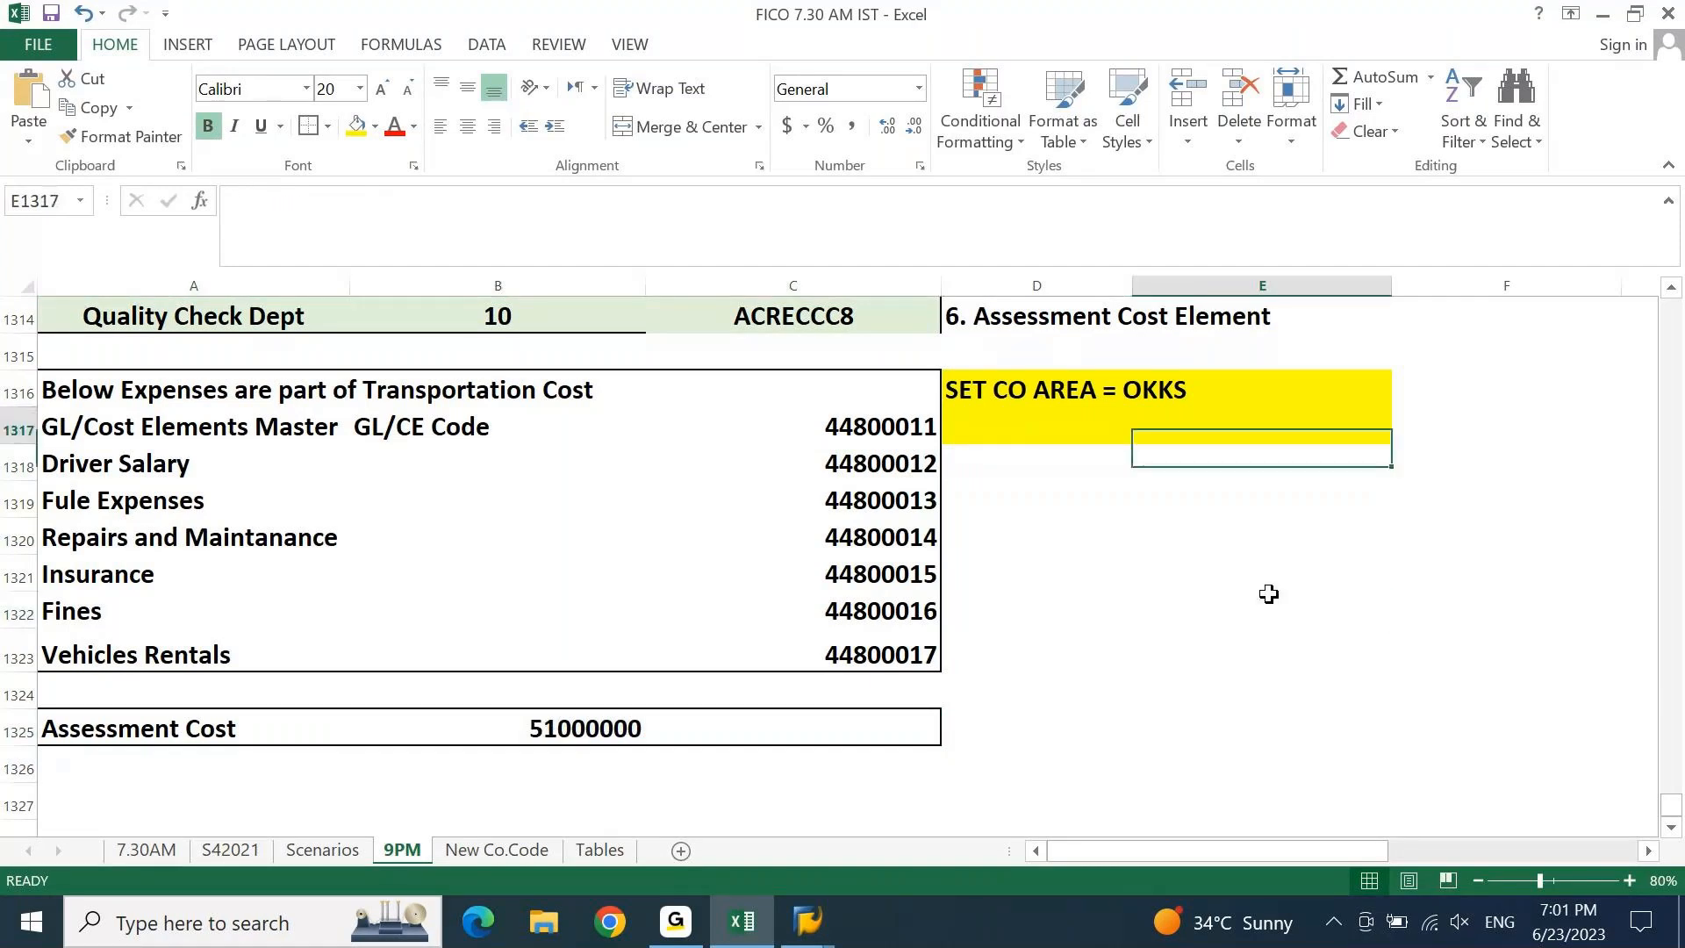
key("Up")
key("Up")
key("Up")
key("Up")
key("Up")
key("Up")
key("Up")
key("Up")
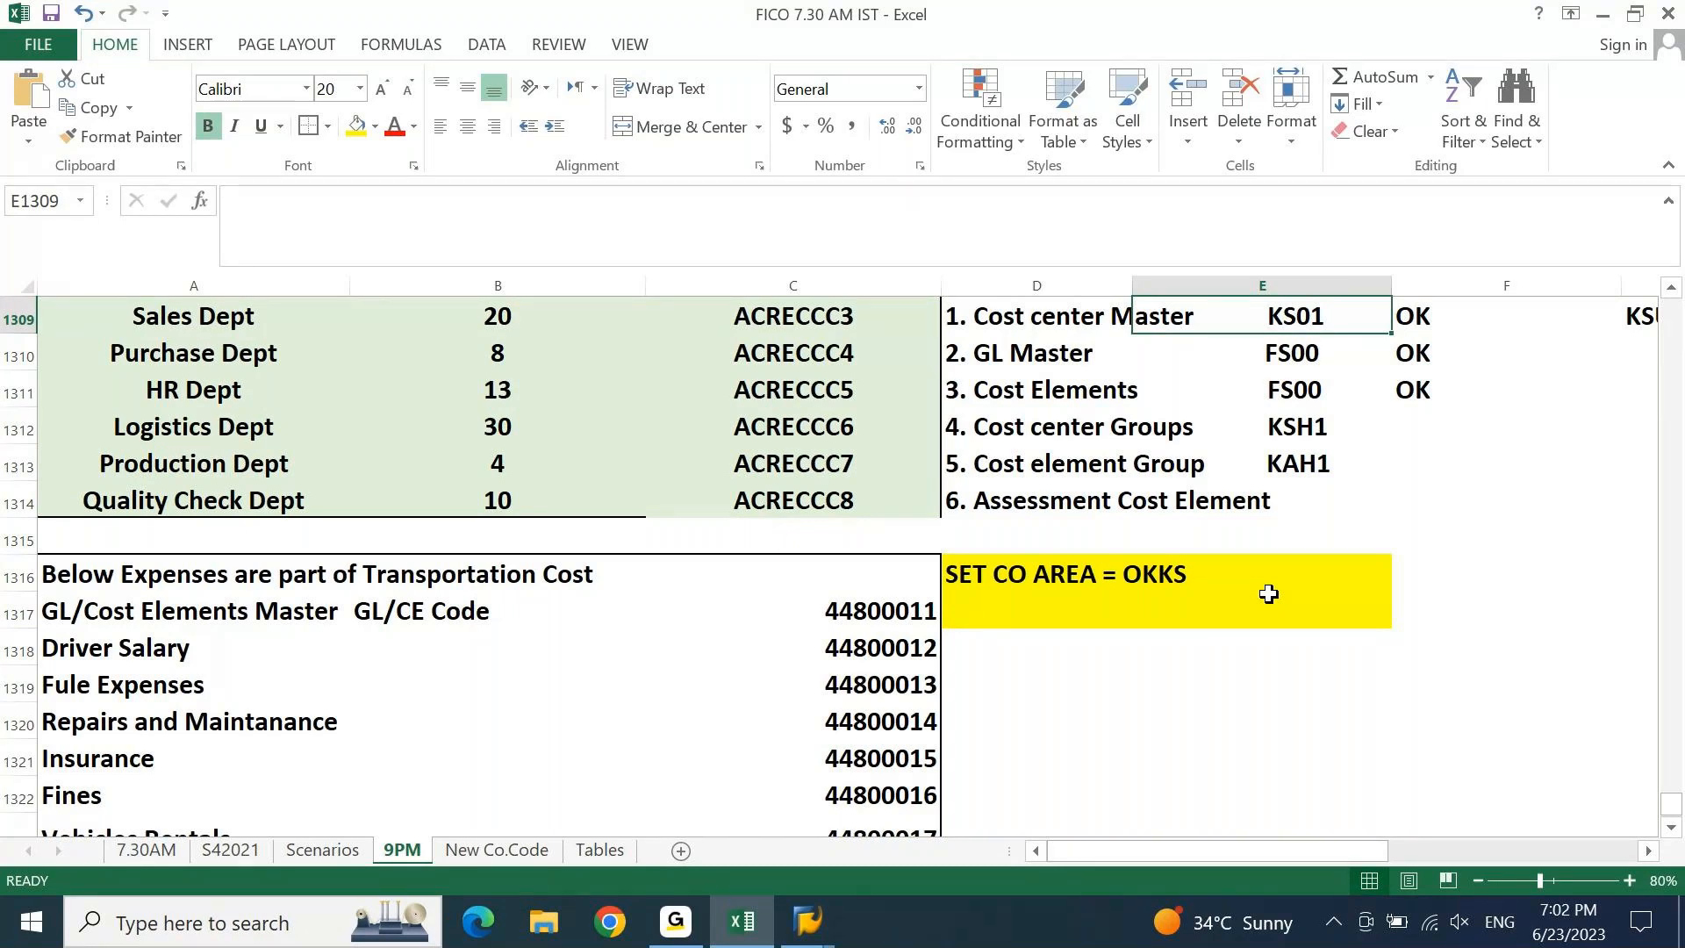
key("Up")
key("Up")
Mark '6. Assessment Cost Element' as ok in F1314, then return to SAP.
key("Down")
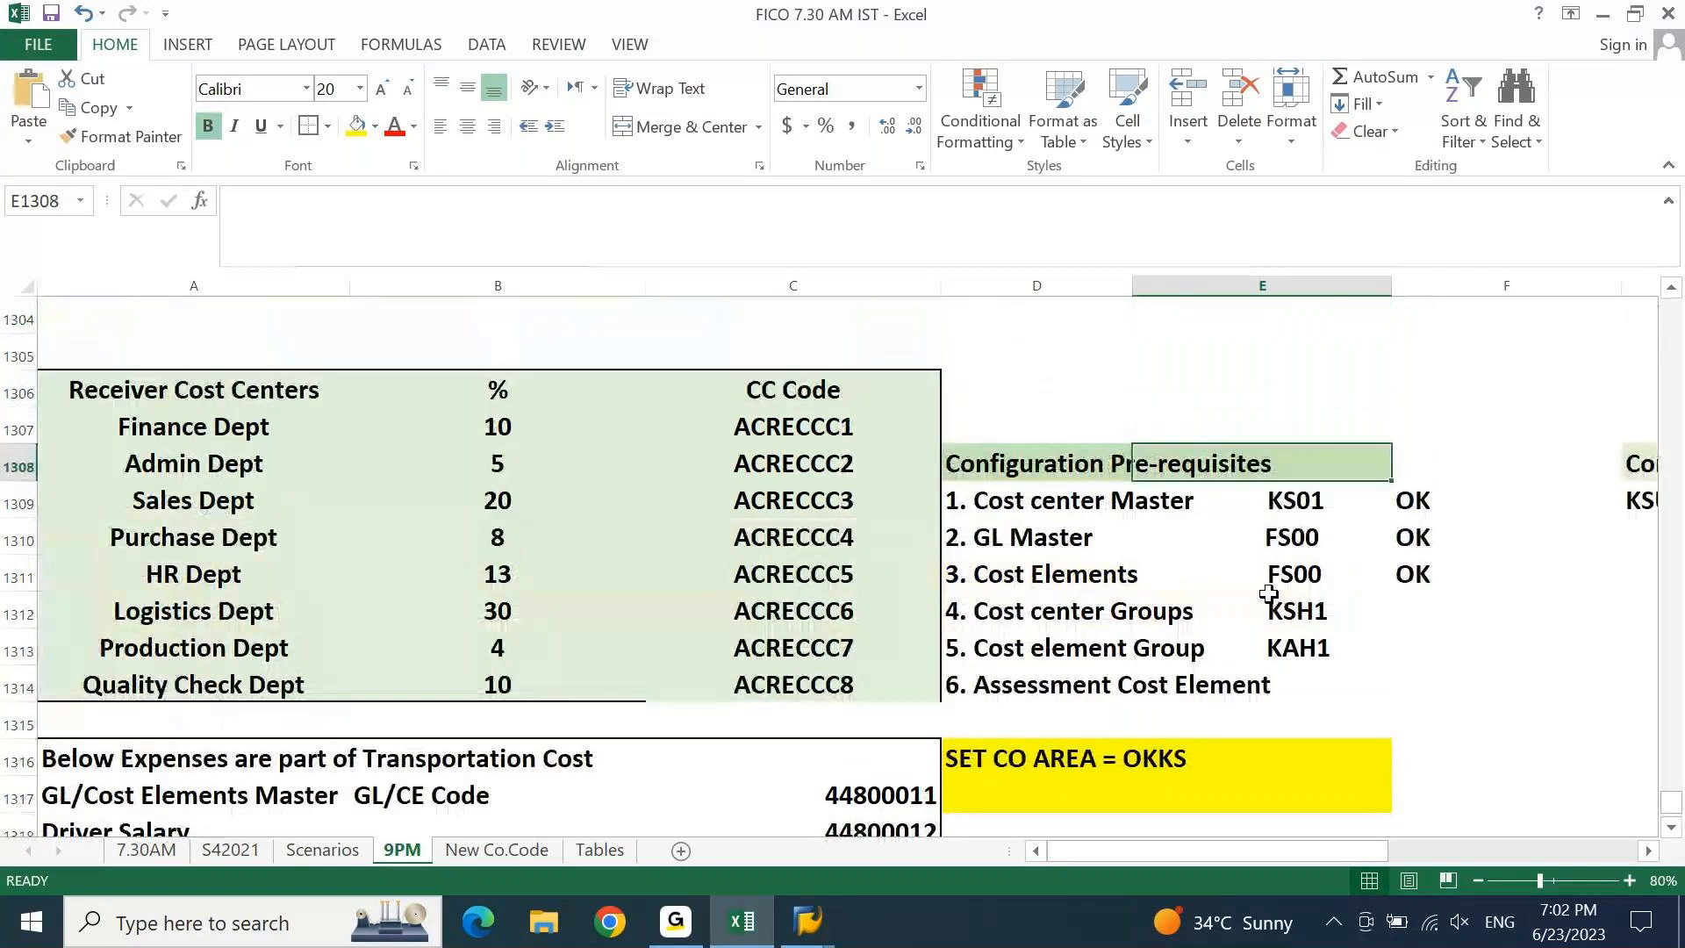
left_click(1119, 501)
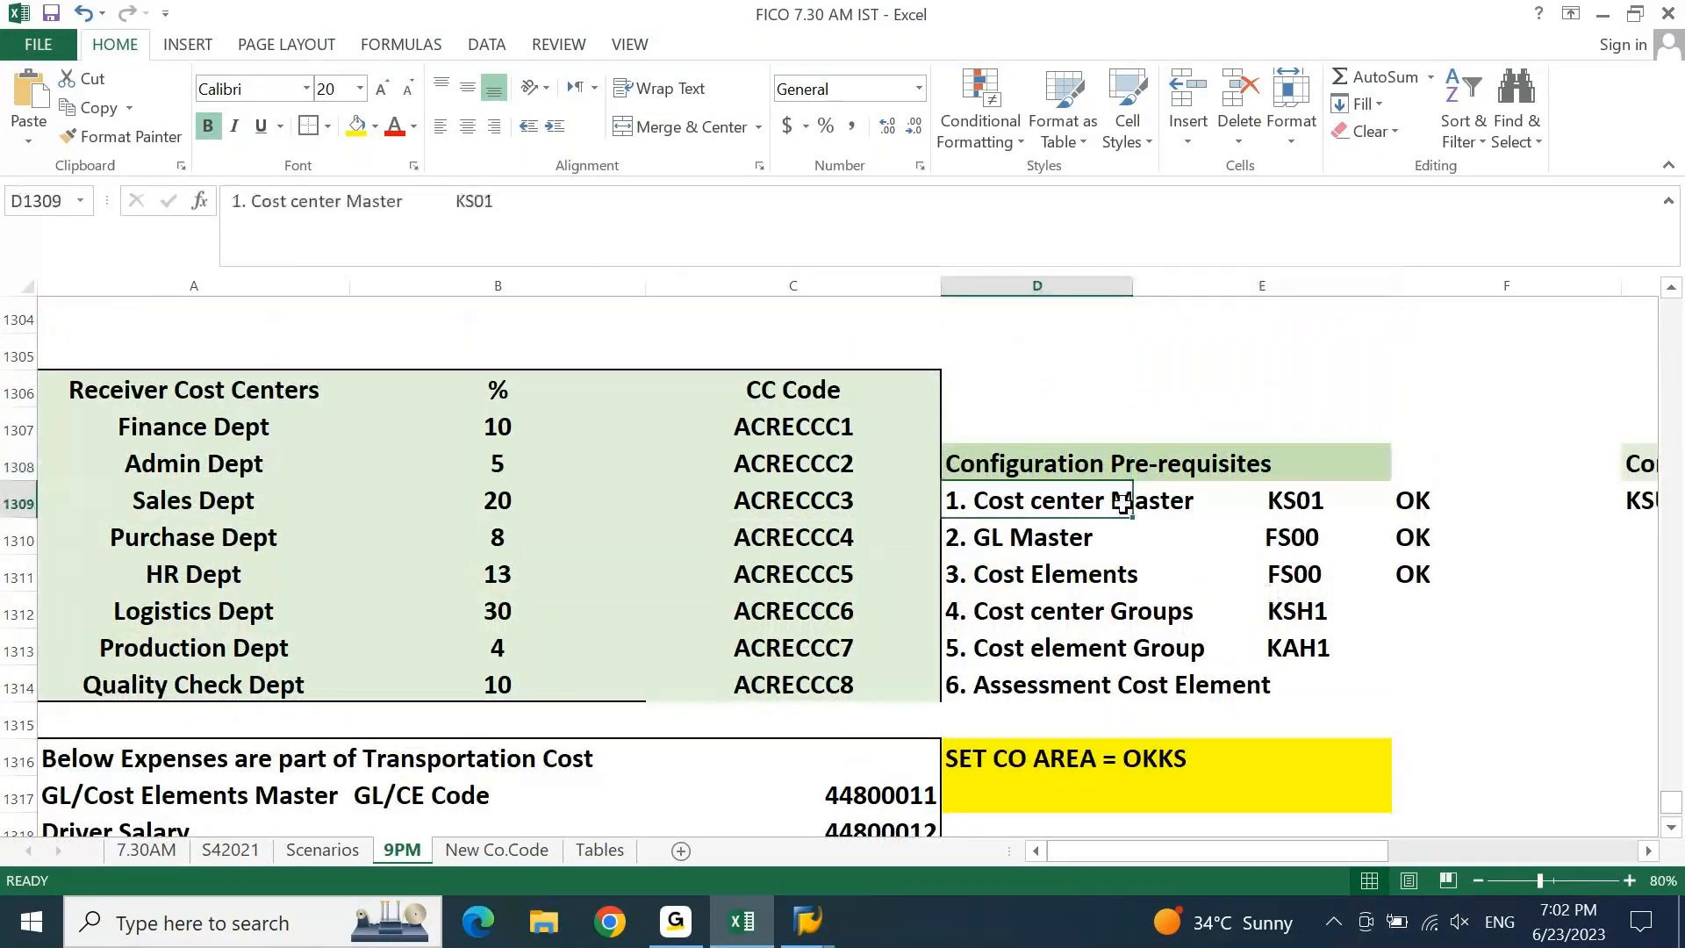
left_click(1058, 536)
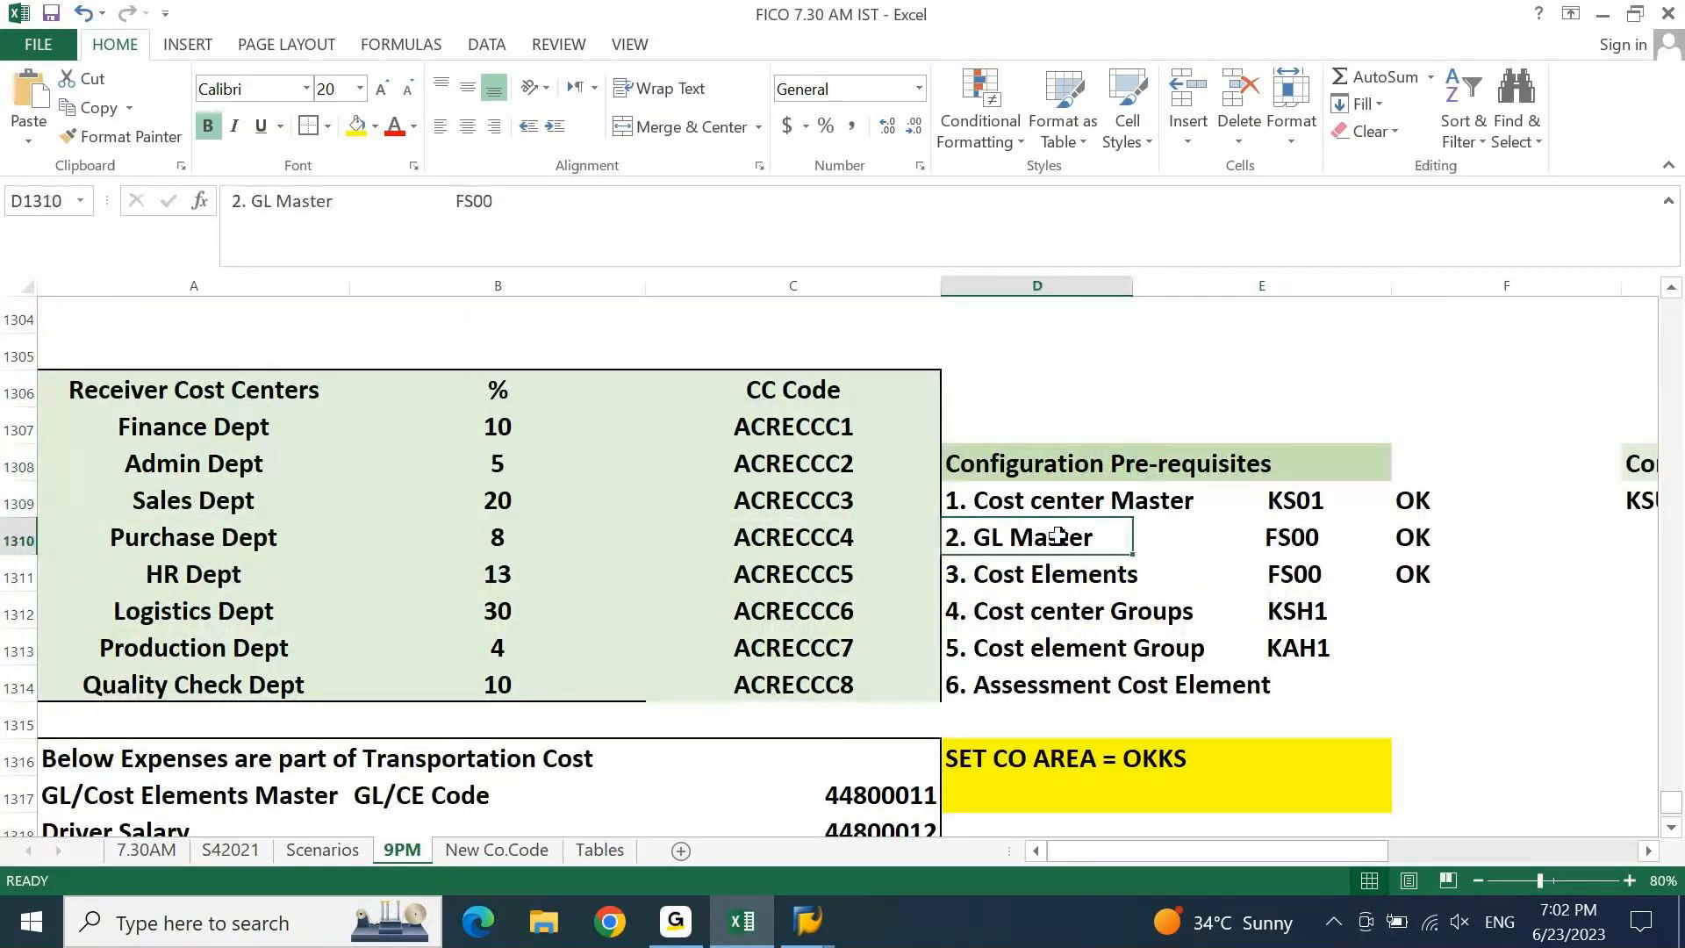
left_click(1054, 572)
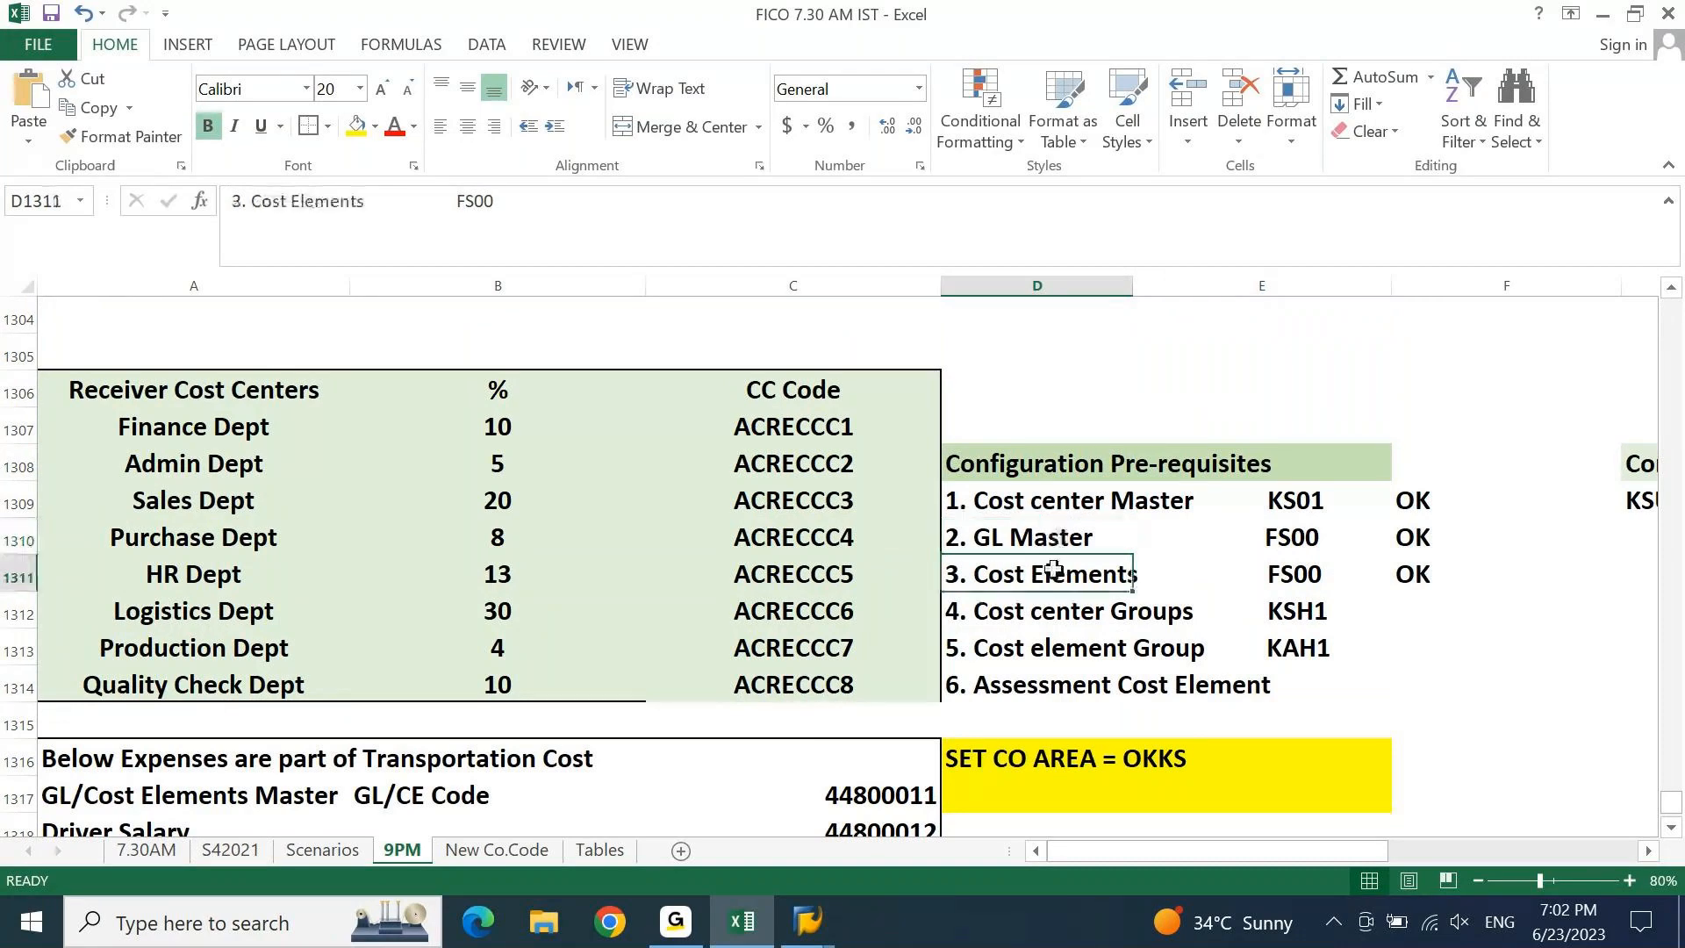
key("Down")
key("Down")
key("Down")
key("Right")
key("Right")
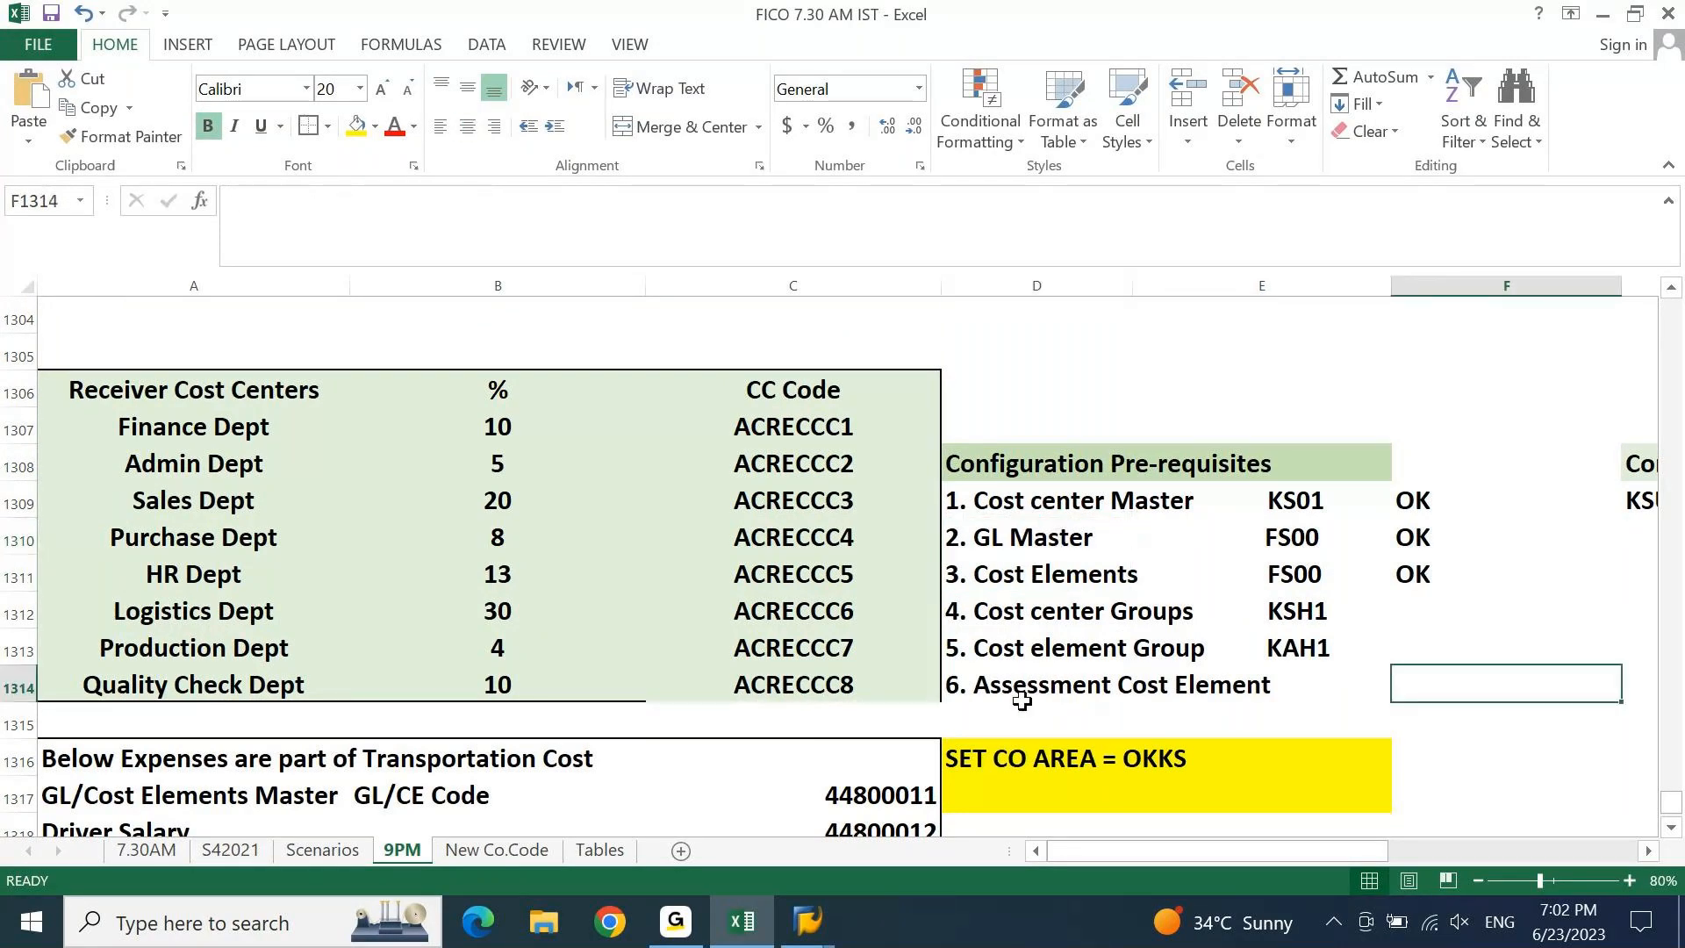
type("ok")
key("Up")
key("Up")
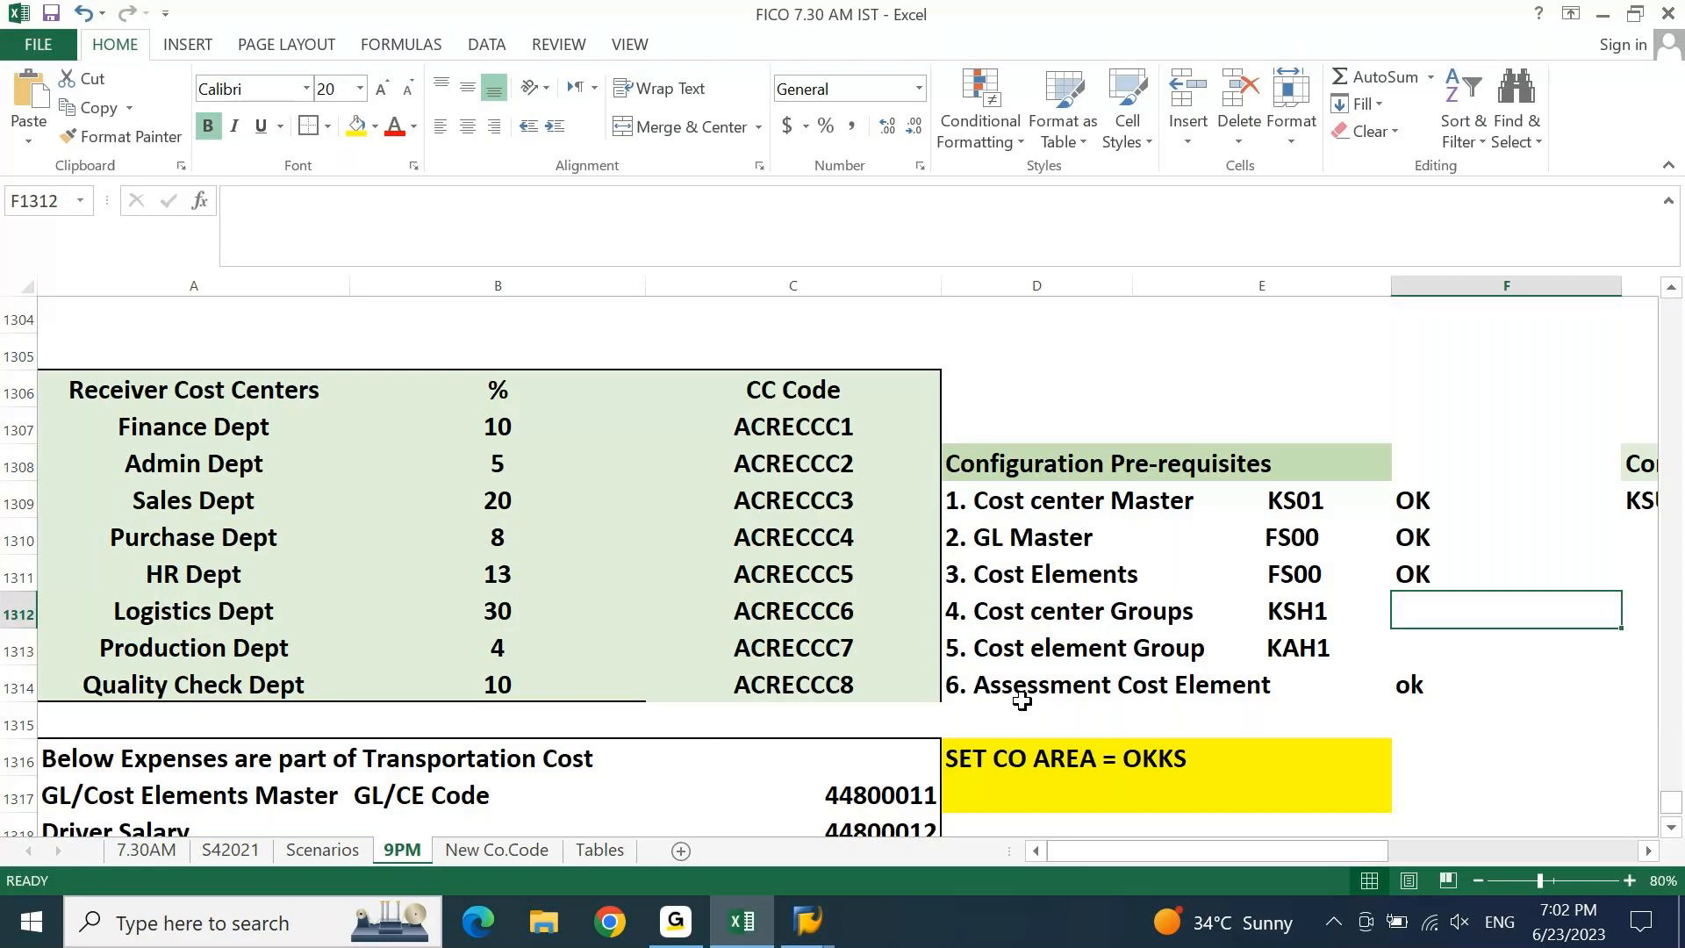
key("Left")
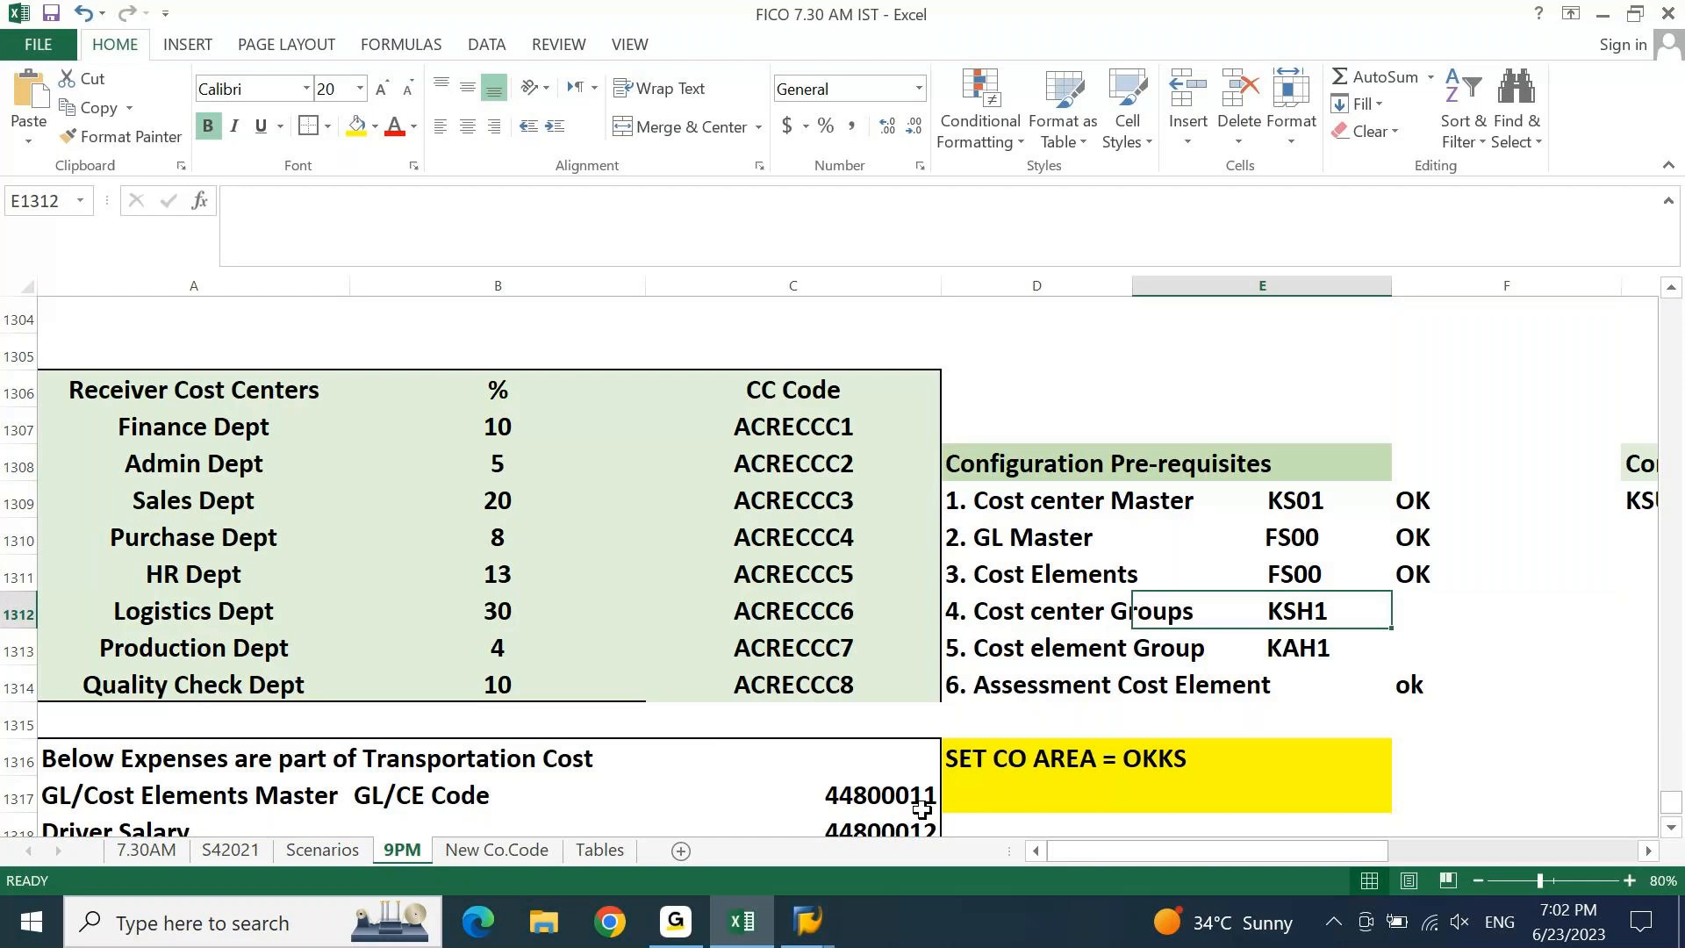
left_click(807, 921)
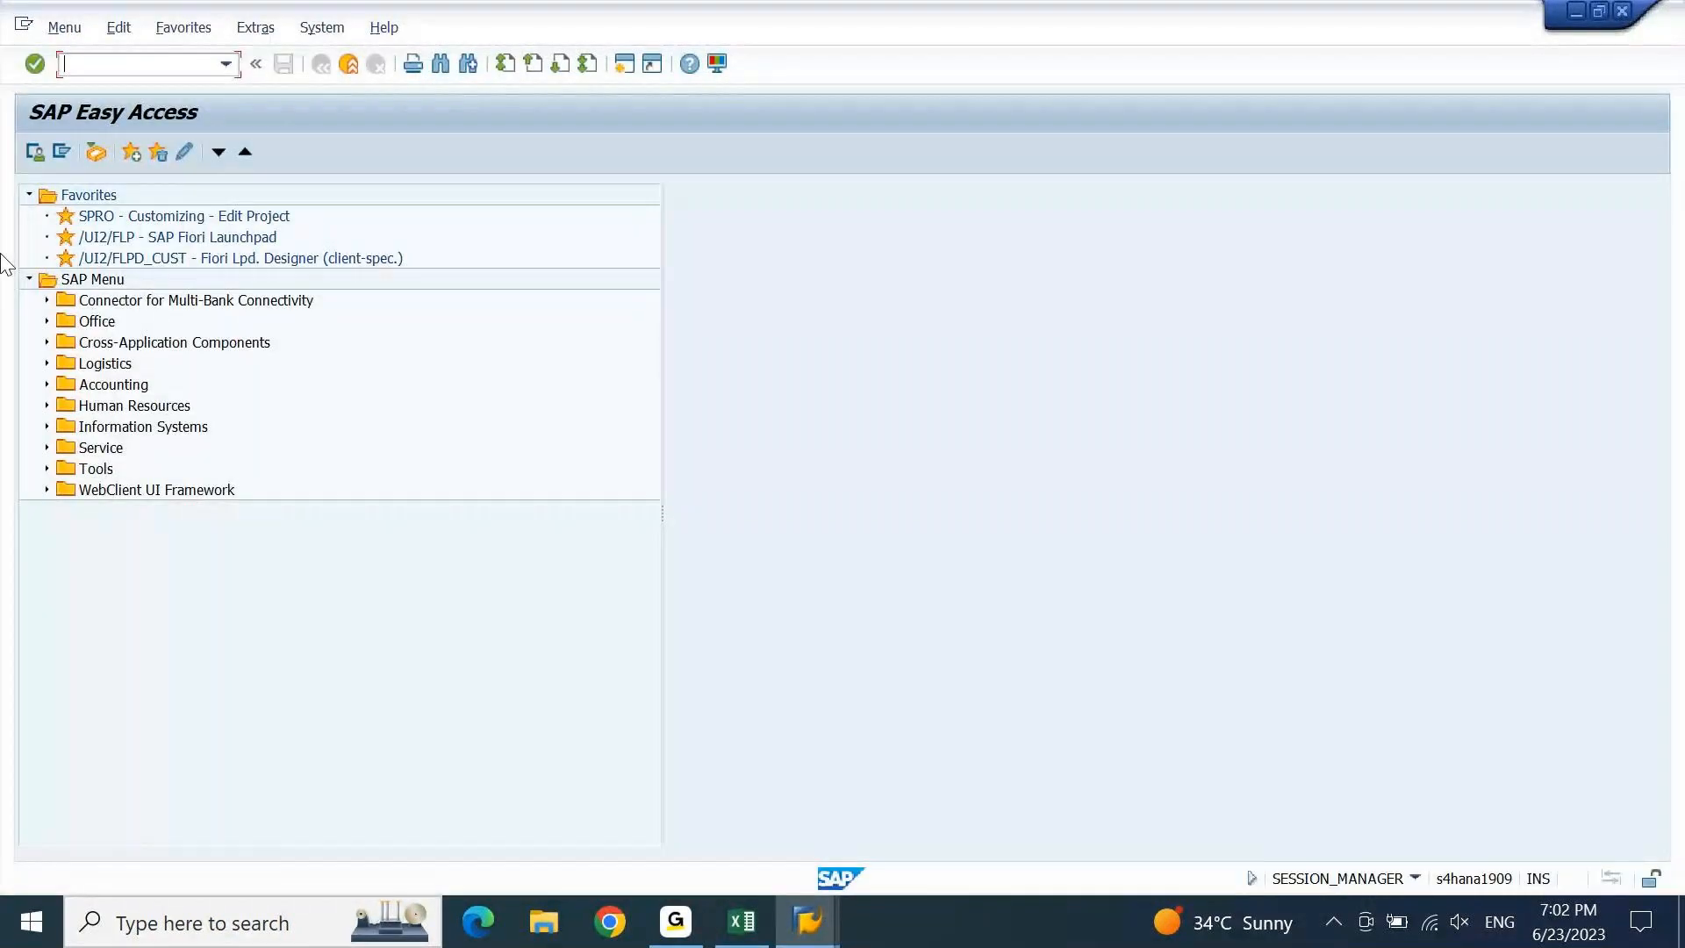
Run KSH1 and replace the default group name with an earlier entry from the field history.
type("ksh1")
key("Return")
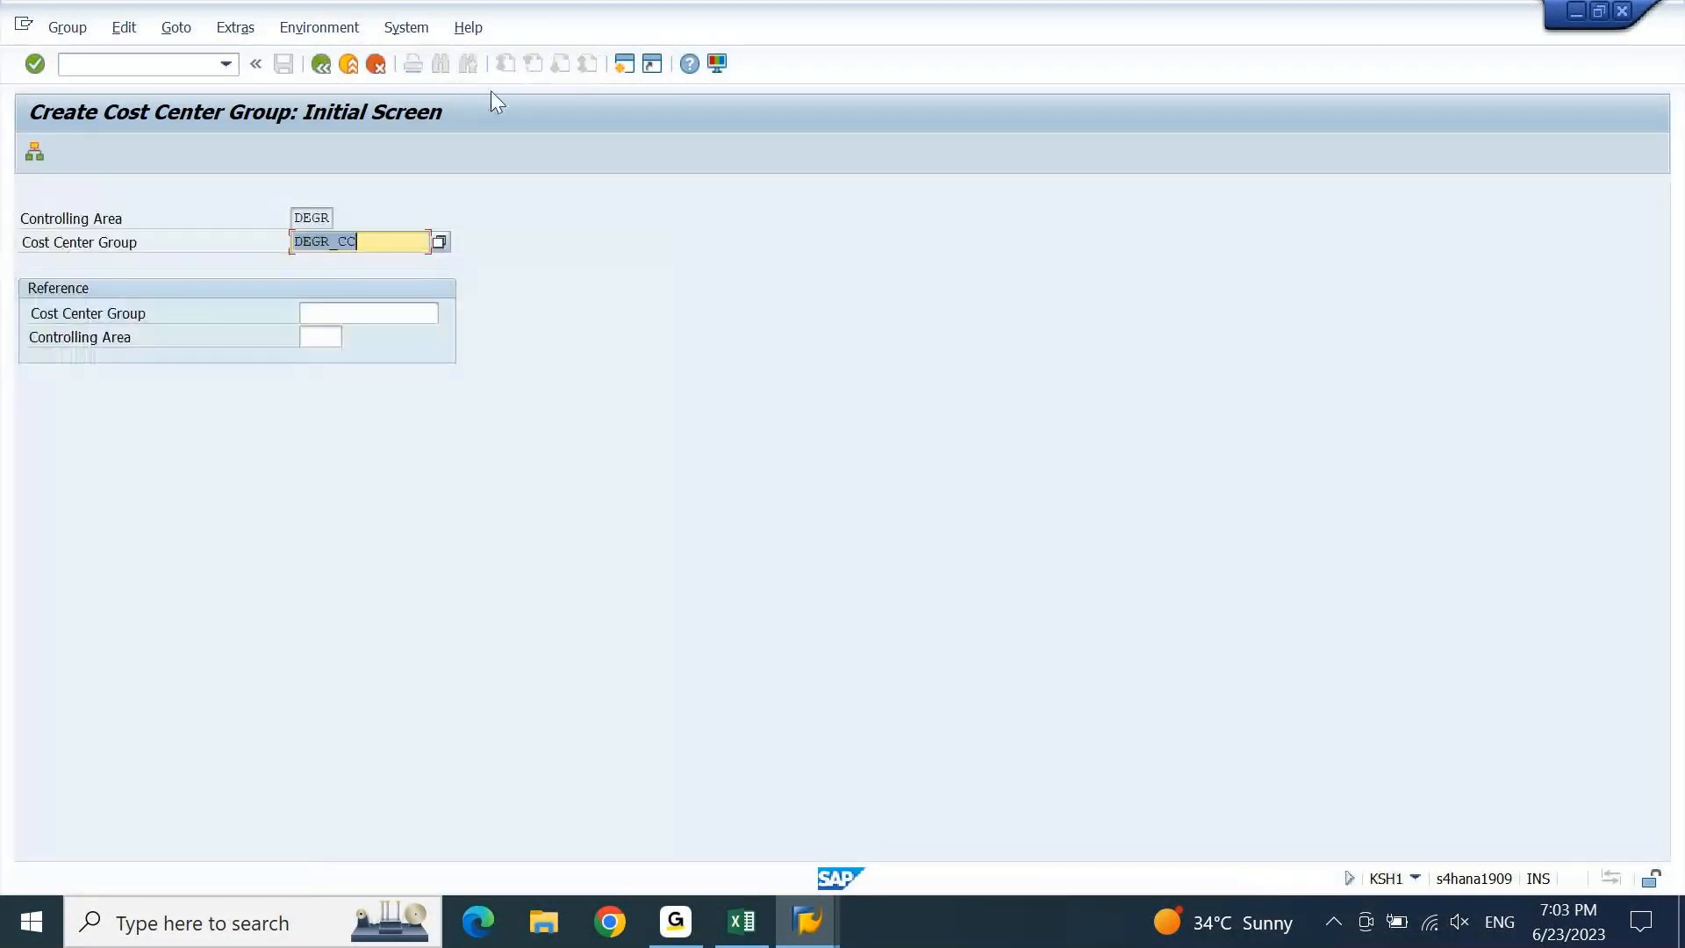
left_click(389, 234)
double_click(389, 233)
key("BackSpace")
key("Down")
key("Down")
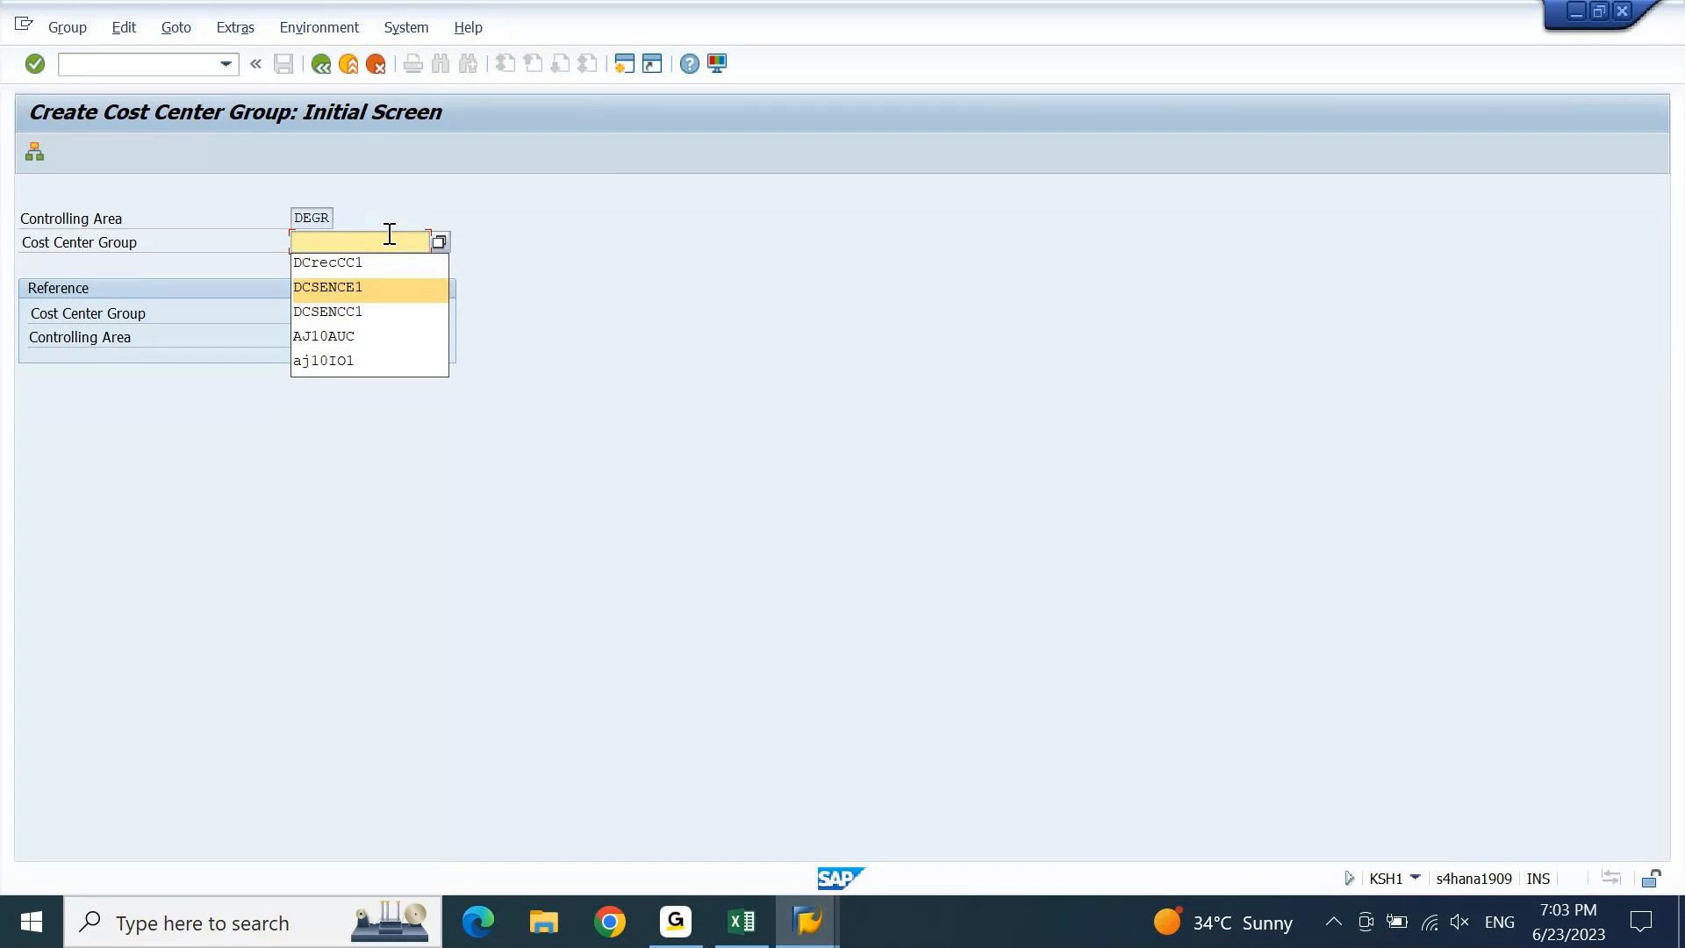
key("Return")
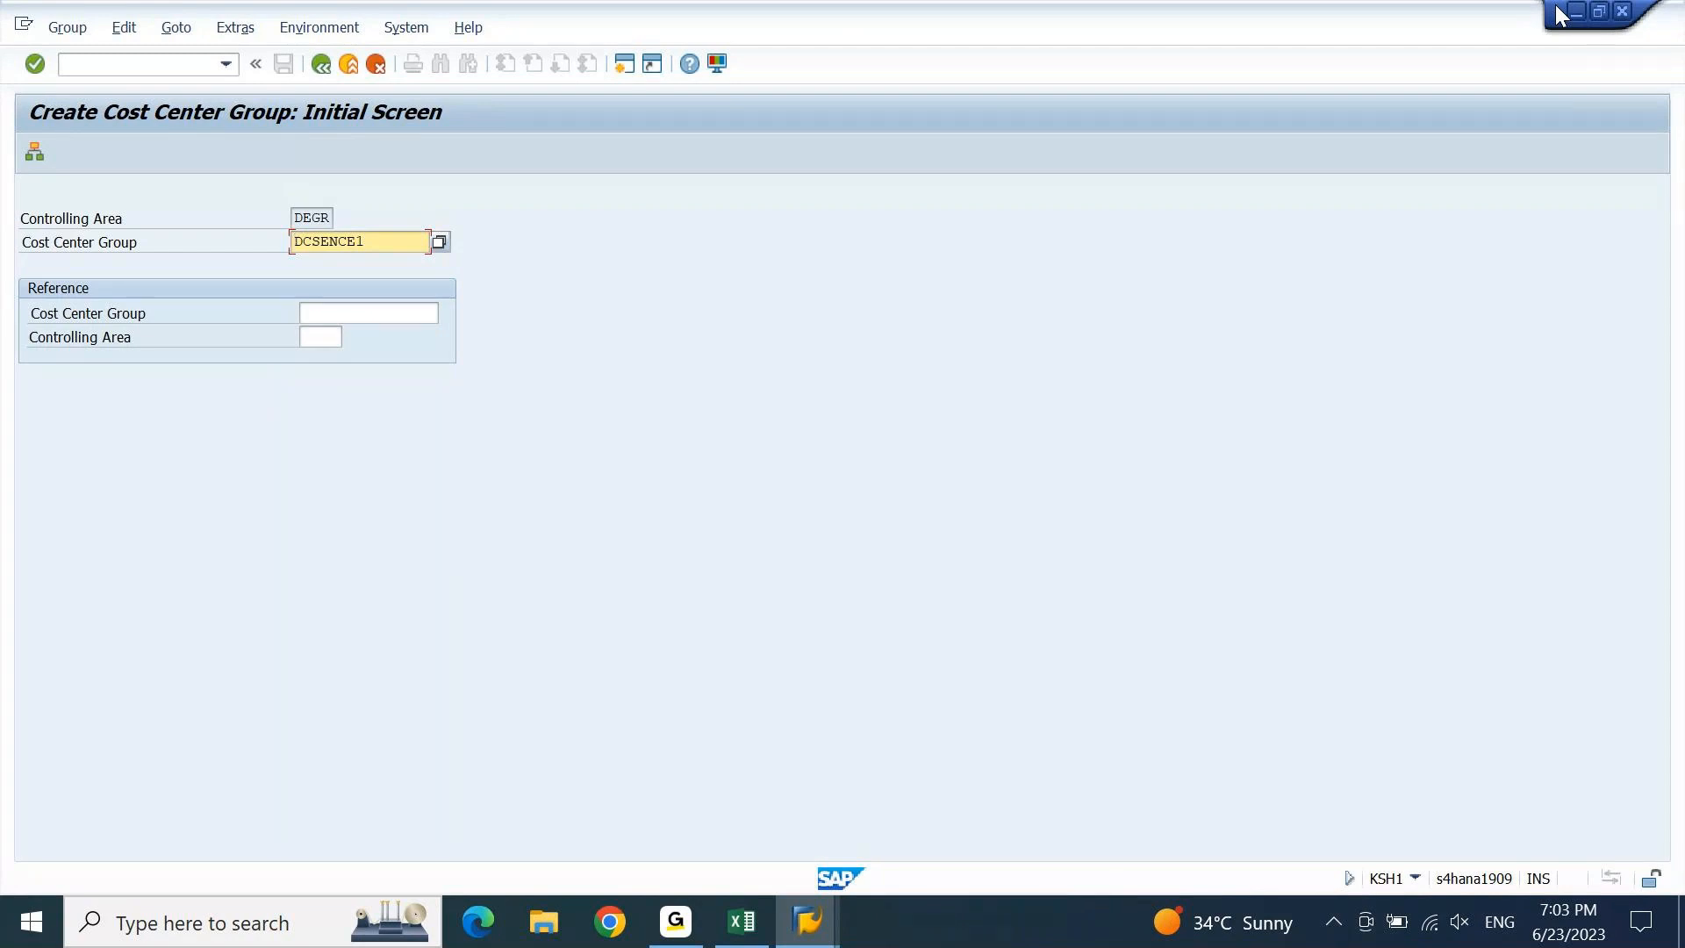
Recall DCSENCC1 and change its first letter to make the group name ACSENCC1.
key("shift+Right")
key("shift+Right")
key("shift+Right")
key("shift+Right")
key("shift+Right")
key("Right")
key("Tab")
key("shift+Tab")
key("BackSpace")
key("Down")
key("Down")
key("Return")
key("shift+Right")
key("shift+Right")
key("Right")
key("shift+Right")
key("shift+Right")
key("Right")
key("Home")
key("shift+Right")
type("A")
Open group ACSENCC1 and describe it as 'ASSESSMENT CYCLE SENDER COST CENTERS'.
key("Return")
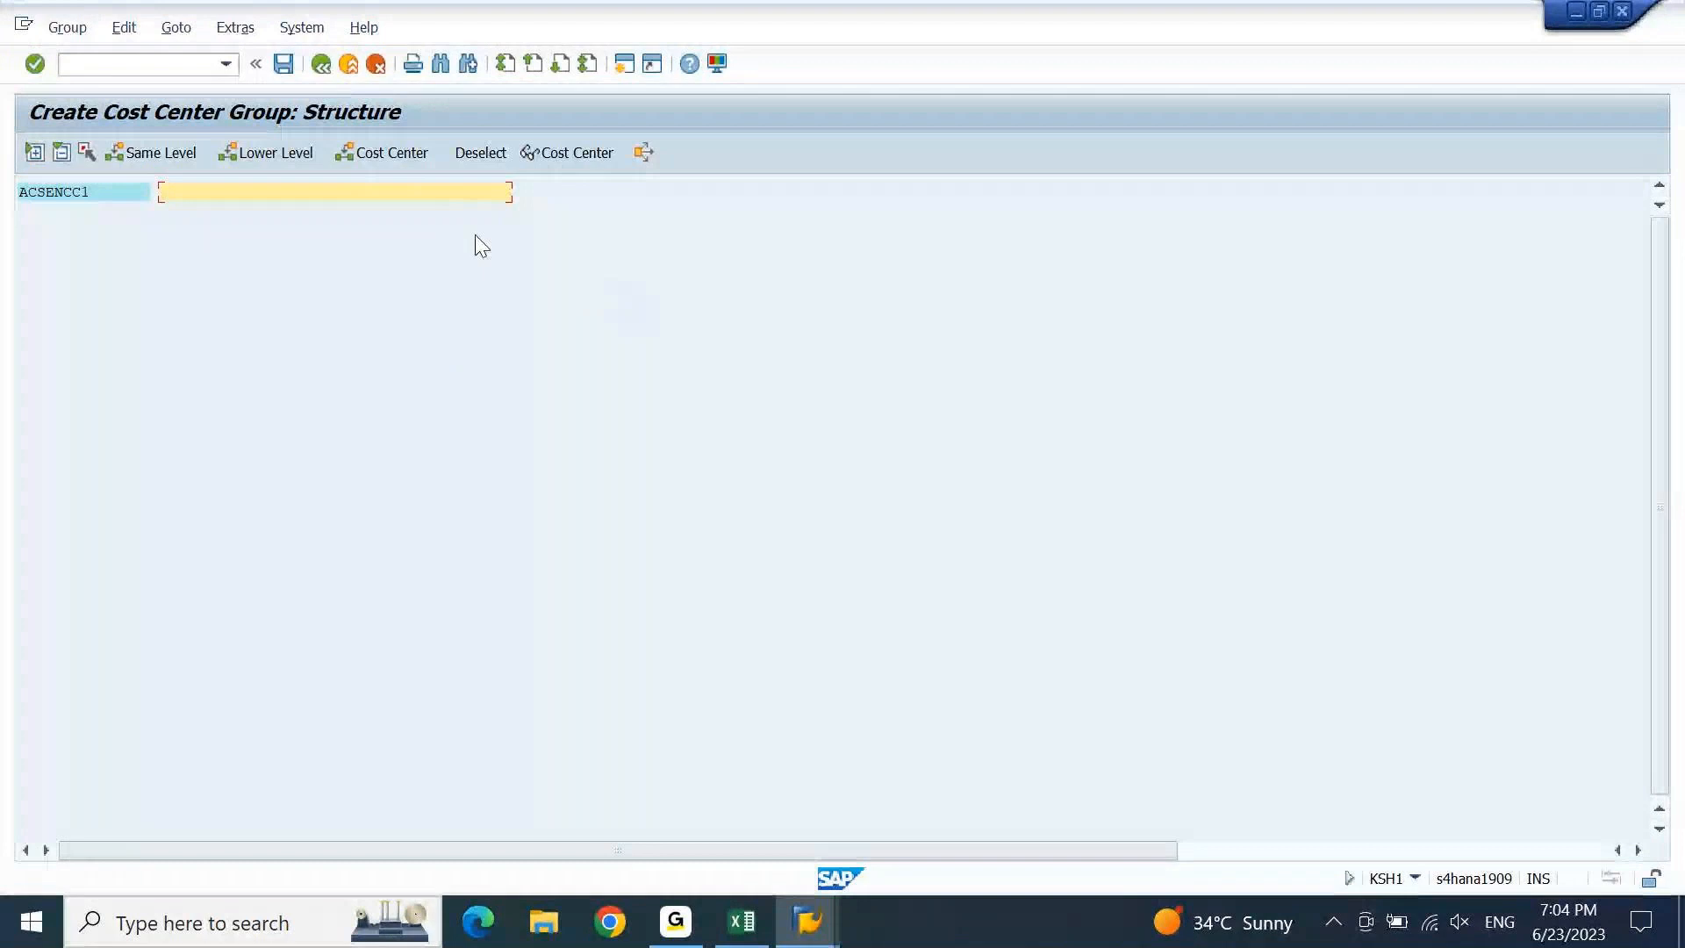
type("asse")
key("BackSpace")
key("BackSpace")
key("BackSpace")
key("BackSpace")
type("ASSESSMENT CYCLE ")
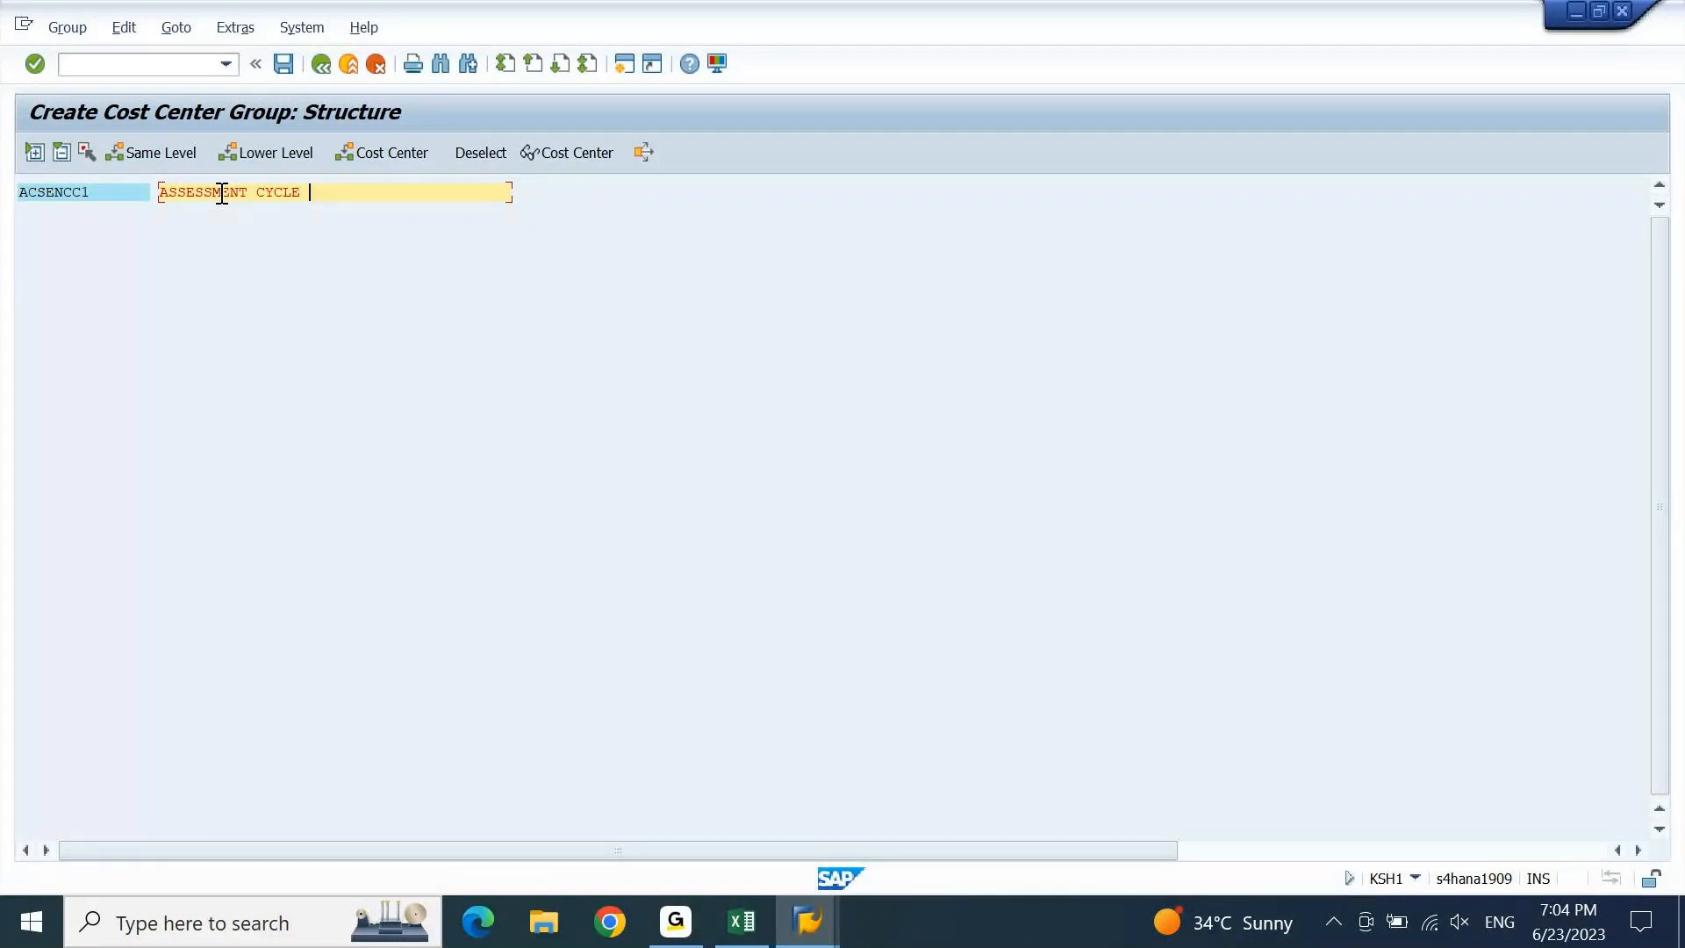
type("SENDER COST CENTERS")
Add cost center ACSENCC, copied from Excel, to the group and save it.
left_click(112, 196)
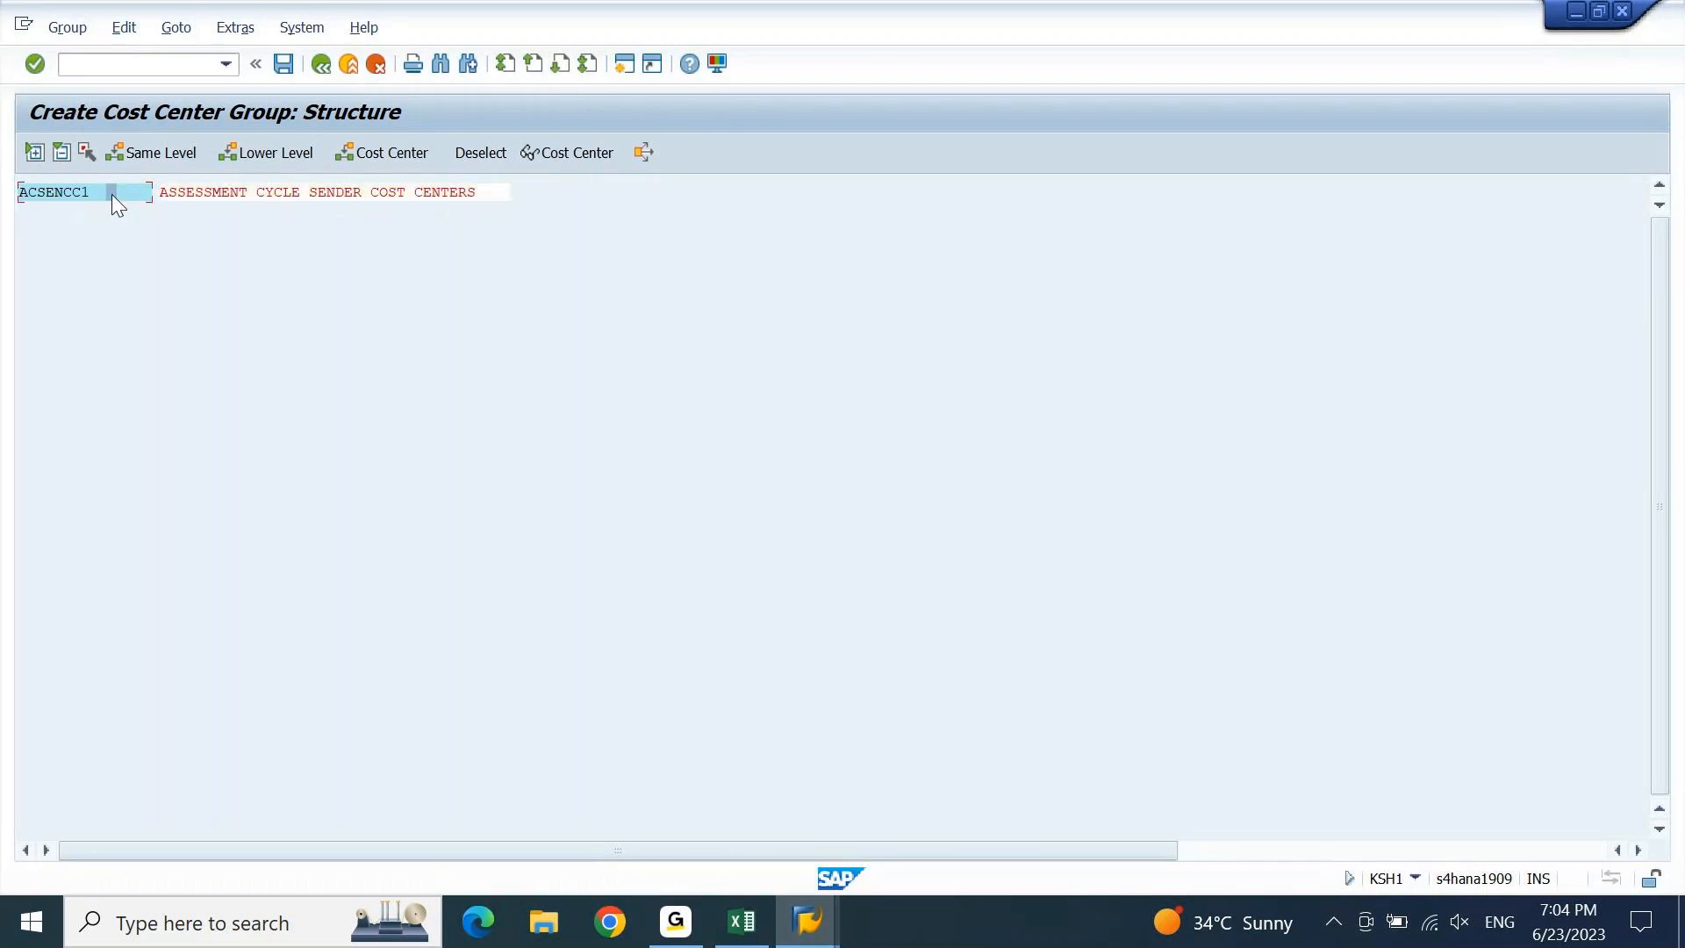
left_click(381, 154)
left_click(742, 922)
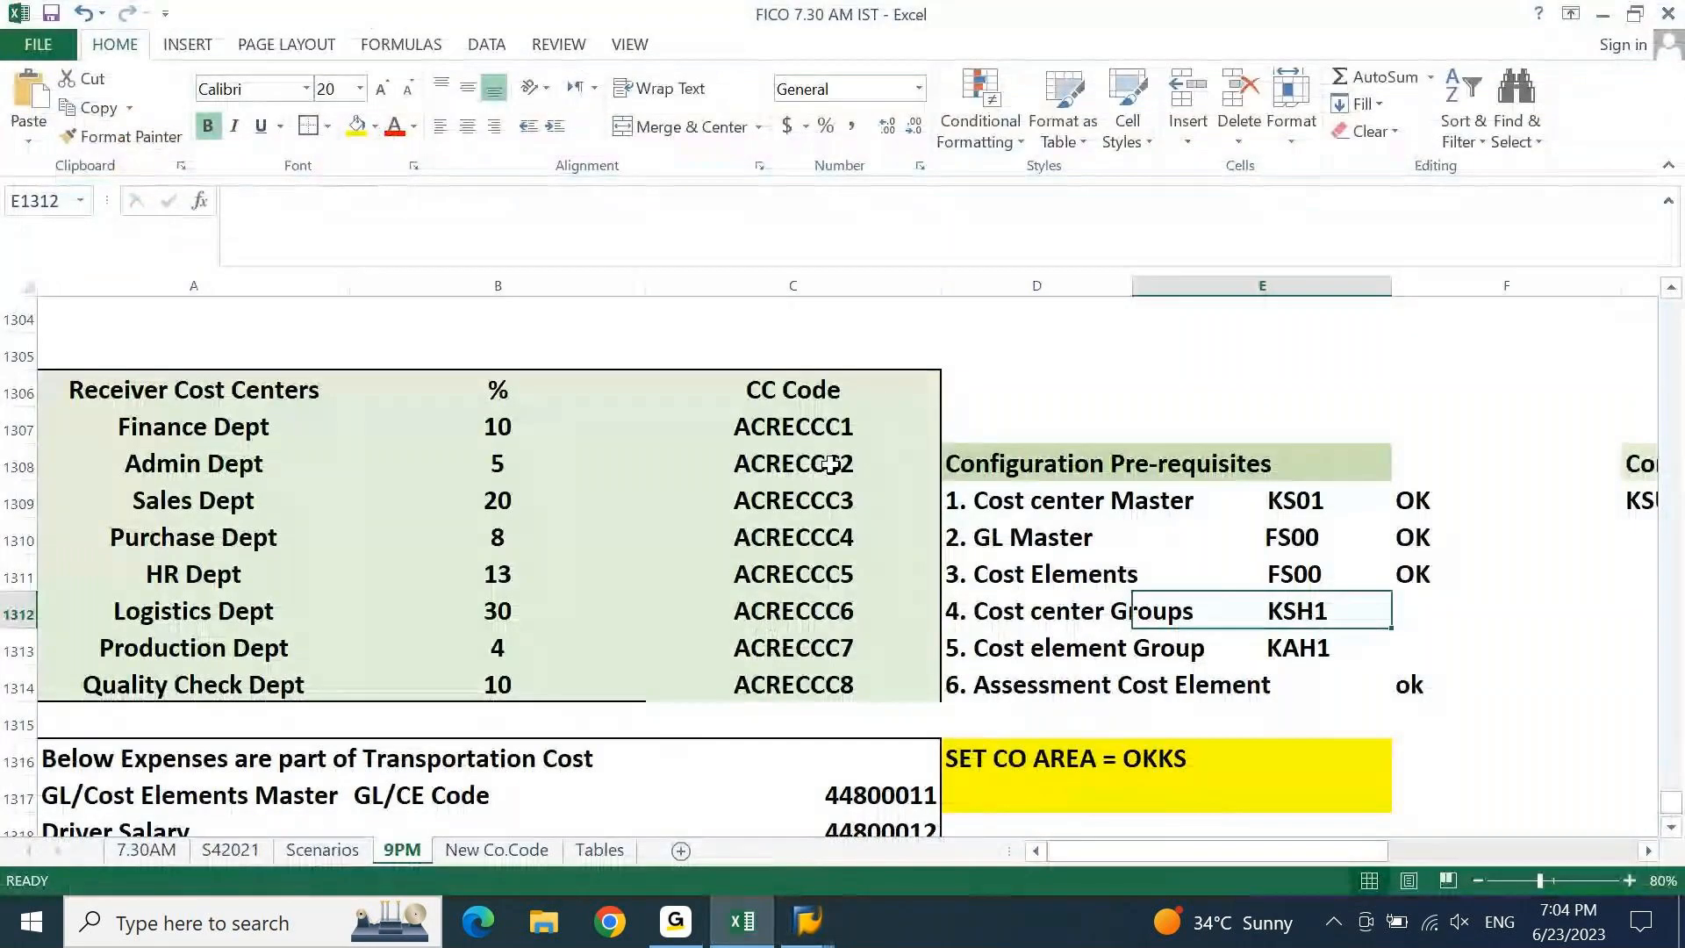
key("Page_Up")
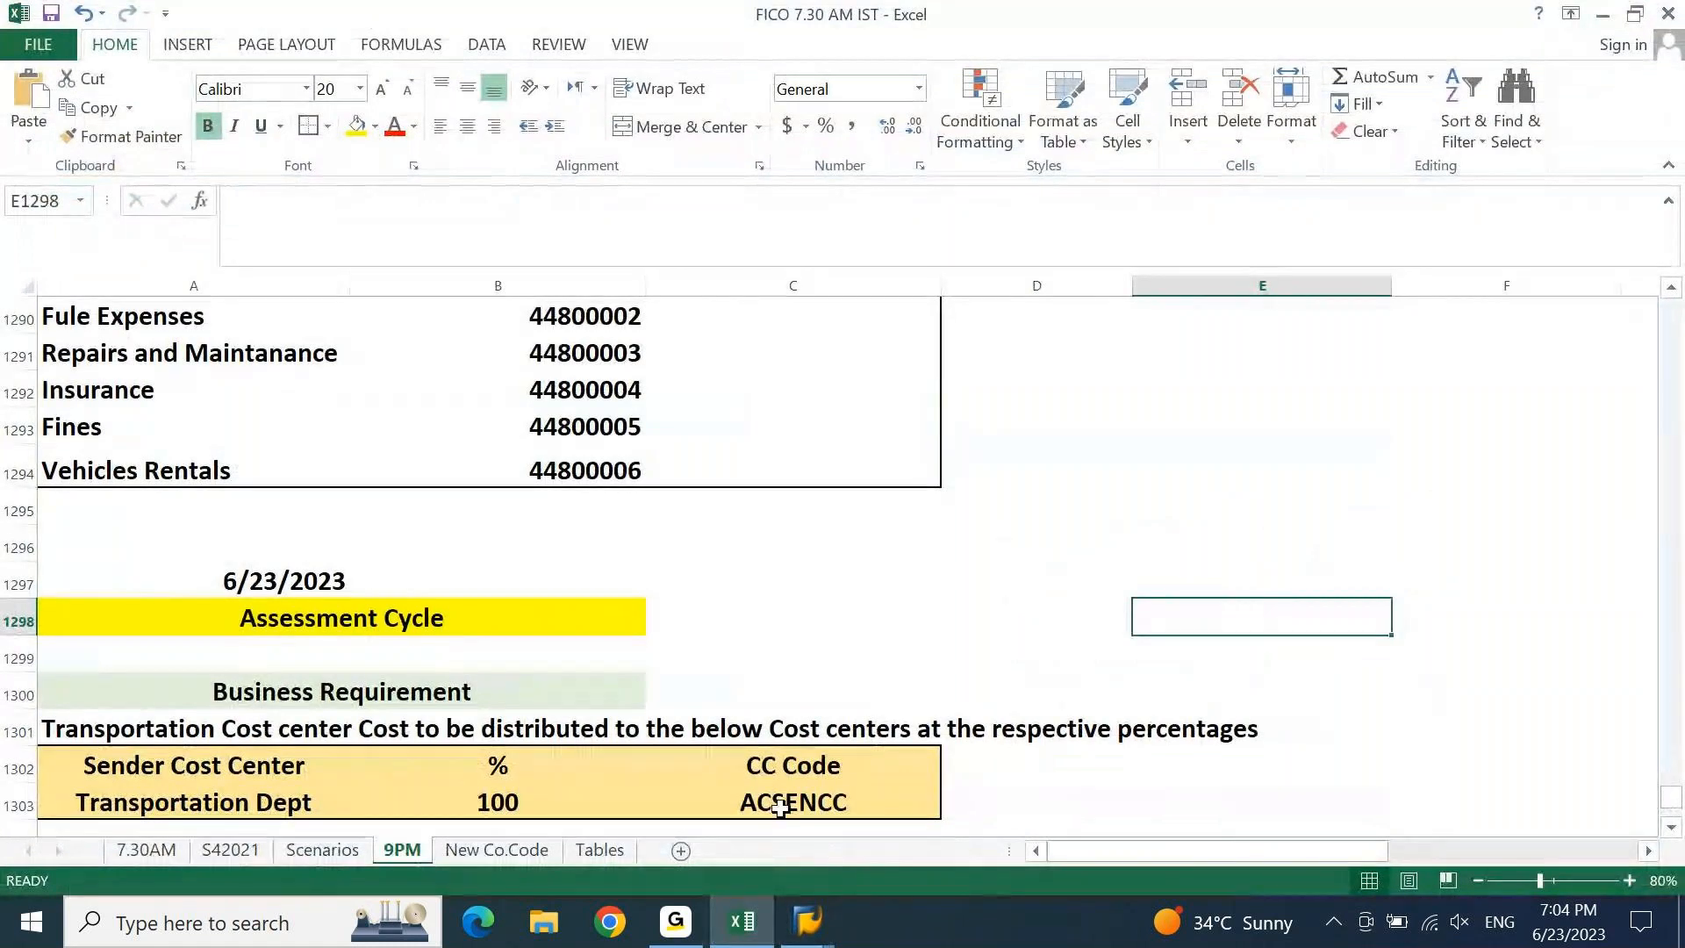
left_click(780, 808)
key("ctrl+c")
left_click(809, 922)
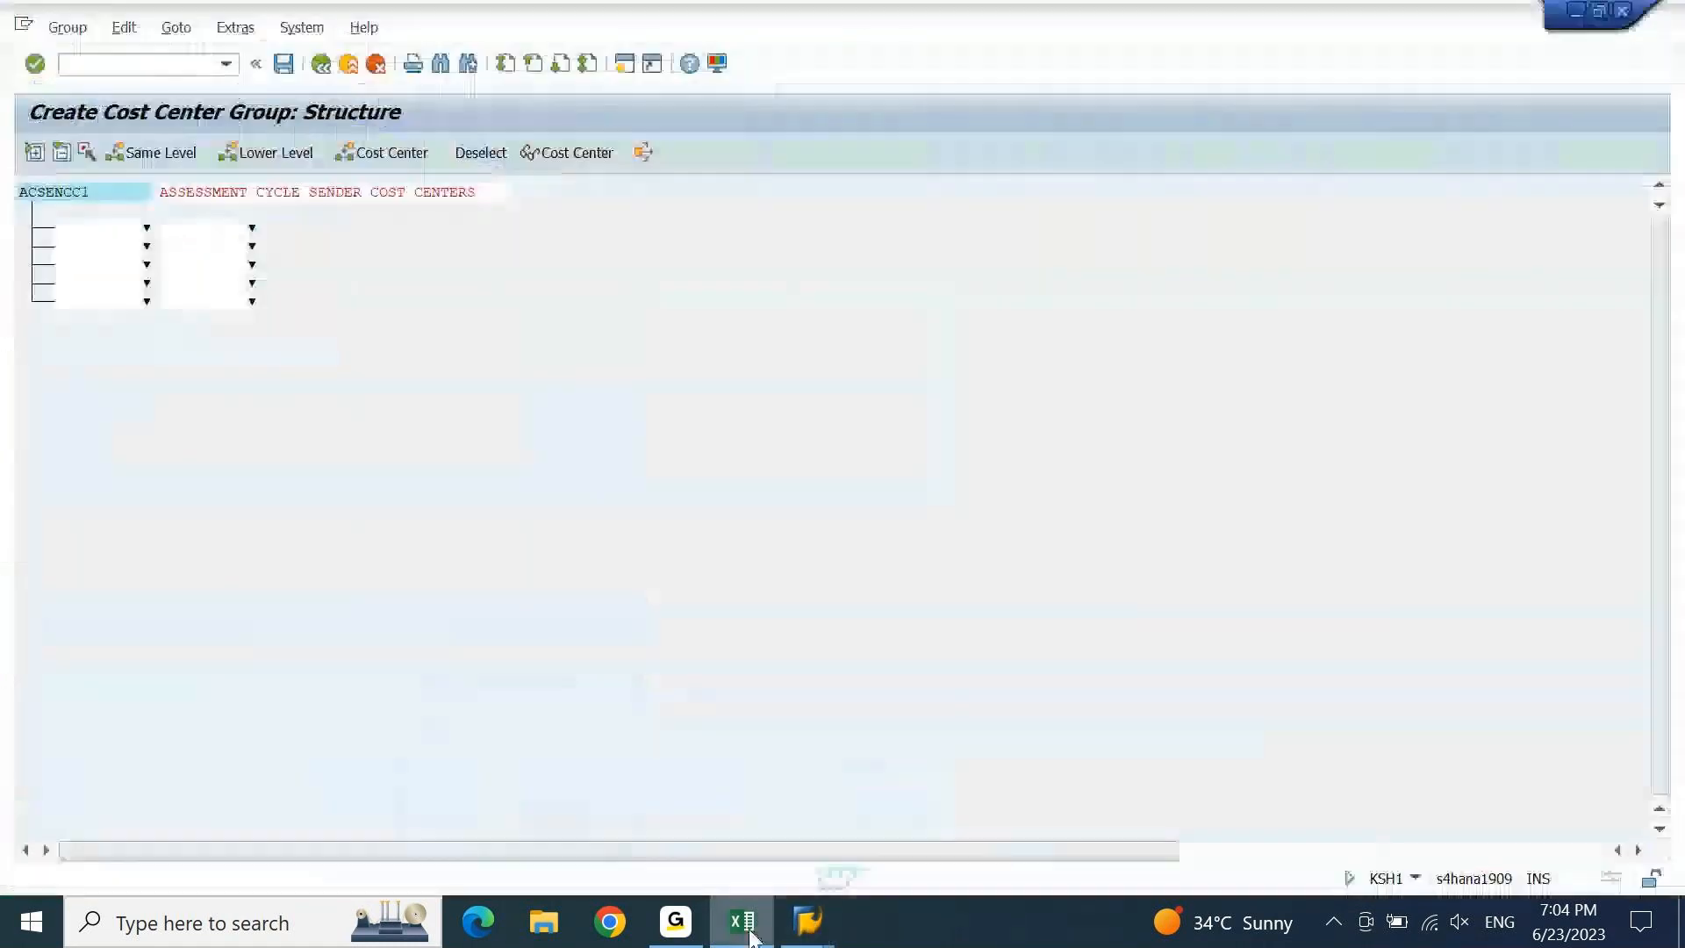
left_click(96, 230)
key("ctrl+v")
key("Return")
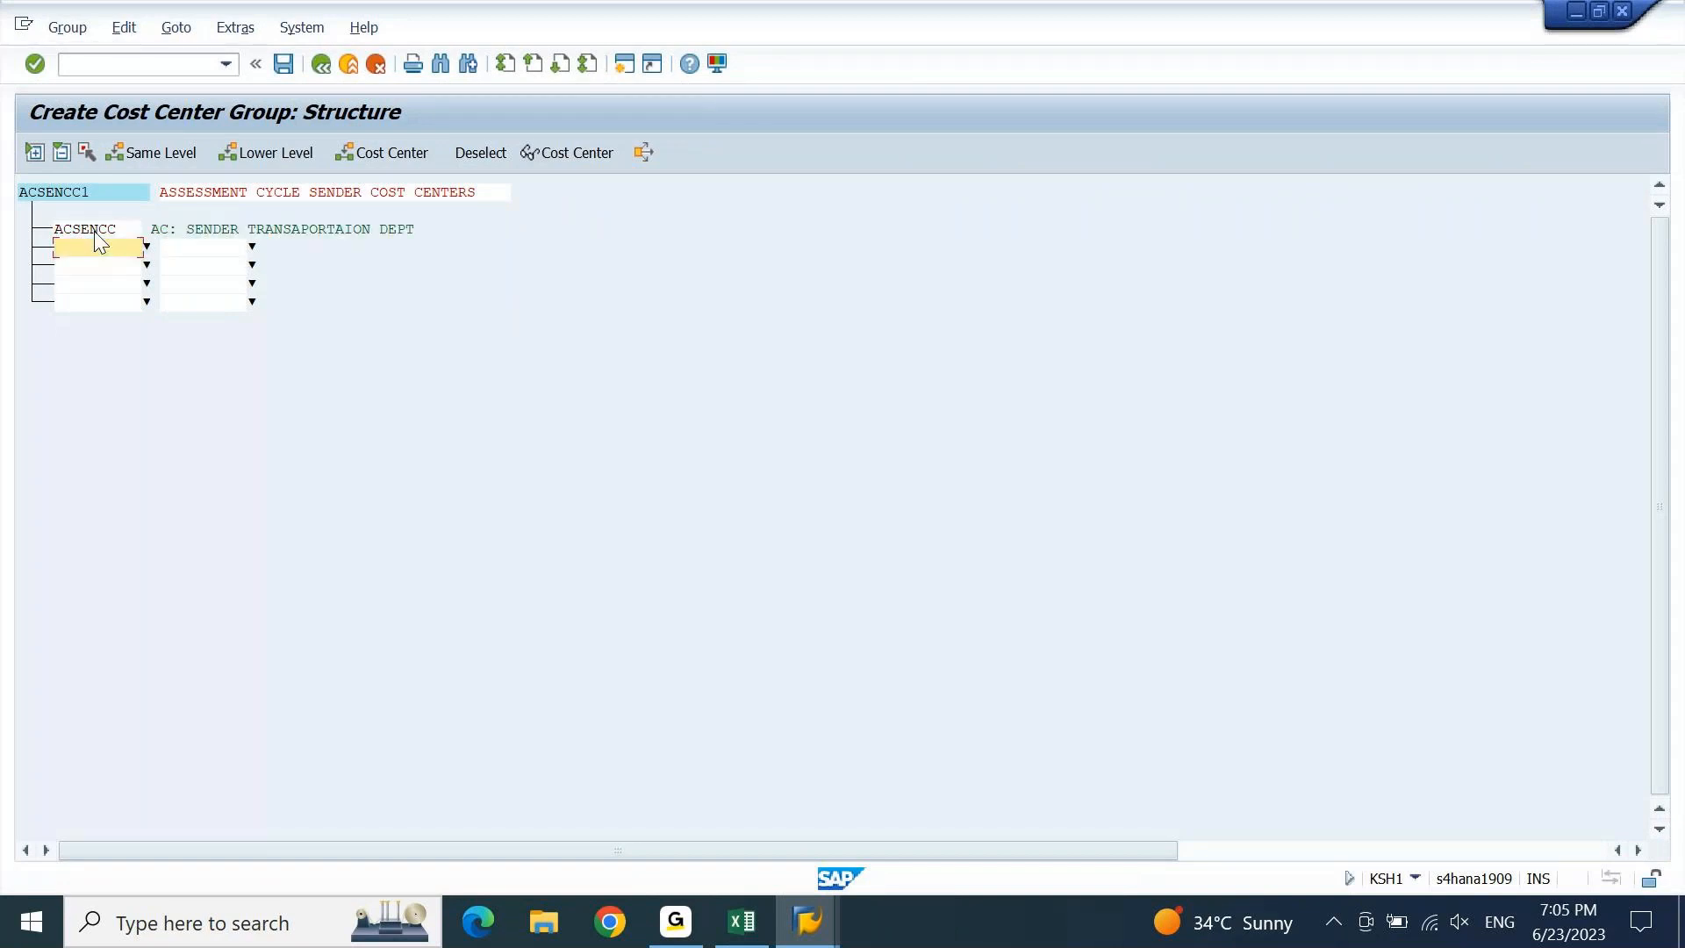
left_click(284, 69)
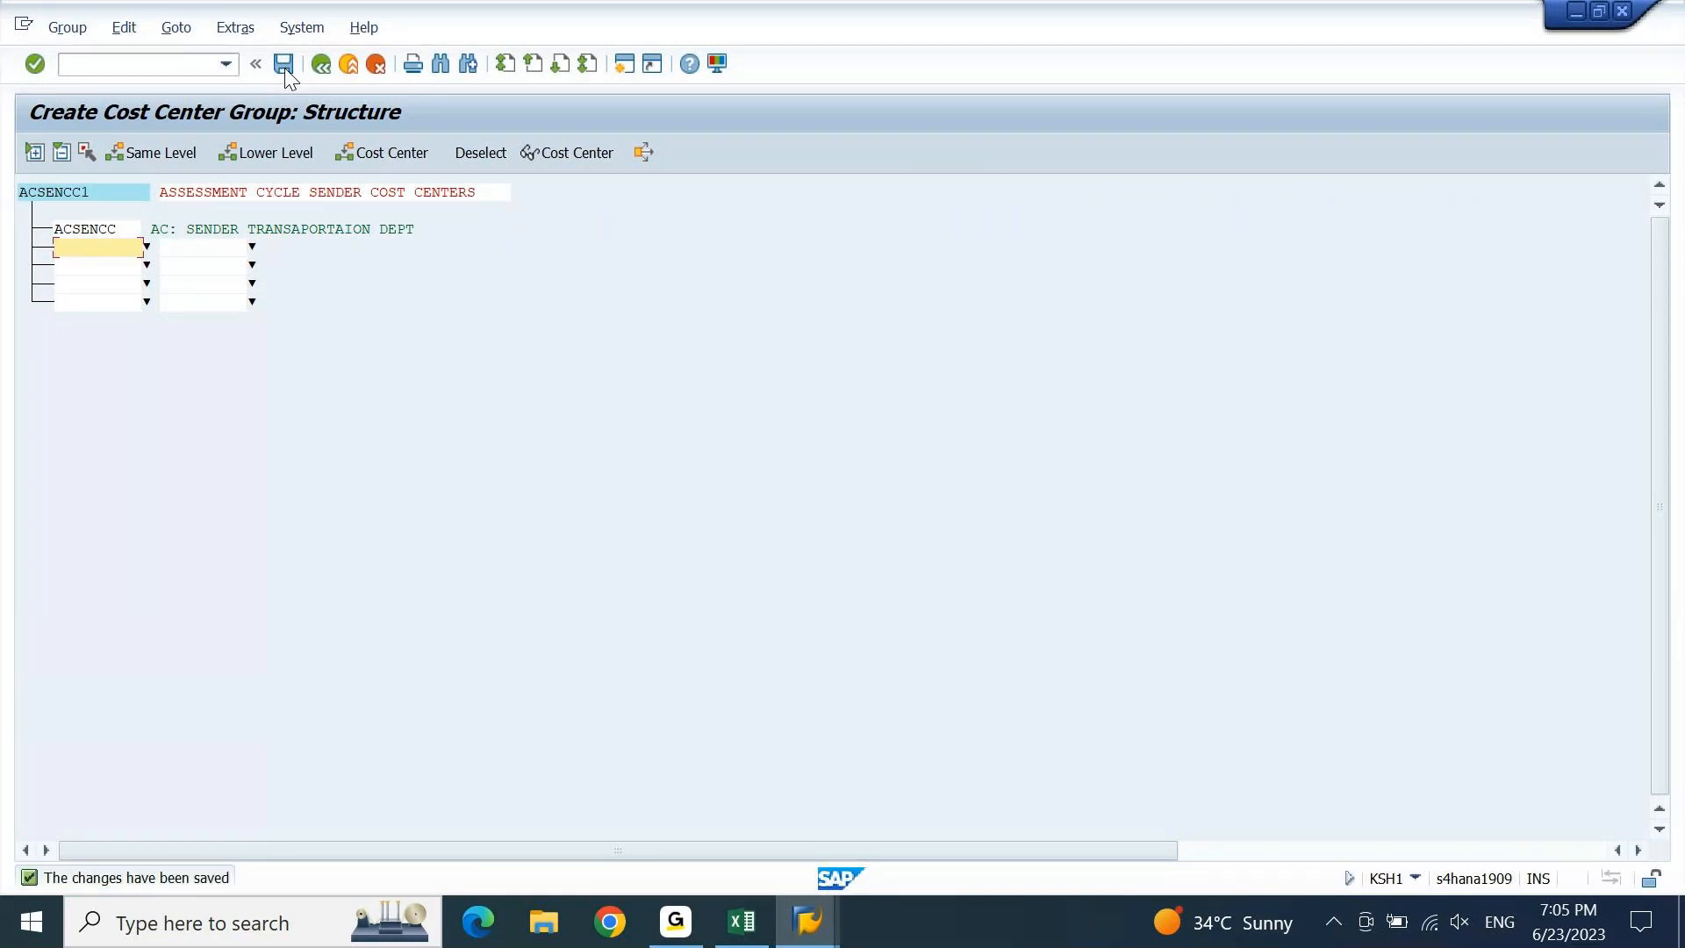
key("F3")
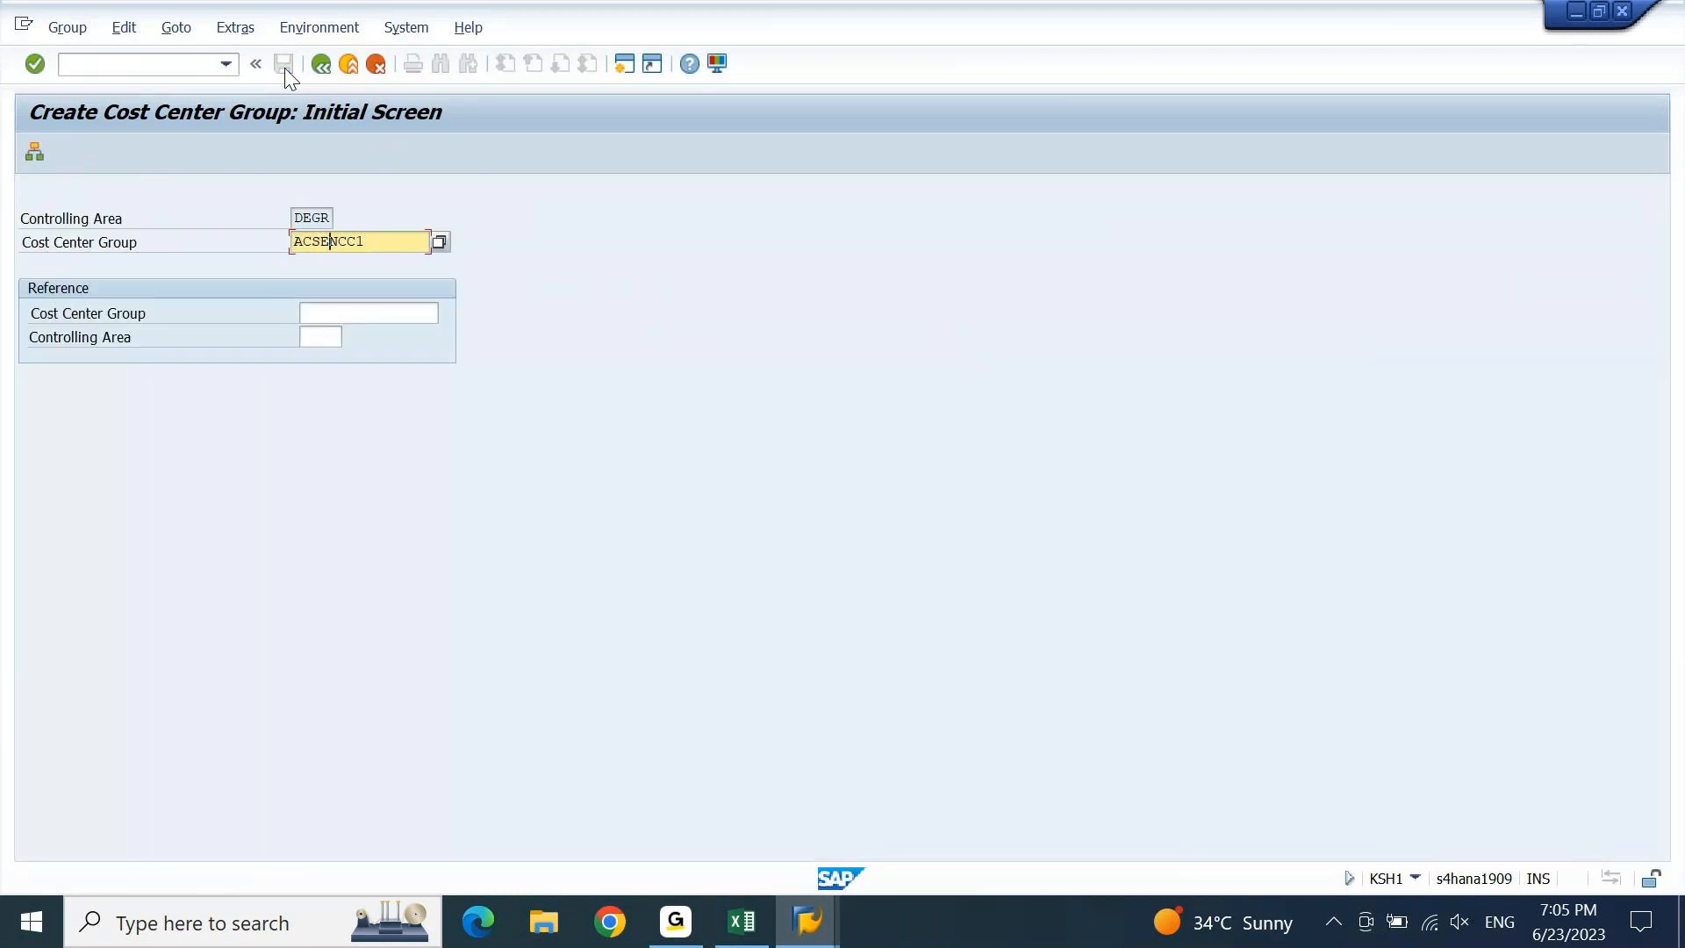
Rename the new group ACRECCC1 and describe it as 'ASSESSMENT CYCLE RECEIVER COST CENTERS'.
key("Left")
key("Left")
key("shift+Left")
key("shift+Left")
key("shift+Left")
type("REC")
key("Return")
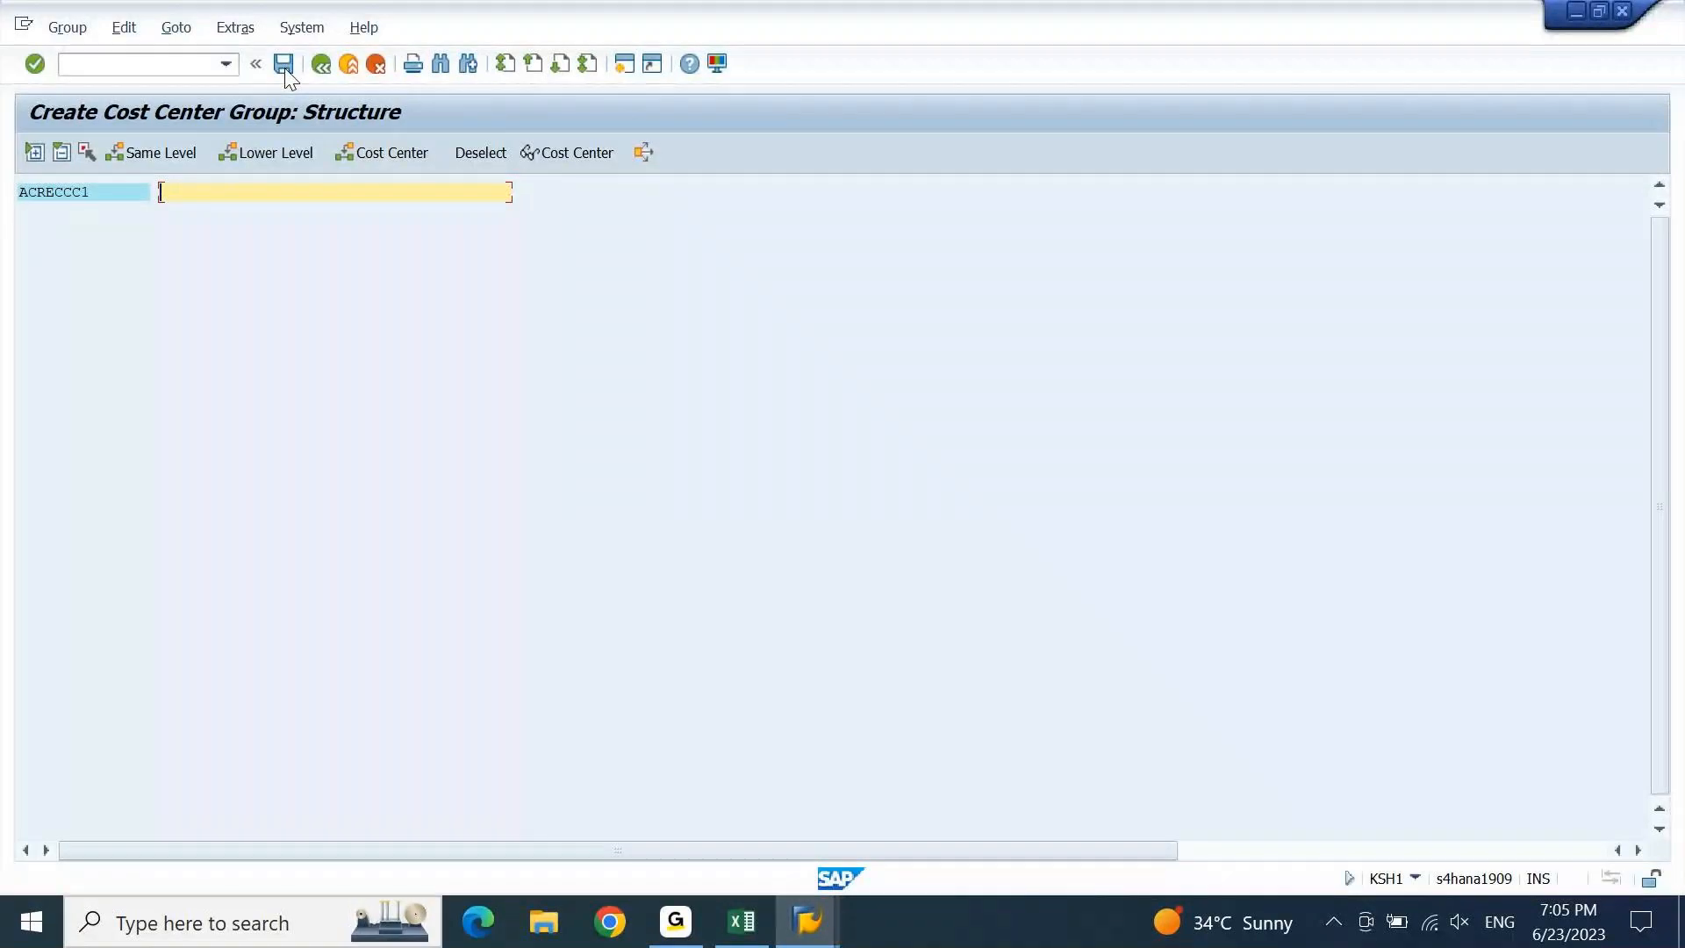
type("ASSESSMENT CYCLE RECEIVER COST CENT")
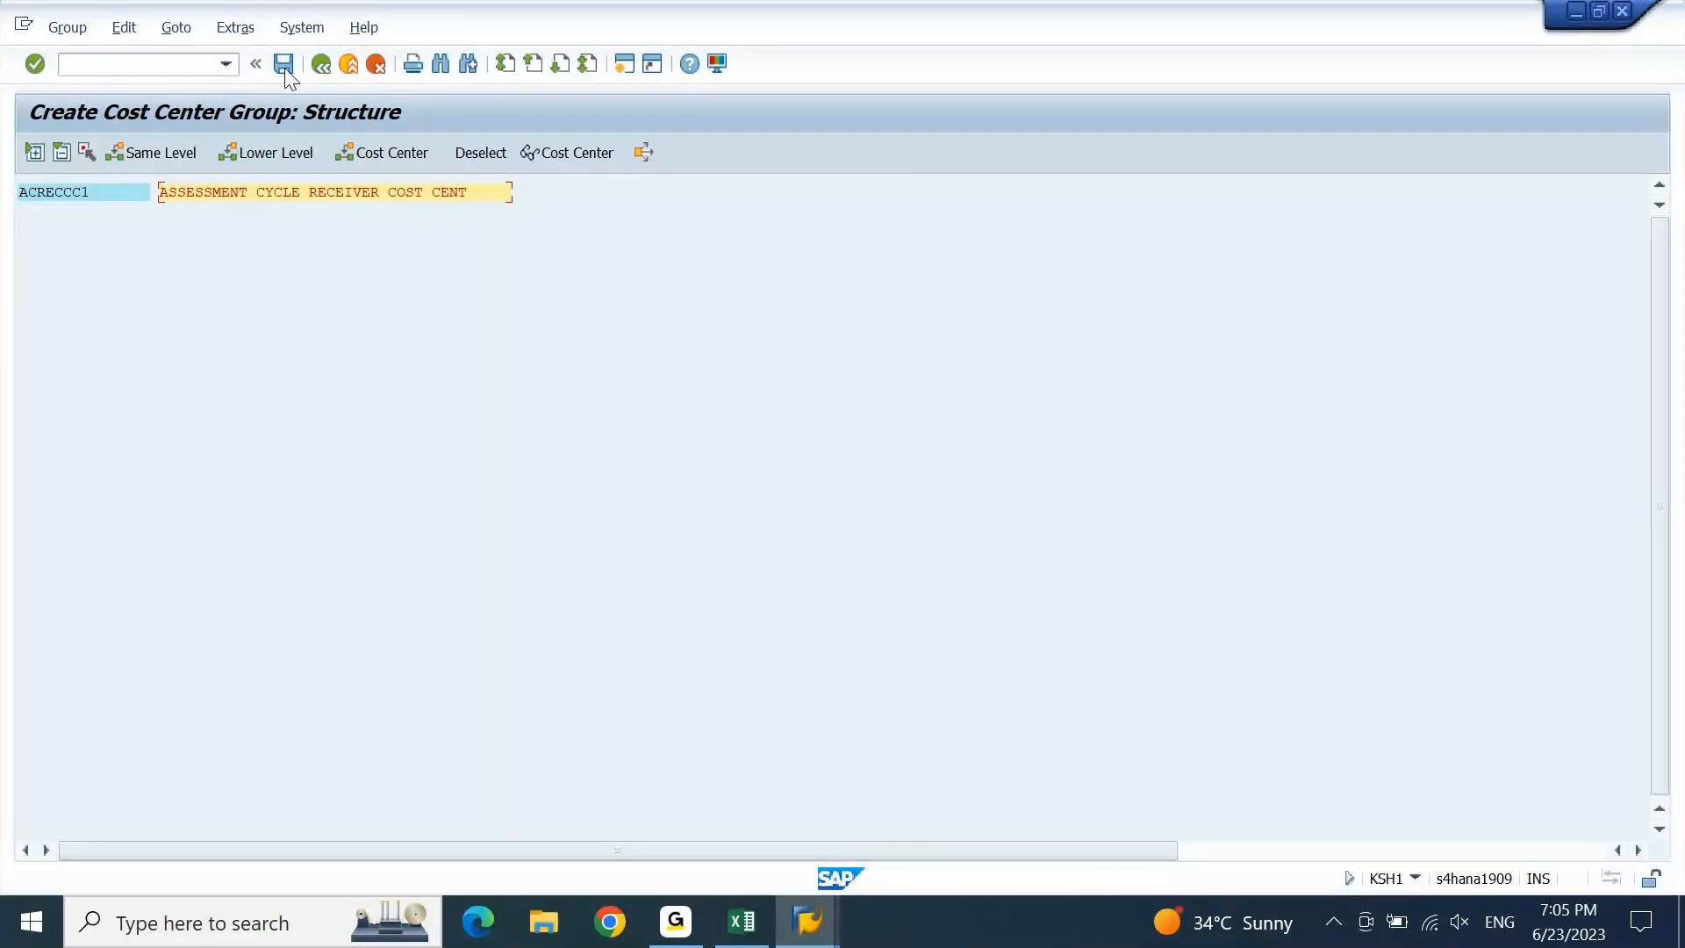
type("ERS")
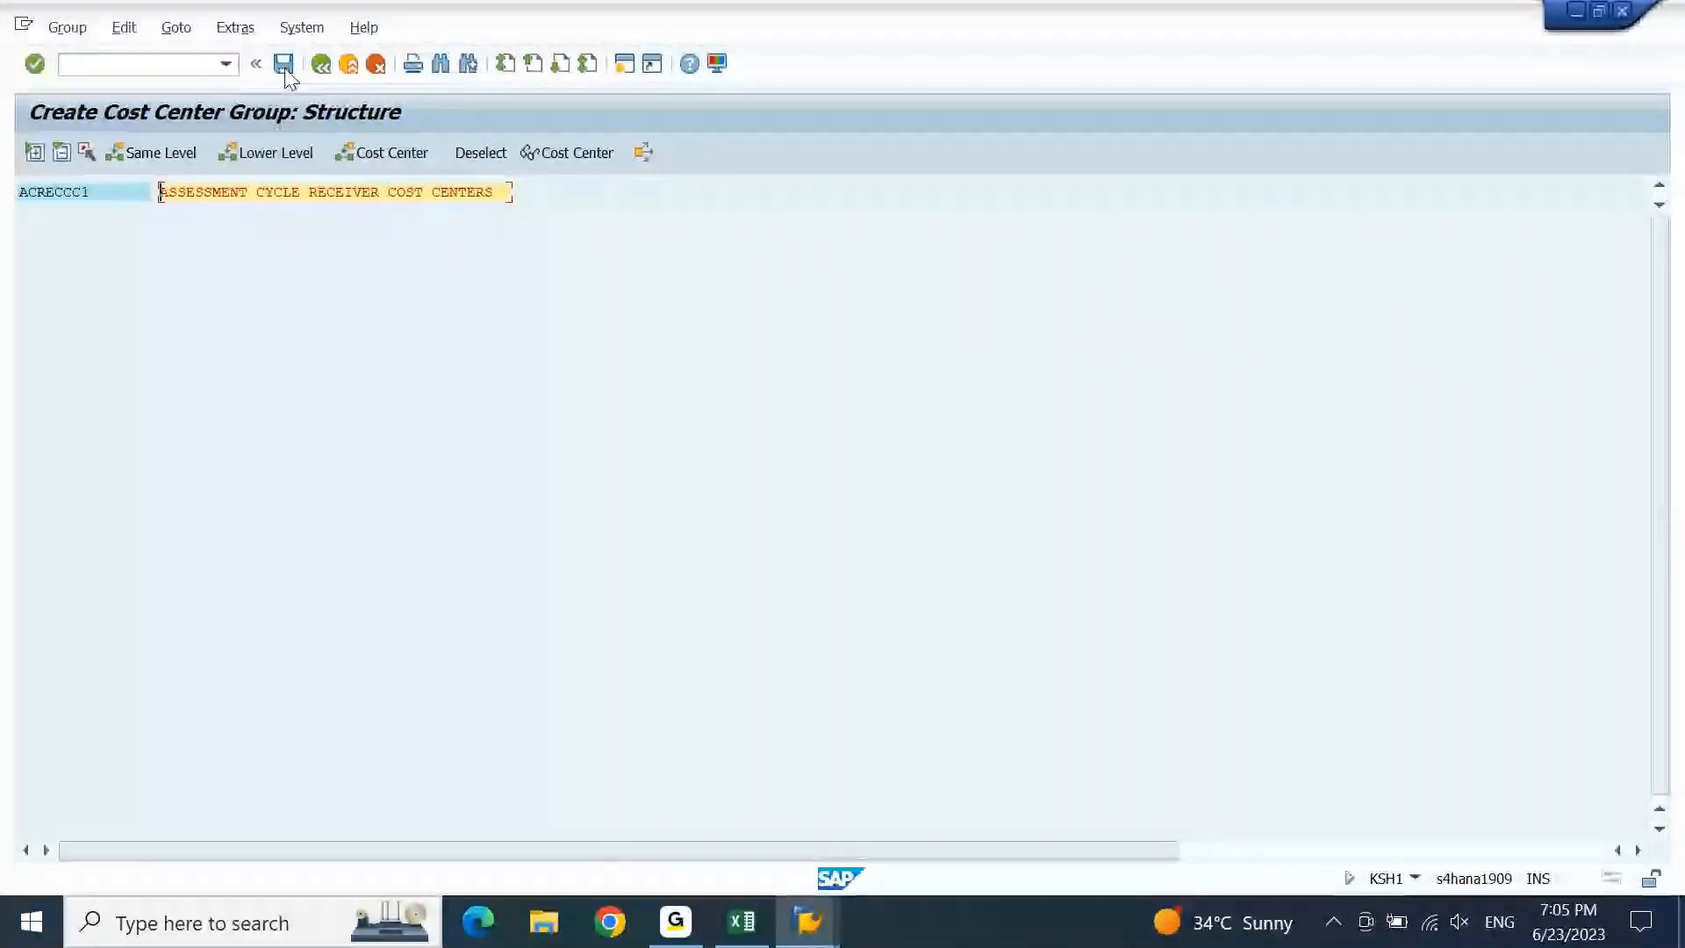
left_click(408, 156)
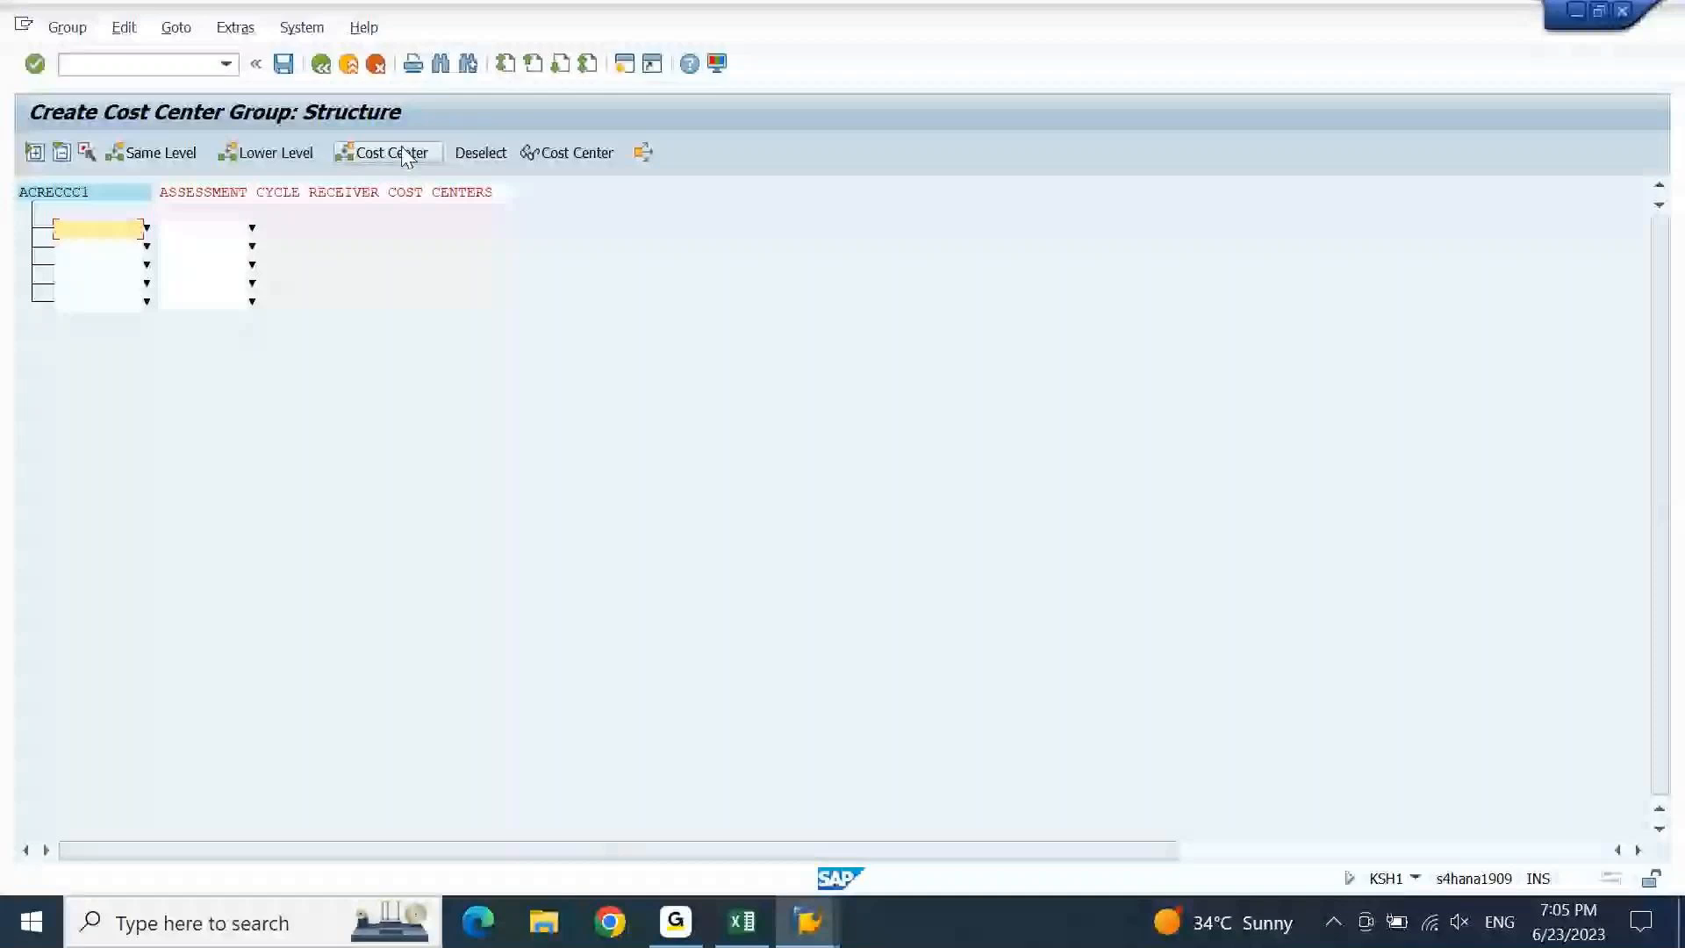
Add the interval ACRECCC1 to ACRECCC8 from Excel, save the group, and back out to Easy Access.
left_click(735, 939)
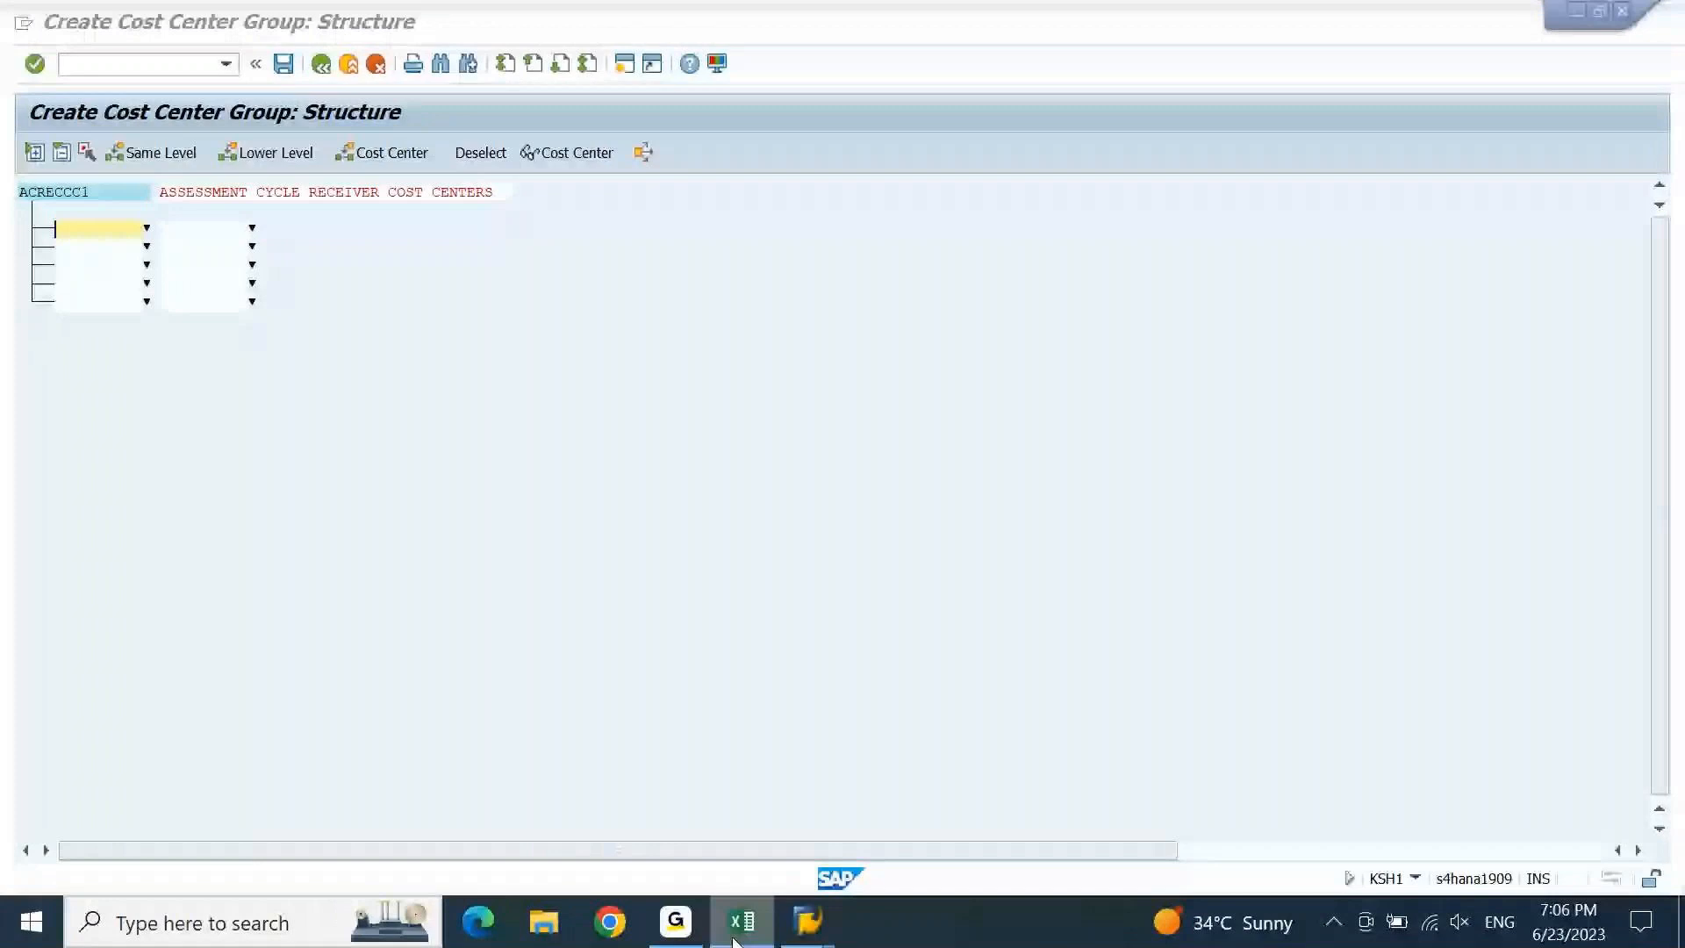
key("Down")
key("Down")
key("Down")
key("Down")
key("Down")
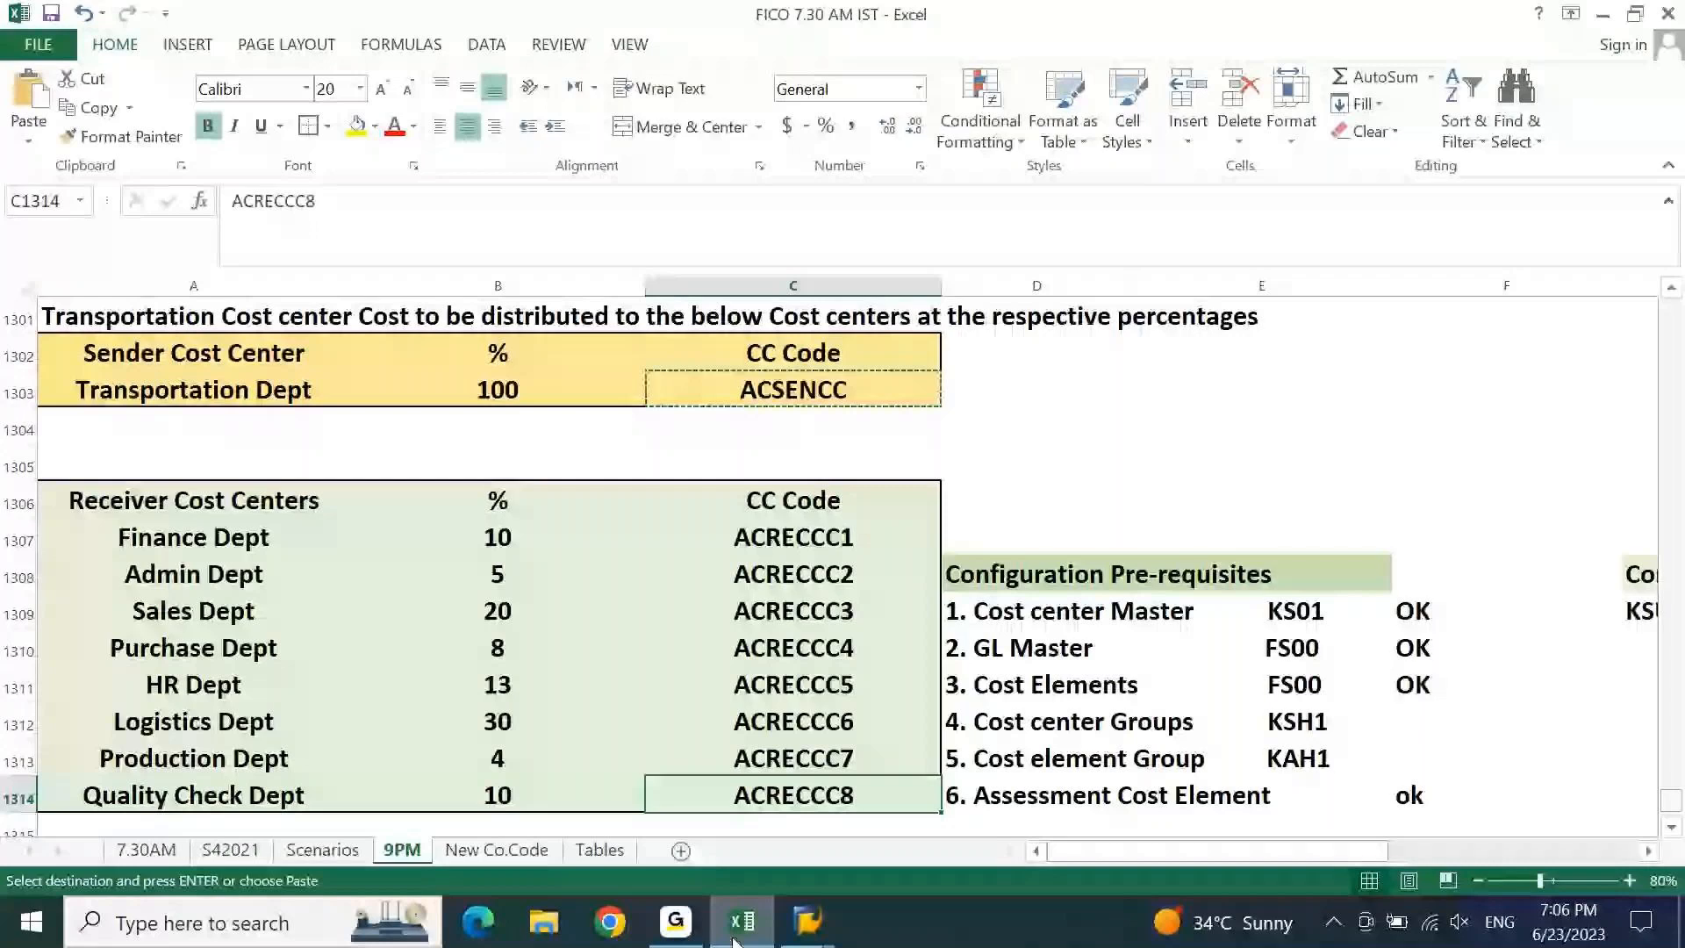
left_click(804, 548)
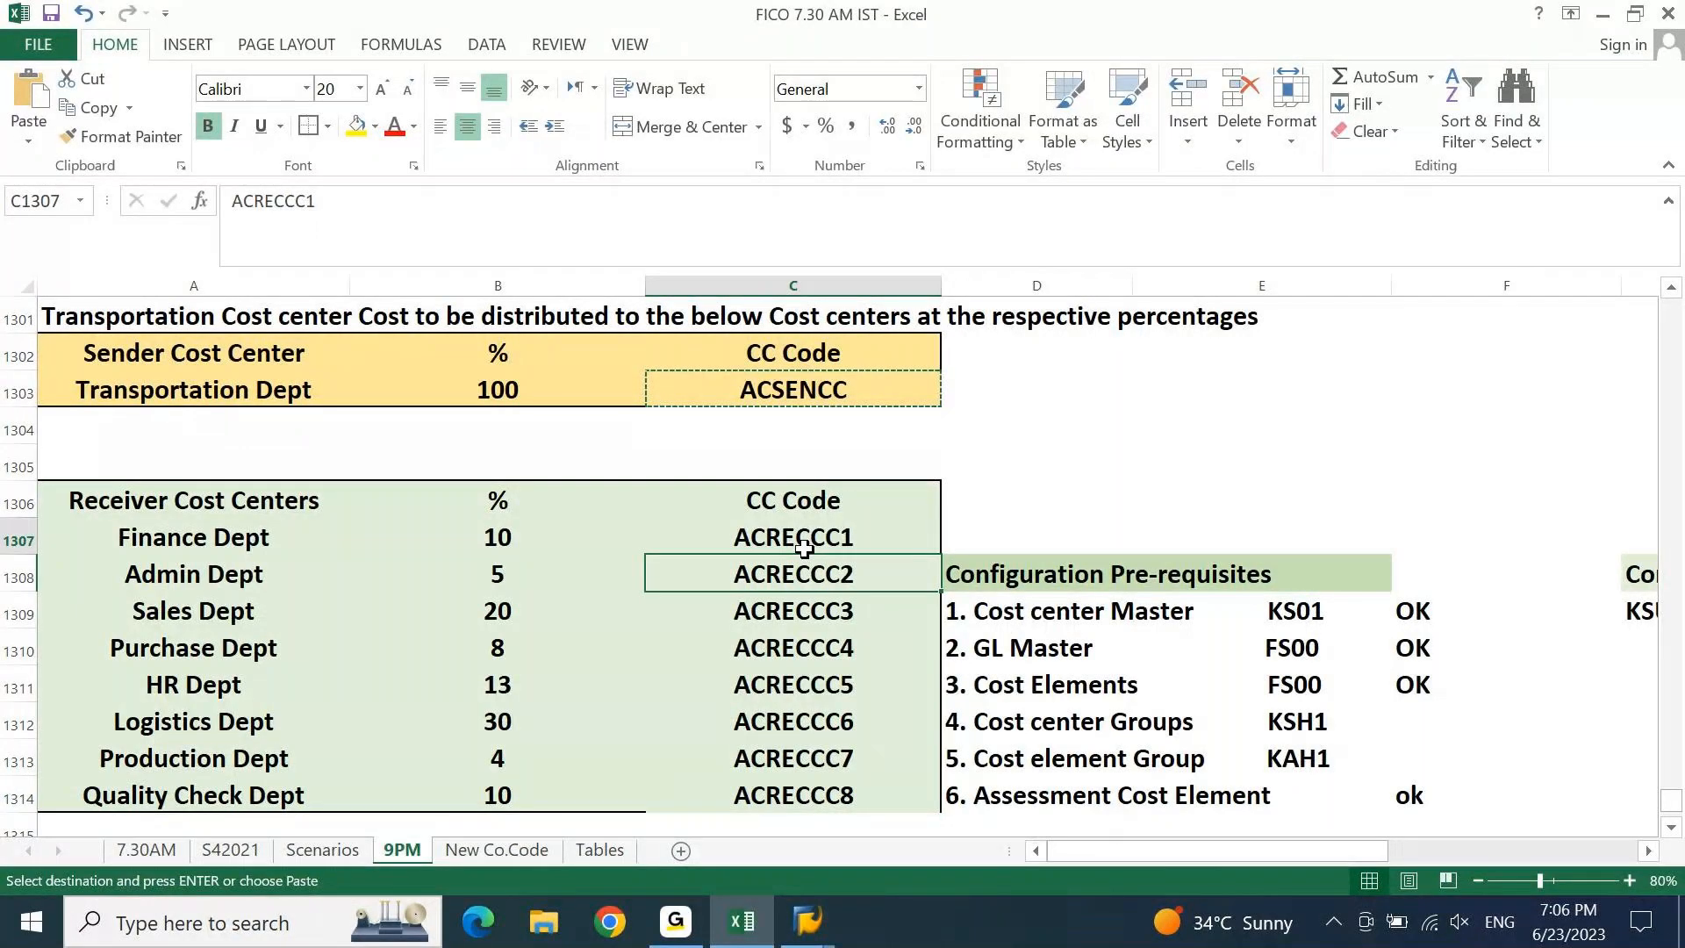
left_click(736, 930)
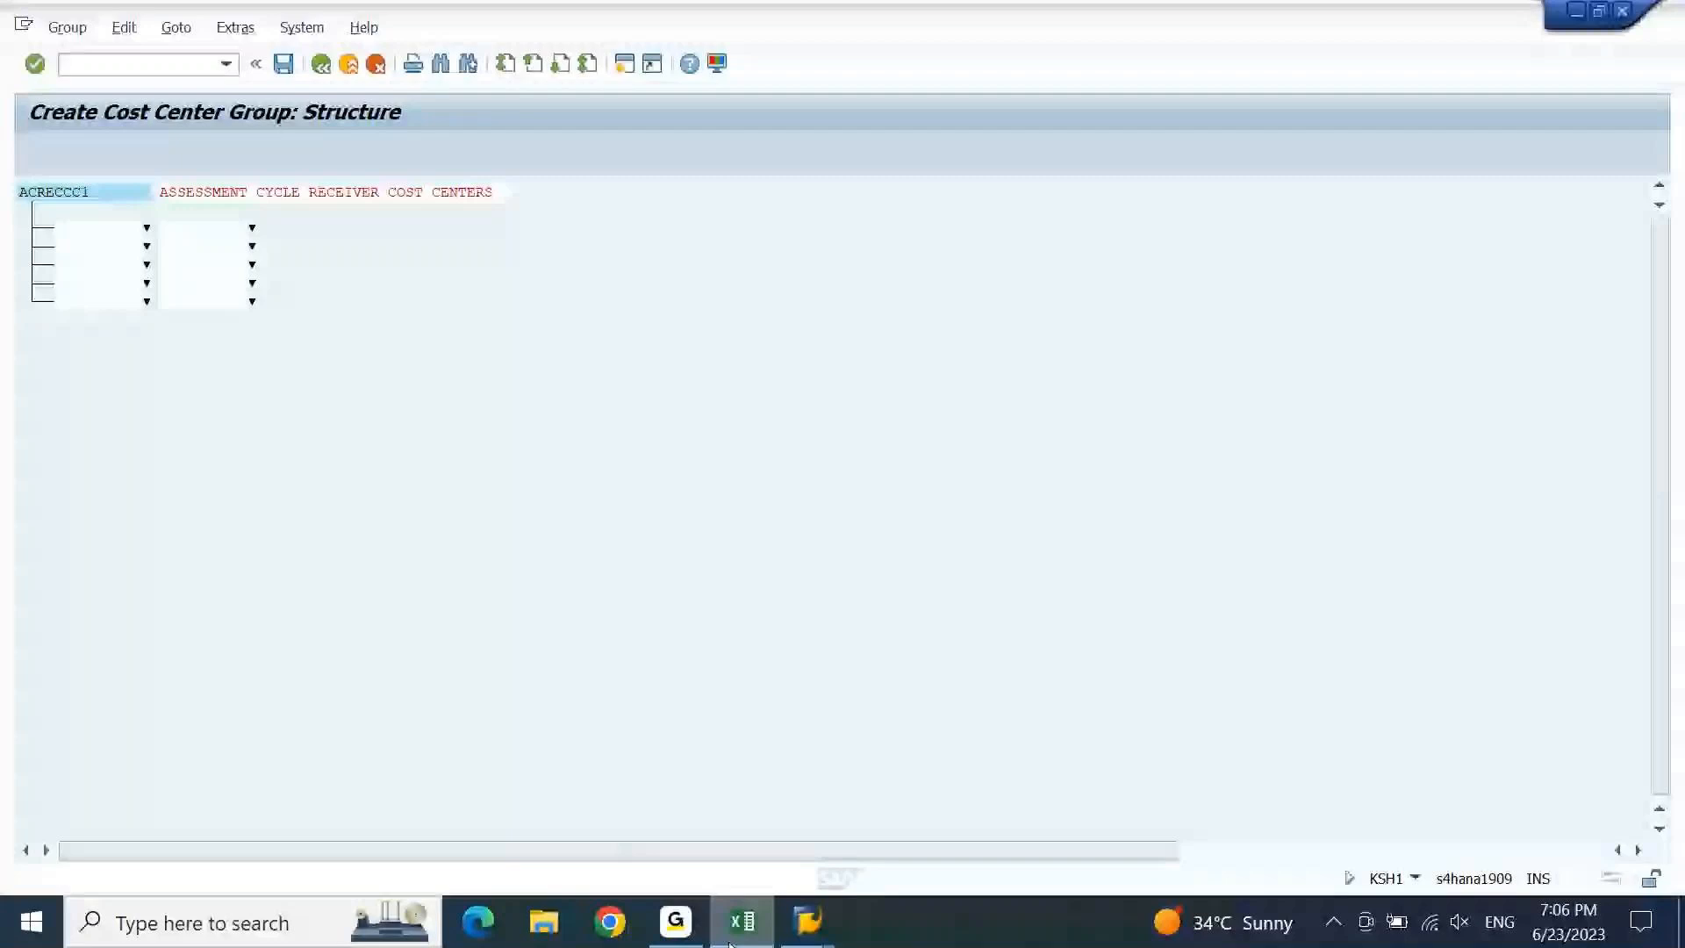
left_click(98, 228)
key("ctrl+v")
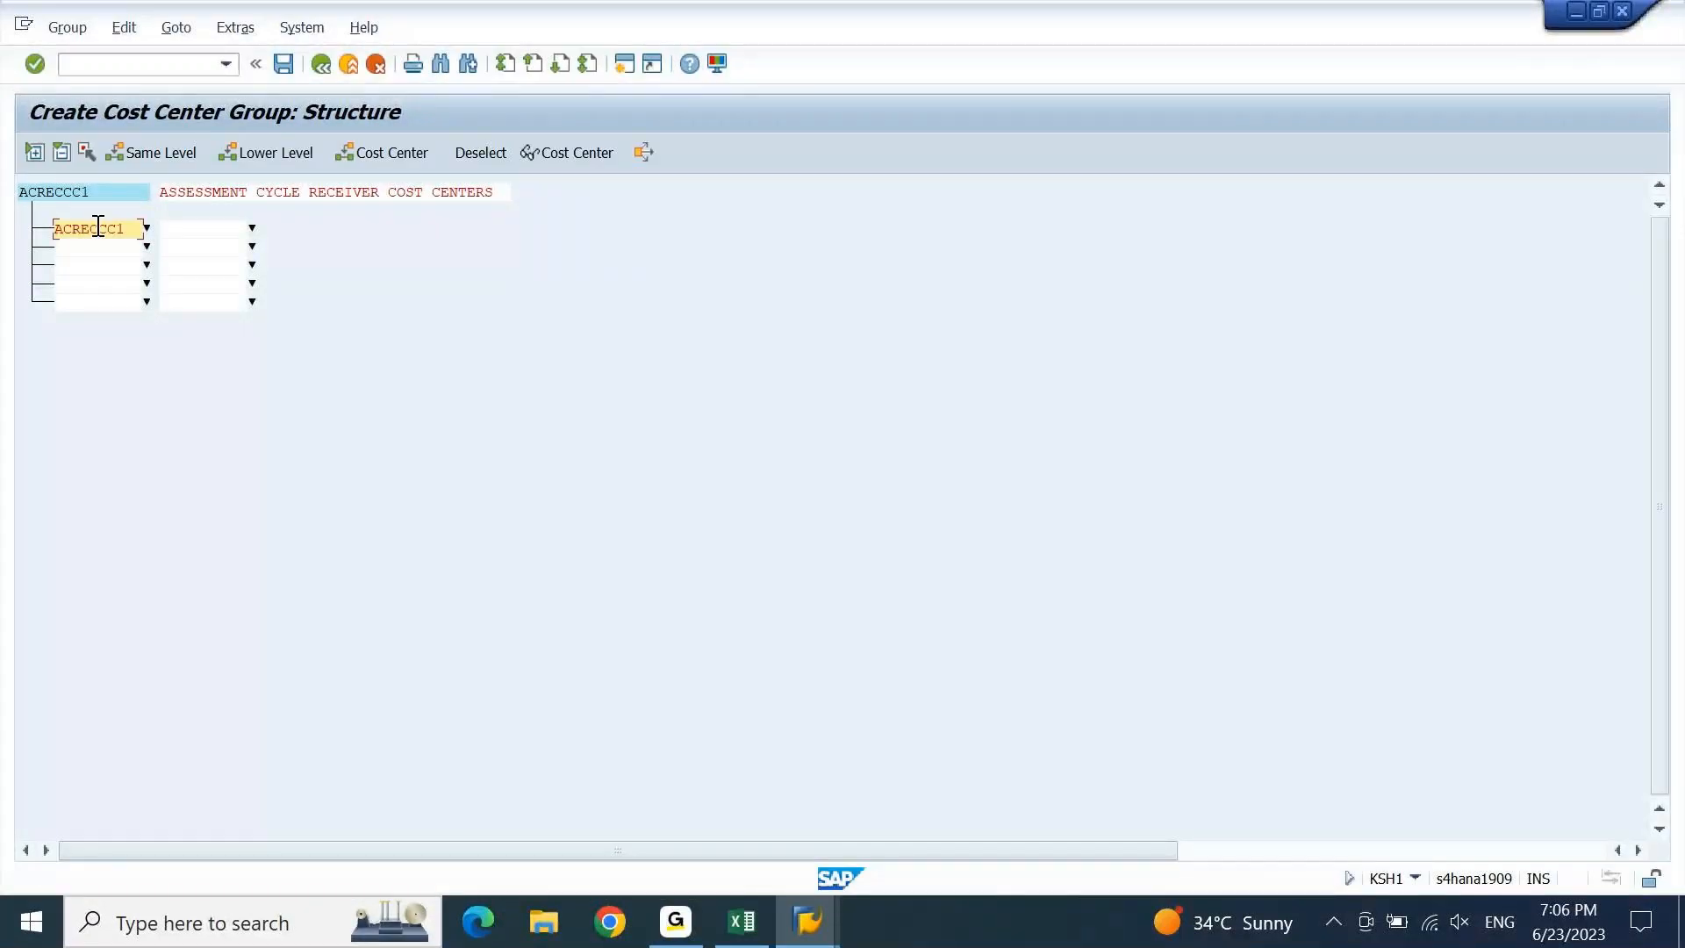
key("Tab")
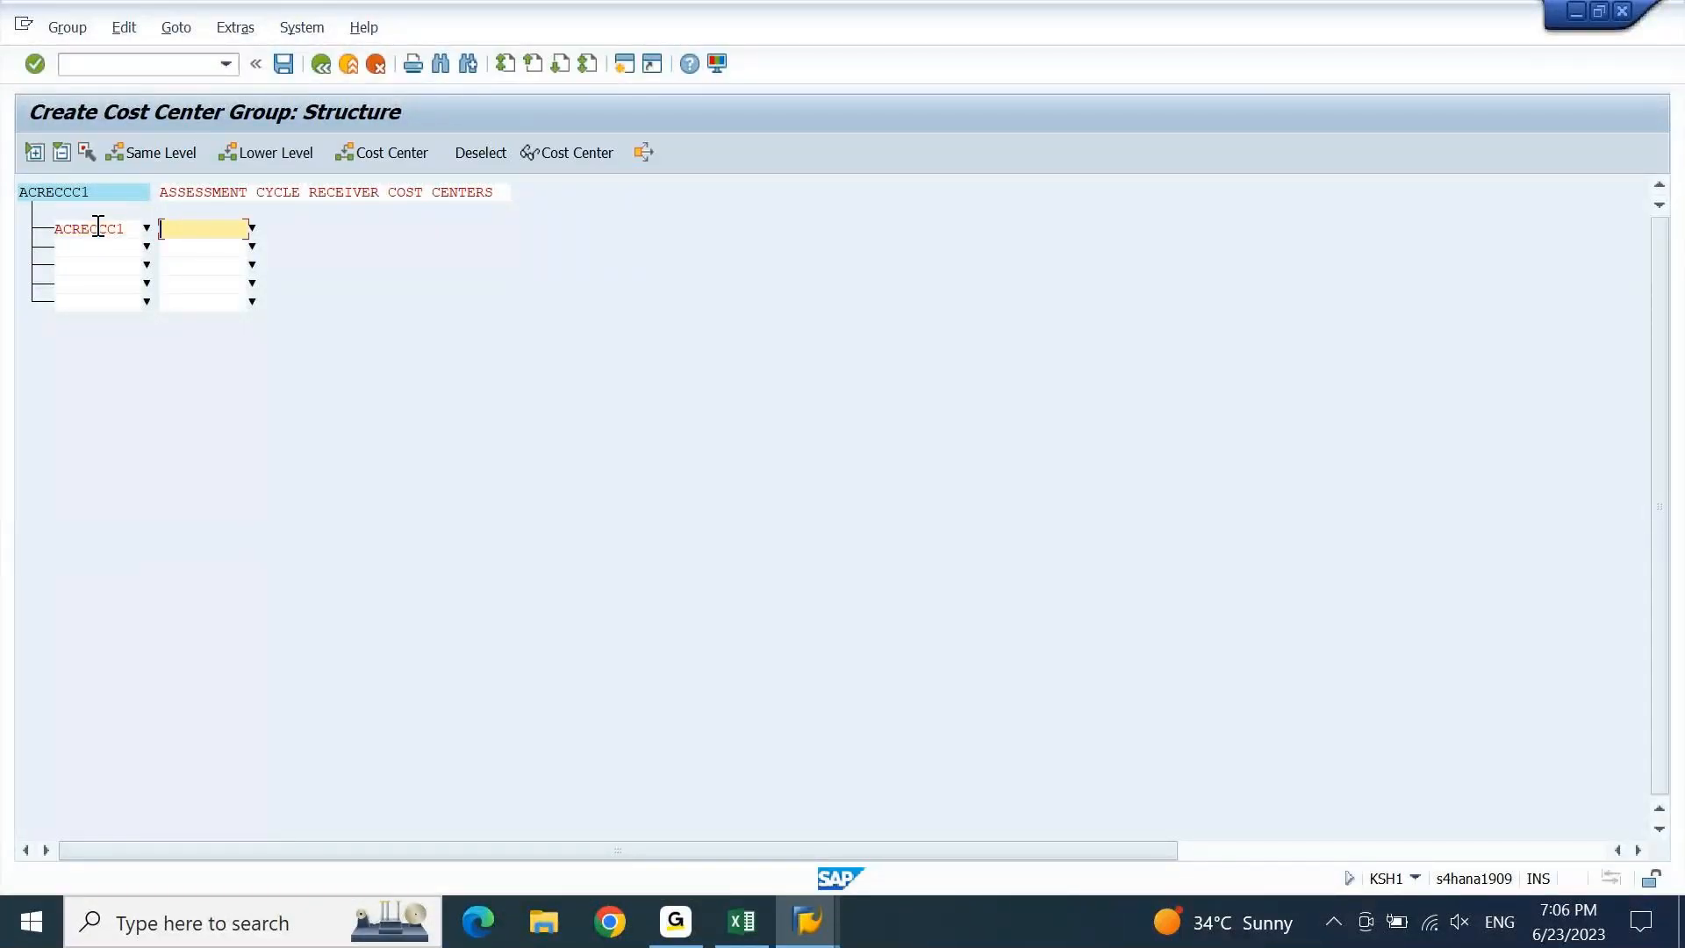
key("ctrl+v")
key("Return")
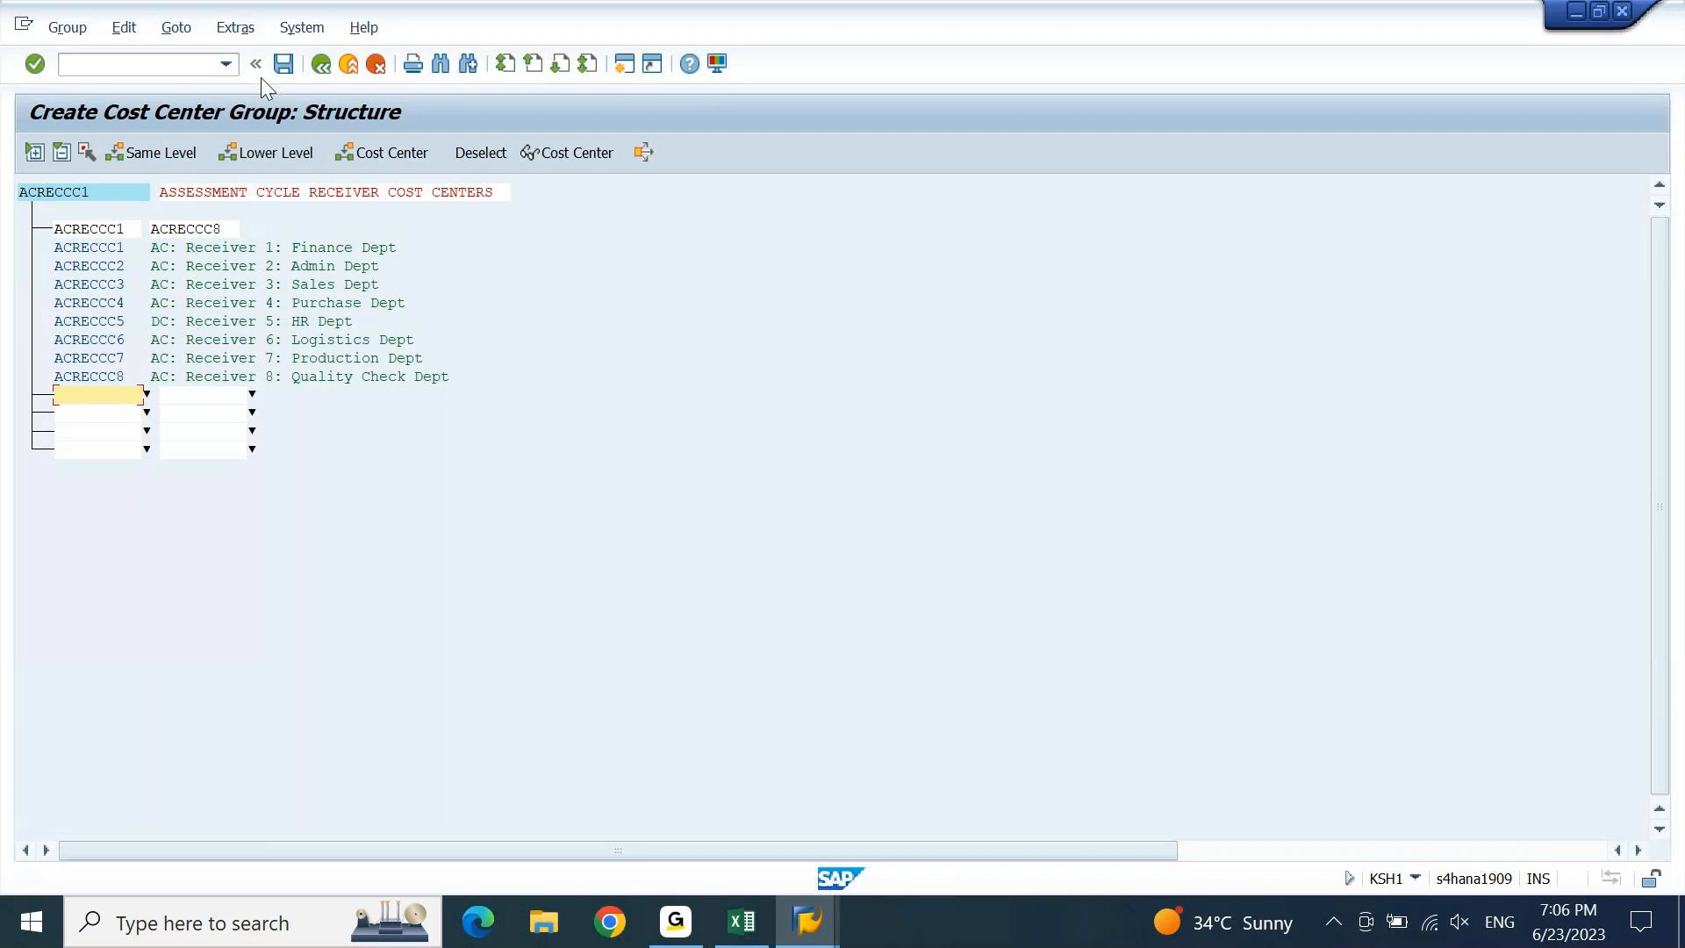
left_click(283, 65)
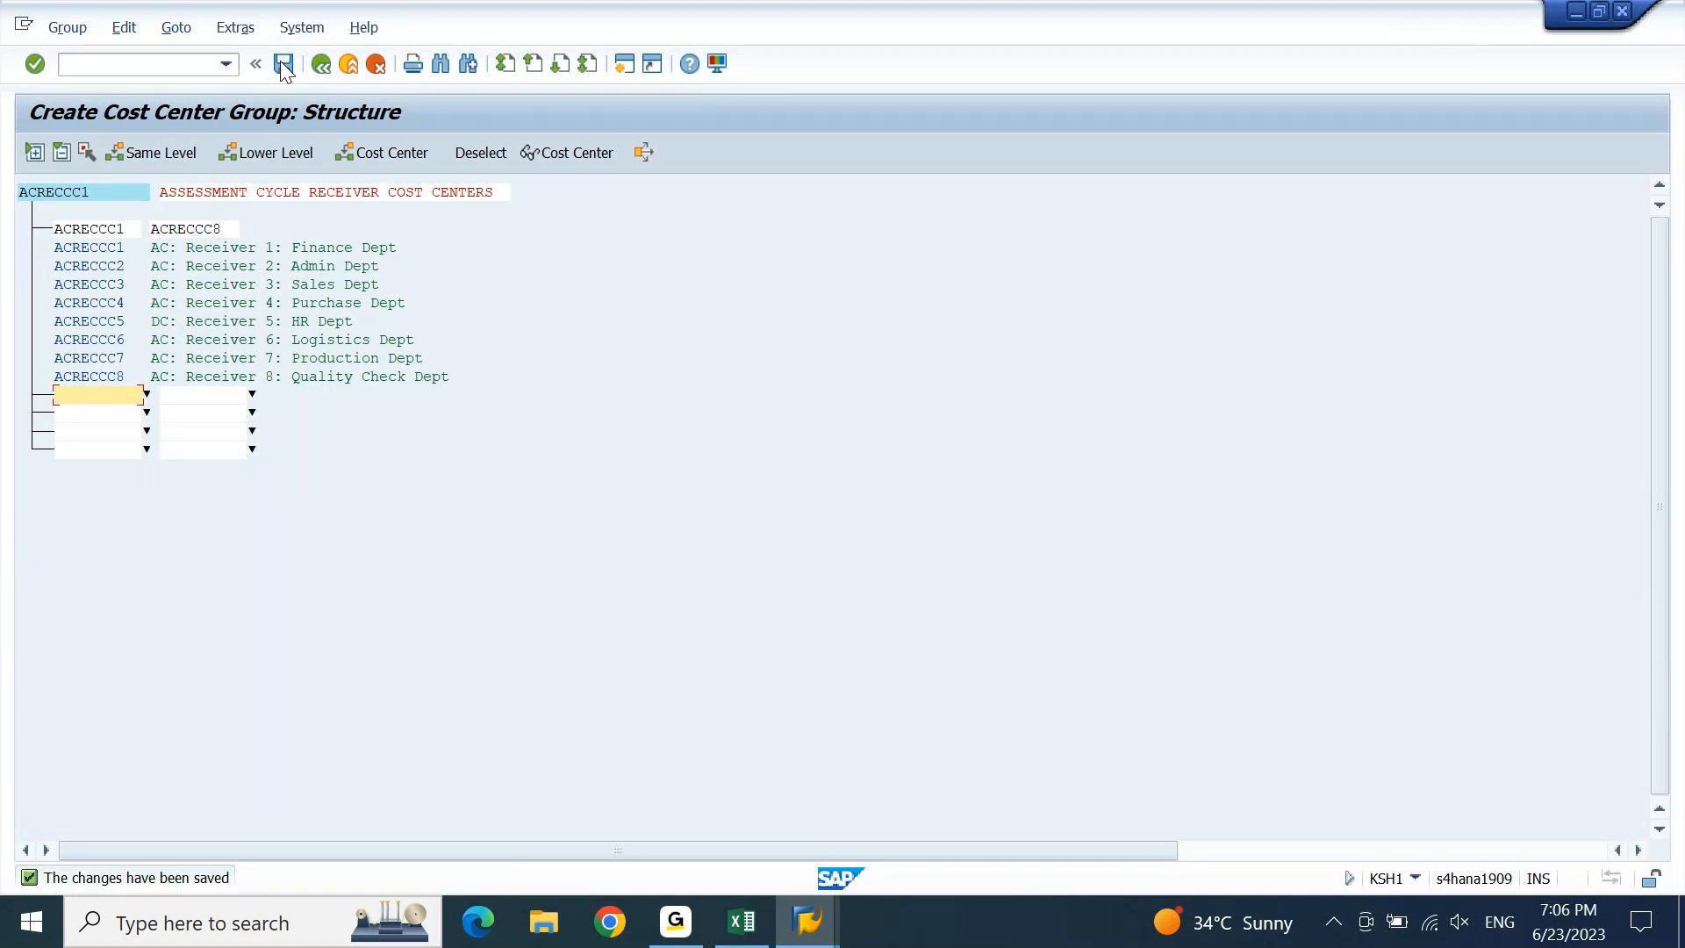
key("F3")
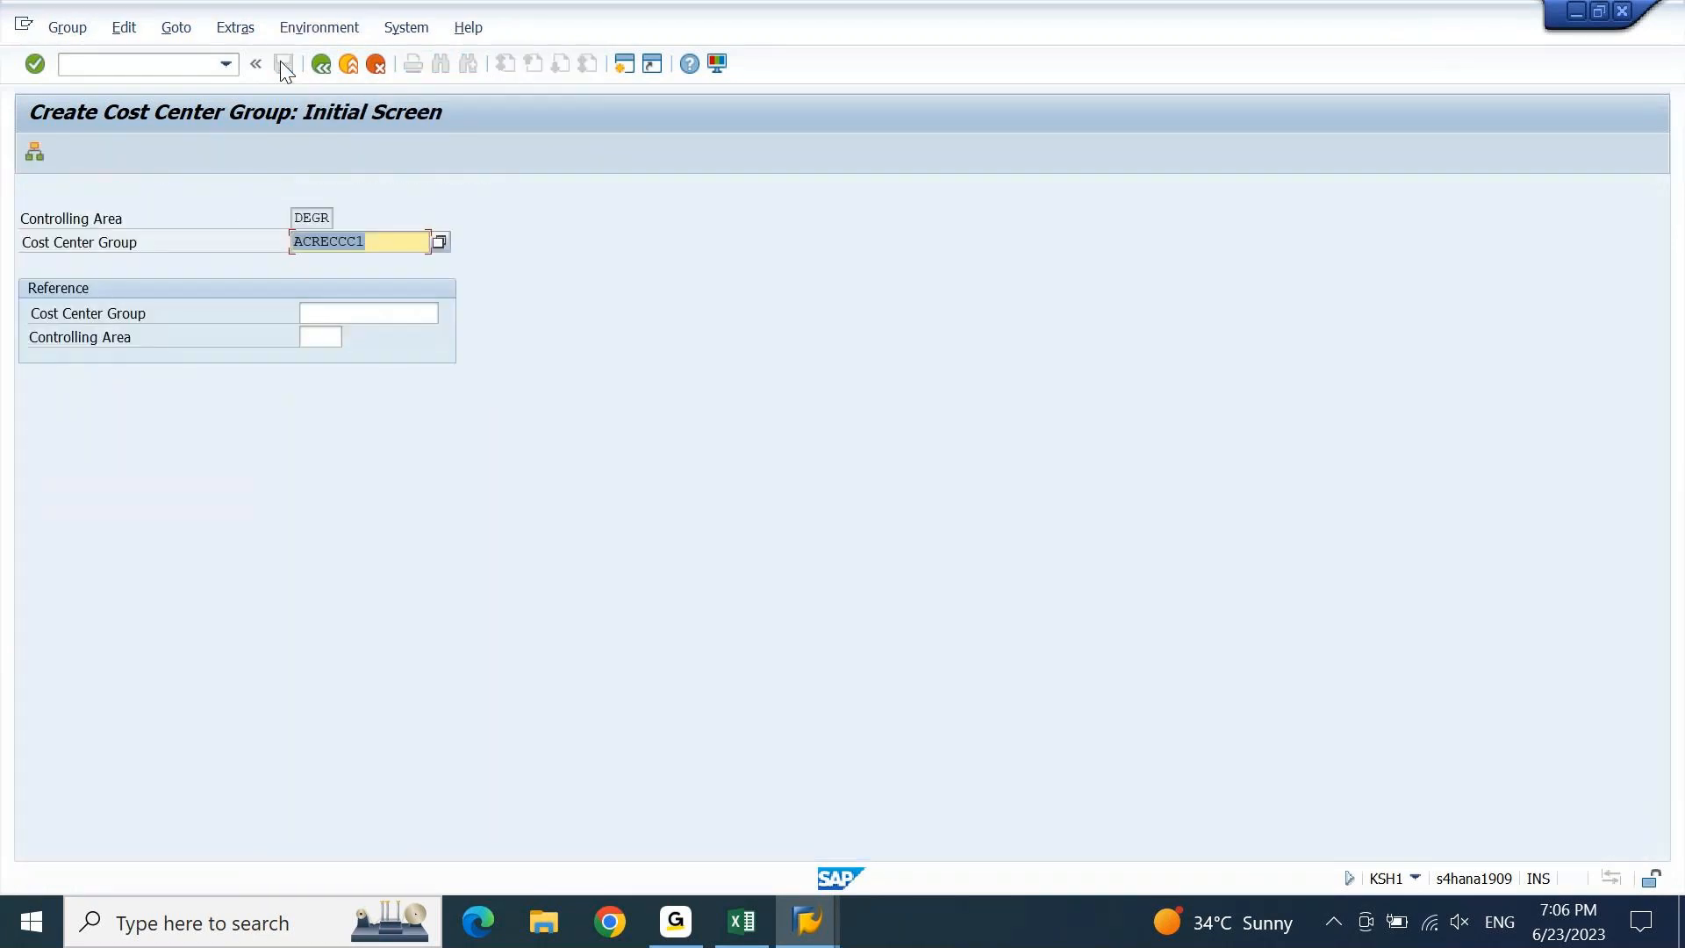
key("F3")
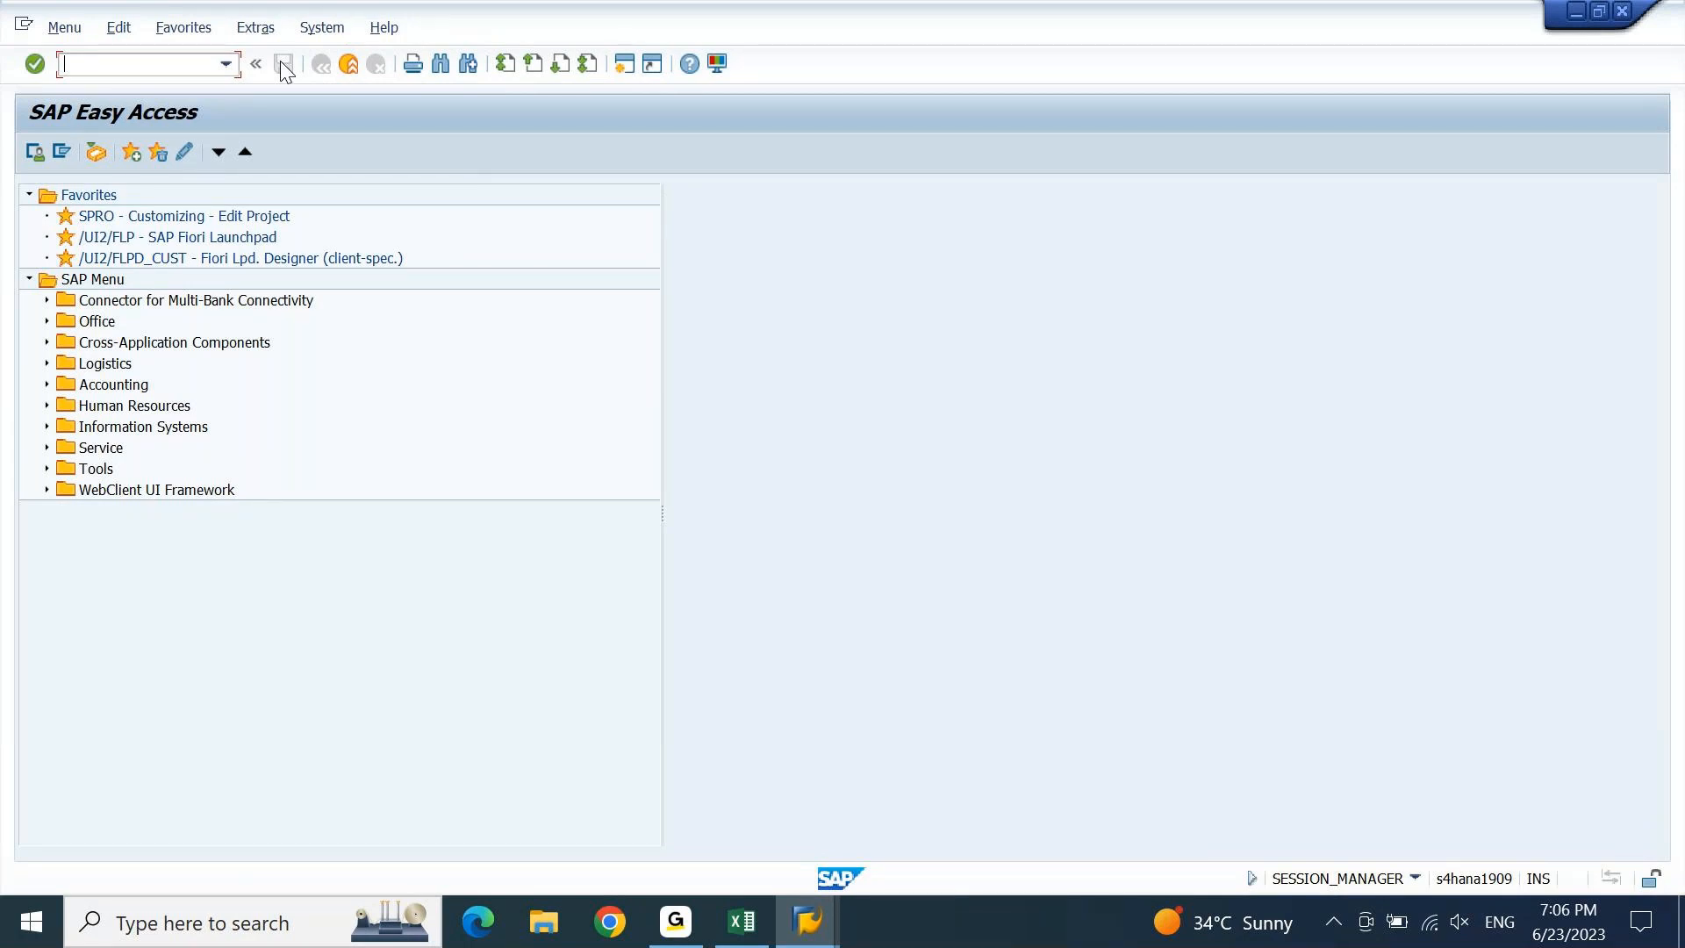
Start entering transaction code KA1 in the command field.
type("KA1")
Correct the code to KAH1 and name the new cost element group ACSENCE1.
key("BackSpace")
type("H1")
key("Return")
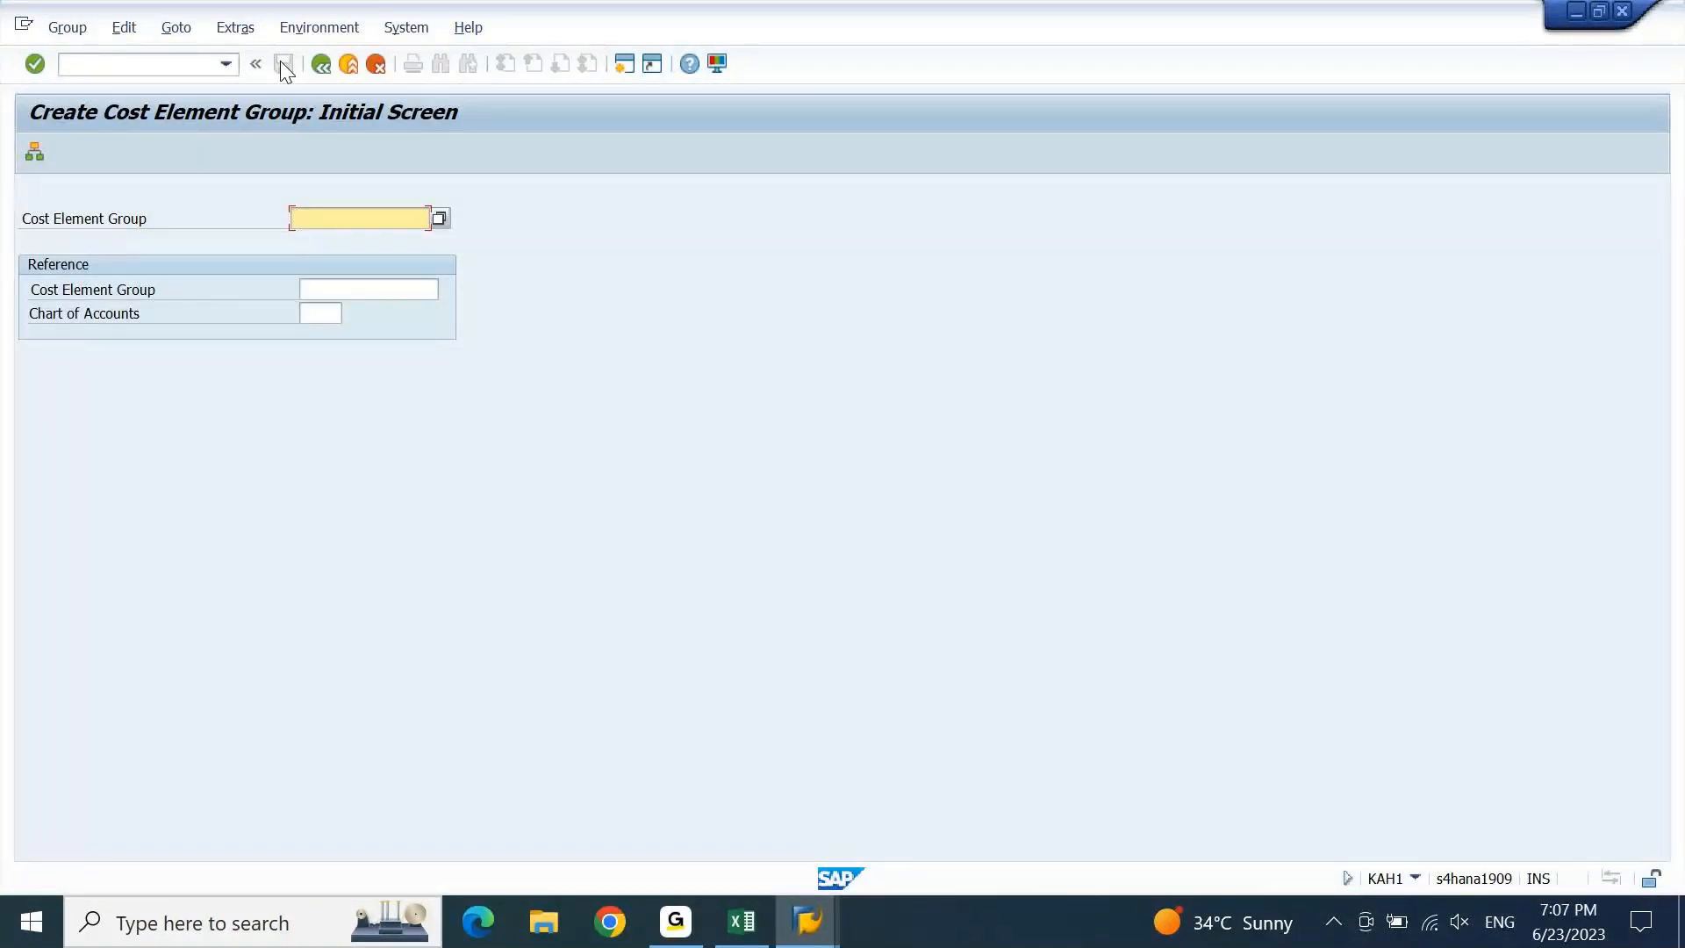
key("Down")
key("Down")
key("Down")
key("Down")
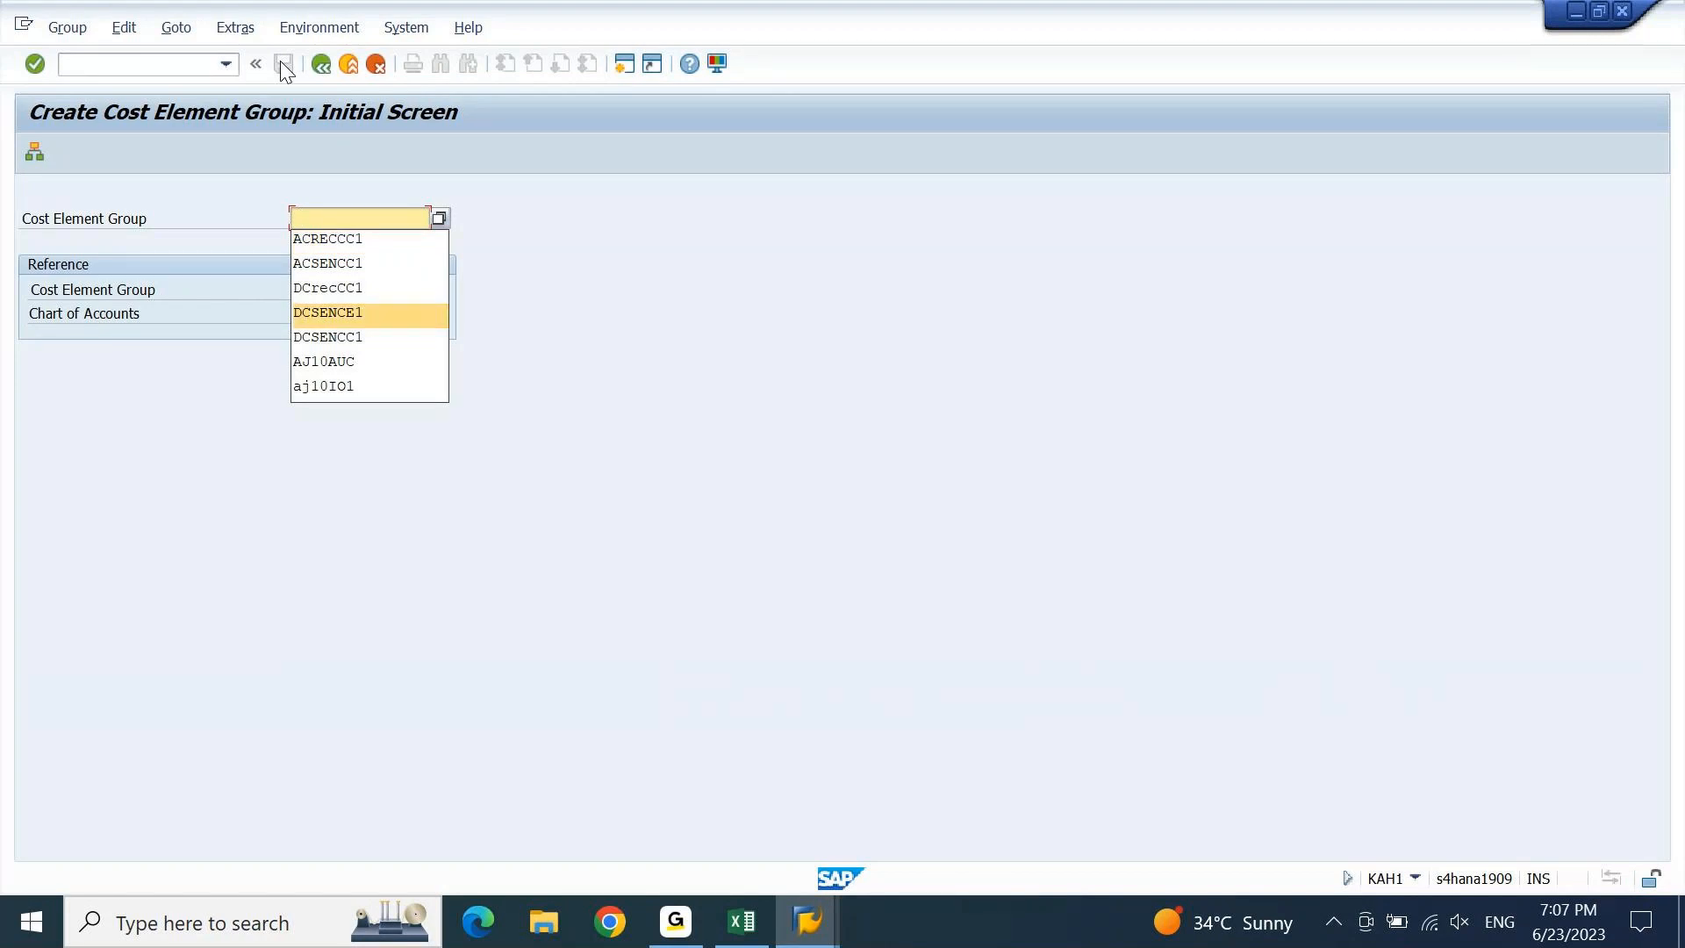
key("Return")
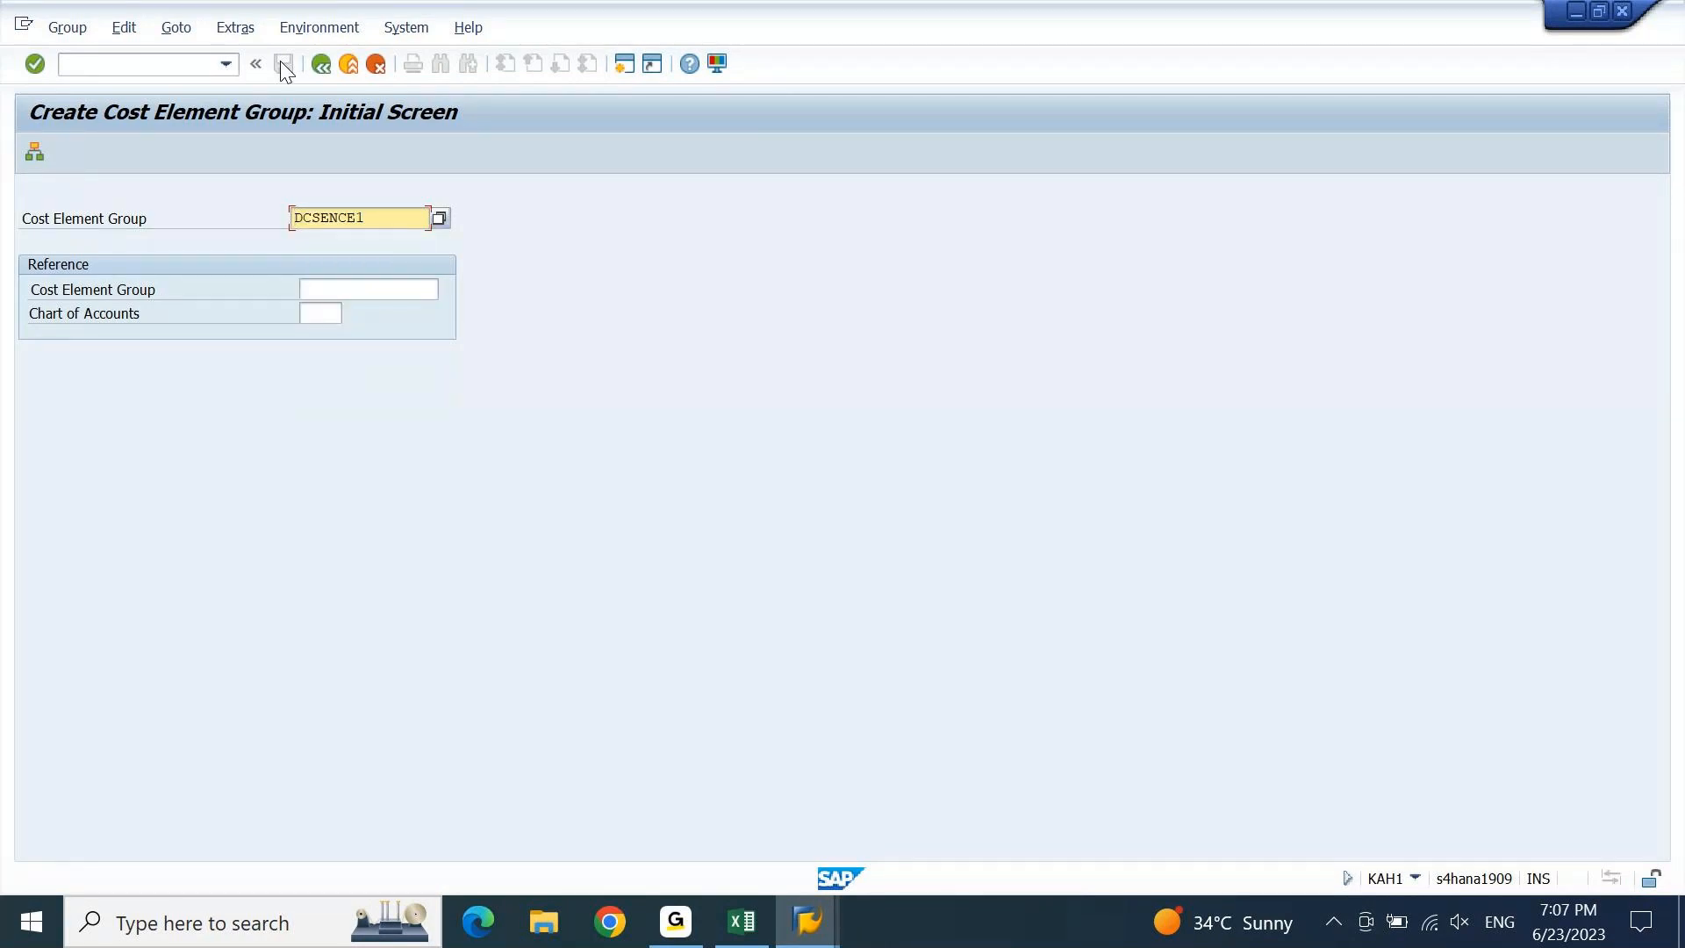
key("shift+Right")
key("Right")
key("Up")
key("Up")
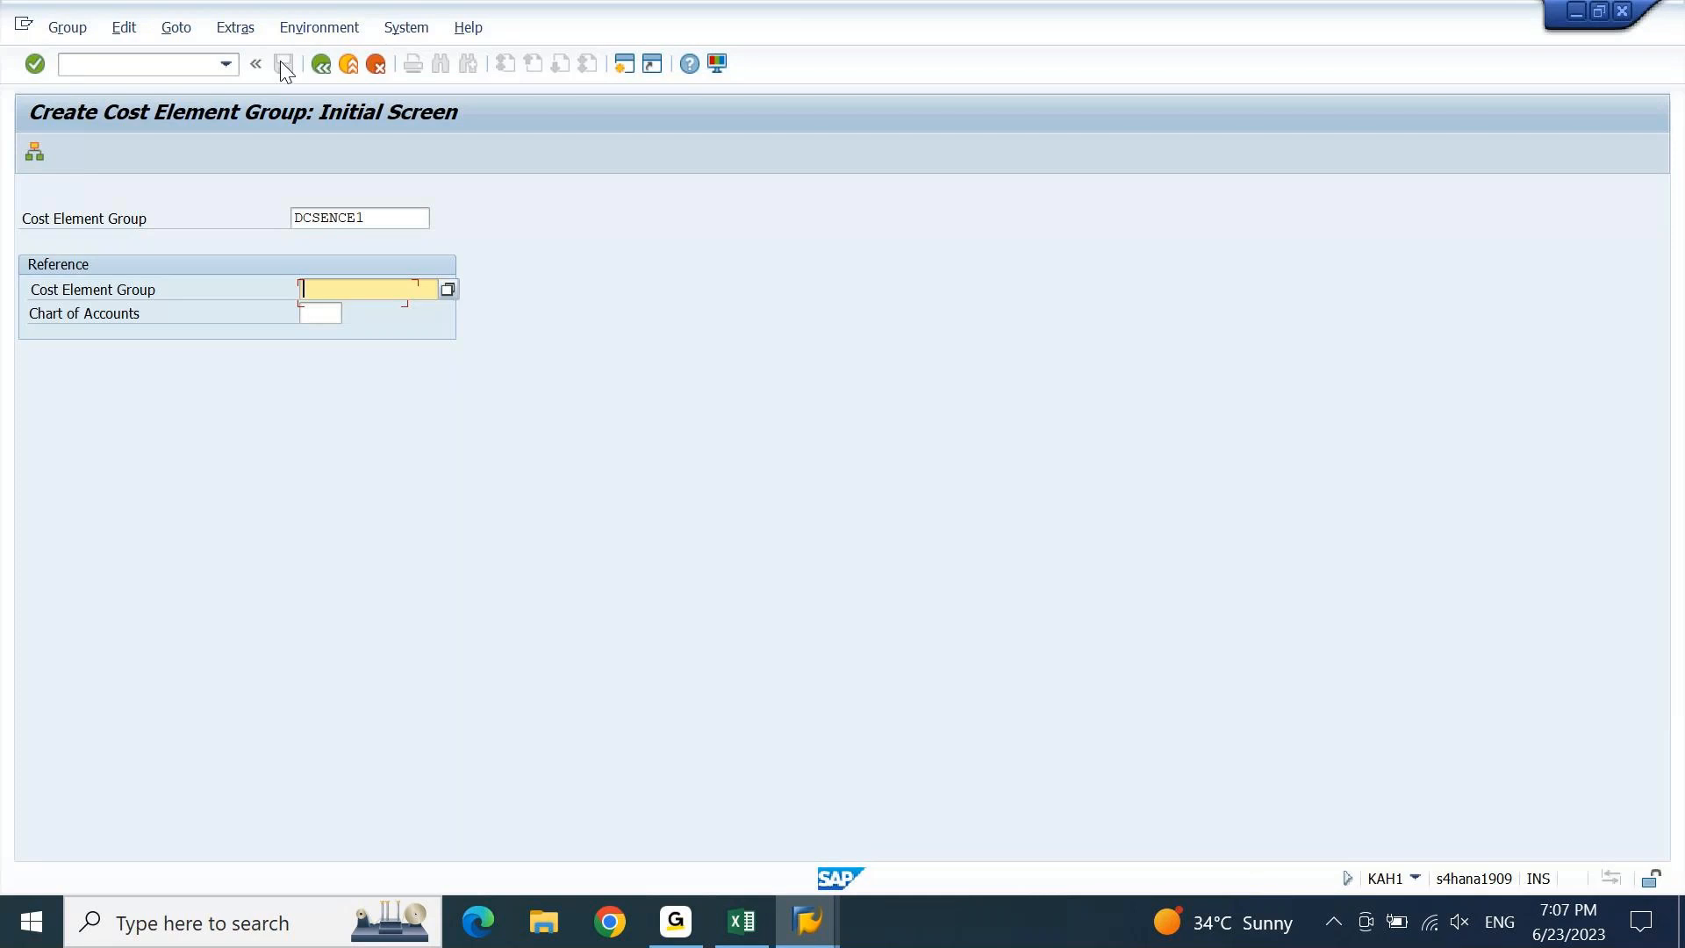
key("Up")
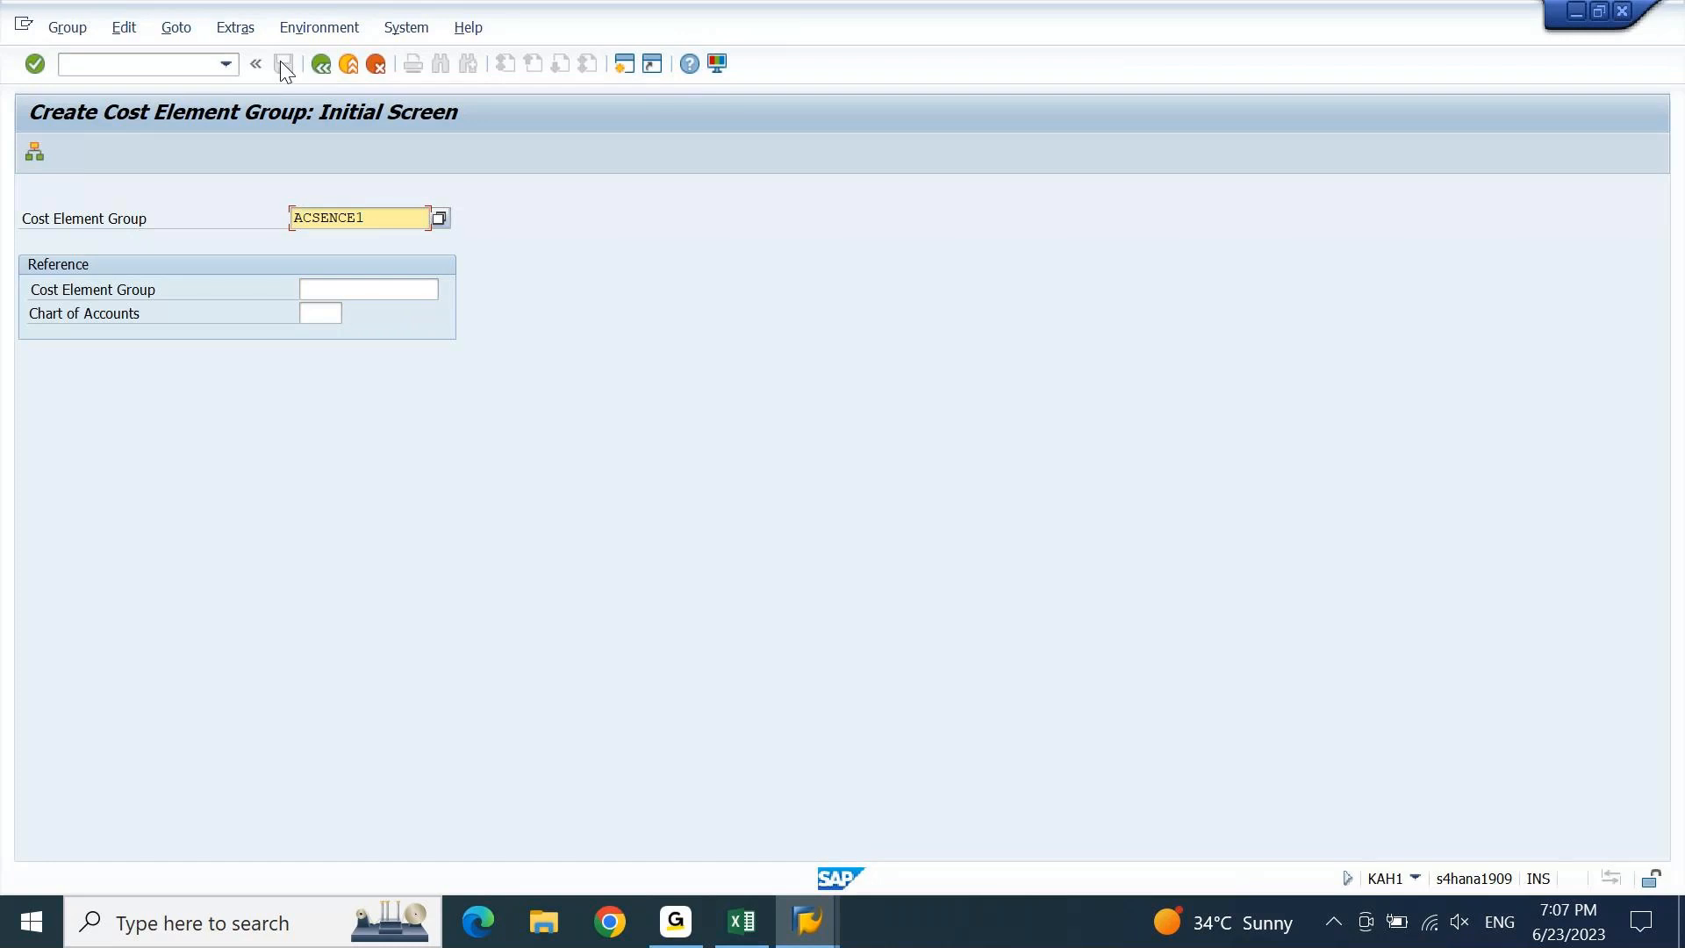
key("Return")
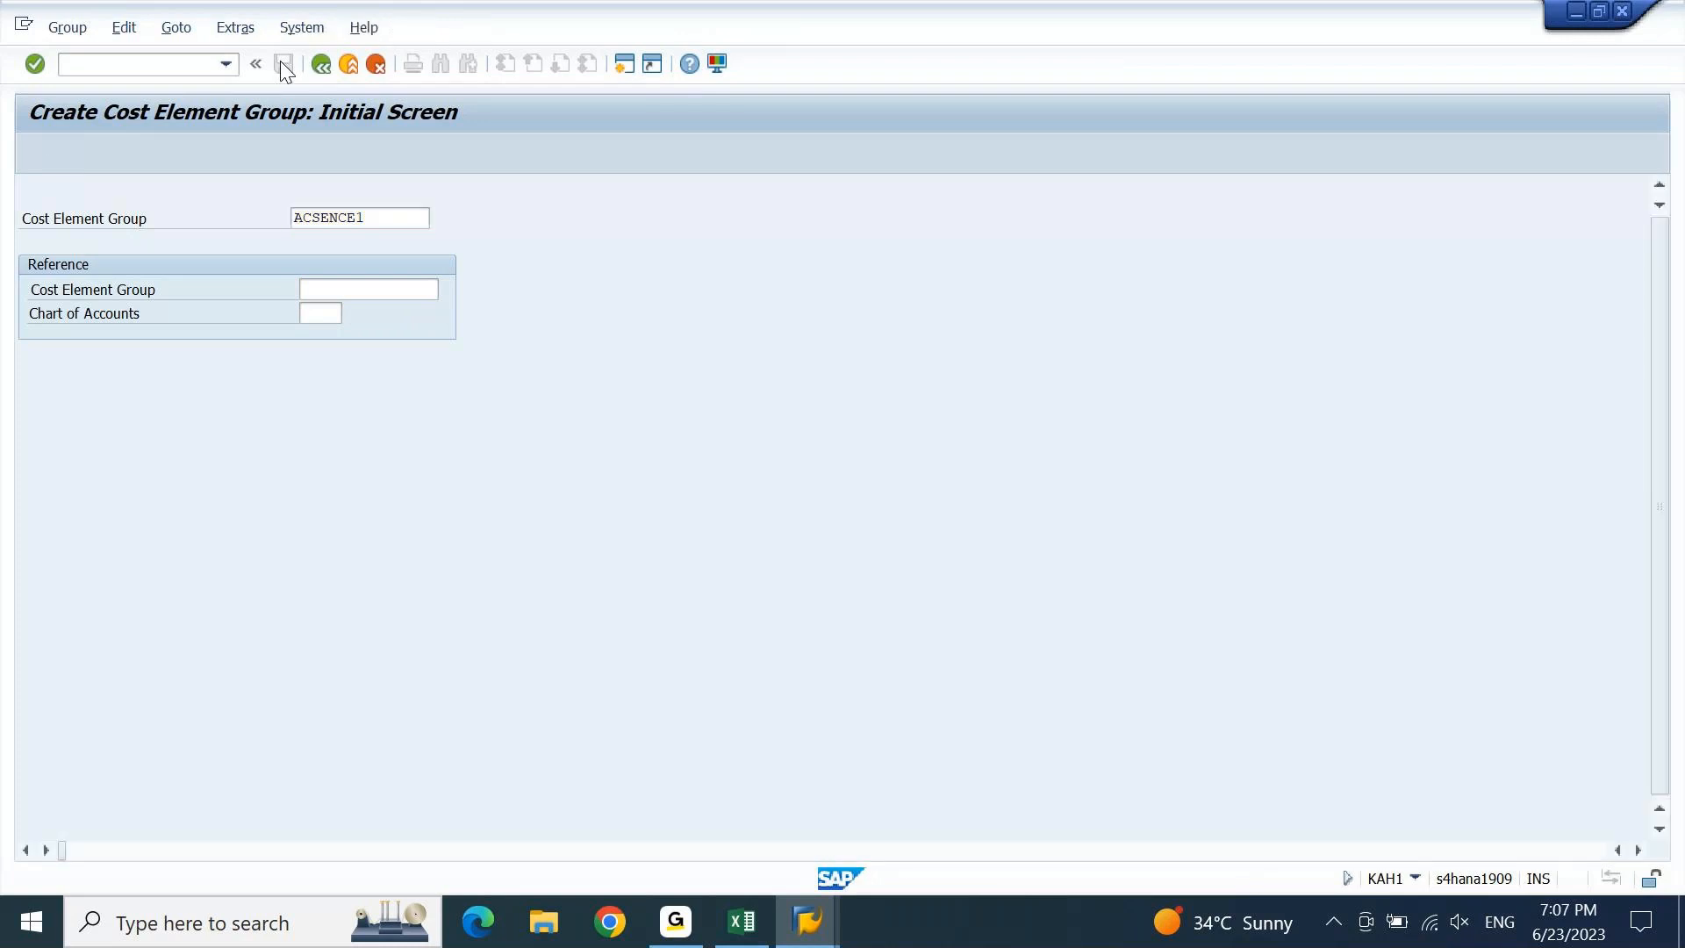
Describe group ACSENCE1 as 'ASSESSMENT CYCLE SENDER COST ELEMENTS'.
type("ASSE")
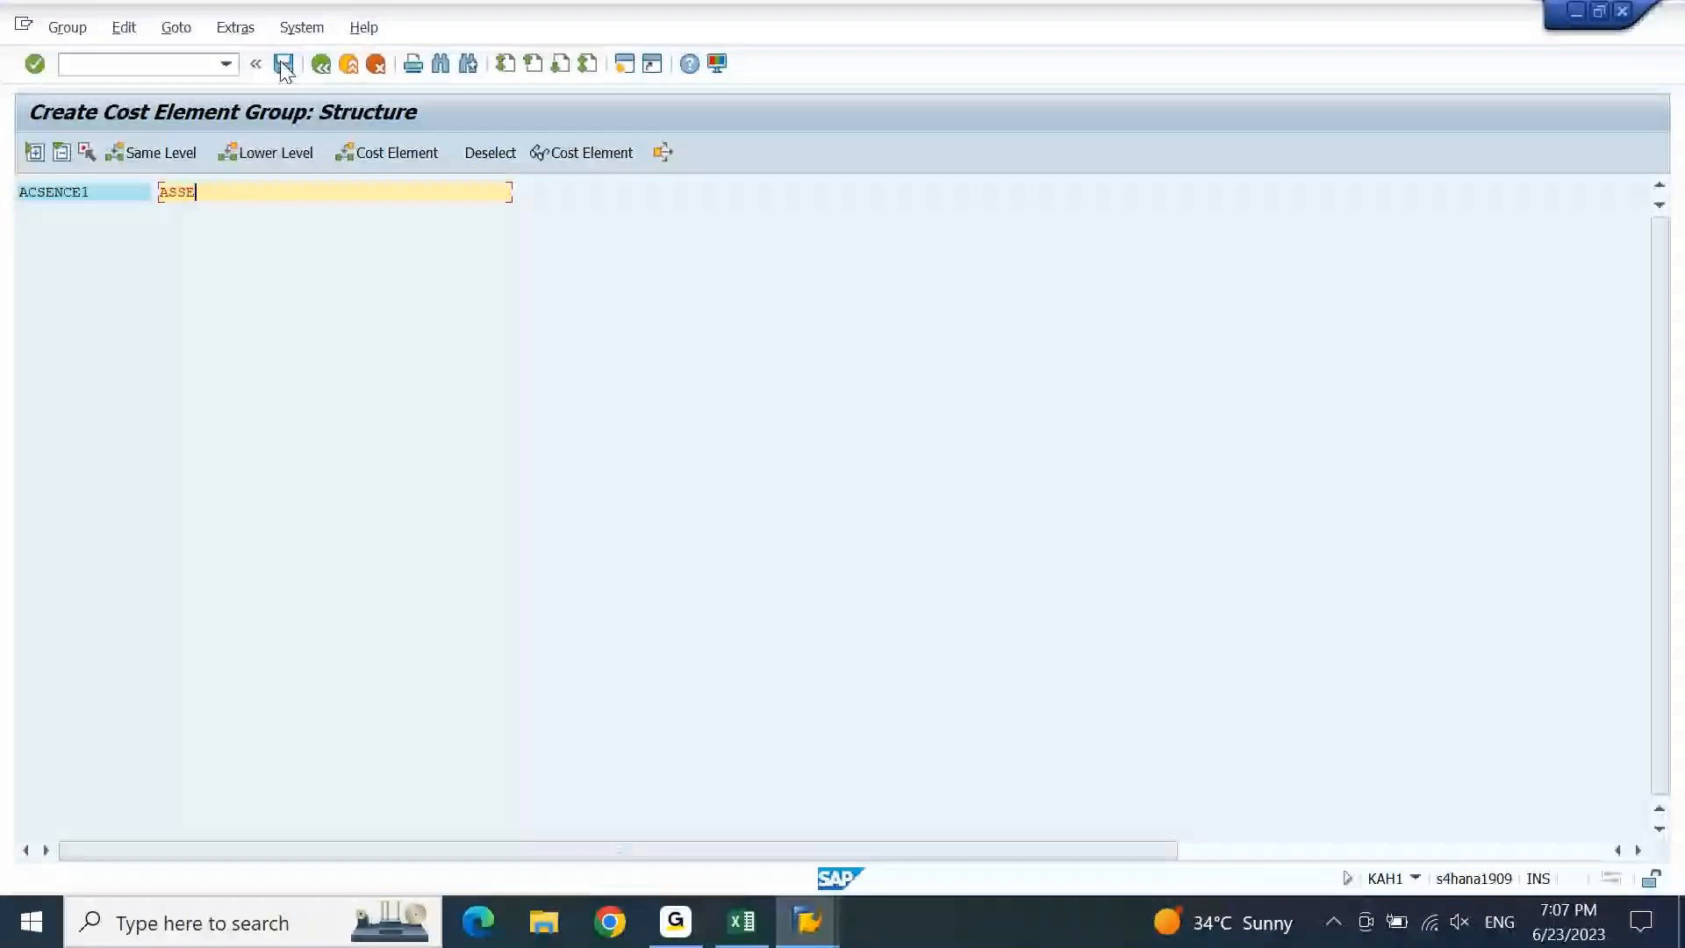
type("SSMENT CYCLE SENDER CO")
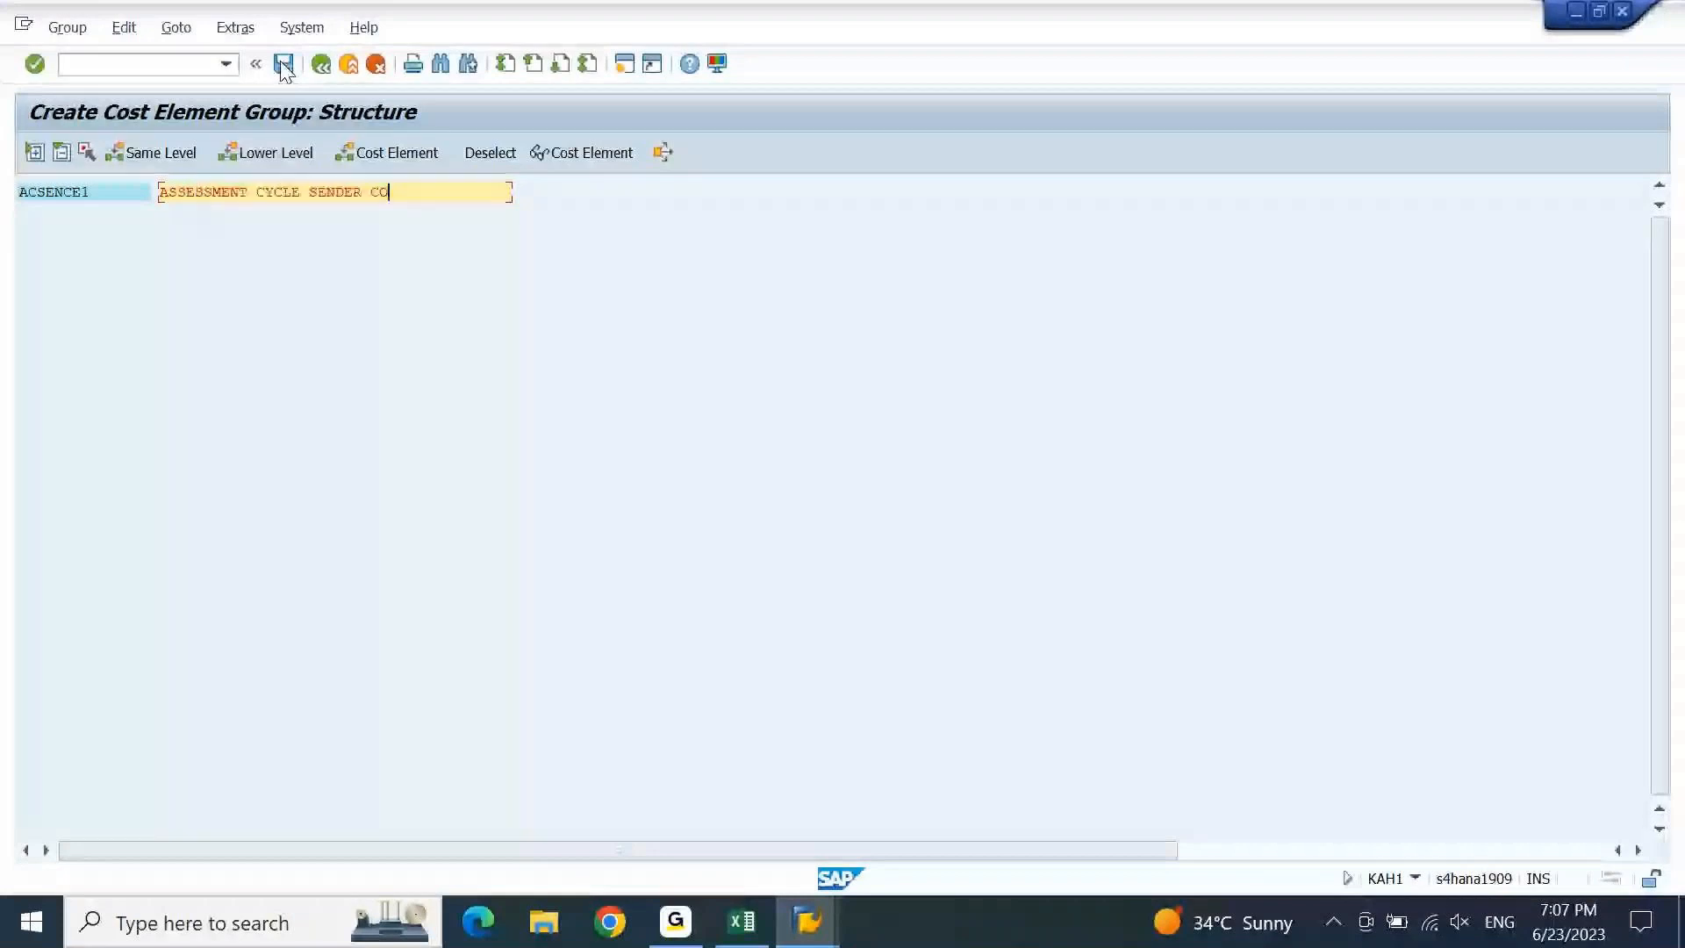
type("ST ELEME")
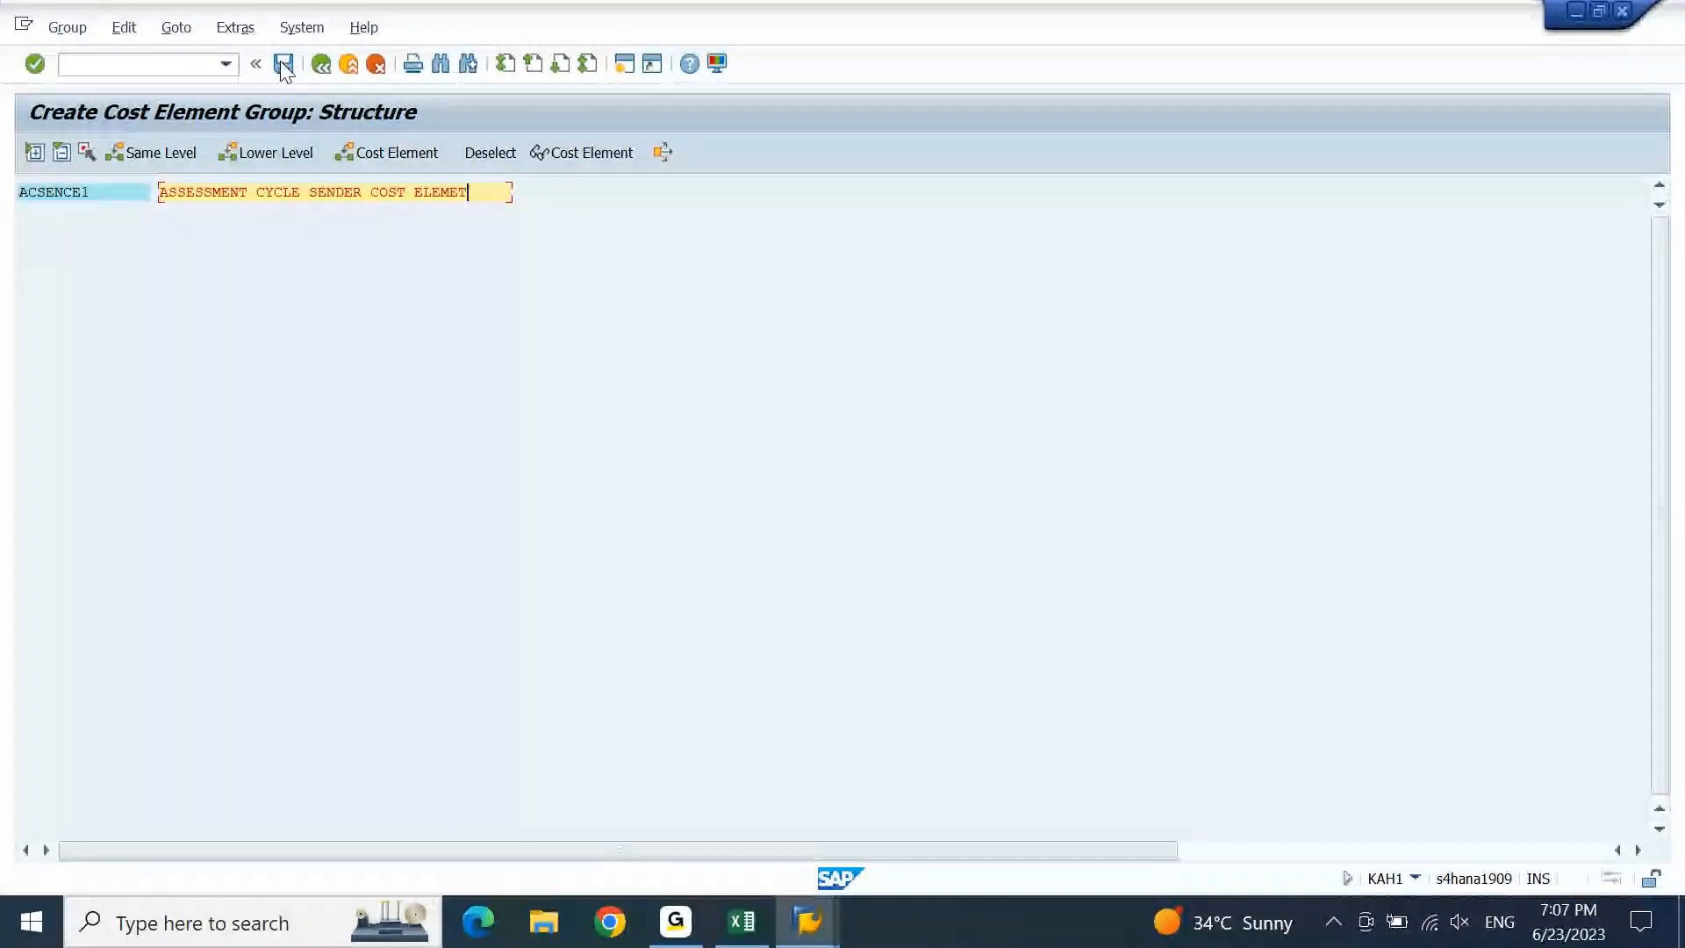
type("NTS")
key("Return")
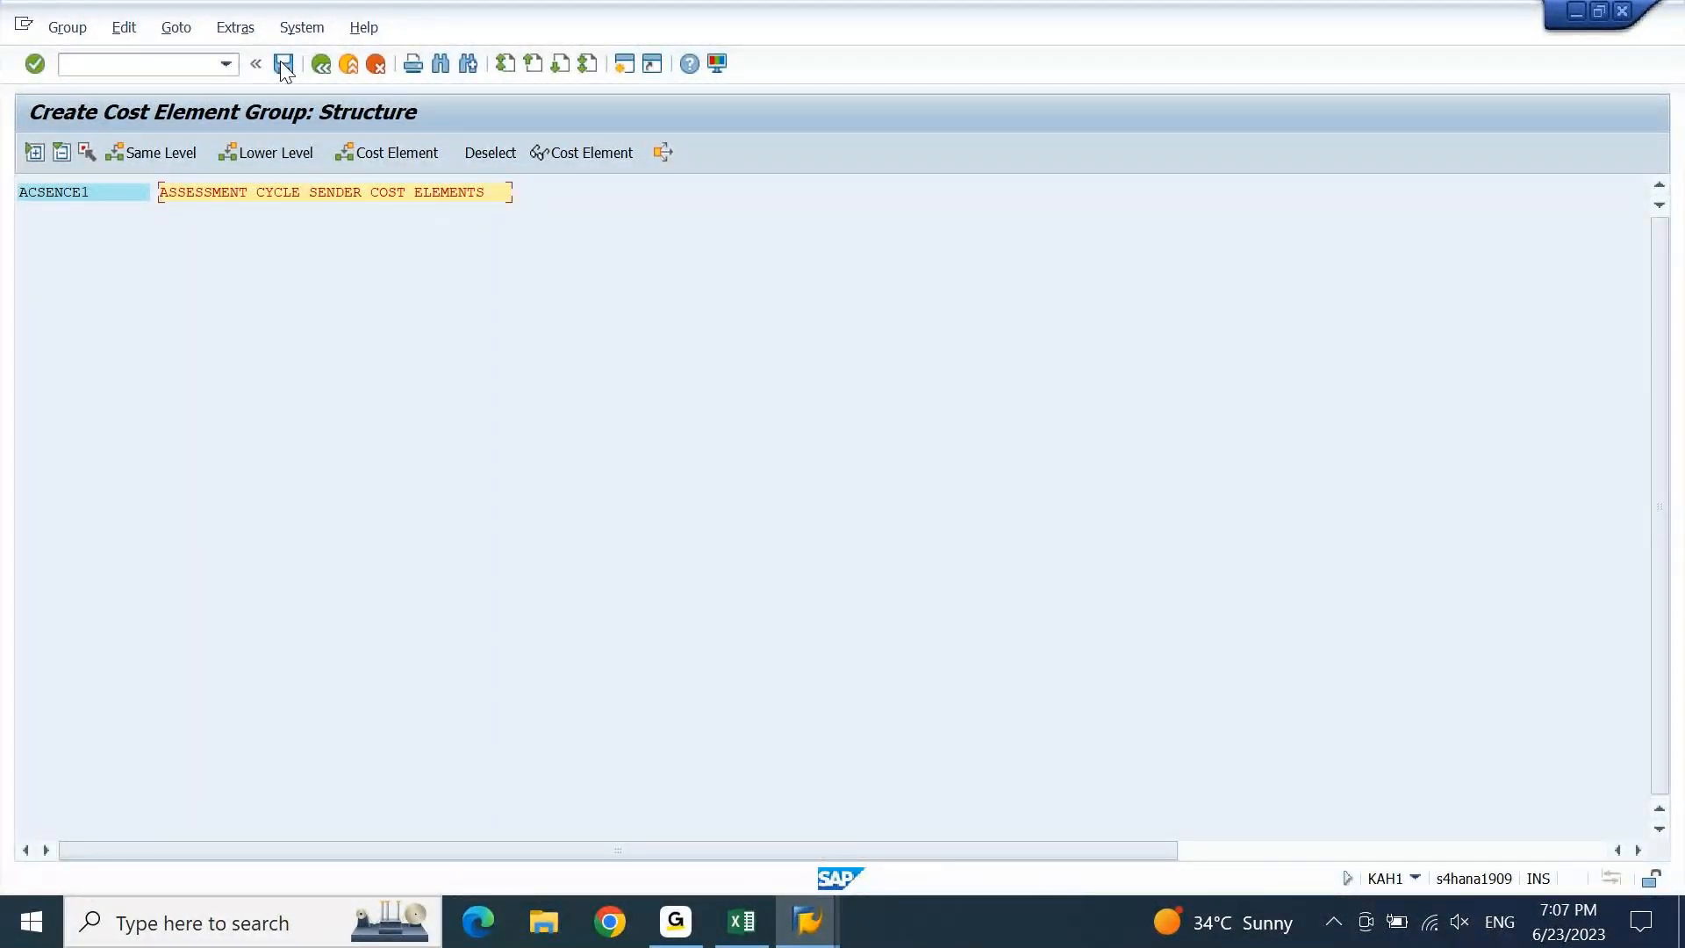
left_click(102, 198)
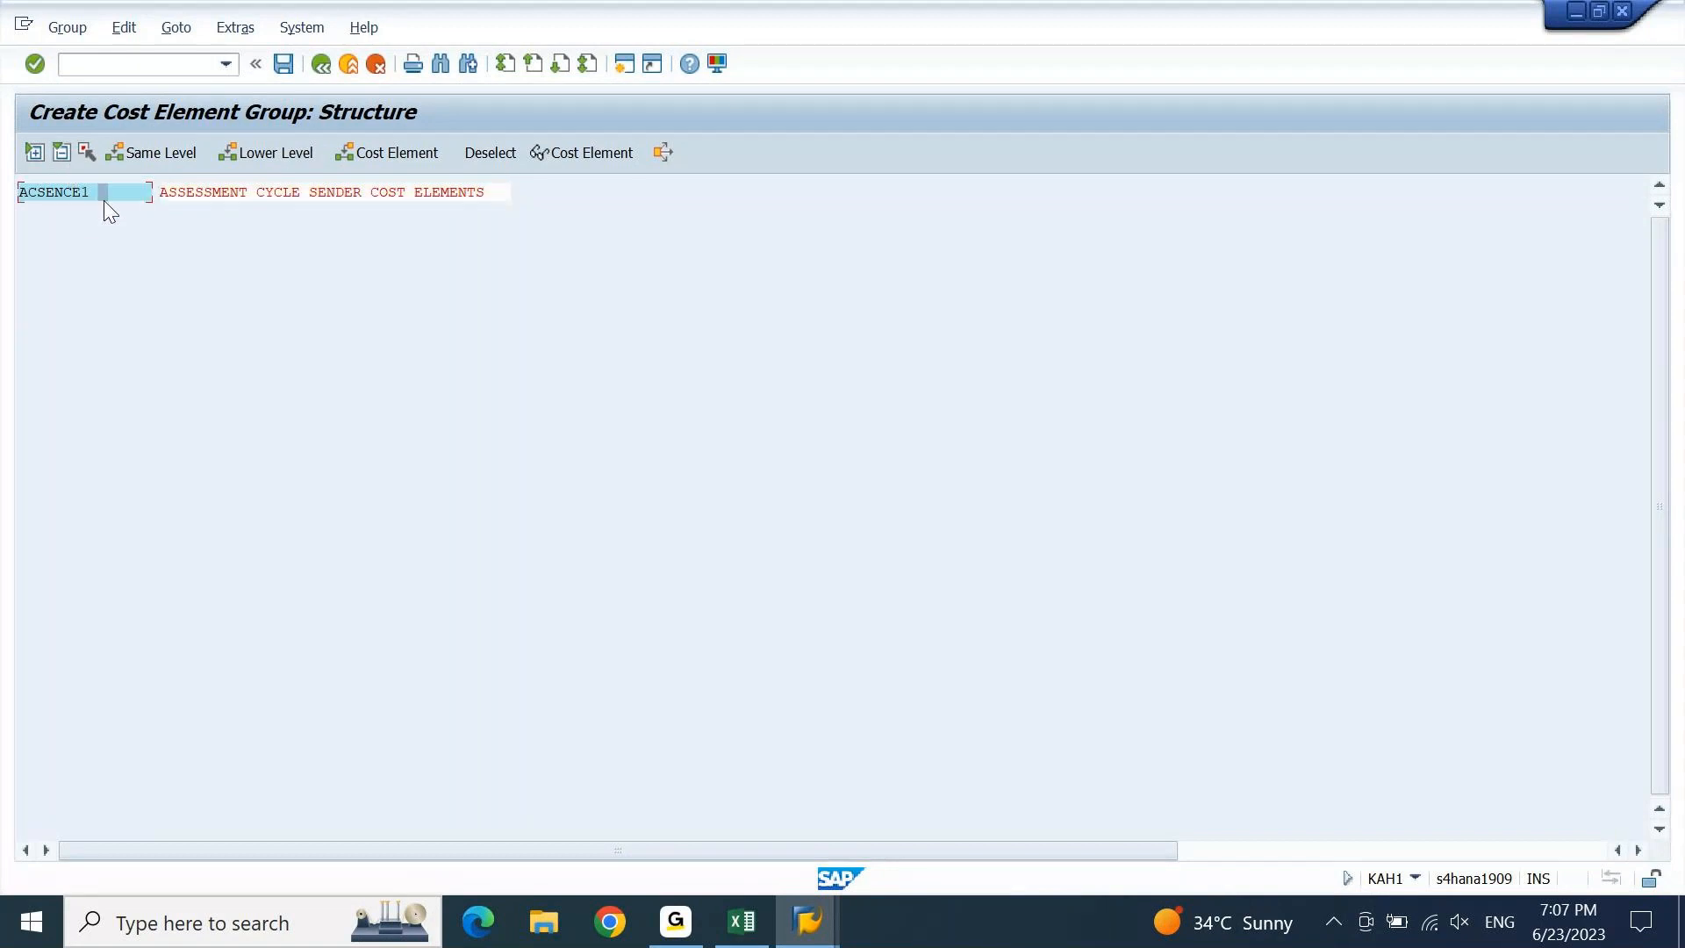
left_click(362, 152)
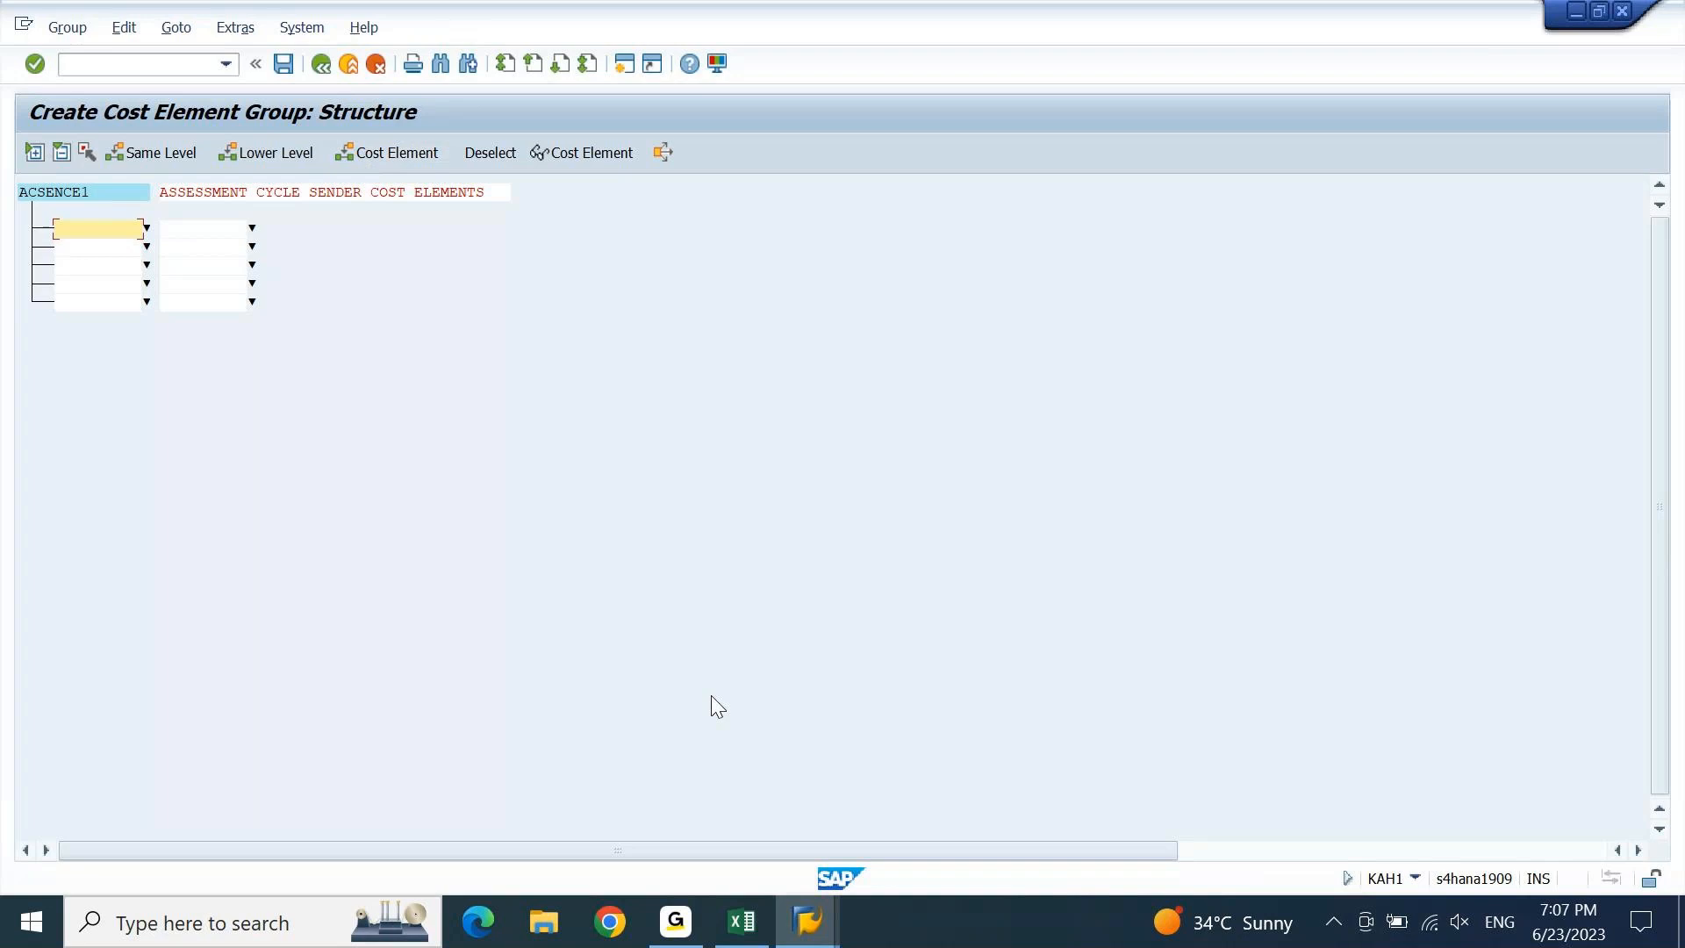
Add the cost element interval 44800011 to 44800017, copying the start value from Excel.
left_click(742, 925)
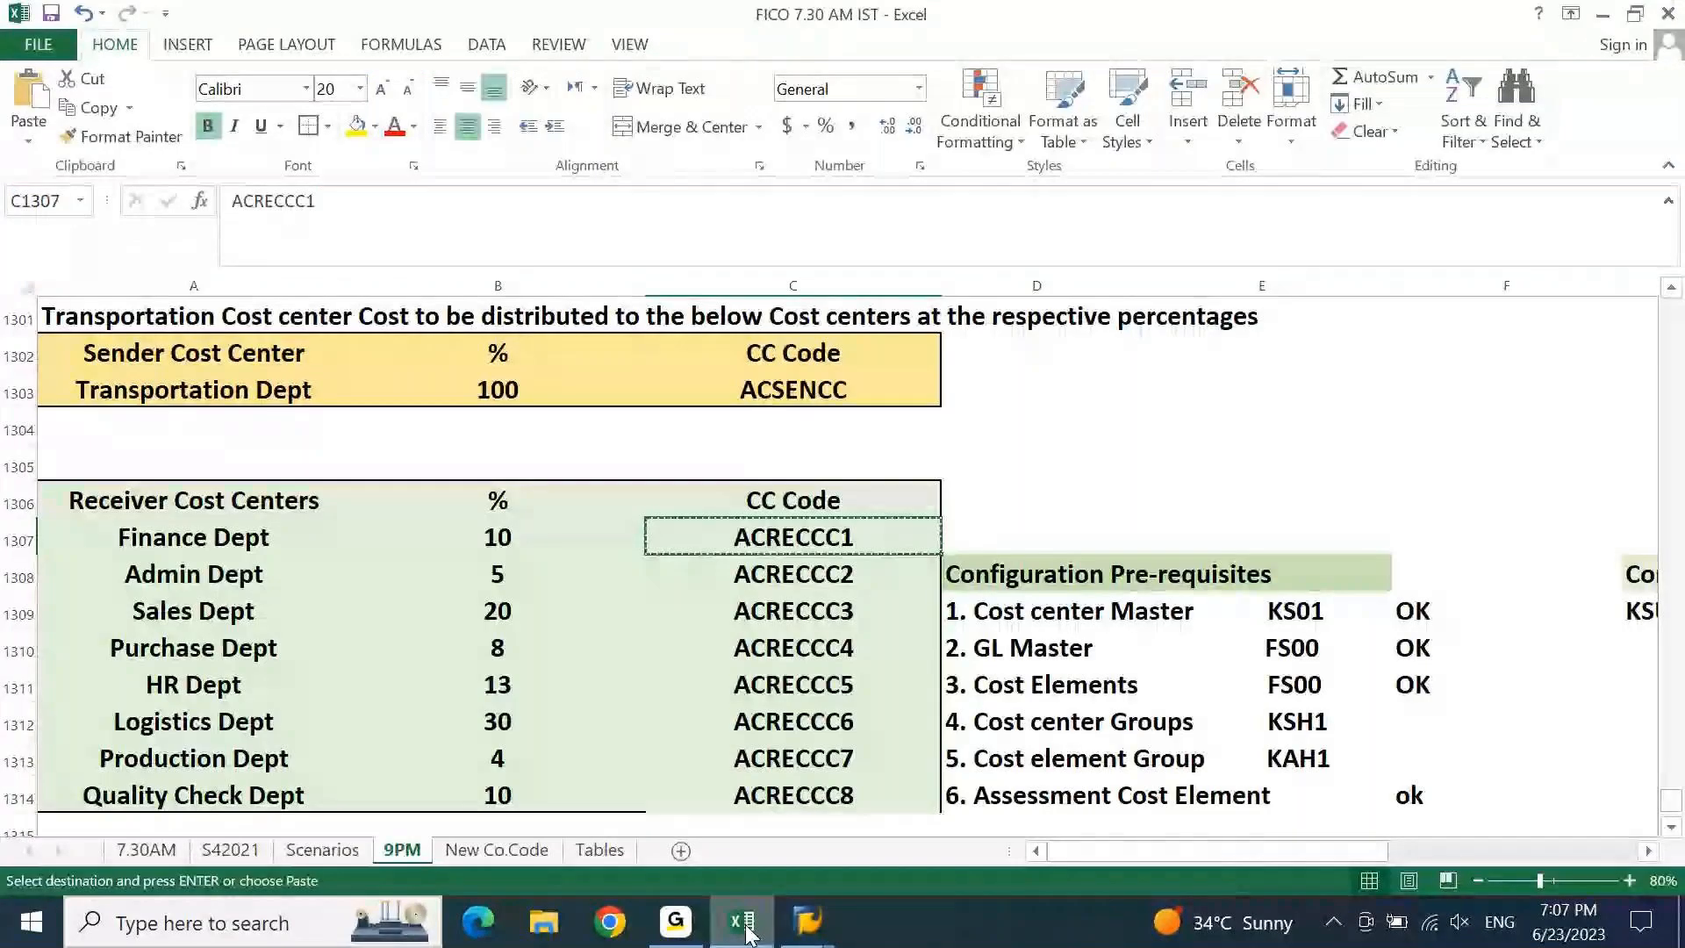
scroll(872, 387, "down", 5)
left_click(861, 538)
left_click(904, 397)
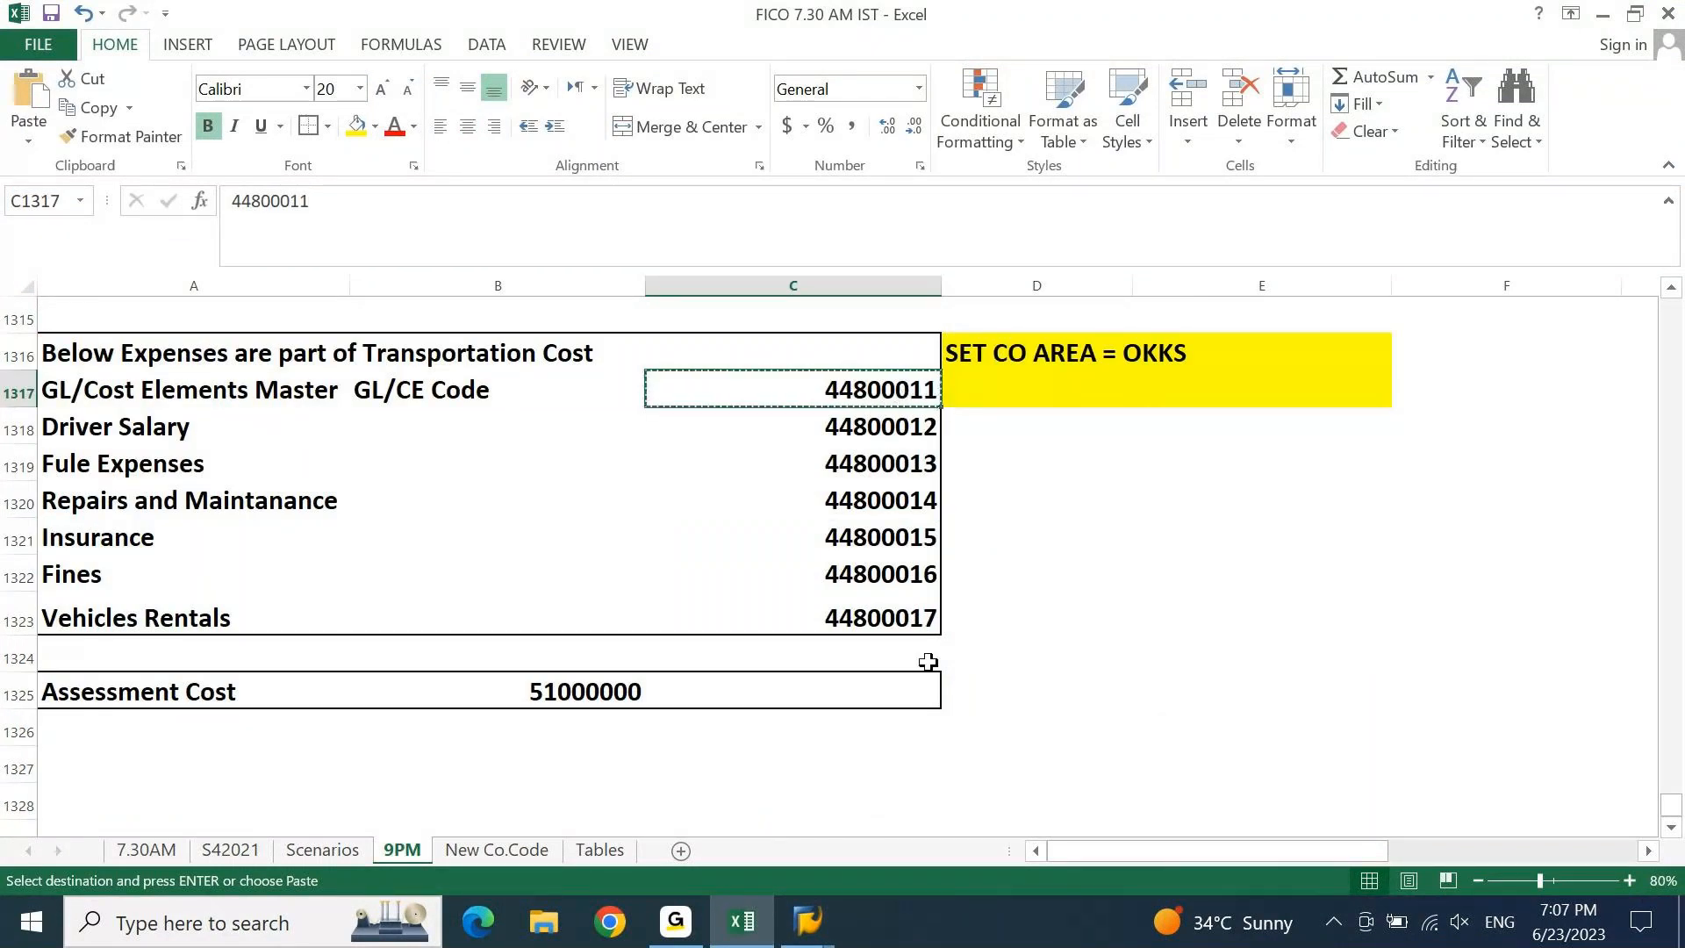
left_click(740, 923)
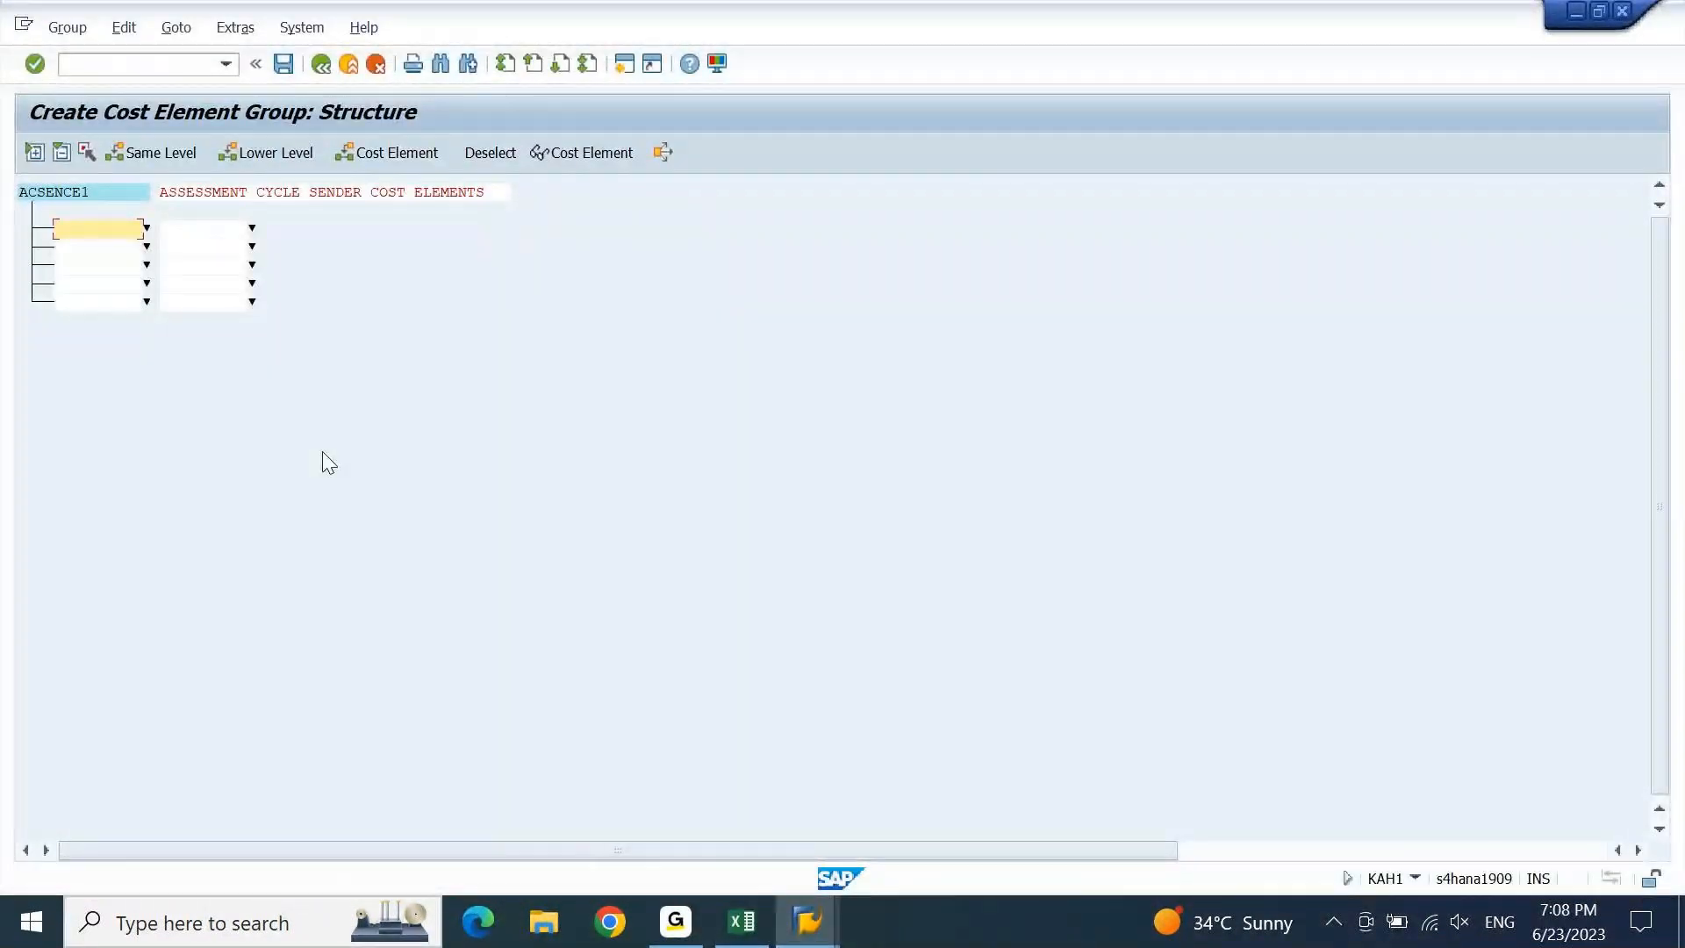
type("44800011")
key("Tab")
type("44800011")
key("BackSpace")
type("7")
key("Return")
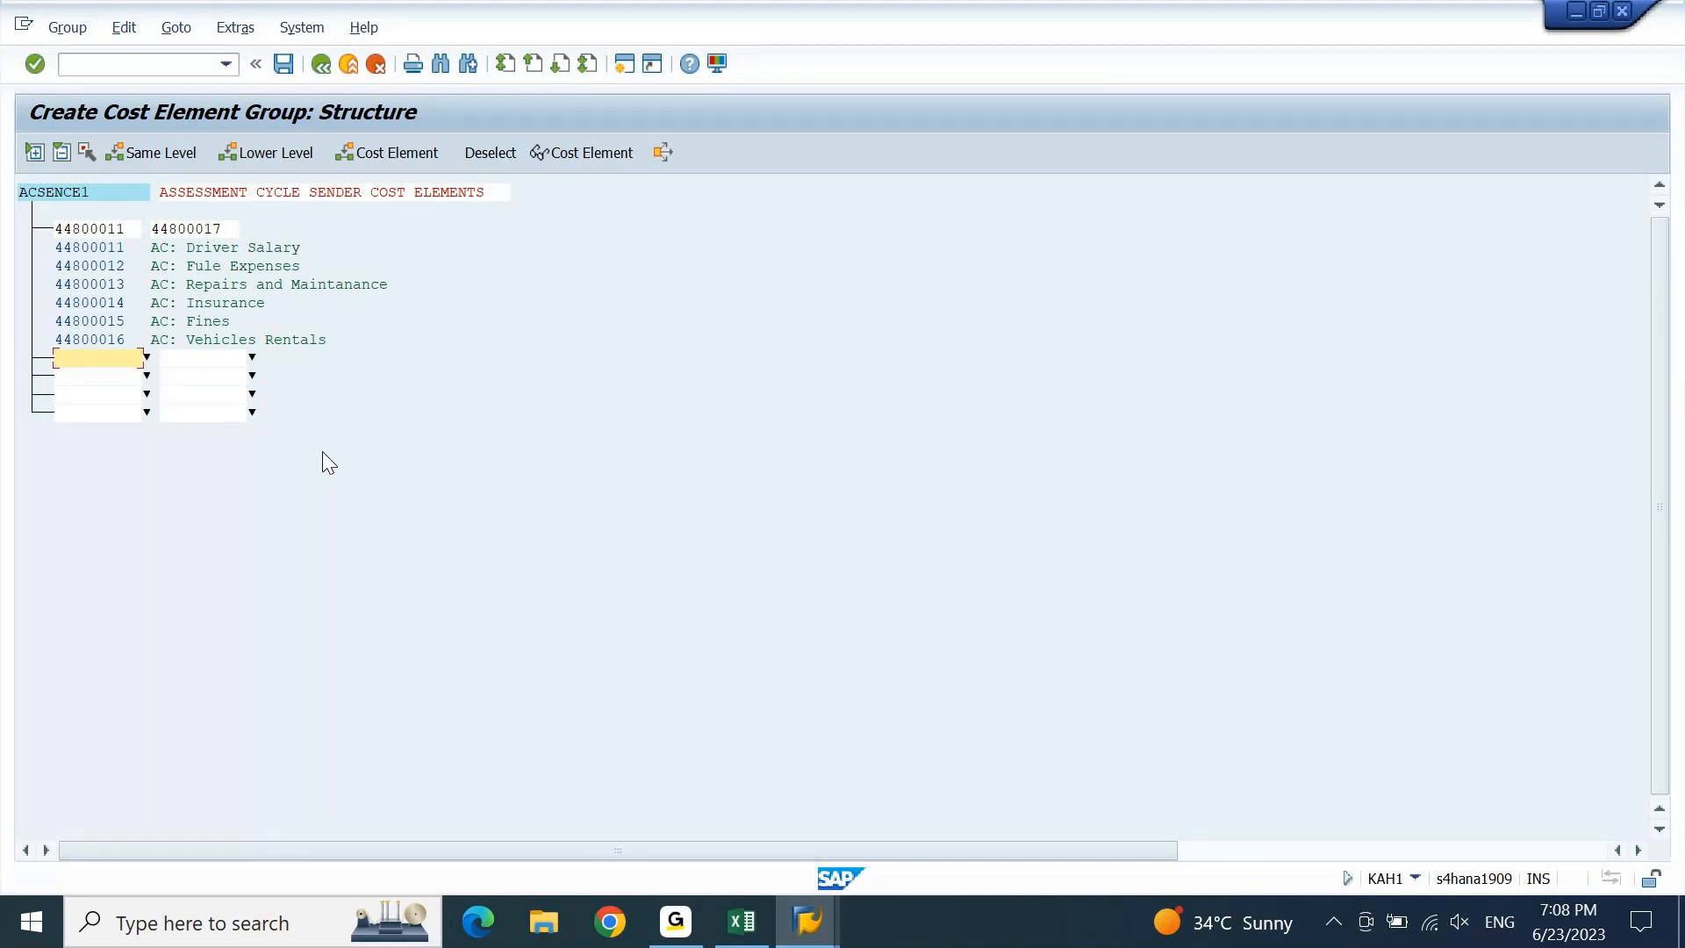
Save the cost element group and go back to SAP Easy Access.
key("Return")
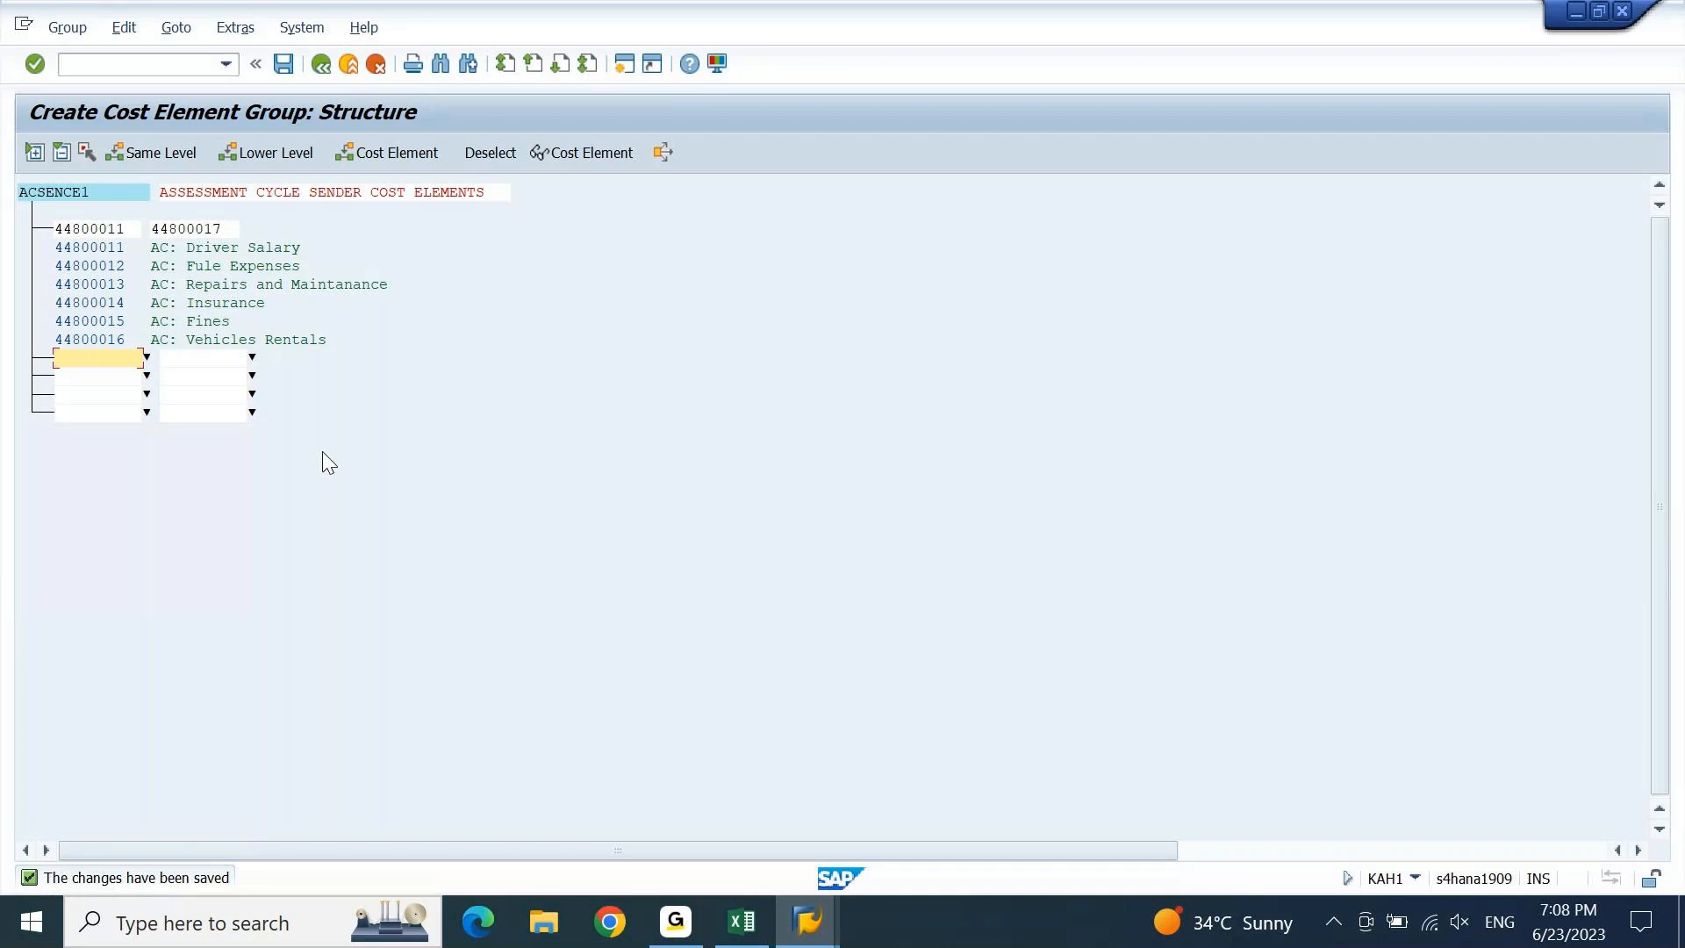
key("F3")
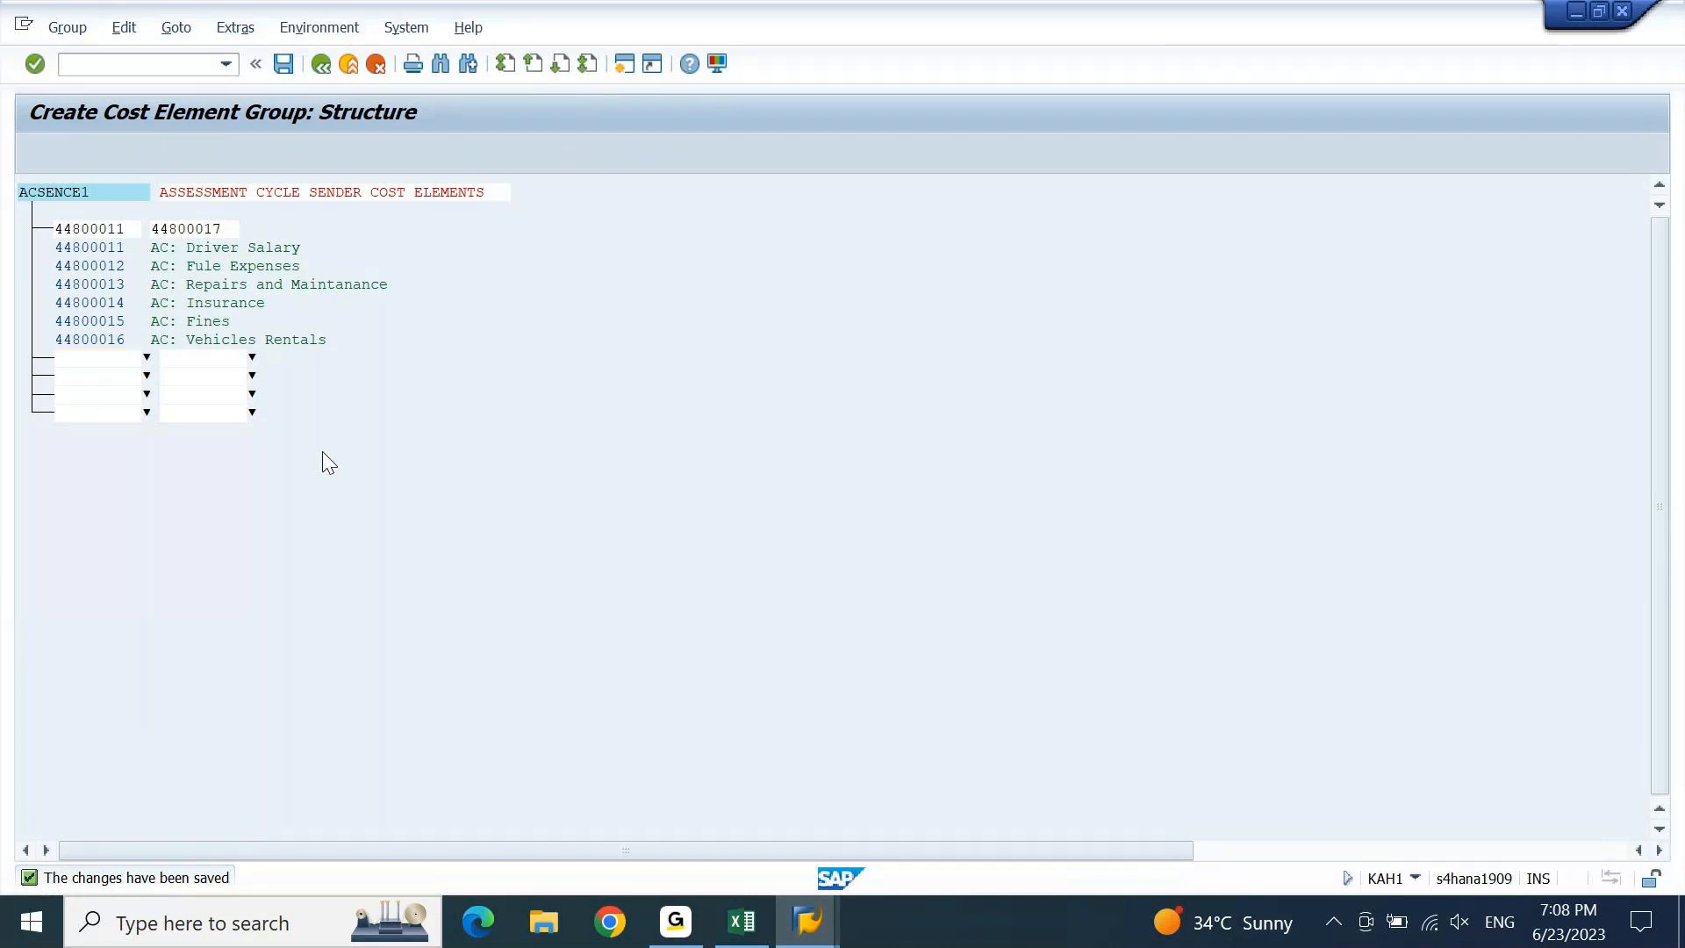
key("F3")
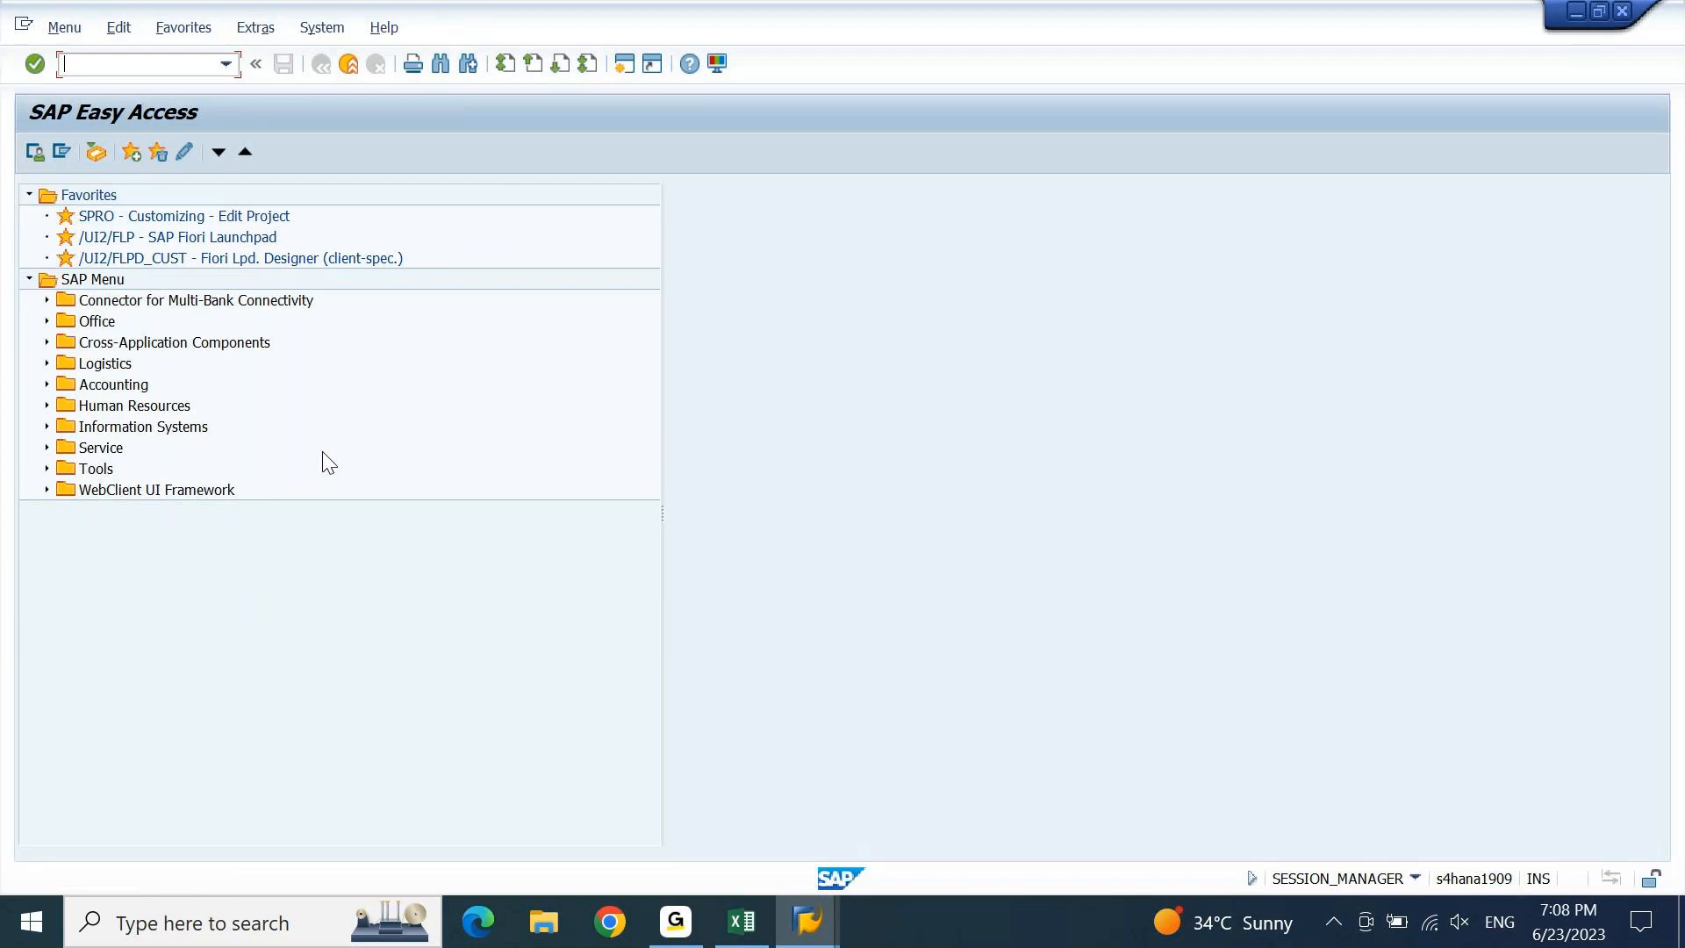
Switch to the Excel workbook to view the configuration steps list.
left_click(733, 939)
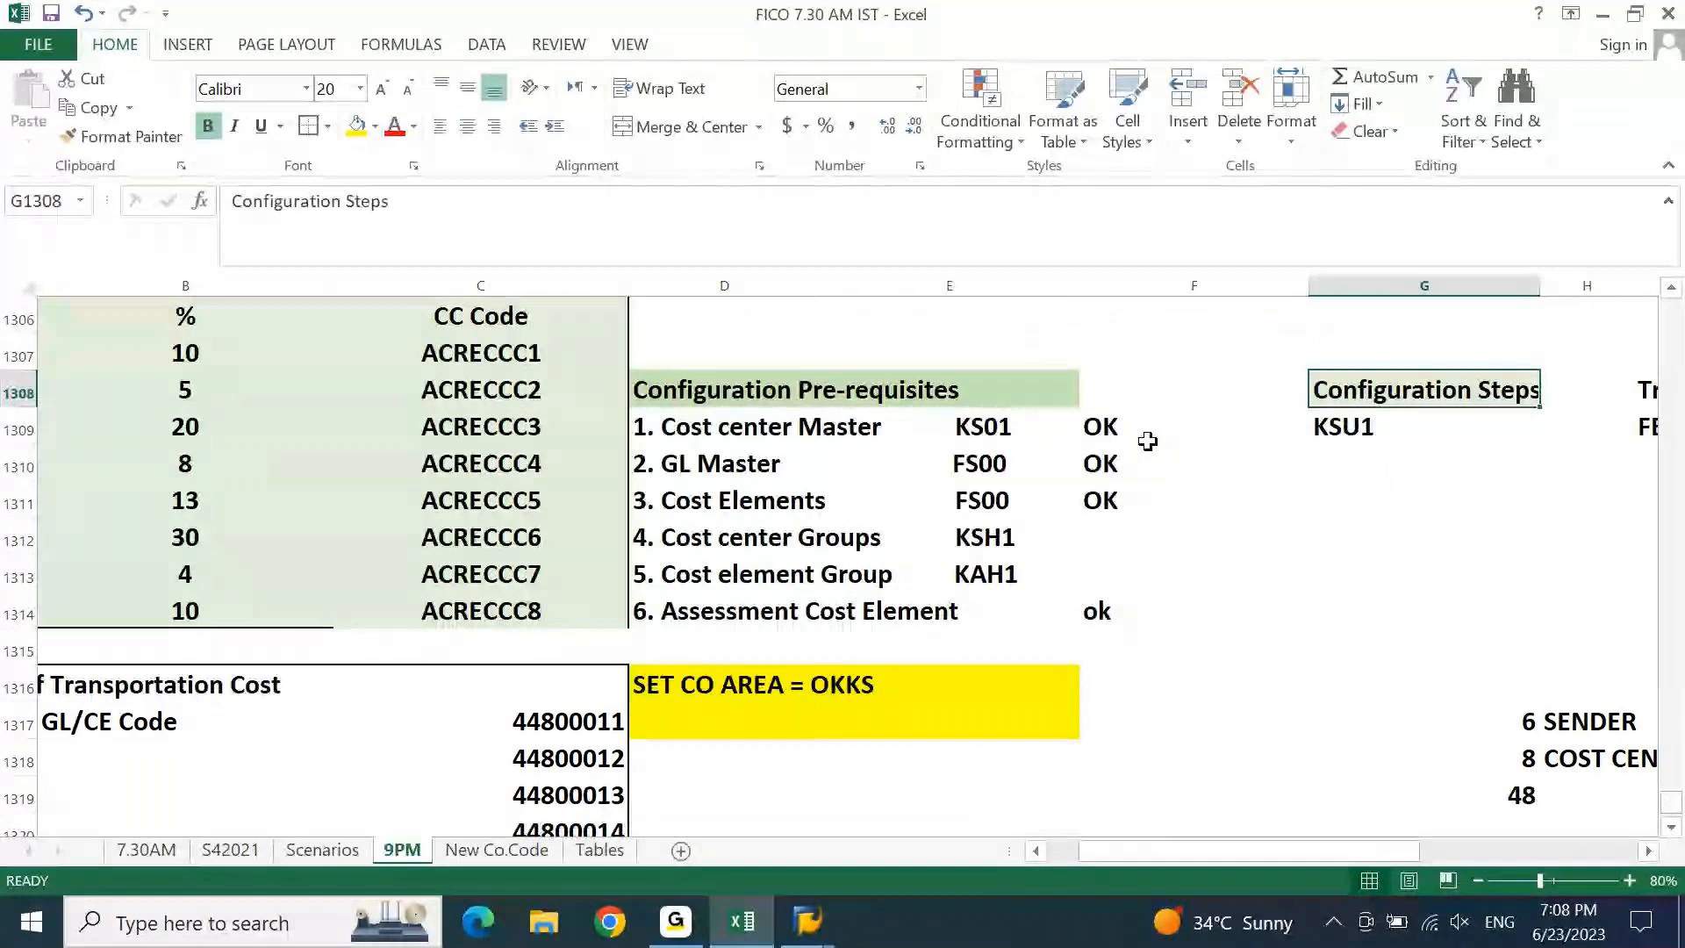
Copy the KSU1 transaction code from the Excel notes and return to SAP Easy Access.
key("Down")
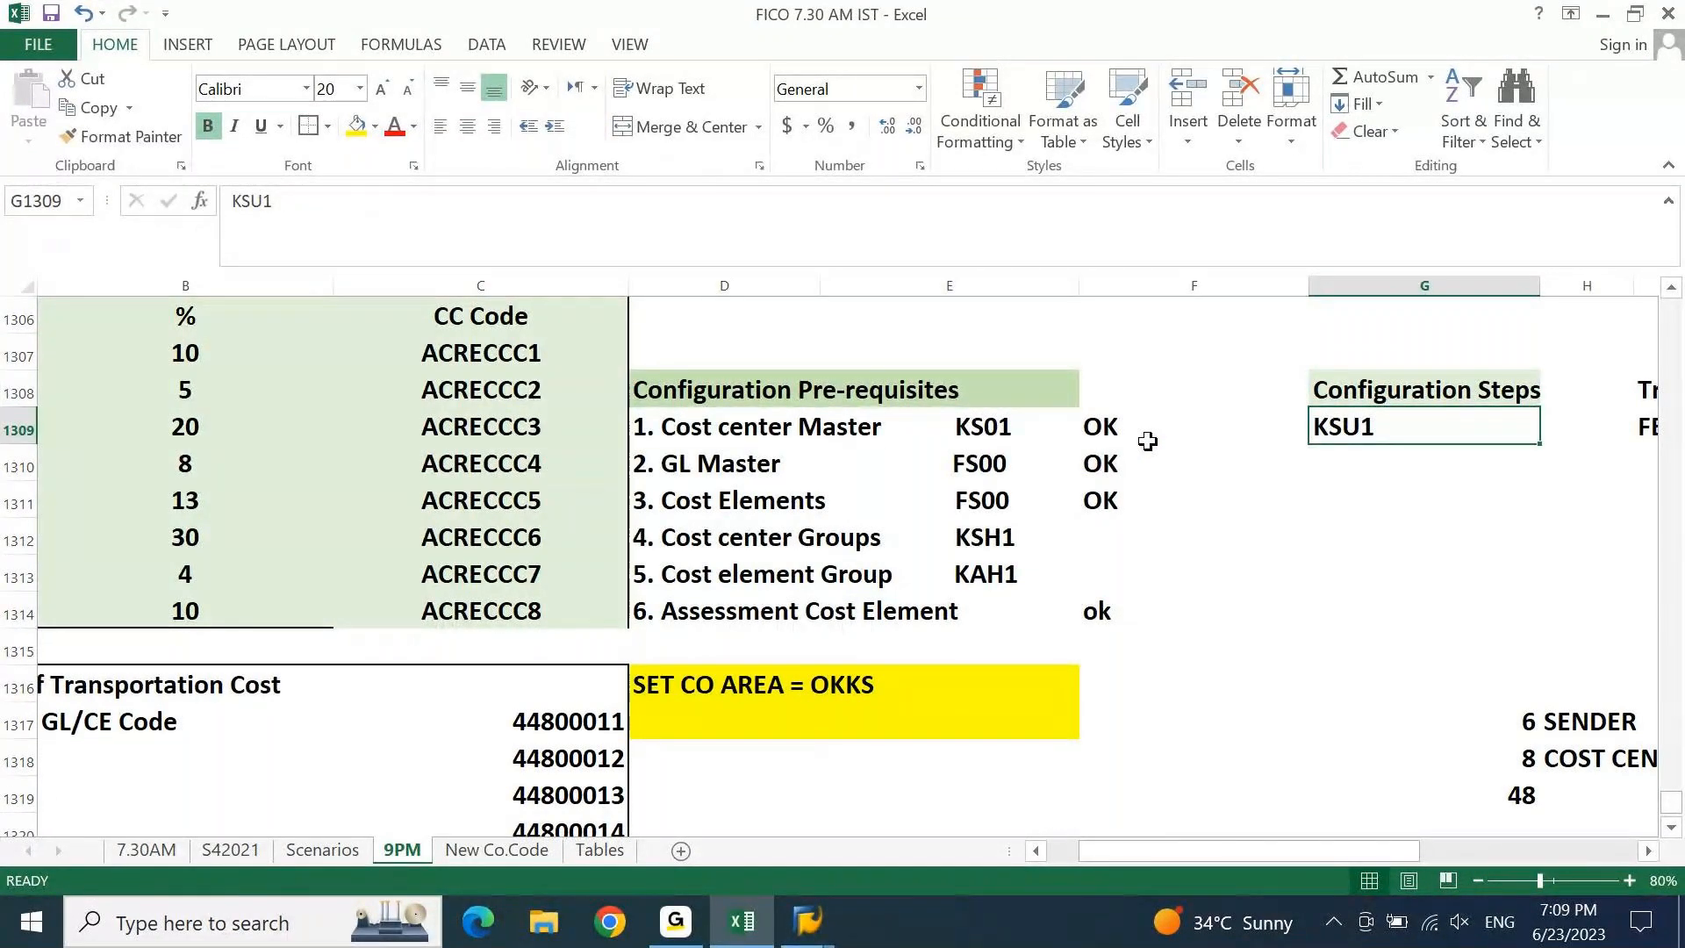
key("ctrl+c")
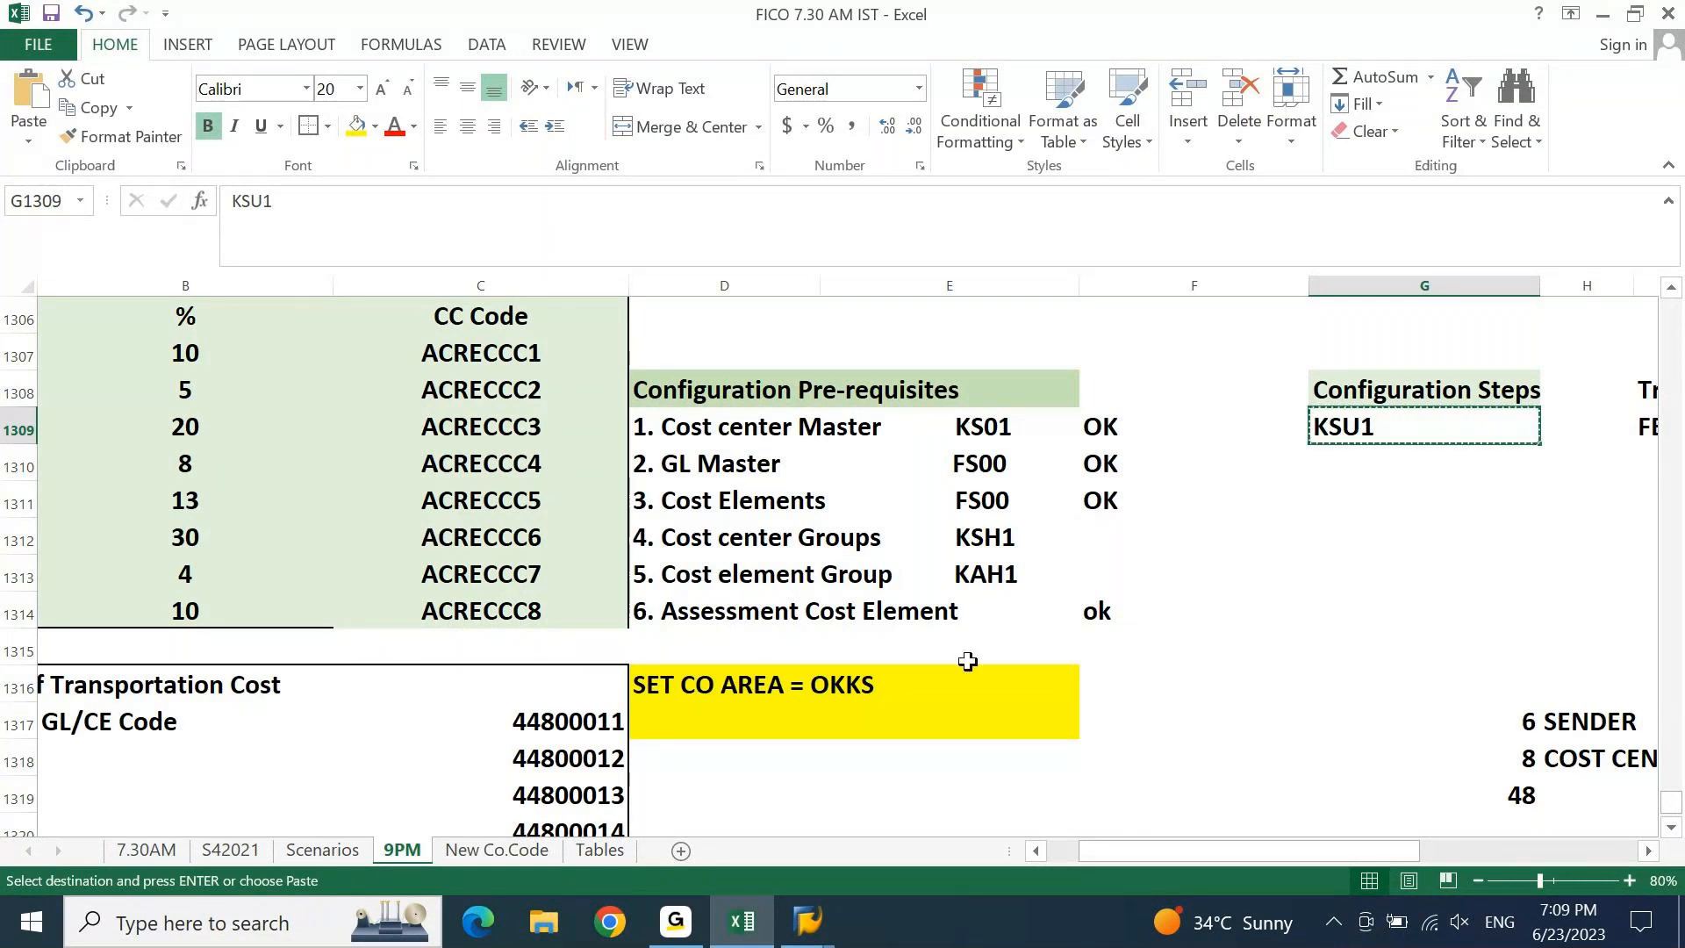
mouse_move(807, 922)
left_click(1027, 803)
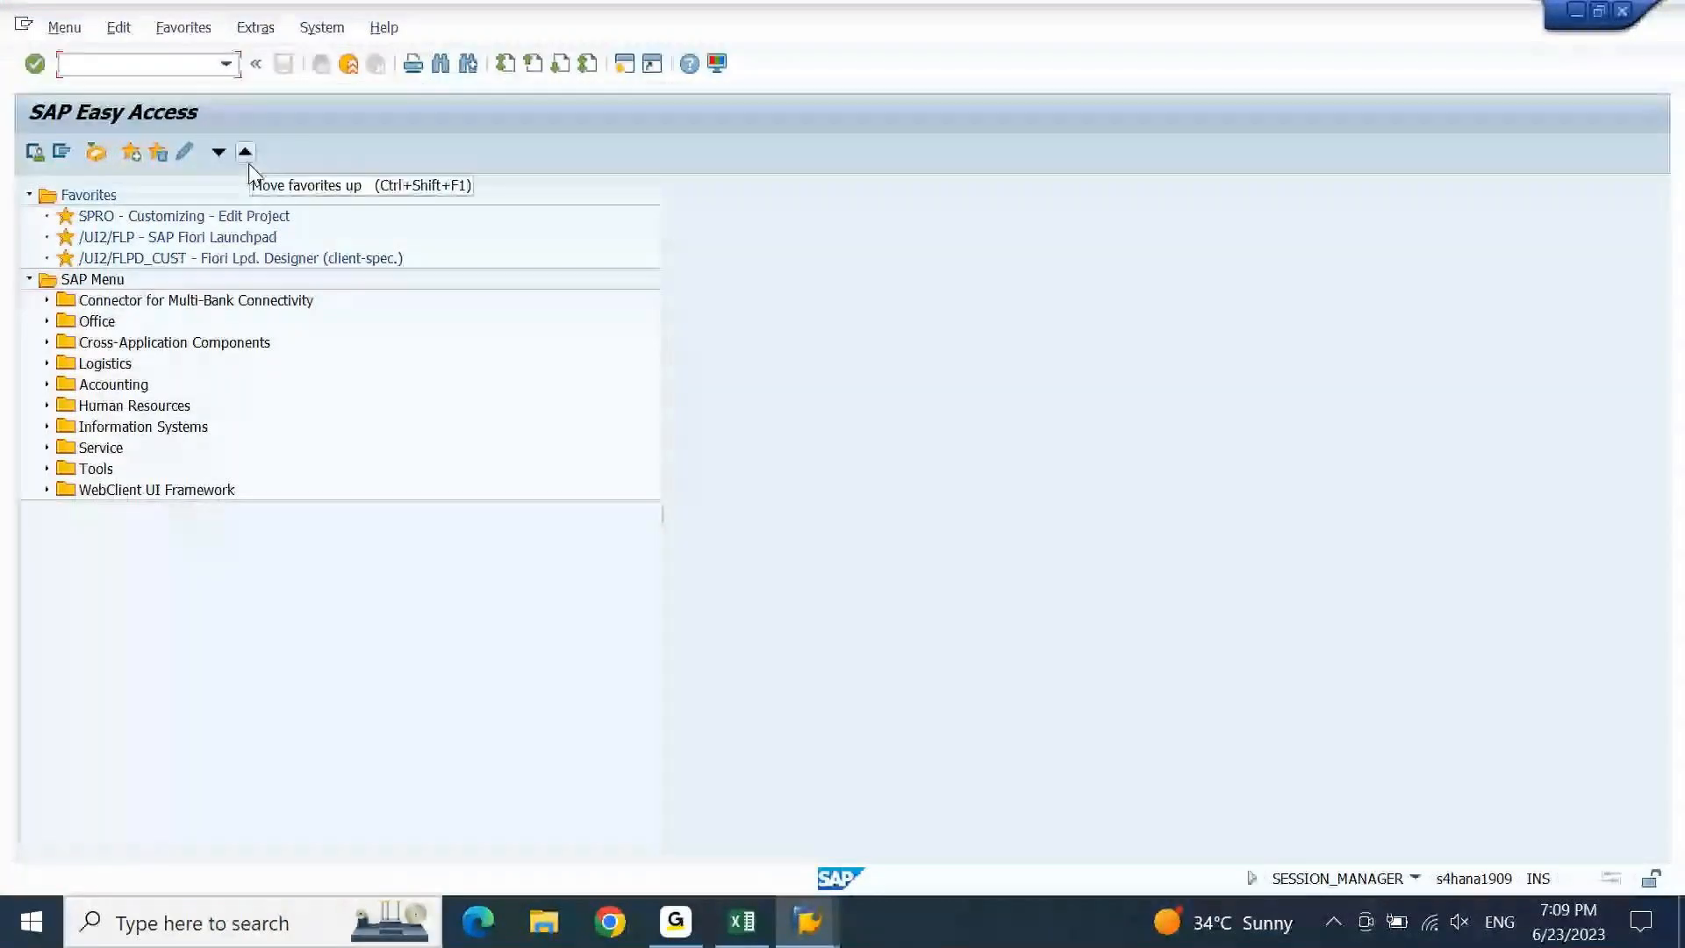
Run KSU1 and create assessment cycle AC001 with start date 01.01.2023.
key("ctrl+v")
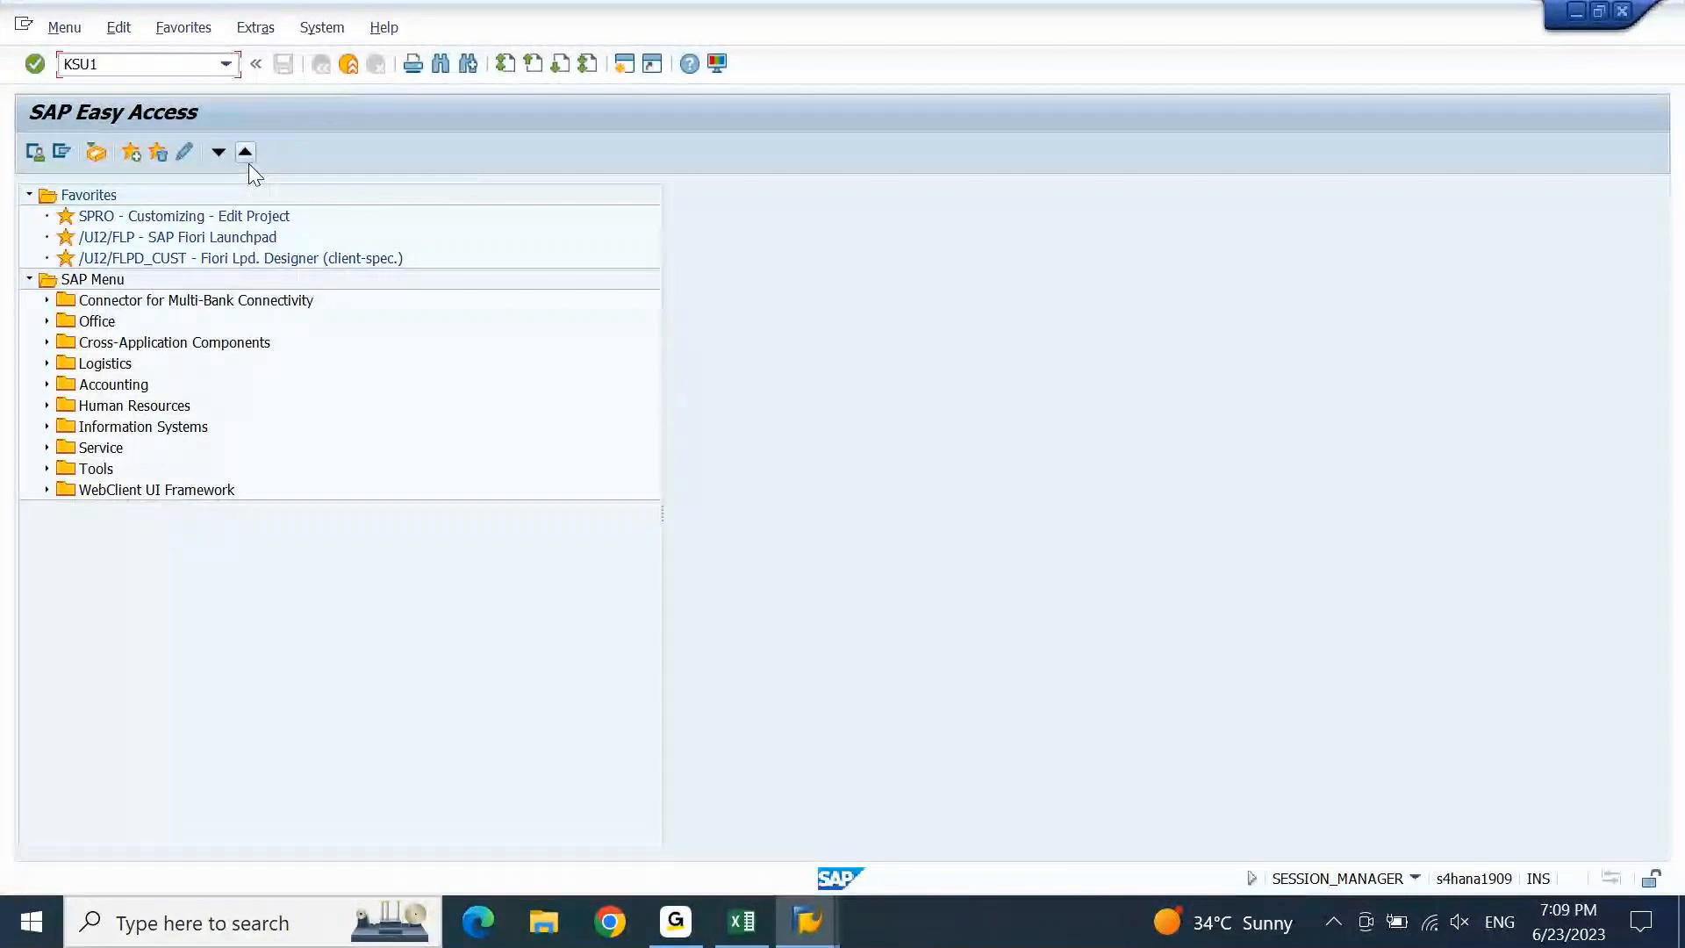
key("Return")
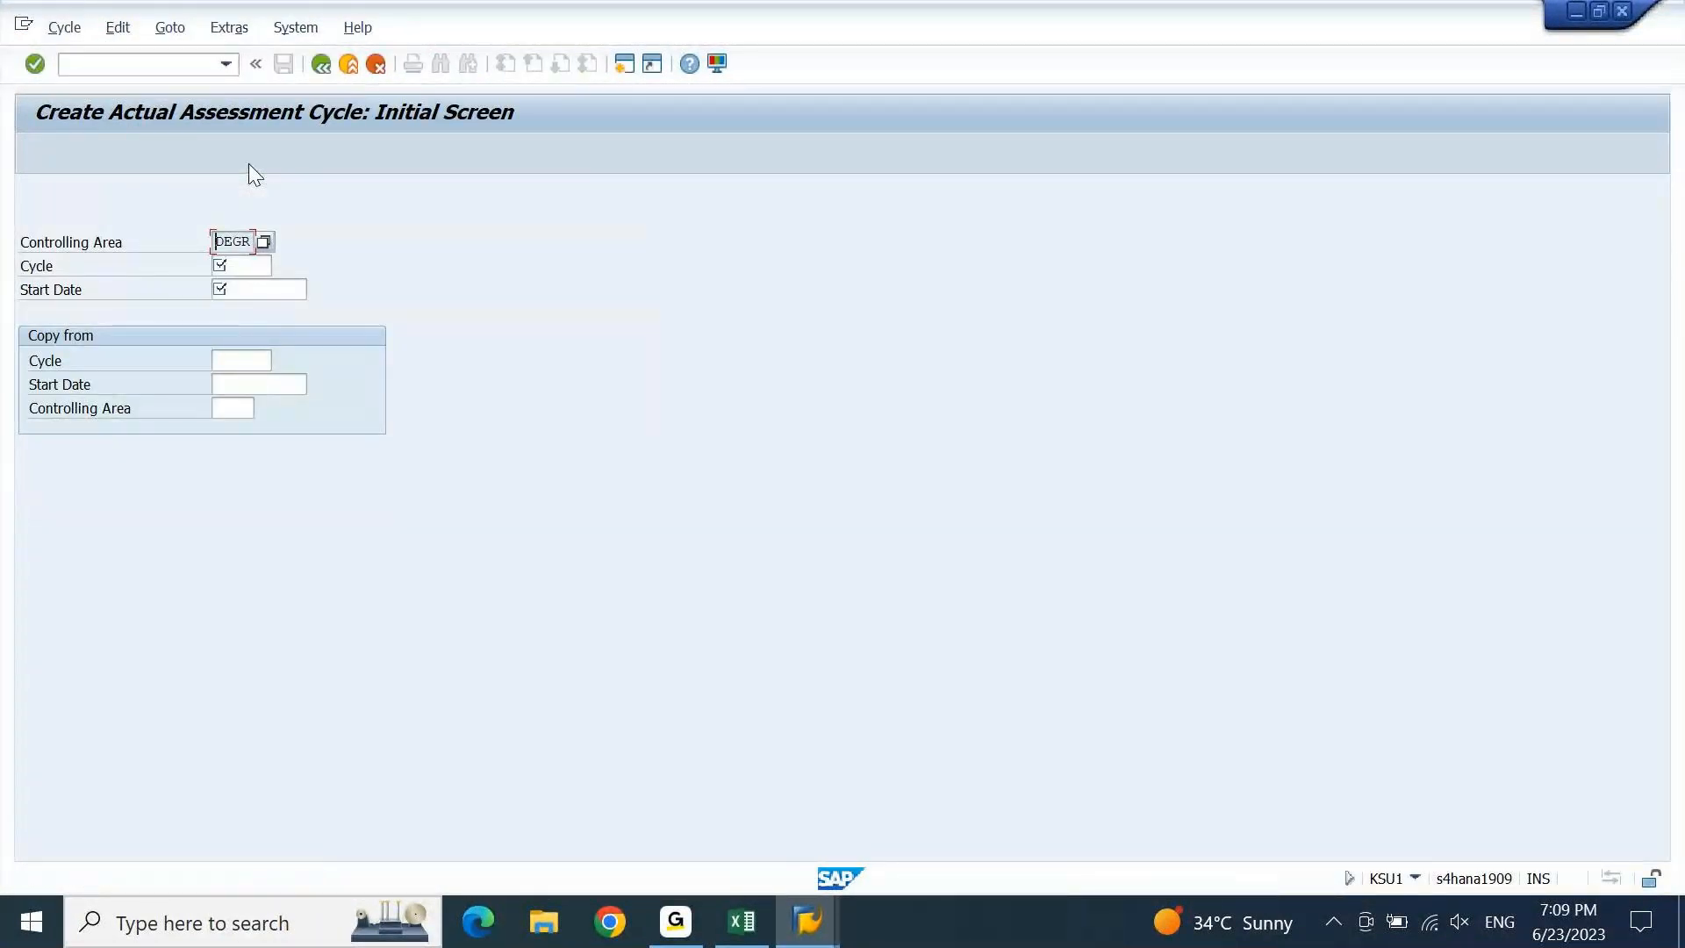
left_click(268, 264)
type("DC001")
key("Home")
key("Delete")
type("a")
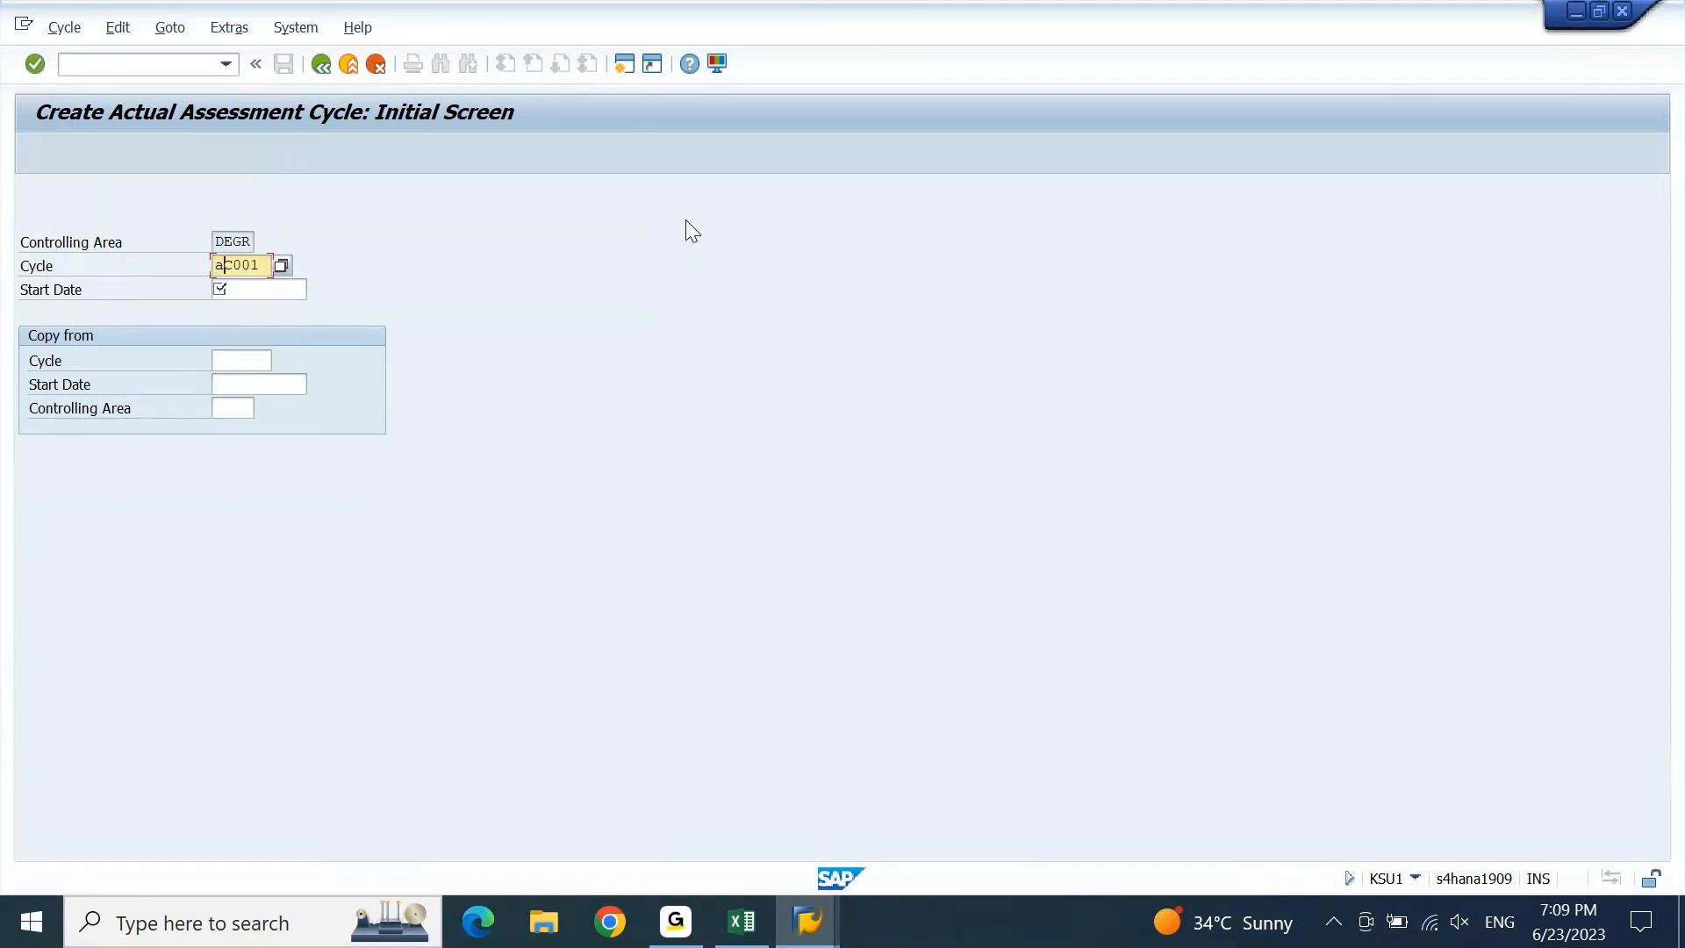
key("Tab")
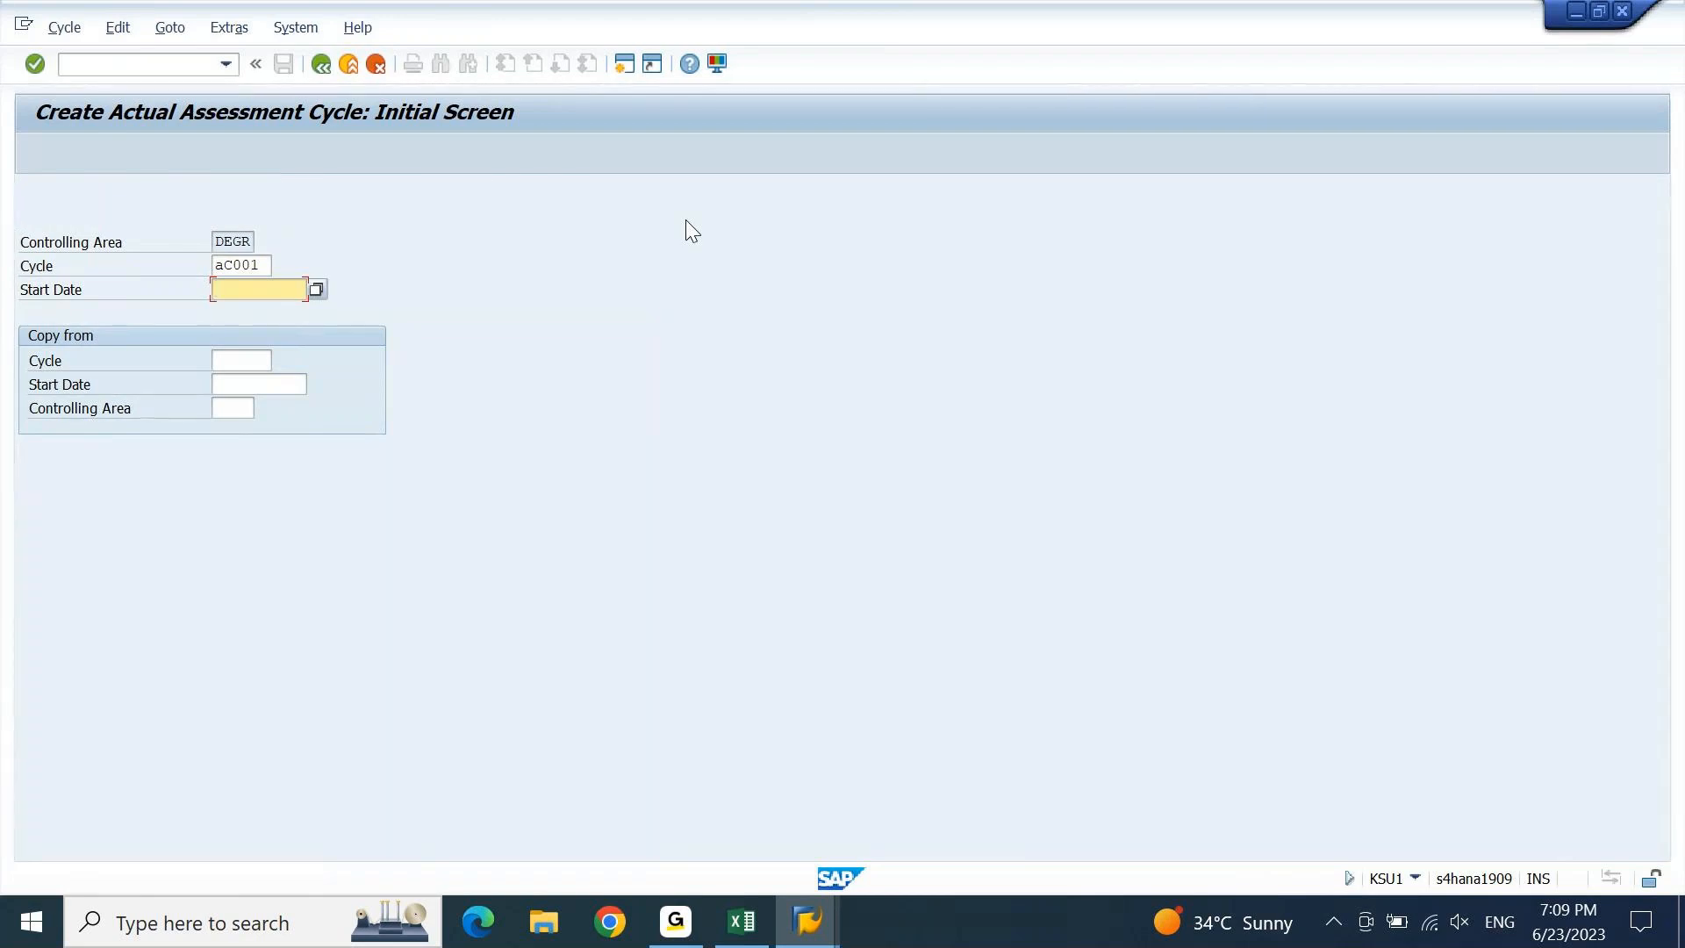
key("BackSpace")
key("Down")
key("Return")
key("Return")
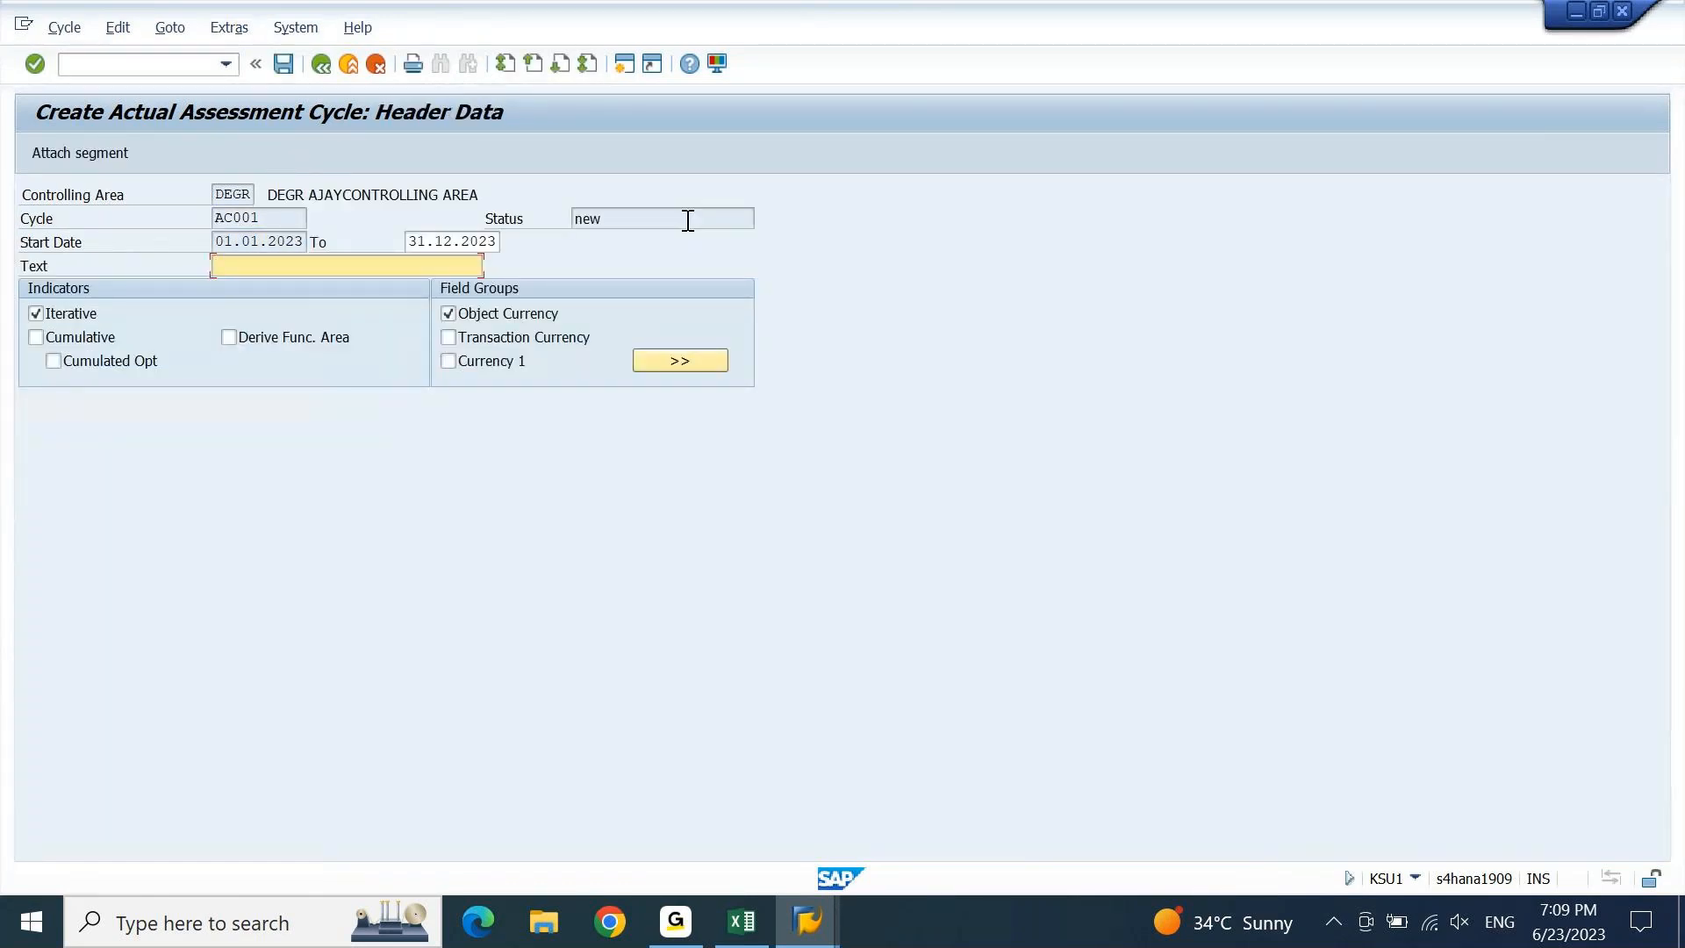
Extend the cycle's validity end date to 31.12.9999.
key("Tab")
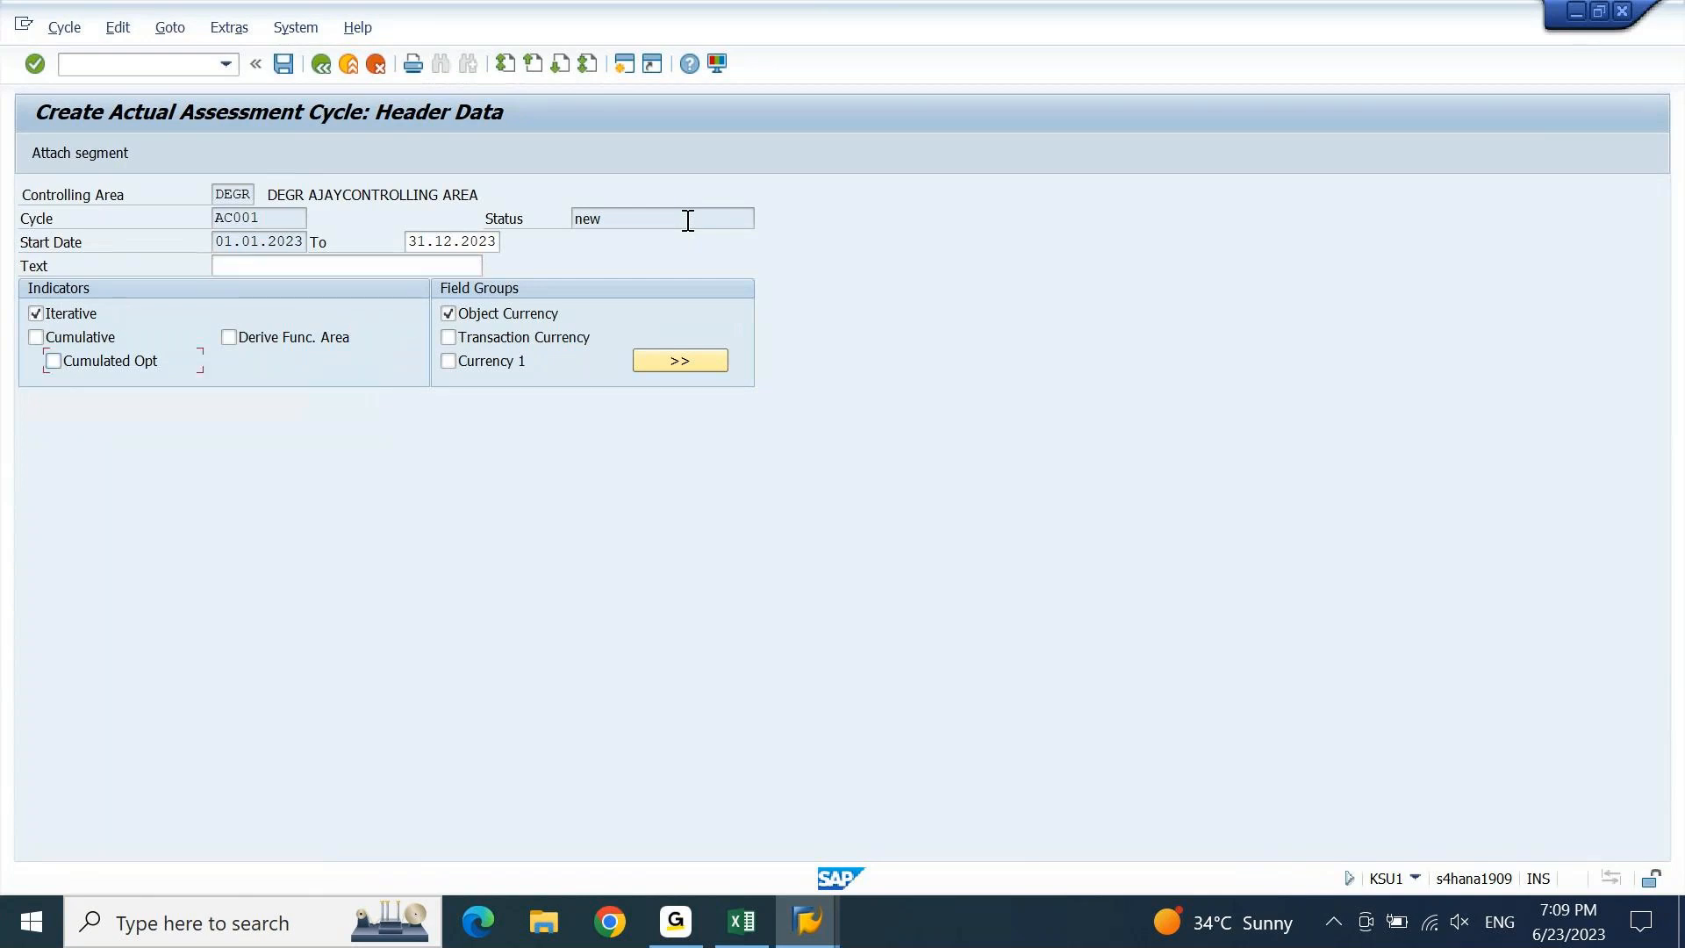
left_click(428, 240)
key("End")
key("shift+Left")
key("shift+Left")
key("shift+Left")
key("shift+Left")
type("9999")
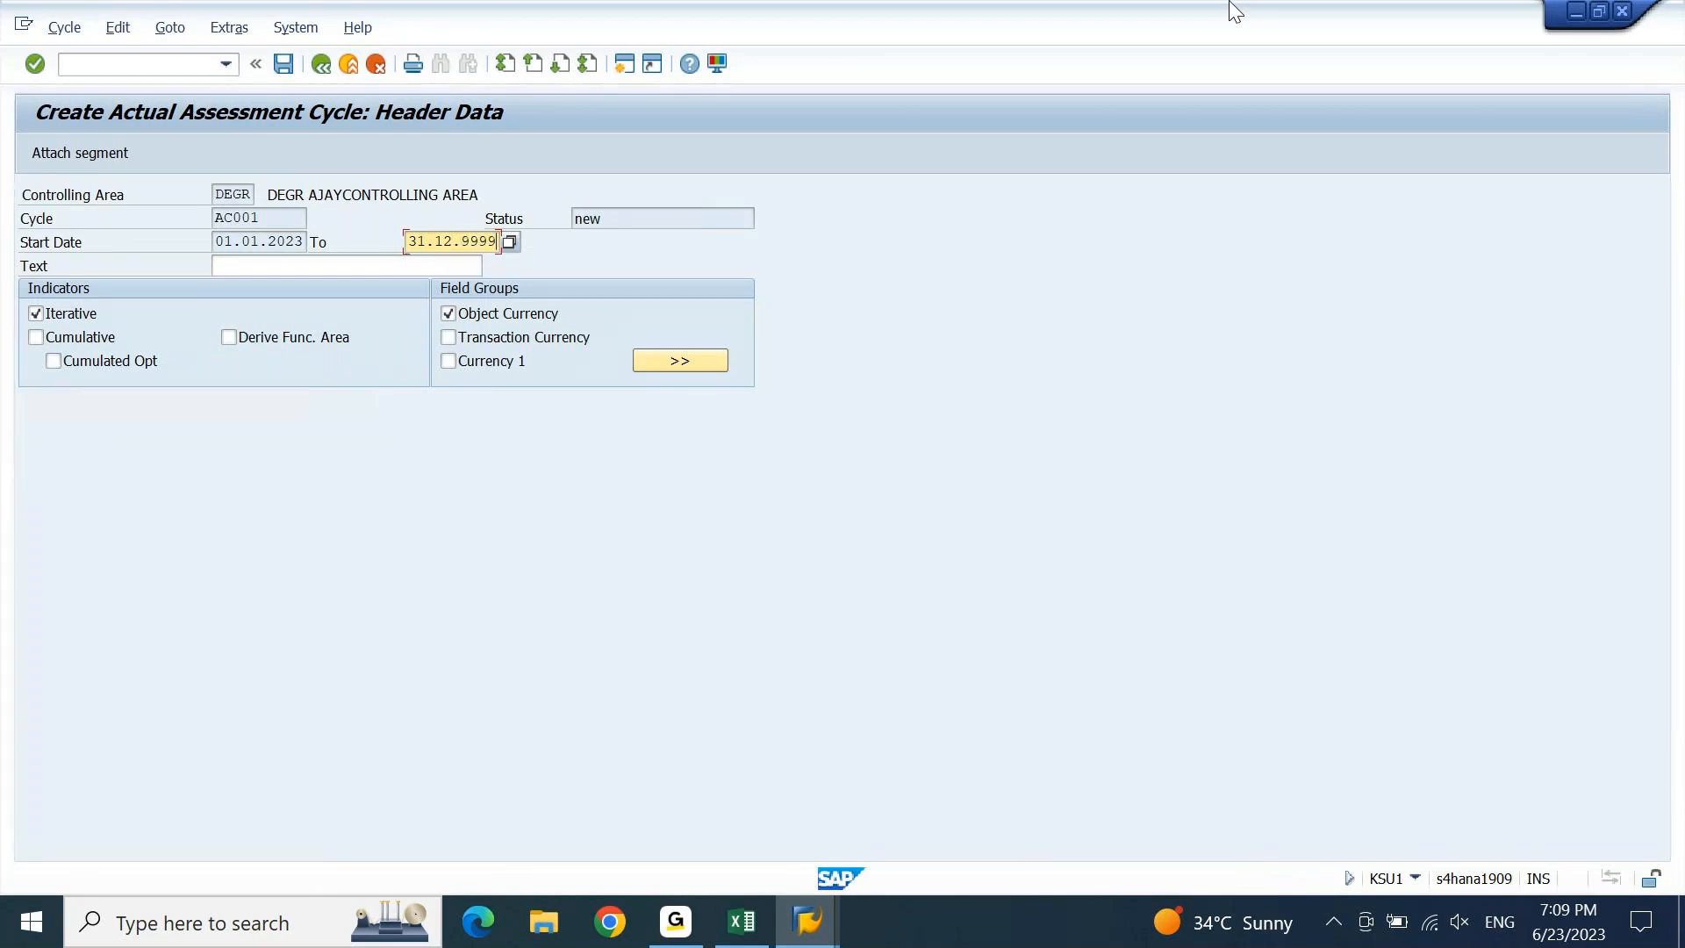
Give the cycle the text TRANSPORTATION COST AC and confirm the header data.
key("Tab")
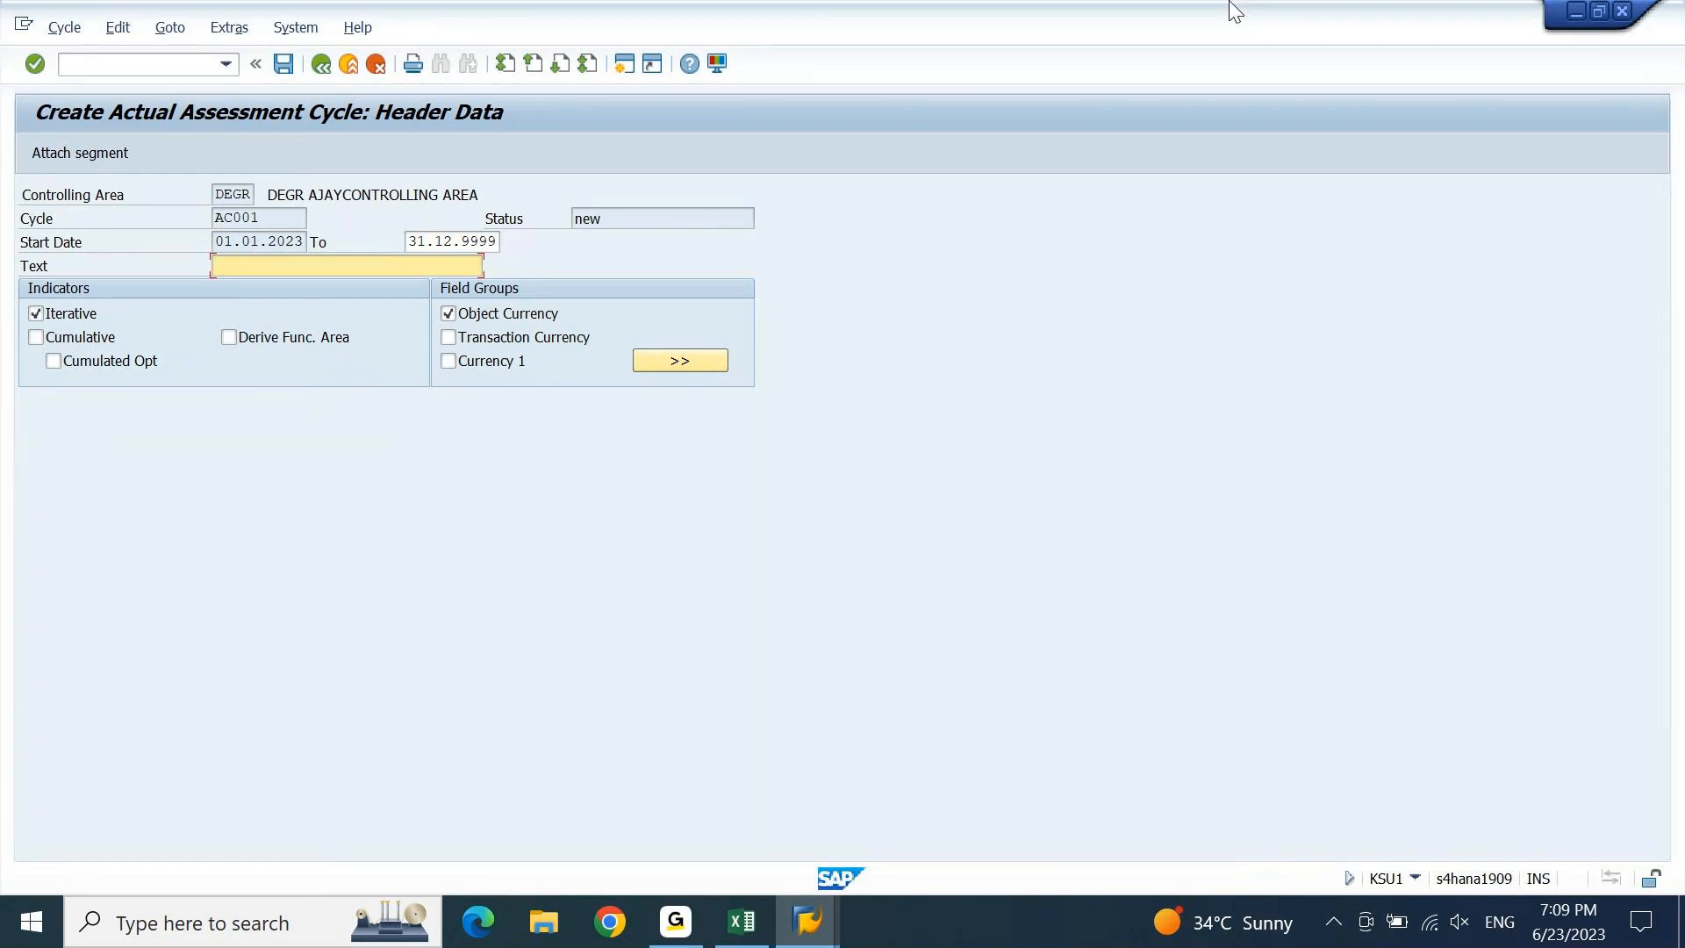
key("Down")
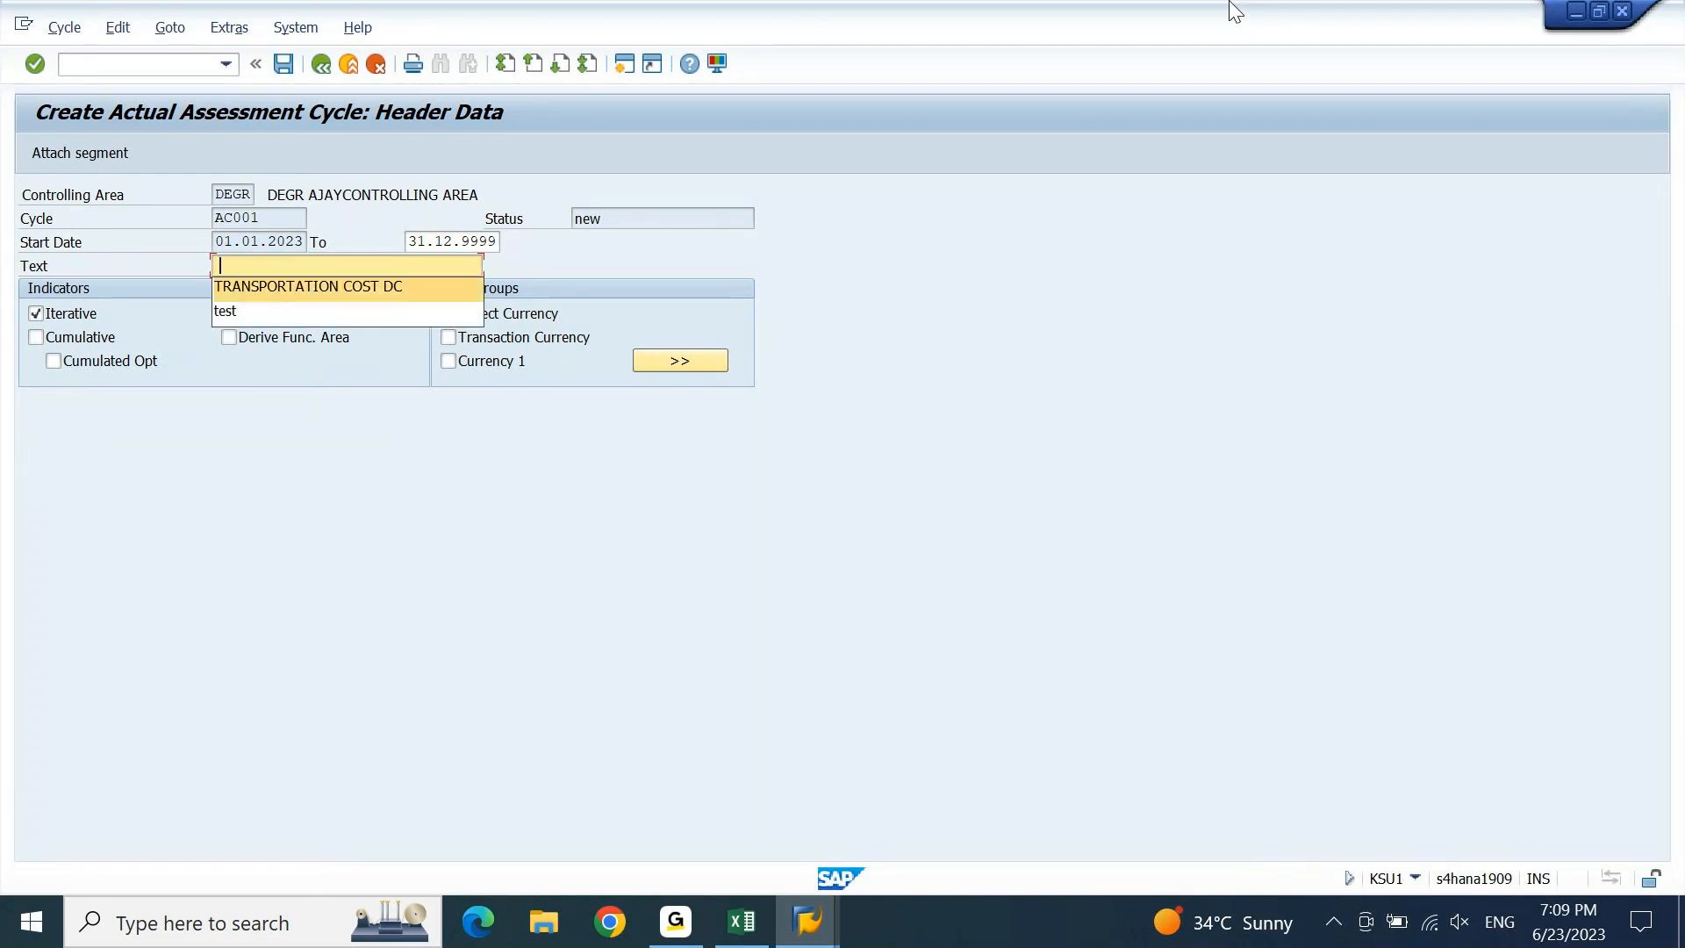
key("Return")
key("shift+Left")
key("shift+Left")
key("BackSpace")
type("AC")
key("Return")
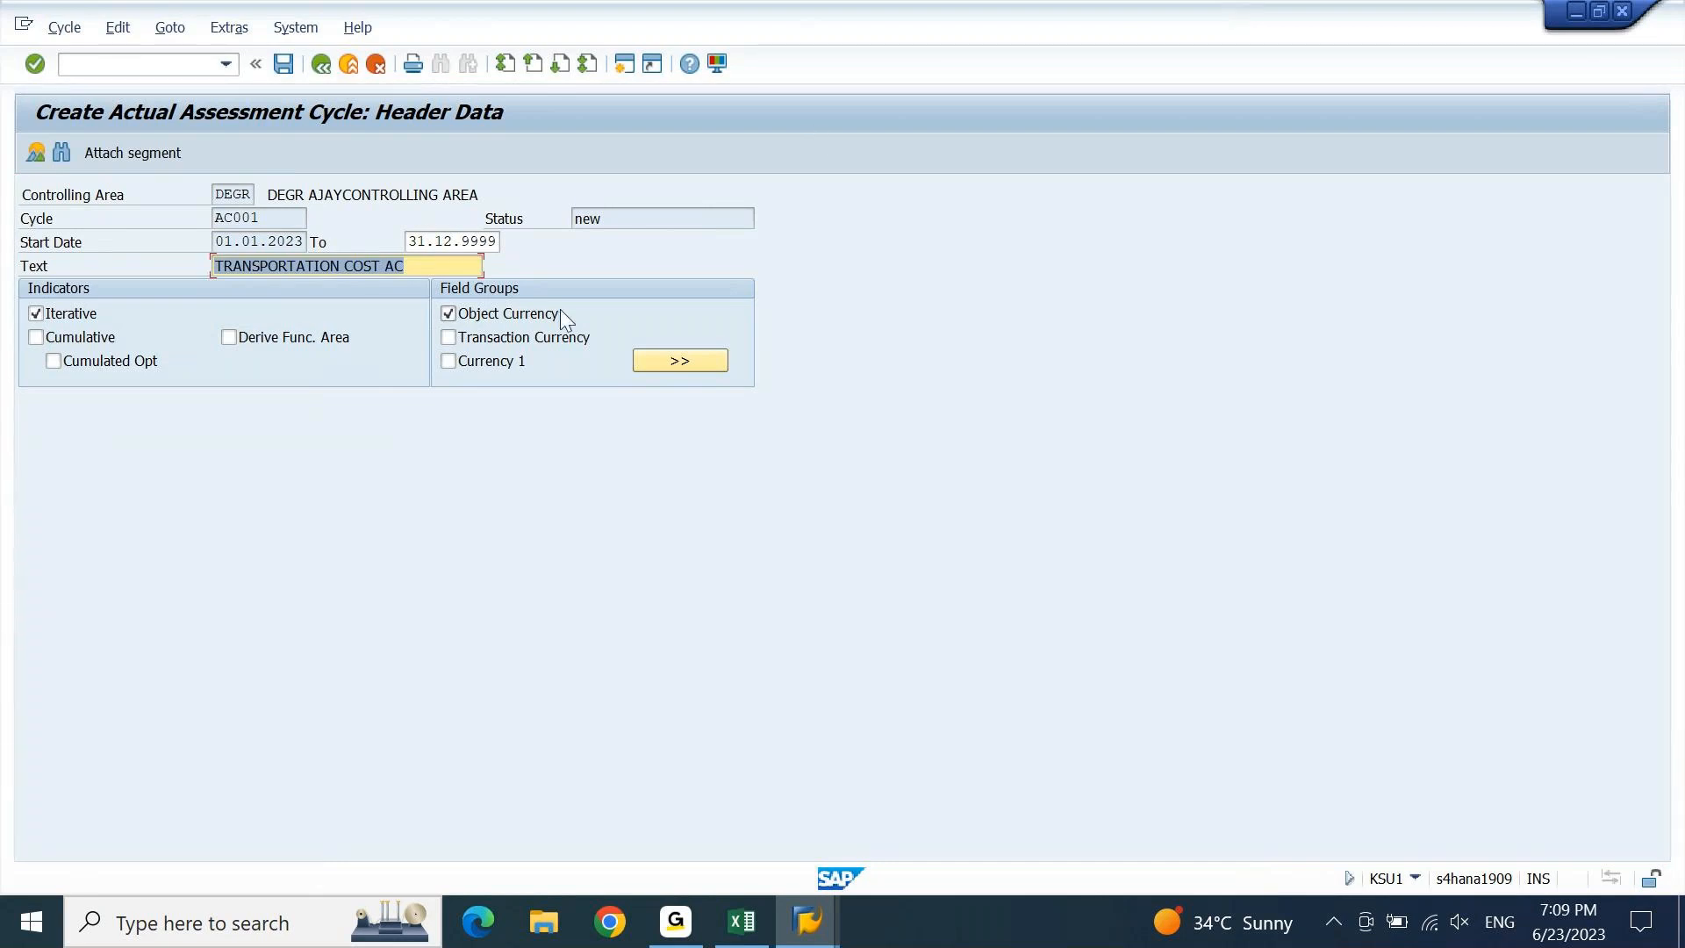
Save cycle AC001 under the proposed customizing request.
left_click(284, 64)
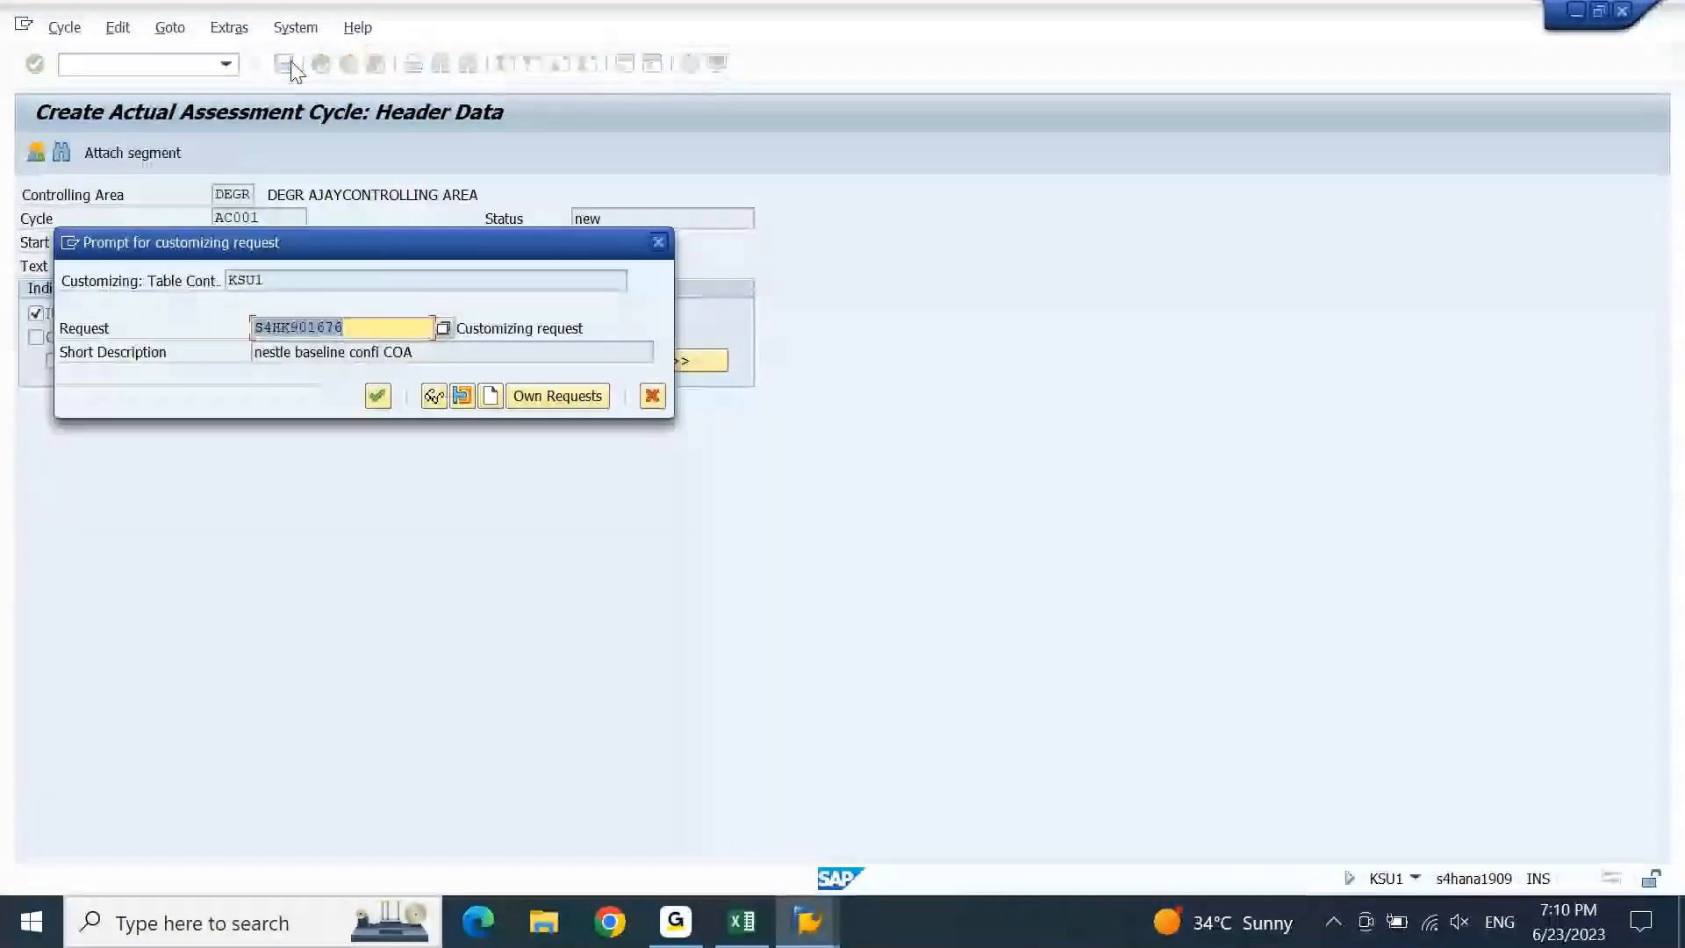
key("Return")
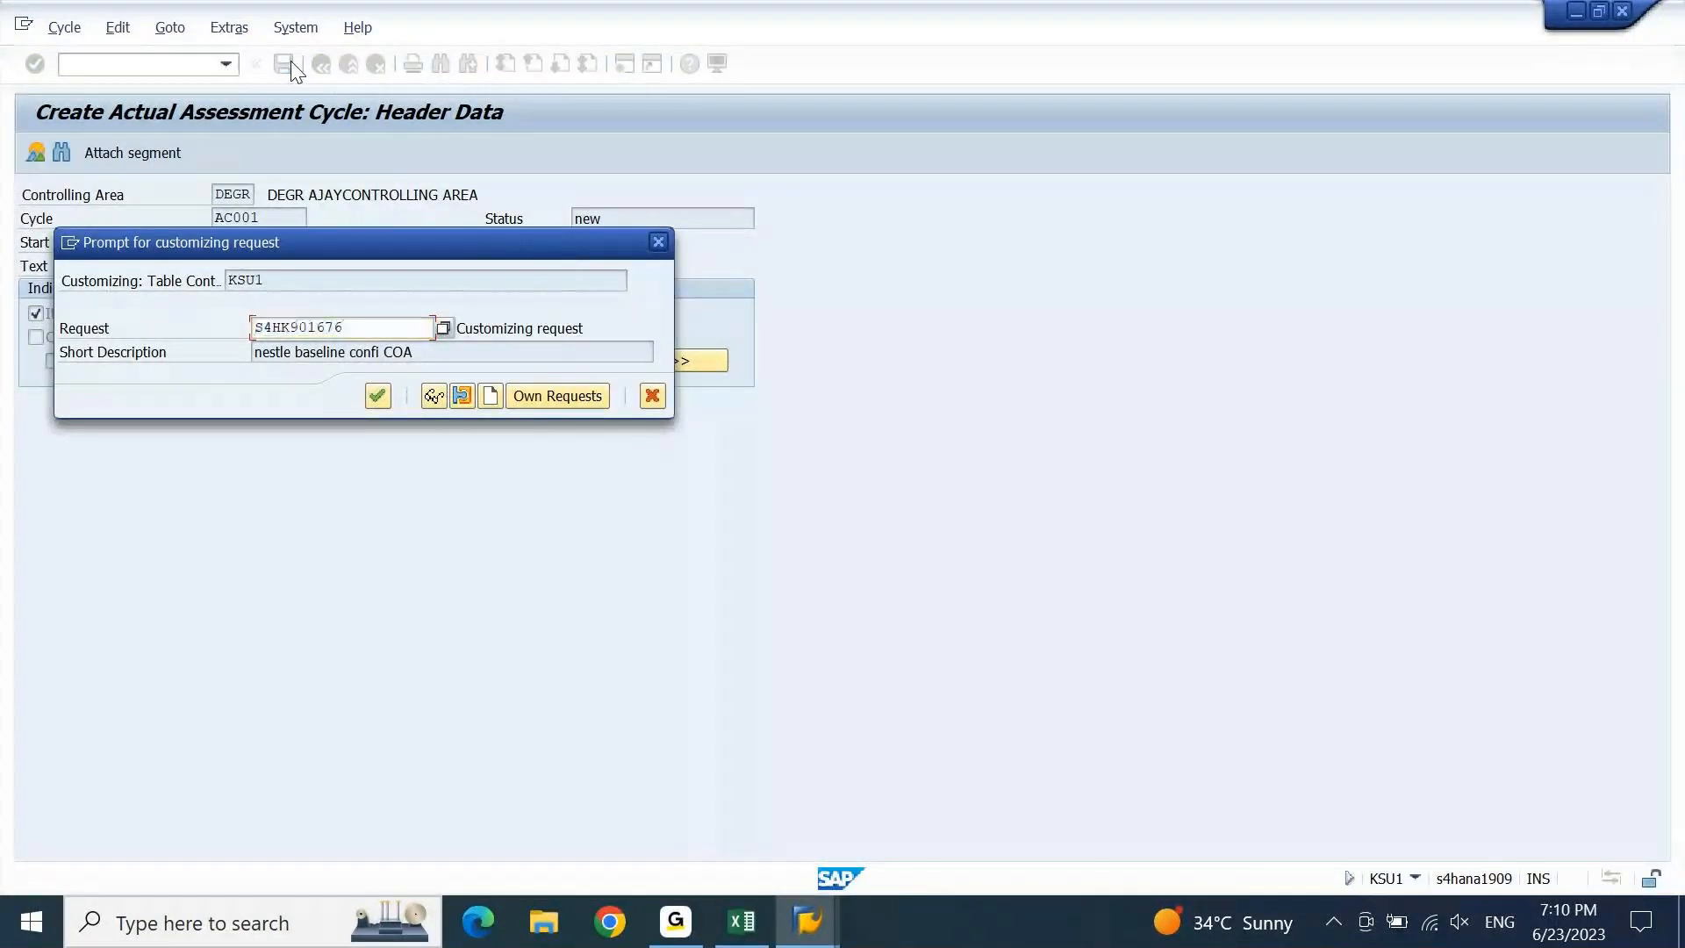
key("Return")
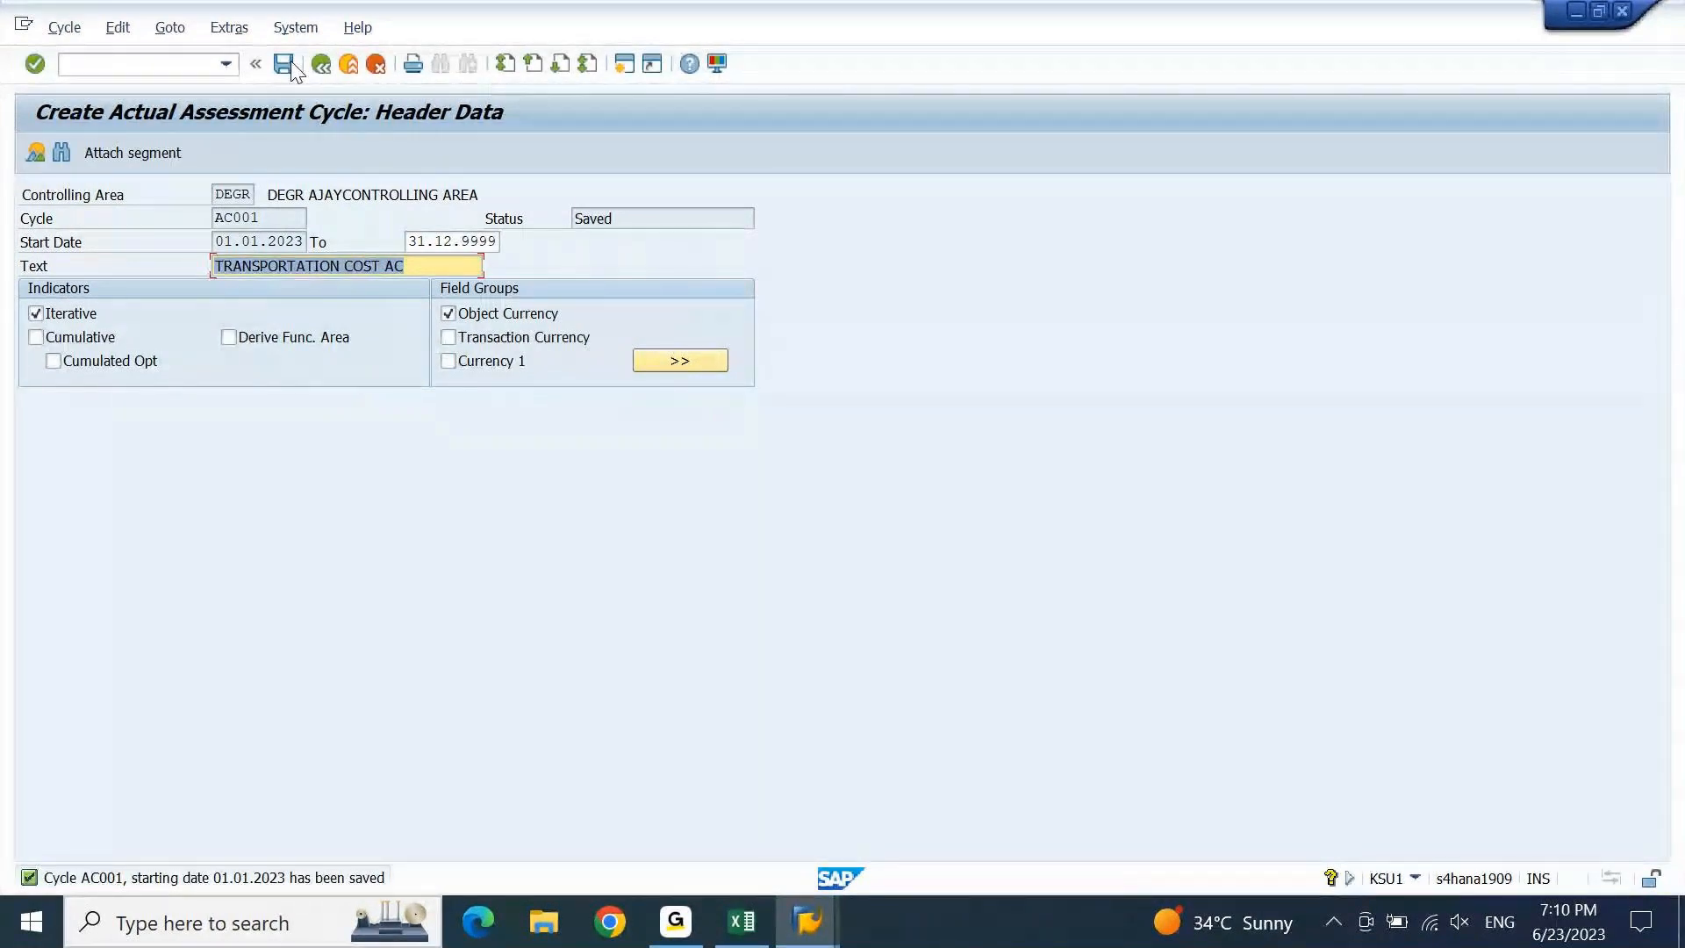
Attach a new segment named aC001 to the cycle.
left_click(148, 145)
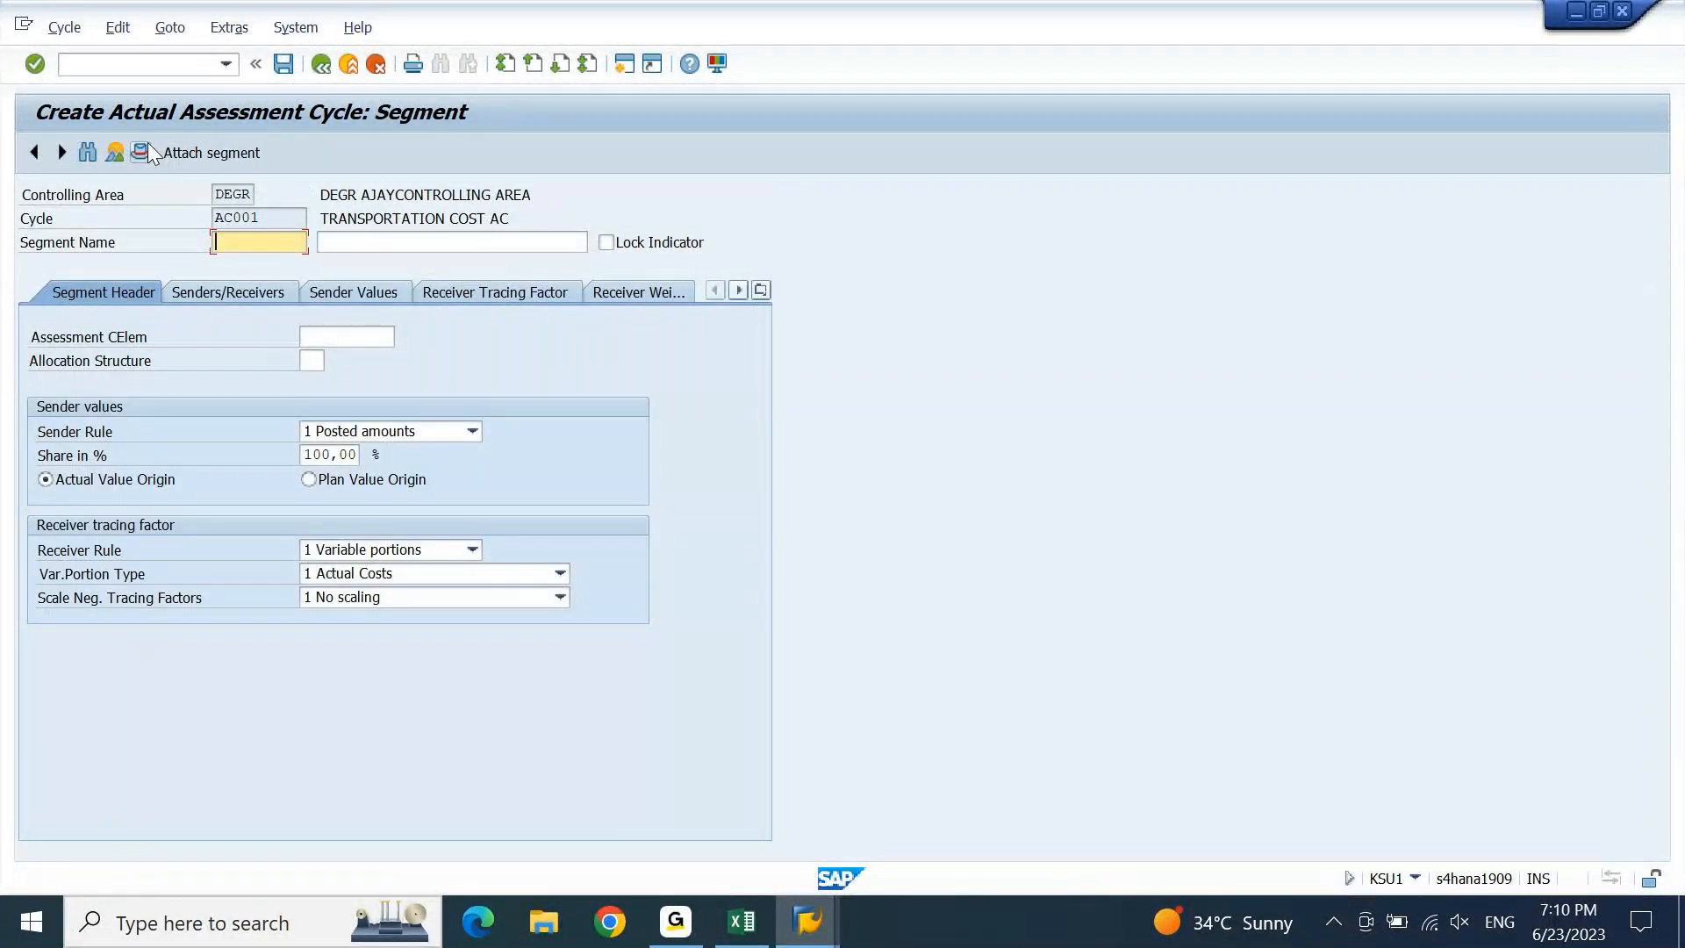
key("Down")
key("Return")
key("Delete")
type("aC001")
key("Tab")
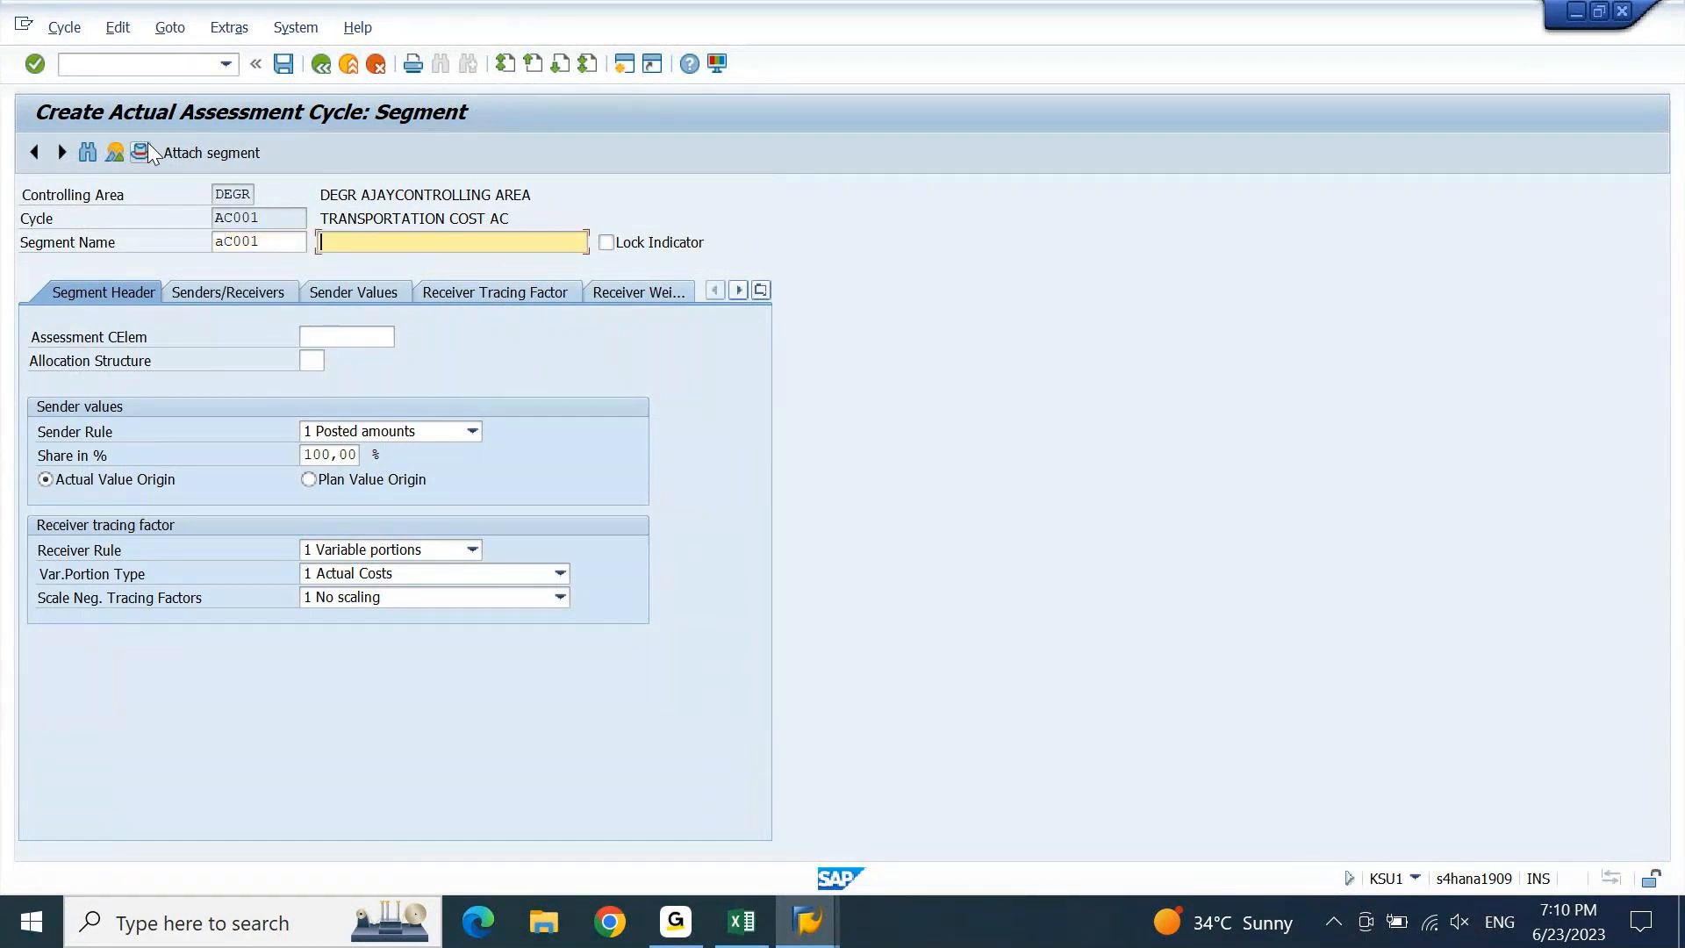
Describe the segment as TRANSPORTATION COST aC and dismiss the missing cost element error.
key("Down")
key("Return")
key("BackSpace")
type("a")
key("Return")
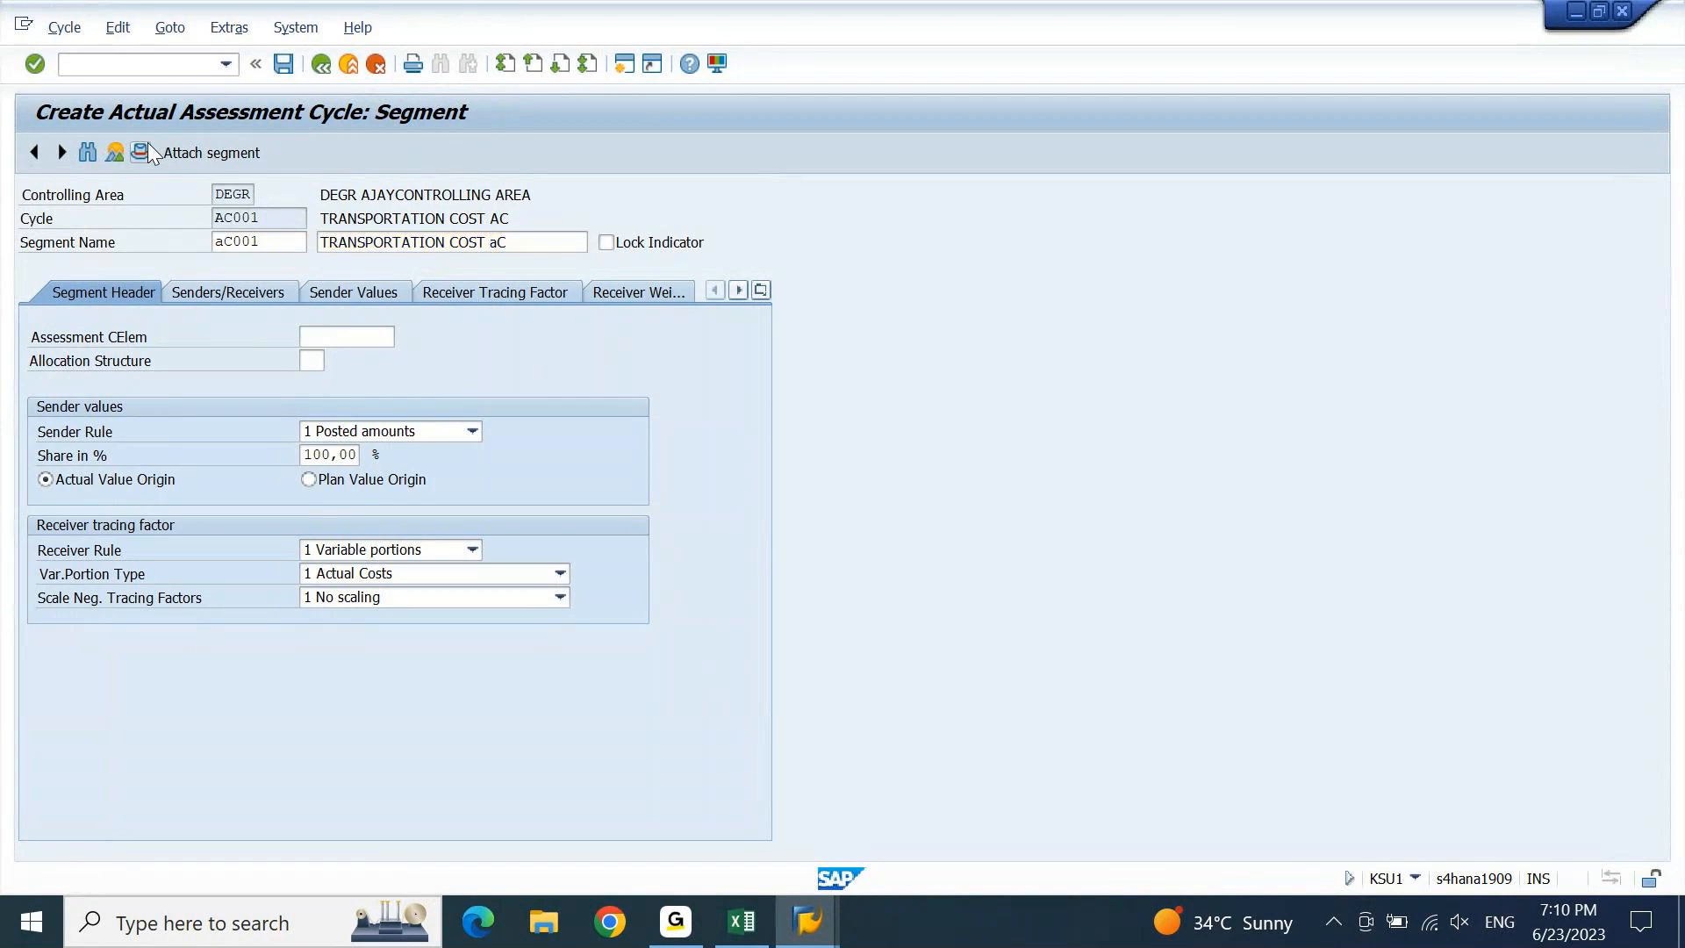
left_click(151, 152)
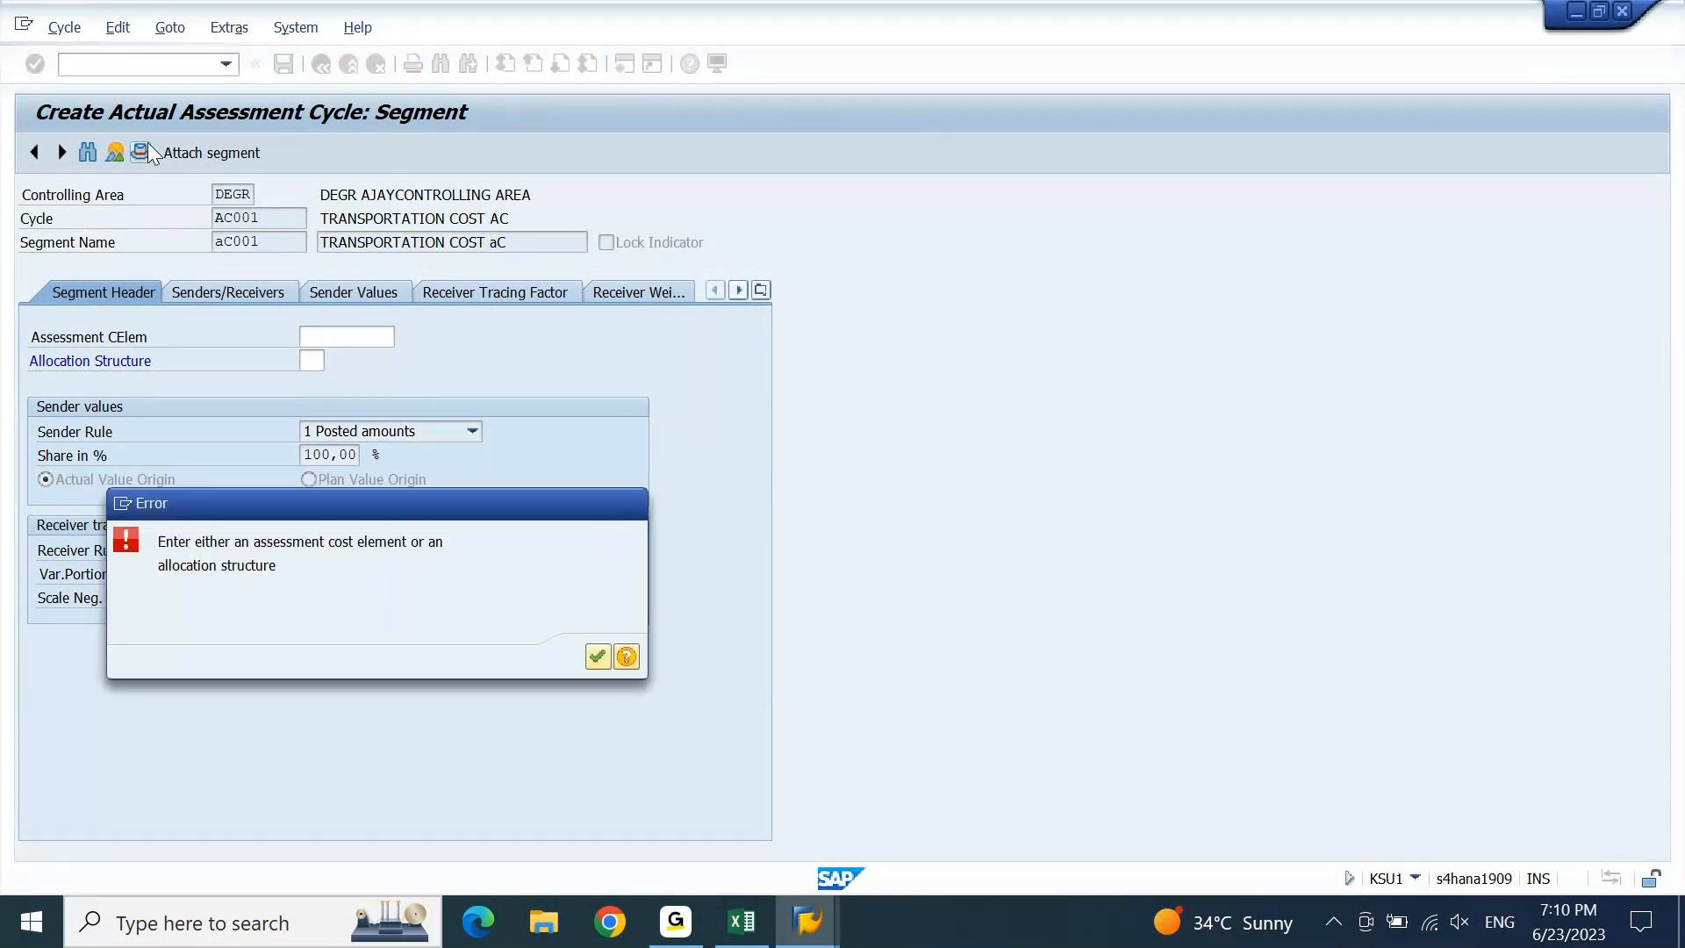
key("Return")
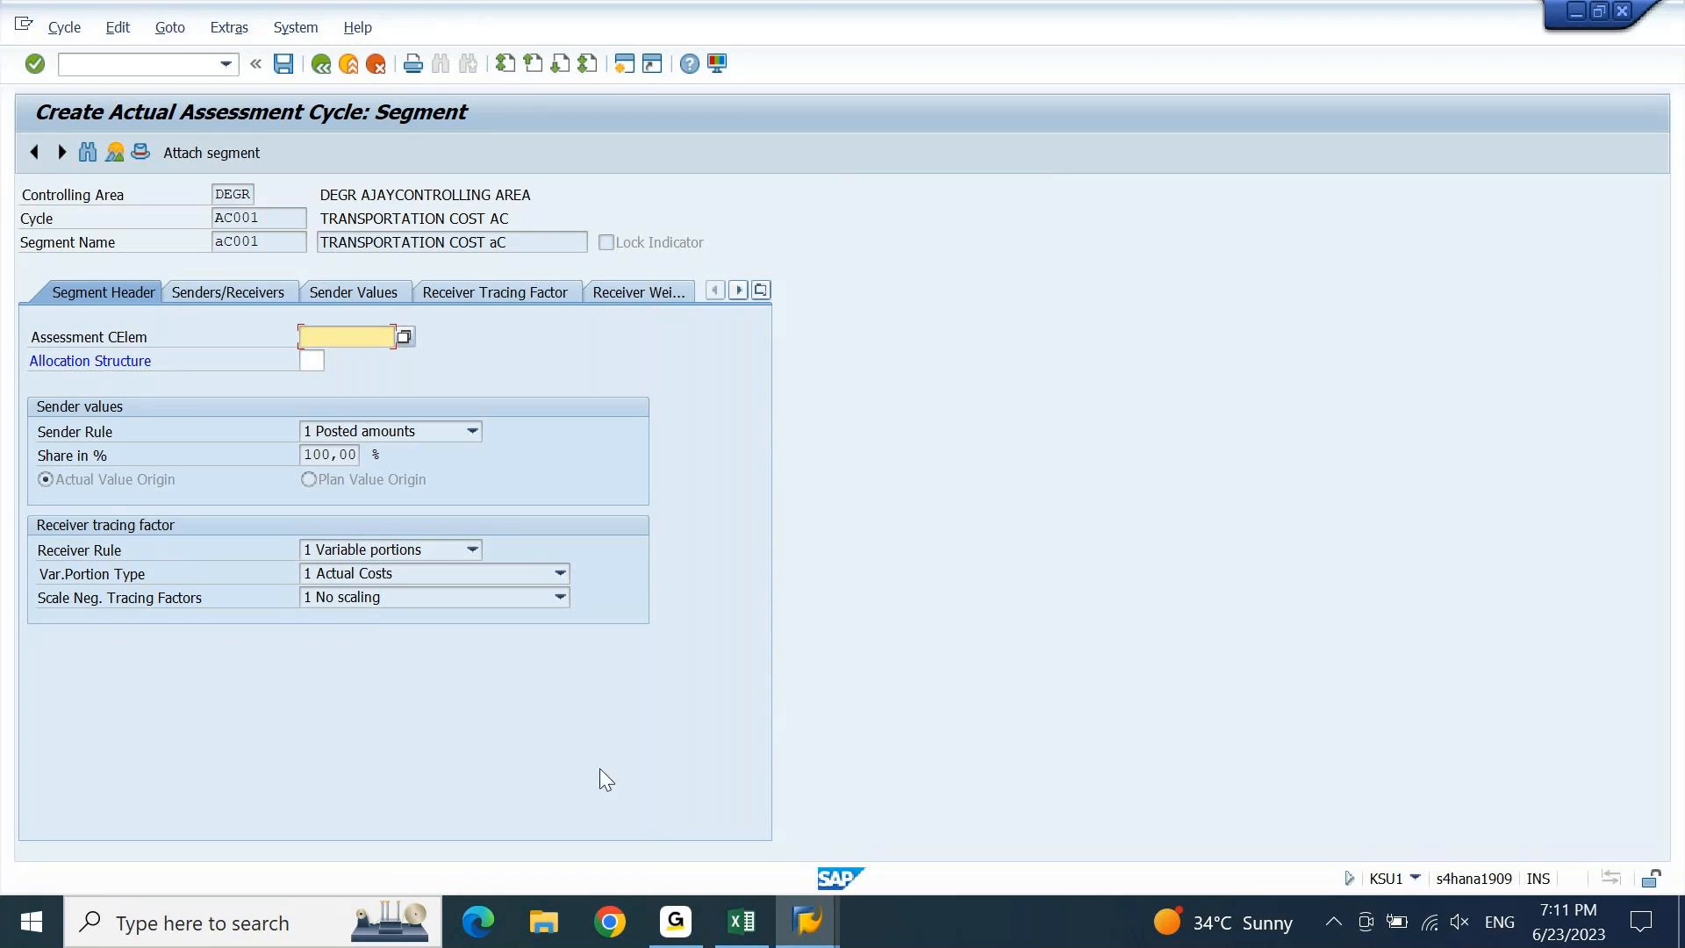
Find the cost element rows (1320–1333) in the Excel notes.
left_click(726, 942)
key("Page_Down")
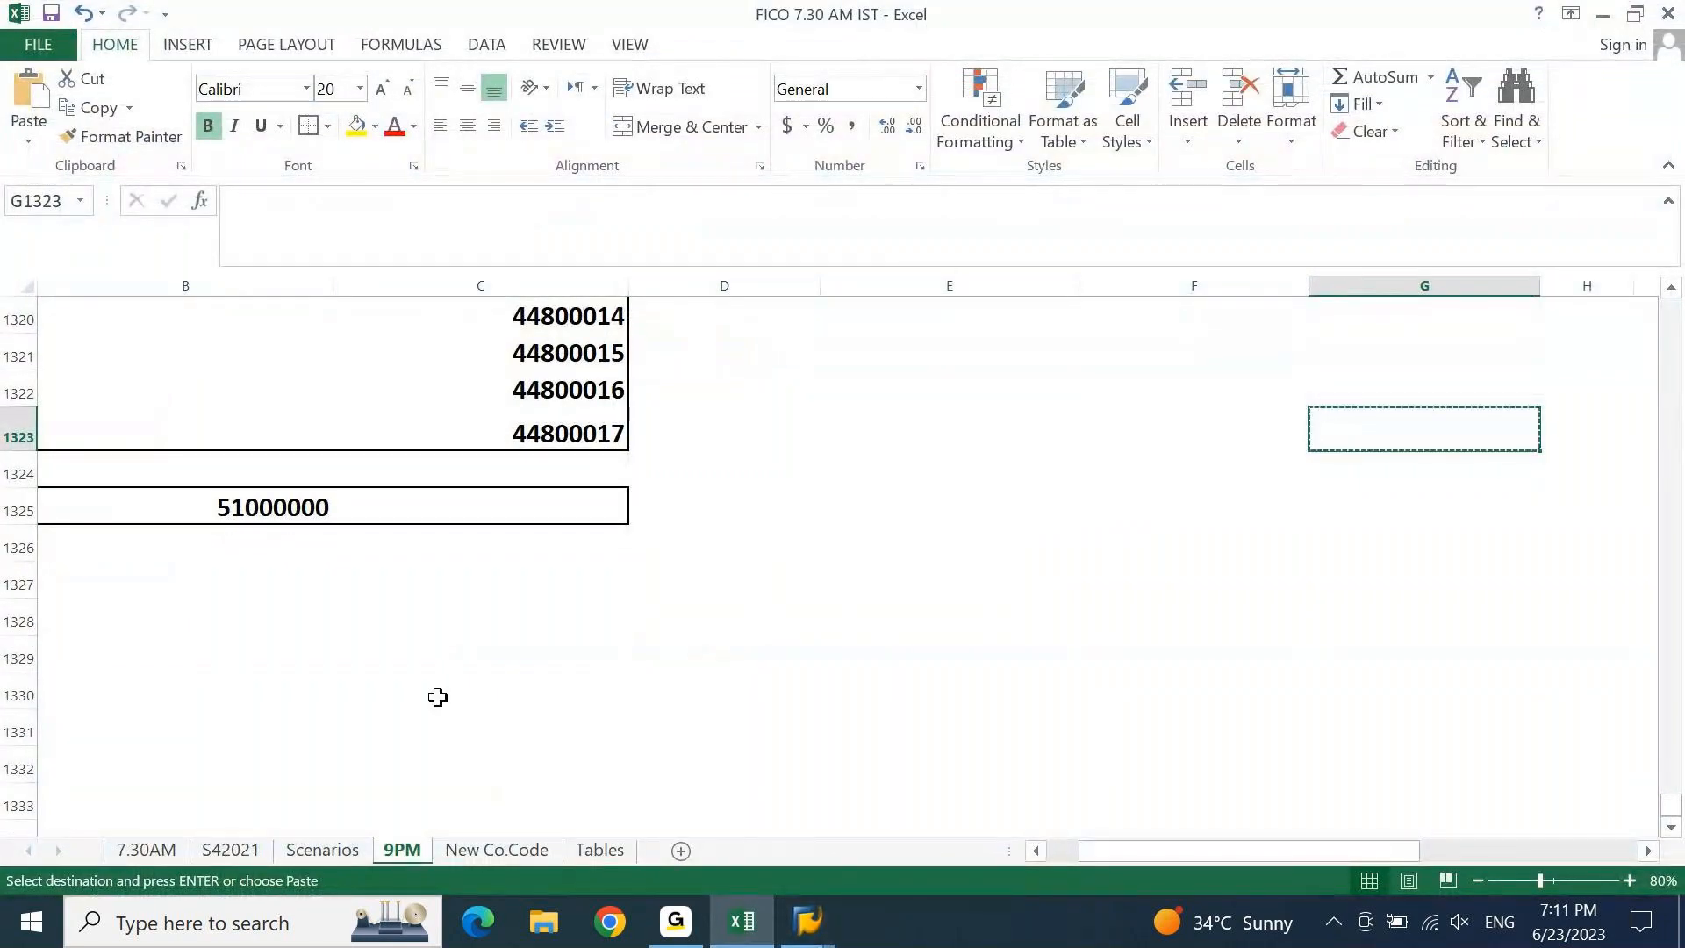
left_click(361, 521)
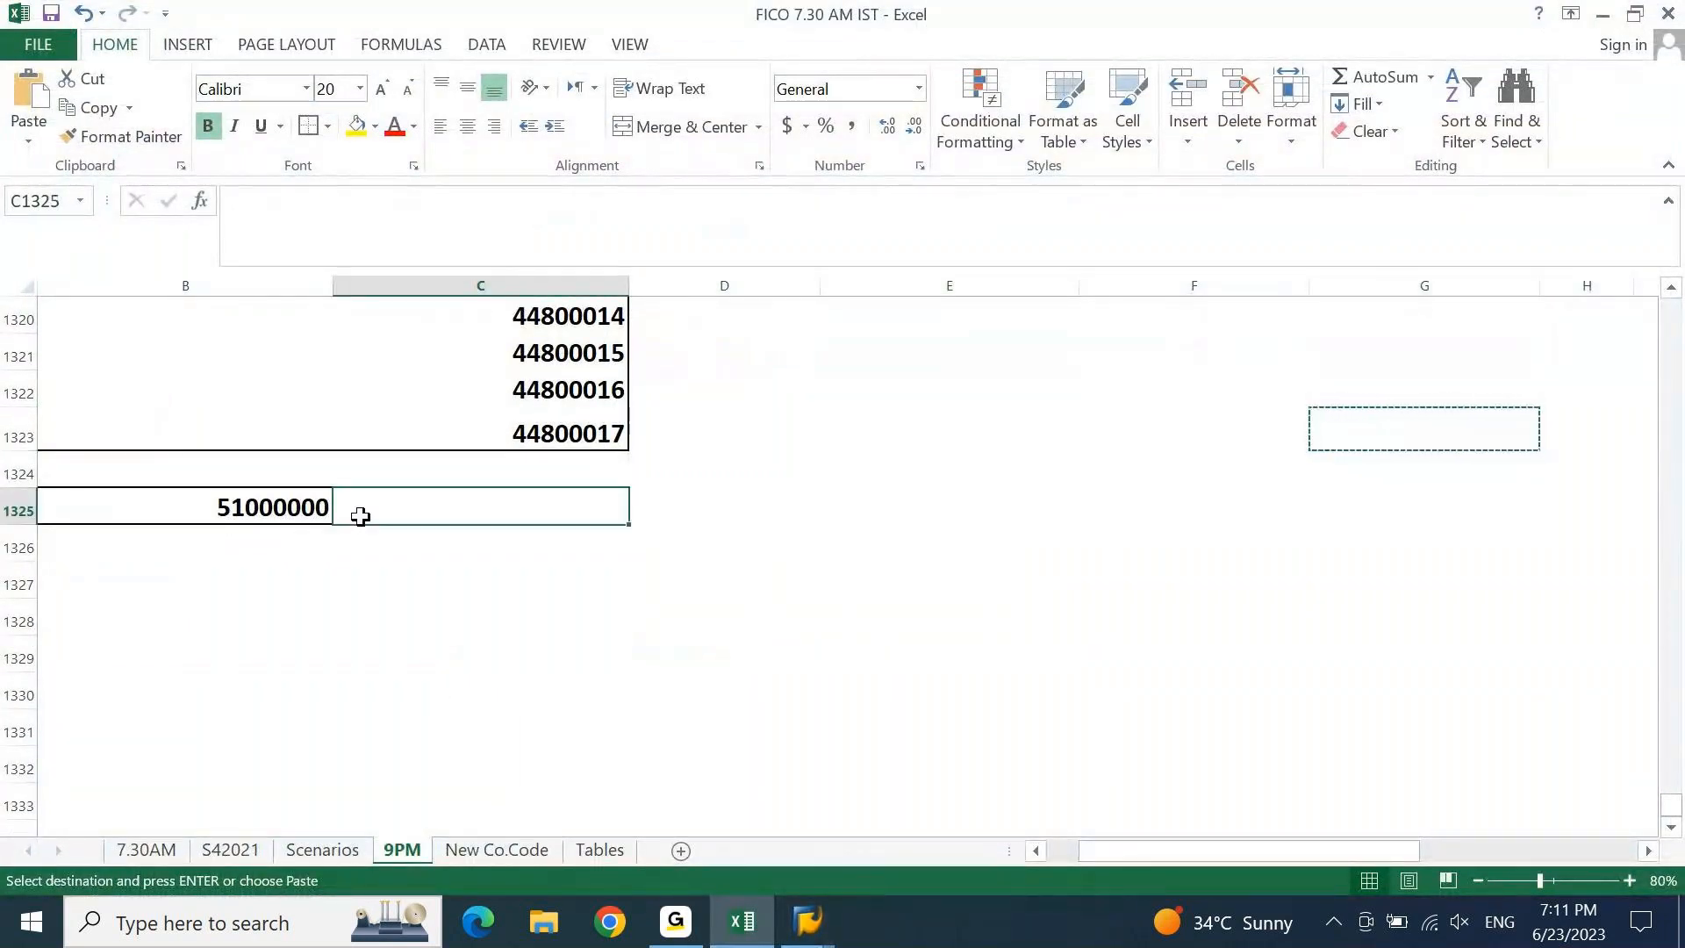
Copy cost element 51000000 from cell B1325 into SAP's Assessment CElem field.
key("Left")
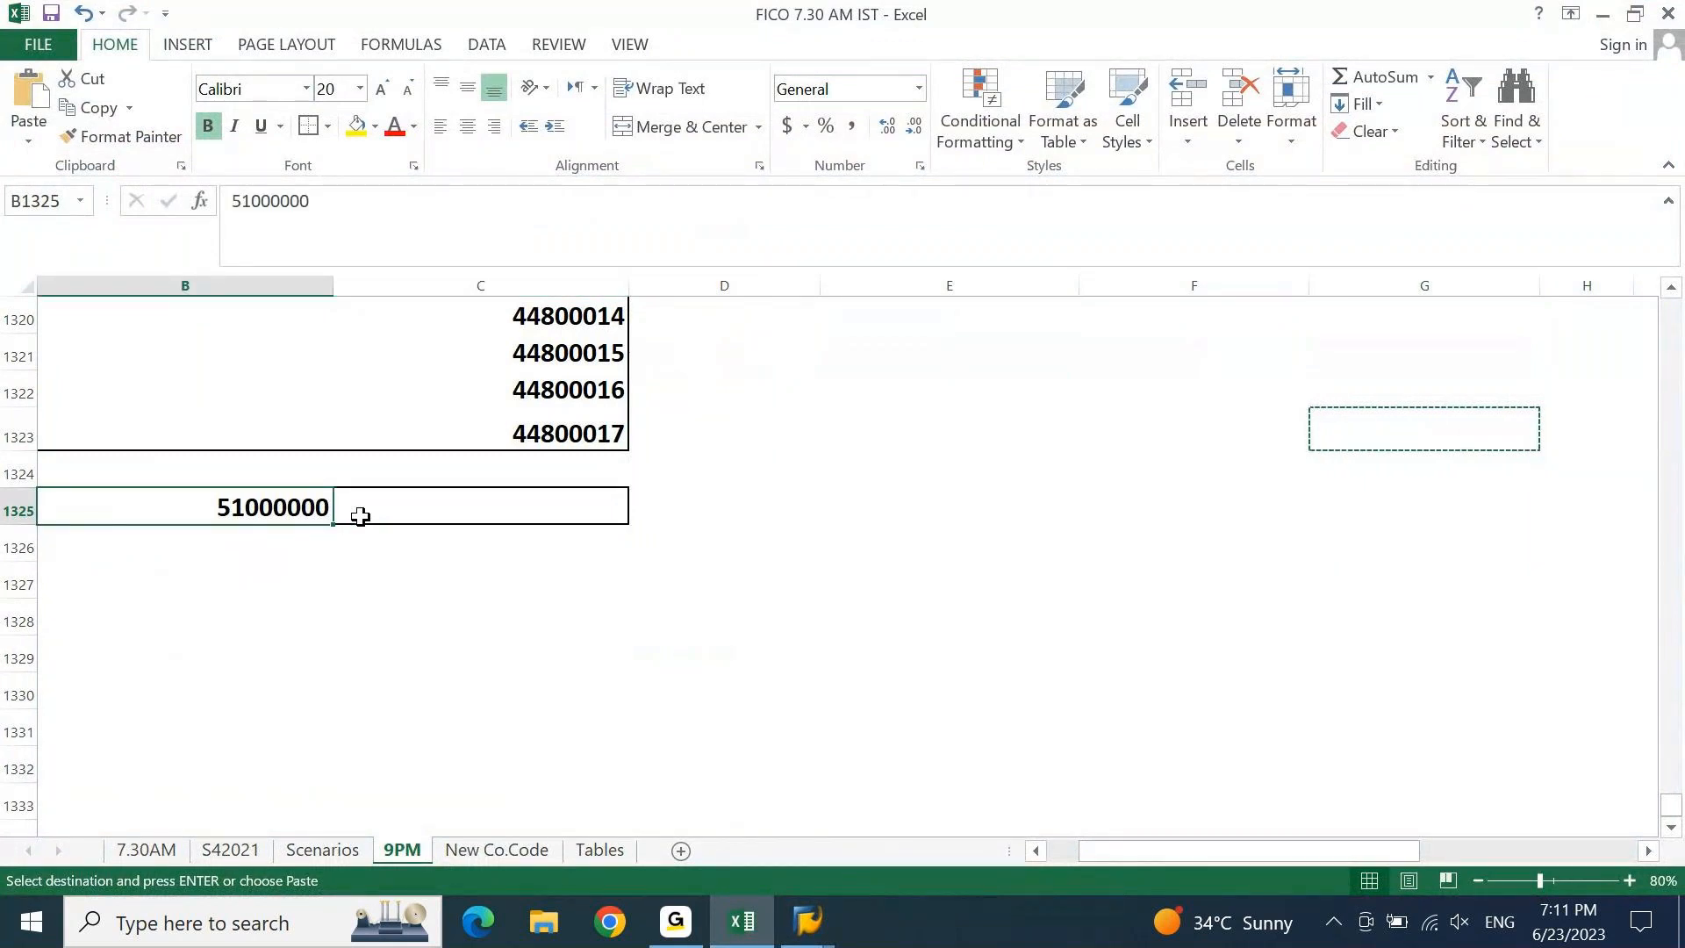
key("ctrl+c")
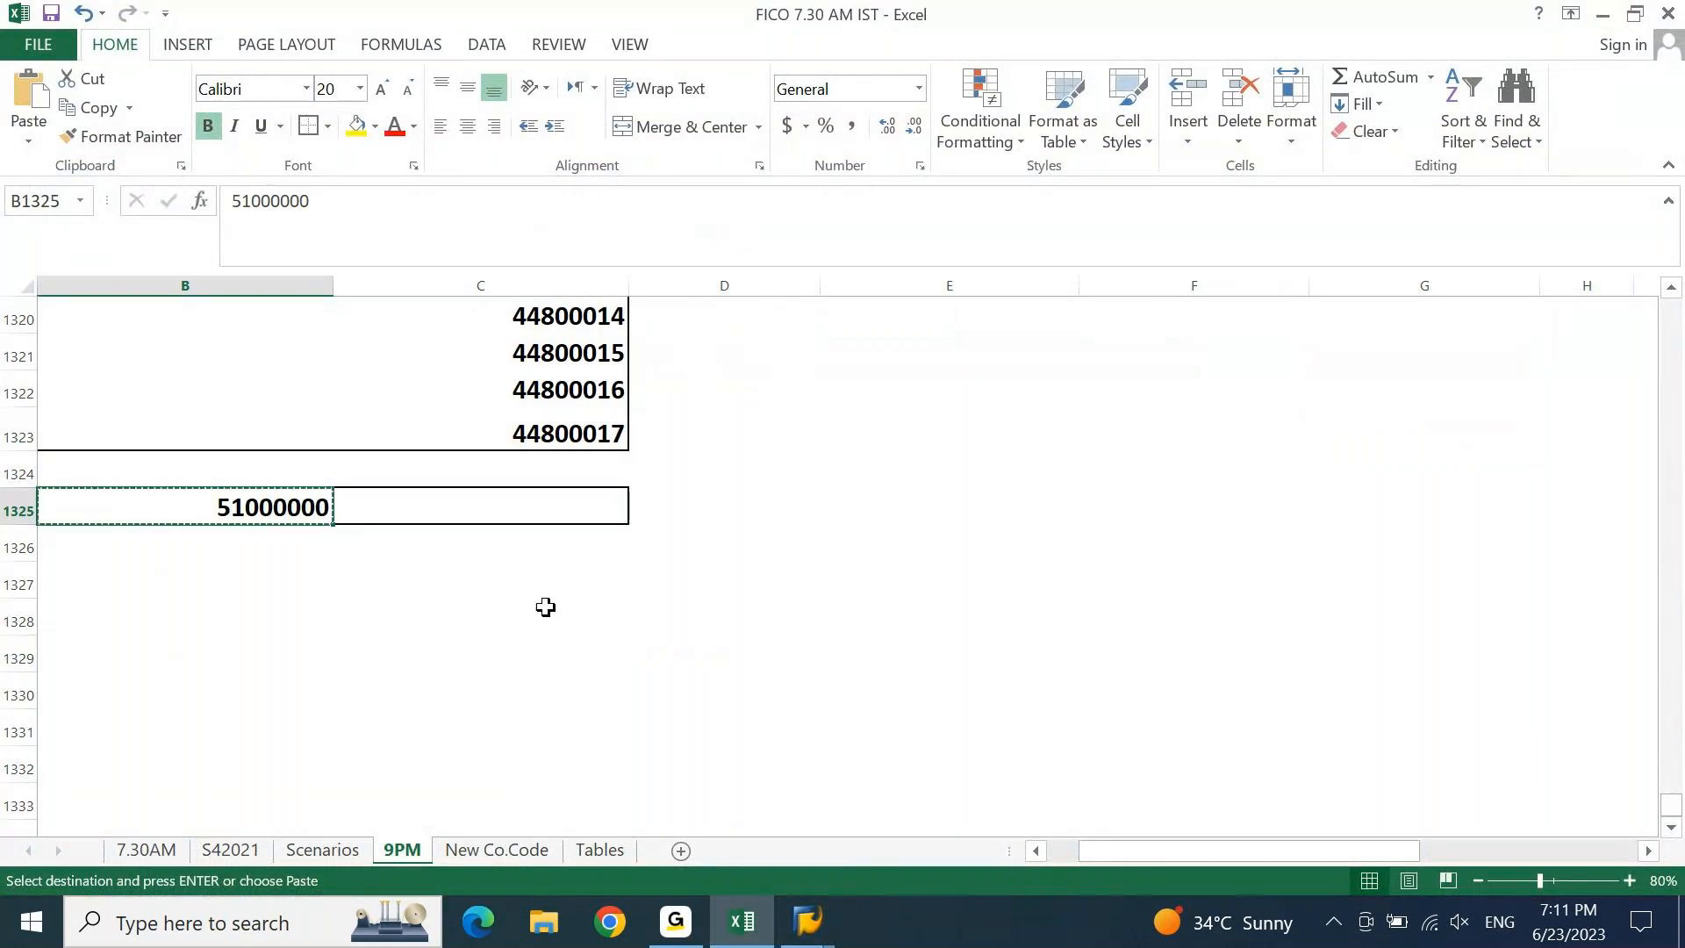
left_click(760, 935)
left_click(378, 339)
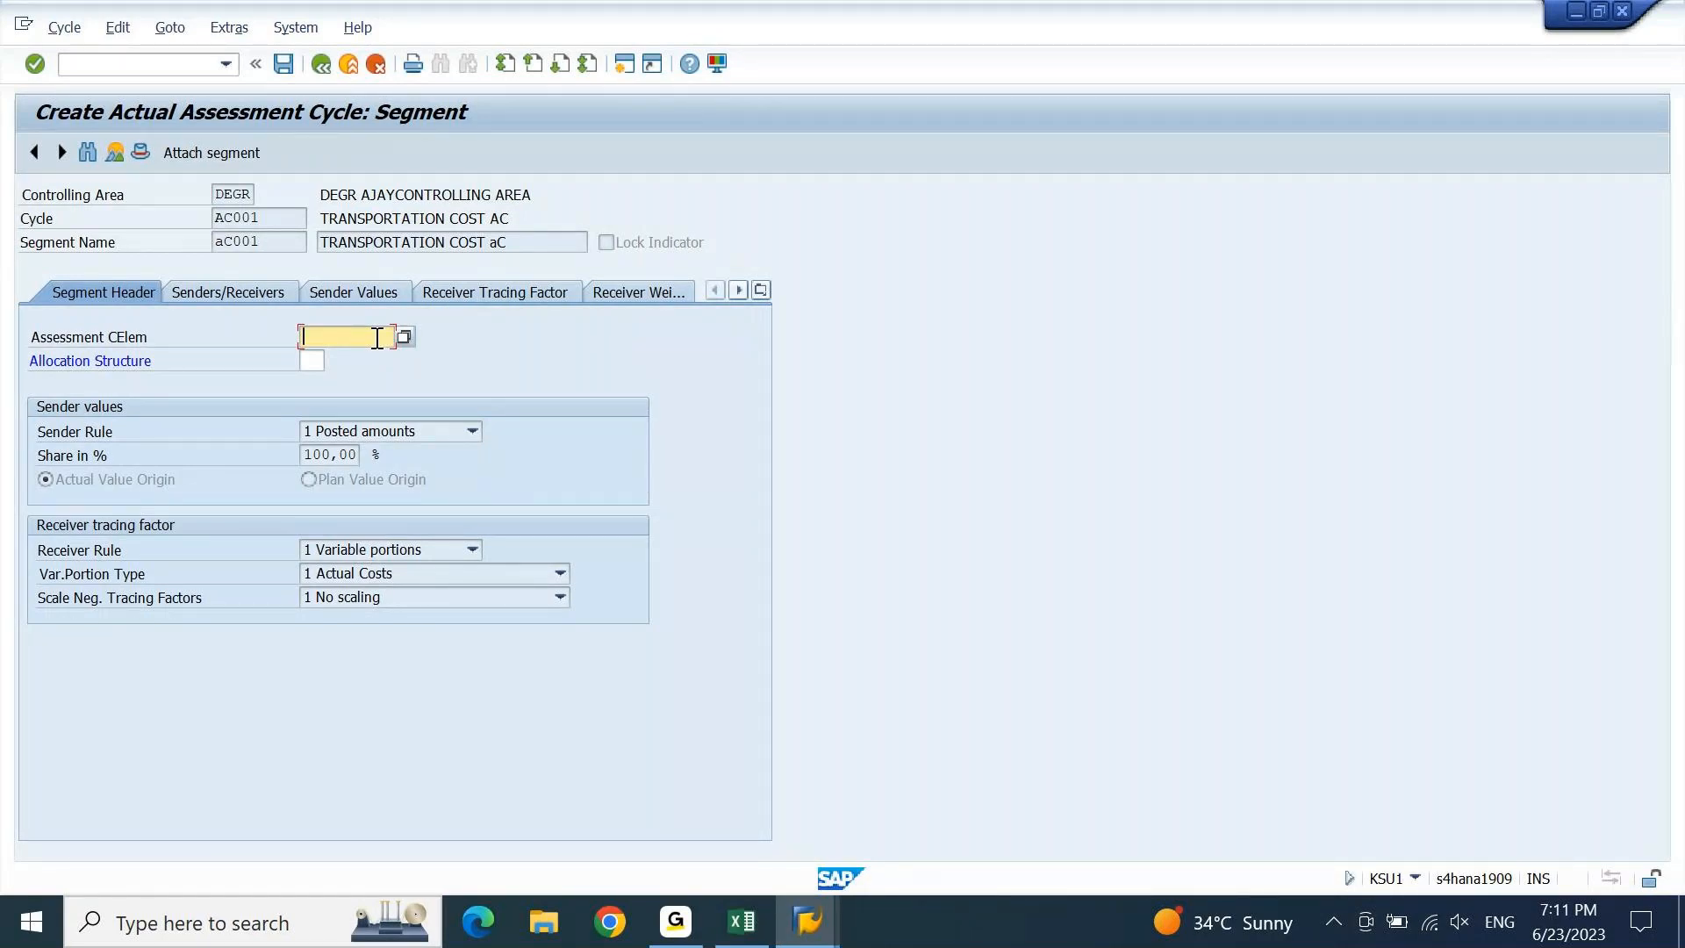
Enter assessment cost element 51000000 and set the receiver rule to Fixed percentages.
key("ctrl+v")
key("Return")
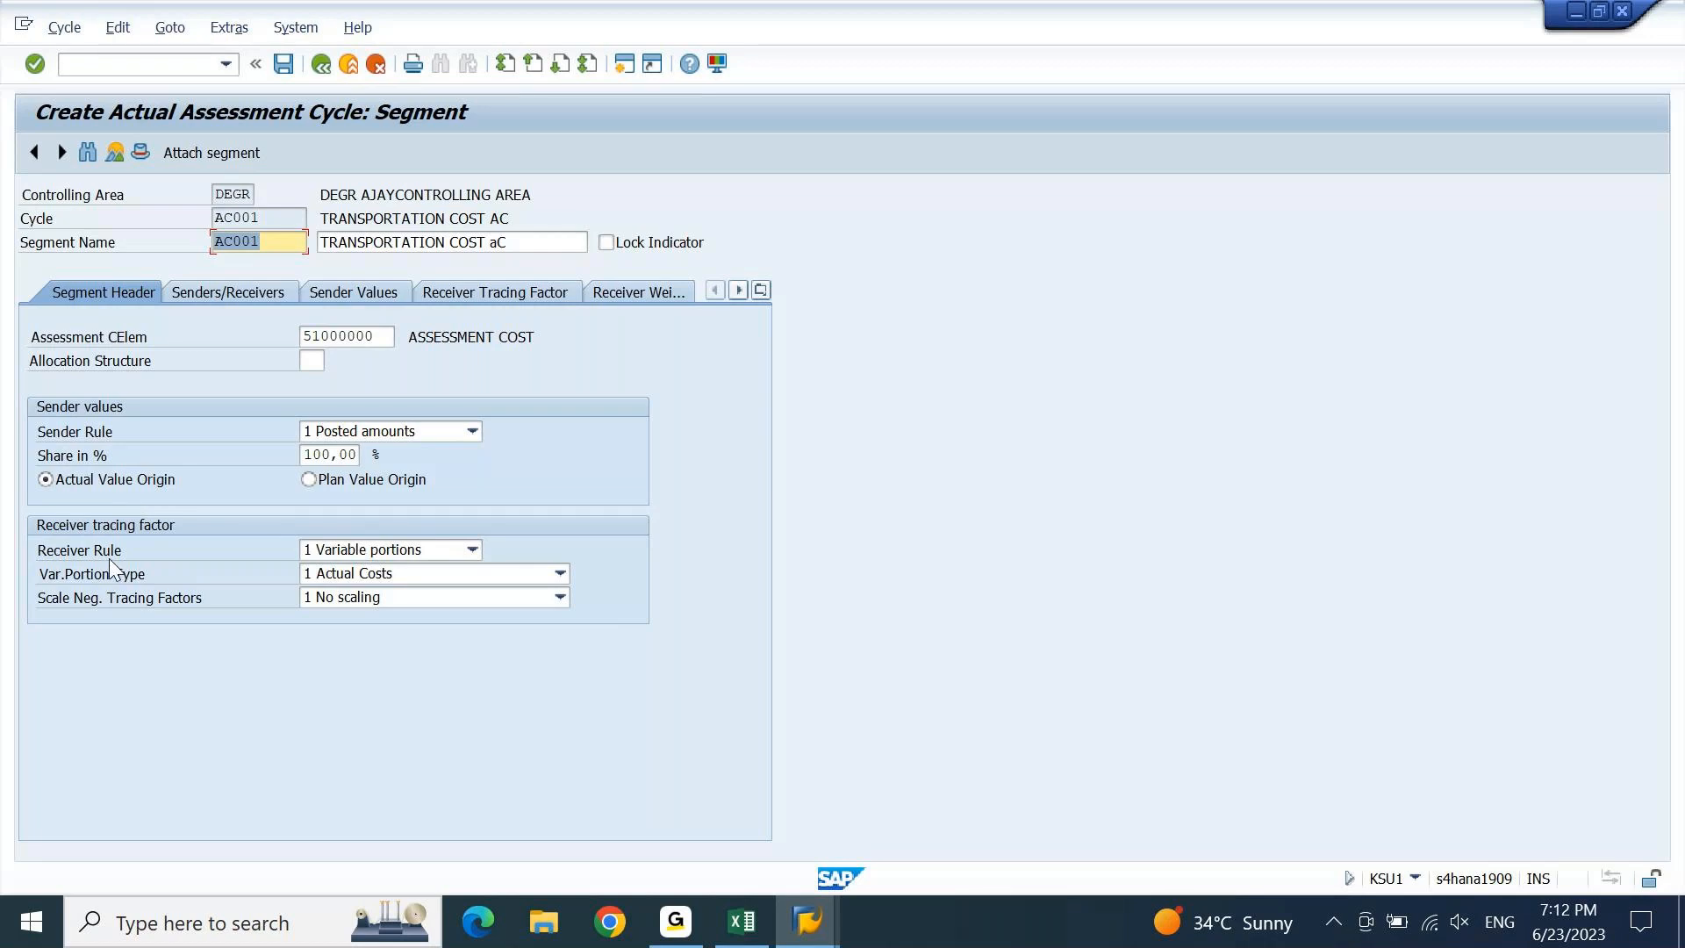
left_click(472, 549)
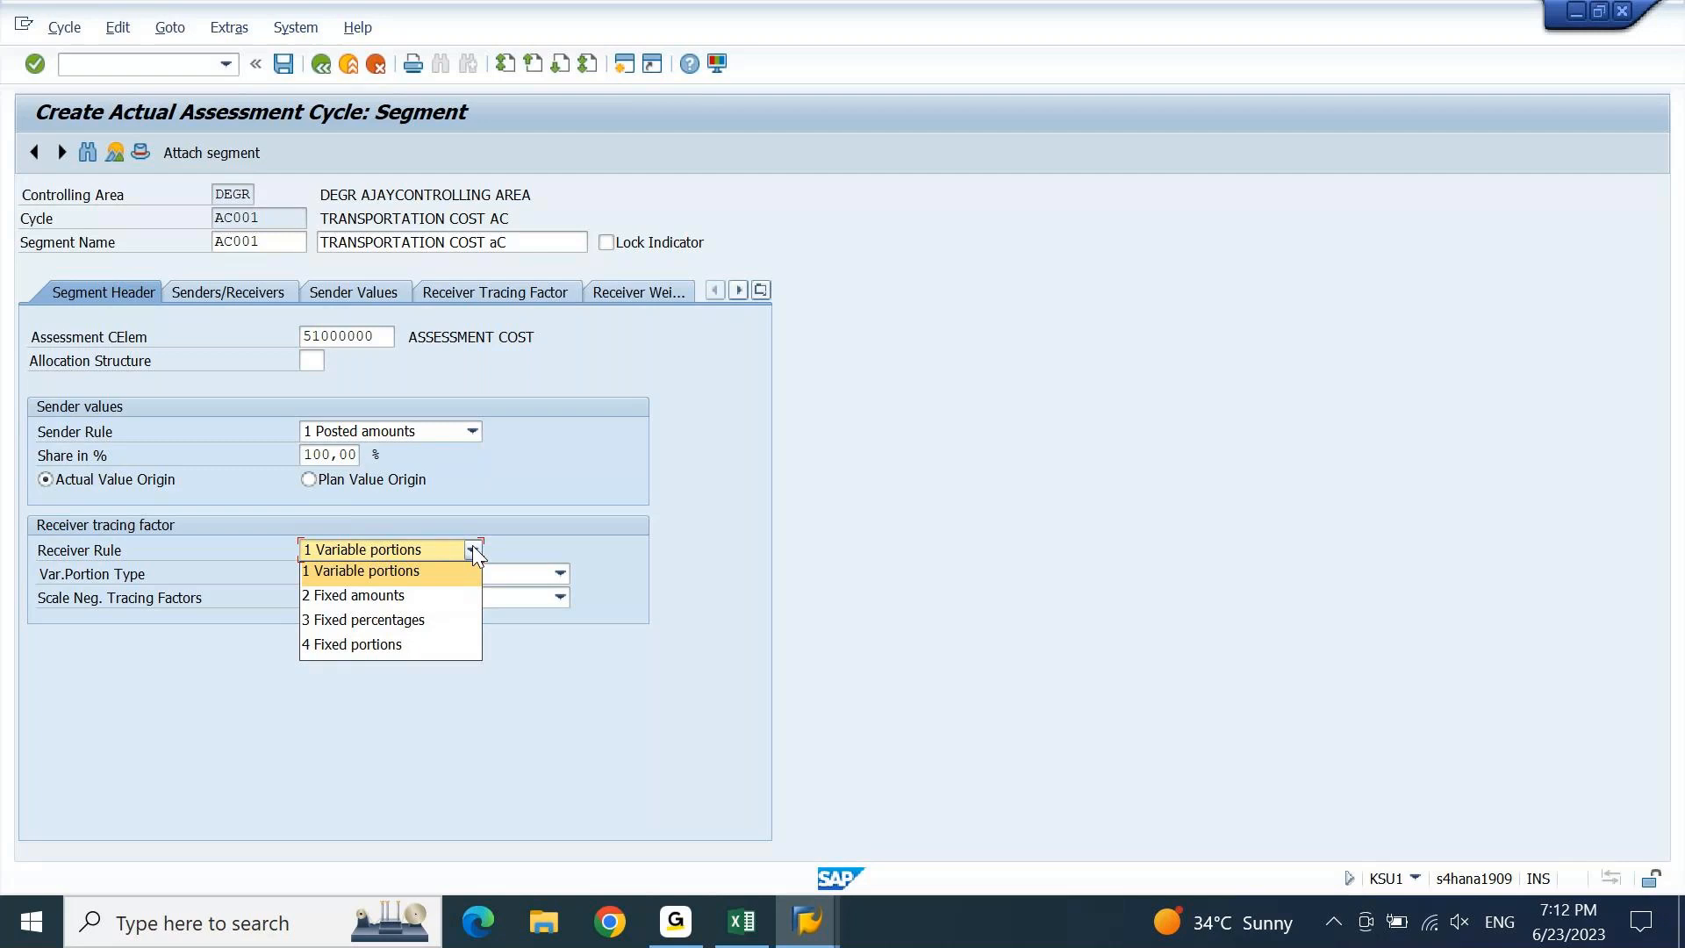
left_click(420, 618)
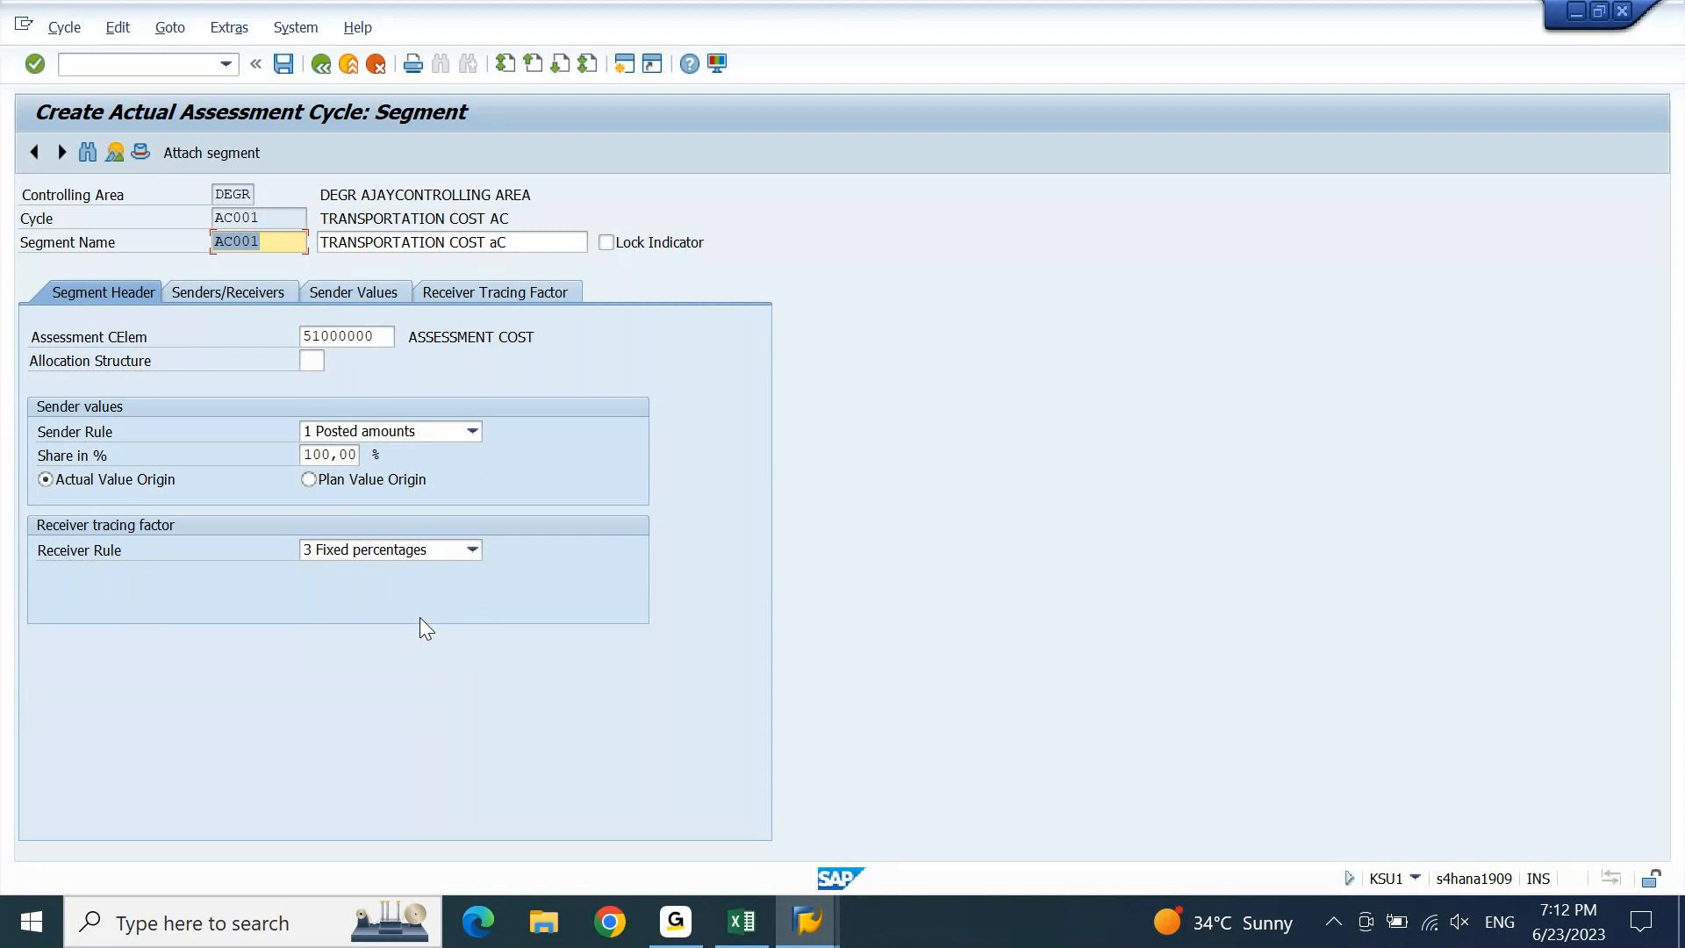
left_click(254, 291)
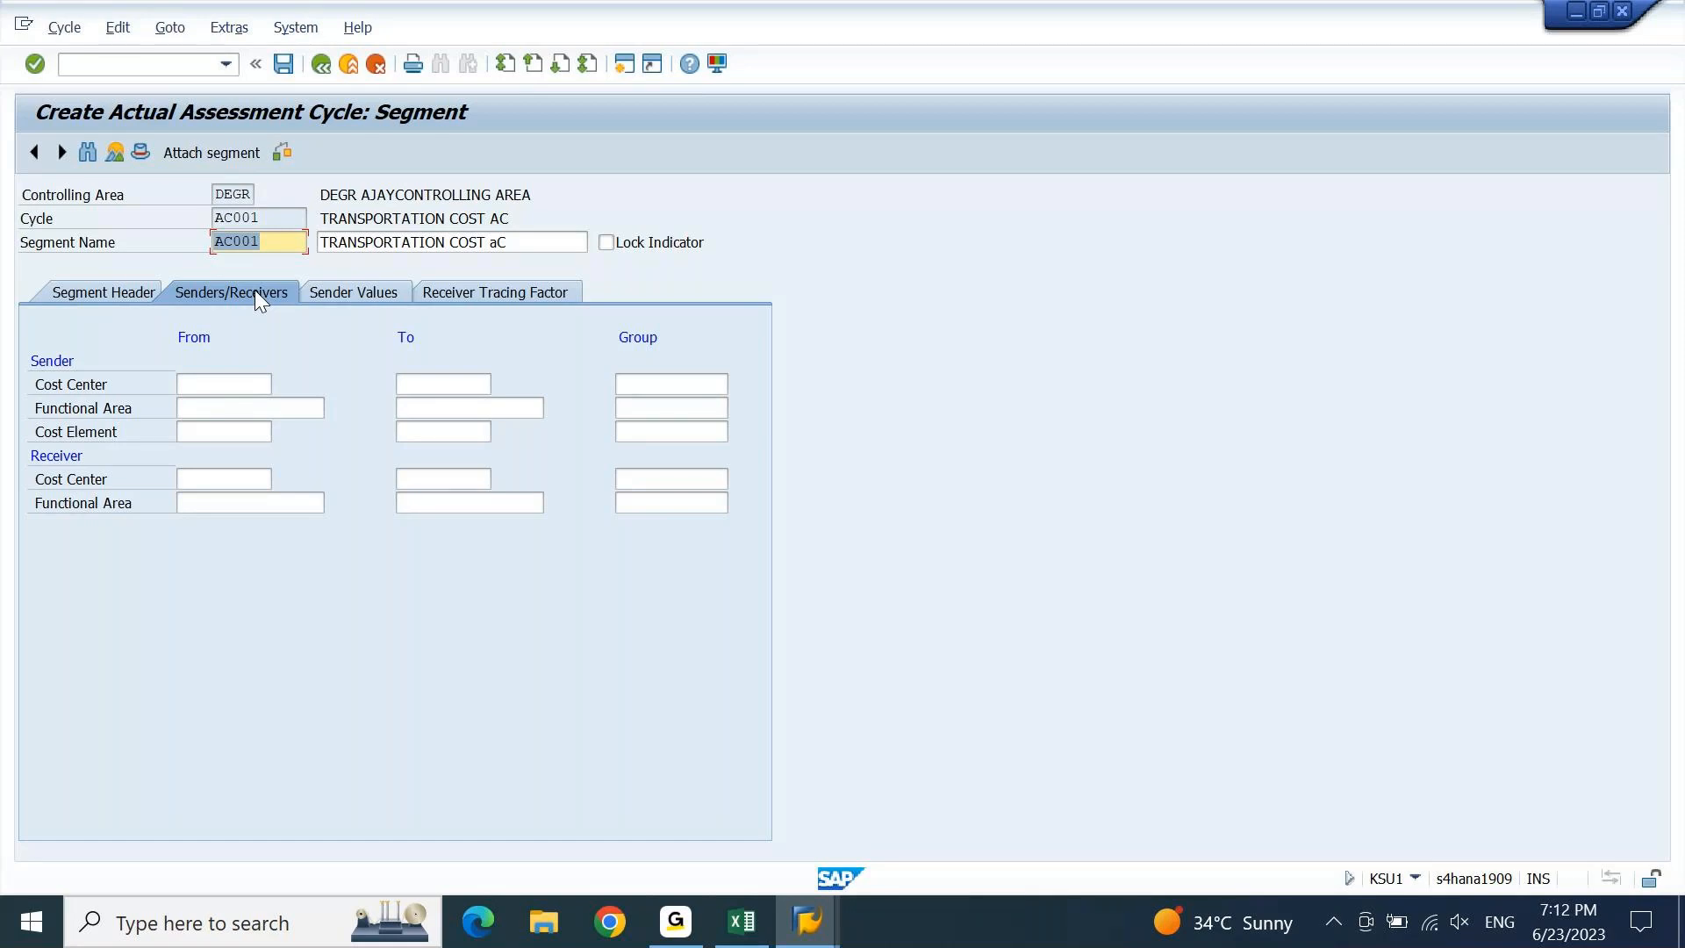
Fill the sender cost centre Group field from earlier entries, first picking DCRECCC1.
left_click(227, 382)
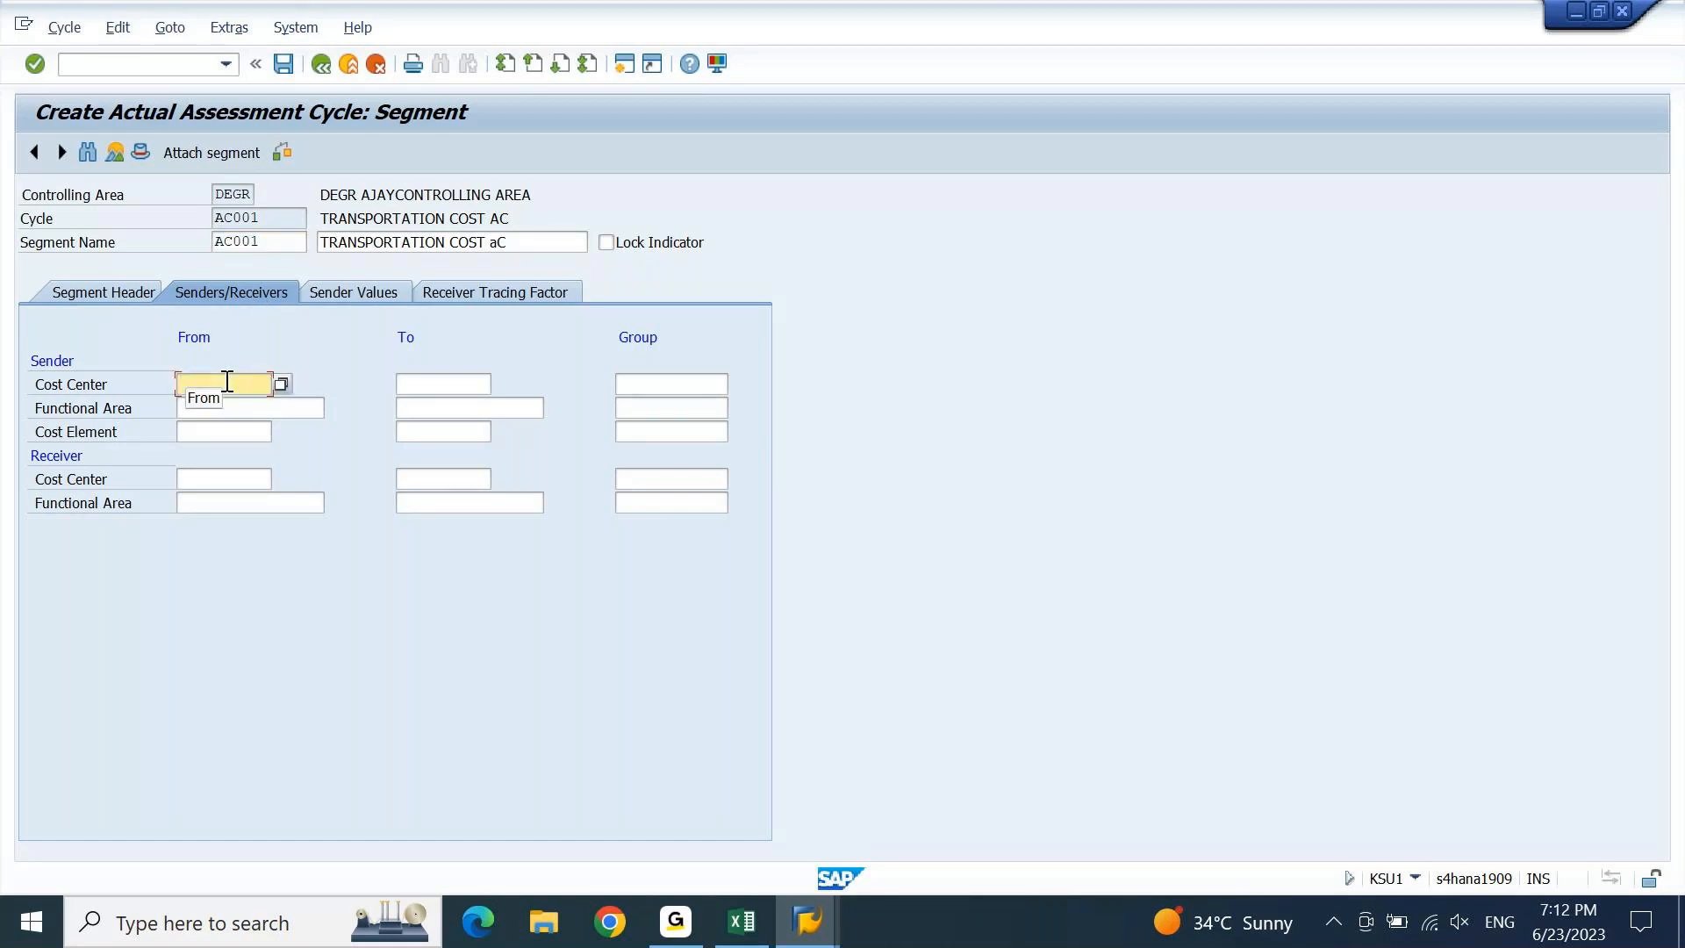
key("Tab")
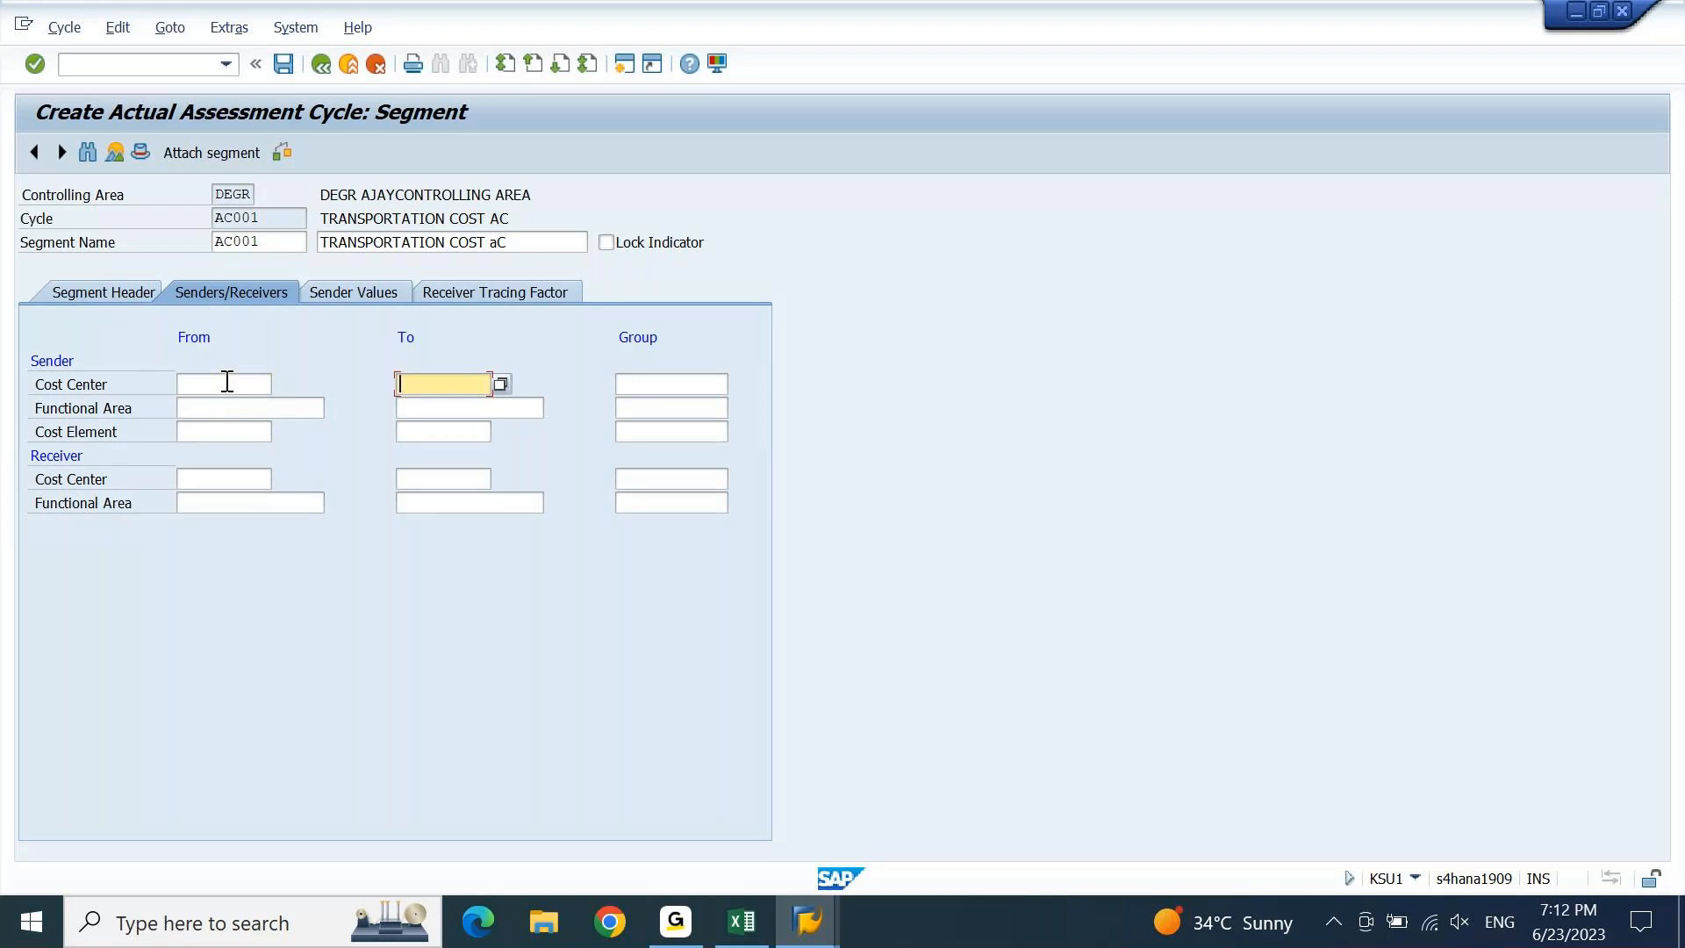
key("Tab")
key("Down")
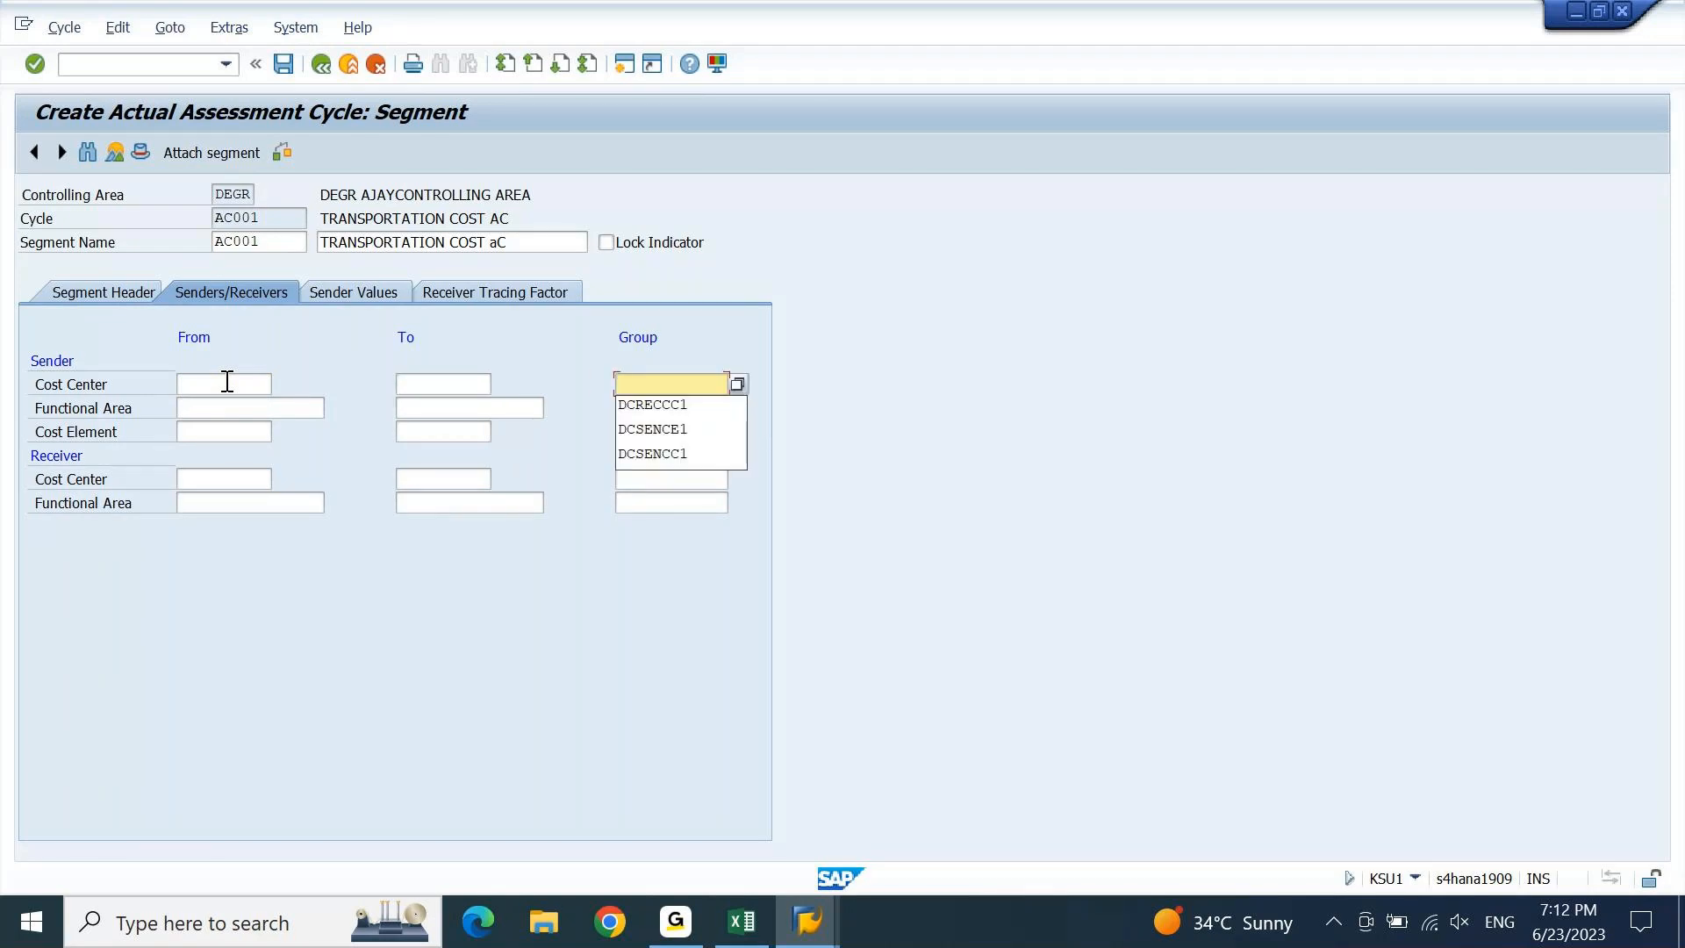
key("Down")
key("Return")
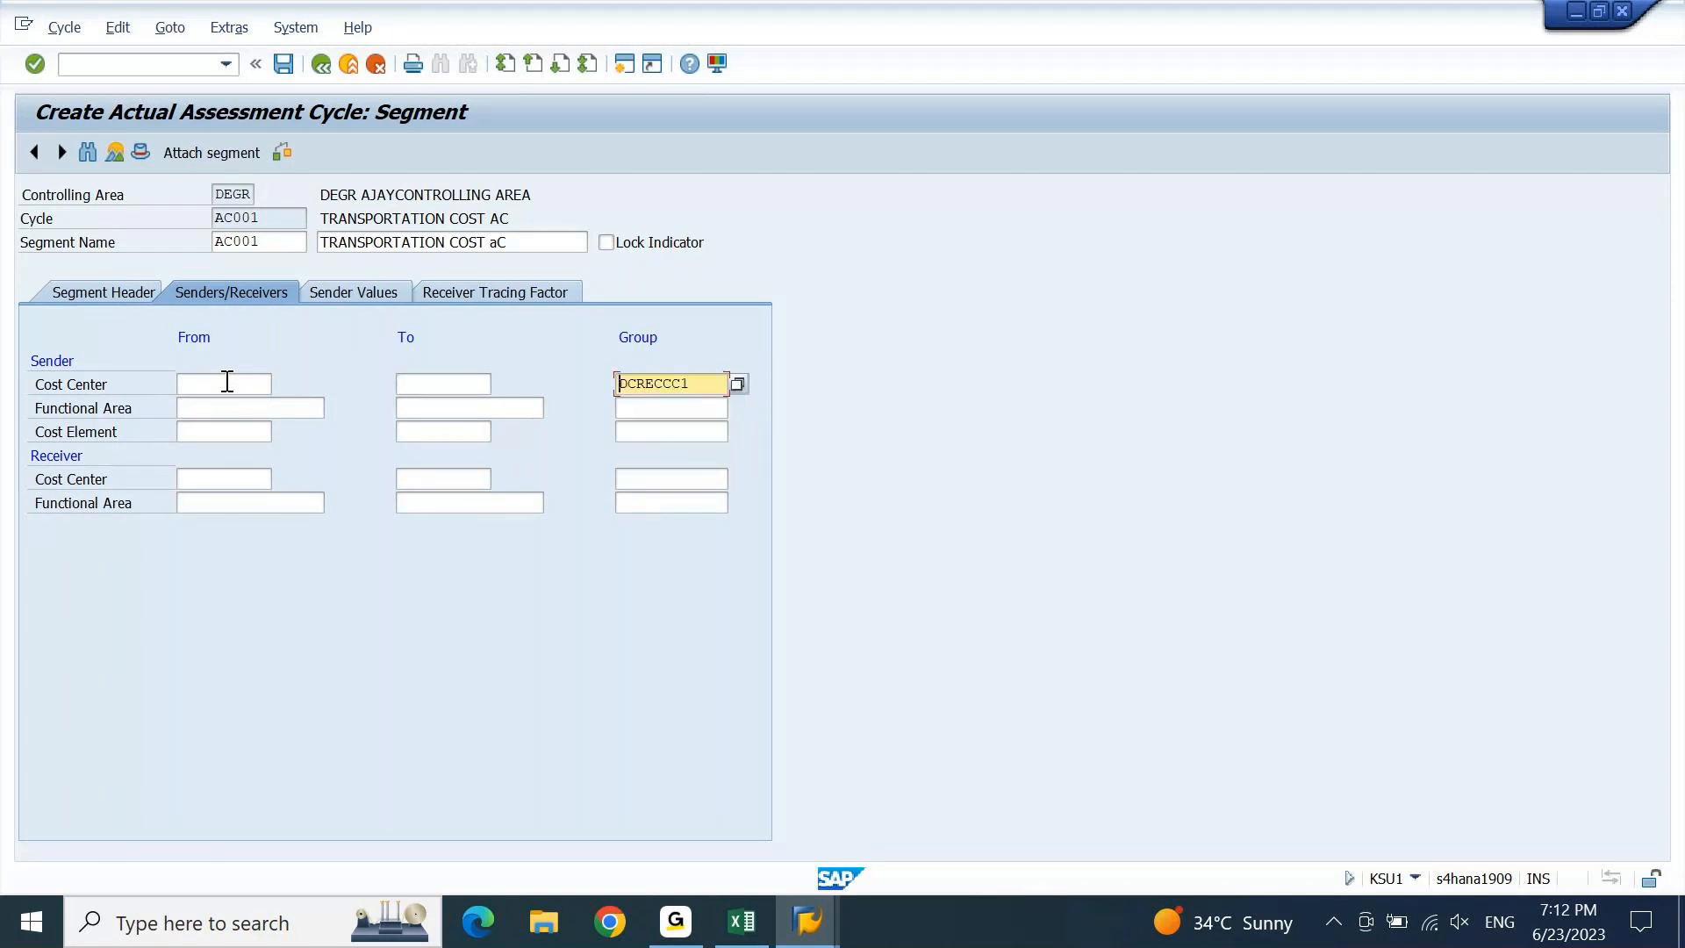
type("a")
key("Down")
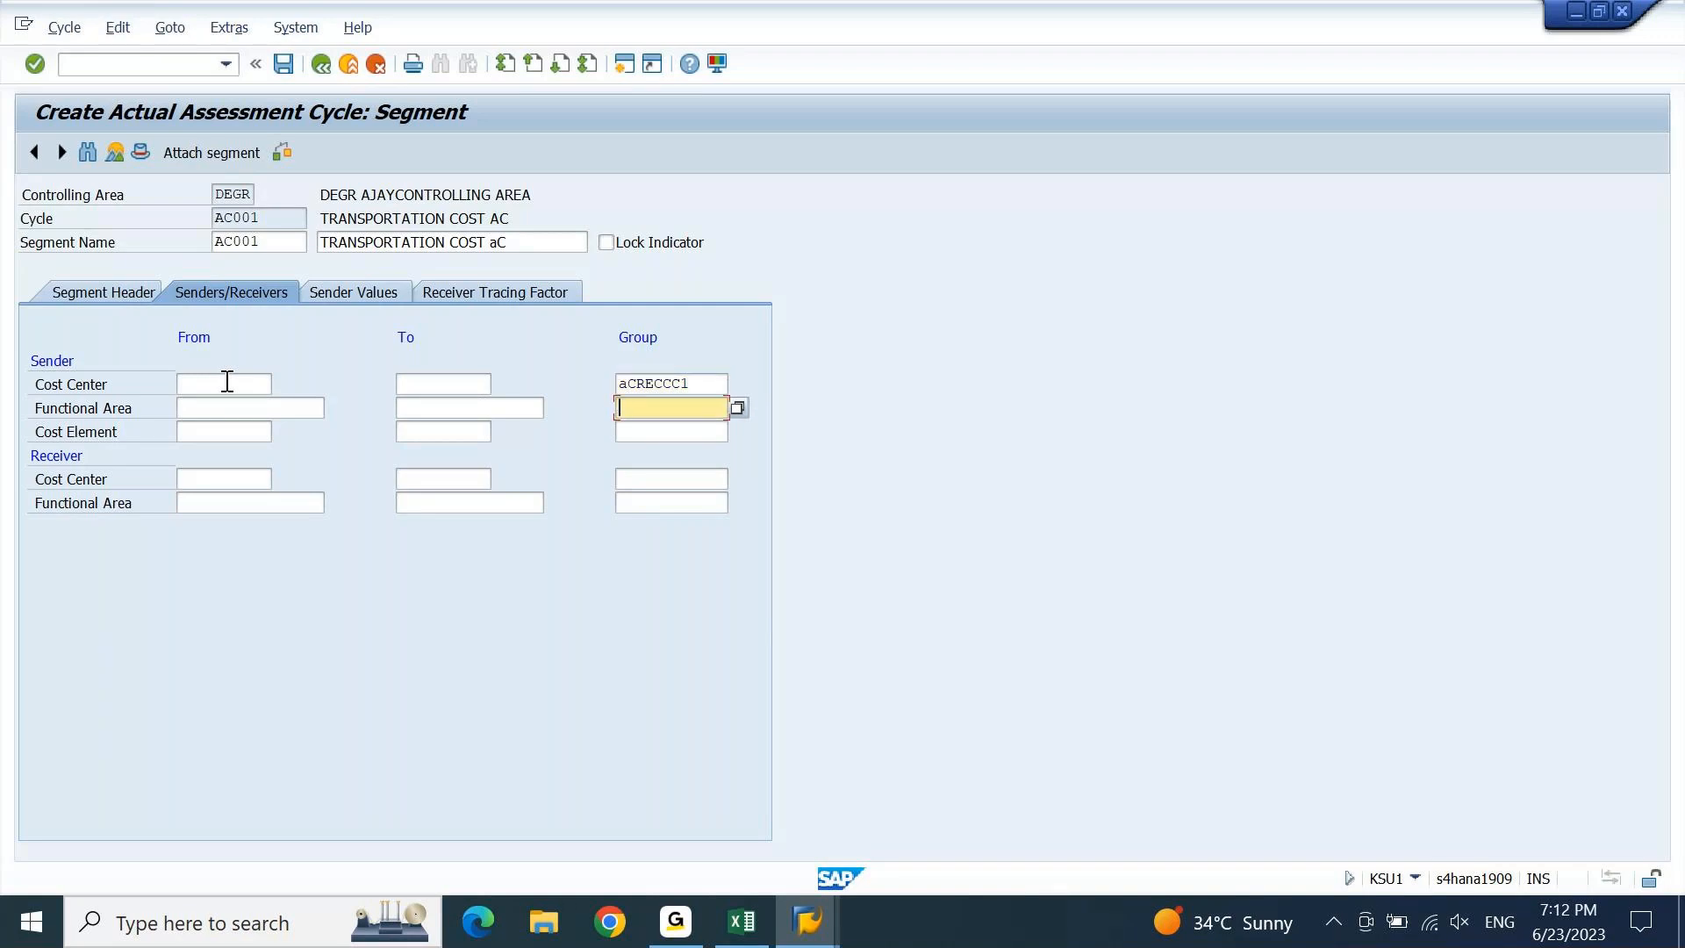
Correct the sender cost centre group to ACSENCC1.
key("Up")
type("AC")
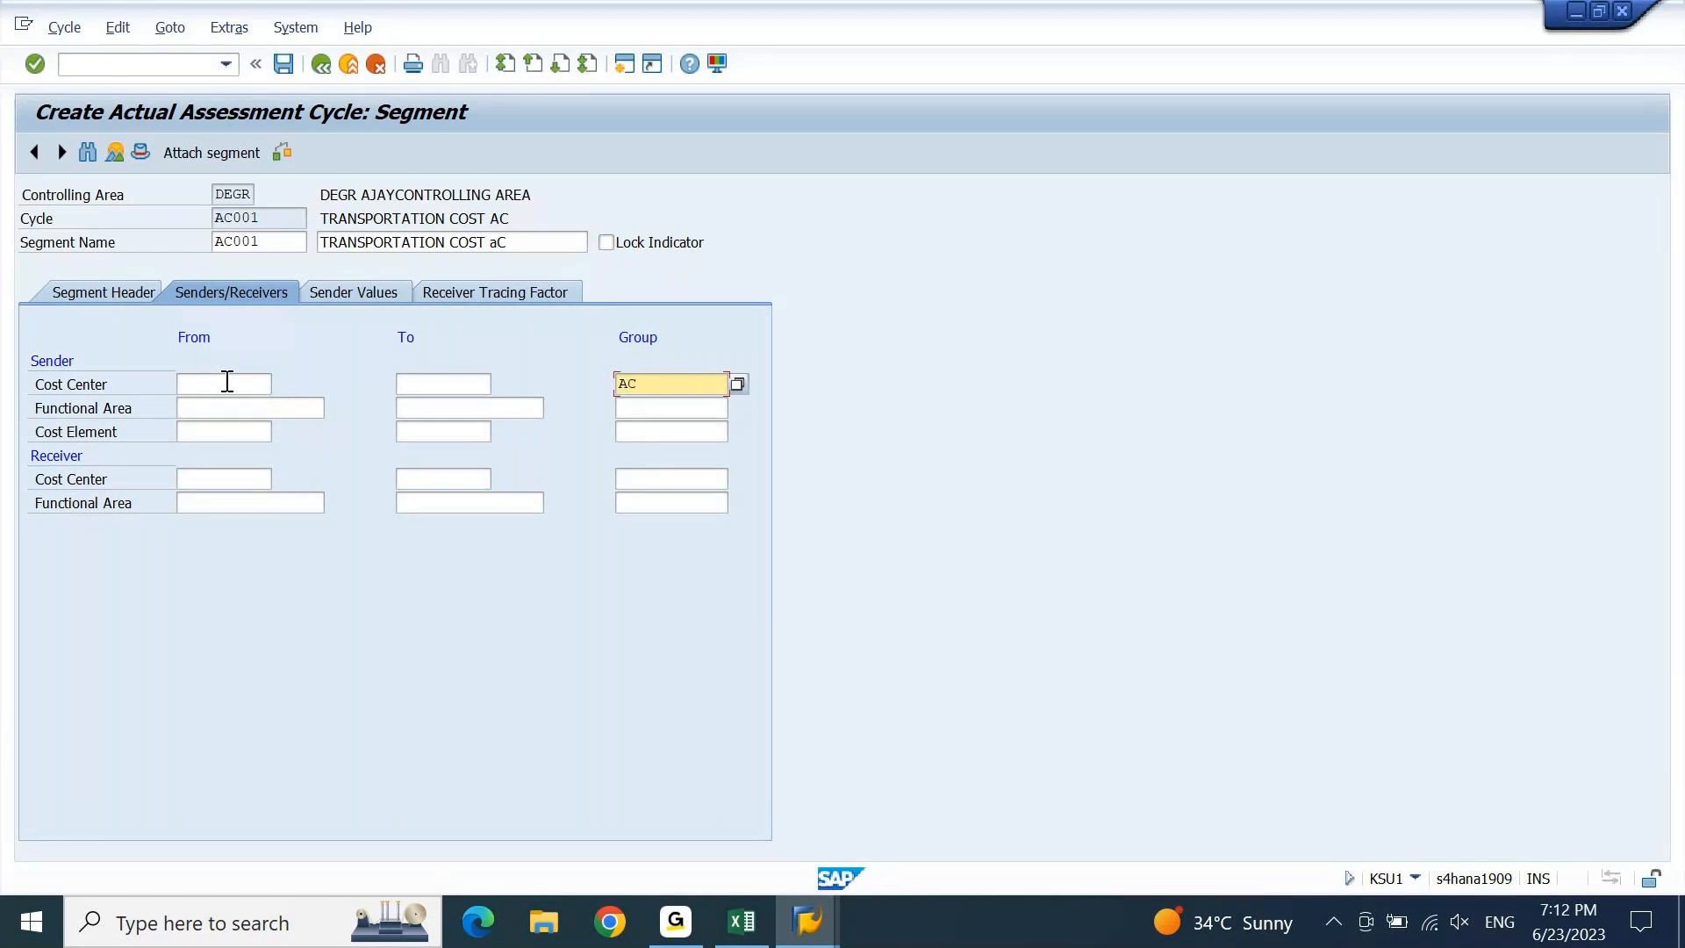
key("BackSpace")
key("BackSpace")
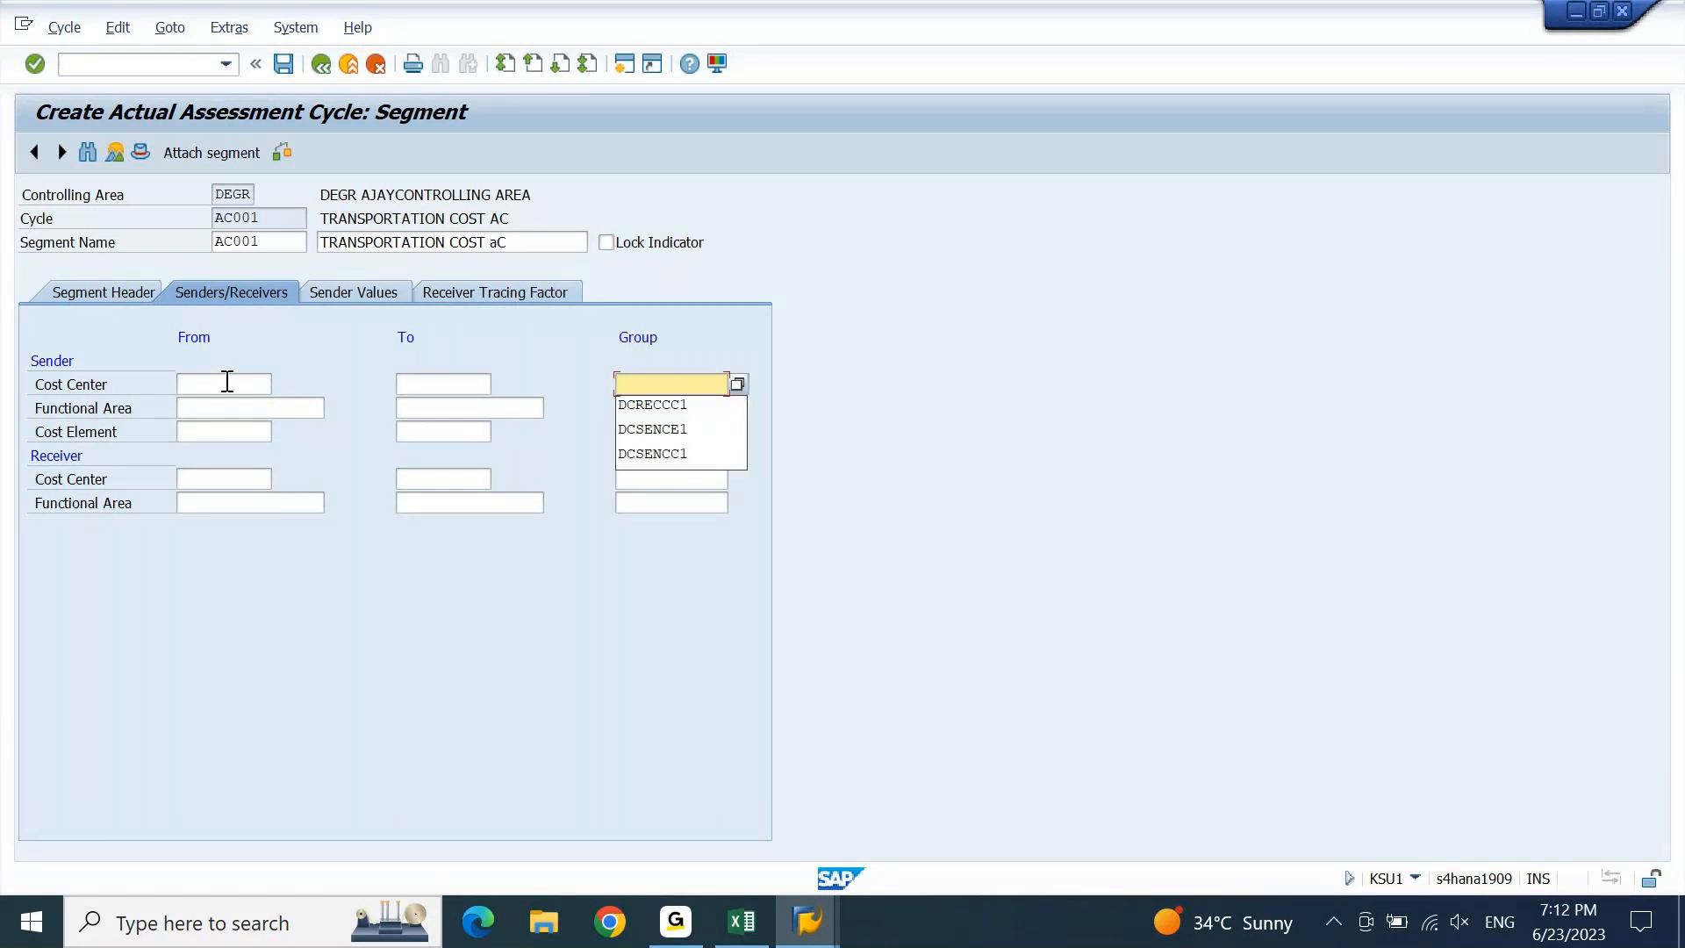
key("Down")
key("Down")
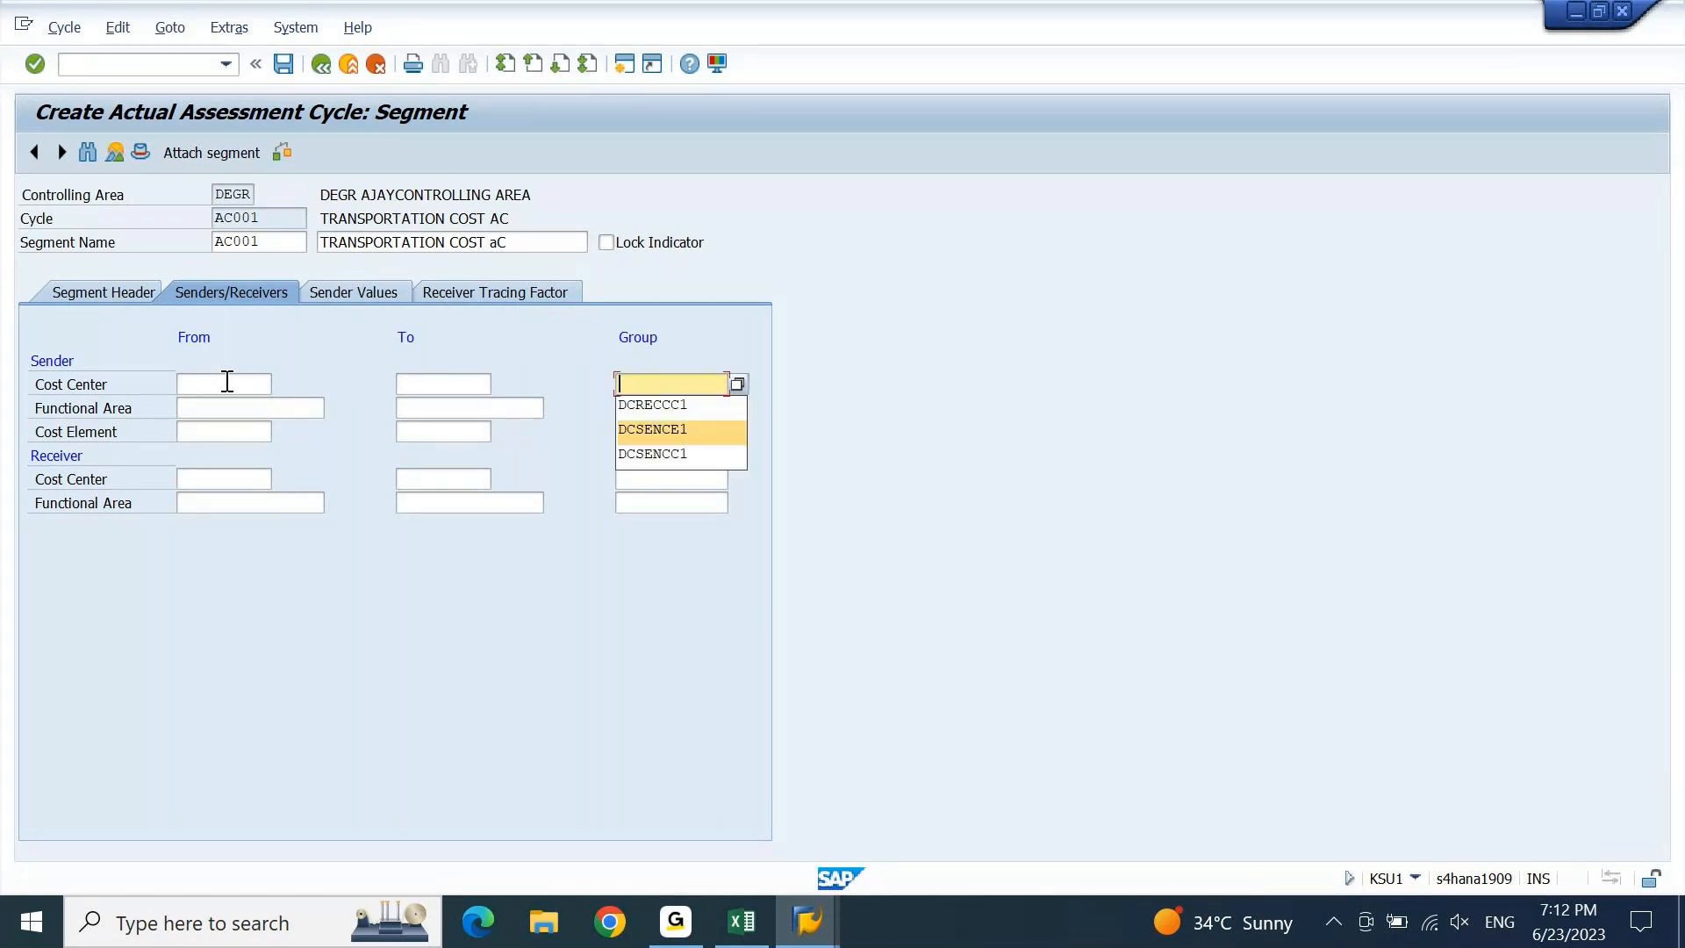
type("DCSEN")
type("D")
key("BackSpace")
key("Down")
key("Down")
key("Return")
key("Home")
key("shift+Right")
type("a")
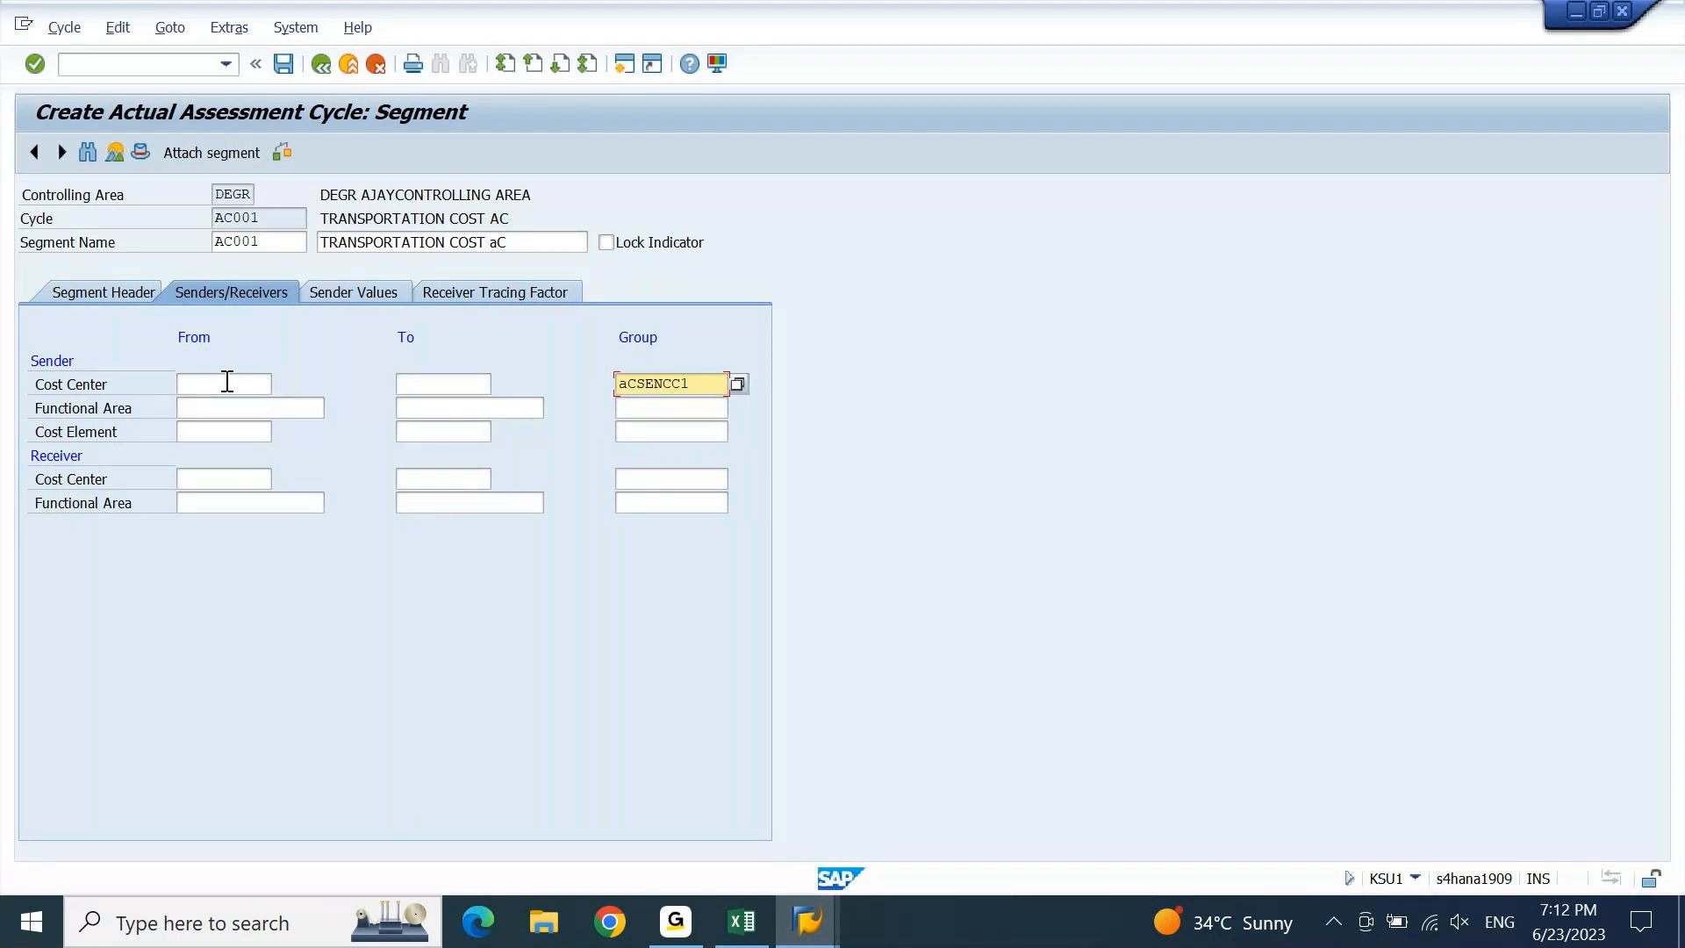
key("Down")
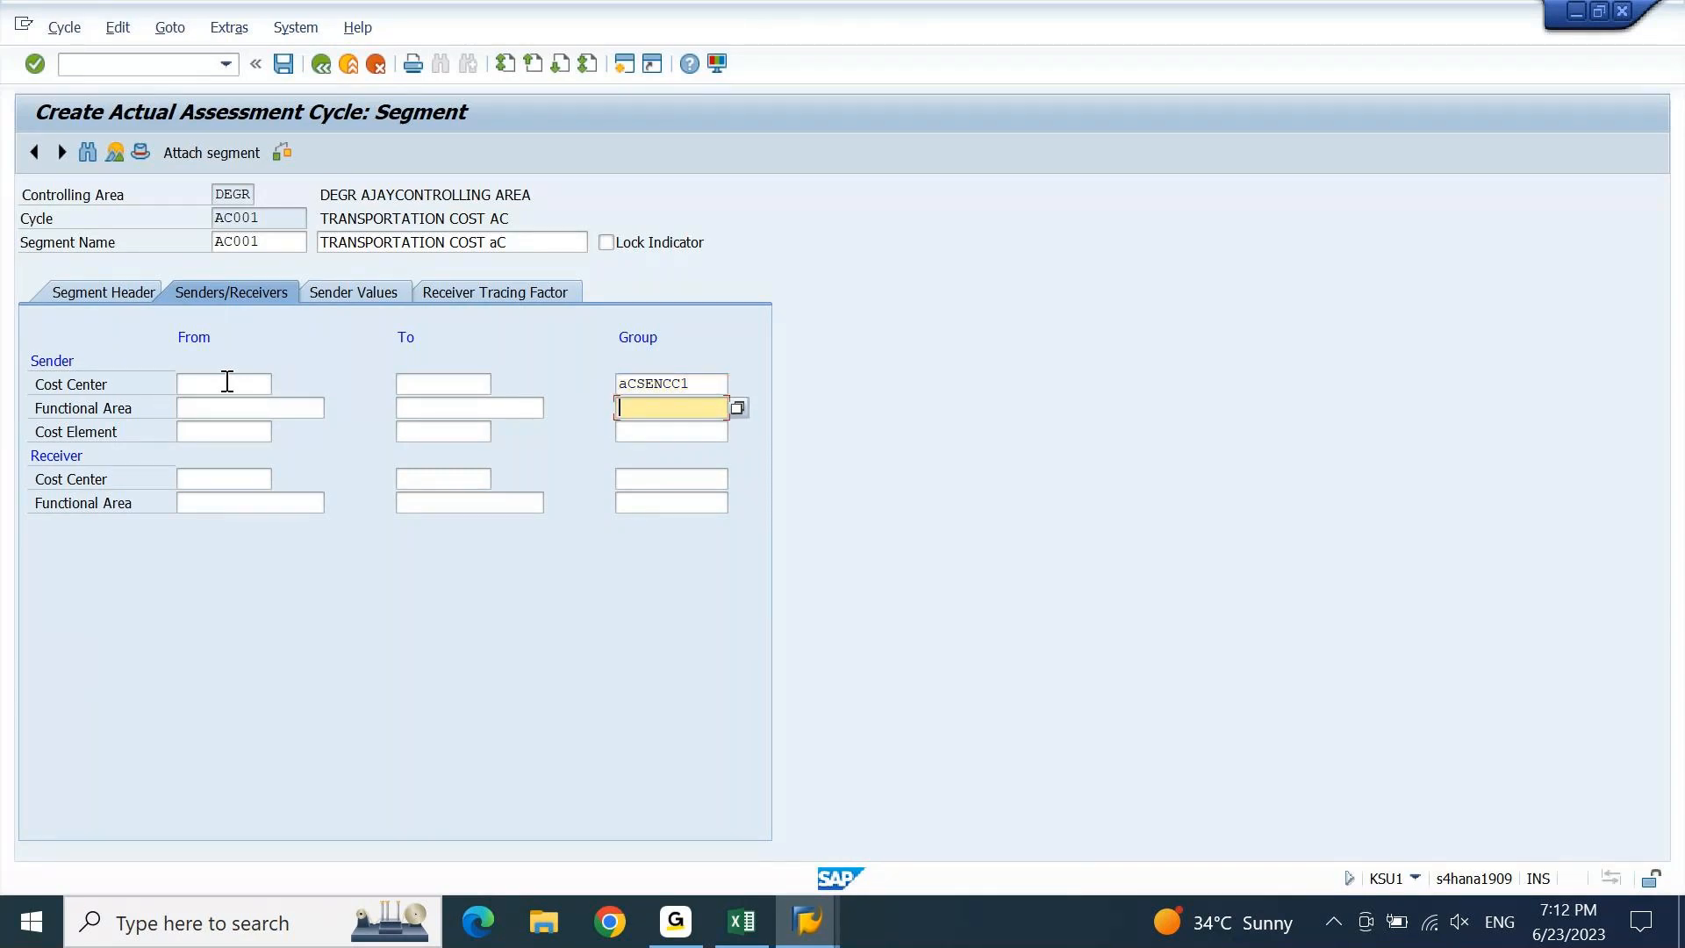
Set the sender cost element group to ACSENCE1 and check the entries.
key("Down")
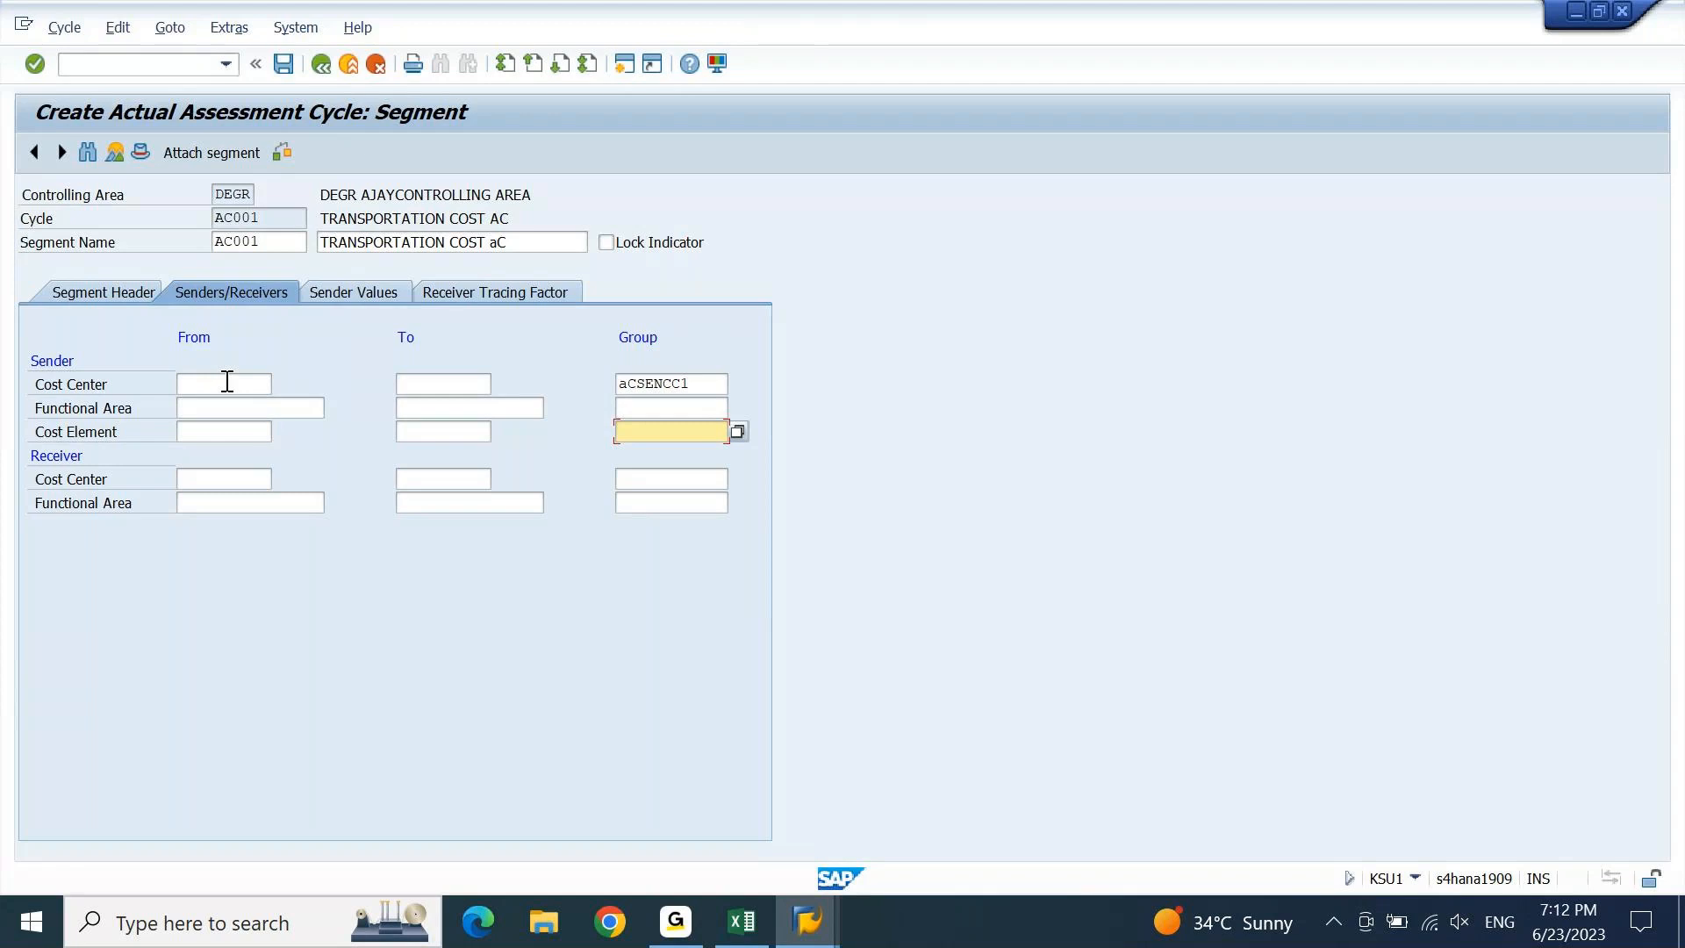
key("Down")
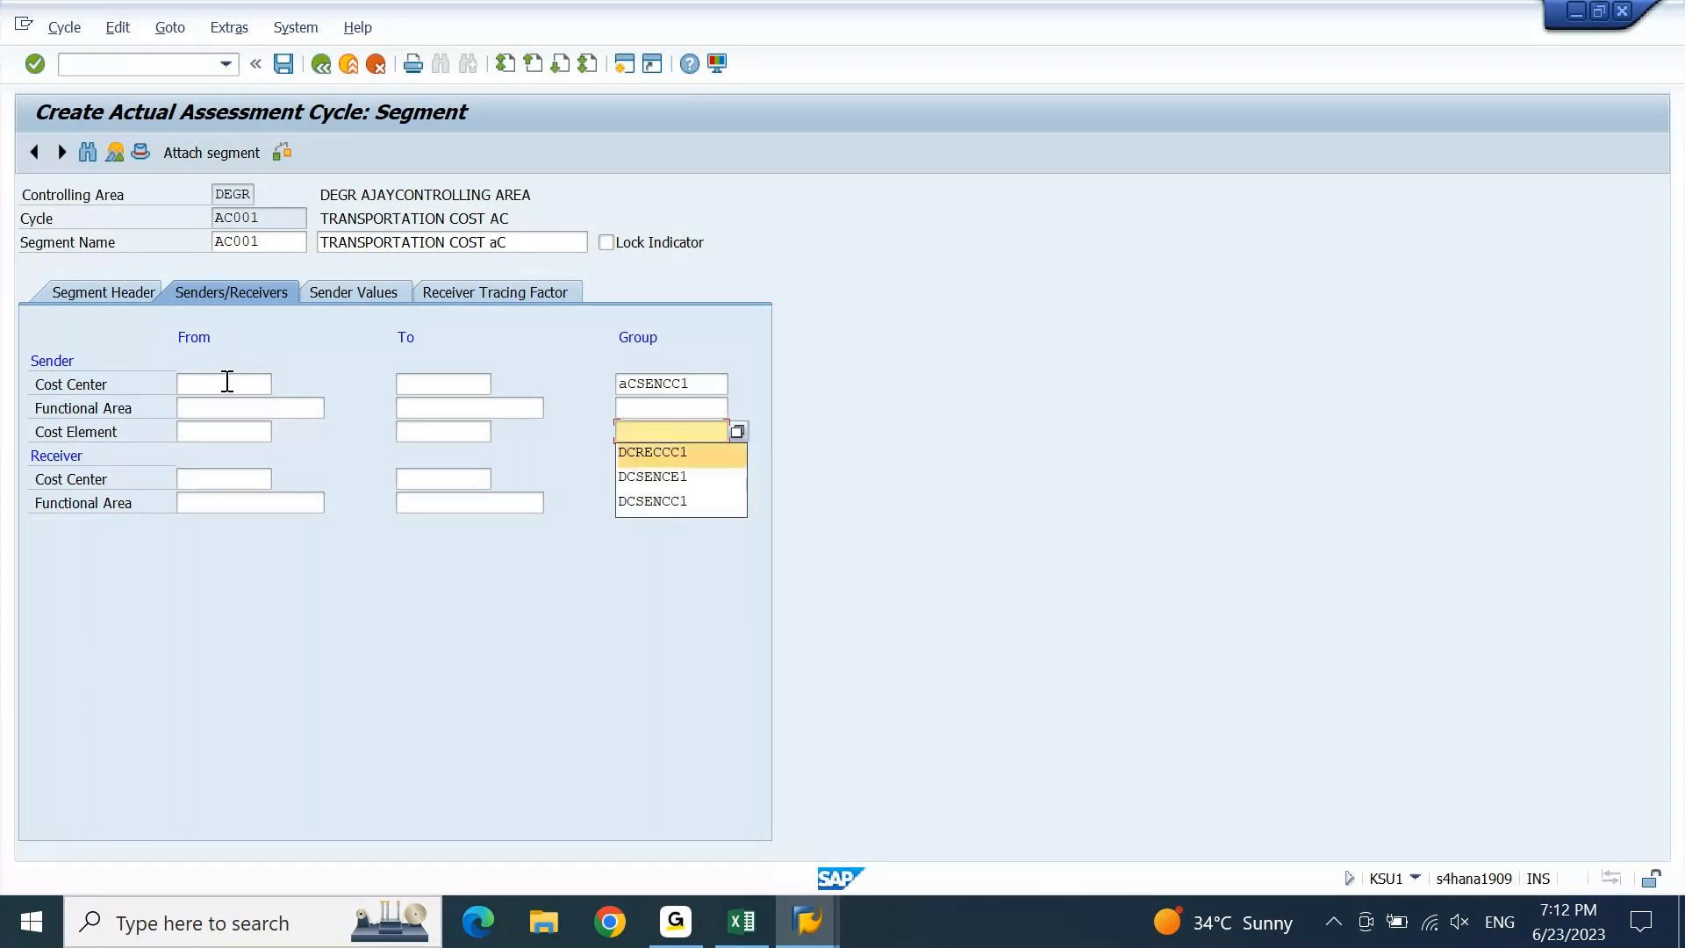
key("Down")
key("Return")
key("Home")
key("Delete")
type("a")
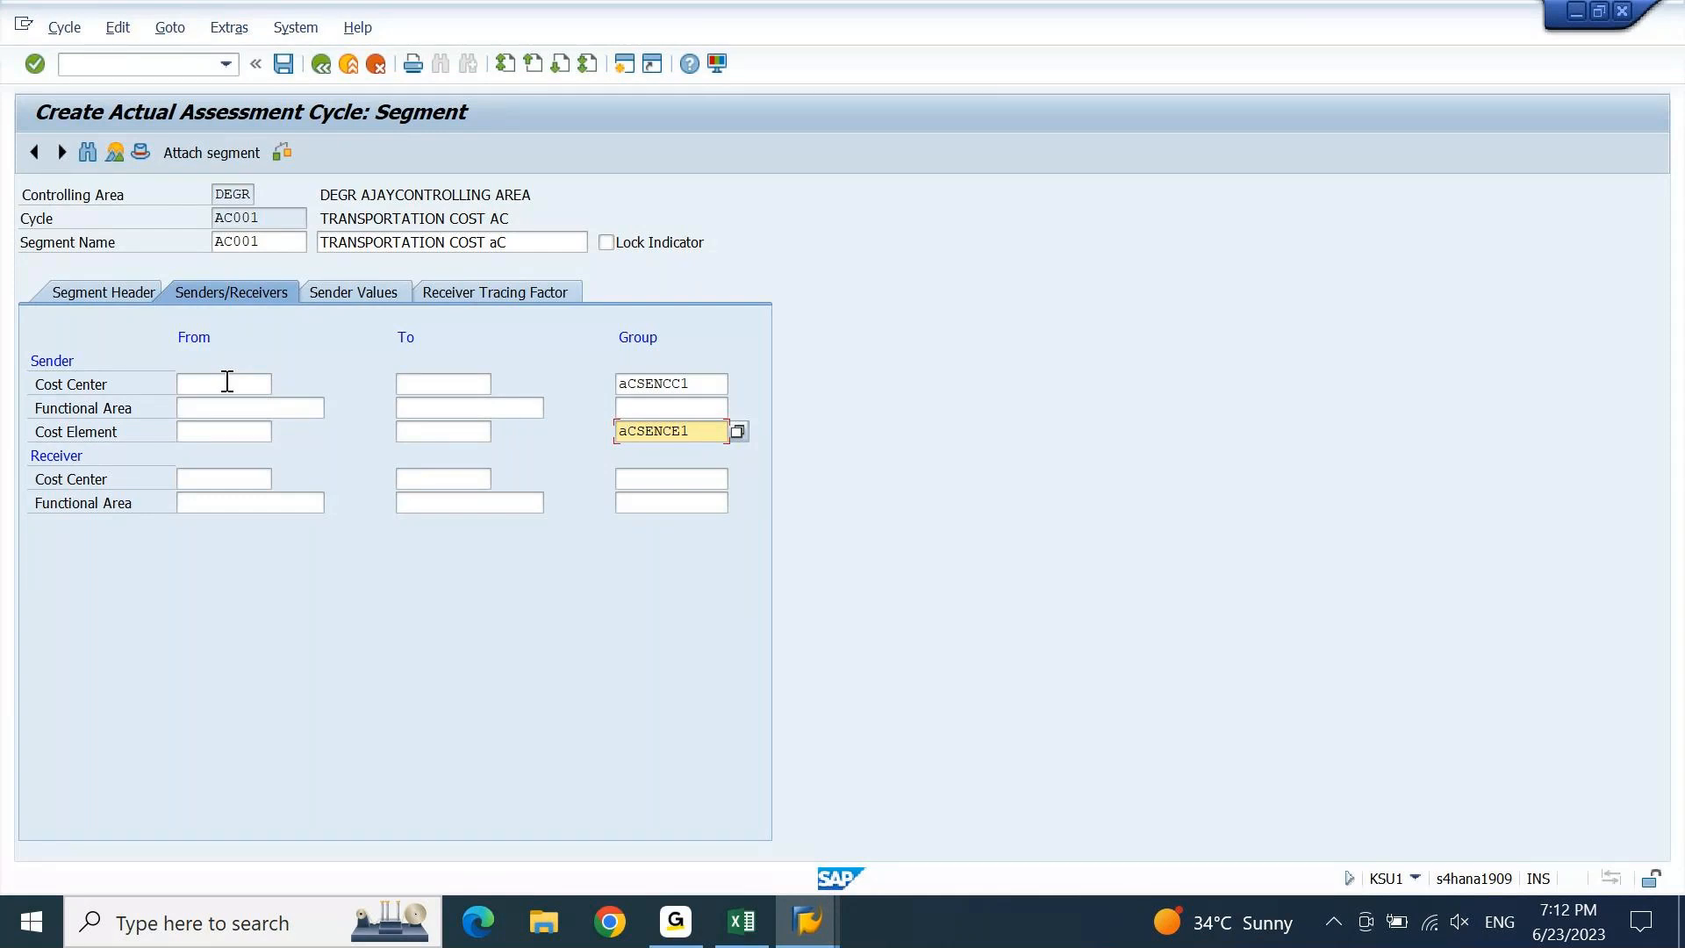
key("Return")
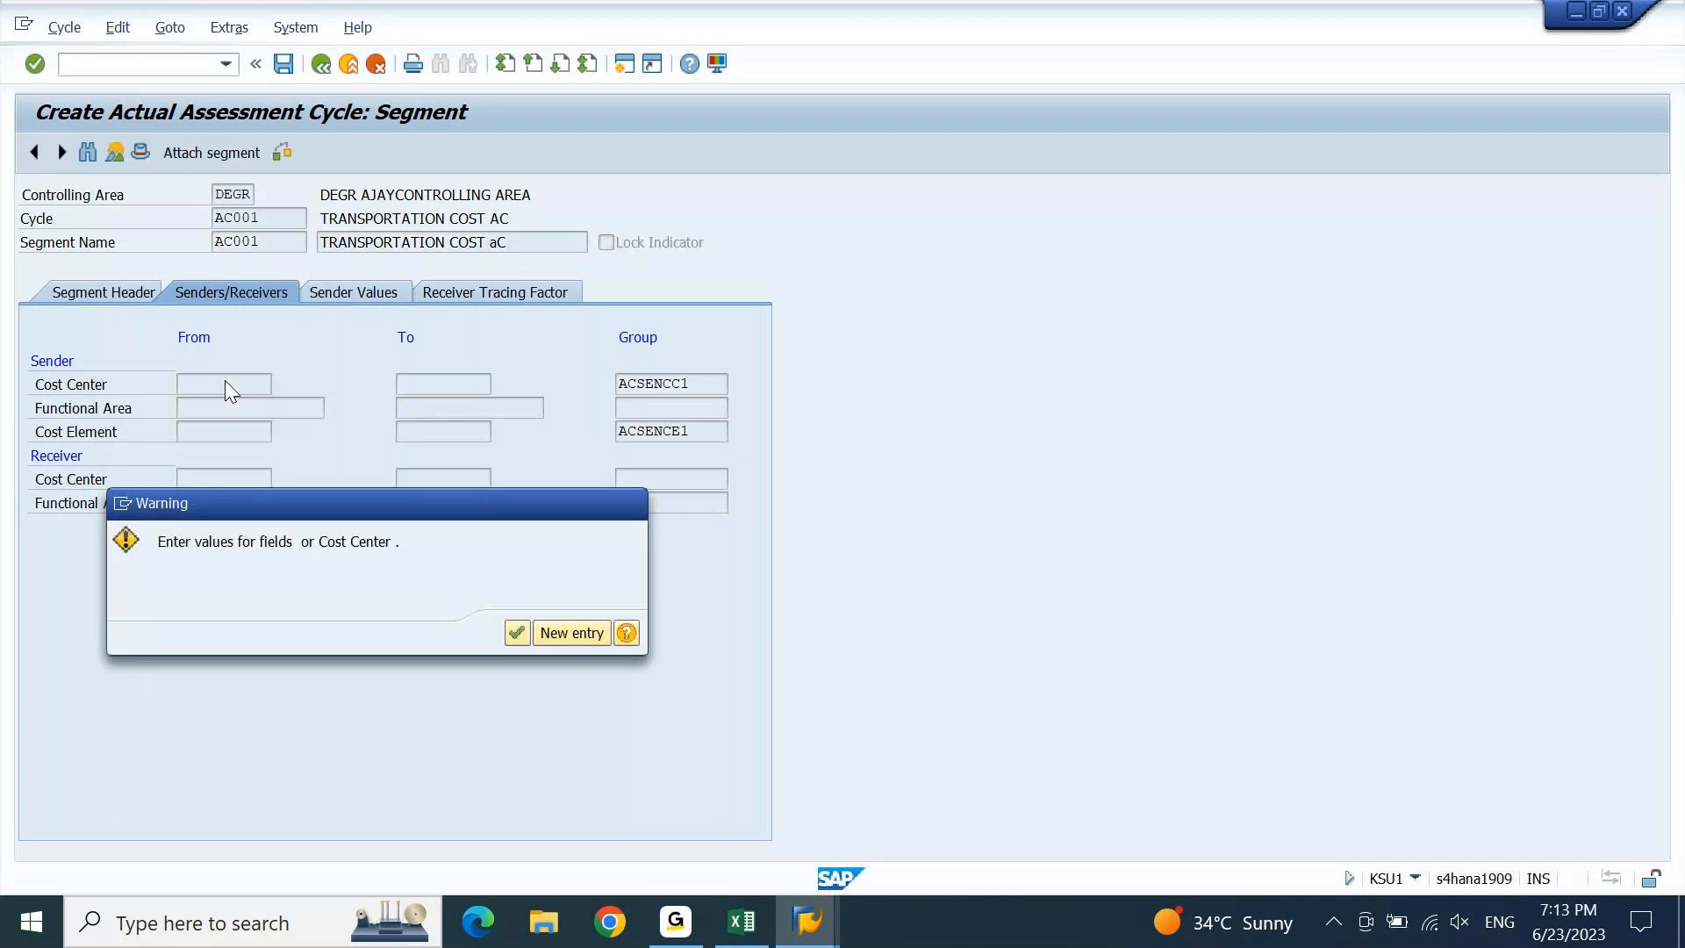
Dismiss the warning and enter ACRECCC1 as the receiver cost centre group.
key("Return")
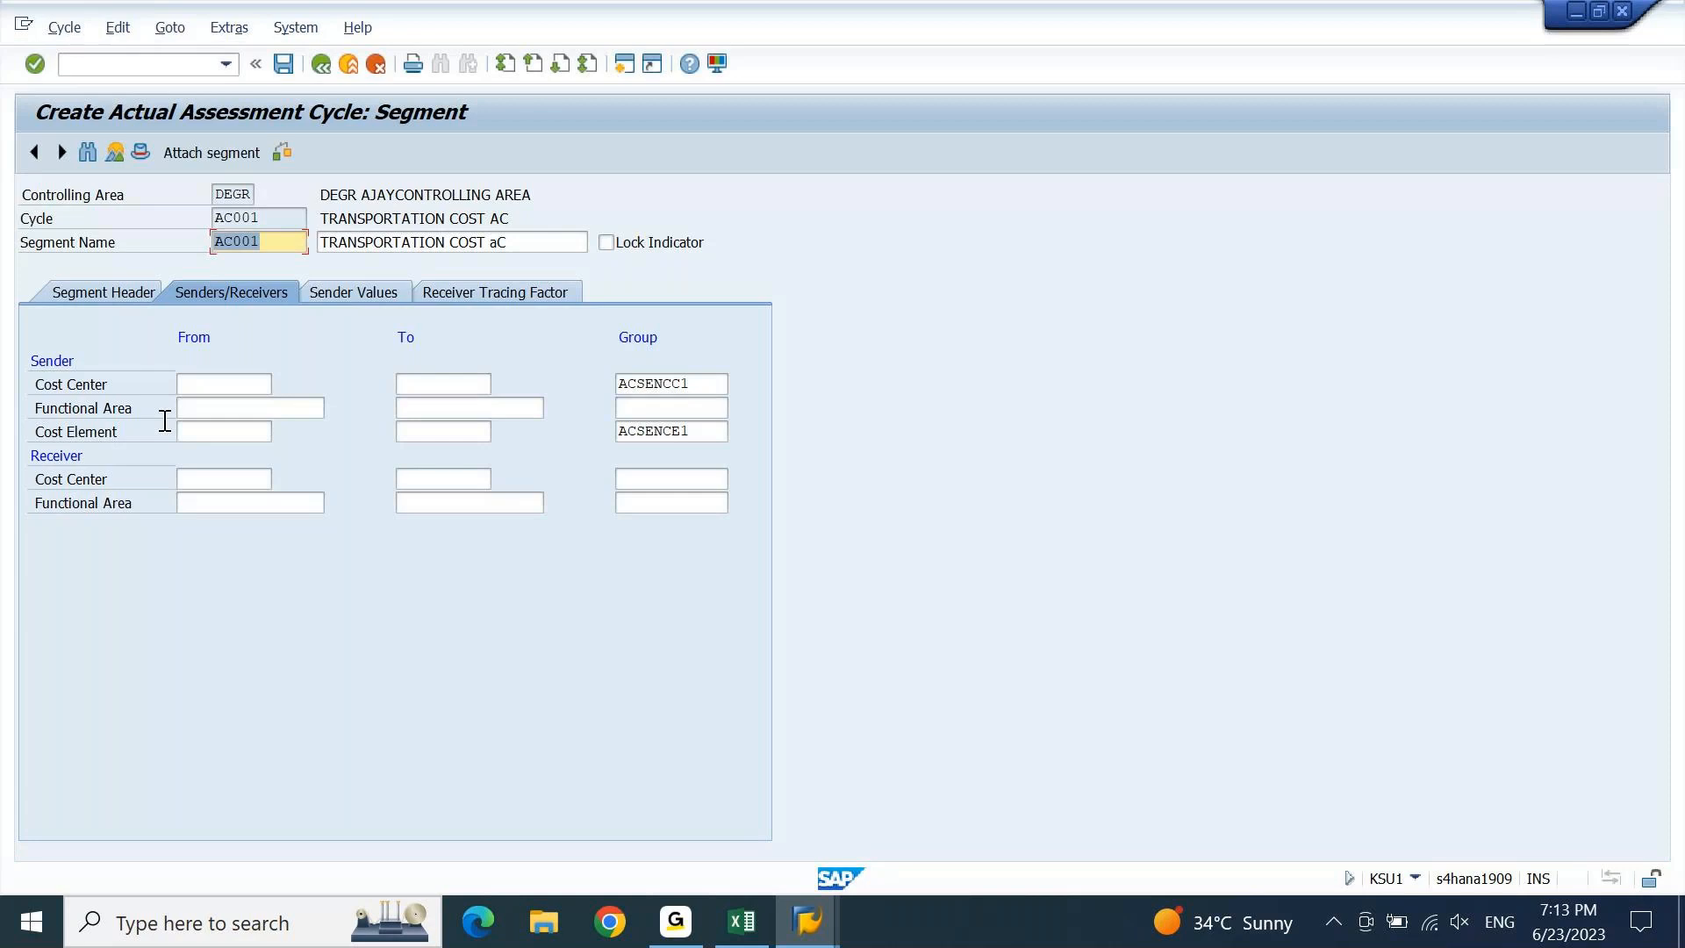
left_click(219, 478)
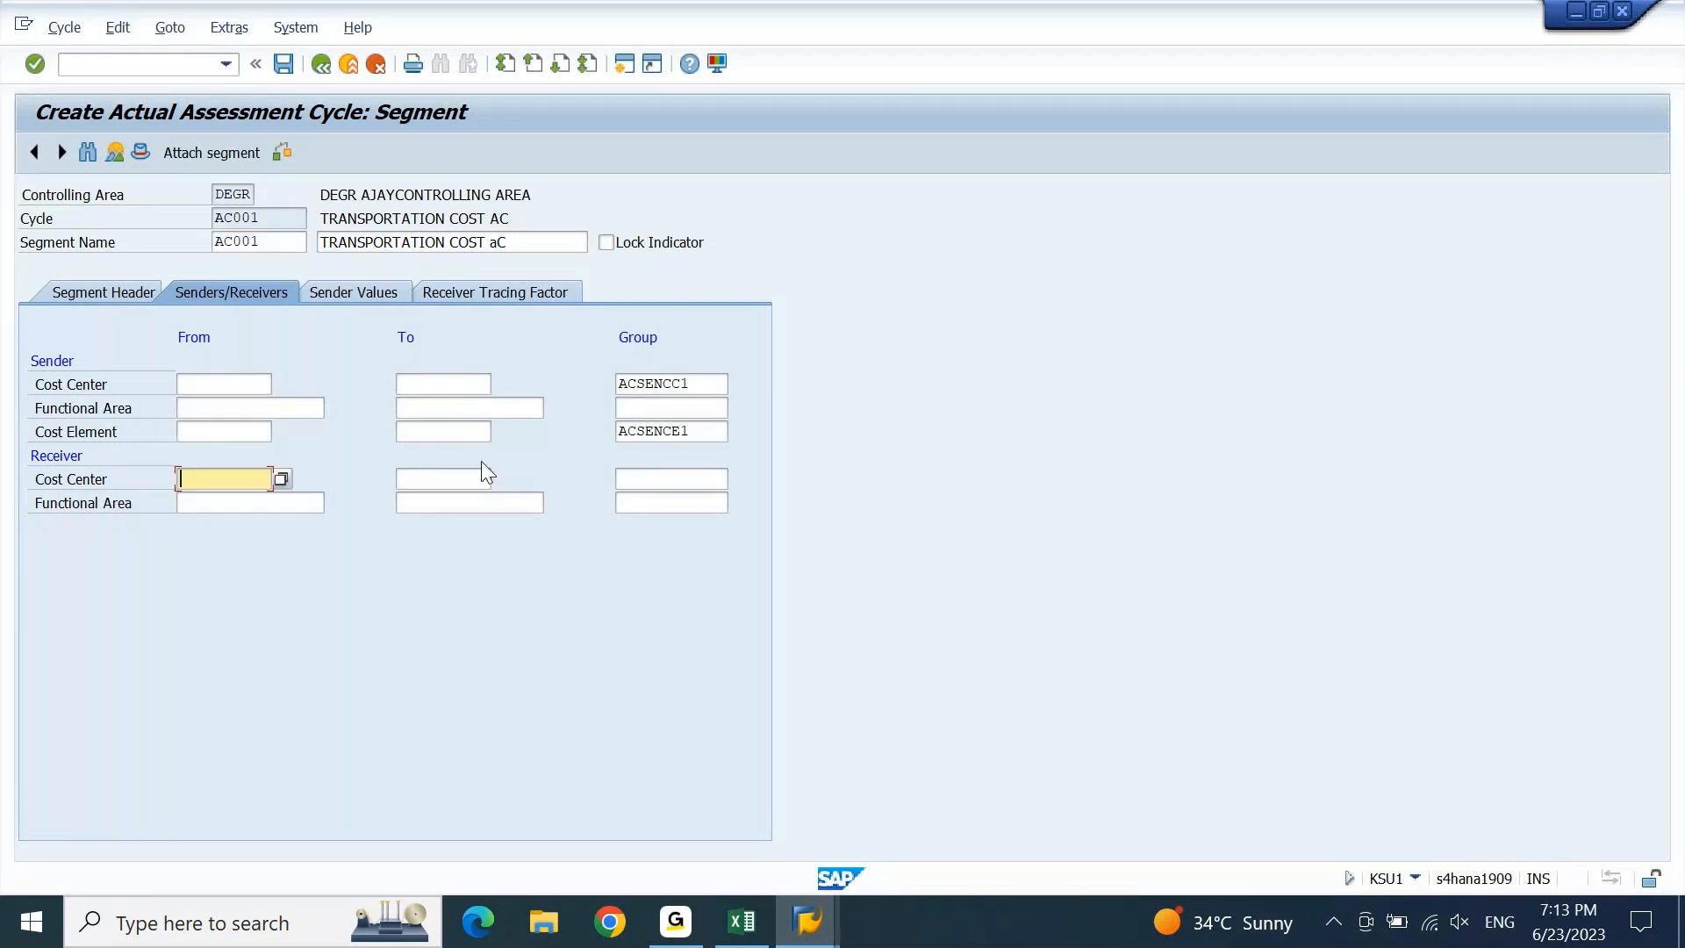
left_click(678, 474)
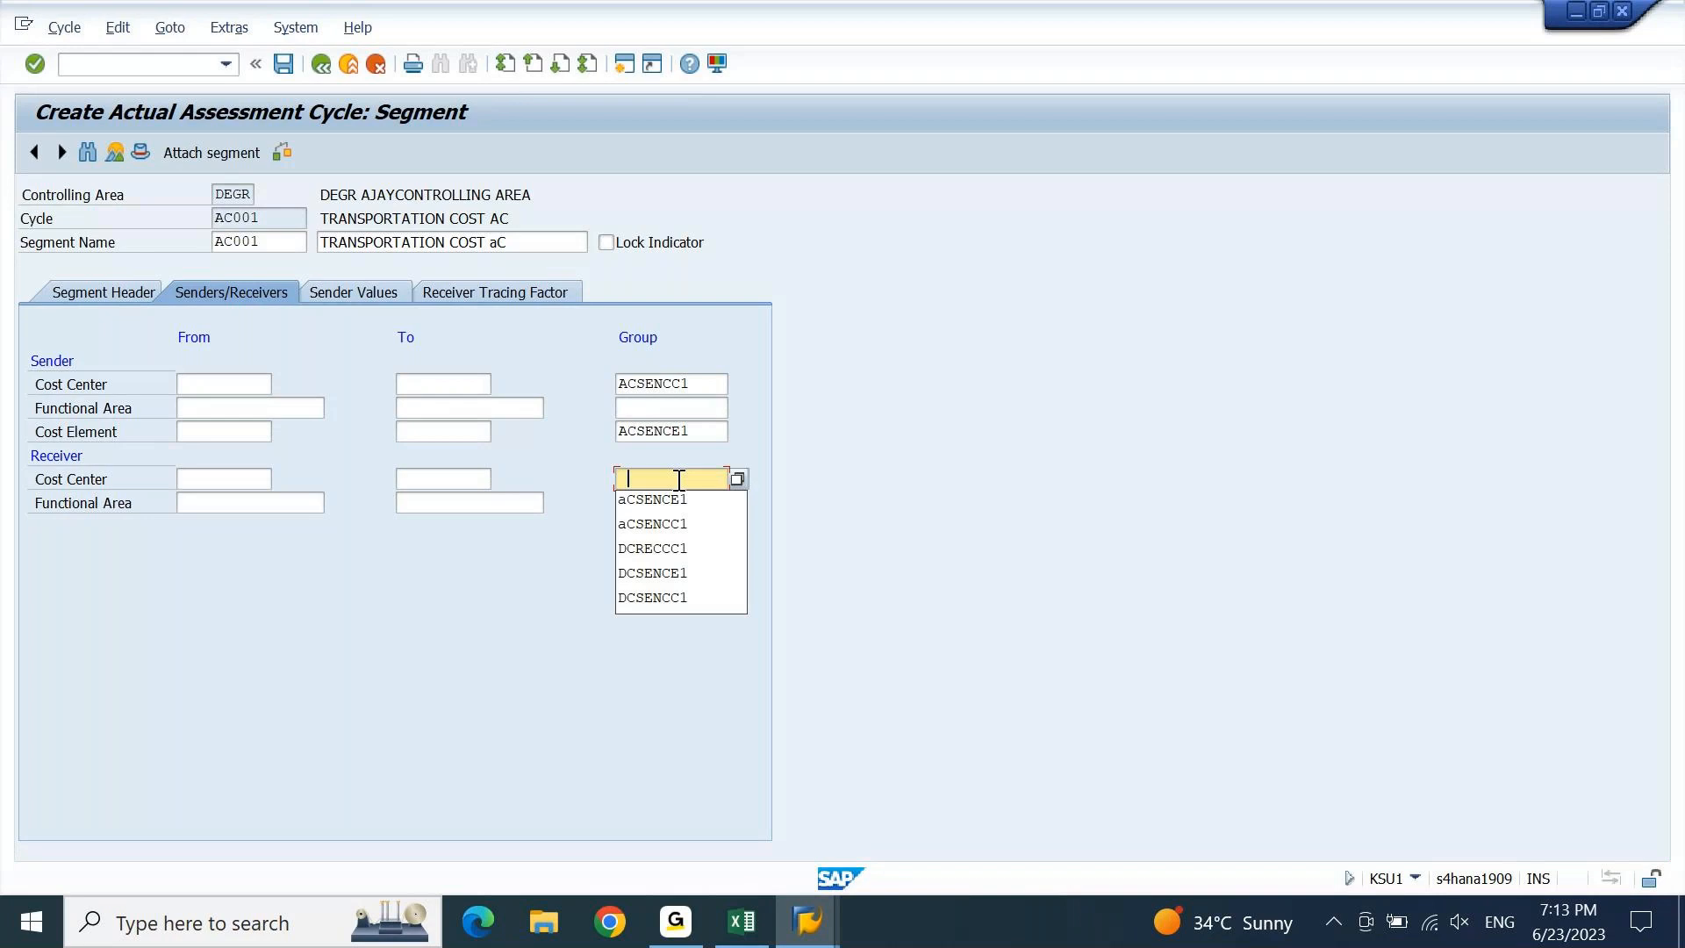
left_click(702, 555)
key("Home")
key("Delete")
type("a")
key("Return")
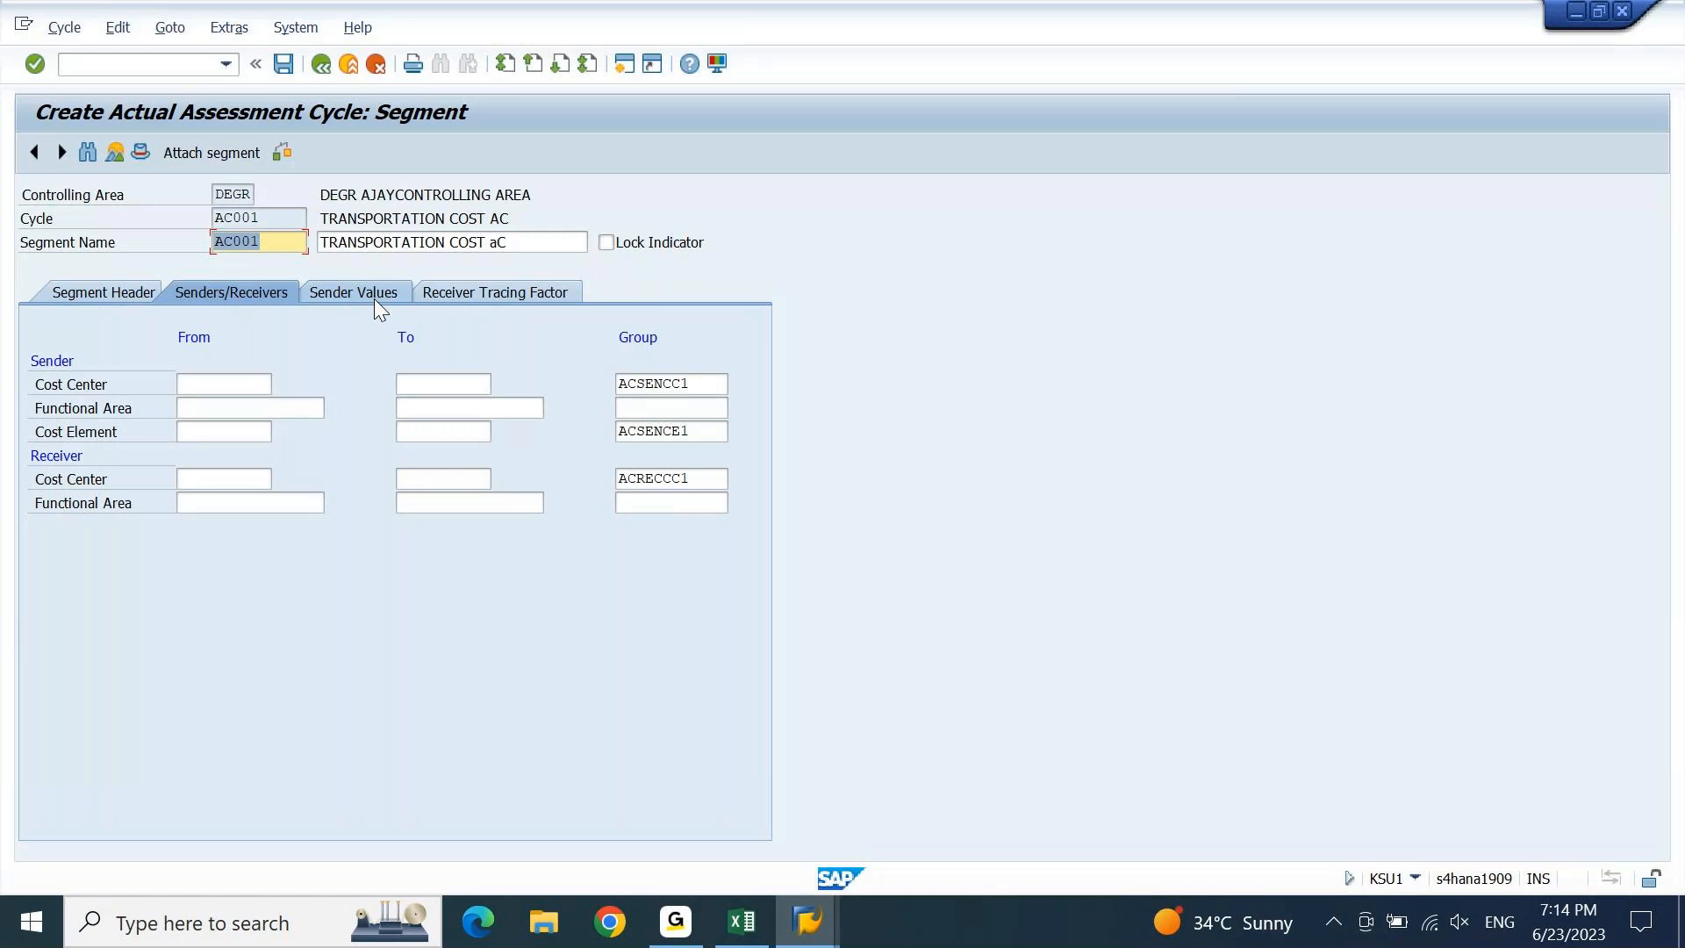
left_click(185, 431)
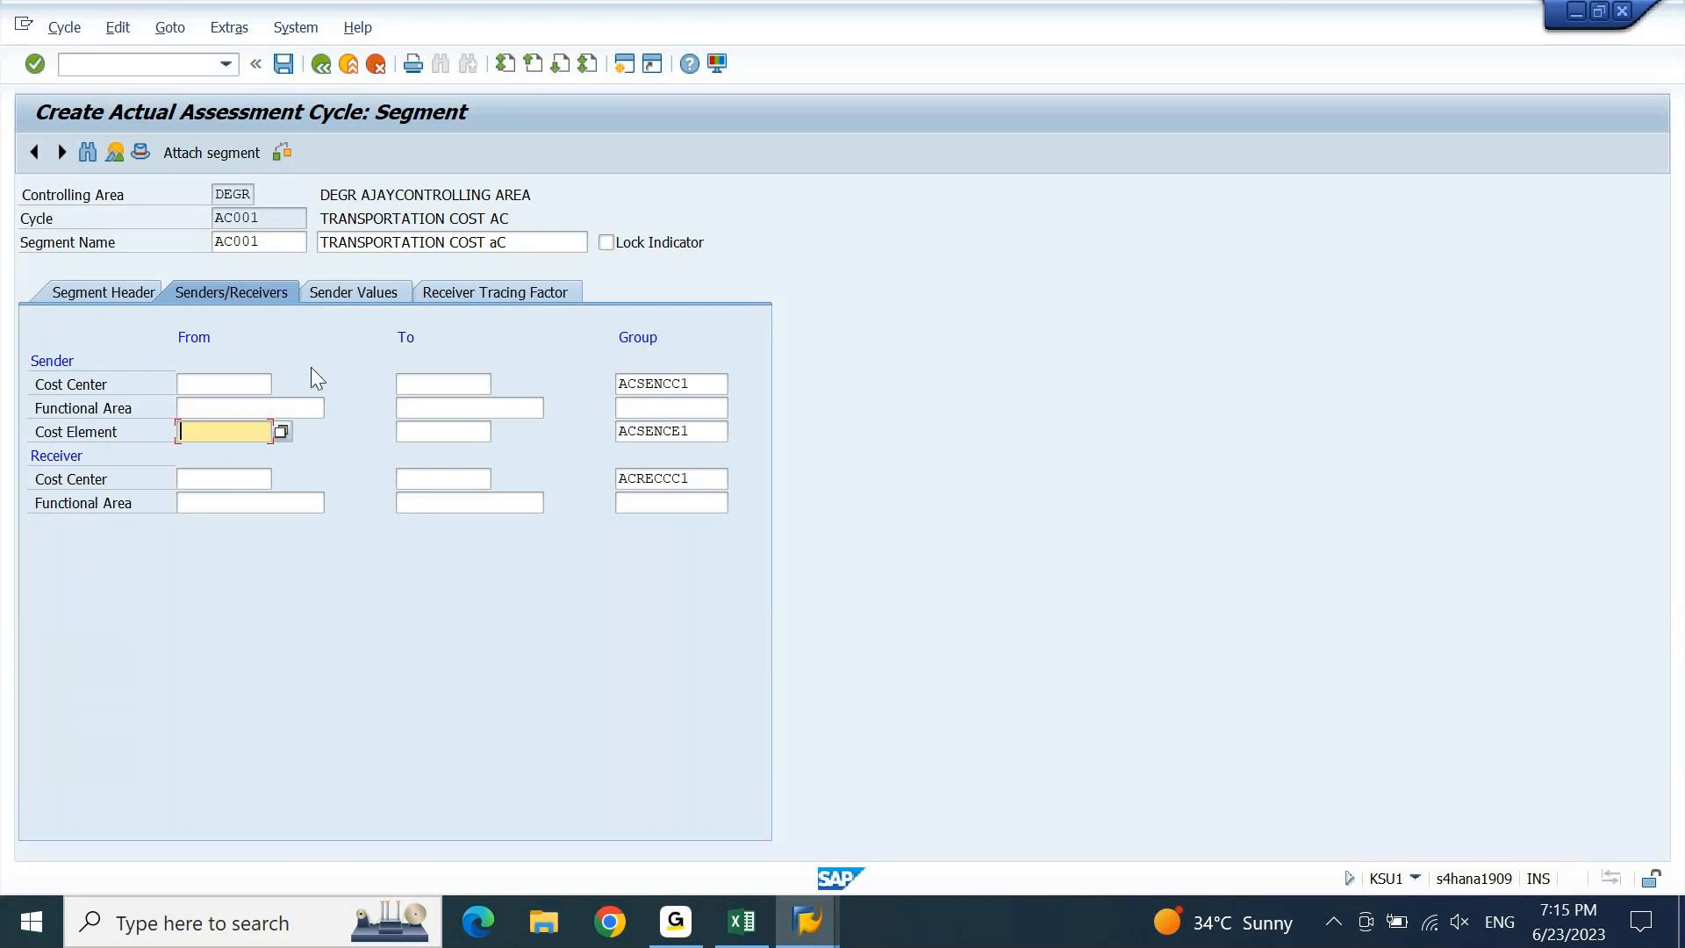
left_click(344, 292)
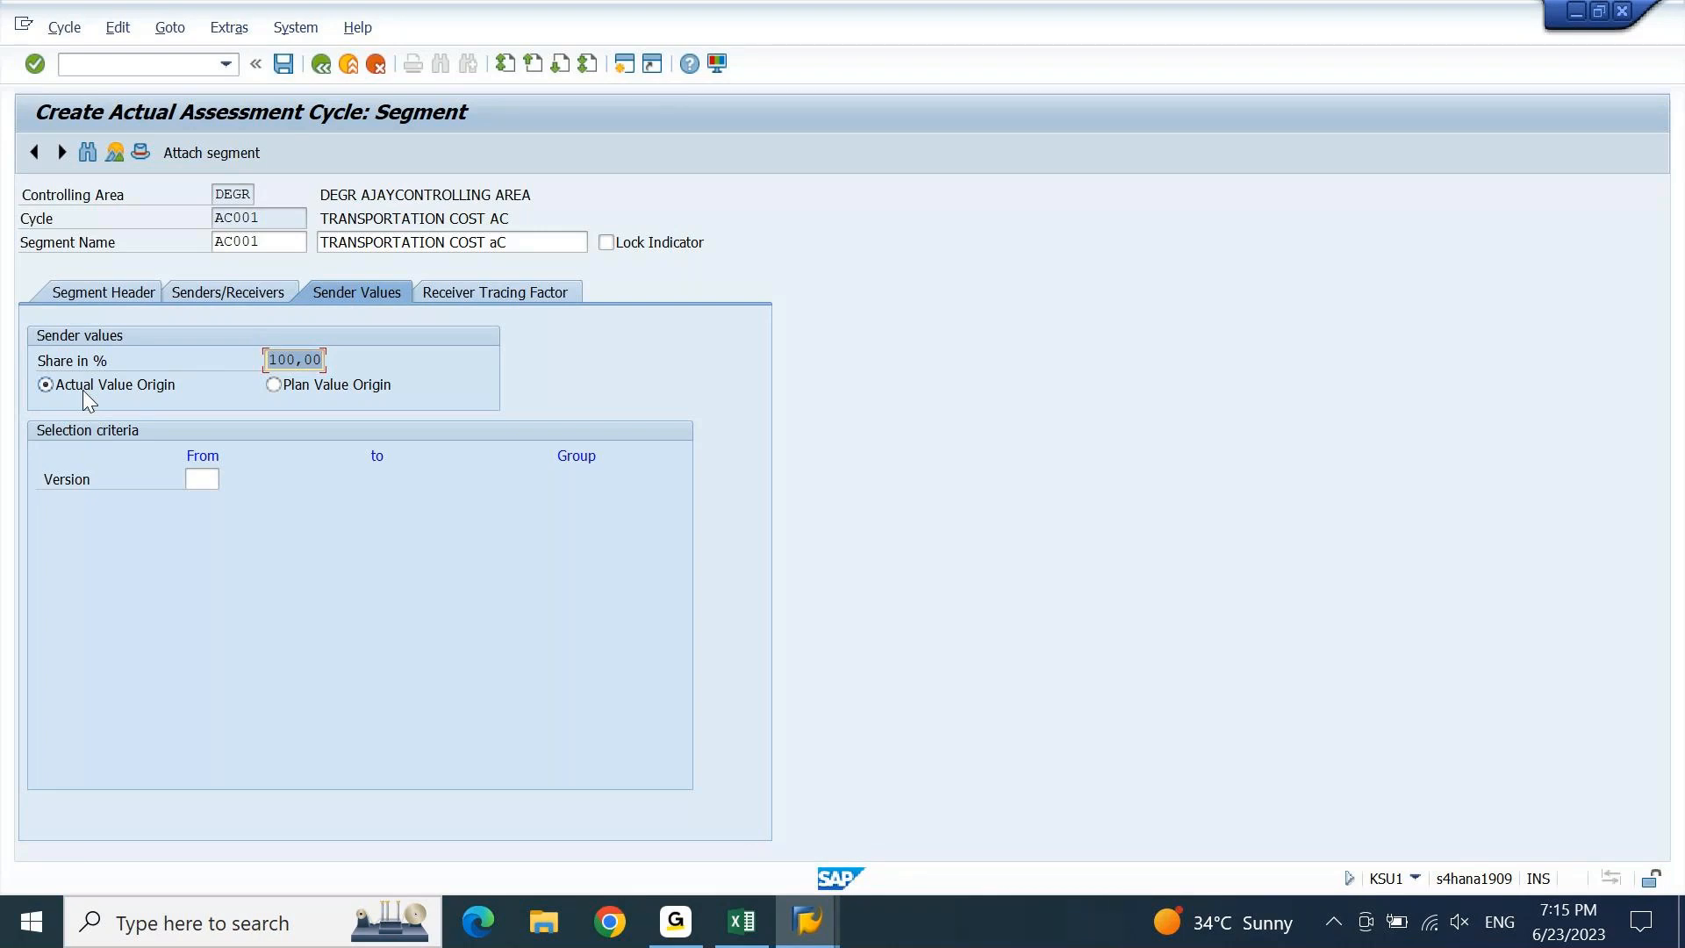
Show receivers ACRECCC1–ACRECCC8 with their percentage fields, then go to the Excel workbook.
left_click(476, 289)
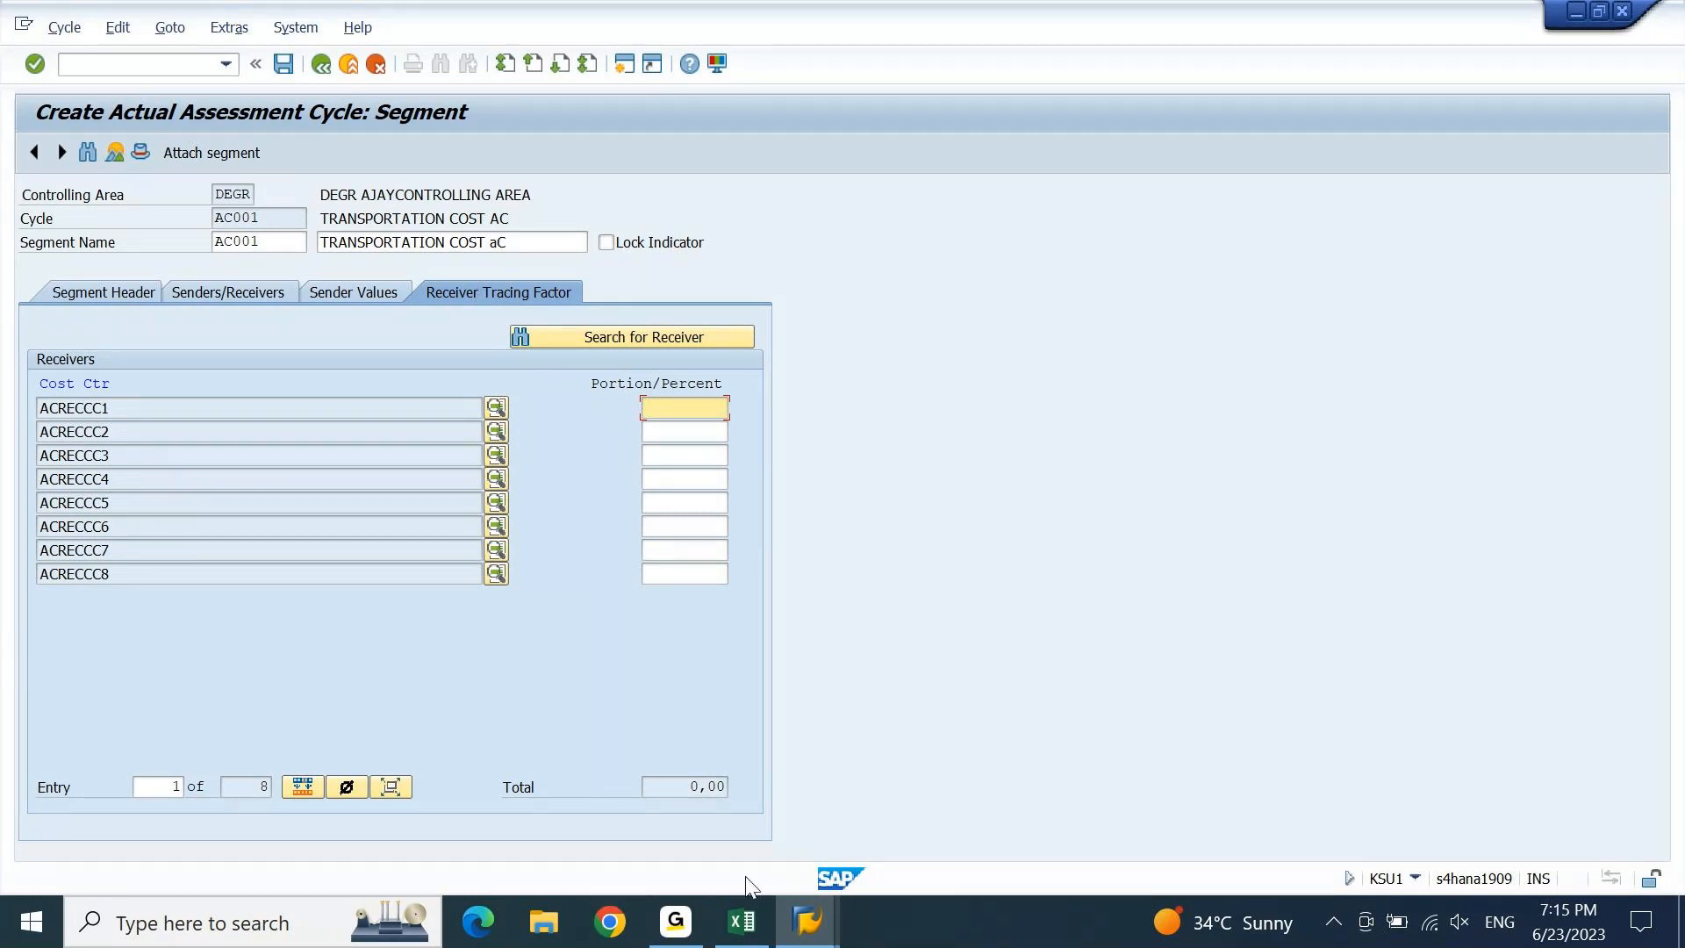
left_click(760, 936)
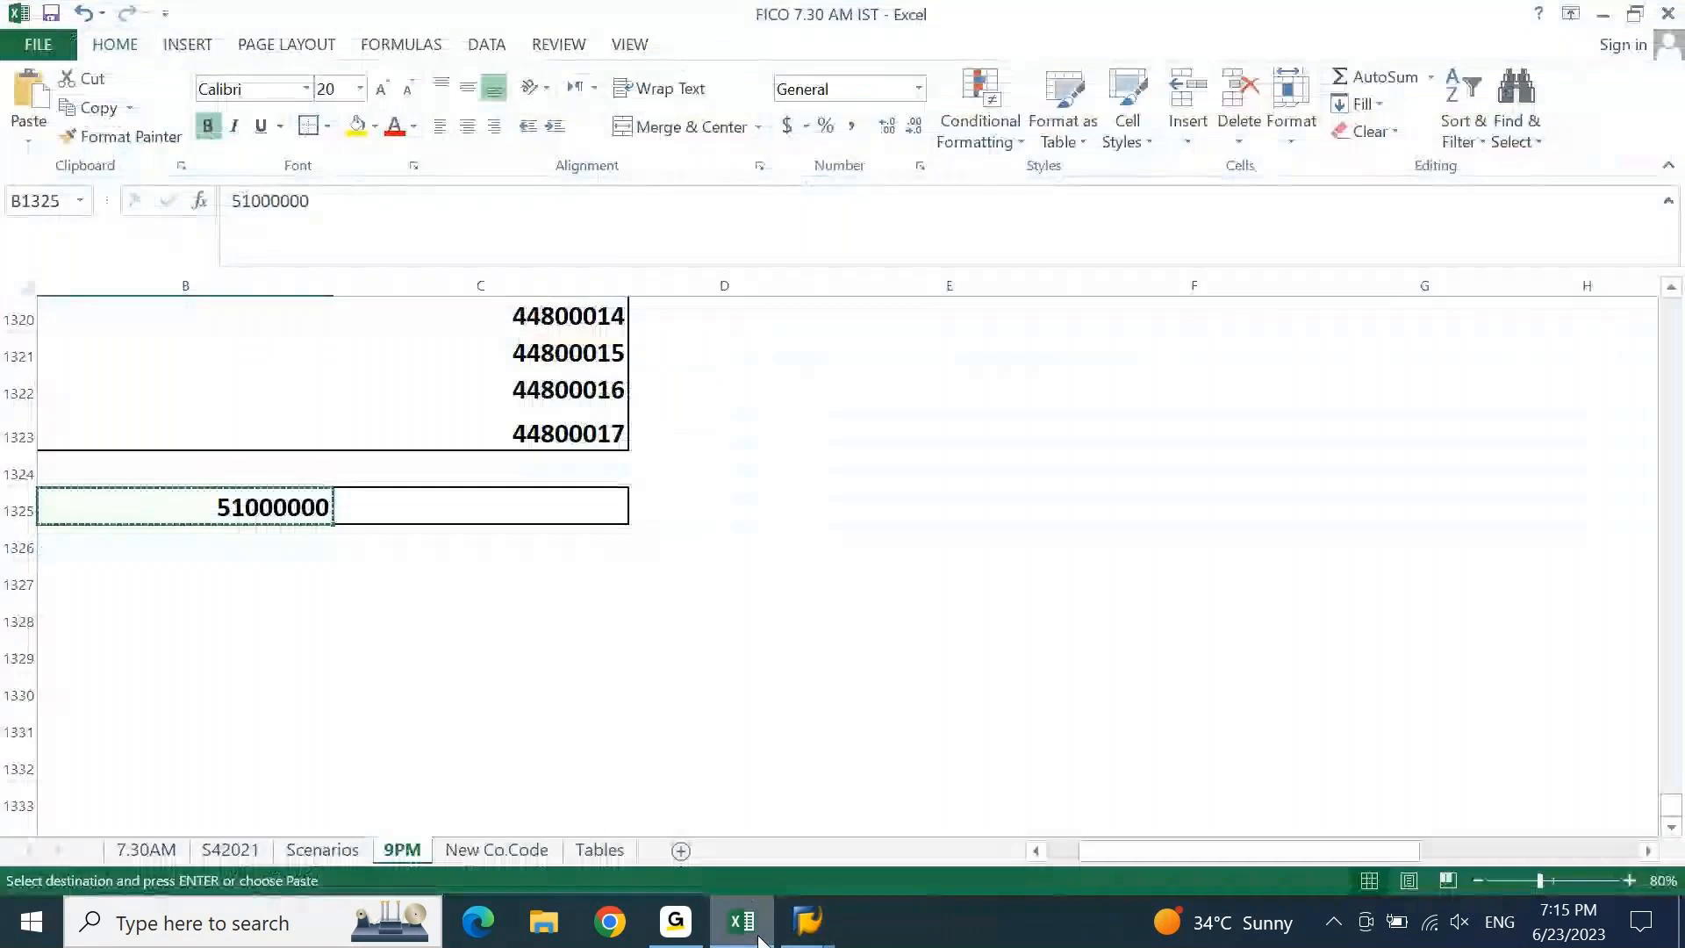
Look up the cost centre percentages in Excel and enter 10 for ACRECCC1.
key("Page_Up")
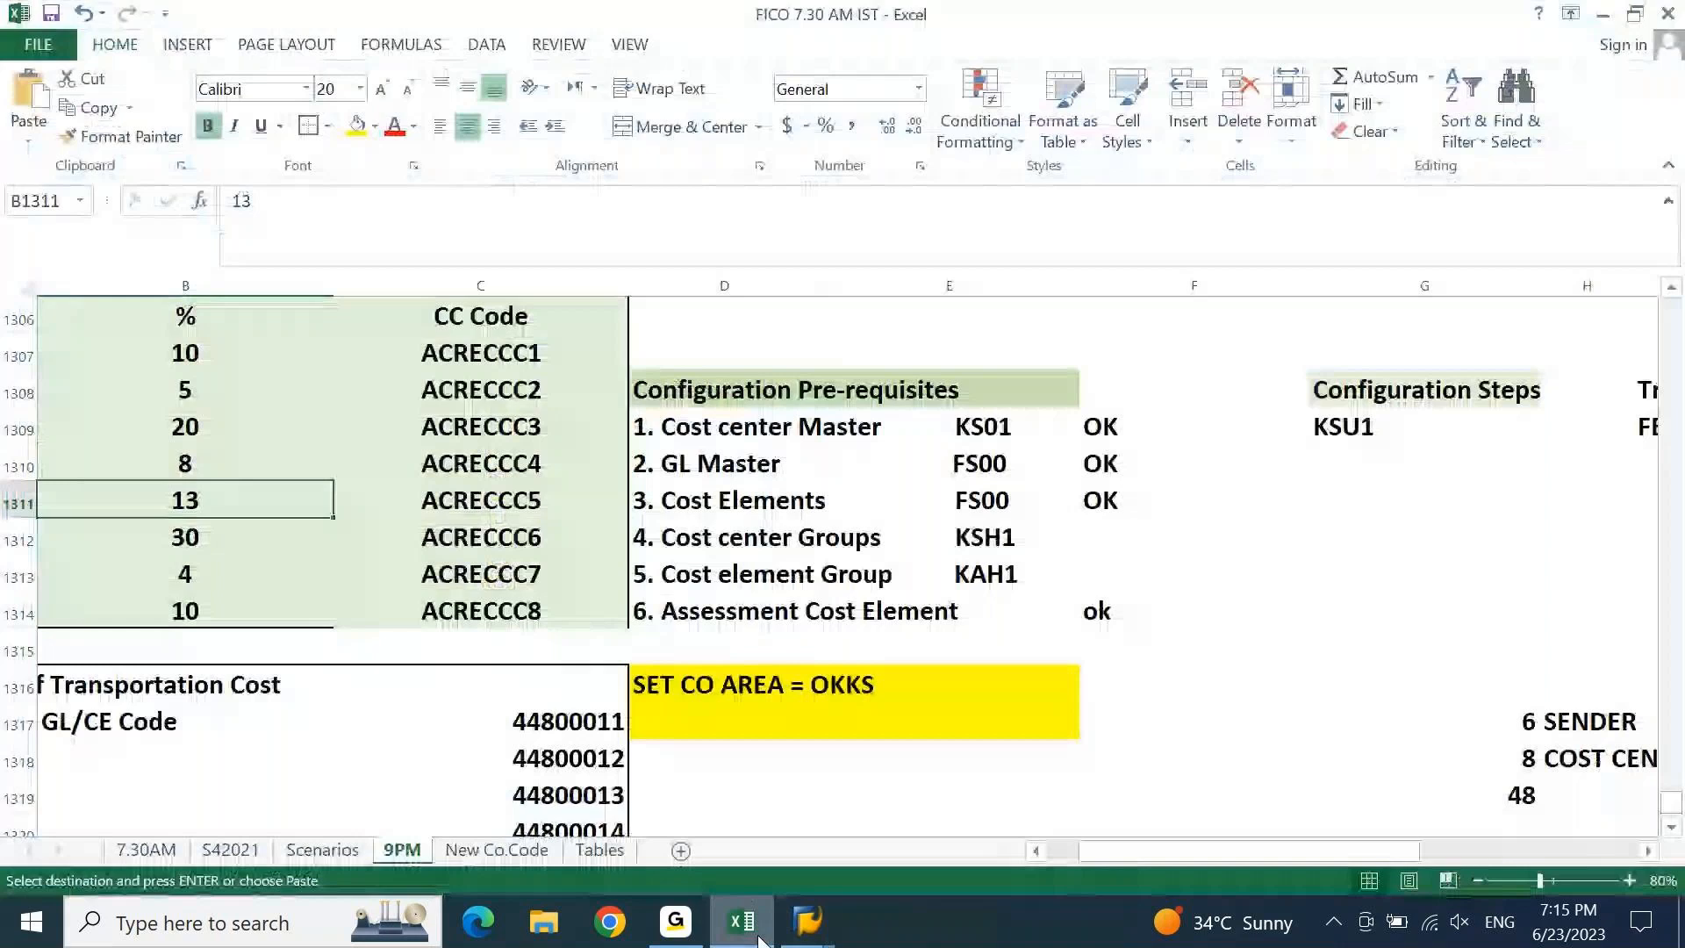
left_click(760, 935)
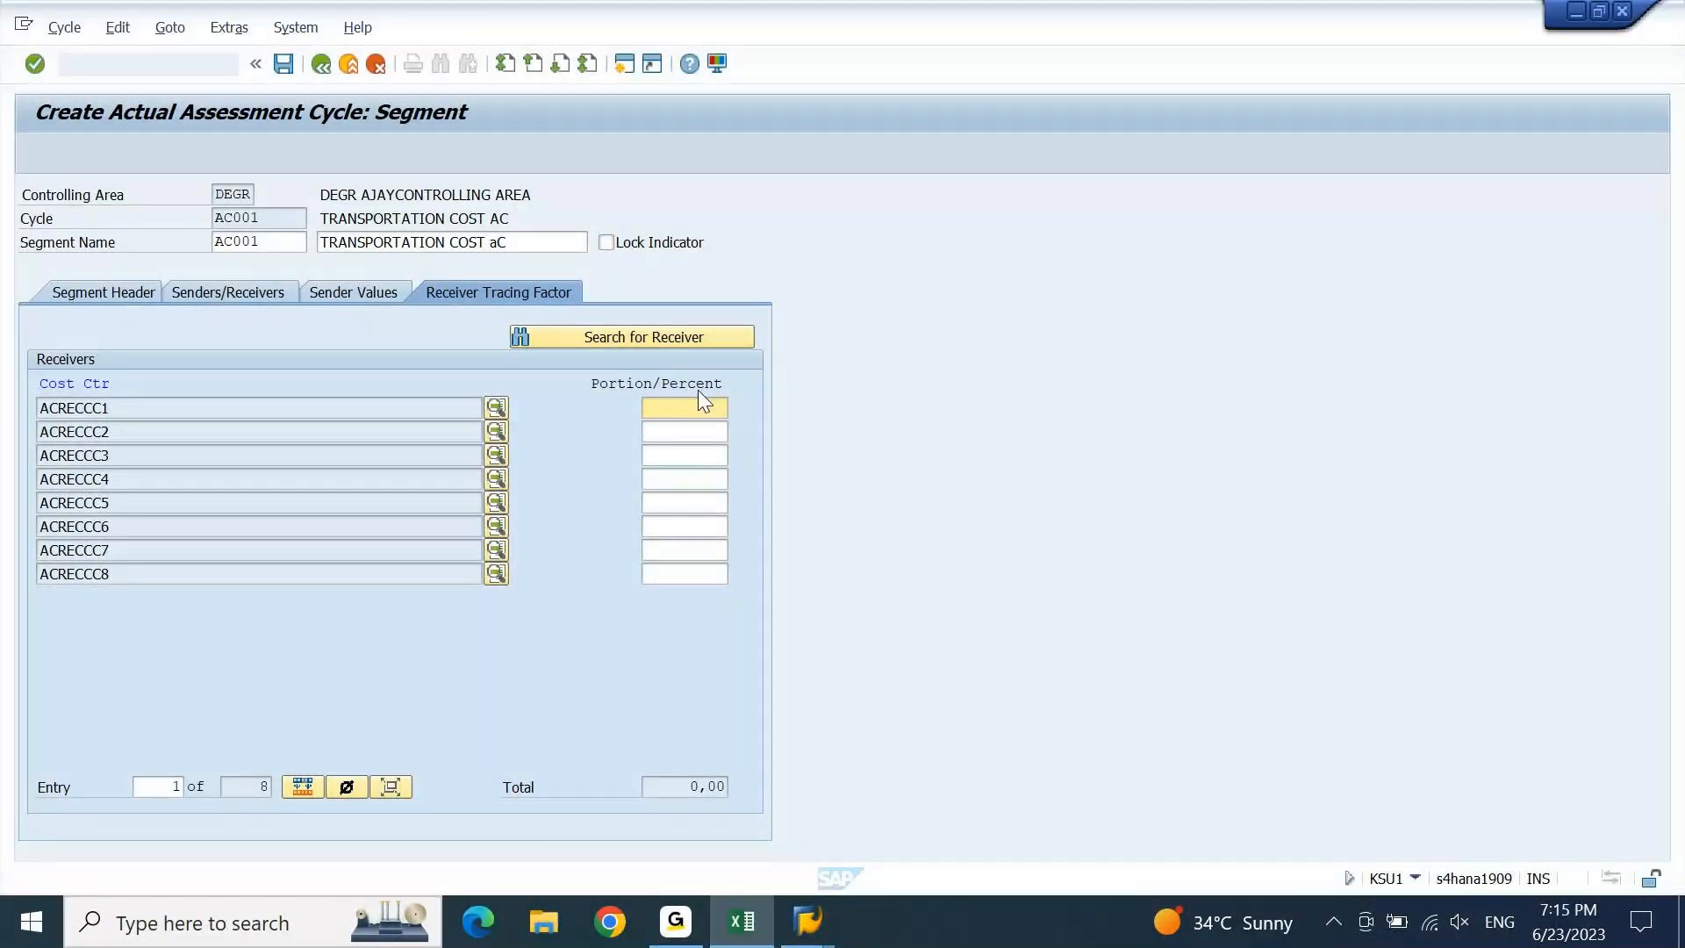
type("10")
left_click(710, 432)
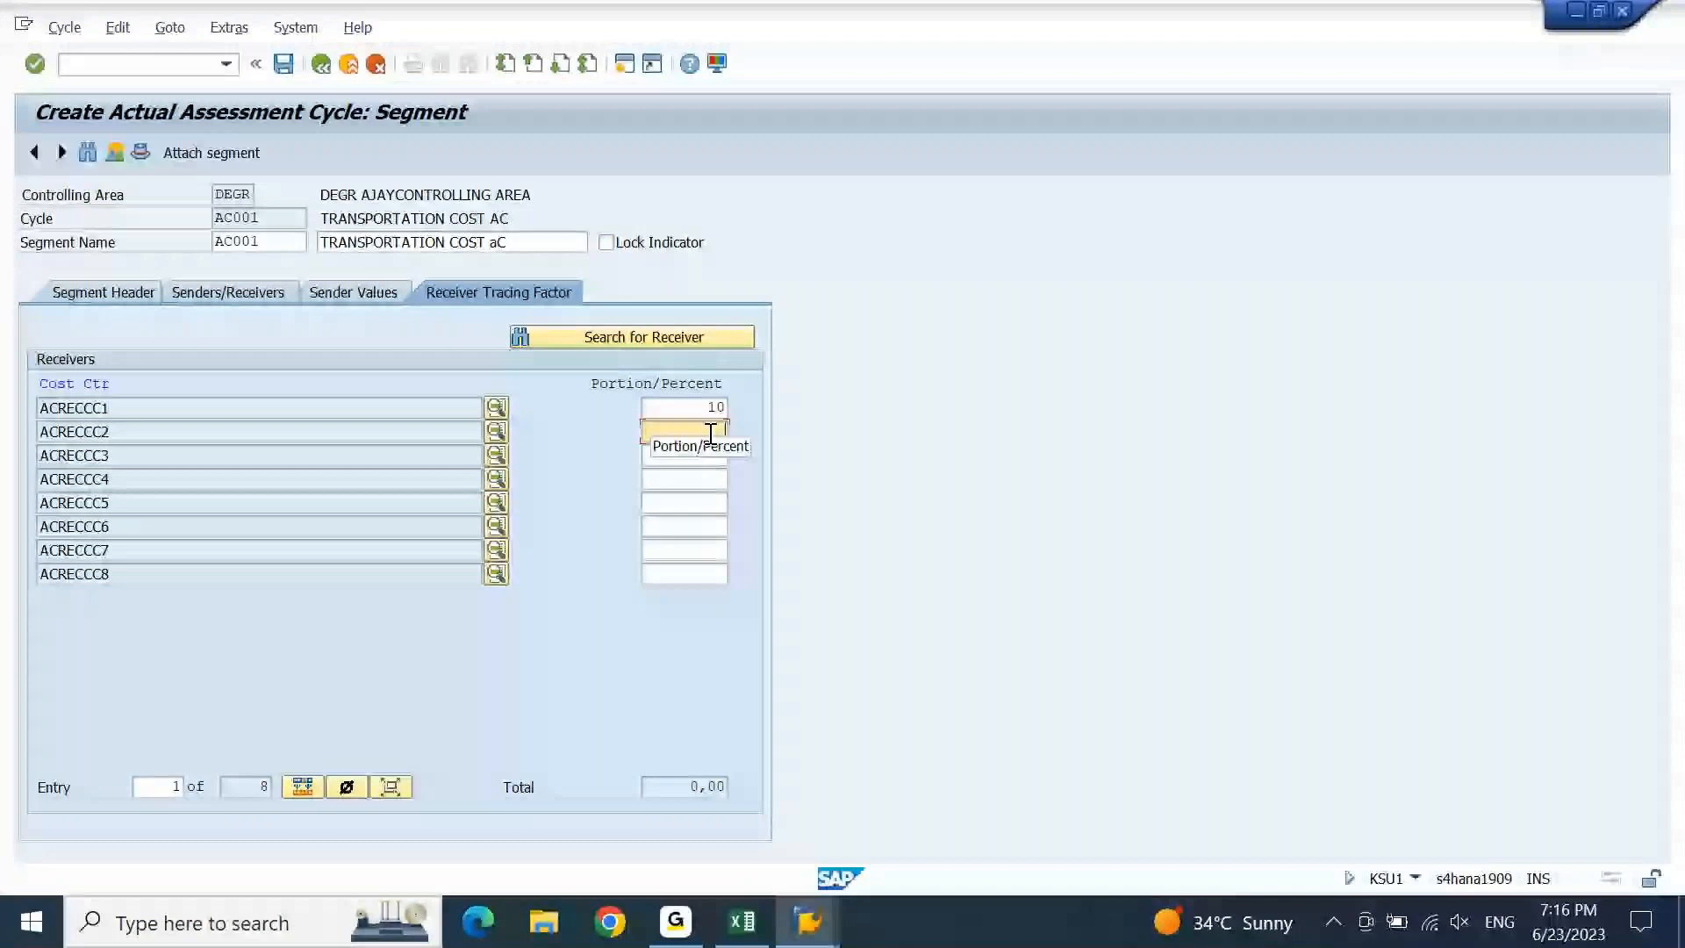
Enter the remaining receiver percentages 5, 20, 8, 13, 30, 10 and 4 so the total reaches 100,00.
type("5")
left_click(712, 456)
type("20")
left_click(716, 480)
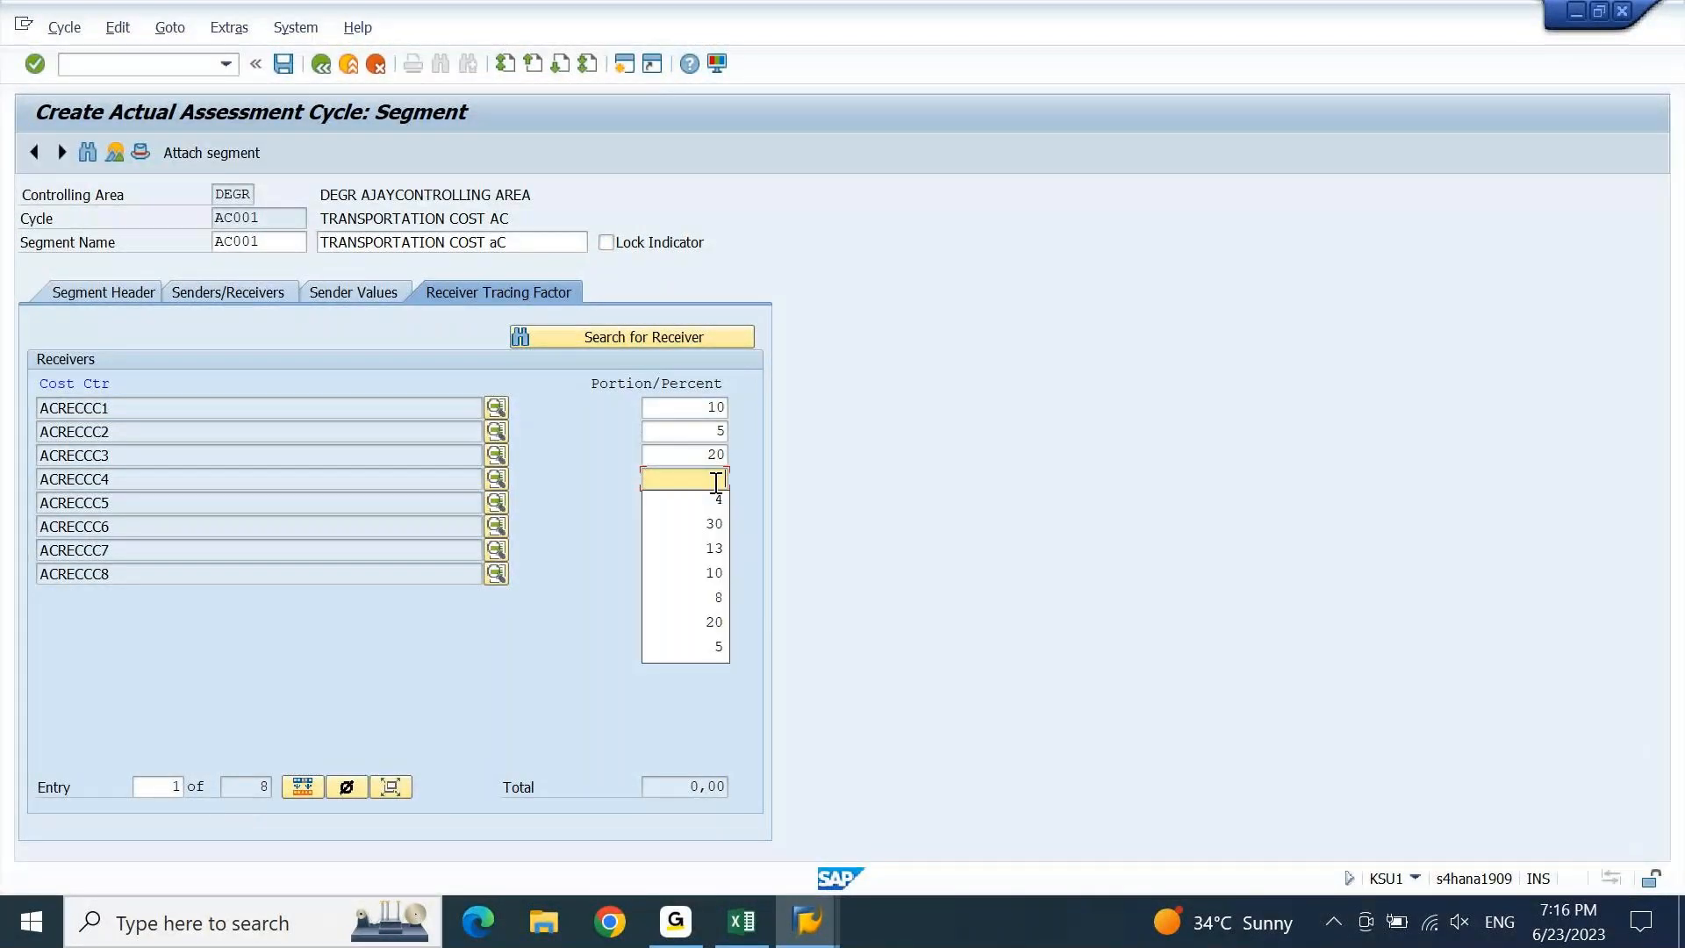
left_click(716, 598)
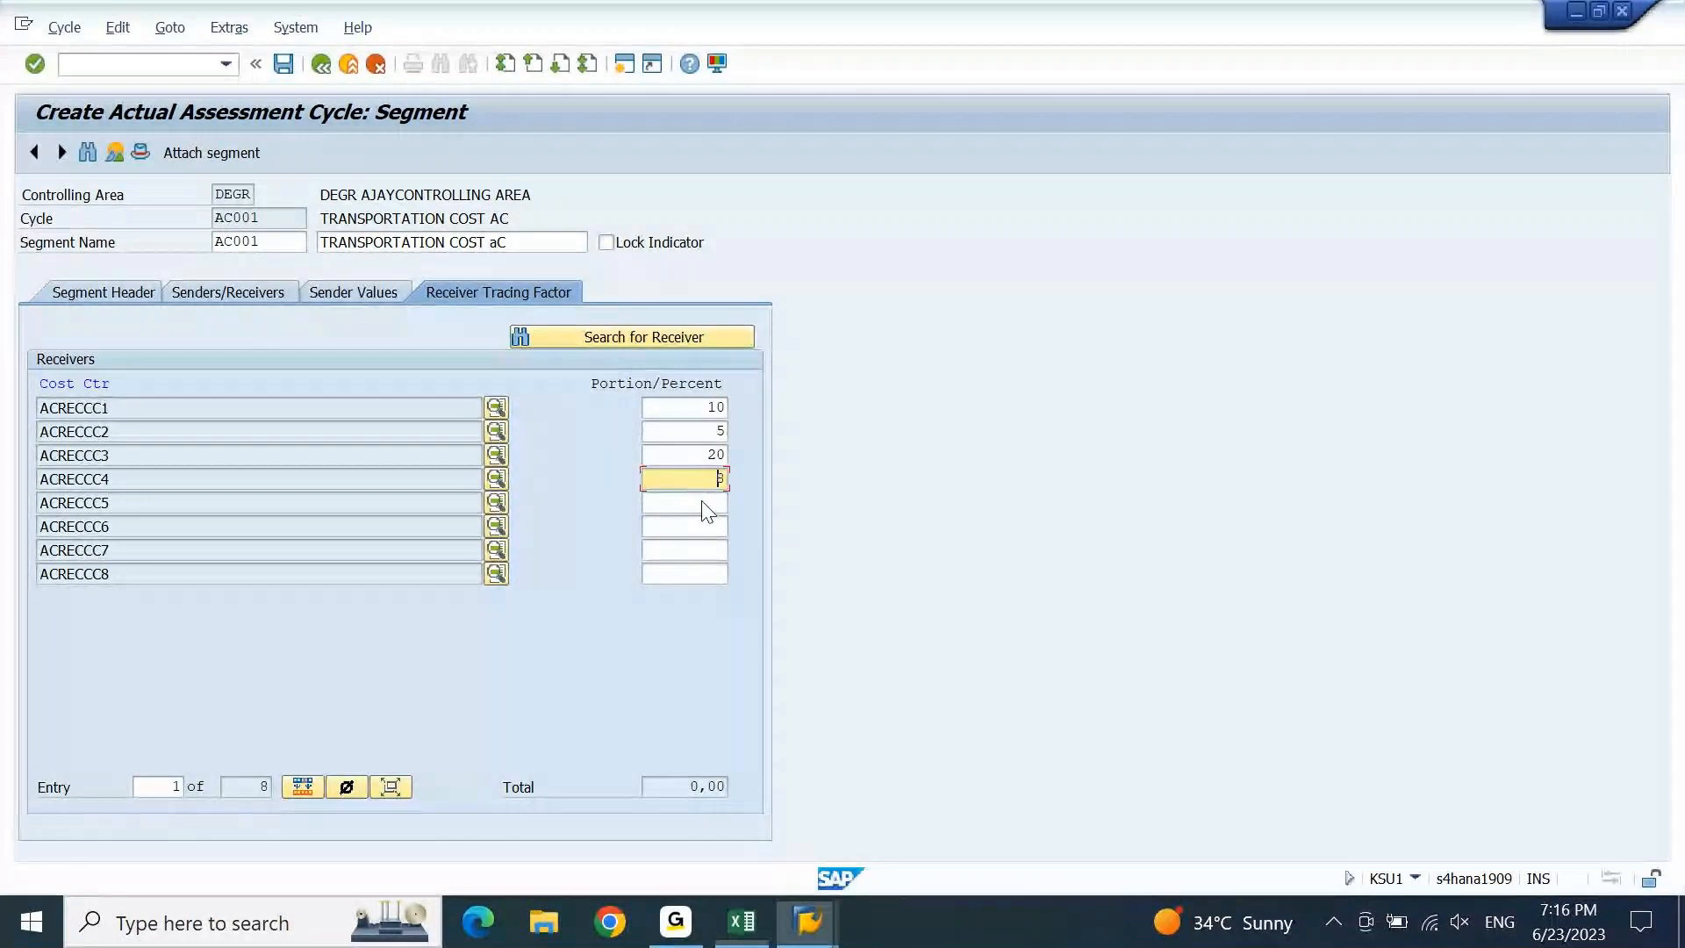
left_click(701, 505)
type("13")
left_click(706, 526)
type("30")
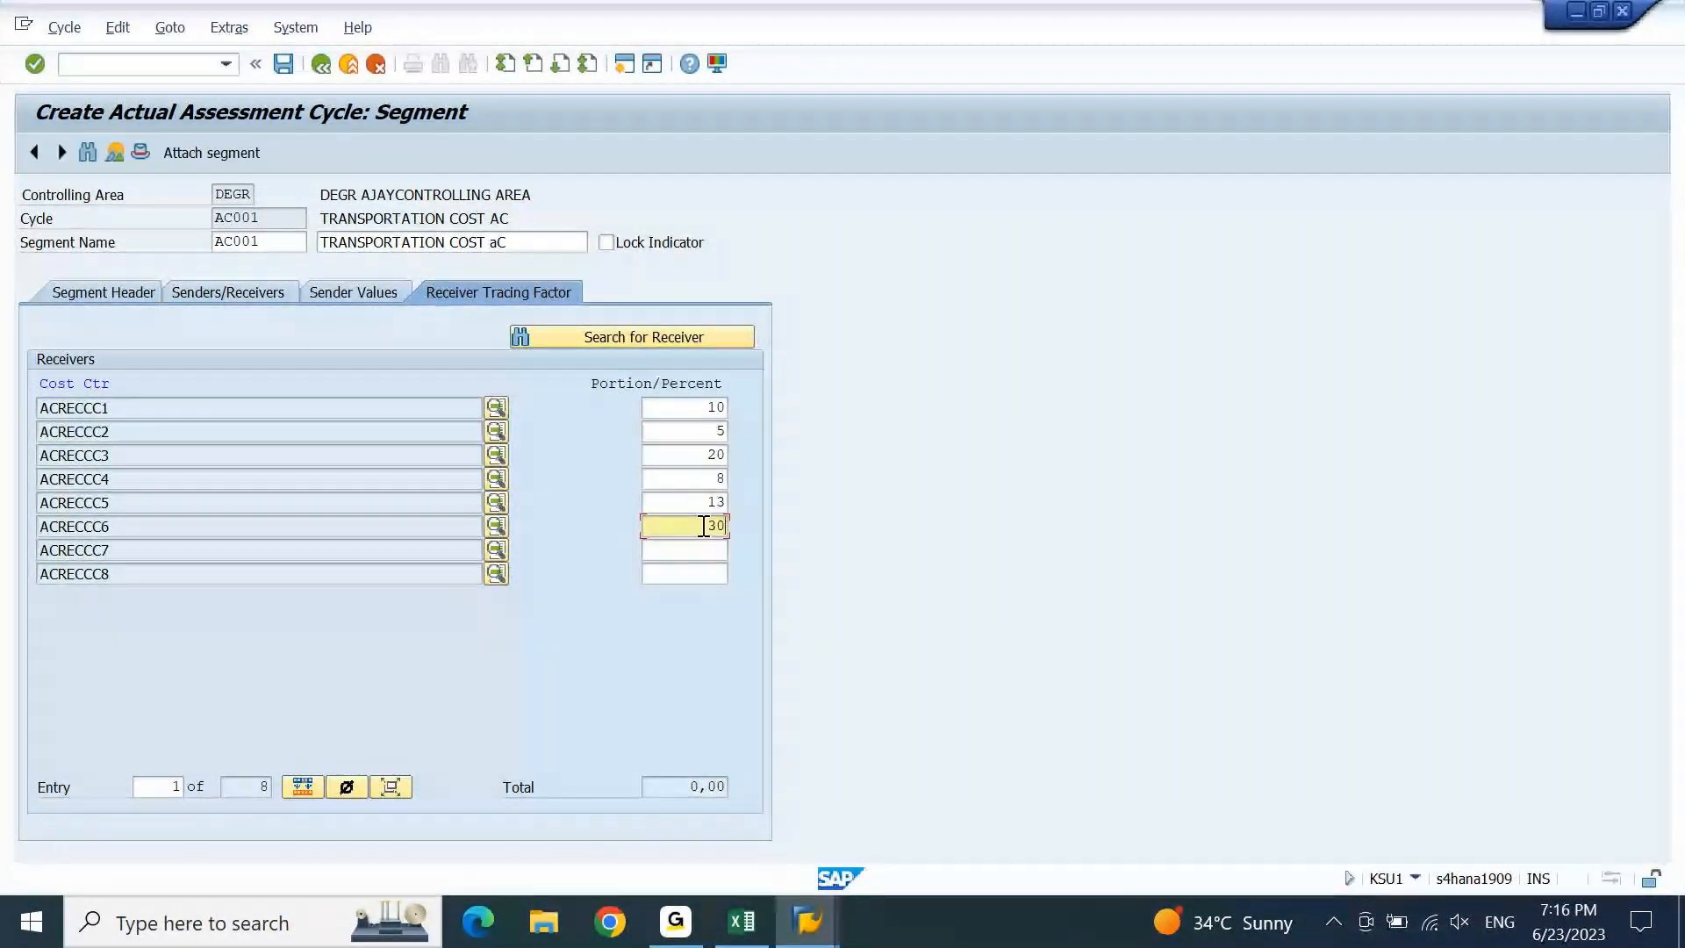
left_click(709, 545)
type("10")
left_click(714, 570)
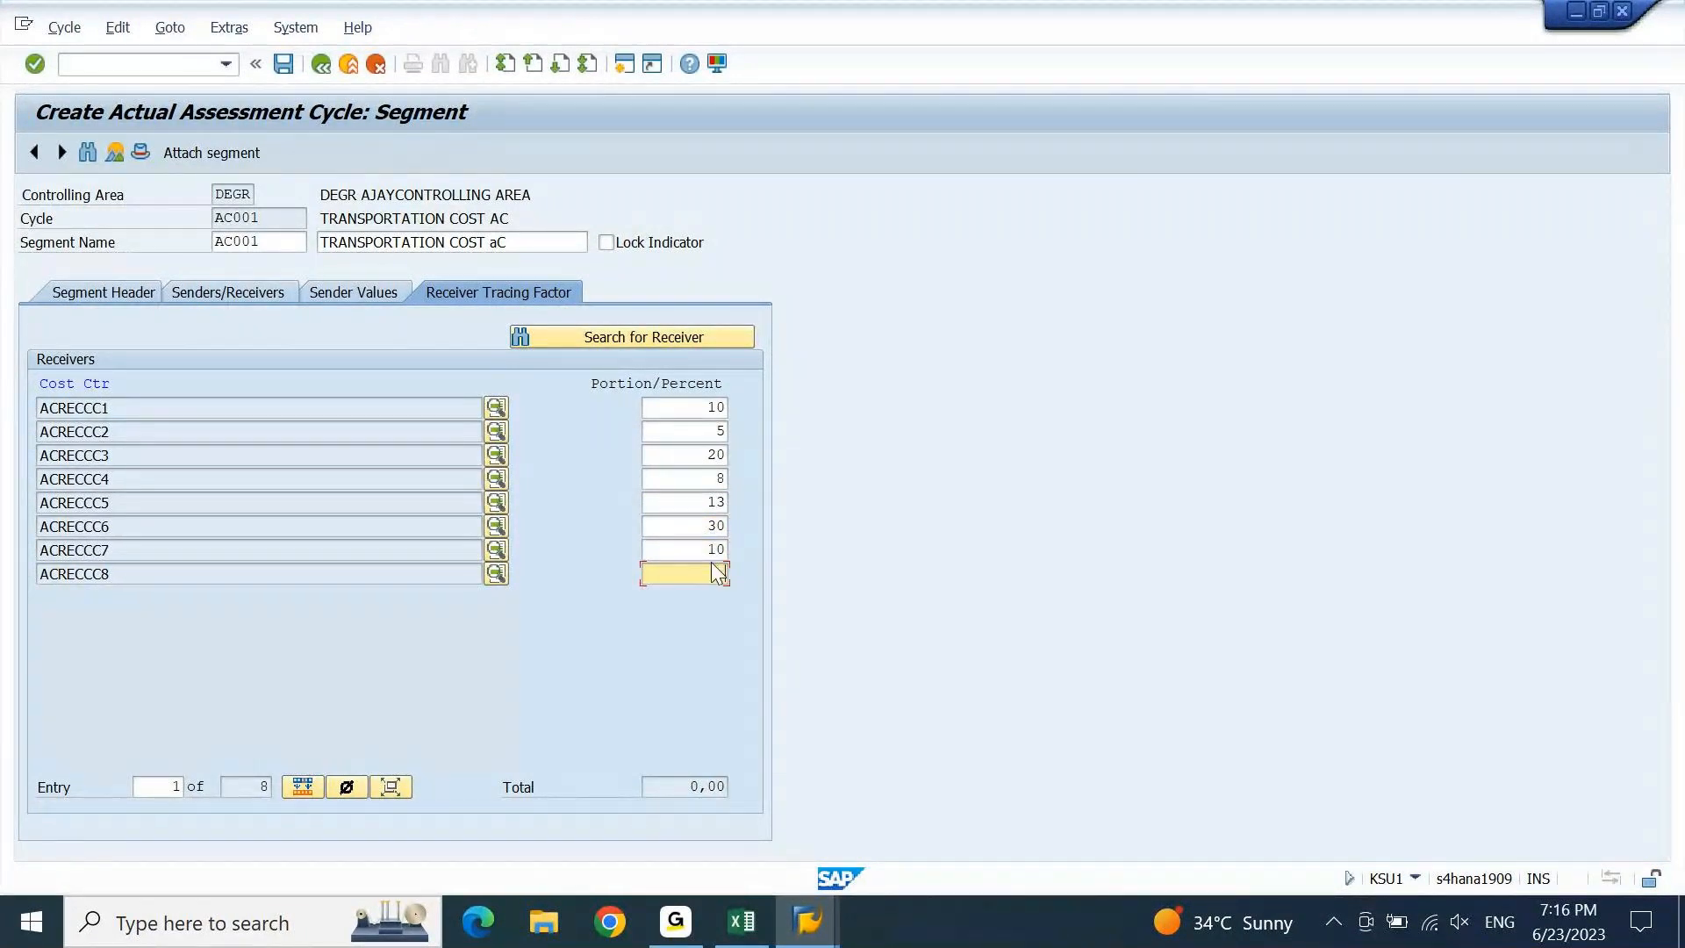
type("4")
key("Return")
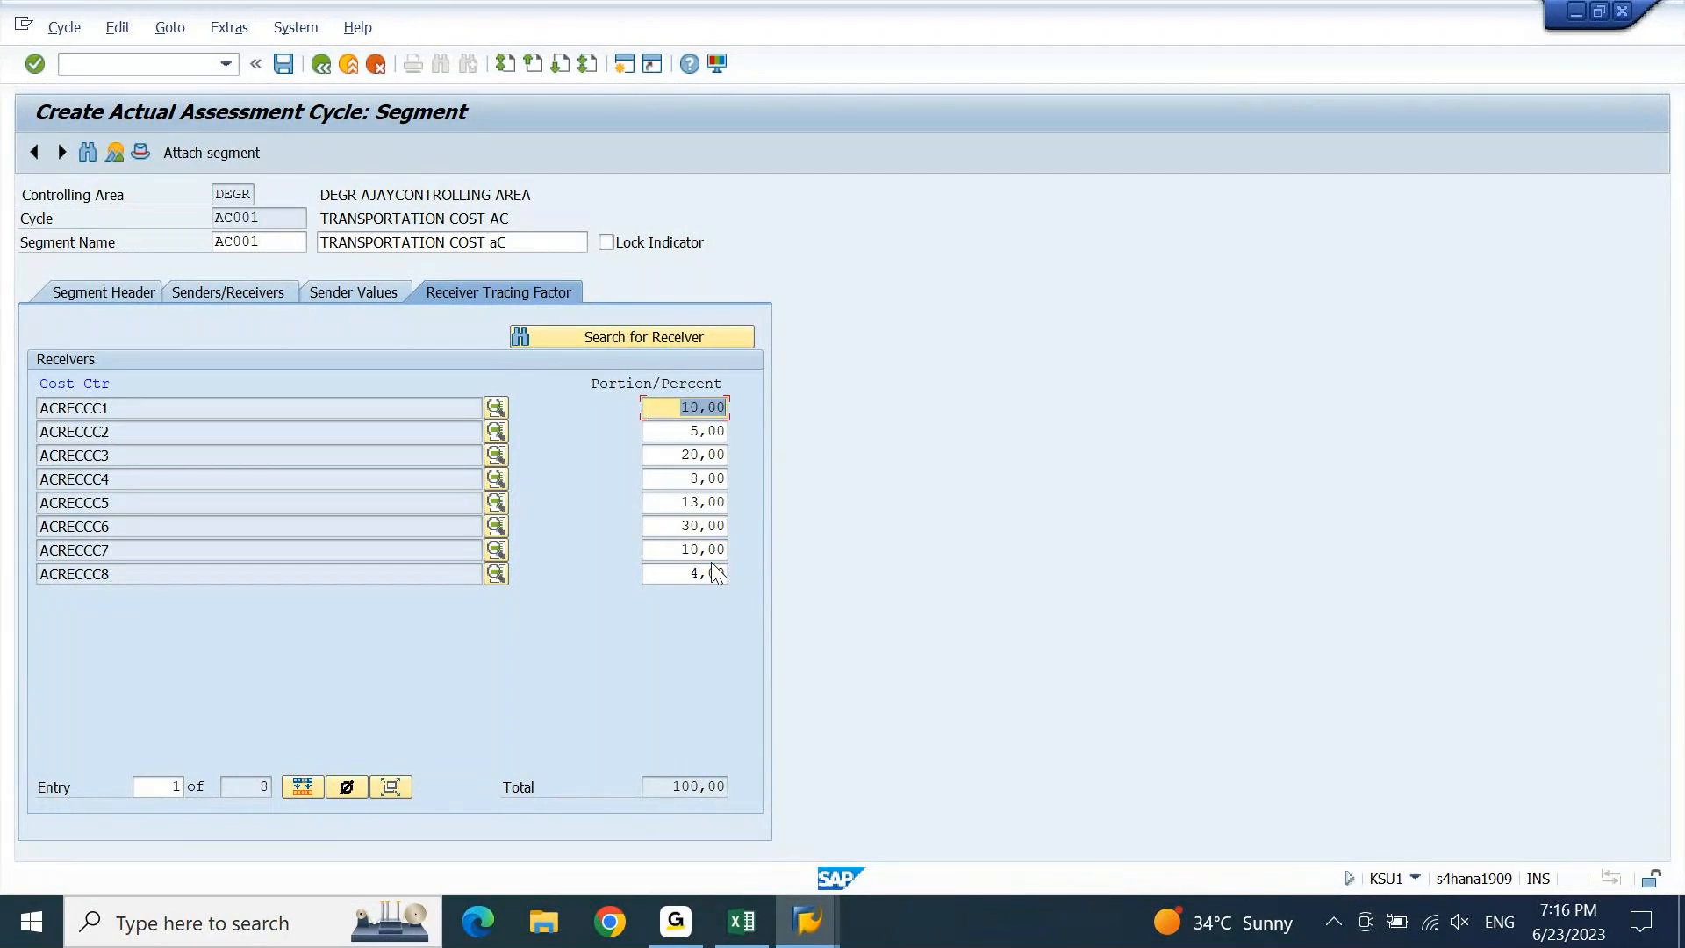
left_click_drag(673, 785, 746, 786)
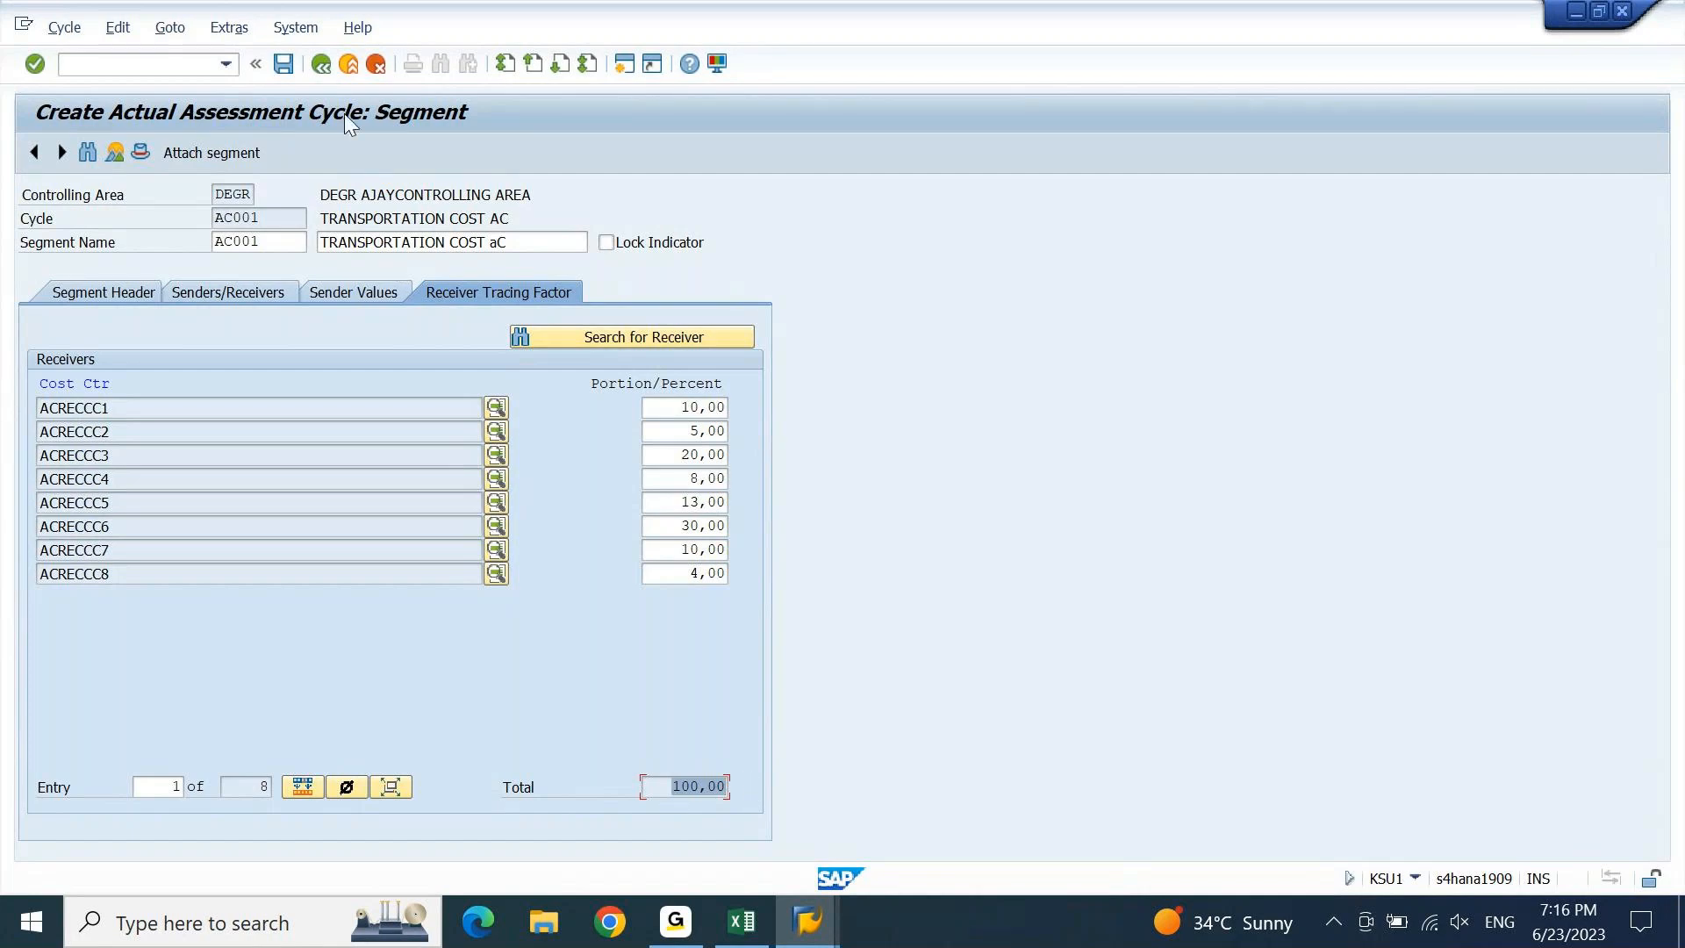
Save the assessment cycle under the customizing request and review its segment overview.
left_click(287, 71)
key("Return")
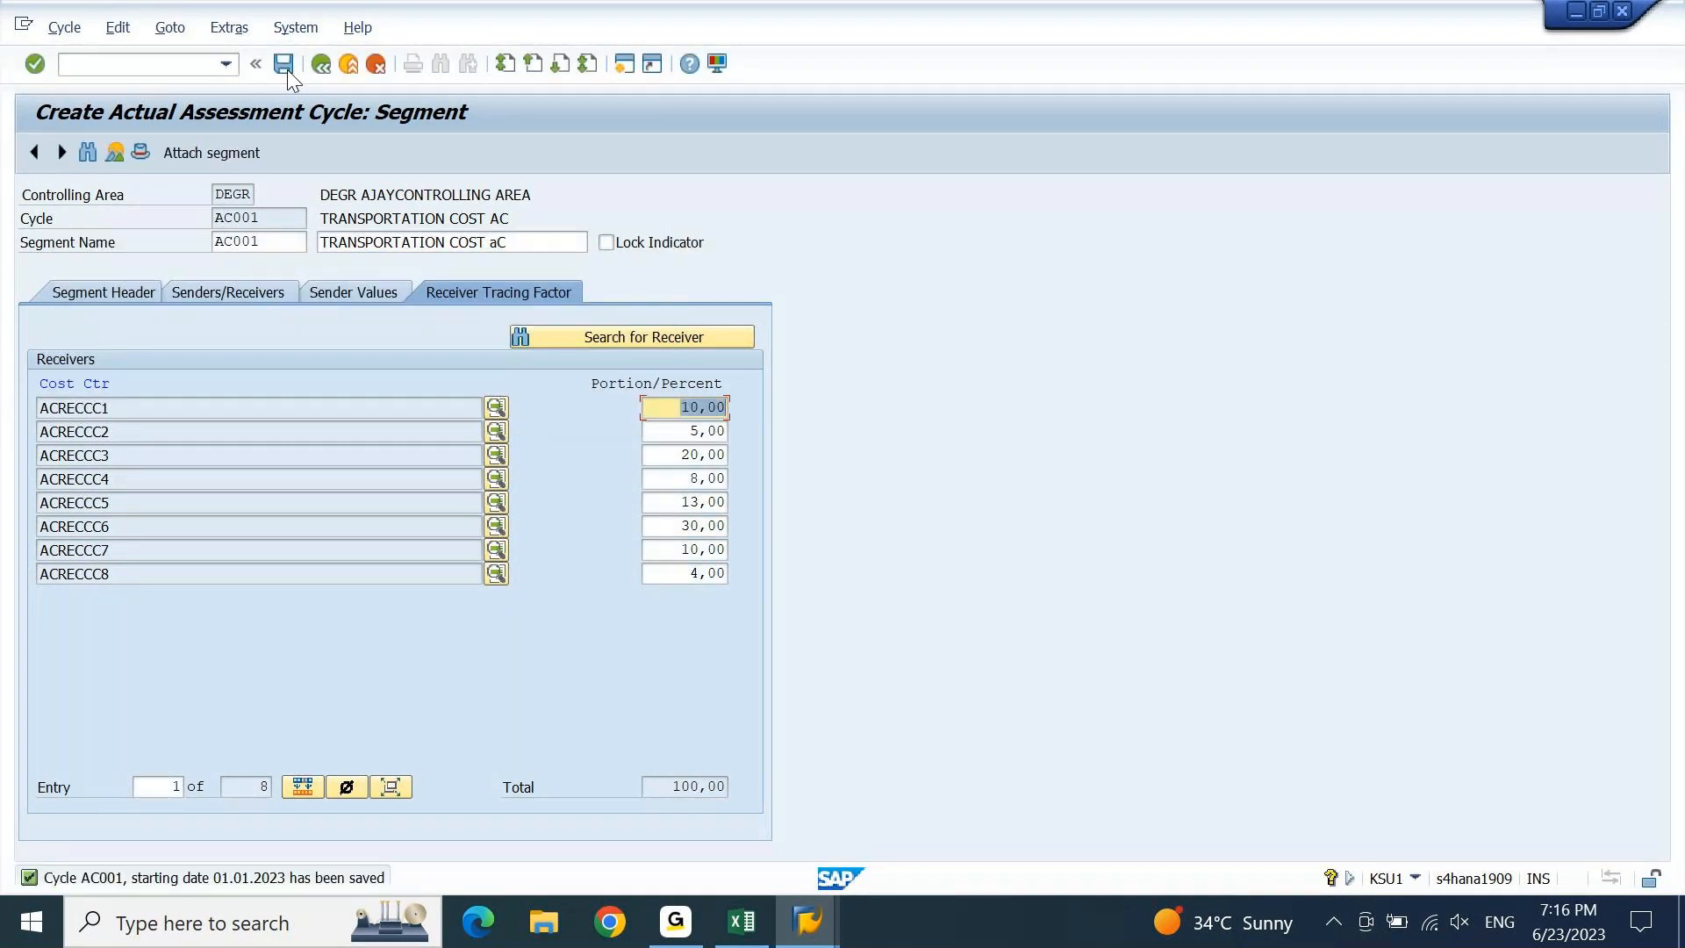
left_click(111, 151)
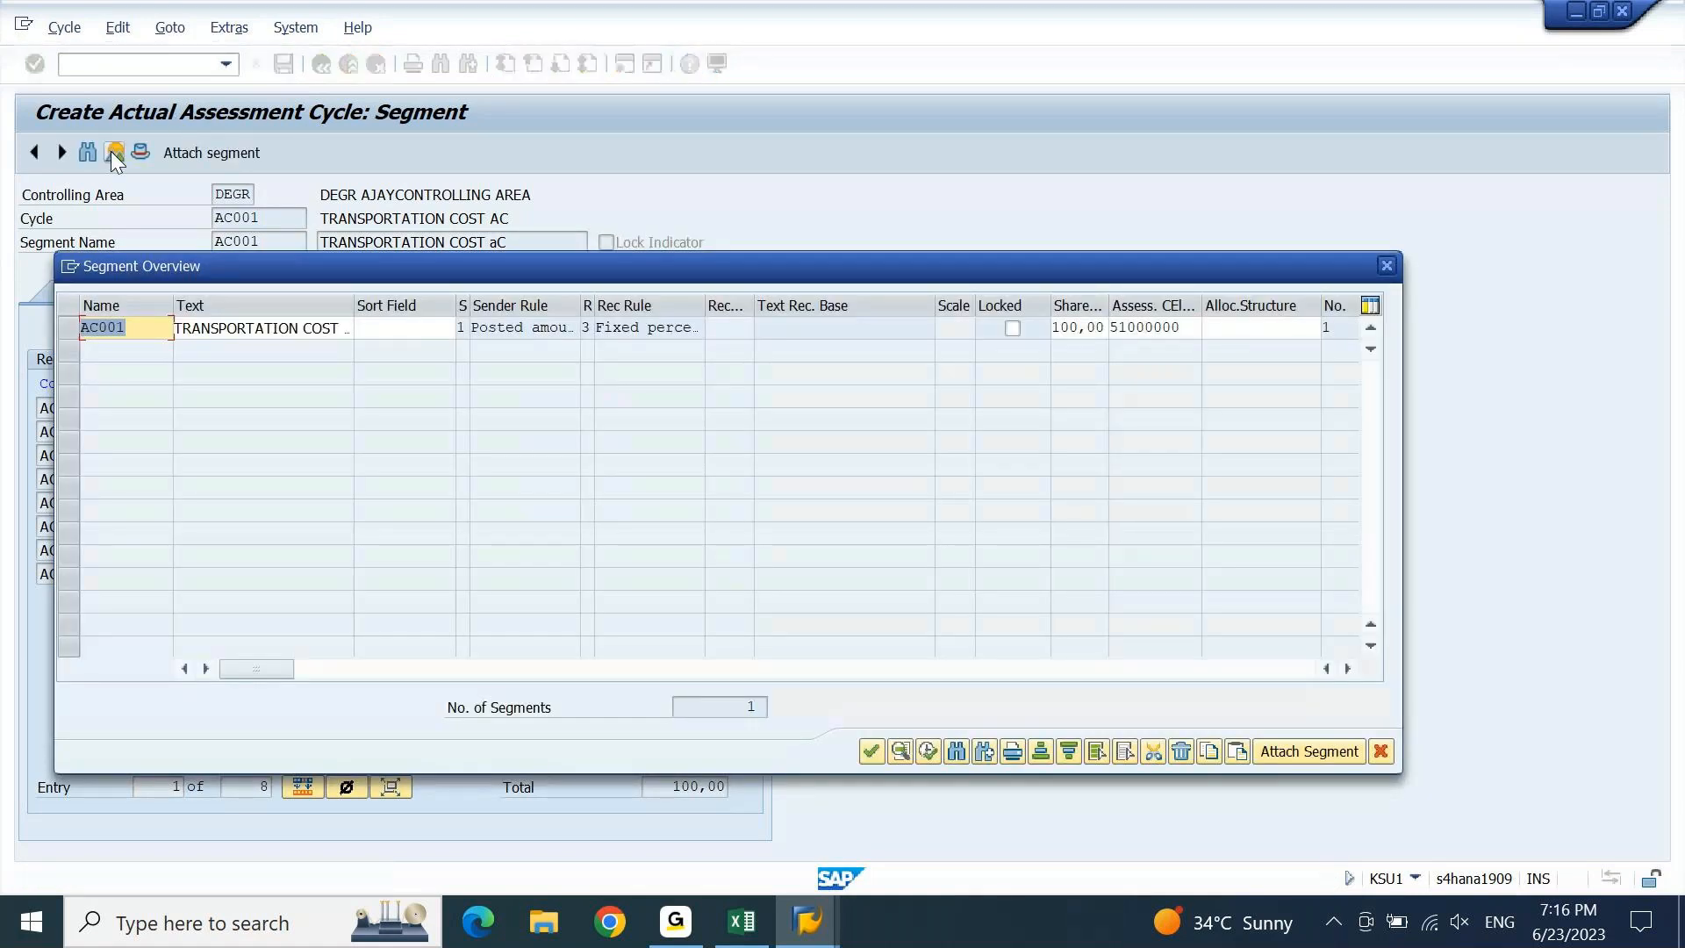
left_click_drag(771, 278, 788, 186)
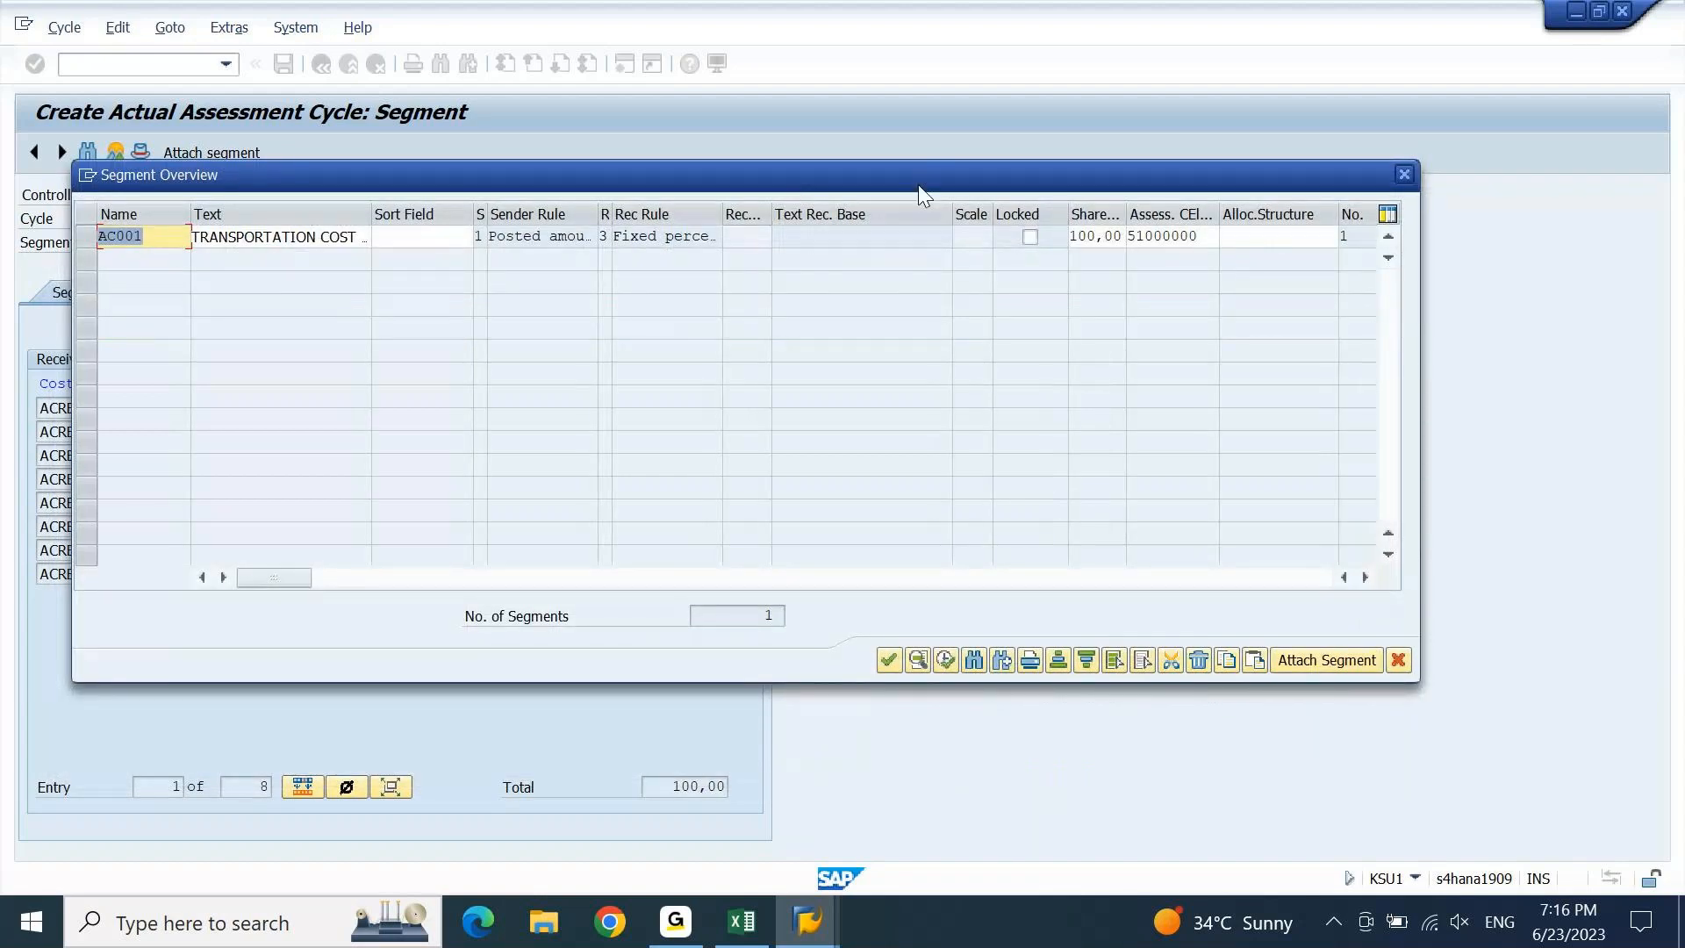
left_click(1405, 174)
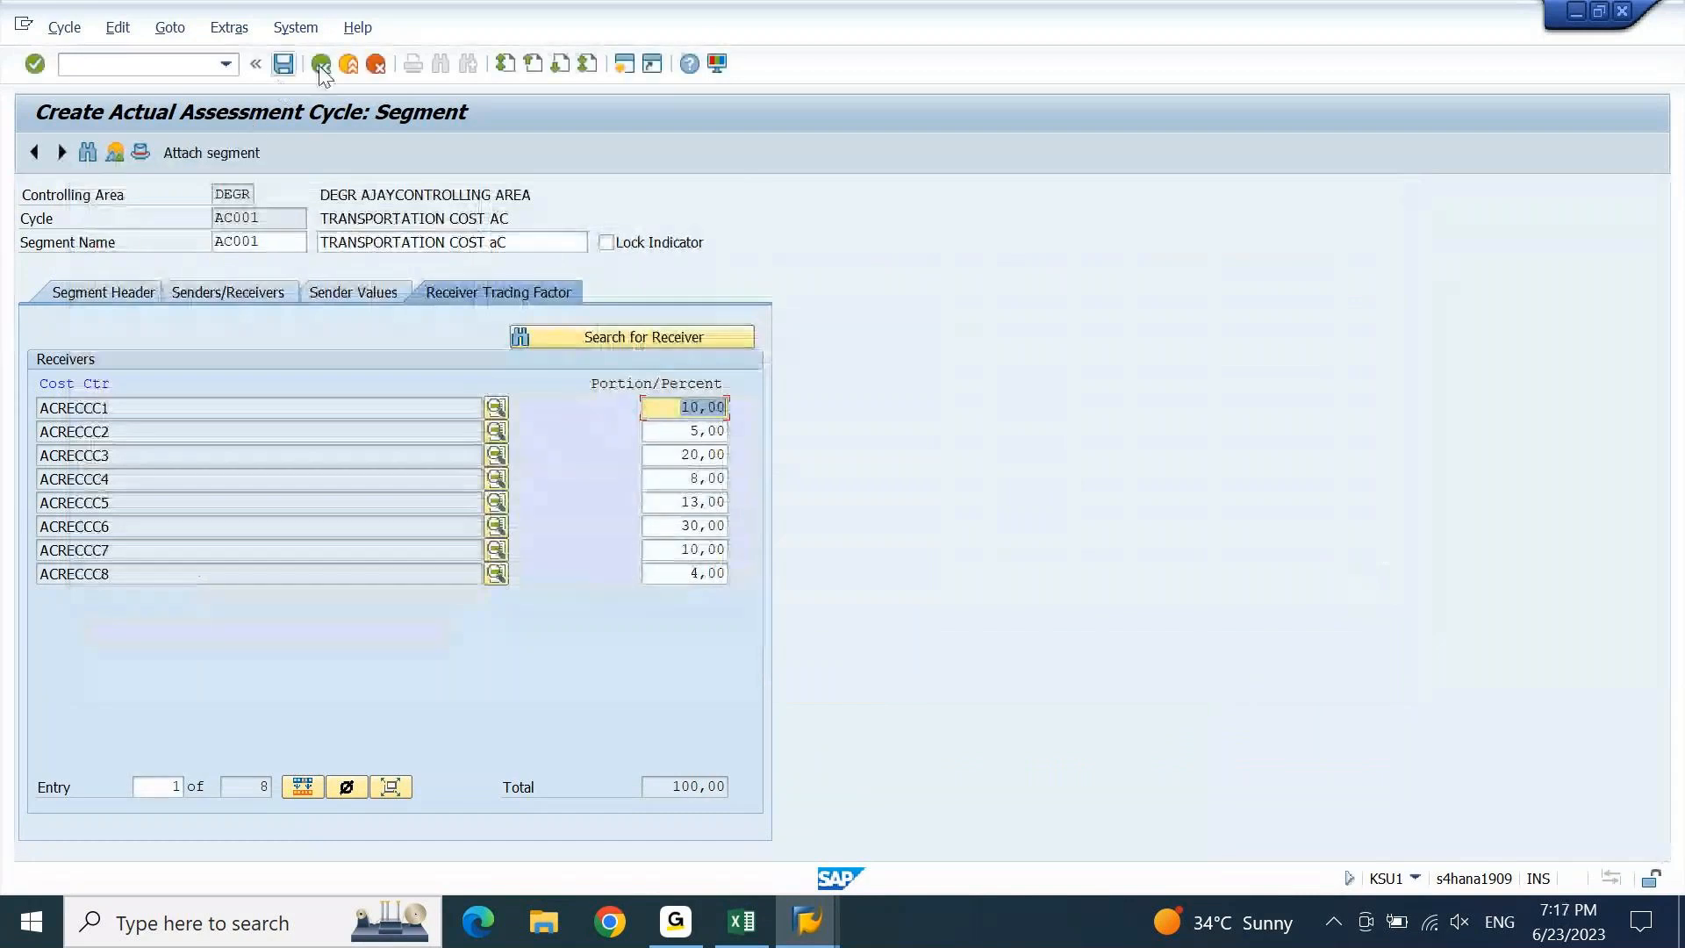
Save the cycle segment again, dismiss the confirmation messages, and return to the header data.
left_click(322, 67)
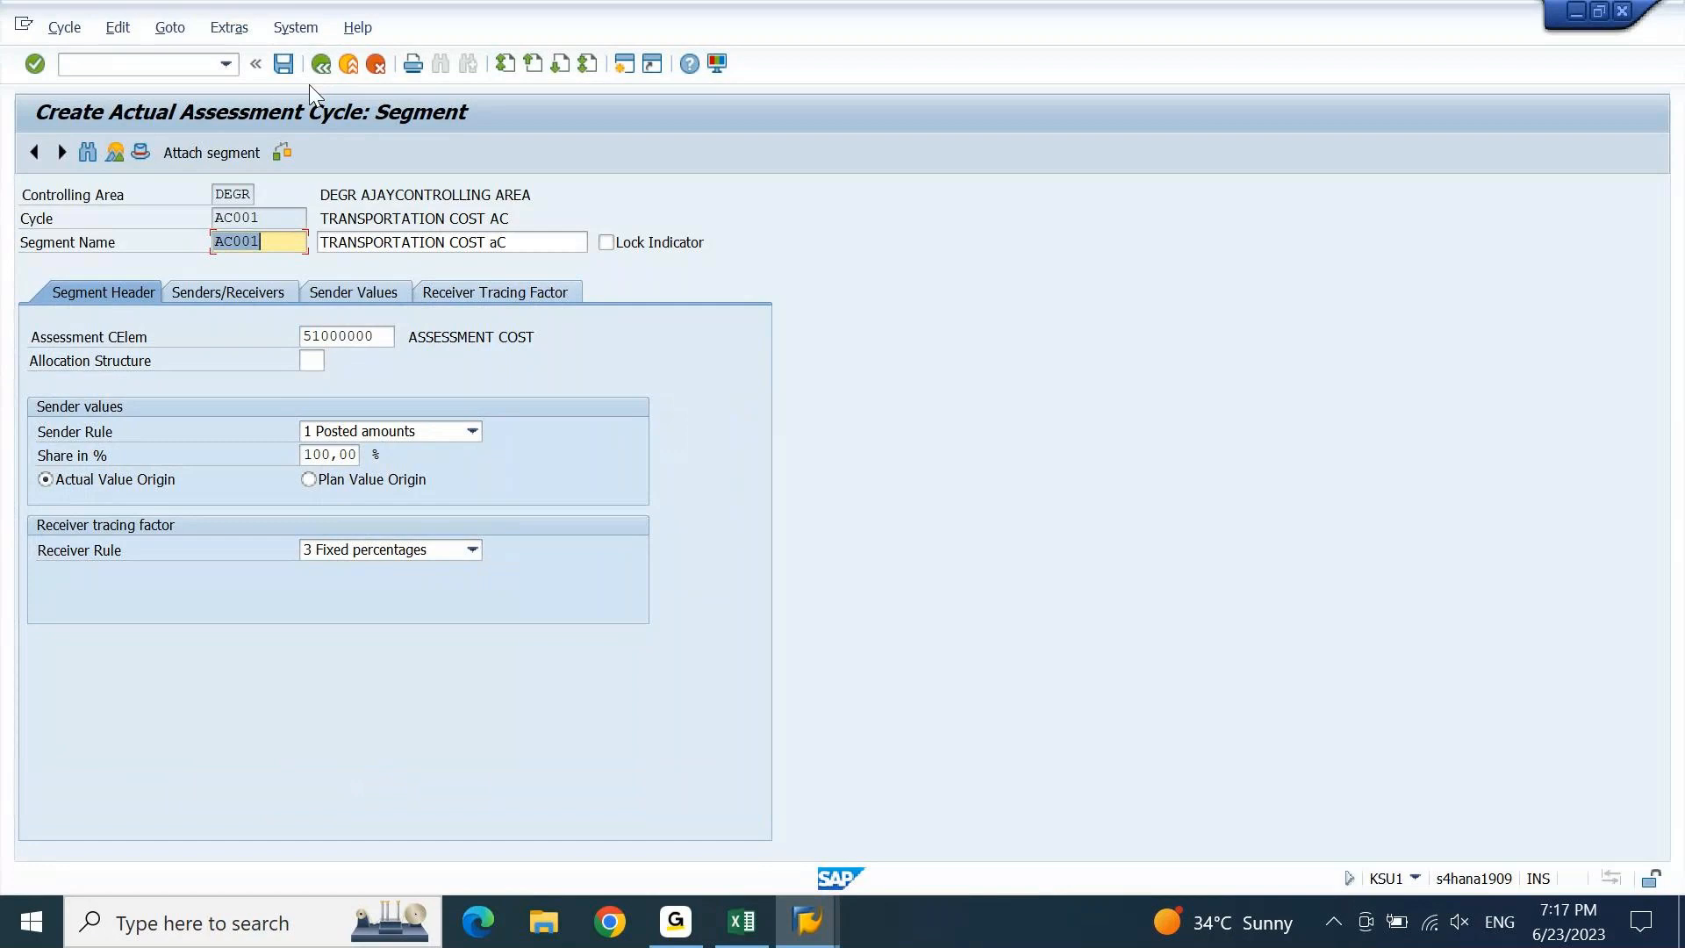
left_click(288, 68)
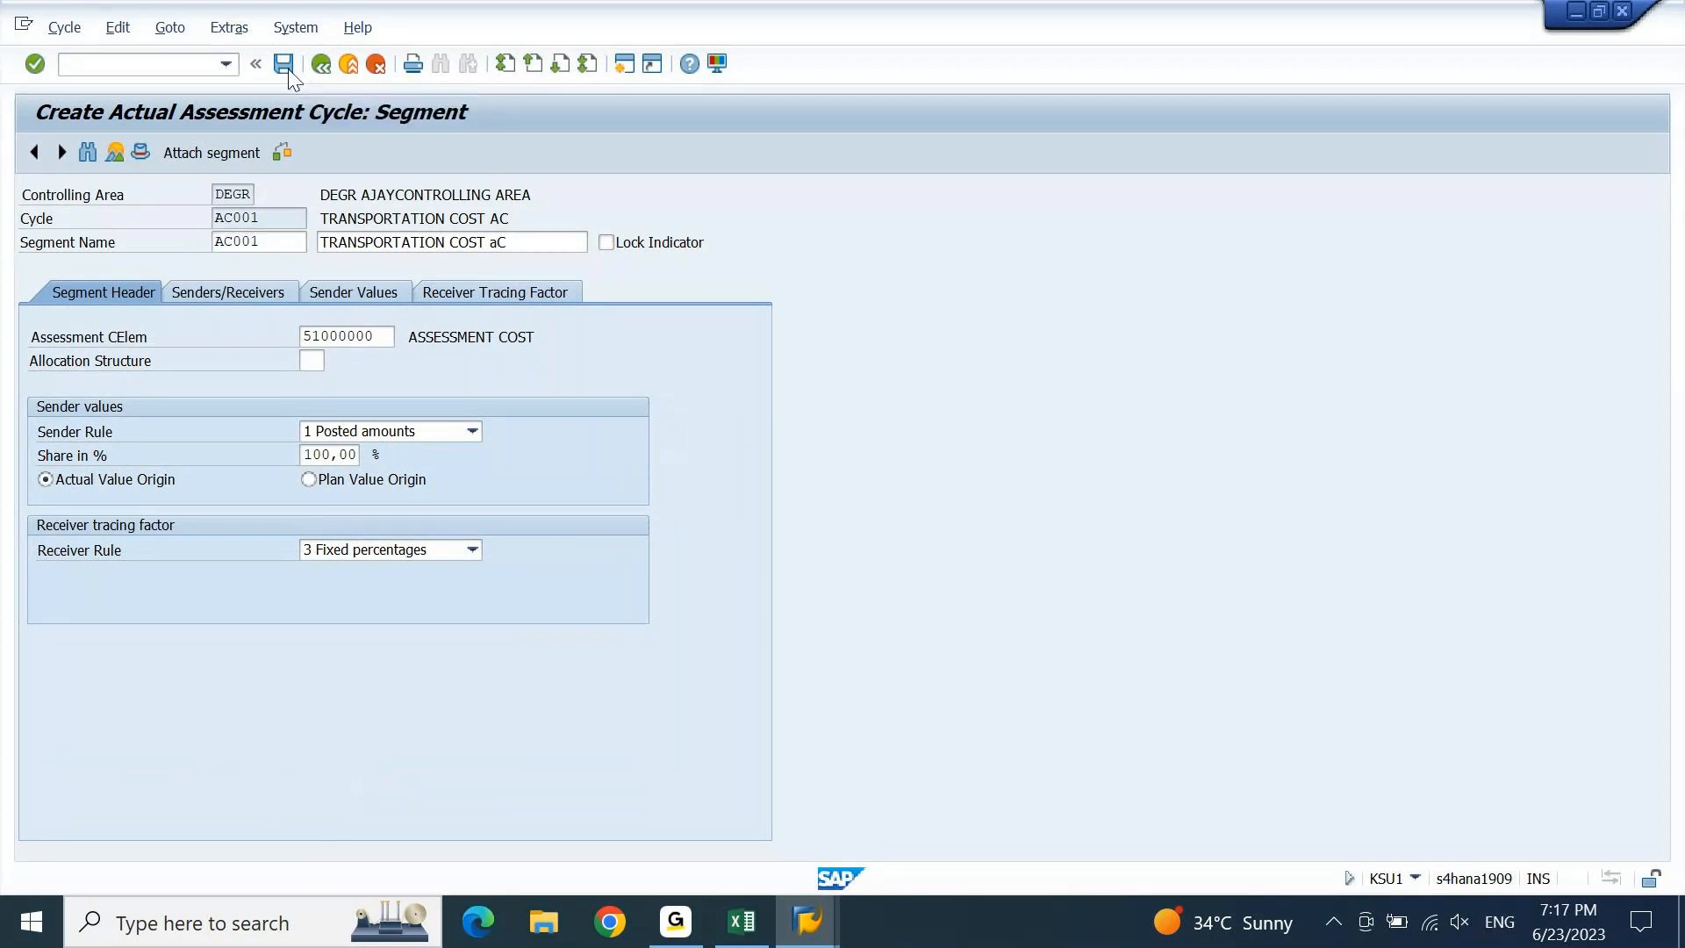
key("Return")
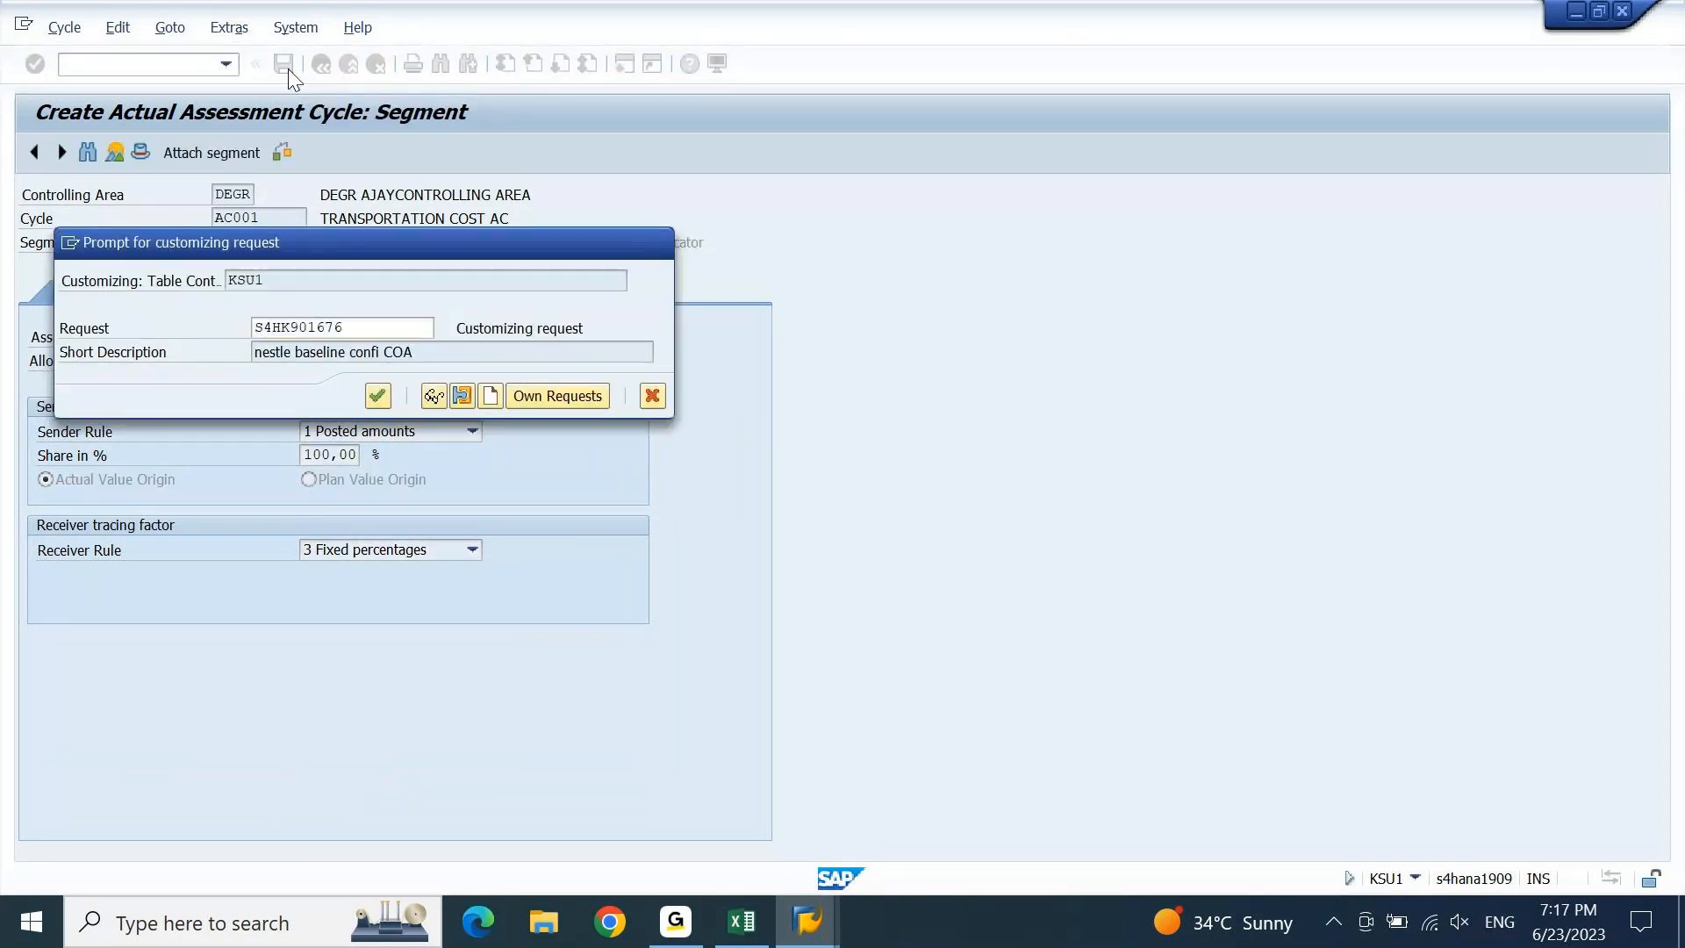
key("Return")
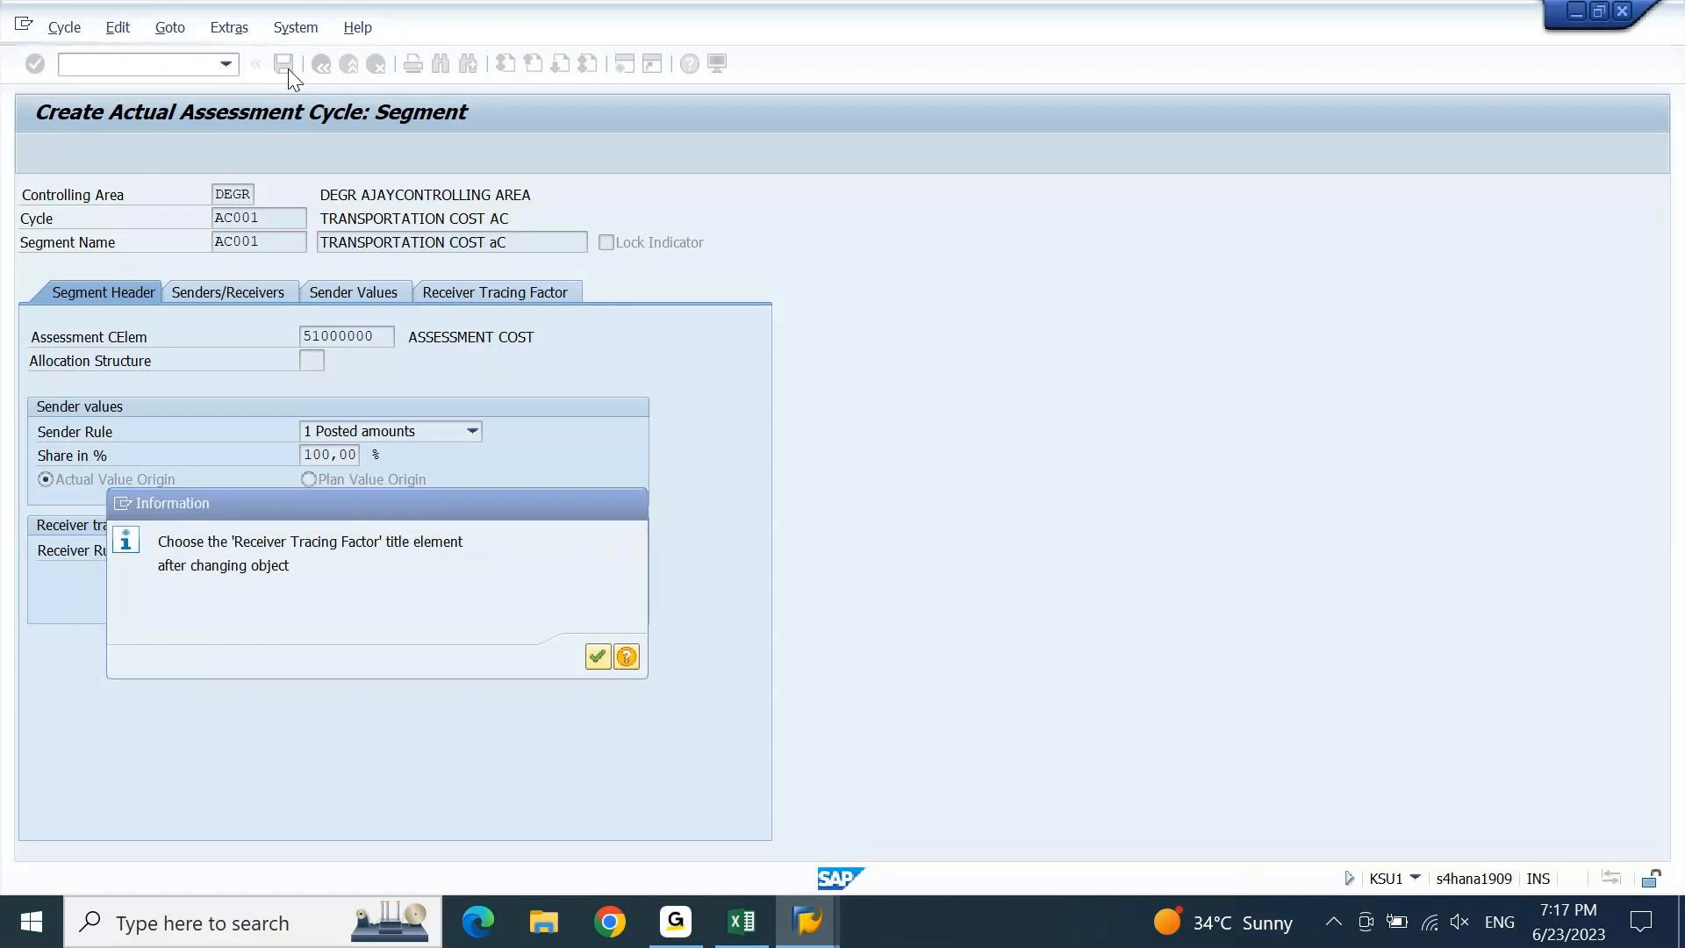
key("Return")
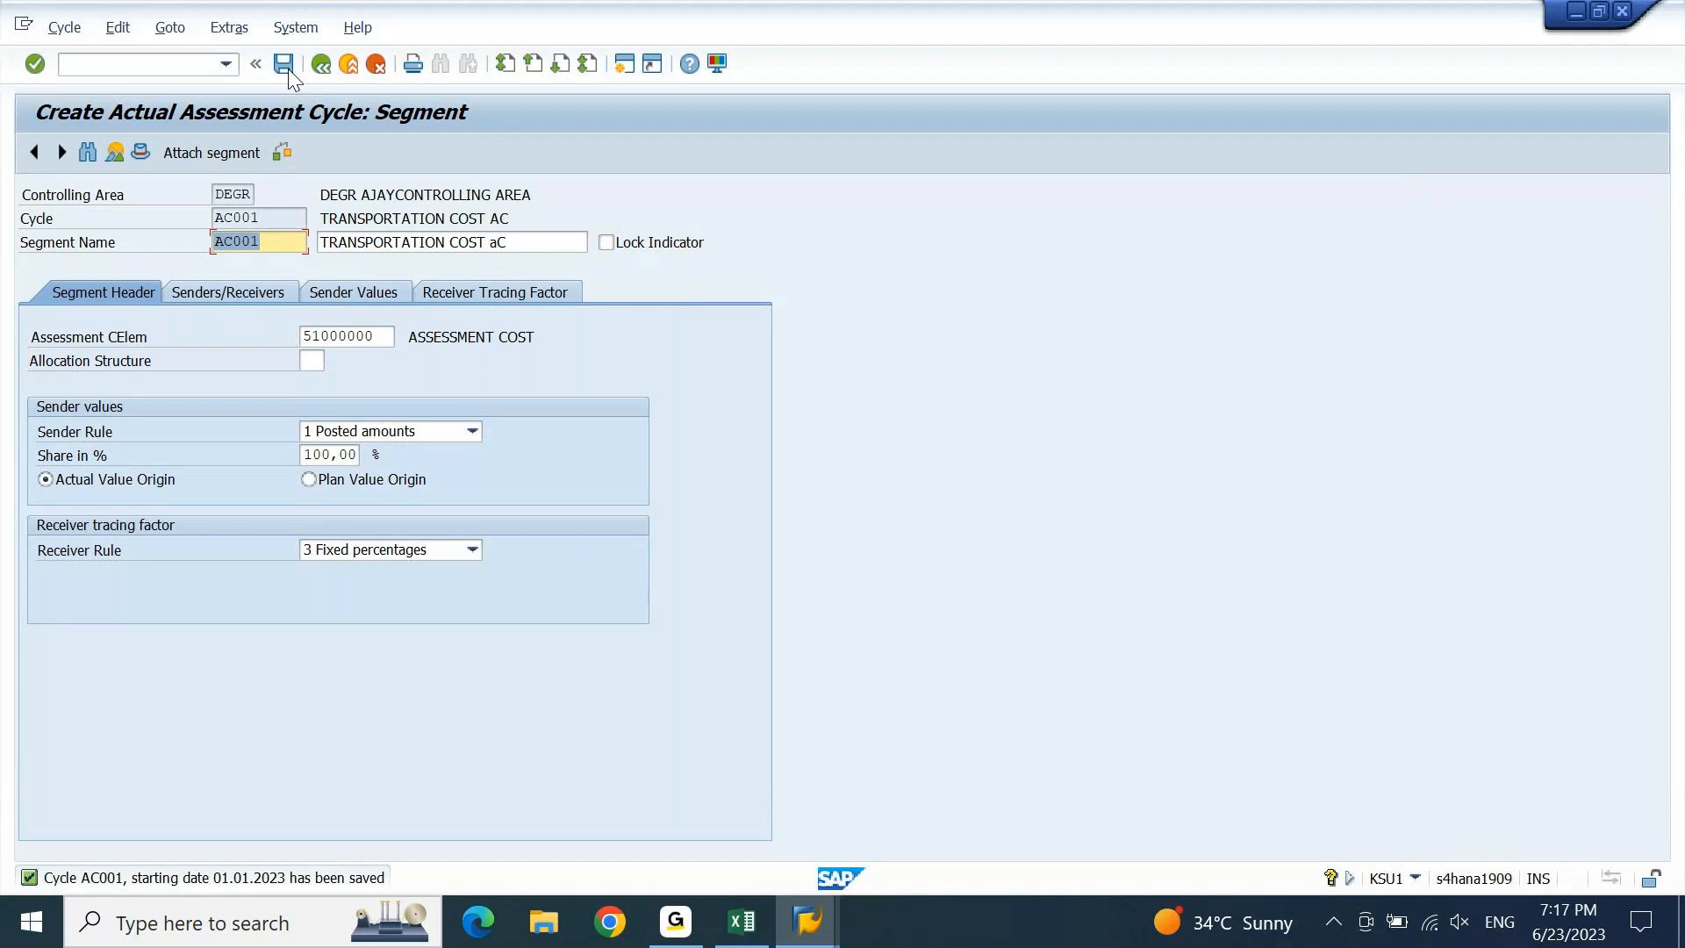
left_click(320, 70)
left_click(320, 70)
Leave to the Easy Access menu with /n and start transaction FB50.
left_click(154, 66)
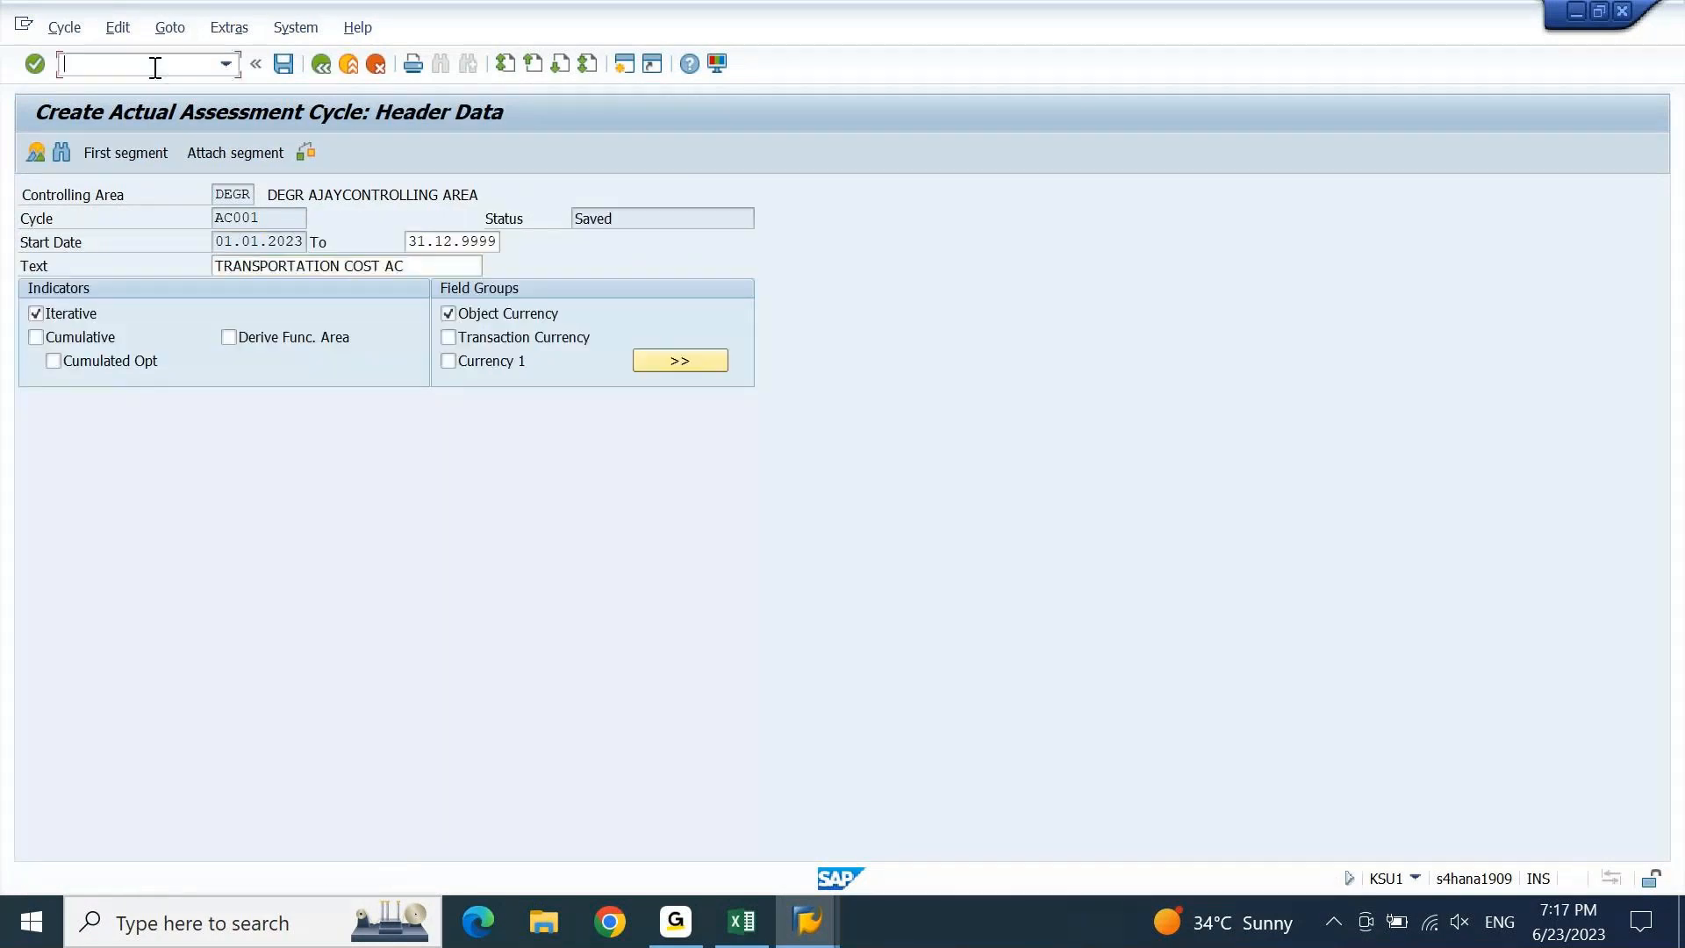
type("/n")
key("Return")
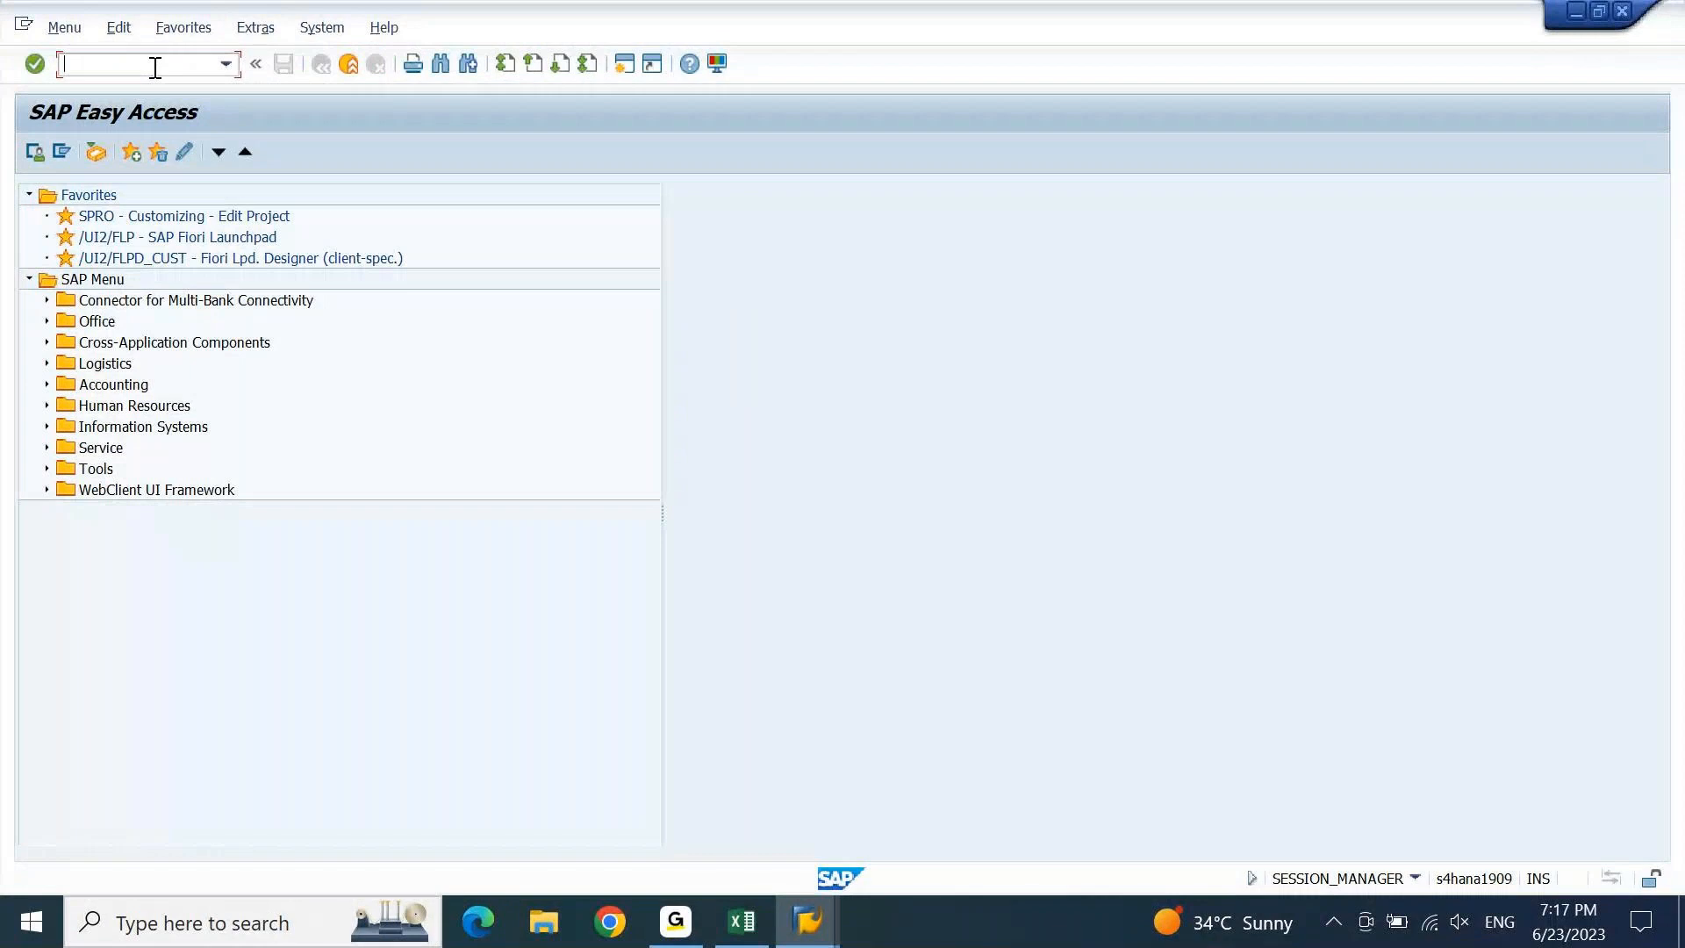
type("FB50")
key("Return")
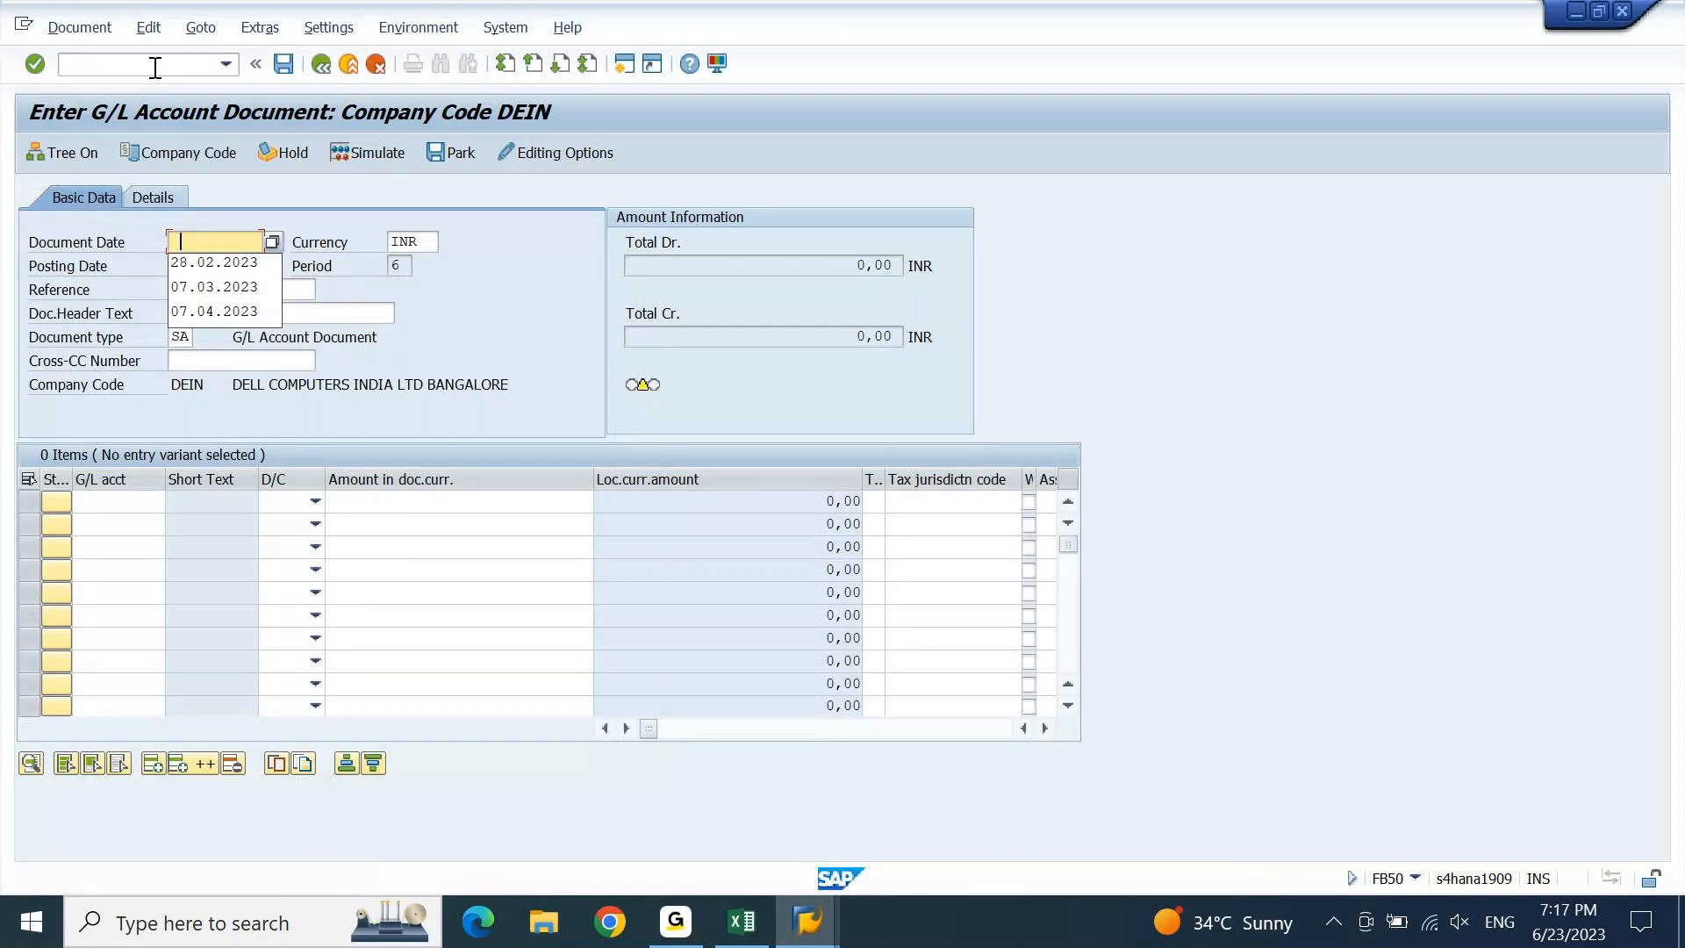
Use document date 23.06.2023 and enter AC CYCLE as both reference and header text.
key("Down")
key("Return")
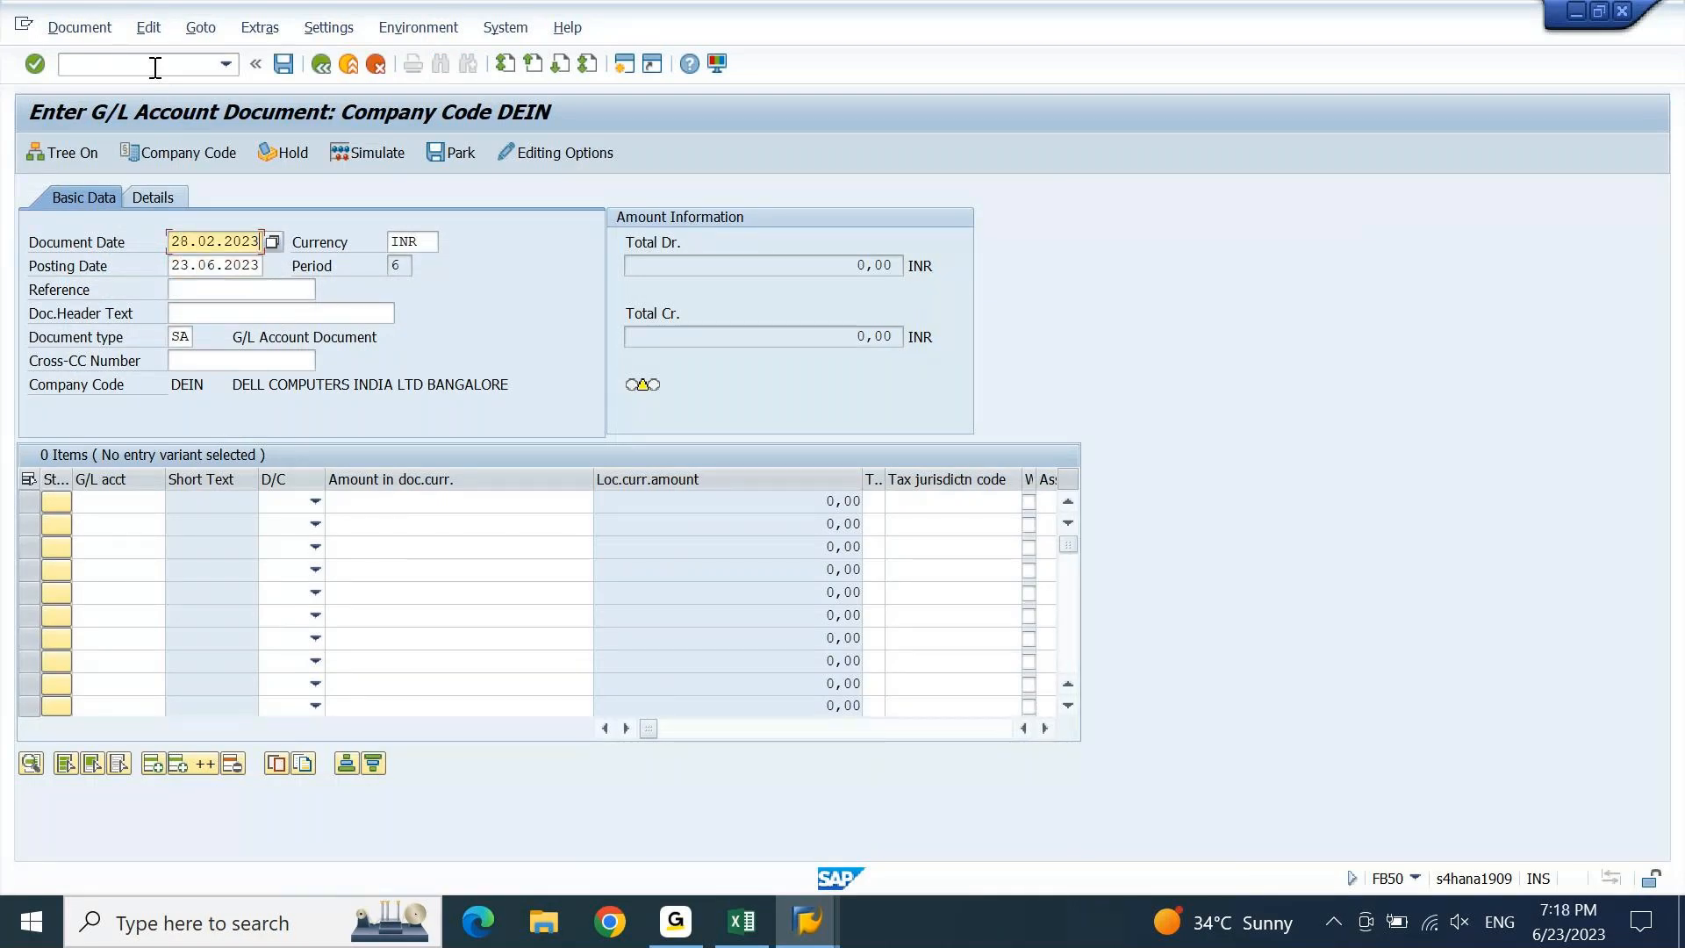
key("Tab")
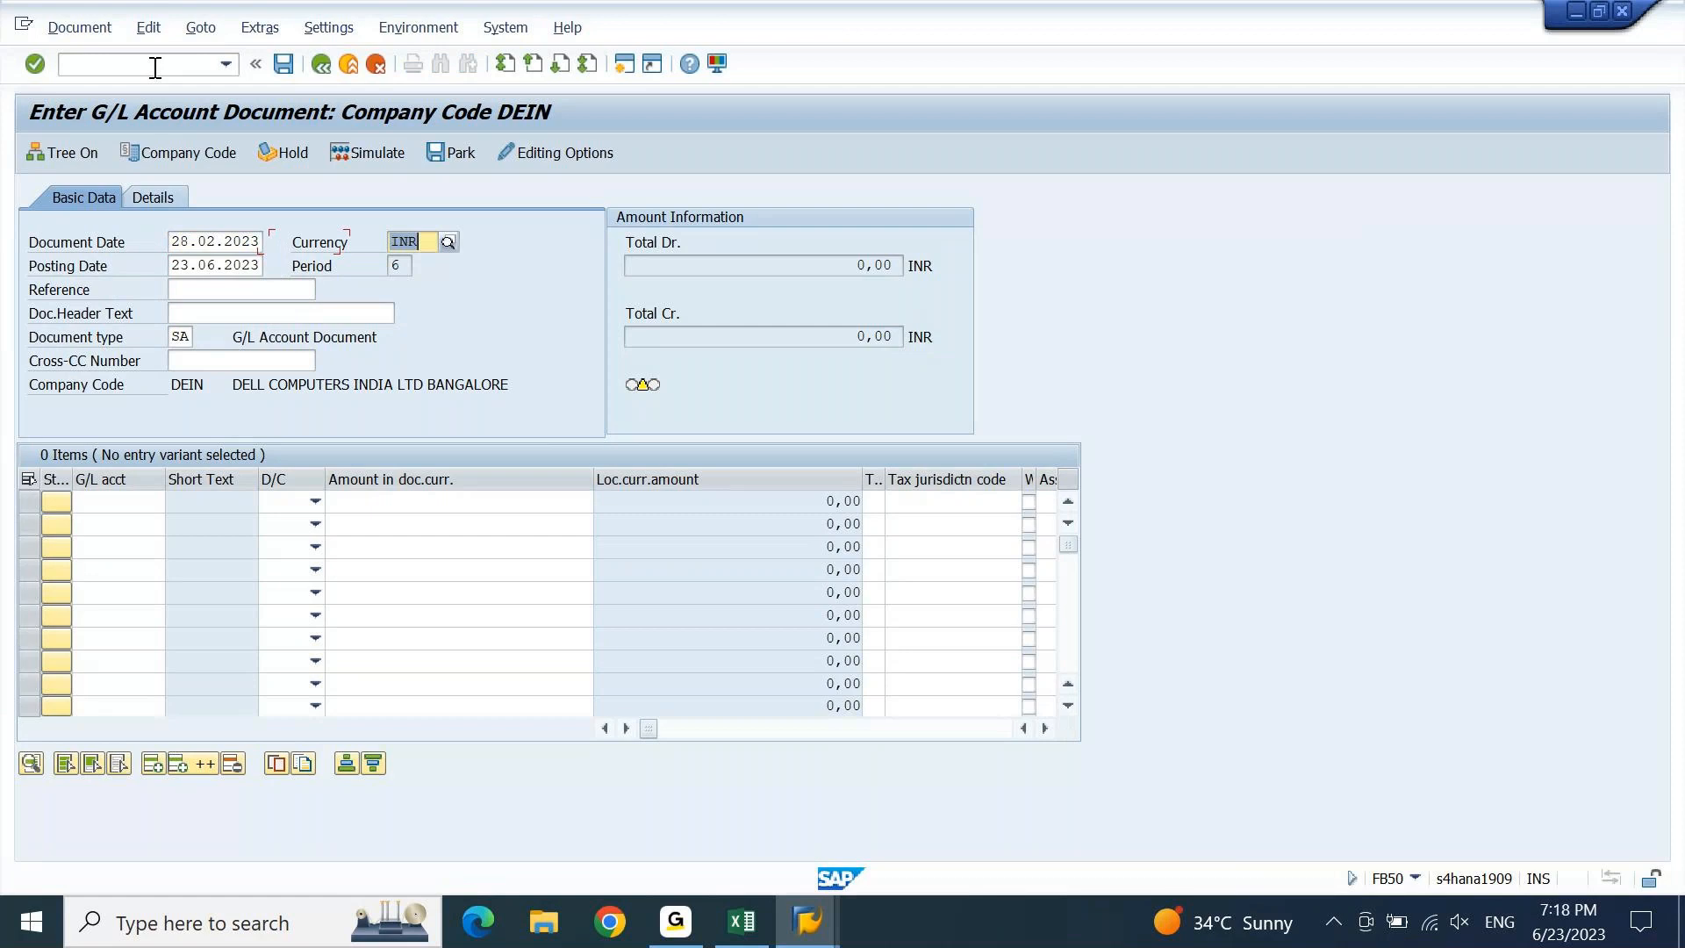
key("Tab")
type("AC CYCLE")
key("shift+Home")
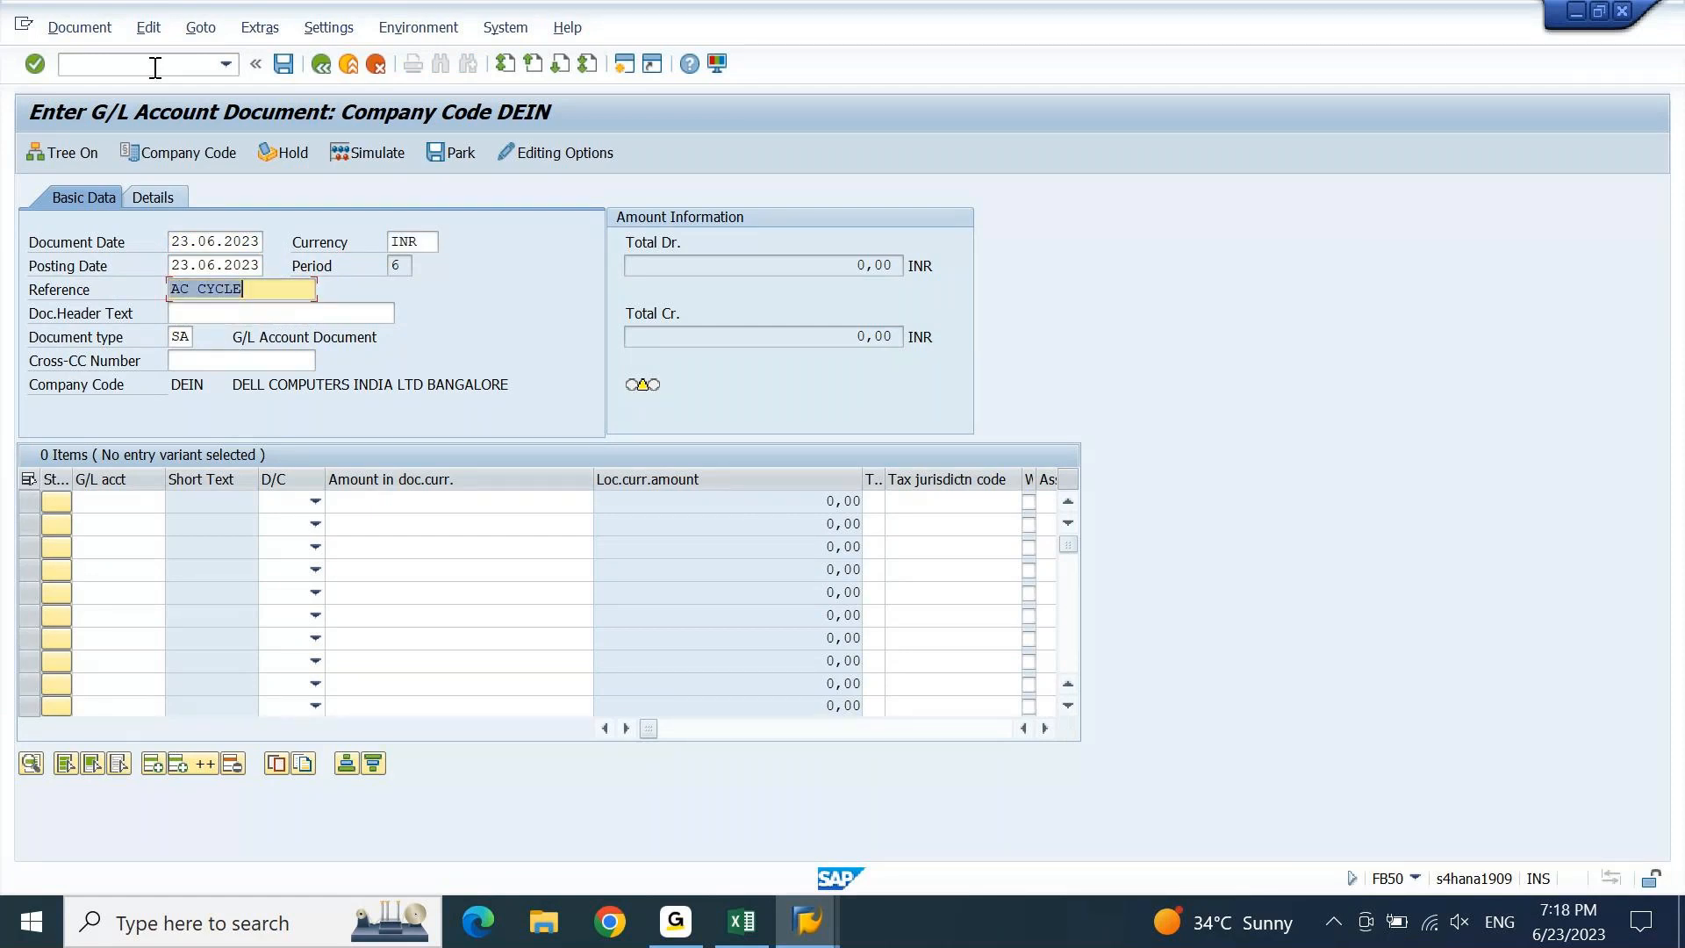
key("ctrl+c")
key("Tab")
key("ctrl+v")
key("Return")
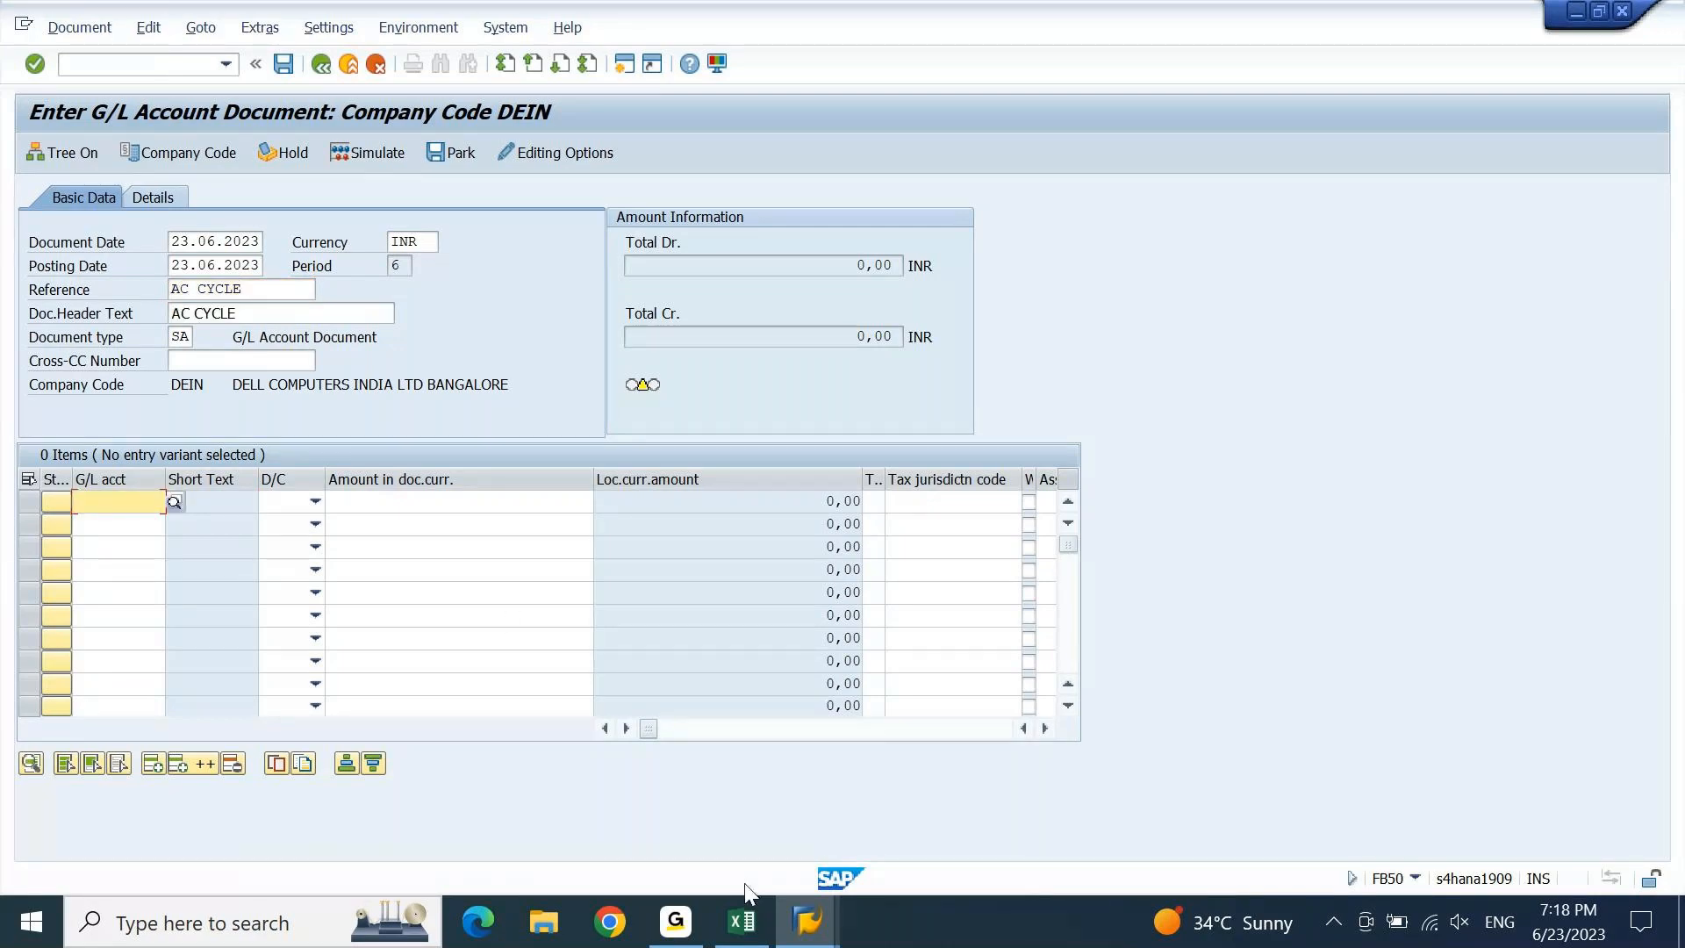
Copy G/L codes C1317:C1323 from Excel into the posting's account column.
left_click(741, 921)
key("Down")
key("Down")
key("Down")
key("Down")
key("Down")
key("Down")
key("Down")
key("Down")
key("Down")
key("Down")
key("Down")
key("Right")
key("Right")
key("Up")
key("Left")
key("ctrl+Up")
key("ctrl+shift+Down")
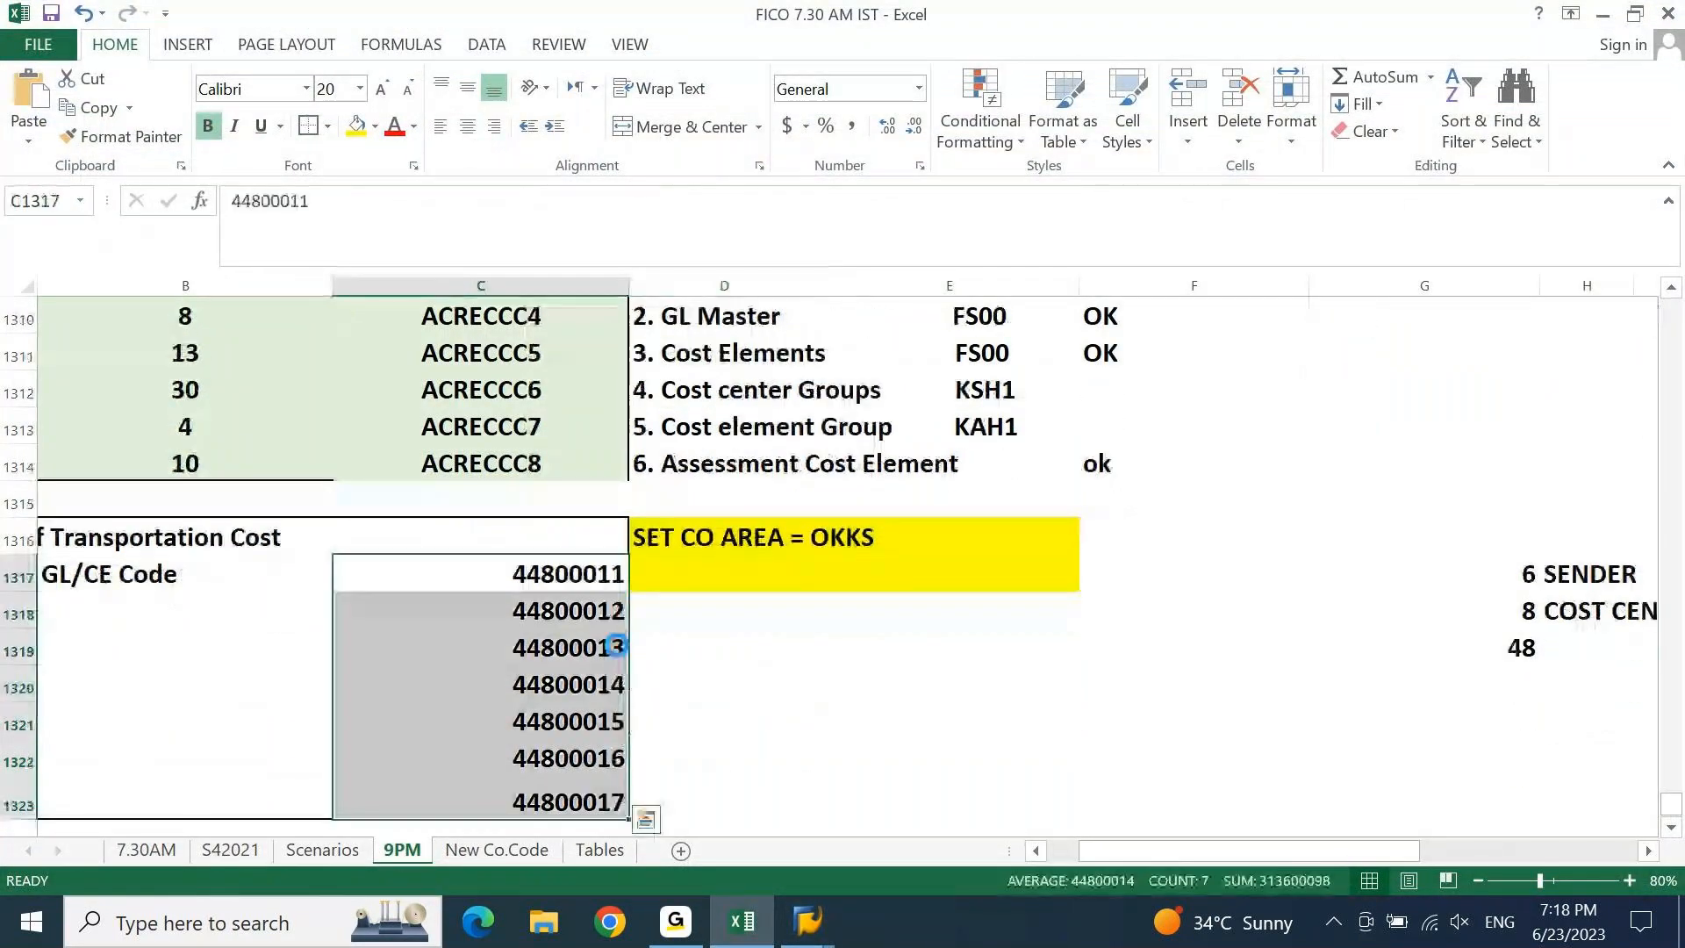
key("ctrl+c")
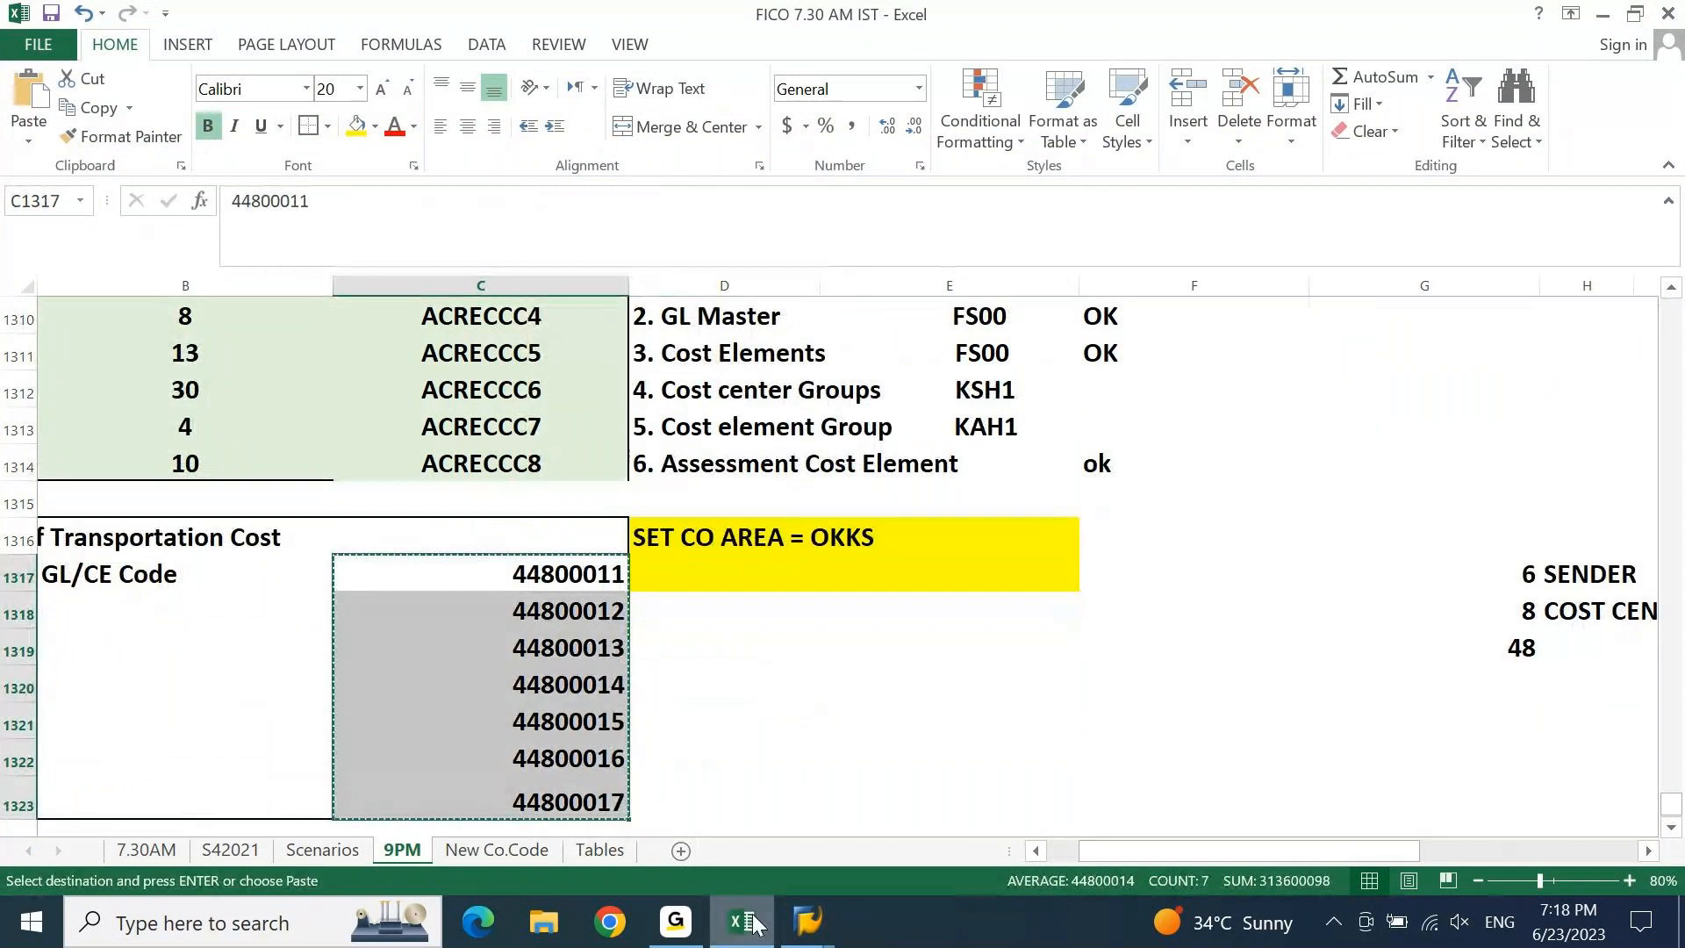
left_click(807, 921)
left_click(171, 501)
key("ctrl+v")
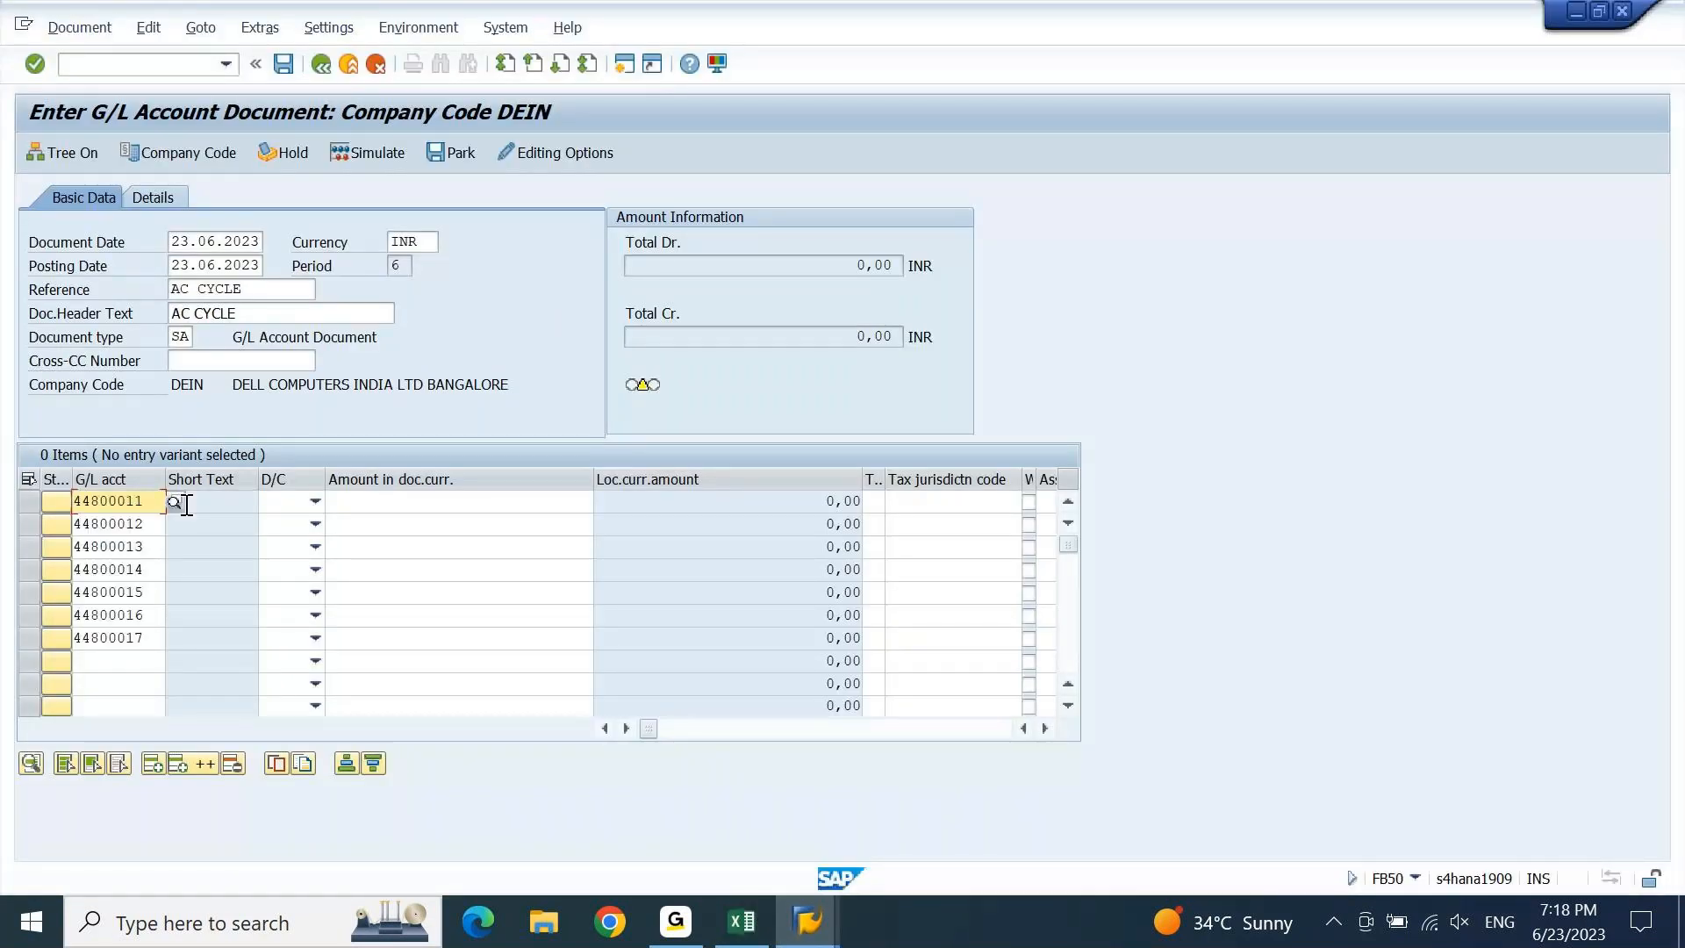
Mark lines 1–7 (accounts 44800011–44800017) as S Debit.
left_click(314, 501)
left_click(283, 542)
key("Down")
key("s")
key("Down")
key("s")
key("Down")
key("s")
key("Down")
key("s")
key("Down")
key("s")
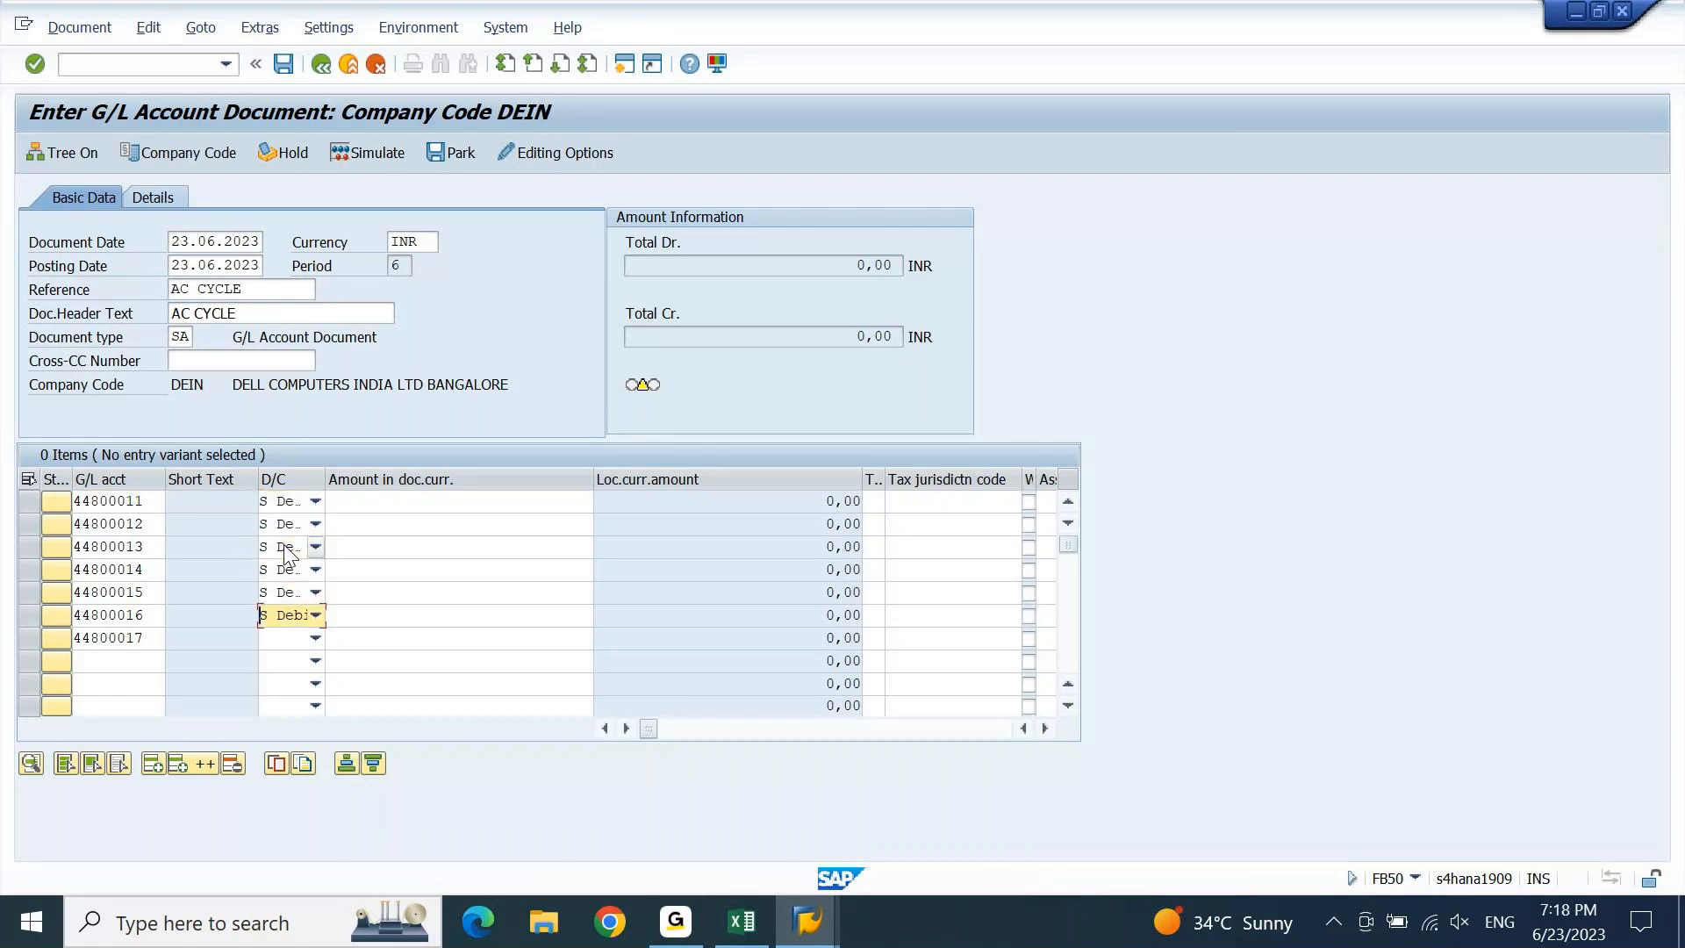
key("Down")
key("s")
key("shift+Tab")
key("Down")
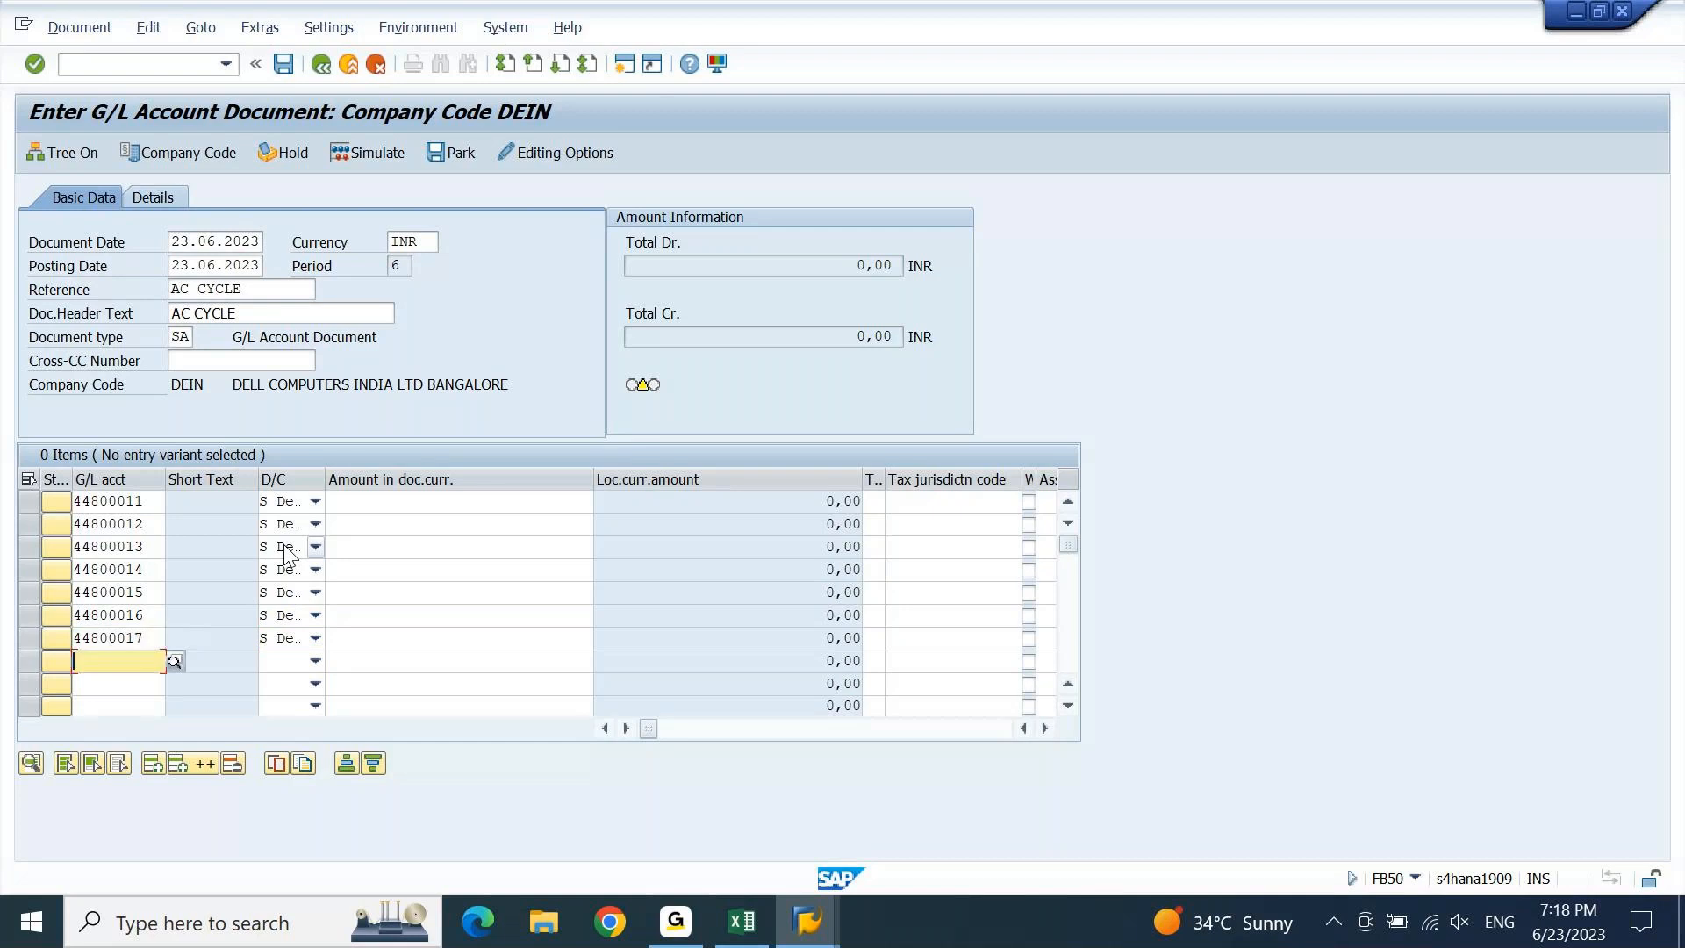
key("Down")
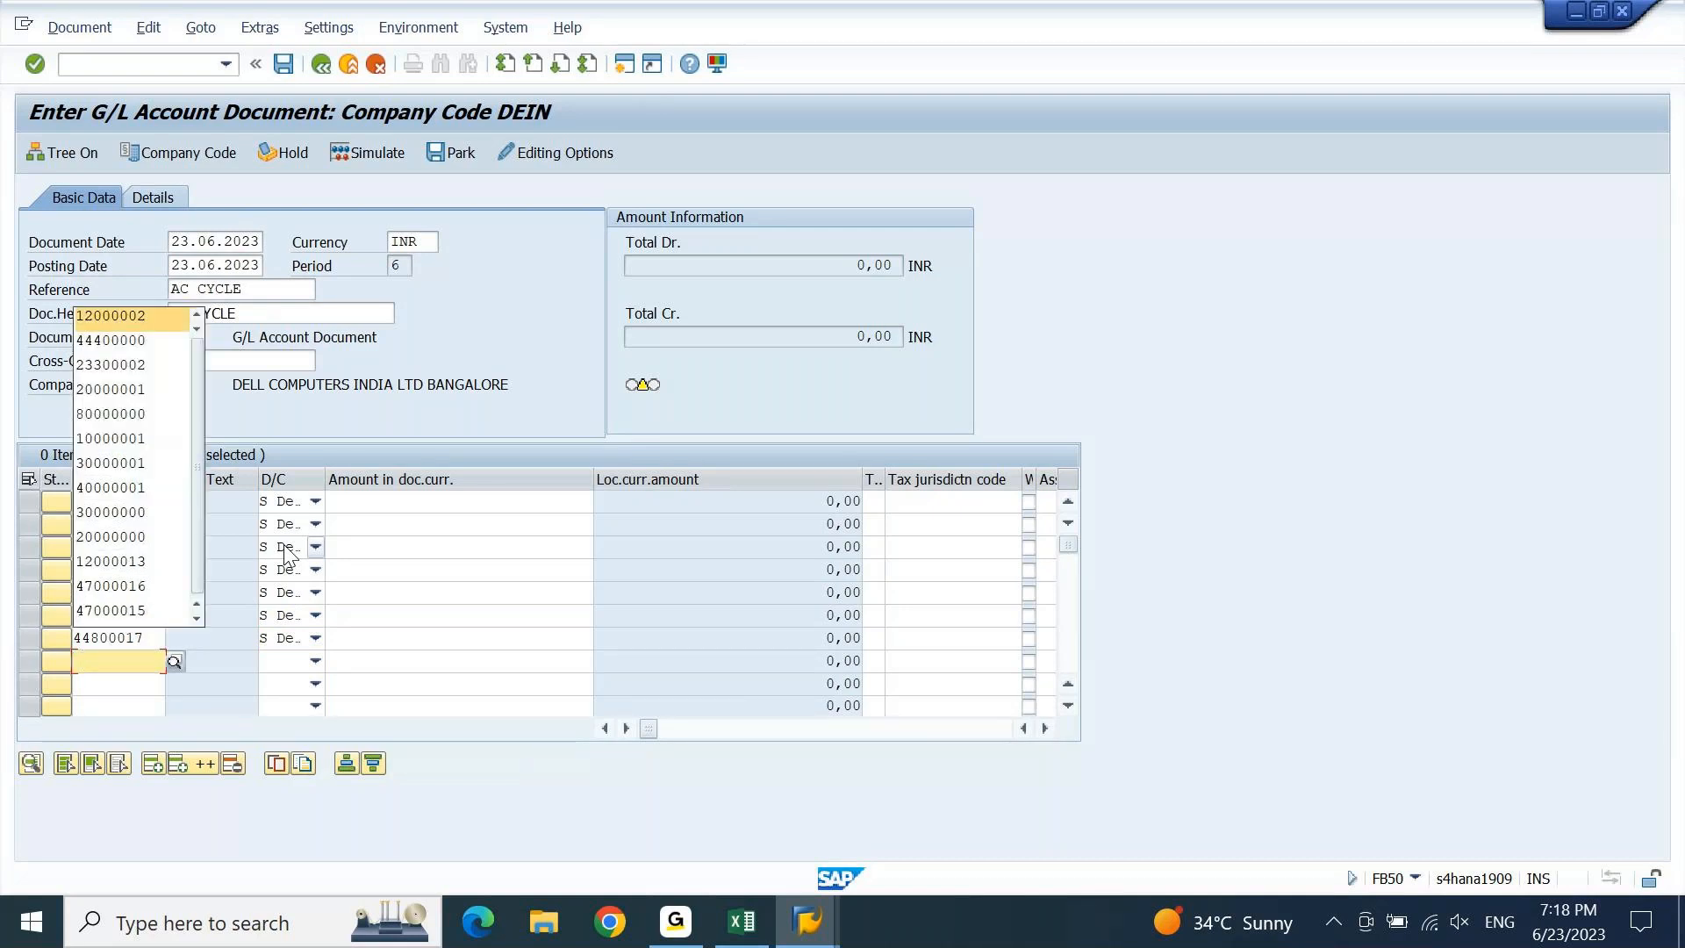
Add account 12000002 as line 8 with H Credit.
type("1")
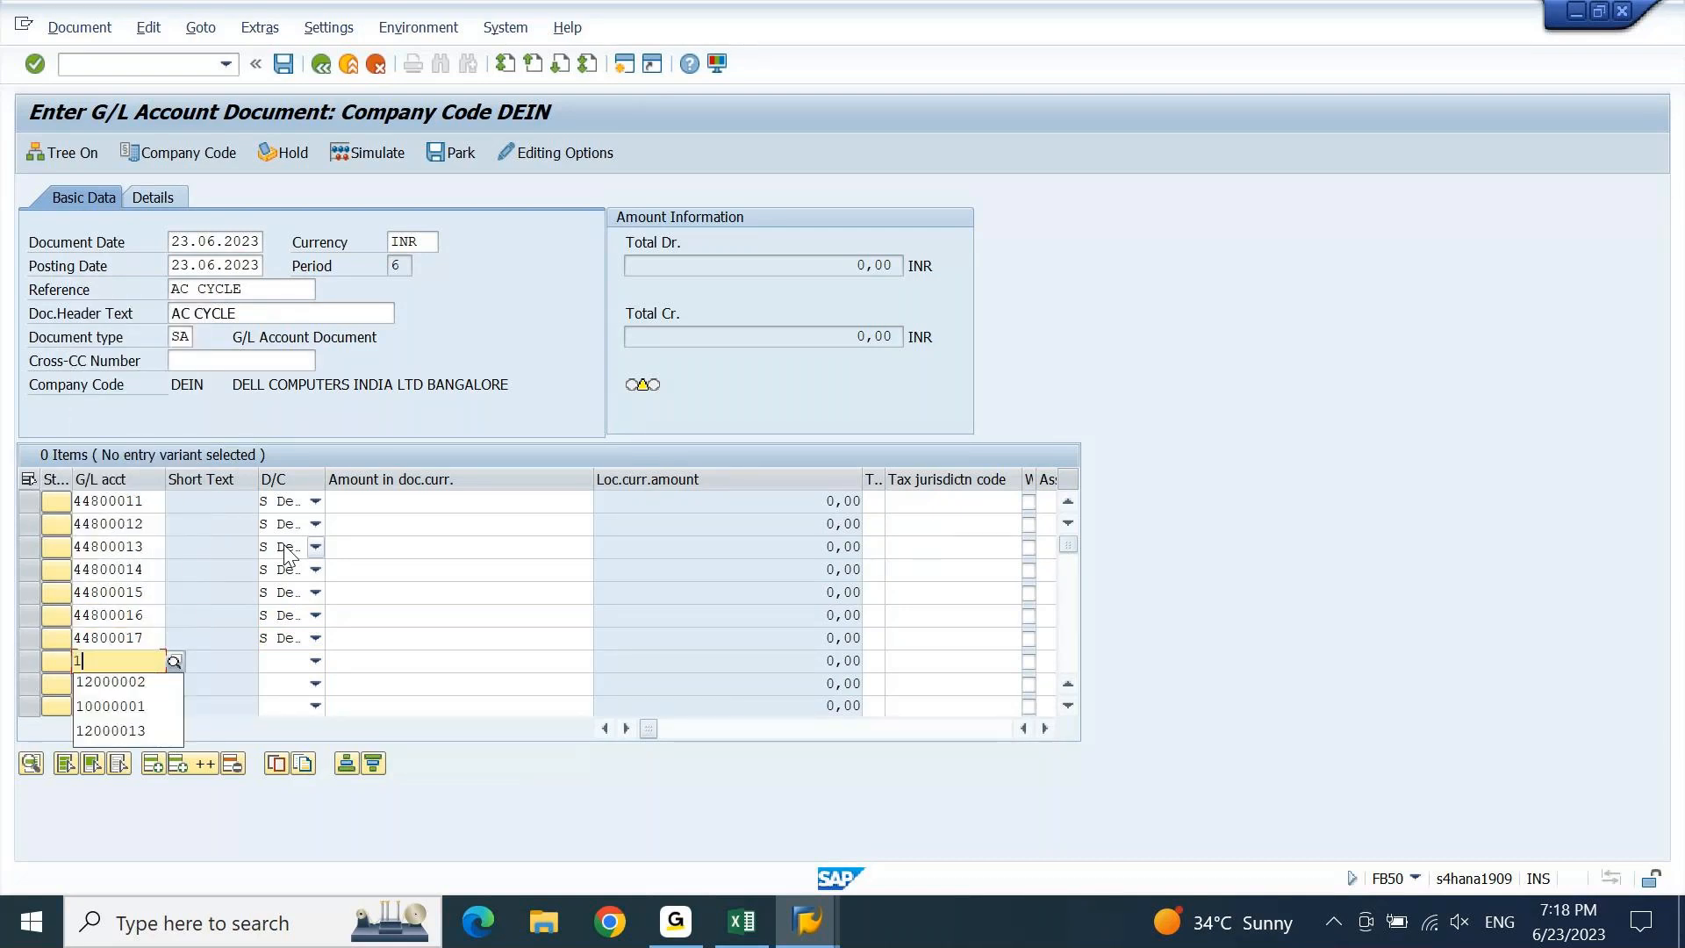
key("Down")
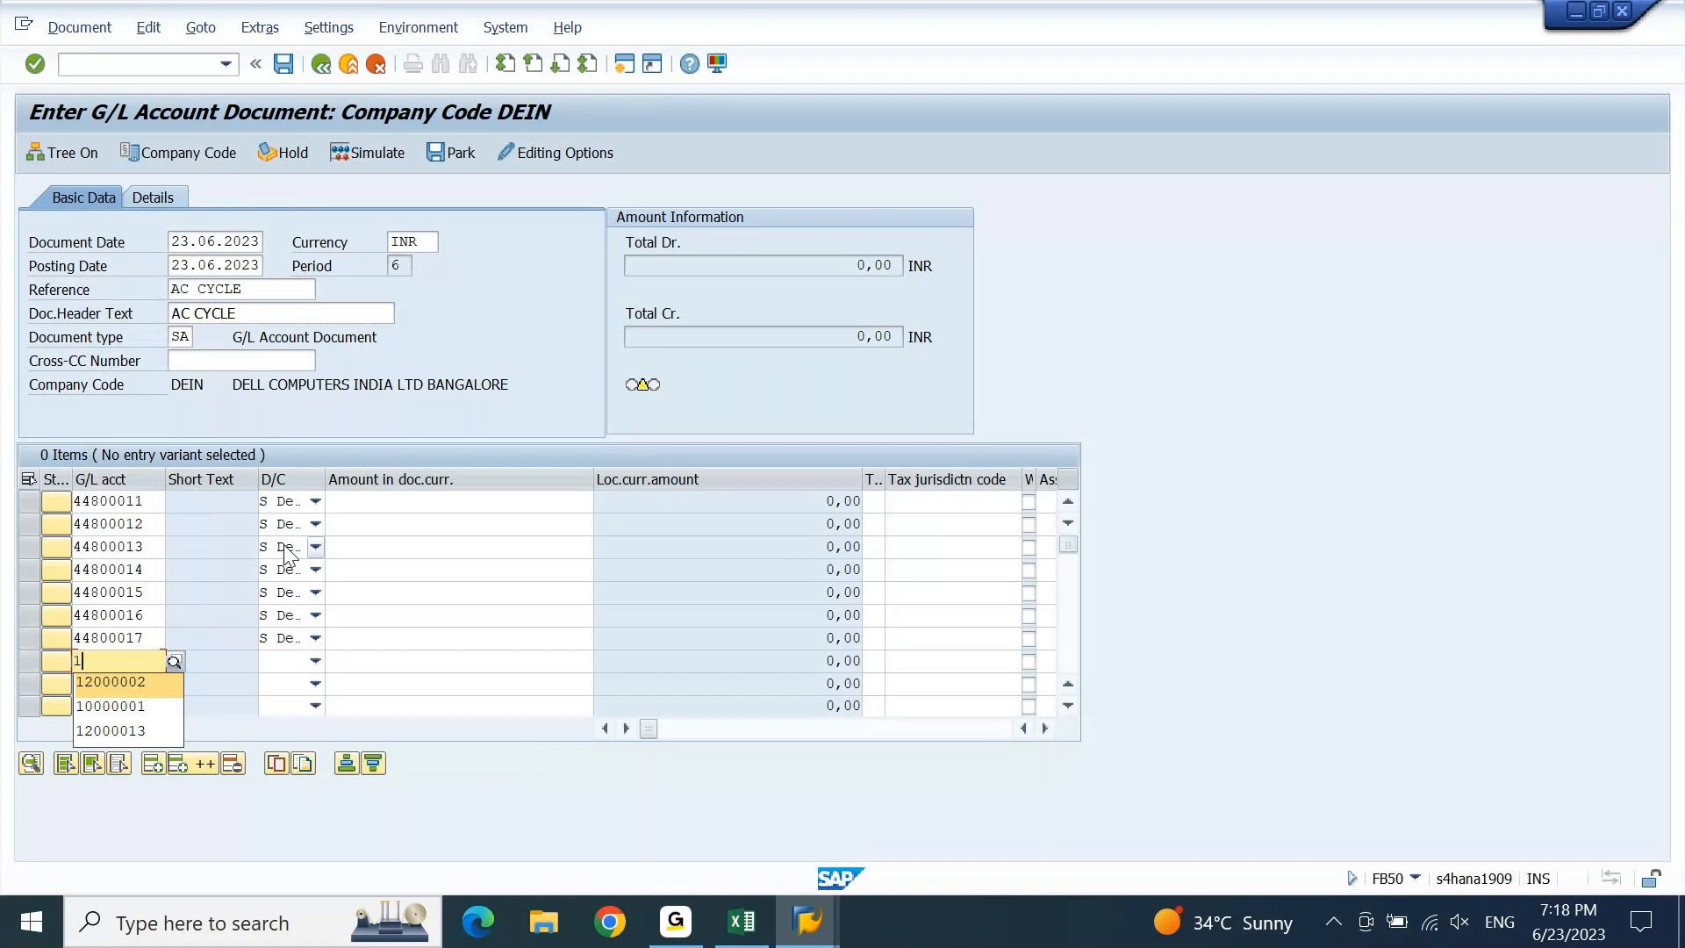
key("Tab")
key("h")
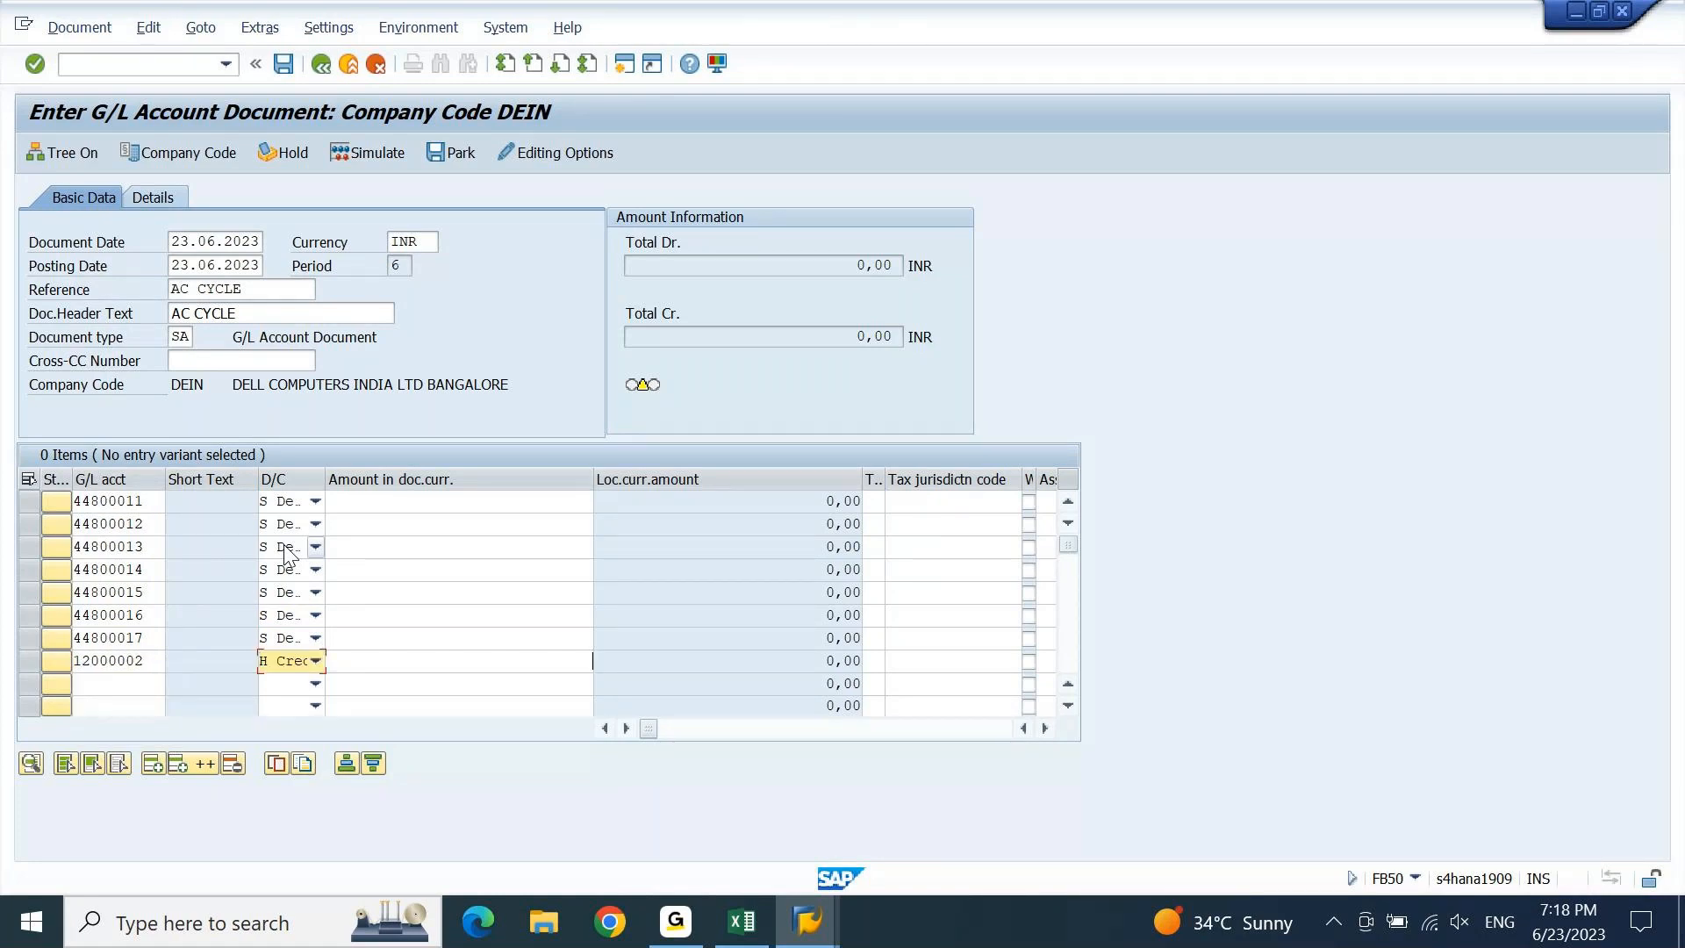
key("Tab")
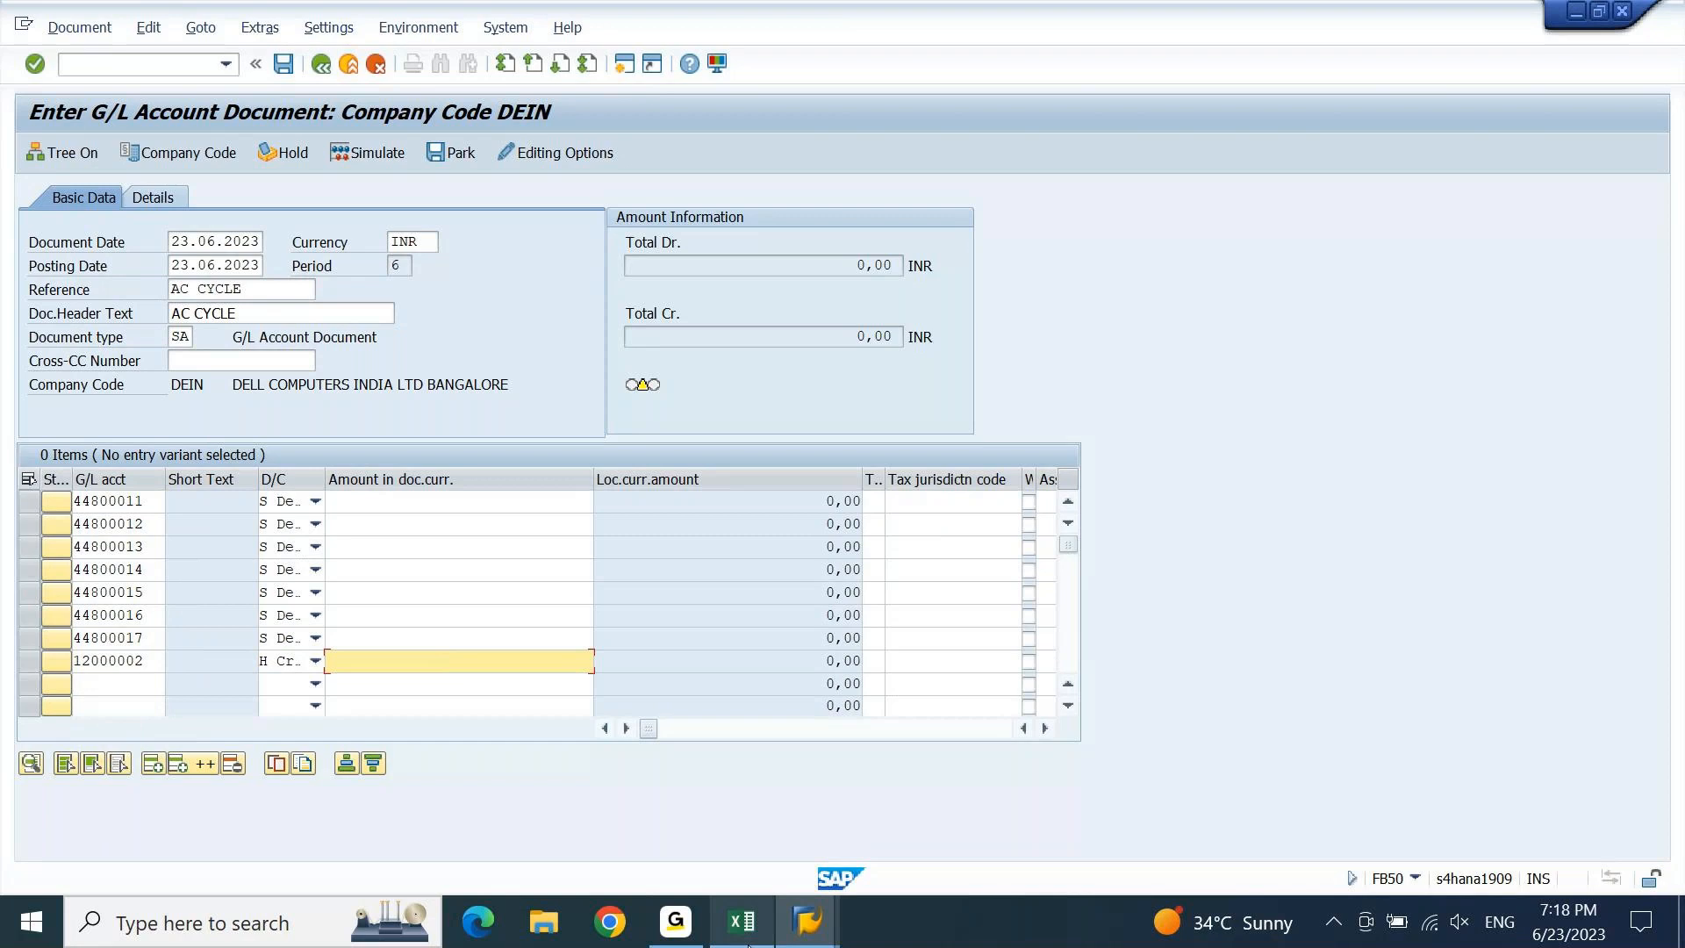
left_click(748, 943)
Select the six transportation cost amounts B1242:B1247 in Excel and show them as whole numbers.
key("Page_Up")
key("Page_Up")
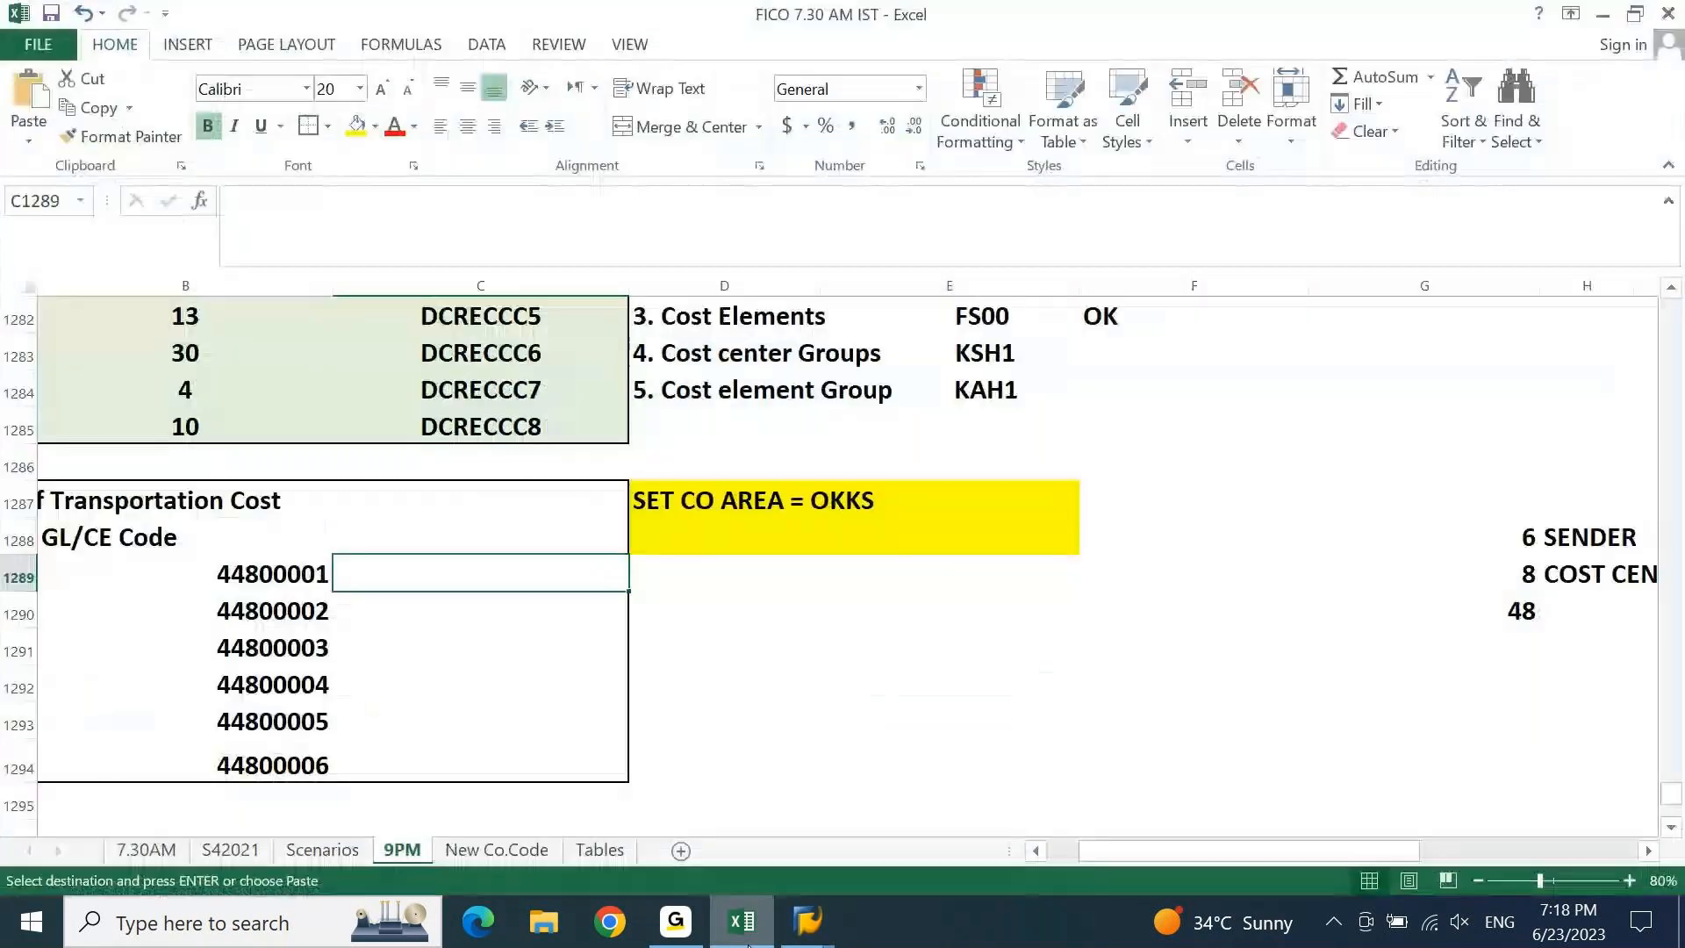
key("Page_Up")
key("Page_Up")
key("Page_Up")
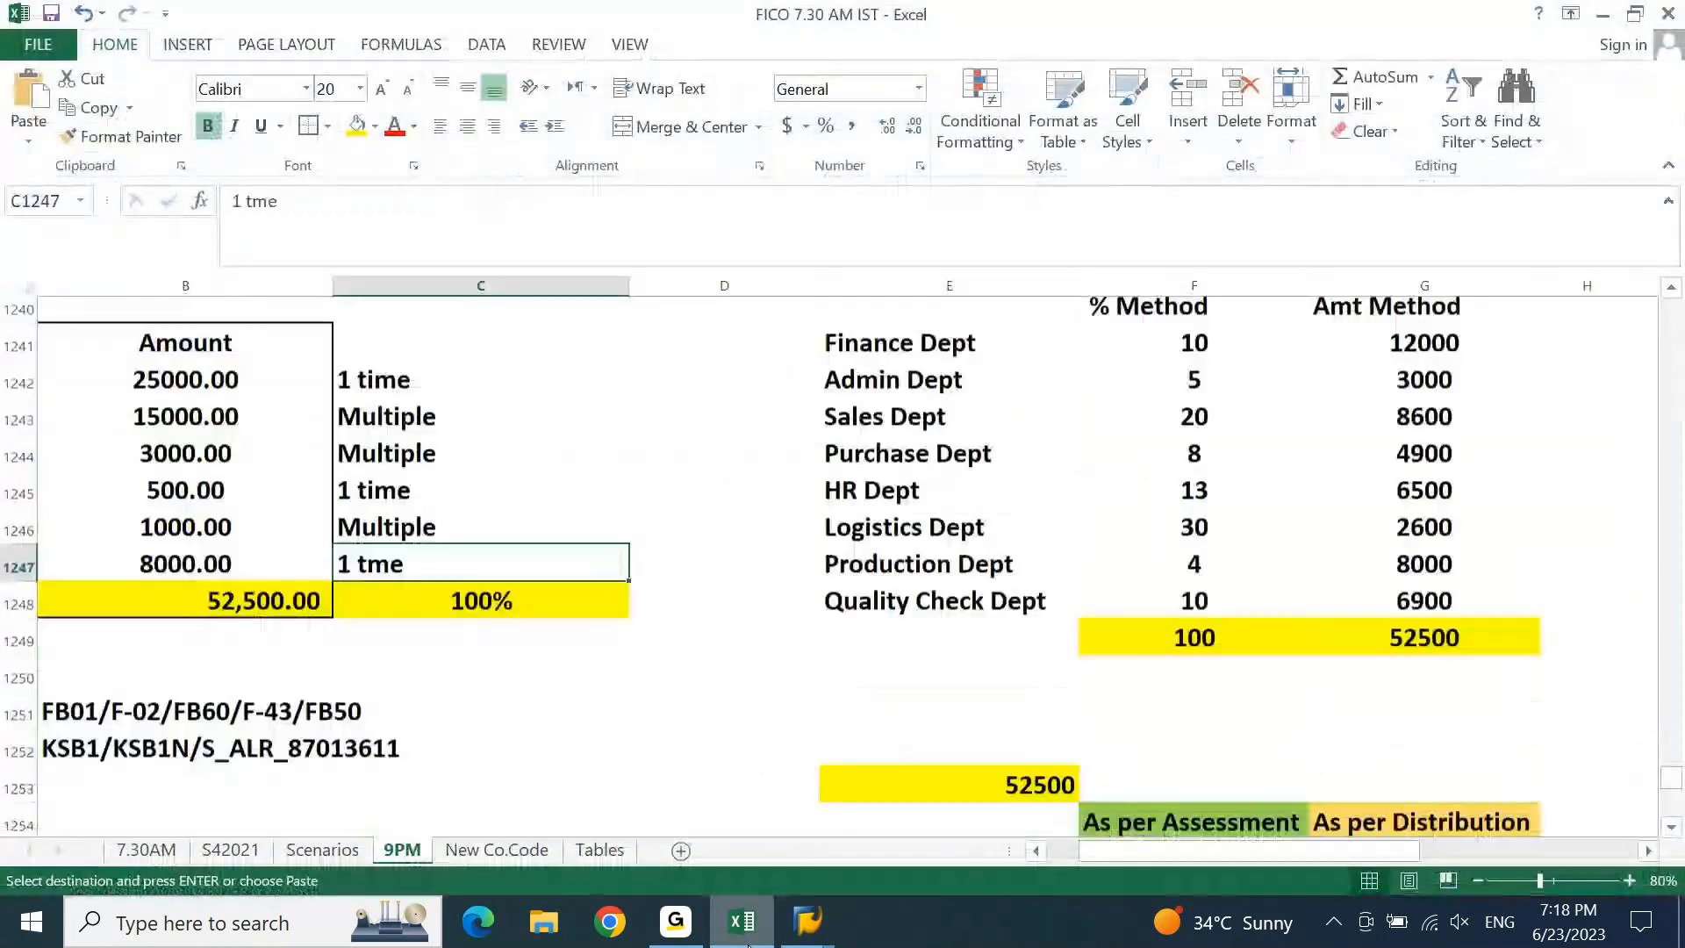
key("Left")
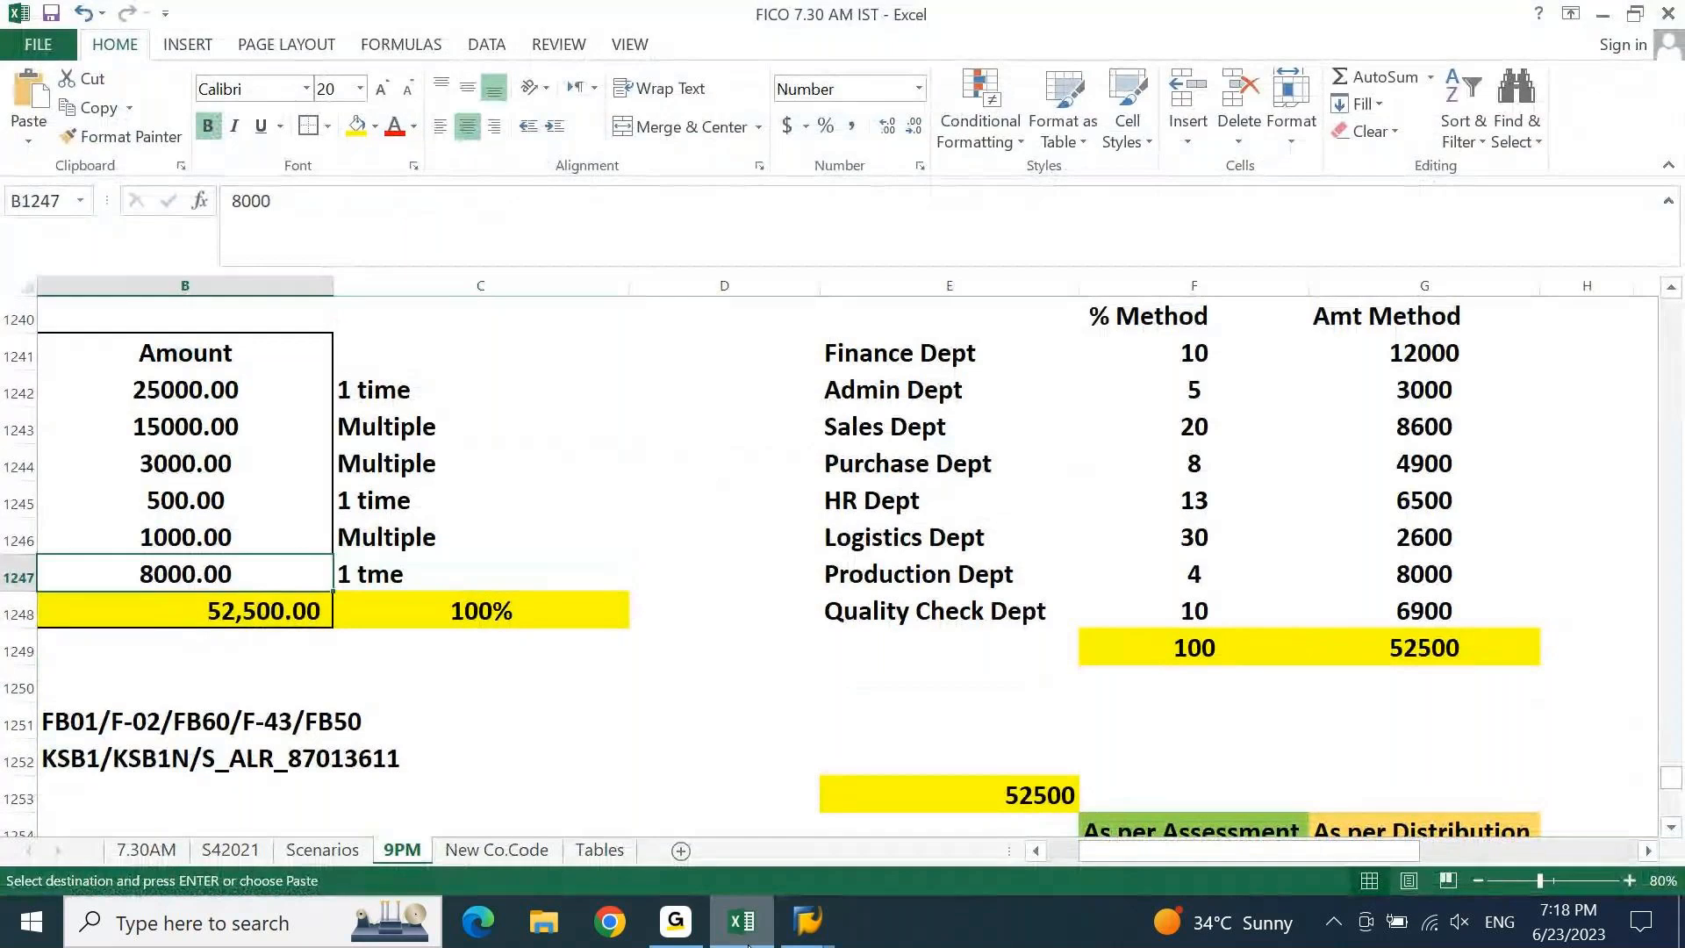
key("Left")
key("Up")
key("Up")
key("Up")
key("Up")
key("Up")
key("Right")
key("ctrl+shift+Down")
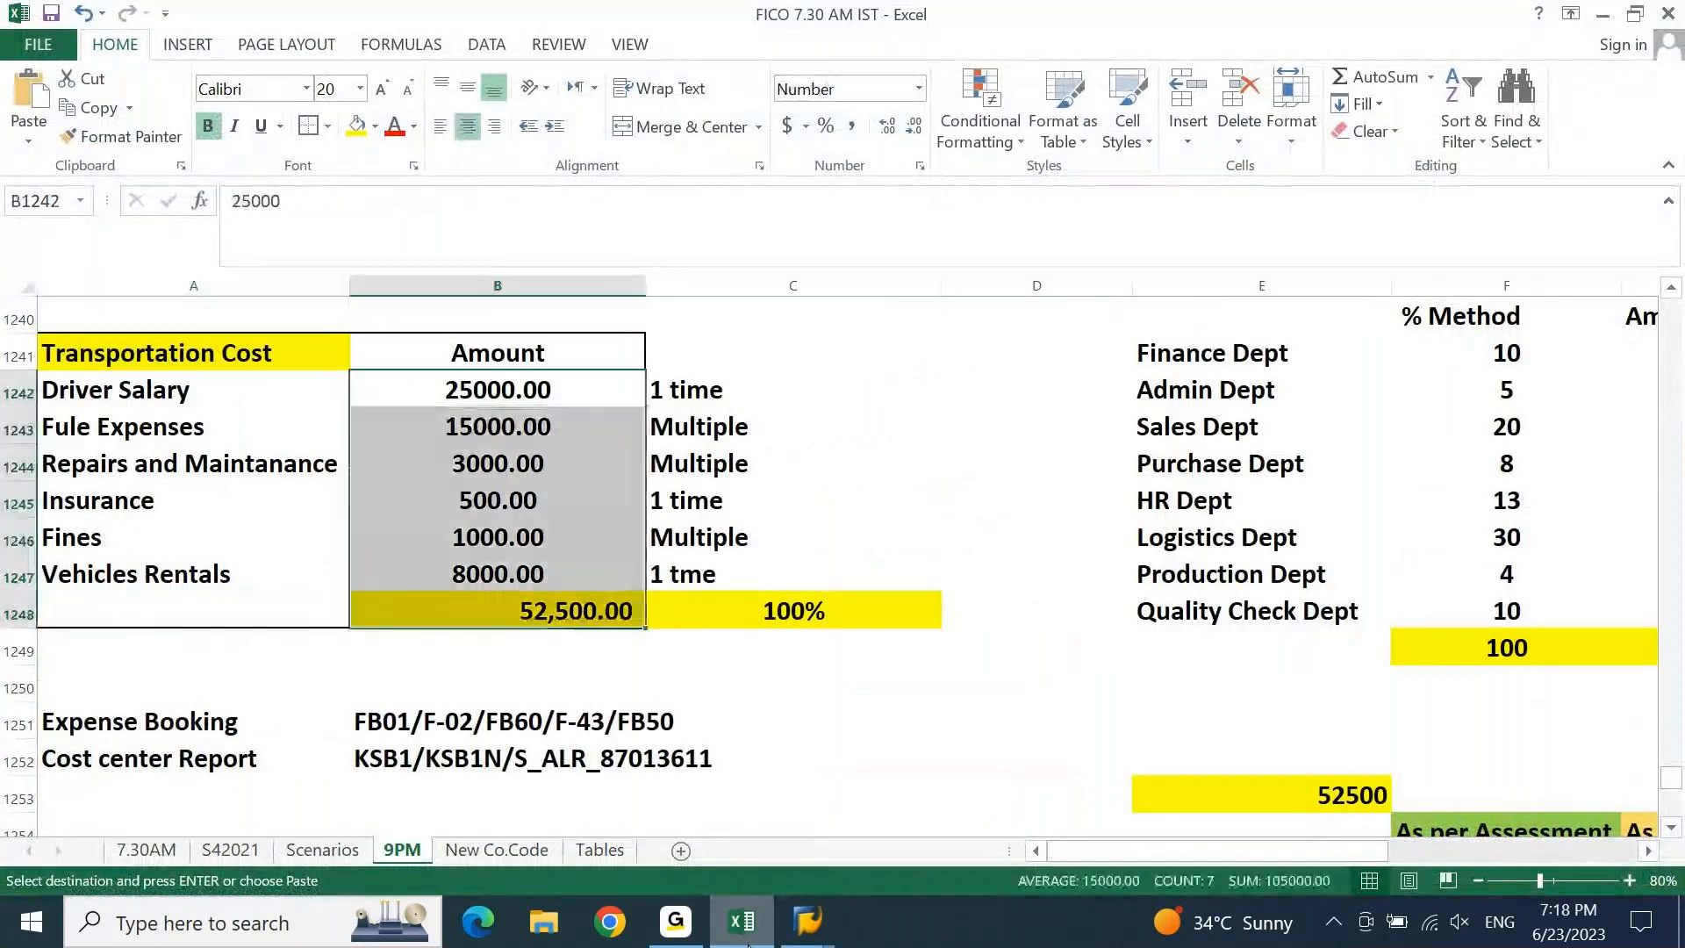
key("ctrl+v")
key("shift+Up")
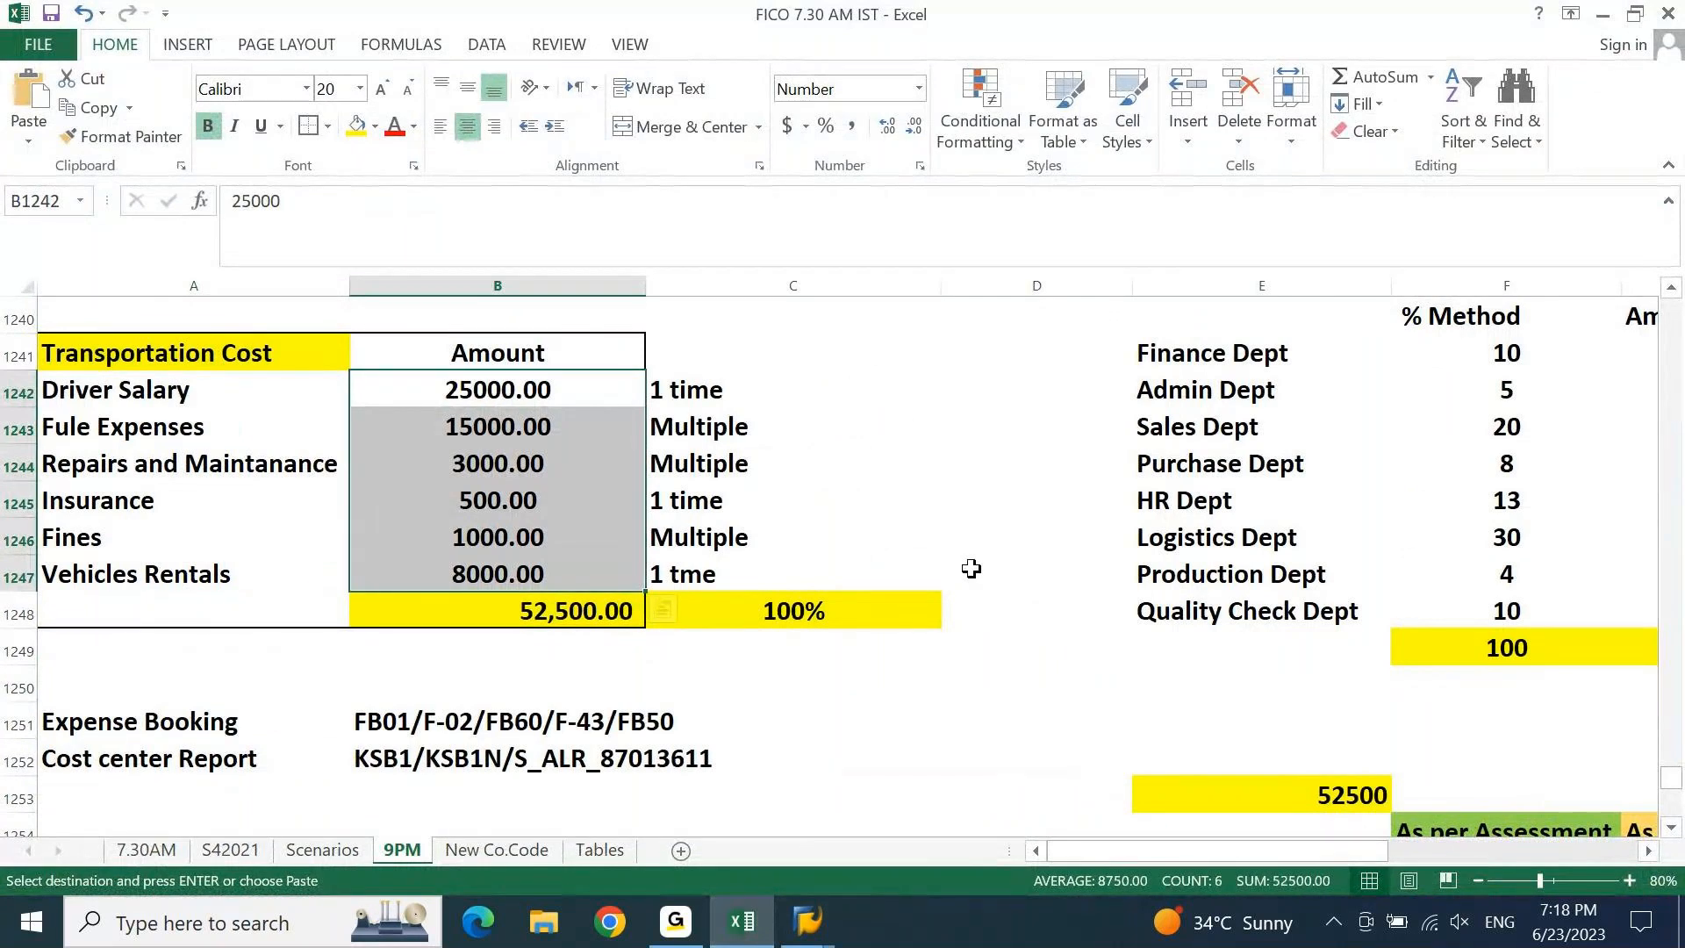
left_click(915, 128)
left_click(915, 129)
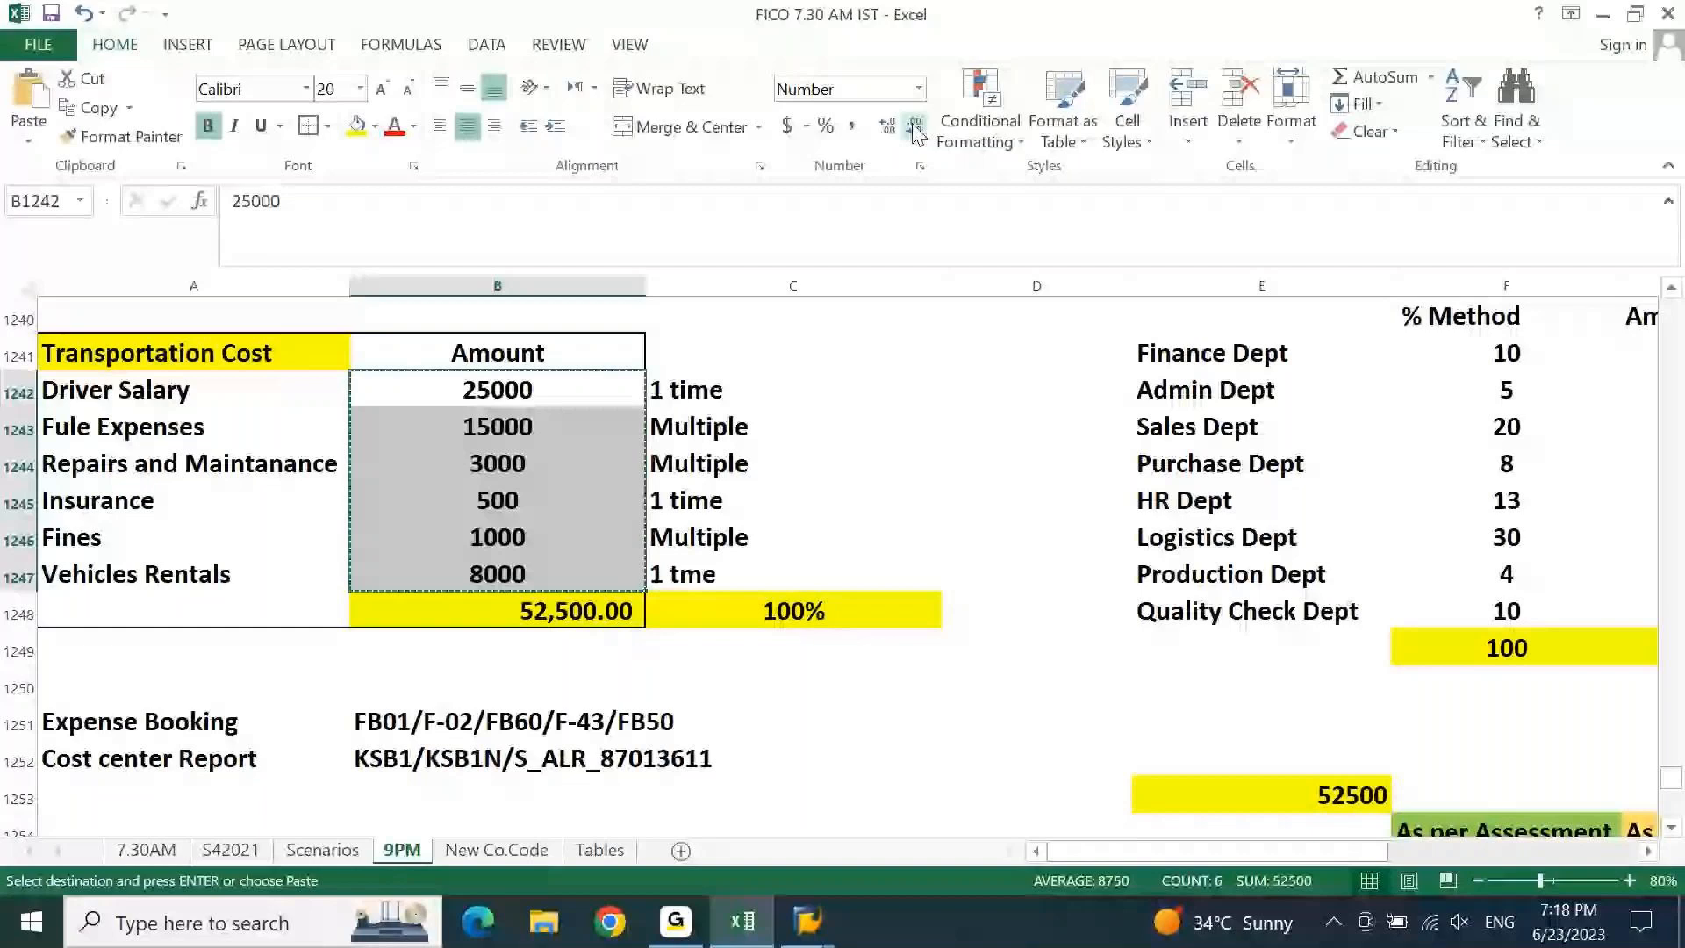
left_click(755, 936)
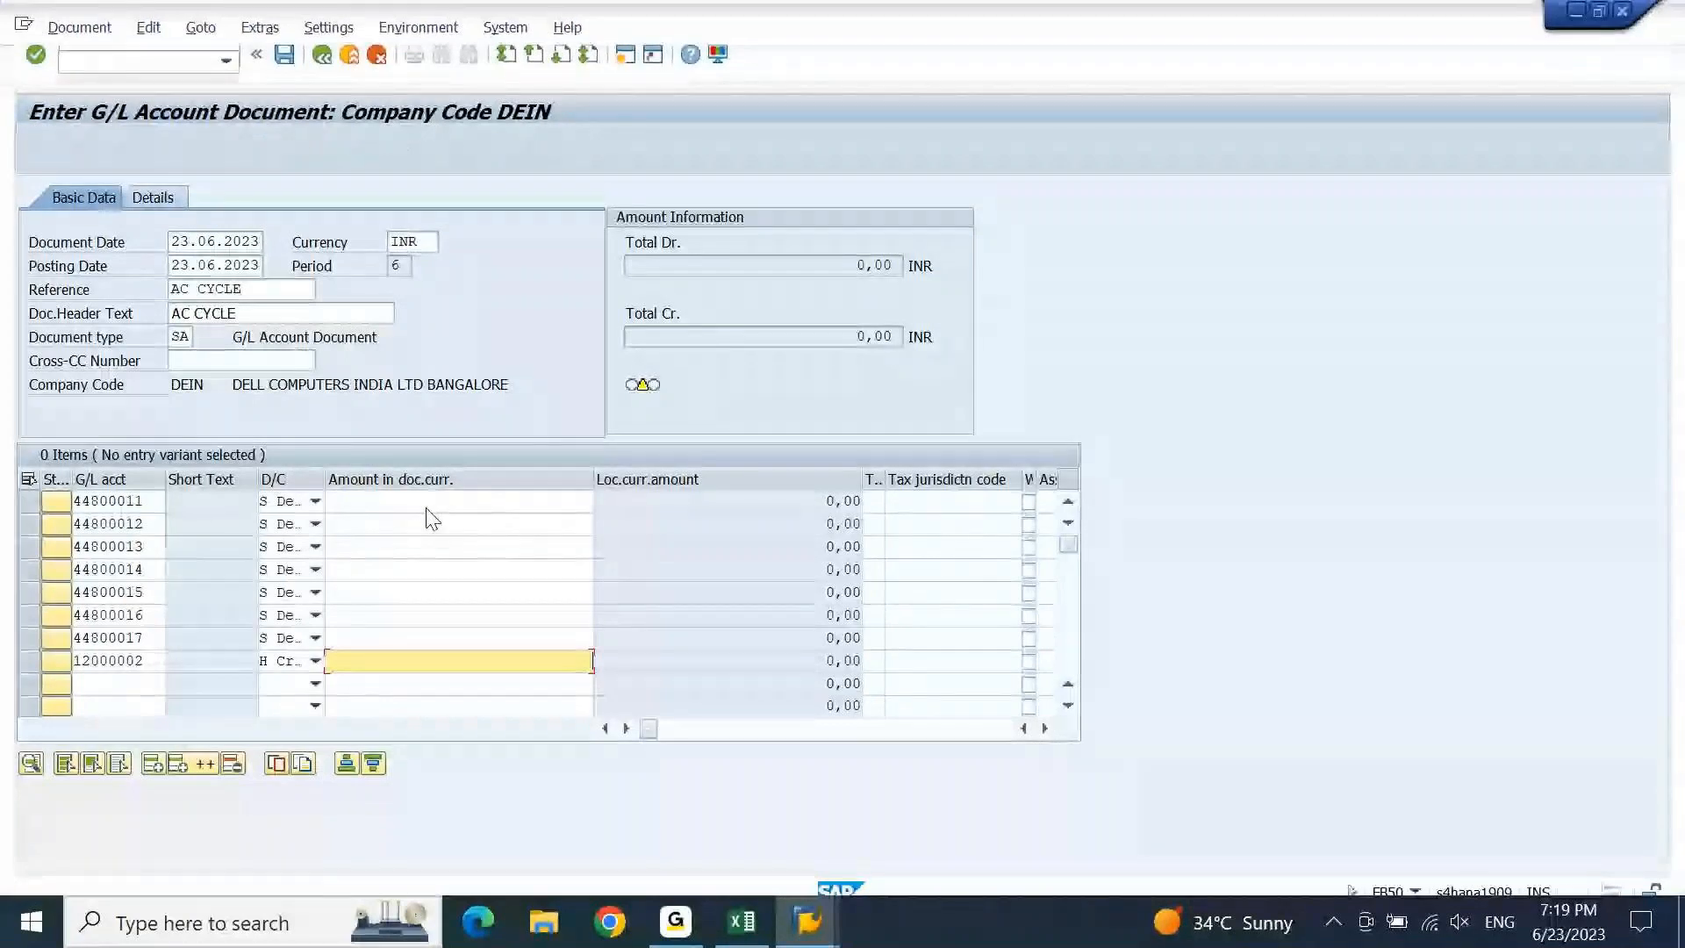
Paste the six amounts, 25000 to 8000, into lines 1–6 and compare with Excel.
left_click(374, 500)
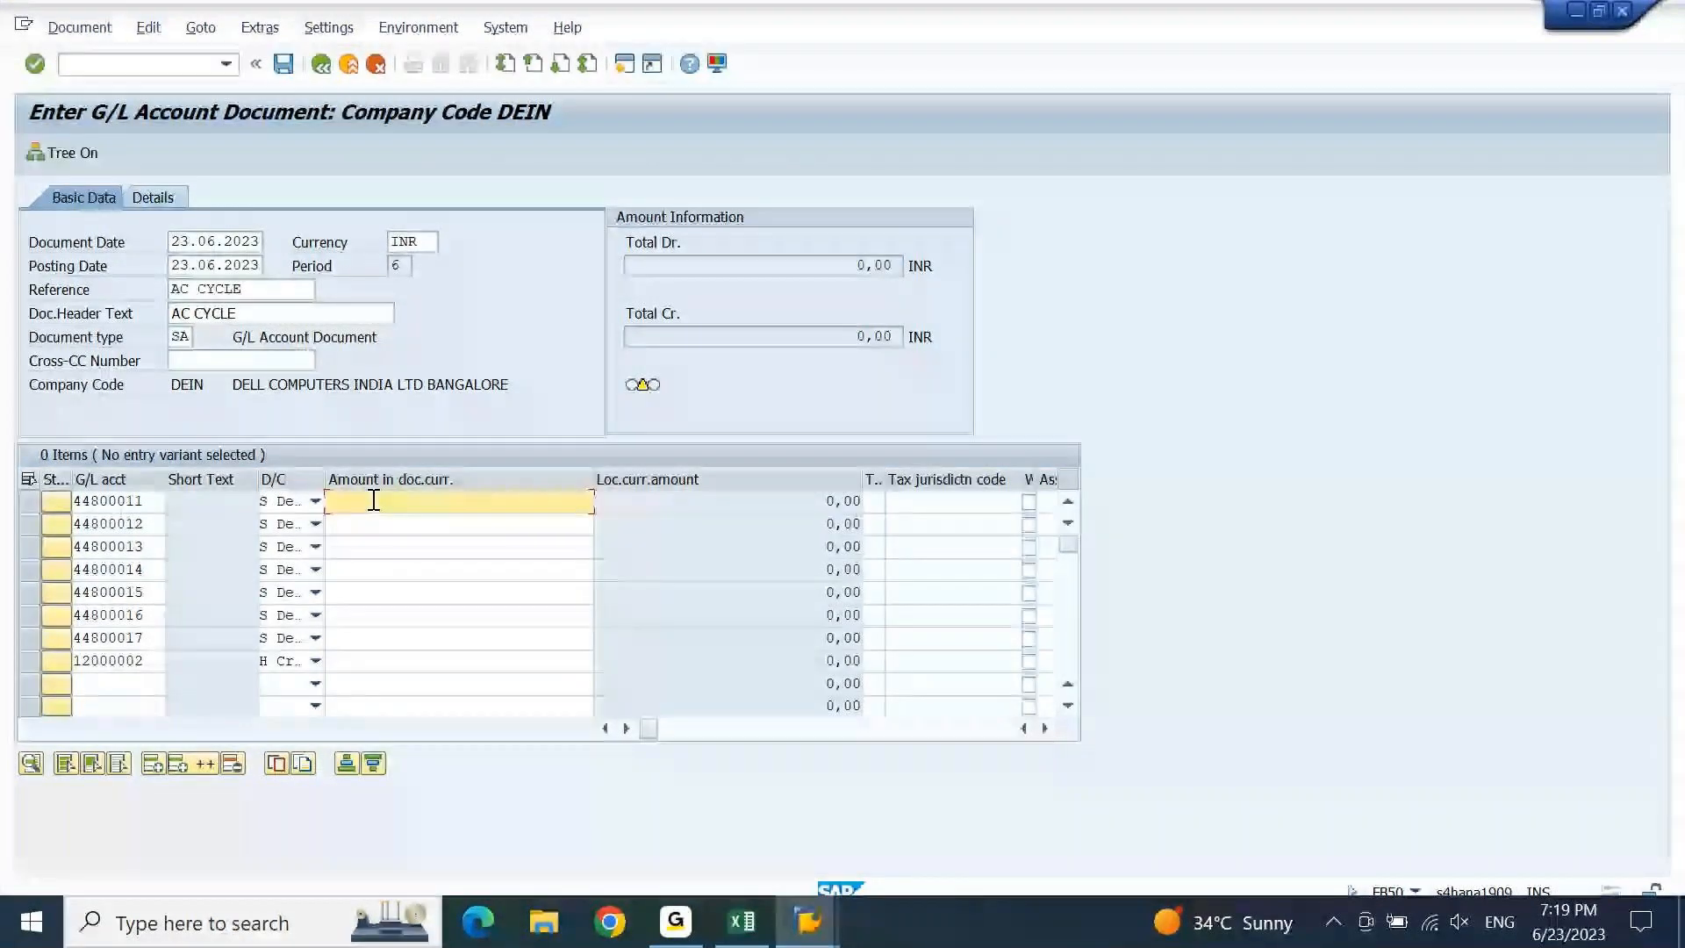
key("ctrl+v")
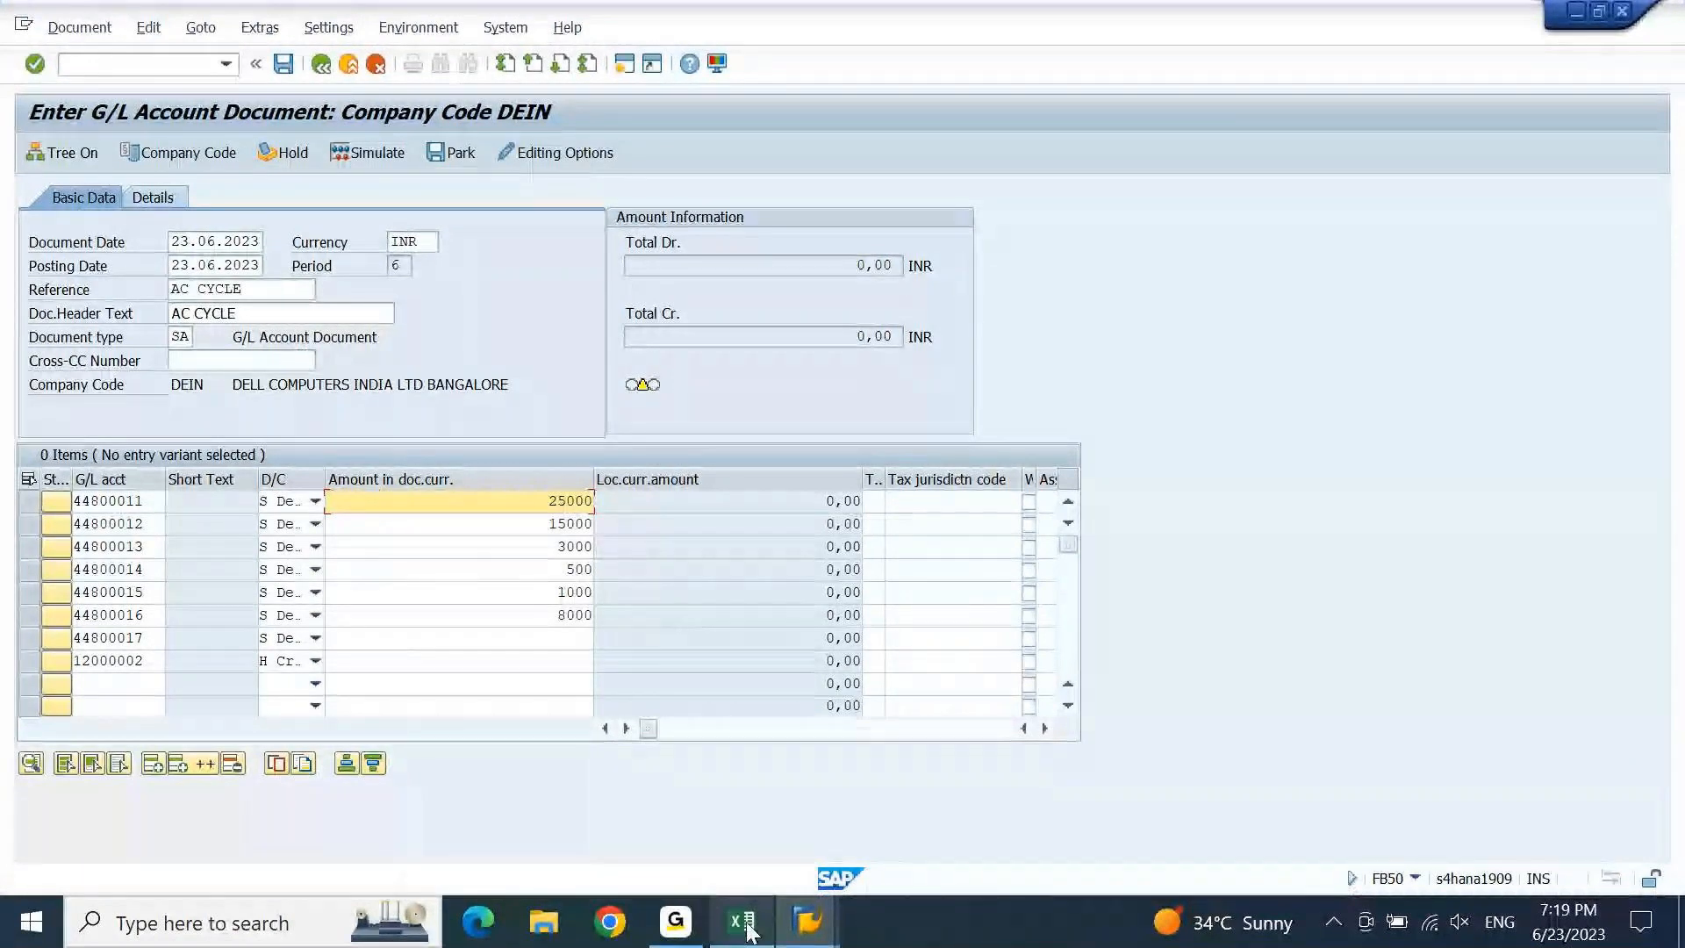
left_click(748, 931)
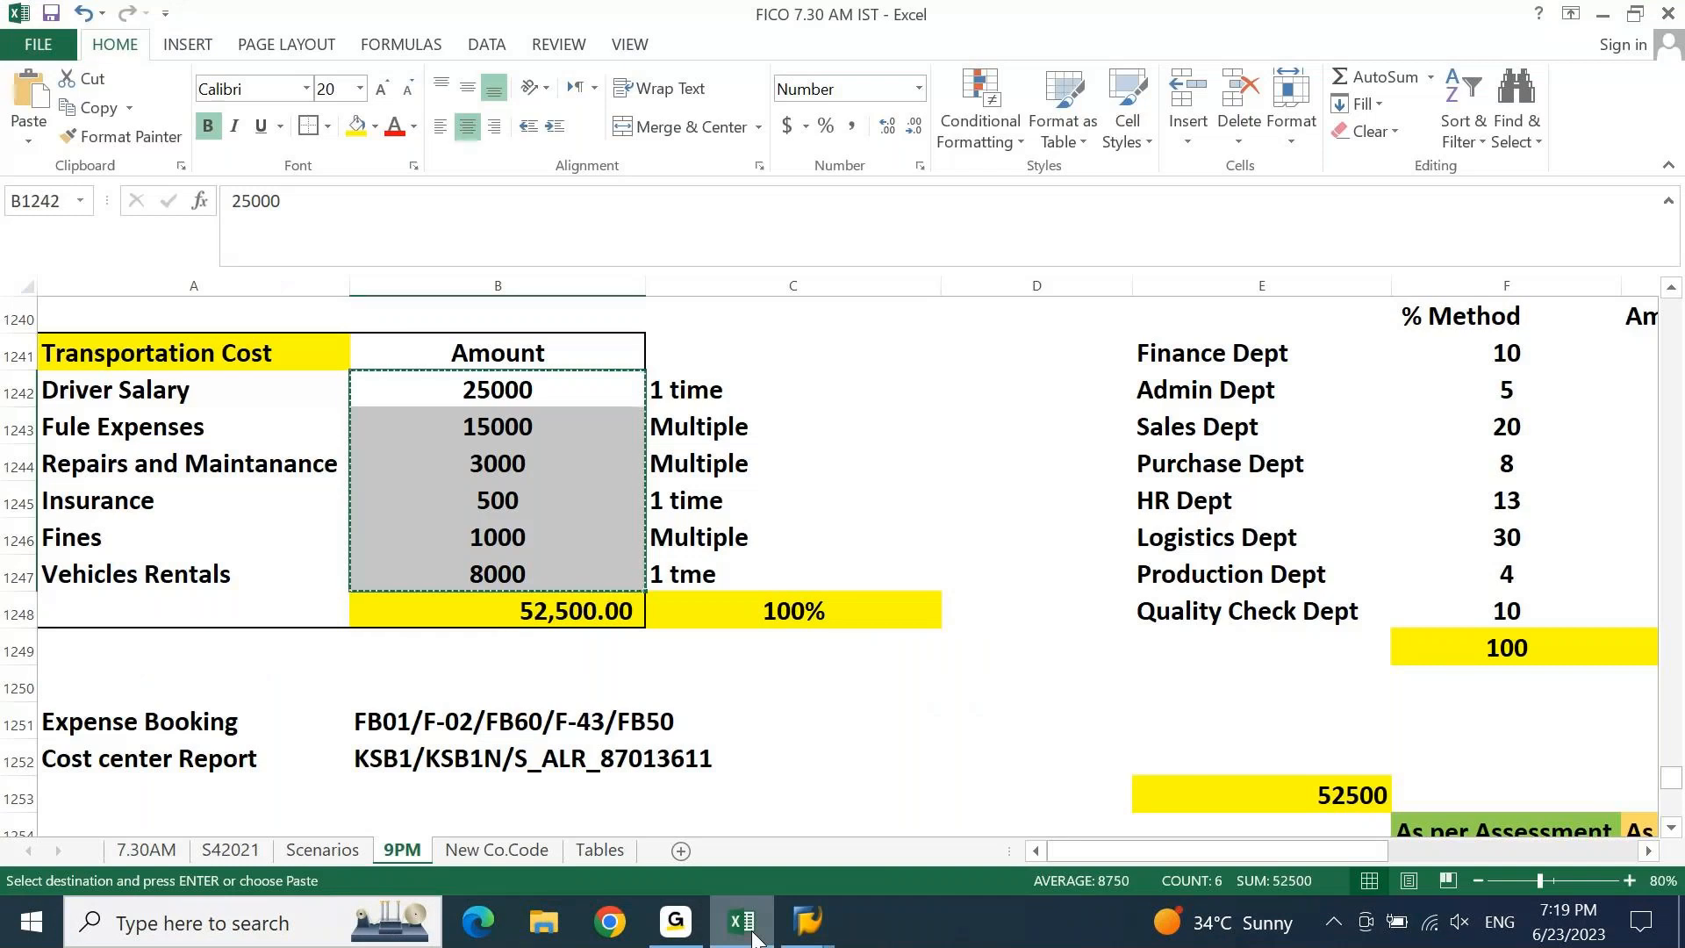
left_click(752, 935)
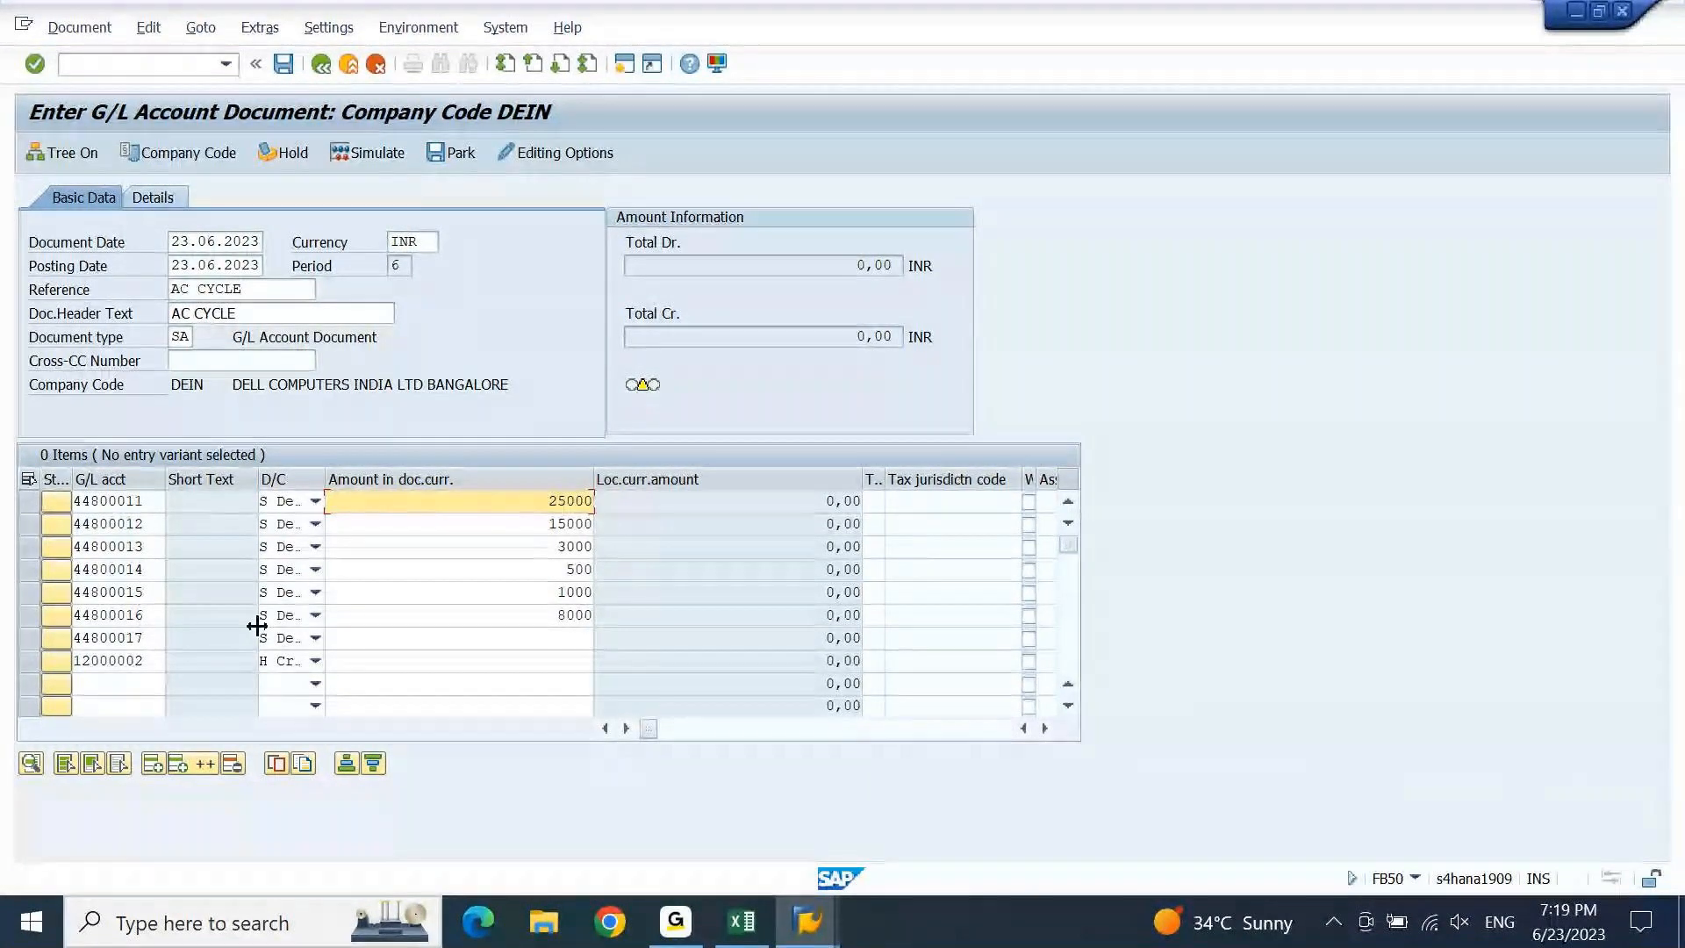
Bring up the Display G/L Account Centrally window for 44800011 AC: Driver Salary.
left_click(741, 921)
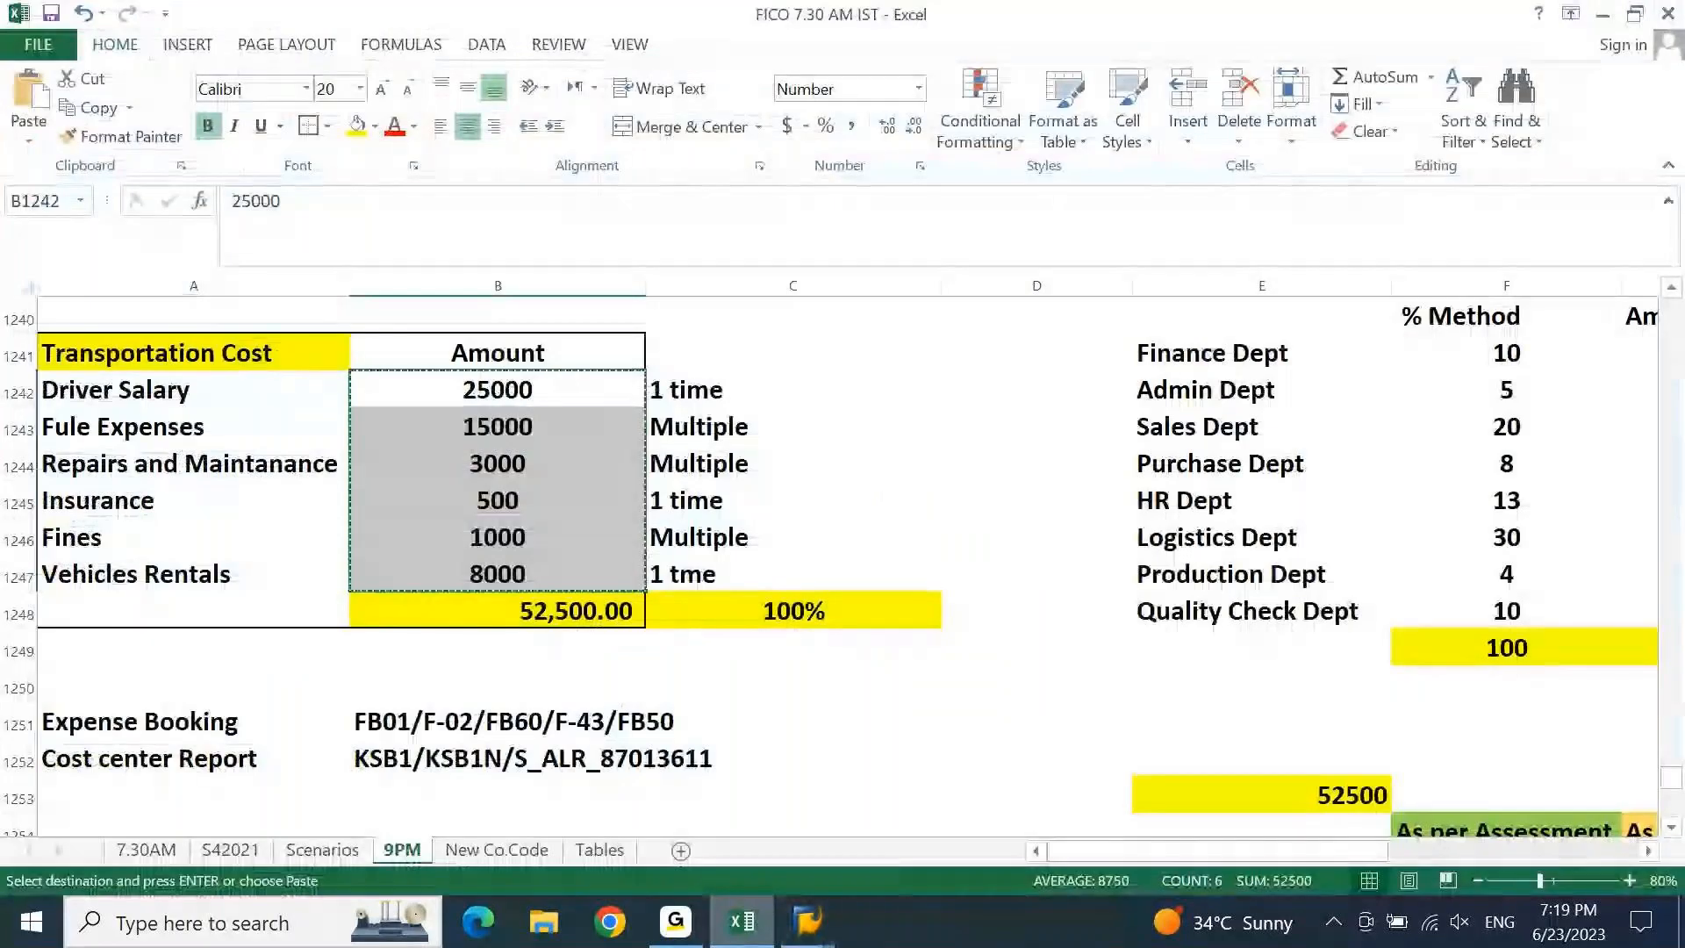
left_click(772, 936)
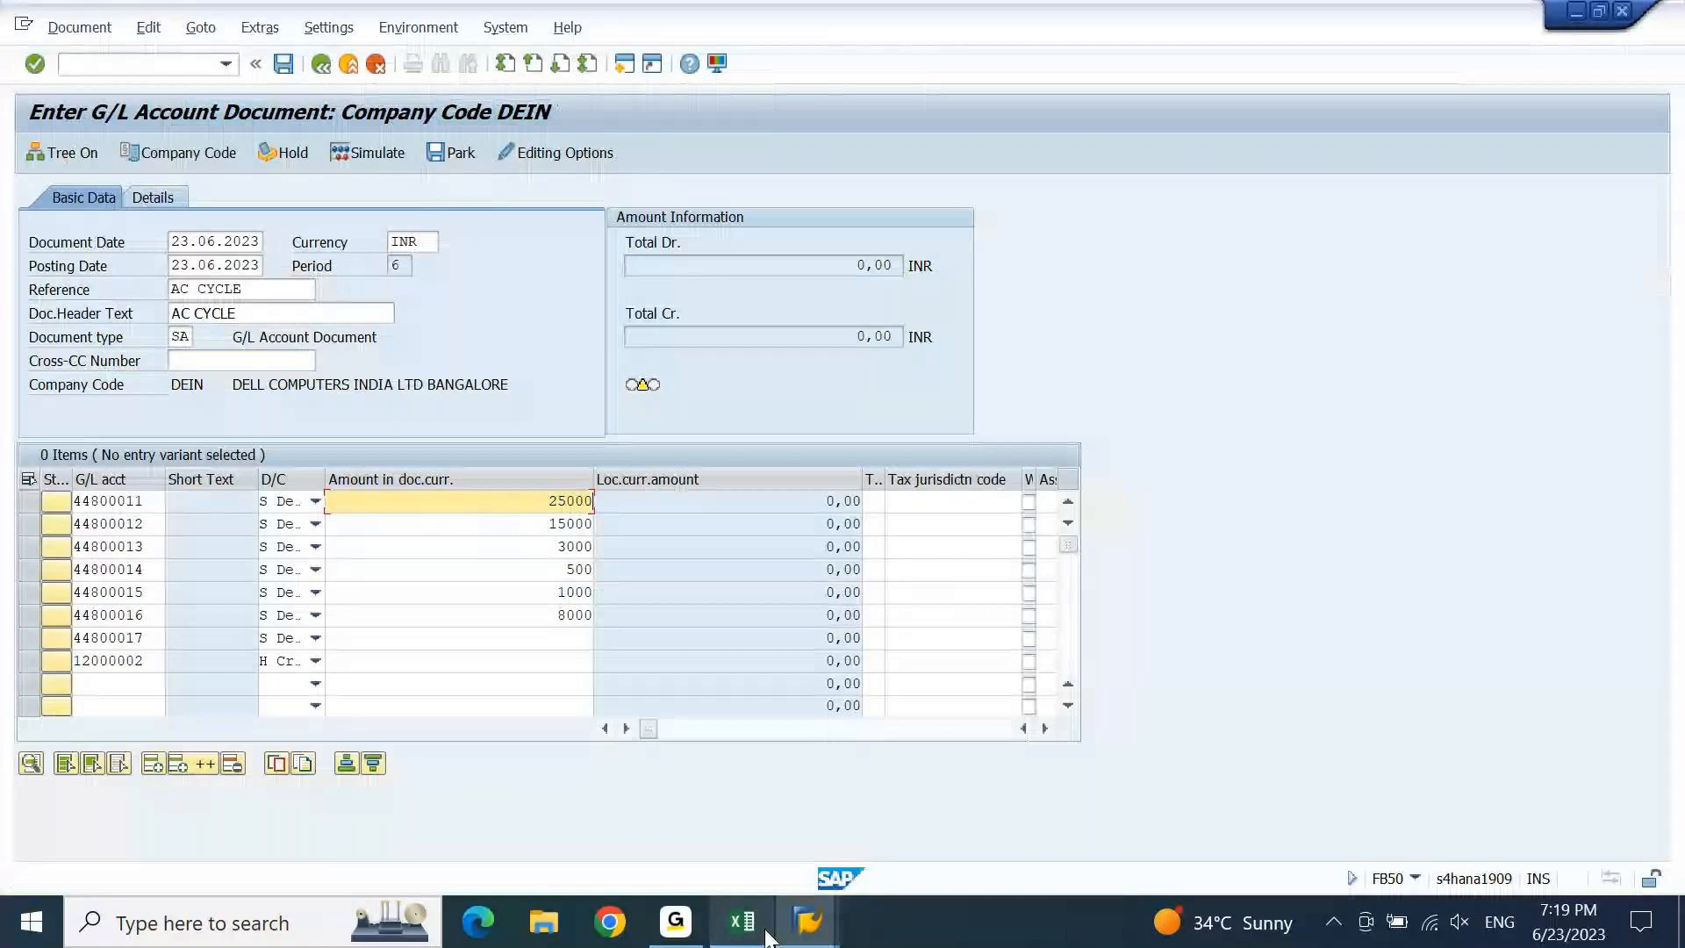
mouse_move(807, 922)
left_click(757, 840)
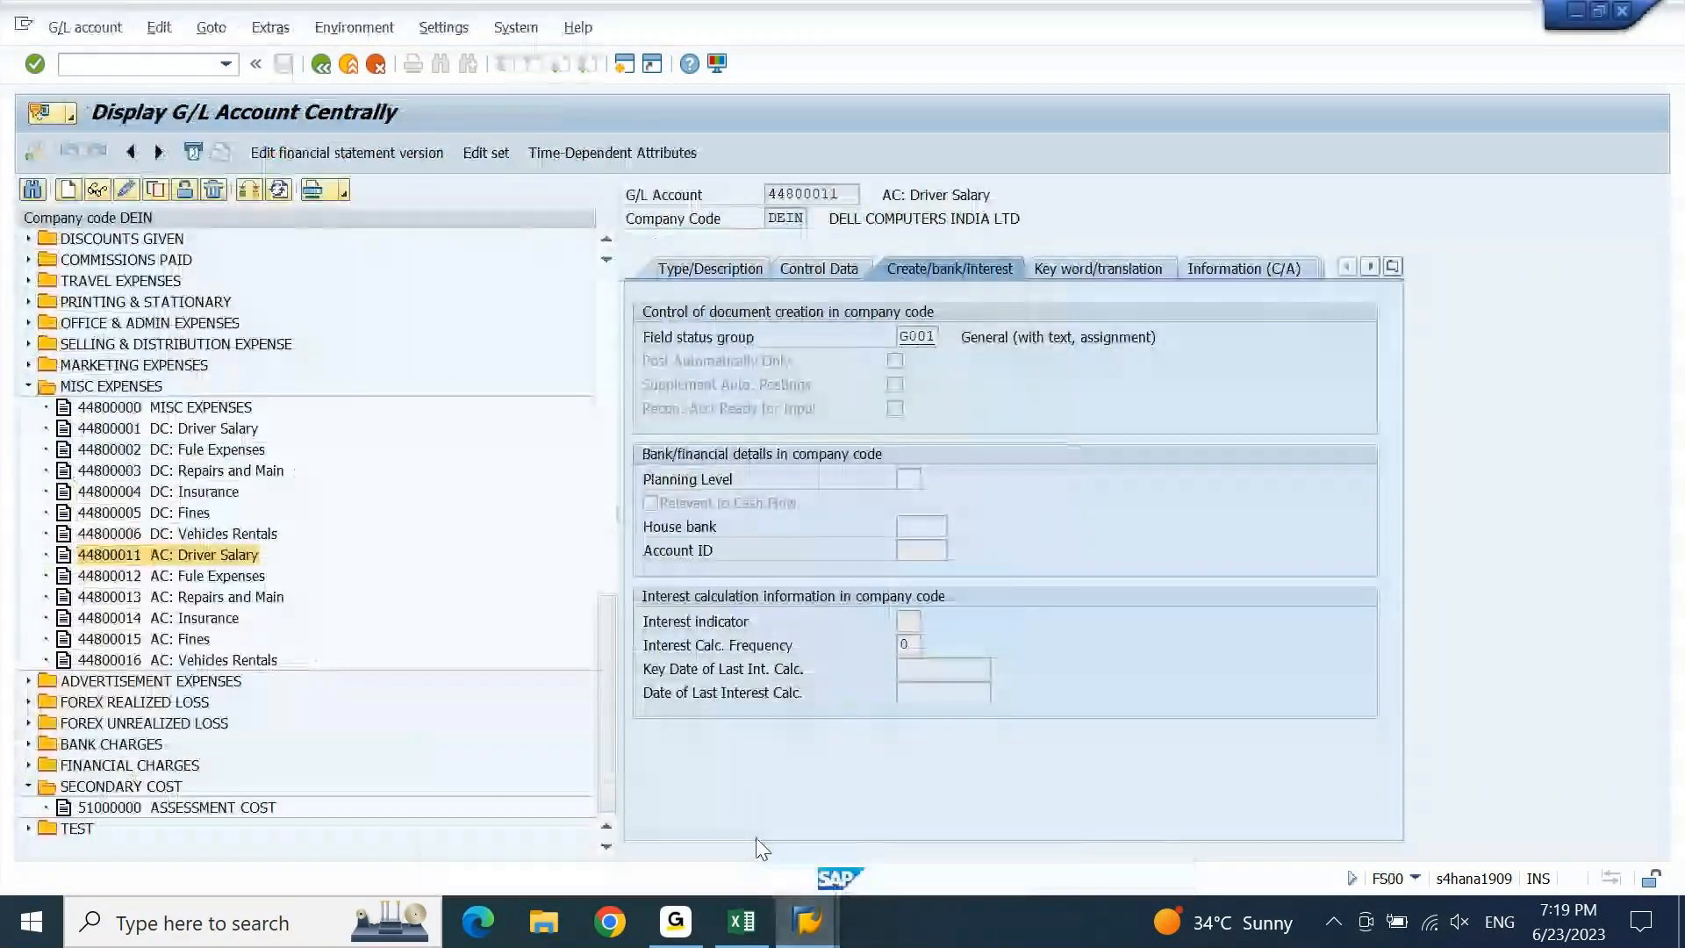
Copy GL codes C1317:C1322 in Excel and paste them one row lower starting at C1318.
left_click(742, 923)
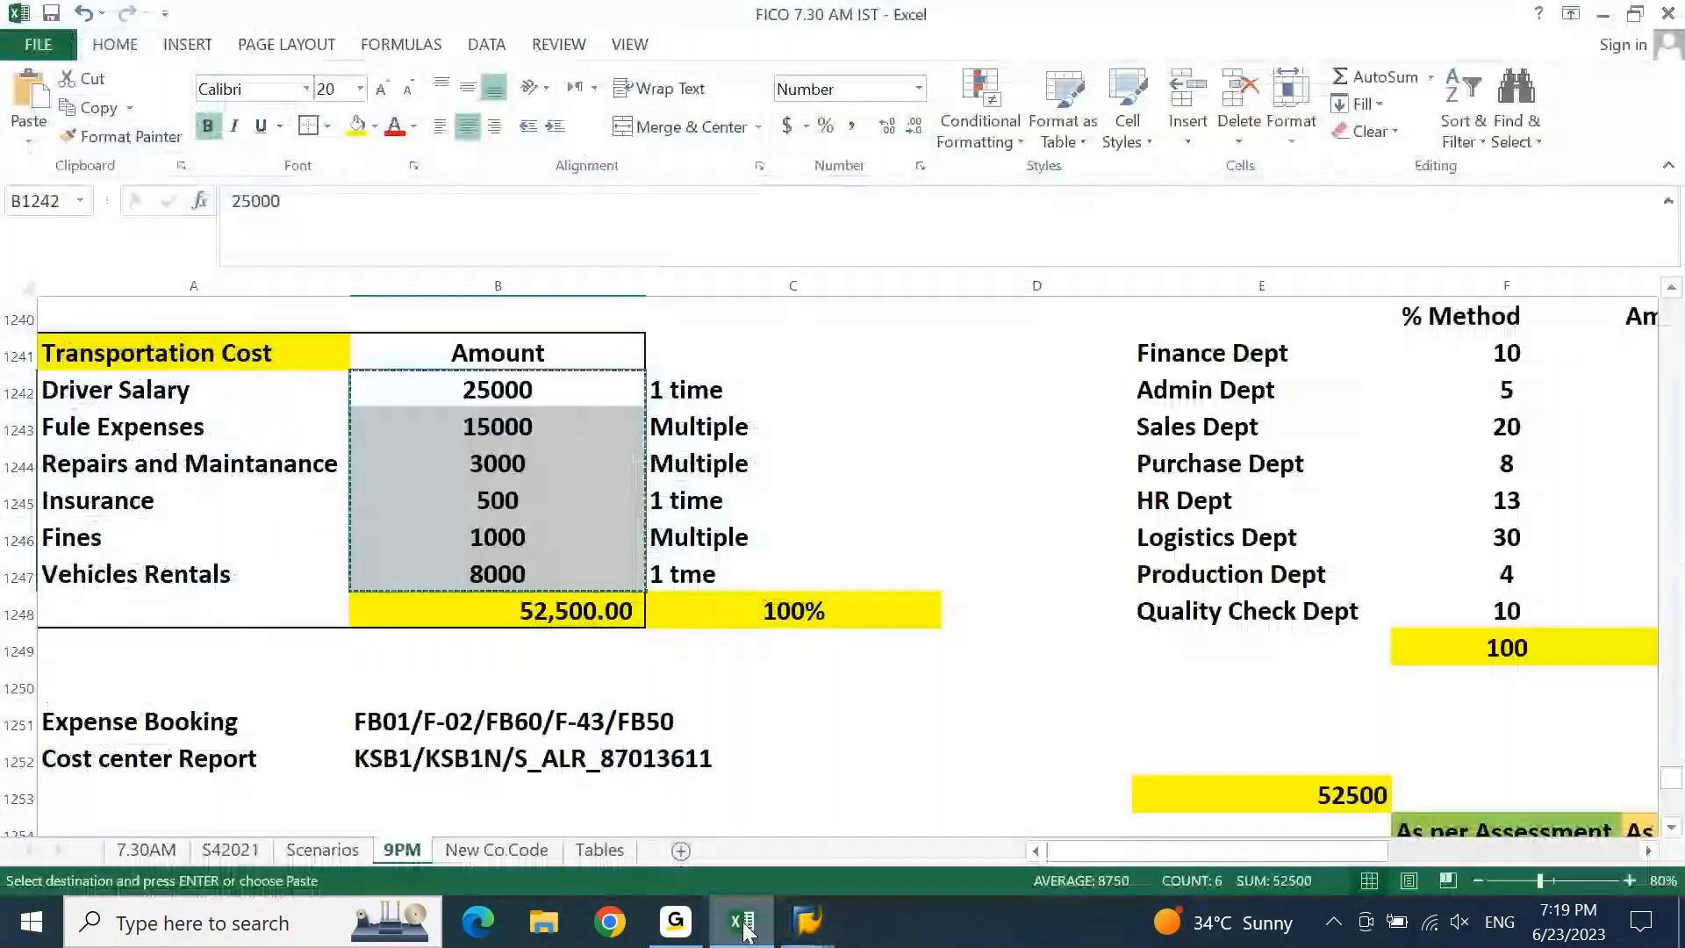
left_click(1672, 818)
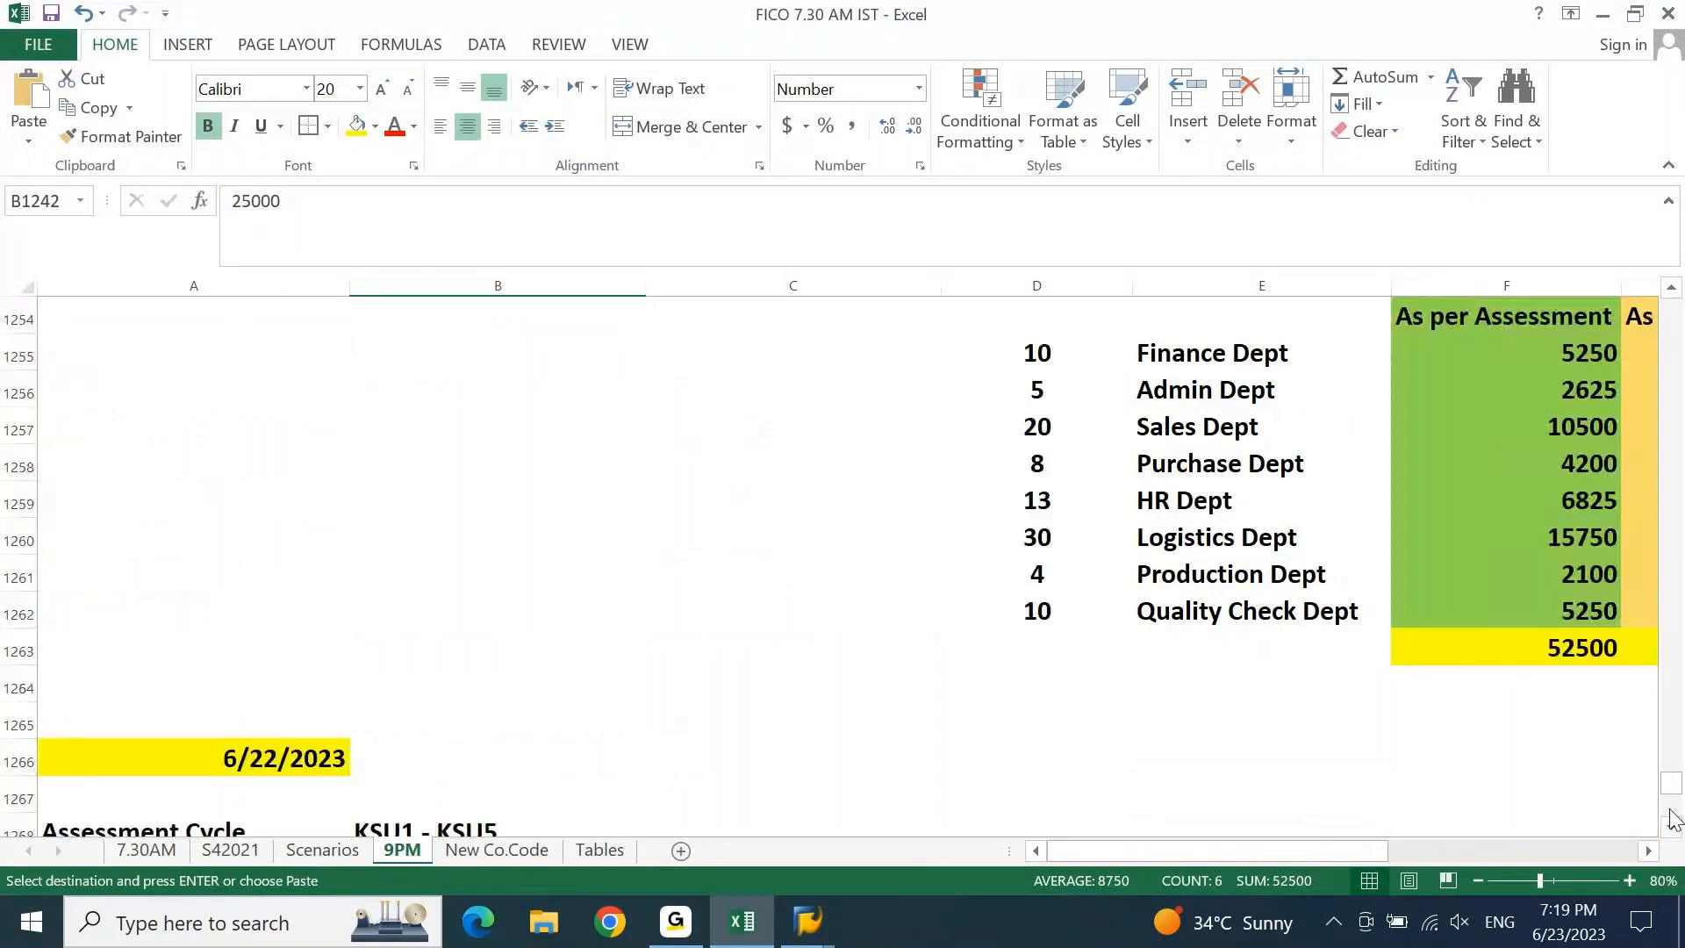
left_click(1672, 818)
left_click(1672, 818)
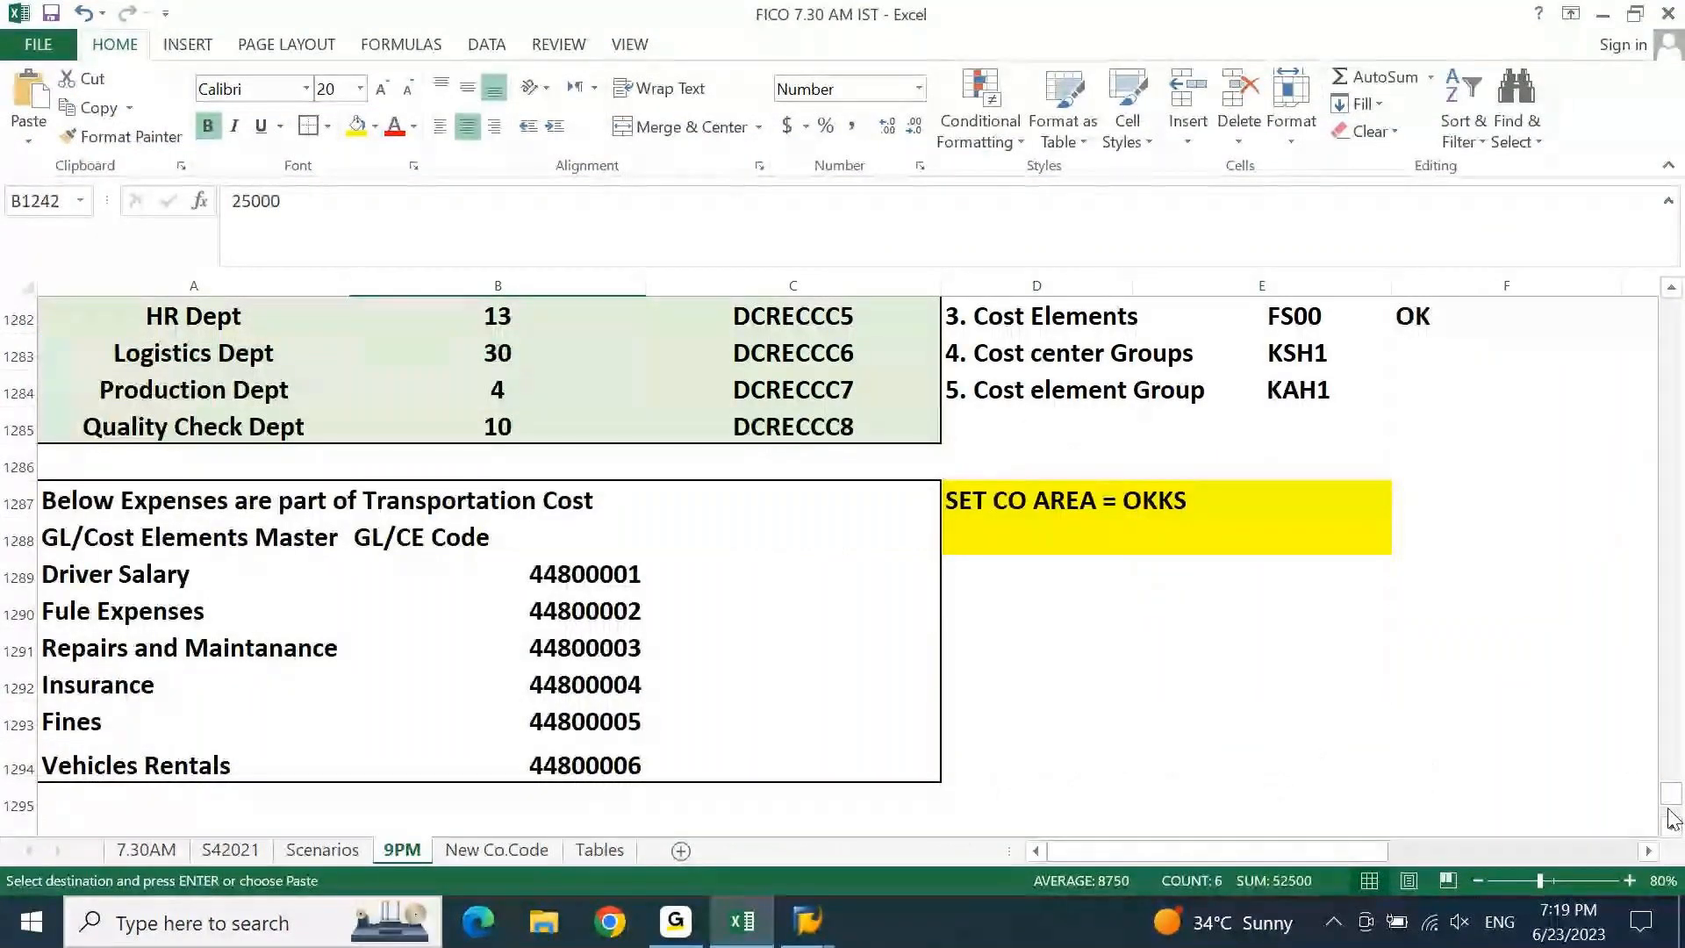
key("Page_Down")
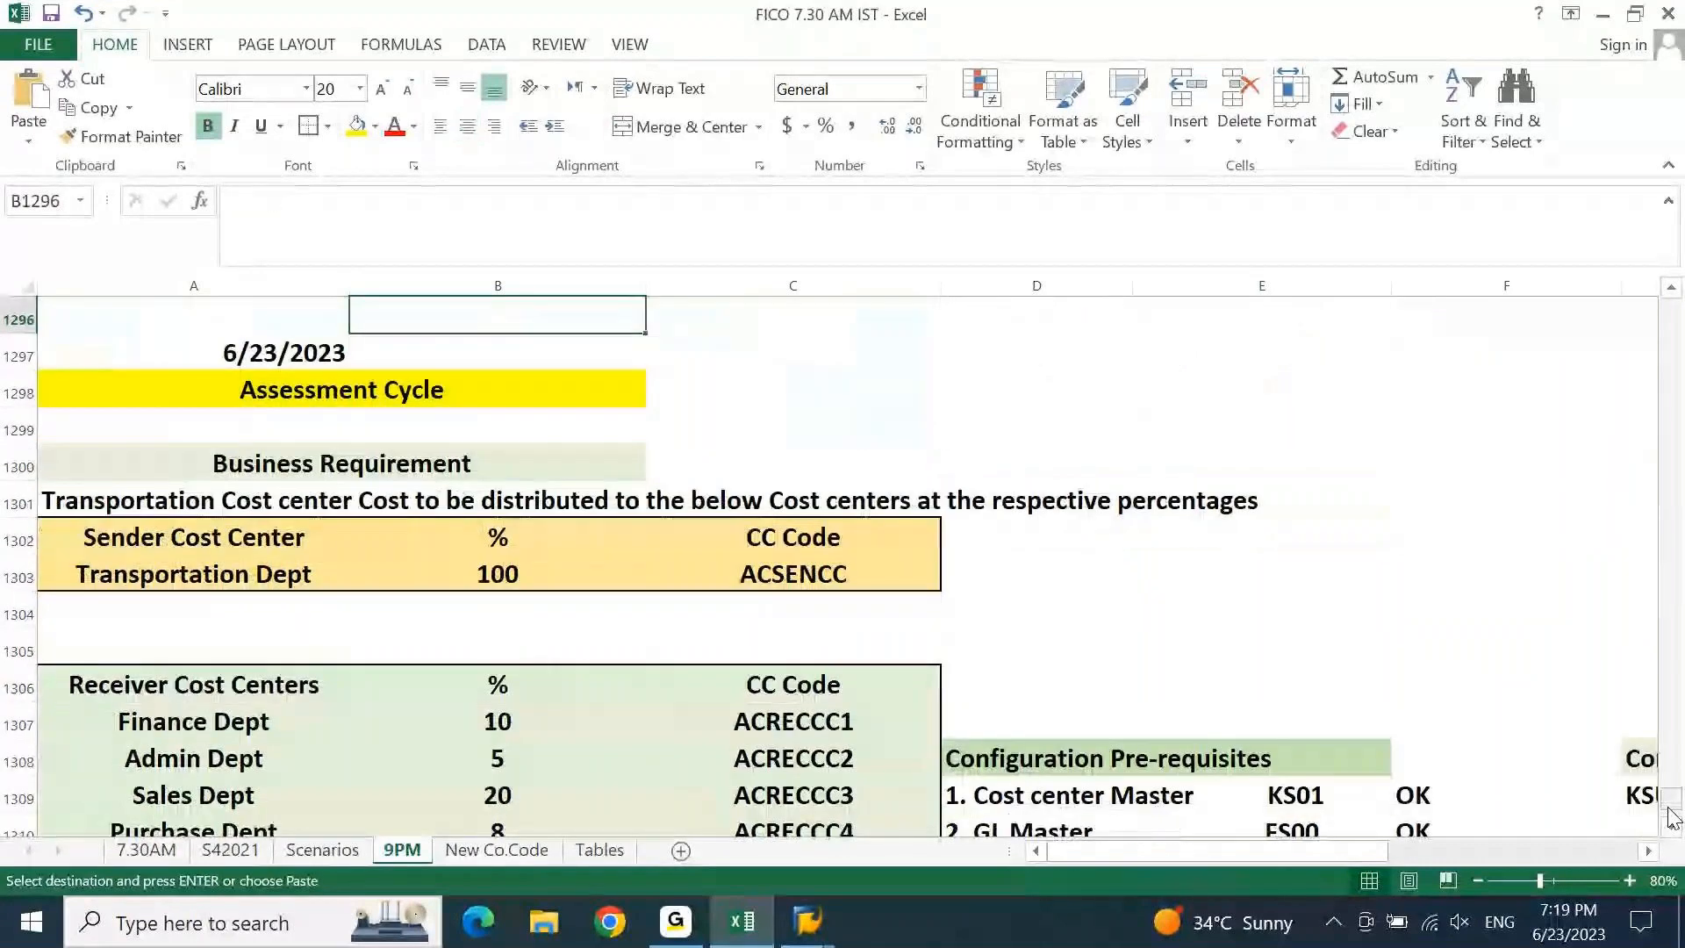
key("Page_Down")
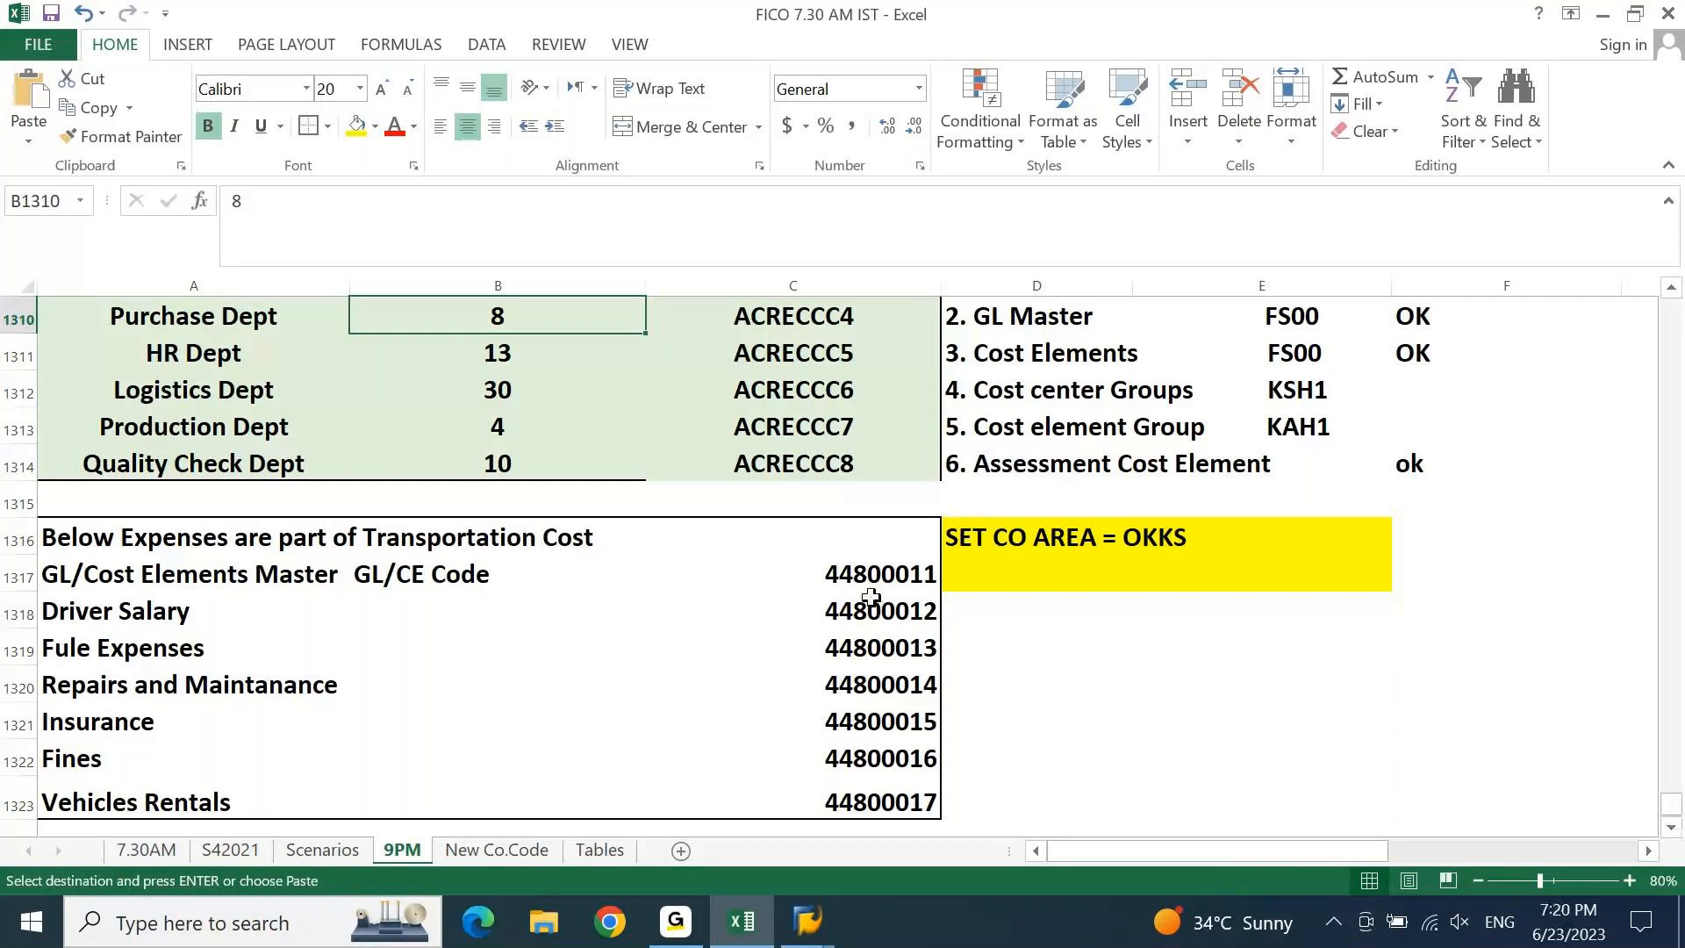
left_click_drag(897, 569, 904, 760)
key("ctrl+c")
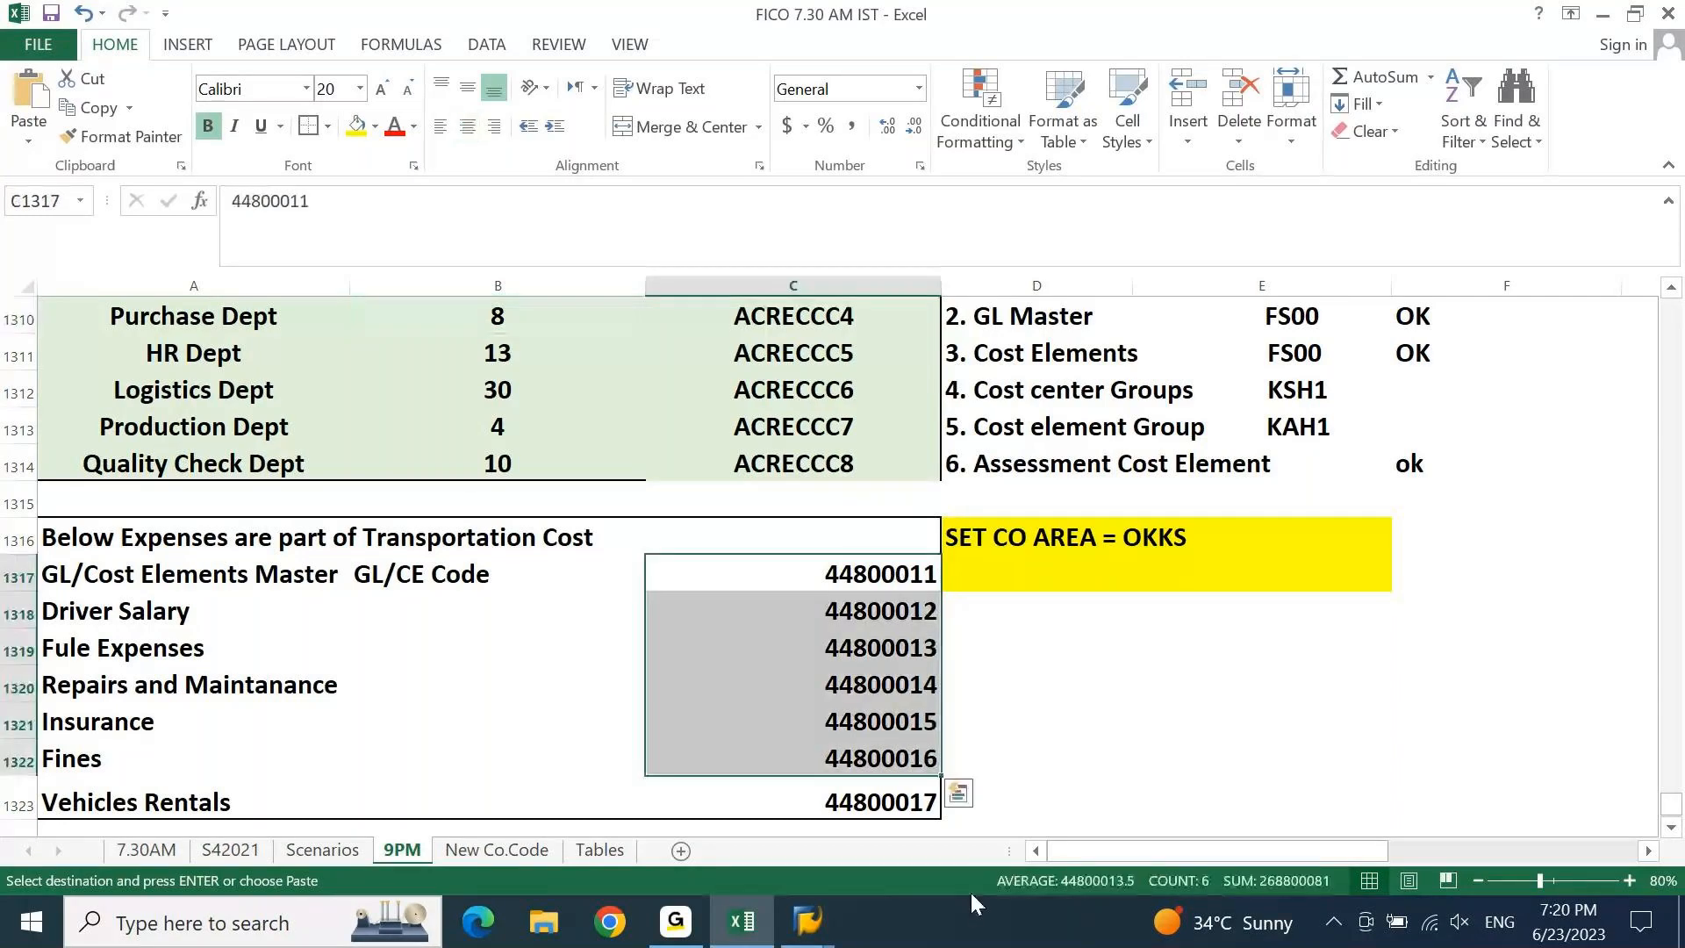
key("Down")
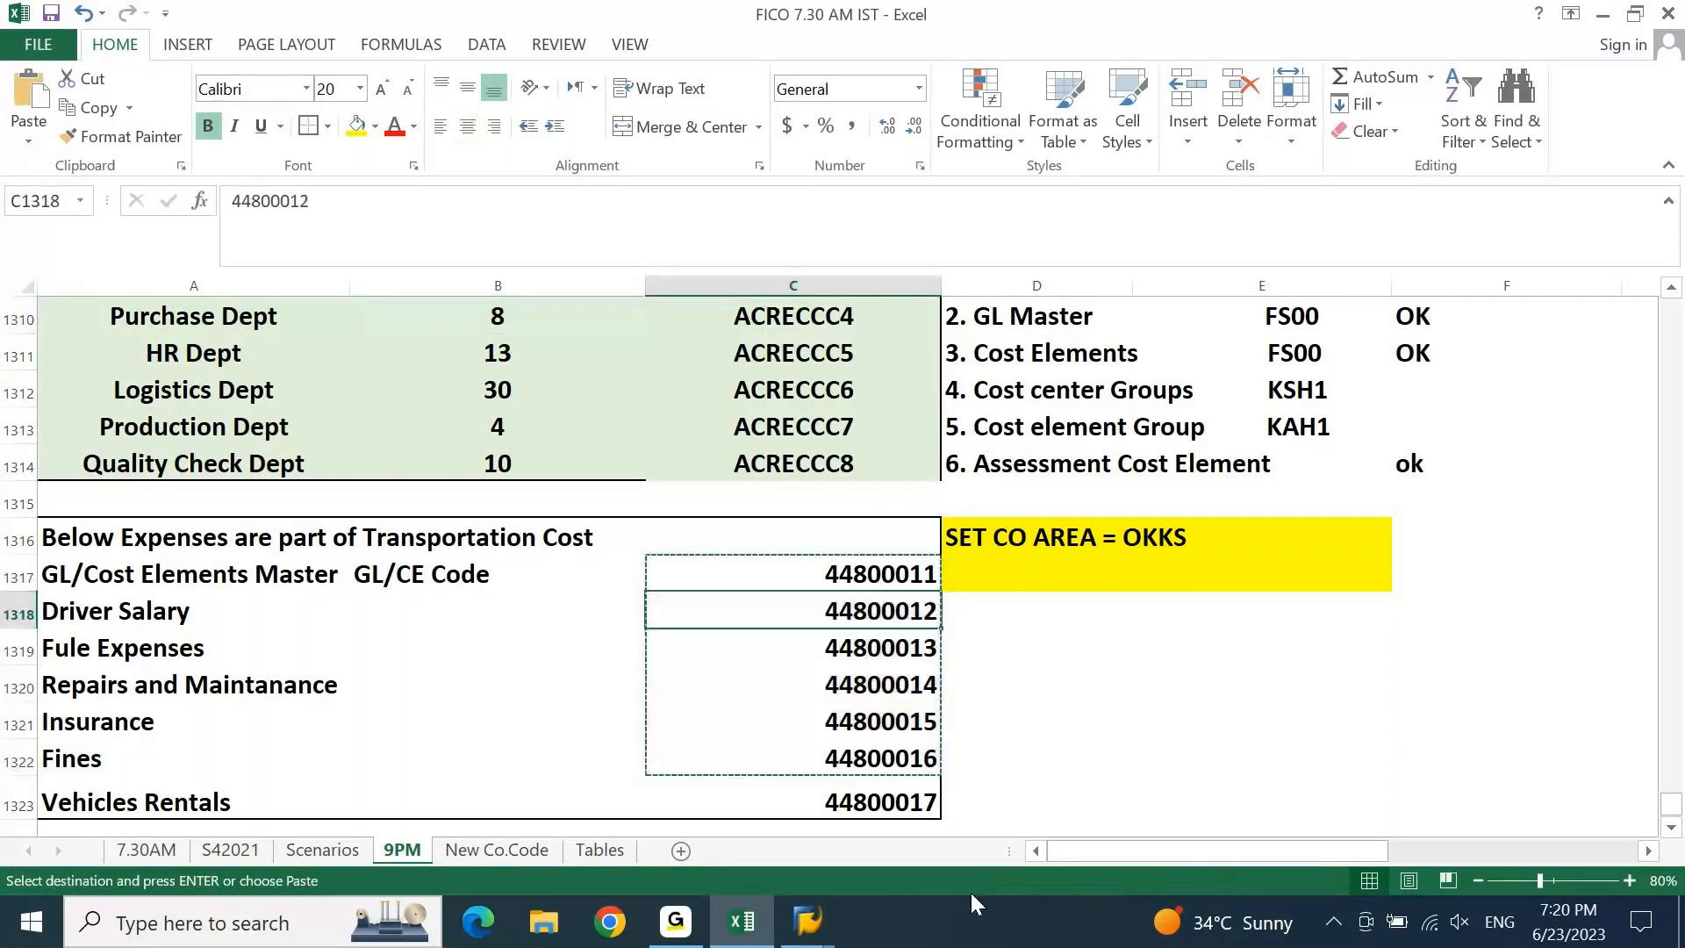
key("ctrl+v")
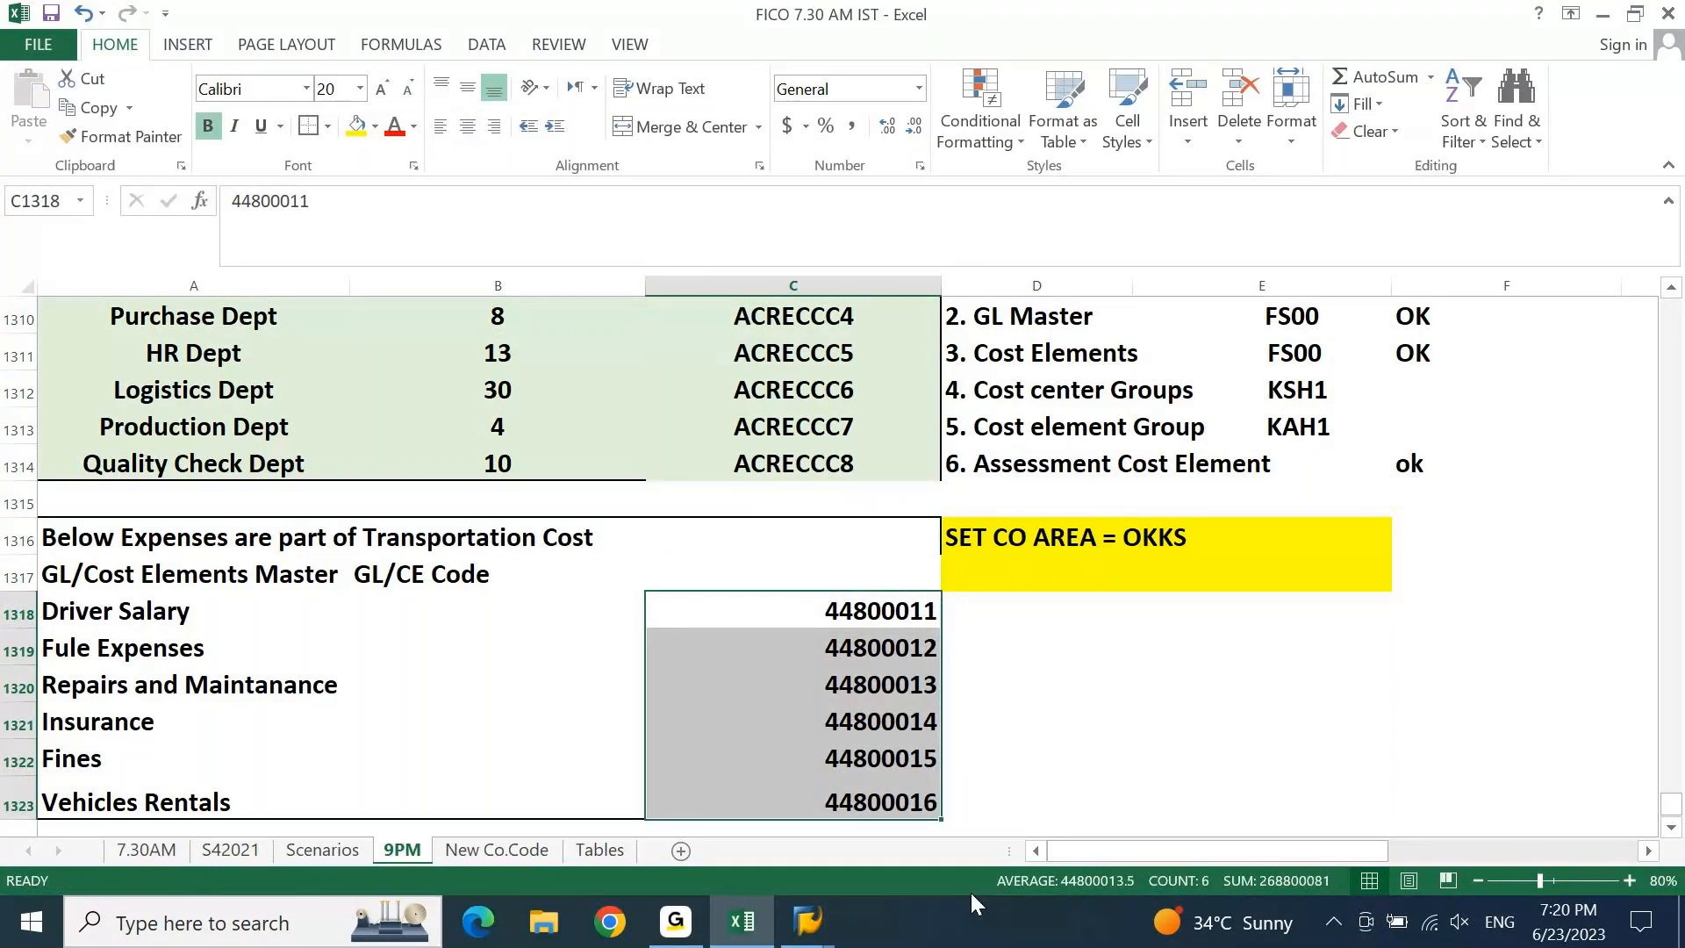
left_click(808, 922)
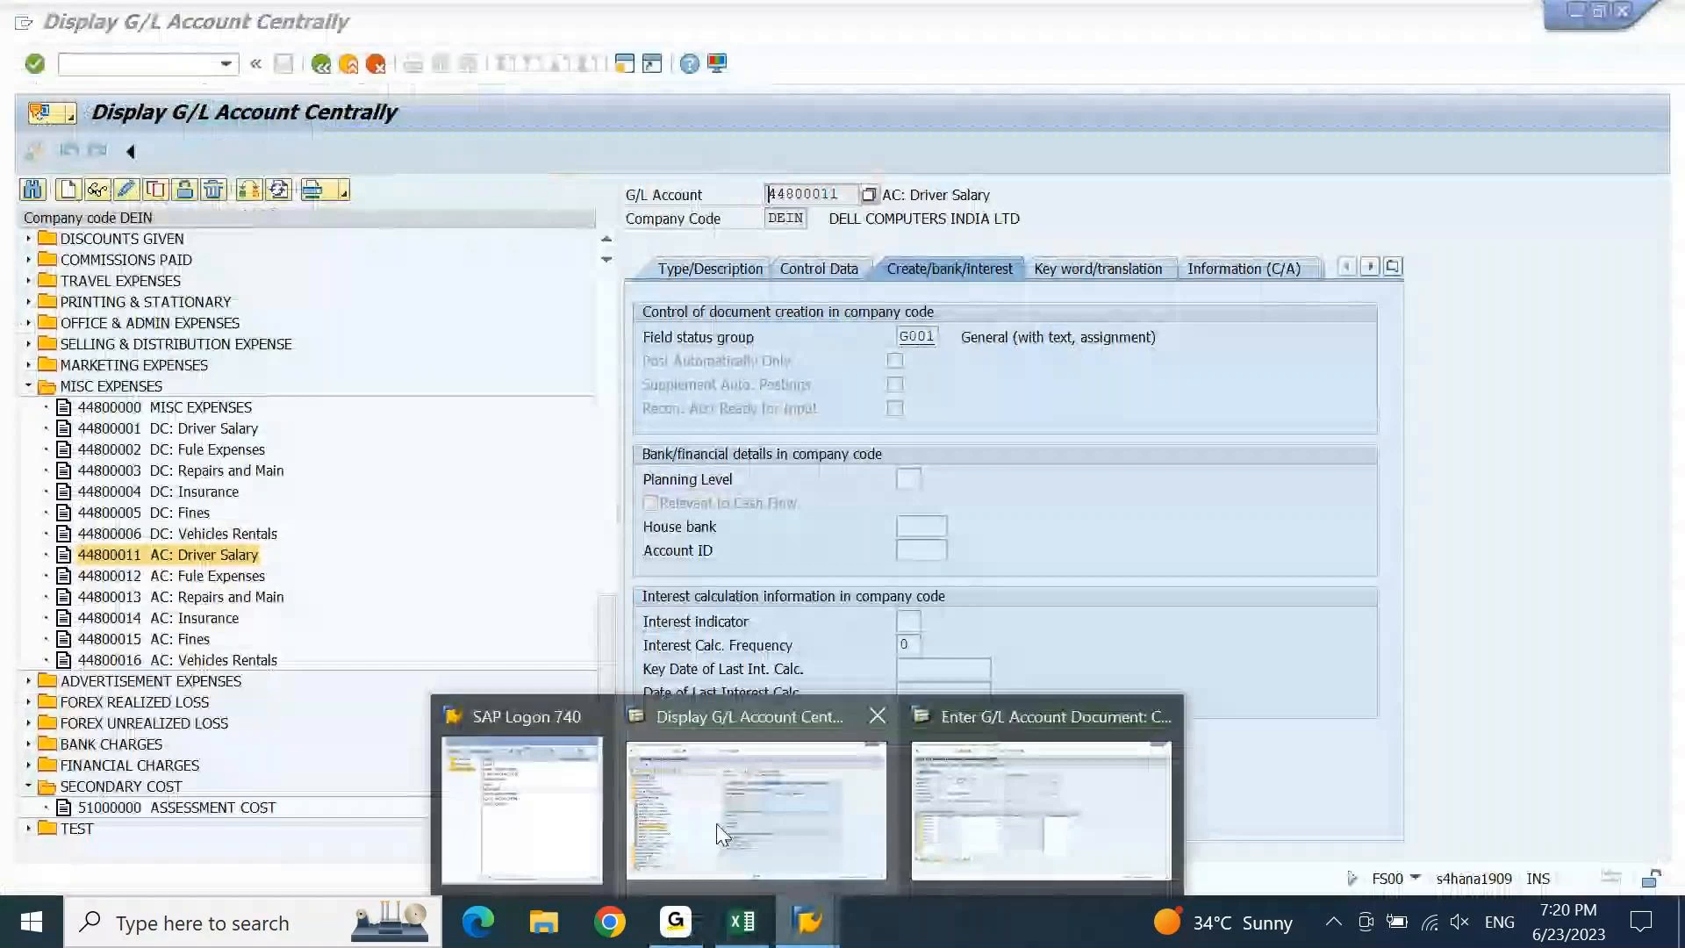
Set line 7 to account 12000002 with amount * and move to line 1's Cost center.
left_click(1041, 807)
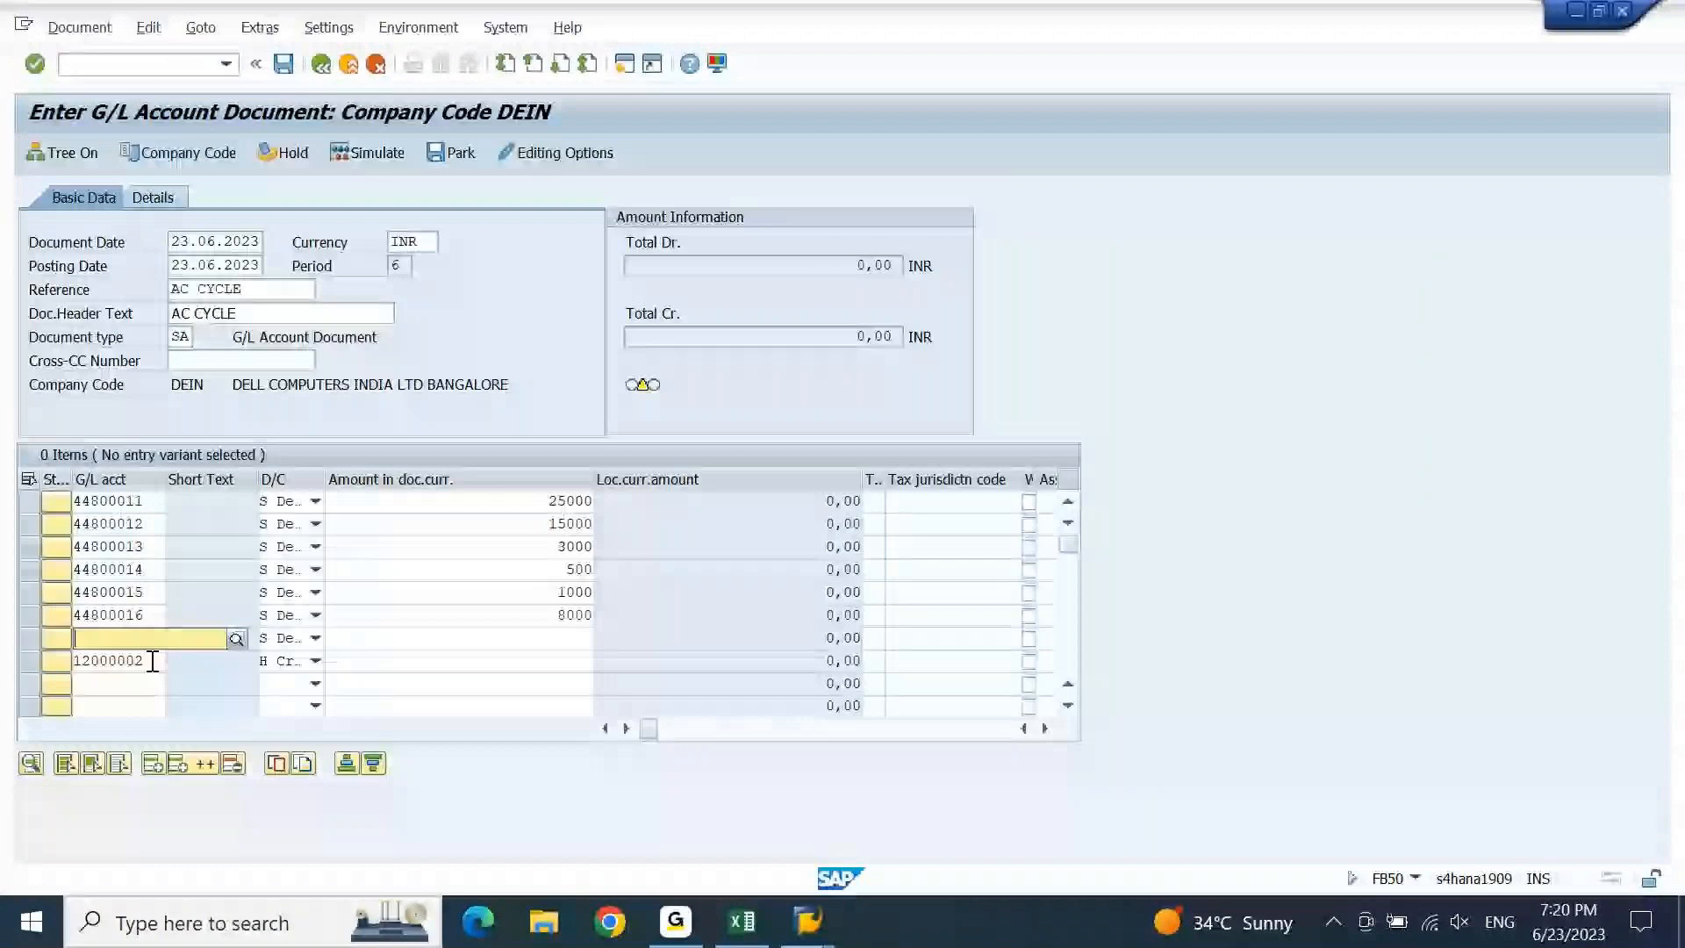
key("ctrl+v")
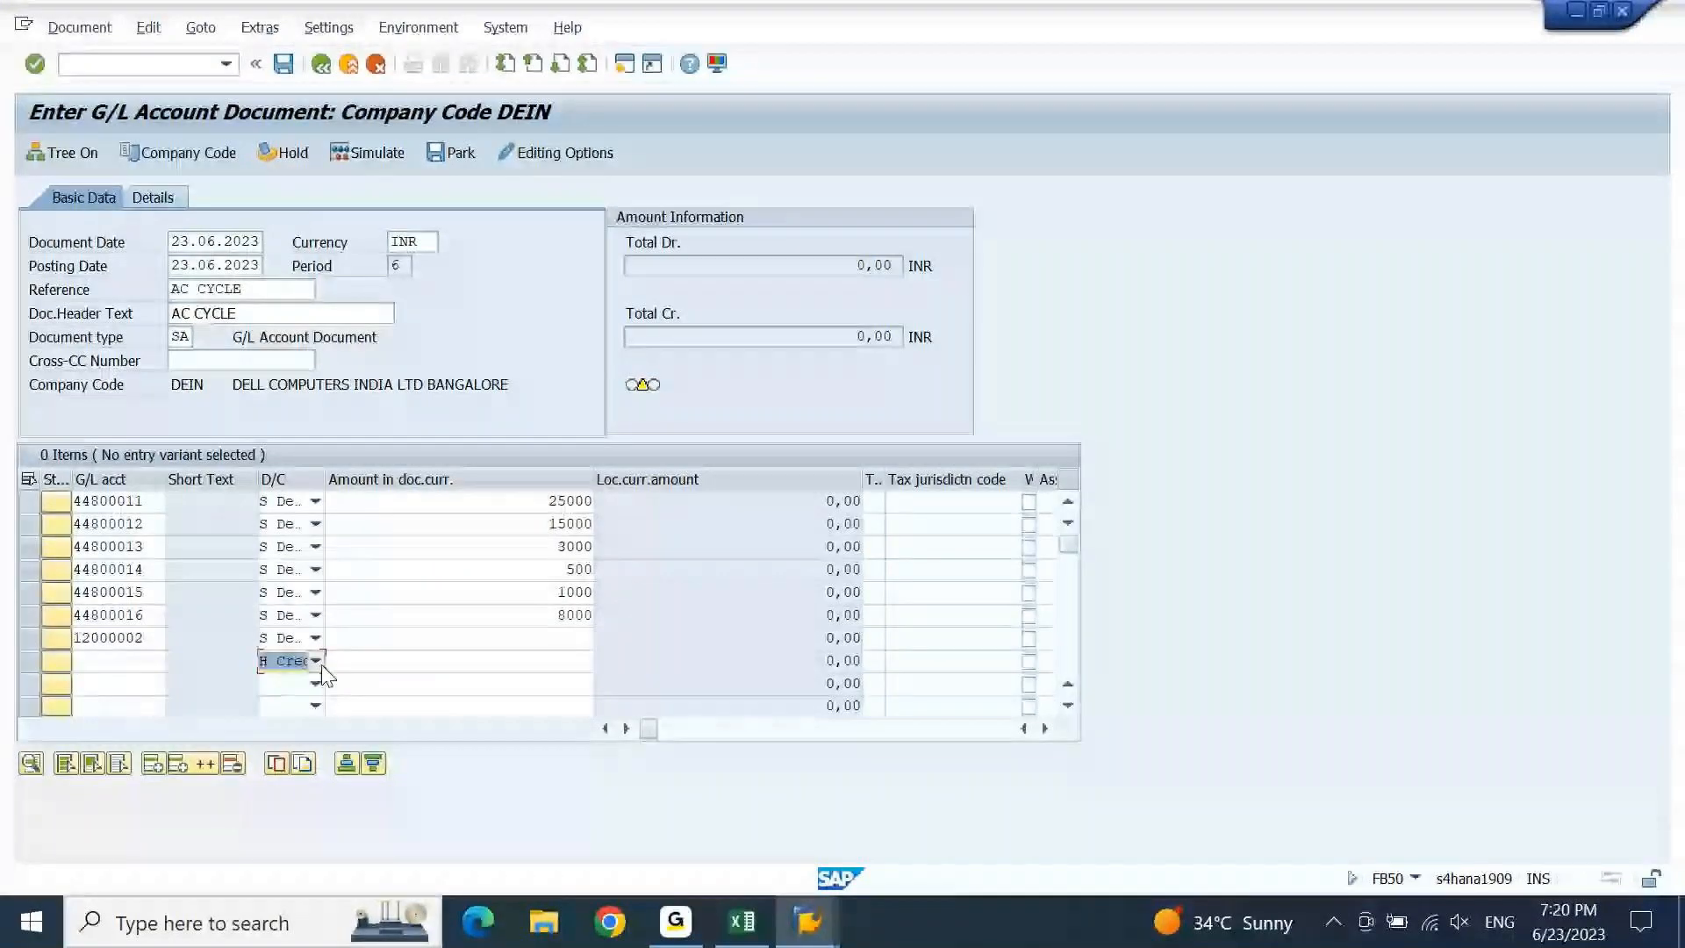
left_click(505, 646)
type("*")
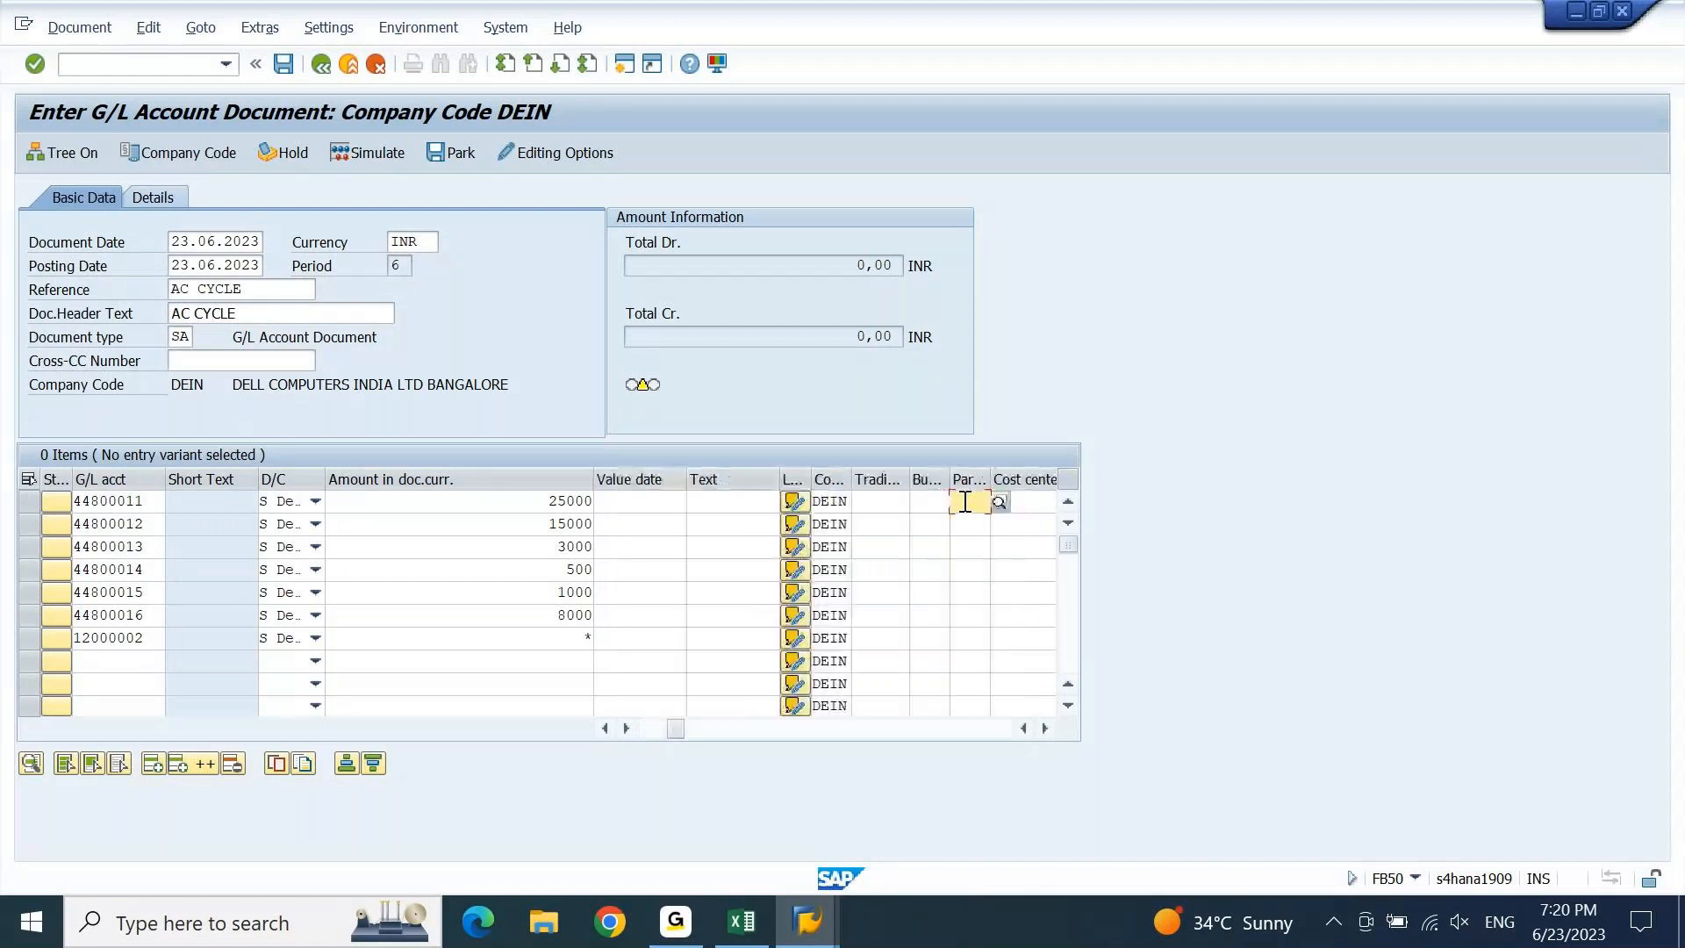
key("Tab")
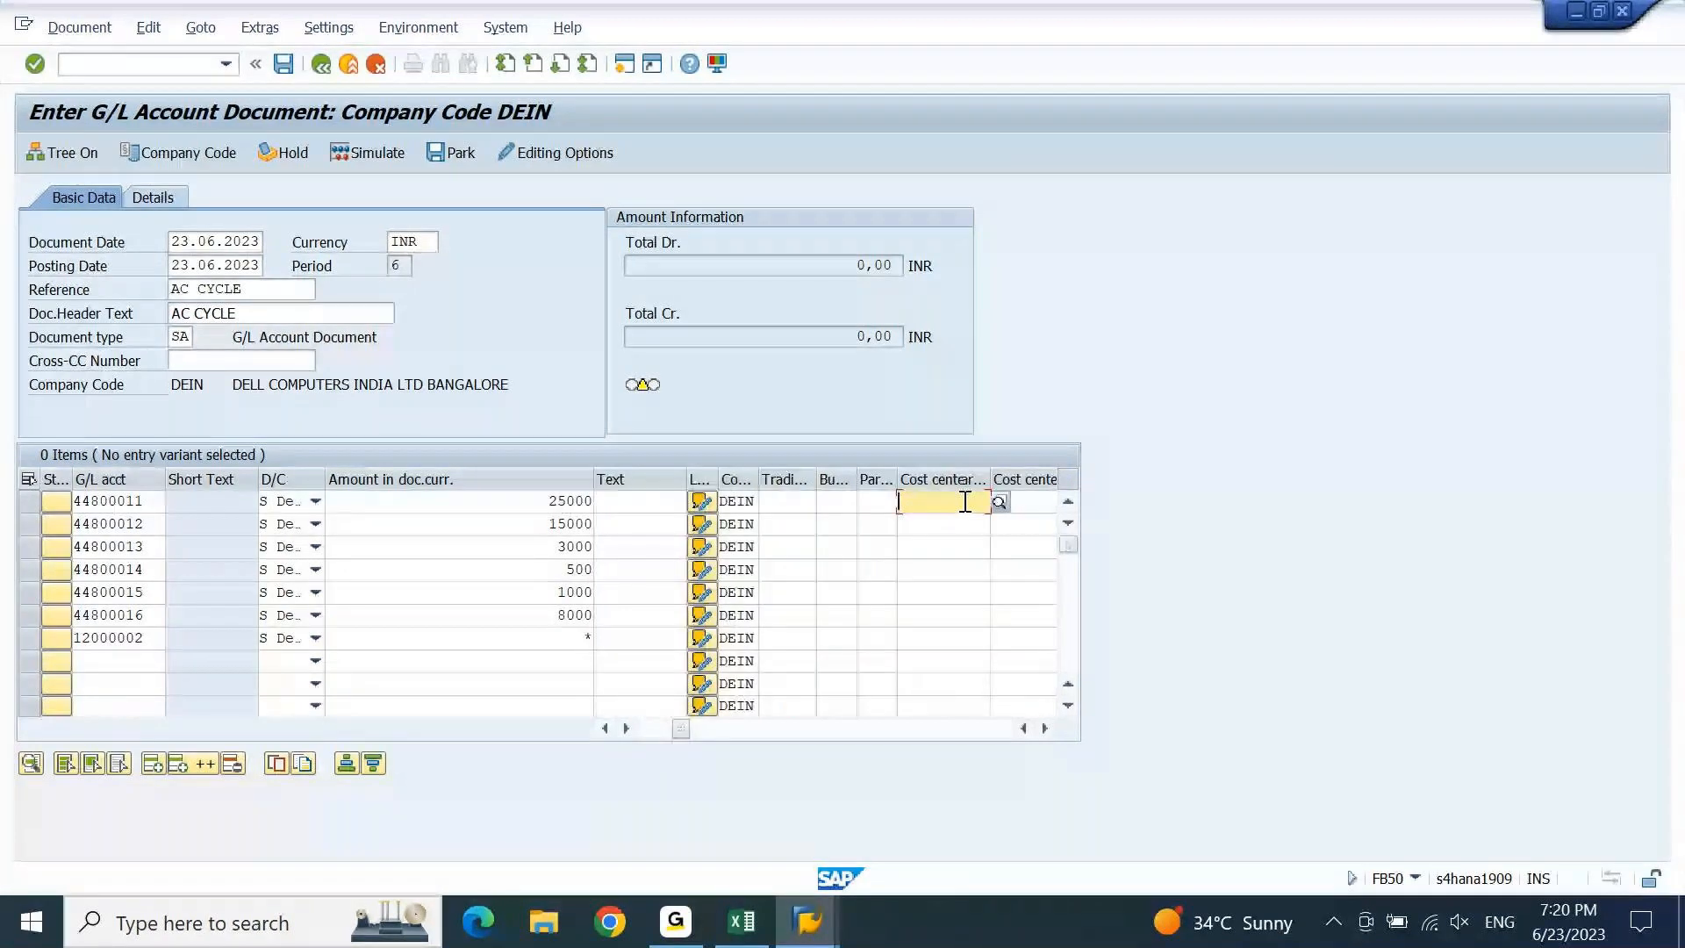
left_click(965, 501)
key("BackSpace")
left_click(965, 501)
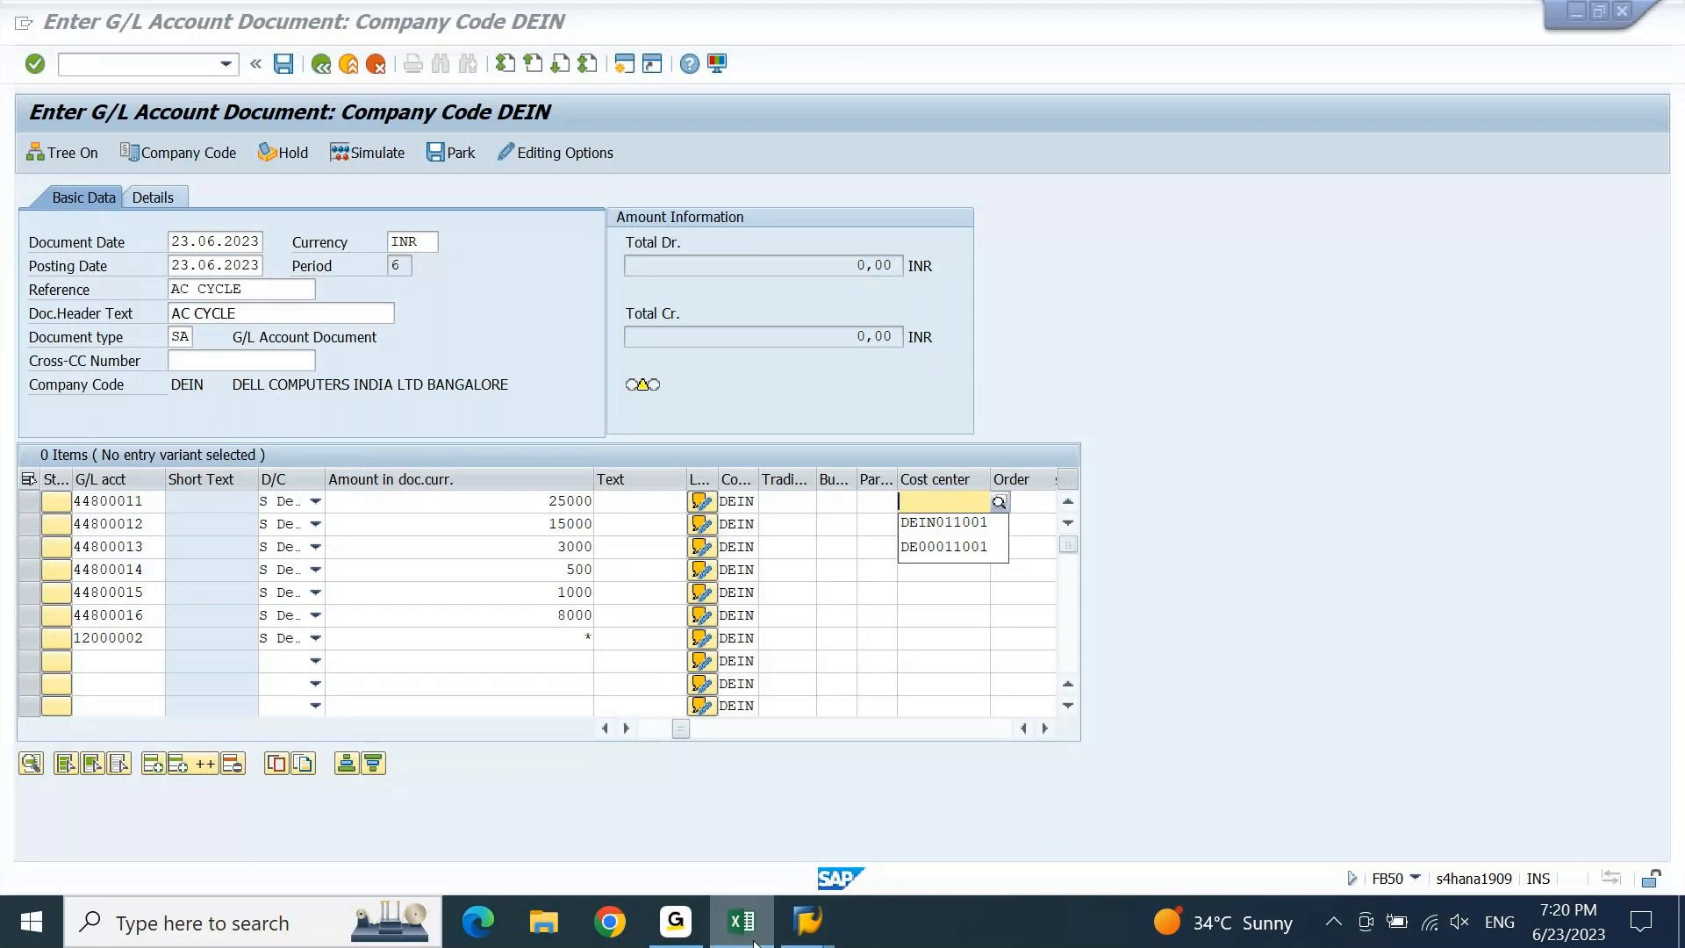
Copy the sender cost center code ACSENCC from Excel.
left_click(753, 941)
key("Up")
key("Up")
key("ctrl+c")
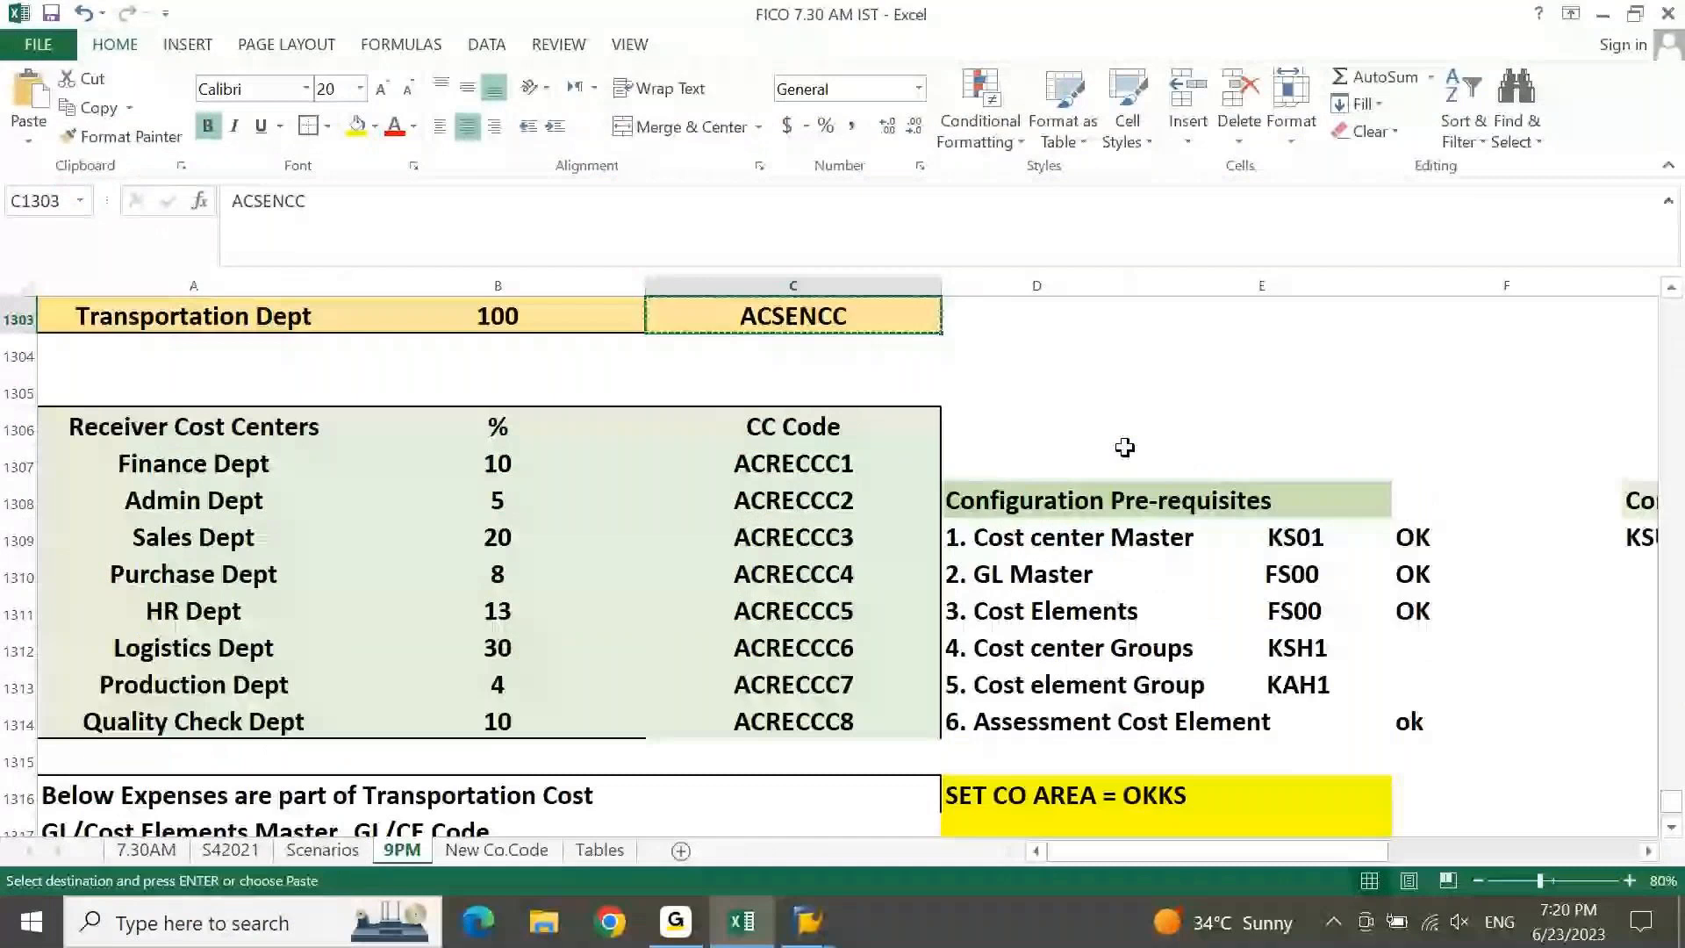
mouse_move(761, 939)
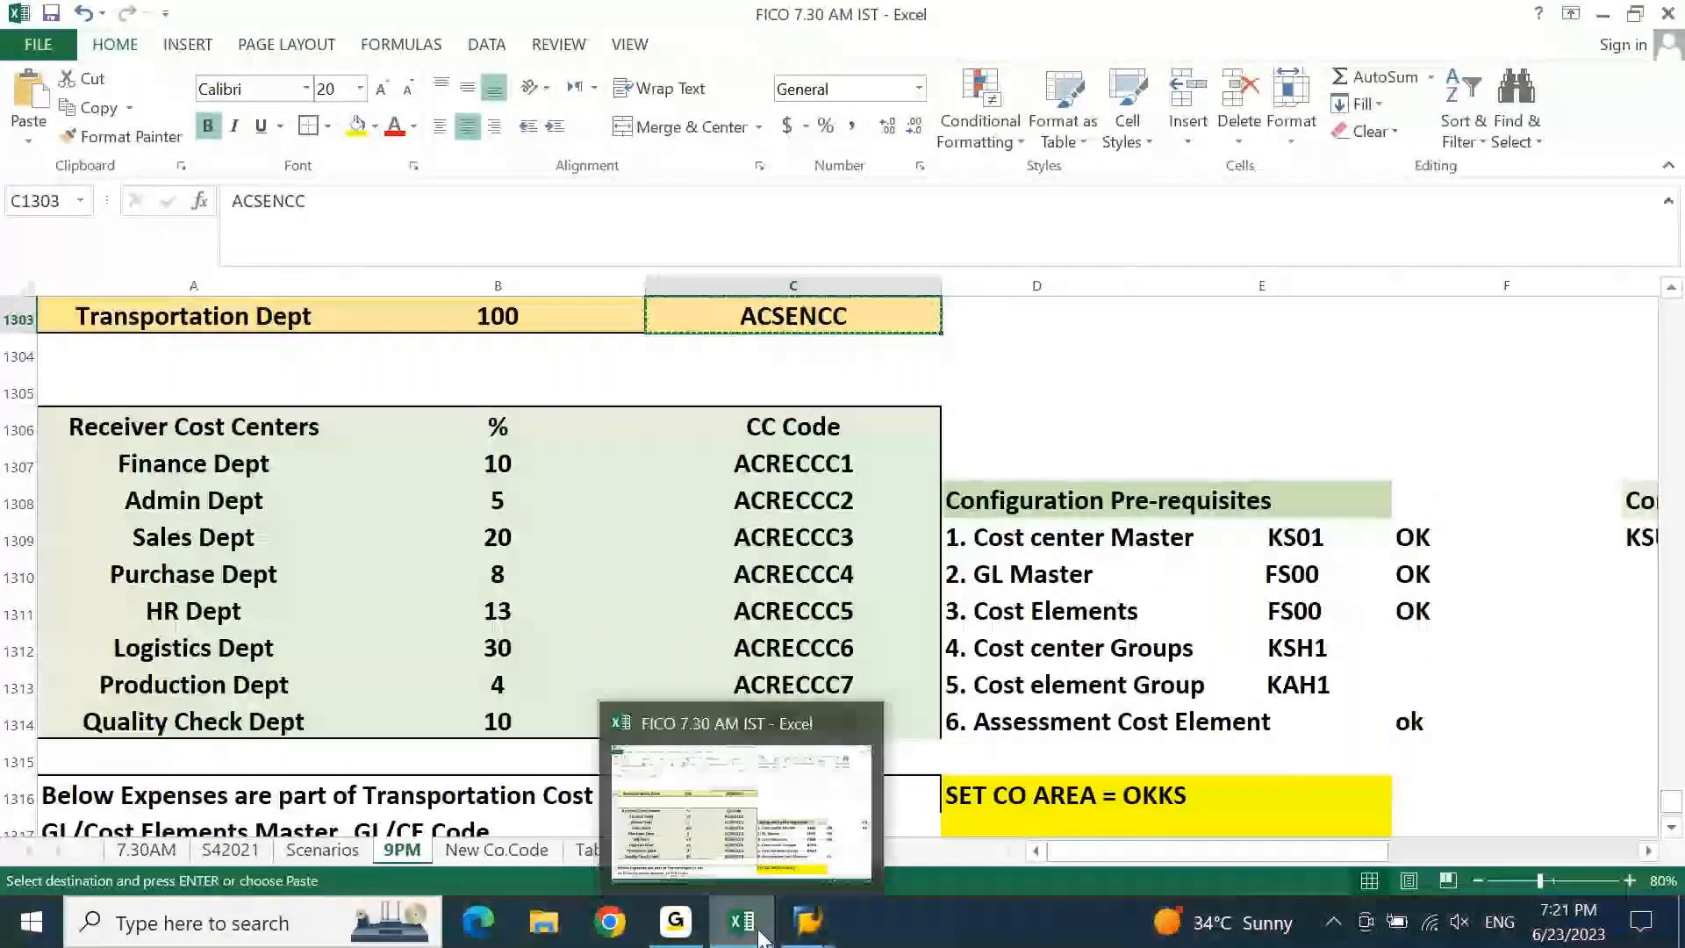
left_click(761, 939)
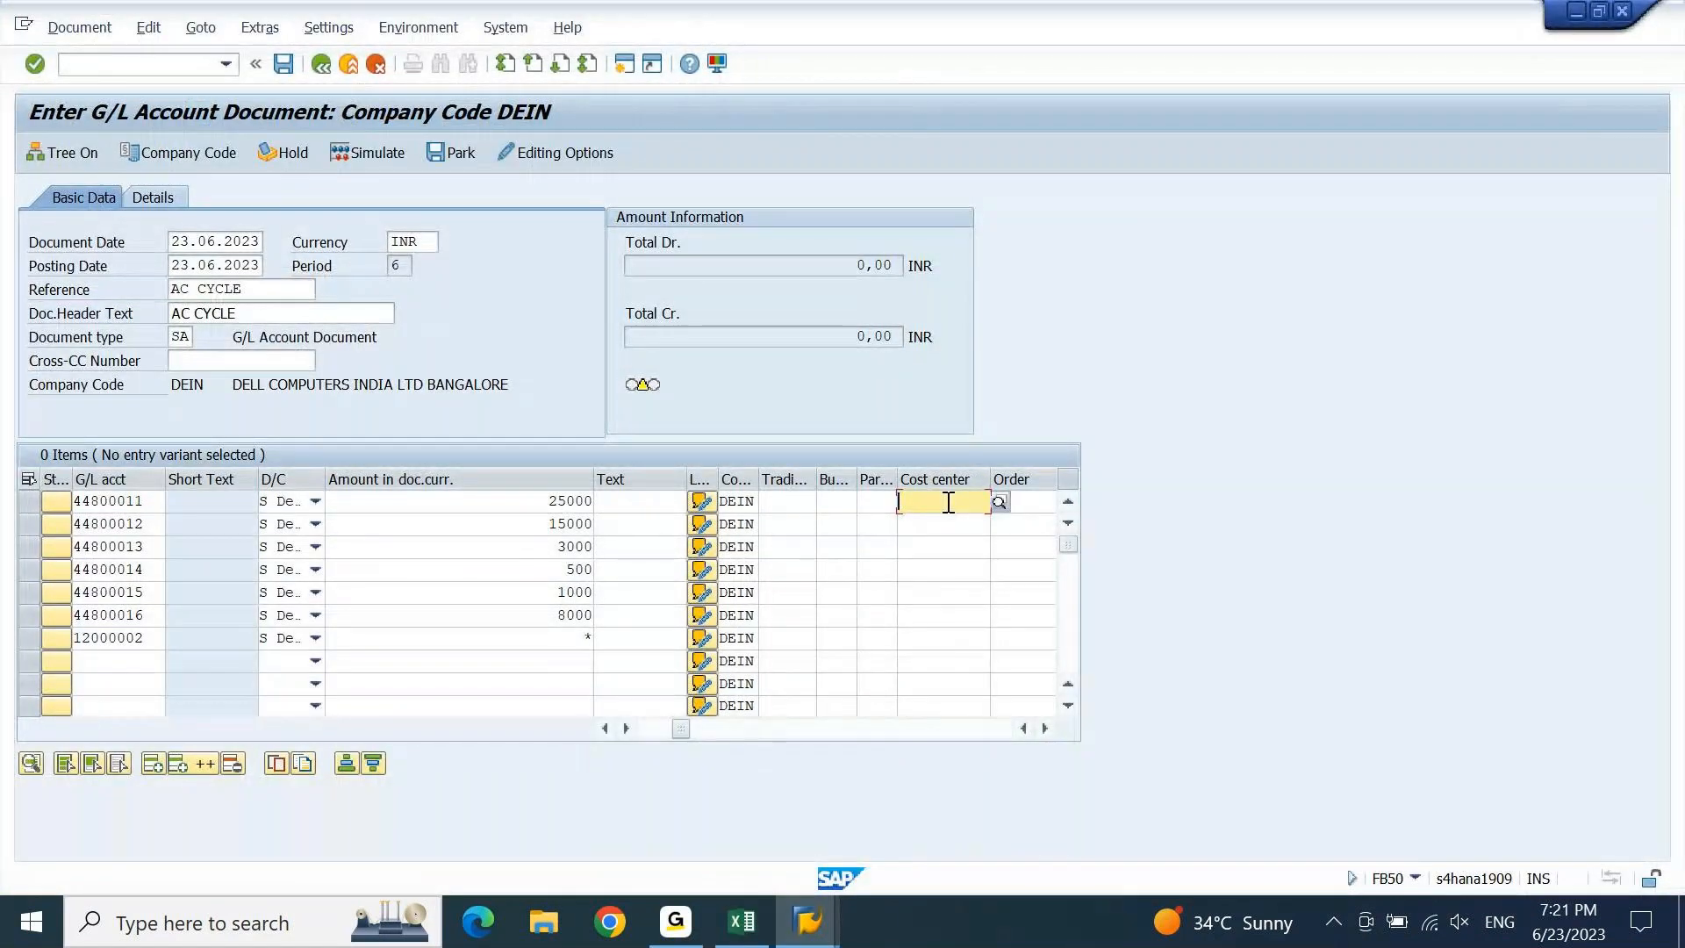
Paste ACSENCC into the Cost center of expense lines 1–6 and check the items.
key("ctrl+v")
key("Down")
key("ctrl+v")
key("Down")
key("ctrl+v")
key("Down")
key("ctrl+v")
key("Down")
key("ctrl+v")
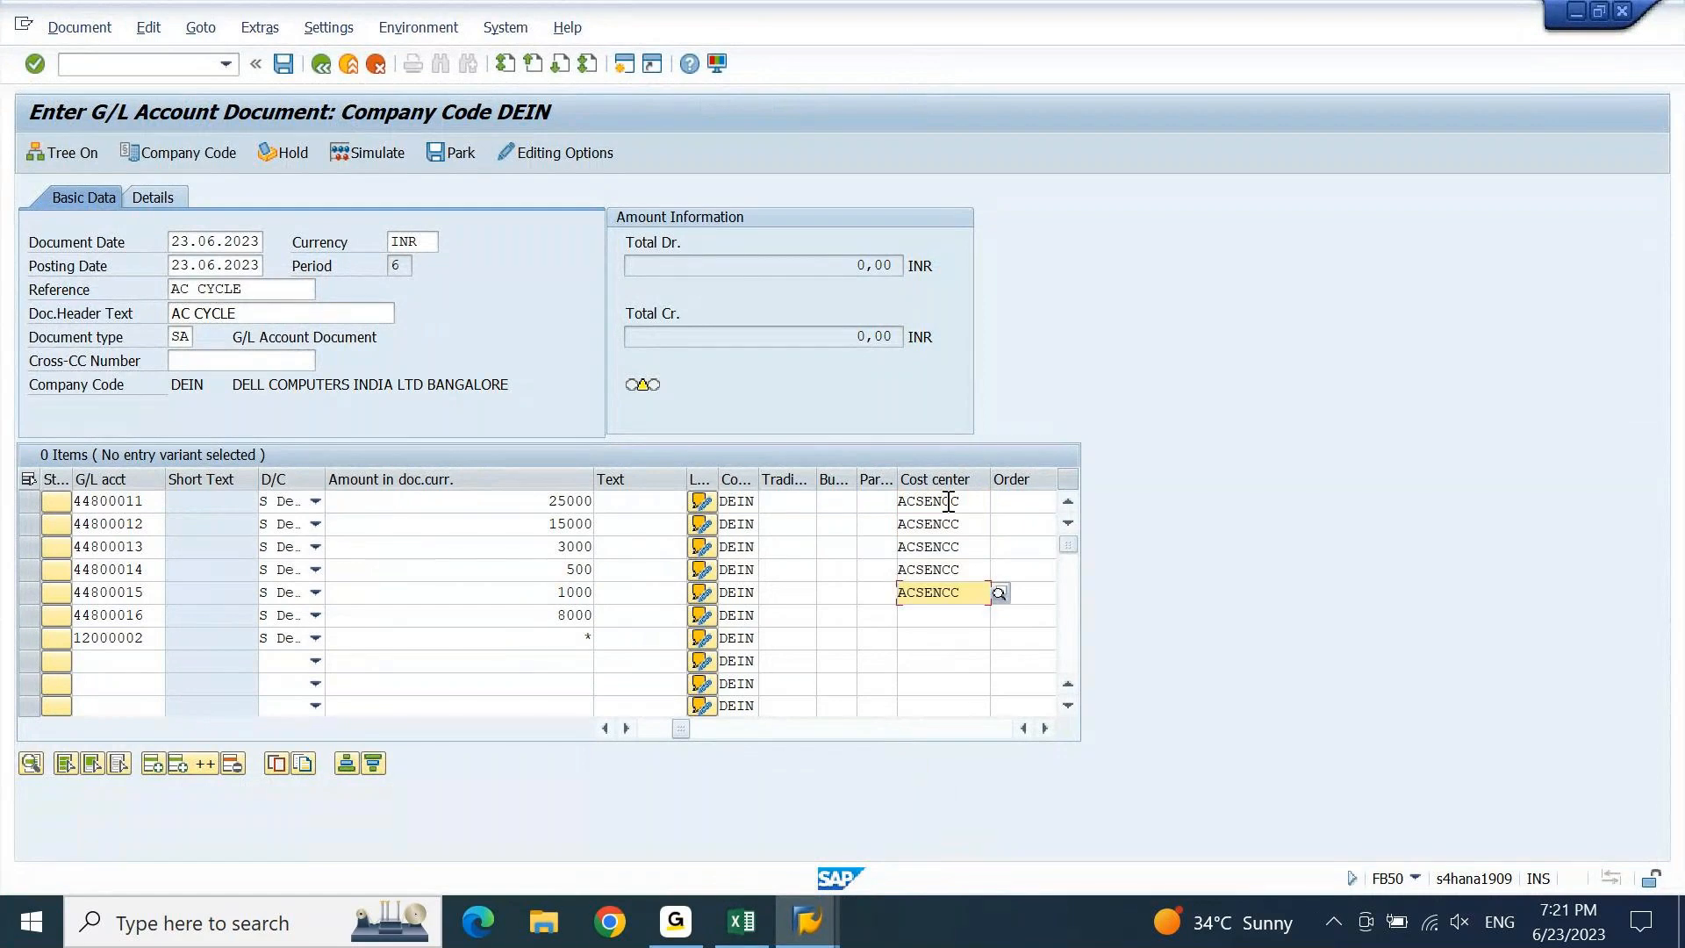
key("Down")
key("ctrl+v")
key("Return")
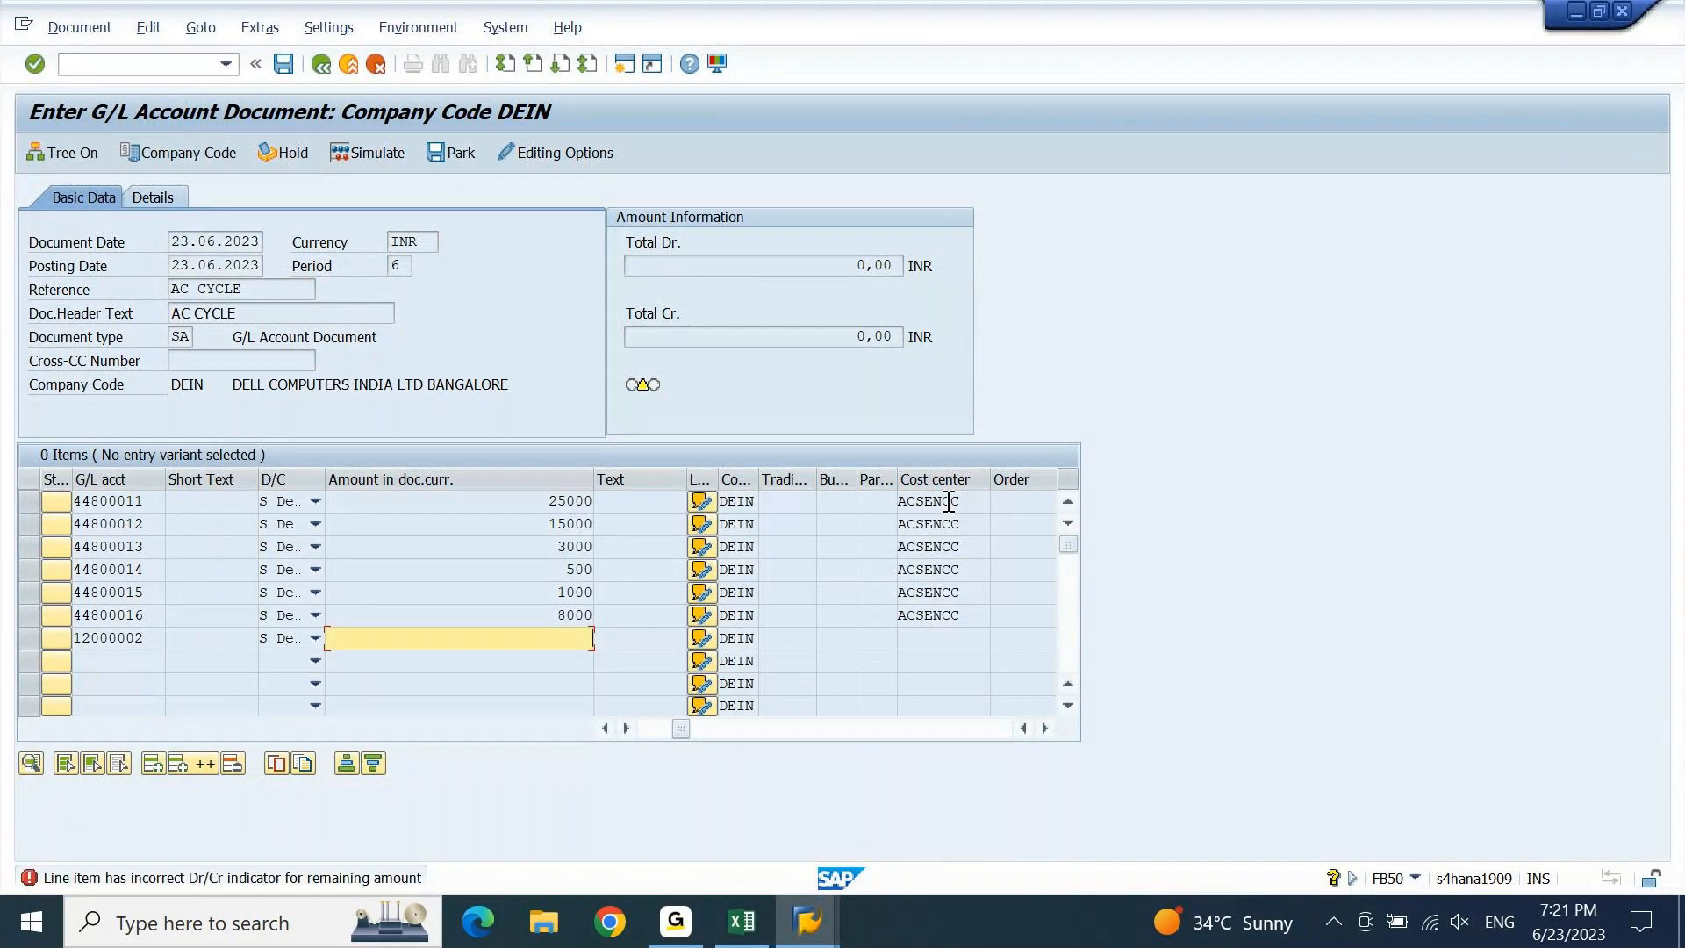
key("Return")
key("Return")
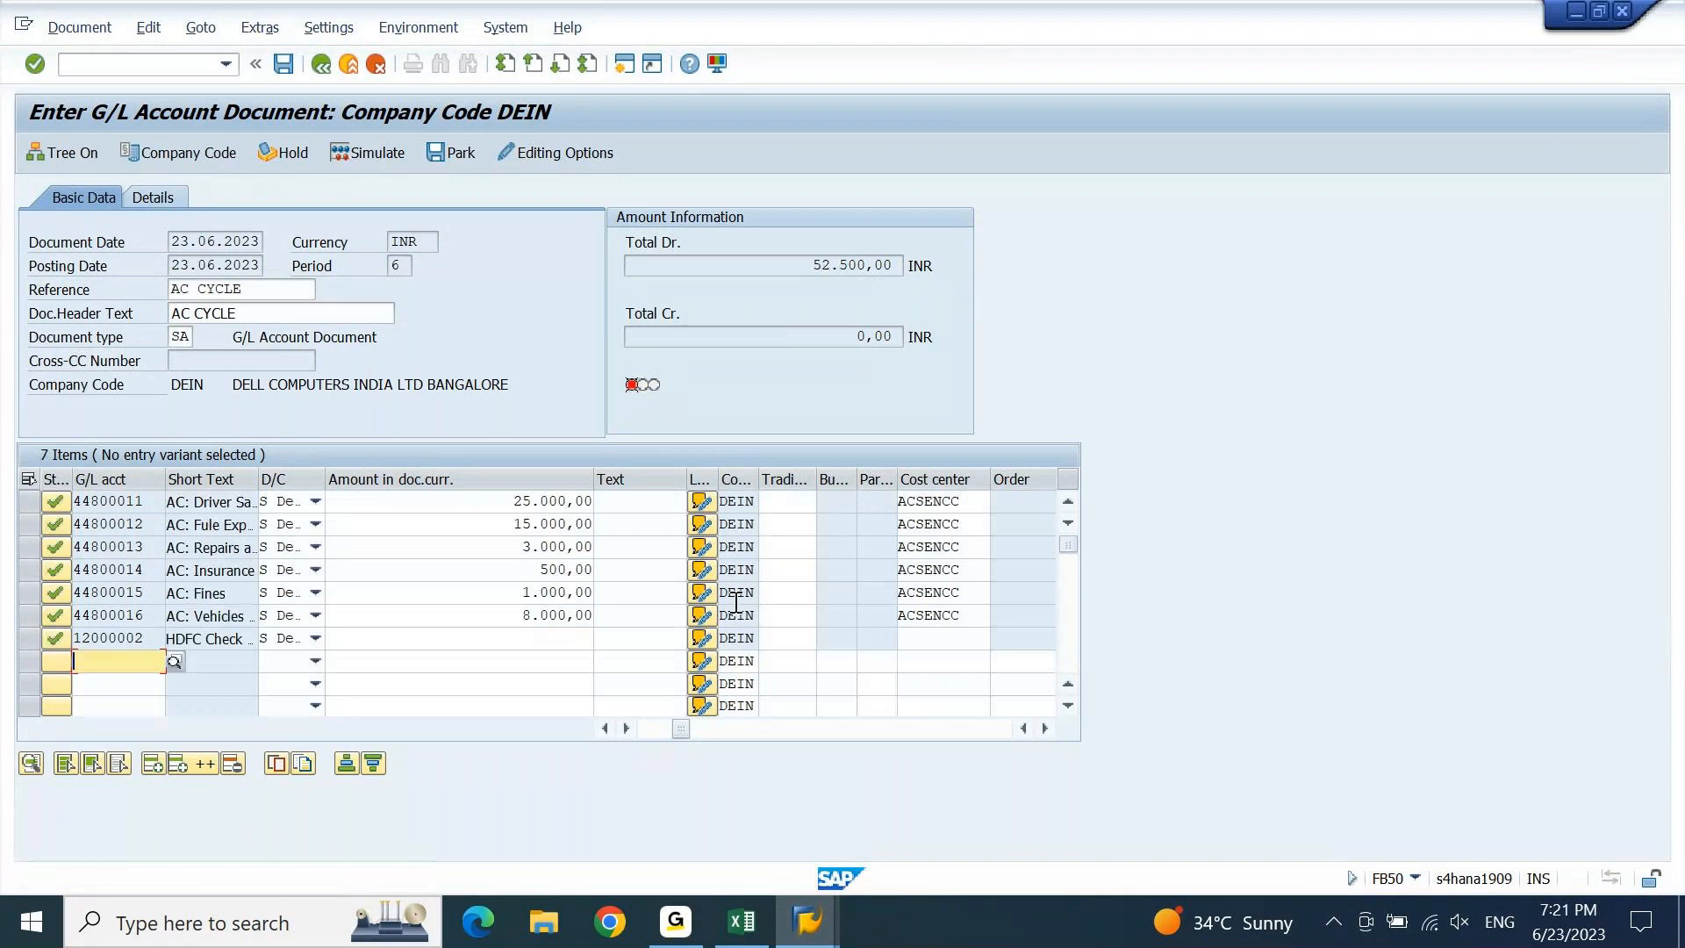
Make the 12000002 line a 52.500,00 credit and post, triggering the ledger customizing error.
left_click(315, 639)
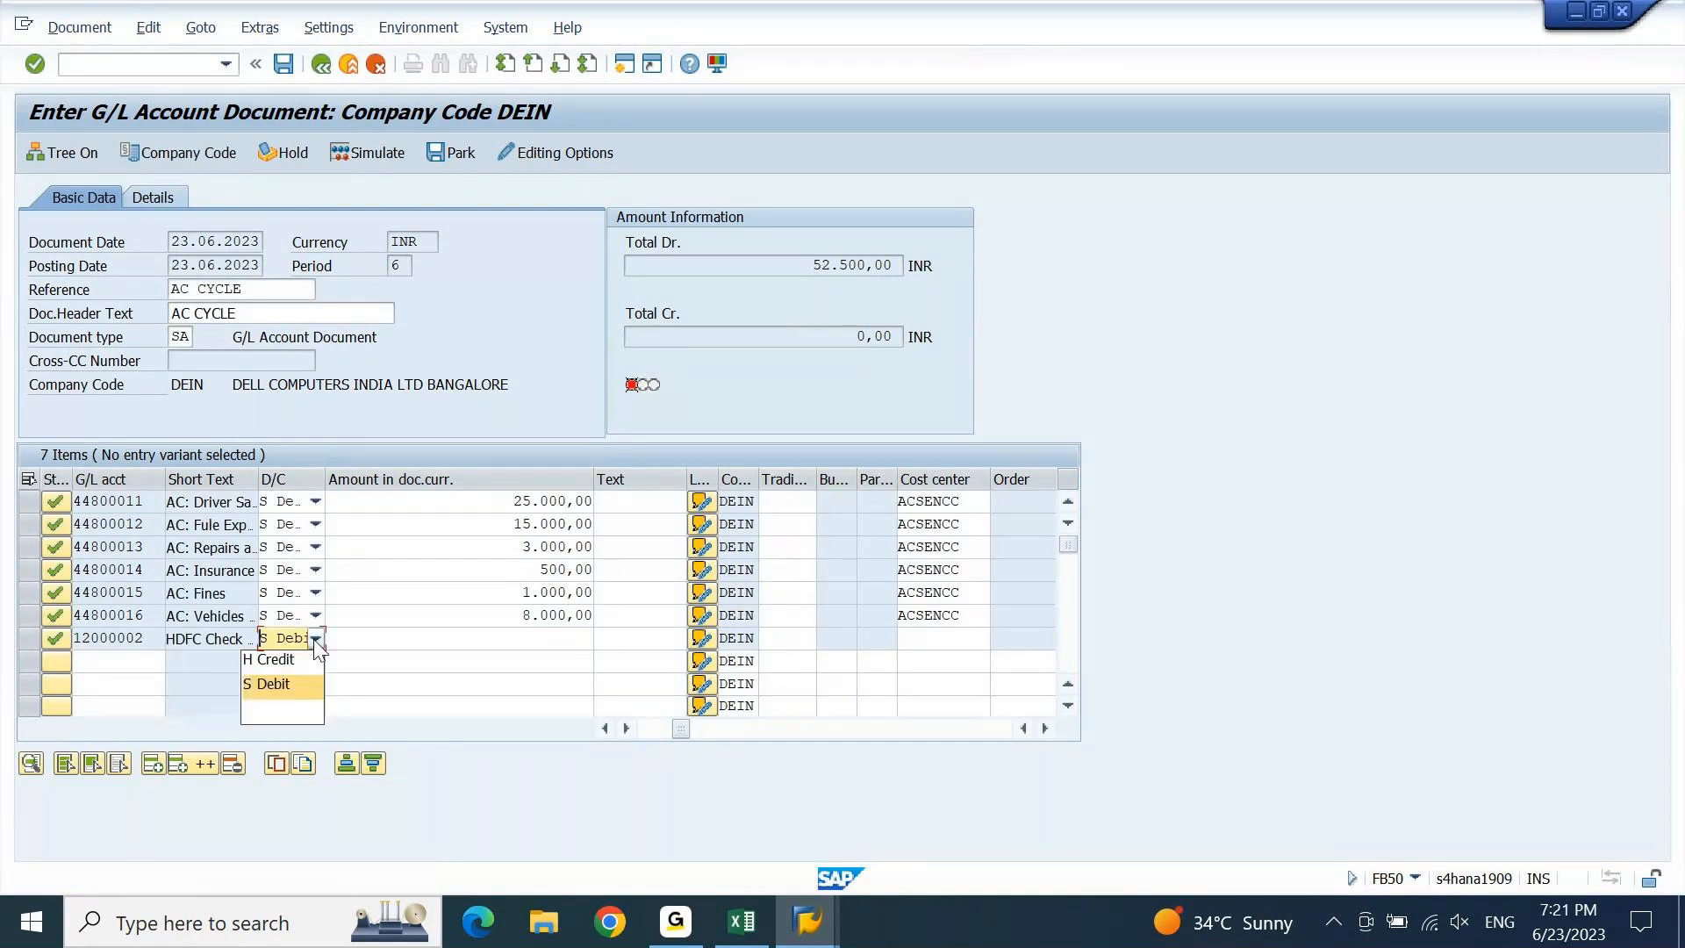
left_click(298, 659)
left_click(523, 640)
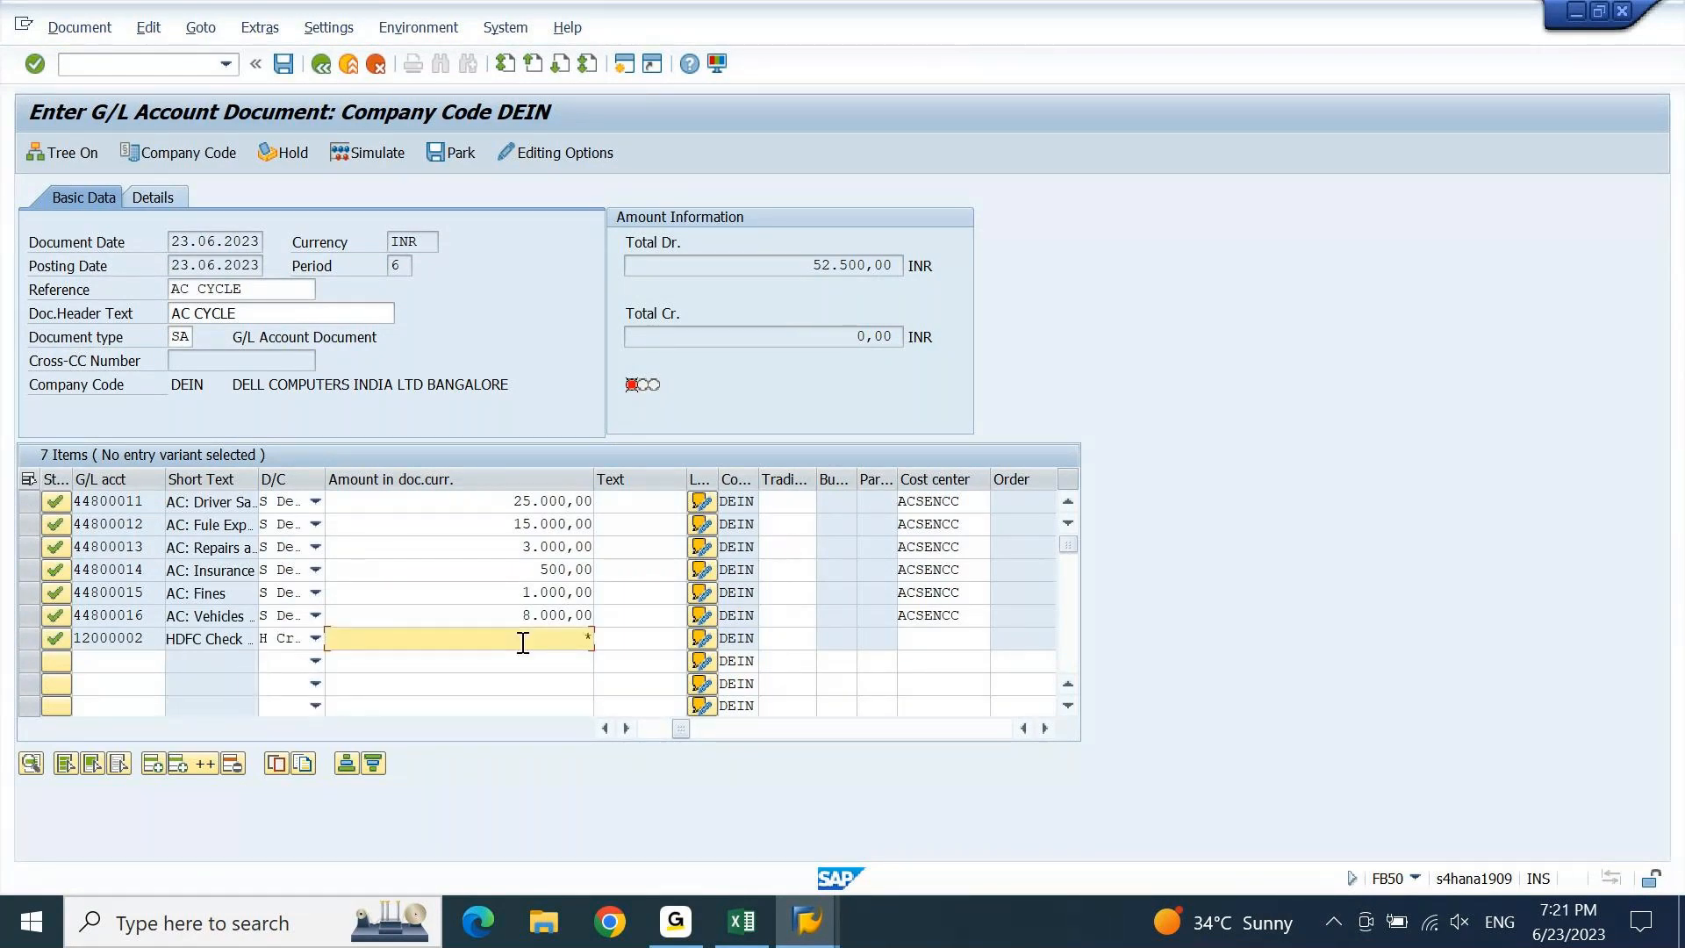
key("Return")
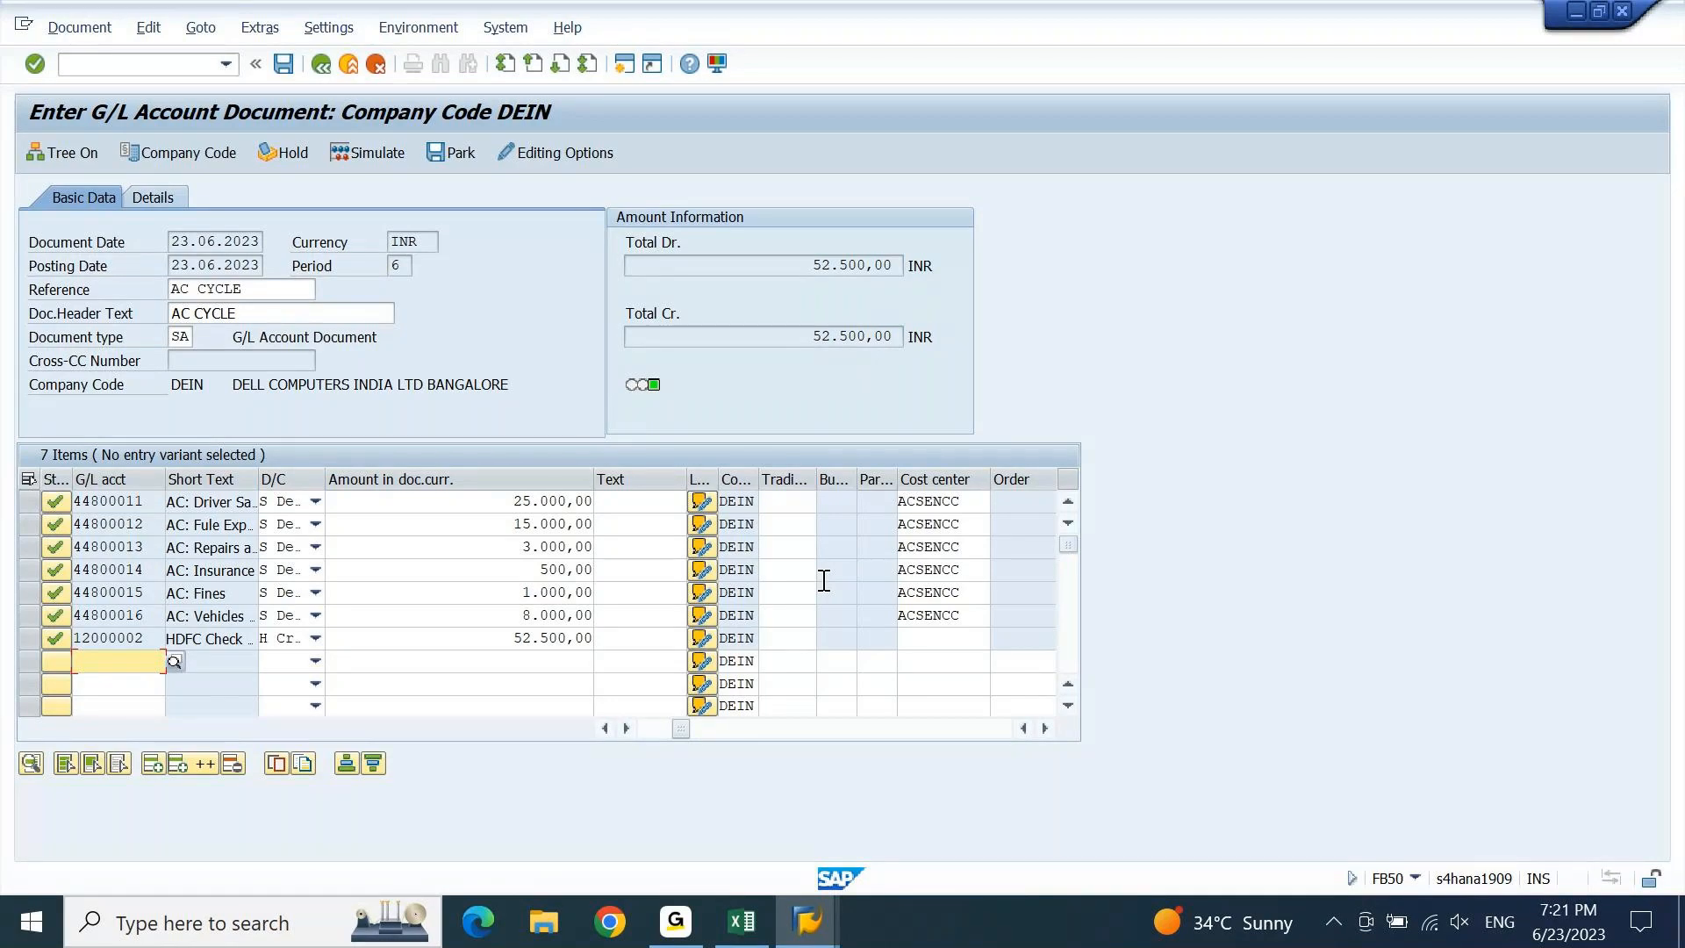
left_click(282, 63)
left_click(283, 64)
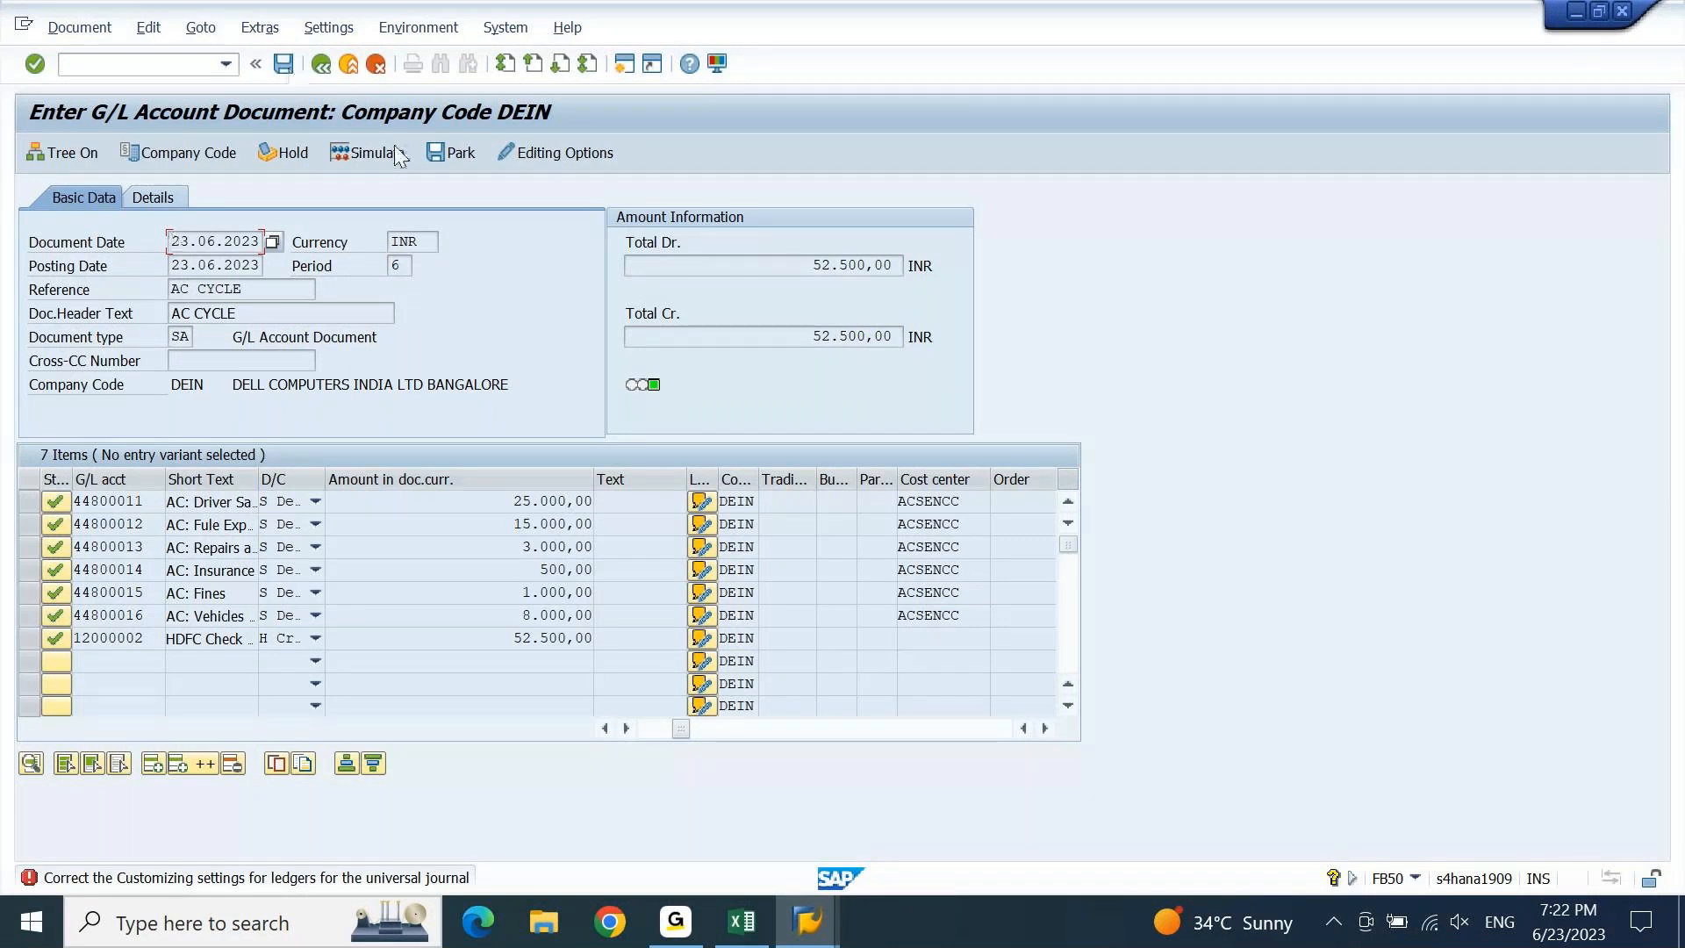
Simulate the general ledger postings, inspect the document-splitting expert view, then close it.
left_click(79, 27)
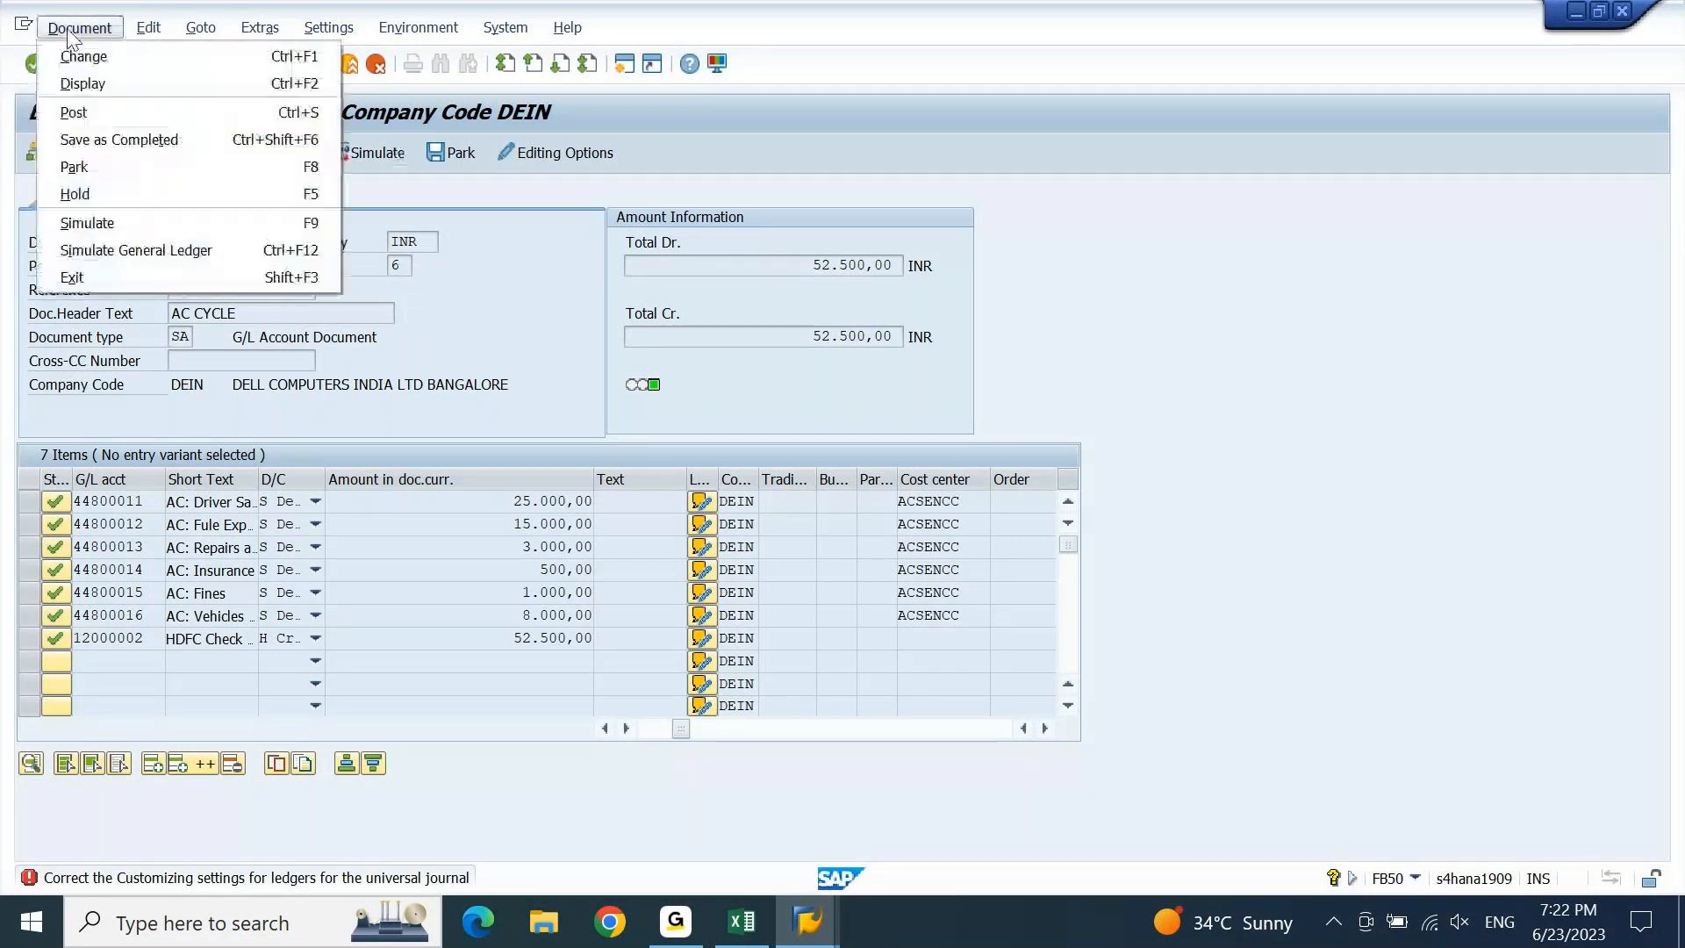
left_click(129, 251)
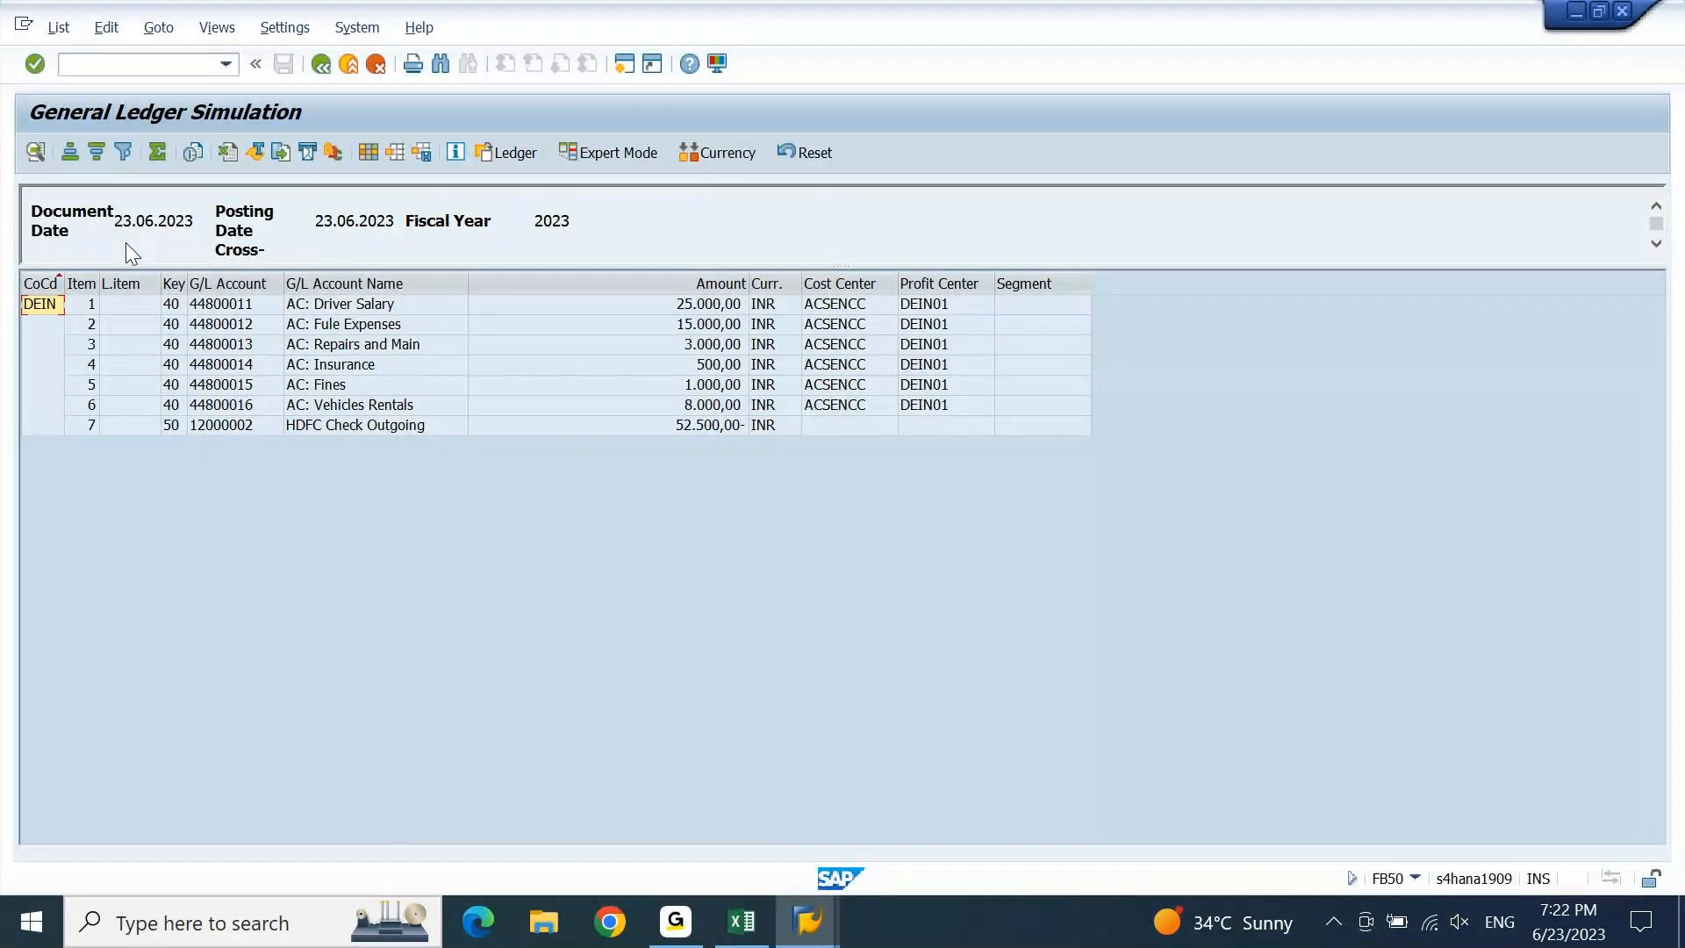
left_click(339, 426)
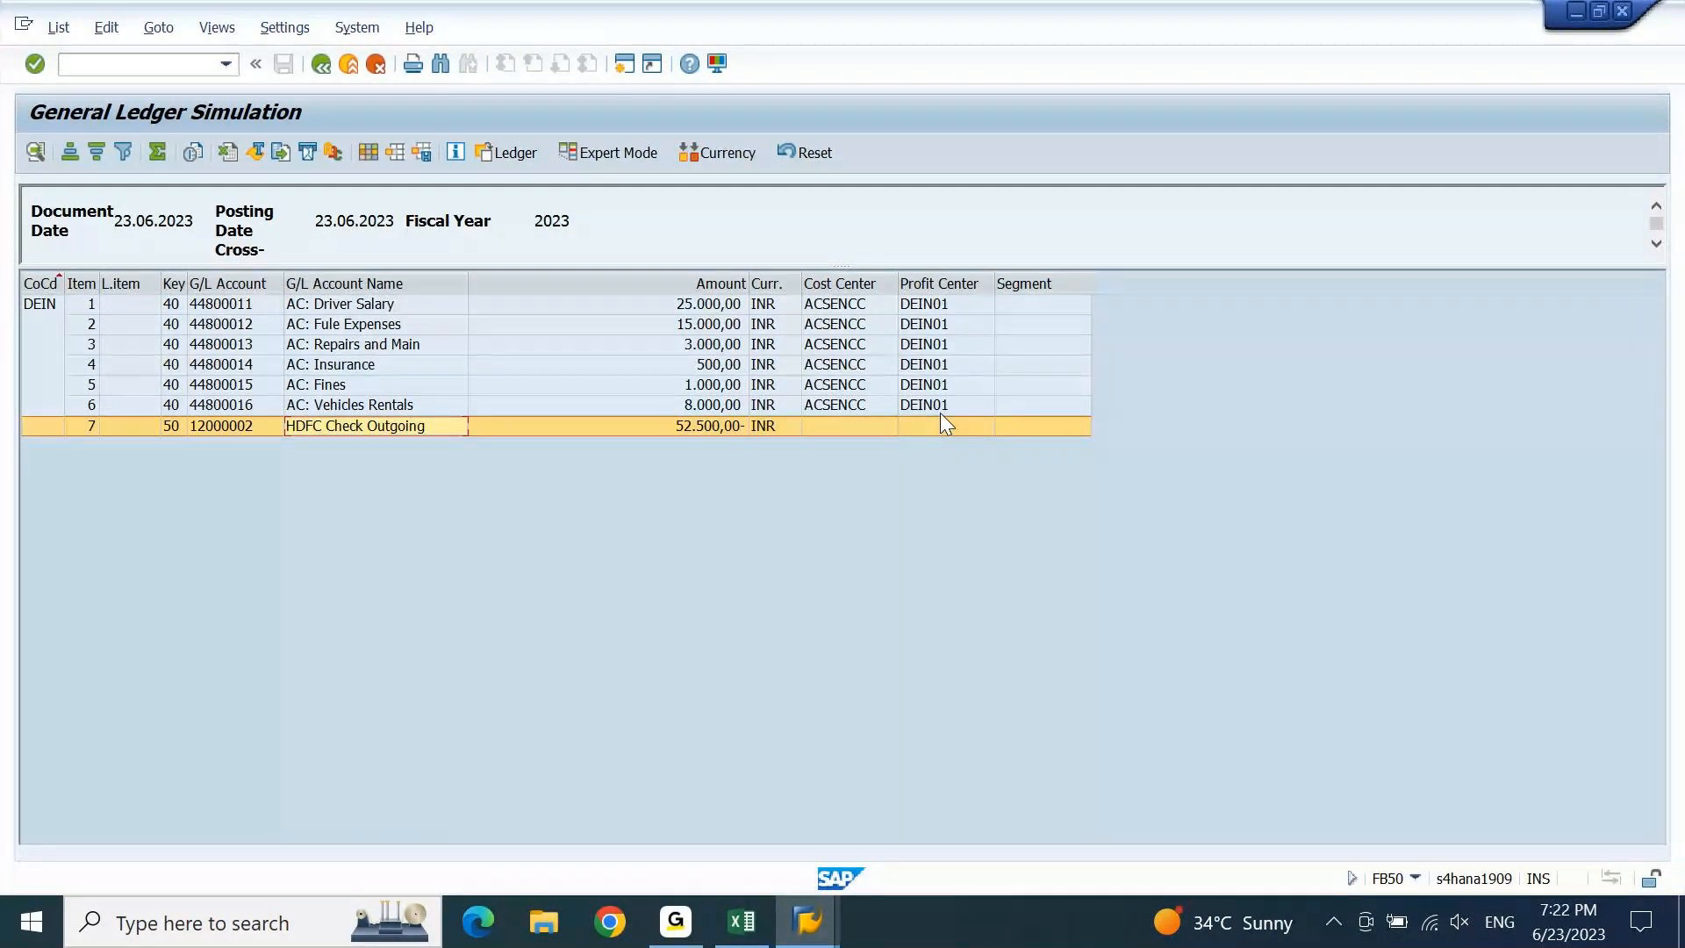
left_click(628, 153)
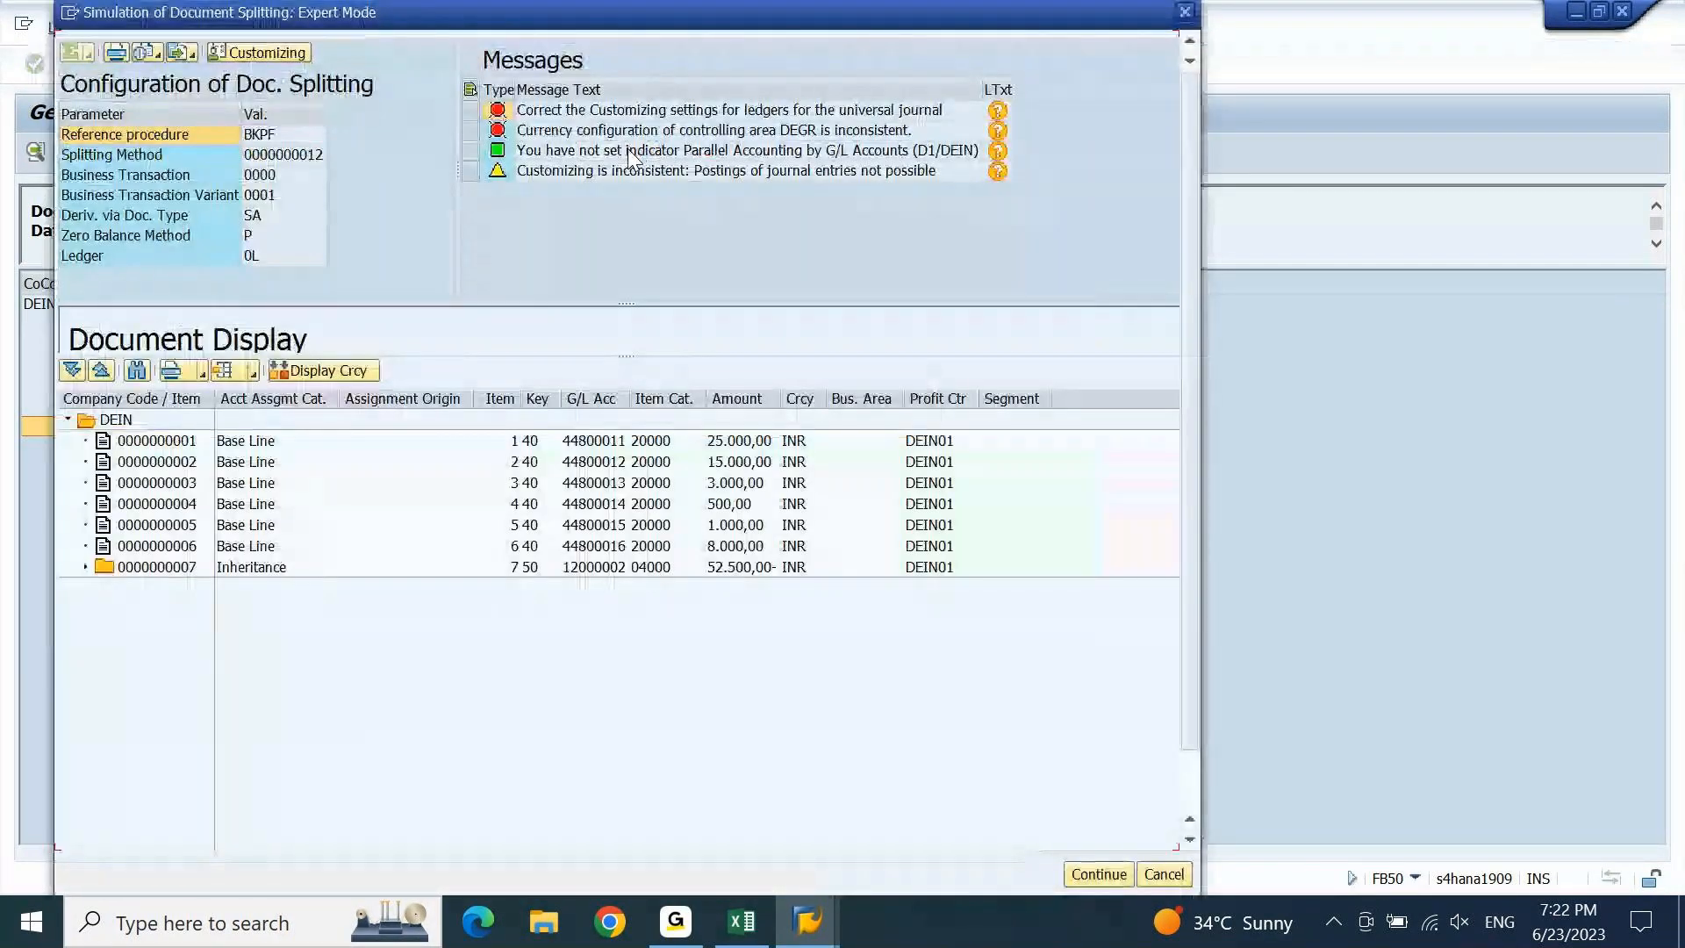
left_click(691, 136)
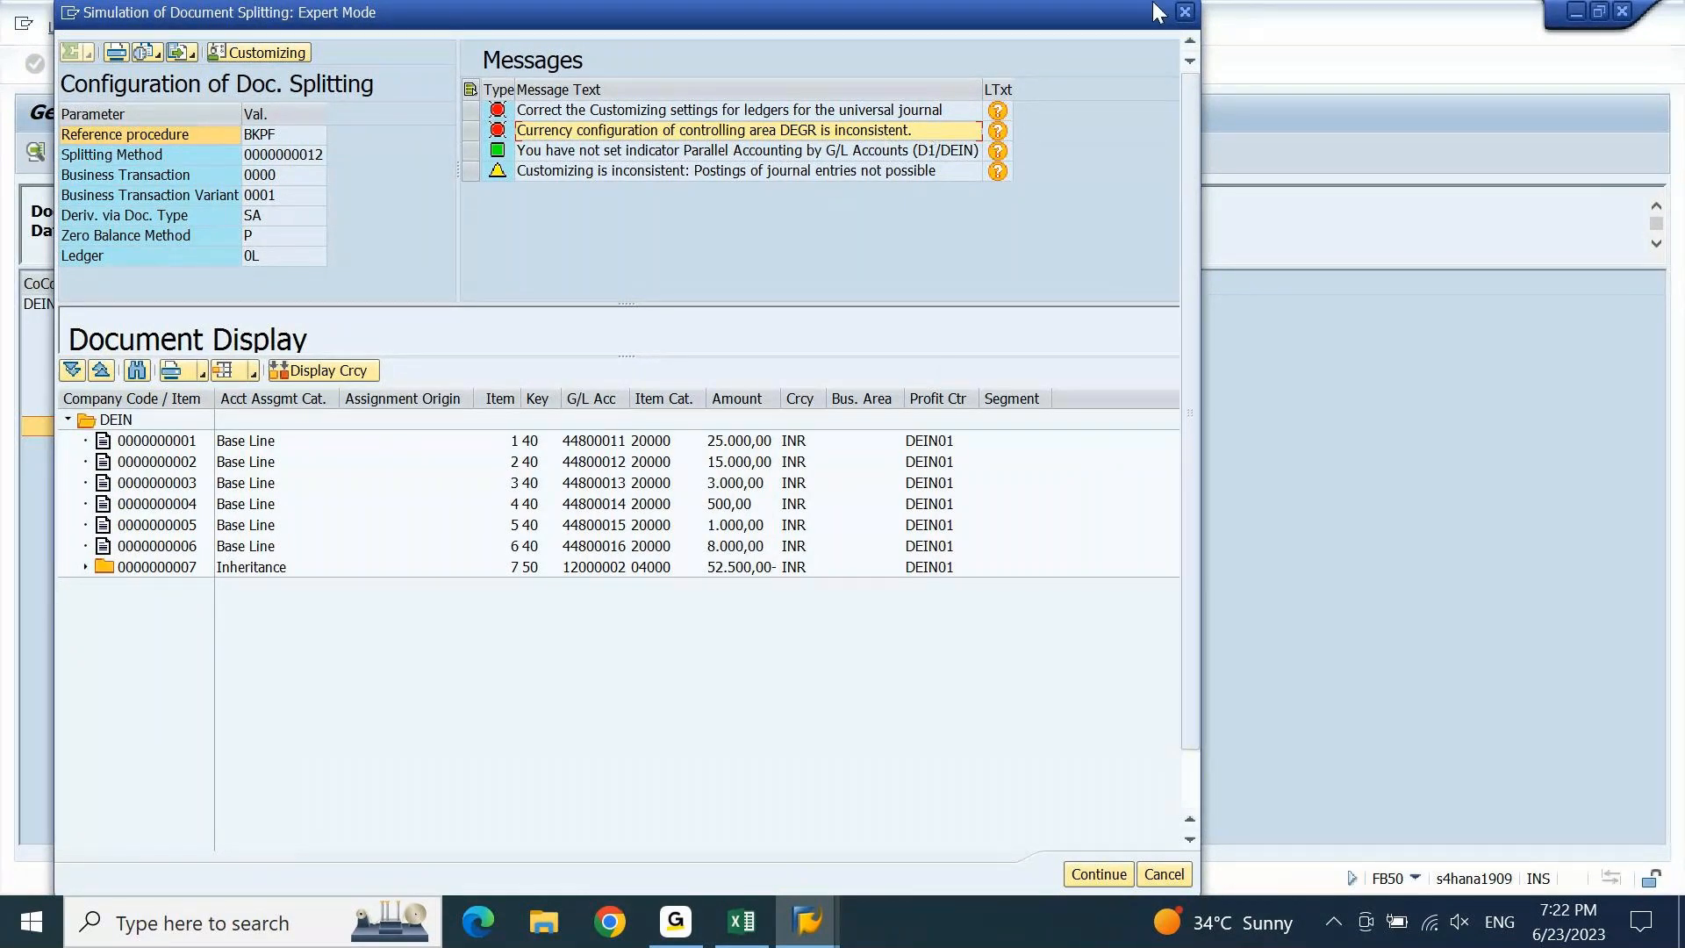
left_click(1185, 12)
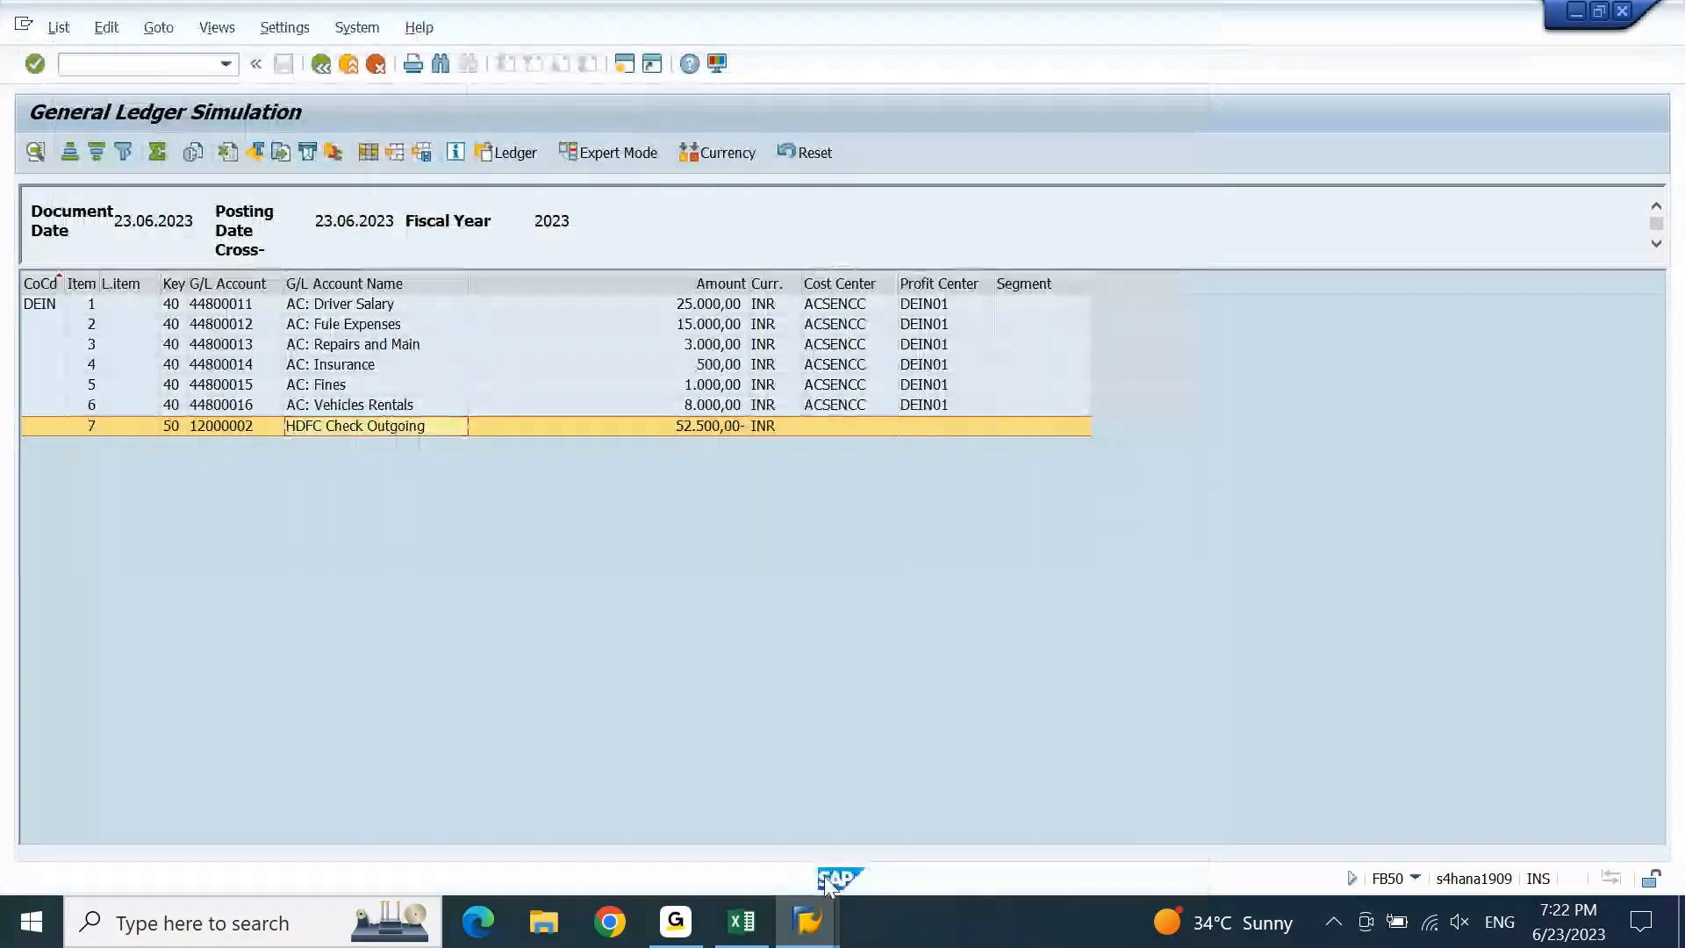
From the GL Simulation window, start a new session and run SCC4 to list all clients.
mouse_move(807, 919)
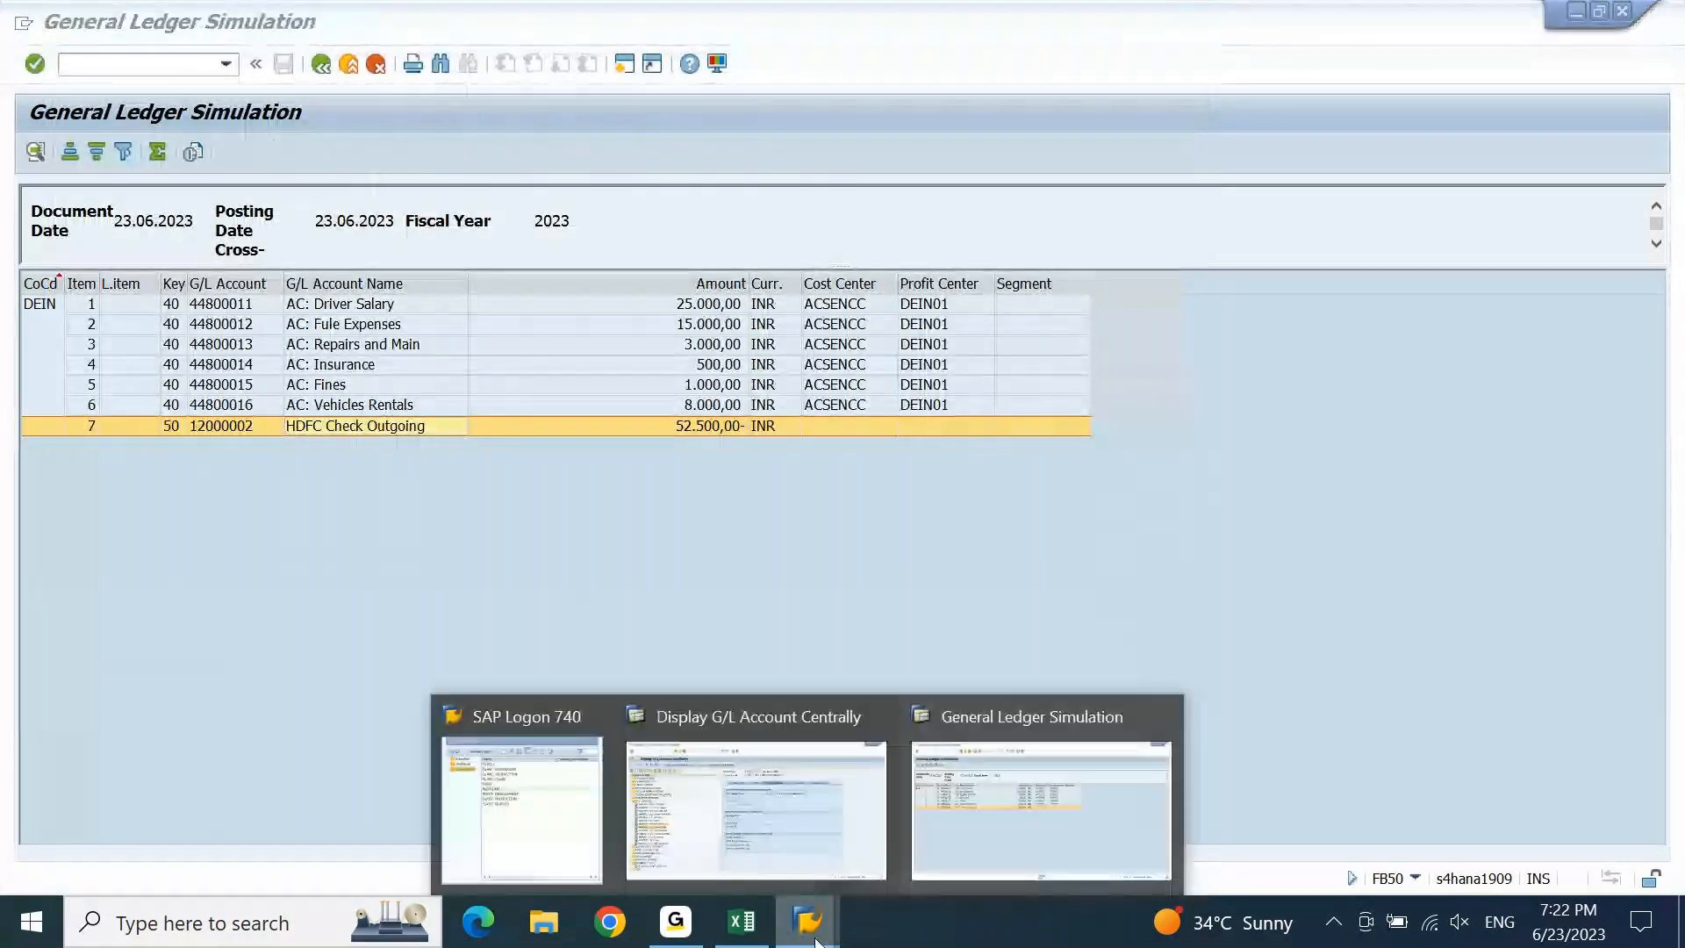
left_click(1050, 811)
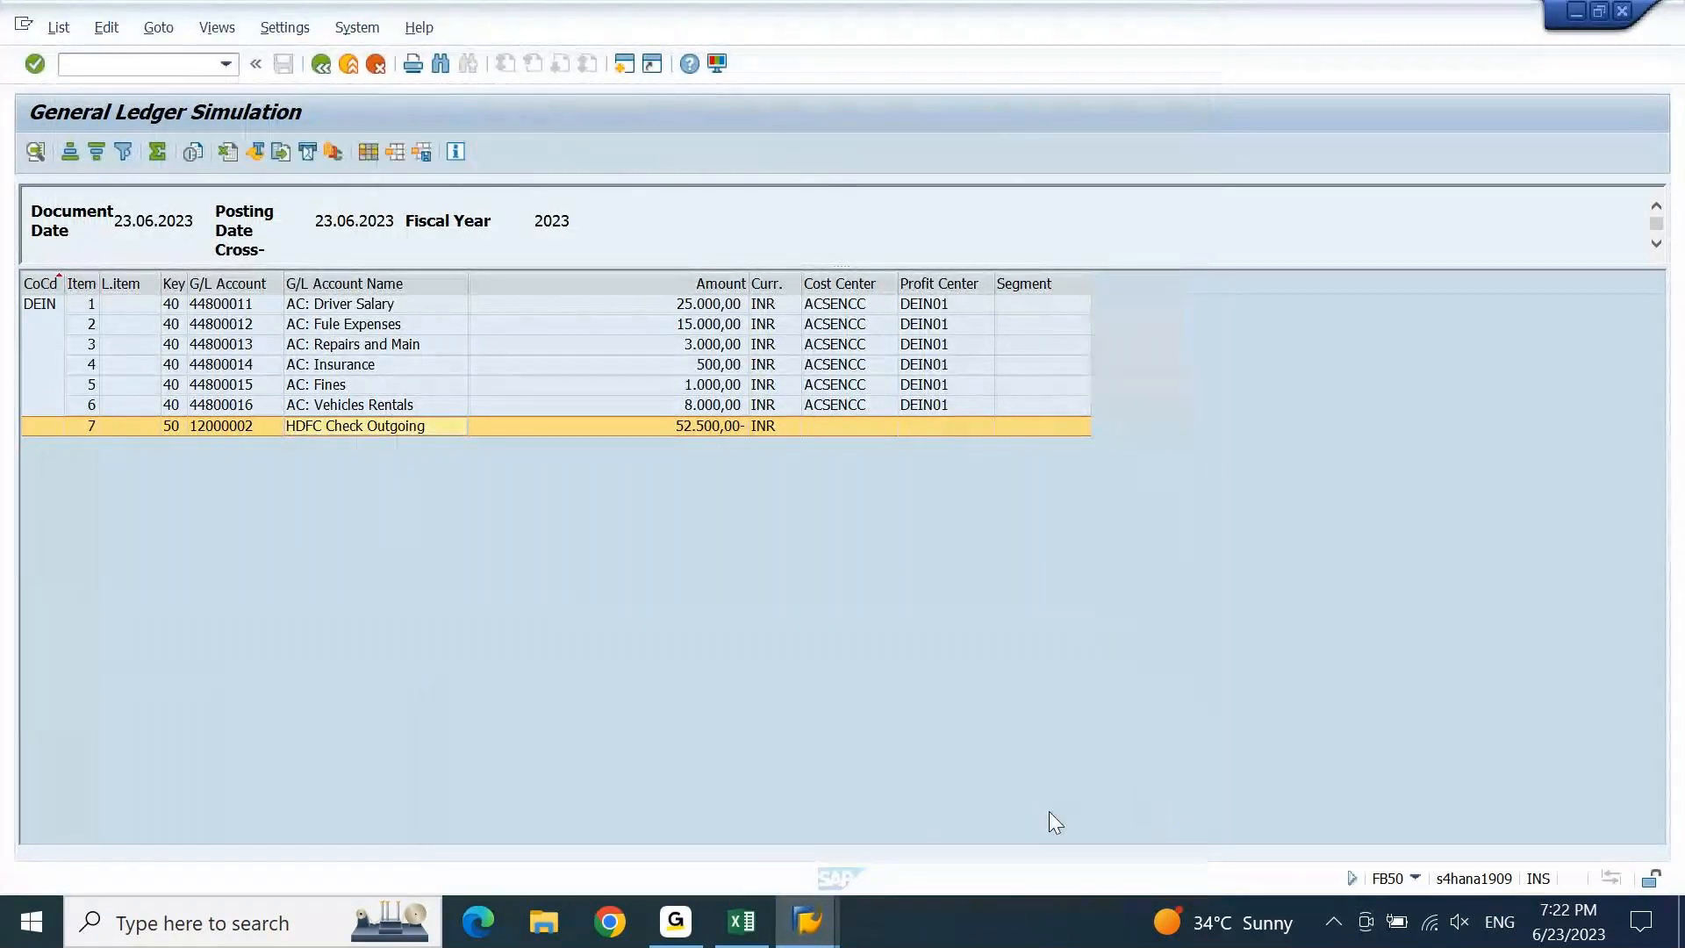
left_click(624, 65)
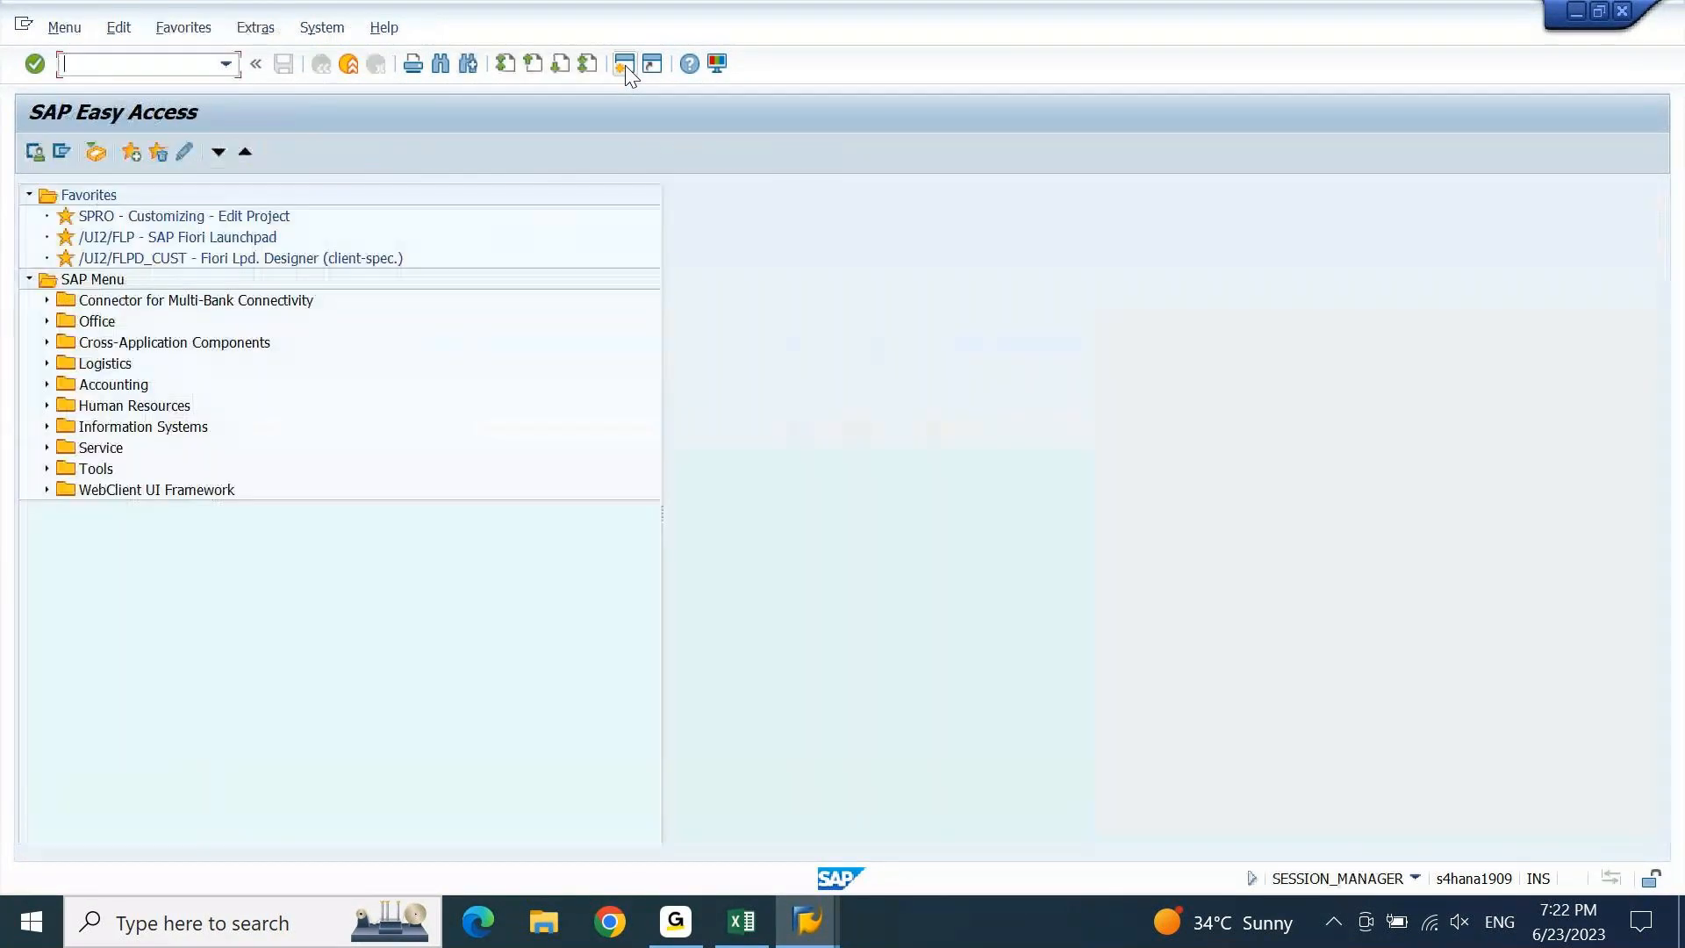
type("SCC4")
key("Return")
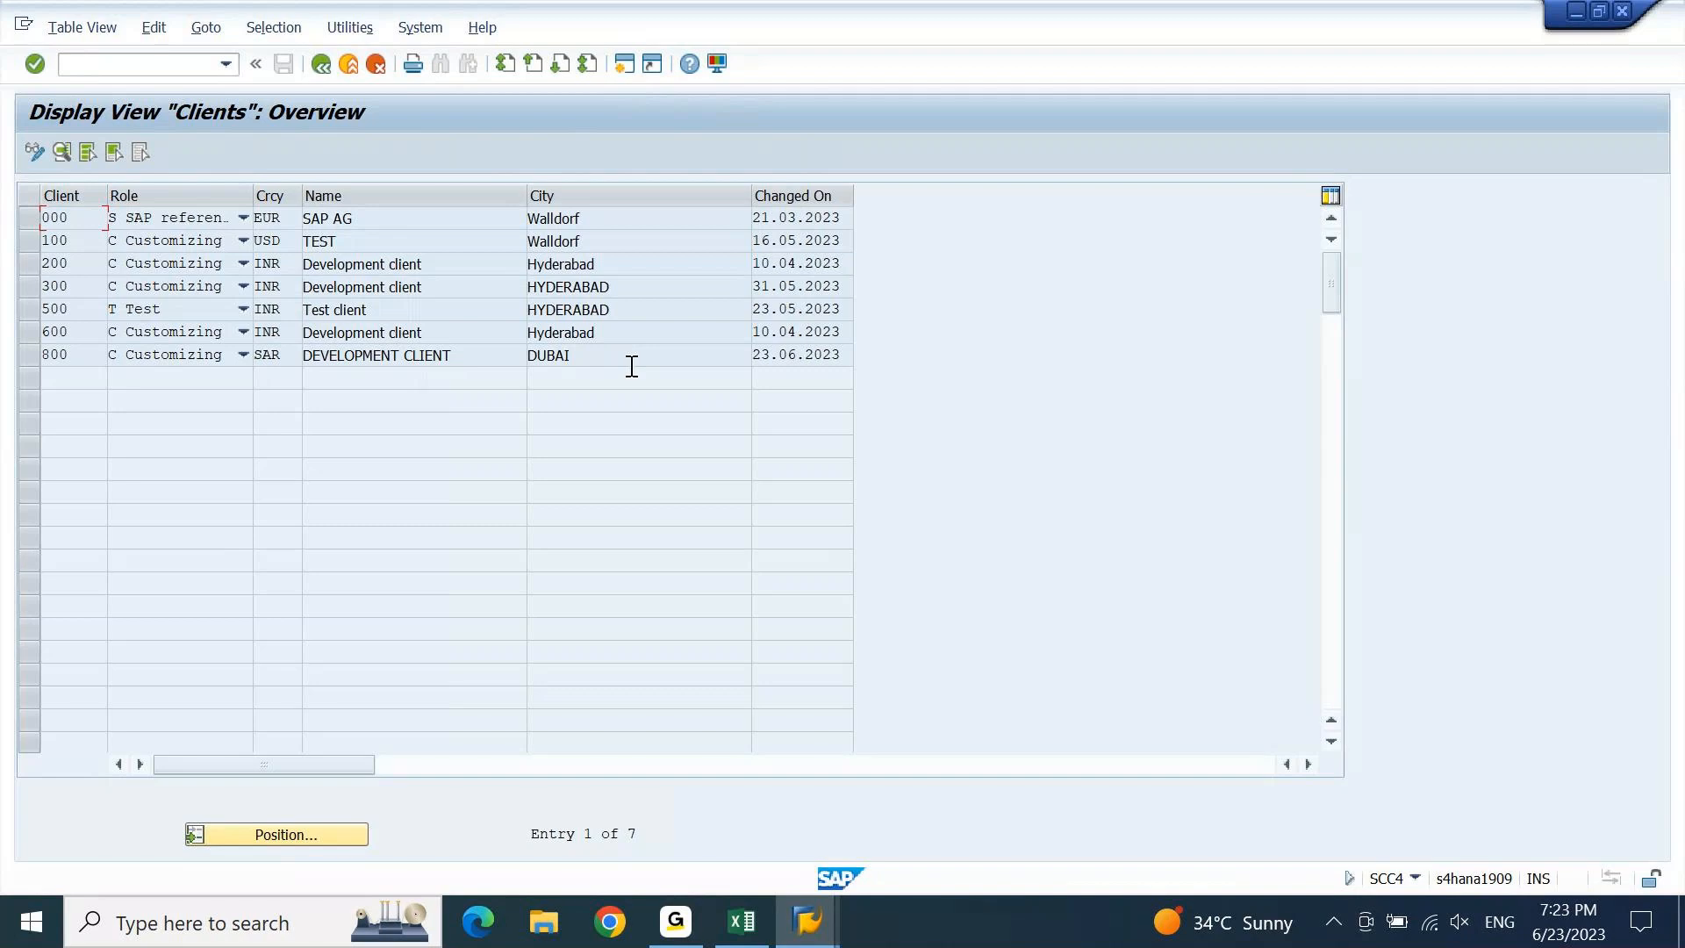
Make the Clients table editable and replace client 800's currency SAR with USD.
left_click(31, 149)
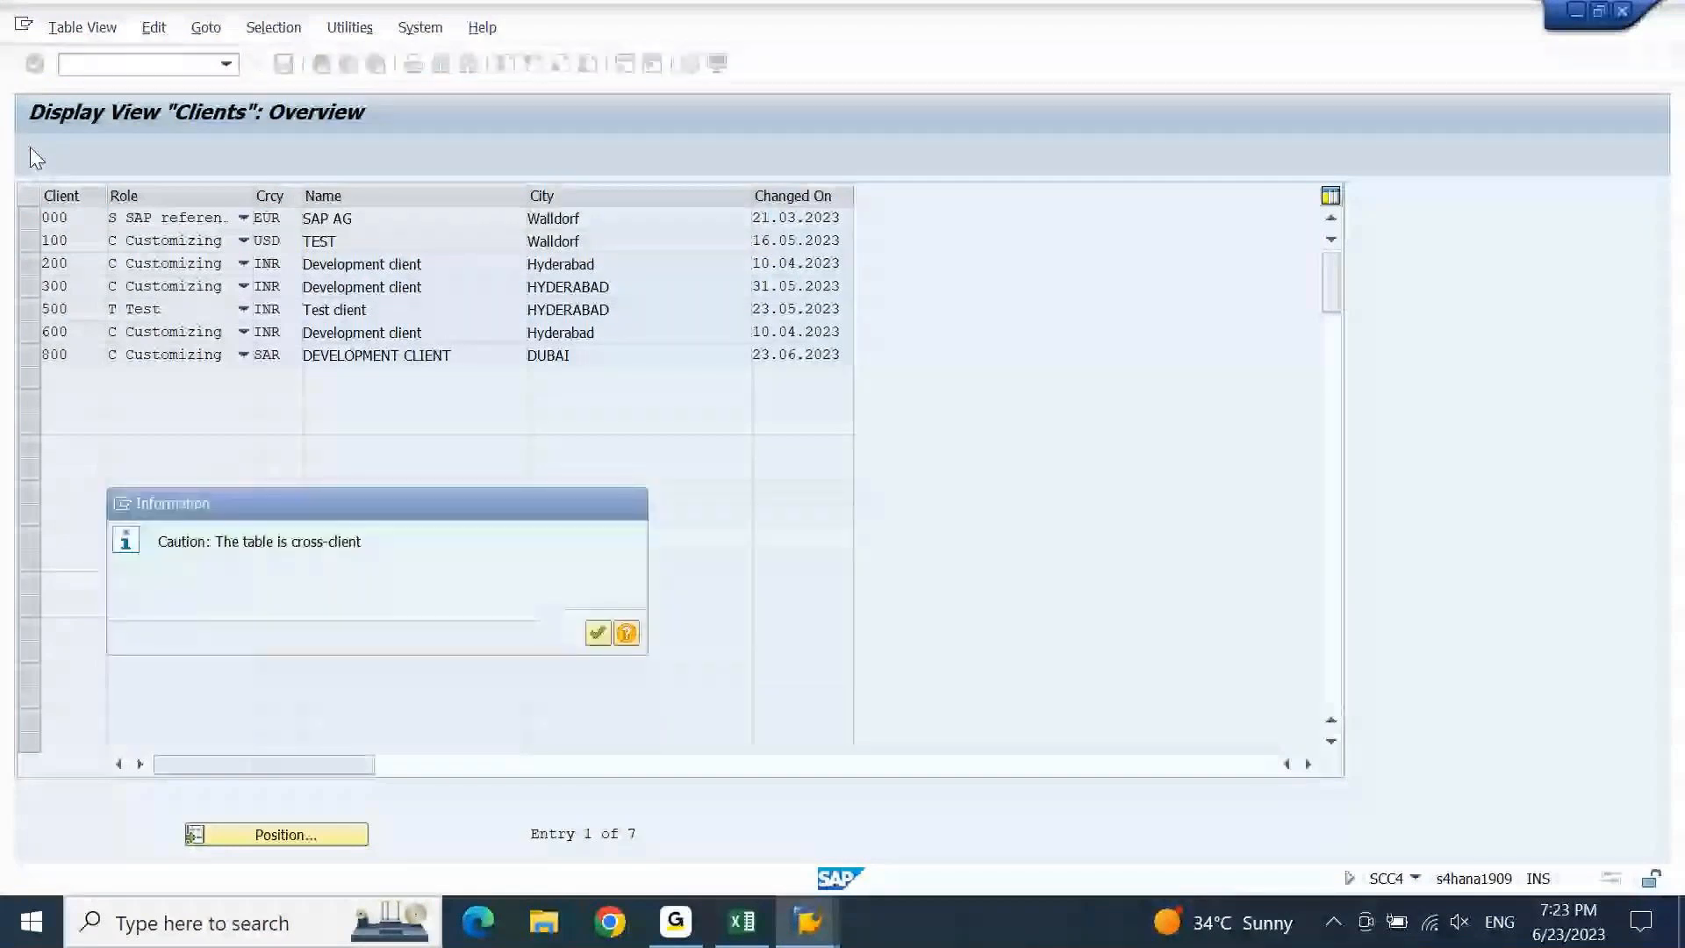
key("Return")
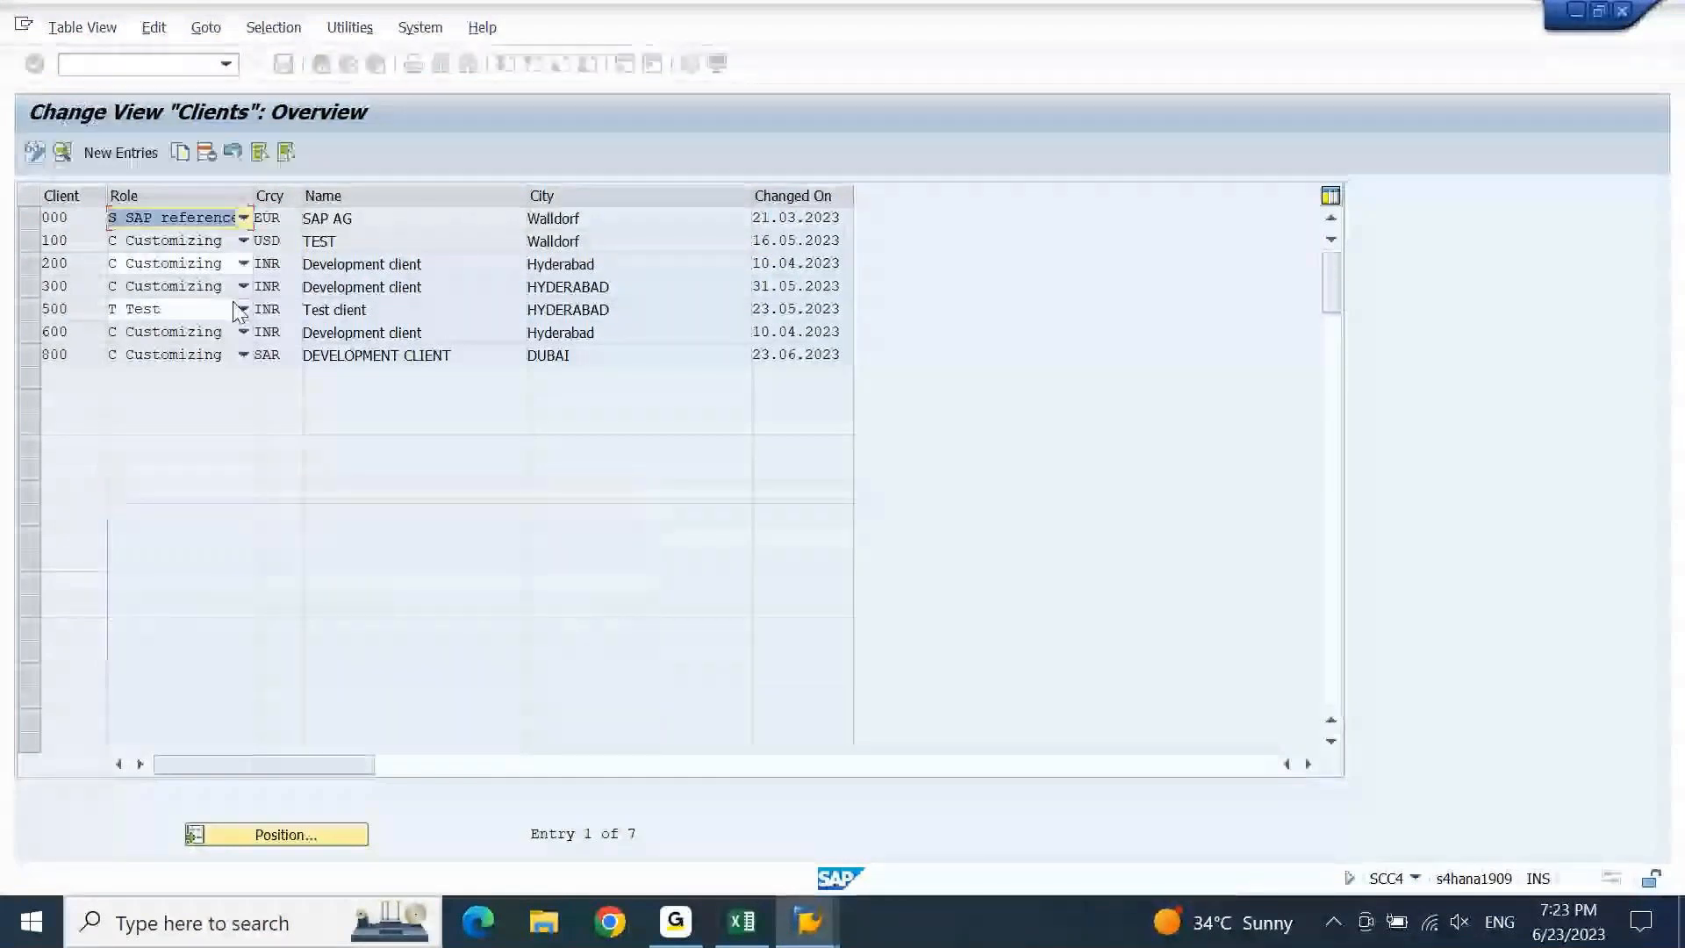
left_click(287, 356)
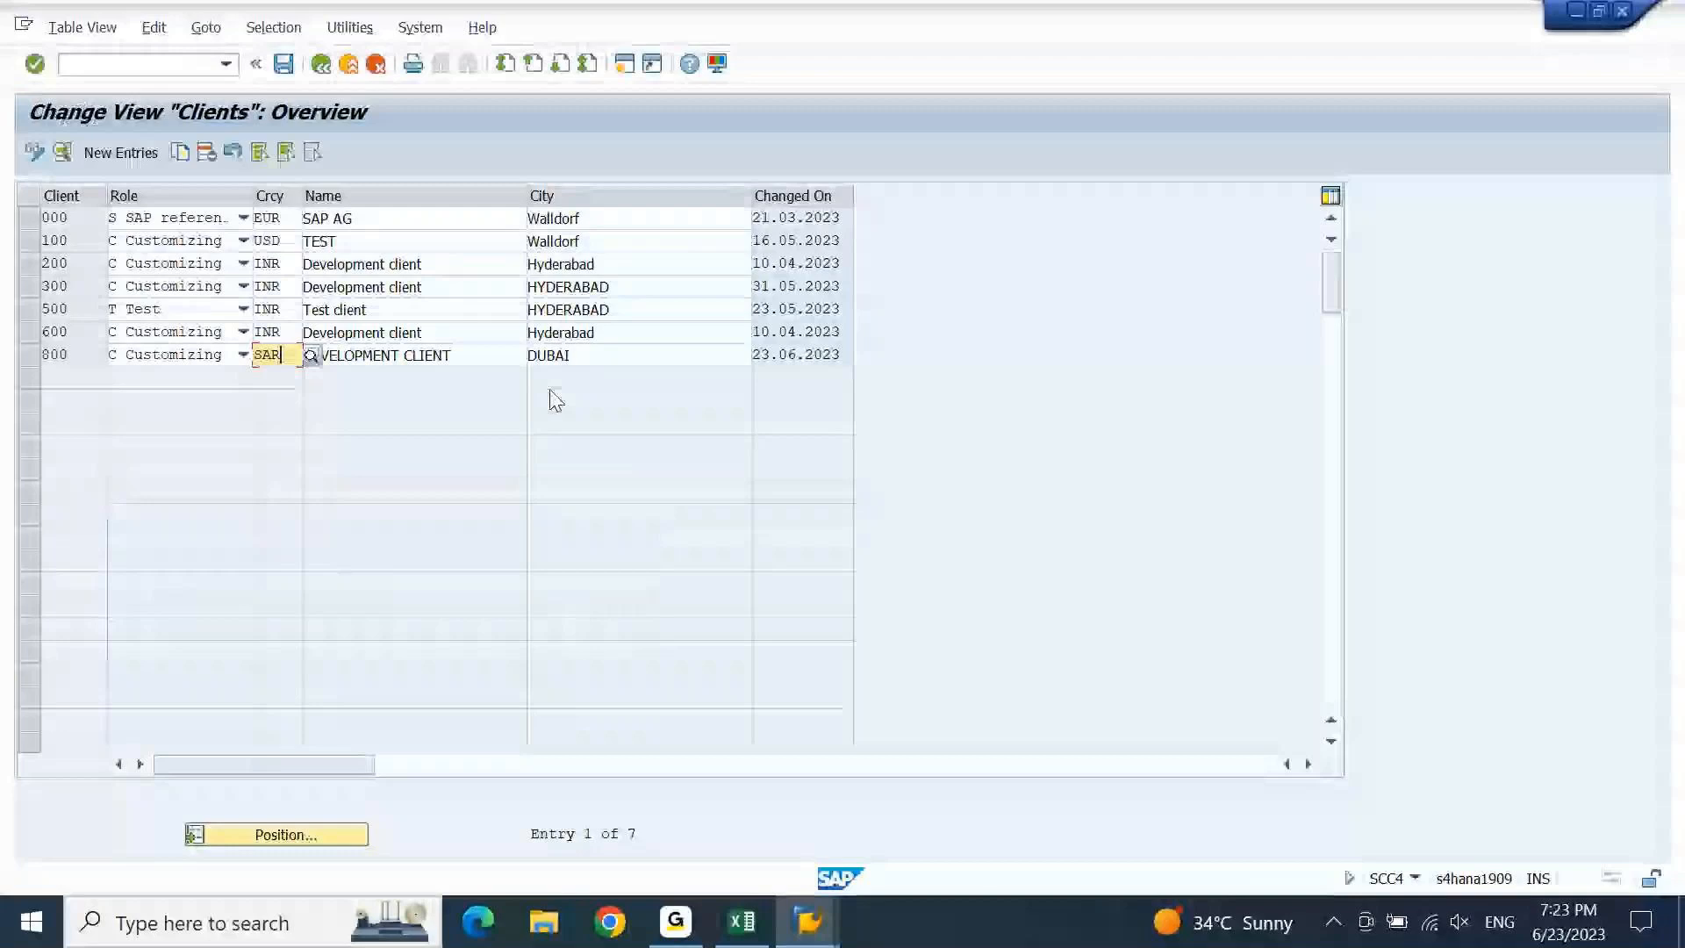
key("BackSpace")
key("BackSpace")
key("BackSpace")
type("USD")
key("Return")
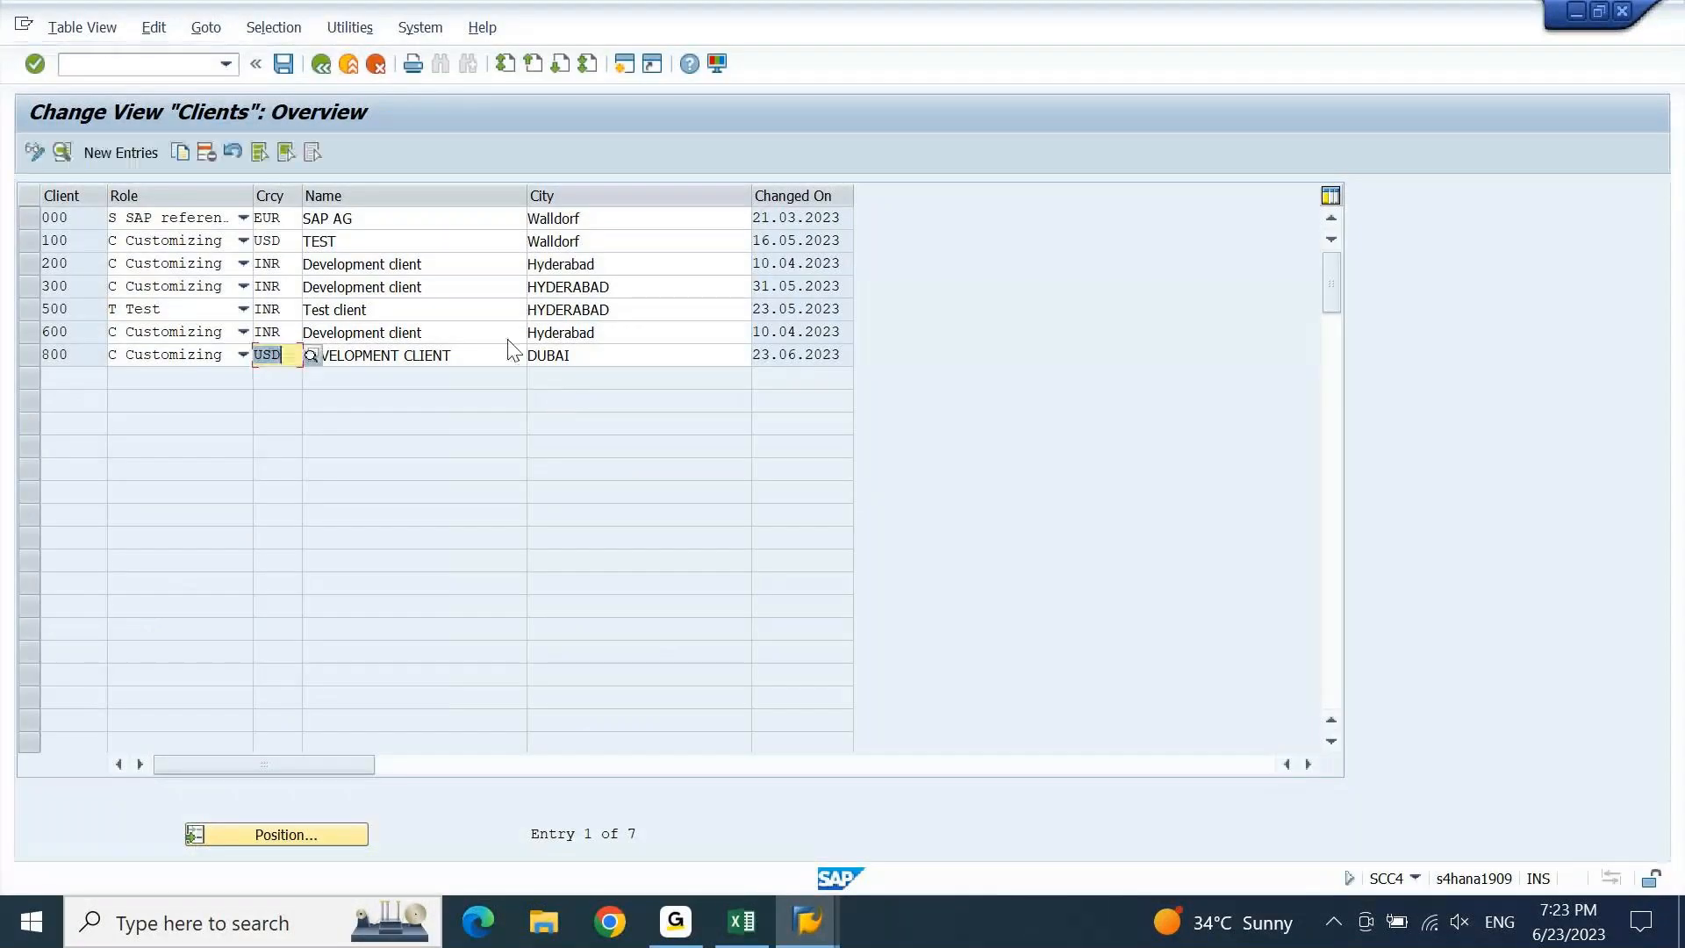
Save client 800's USD currency and exit the Clients table.
left_click(284, 64)
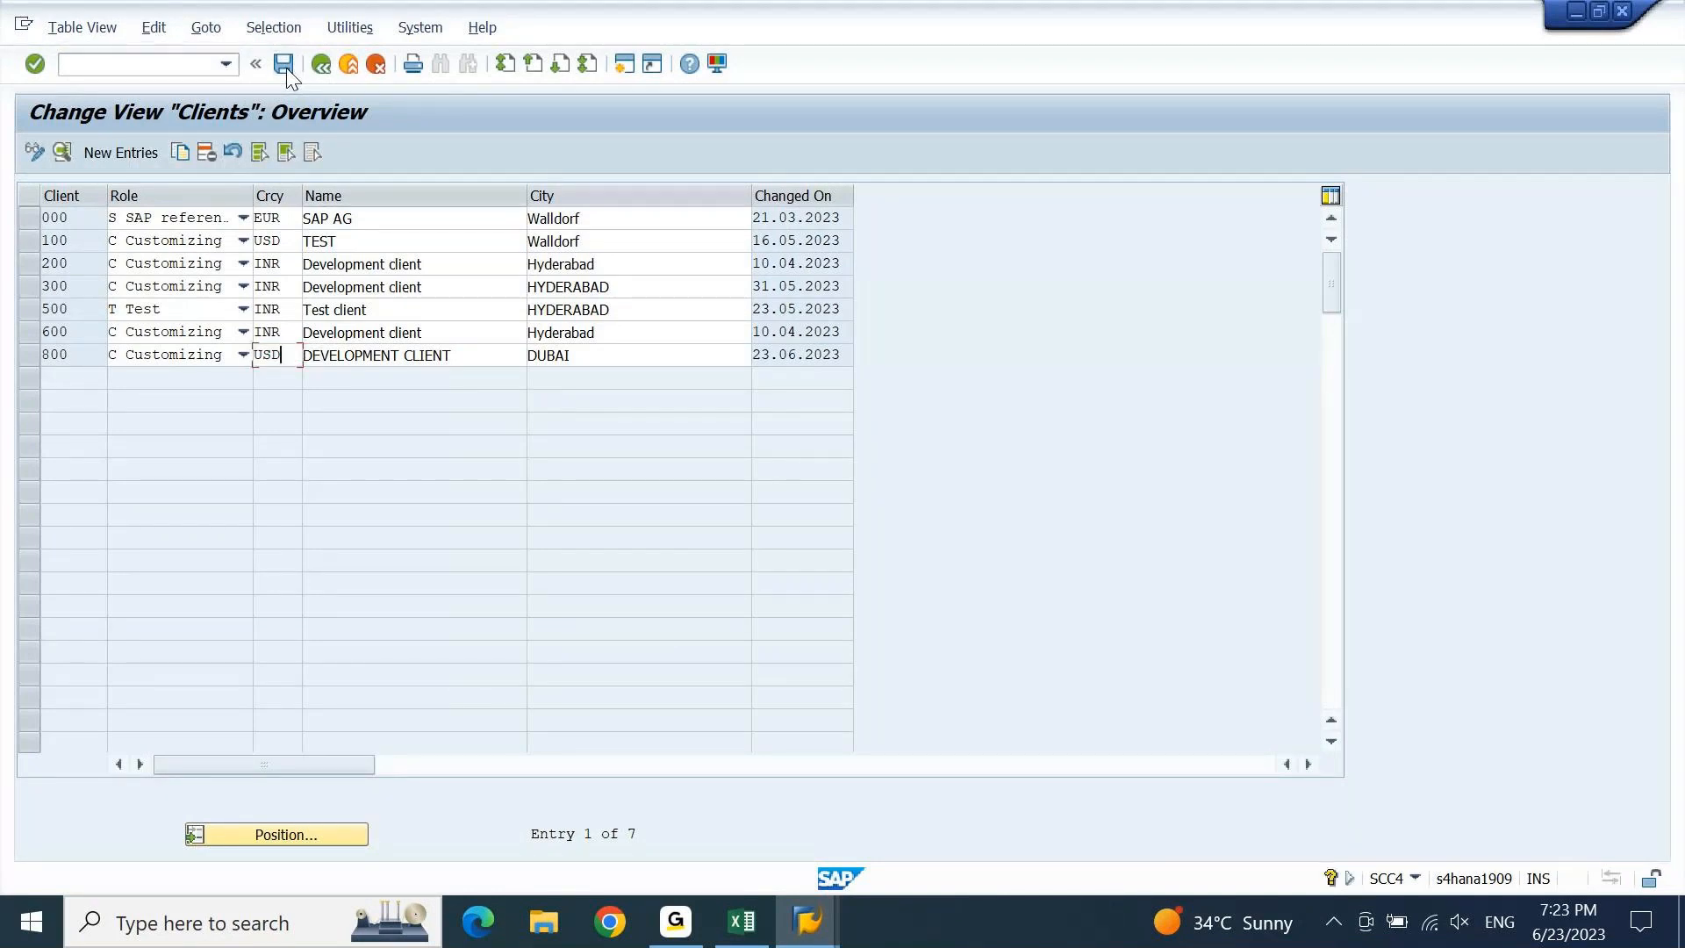
left_click(283, 64)
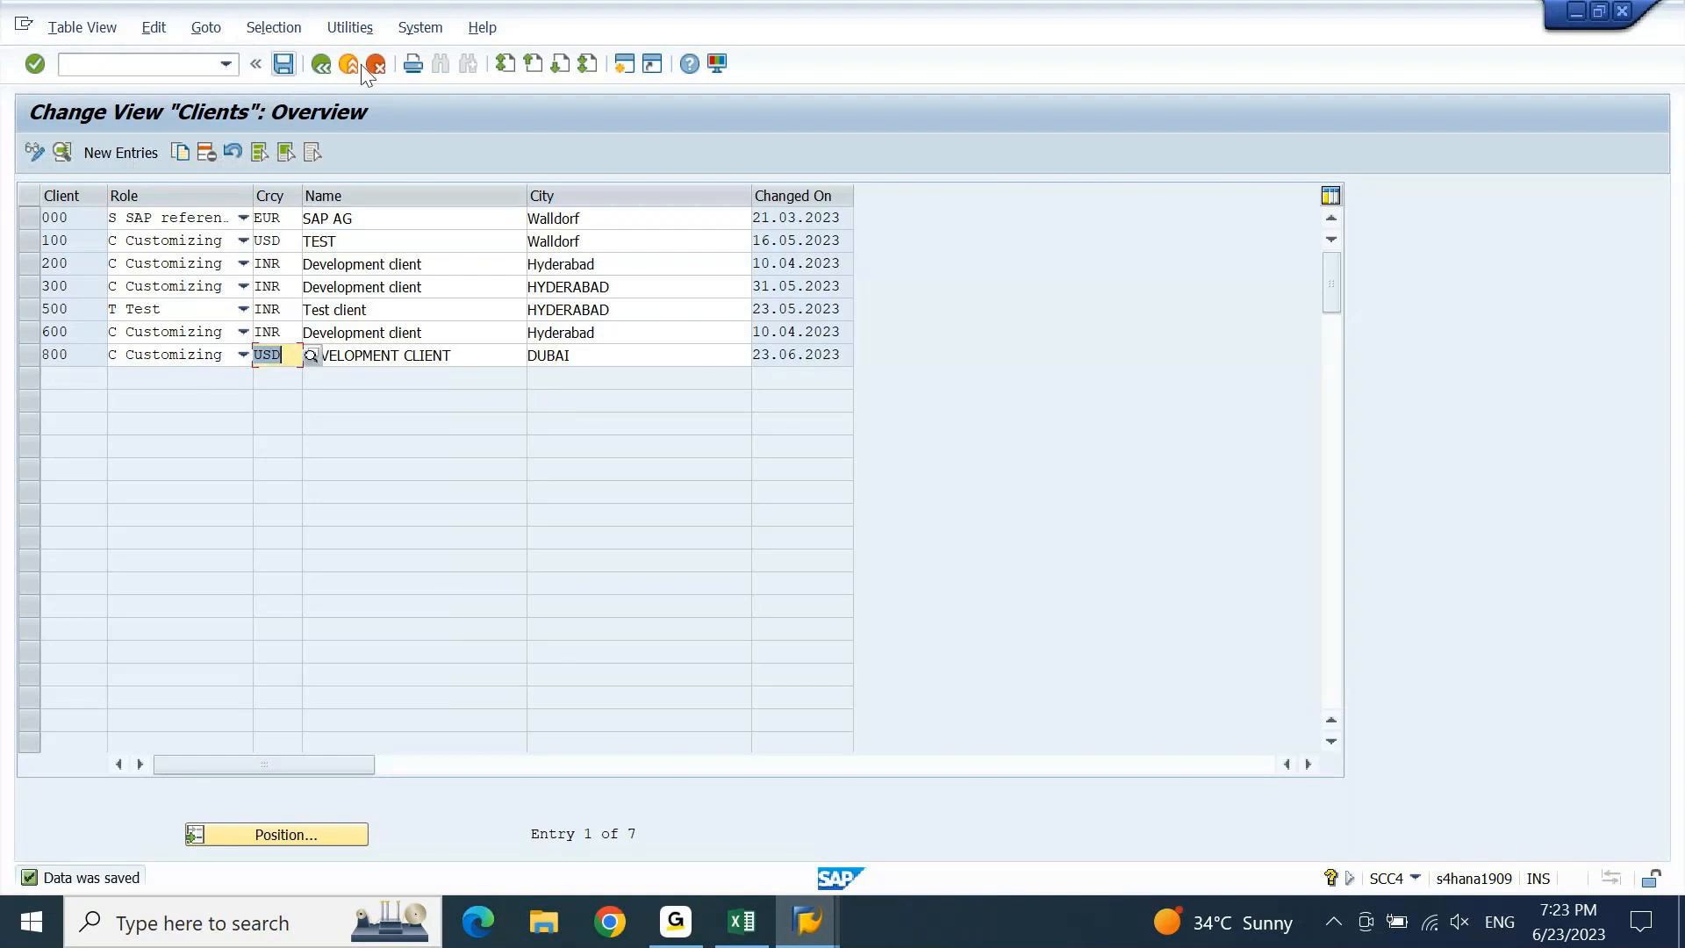
left_click(348, 64)
Return to the DEIN document entry and review the document overview, acknowledging the deleted line items notice.
mouse_move(809, 922)
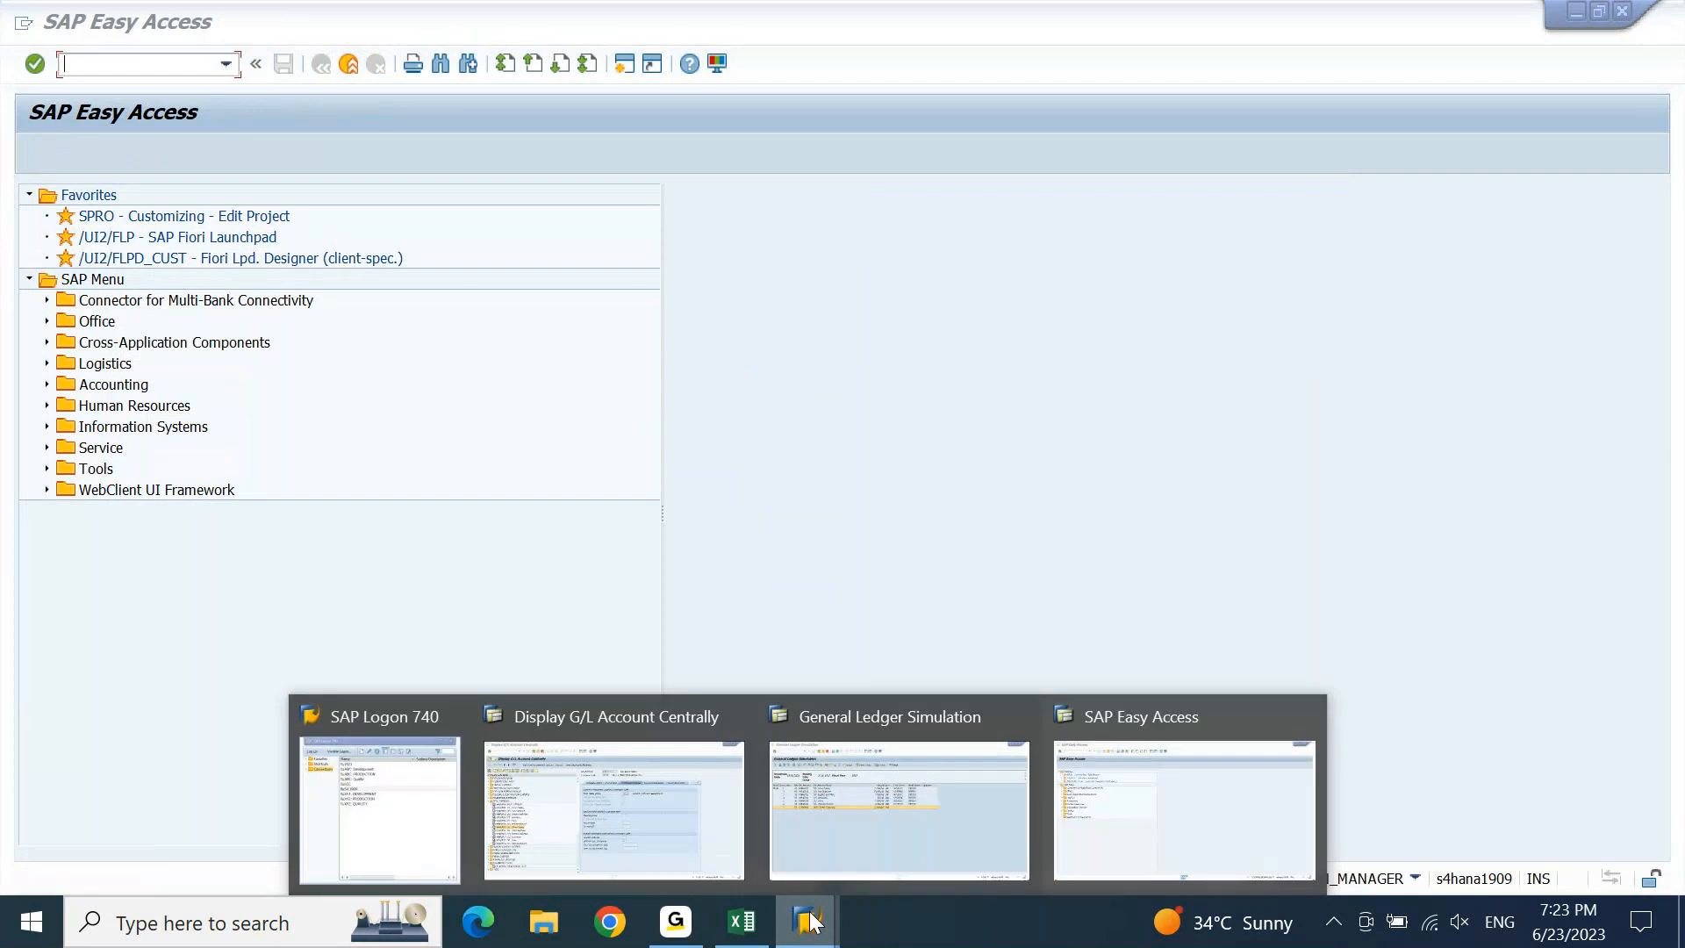
left_click(889, 825)
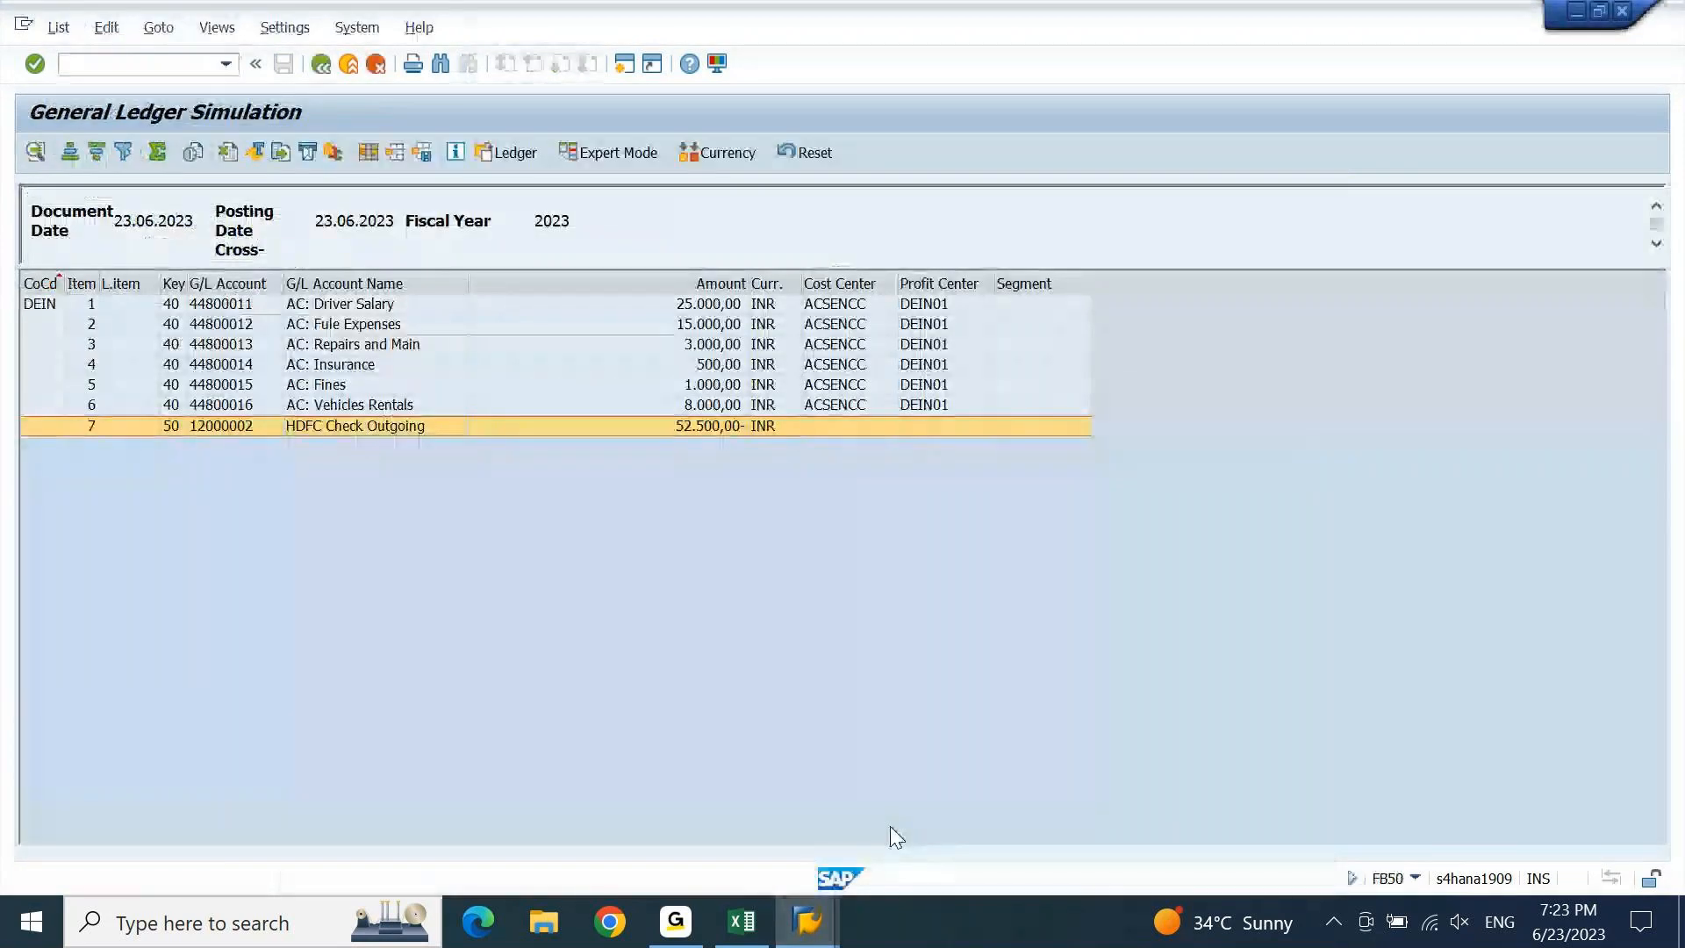
left_click(321, 65)
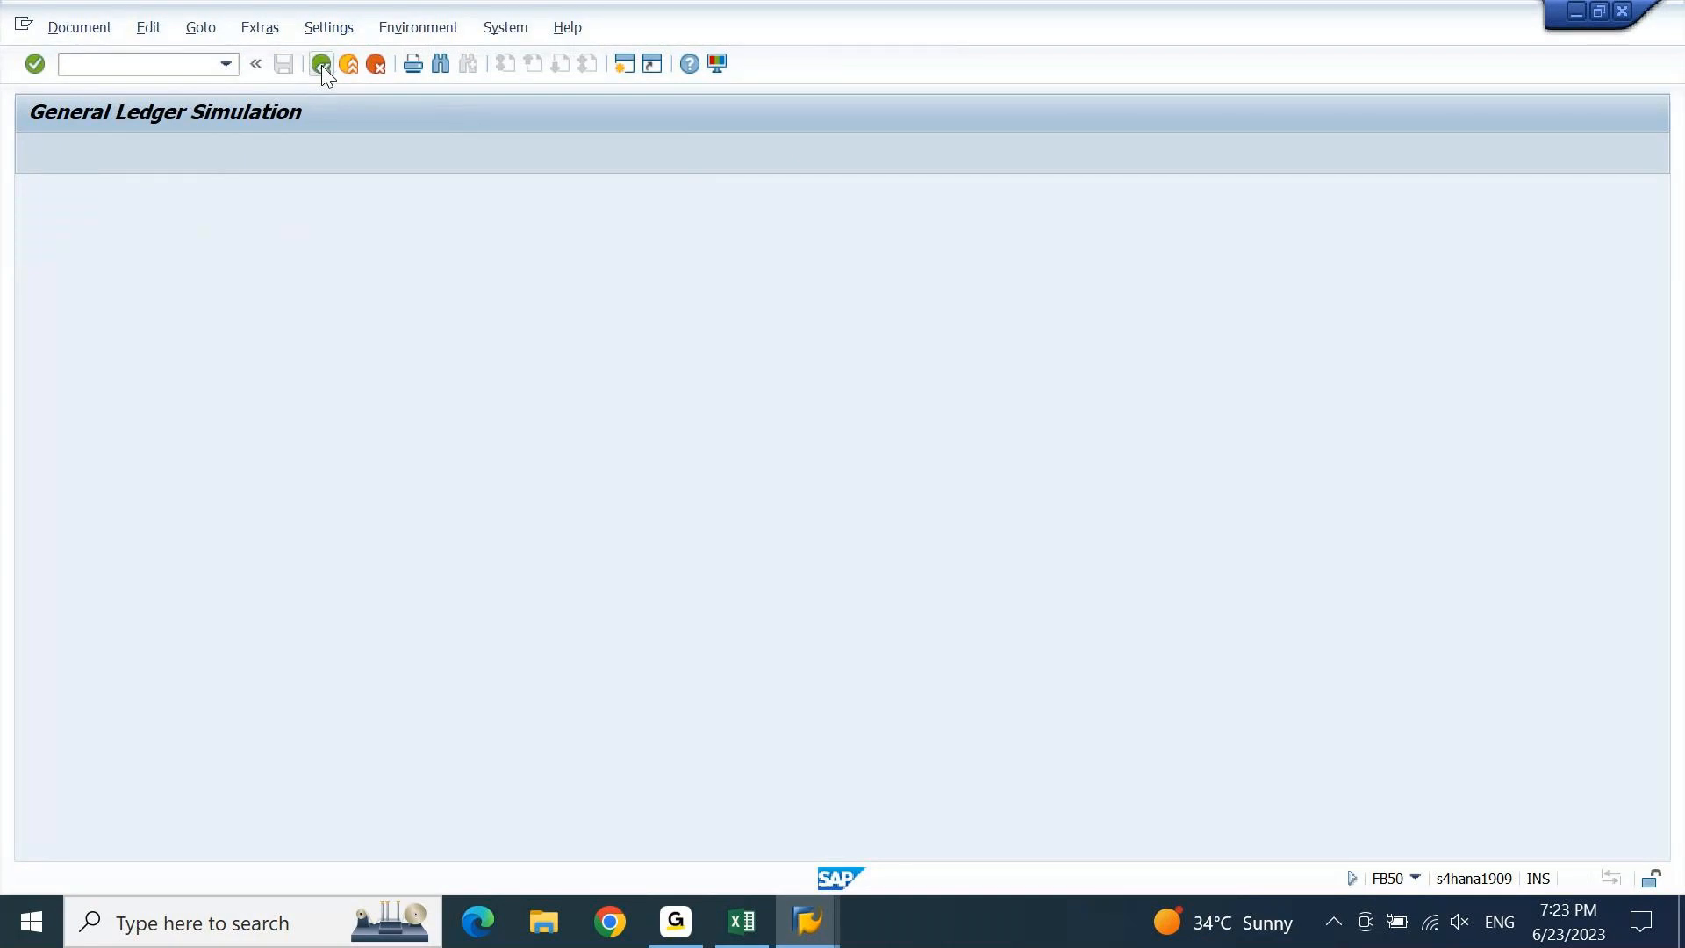
left_click(79, 27)
left_click(89, 156)
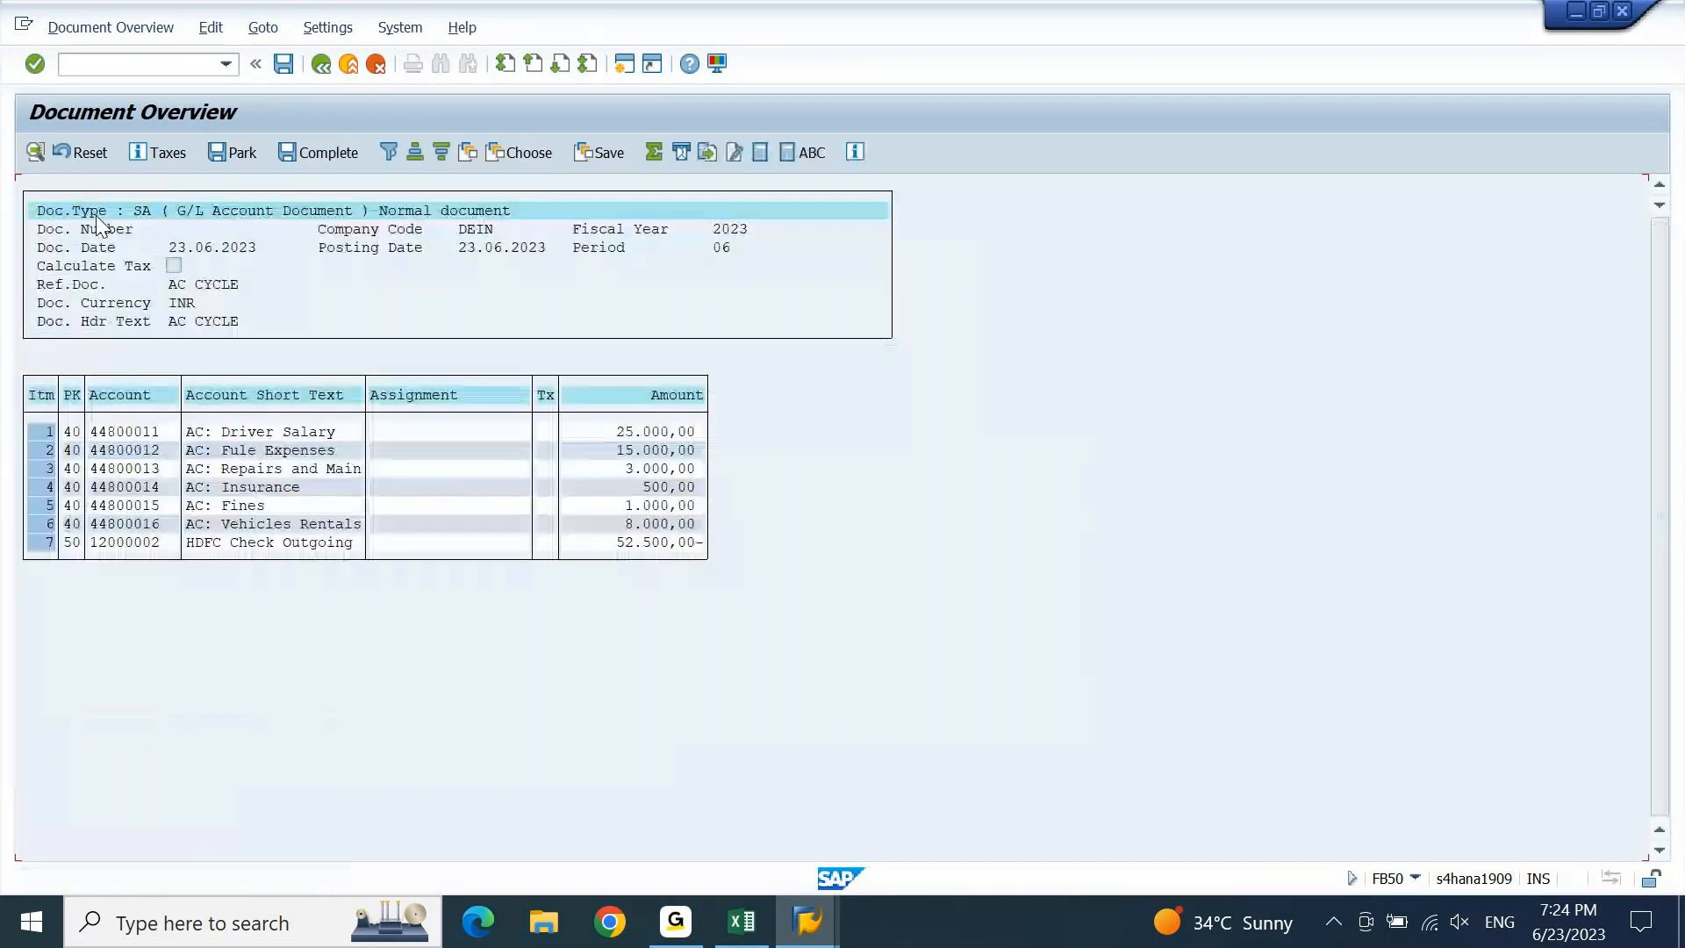
left_click(319, 63)
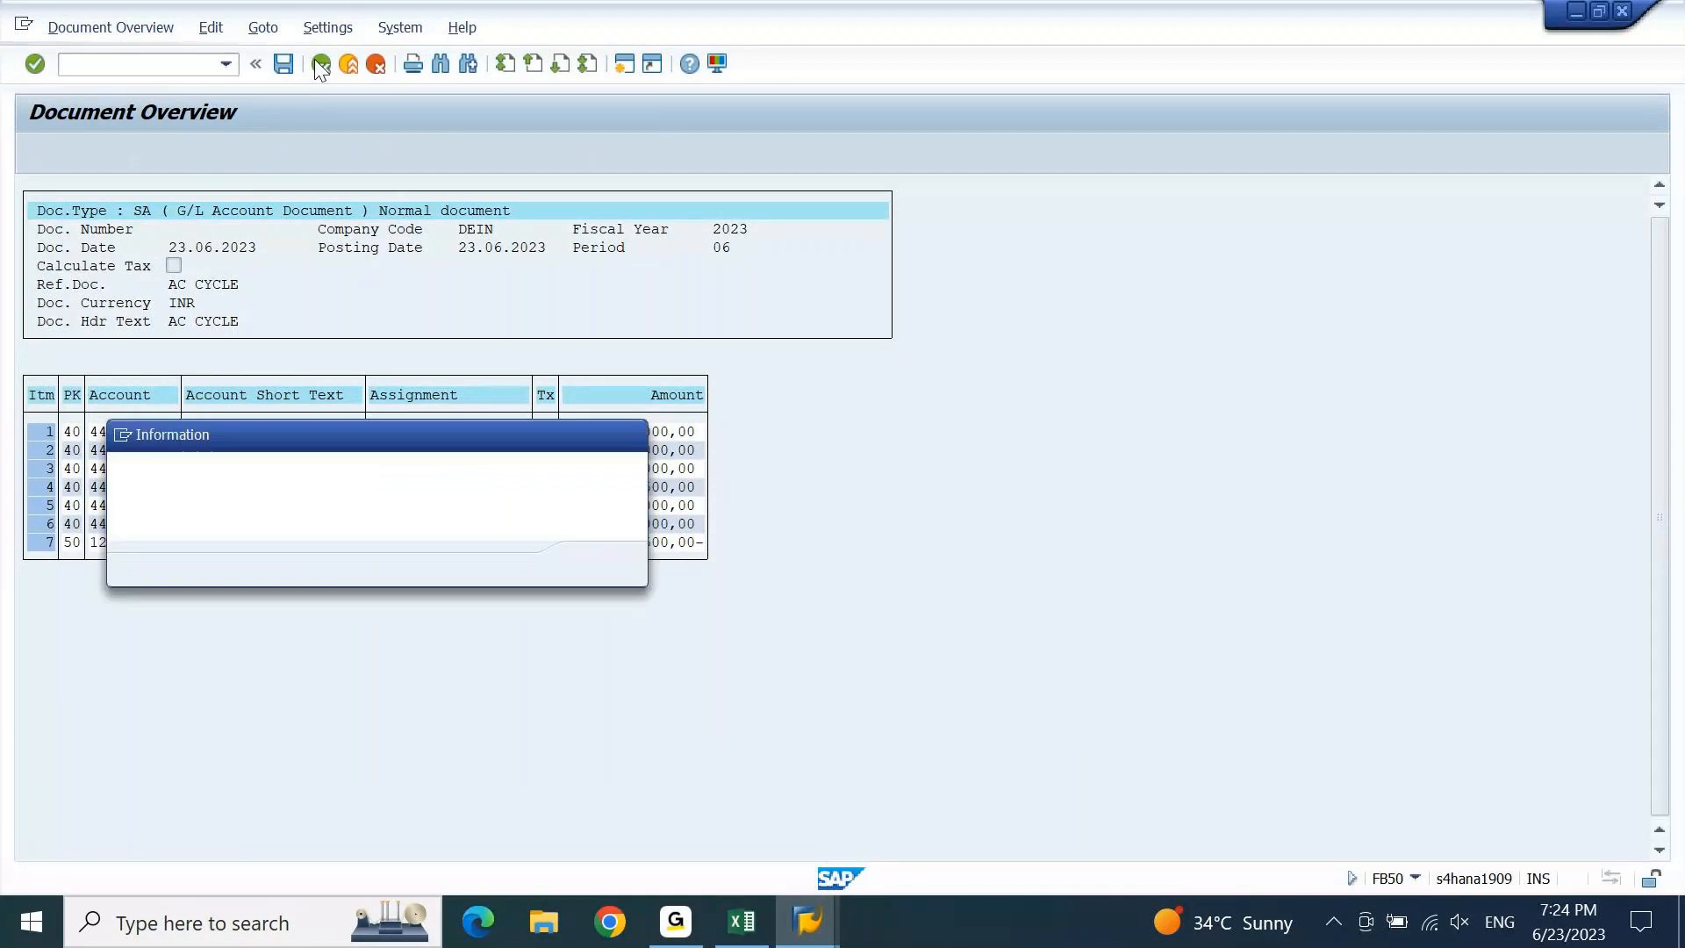
key("Return")
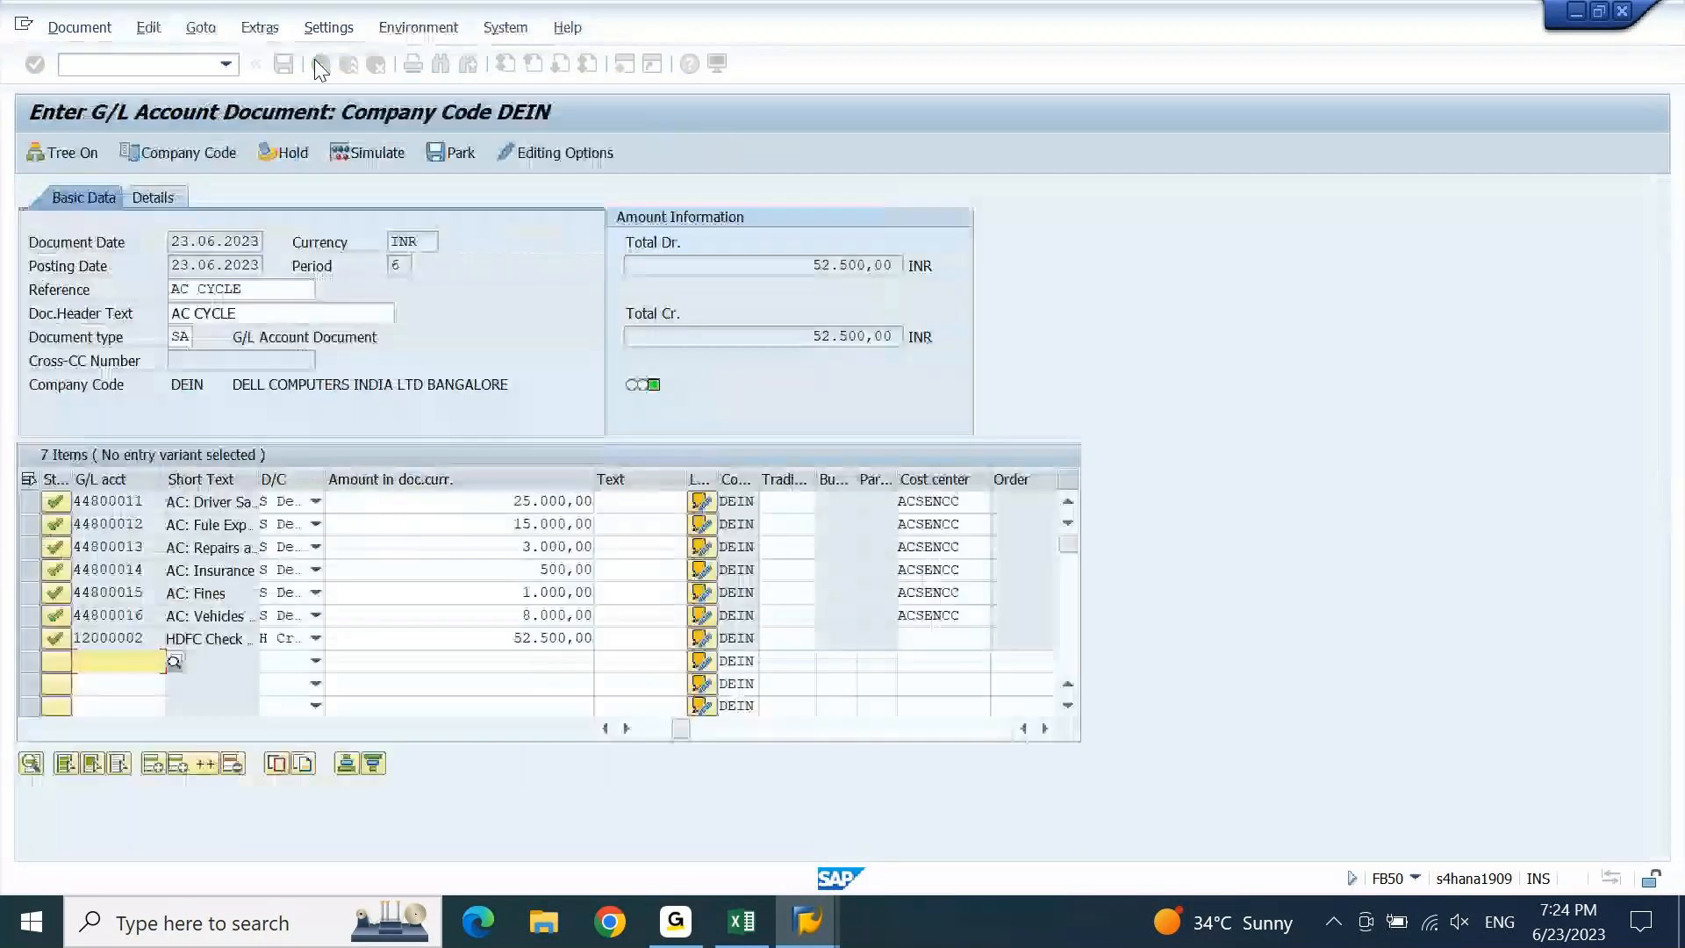
Simulate the general ledger posting, check the expert view, then post the transportation cost document.
left_click(85, 29)
left_click(96, 244)
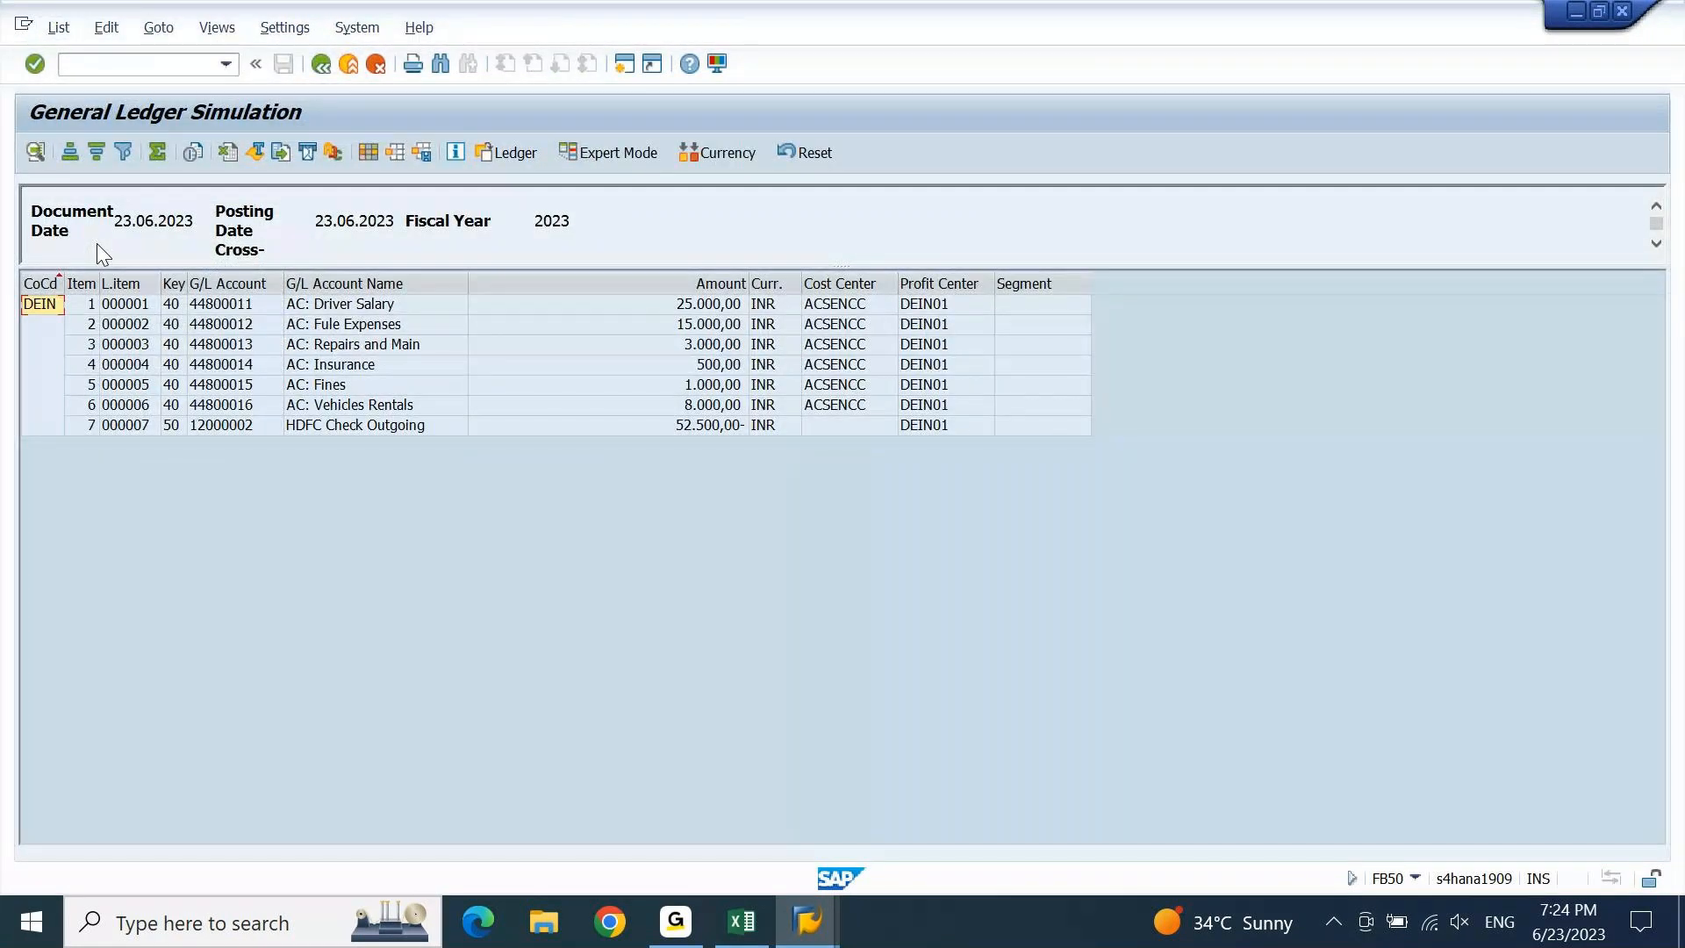
left_click(629, 147)
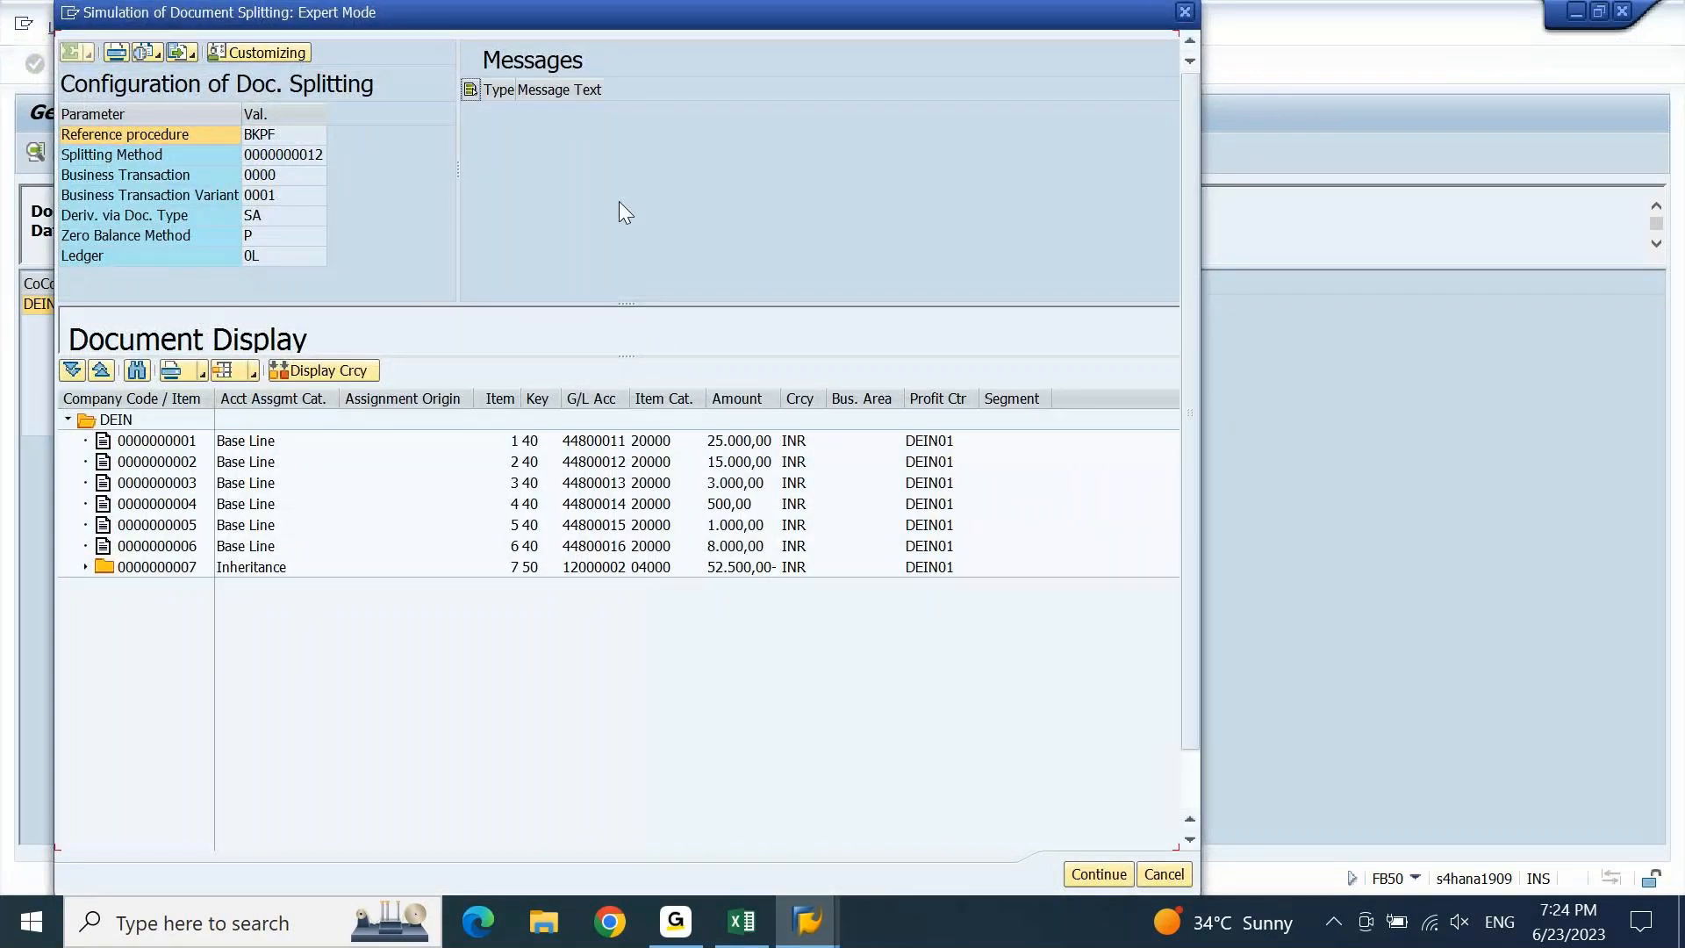
left_click(1185, 12)
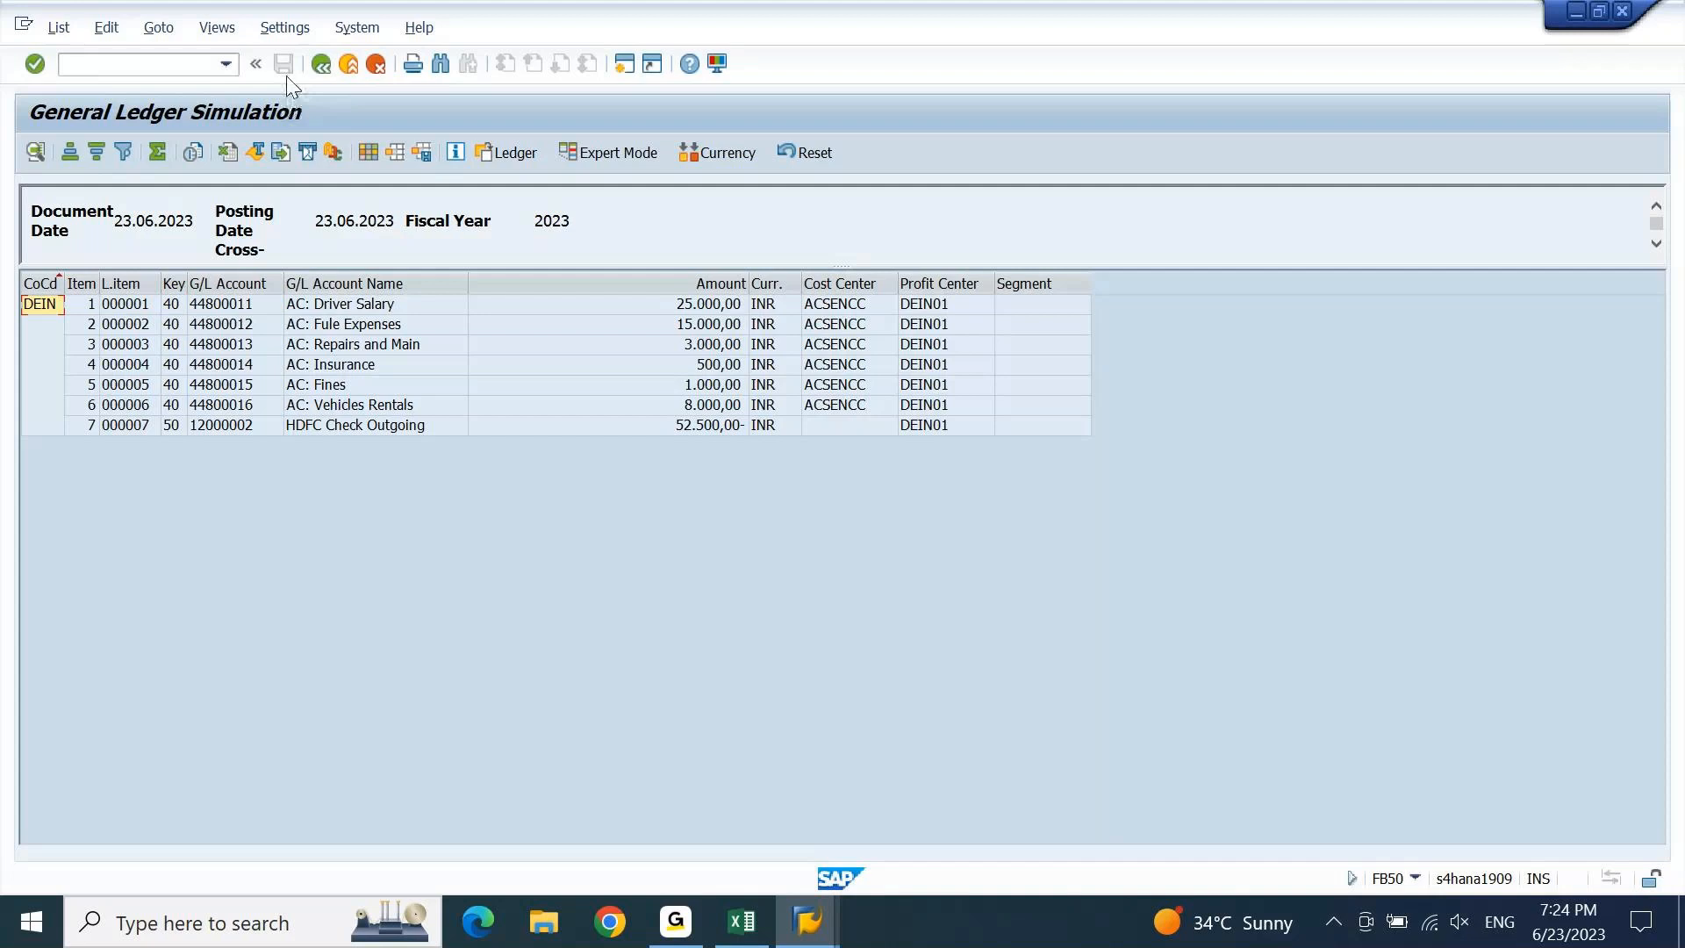
left_click(321, 64)
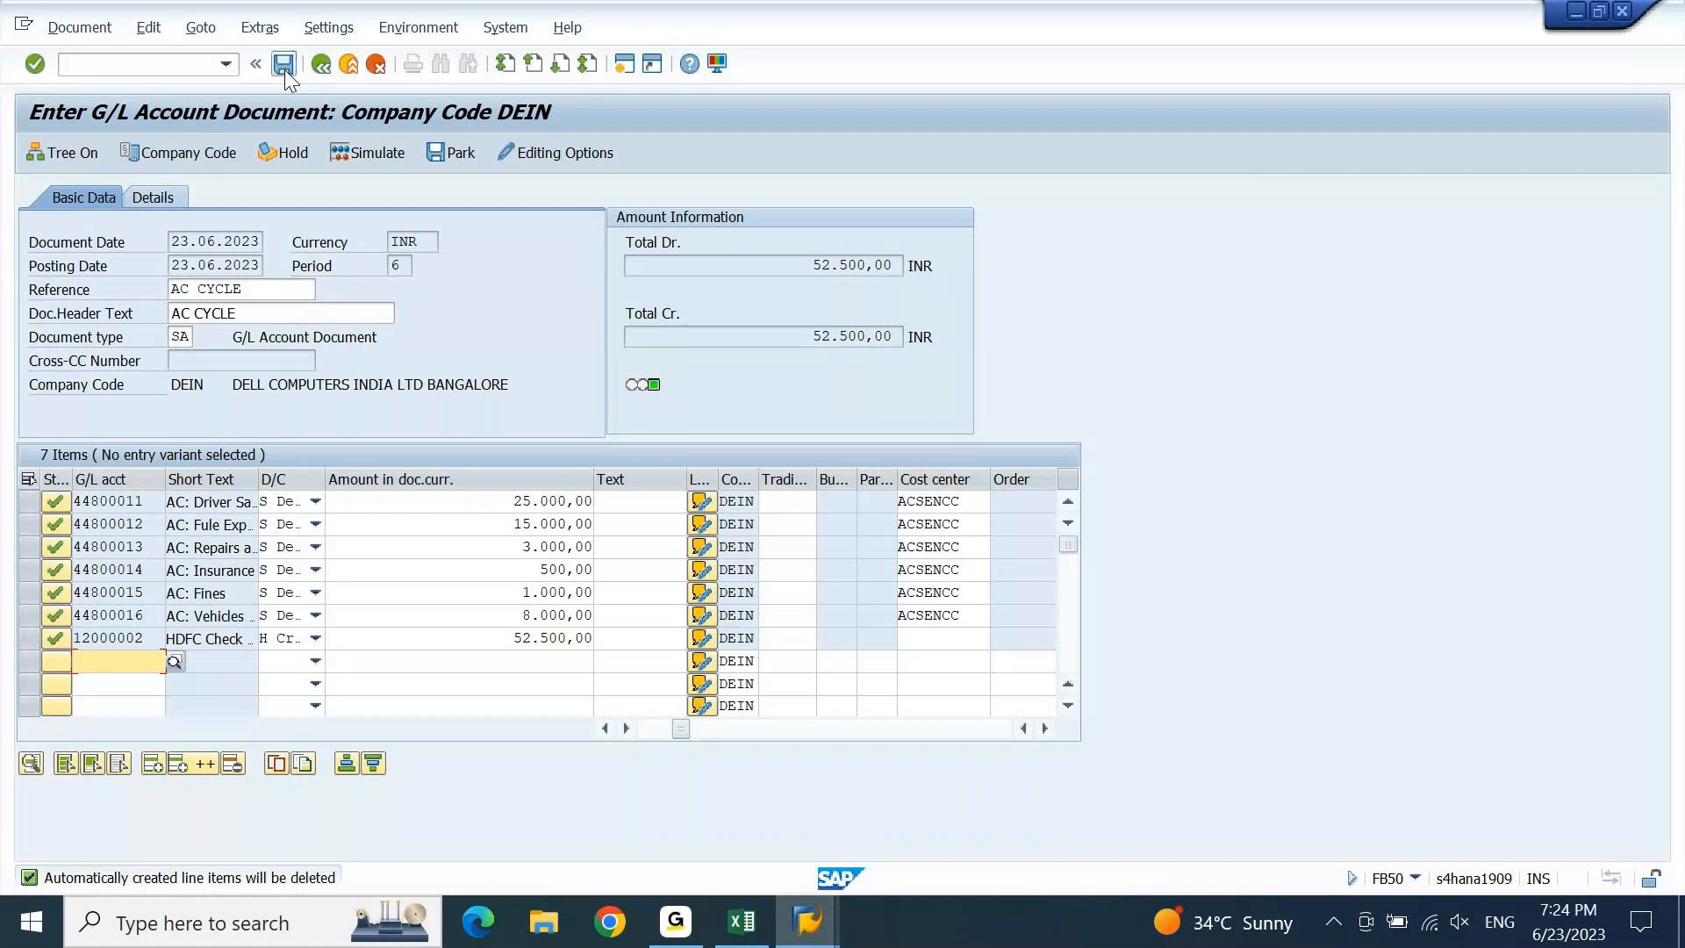
left_click(284, 64)
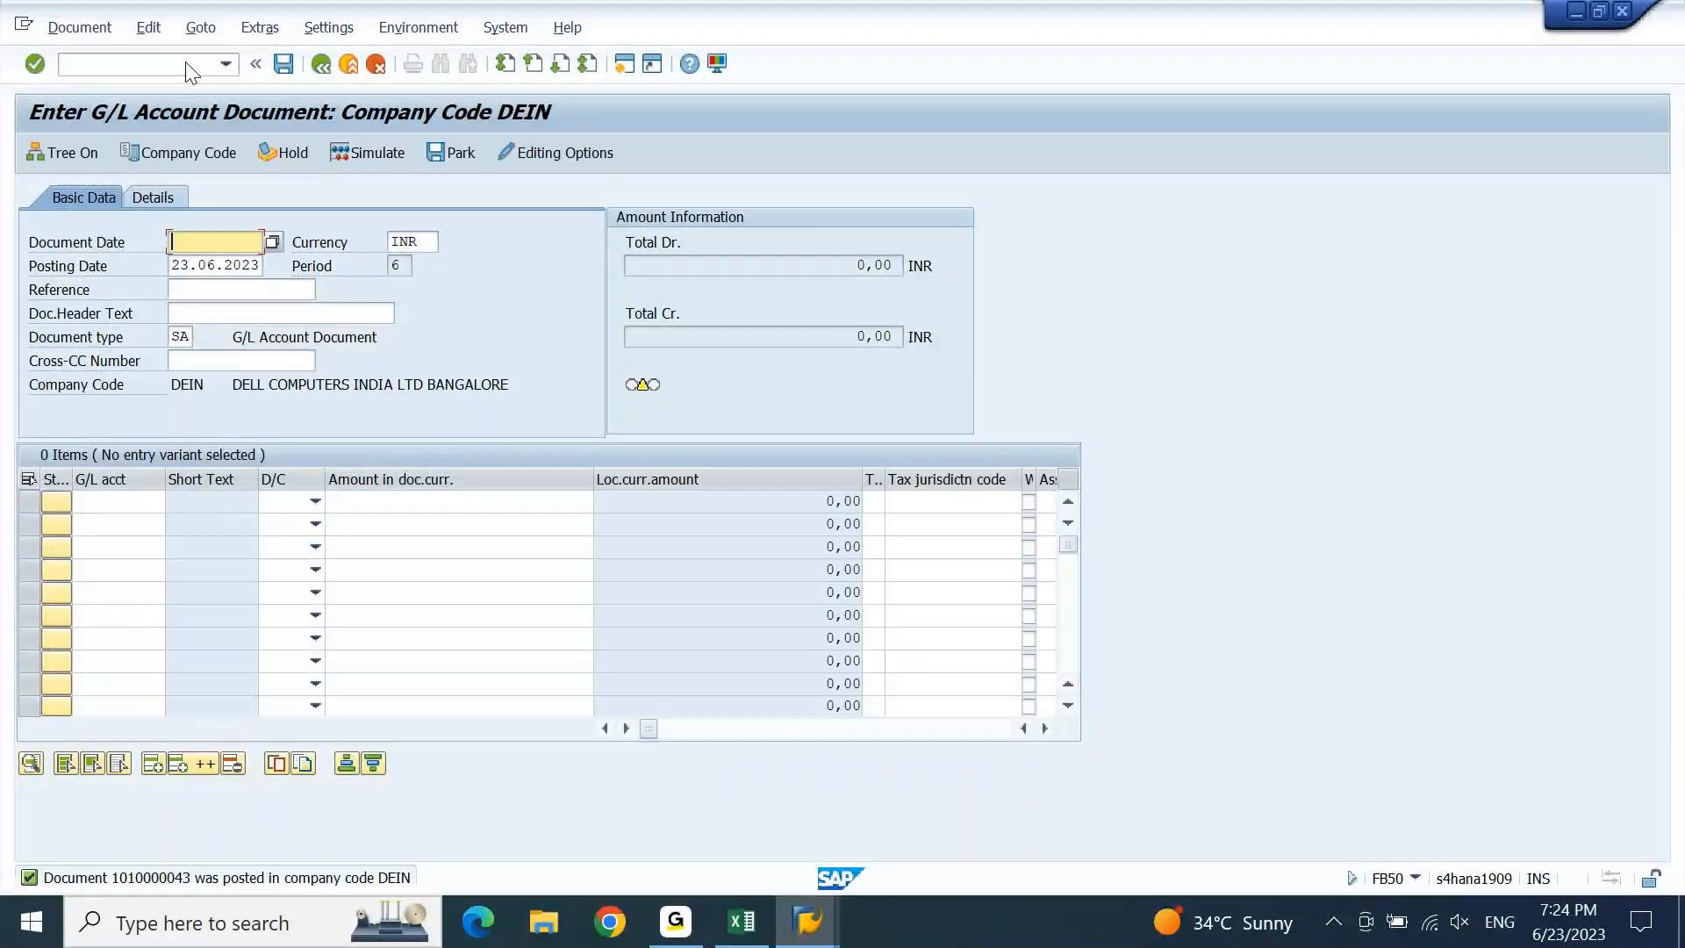
Open KSB1N and clear the old ACSENCE1 cost element group and ACRECCC1 cost center group.
type("/n")
key("Return")
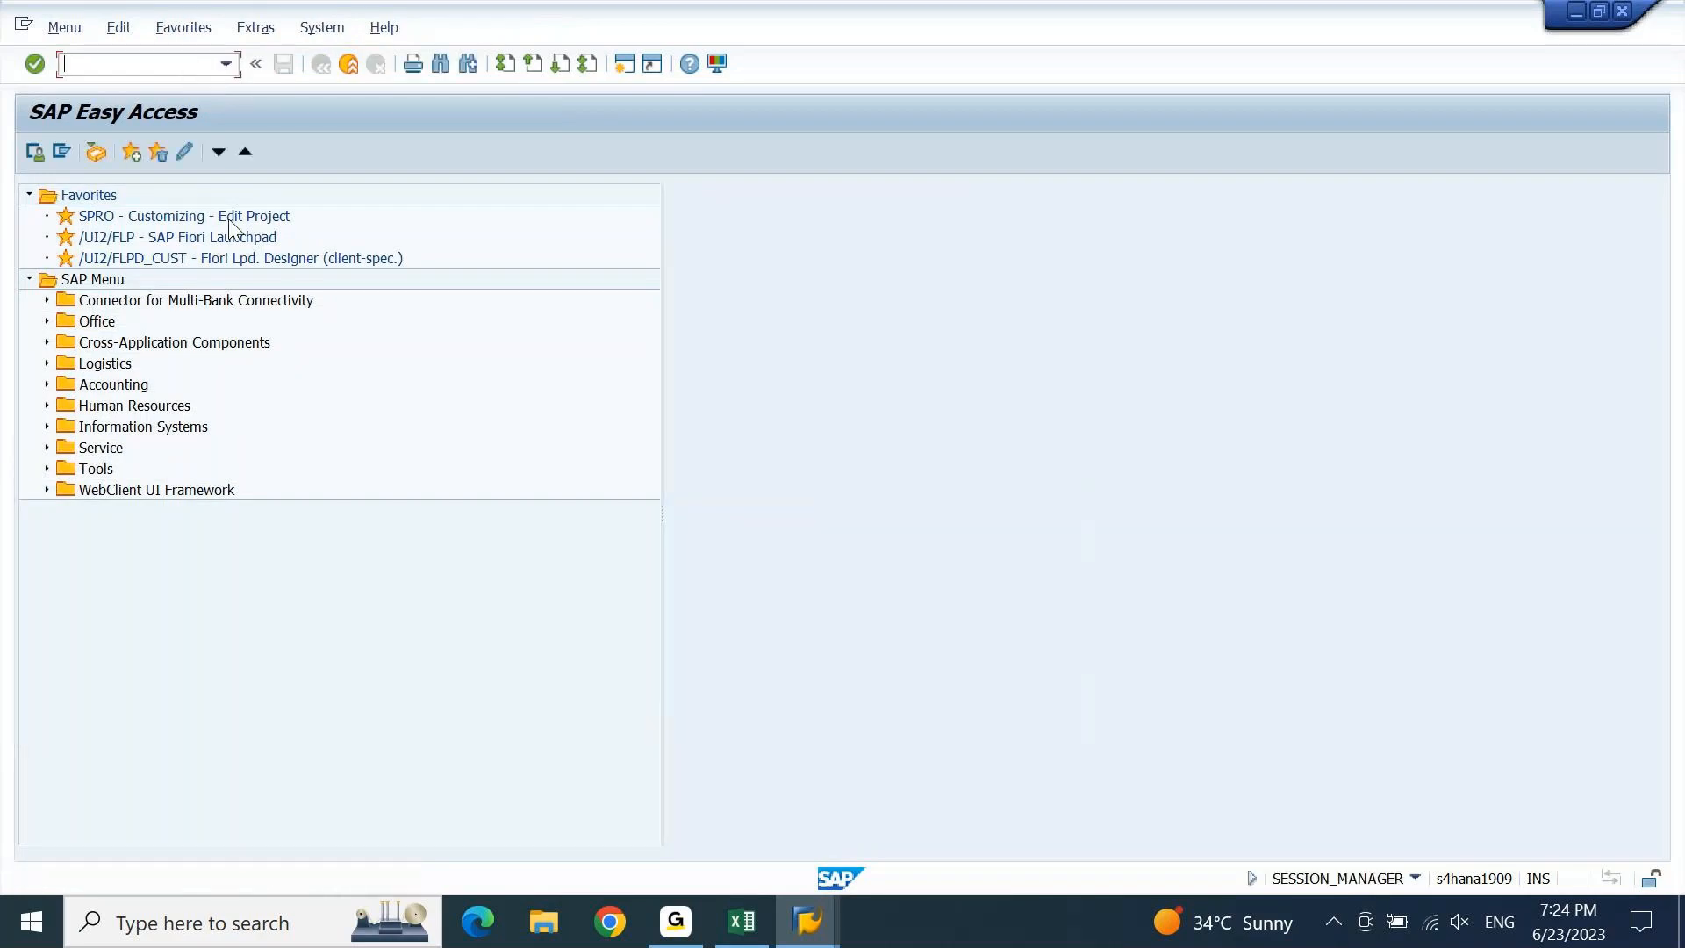
type("KSB1N")
key("Return")
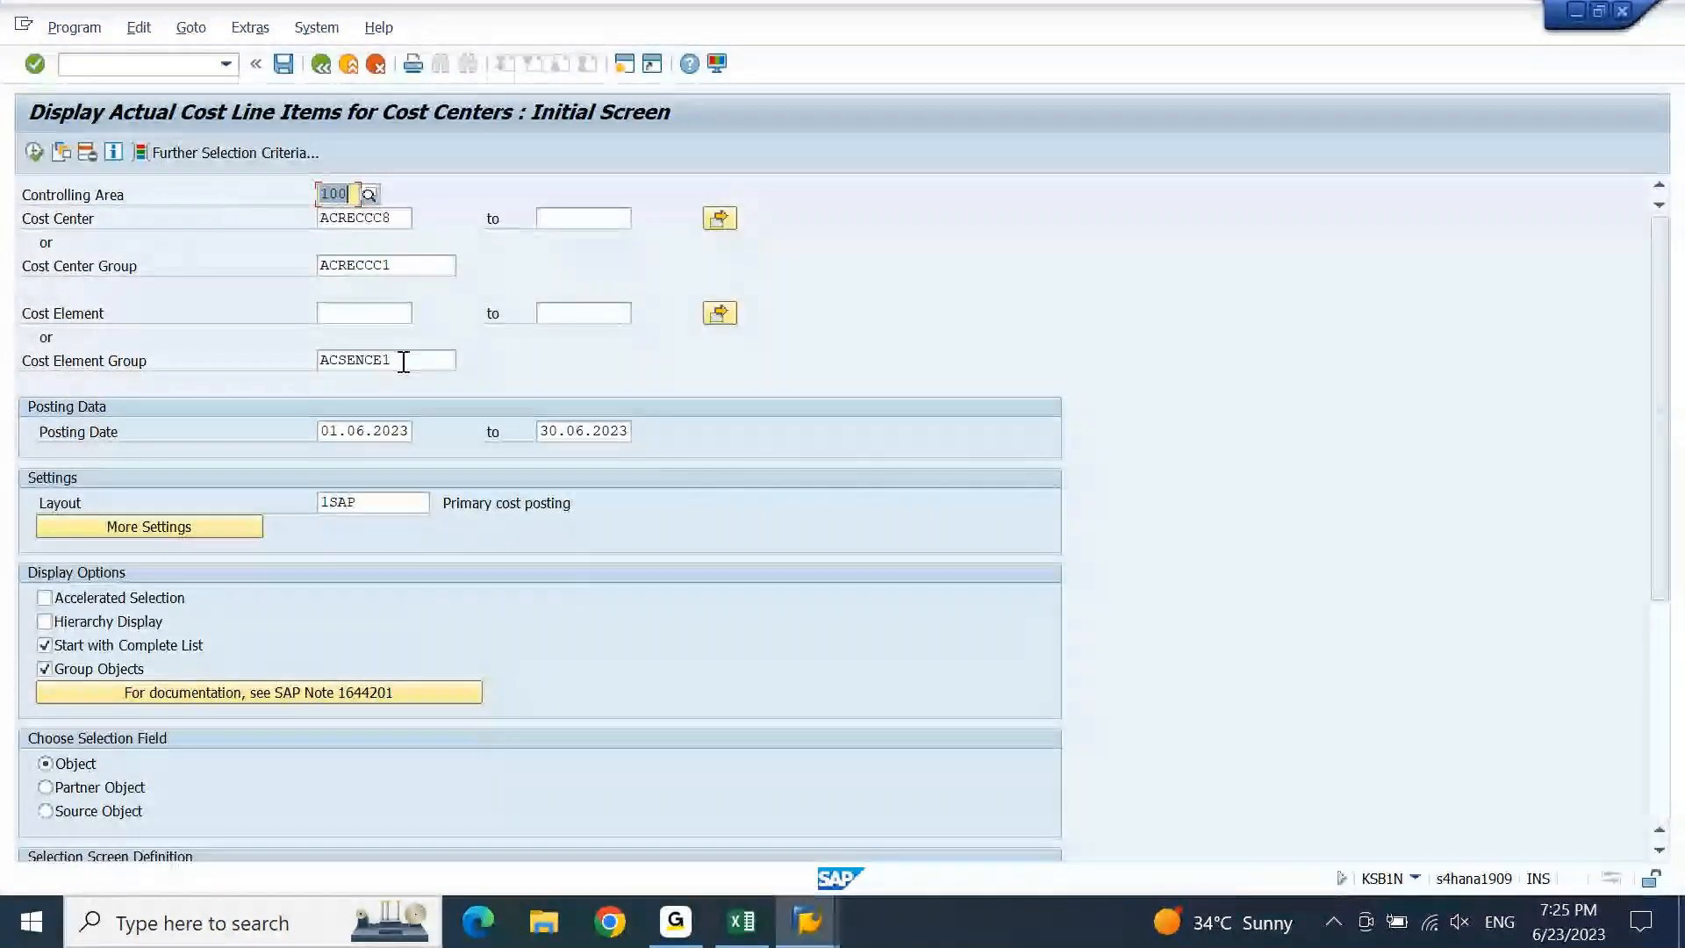
left_click_drag(415, 360, 260, 372)
key("Delete")
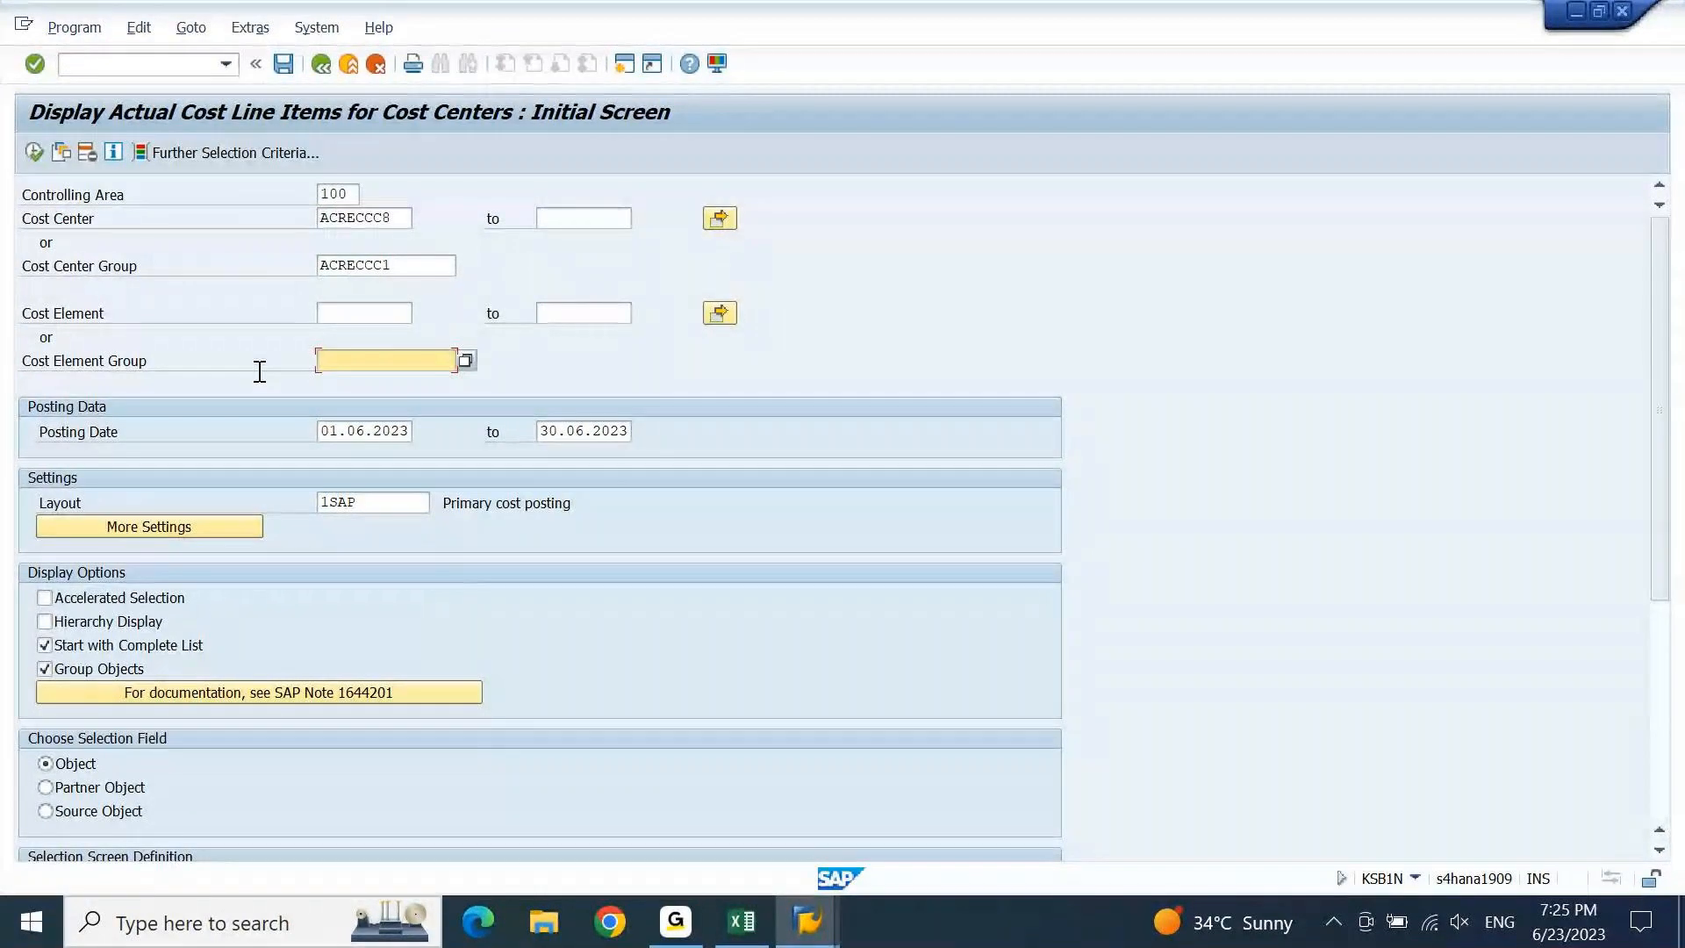
left_click_drag(410, 266, 248, 303)
key("Delete")
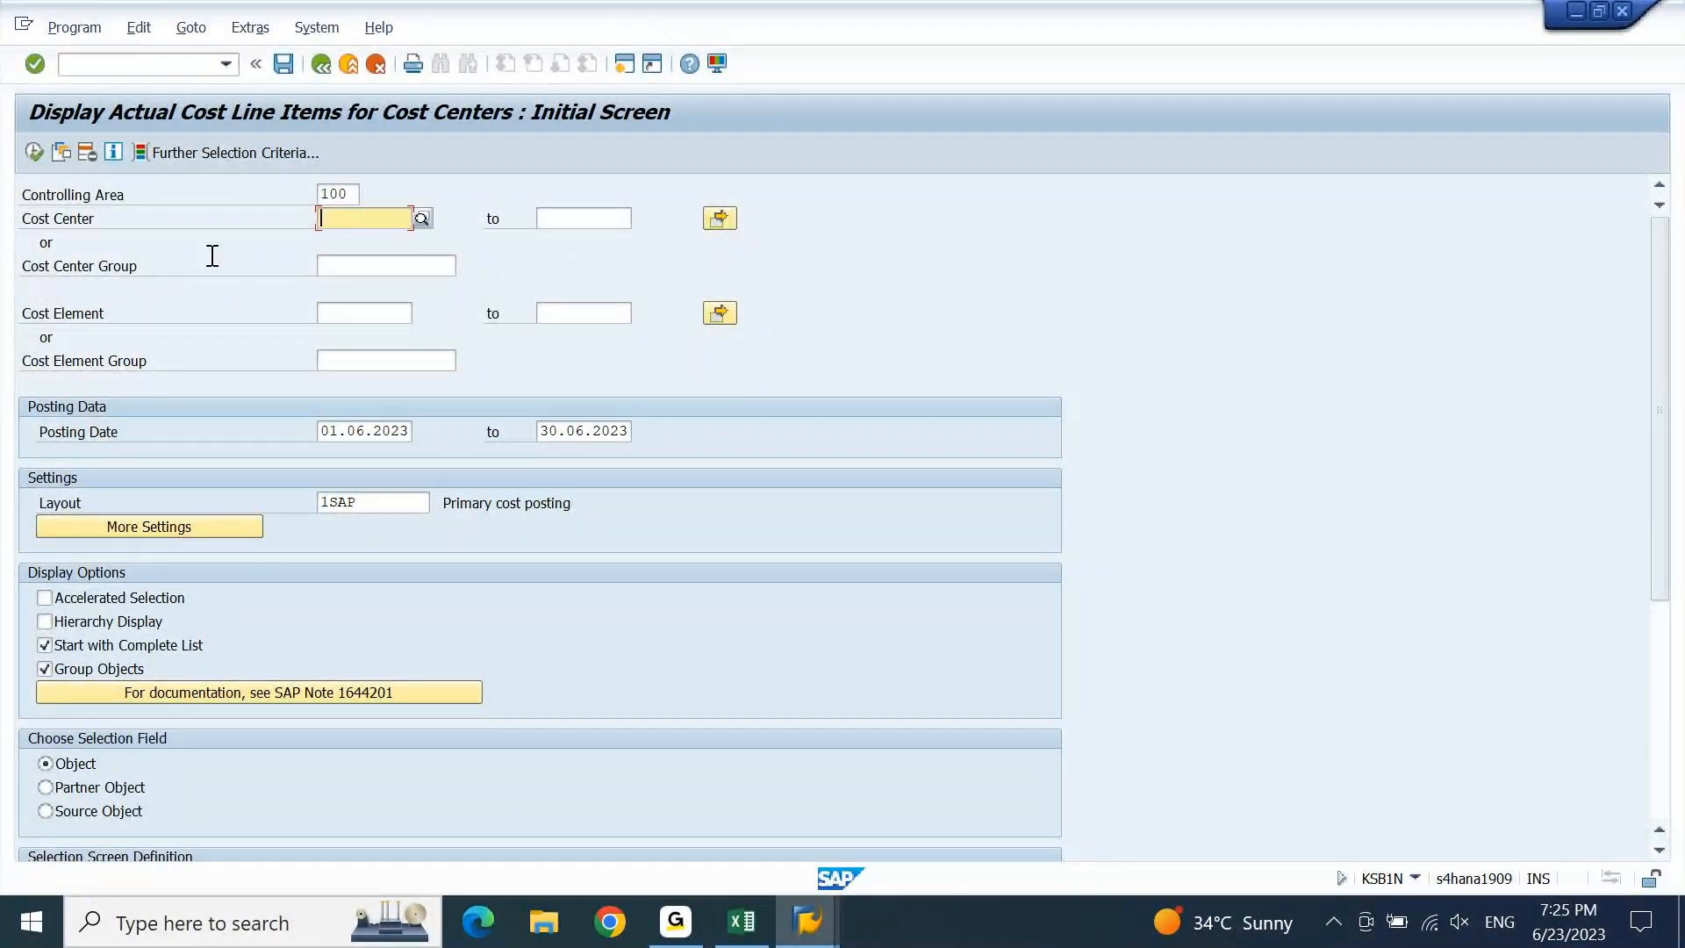
Enter controlling area DEGR and cost center ACSENCC on the selection screen.
key("shift+Tab")
type("DEGR")
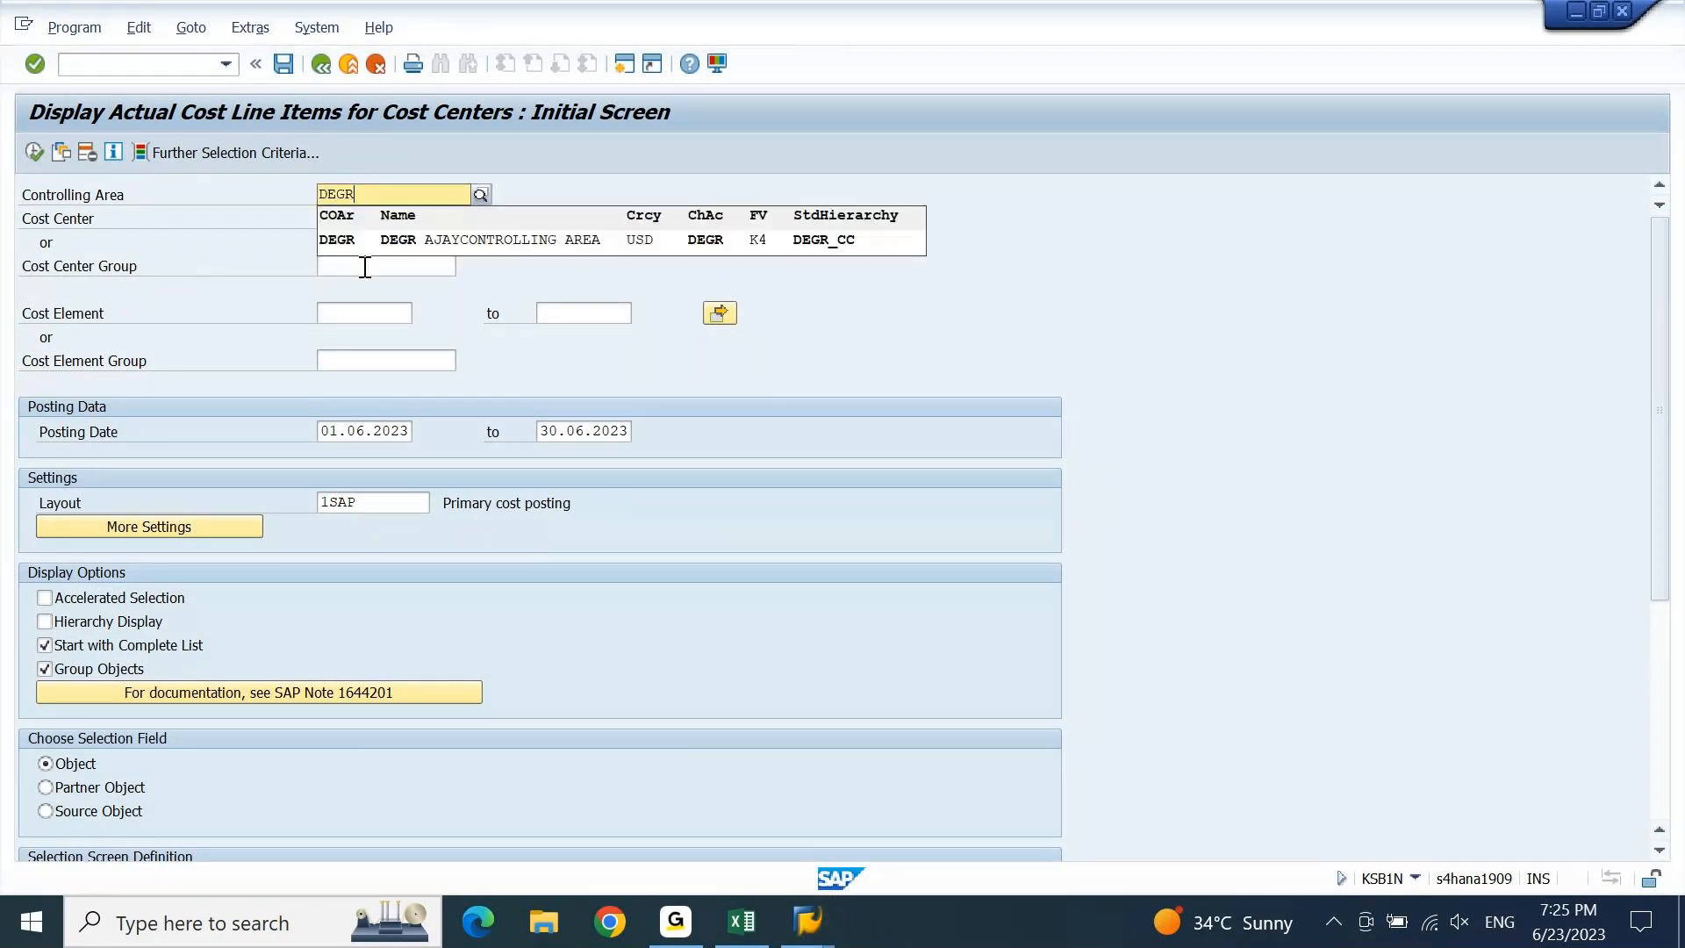
left_click(381, 239)
left_click(368, 219)
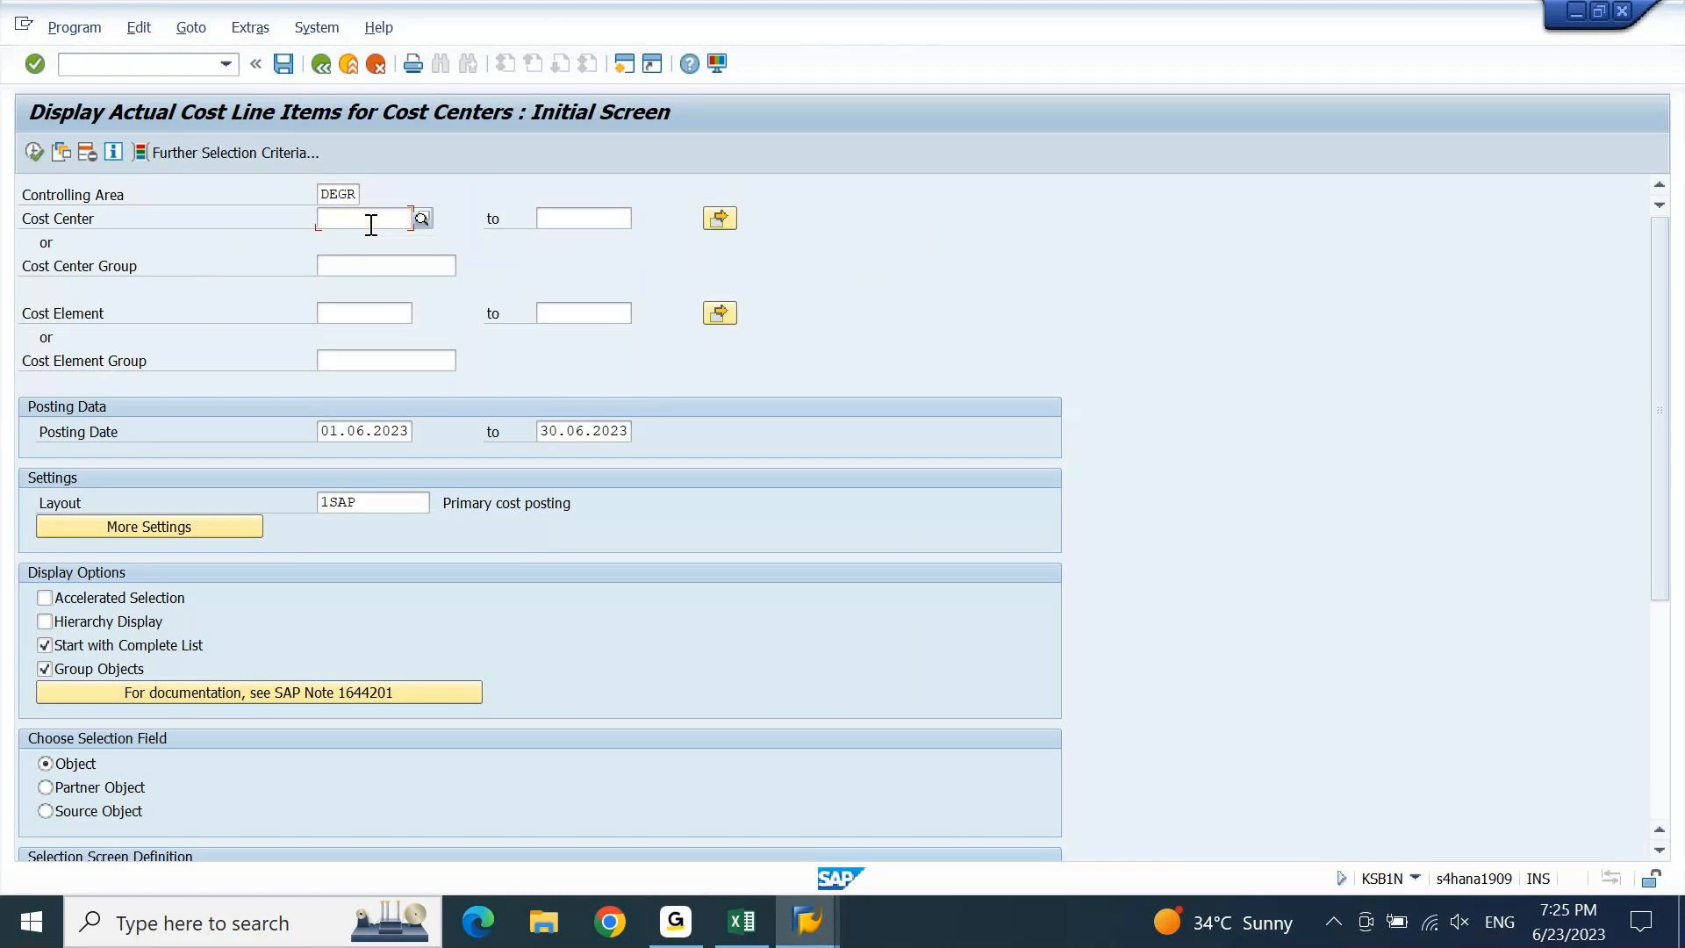
type("AC")
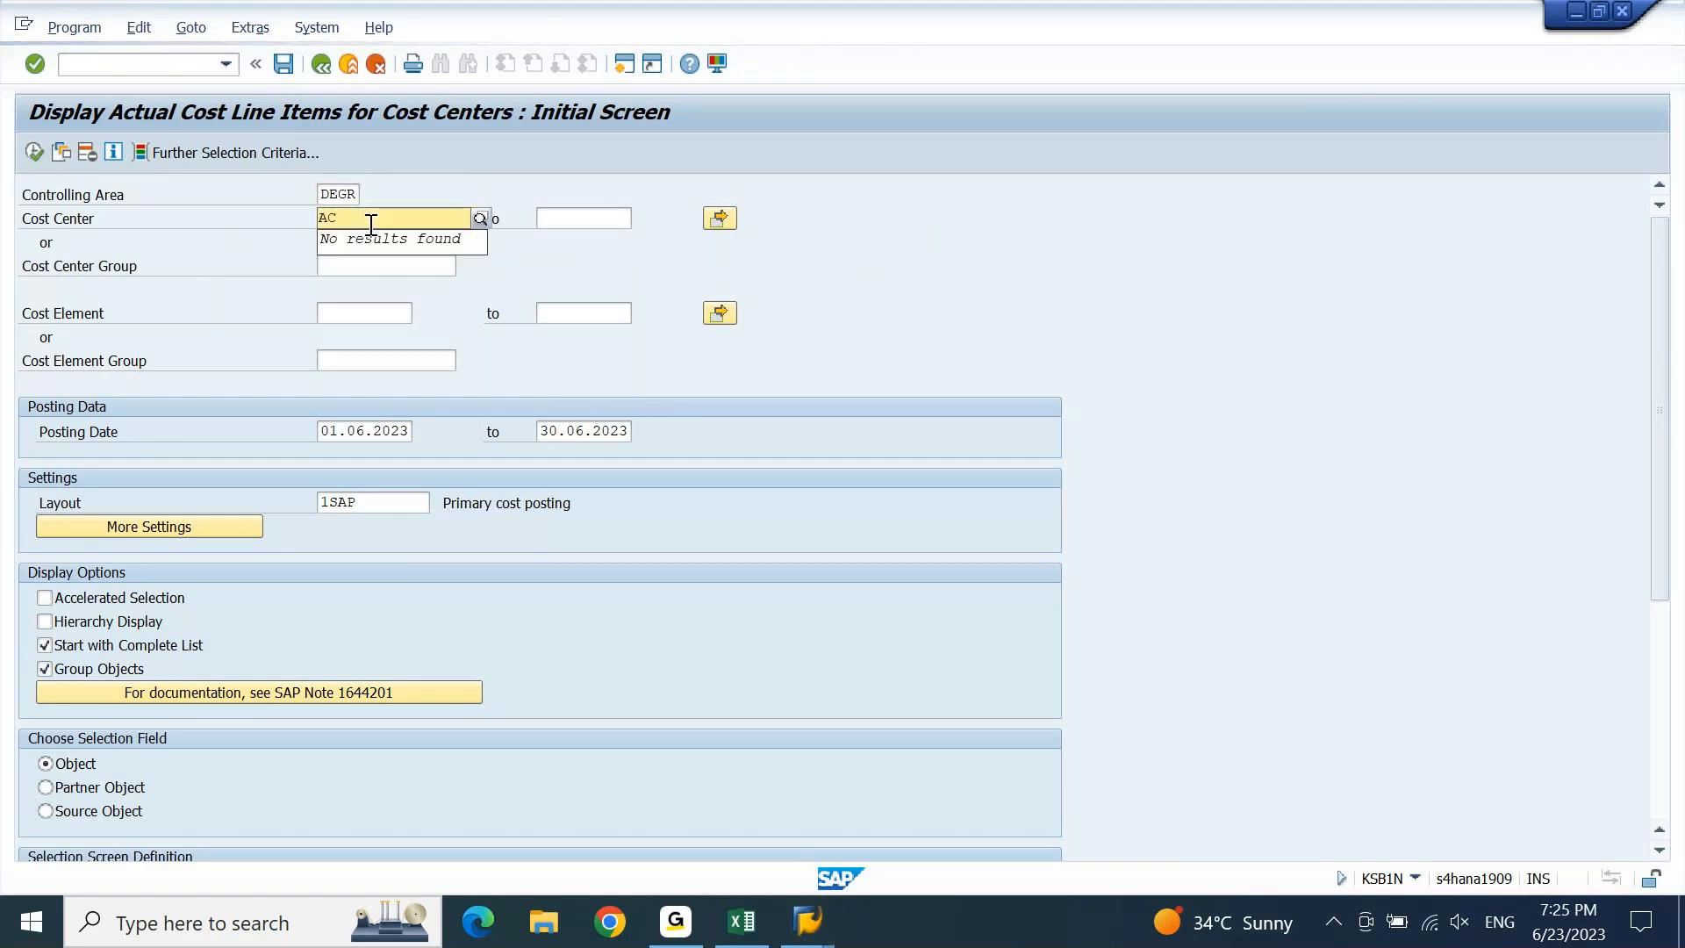
type("SENCC")
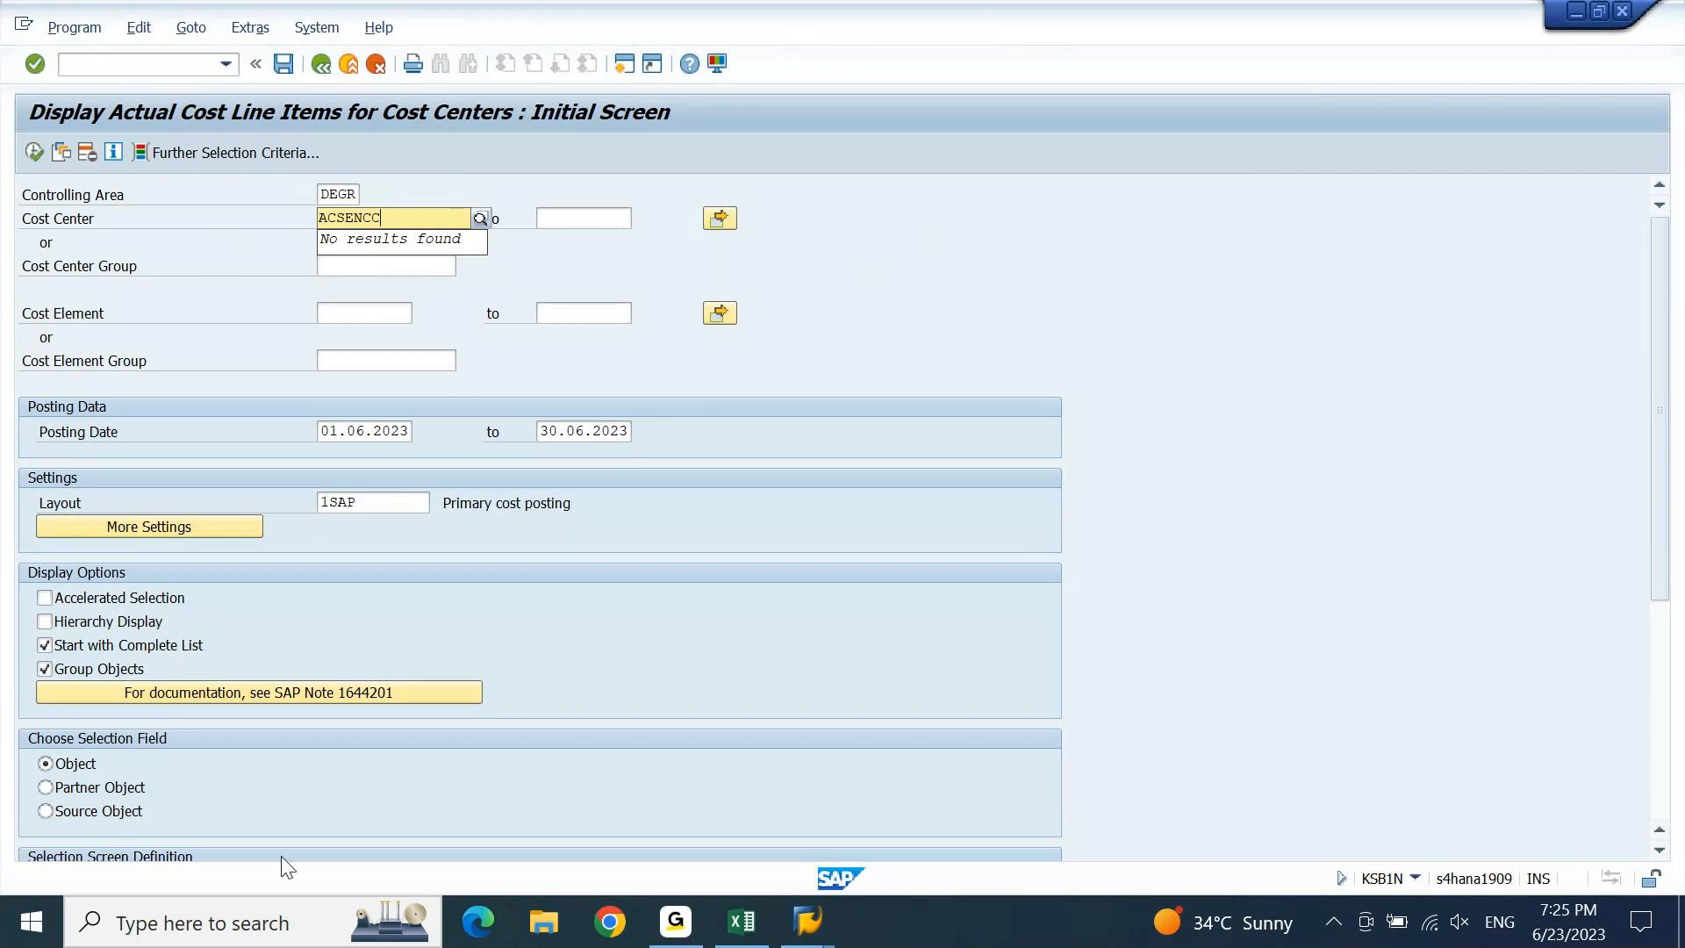
left_click(760, 924)
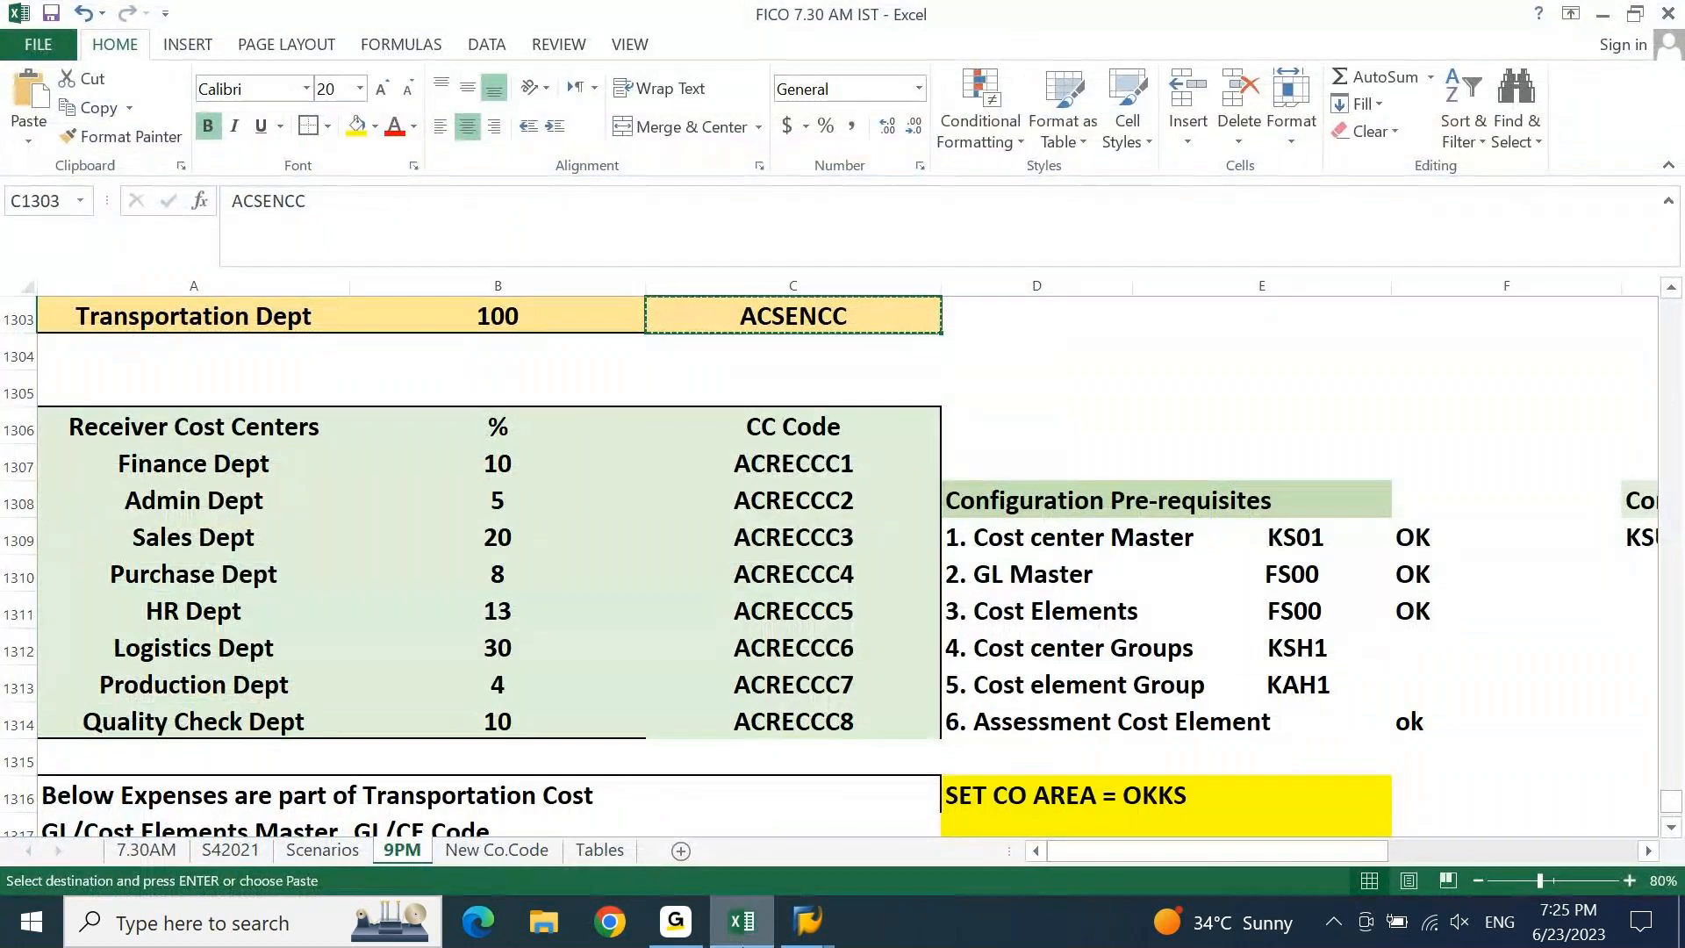
left_click(807, 921)
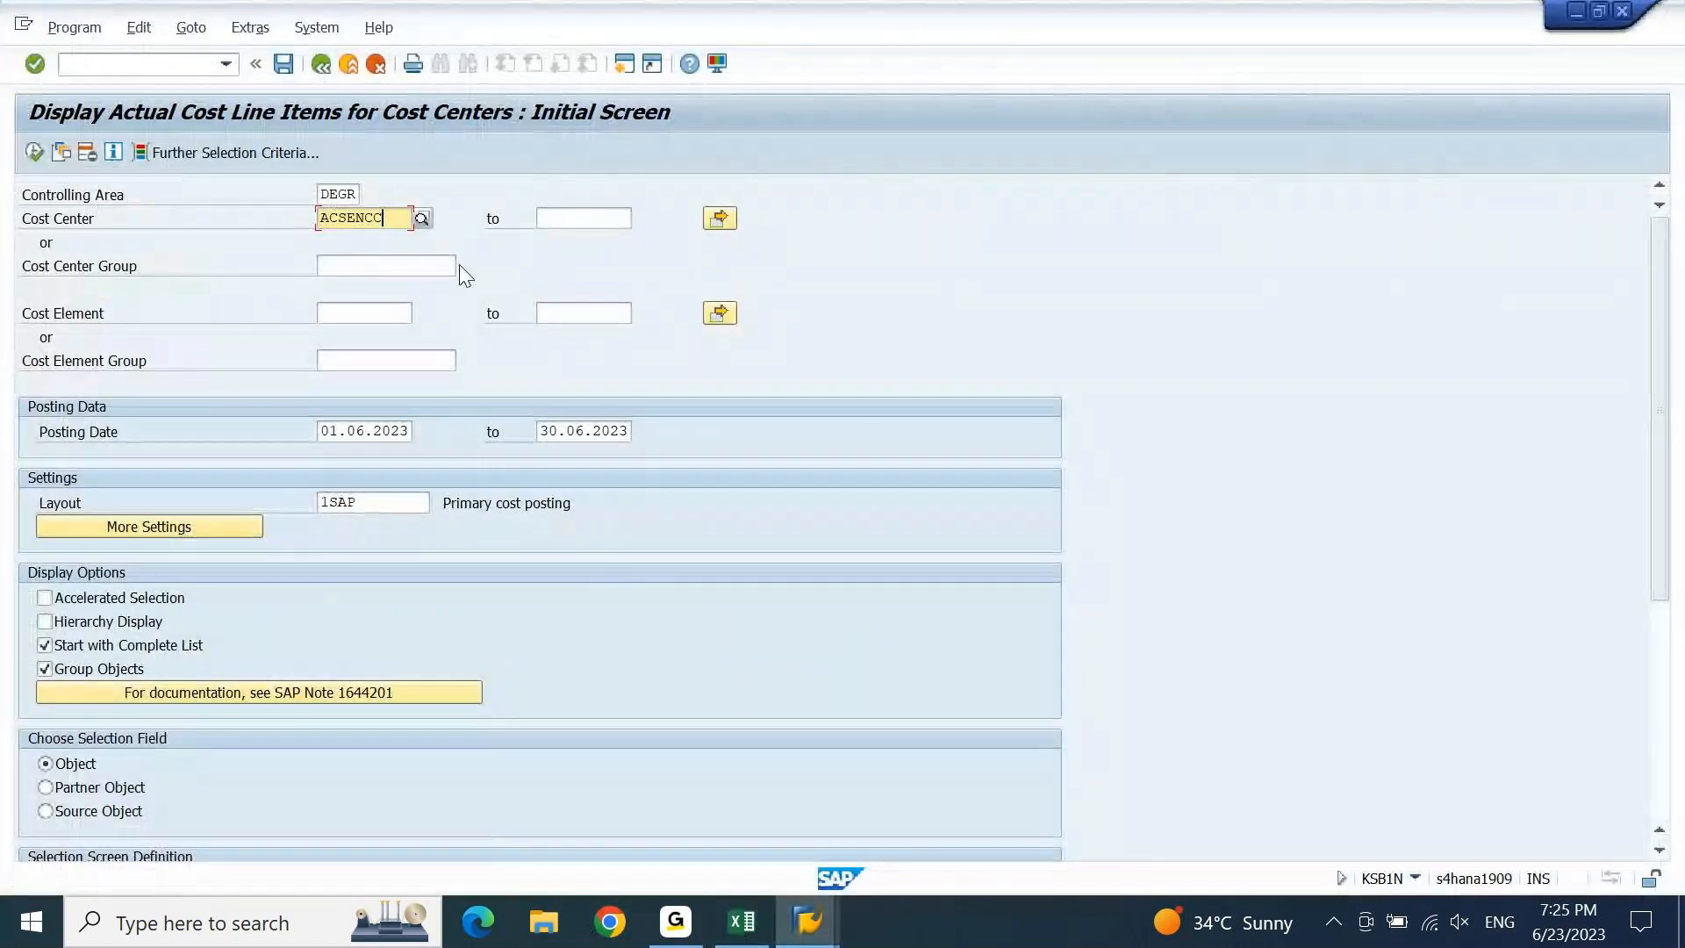
key("ctrl+a")
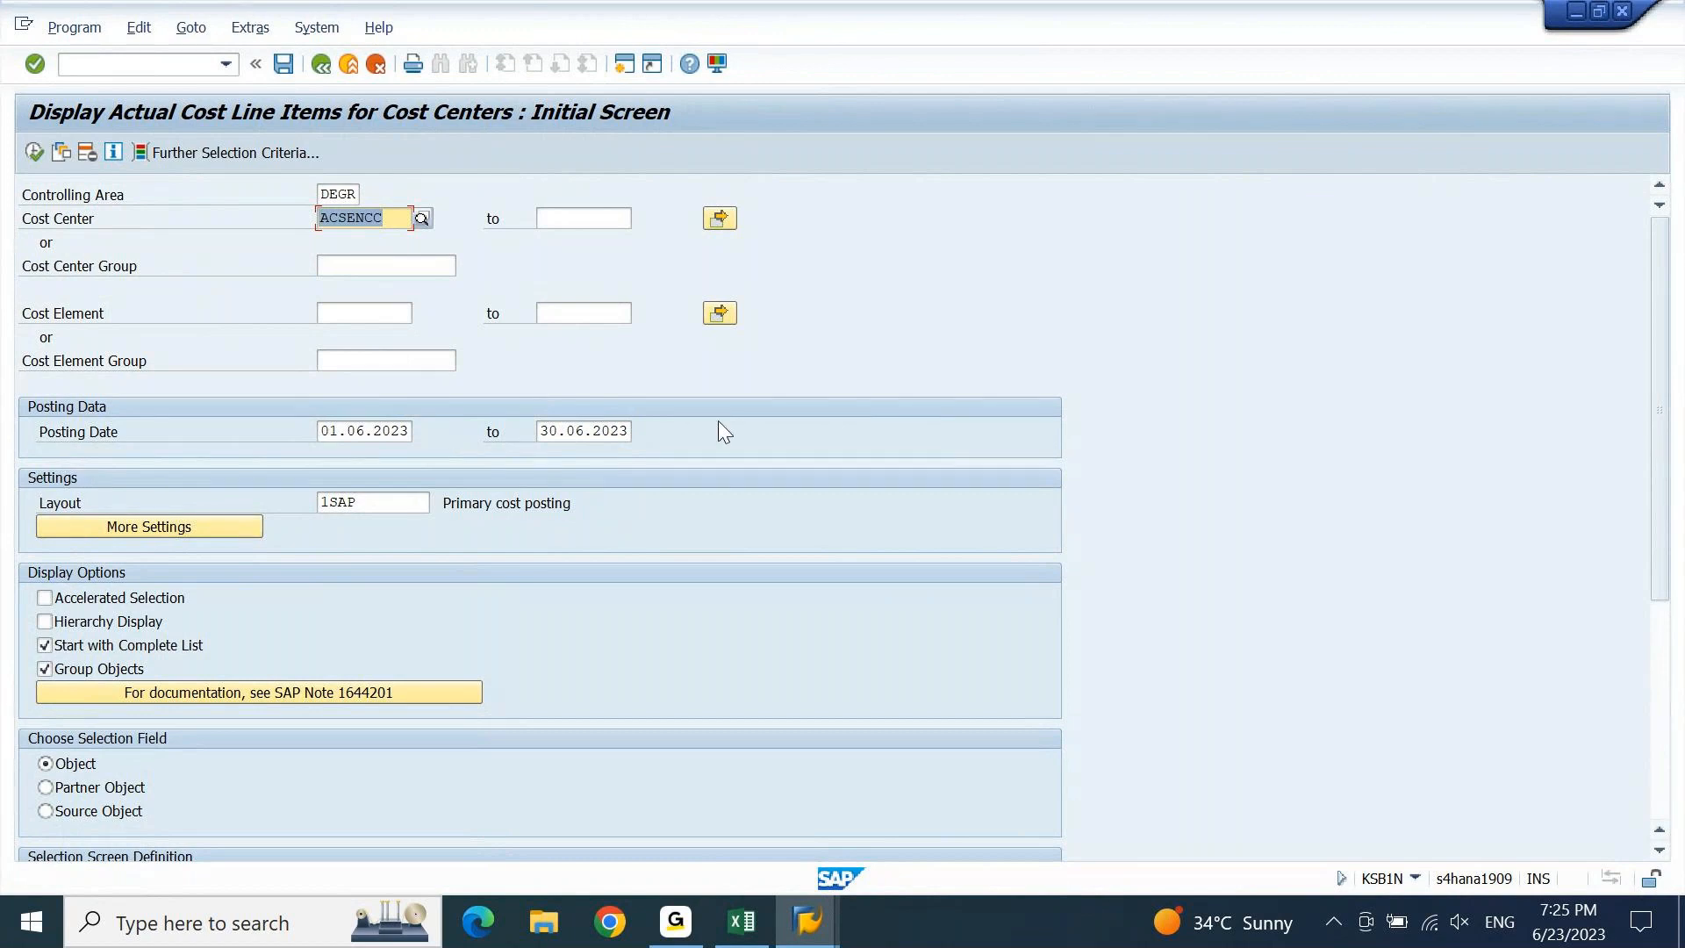
Run the report listing ACSENCC's six June line items totalling 52.500,00, then start a new session.
left_click(35, 151)
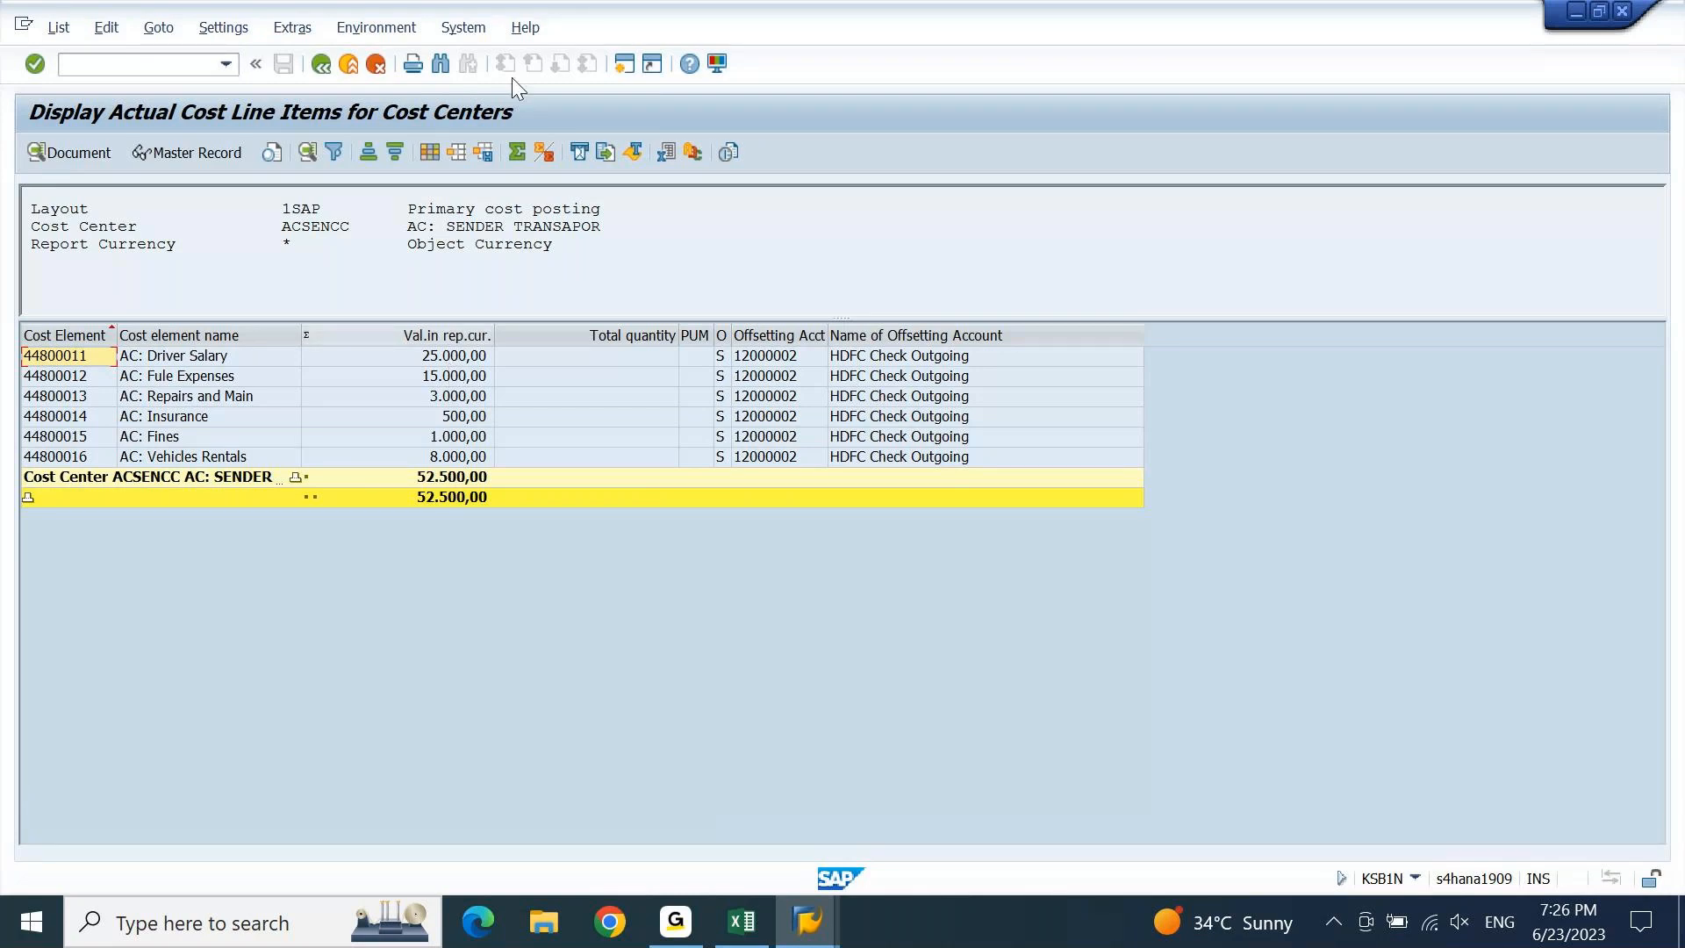
left_click(626, 68)
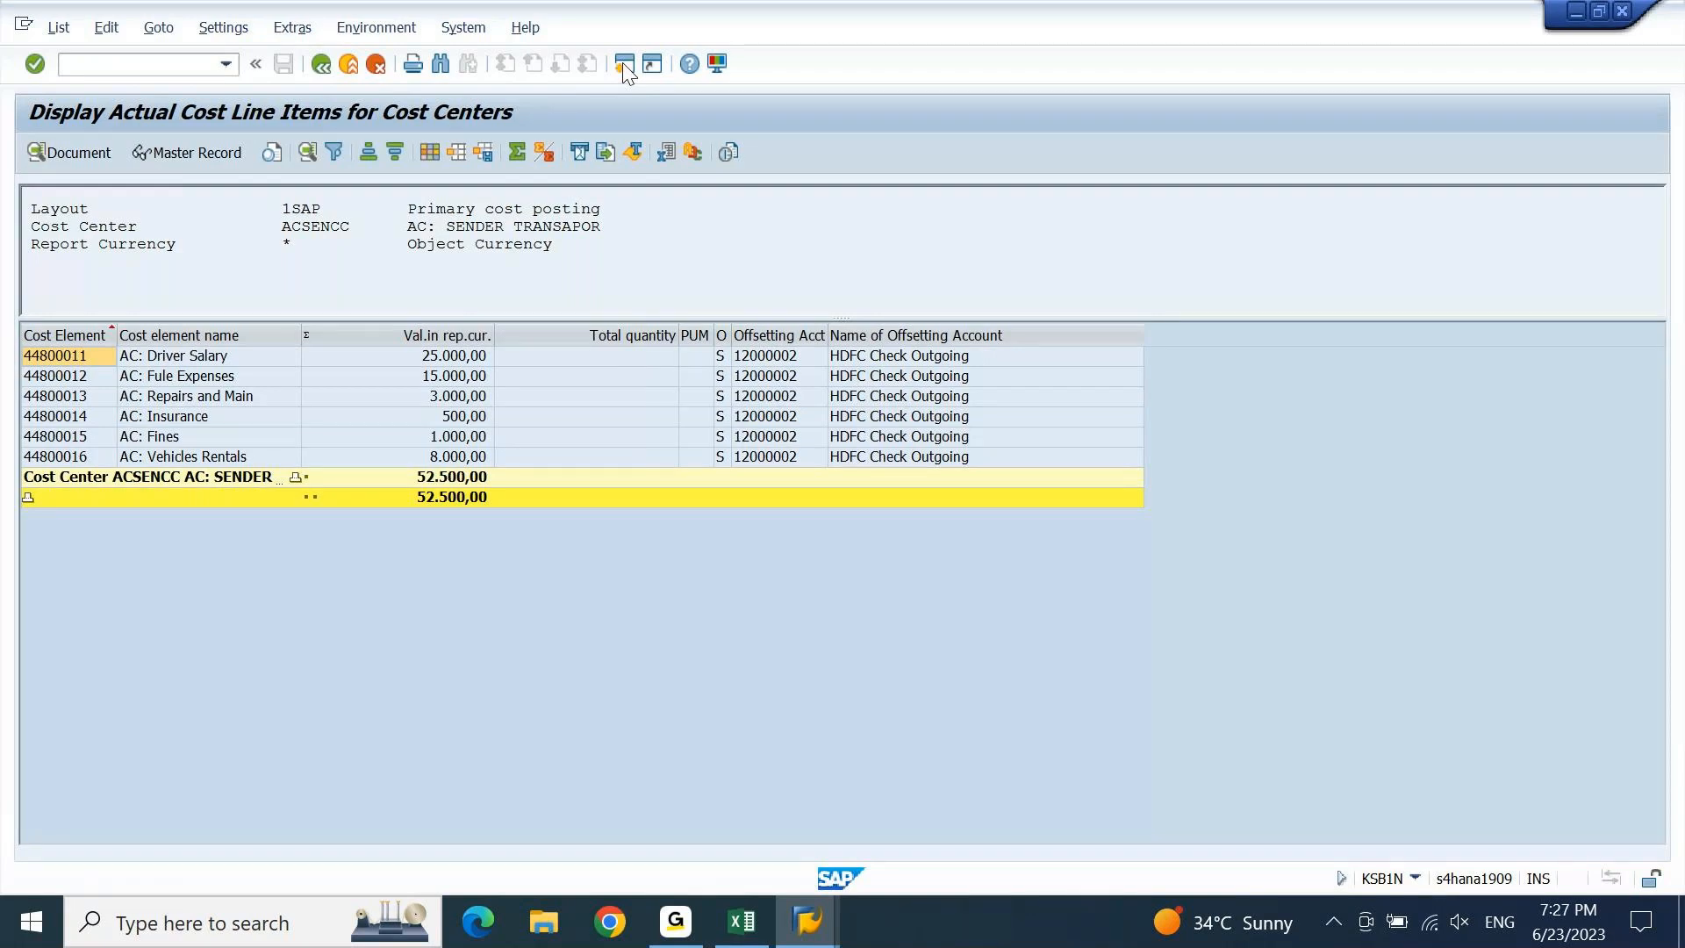
left_click(624, 63)
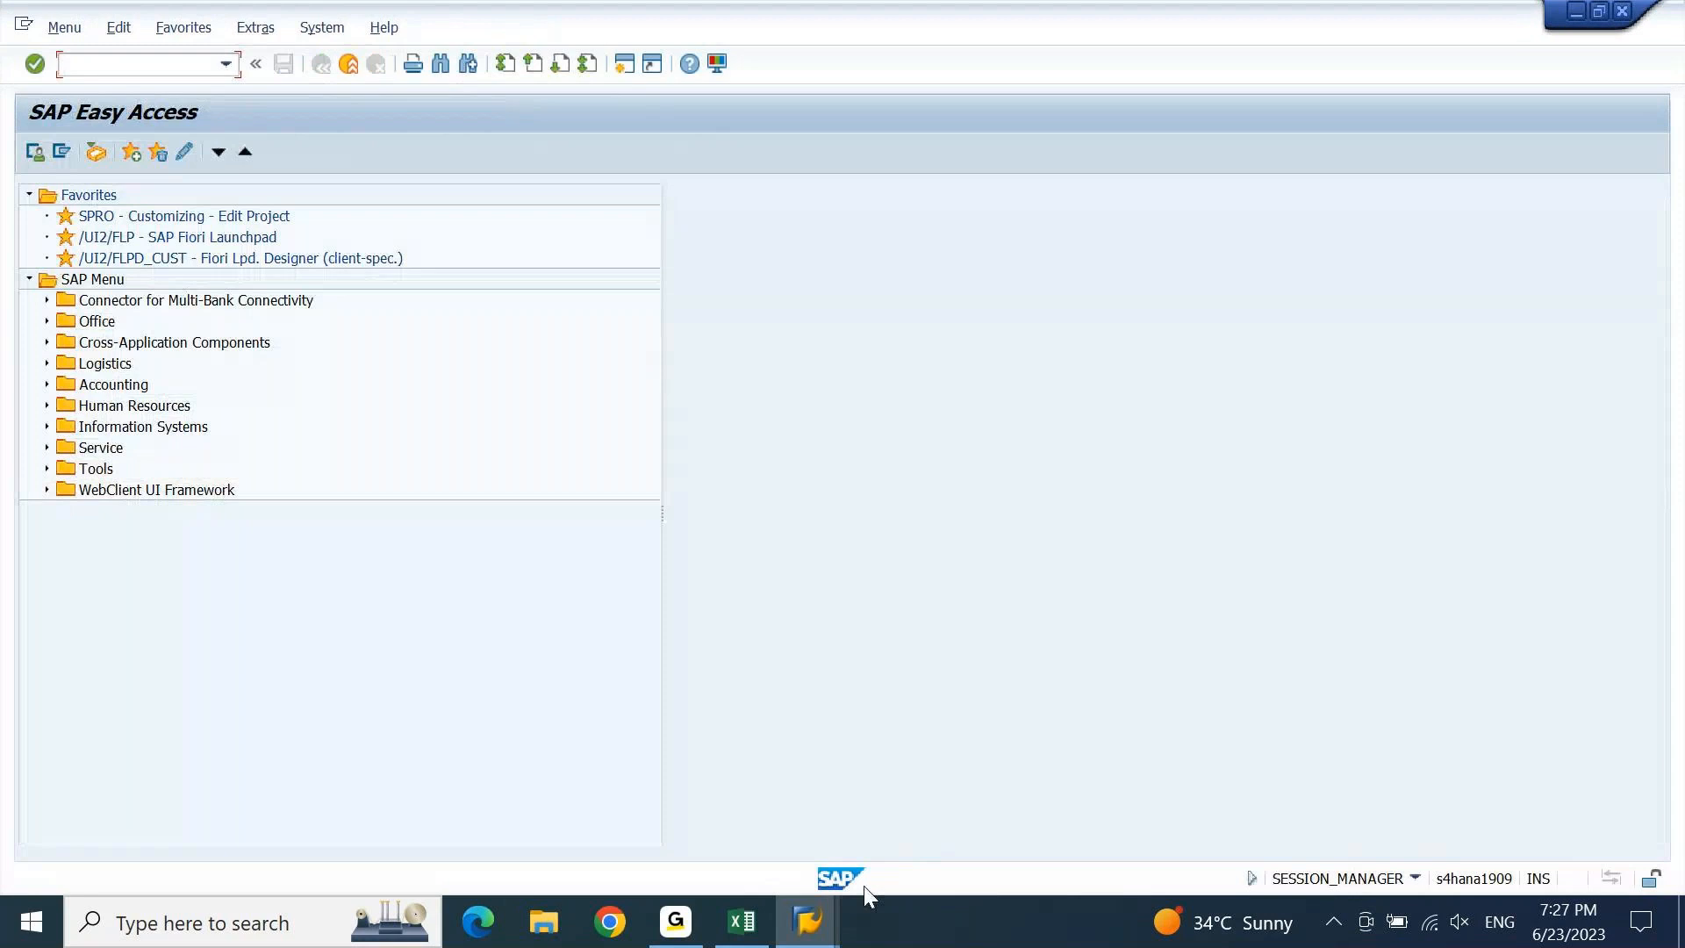
Switch to the new Easy Access session and start transaction S_ALR_87013611.
left_click(814, 931)
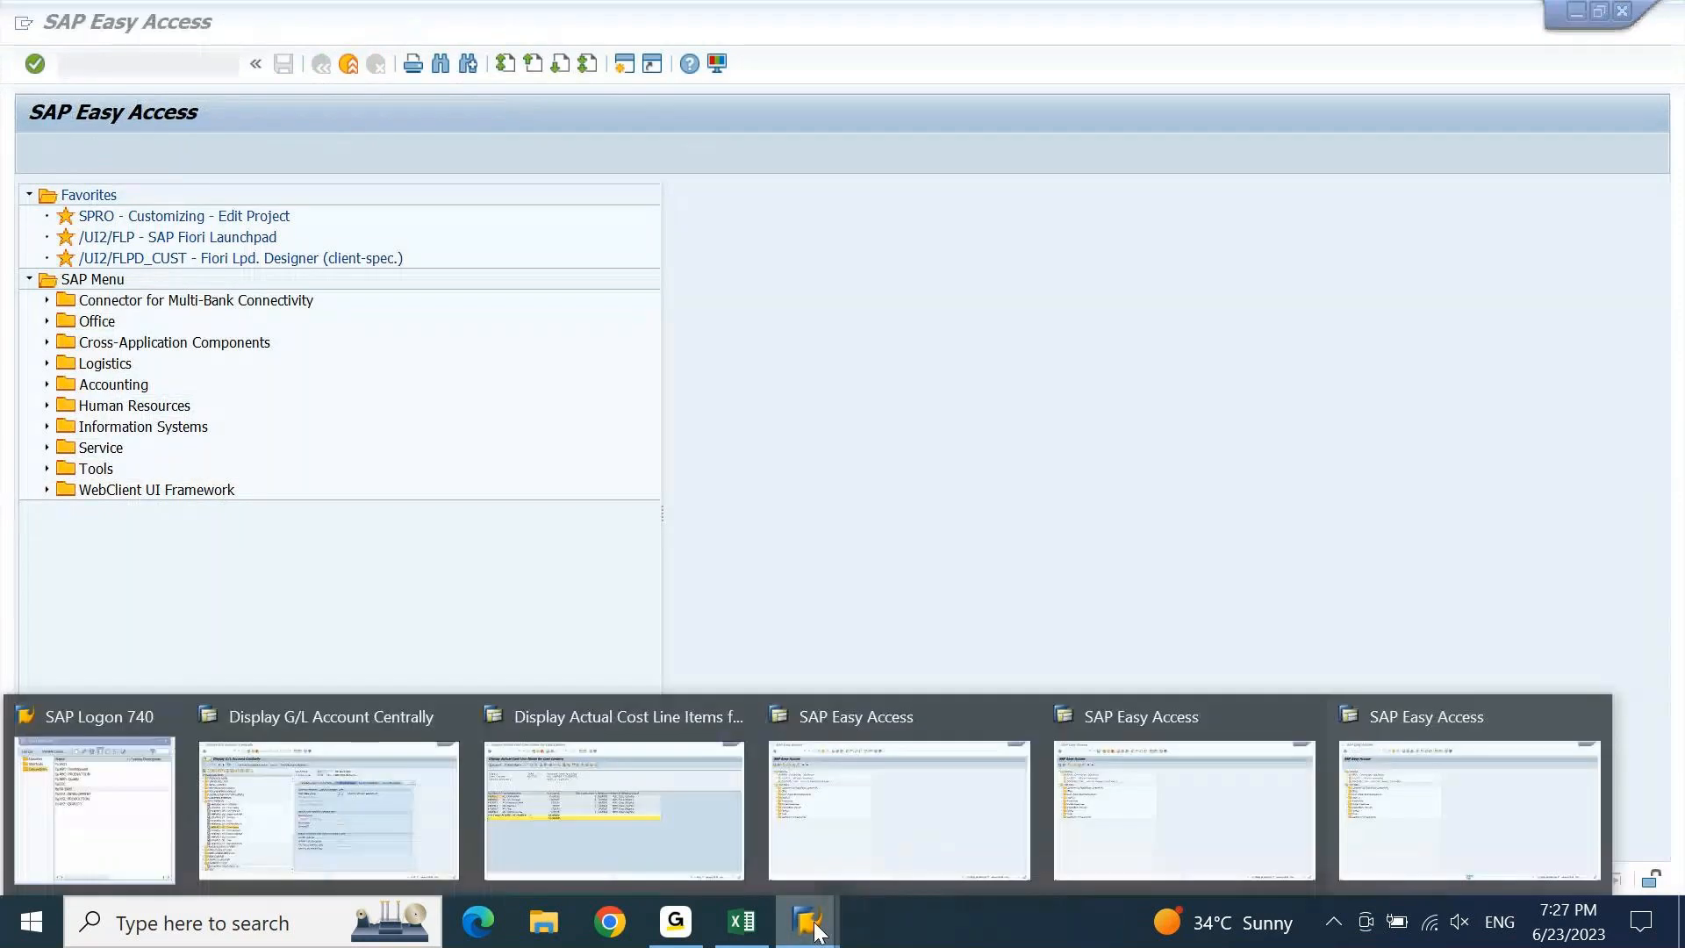
left_click(1301, 713)
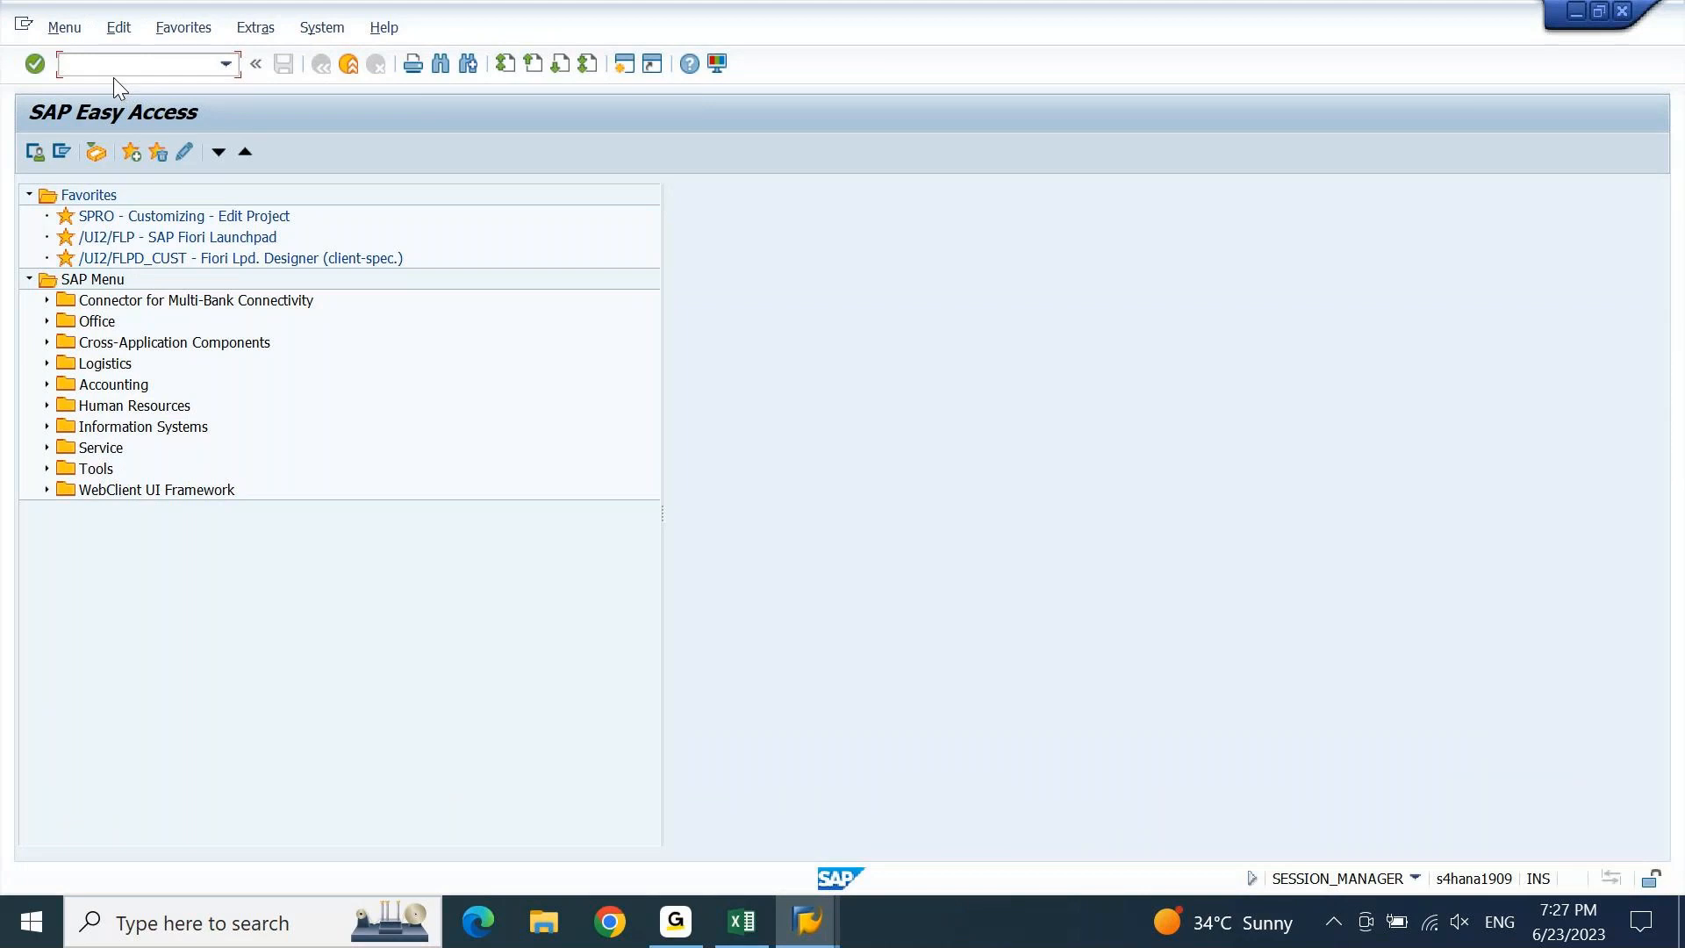
key("Down")
key("Escape")
type("S_ALR_87013611")
key("Return")
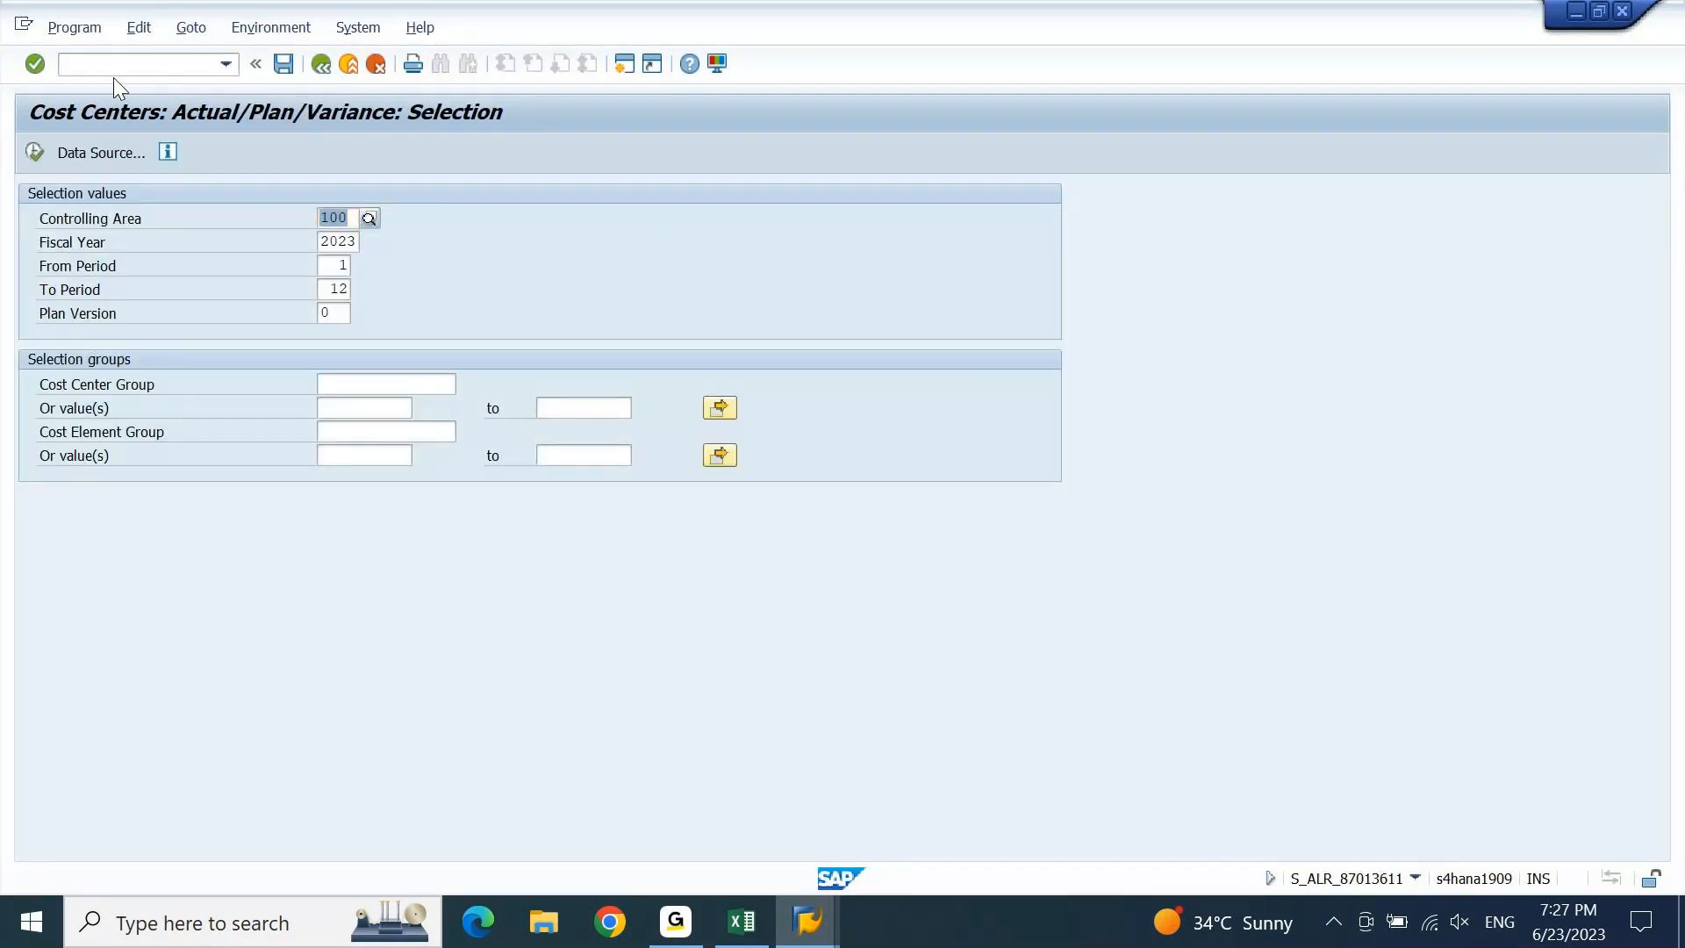
Set controlling area DEGR and limit the report to period 6.
type("DEGR")
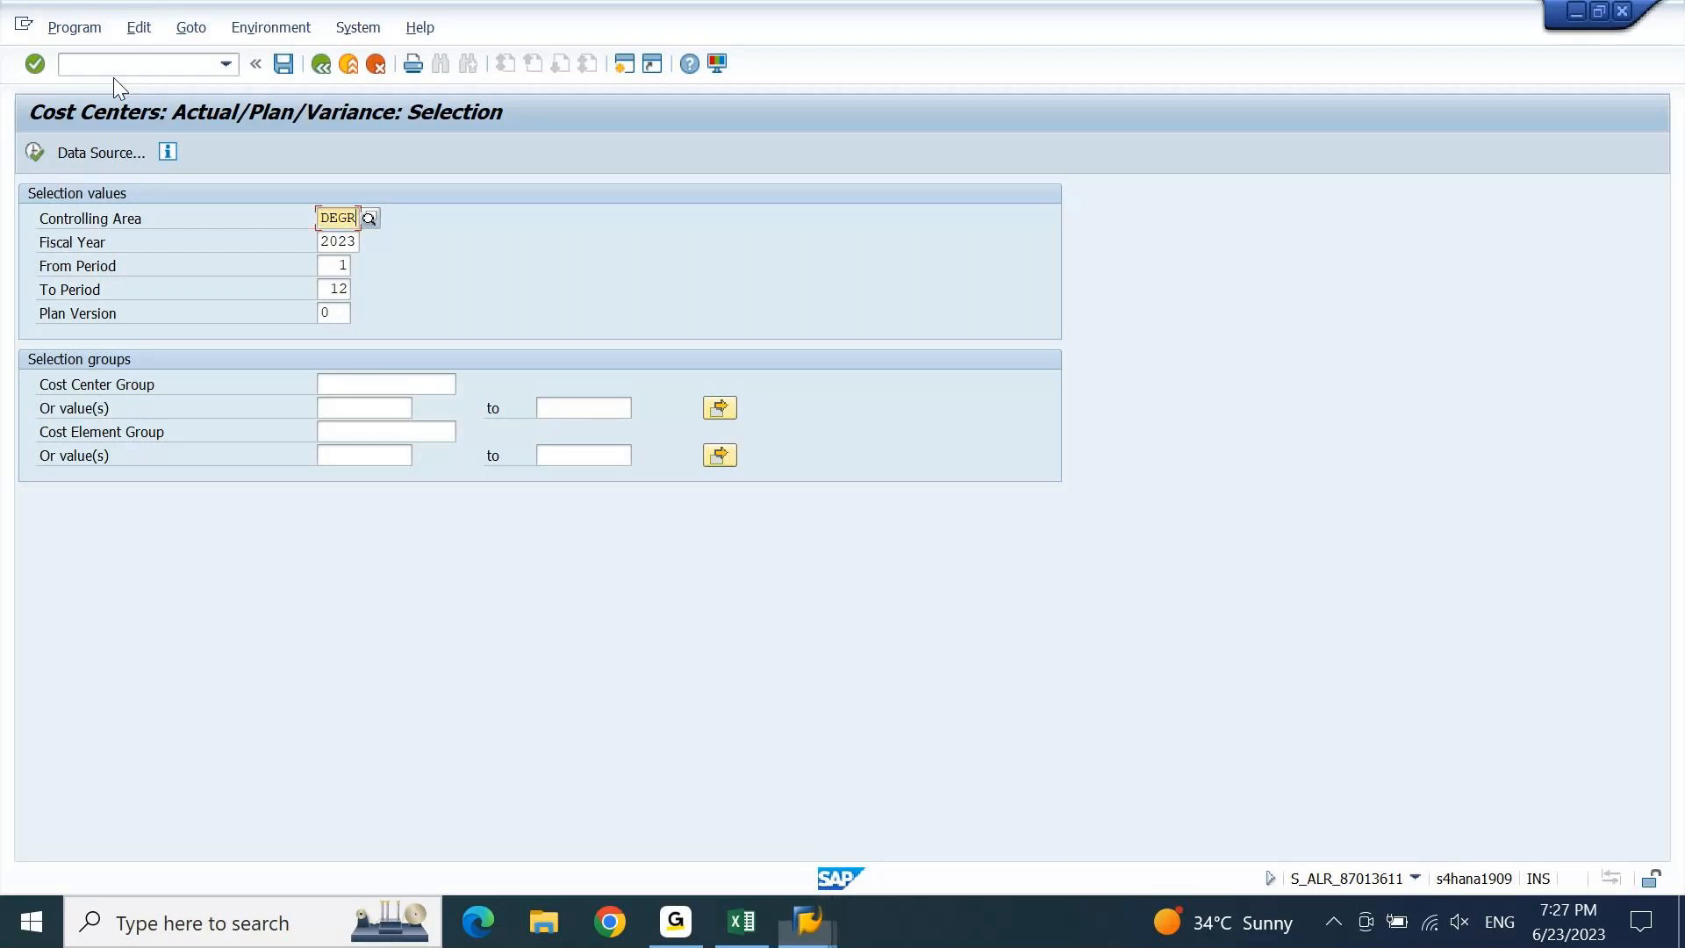
key("Tab")
key("Tab")
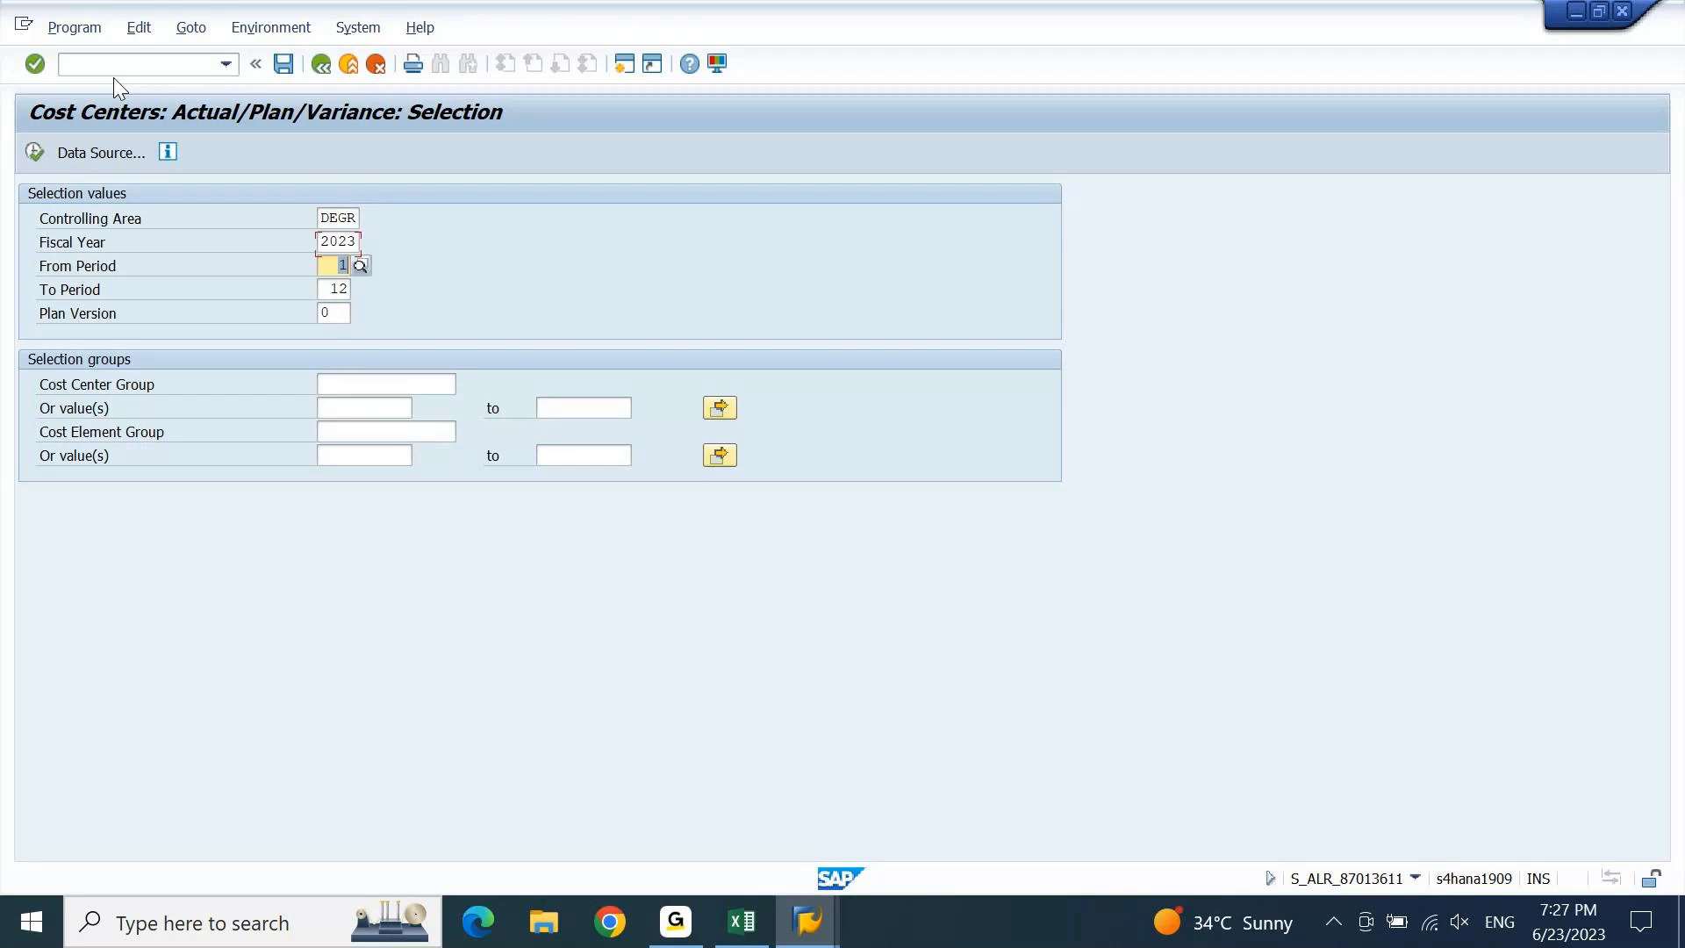
type("6")
key("Tab")
type("6")
key("Tab")
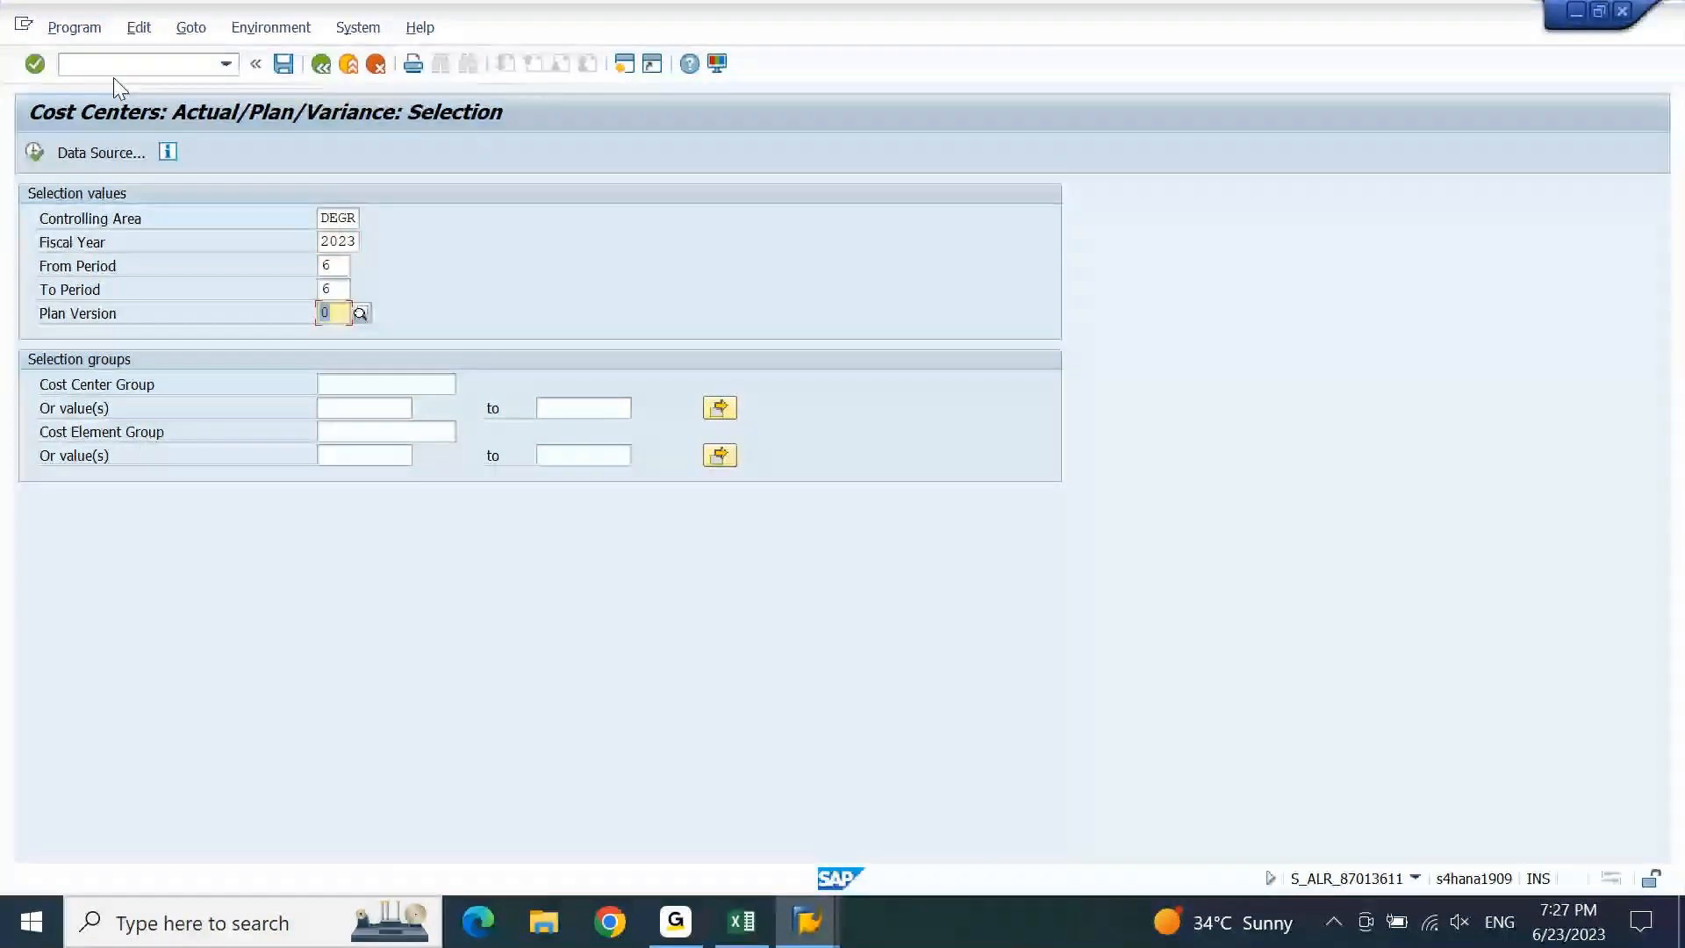
Enter cost center ACSENCC, correcting the recalled value, and execute the report.
left_click(395, 388)
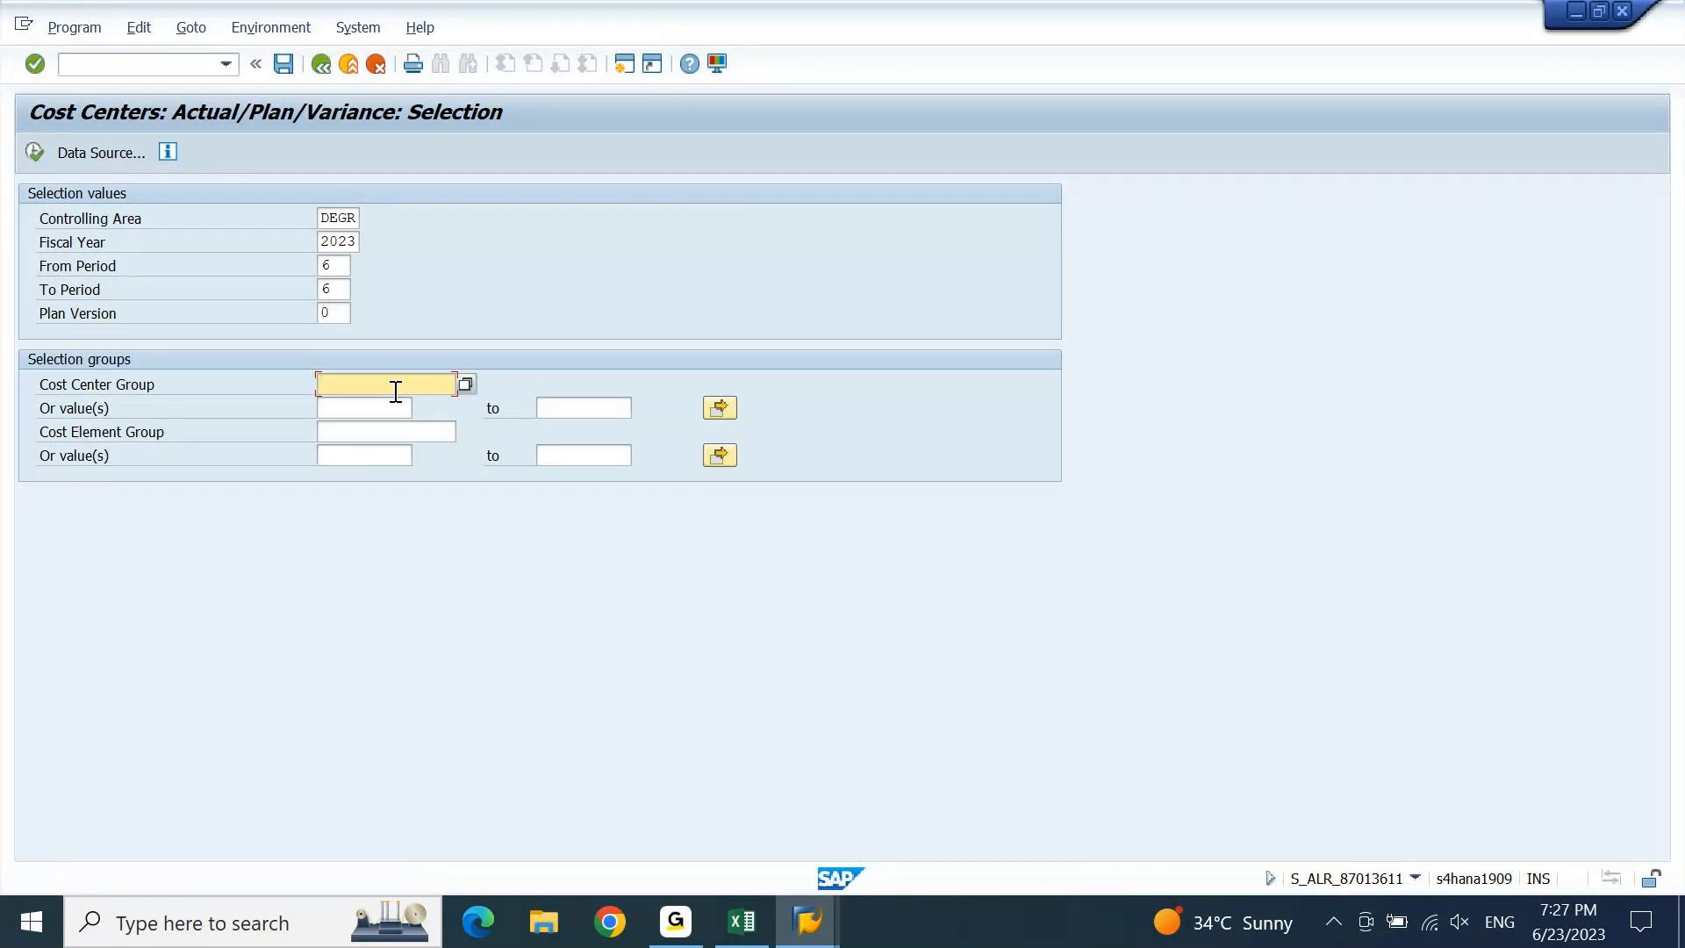
left_click(391, 411)
key("space")
key("Down")
key("Return")
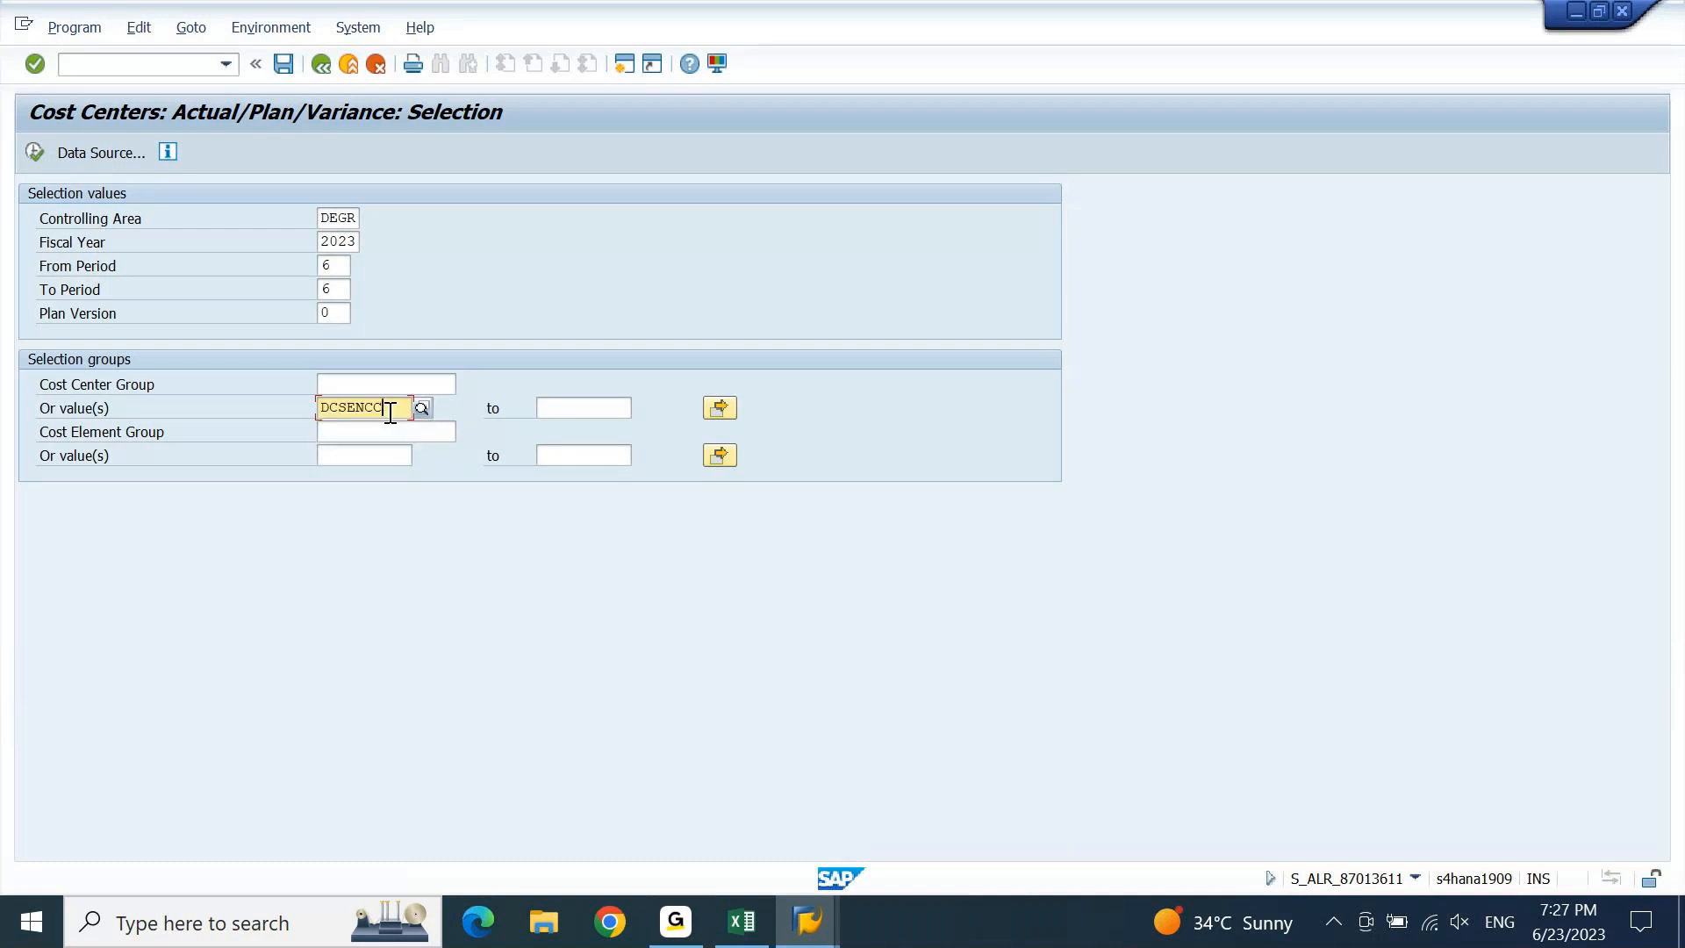
key("Home")
key("Delete")
type("A")
key("F8")
left_click(36, 152)
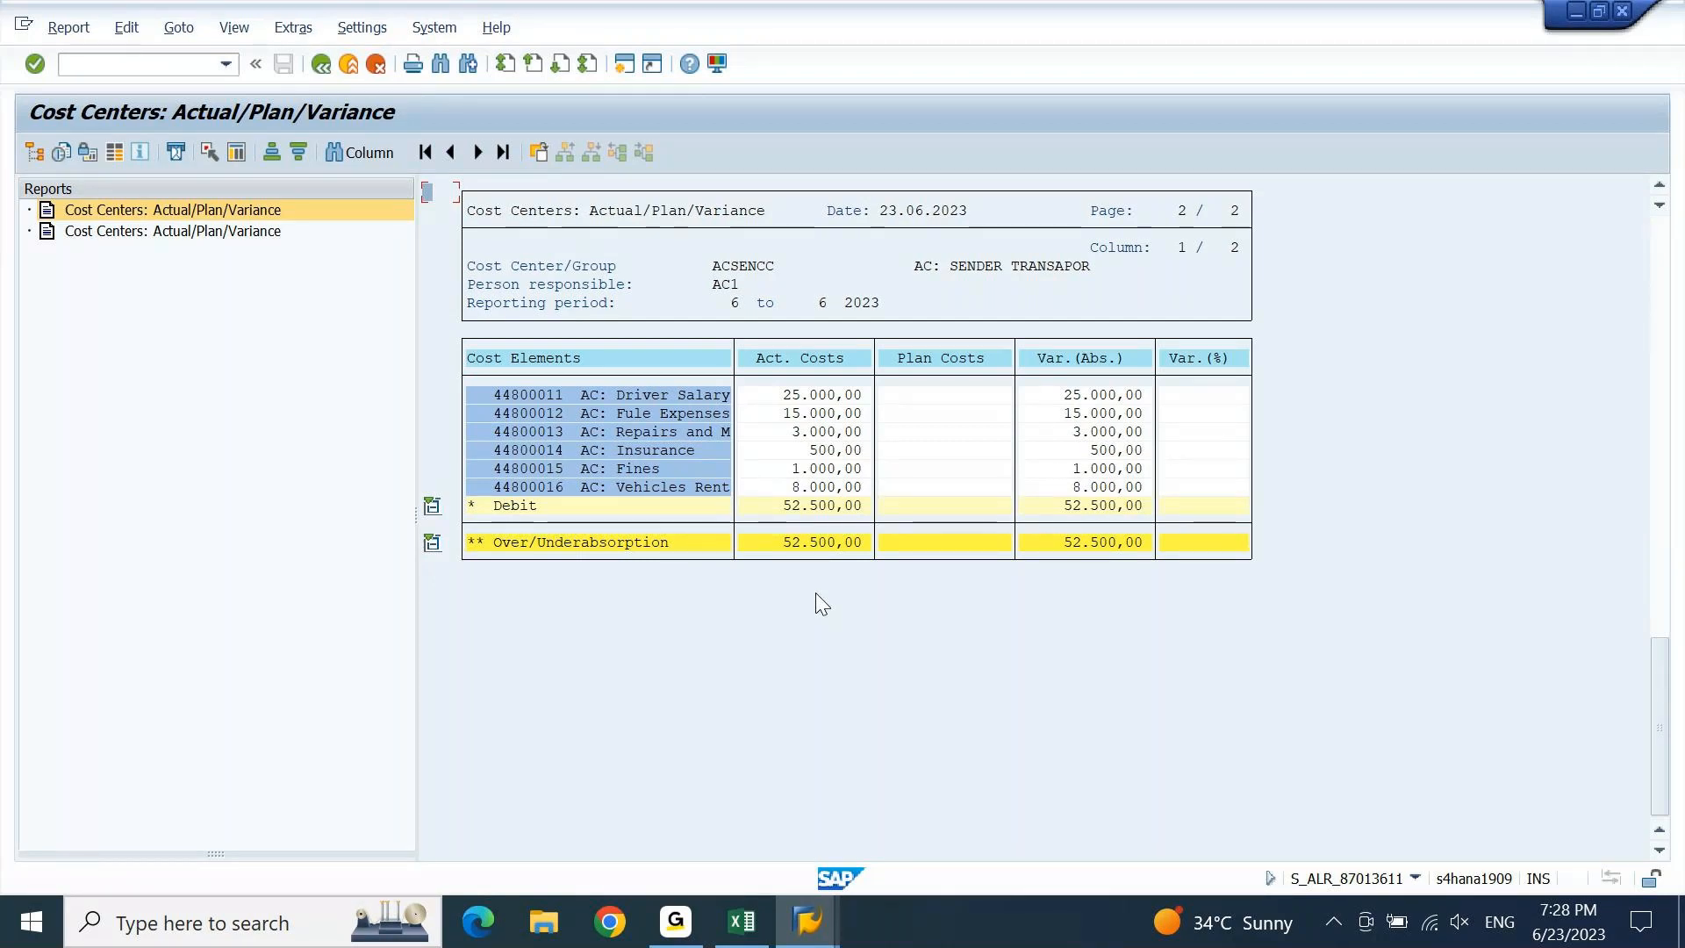
Start a new SAP session from the ACSENCC actual/plan/variance report.
left_click(625, 63)
Start KSU5 and enter assessment cycle AC001, acknowledging the number range warning.
type("KS")
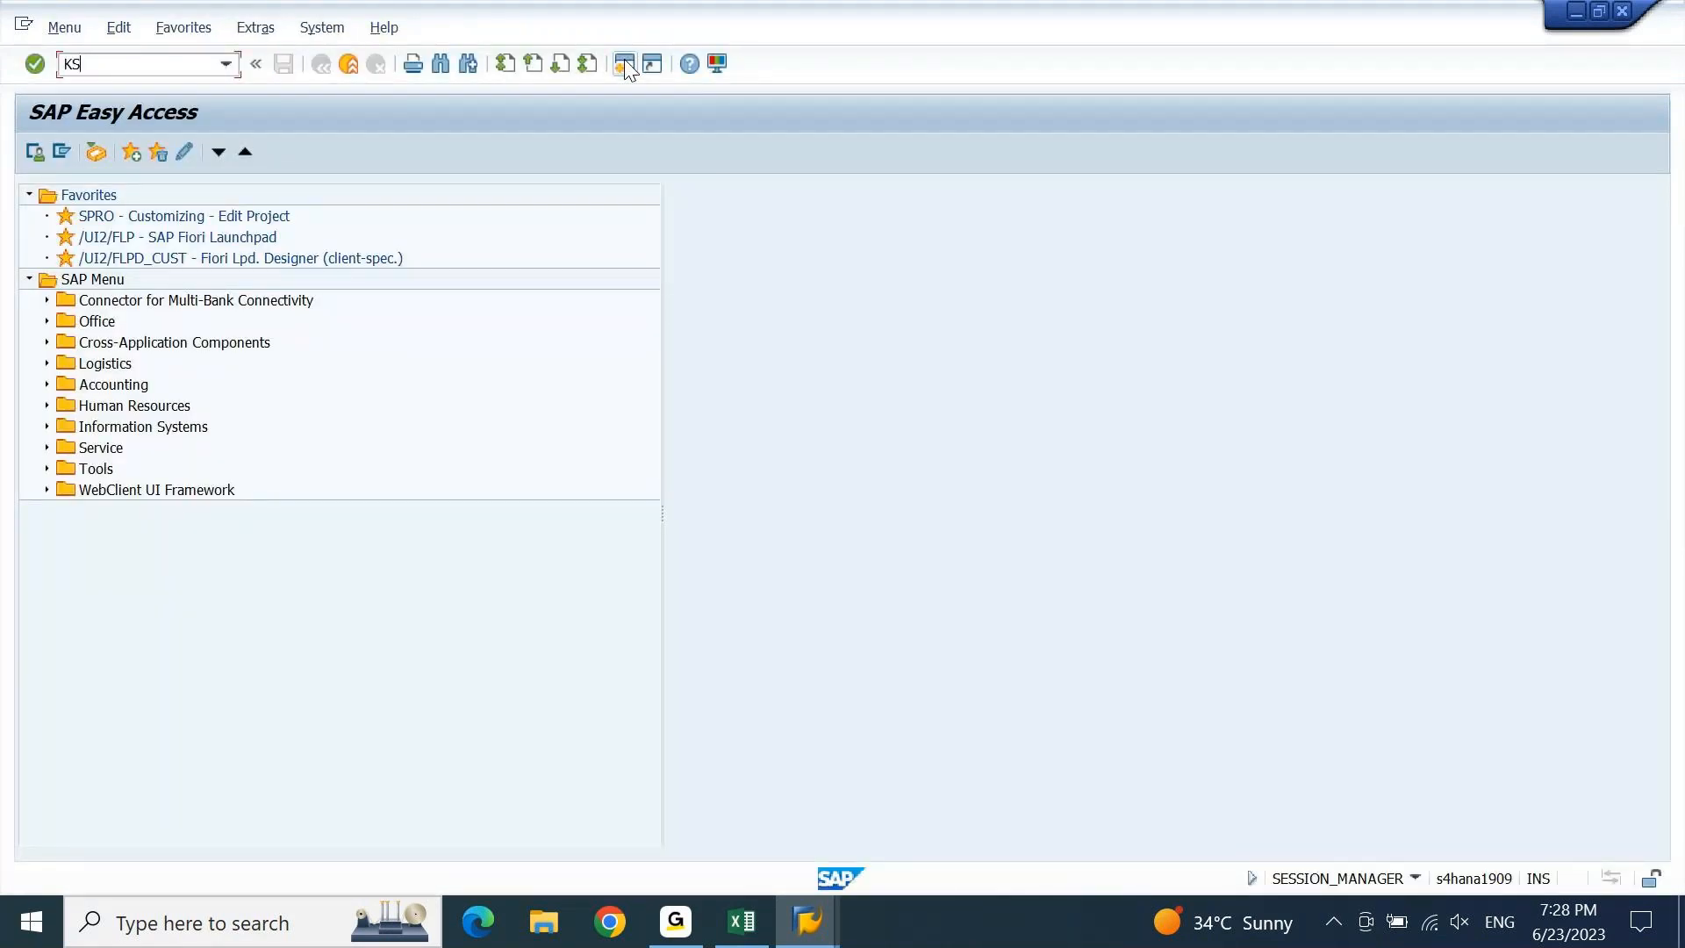
type("U5")
key("Return")
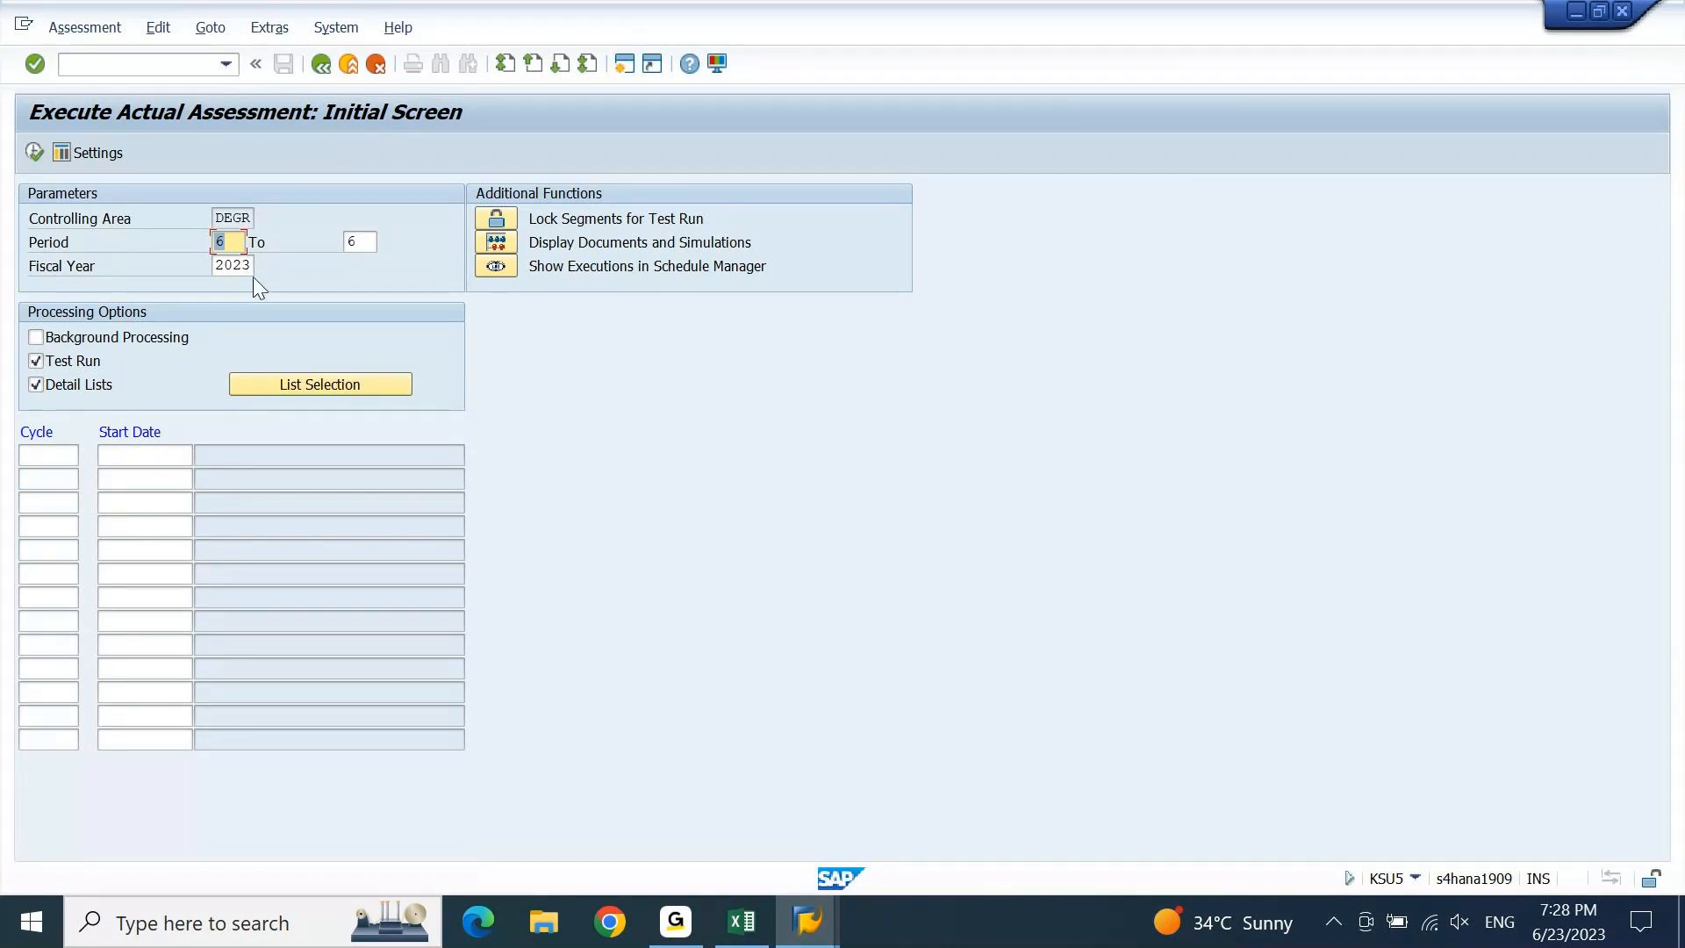
left_click(58, 456)
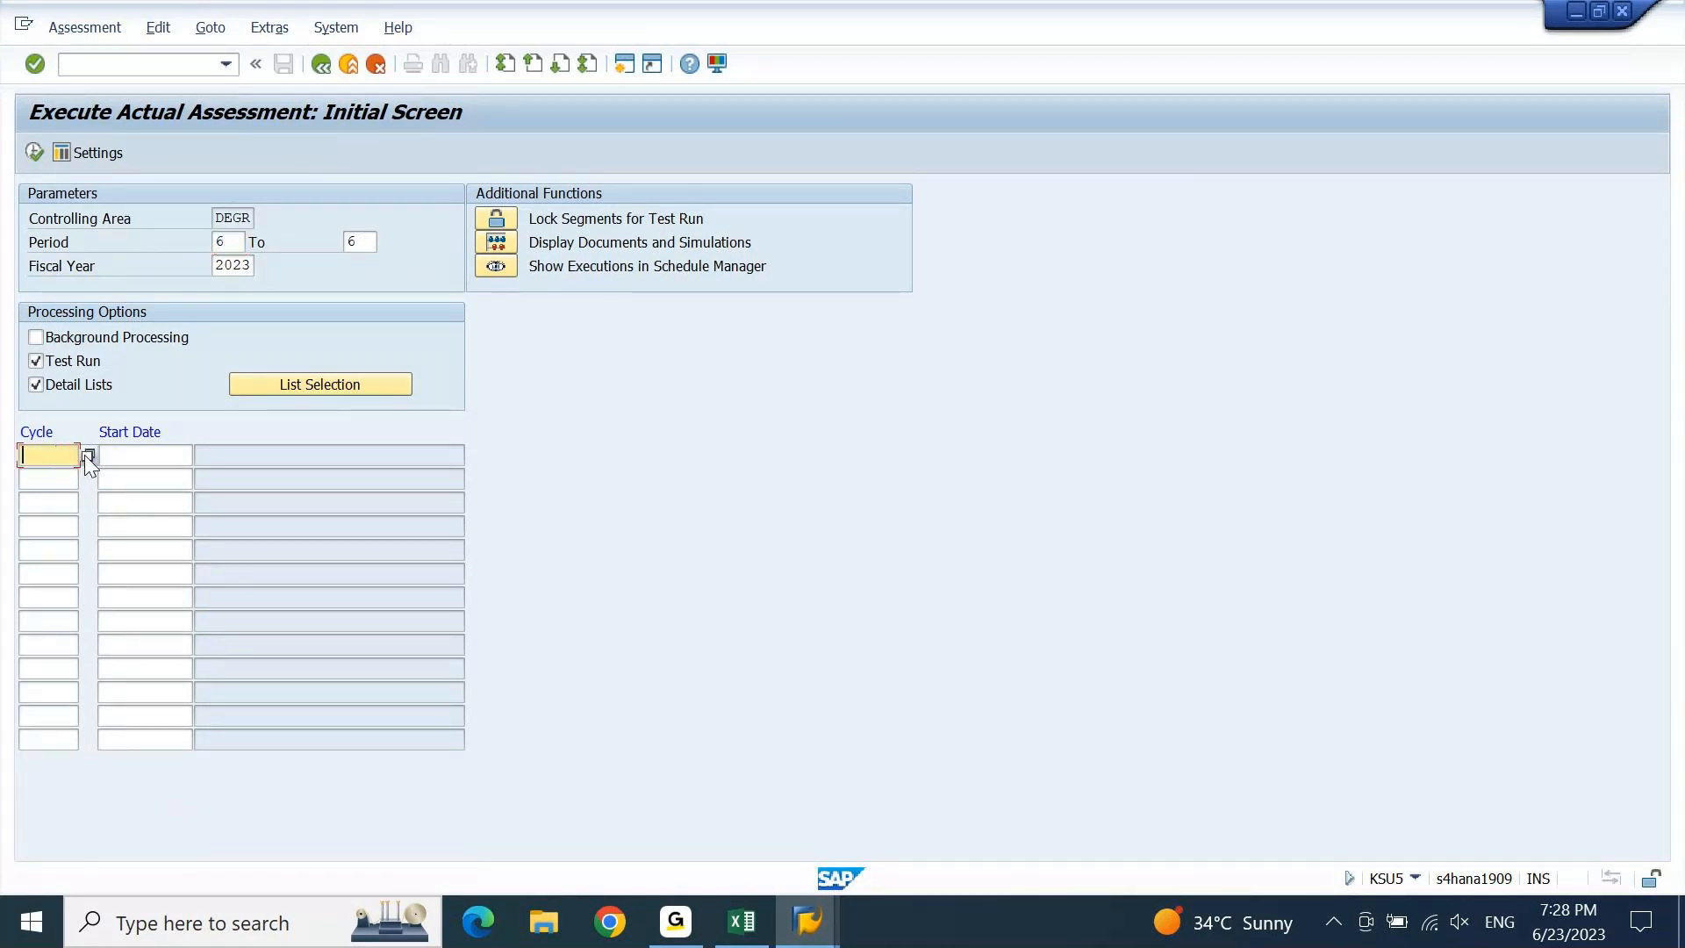
left_click(88, 455)
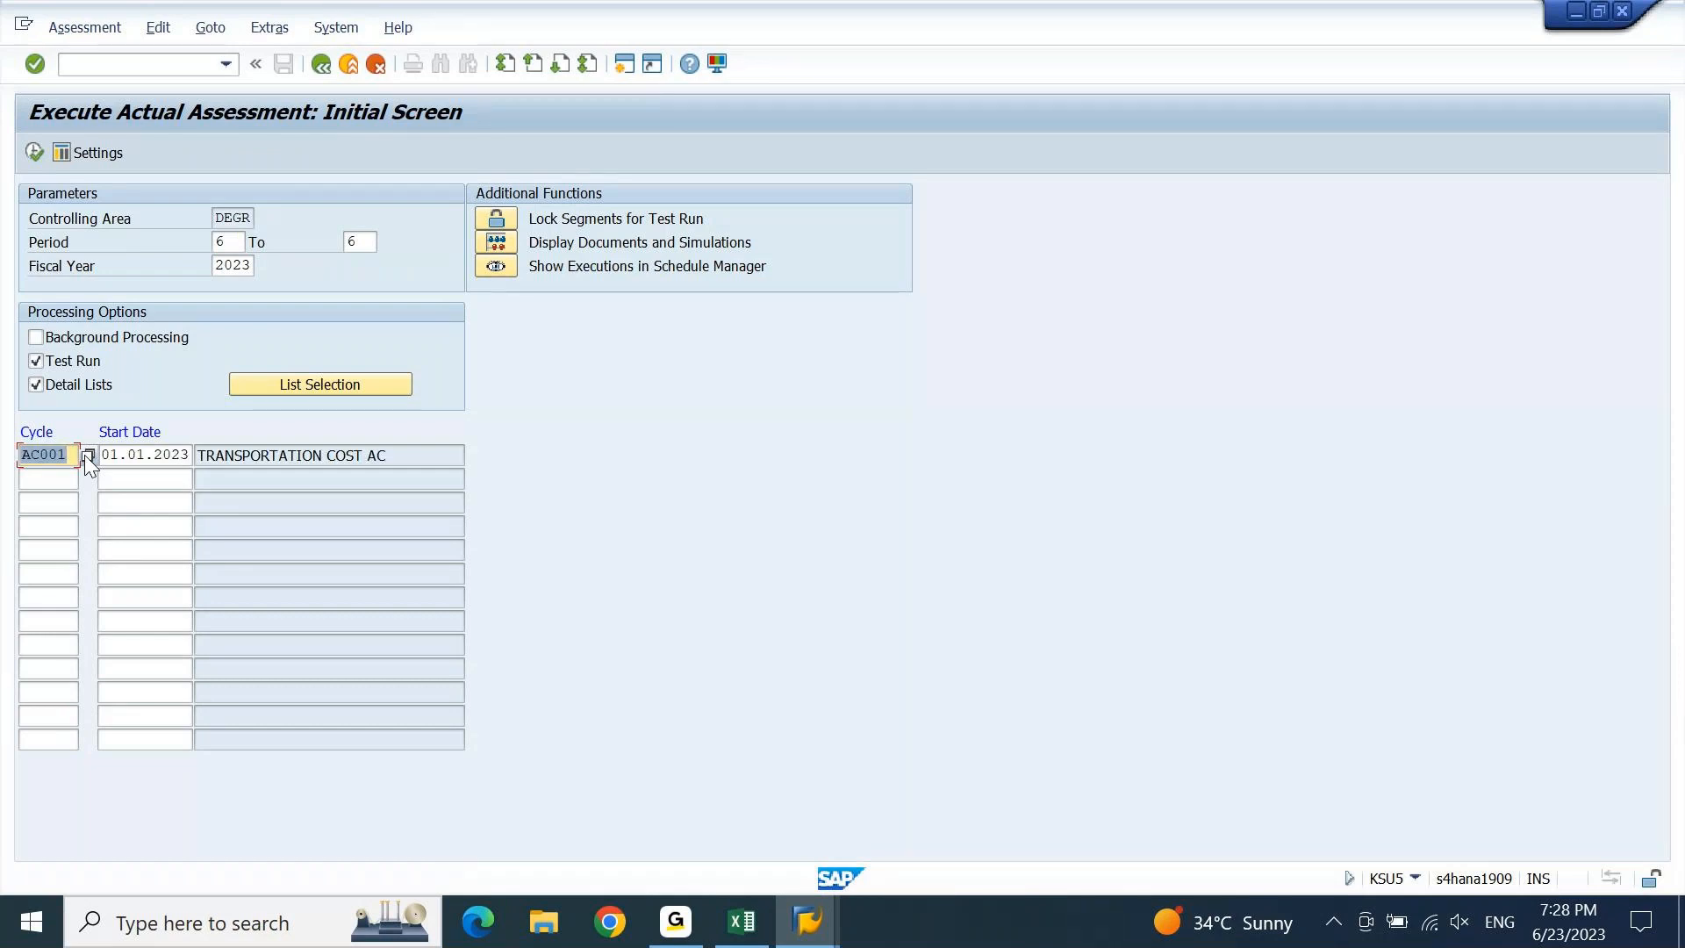
key("F8")
key("Return")
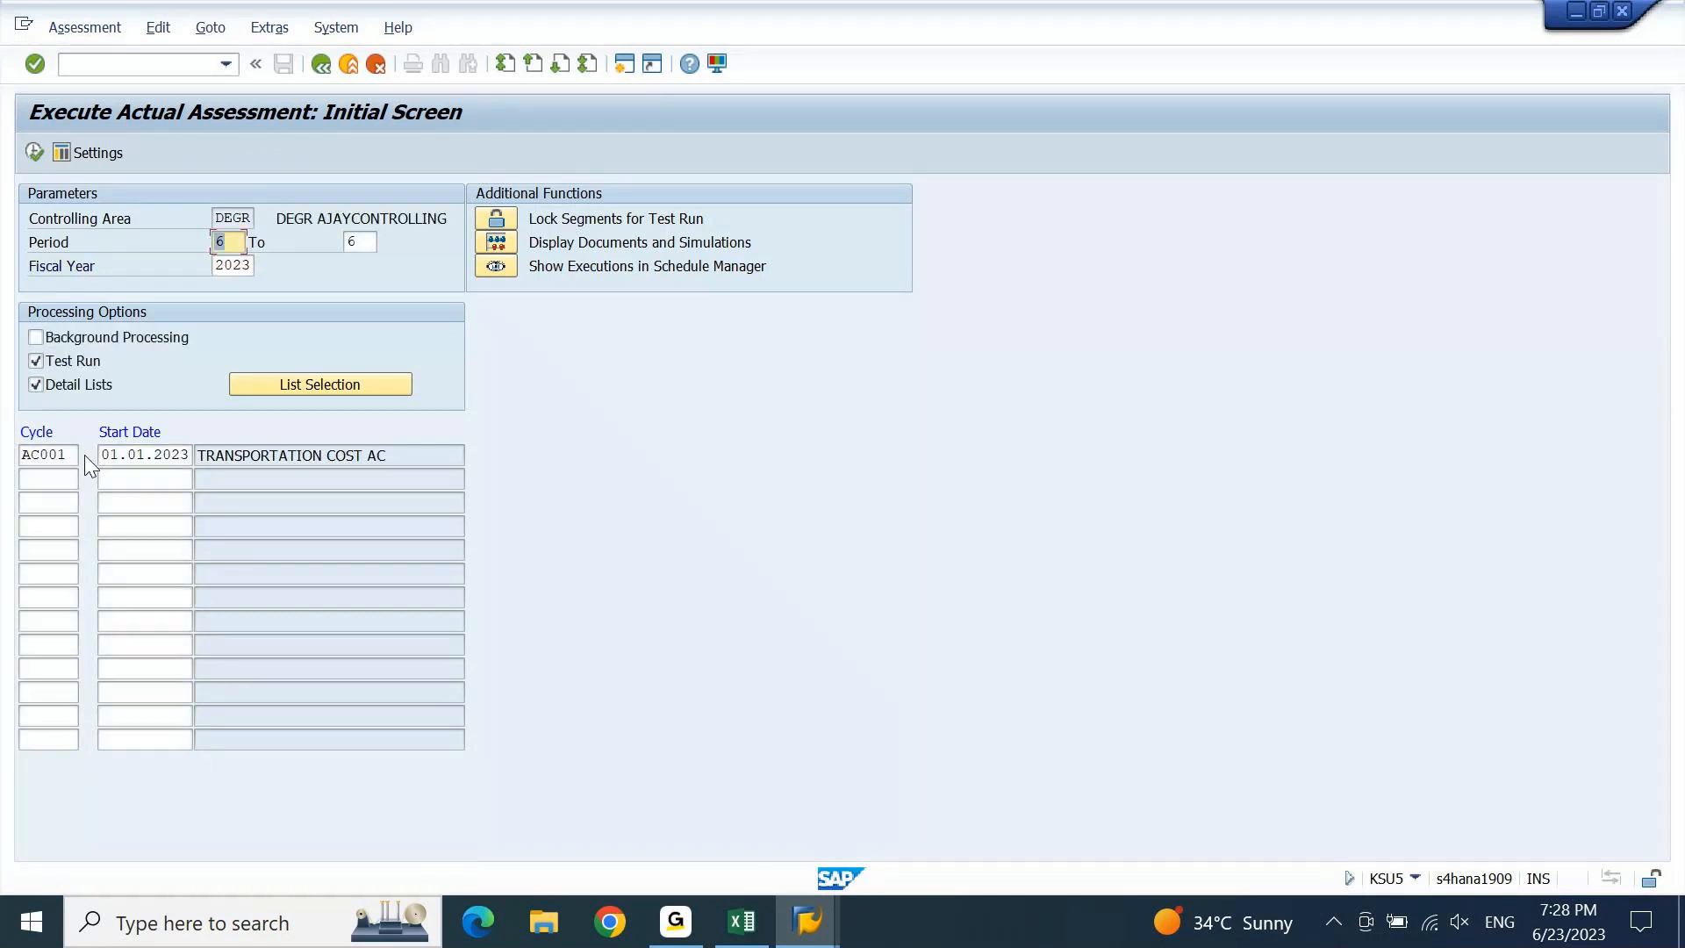
Include the sender/receiver and journal lists in the assessment output.
left_click(302, 377)
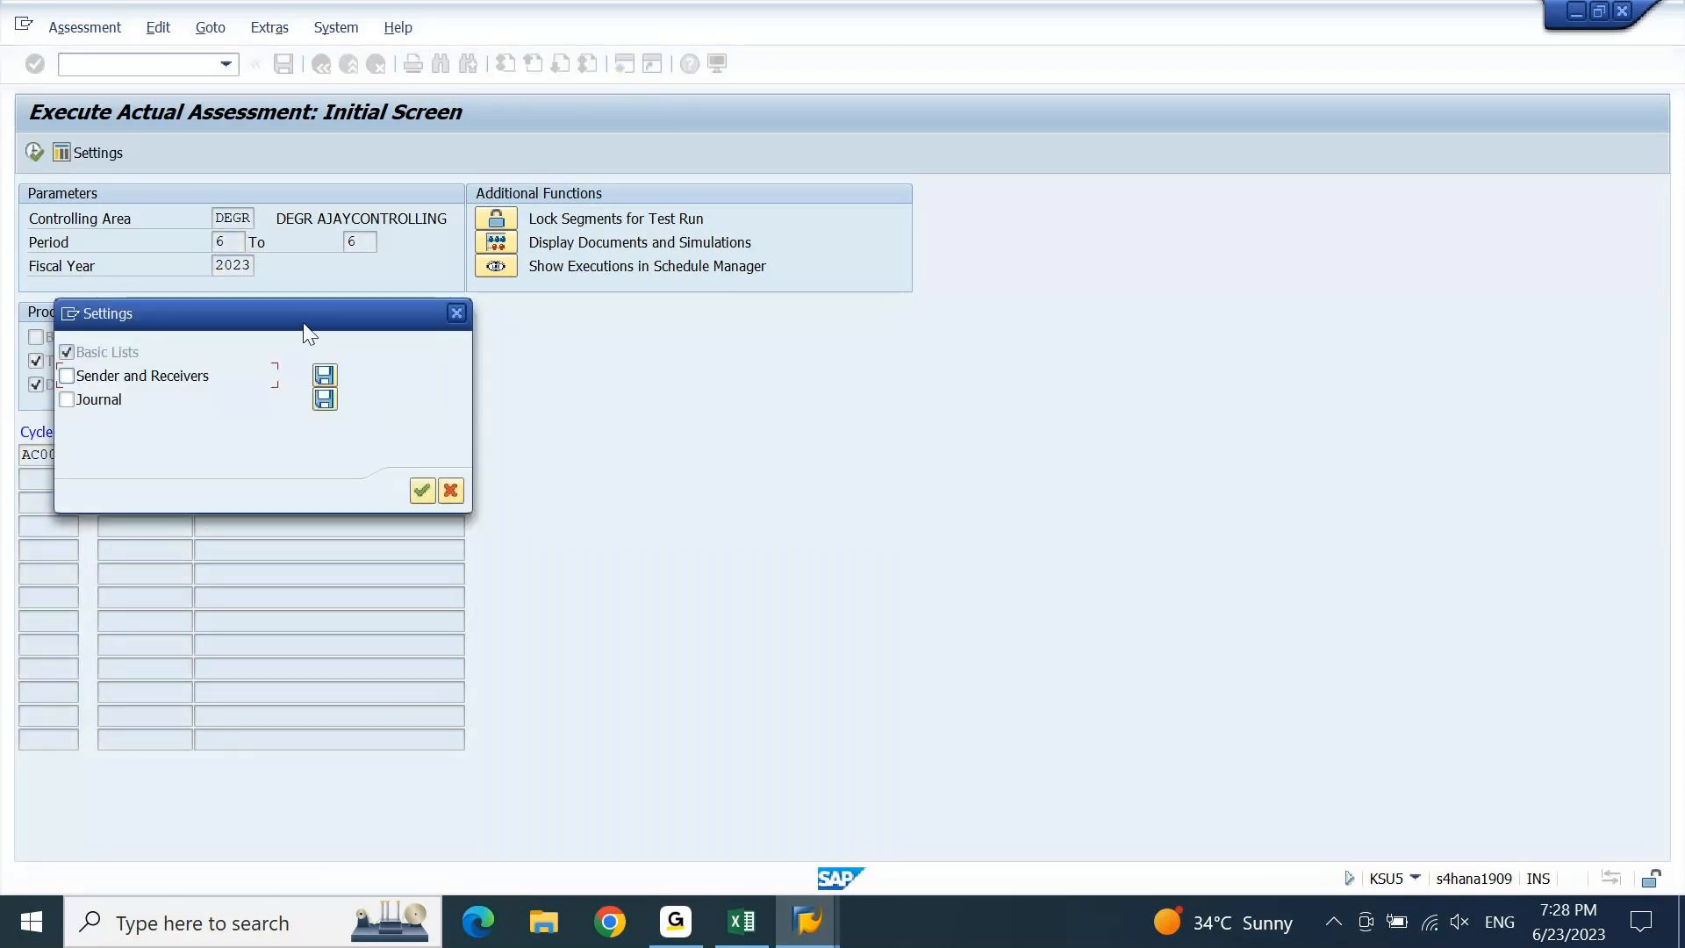
left_click(549, 363)
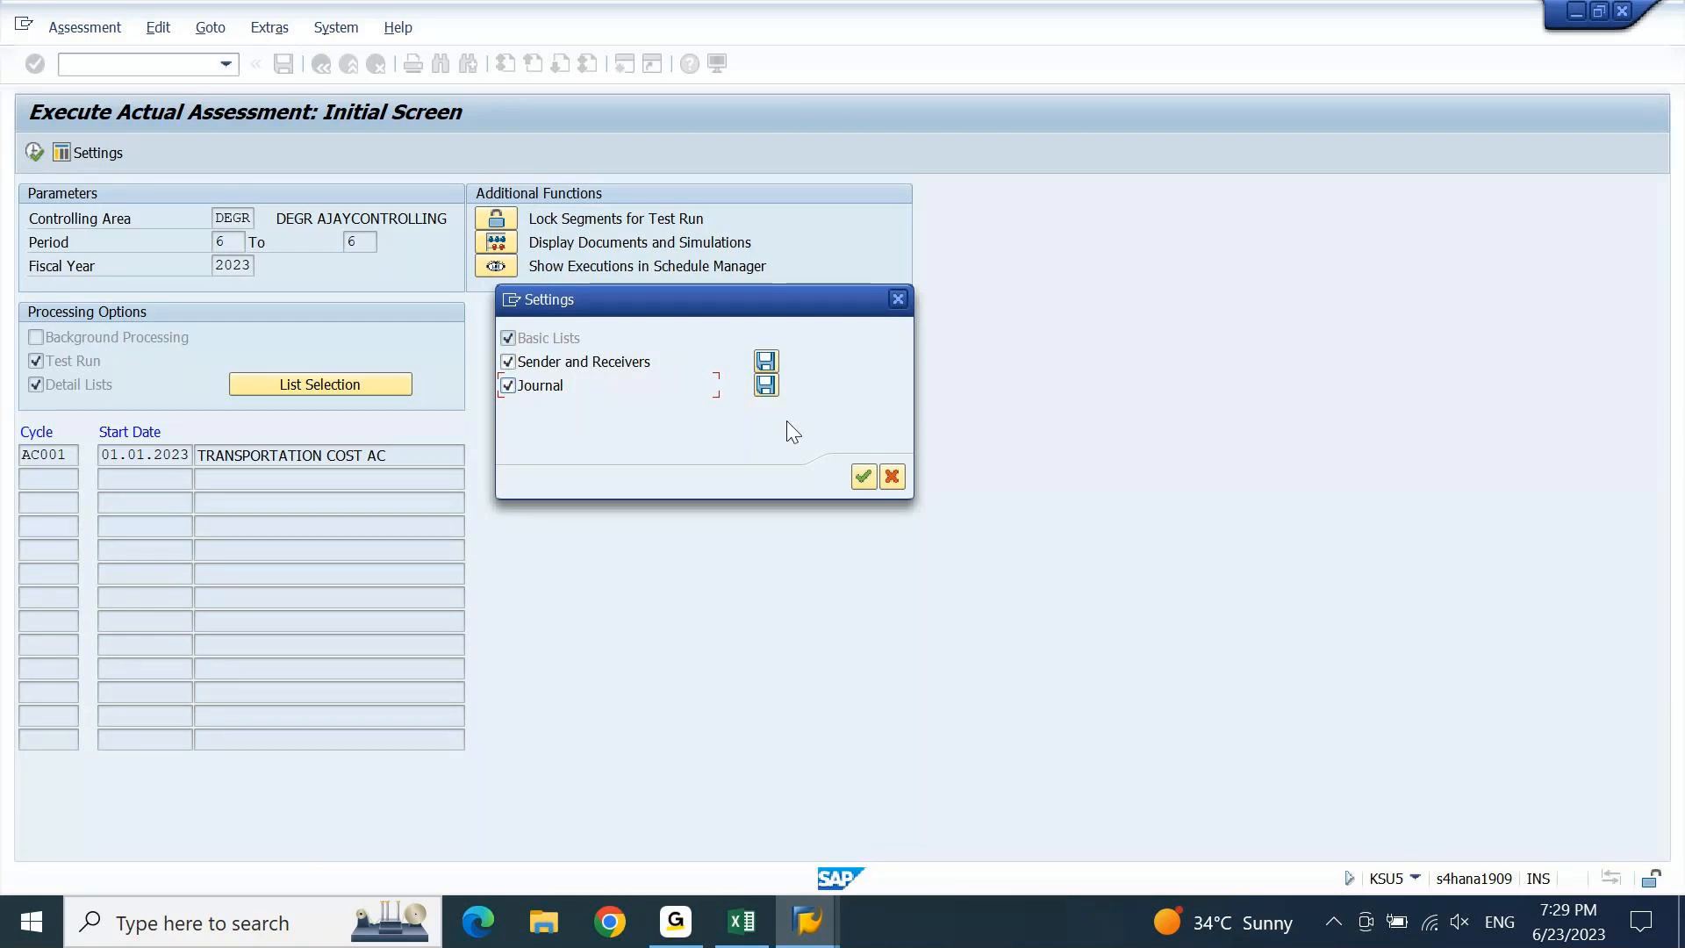
left_click(863, 479)
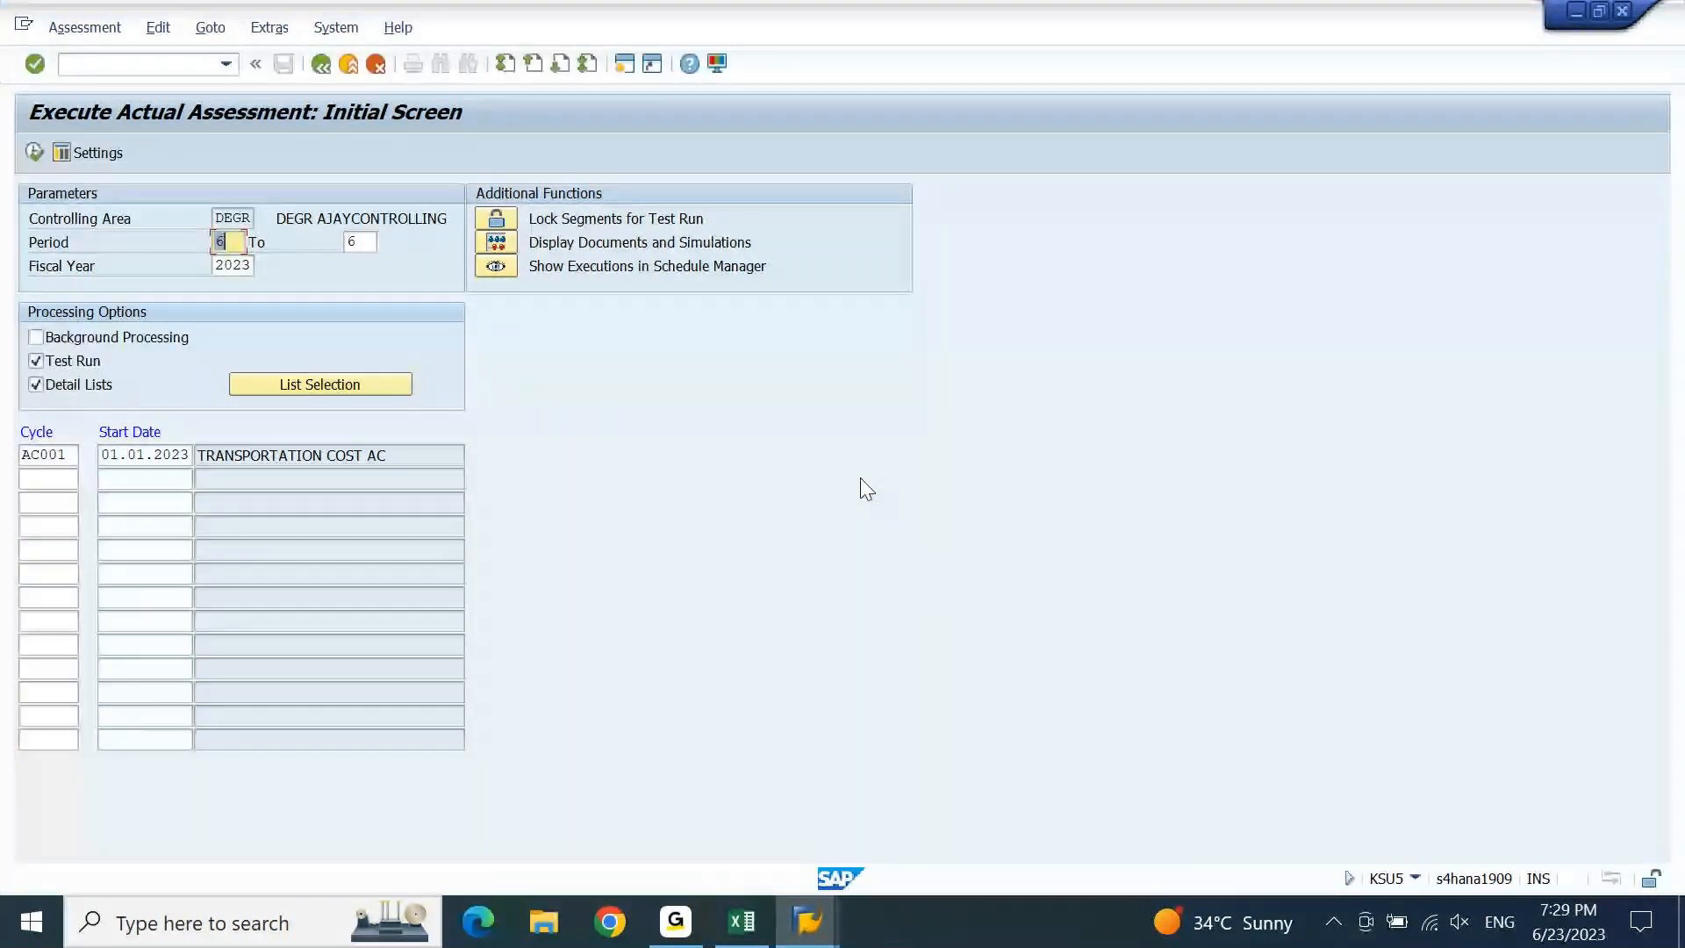
Execute the AC001 test run and review the sender and receiver counts in the basic list.
left_click(35, 151)
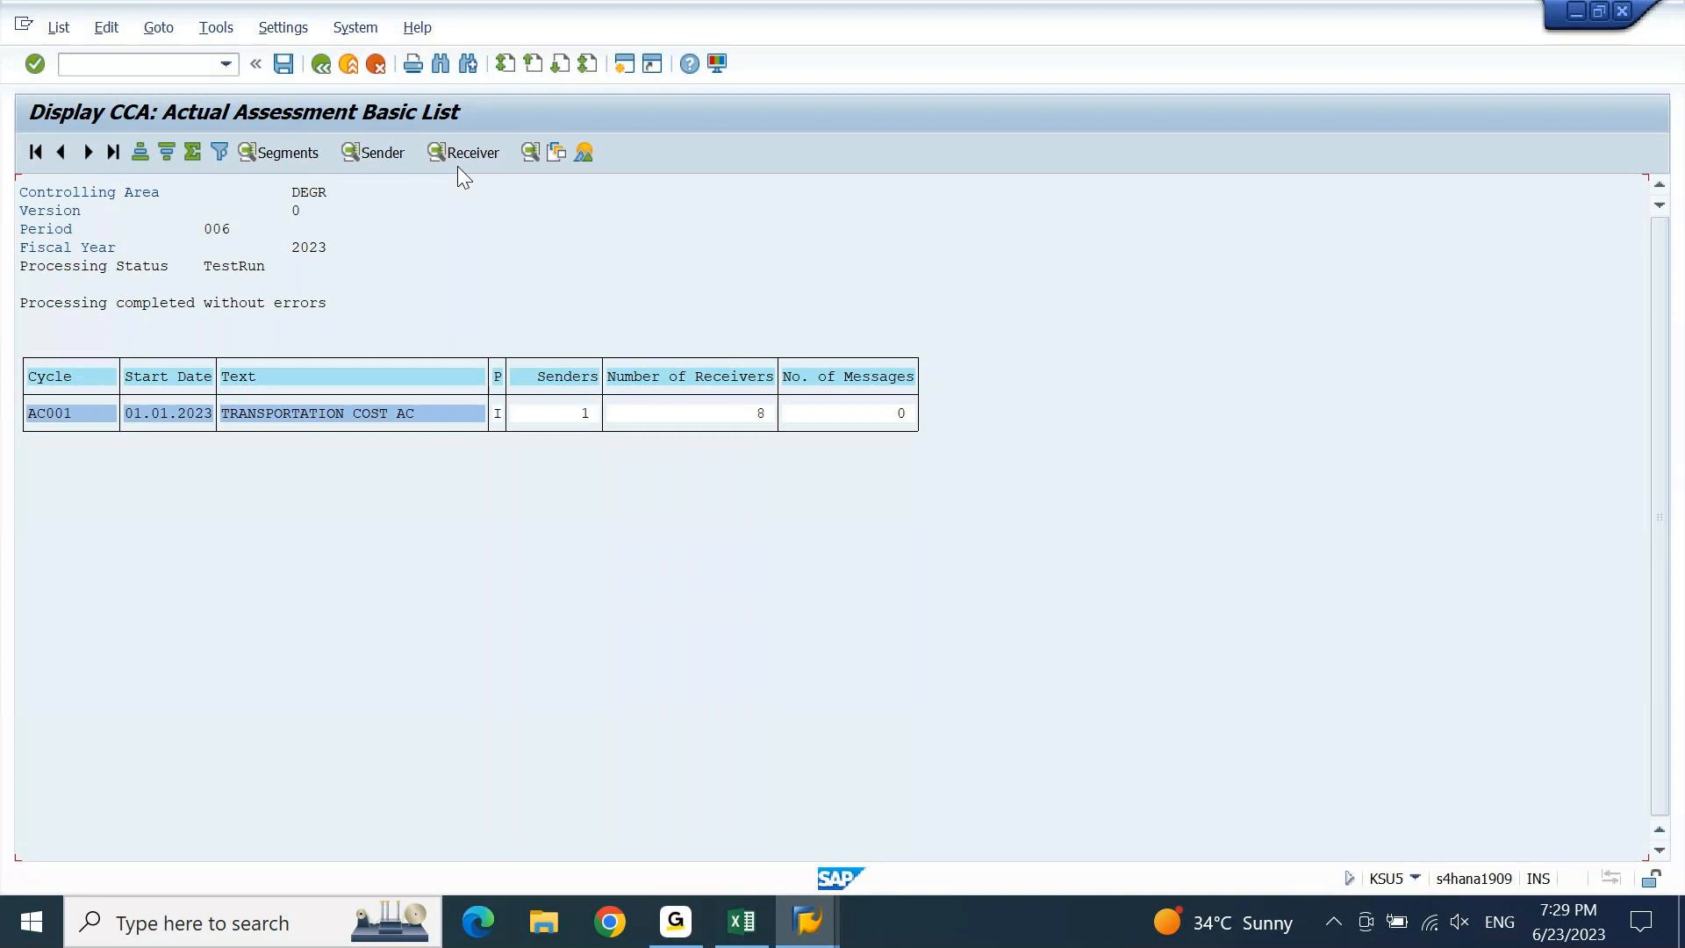
left_click(583, 416)
left_click(738, 418)
left_click(579, 416)
View the ACSENCC sender list, then open the receiver list showing the 656,25 distribution.
left_click(382, 155)
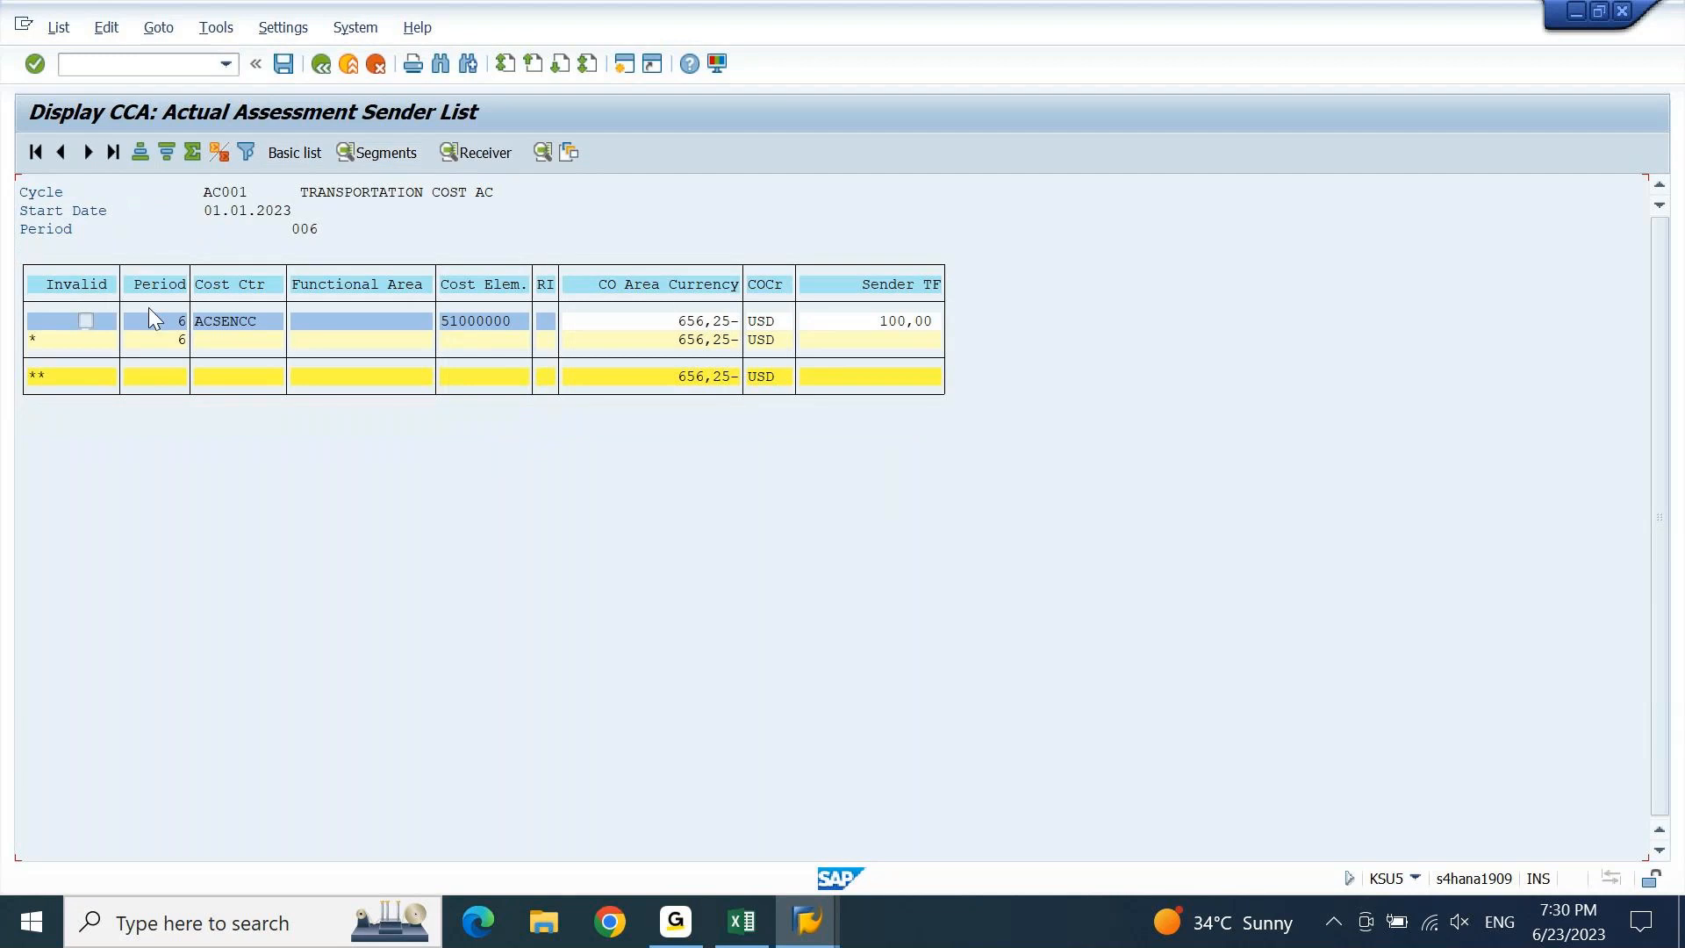
left_click(469, 329)
left_click(322, 65)
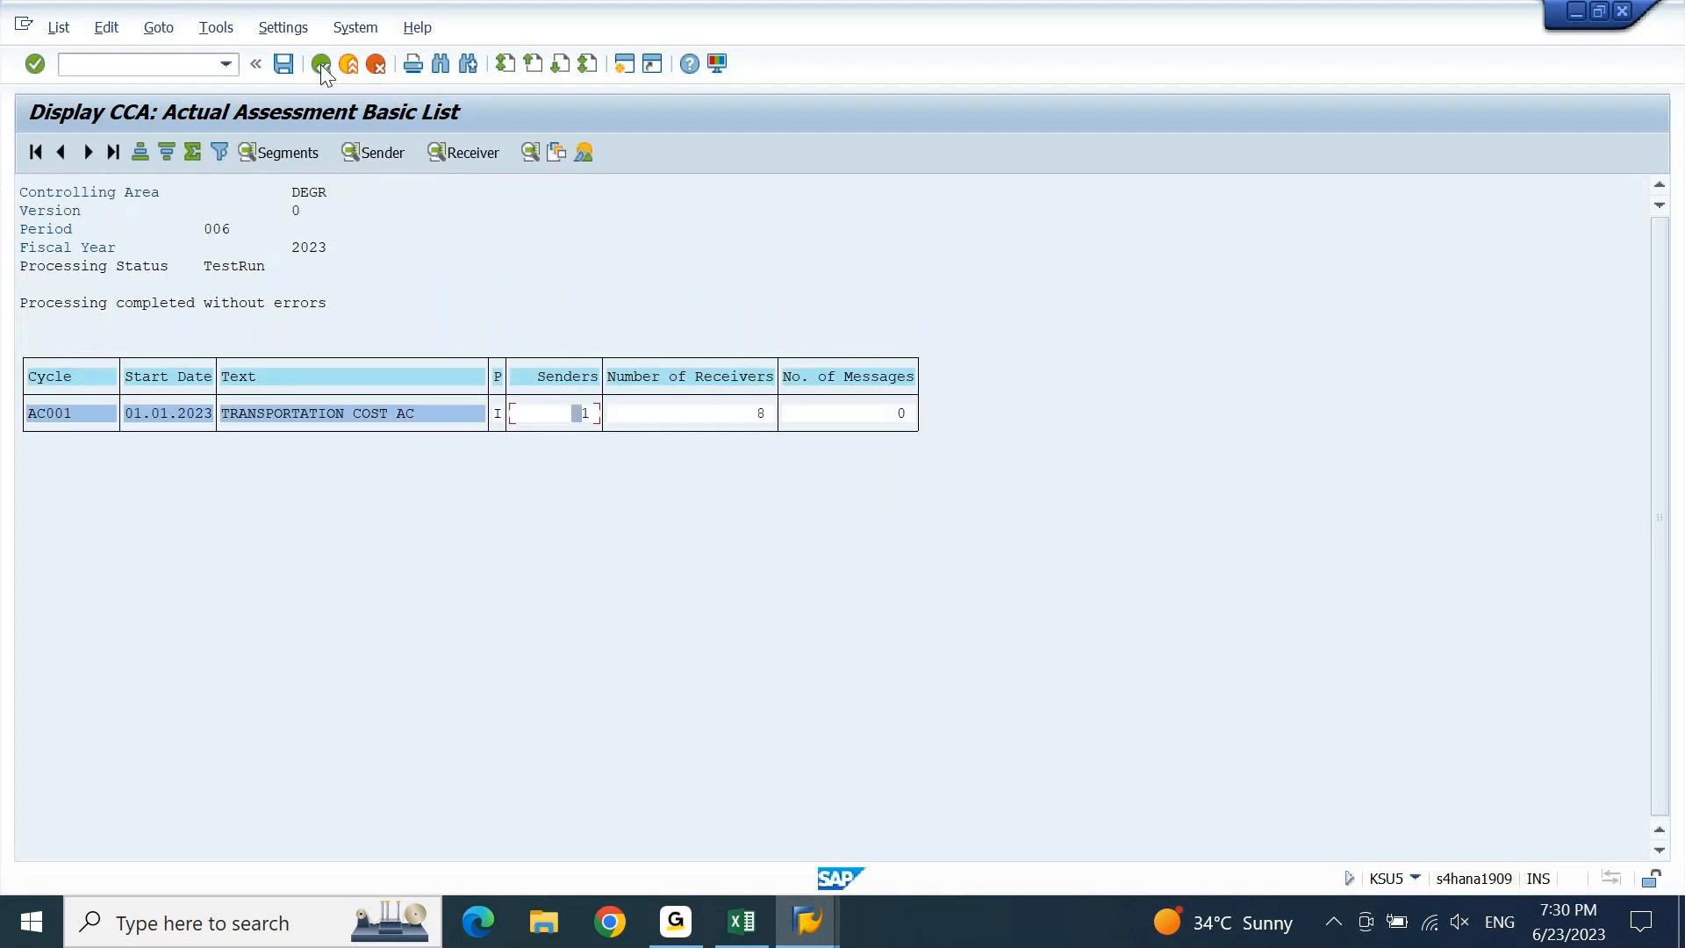
left_click(480, 155)
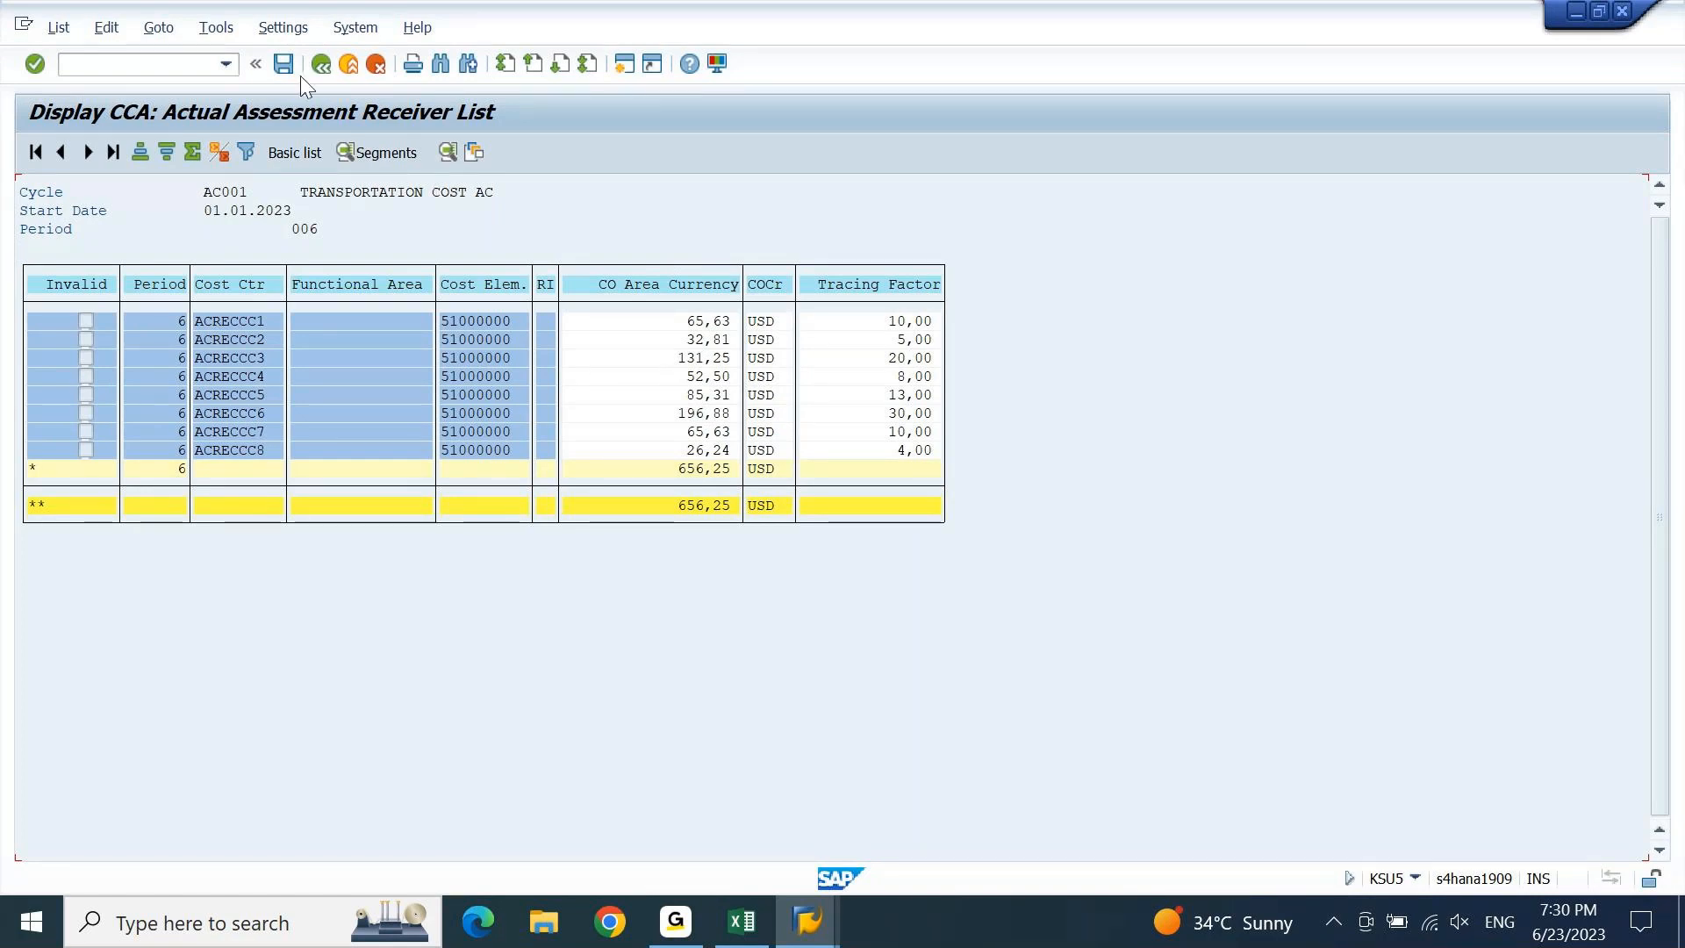
Open the receiver list's Change Layout dialog via Settings > Layout > Current.
left_click(290, 28)
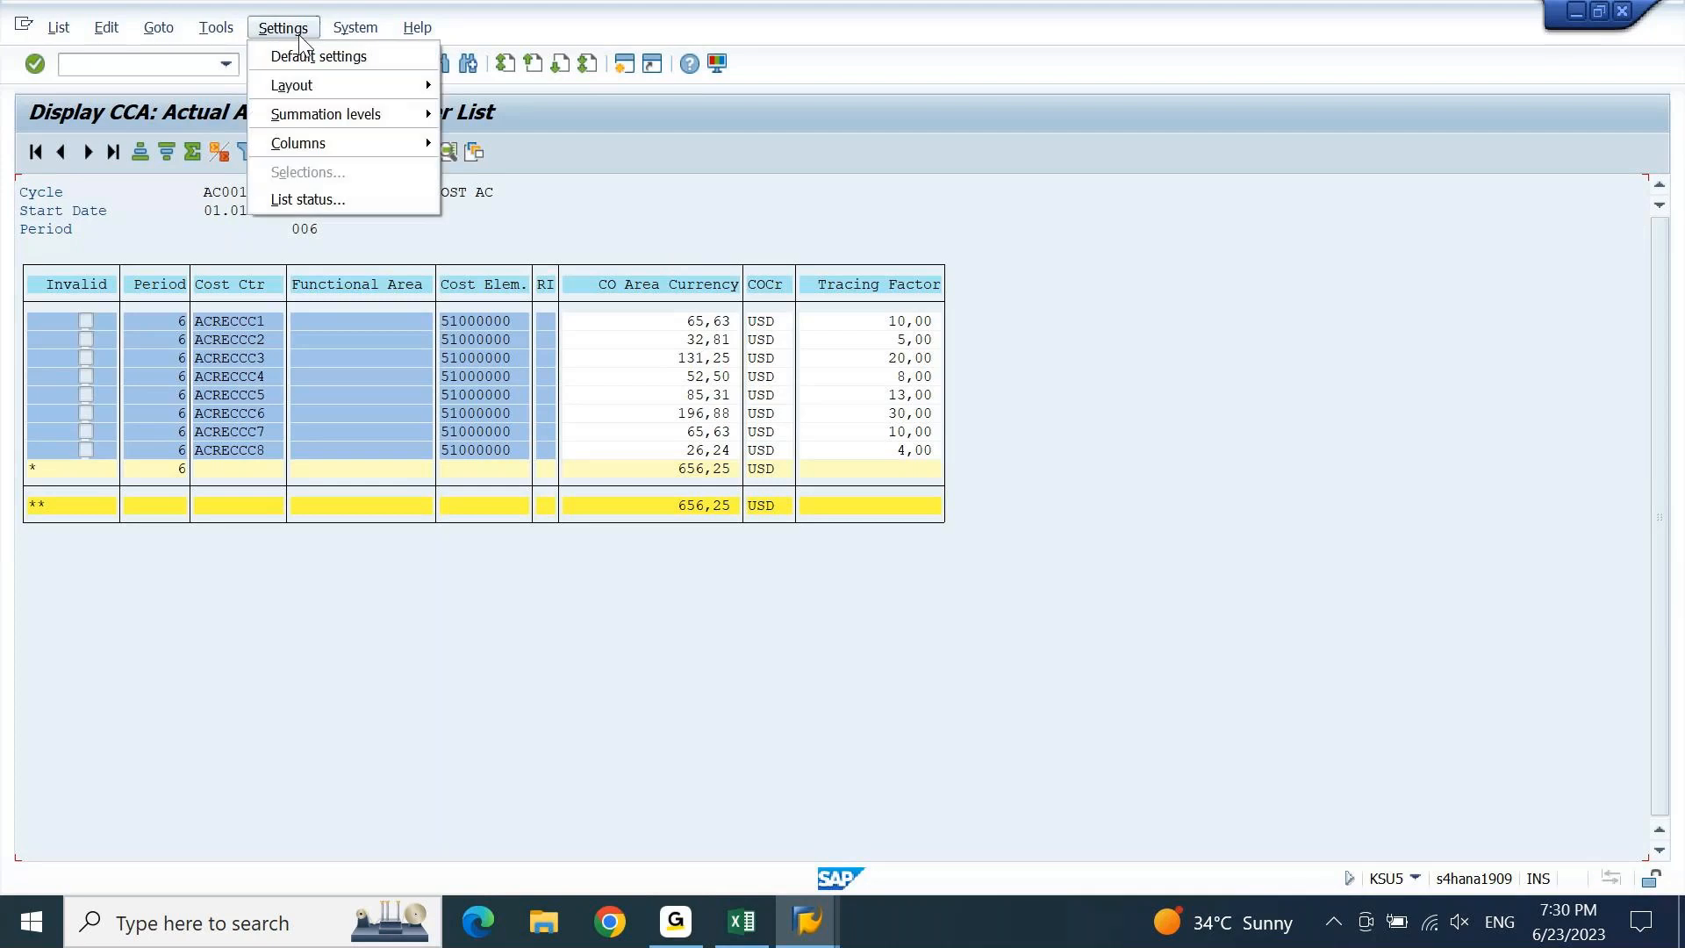
mouse_move(307, 82)
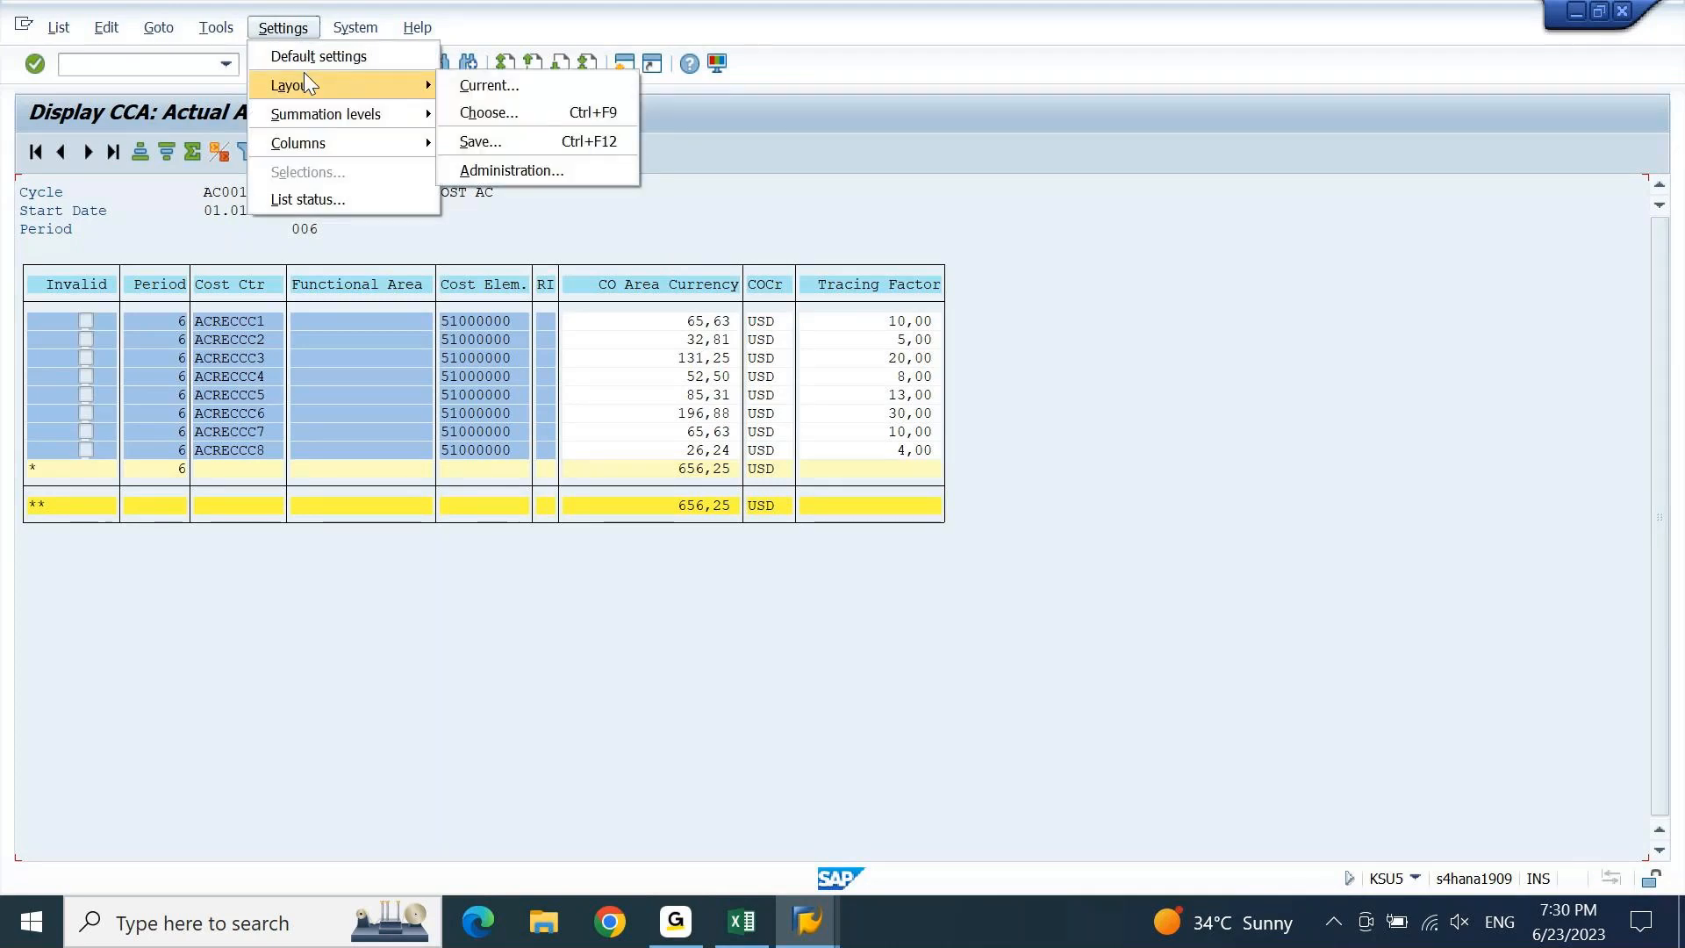
left_click(515, 94)
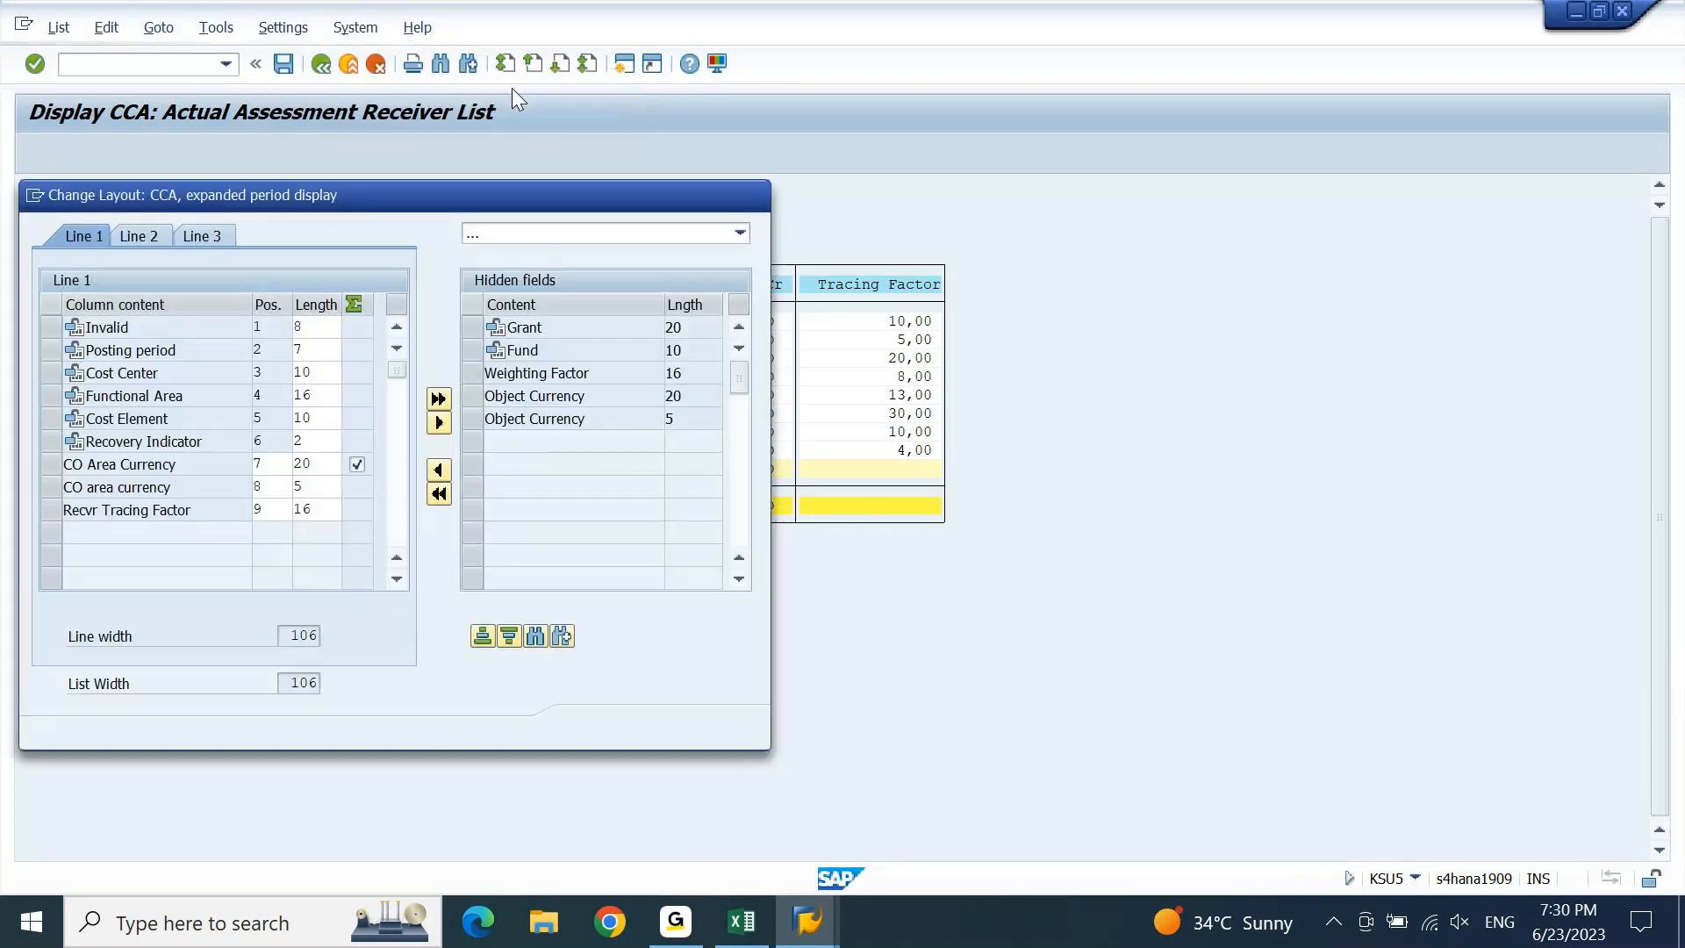
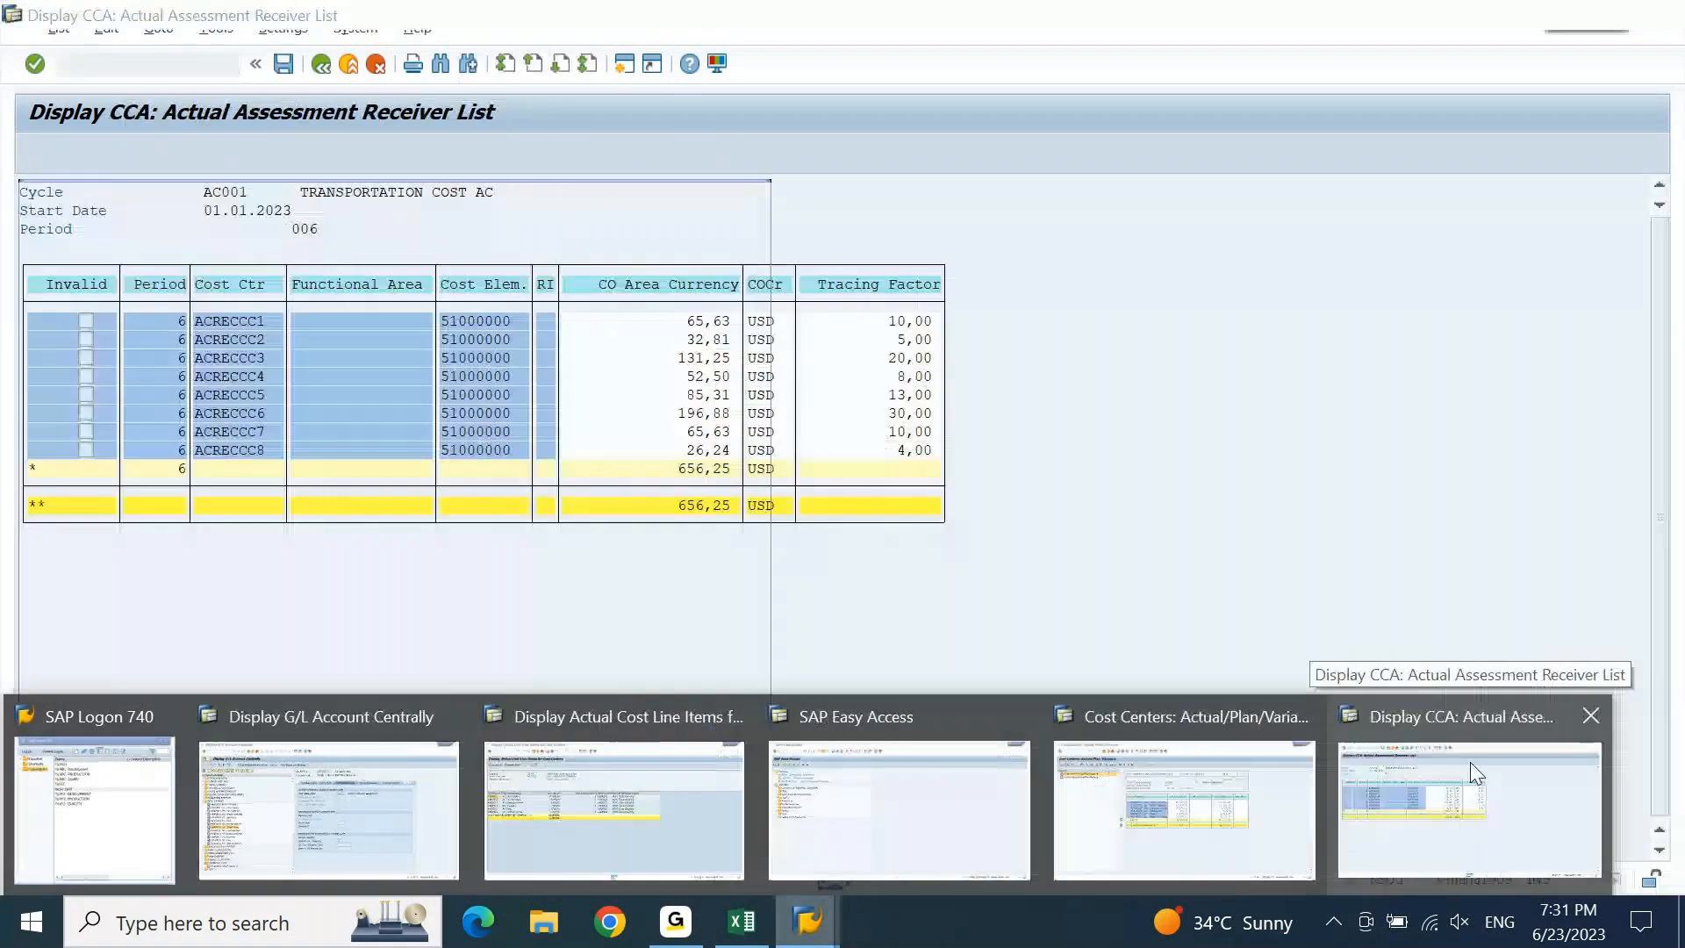
Switch between the frozen assessment receiver list and the KSB1N cost line items windows.
left_click(1471, 761)
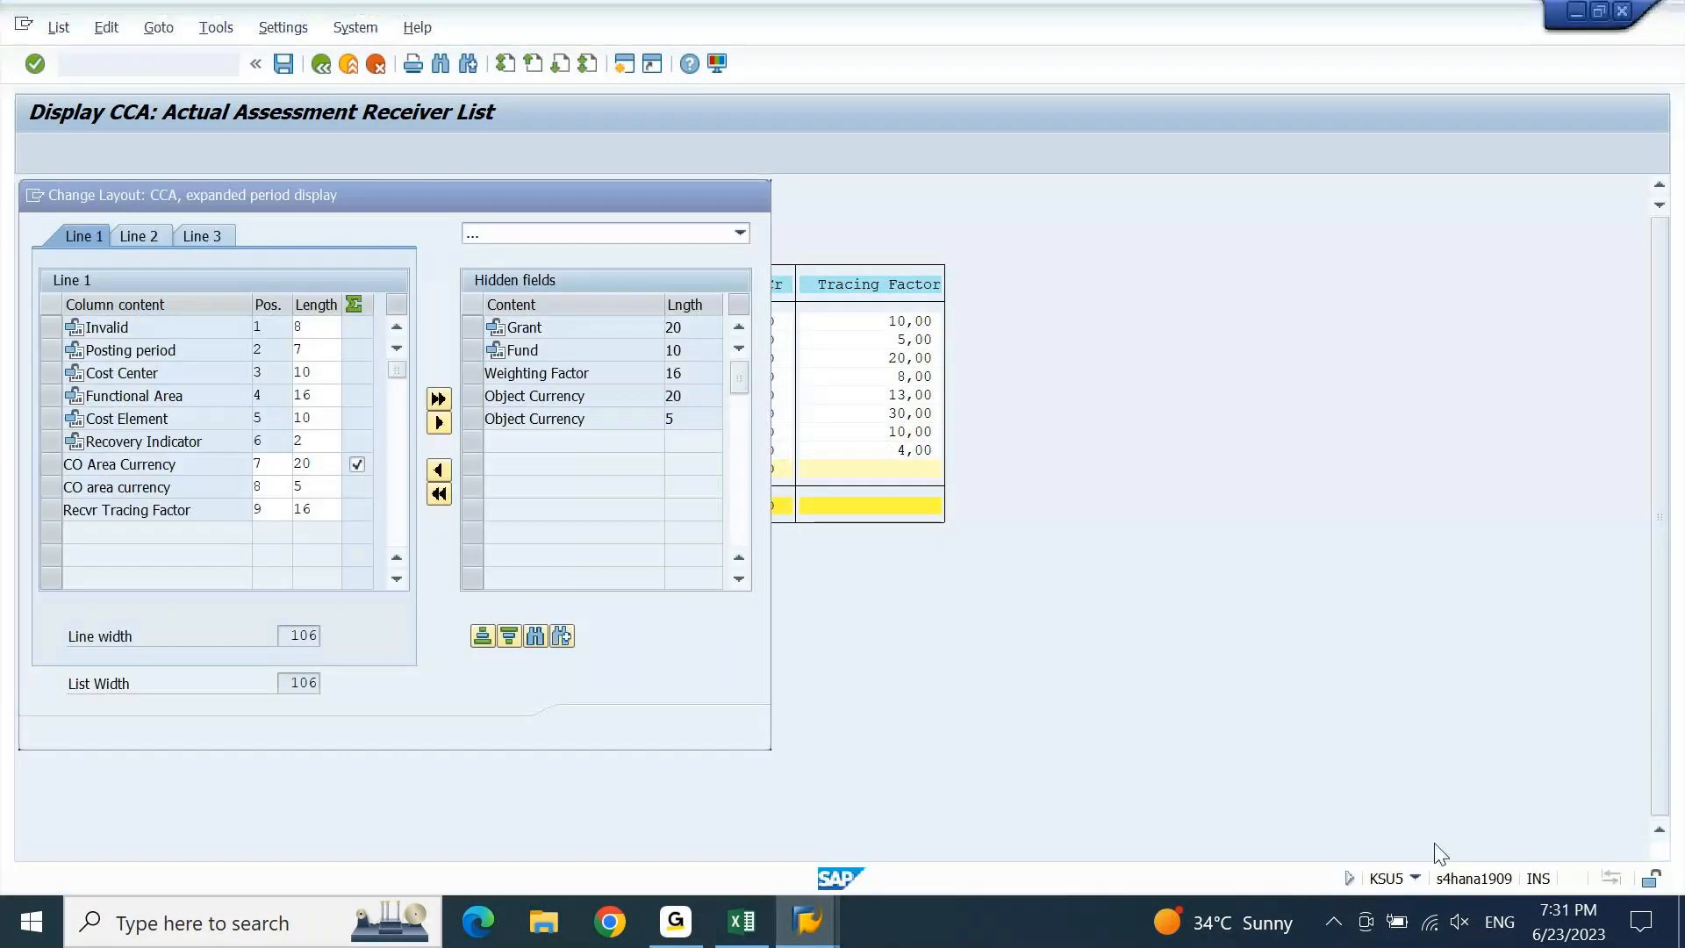
mouse_move(807, 941)
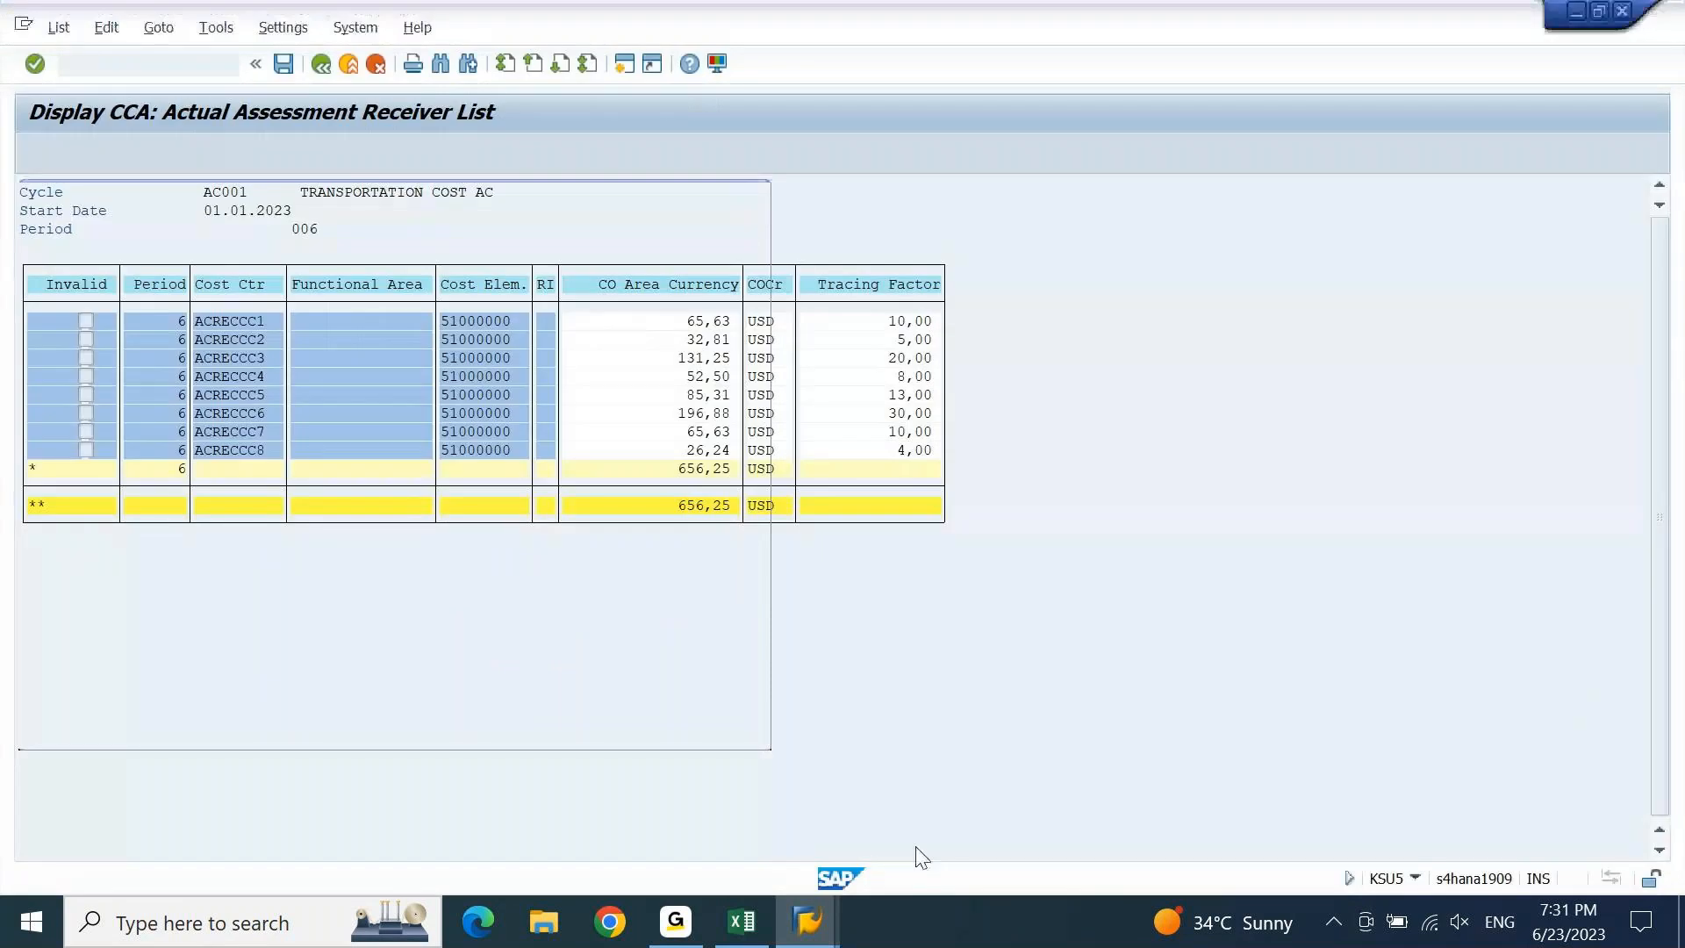
left_click(829, 924)
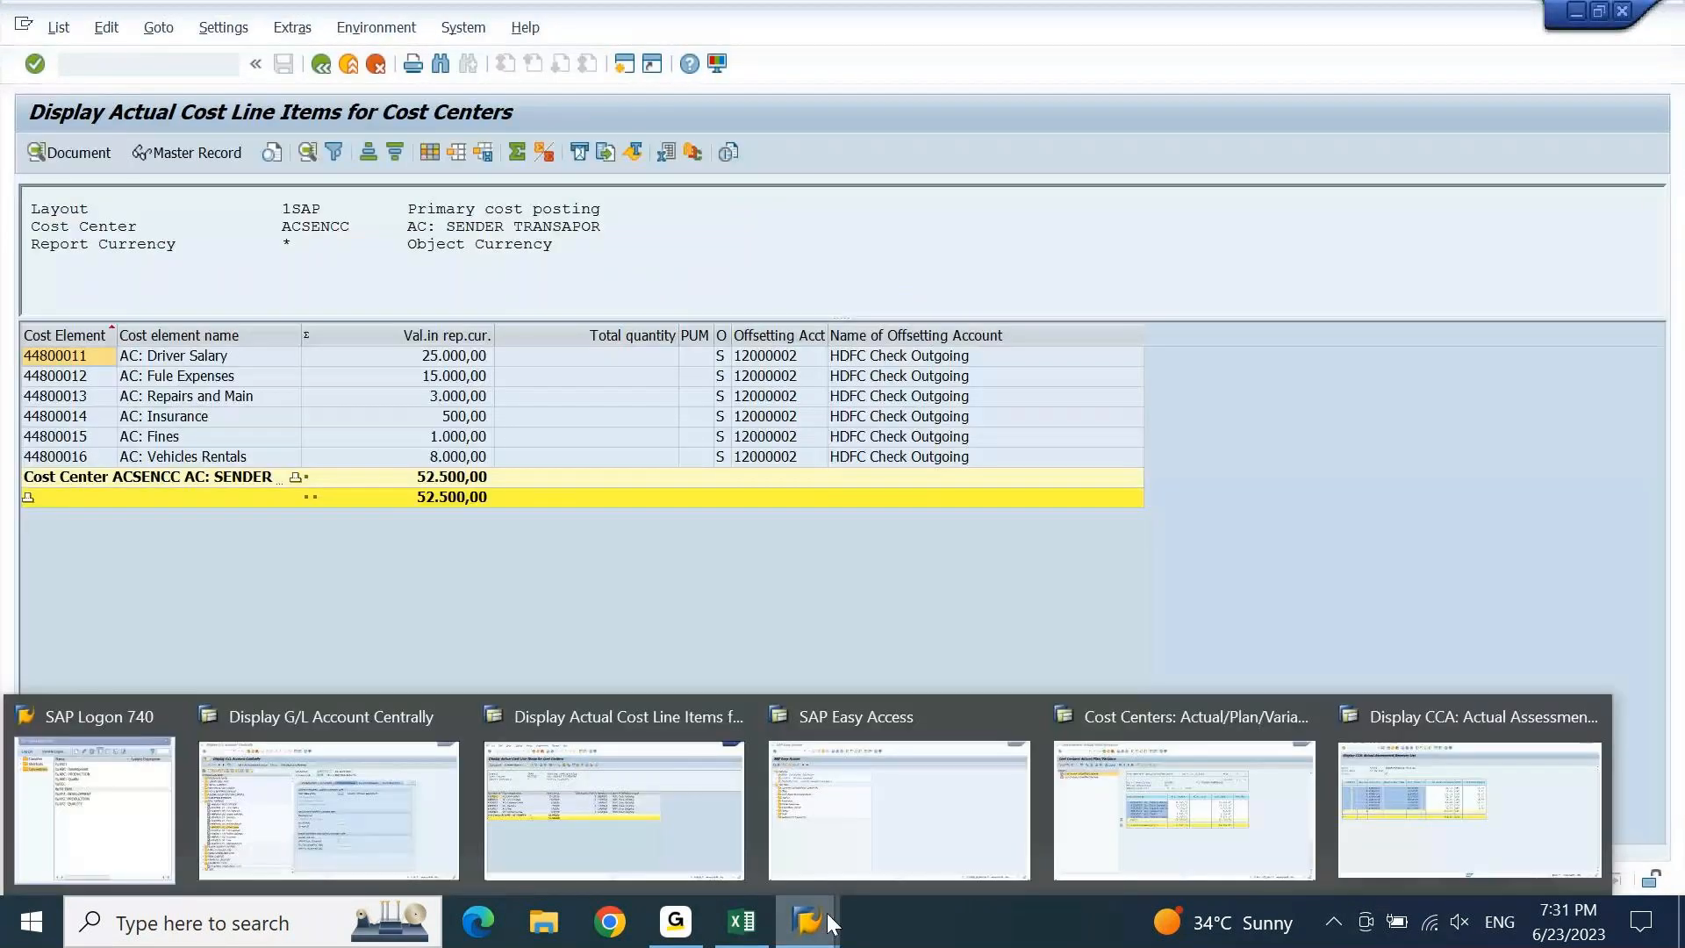
left_click(1251, 744)
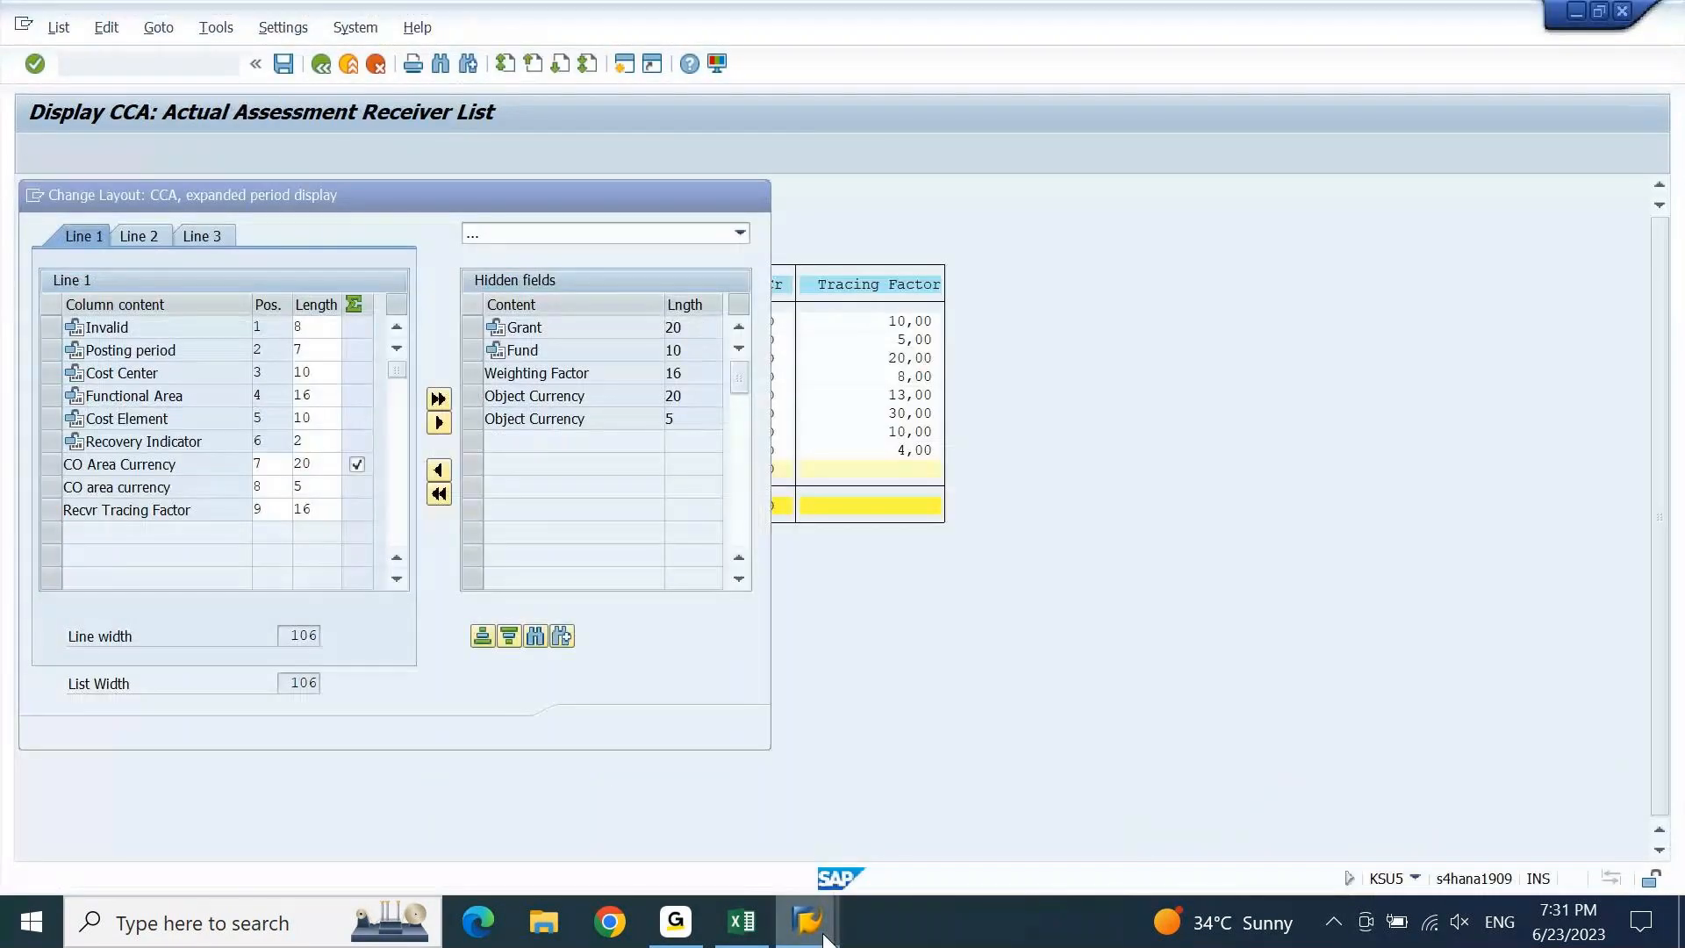
left_click(824, 933)
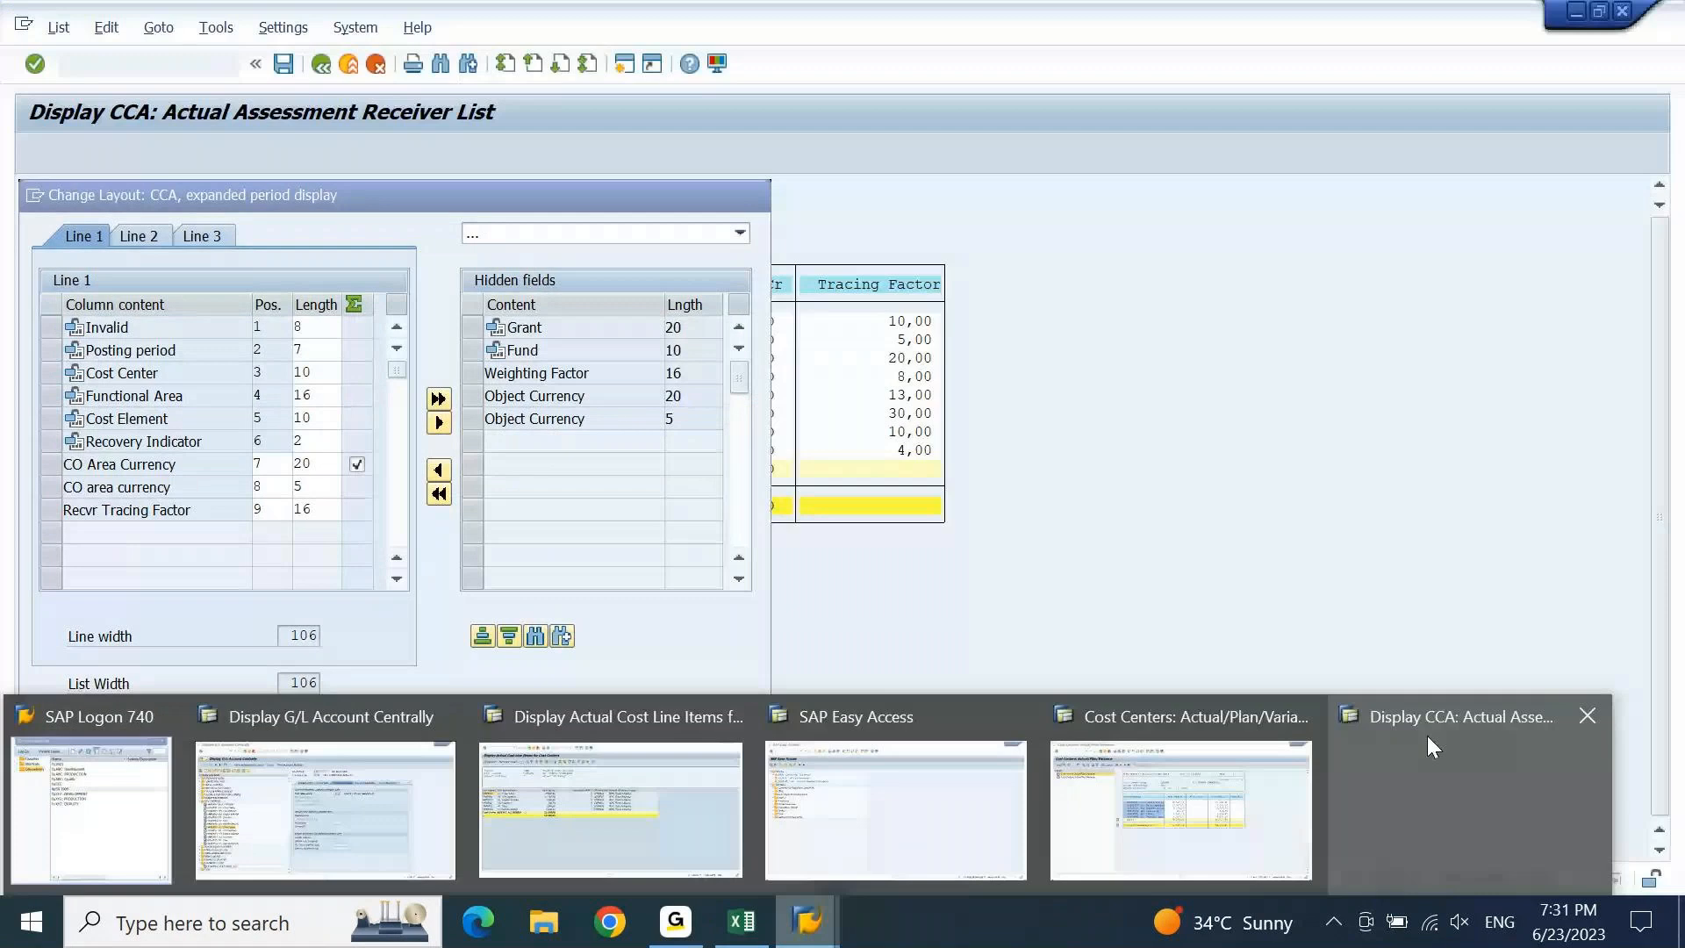
Close the frozen Display CCA window and exit the KSB1N report.
left_click(1591, 718)
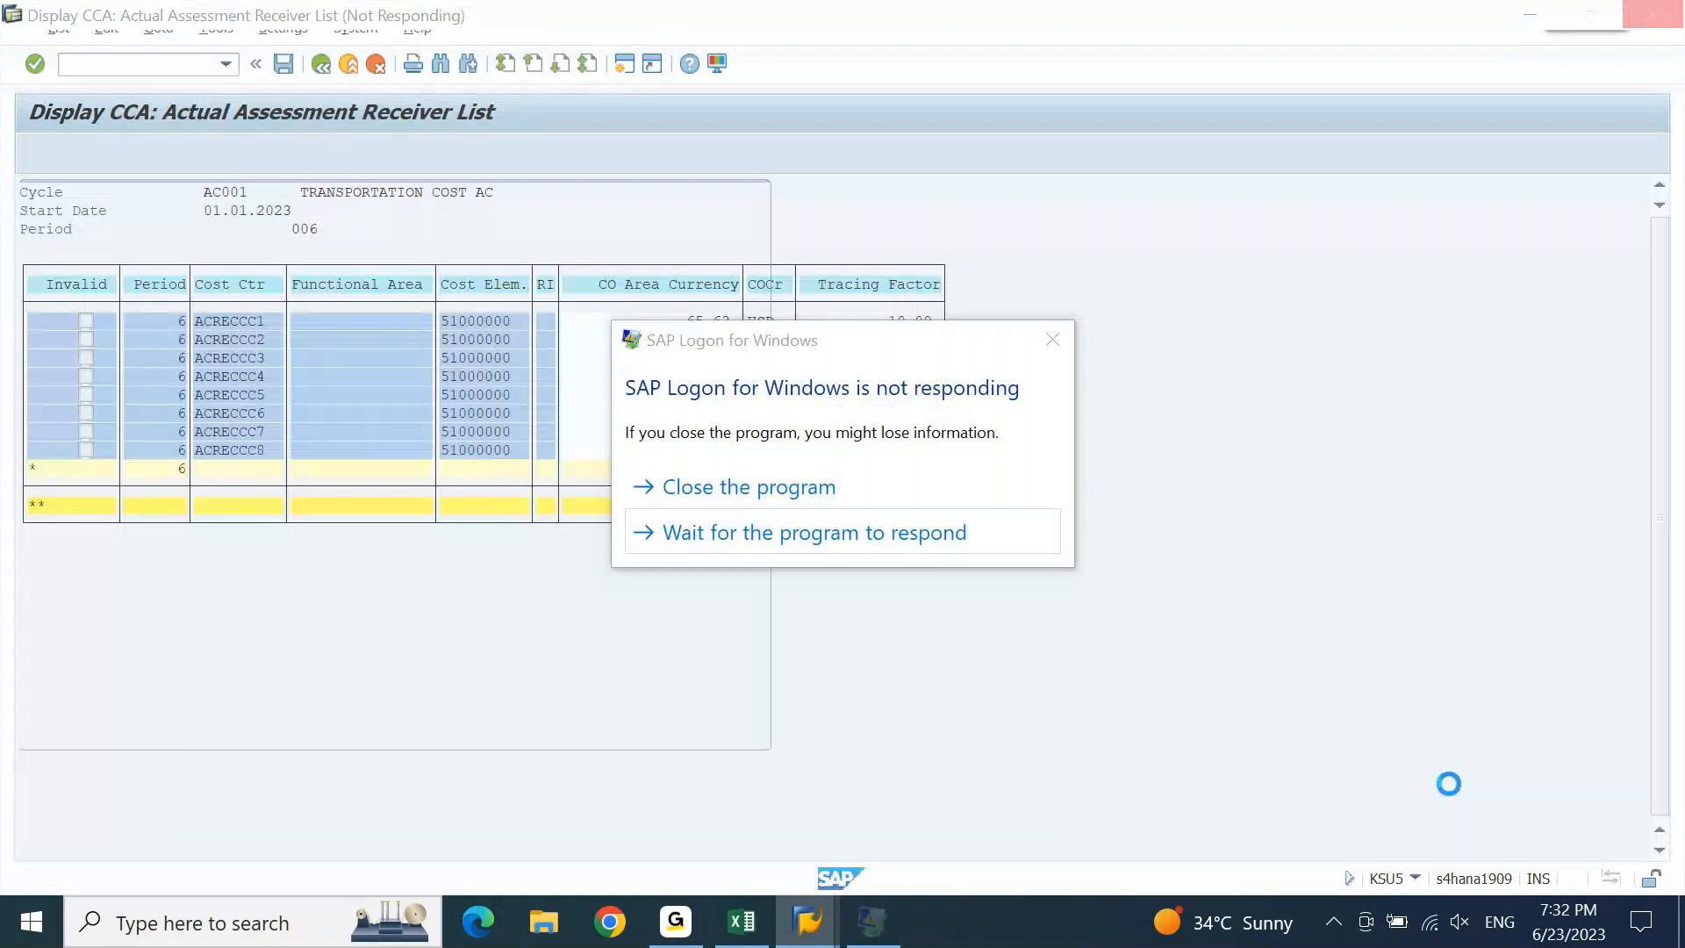
left_click(876, 539)
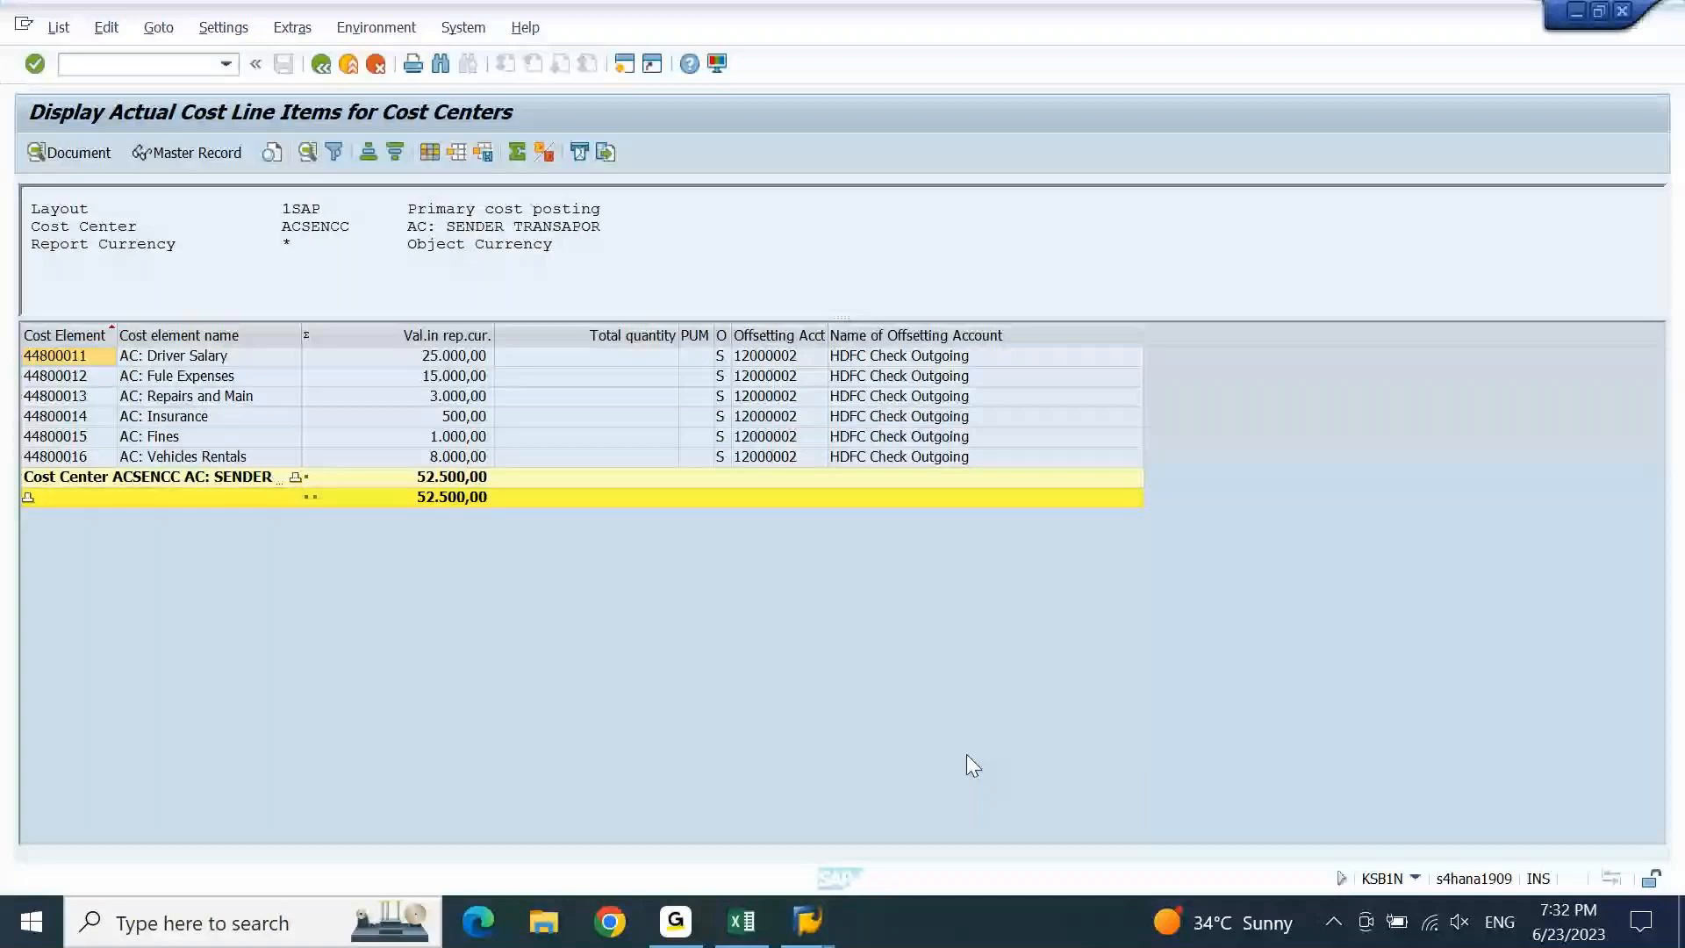
key("shift+F3")
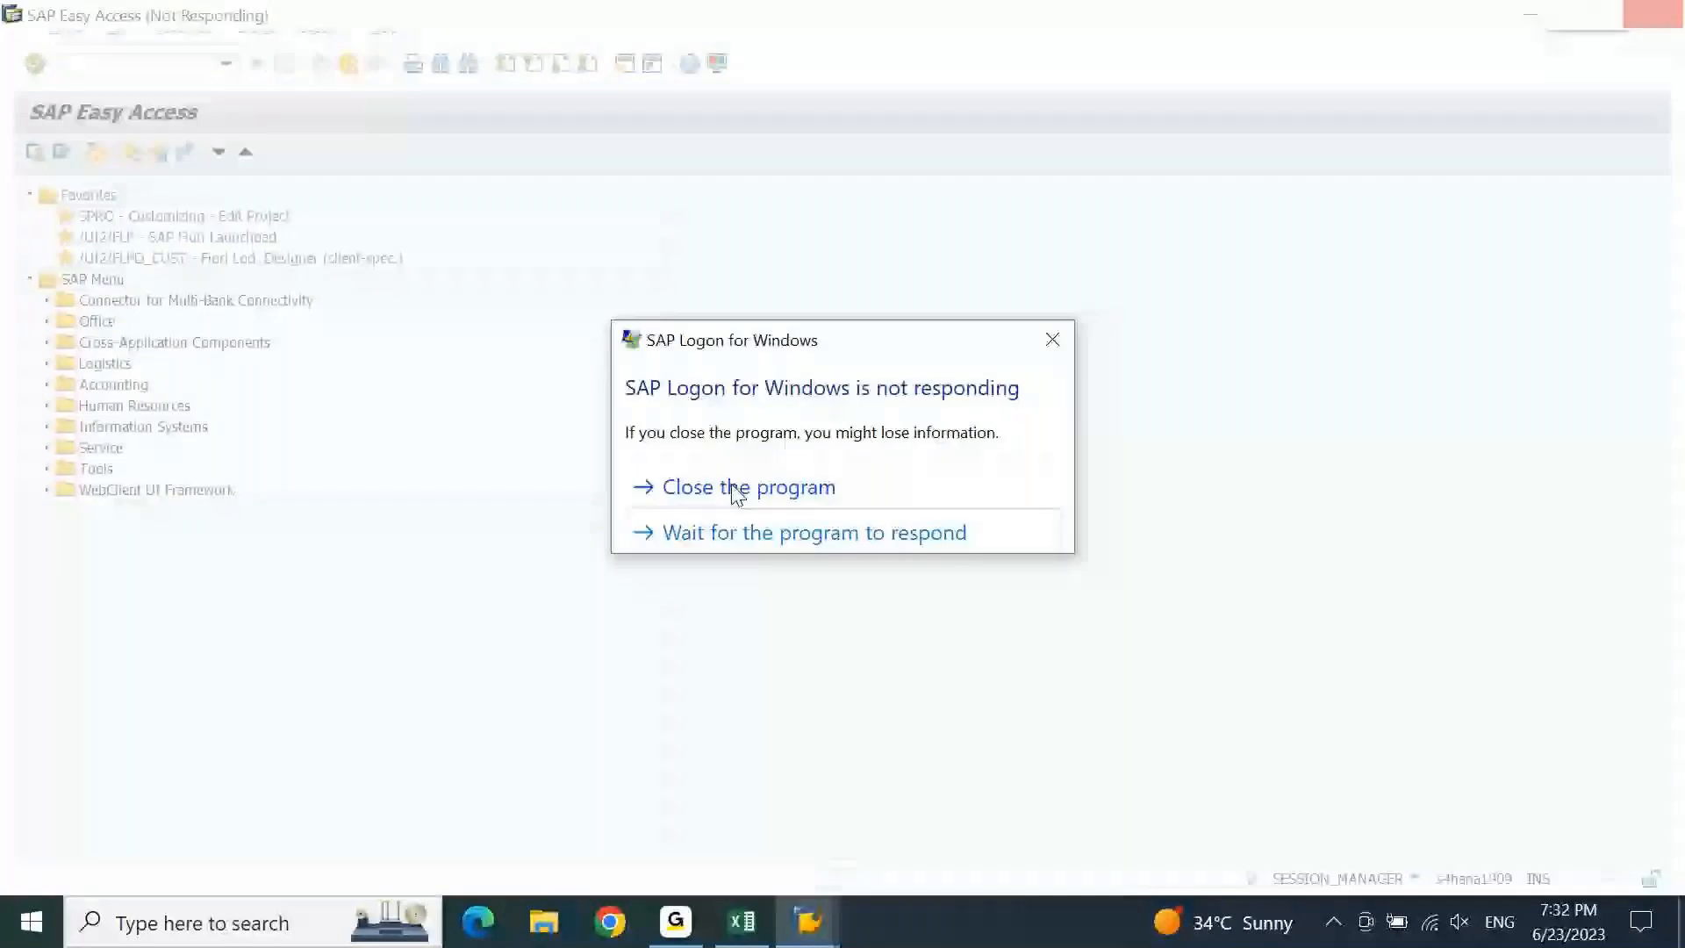
Force-close the hung SAP Logon, dismiss the problem report, and refresh the empty desktop.
left_click(737, 494)
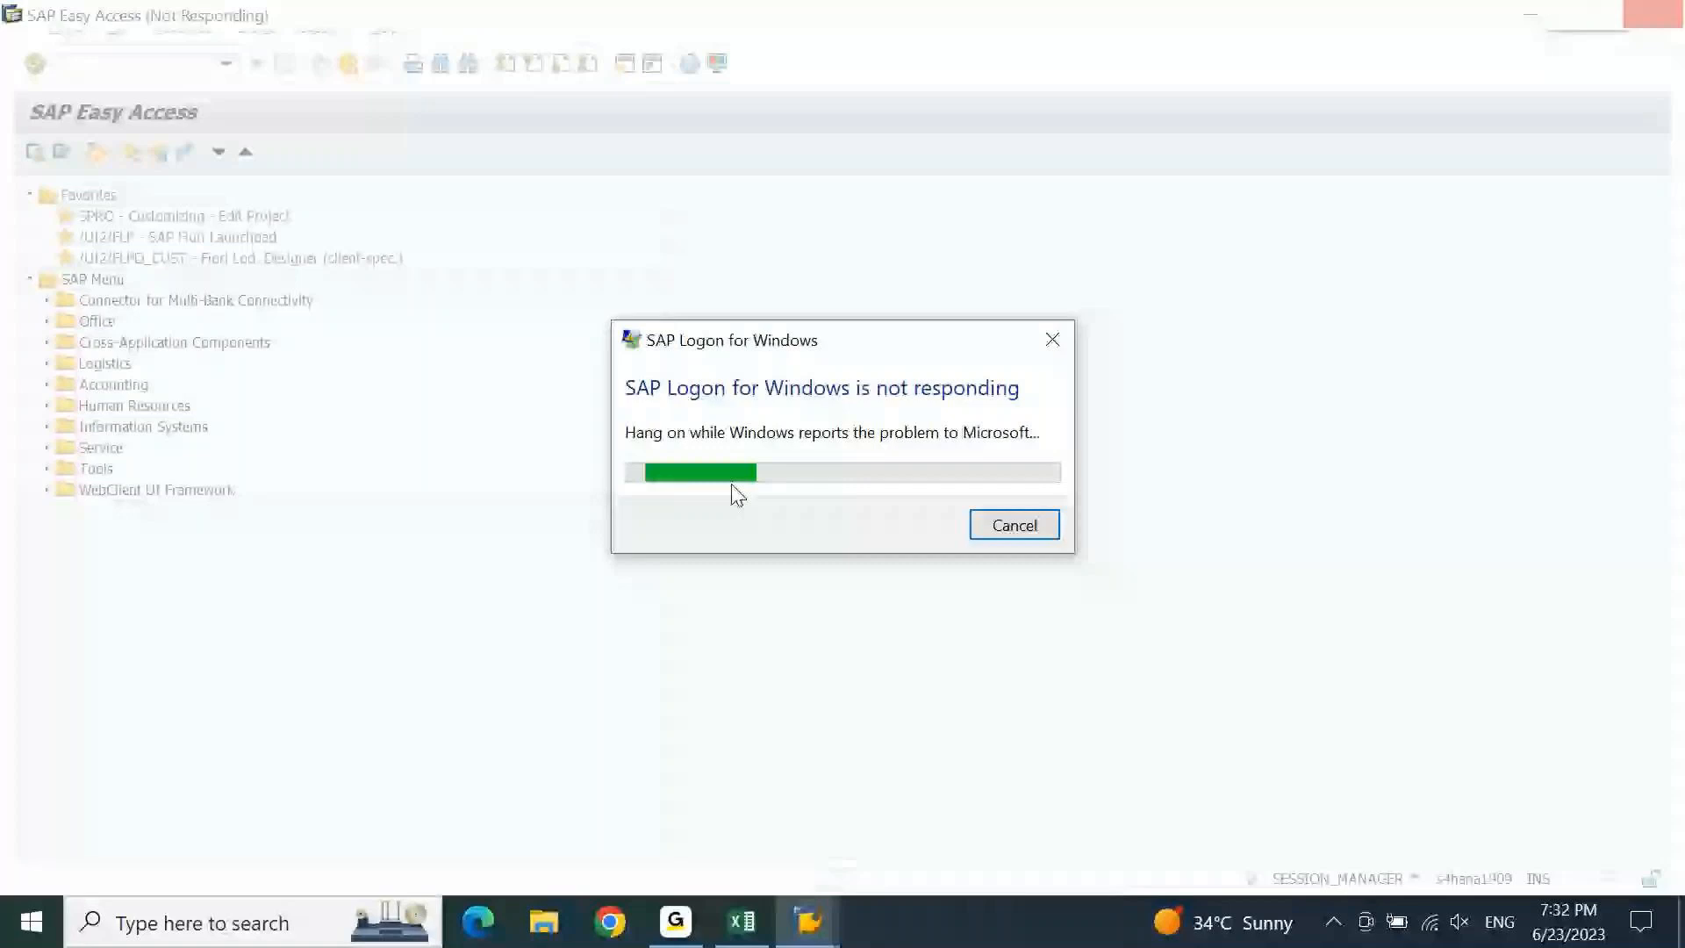
left_click(1054, 342)
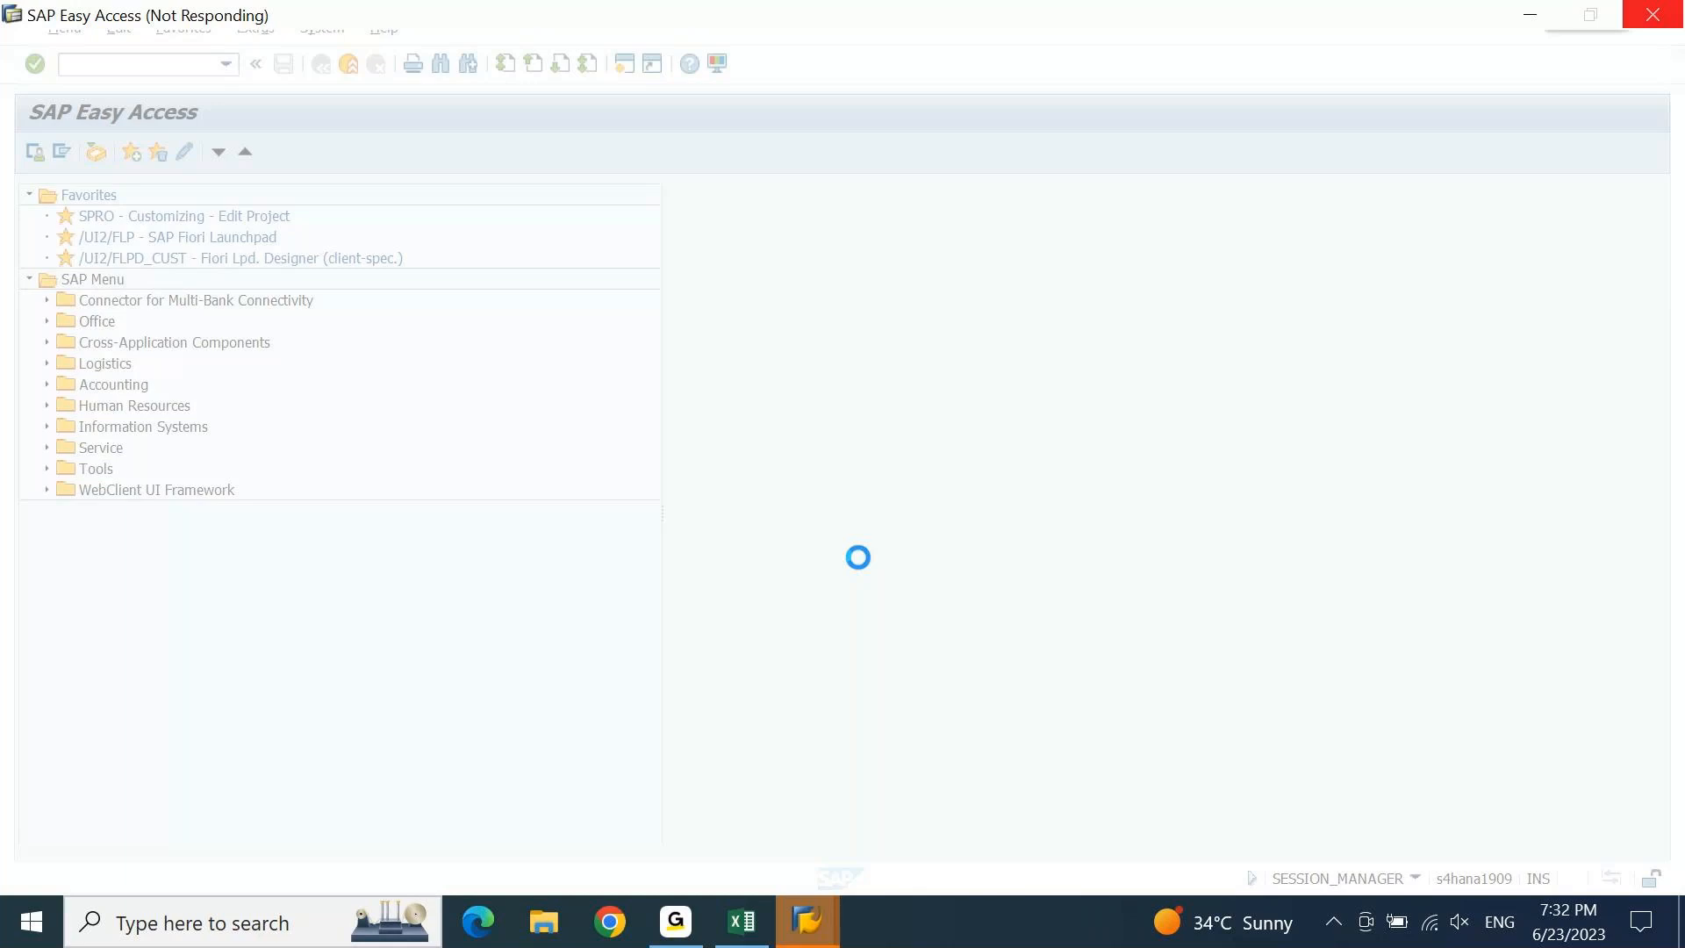
key("ctrl+shift+Escape")
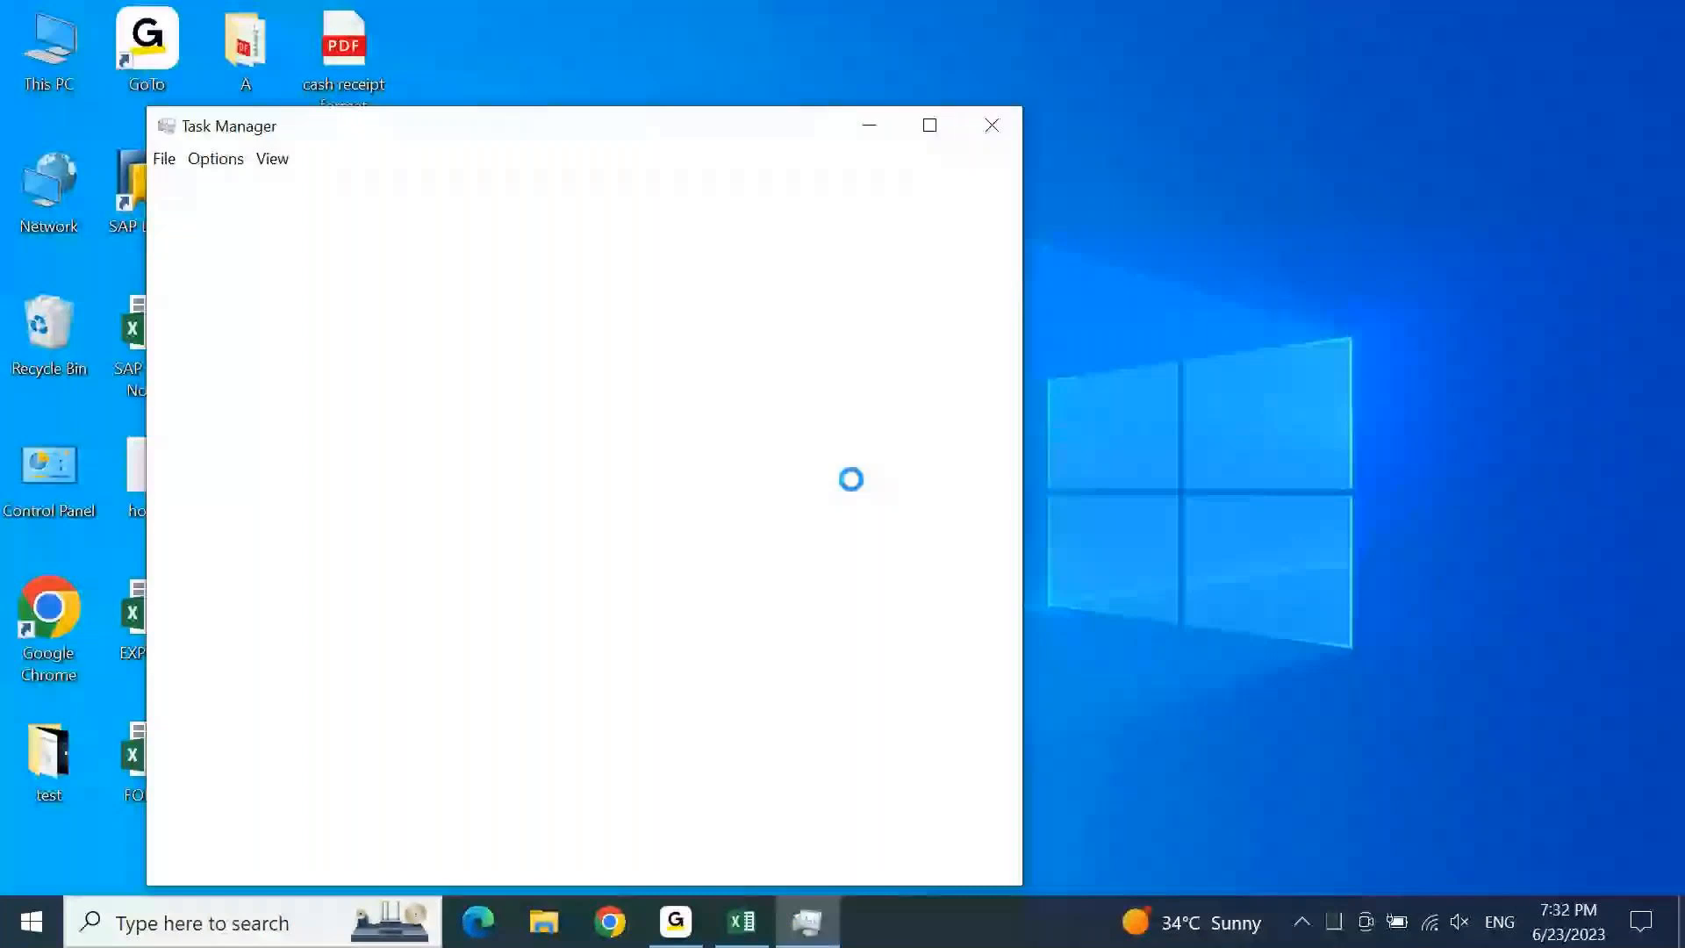
left_click(989, 138)
right_click(1055, 292)
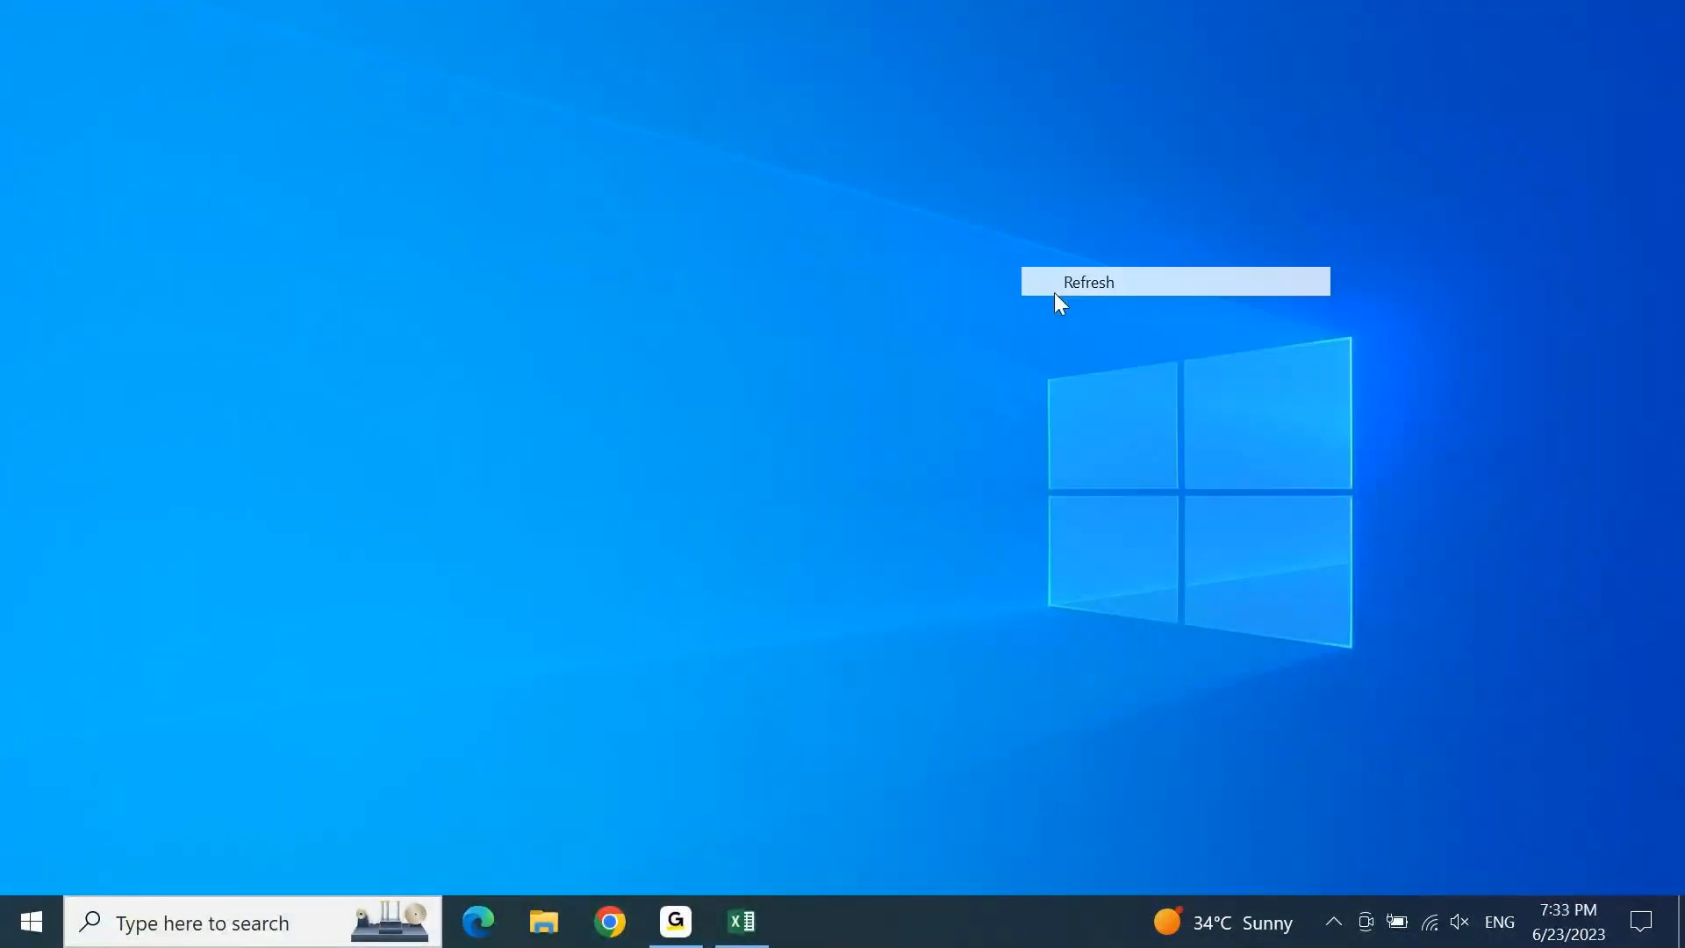
left_click(1124, 368)
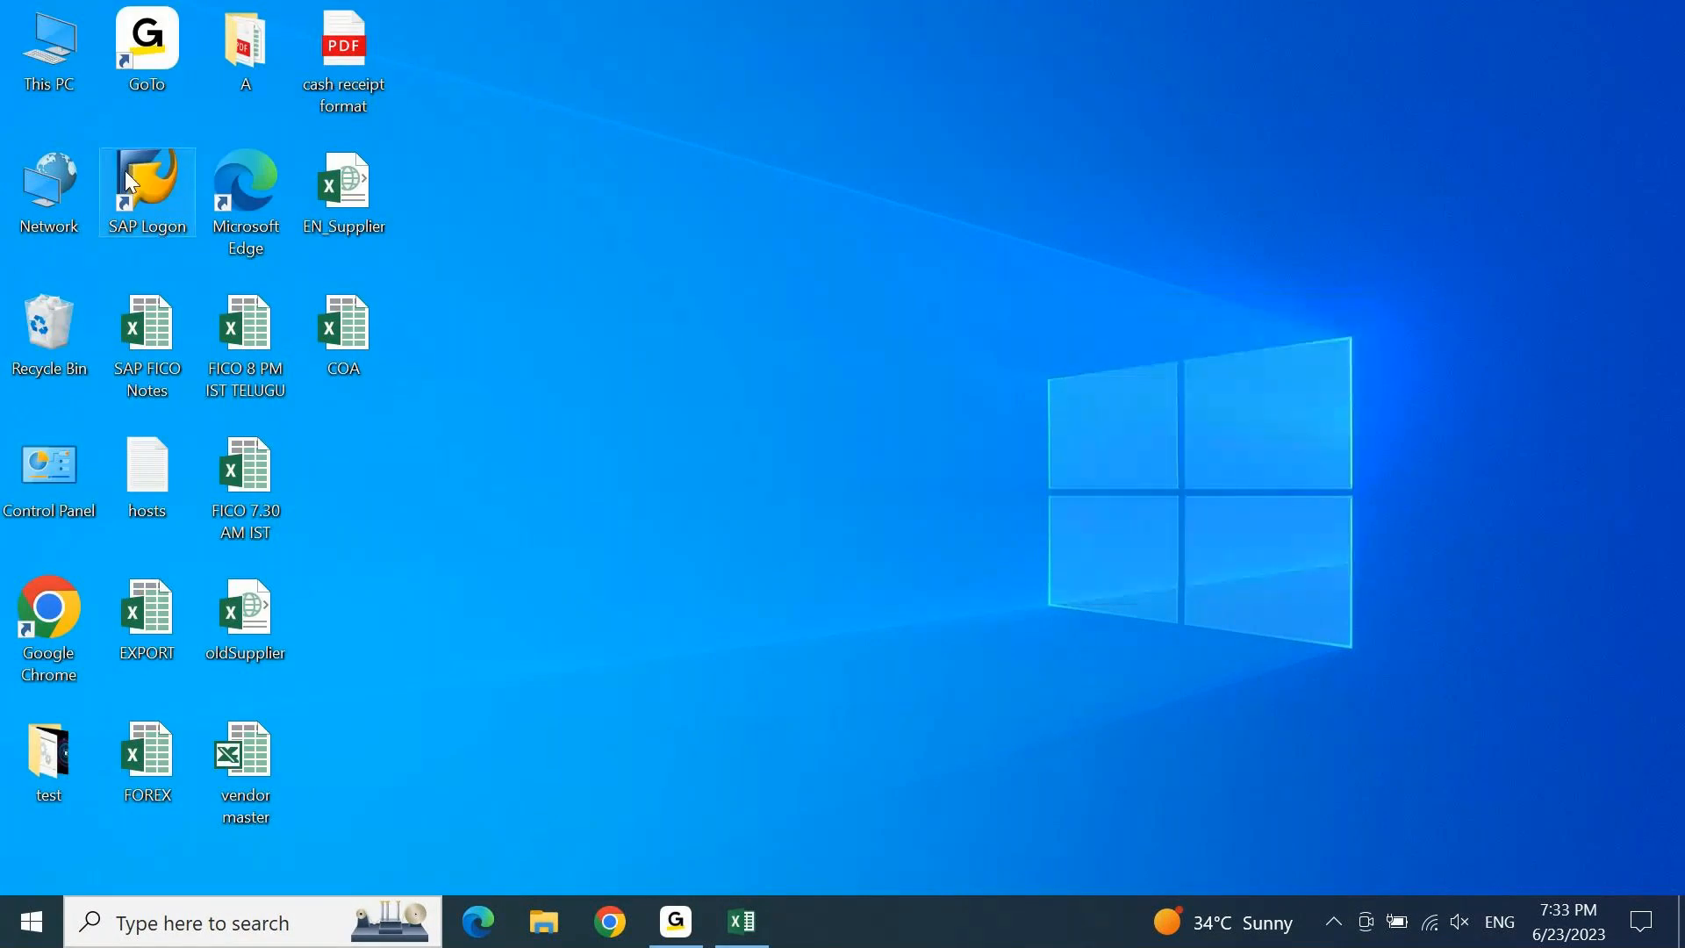
Launch SAP Logon and log back in to the S4 1909 system.
double_click(125, 175)
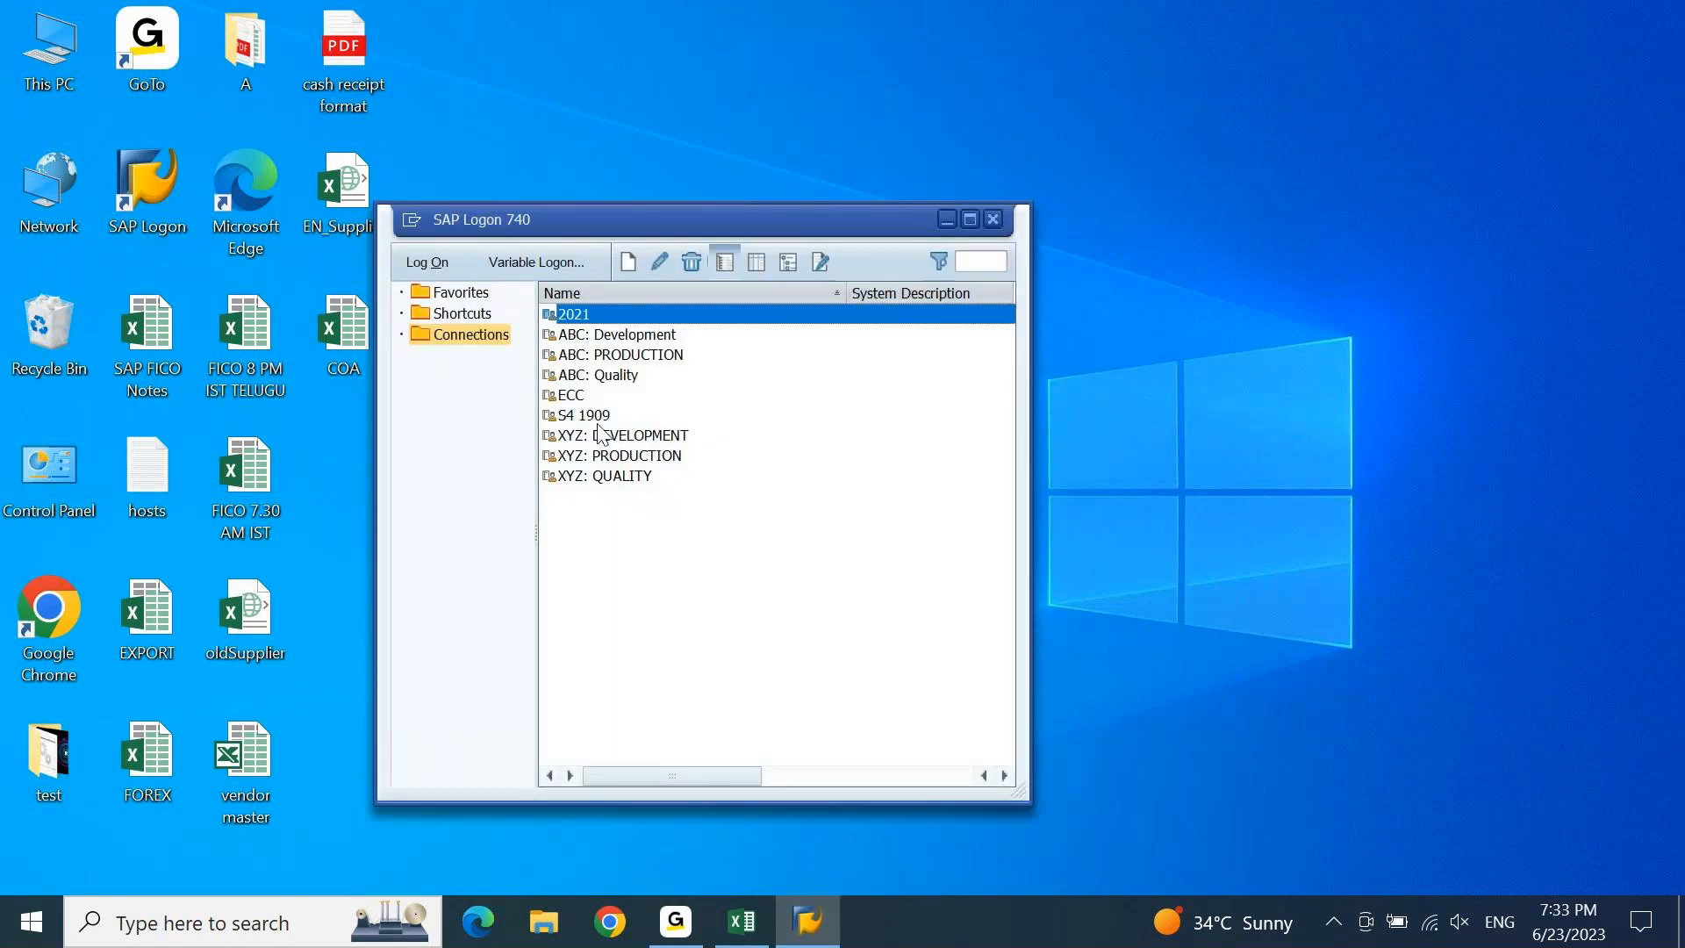
key("Down")
key("Down")
key("Down")
key("Down")
key("Down")
key("Return")
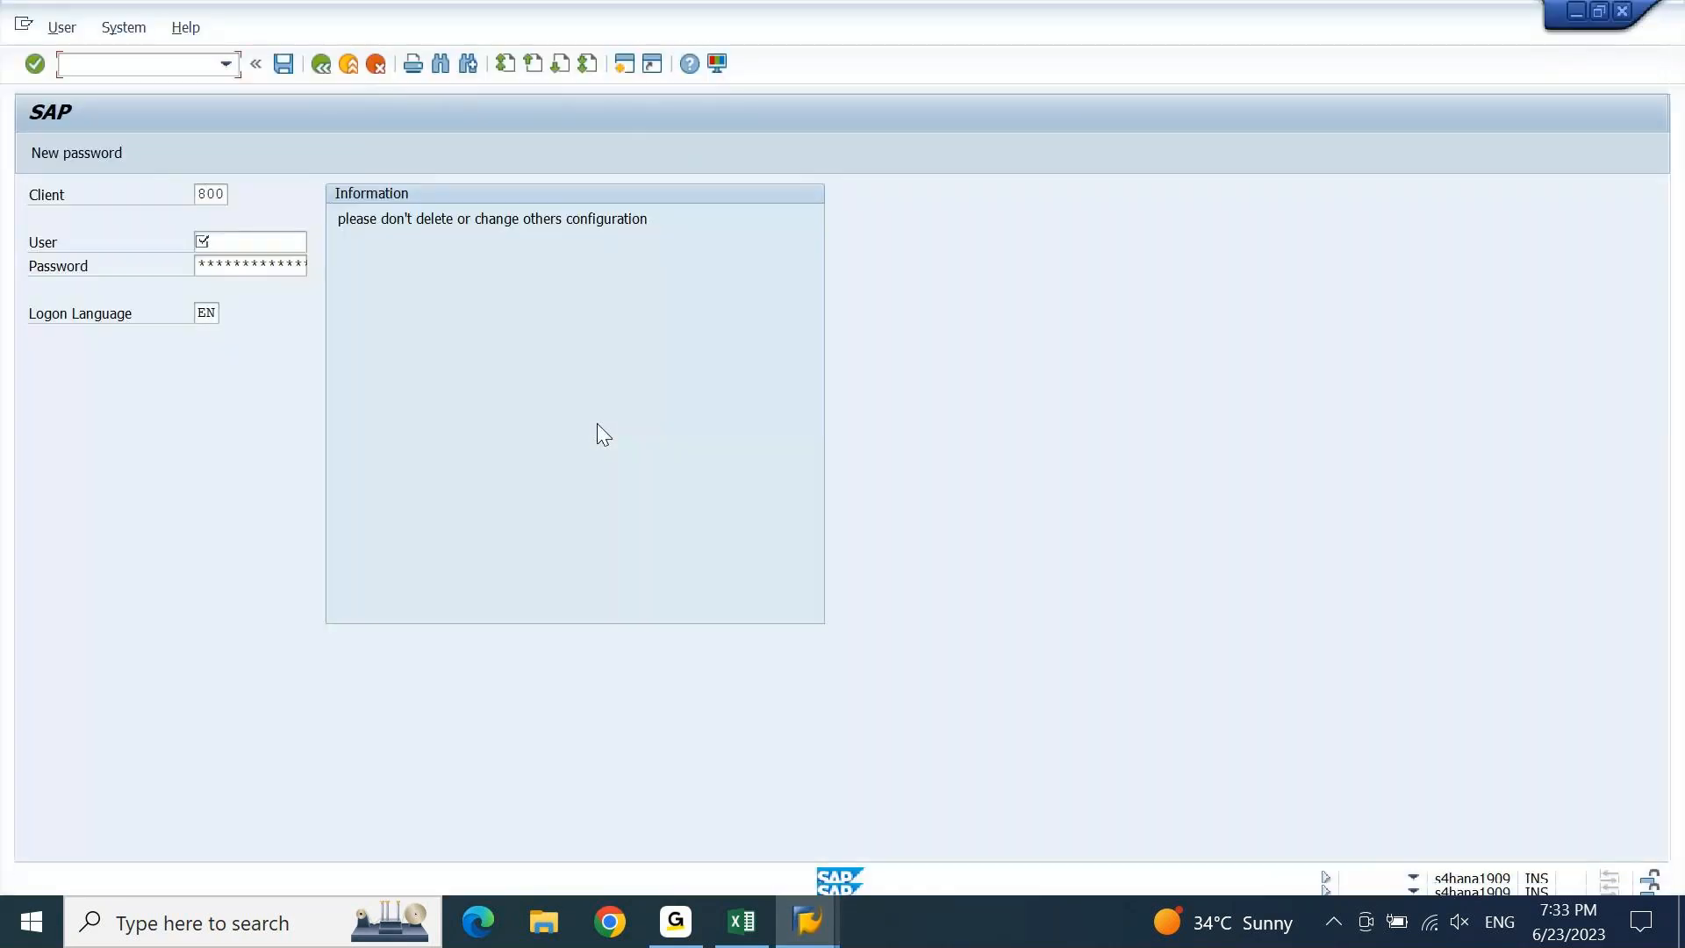
type("AJ")
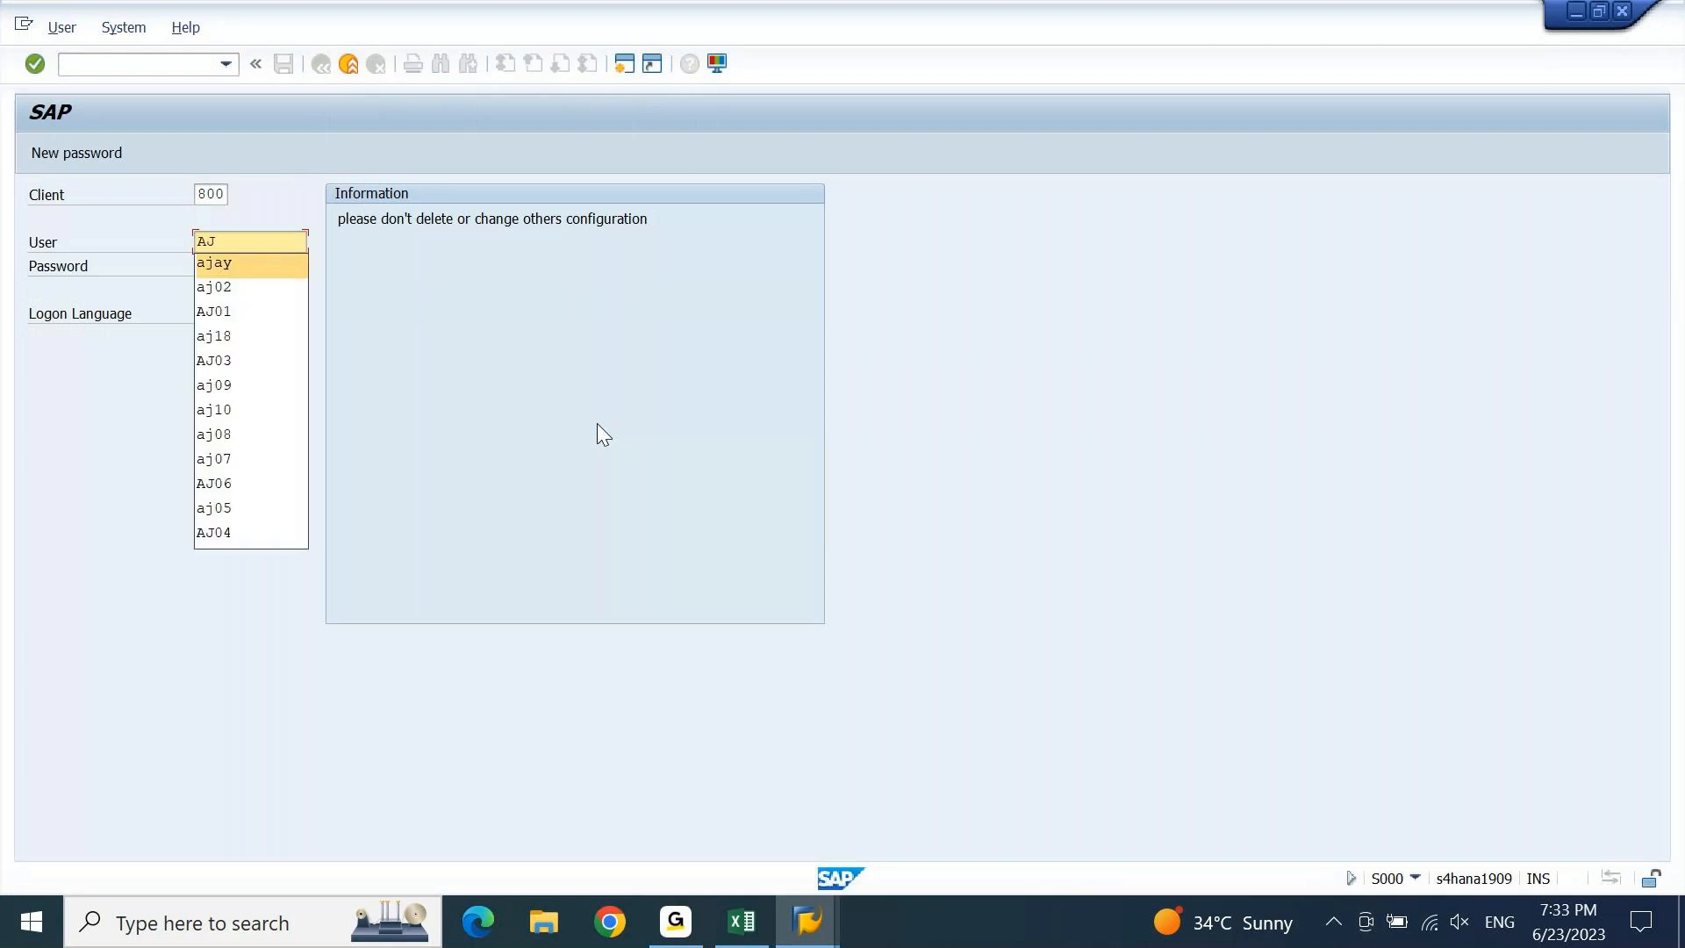
key("Tab")
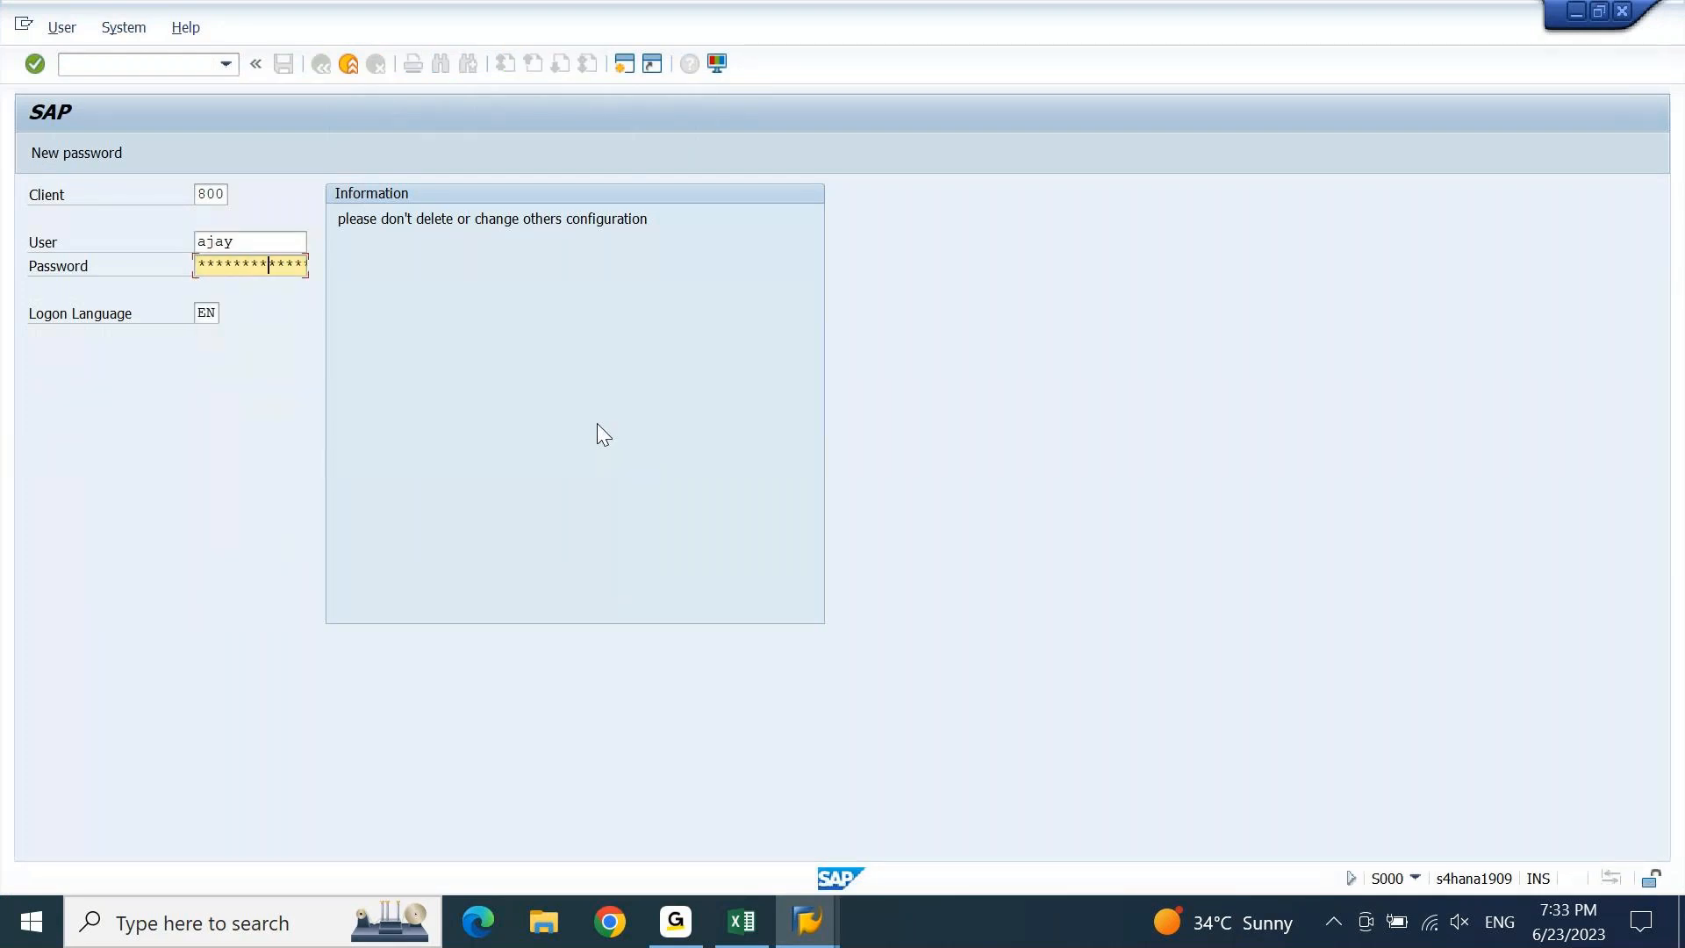
key("Return")
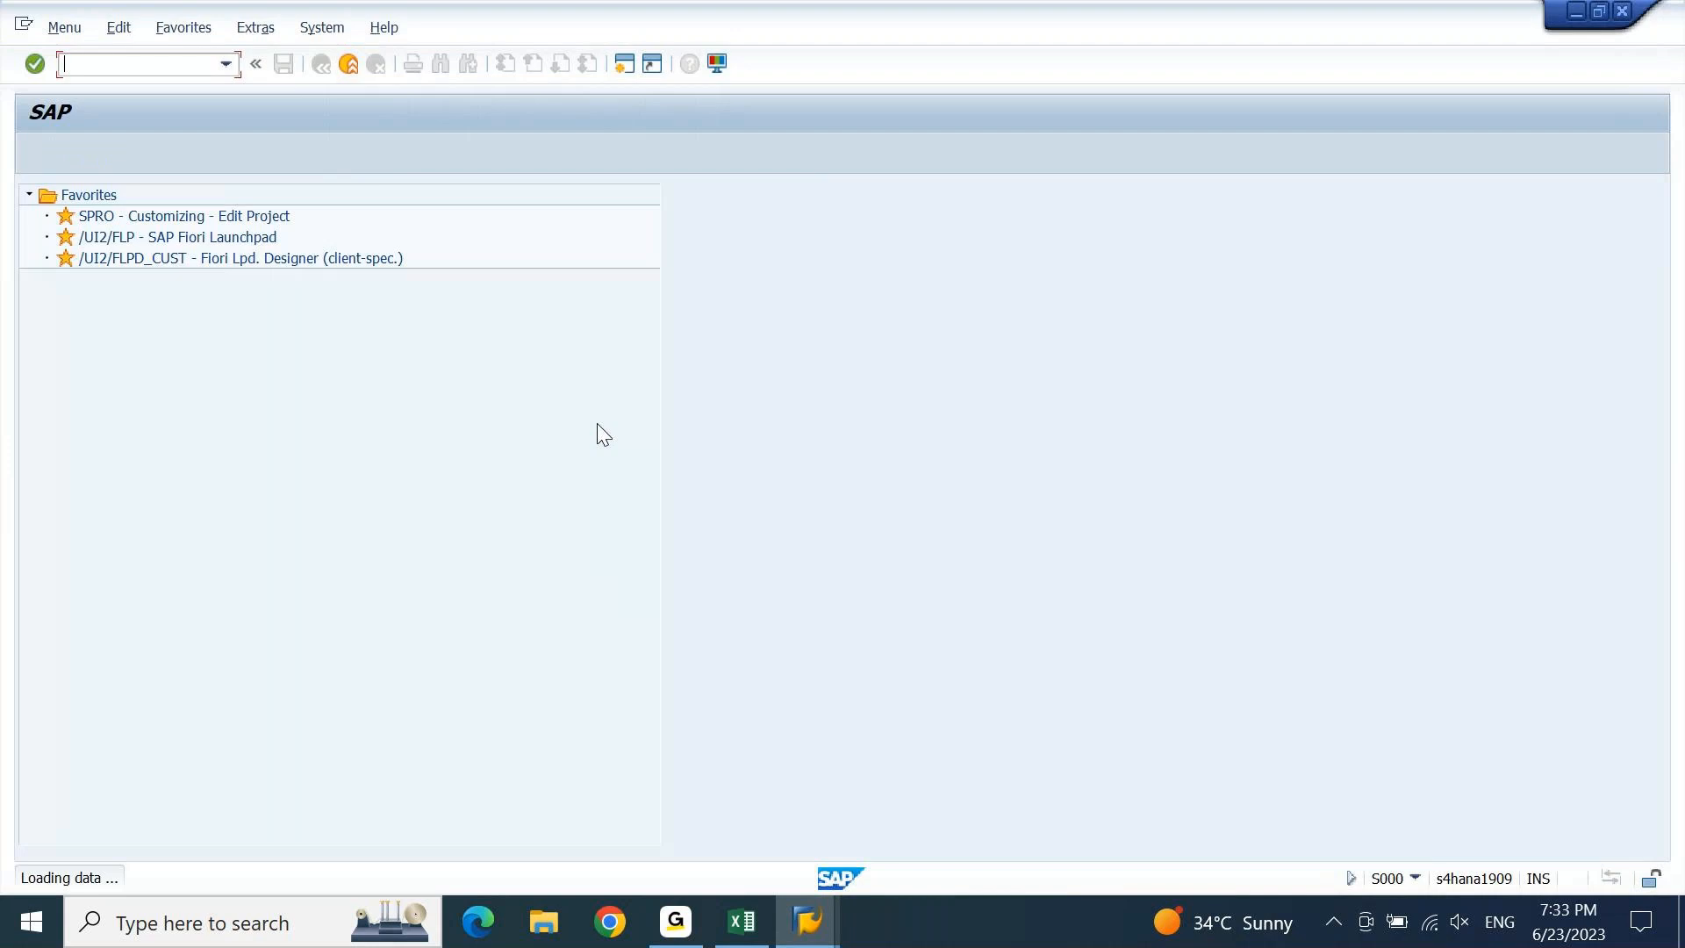
Run transaction KSU5 to reach the Execute Actual Assessment screen.
type("ksu5")
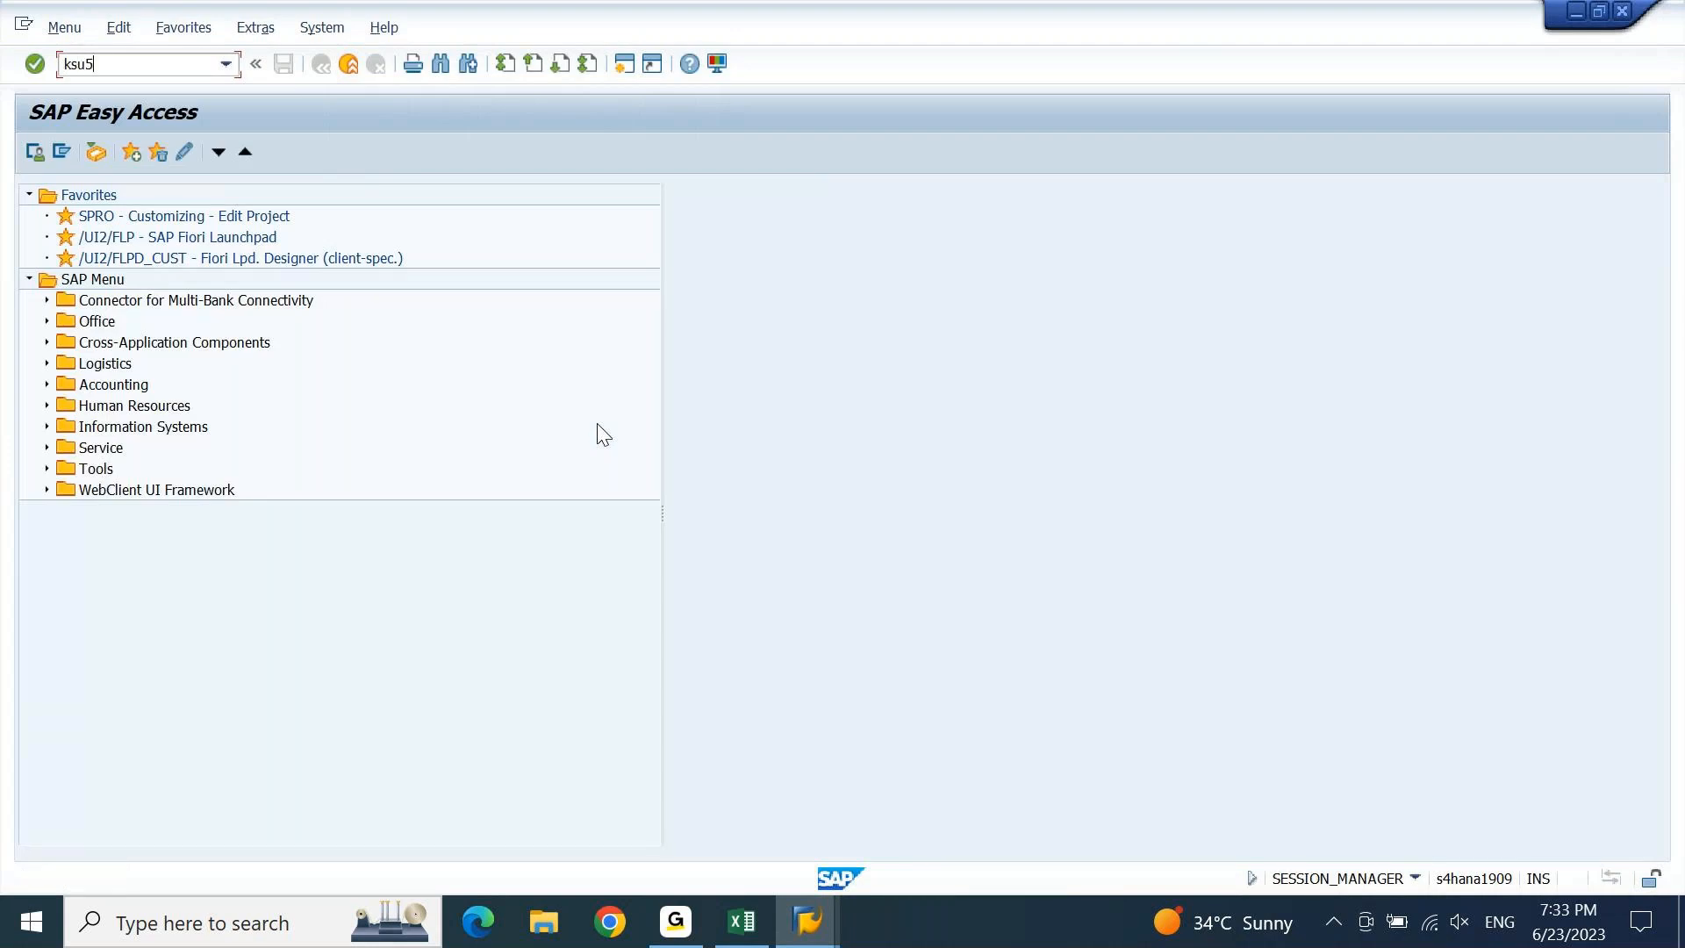
key("Return")
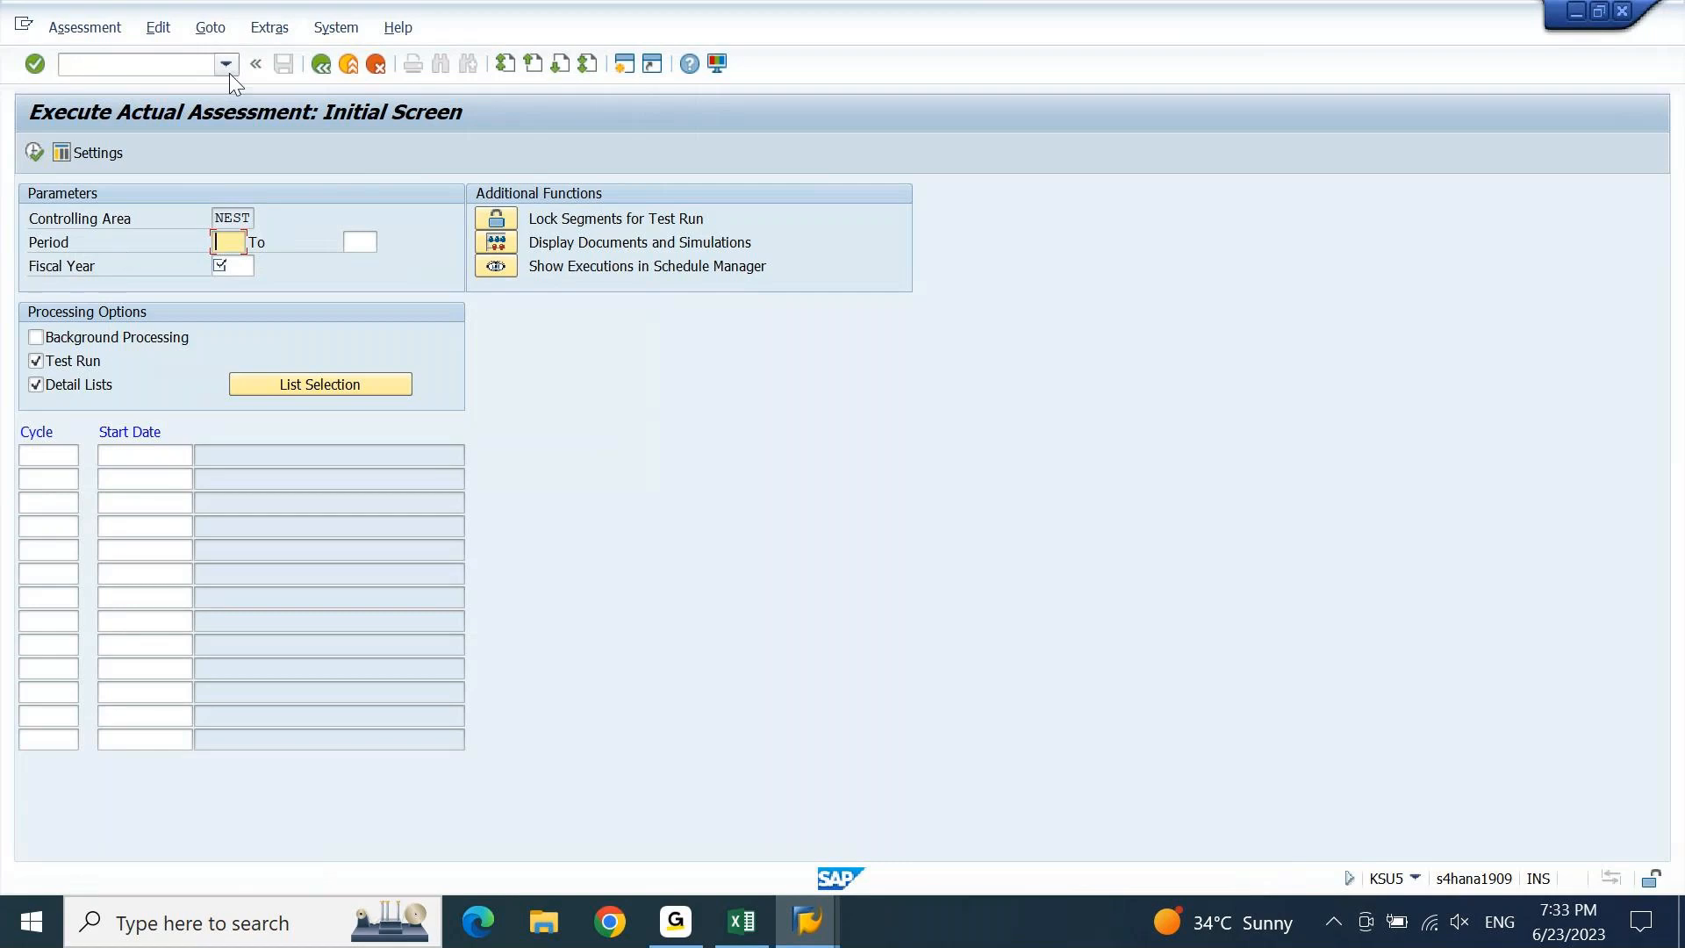
left_click(270, 27)
Set the controlling area to DEGR from the input history.
left_click(279, 223)
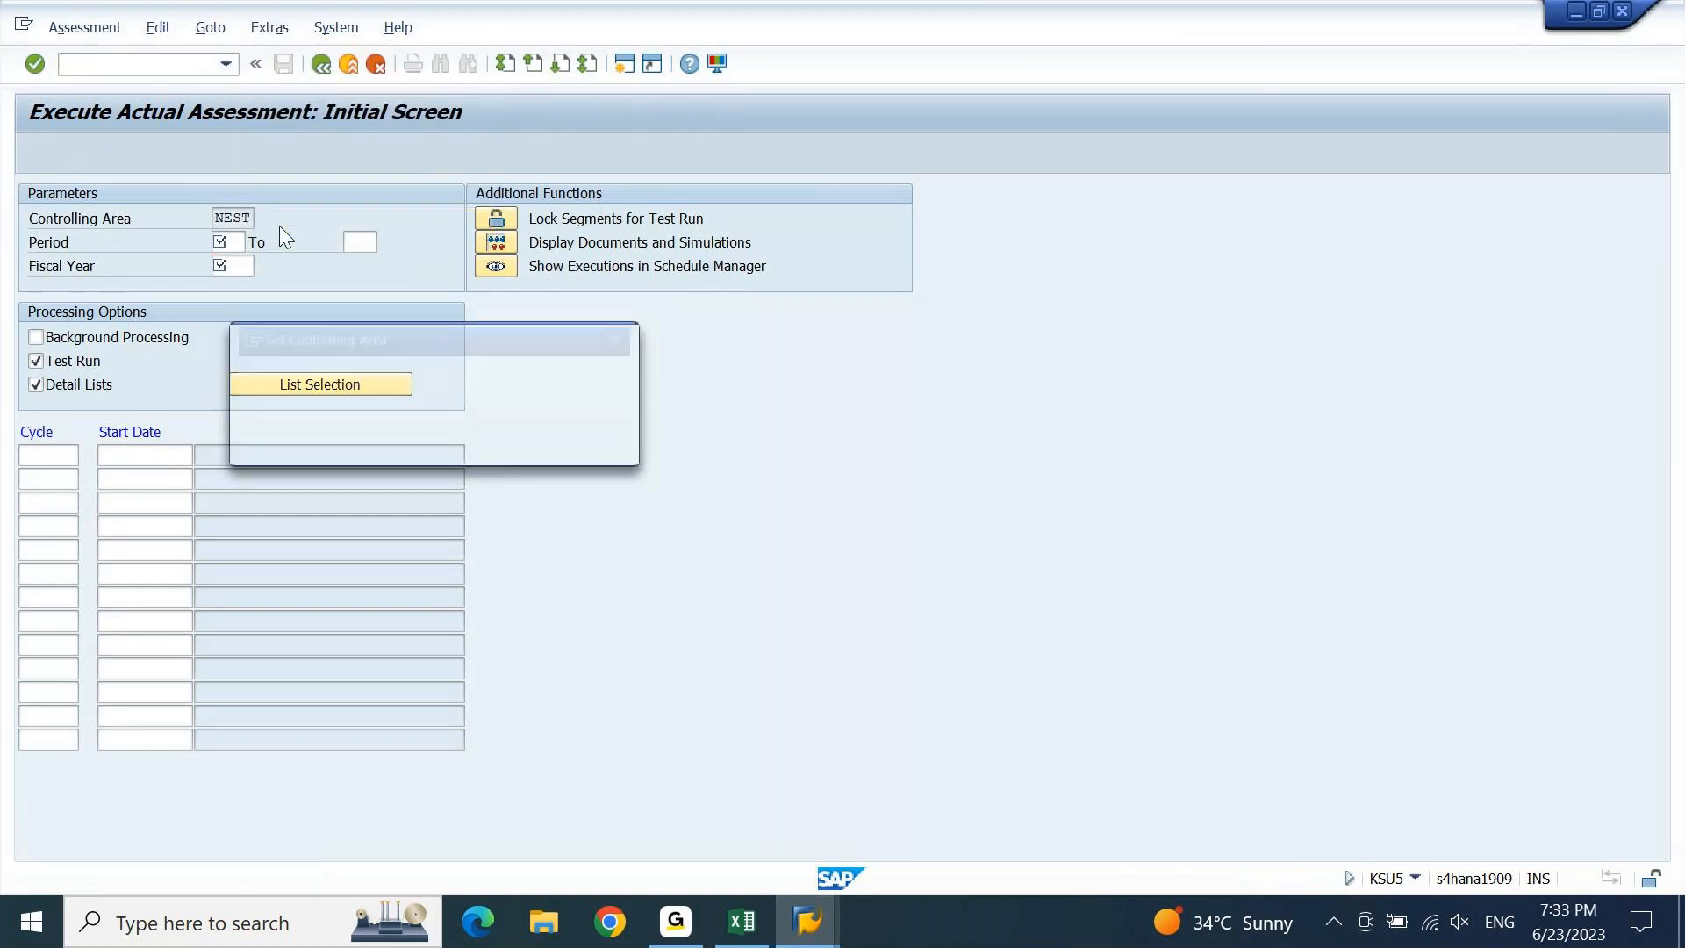
key("Down")
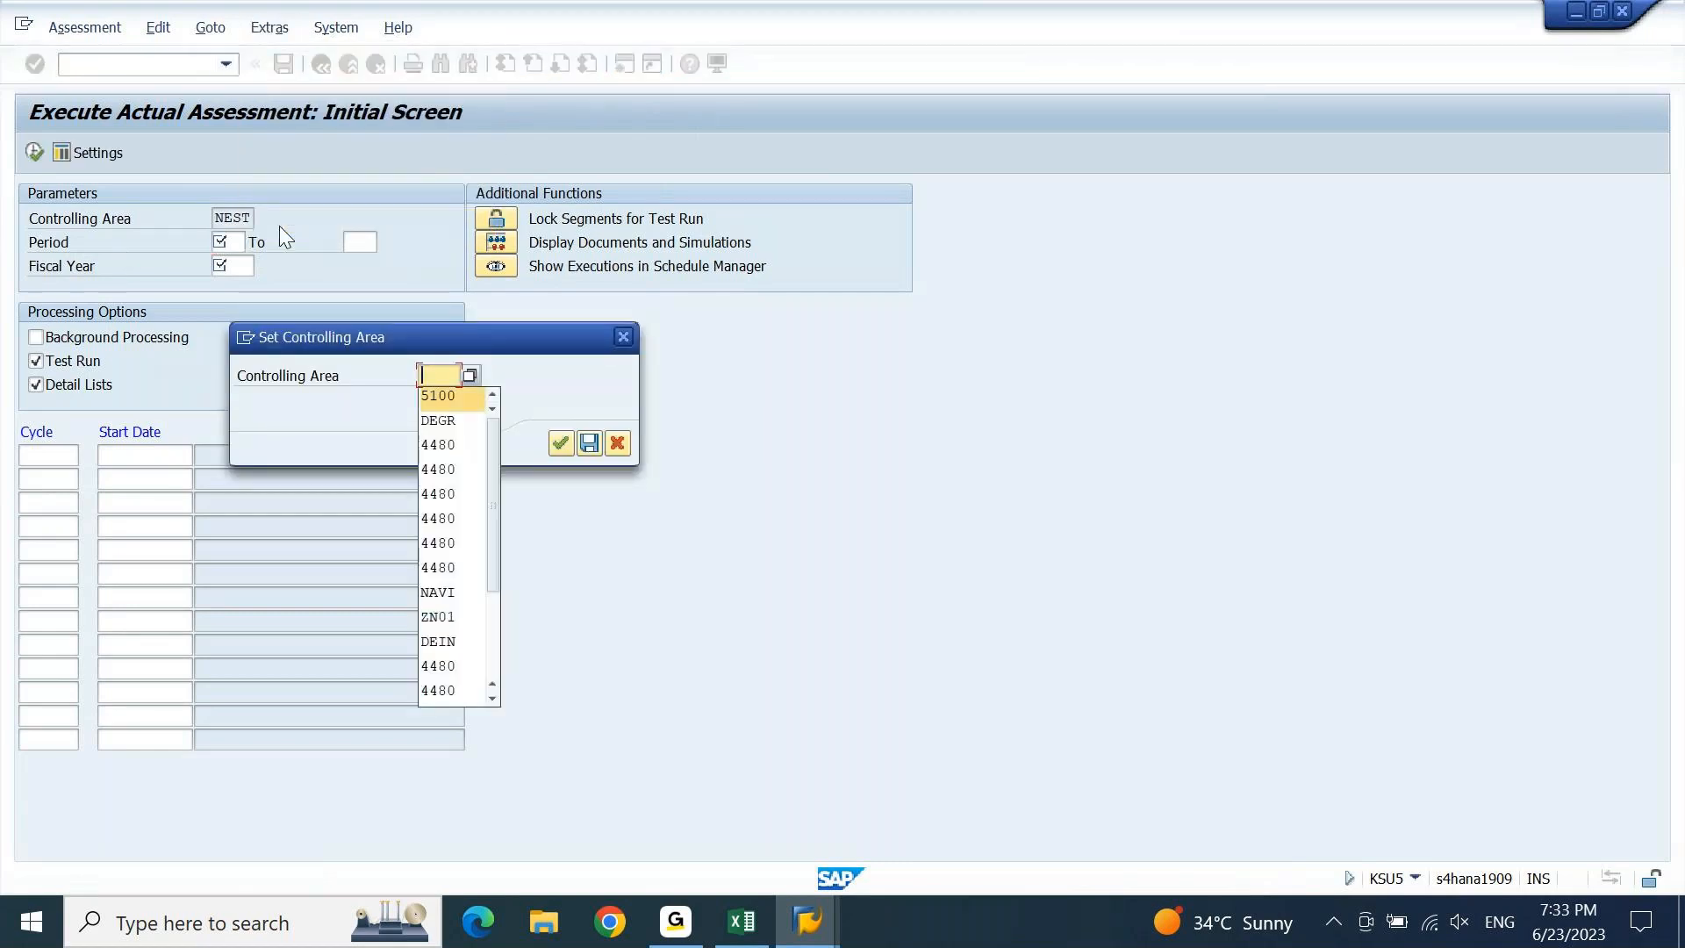
key("Return")
key("Return")
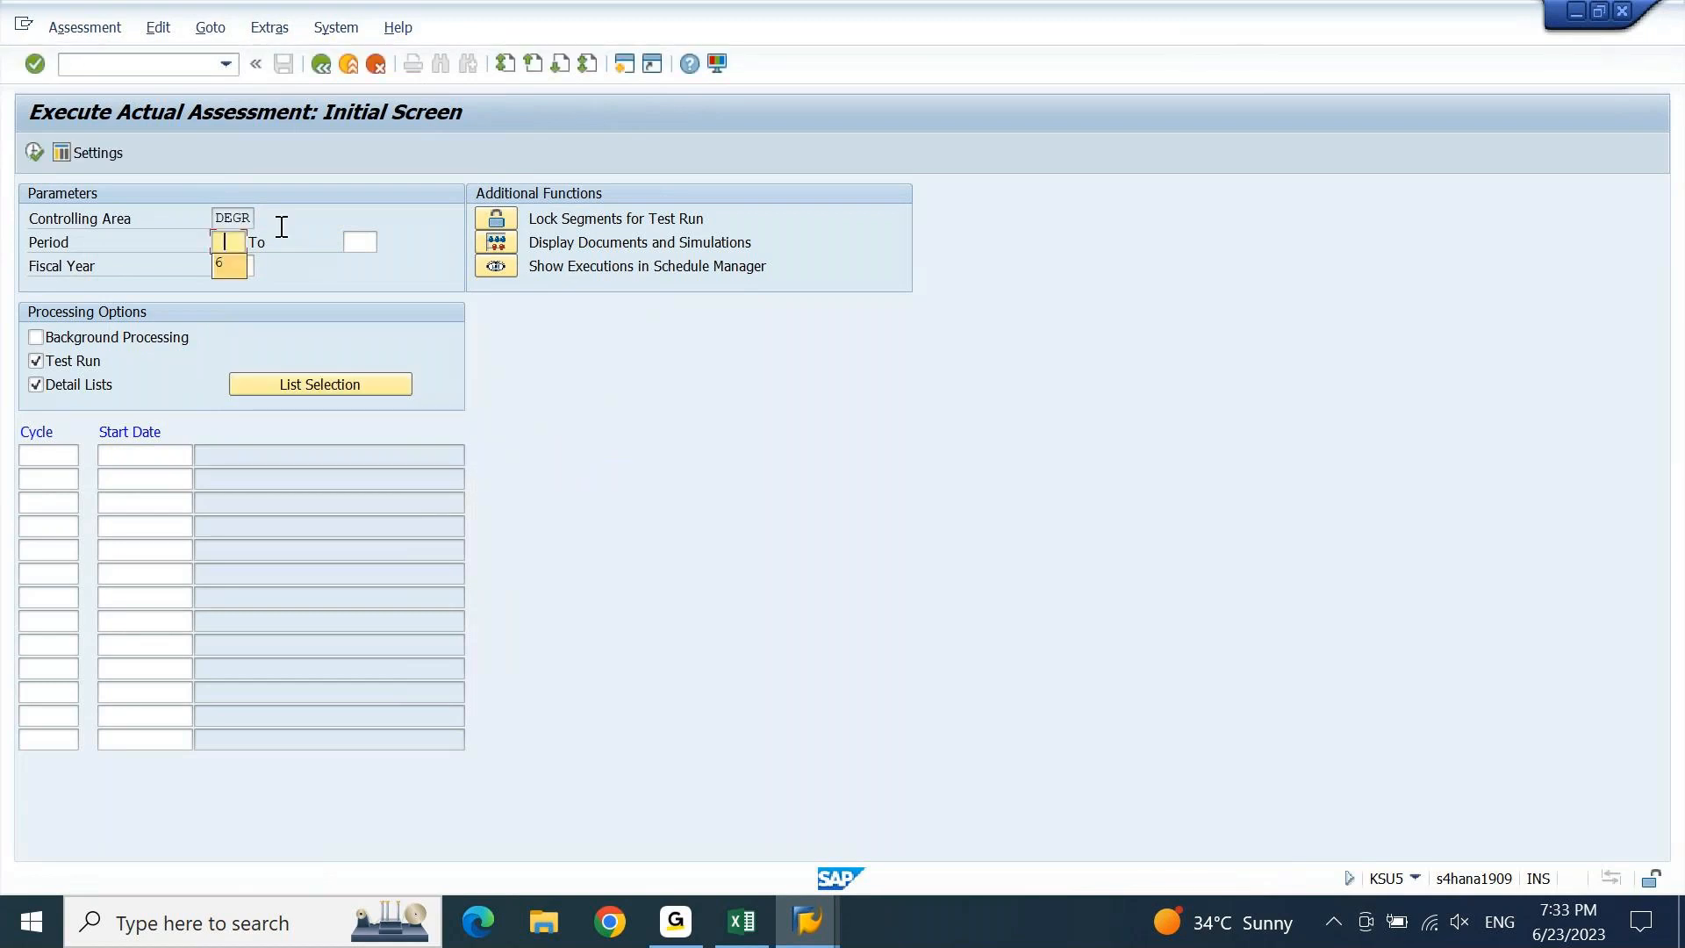
Enter fiscal year 2023 and cycle AC001, dismiss the number range warning, and open a new session.
type("2023")
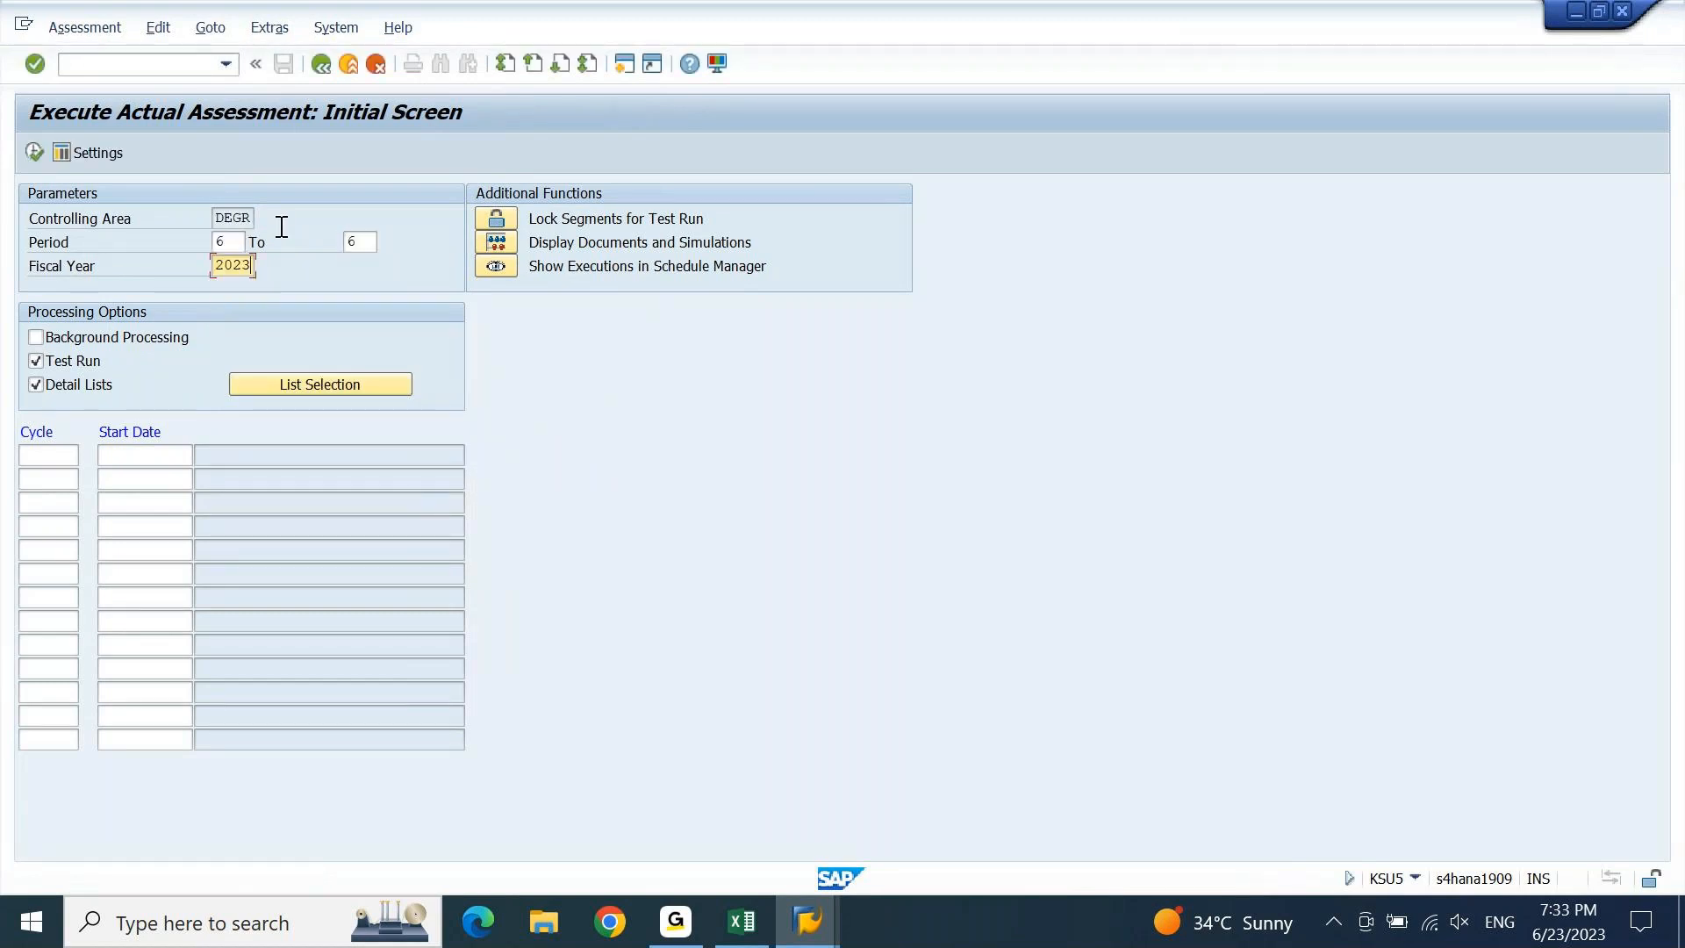
left_click(53, 461)
key("Down")
key("Return")
key("Return")
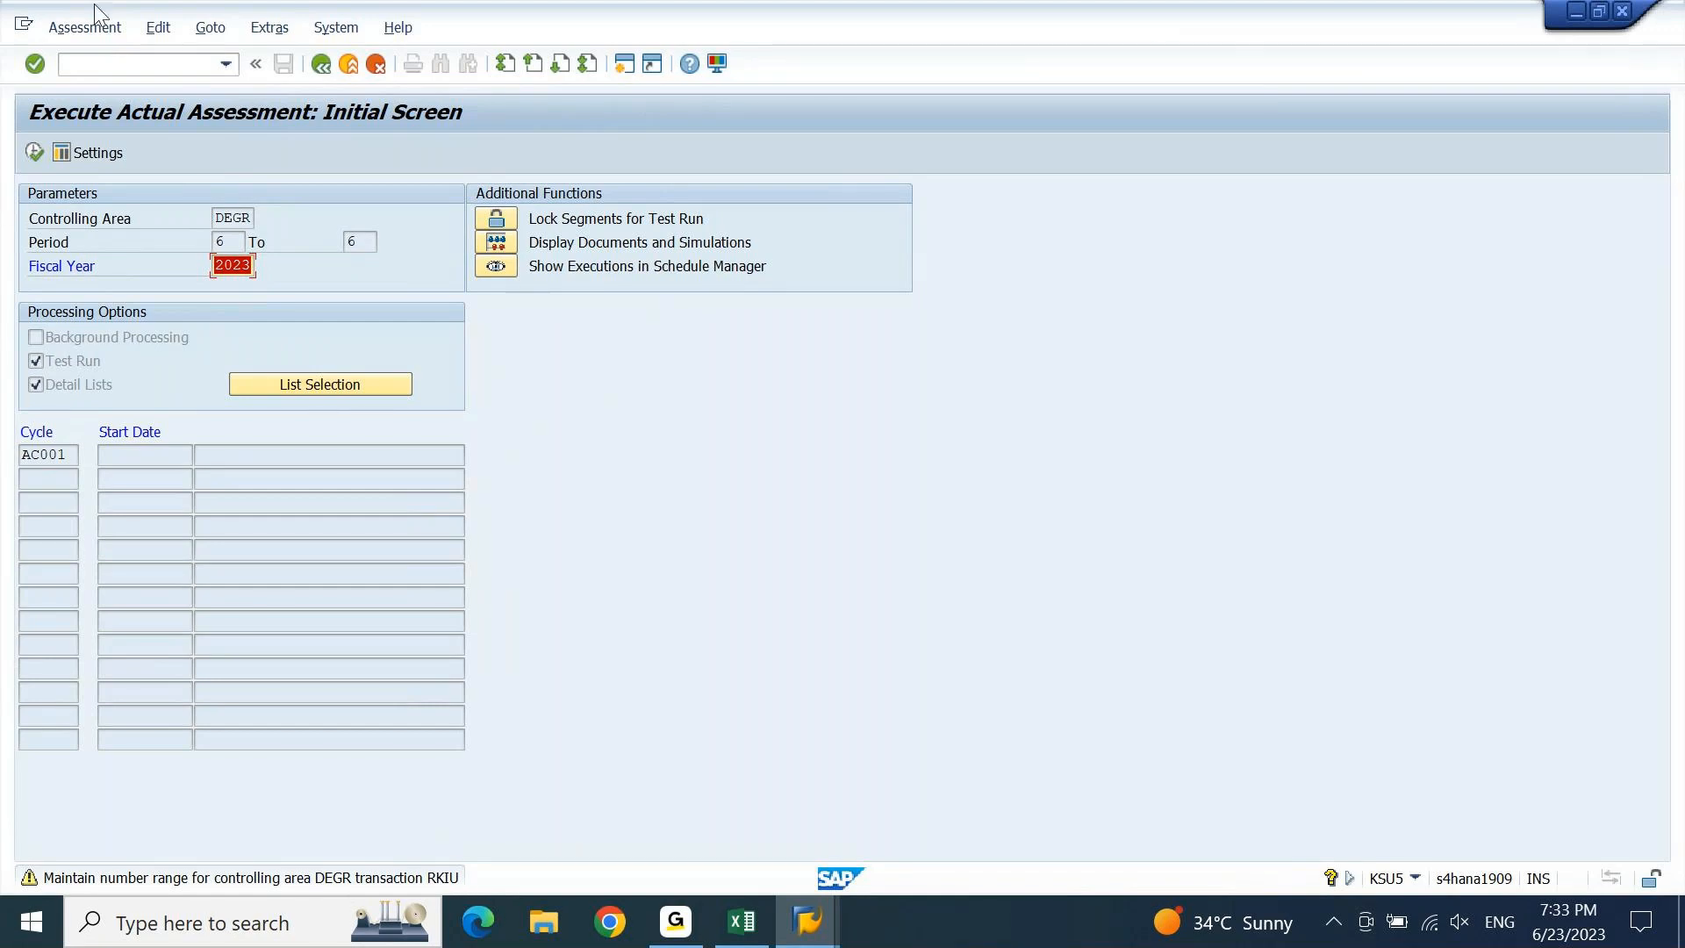
left_click(624, 64)
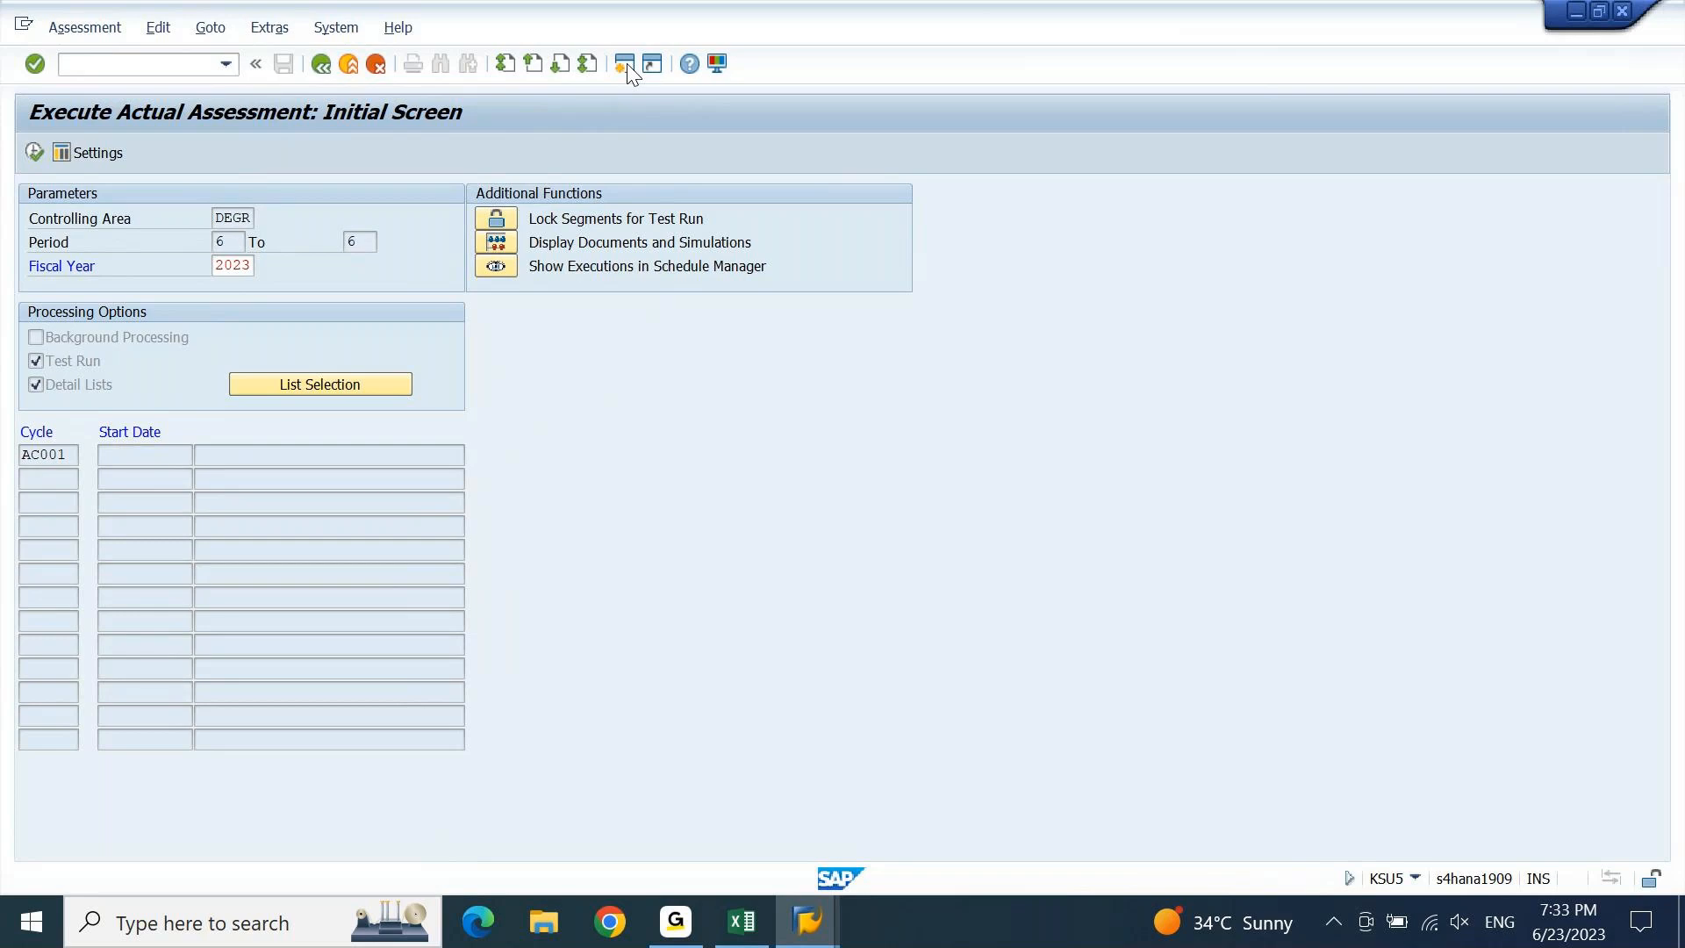
left_click(627, 68)
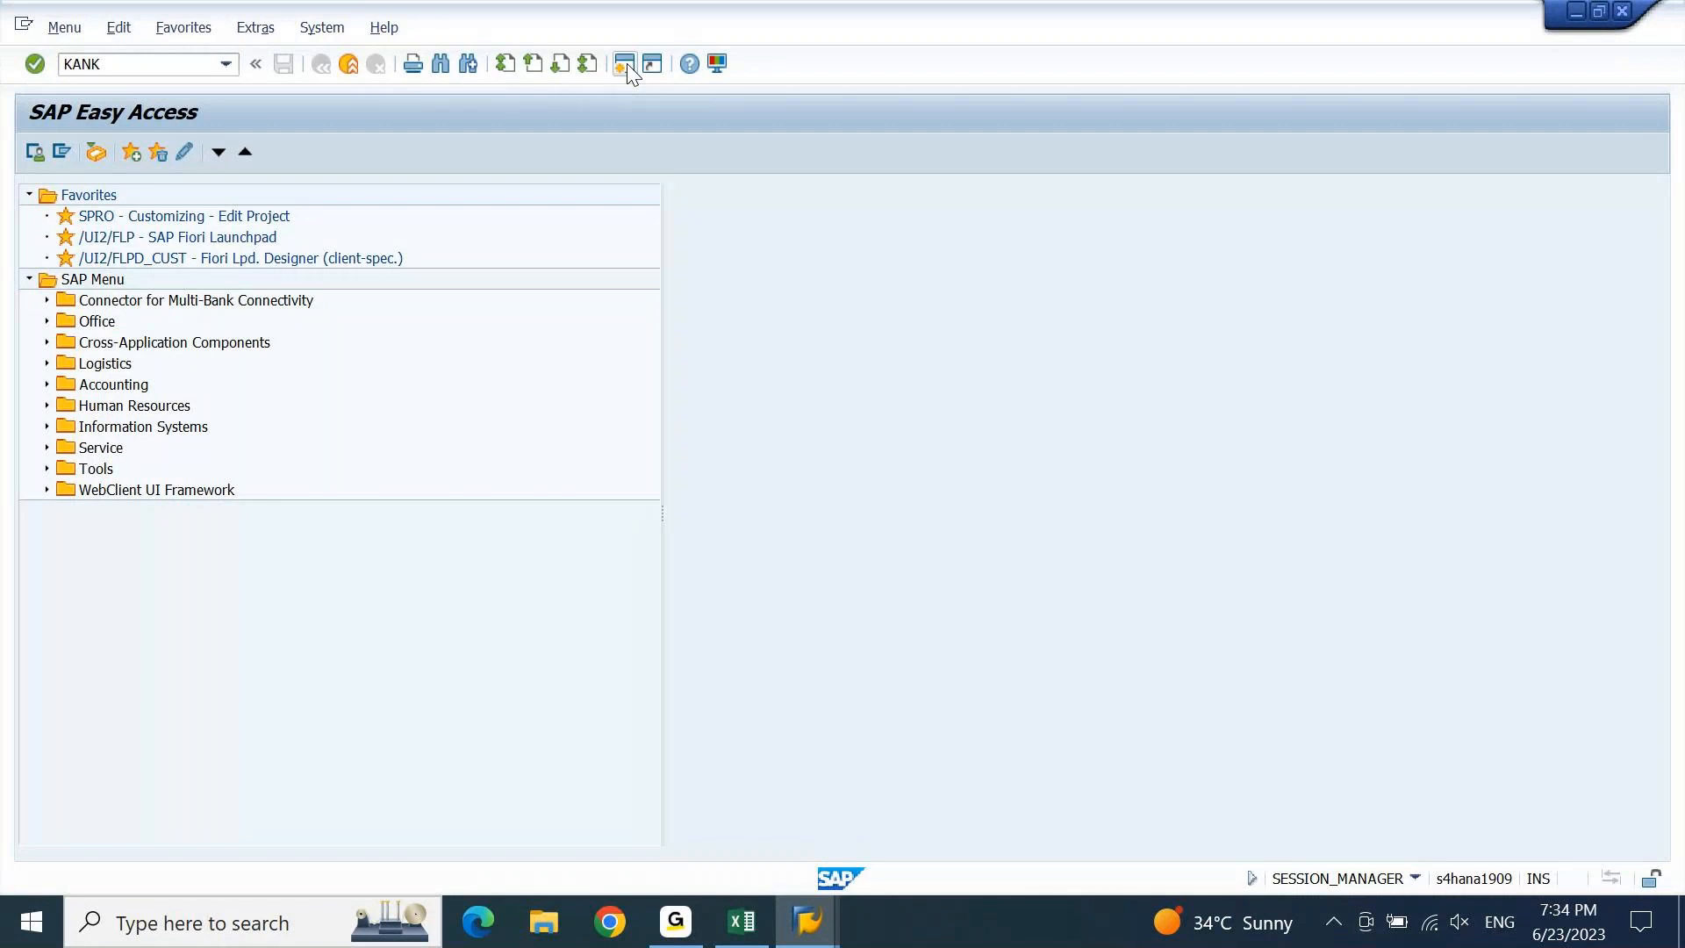
Open the KANK CO document number range groups for DEGR, then return to the assessment window.
key("Return")
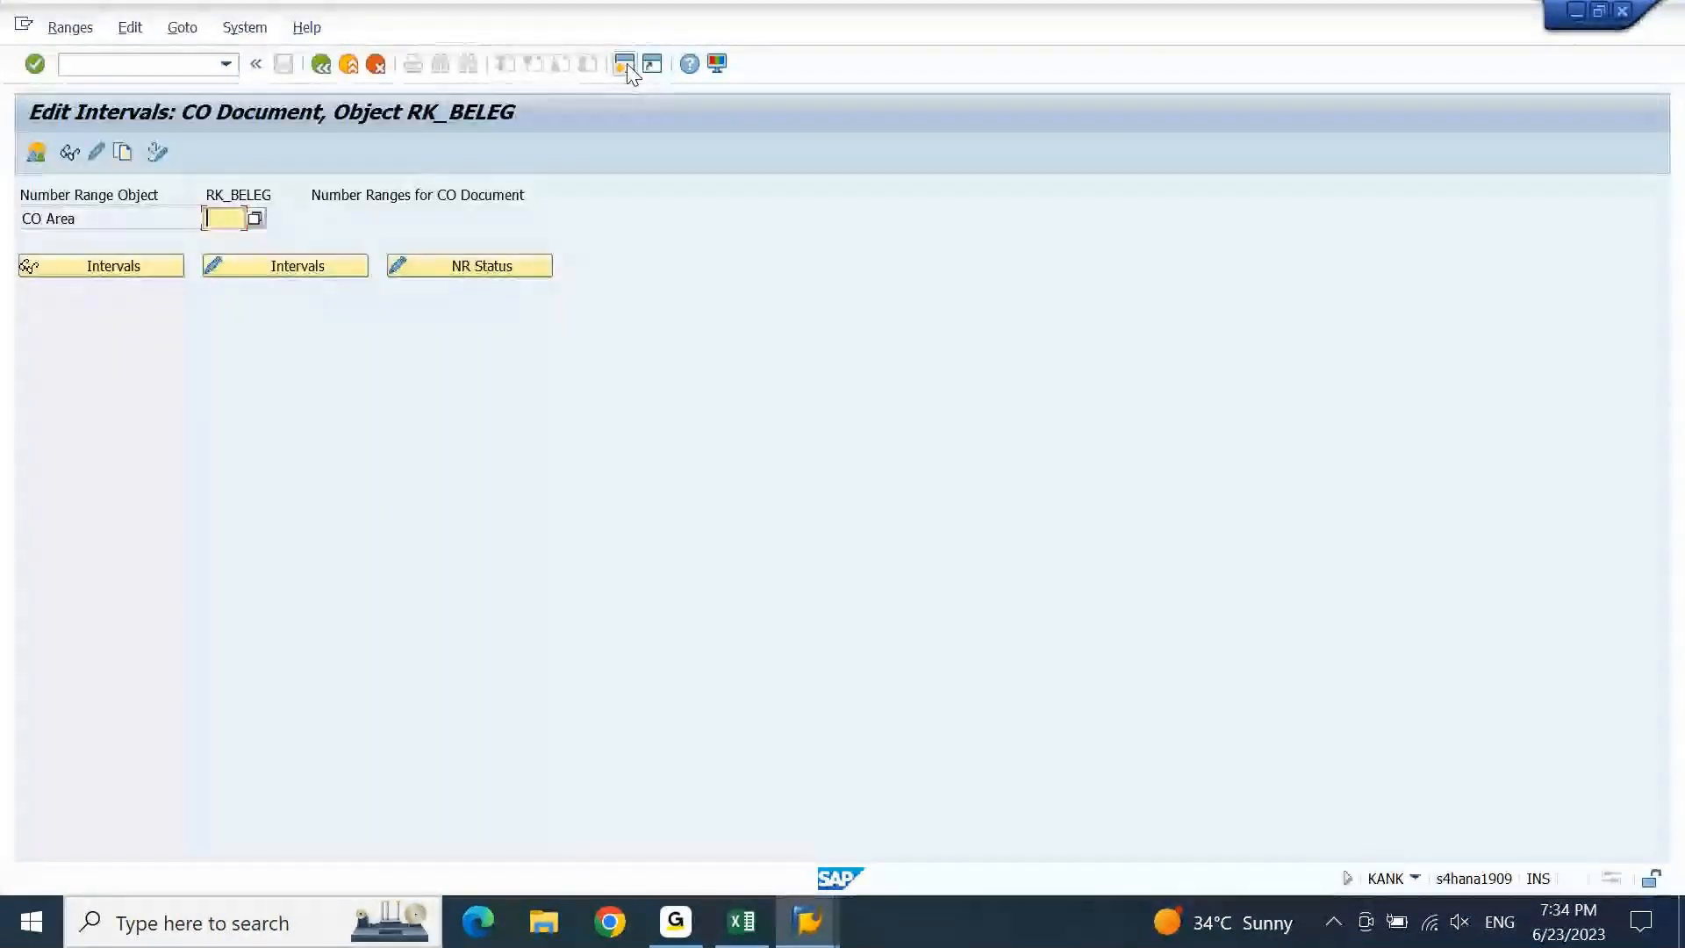
key("Down")
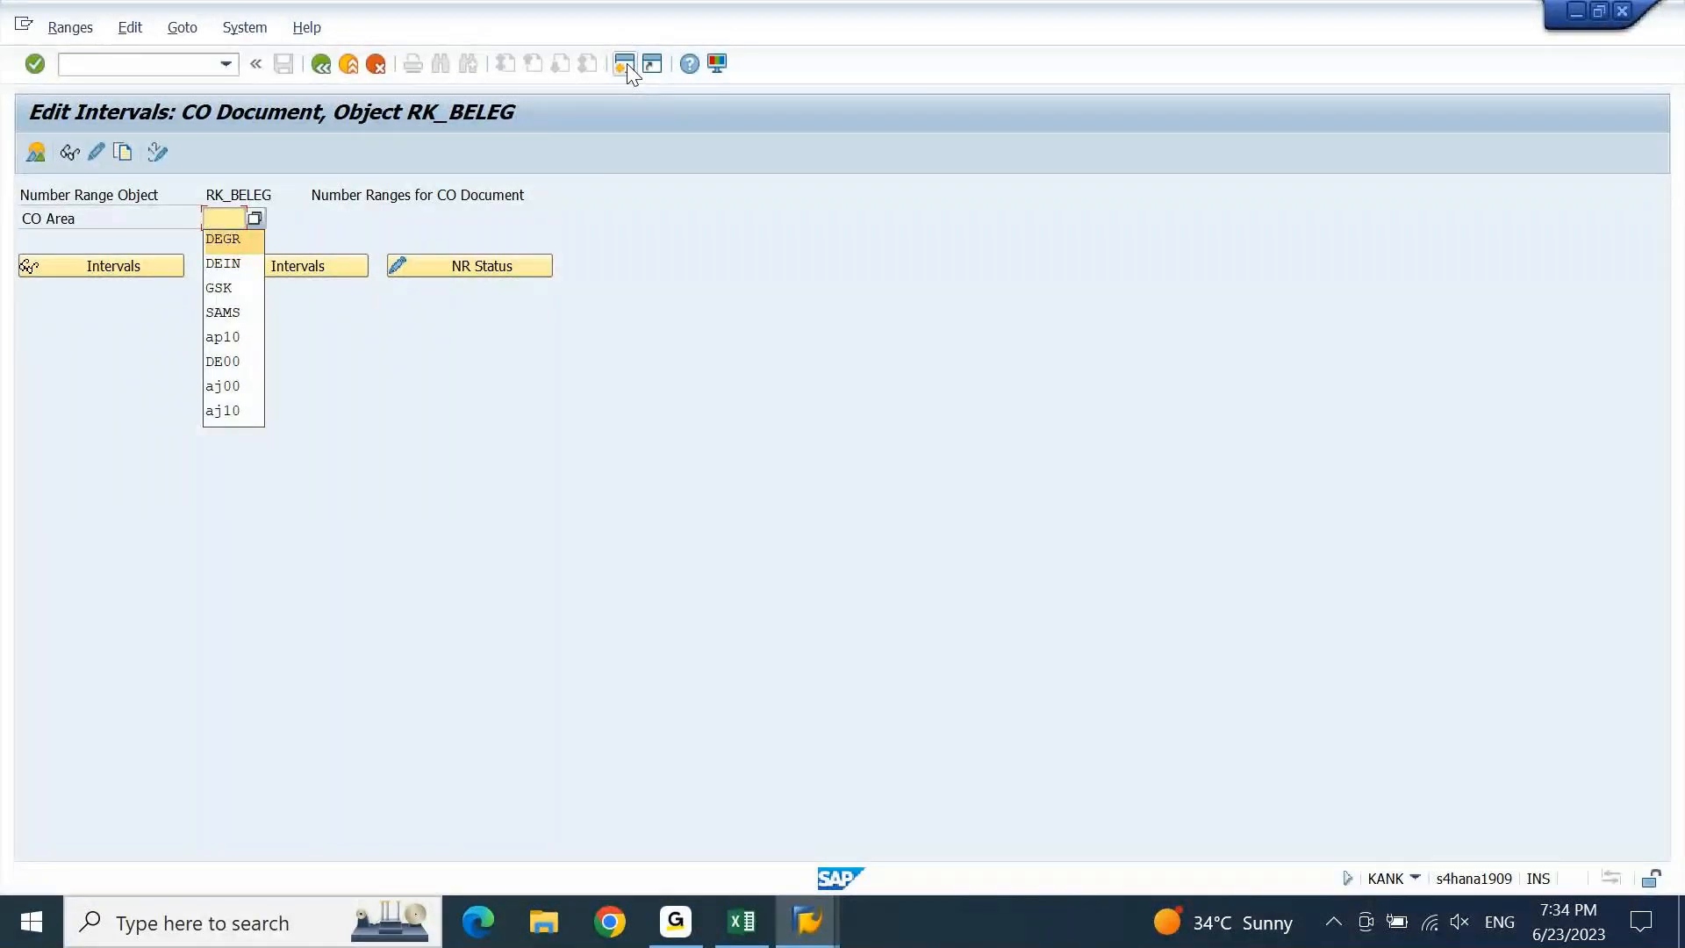
key("Return")
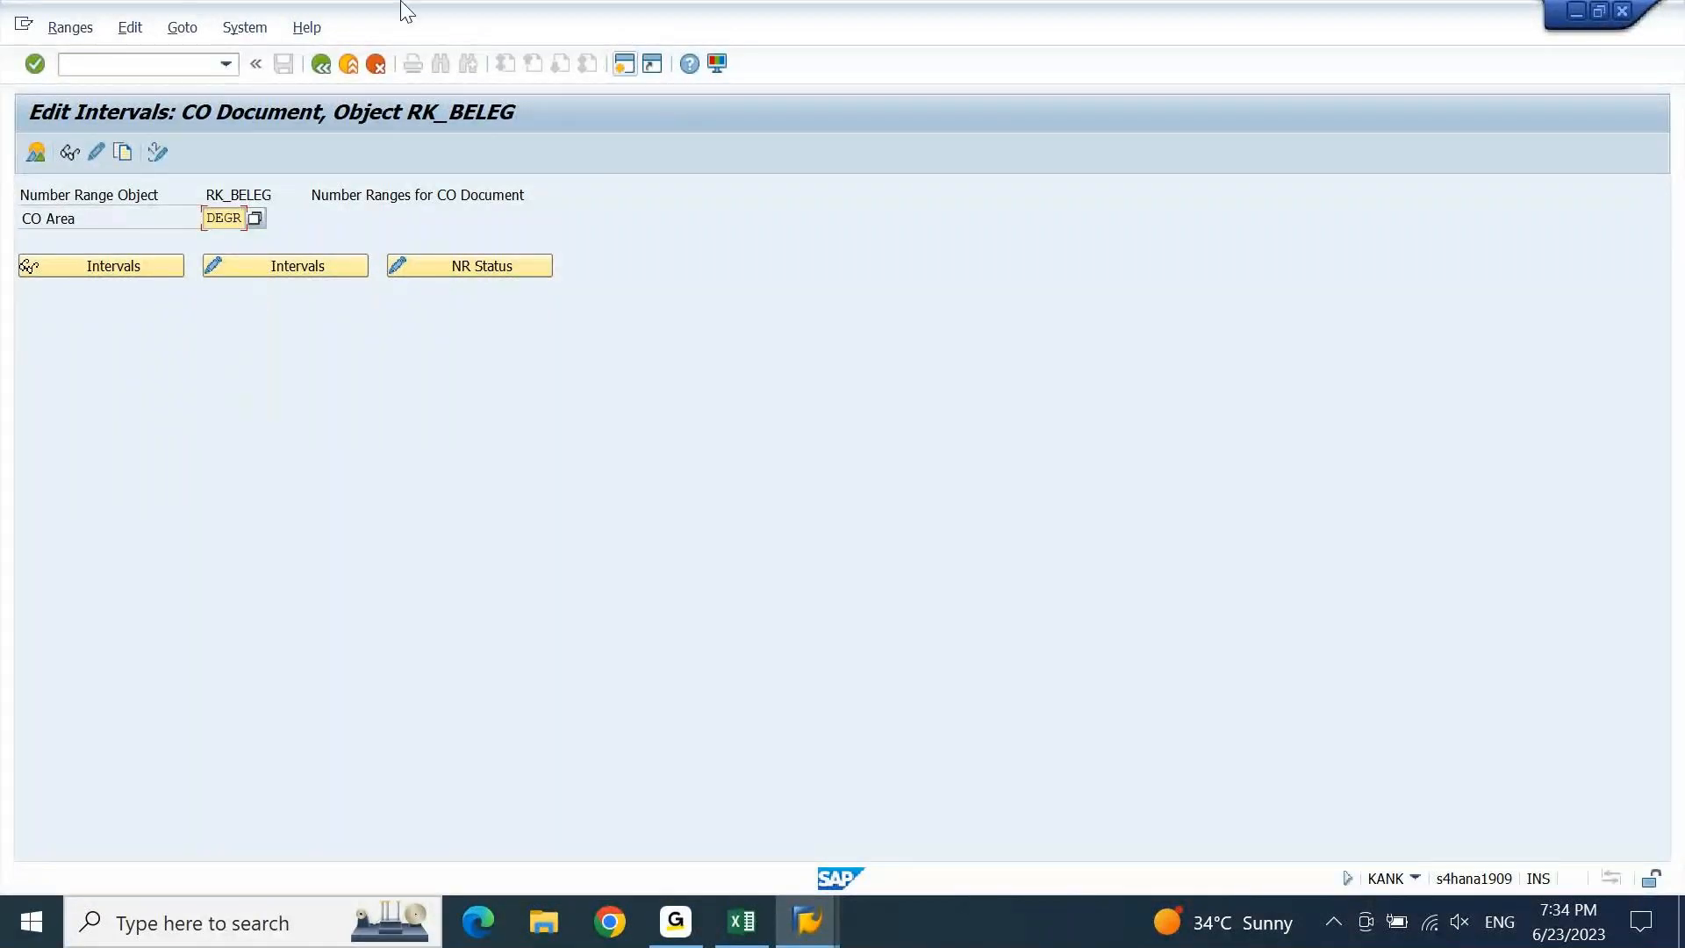
left_click(99, 155)
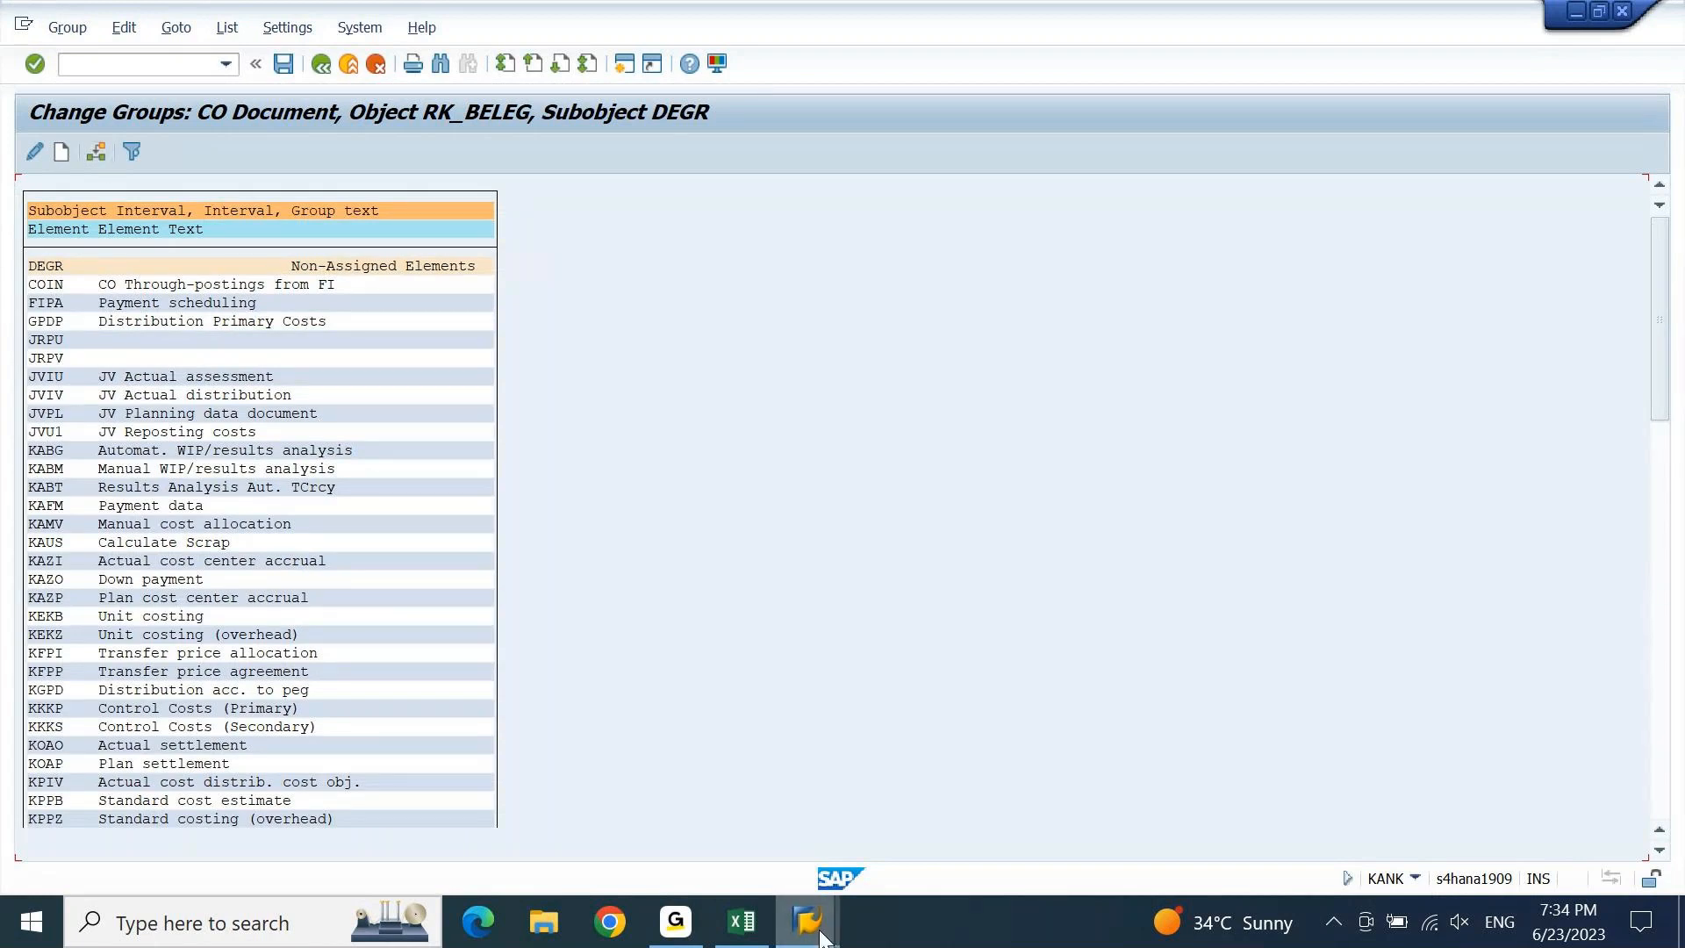
mouse_move(790, 895)
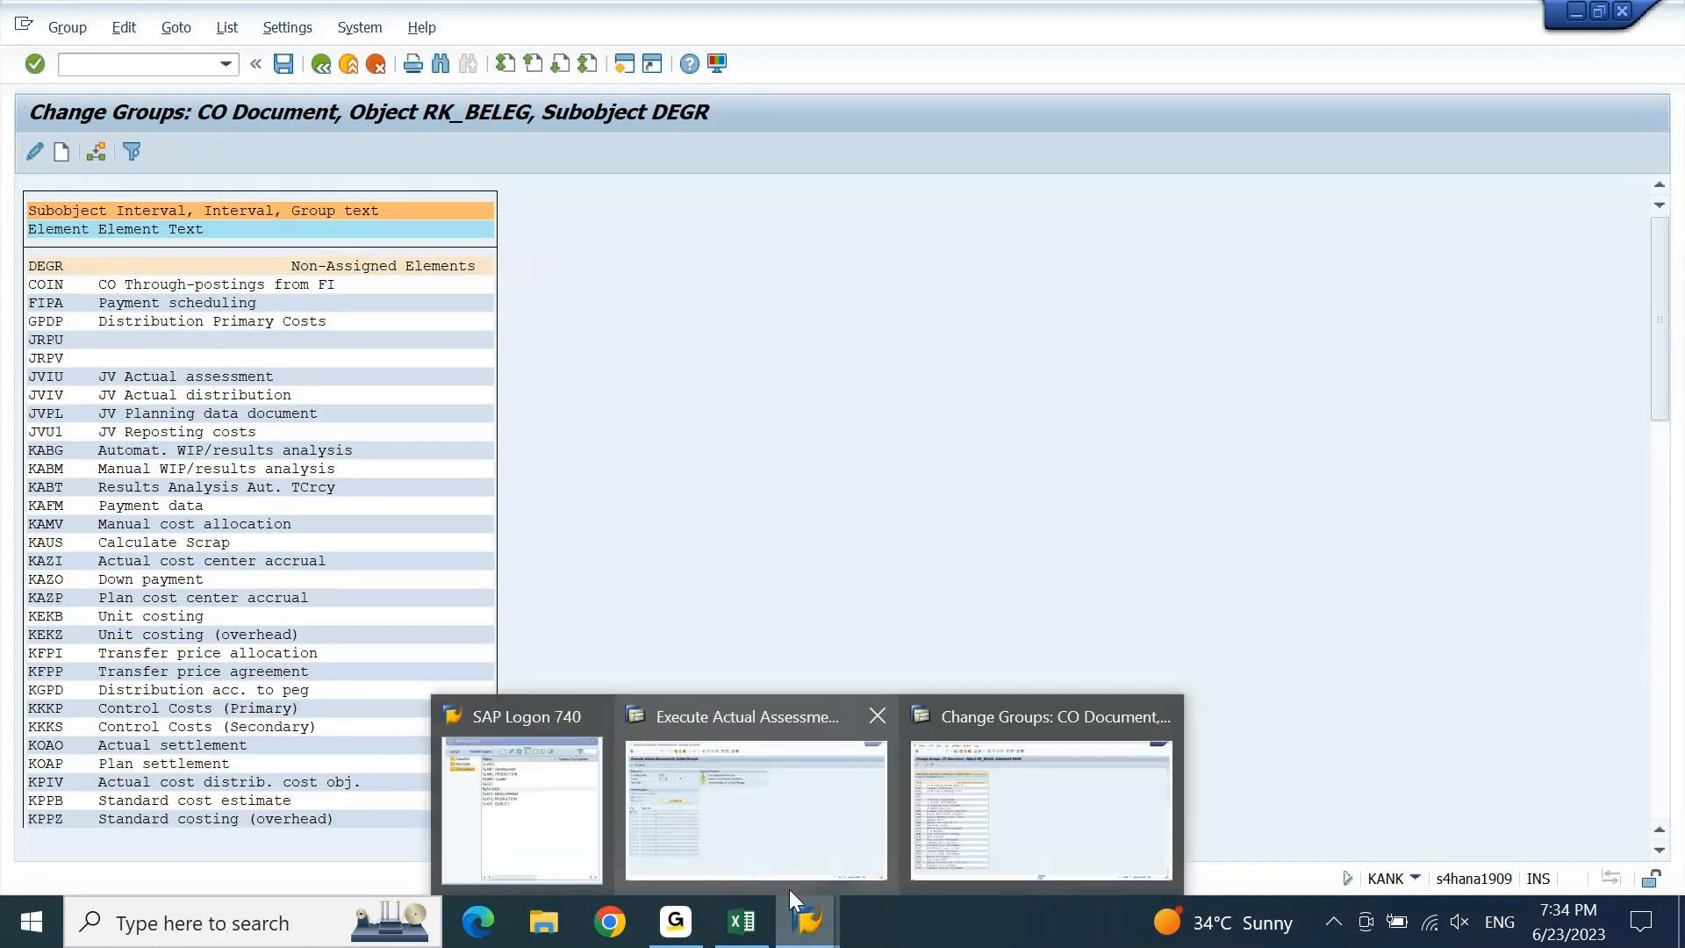
left_click(742, 821)
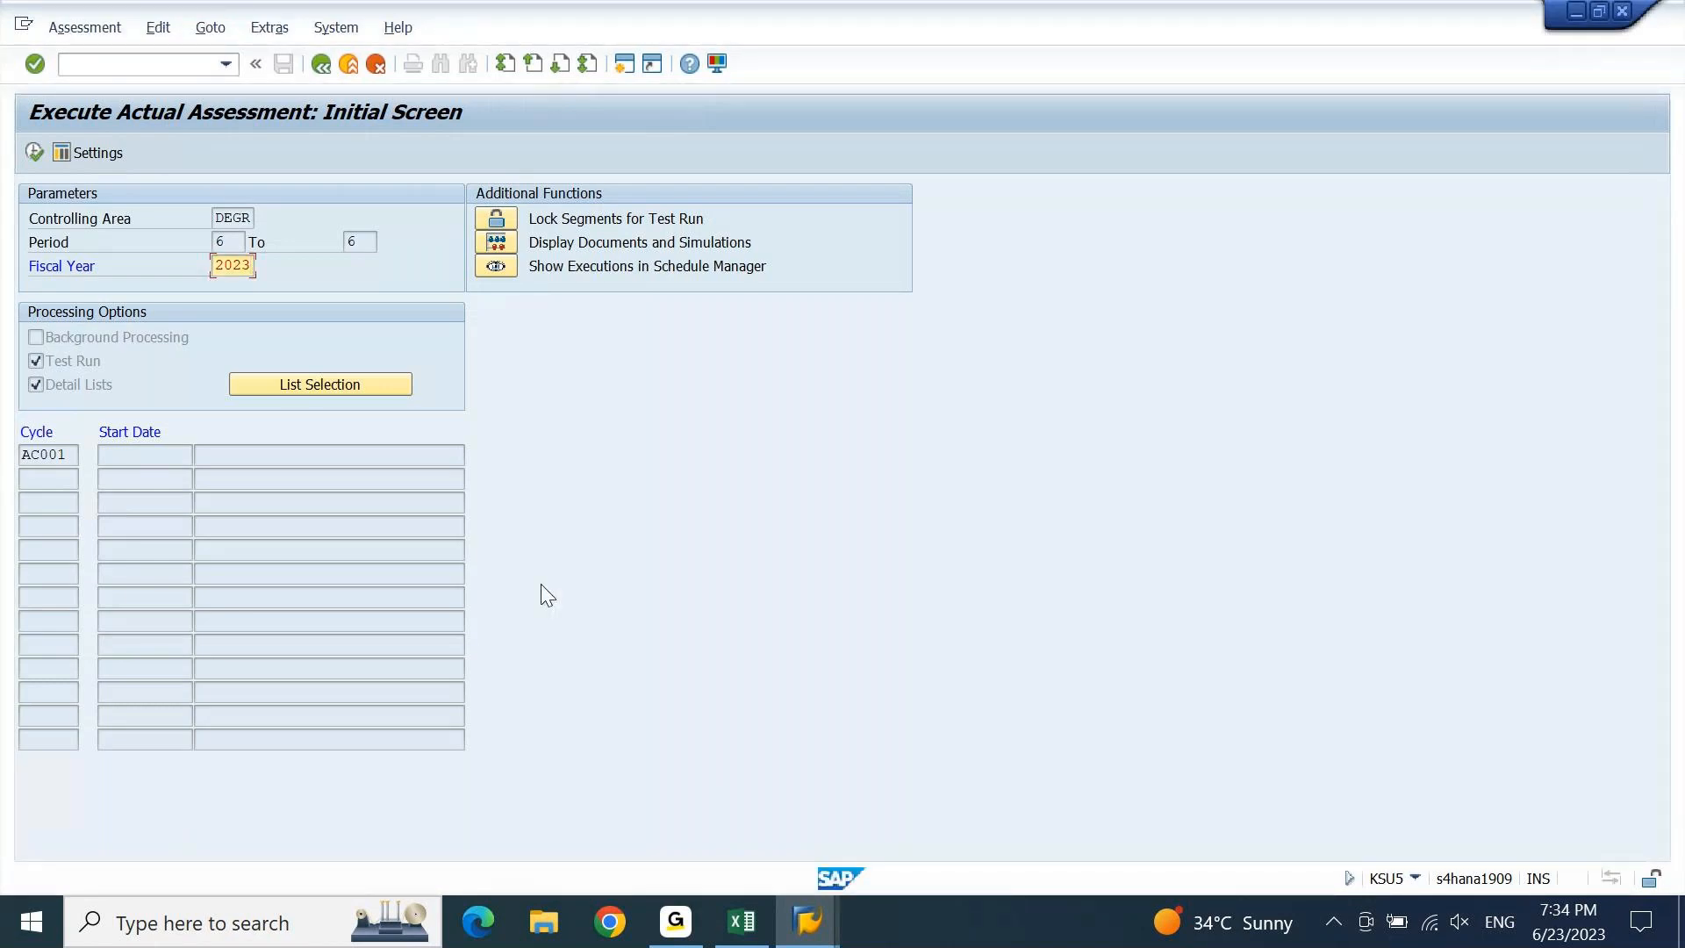
Re-enter fiscal year 2023 to bring up the missing RKIU number range warning.
key("BackSpace")
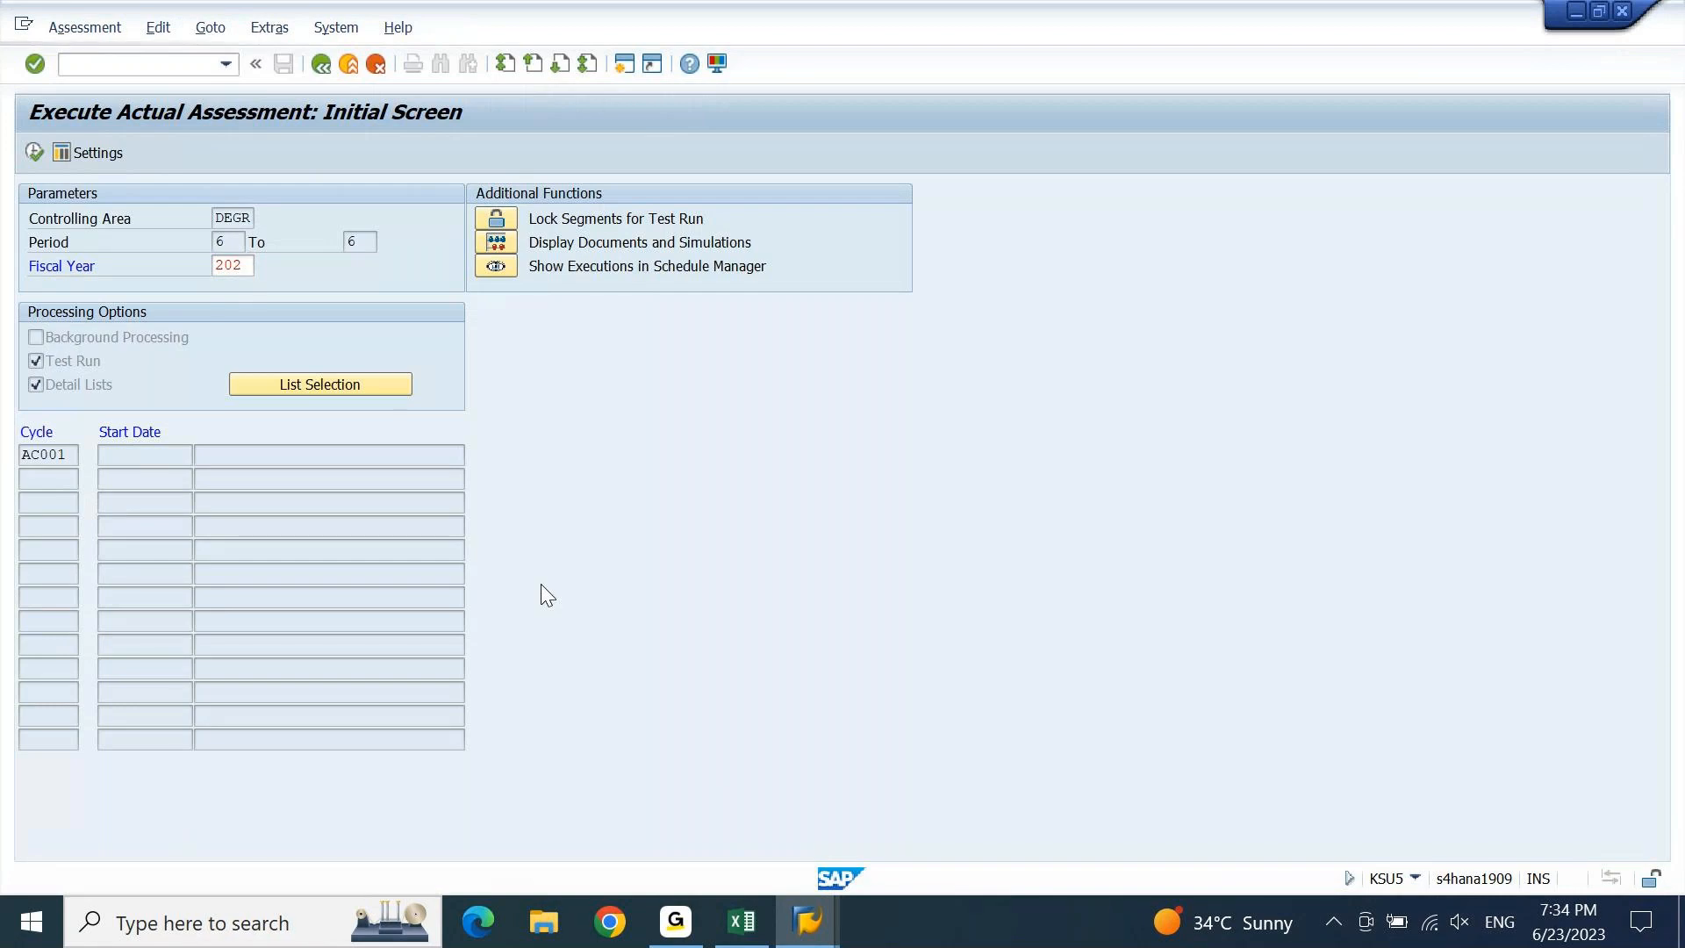
key("Return")
key("BackSpace")
key("BackSpace")
key("BackSpace")
key("BackSpace")
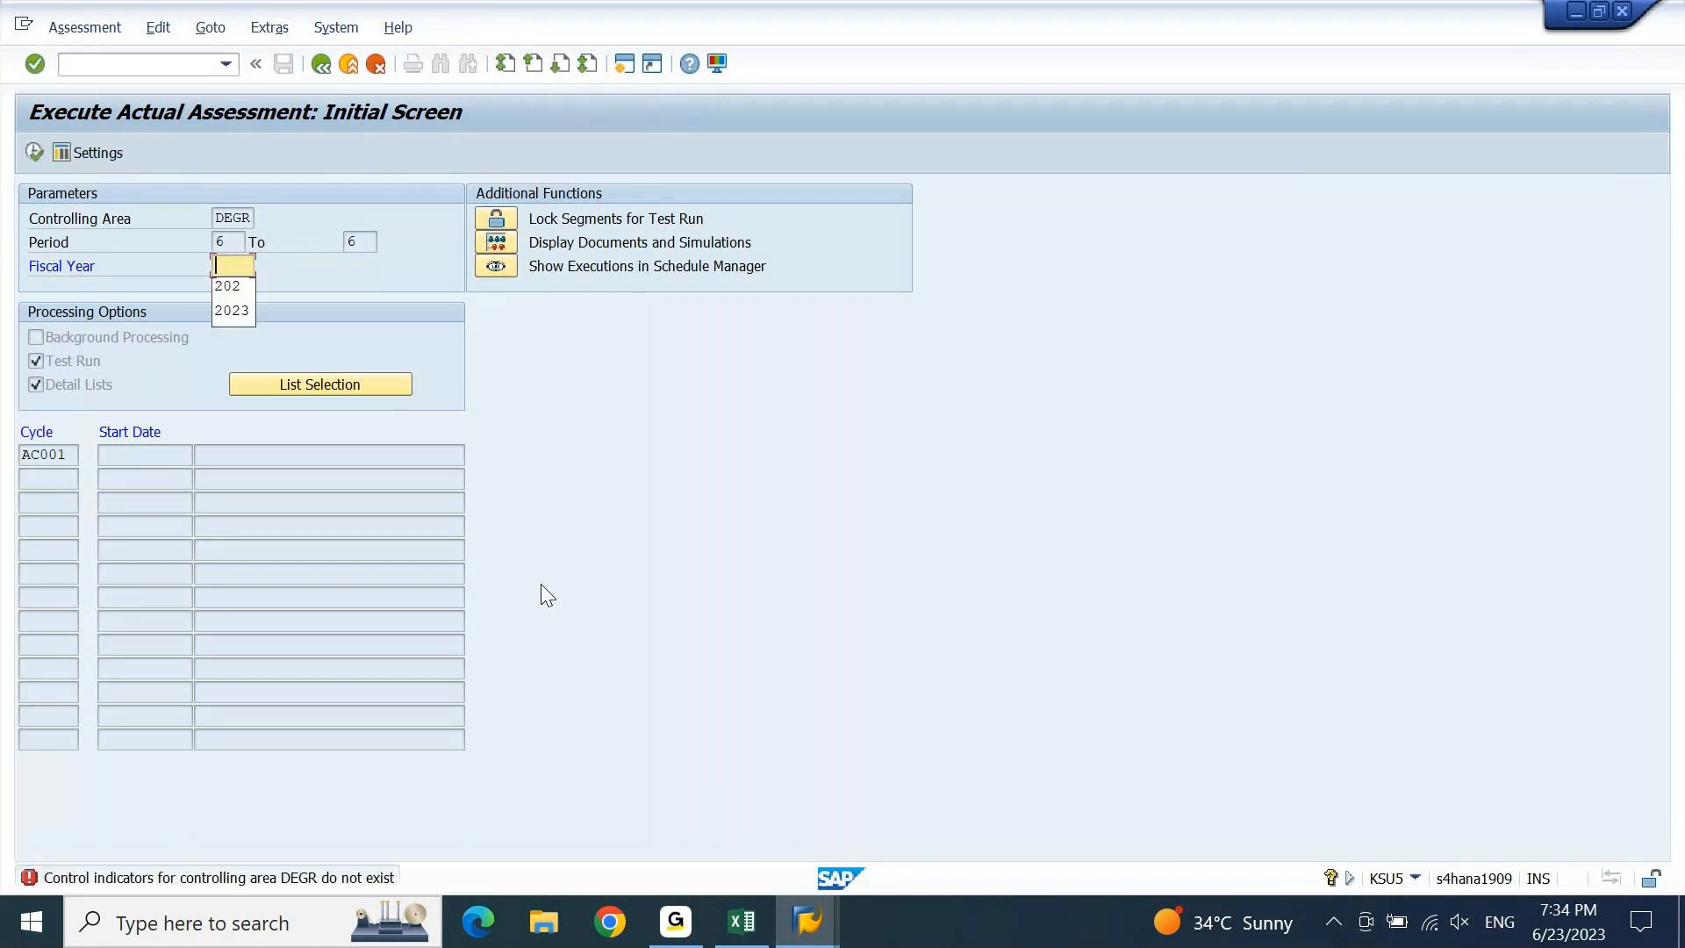
key("Return")
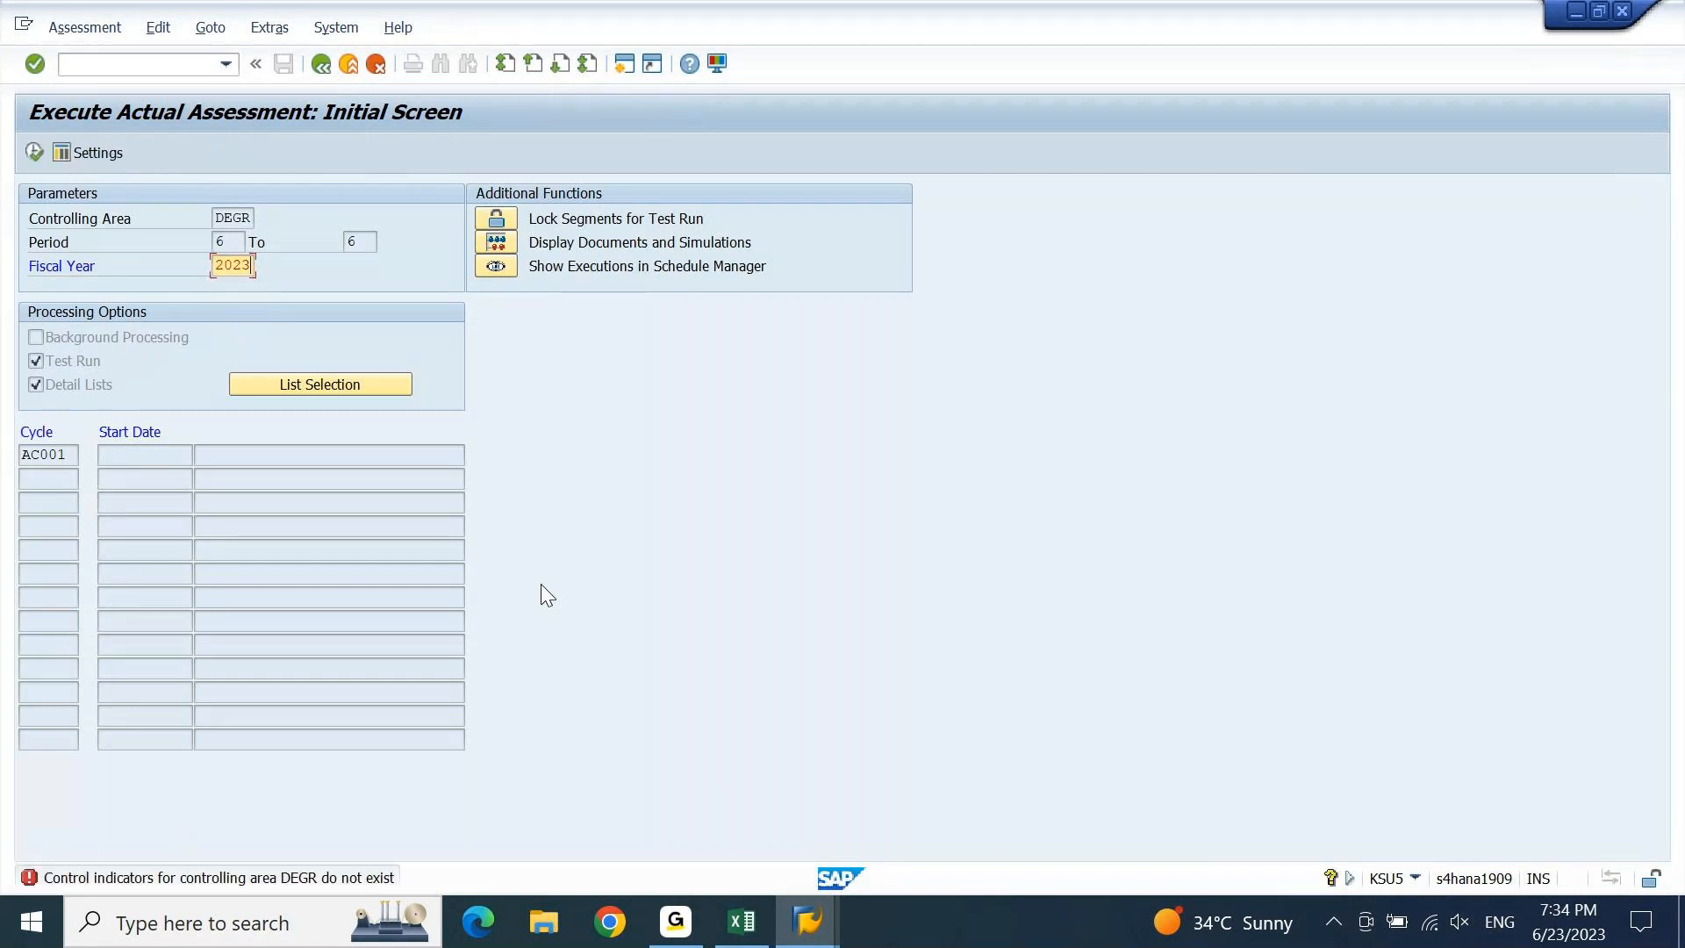
key("Return")
key("Return")
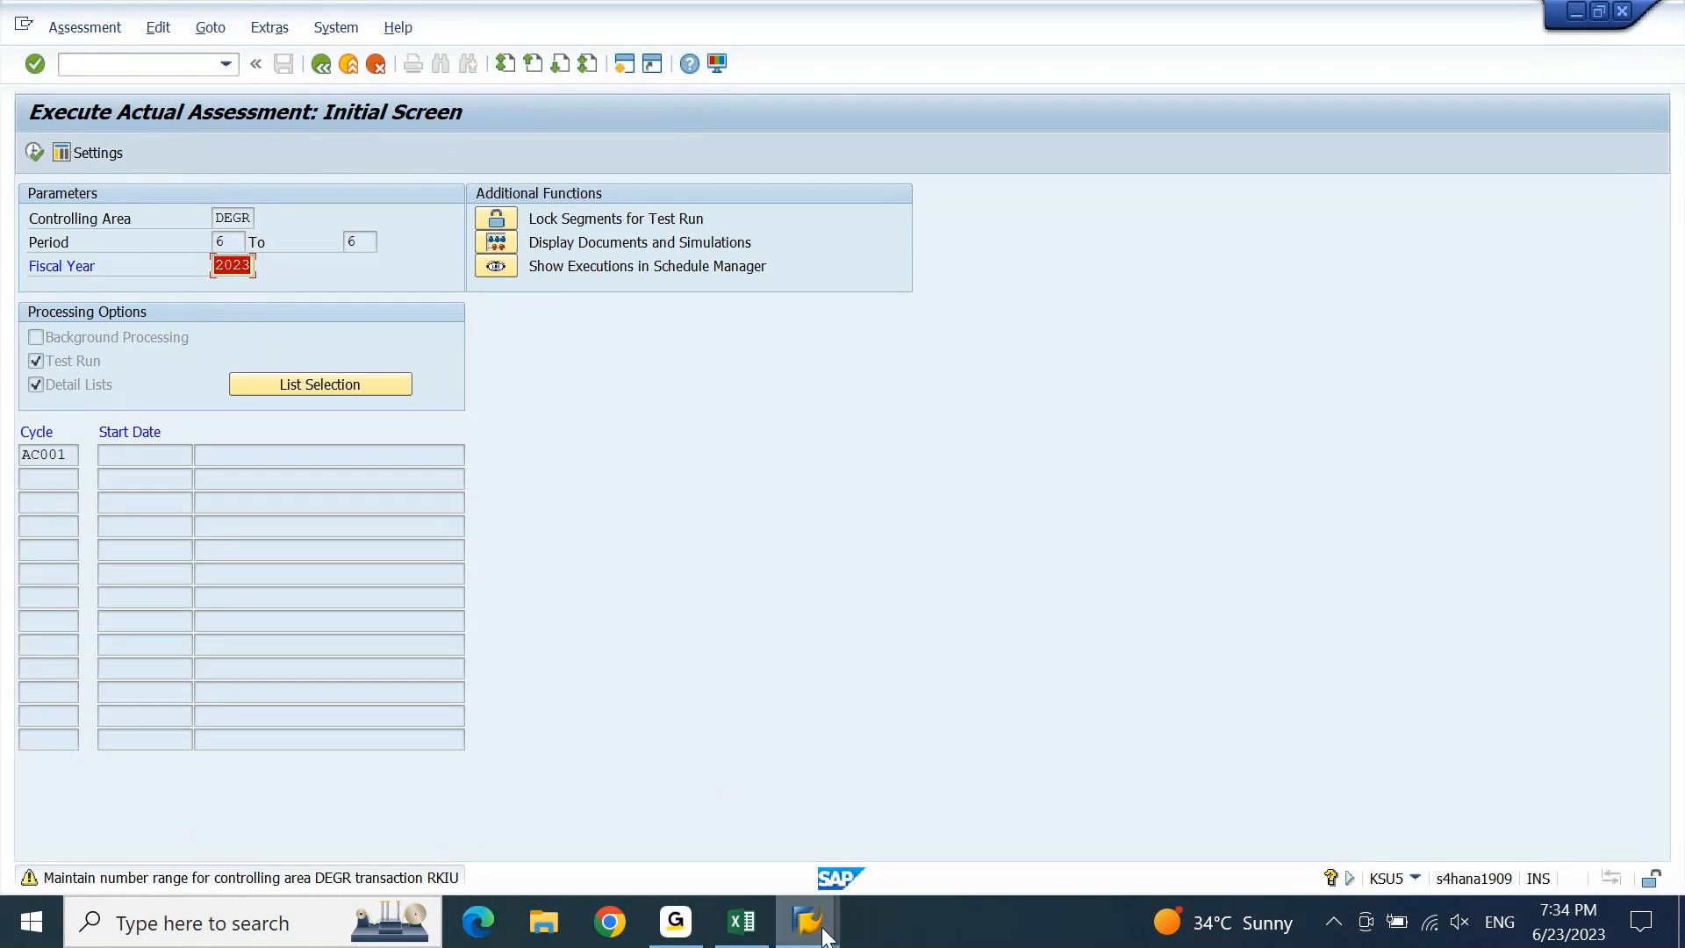
Start a search in the DEGR number range groups window.
mouse_move(825, 936)
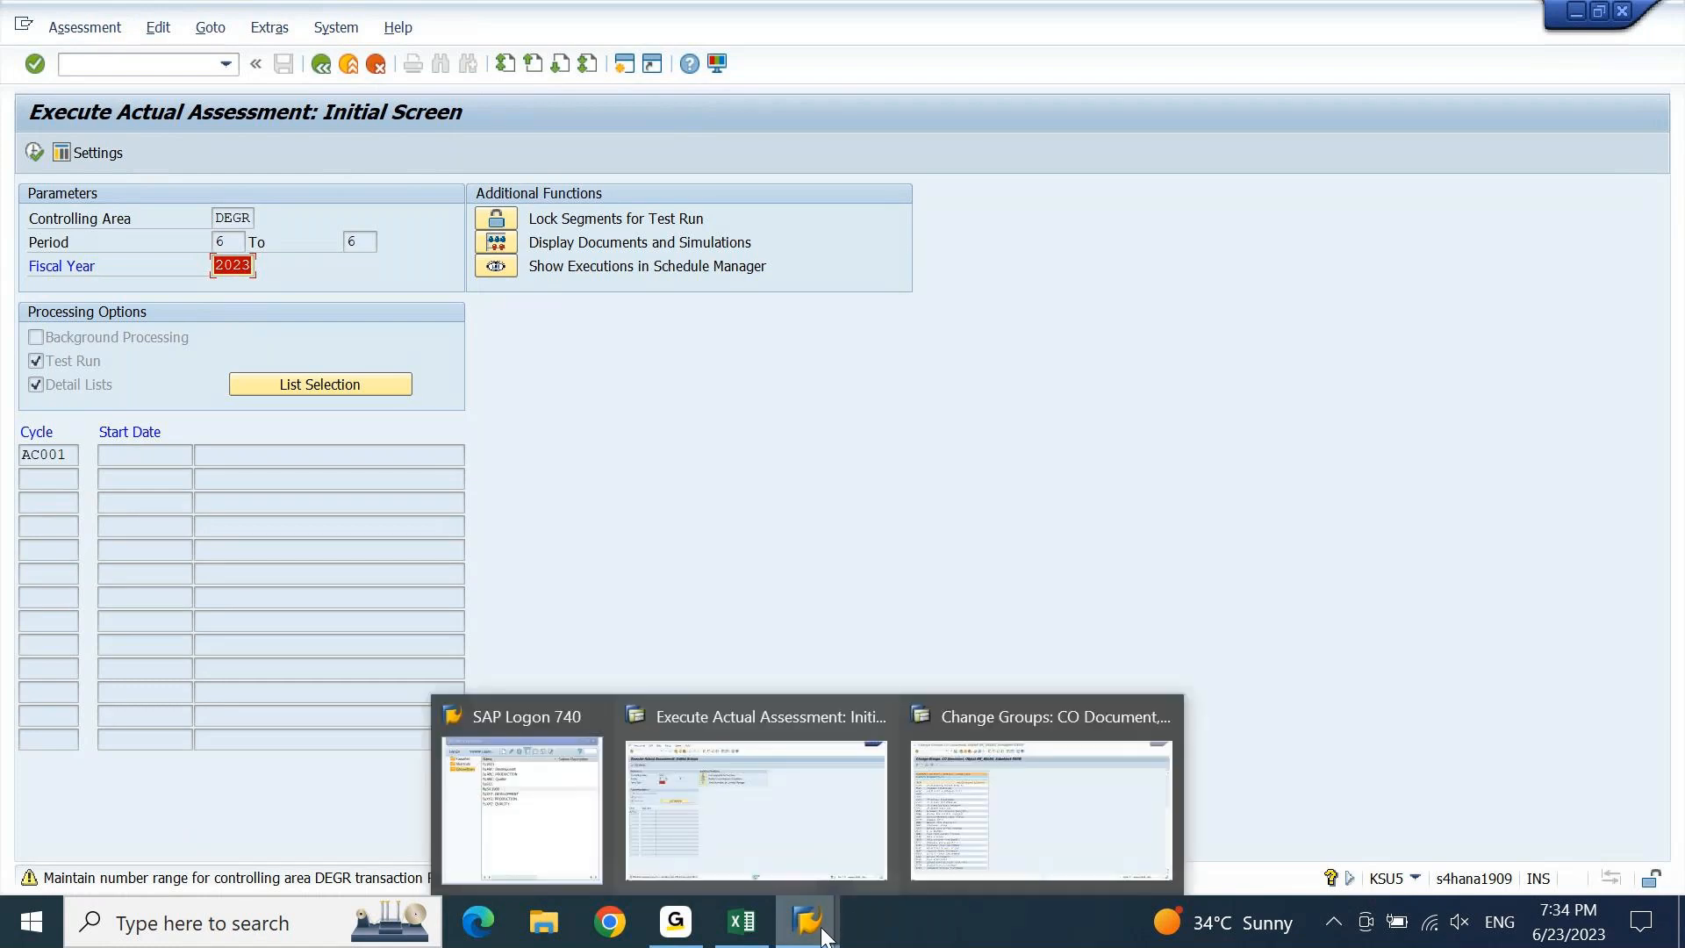
left_click(976, 820)
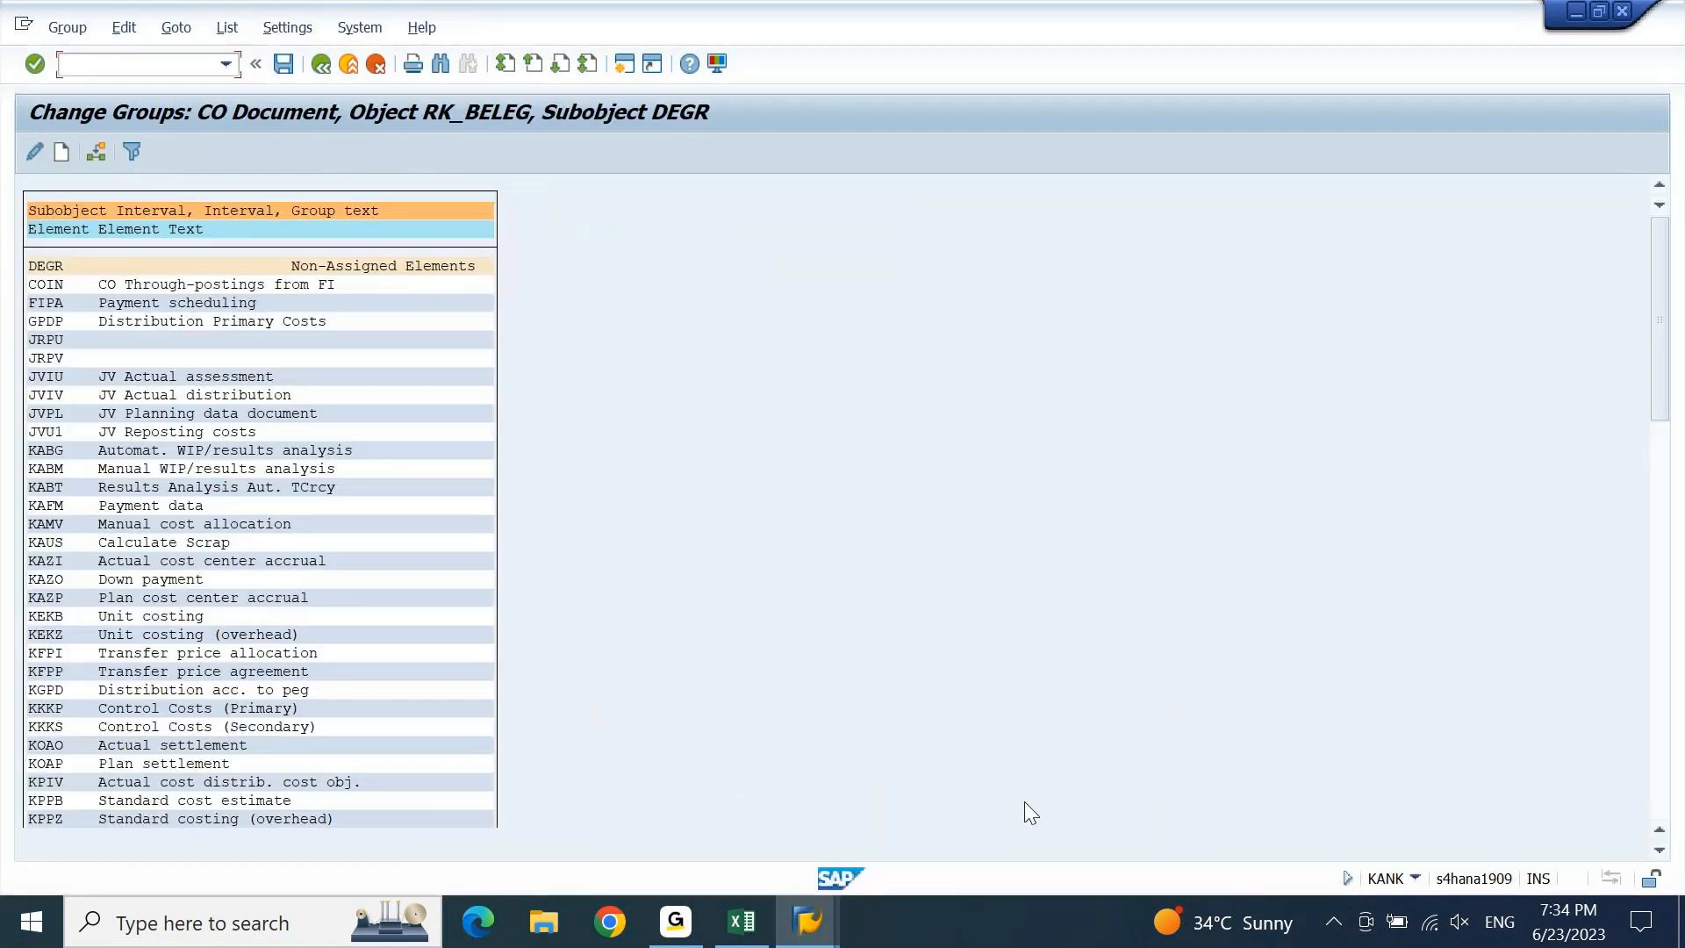
key("ctrl+f")
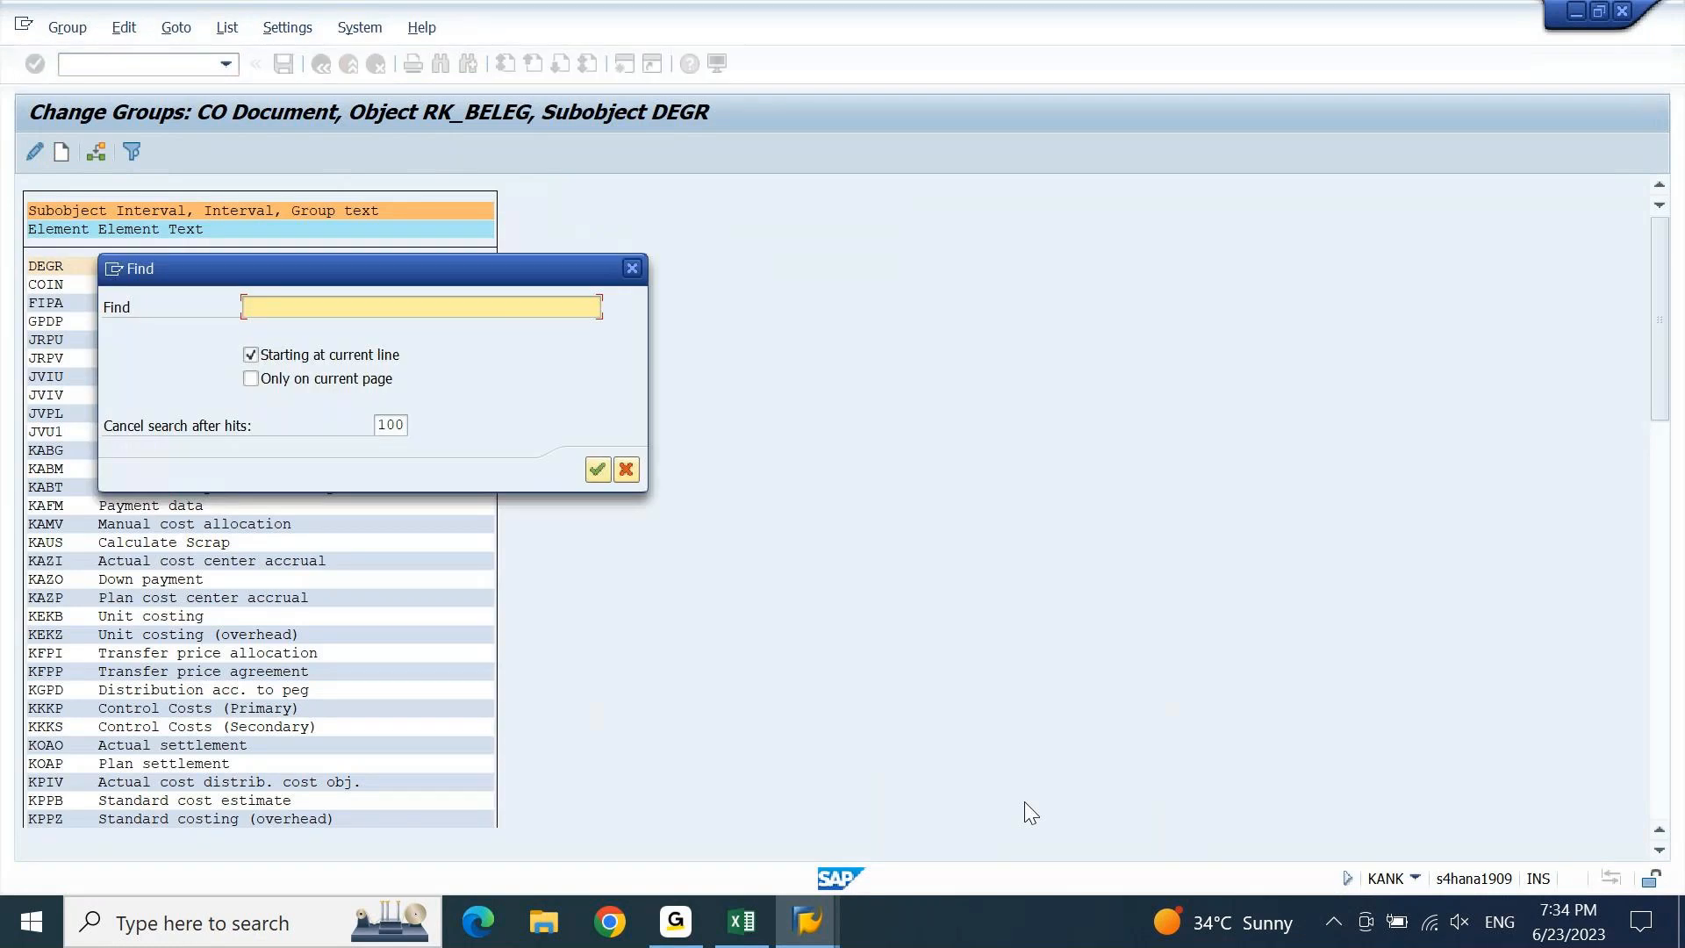
Find RKIU in the element list and position the cursor on it.
type("RKIU")
key("Return")
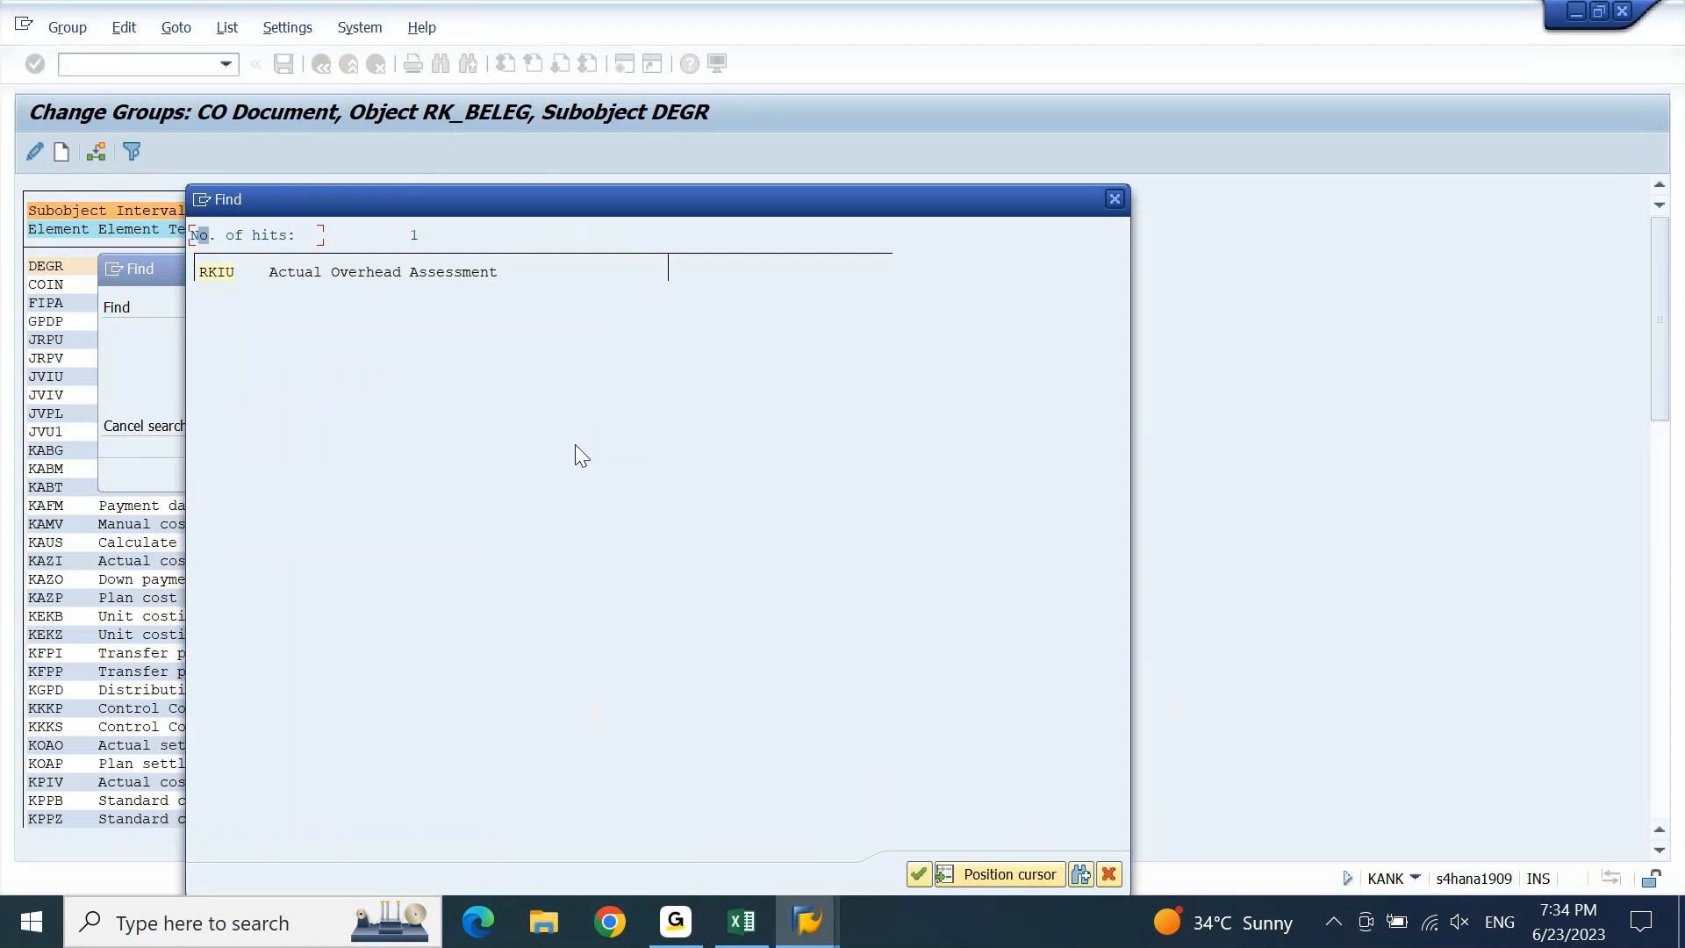
left_click(351, 271)
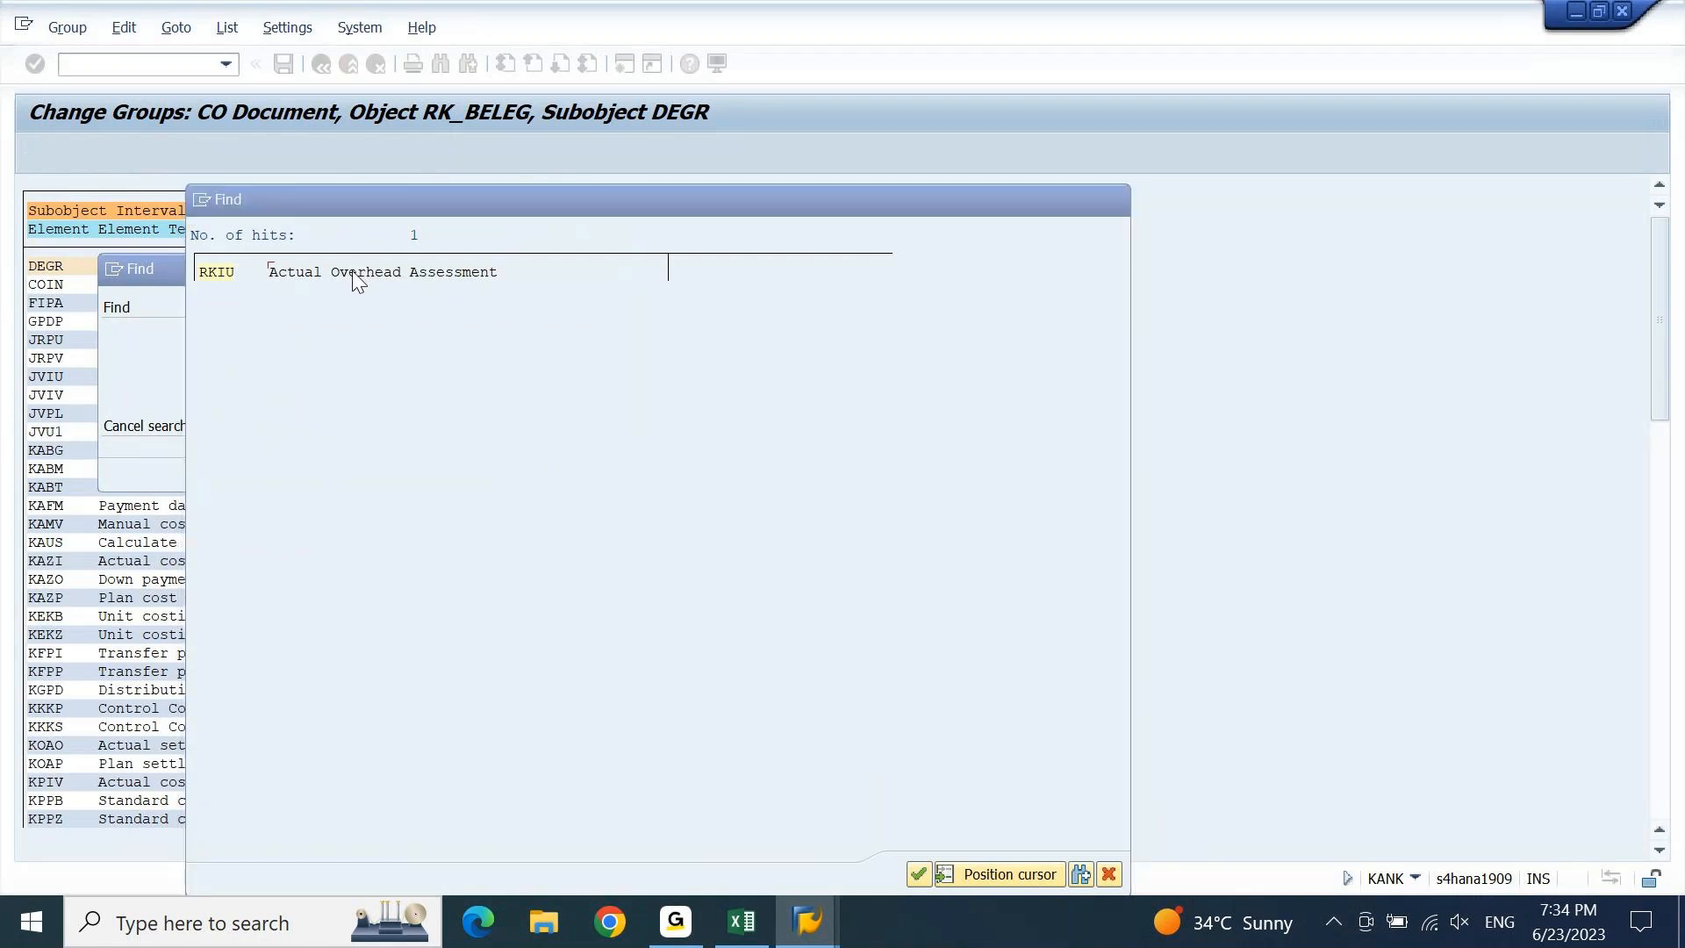
left_click(41, 269)
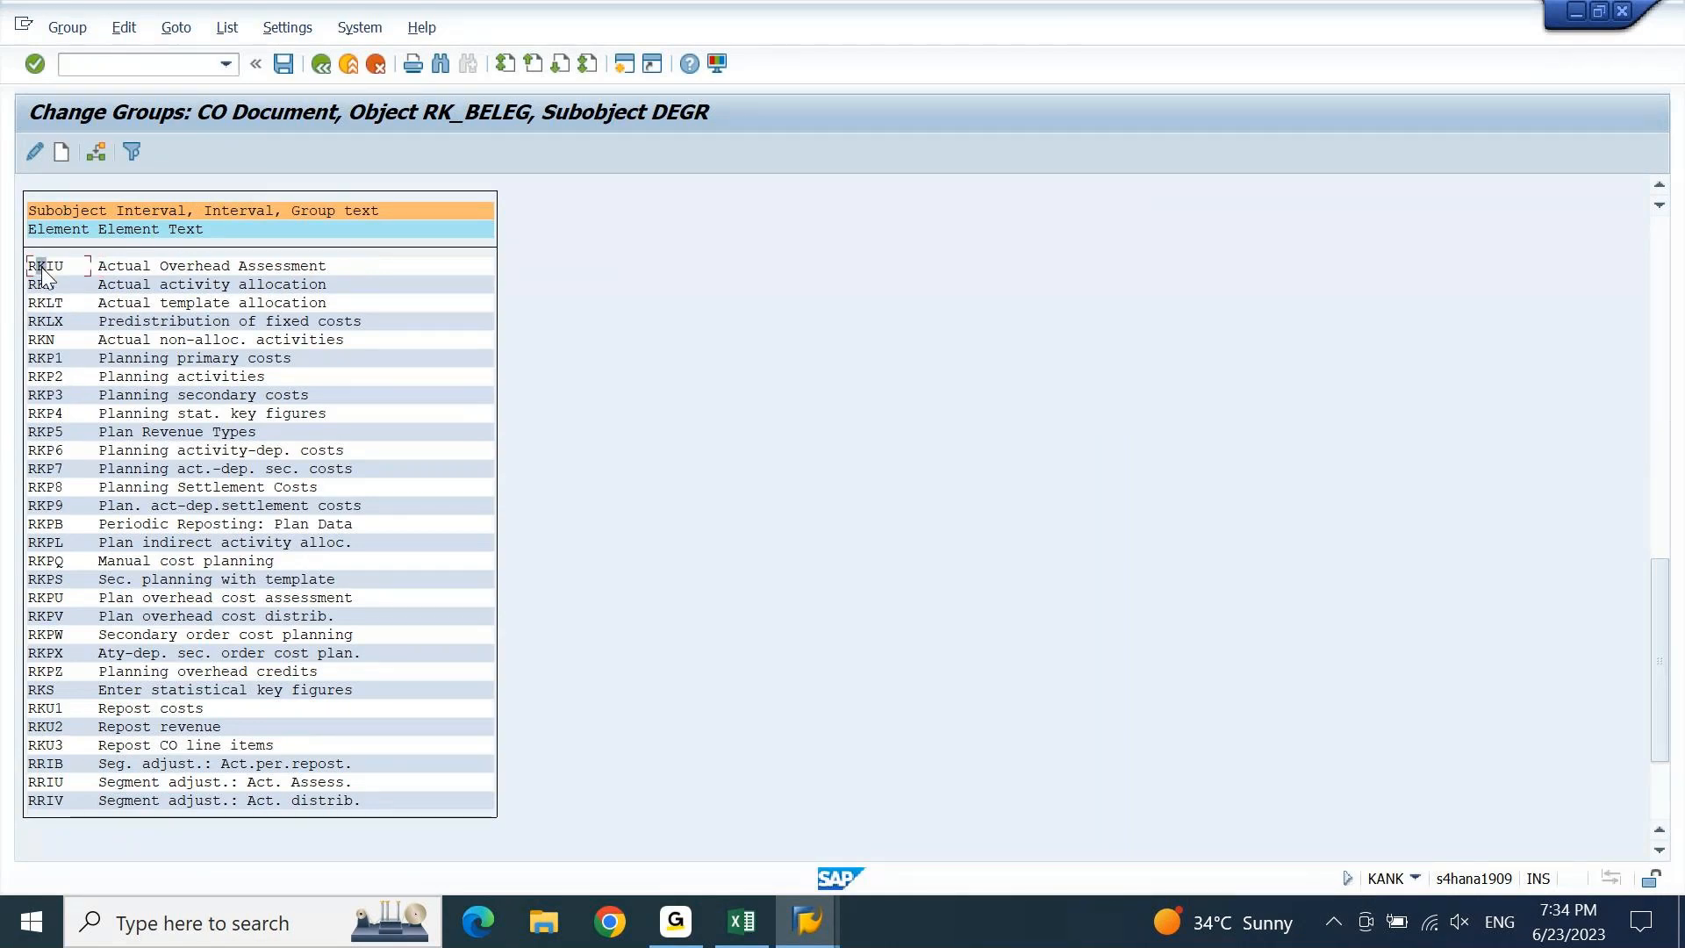
Assign RKIU to the DEGR ACTUAL SETTLEMENTS group and save.
left_click(96, 154)
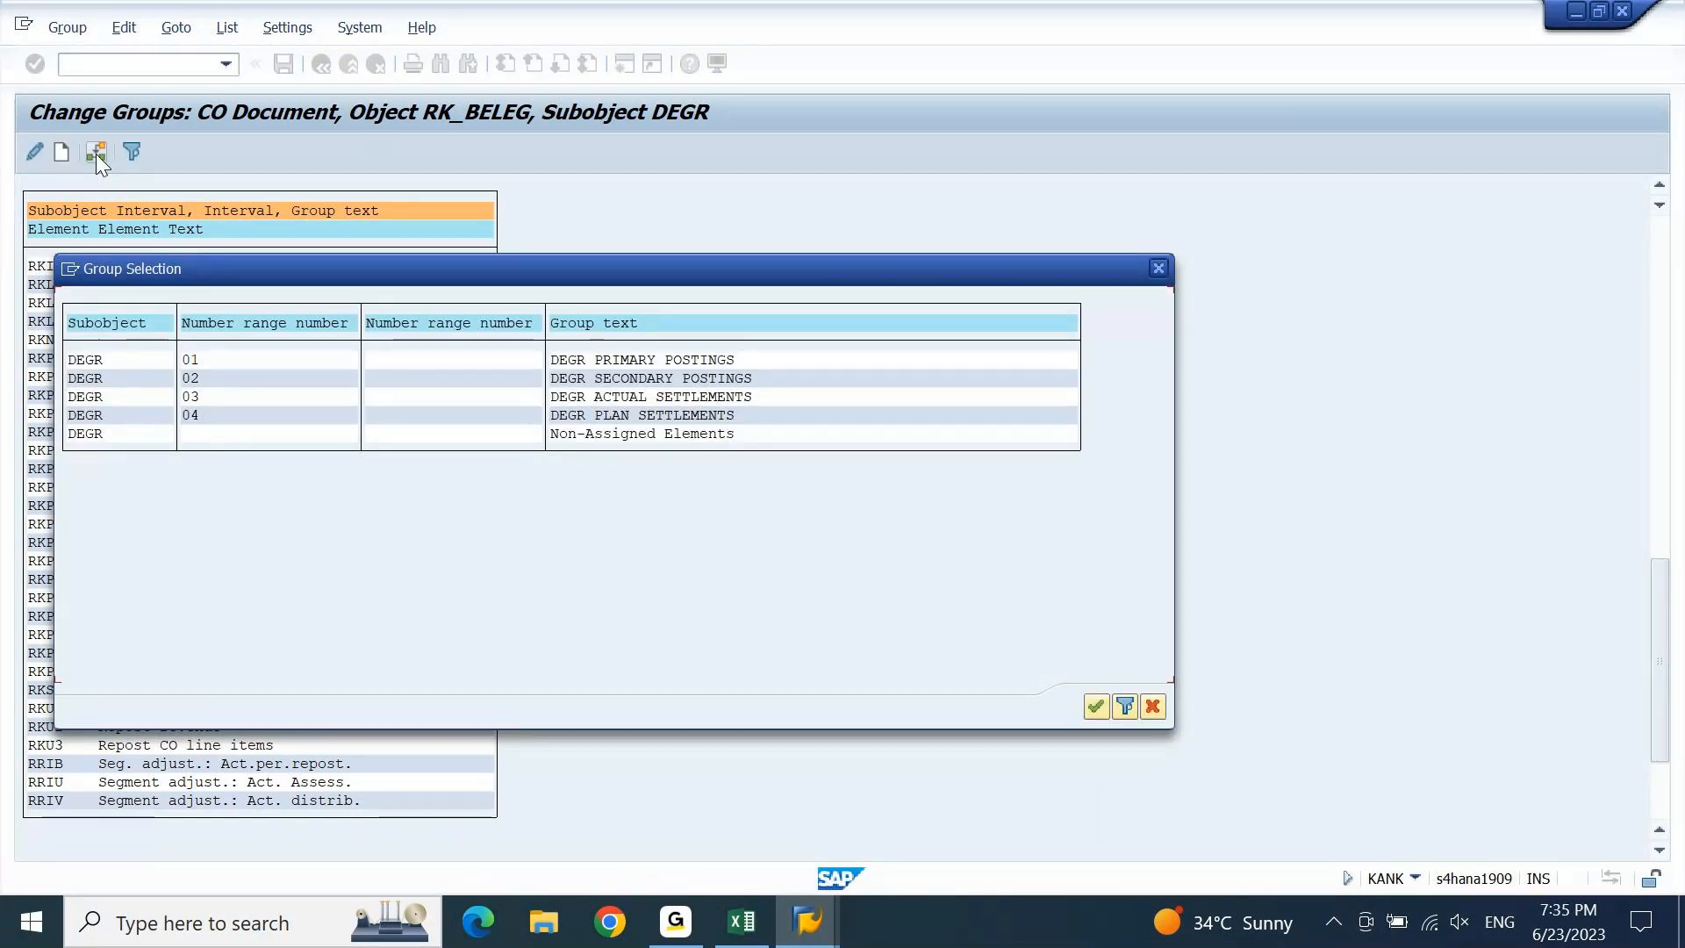
left_click(686, 397)
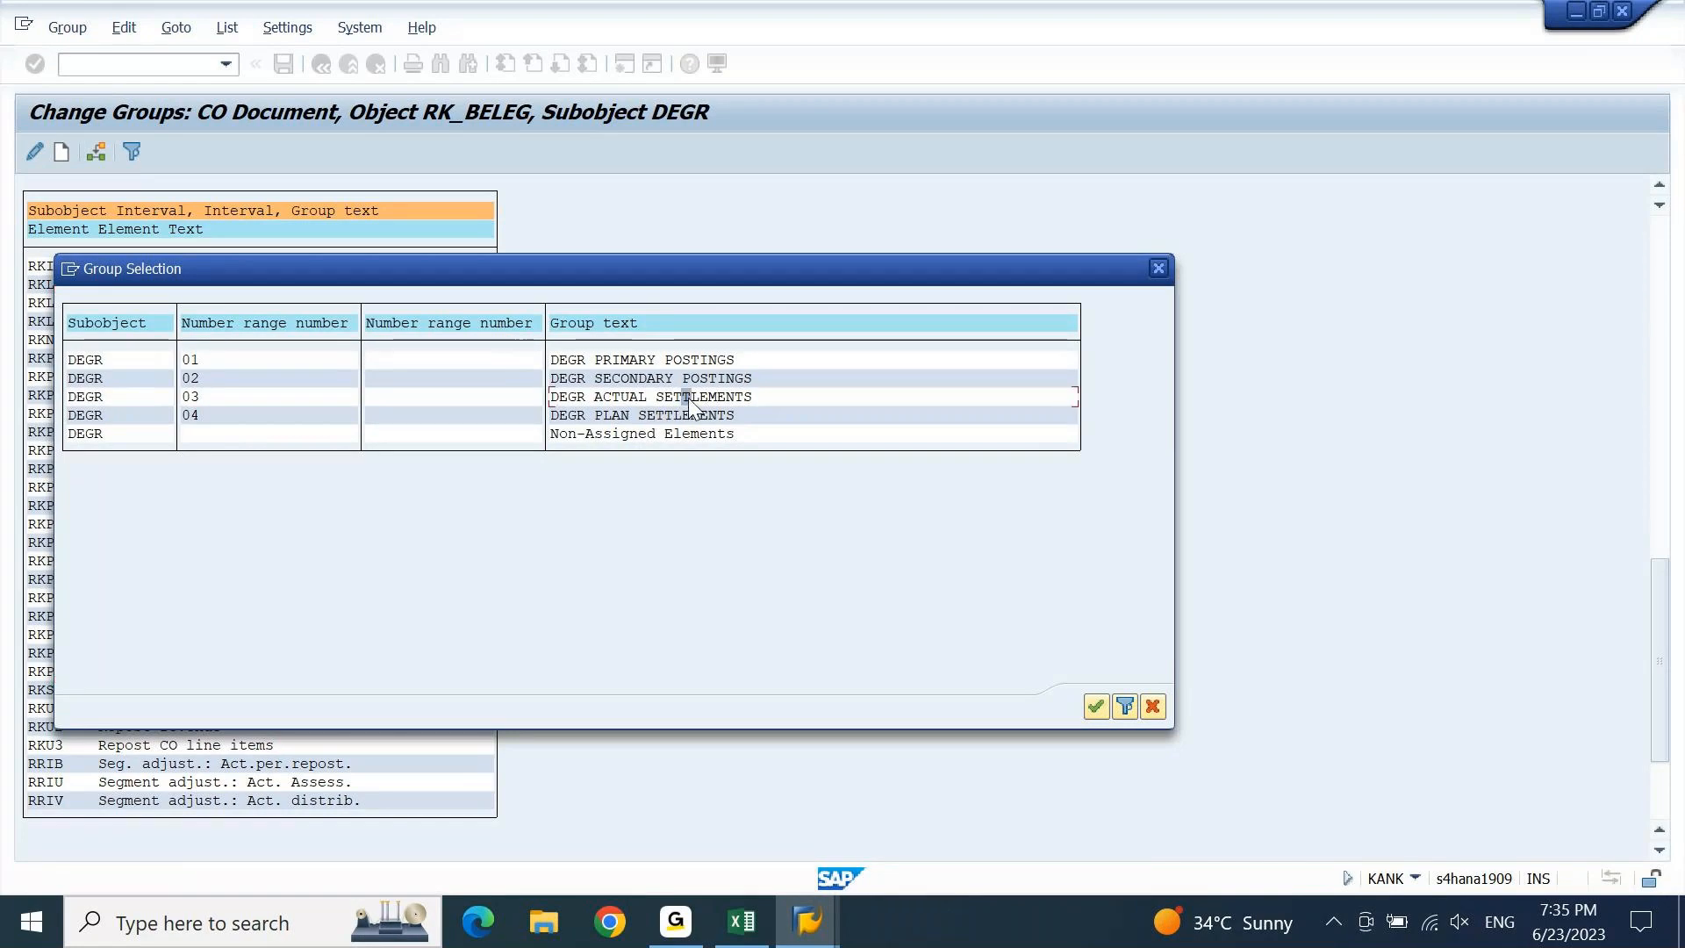
left_click(1096, 705)
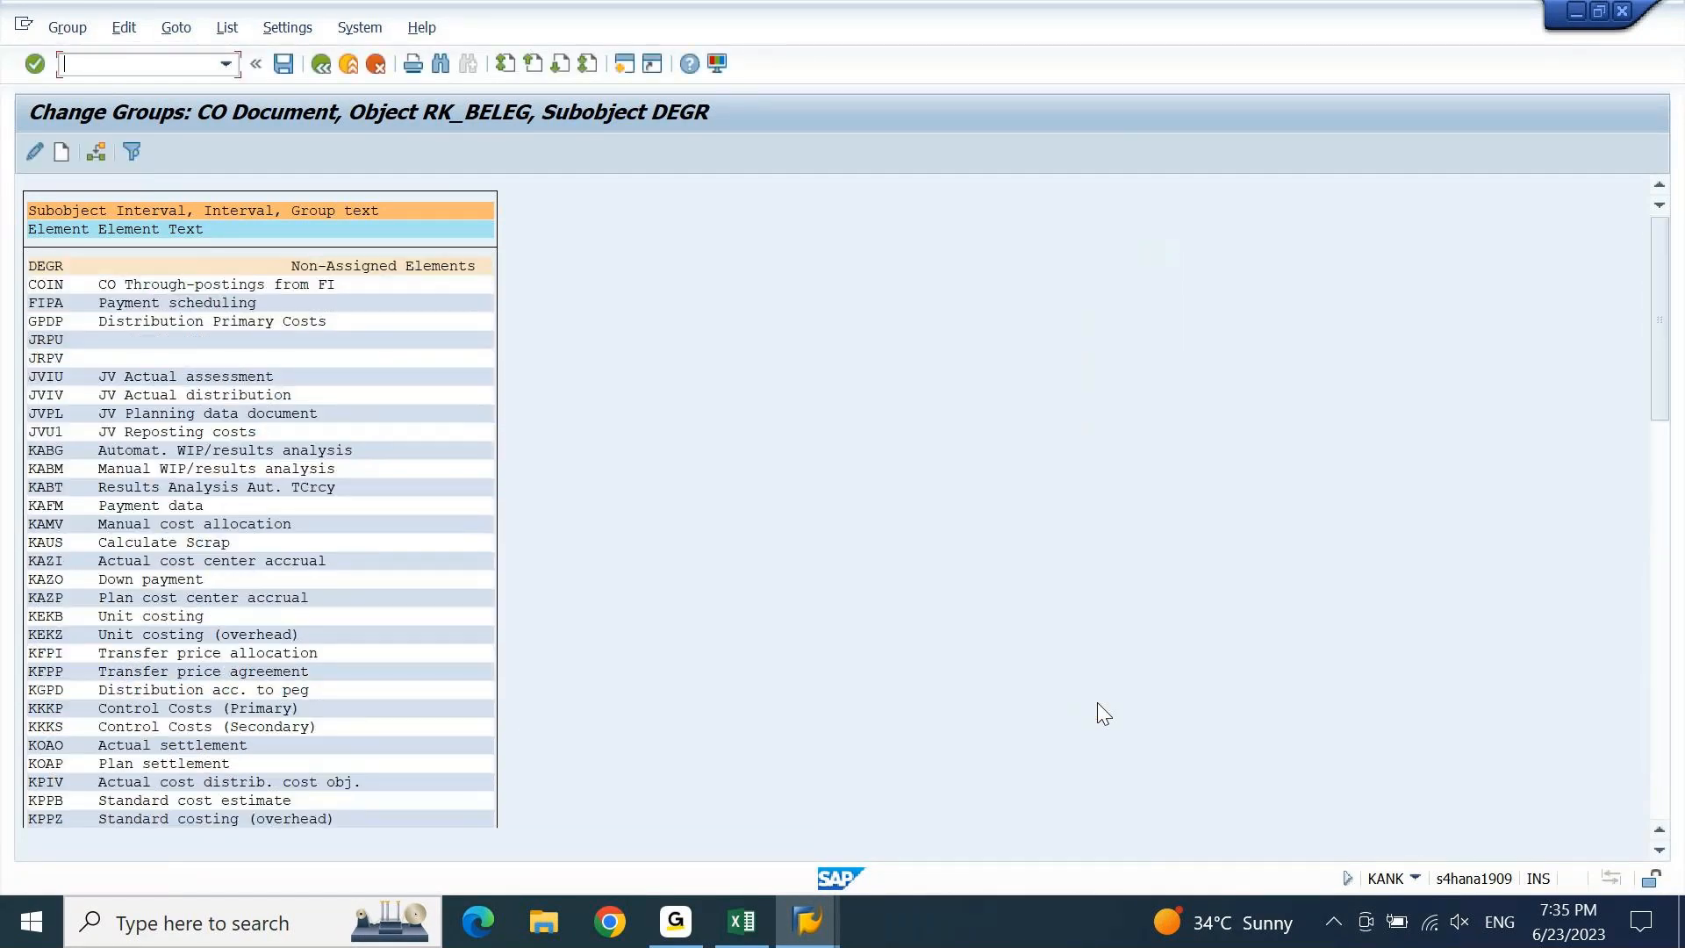
left_click(283, 65)
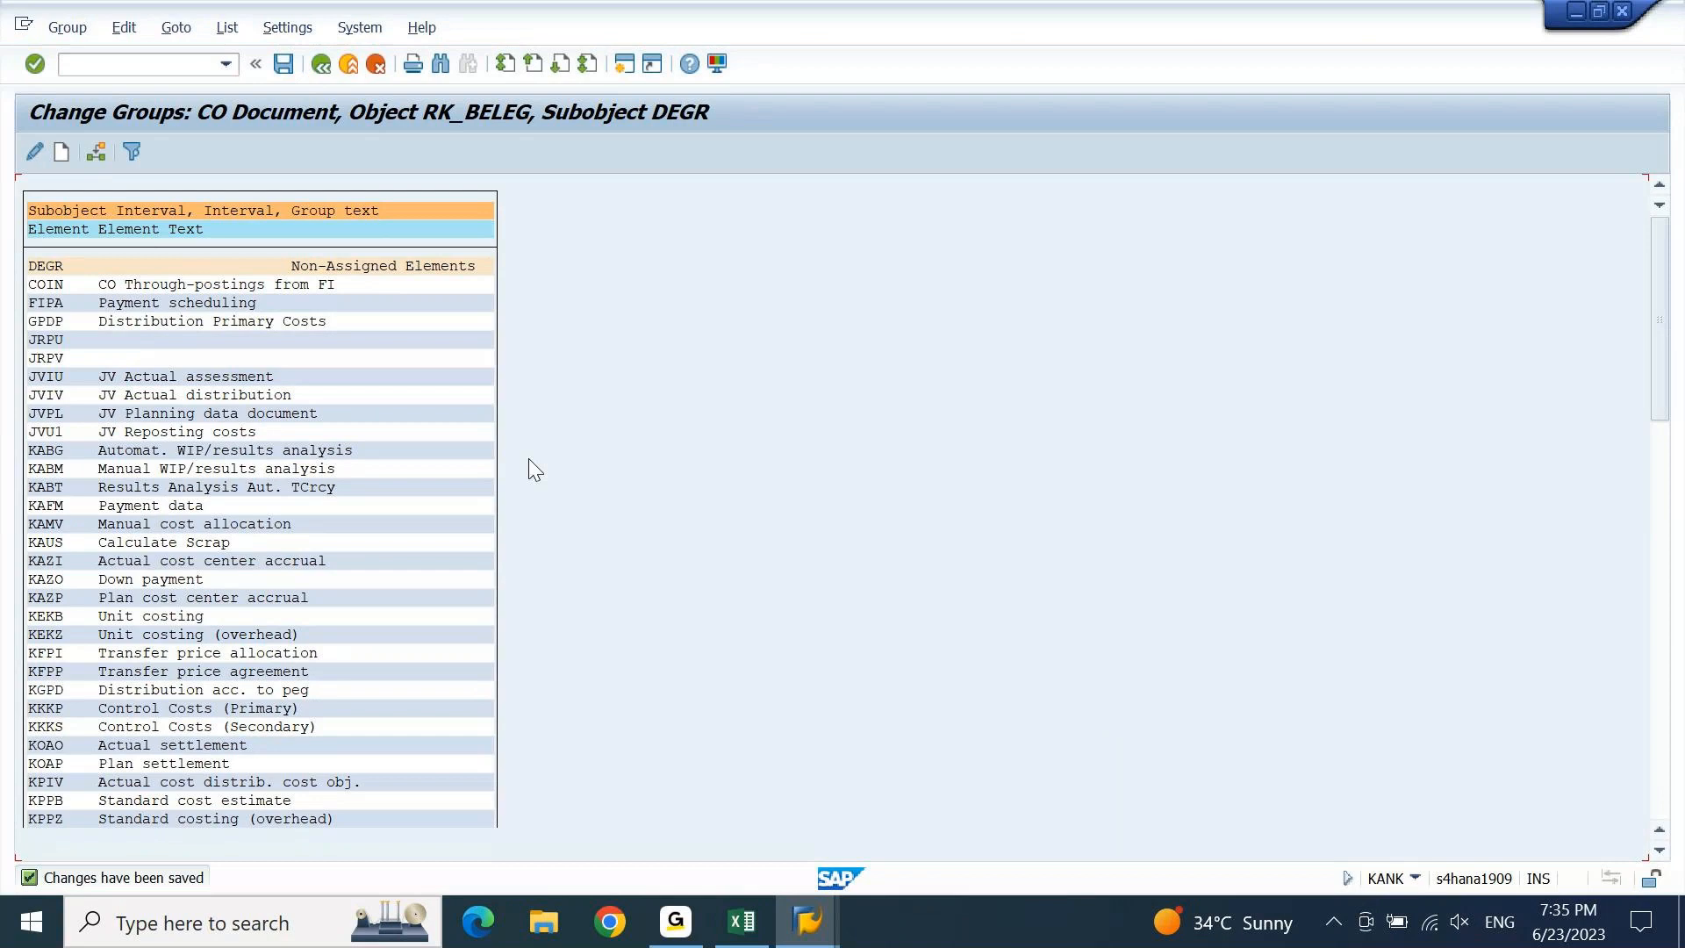
Return to the assessment window and load the cycle AC001 parameters.
mouse_move(783, 902)
left_click(761, 806)
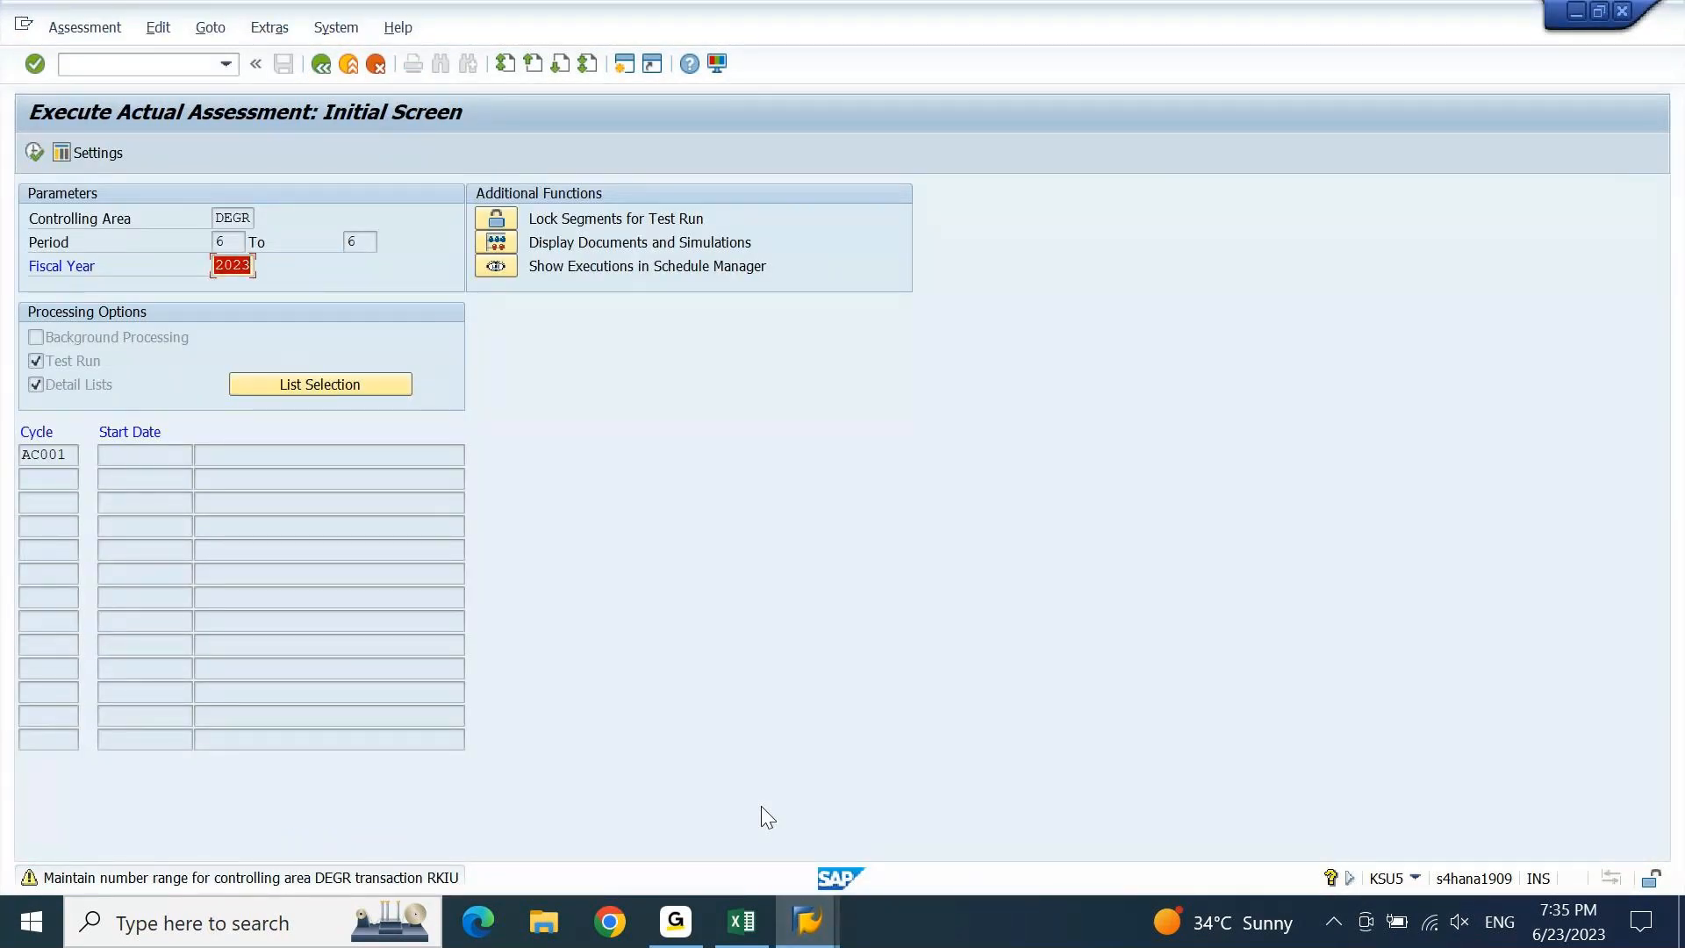
key("Return")
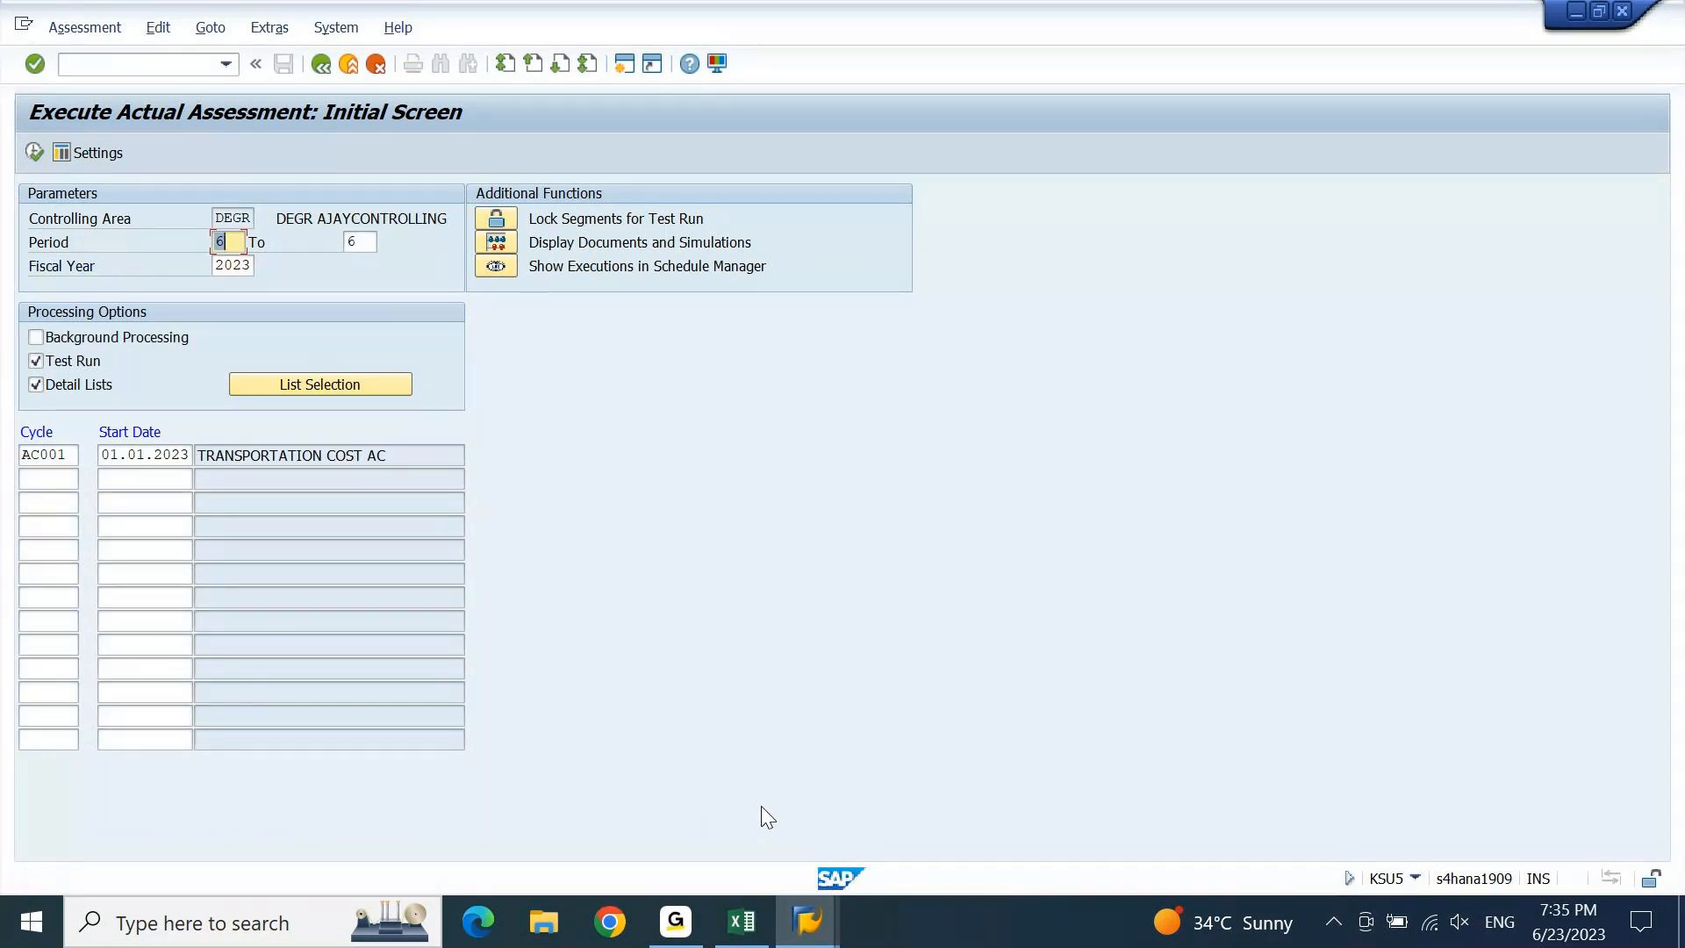
Enable the journal list and permanently save the sender/receiver and journal list settings.
left_click(333, 379)
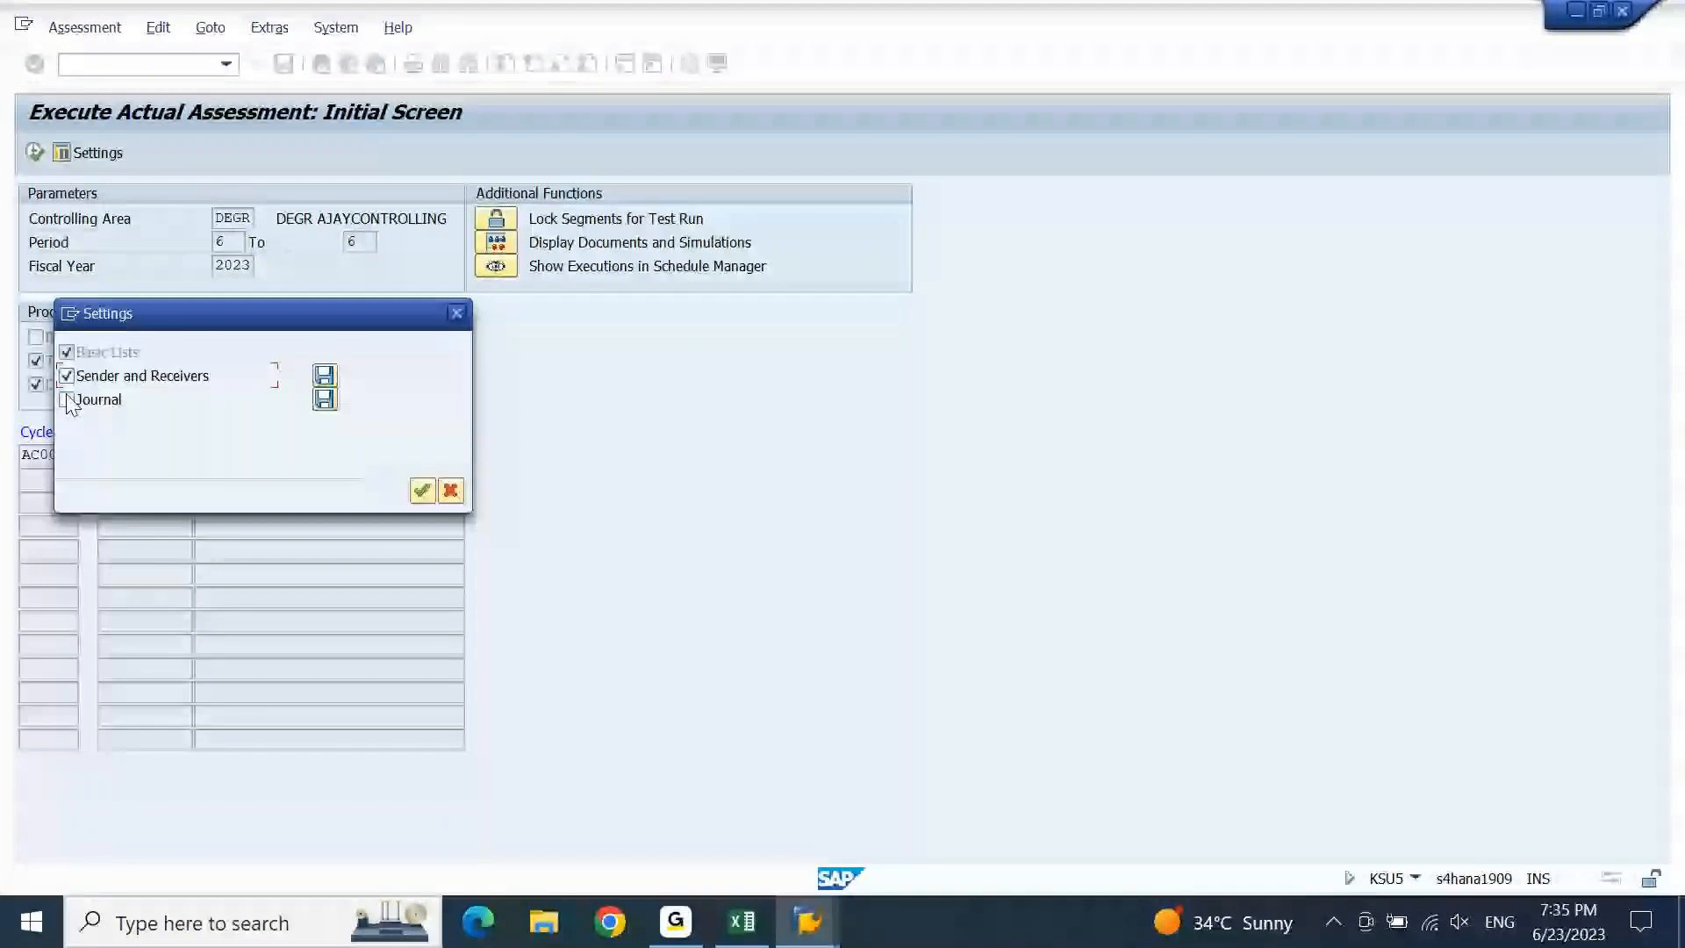
left_click(68, 399)
left_click(325, 380)
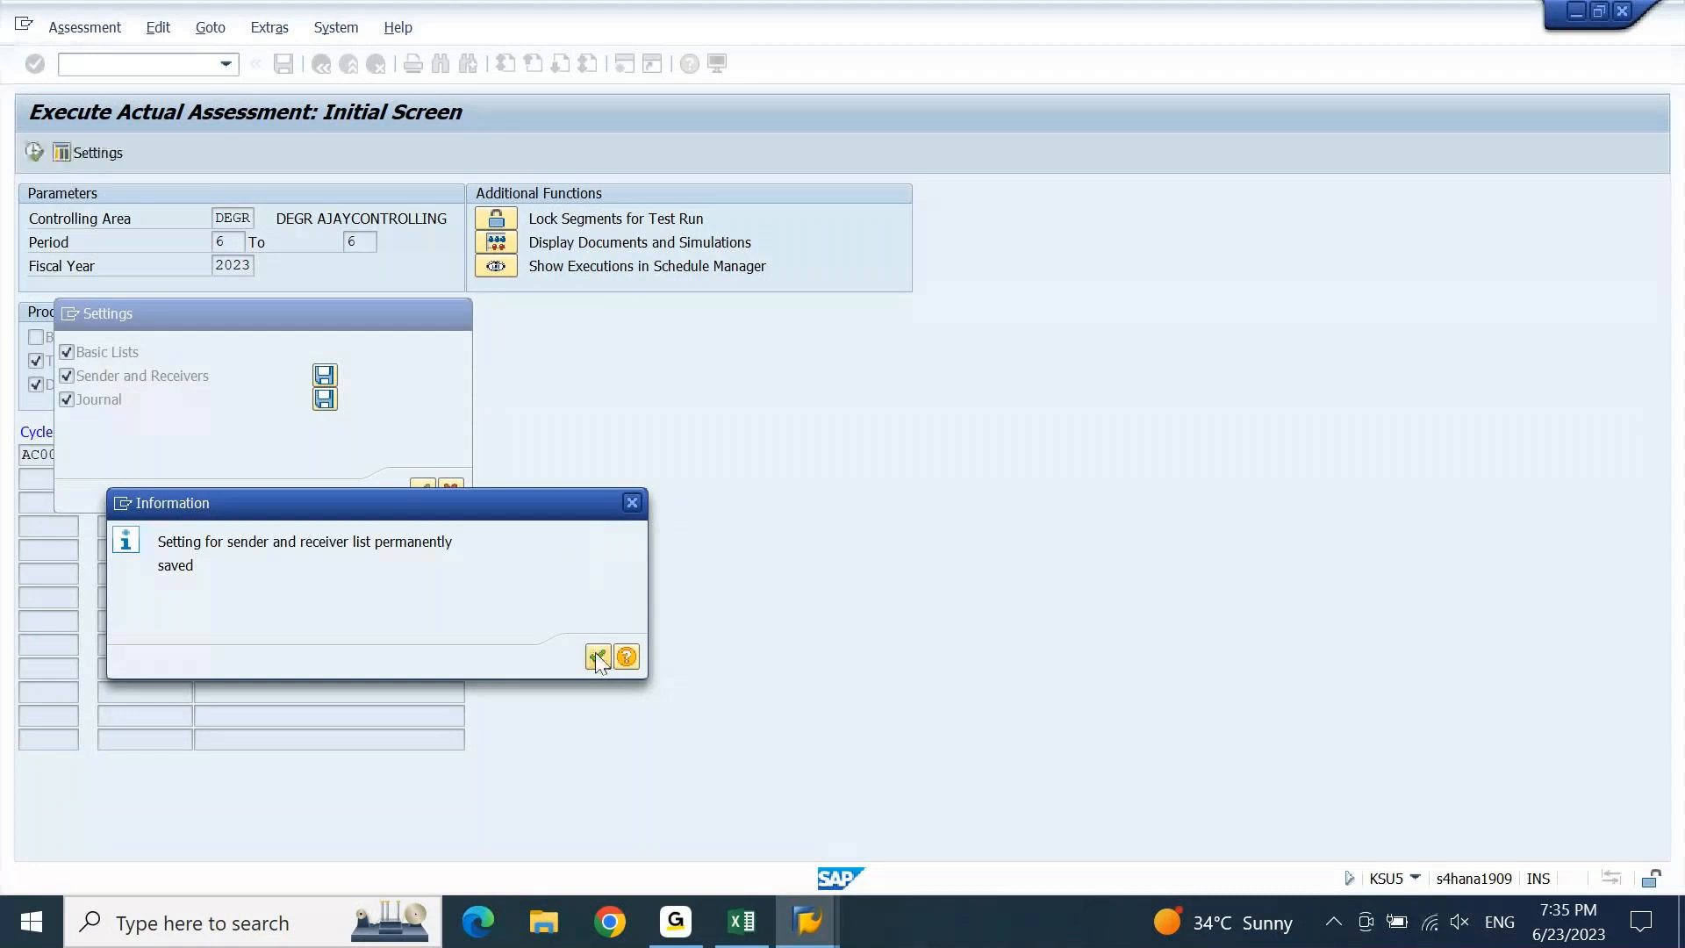
left_click(597, 658)
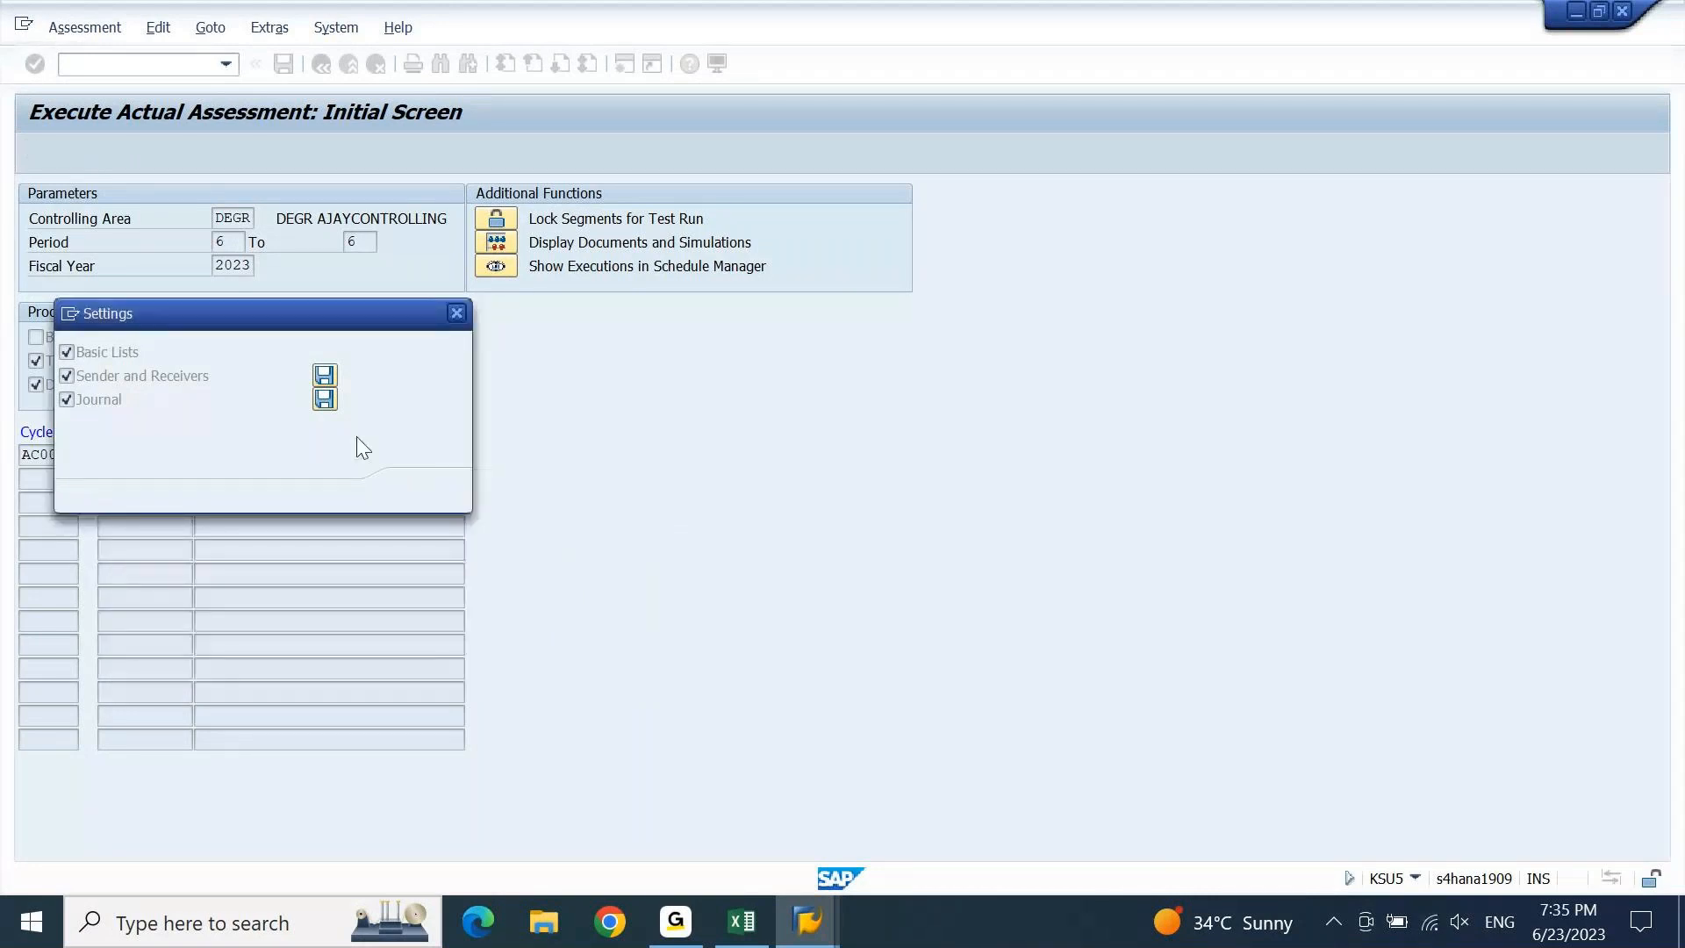
left_click(325, 398)
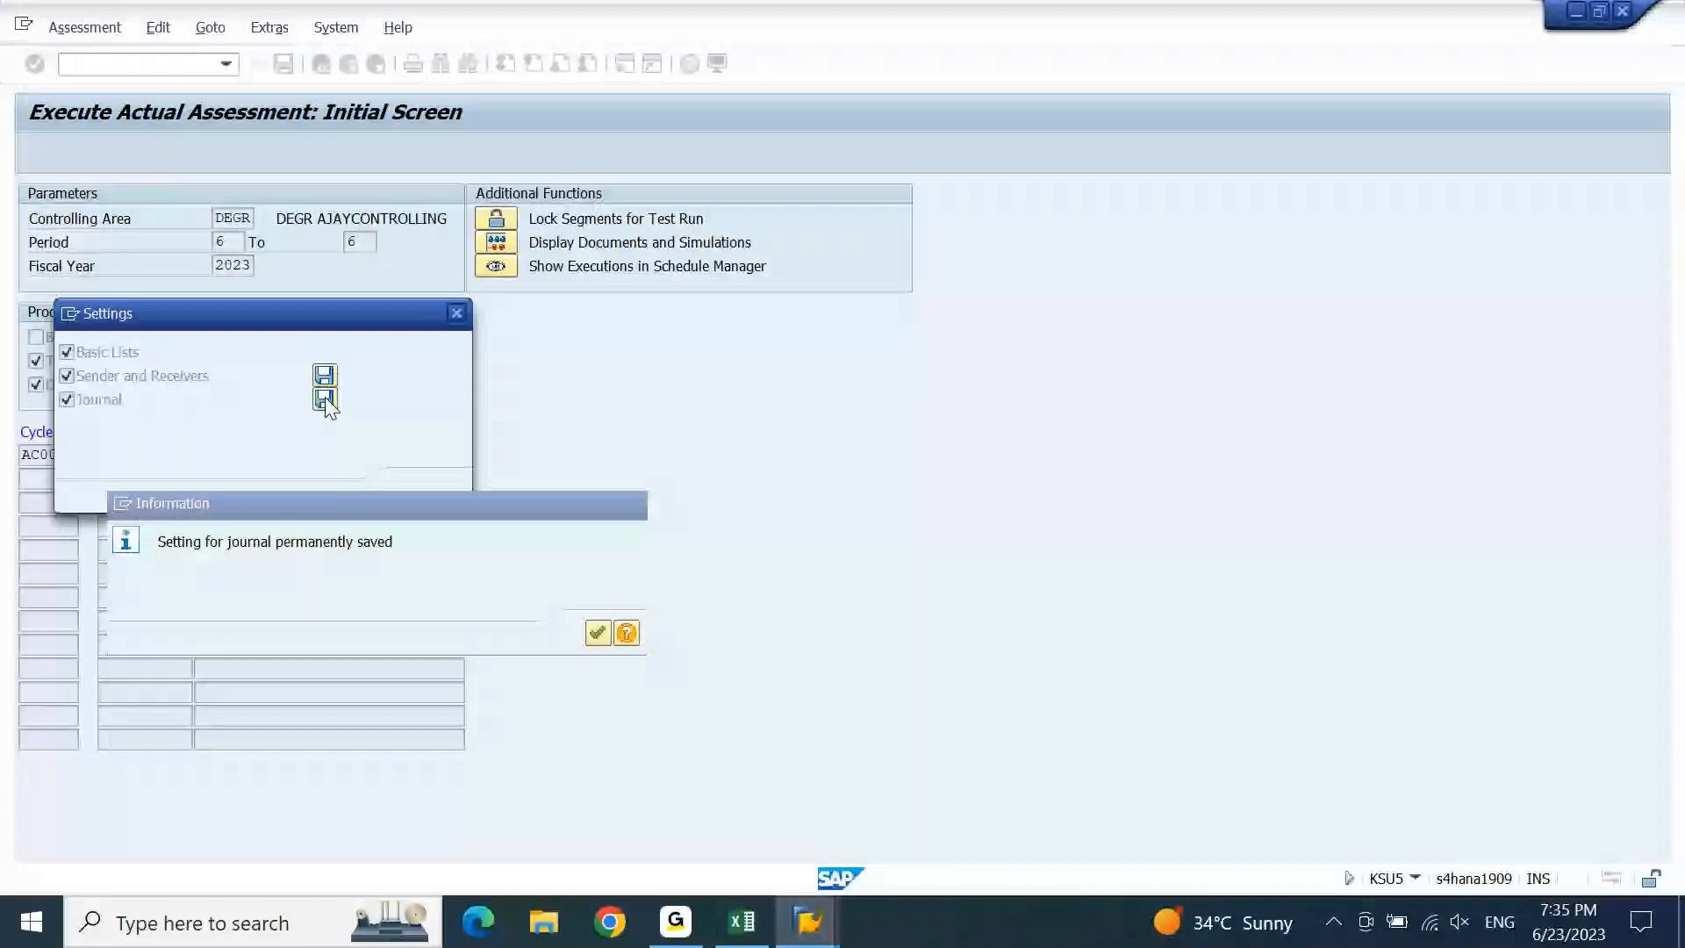
key("Return")
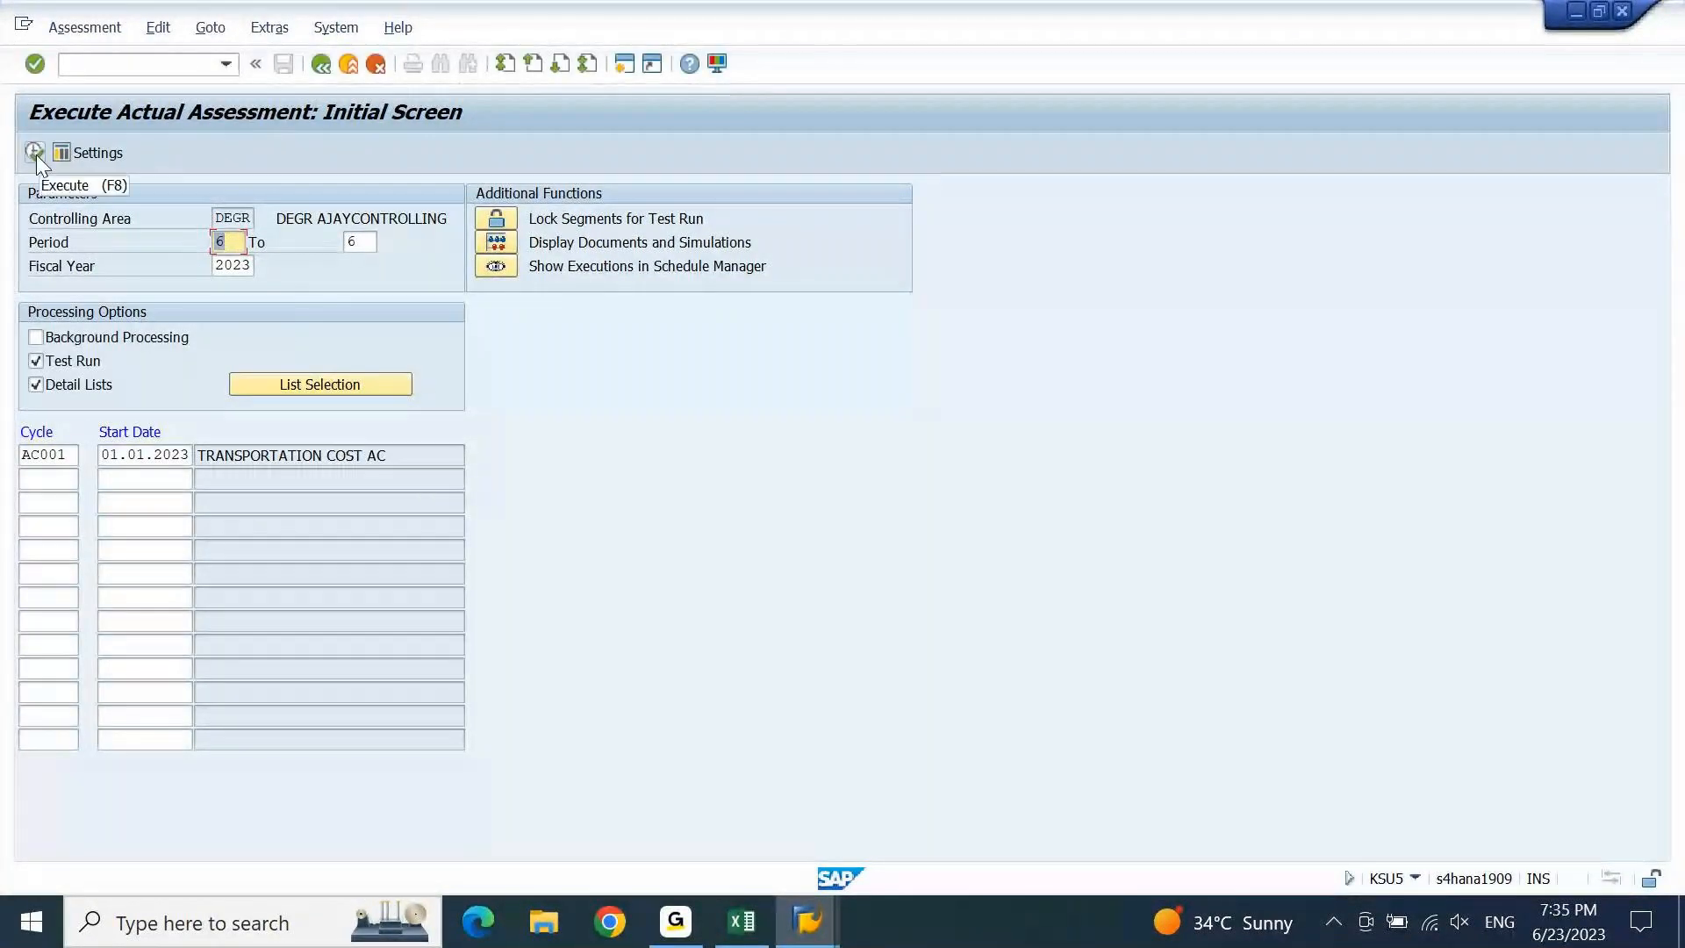
Run the assessment test run and show the segment list for cycle AC001.
left_click(35, 154)
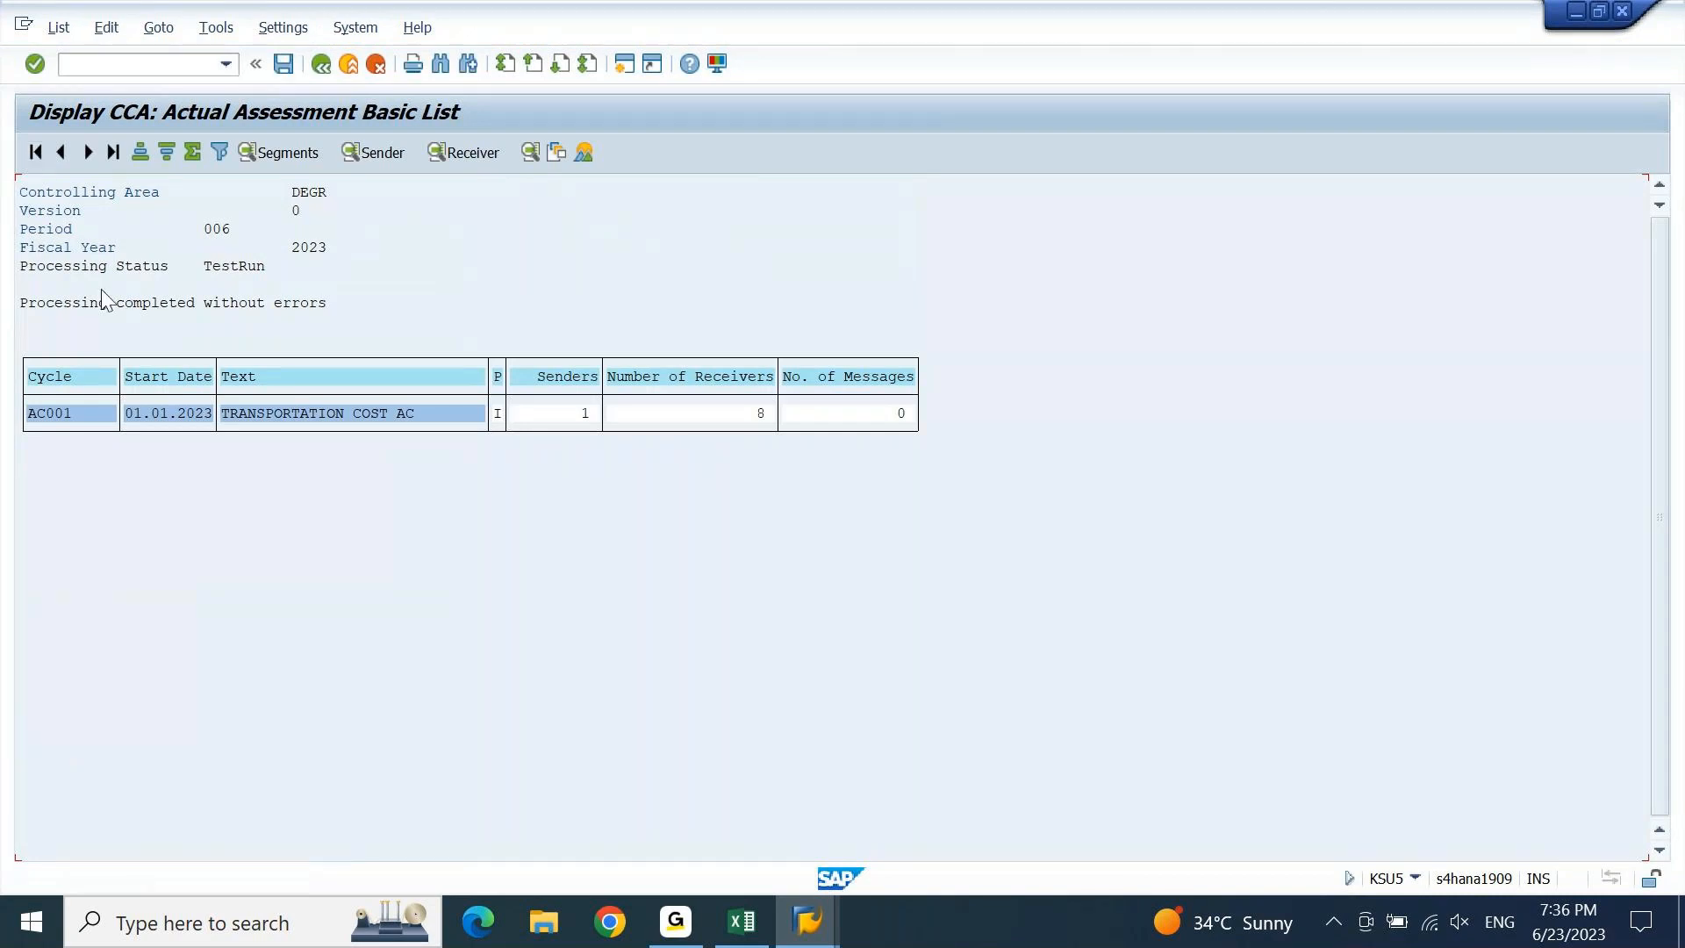
left_click(61, 425)
left_click(287, 152)
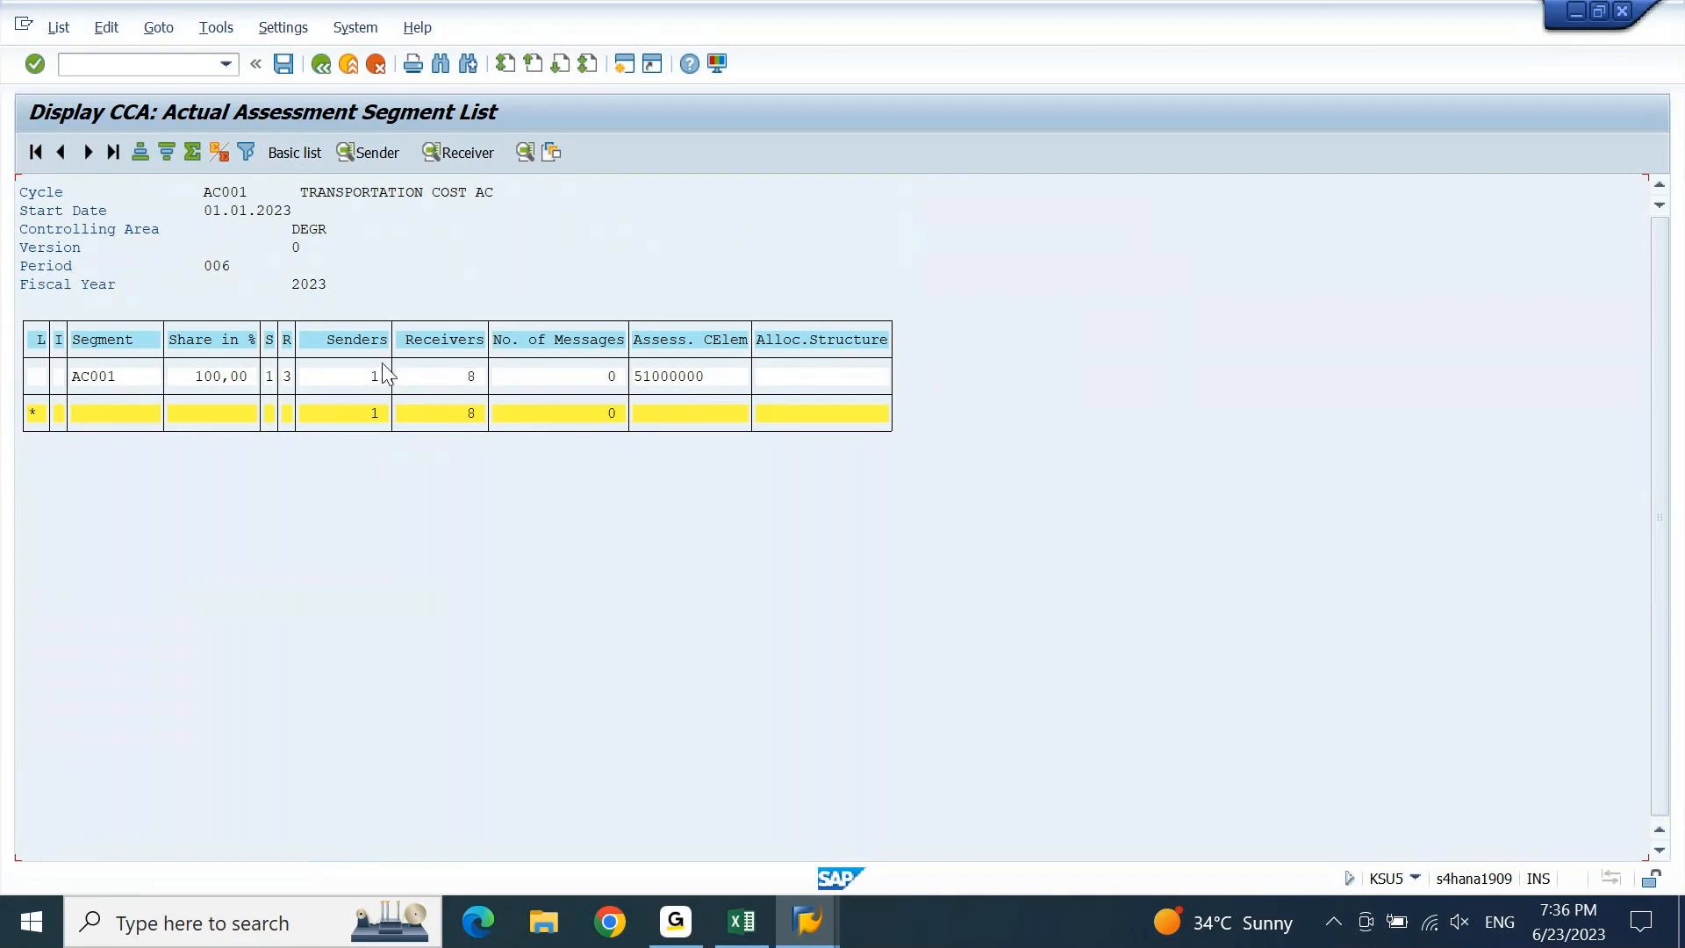
Display the sender list for segment AC001, showing ACSENCC sending 656,25- USD.
left_click(376, 155)
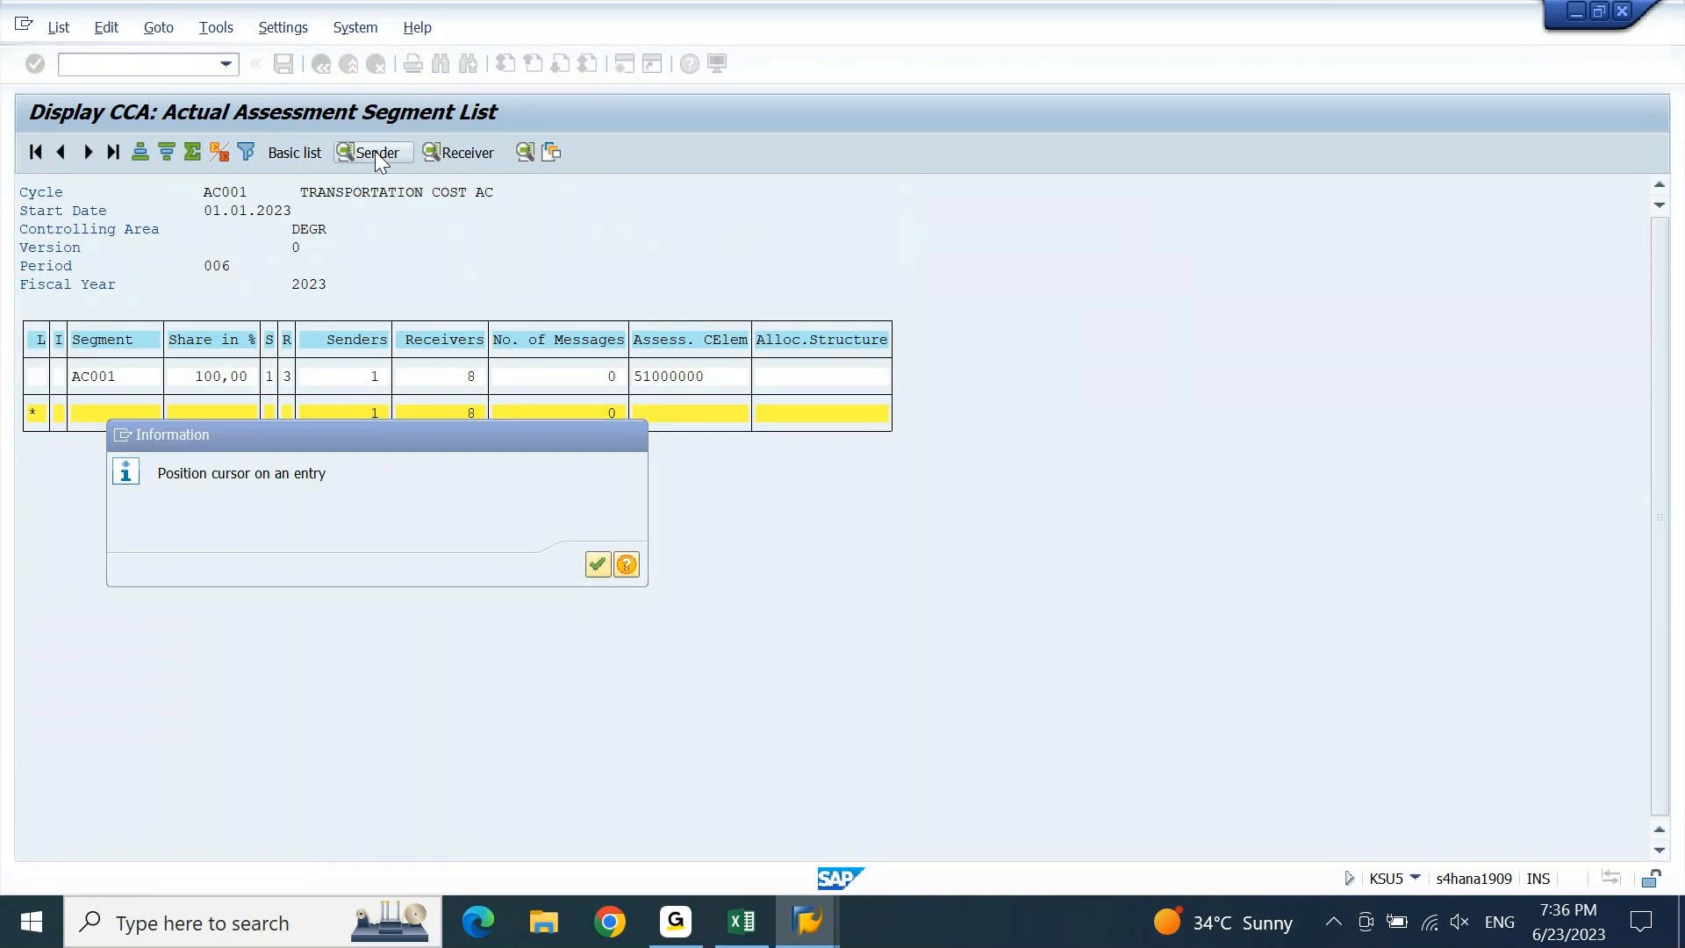
key("Return")
left_click(94, 376)
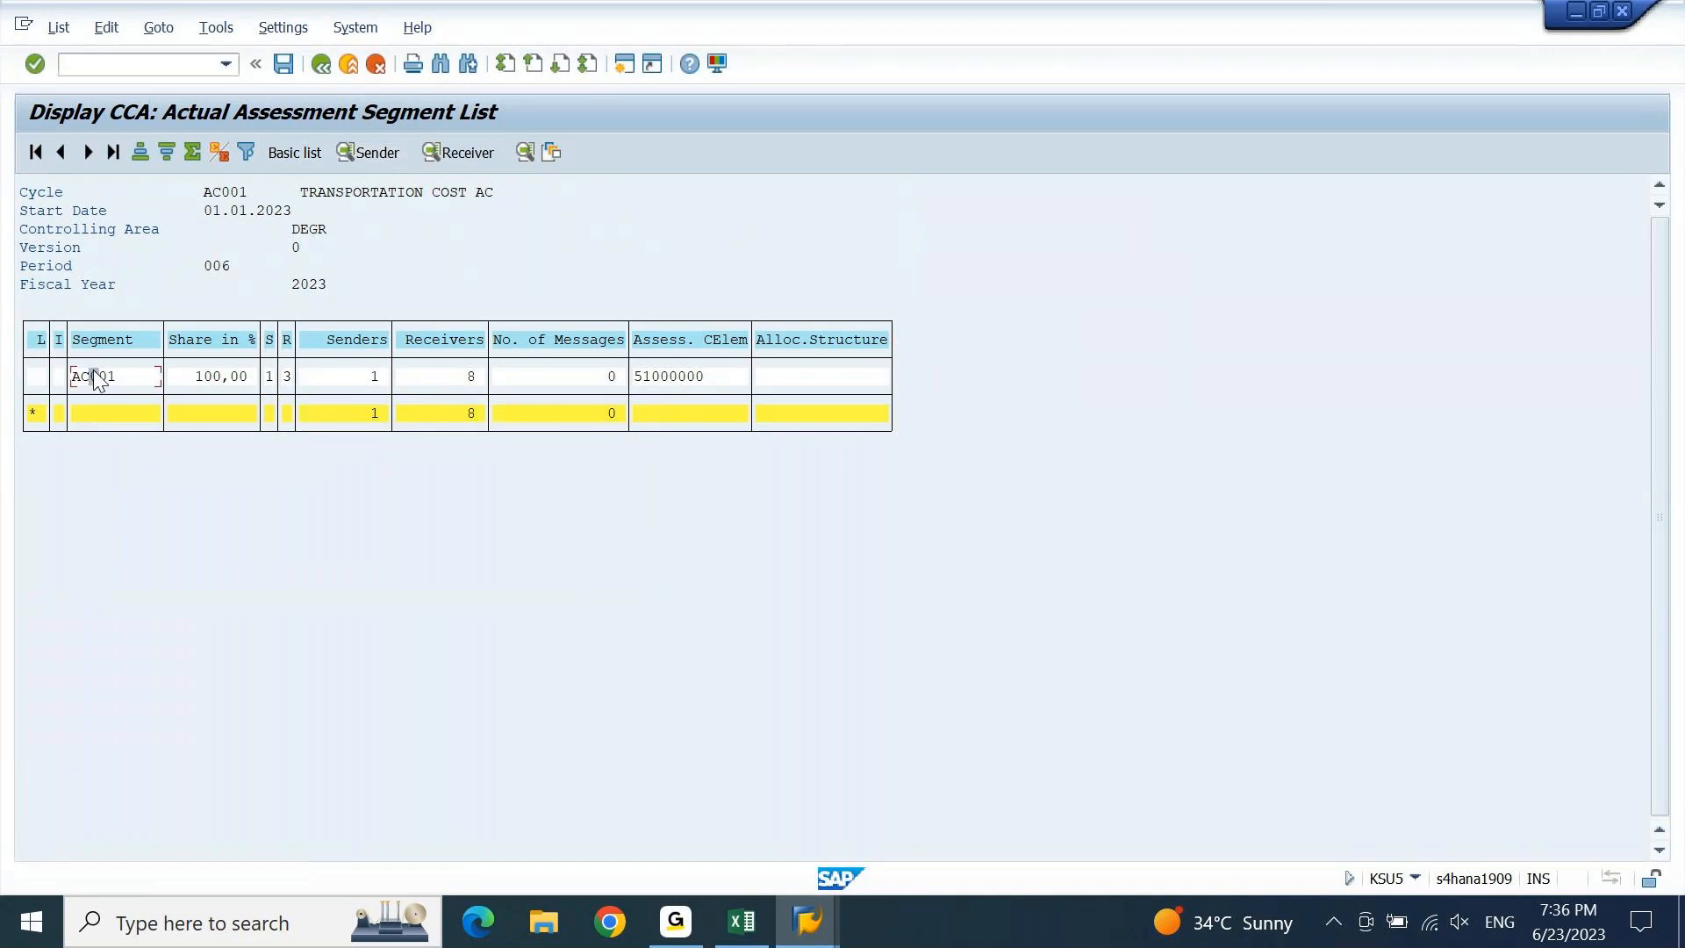
left_click(376, 155)
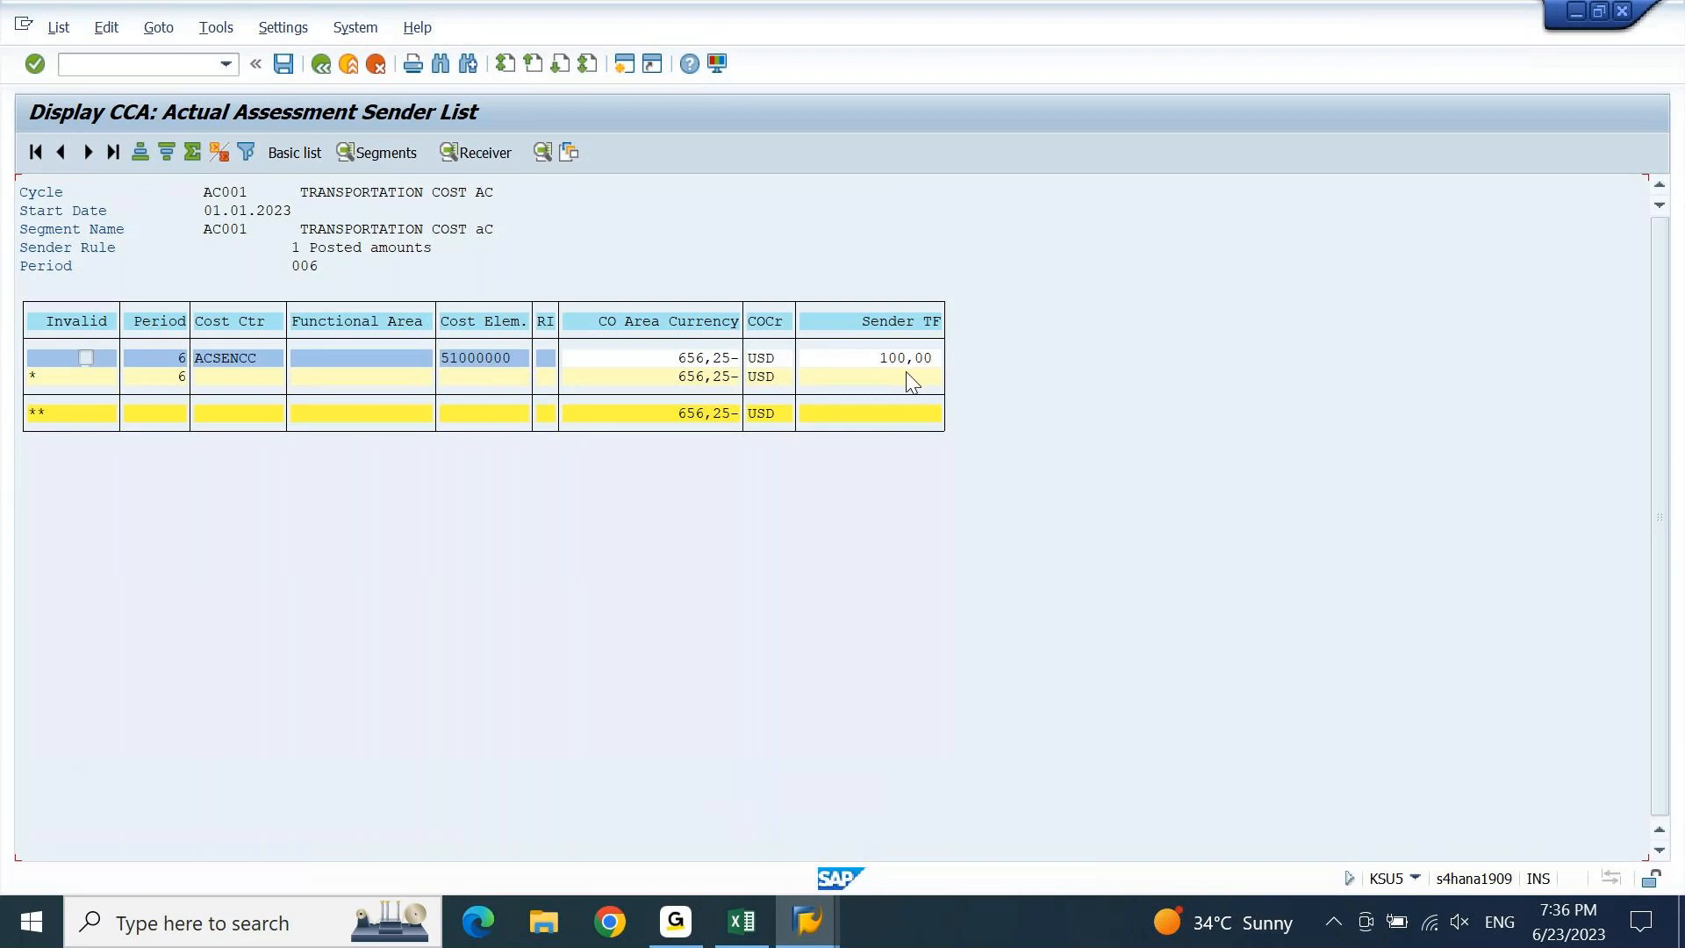
Select the 656,25- sender amount and briefly open the list layout menu.
left_click(700, 358)
left_click(282, 28)
mouse_move(384, 81)
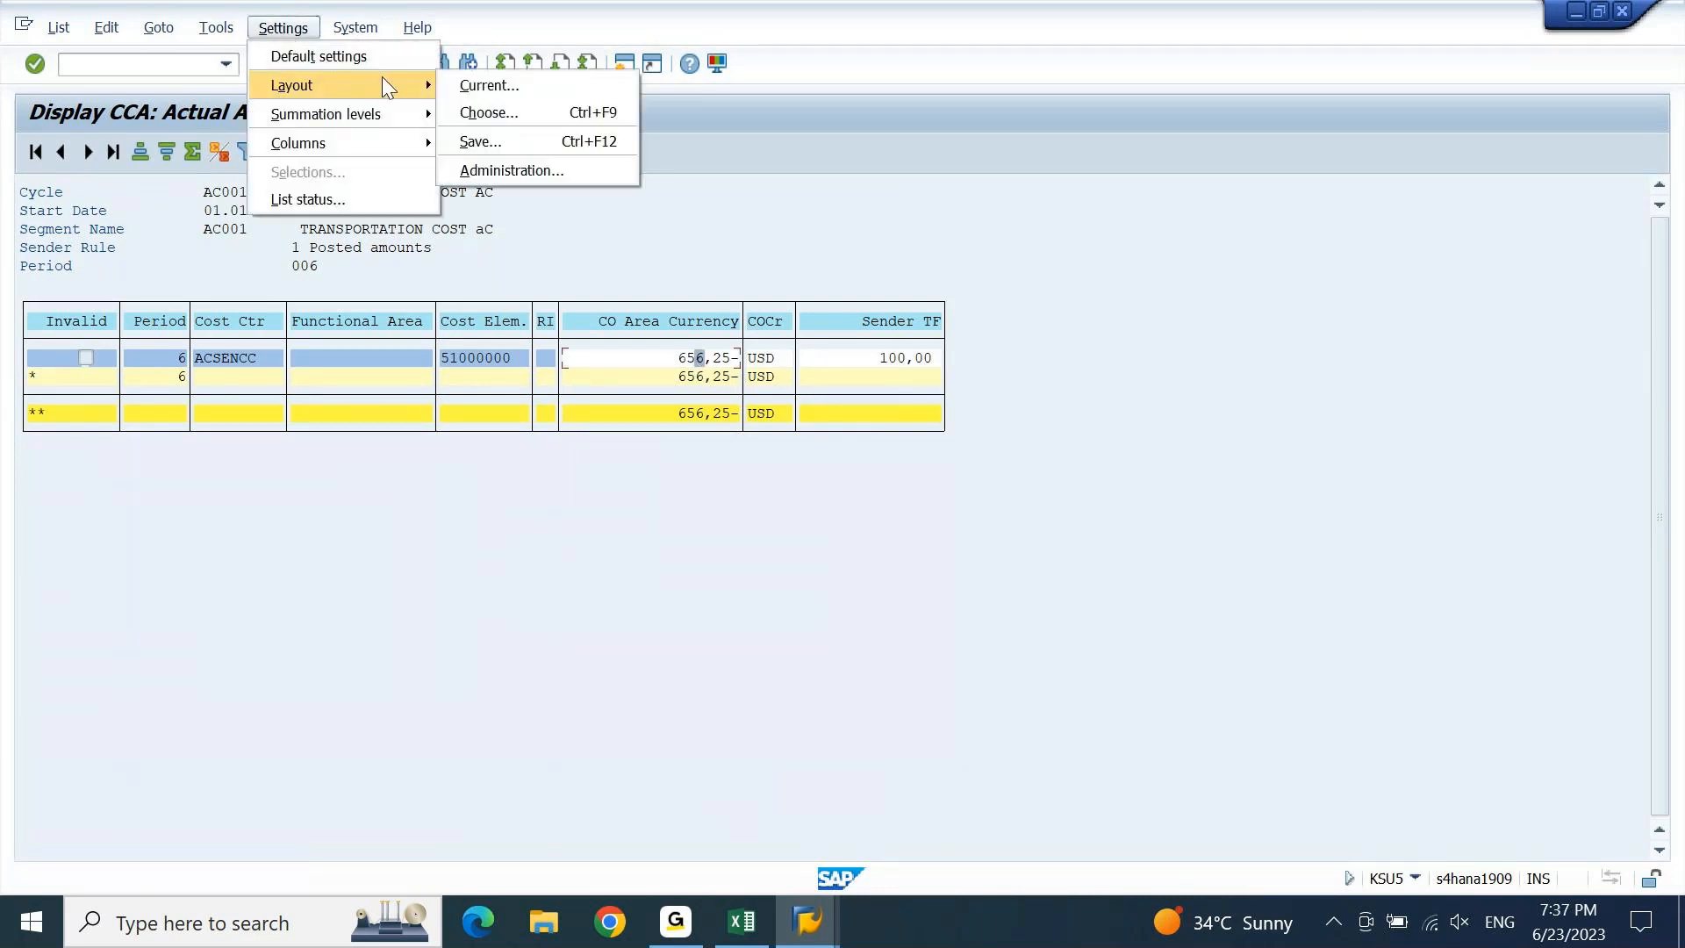
left_click(845, 296)
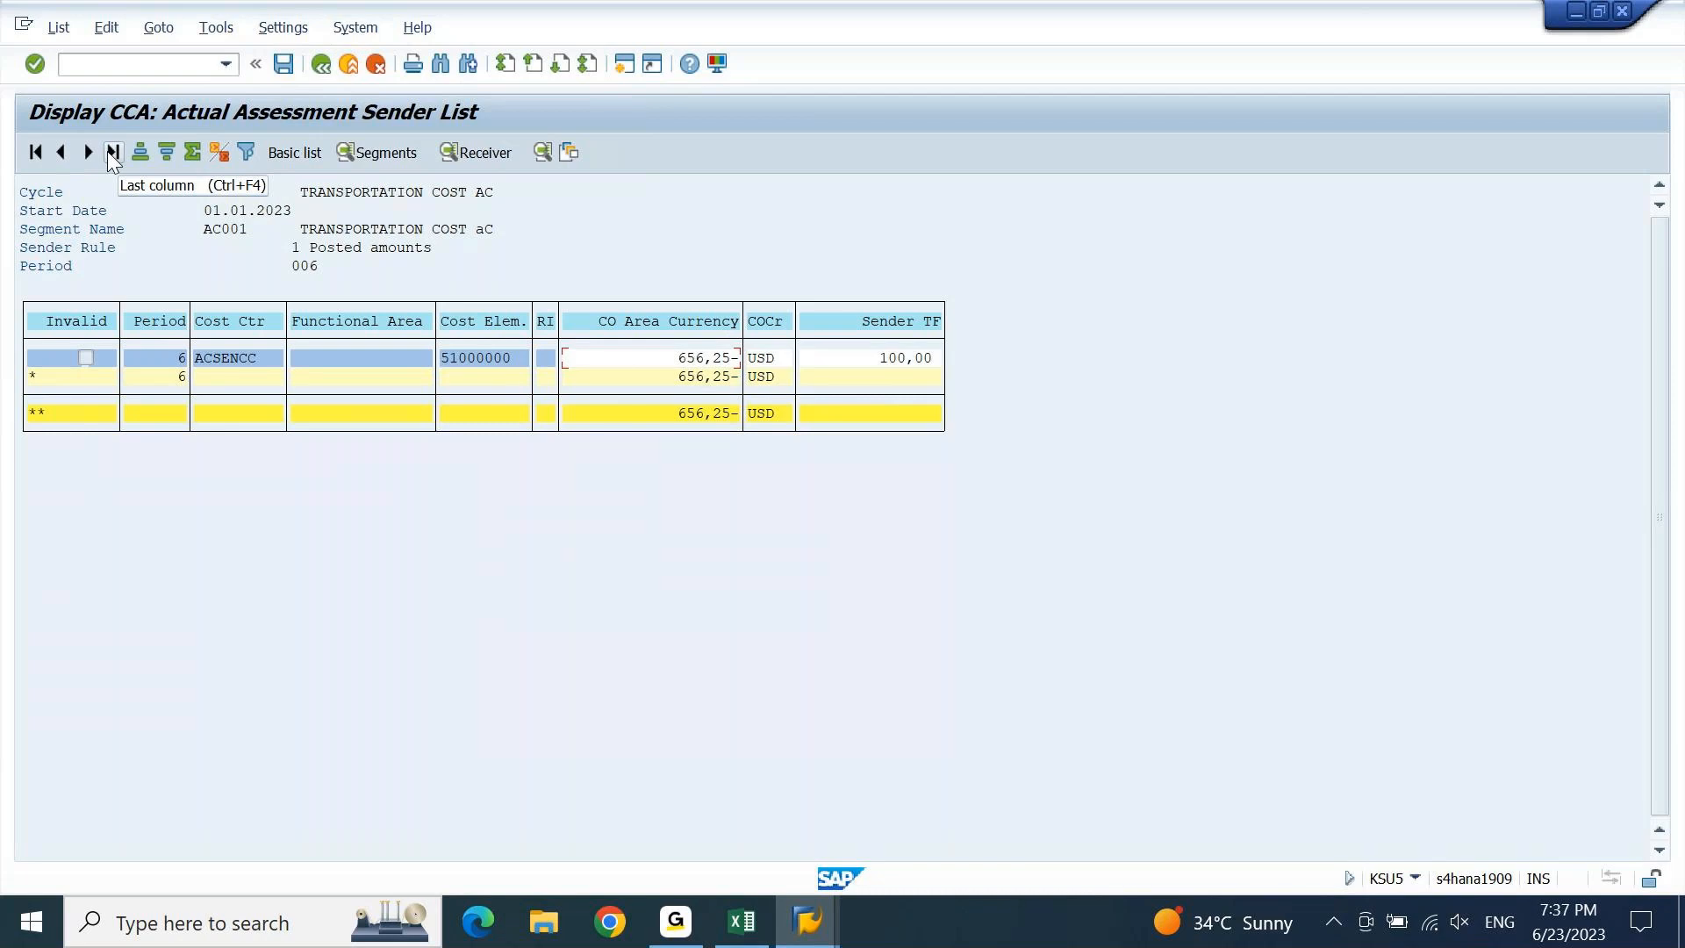
Show all hidden fields in the current layout, revealing 52.500,00- INR, then open a new session.
left_click(290, 34)
mouse_move(412, 85)
left_click(508, 90)
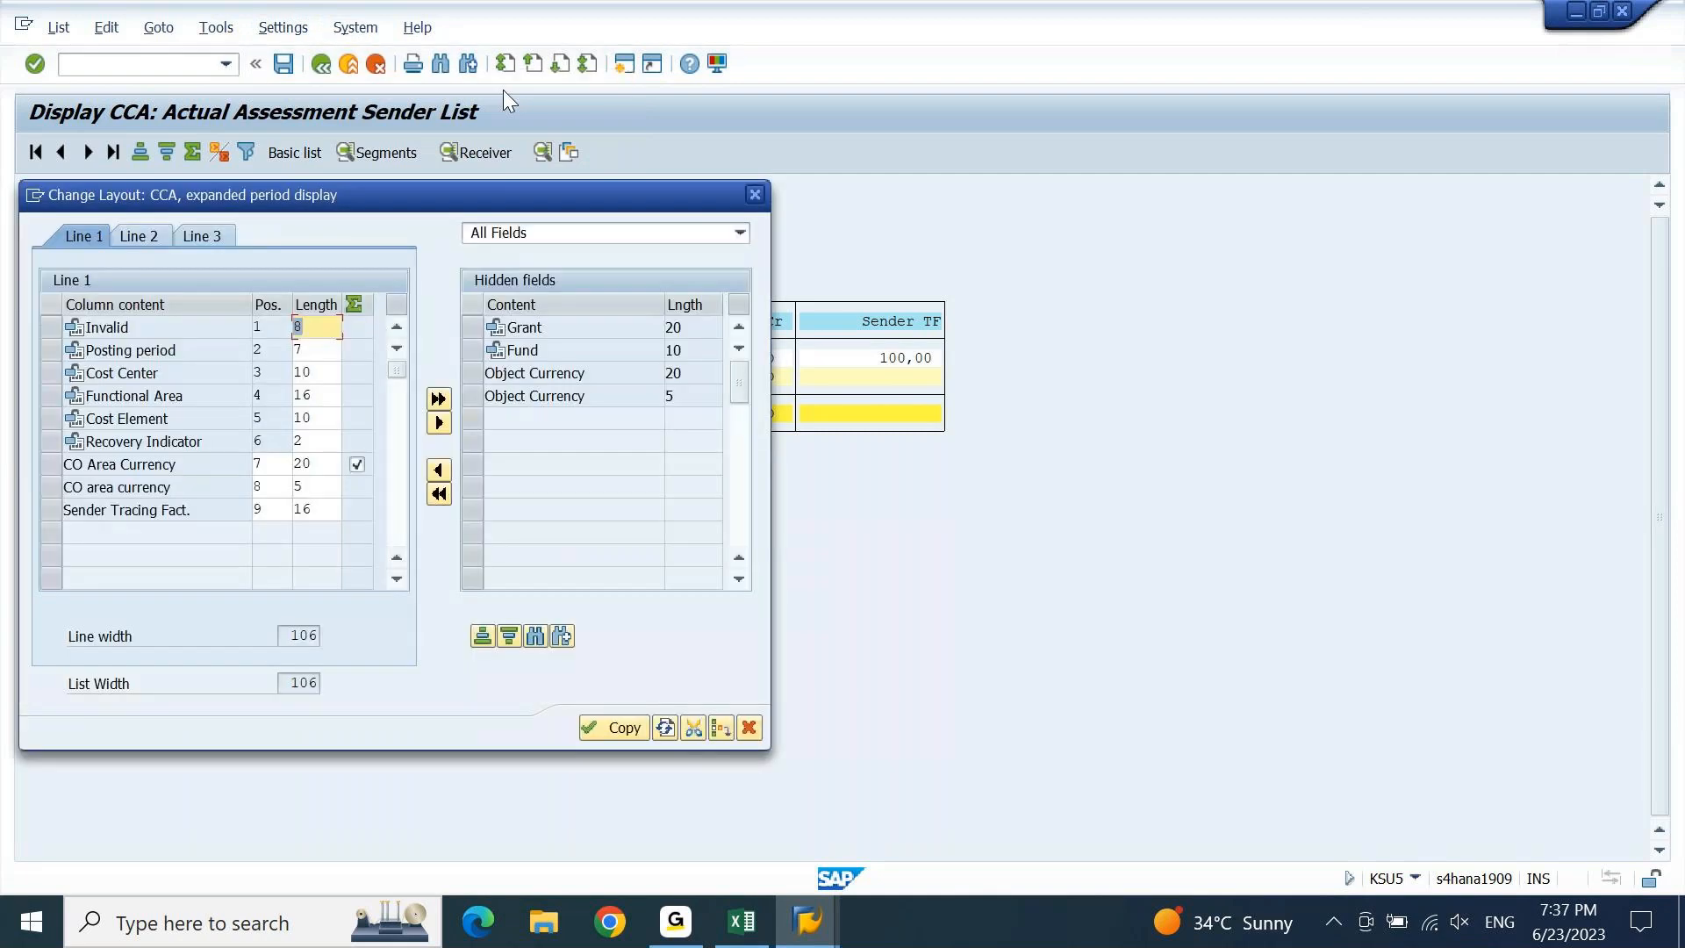
left_click(440, 495)
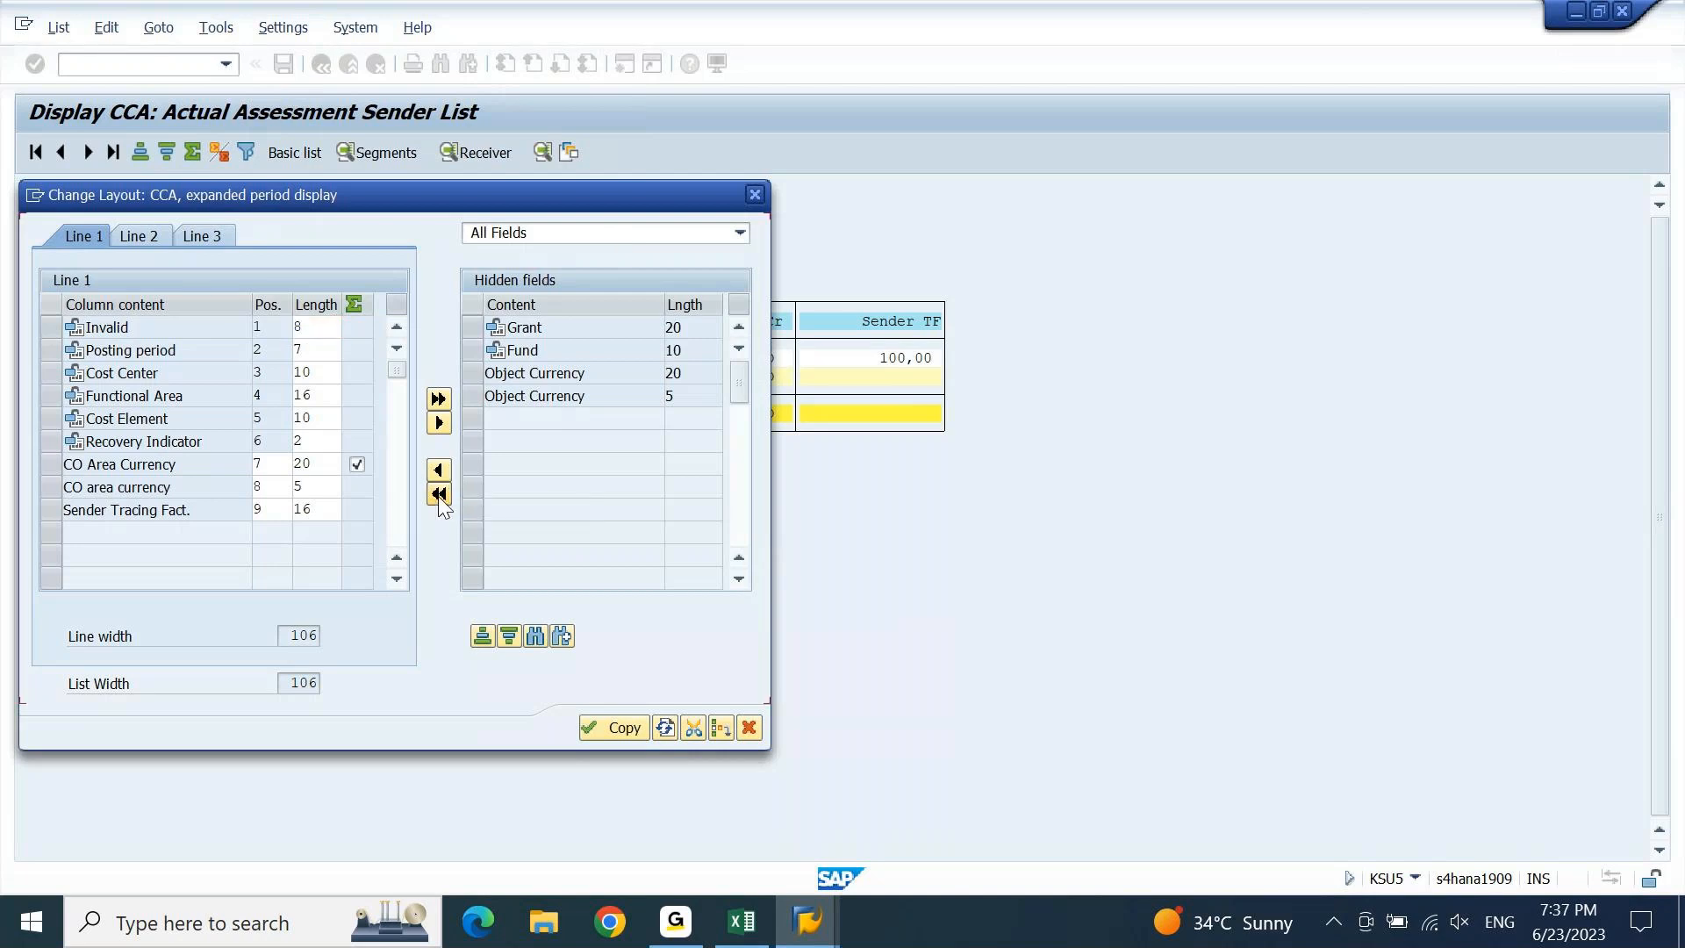
left_click(618, 727)
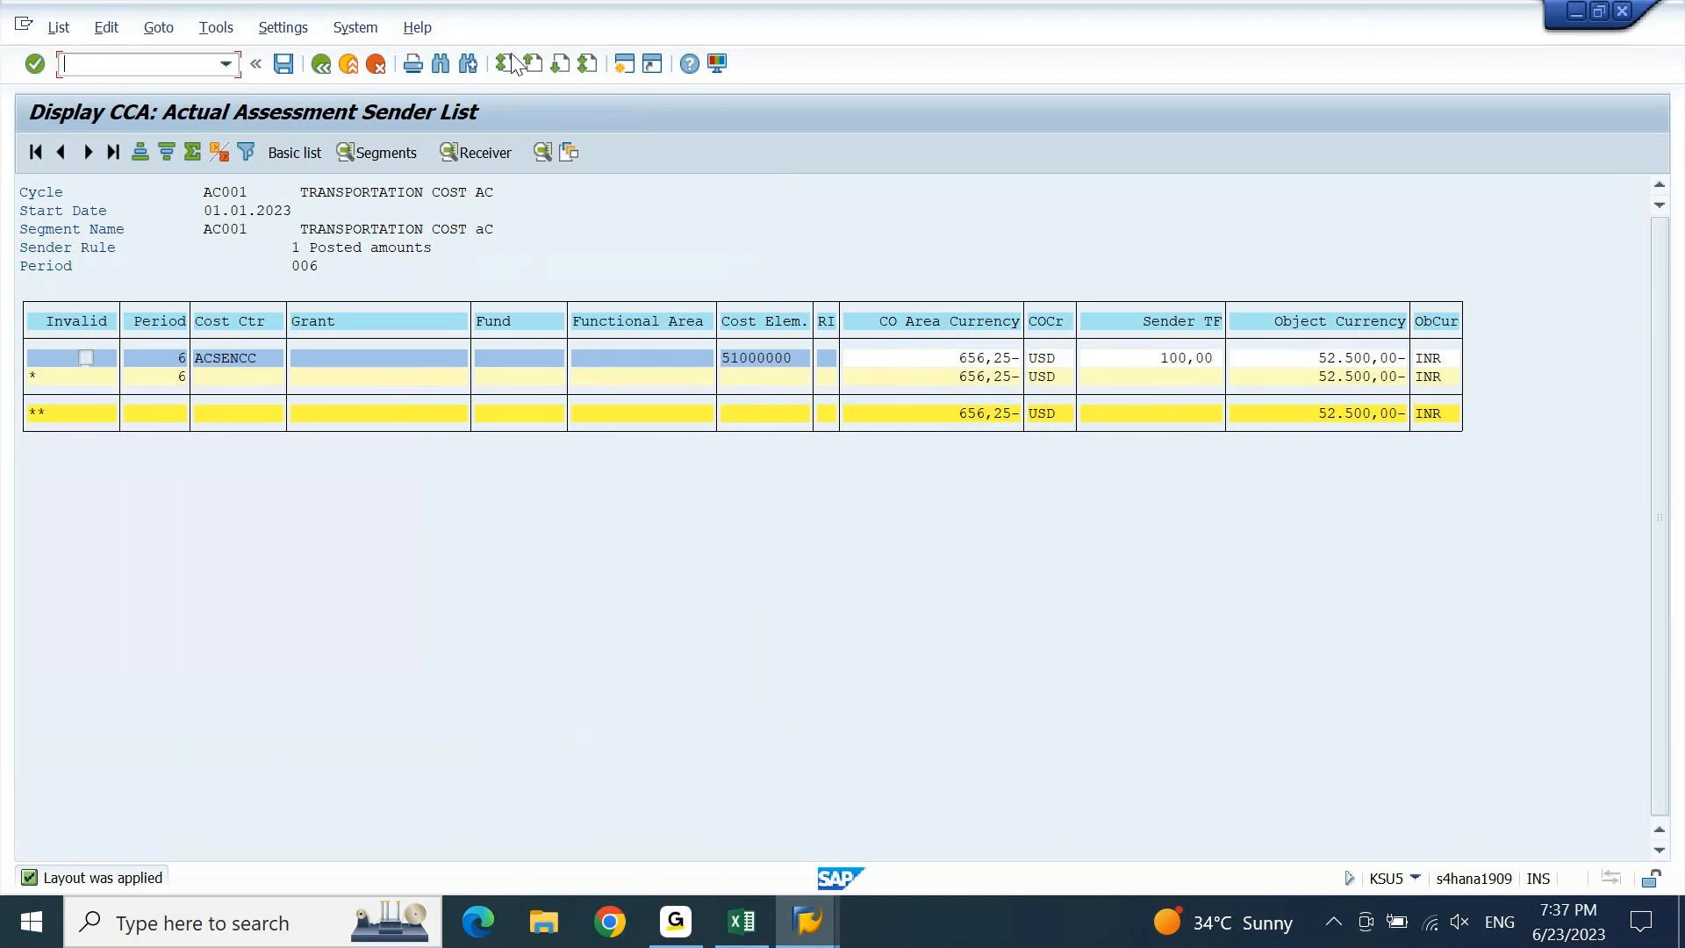
left_click(625, 67)
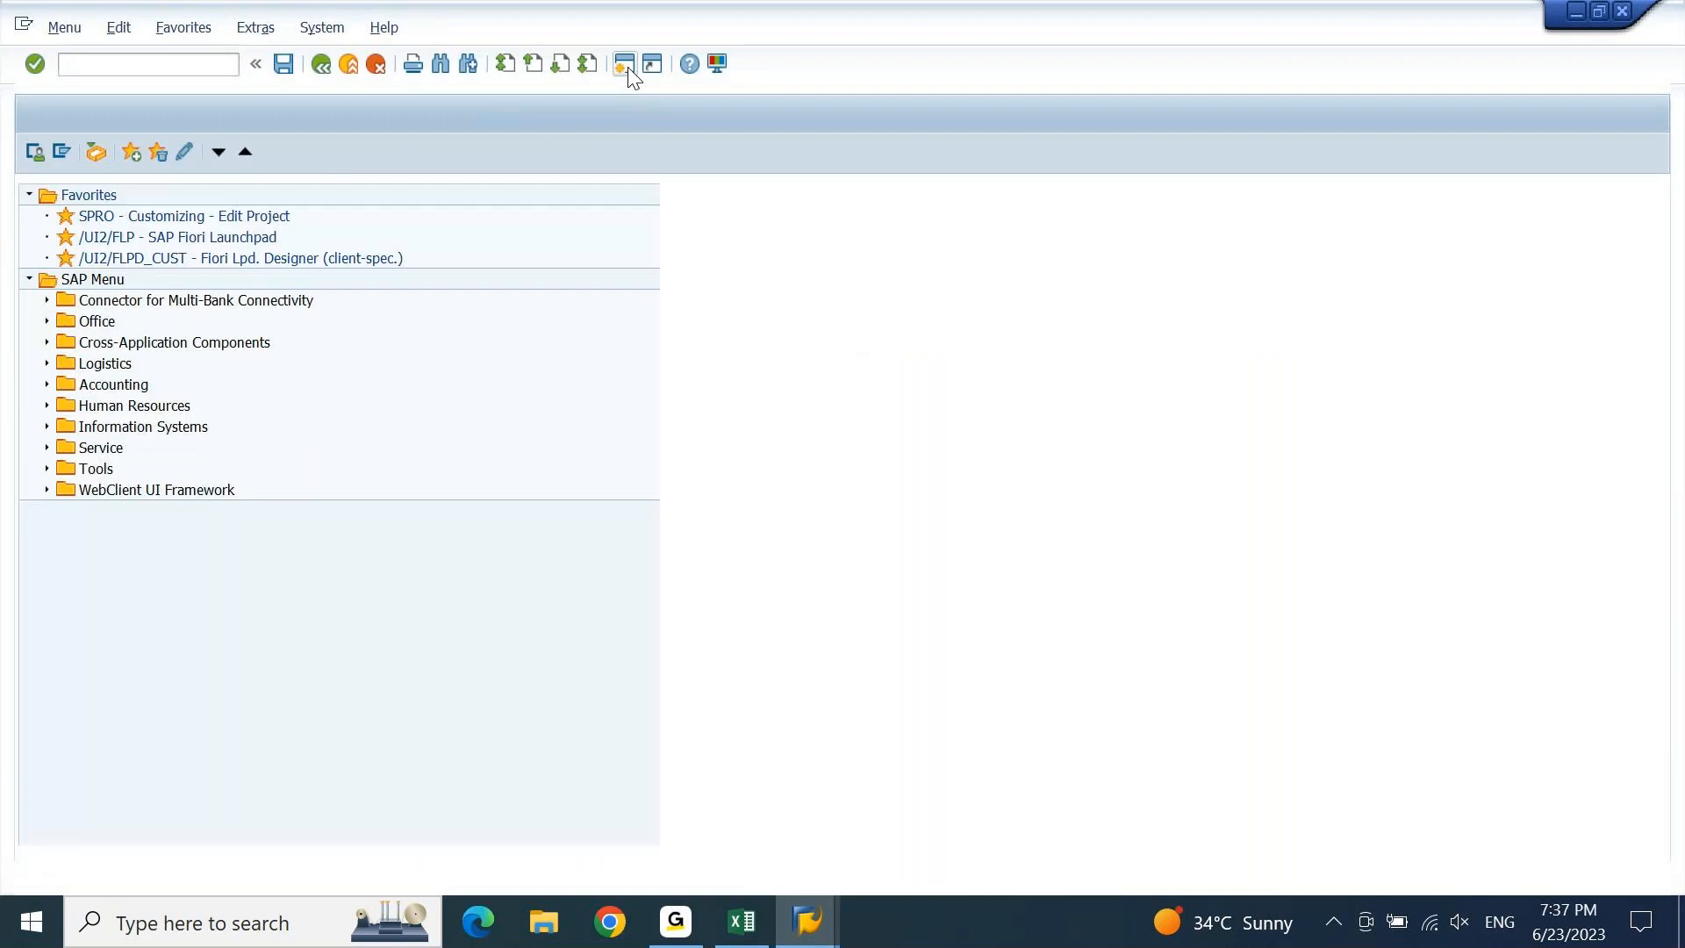
Start report S_ALR_87013611 with controlling area DEGR and periods 6 to 6.
key("Down")
key("Down")
key("Return")
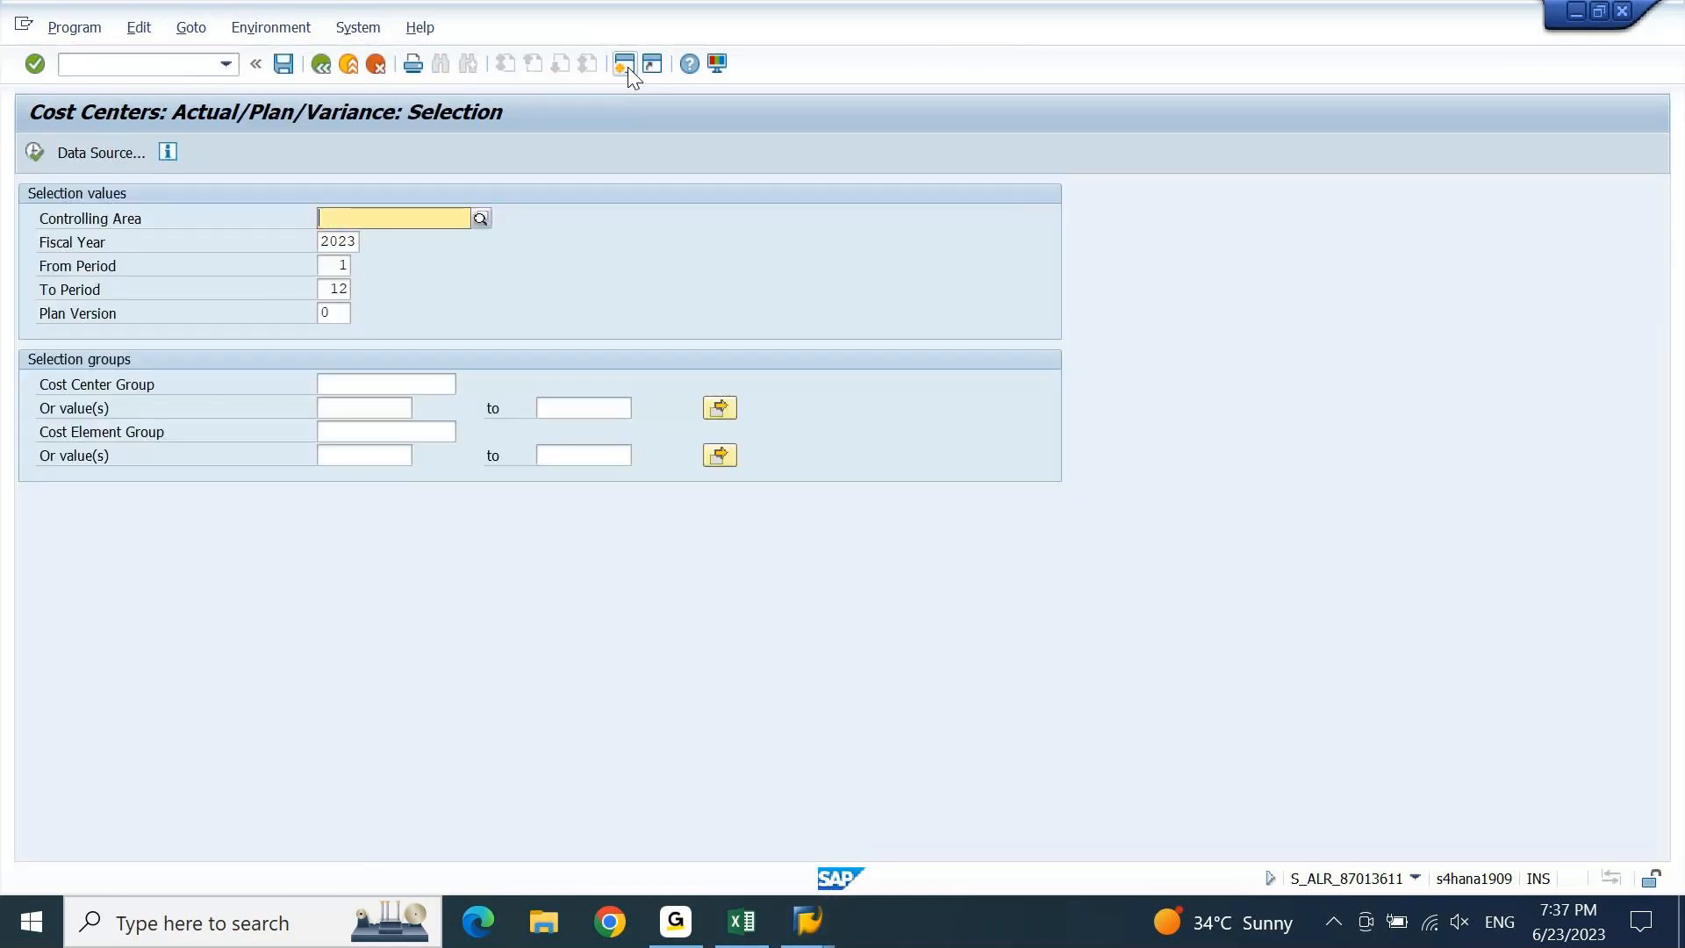
key("Down")
key("Tab")
key("Tab")
key("Tab")
key("Tab")
key("Tab")
type("6")
key("shift+Tab")
key("shift+Tab")
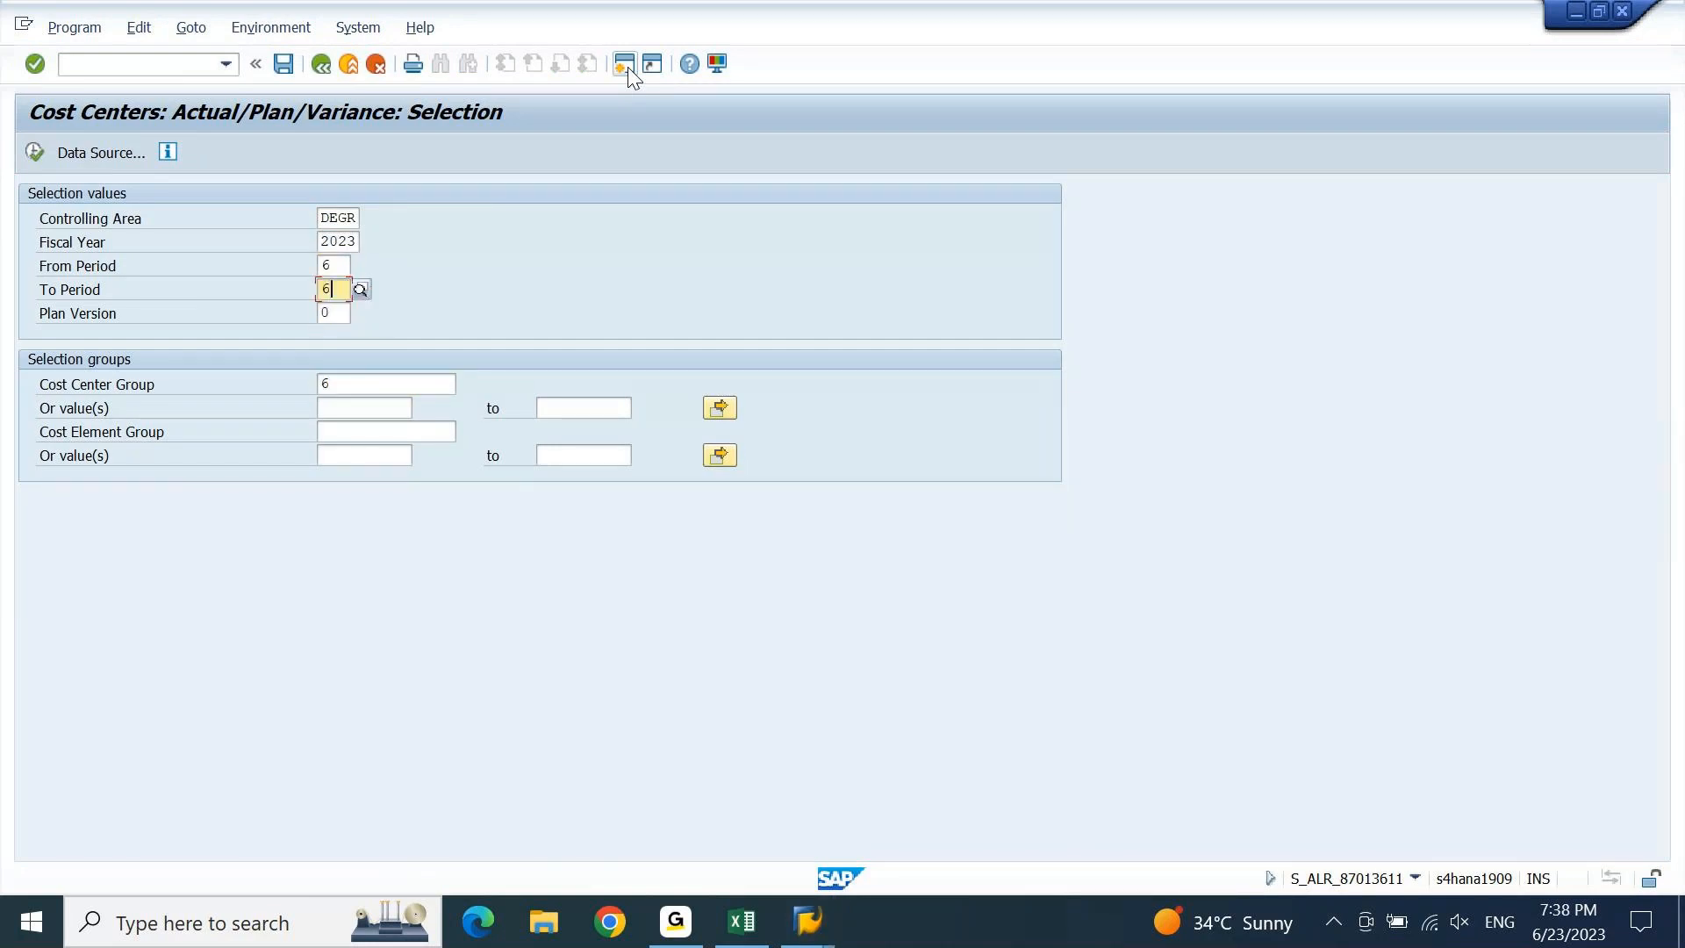
type("6")
key("Tab")
key("Tab")
Replace group DCRECCC1 with cost center ACSENCC and run the report, showing 52.500,00 actual costs.
key("Down")
key("F8")
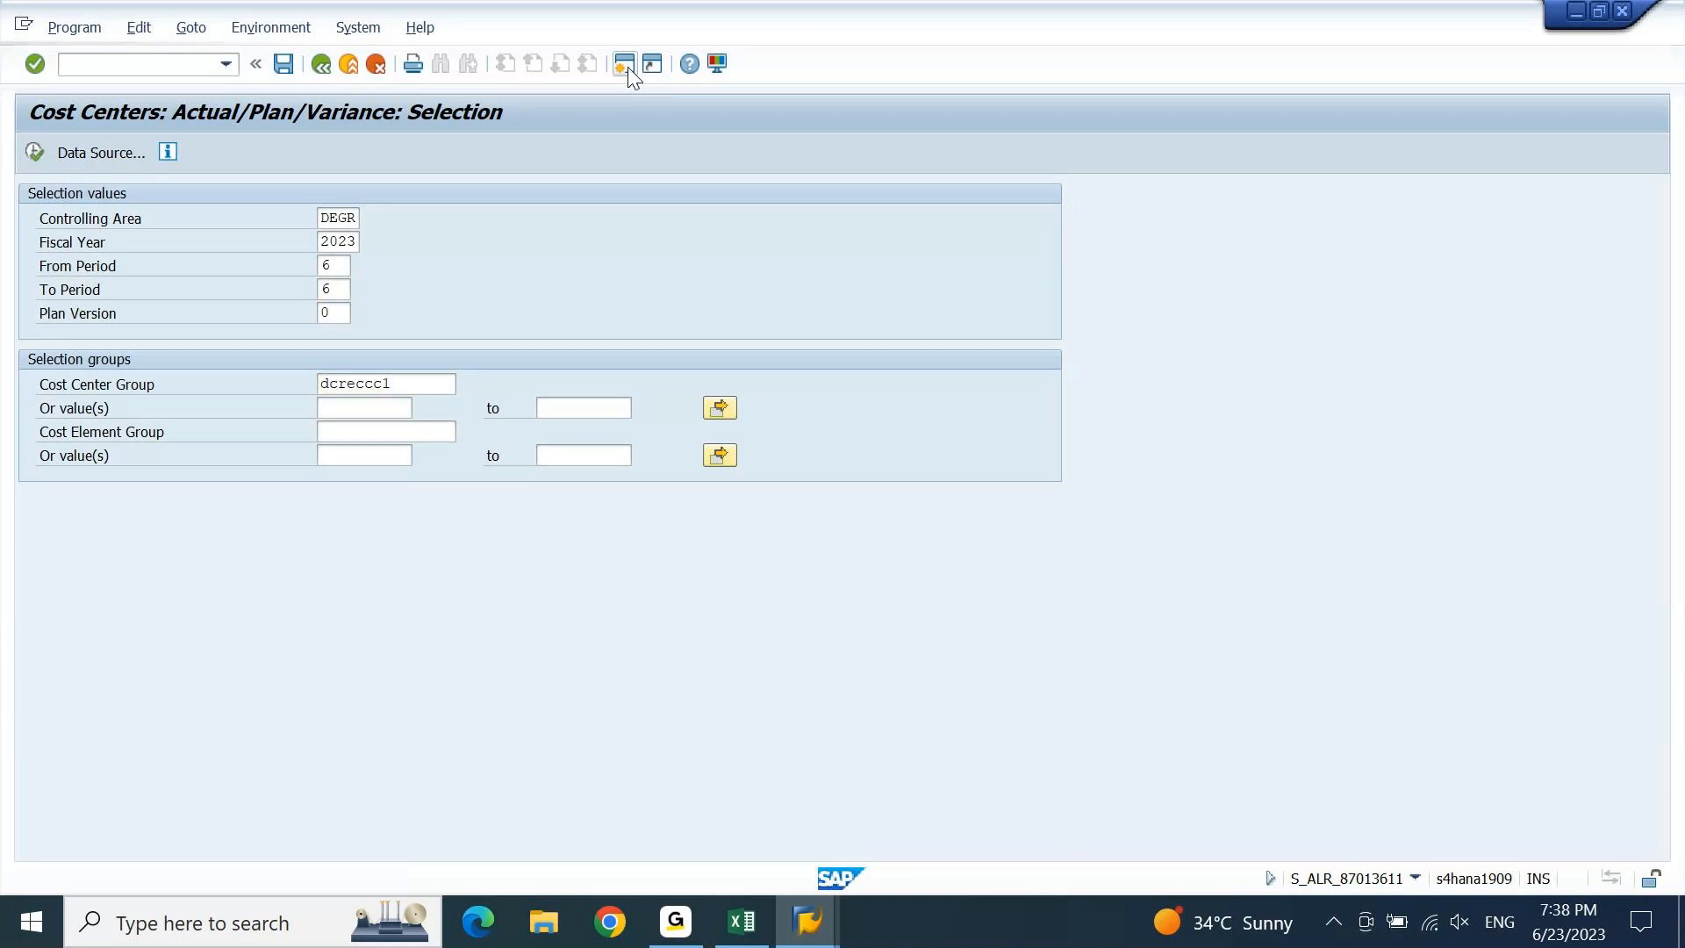
key("Home")
key("shift+Right")
key("shift+Right")
key("shift+Right")
key("shift+Right")
key("shift+Right")
key("shift+Right")
key("shift+Right")
key("shift+Right")
key("BackSpace")
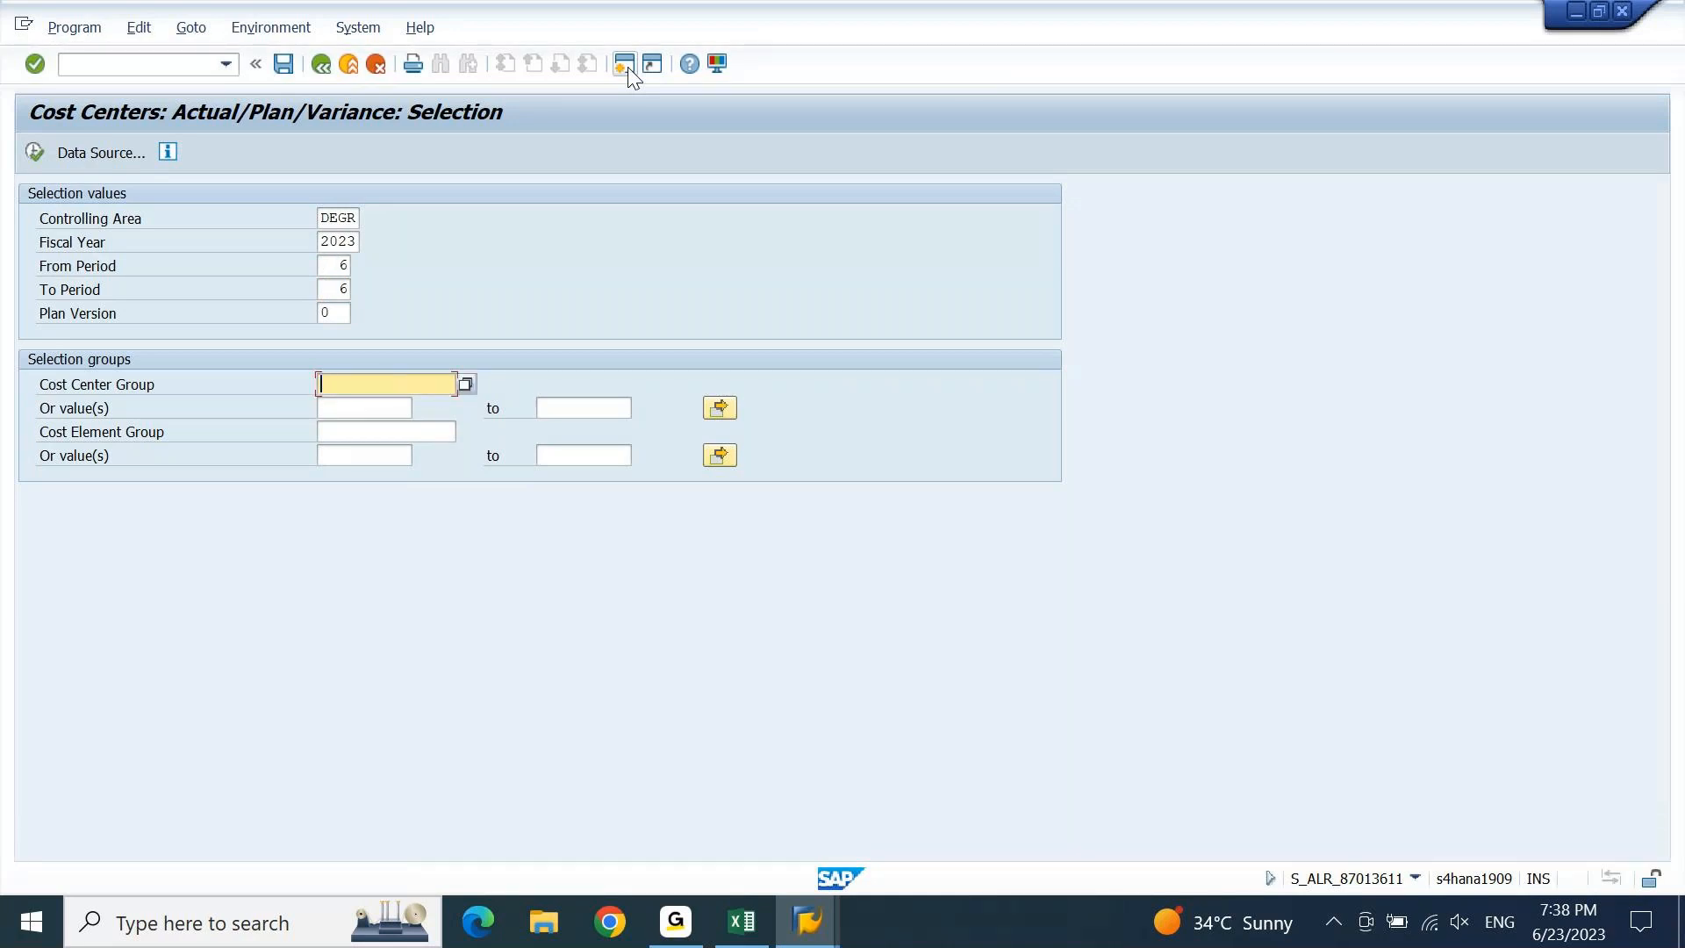
key("Tab")
key("Down")
key("Return")
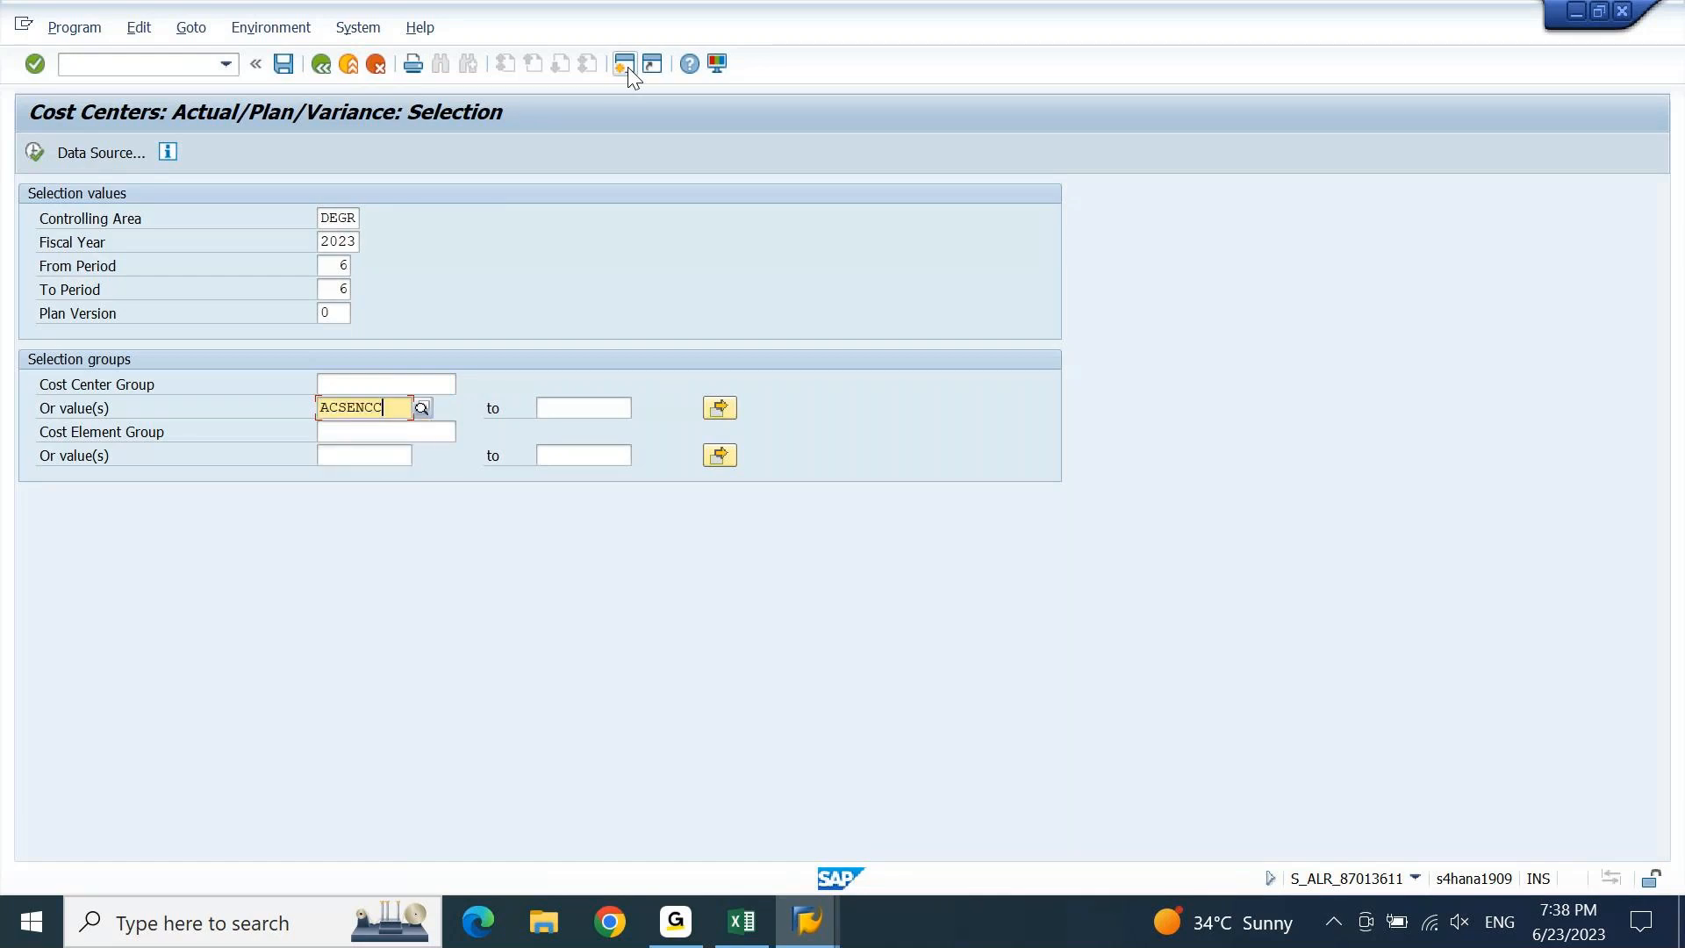
key("F8")
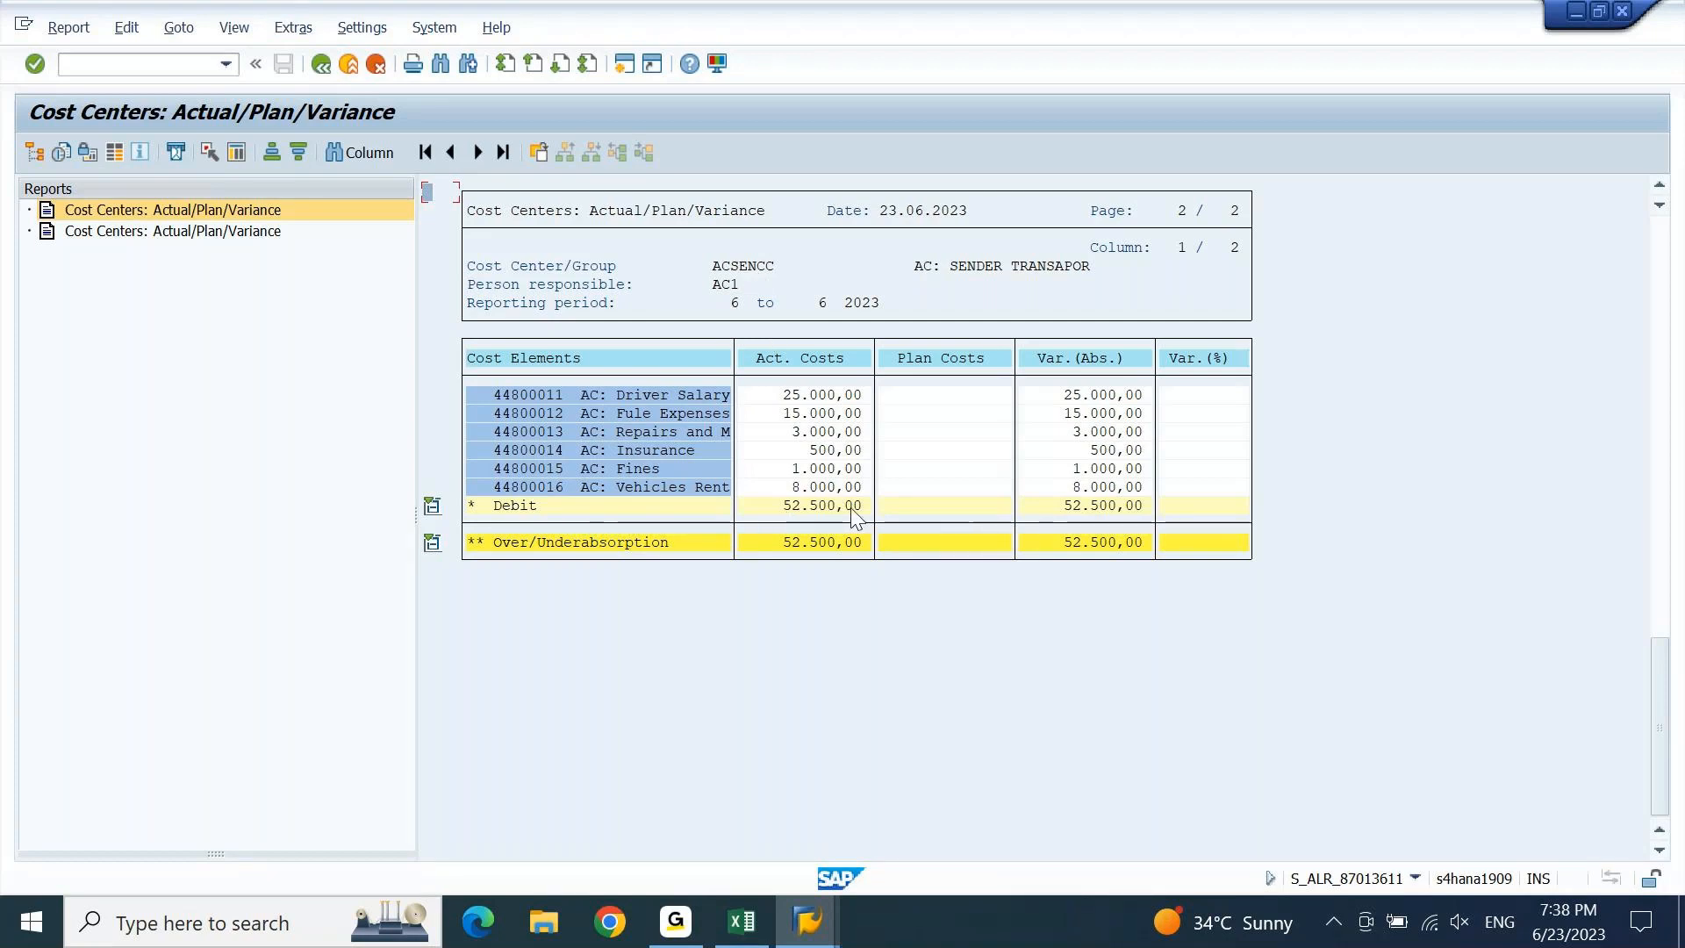
left_click(807, 922)
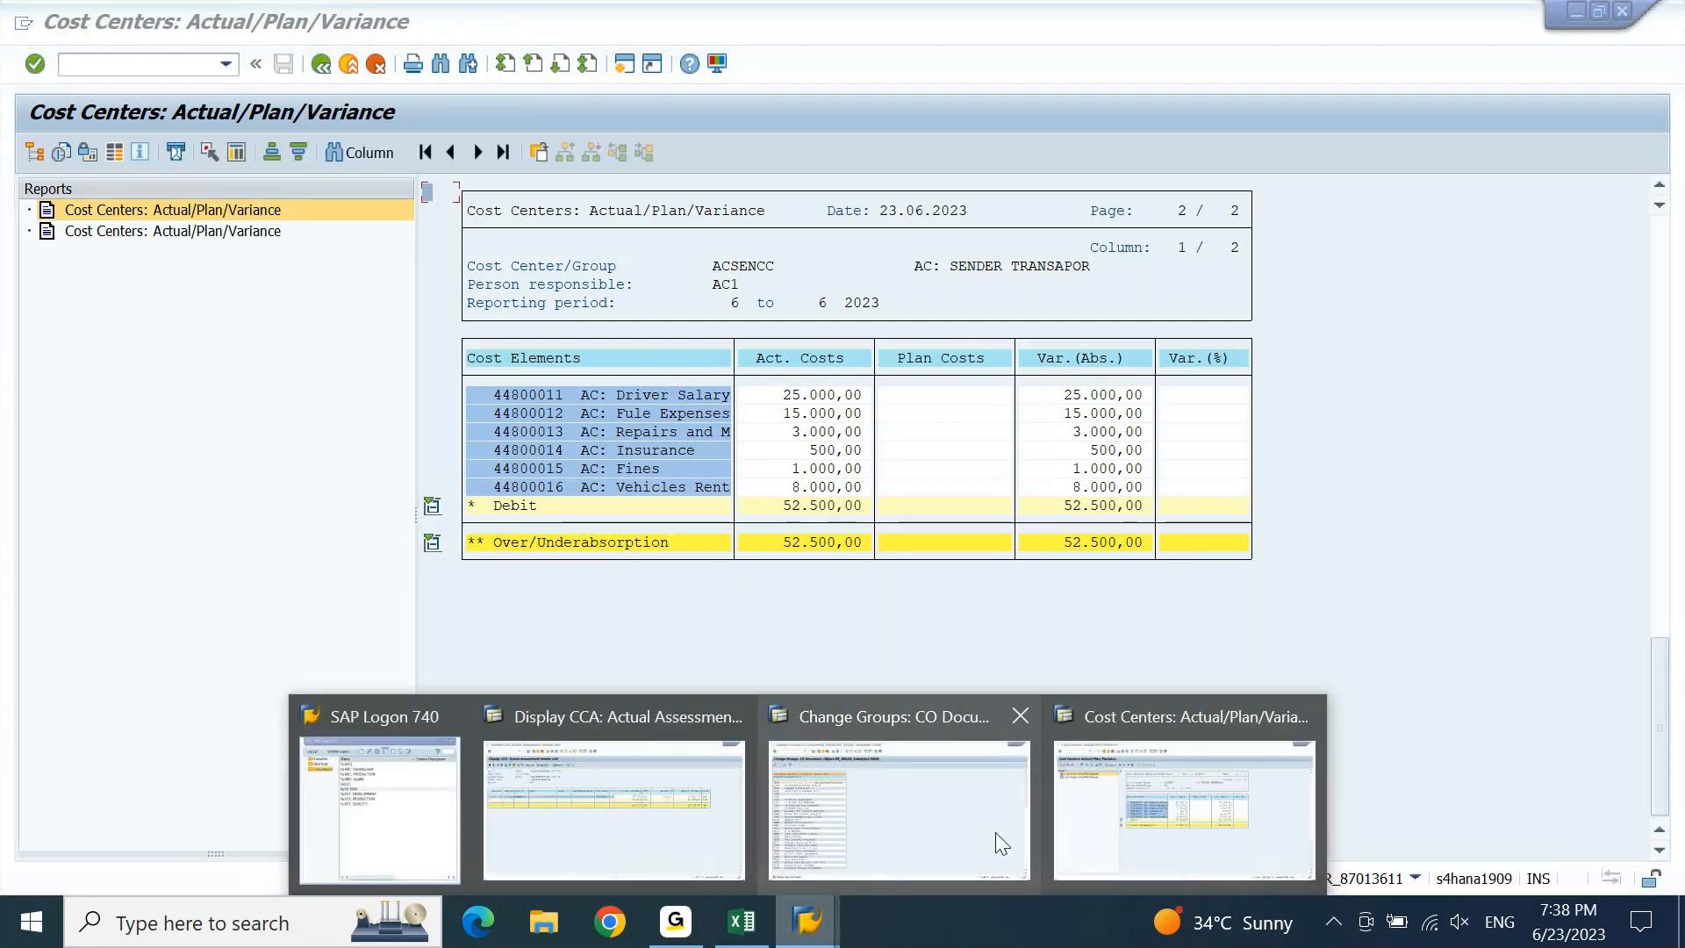
Return to segment AC001 in the assessment sender list and display its receivers.
left_click(541, 829)
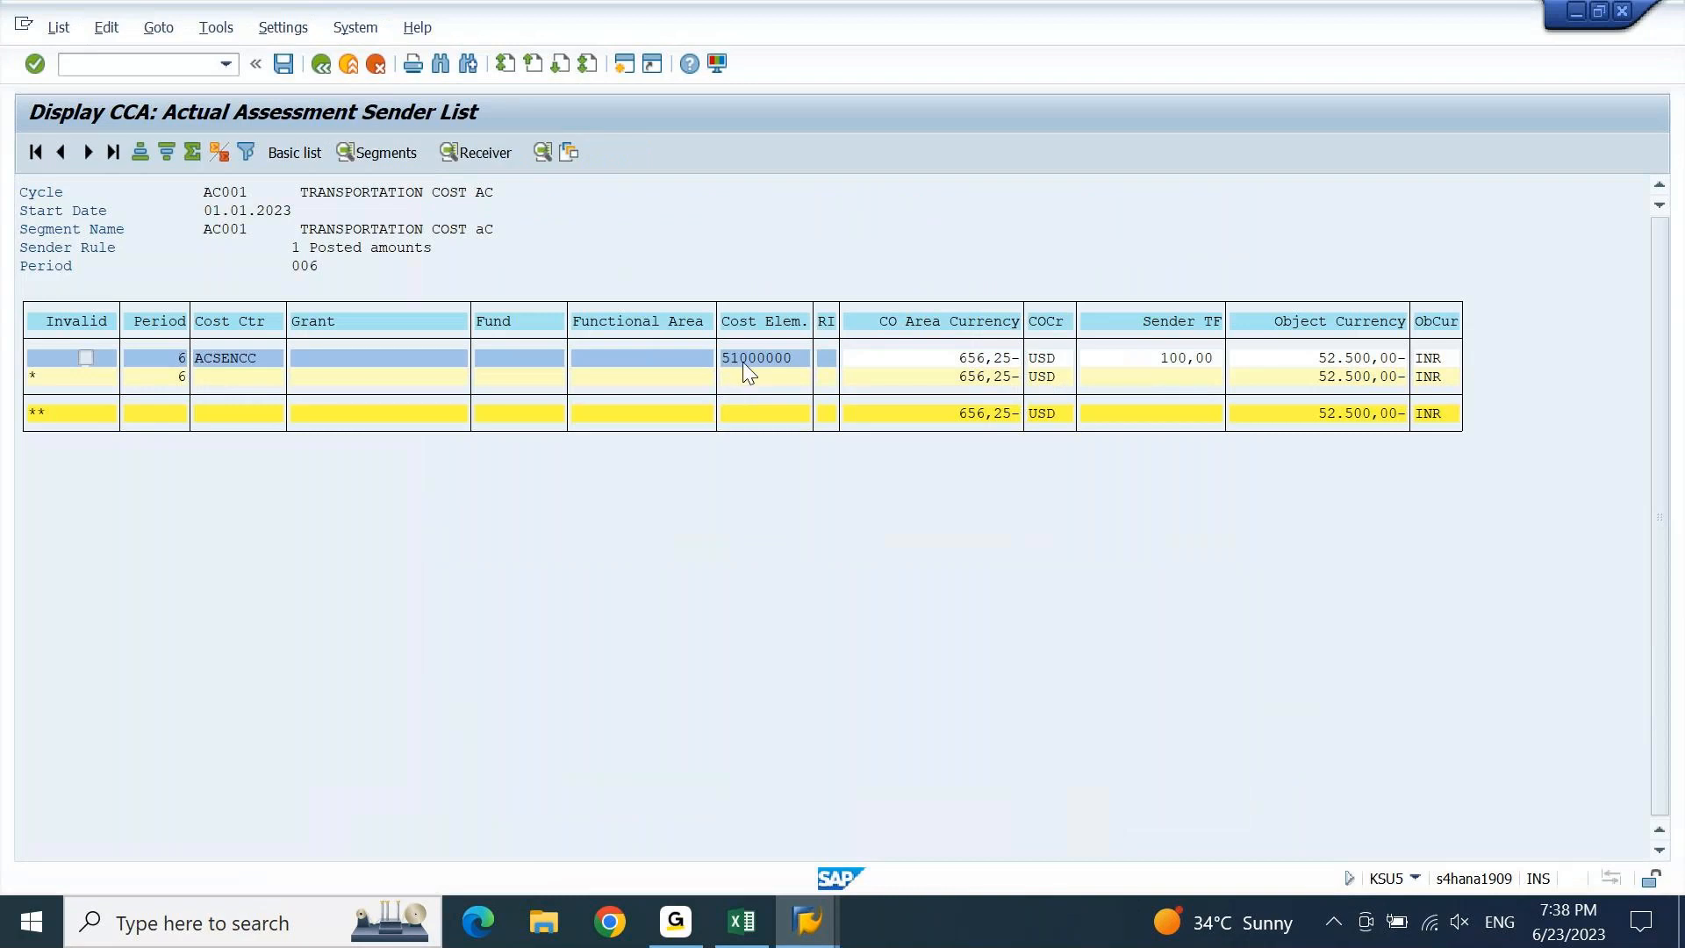
double_click(812, 372)
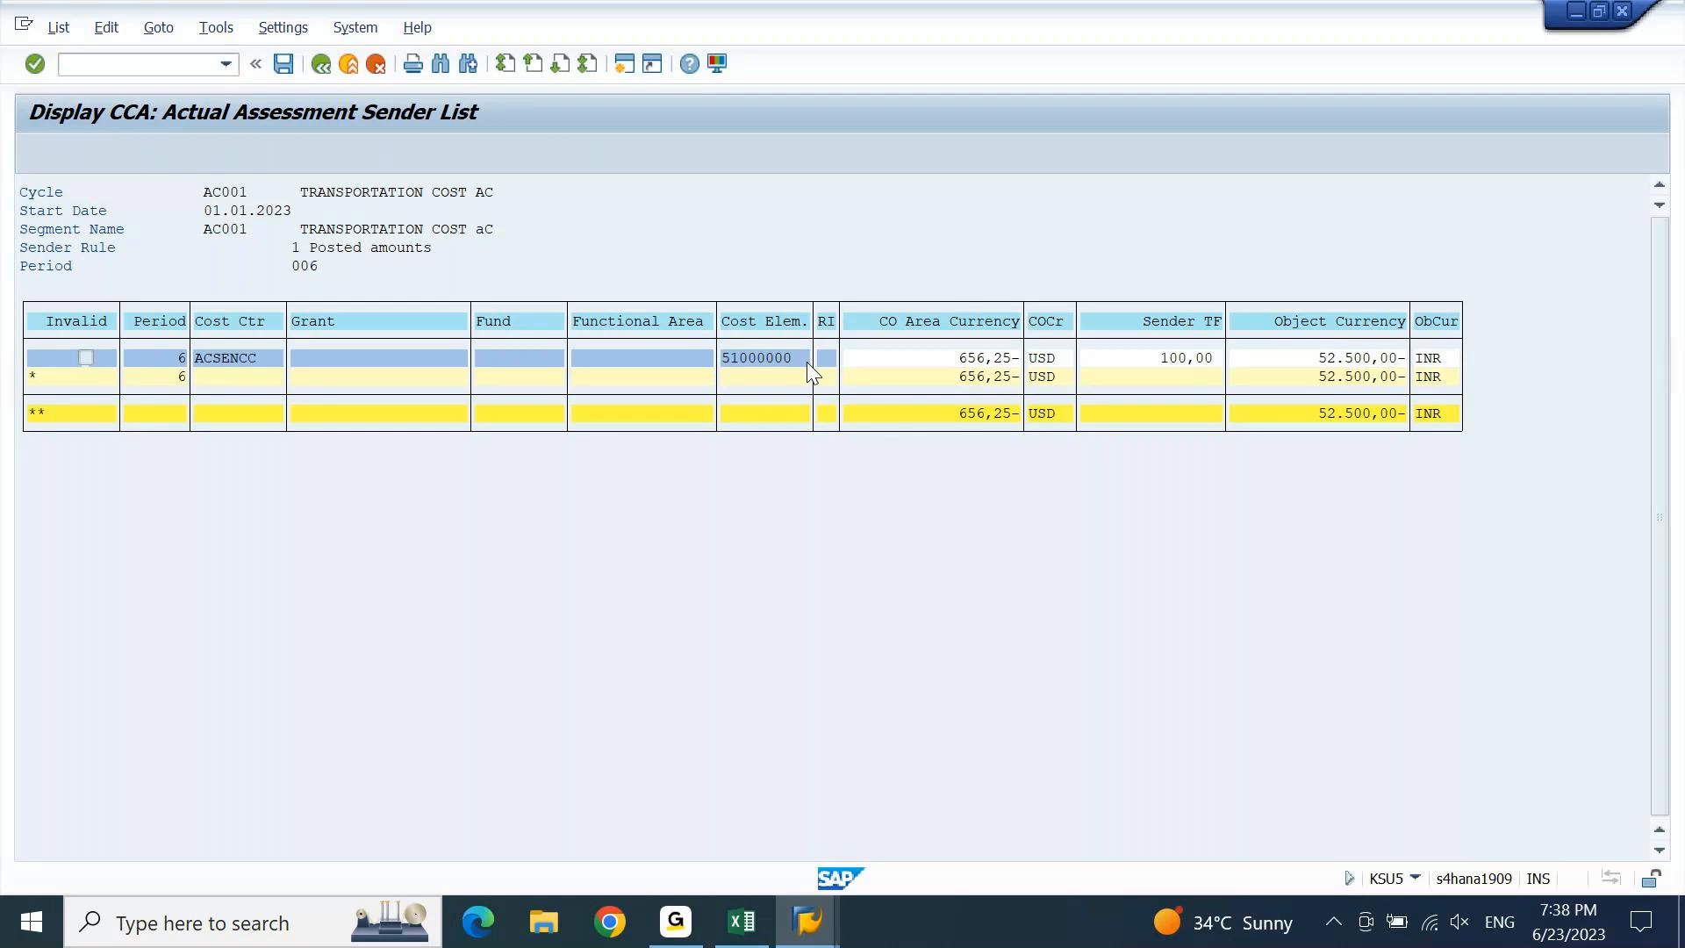
key("F3")
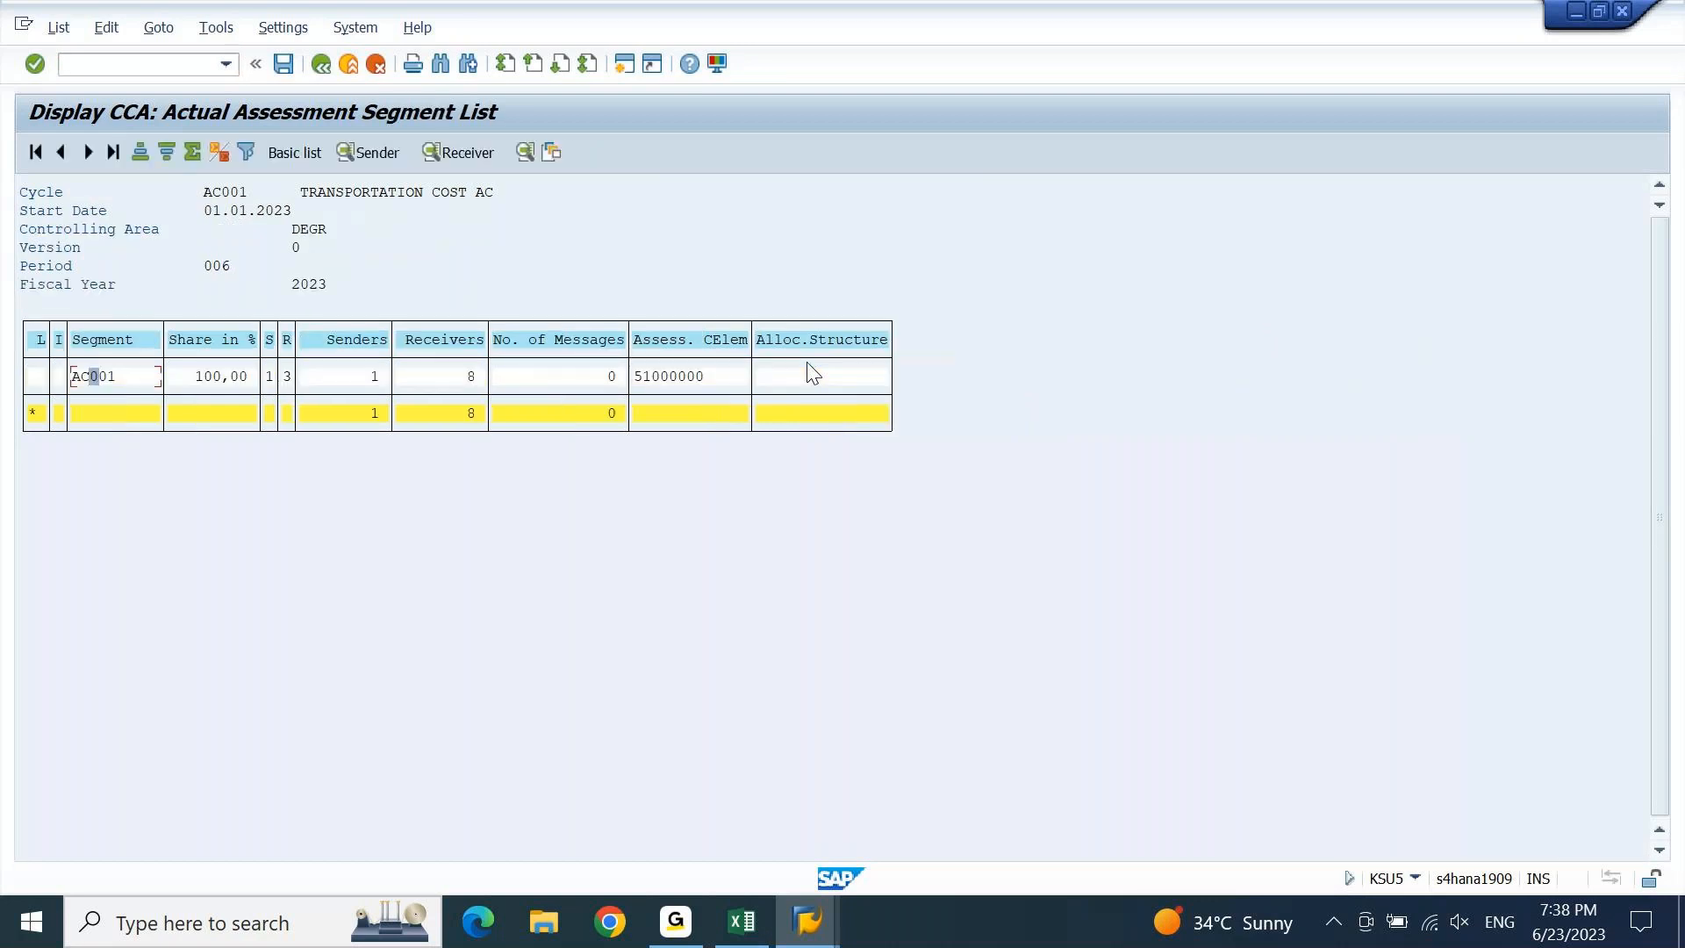
left_click(119, 375)
left_click(465, 152)
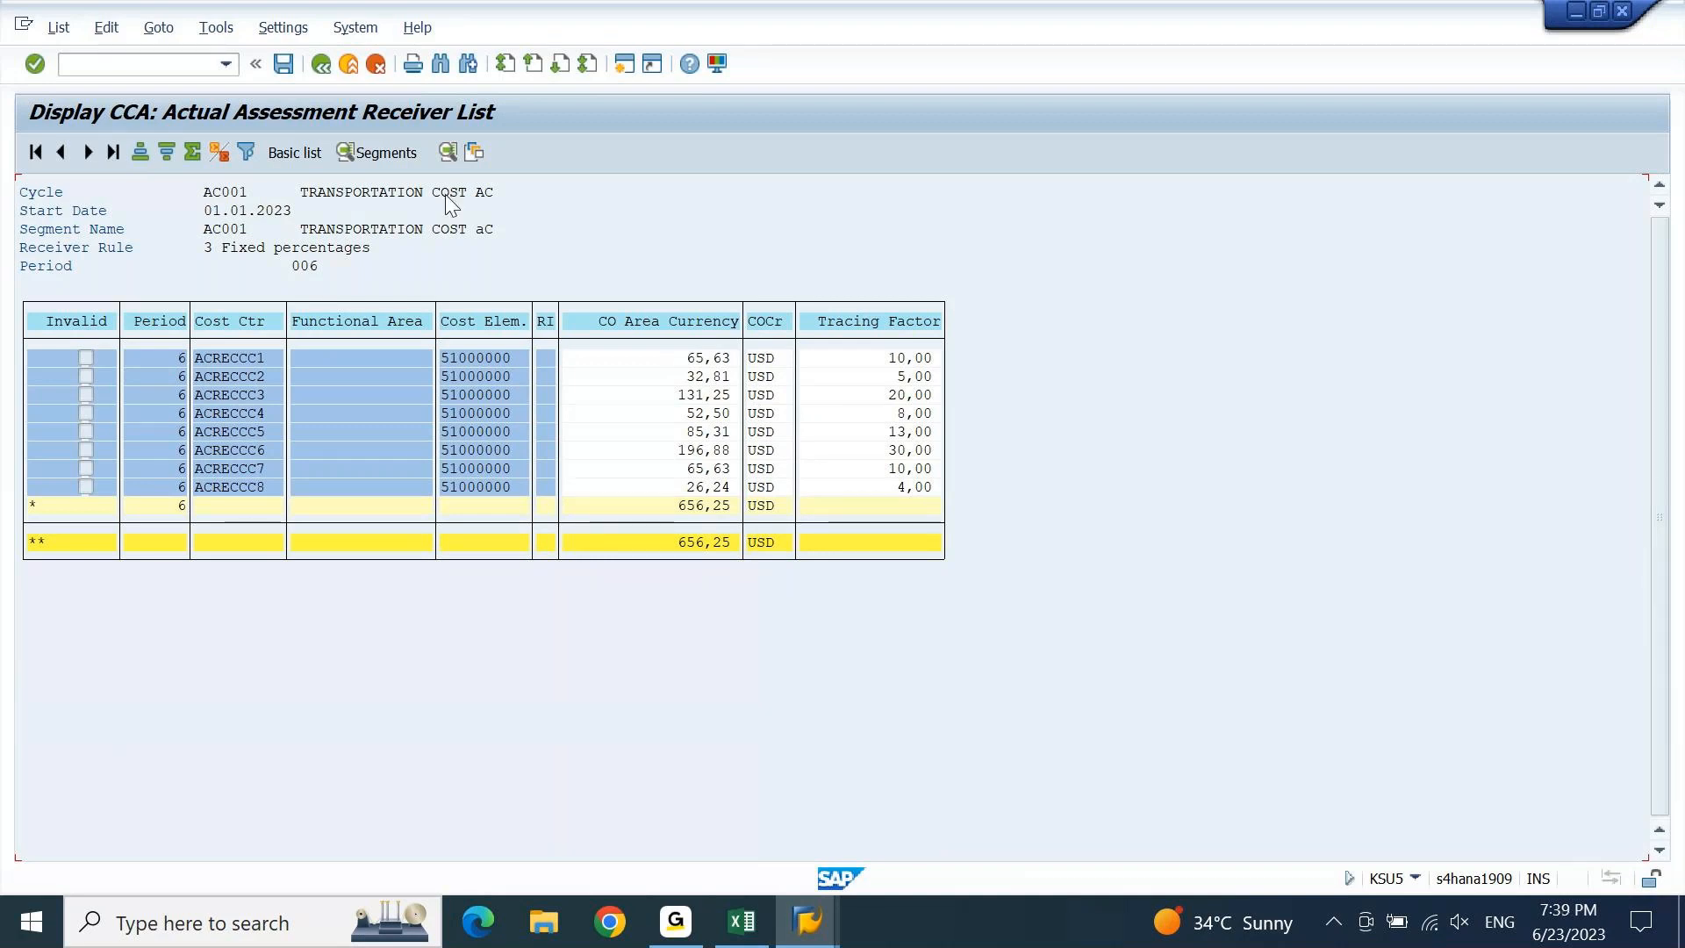
Show all hidden fields in the receiver list layout, revealing ACRECCC1's 5.250,00 INR share.
left_click(285, 30)
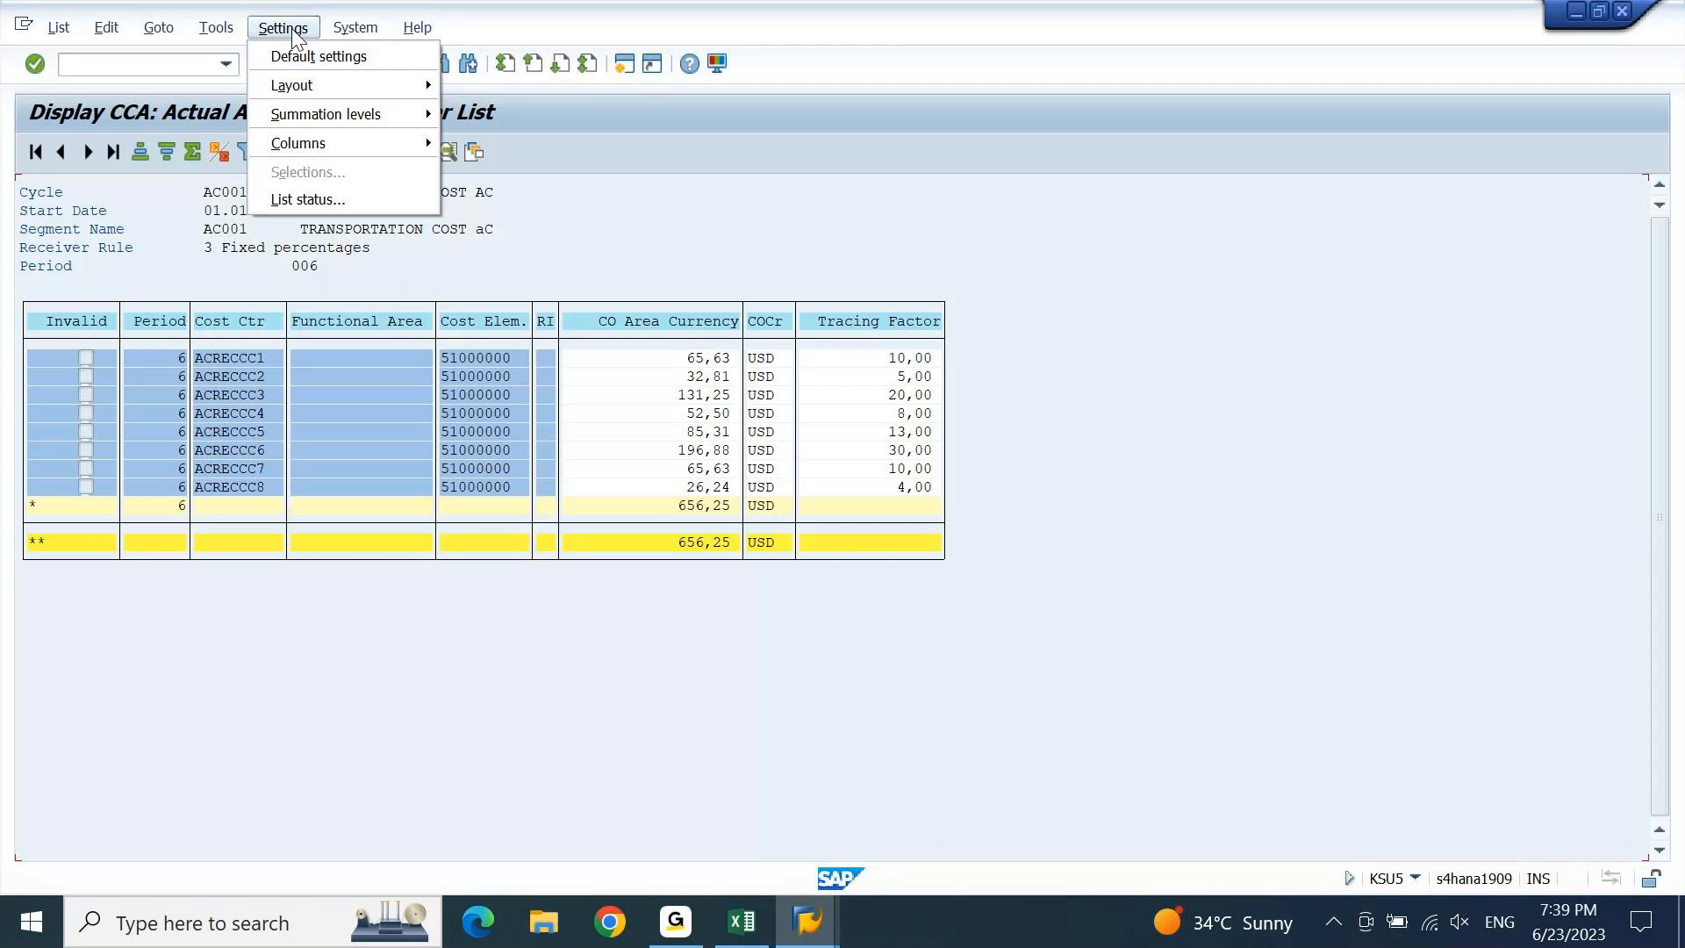
mouse_move(308, 93)
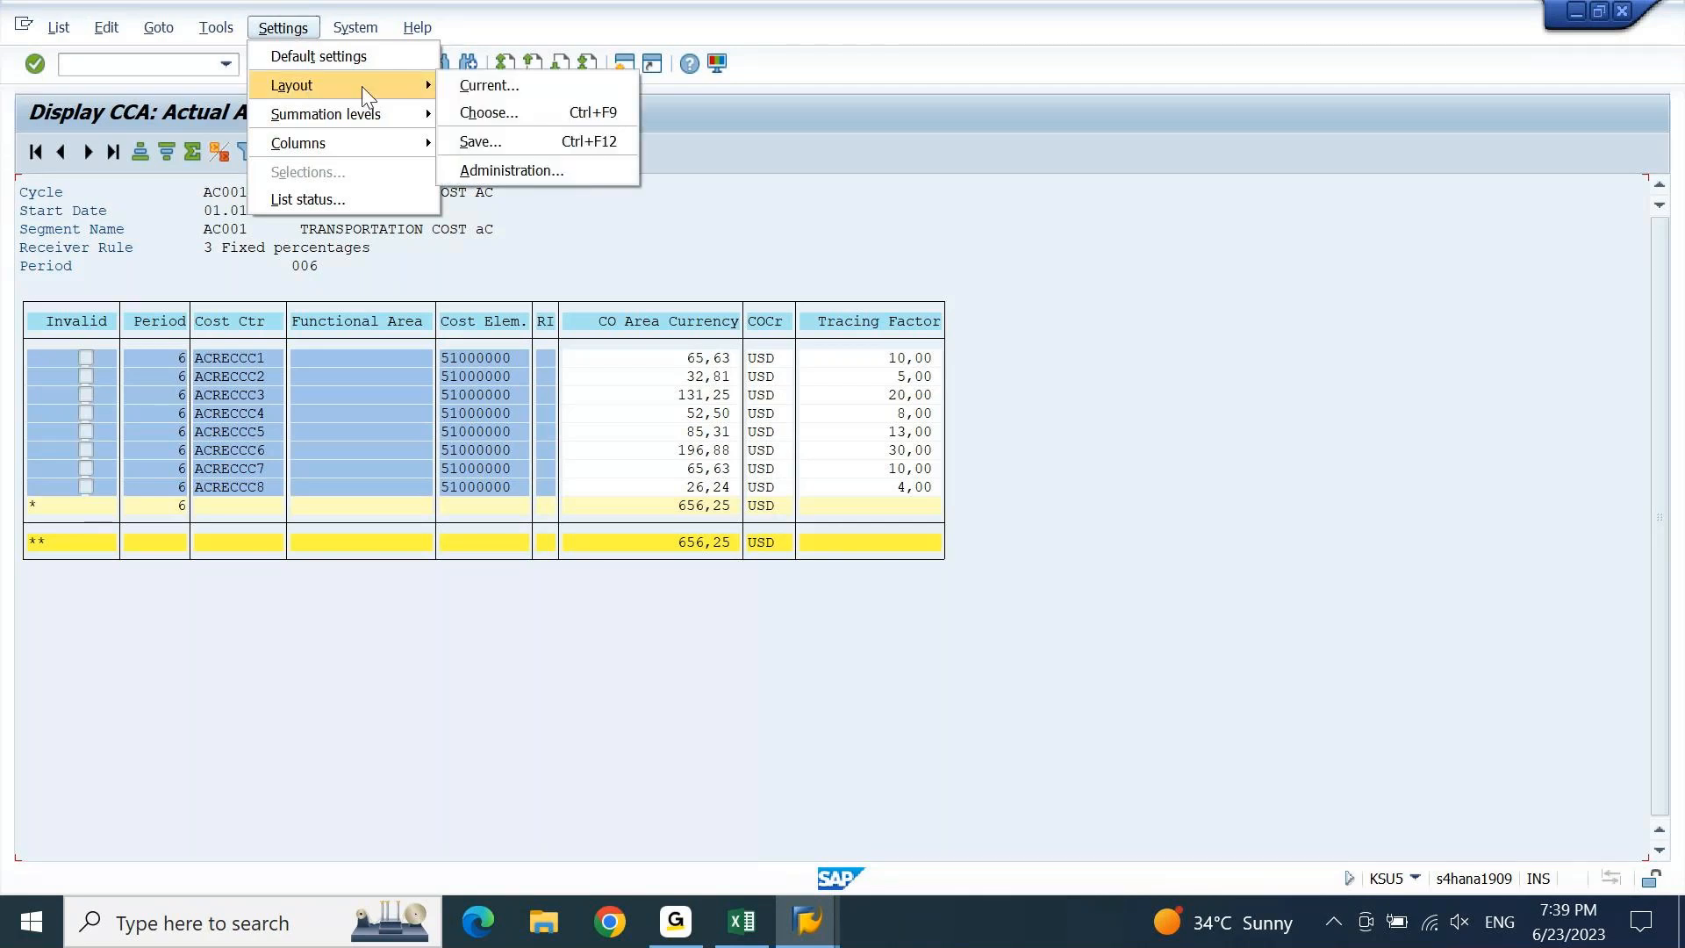
left_click(538, 85)
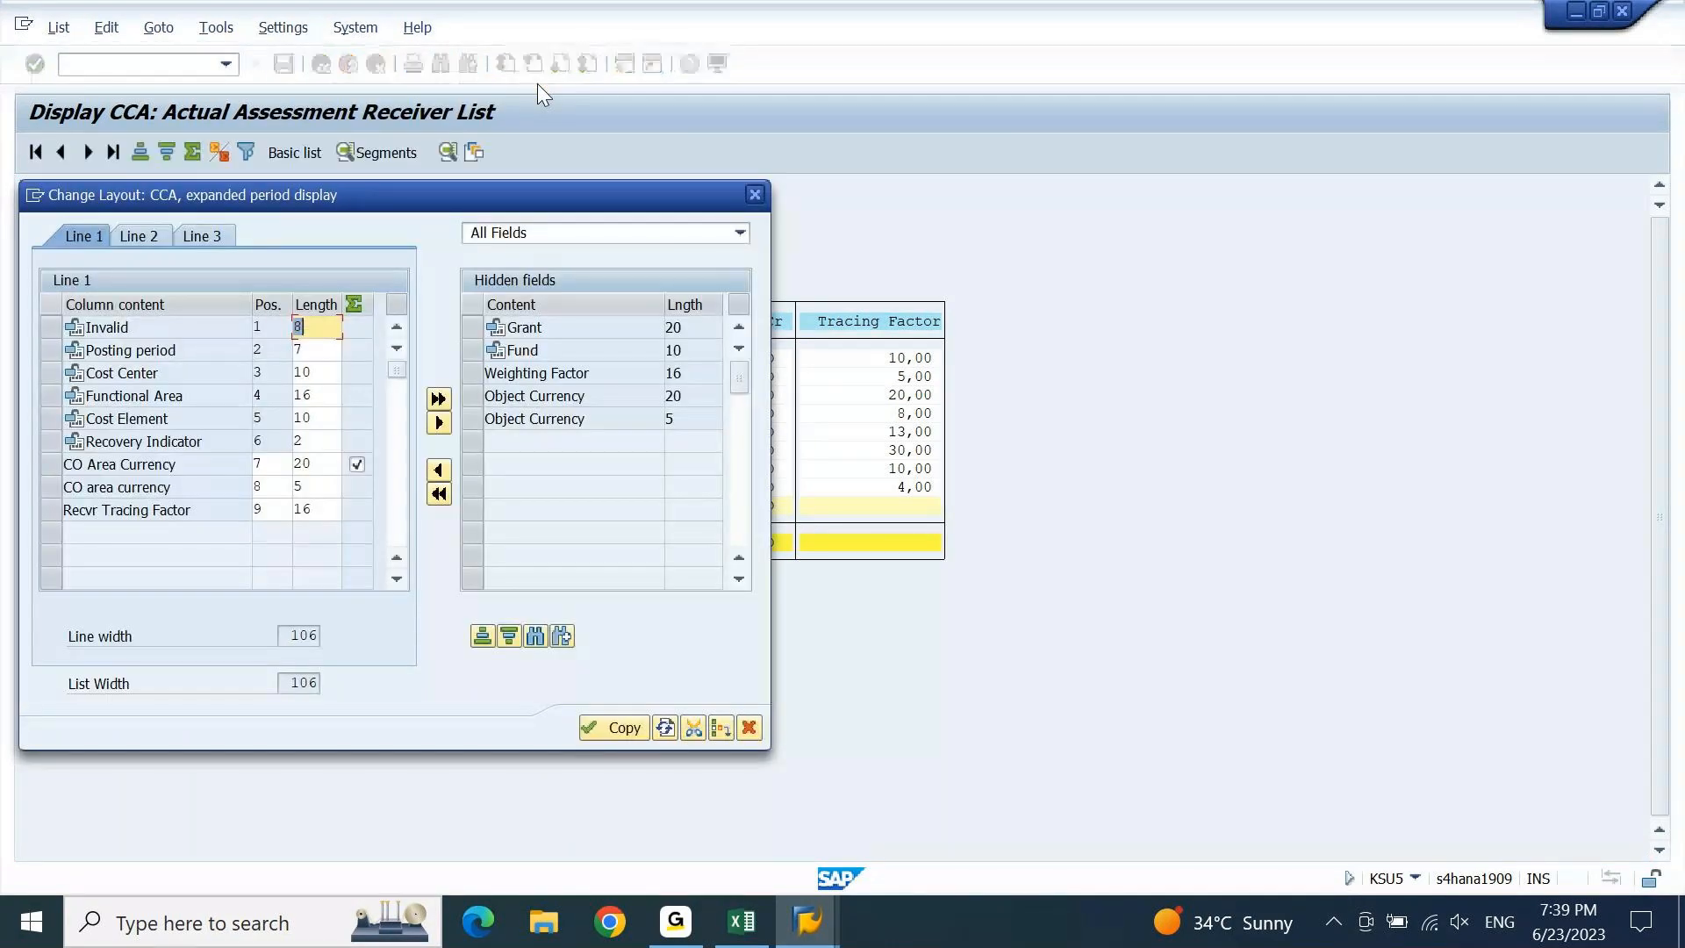
left_click(507, 397)
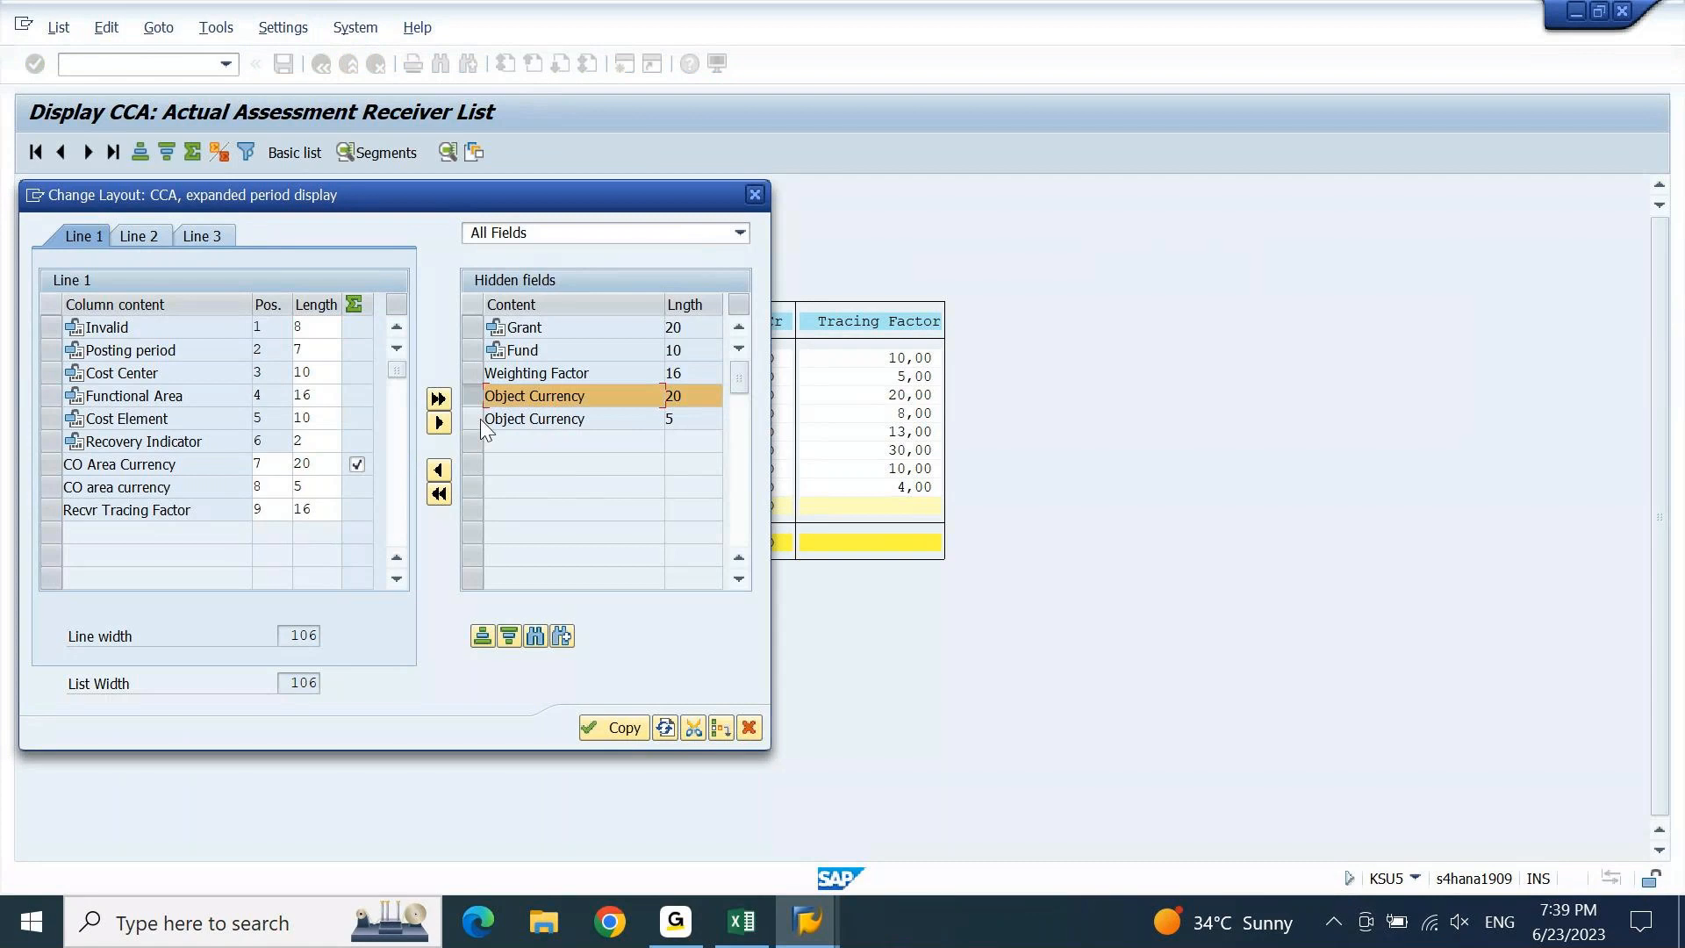
left_click(481, 419, "shift")
left_click(442, 496)
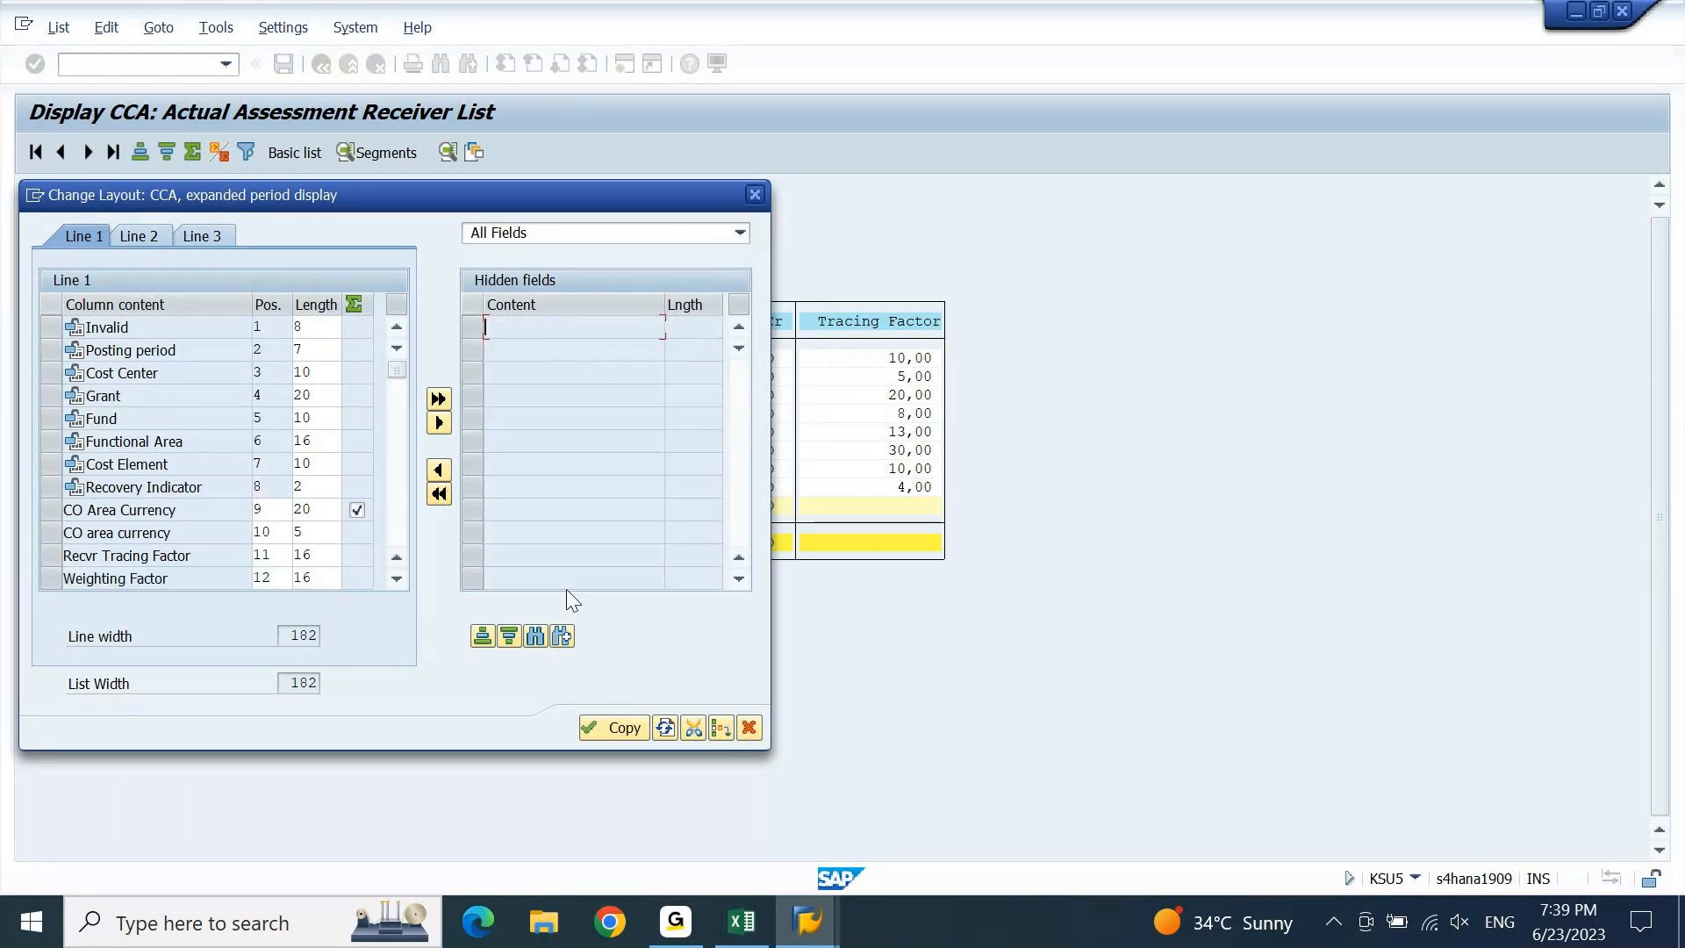
left_click(603, 733)
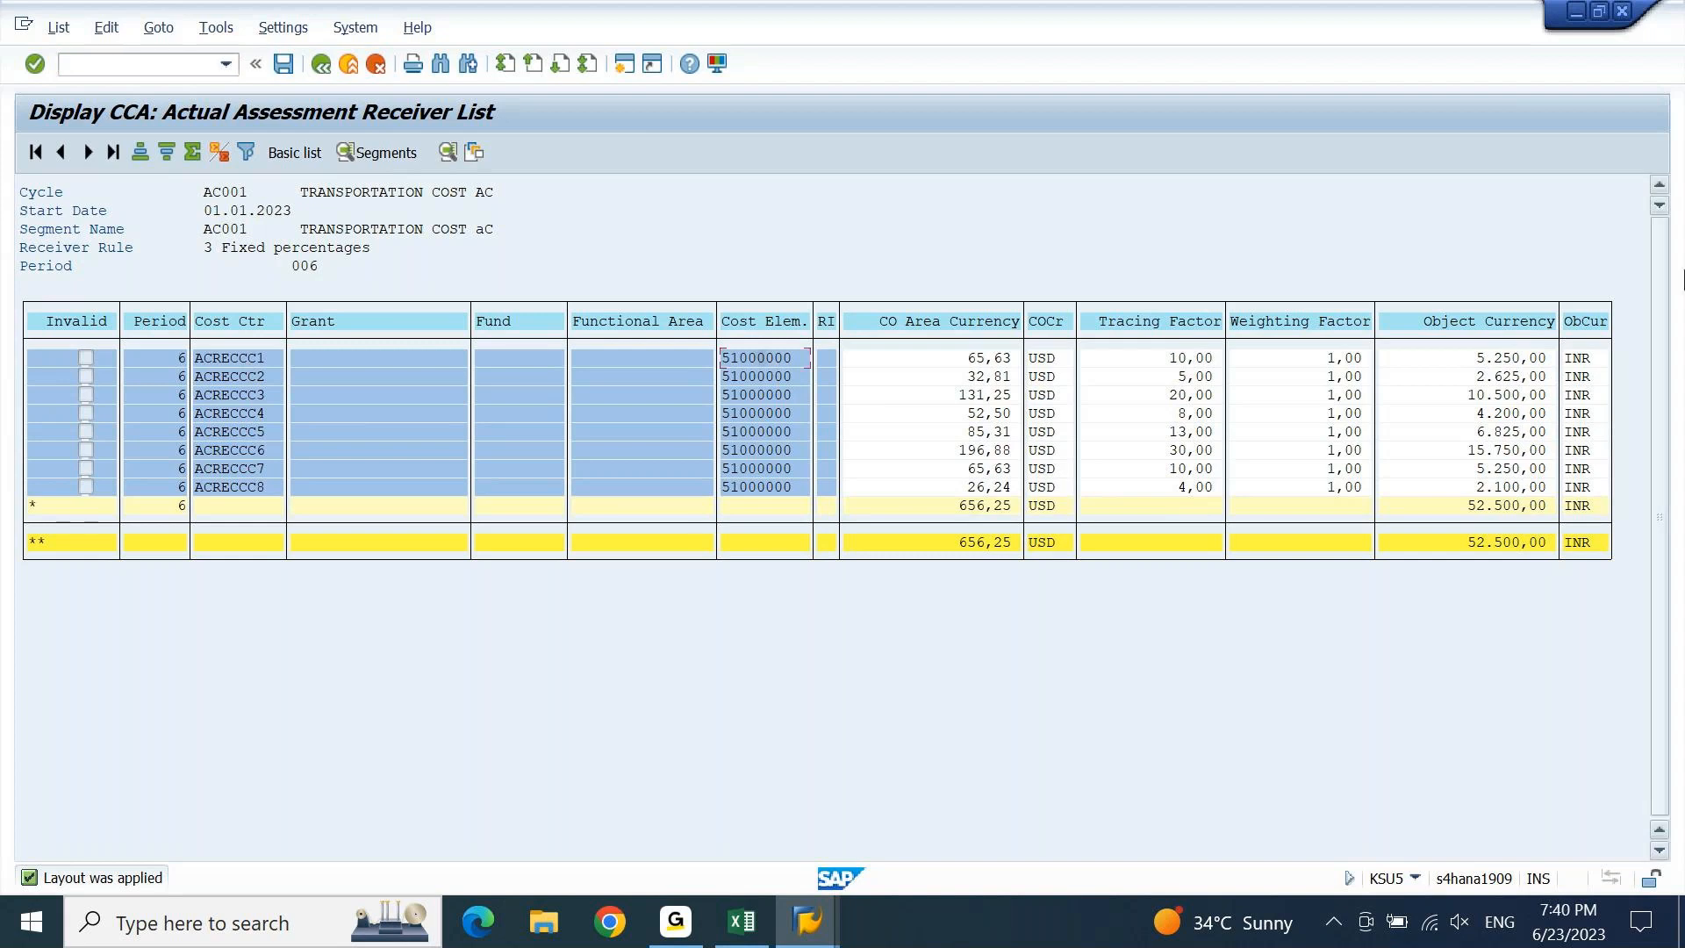
left_click(1525, 360)
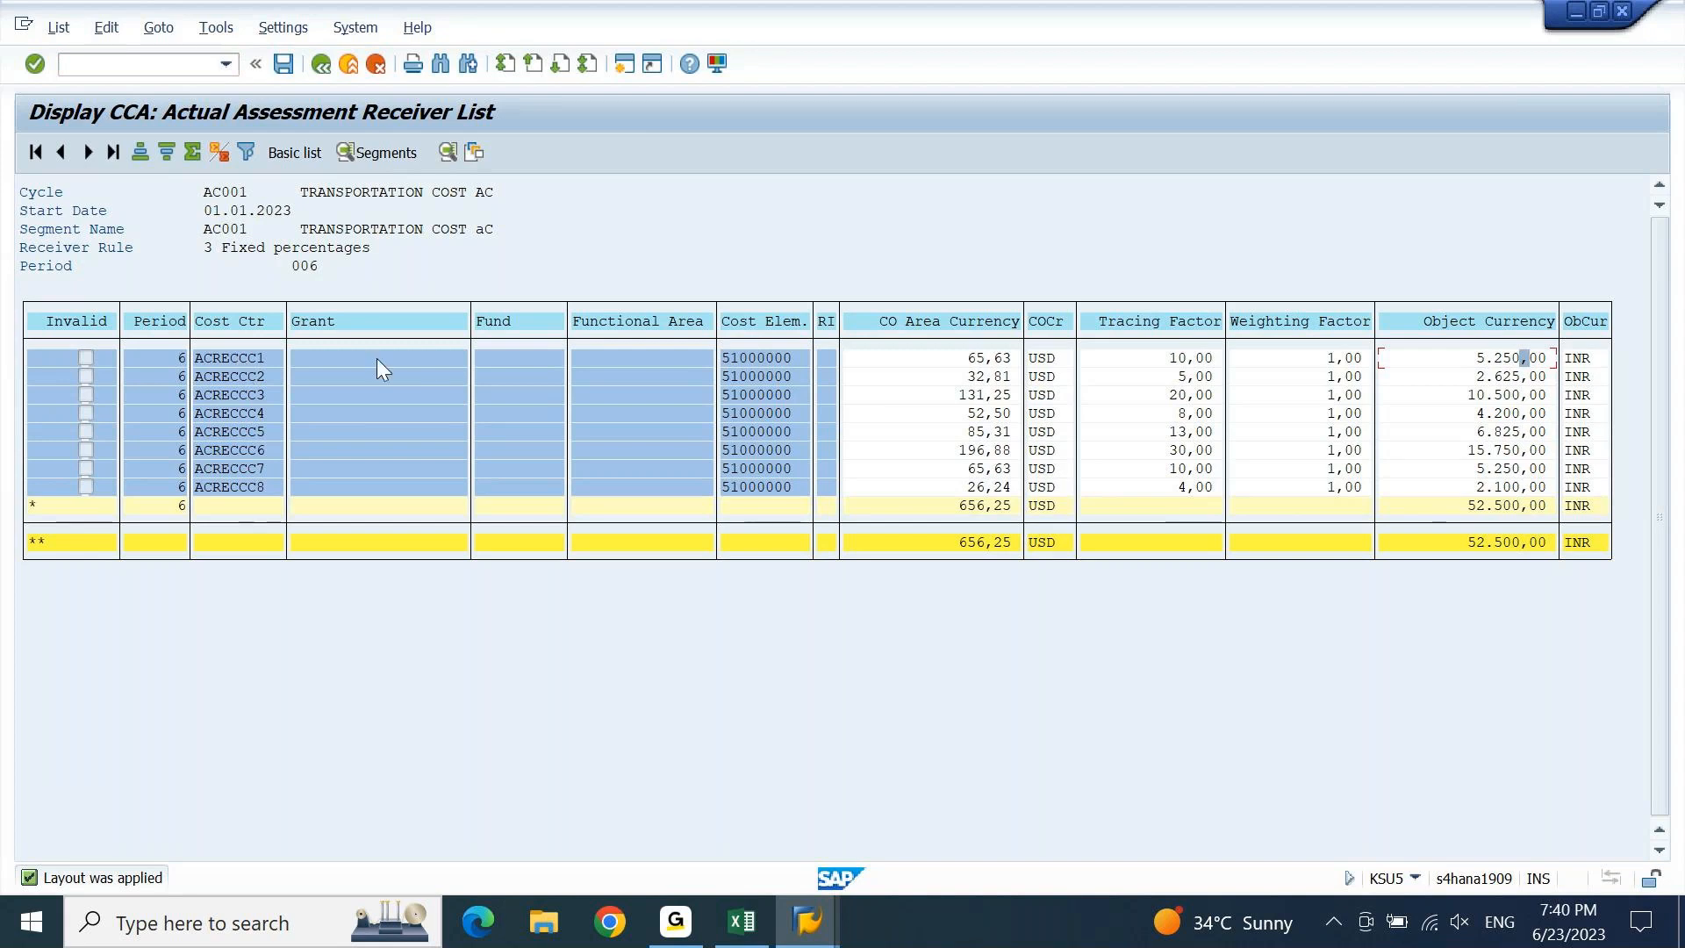
left_click(742, 932)
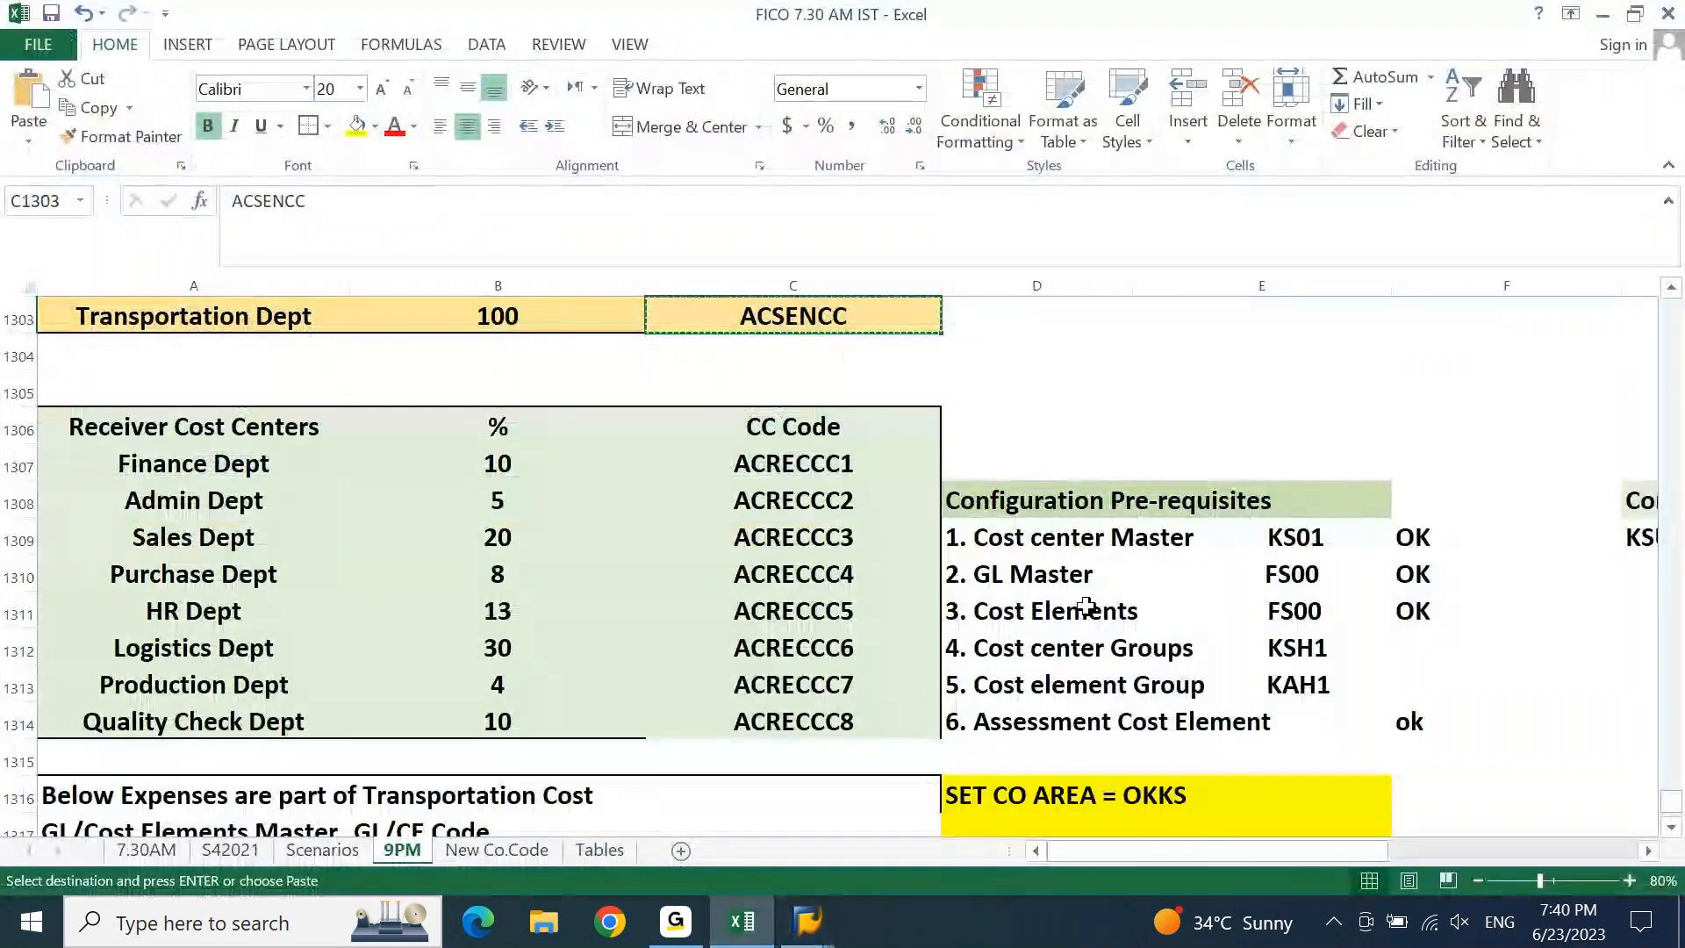
Check the Excel distribution total of 52500 and the Finance Dept distribution and assessment formulas.
key("Right")
key("Right")
key("Right")
key("Right")
key("Right")
key("Right")
key("Up")
key("Up")
key("Up")
key("Up")
key("Up")
key("Up")
key("Up")
key("Up")
key("Up")
key("Up")
key("Up")
key("Up")
key("Up")
key("Up")
key("Up")
key("Up")
key("Up")
key("Up")
key("Up")
key("Up")
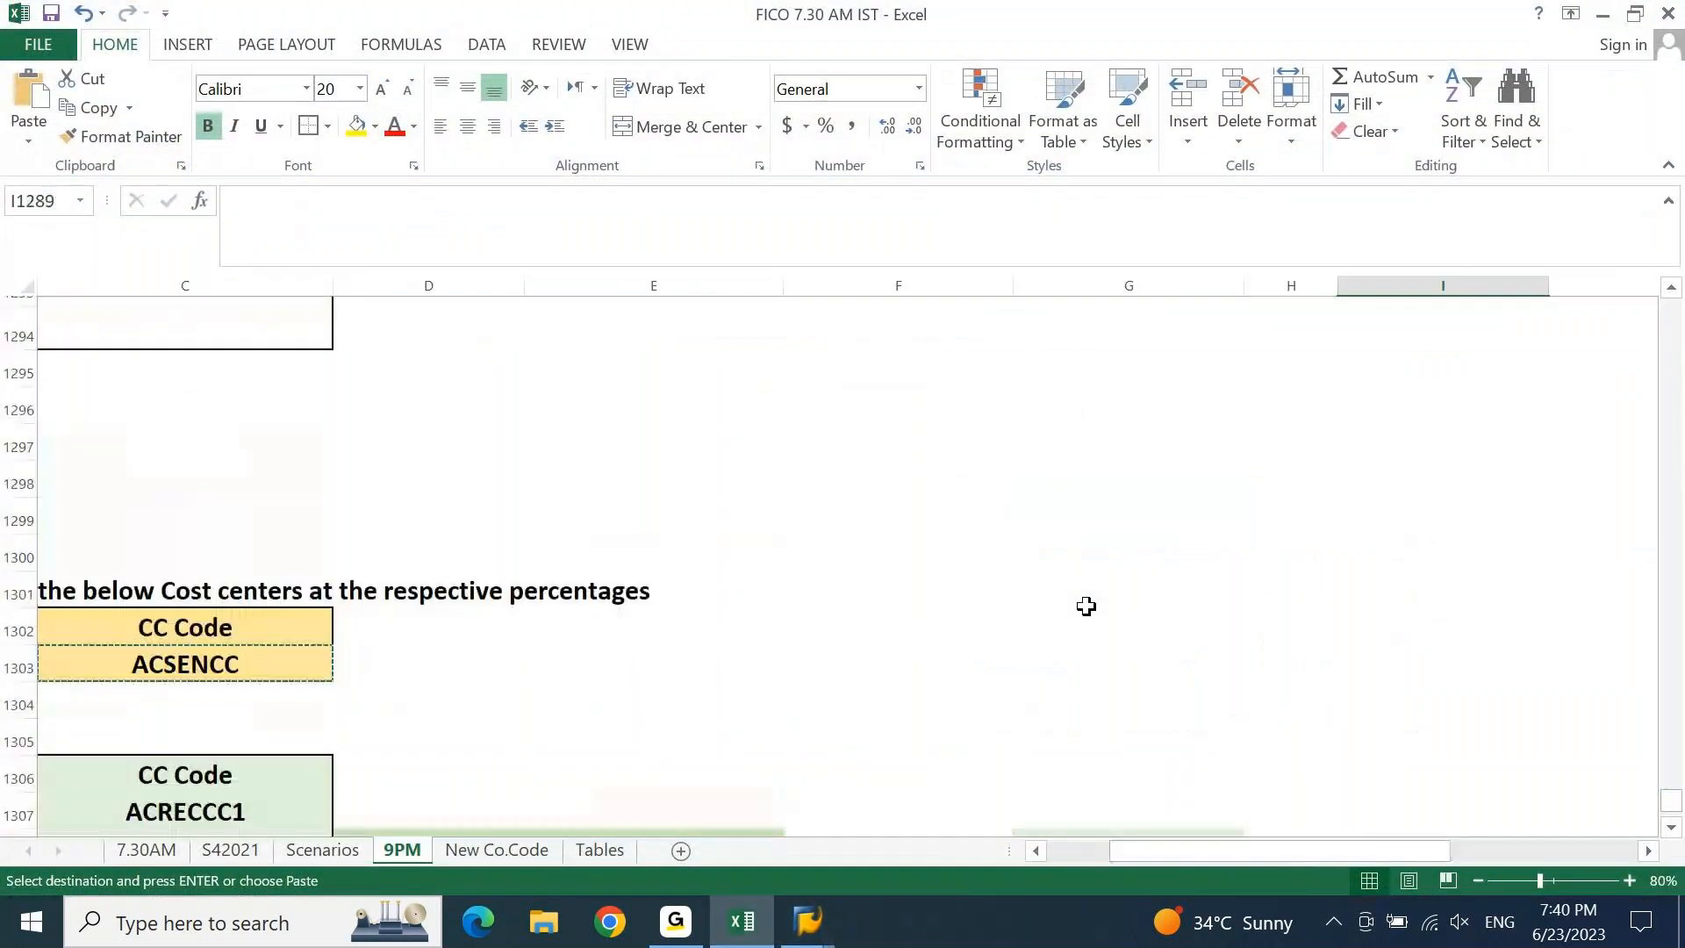
key("Left")
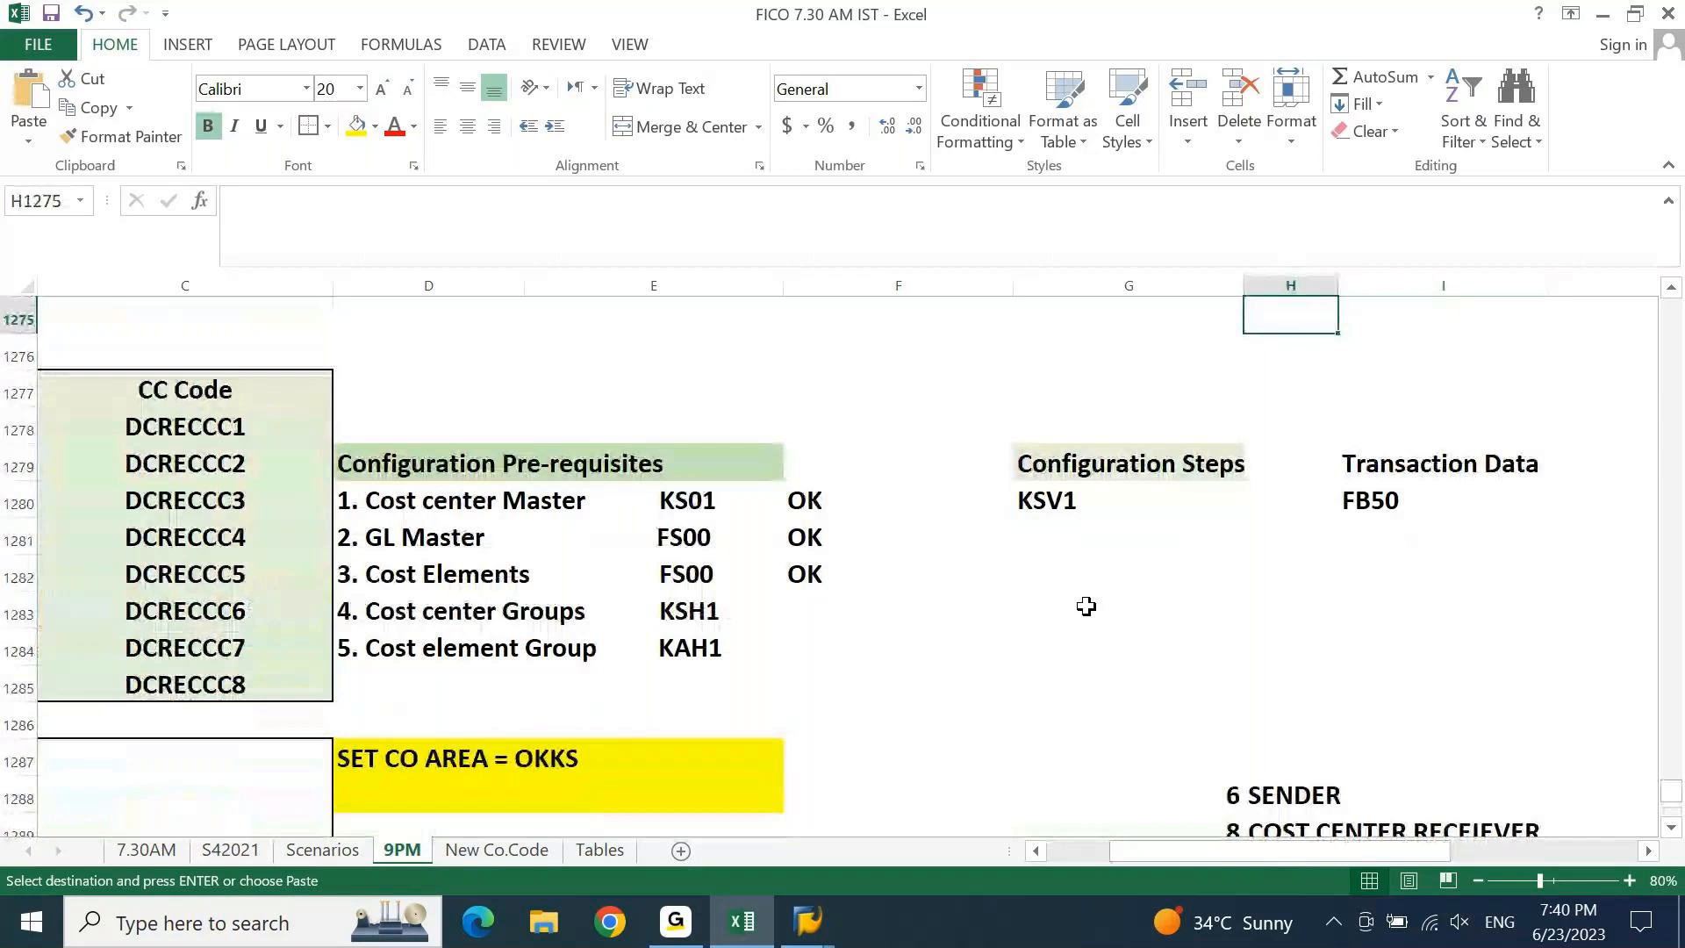
key("Right")
key("Up")
key("Up")
key("Up")
key("Page_Up")
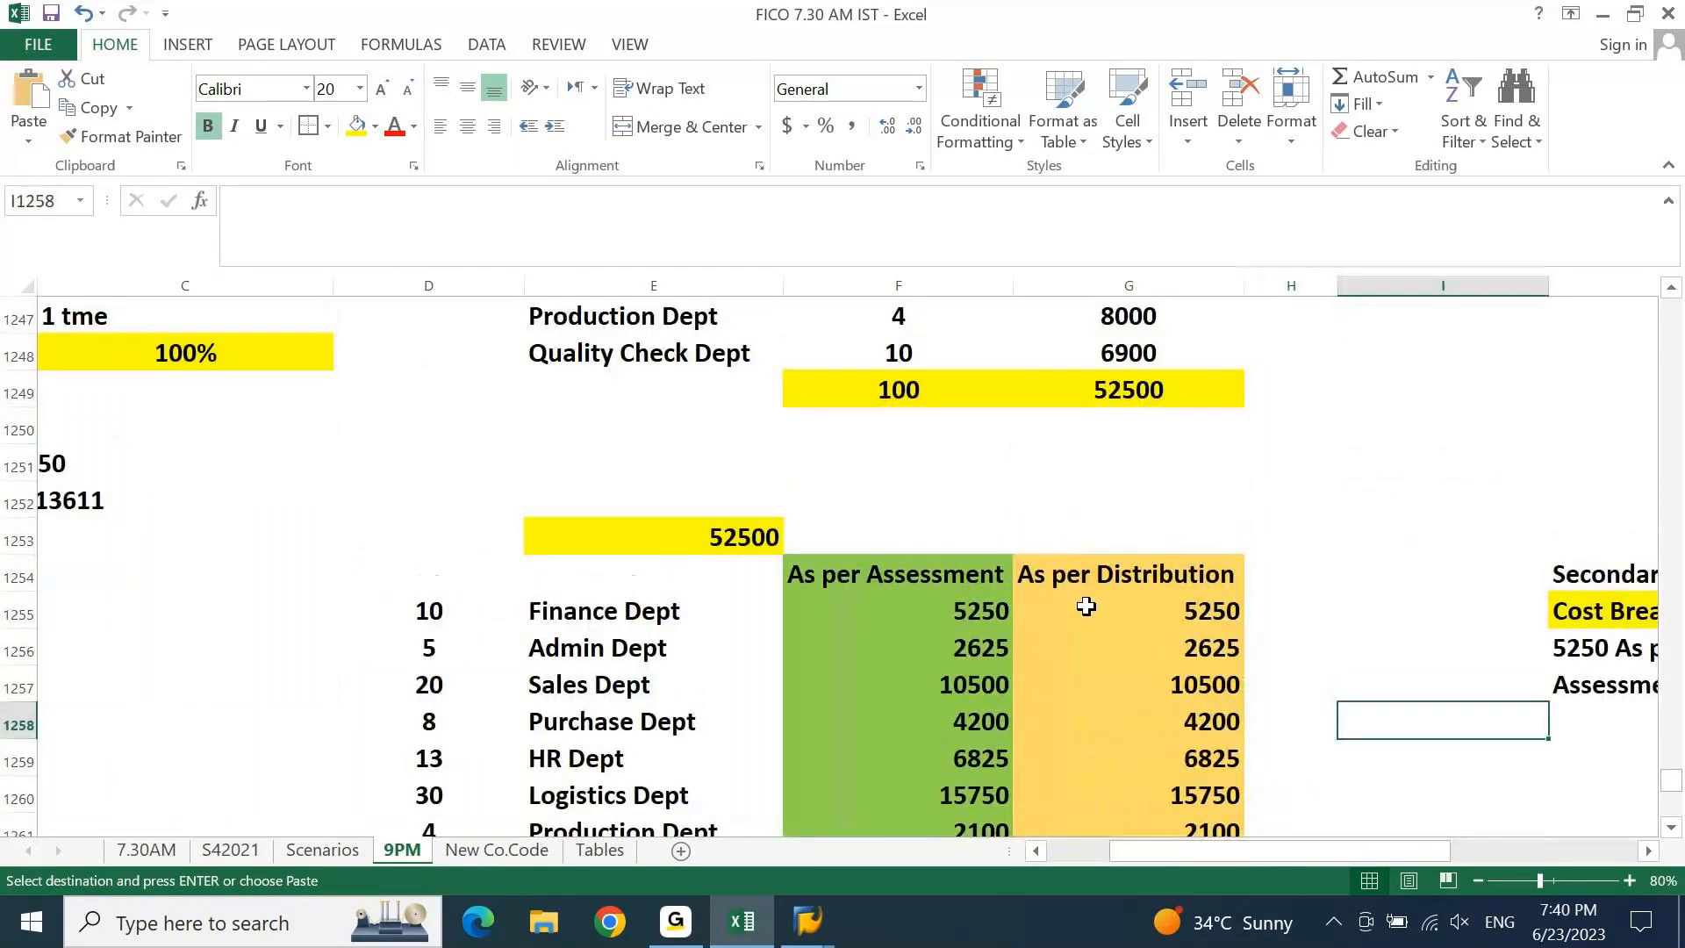
left_click(1141, 581)
key("Down")
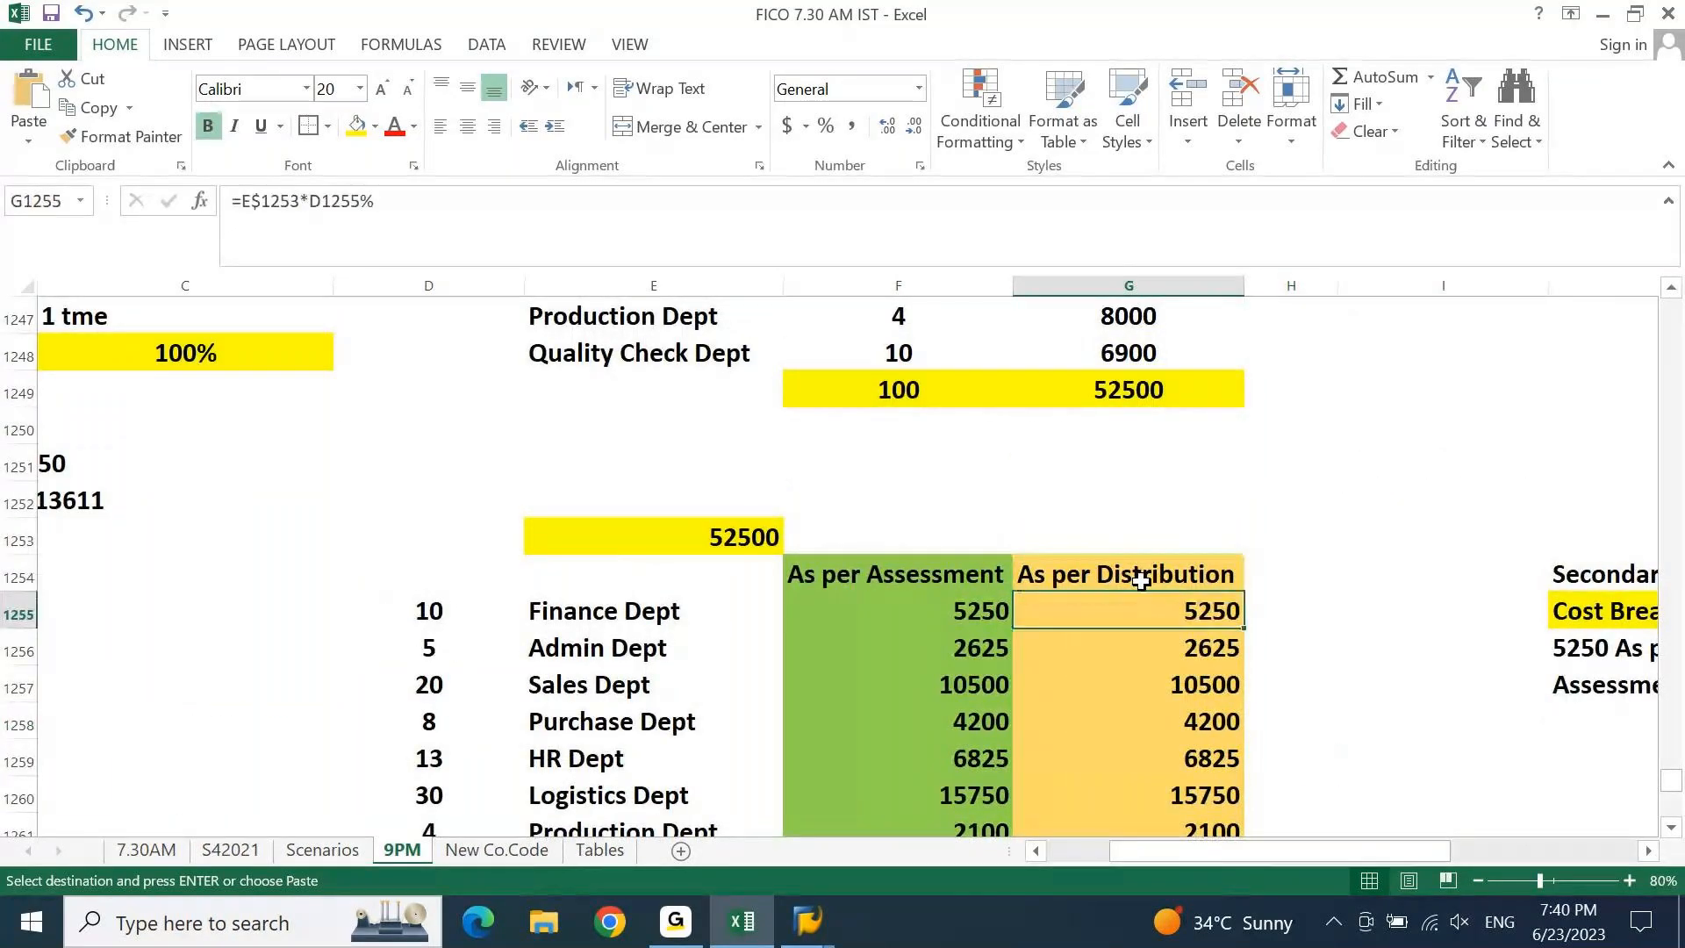
key("ctrl+Down")
left_click(1215, 494)
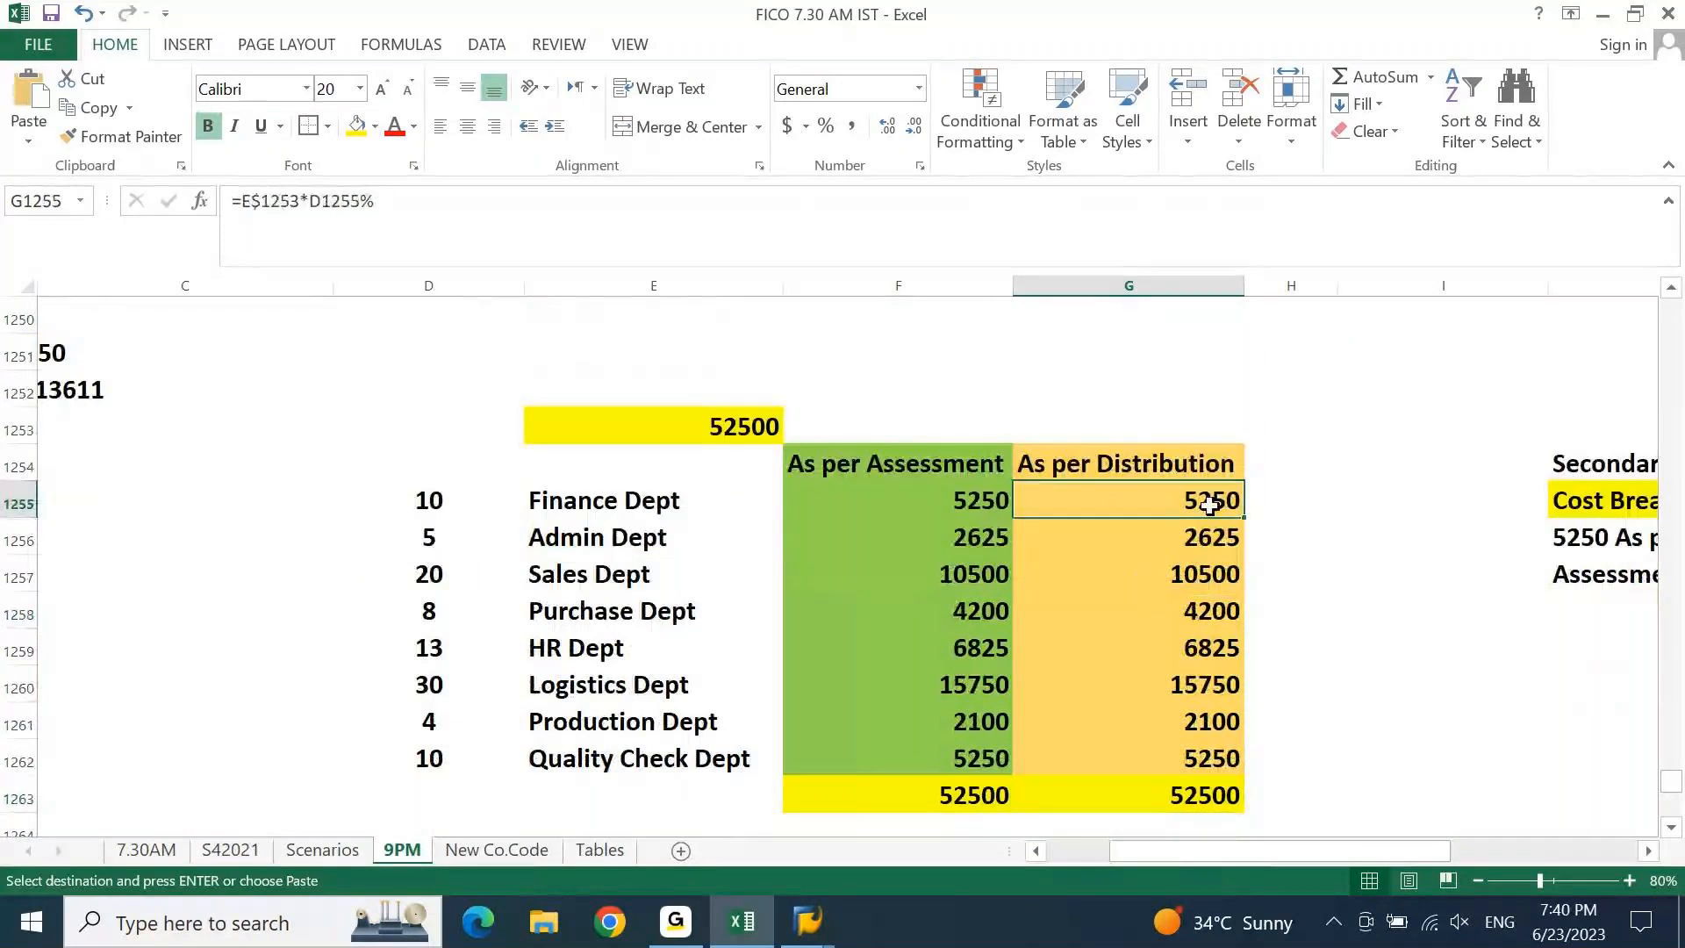
left_click(932, 505)
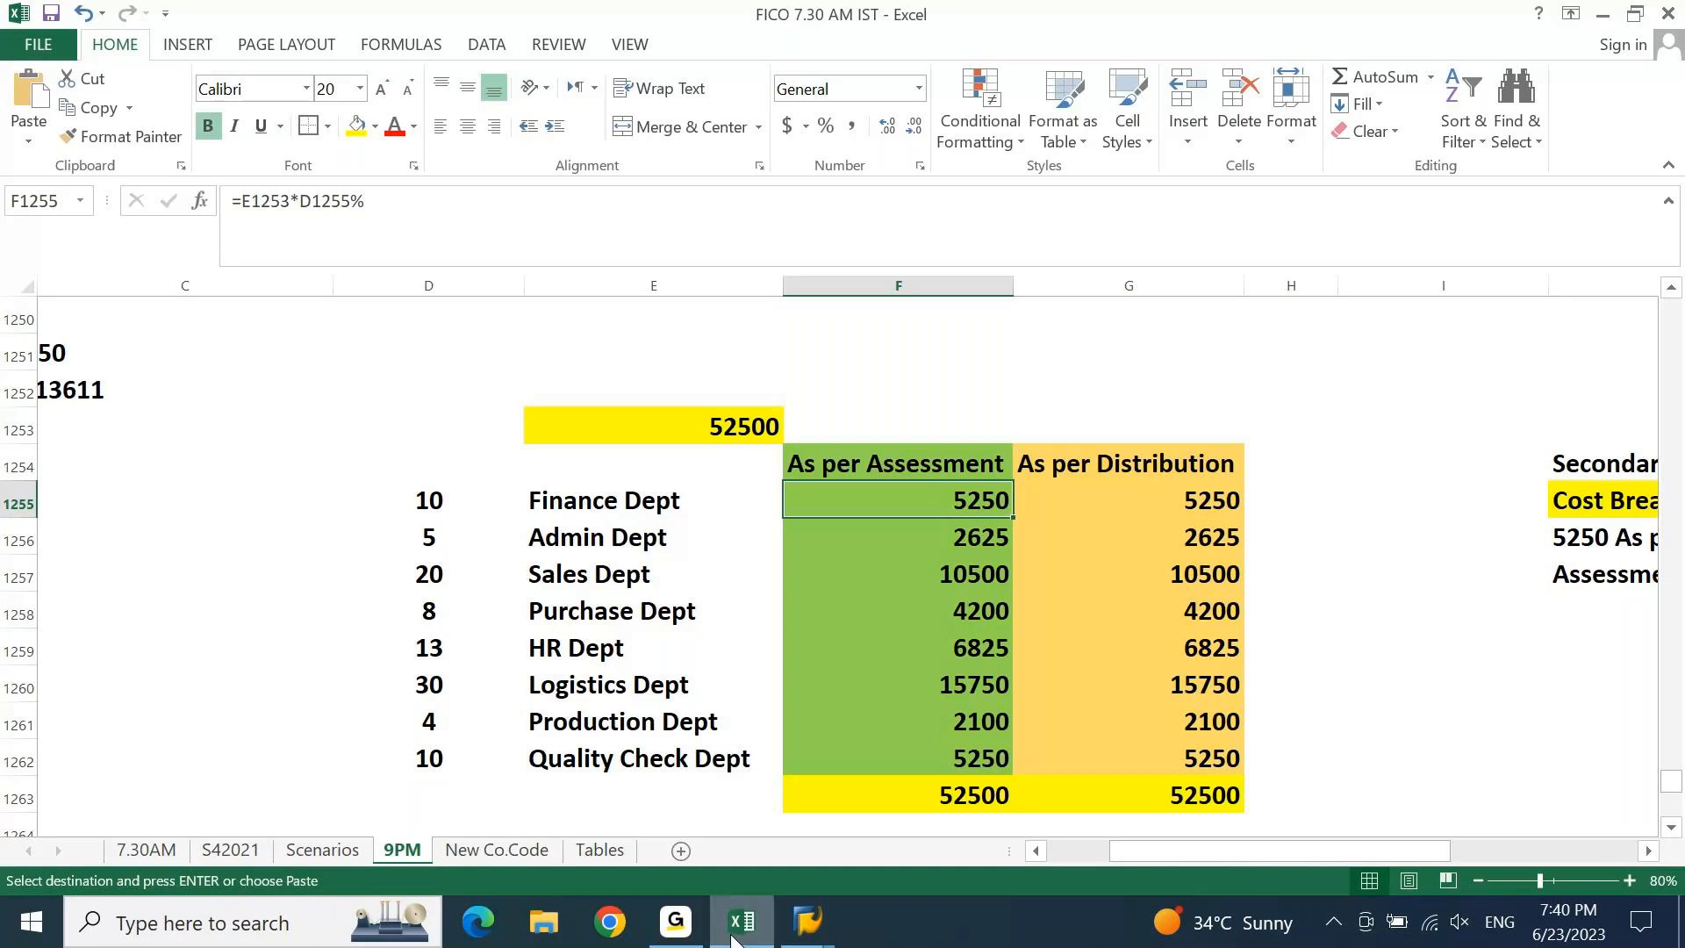
Compare against the SAP receiver list, then check the Sales and Purchase Dept assessment formulas.
left_click(735, 939)
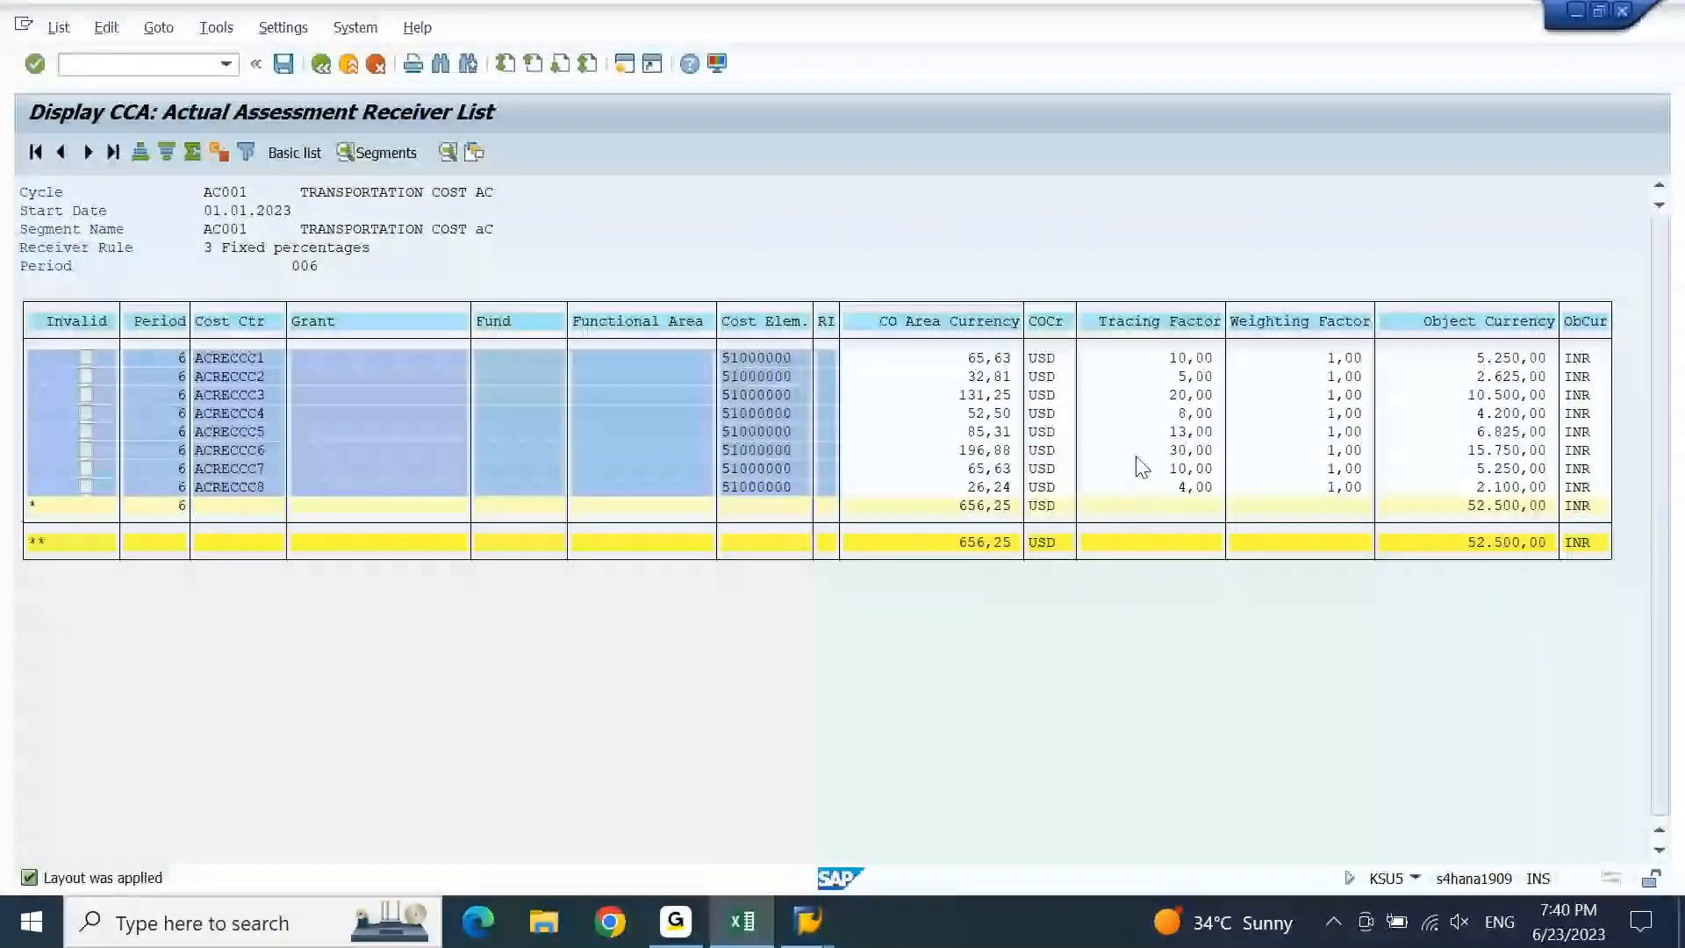
left_click(1529, 397)
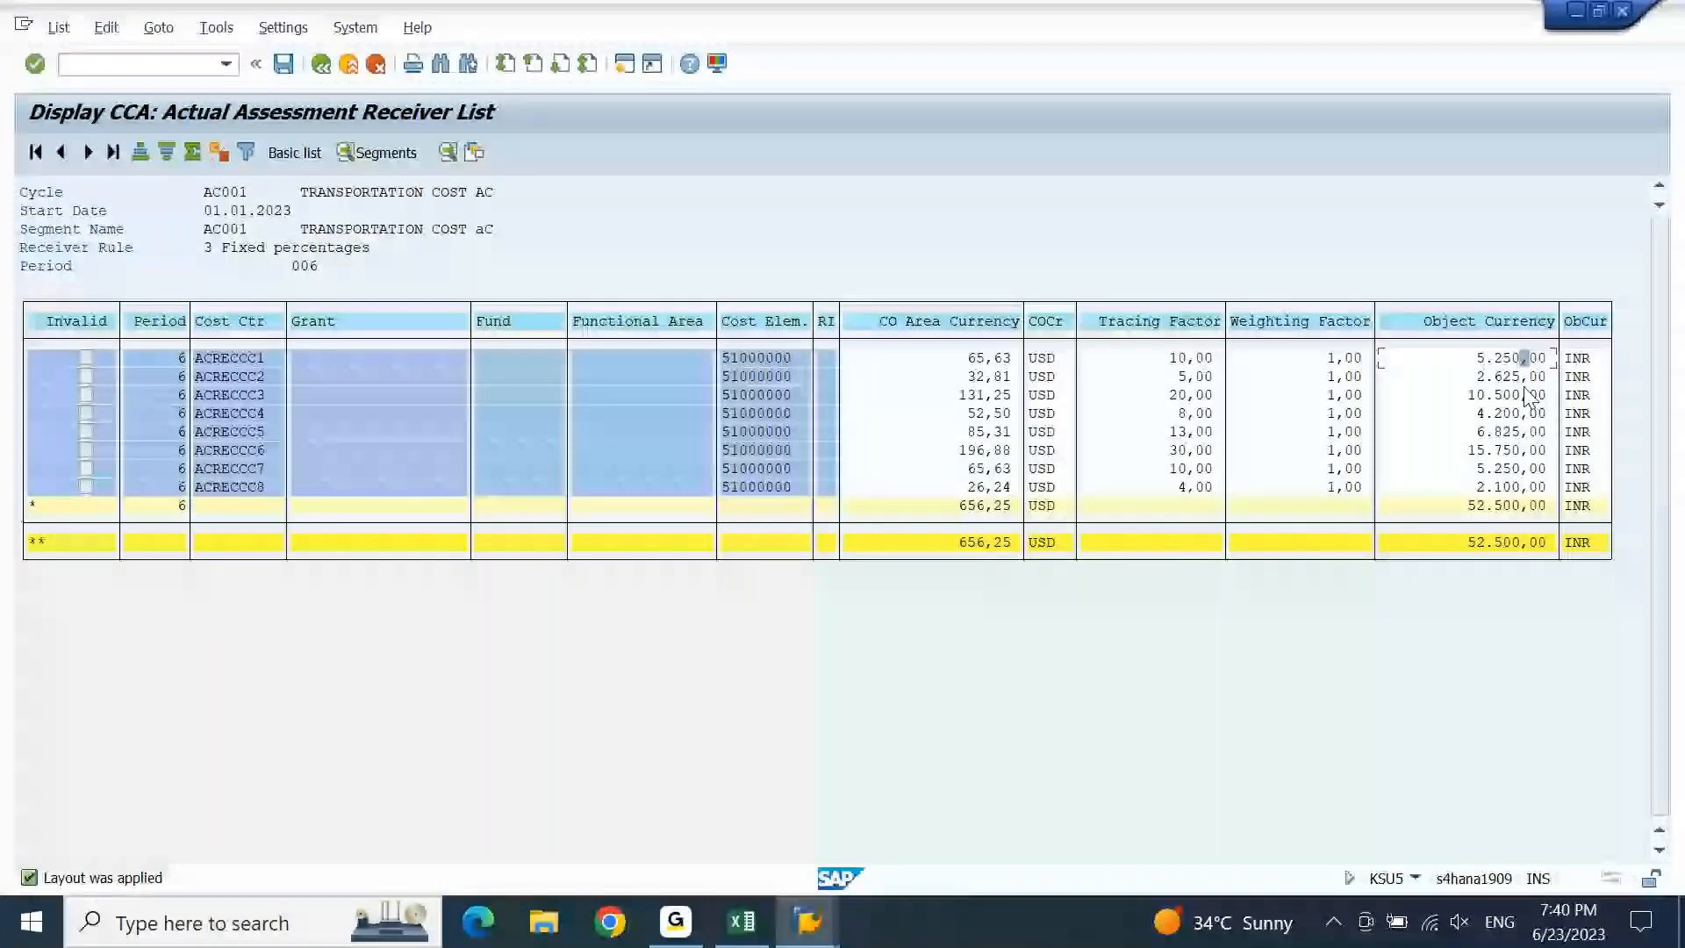
left_click(740, 932)
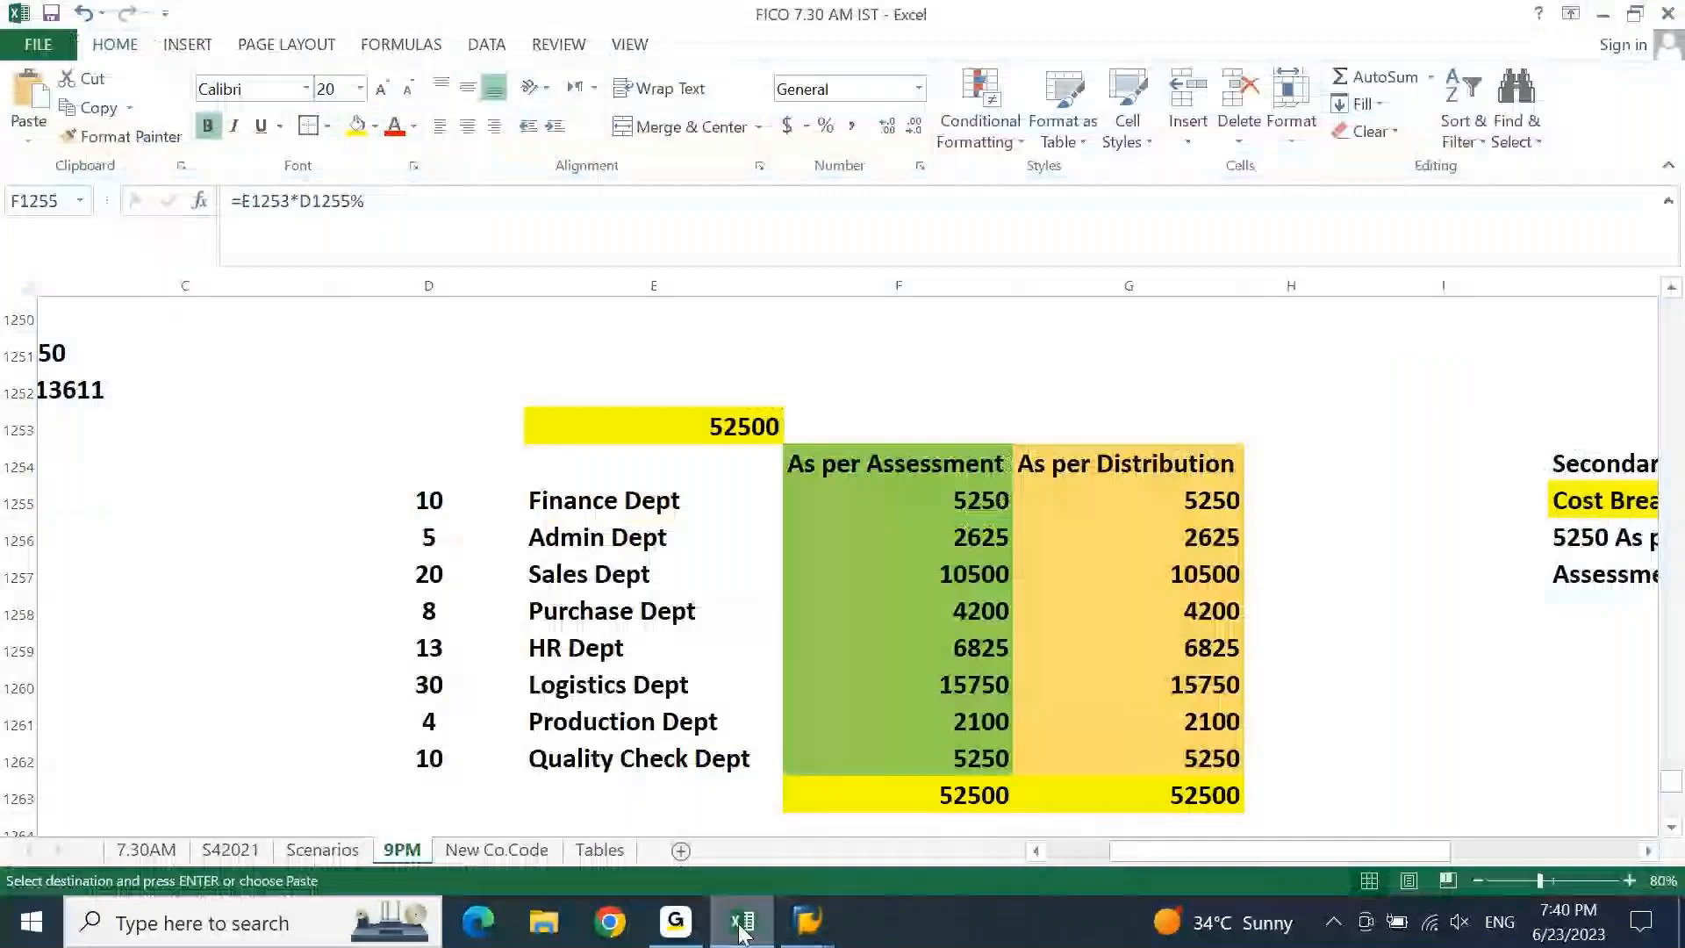
left_click(906, 585)
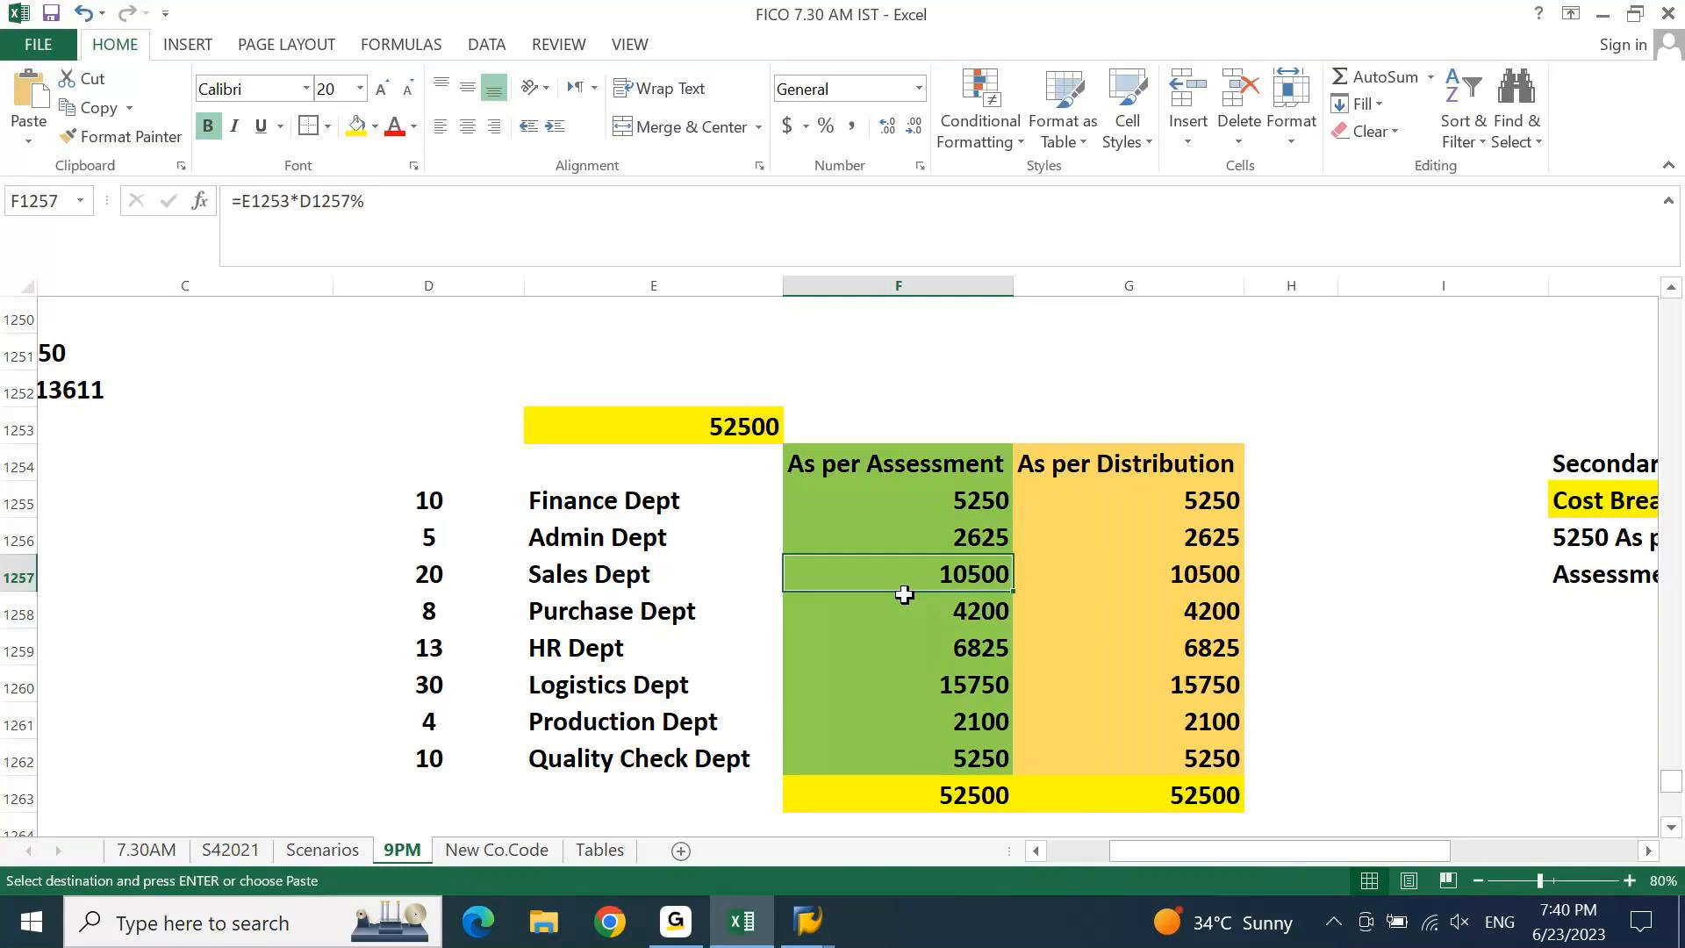
left_click(898, 615)
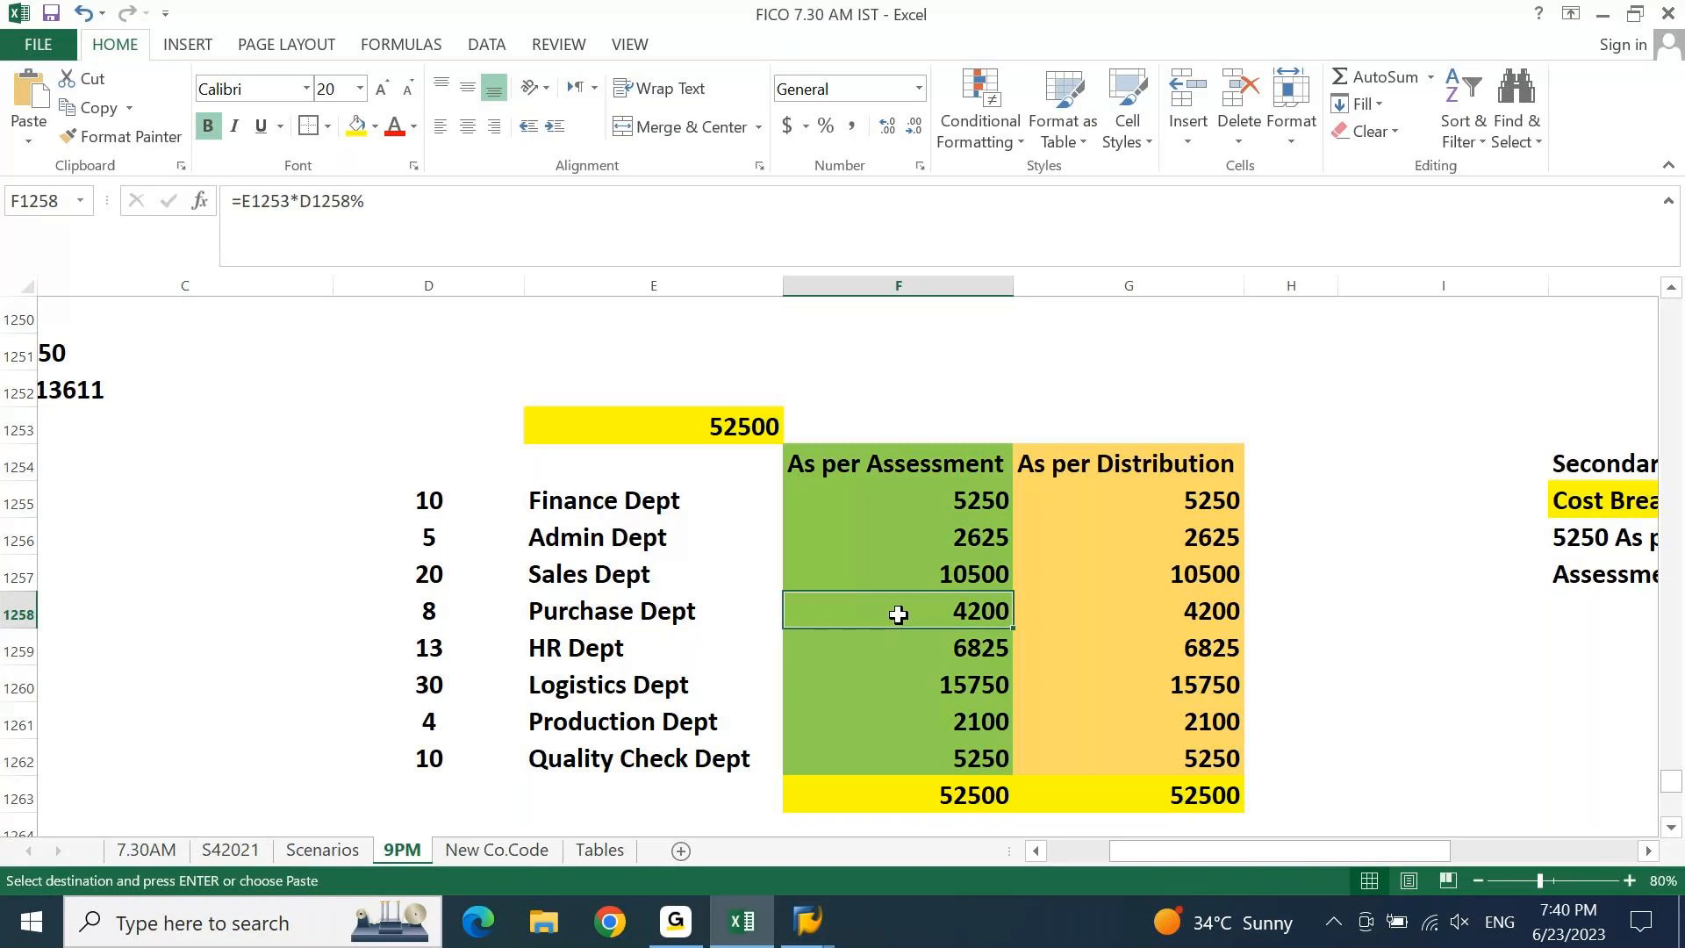
Sum the Finance Dept cost break-up to 5,250.00 and return to the SAP receiver list.
key("Right")
key("Right")
key("Right")
key("Right")
key("Right")
key("Right")
key("Right")
key("Right")
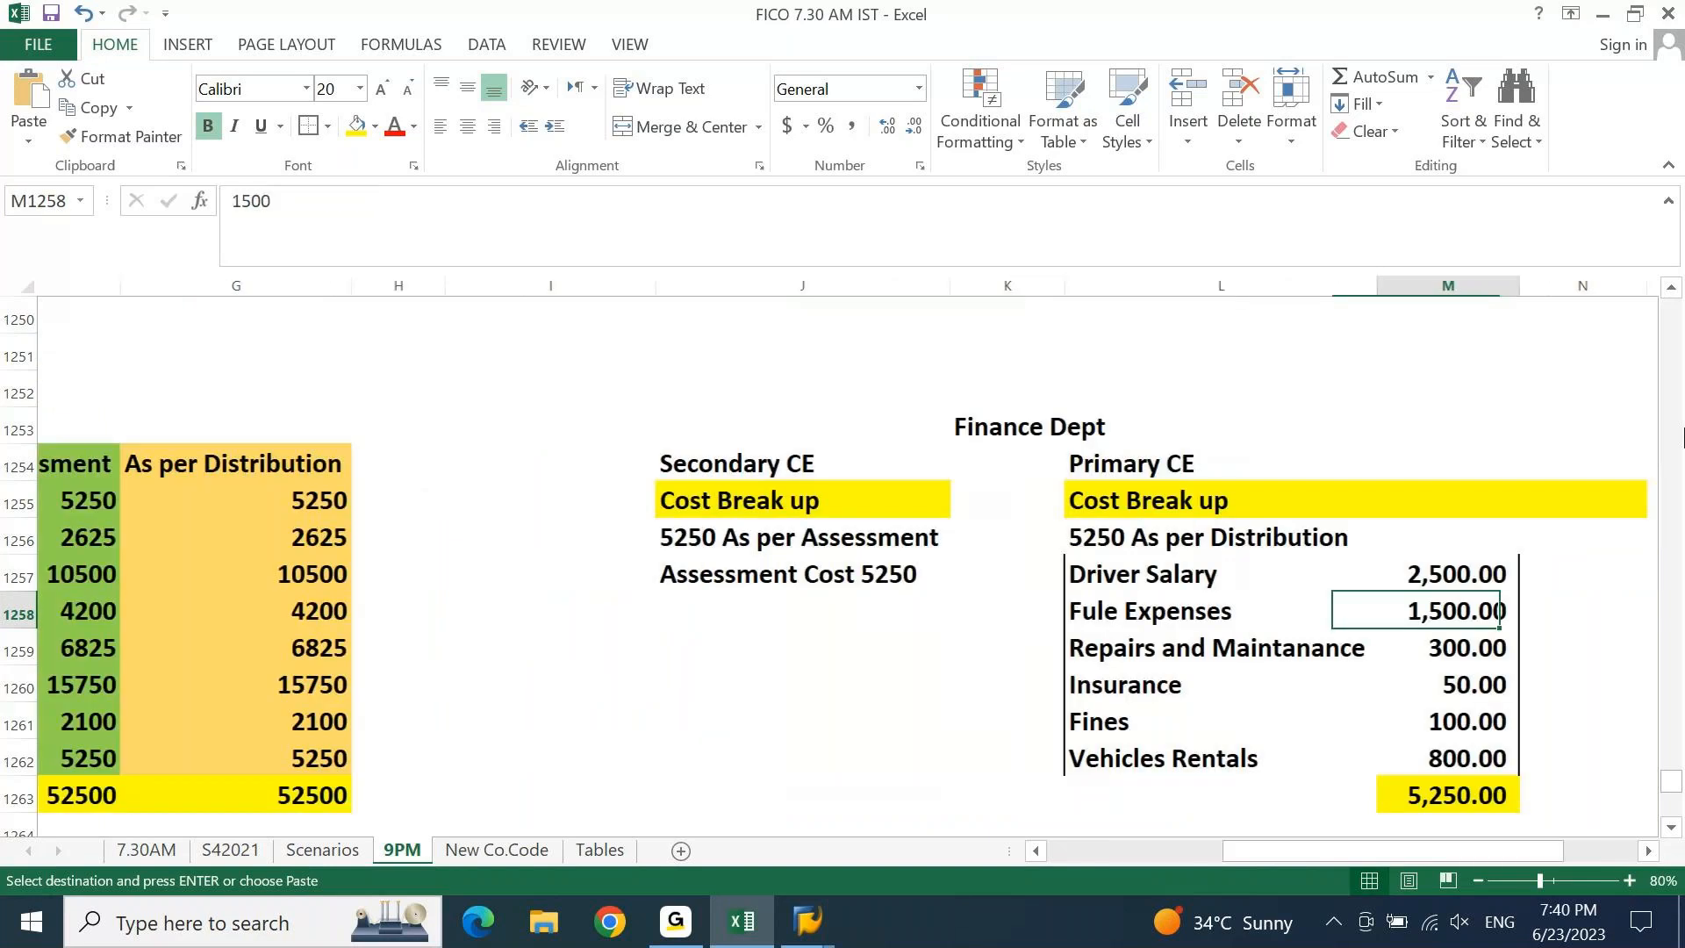
left_click(1084, 501)
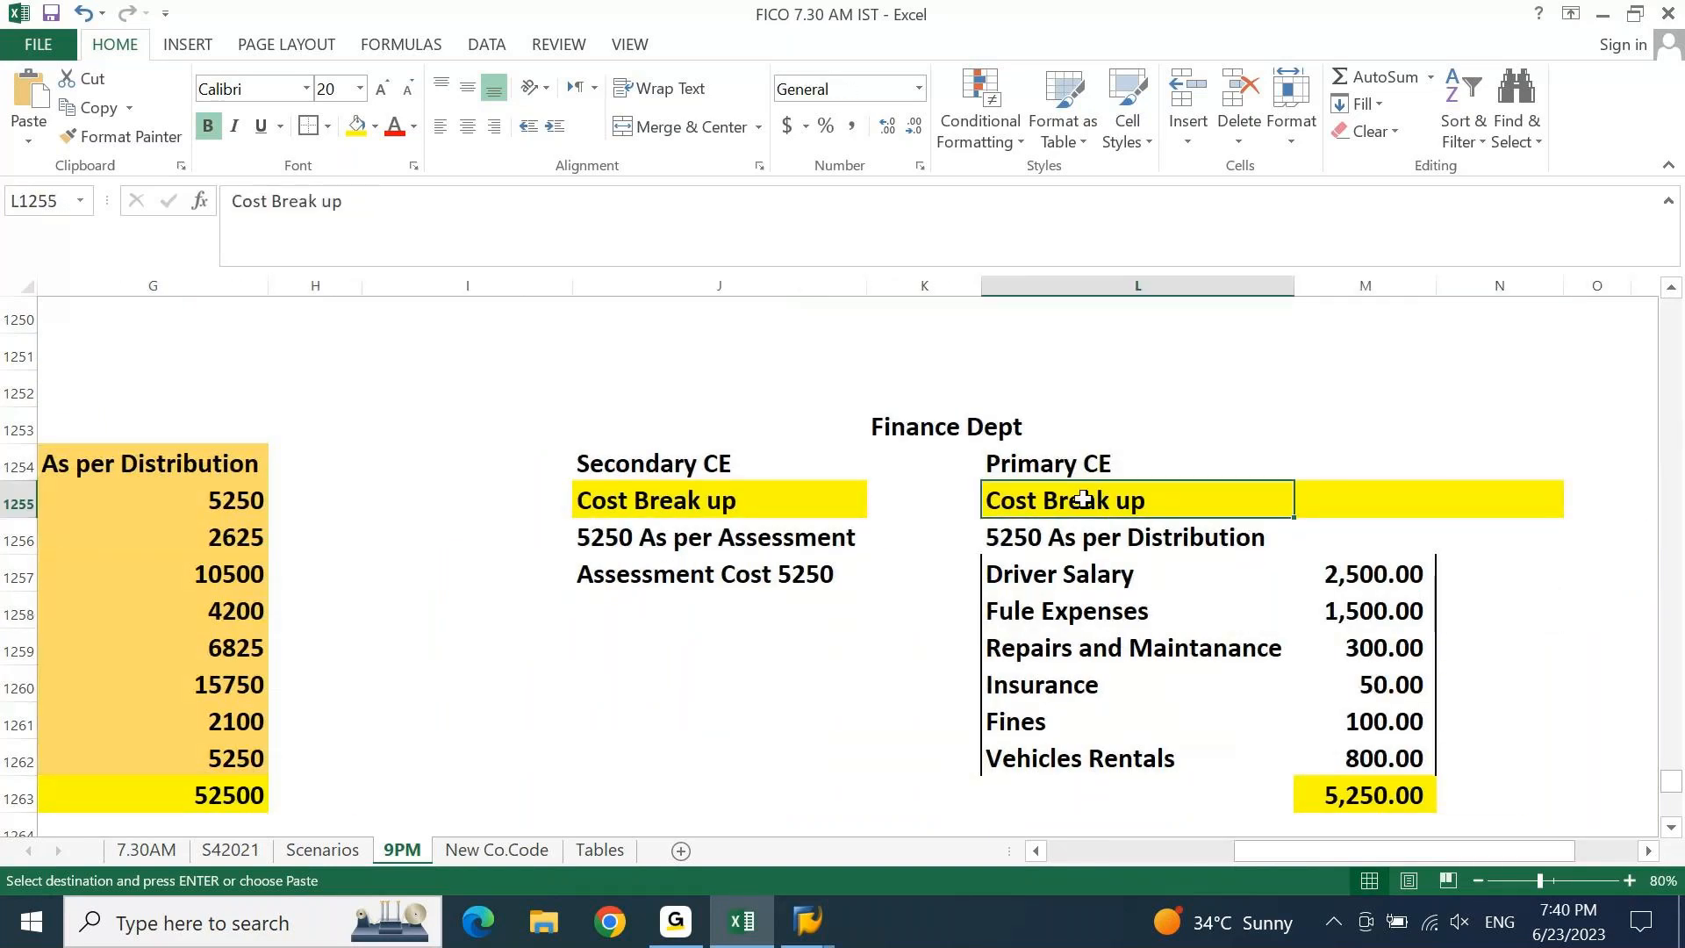
left_click_drag(1141, 575, 1360, 753)
left_click(1374, 794)
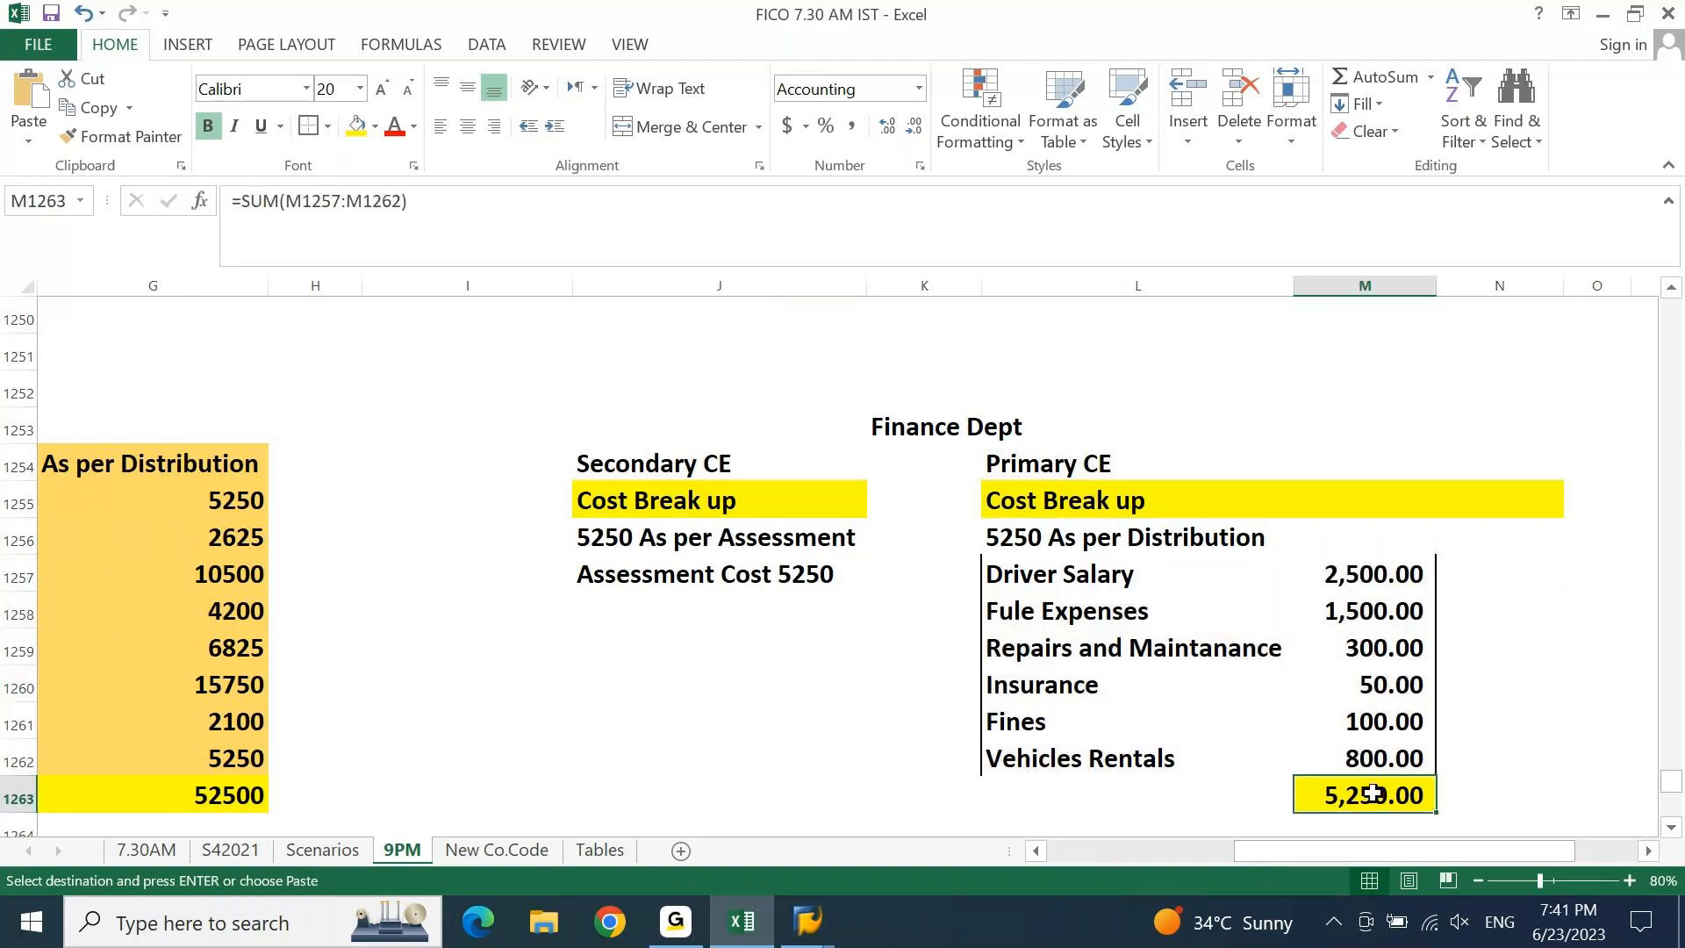
left_click(775, 552)
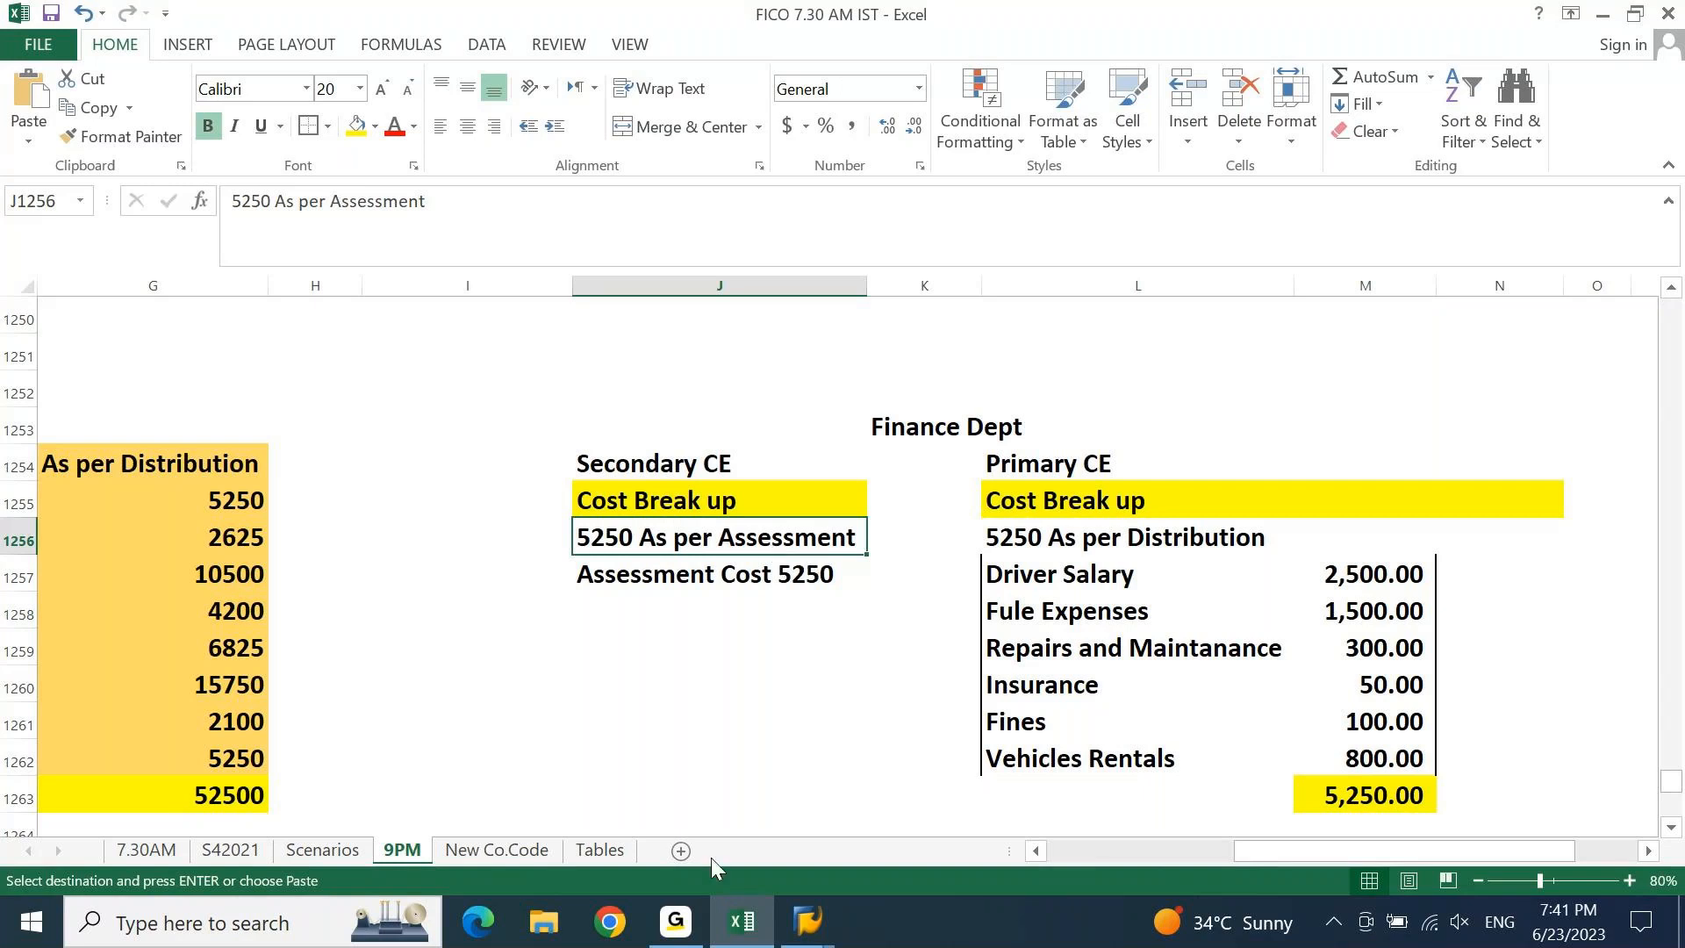
left_click(744, 924)
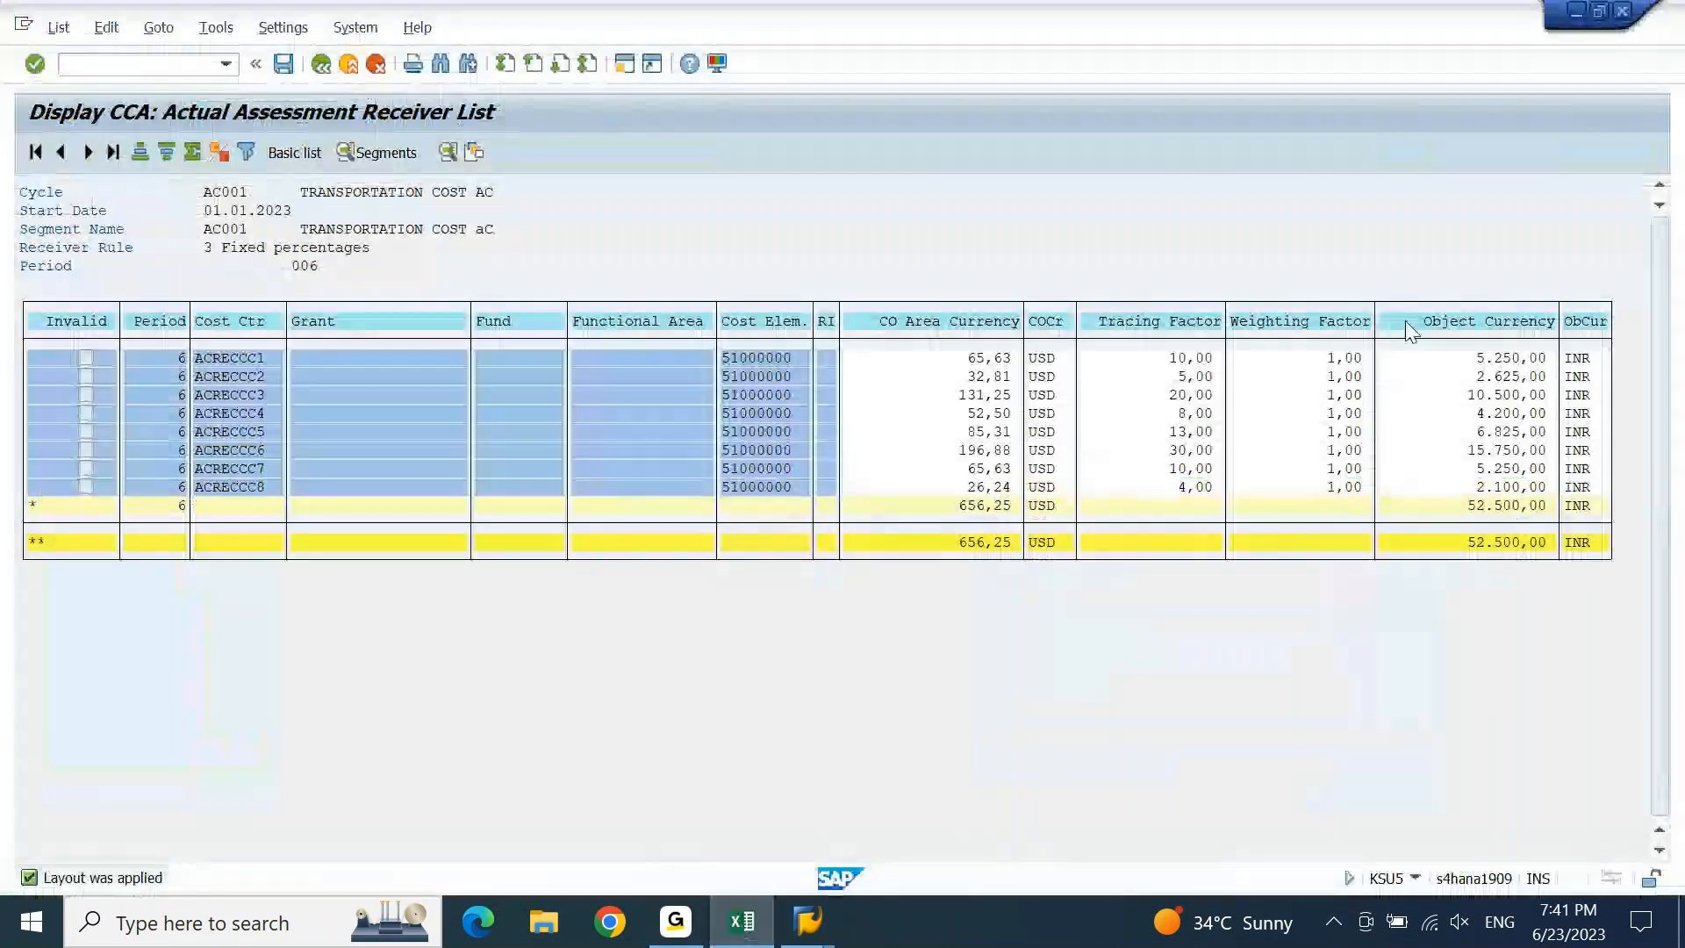
Check ACRECCC1's cost element 51000000 and 5.250,00 amount, then back out of the test-run lists.
left_click(772, 356)
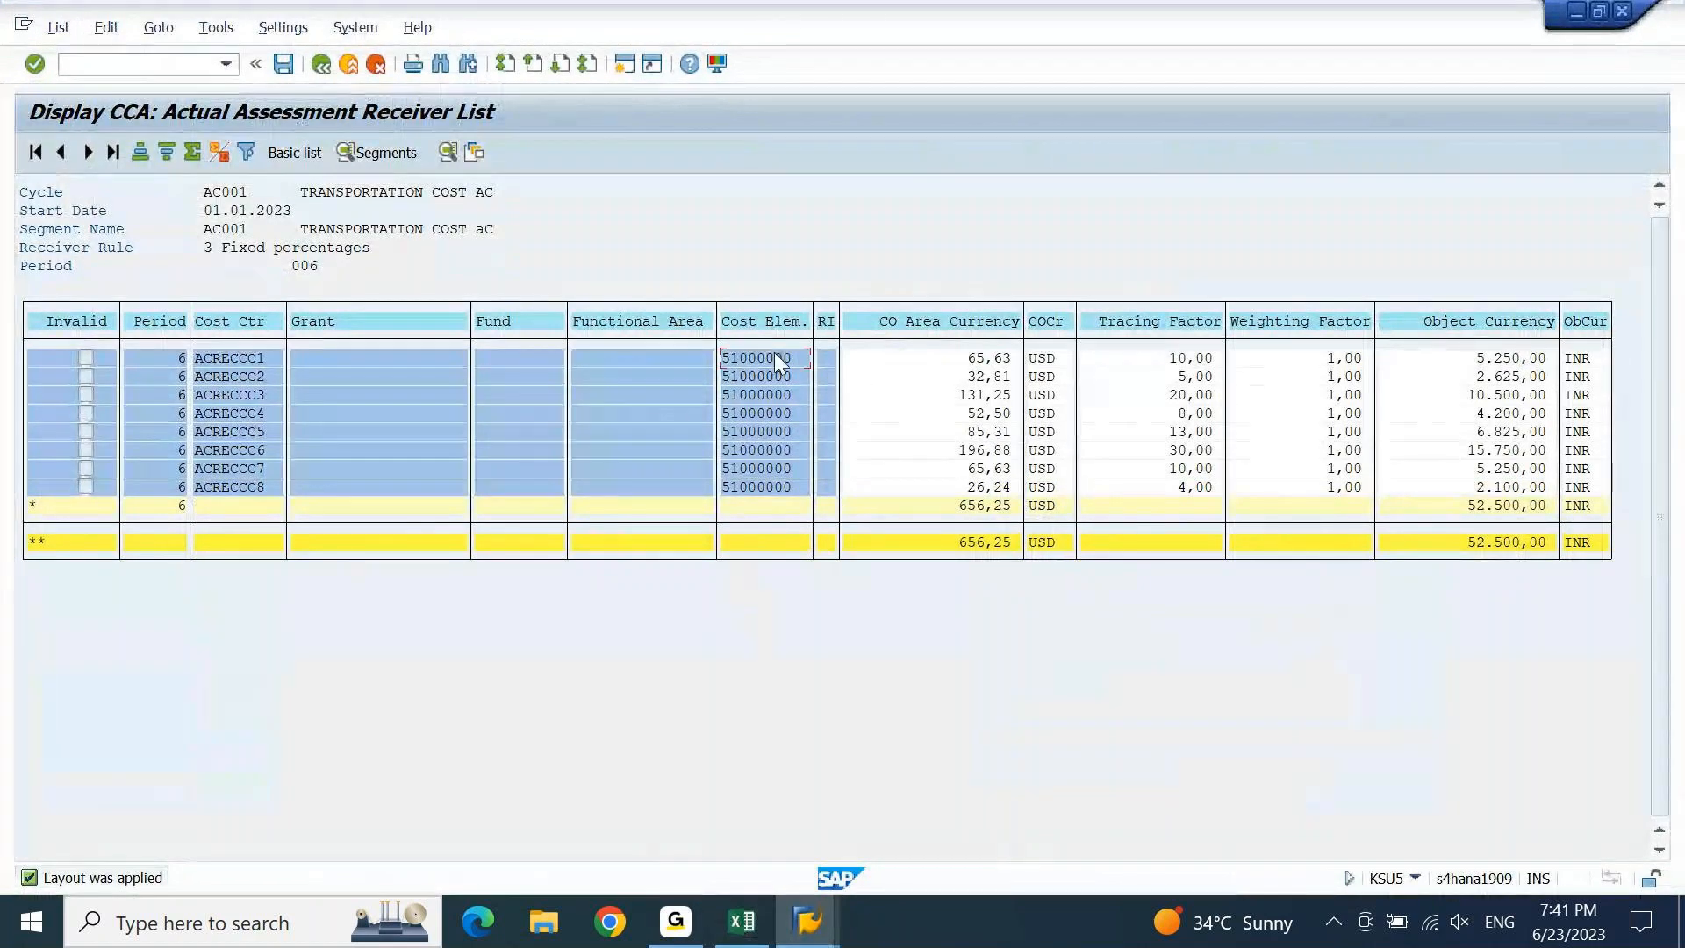
left_click(1506, 359)
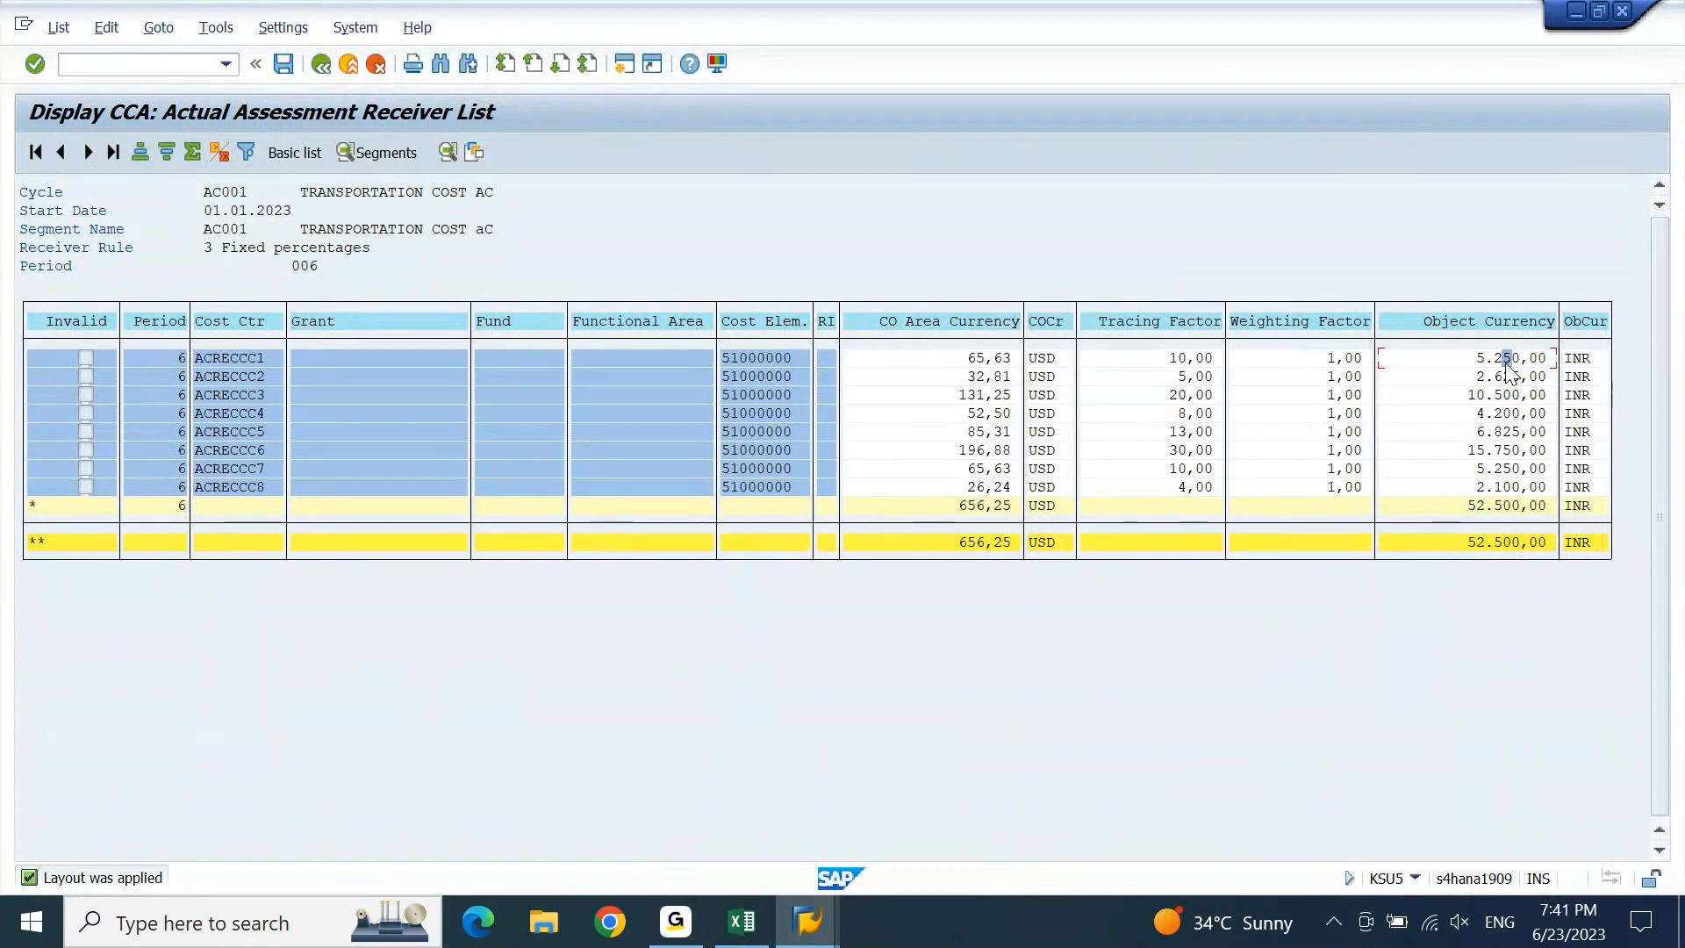
key("F3")
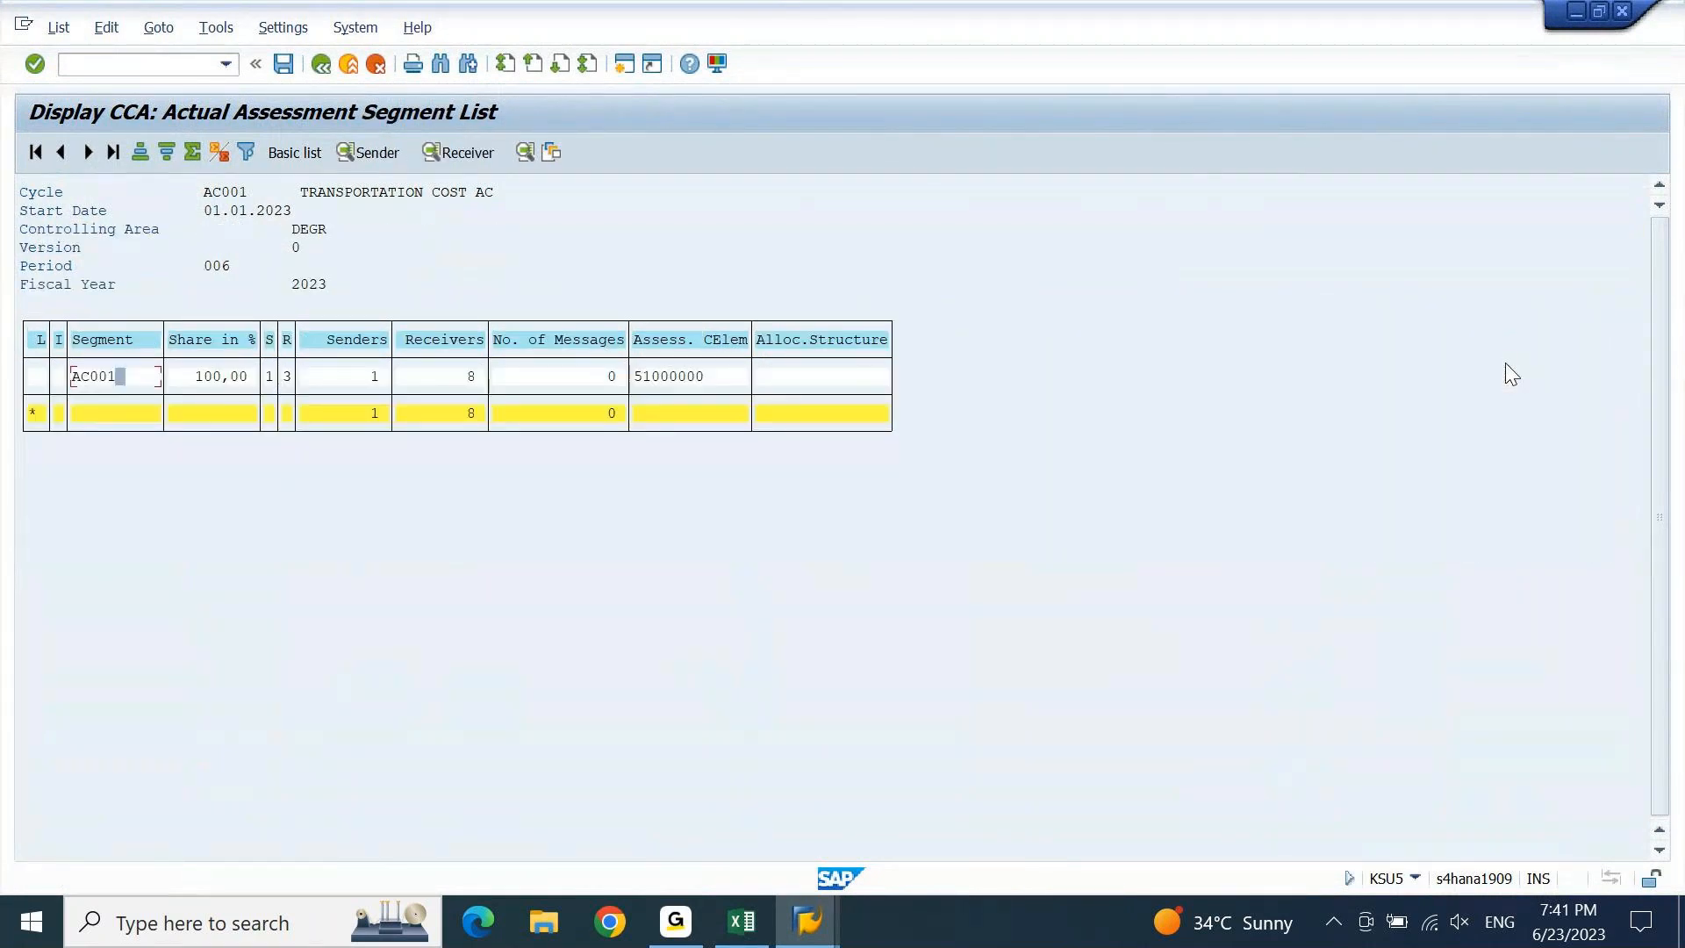
key("F3")
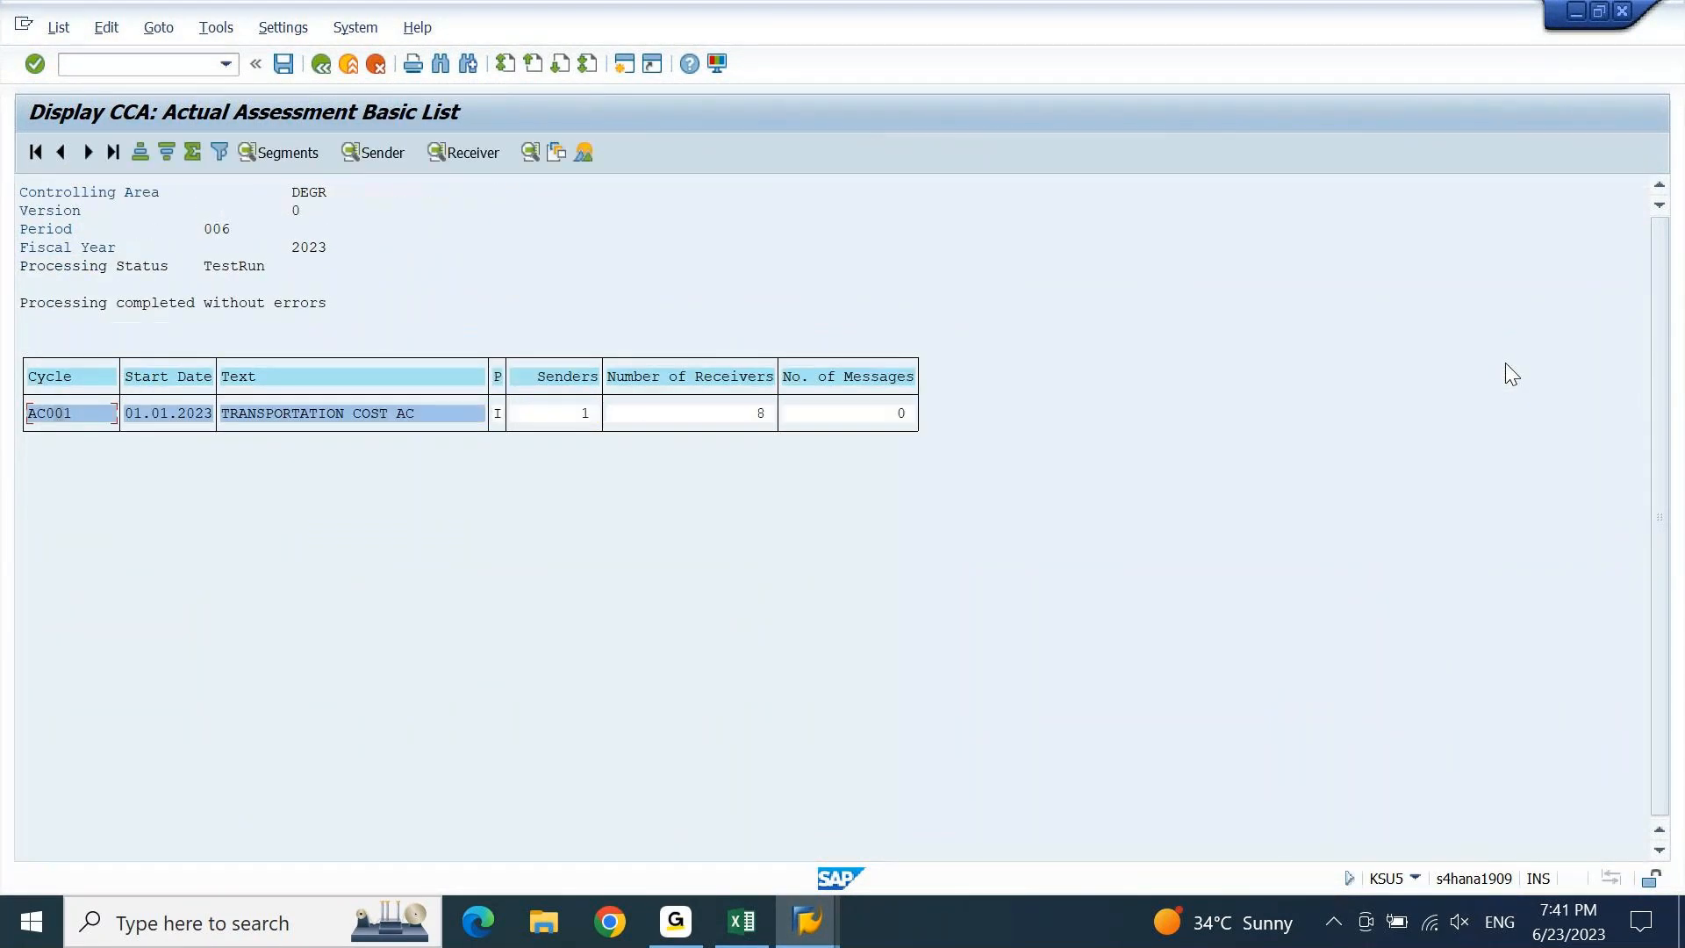
key("F3")
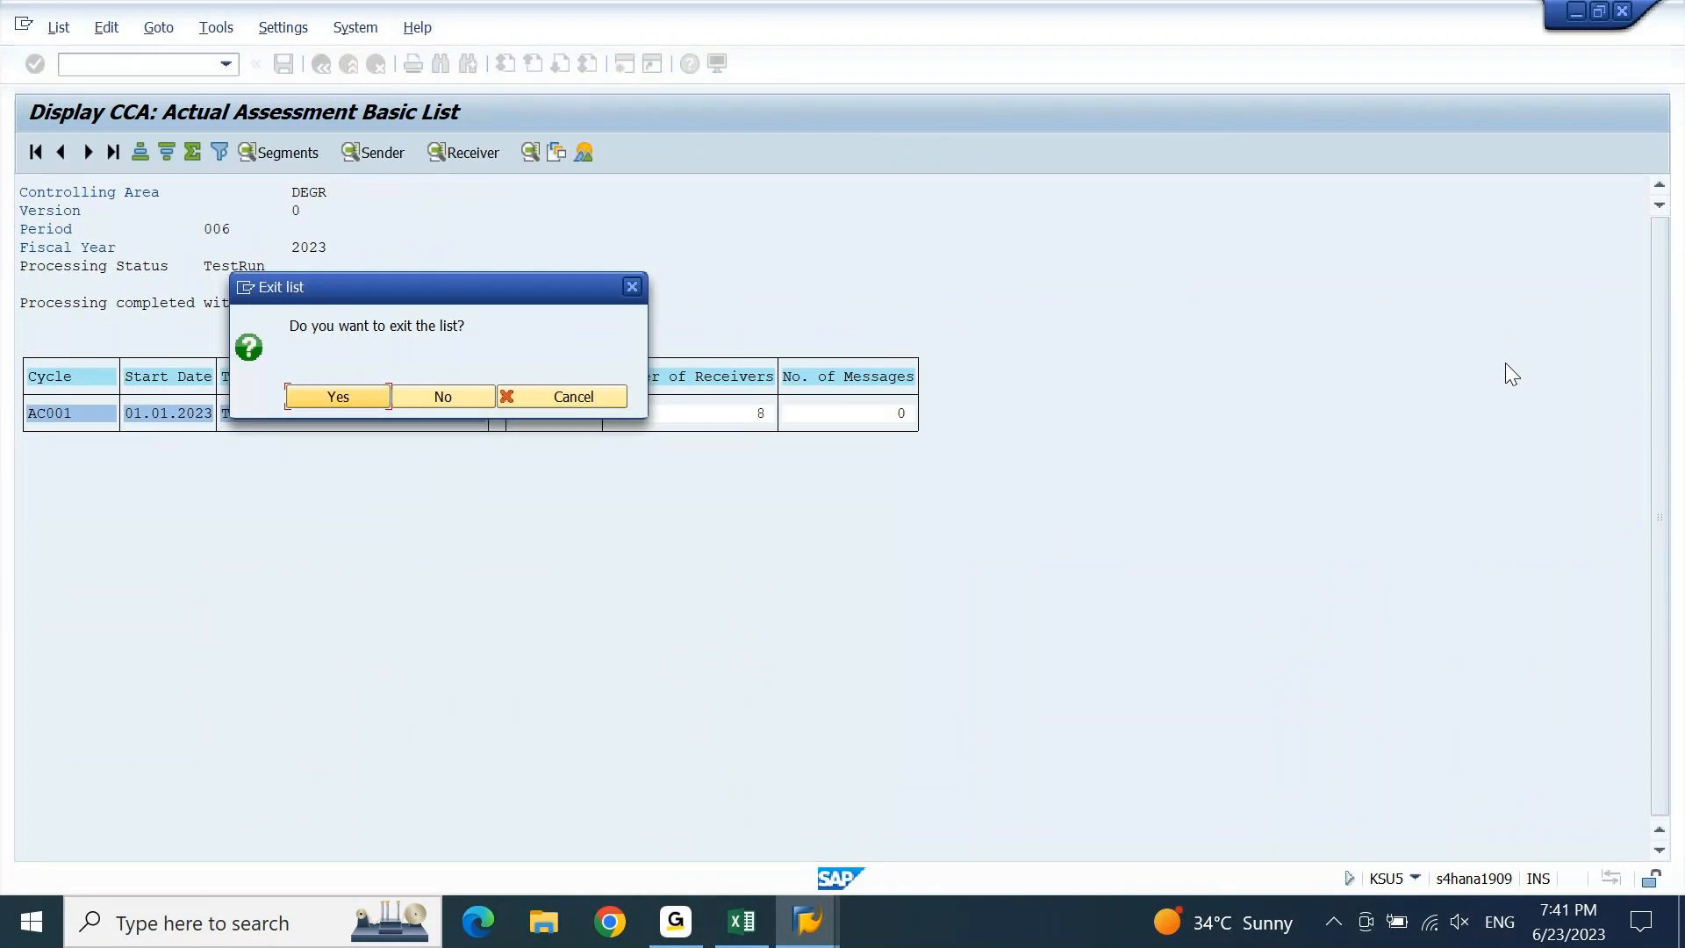
key("Return")
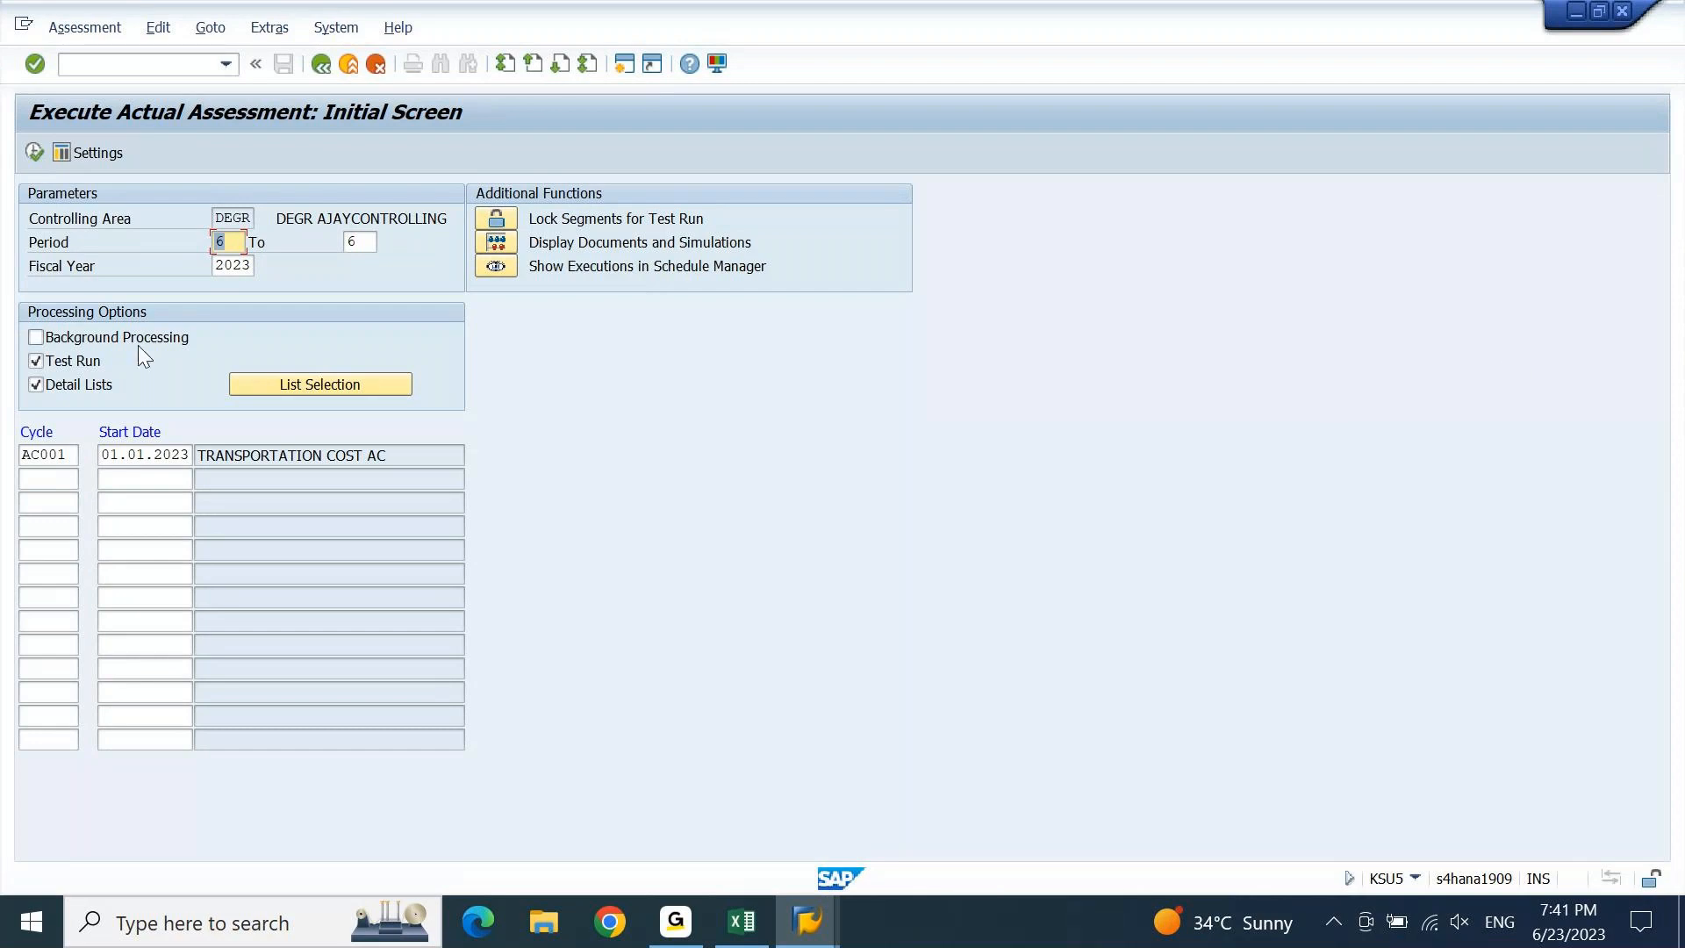
Clear Test Run, post AC001 as a live update run, review the document, and exit the list.
left_click(36, 361)
left_click(35, 152)
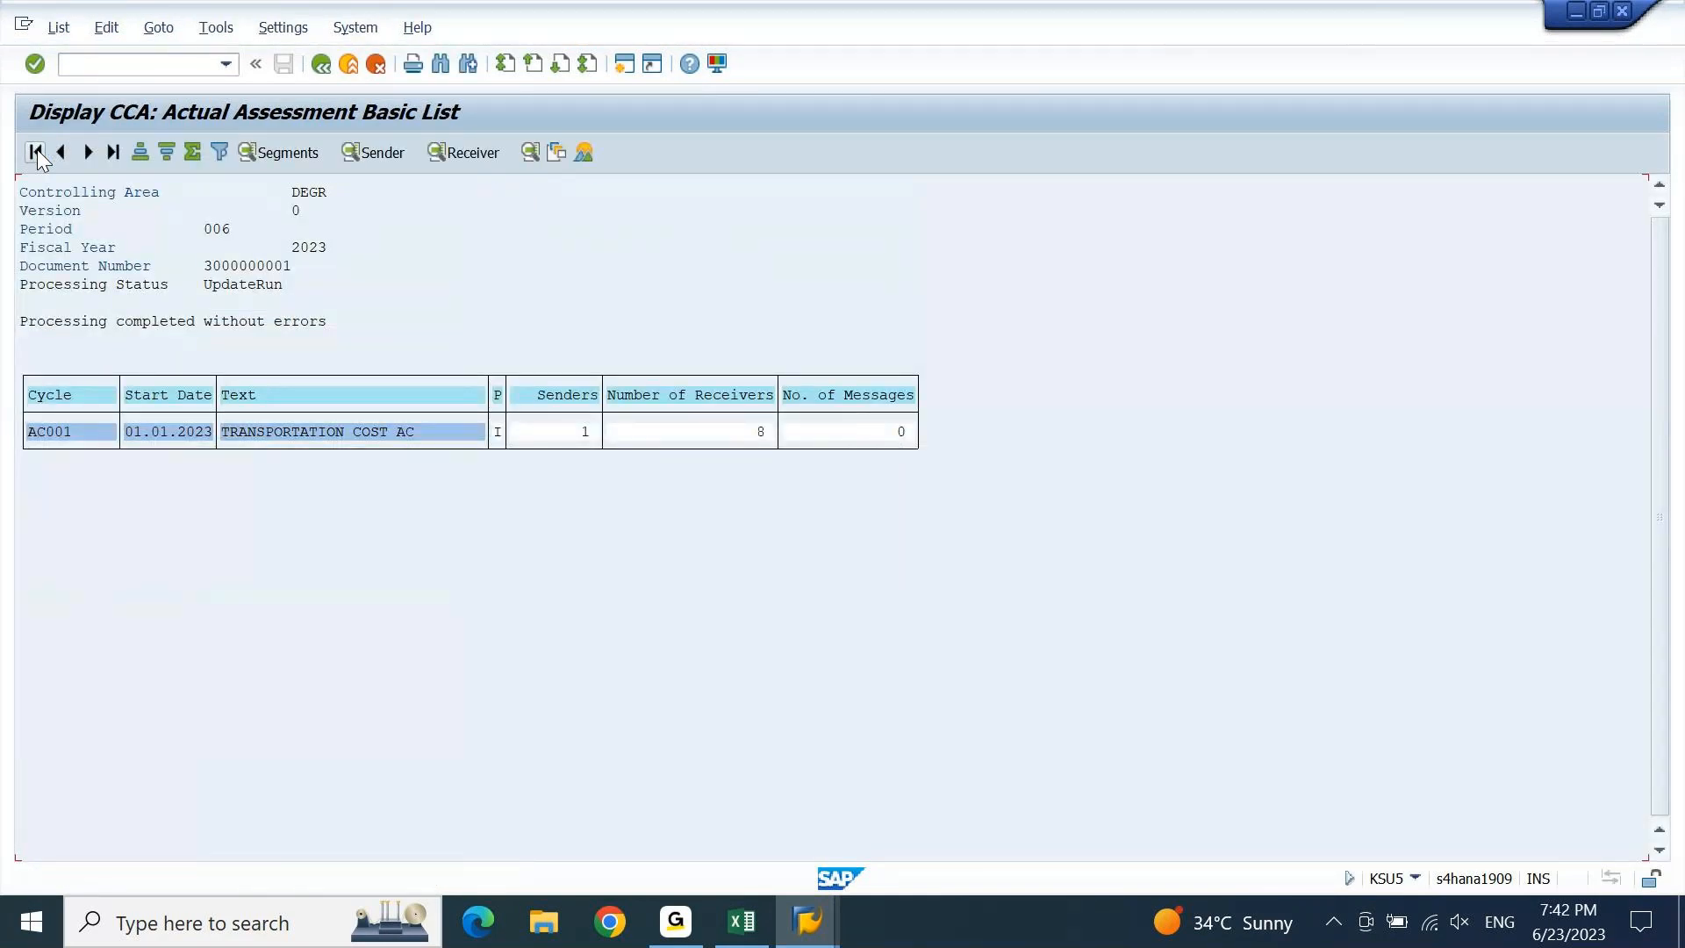
left_click(203, 267)
key("F3")
key("Return")
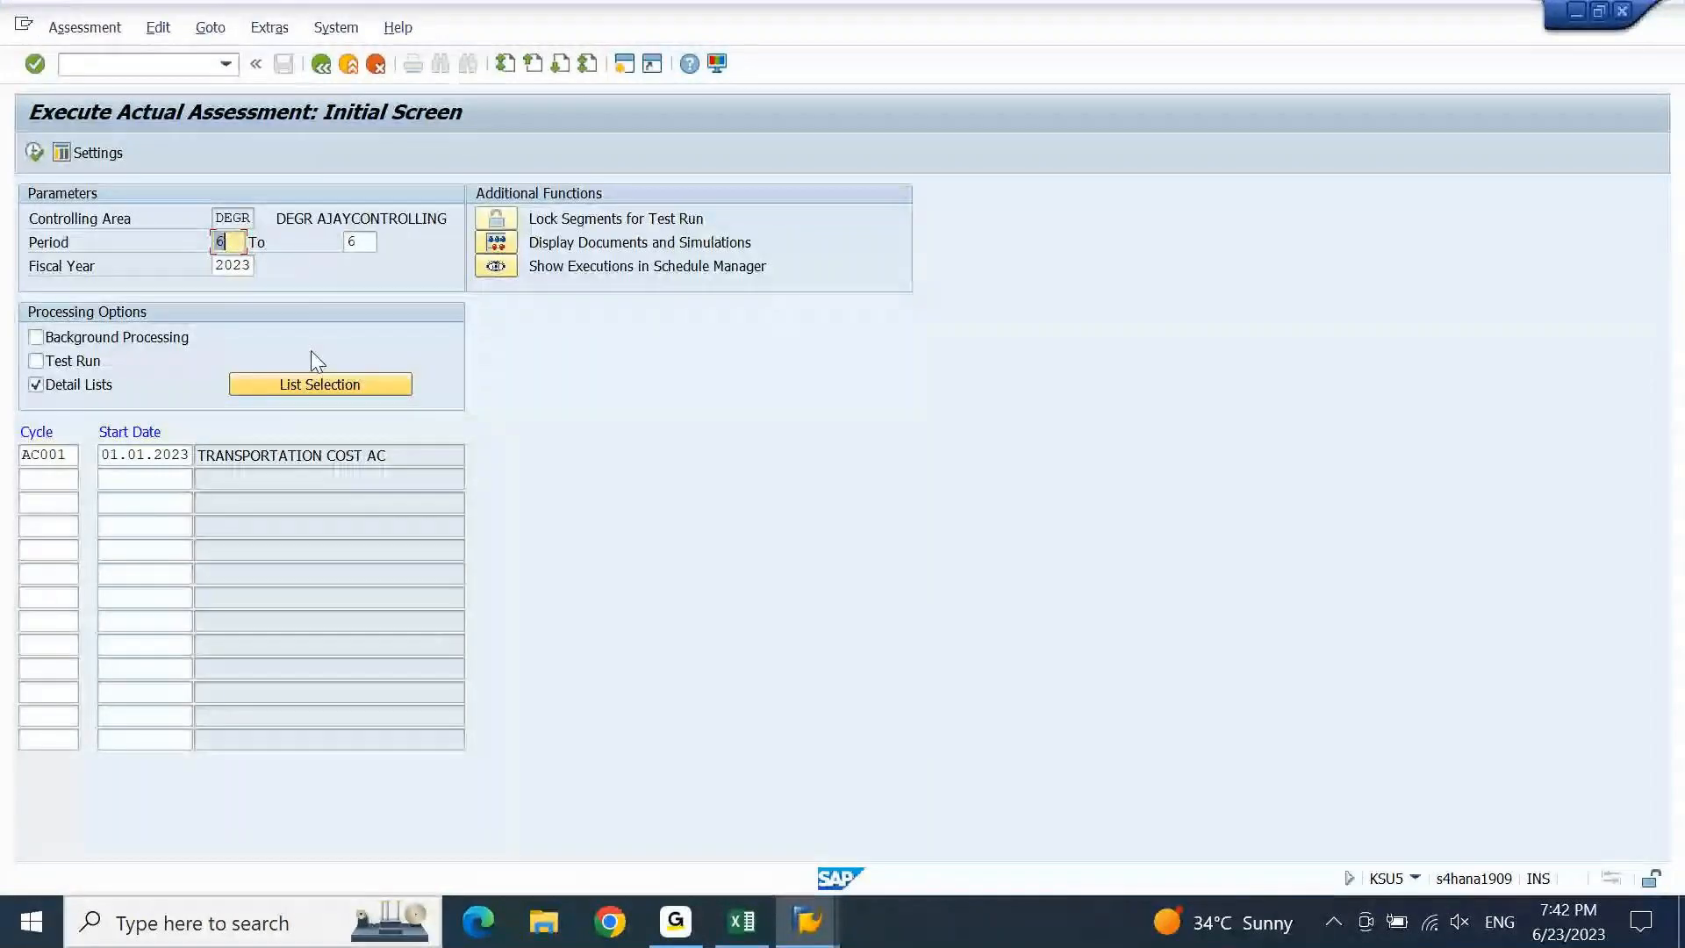
Call up the assessment result lists, then stop the busy Execute Actual Assessment transaction.
left_click(309, 384)
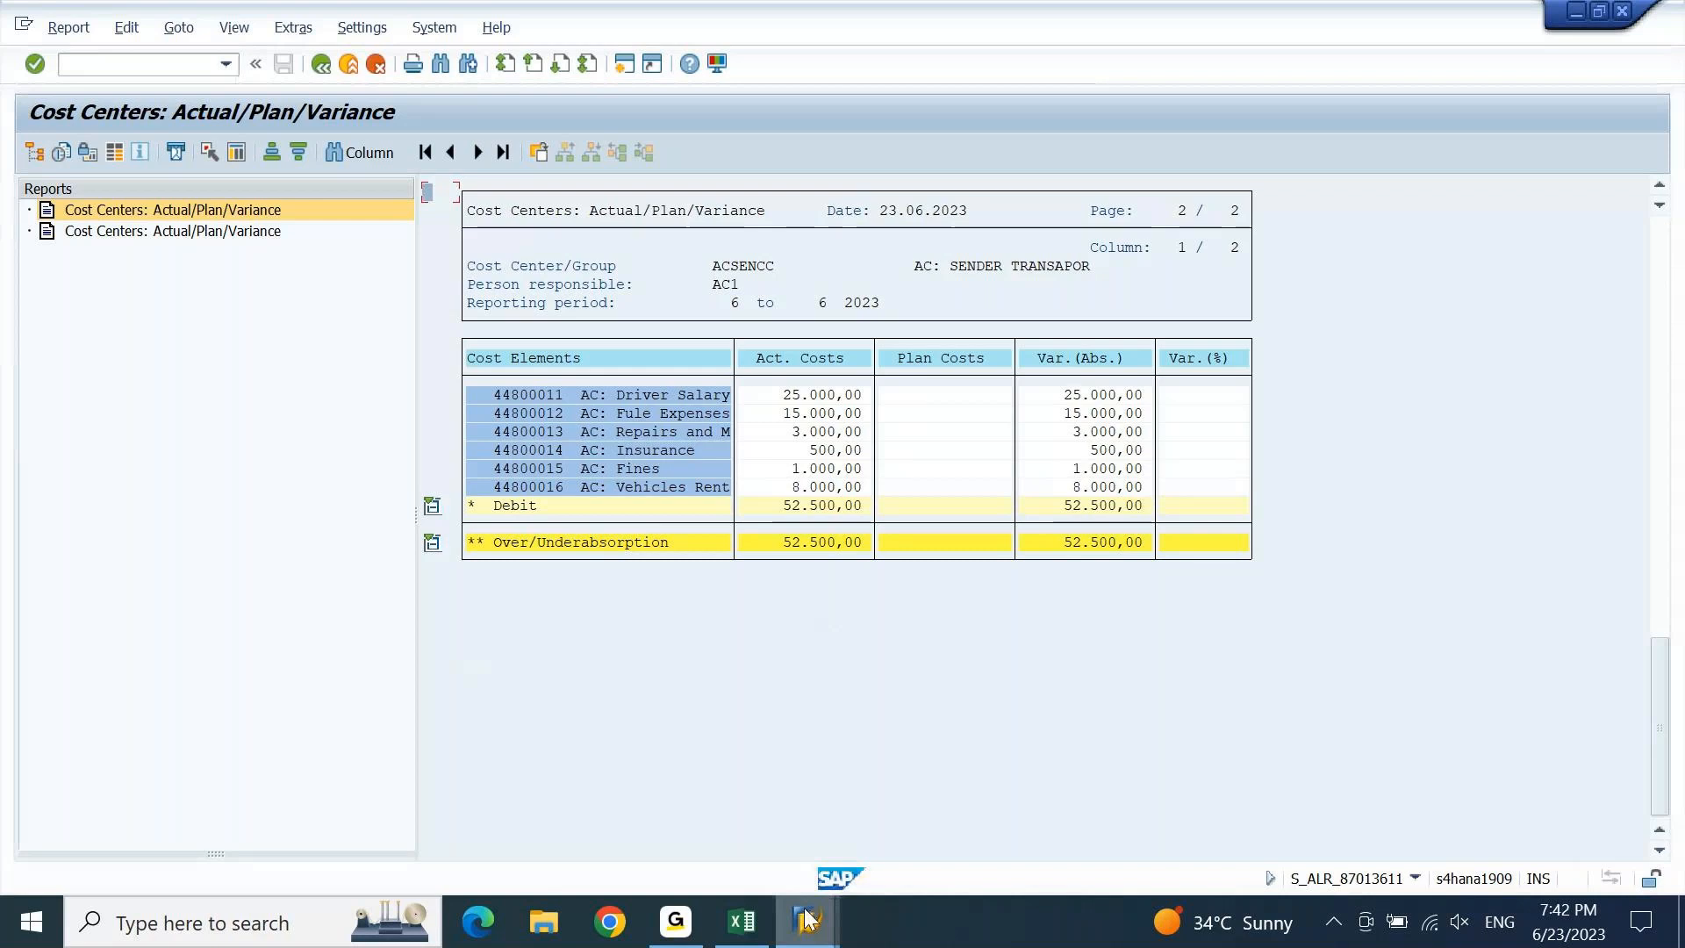
mouse_move(807, 919)
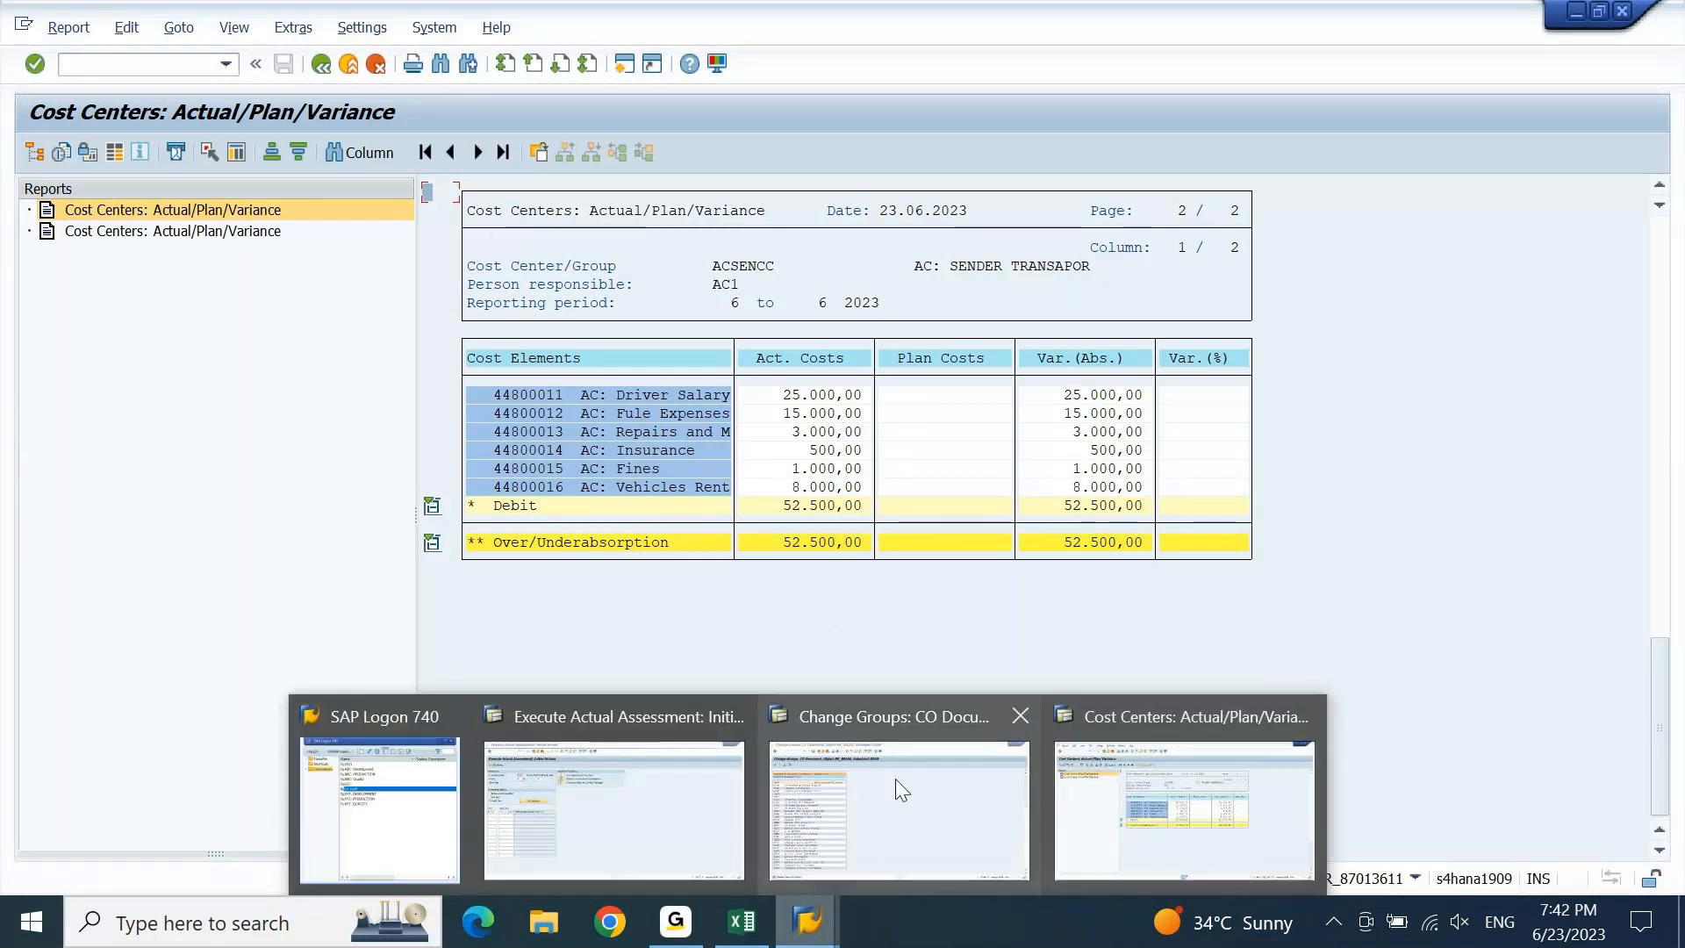
left_click(699, 802)
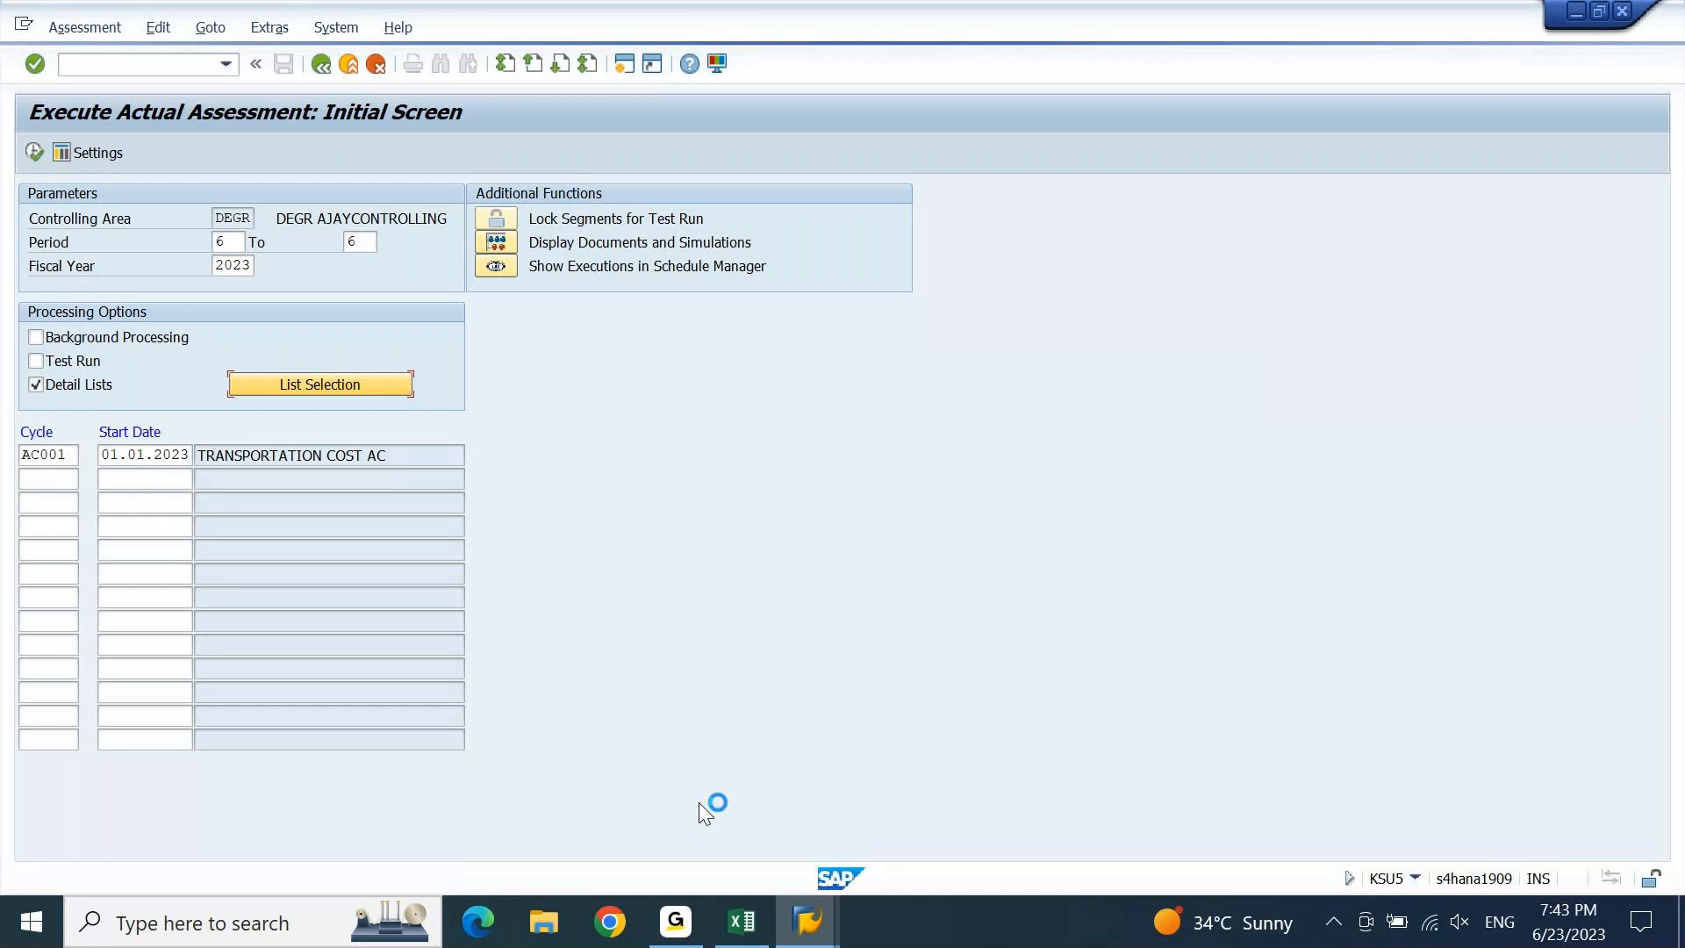
left_click(23, 24)
left_click(72, 248)
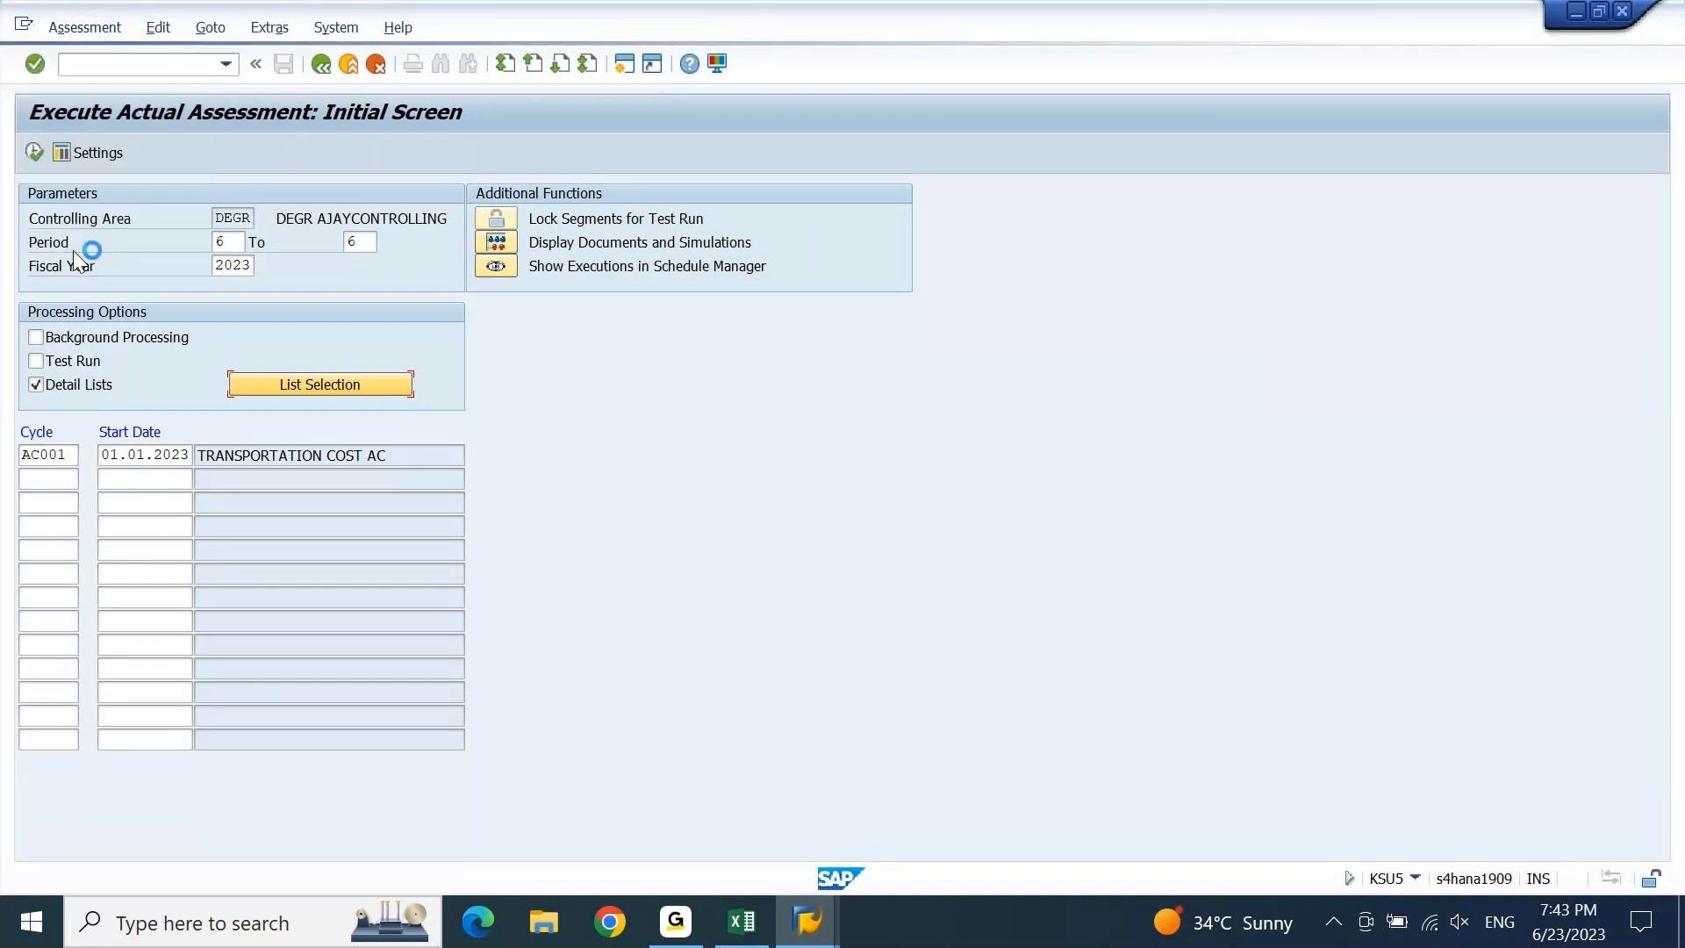
Switch to the ACSENCC Actual/Plan/Variance report window and start leaving it.
left_click(816, 922)
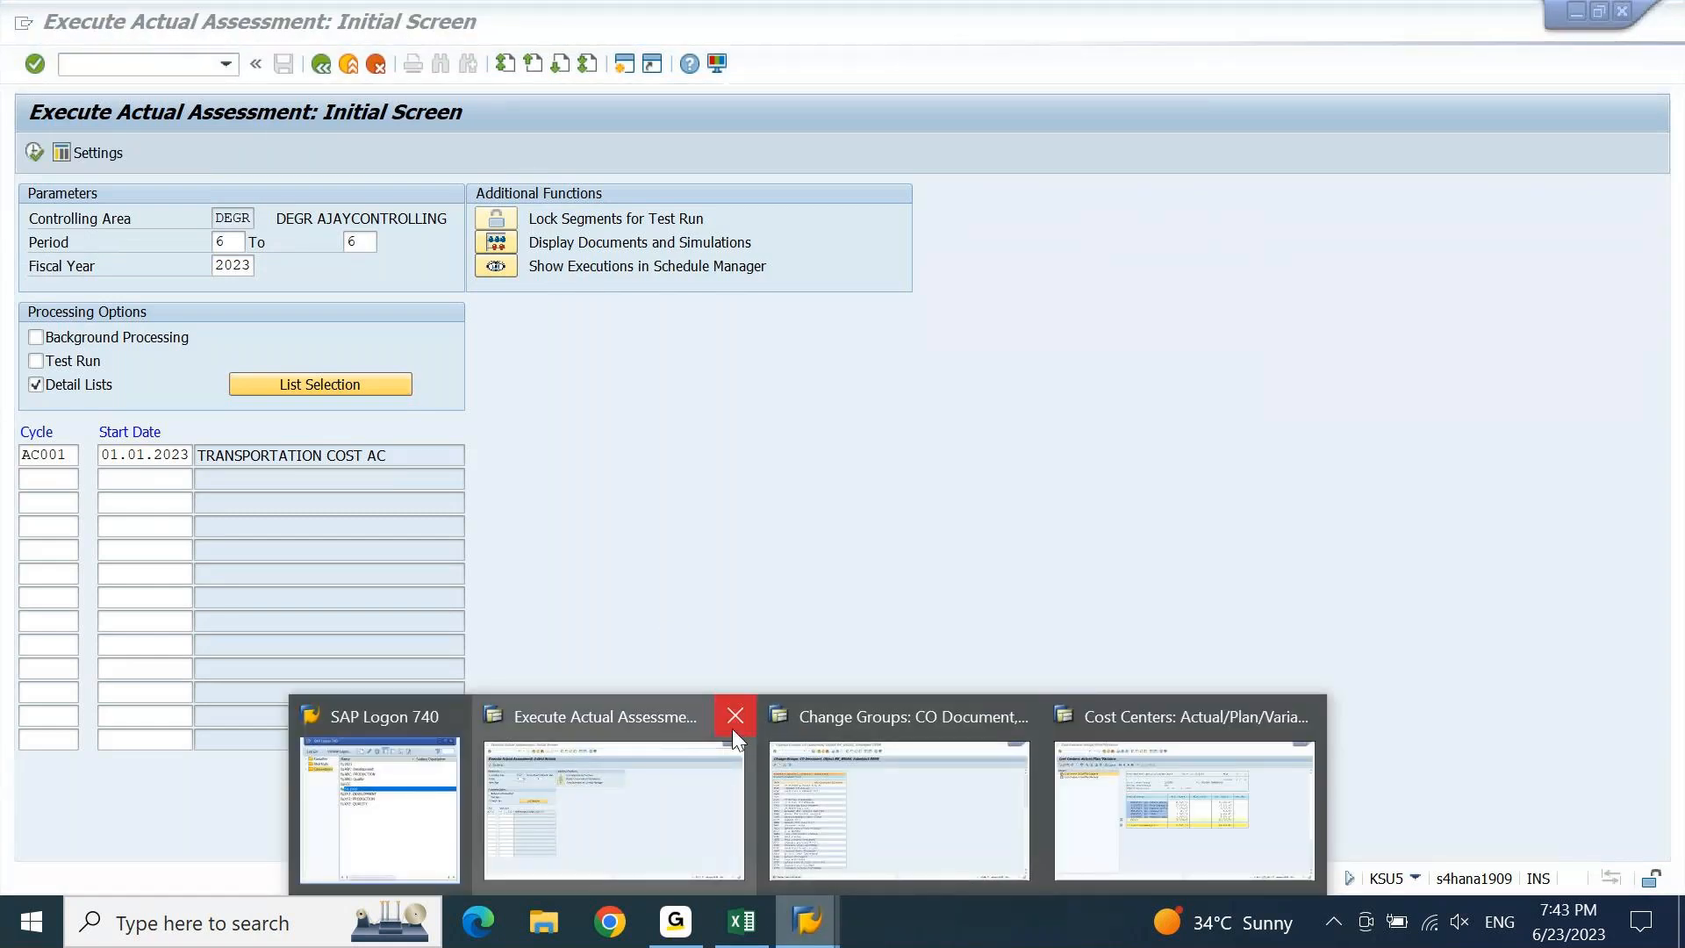
left_click(1197, 755)
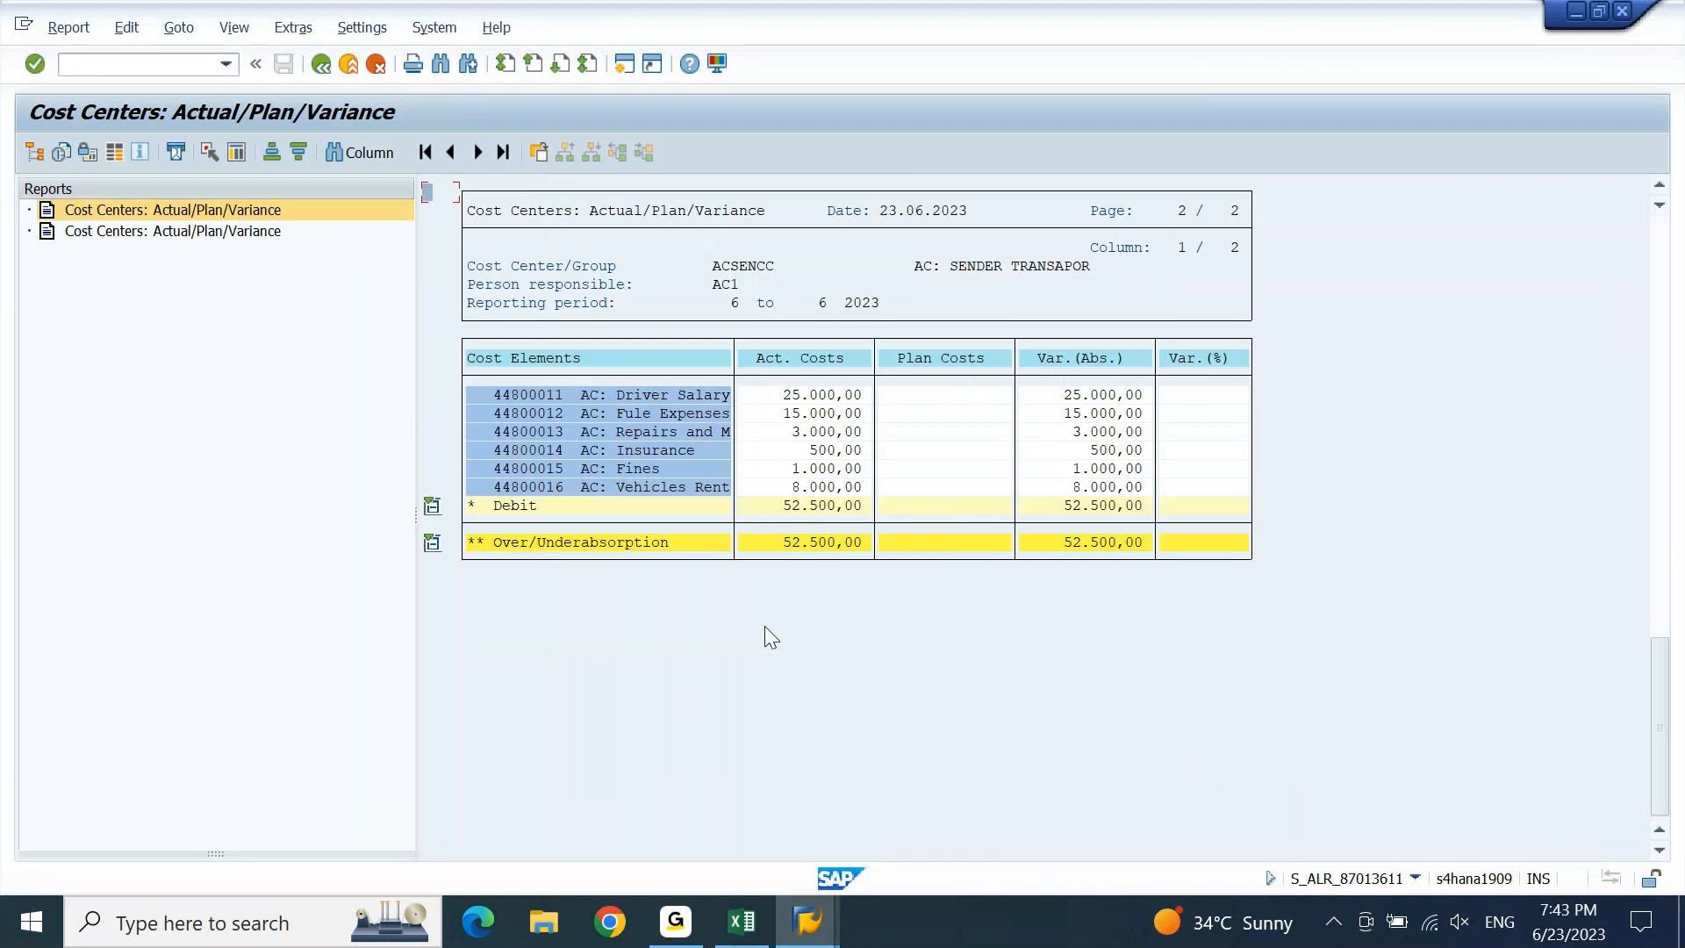
left_click(637, 303)
left_click(321, 64)
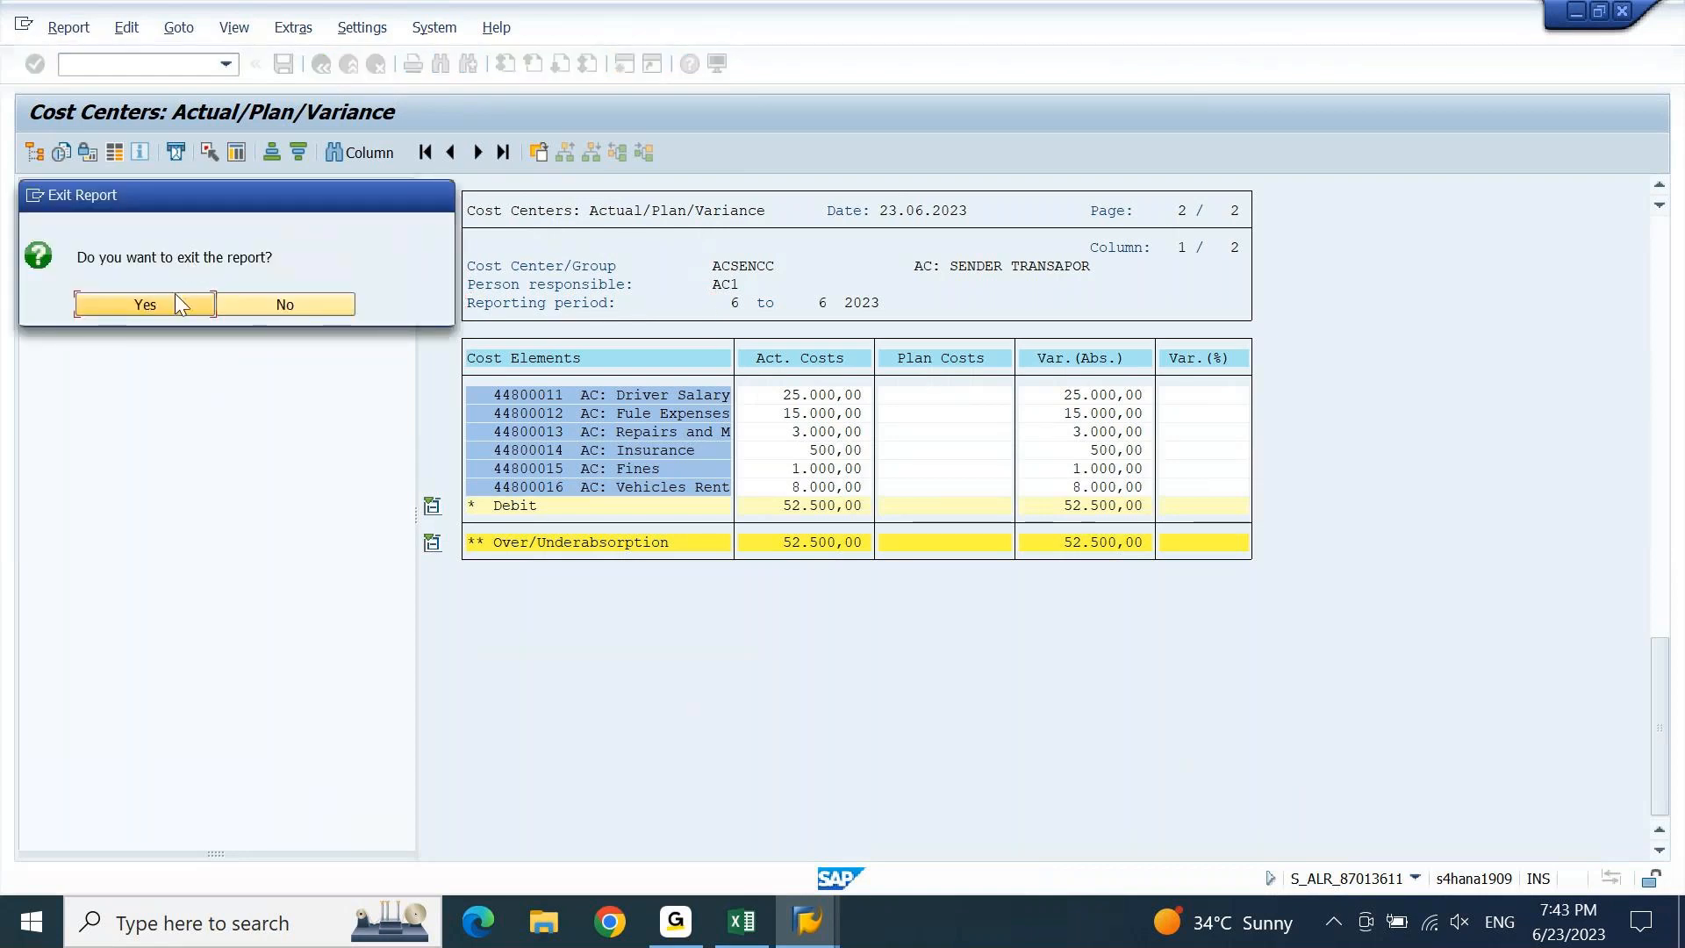
Rerun the ACSENCC variance report, then launch S_ALR_87013611 in a new SAP session.
left_click(175, 298)
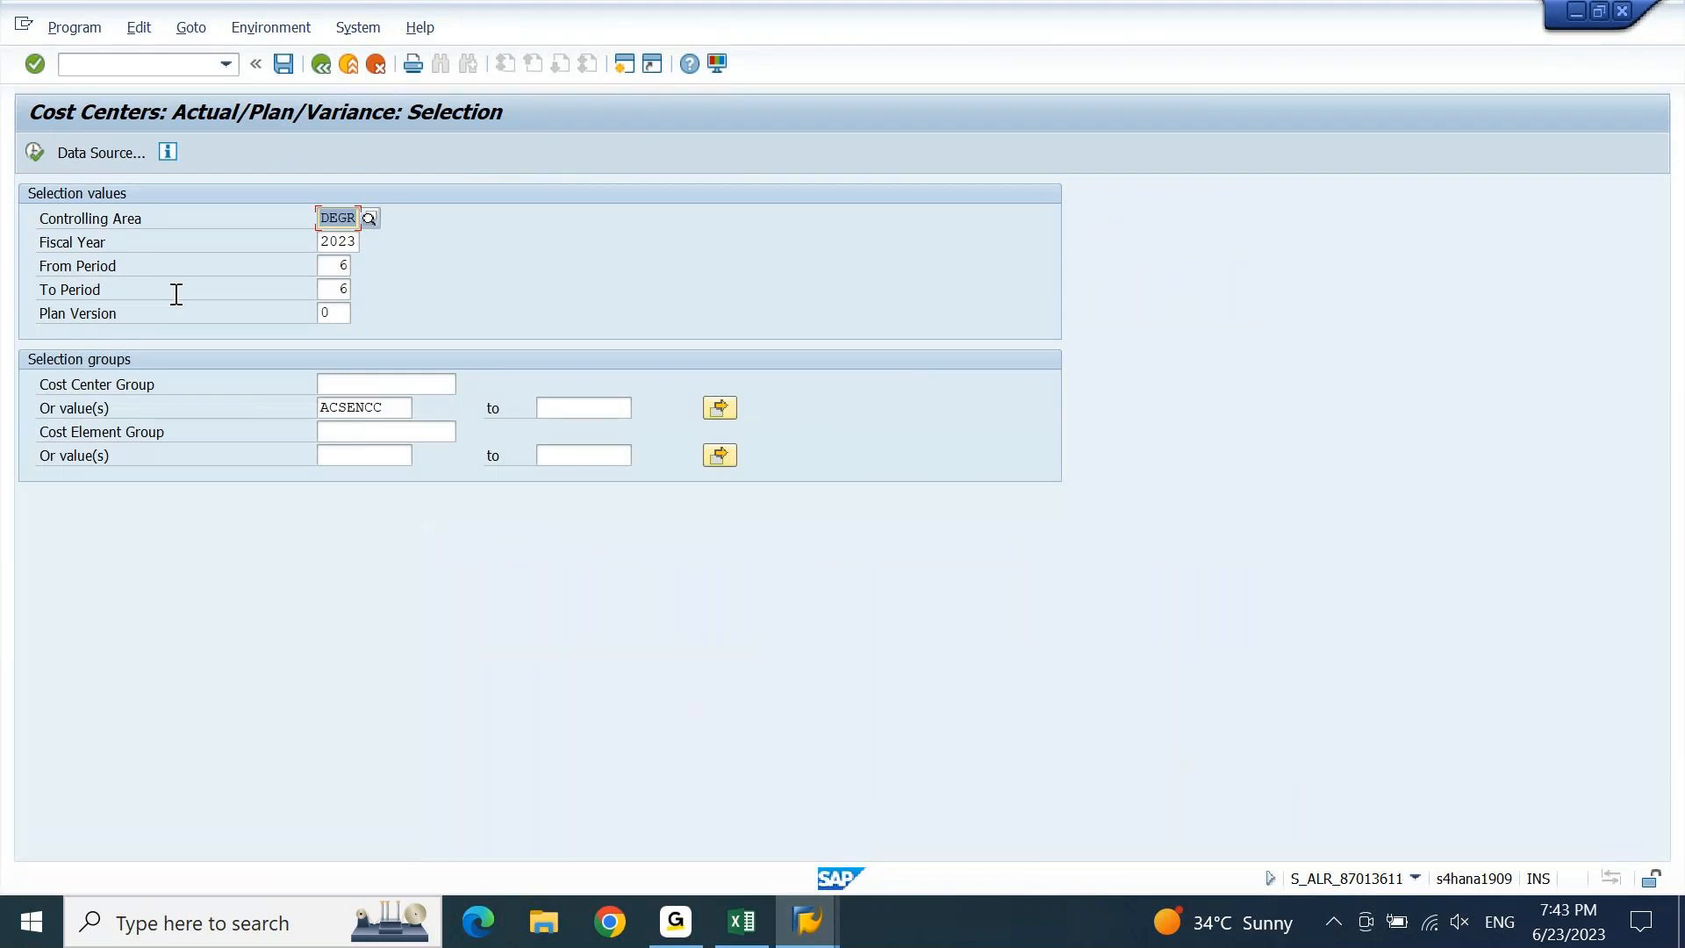
key("F8")
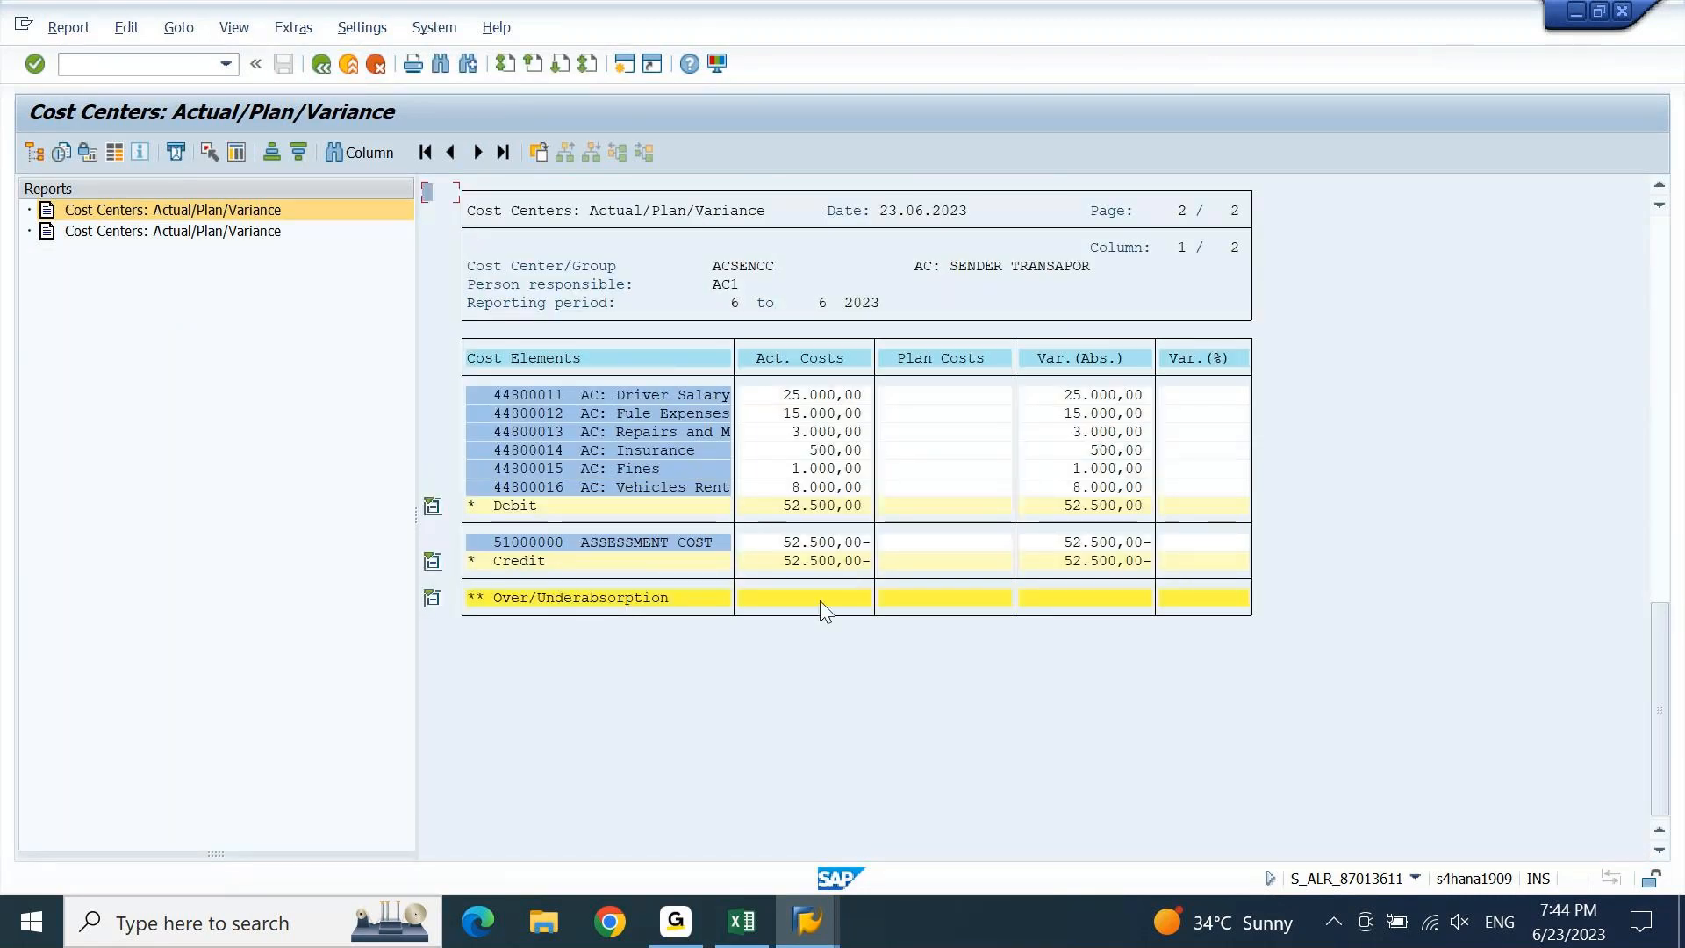
left_click(822, 603)
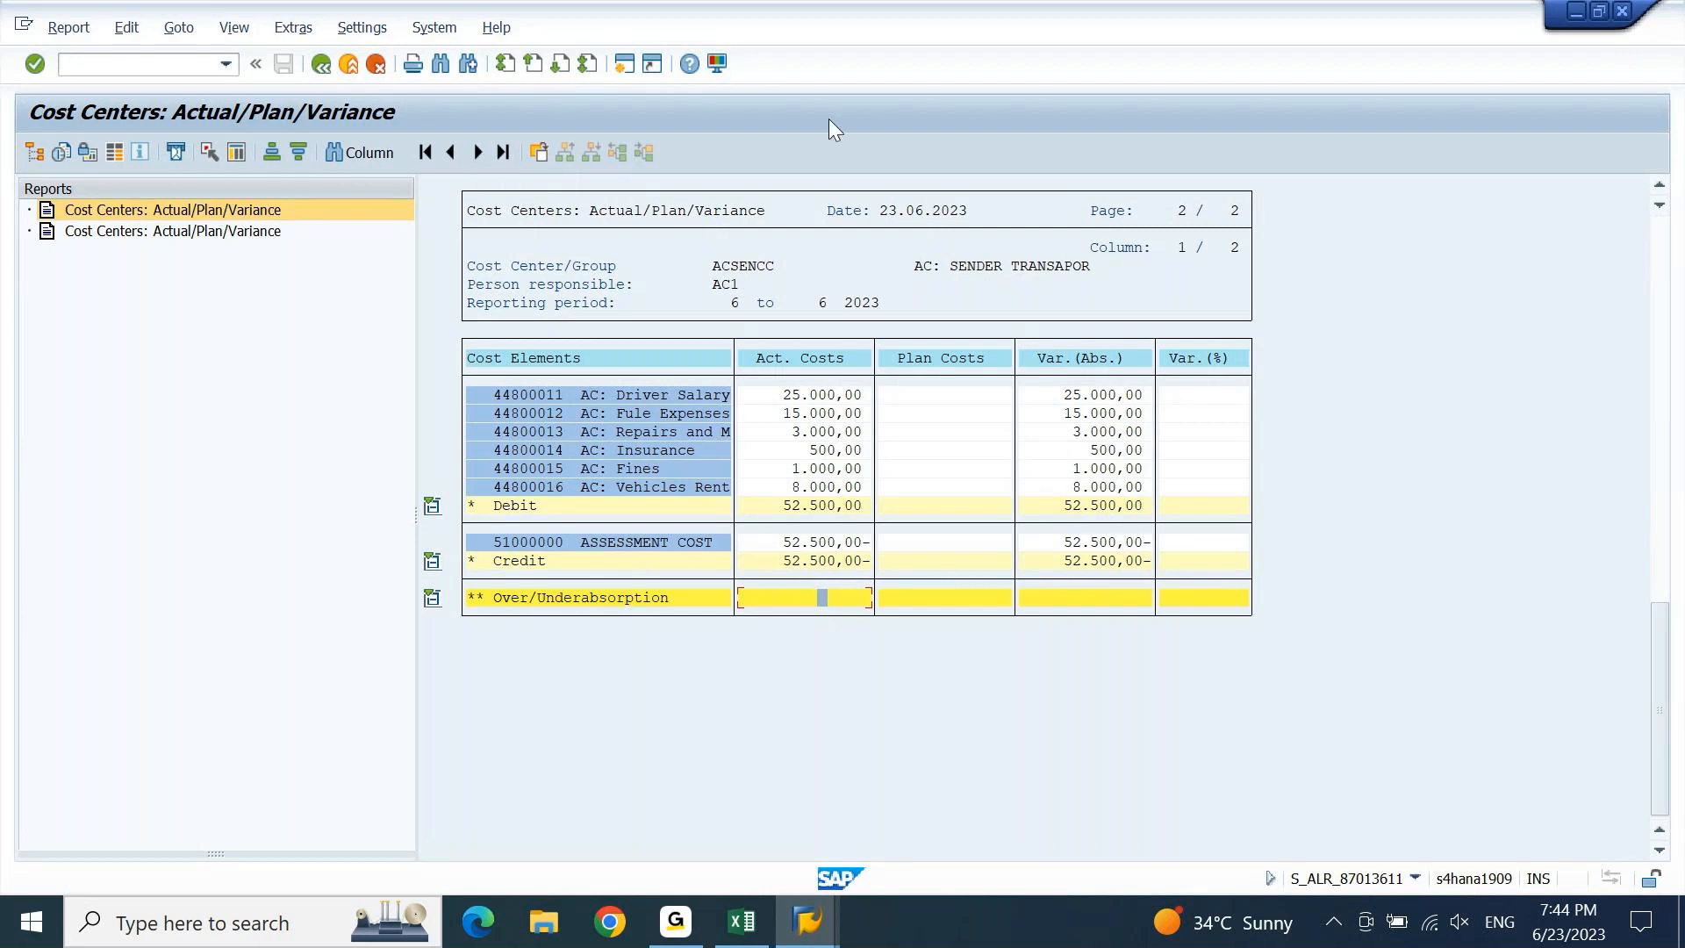
left_click(624, 63)
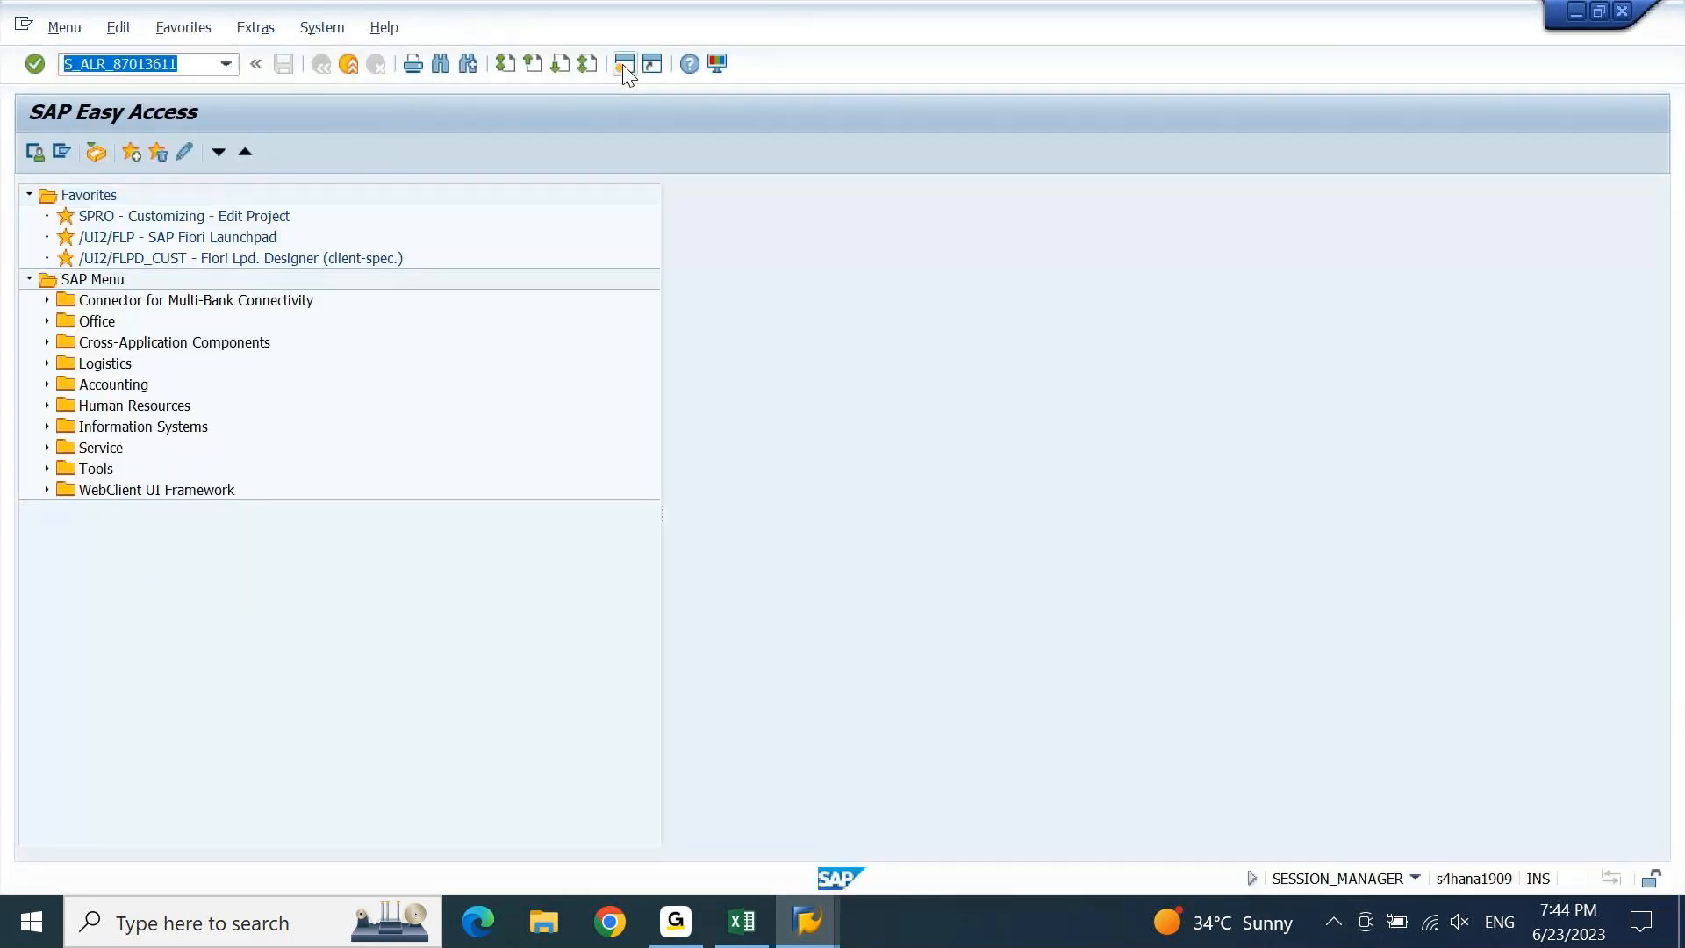
key("Return")
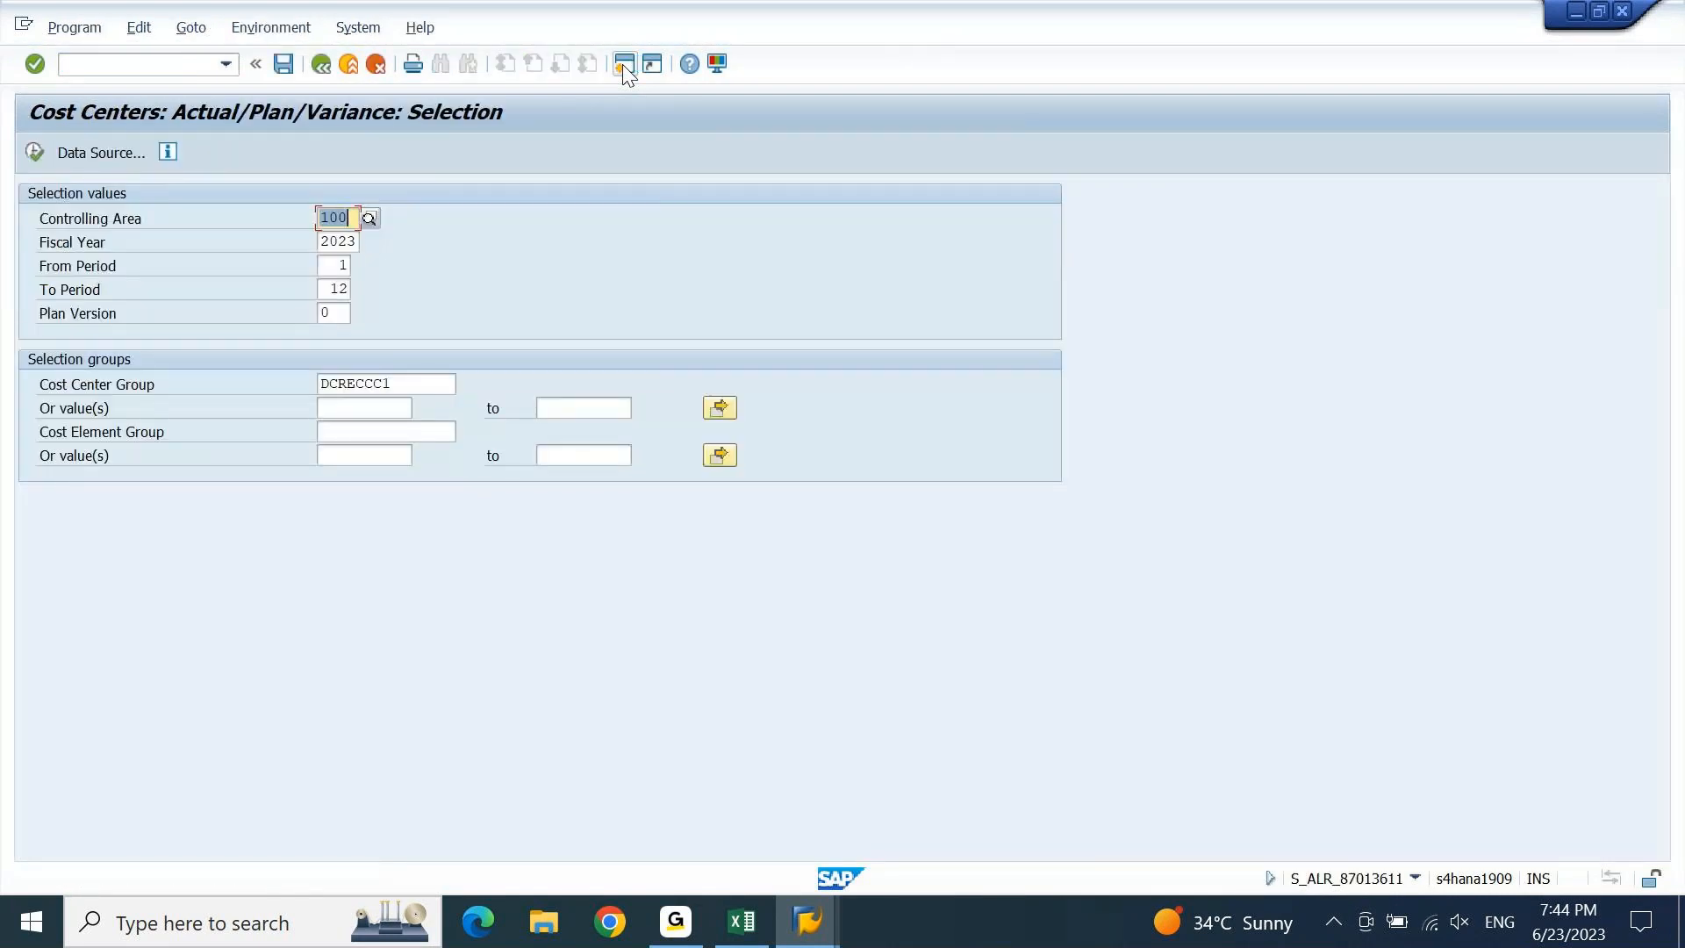
Run the variance report for cost center DCSENCC in DEGR, periods 6 to 6, with no group.
key("Delete")
key("Return")
type("6")
key("Tab")
type("6")
key("Tab")
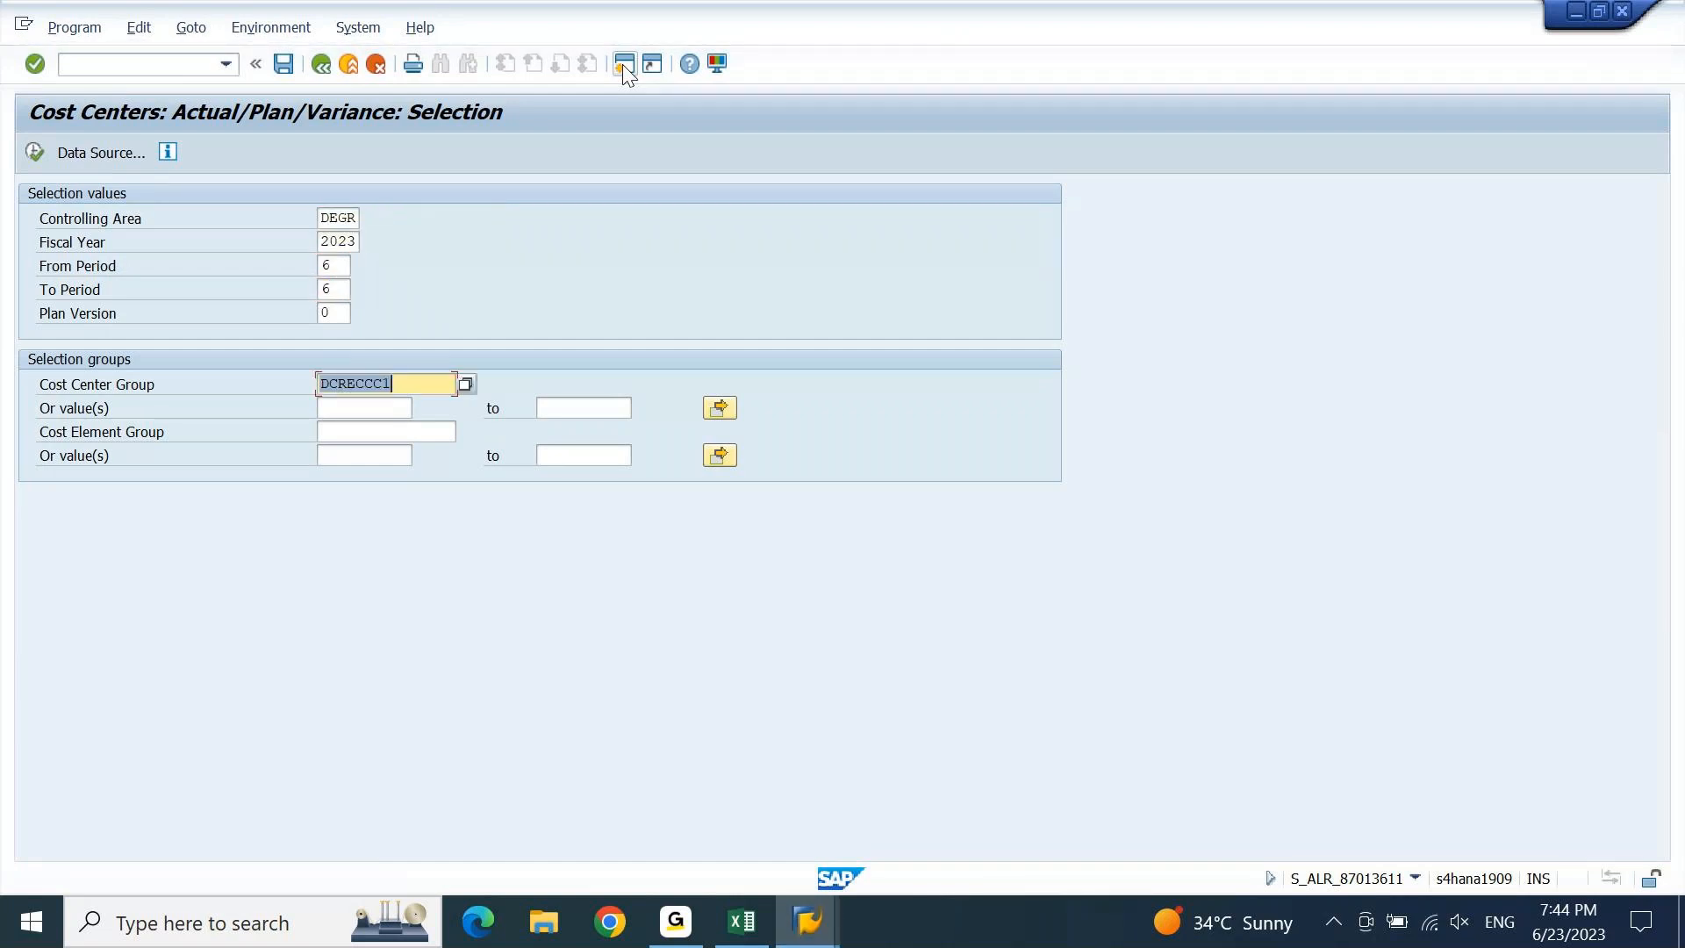
key("Insert")
key("Delete")
key("Tab")
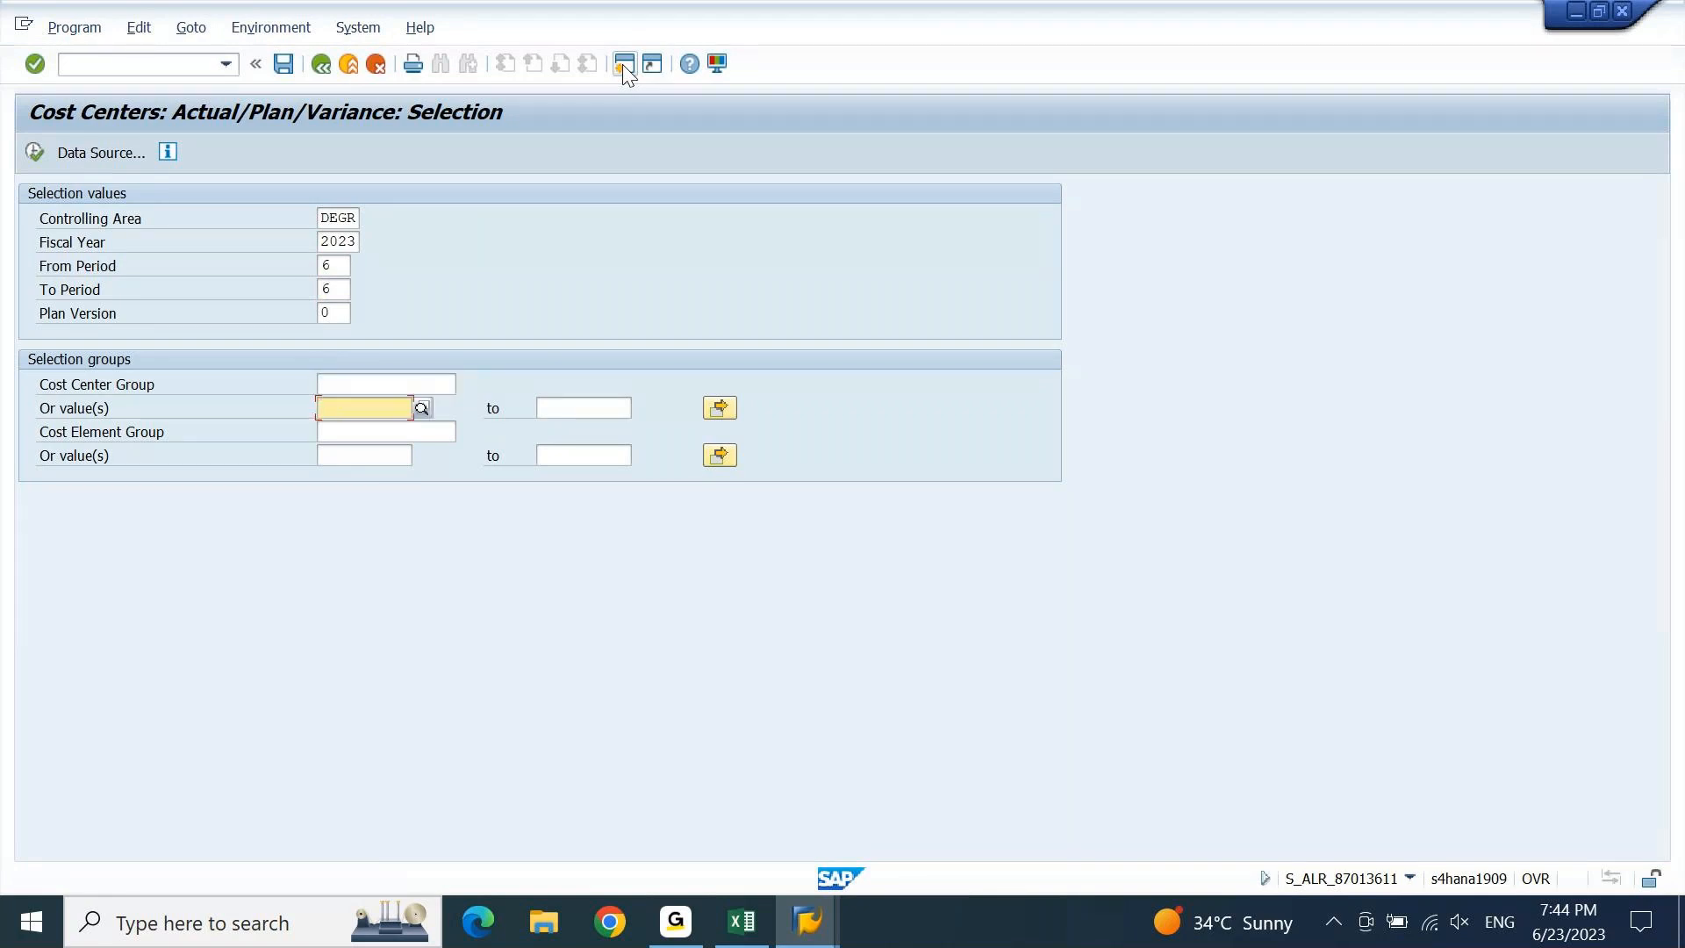
key("Down")
key("Down")
key("Return")
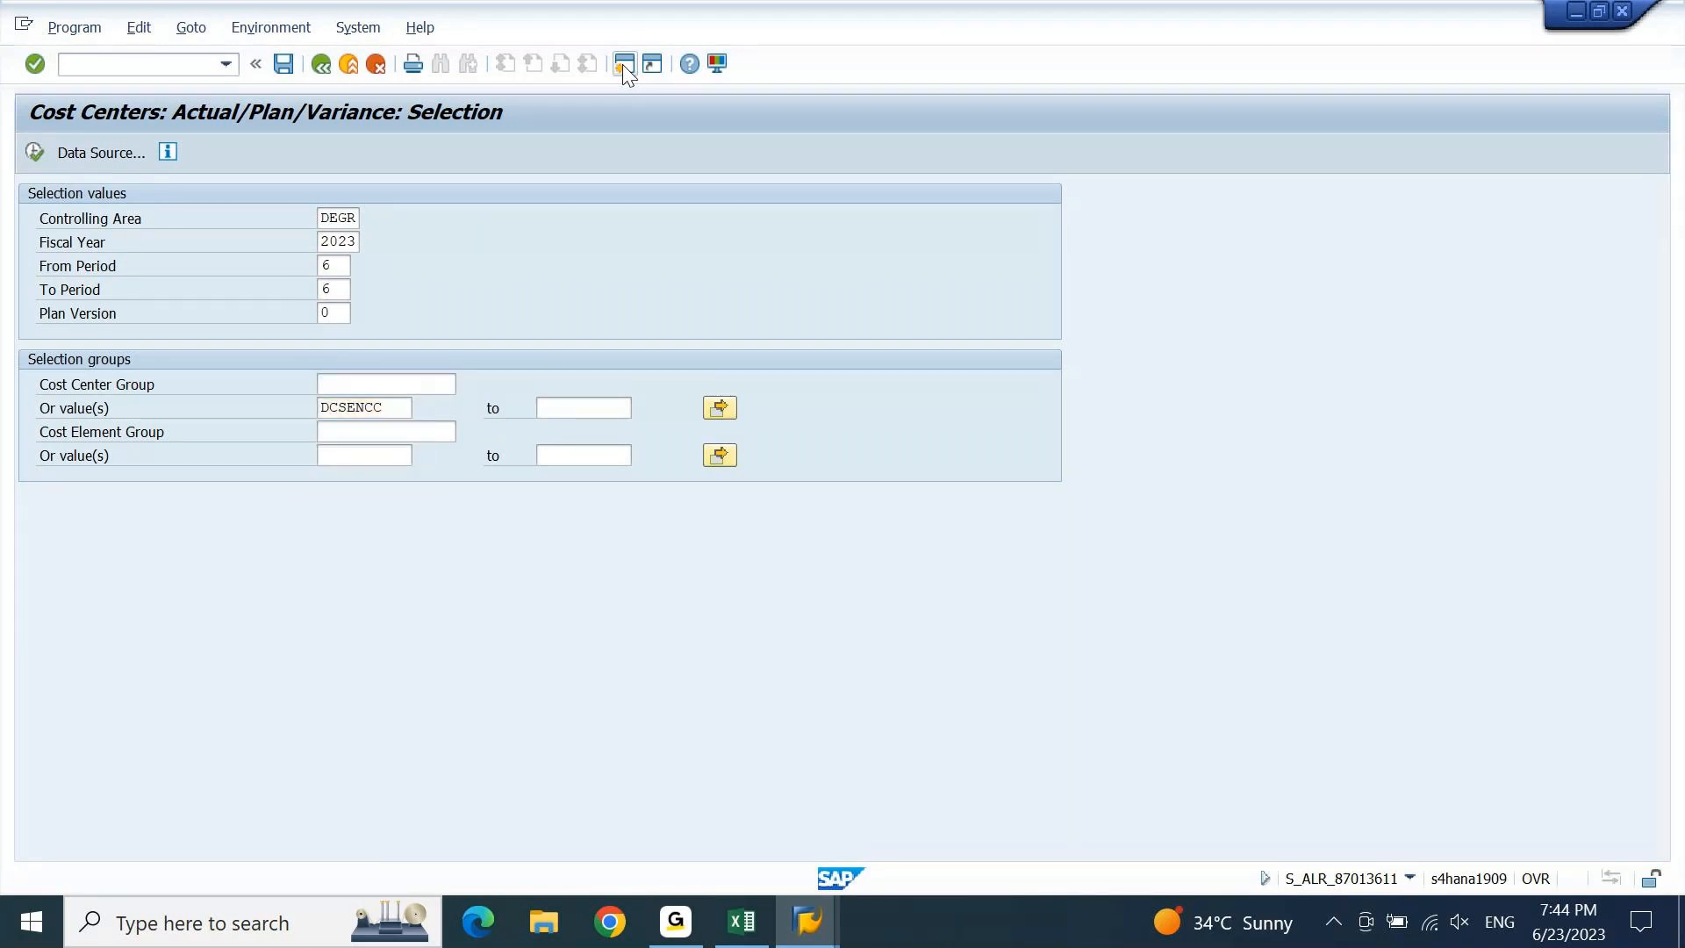
key("F8")
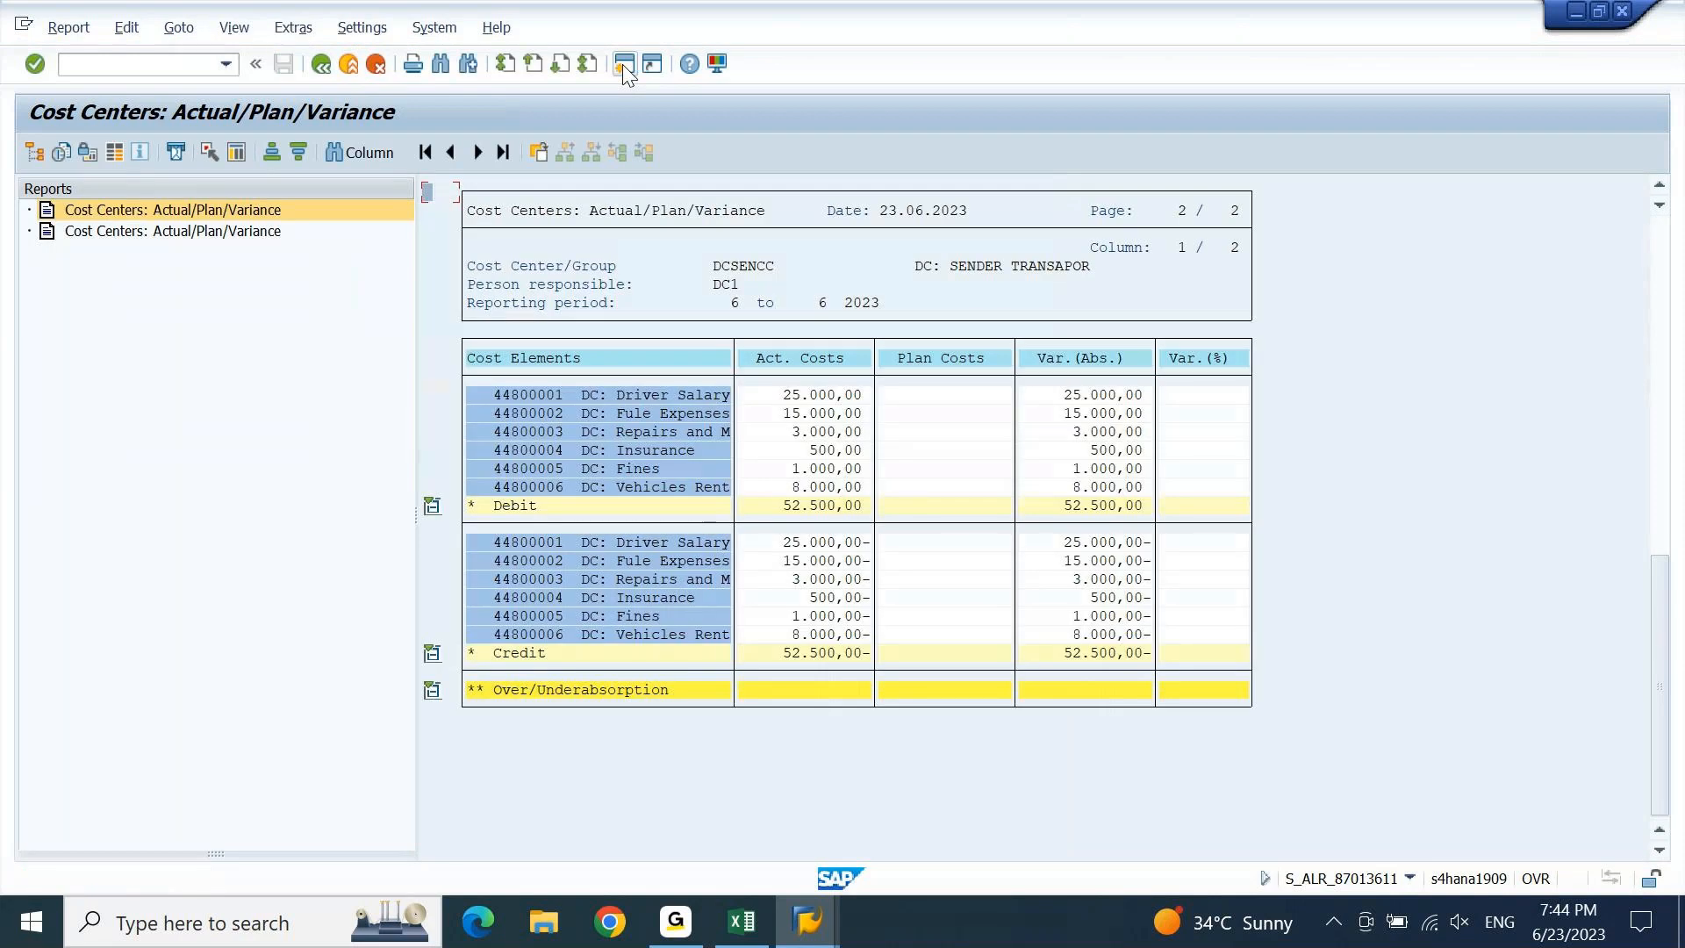
left_click(1598, 11)
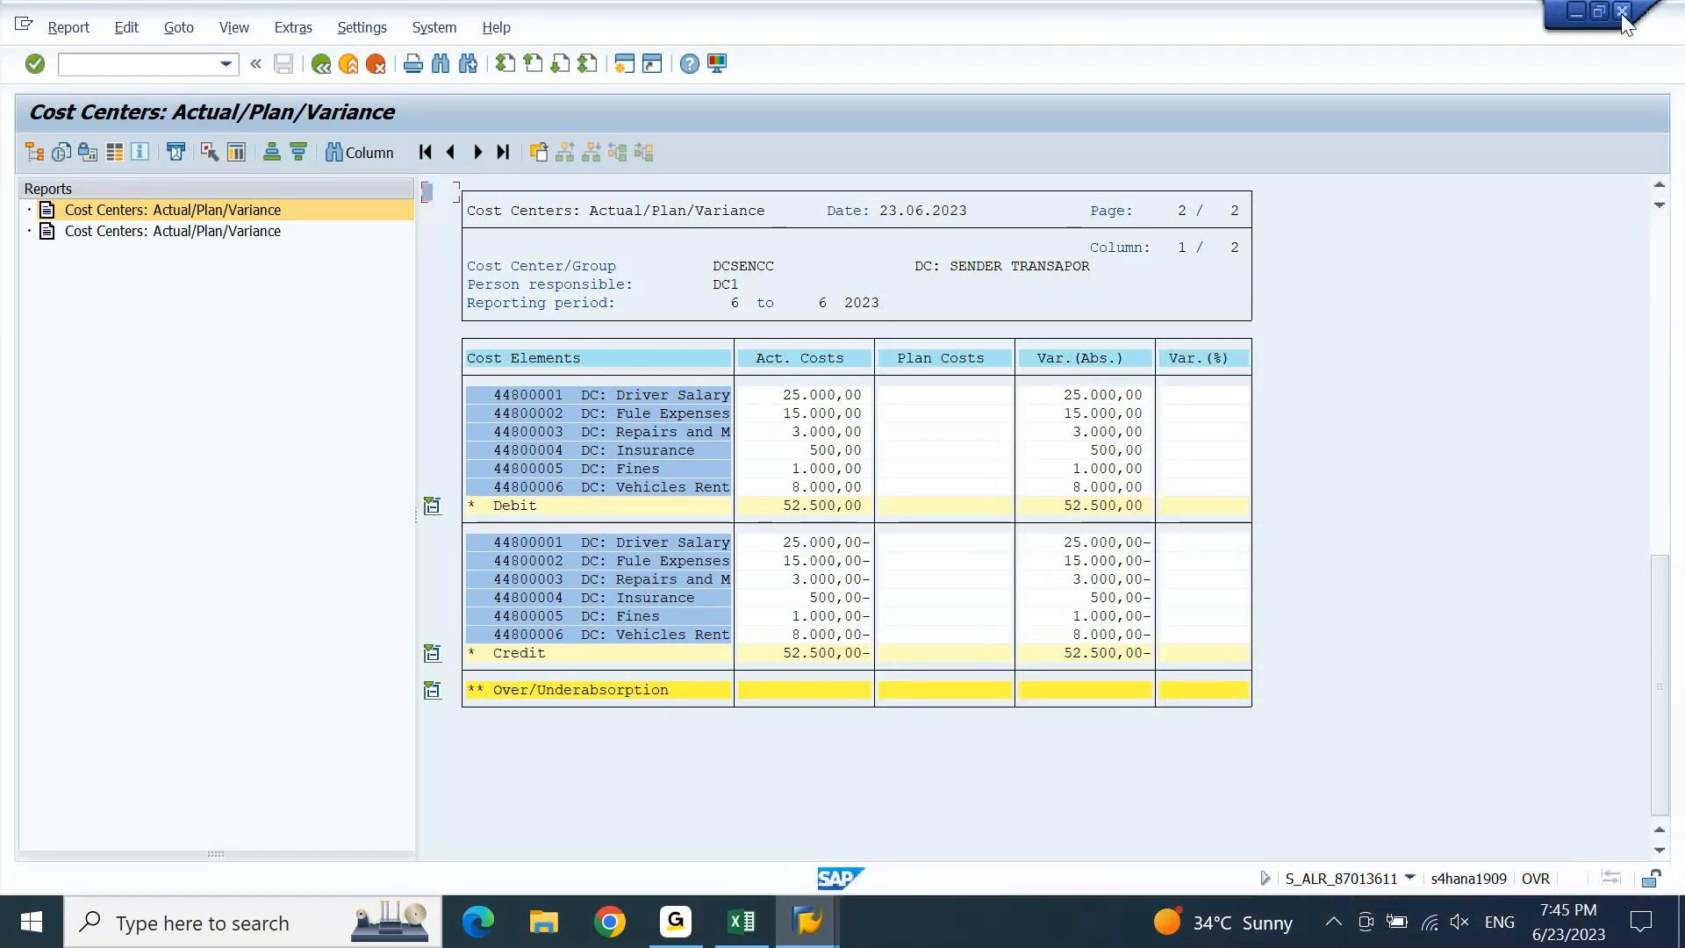
left_click(1600, 13)
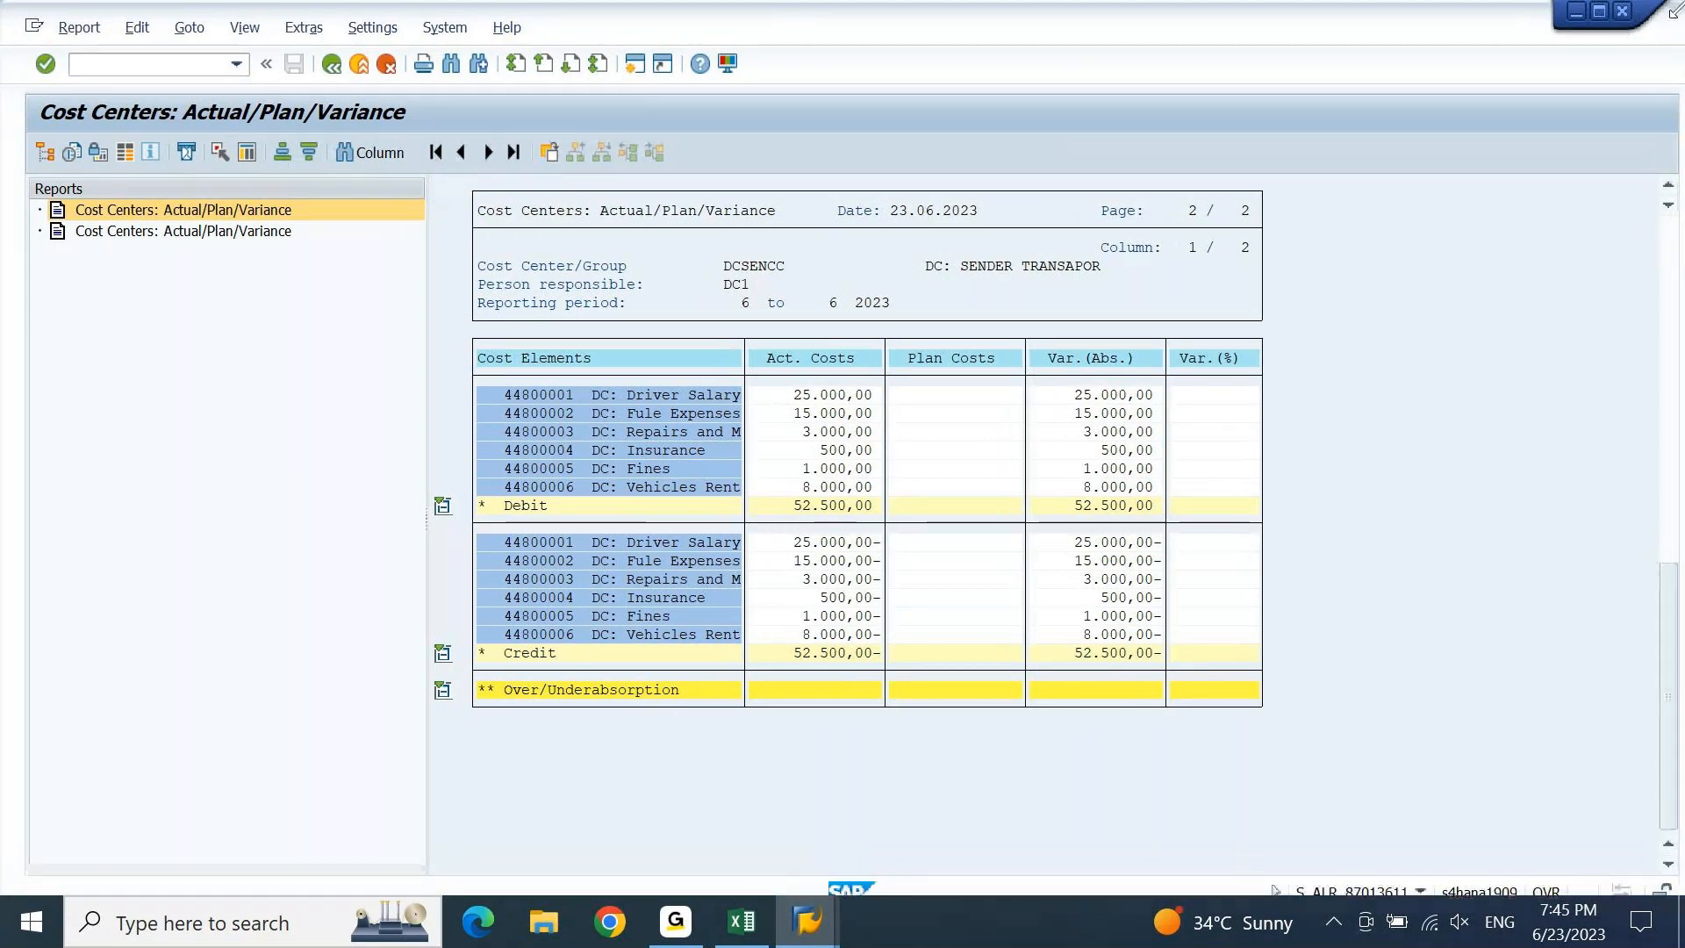
Shrink and narrow the DCSENCC window, widen its report pane, and move it aside.
left_click_drag(1531, 55, 1264, 123)
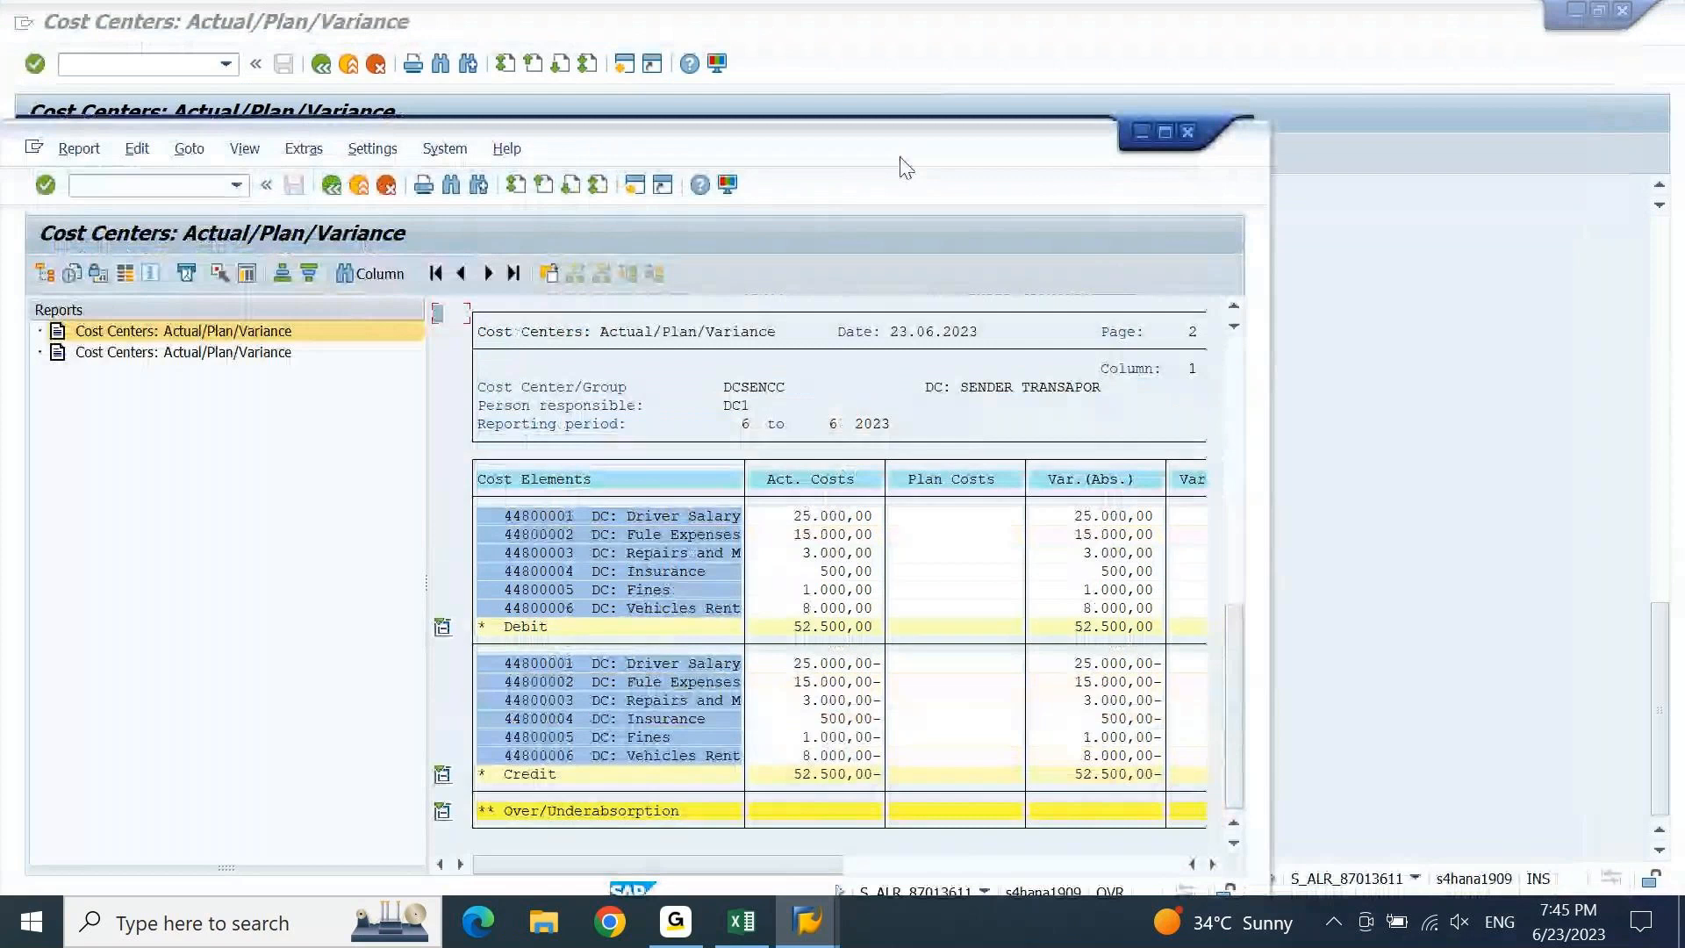
left_click_drag(427, 583, 112, 593)
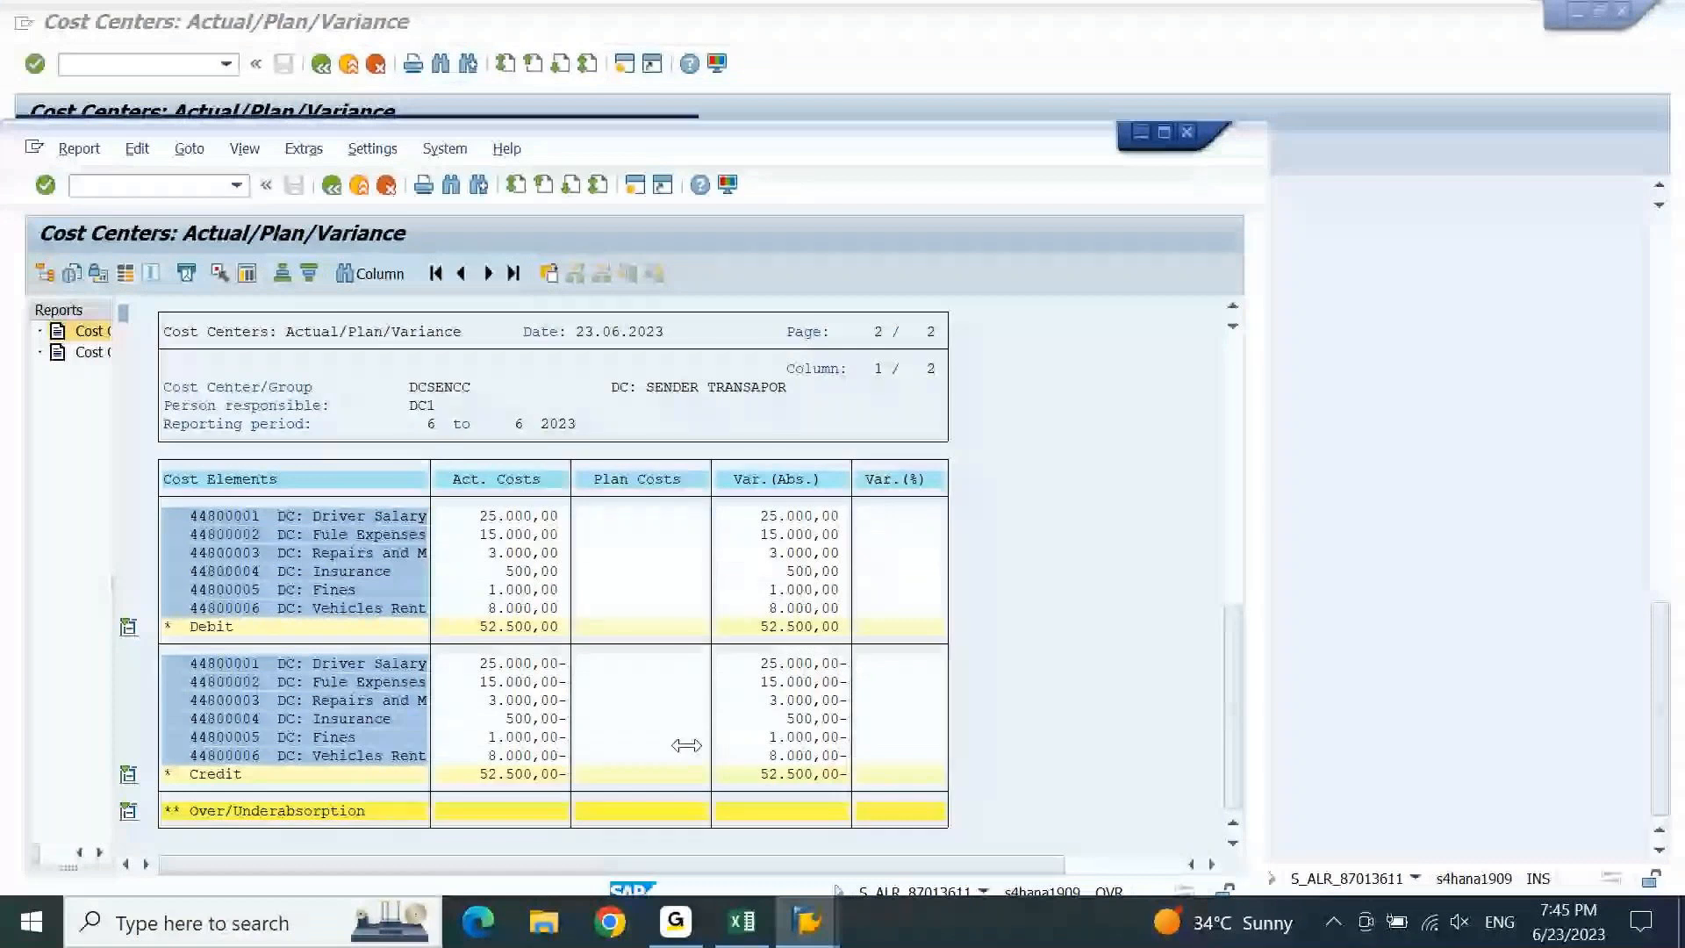
left_click_drag(686, 745, 491, 133)
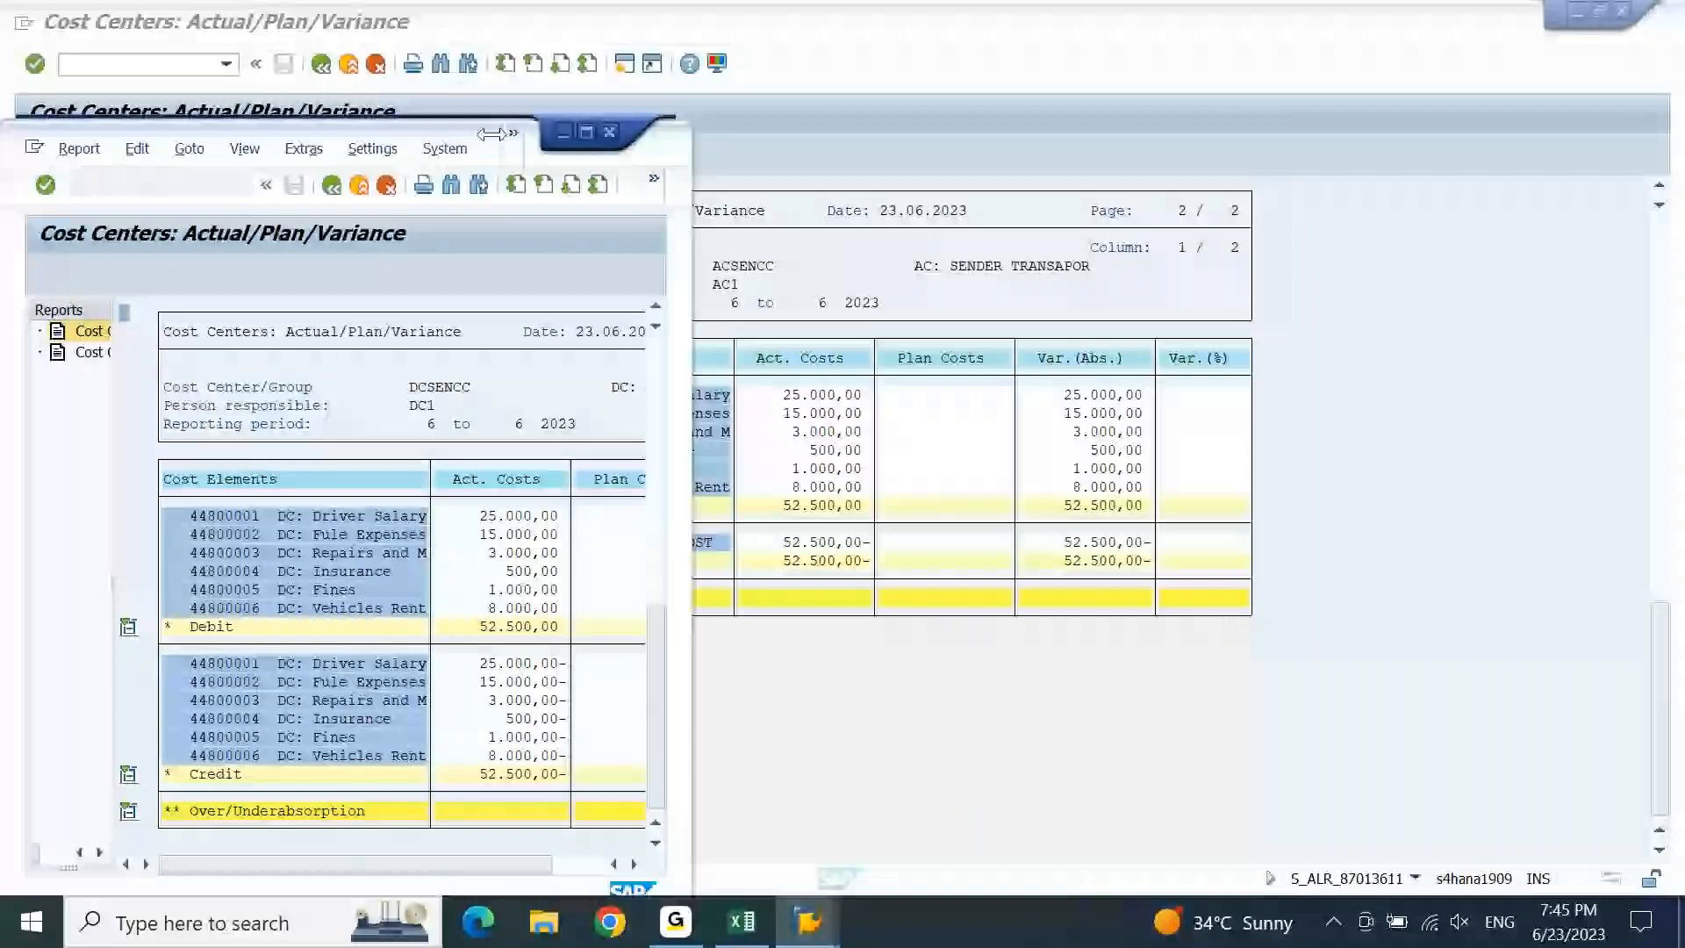
left_click_drag(492, 133, 1102, 244)
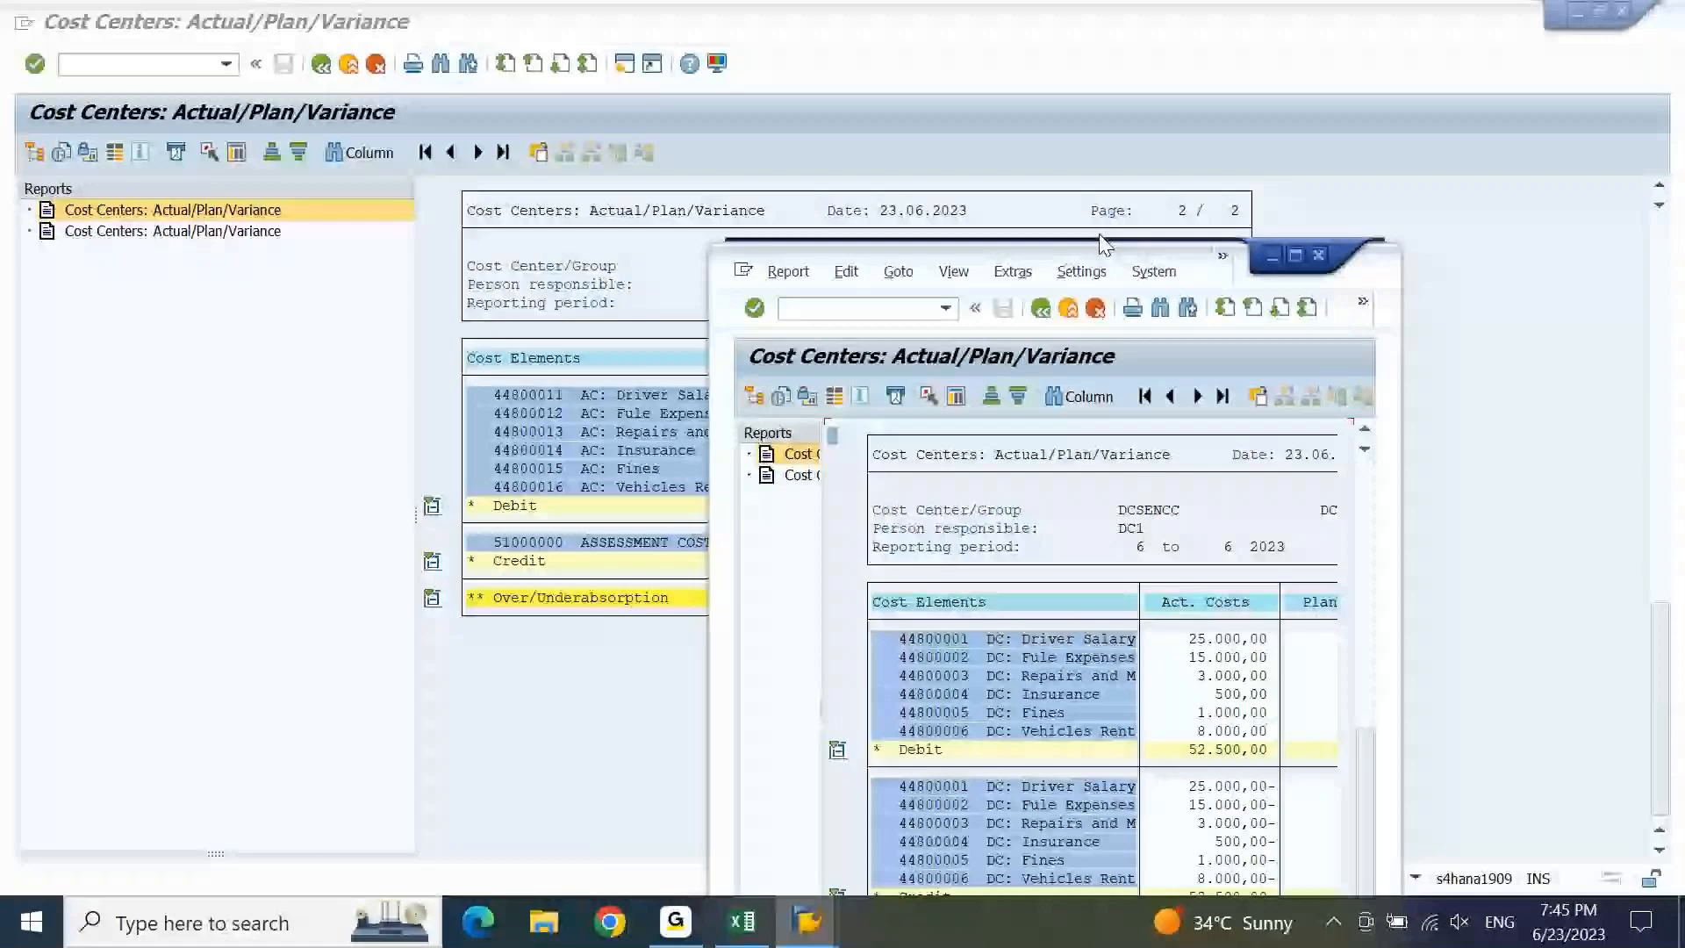
Place DCSENCC beside ACSENCC to compare, then bring ACSENCC forward and press F3.
left_click_drag(1103, 244, 1231, 118)
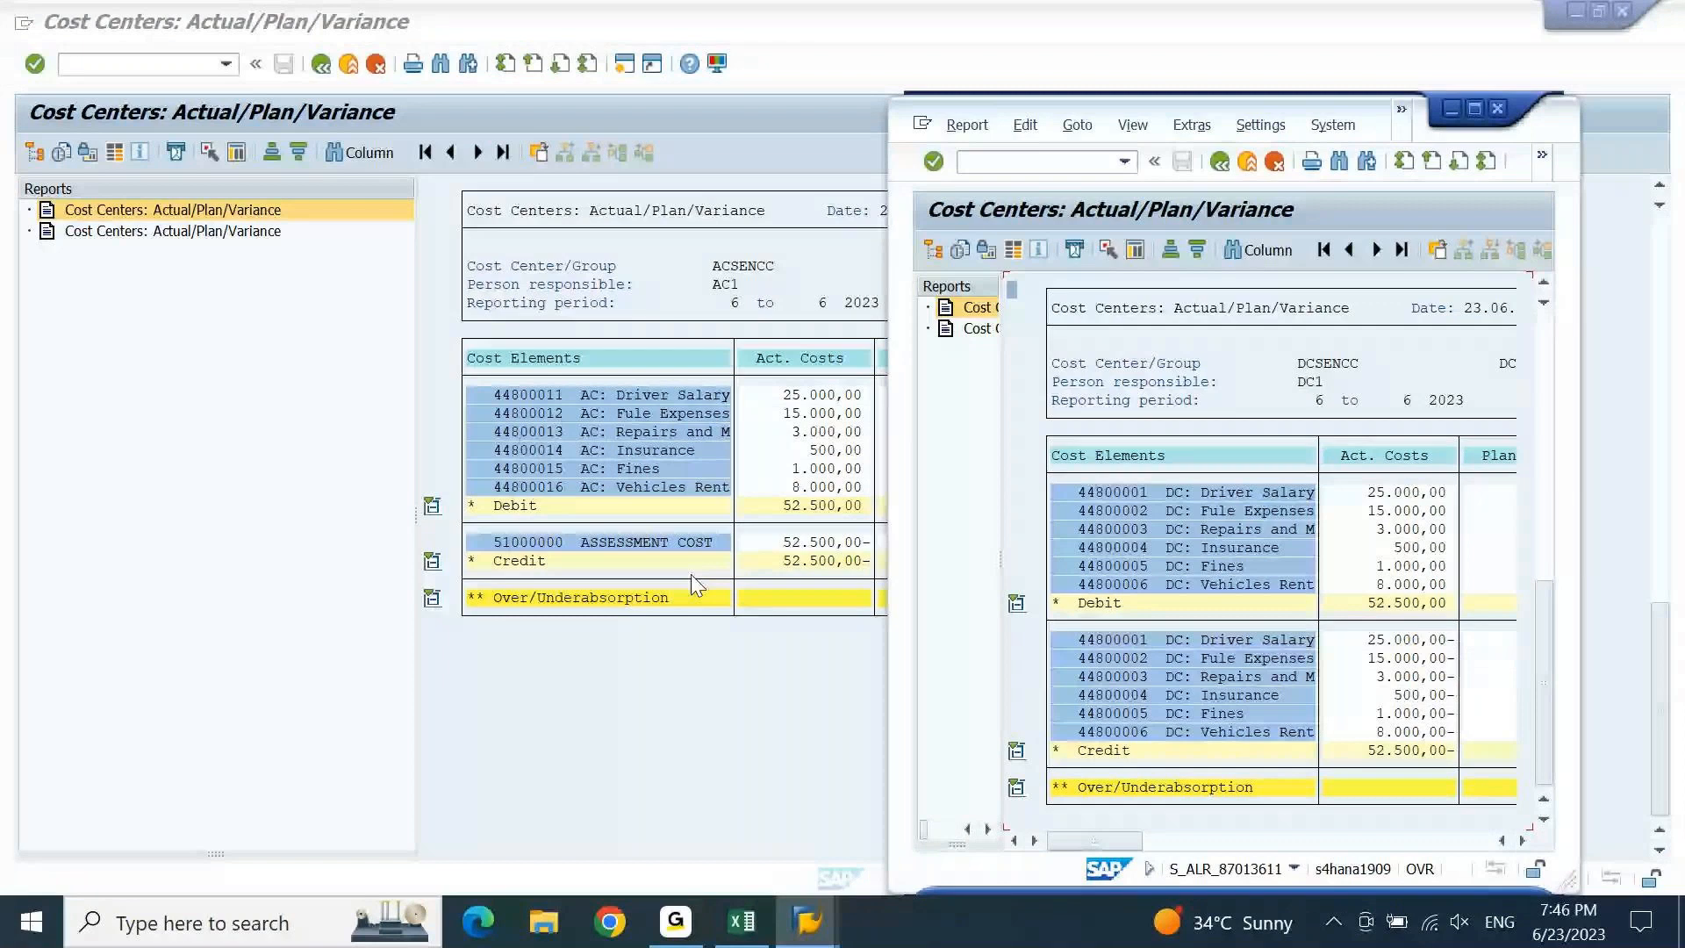
left_click(664, 937)
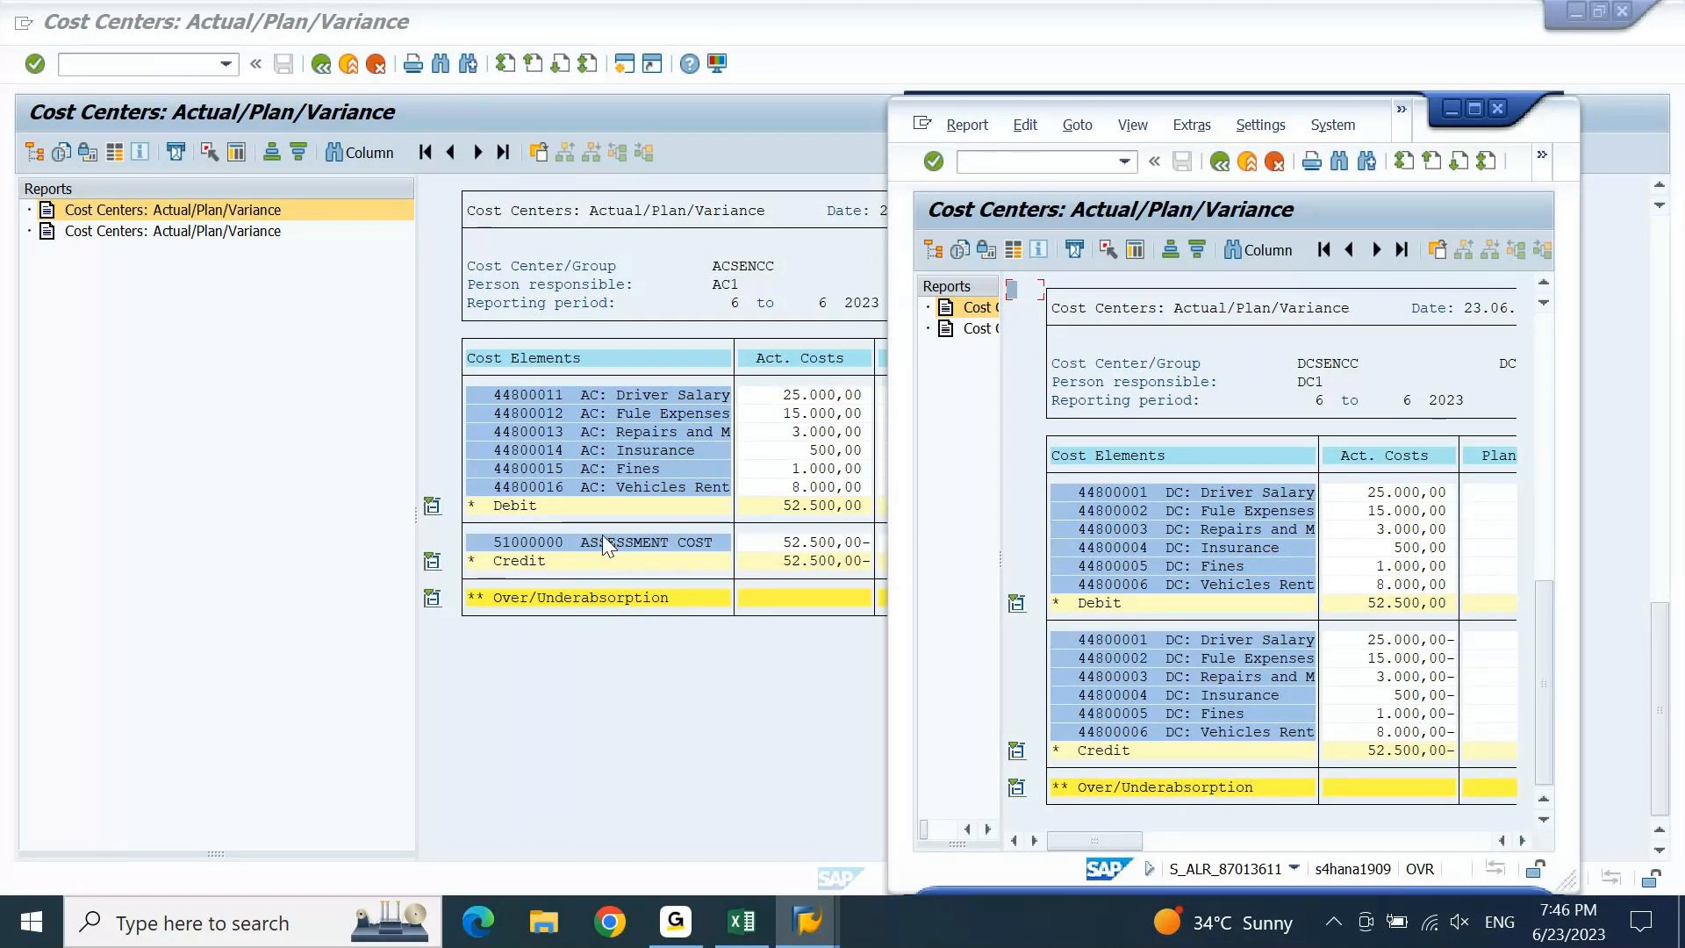
left_click(969, 13)
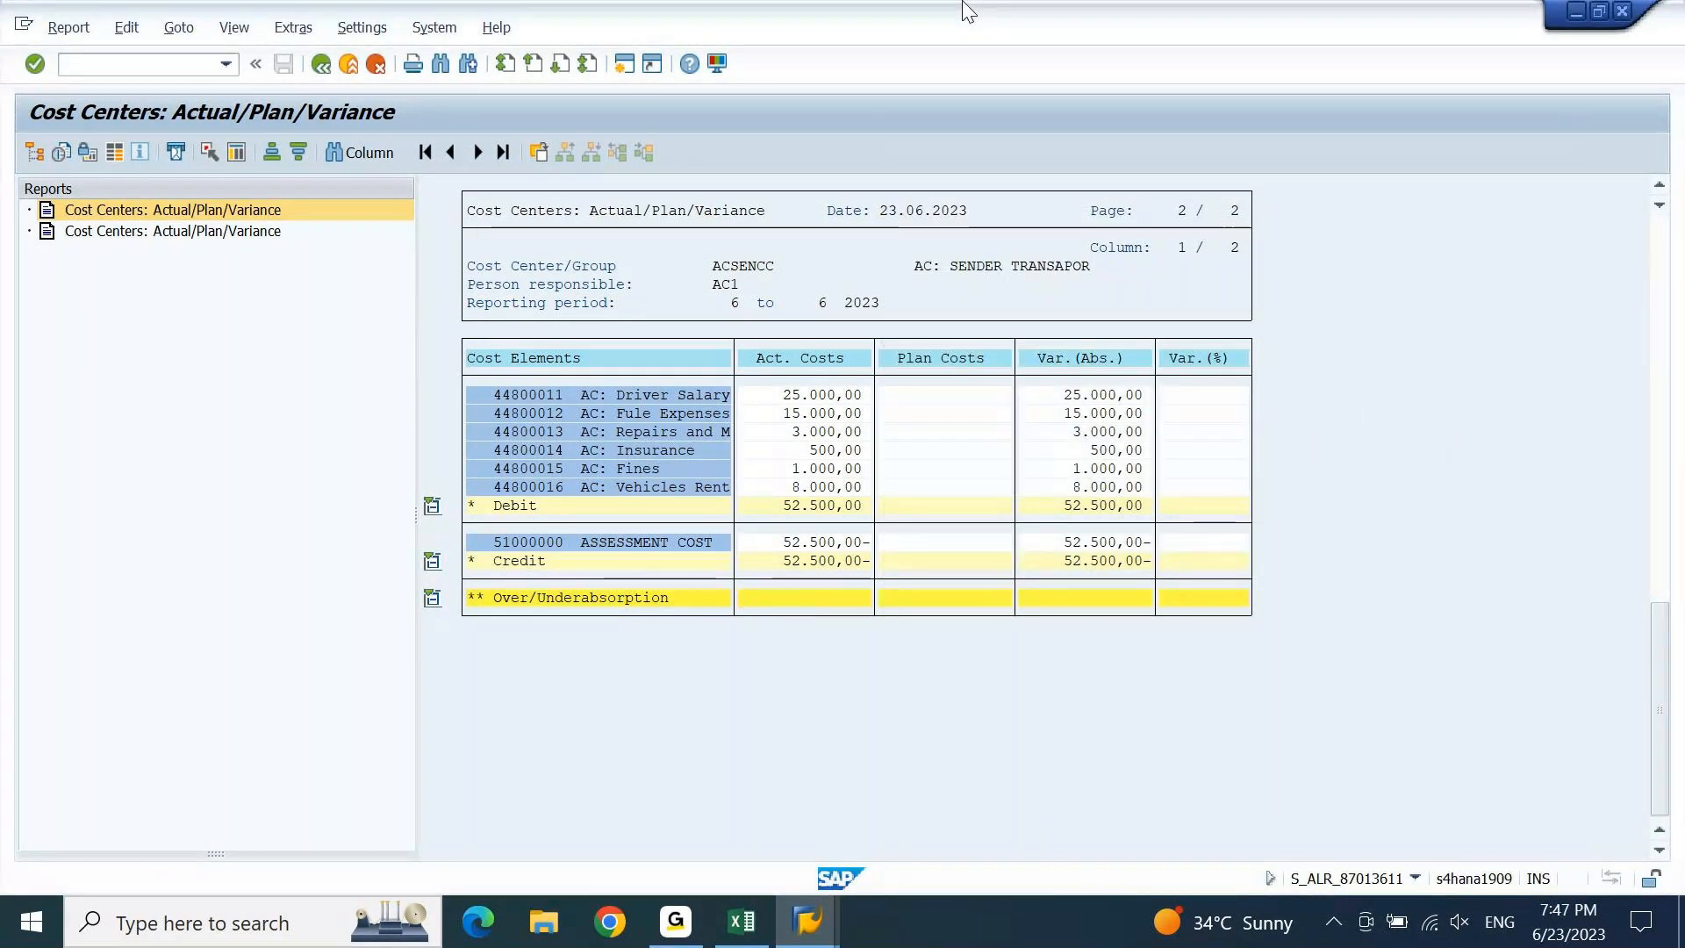
key("F3")
Exit the report, swap cost center ACSENCC for group ACRECCC1, and rerun it for period 6.
key("Return")
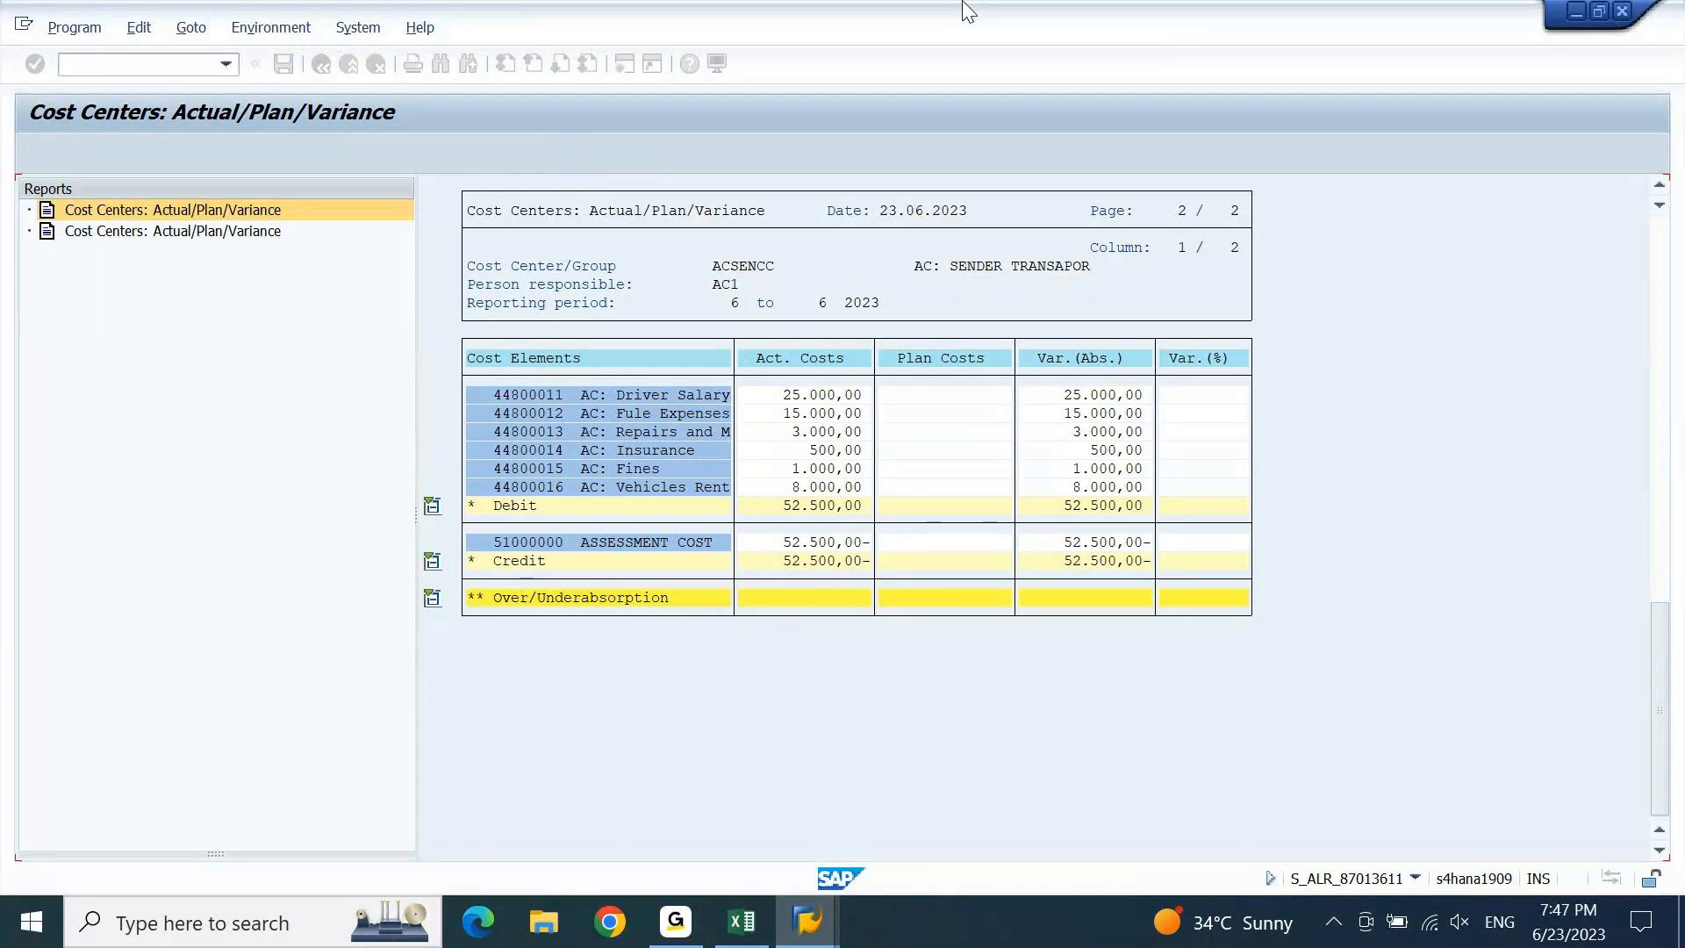
key("F3")
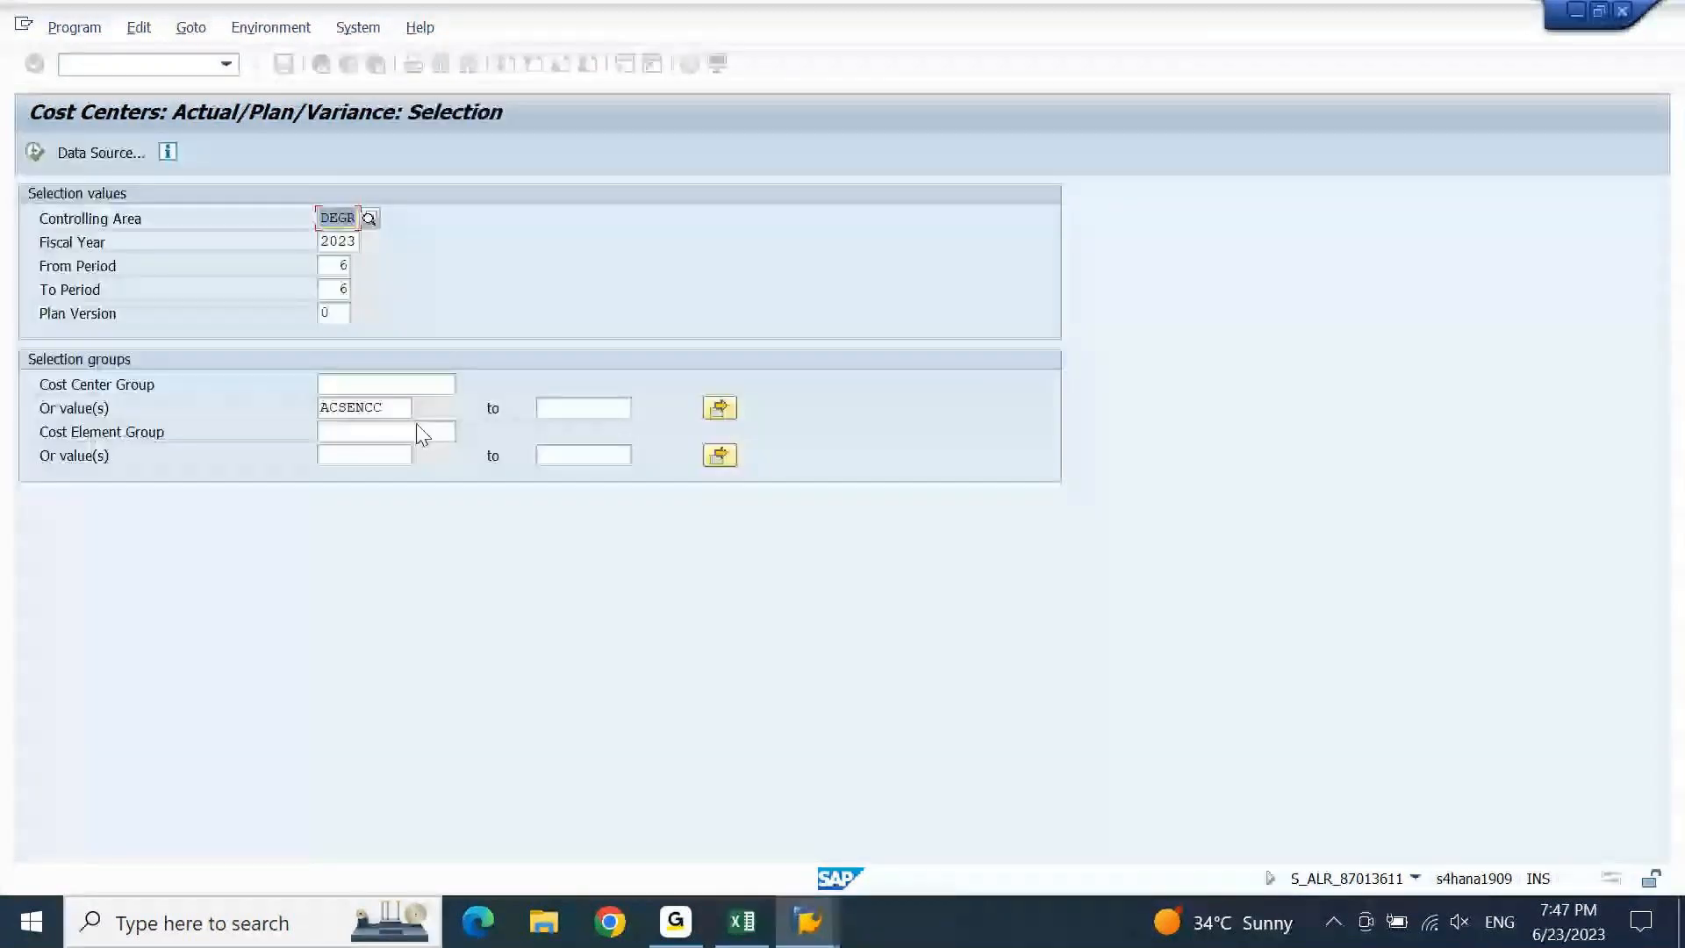
left_click_drag(319, 409, 387, 432)
key("Delete")
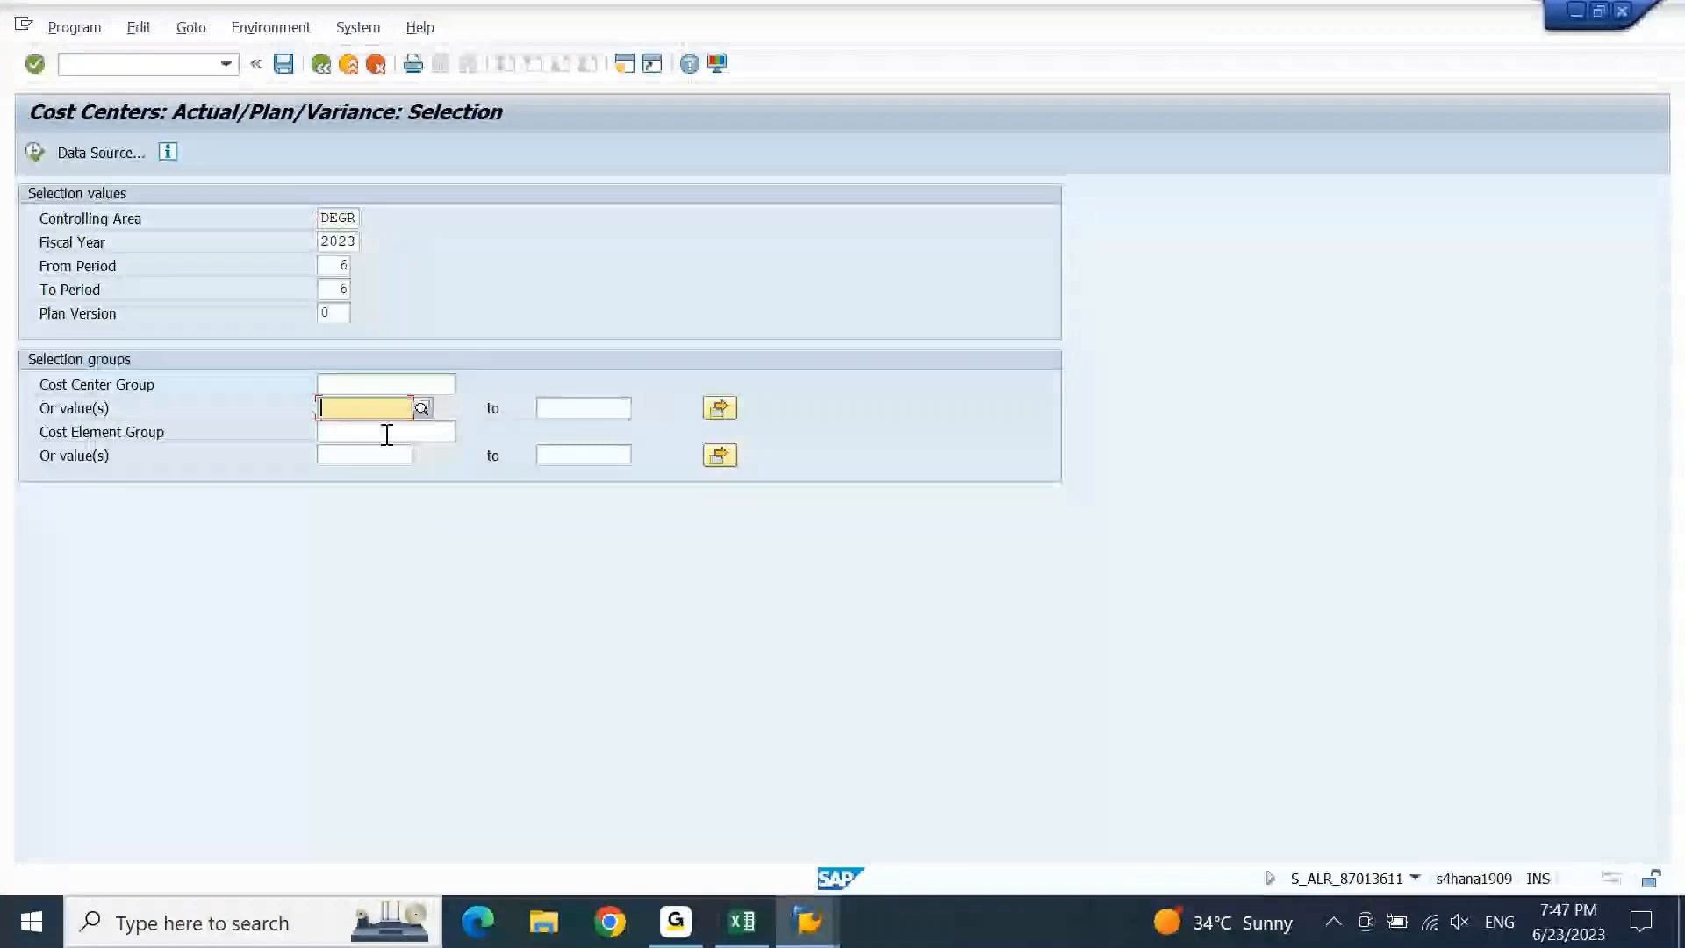
left_click(387, 433)
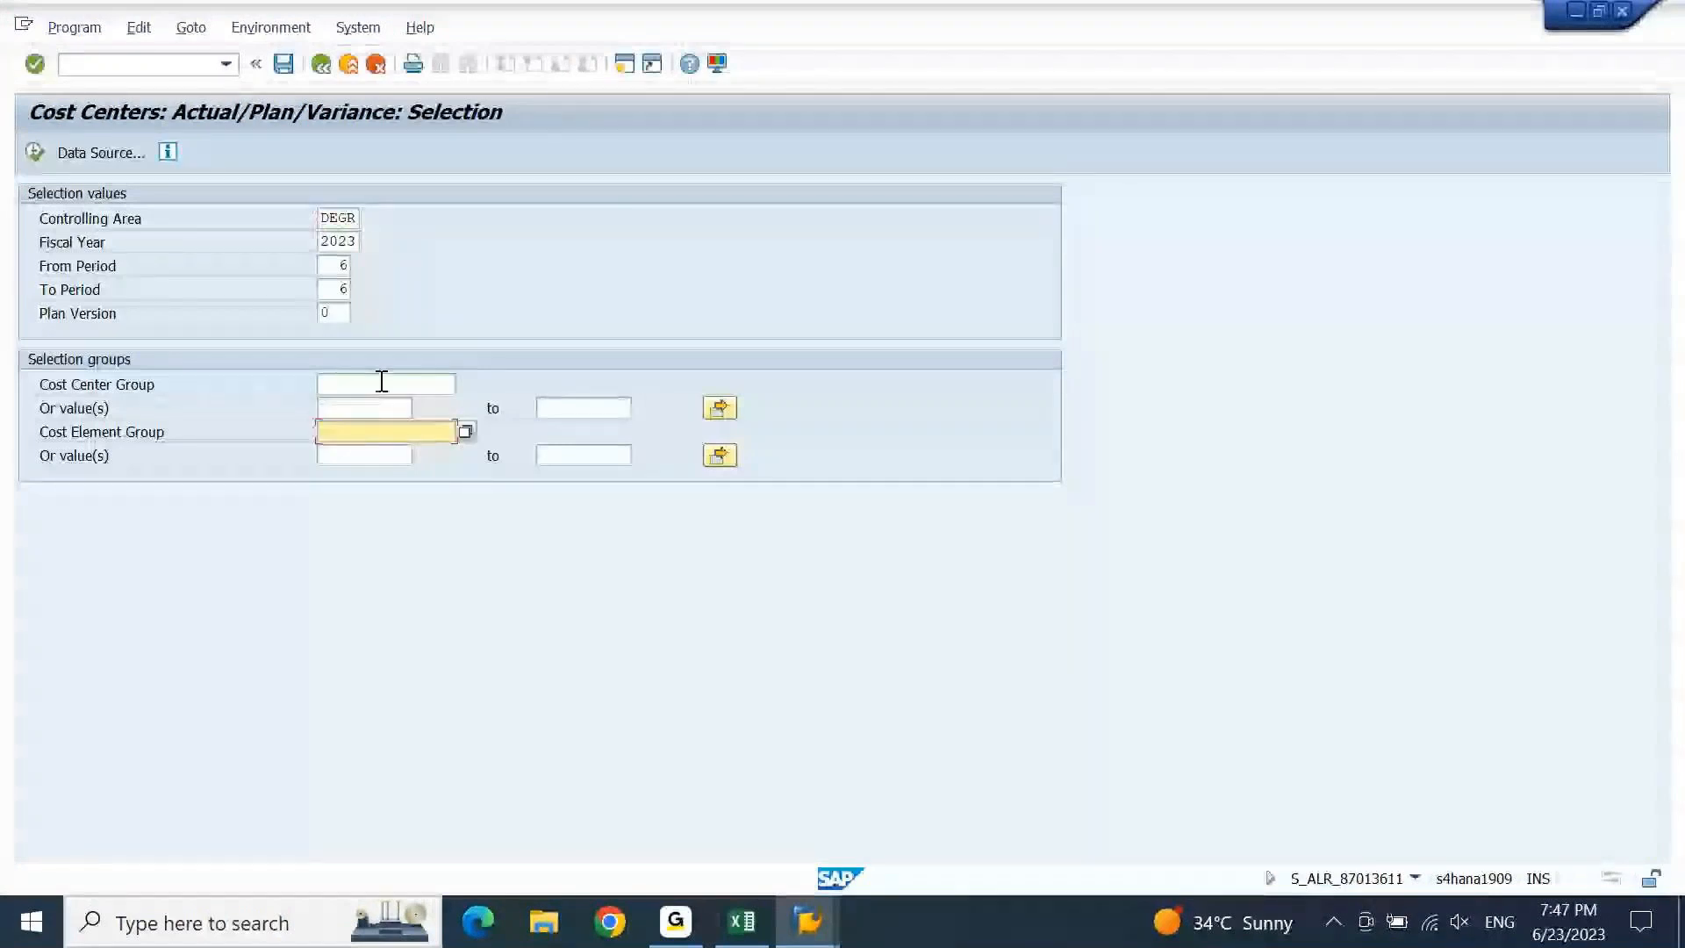
left_click(382, 383)
left_click(382, 406)
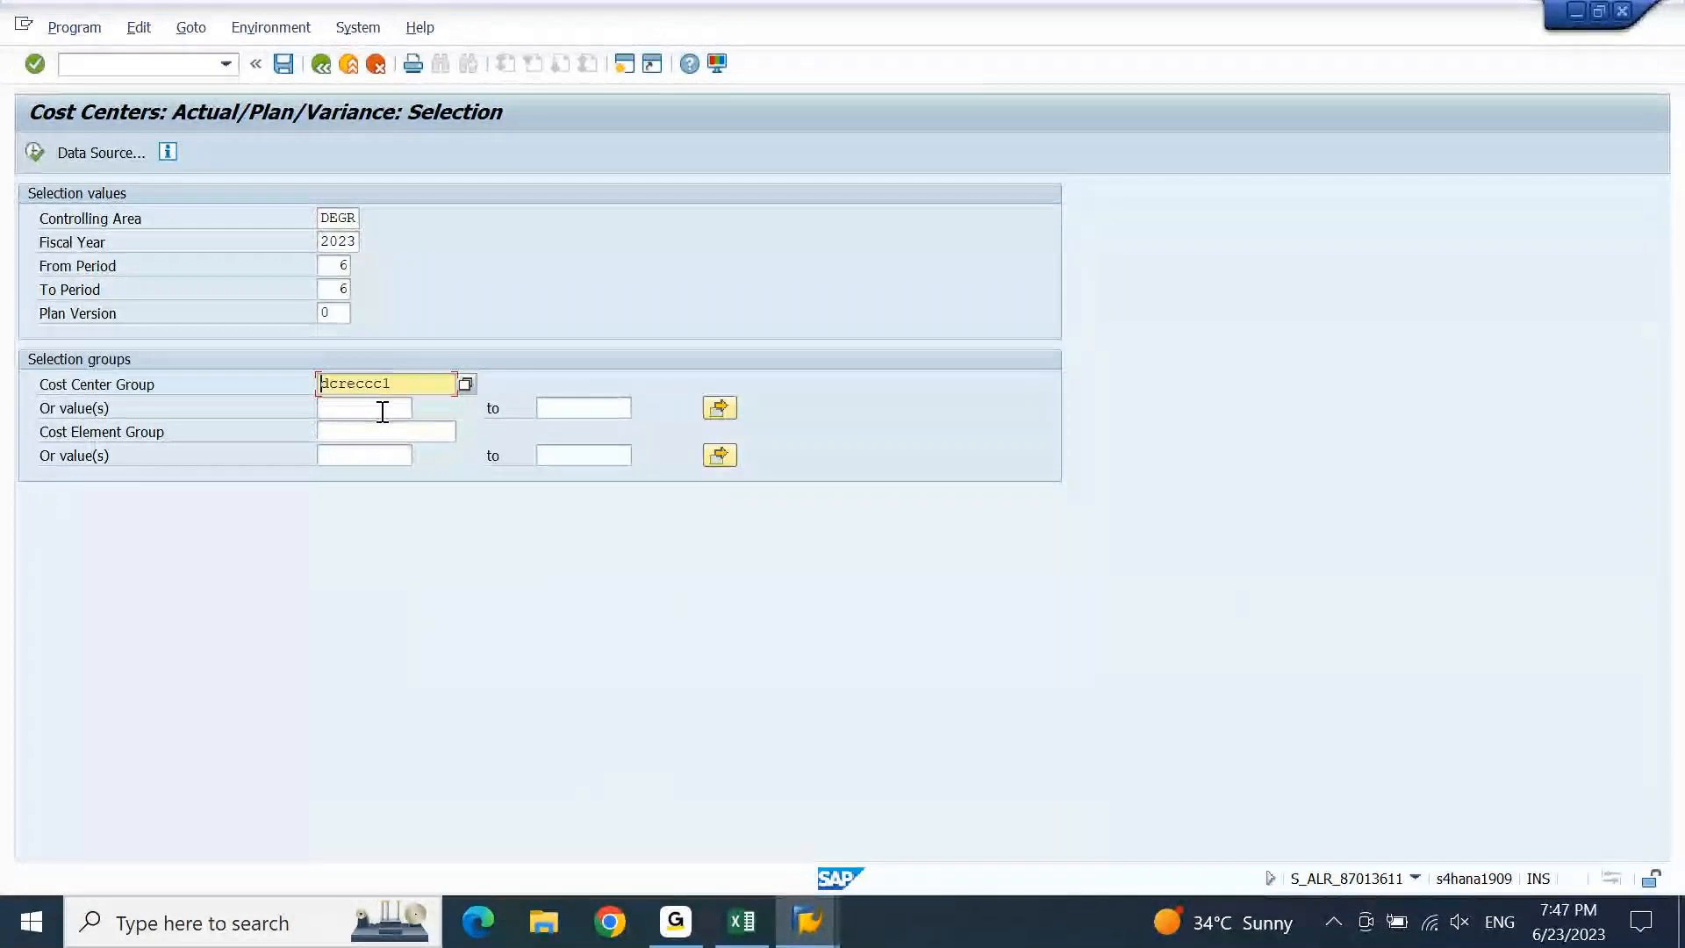
left_click(383, 412)
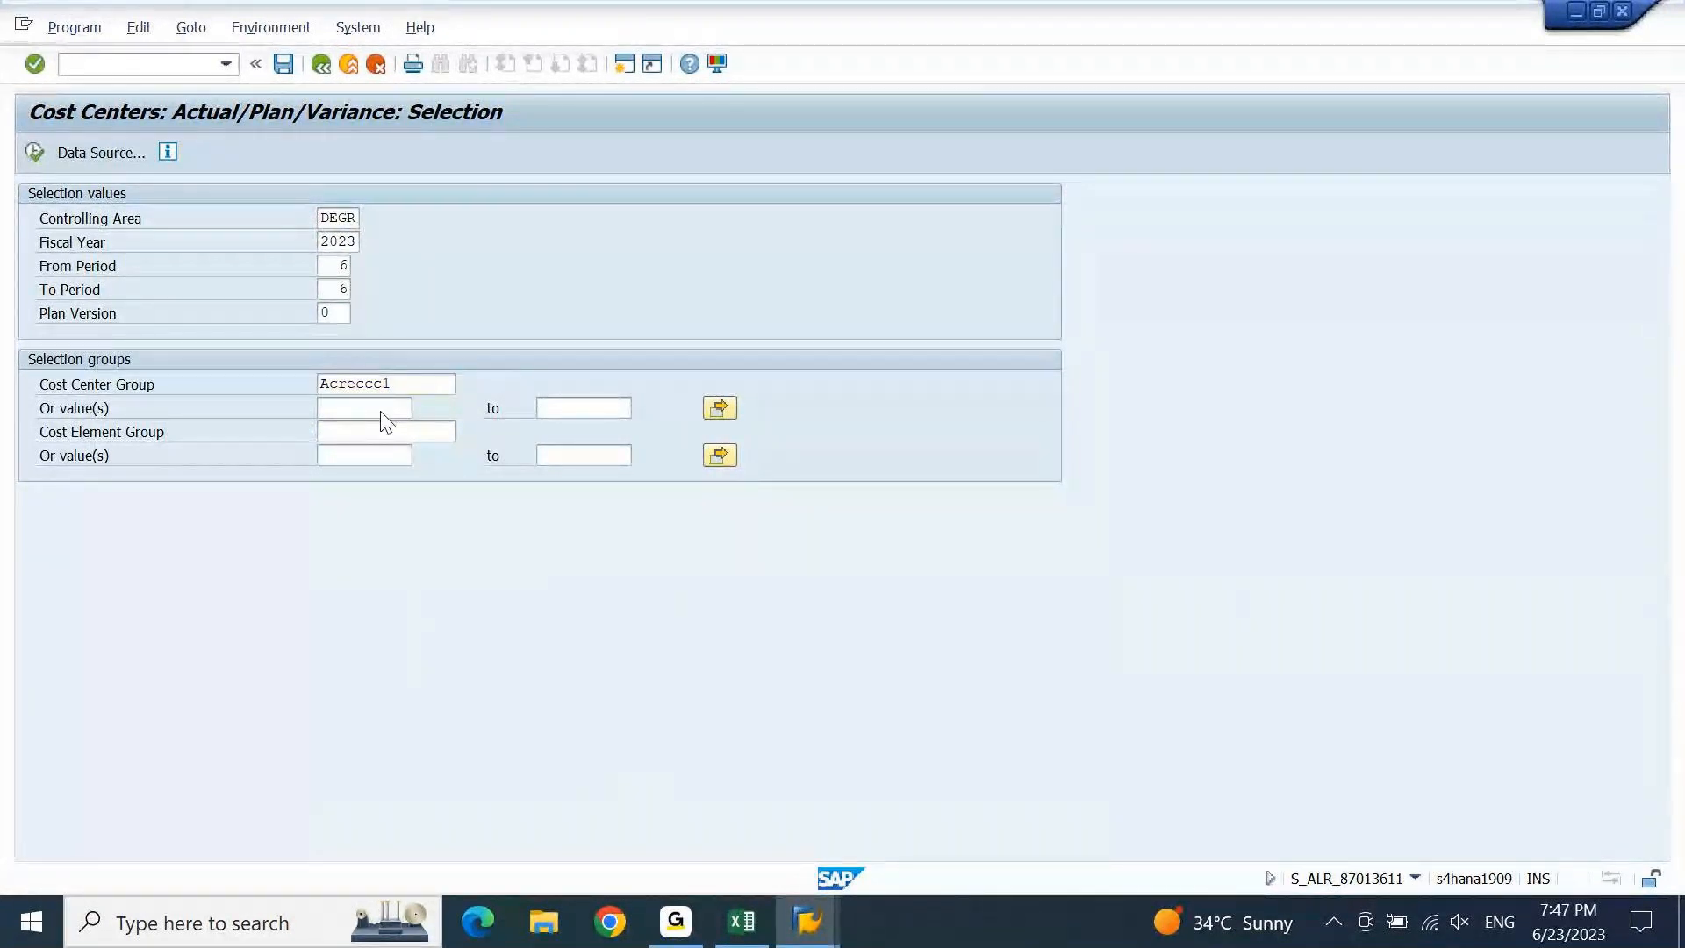
key("Return")
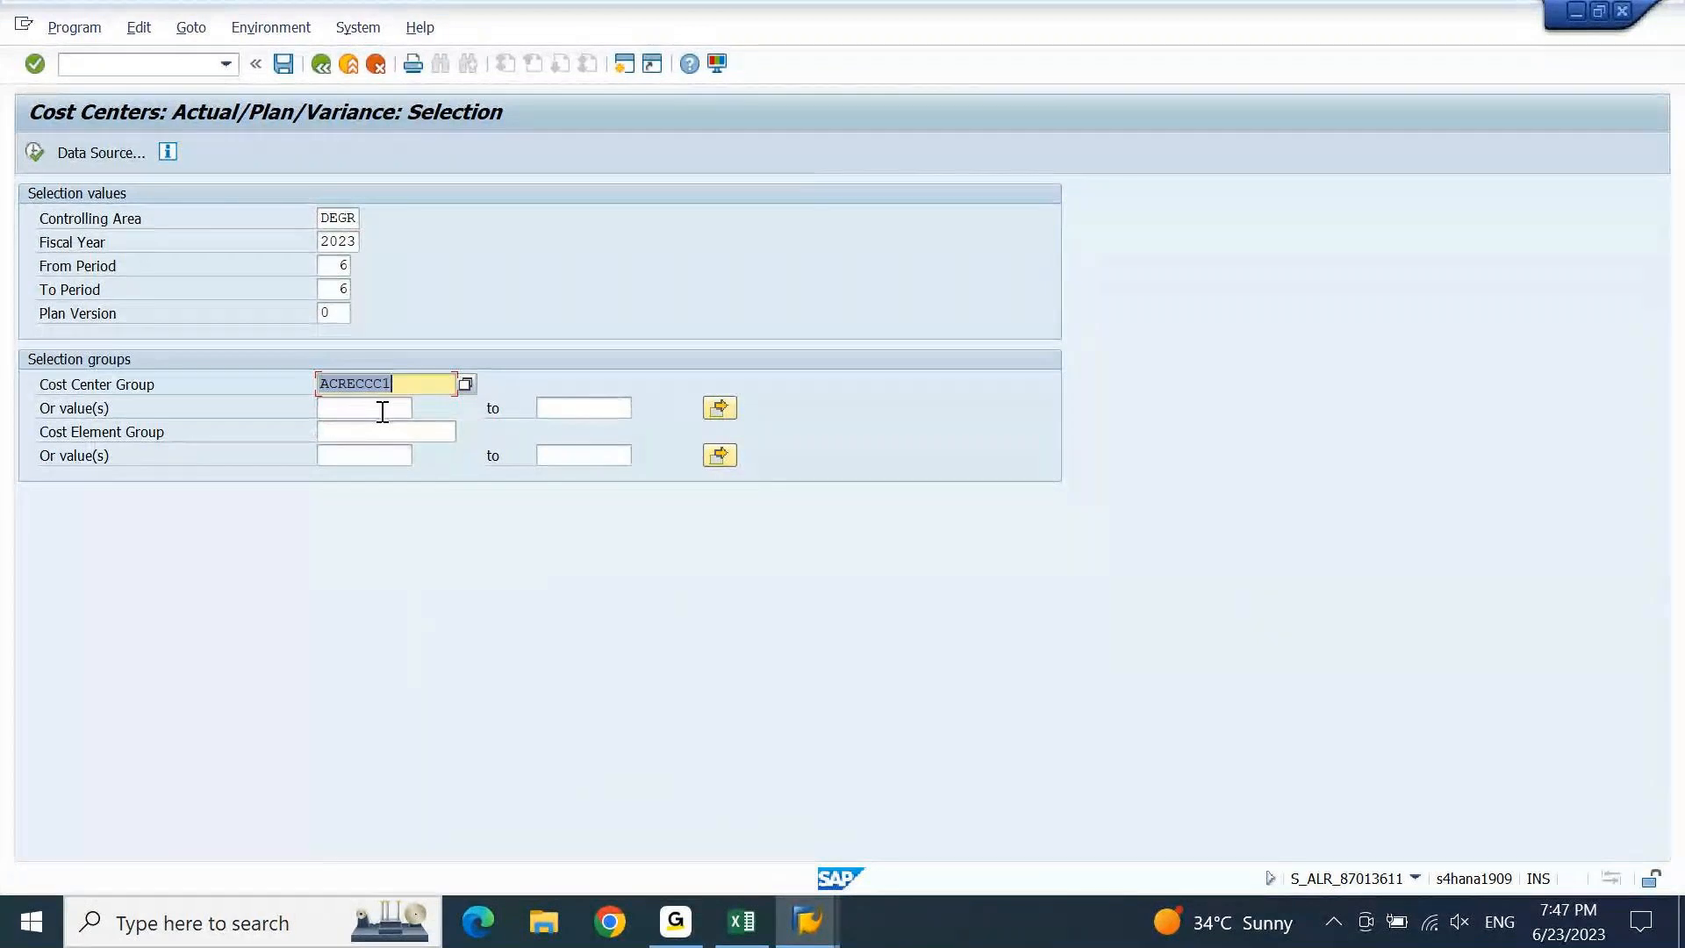
key("F8")
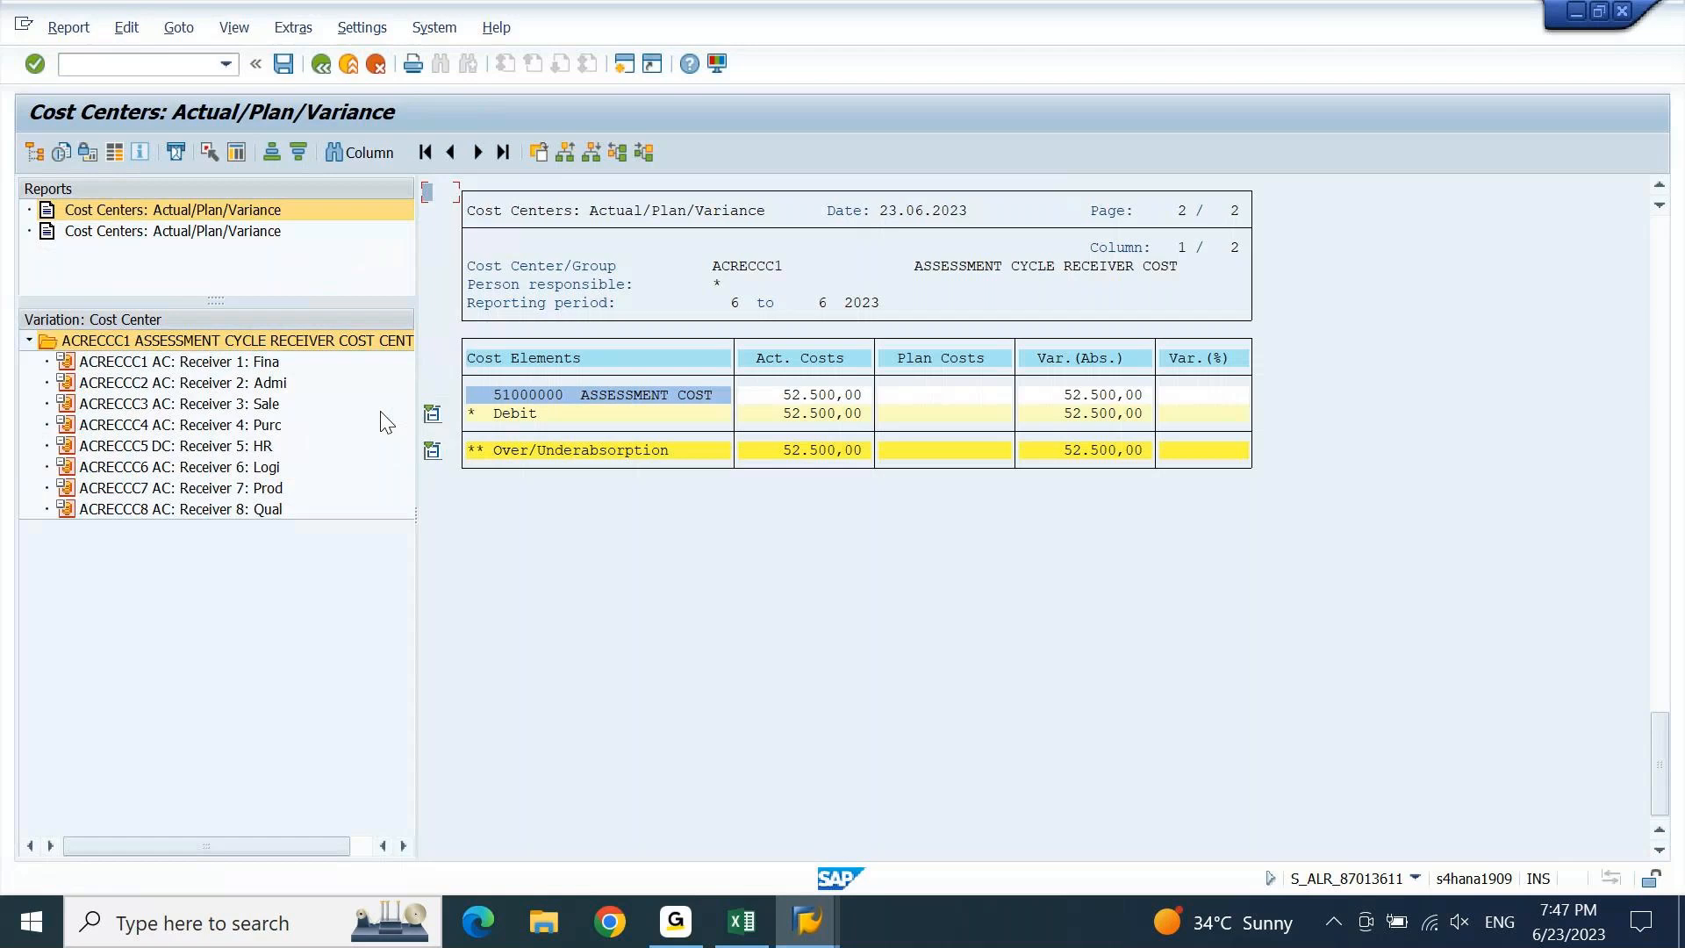
View receiver ACRECCC1's 5.250,00 and ACRECCC6's 15.750,00 assessment shares, then bring up the DCSENCC report.
left_click(209, 364)
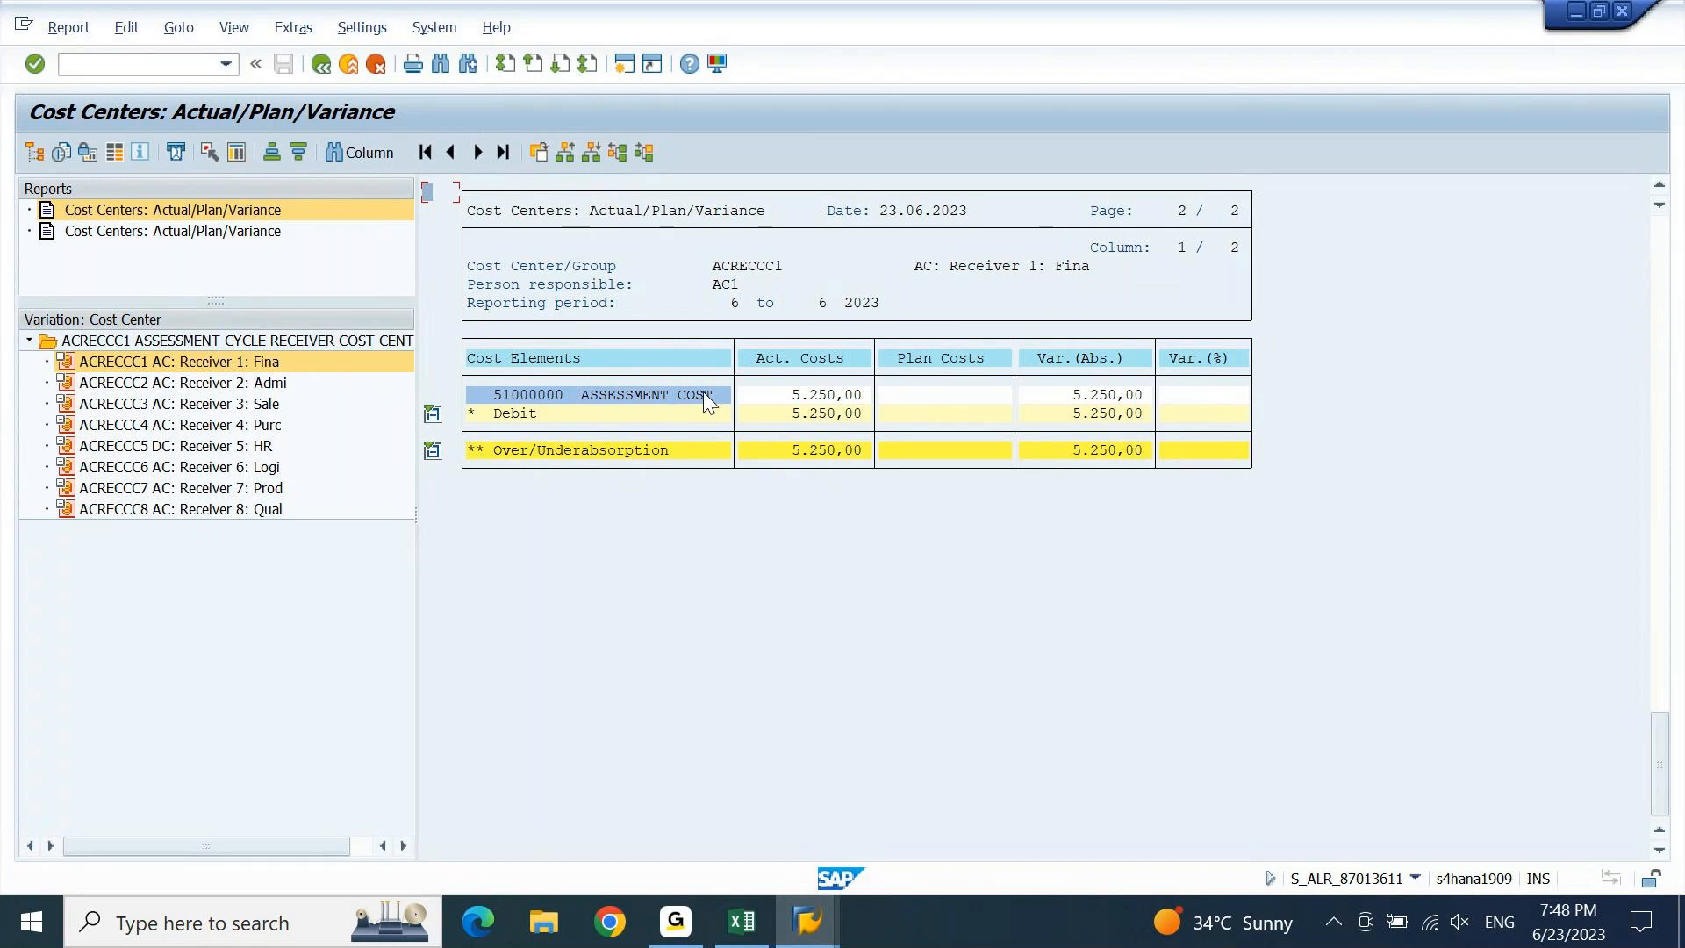
left_click(261, 468)
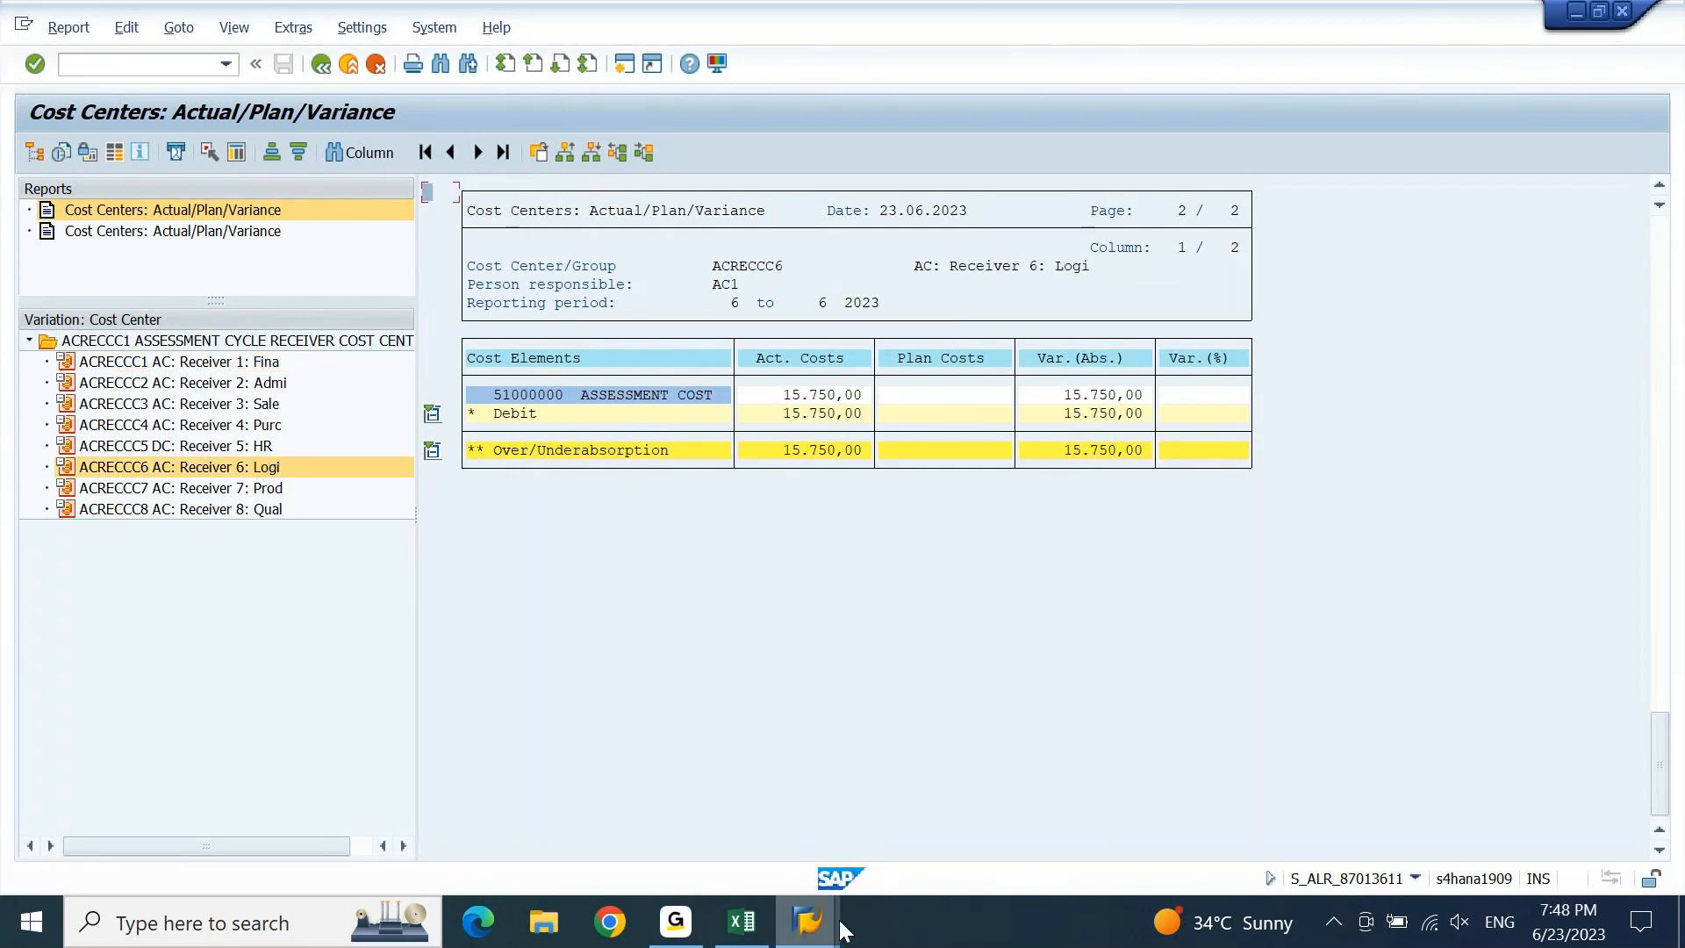
mouse_move(841, 929)
left_click(1192, 767)
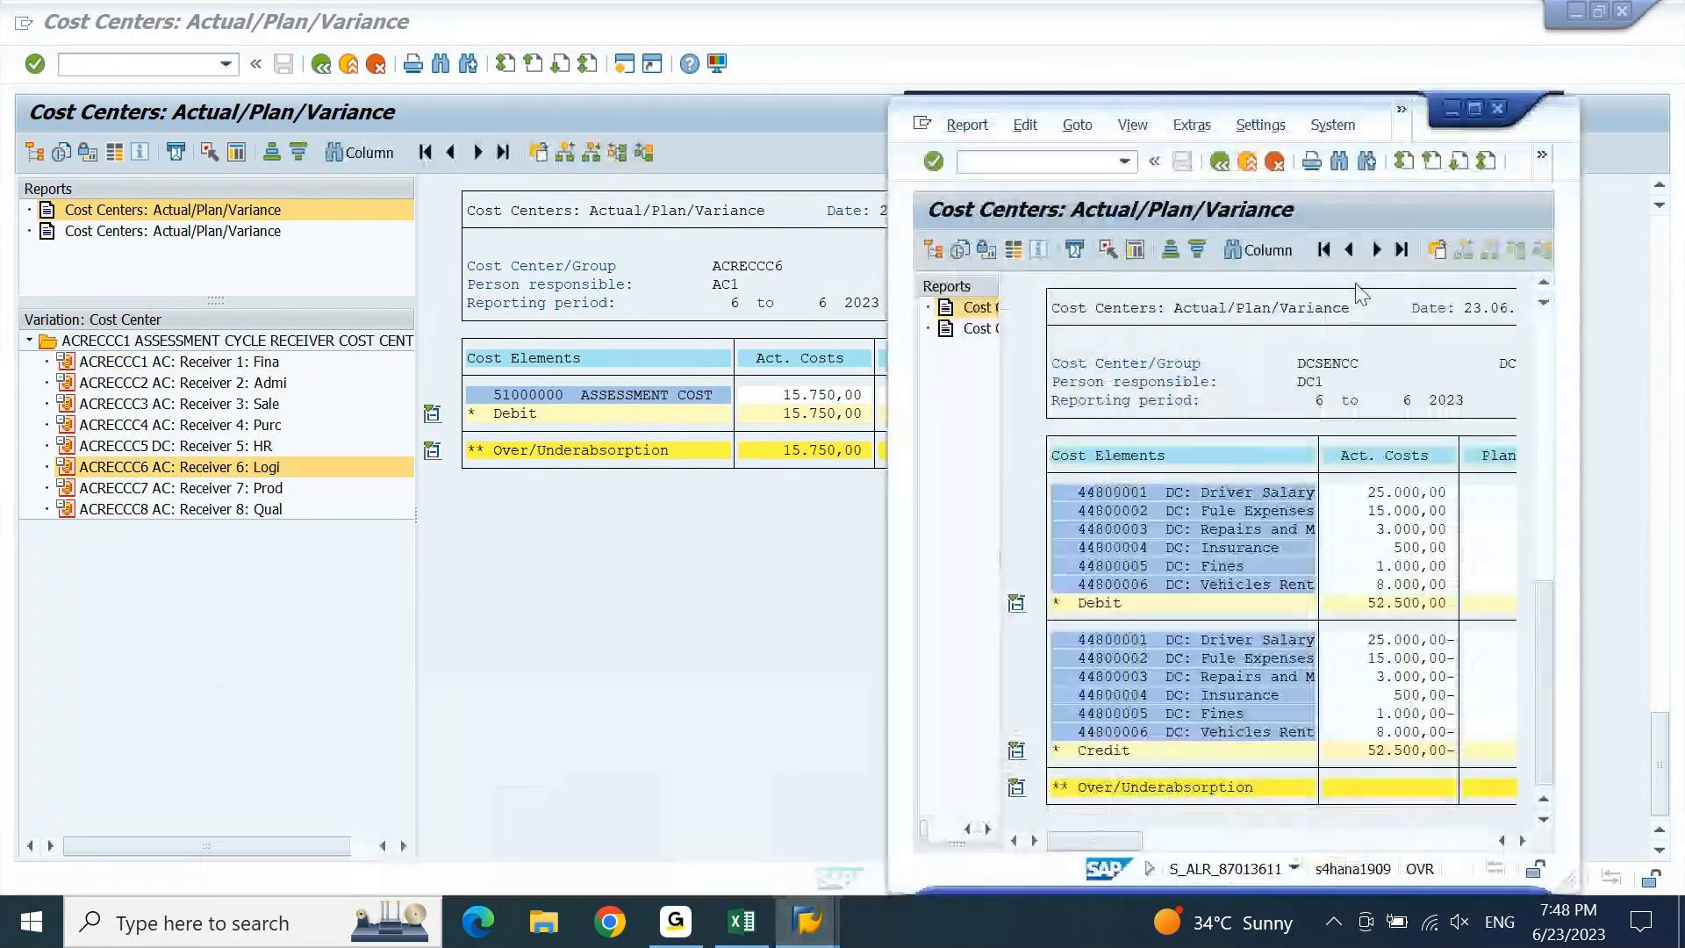
Exit the DCSENCC report, rerun it for cost center DCSENCC, then exit again.
left_click(1220, 163)
key("Return")
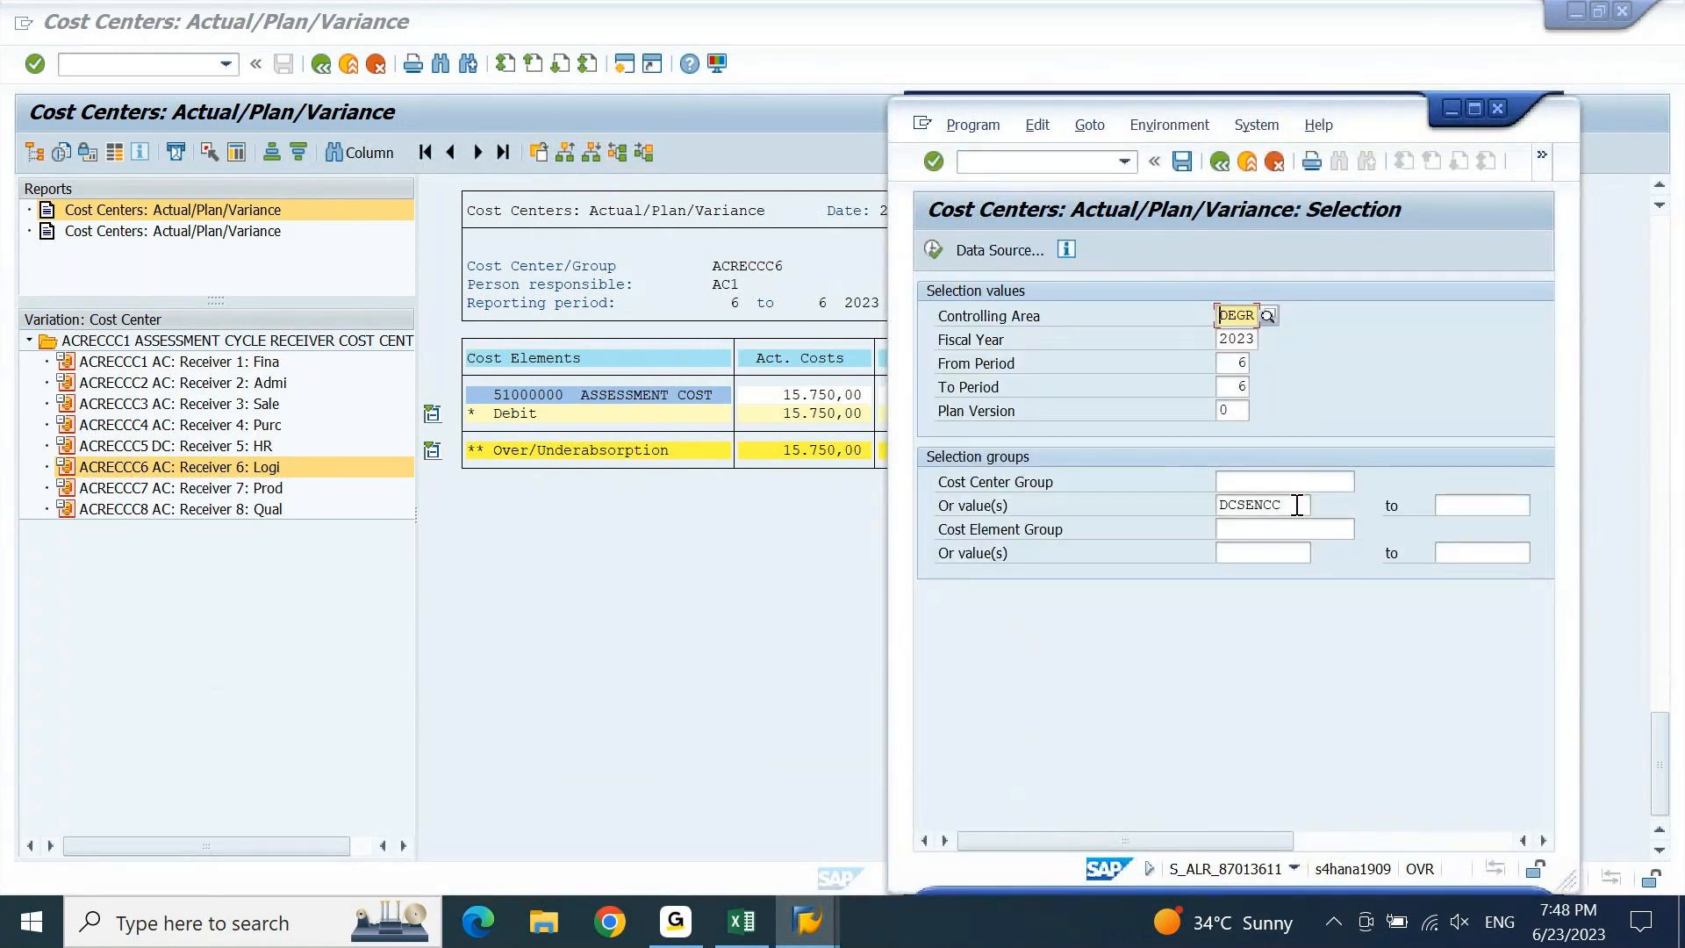
left_click(1297, 506)
key("F8")
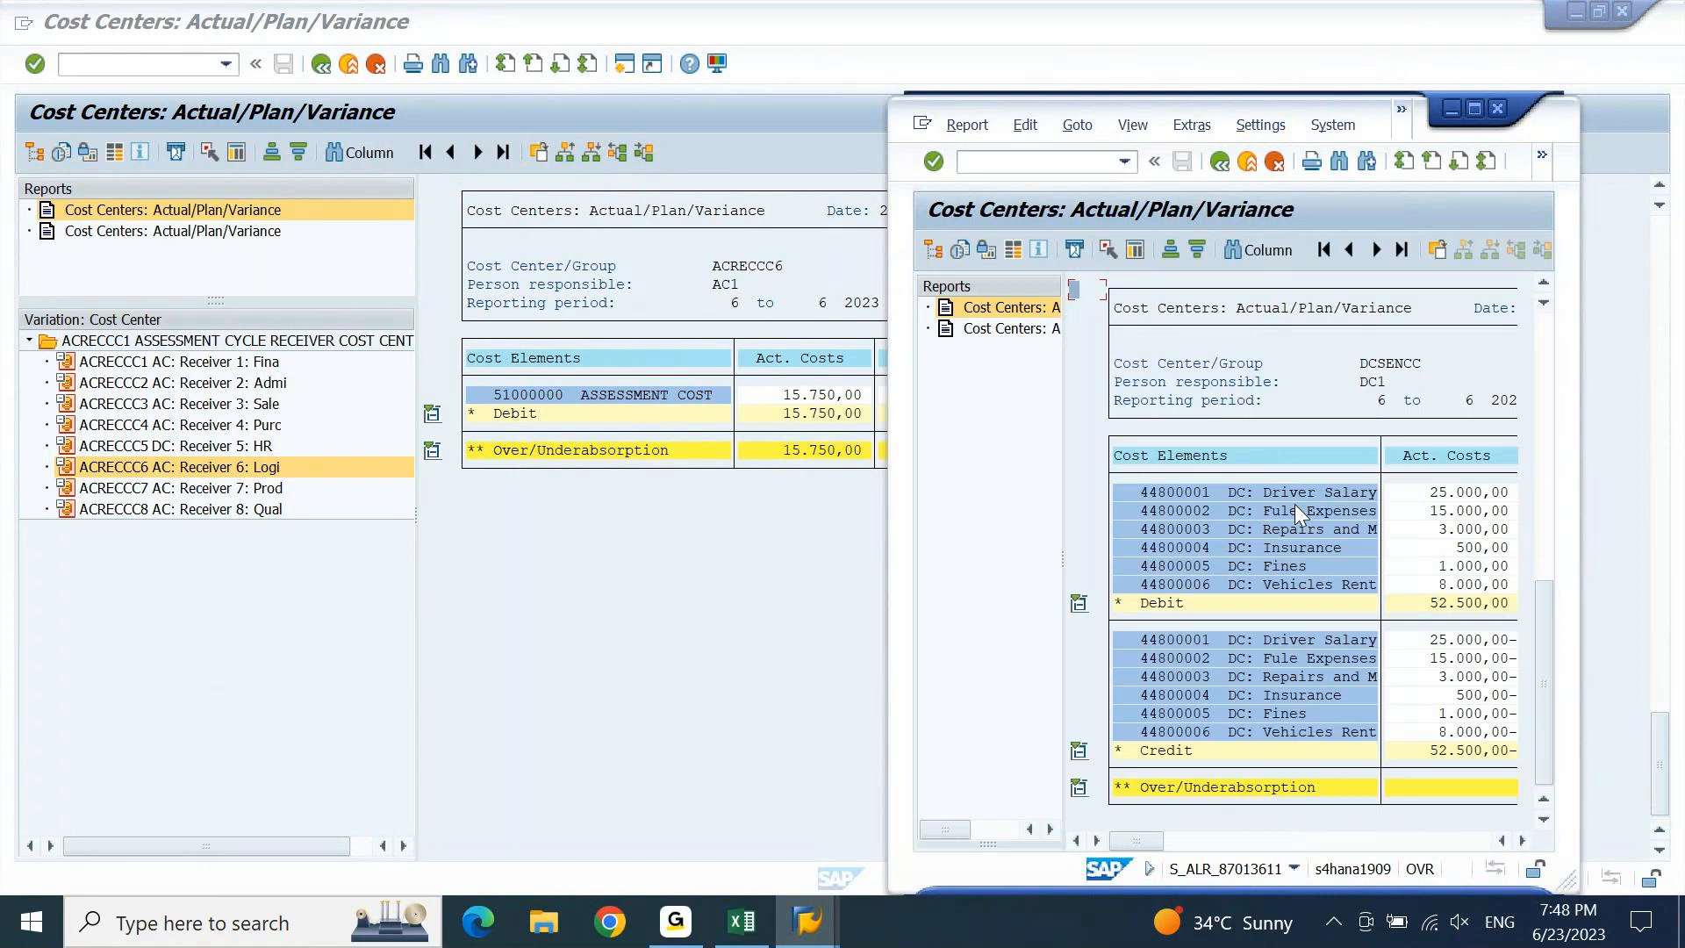
key("F3")
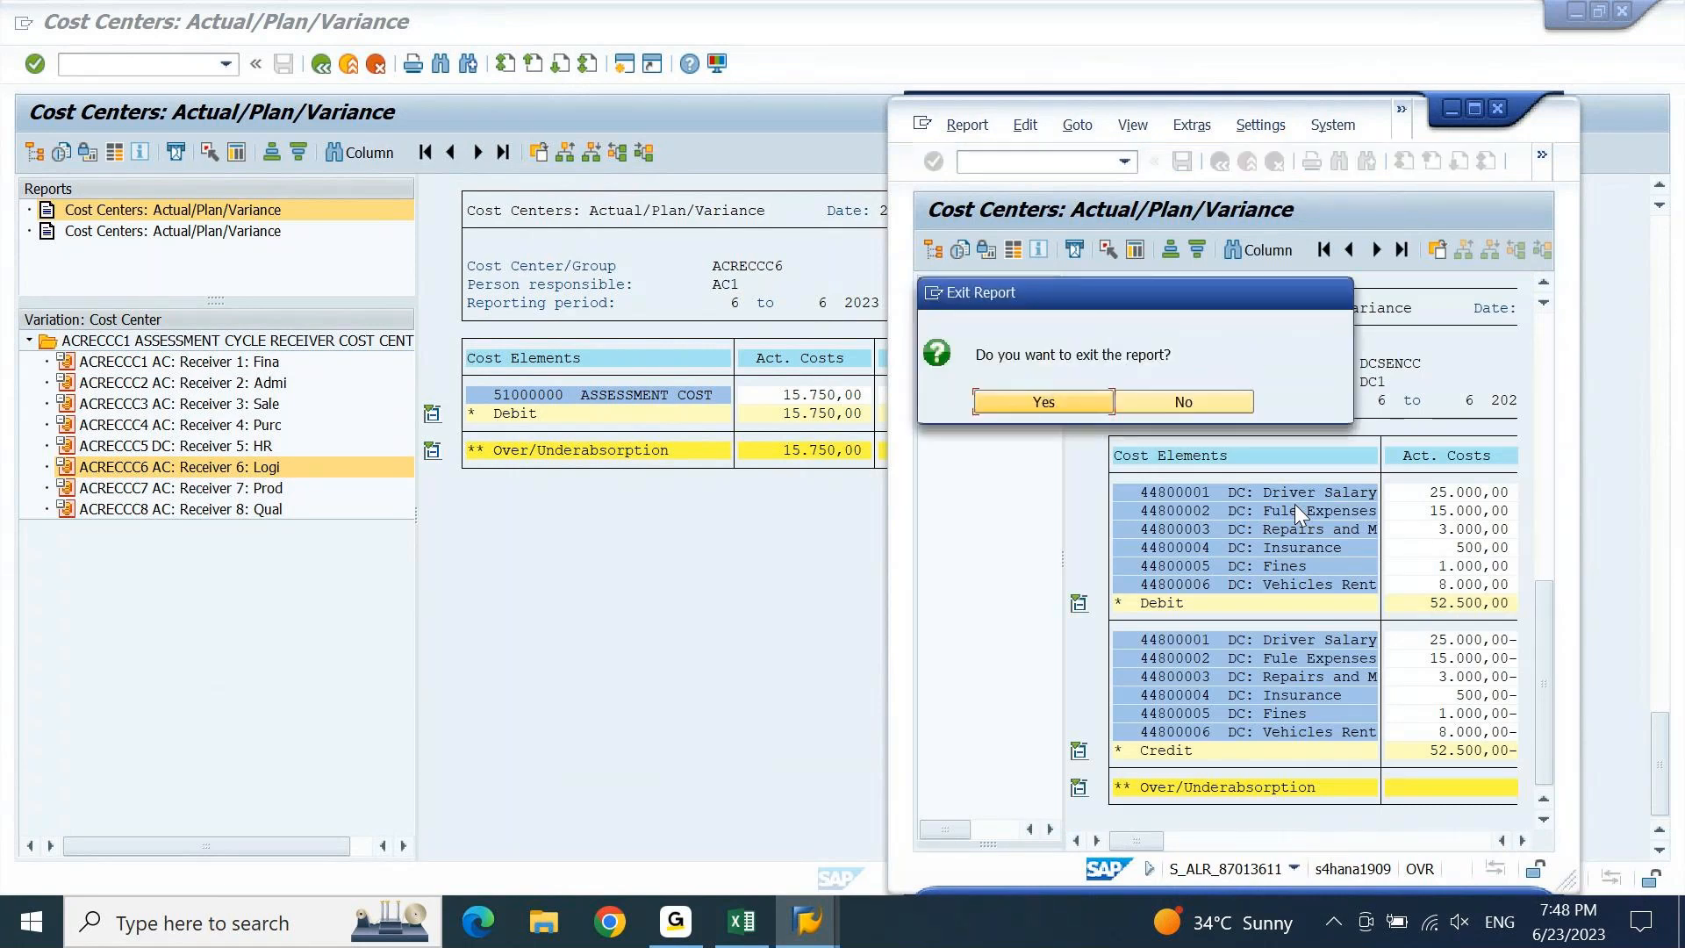
key("Return")
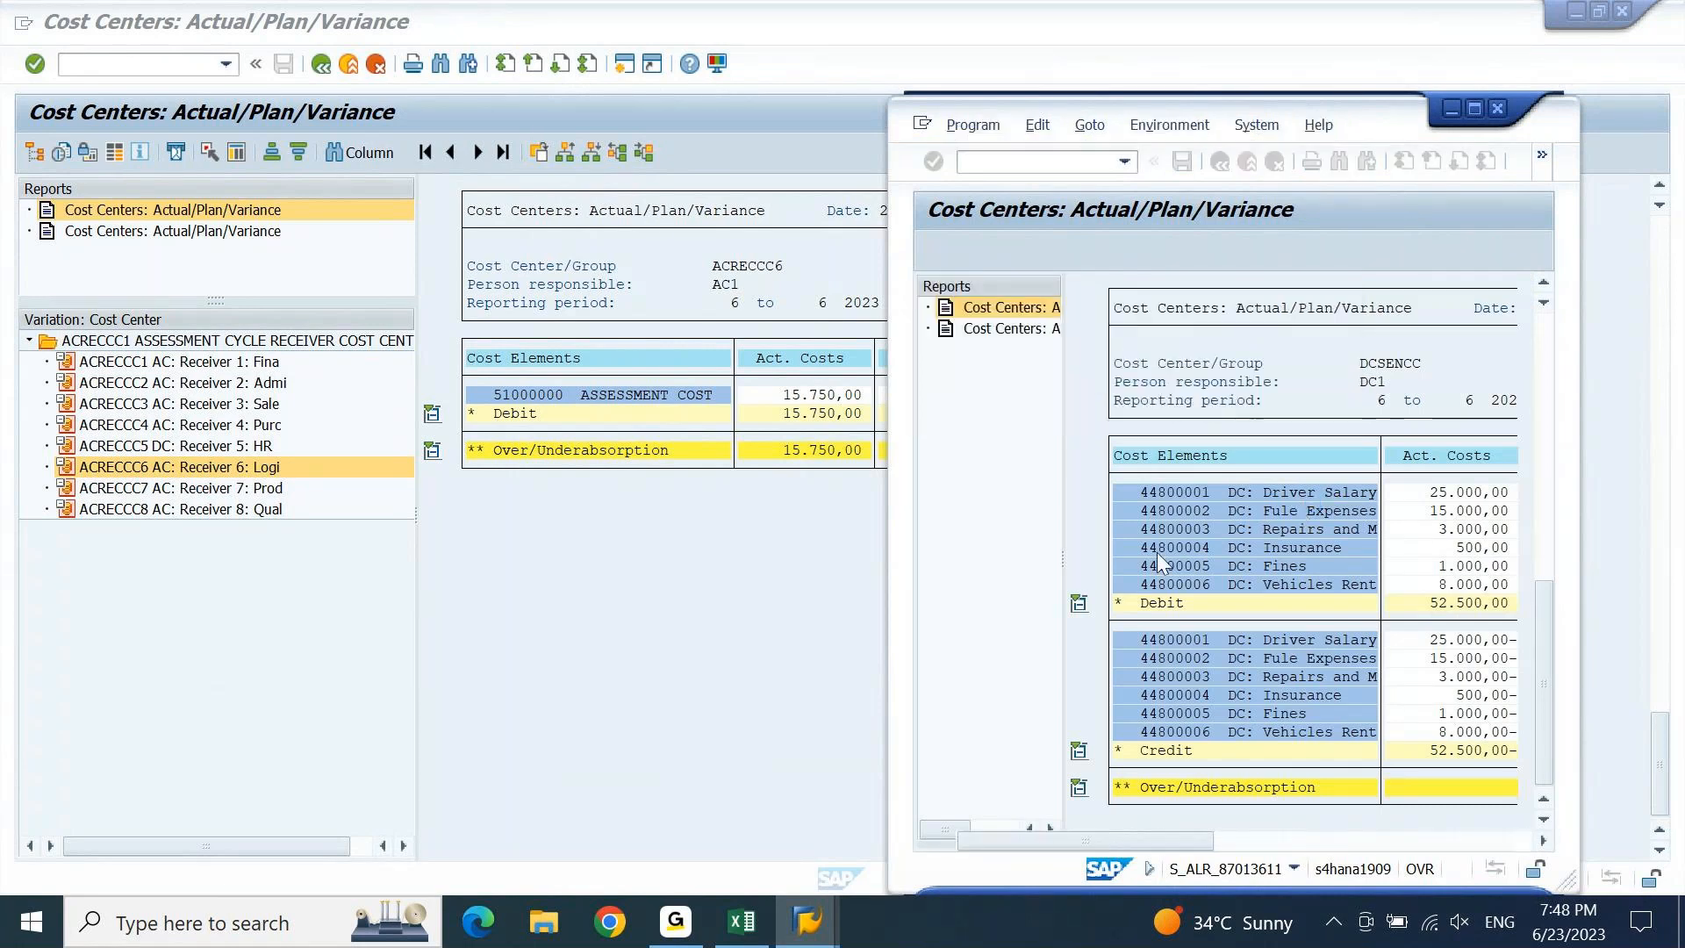
Run the report for cost center group DCRECCC1, view receiver DCRECCC1's costs, then return to ACRECCC6.
key("Delete")
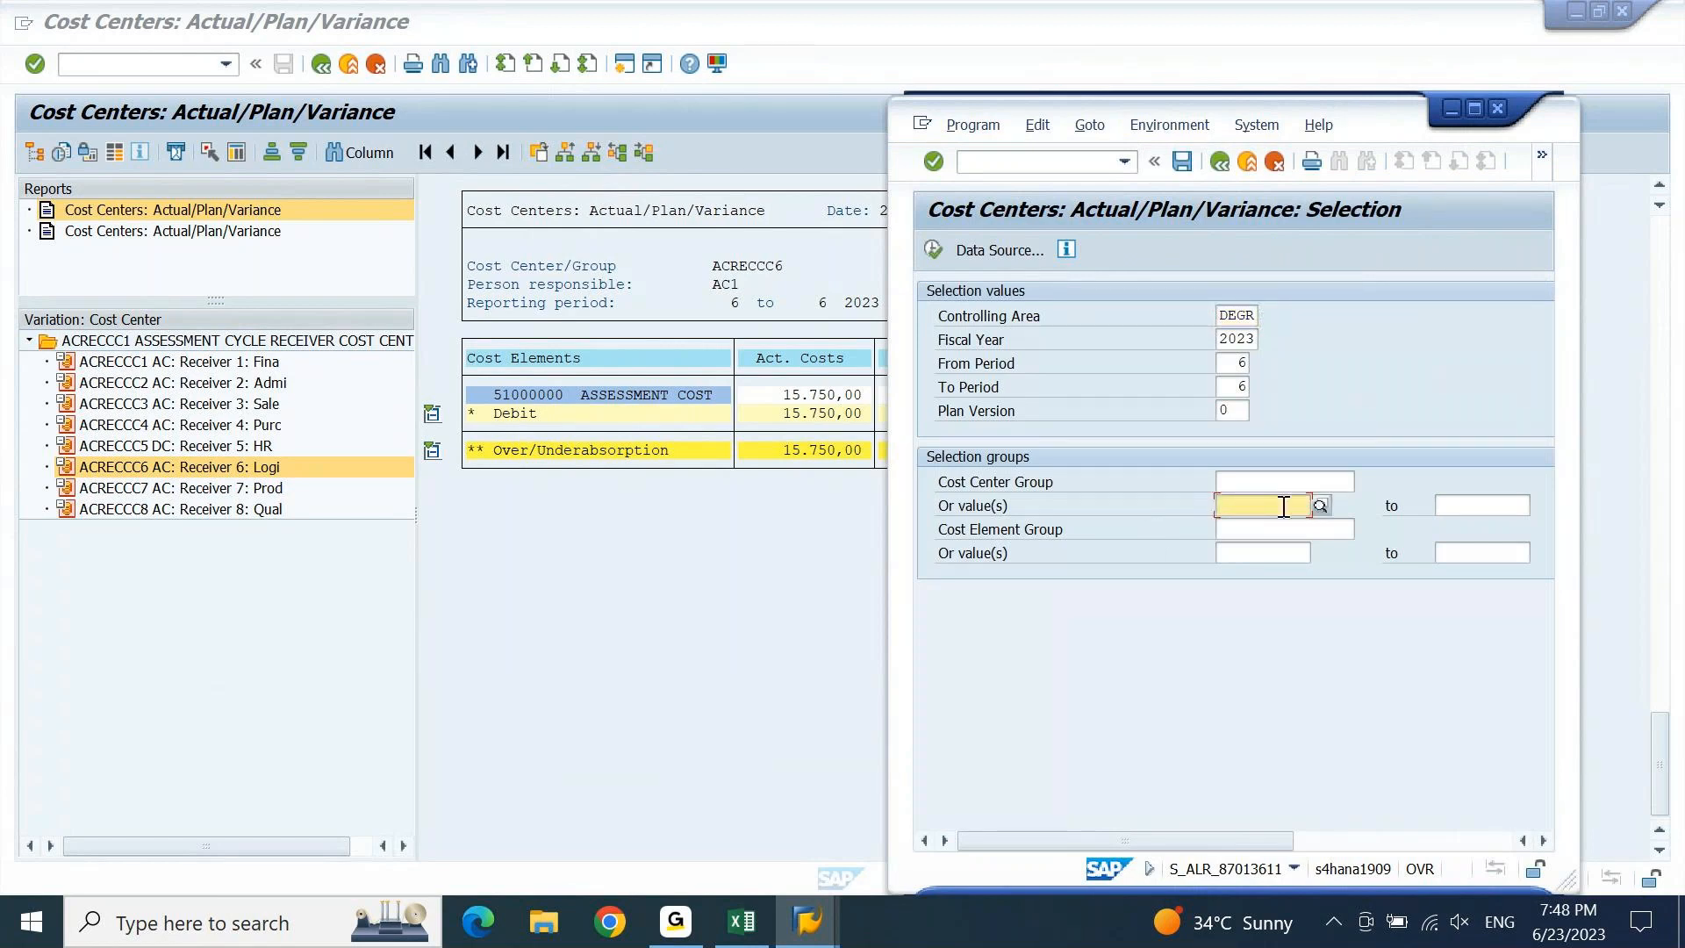
left_click(1288, 479)
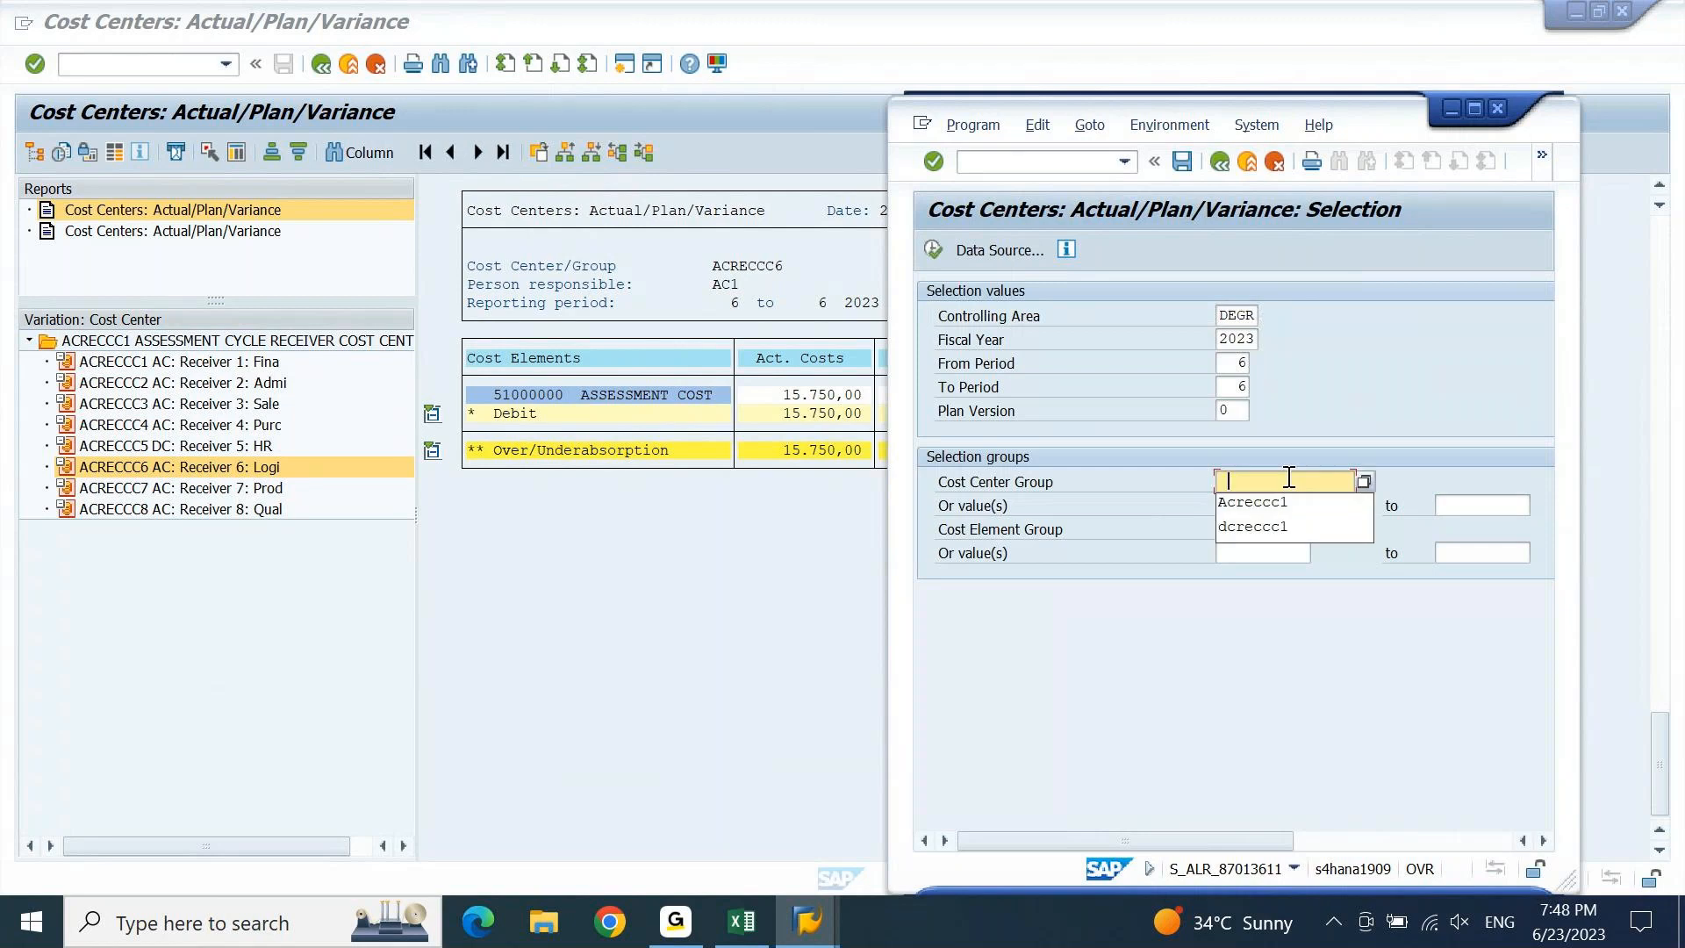
left_click(1279, 527)
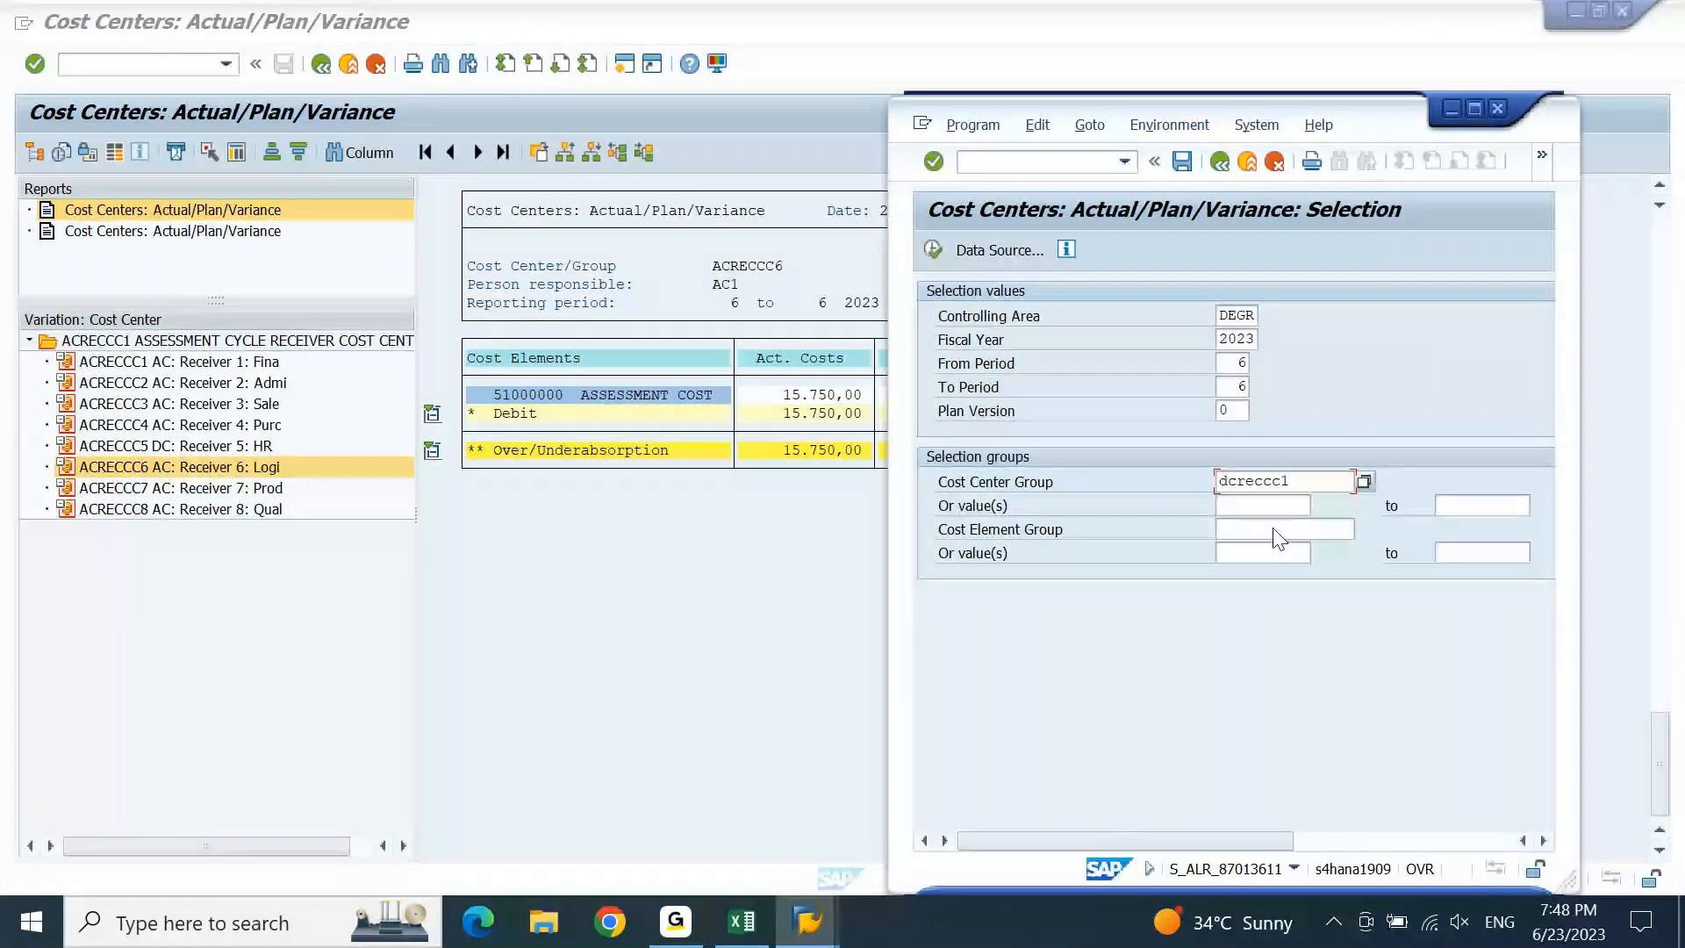
key("Return")
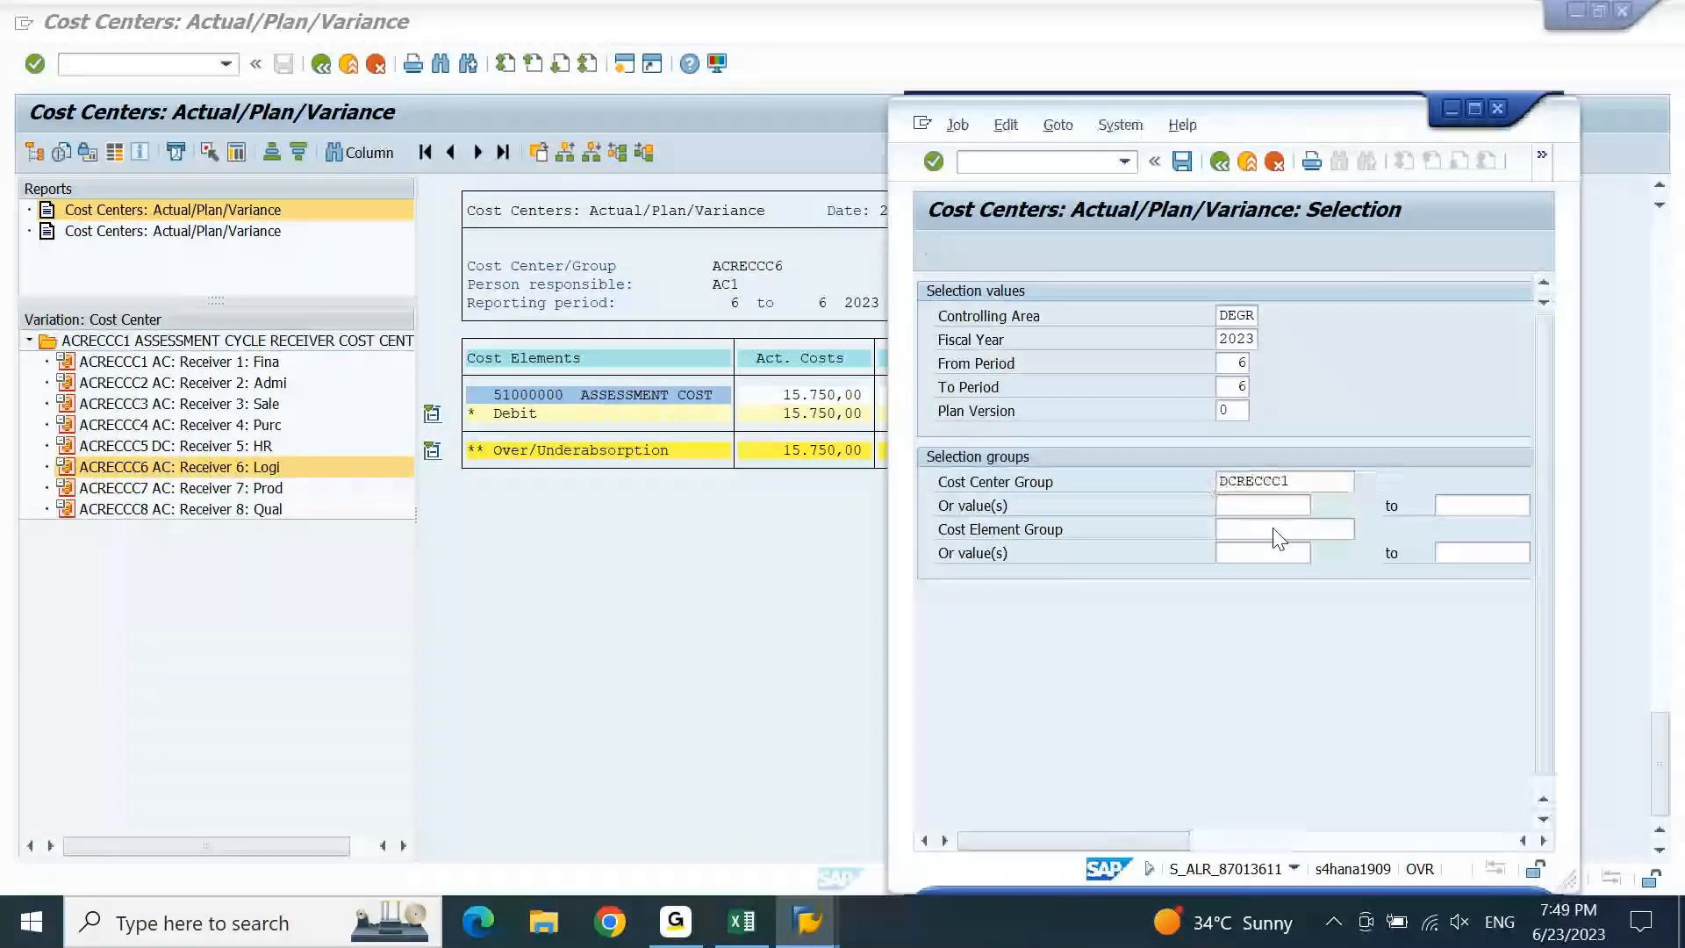
key("F3")
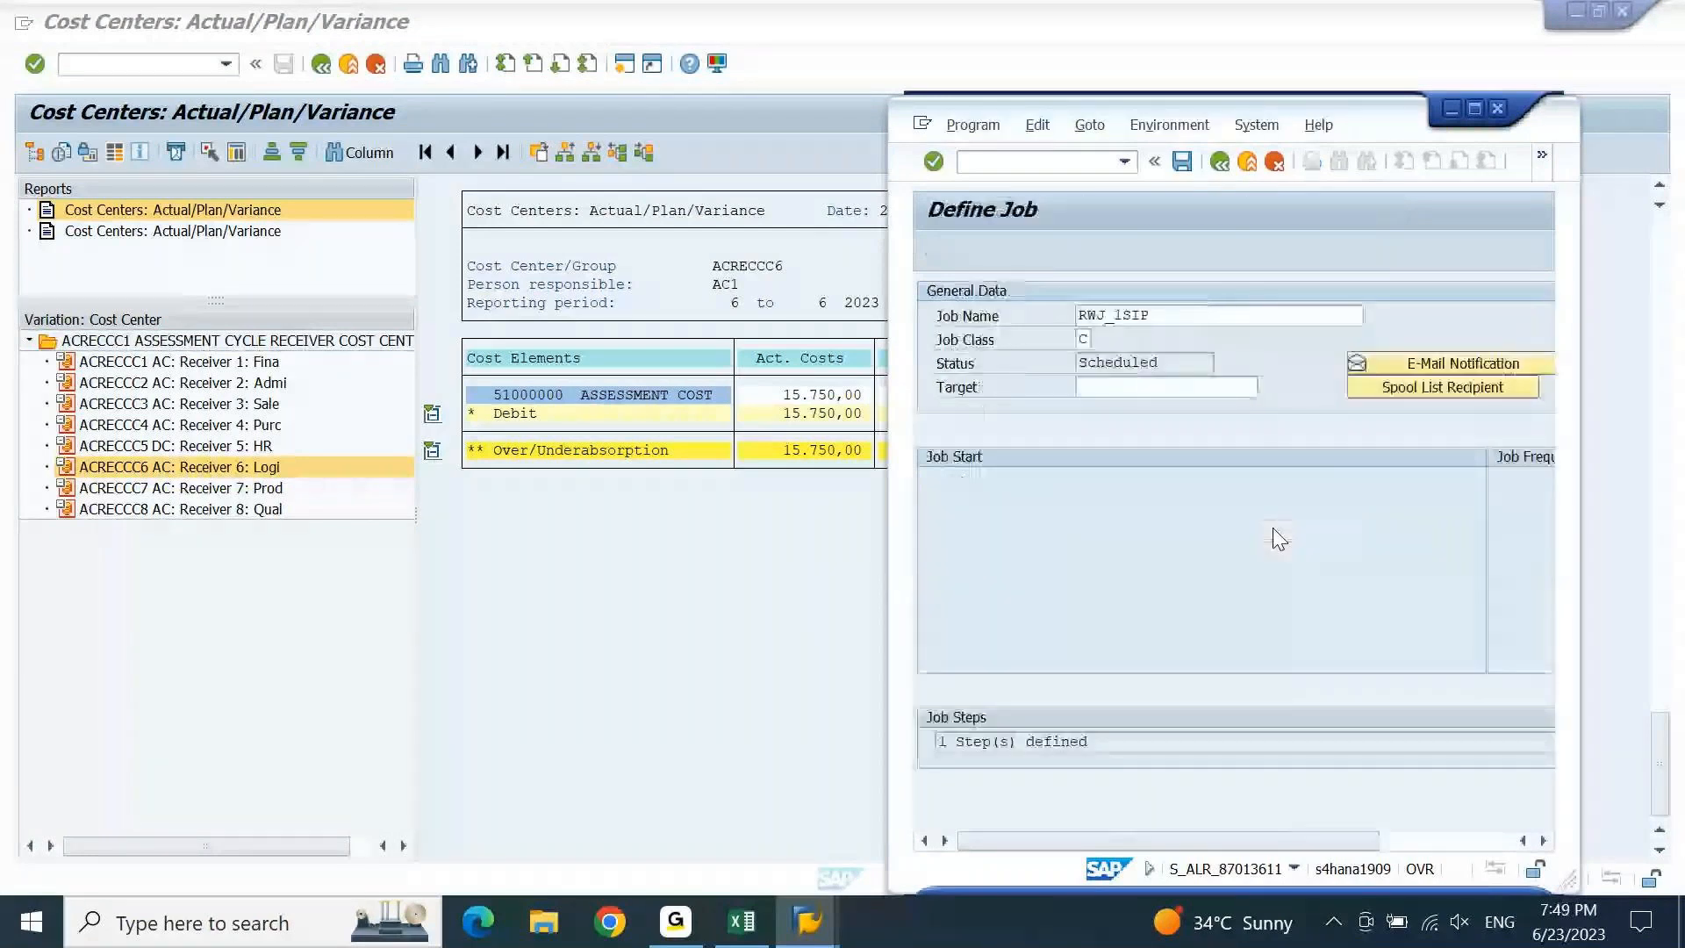
key("F3")
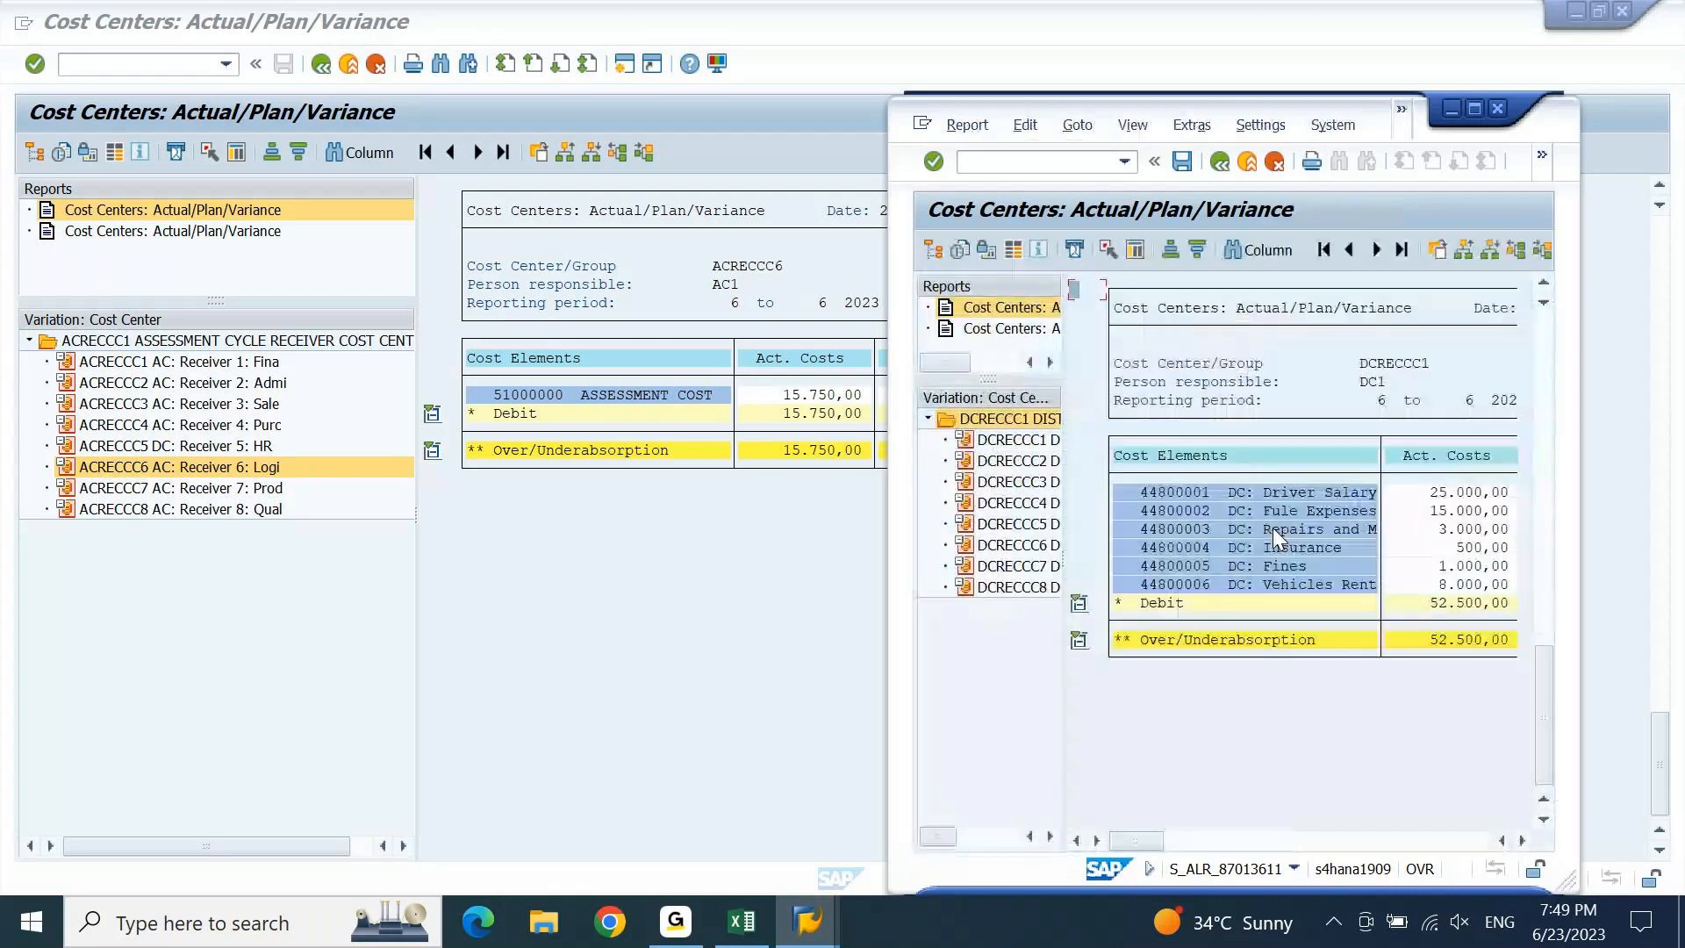
left_click(1021, 442)
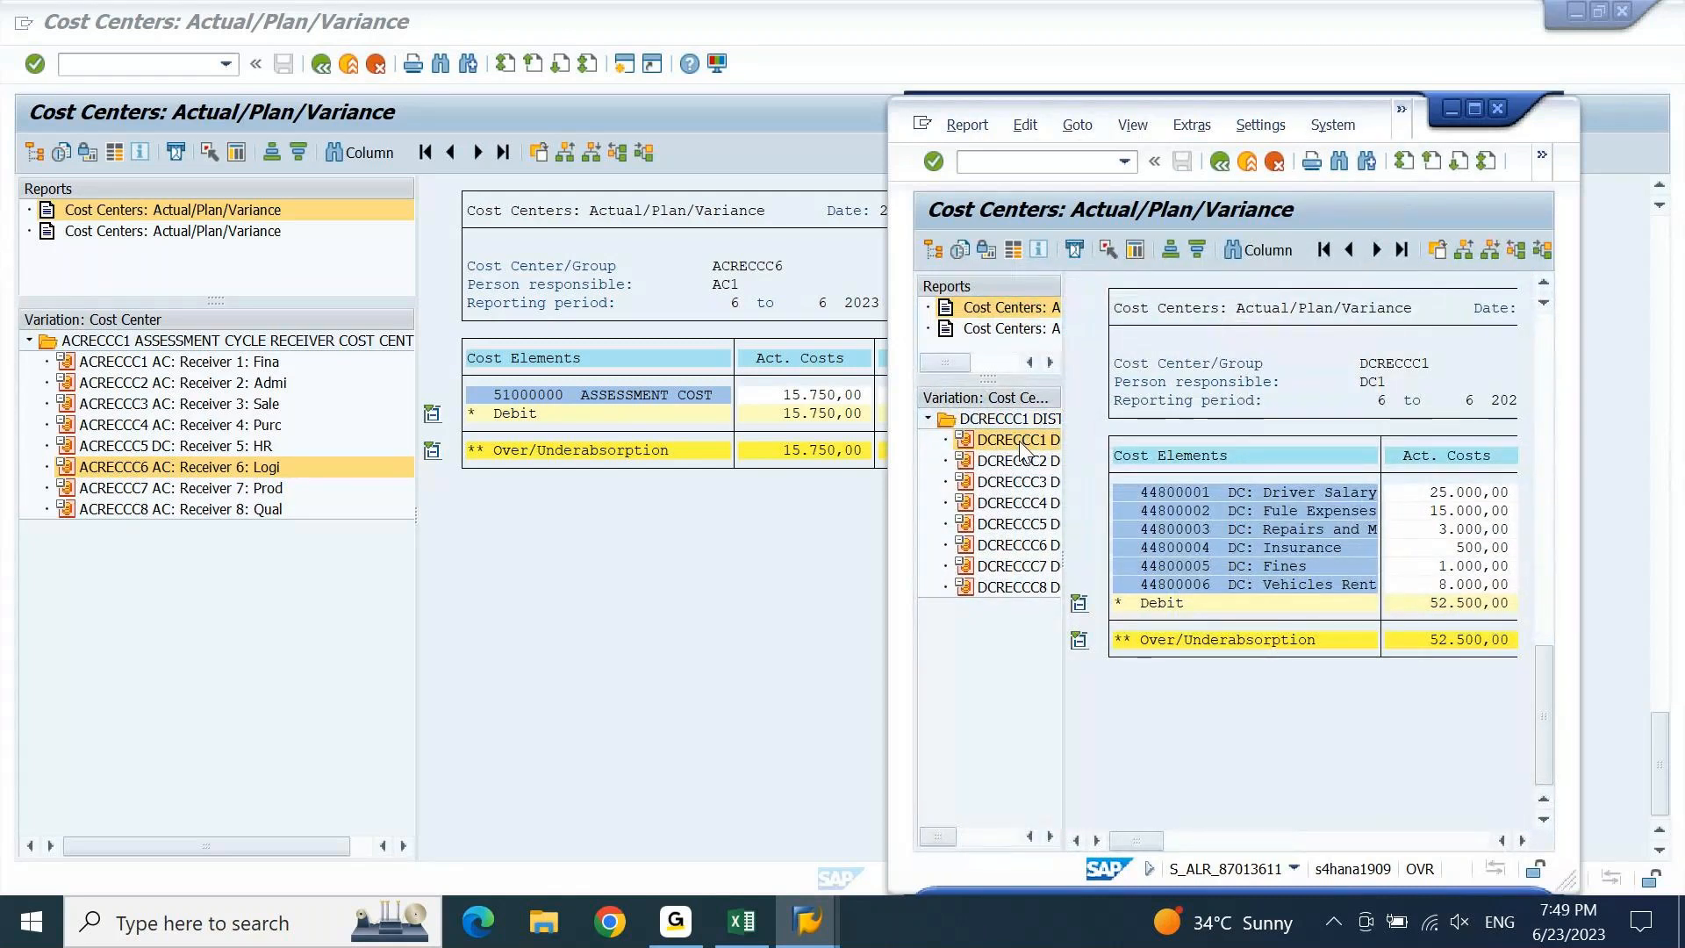
left_click(489, 430)
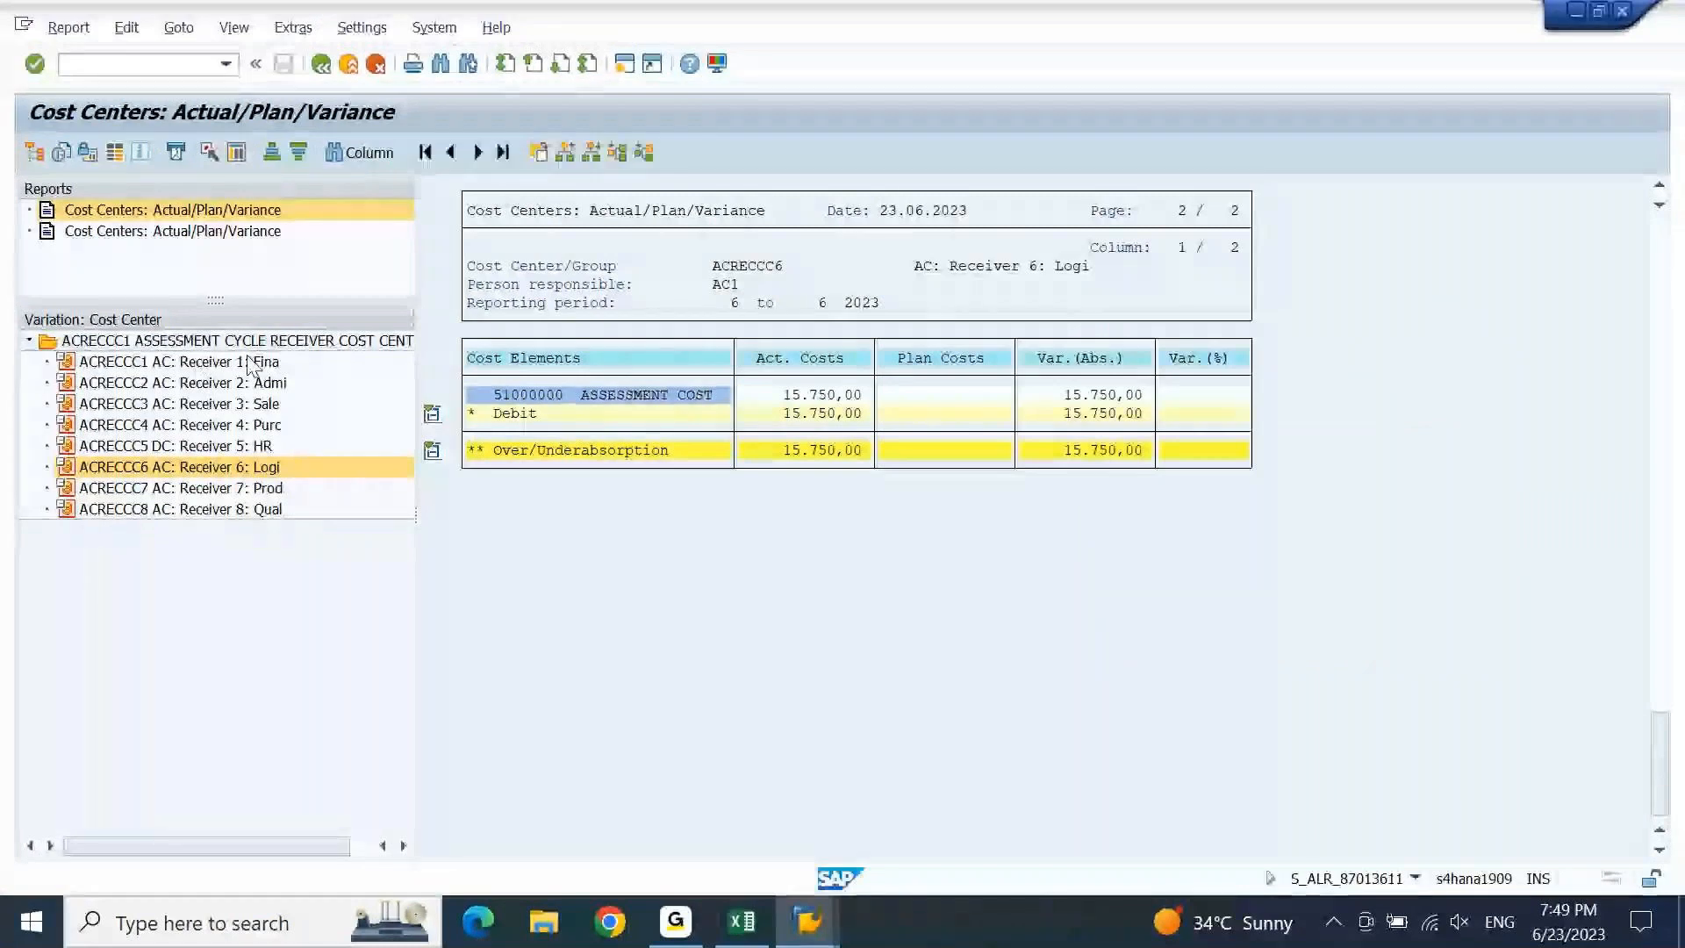
Show receiver ACRECCC1's 5.250,00 assessment cost, then bring back the DCRECCC1 report window.
left_click(206, 361)
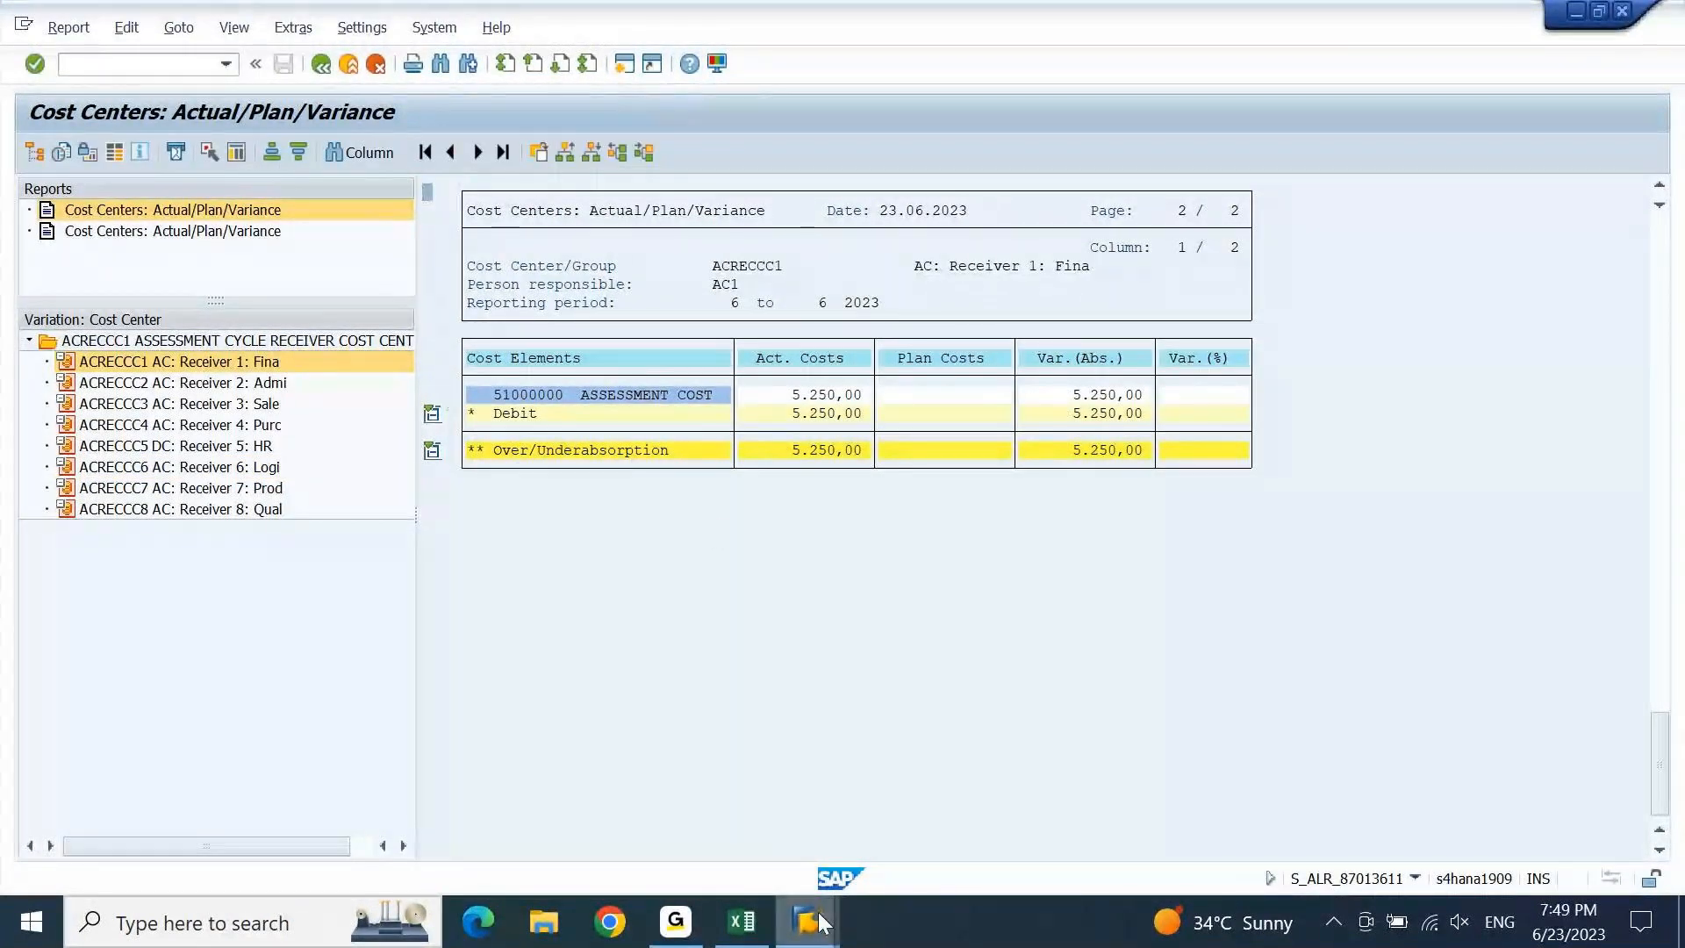
mouse_move(818, 912)
left_click(1324, 757)
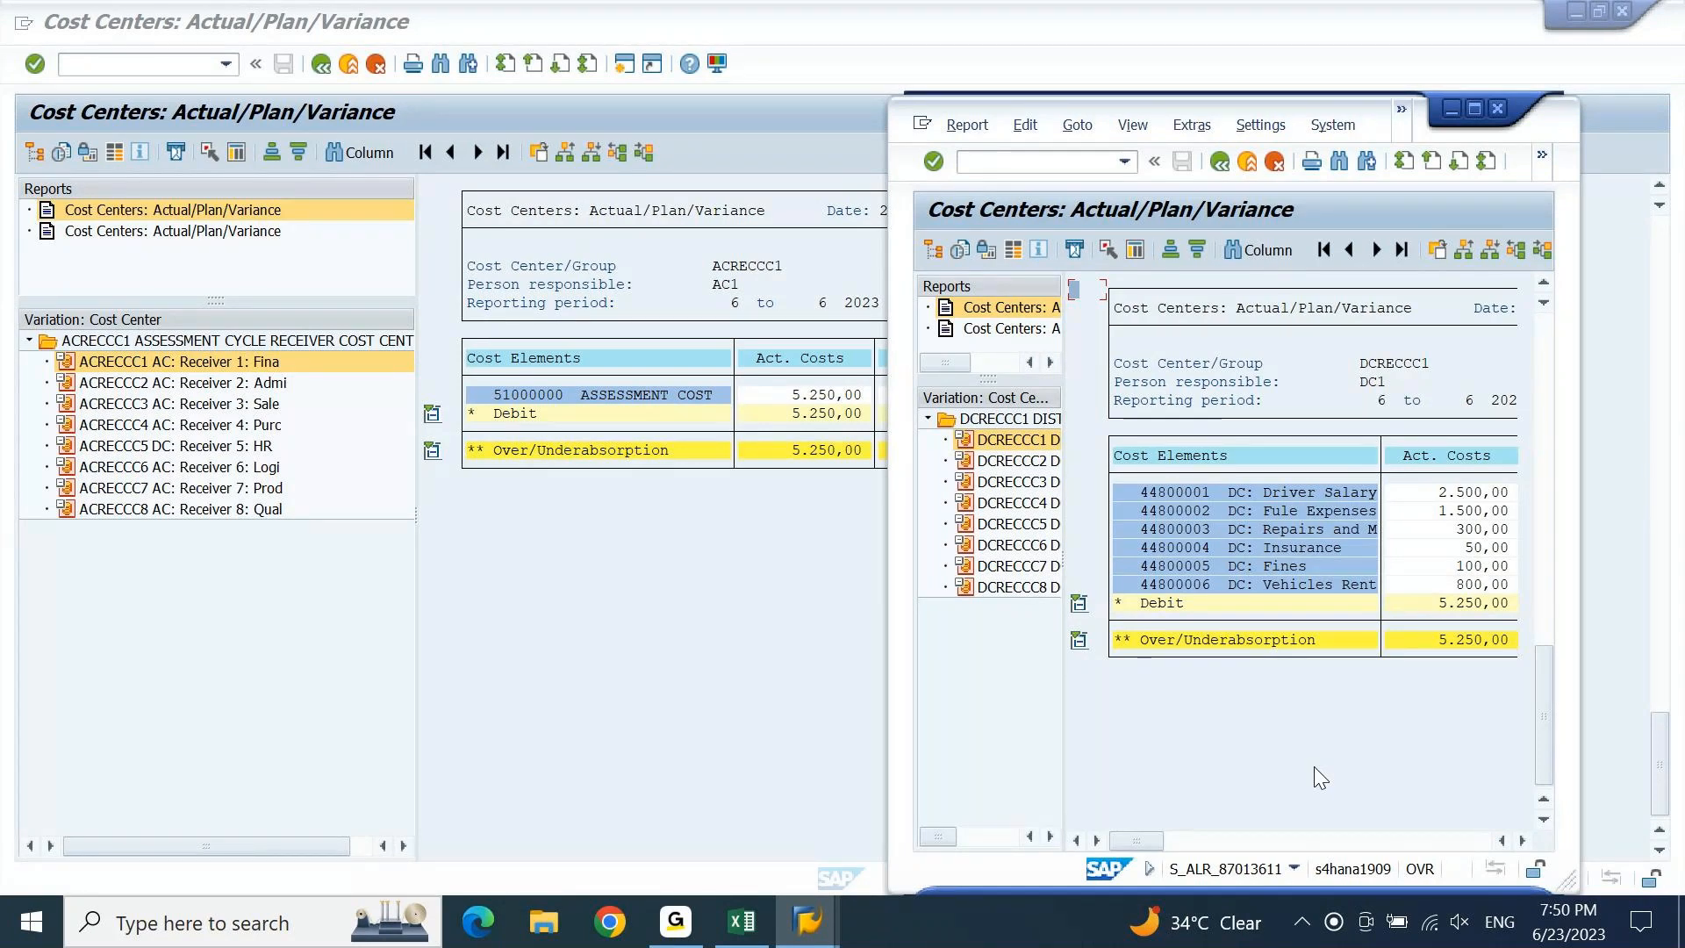
Bring the Change Groups: CO Document window forward and enter /N in the command field.
left_click(803, 923)
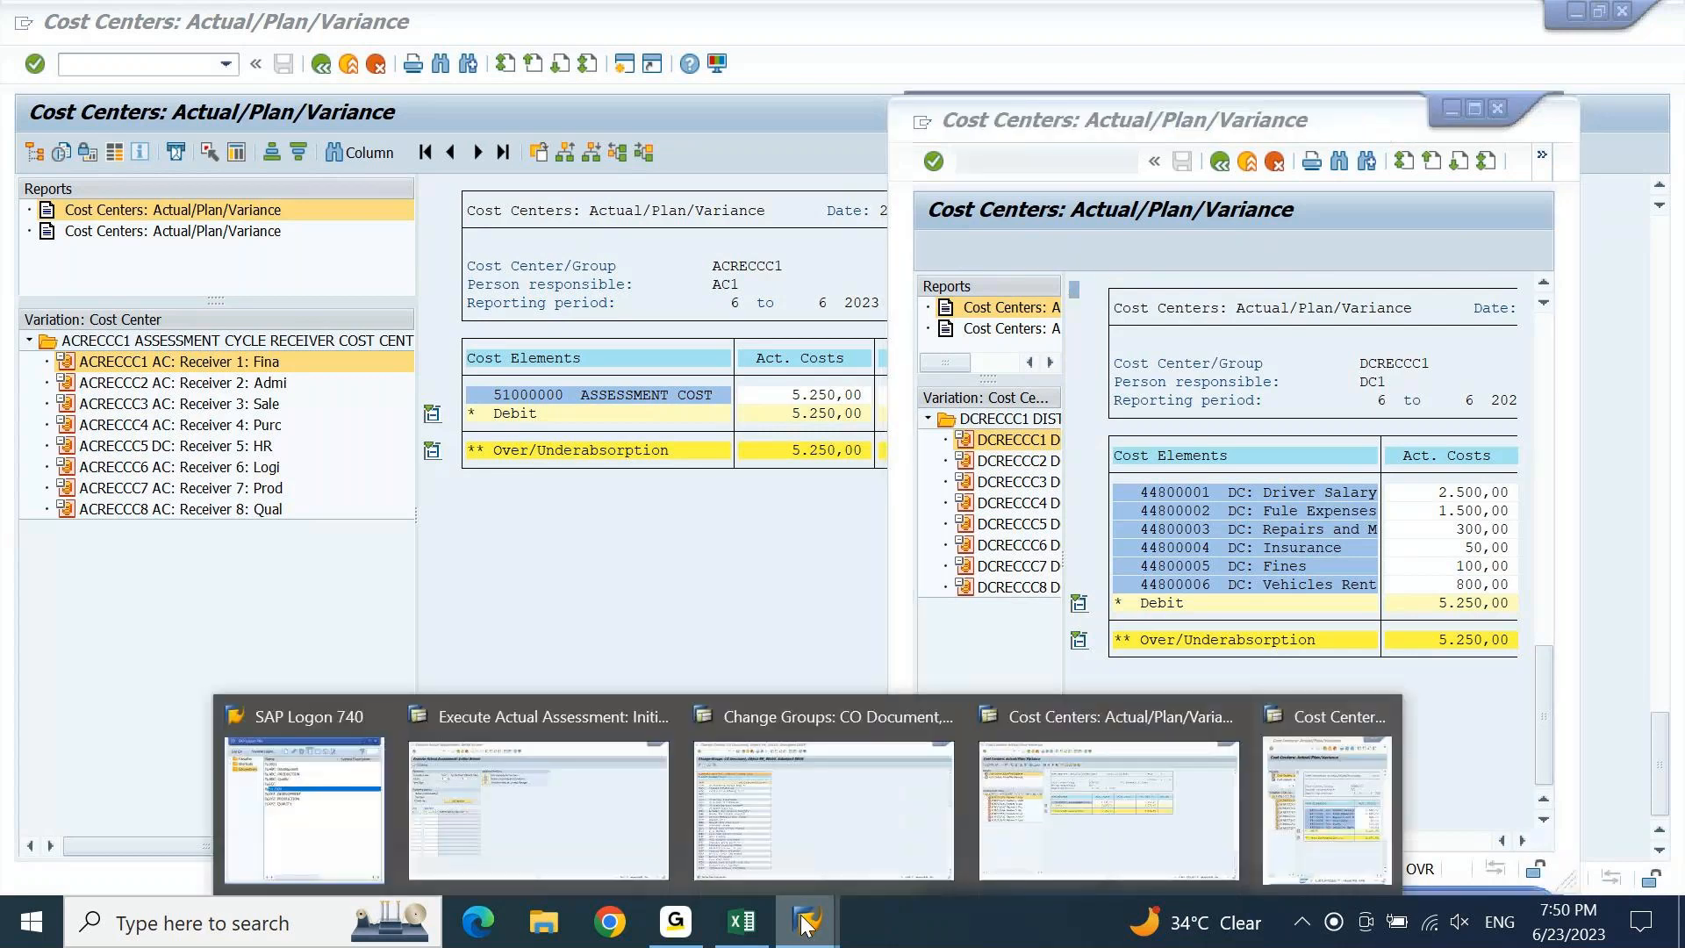
left_click(796, 836)
left_click(169, 64)
type("/N")
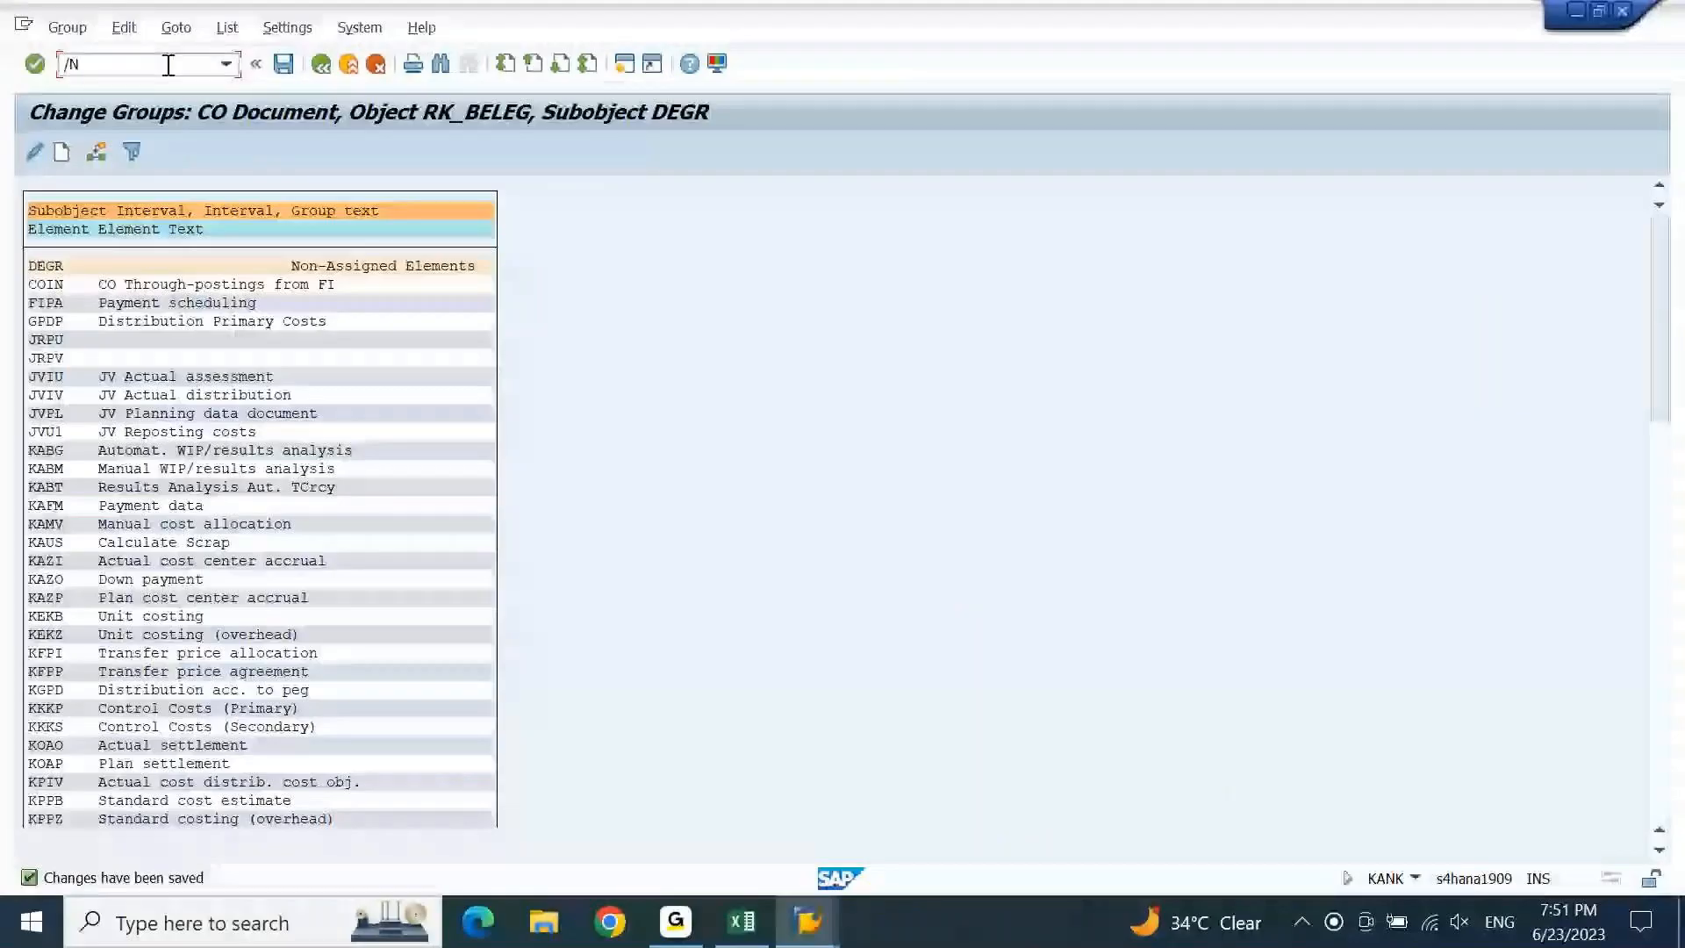
Start FB03, open the Document List, and enter fiscal year 2023.
type("FB03")
key("Return")
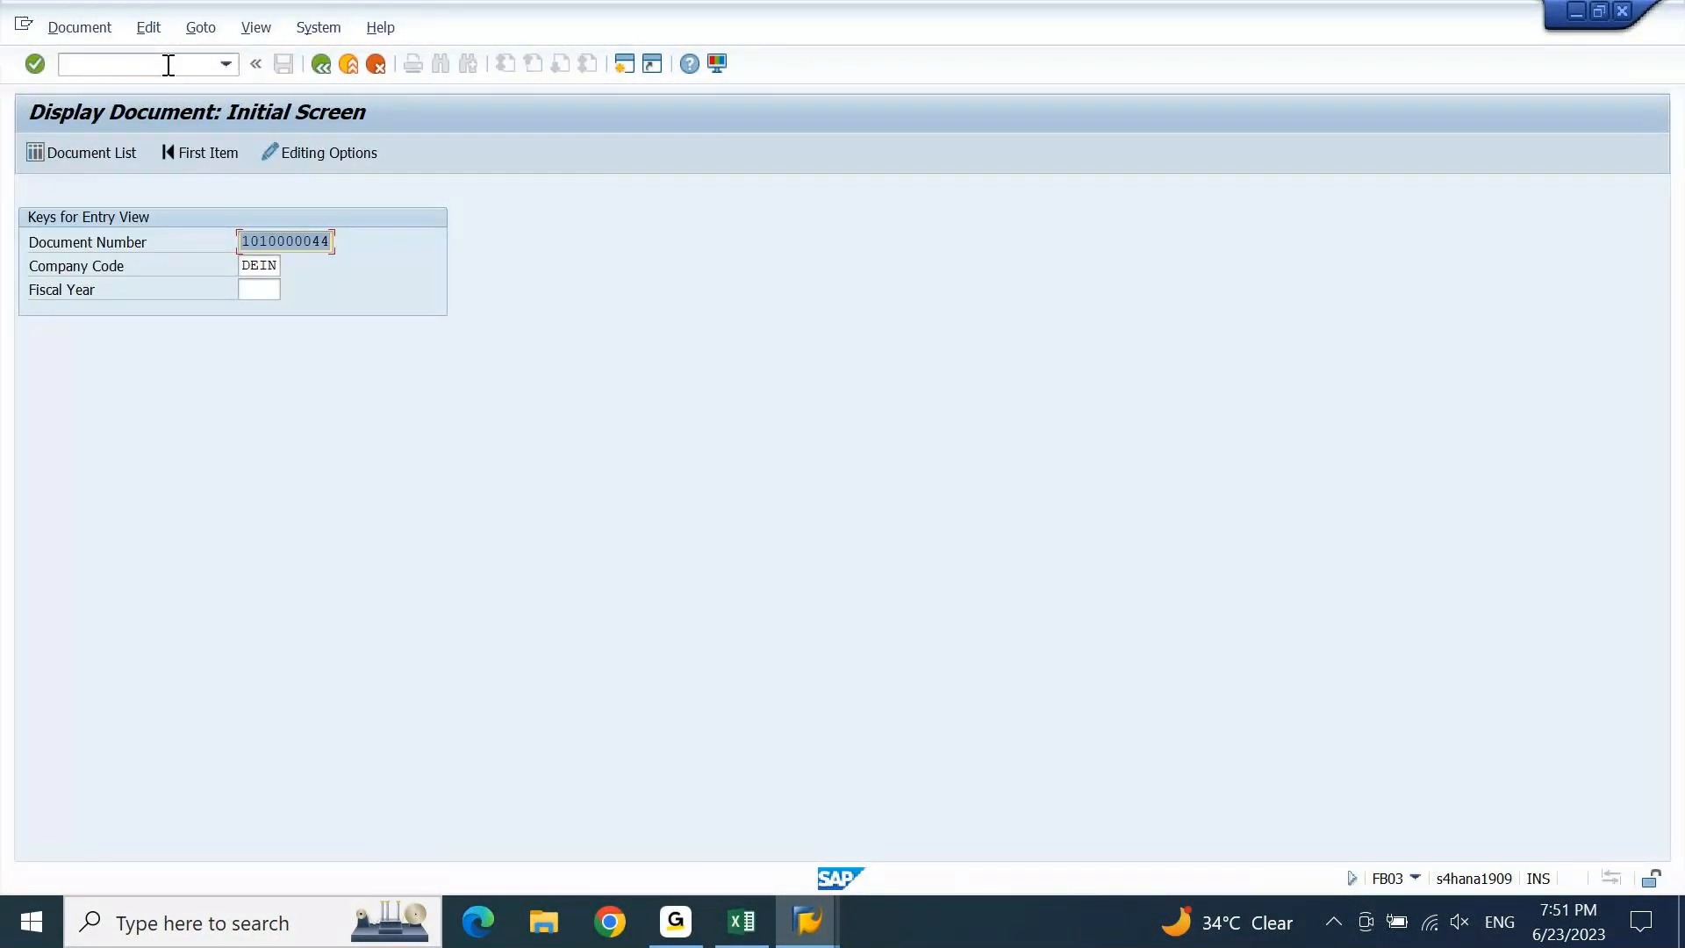
left_click(90, 150)
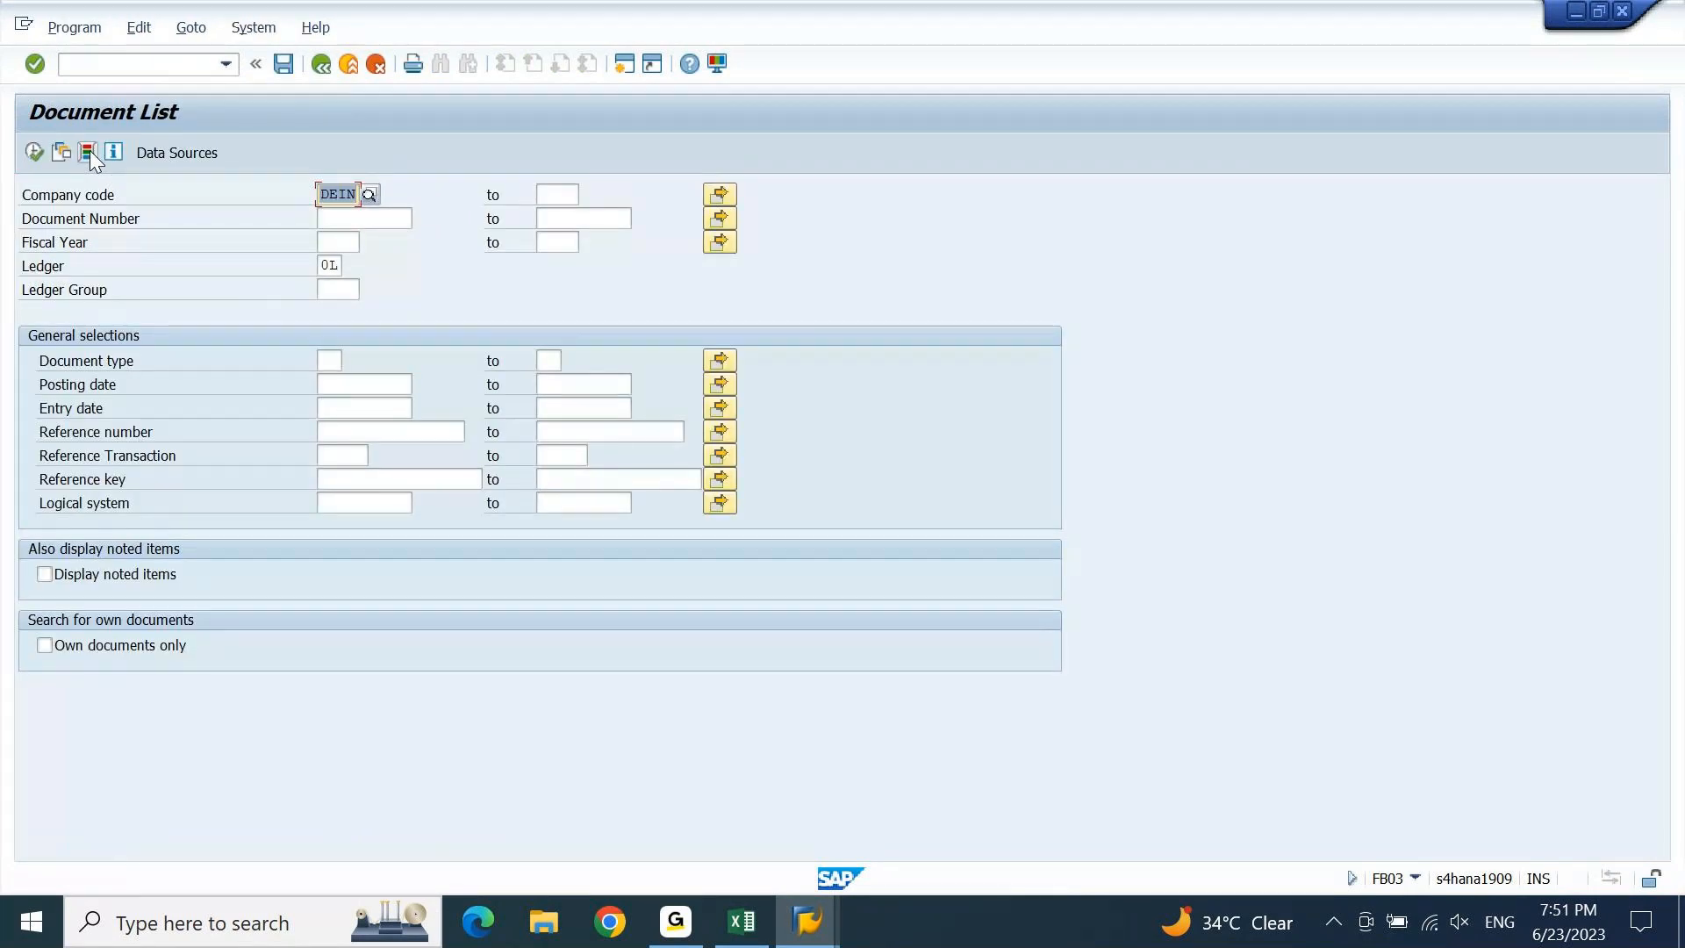
left_click(338, 242)
type("2023")
key("Return")
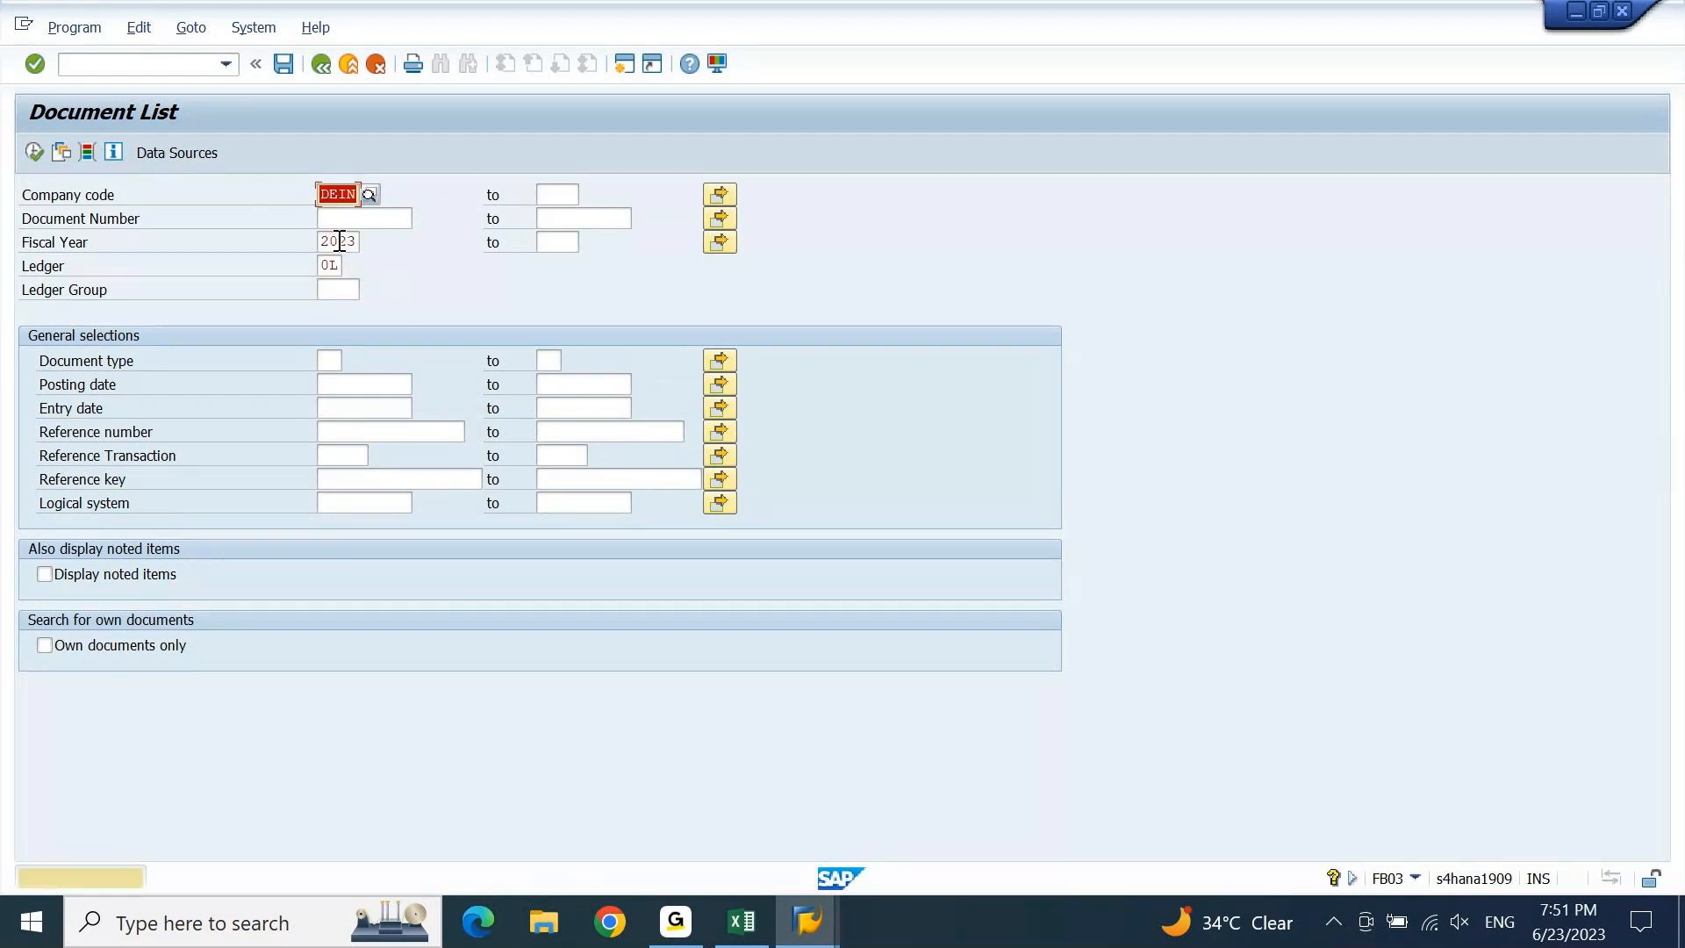
key("Return")
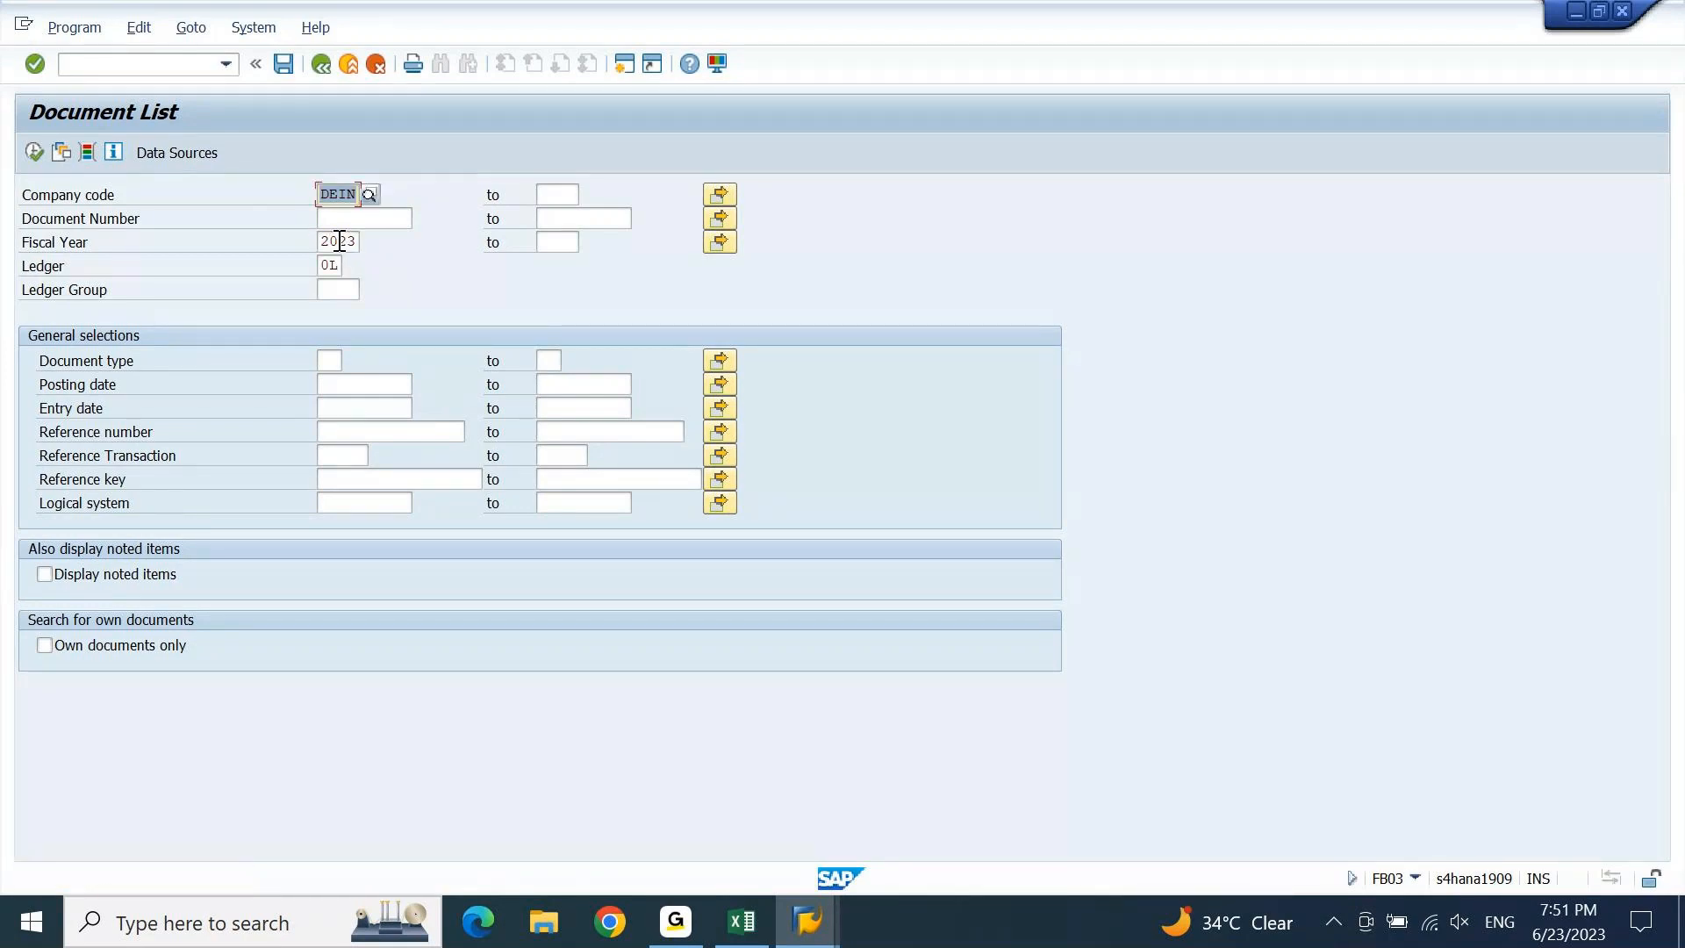
Set entry date 23.06.2023, limit to own documents only, and run the search.
left_click(360, 405)
key("F4")
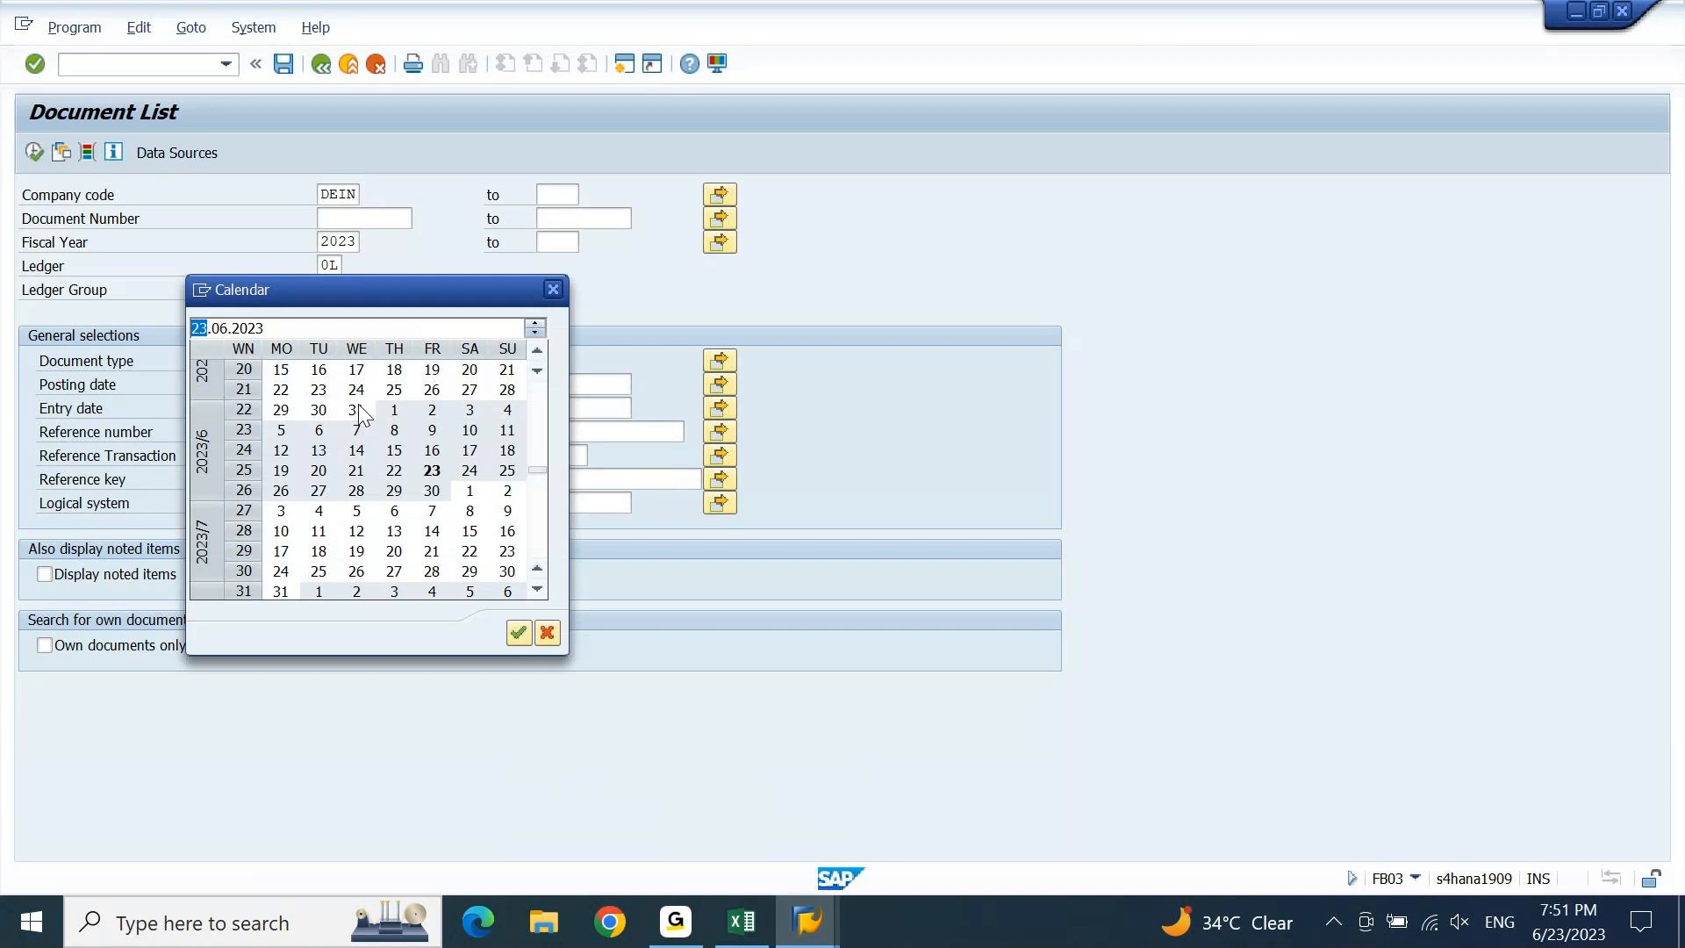
left_click(519, 631)
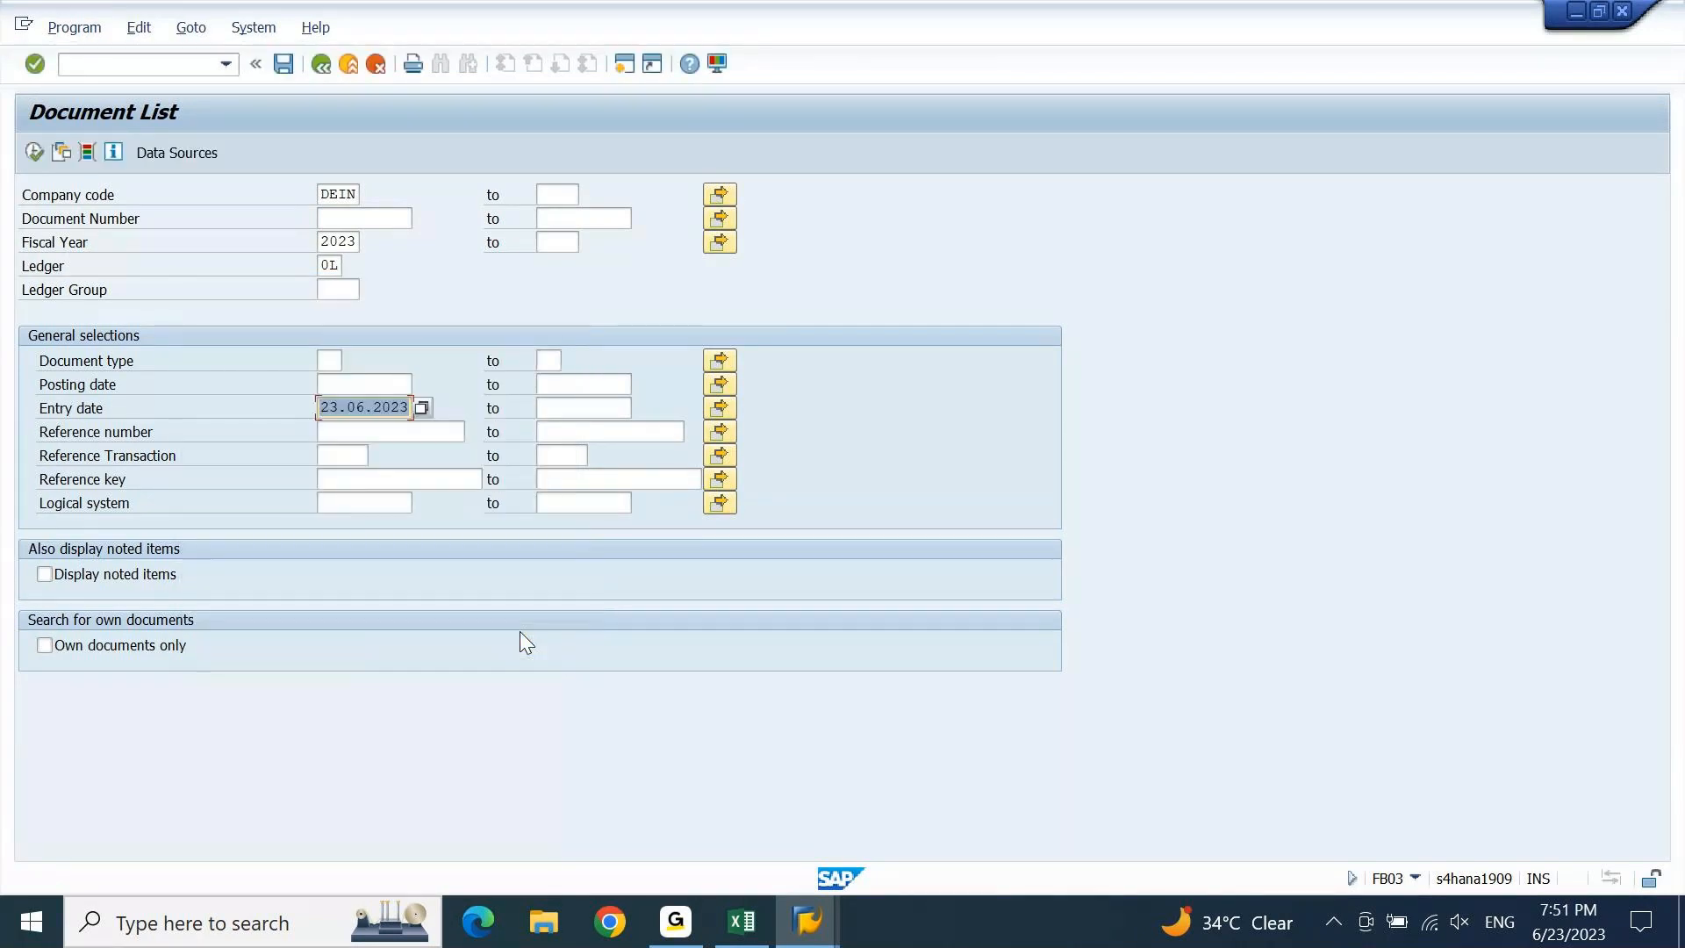
left_click(176, 646)
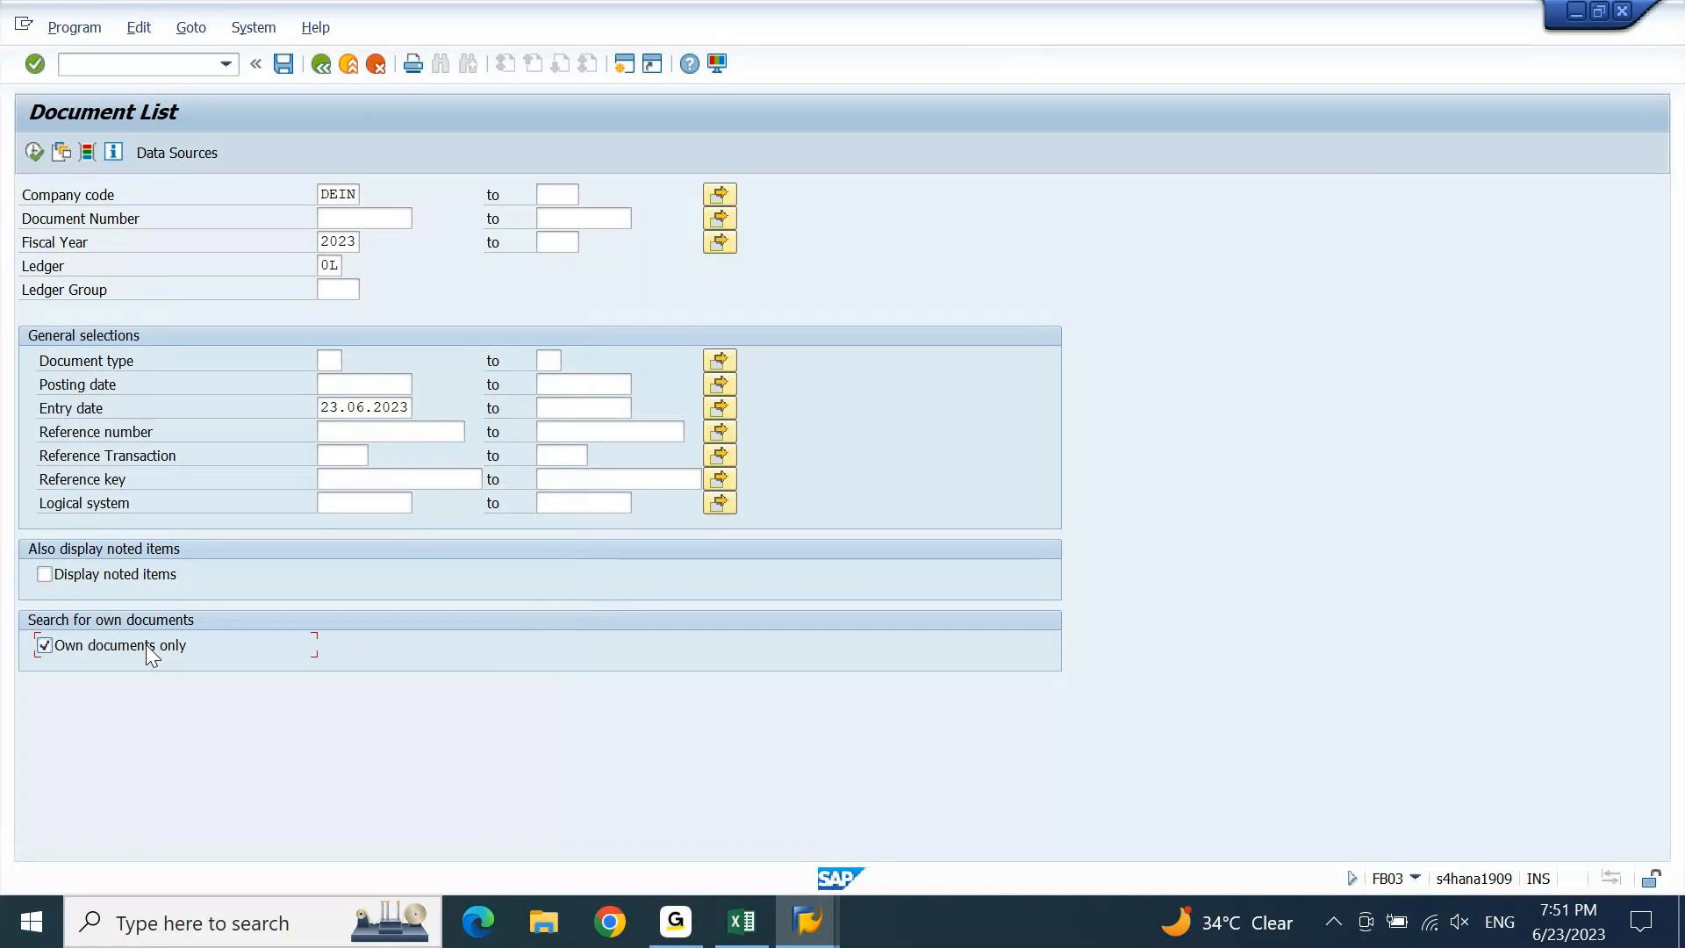
key("F8")
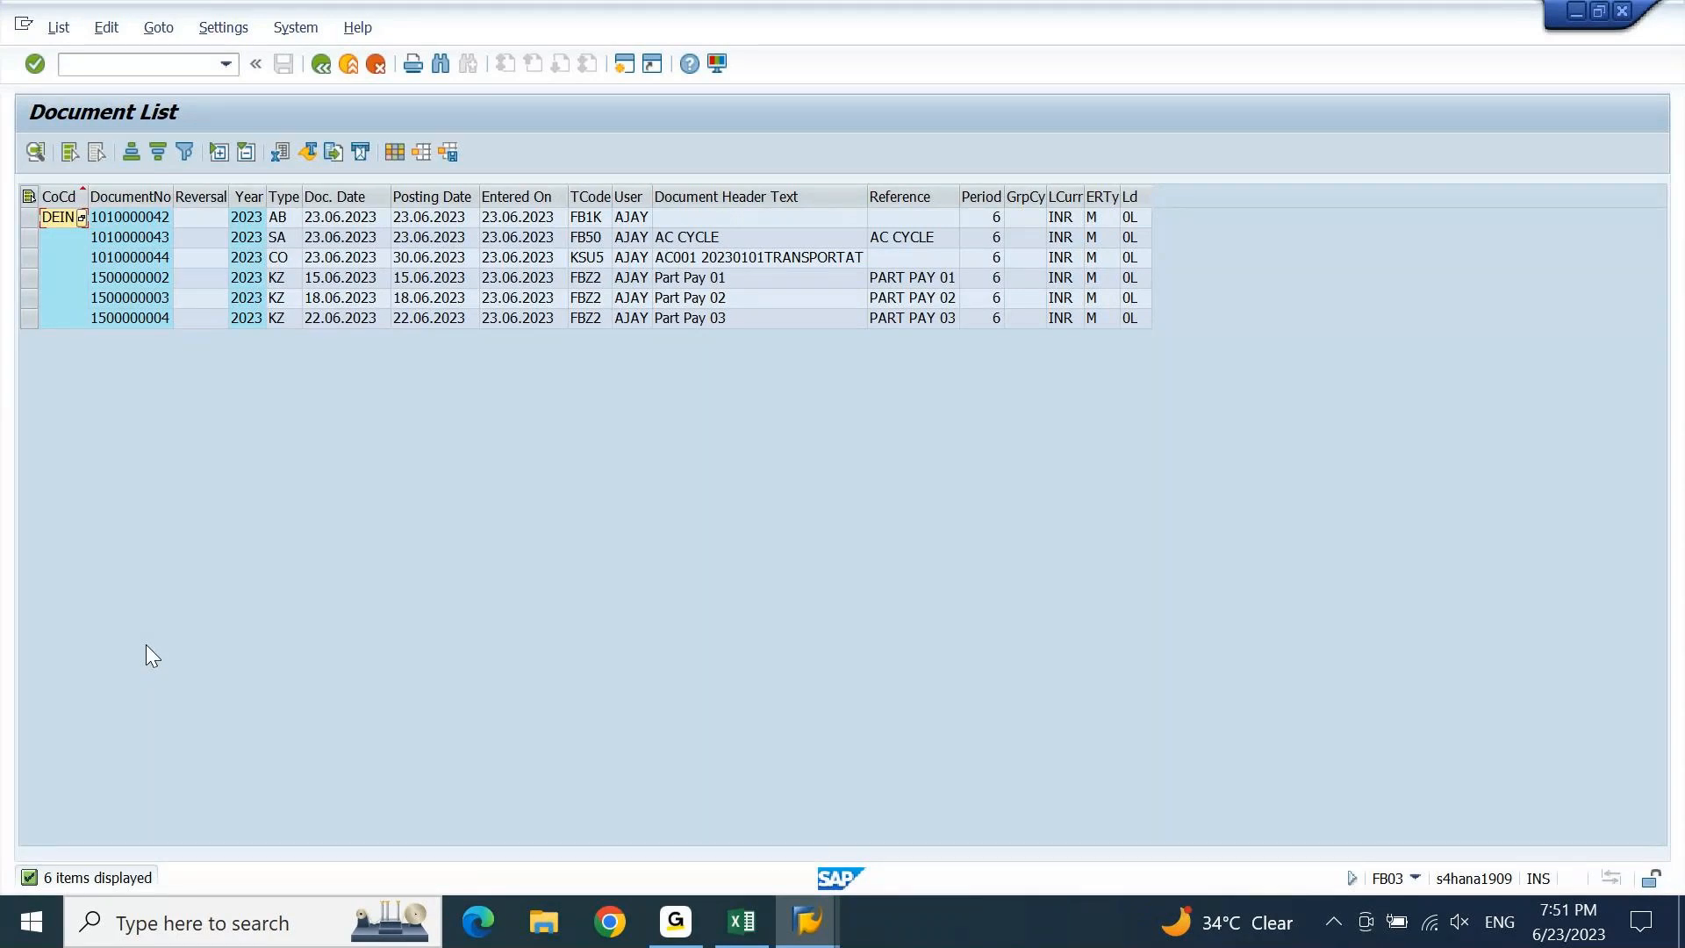
left_click(288, 265)
left_click(156, 258)
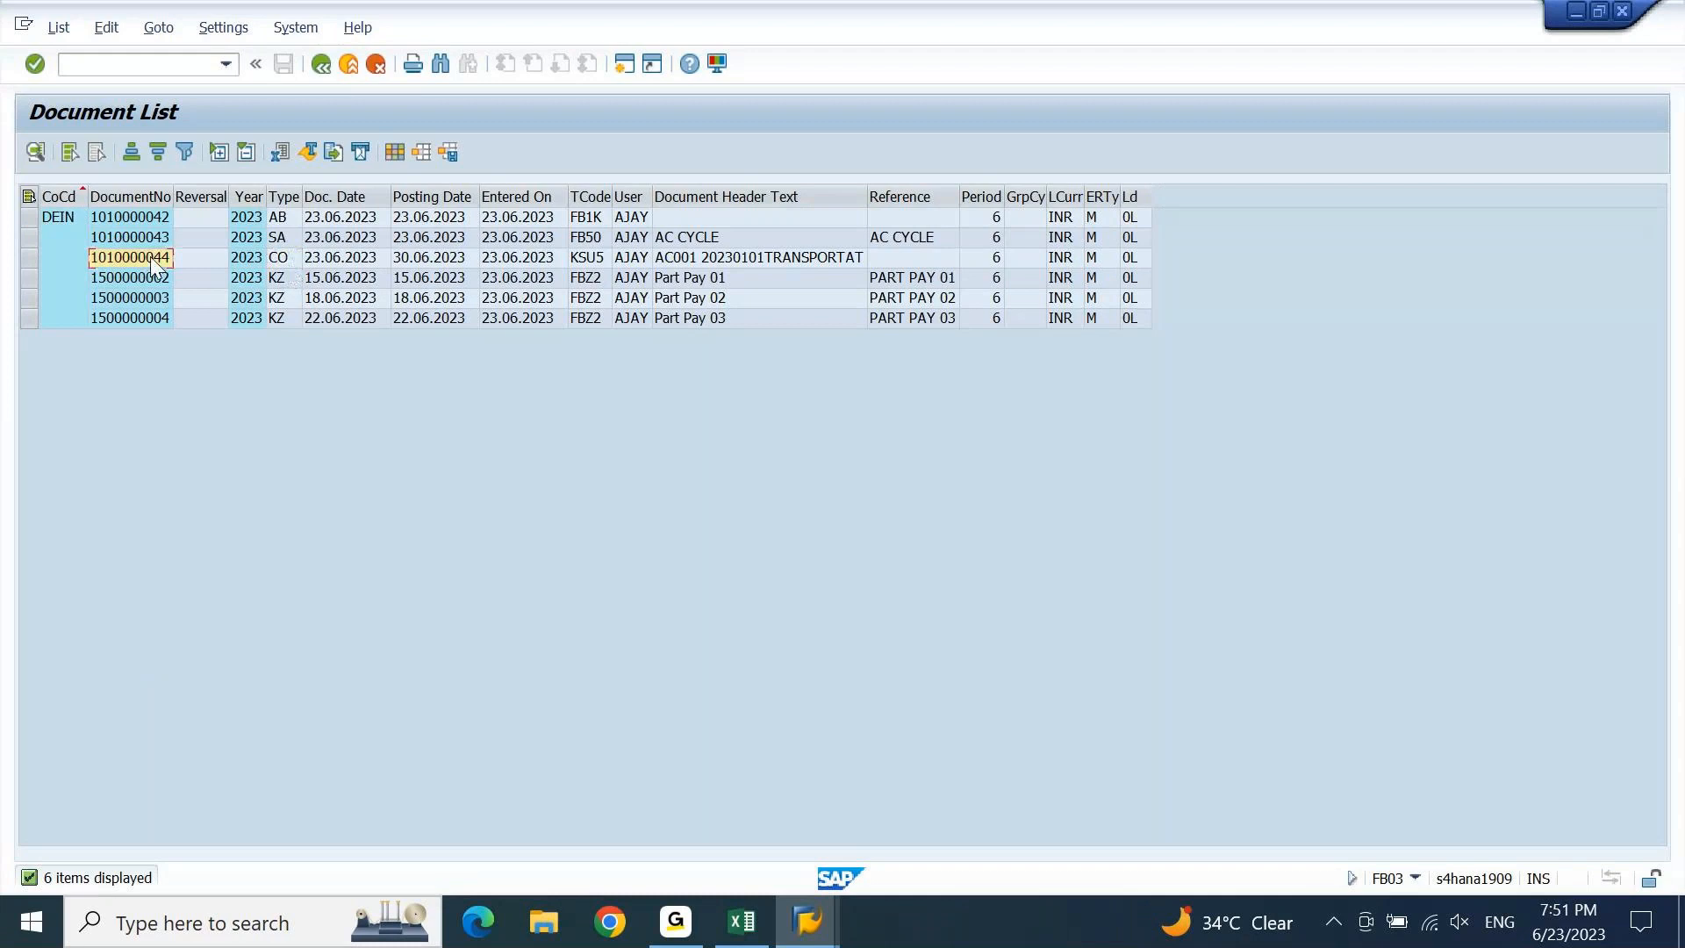
double_click(153, 262)
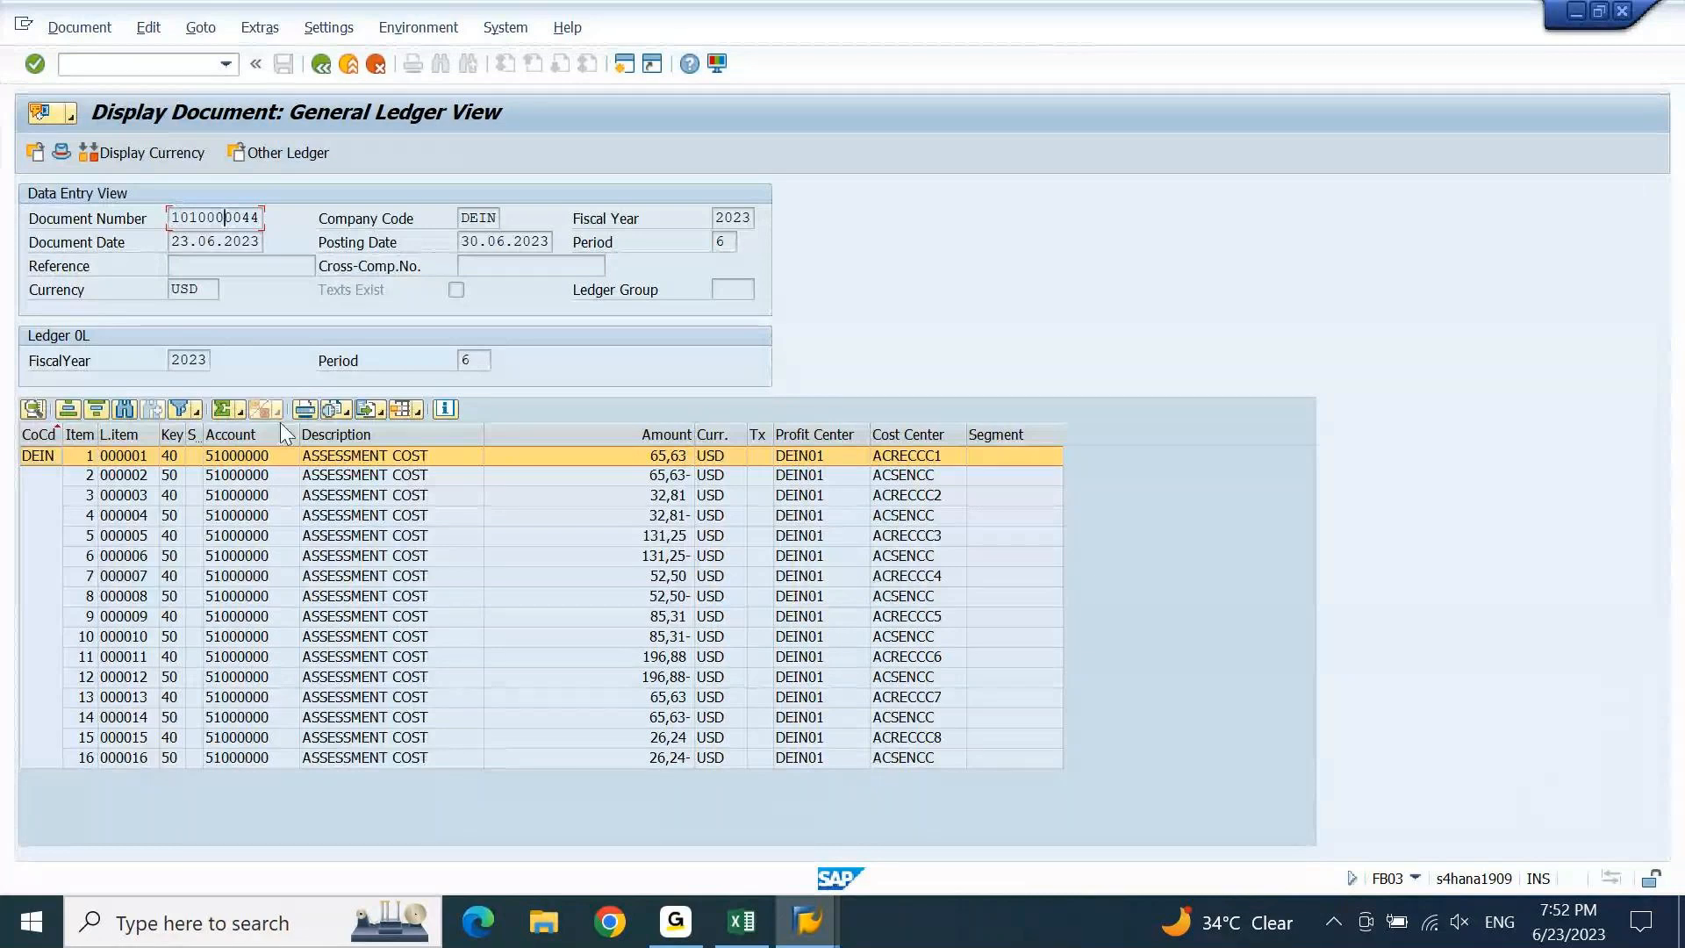
left_click_drag(299, 433, 358, 423)
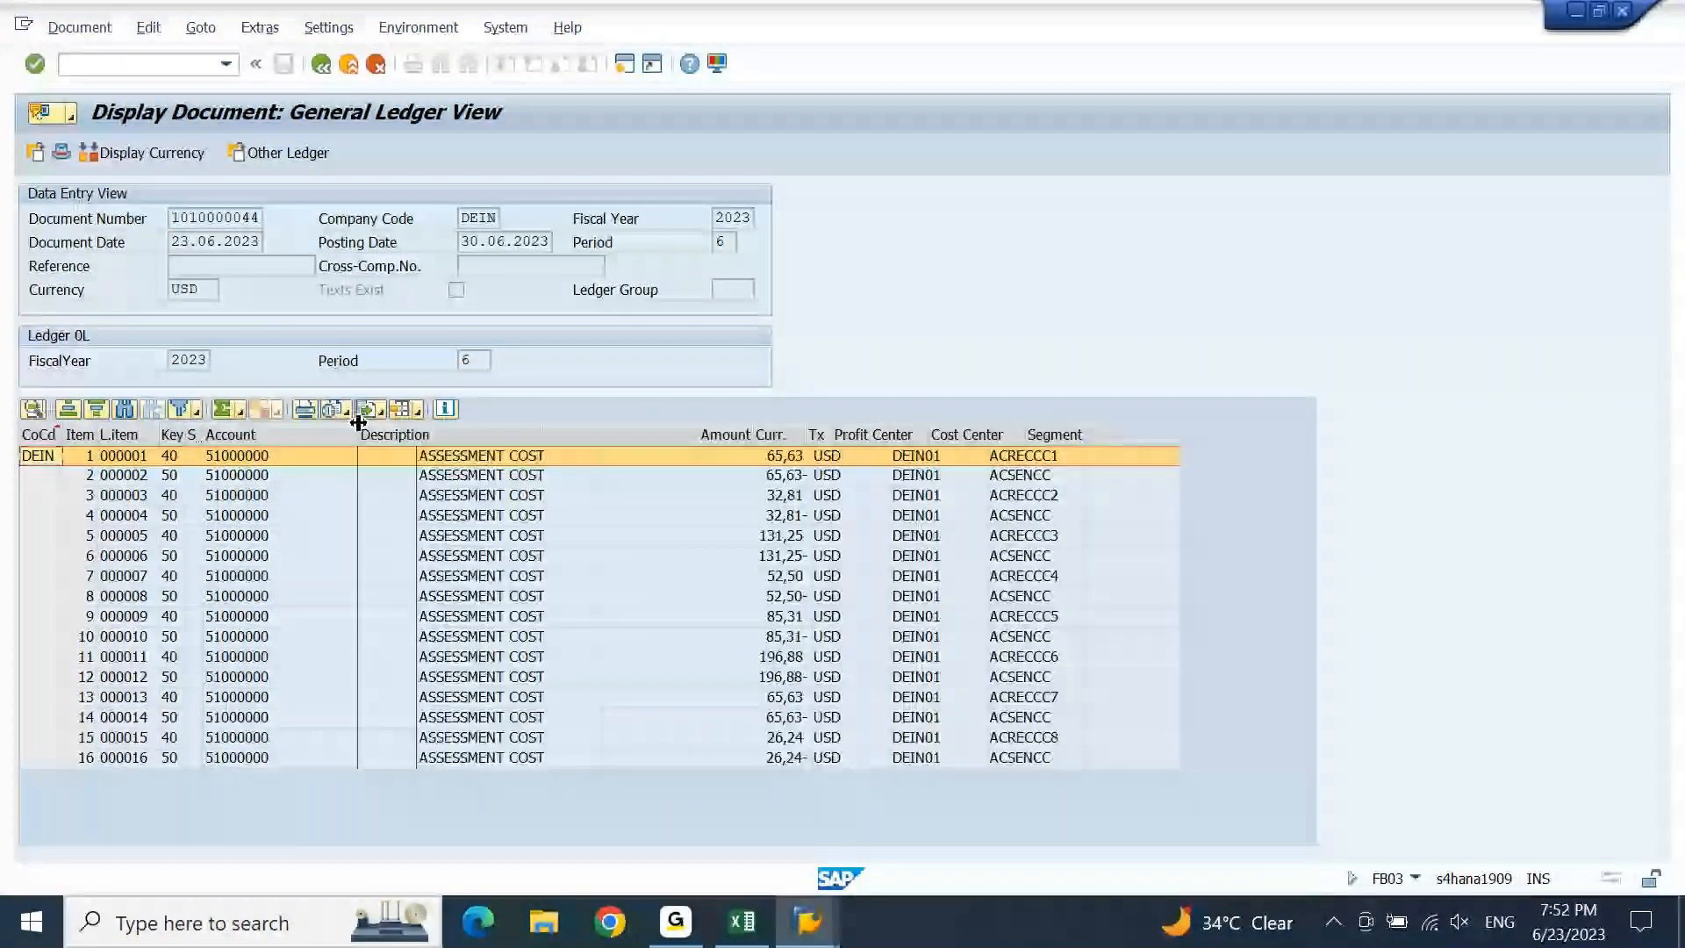
left_click(251, 517)
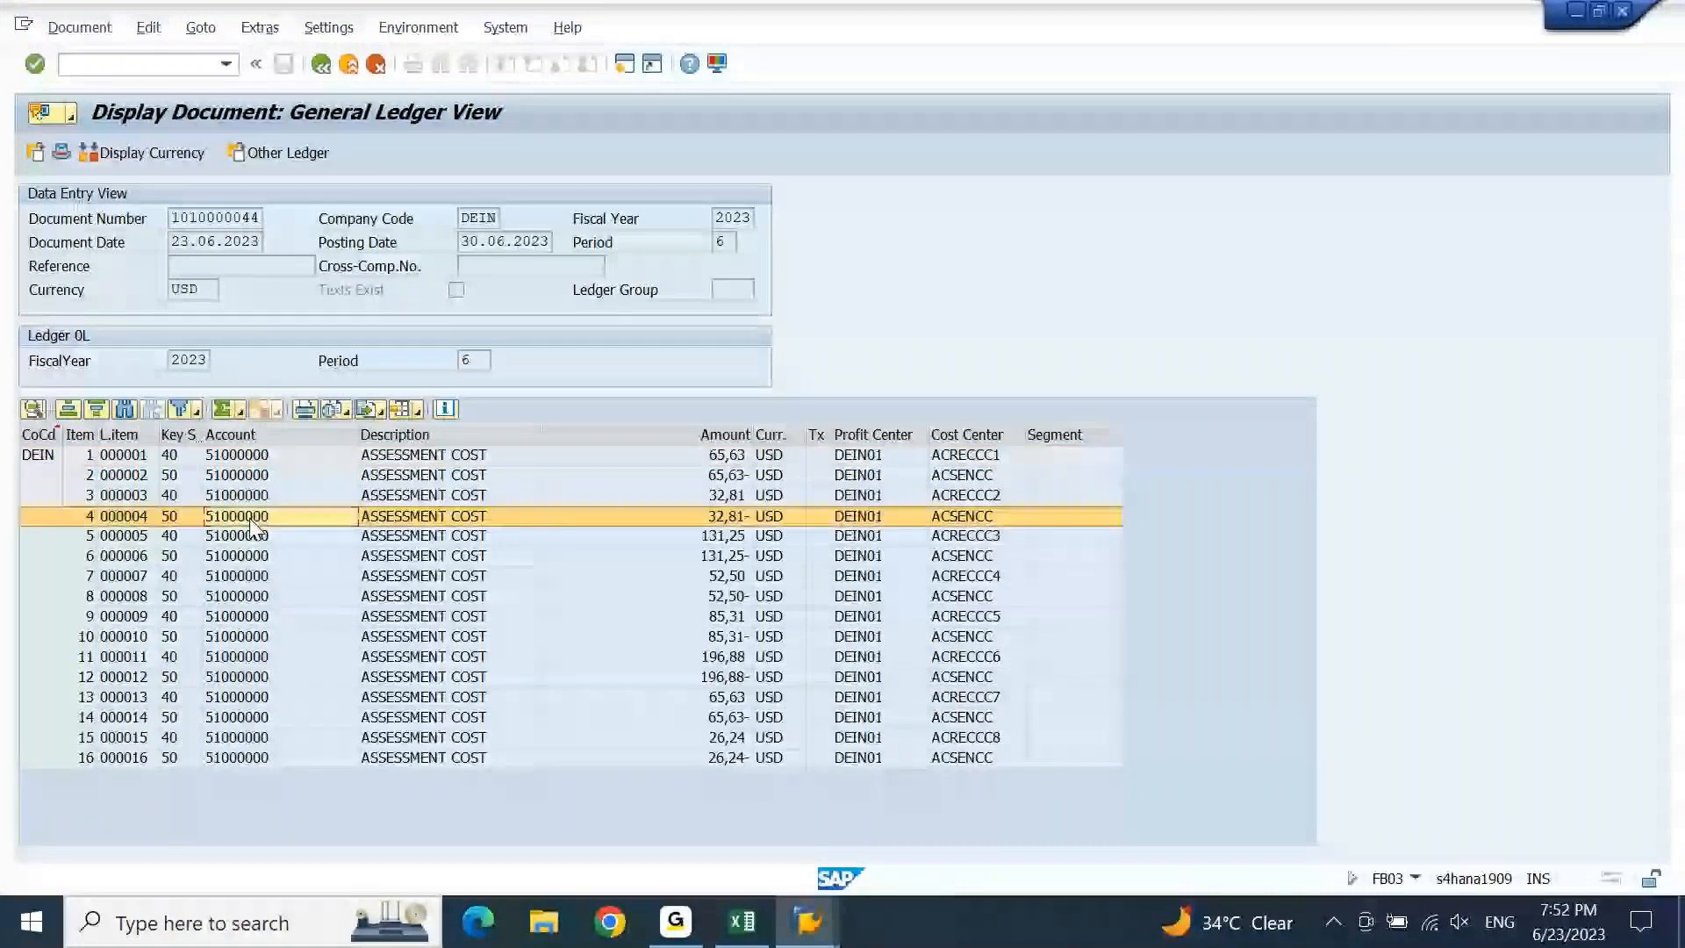
key("Up")
key("Up")
key("Up")
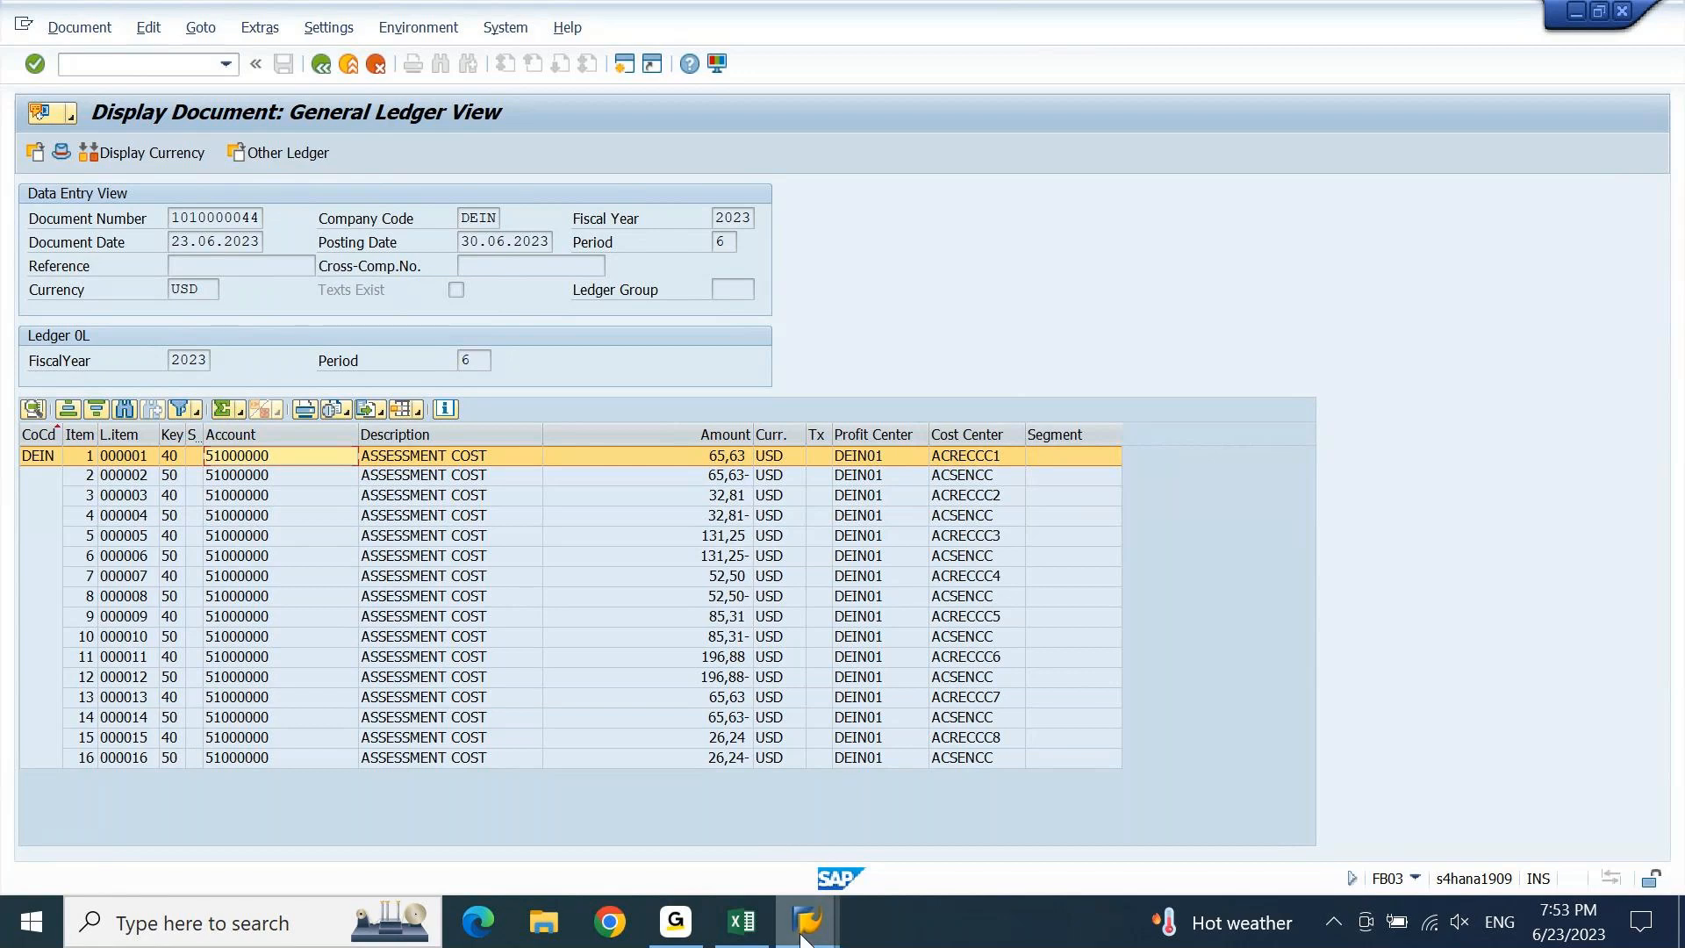
mouse_move(805, 938)
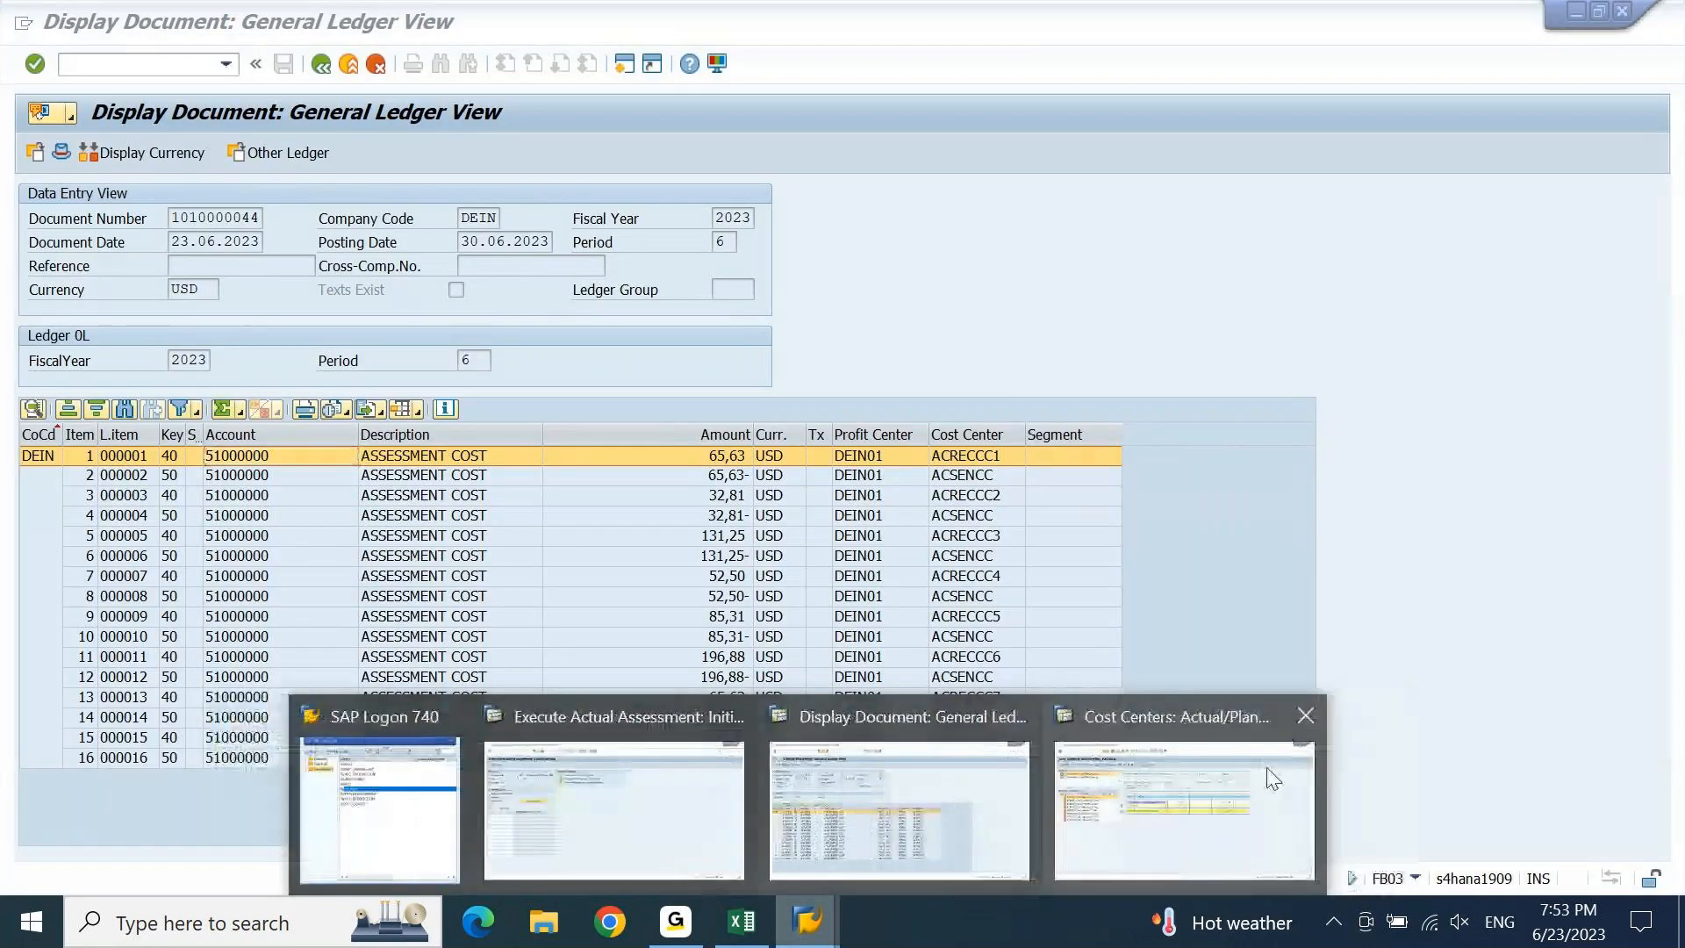
left_click(1272, 779)
Open G/L Account Line Item Display with /NFAGLL03.
left_click(110, 58)
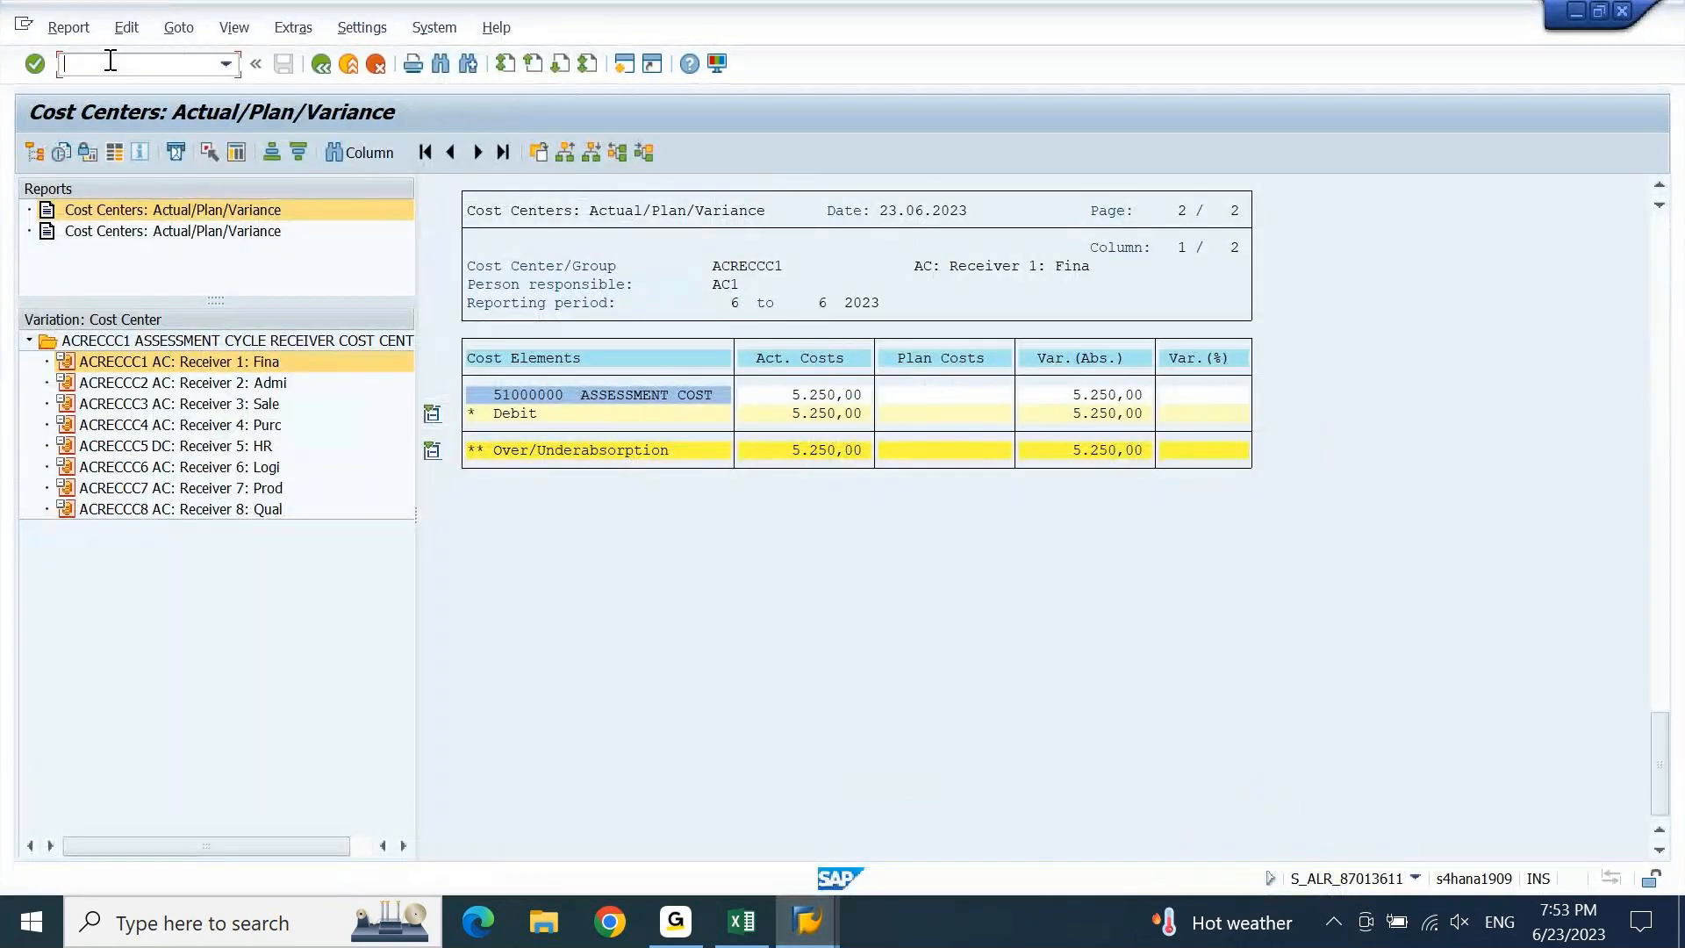
type("/NFAGLL03")
key("Return")
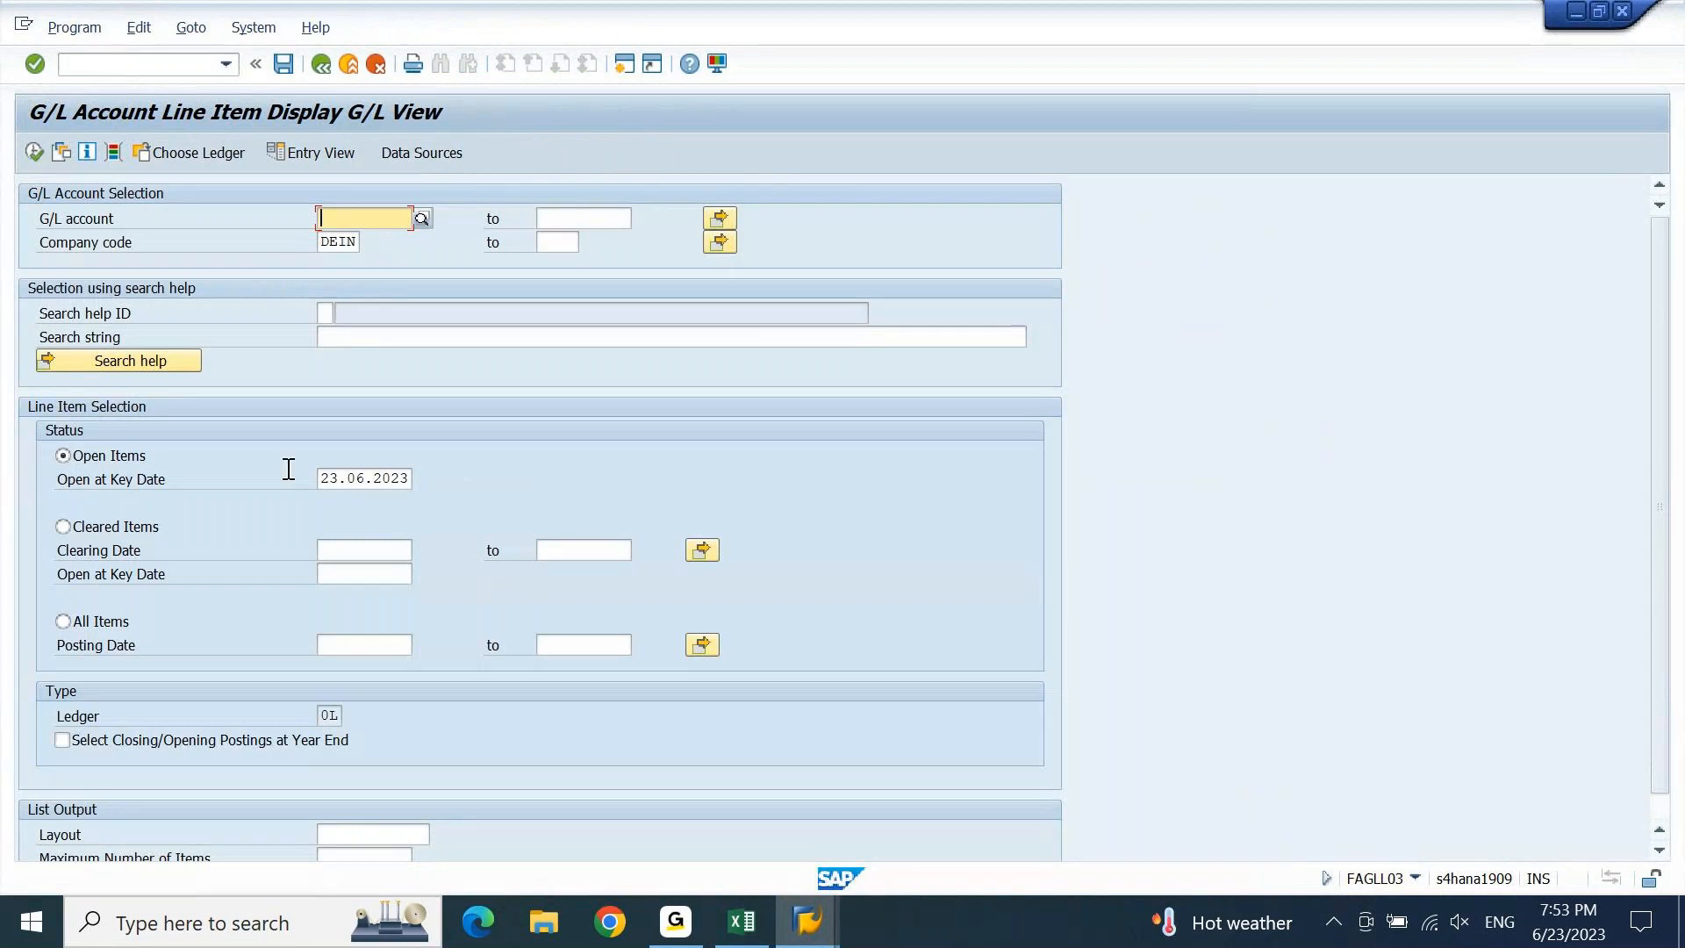
Switch to another open SAP window and open a new SAP session.
left_click(823, 932)
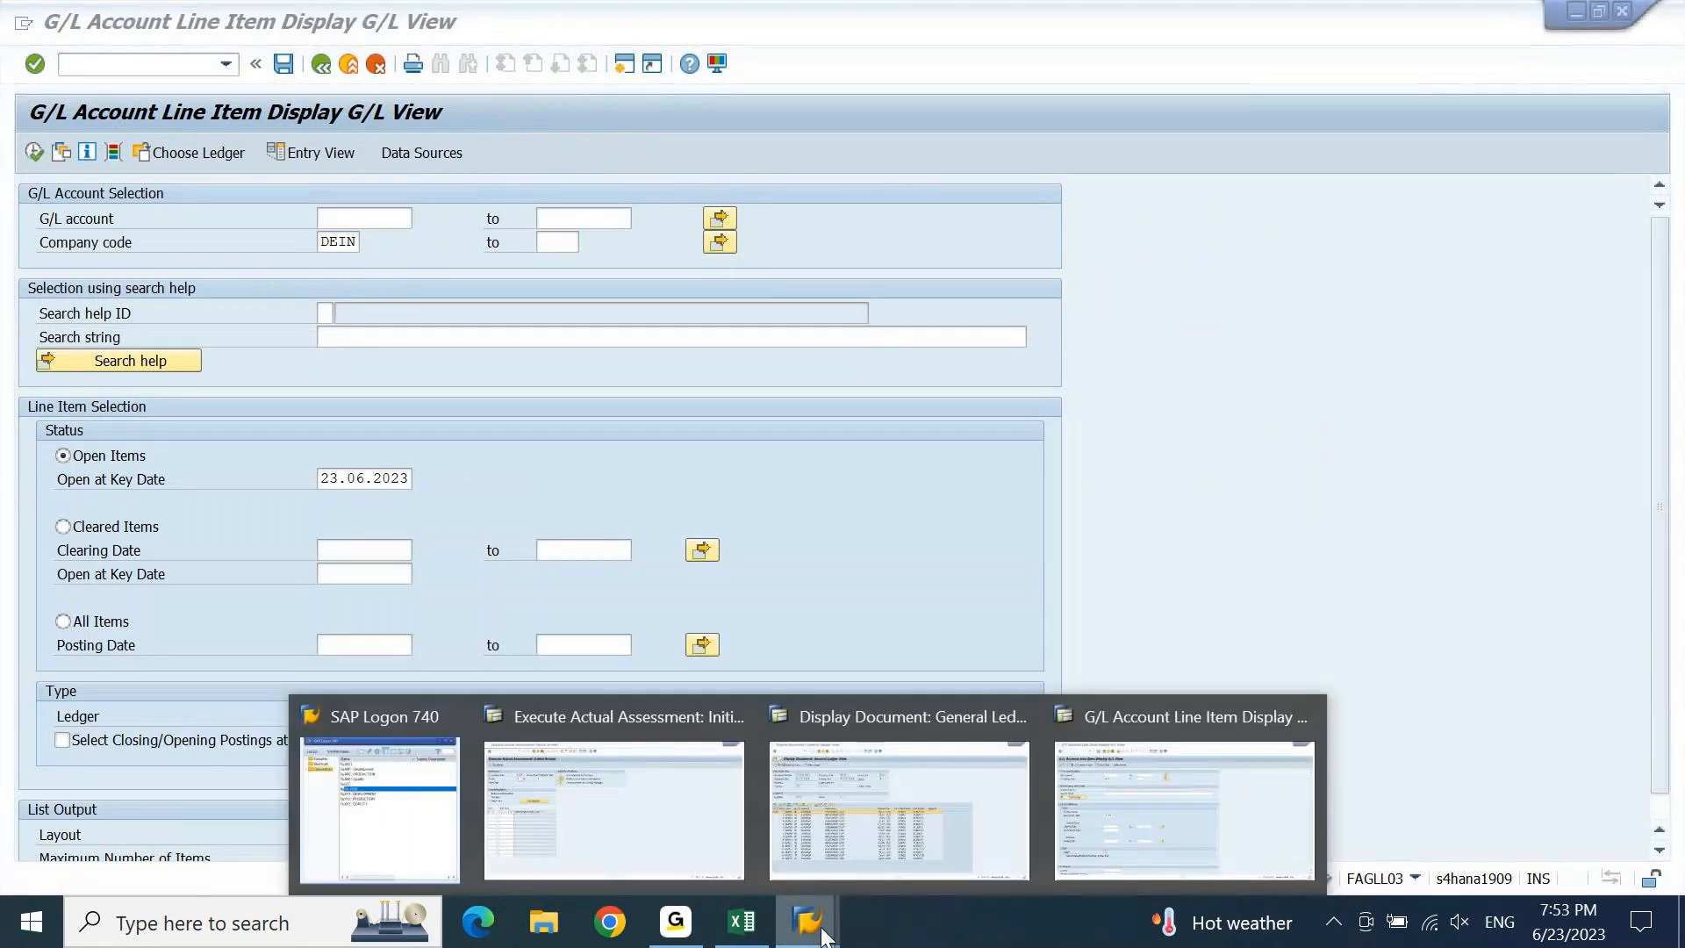
left_click(662, 838)
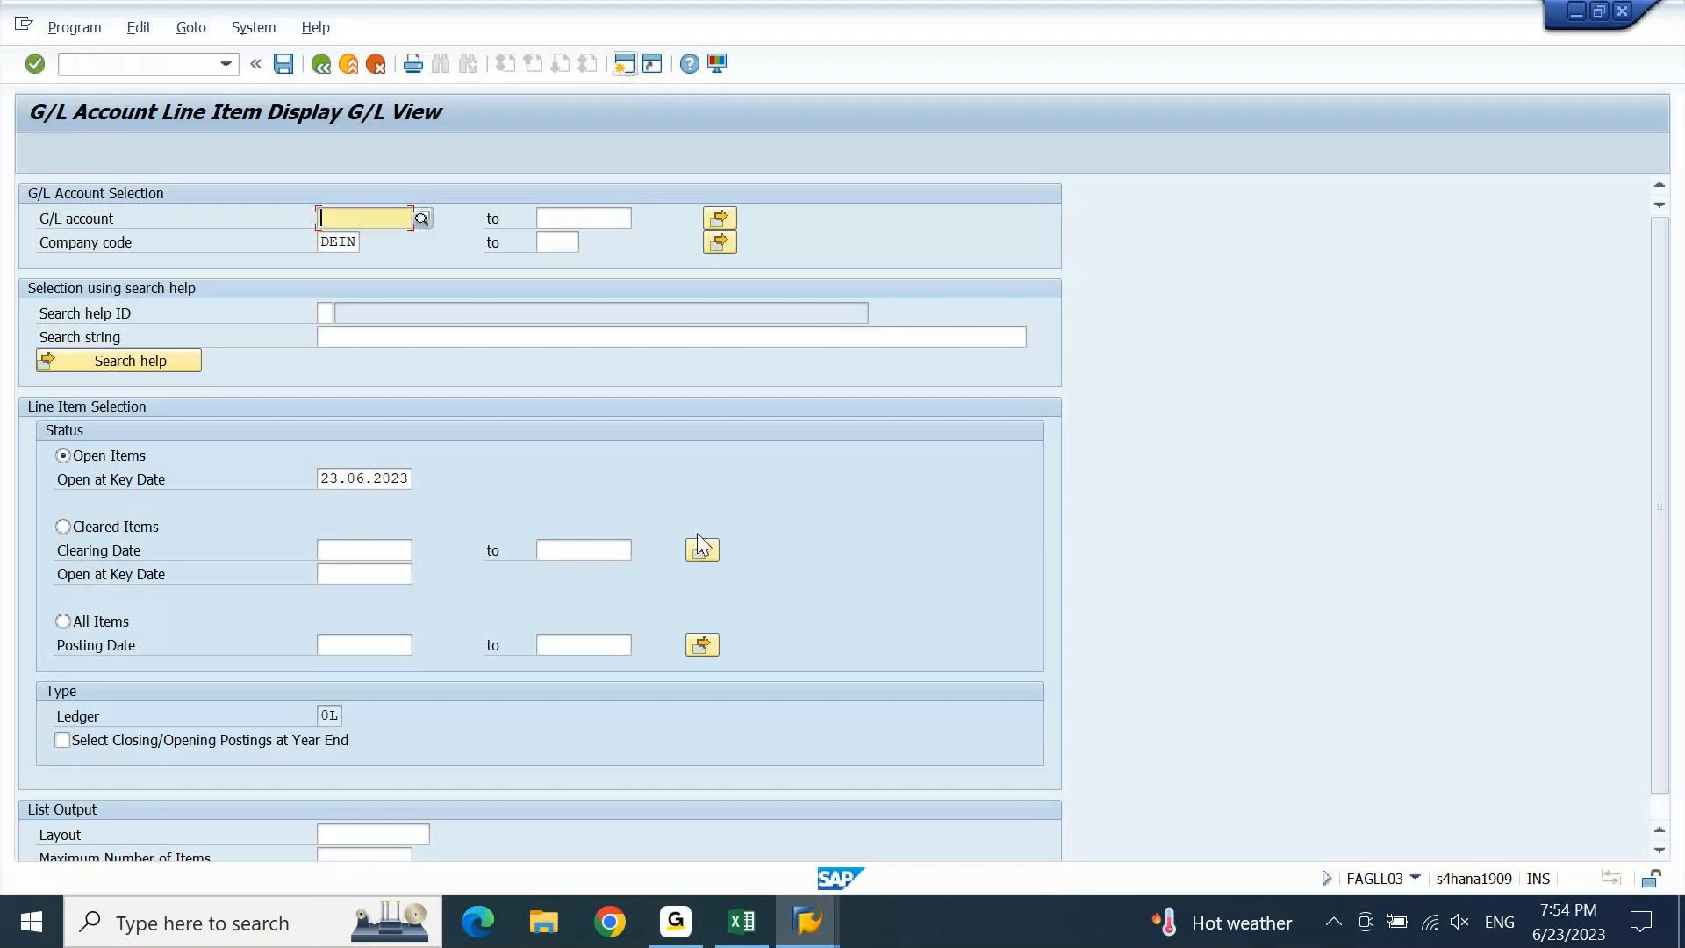
left_click(625, 69)
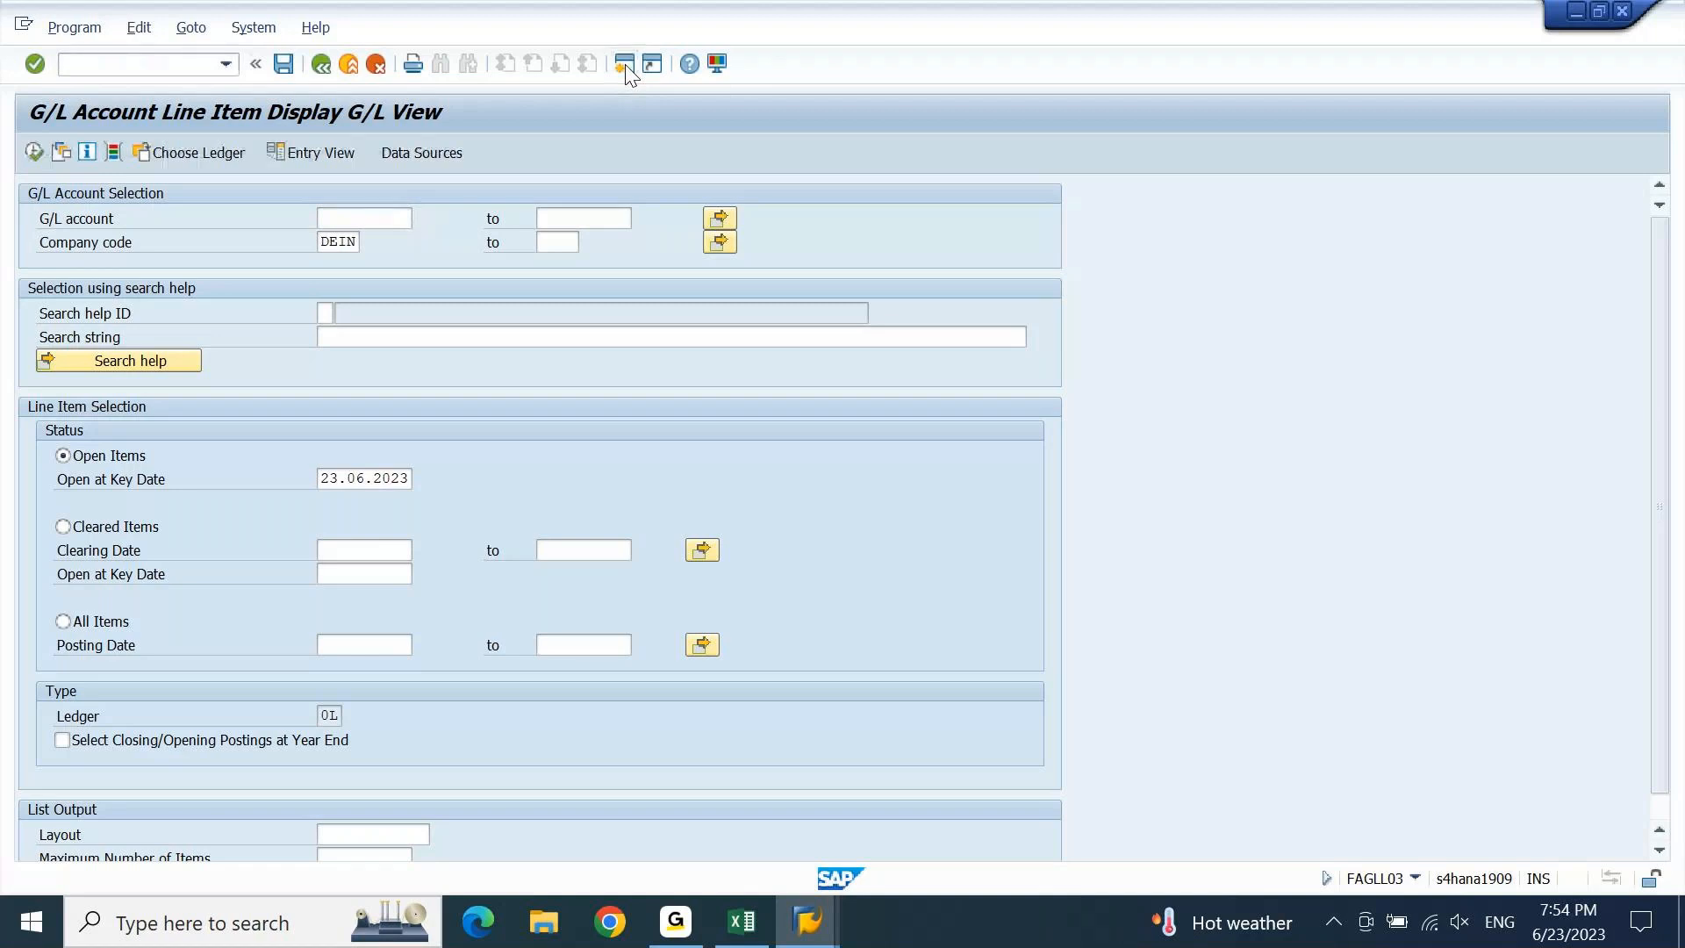
left_click(624, 64)
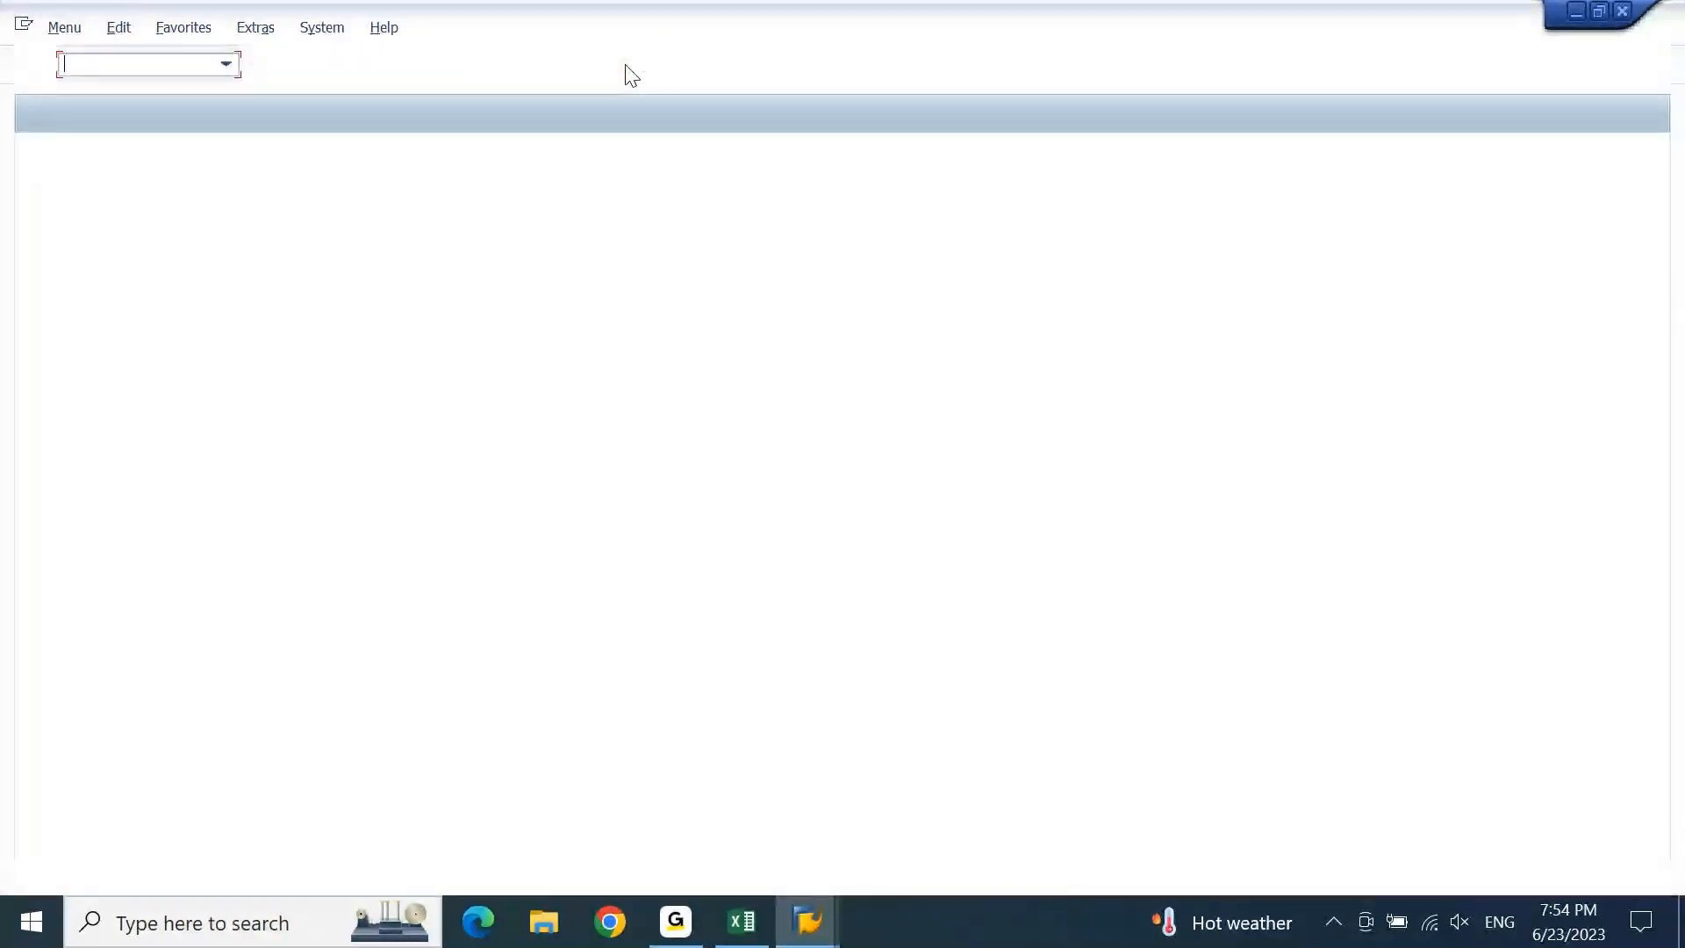
In FS00, expand MISC EXPENSES and display account 44800001 DC: Driver Salary.
type("FS00")
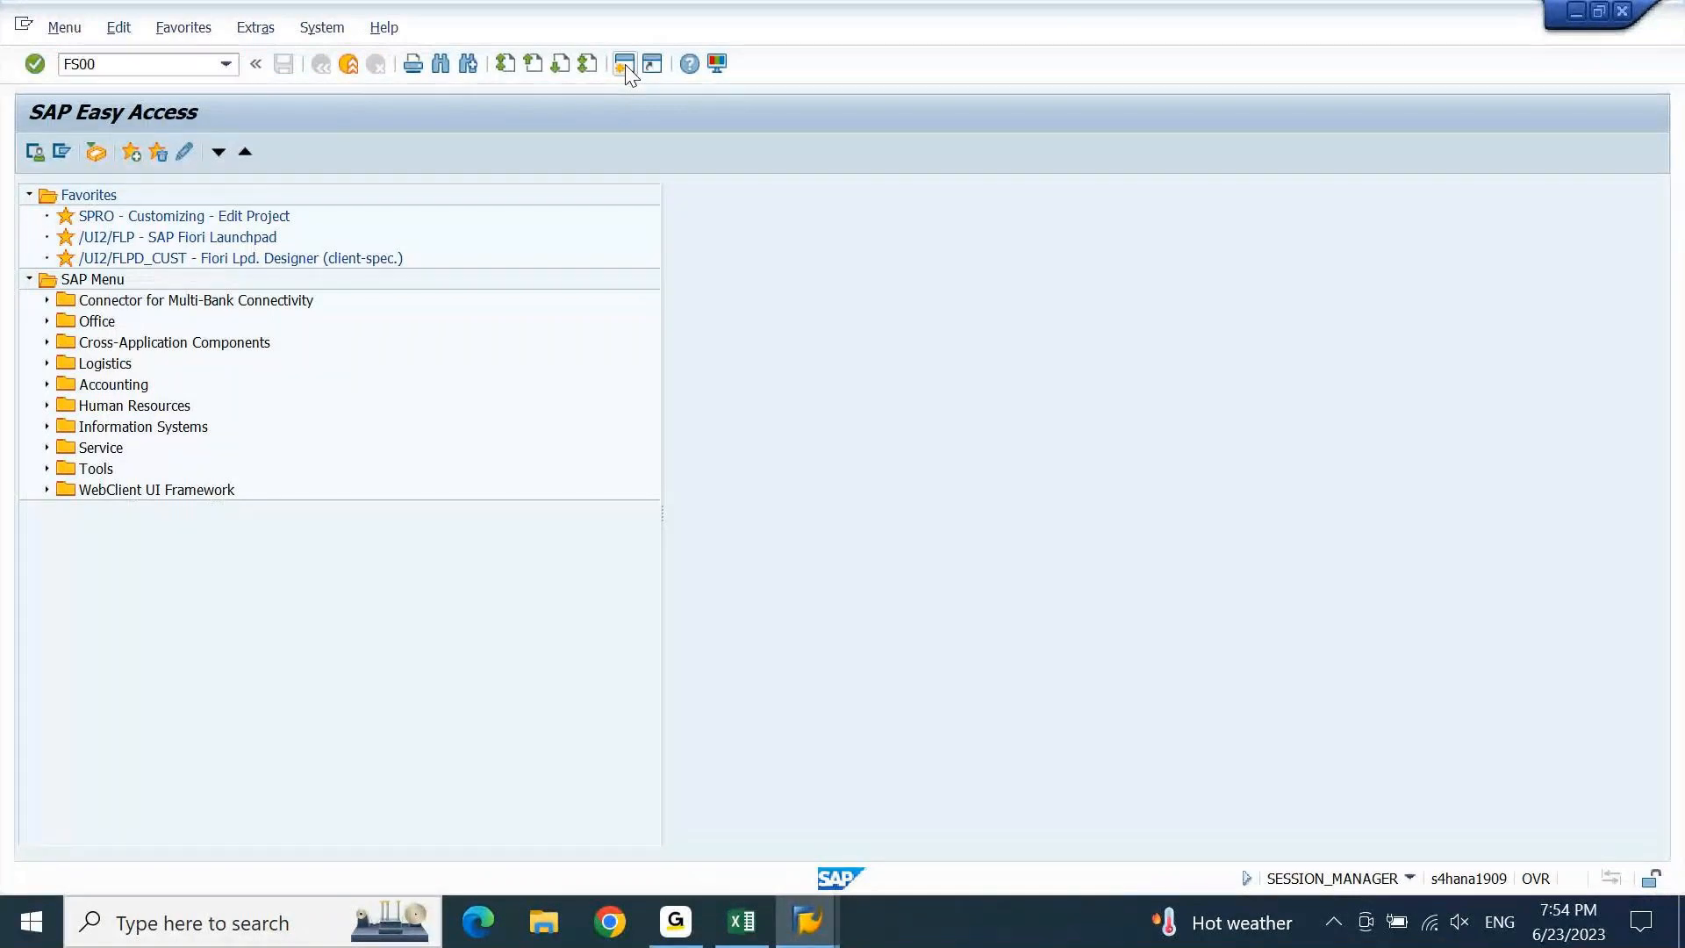
key("Return")
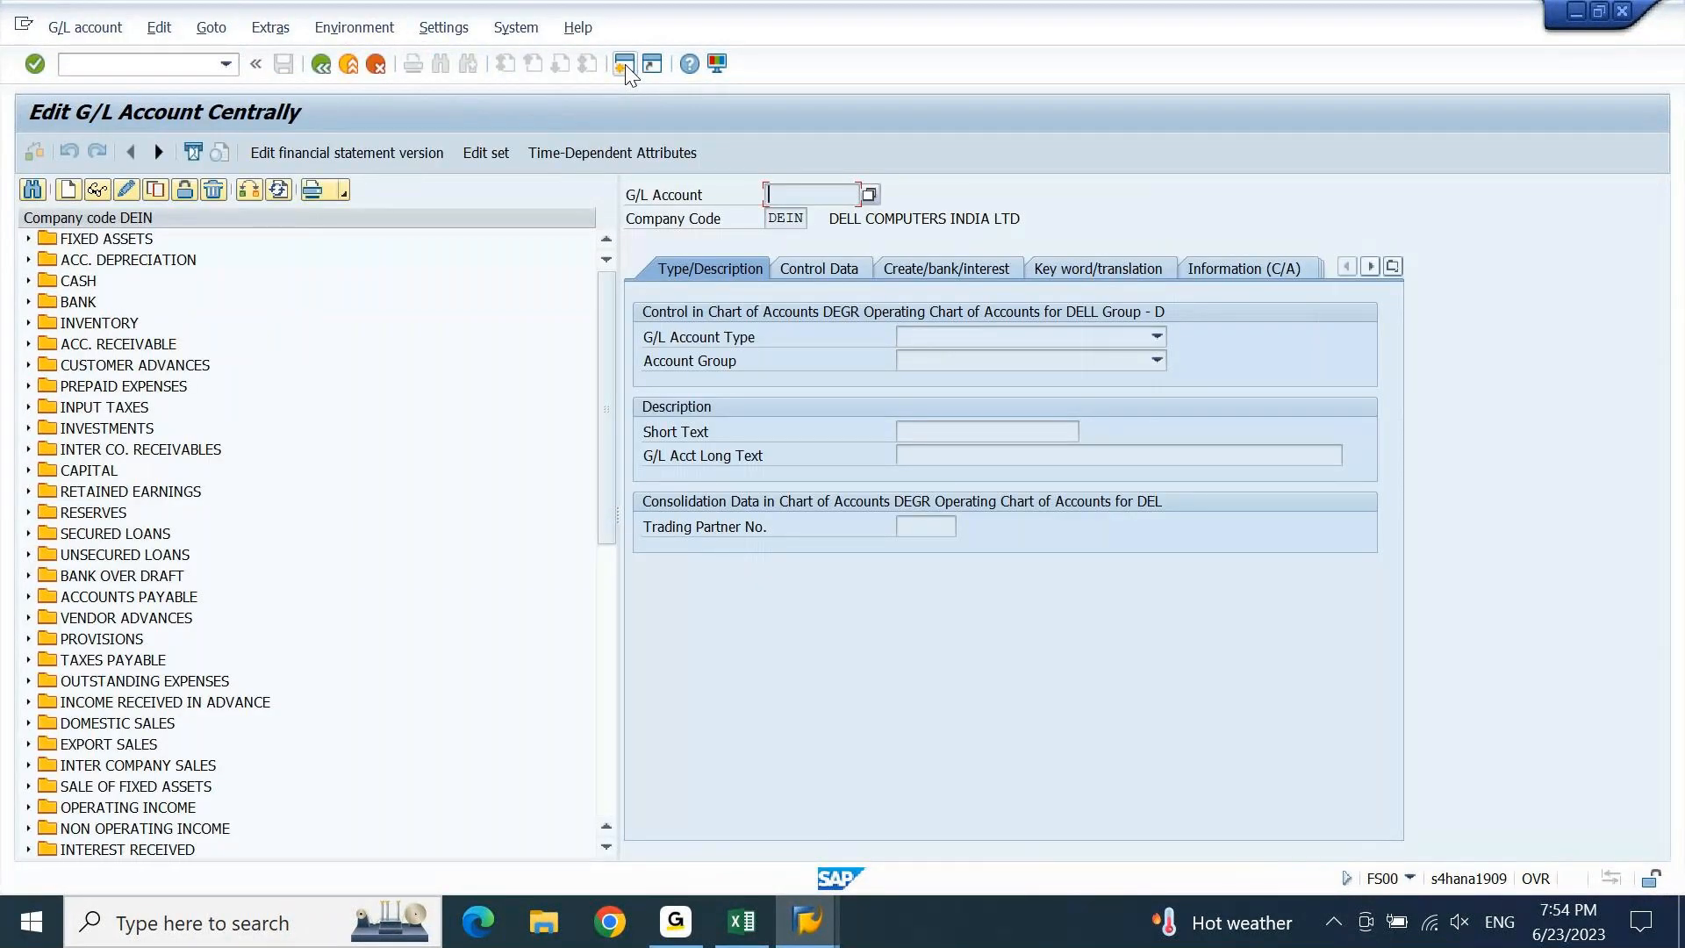
left_click(605, 703)
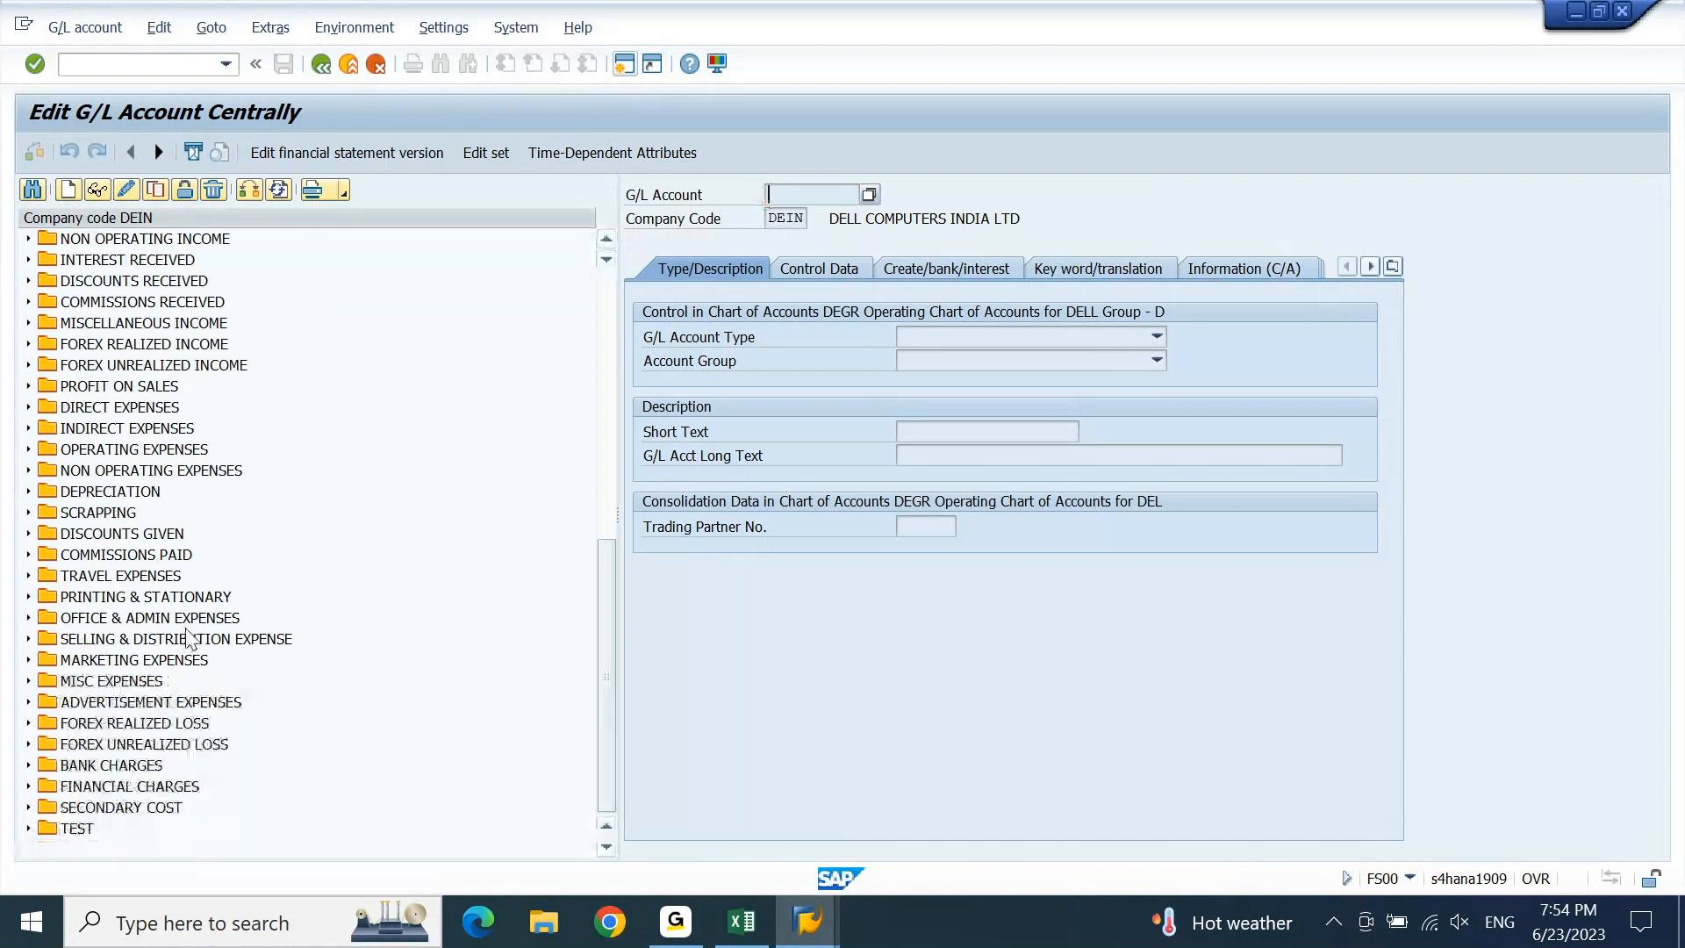
left_click(27, 681)
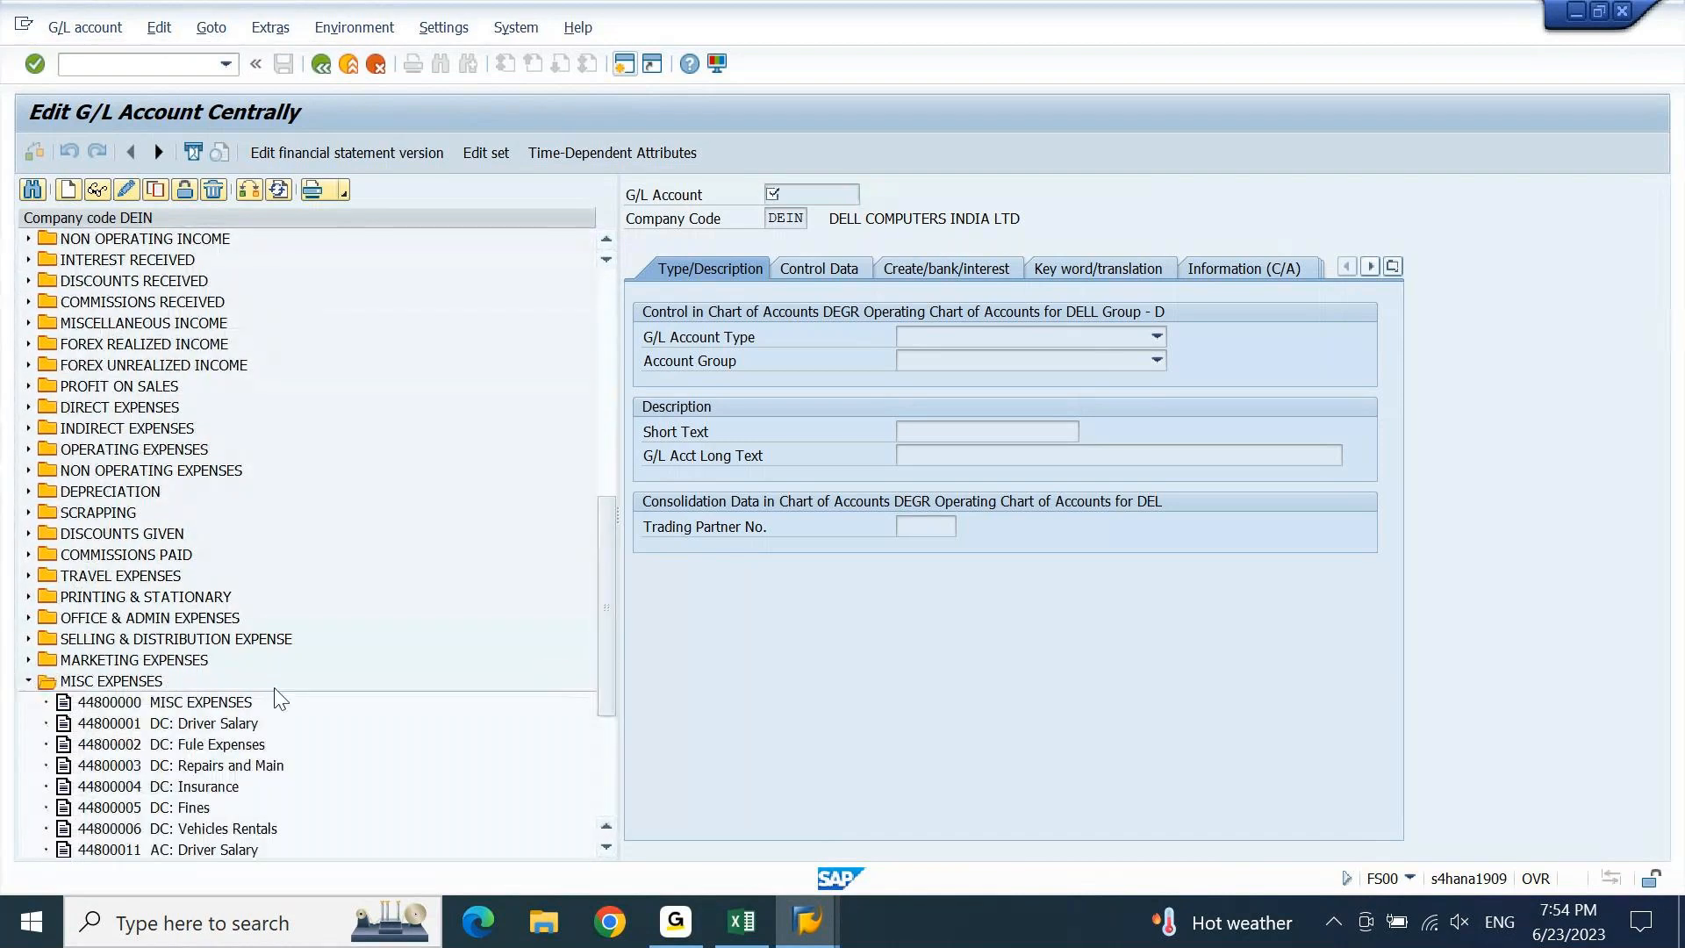
left_click(212, 725)
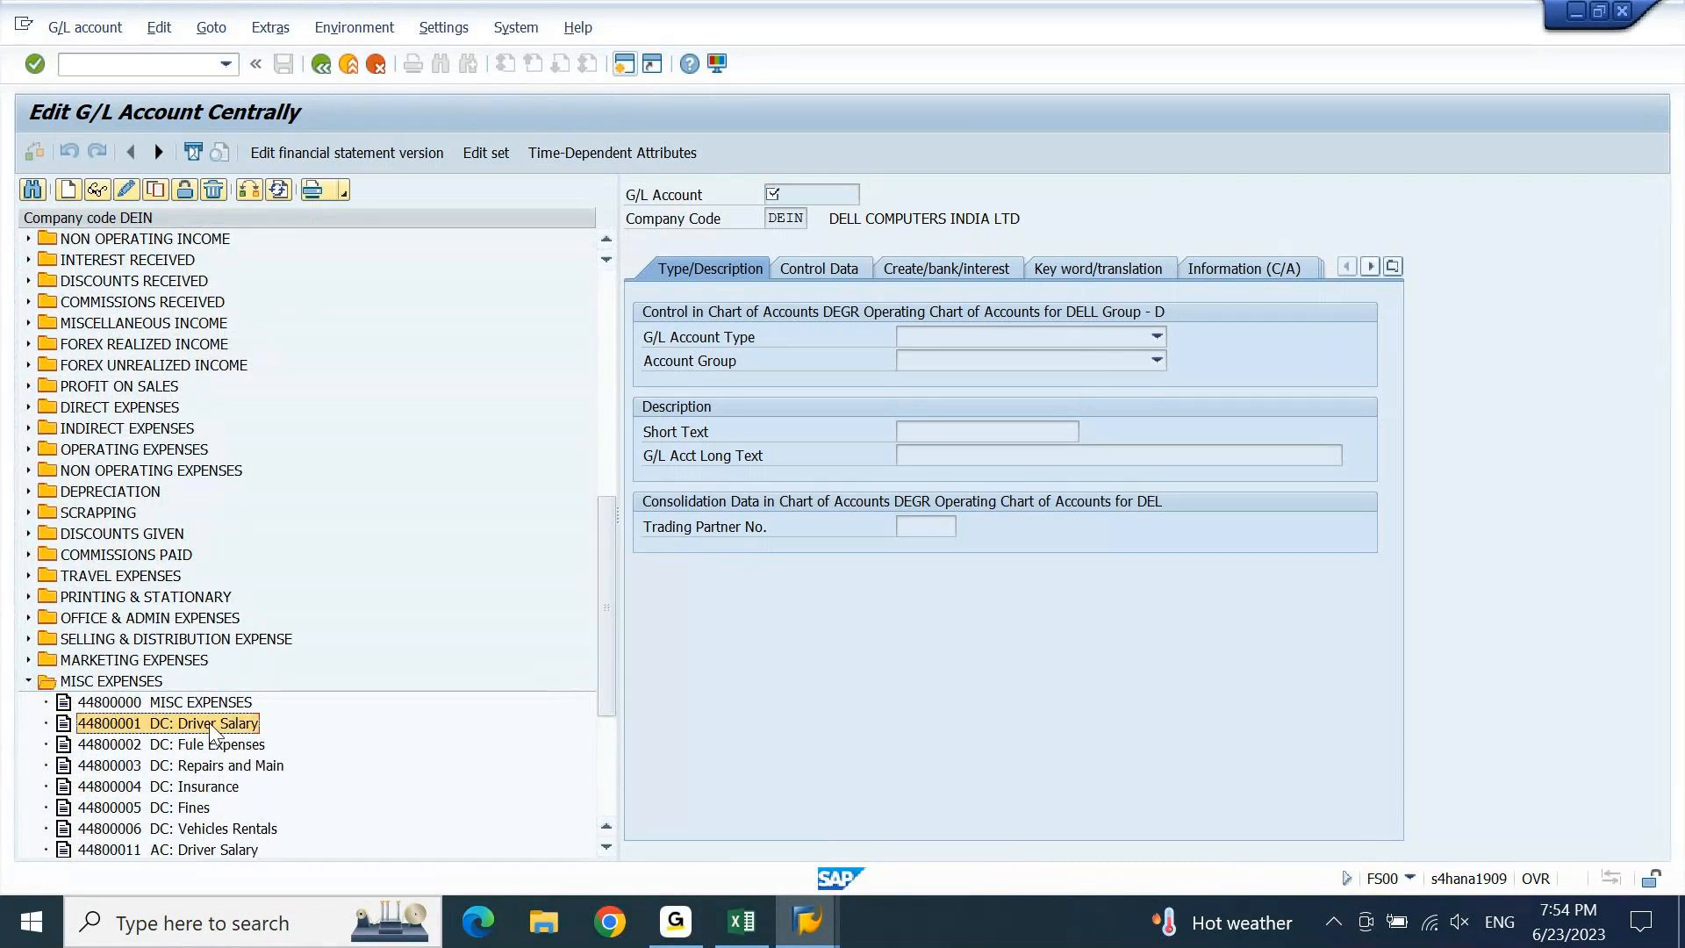
left_click(101, 188)
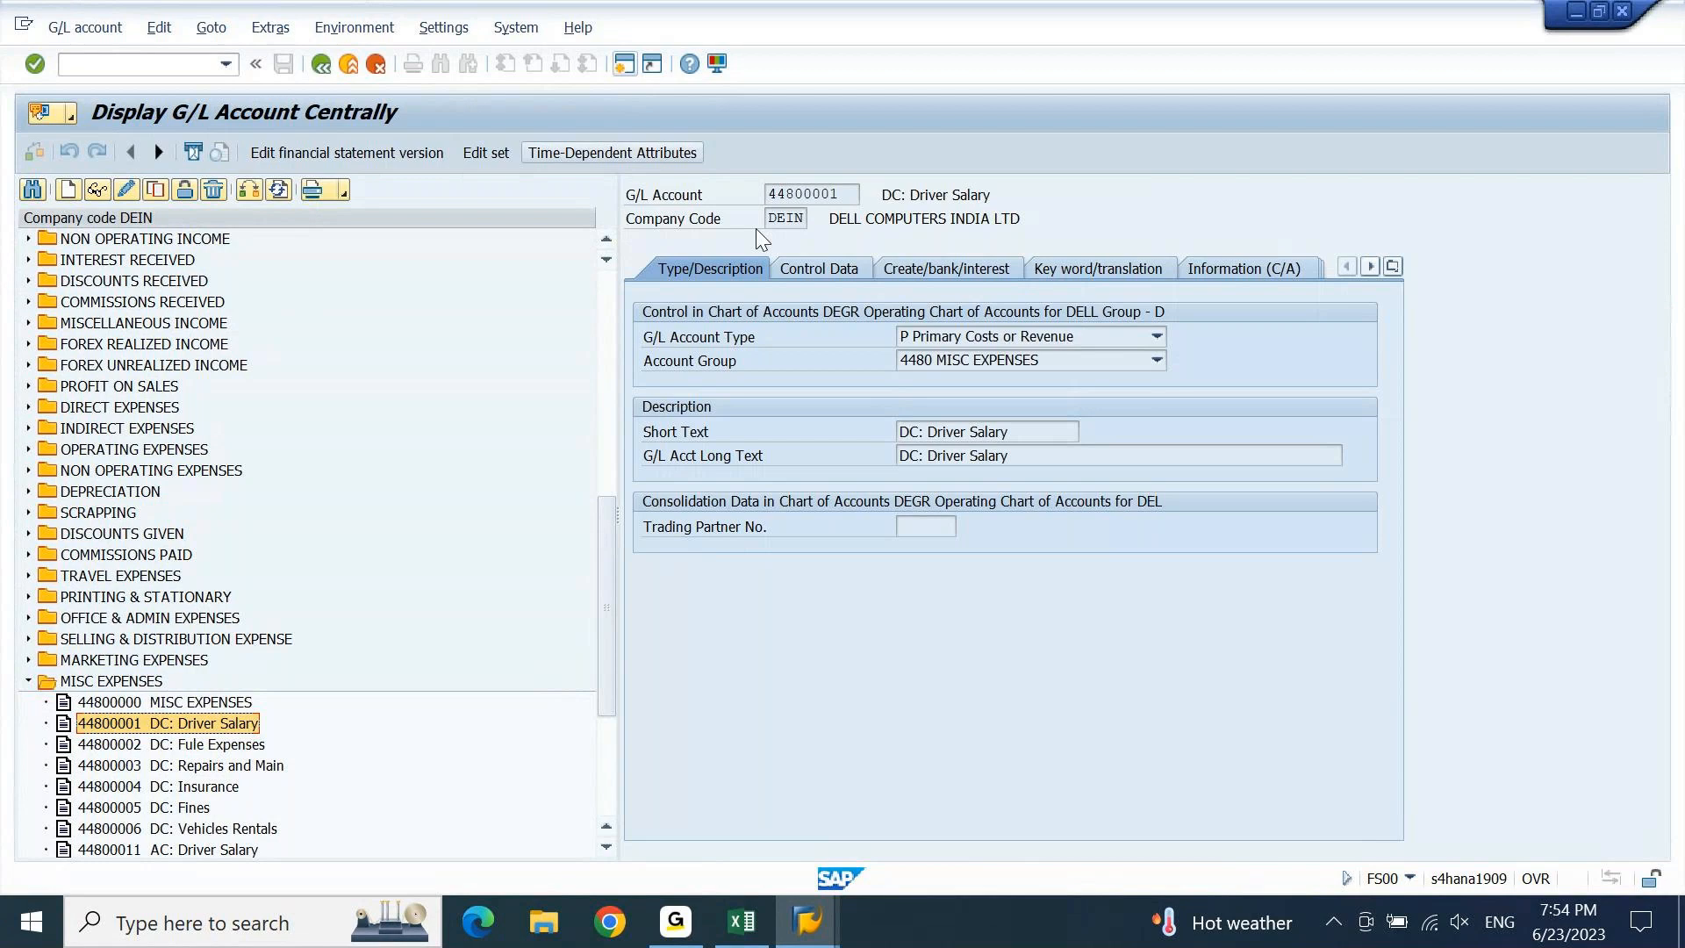
Copy account number 44800001 and return to the FAGLL03 selection screen.
left_click(856, 195)
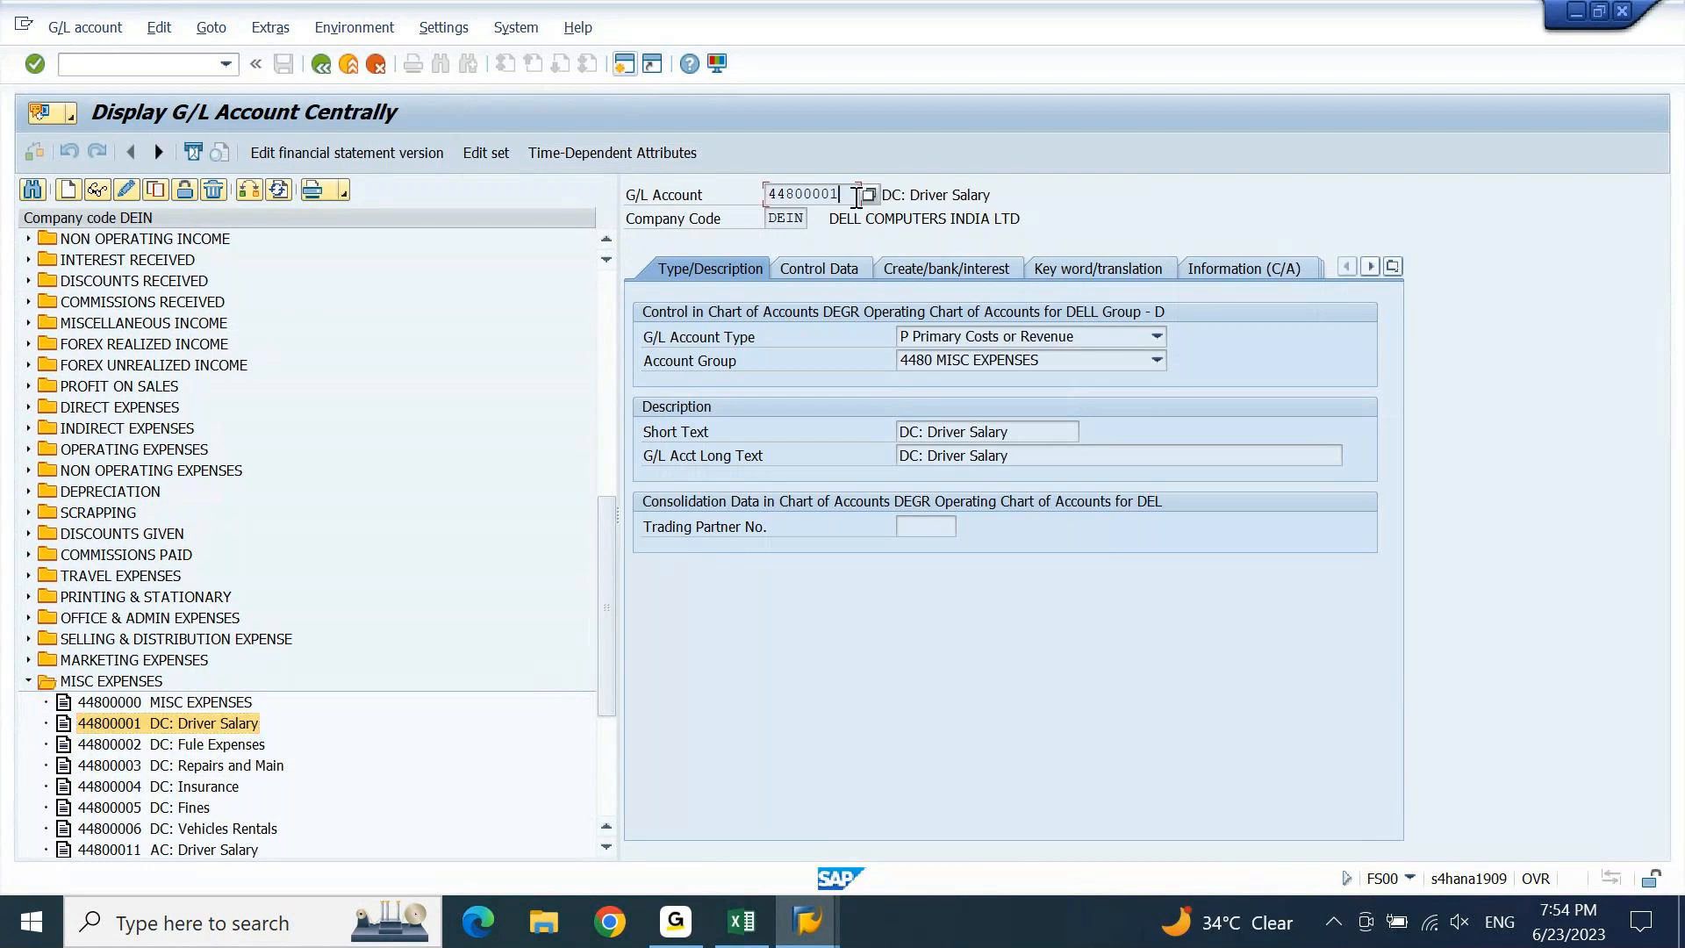
left_click_drag(856, 195, 765, 196)
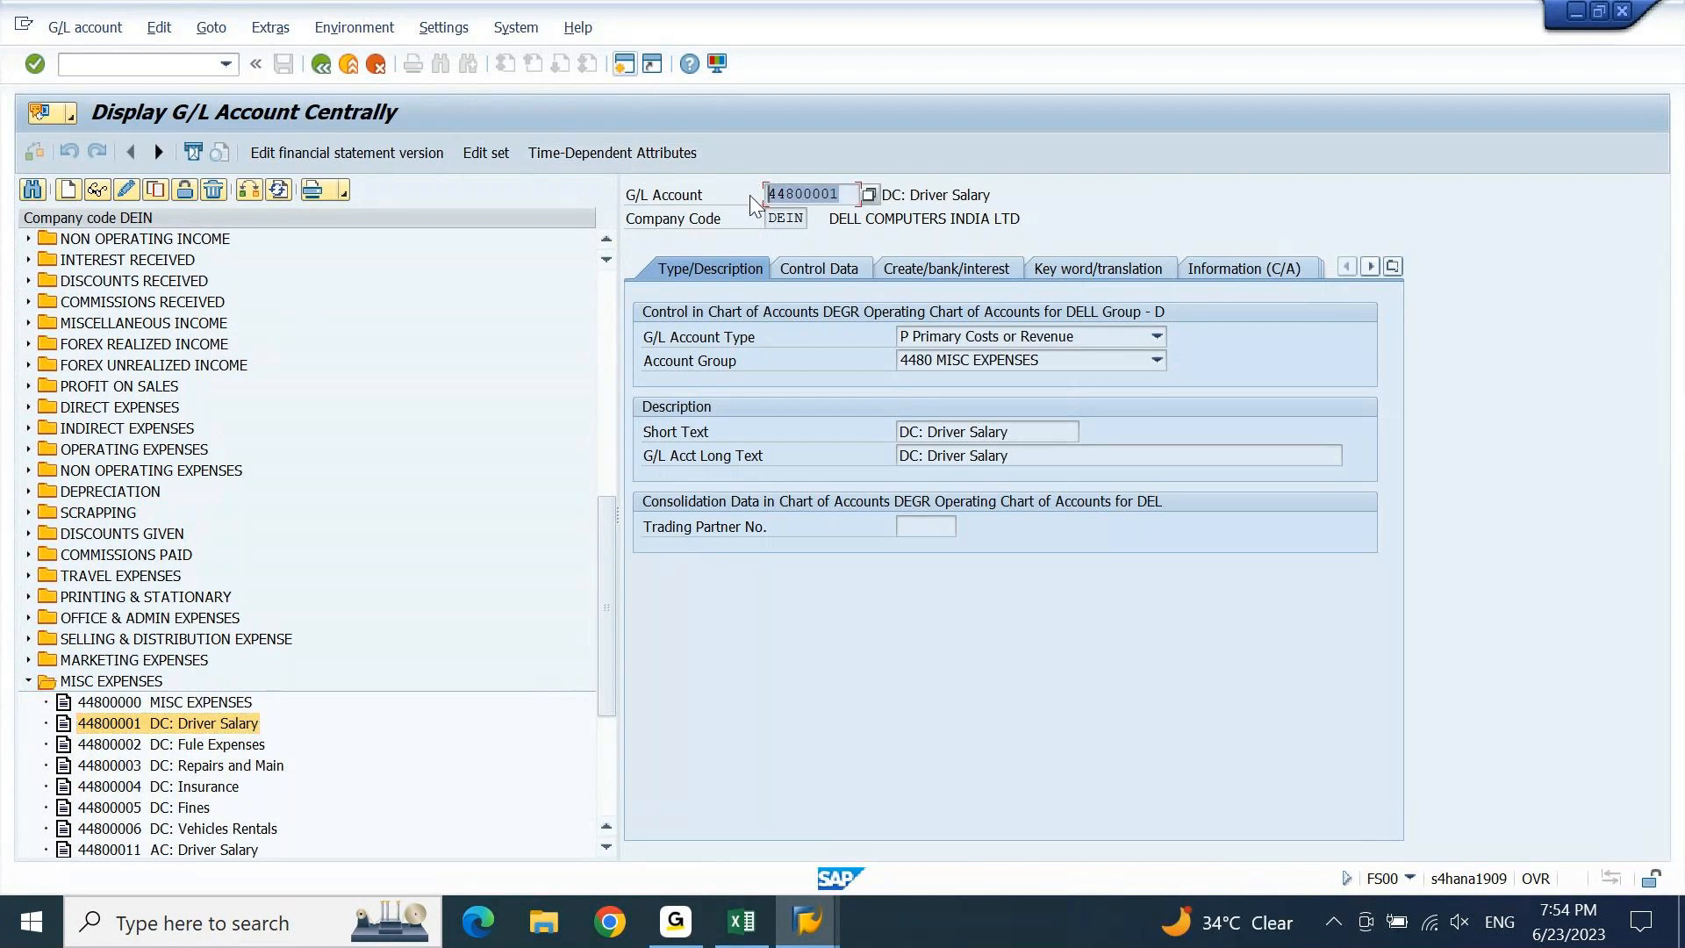
key("ctrl+c")
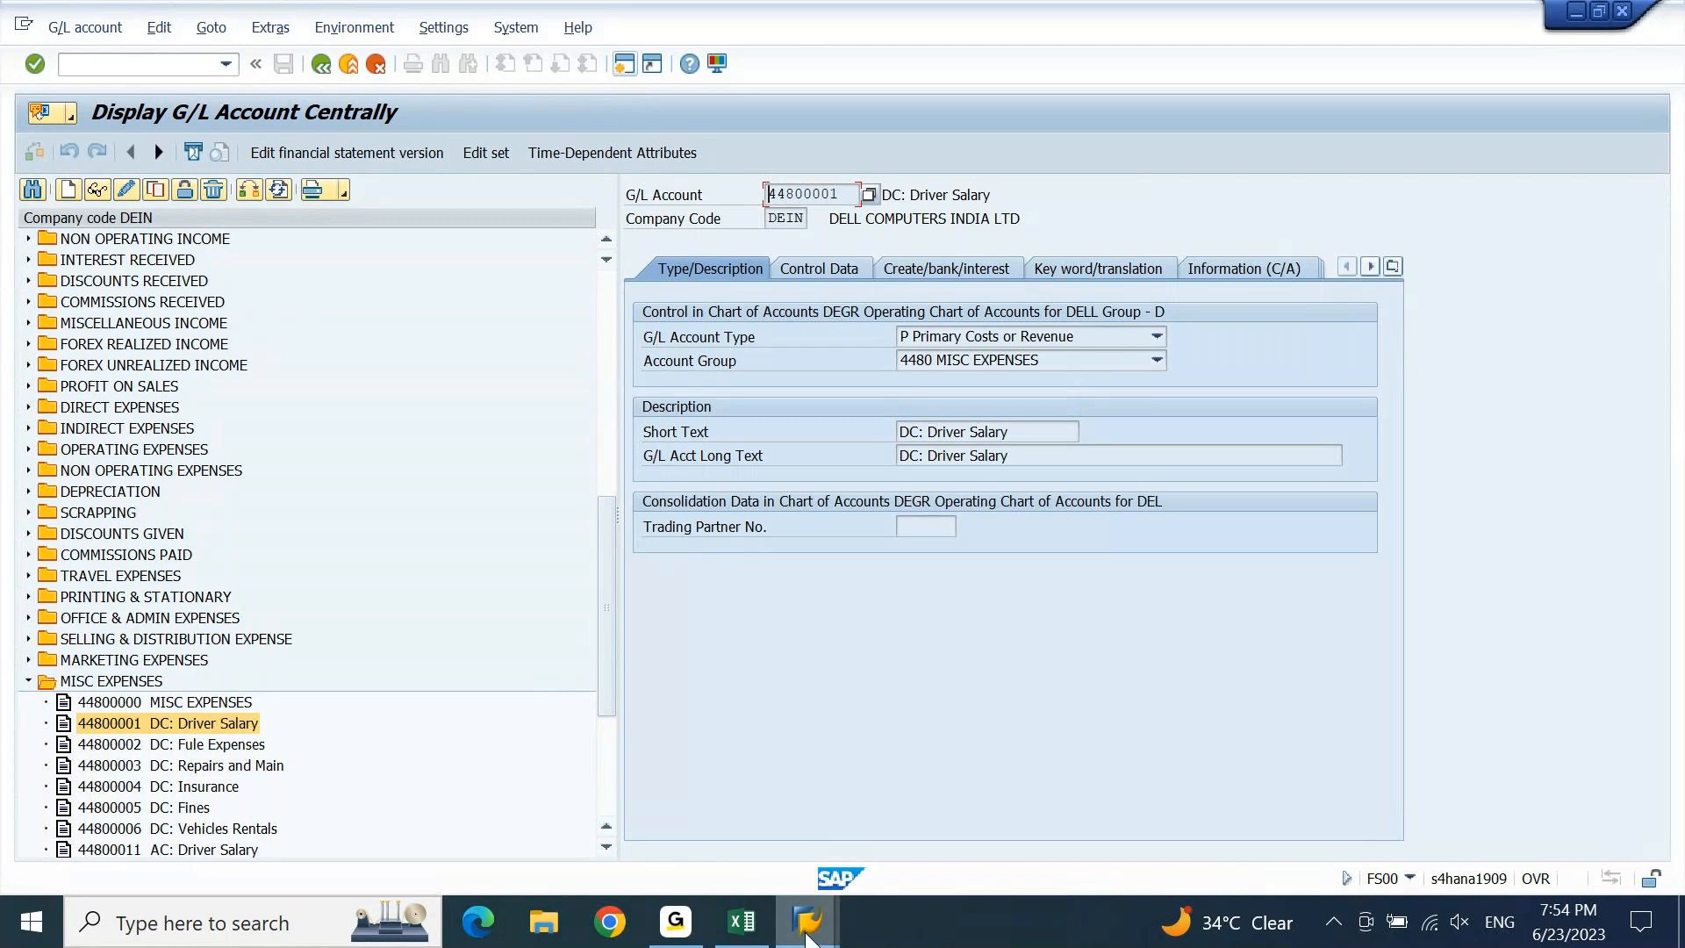
left_click(807, 934)
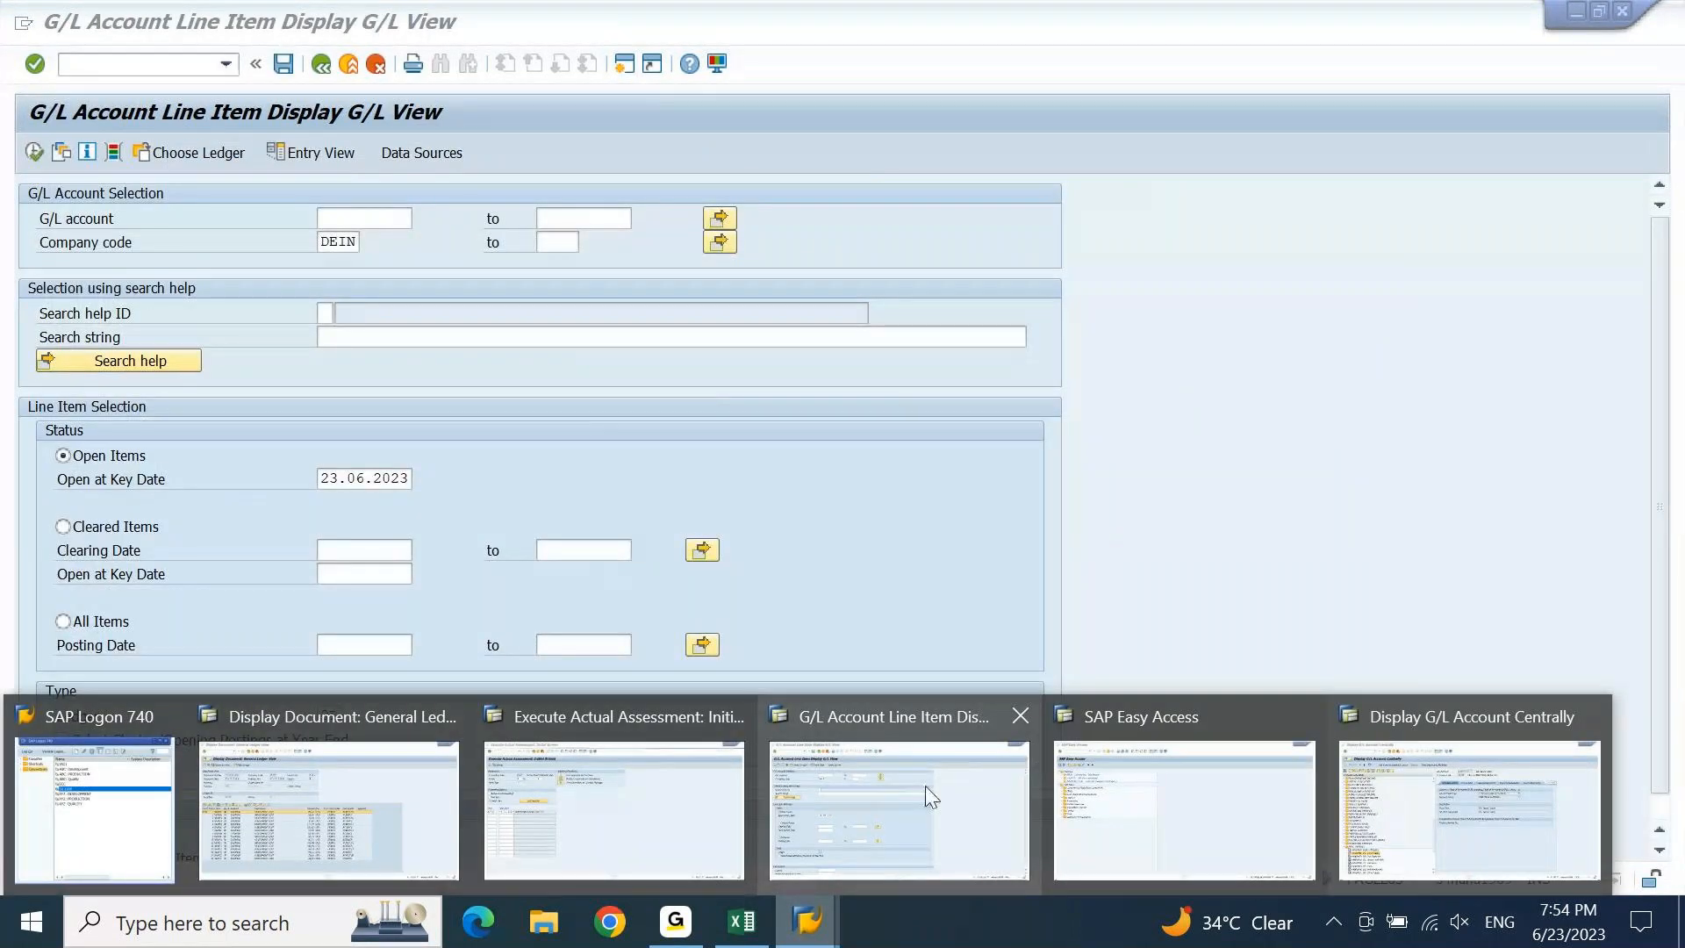
left_click(925, 786)
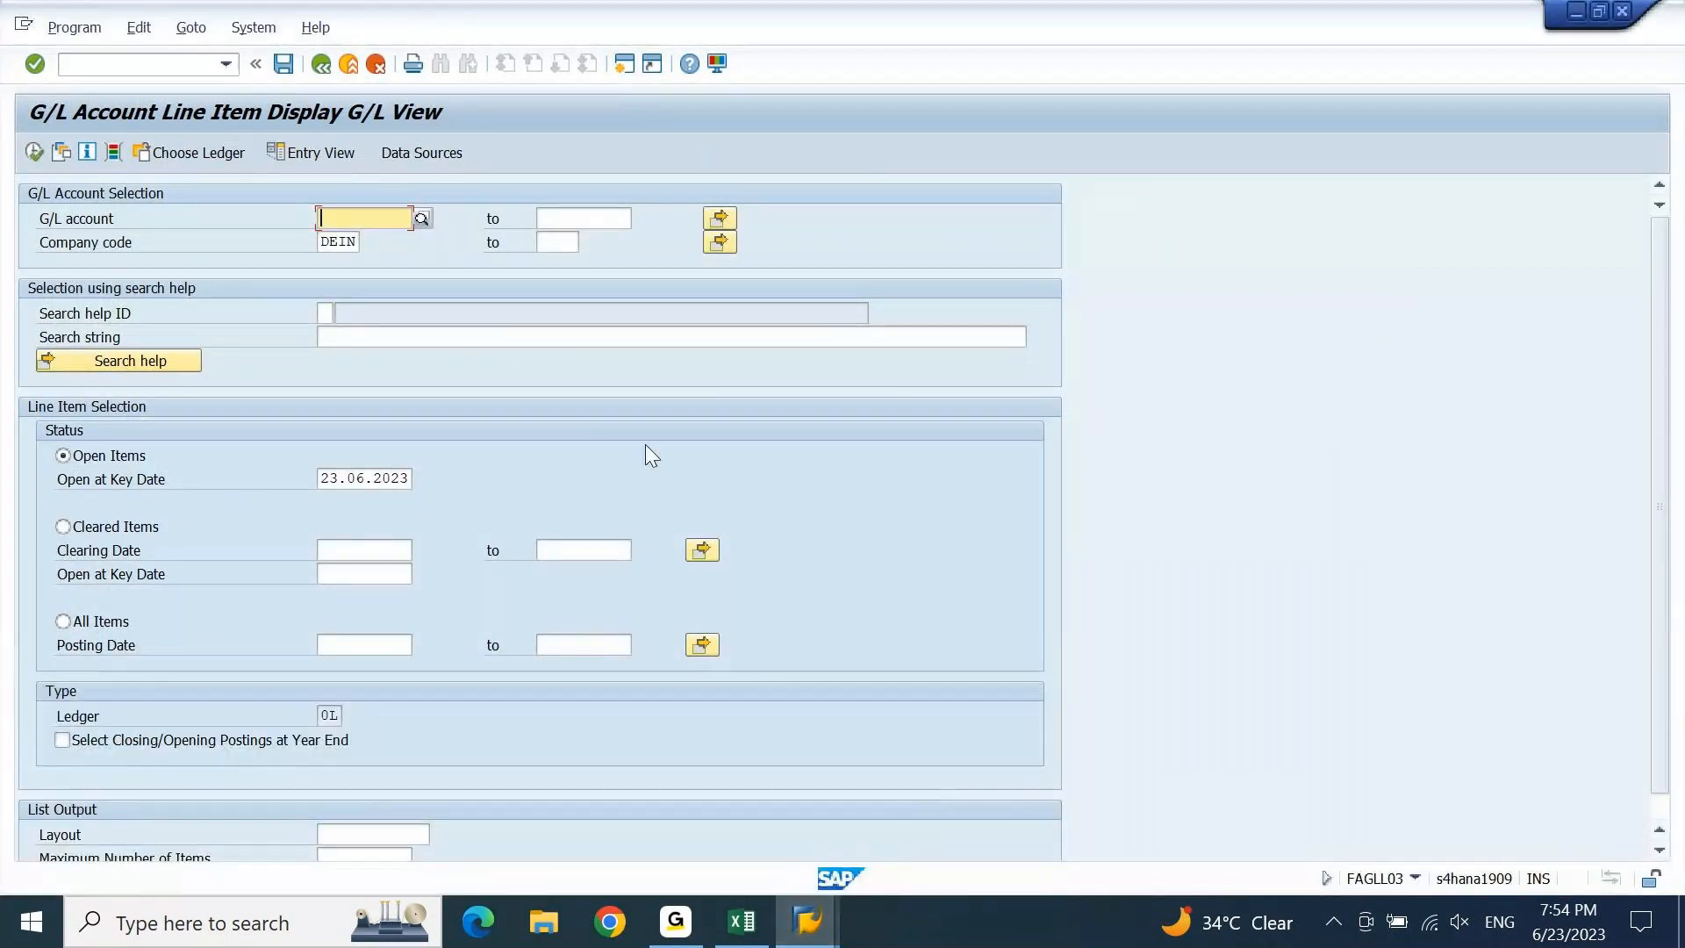
List open items for G/L account 44800001, showing one 25.000,00 INR posting, twice.
key("ctrl+v")
key("F8")
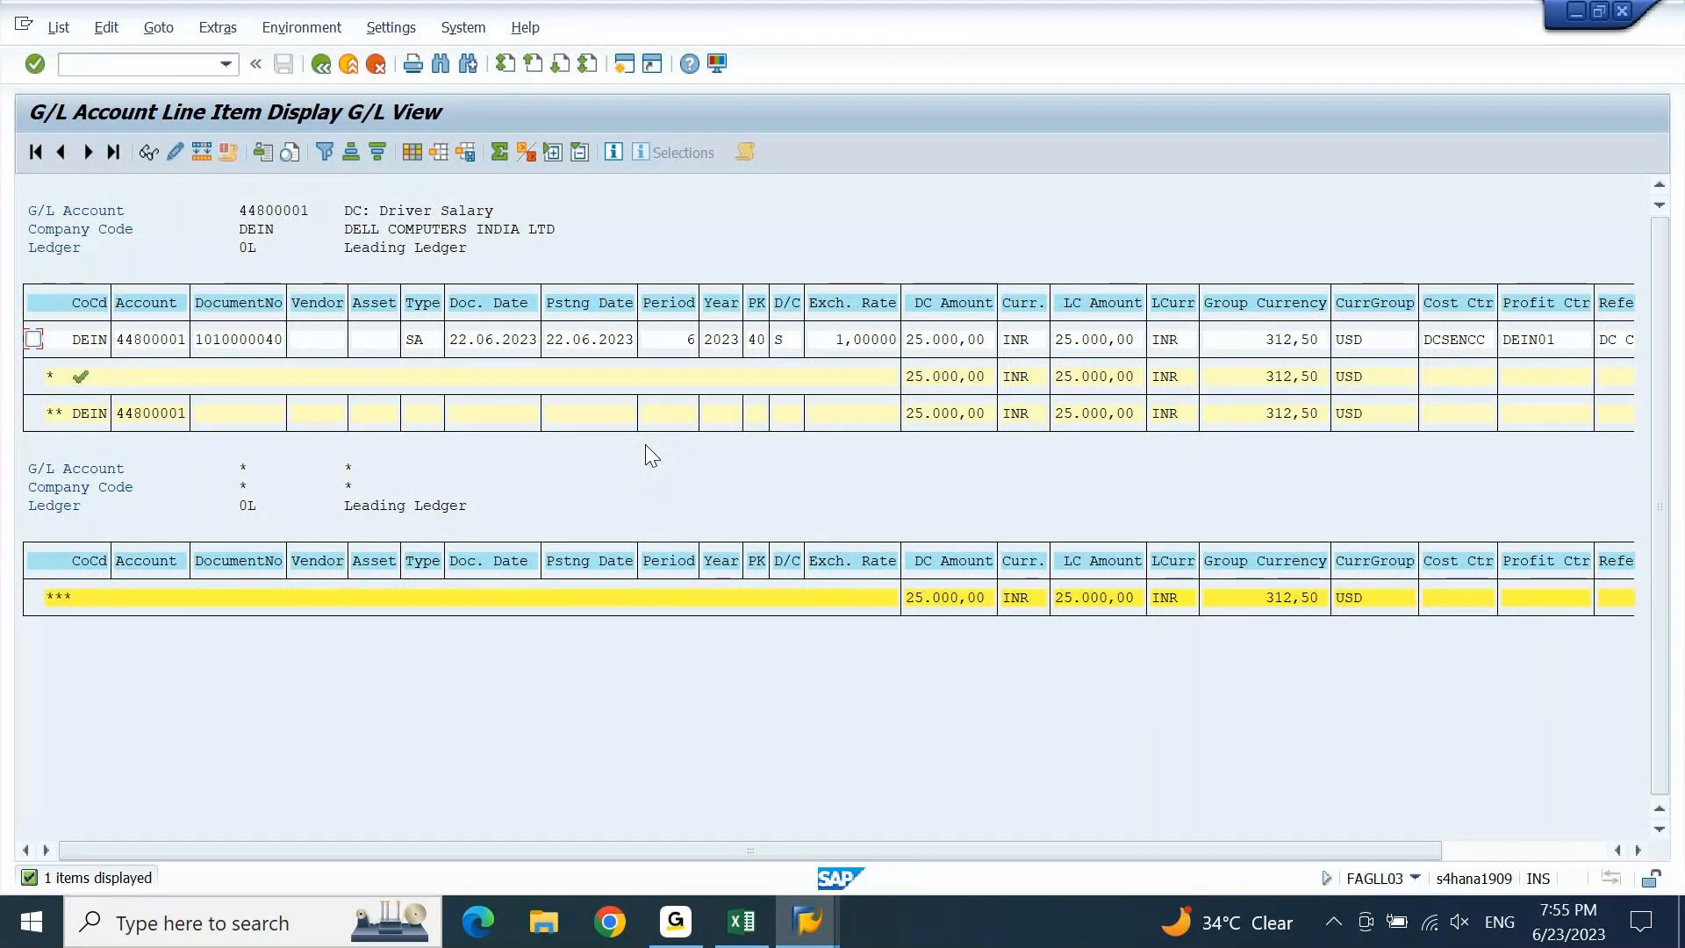
key("F3")
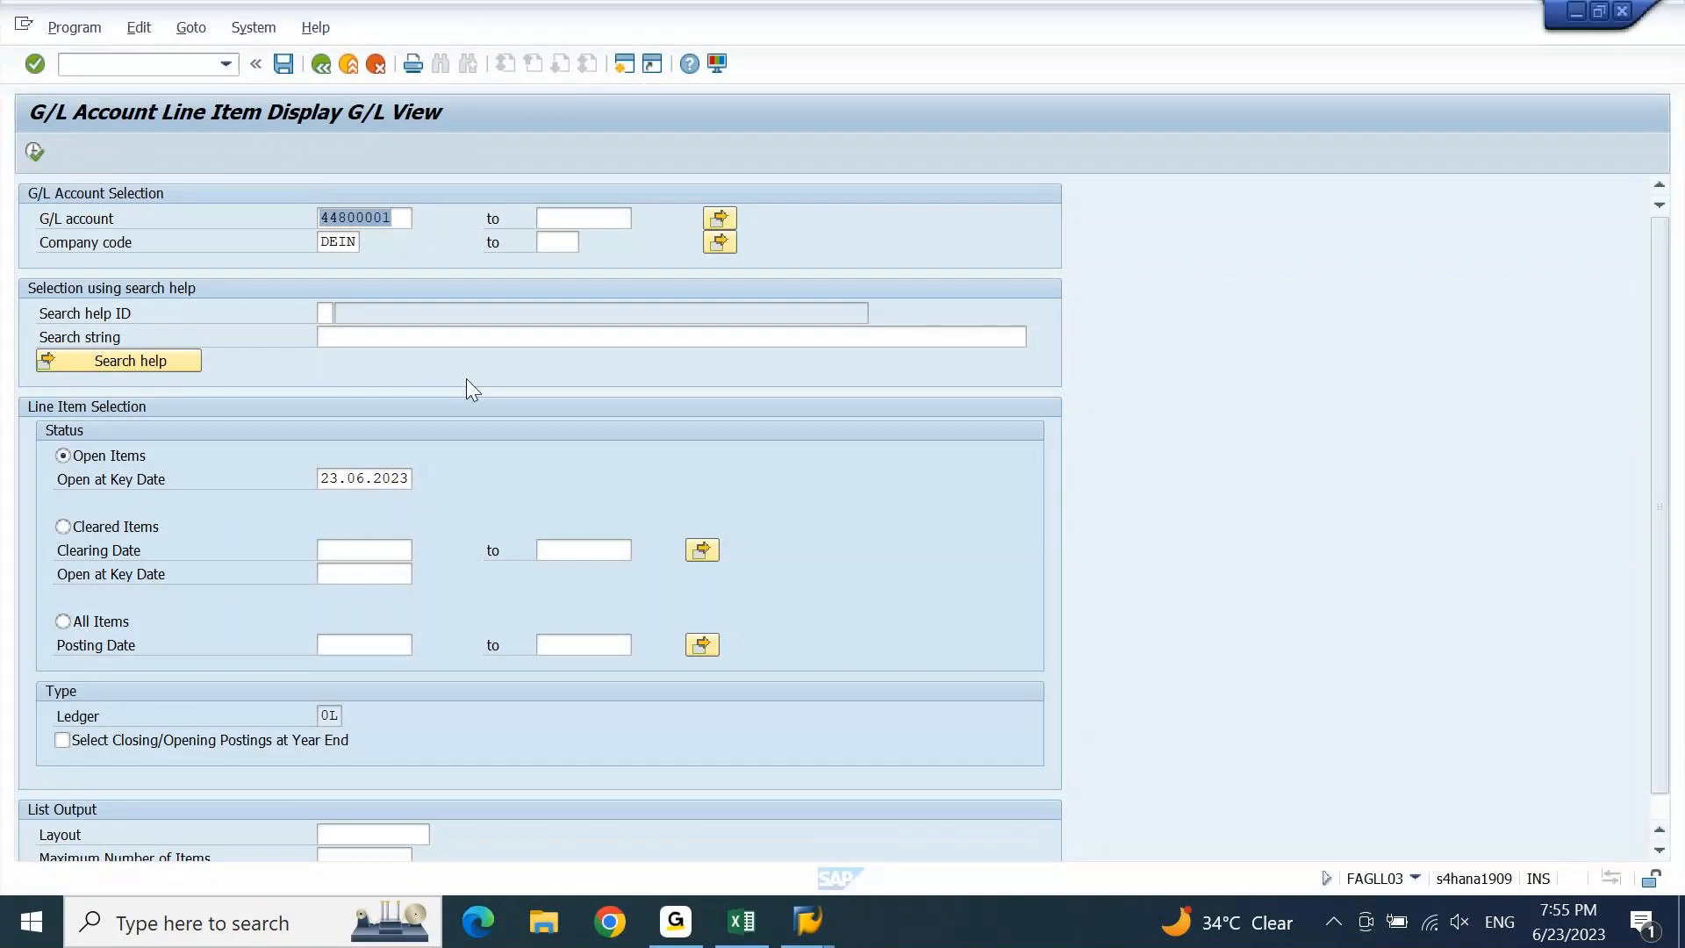
key("F8")
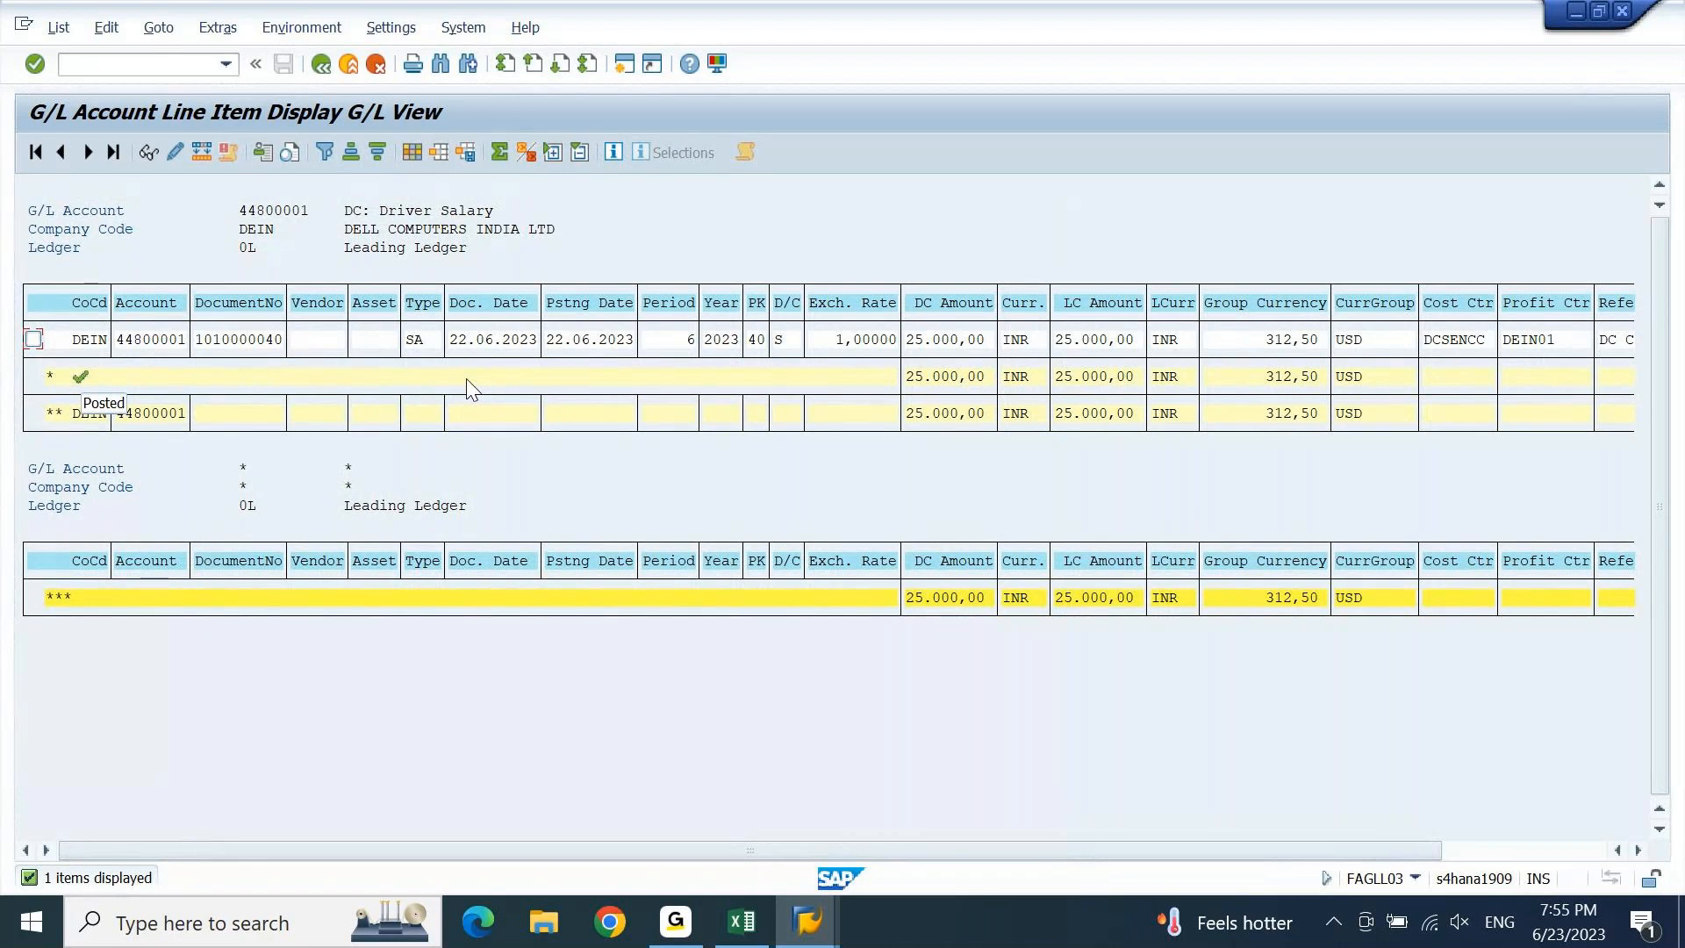
key("F3")
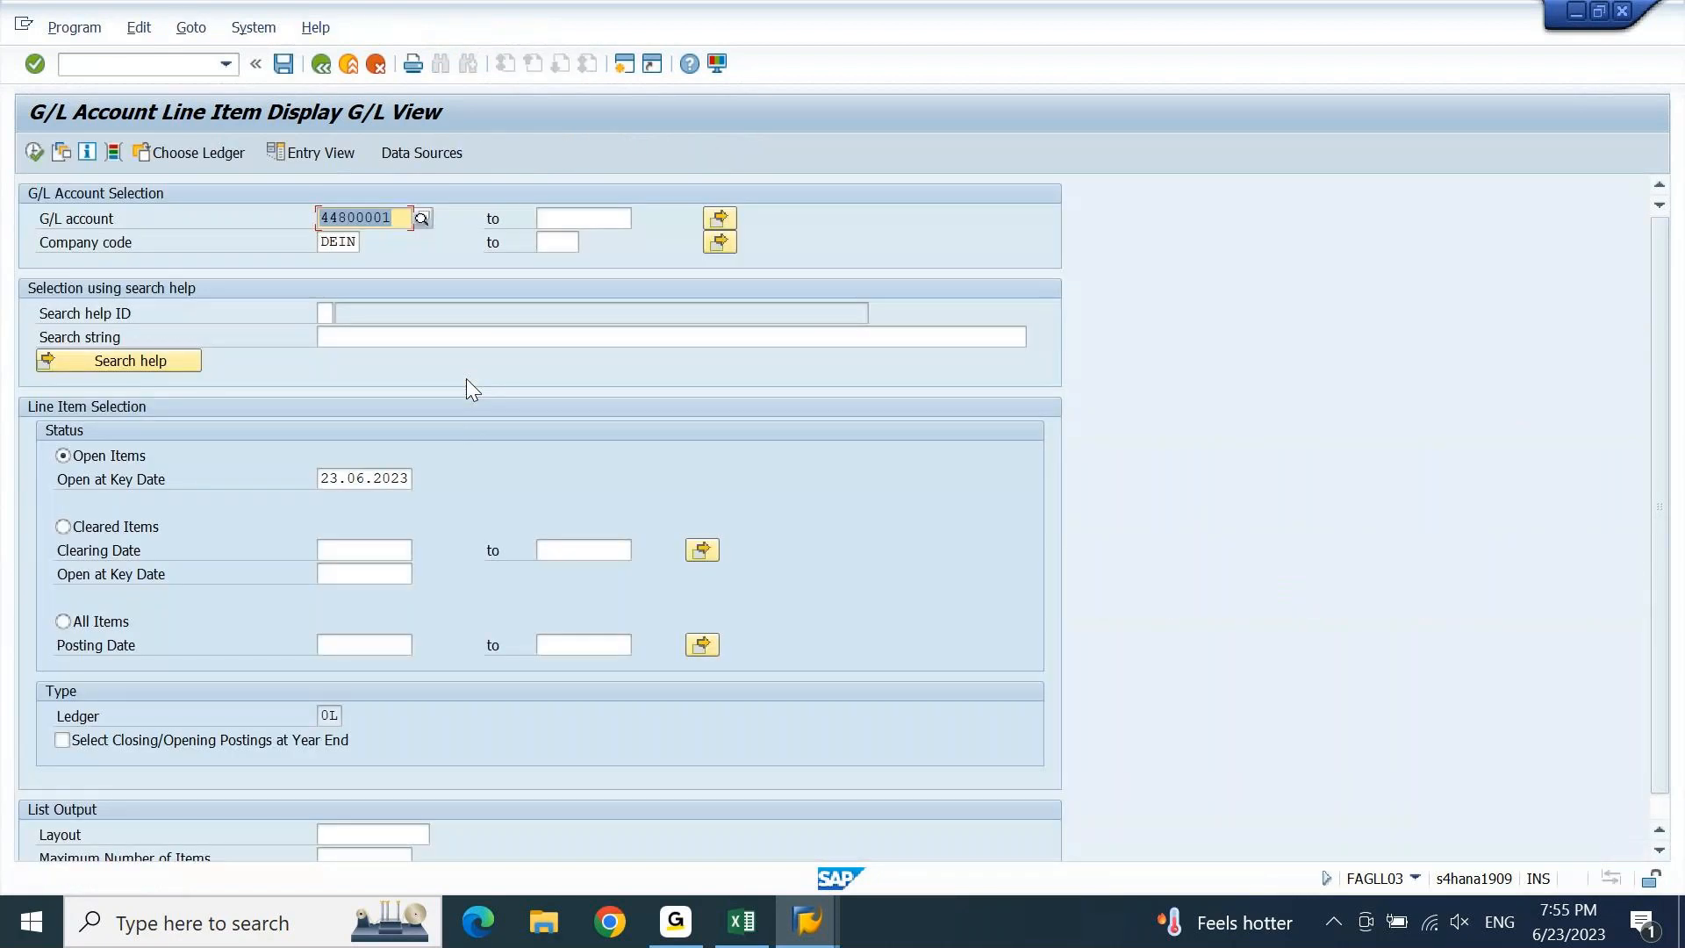
Set the Open at Key Date to 30.06.2023 and rerun the report for 44800001.
left_click_drag(344, 478, 272, 514)
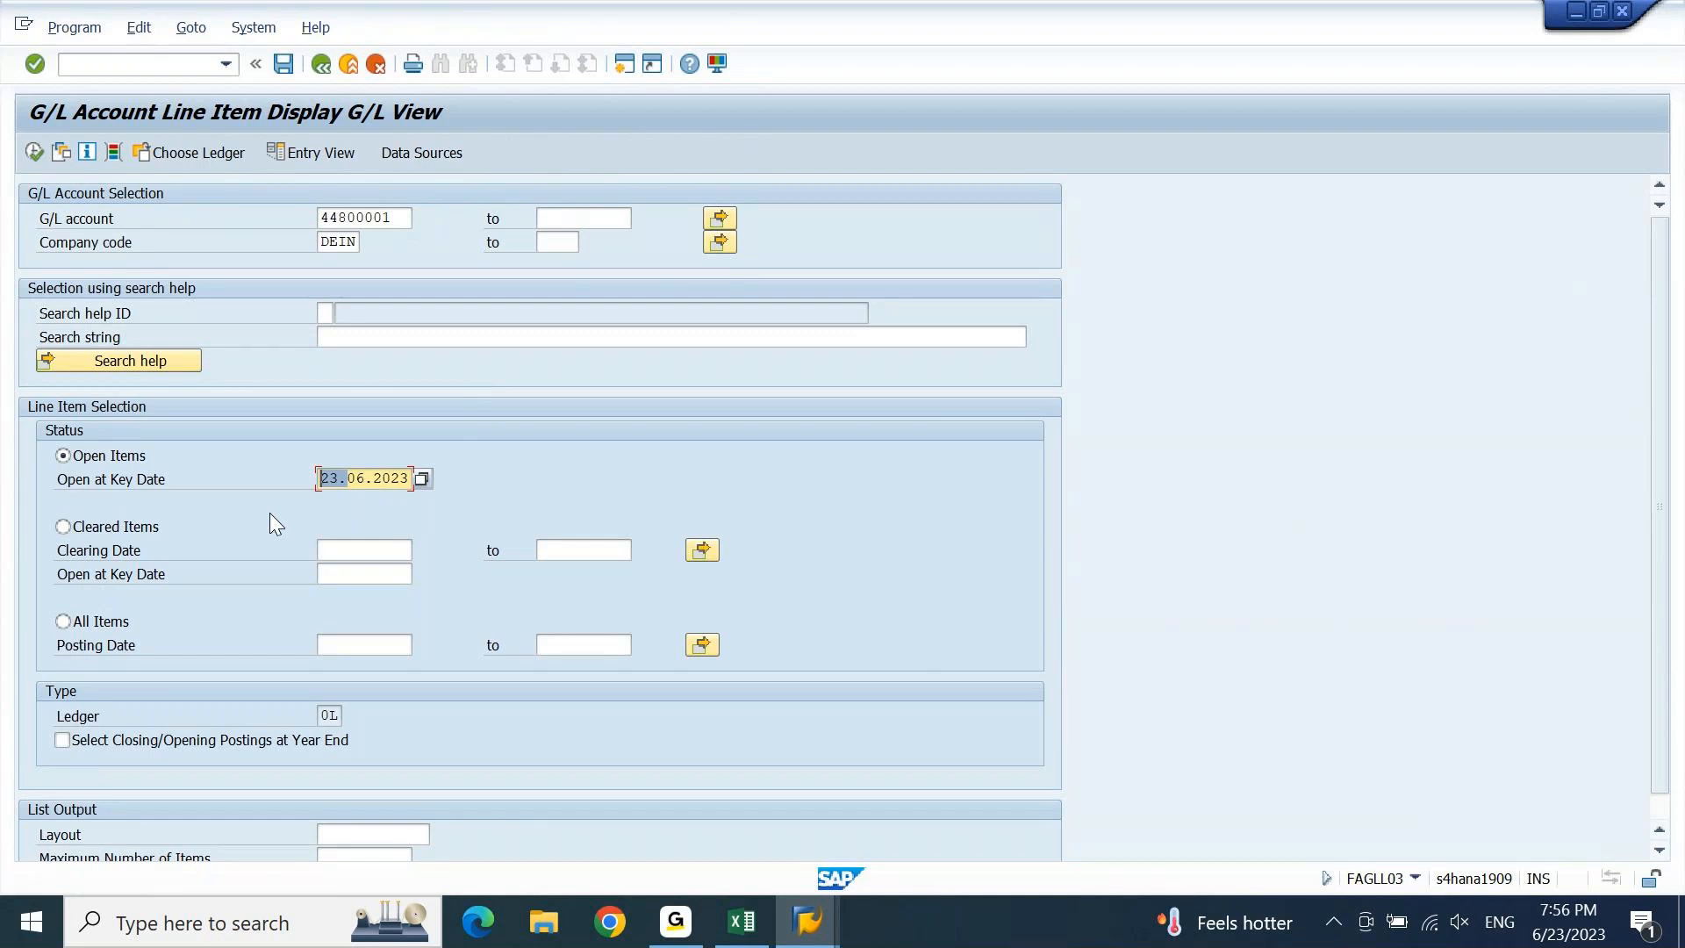
left_click(553, 497)
type("30")
key("F8")
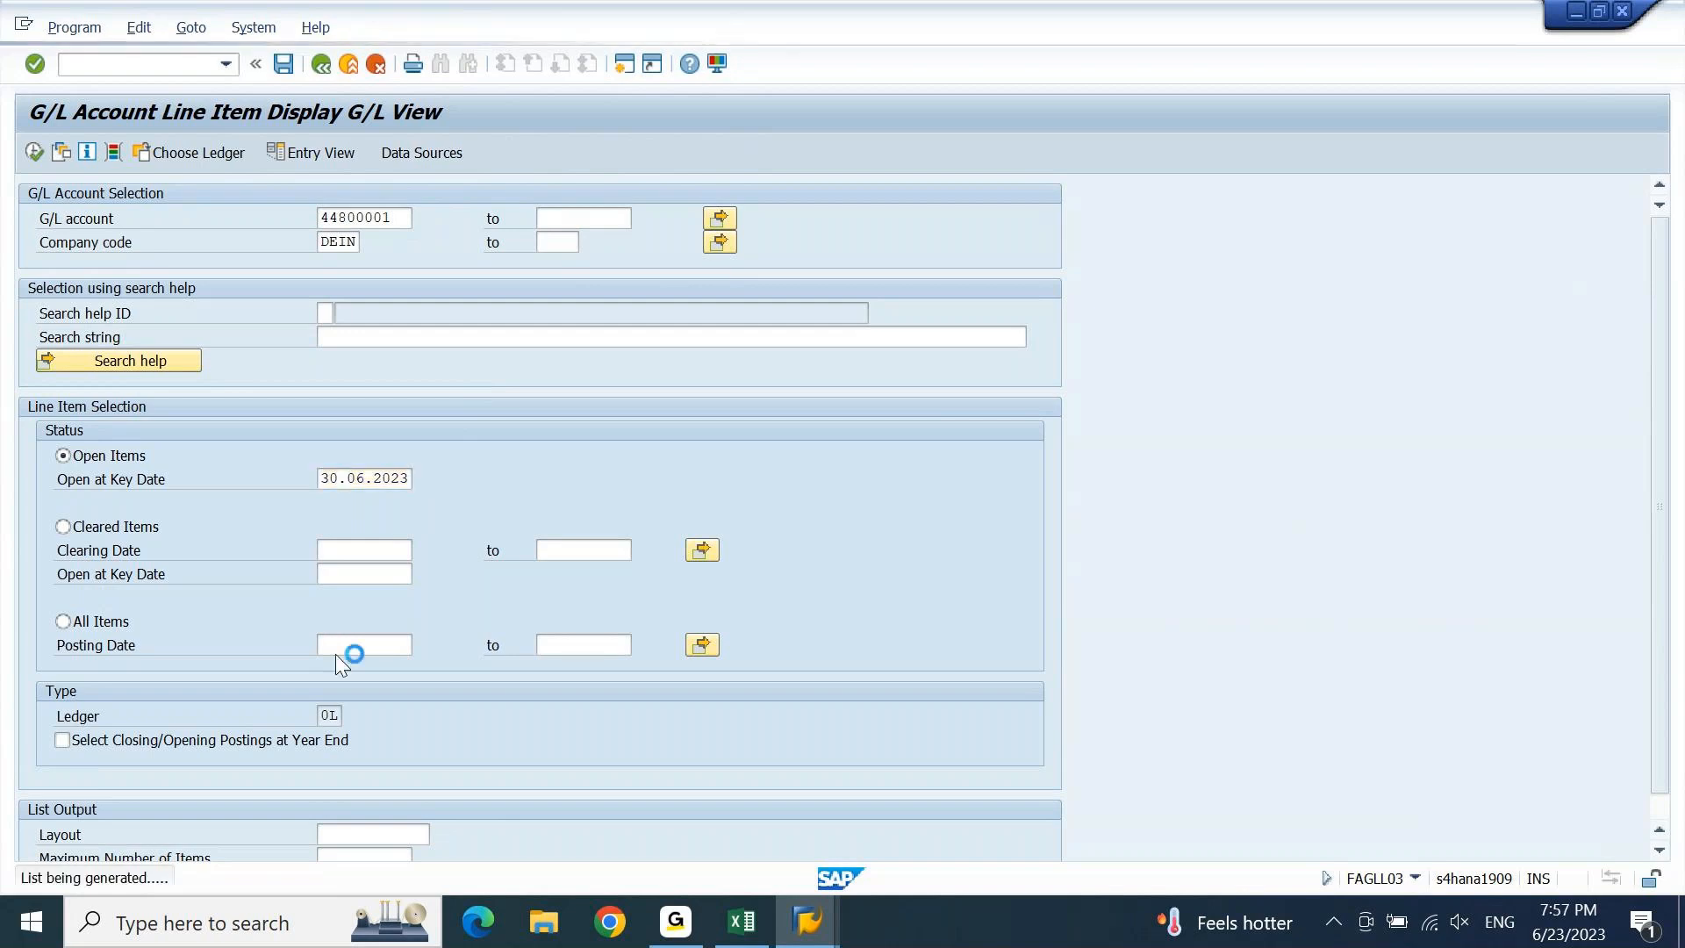
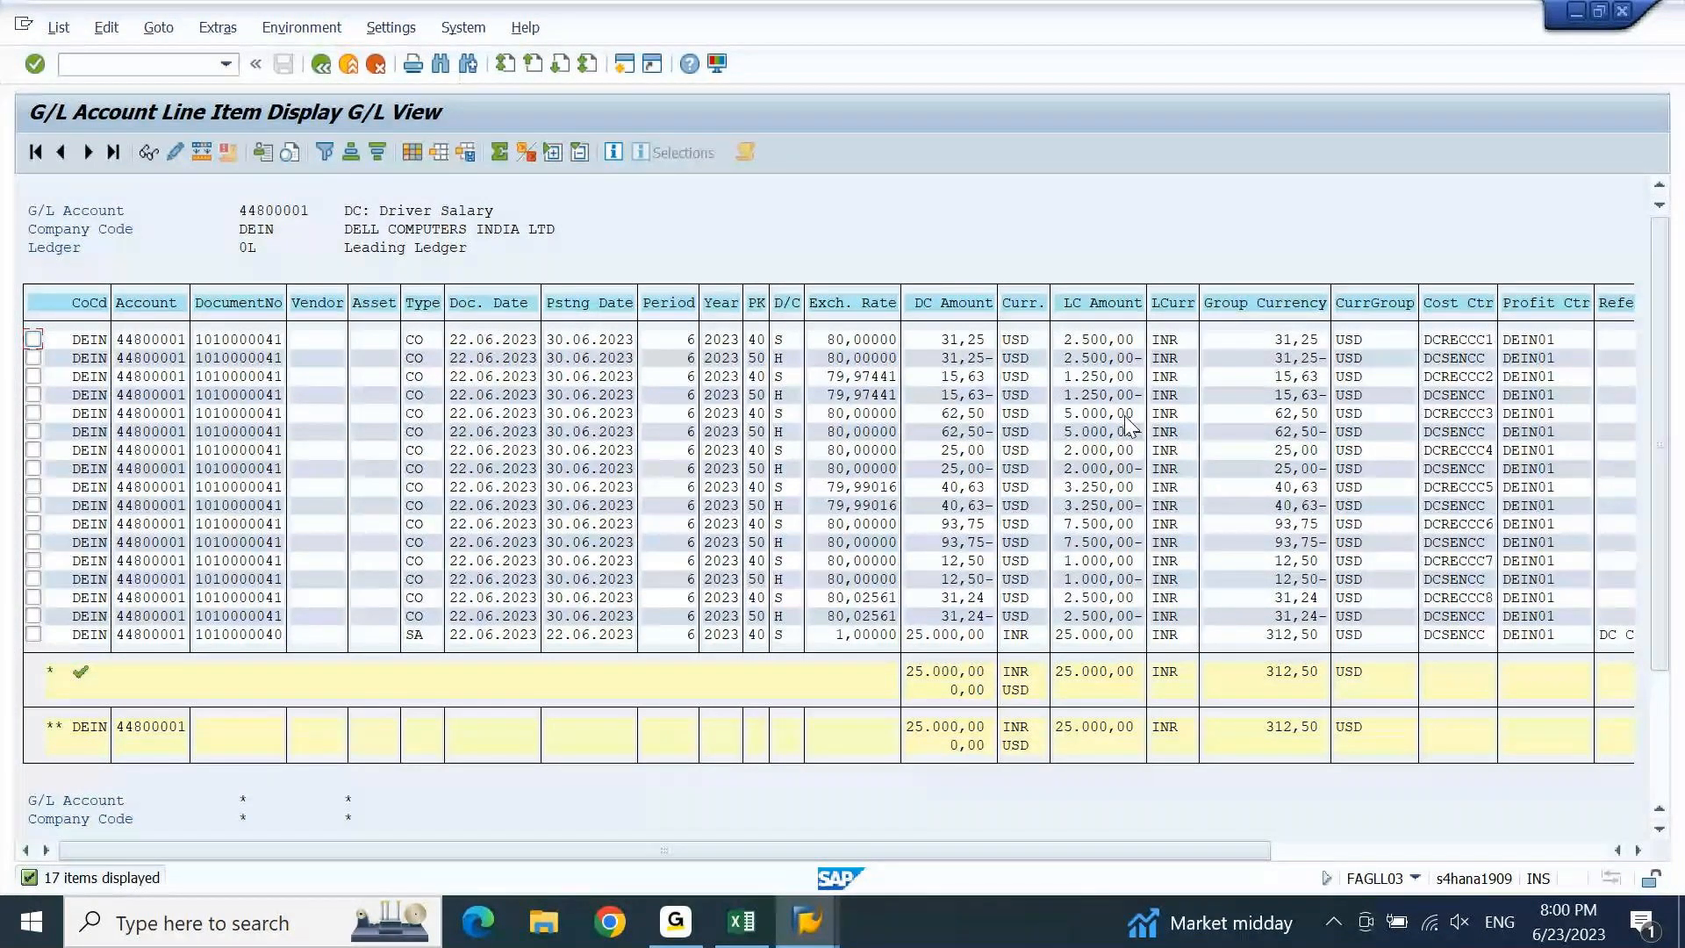
Select the Cost Ctr column in the account 44800001 Driver Salary line item list.
left_click(1475, 309)
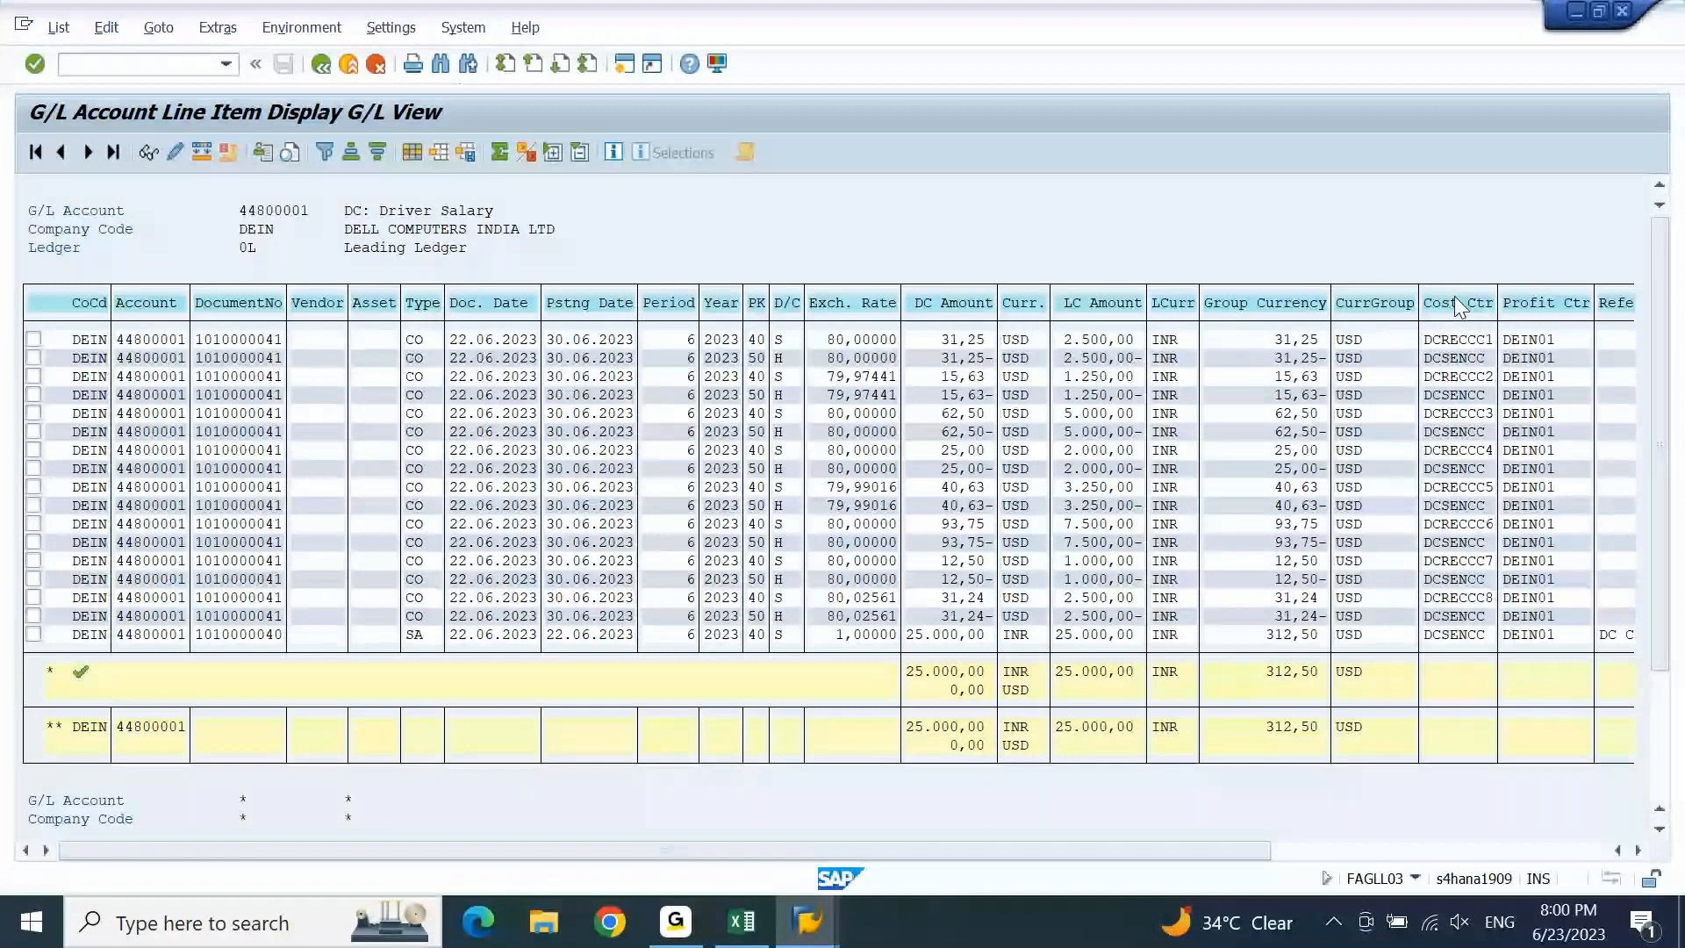
left_click(1457, 305)
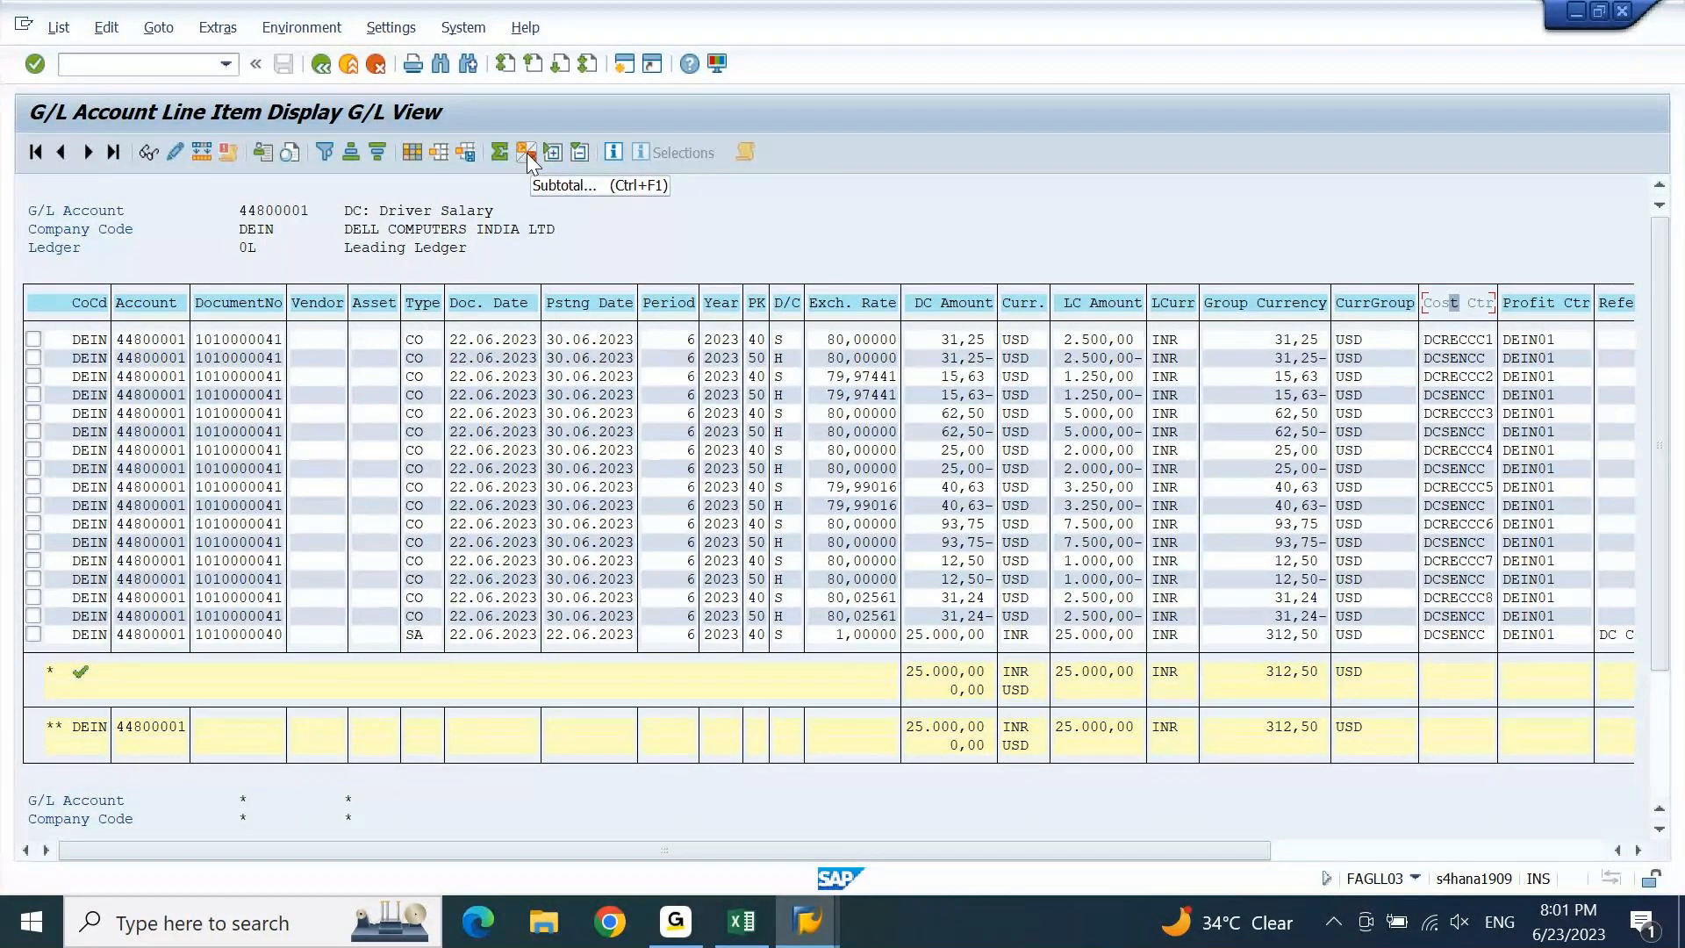
Subtotal the line items by Cost Ctr and collapse the list to the DCRECCC1–DCRECCC8 and DCSENCC subtotal rows.
left_click(527, 153)
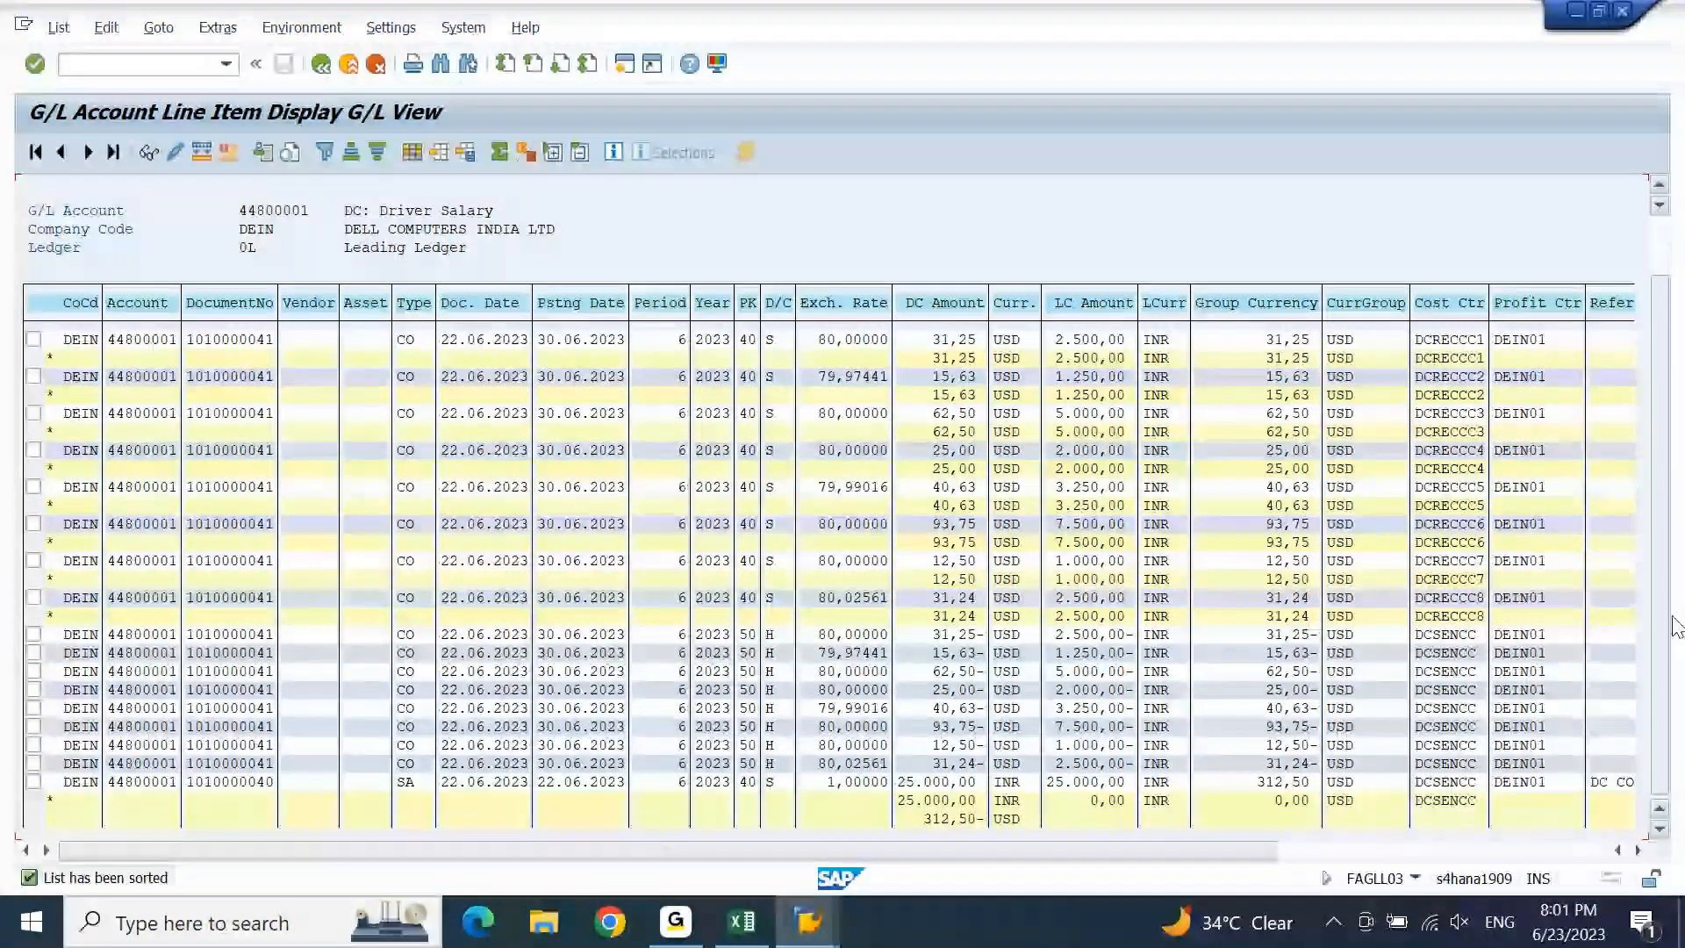
scroll(1676, 628, "down", 1)
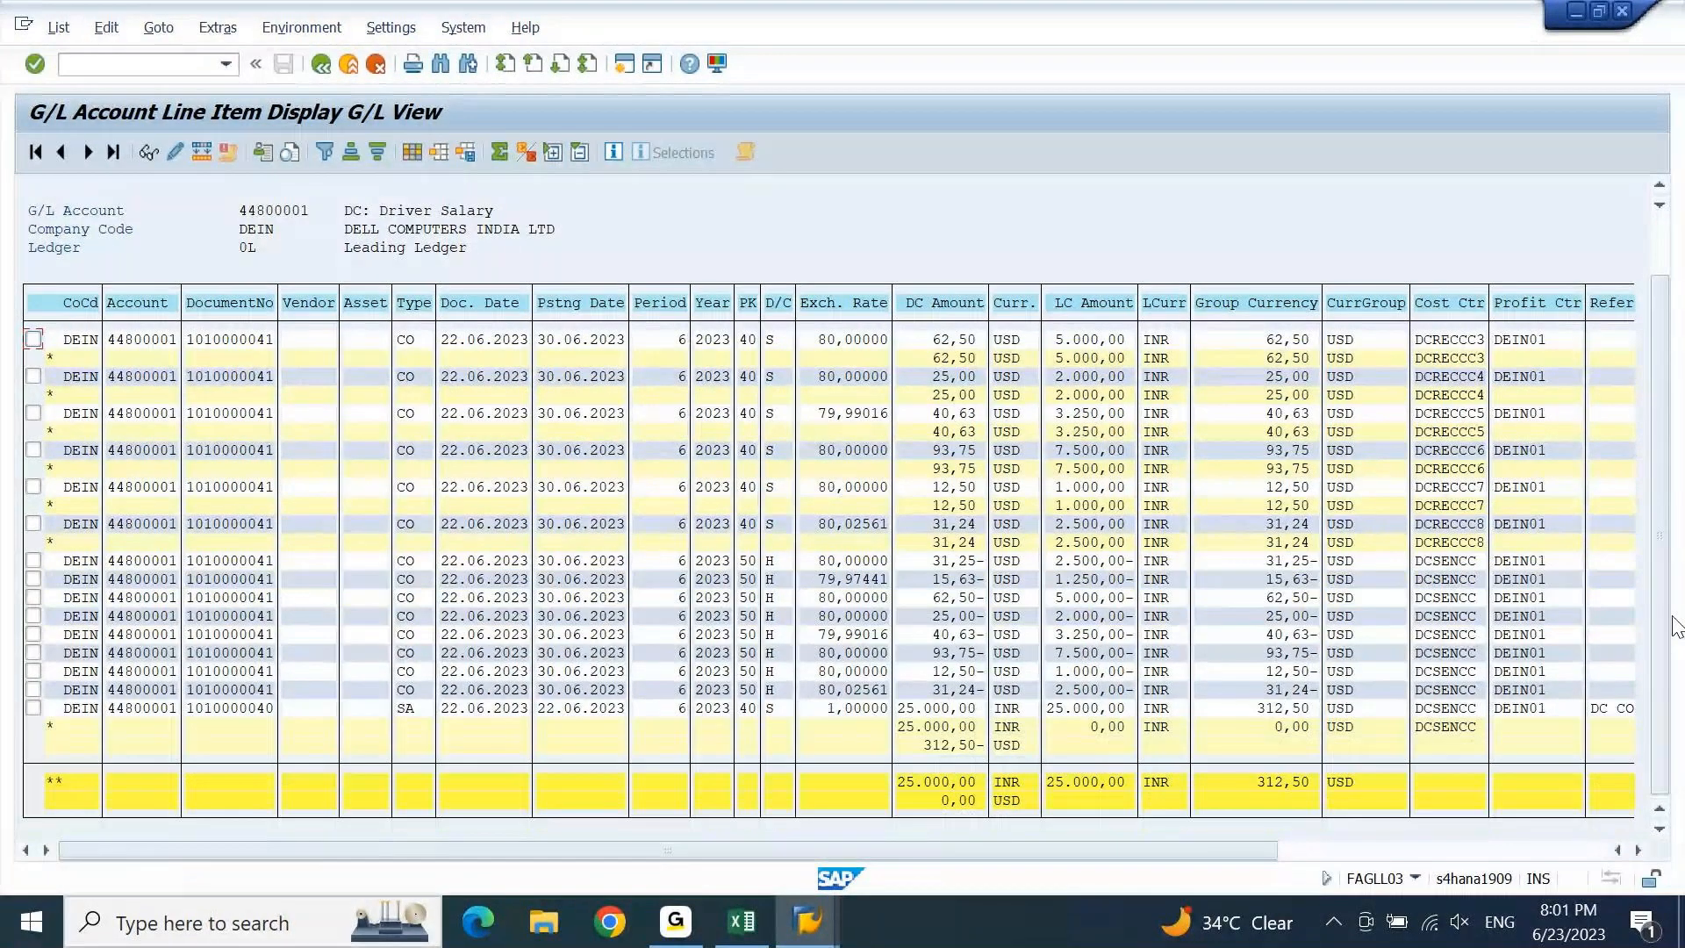
left_click(56, 789)
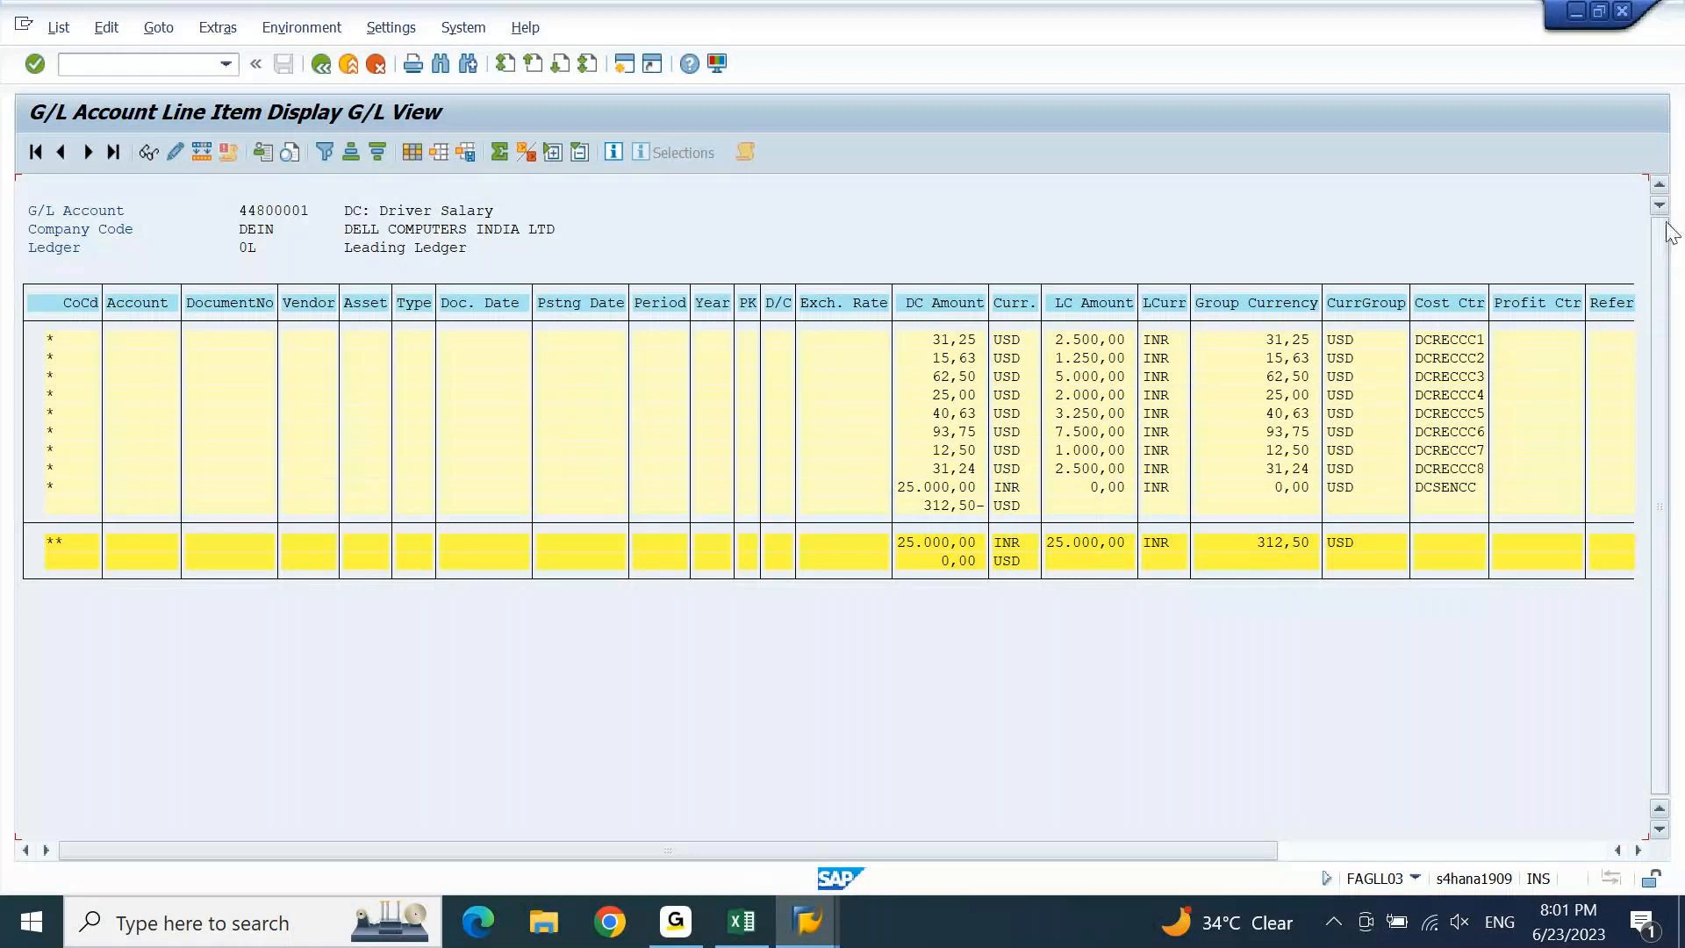
Inspect the DCSENCC cost center subtotal and its zero group and local currency amounts.
left_click(1436, 488)
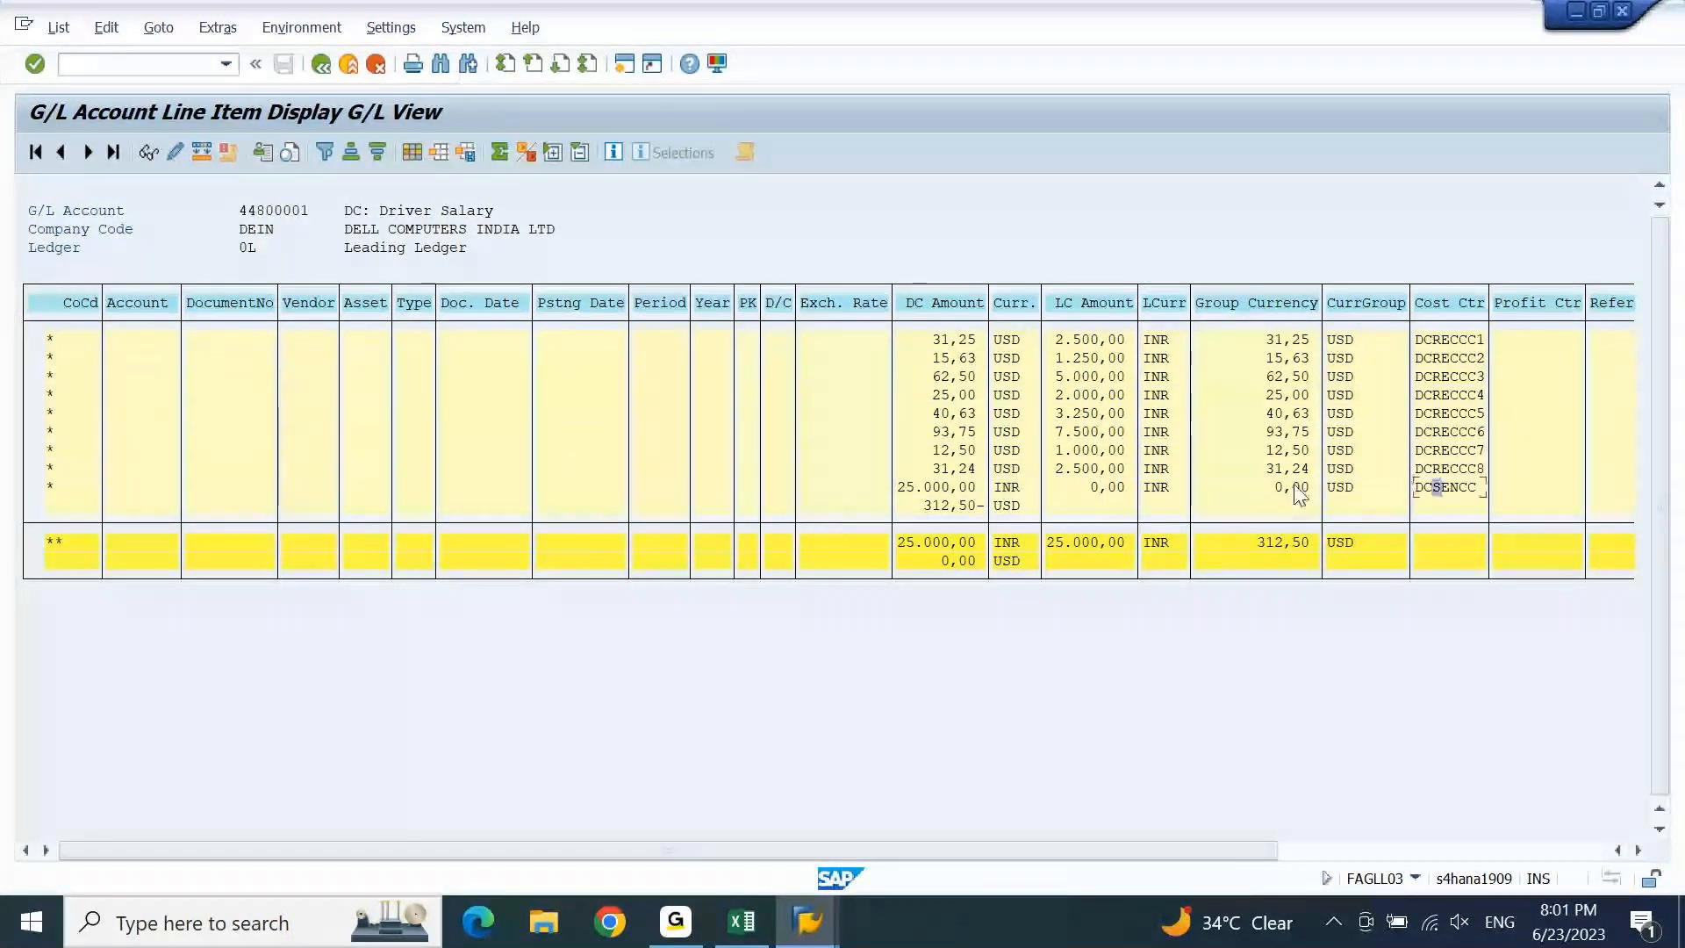
left_click(1281, 488)
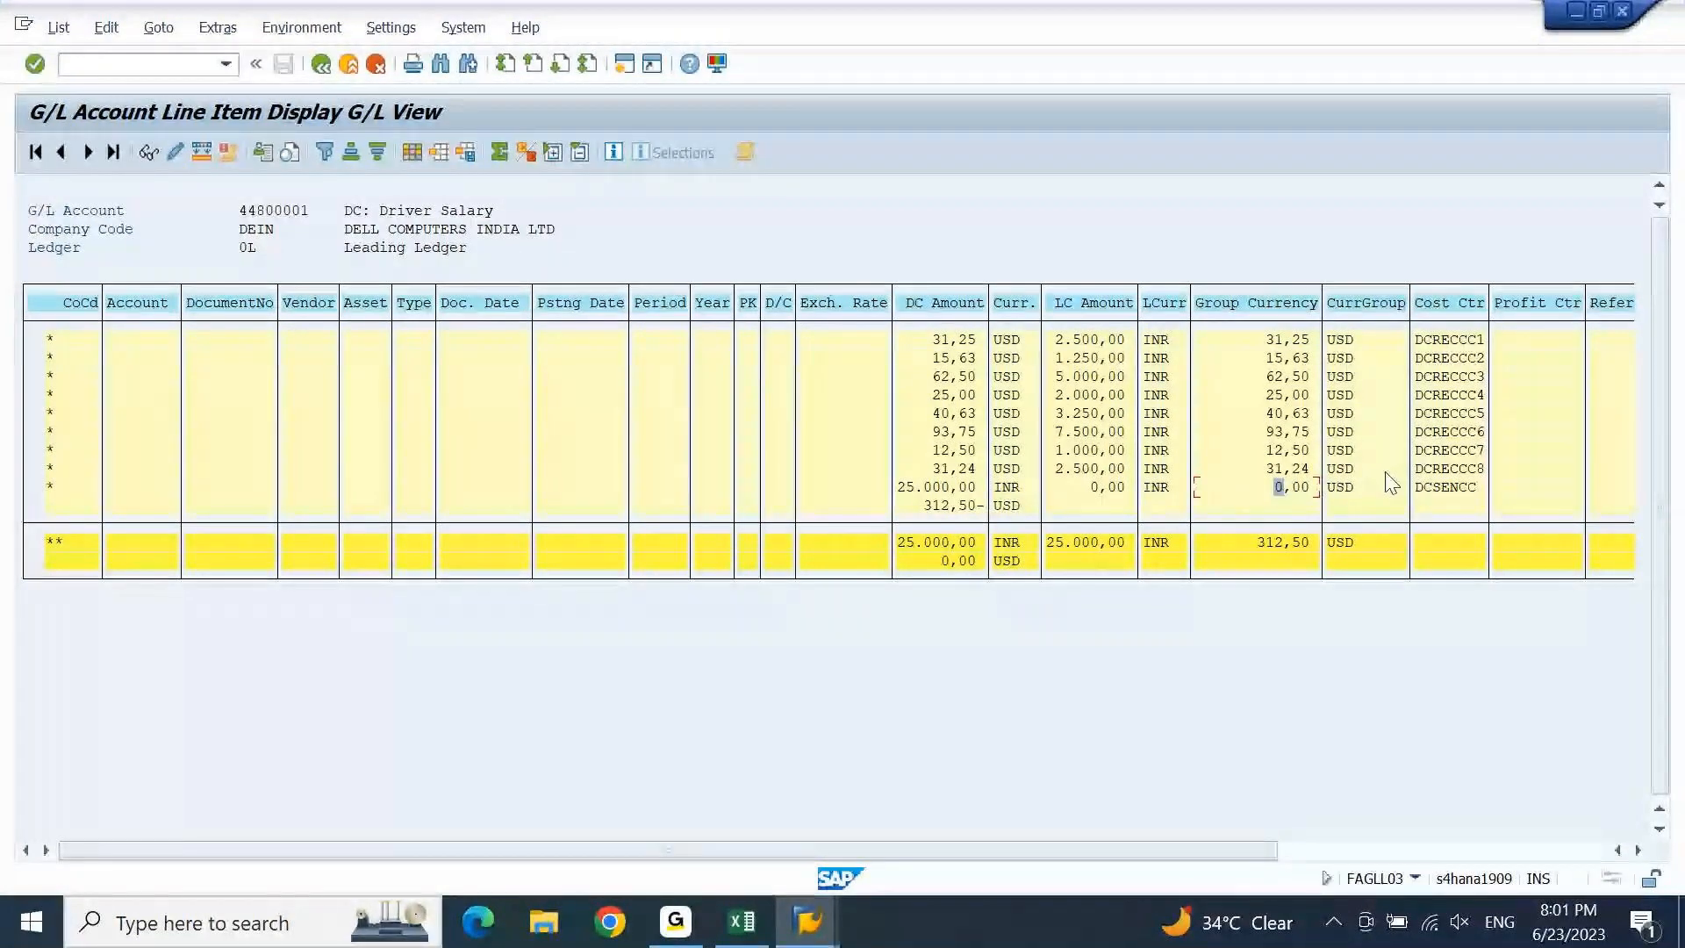
left_click(1114, 492)
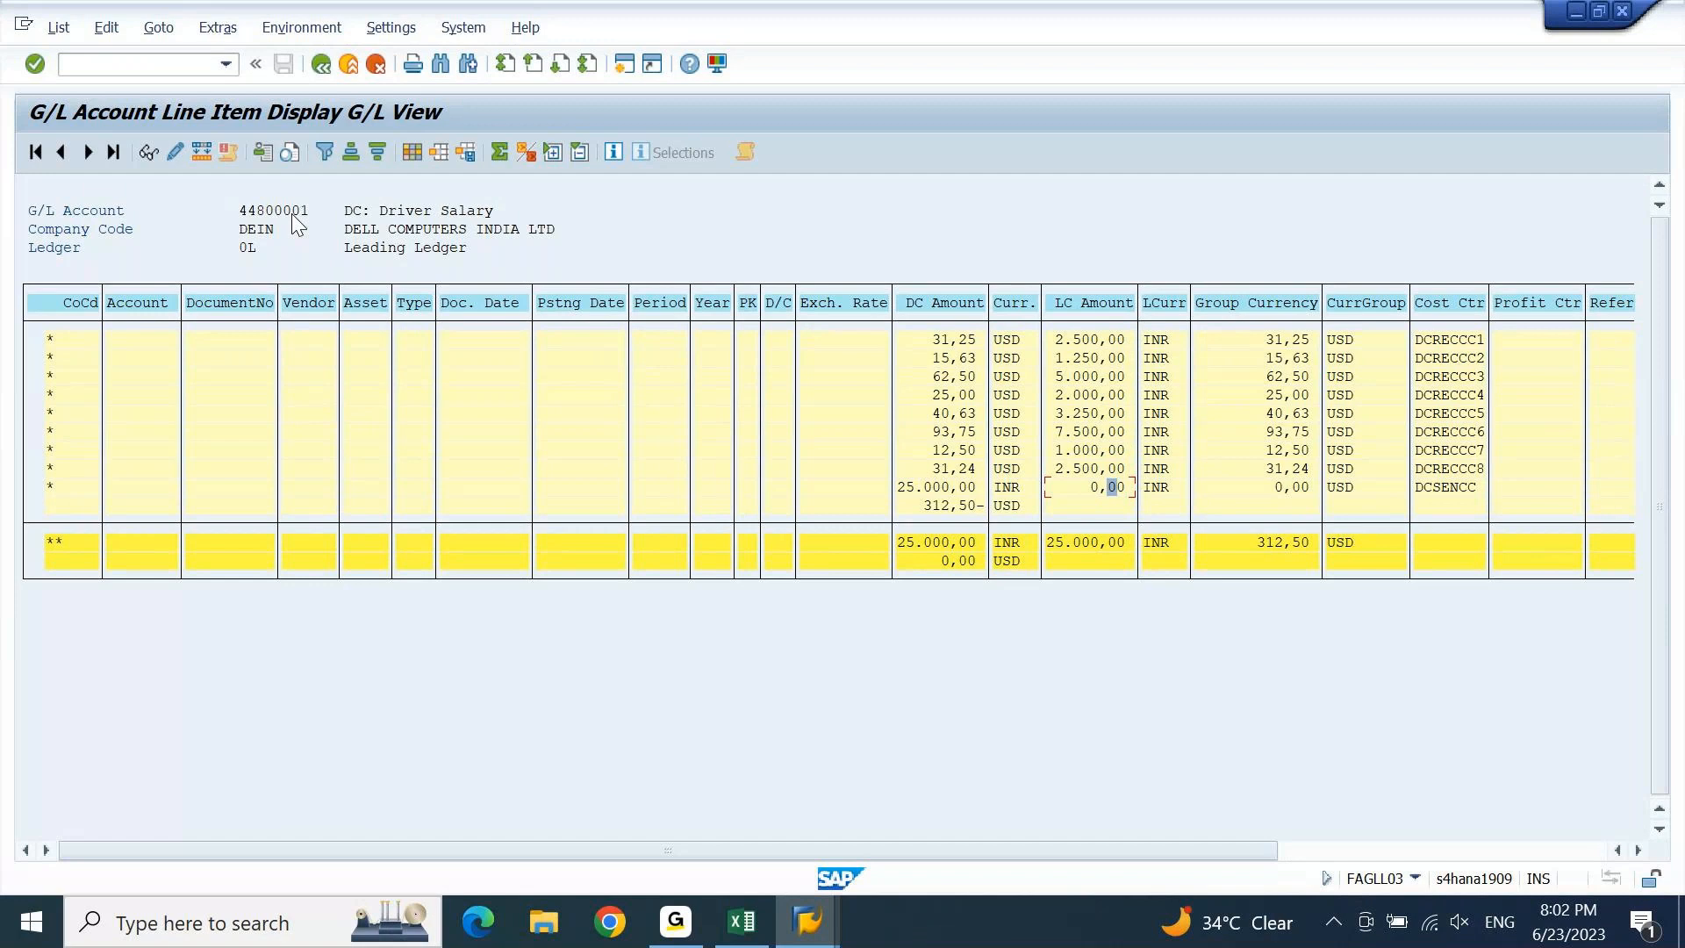
mouse_move(803, 917)
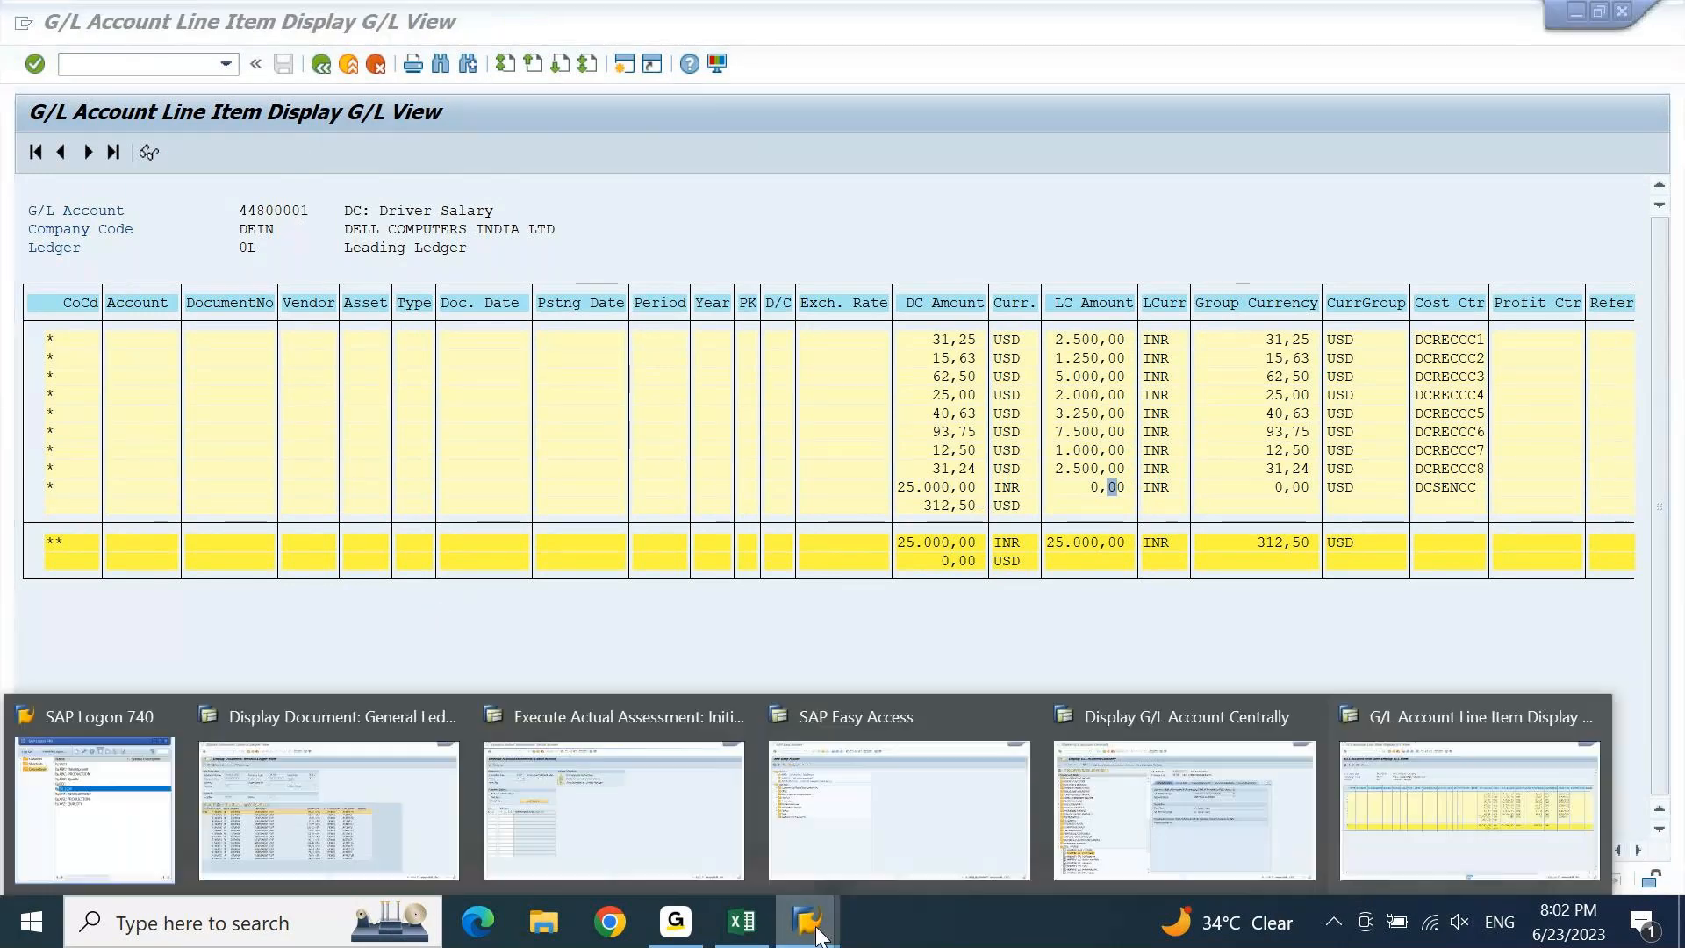
Reopen the FAGLL03 selection screen from the transaction history, then switch to the Excel workbook.
left_click(936, 811)
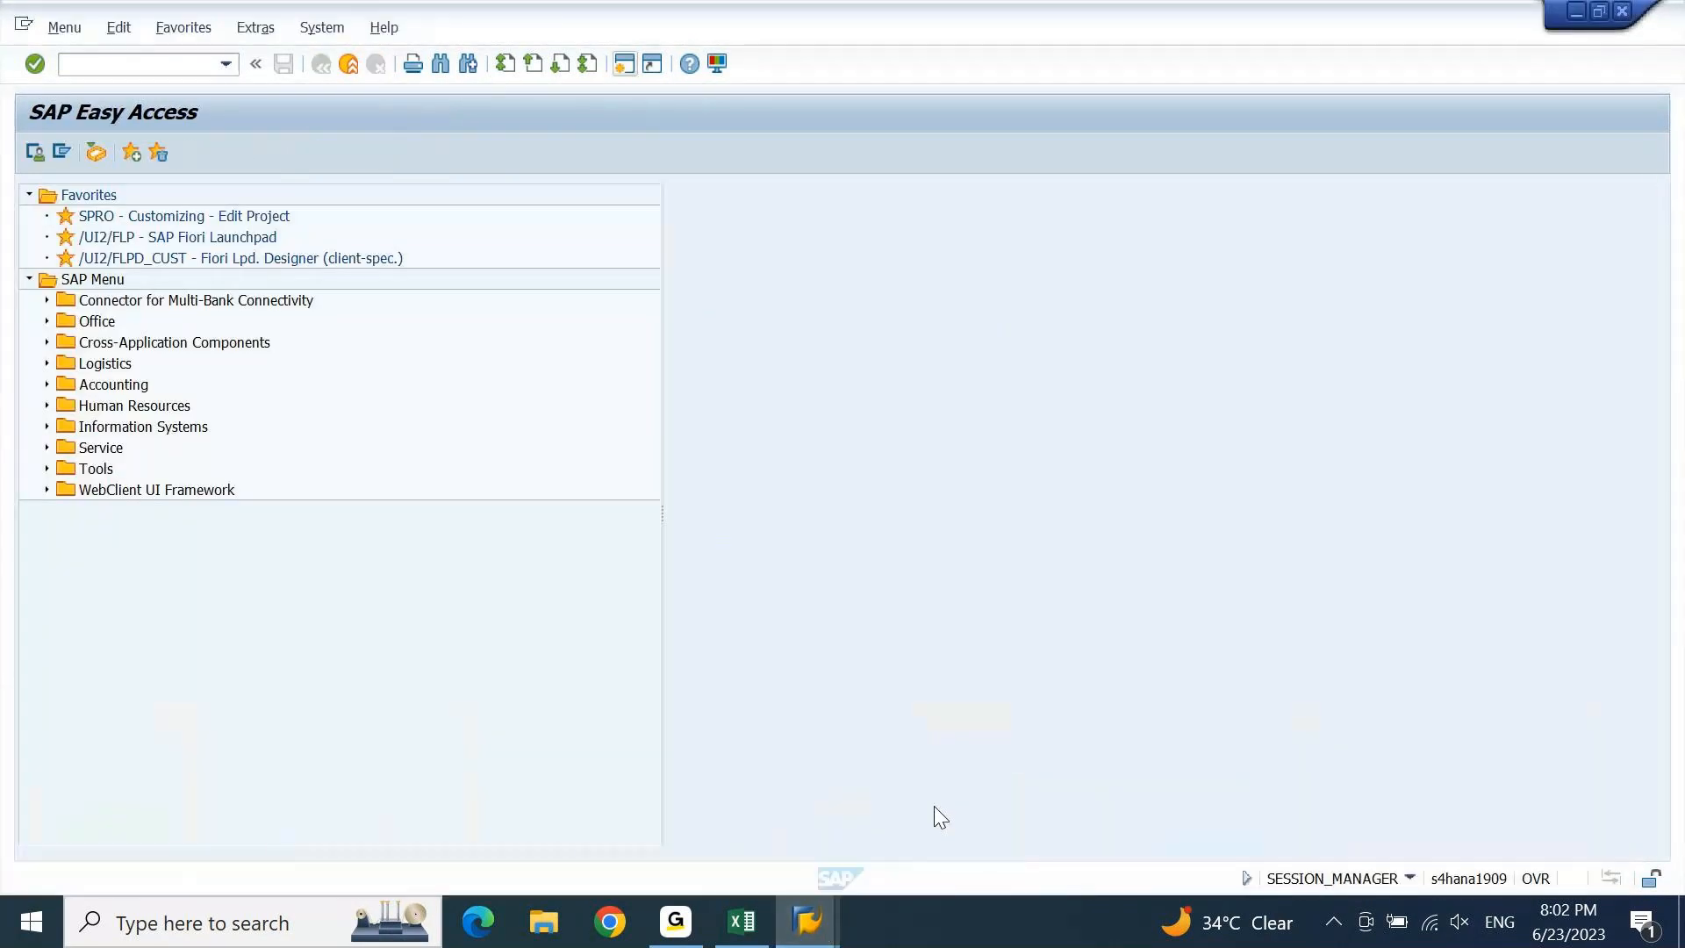
left_click(226, 64)
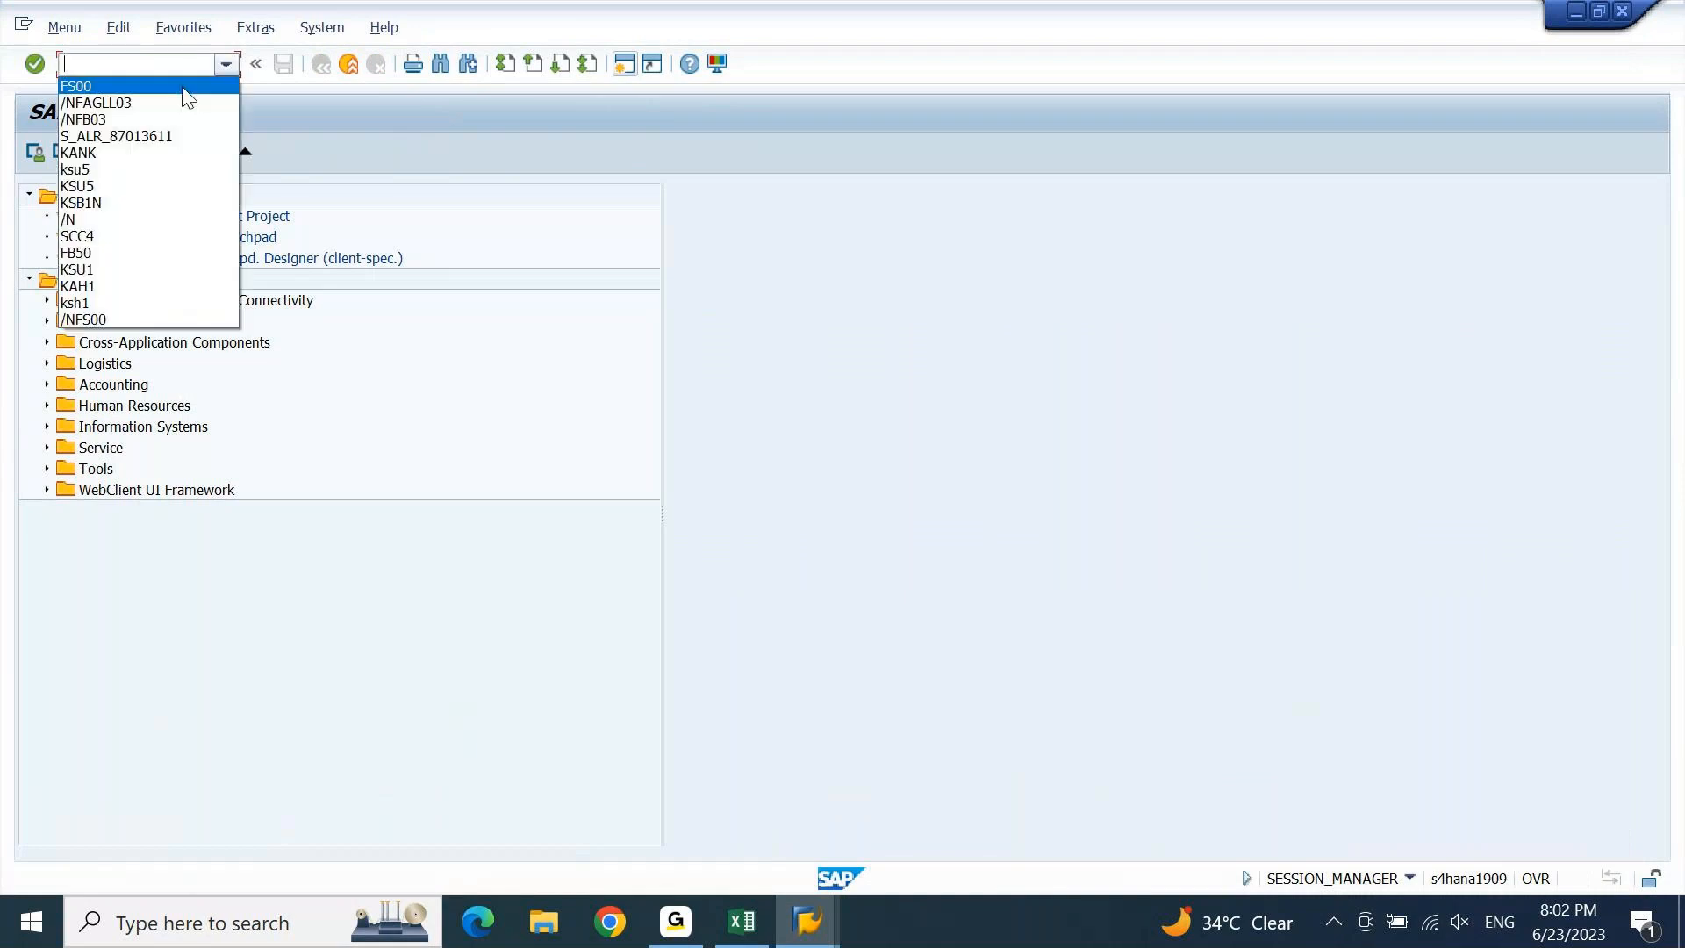
left_click(163, 104)
key("Return")
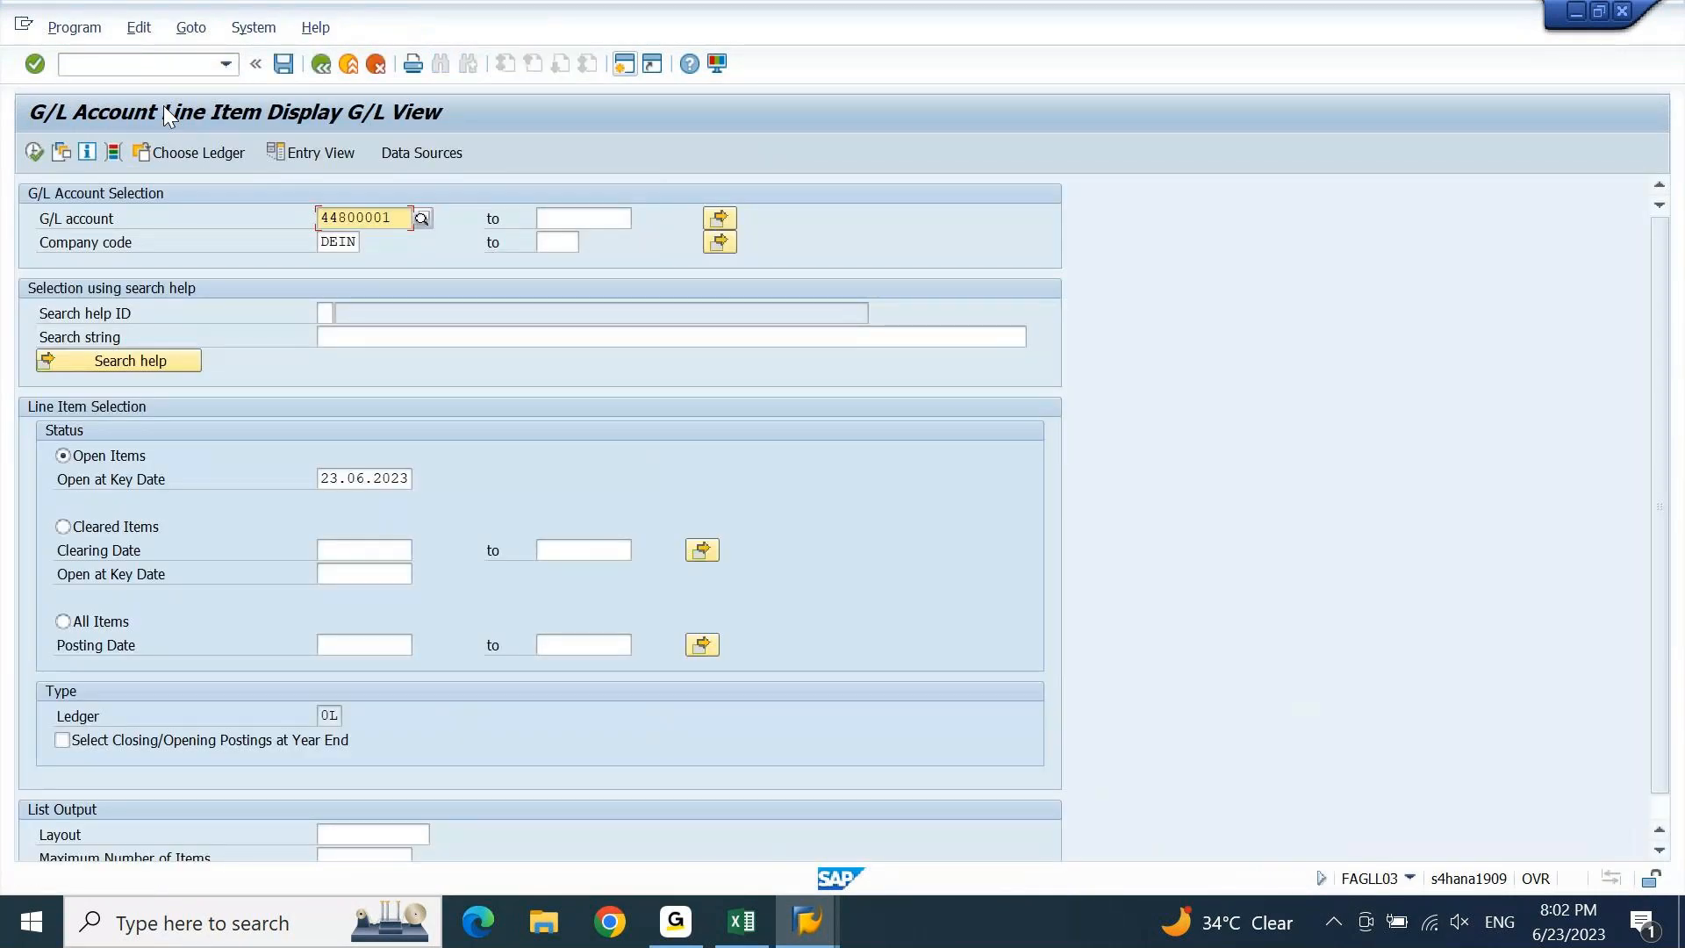
left_click(740, 921)
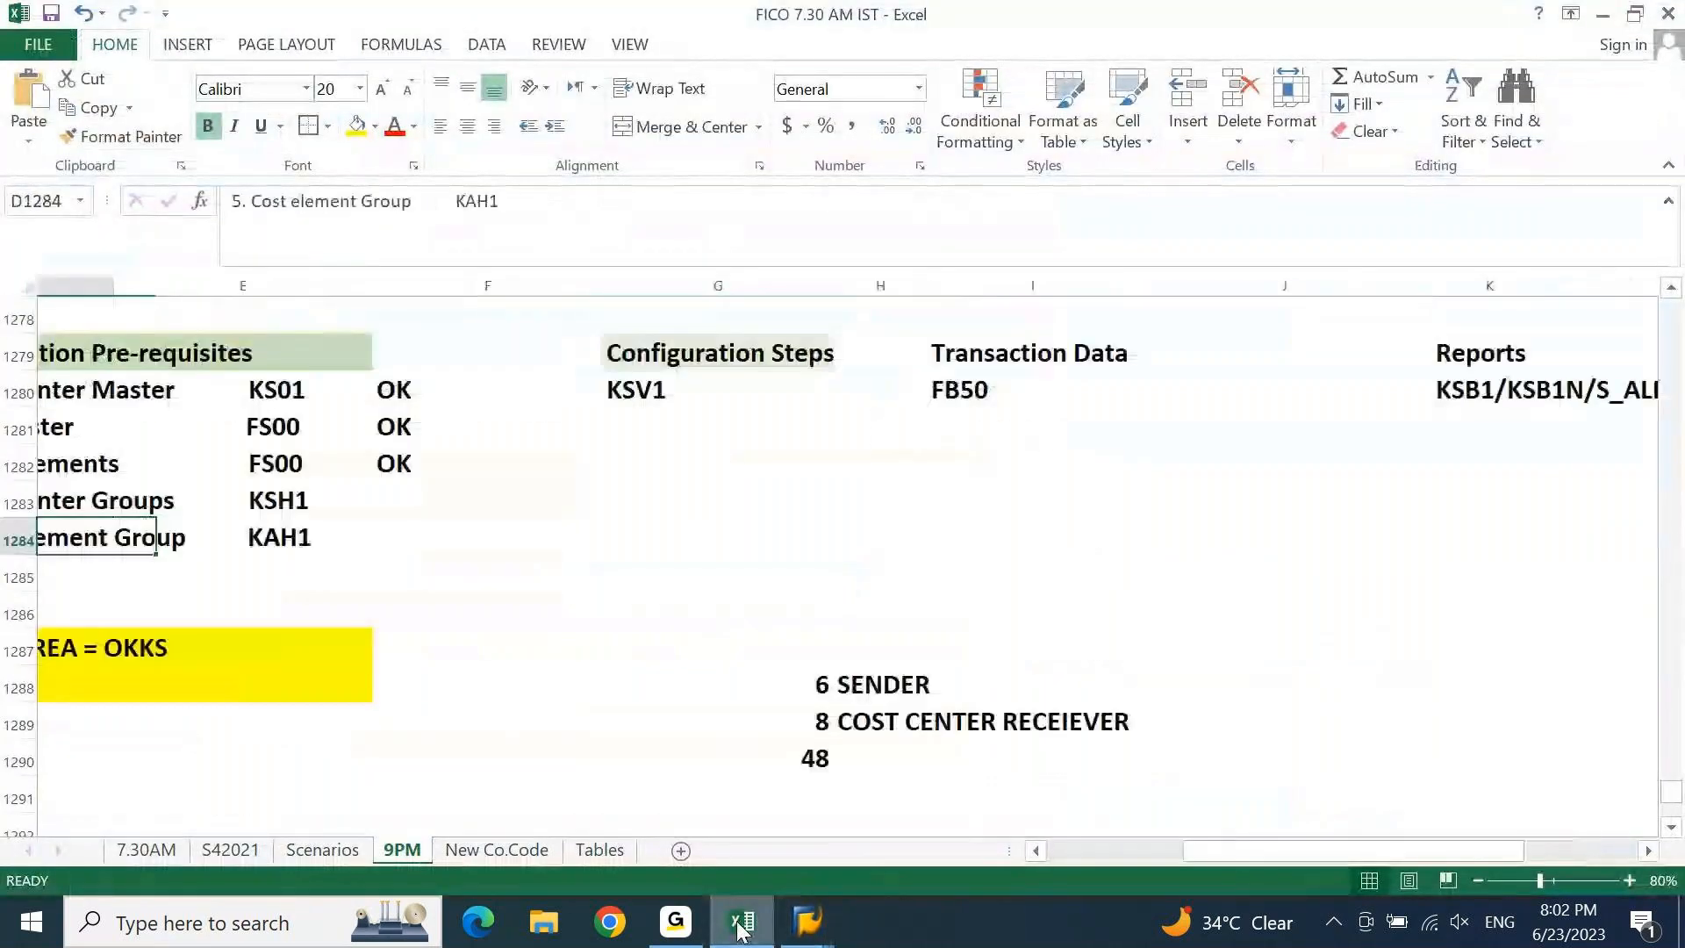
Scroll the 9PM sheet to the receiver cost centers and Driver Salary GL 44800011, then return to SAP's G/L account field.
key("Home")
key("Down")
key("Down")
key("Down")
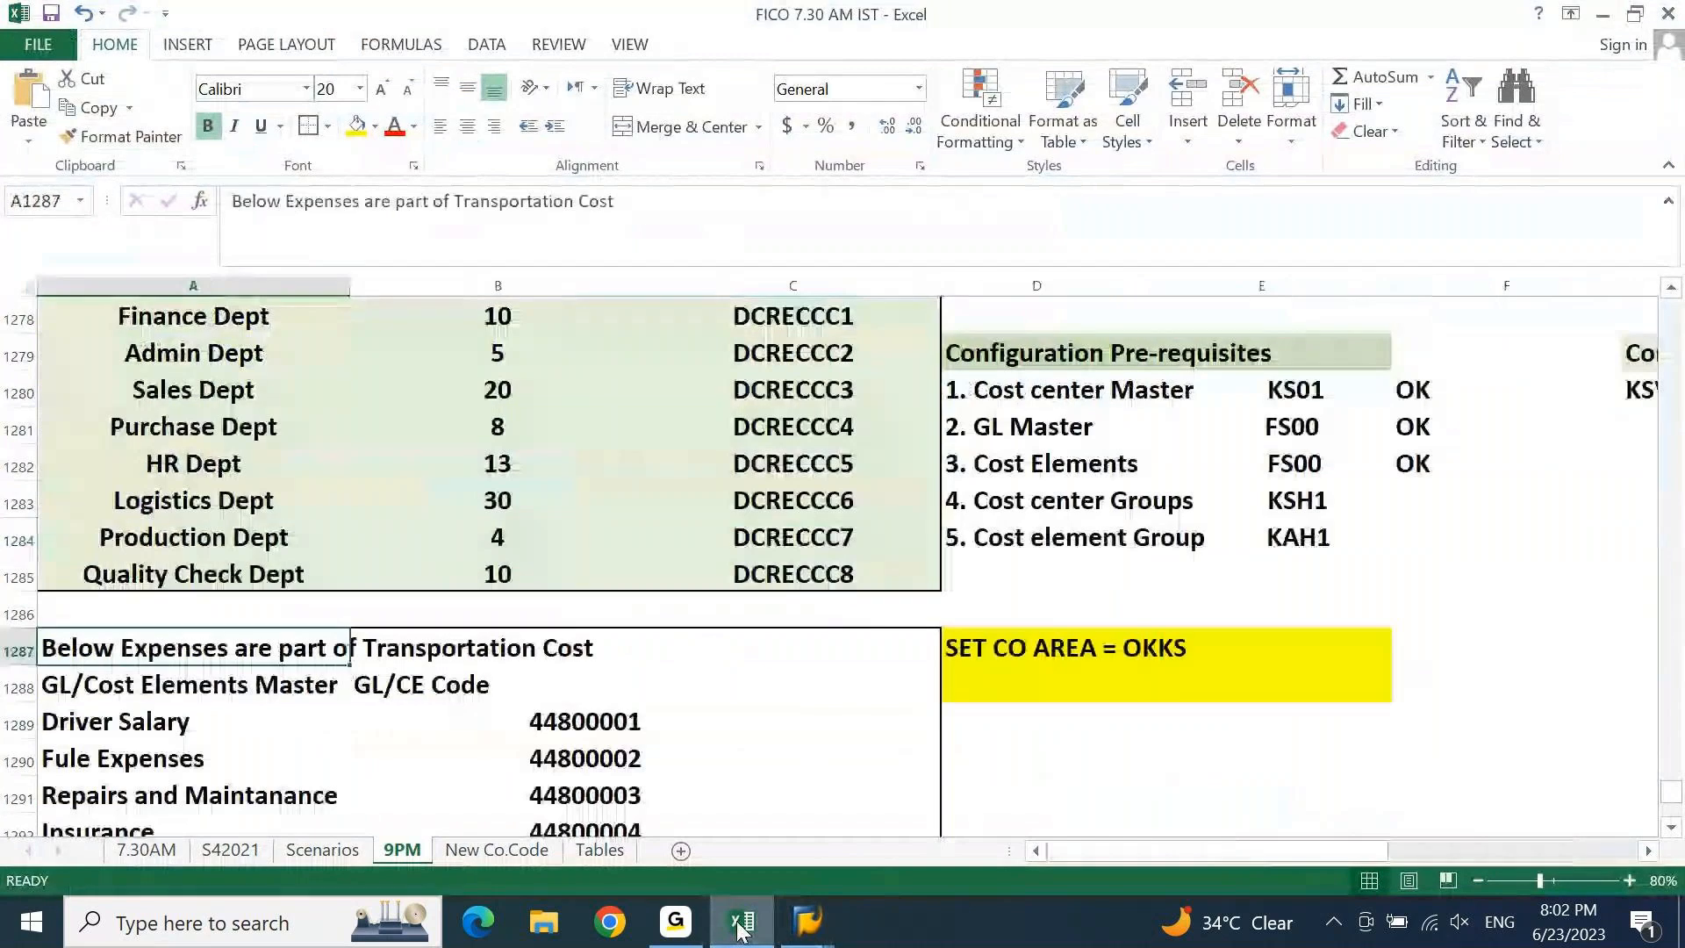
key("Page_Down")
key("Right")
key("Page_Down")
key("Down")
key("Down")
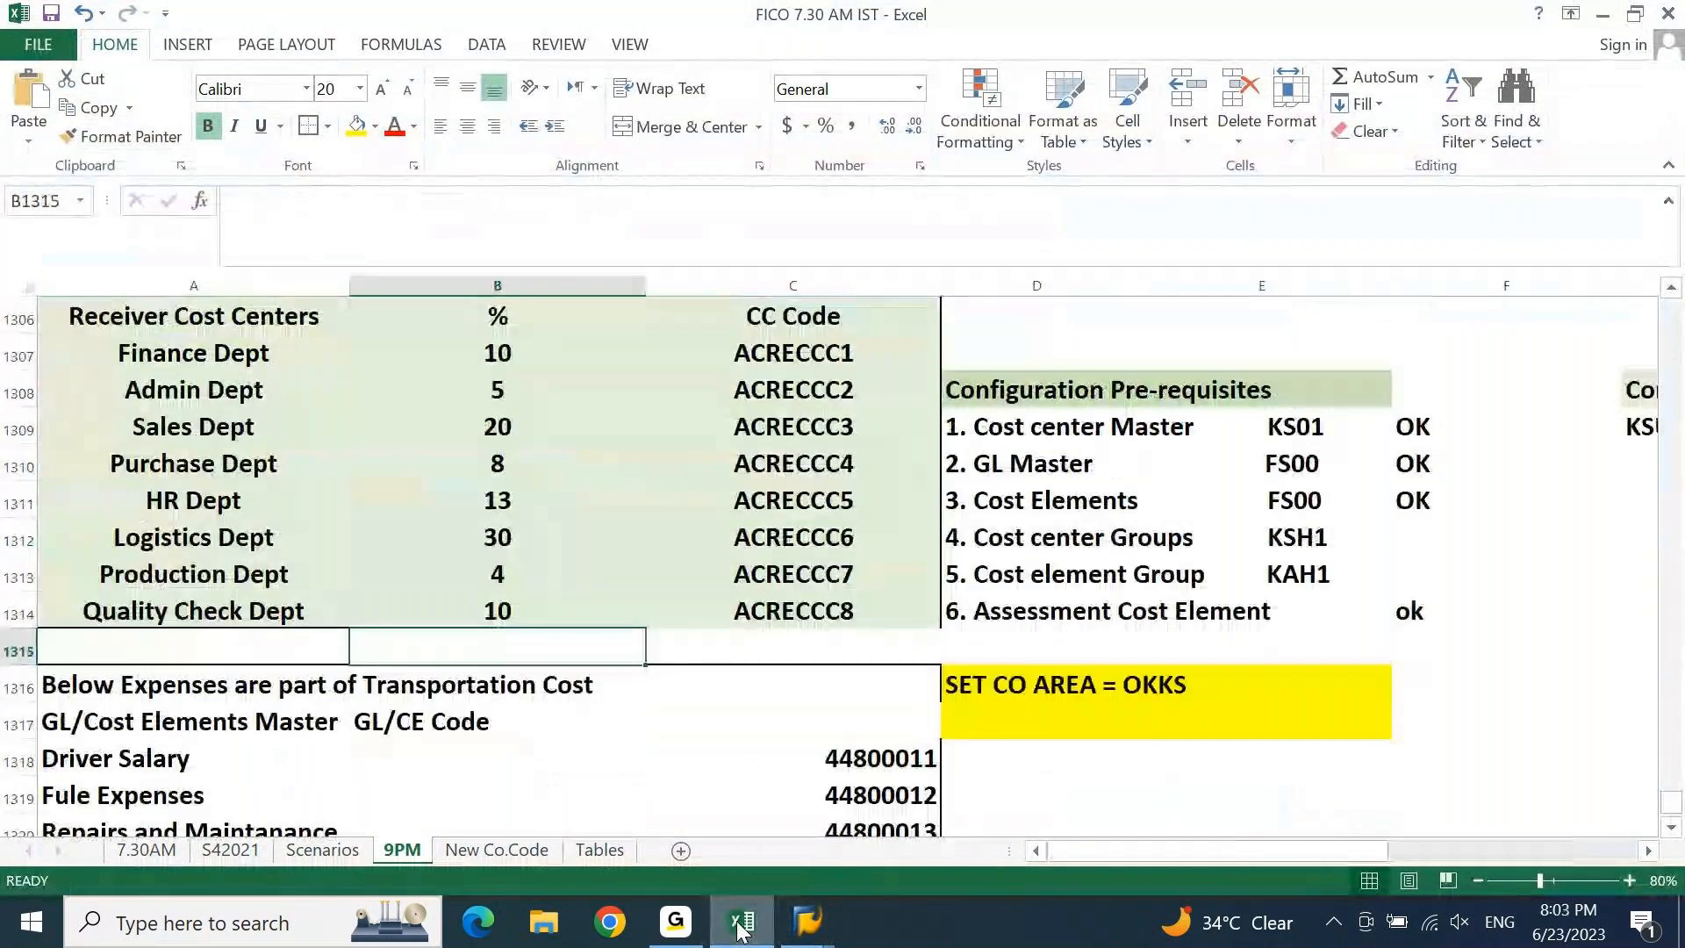
key("Right")
key("Right")
key("alt+Tab")
left_click(394, 218)
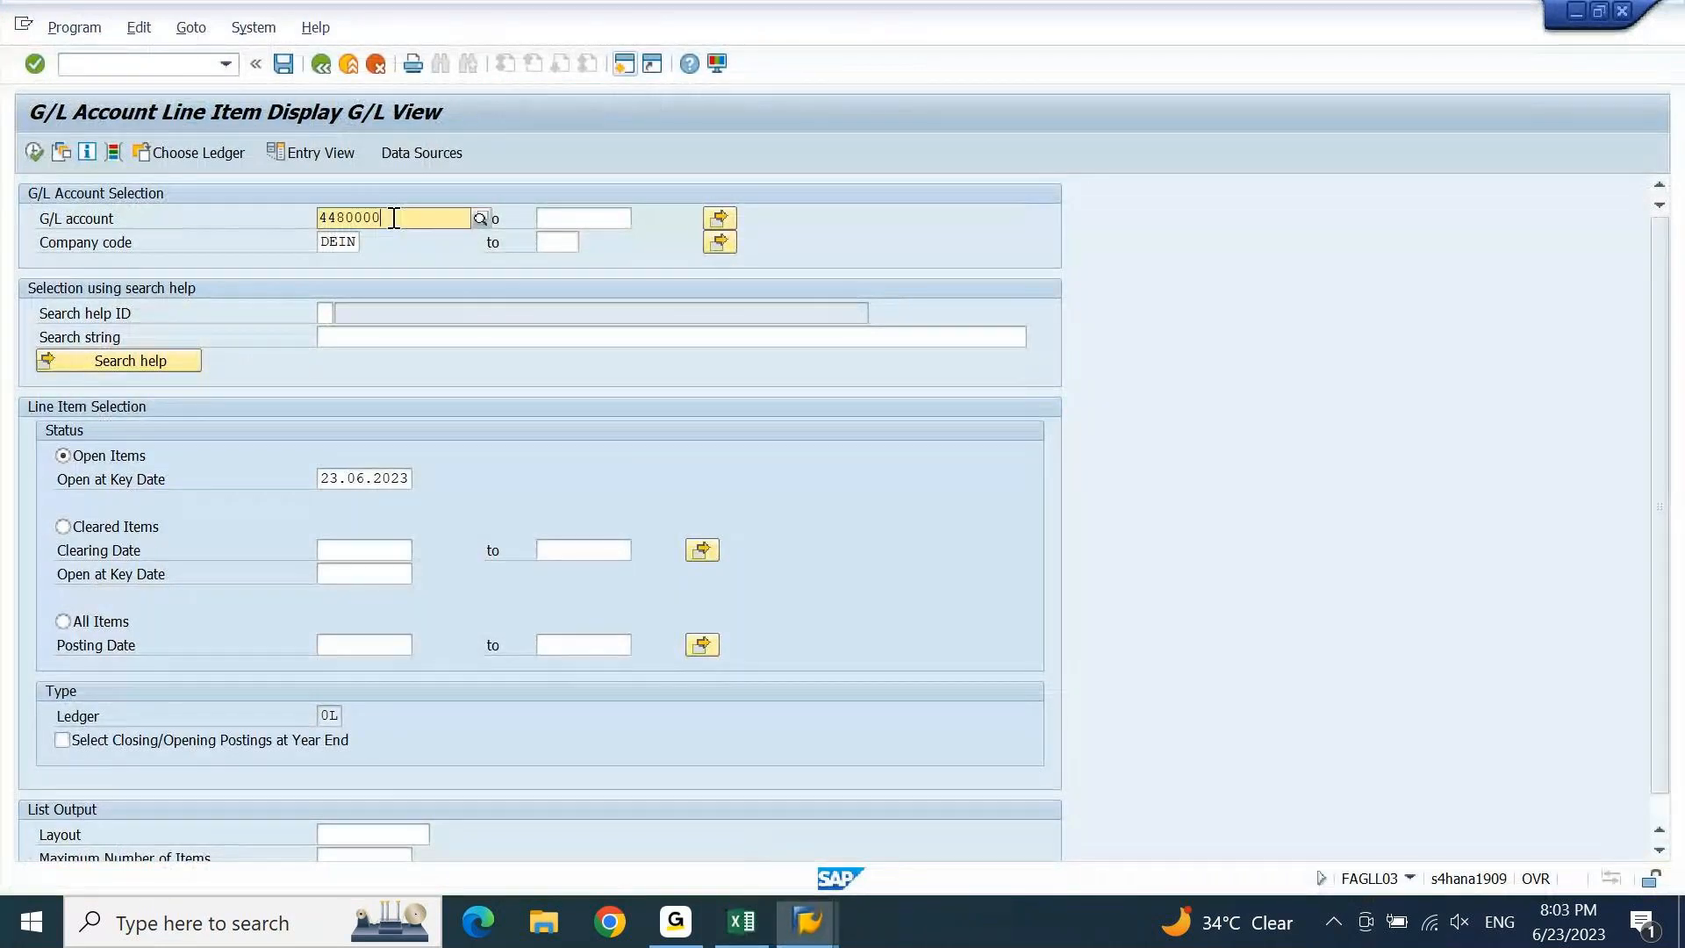
Run FAGLL03 for account 44800011, showing one 25.000,00 INR posting on cost center ACSENCC.
key("F8")
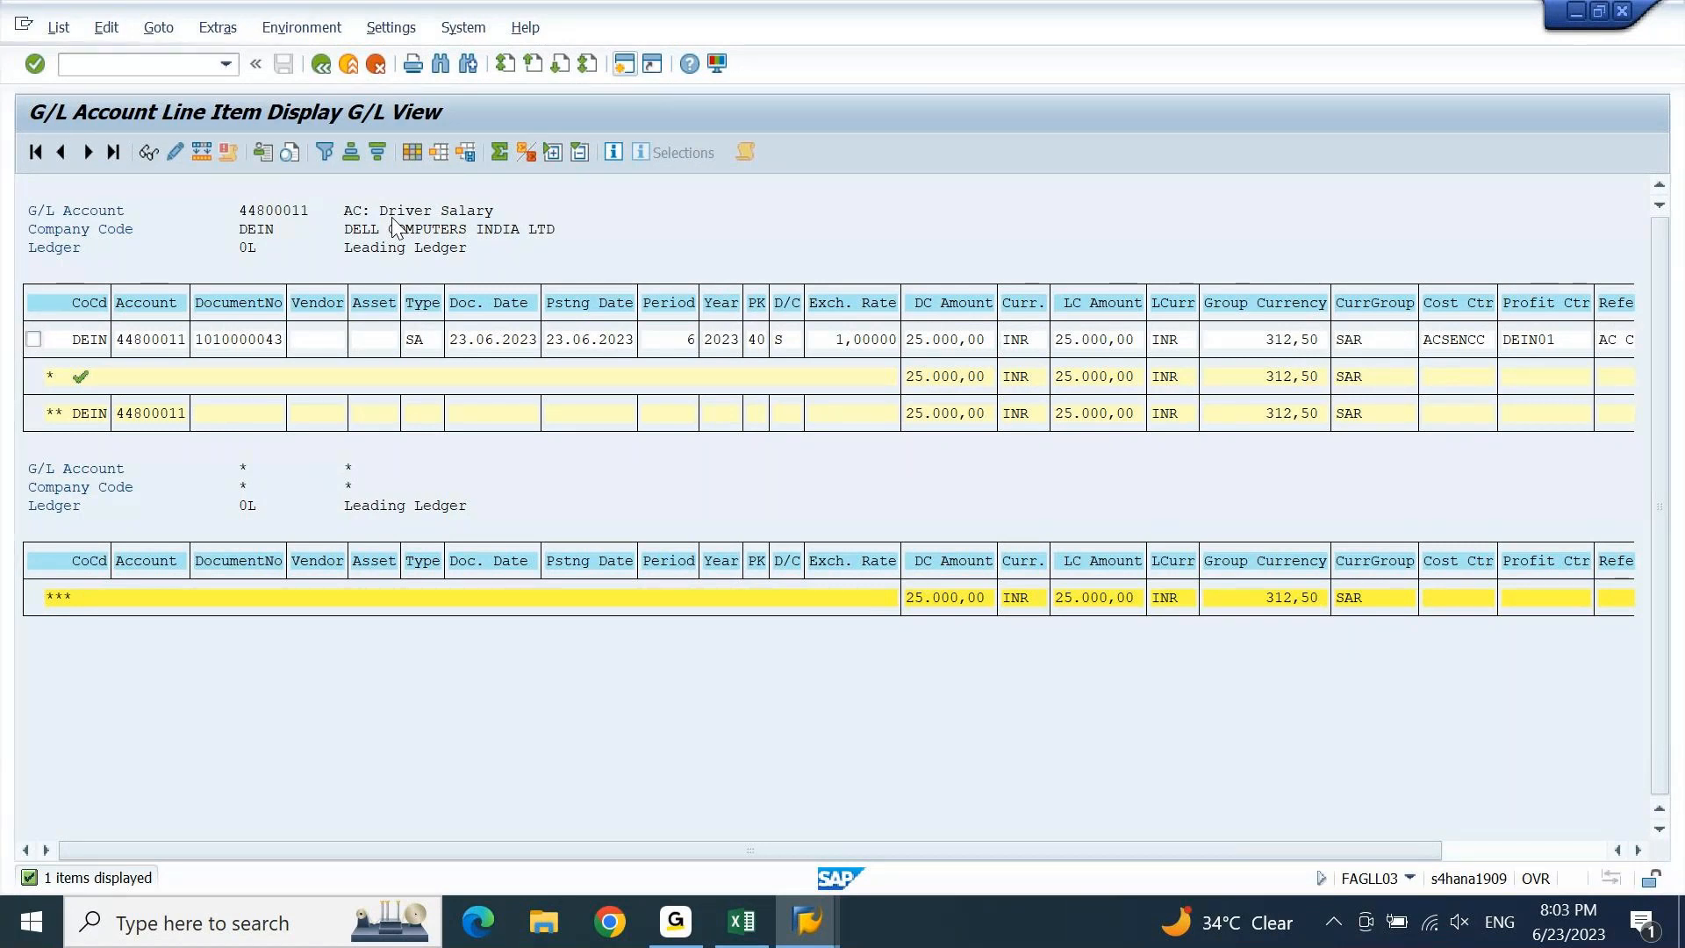
Go back from the 44800011 line item list to the FAGLL03 selection screen.
key("F3")
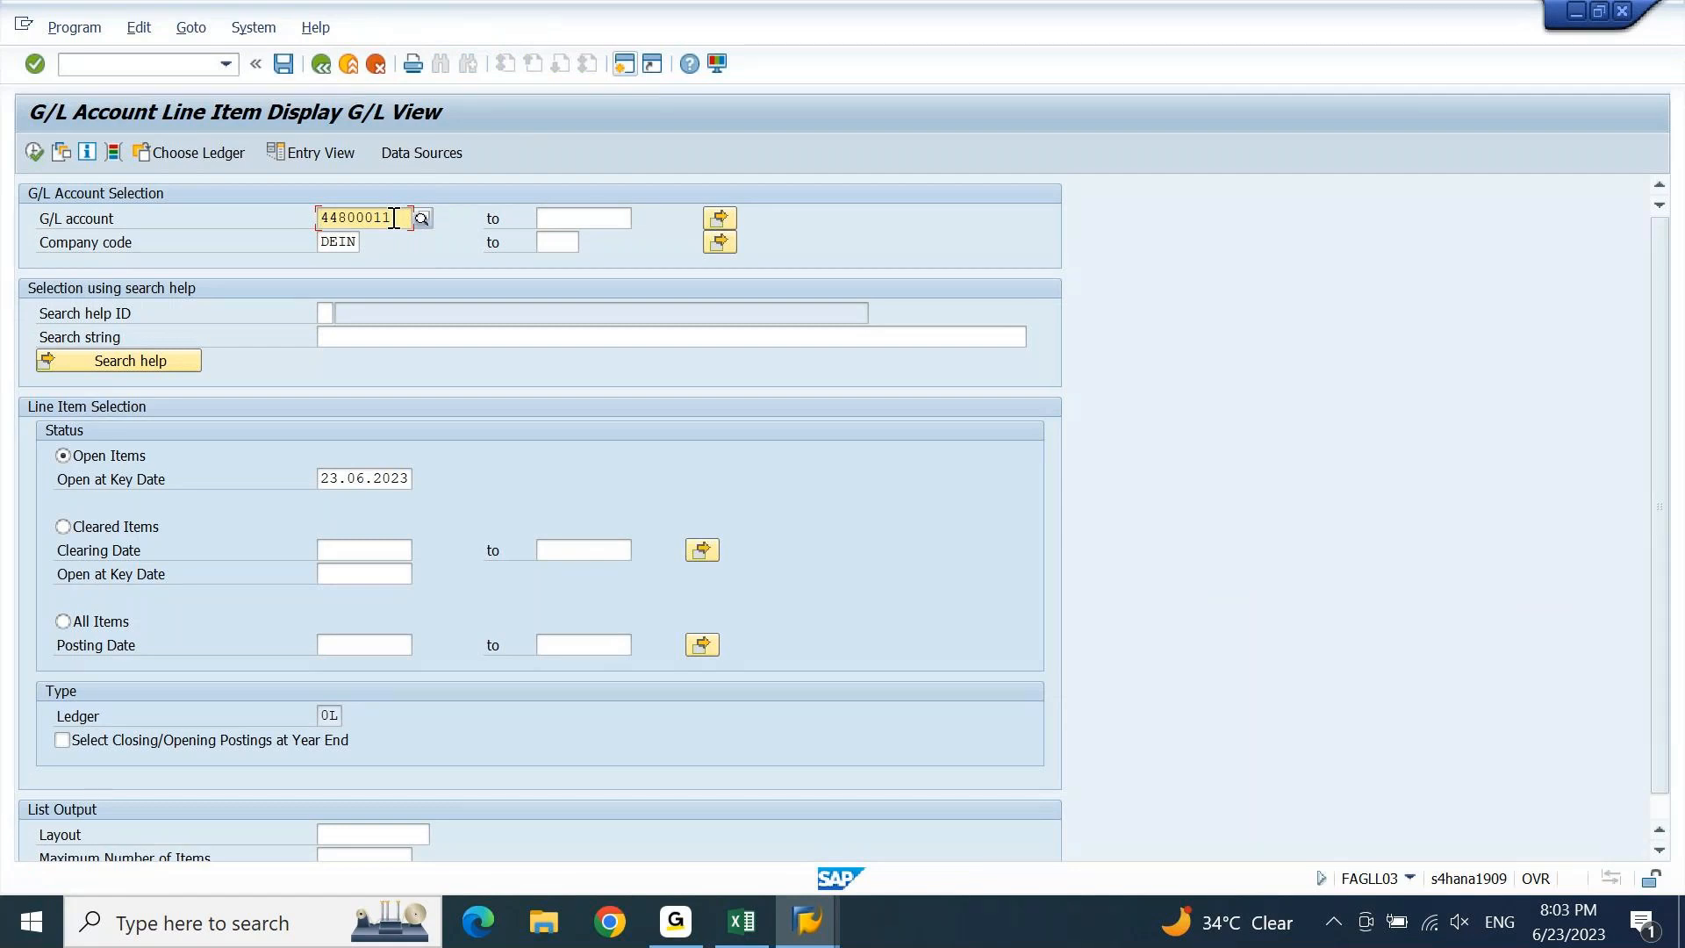
Change the Open at Key Date from 23.06.2023 to 30.06.2023.
left_click(334, 478)
type("3")
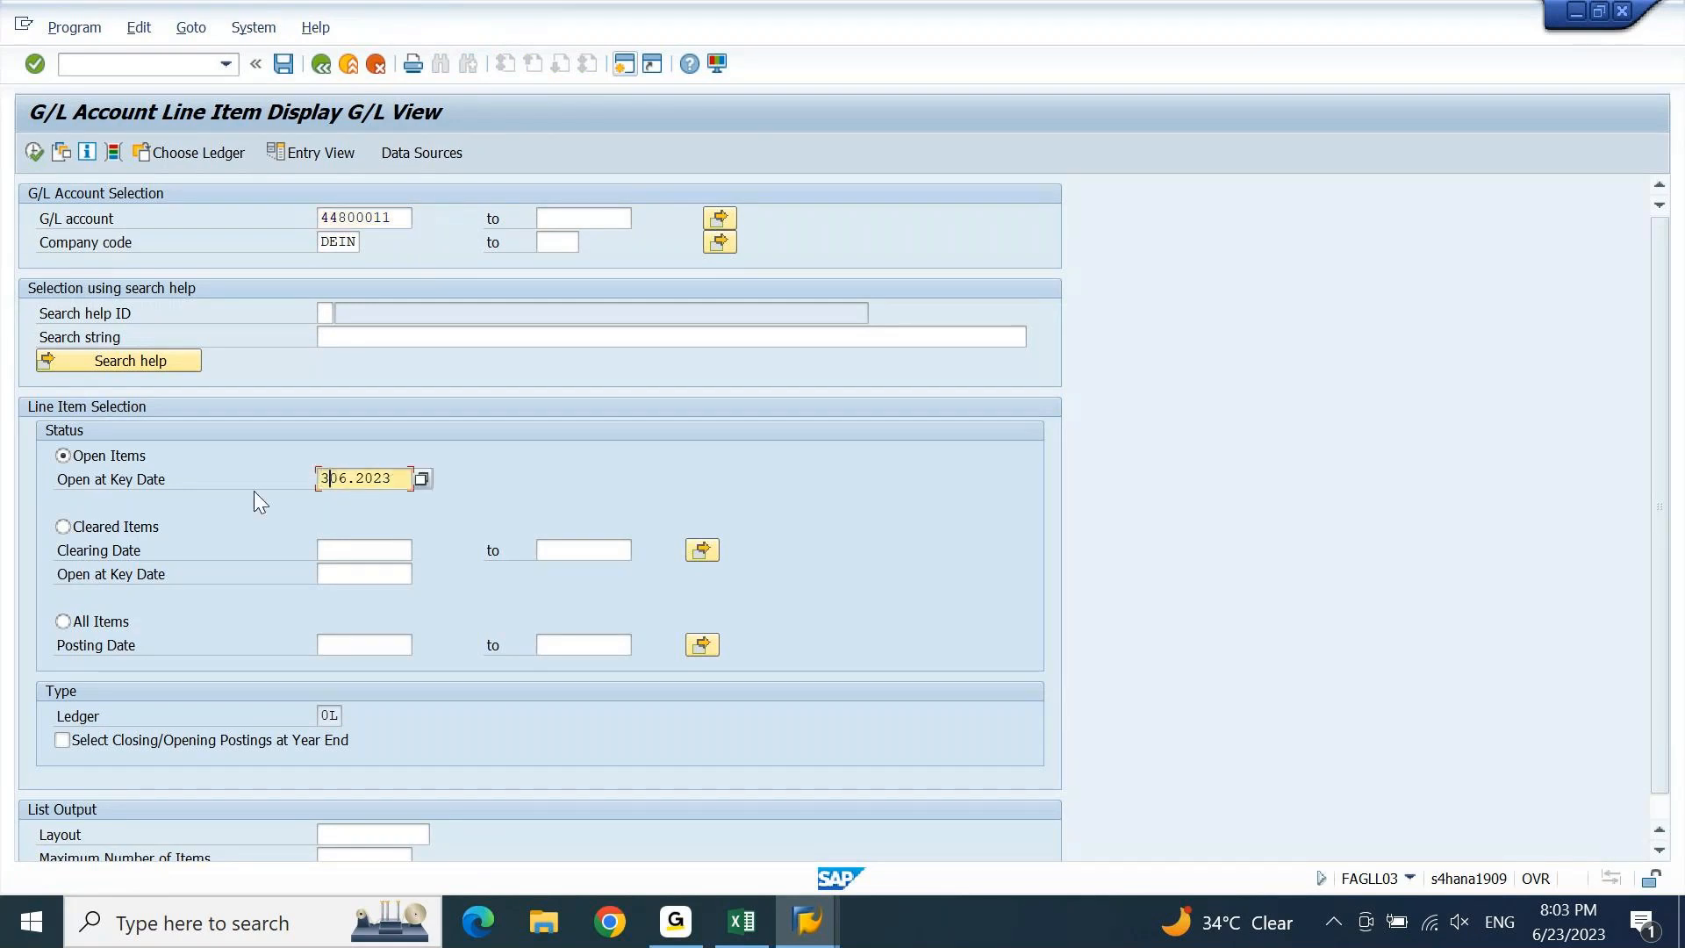
key("Insert")
type(".")
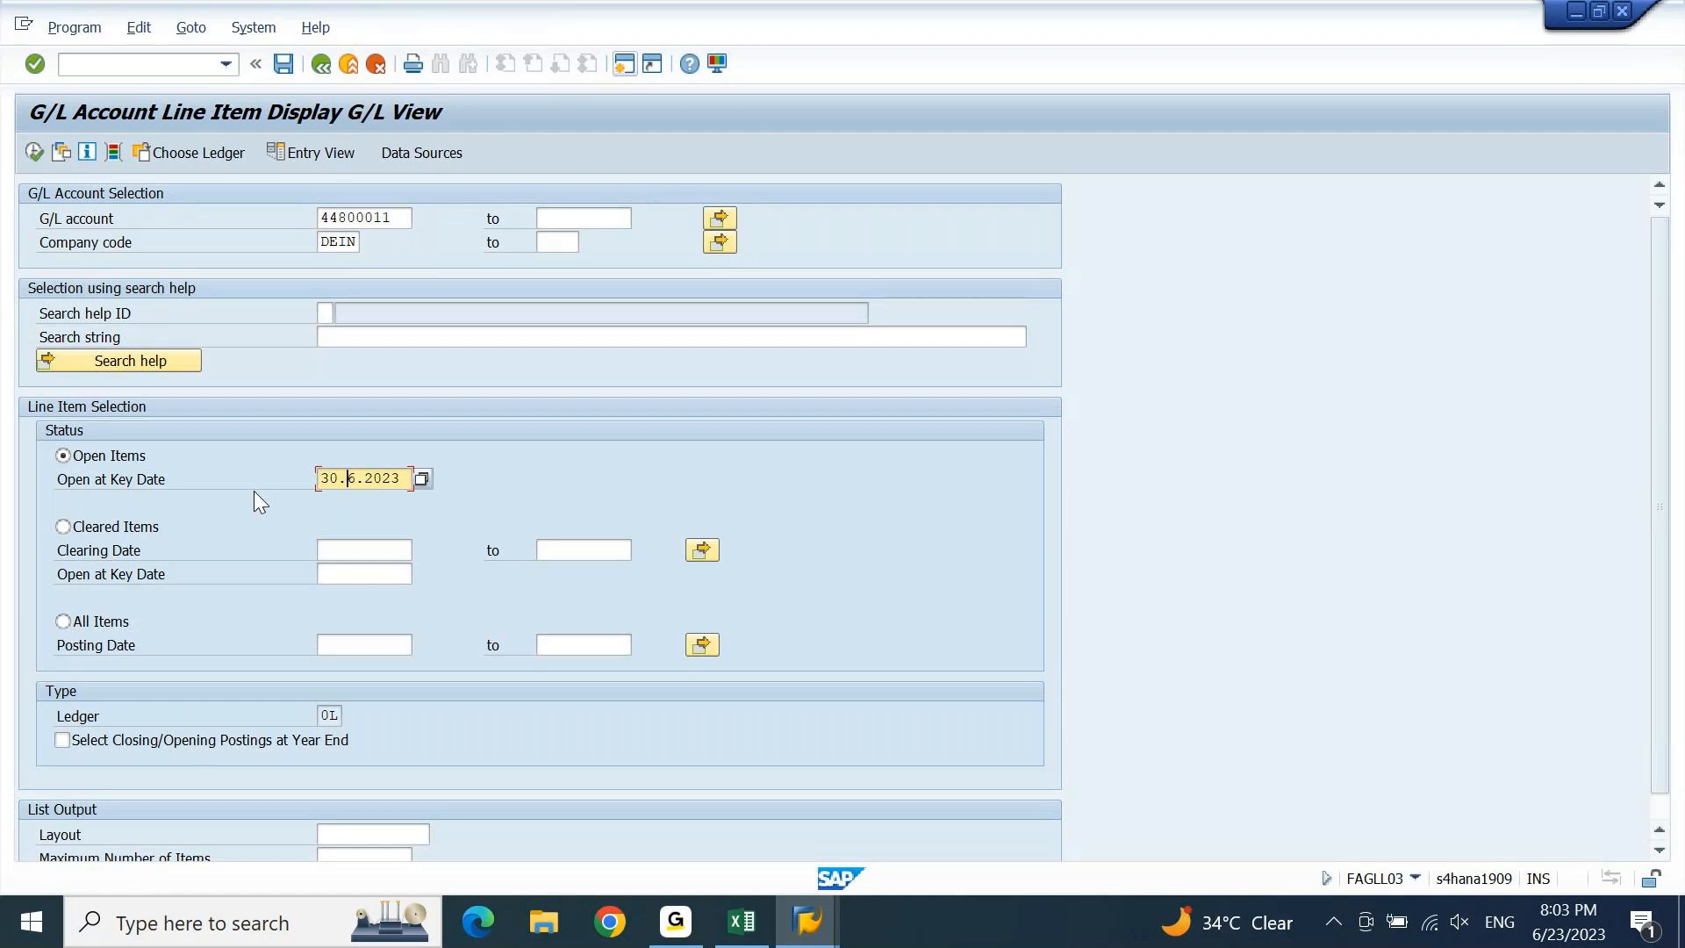
key("Insert")
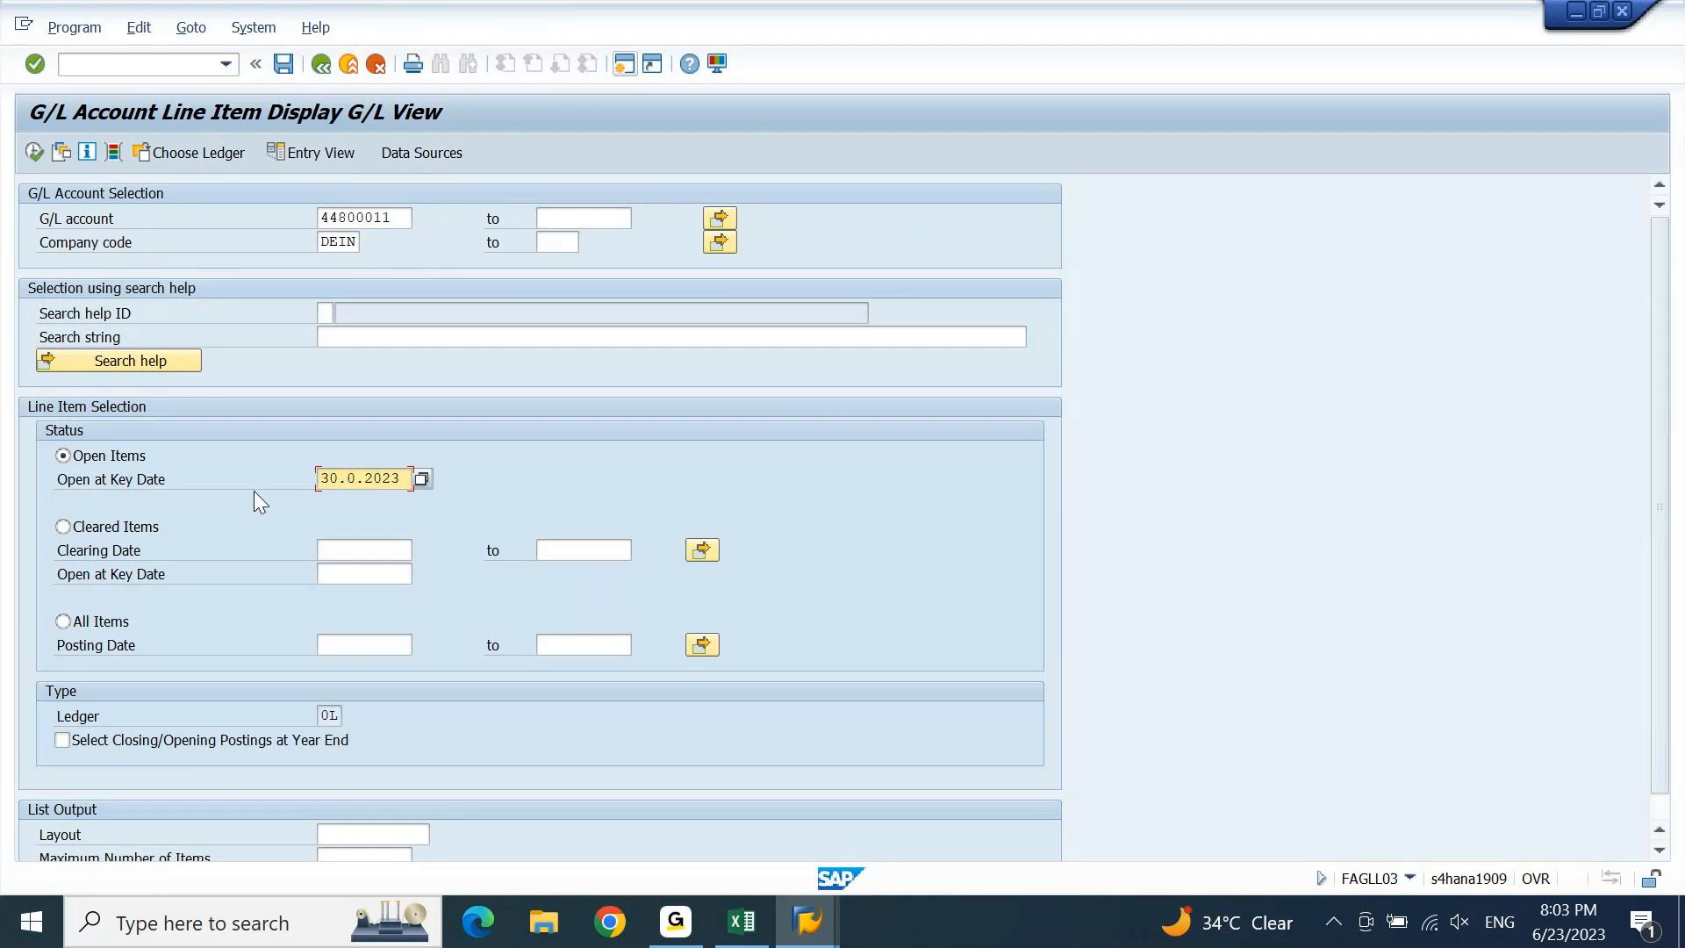
type("0")
key("Insert")
type("6")
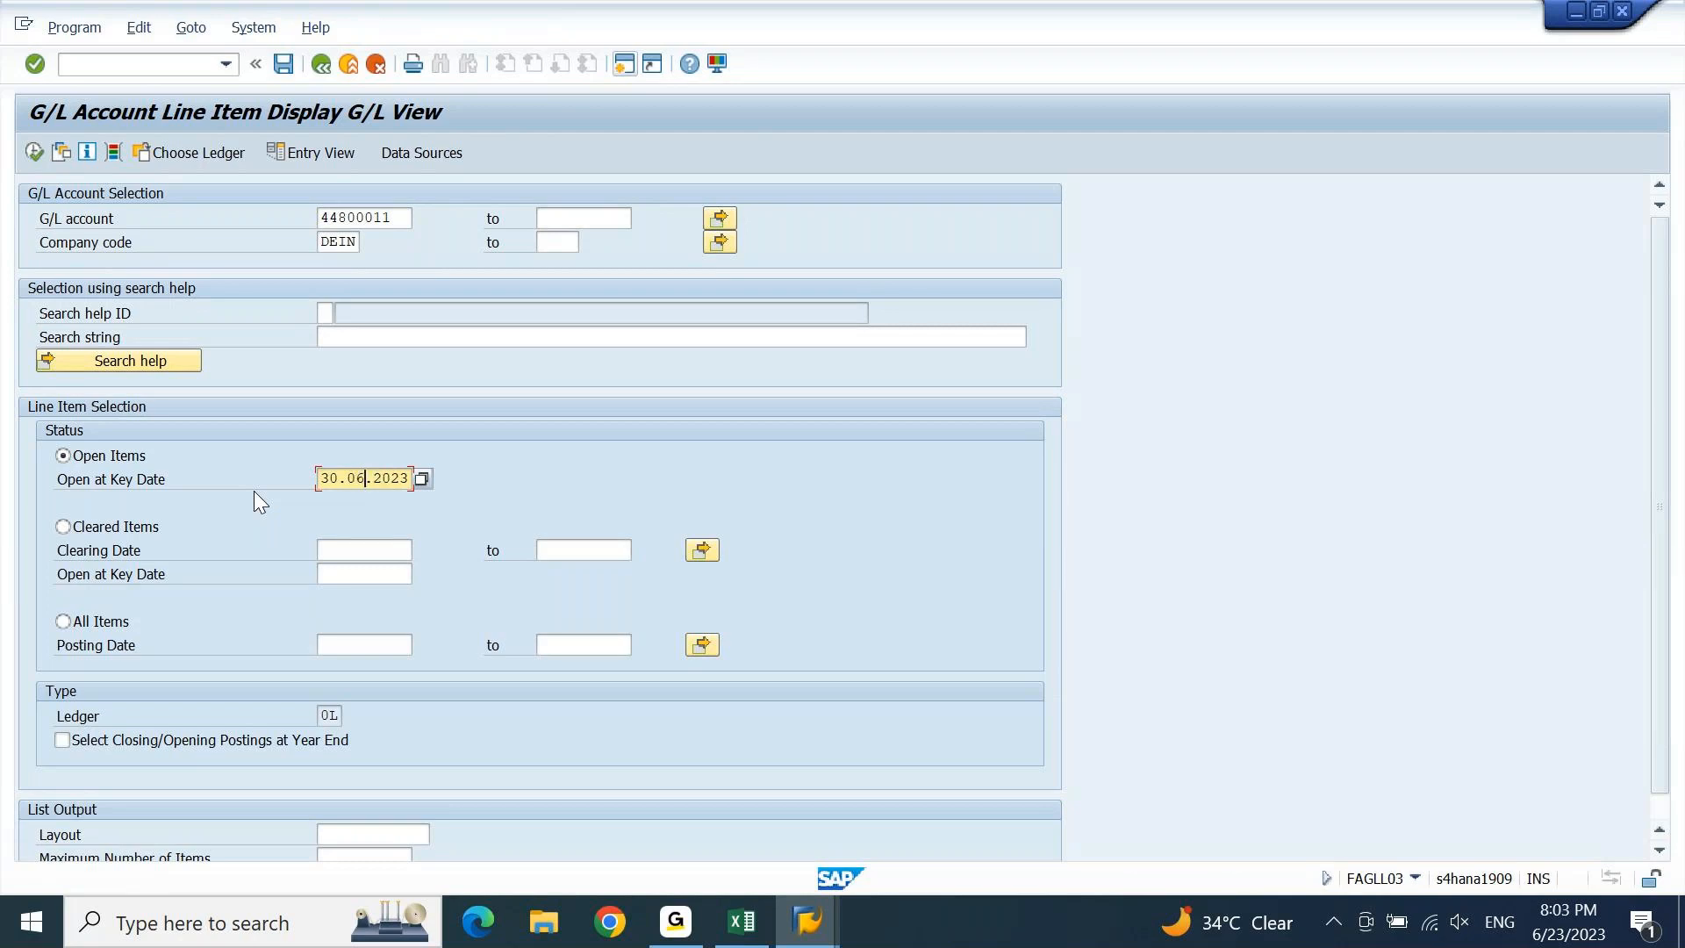
key("Return")
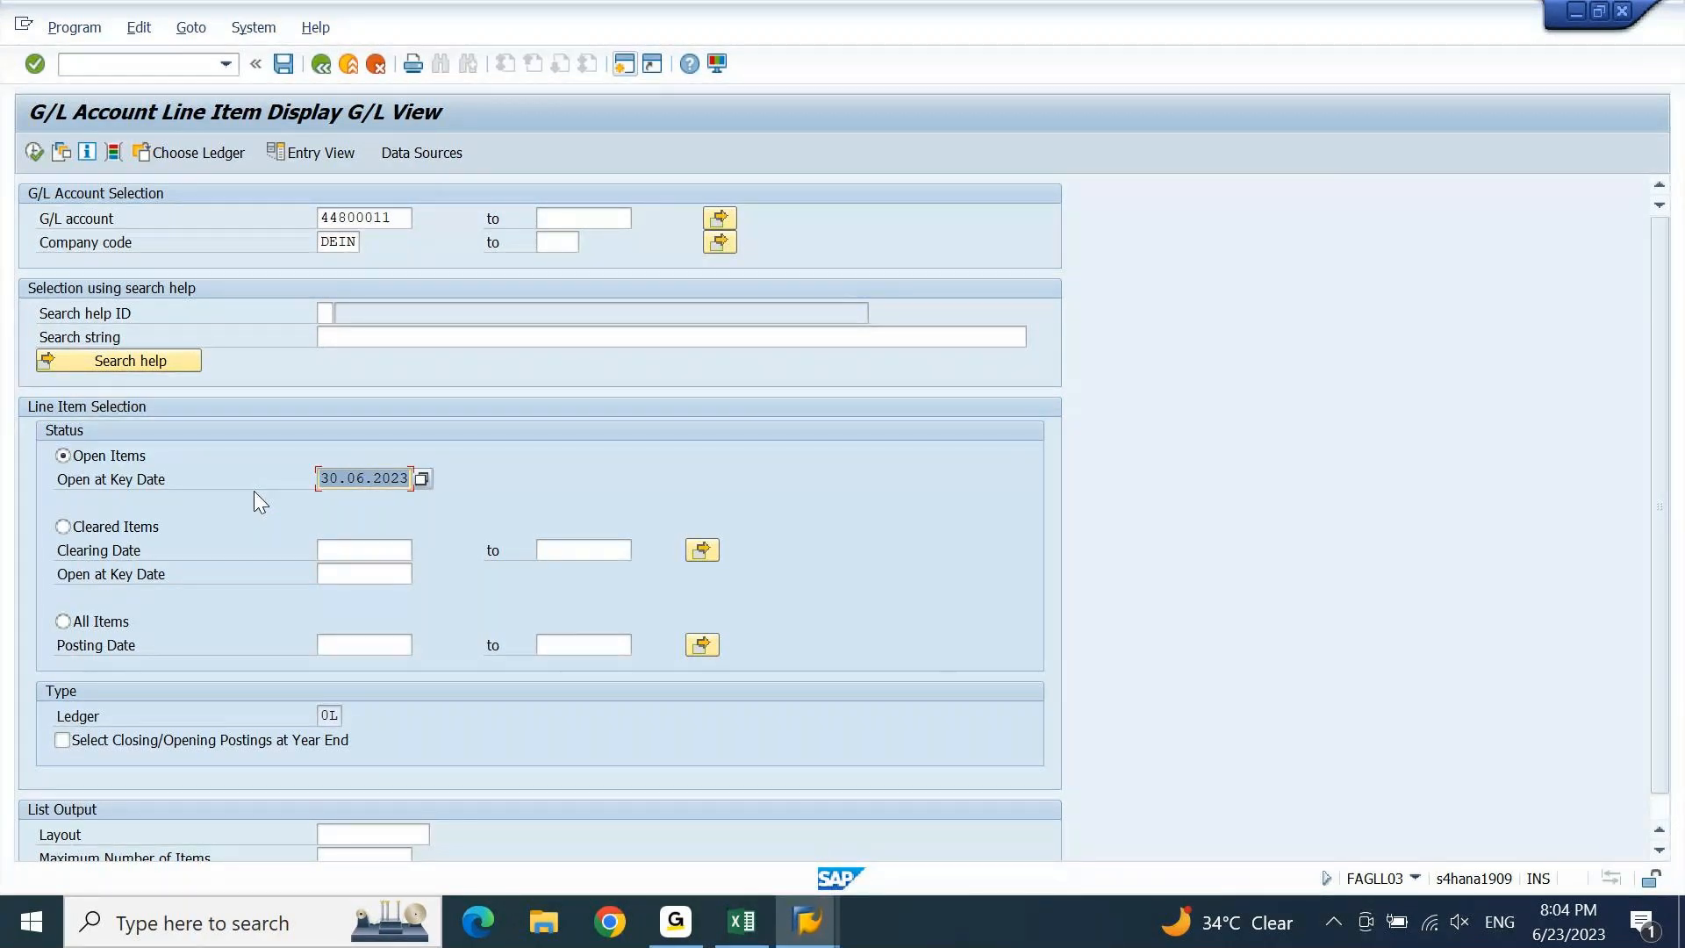
Rerun the 44800011 report at 30.06.2023, compare it in a resized side window, then close it.
key("F8")
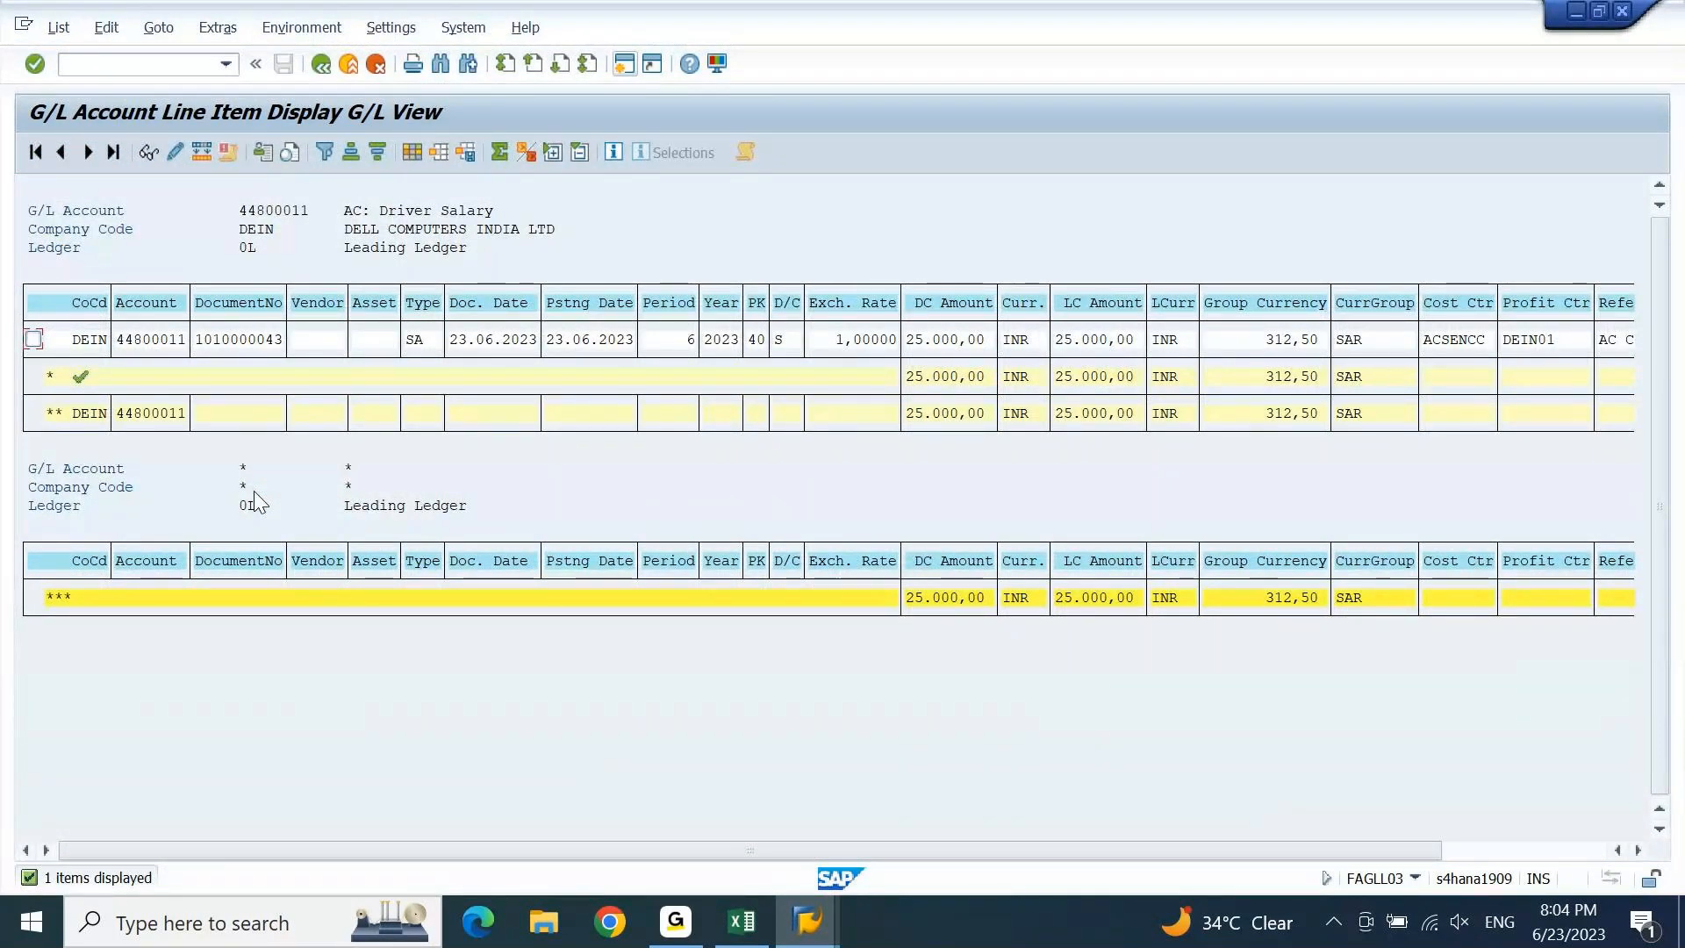
left_click(1616, 16)
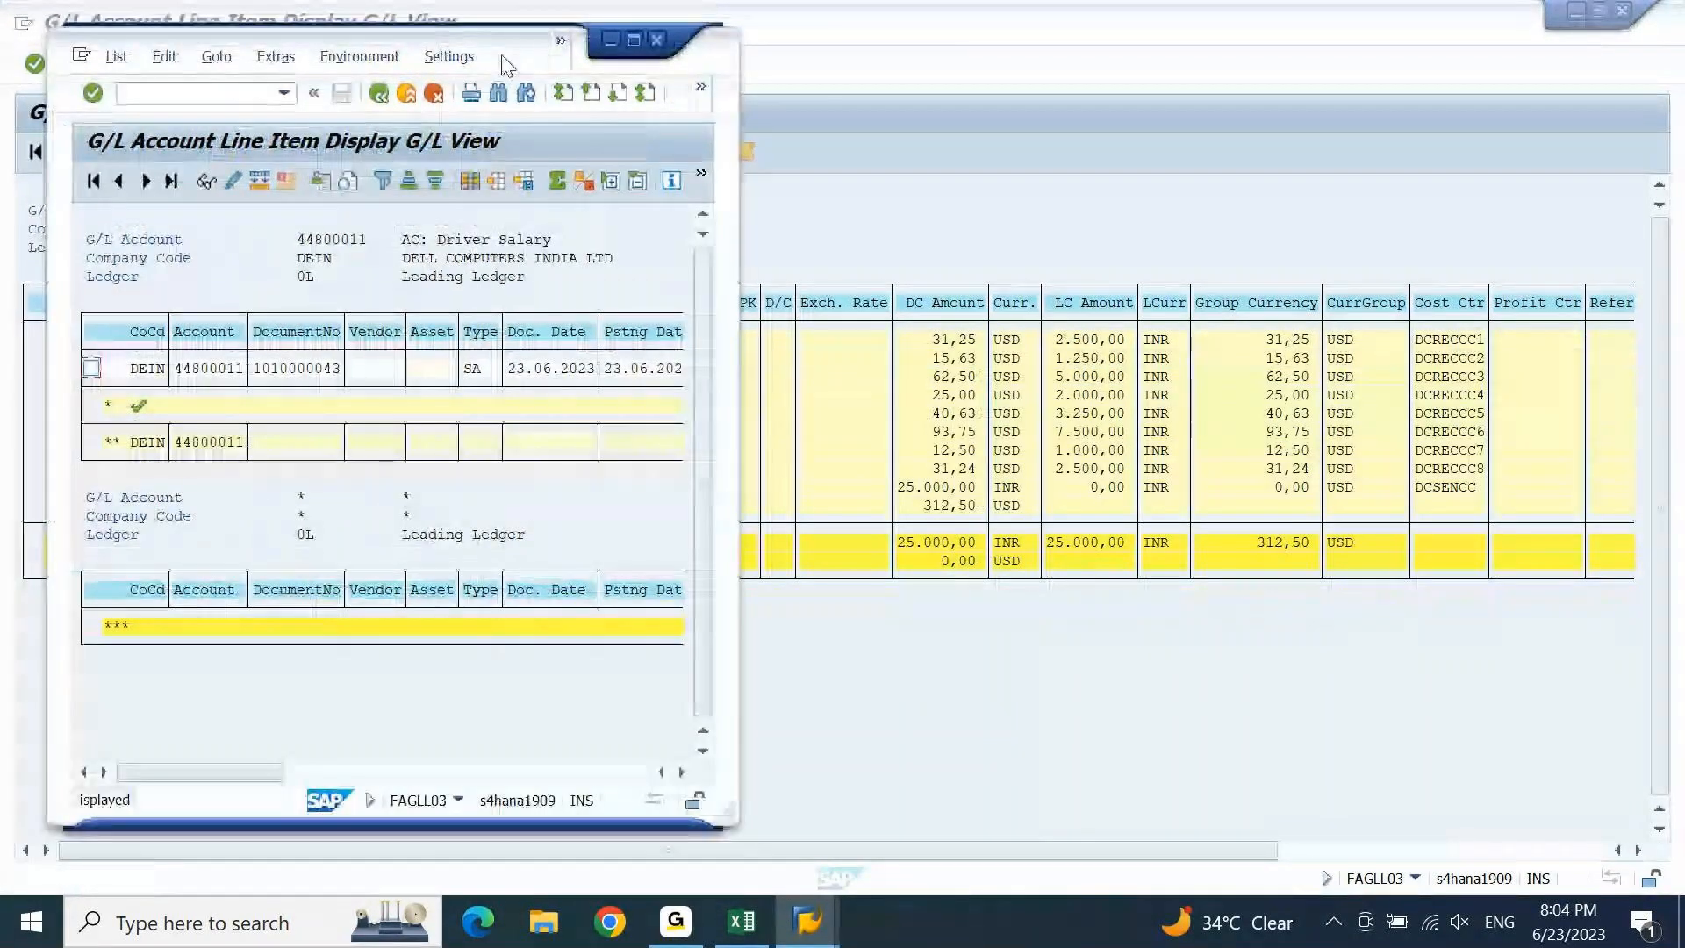
left_click_drag(516, 66, 645, 92)
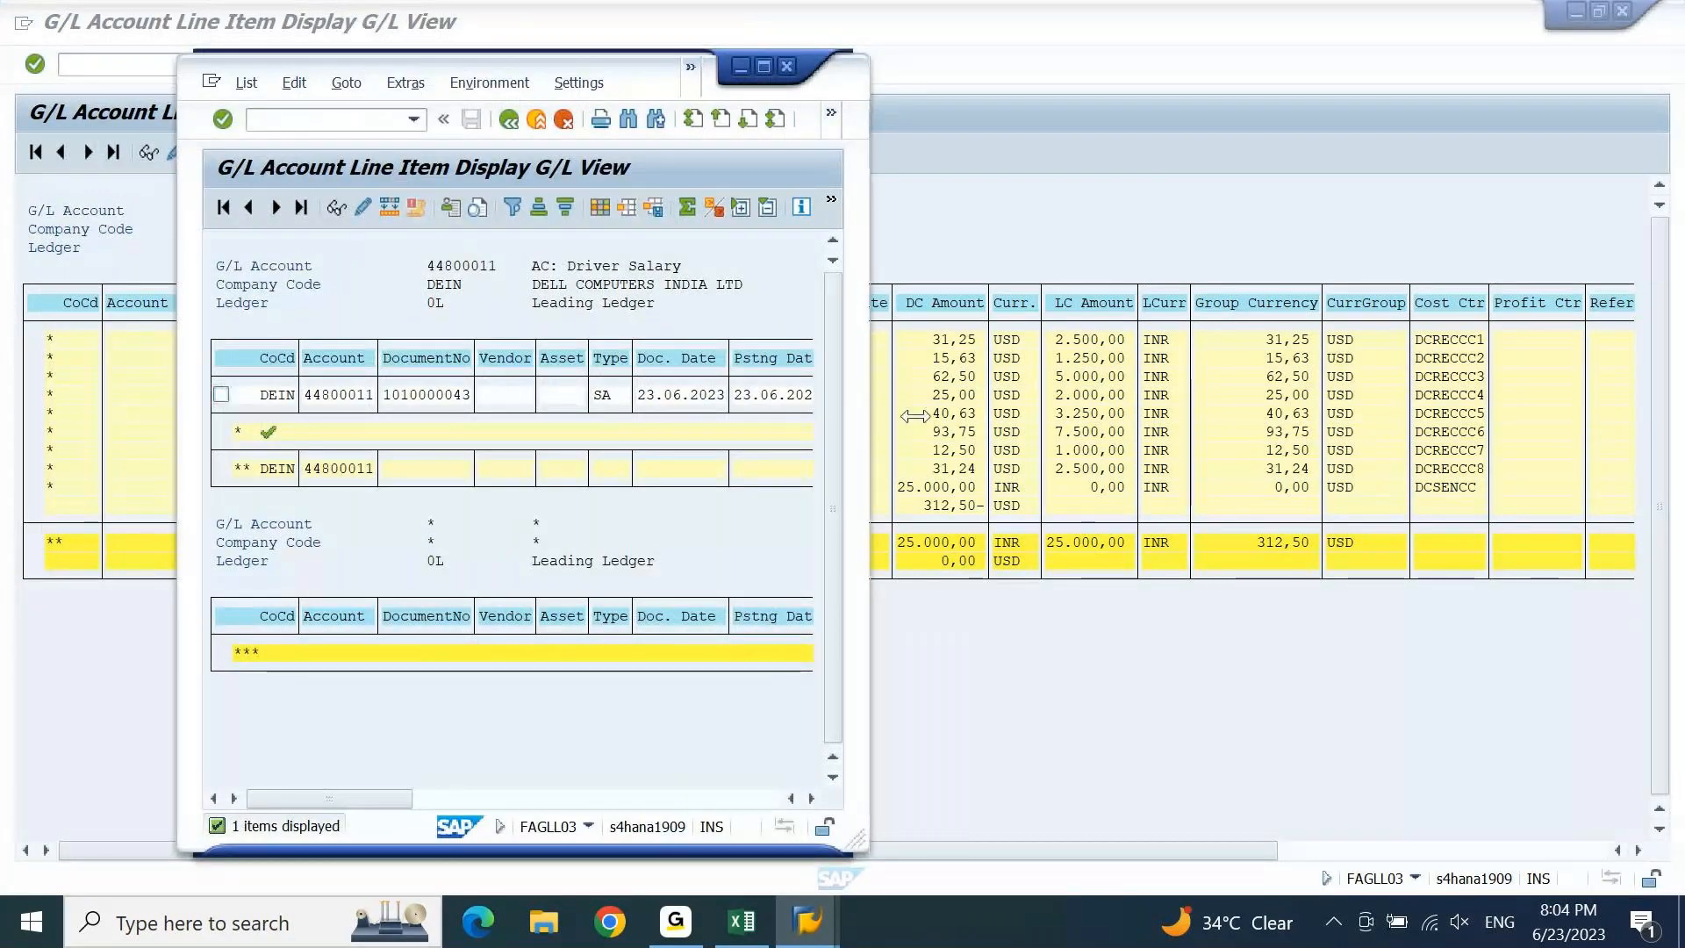
left_click_drag(915, 416, 917, 416)
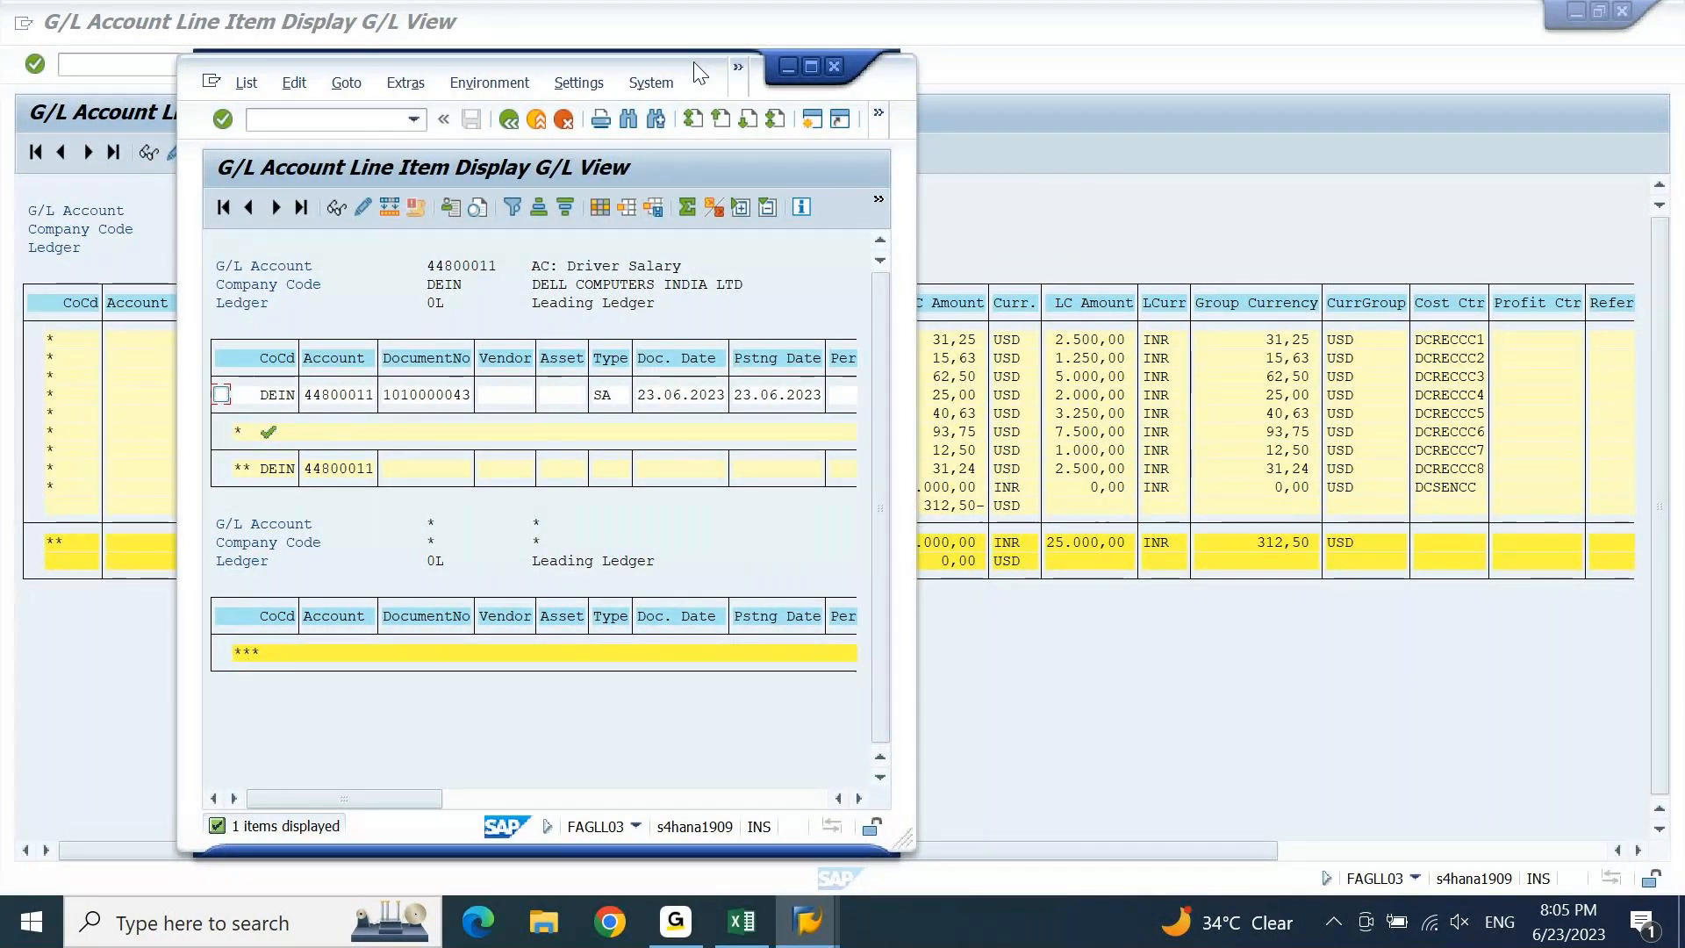
key("alt+Tab")
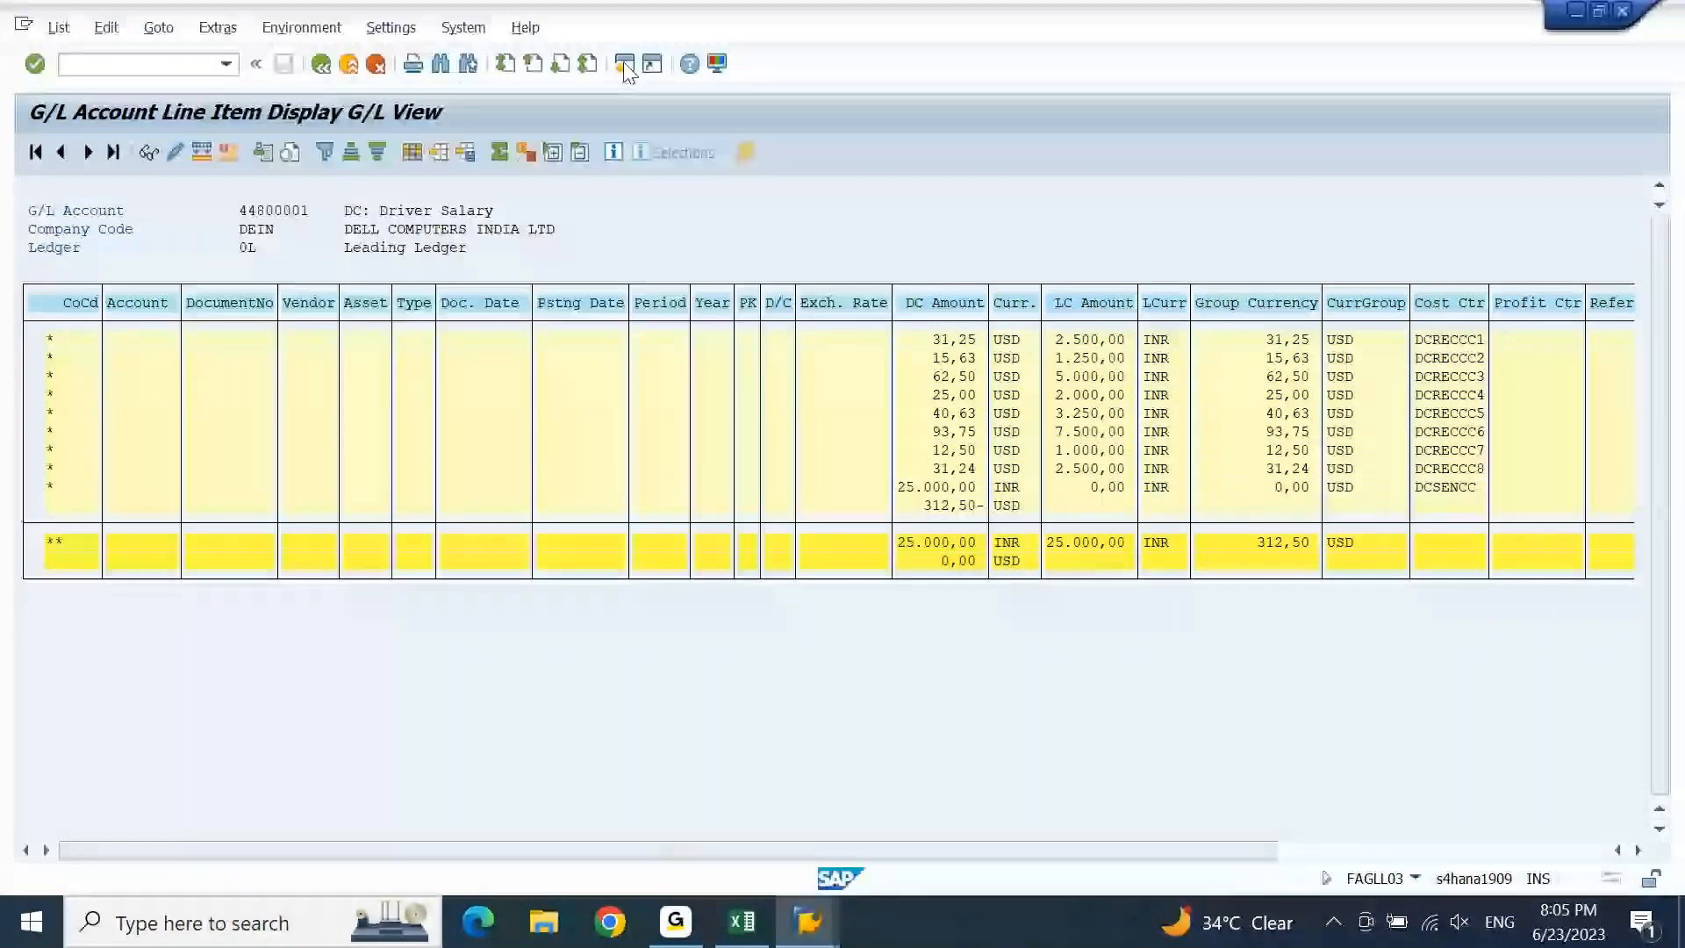
Create a new SAP GUI session alongside the account 44800001 subtotal report.
left_click(624, 65)
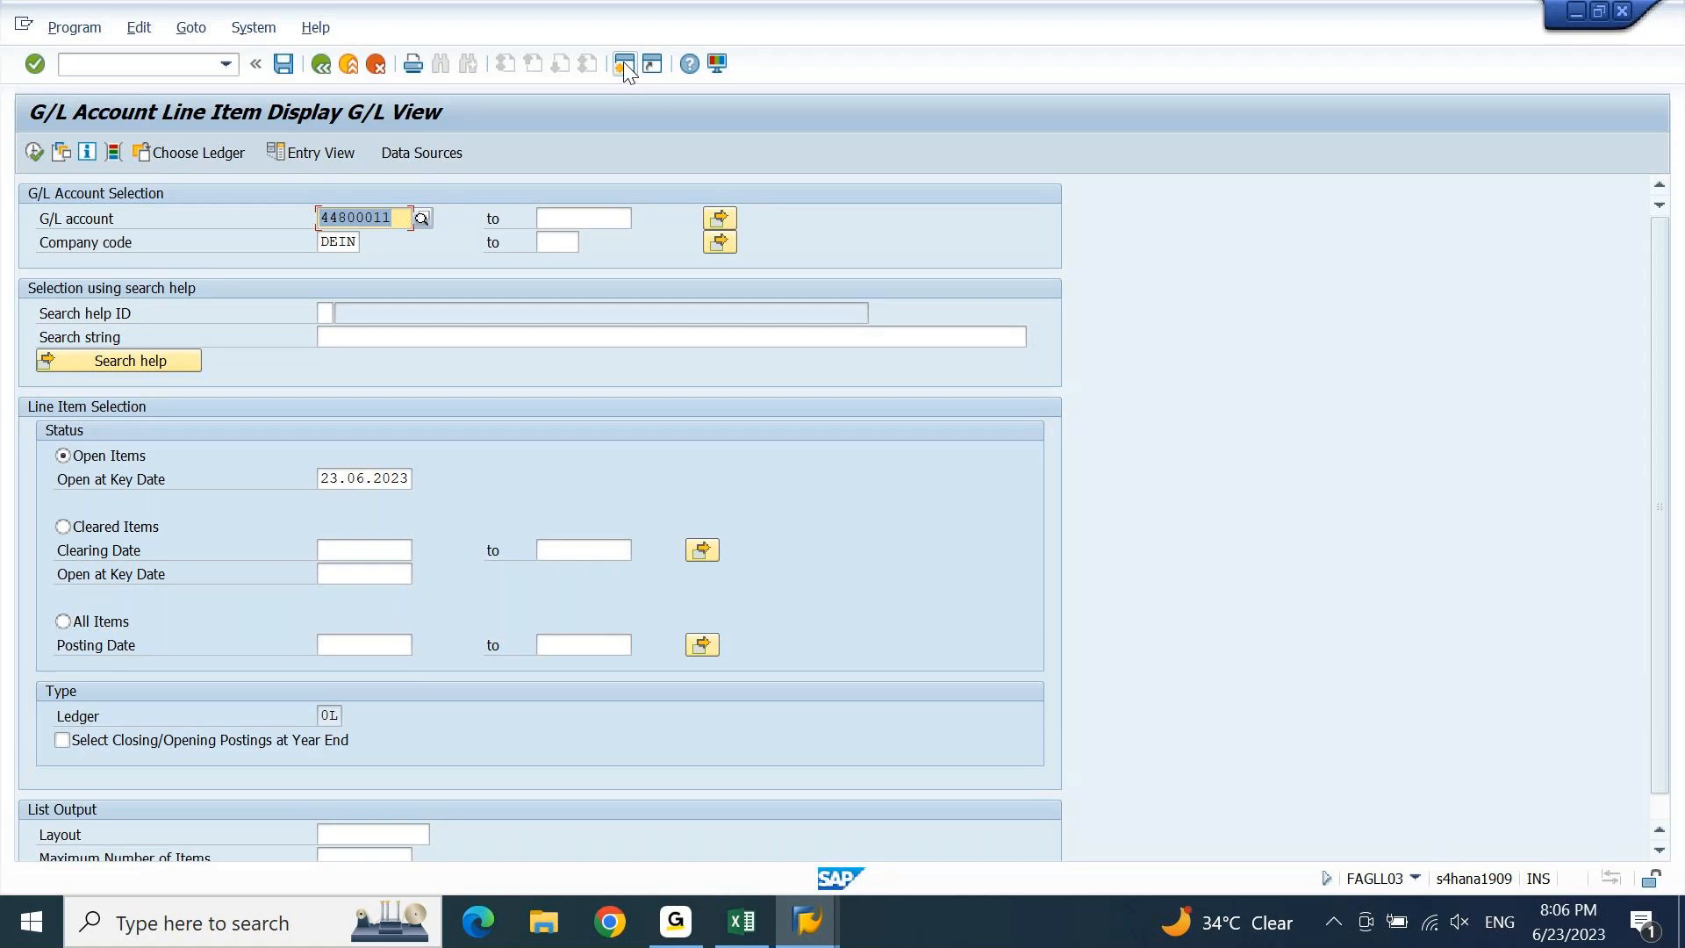
Replace the G/L account with 51000000 (ASSESSMENT COST), chosen from the F4 search help.
key("Delete")
type("51")
key("F4")
key("Down")
key("Return")
Change the open-items key date to 30.06.2023 and confirm.
double_click(339, 477)
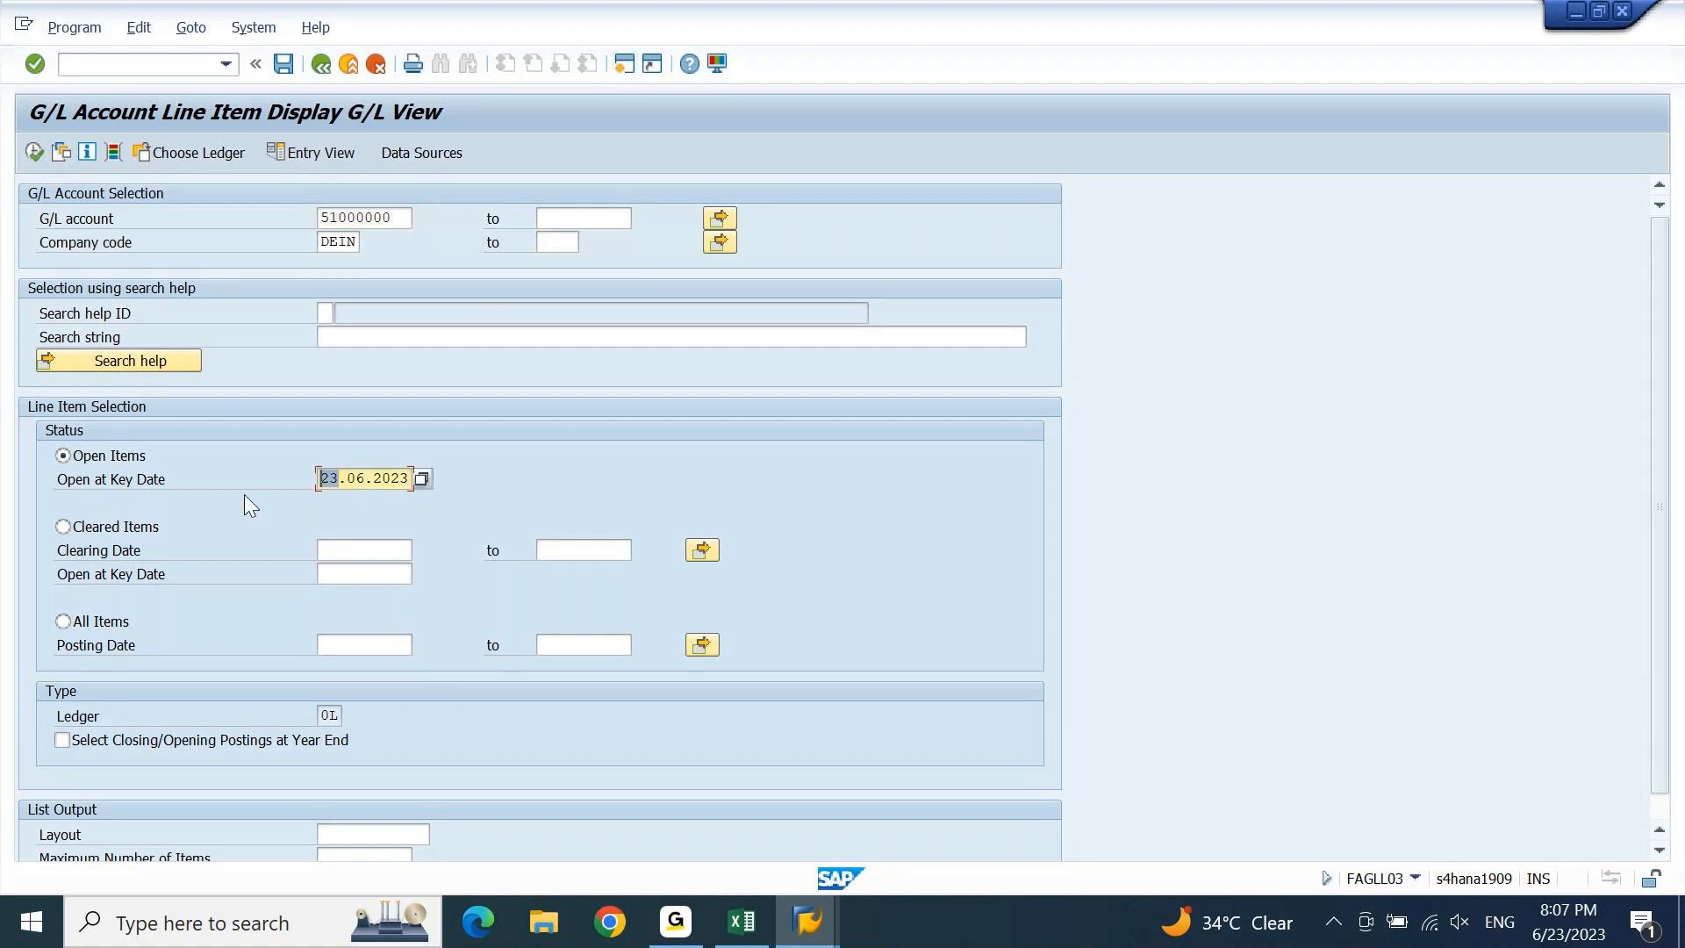
key("BackSpace")
type("30")
key("Return")
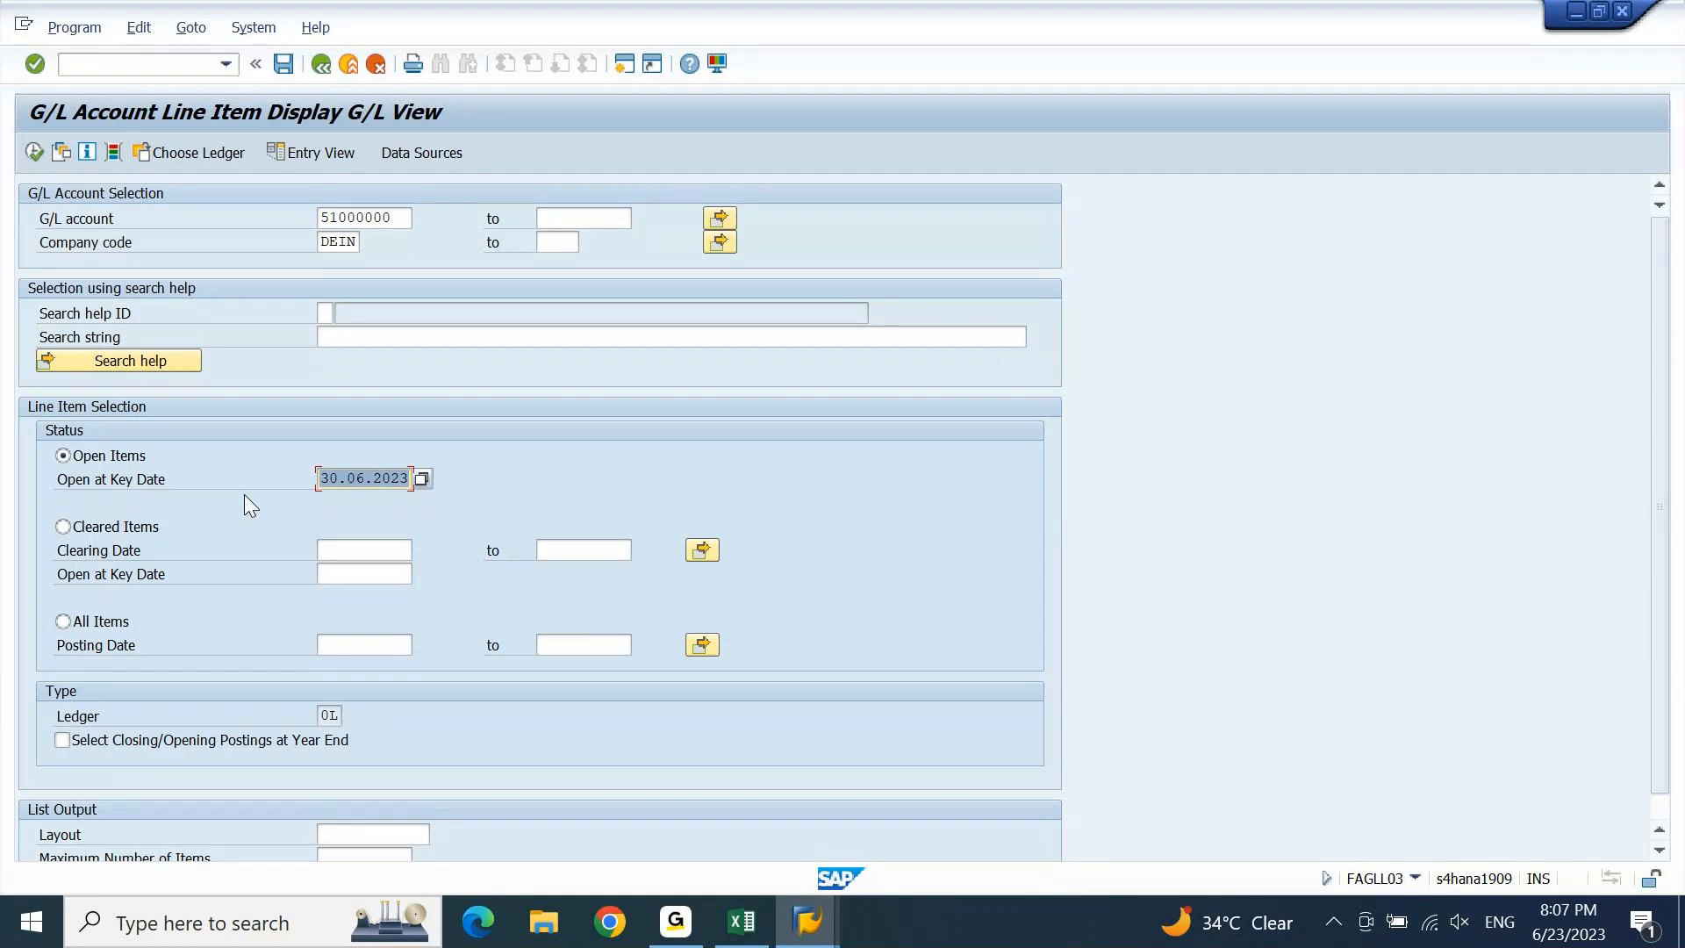
Execute the report to list the 16 line items for account 51000000.
key("F8")
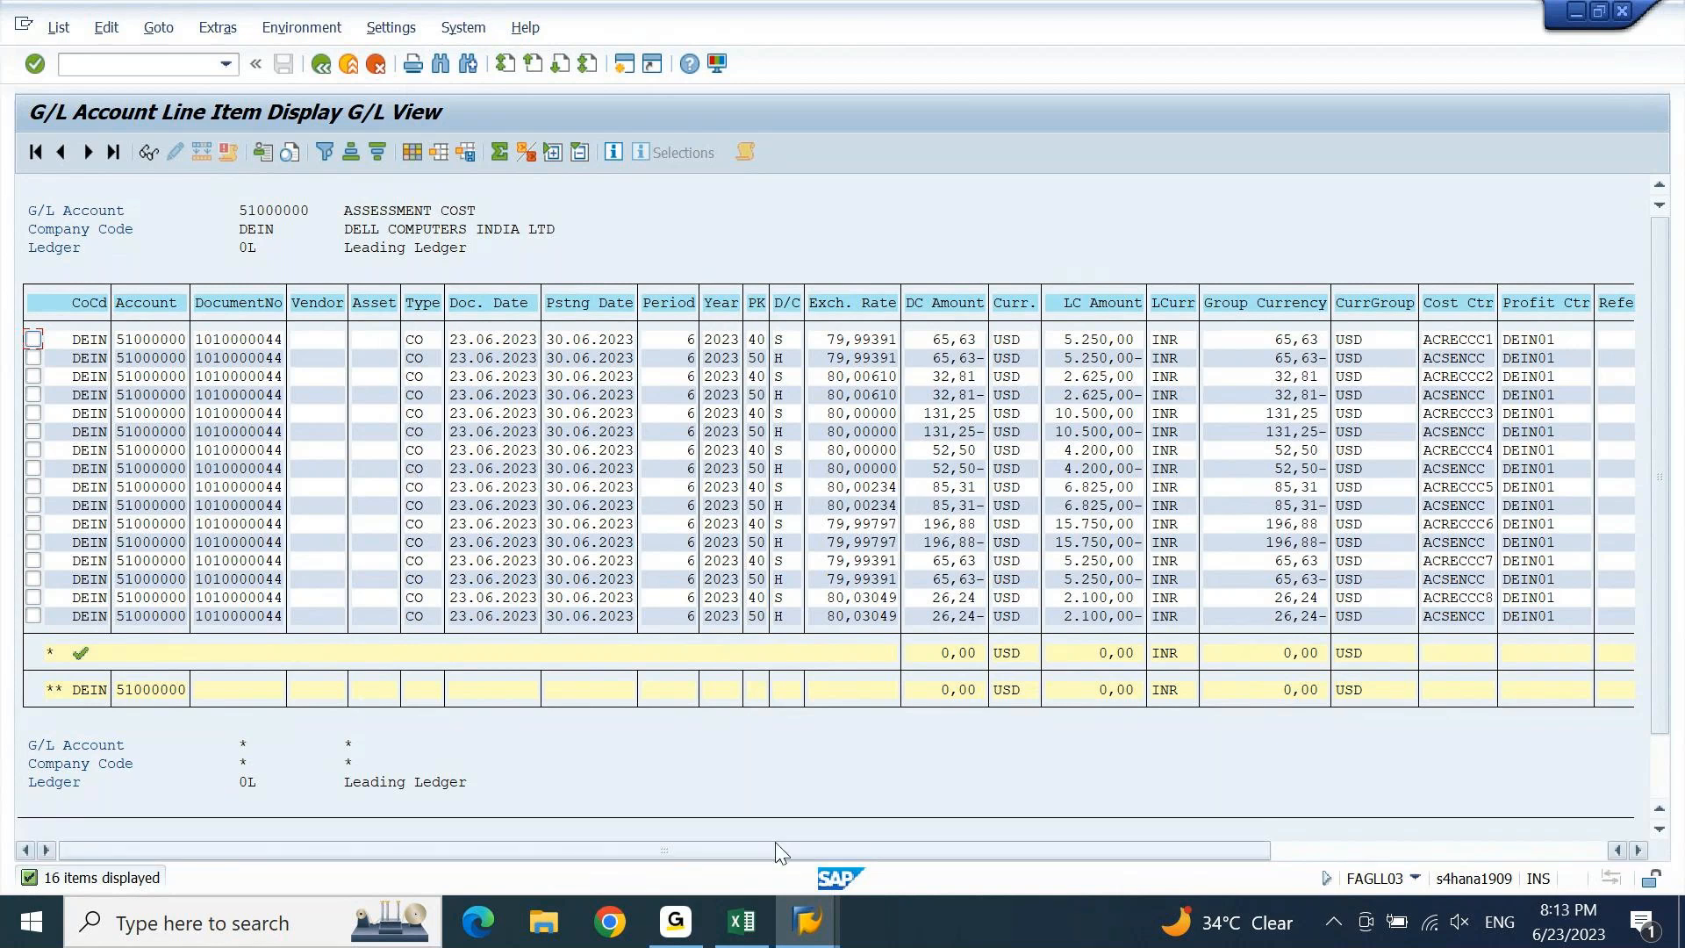
Switch to the G/L line item window showing the Driver Salary account.
left_click(812, 944)
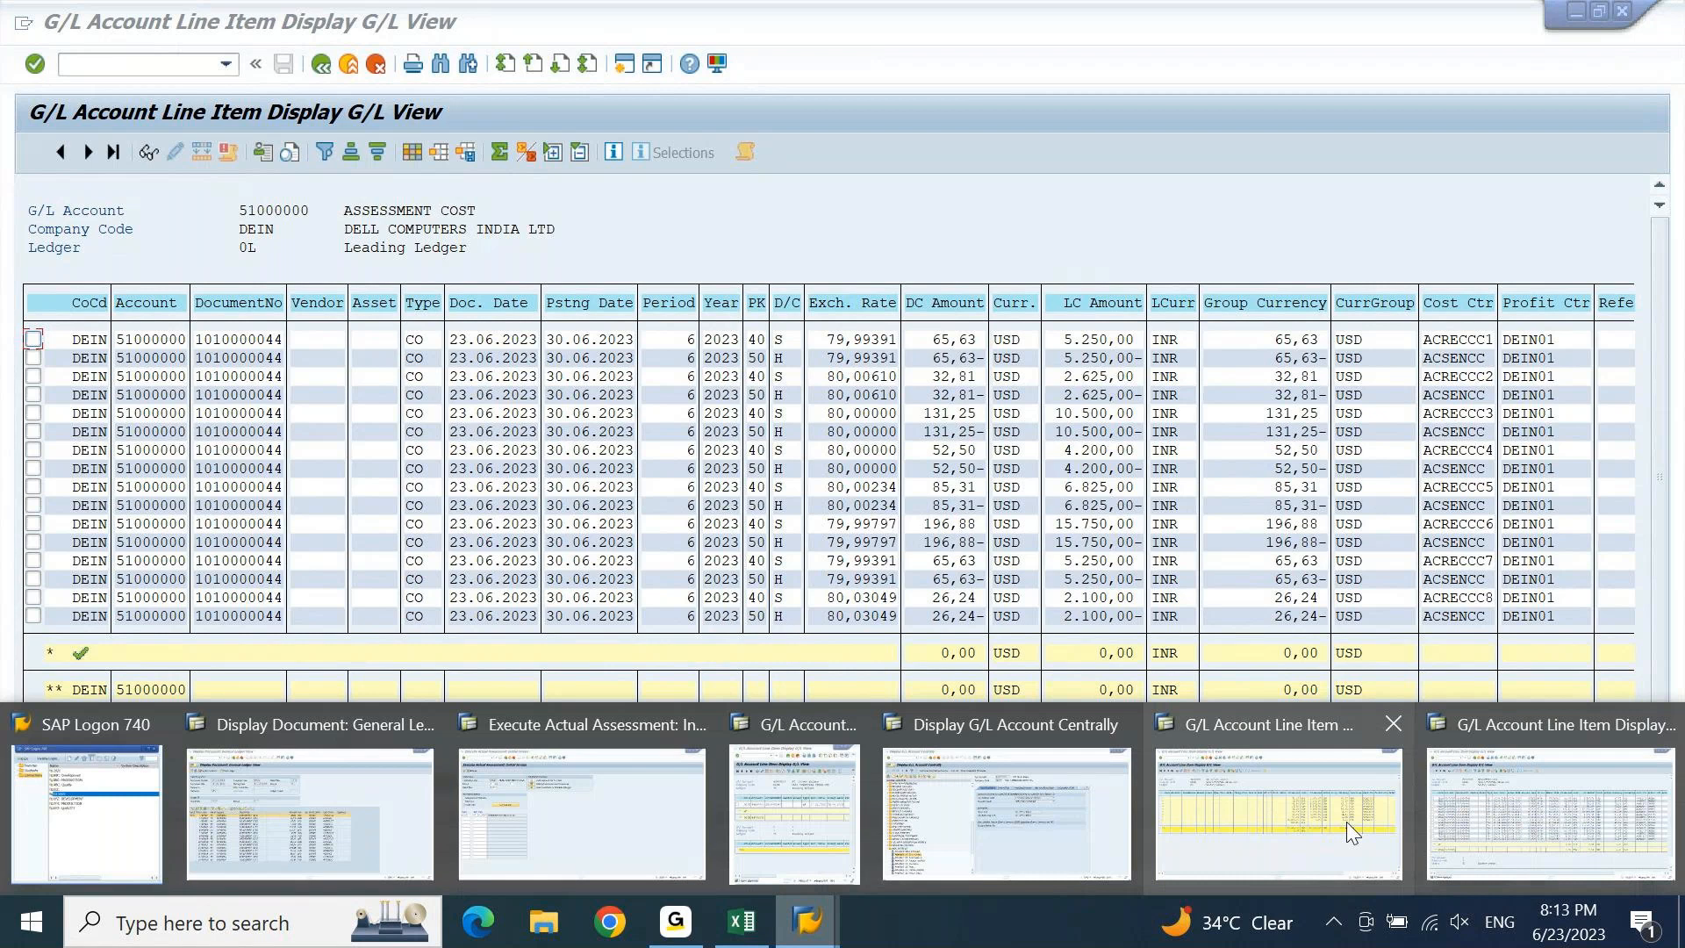
left_click(1346, 821)
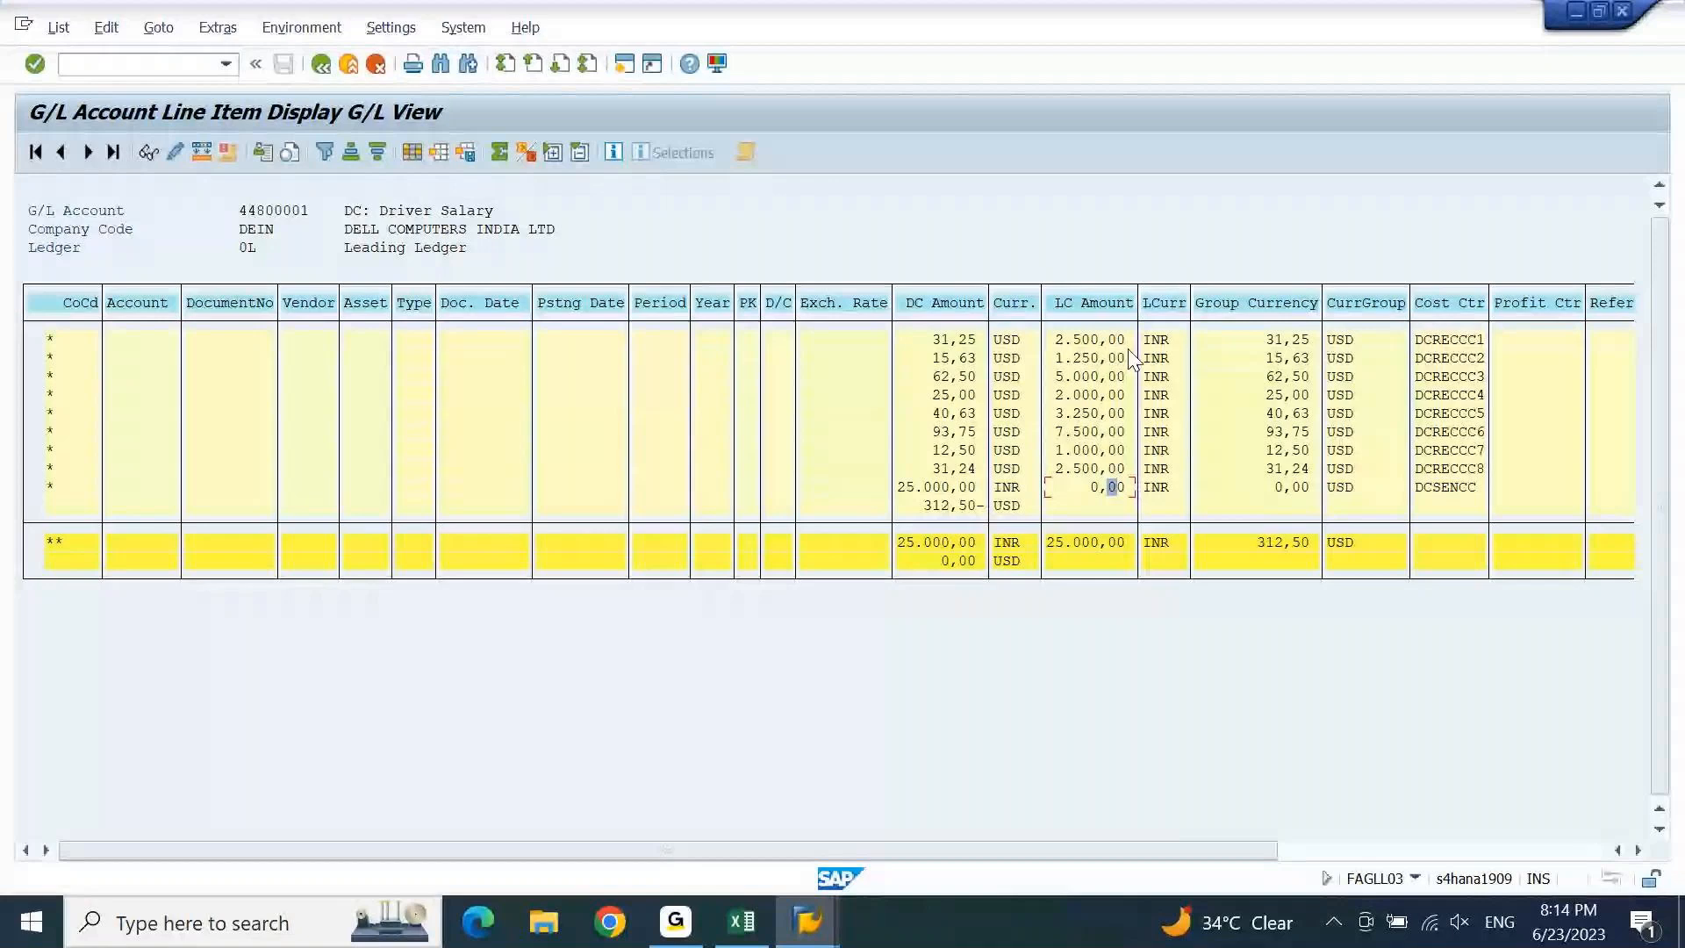
Bring the account 44800011 line item window to the front and maximize it.
left_click(808, 919)
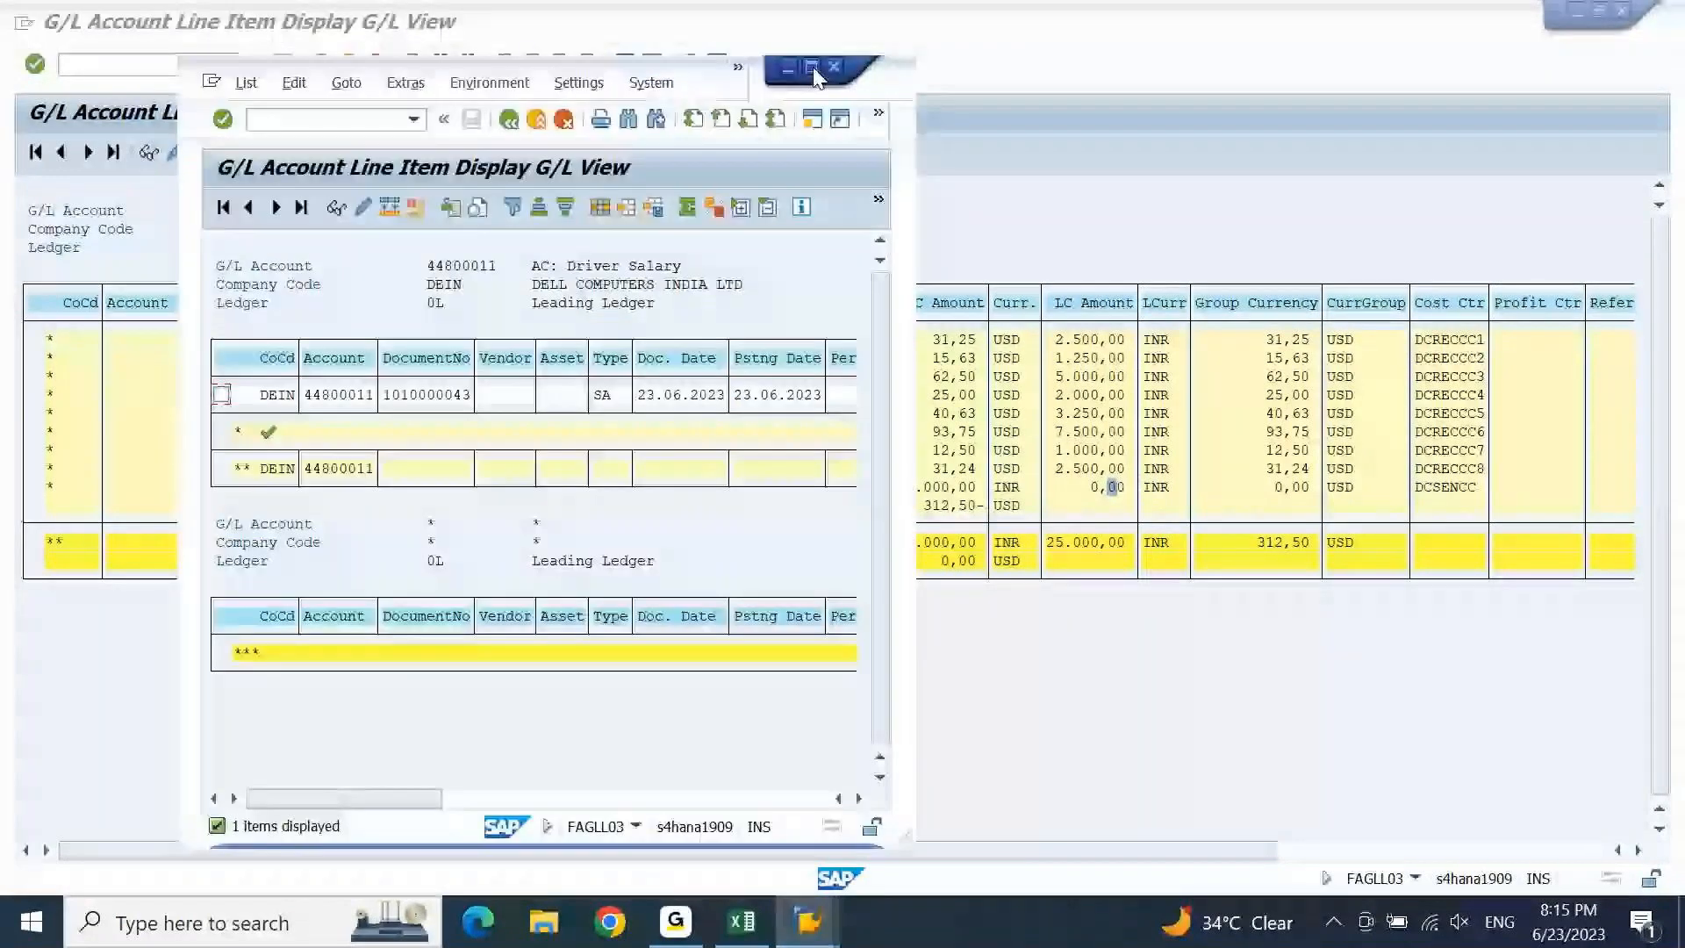
left_click(812, 68)
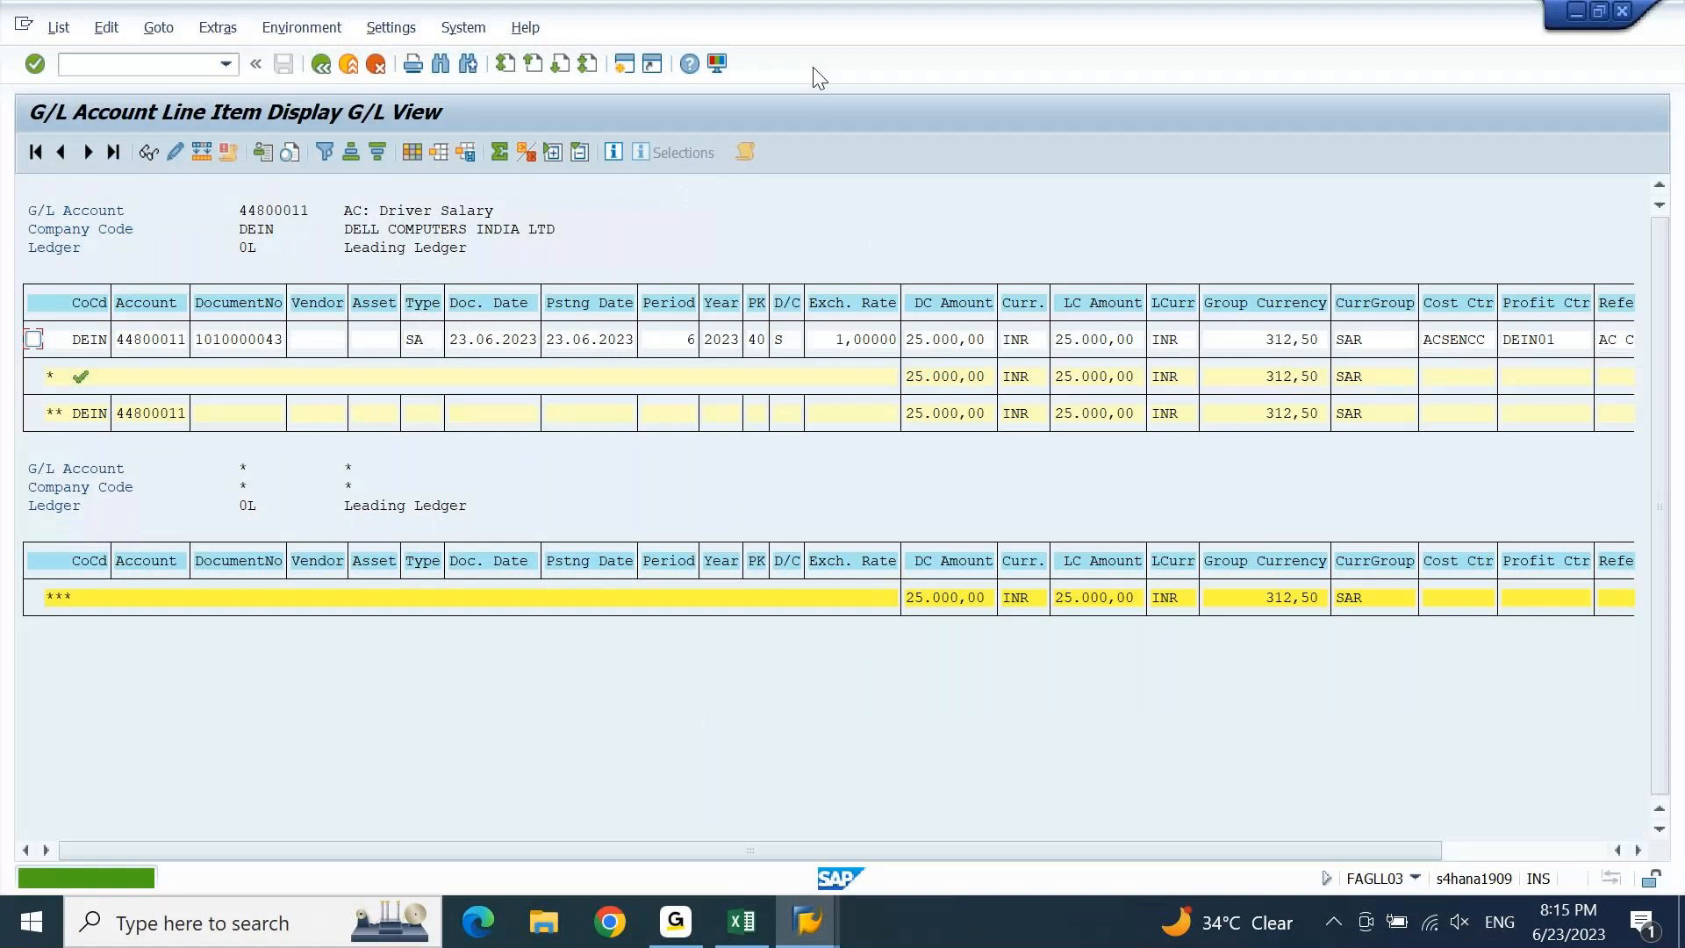
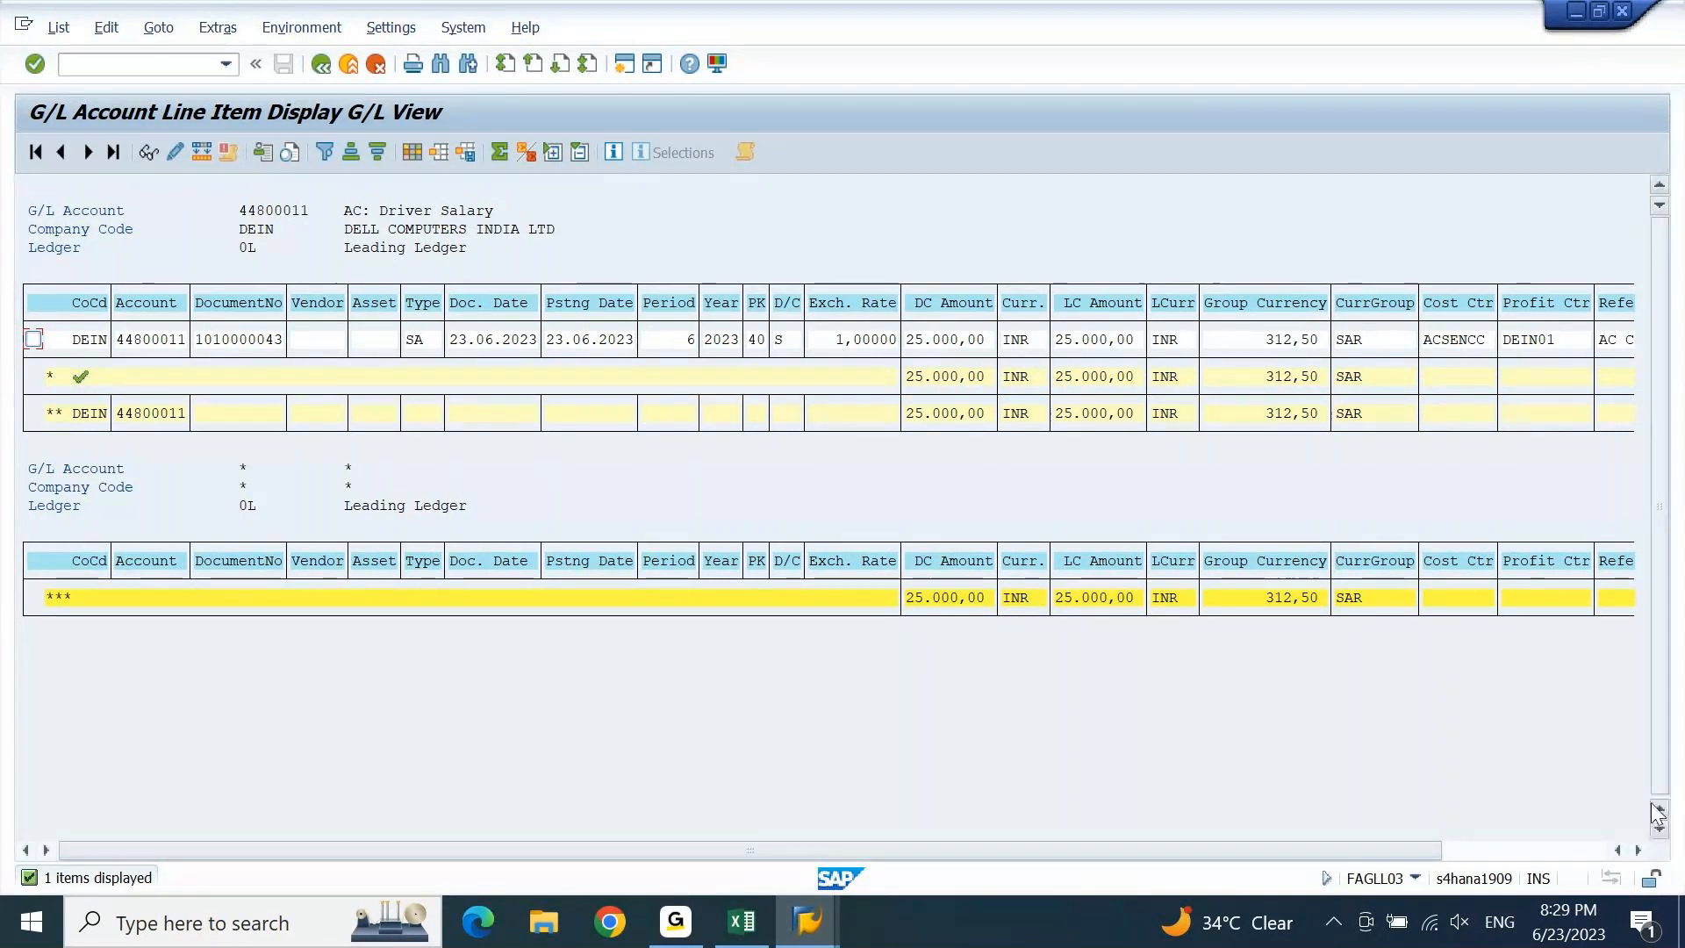
Switch from the FAGLL03 Driver Salary line items to the FICO 7.30 AM IST Excel workbook.
left_click(755, 935)
Move up the 9PM sheet to the 6/22/2023 notes showing 52500 split across eight departments.
key("Left")
key("Left")
key("Left")
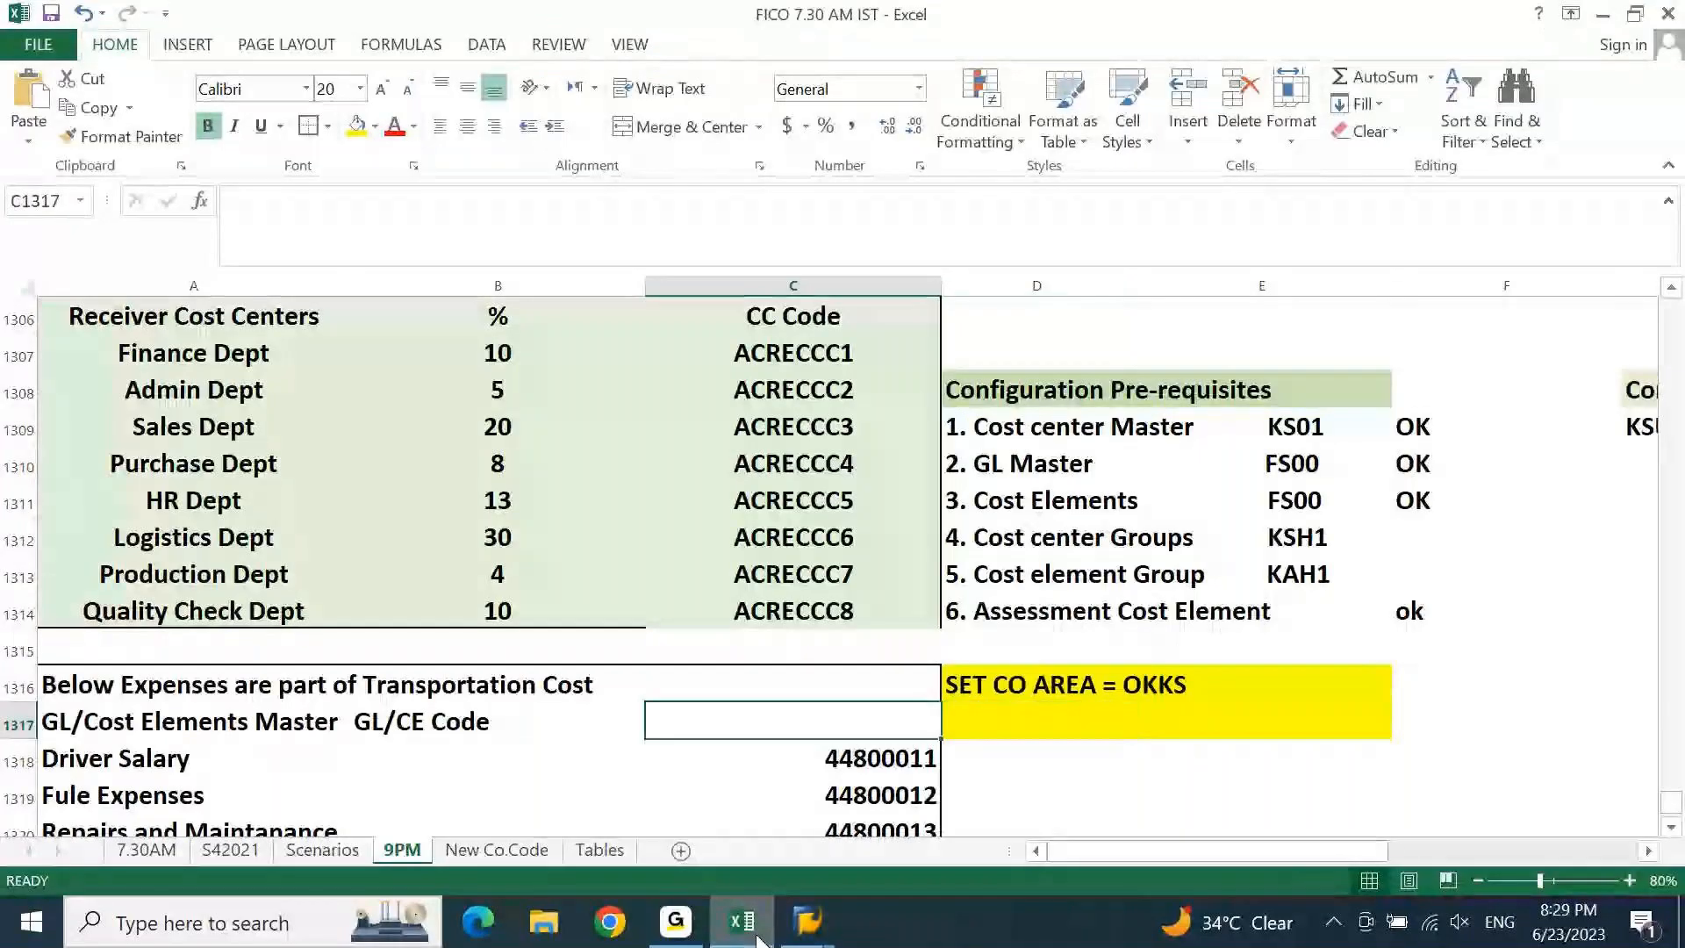
key("Page_Up")
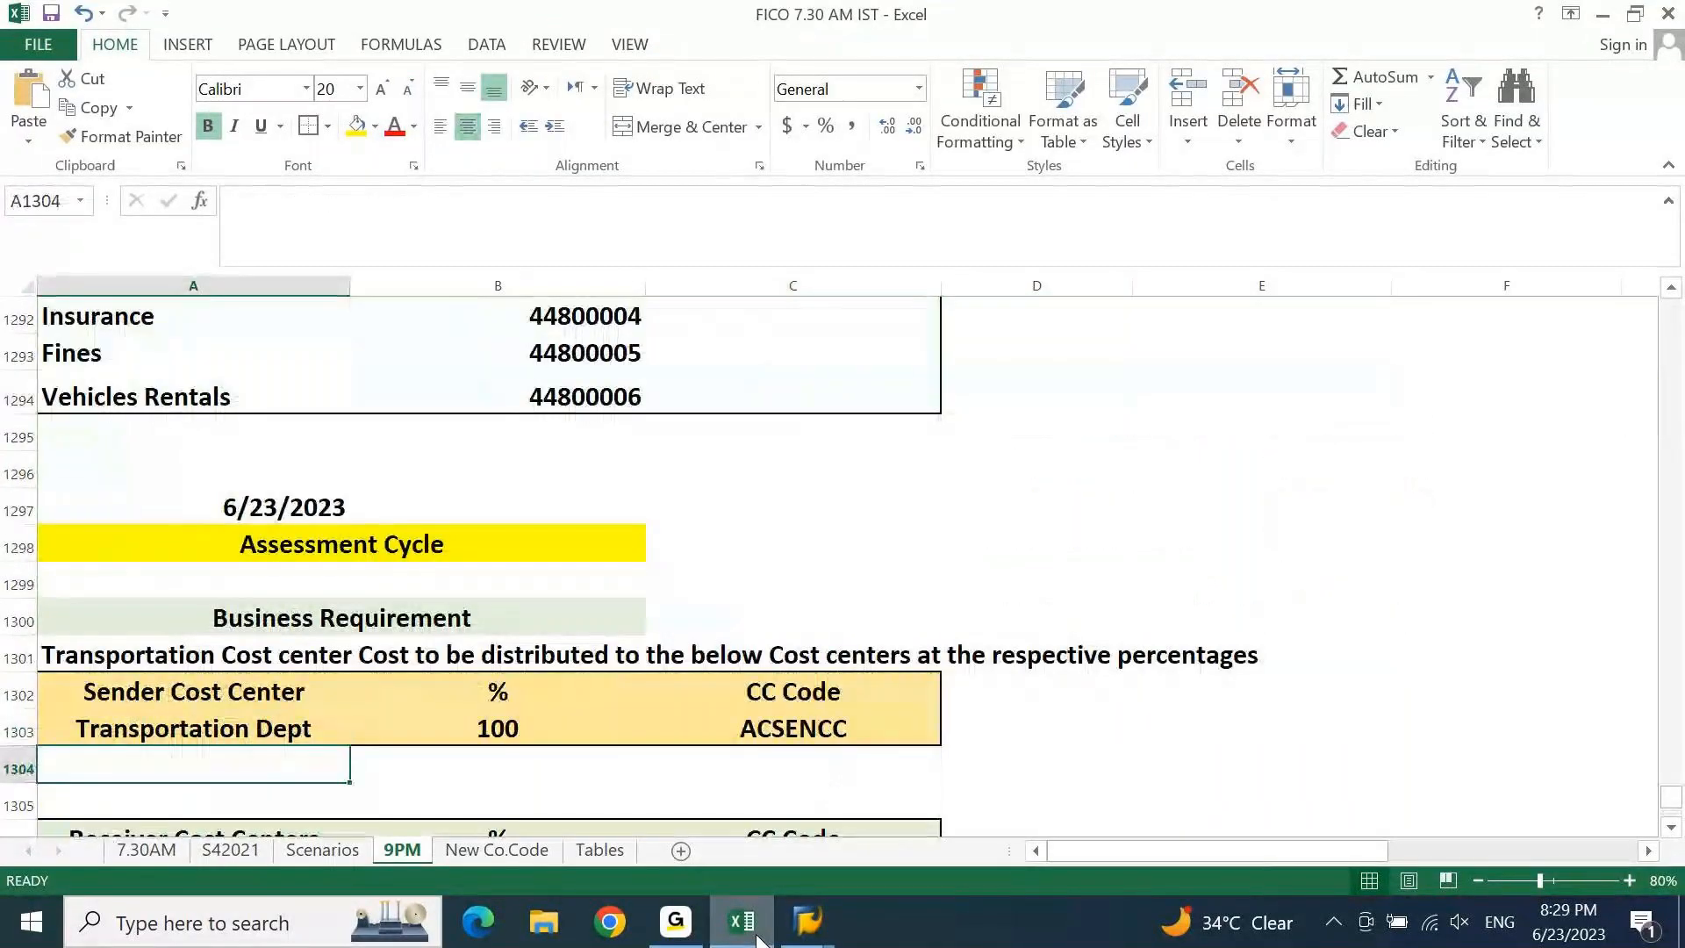
key("Down")
key("Down")
key("Down")
key("Down")
key("Down")
key("Down")
key("Down")
key("Down")
key("Down")
key("Down")
key("Down")
key("Page_Up")
key("Page_Up")
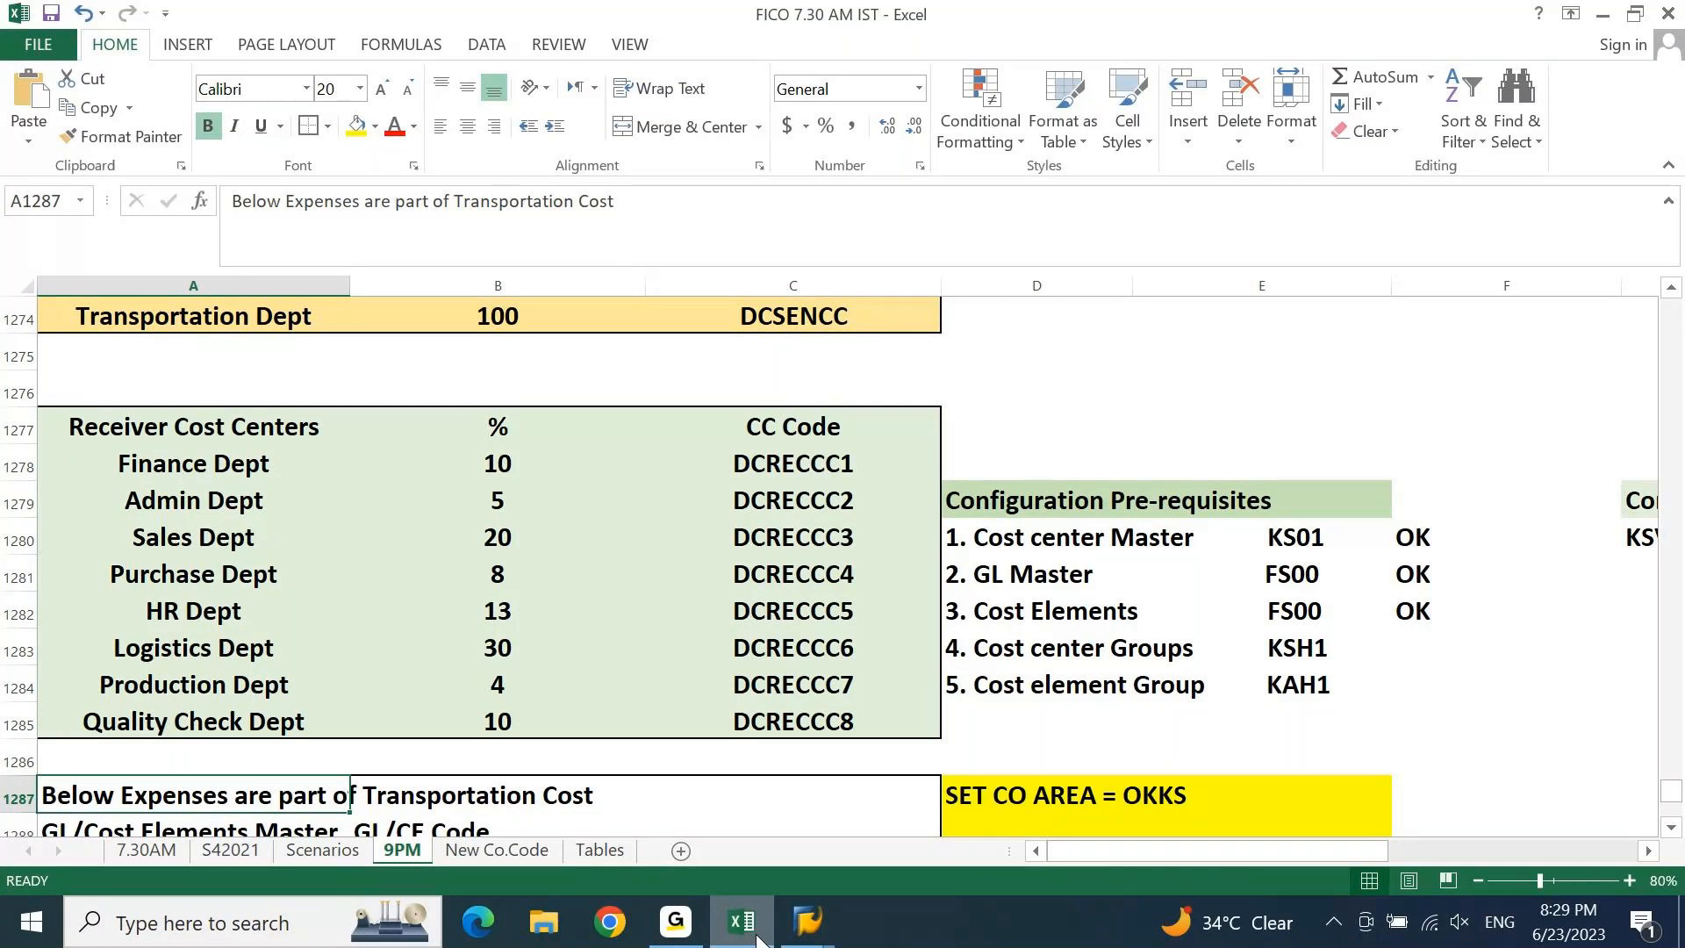
key("Up")
key("Up")
key("Up")
key("Up")
key("Up")
key("Up")
key("Up")
key("Up")
key("Up")
key("Up")
key("Up")
key("Up")
key("Up")
key("Up")
key("Up")
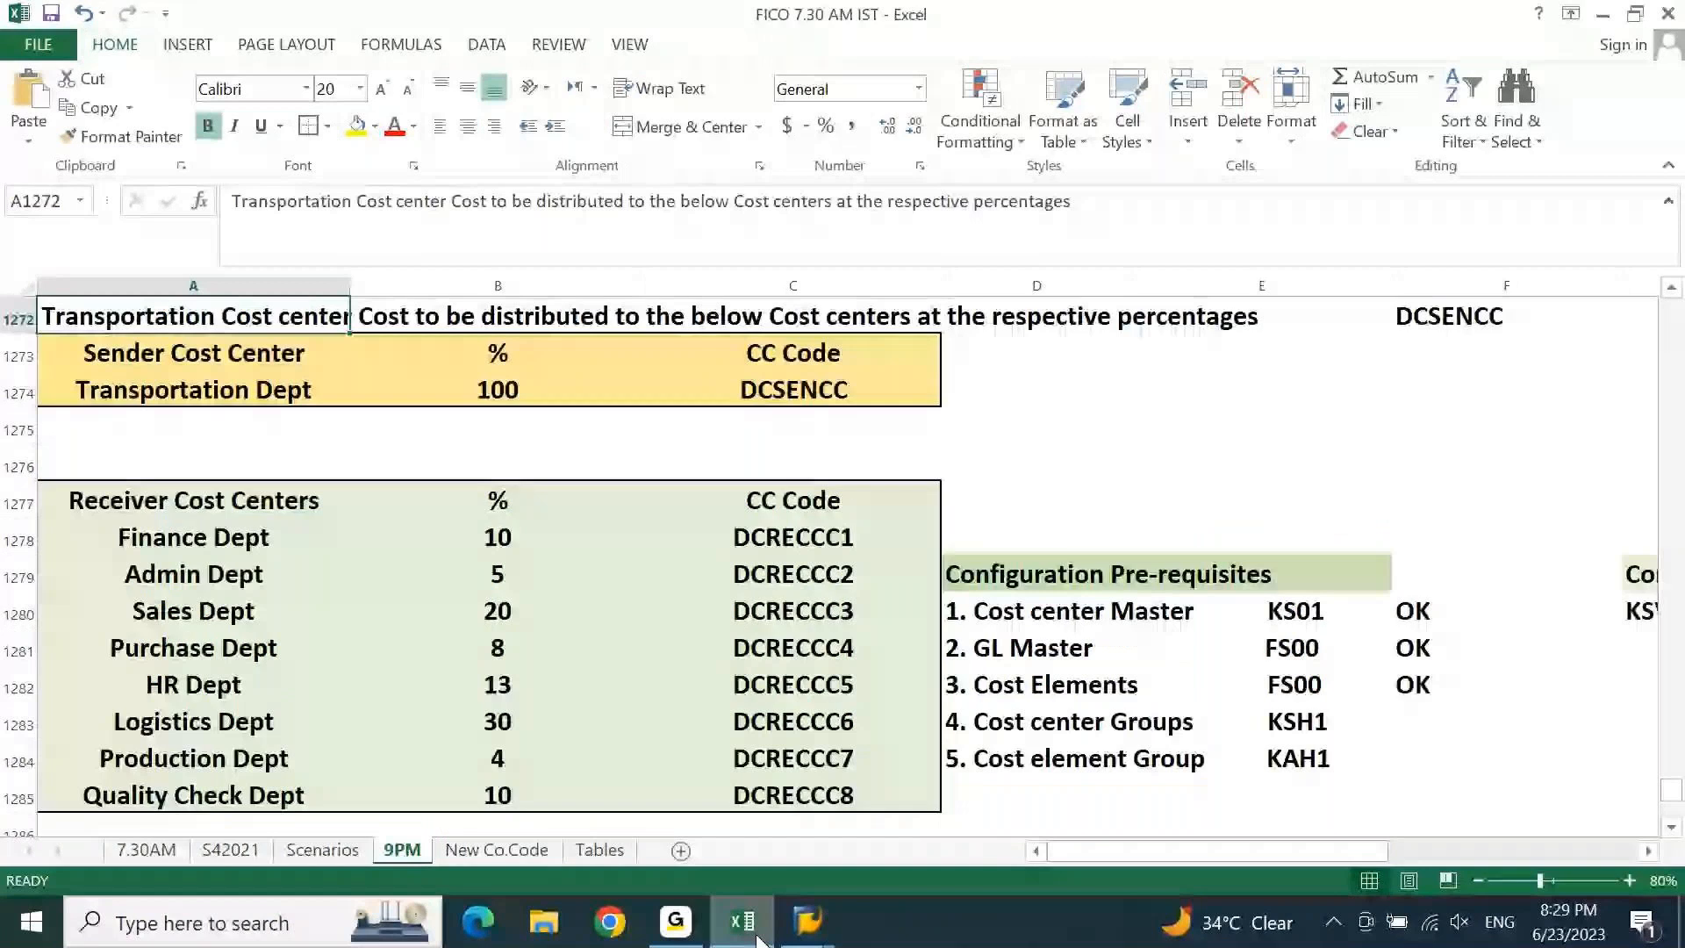
key("Up")
key("Up")
key("Up")
key("Up")
key("Up")
key("Up")
key("Up")
key("Up")
key("Up")
key("Up")
key("Up")
key("Up")
key("Up")
key("Up")
key("Right")
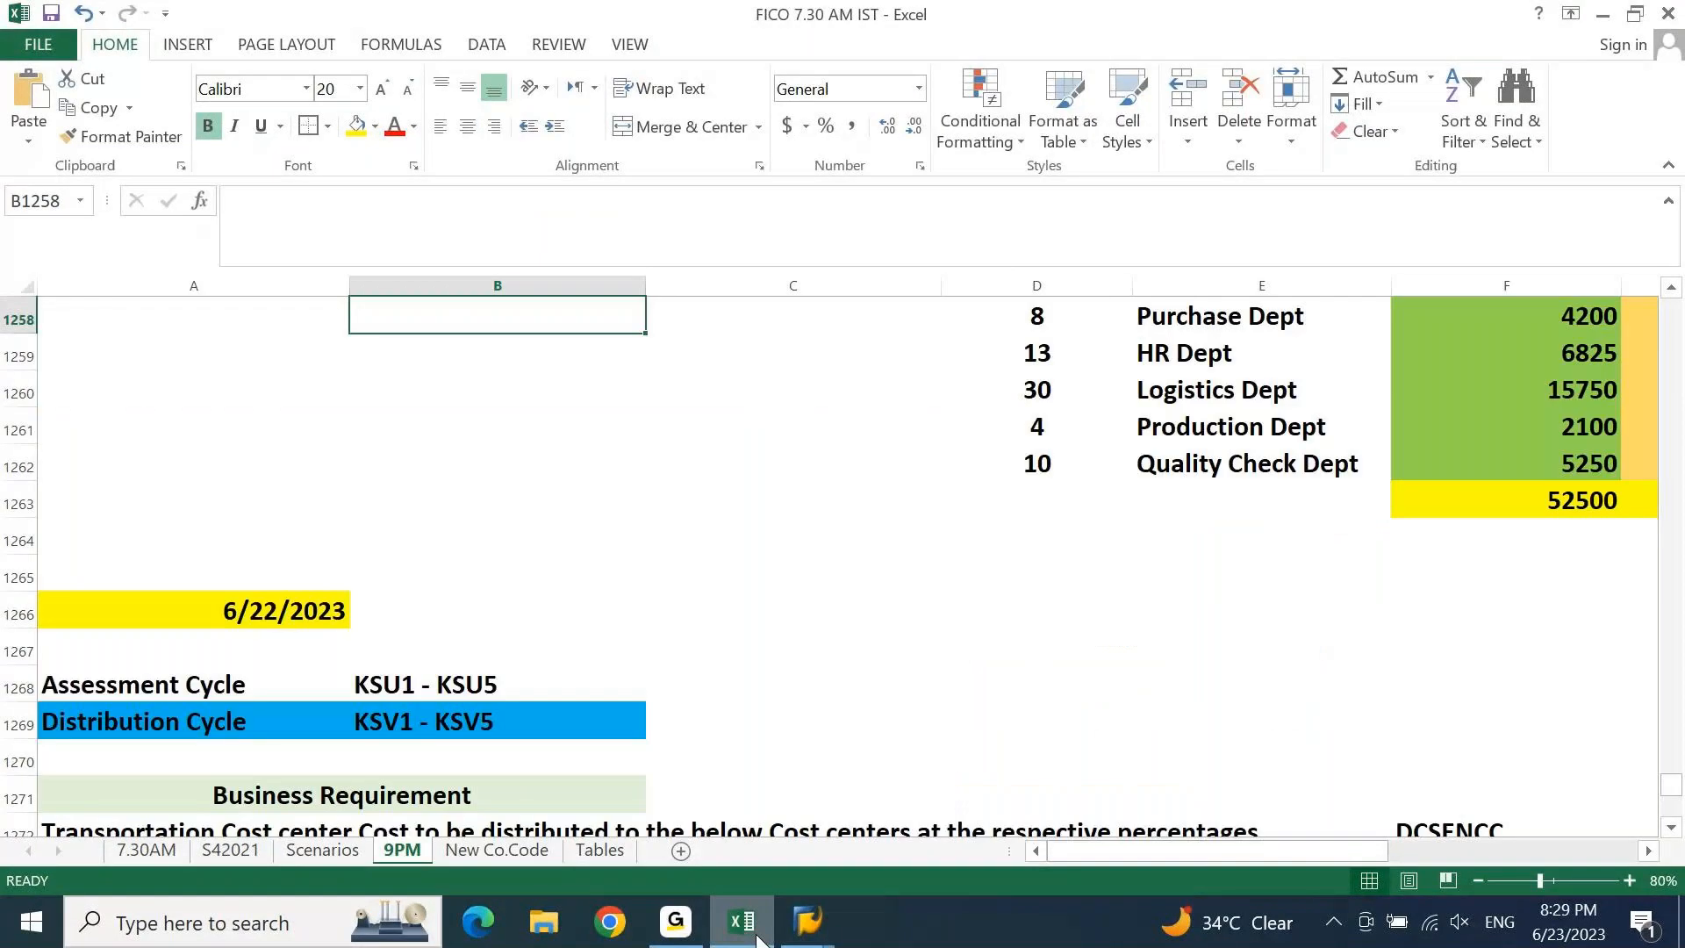
key("Up")
key("Up")
key("Up")
key("Up")
key("Up")
key("Up")
key("Up")
key("Right")
key("Right")
key("Right")
key("Right")
key("Right")
key("Right")
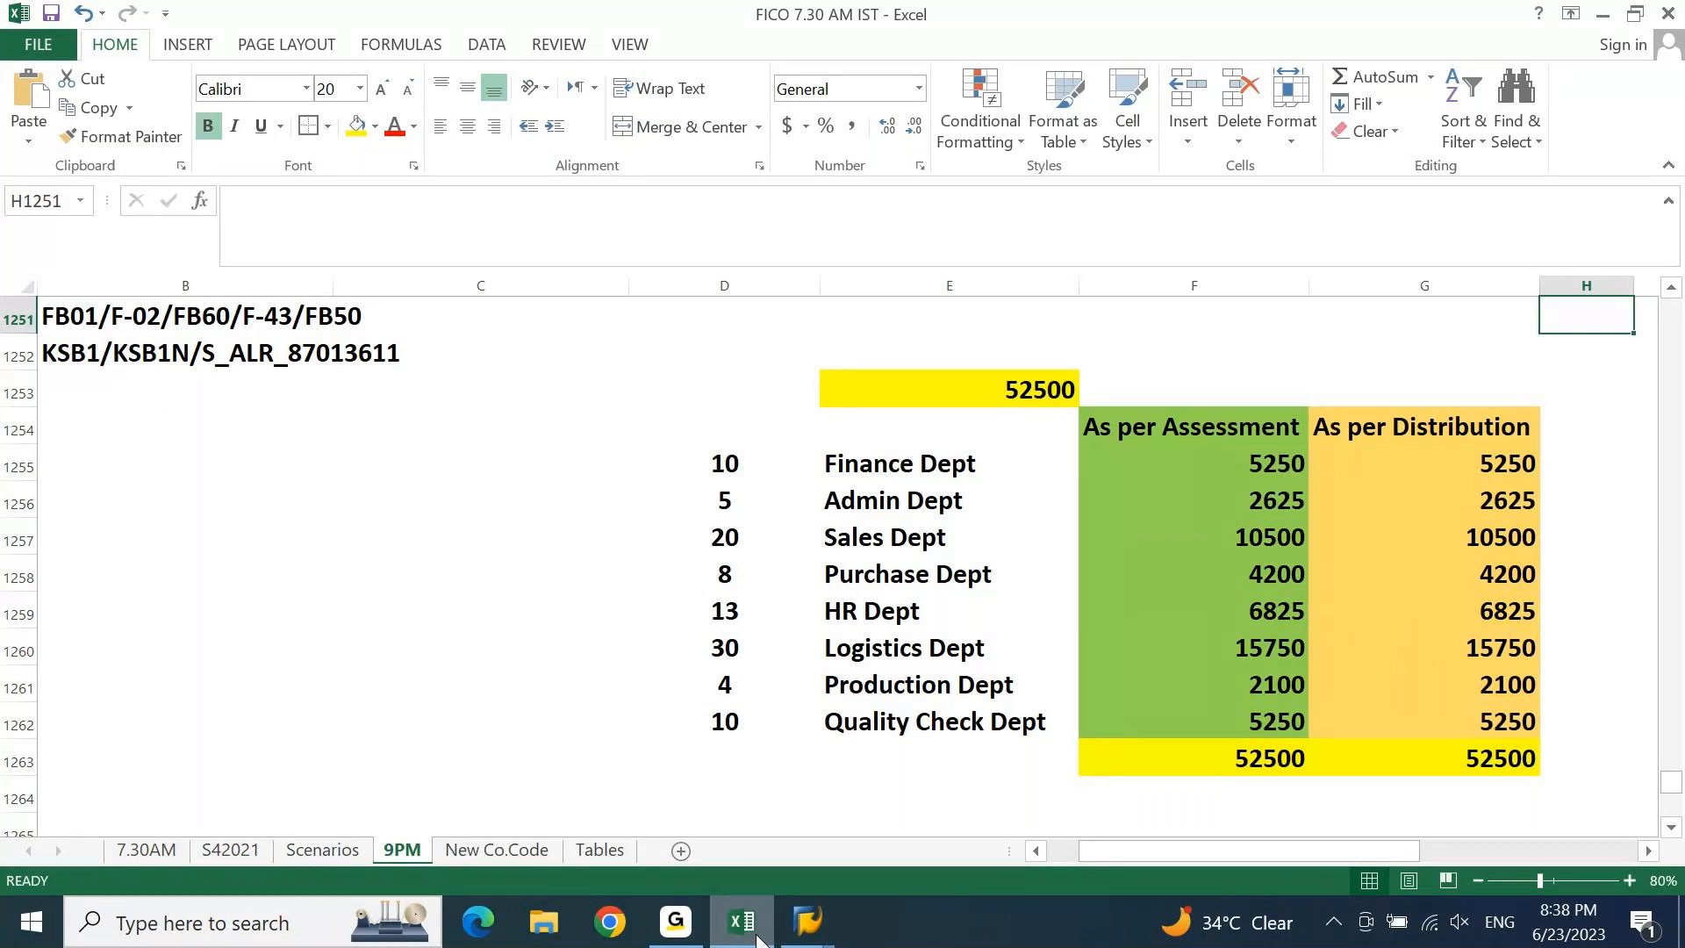
After checking both columns total 52500, bring up the open SAP GUI windows.
left_click(805, 938)
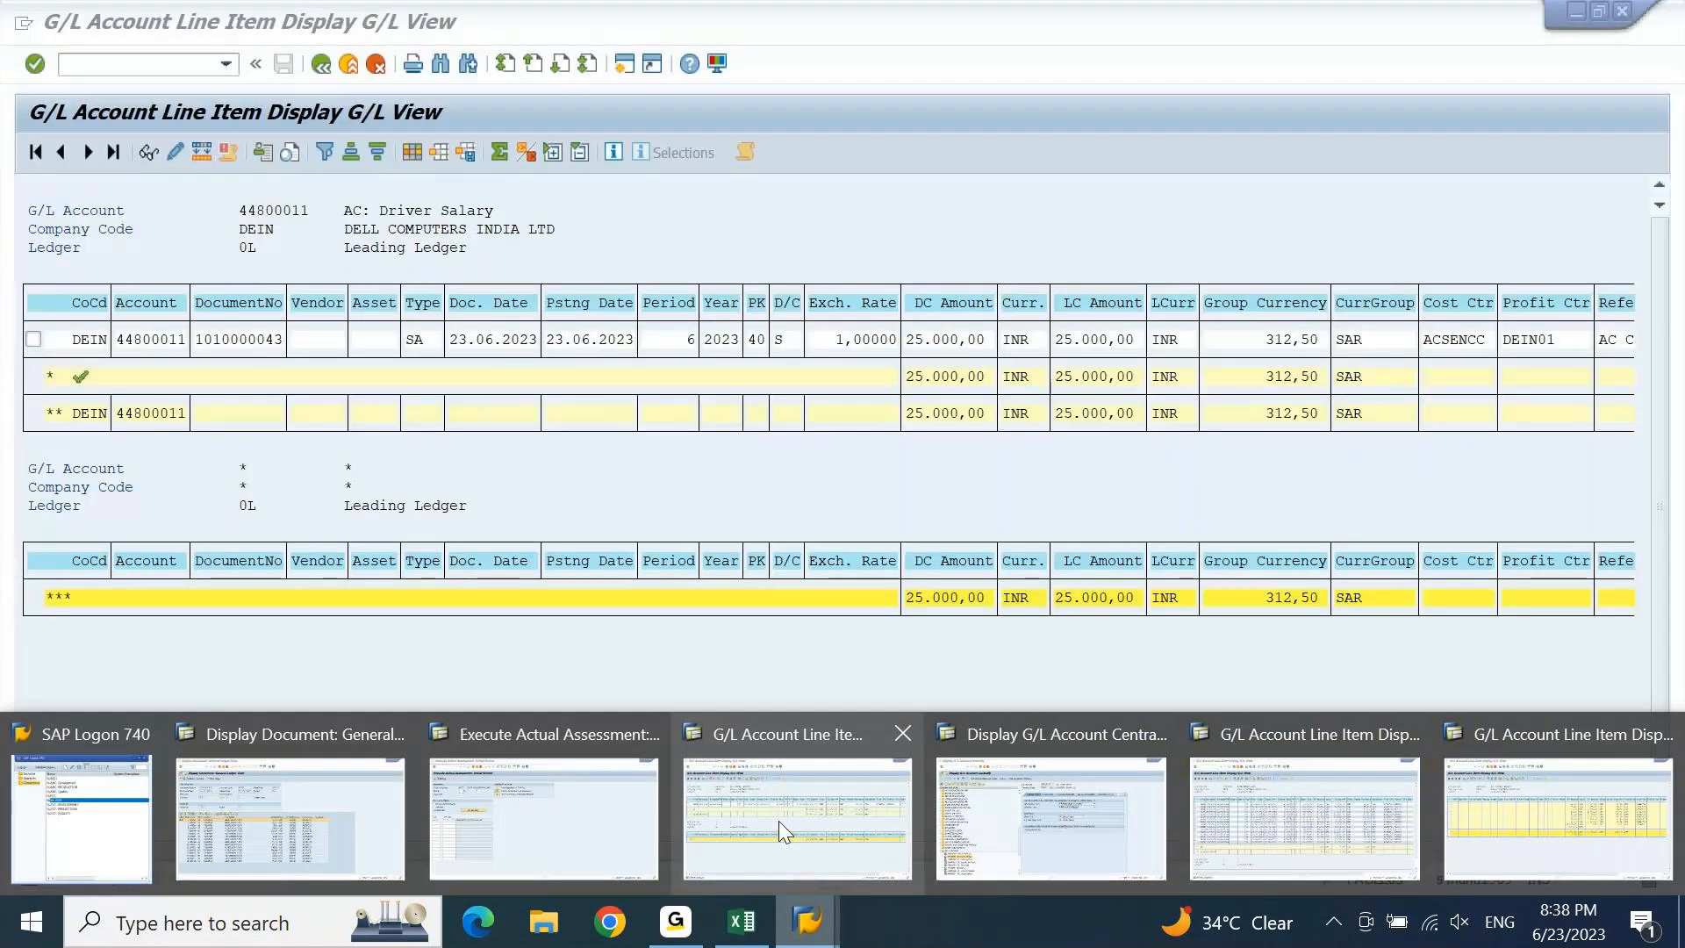
Return to the G/L line item window and enter /NKS01 to start Create Cost Center in DEGR.
left_click(777, 819)
left_click(110, 66)
type("/NKS01")
key("Return")
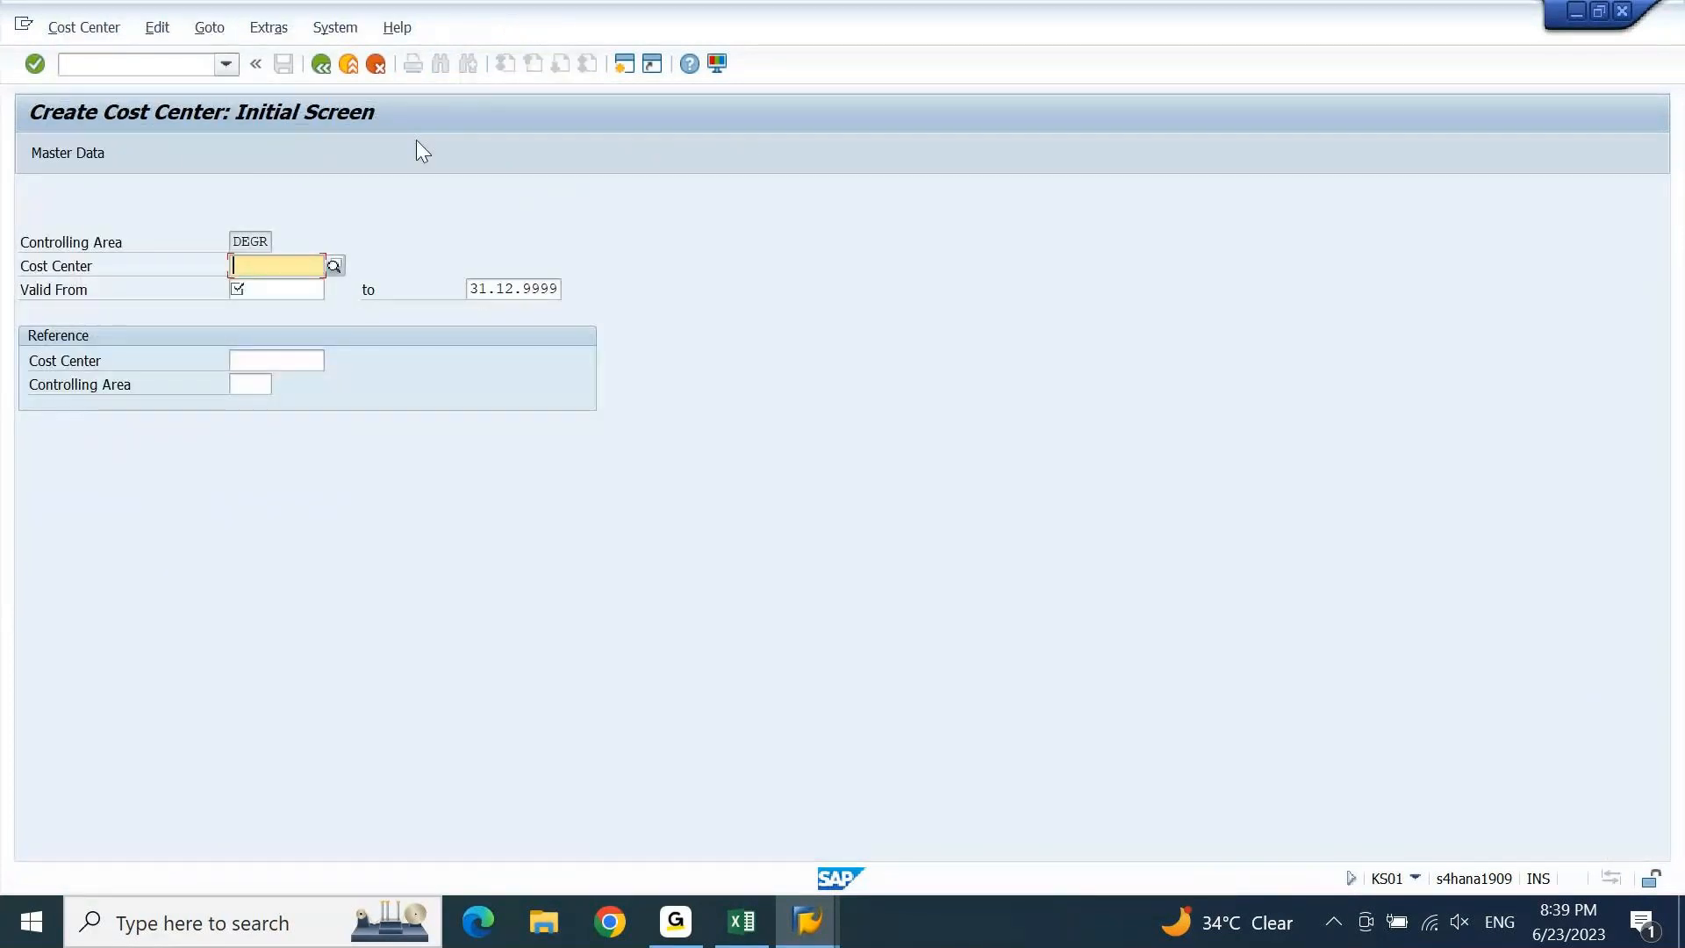
left_click(133, 239)
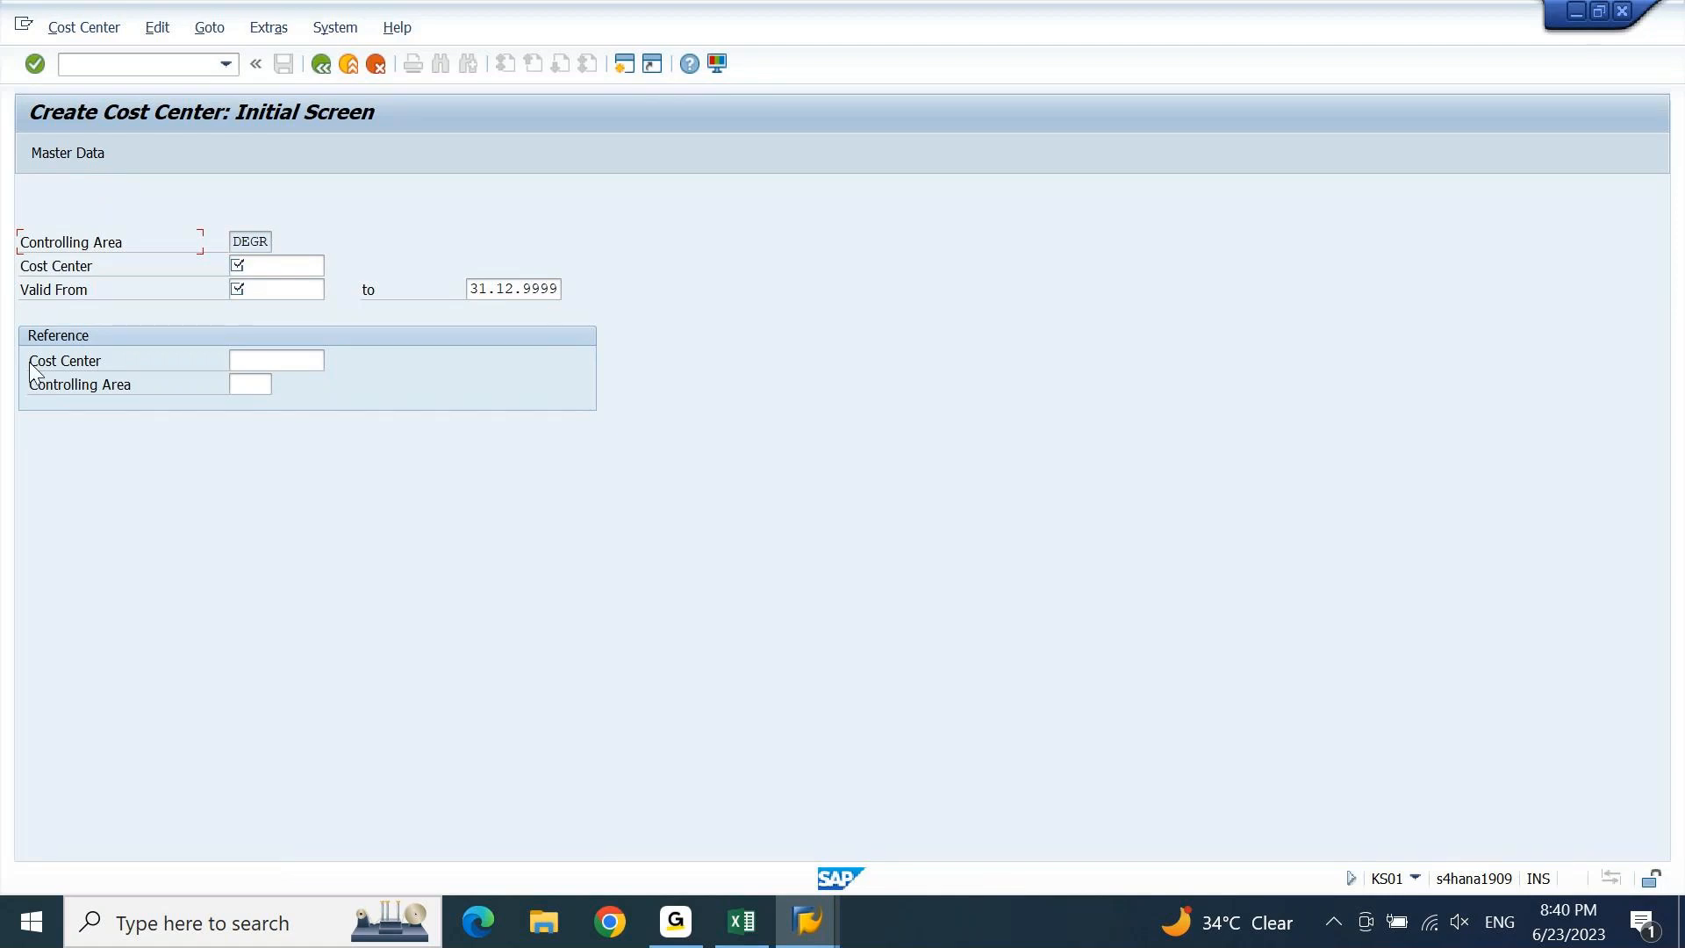
left_click(674, 941)
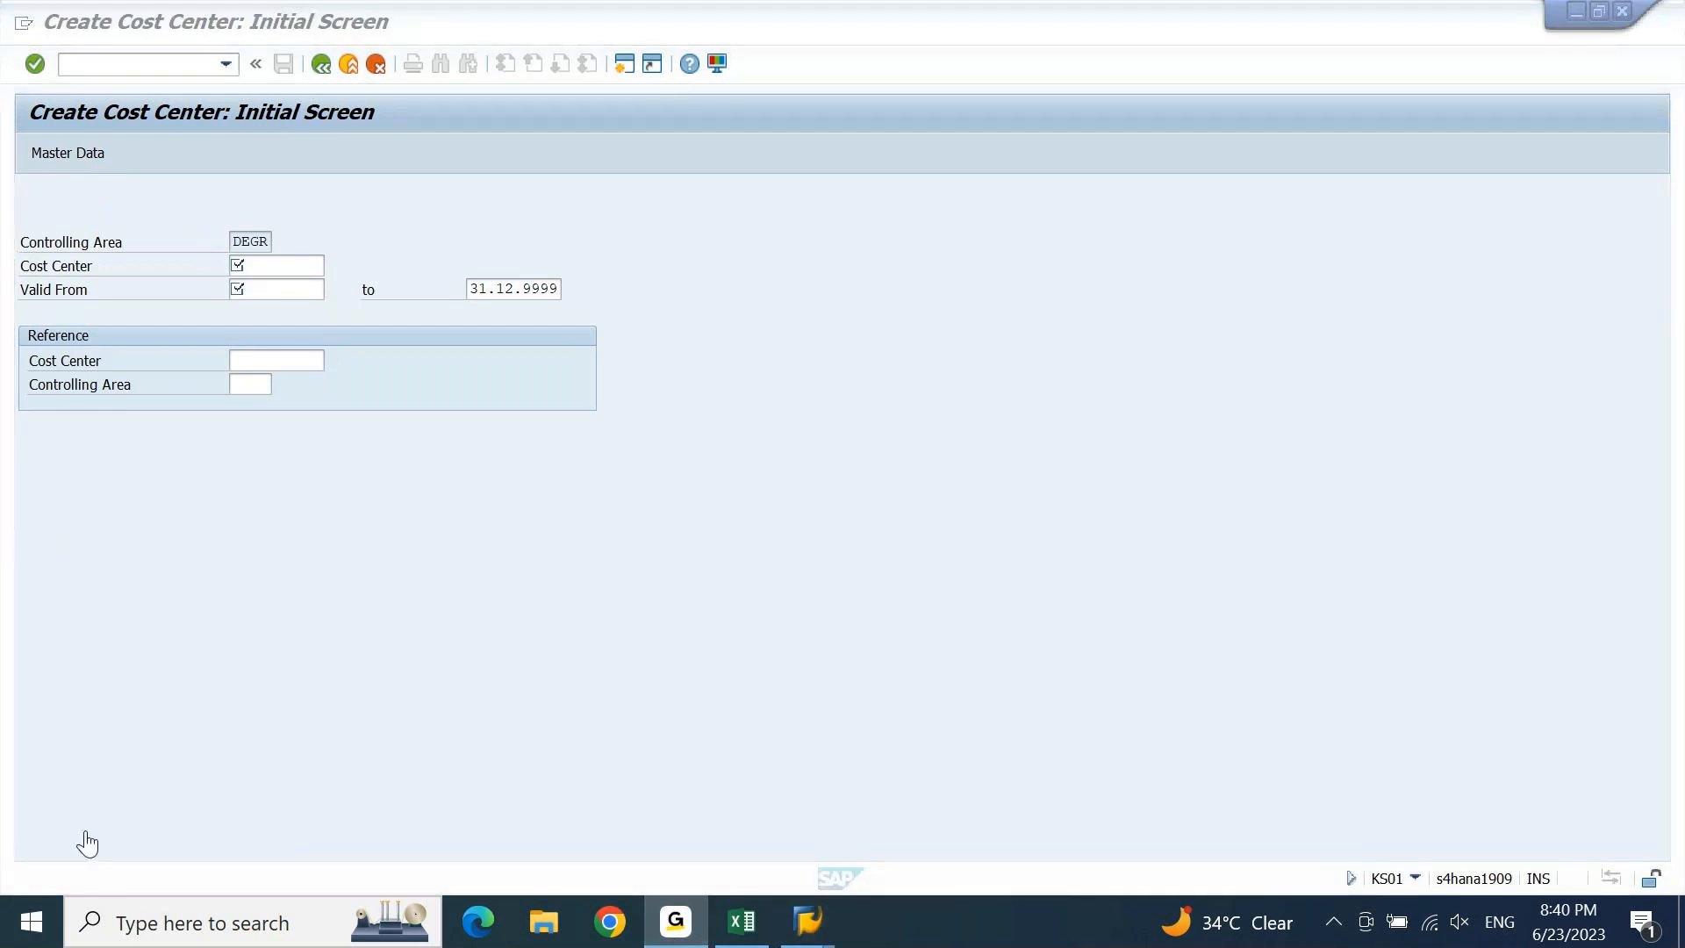